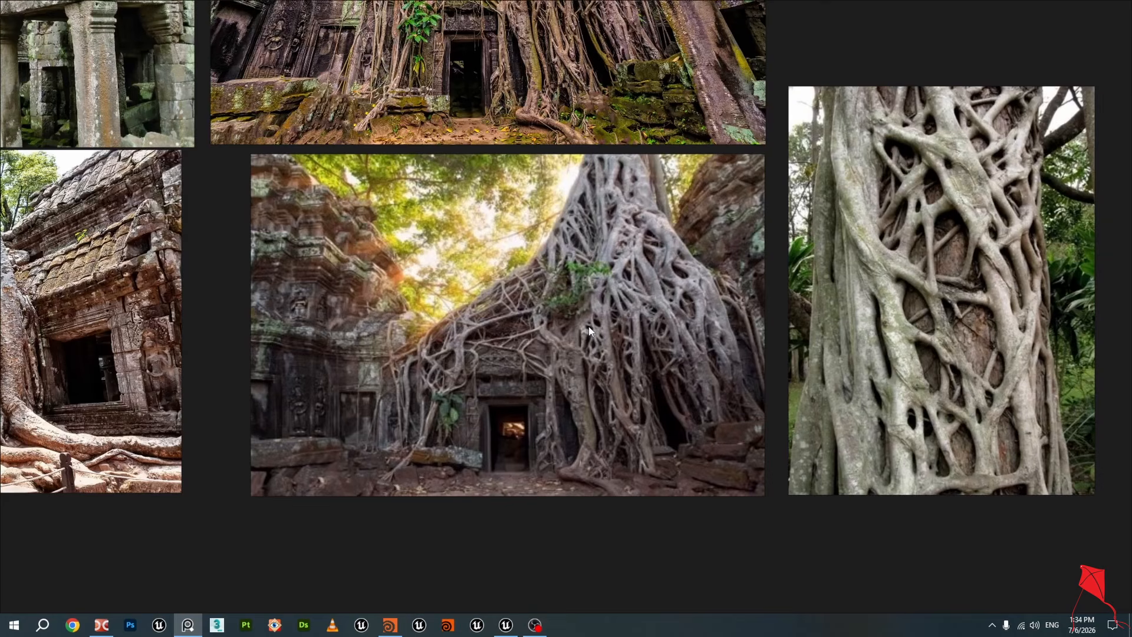
Examine the reference photos of tree roots overgrowing temple ruins before returning to the editor
scroll(589, 328, up, 2)
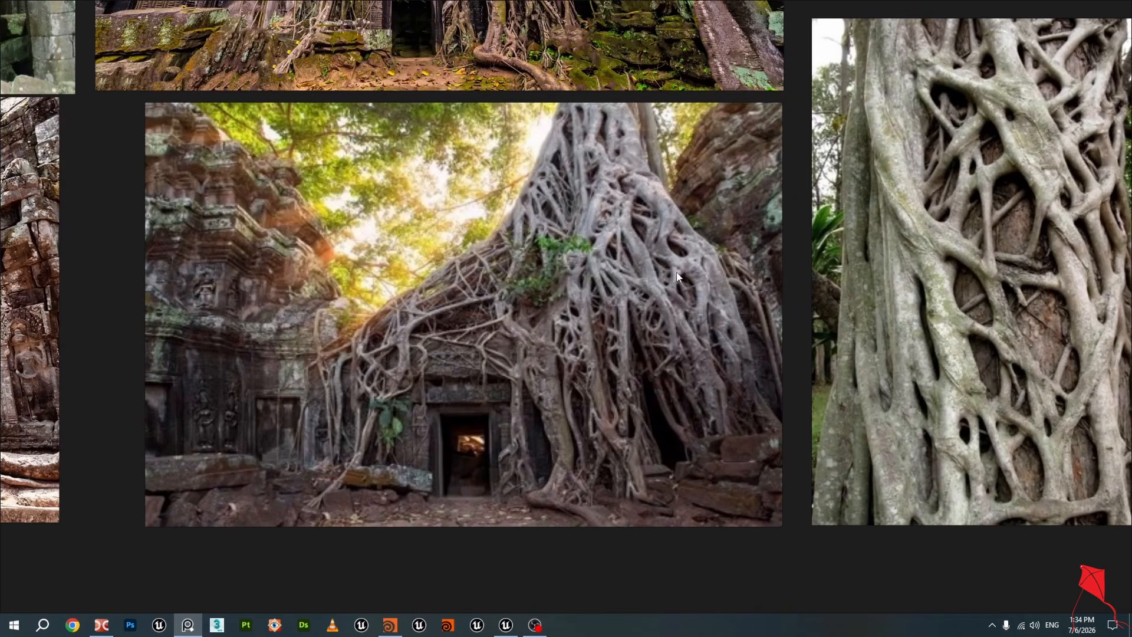
scroll(677, 276, down, 2)
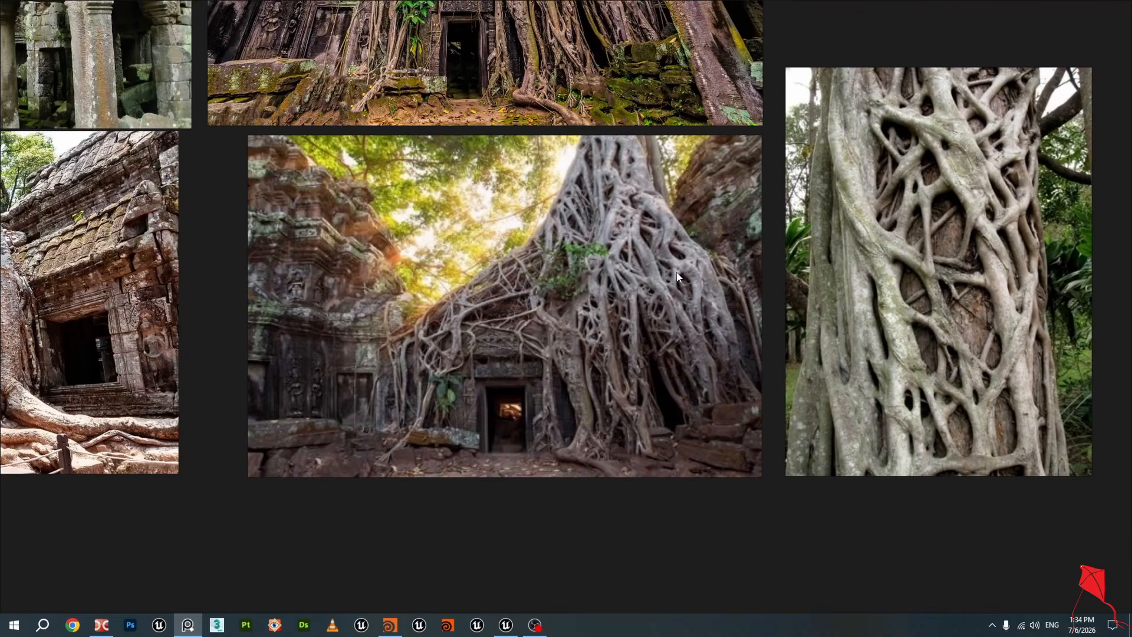
click(506, 626)
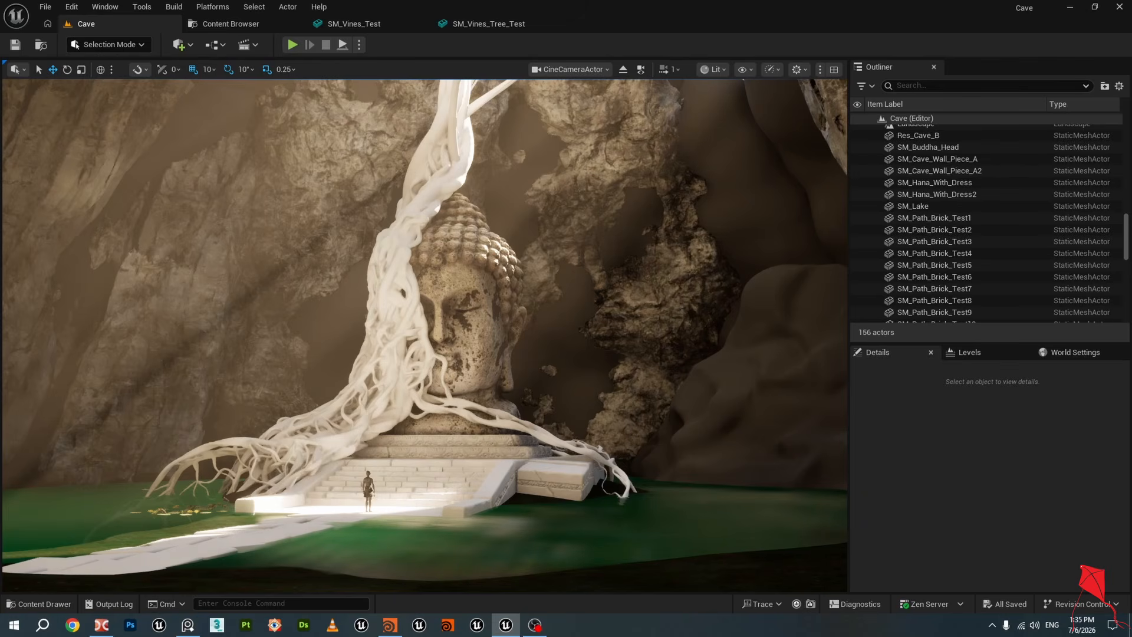
Switch the viewport from the cine camera to Perspective and fly in toward the vine-covered Buddha head
click(596, 70)
click(586, 116)
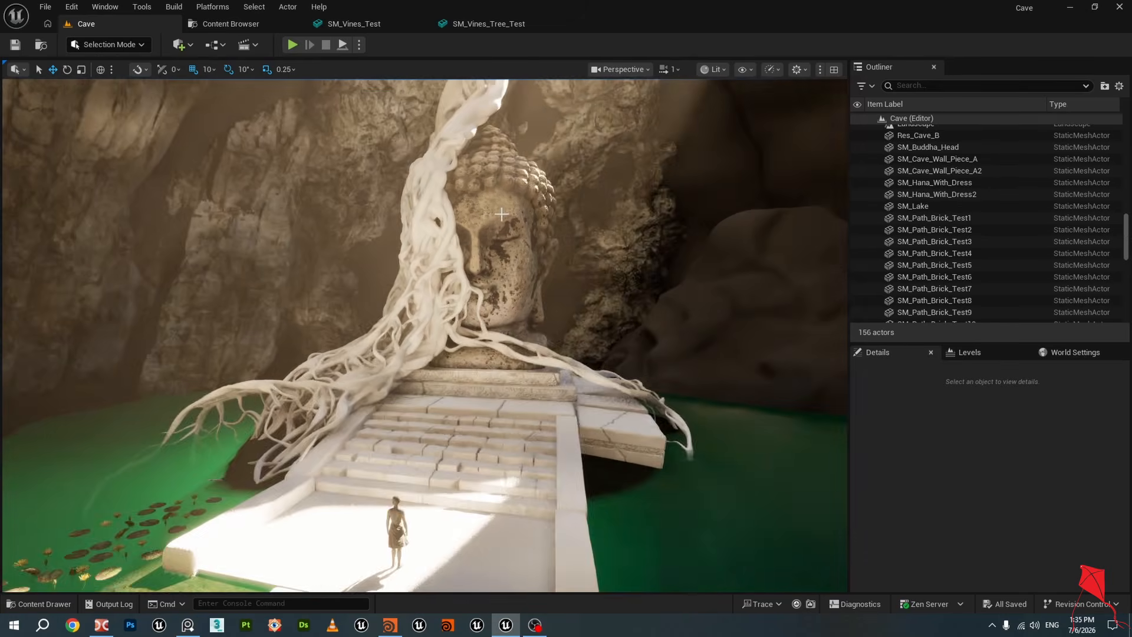
key(w)
mouse_move(501, 214)
right_down()
mouse_move(483, 242)
mouse_move(572, 236)
mouse_move(460, 233)
mouse_move(451, 218)
mouse_move(407, 215)
mouse_move(406, 131)
mouse_move(409, 194)
mouse_move(411, 159)
mouse_move(494, 197)
right_up()
key(d)
key(d)
key(s)
key(w)
key(s)
key(s)
key(w)
key(w)
key(s)
key(w)
key(s)
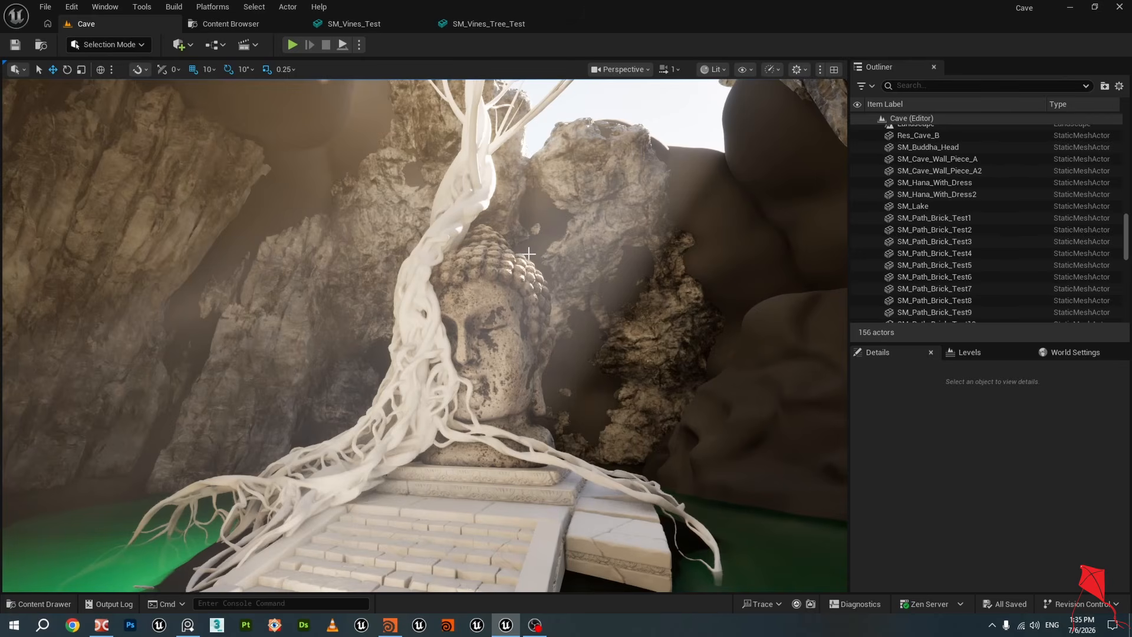
Select the Buddha head and frame it in the viewport to inspect the roots around it
right_drag(544, 255, 576, 240)
key(w)
key(s)
key(w)
click(552, 253)
key(f)
key(s)
key(a)
key(s)
key(w)
key(d)
key(d)
click(555, 290)
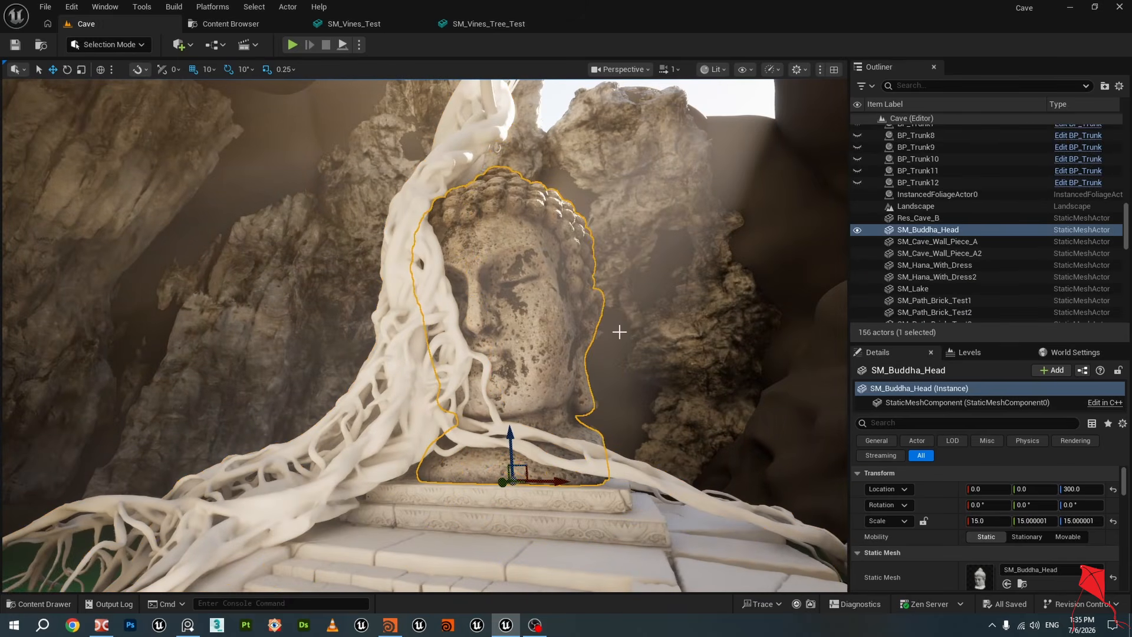
key(f)
key(s)
mouse_move(555, 290)
right_down()
mouse_move(555, 325)
mouse_move(562, 287)
right_up()
Compare the scene against the reference photos and orbit around the Buddha head's root covering
click(188, 625)
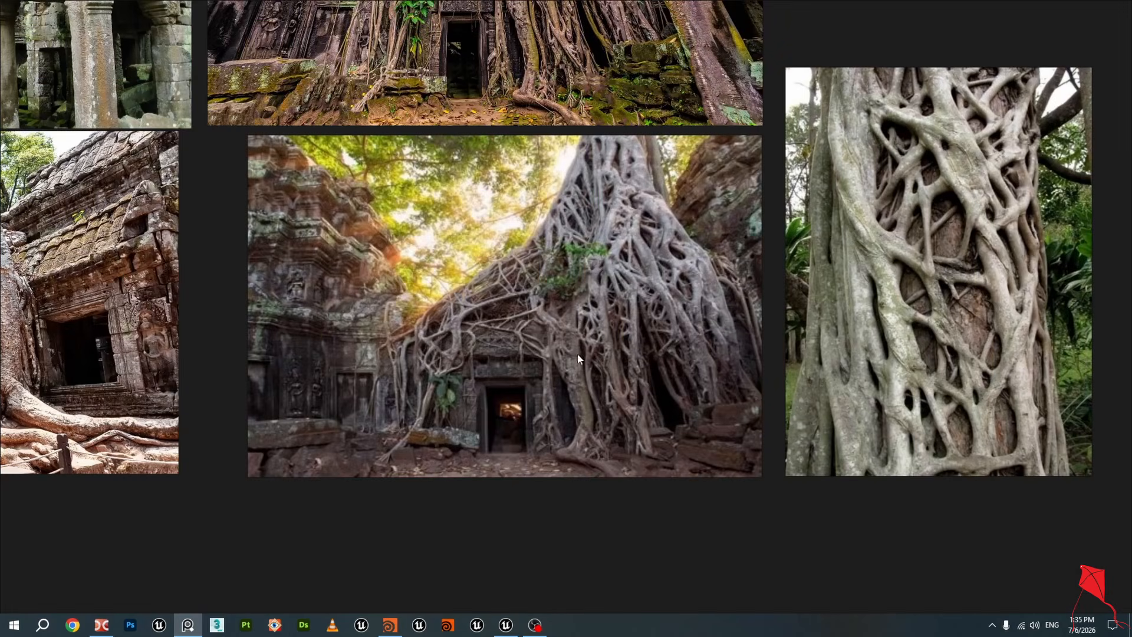
click(505, 626)
mouse_move(607, 324)
right_down()
mouse_move(614, 310)
mouse_move(598, 312)
right_up()
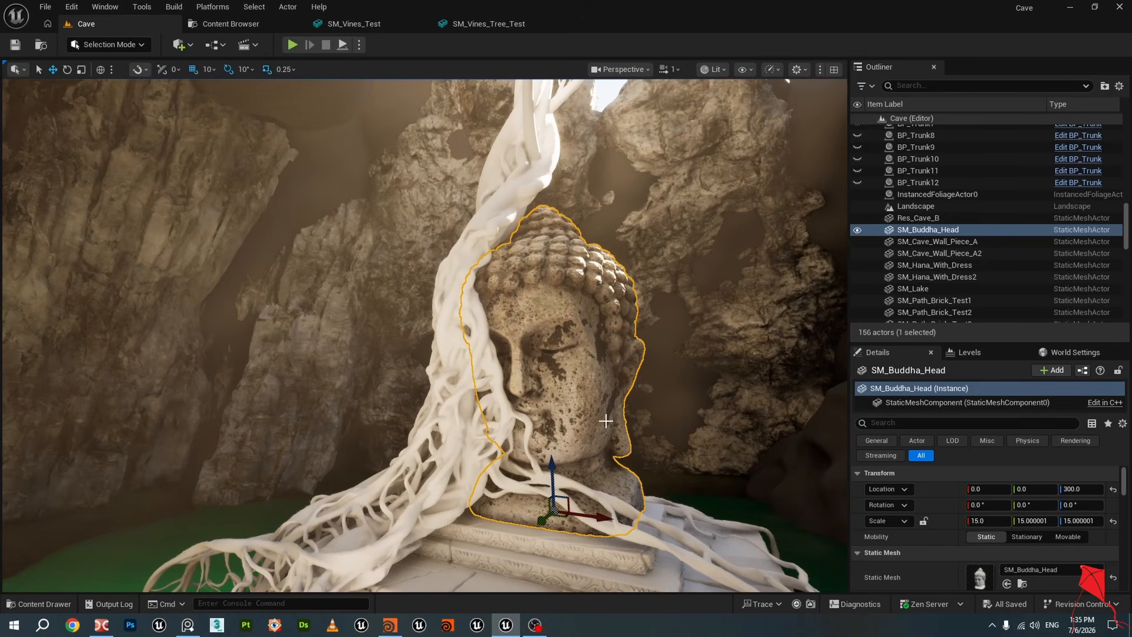
mouse_move(607, 420)
right_down()
mouse_move(606, 439)
mouse_move(607, 420)
right_up()
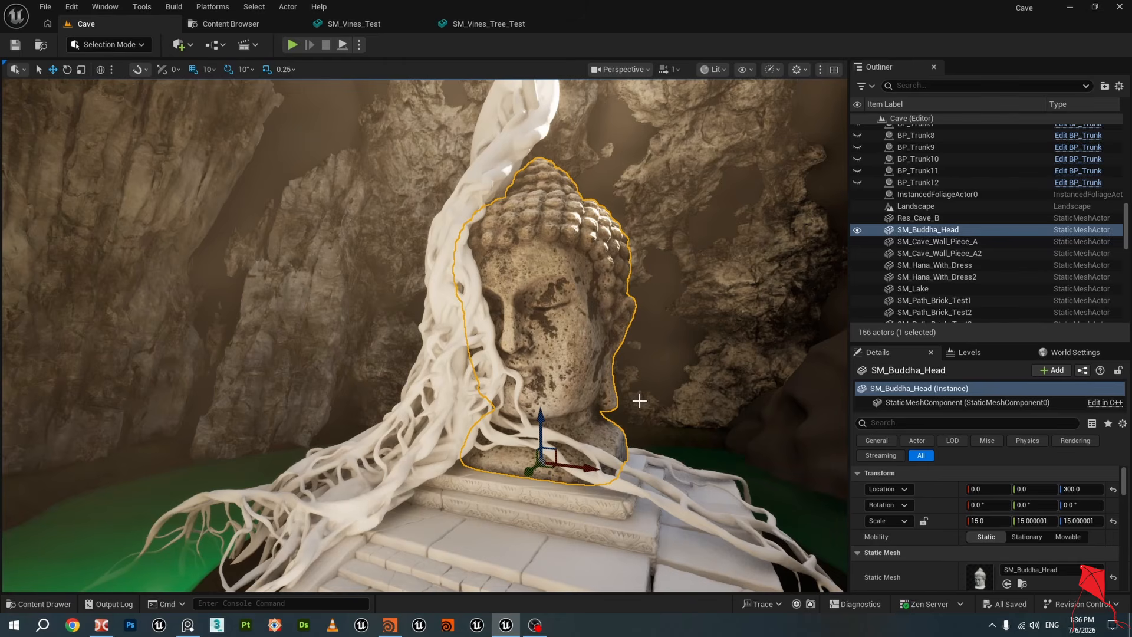
key(a)
right_drag(640, 401, 838, 439)
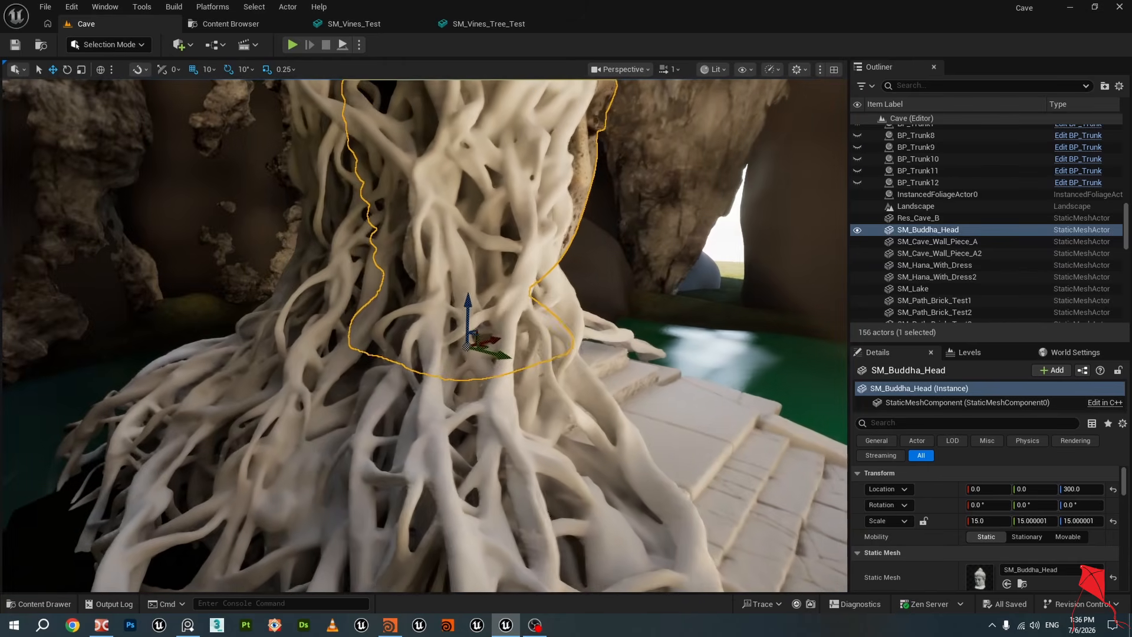
key(d)
right_drag(712, 295, 635, 227)
key(a)
key(d)
key(s)
Select the SM_Vines_Test mesh and inspect it from several angles, toggling game view
key(s)
key(s)
click(464, 381)
key(w)
right_drag(464, 382, 434, 338)
key(w)
key(a)
key(d)
key(w)
key(s)
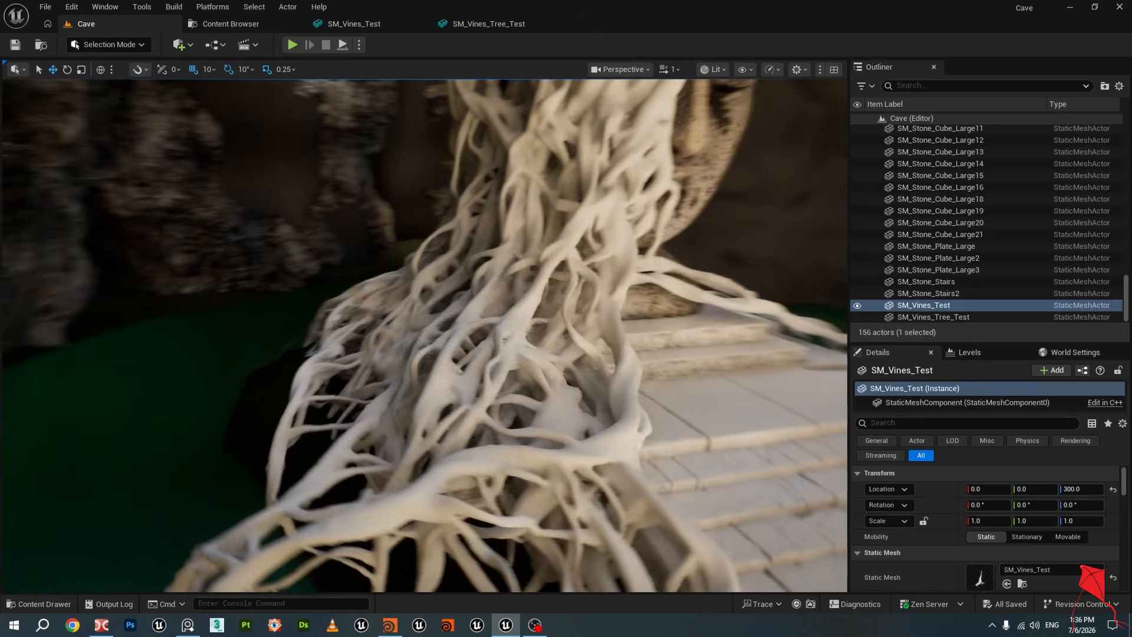
key(s)
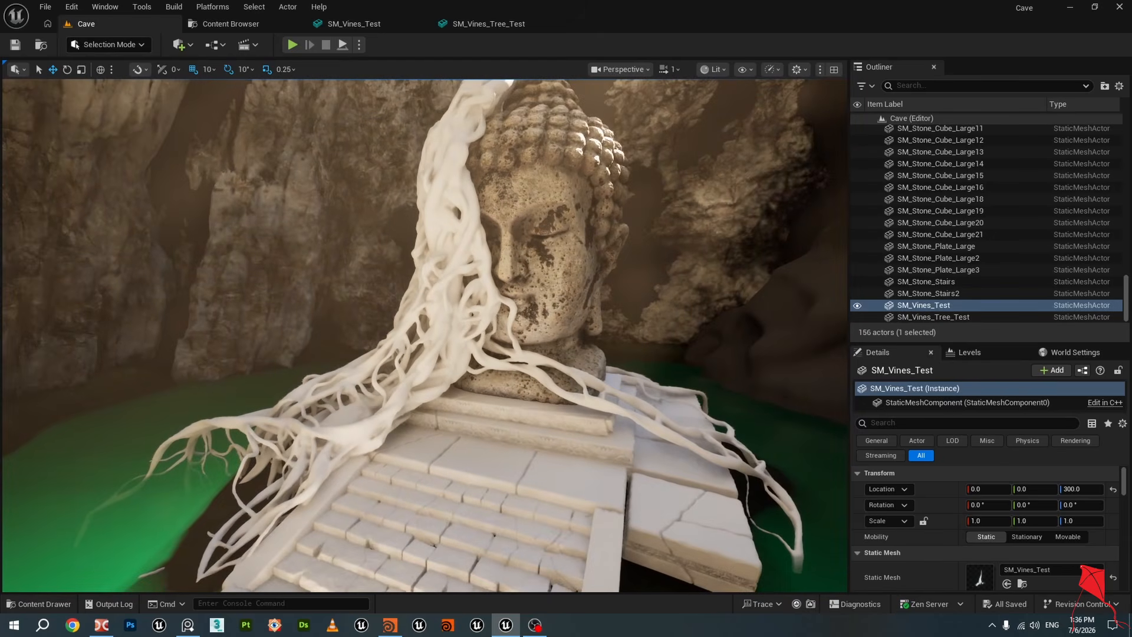
right_drag(424, 335, 465, 258)
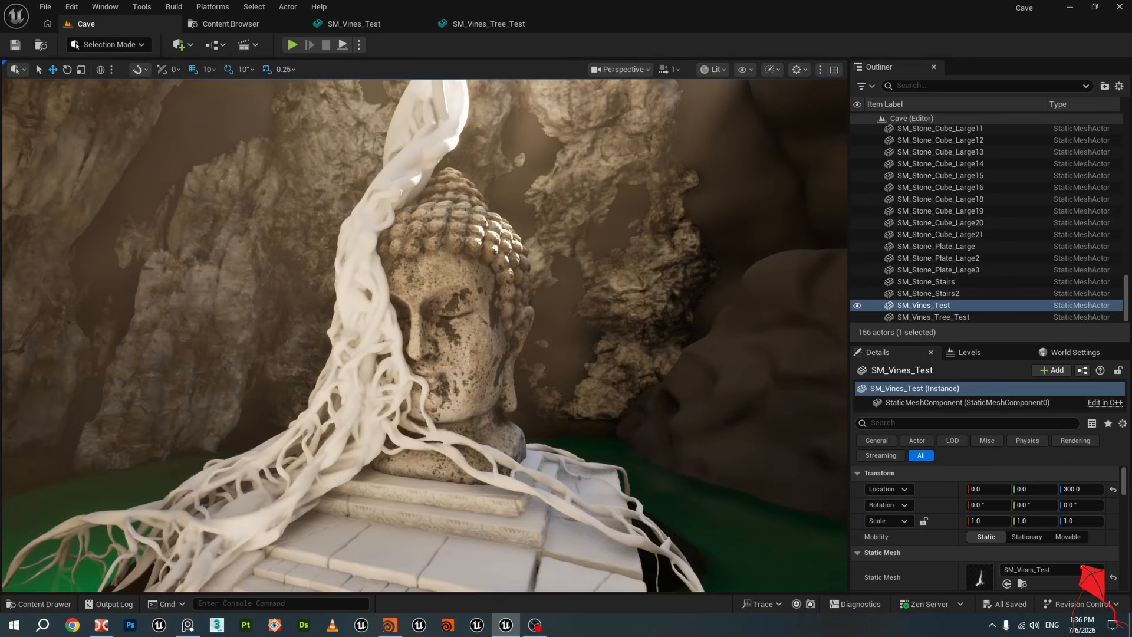
key(s)
right_drag(418, 369, 411, 369)
key(g)
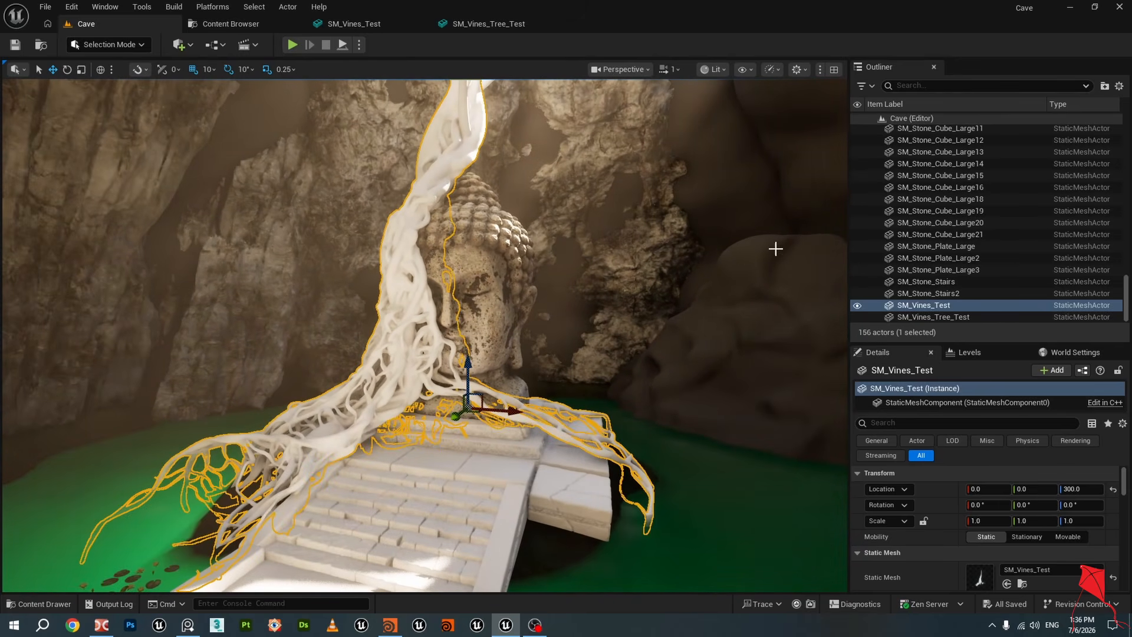
right_drag(559, 256, 549, 257)
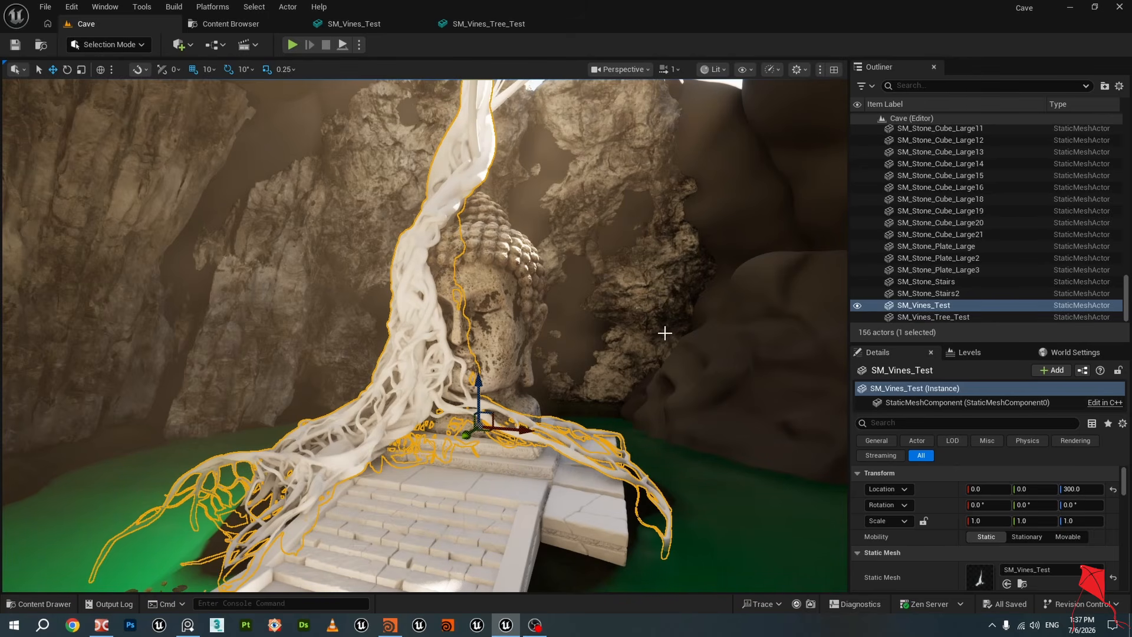
right_drag(665, 333, 716, 322)
key(w)
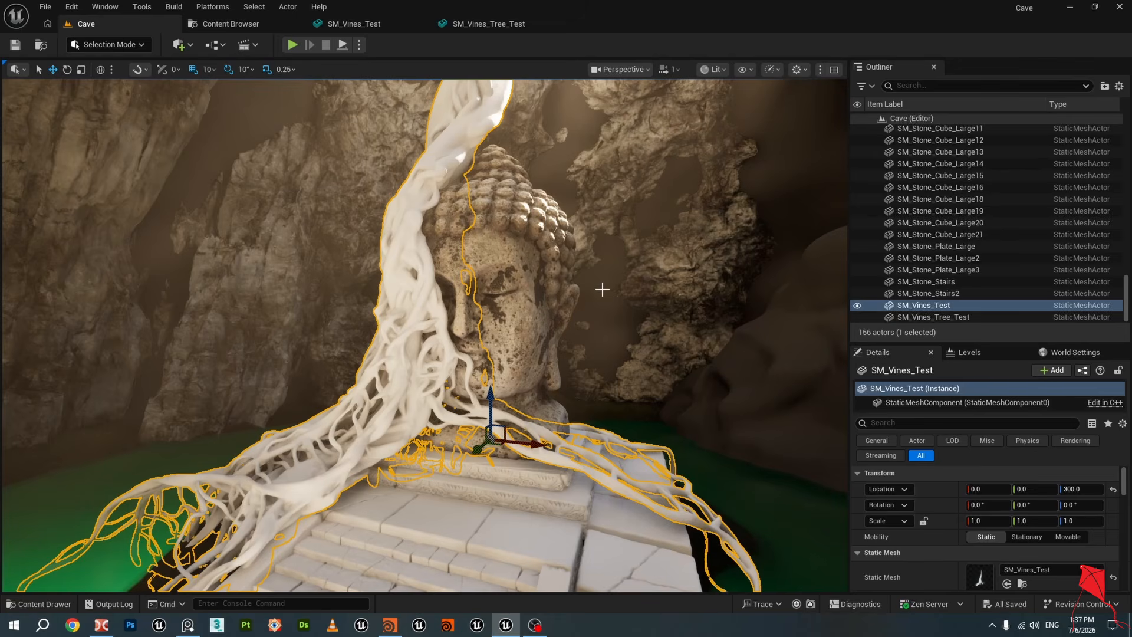
Hide the SM_Vines_Test and SM_Vines_Tree_Test meshes in the Outliner
click(858, 306)
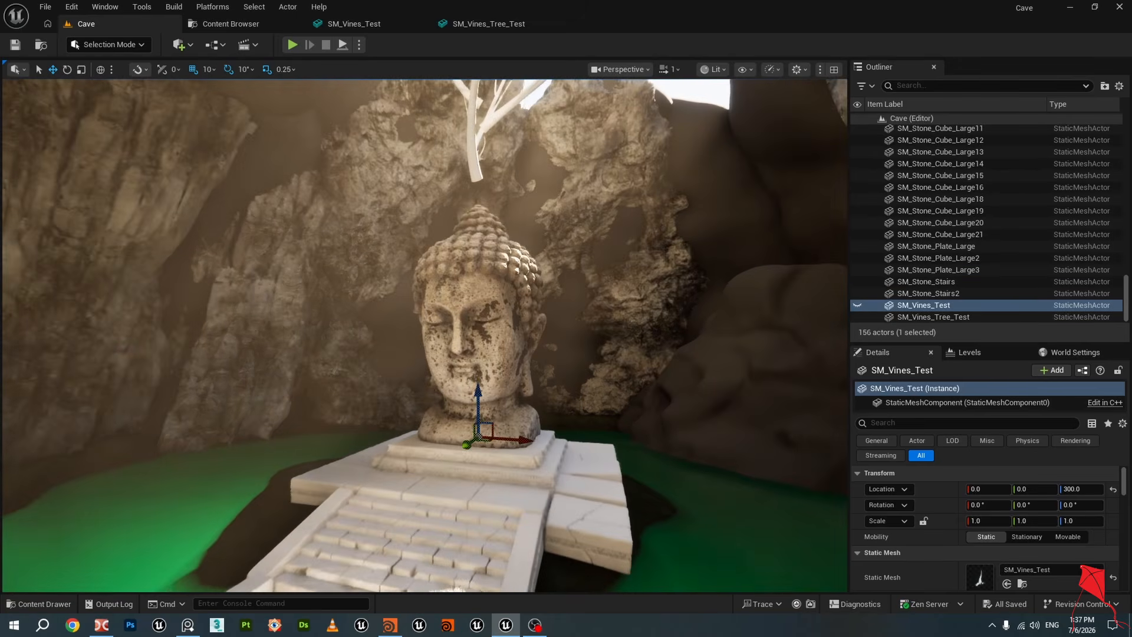
key(s)
right_drag(743, 273, 750, 248)
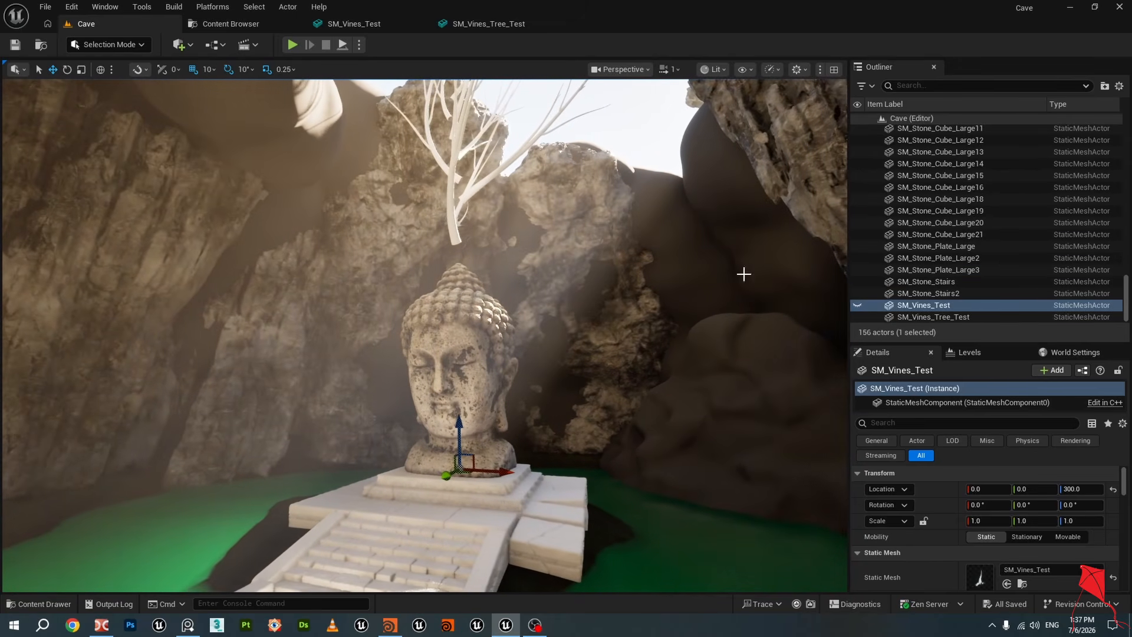
click(446, 201)
click(857, 317)
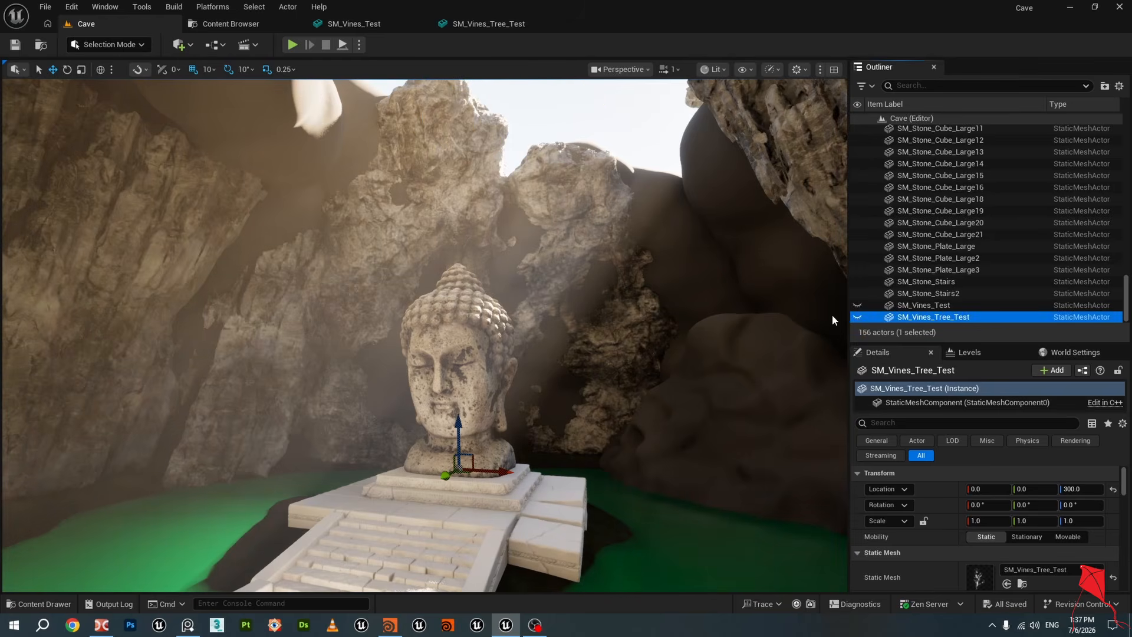
right_drag(767, 300, 791, 259)
key(w)
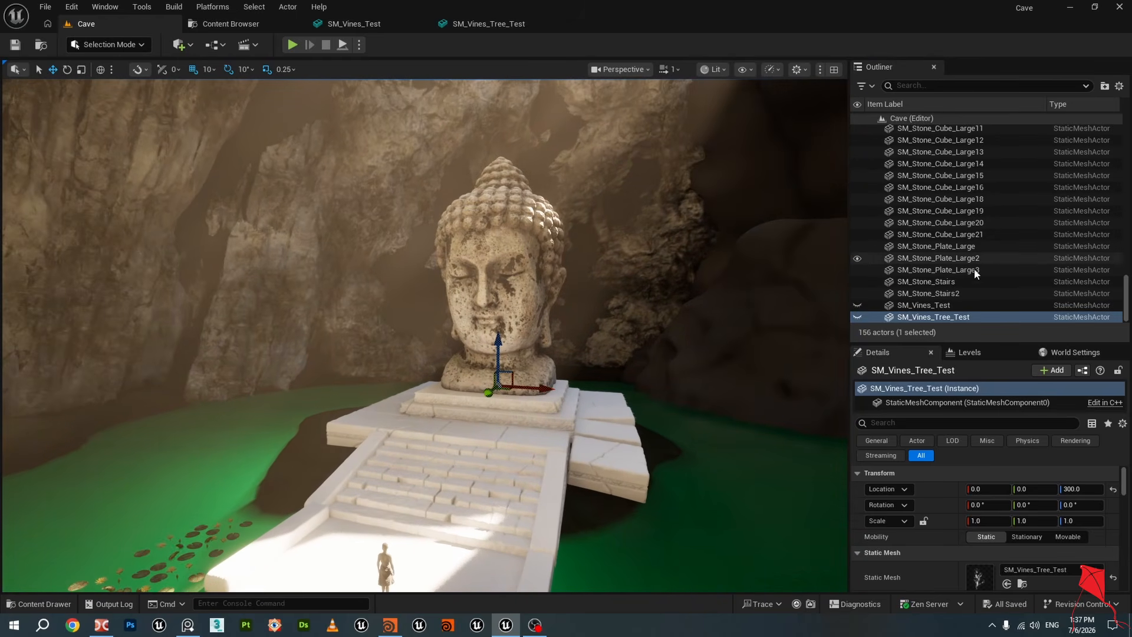
Select all twelve BP_Trunk actors in the Outliner and make them visible
scroll(1021, 283, up, 15)
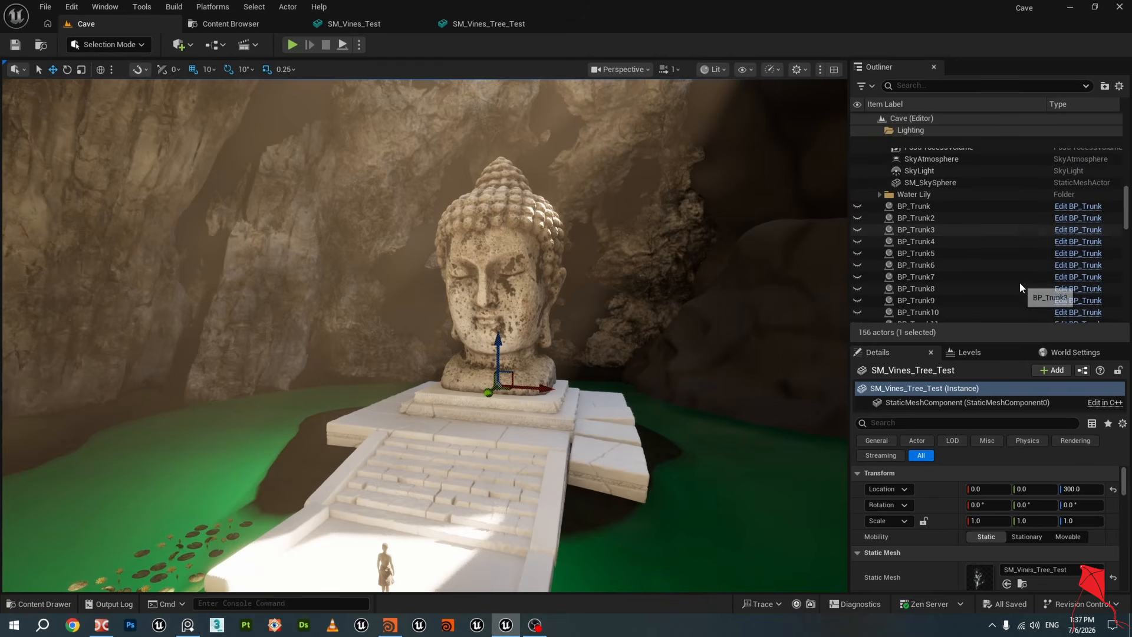
scroll(1020, 287, down, 1)
click(929, 194)
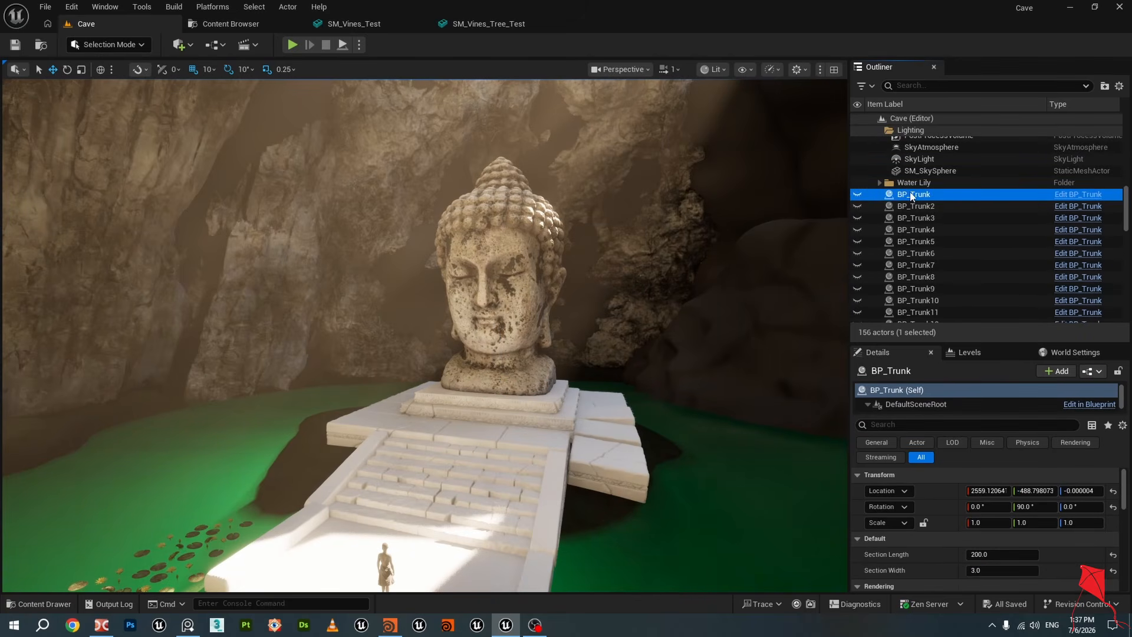
scroll(879, 253, down, 3)
shift+click(861, 287)
click(858, 287)
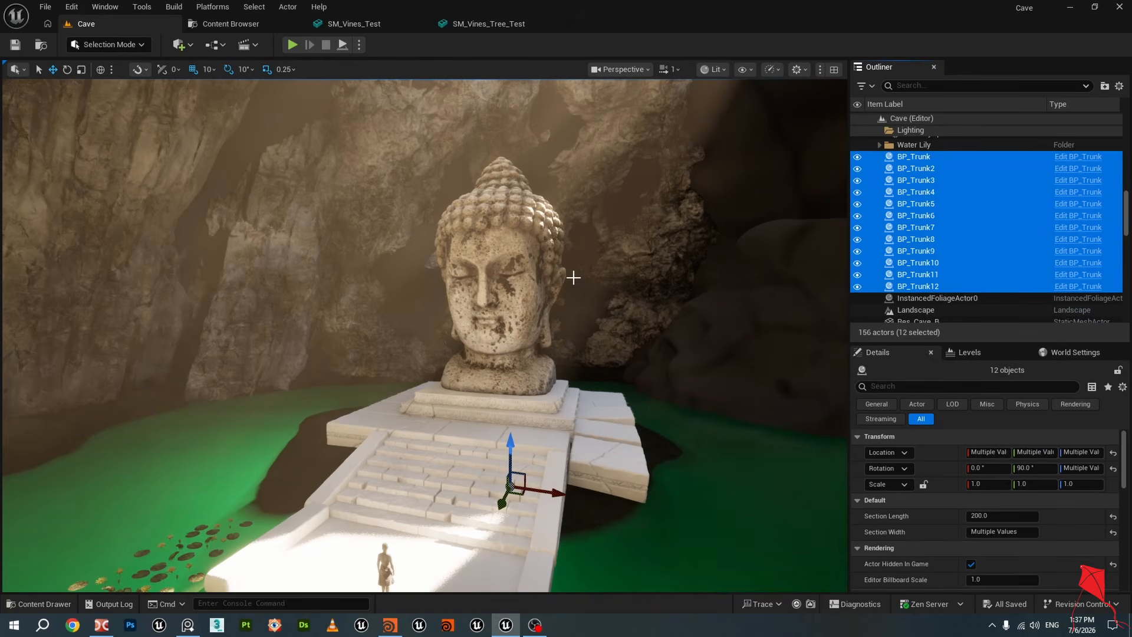
Select the BP_Trunk12 spline trunk beside the head and view its spline path
right_drag(581, 250, 660, 242)
click(933, 158)
mouse_move(778, 255)
right_down()
mouse_move(856, 260)
mouse_move(793, 286)
mouse_move(760, 242)
right_up()
key(g)
right_drag(597, 224, 553, 182)
key(a)
click(404, 356)
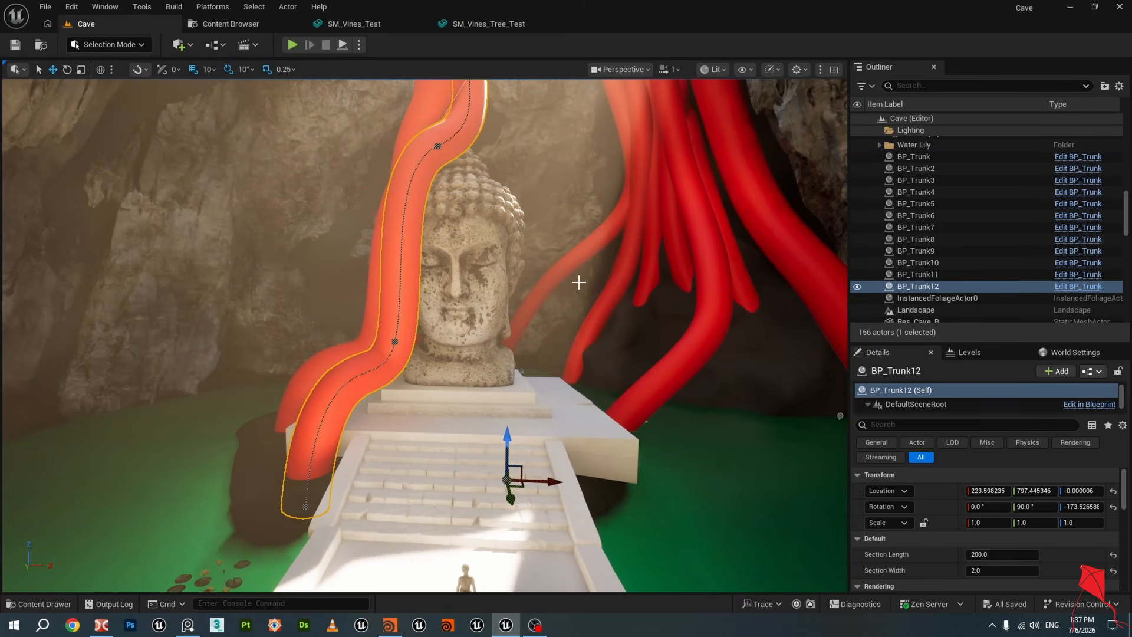
key(w)
key(a)
right_drag(570, 283, 655, 292)
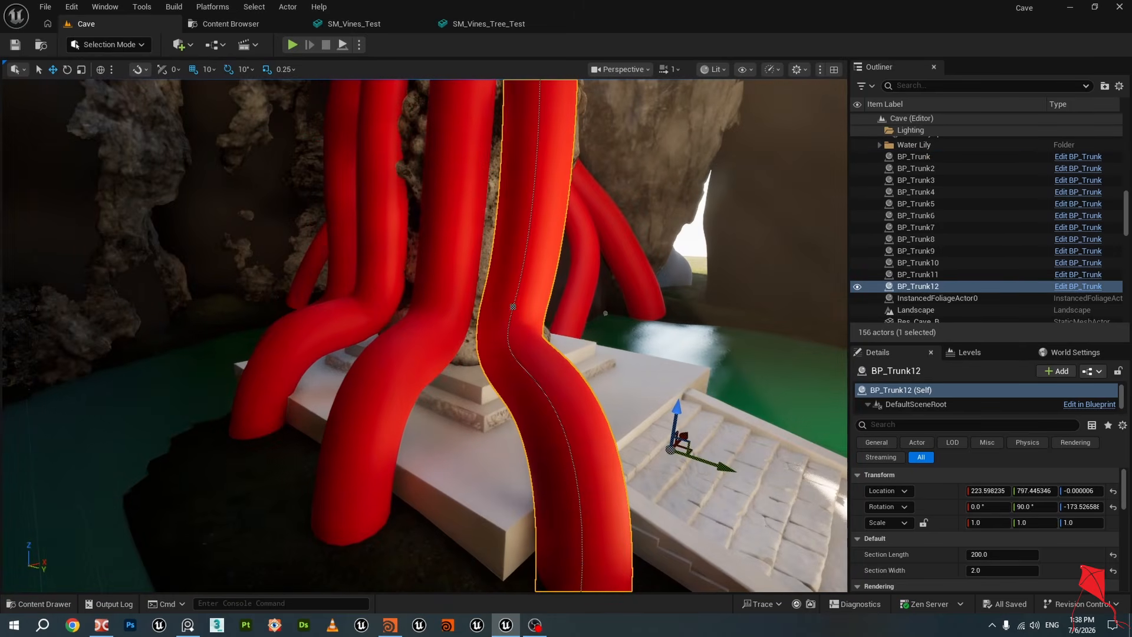
Orbit around the head and select individual trunk actors to inspect their spline shapes
click(391, 337)
click(304, 339)
key(w)
right_drag(303, 339, 472, 339)
key(a)
key(a)
key(s)
key(w)
key(w)
right_drag(378, 336, 409, 366)
click(409, 366)
key(w)
right_drag(338, 354, 487, 339)
key(a)
key(s)
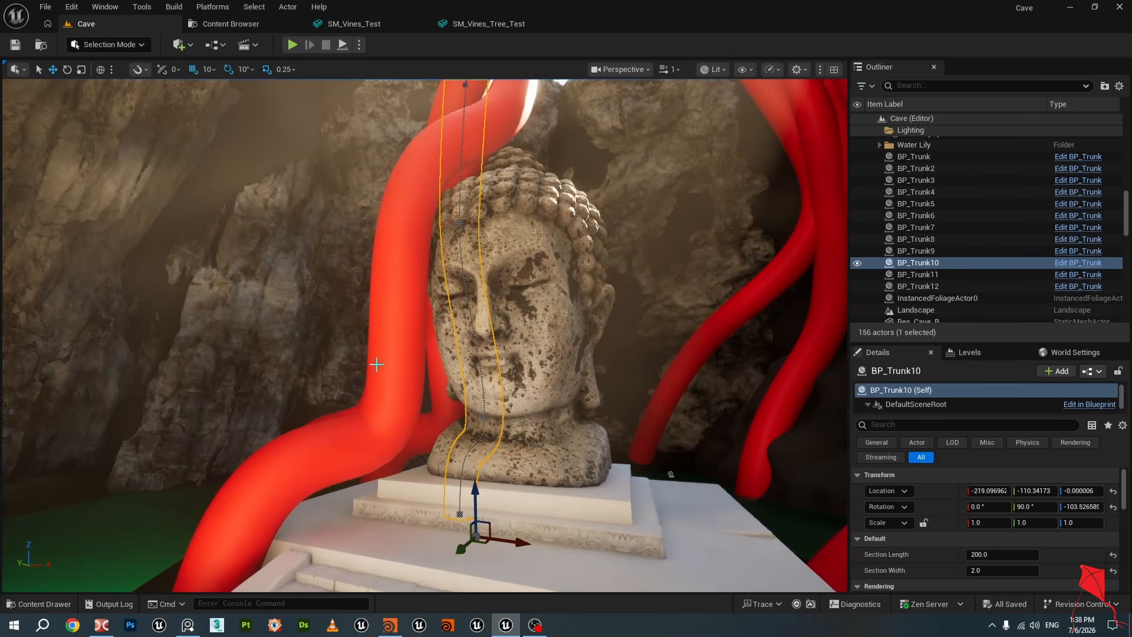
click(434, 288)
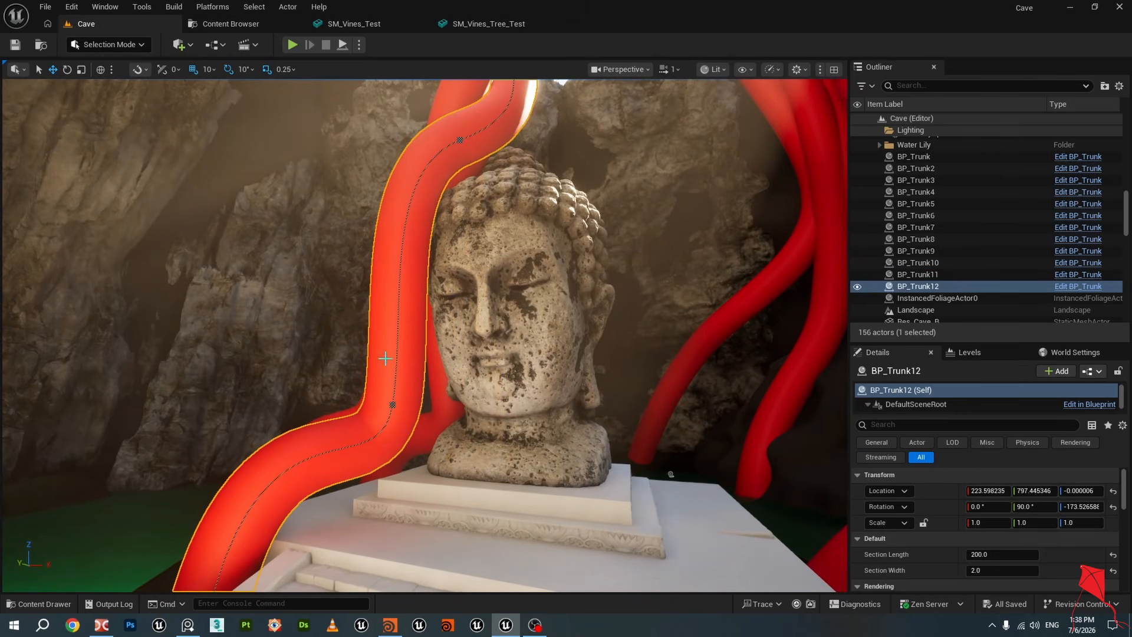
right_drag(386, 359, 414, 381)
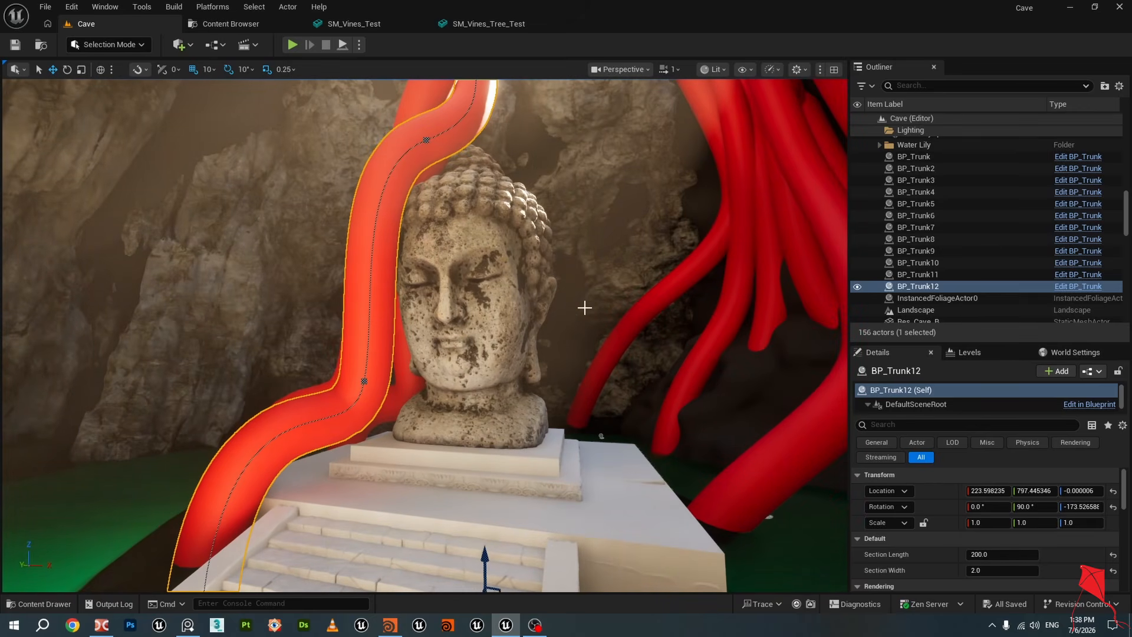
mouse_move(585, 307)
right_down()
mouse_move(640, 306)
mouse_move(587, 301)
mouse_move(597, 298)
mouse_move(564, 311)
right_up()
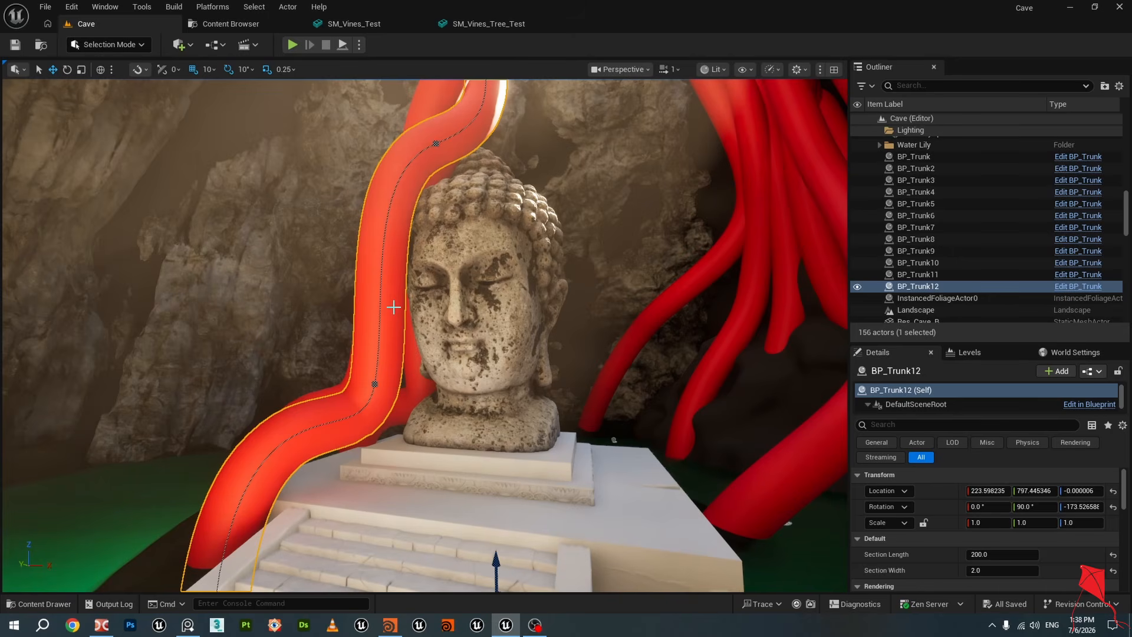
right_drag(453, 330, 604, 309)
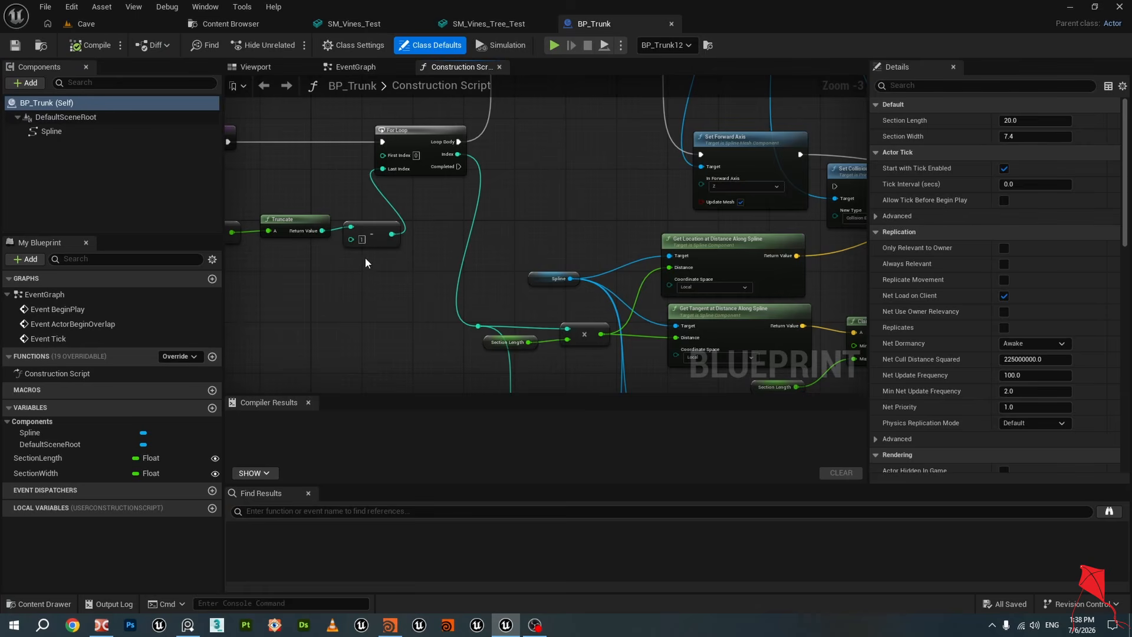
Examine the BP_Trunk Construction Script graph and Event Graph, then select the Spline component
scroll(383, 279, down, 4)
right_drag(362, 286, 496, 194)
scroll(426, 233, up, 6)
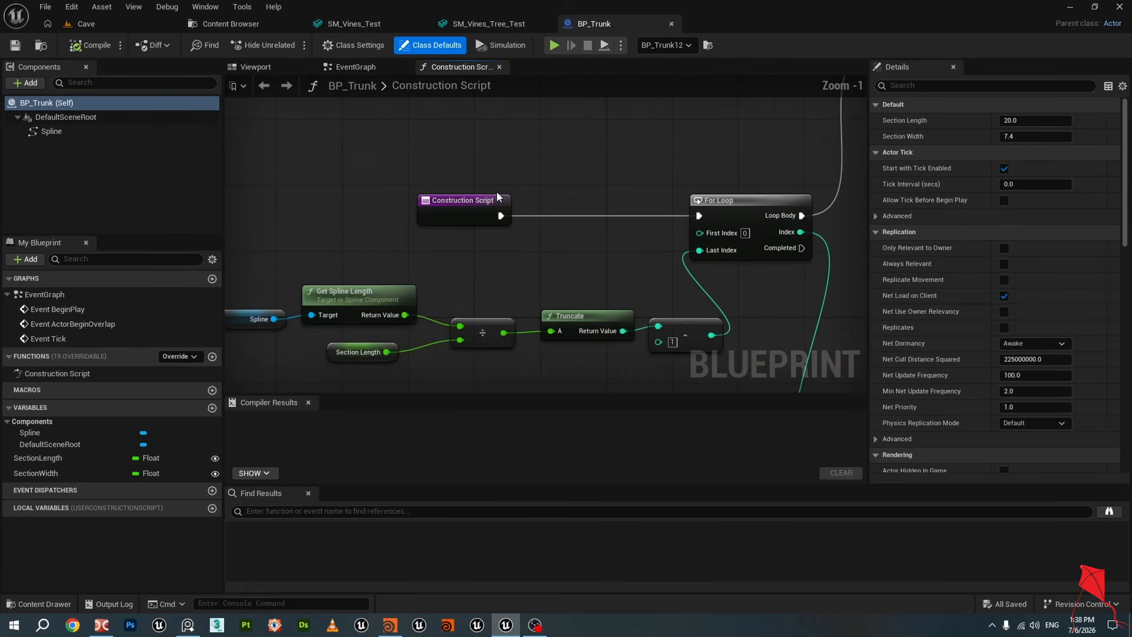
click(498, 196)
scroll(497, 201, down, 1)
right_drag(486, 257, 515, 214)
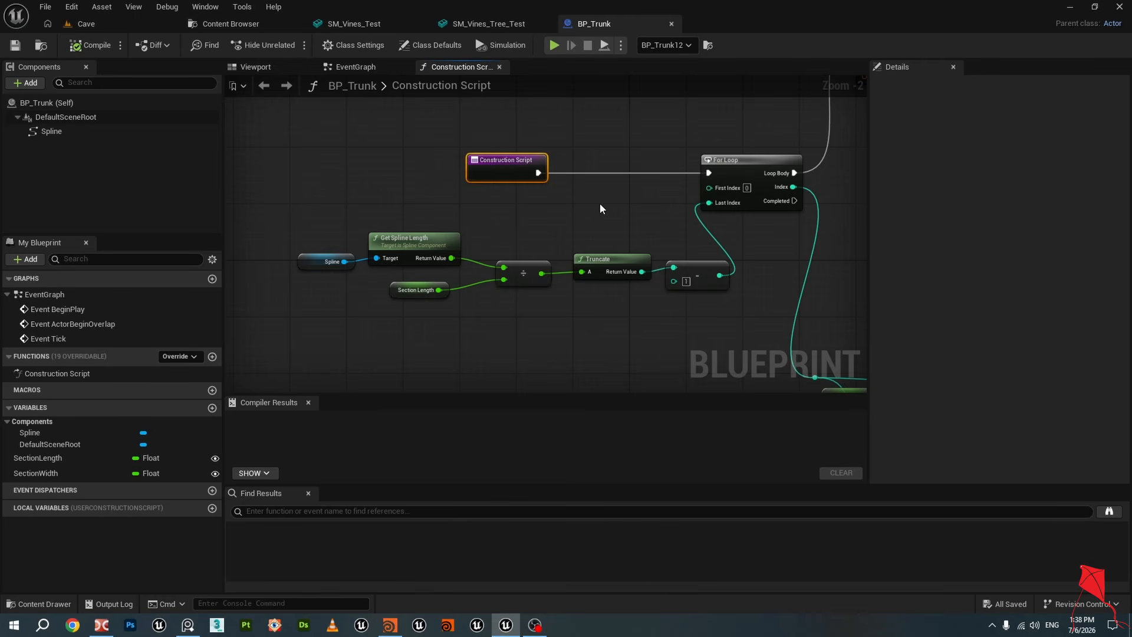
right_drag(600, 205, 578, 230)
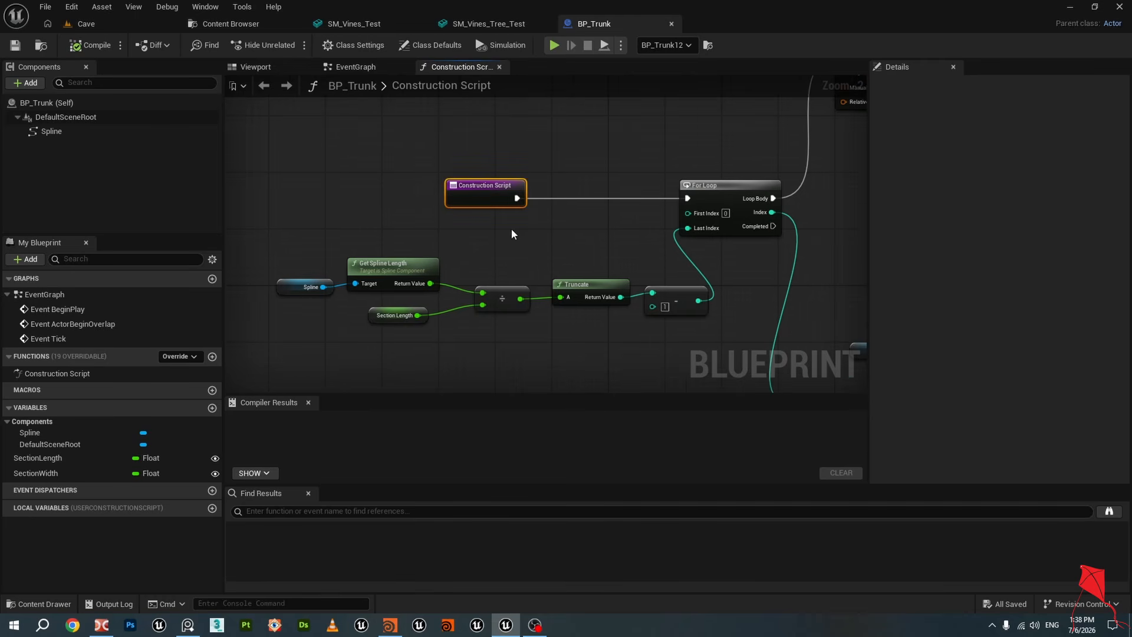
click(356, 67)
click(465, 67)
click(49, 131)
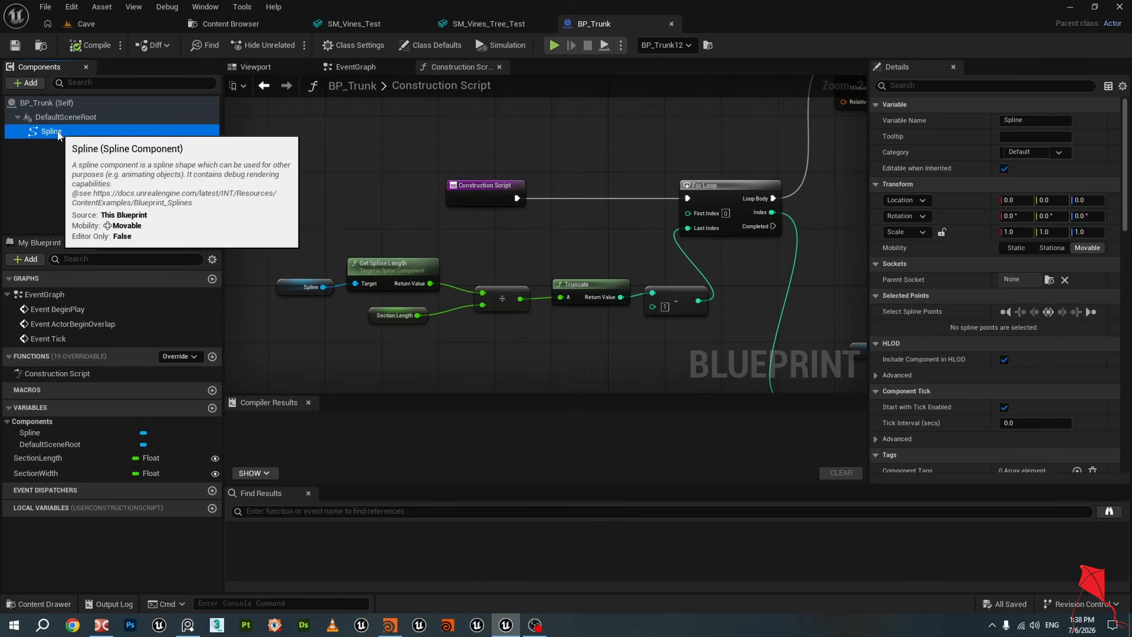
mouse_move(580, 255)
right_down()
mouse_move(544, 267)
mouse_move(578, 255)
right_up()
scroll(544, 268, down, 1)
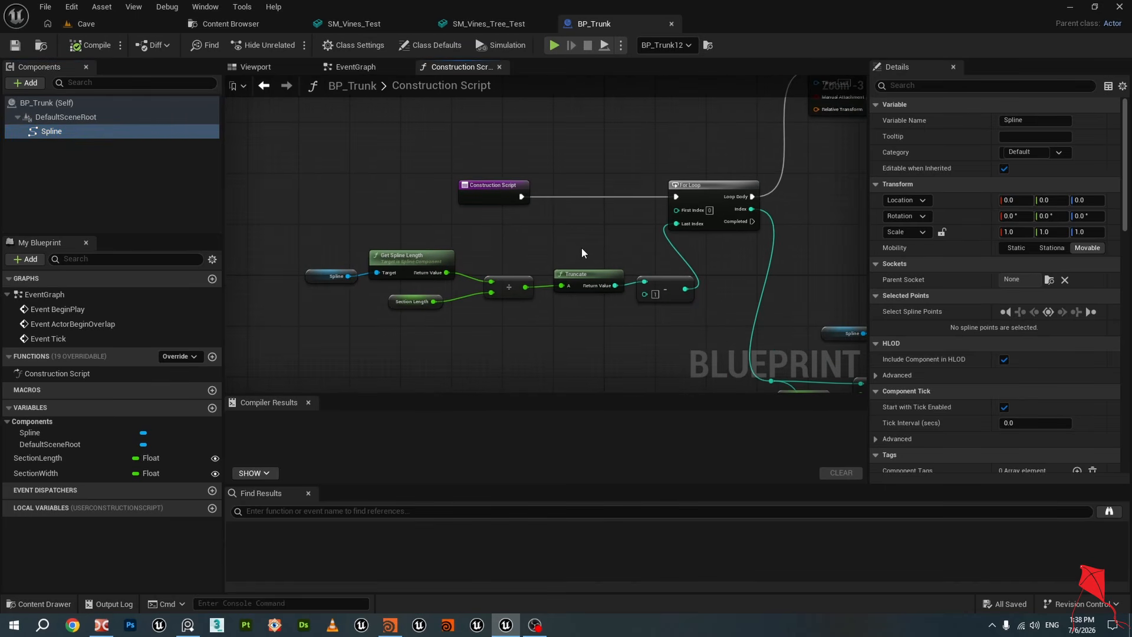
drag(268, 223, 327, 304)
right_drag(342, 321, 358, 297)
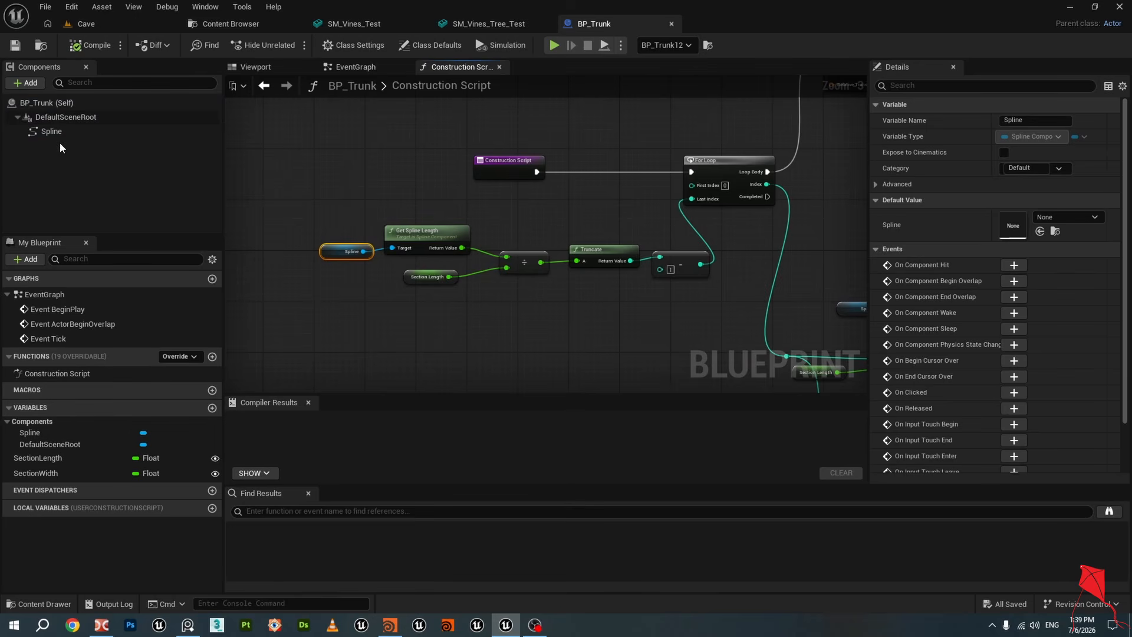
drag(56, 132, 329, 303)
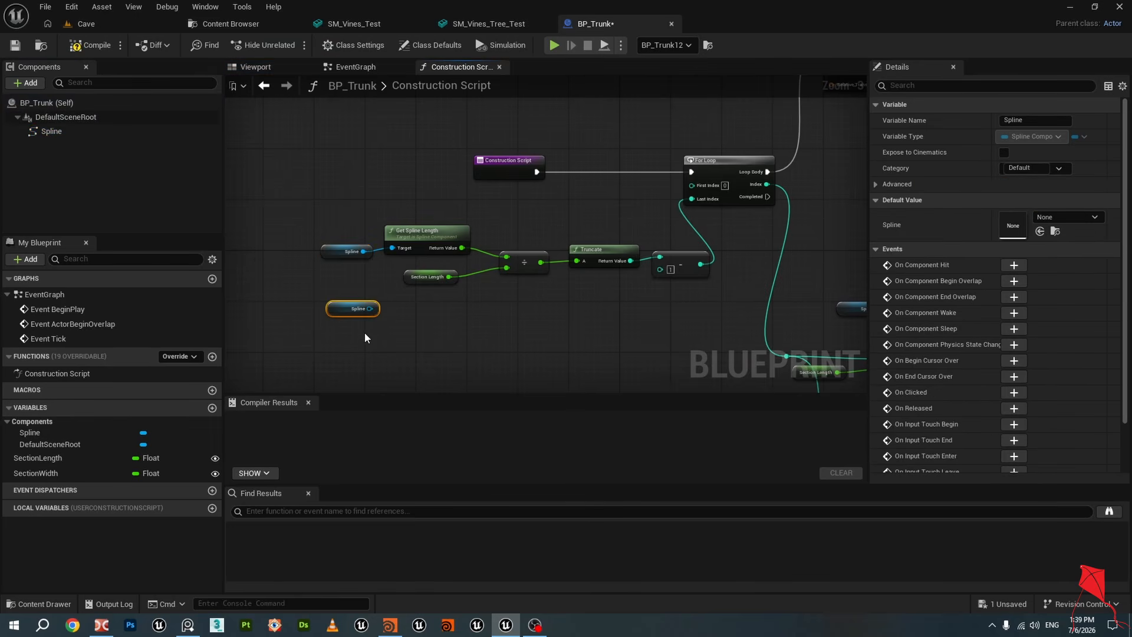
key(Delete)
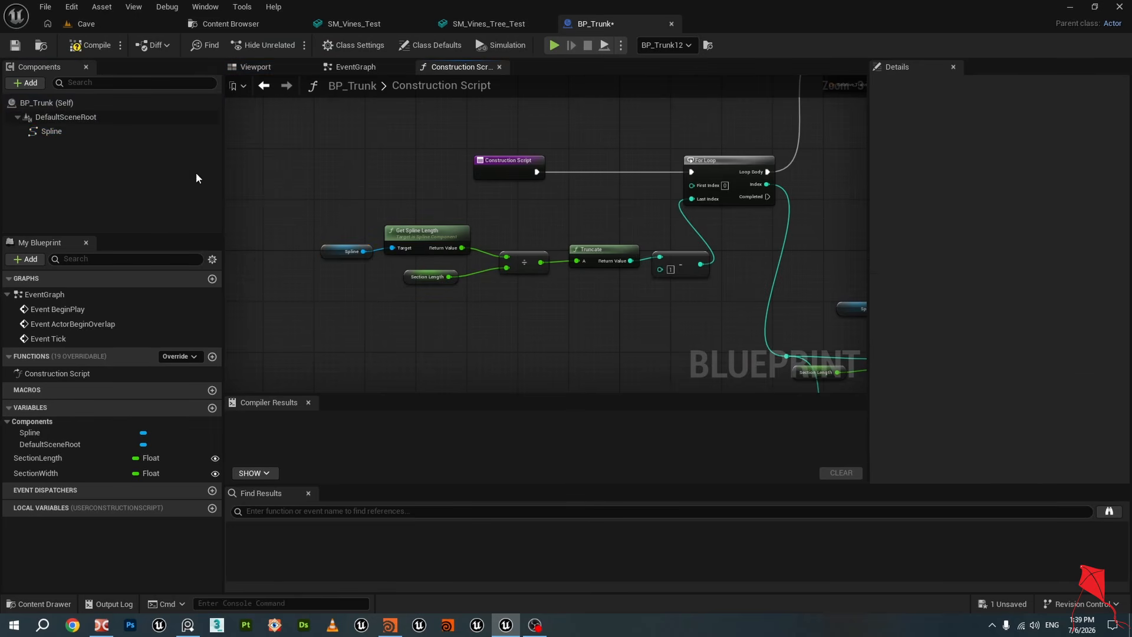
Inspect the SectionLength and SectionWidth variables and their default values in the construction script
scroll(427, 213, up, 2)
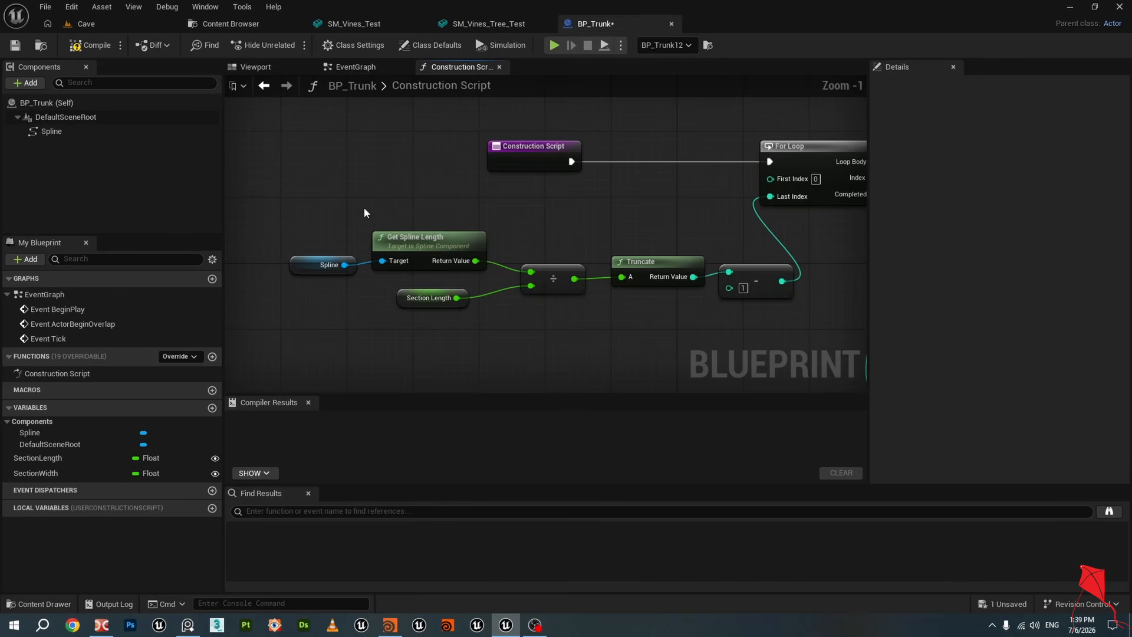
click(408, 248)
right_drag(504, 326, 439, 299)
click(342, 276)
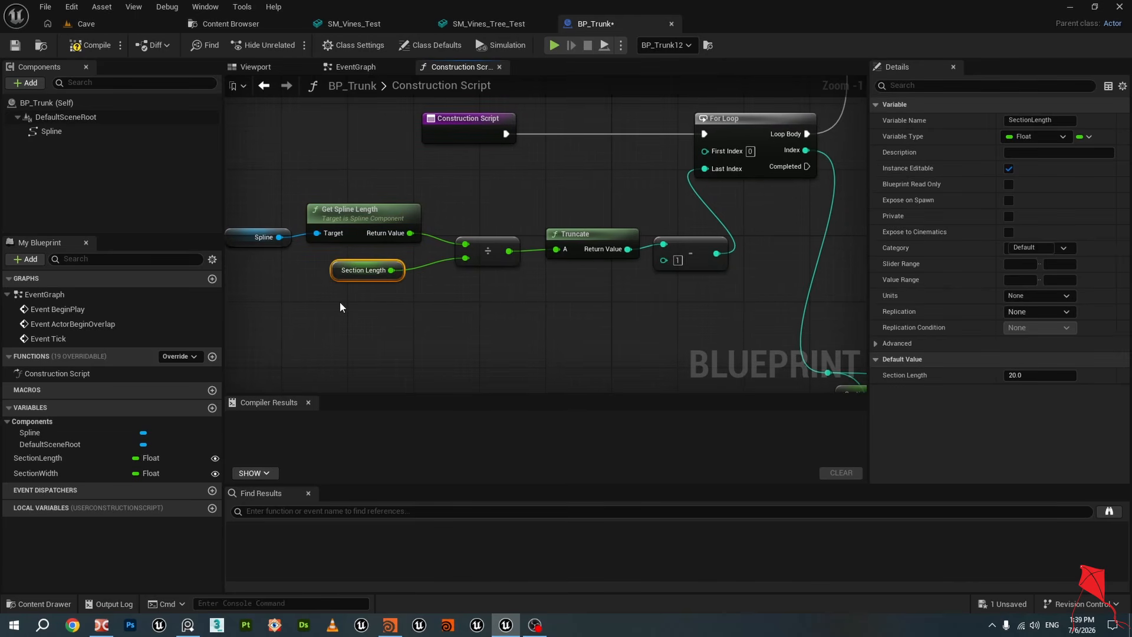
click(58, 459)
click(48, 474)
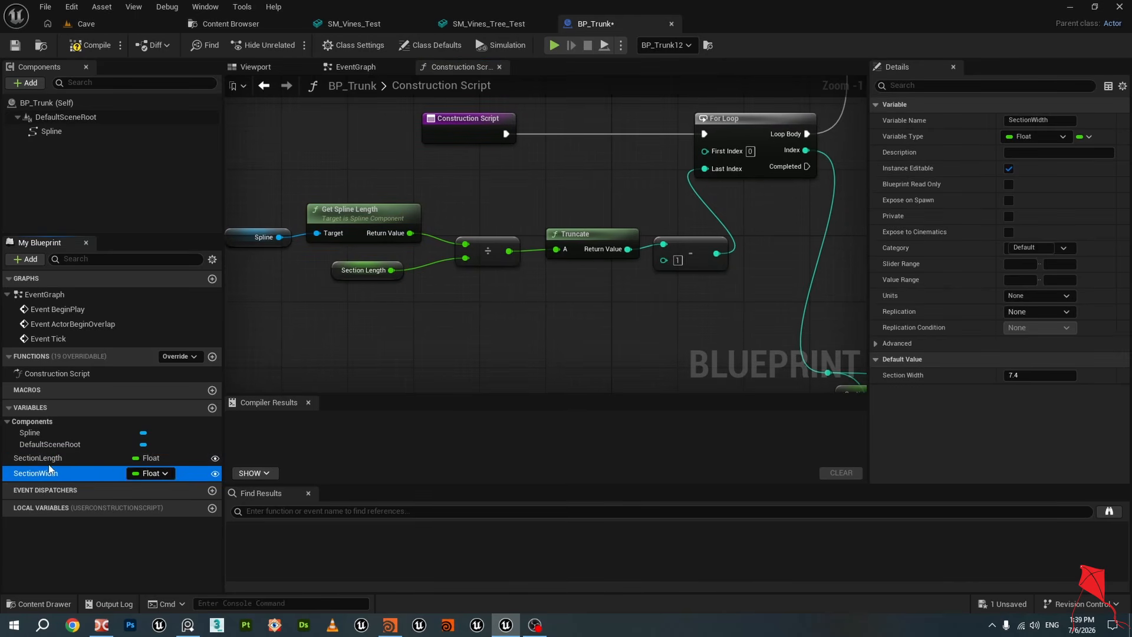
click(50, 458)
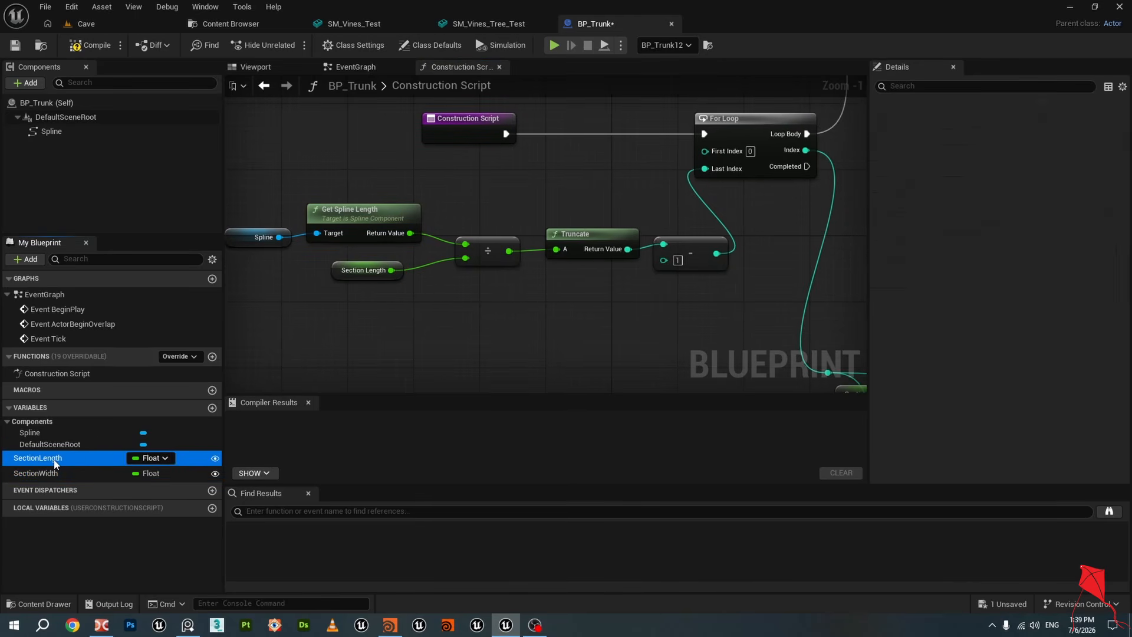
click(212, 408)
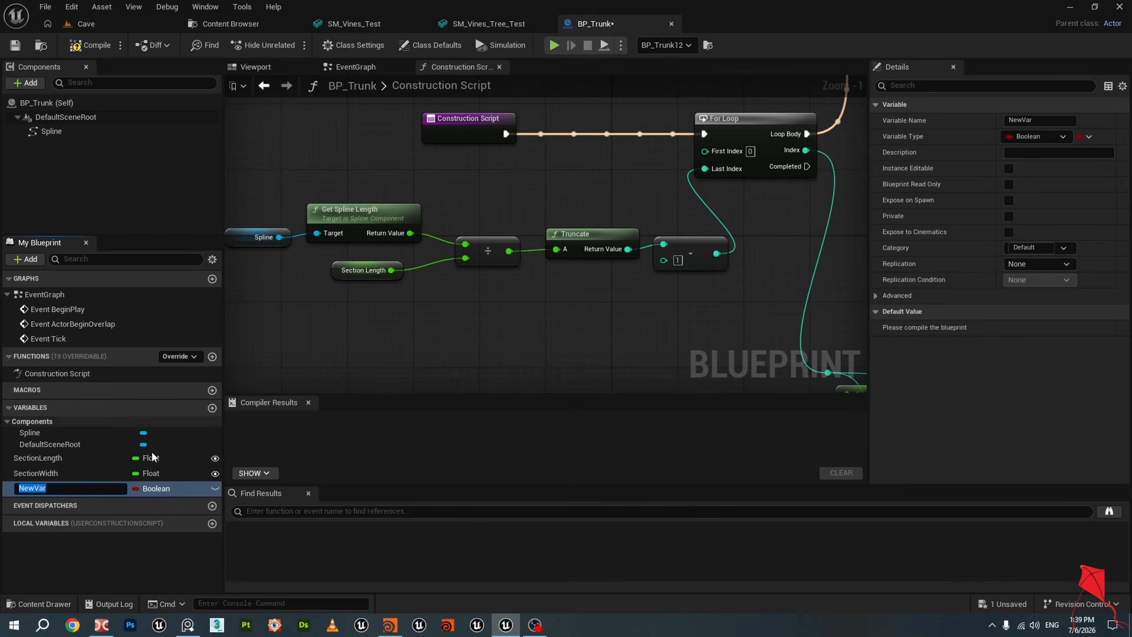
click(142, 490)
click(322, 456)
click(51, 477)
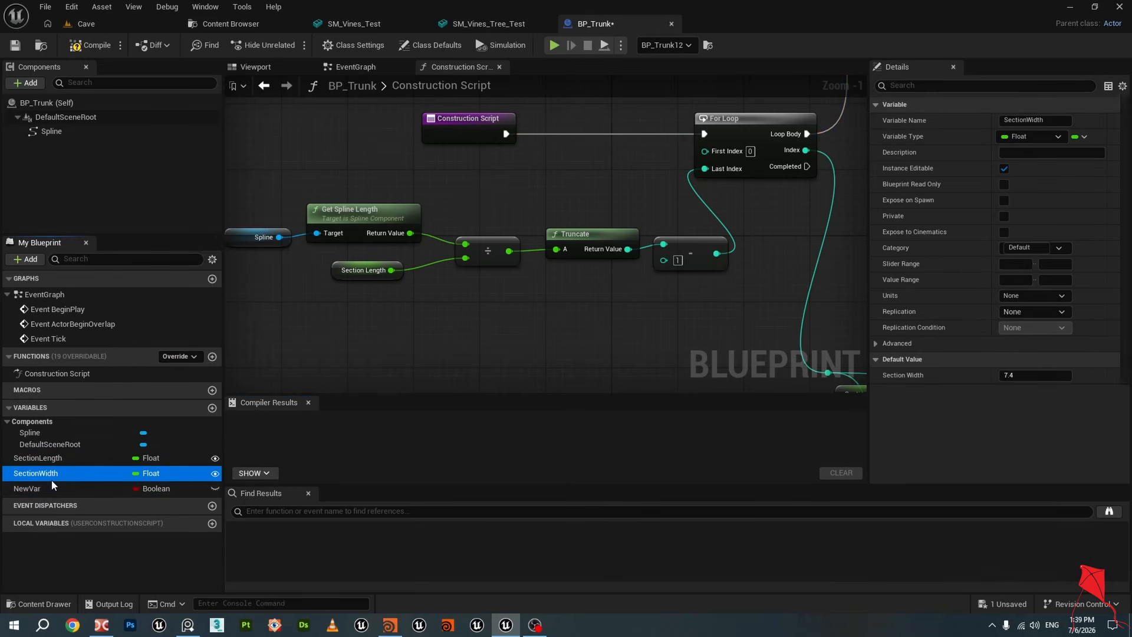
click(57, 489)
key(Delete)
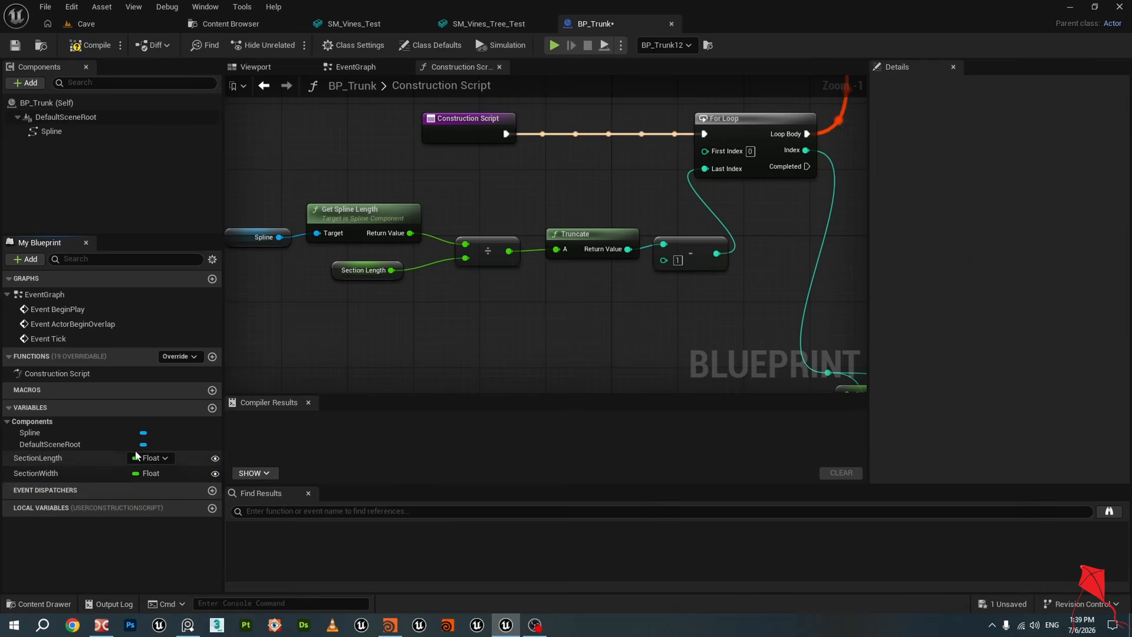
Pan through the construction script graph, reviewing the section-length division, truncate and loop nodes
click(37, 477)
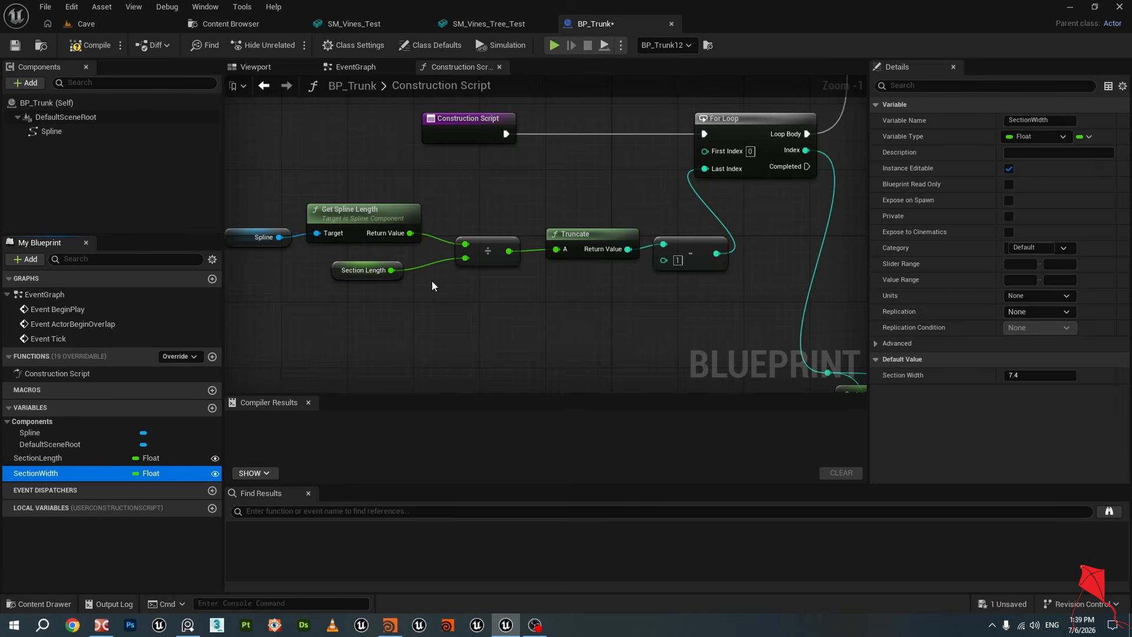
click(70, 458)
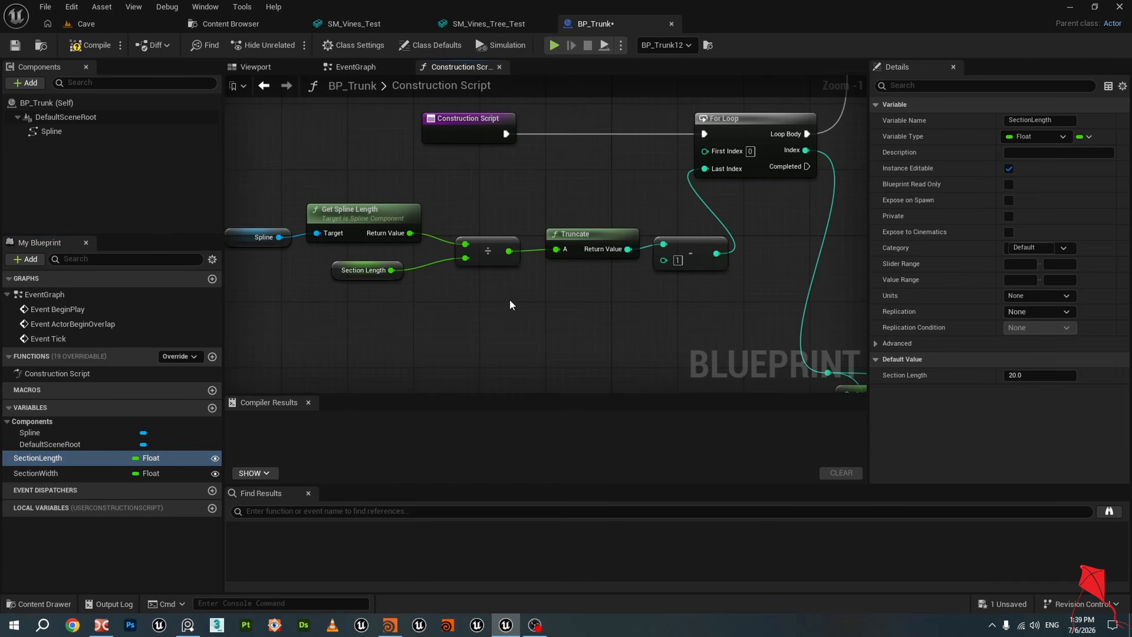
right_drag(510, 299, 462, 294)
scroll(463, 301, down, 1)
drag(465, 305, 360, 247)
right_drag(480, 300, 509, 300)
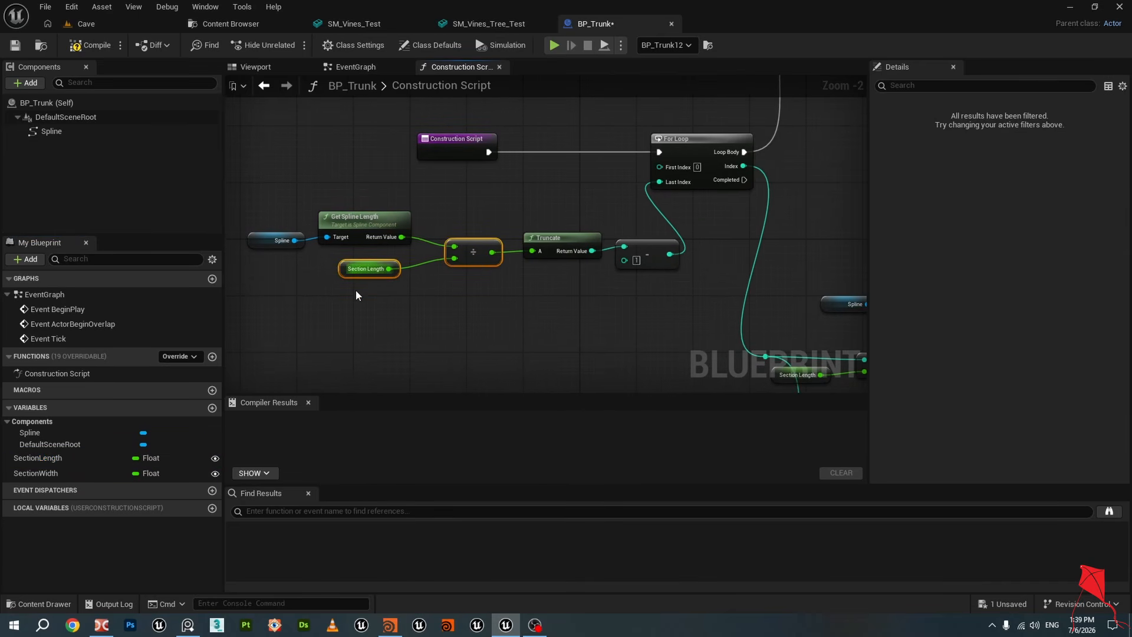
click(363, 269)
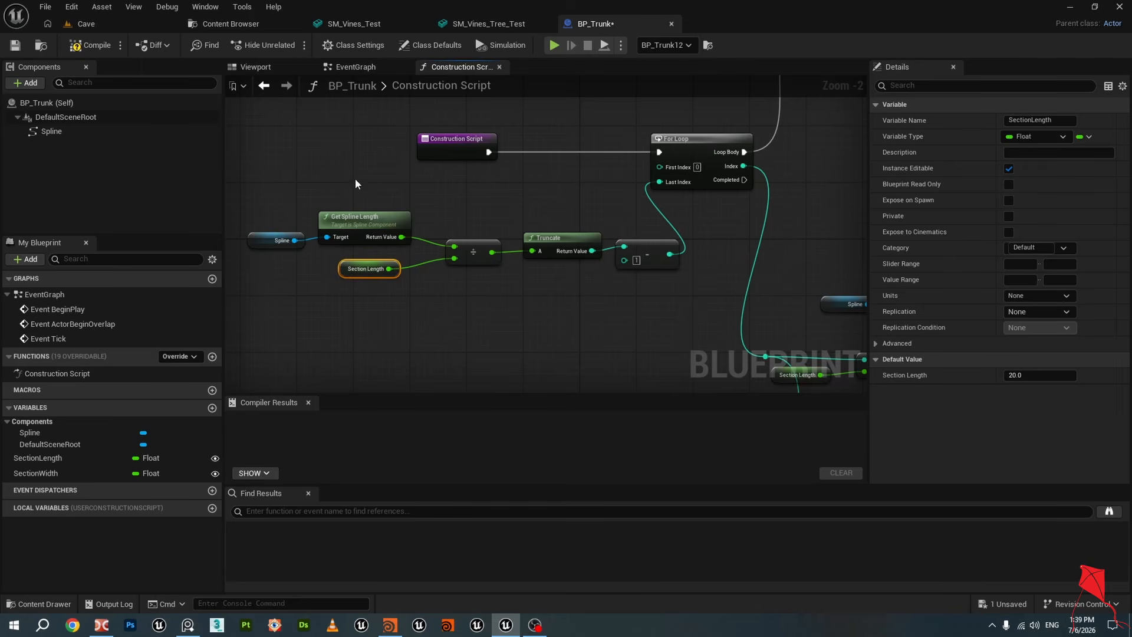
drag(266, 180, 349, 237)
click(370, 272)
right_drag(569, 318, 486, 324)
drag(494, 228, 561, 284)
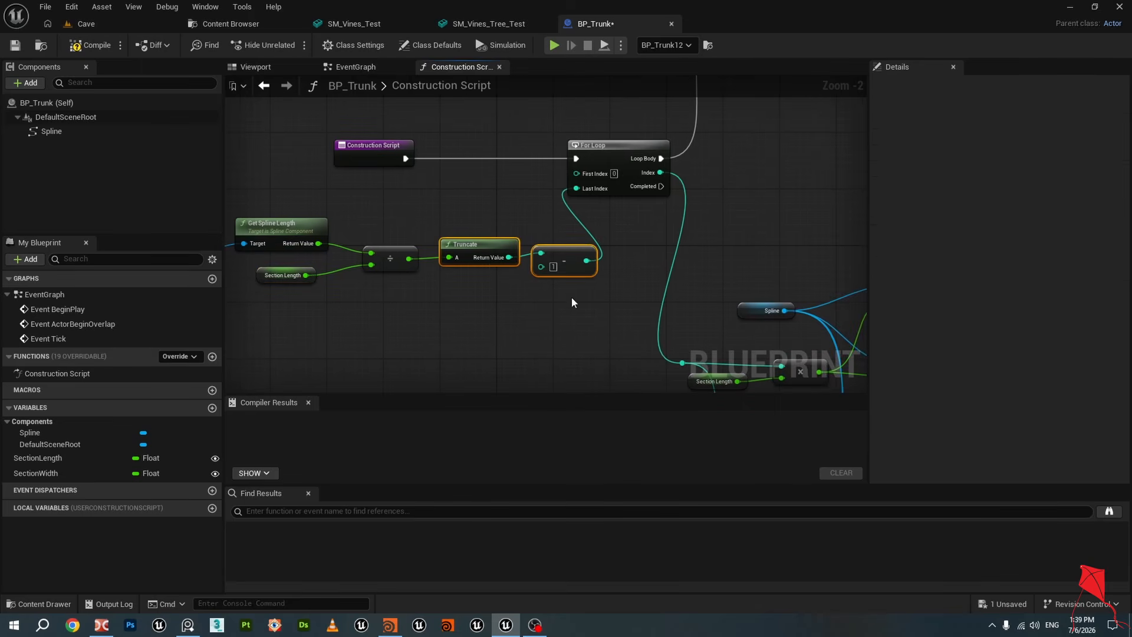
right_drag(570, 295, 438, 300)
scroll(420, 252, down, 1)
Select the Add Spline Mesh Component node to view its static mesh and material settings
click(455, 145)
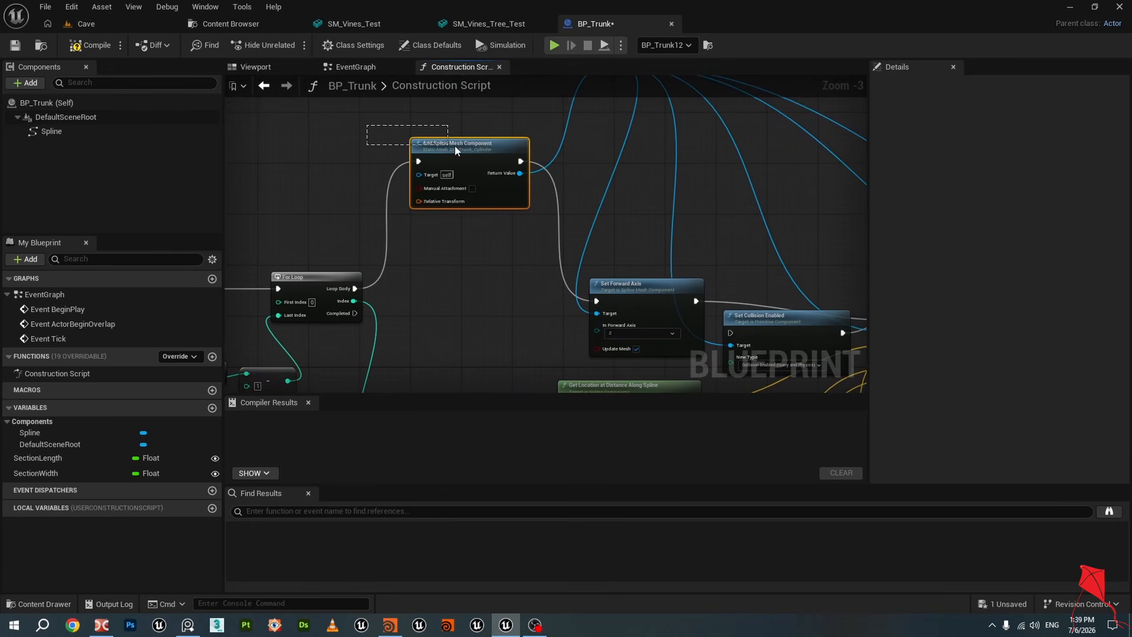
click(315, 276)
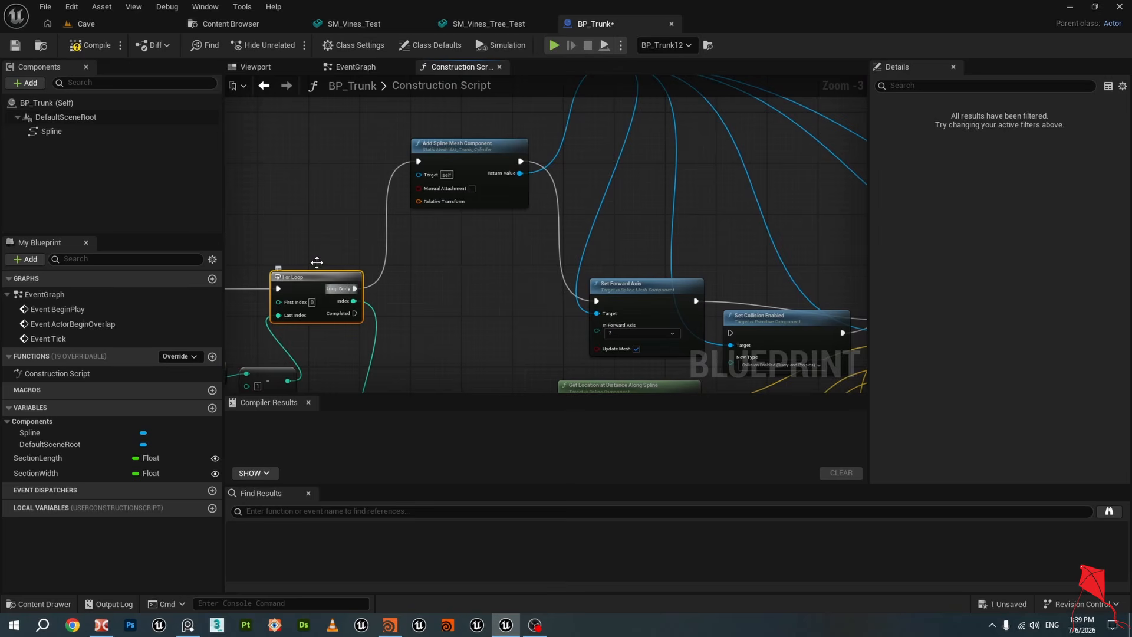
click(492, 158)
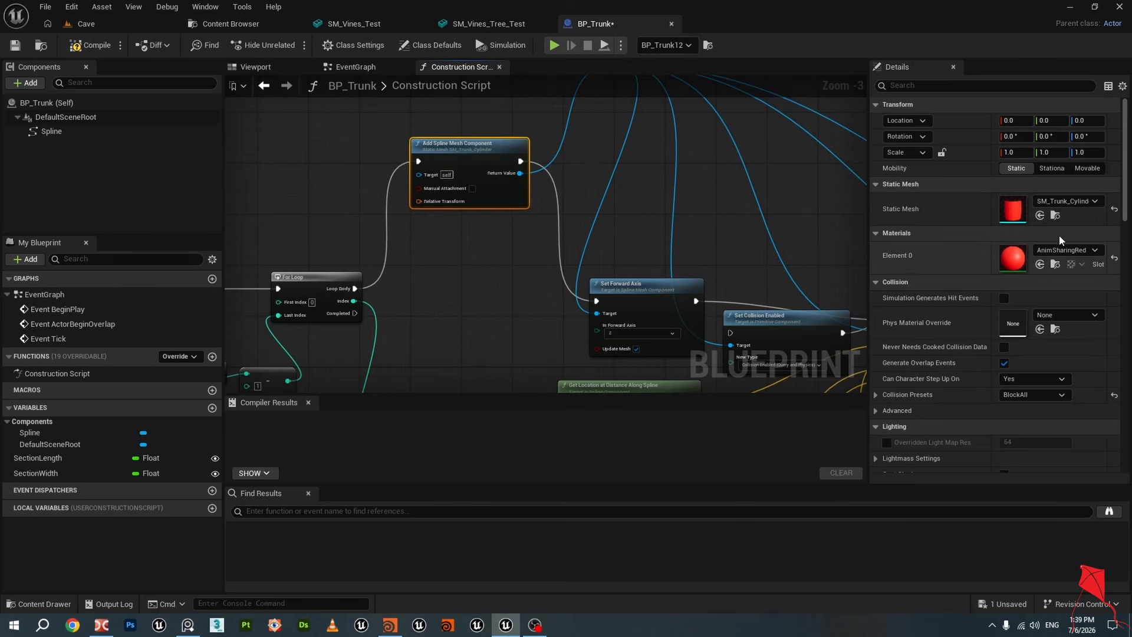
Locate the SM_Trunk_Cylinder mesh in the Content Browser and open it in the mesh editor
click(1056, 215)
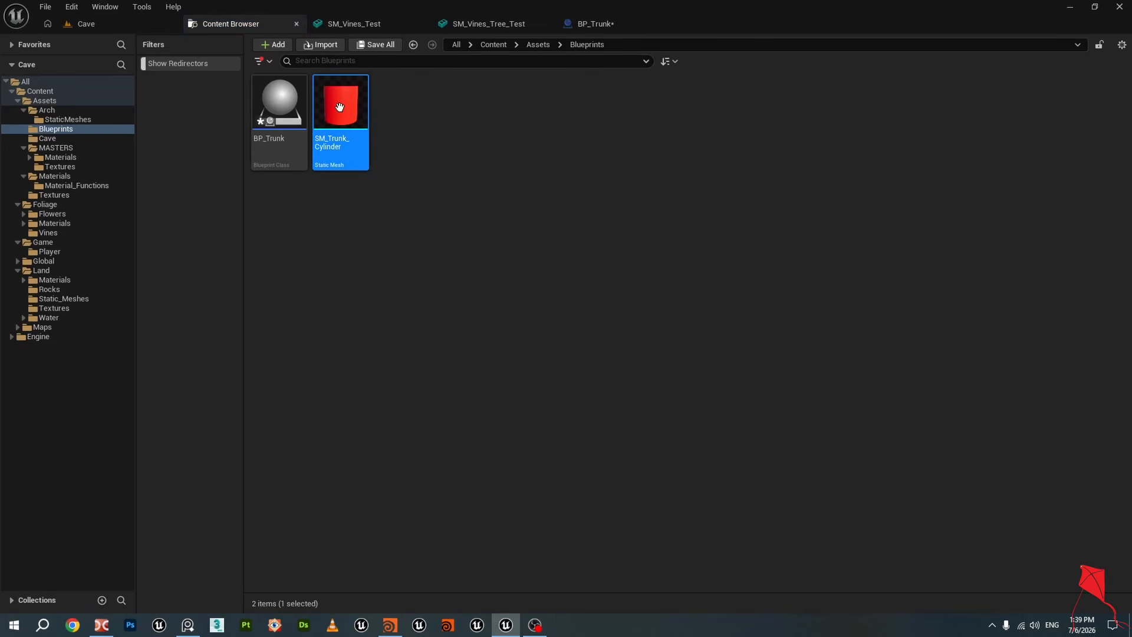
double_click(350, 120)
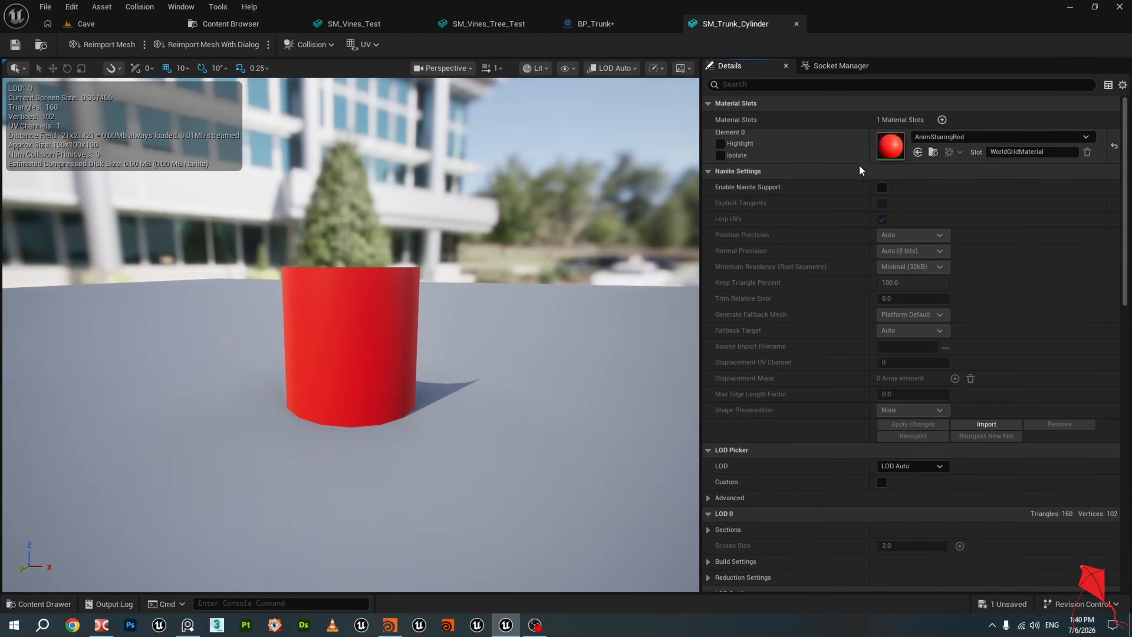
mouse_move(369, 255)
mouse_down()
mouse_move(361, 231)
mouse_move(369, 255)
mouse_up()
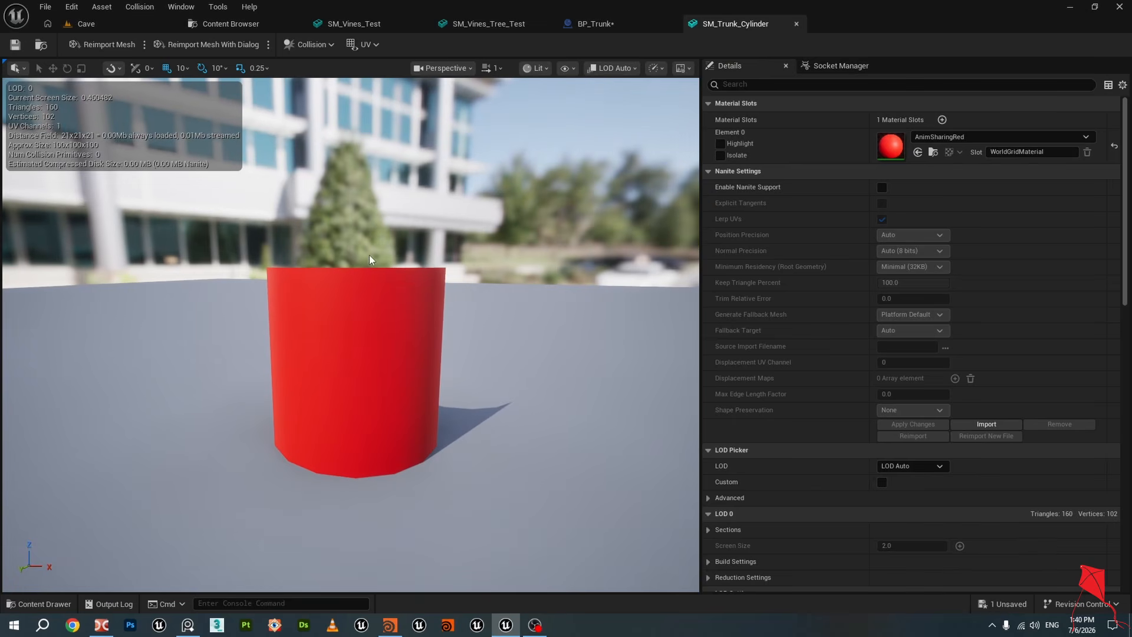
Inspect the cylinder mesh in Wireframe view mode, then switch the viewport back to Lit
click(542, 70)
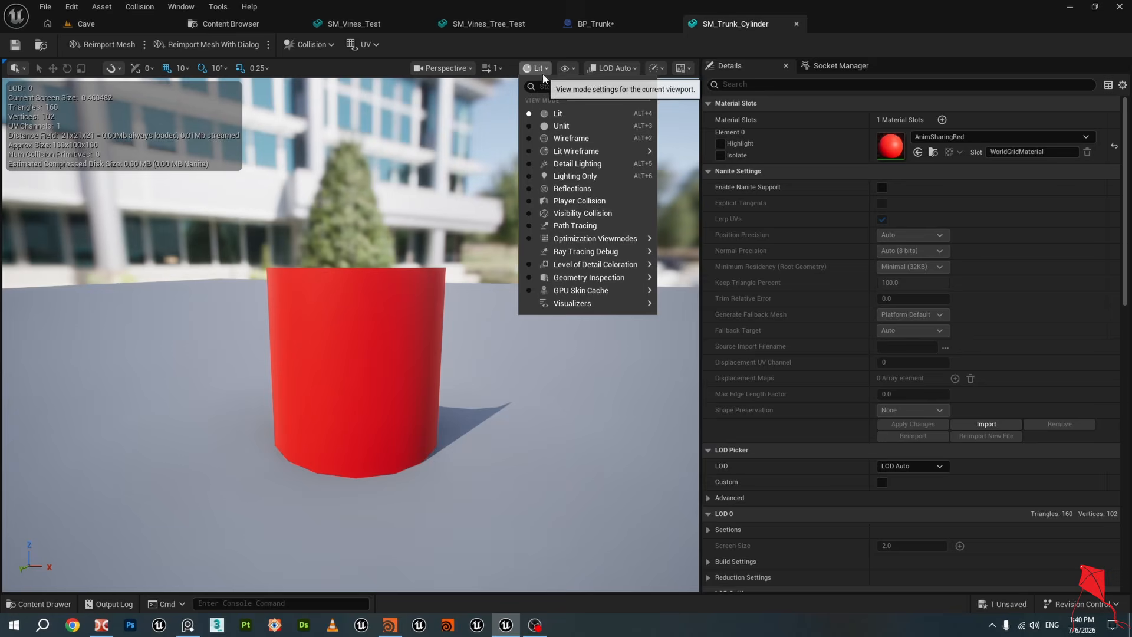
click(571, 141)
right_drag(377, 283, 405, 203)
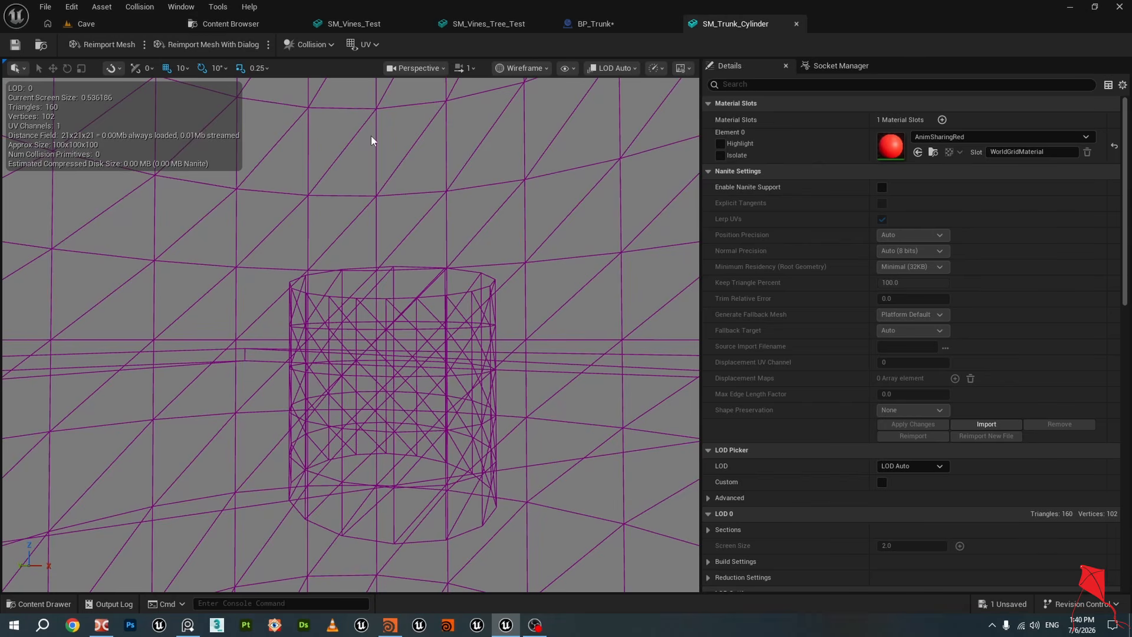
click(530, 70)
click(546, 119)
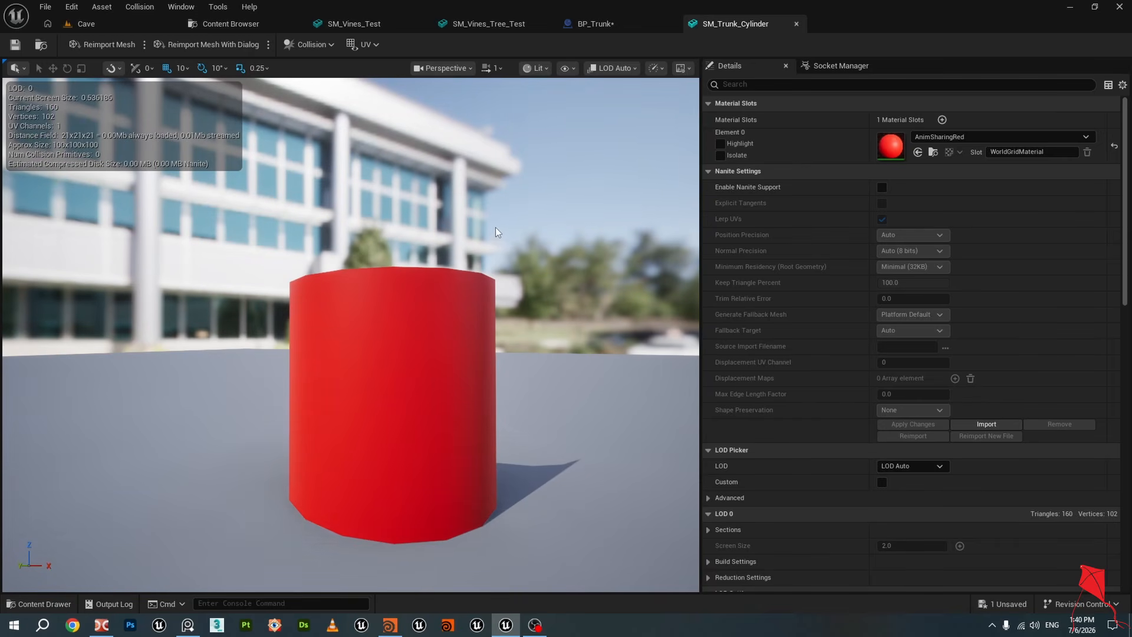
Return to the BP_Trunk construction script and delete the Set Collision Enabled node after Set Forward Axis
click(621, 24)
right_drag(506, 245, 447, 302)
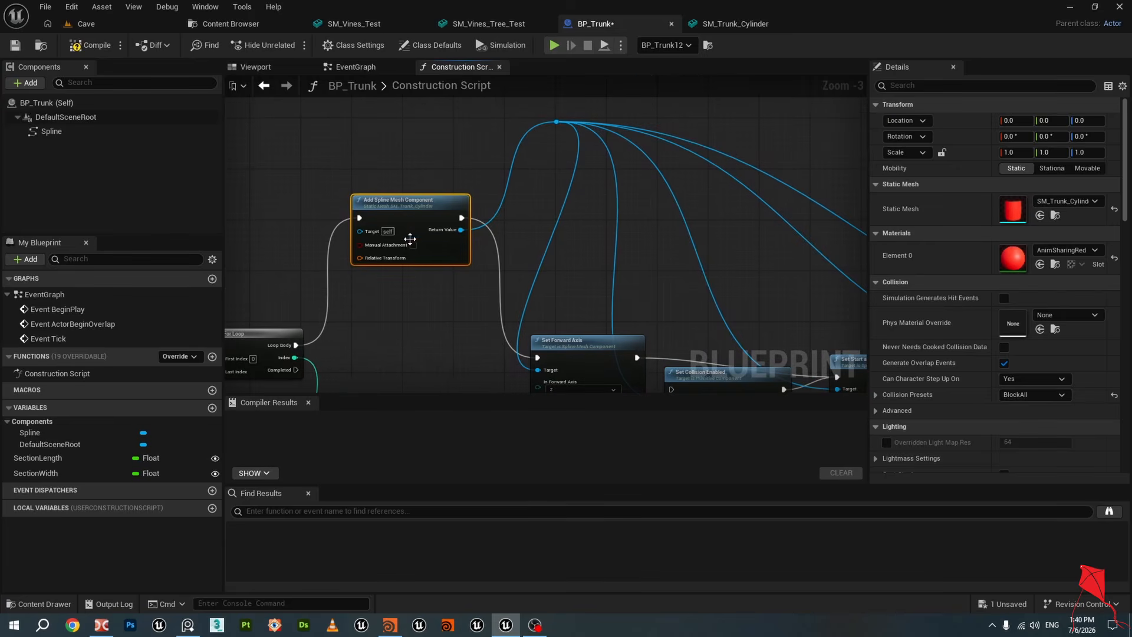
drag(404, 155, 437, 226)
right_drag(468, 312, 409, 172)
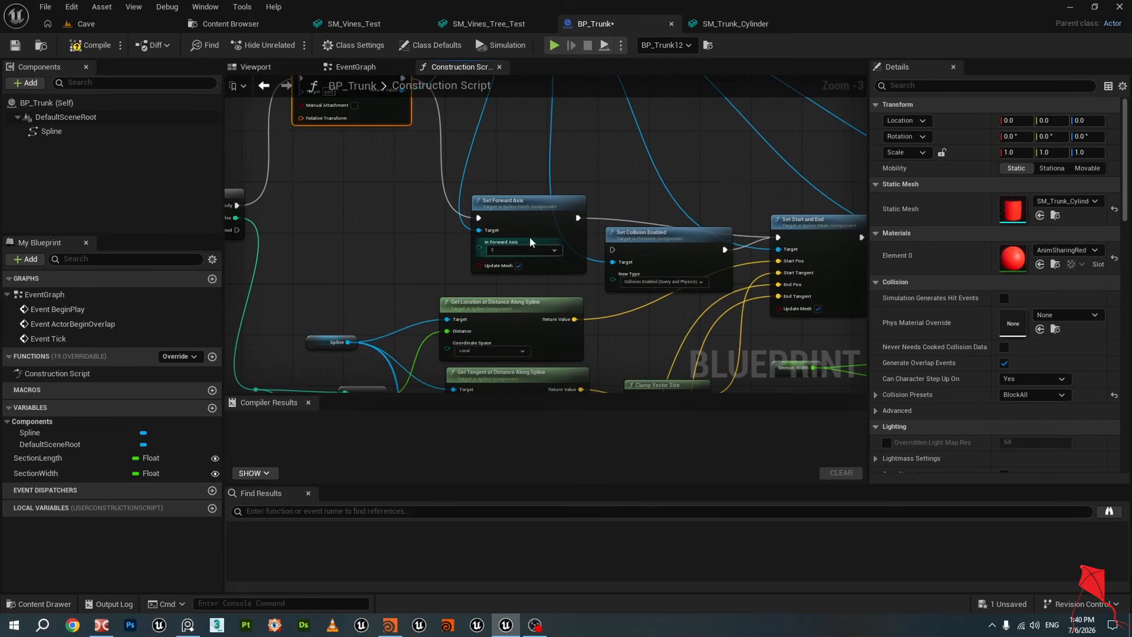
drag(502, 154, 511, 254)
scroll(511, 254, up, 3)
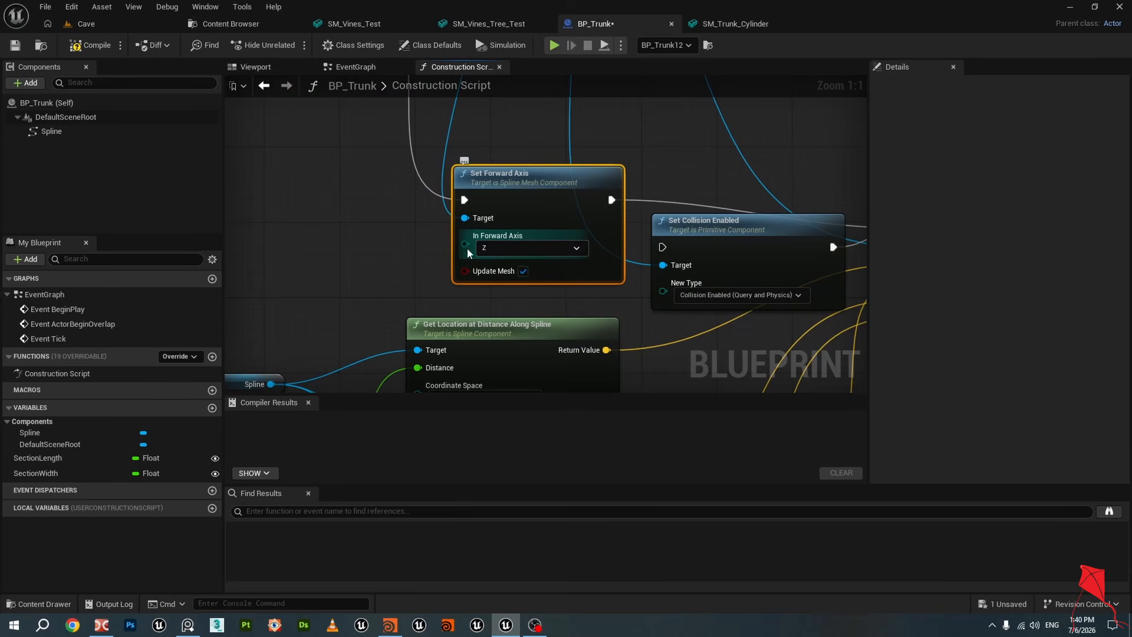
scroll(501, 251, down, 1)
scroll(500, 246, down, 1)
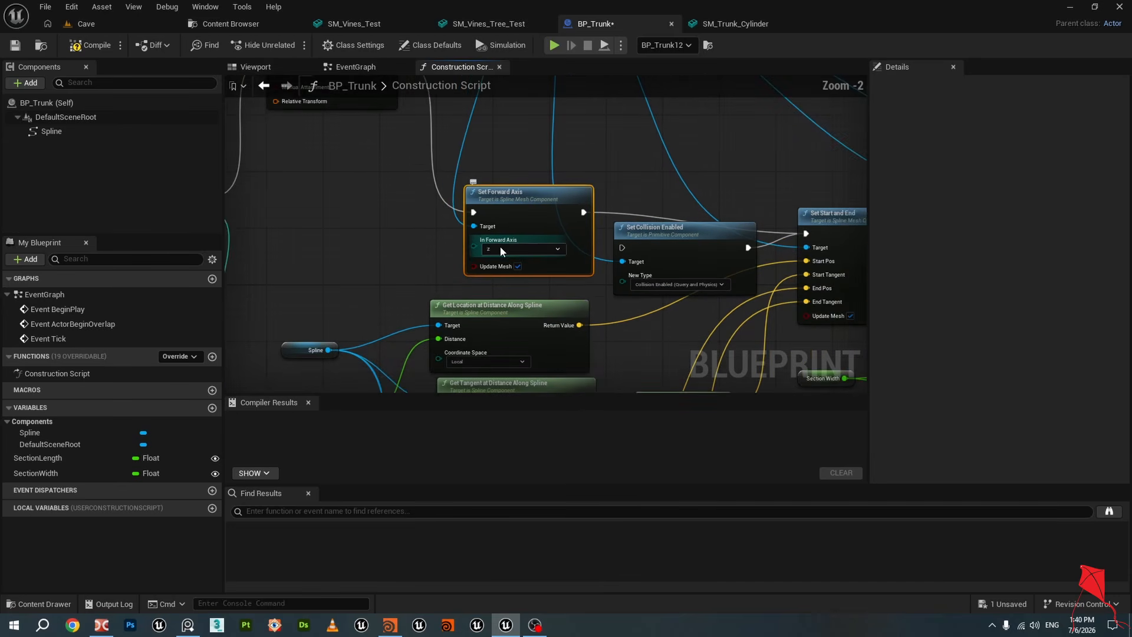
right_drag(629, 138, 502, 186)
click(540, 299)
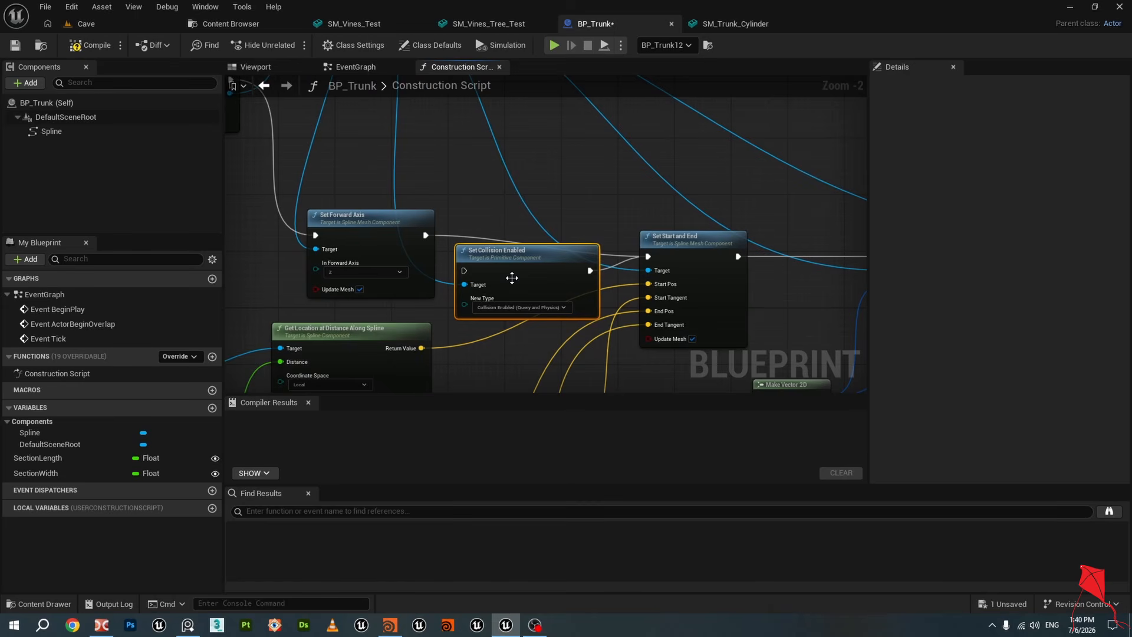
key(Delete)
Examine the Set Start and End node and the location and tangent along spline nodes feeding it
right_drag(516, 236, 489, 244)
scroll(619, 263, down, 2)
click(656, 274)
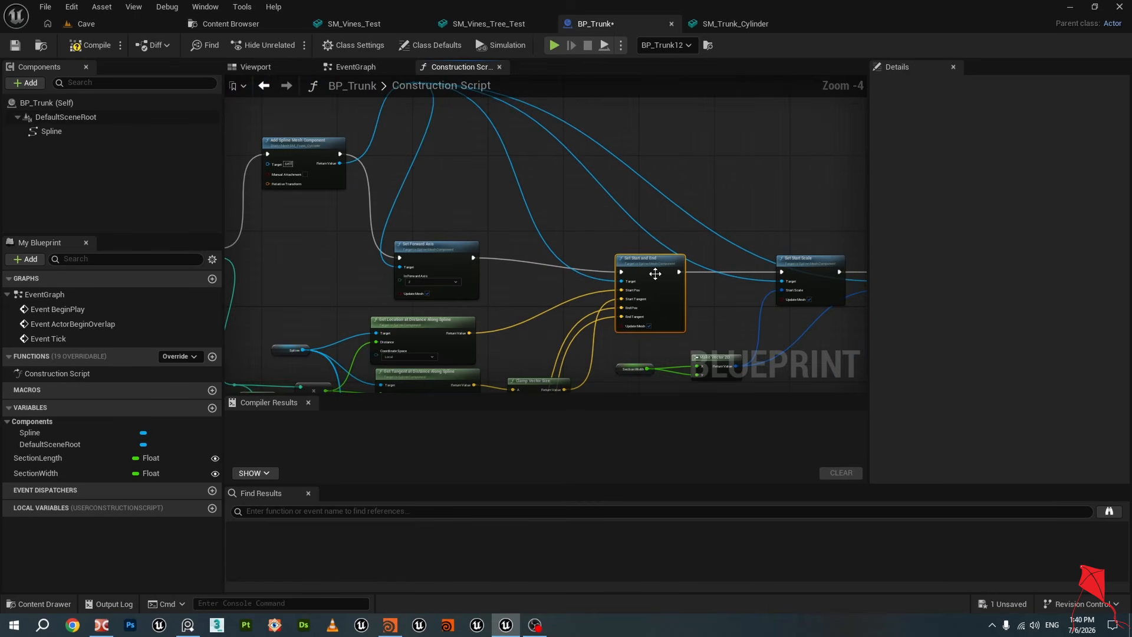
scroll(576, 221, up, 2)
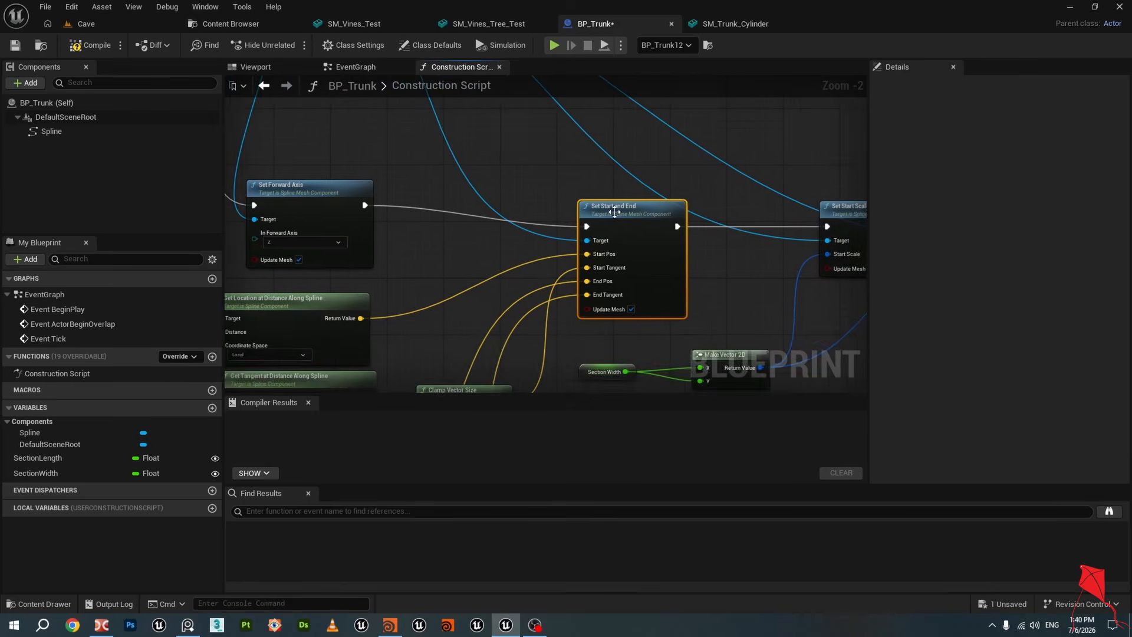
scroll(614, 211, up, 2)
scroll(614, 211, down, 2)
right_drag(447, 276, 656, 192)
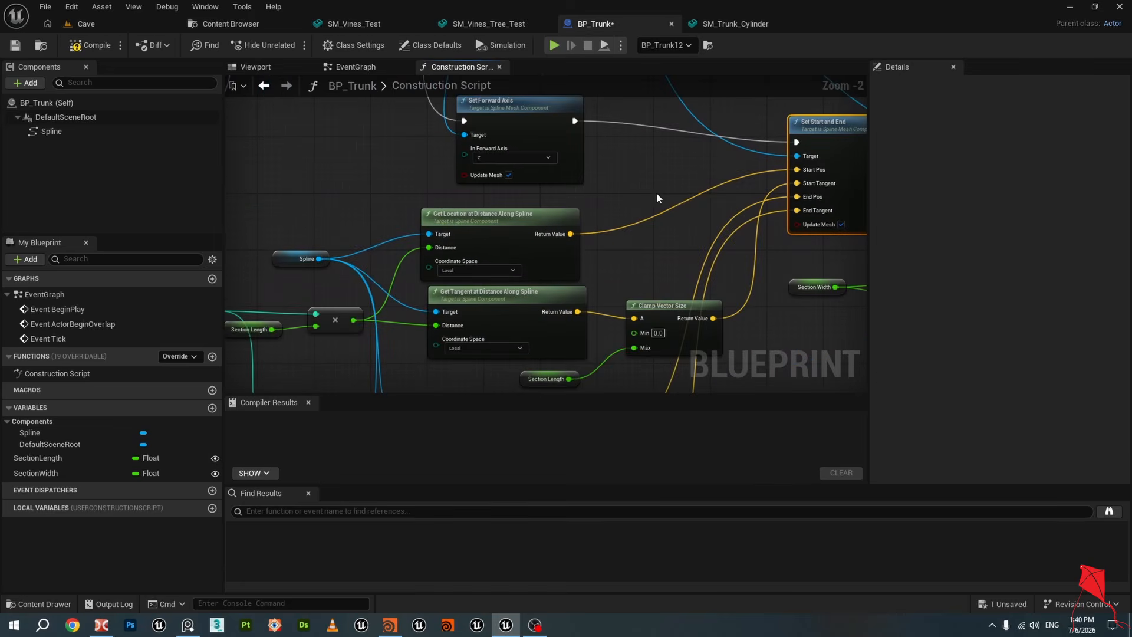
right_drag(378, 187, 506, 125)
right_drag(465, 161, 442, 147)
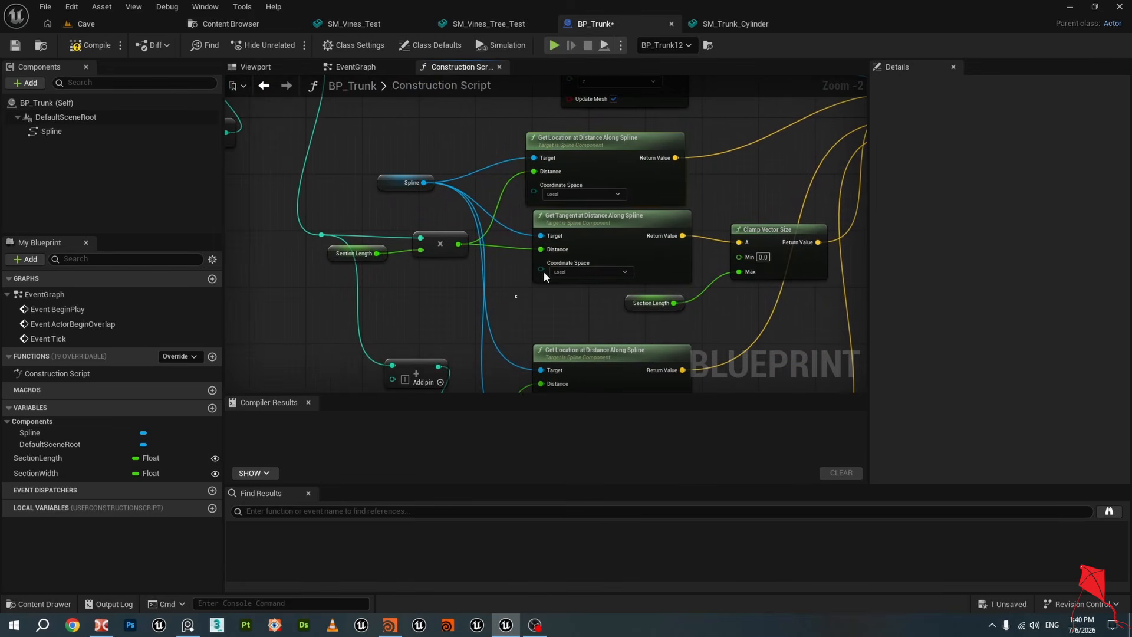
click(592, 262)
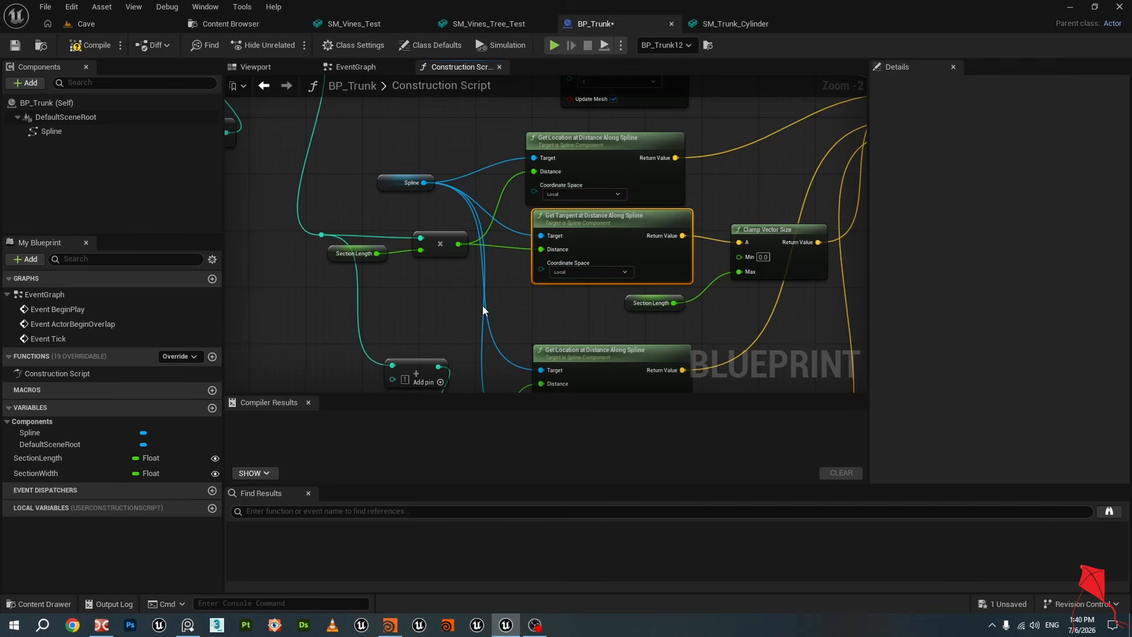
Examine the node groups that compute each segment's start and end distances and sample location and tangent along the spline
right_drag(569, 319, 537, 189)
right_drag(408, 186, 372, 275)
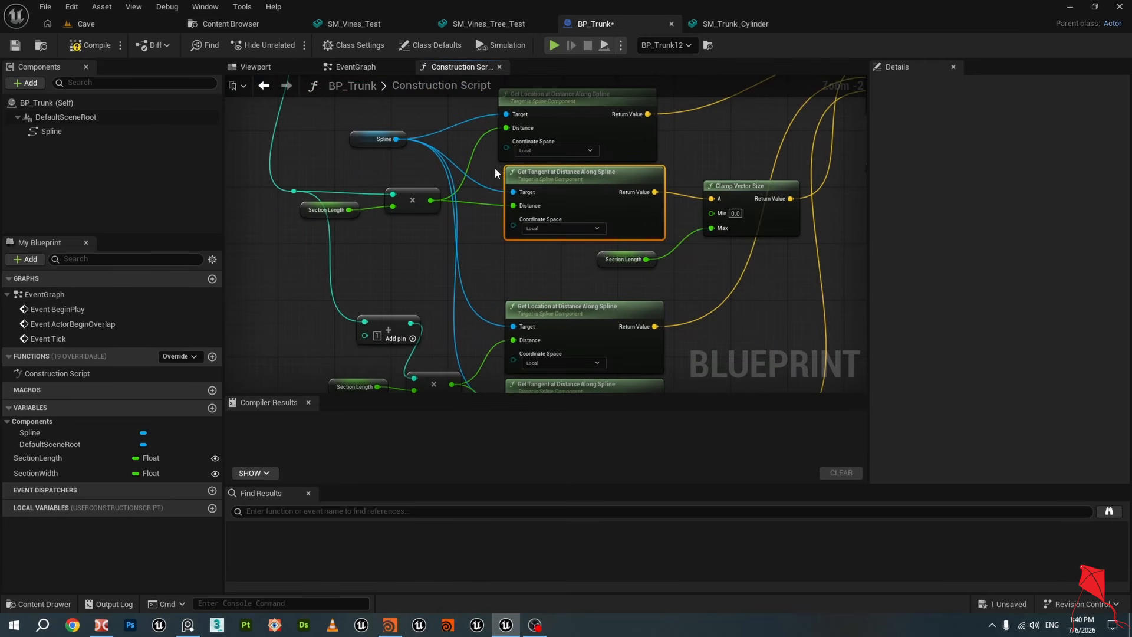
drag(345, 108, 507, 287)
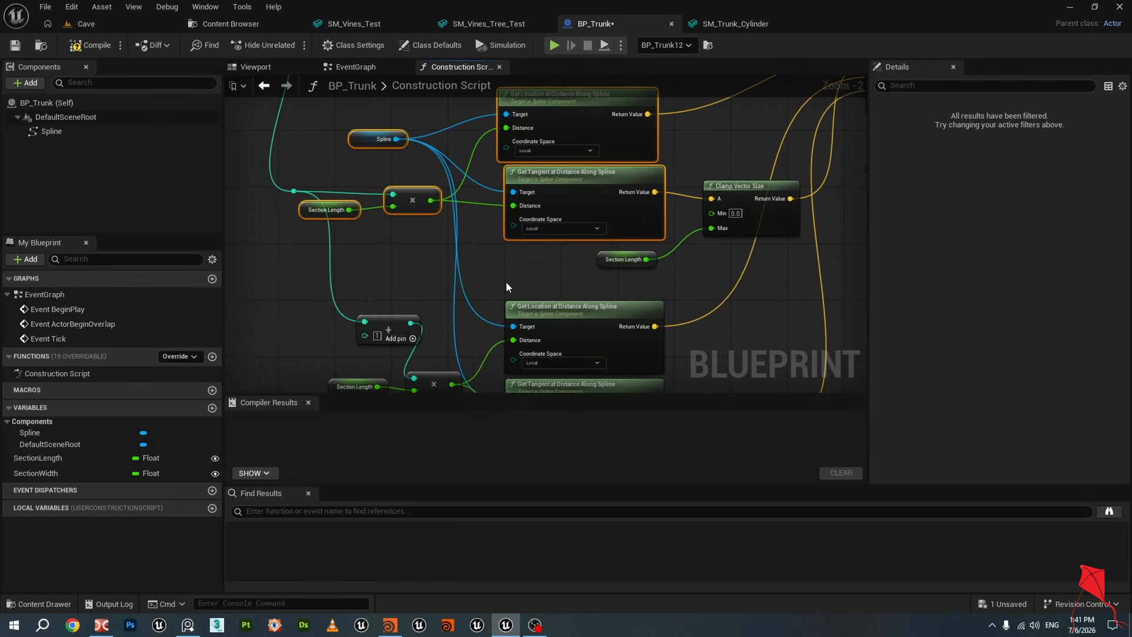
right_drag(506, 283, 518, 221)
drag(371, 206, 526, 340)
right_drag(297, 205, 465, 405)
right_drag(403, 219, 404, 258)
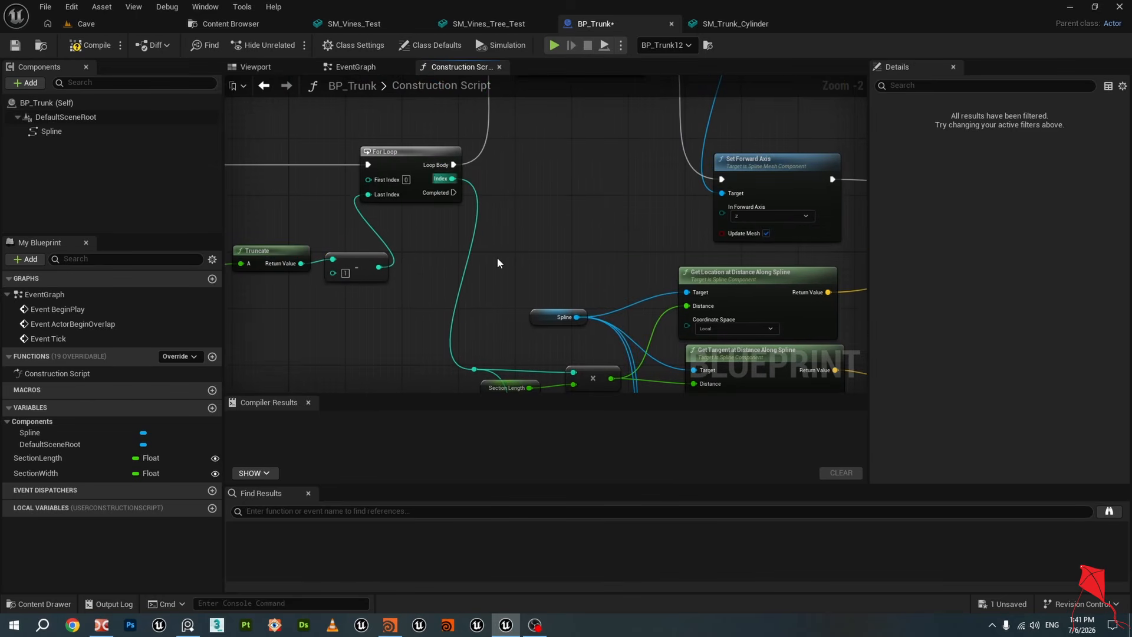
right_drag(499, 266, 442, 153)
right_drag(453, 233, 397, 139)
mouse_move(508, 286)
right_down()
mouse_move(479, 258)
mouse_move(420, 236)
right_up()
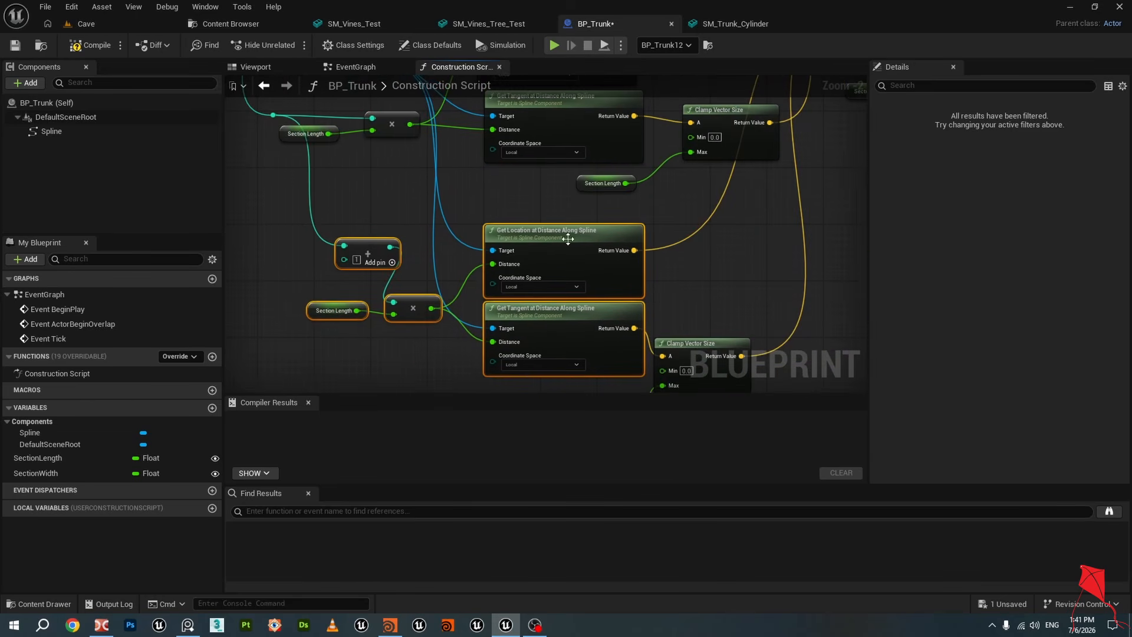
Examine the Set Start Scale and Set End Scale nodes and the Section Width input feeding them
mouse_move(739, 289)
right_down()
mouse_move(707, 222)
mouse_move(672, 270)
mouse_move(683, 271)
mouse_move(639, 303)
mouse_move(586, 235)
mouse_move(554, 257)
mouse_move(523, 222)
mouse_move(450, 283)
mouse_move(390, 161)
right_up()
click(667, 283)
click(582, 341)
click(469, 182)
right_drag(572, 172, 459, 195)
click(614, 201)
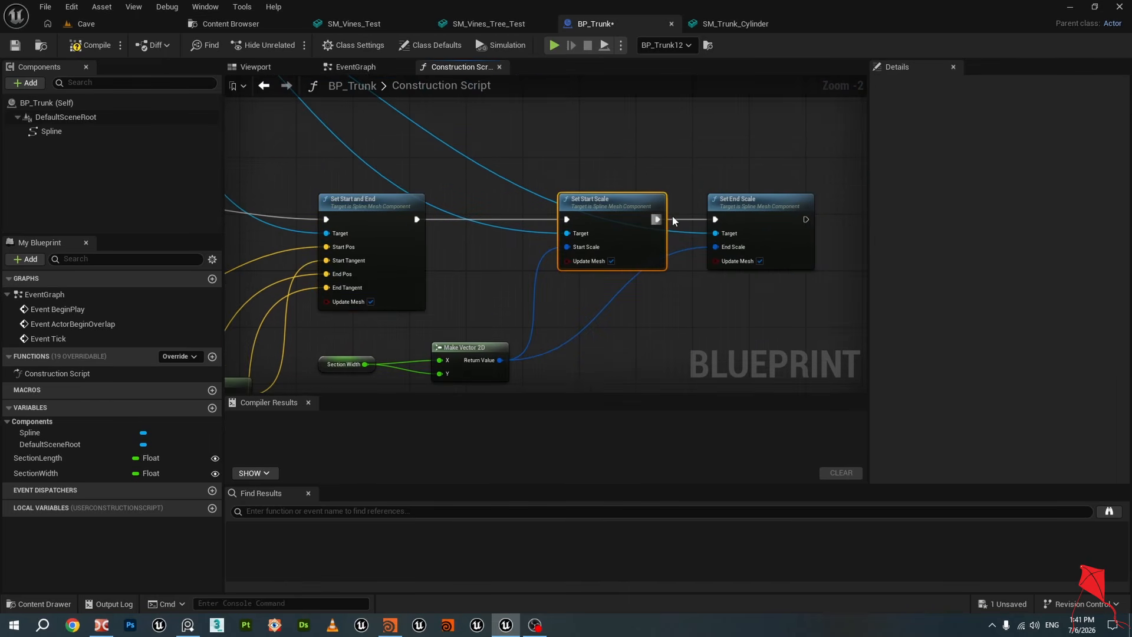
right_drag(650, 338, 710, 280)
click(404, 306)
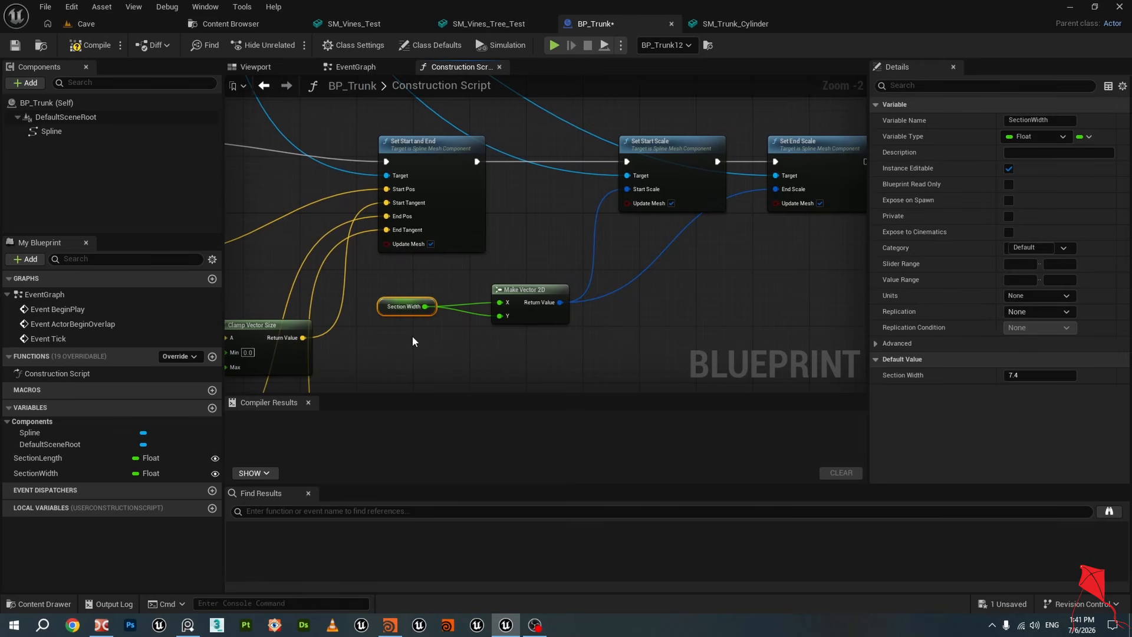
right_drag(801, 291, 628, 213)
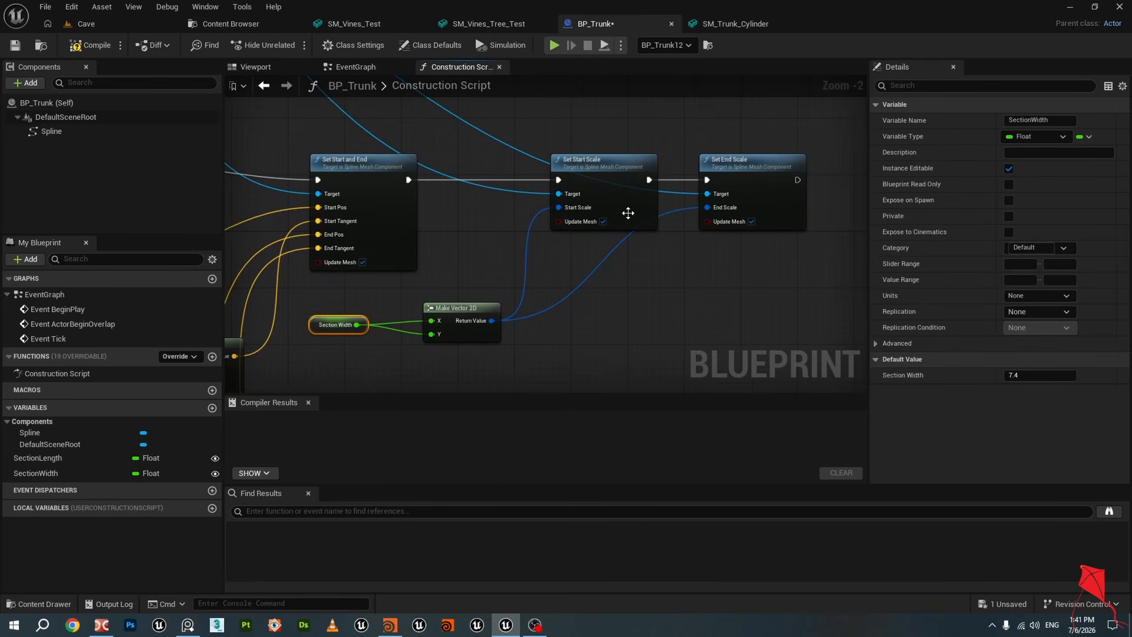
click(595, 160)
click(749, 165)
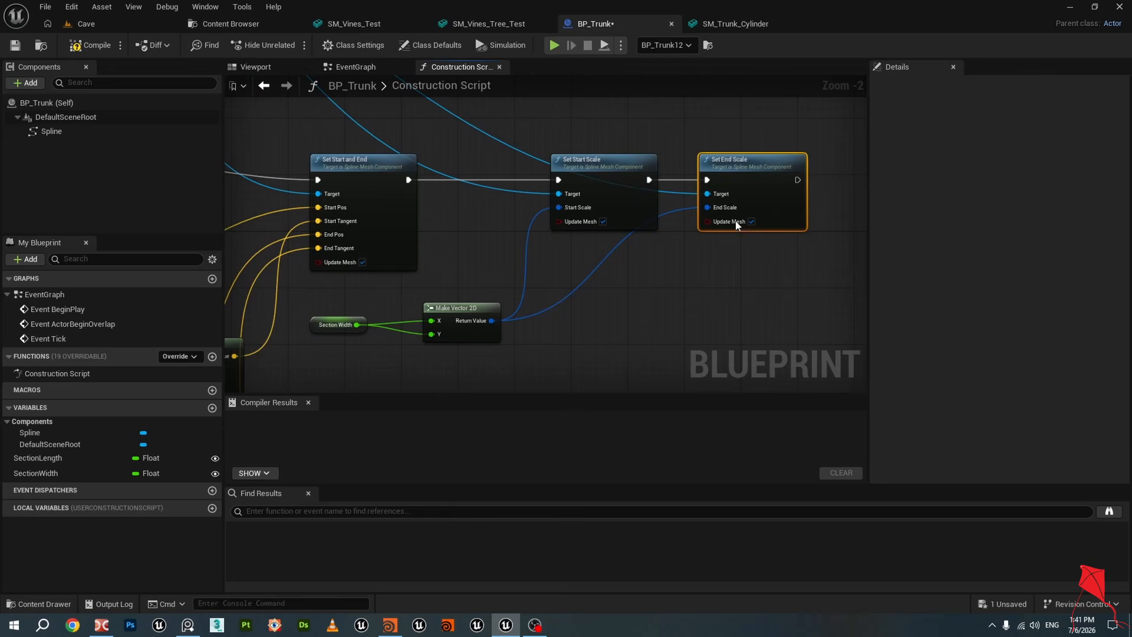
Review the whole construction script and check the SectionLength and SectionWidth variable defaults
scroll(738, 228, down, 2)
scroll(738, 233, down, 2)
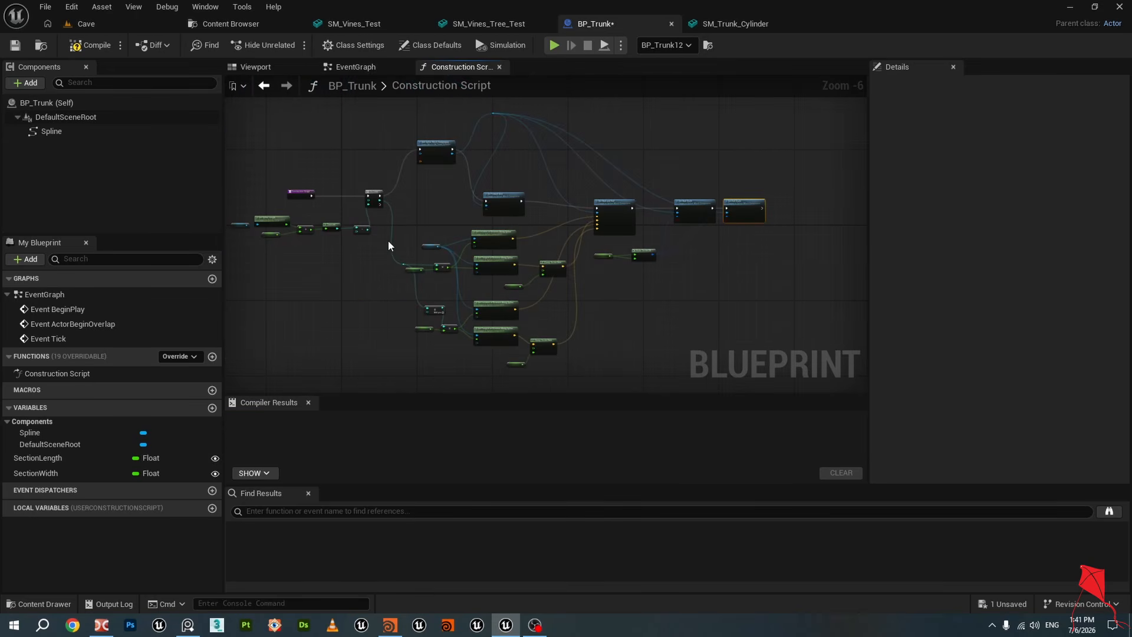
scroll(373, 214, up, 2)
scroll(413, 184, down, 1)
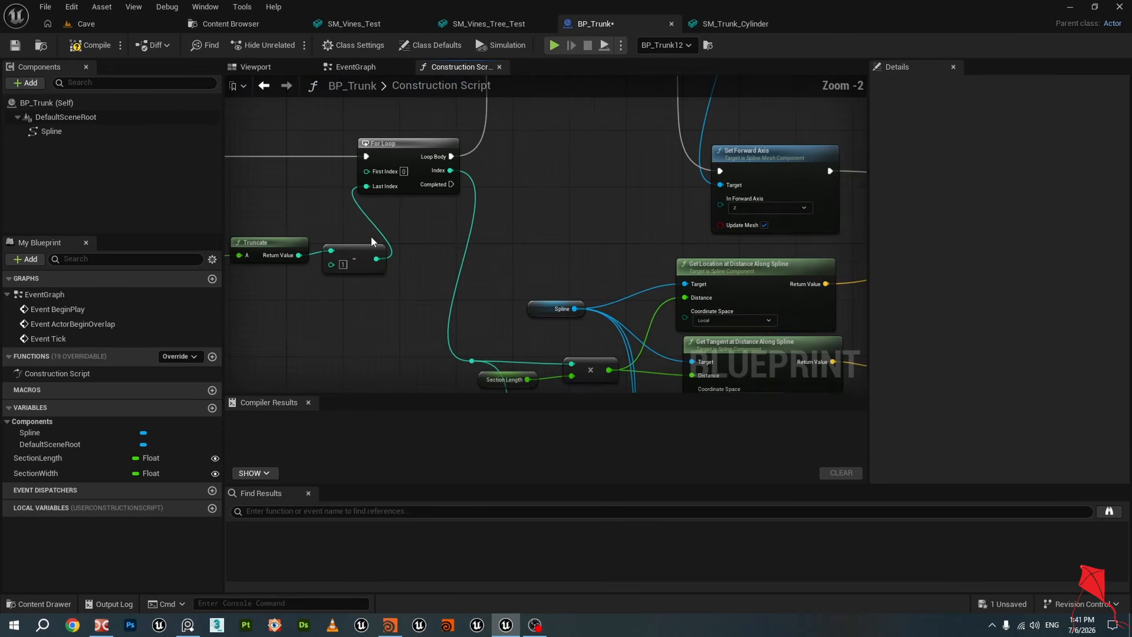
scroll(249, 210, down, 2)
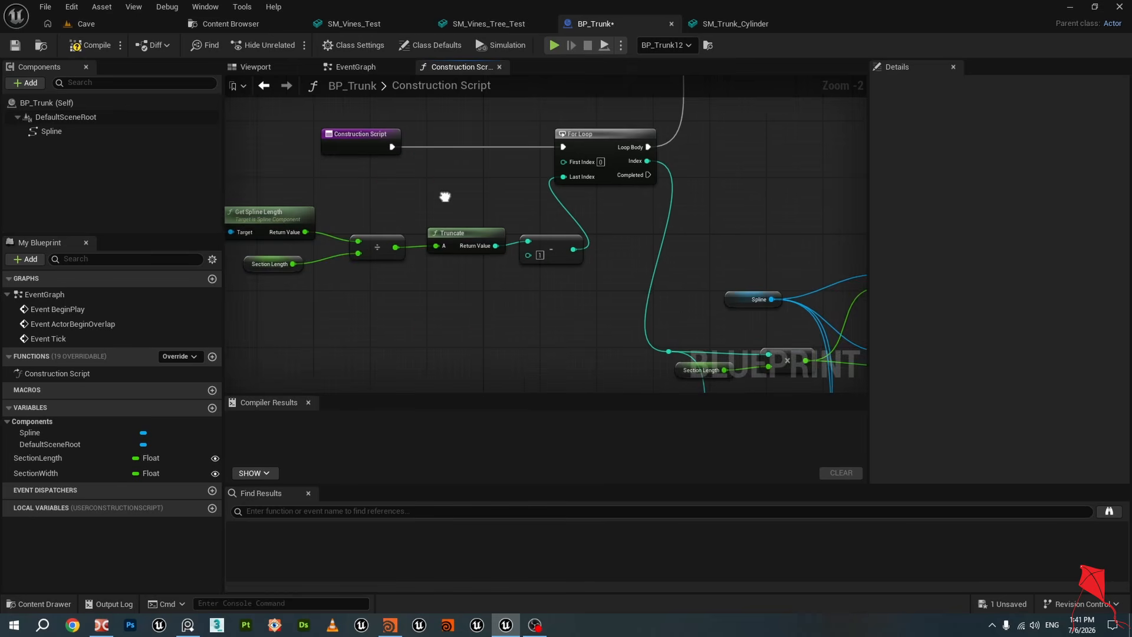
scroll(475, 186, down, 1)
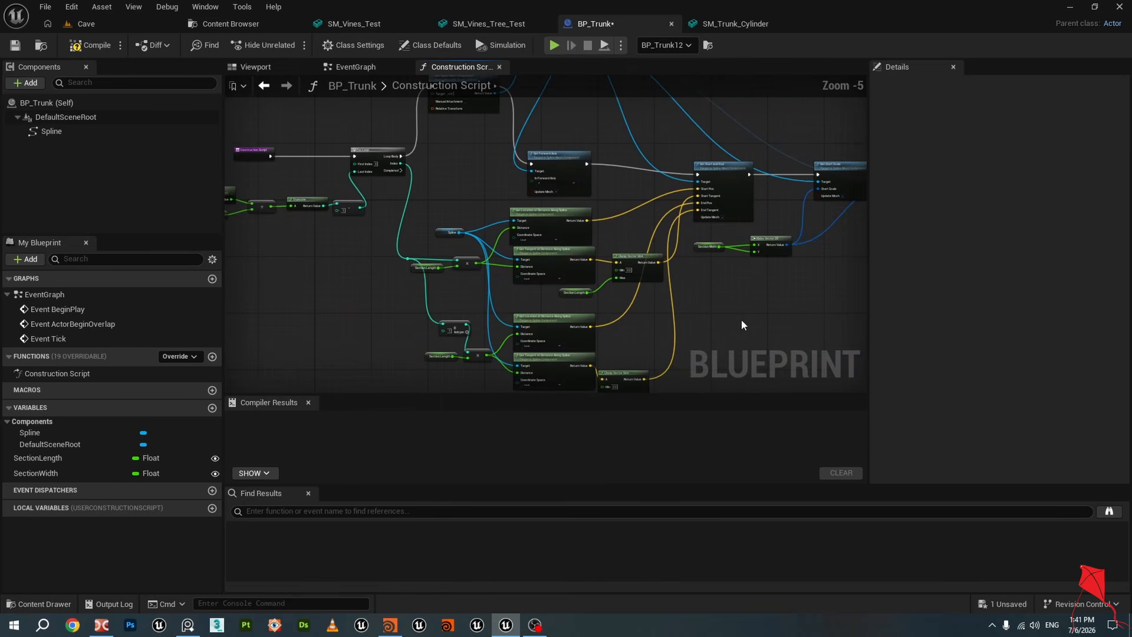
right_drag(741, 320, 677, 315)
click(86, 455)
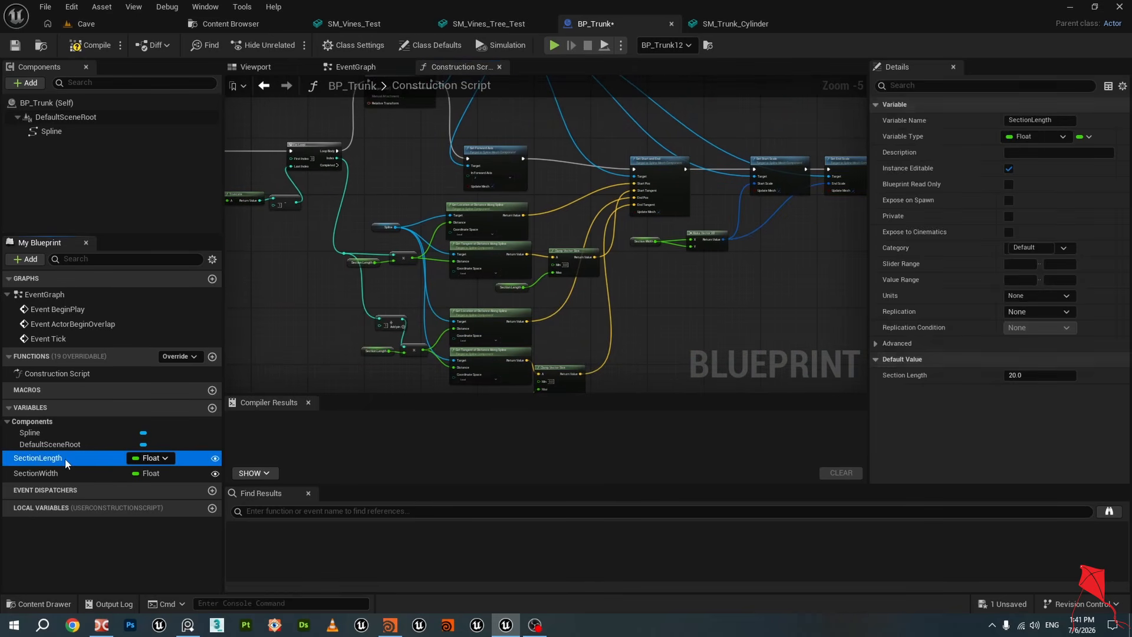
click(65, 470)
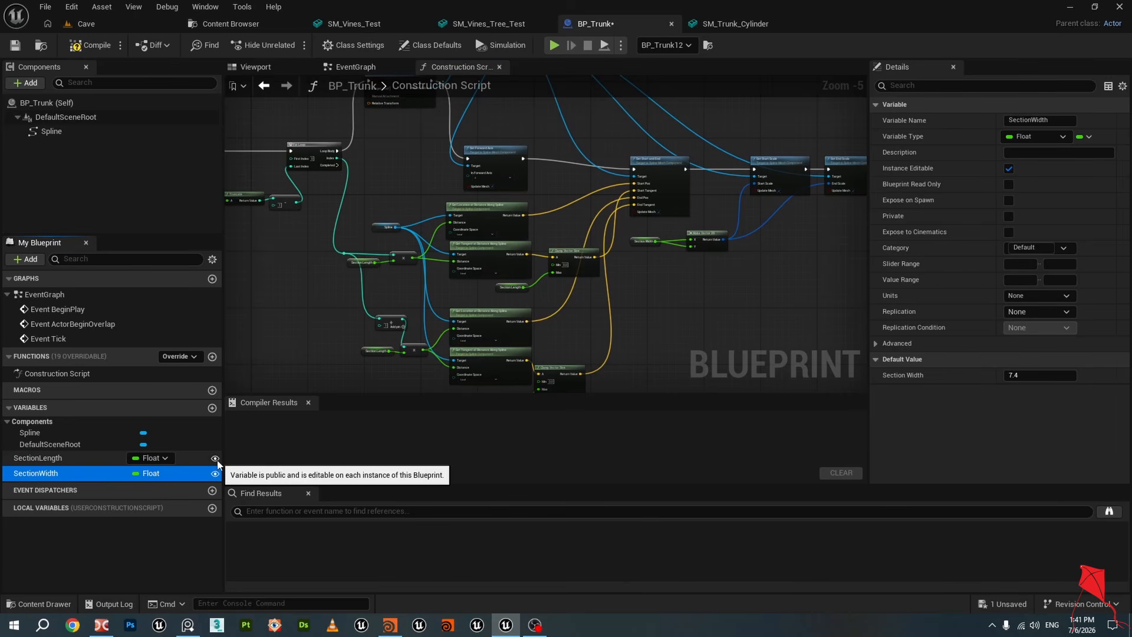
click(74, 458)
Select BP_Trunk12 in the level and compare its Section Length and Section Width with the blueprint defaults
click(108, 24)
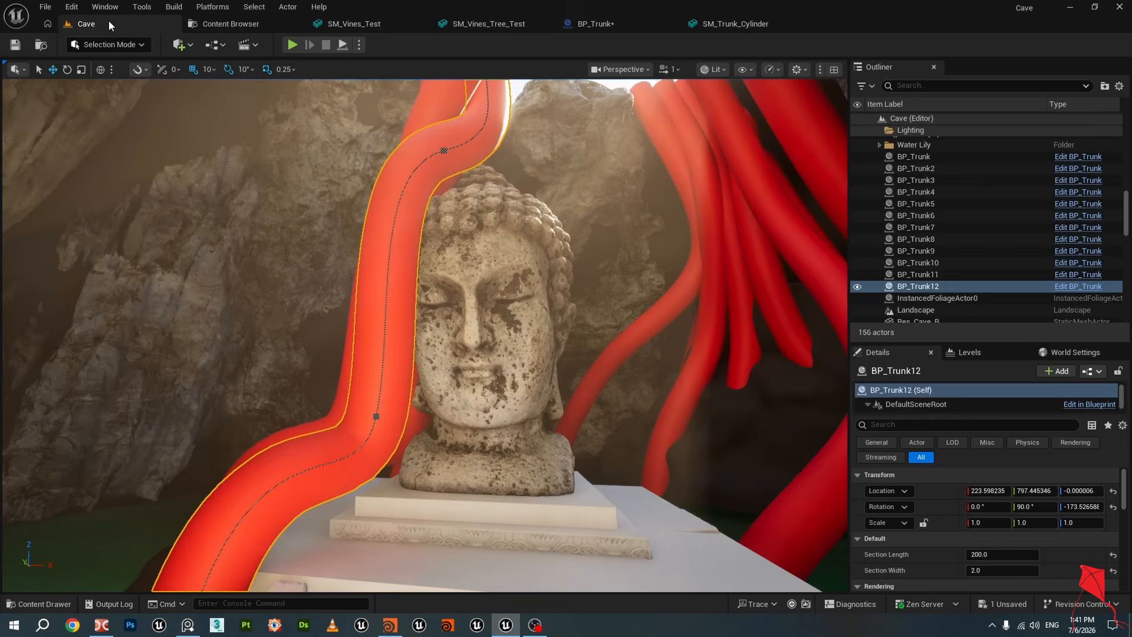
click(931, 286)
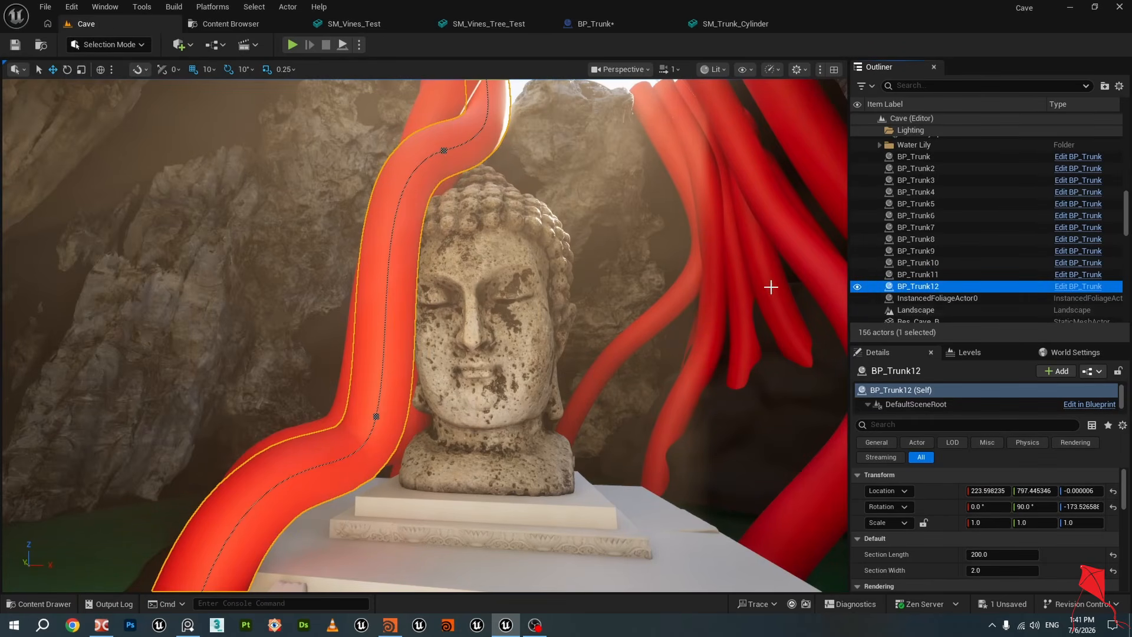
right_drag(607, 308, 594, 348)
scroll(1034, 553, down, 2)
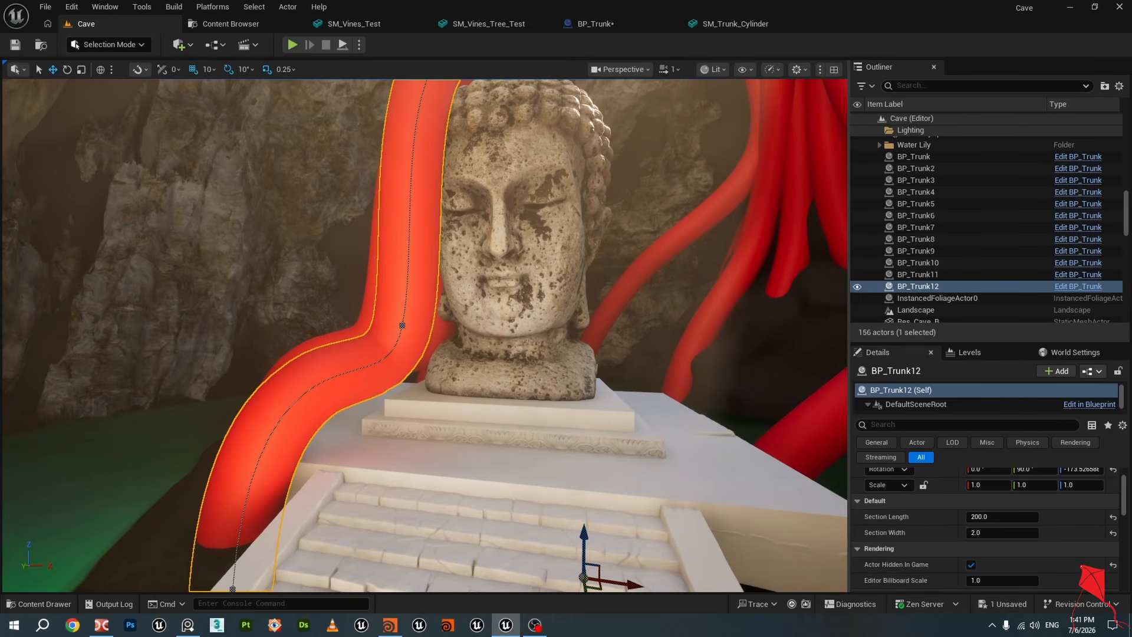
right_drag(728, 188, 719, 207)
click(586, 25)
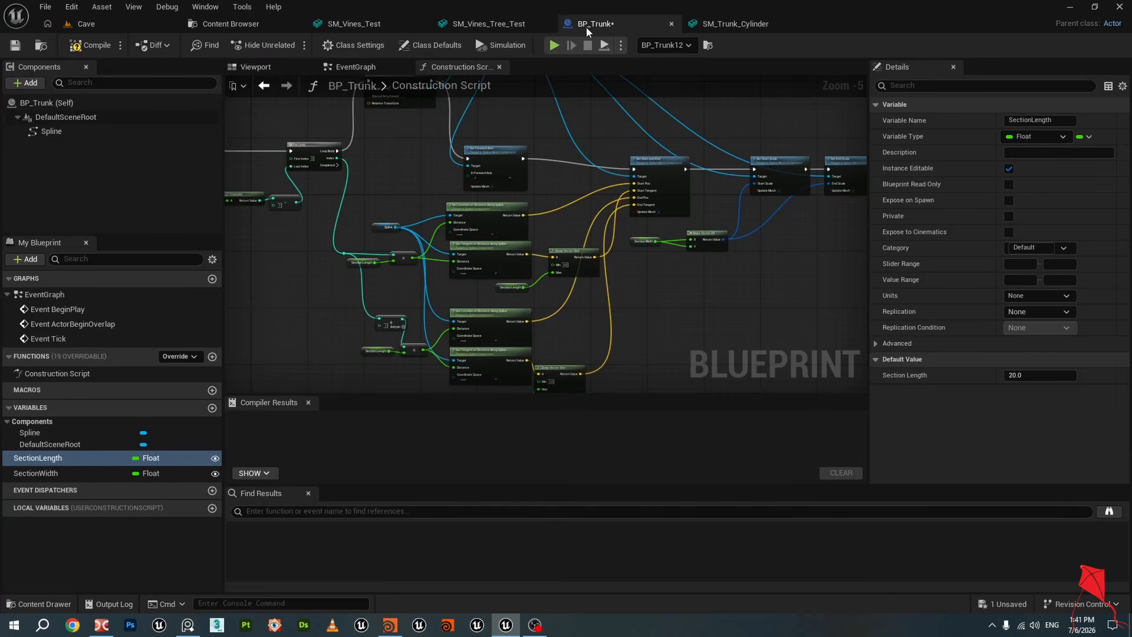
scroll(746, 287, down, 1)
click(308, 402)
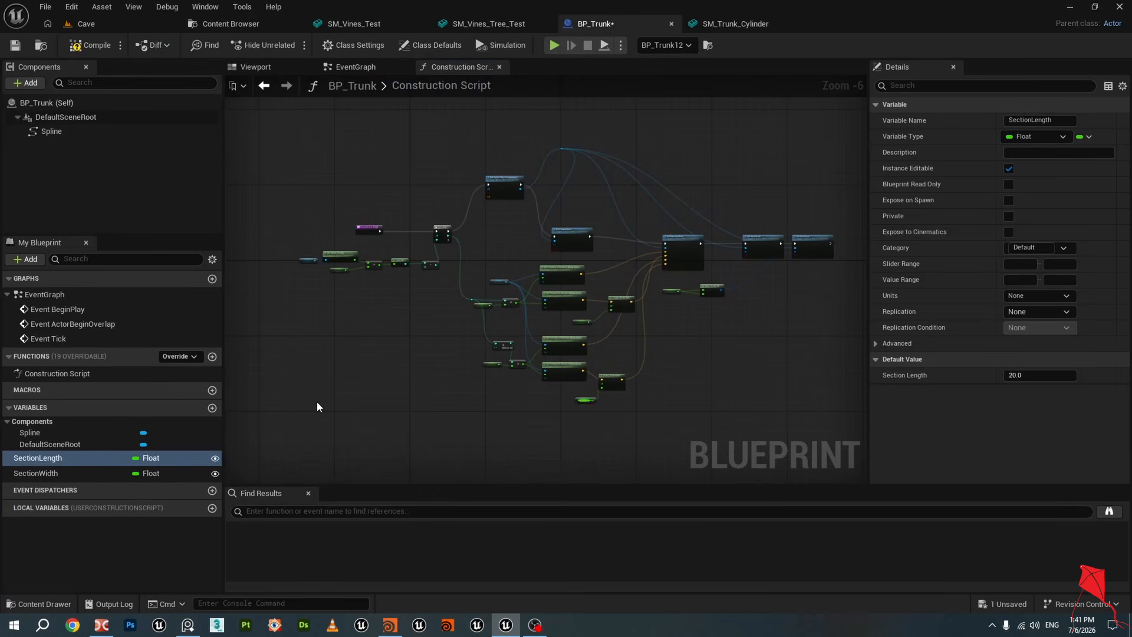
click(65, 24)
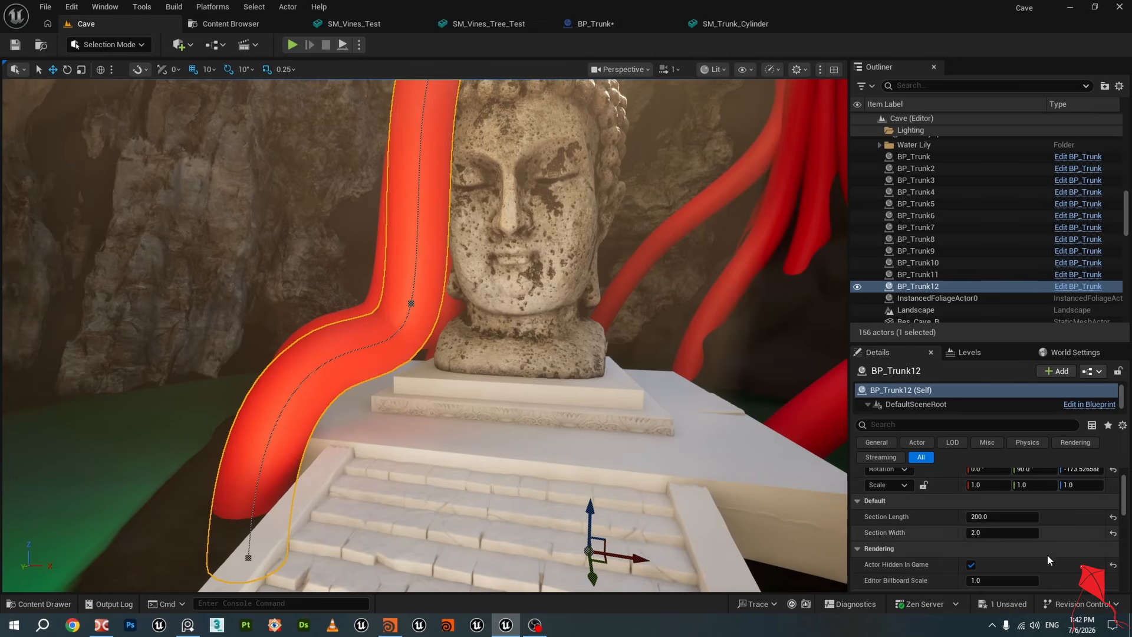
Fly around the selected trunk and the Buddha statue to view it from several angles
right_drag(567, 345, 532, 338)
key(s)
mouse_move(520, 423)
right_down()
mouse_move(511, 435)
mouse_move(525, 404)
right_up()
key(w)
key(s)
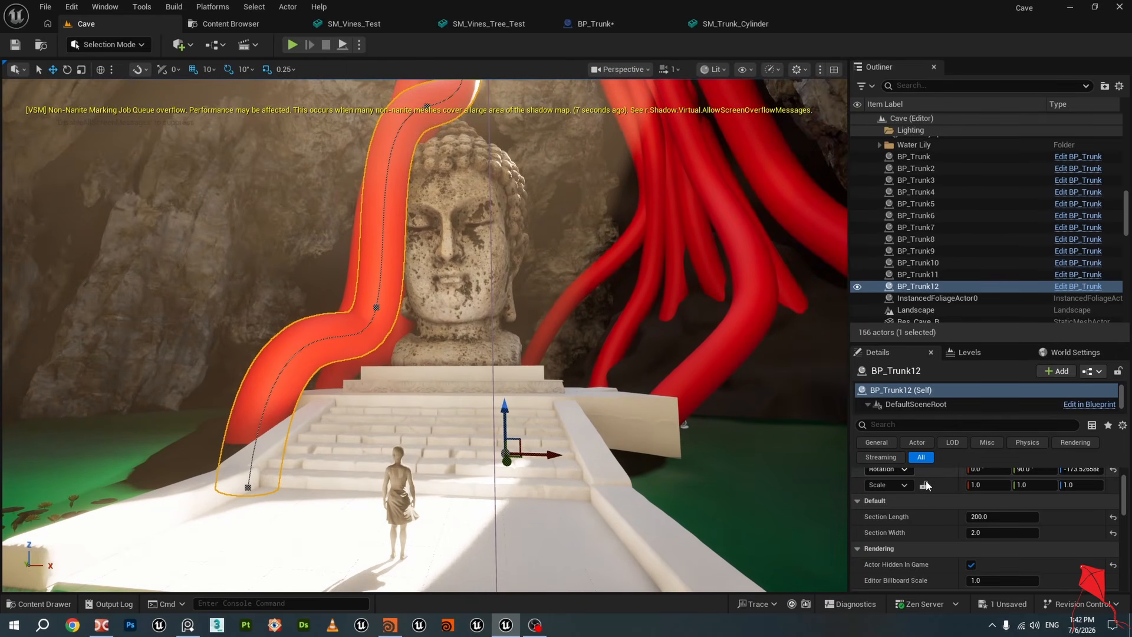
click(1003, 533)
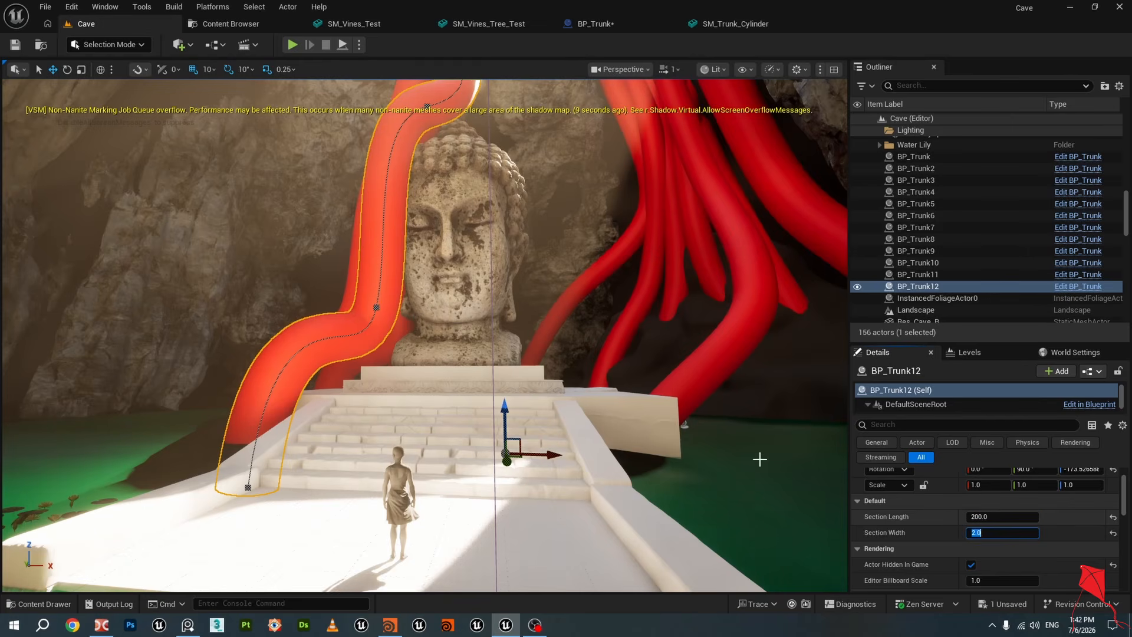
mouse_move(667, 431)
right_down()
mouse_move(656, 386)
mouse_move(658, 431)
right_up()
key(w)
key(a)
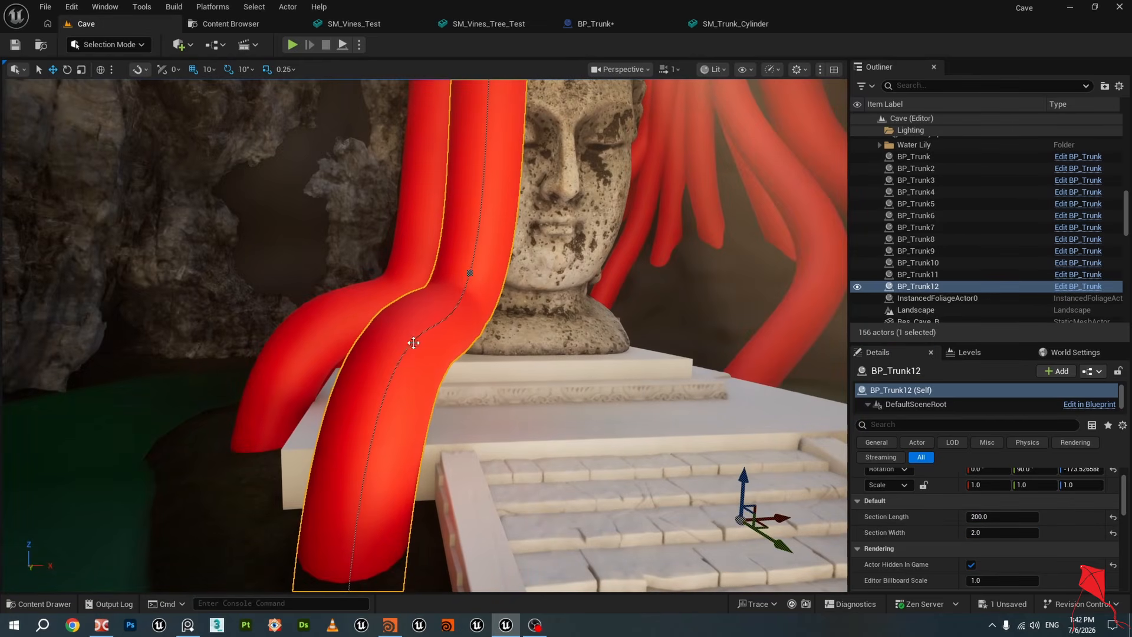
key(w)
right_drag(417, 367, 366, 365)
key(s)
key(d)
key(w)
key(a)
right_drag(542, 358, 569, 361)
key(d)
key(s)
key(s)
Drag a new BP_Trunk instance from the Blueprints folder into the level beside the statue
click(237, 25)
double_click(302, 125)
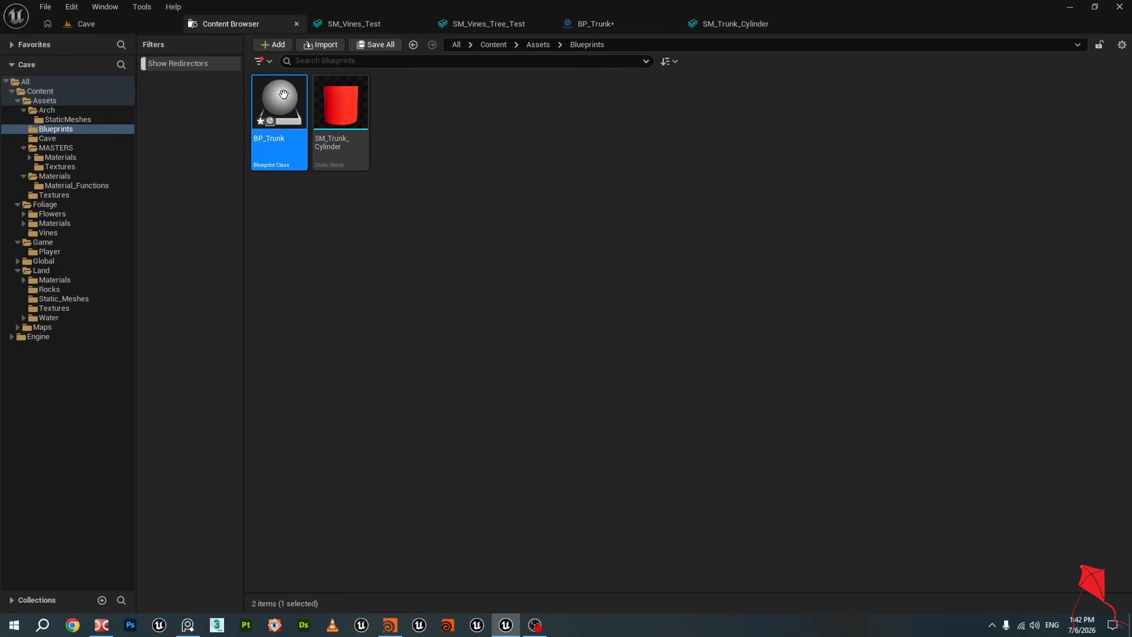
click(230, 24)
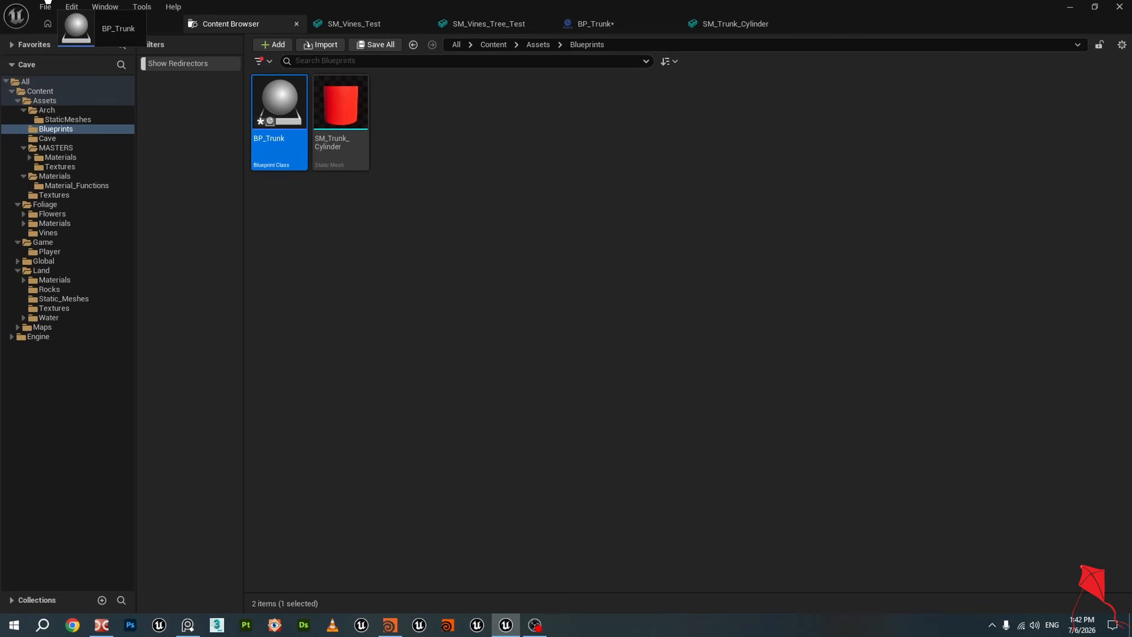
drag(49, 2, 76, 19)
drag(186, 509, 185, 512)
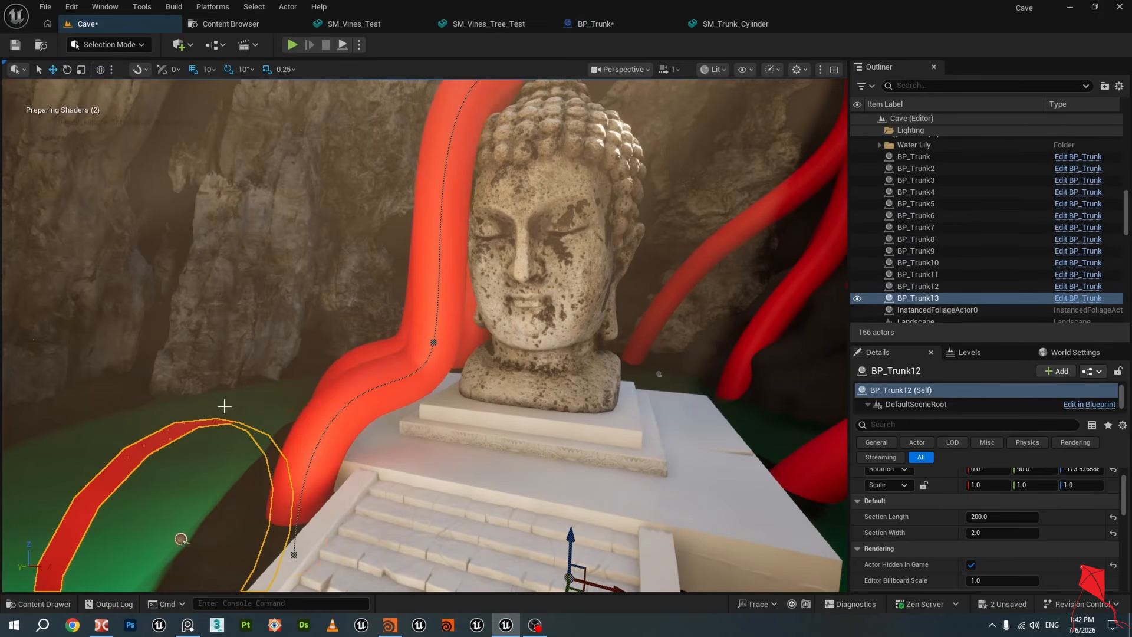
right_drag(223, 405, 227, 439)
drag(253, 344, 257, 281)
right_drag(257, 282, 235, 263)
right_drag(832, 463, 835, 473)
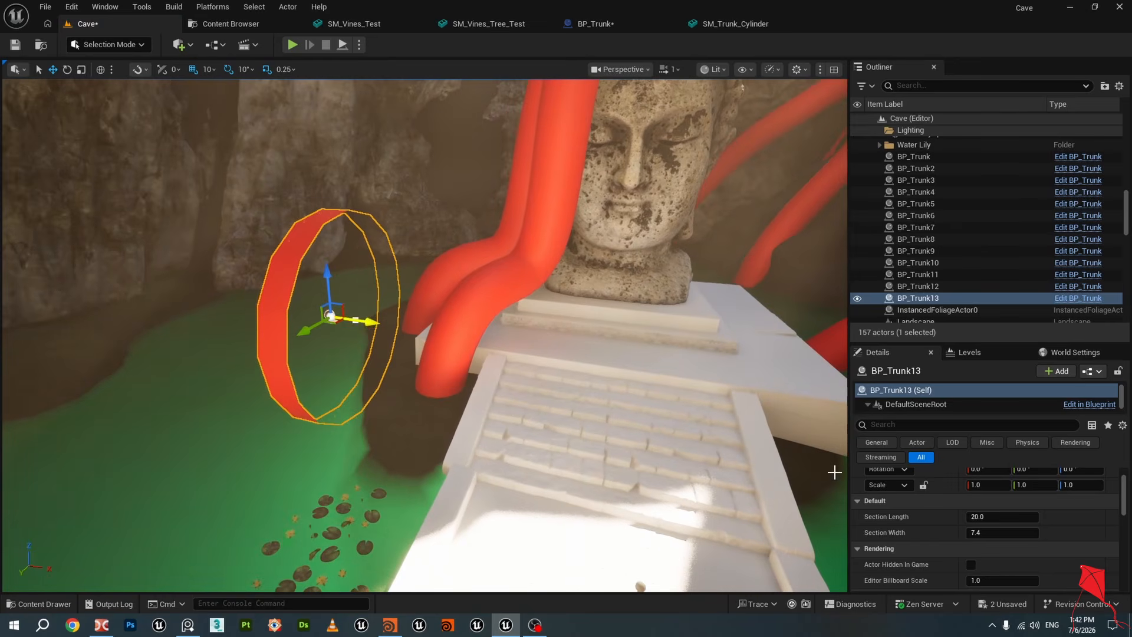
Set the new trunk's Section Width to 2 and its Section Length to 200
click(1013, 531)
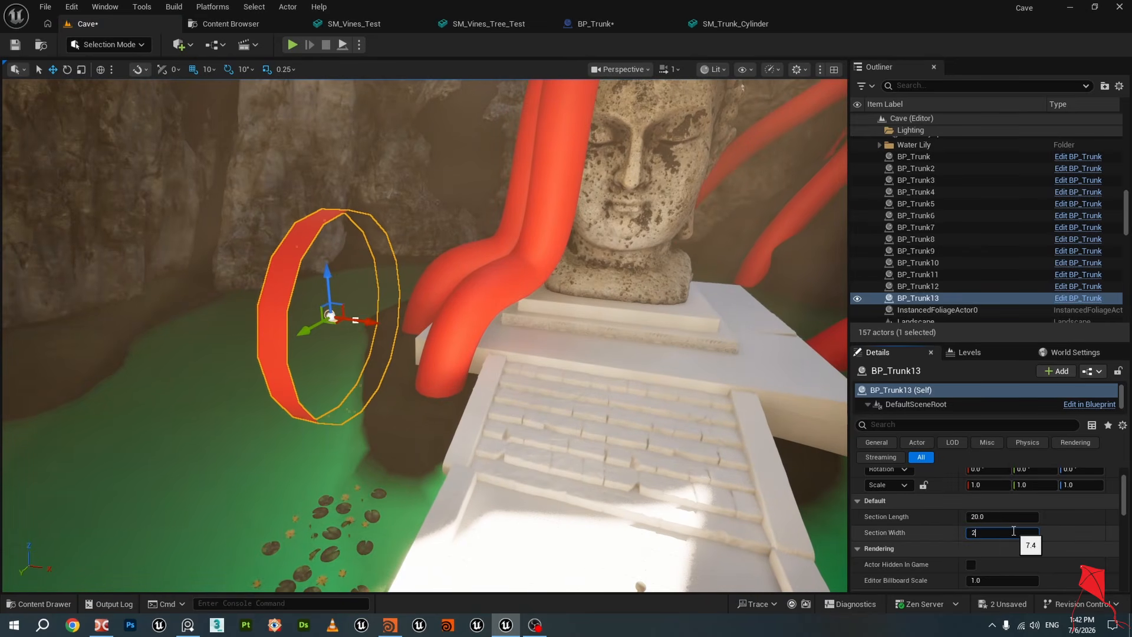
key(Return)
click(1012, 516)
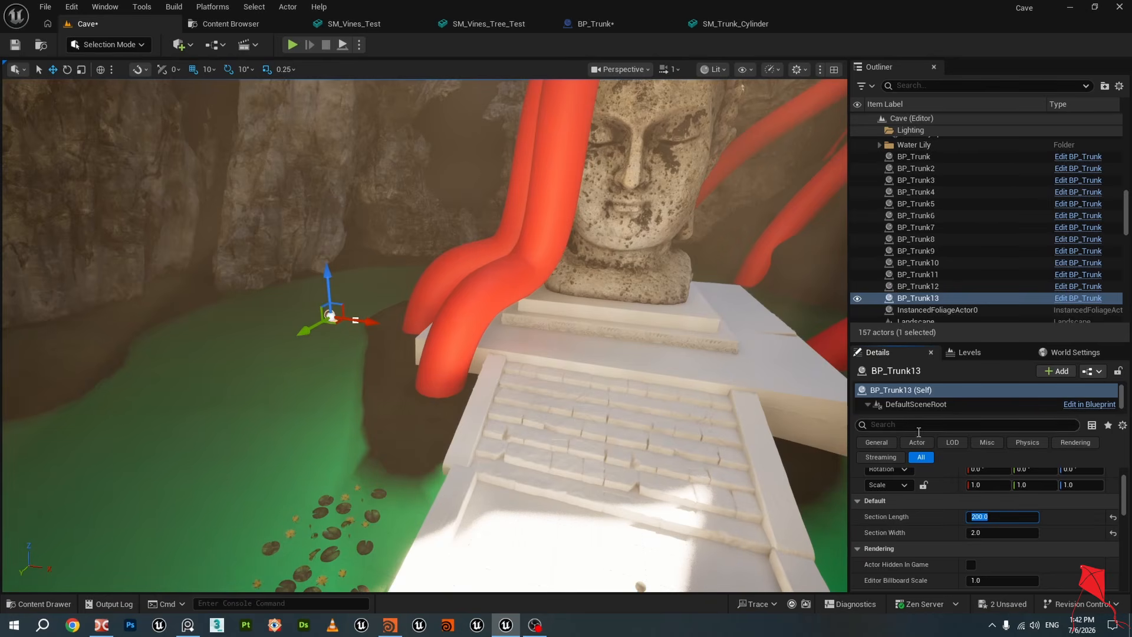
Focus on BP_Trunk13 and stretch its spline end point out across the stairs
click(524, 279)
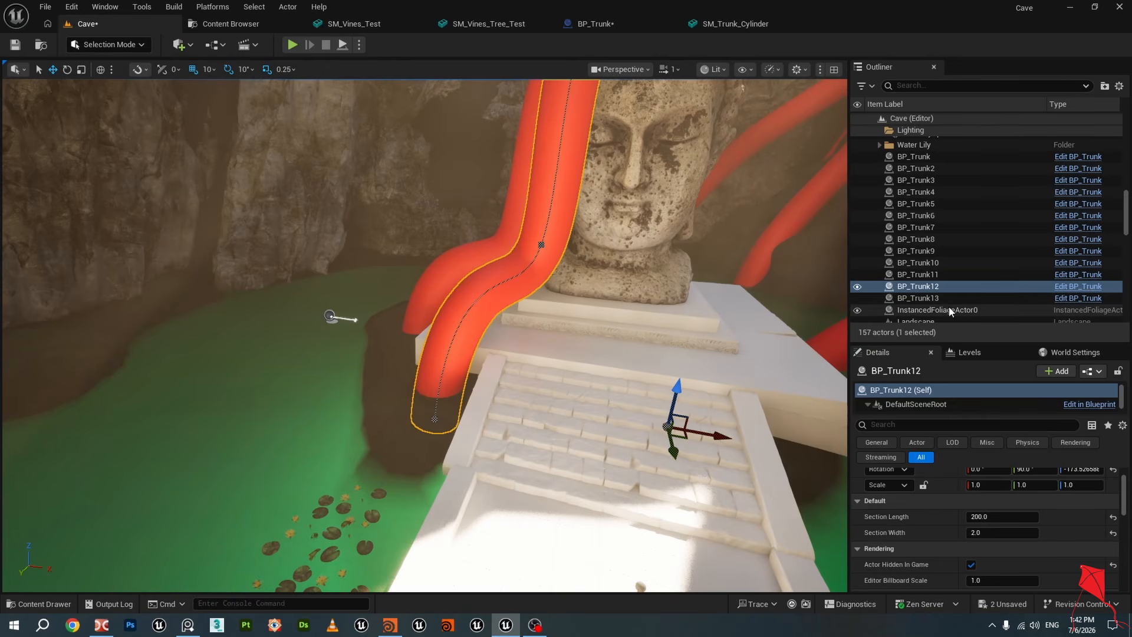
double_click(920, 298)
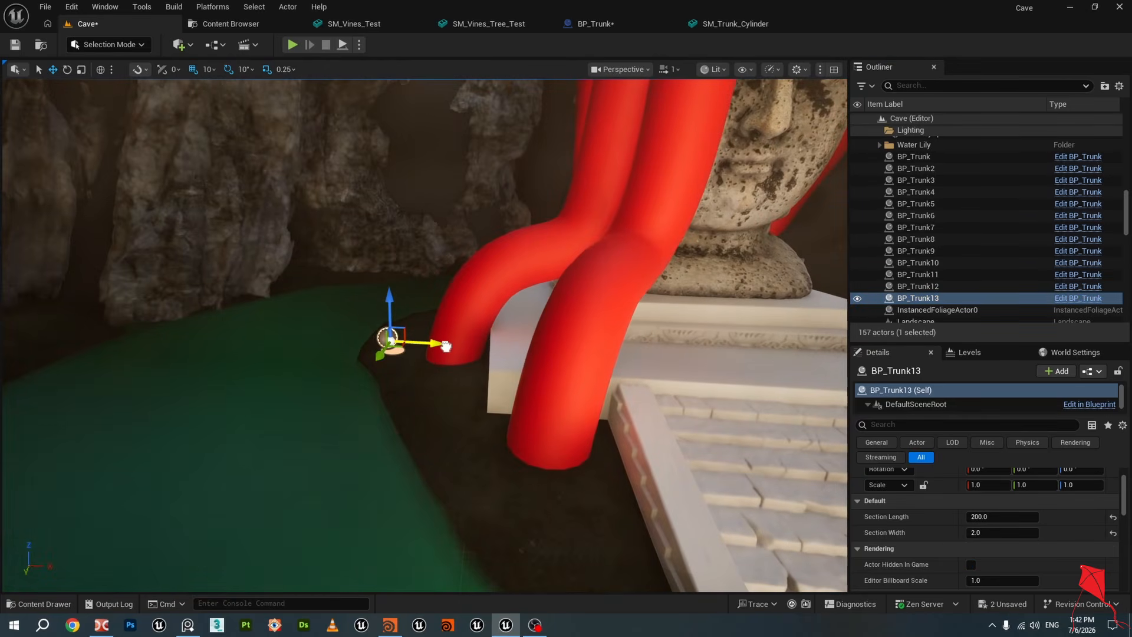
click(445, 345)
right_drag(446, 347, 460, 377)
drag(458, 305, 735, 347)
key(s)
right_drag(735, 347, 820, 348)
drag(462, 324, 685, 333)
key(s)
right_drag(686, 333, 702, 333)
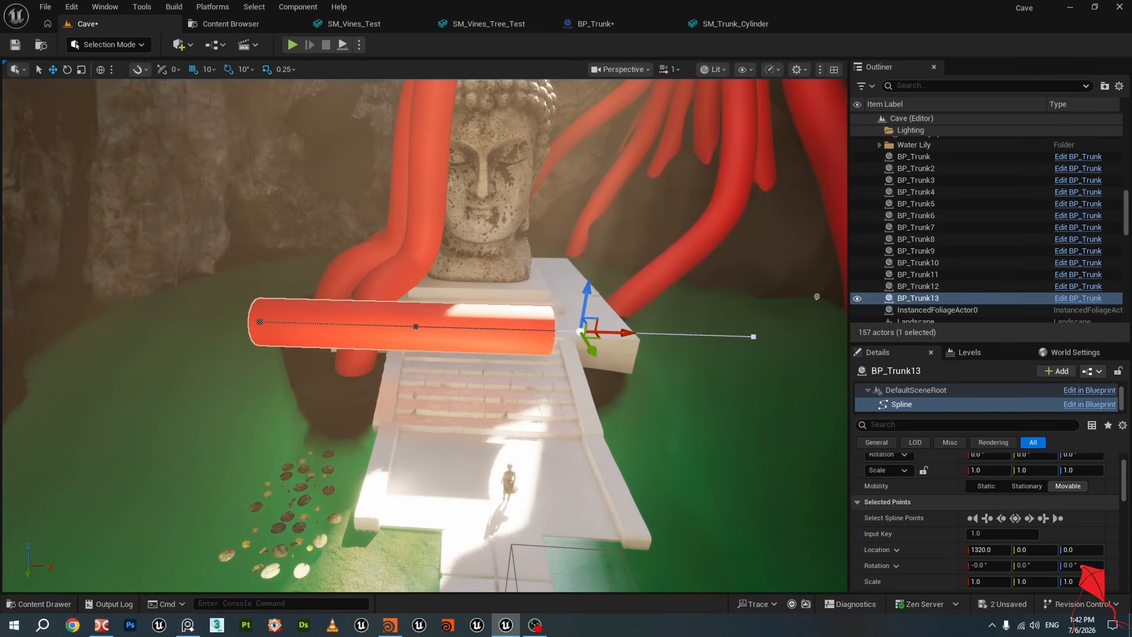
Add a spline point near the middle and lower the start point to bend the trunk toward the ground
right_click(381, 324)
click(436, 351)
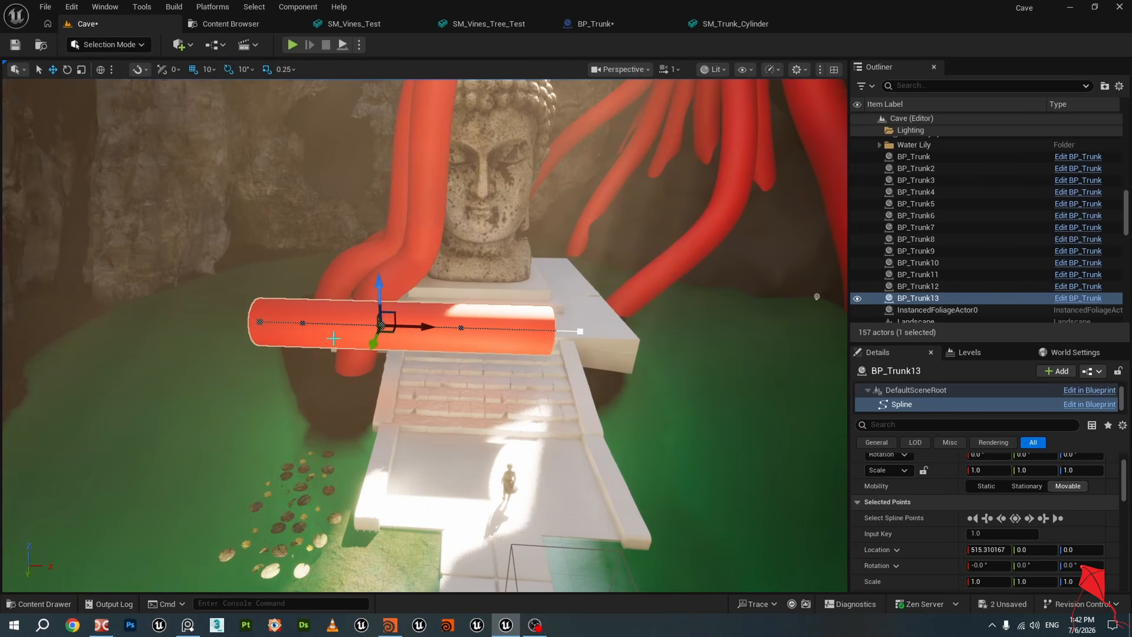
click(261, 322)
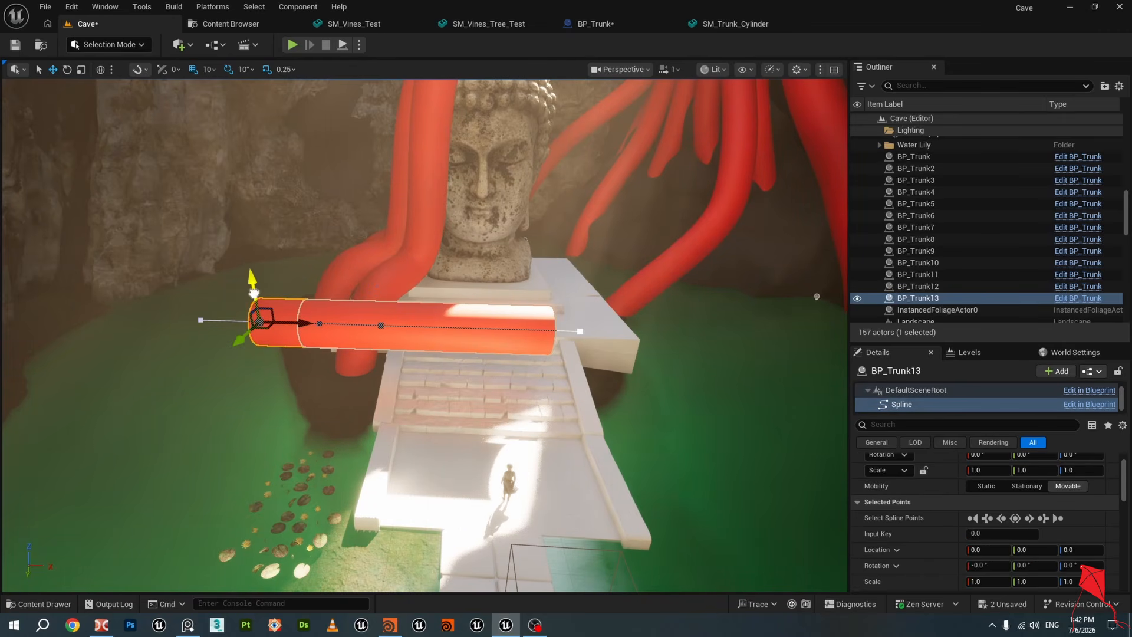
drag(253, 293, 279, 417)
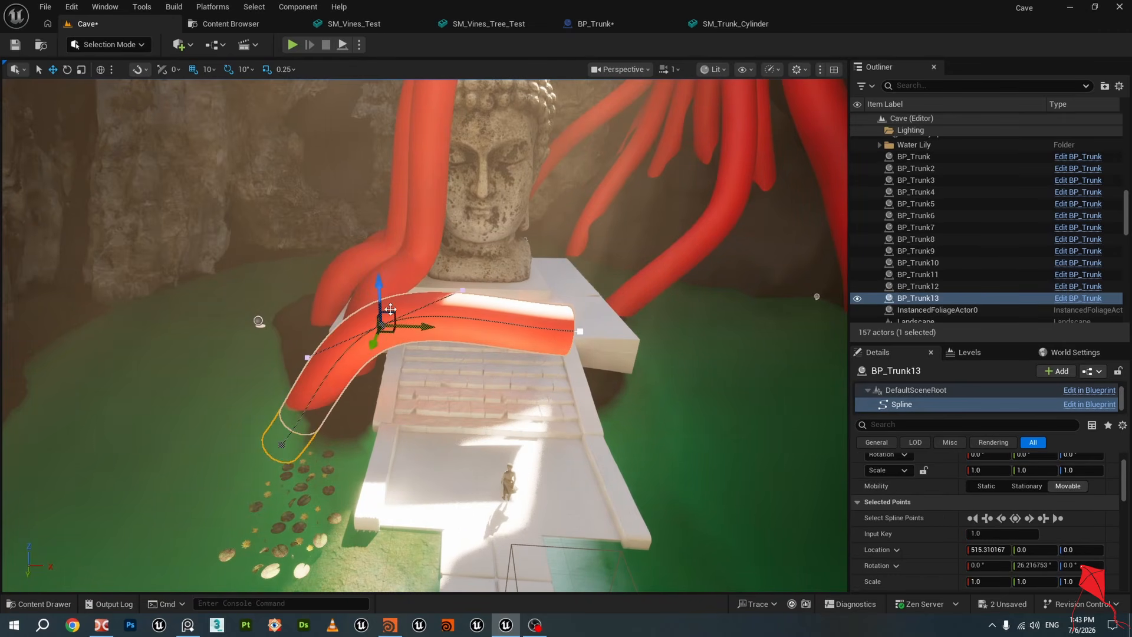
Raise BP_Trunk13's middle spline point to about 250 high and lift its end point up beside the Buddha head
drag(378, 287, 377, 226)
right_drag(564, 274, 613, 273)
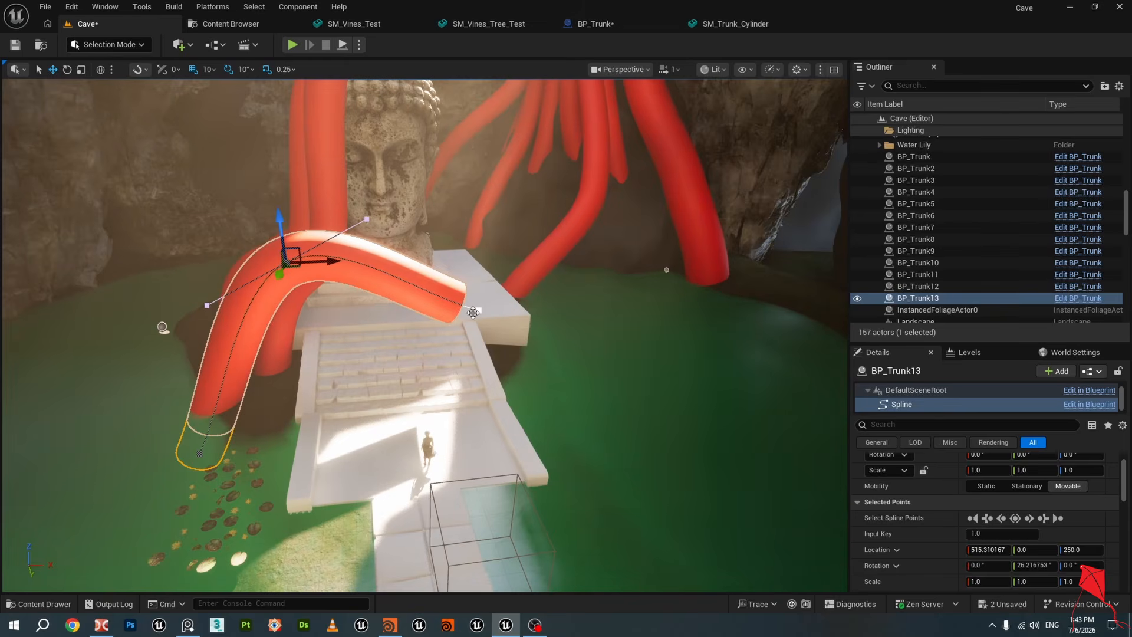
right_drag(519, 335, 493, 307)
drag(546, 354, 562, 117)
drag(466, 249, 679, 282)
mouse_move(623, 186)
right_down()
mouse_move(620, 109)
mouse_move(596, 204)
mouse_move(619, 241)
mouse_move(626, 190)
right_up()
key(w)
key(s)
key(w)
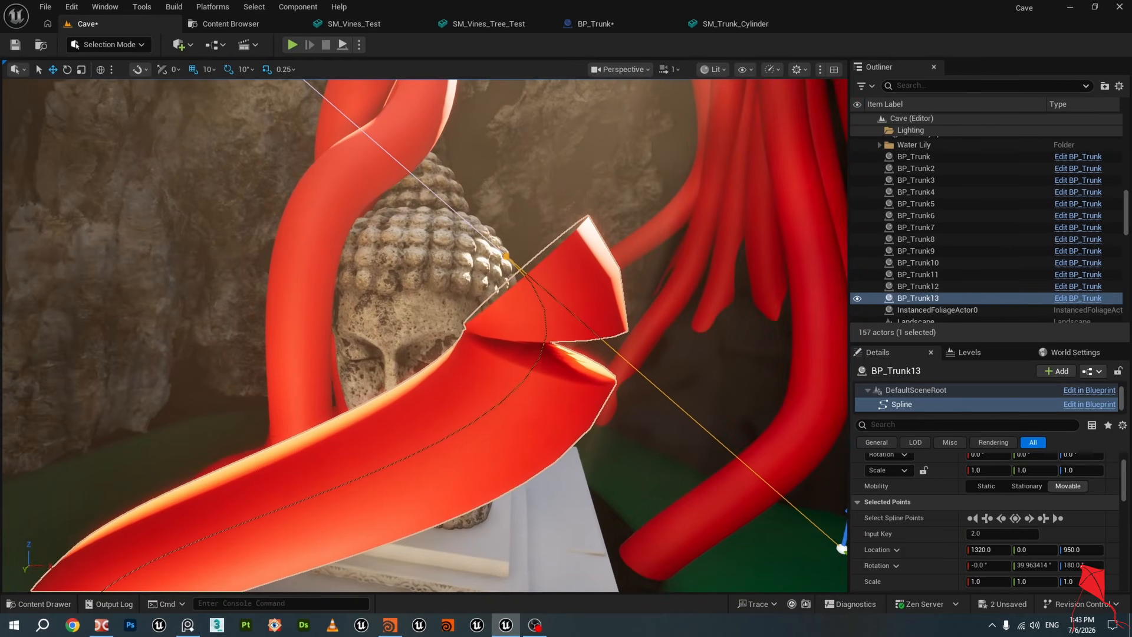
Lift the trunk's end spline point to about 1290 high and rotate it to about 80° so the trunk curls over the head
click(506, 256)
right_drag(506, 255, 548, 234)
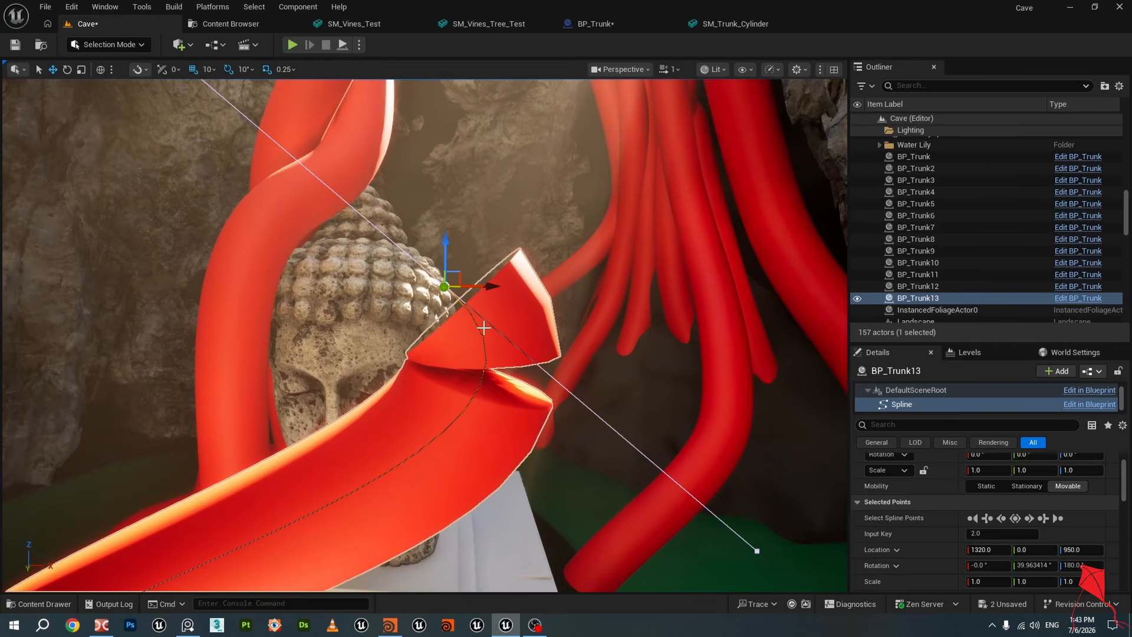
drag(447, 255, 449, 106)
scroll(447, 139, down, 3)
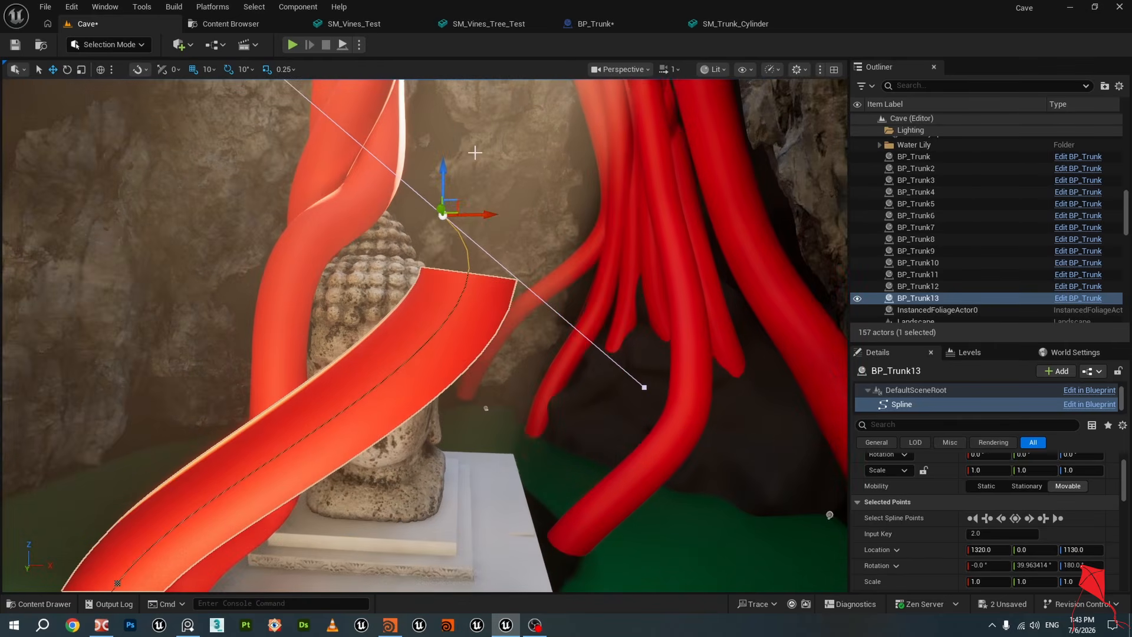
drag(442, 180, 445, 93)
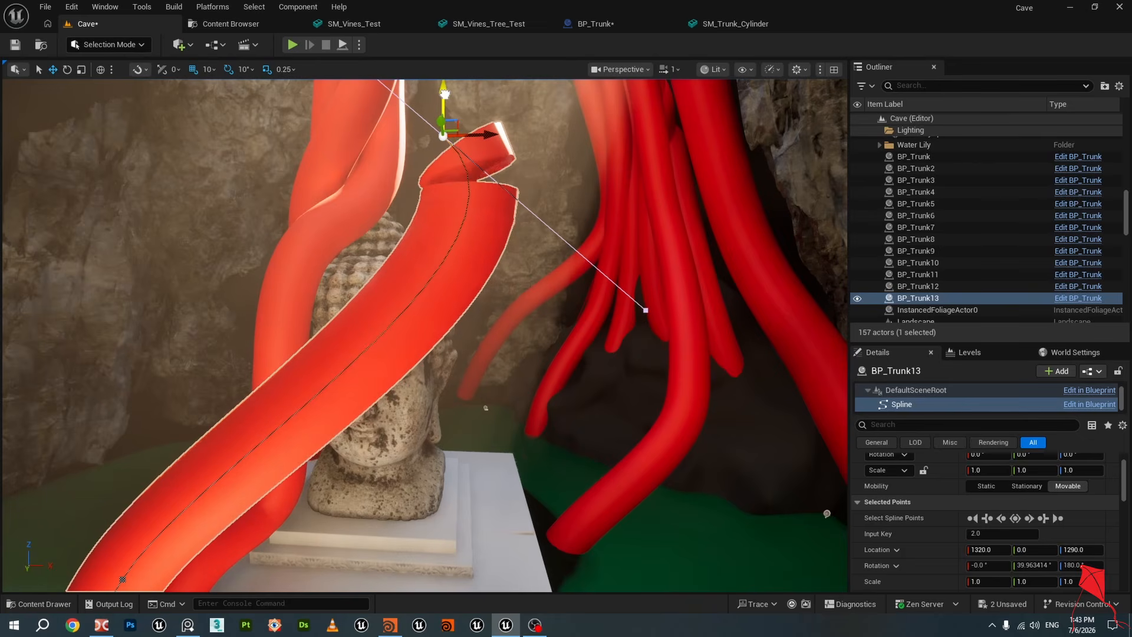
key(s)
right_drag(573, 172, 560, 185)
key(e)
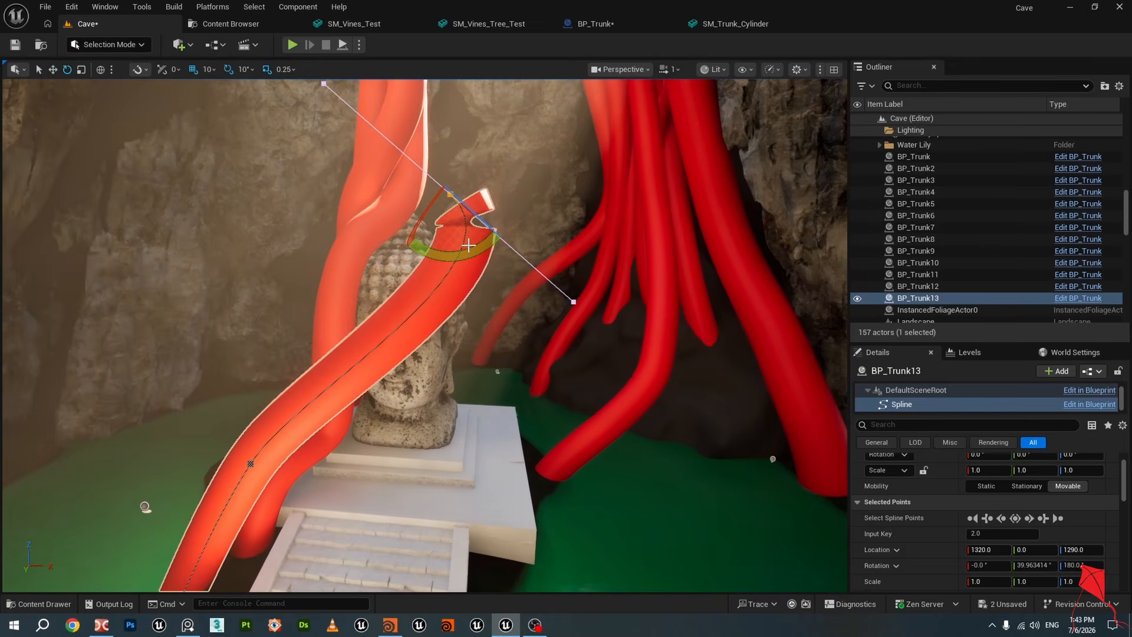
drag(469, 244, 495, 234)
key(w)
right_drag(474, 227, 469, 220)
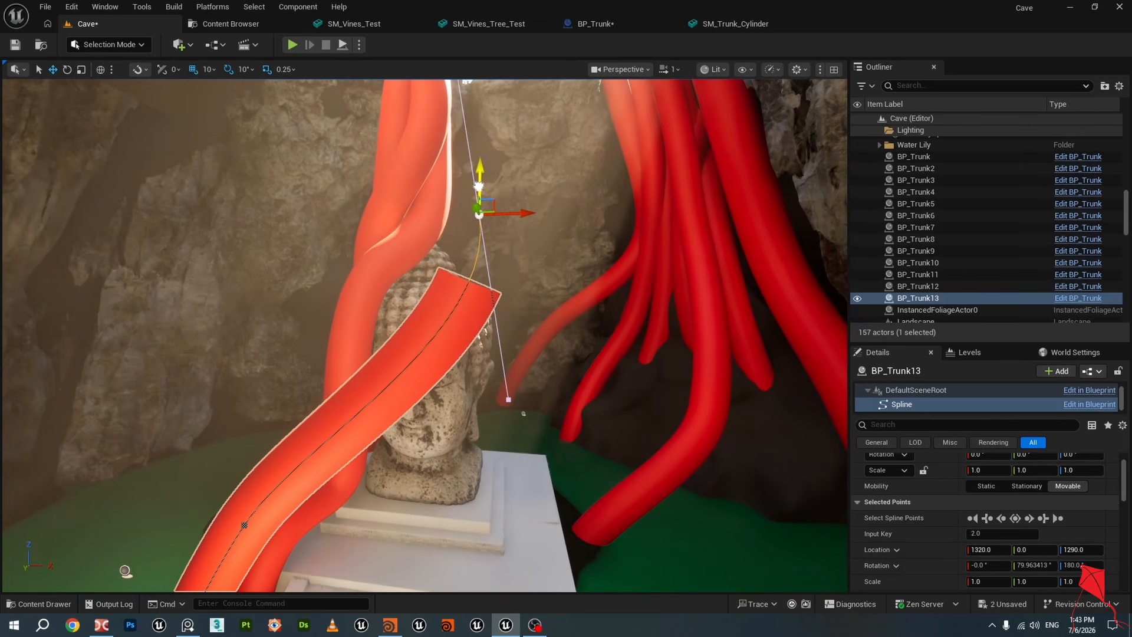
Raise the trunk's end spline point further, to a height of about 1800 above the head
drag(479, 186, 480, 80)
mouse_move(491, 129)
right_down()
mouse_move(489, 83)
mouse_move(454, 136)
mouse_move(507, 136)
right_up()
key(w)
key(s)
drag(305, 233, 300, 98)
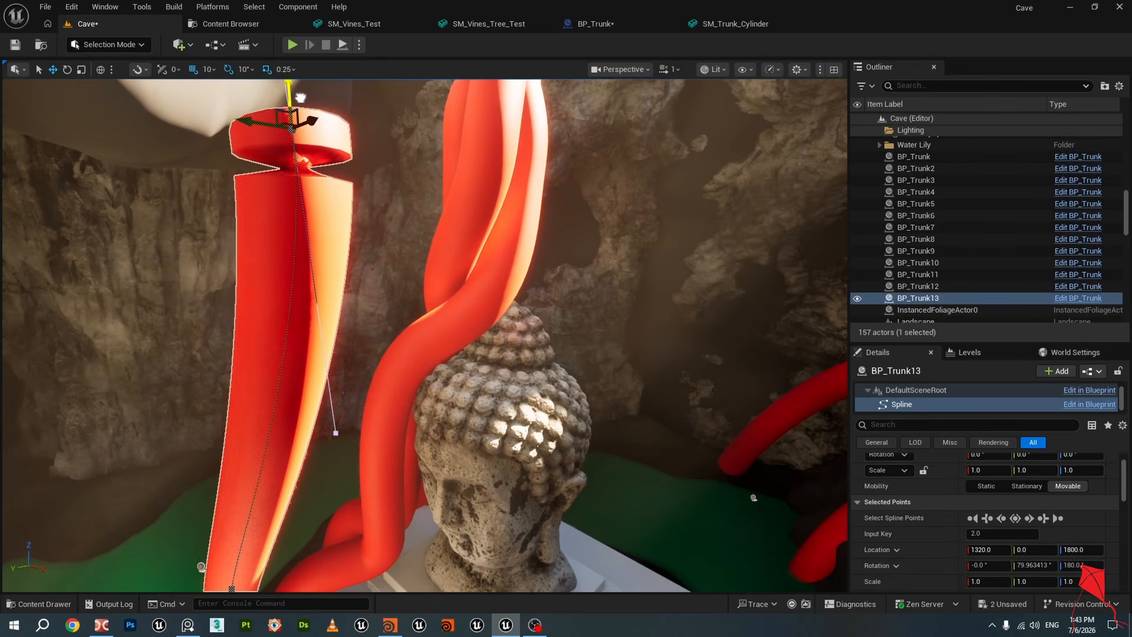
right_drag(301, 98, 304, 171)
key(w)
key(s)
key(d)
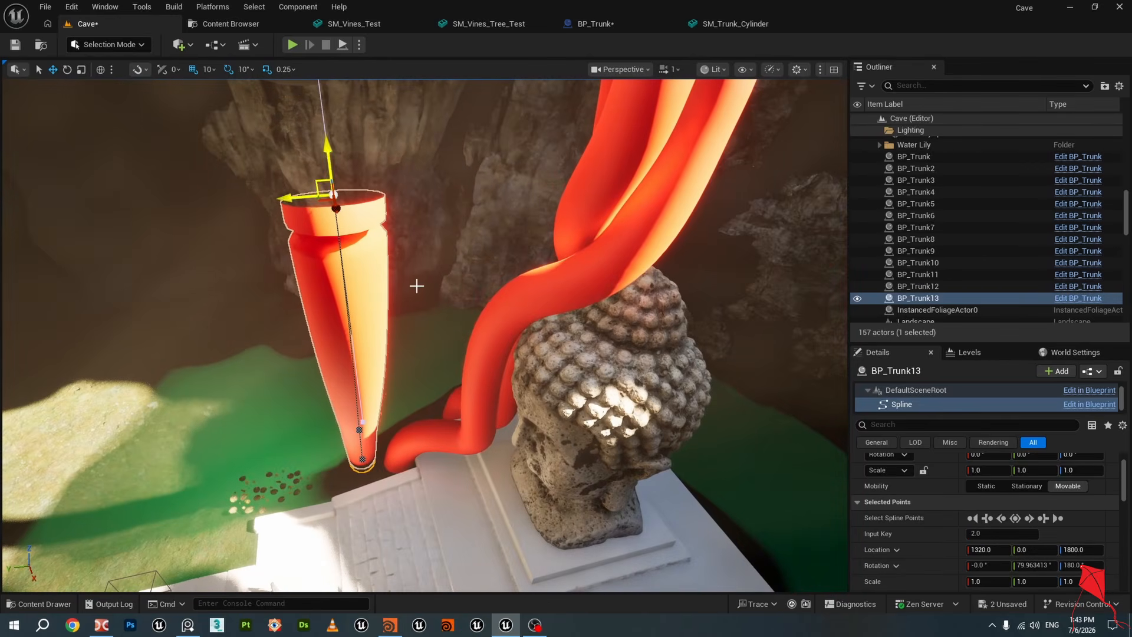
Select BP_Trunk13 and hide it in the viewport
click(590, 279)
right_drag(589, 279, 602, 227)
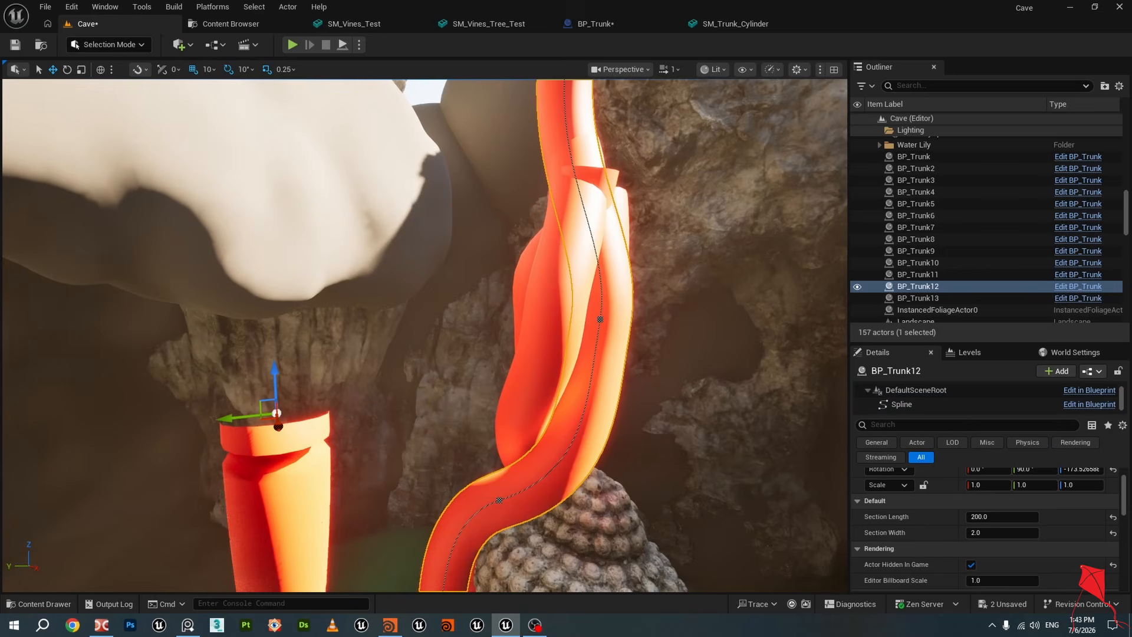
click(320, 486)
key(h)
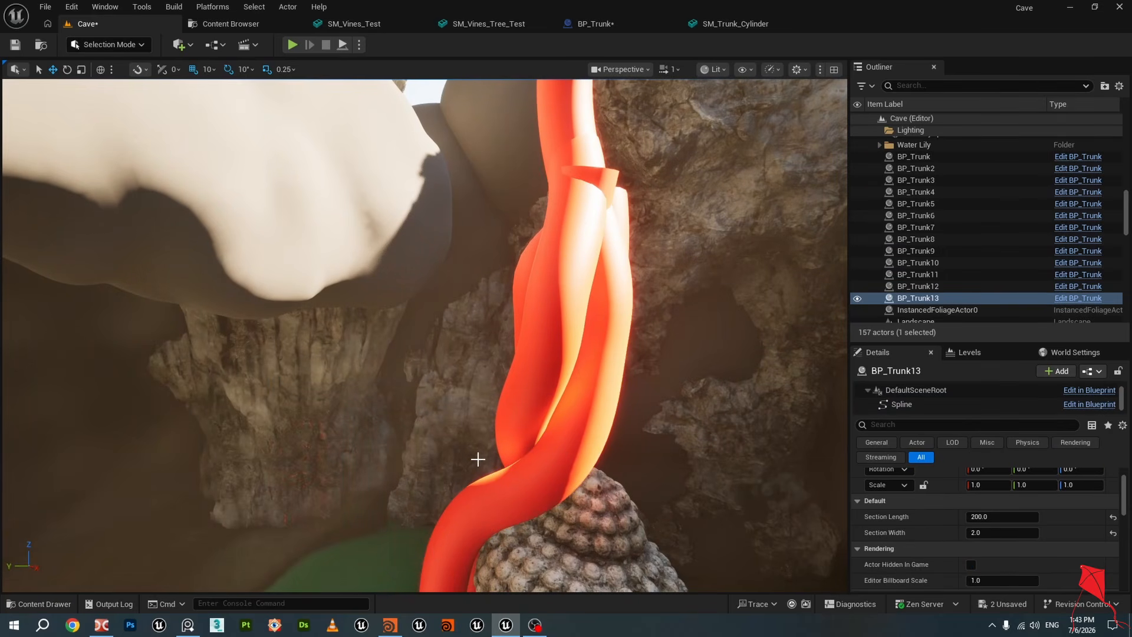
Select BP_Trunk12, focus the view on it and select its upper spline point
click(551, 368)
right_drag(551, 368, 483, 378)
click(441, 274)
right_drag(526, 337, 560, 513)
key(f)
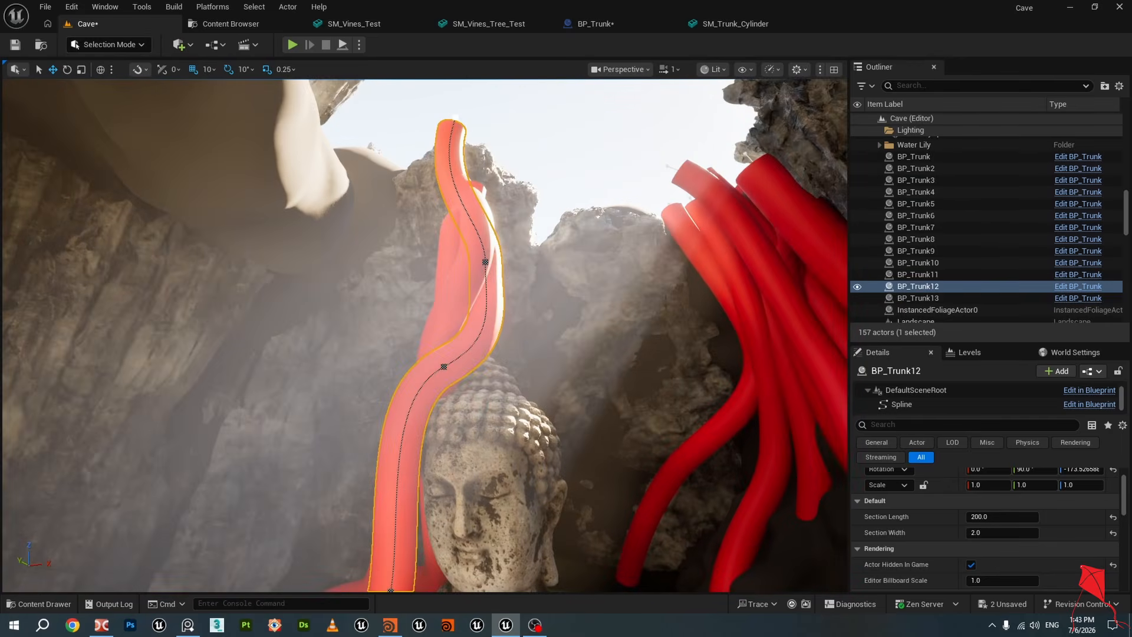
right_drag(517, 181, 511, 197)
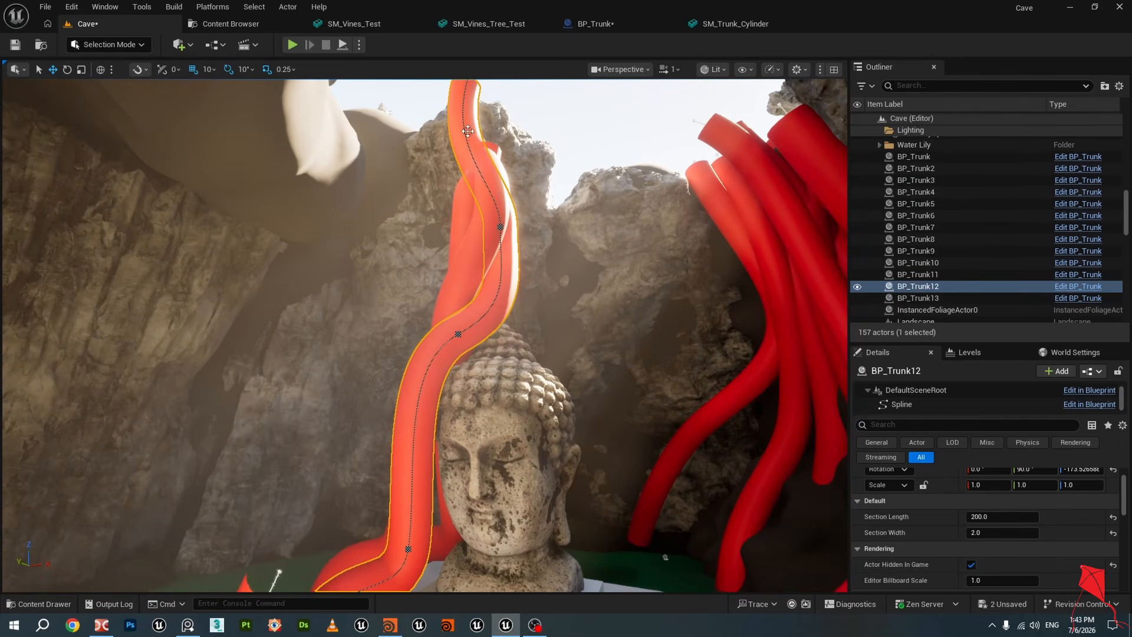
click(500, 227)
right_drag(516, 259, 525, 242)
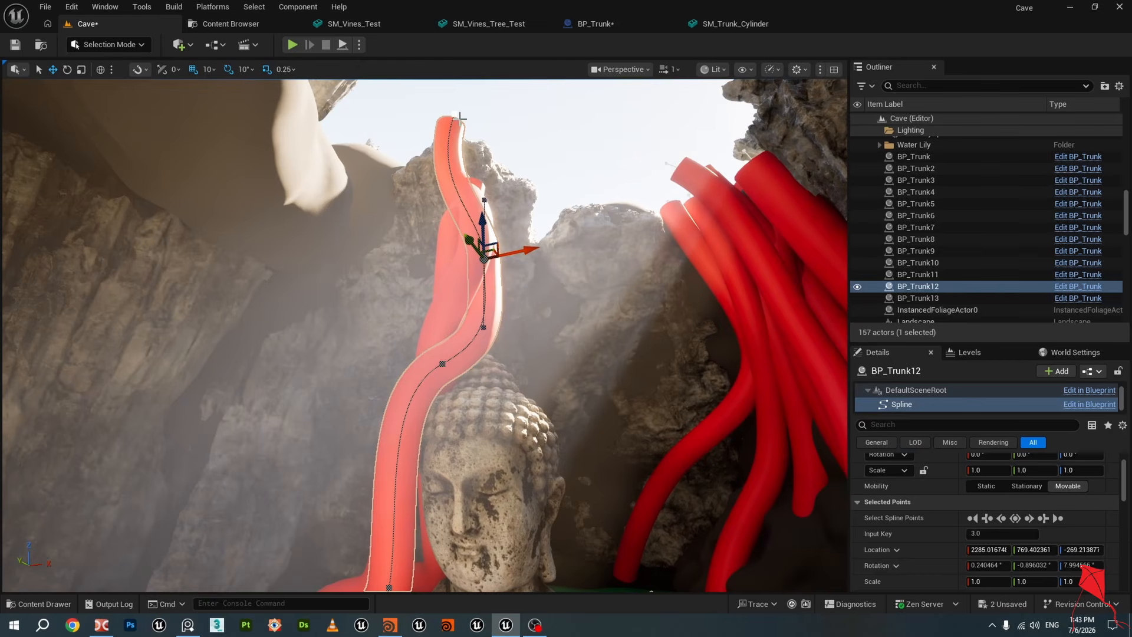
right_drag(530, 315, 647, 316)
Temporarily show the SM_Vines_Tree_Test and SM_Vines_Test meshes to compare with the trunk, then hide them again
scroll(986, 240, up, 10)
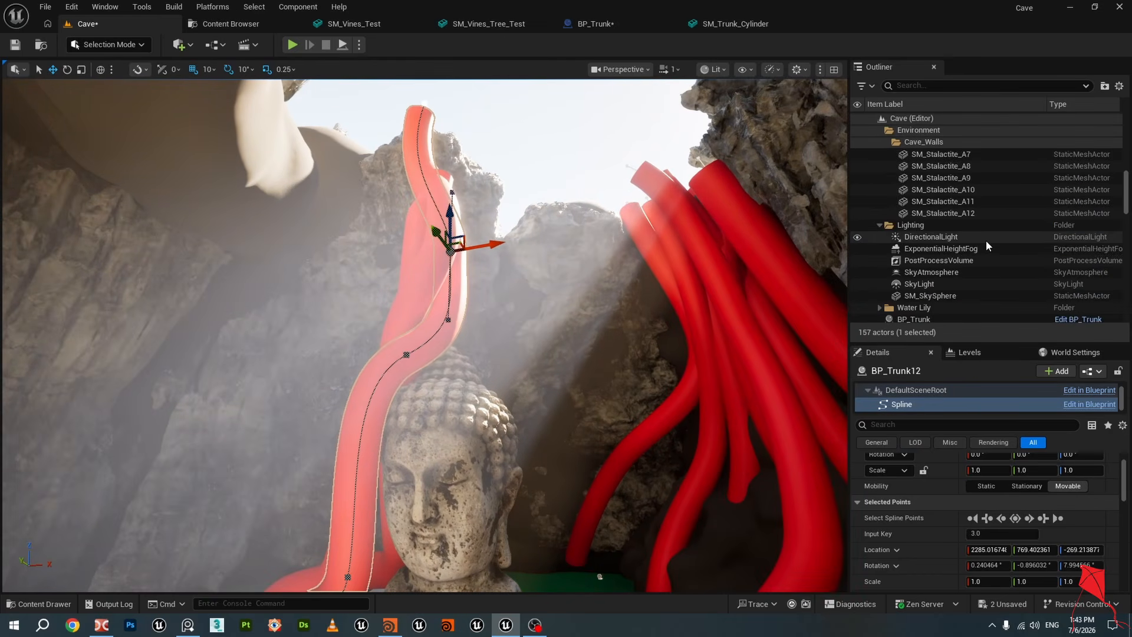
drag(1124, 140, 1124, 292)
click(858, 305)
click(858, 317)
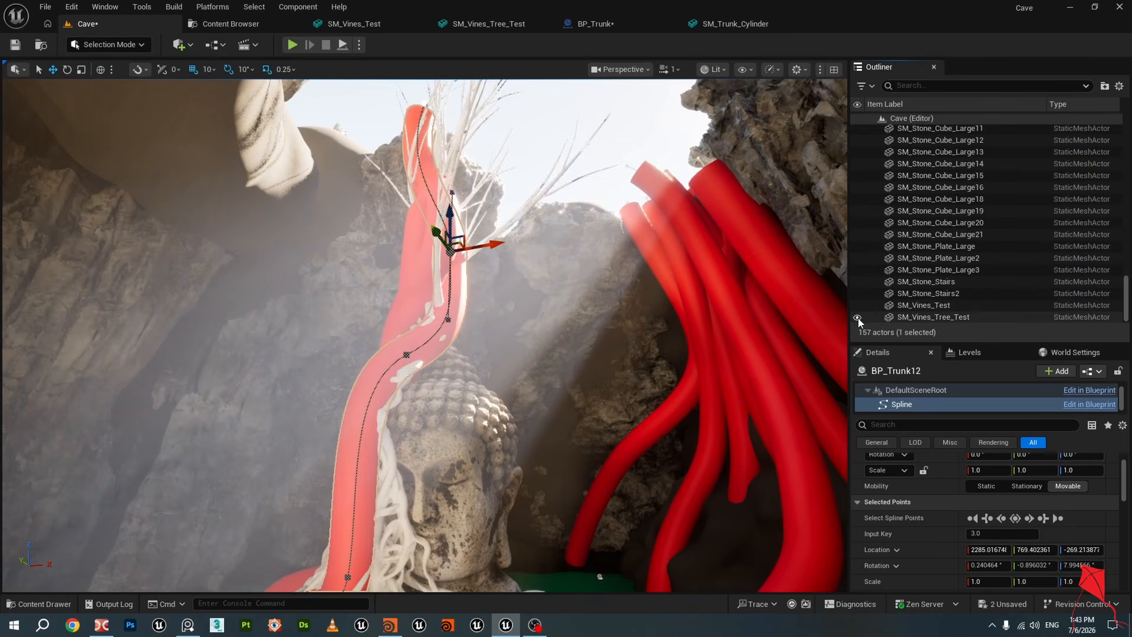
right_drag(530, 195, 531, 168)
key(w)
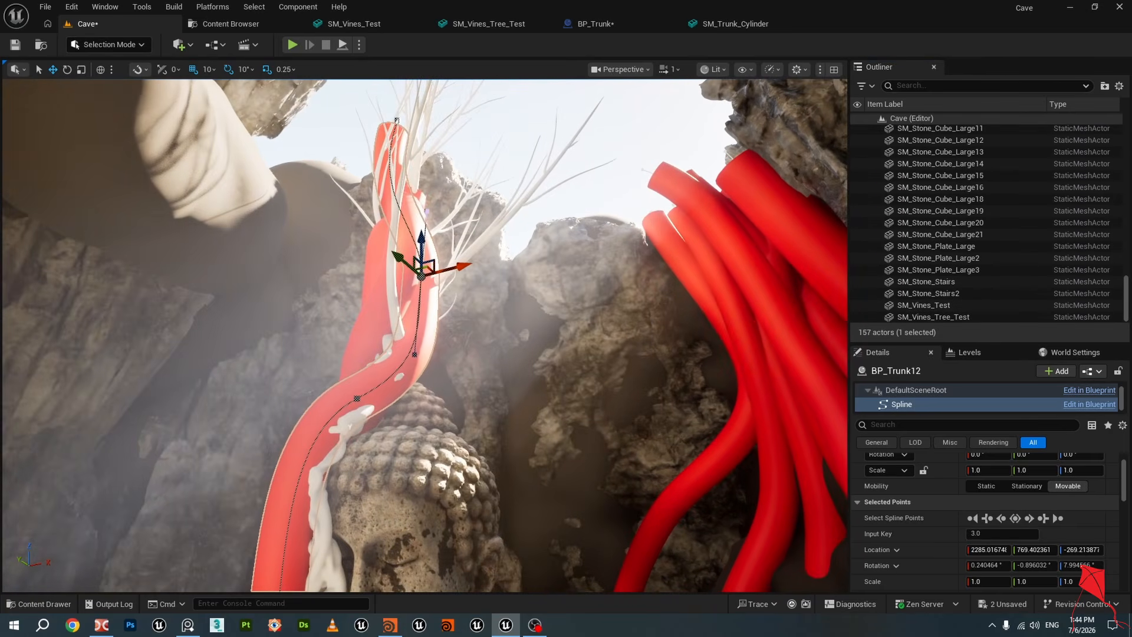
click(494, 225)
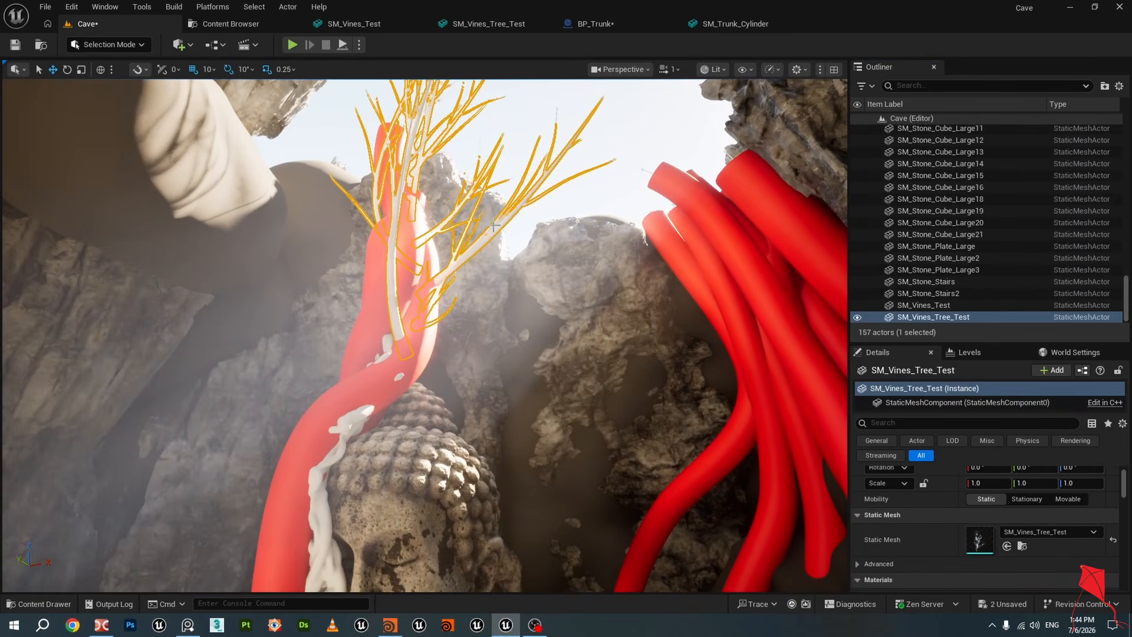
click(855, 318)
click(920, 305)
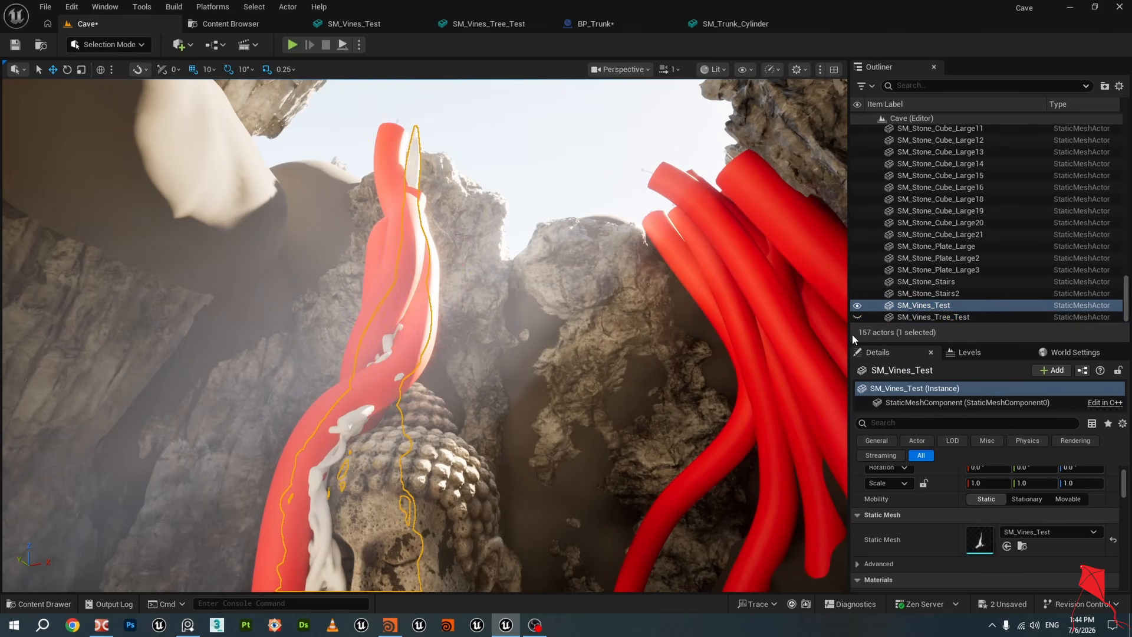
click(858, 308)
Select BP_Trunk13 and delete it from the level
click(409, 336)
right_drag(409, 336, 324, 324)
click(371, 337)
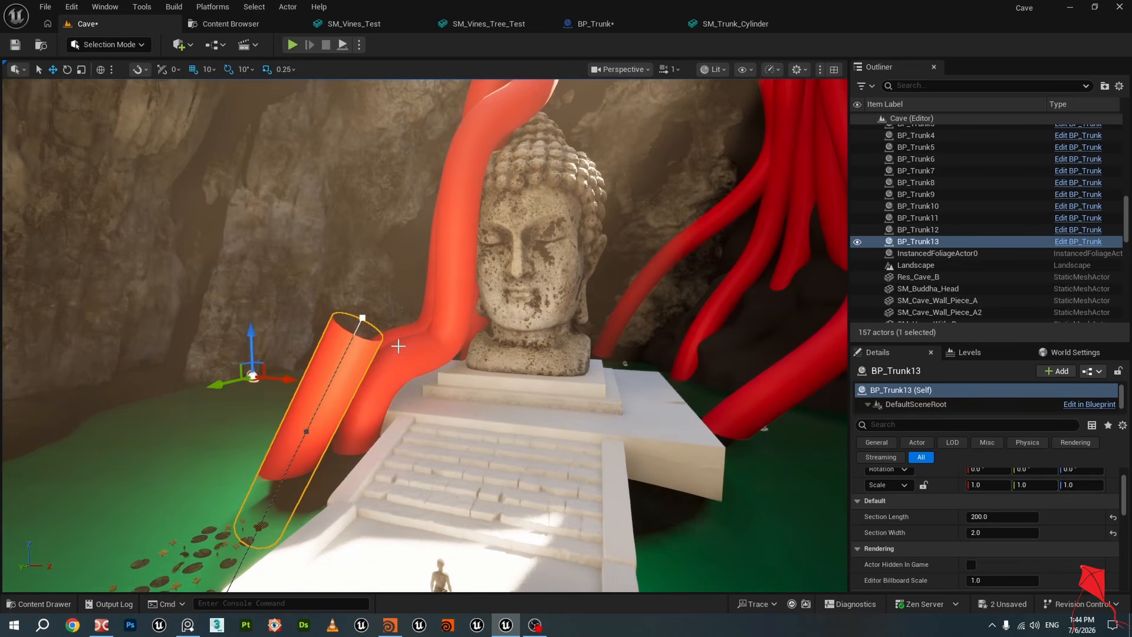
click(927, 243)
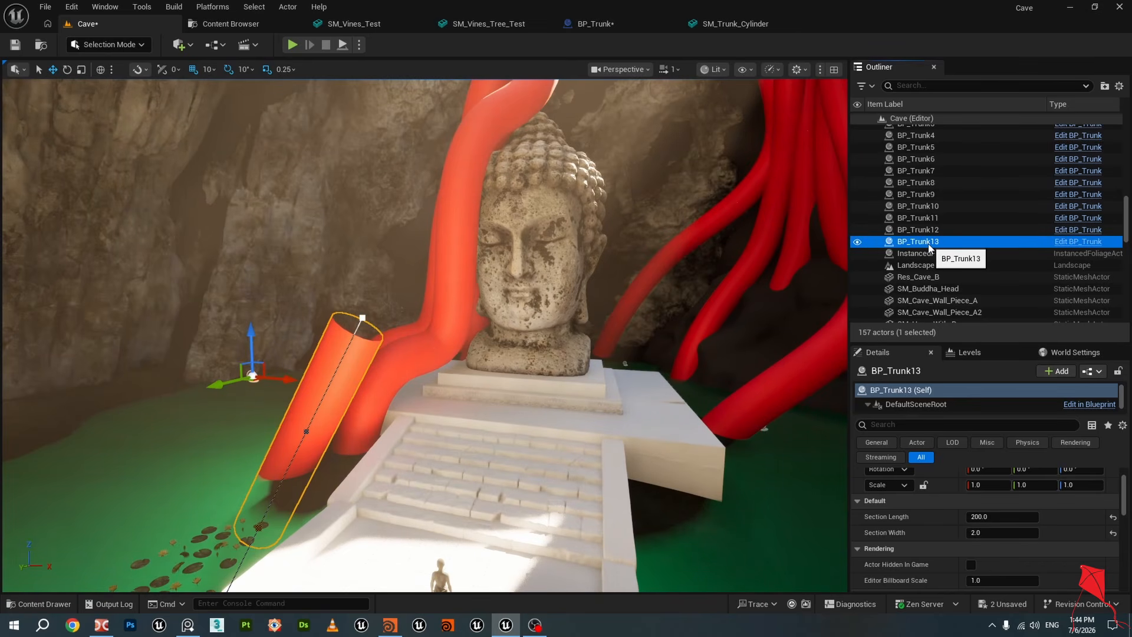
key(Delete)
Inspect the Buddha head, the landscape and the stair blockout cube around the pedestal
click(565, 231)
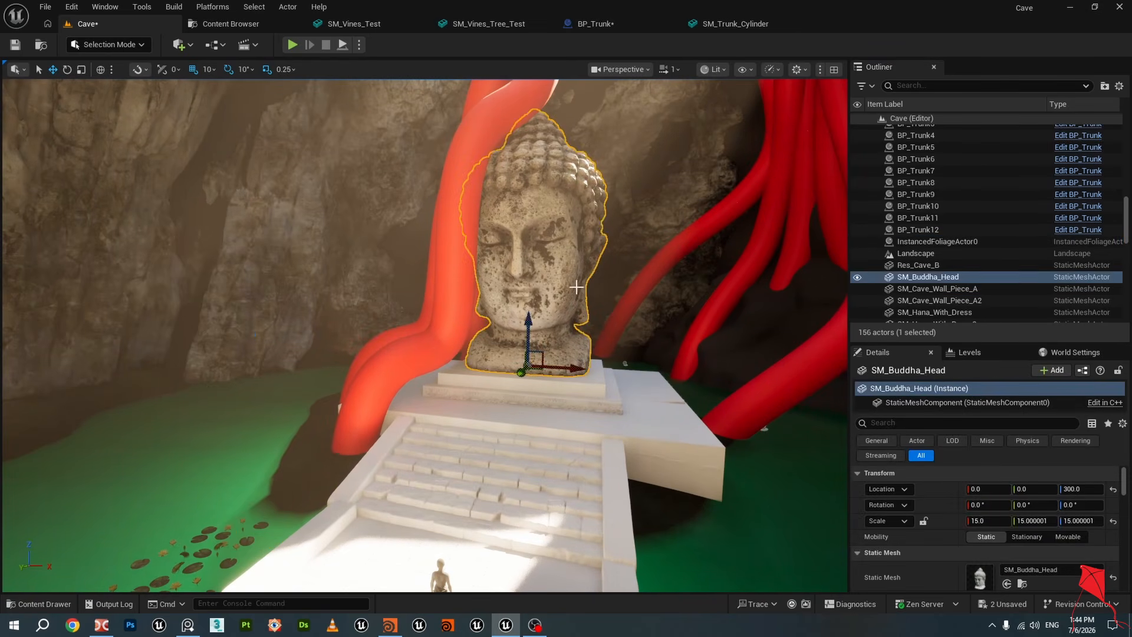
right_drag(627, 242, 348, 259)
click(562, 260)
right_drag(524, 262, 867, 209)
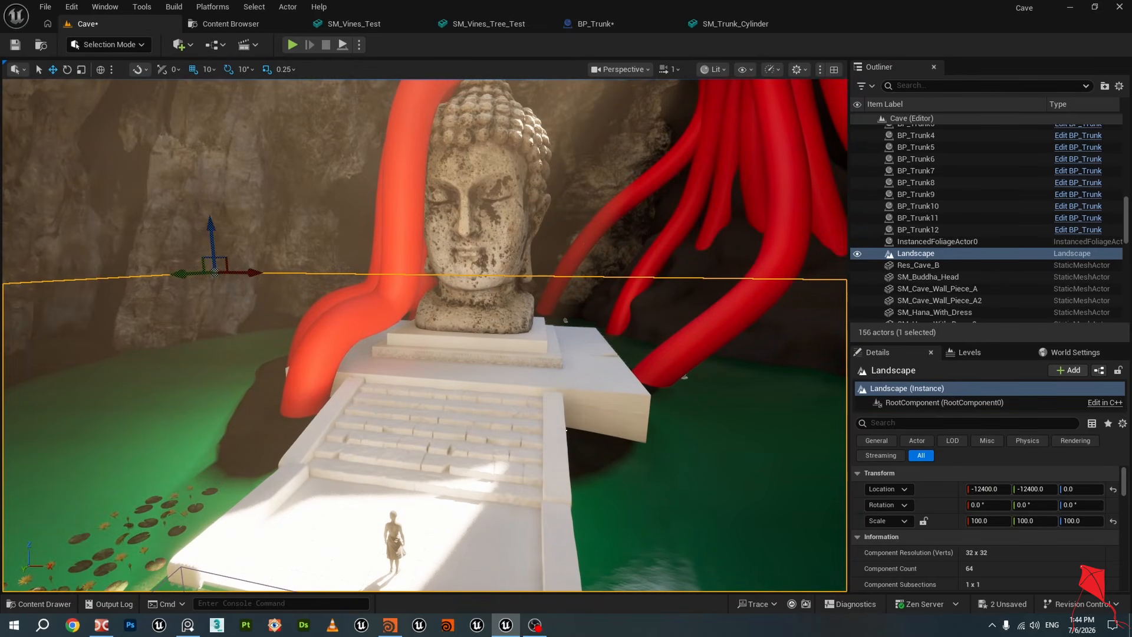
click(576, 376)
scroll(576, 375, up, 8)
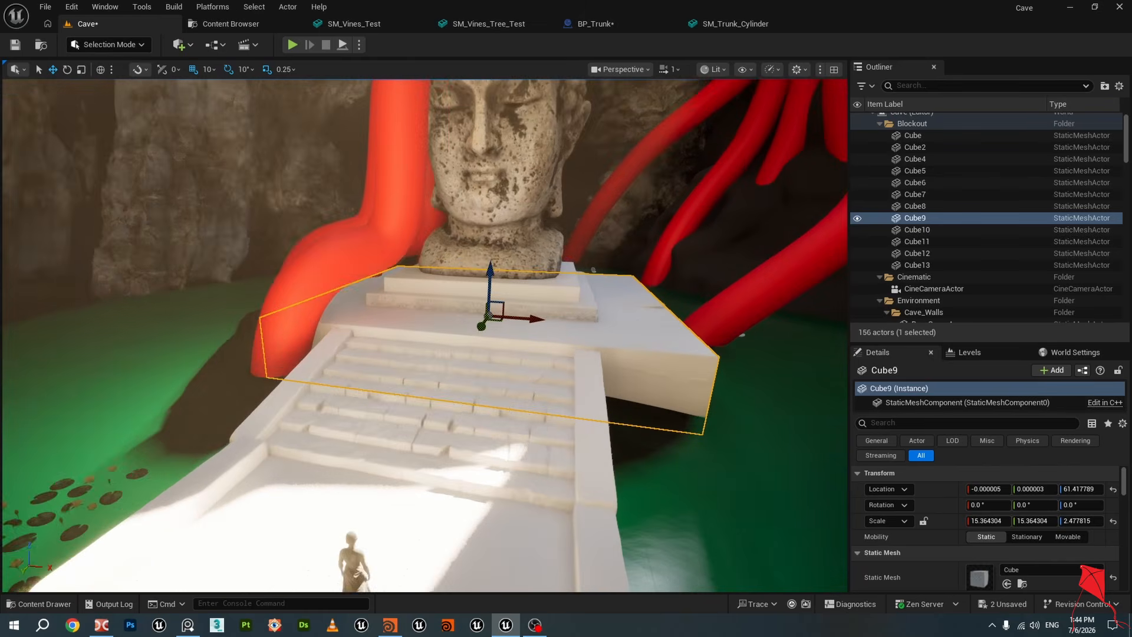
scroll(576, 376, up, 6)
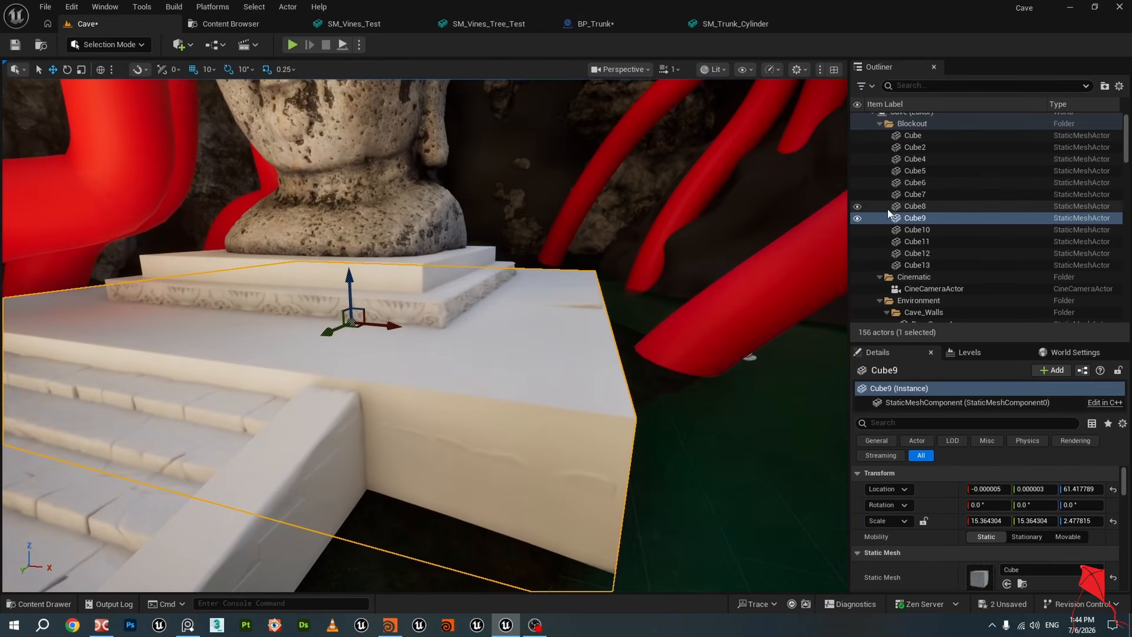
Toggle the visibility of Cube9 on and off to compare the blockout with the detailed stairs
click(858, 219)
click(858, 219)
click(858, 220)
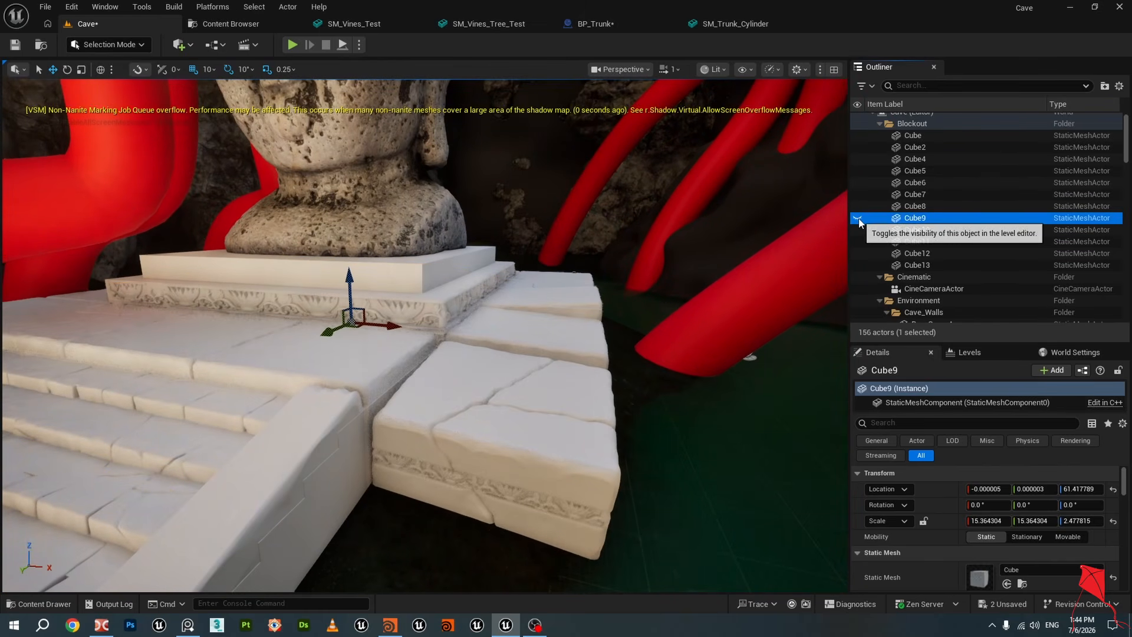
click(858, 220)
click(858, 220)
click(858, 219)
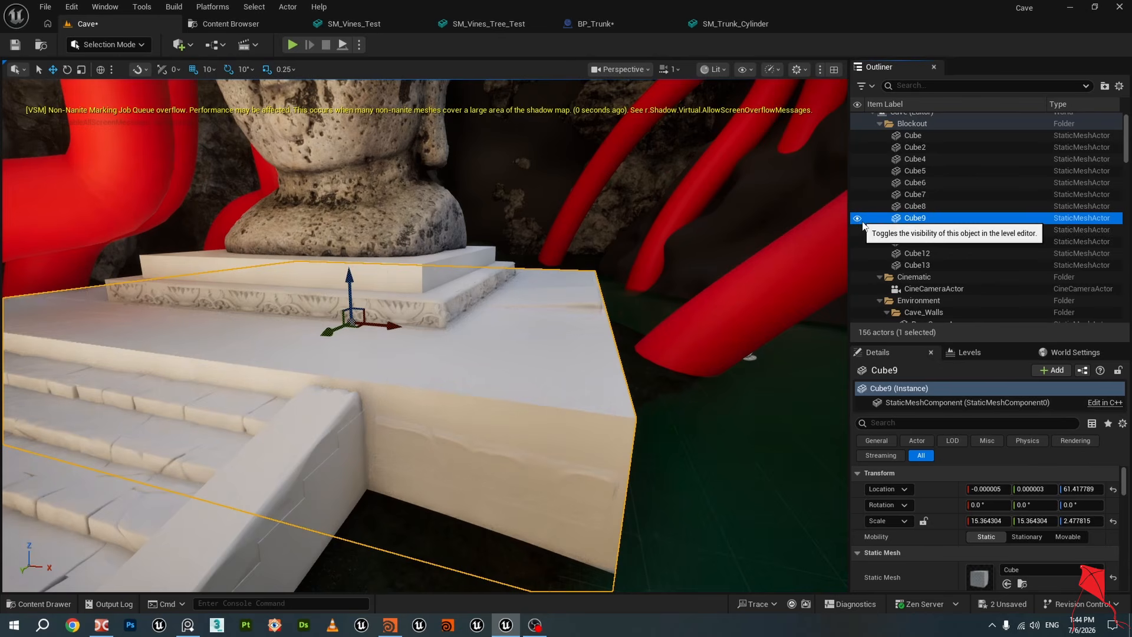
Select Cube13, focus on it and examine the stair and pedestal blockout cubes
click(920, 264)
key(f)
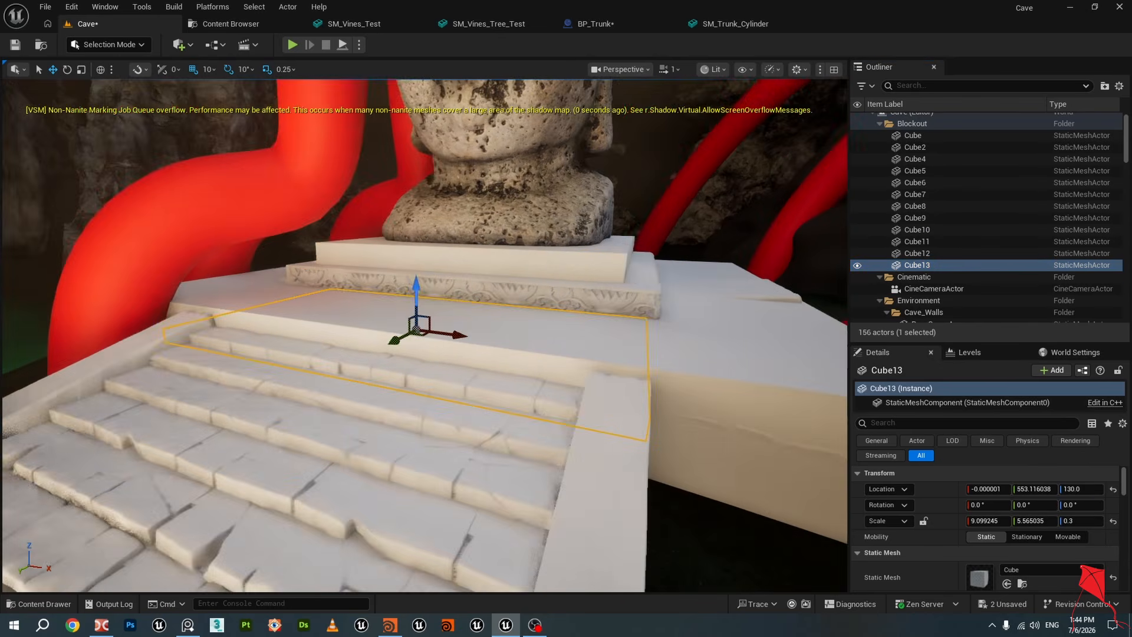
key(s)
mouse_move(425, 330)
right_down()
mouse_move(407, 354)
mouse_move(410, 386)
mouse_move(410, 345)
mouse_move(472, 307)
mouse_move(409, 292)
mouse_move(410, 277)
mouse_move(393, 318)
mouse_move(433, 343)
right_up()
key(a)
key(w)
click(407, 359)
key(s)
key(w)
key(s)
click(528, 369)
click(526, 337)
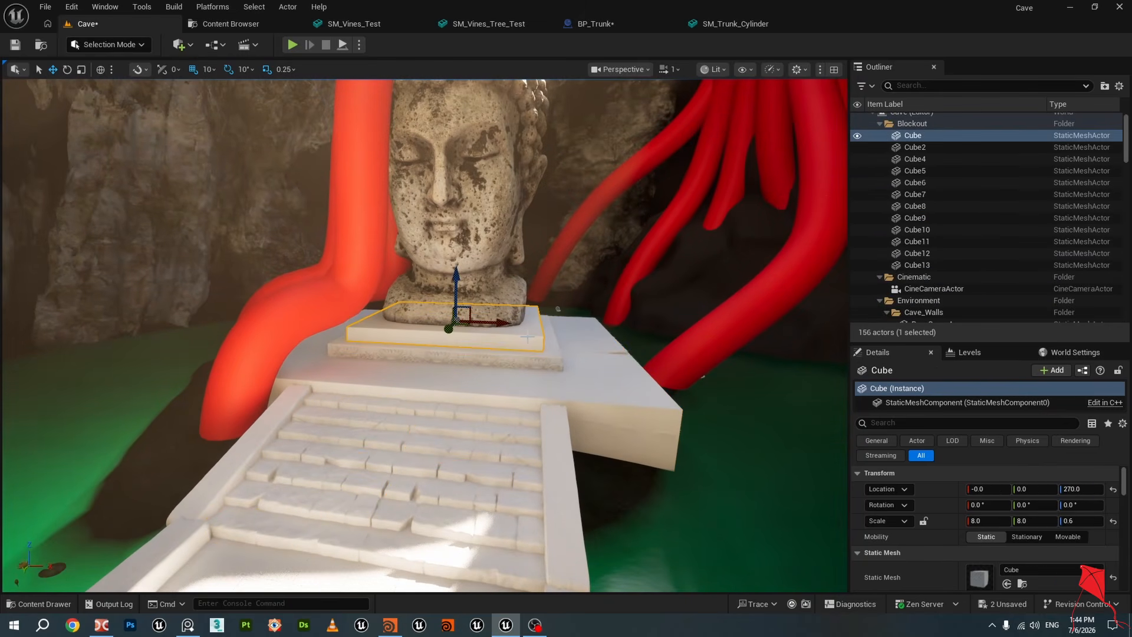
Select the pedestal cube and BP_Trunk12 to check how the trunk meets the platform
click(494, 244)
right_drag(425, 336, 415, 357)
right_drag(483, 359, 422, 345)
click(396, 358)
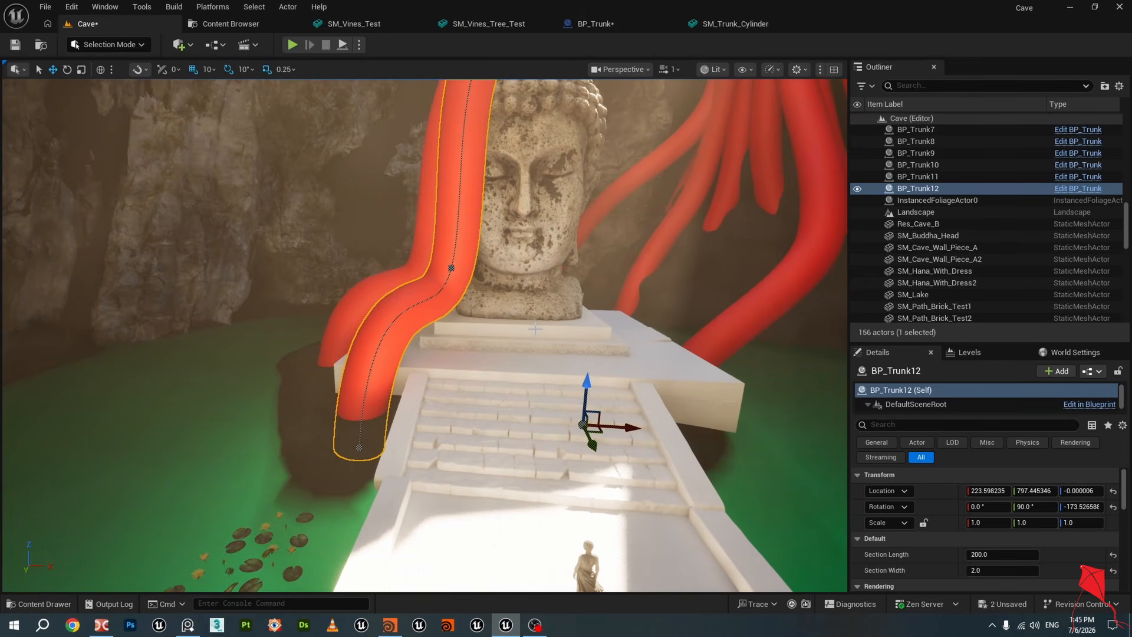
mouse_move(514, 294)
right_down()
mouse_move(500, 304)
mouse_move(517, 293)
right_up()
click(45, 8)
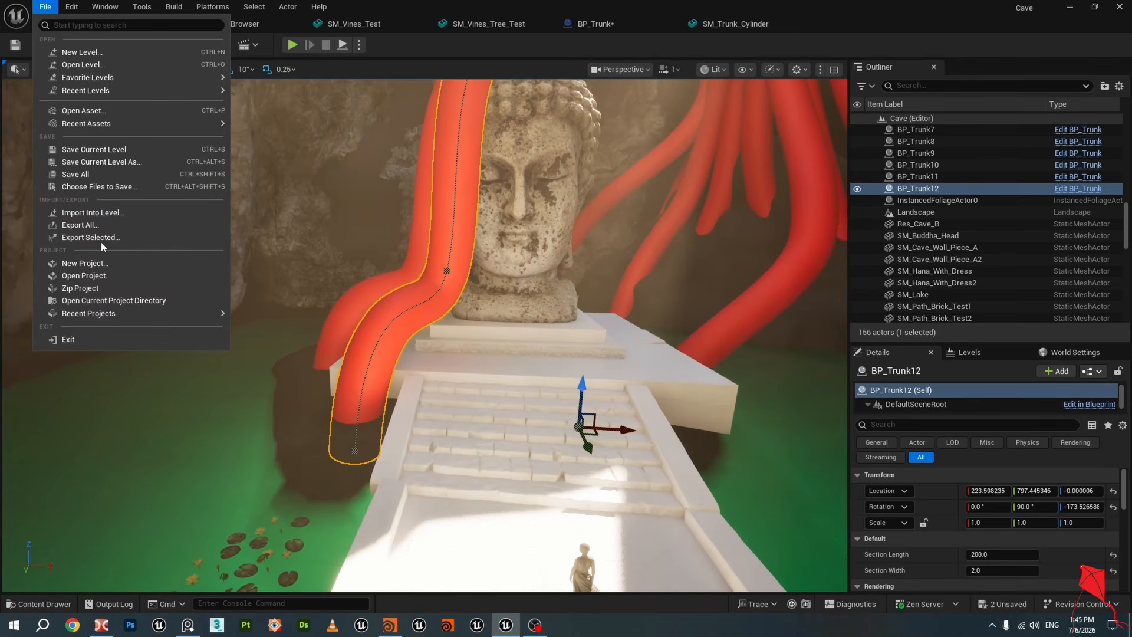
right_drag(434, 341, 446, 355)
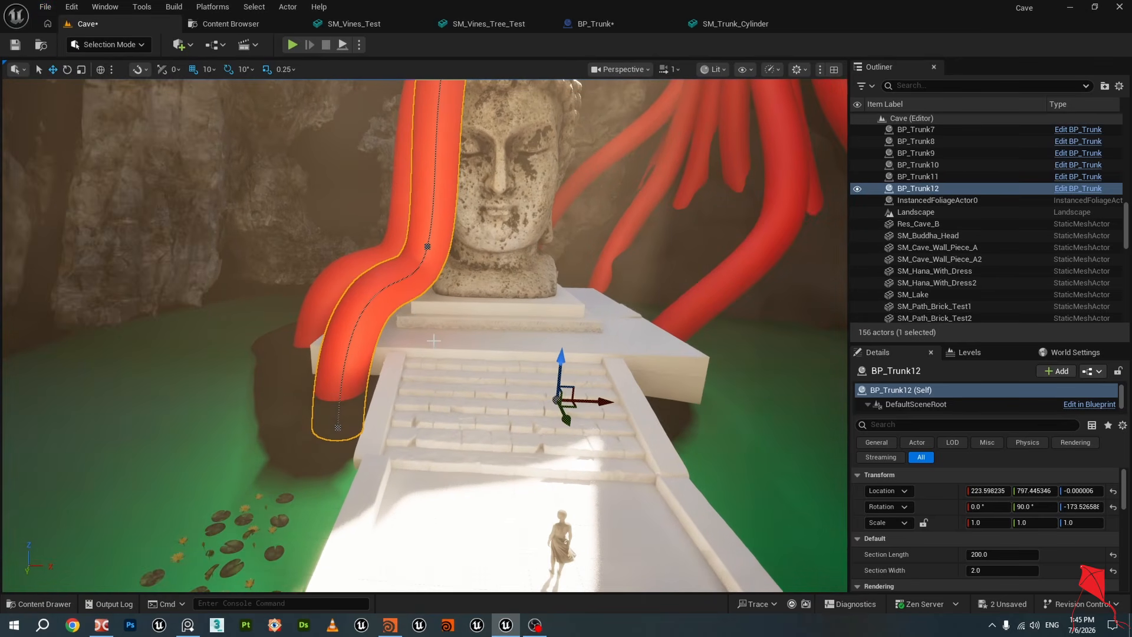
right_drag(381, 266, 448, 292)
click(380, 266)
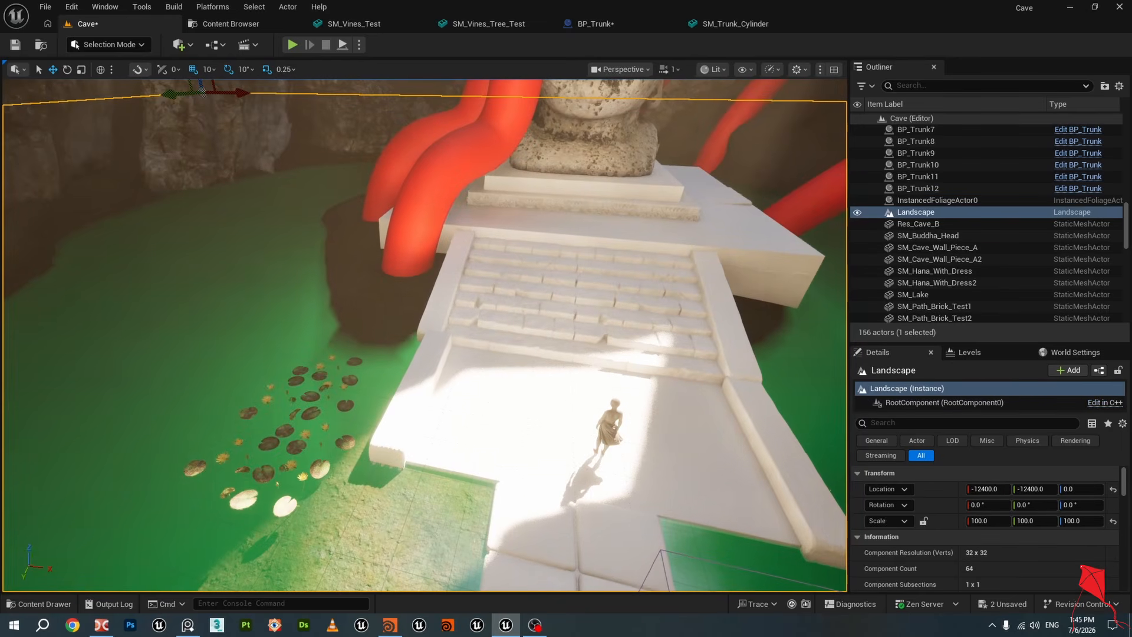
right_drag(460, 336, 506, 251)
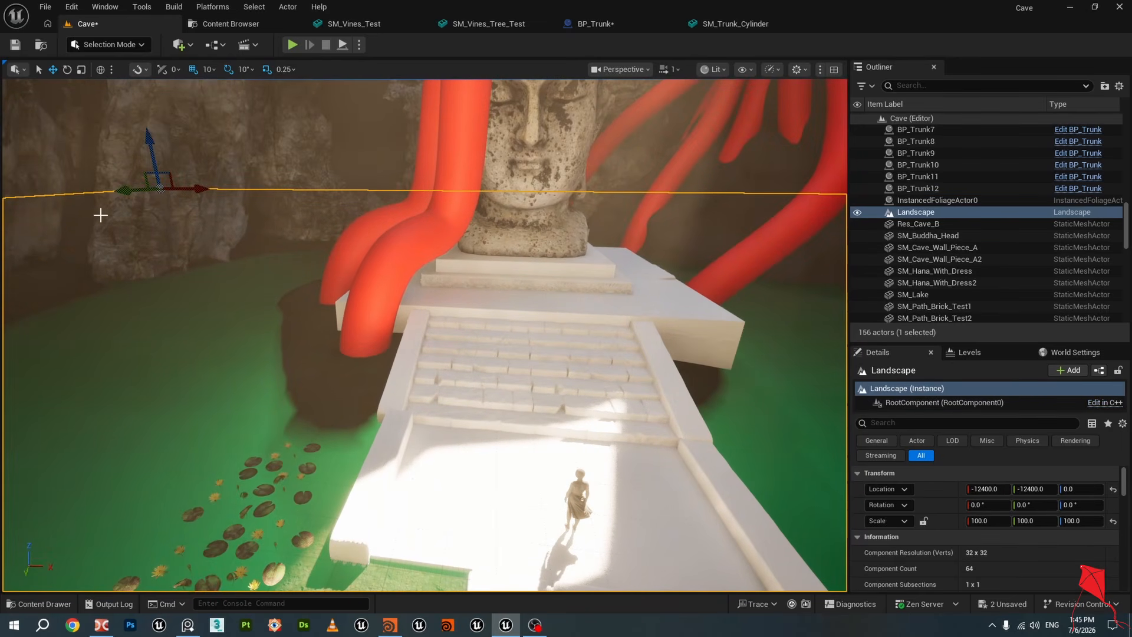
right_drag(571, 289, 574, 253)
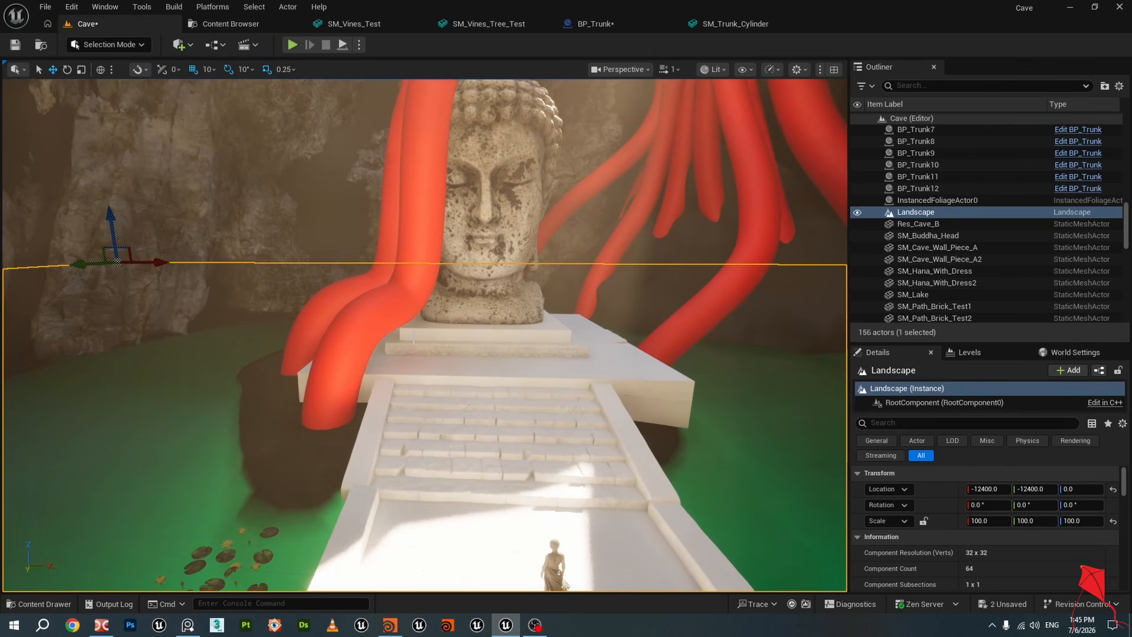
Select Cube9, Cube13 and the Buddha head in turn to review the blockout around the pedestal
click(357, 334)
click(613, 367)
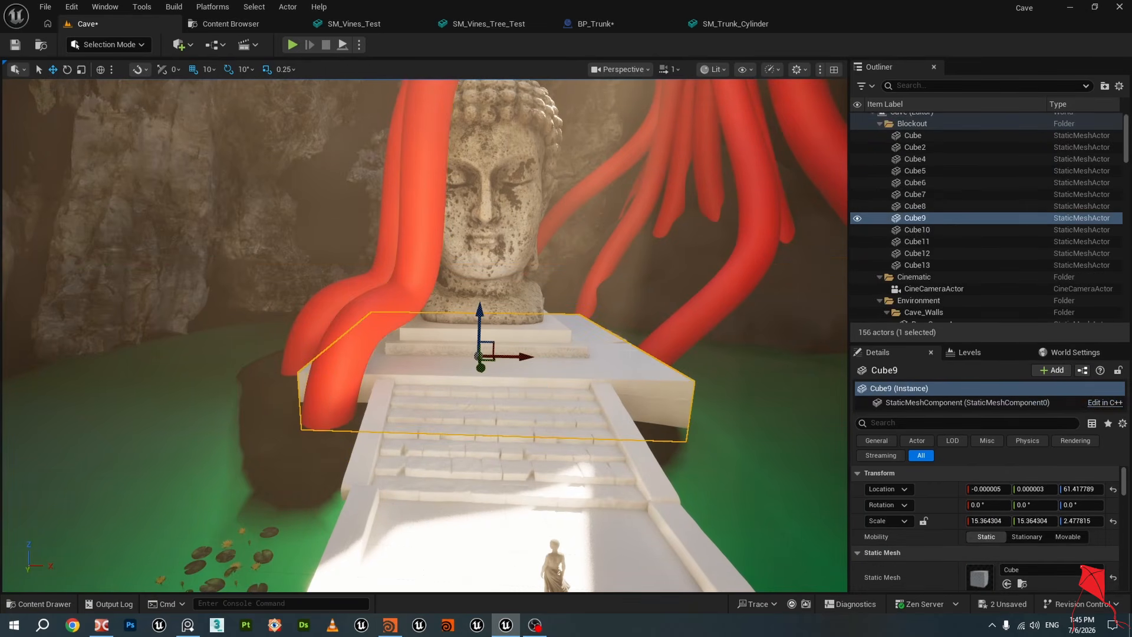
click(925, 266)
scroll(983, 234, up, 1)
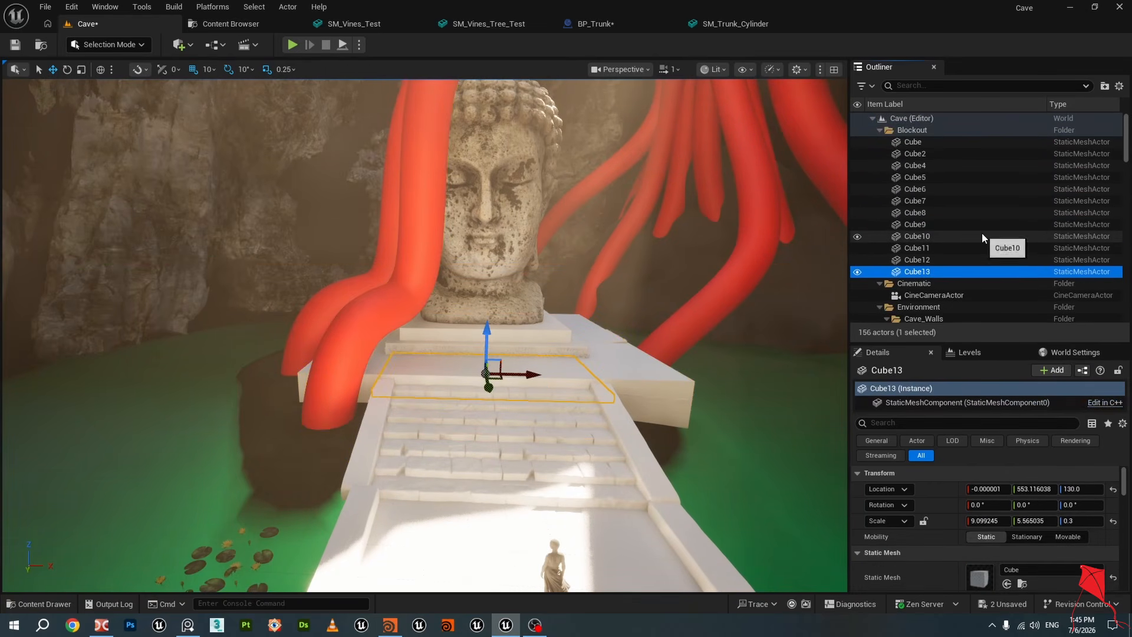
shift+click(935, 143)
right_drag(603, 249, 597, 219)
click(520, 248)
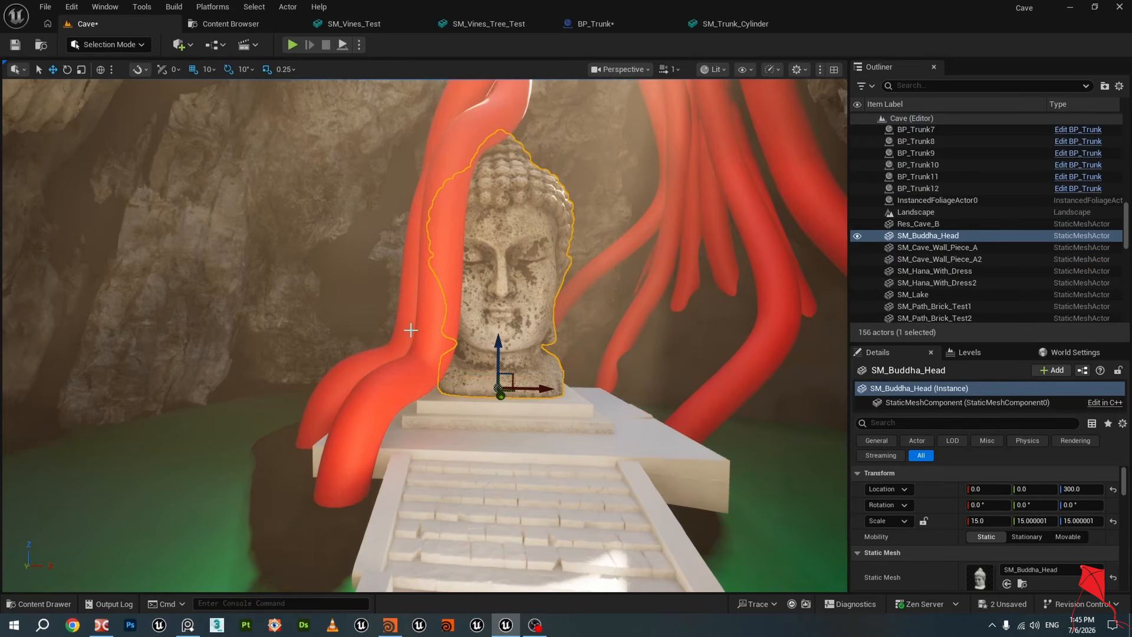
click(699, 436)
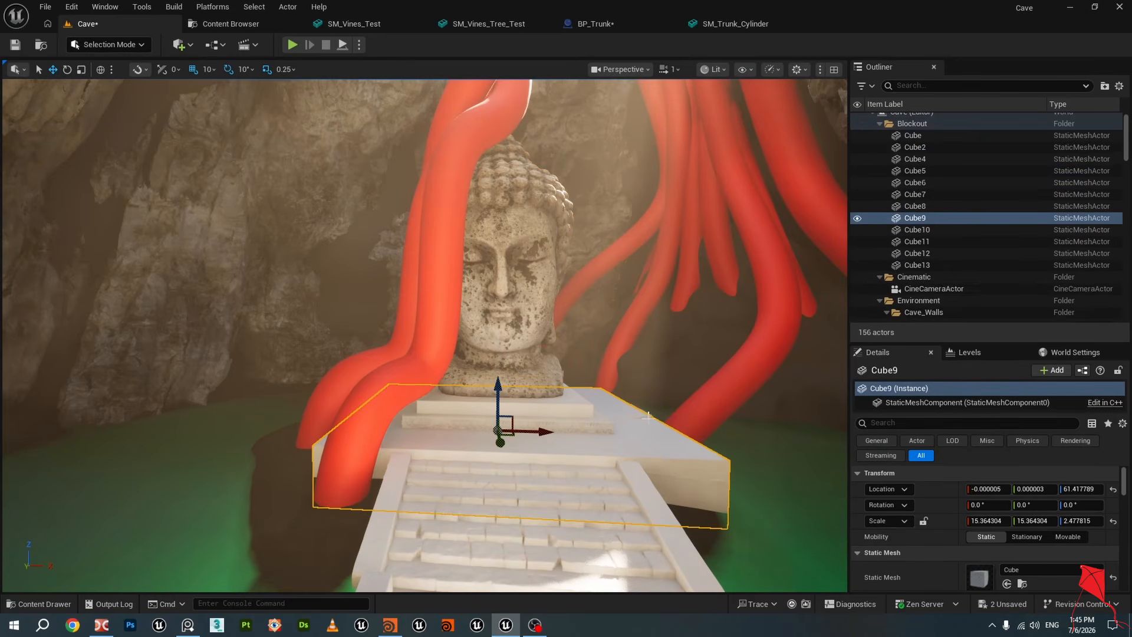
Select all blockout cubes together with the Buddha head and trunks BP_Trunk9 through BP_Trunk12
click(917, 271)
scroll(953, 163, up, 1)
shift+click(923, 142)
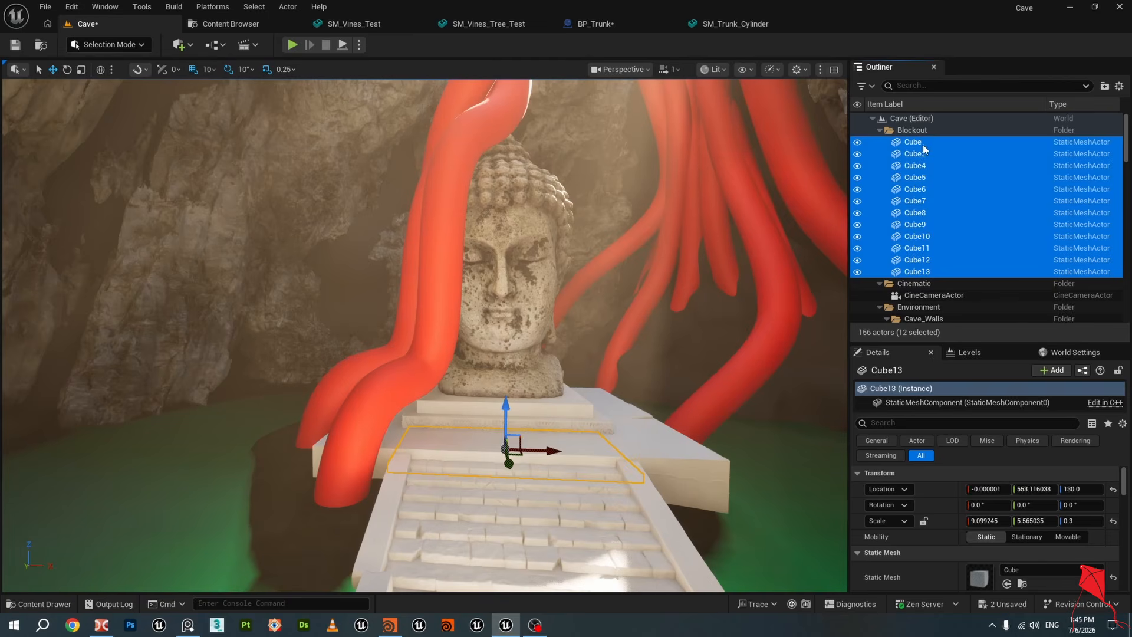
ctrl+click(522, 234)
right_drag(541, 238, 595, 253)
ctrl+click(478, 411)
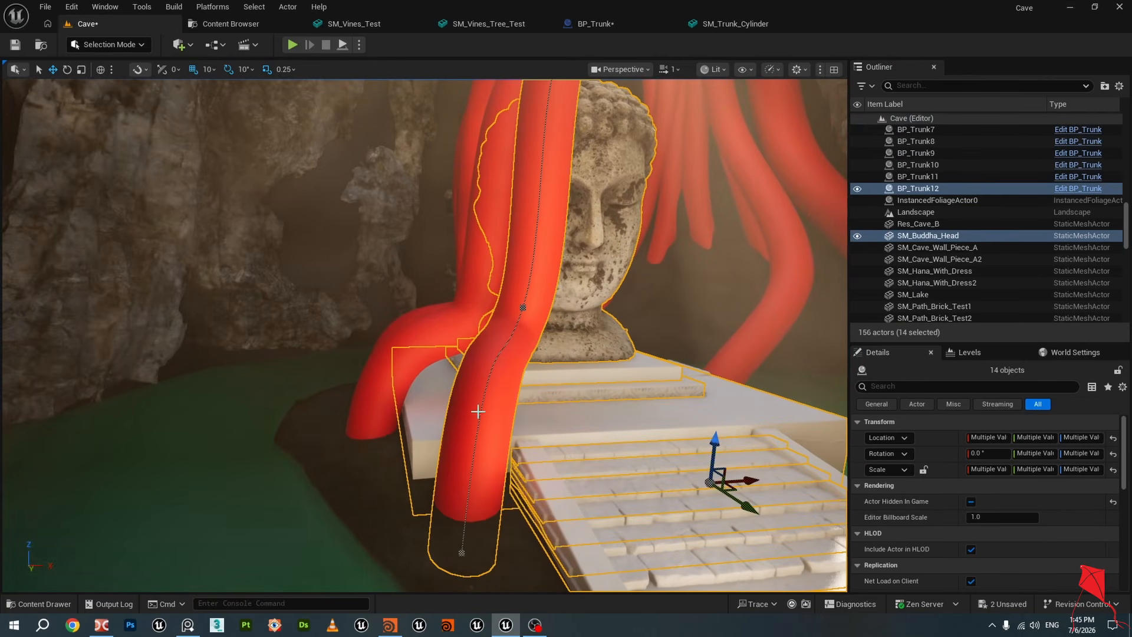
ctrl+click(384, 371)
right_drag(384, 371, 319, 371)
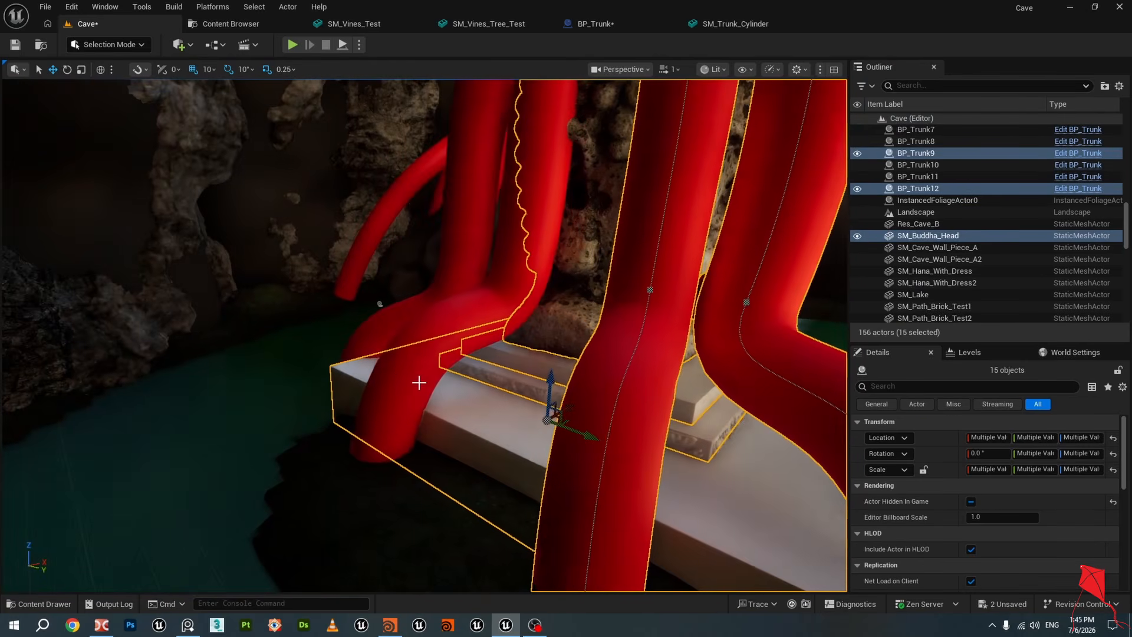
ctrl+click(418, 381)
ctrl+click(389, 325)
right_drag(556, 316, 442, 330)
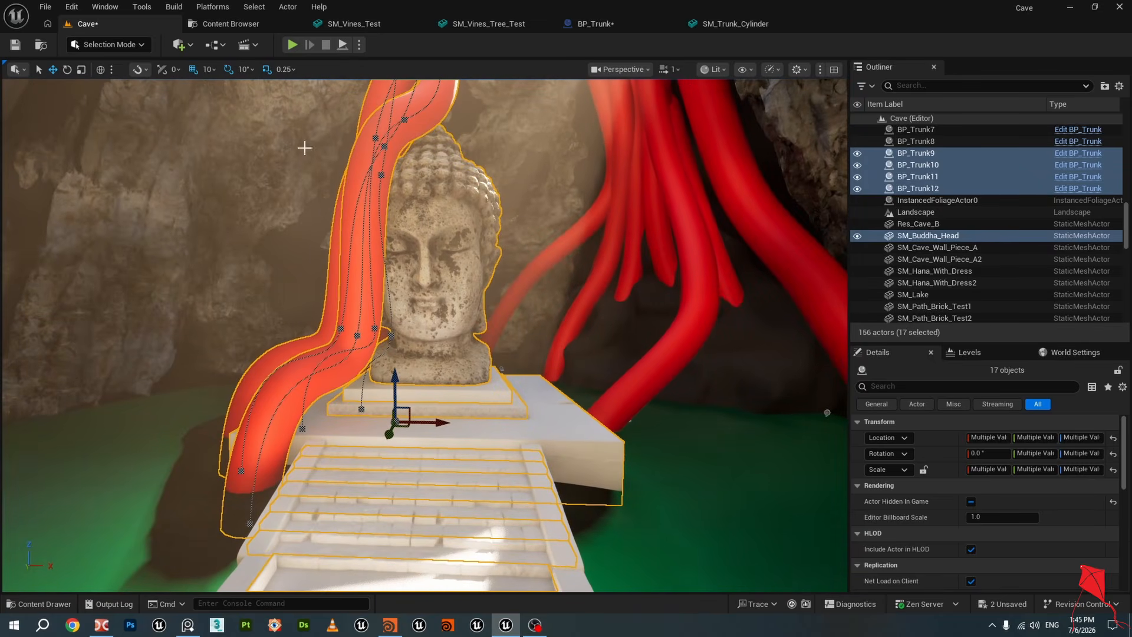
Merge the selected actors into one static mesh saved in Content as MERGED_StaticMeshActor_102
click(287, 7)
mouse_move(354, 450)
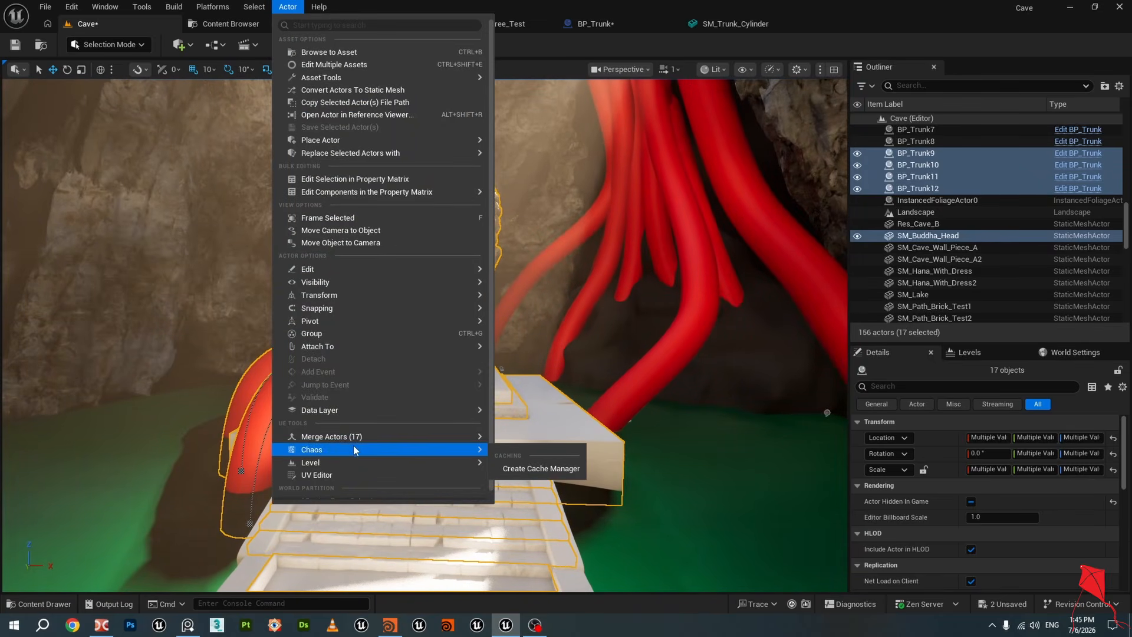
click(541, 444)
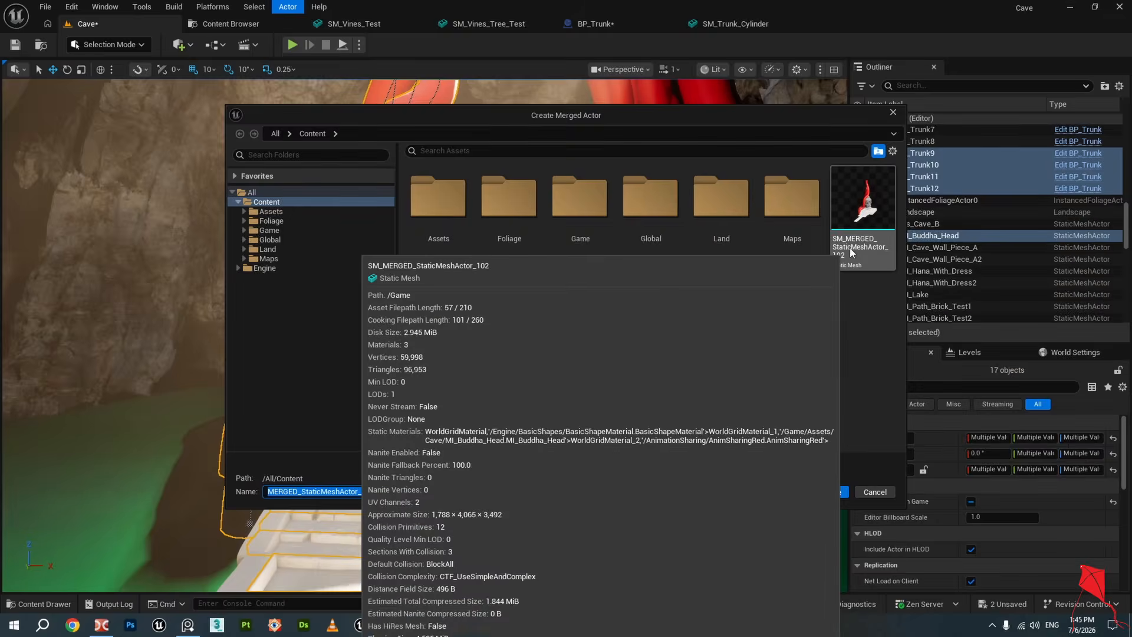
click(851, 248)
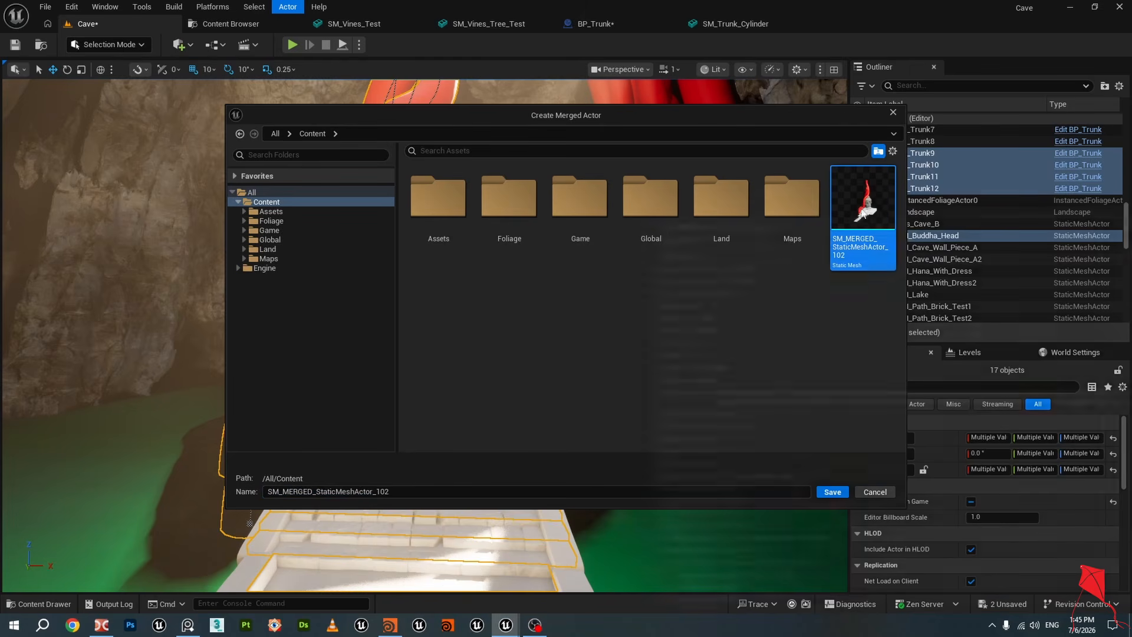
mouse_move(870, 217)
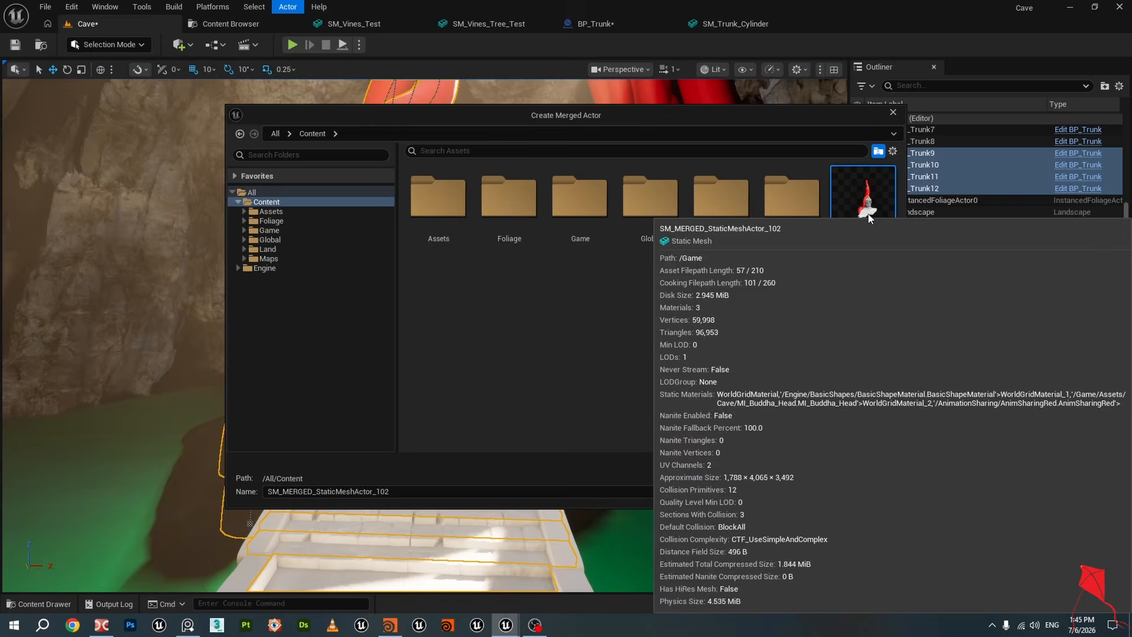
double_click(353, 492)
key(End)
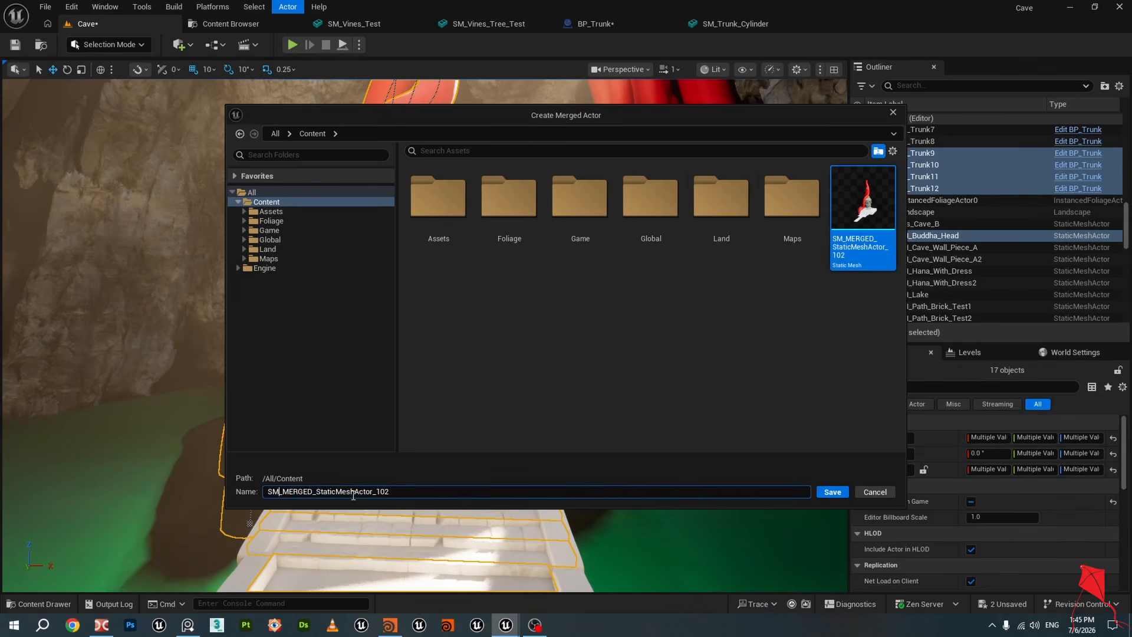
key(BackSpace)
key(BackSpace)
key(BackSpace)
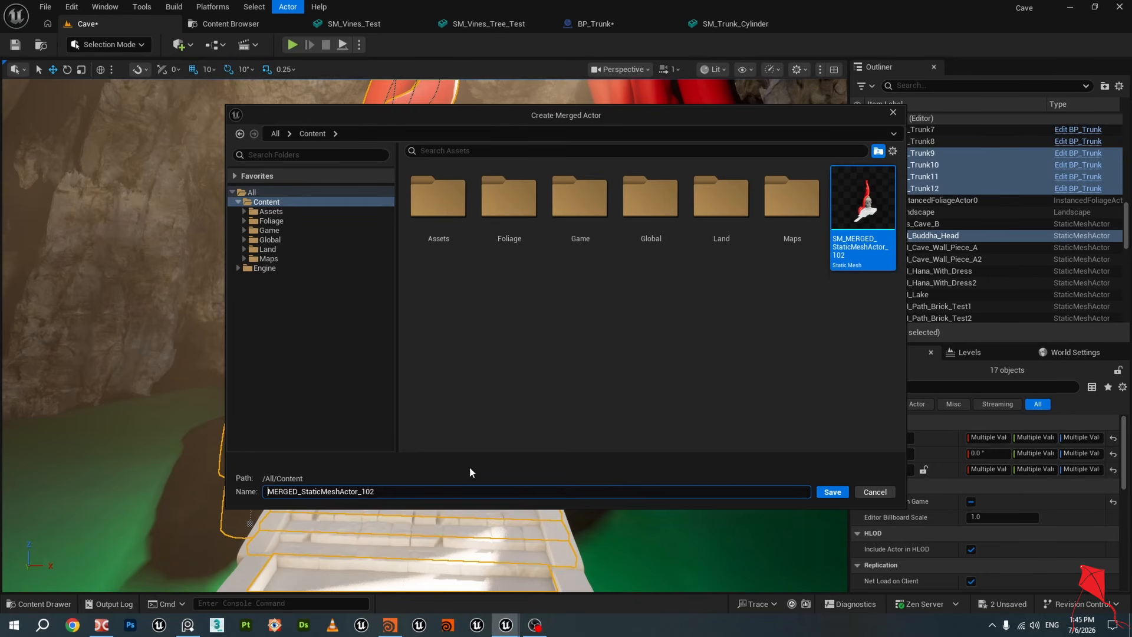
click(625, 349)
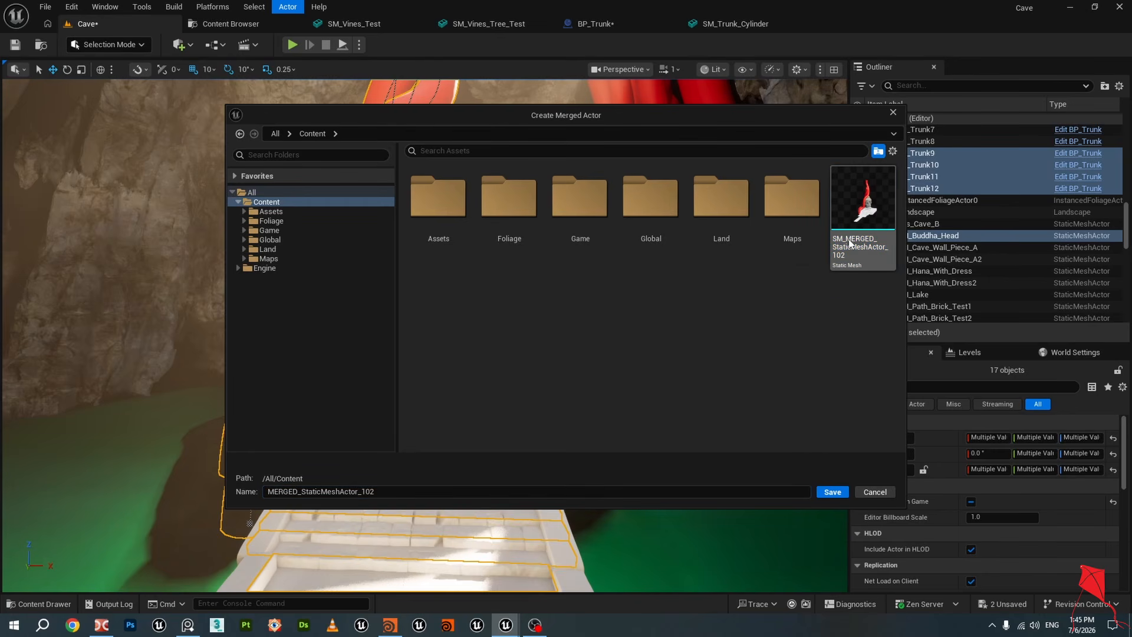
click(846, 492)
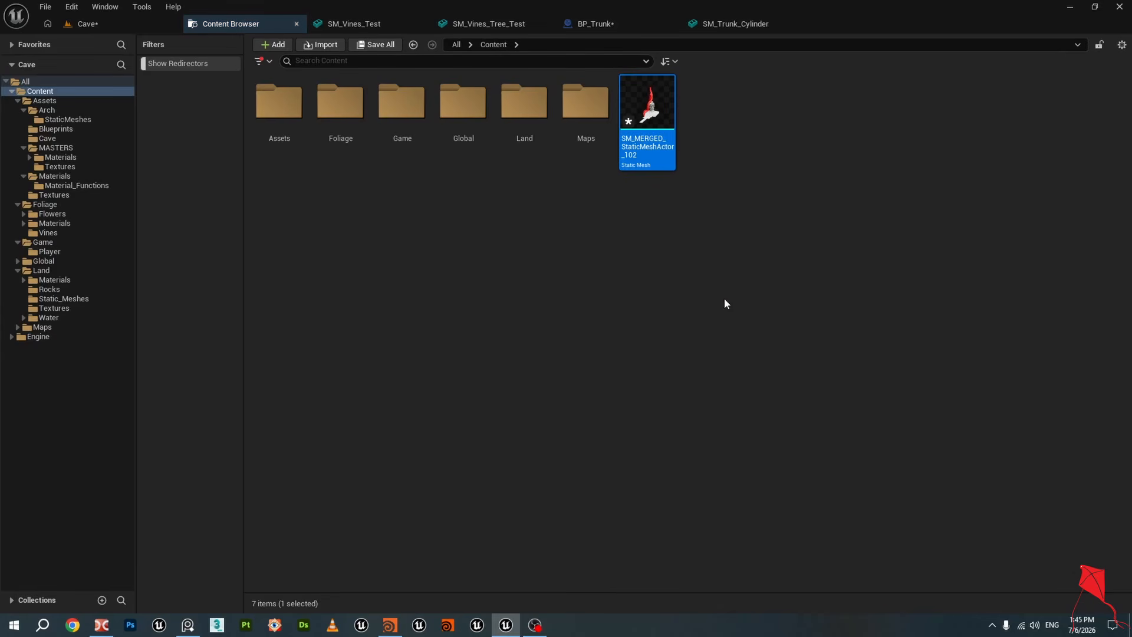
mouse_move(647, 97)
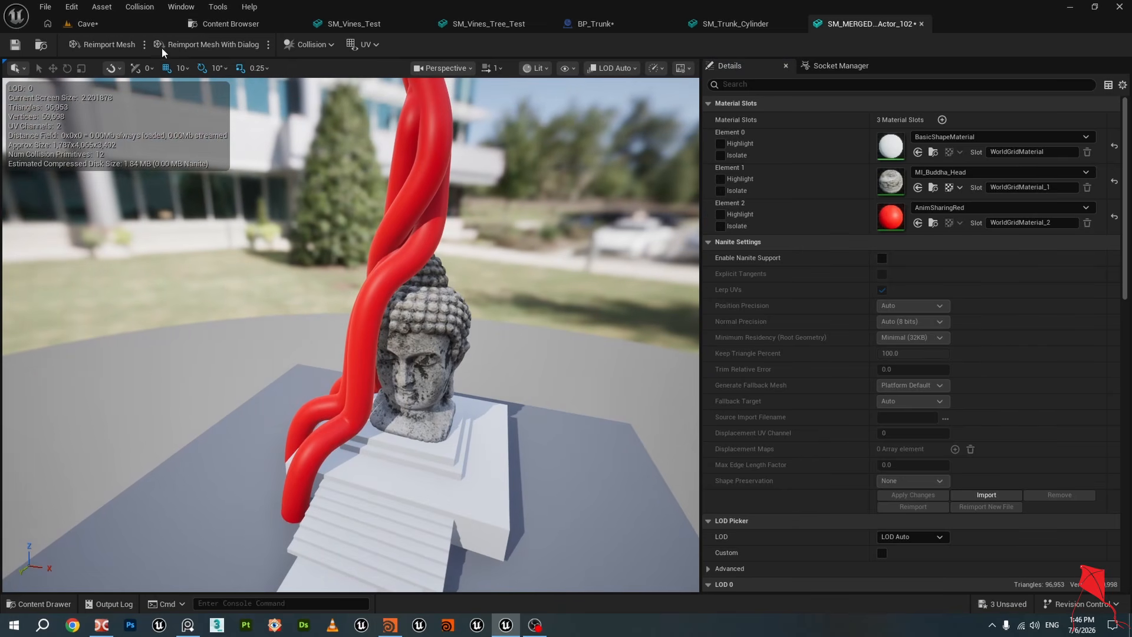
click(230, 23)
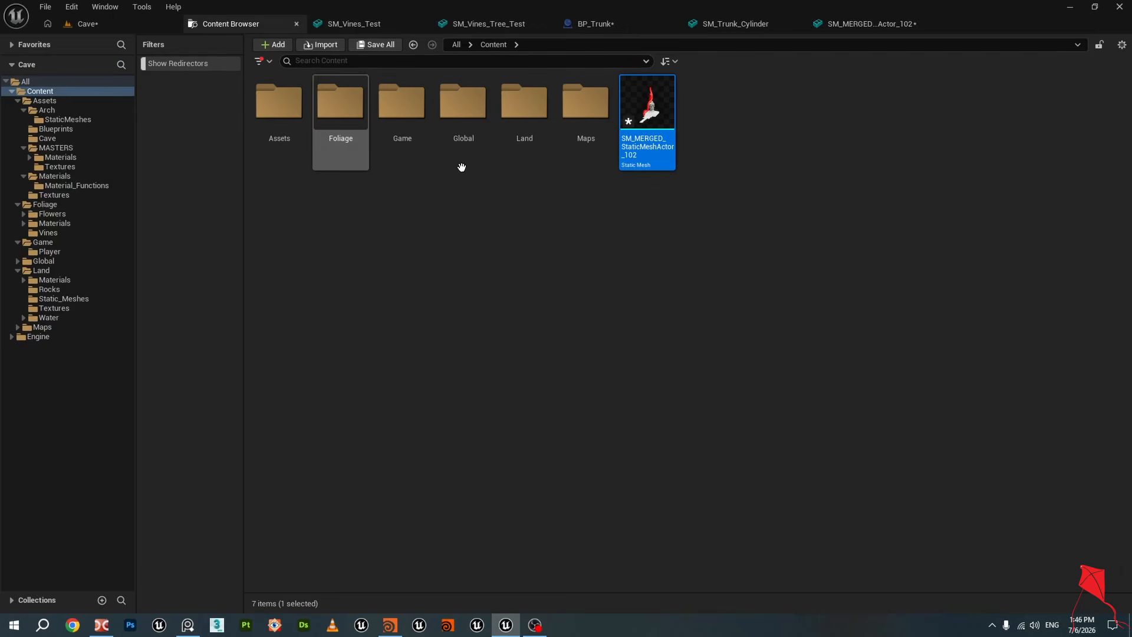
right_click(660, 106)
mouse_move(725, 367)
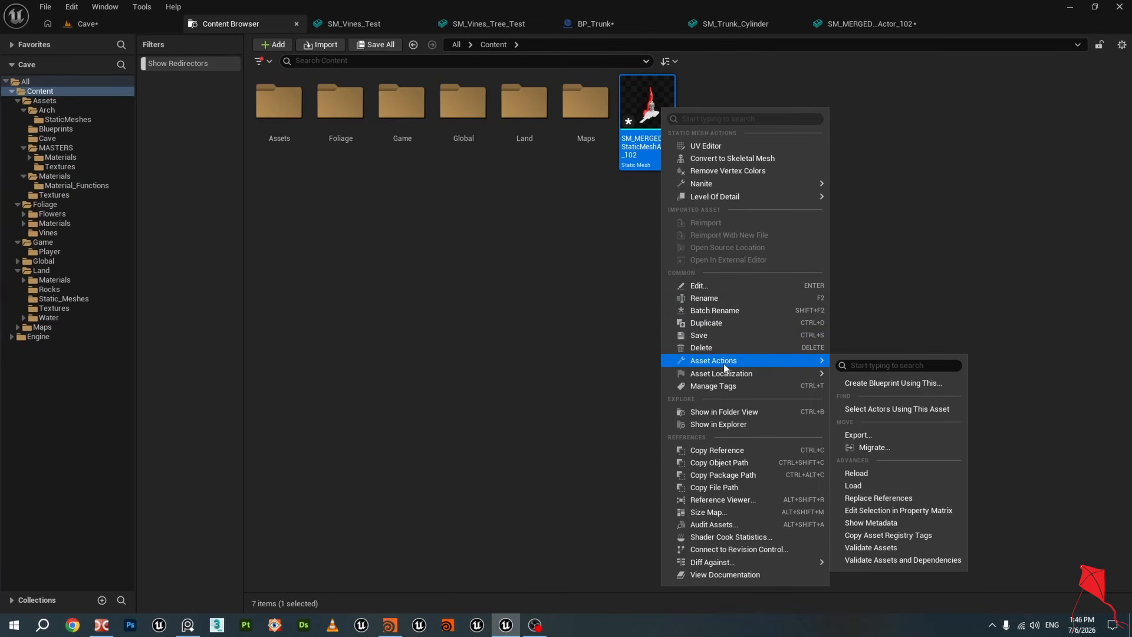
click(878, 439)
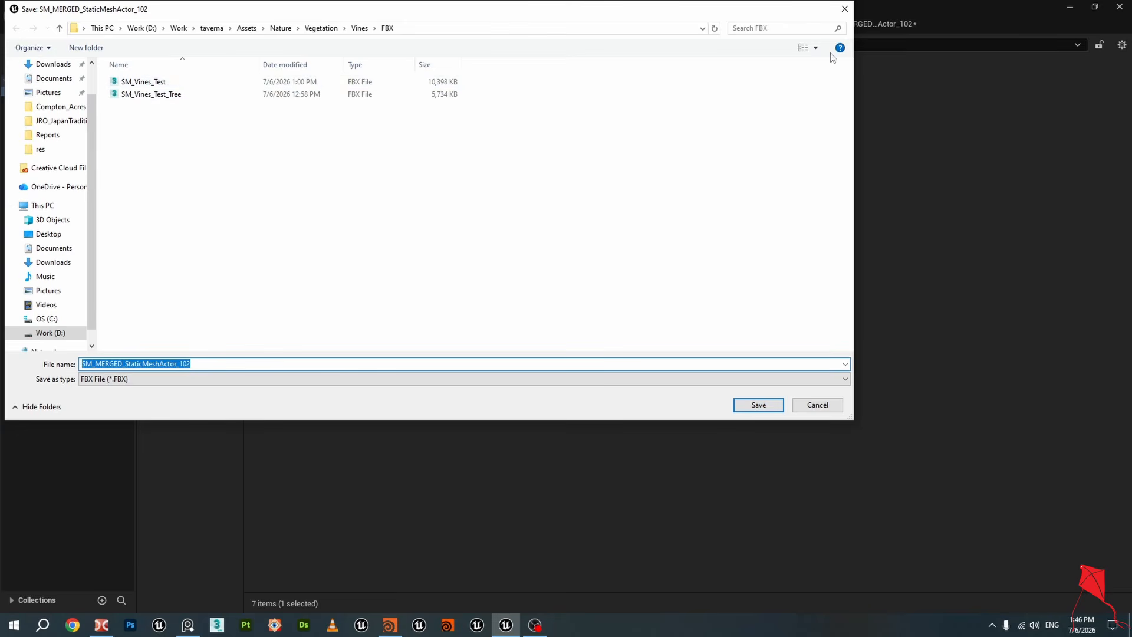
click(844, 9)
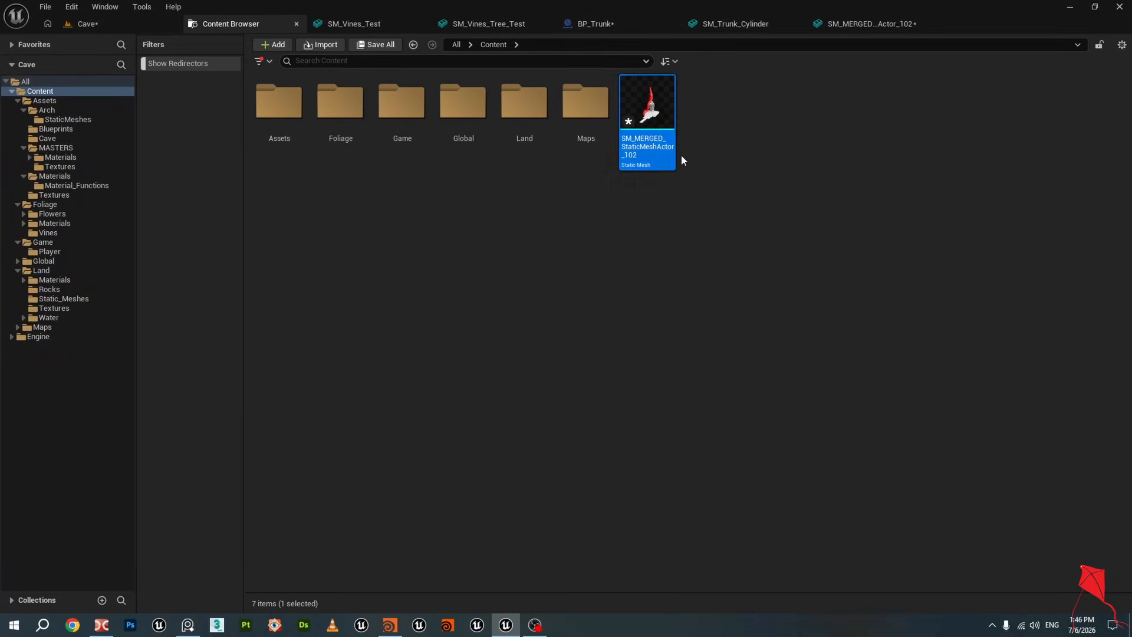
Start exporting the Landscape and Buddha head selection to FBX, then cancel the export
click(94, 25)
right_drag(515, 261, 478, 295)
right_drag(519, 238, 461, 242)
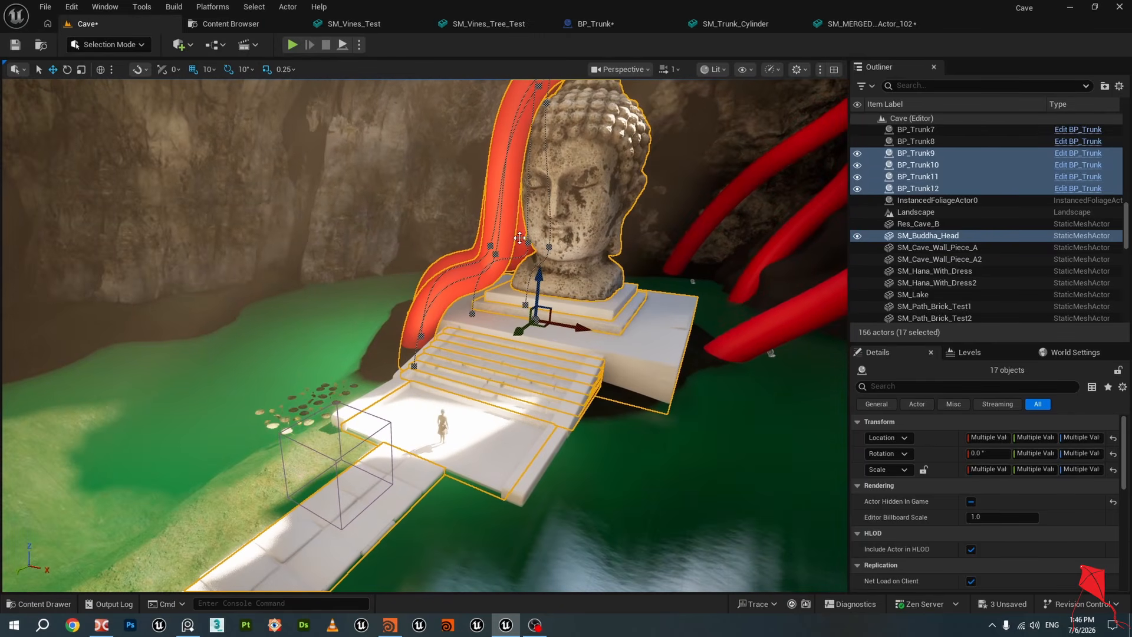
right_drag(545, 257, 448, 260)
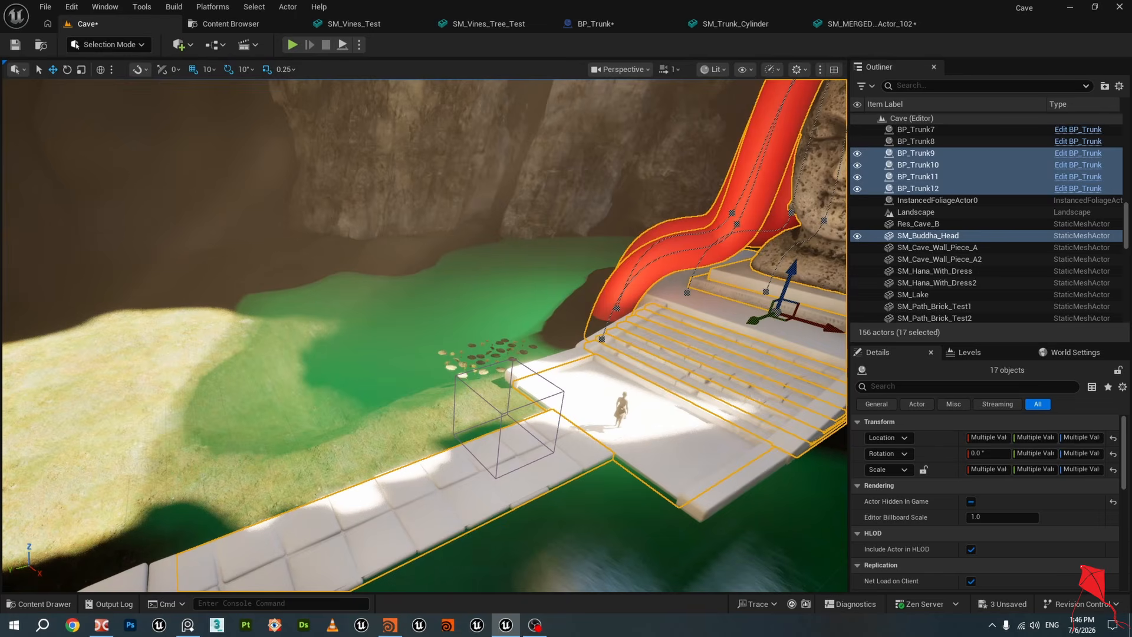
click(371, 227)
right_drag(372, 228, 507, 227)
ctrl+click(482, 143)
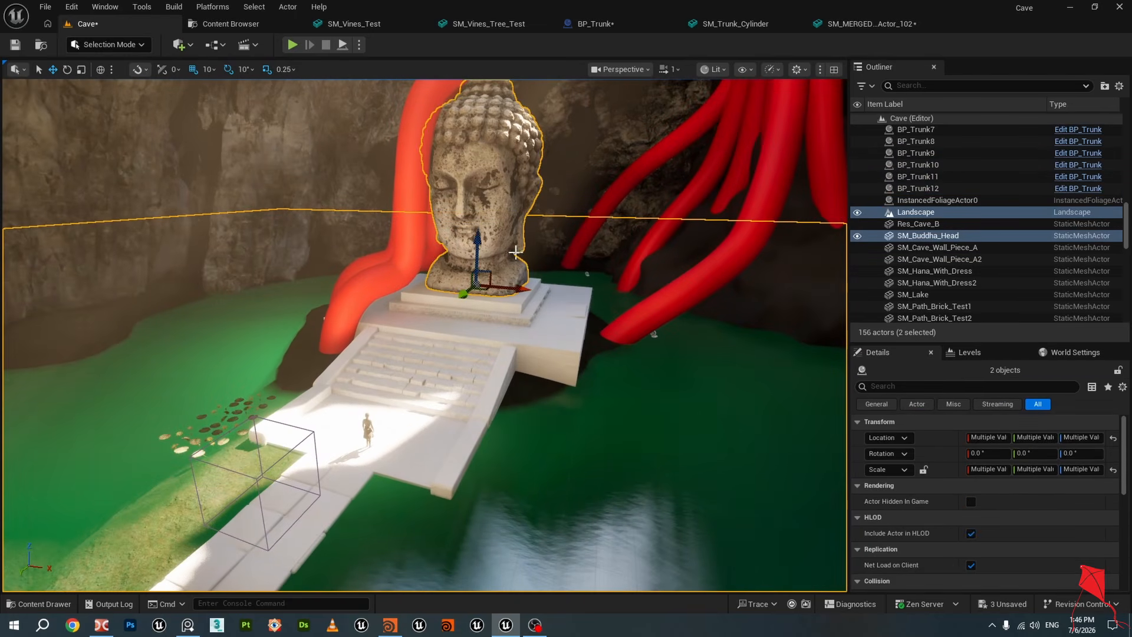
right_drag(516, 273, 441, 179)
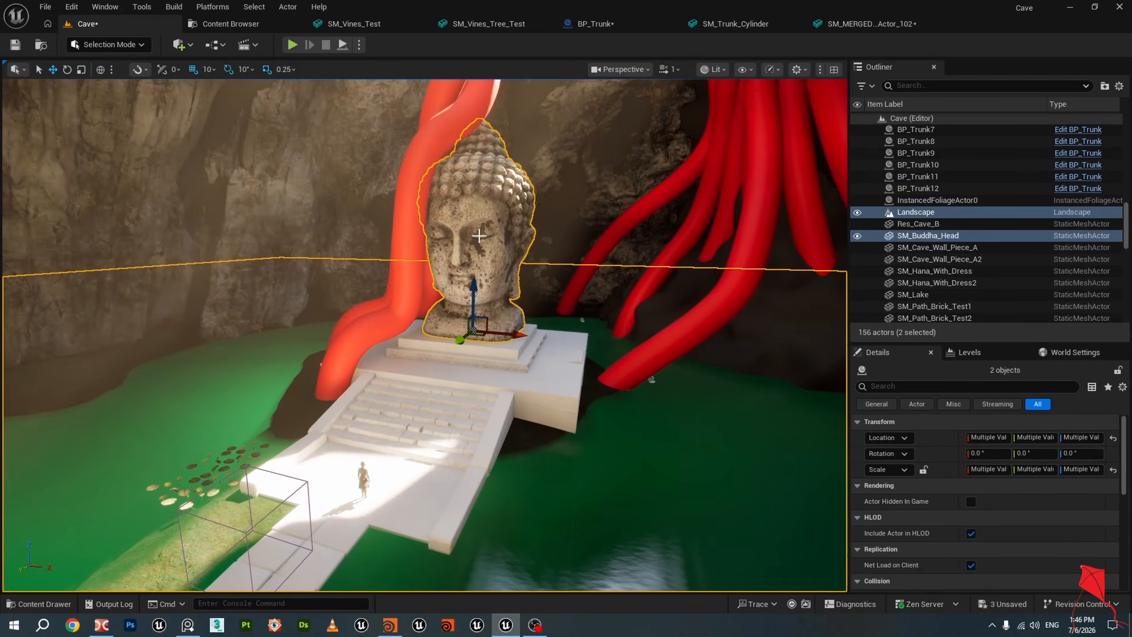
click(45, 7)
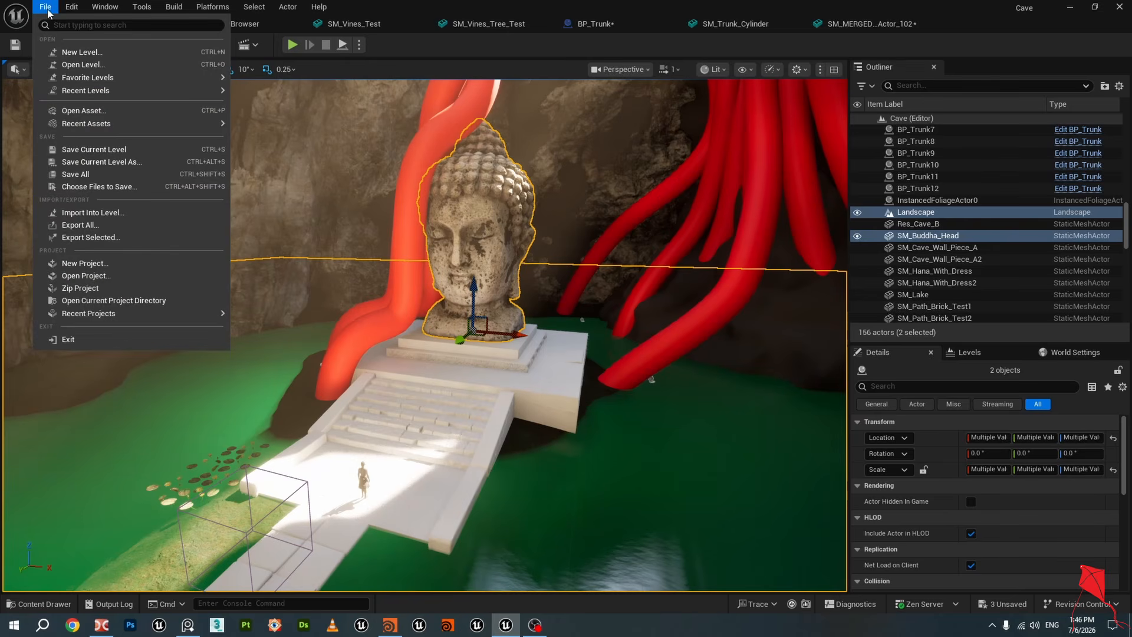
click(91, 238)
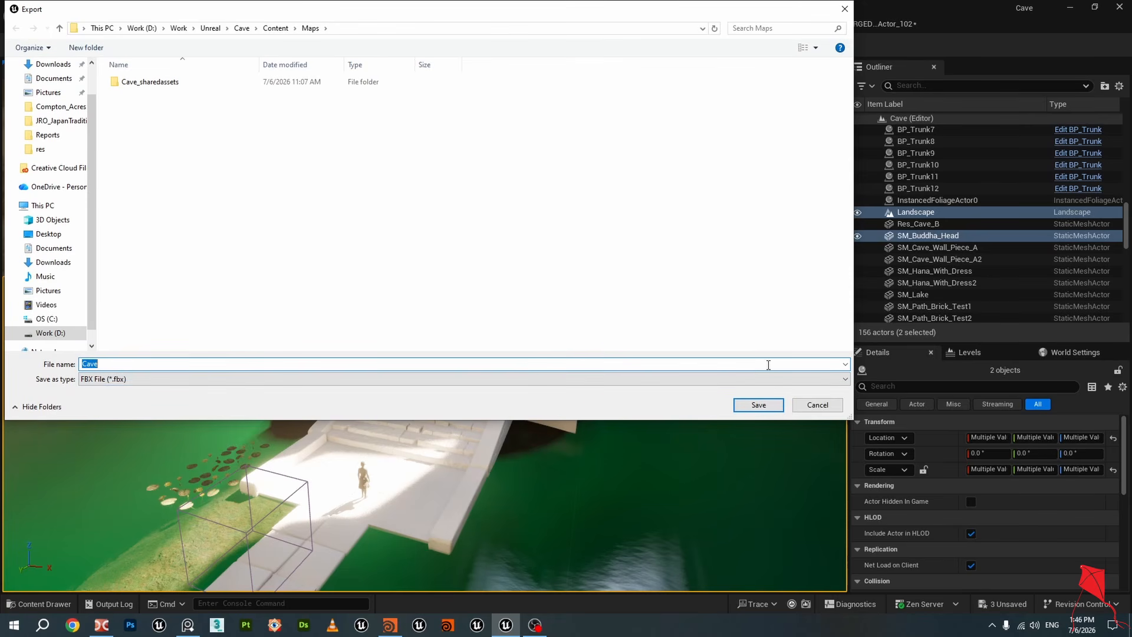
click(817, 405)
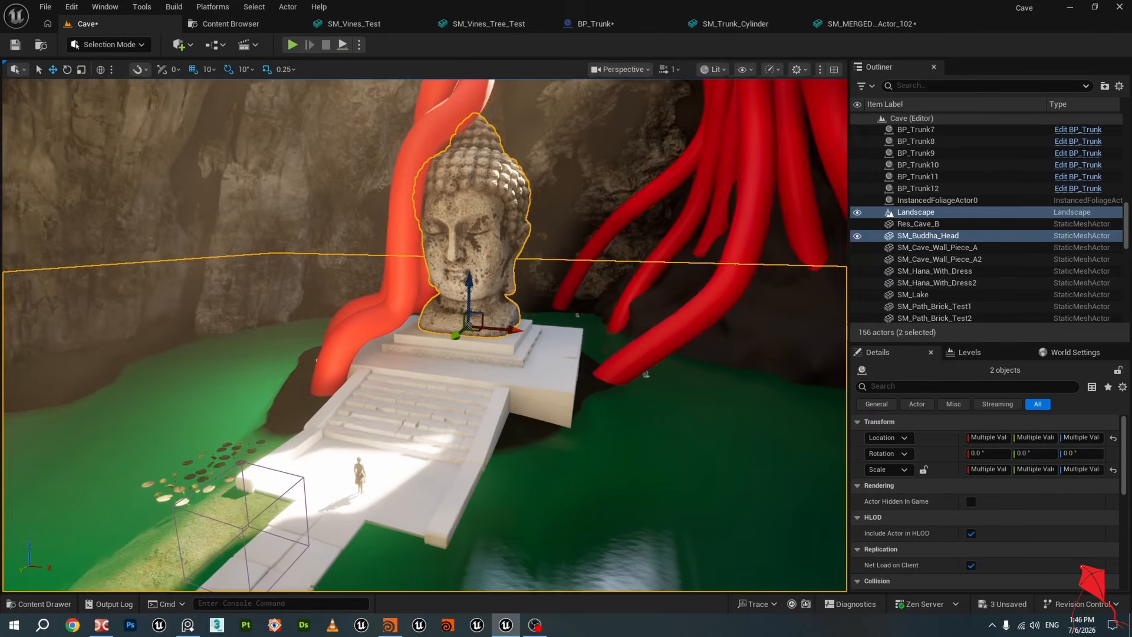
Switch to Houdini with the Vines network open
key(d)
right_drag(520, 305, 520, 305)
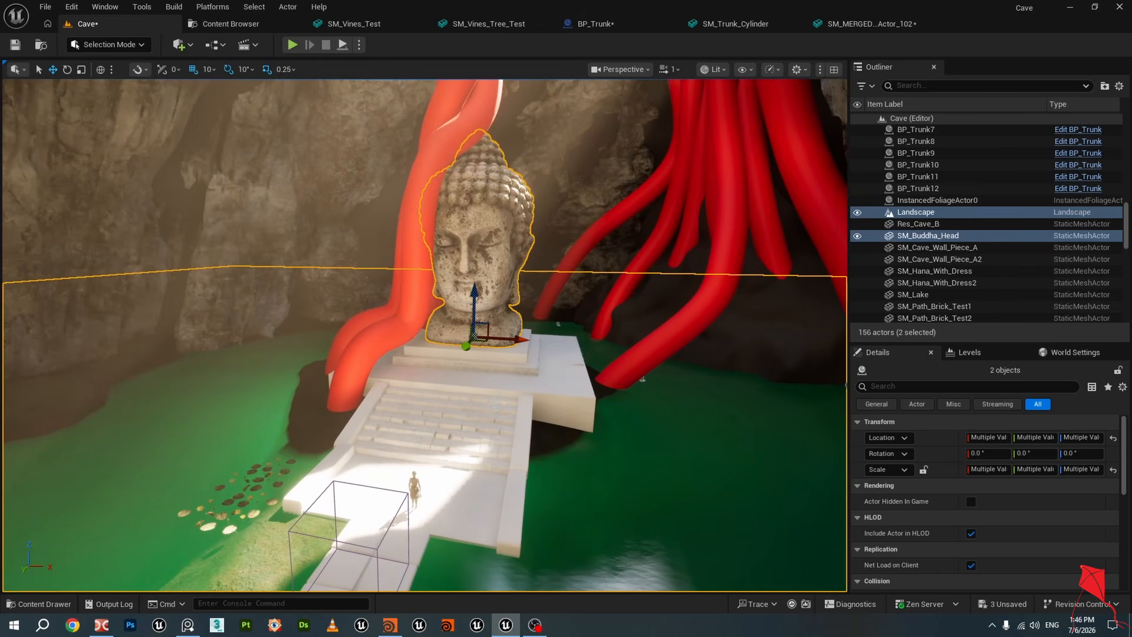
click(390, 624)
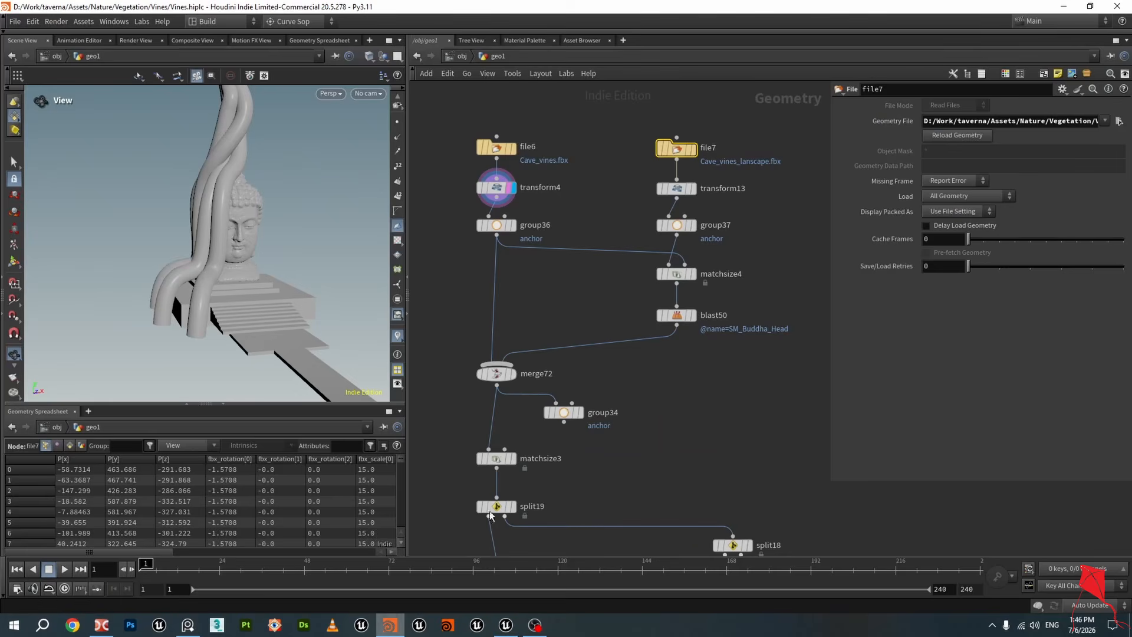
Examine the network's file import nodes for the cave vines and landscape FBX files
scroll(561, 301, down, 5)
middle_drag(661, 383, 642, 219)
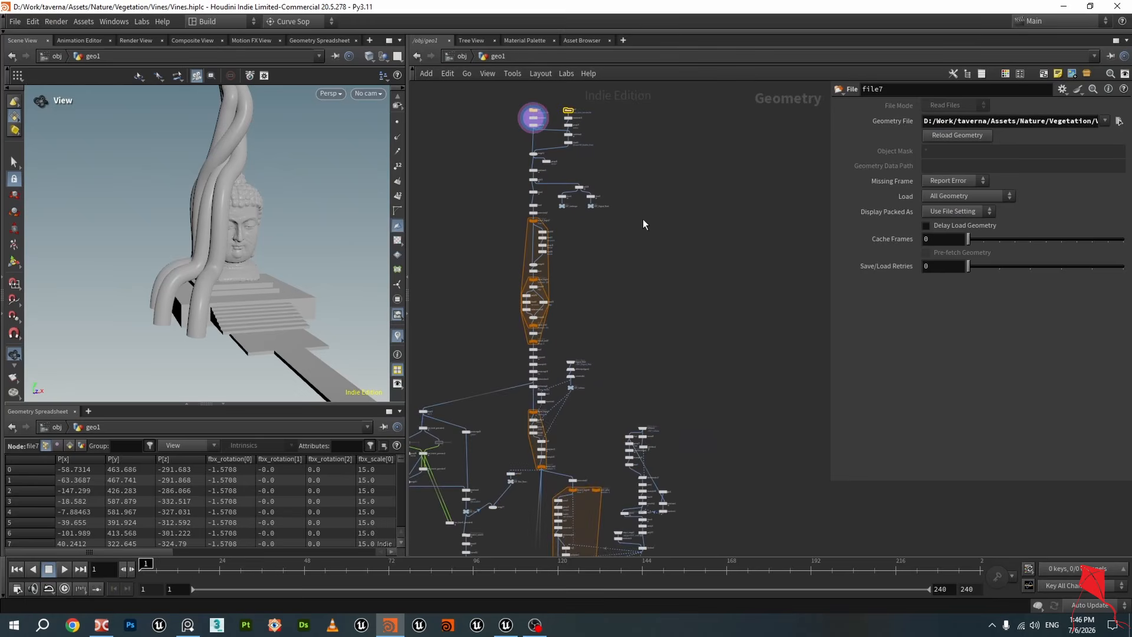
scroll(642, 218, down, 3)
middle_drag(669, 275, 652, 118)
middle_drag(658, 370, 648, 318)
middle_drag(649, 165, 632, 500)
scroll(546, 277, up, 5)
scroll(490, 318, up, 3)
scroll(513, 304, up, 6)
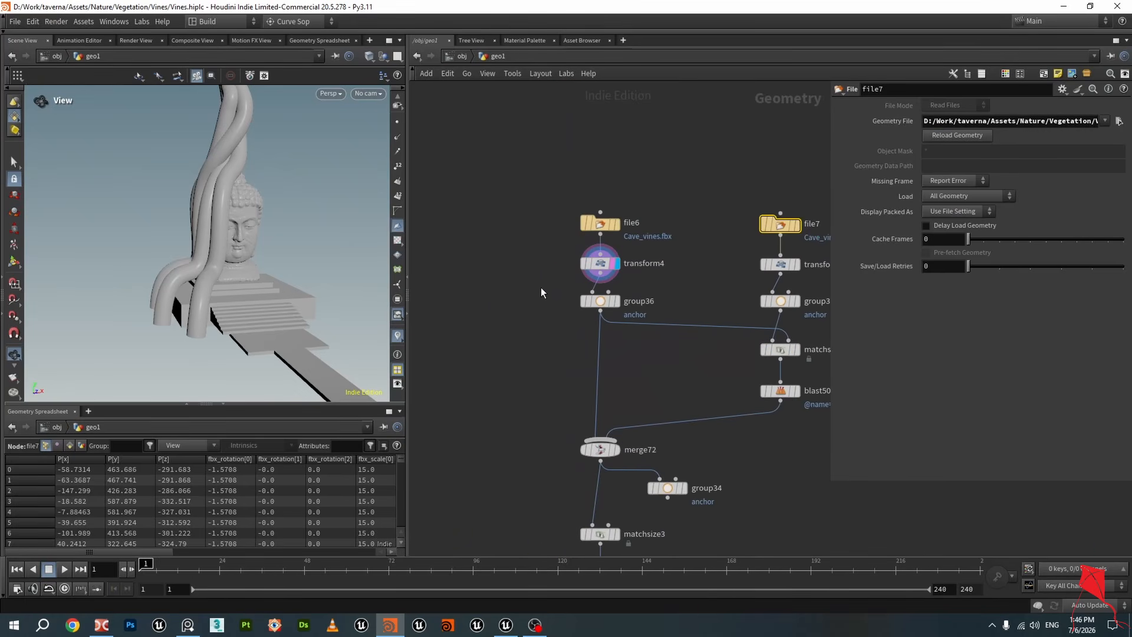
middle_drag(579, 240, 525, 298)
middle_drag(607, 308, 563, 272)
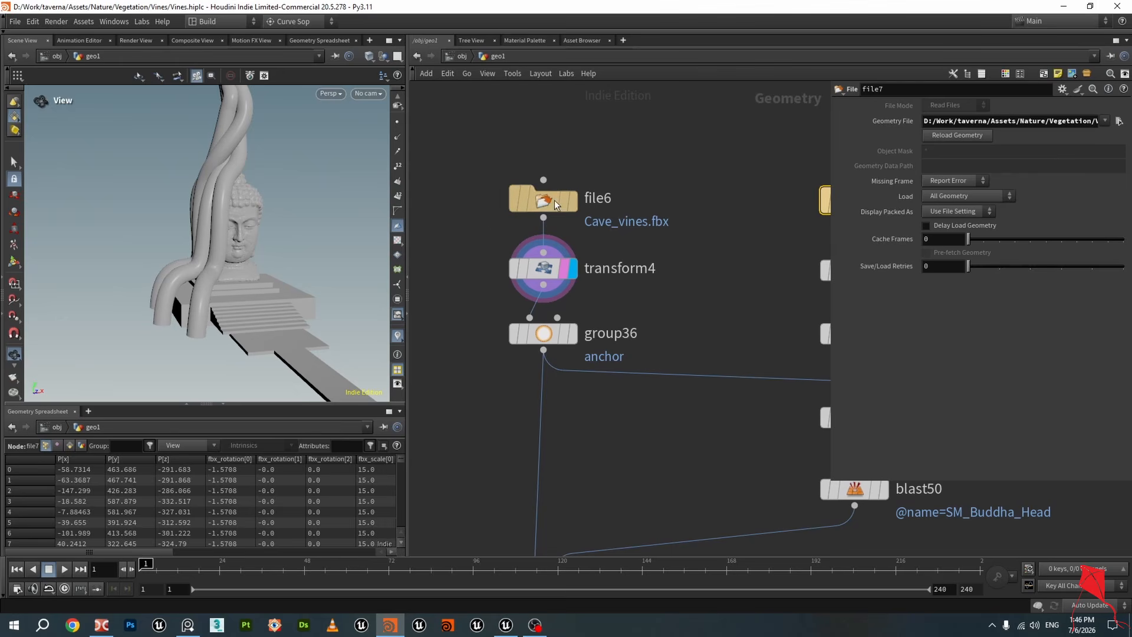
click(543, 200)
middle_drag(631, 155, 625, 174)
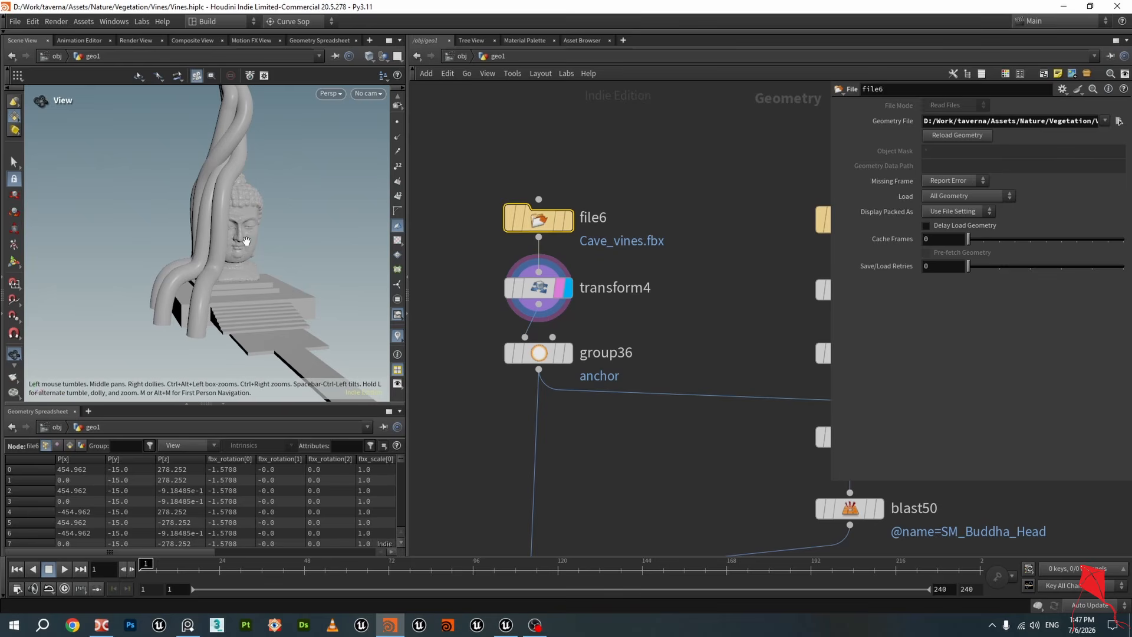
scroll(549, 324, down, 3)
middle_drag(680, 286, 606, 274)
scroll(685, 291, up, 2)
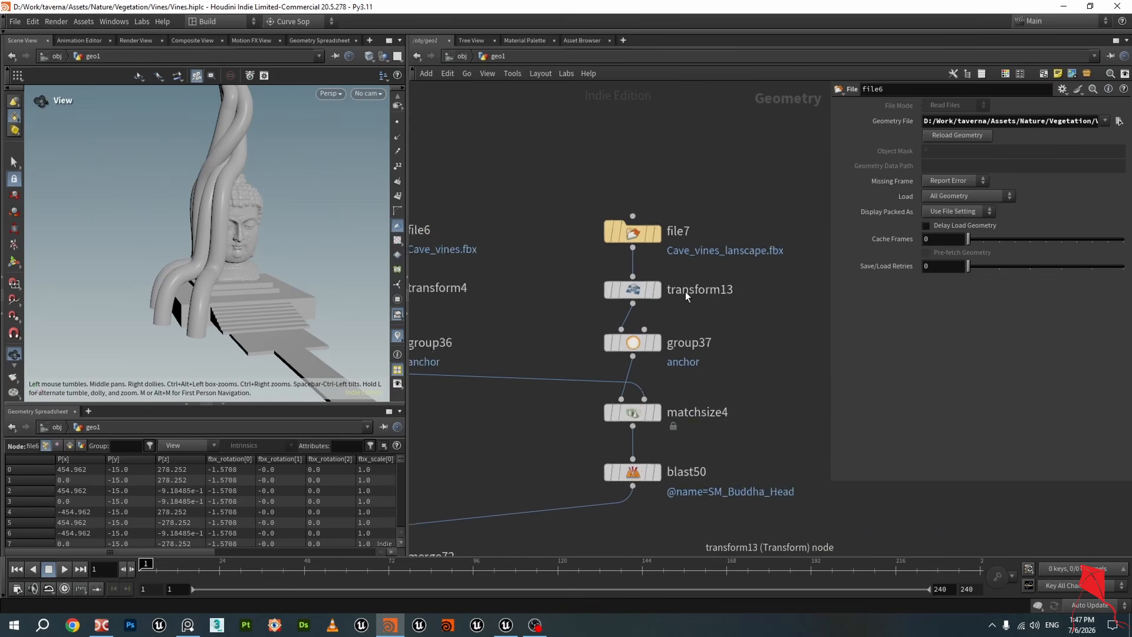
Display the transform4 node's output and examine its uniform scale setting on the cave vines import in the viewport
scroll(685, 291, up, 1)
middle_drag(527, 292, 786, 256)
scroll(787, 255, down, 1)
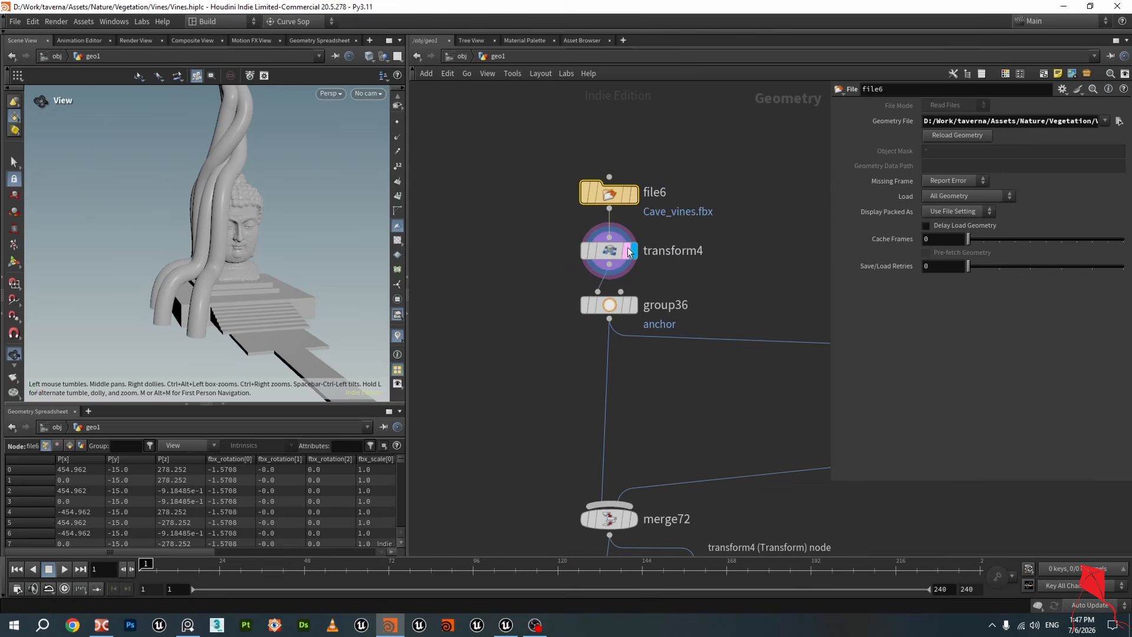
click(628, 251)
middle_drag(638, 277, 562, 287)
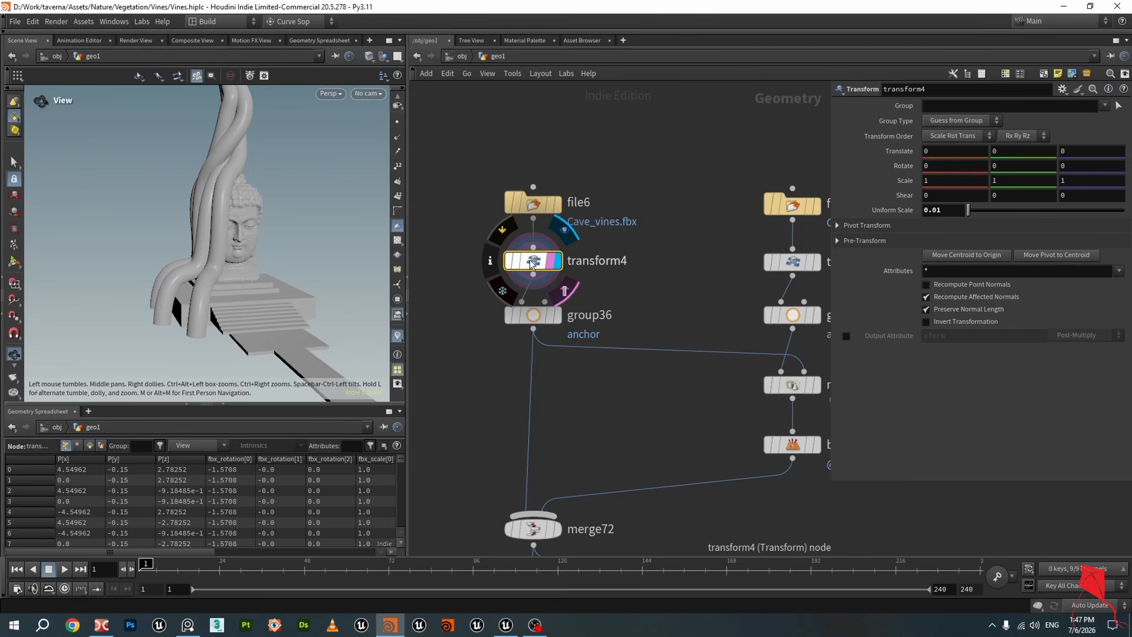
double_click(950, 211)
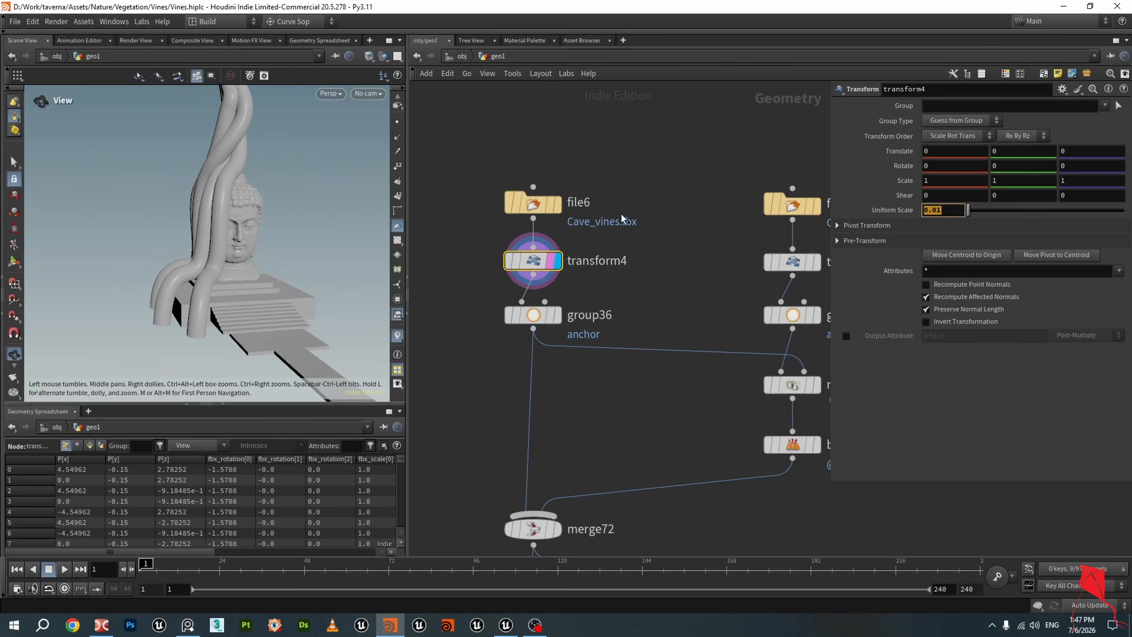
mouse_move(233, 320)
mouse_down()
mouse_move(218, 321)
mouse_move(228, 320)
mouse_up()
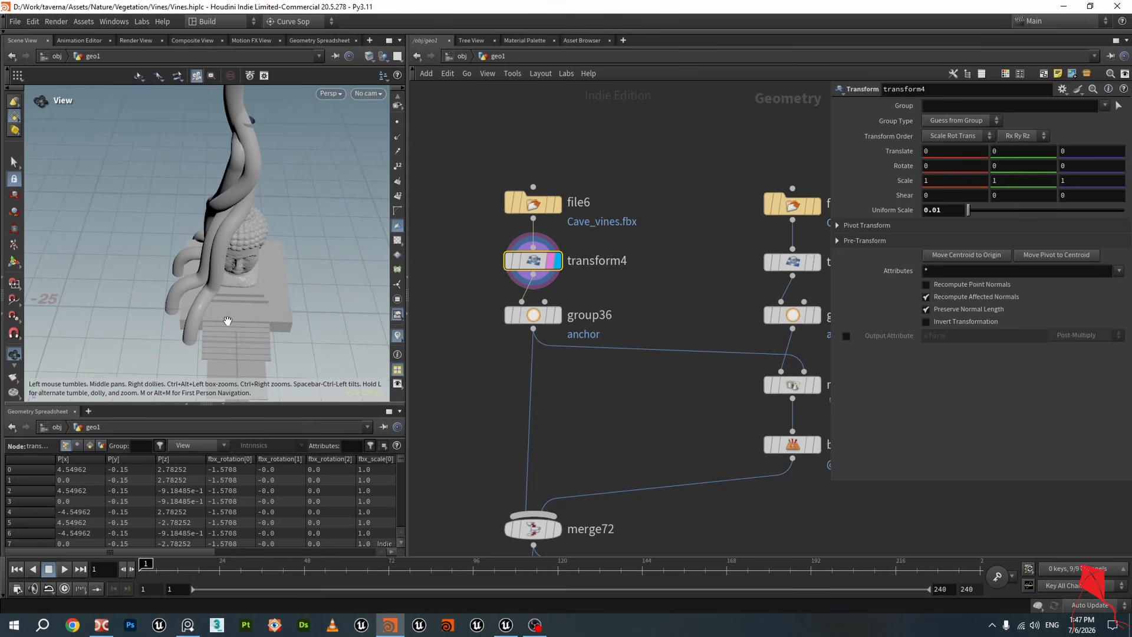
middle_drag(228, 320, 241, 242)
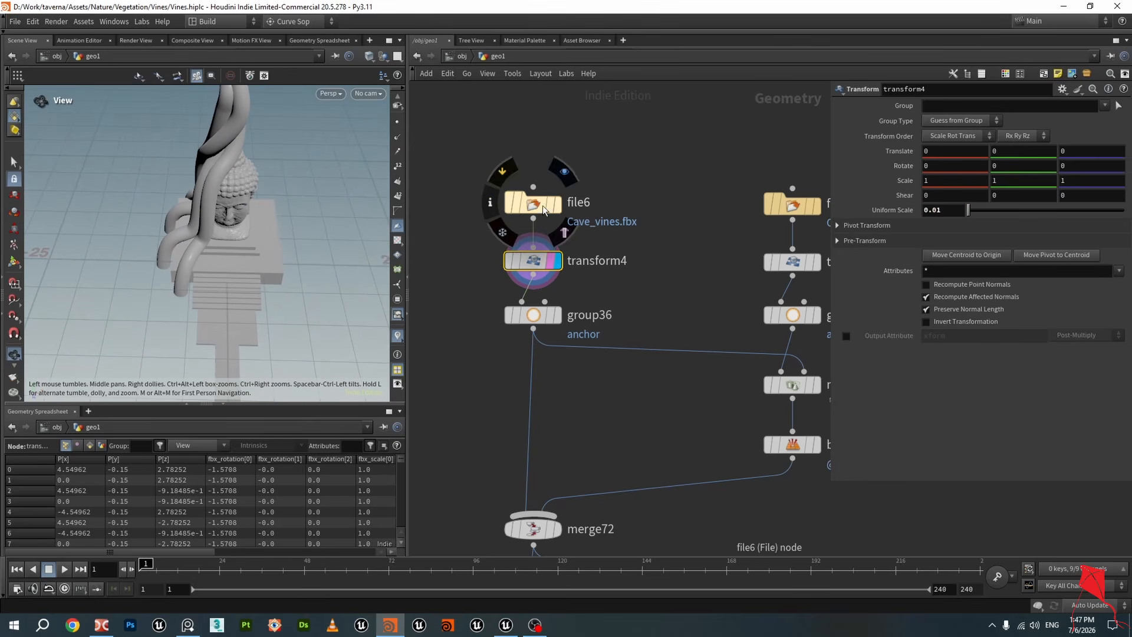
click(534, 204)
middle_drag(673, 277, 588, 260)
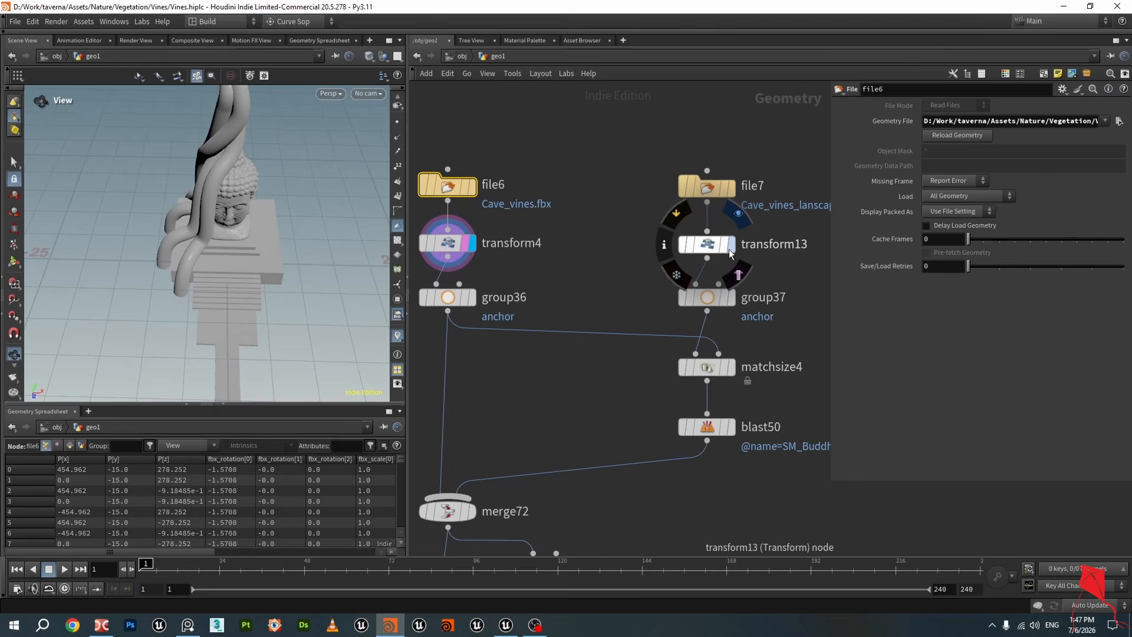
Compare the transform13 landscape output with the transform4 vines output in the viewport
click(733, 252)
click(708, 244)
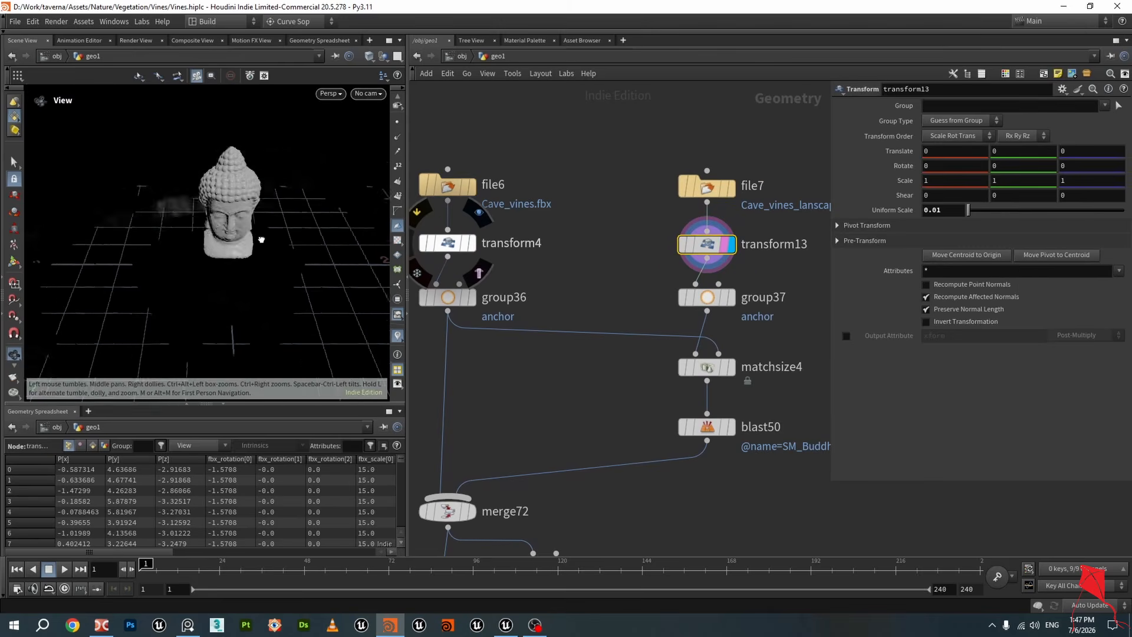
click(471, 243)
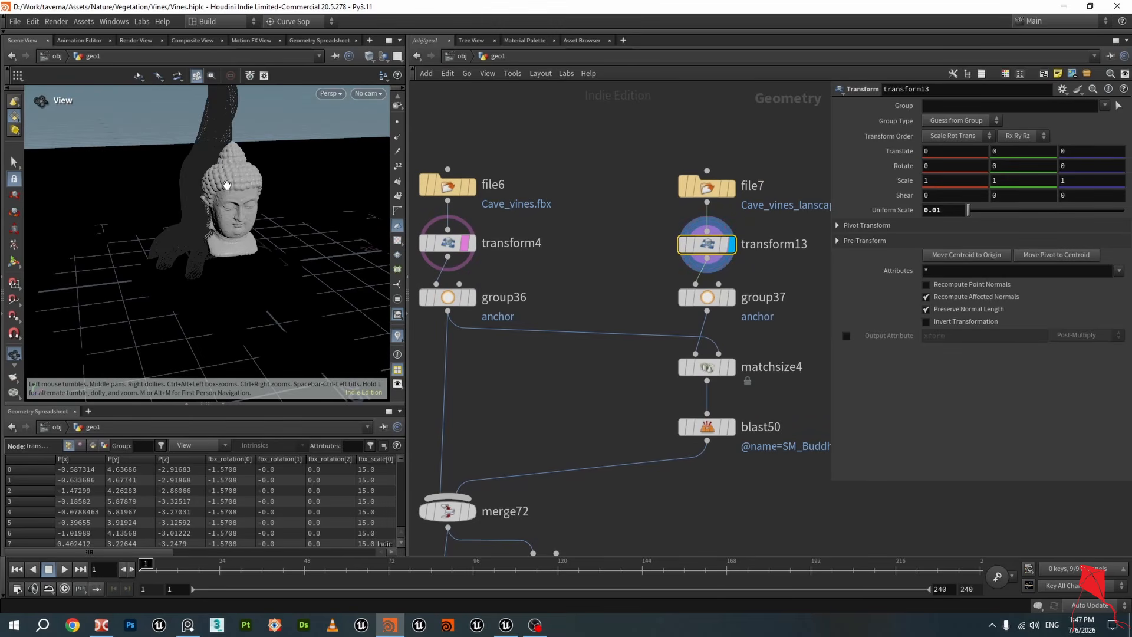
scroll(272, 195, up, 5)
mouse_move(273, 194)
mouse_down()
mouse_move(159, 182)
mouse_move(285, 183)
mouse_up()
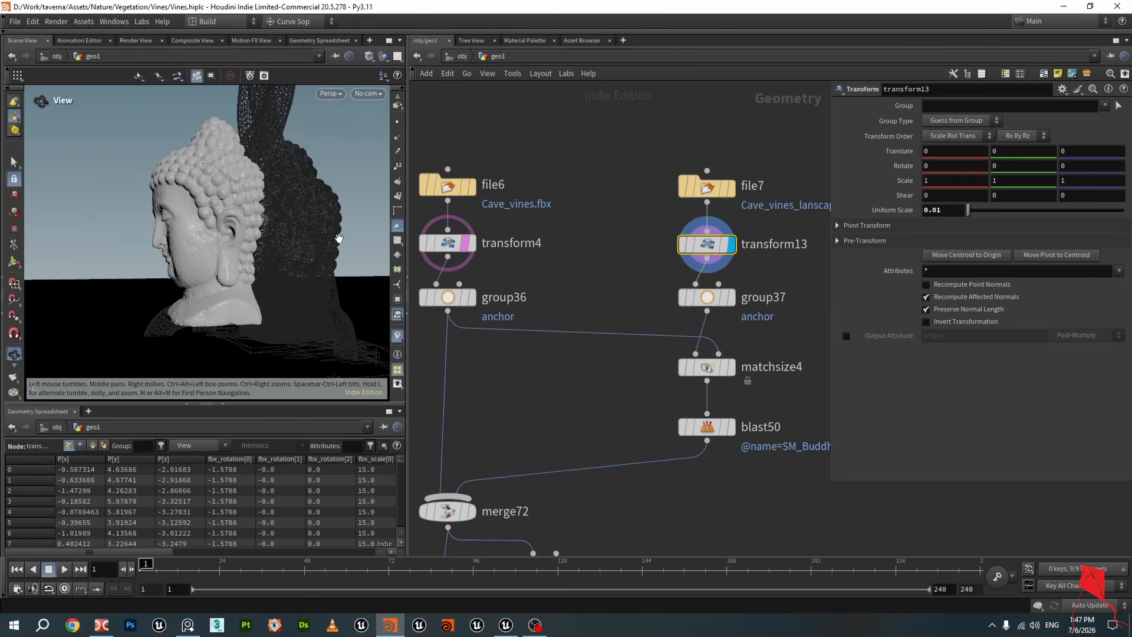
middle_drag(582, 285, 656, 207)
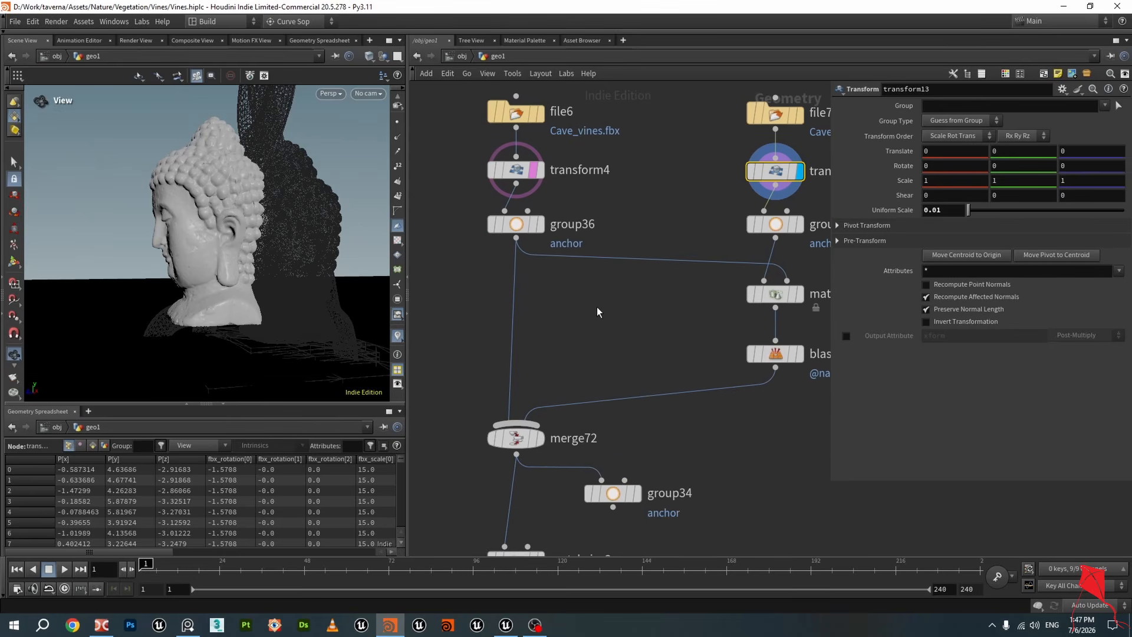
Inspect the anchor group attributes of group36 and group37 in the geometry spreadsheet and viewport
click(538, 232)
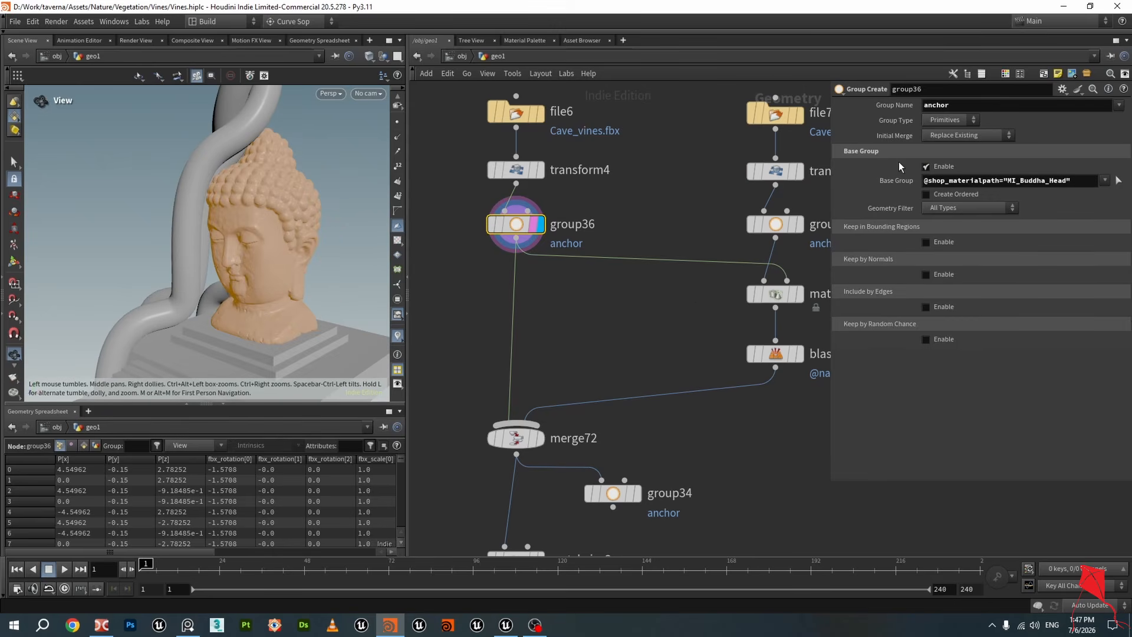
click(84, 445)
drag(156, 460, 232, 463)
drag(106, 462, 190, 462)
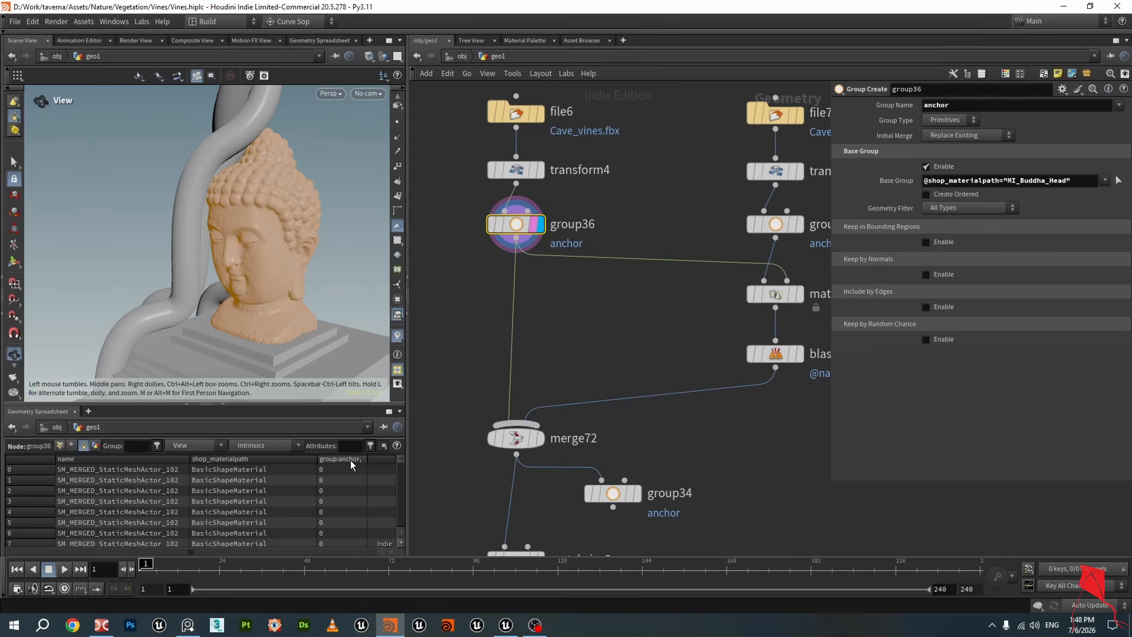
drag(402, 459, 404, 476)
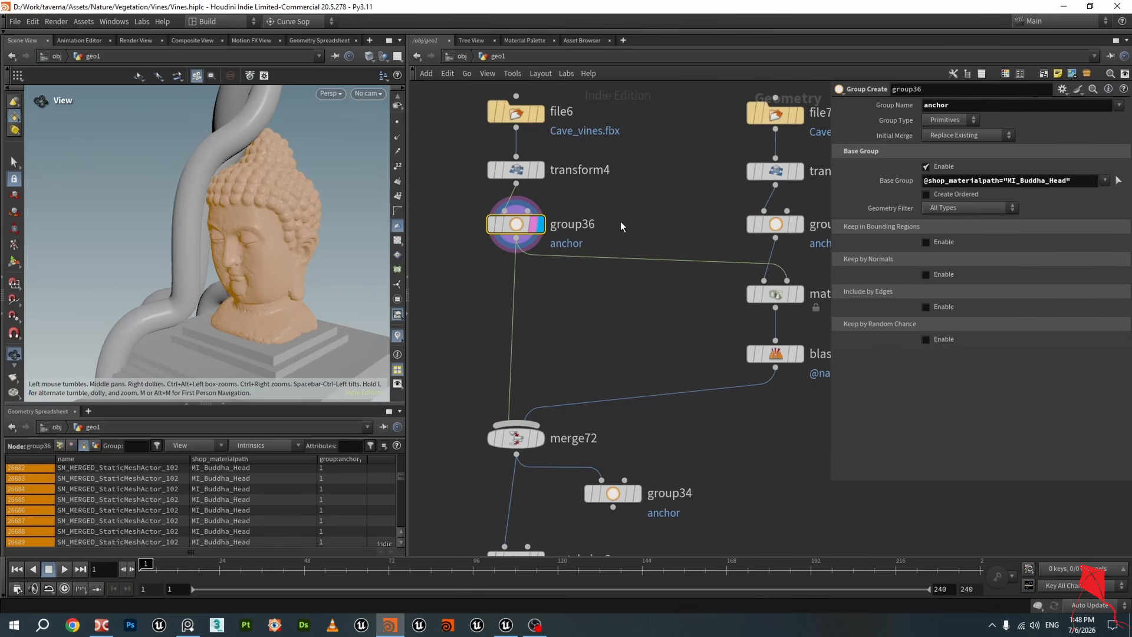
middle_drag(648, 223, 621, 223)
click(756, 230)
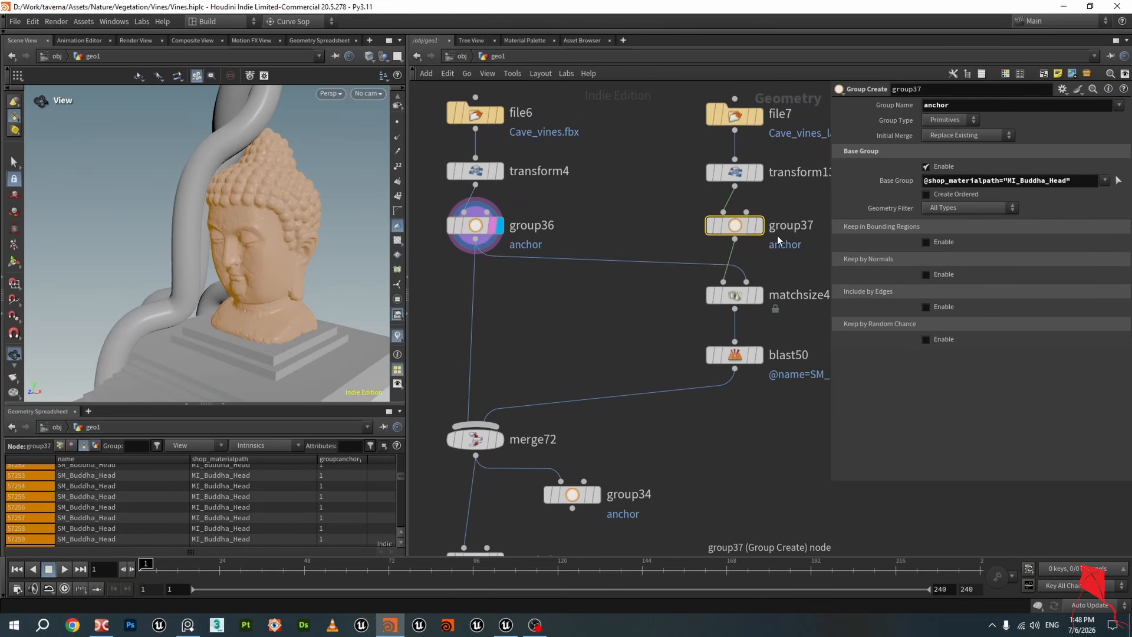
click(759, 227)
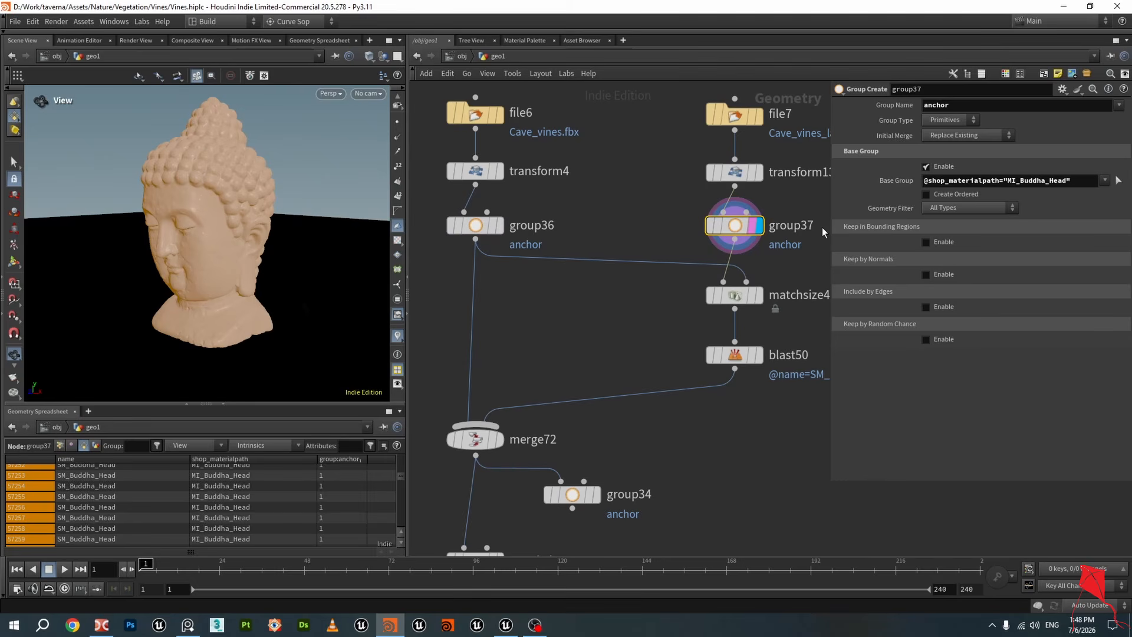
scroll(579, 285, down, 3)
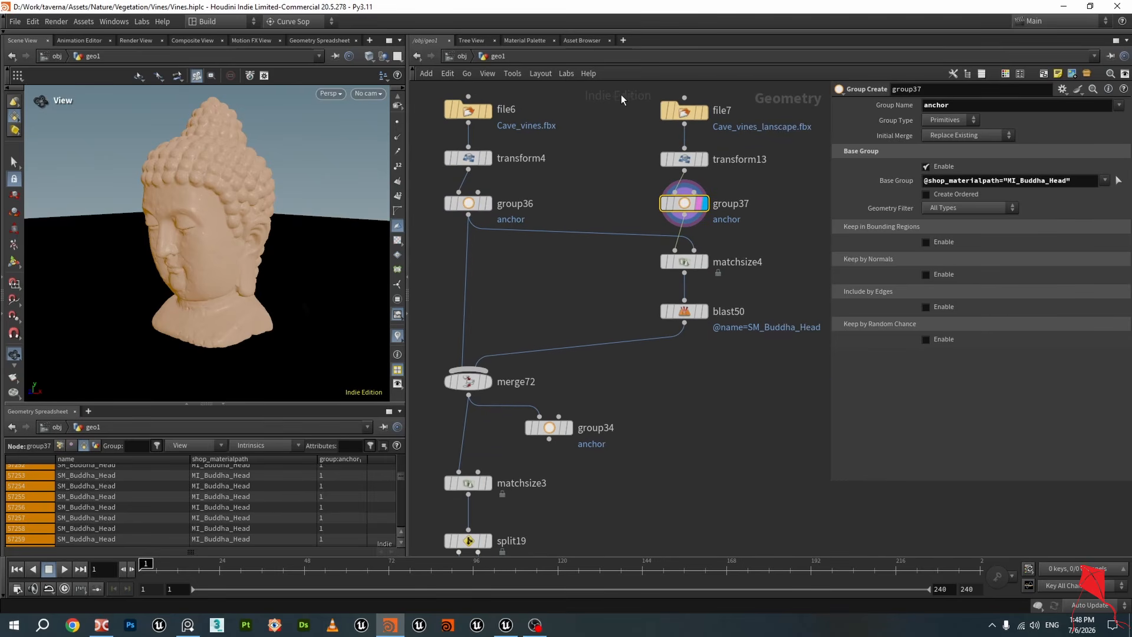
Select the file, transform and group node chains of both imports and review group36's output
drag(622, 99, 732, 220)
drag(522, 242, 435, 100)
click(489, 203)
click(483, 204)
drag(301, 207, 284, 227)
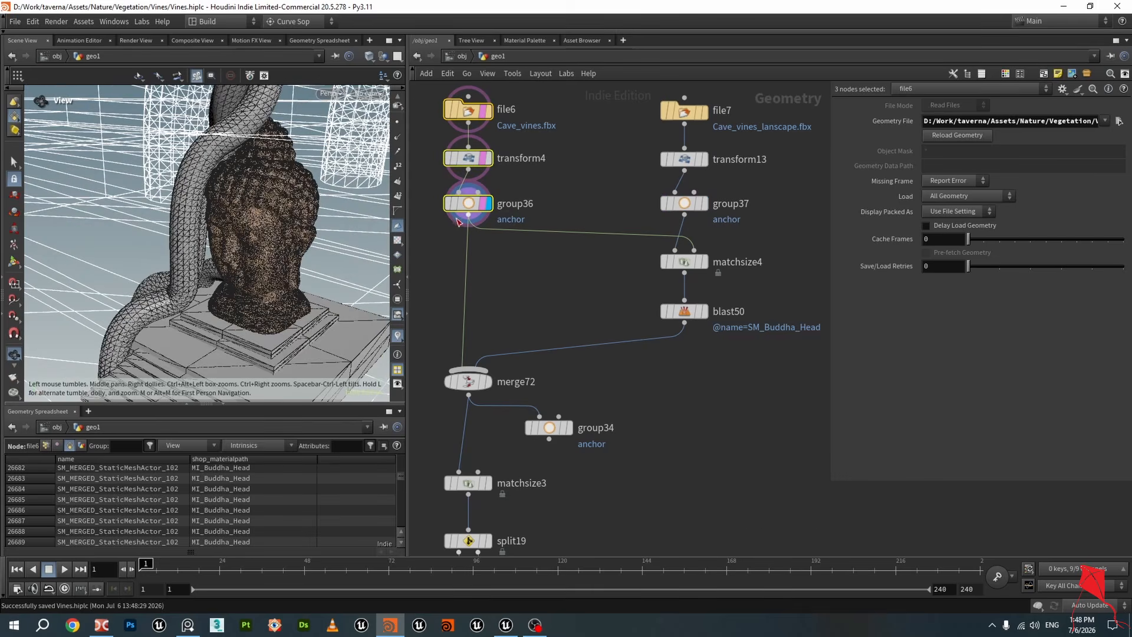
click(484, 205)
click(470, 204)
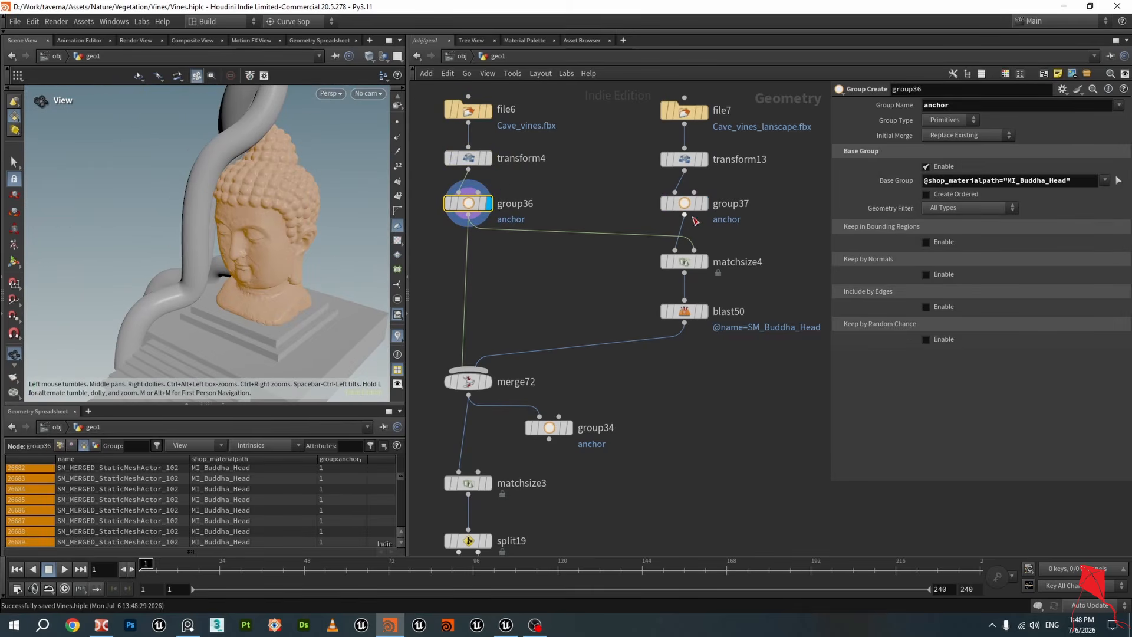
drag(613, 93, 723, 209)
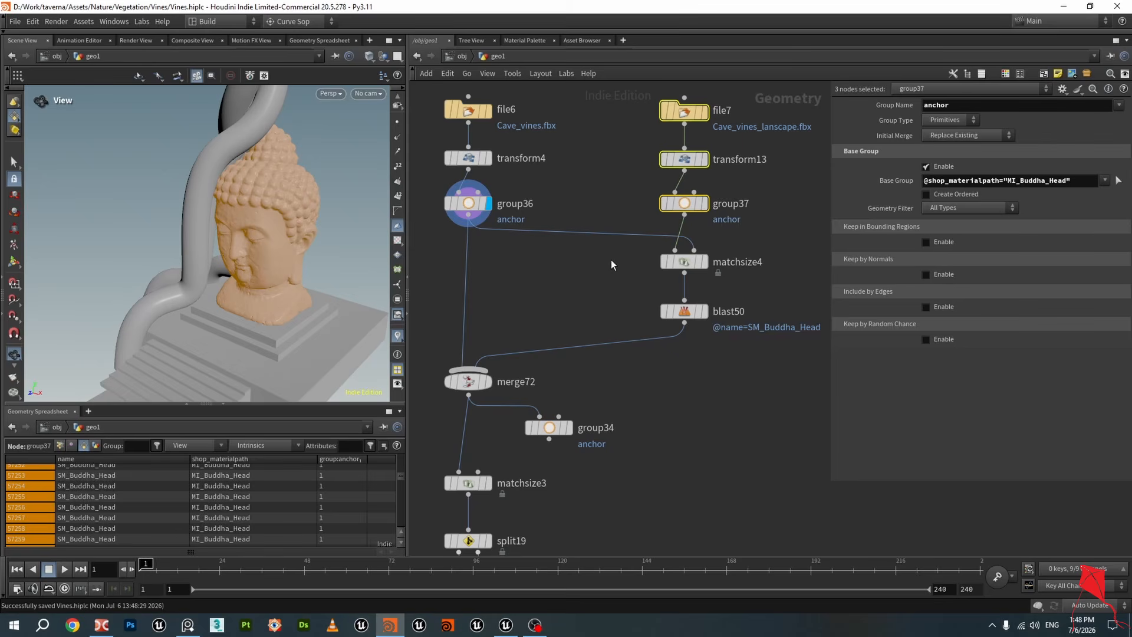
middle_drag(575, 294, 568, 277)
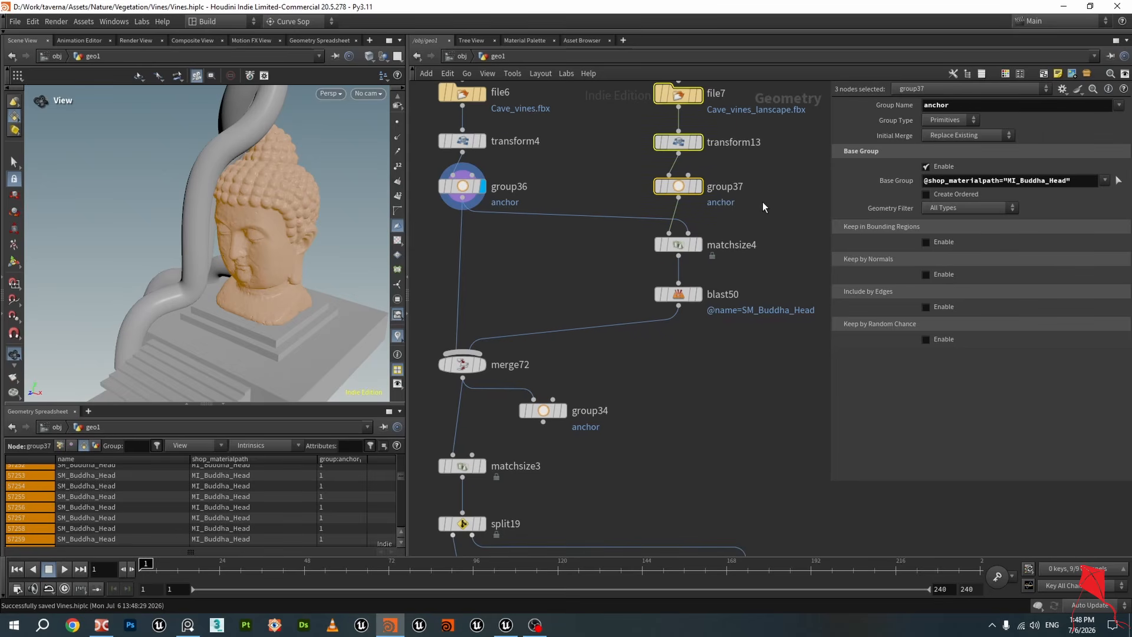
Step through the matchsize4, group37, group36 and blast50 nodes, viewing each output in the viewport
click(698, 244)
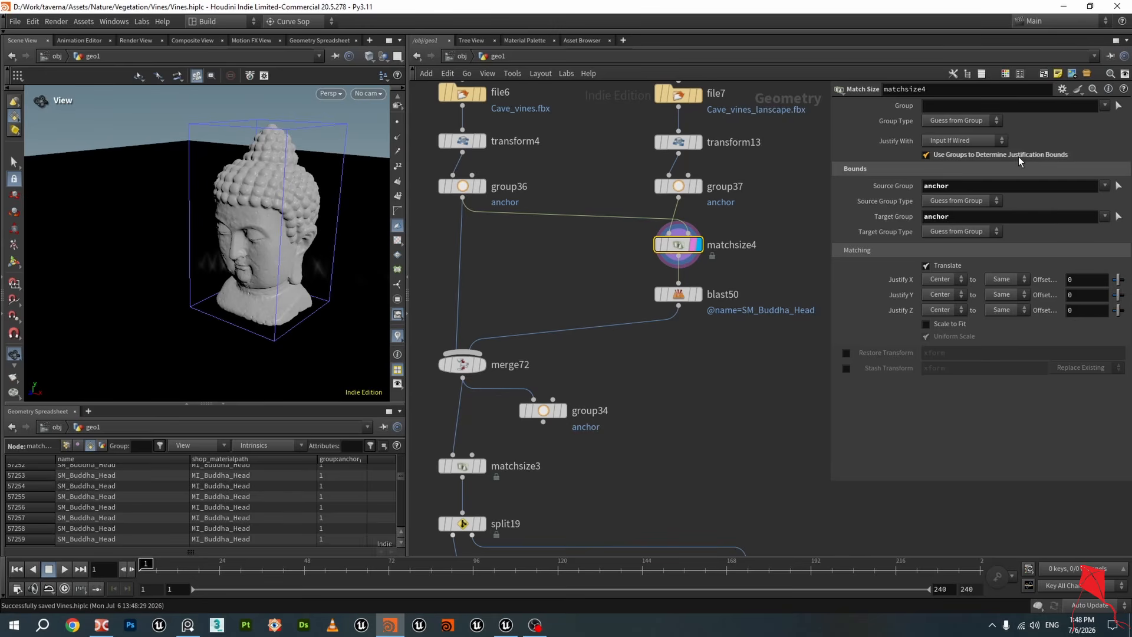
click(687, 187)
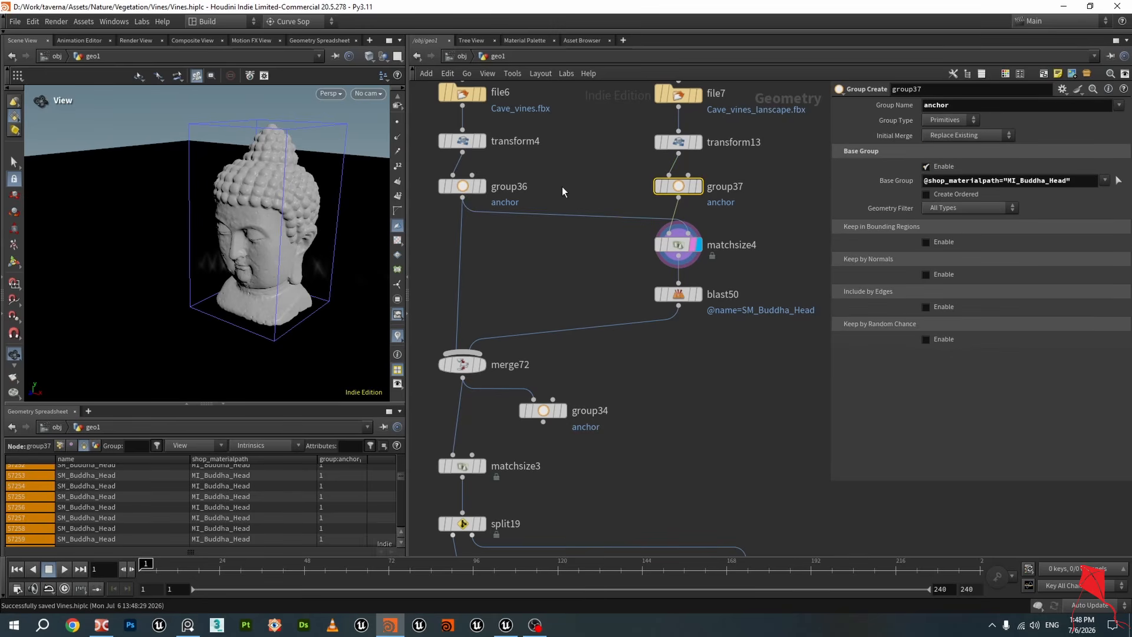
click(459, 188)
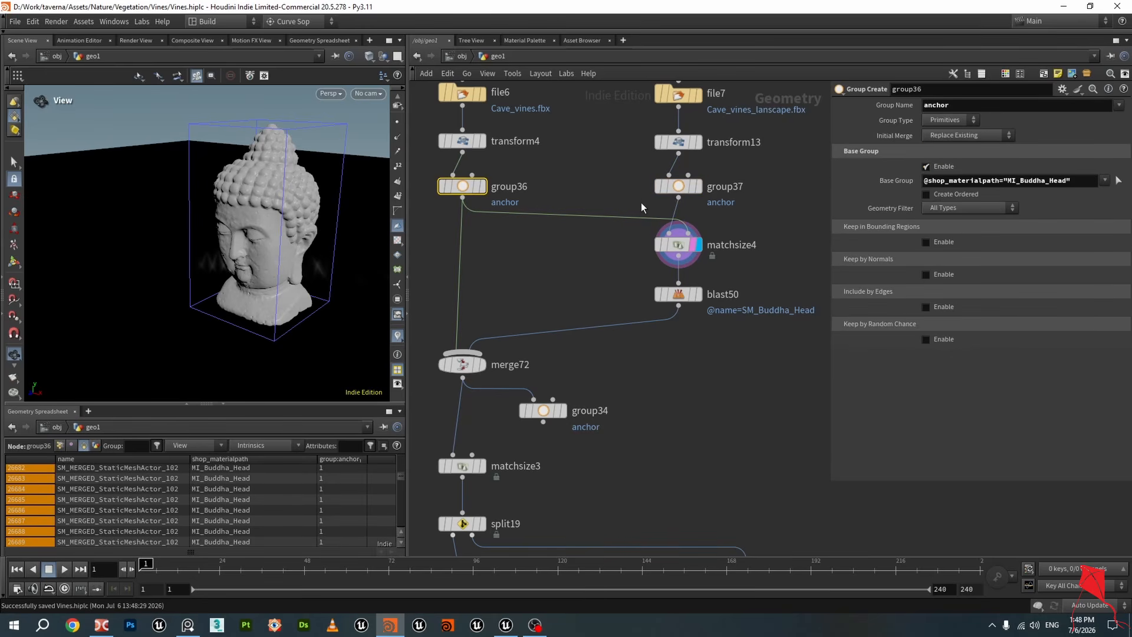
click(671, 251)
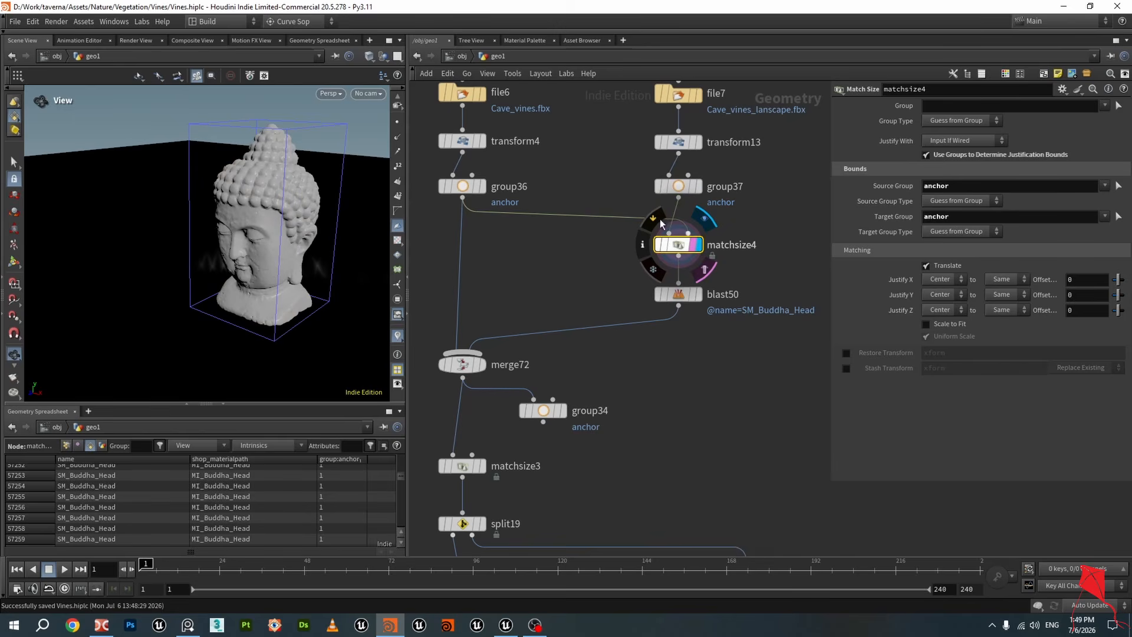
click(478, 187)
drag(356, 207, 291, 210)
middle_drag(597, 276, 580, 246)
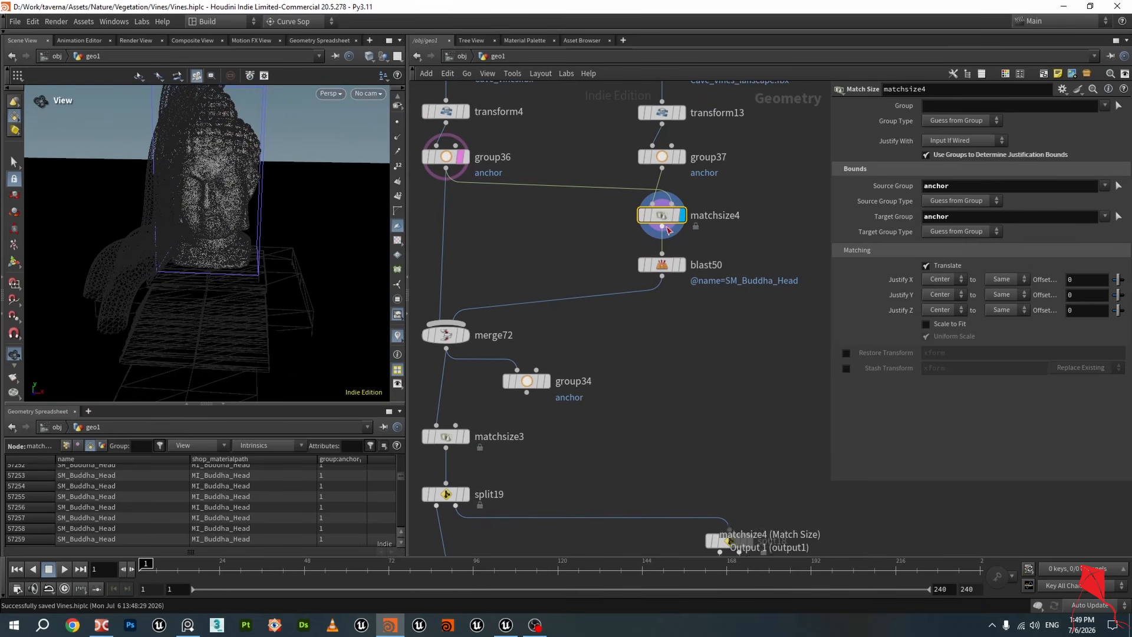
click(677, 215)
drag(301, 210, 252, 213)
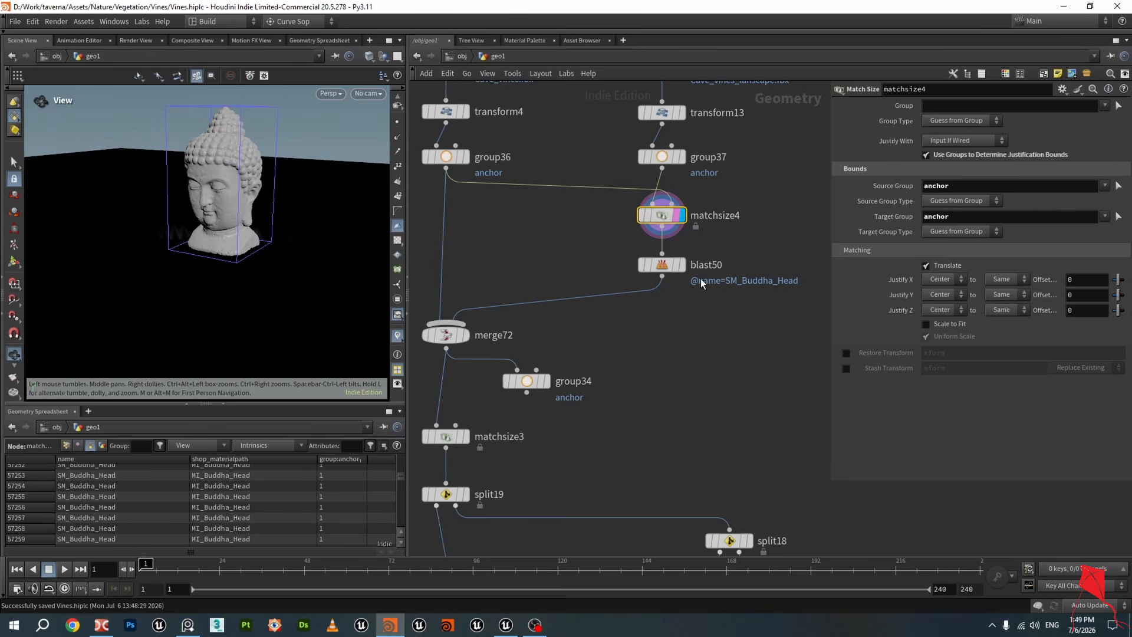
click(683, 266)
mouse_move(277, 207)
mouse_down()
mouse_move(293, 238)
mouse_move(280, 226)
mouse_up()
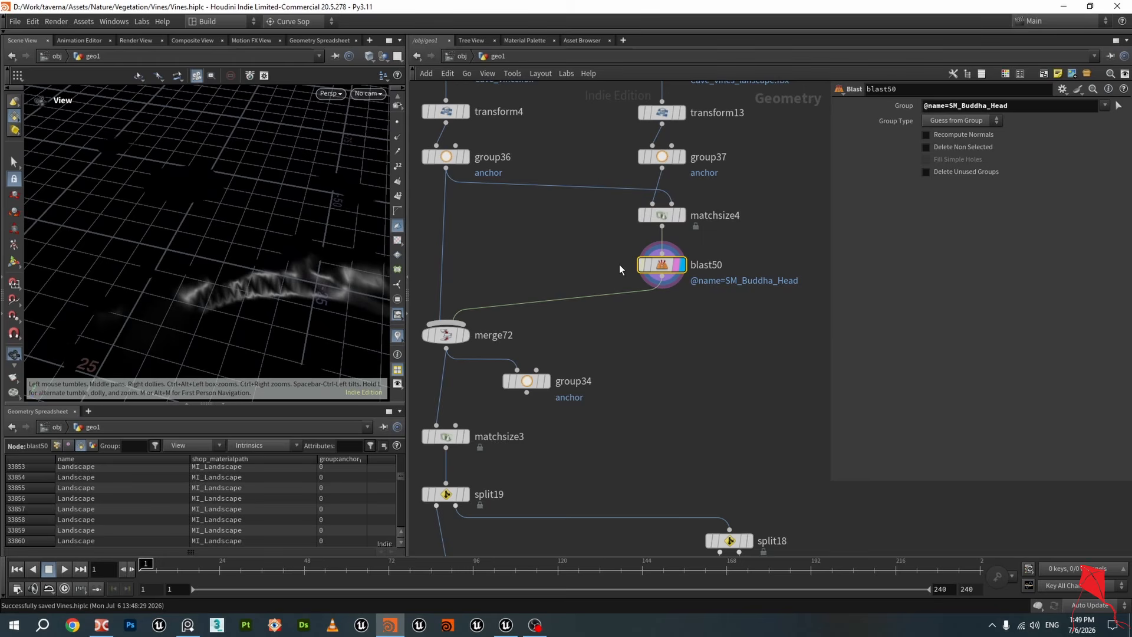
middle_drag(619, 269, 690, 242)
key(r)
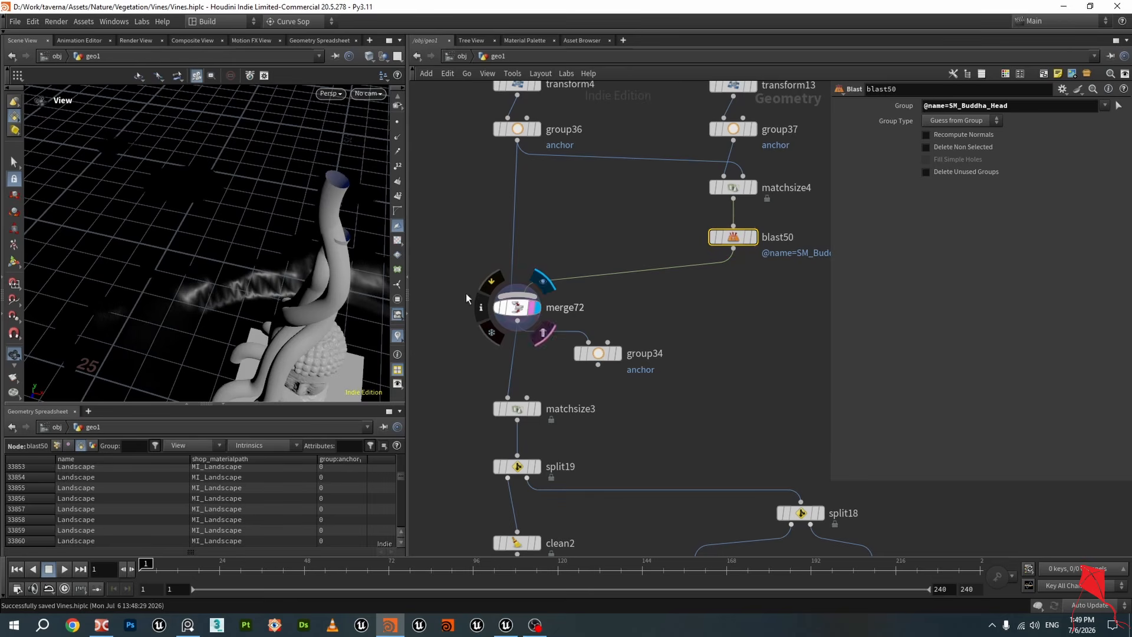
Save the Houdini scene file
drag(278, 230, 513, 348)
middle_drag(587, 419, 618, 338)
key(ctrl+s)
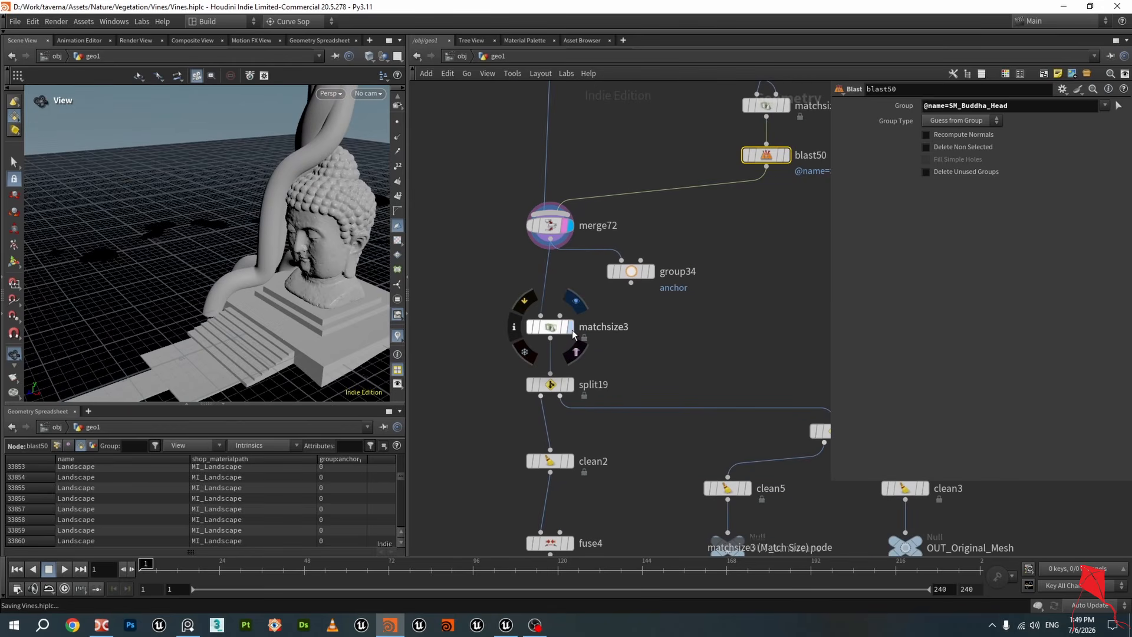
Display the matchsize3 node's output and examine how the vines sit around the Buddha head
click(571, 328)
click(550, 327)
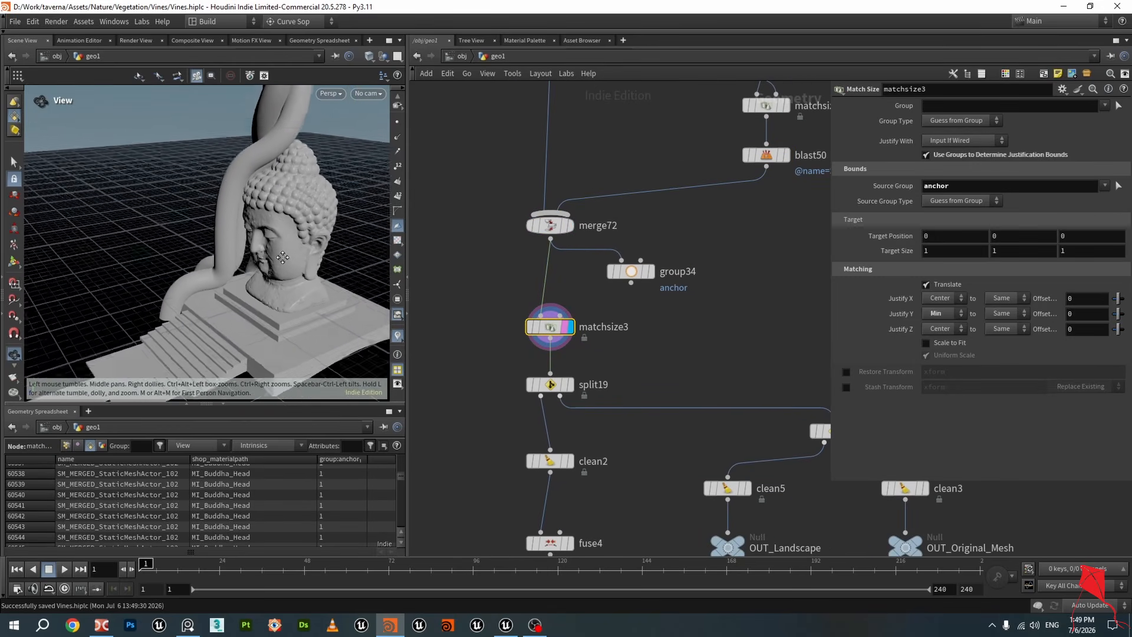
drag(282, 257, 309, 254)
middle_drag(309, 253, 299, 243)
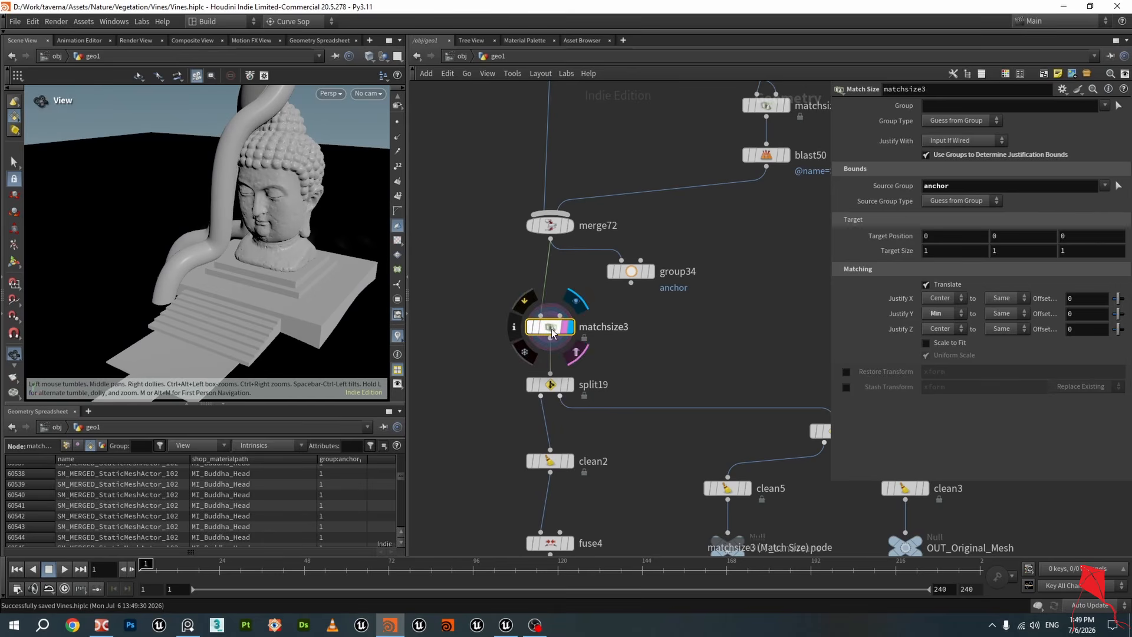
drag(550, 329, 549, 326)
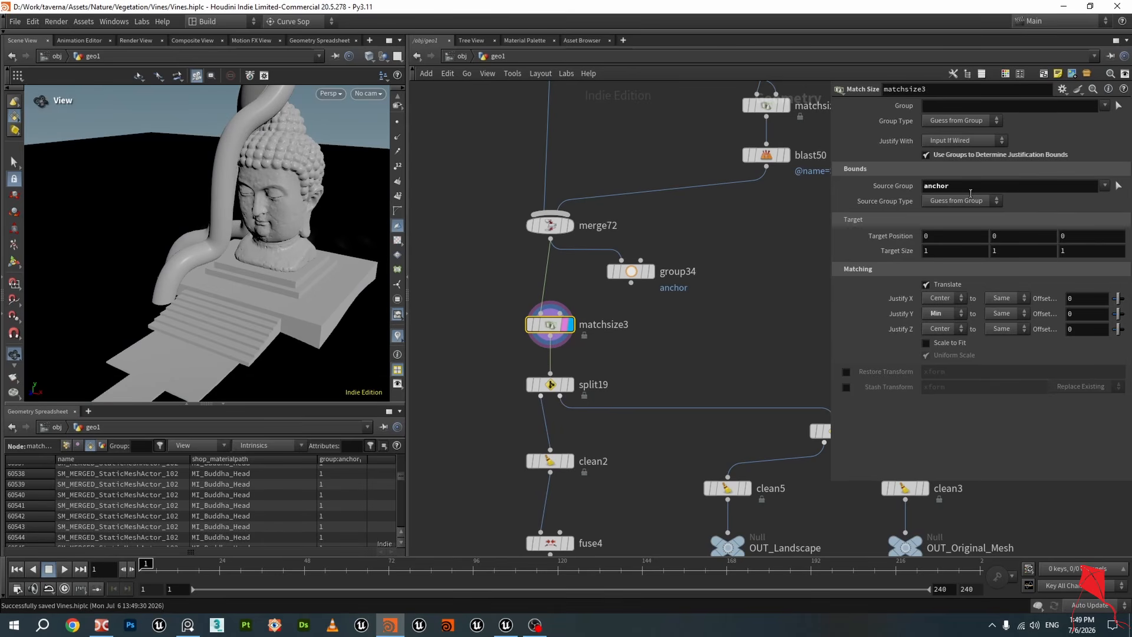
drag(301, 288, 278, 285)
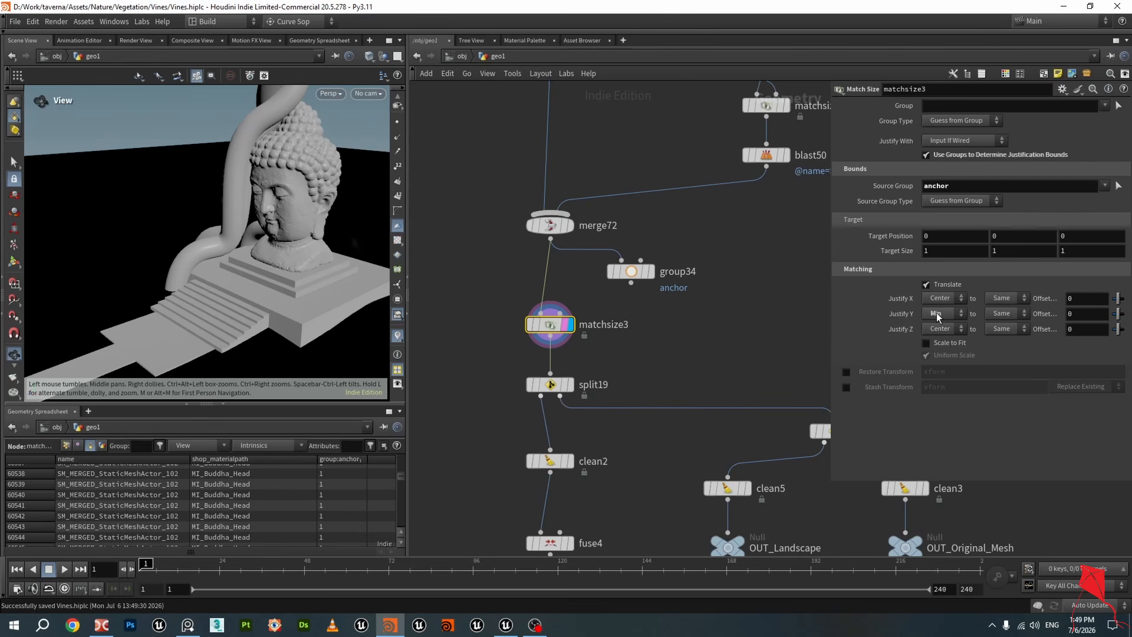
middle_drag(332, 237, 296, 184)
scroll(301, 253, up, 6)
drag(316, 250, 316, 275)
scroll(292, 239, down, 4)
scroll(317, 271, down, 3)
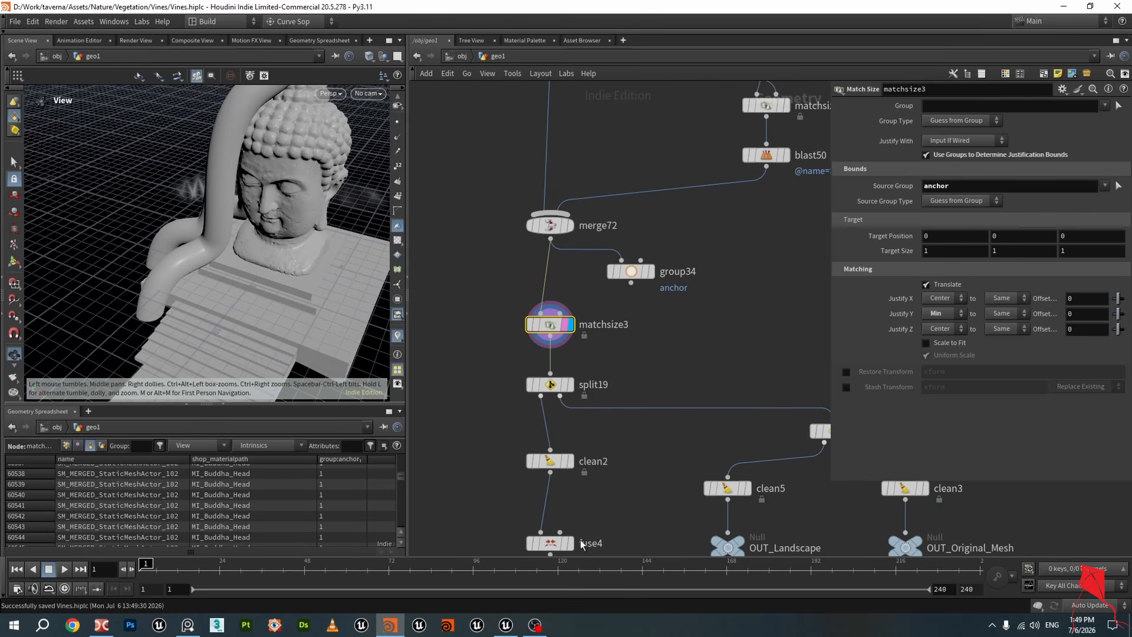
Switch back to Unreal Editor with the cave level
click(504, 623)
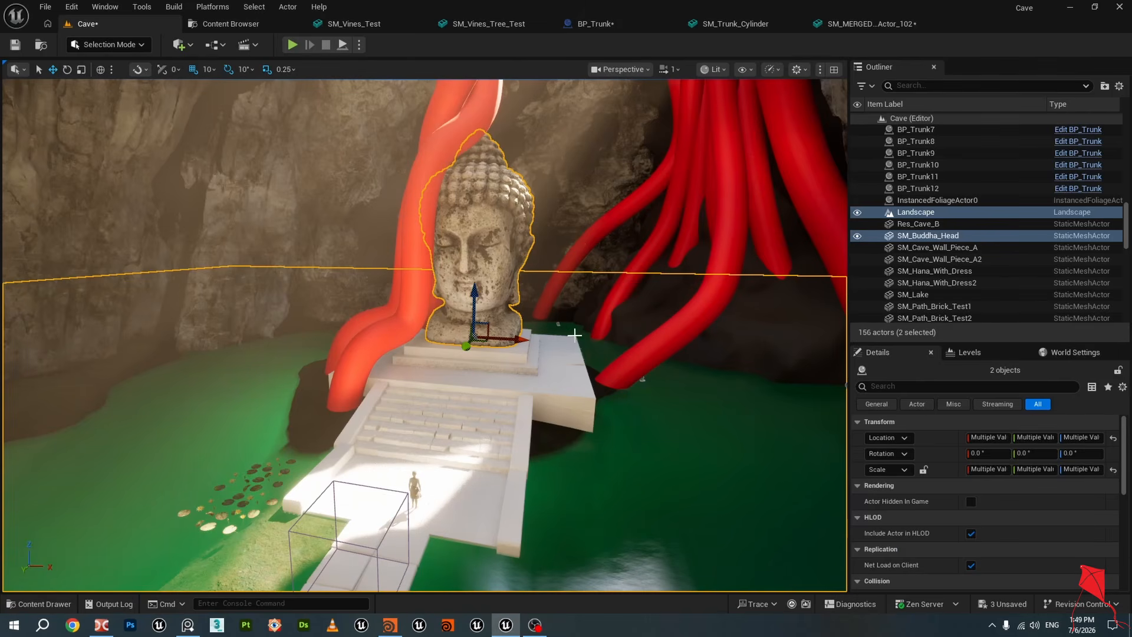
Select the Buddha head statue in the cave level viewport
click(491, 236)
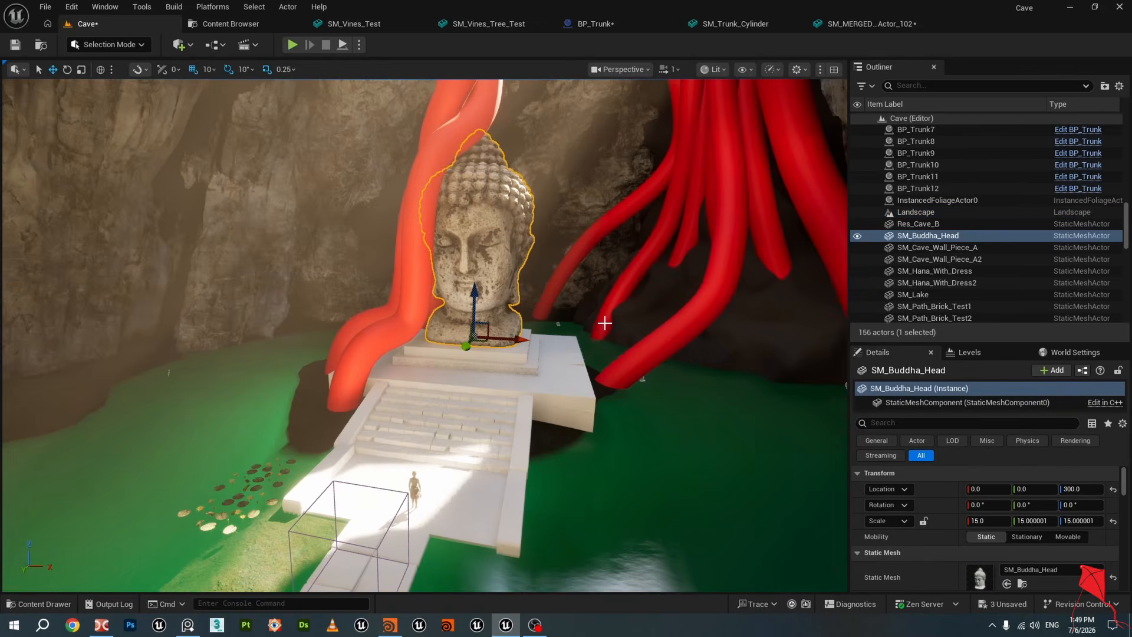
key(w)
right_drag(605, 323, 605, 323)
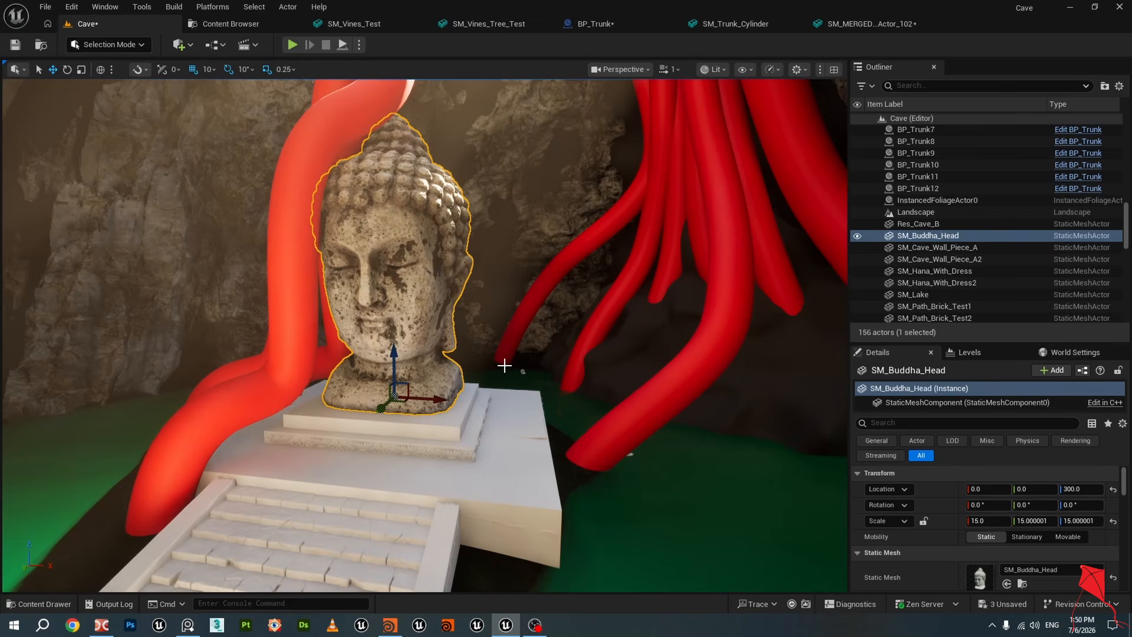
Switch to Houdini and orbit around the Buddha head geometry in the viewport
click(390, 625)
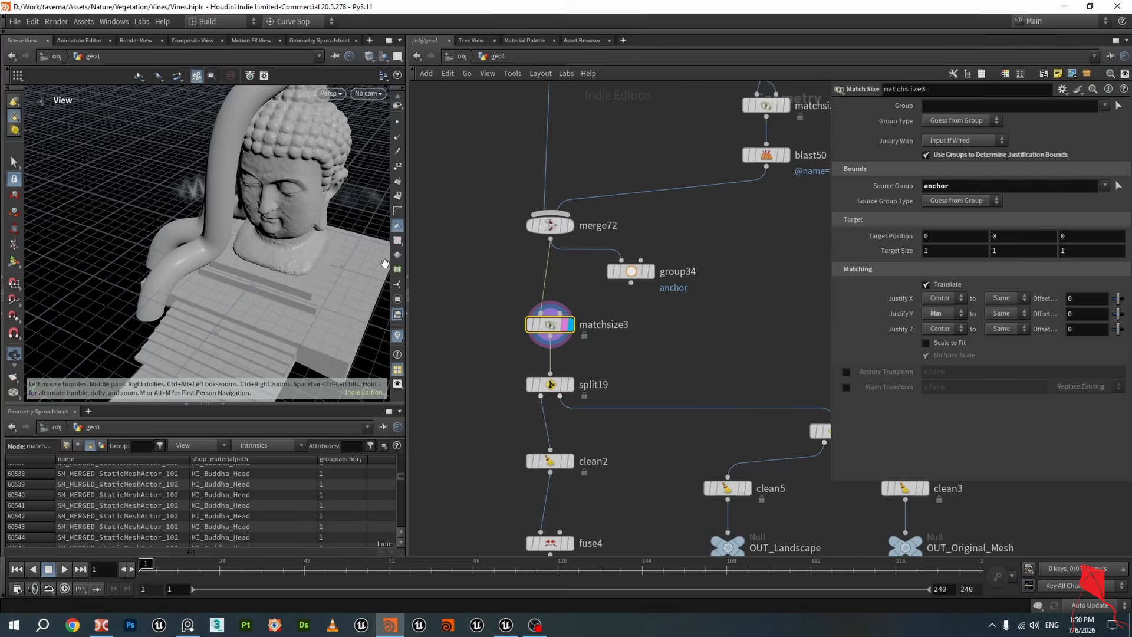
mouse_move(286, 264)
mouse_down()
mouse_move(266, 250)
mouse_move(281, 263)
mouse_up()
right_drag(281, 263, 310, 263)
middle_drag(311, 263, 304, 286)
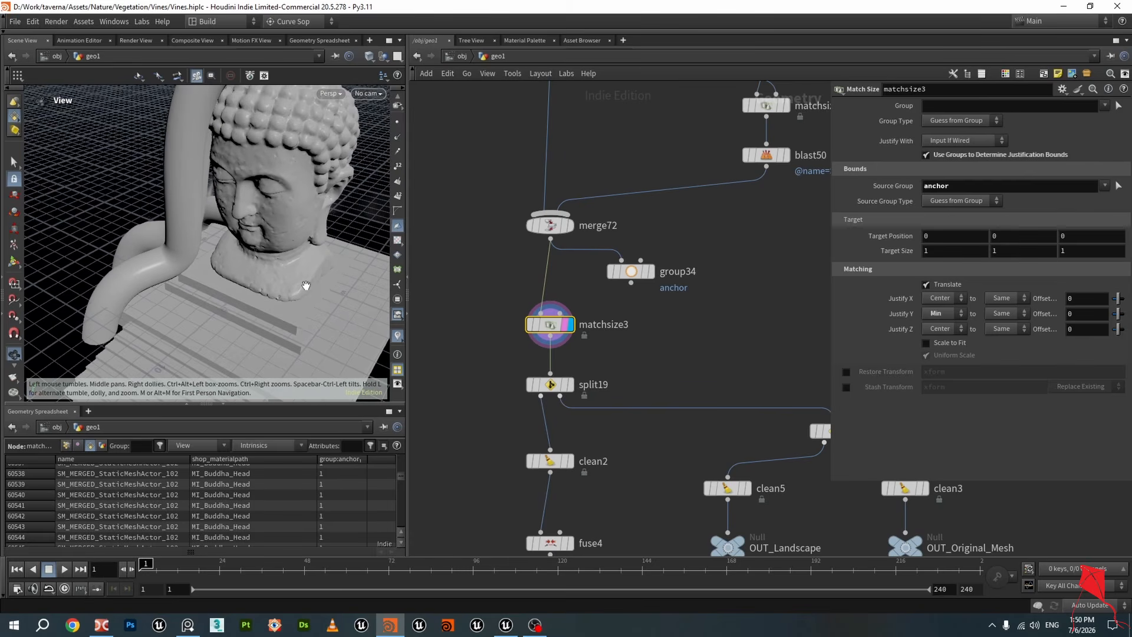
mouse_move(304, 285)
mouse_down()
mouse_move(324, 276)
mouse_move(306, 283)
mouse_up()
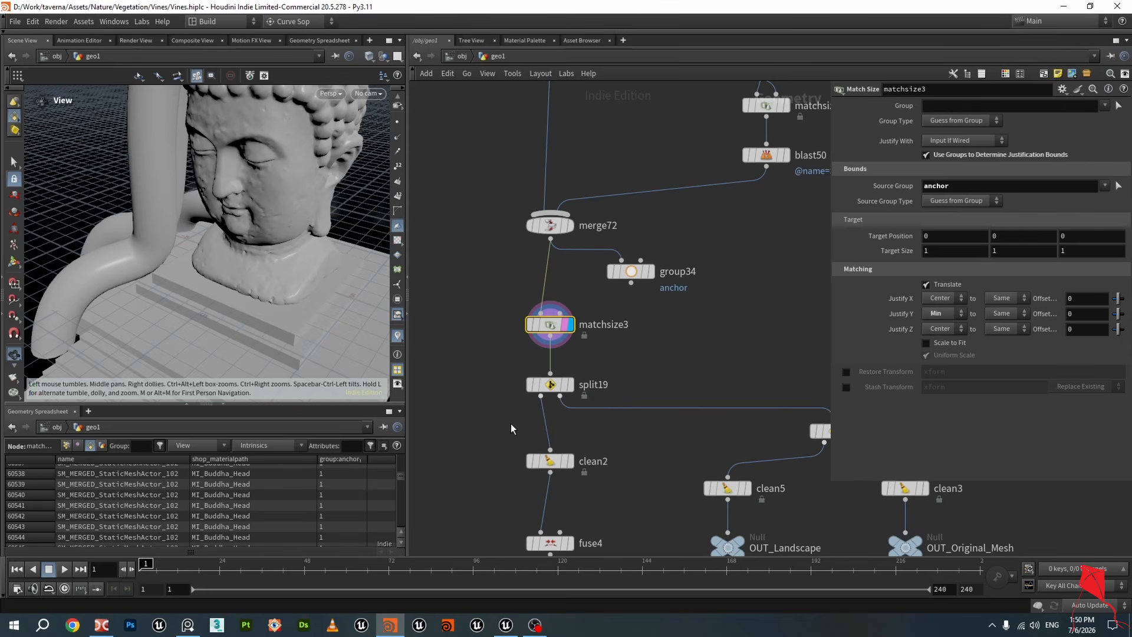
Switch back to Unreal Editor and unhide the SM_Vines_Test actor in the outliner
click(504, 623)
drag(1124, 240, 1125, 315)
click(873, 305)
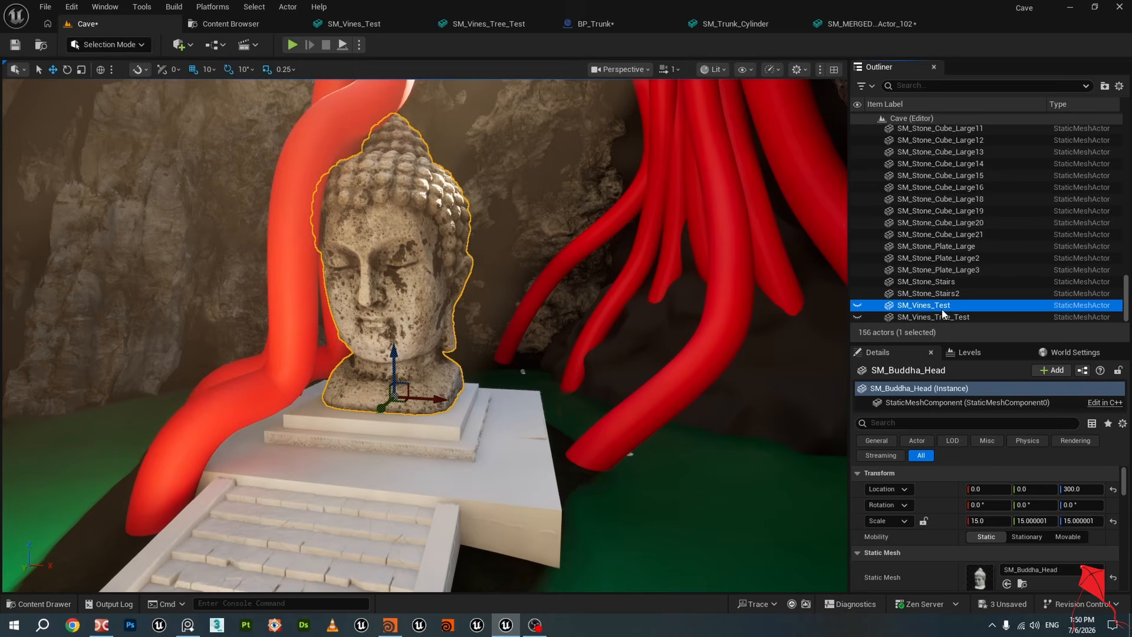
click(859, 306)
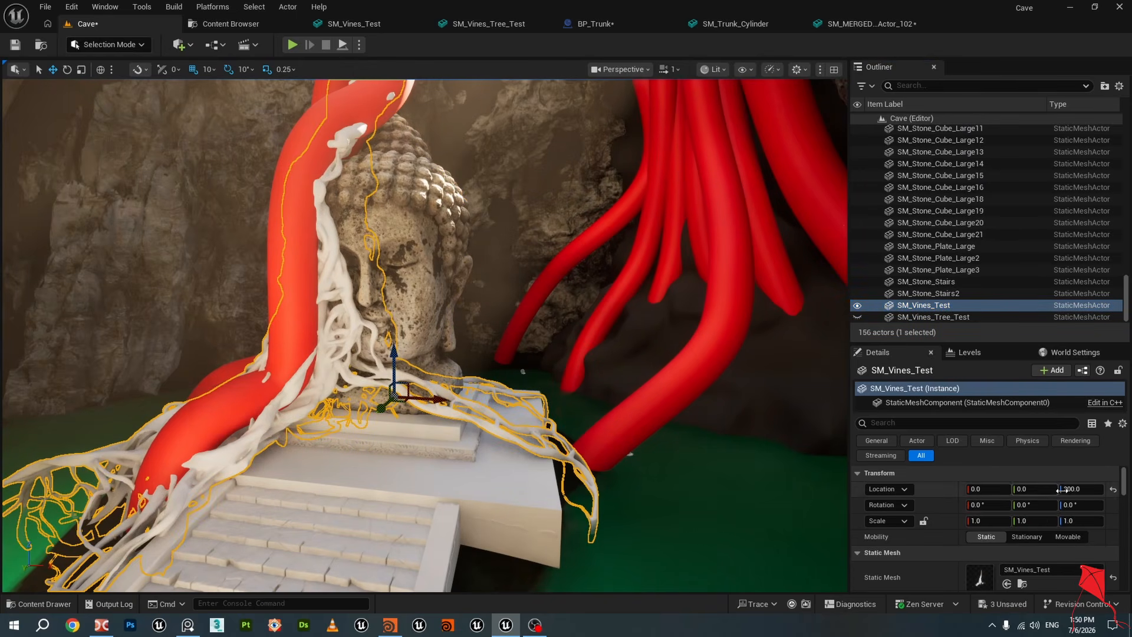
Compare the Buddha head and the SM_Vines_Test mesh by selecting each, undoing the last selection
click(349, 279)
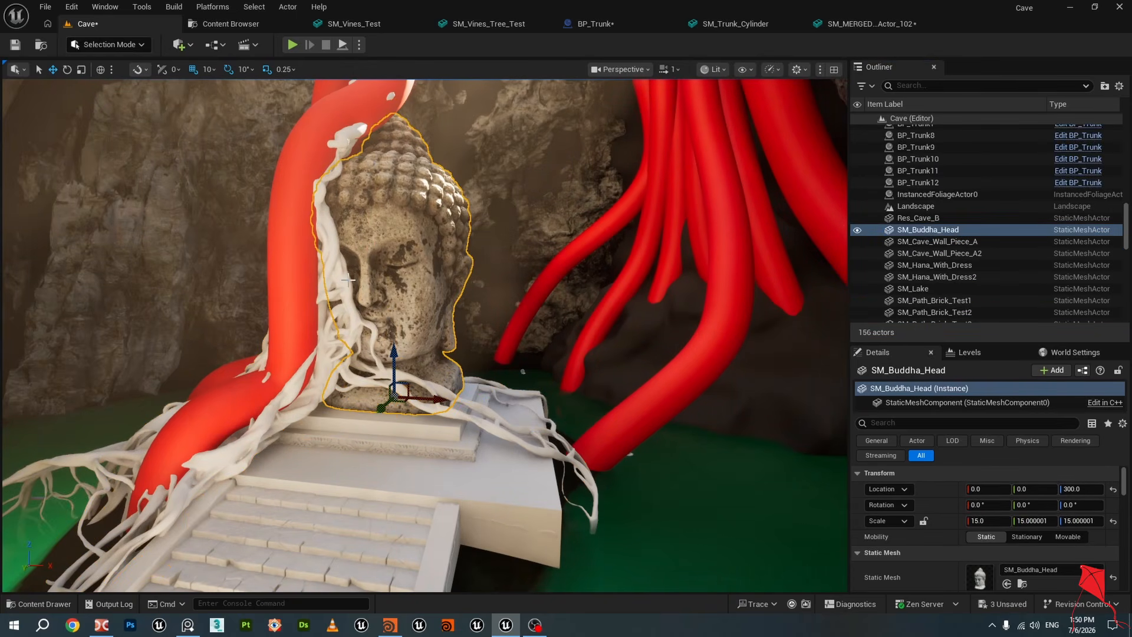
click(341, 281)
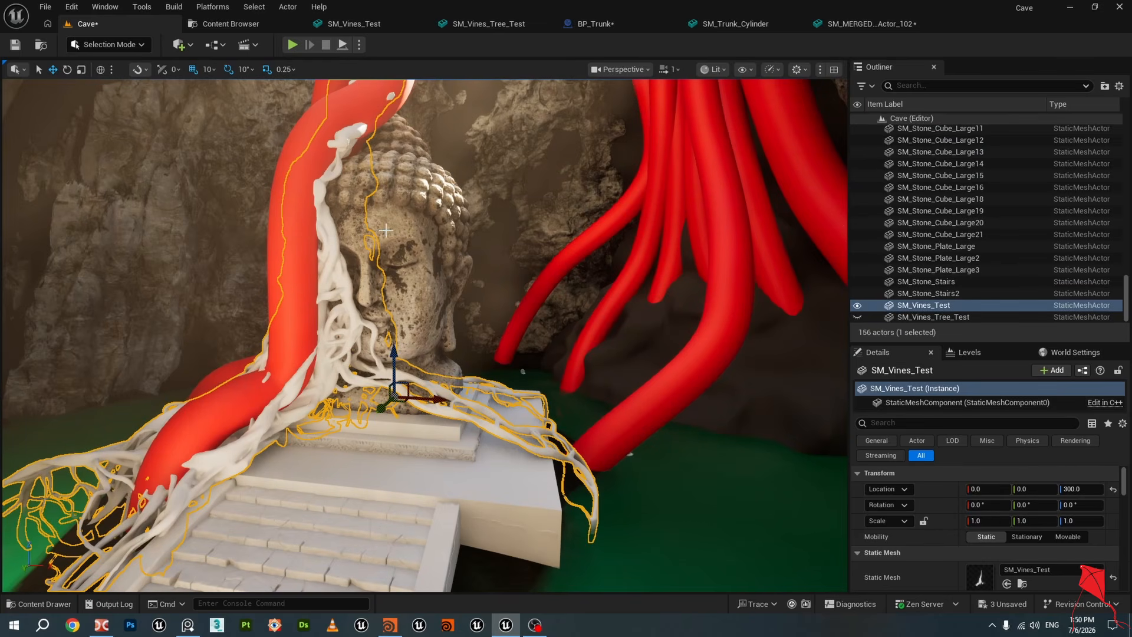
key(ctrl+z)
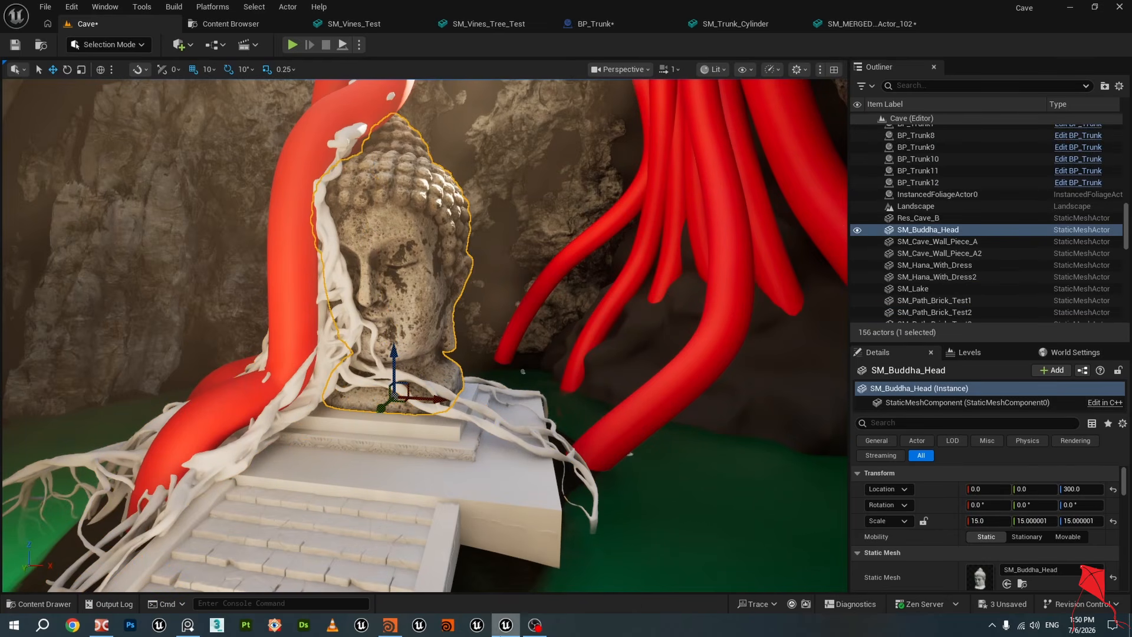
Switch to Houdini and display the merge72, matchsize3 and split19 outputs in the viewport
click(391, 624)
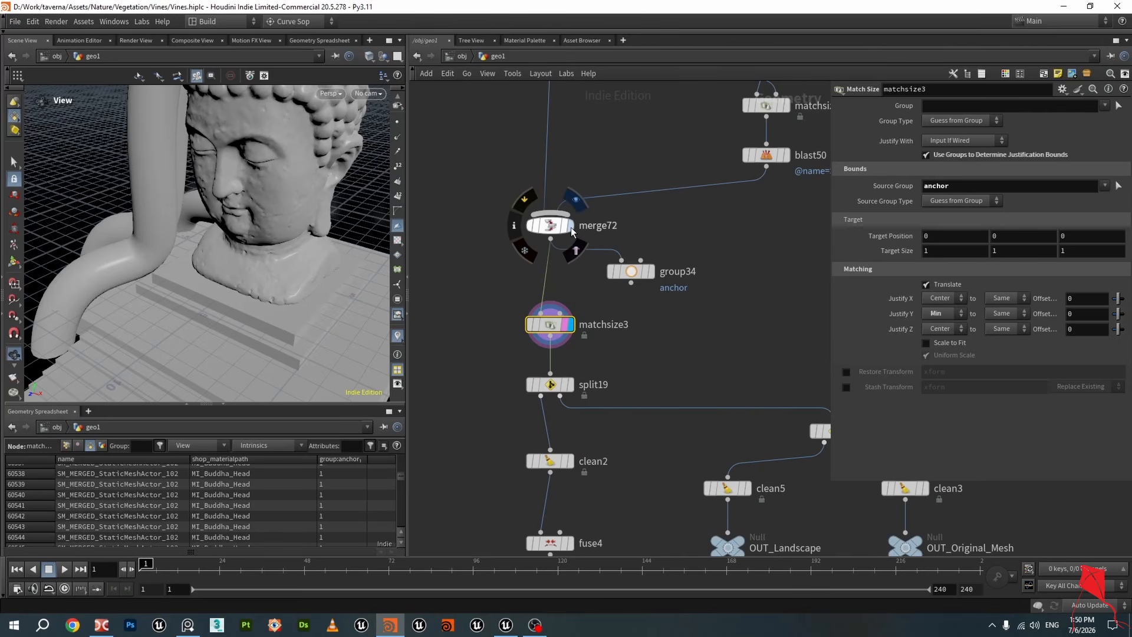
click(569, 226)
click(570, 324)
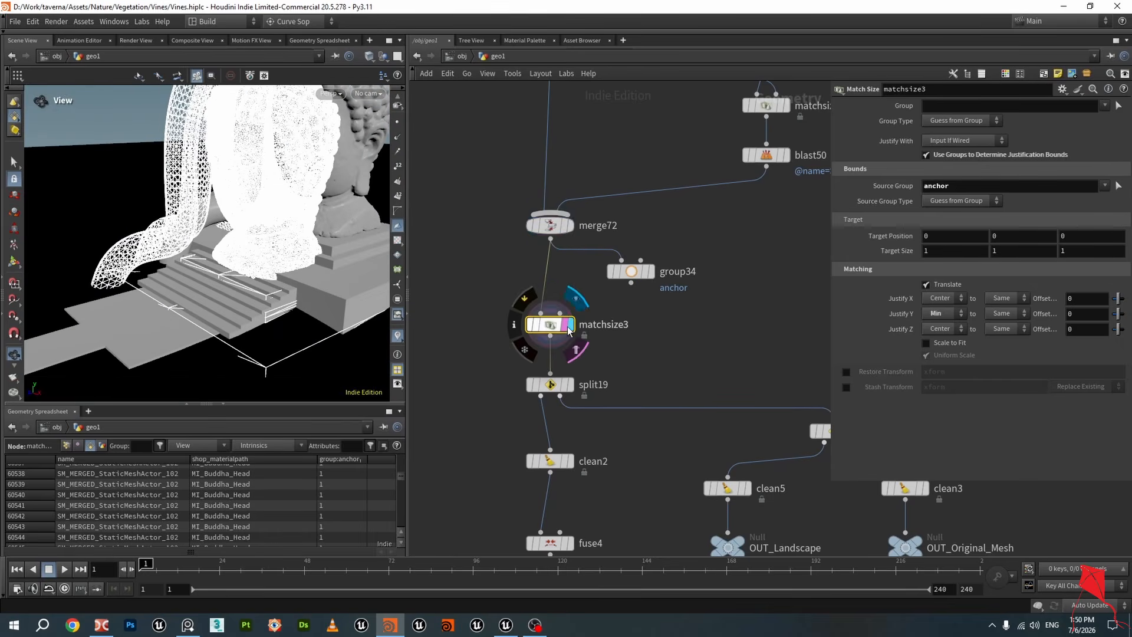
drag(212, 248, 282, 224)
scroll(653, 360, down, 3)
scroll(580, 306, up, 2)
click(568, 284)
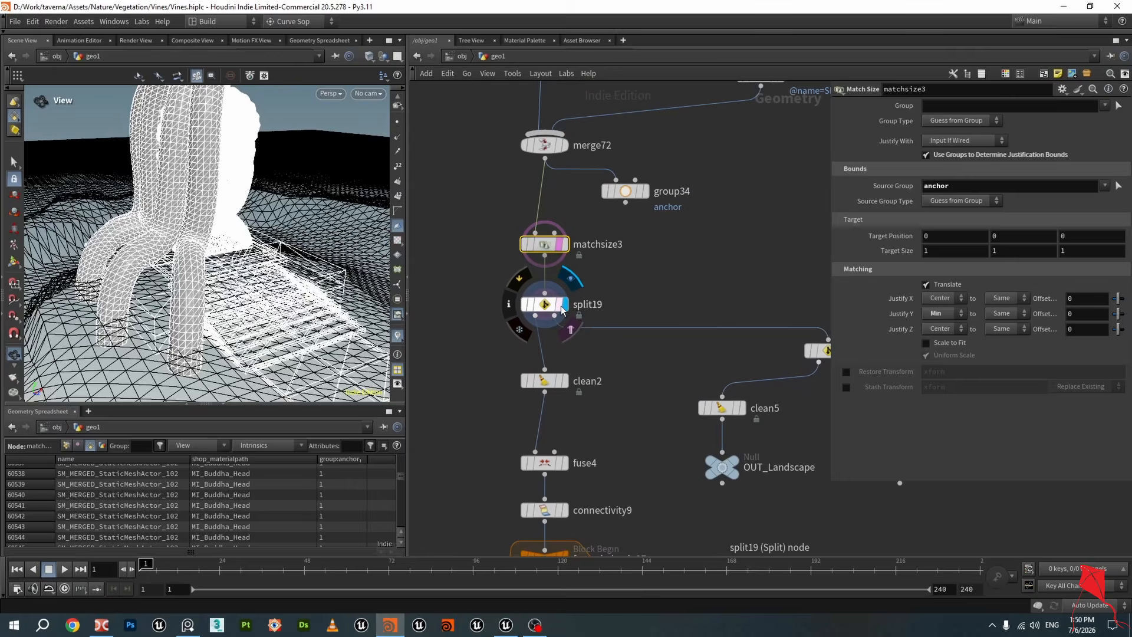
click(544, 306)
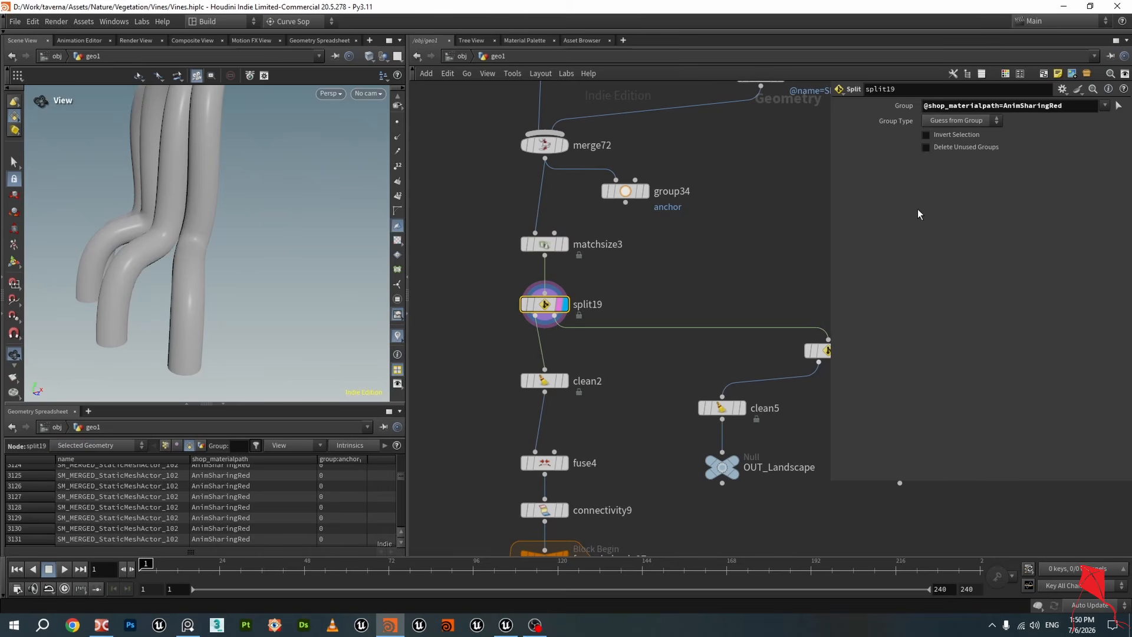
Open the list of available groups for the split19 node's Group field without changing it
drag(1073, 107, 894, 103)
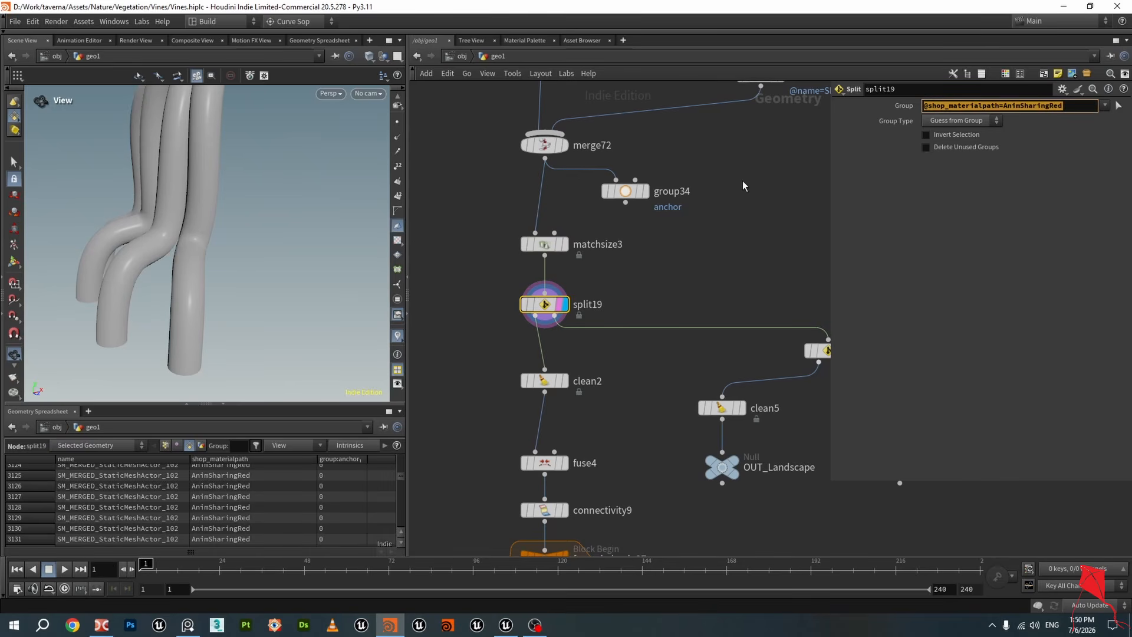
click(738, 233)
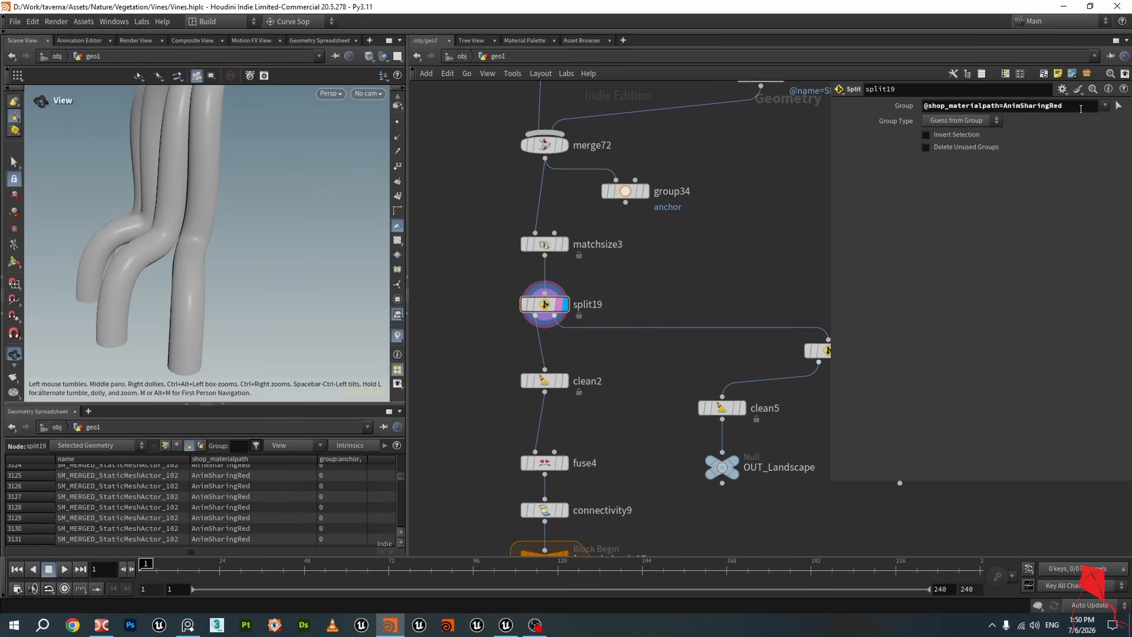
click(1107, 108)
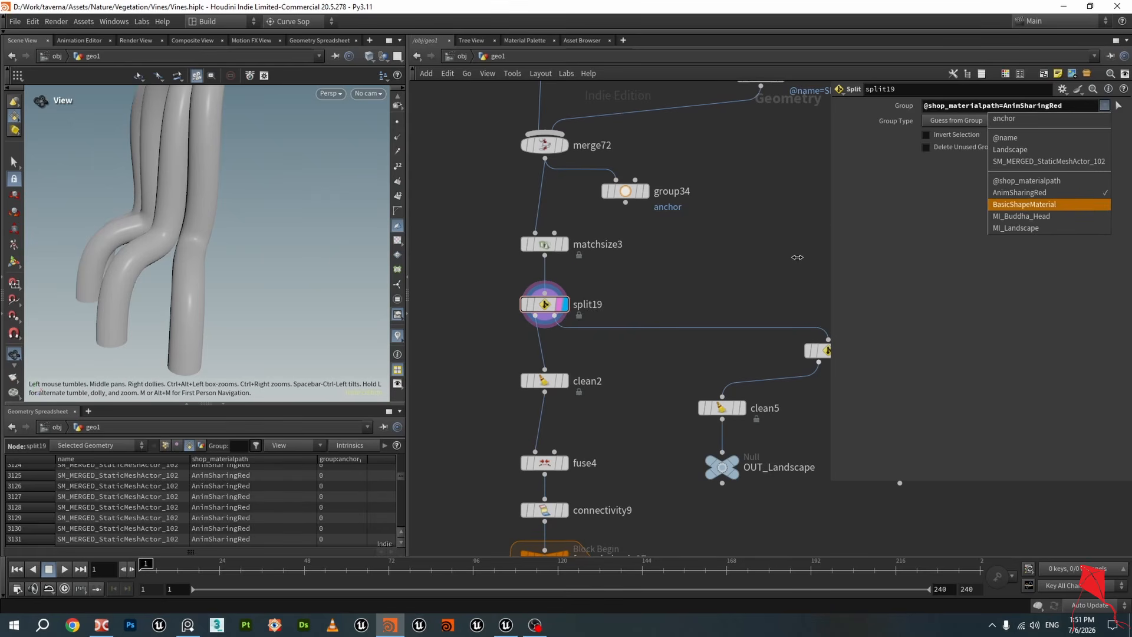
click(332, 251)
drag(224, 184, 273, 207)
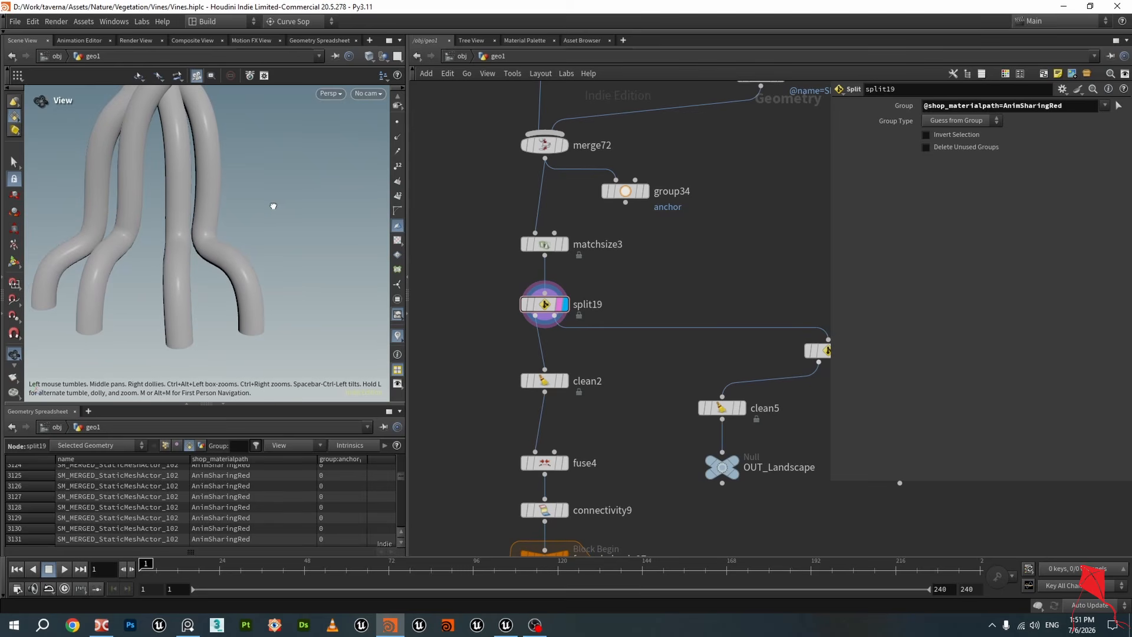
Display the clean2 and split19 outputs and inspect their point attributes in the geometry spreadsheet
mouse_move(690, 382)
middle_down()
mouse_move(607, 307)
mouse_move(668, 298)
middle_up()
scroll(566, 306, up, 3)
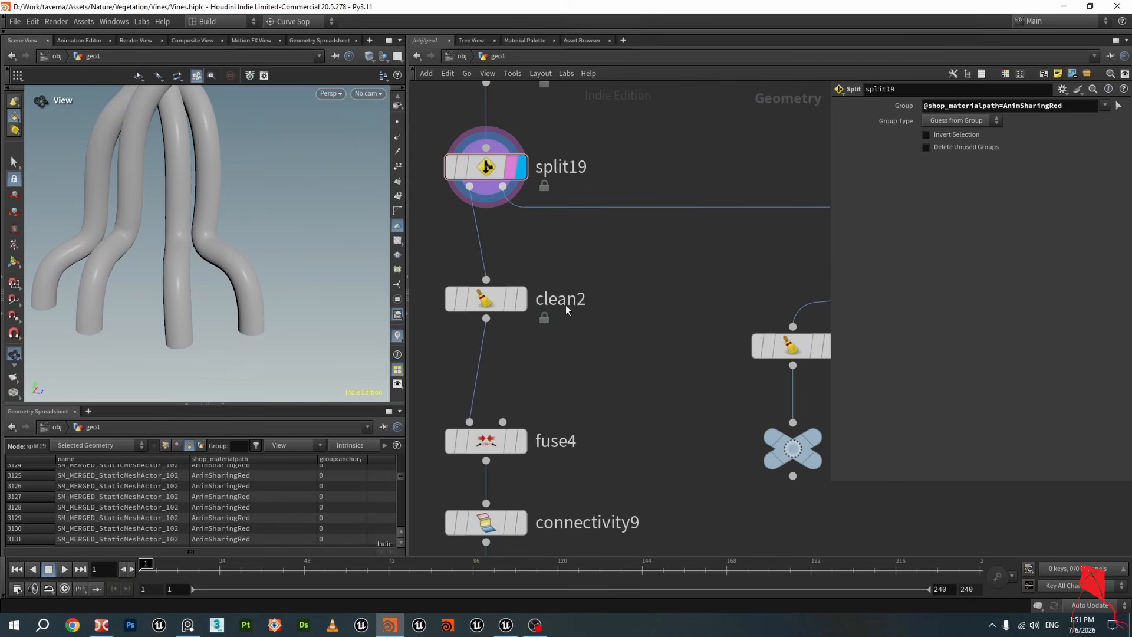
click(522, 300)
click(494, 300)
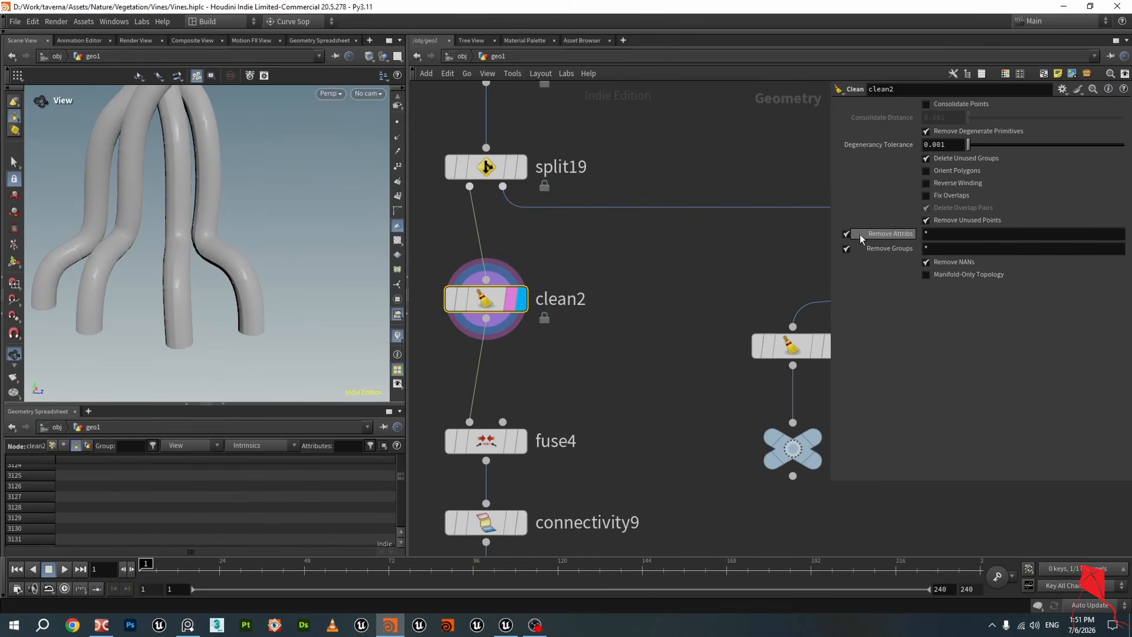
click(487, 168)
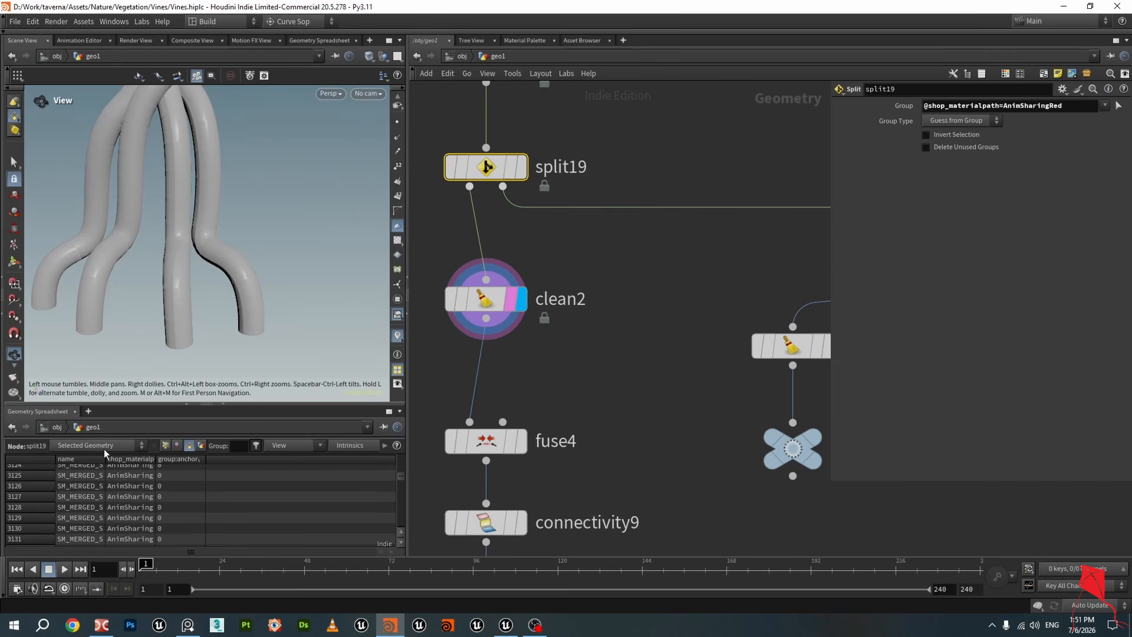
click(164, 446)
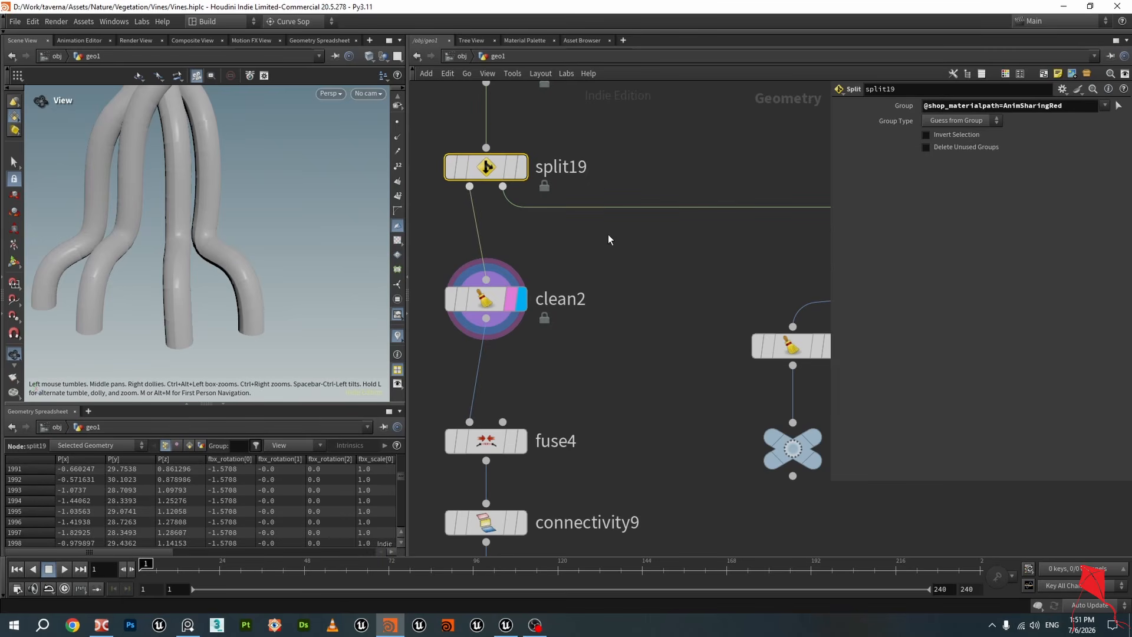
click(484, 299)
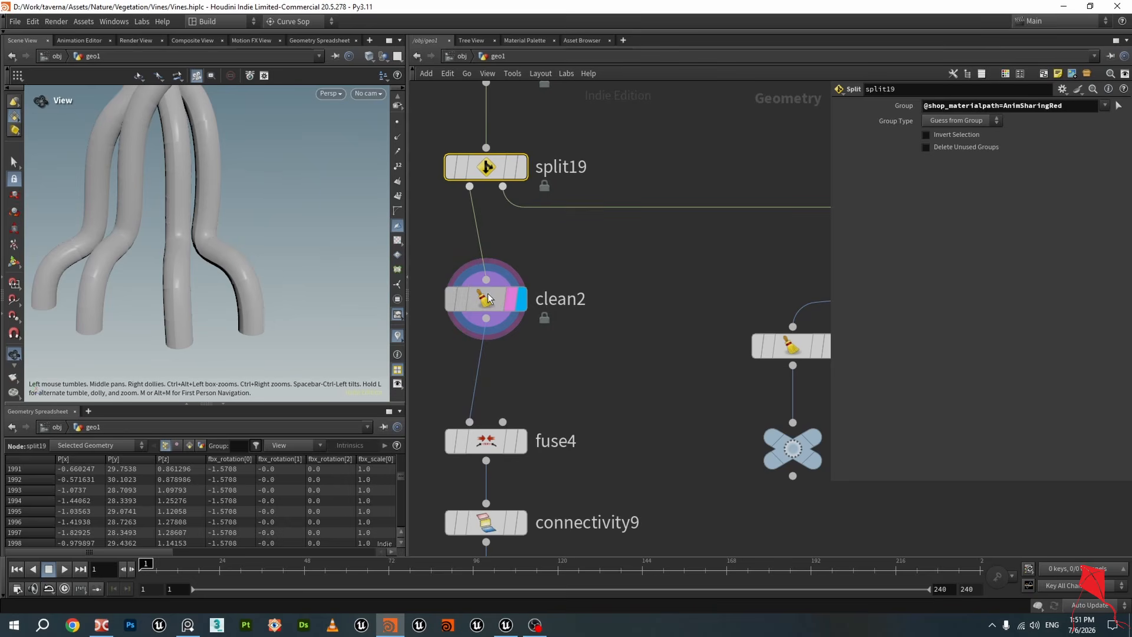
Display the split18 and clean5 outputs to examine the separated landscape geometry
scroll(669, 386, down, 2)
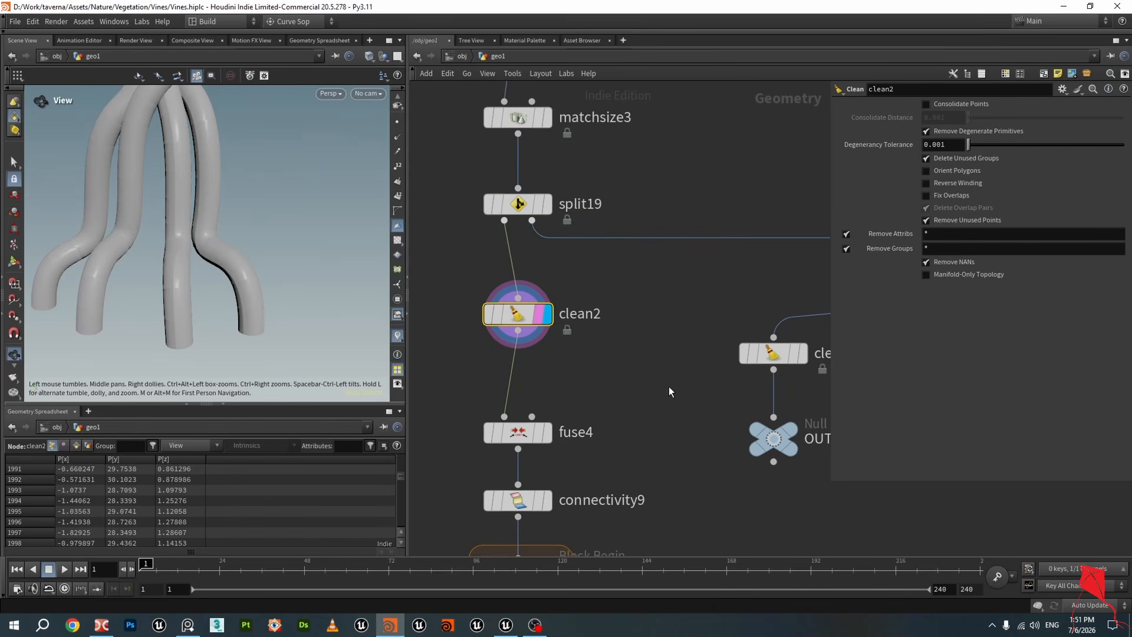
middle_drag(710, 329, 563, 344)
scroll(779, 310, up, 1)
click(731, 295)
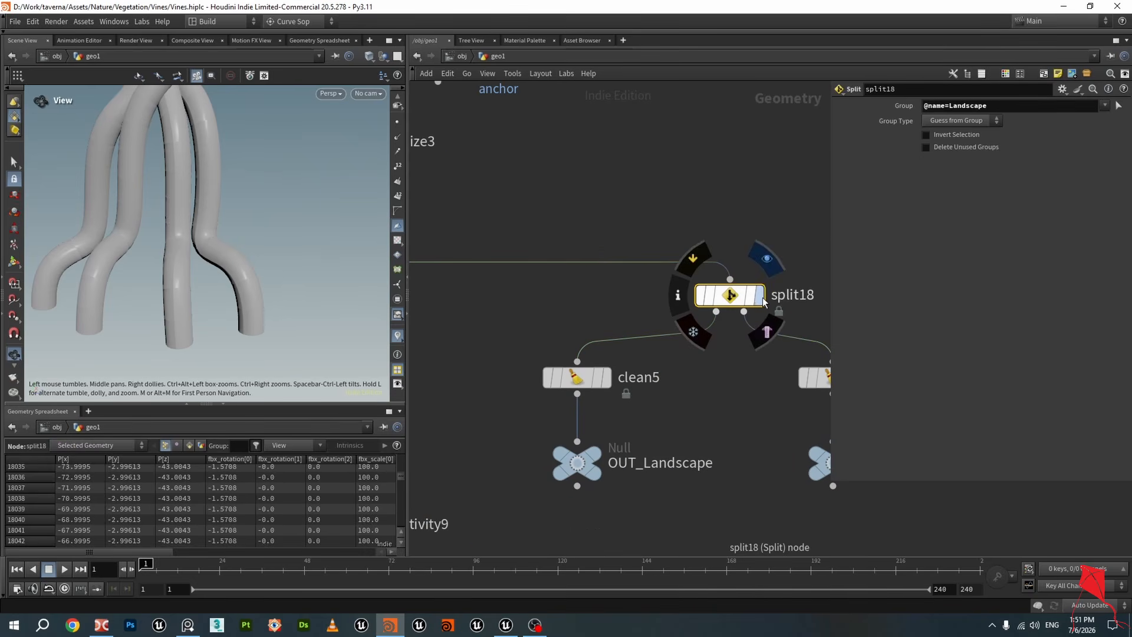
click(758, 295)
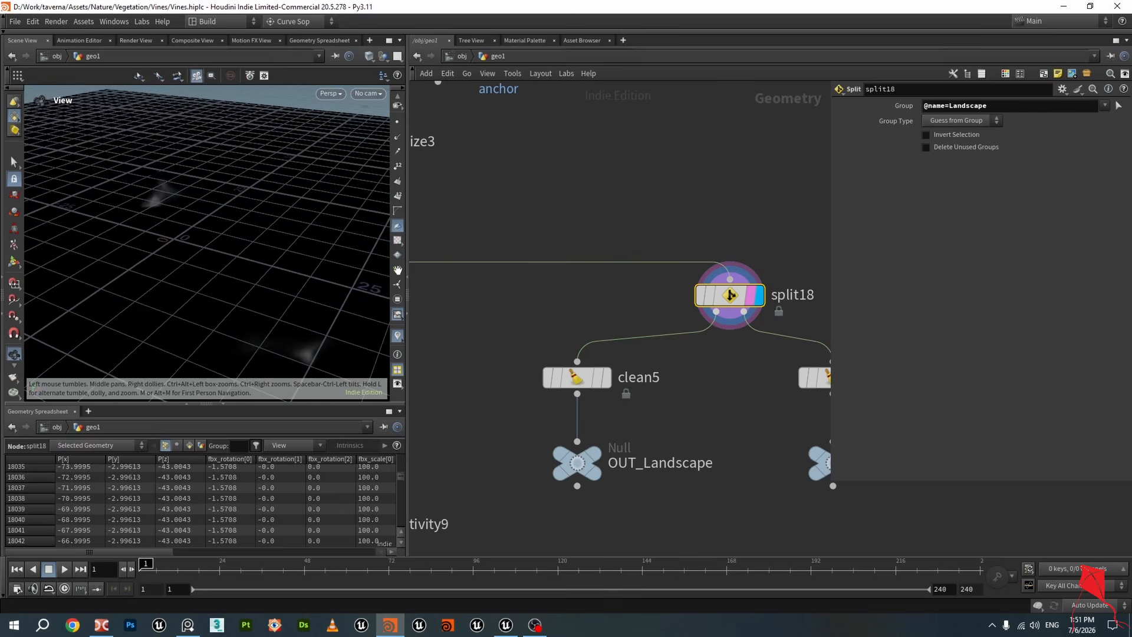
scroll(681, 374, up, 2)
click(574, 385)
click(548, 383)
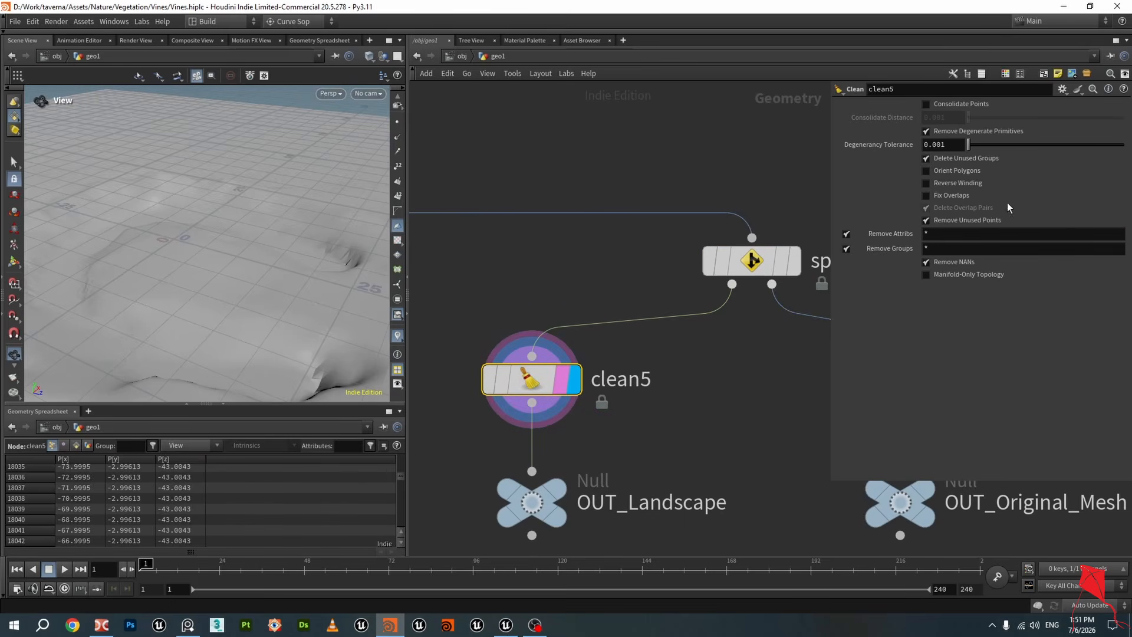
Display the clean3 output to examine the separated Buddha head and stairs geometry
click(741, 264)
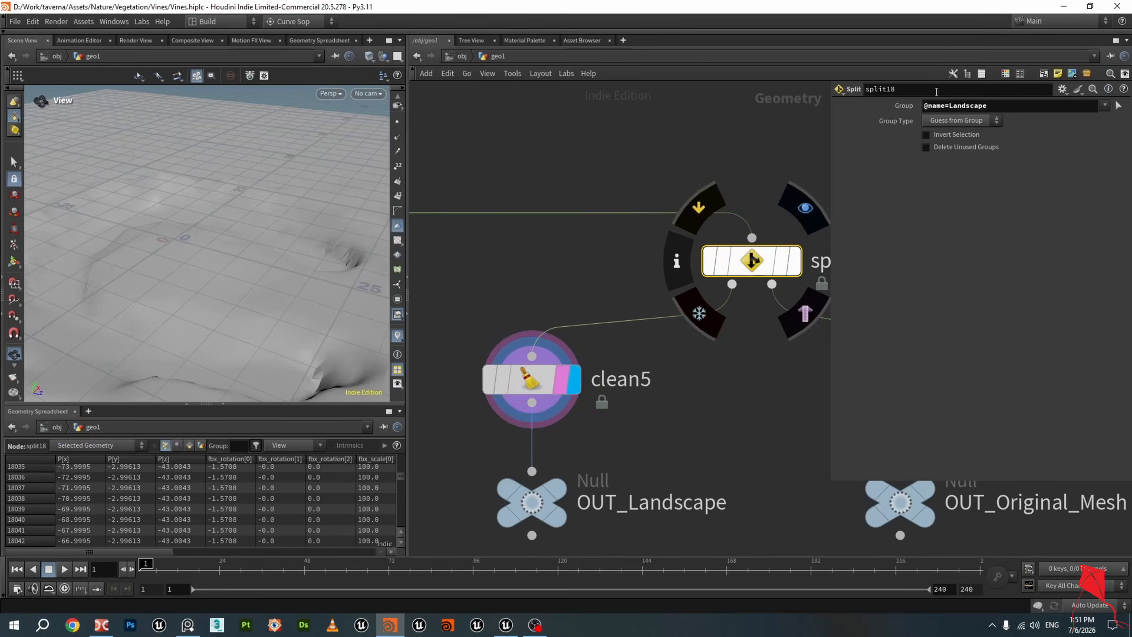
scroll(567, 237, down, 3)
middle_drag(631, 255, 609, 232)
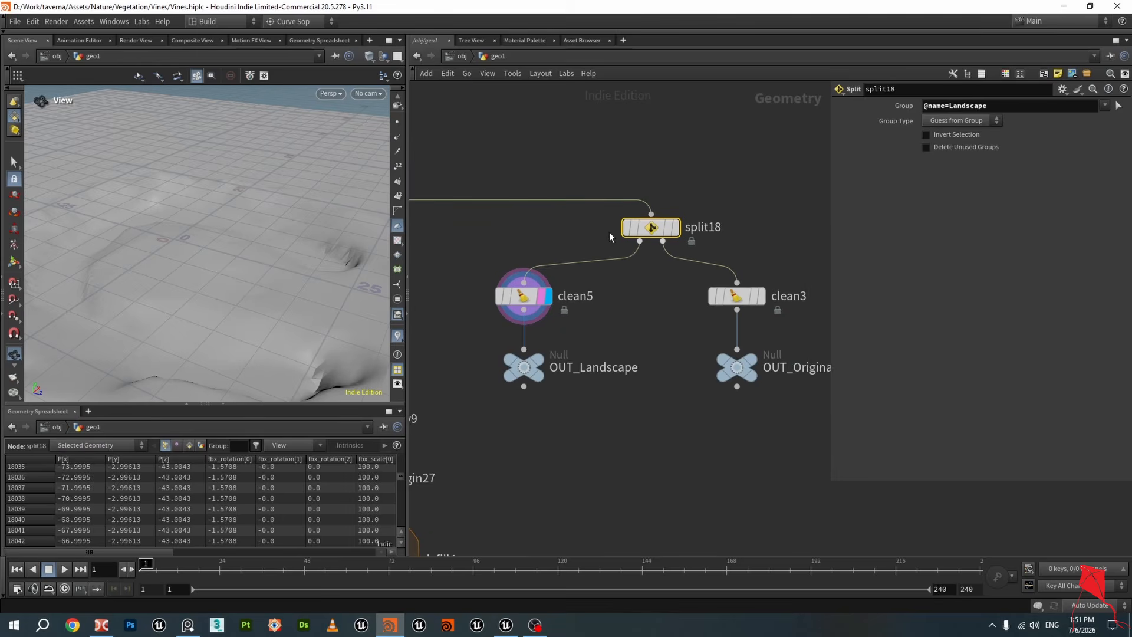
mouse_move(744, 294)
click(768, 264)
click(737, 296)
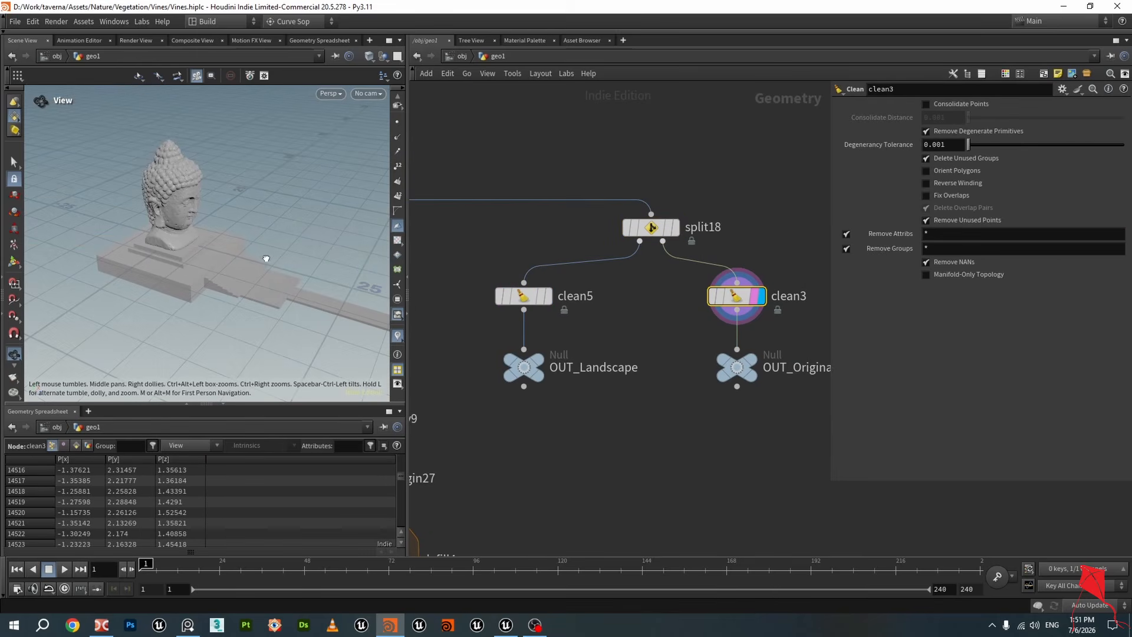
drag(257, 256, 267, 258)
scroll(691, 348, down, 2)
middle_drag(736, 322, 740, 304)
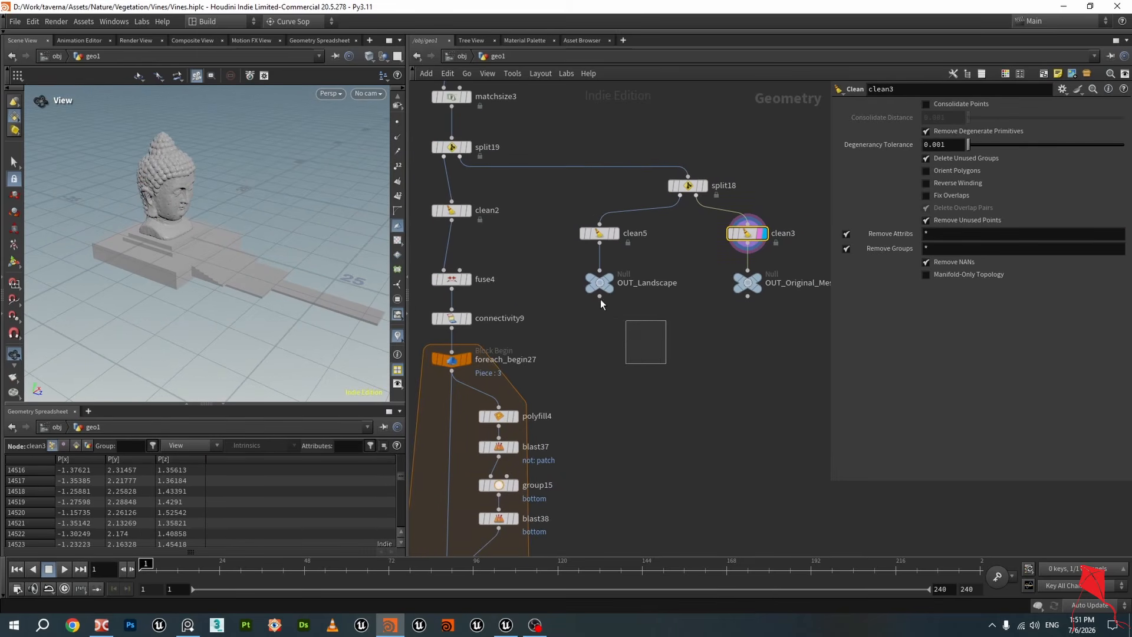
Select the OUT_Landscape and OUT_Original_Mesh null nodes to check the output branches
click(599, 283)
click(748, 282)
scroll(608, 298, up, 3)
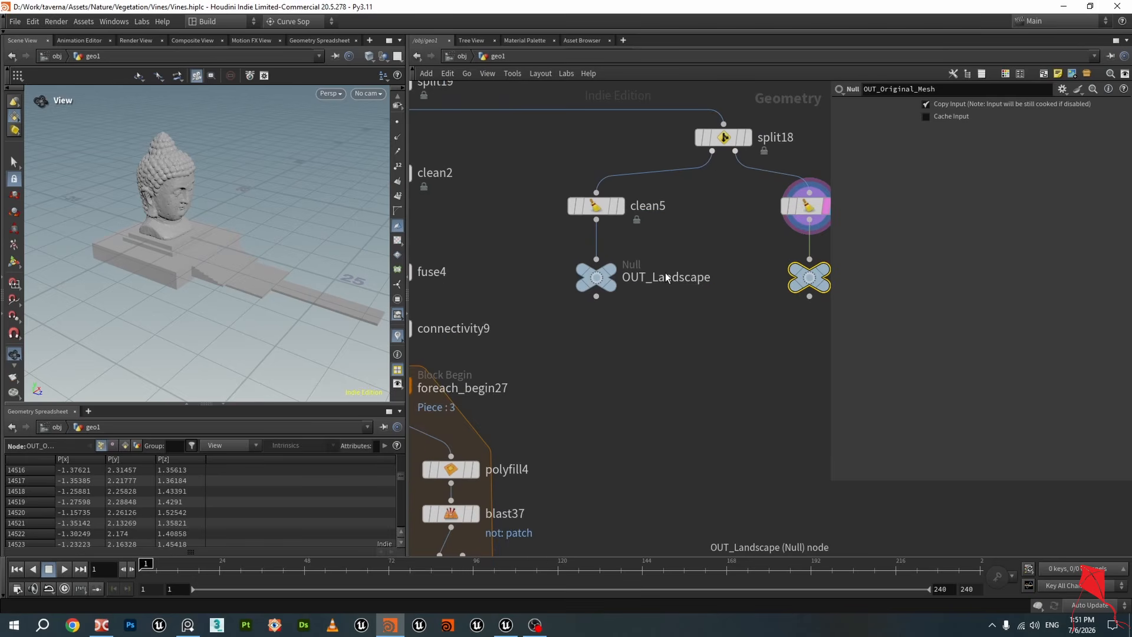
double_click(633, 277)
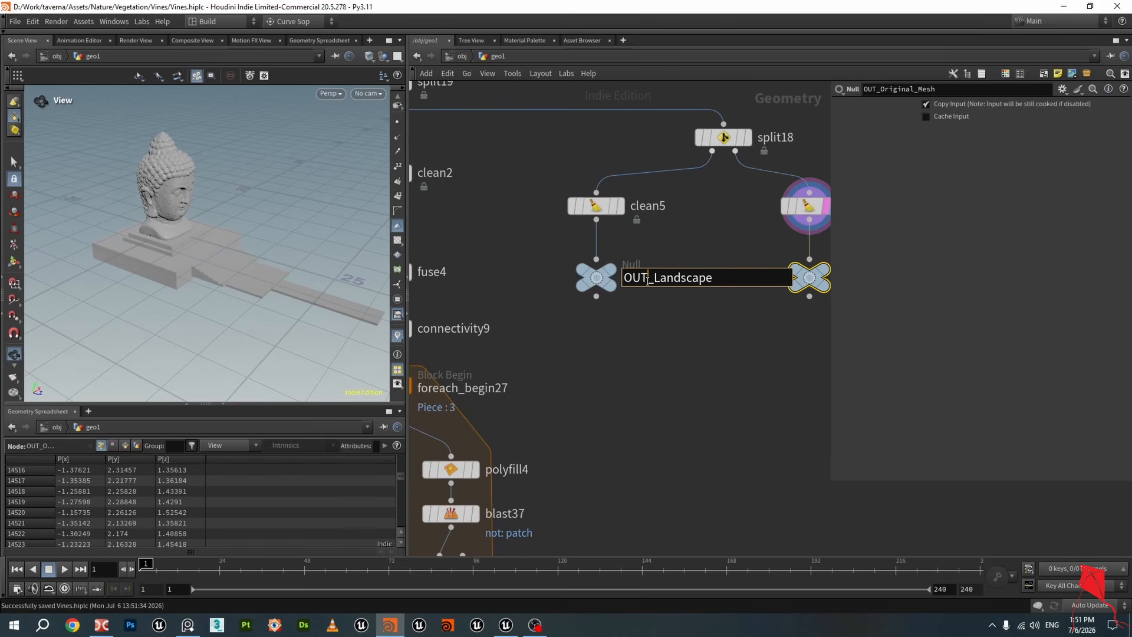
click(652, 292)
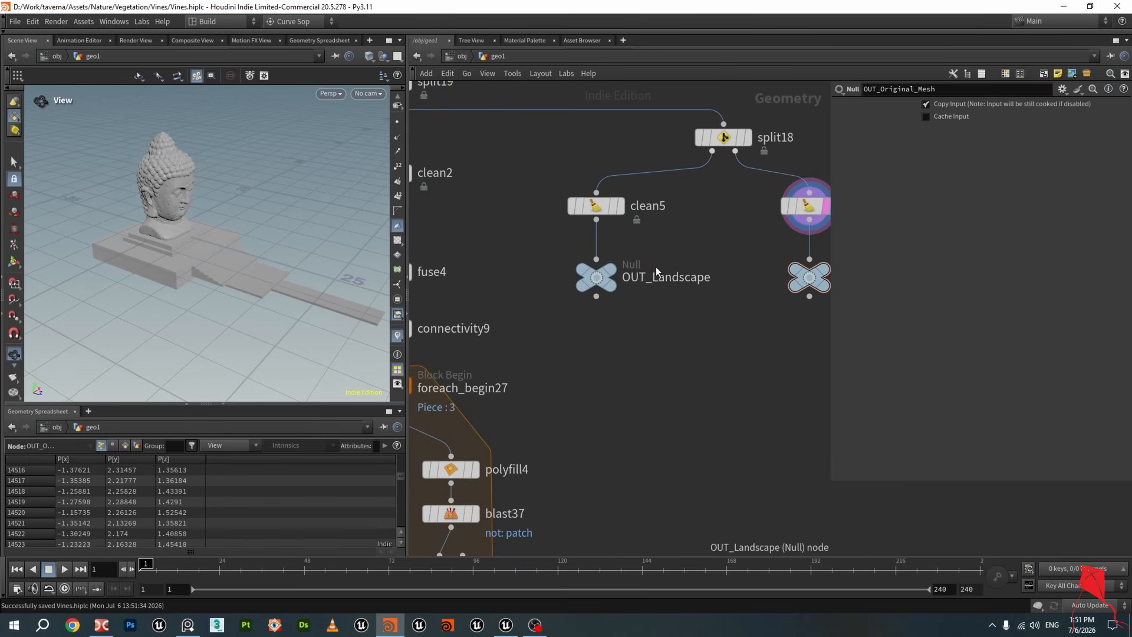
scroll(647, 293, down, 2)
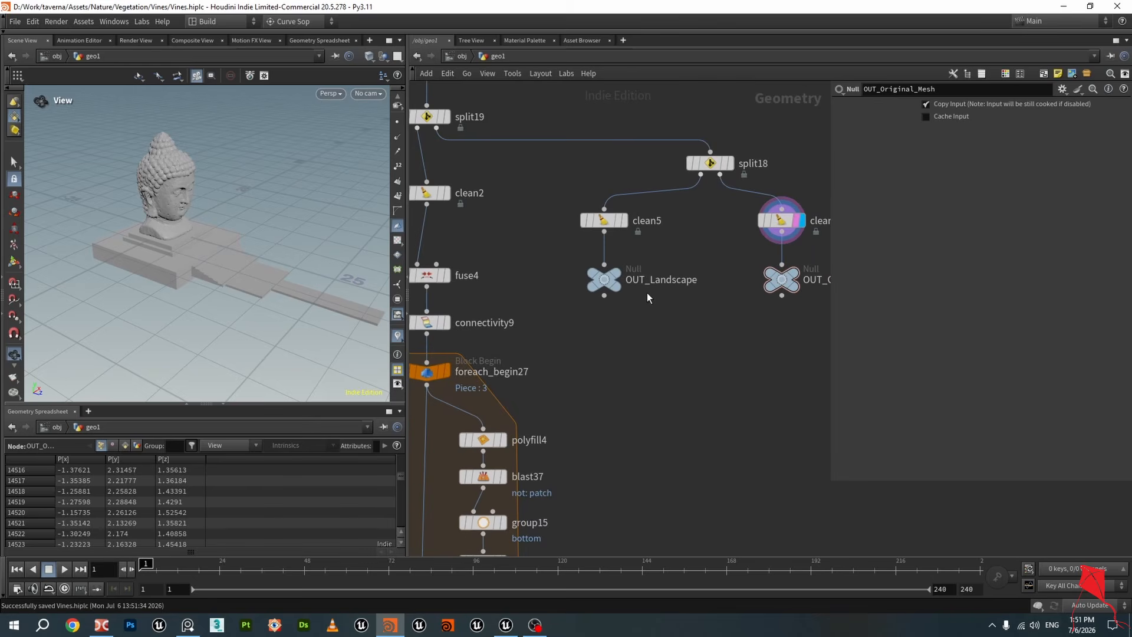
Display the clean2 output and orbit the viewport to inspect the merged root tubes
middle_drag(676, 303, 709, 292)
scroll(689, 296, down, 2)
middle_drag(720, 340, 738, 296)
scroll(518, 168, up, 2)
scroll(518, 168, up, 1)
click(588, 178)
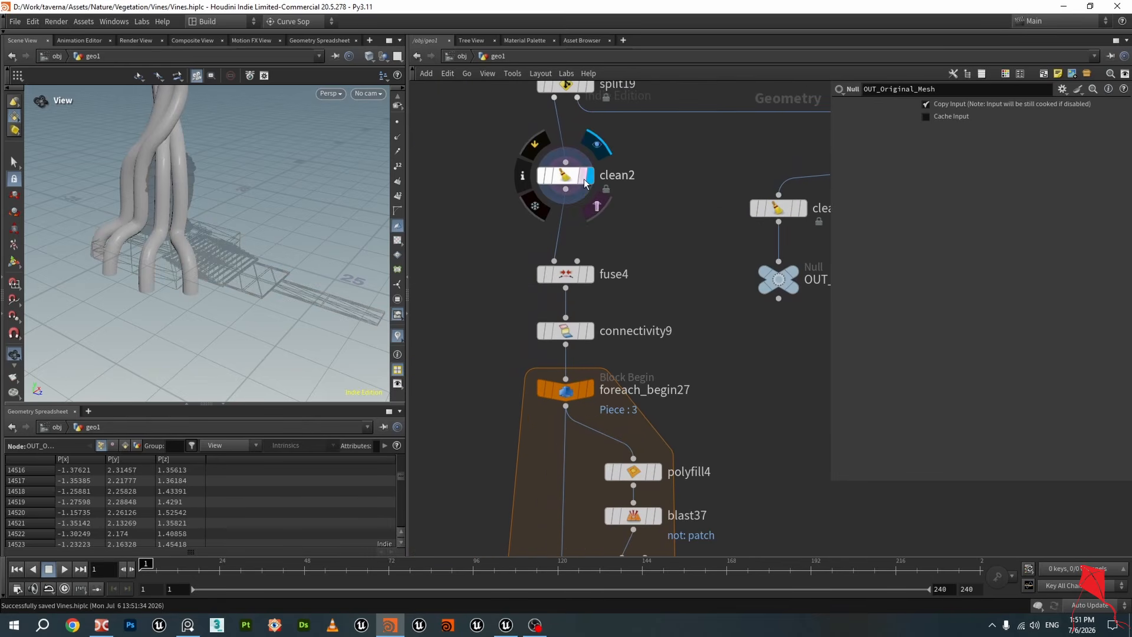
drag(233, 188, 149, 207)
right_drag(149, 207, 228, 266)
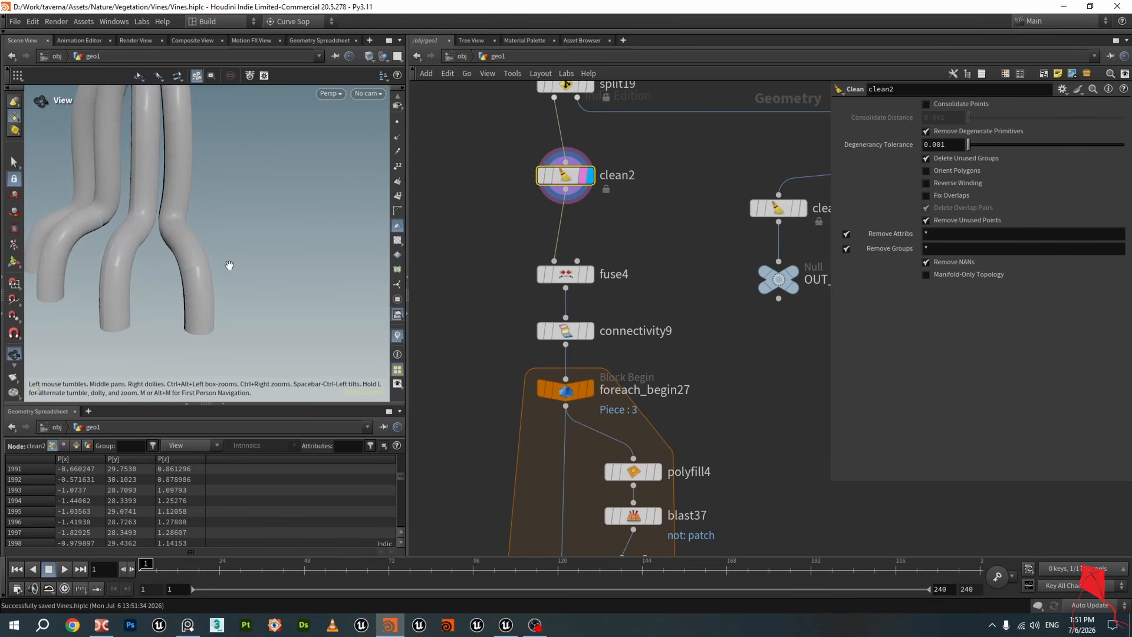
drag(227, 265, 268, 208)
right_drag(267, 208, 250, 256)
mouse_move(250, 257)
mouse_down()
mouse_move(294, 170)
mouse_move(258, 237)
mouse_move(230, 246)
mouse_move(268, 235)
mouse_move(247, 243)
mouse_up()
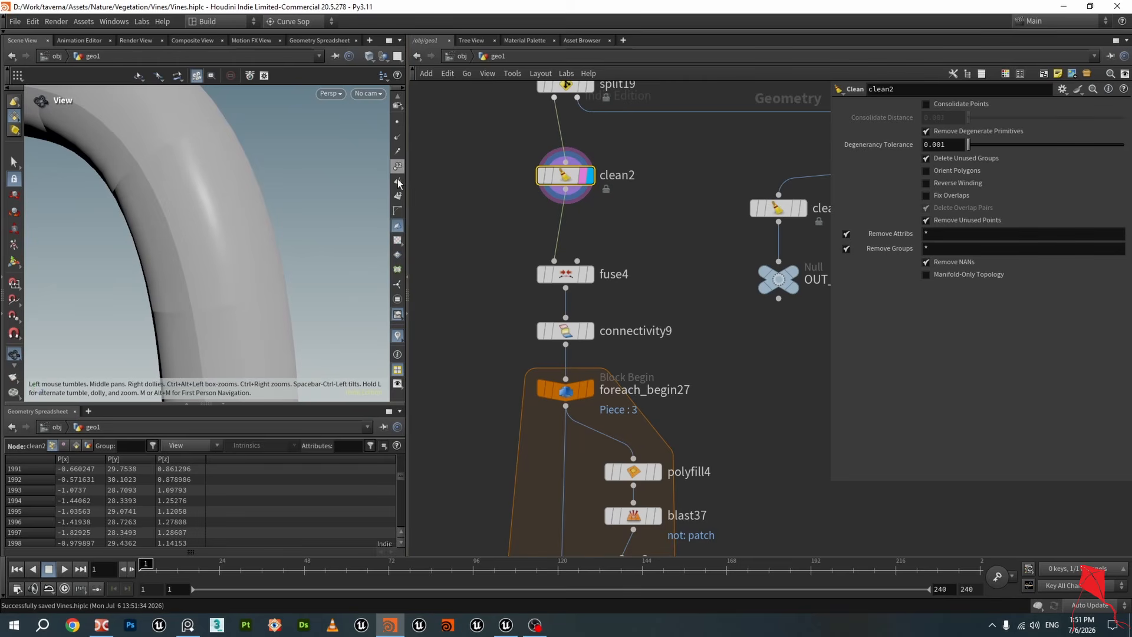
drag(141, 135, 209, 288)
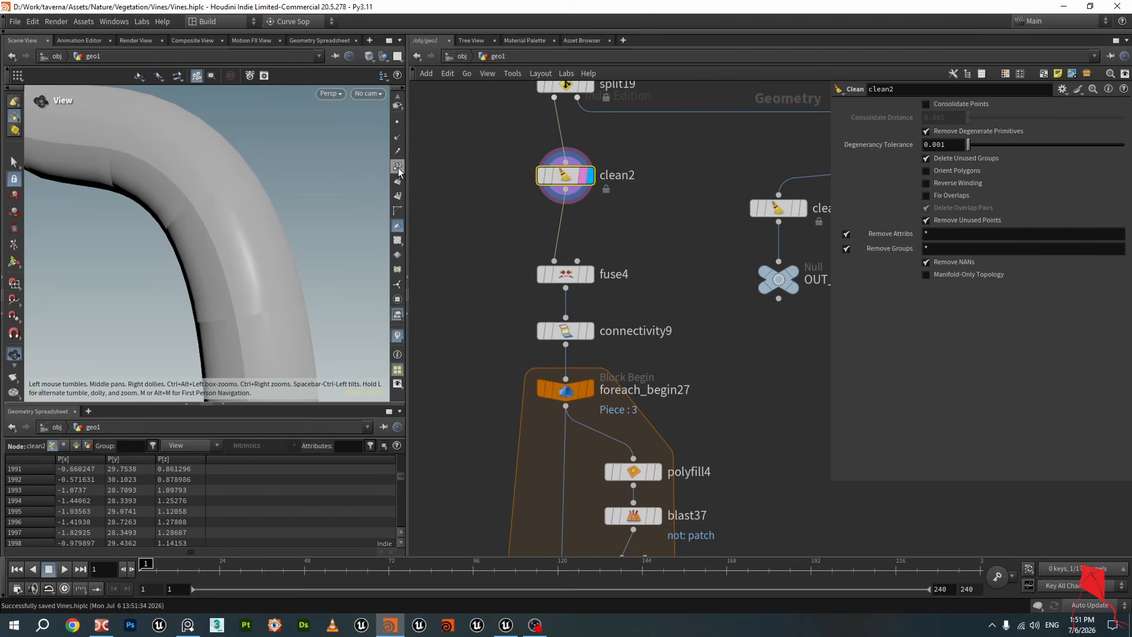
Turn on point number display and zoom in closely on the clean2 tube surface
click(397, 197)
drag(202, 246, 270, 172)
click(398, 196)
click(397, 167)
scroll(207, 179, up, 6)
middle_drag(270, 171, 210, 245)
scroll(224, 239, up, 8)
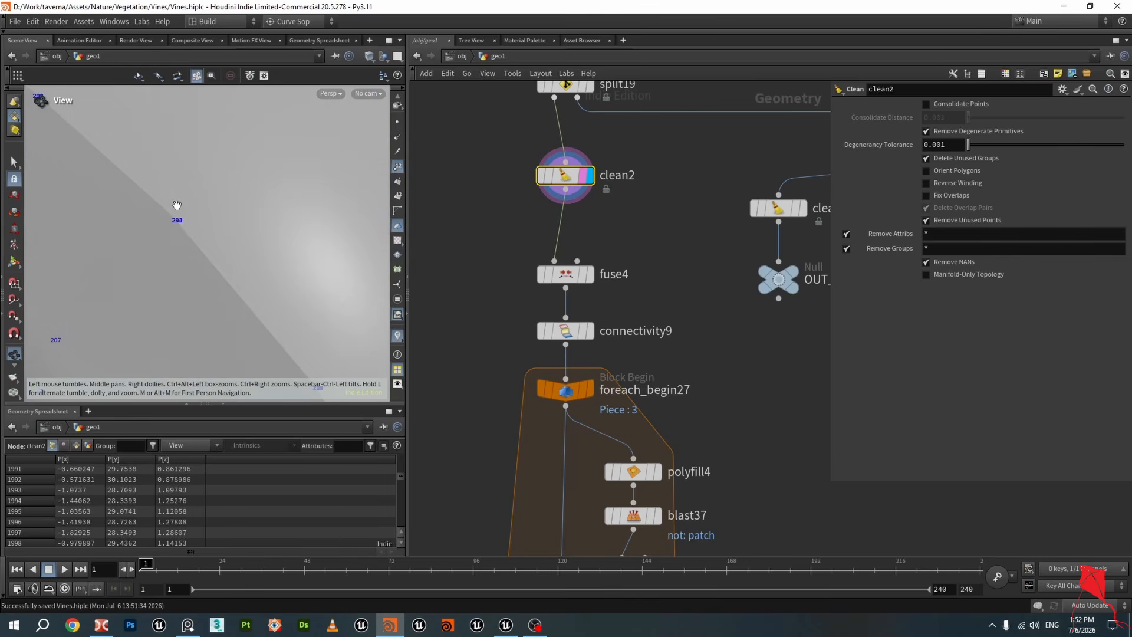
scroll(504, 268, down, 3)
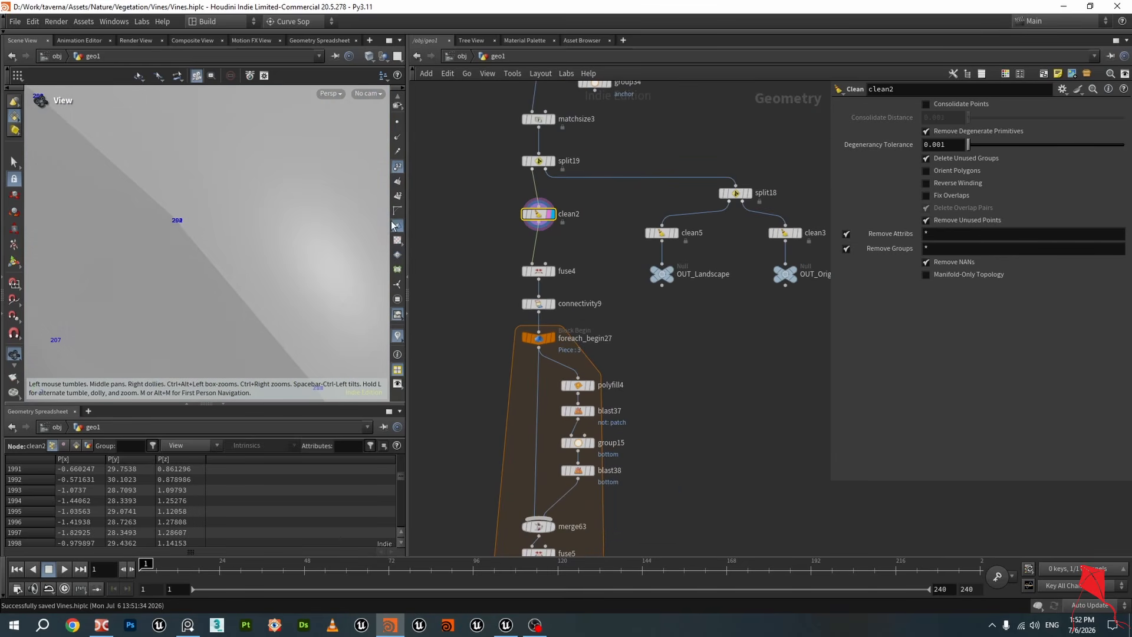
Display the fuse4 output and zoom the viewport to check its point numbering
click(553, 272)
scroll(240, 206, up, 3)
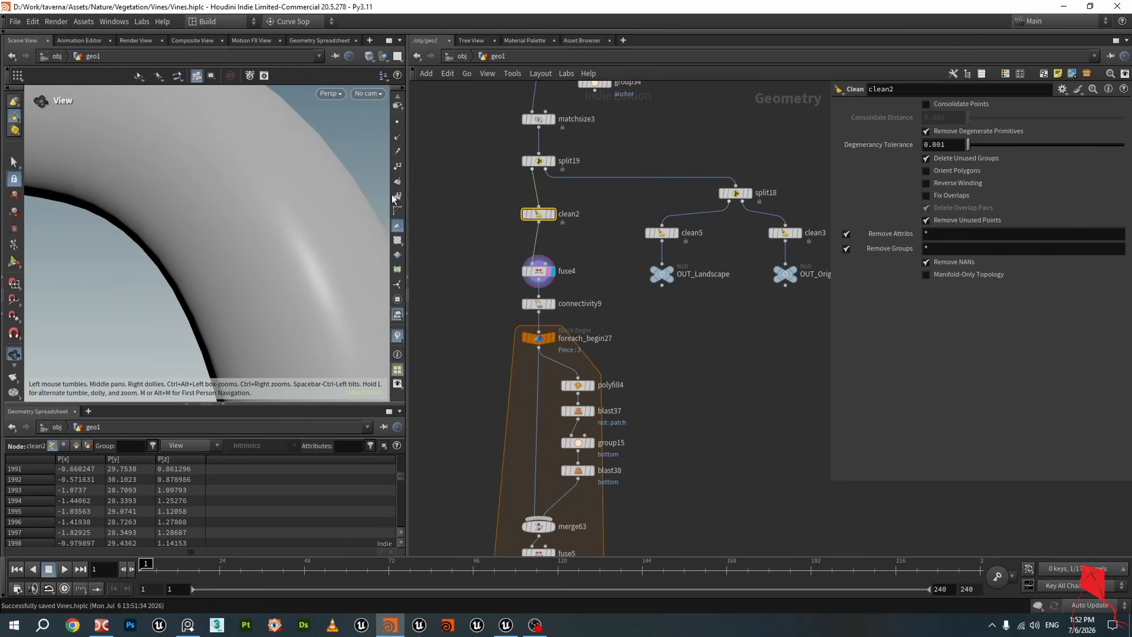
scroll(182, 240, up, 6)
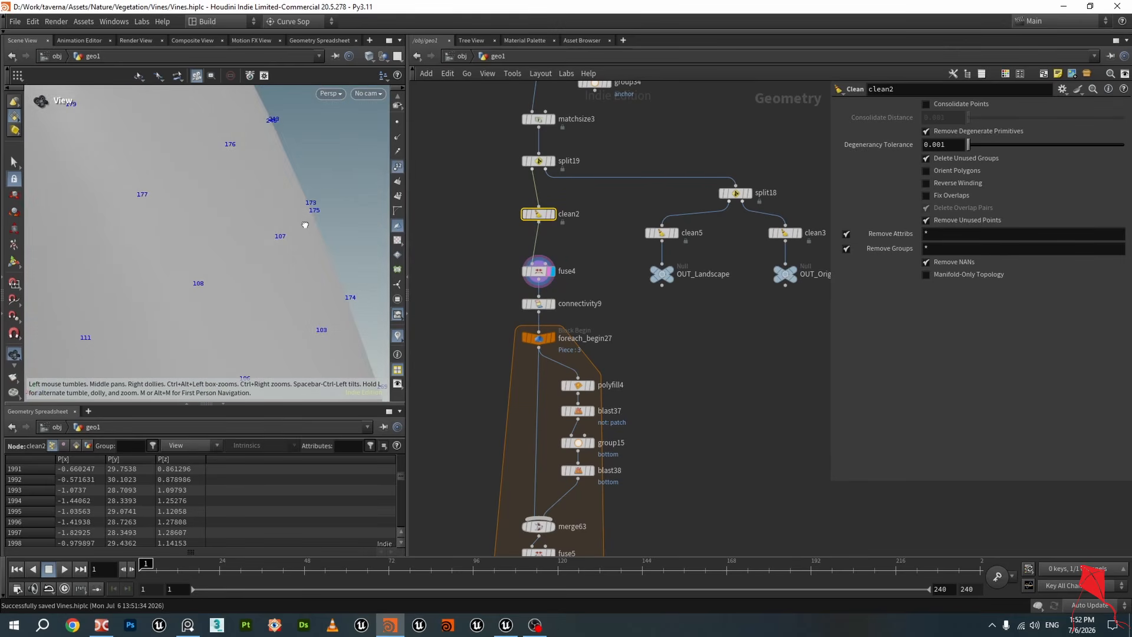
scroll(240, 243, down, 6)
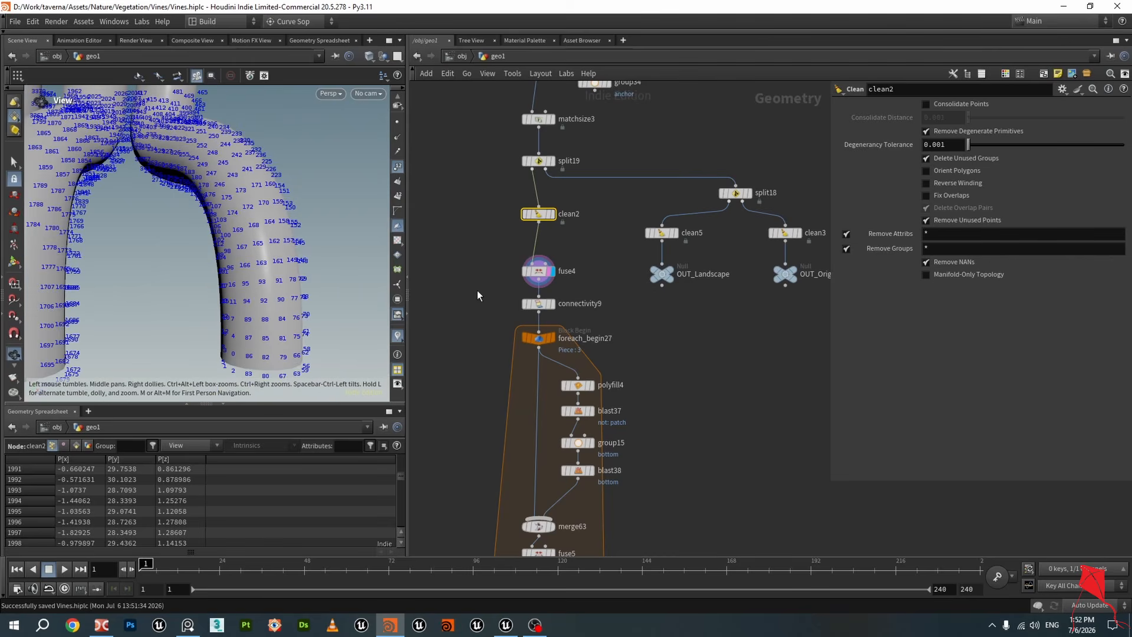
Move the fuse4 and connectivity9 nodes up slightly and display the connectivity9 output
drag(536, 268, 536, 249)
drag(540, 304, 540, 292)
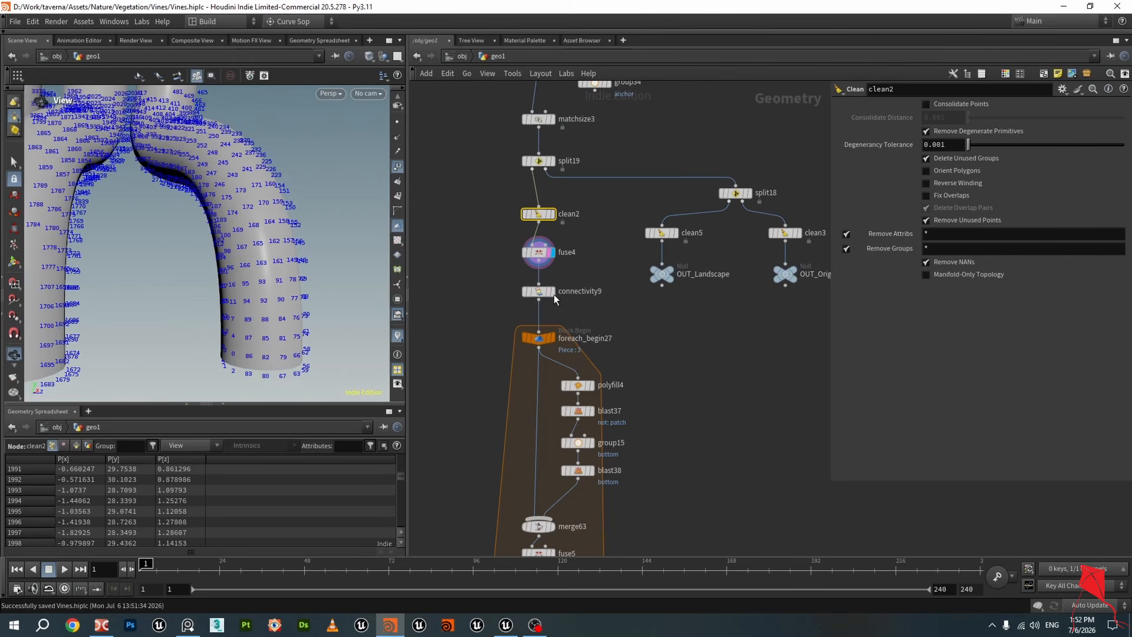
click(552, 294)
click(551, 295)
scroll(519, 260, down, 3)
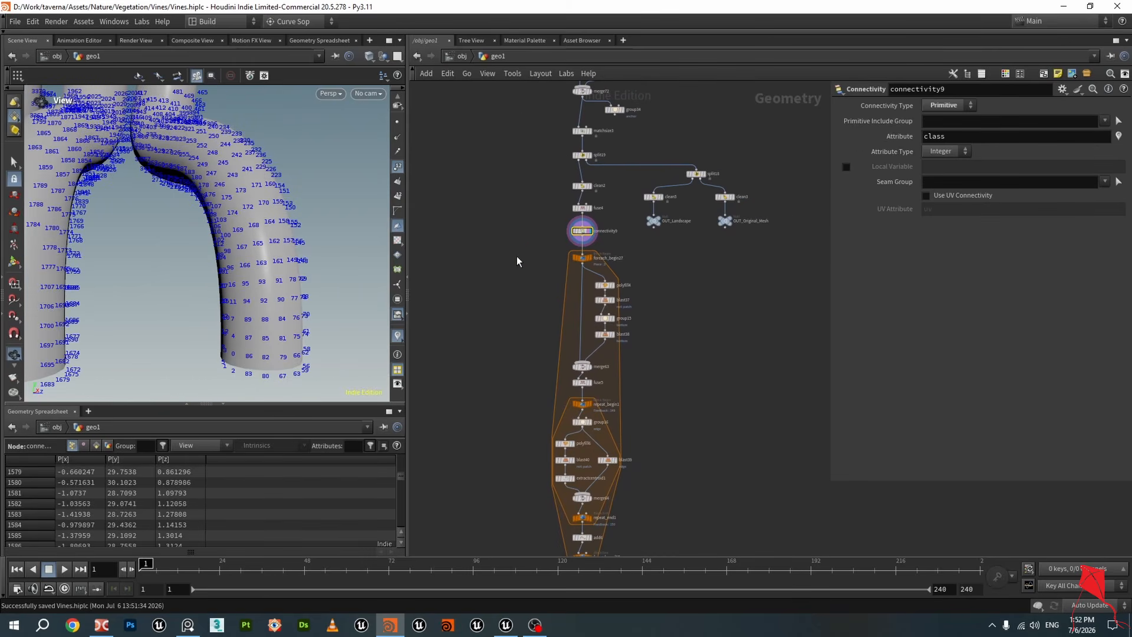
Add a For-Each Connected Piece block beside the existing loop and move its nodes into place
key(Tab)
text(for)
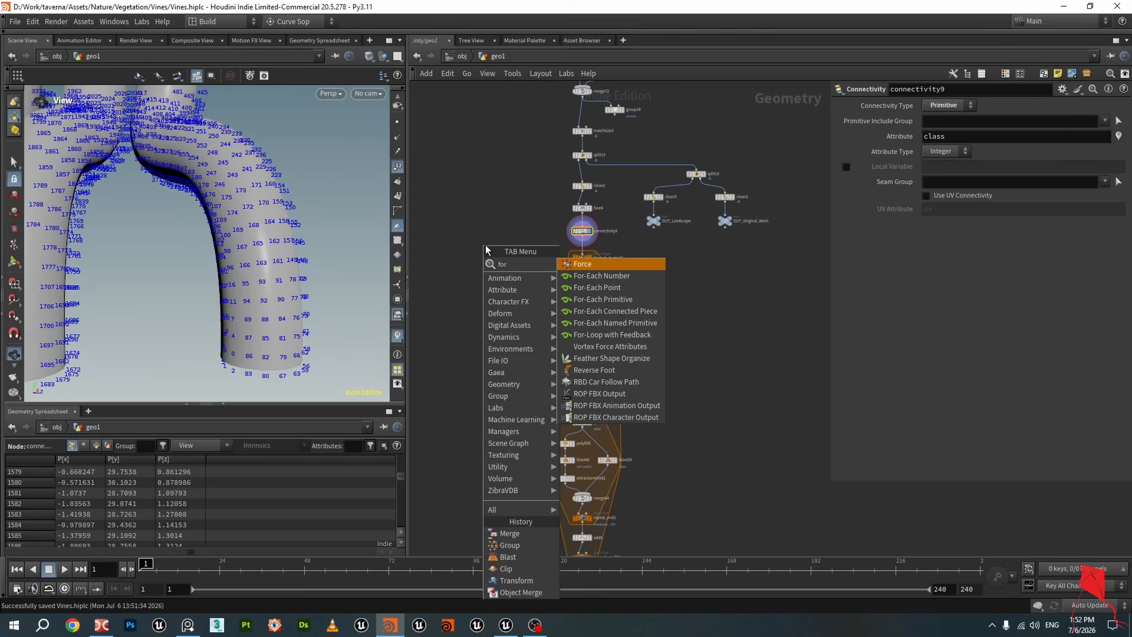
click(615, 311)
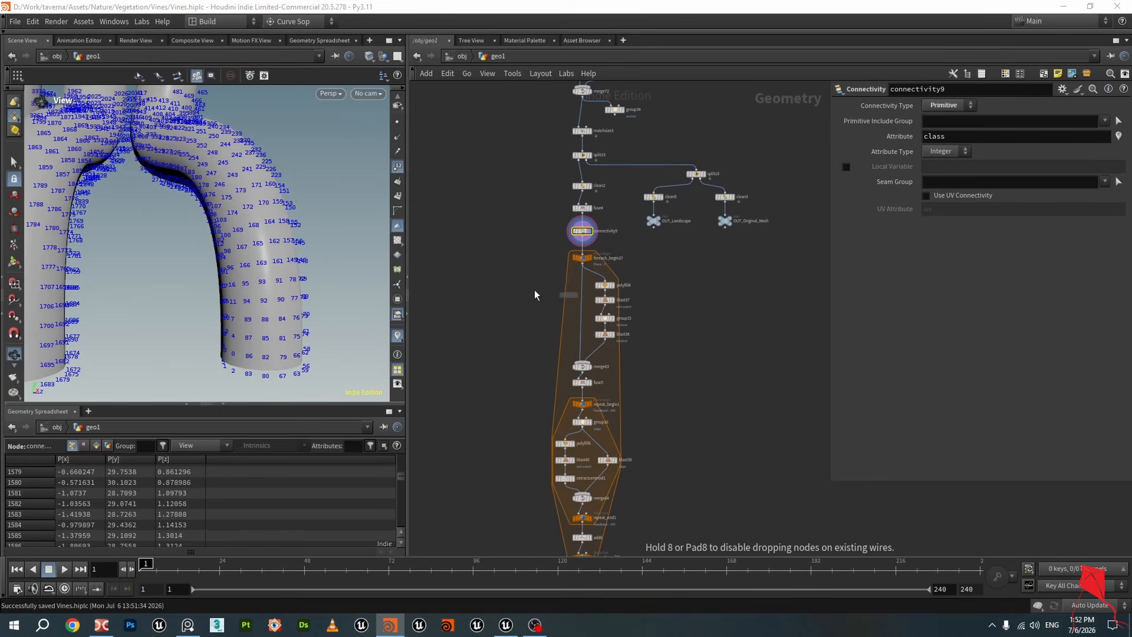
click(494, 297)
scroll(513, 320, up, 3)
drag(477, 205, 522, 377)
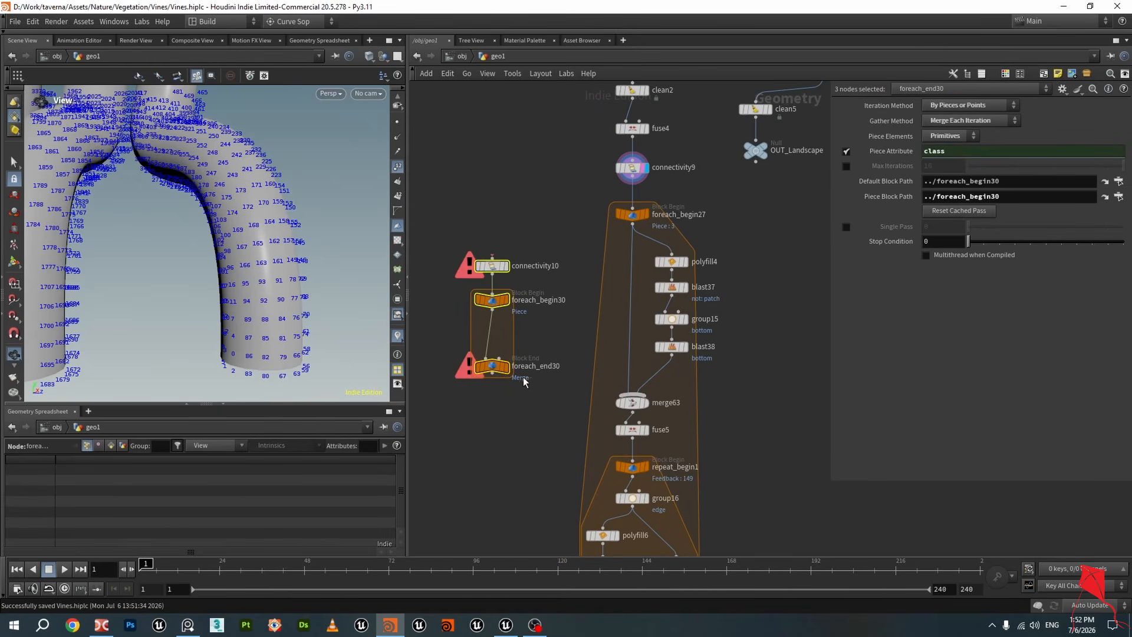
Reposition the new for-each nodes, wire fuse4 into connectivity10, and display connectivity10
scroll(531, 378, down, 3)
middle_drag(691, 402, 694, 282)
click(617, 364)
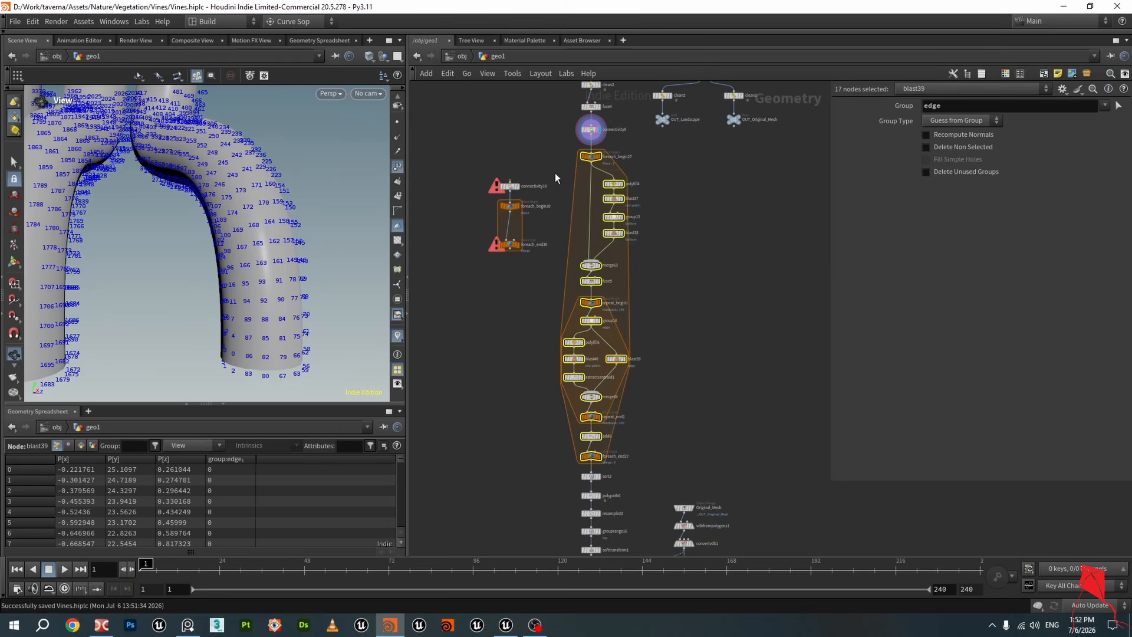
scroll(539, 168, up, 3)
scroll(534, 167, up, 3)
middle_drag(531, 188, 555, 262)
scroll(555, 262, down, 2)
drag(515, 286, 515, 231)
click(654, 158)
click(520, 232)
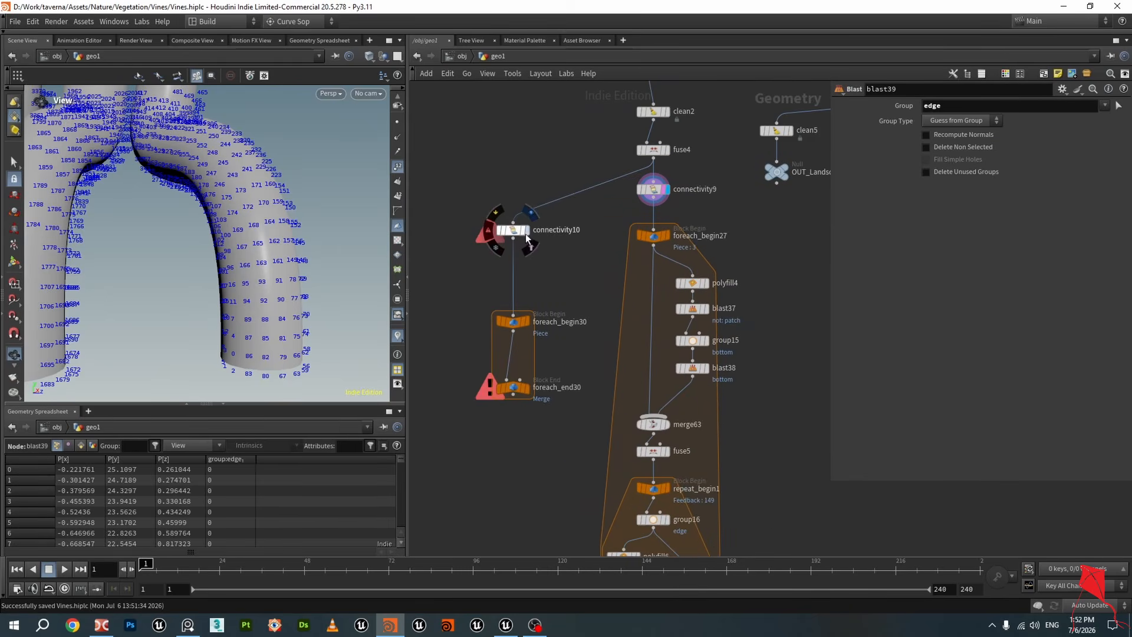
click(519, 233)
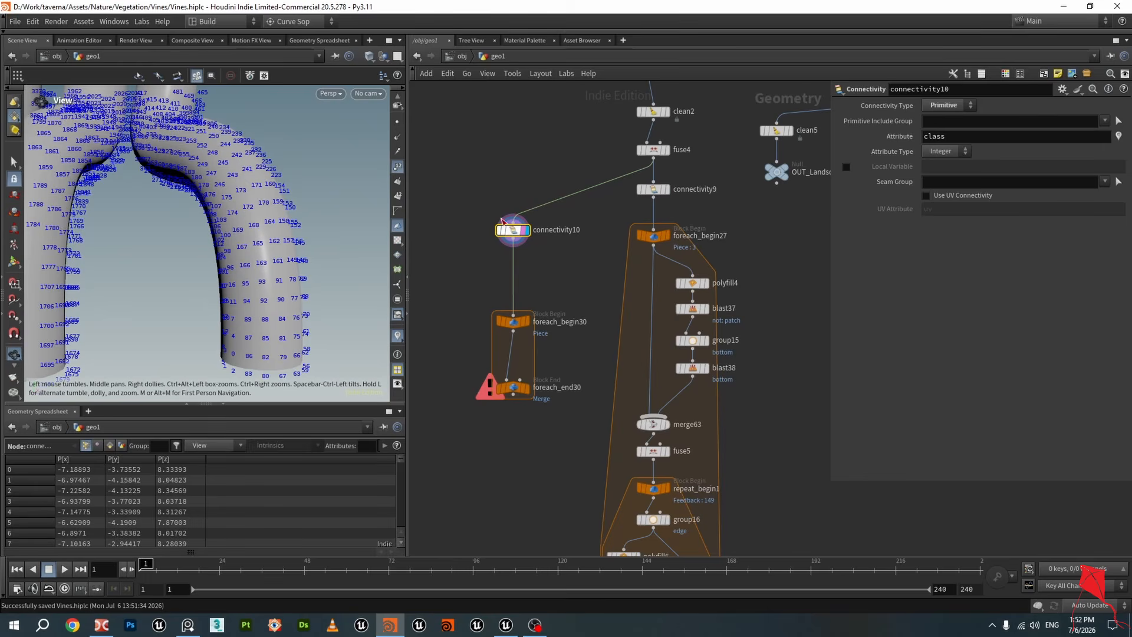
Turn off point numbers and visualize the class attribute of connectivity10 from its node info
click(398, 167)
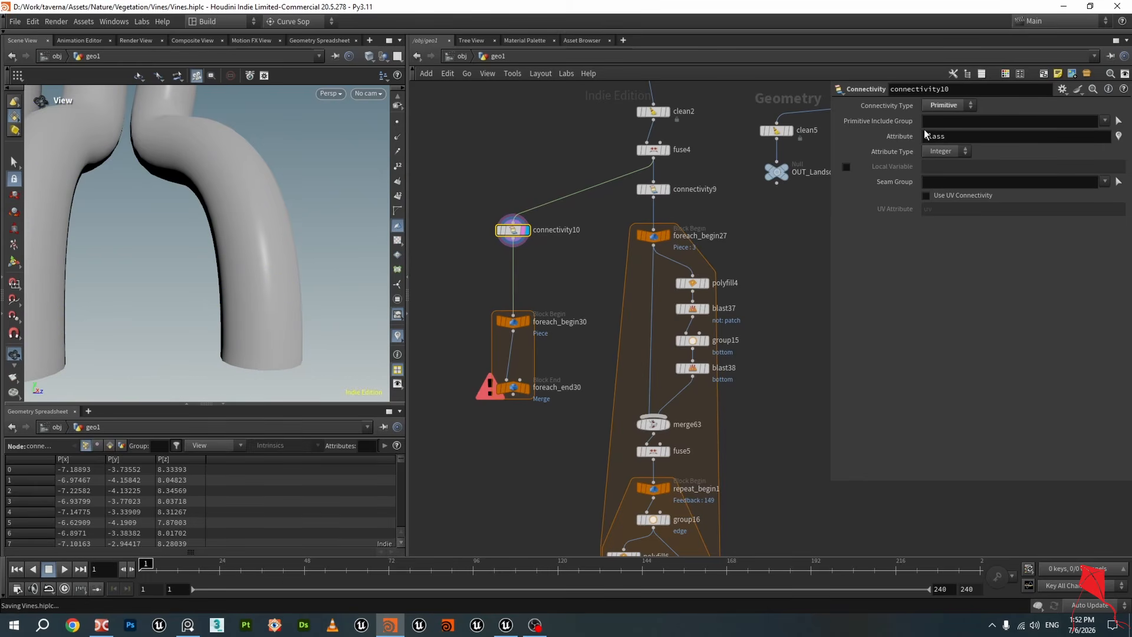
click(489, 229)
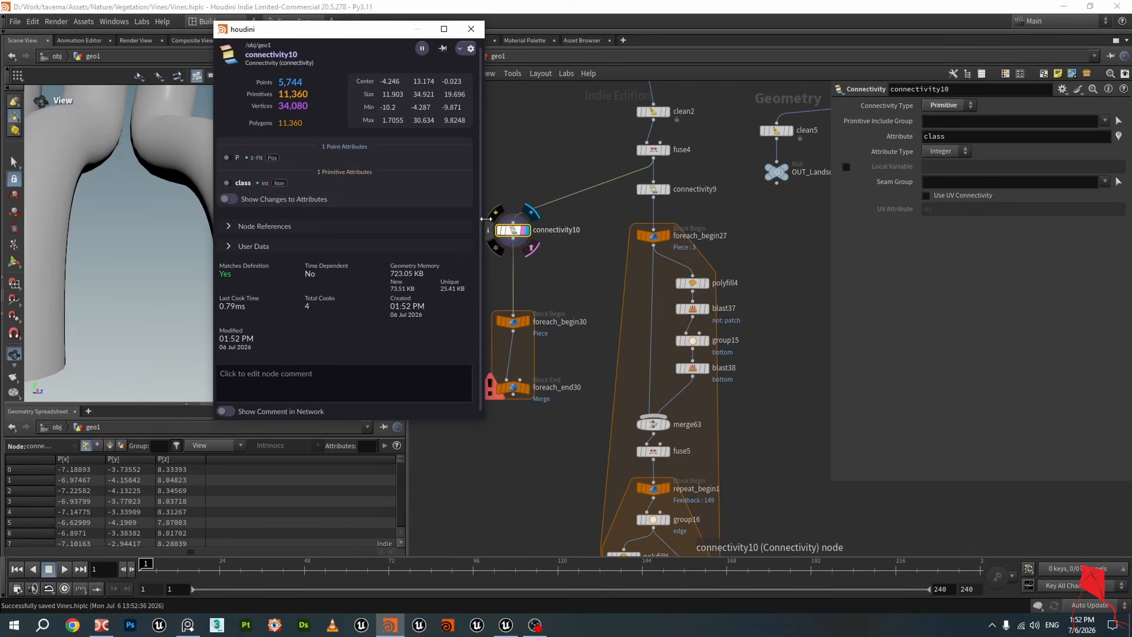
click(513, 231)
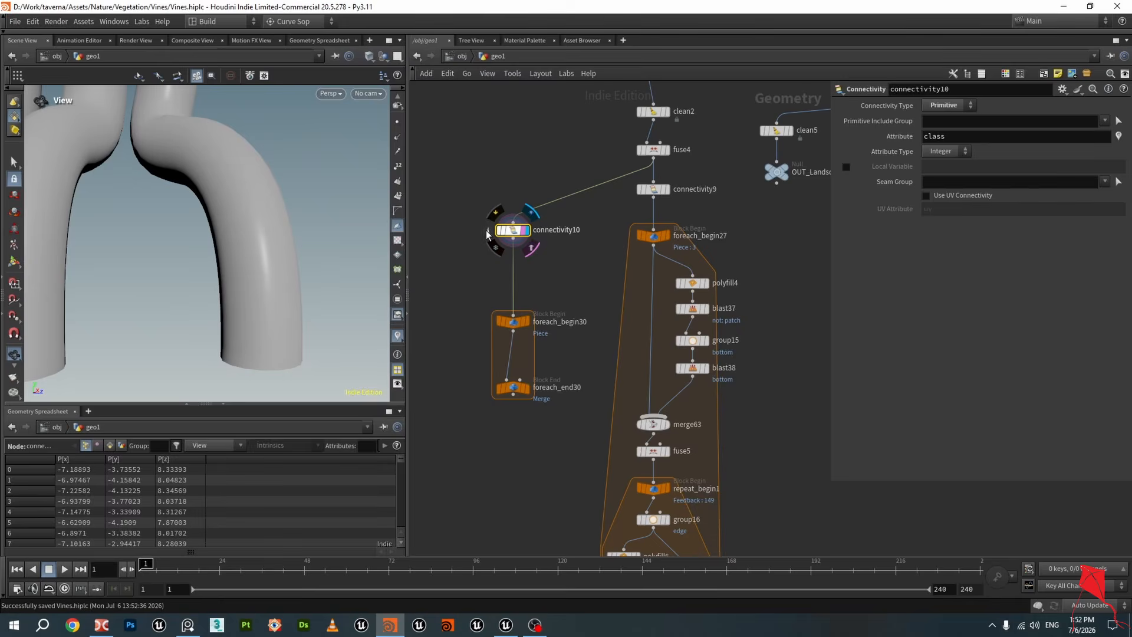
click(488, 230)
click(228, 183)
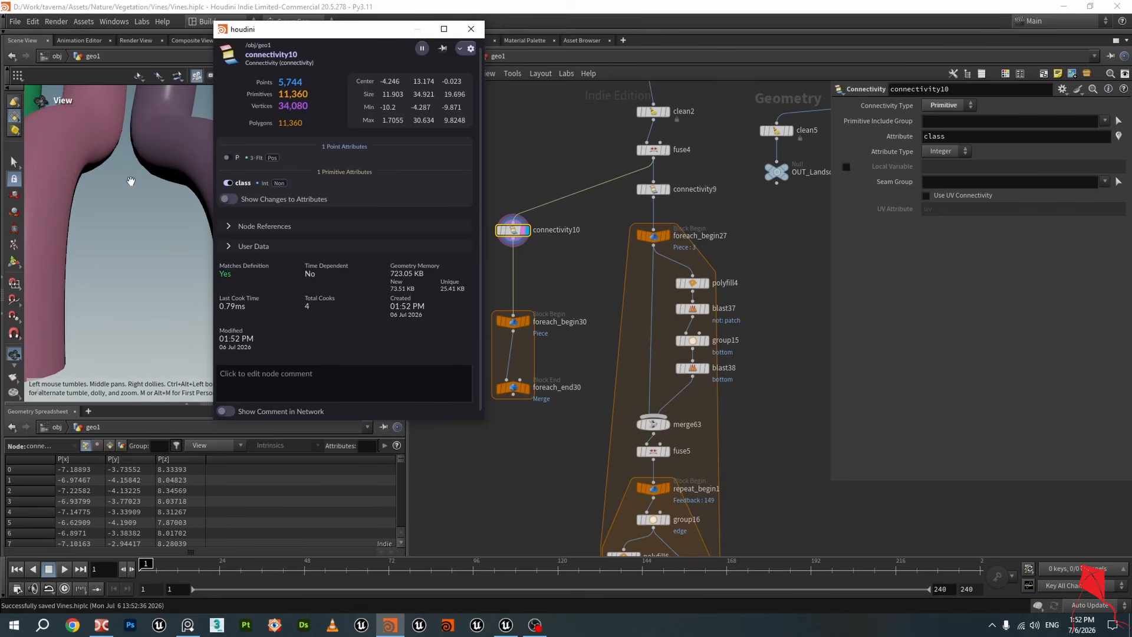
Examine the class-coloured root pieces from several angles in the viewport
scroll(127, 182, down, 5)
middle_drag(115, 217, 136, 242)
scroll(136, 238, down, 3)
mouse_move(147, 233)
mouse_down()
mouse_move(193, 247)
mouse_move(152, 237)
mouse_up()
middle_drag(152, 236, 152, 230)
drag(152, 231, 275, 290)
middle_drag(275, 290, 278, 252)
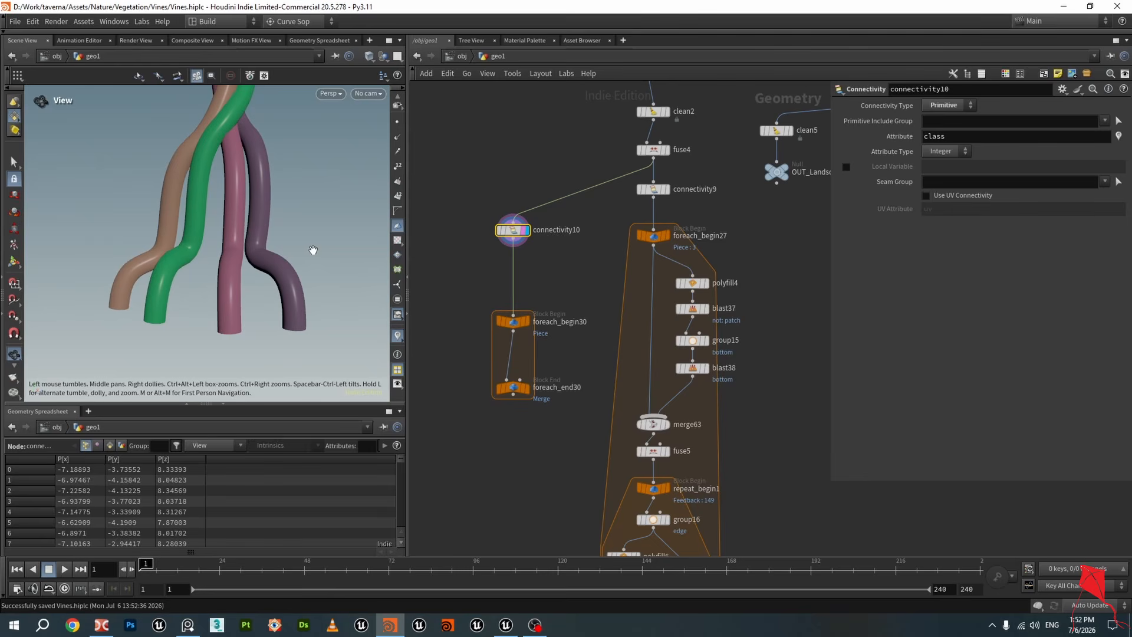
drag(269, 238, 295, 212)
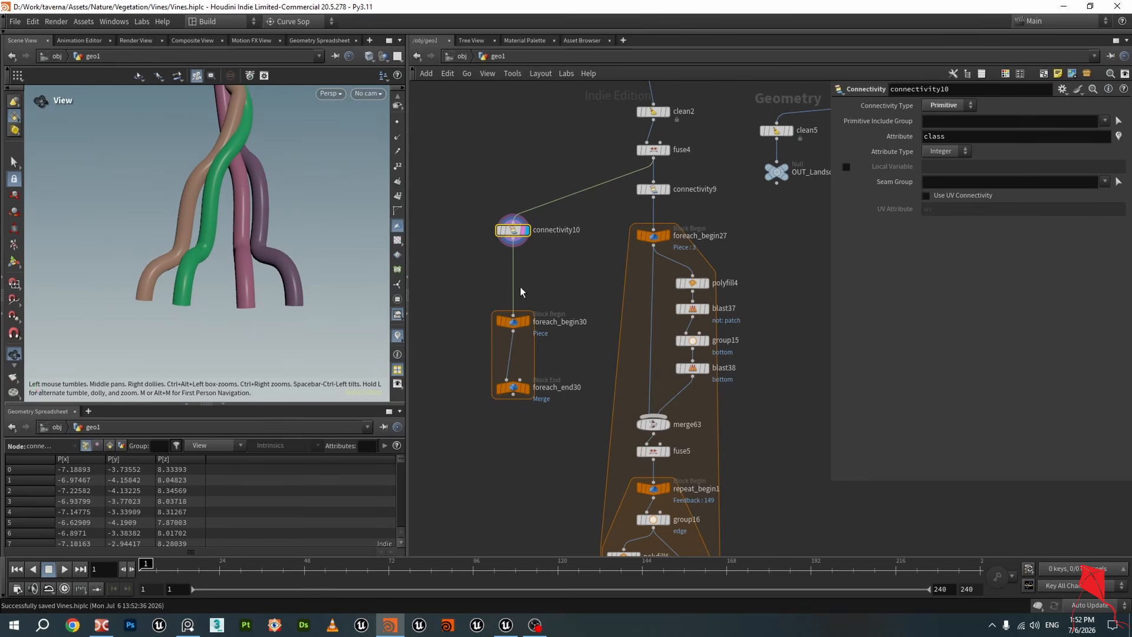
click(539, 267)
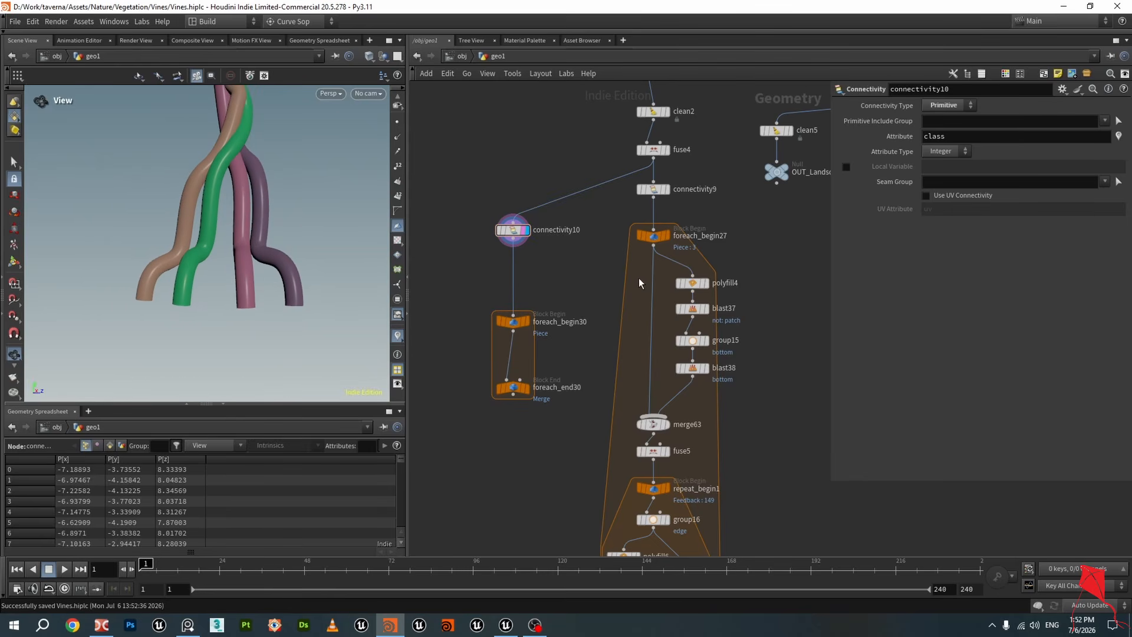
Display the foreach_begin27 output and orbit around the single extracted root piece
scroll(639, 277, up, 6)
click(639, 257)
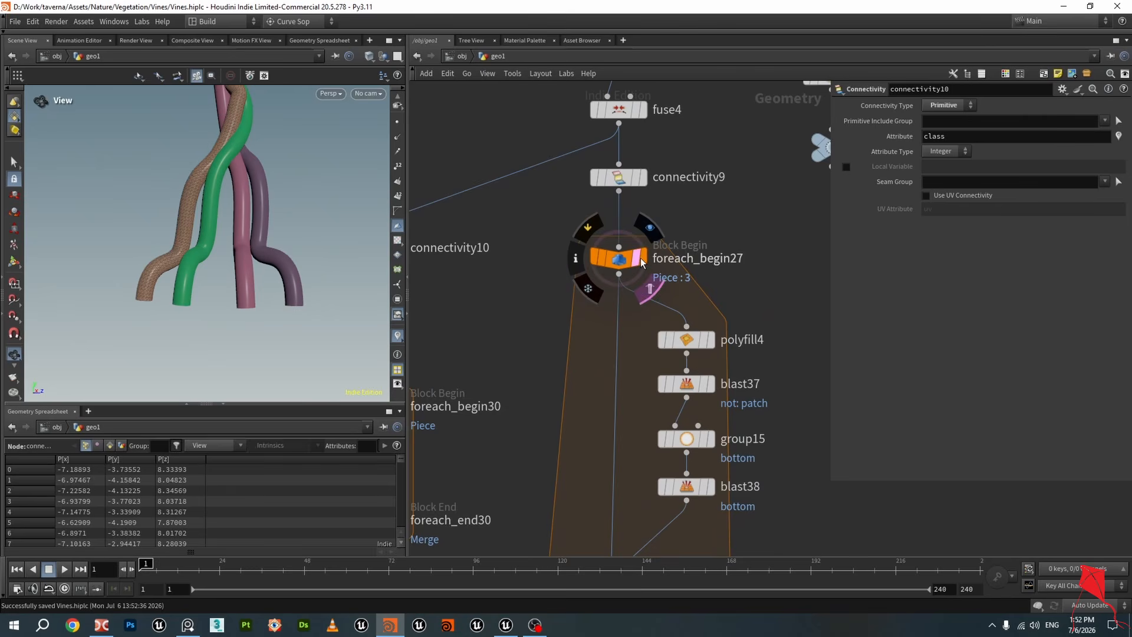
click(643, 258)
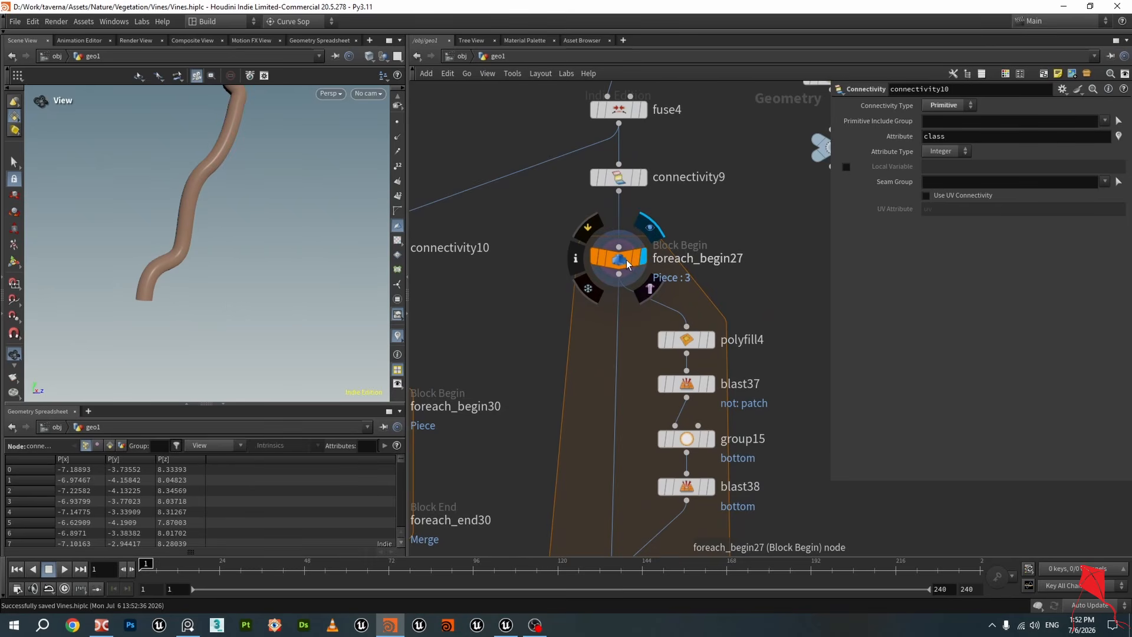
click(629, 259)
scroll(139, 259, up, 6)
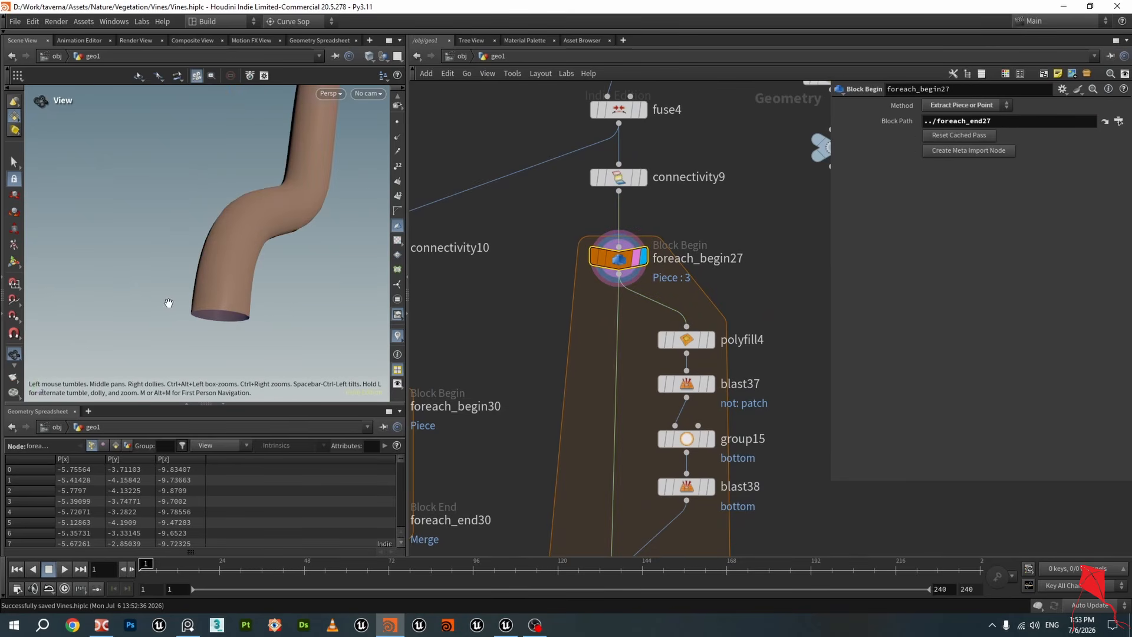
drag(169, 303, 290, 284)
middle_drag(494, 372, 465, 333)
scroll(230, 179, down, 3)
middle_drag(263, 166, 261, 214)
drag(260, 214, 254, 244)
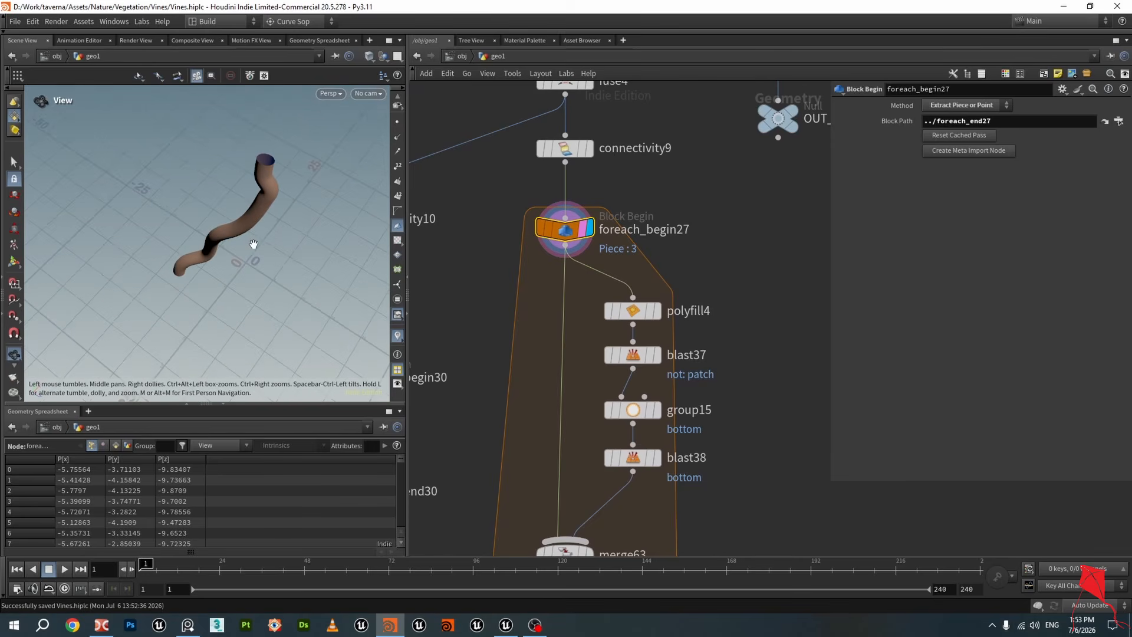
Display the polyfill4 output and inspect the capped ends of the root piece
click(654, 311)
click(633, 310)
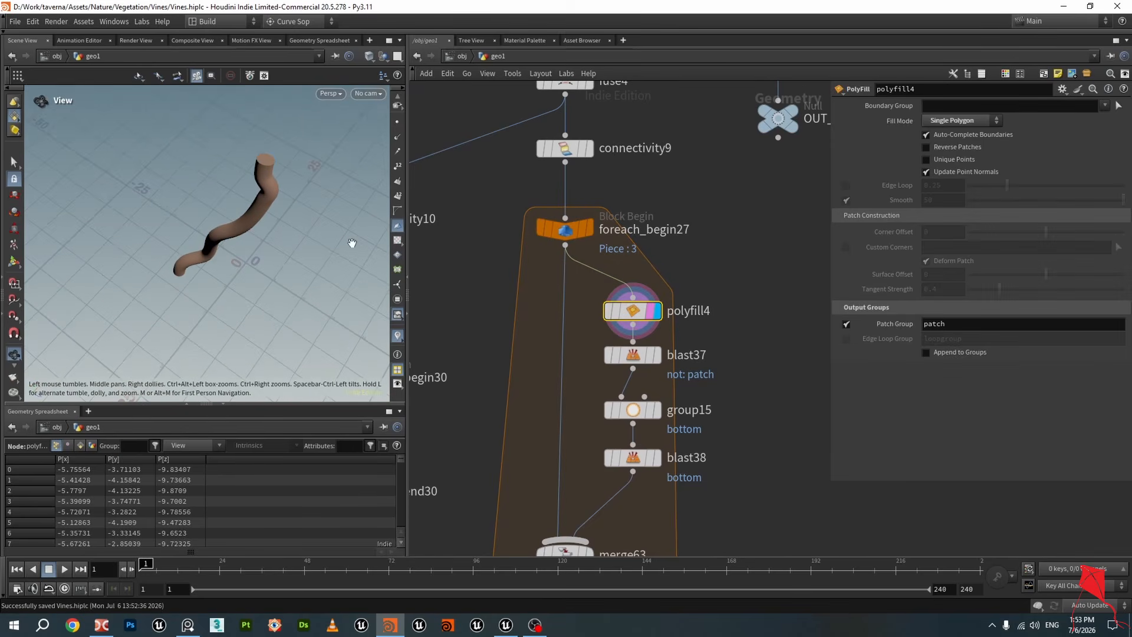
scroll(273, 187, up, 10)
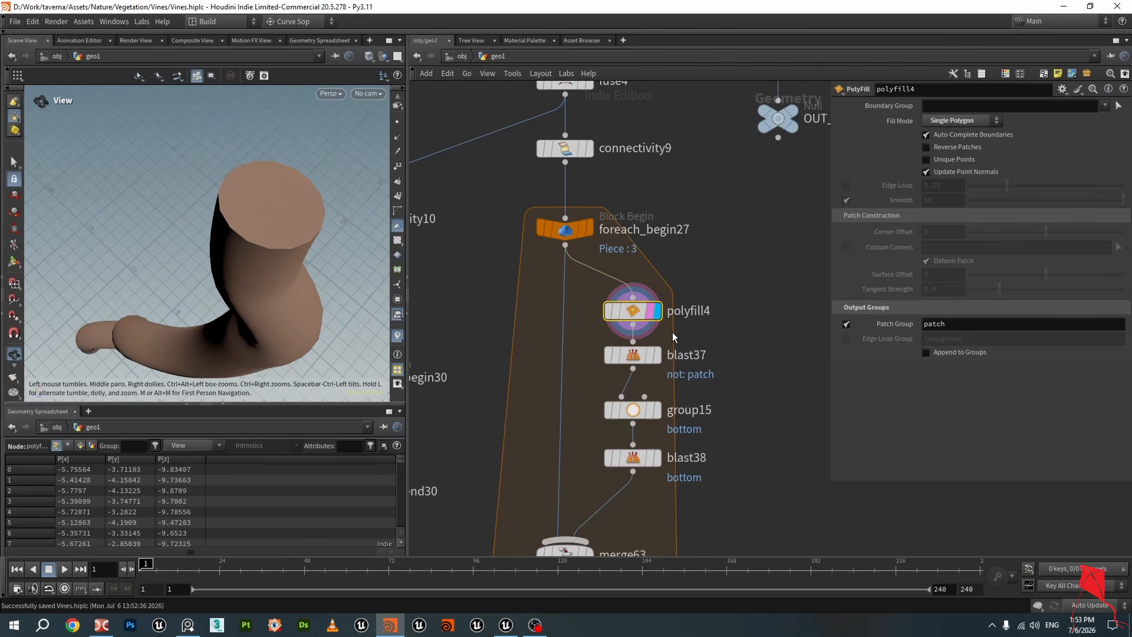
mouse_move(633, 317)
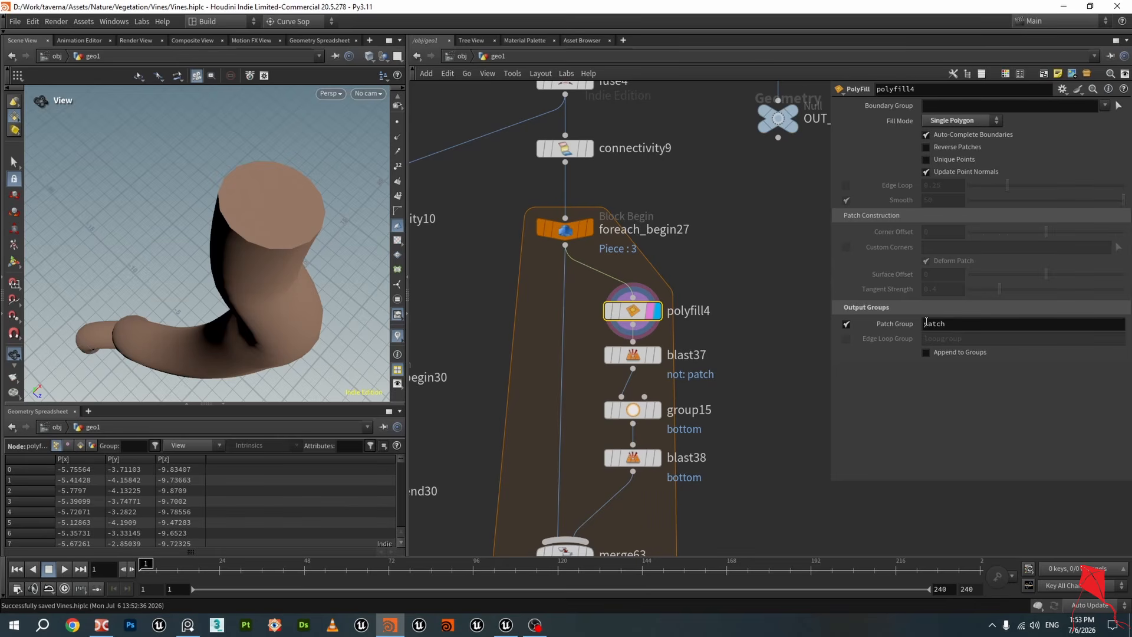
drag(291, 215, 257, 187)
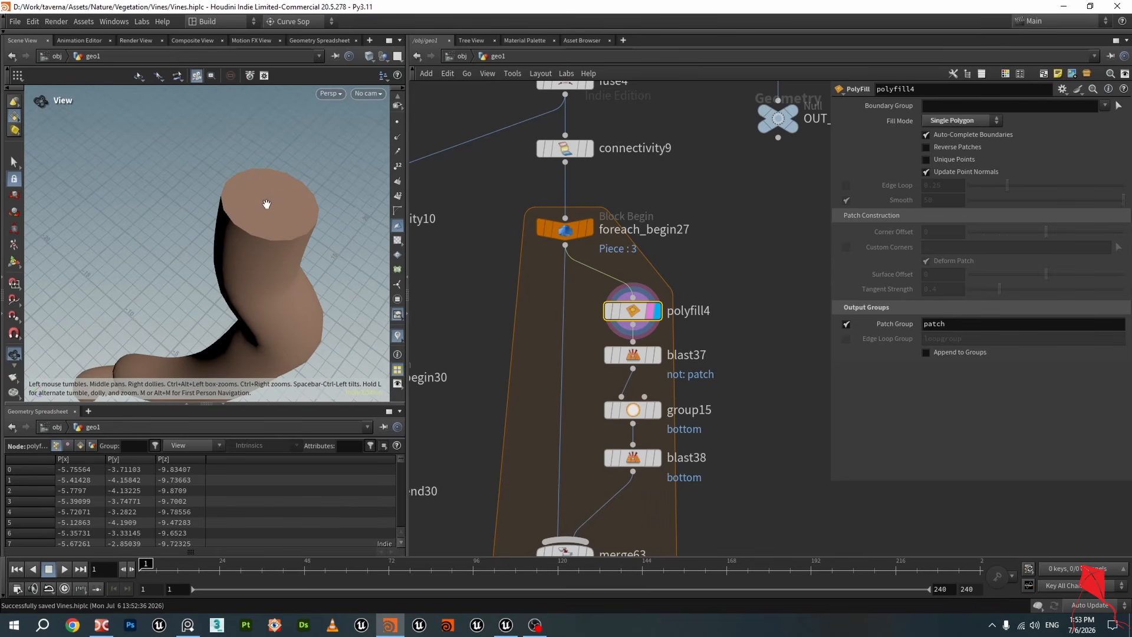
drag(268, 229, 266, 191)
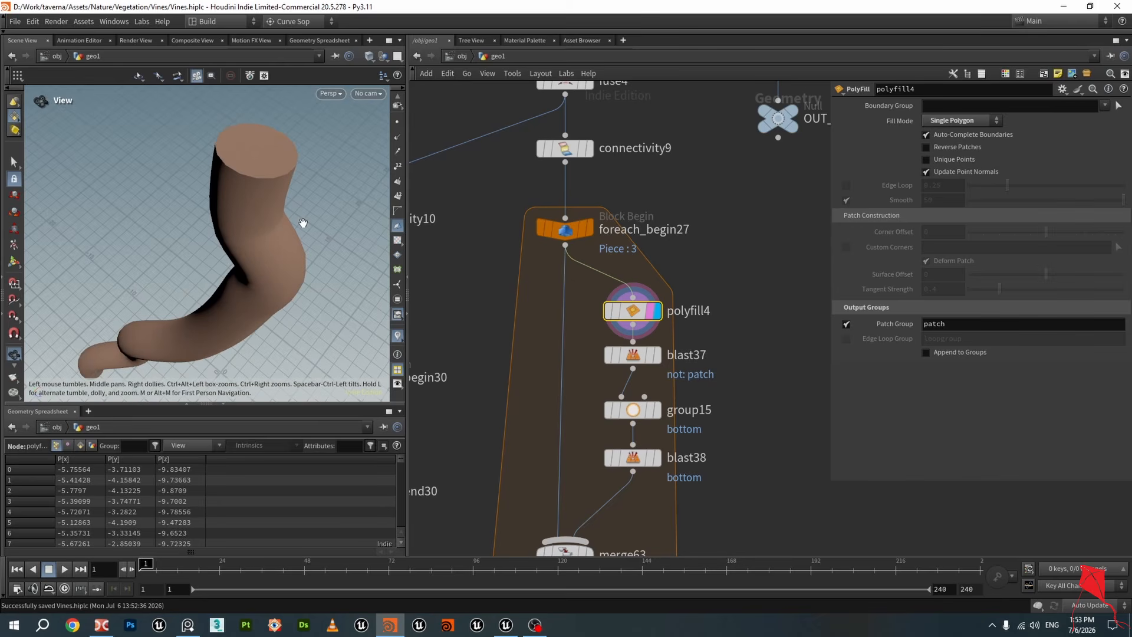
Display the blast37 output and inspect the isolated patch caps in the viewport
click(656, 356)
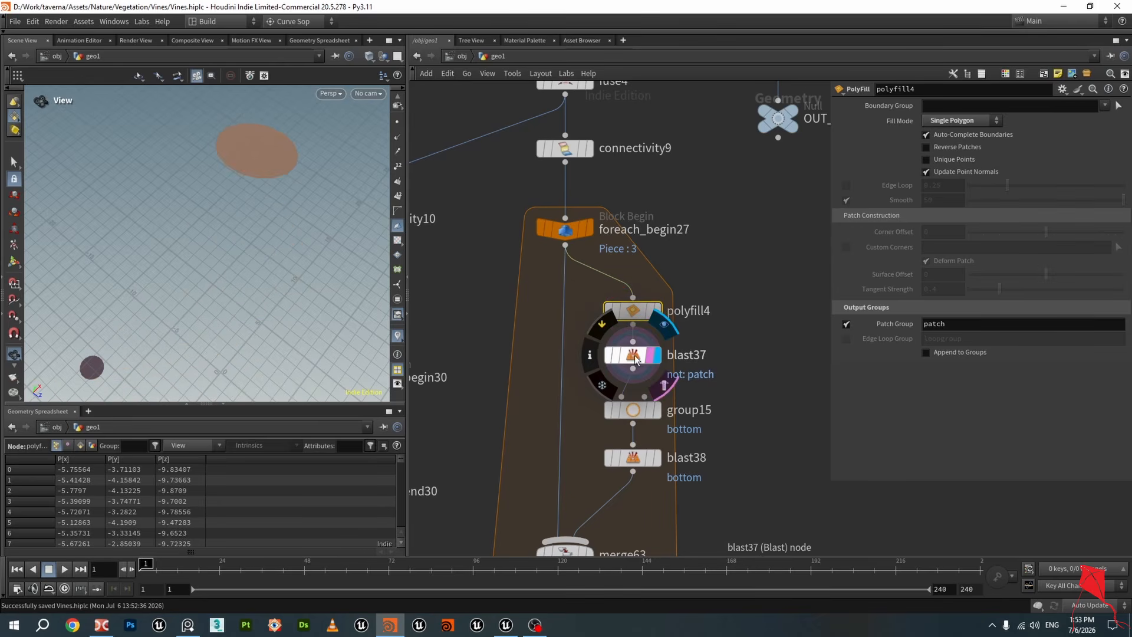
click(640, 359)
scroll(640, 359, down, 2)
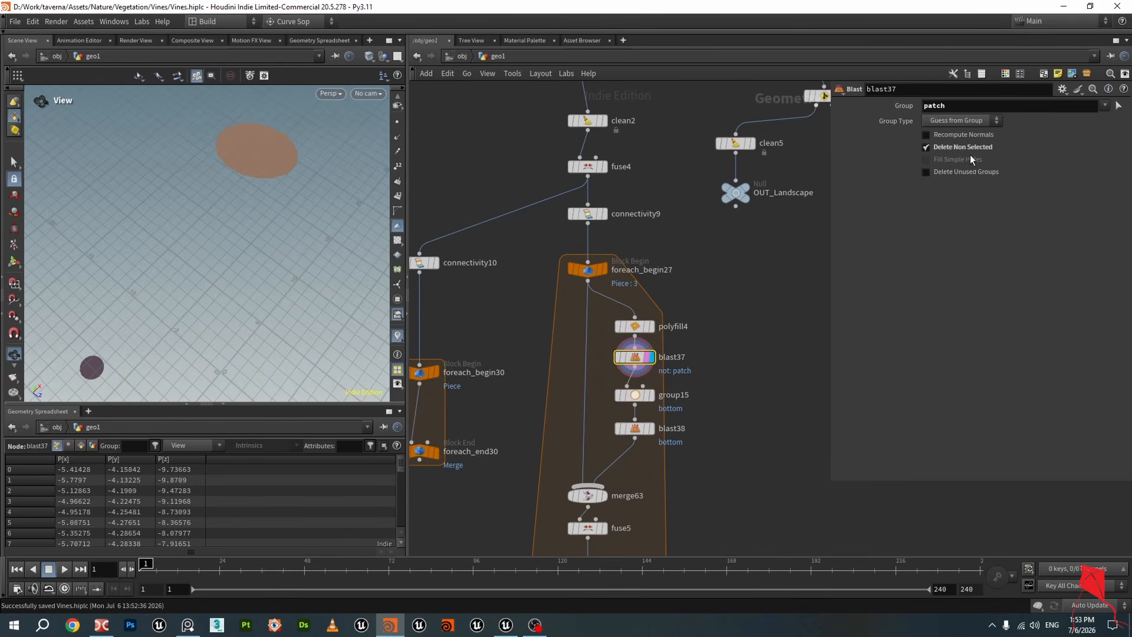
drag(328, 231, 270, 234)
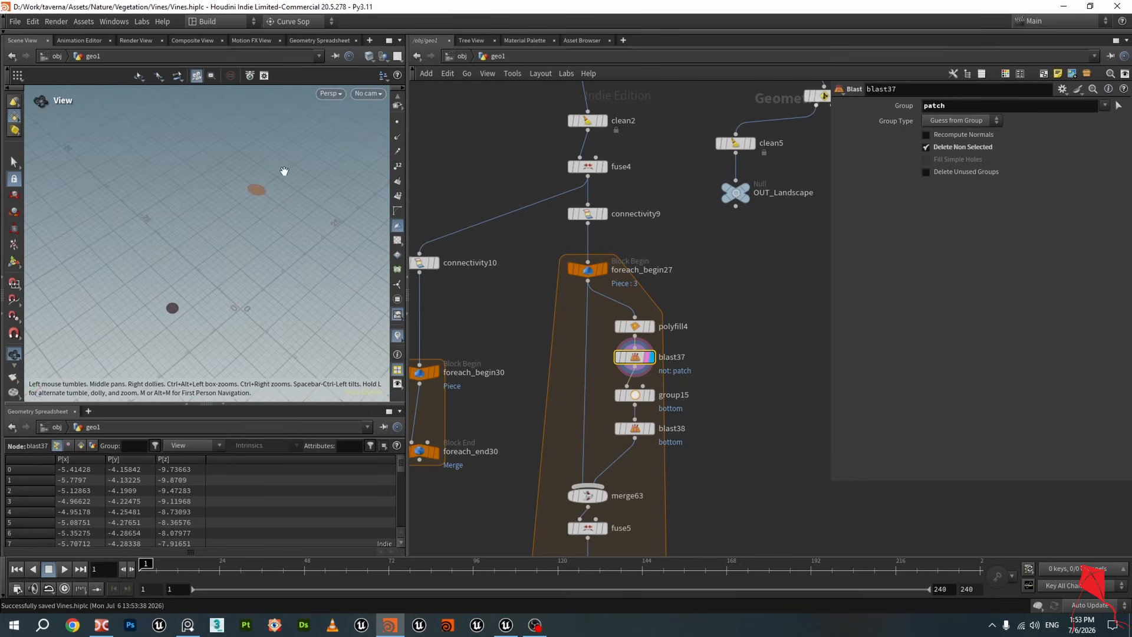
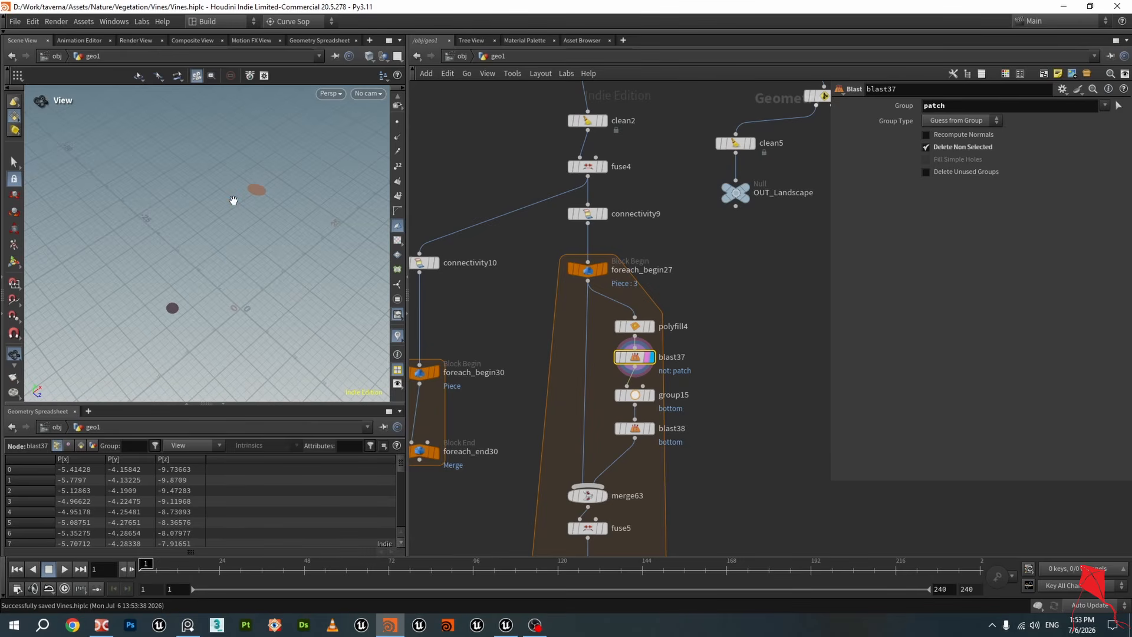
Display the group15 output and inspect its bottom bounding-region selection in the viewport
drag(251, 242, 265, 219)
click(653, 395)
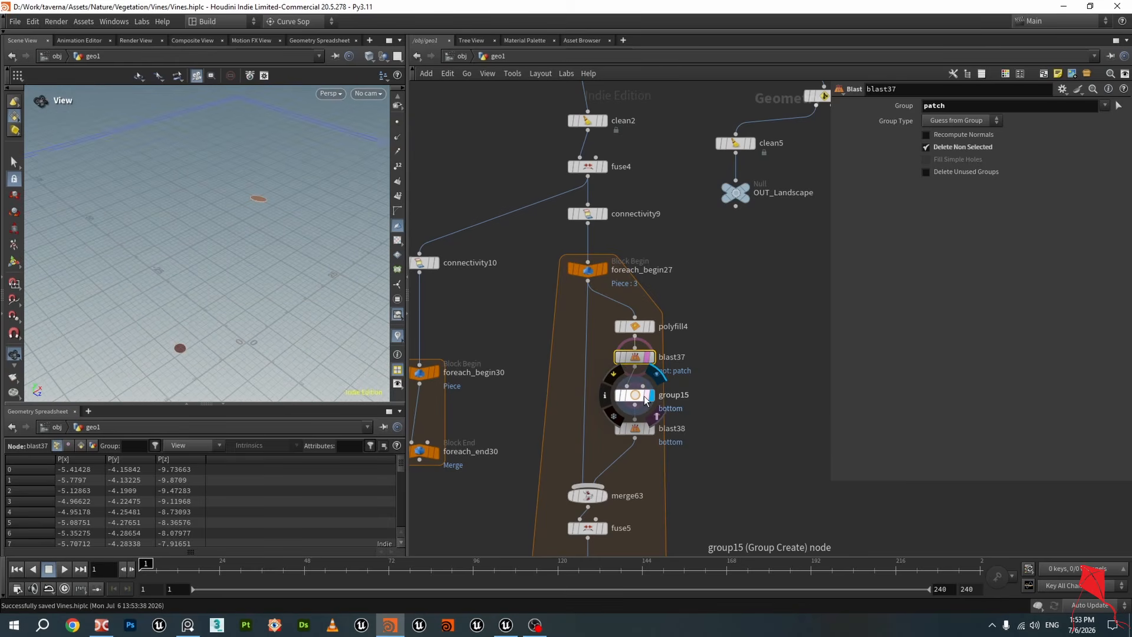
drag(258, 302, 263, 308)
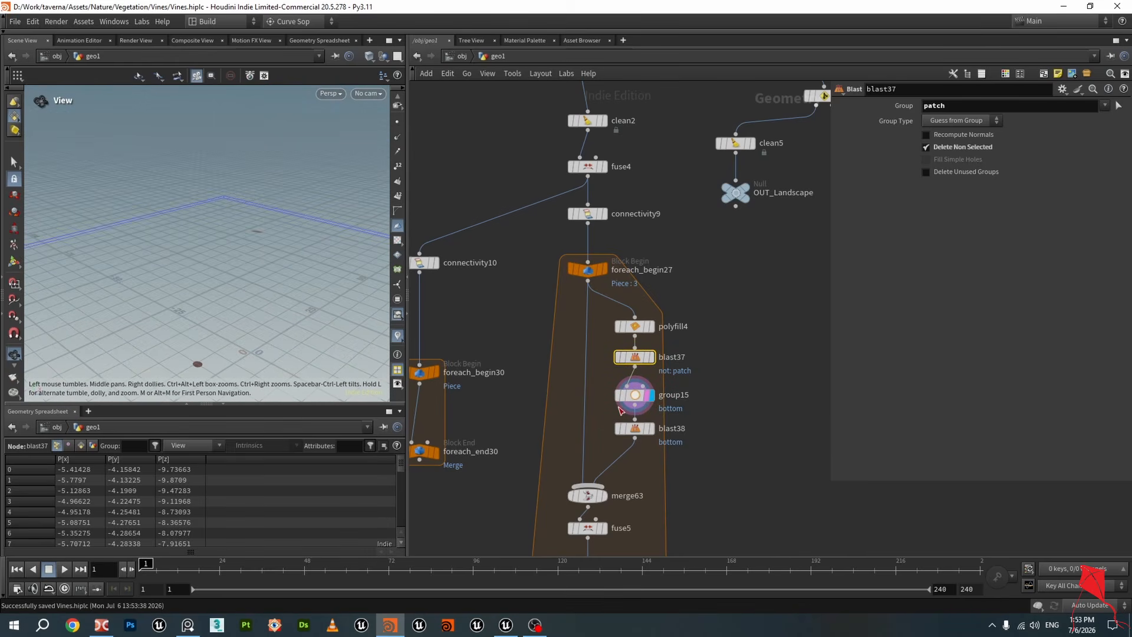
scroll(621, 411, up, 3)
click(645, 389)
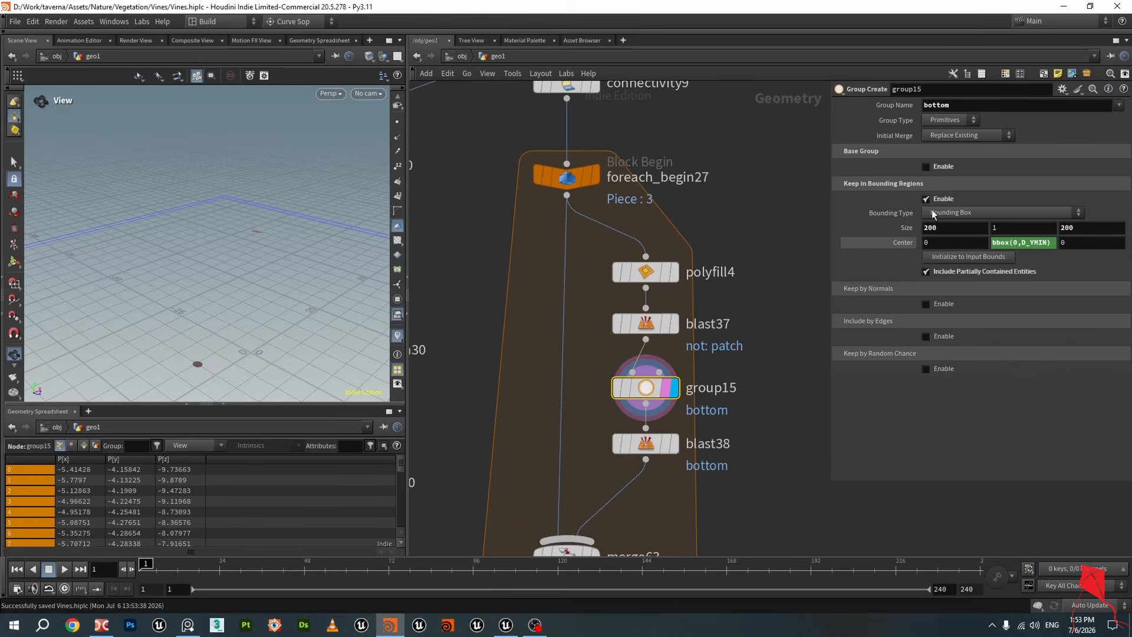
drag(387, 283, 348, 294)
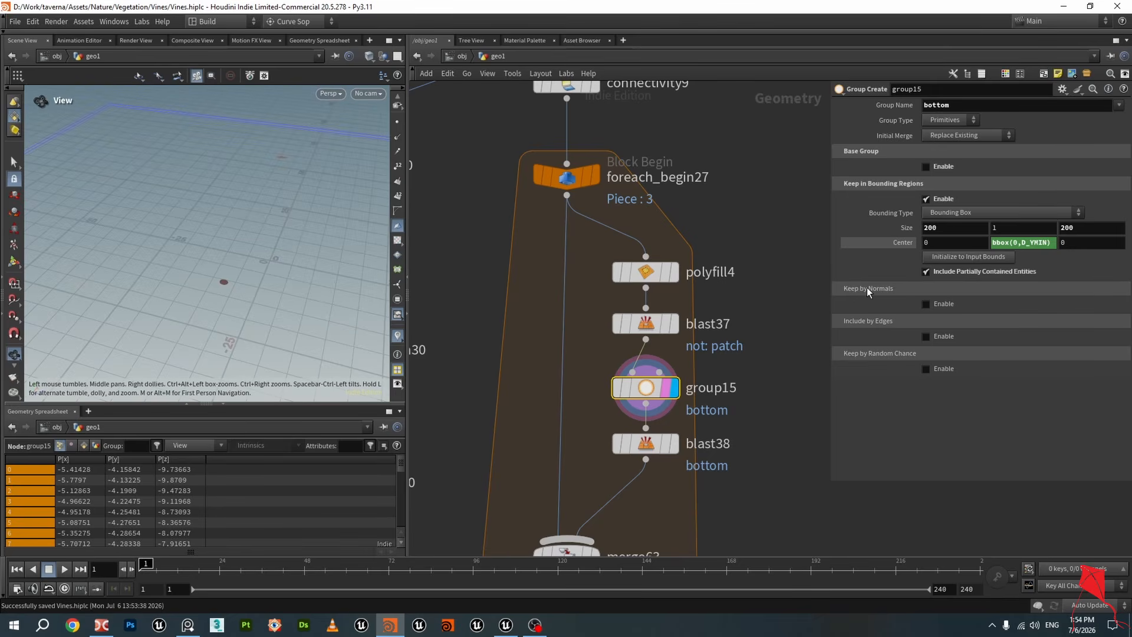
drag(297, 336, 291, 286)
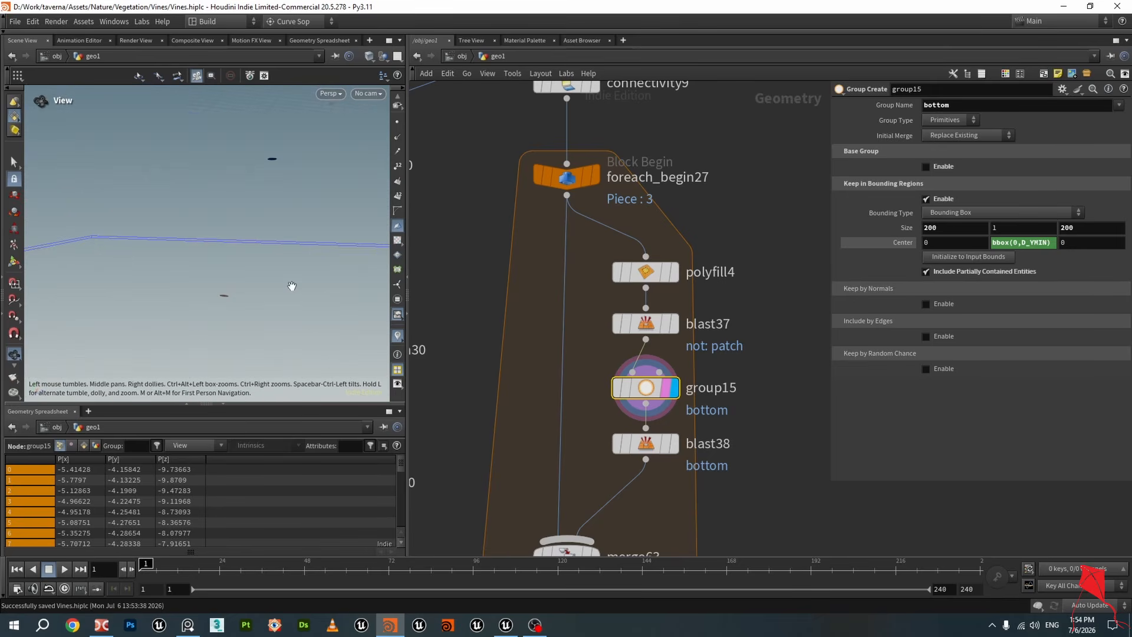
Examine the group15 bounding-box Center expression and compare the blast37 and group15 outputs in the viewport
double_click(1051, 243)
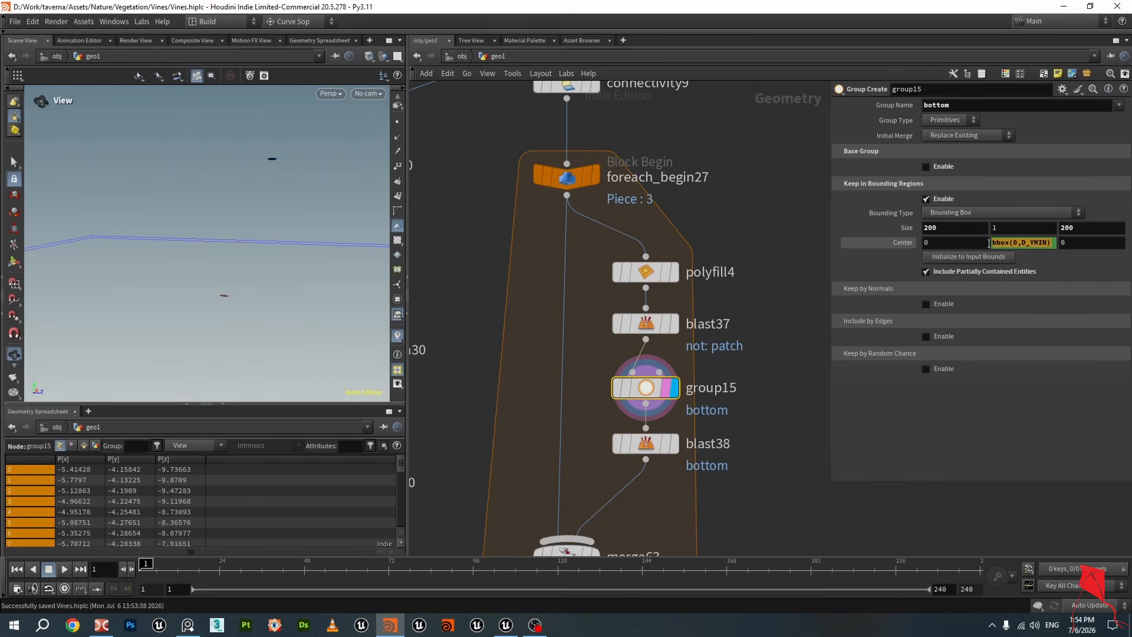
click(671, 324)
drag(182, 328, 250, 234)
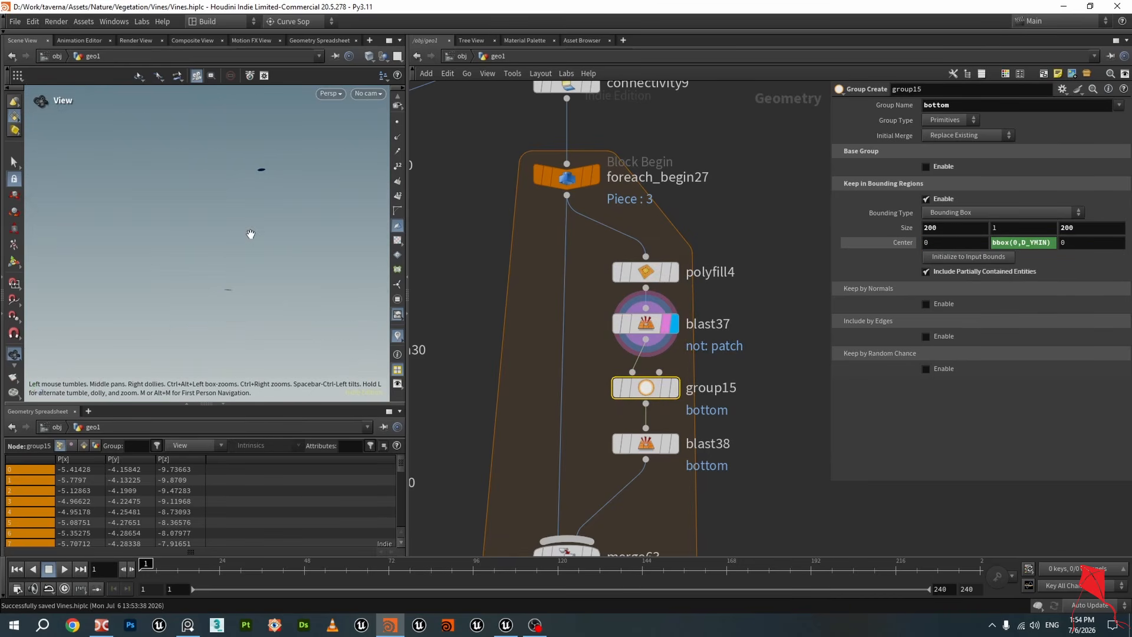
click(672, 387)
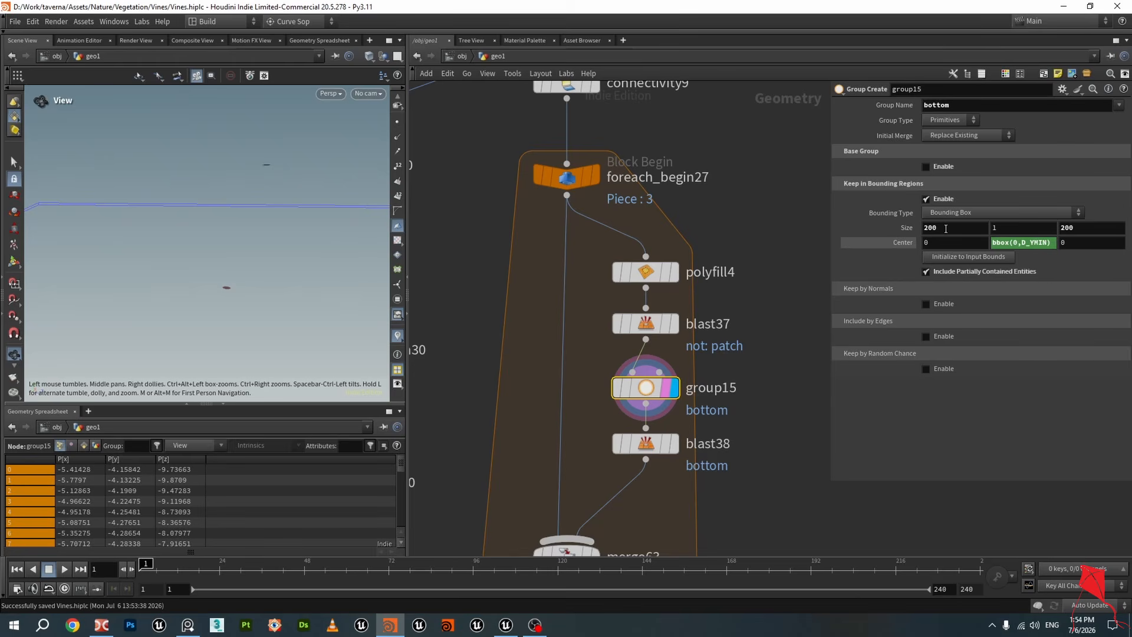
drag(276, 236, 230, 313)
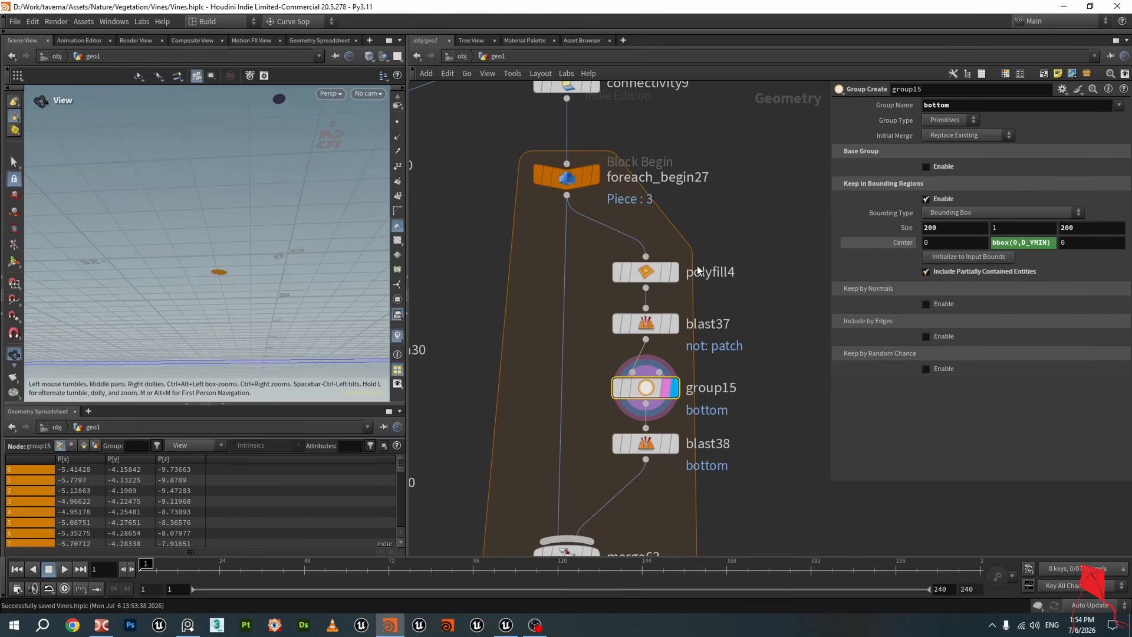
mouse_move(249, 220)
mouse_down()
mouse_move(203, 280)
mouse_move(229, 261)
mouse_move(223, 276)
mouse_move(251, 270)
mouse_up()
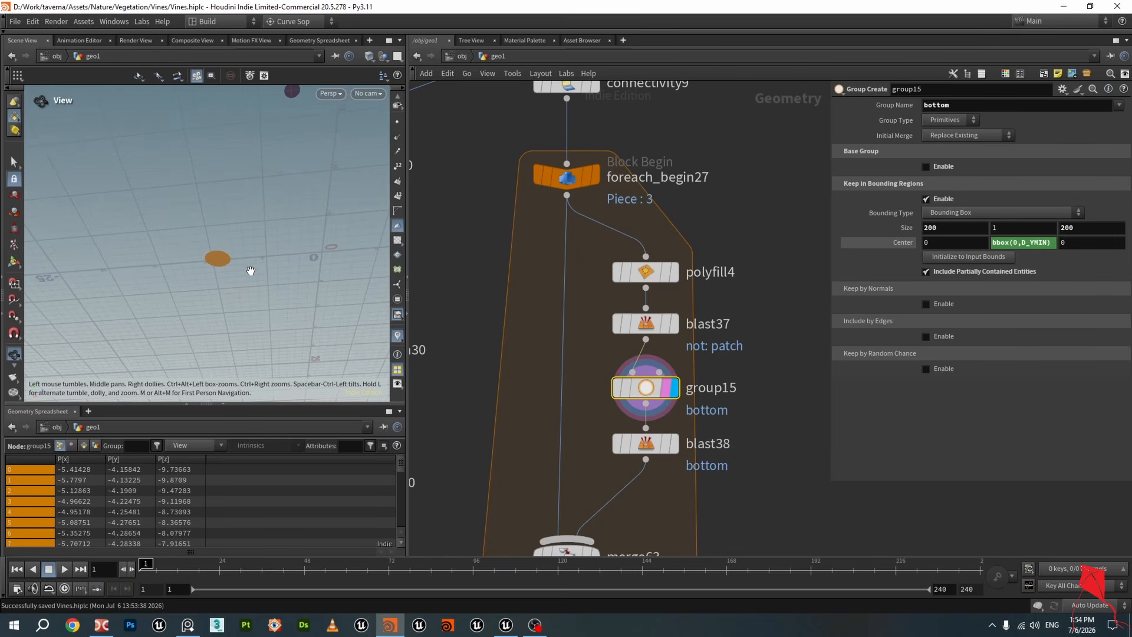
Display the blast38 output, orbit around it, and save the scene
click(671, 445)
click(652, 448)
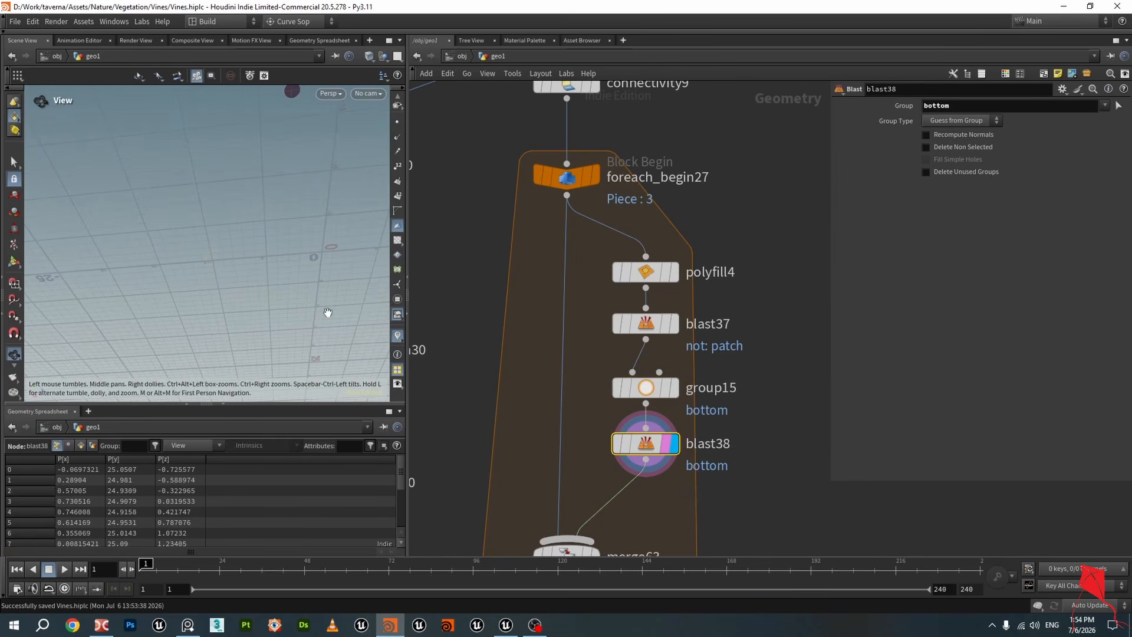
drag(326, 313, 319, 209)
key(ctrl+s)
drag(256, 243, 336, 248)
Display the merge63 and fuse5 outputs and inspect the capped root piece up close
middle_drag(504, 398, 495, 223)
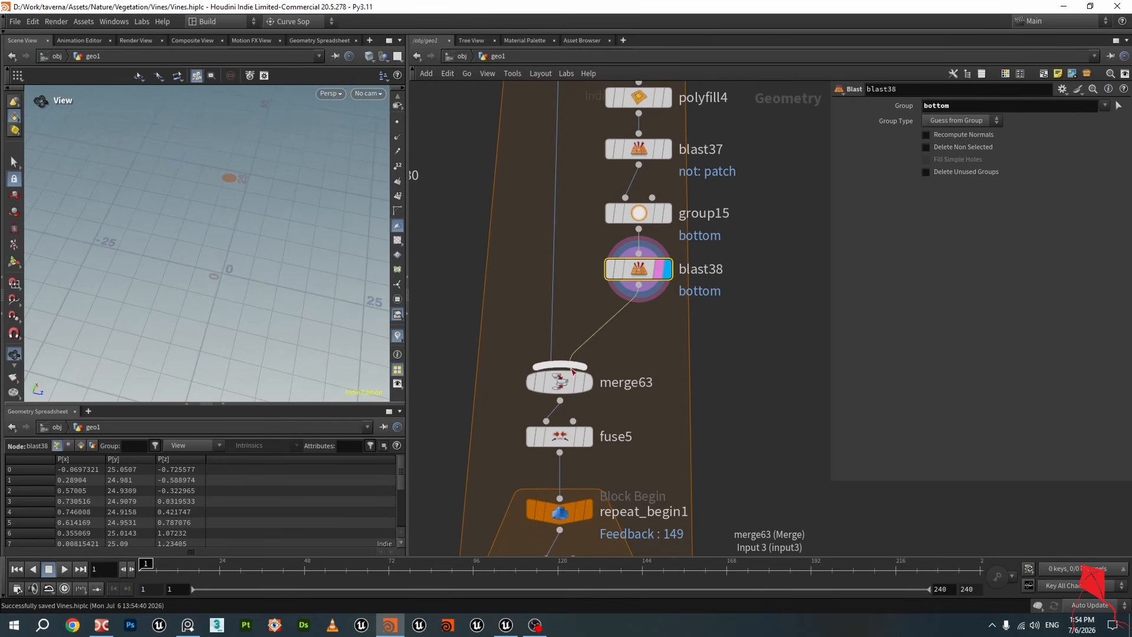
scroll(594, 388, down, 1)
click(594, 352)
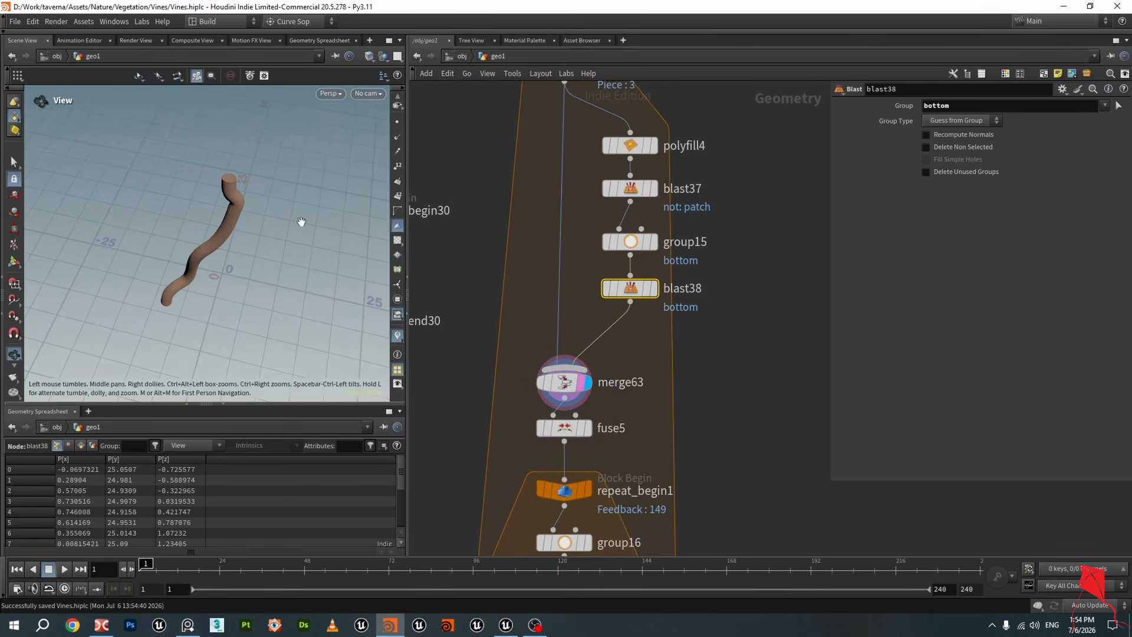
drag(299, 222, 294, 114)
scroll(554, 451, up, 1)
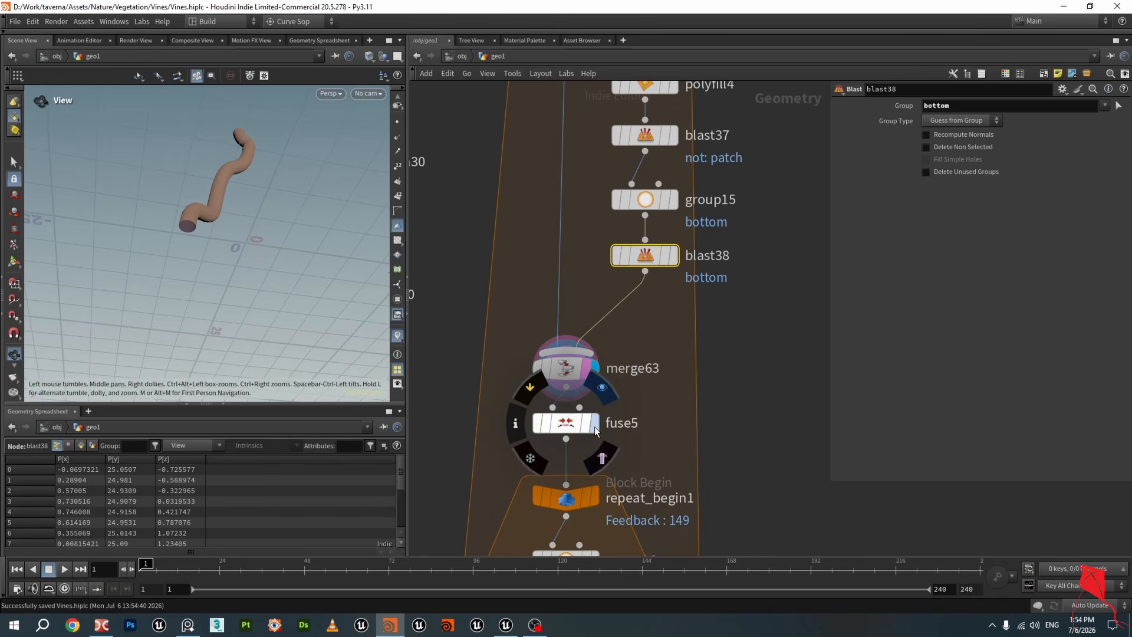
click(598, 391)
drag(219, 178, 202, 223)
scroll(201, 213, up, 5)
drag(189, 252, 196, 218)
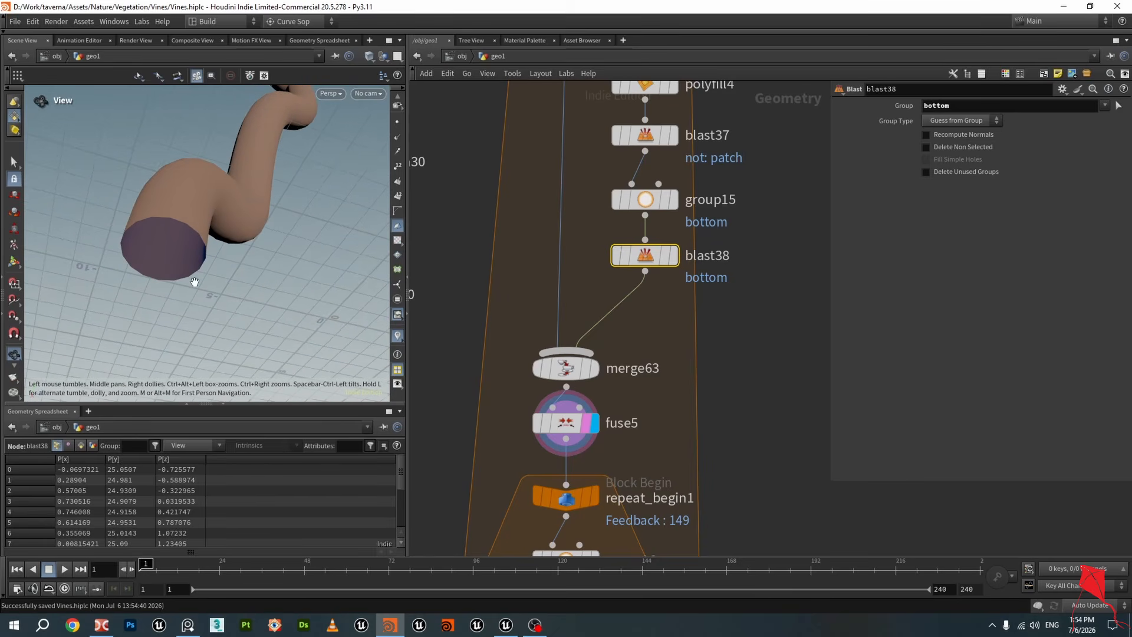
Add a For-Loop with Feedback block in empty space beside the existing repeat loop and spread its nodes apart
scroll(661, 418, down, 2)
middle_drag(661, 420, 650, 224)
scroll(649, 224, down, 1)
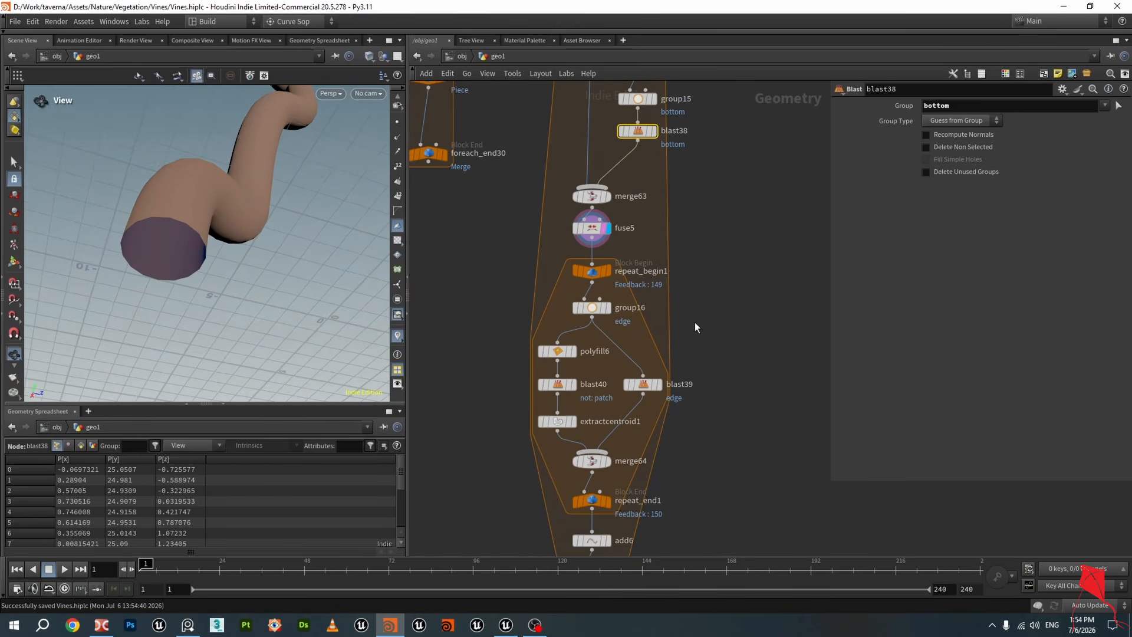
scroll(630, 290, up, 1)
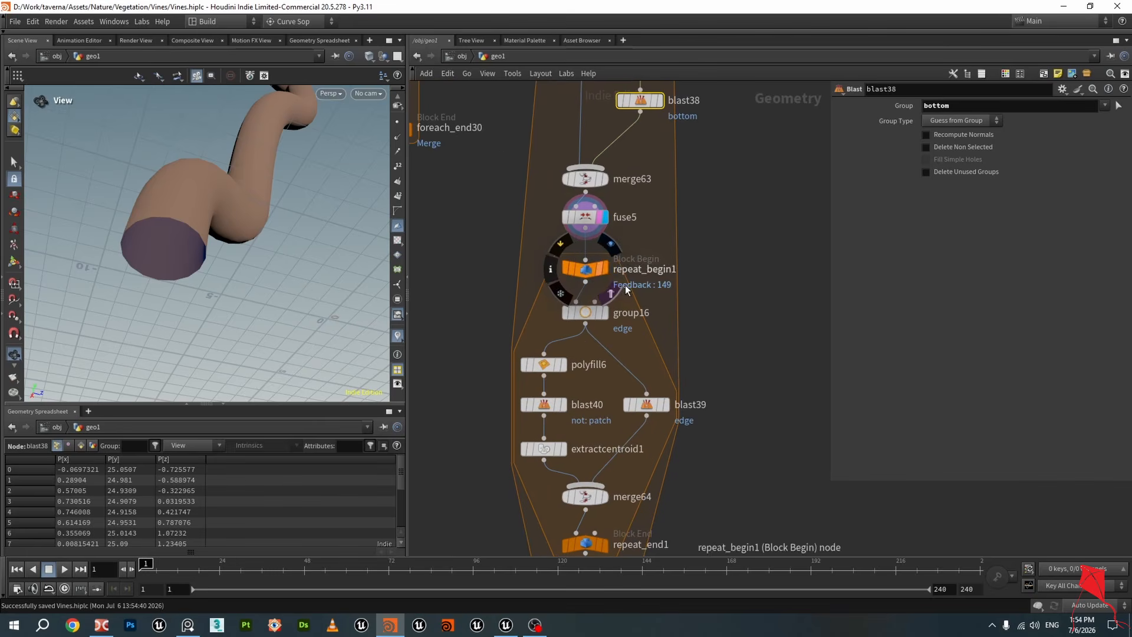
scroll(632, 290, down, 1)
middle_drag(695, 334, 645, 319)
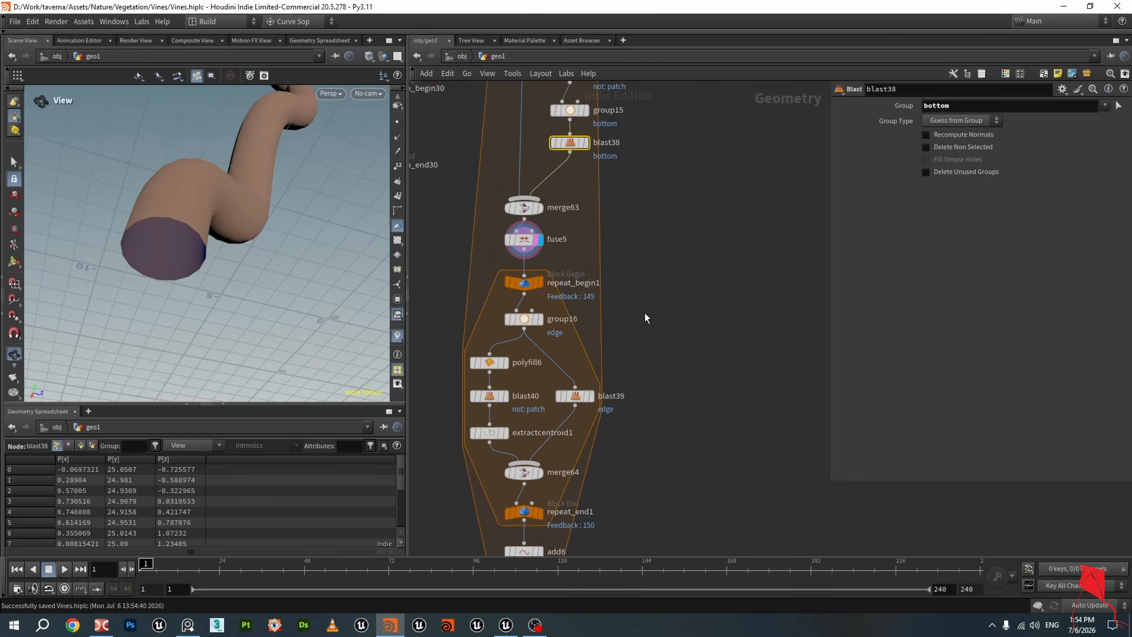
key(Tab)
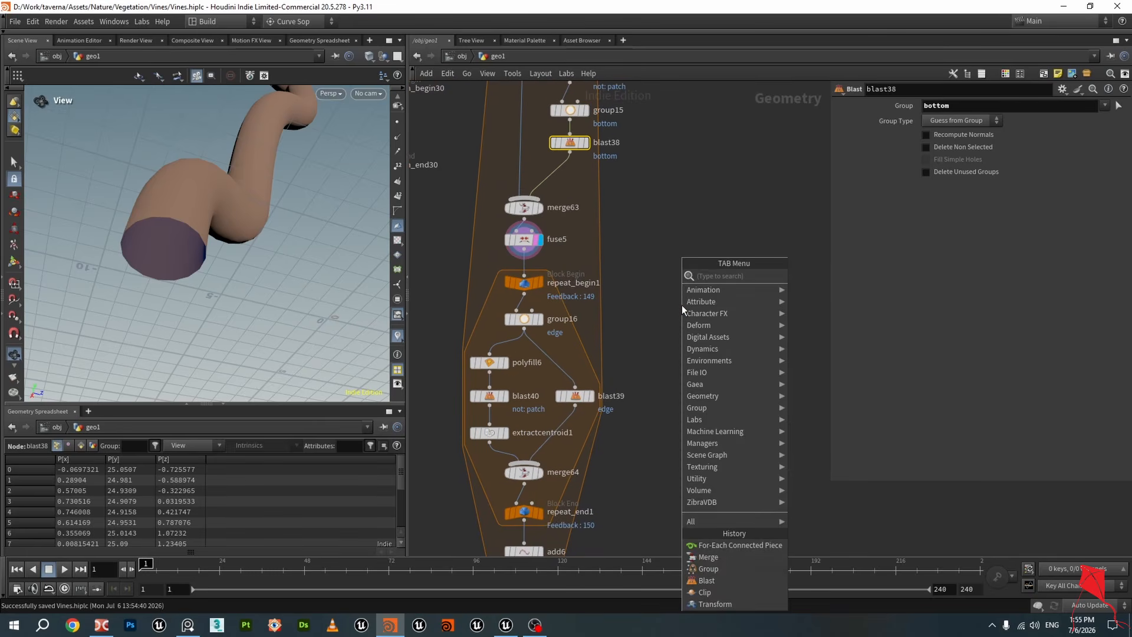
text(for loo)
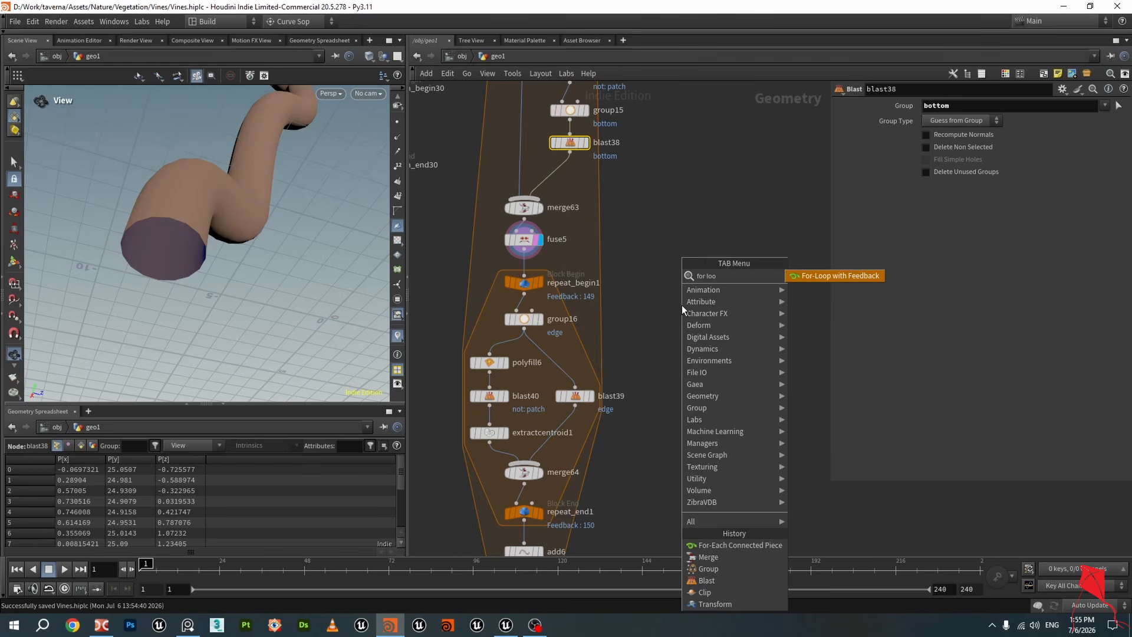
click(816, 275)
click(751, 301)
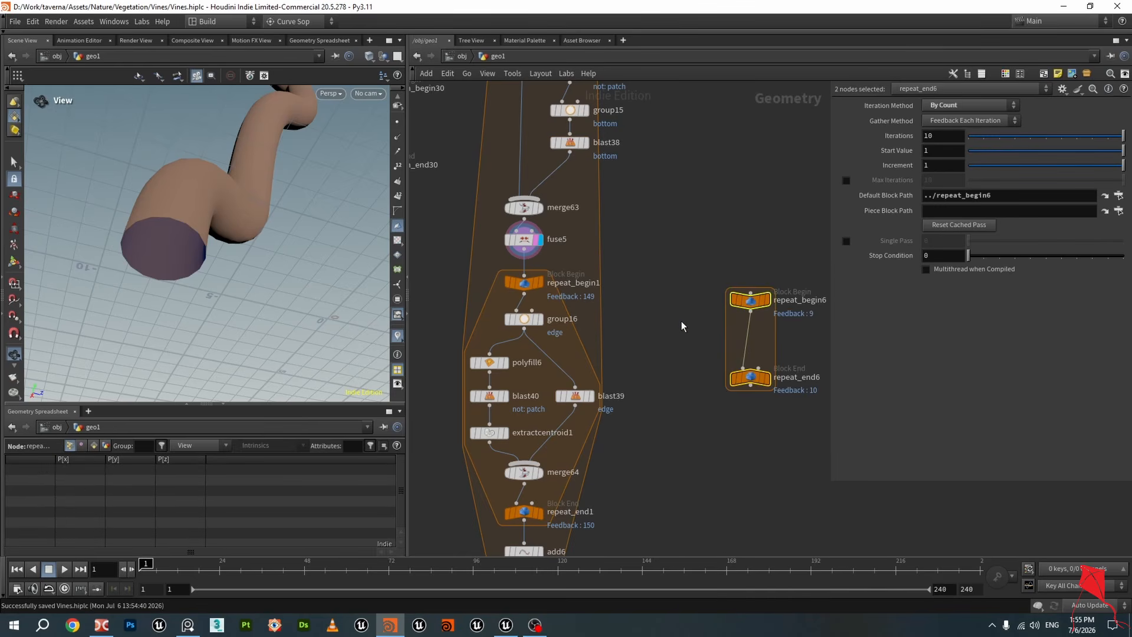
click(705, 354)
drag(707, 355, 705, 416)
scroll(680, 267, down, 3)
middle_drag(680, 266, 697, 424)
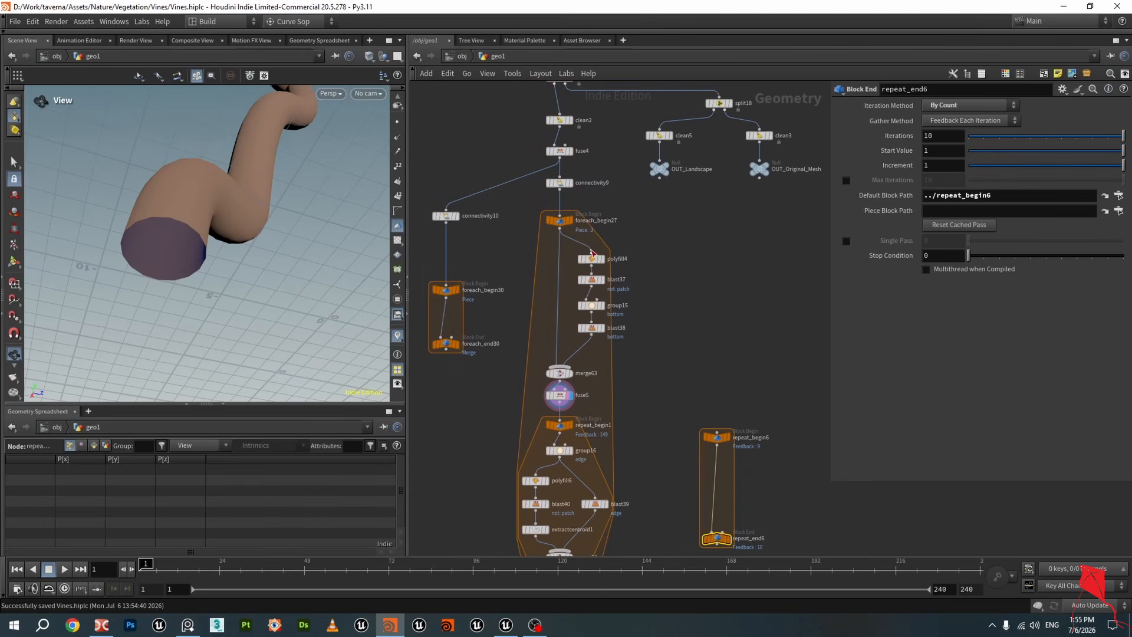
Review the foreach_begin27, foreach_end27 and connectivity9 settings and the class primitive attribute in the spreadsheet
click(562, 222)
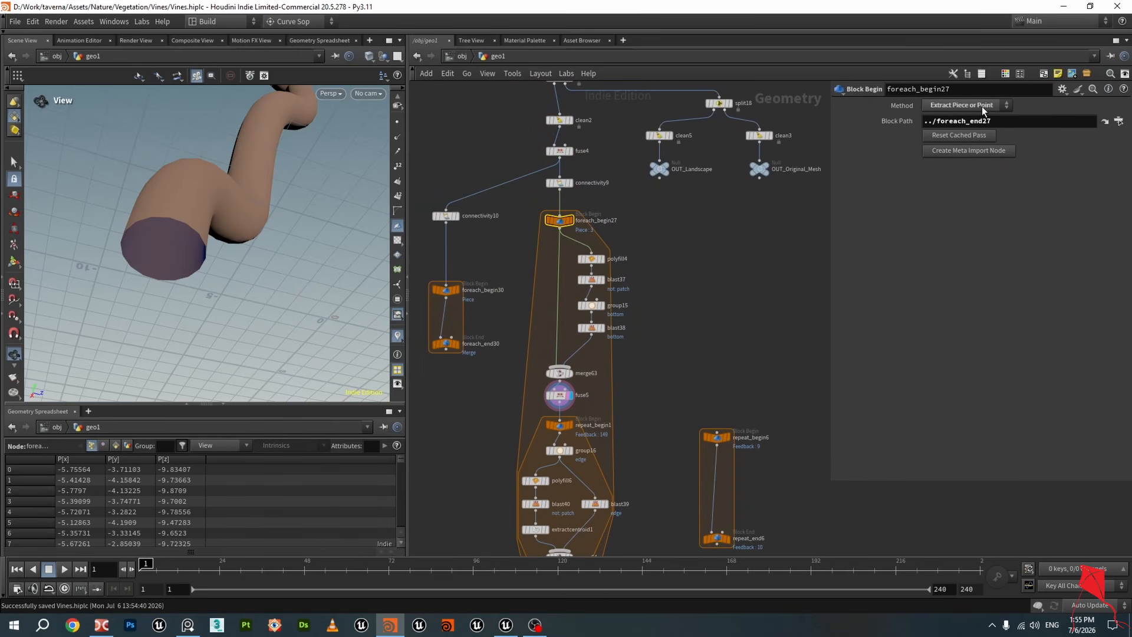
middle_drag(708, 309, 710, 188)
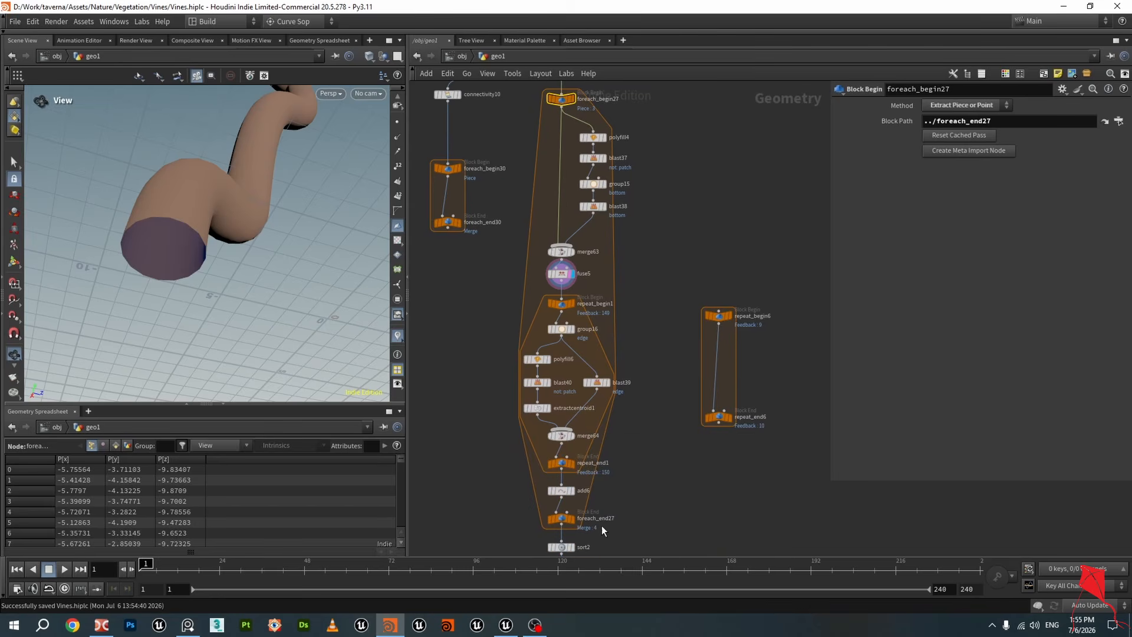
click(561, 518)
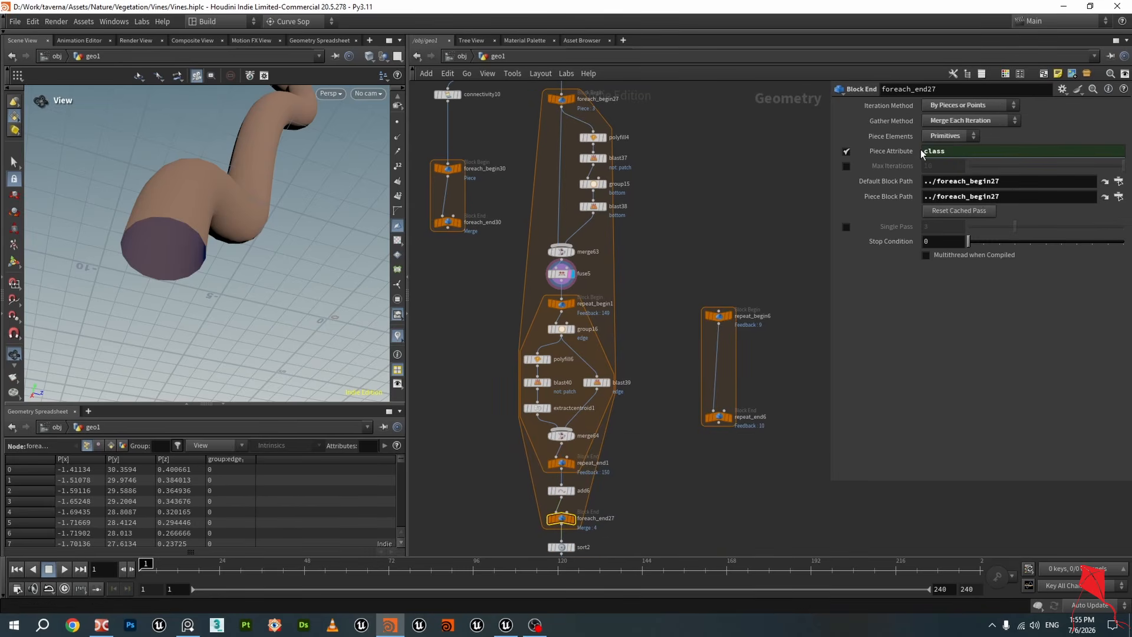
middle_drag(638, 217, 664, 340)
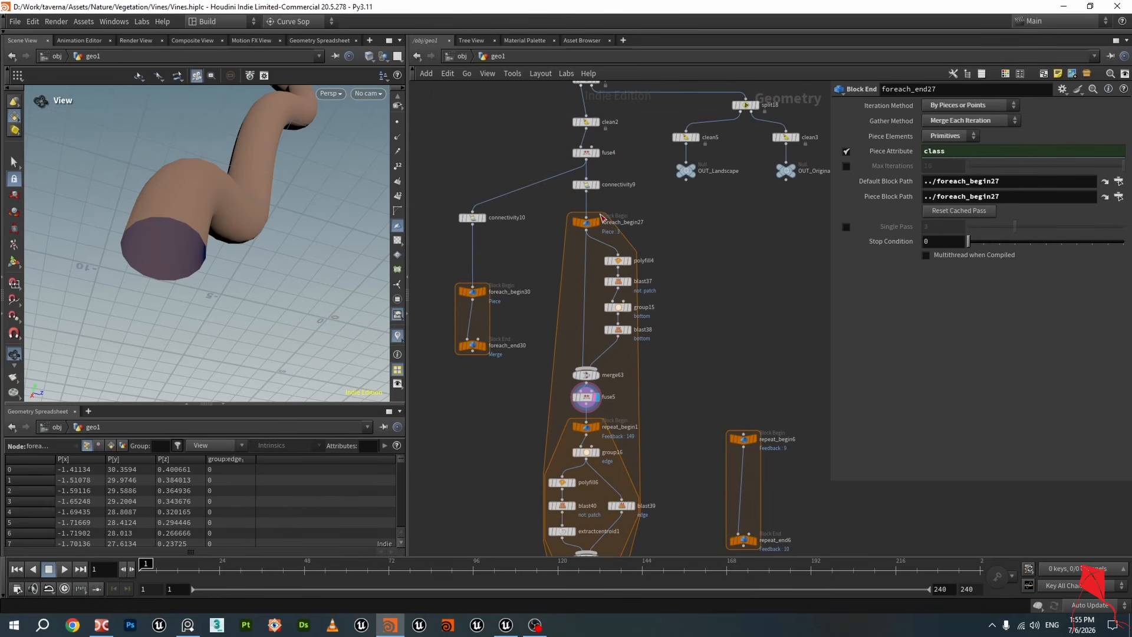
click(587, 187)
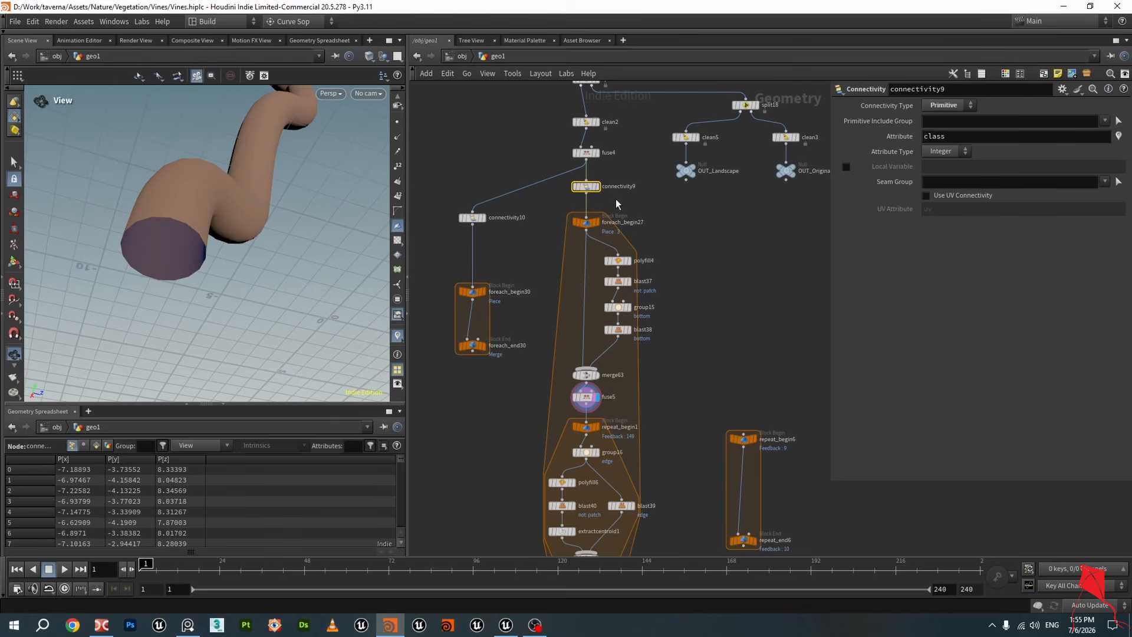
click(96, 446)
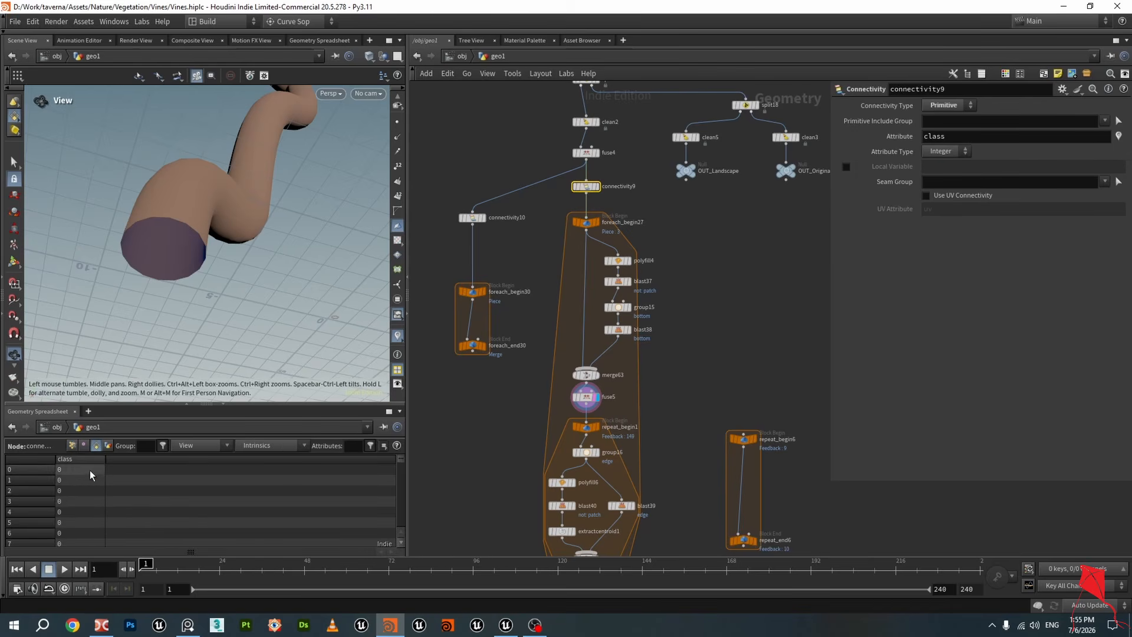
drag(401, 467, 401, 537)
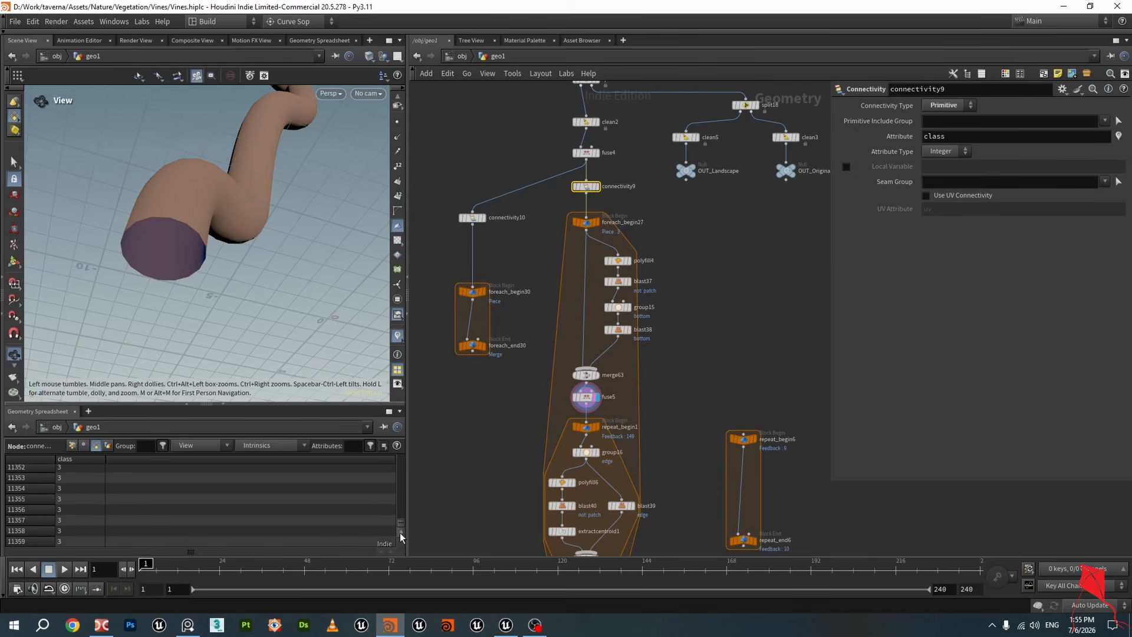
scroll(667, 248, down, 5)
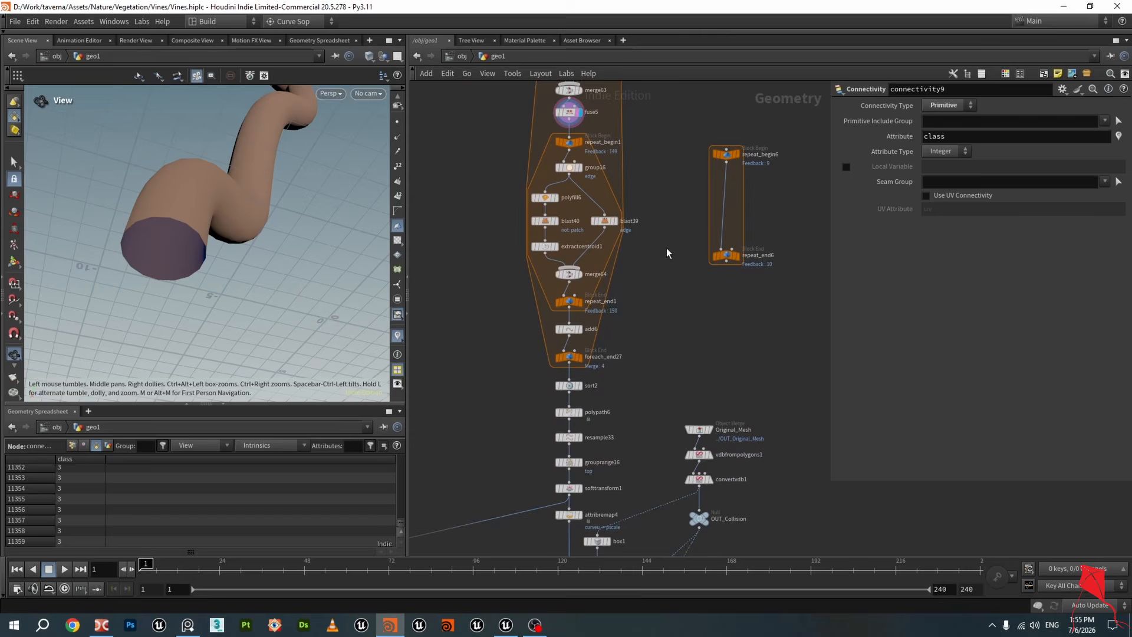
click(578, 350)
Set the repeat_end6 block's iterations to 500 while displaying it, and save the scene
scroll(645, 335, up, 2)
scroll(645, 337, up, 3)
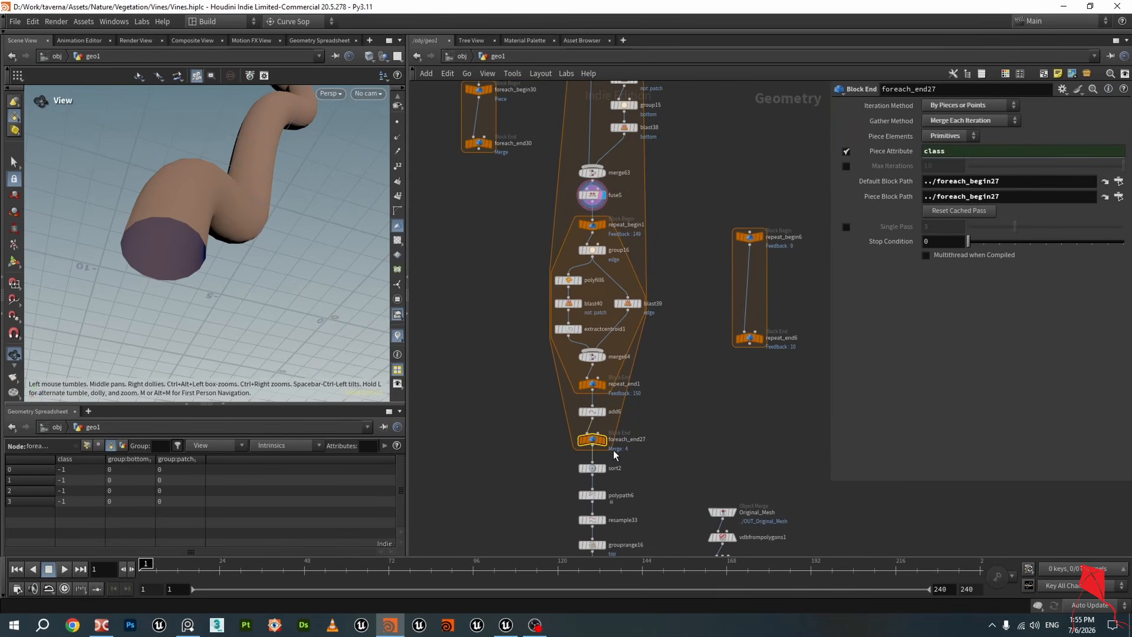
scroll(633, 452, up, 4)
scroll(621, 435, down, 4)
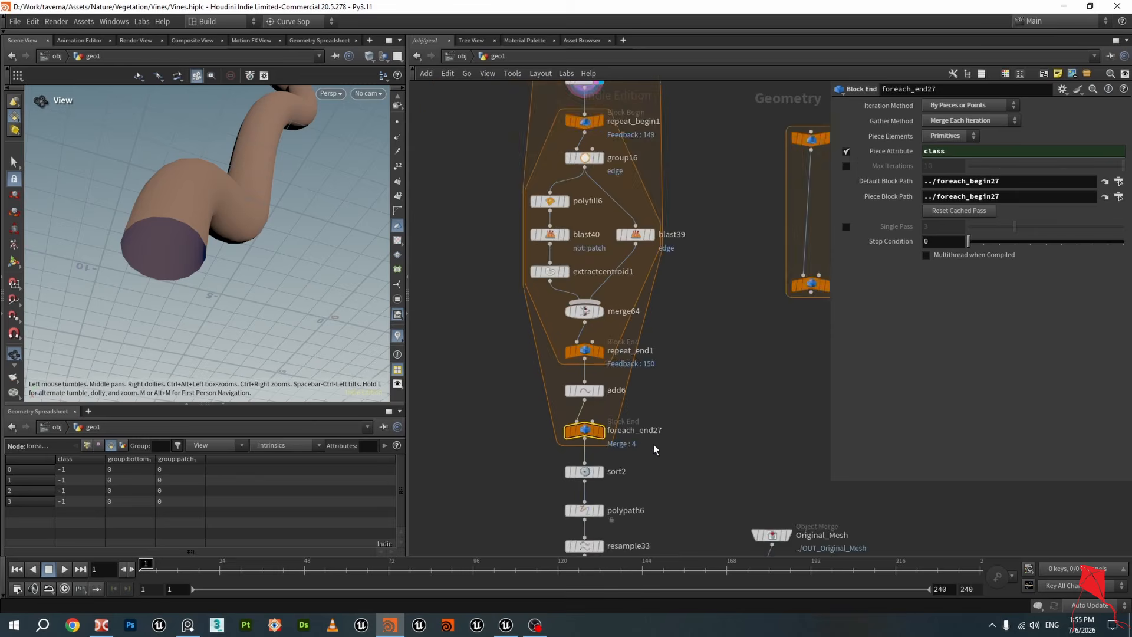
scroll(654, 444, up, 2)
middle_drag(823, 266, 681, 311)
scroll(680, 310, up, 3)
click(634, 391)
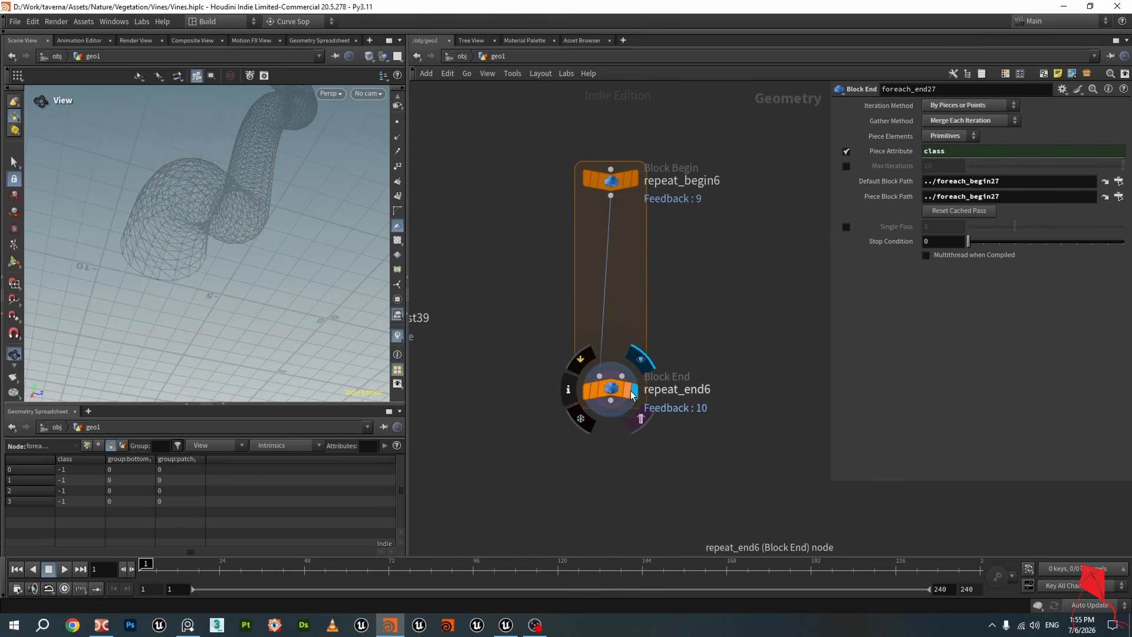
click(627, 391)
click(616, 395)
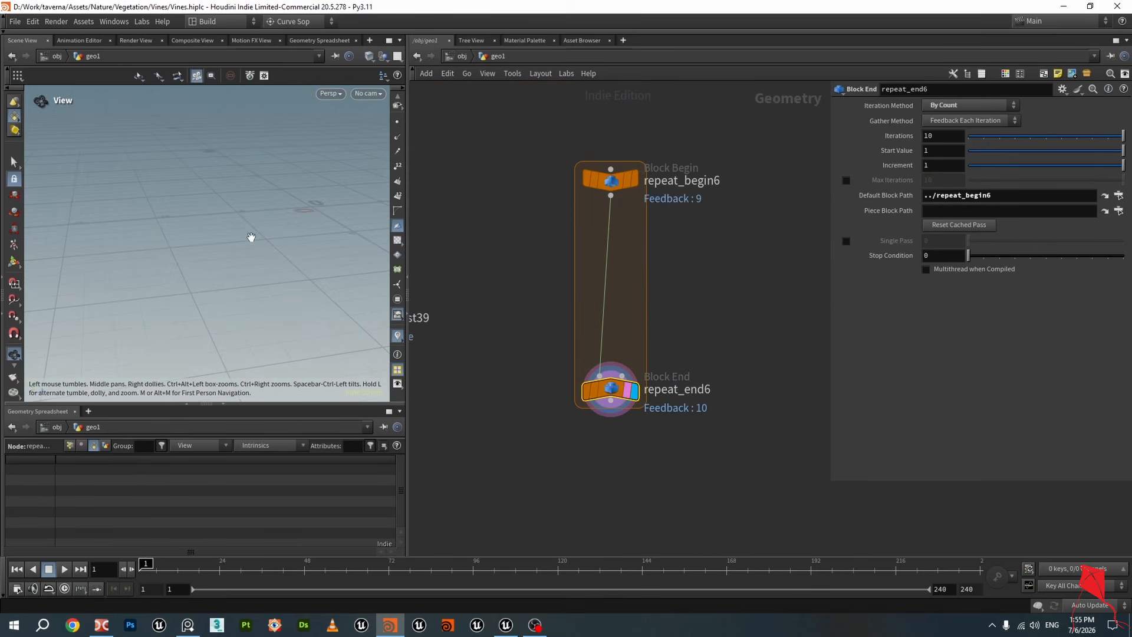
click(941, 145)
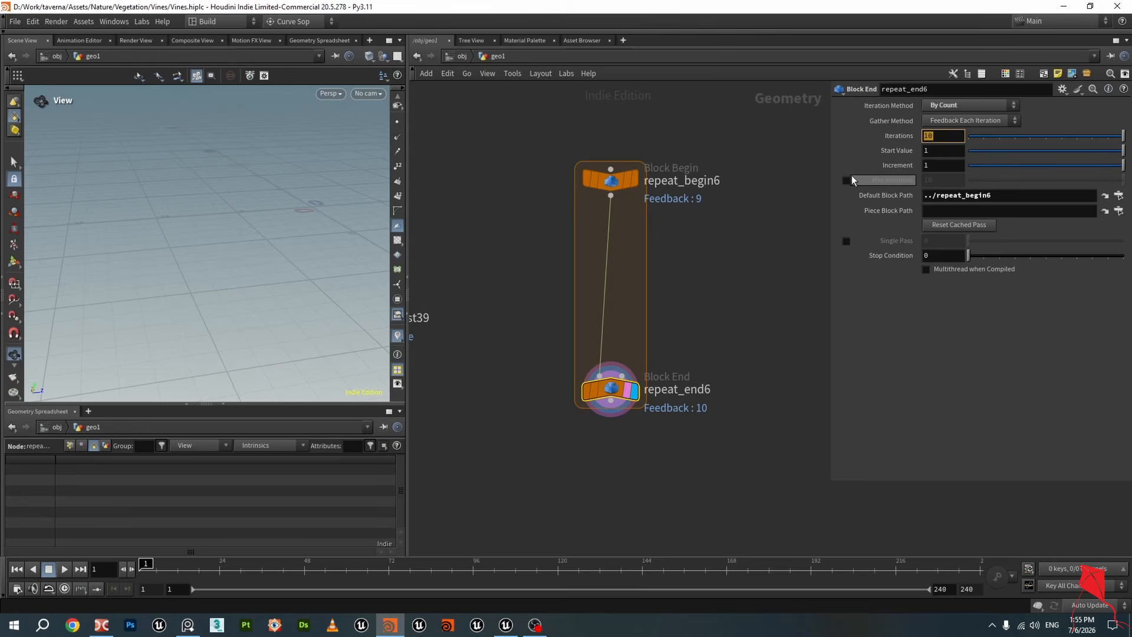
text(500)
key(Return)
key(ctrl+s)
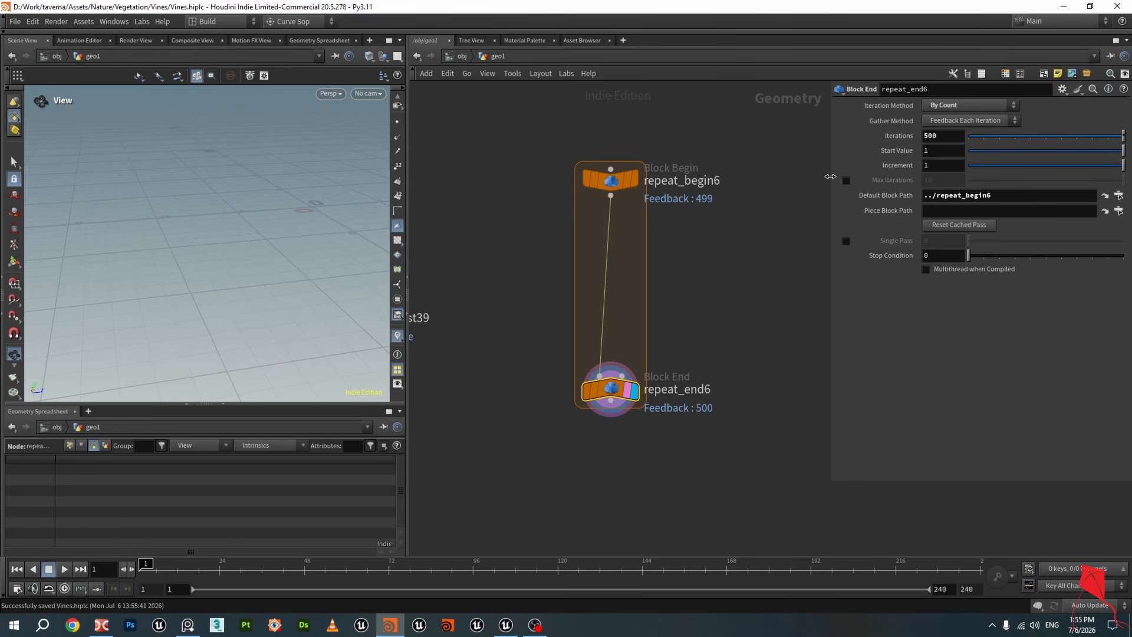
Display the repeat_begin1 output and set repeat_end1's iterations to 0
scroll(672, 250, down, 3)
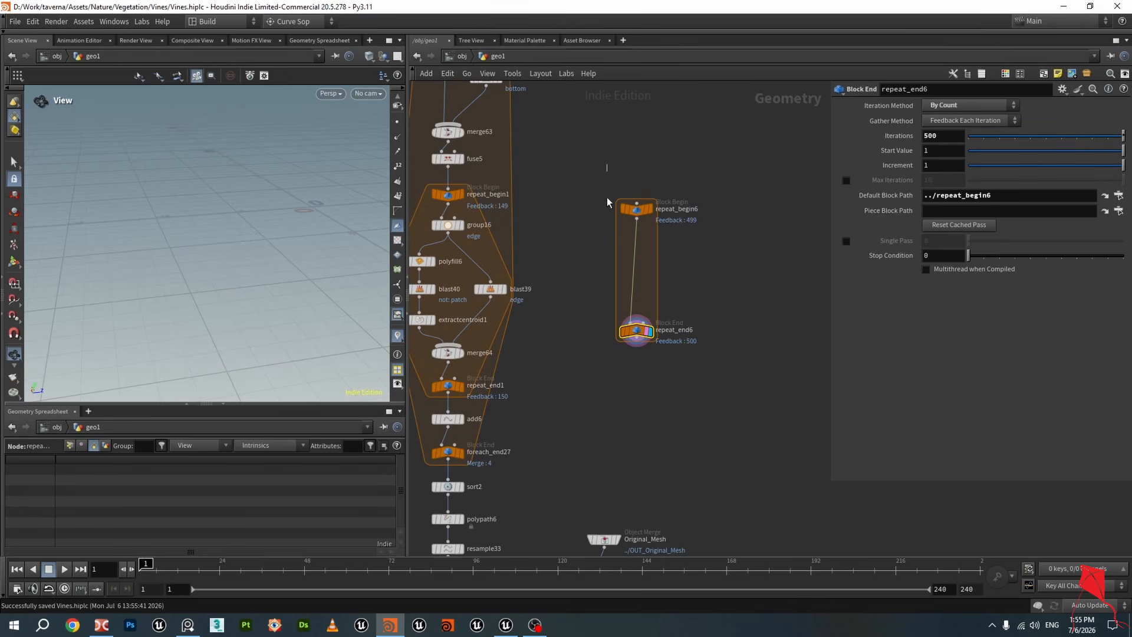
drag(606, 197, 666, 347)
drag(635, 214, 737, 215)
middle_drag(586, 207, 710, 240)
scroll(594, 197, up, 3)
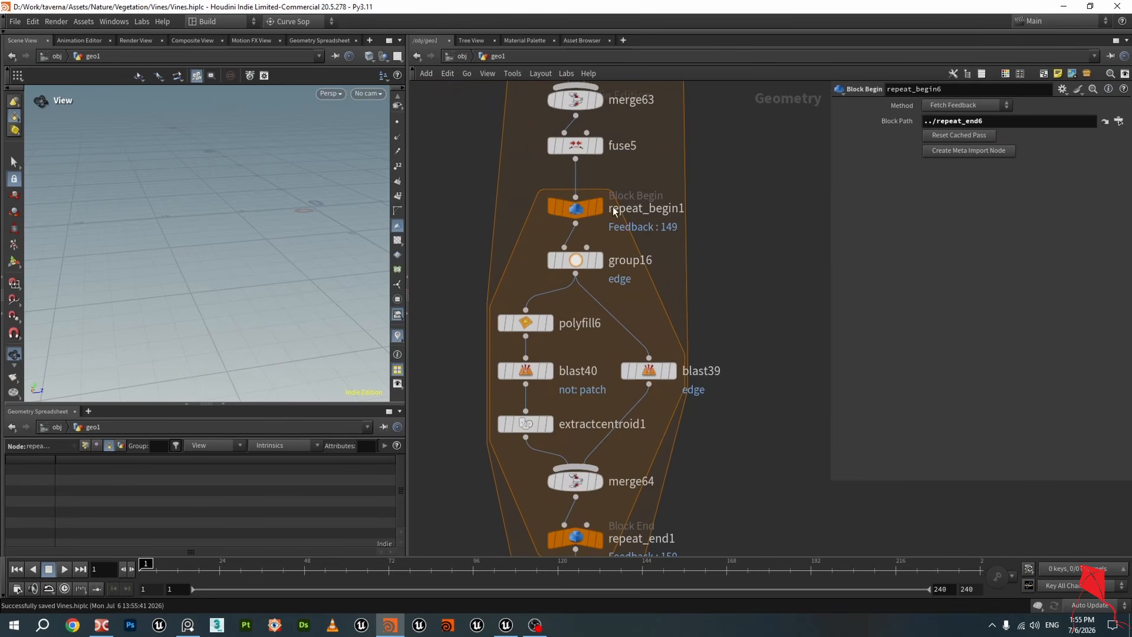
click(598, 207)
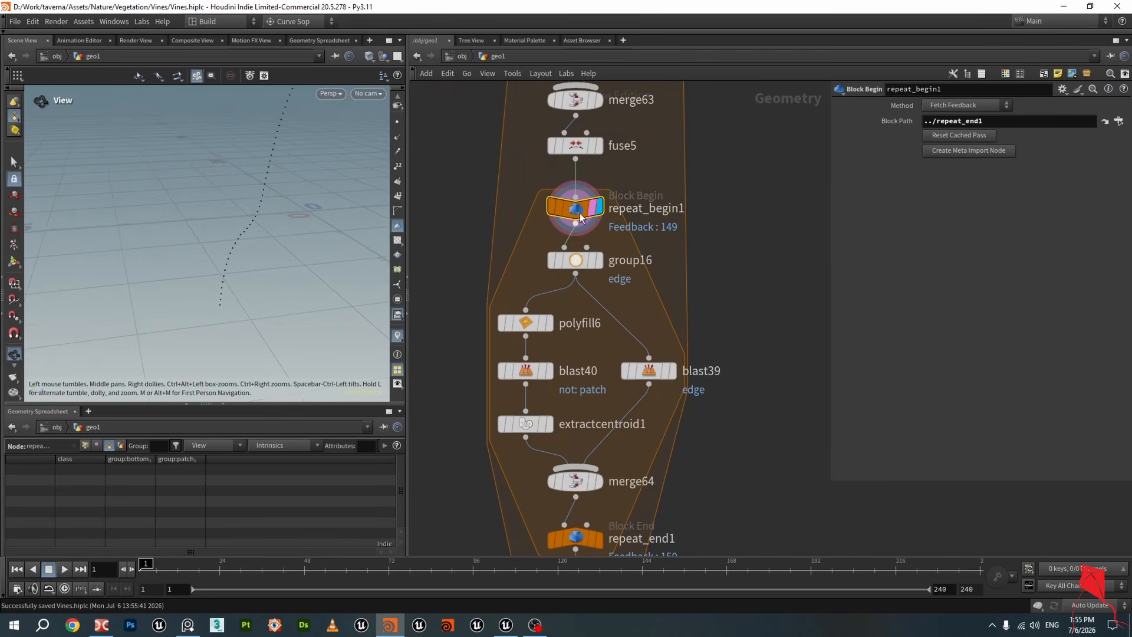
click(580, 212)
middle_drag(592, 545, 597, 423)
click(597, 419)
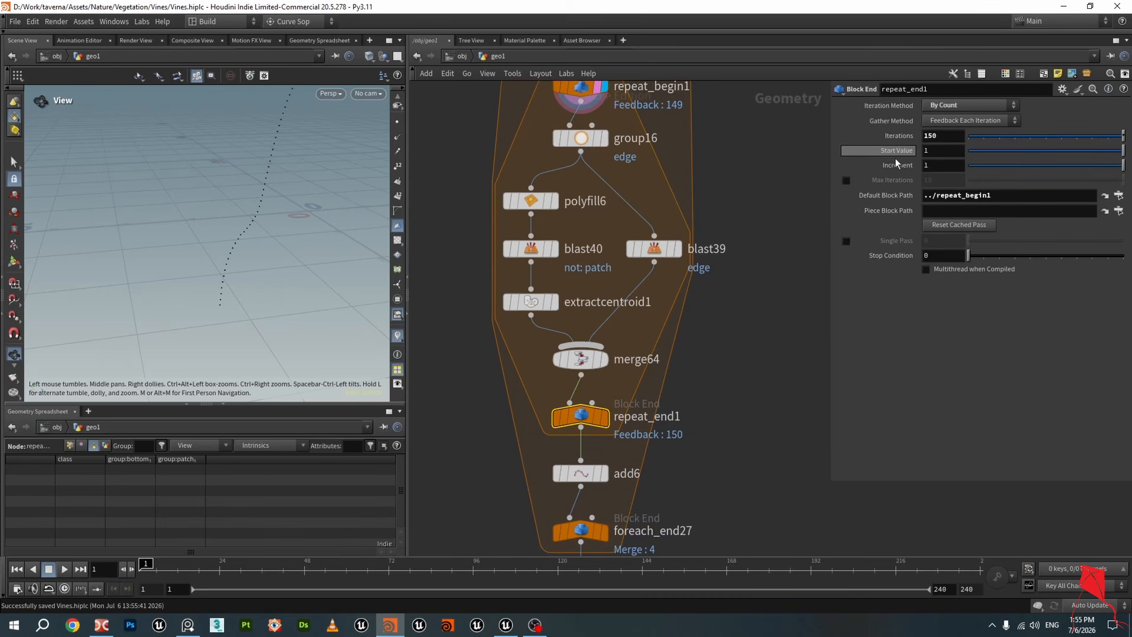
drag(1038, 134, 809, 136)
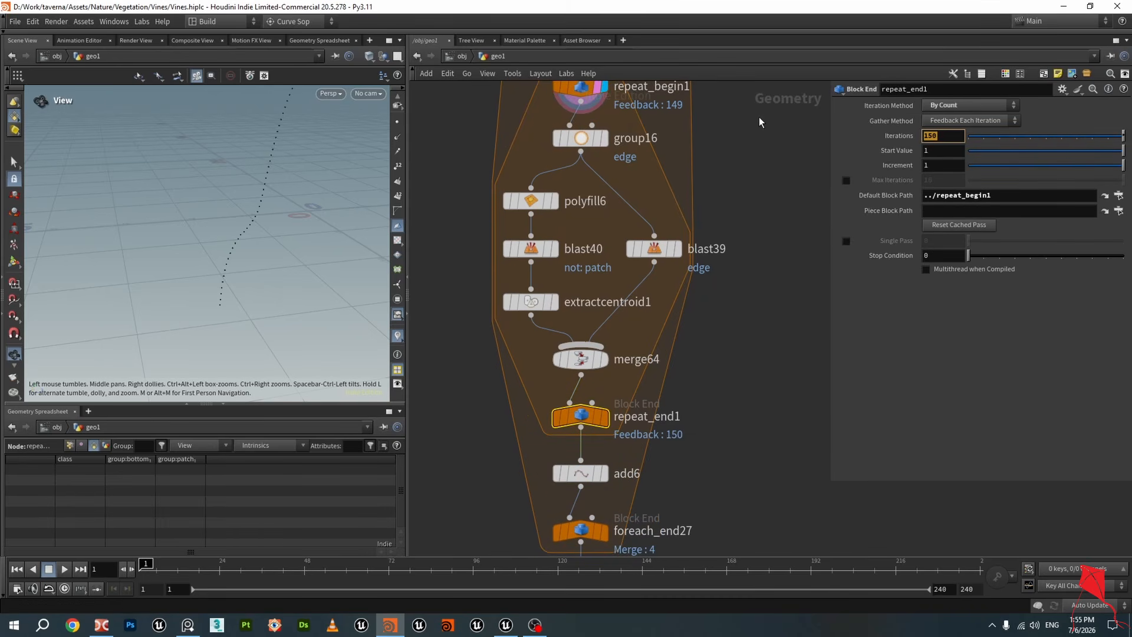
Reset the cached pass on repeat_begin1 and inspect the single root tube in the viewport
click(579, 88)
middle_drag(634, 121, 619, 187)
drag(286, 235, 249, 325)
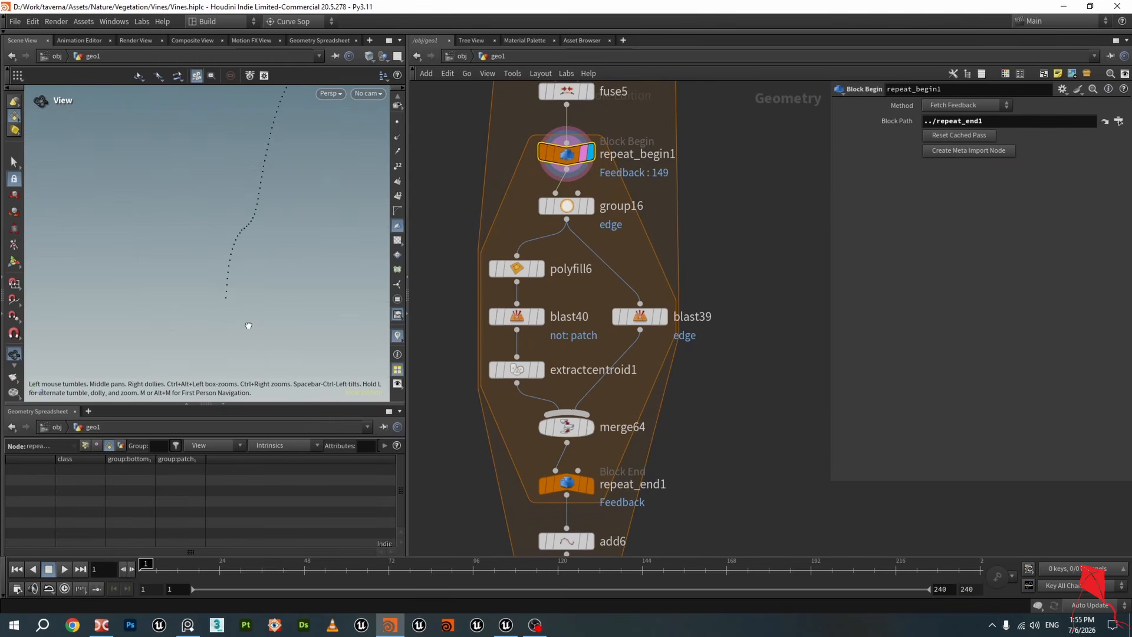
click(972, 138)
scroll(243, 298, up, 5)
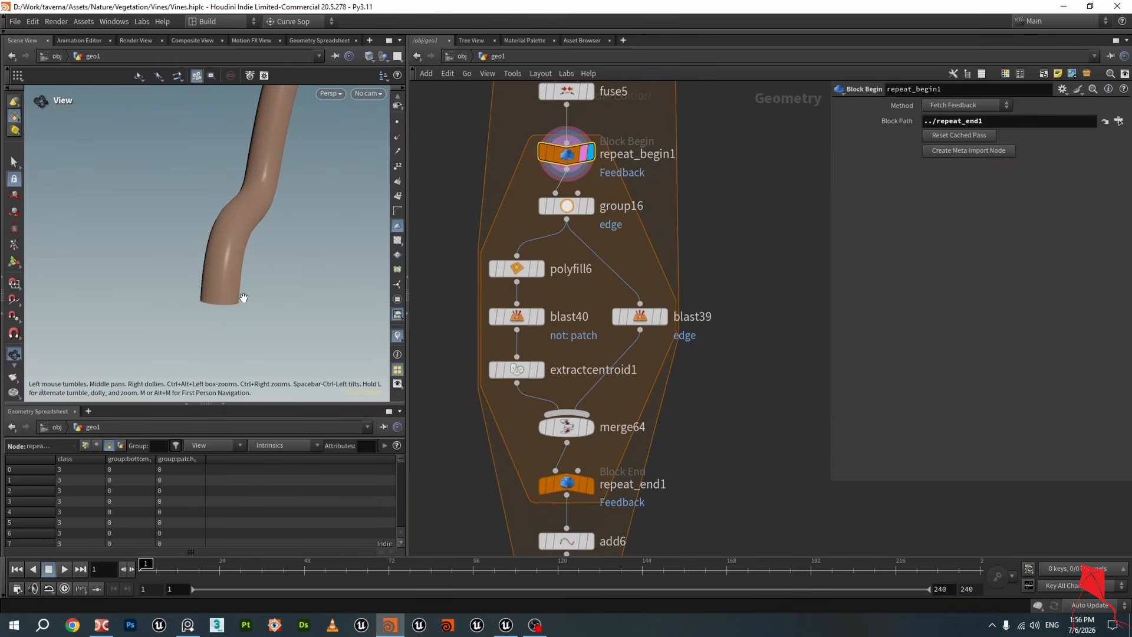
drag(210, 284, 200, 294)
middle_drag(200, 293, 291, 200)
scroll(291, 200, up, 4)
drag(290, 200, 263, 232)
Display the group16 output and inspect the edge points at the tube's open end
mouse_move(594, 208)
click(595, 178)
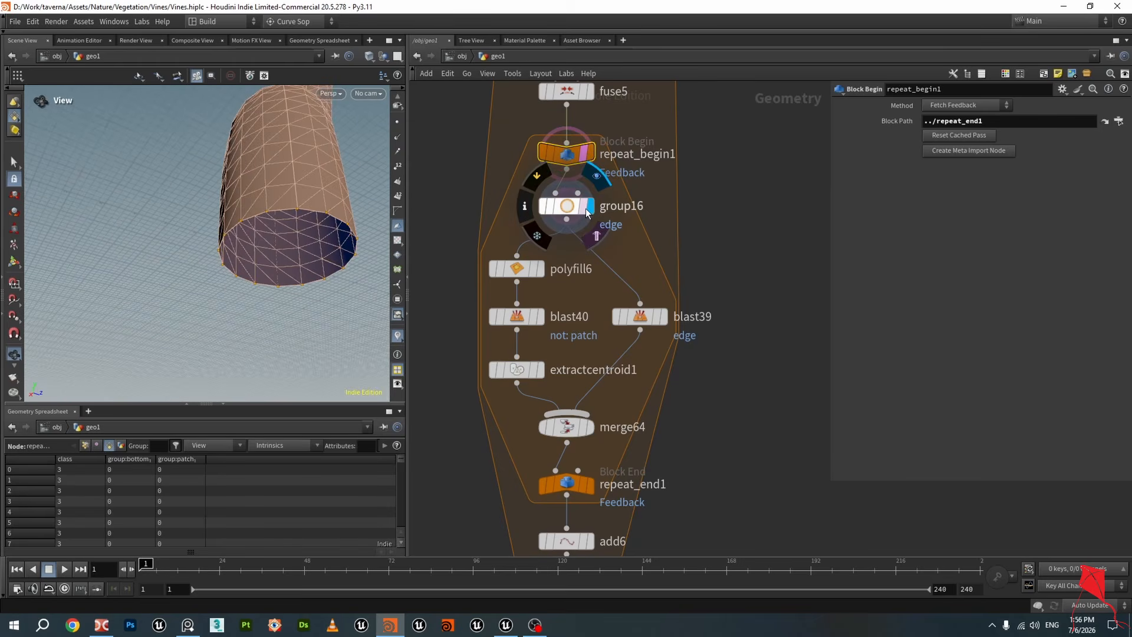
click(595, 235)
click(569, 206)
drag(325, 195, 281, 143)
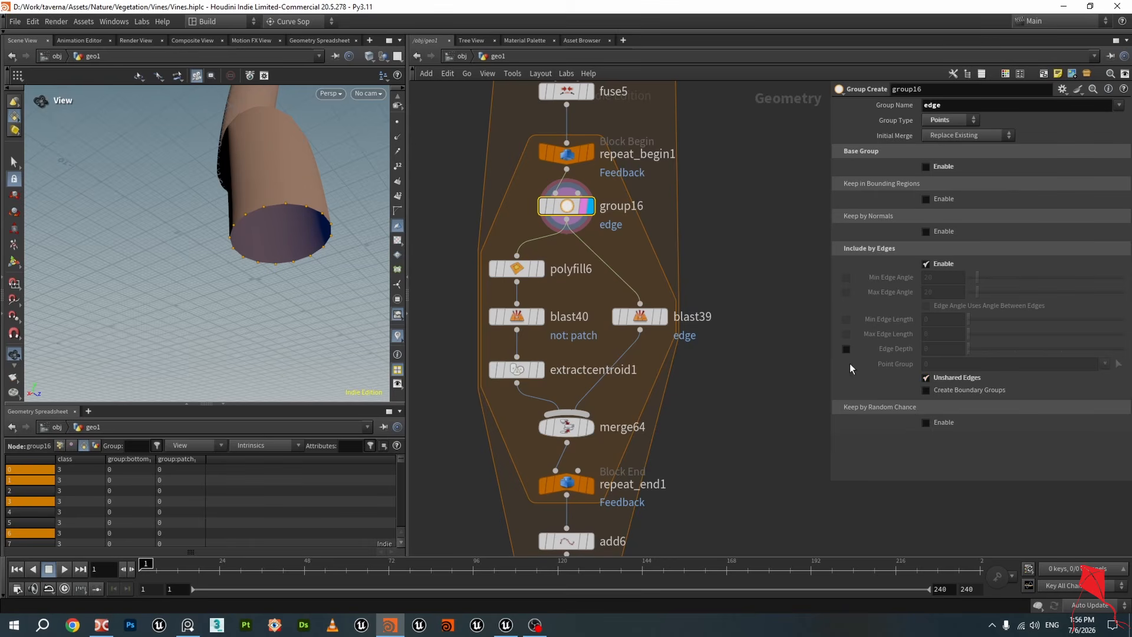
drag(322, 223, 222, 210)
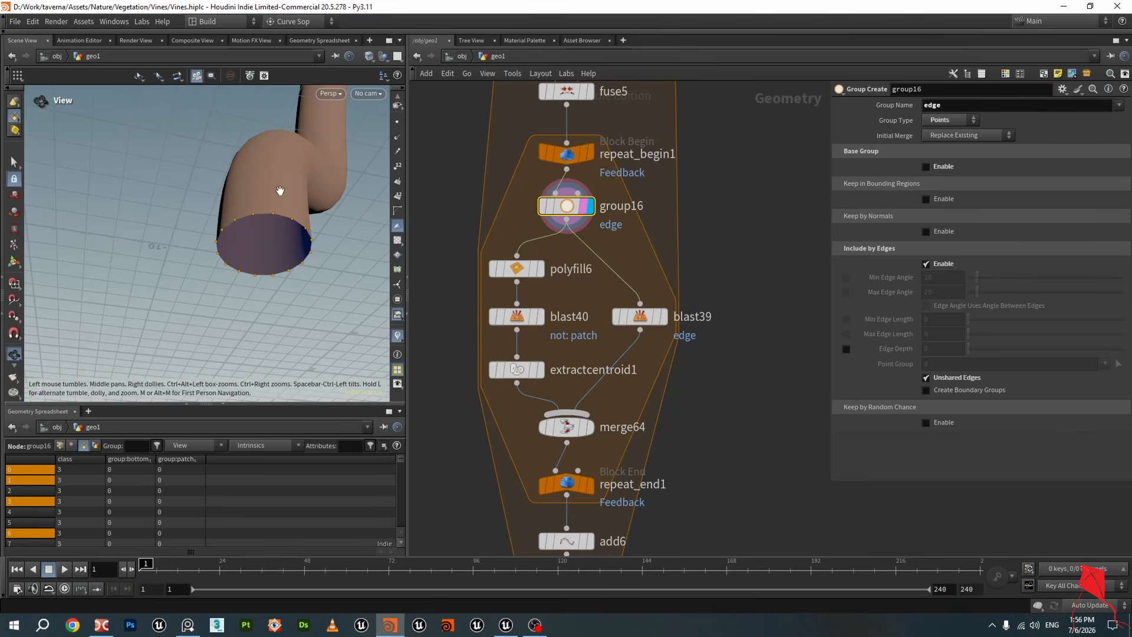
drag(305, 225, 278, 226)
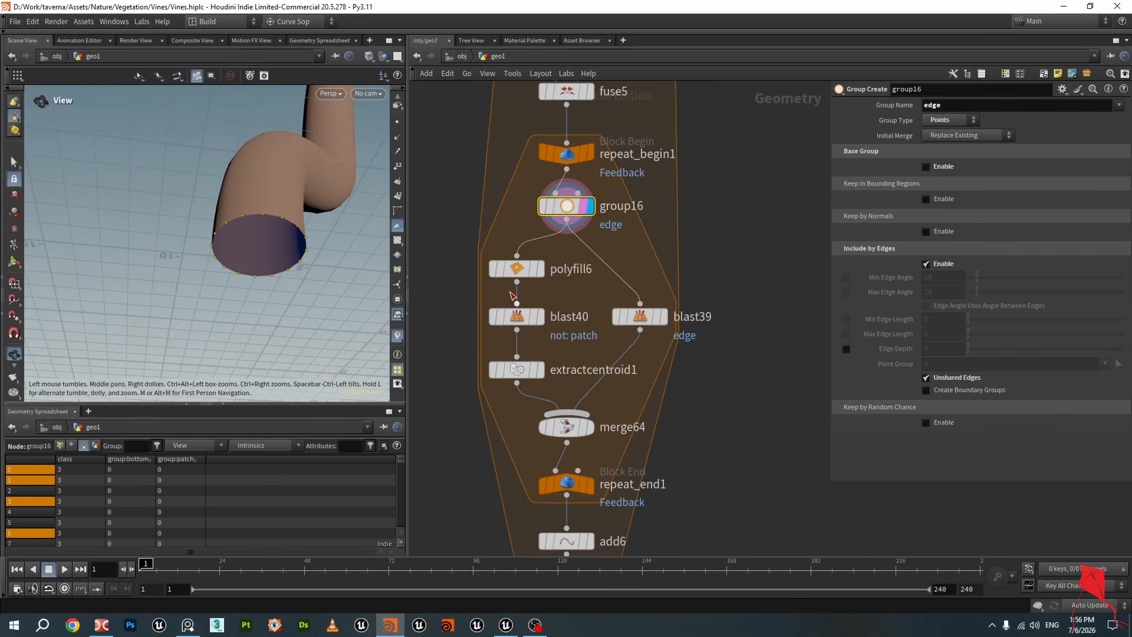
Display the polyfill6 and blast40 outputs to view the end cap and isolated patch
click(520, 276)
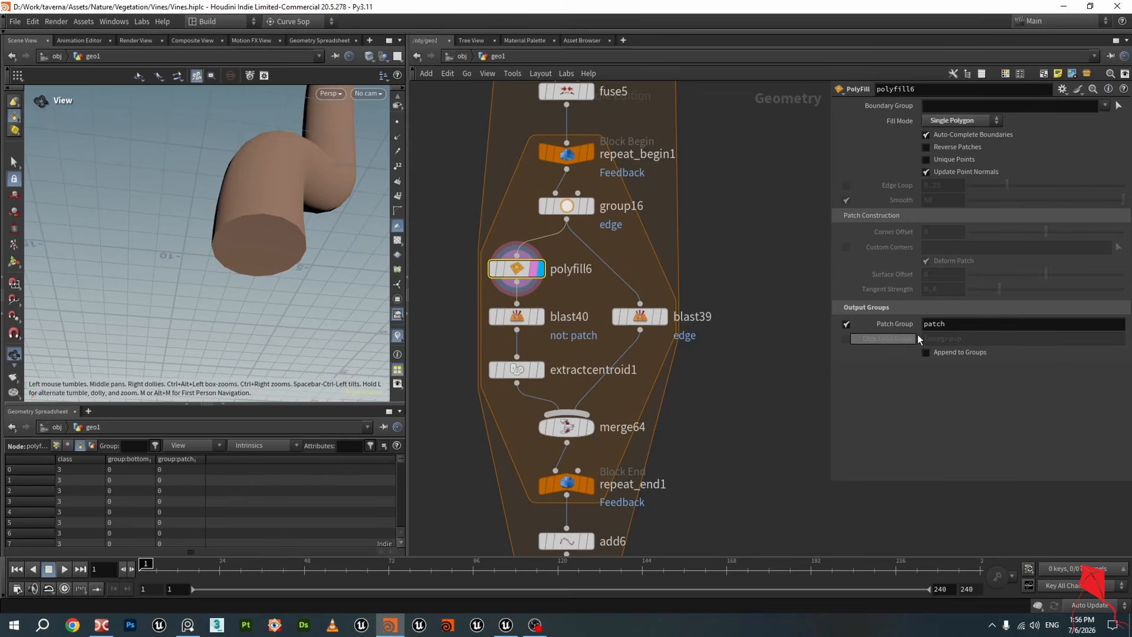
click(517, 317)
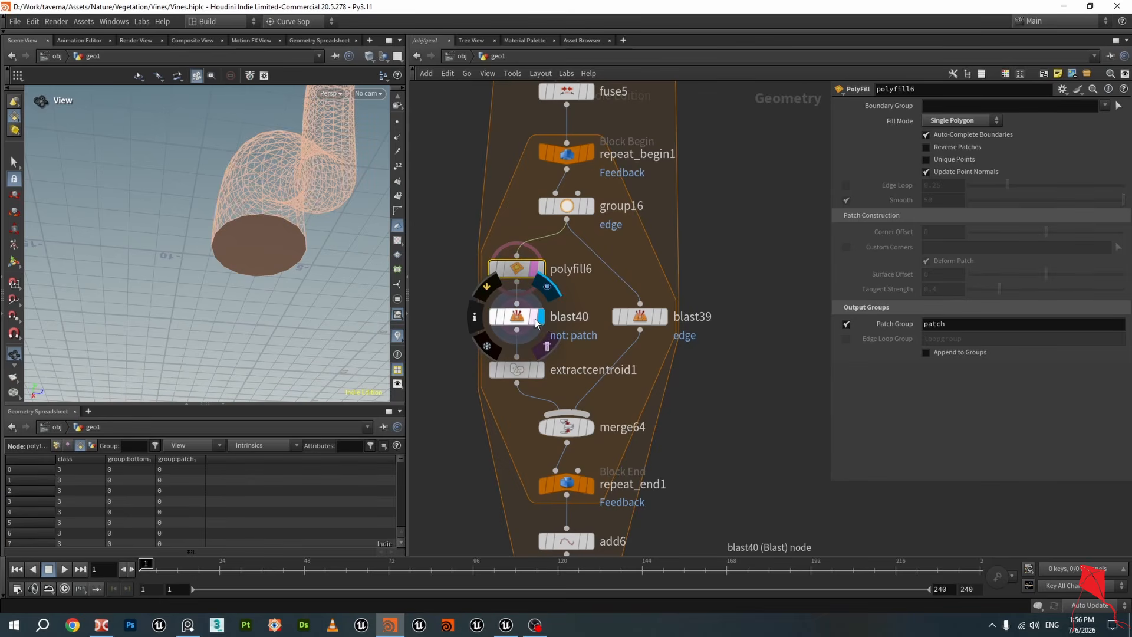
mouse_move(247, 245)
mouse_down()
mouse_move(235, 308)
mouse_move(255, 223)
mouse_move(265, 249)
mouse_up()
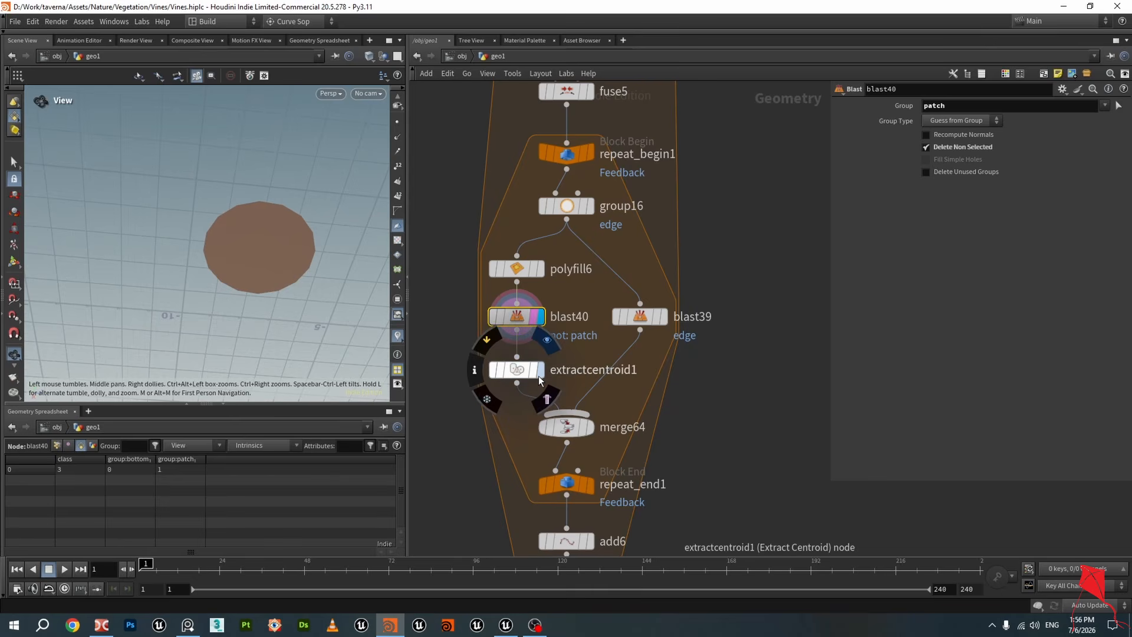
Display the extractcentroid1 output with blast40 templated, and save the scene
click(540, 372)
click(524, 374)
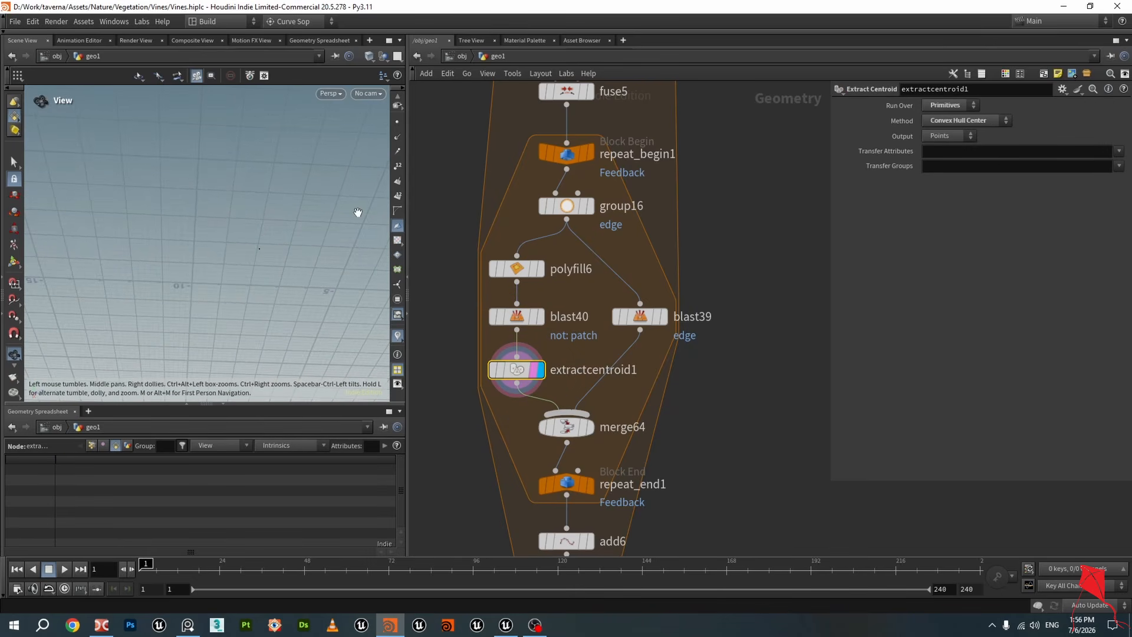
drag(358, 212, 263, 240)
click(533, 317)
key(ctrl+s)
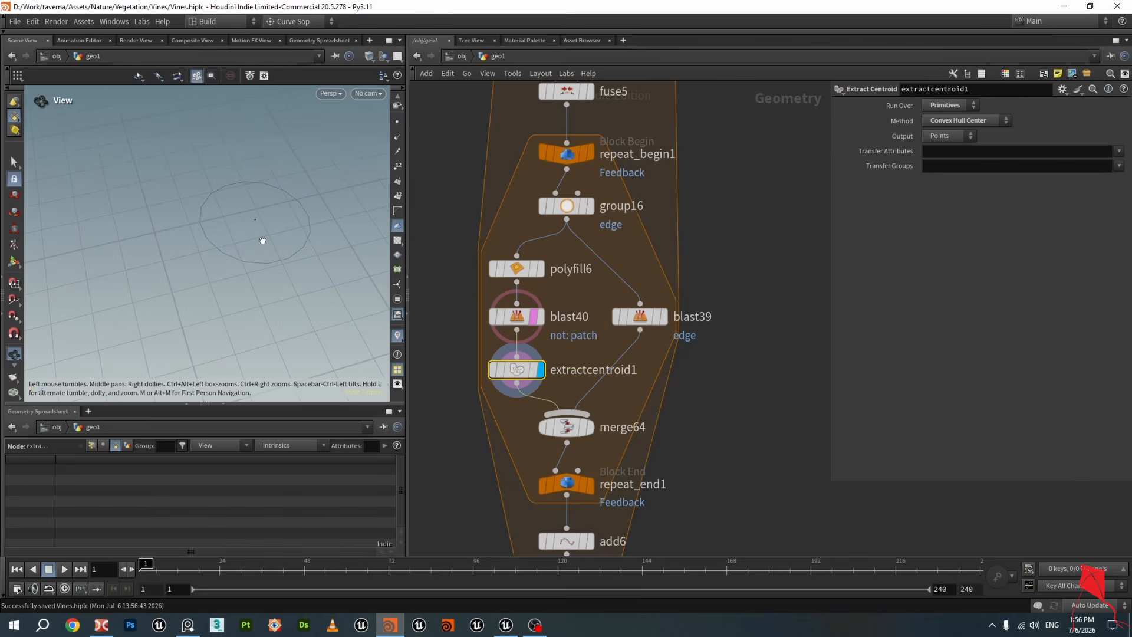
Set extractcentroid1's method to Center of Mass
click(982, 122)
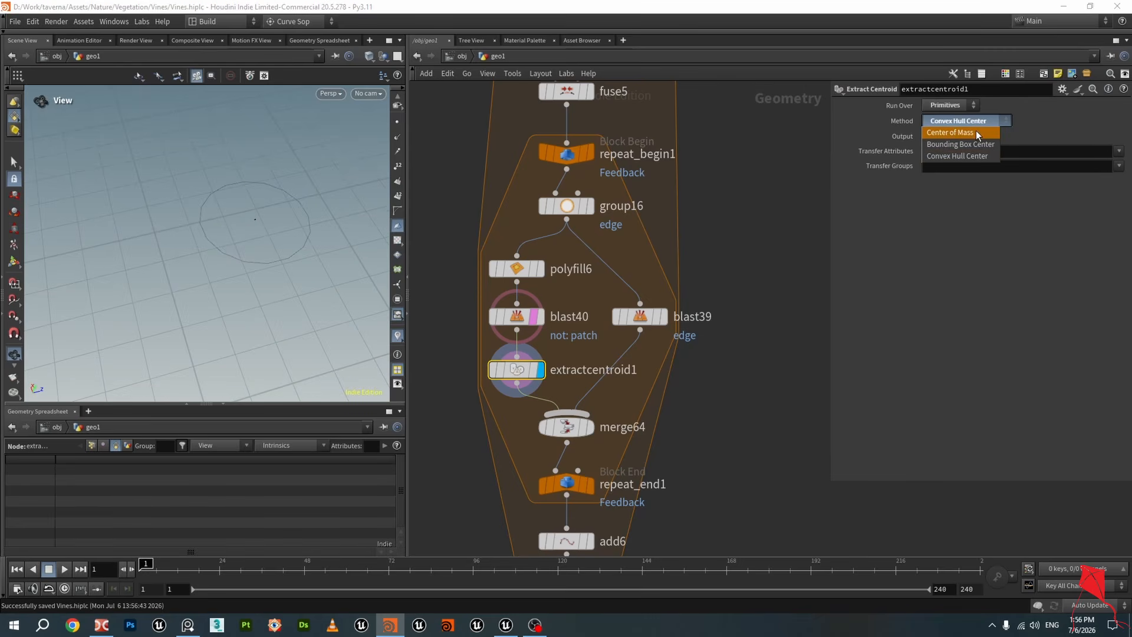
click(952, 115)
drag(167, 233, 234, 202)
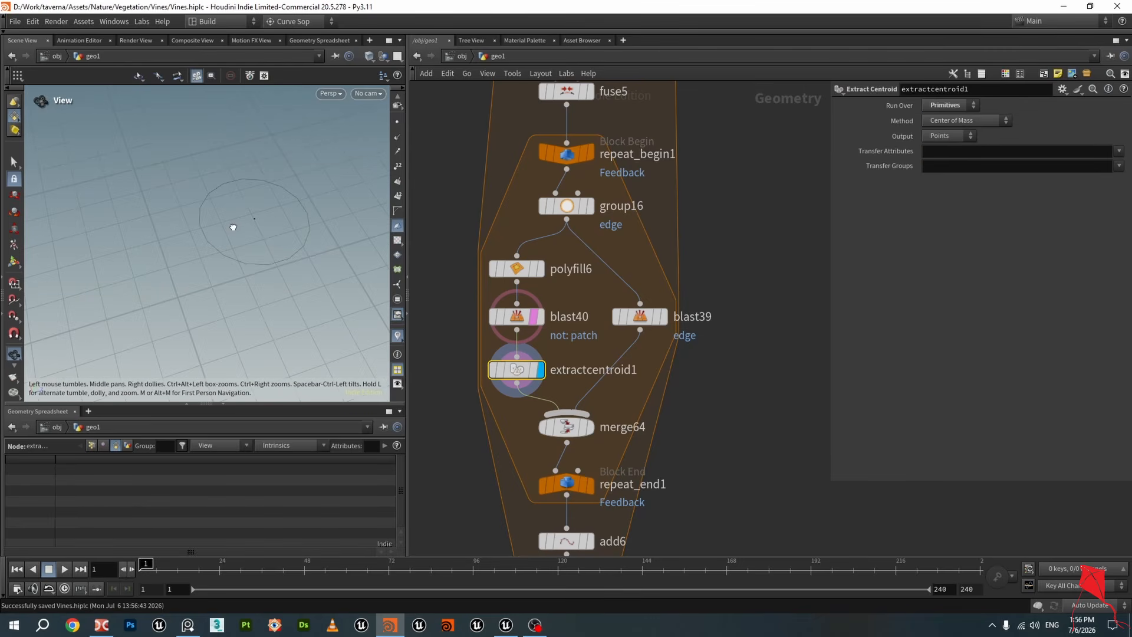
mouse_move(268, 237)
mouse_down()
mouse_move(270, 285)
mouse_move(272, 249)
mouse_up()
click(944, 106)
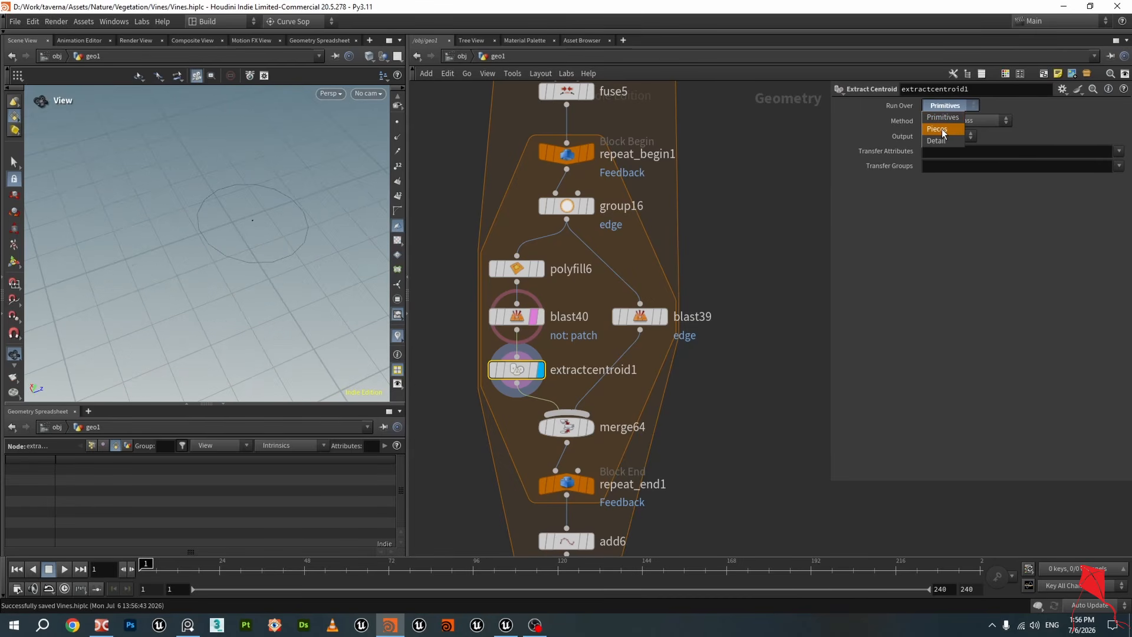
click(942, 129)
click(952, 105)
click(949, 119)
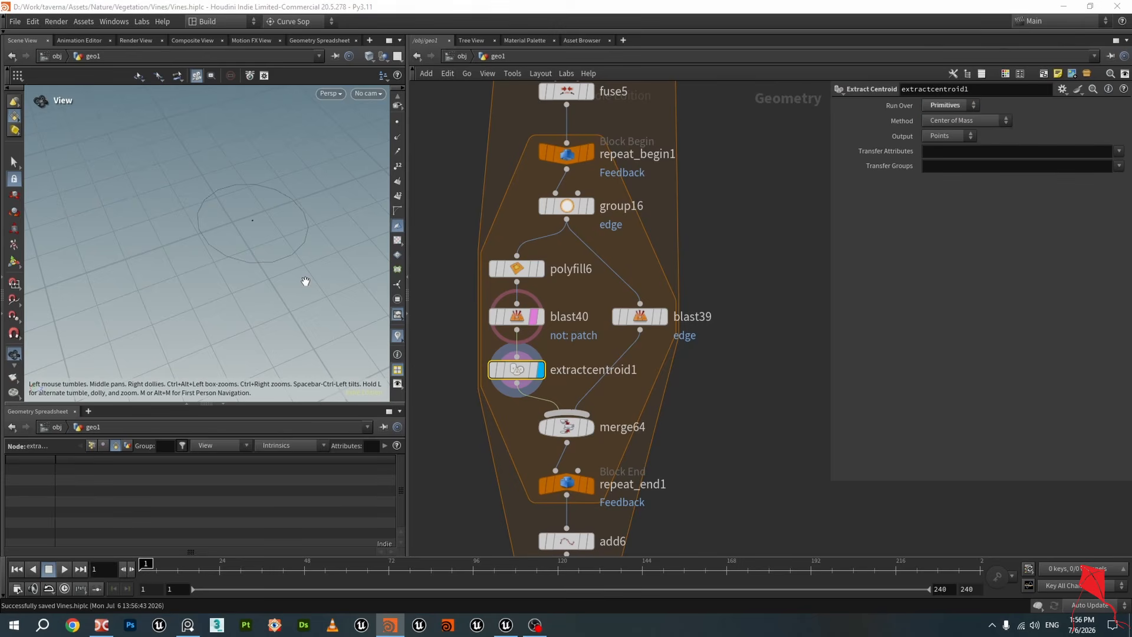
drag(306, 282, 293, 220)
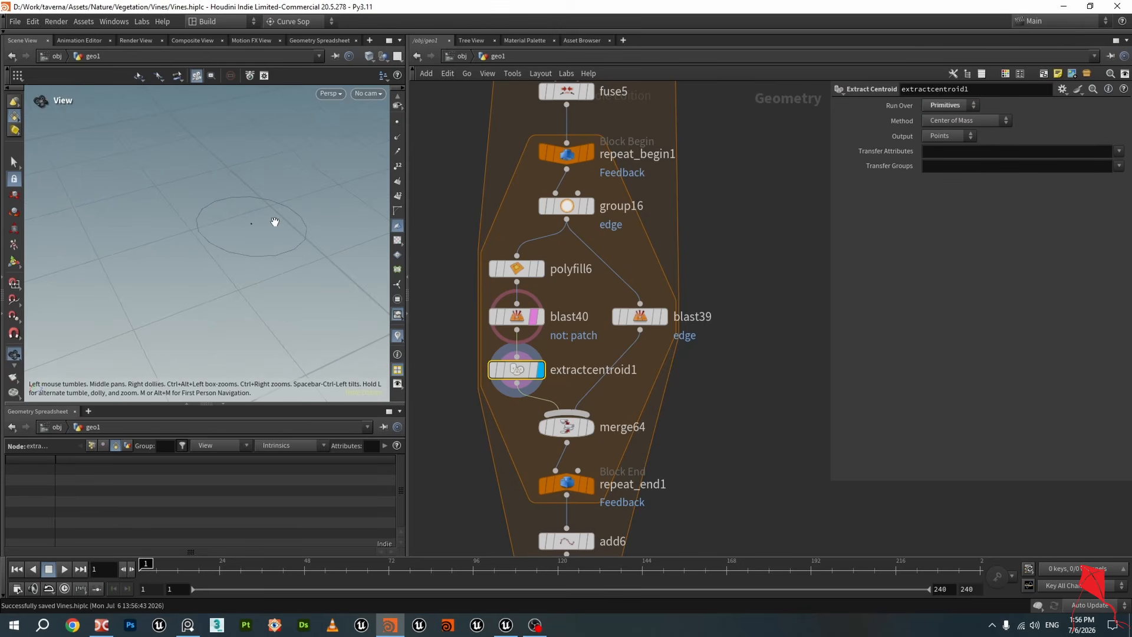
Inspect the polyfill6 and extractcentroid1 outputs in the viewport
click(516, 269)
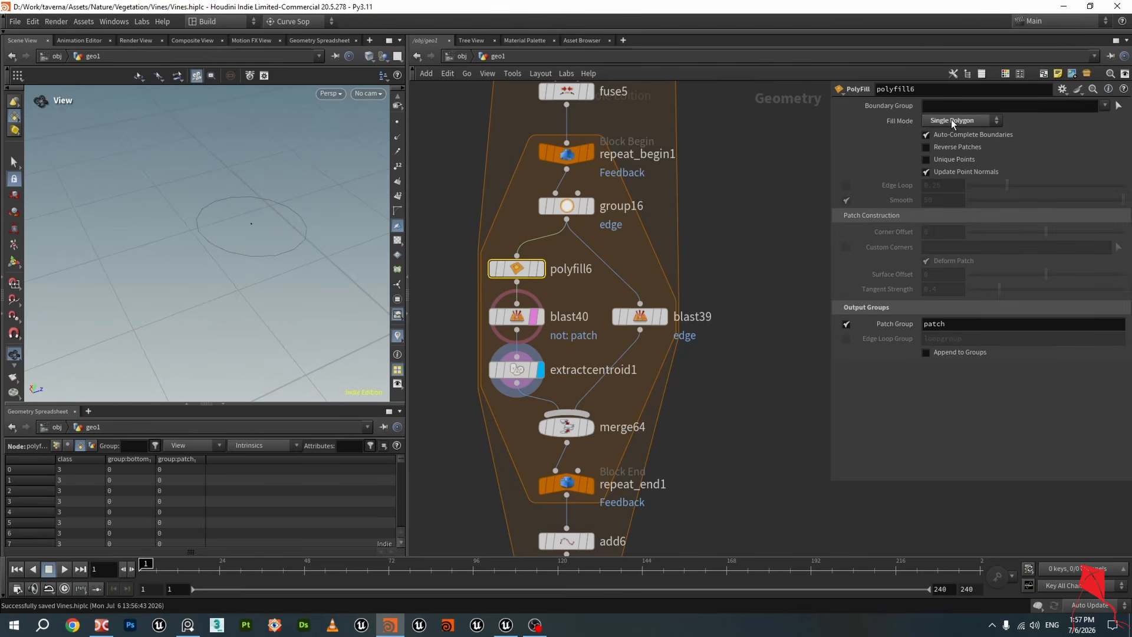
click(517, 369)
drag(270, 298, 273, 208)
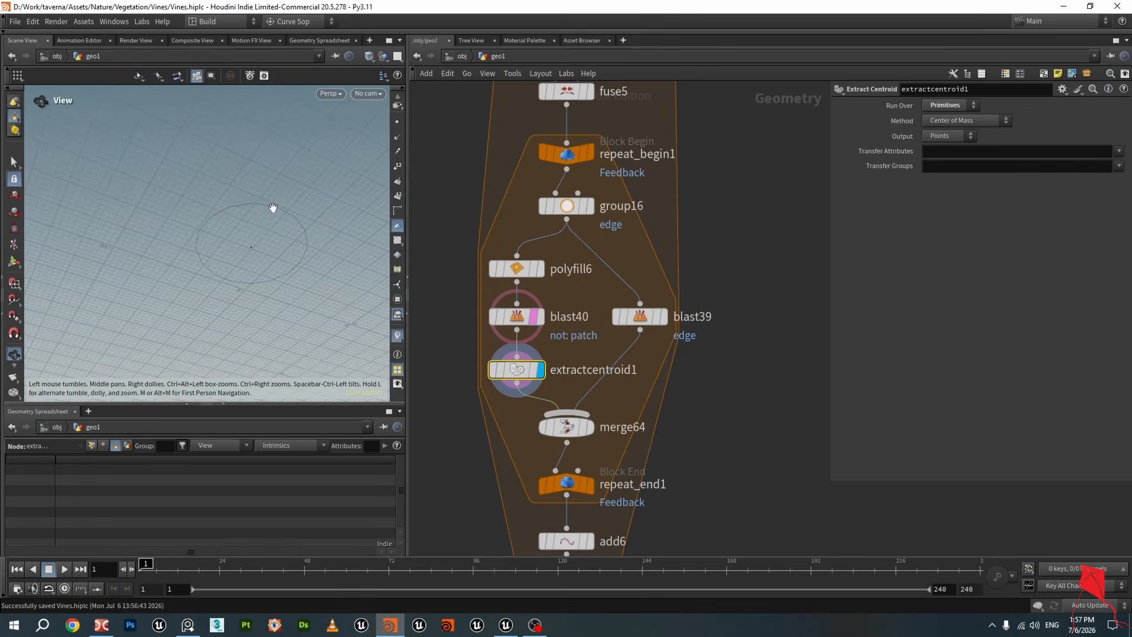
drag(257, 247, 257, 276)
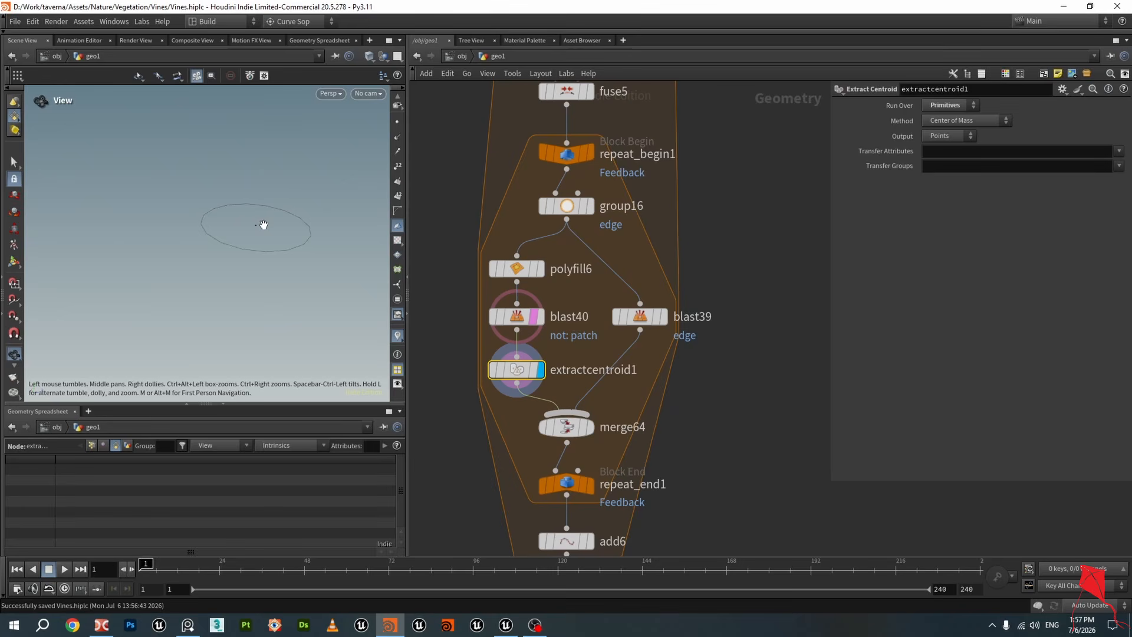
drag(264, 225, 263, 230)
Display the group16 and blast39 outputs and orbit around the tube end
click(590, 206)
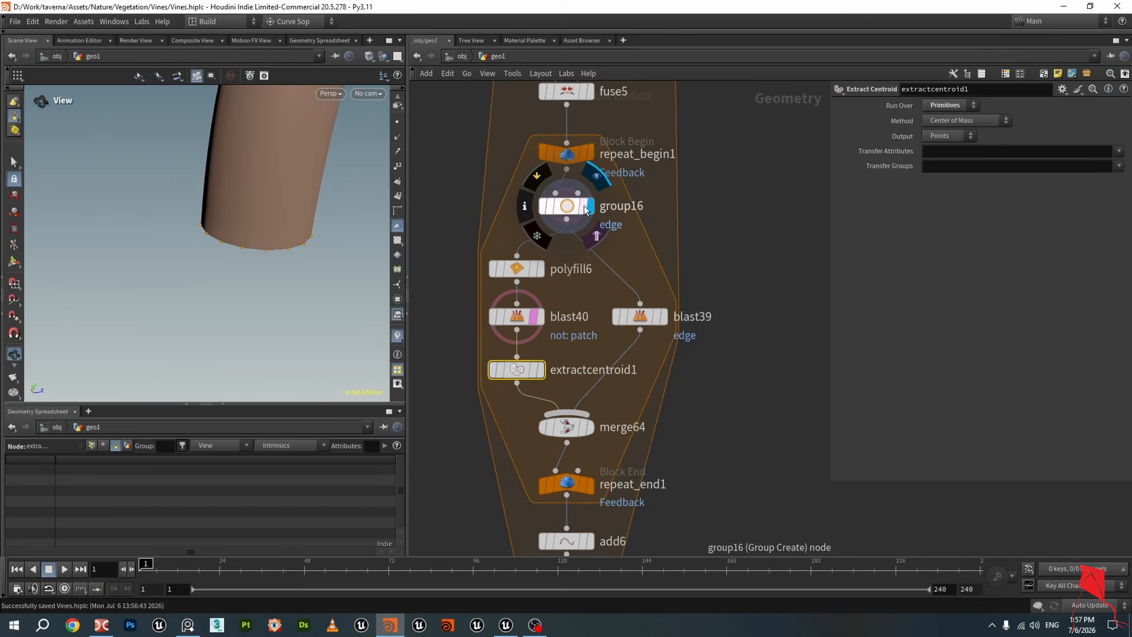
click(583, 205)
click(567, 206)
drag(258, 230, 283, 171)
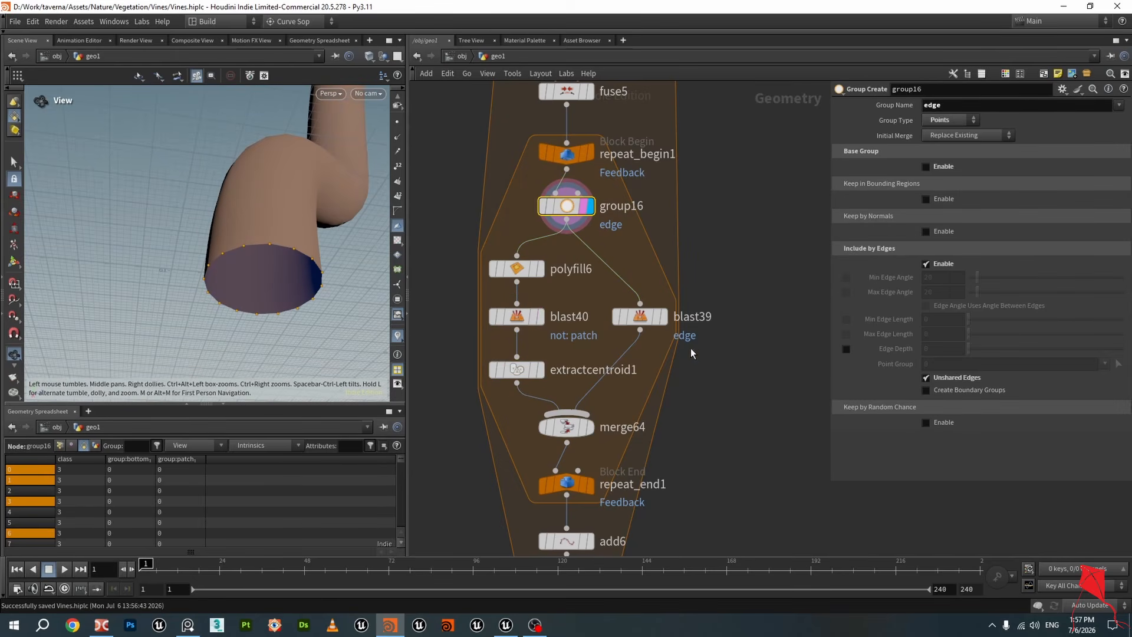
click(664, 318)
click(657, 318)
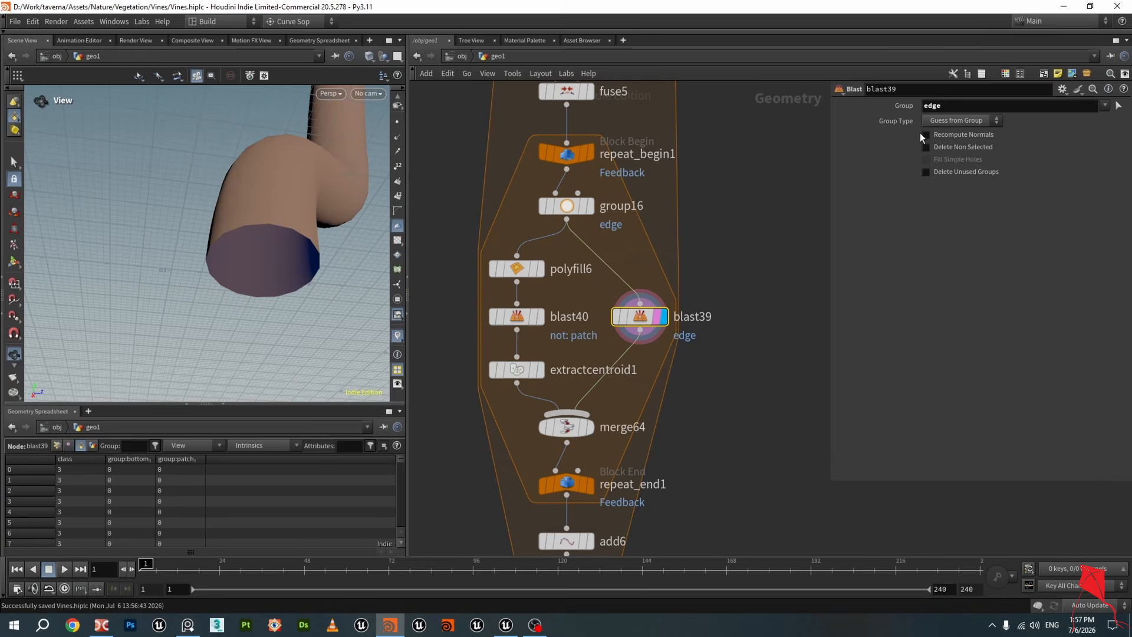
drag(324, 222, 289, 254)
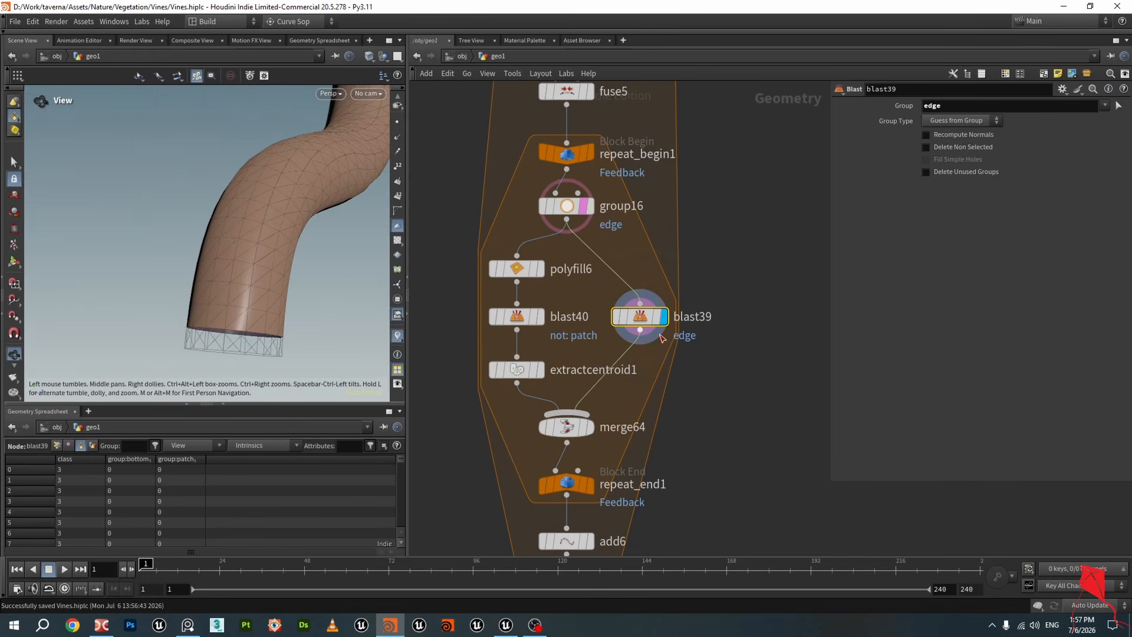
Display the merge64 output and orbit around the result
click(591, 426)
click(592, 426)
drag(273, 197, 230, 255)
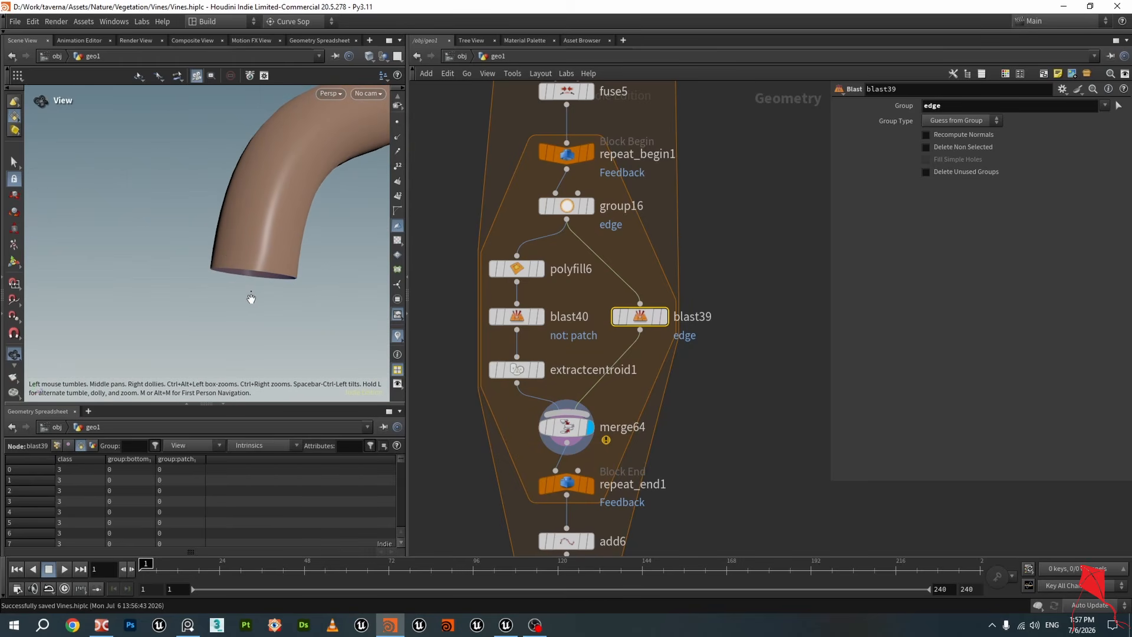
Set repeat_end1's Iterations to 150 and save the scene file
click(566, 426)
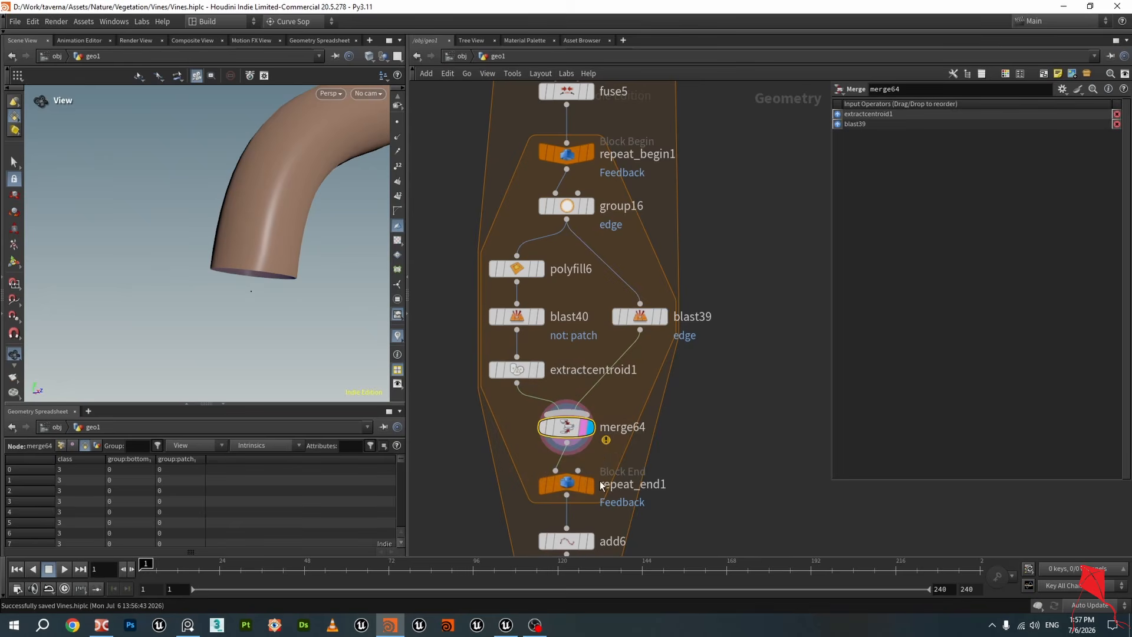
click(567, 481)
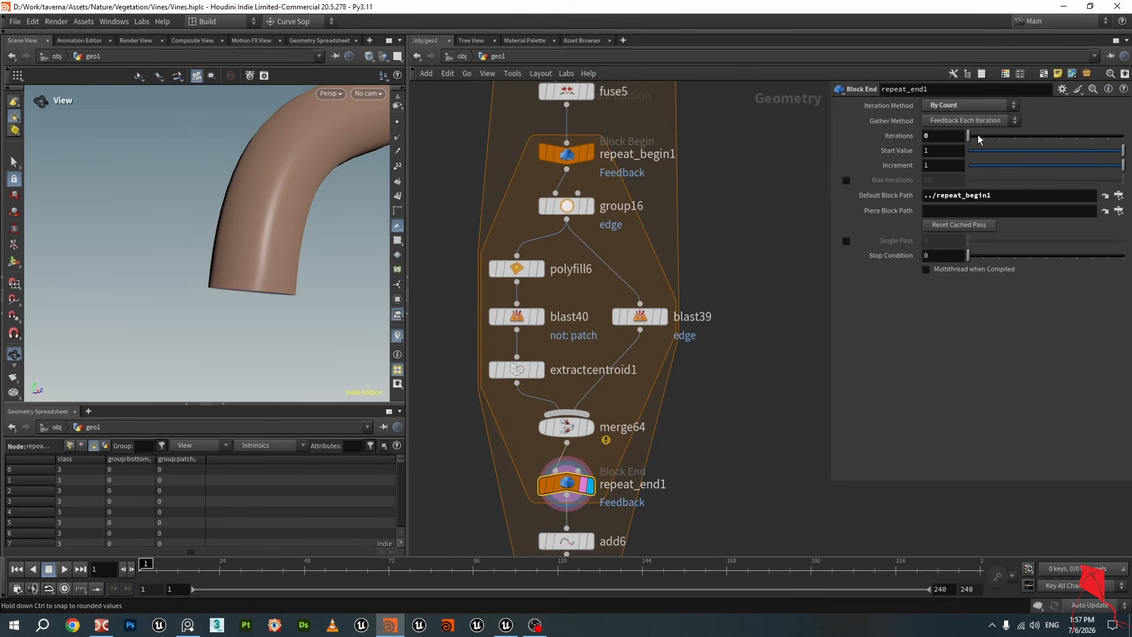
drag(969, 136, 1077, 136)
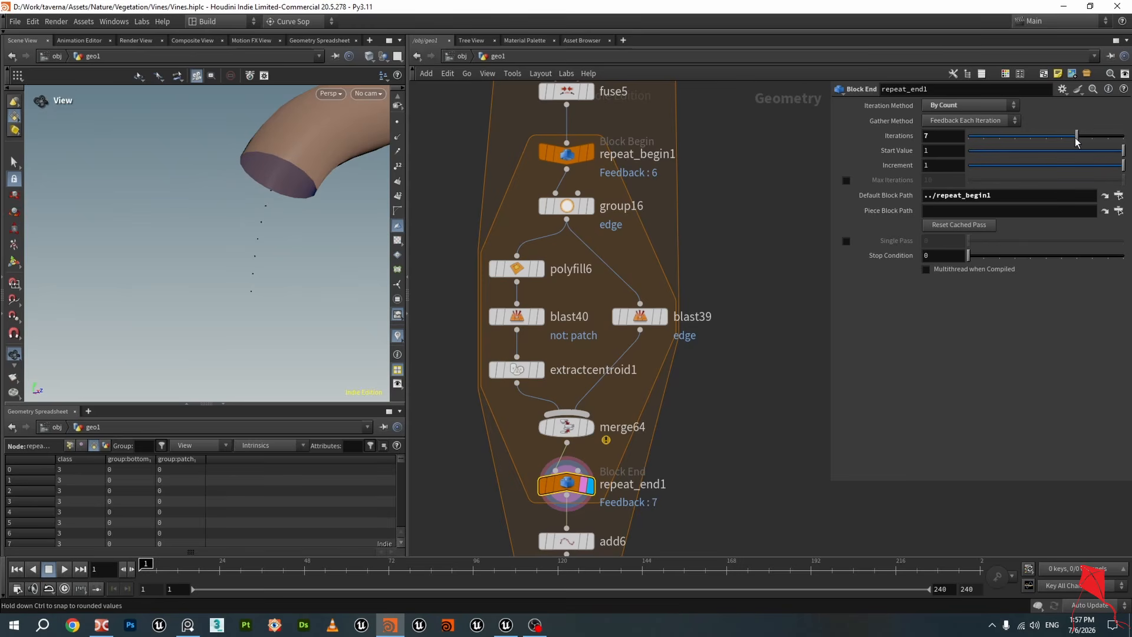
drag(314, 194, 242, 224)
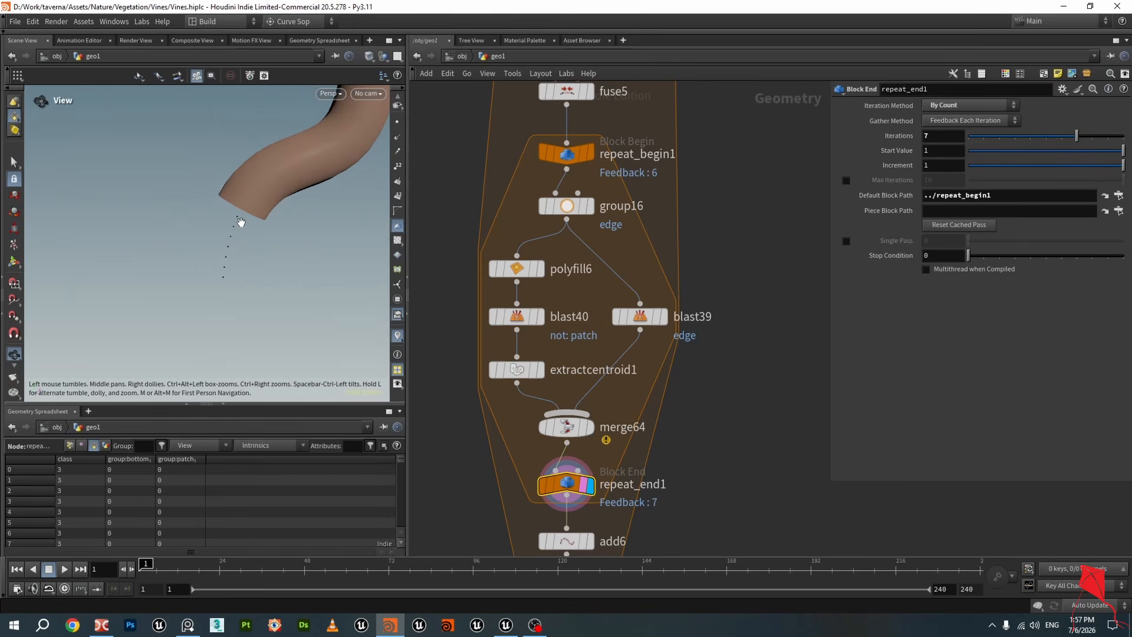
key(ctrl+s)
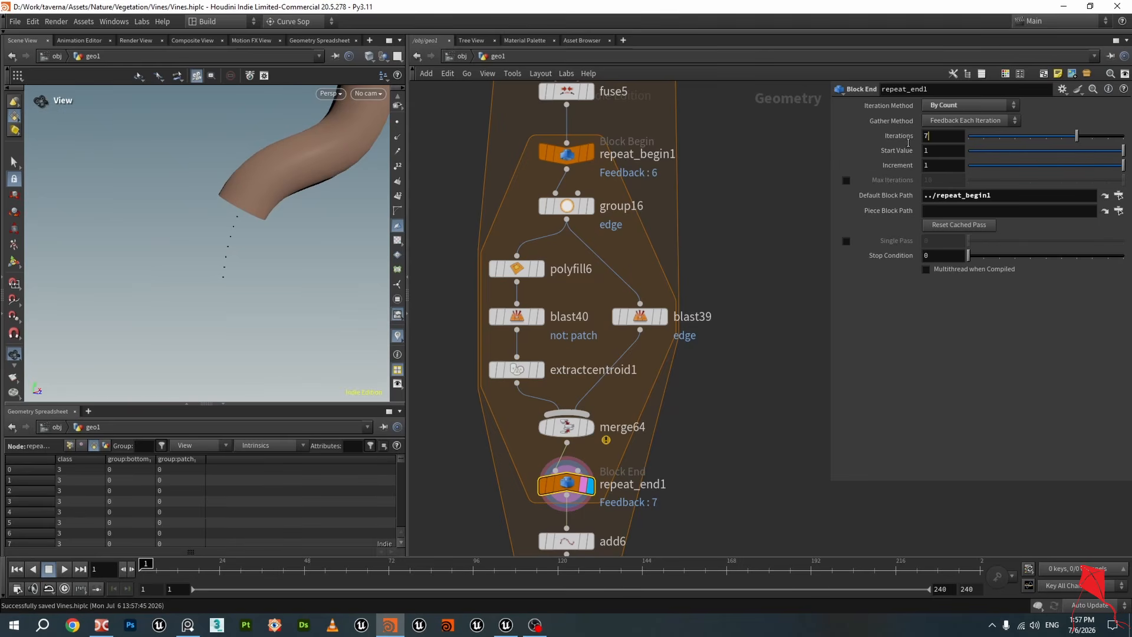
text(150)
key(Return)
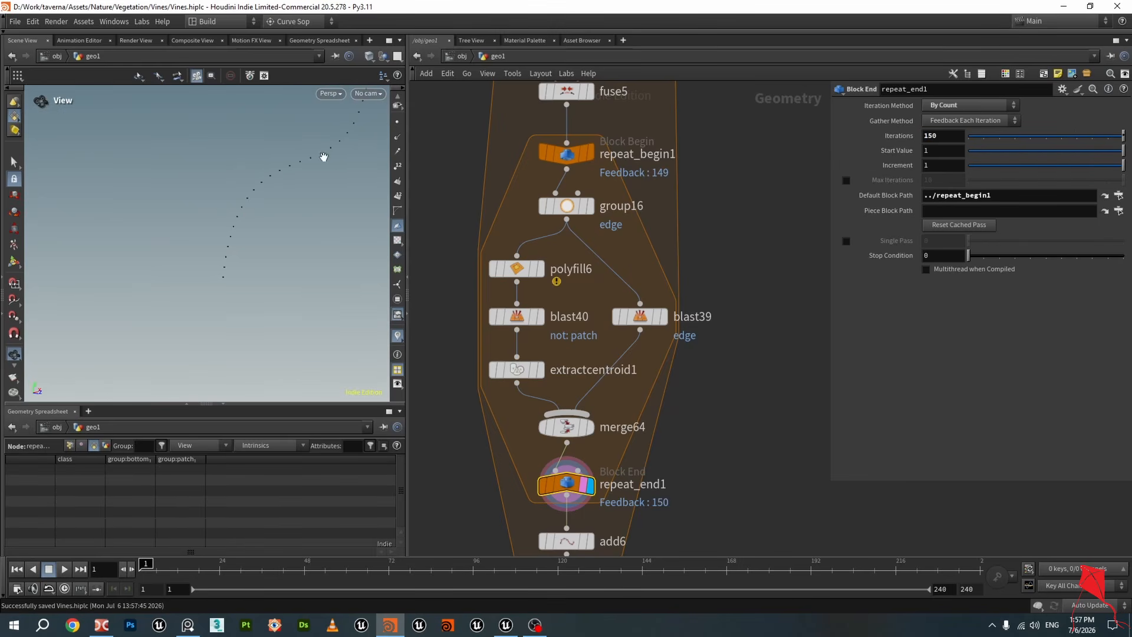
Inspect the add6 and fuse5 outputs in the viewport
drag(258, 167, 285, 252)
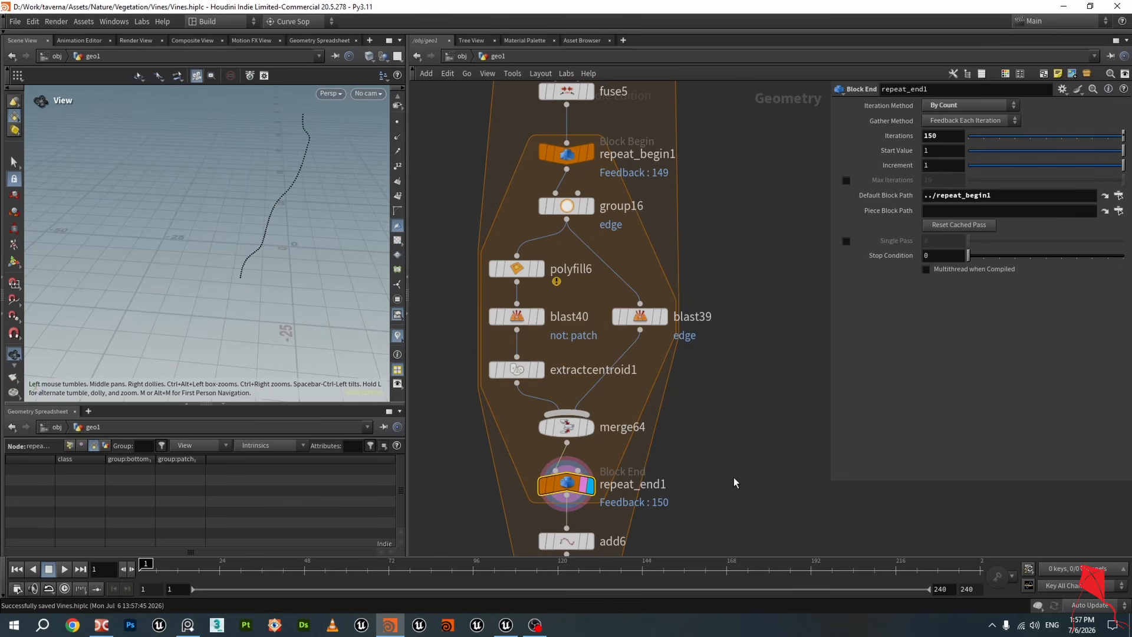
middle_drag(735, 480, 697, 348)
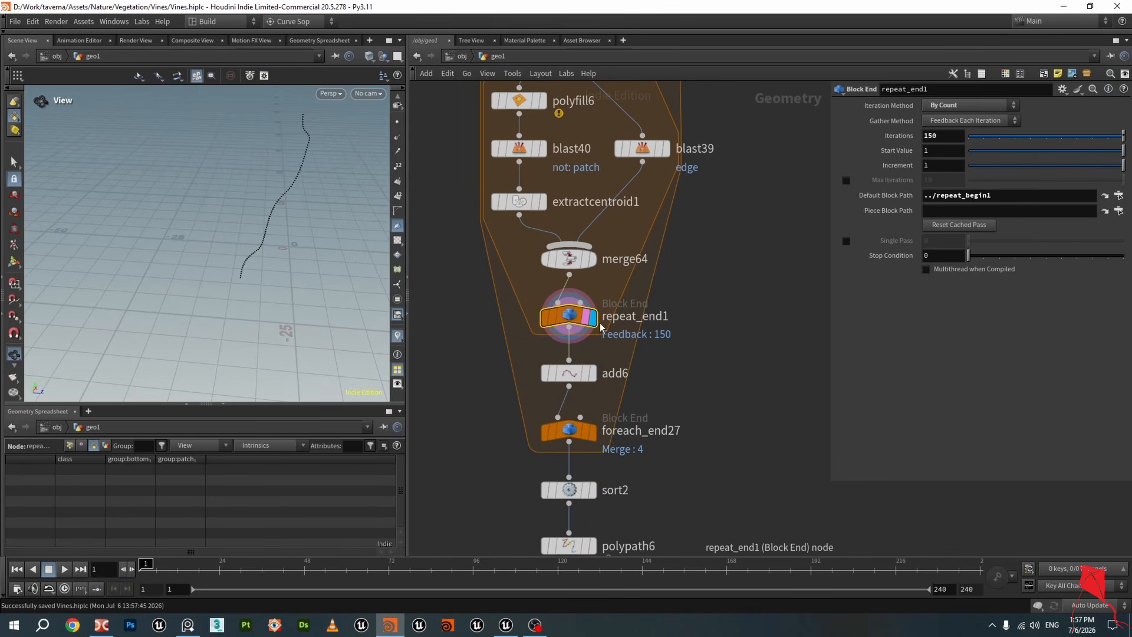
click(592, 376)
click(584, 374)
scroll(670, 316, down, 3)
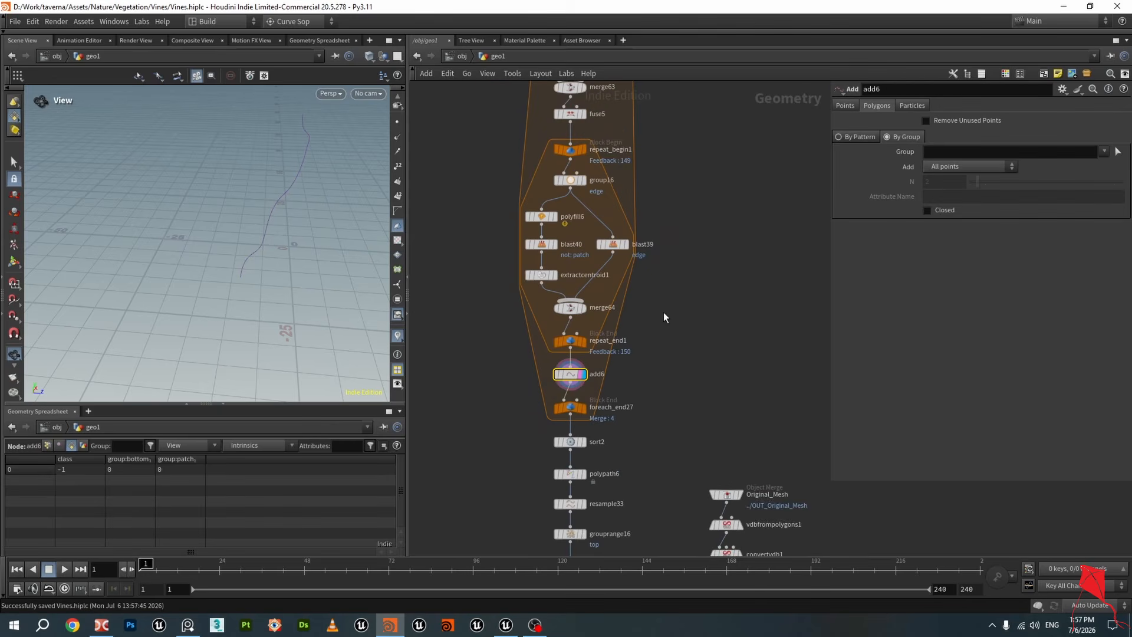
click(582, 170)
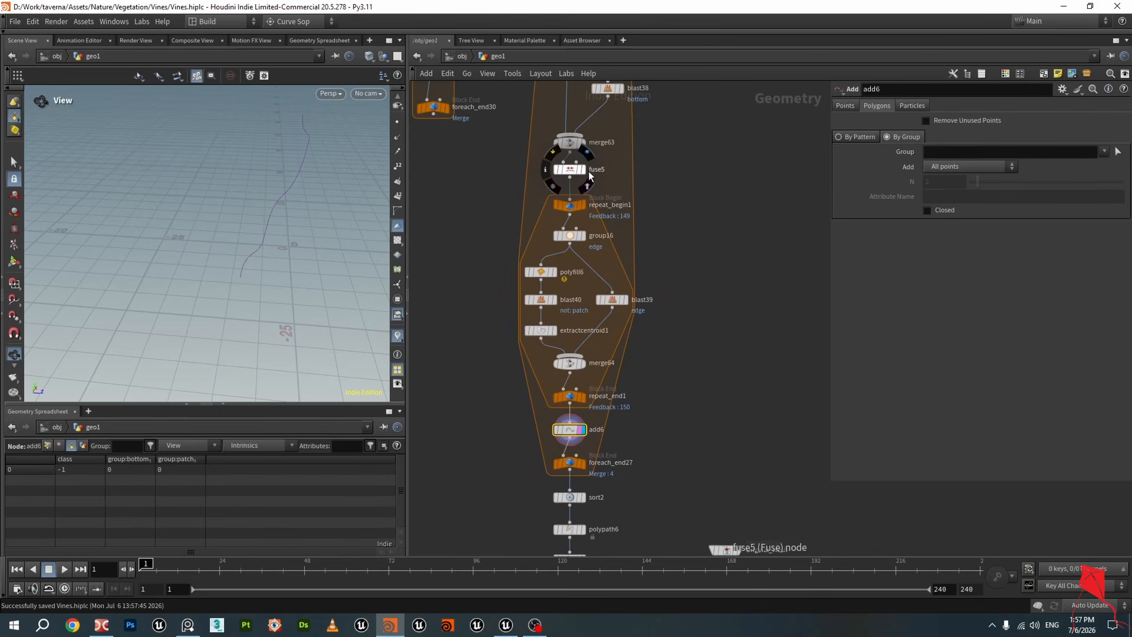
click(571, 171)
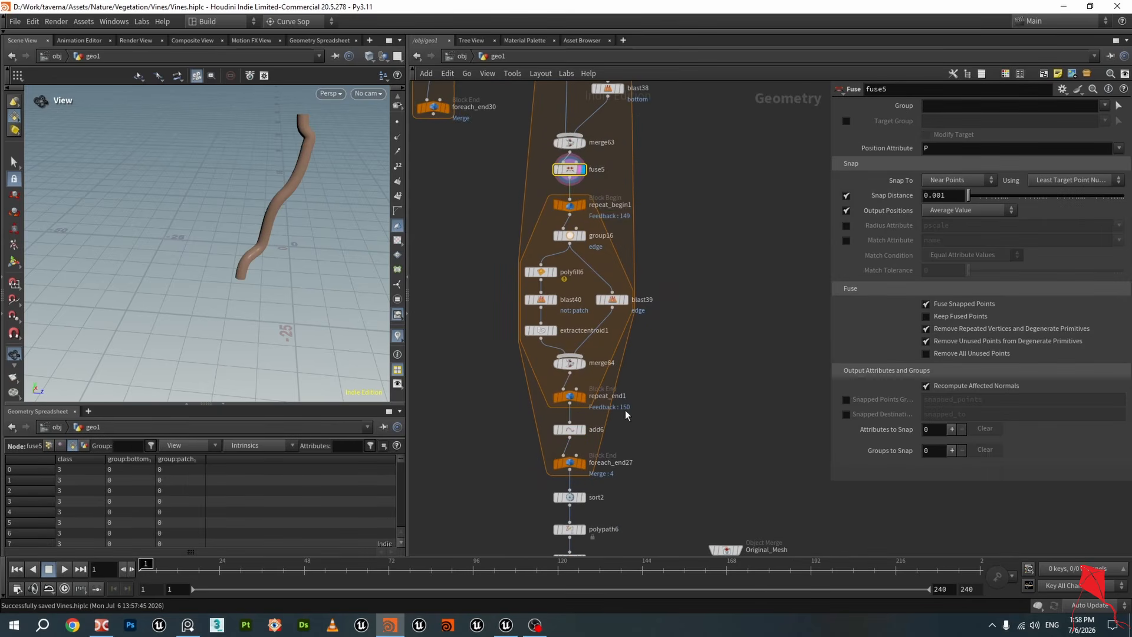
click(578, 432)
drag(316, 320, 223, 237)
click(570, 430)
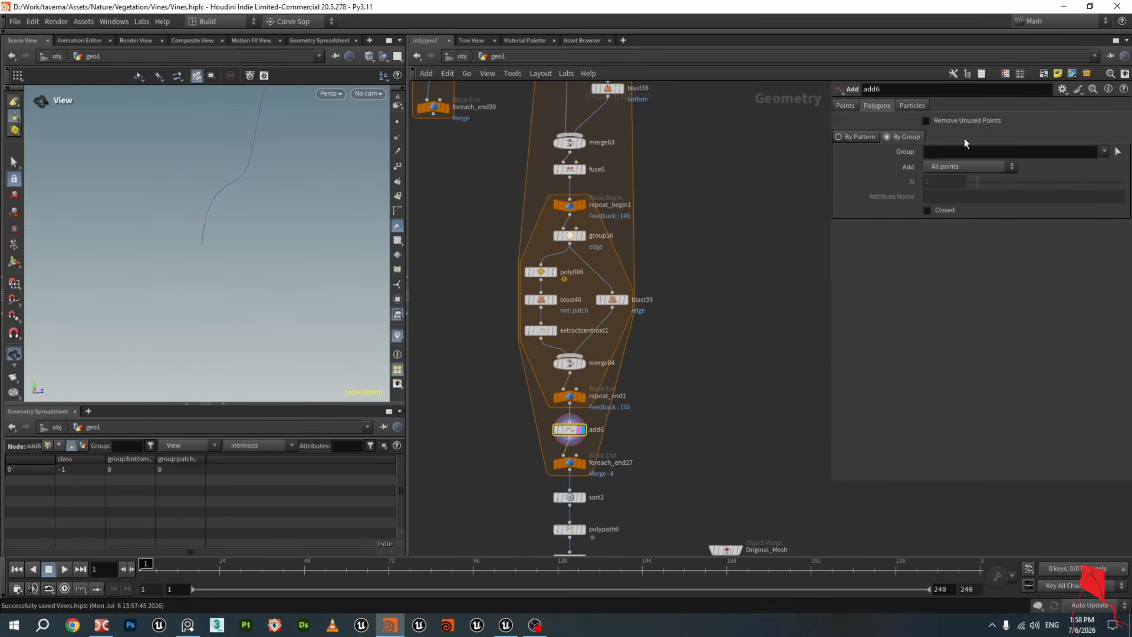
Examine the point numbering along the curves of the add6, sort2 and foreach_end27 outputs
drag(219, 238, 341, 183)
drag(266, 182, 247, 236)
scroll(596, 338, up, 4)
mouse_move(615, 319)
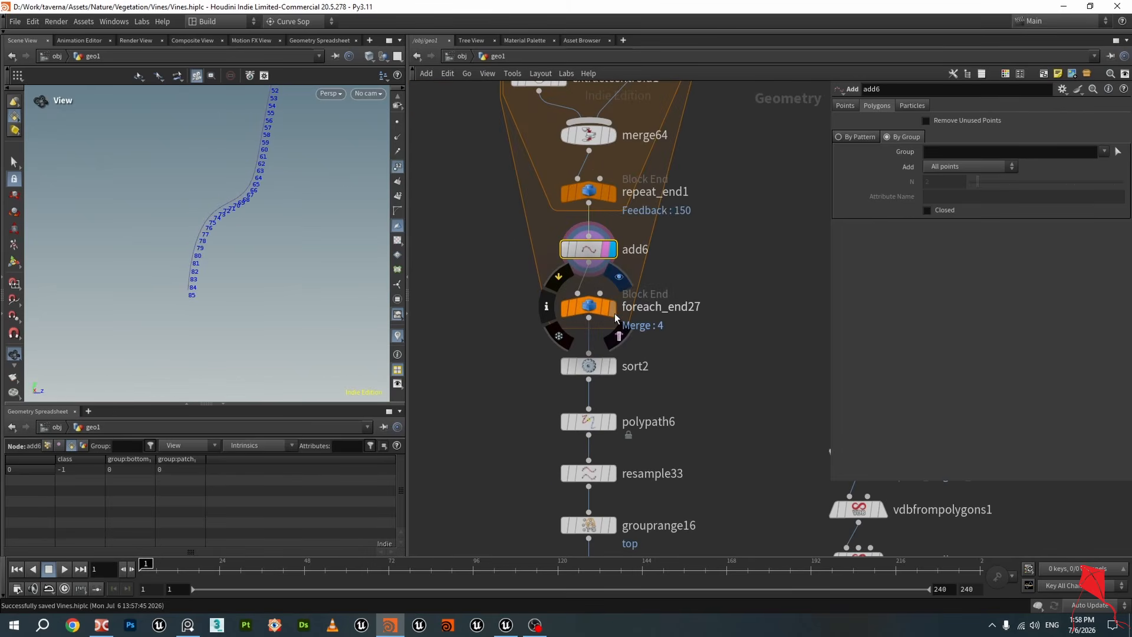
scroll(278, 210, down, 4)
drag(278, 210, 284, 251)
click(398, 167)
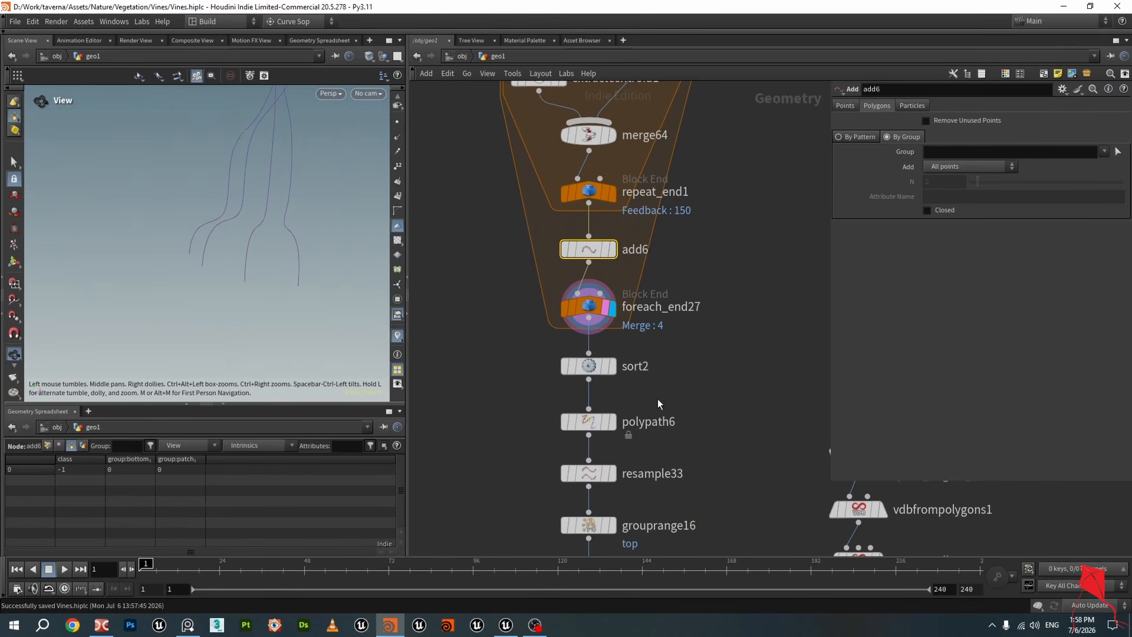
click(605, 373)
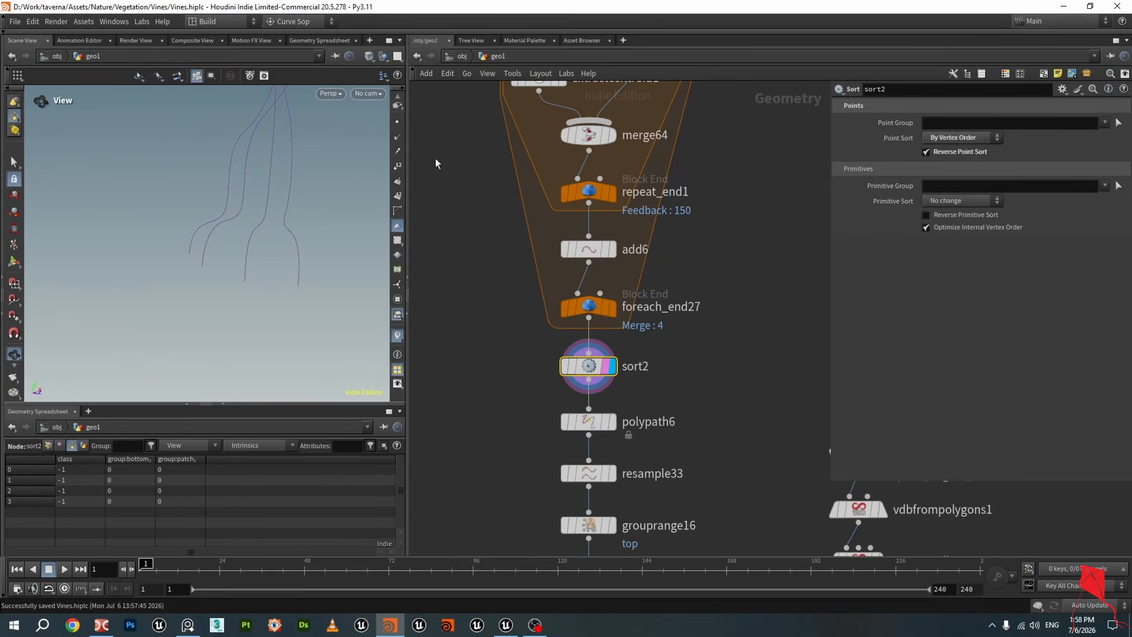
click(397, 167)
drag(298, 273, 286, 301)
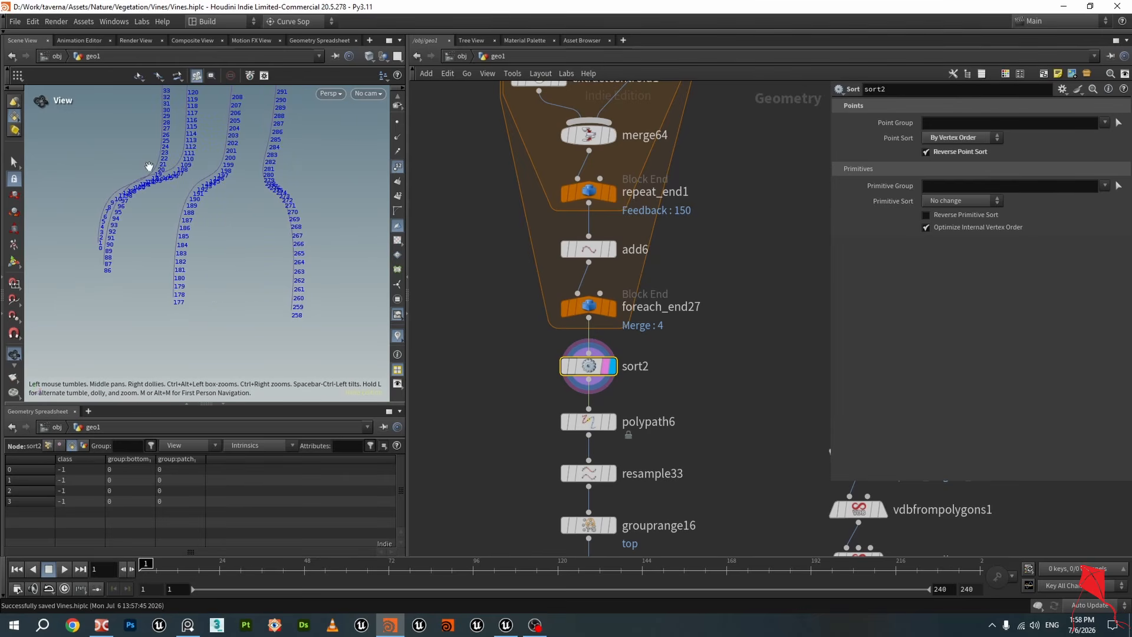
drag(250, 244, 149, 250)
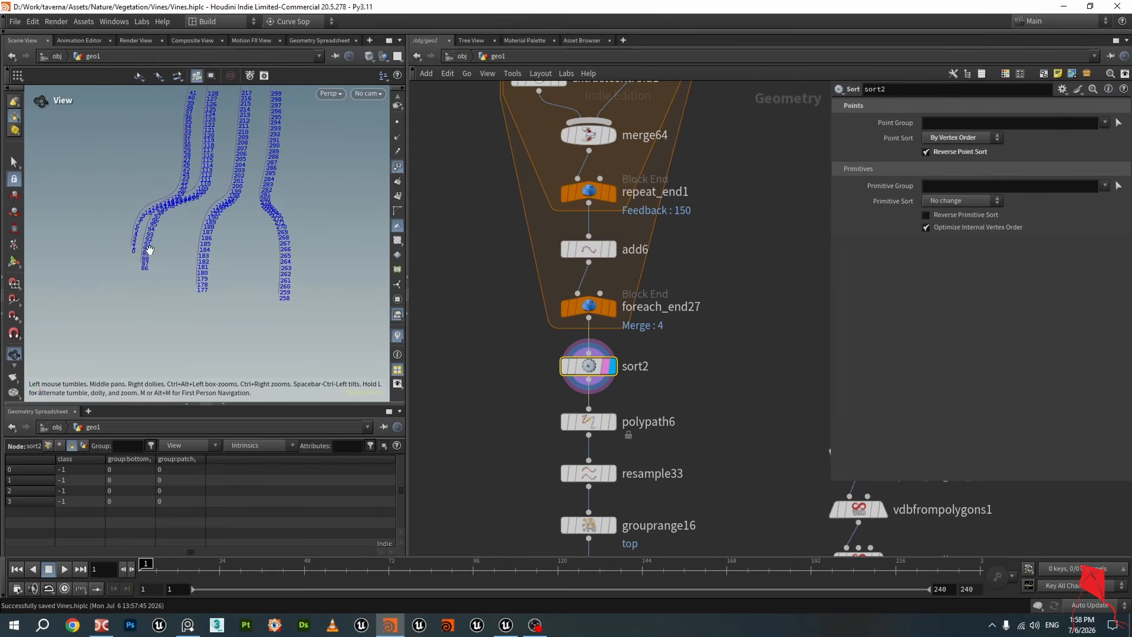
click(613, 308)
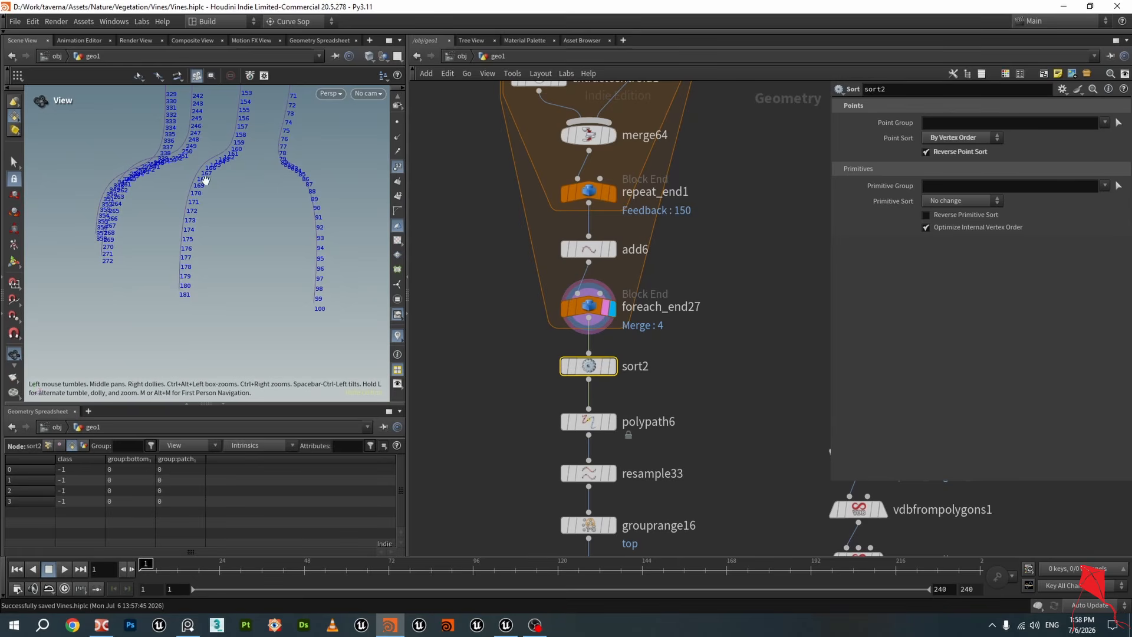
click(610, 366)
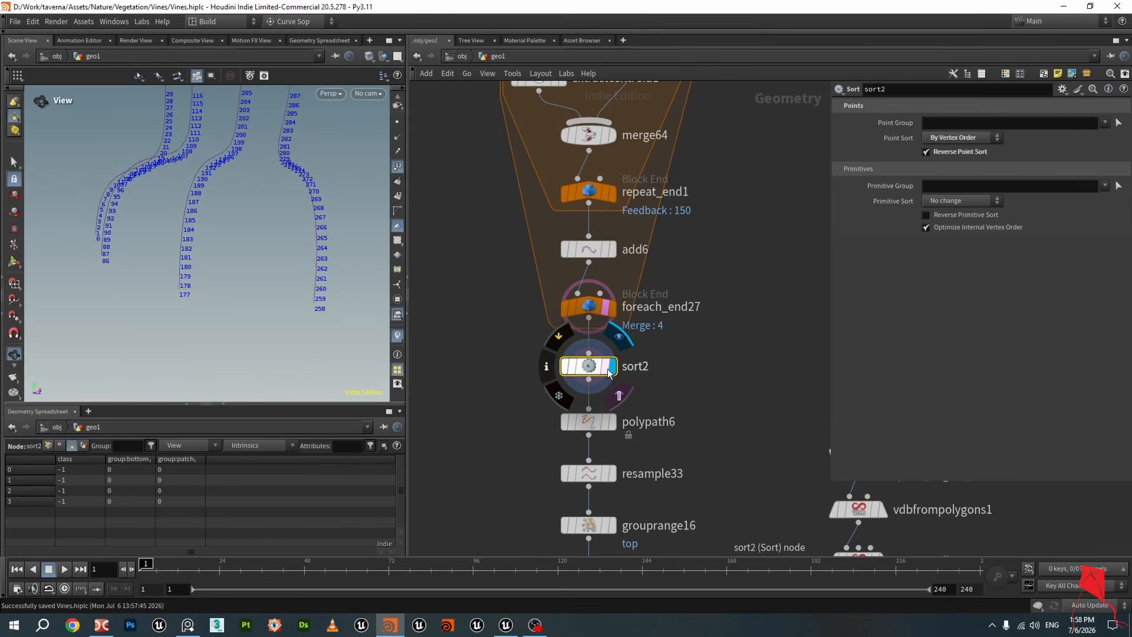
Display the polypath6 output, save the scene, and reselect sort2
middle_drag(665, 410, 670, 303)
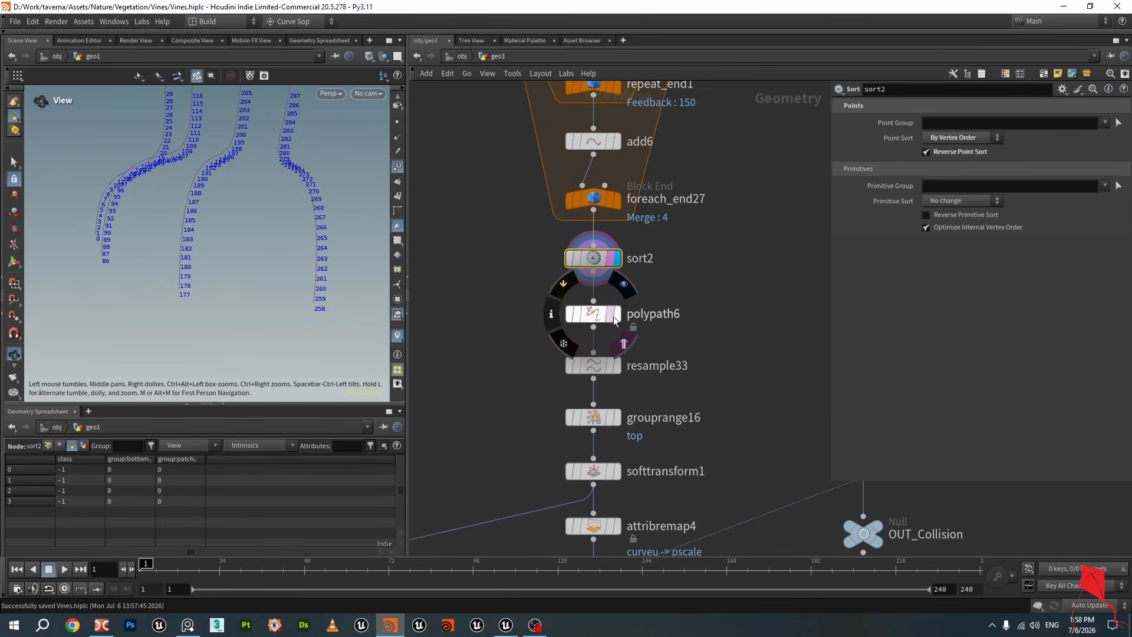
click(597, 317)
key(ctrl+s)
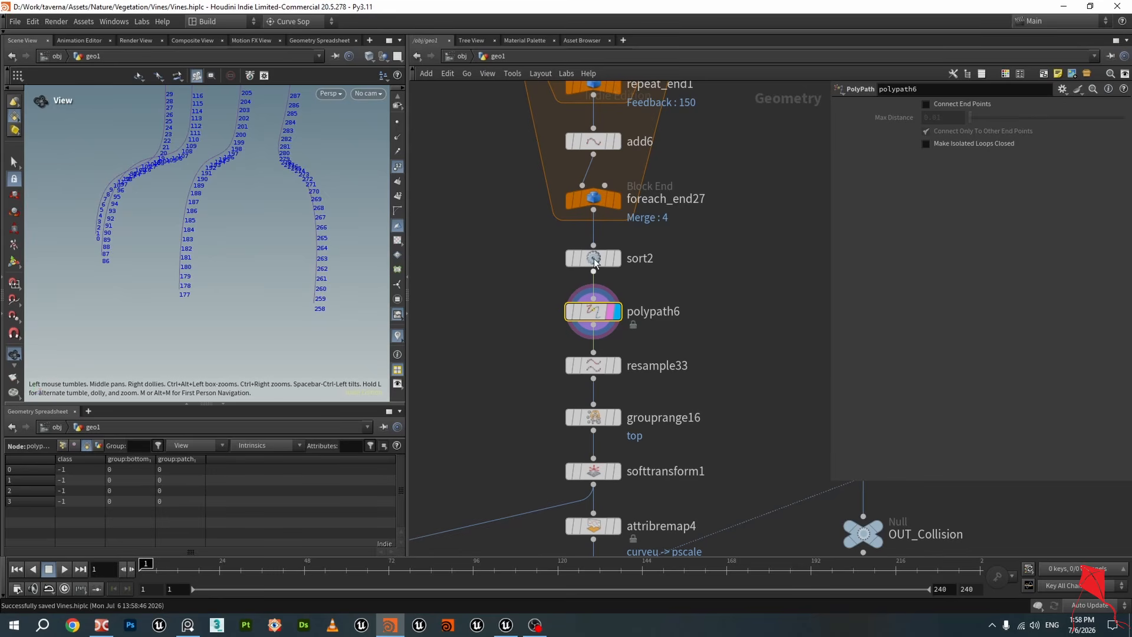
drag(597, 314, 597, 311)
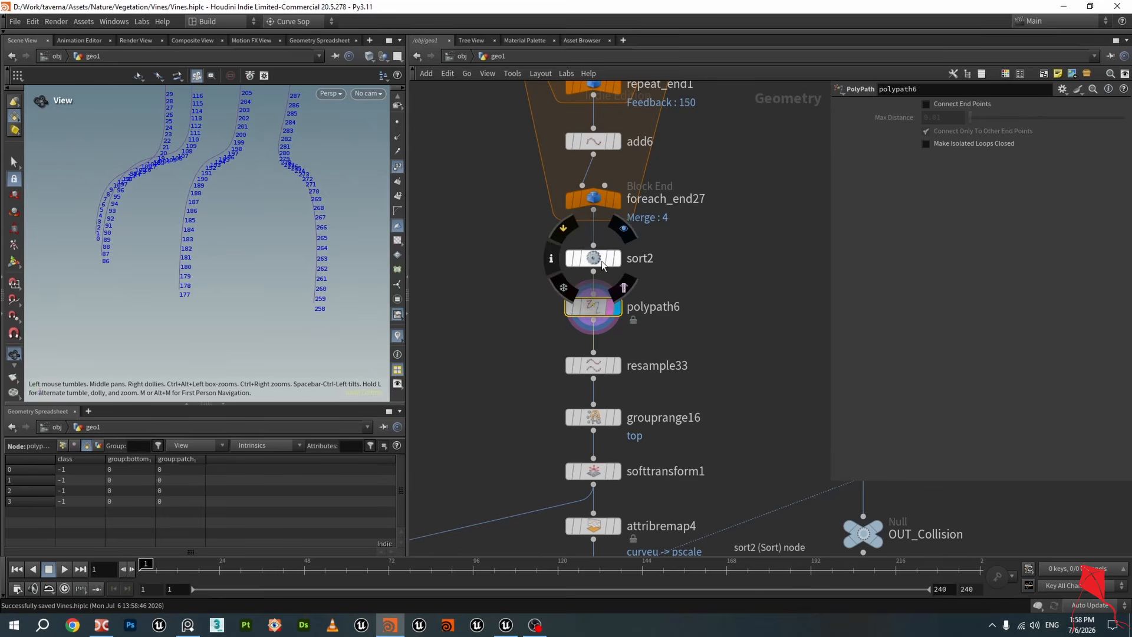
click(603, 262)
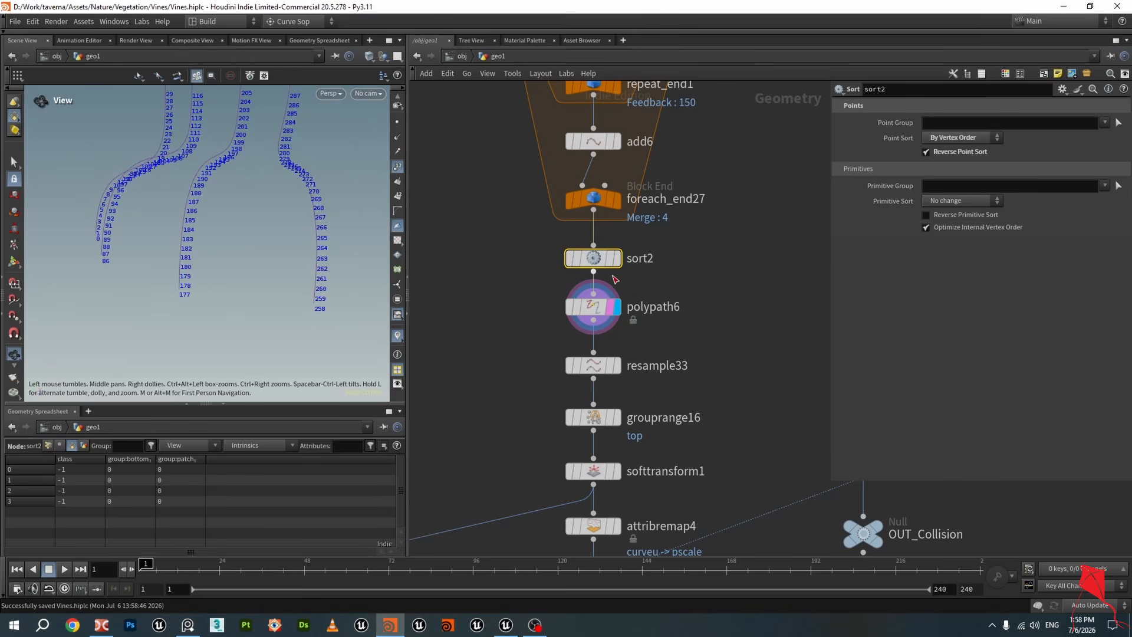
drag(596, 259, 595, 252)
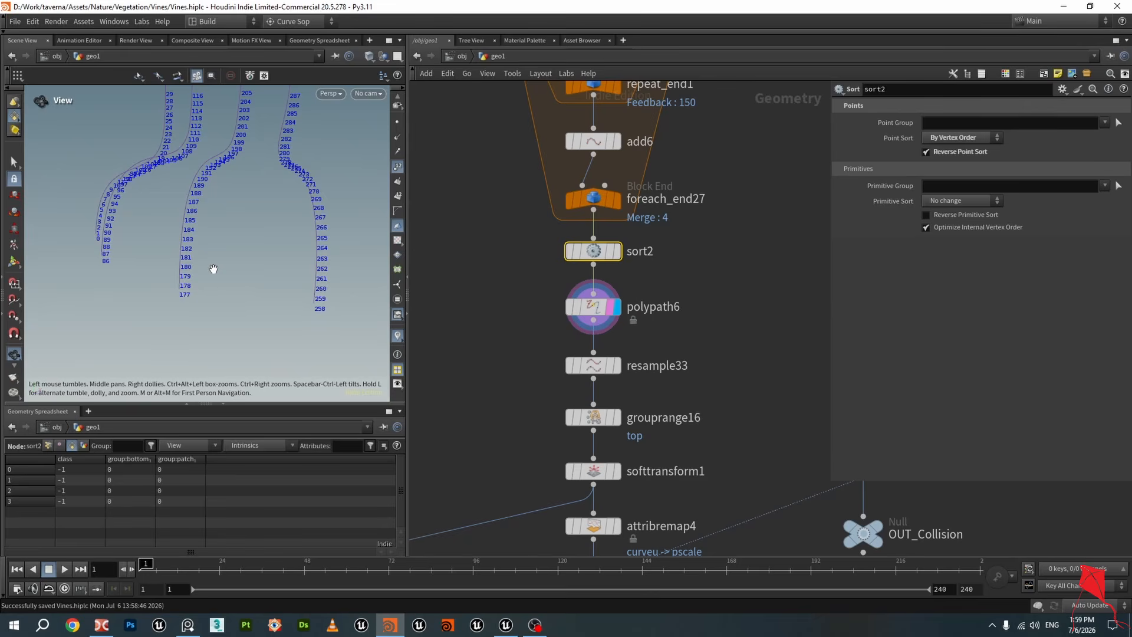
Revert the viewport display options to default and turn on vertex numbers
key(d)
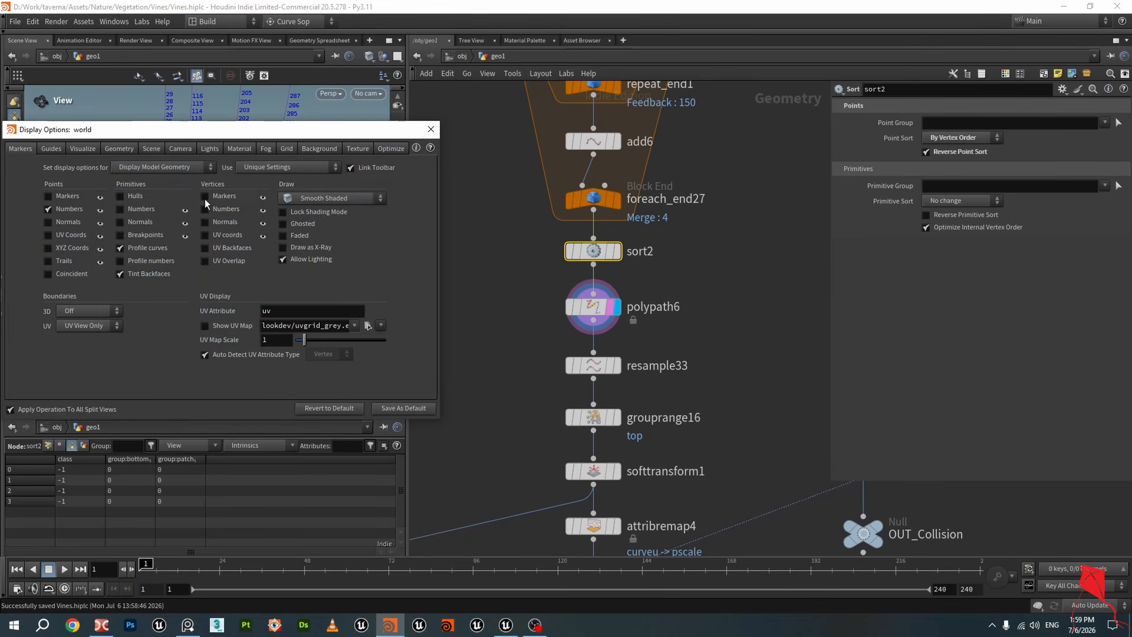
click(329, 408)
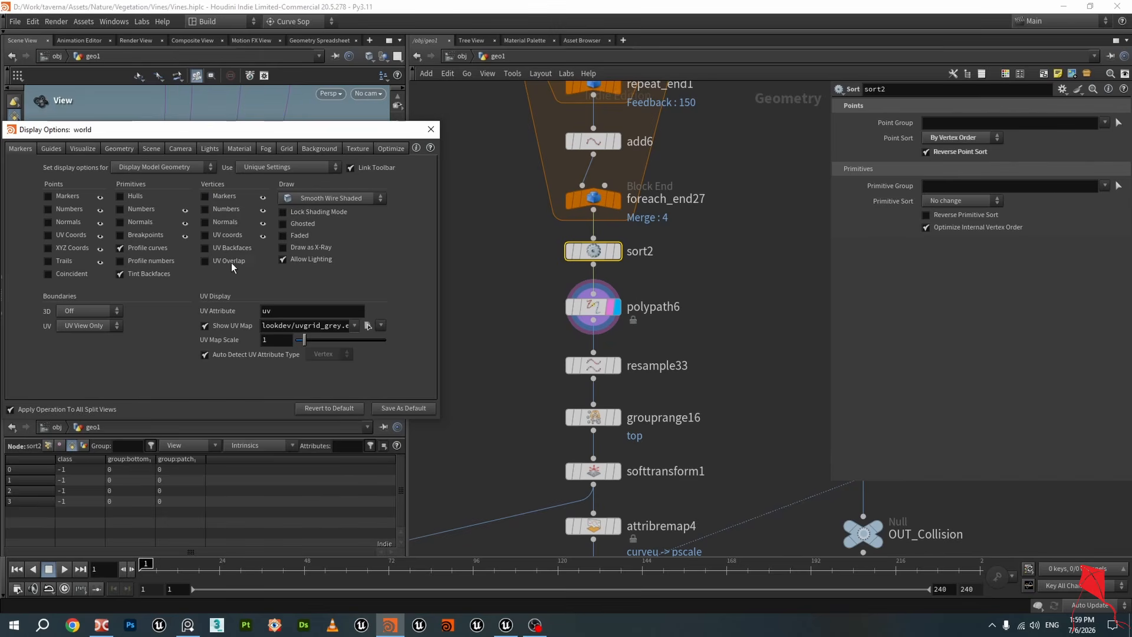
click(205, 210)
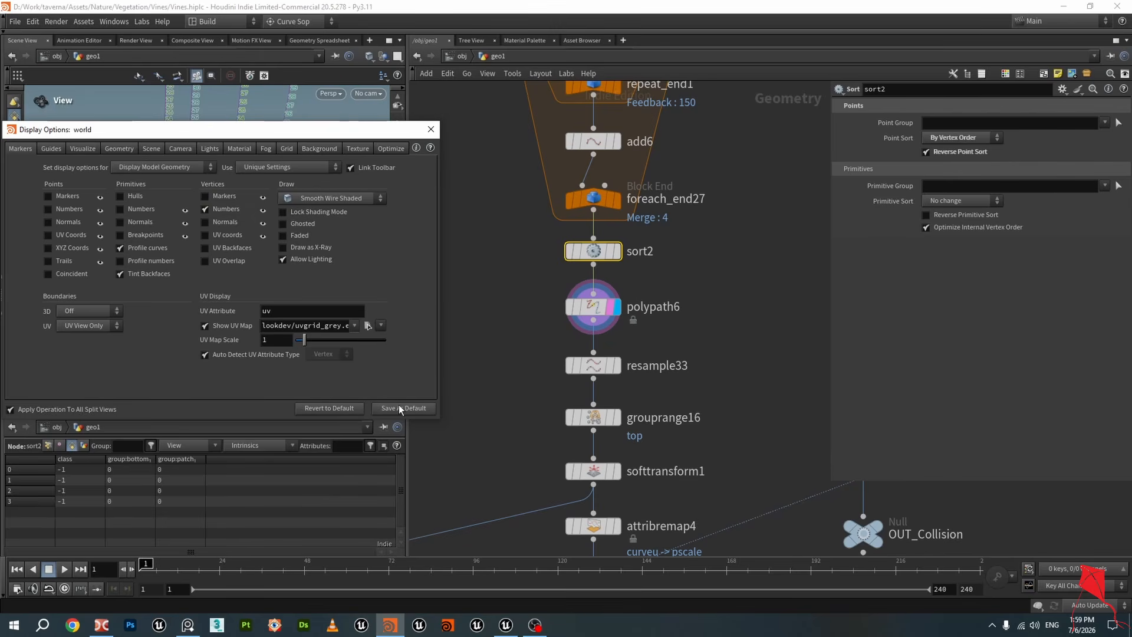
click(431, 129)
Compare the point numbering of the sort2 and polypath6 outputs in the viewport
scroll(169, 284, up, 5)
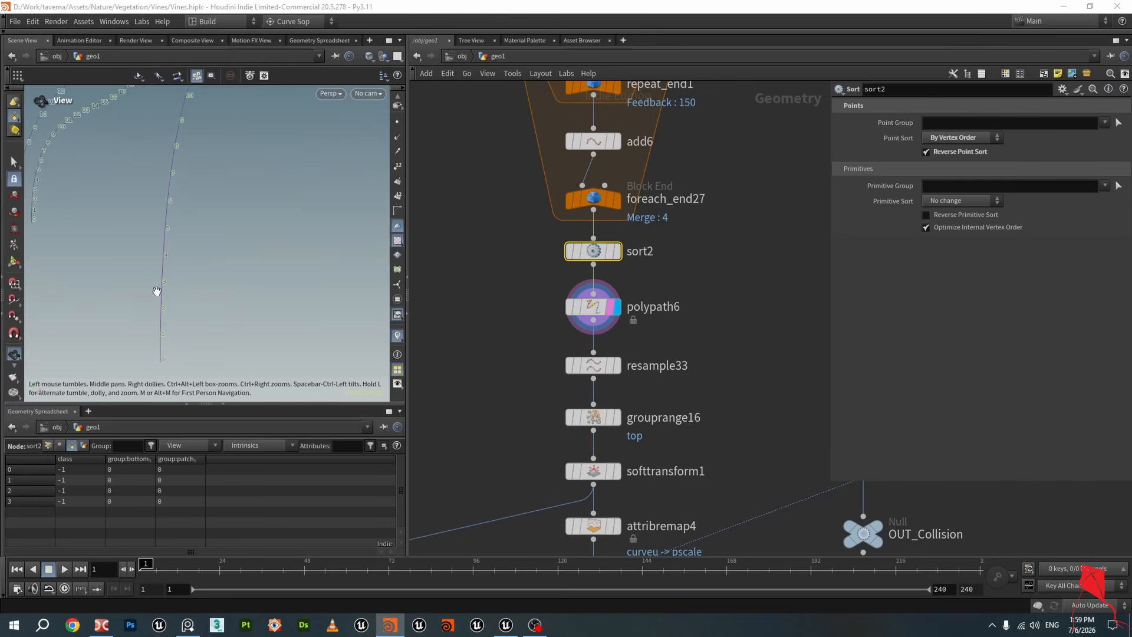
drag(157, 291, 182, 266)
click(398, 168)
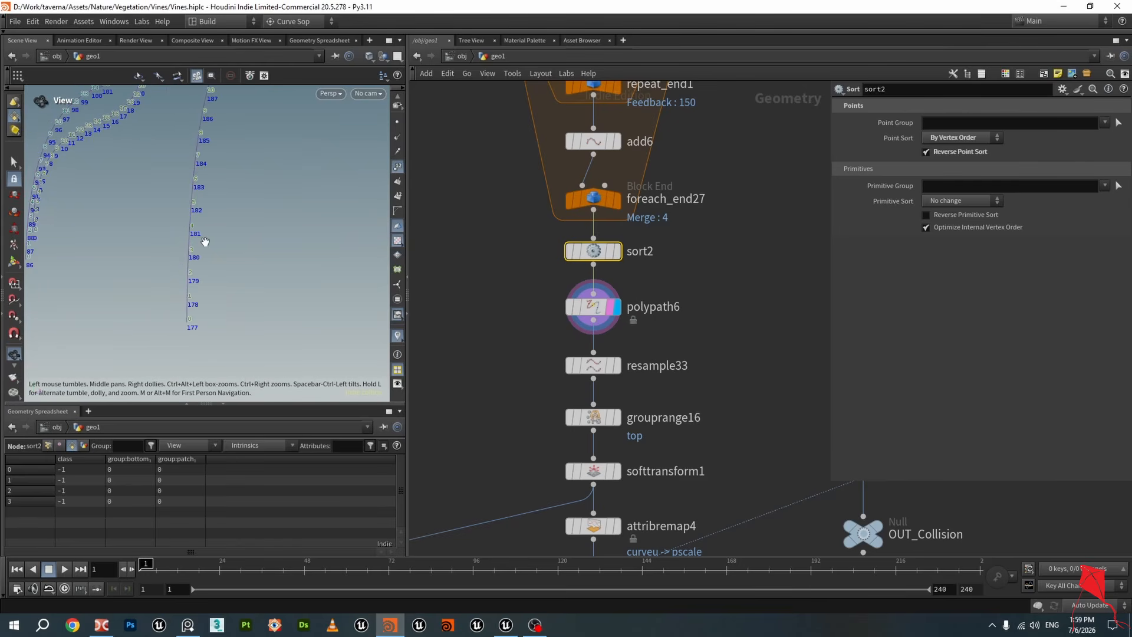
click(616, 251)
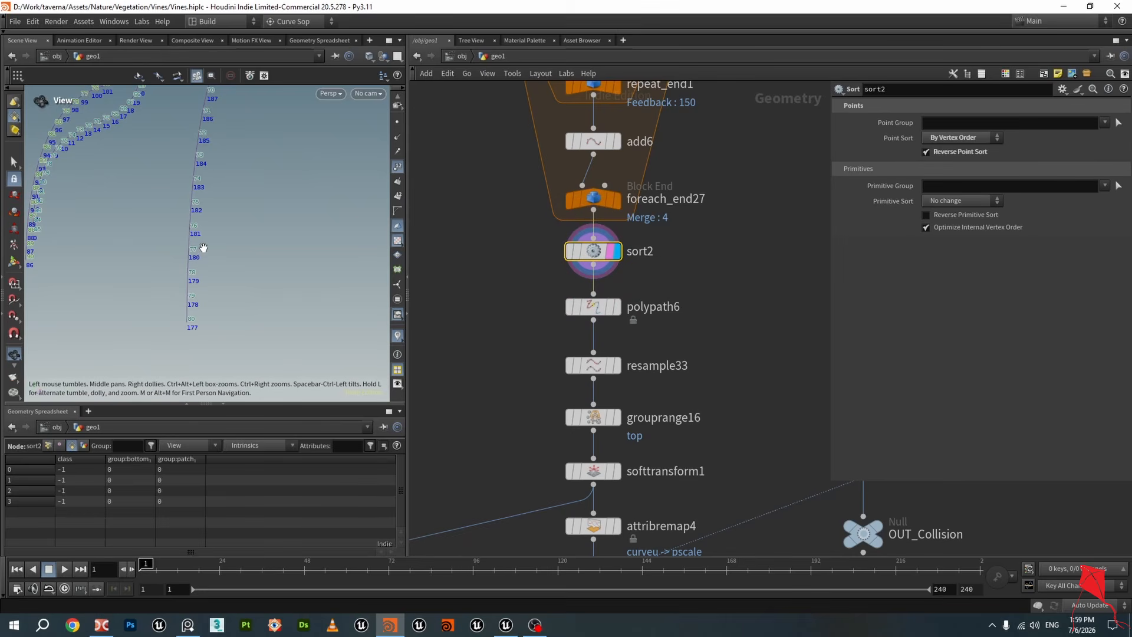
click(616, 306)
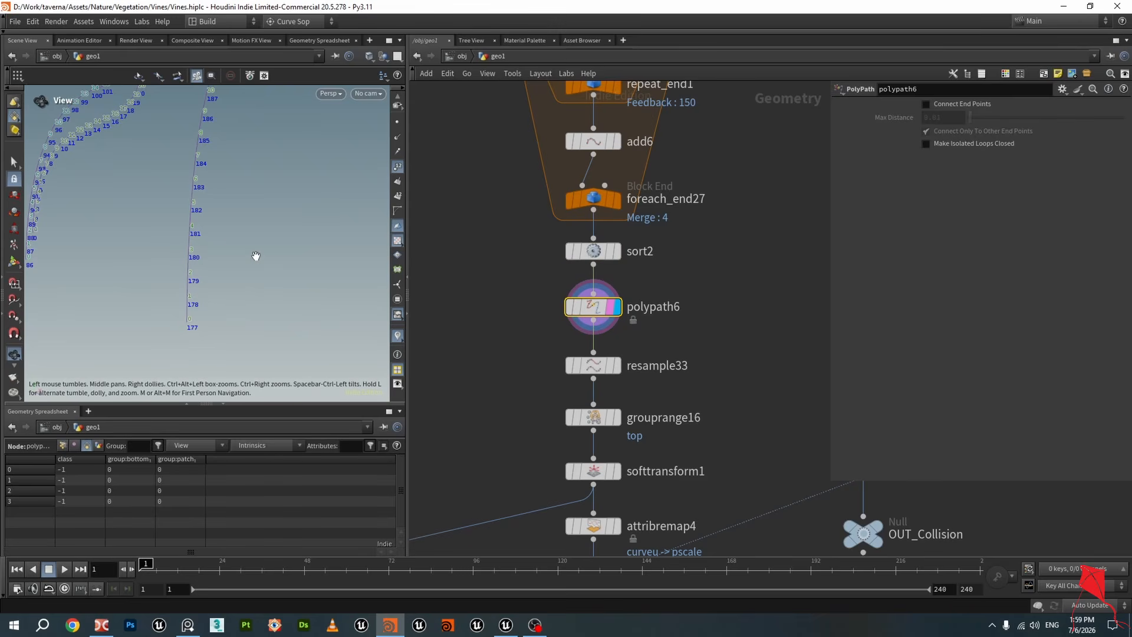
key(d)
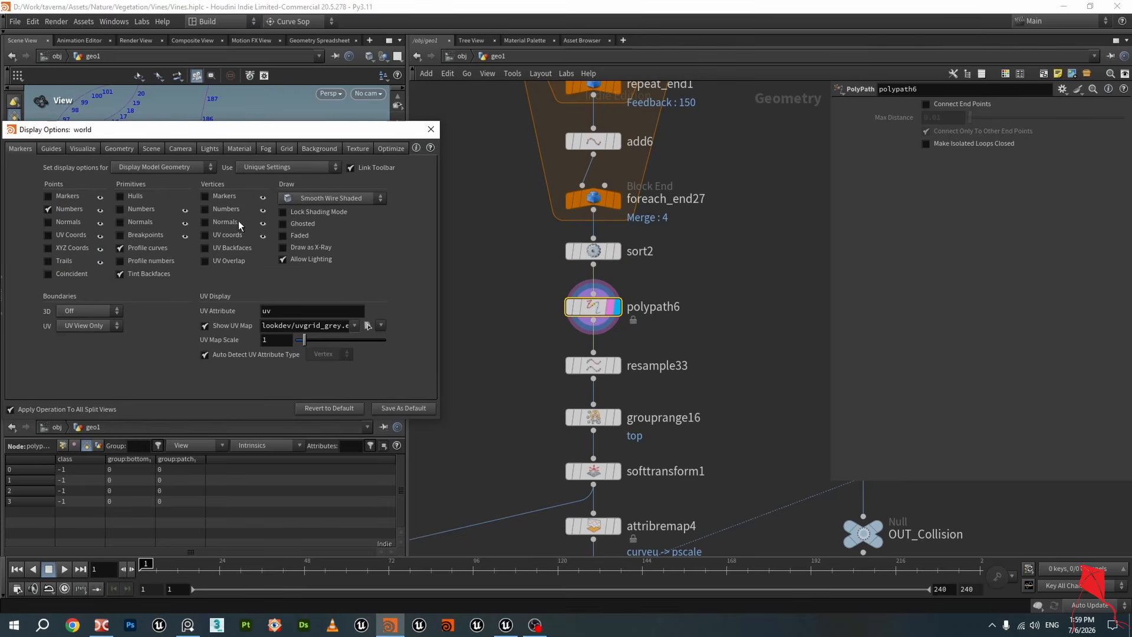
click(432, 129)
scroll(236, 208, down, 3)
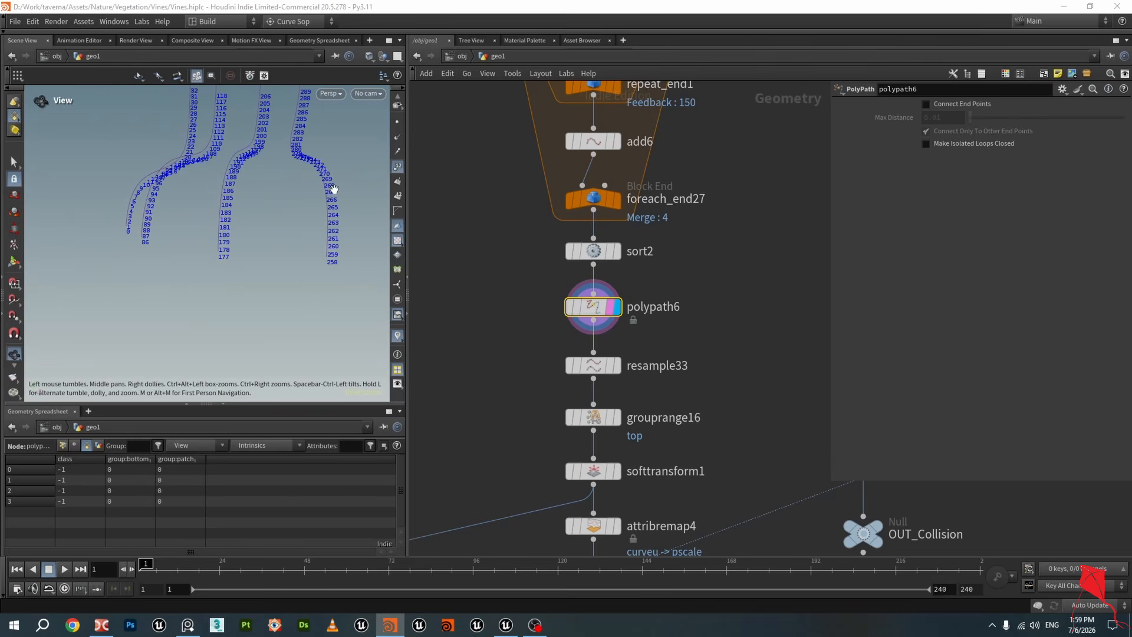
click(398, 166)
middle_drag(579, 365, 569, 281)
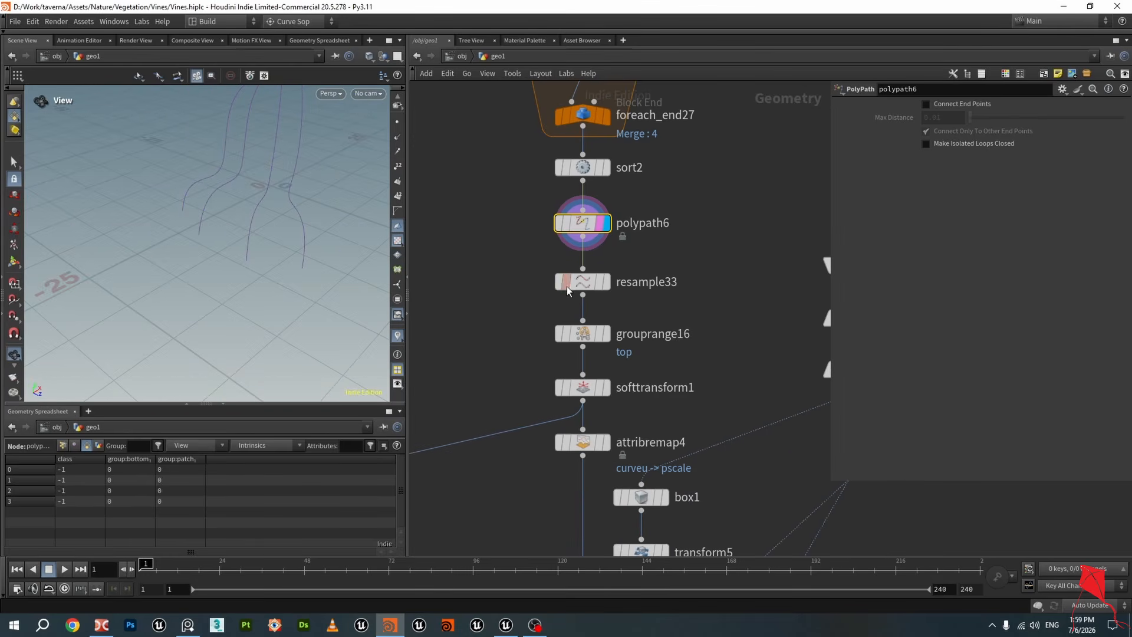
scroll(570, 281, up, 1)
click(613, 288)
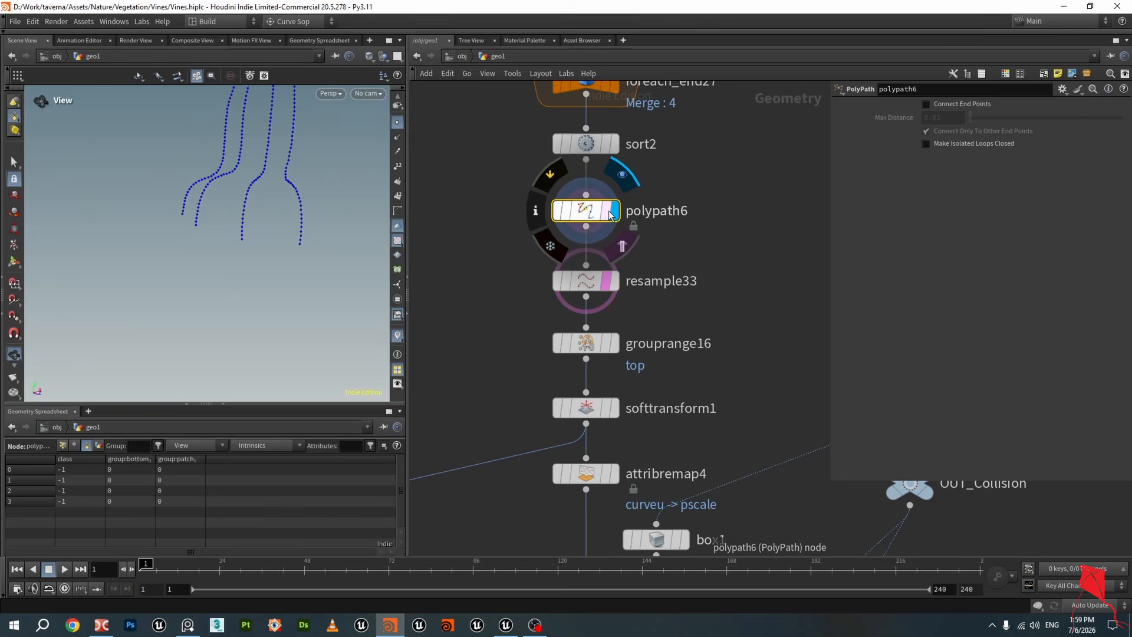
Display the resample33 output in the viewport
click(591, 287)
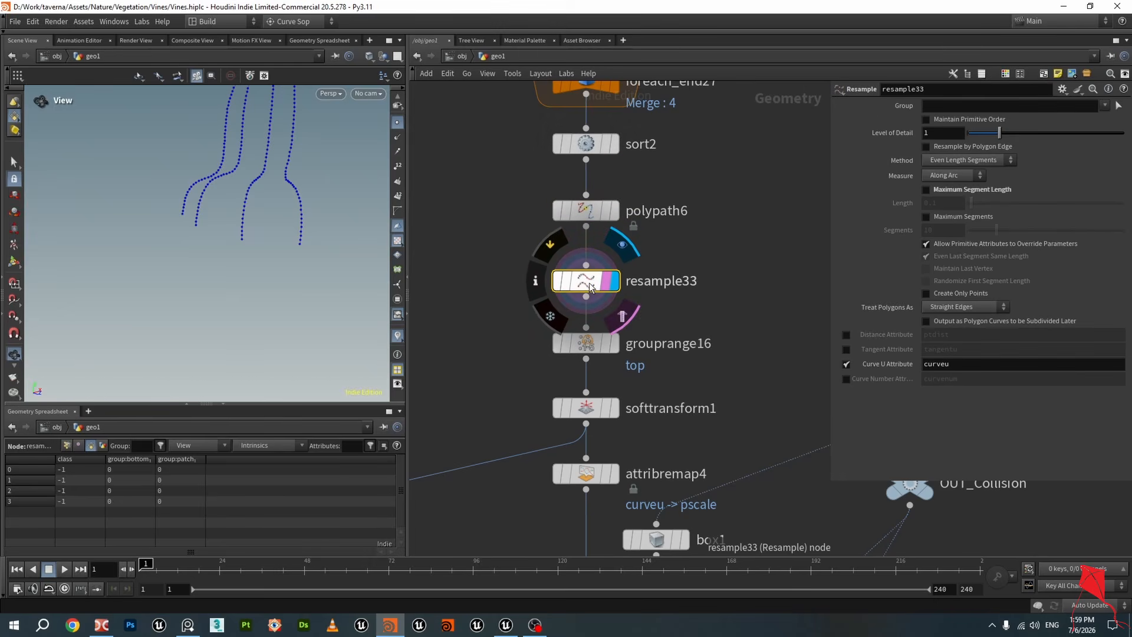
scroll(273, 237, up, 5)
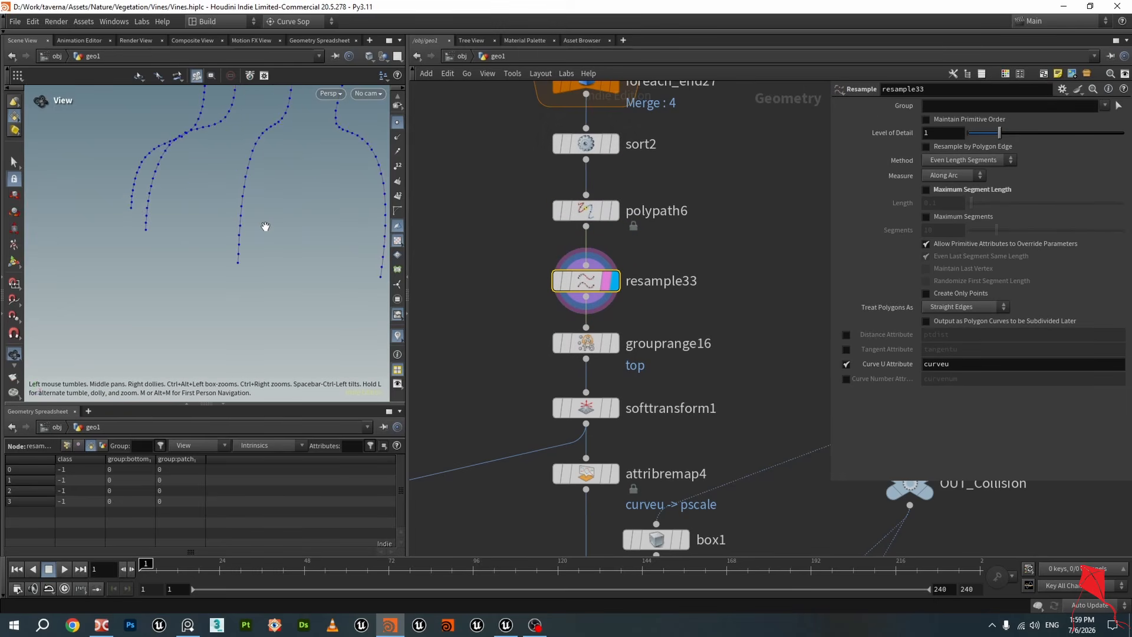
scroll(244, 256, down, 2)
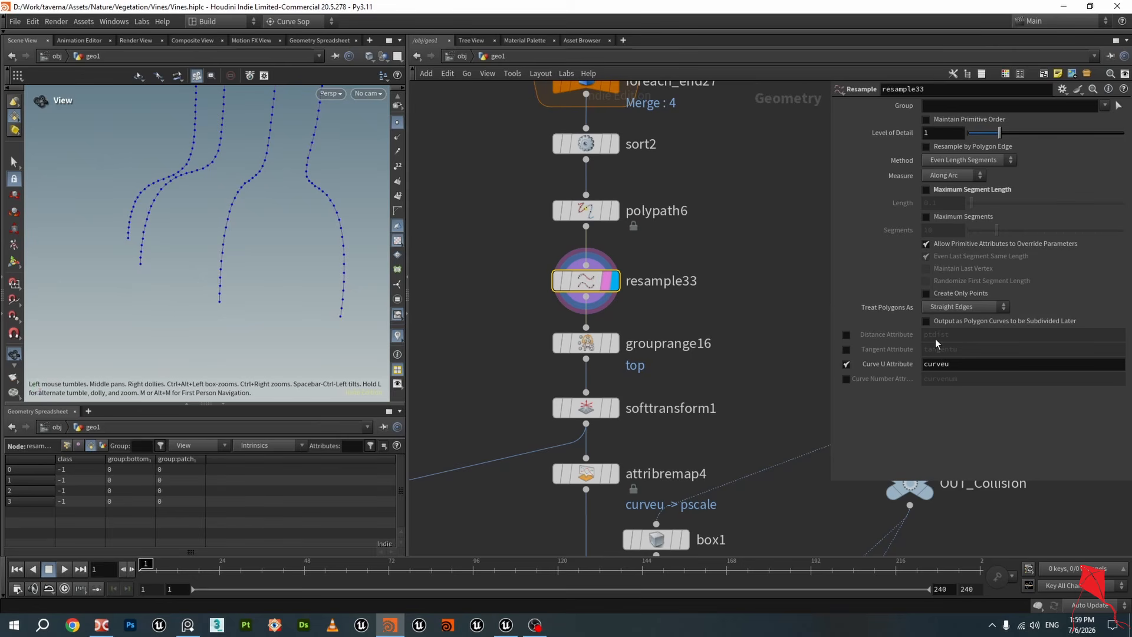
Try to toggle the class attribute visualizer from the resample33 node info panel
click(520, 282)
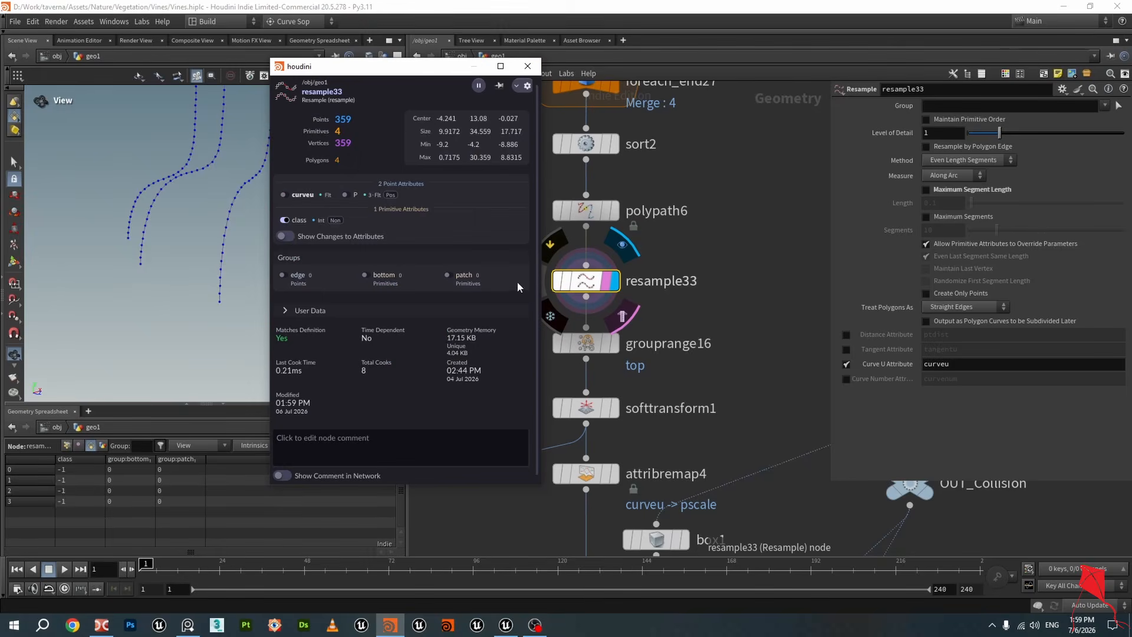
click(284, 220)
click(347, 246)
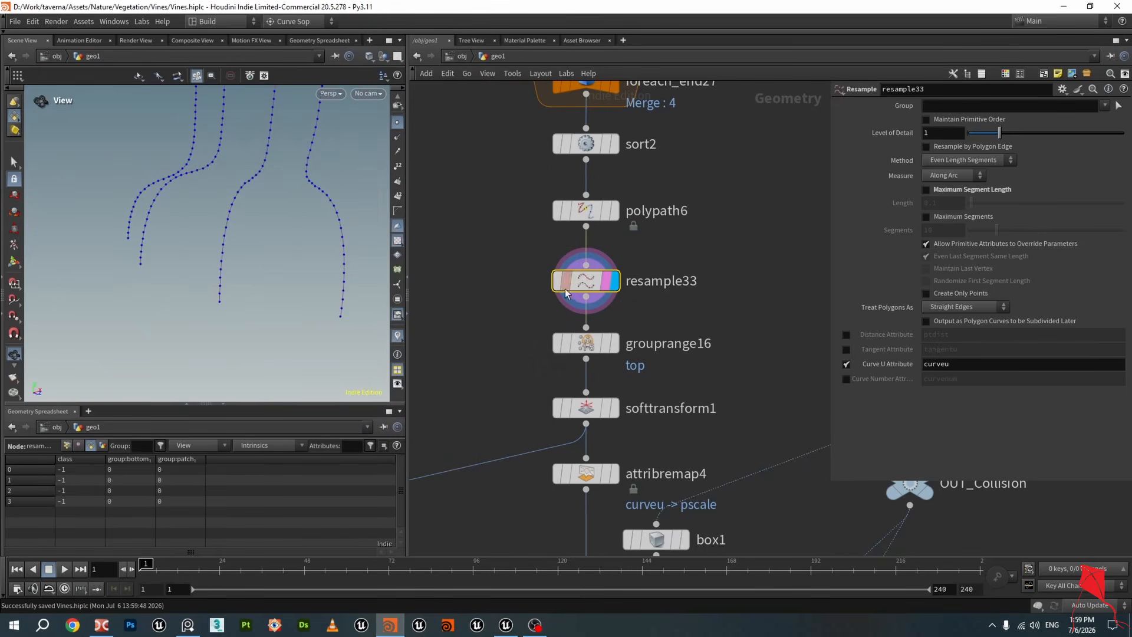
click(536, 280)
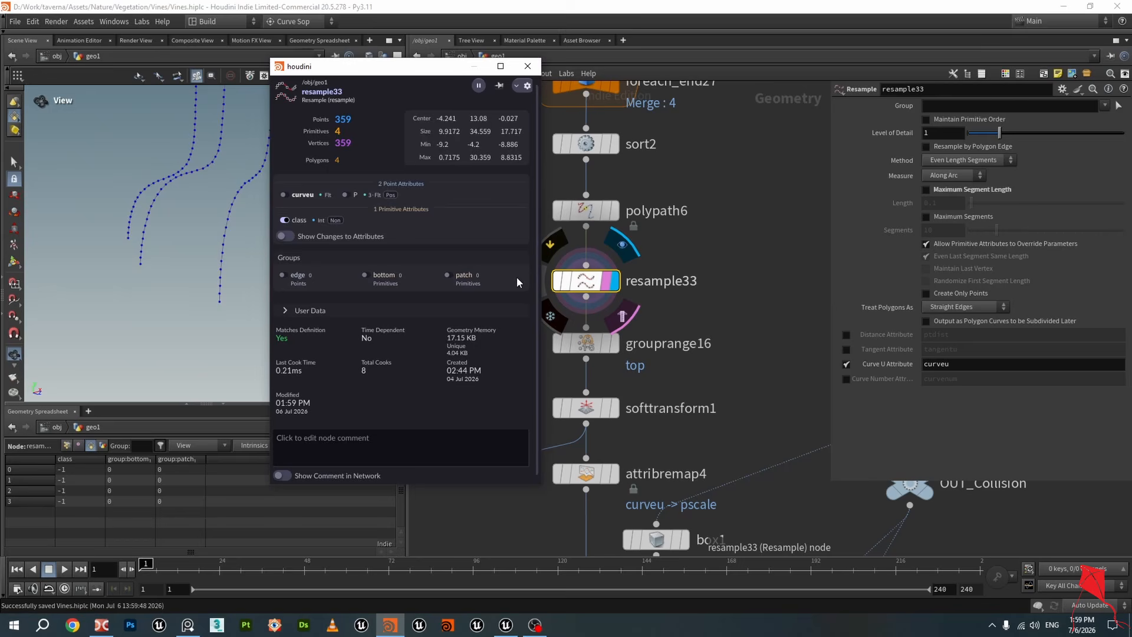
click(286, 221)
click(350, 251)
Try to enable the class attribute visualizer from the connectivity9 node info, then dismiss the visualizer error
scroll(598, 272, down, 3)
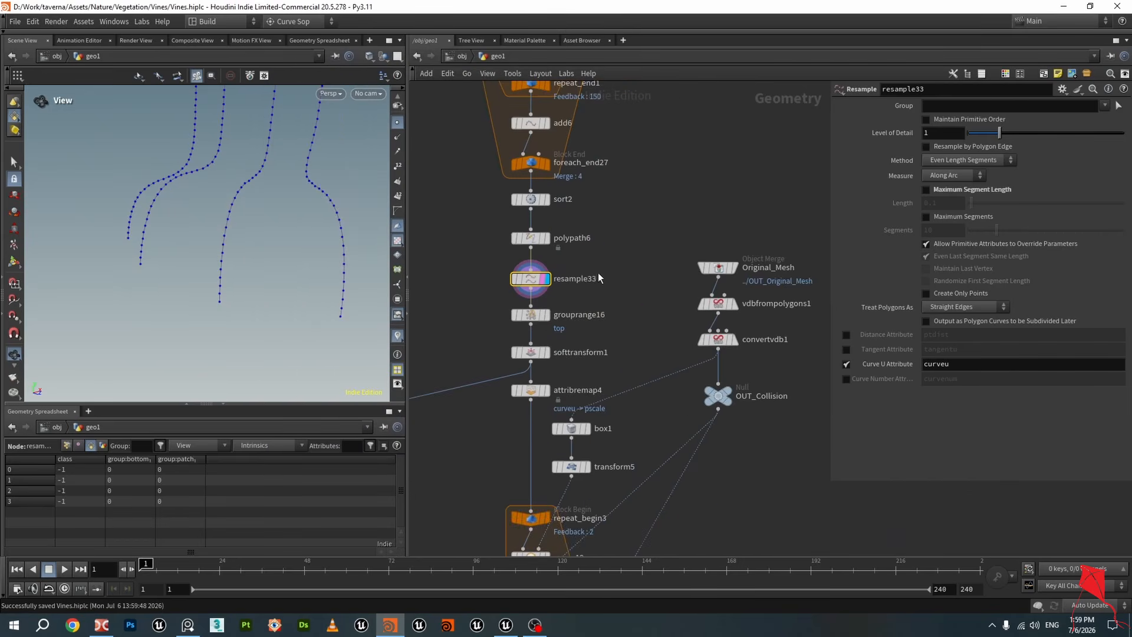
middle_drag(598, 272, 779, 406)
scroll(628, 71, up, 3)
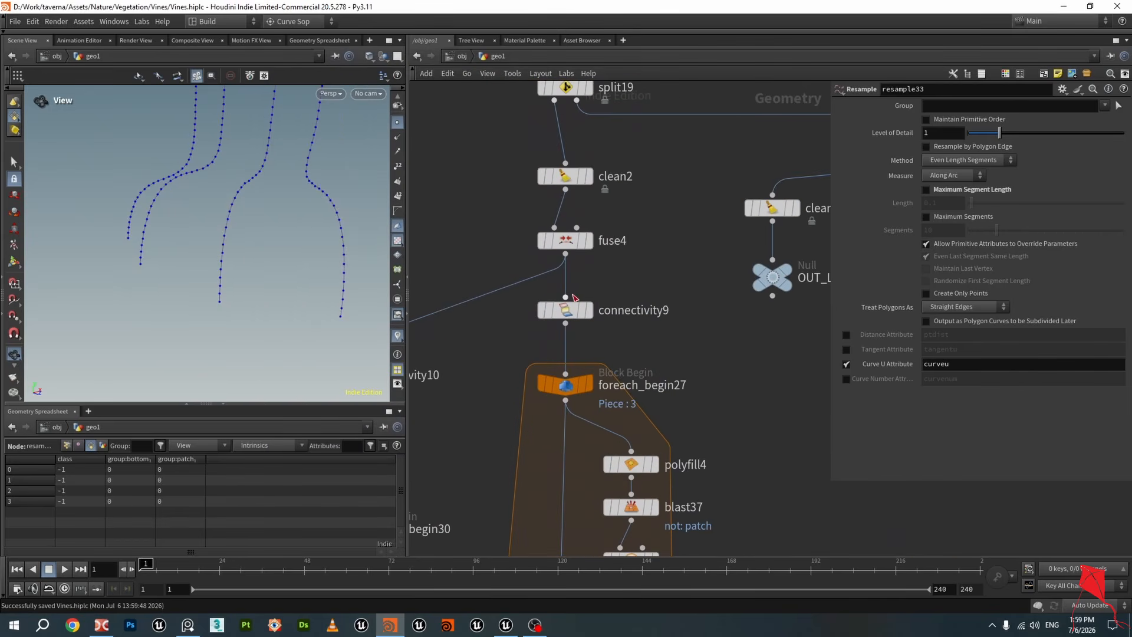
click(565, 310)
click(535, 279)
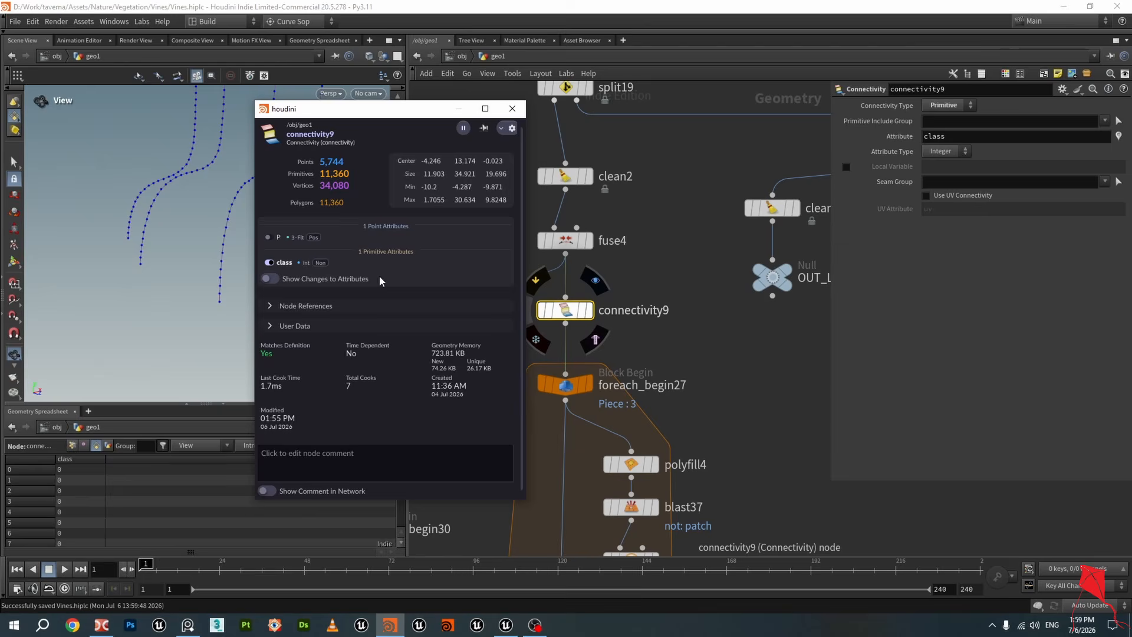
click(277, 264)
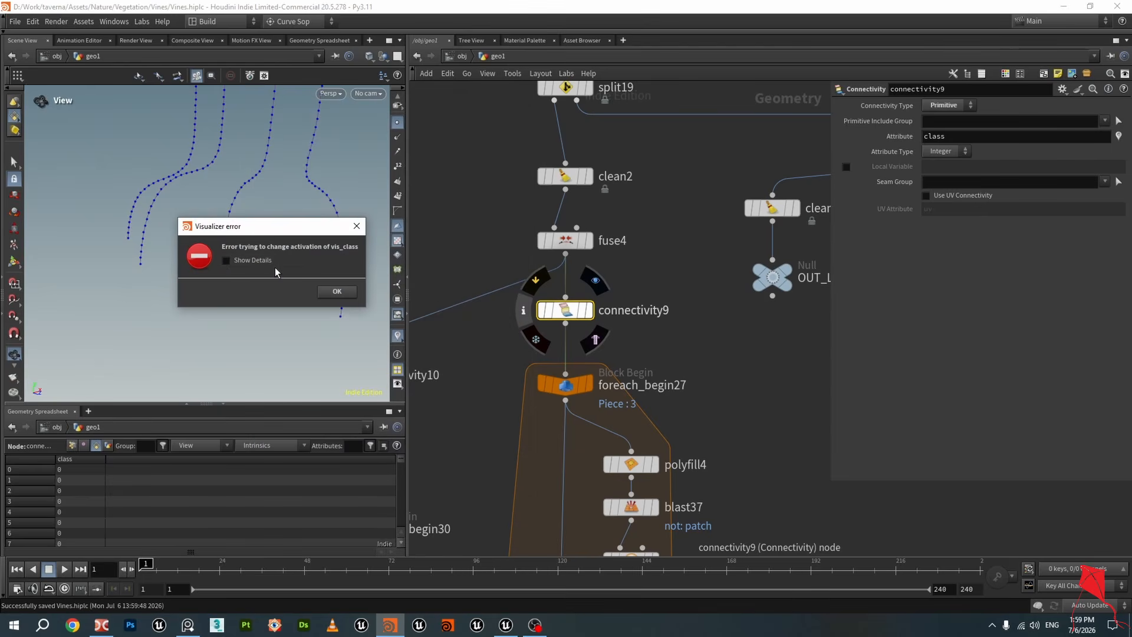
click(226, 260)
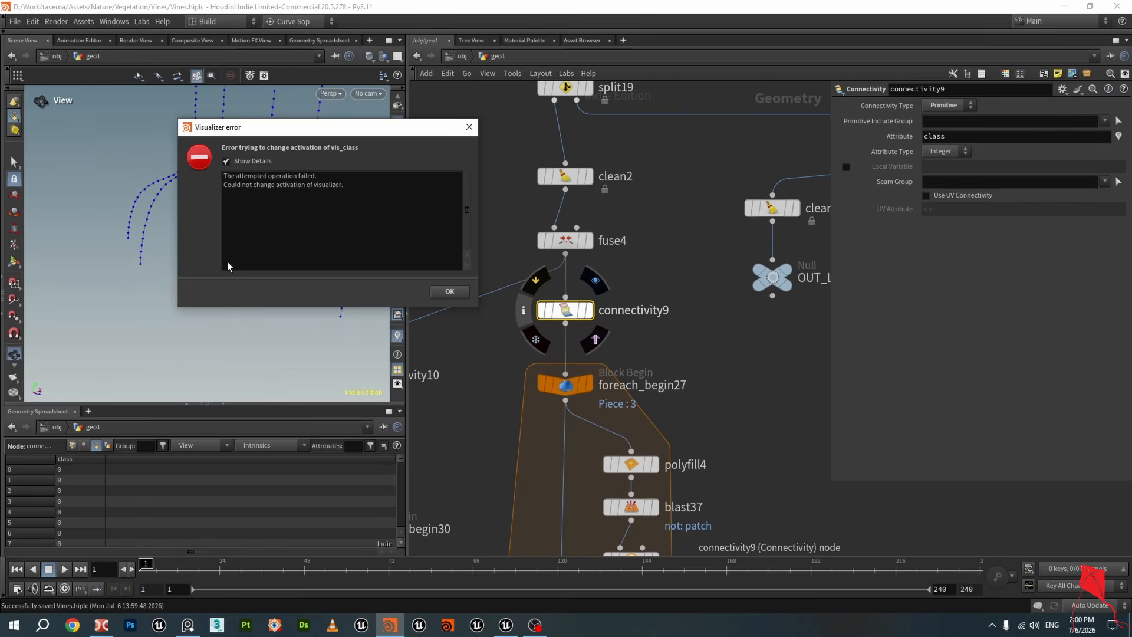
click(469, 127)
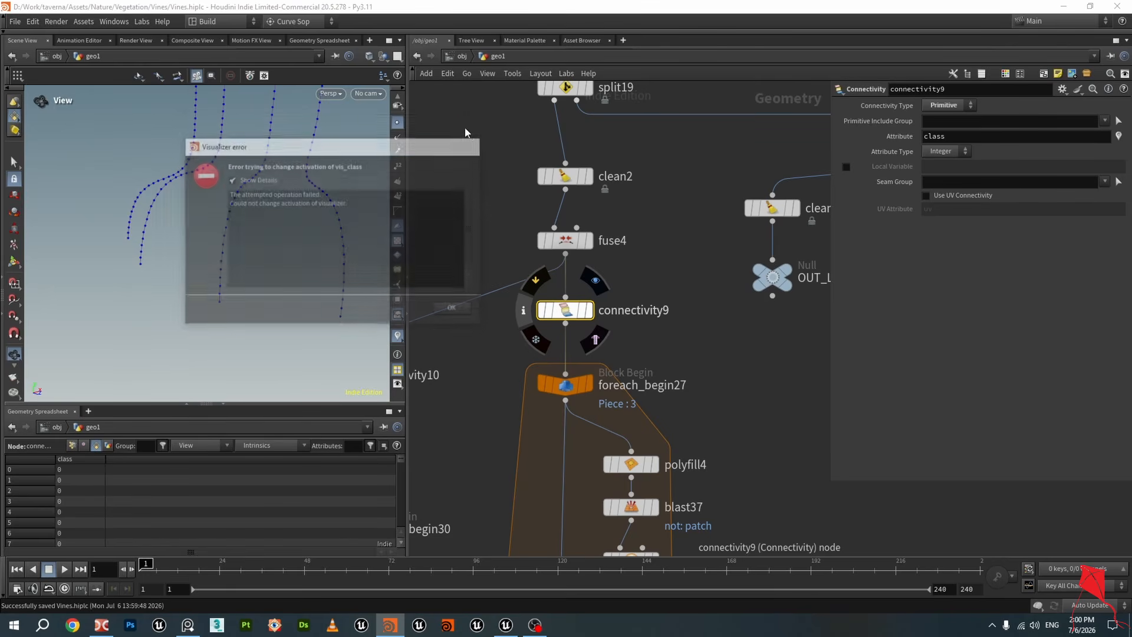
Return to resample33 and examine its curves from different angles in the viewport
scroll(692, 384, down, 6)
middle_drag(692, 341, 704, 227)
scroll(630, 304, up, 5)
middle_click(609, 278)
middle_click(608, 278)
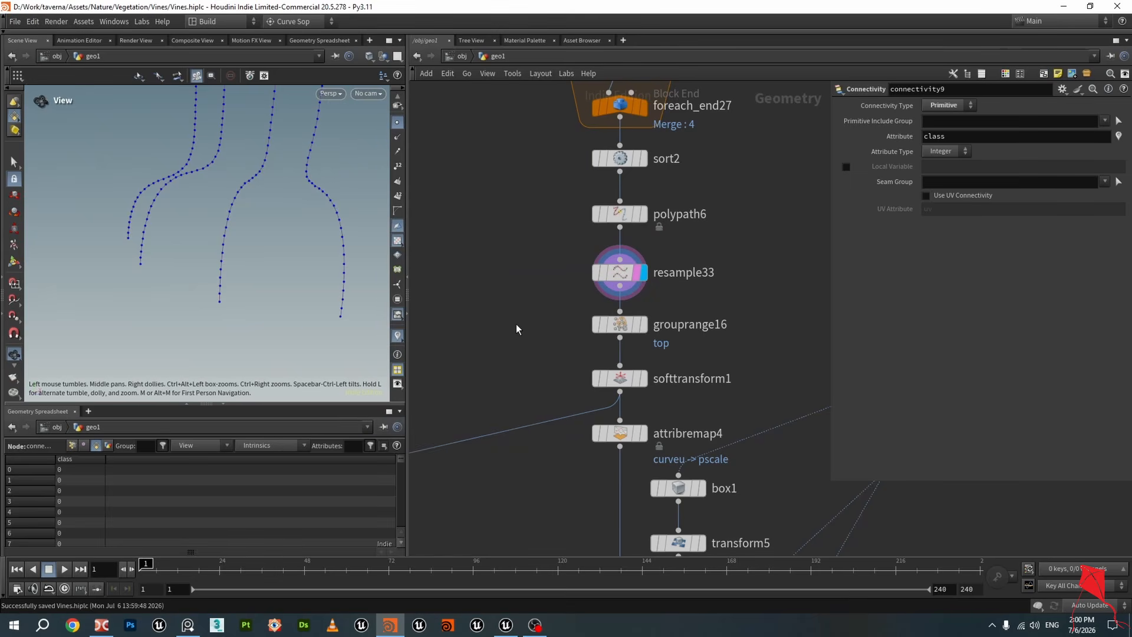
click(619, 273)
drag(177, 245, 449, 301)
drag(274, 202, 531, 296)
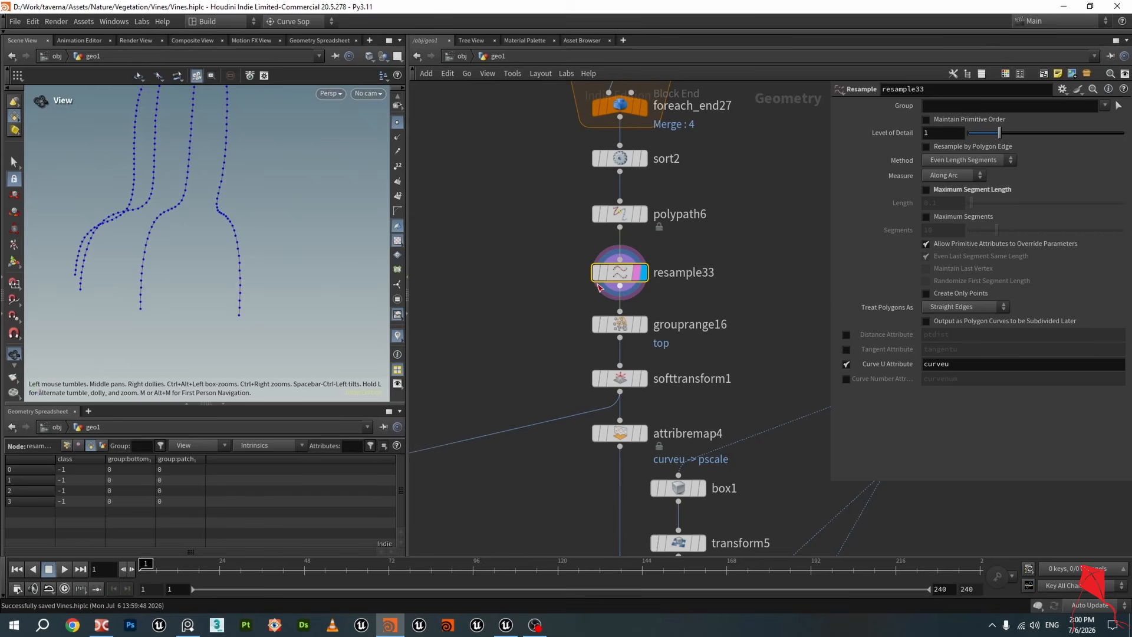
Examine resample33's point attributes, including curveu, in the geometry spreadsheet down to the last points
mouse_move(618, 276)
drag(619, 275, 618, 269)
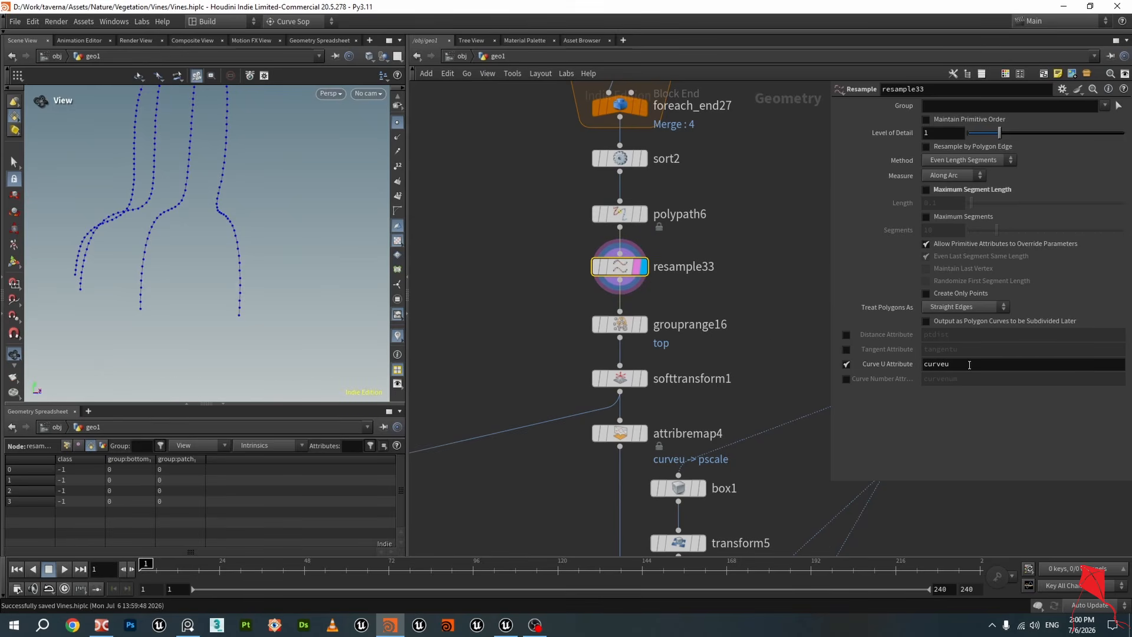
double_click(935, 364)
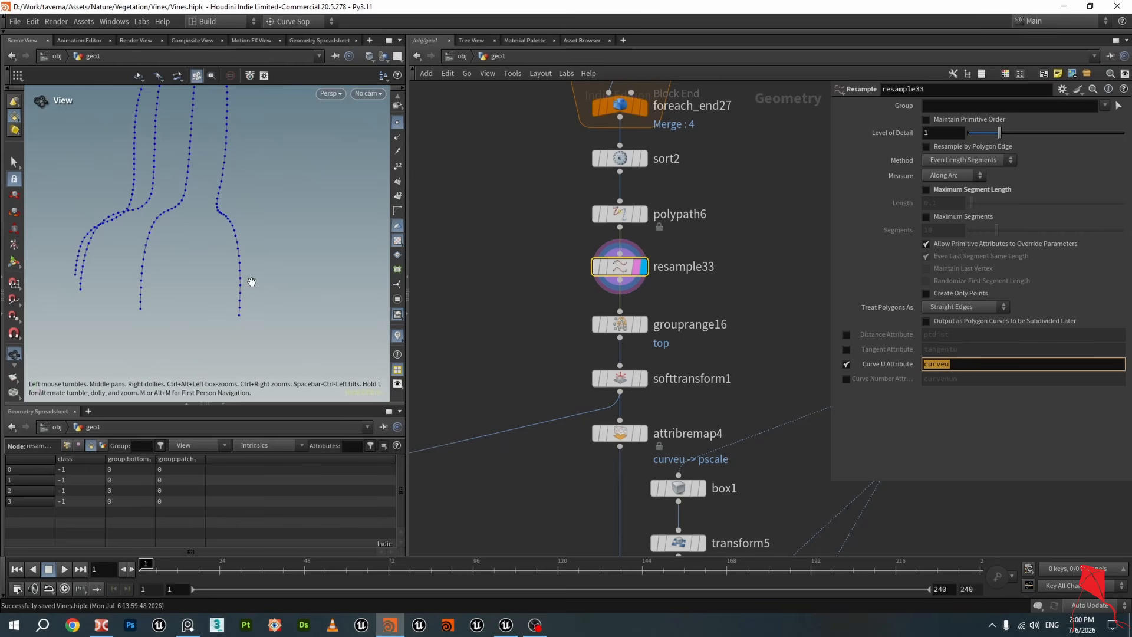
mouse_move(250, 283)
mouse_down()
mouse_move(268, 289)
mouse_move(276, 245)
mouse_move(236, 285)
mouse_up()
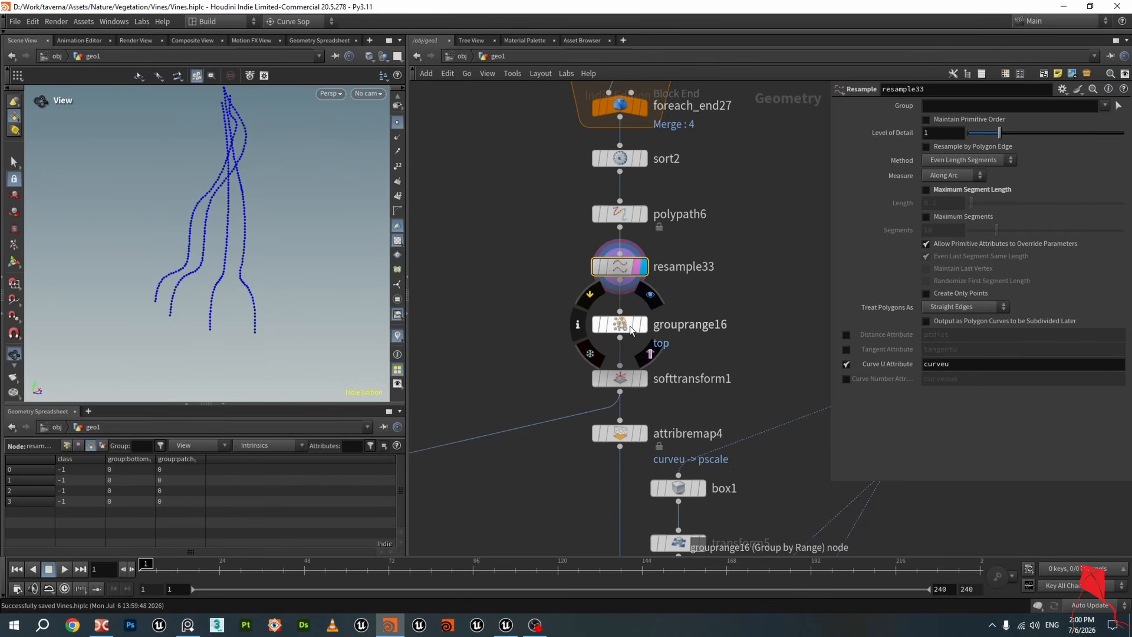
click(627, 218)
click(622, 268)
click(66, 446)
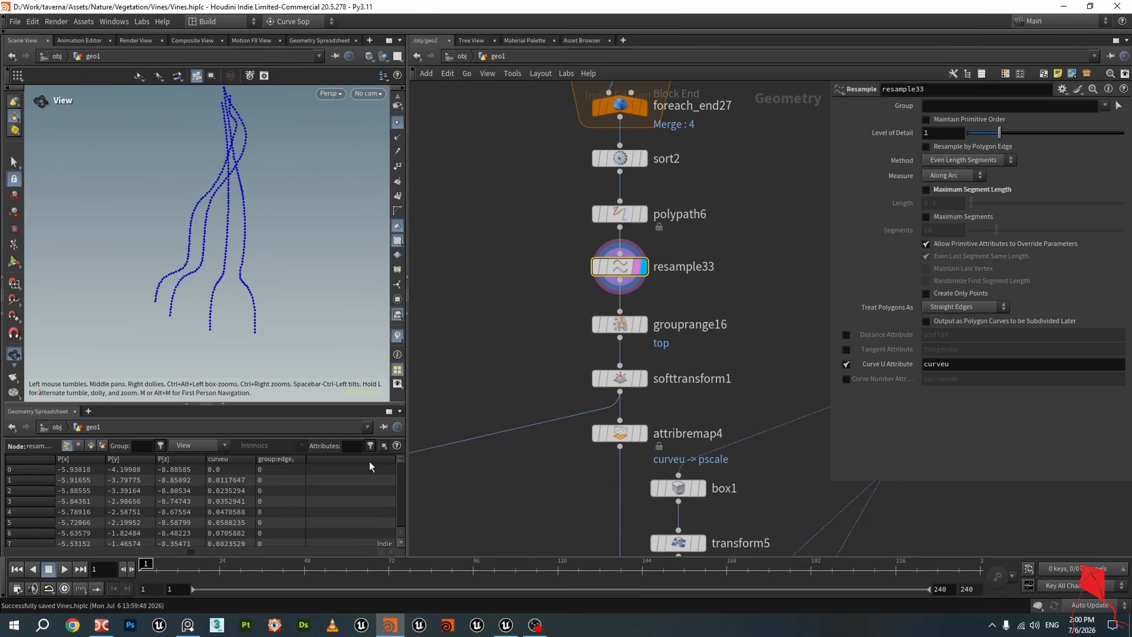
drag(399, 459, 395, 524)
Display and select the grouprange16 node, then save the scene
drag(272, 288, 287, 289)
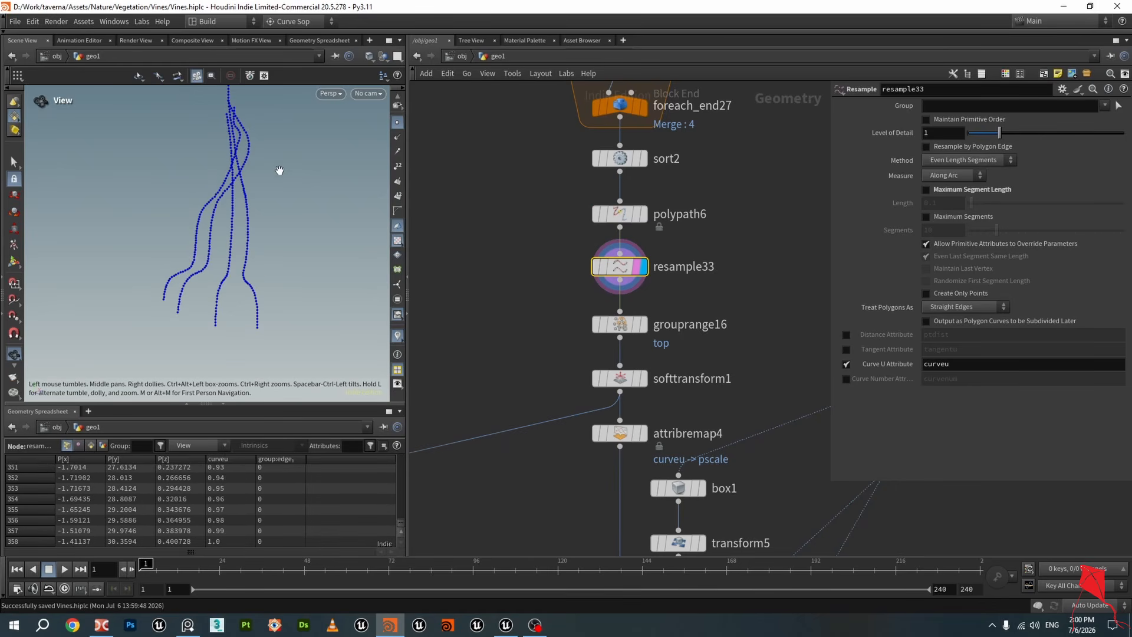
mouse_move(279, 170)
mouse_down()
mouse_move(264, 197)
mouse_move(263, 177)
mouse_up()
middle_drag(513, 298, 500, 246)
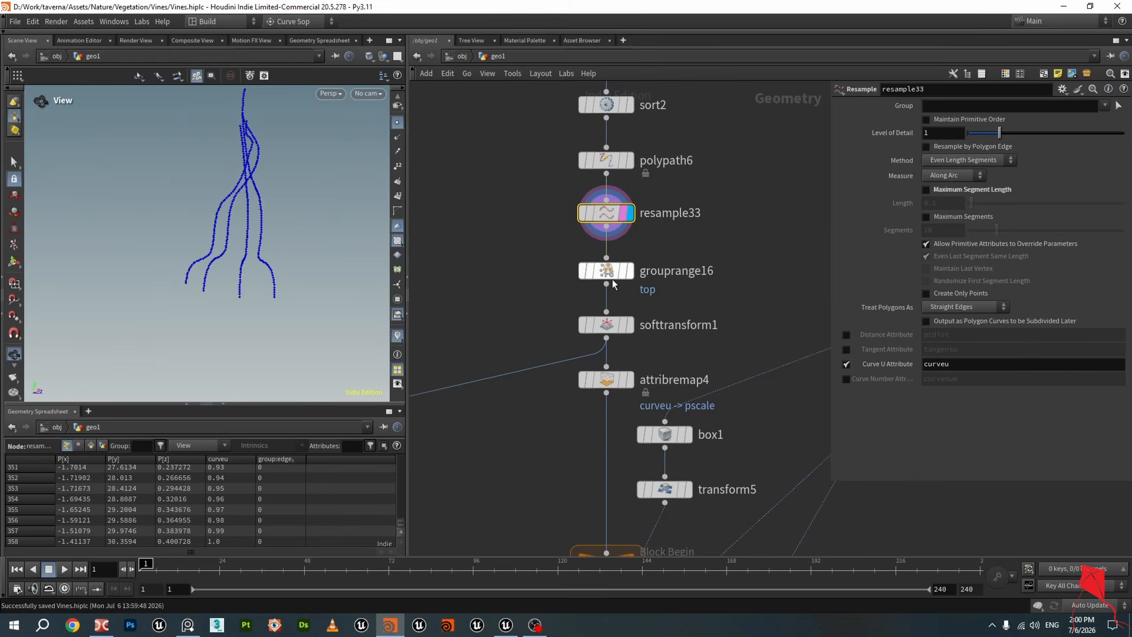
click(631, 271)
click(607, 272)
drag(318, 189, 298, 243)
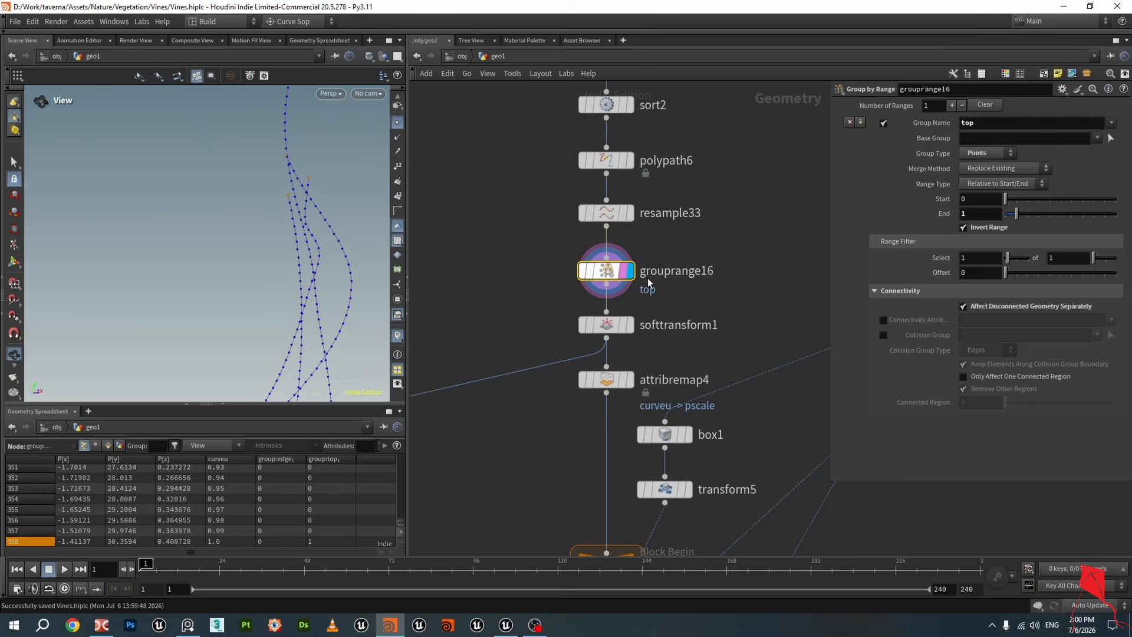
scroll(280, 201, down, 3)
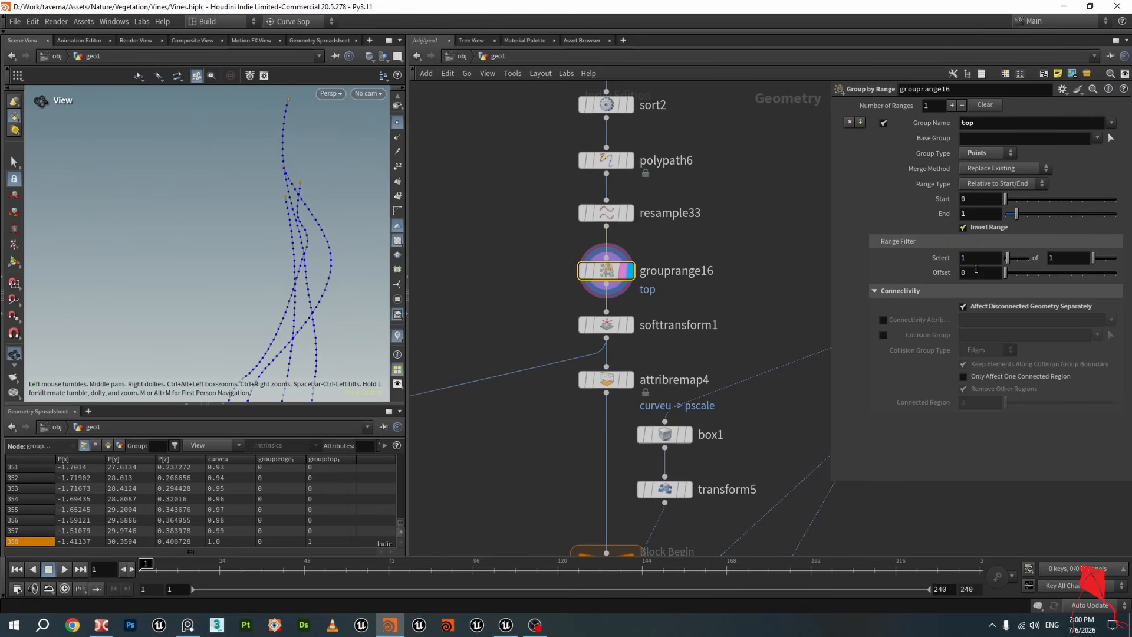
key(ctrl+s)
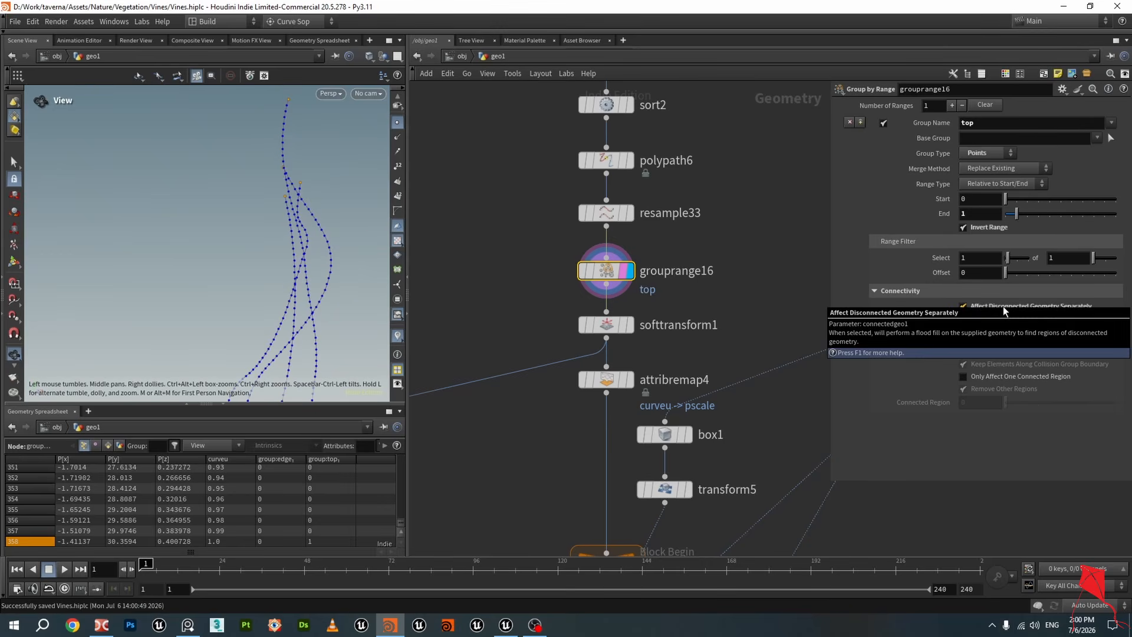
Toggle Invert Range on grouprange16 off and on again while comparing the curves
drag(292, 236, 327, 200)
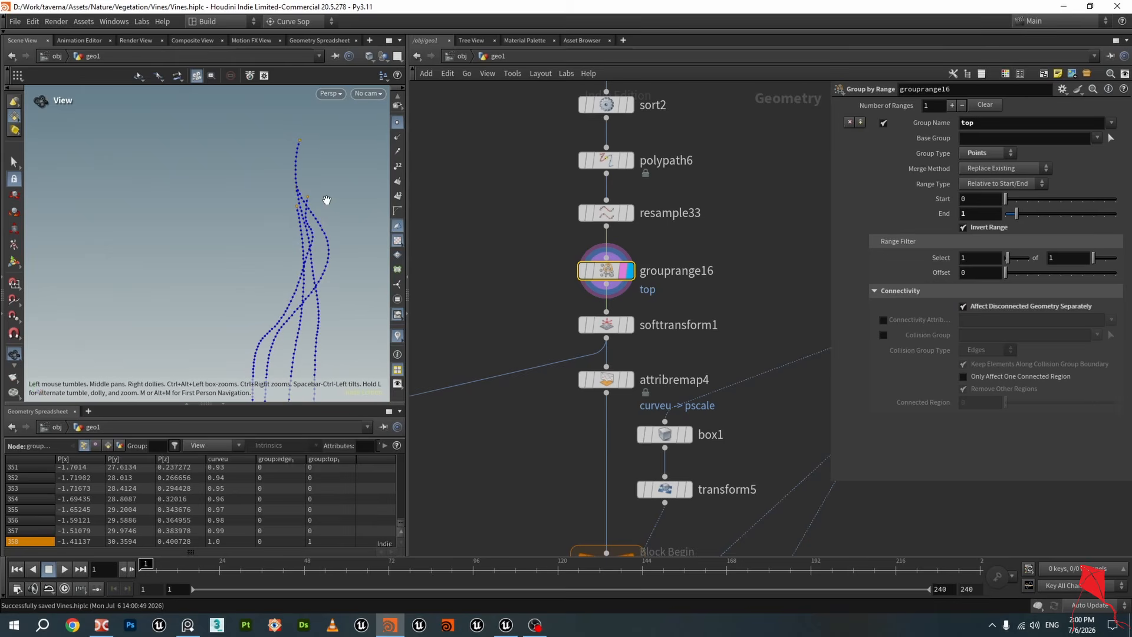
click(991, 229)
click(990, 229)
drag(318, 223, 316, 198)
scroll(524, 276, down, 2)
middle_drag(523, 289, 530, 263)
drag(261, 190, 309, 225)
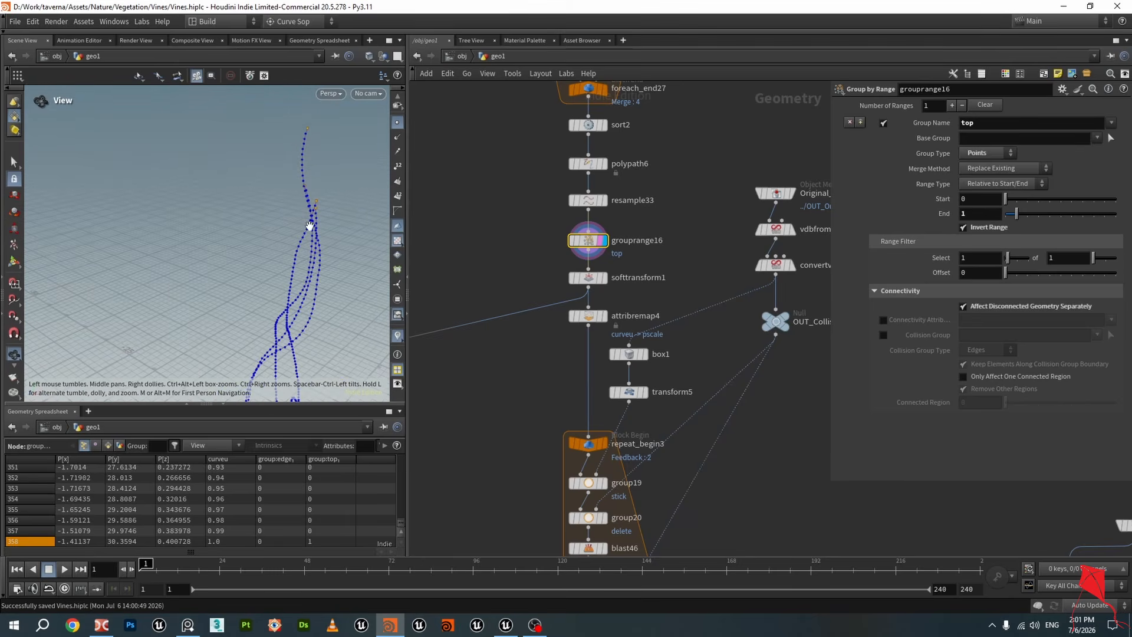
Display and select the softtransform1 node
mouse_move(611, 287)
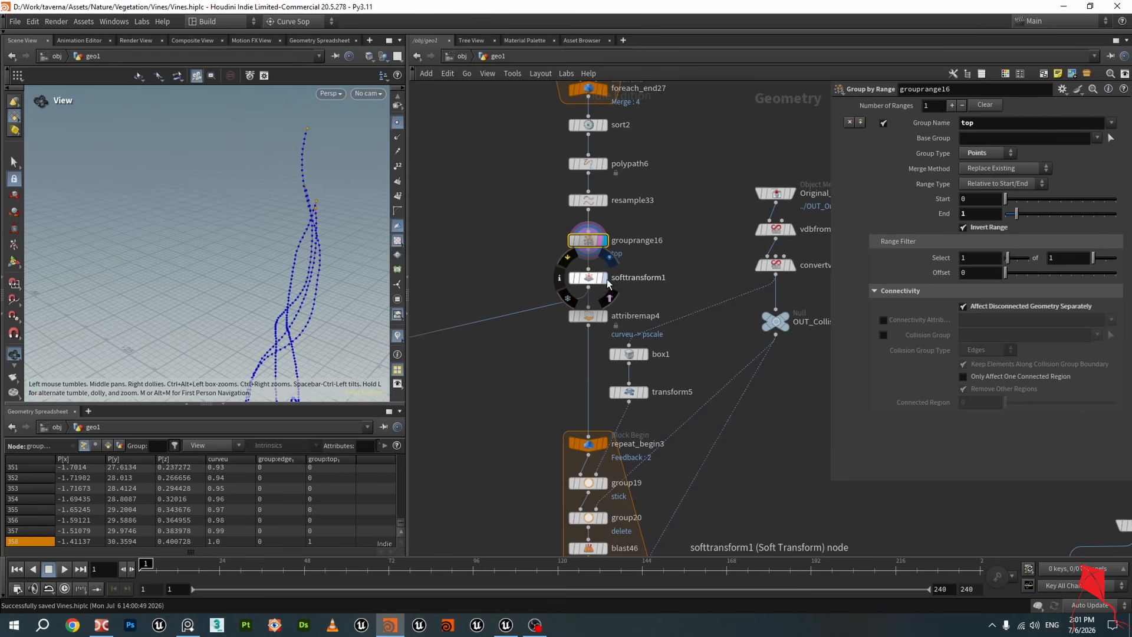
click(604, 278)
click(588, 278)
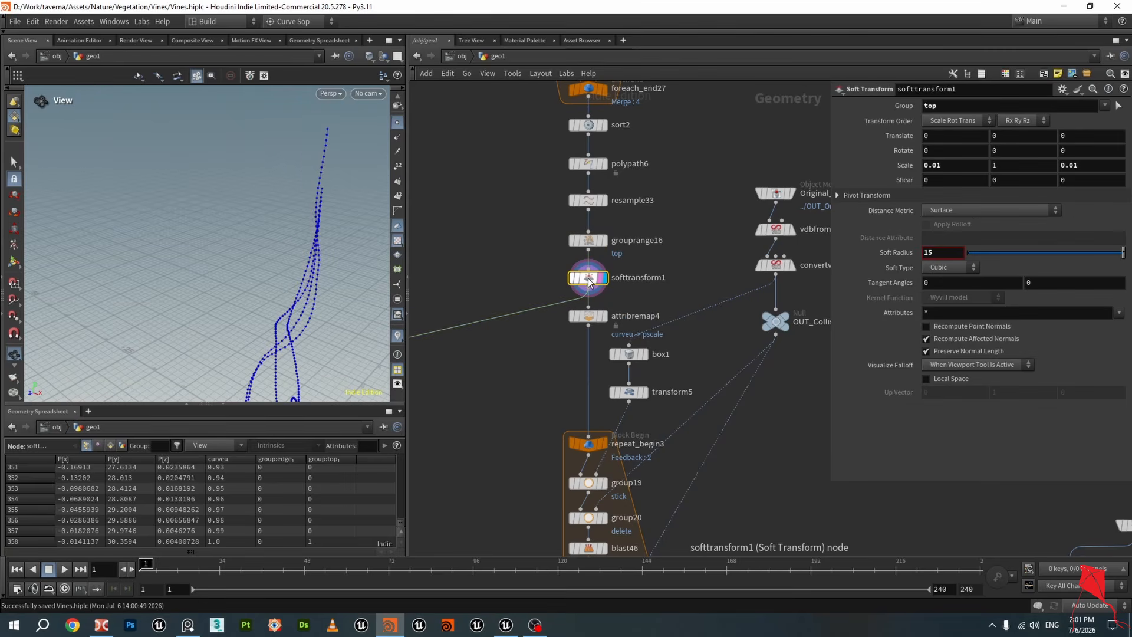
drag(963, 107, 865, 122)
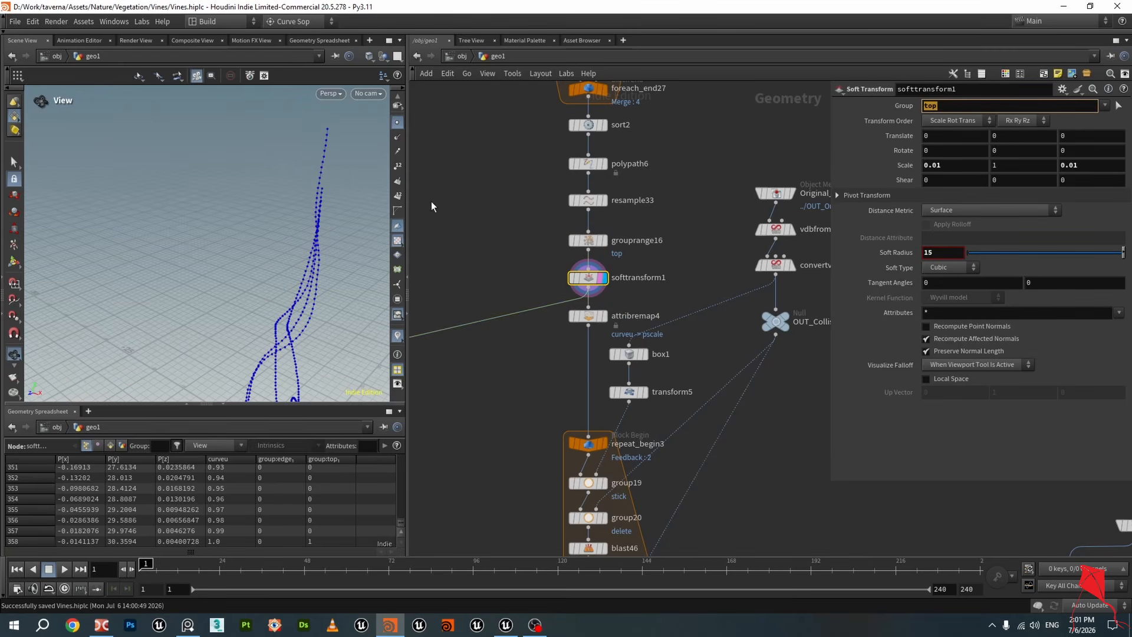
drag(310, 236, 323, 187)
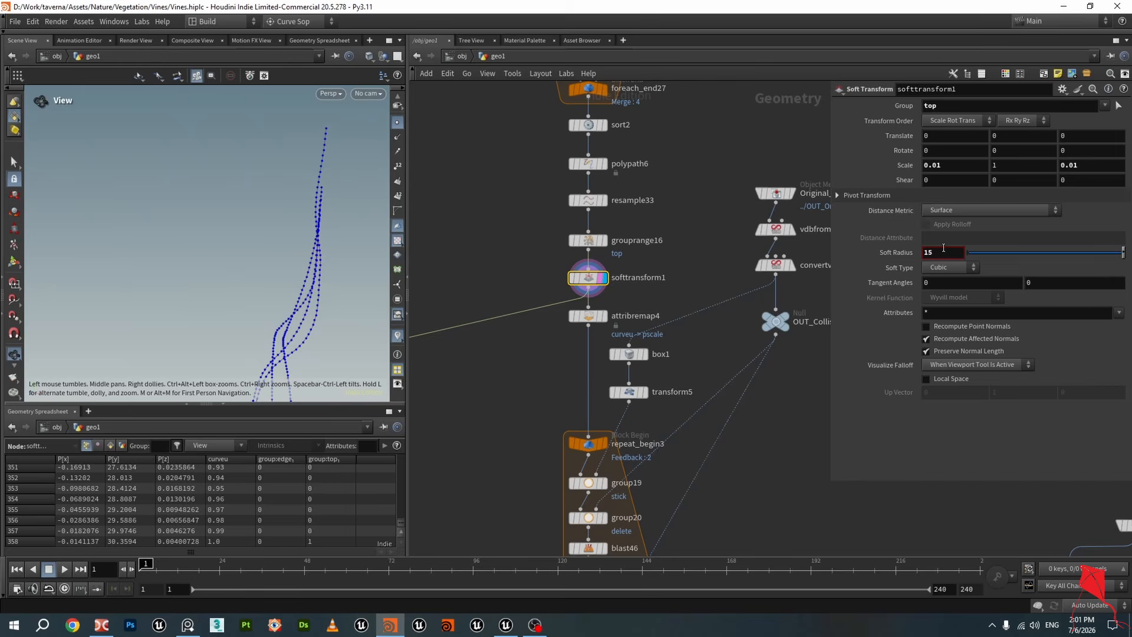
Set softtransform1's Soft Radius to 0
double_click(943, 251)
text(0)
key(Return)
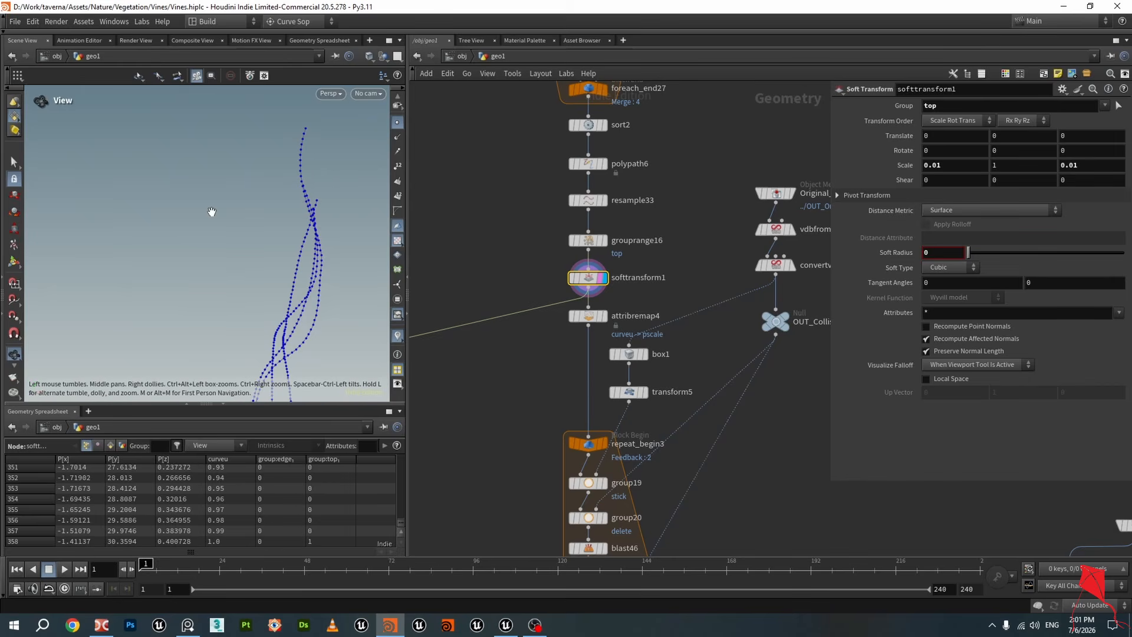
drag(212, 212, 311, 242)
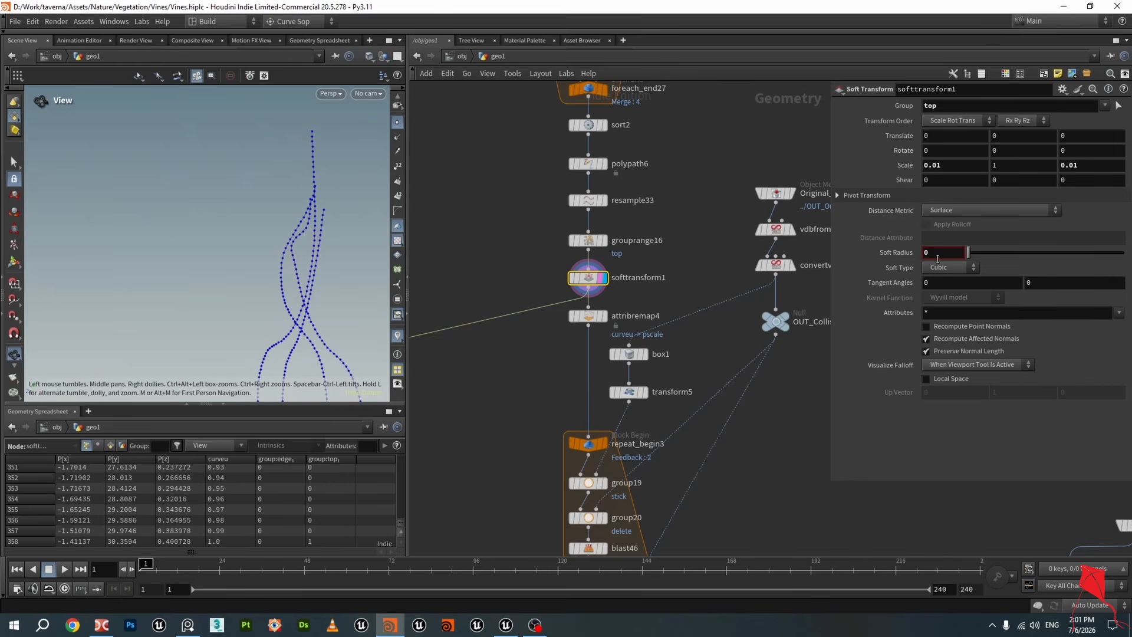
Scrub the Soft Radius slider and set Soft Radius to 15
double_click(963, 165)
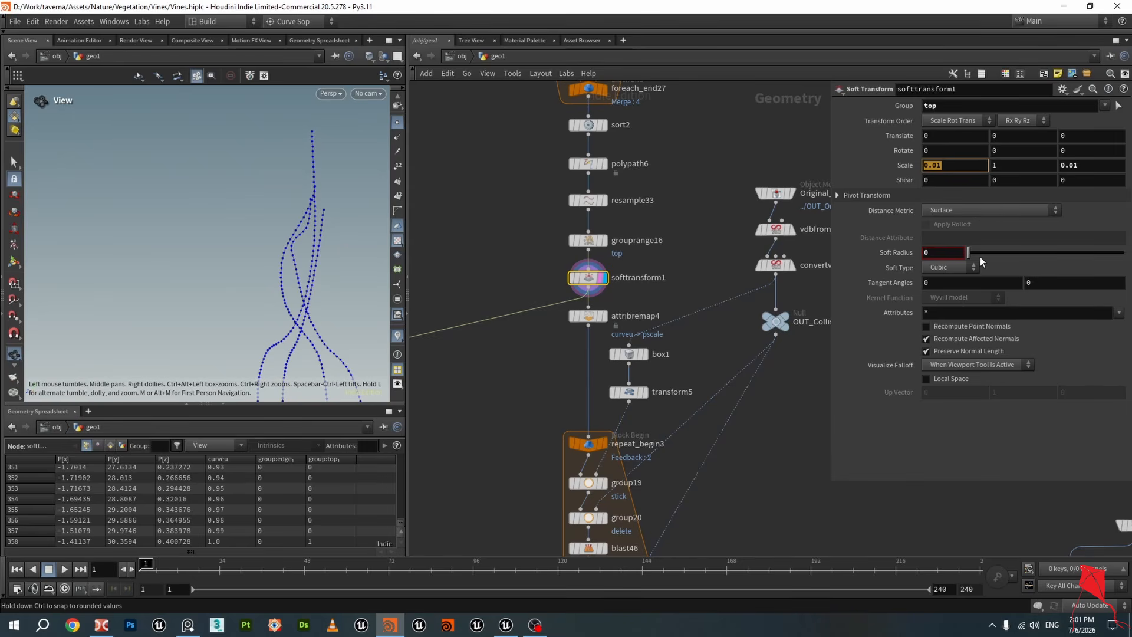
middle_drag(940, 253, 1098, 262)
middle_drag(939, 247, 1011, 246)
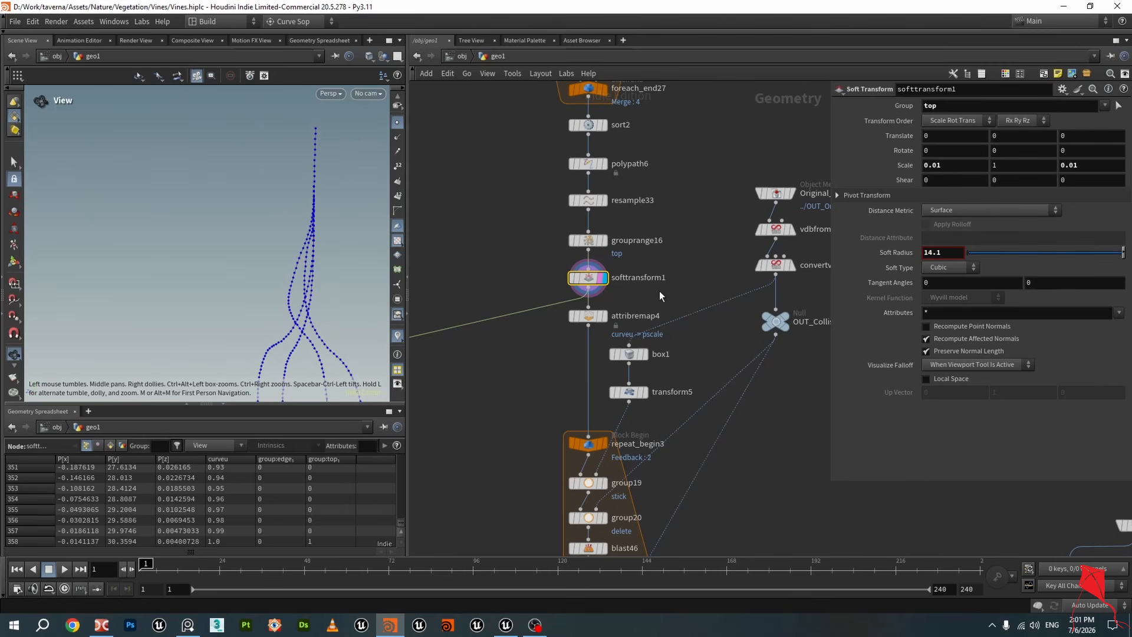
drag(949, 253, 817, 258)
text(15)
key(Return)
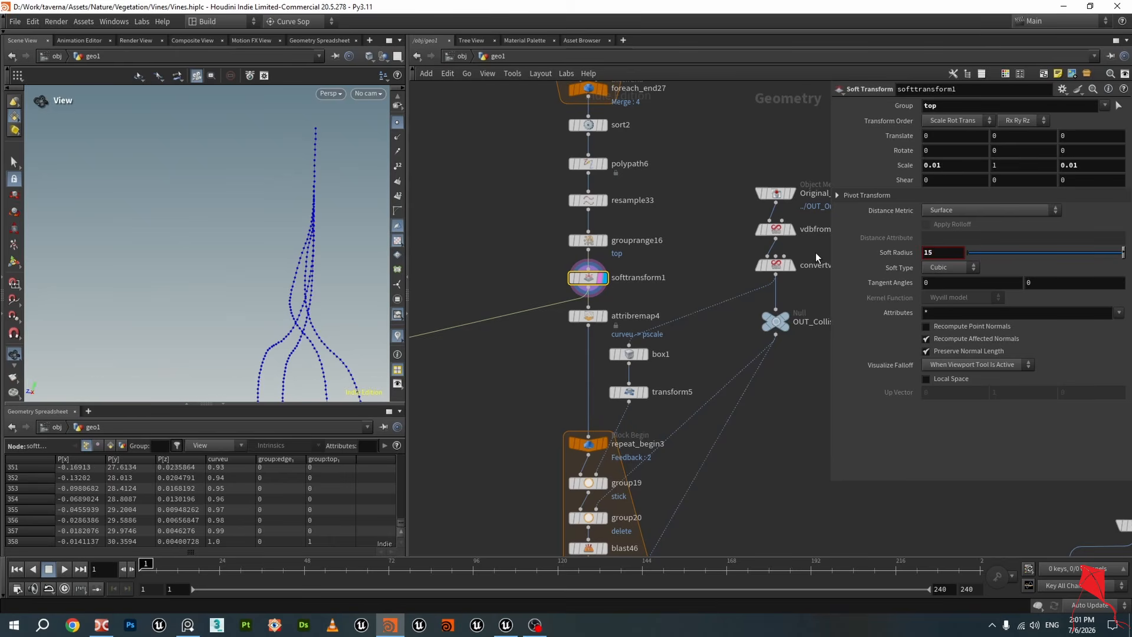
drag(198, 288, 237, 288)
middle_drag(248, 286, 173, 251)
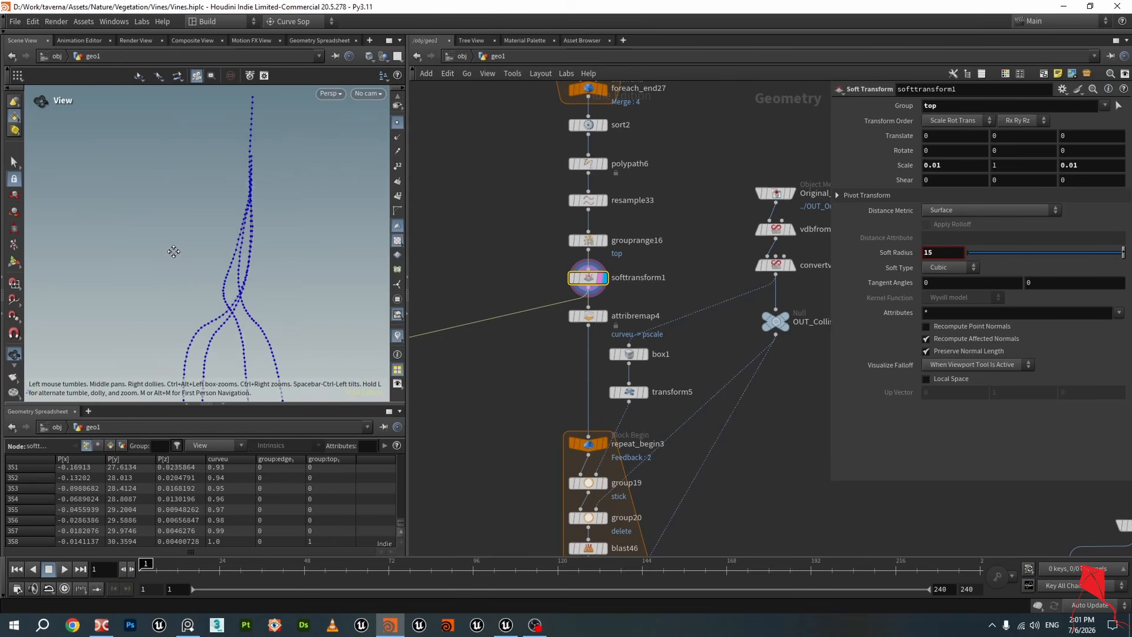
Save the scene file and select the attribremap4 node
drag(174, 251, 199, 249)
scroll(531, 279, down, 2)
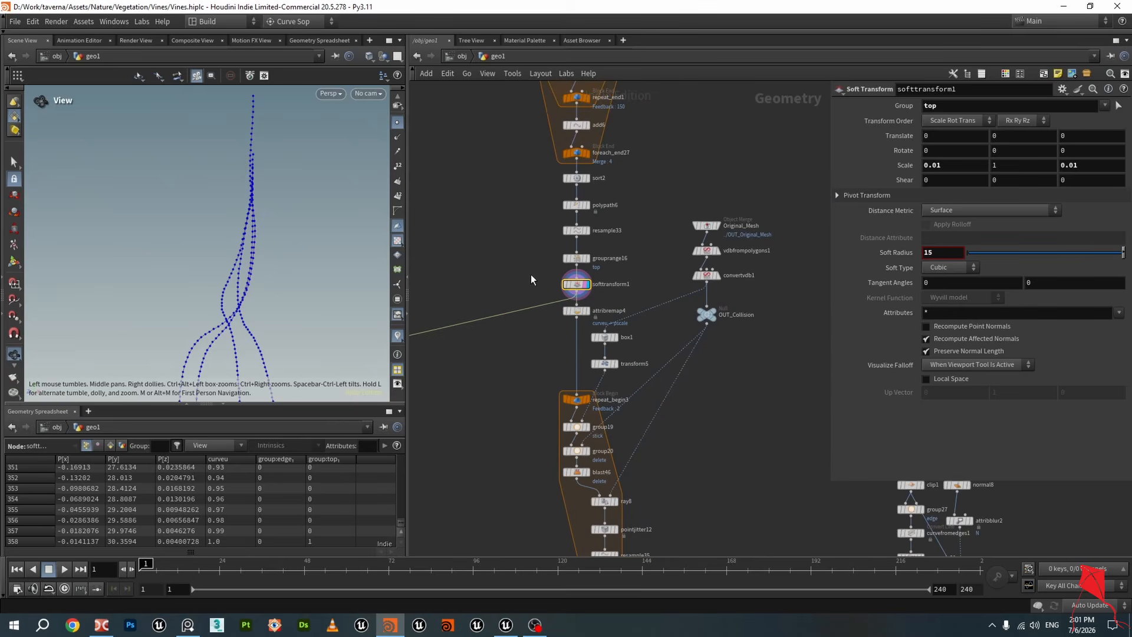
scroll(532, 280, up, 3)
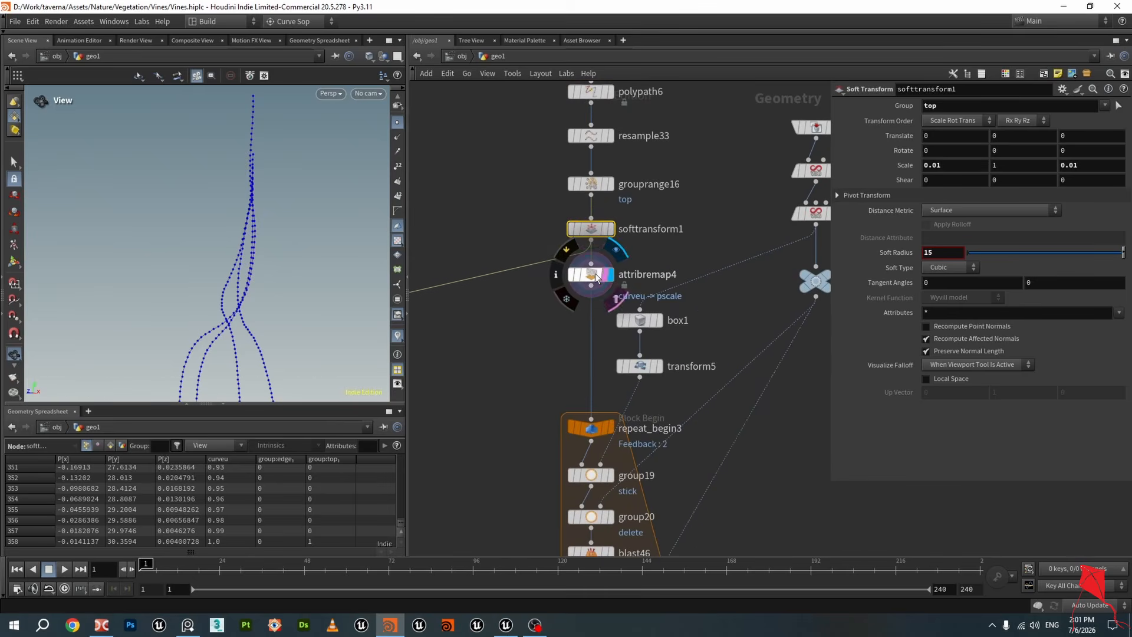
click(597, 278)
scroll(597, 277, down, 2)
click(593, 156)
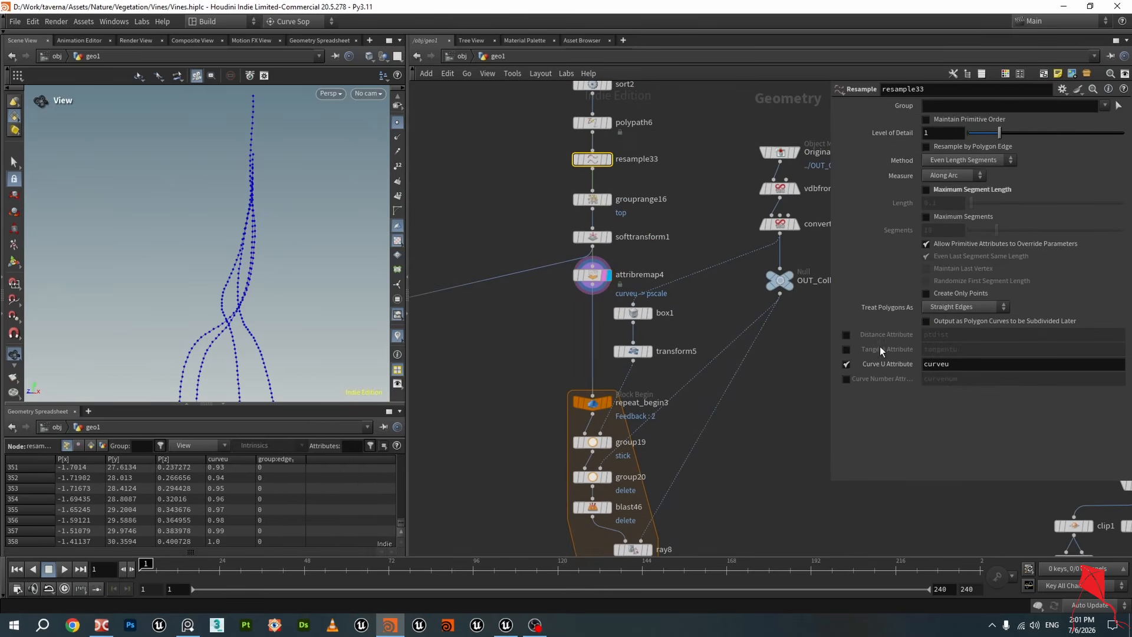
key(ctrl+s)
click(629, 282)
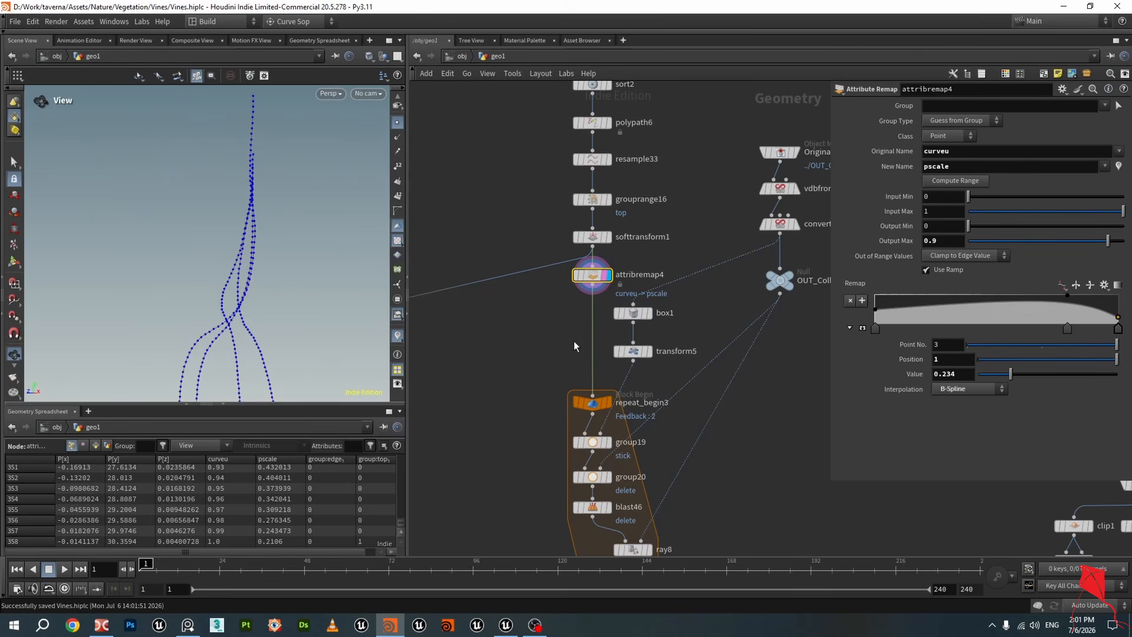
mouse_move(598, 277)
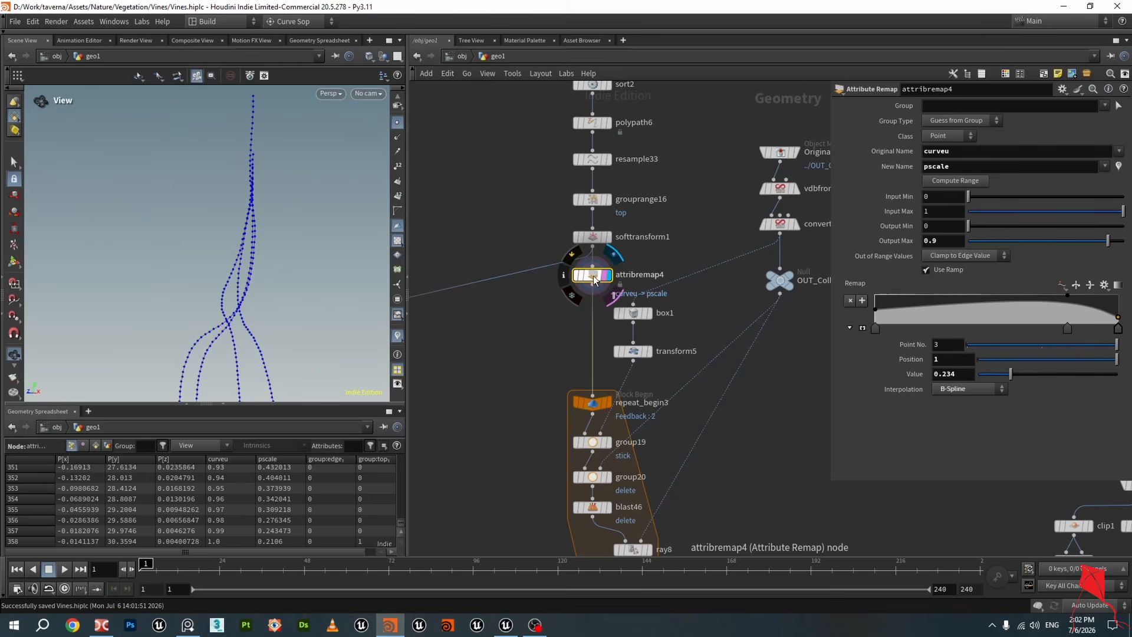
Add a Sweep node next to attribremap4
double_click(958, 166)
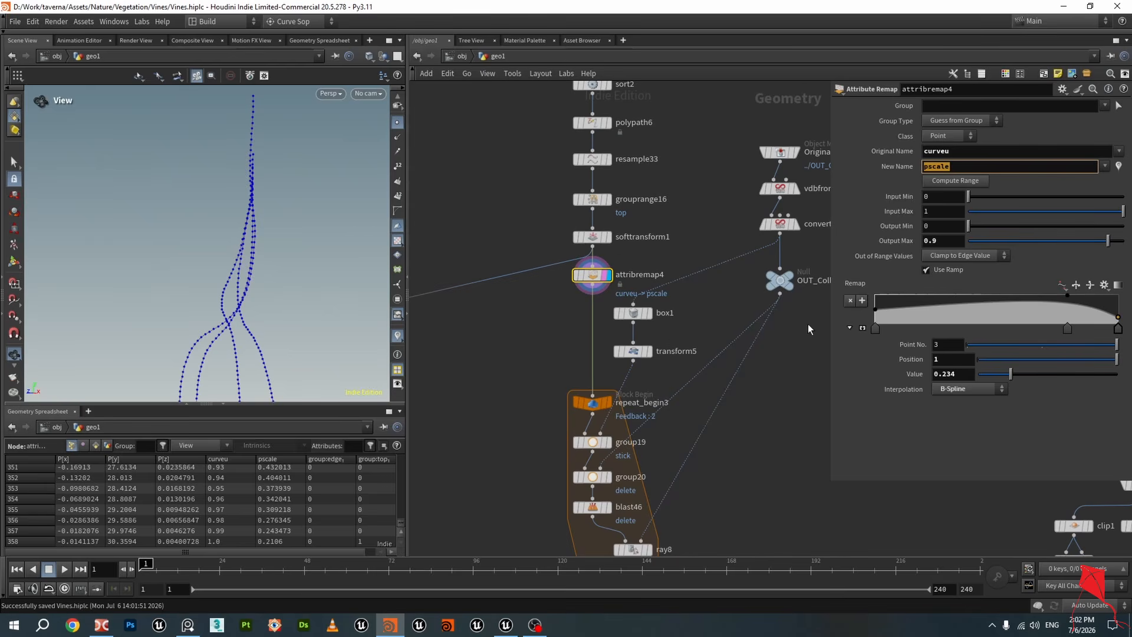
scroll(558, 340, down, 3)
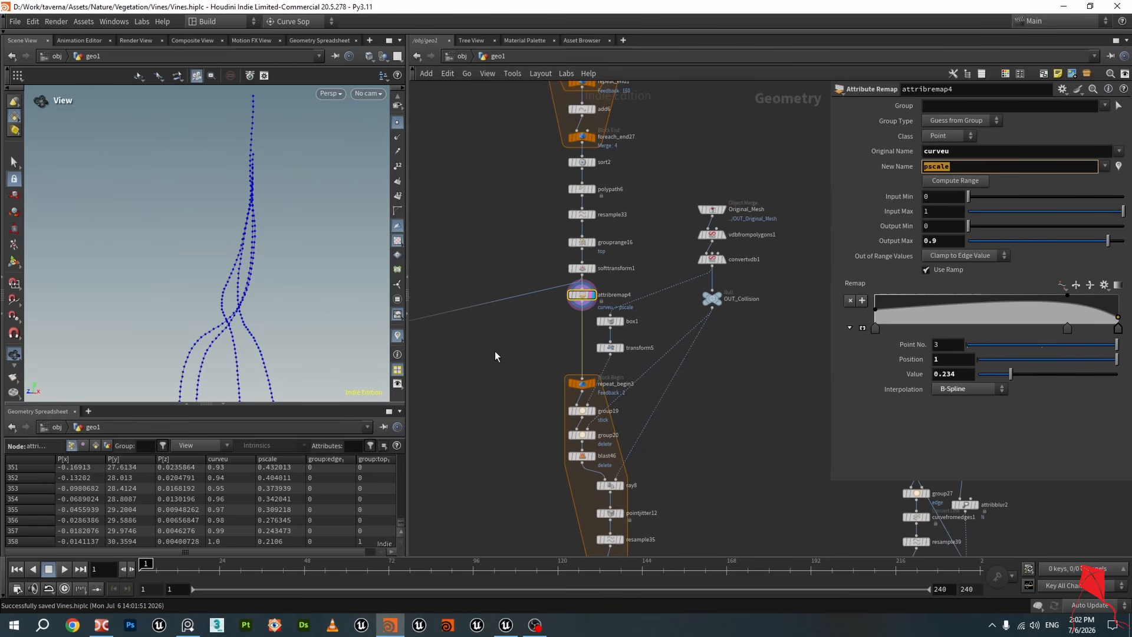
key(Tab)
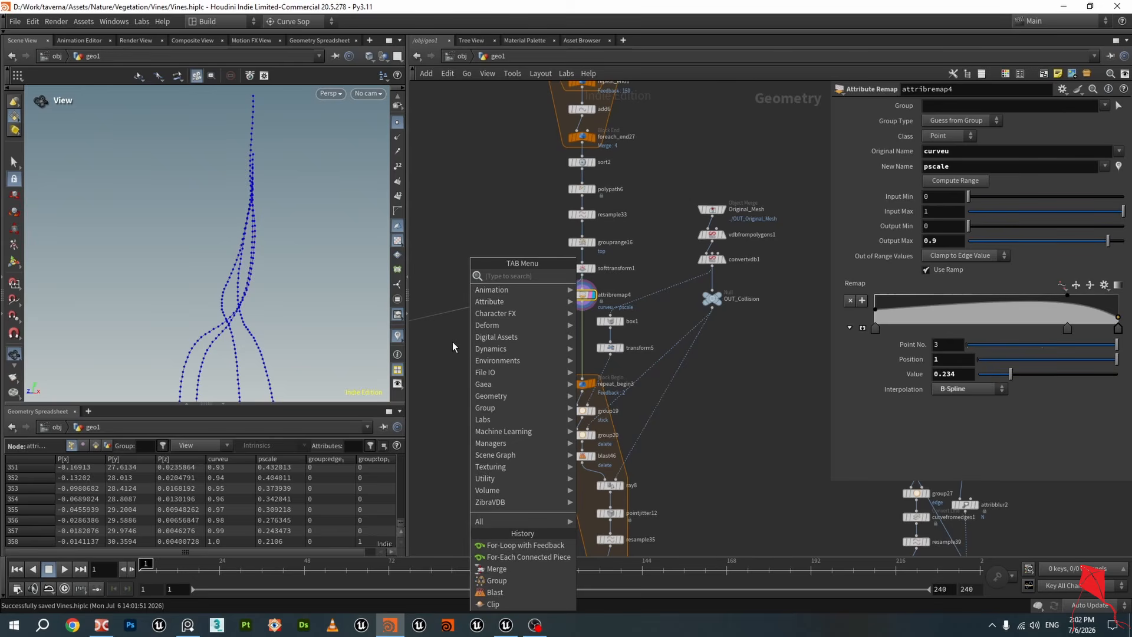
key(Escape)
key(Tab)
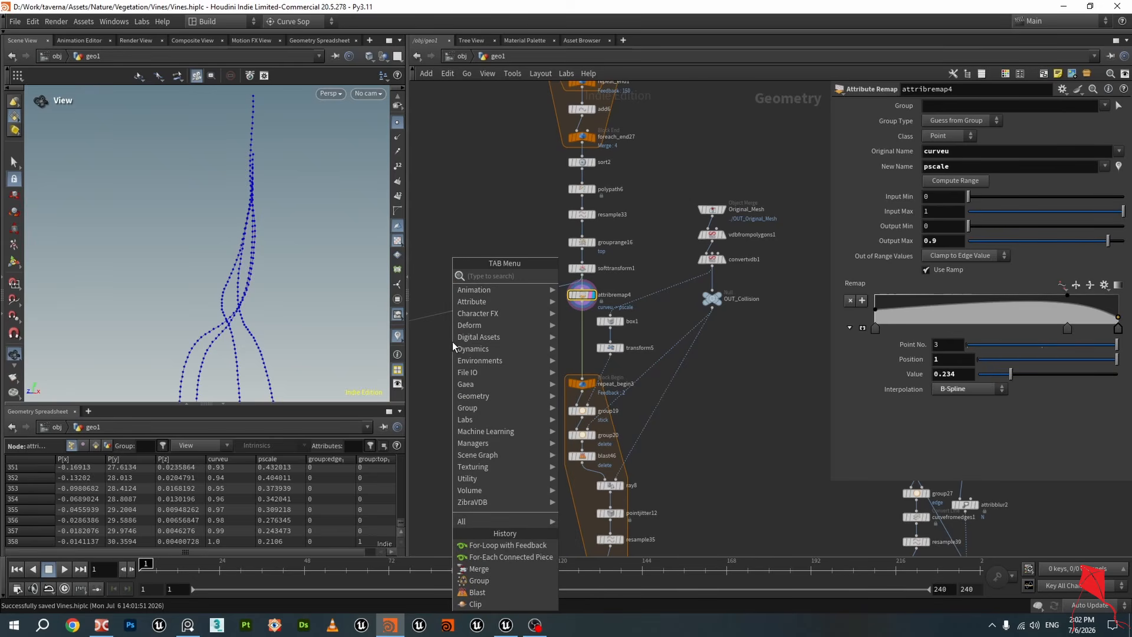
text(swee)
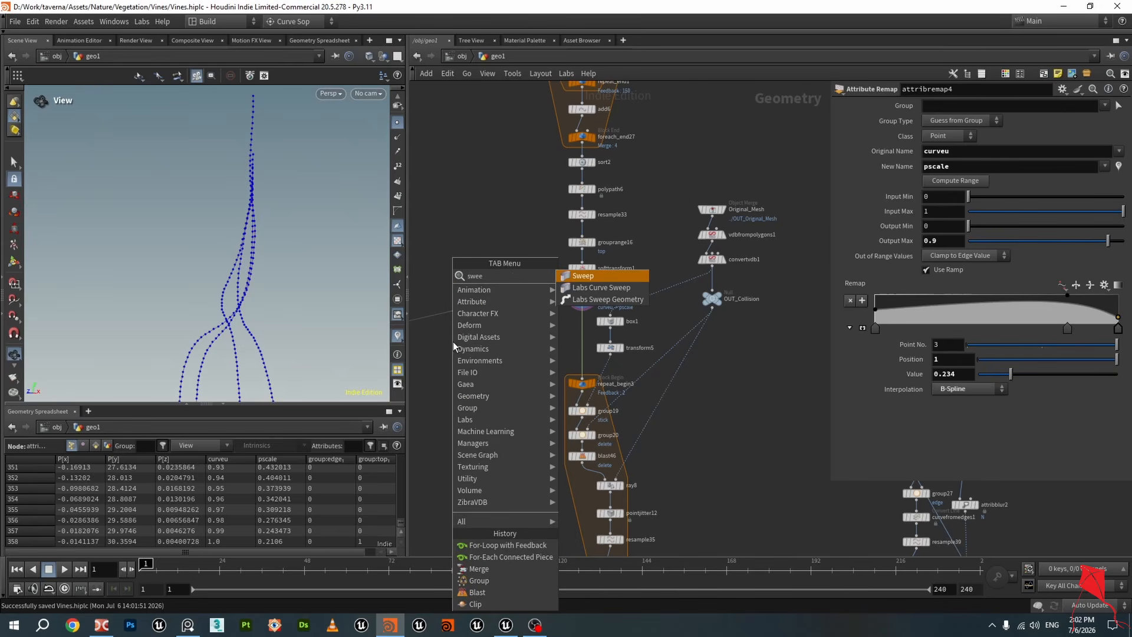
click(591, 276)
click(508, 338)
scroll(575, 332, up, 3)
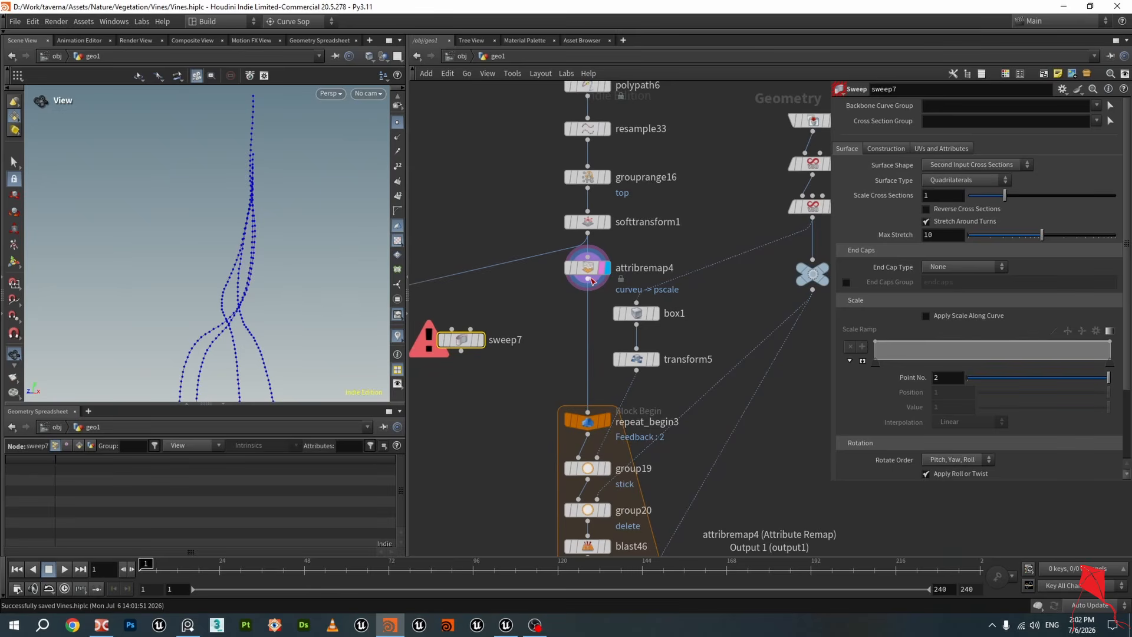
Wire attribremap4 into the new sweep7 node and make sweep7 the displayed node
drag(592, 282, 452, 331)
drag(464, 341, 489, 332)
click(511, 306)
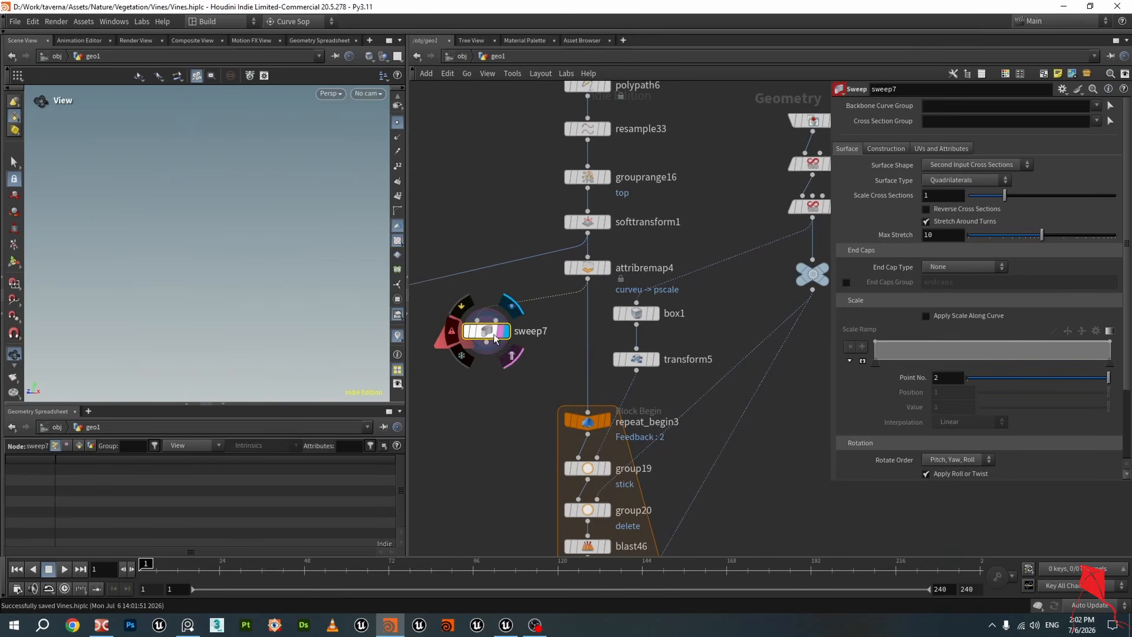
Set sweep7's Surface Shape to Round Tube and its Radius to 1
click(975, 164)
click(967, 185)
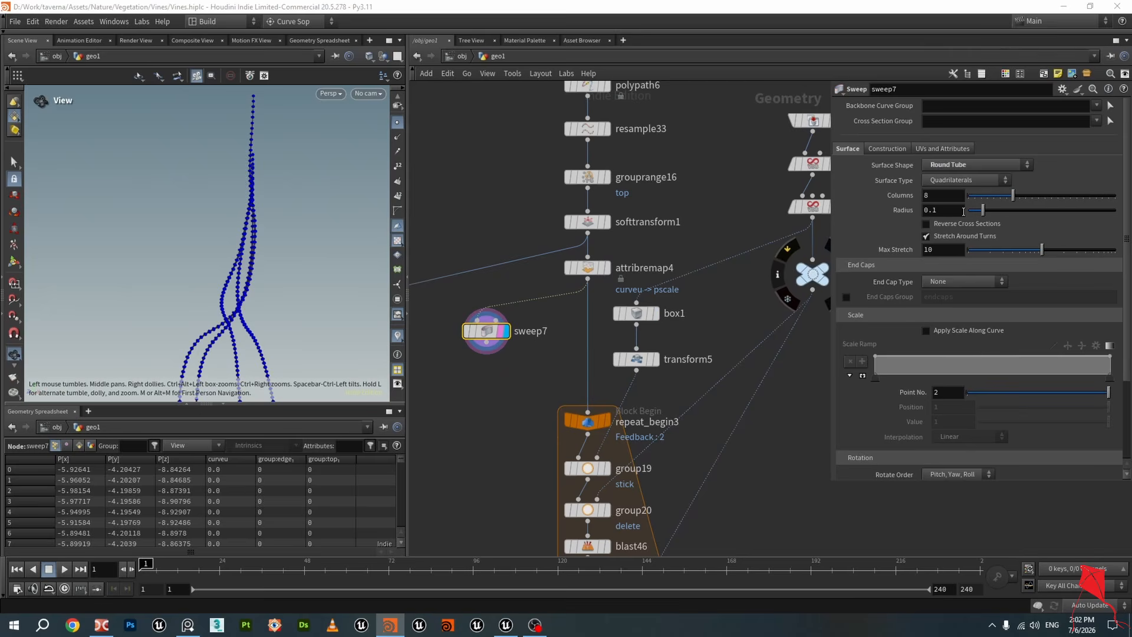
drag(942, 211, 768, 219)
text(1)
key(Return)
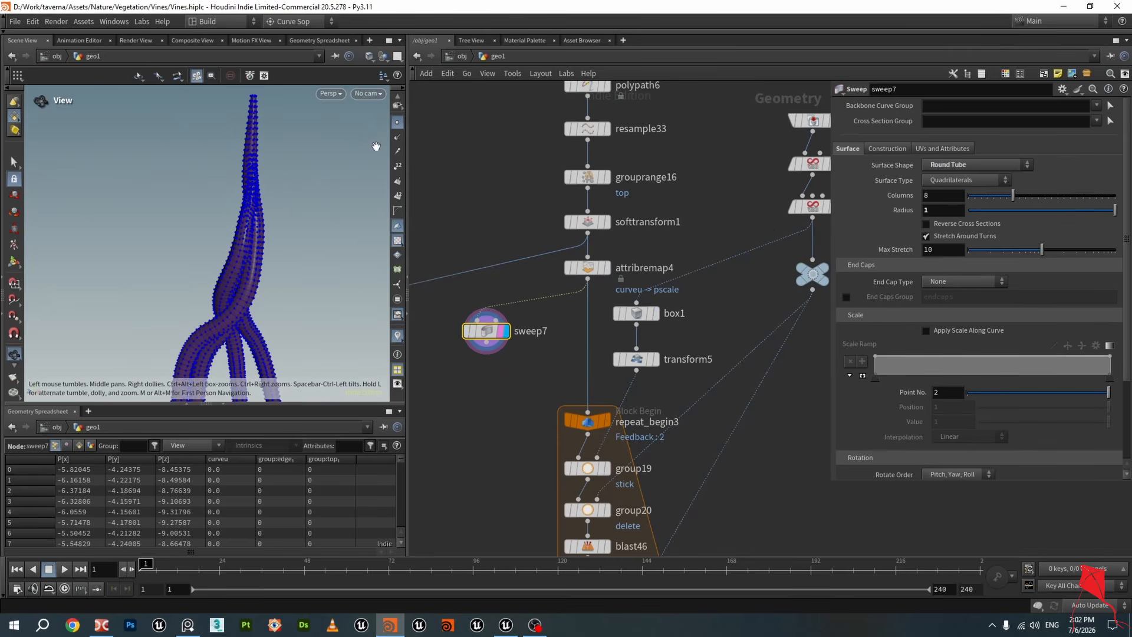
Switch the viewport to smooth shaded display to view the swept tubes
click(397, 123)
middle_drag(243, 377, 259, 280)
scroll(259, 265, down, 5)
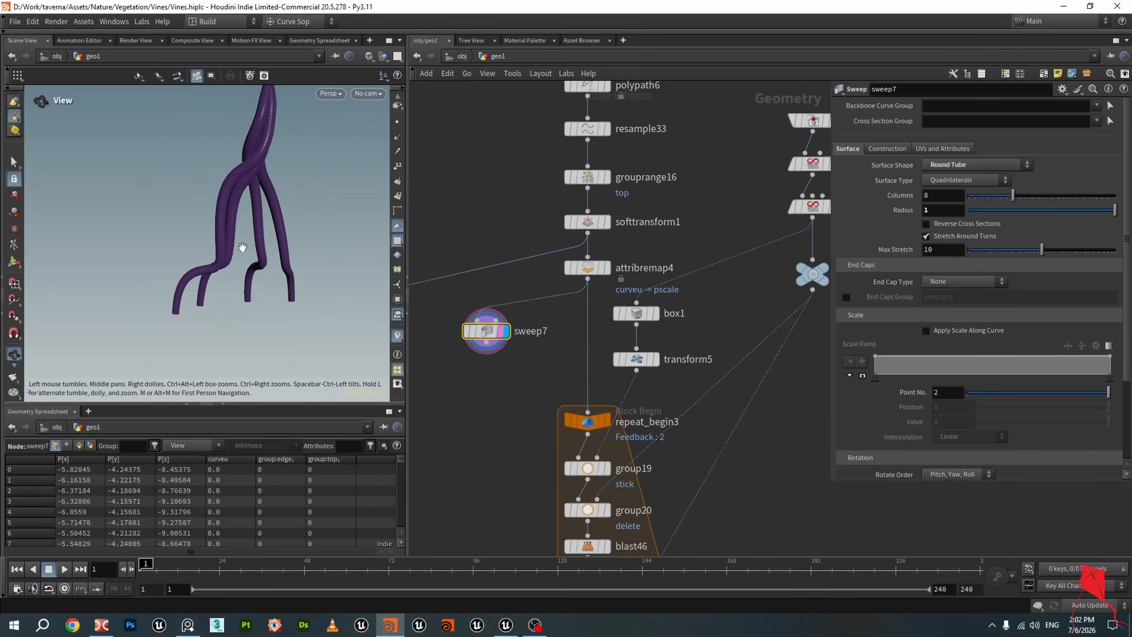
Review attribremap4's attribute names and input/output range fields, then save the scene
click(588, 267)
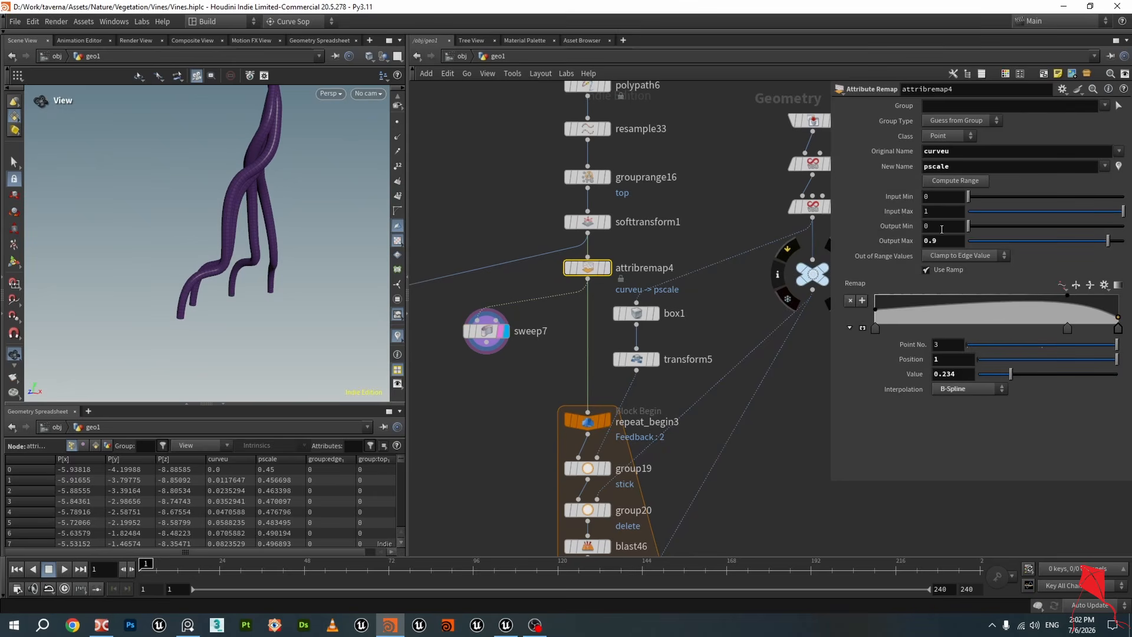
double_click(969, 152)
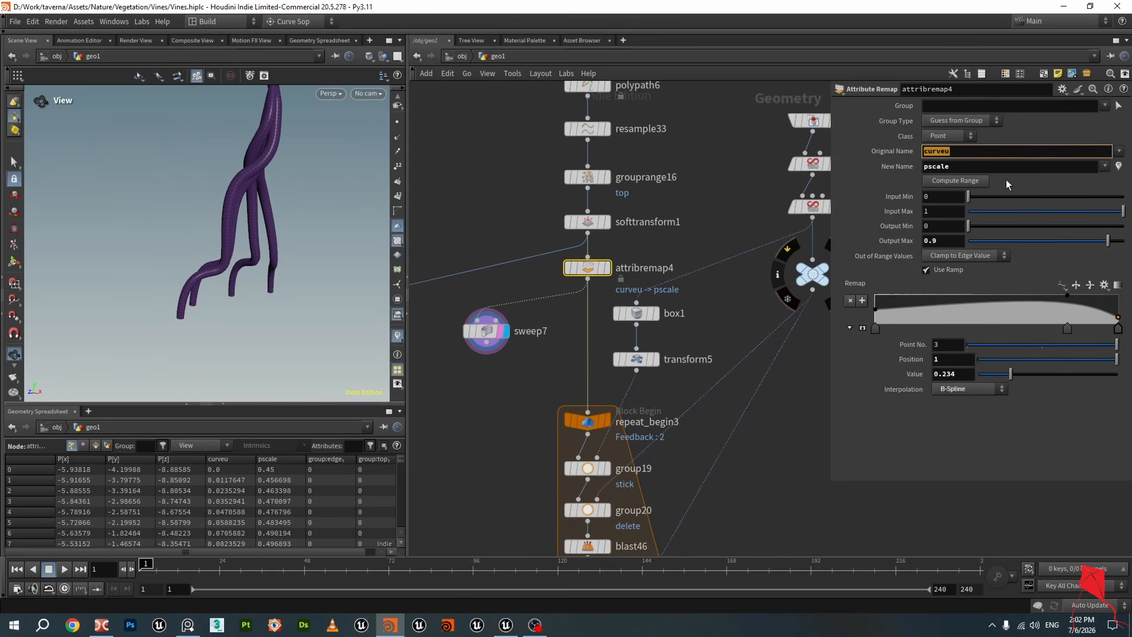
double_click(970, 167)
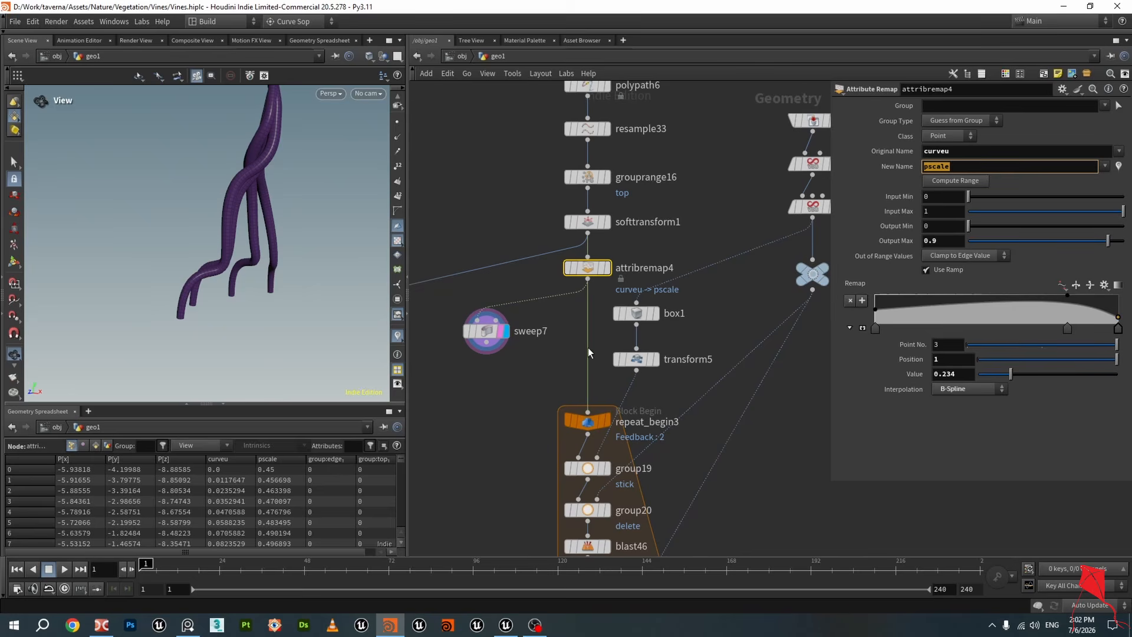
click(486, 217)
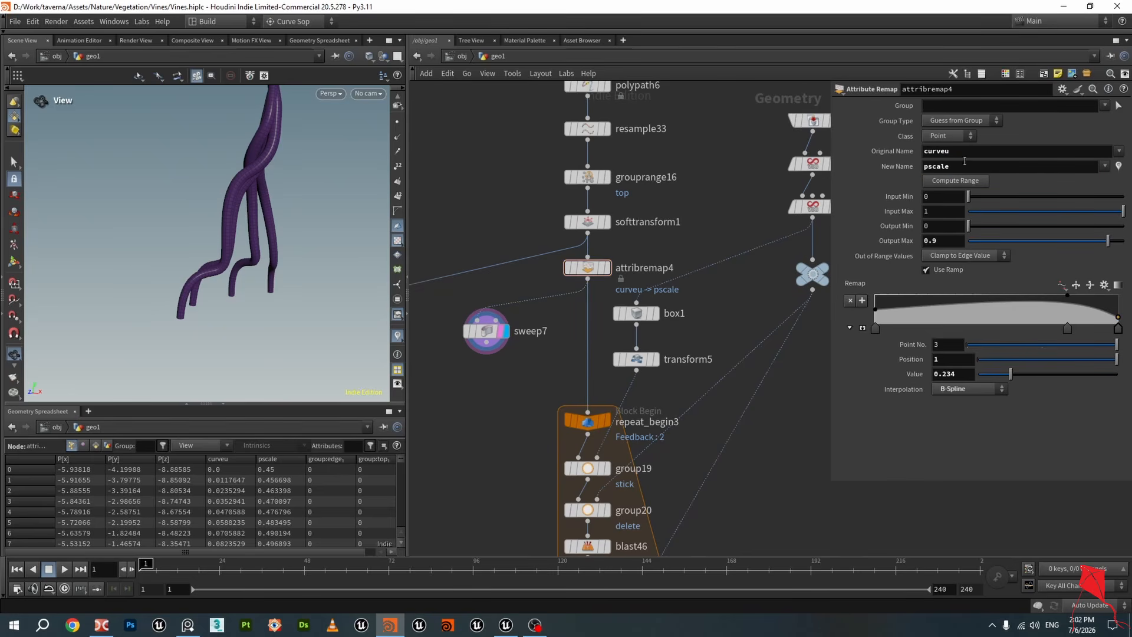
drag(486, 337, 478, 339)
drag(253, 283, 297, 304)
drag(278, 245, 260, 276)
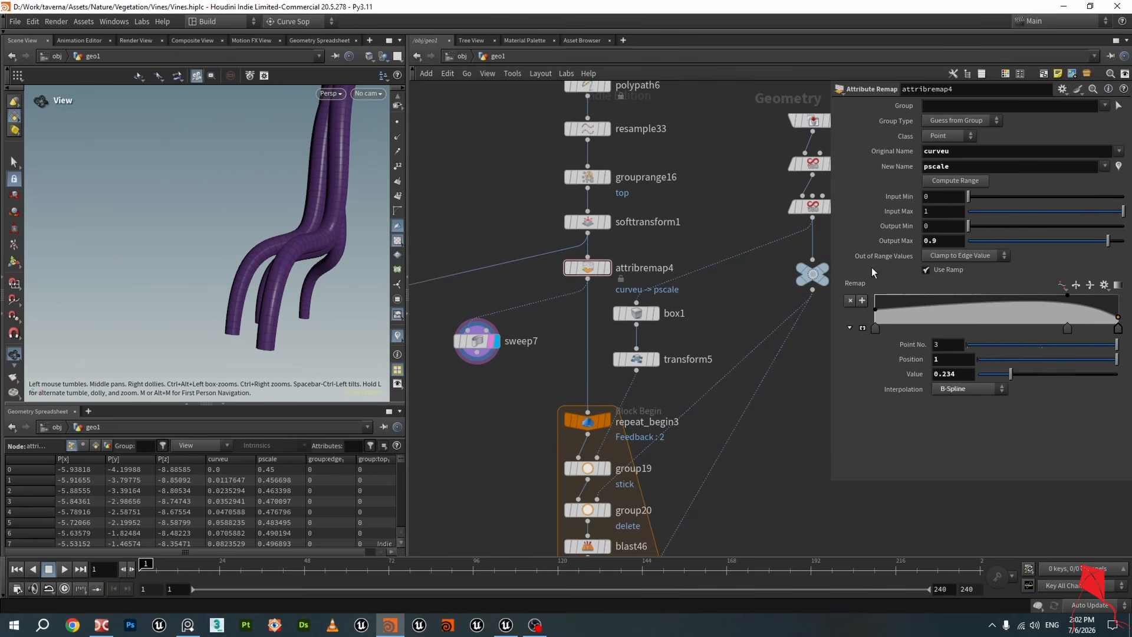
click(941, 198)
click(936, 226)
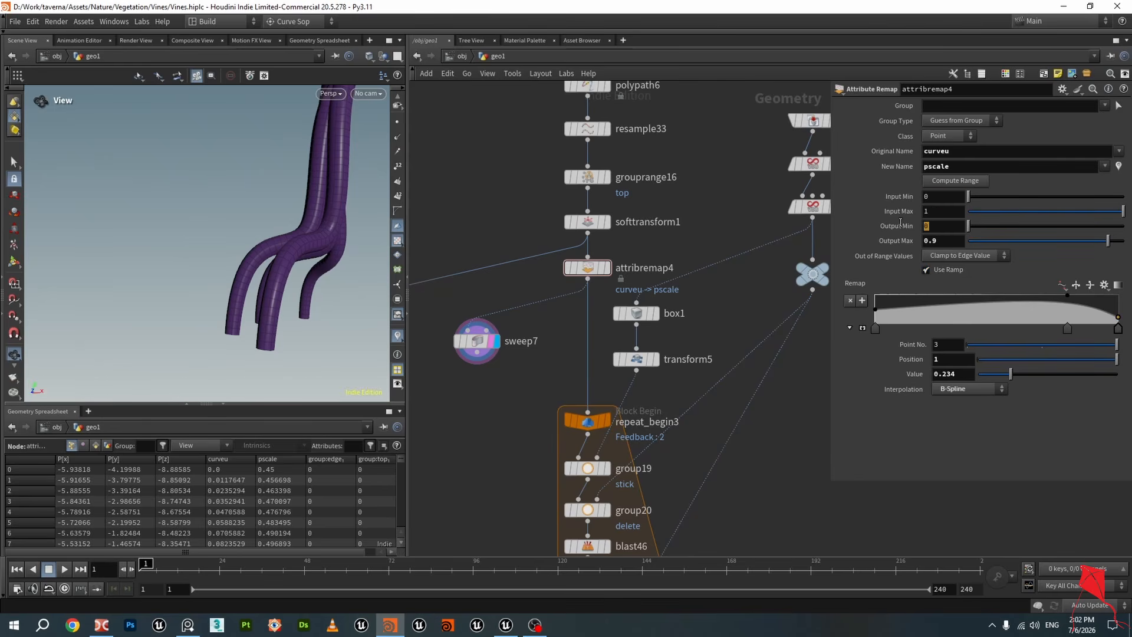
click(956, 240)
key(ctrl+s)
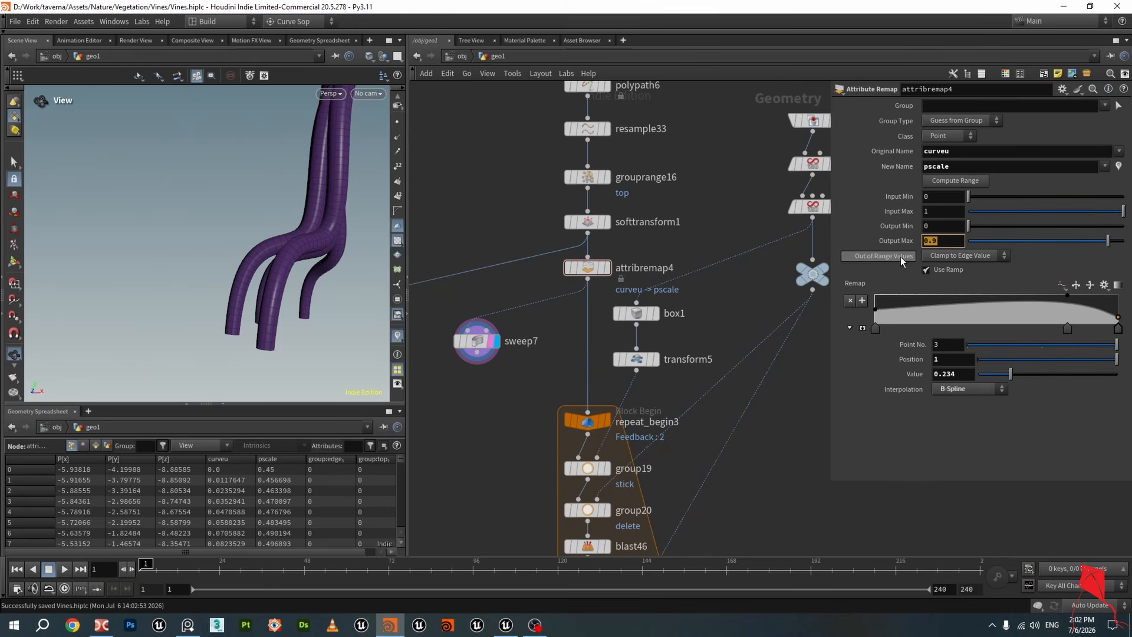
Orbit and zoom the viewport to inspect the thickness of the swept tubes
drag(342, 184, 304, 200)
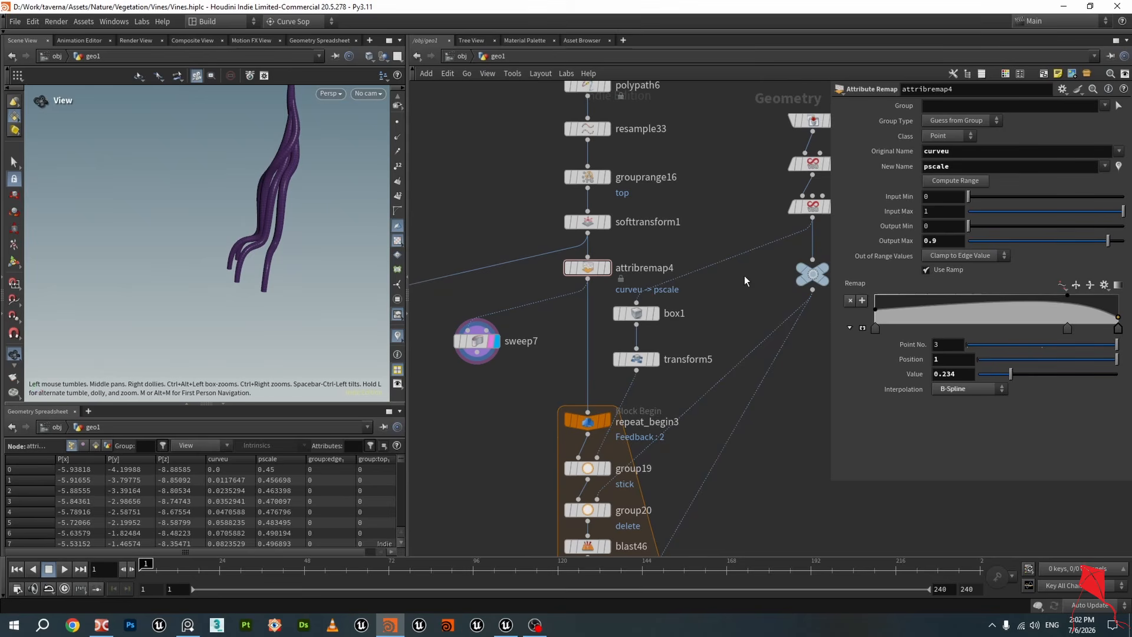
drag(280, 116, 282, 217)
scroll(294, 312, up, 5)
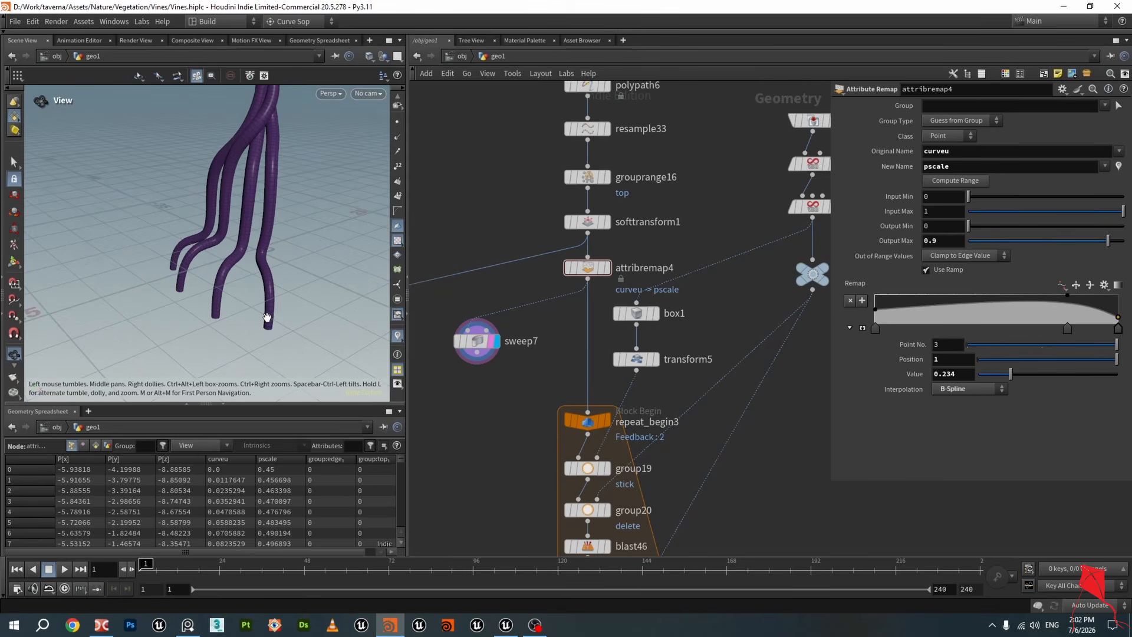
drag(267, 319, 259, 251)
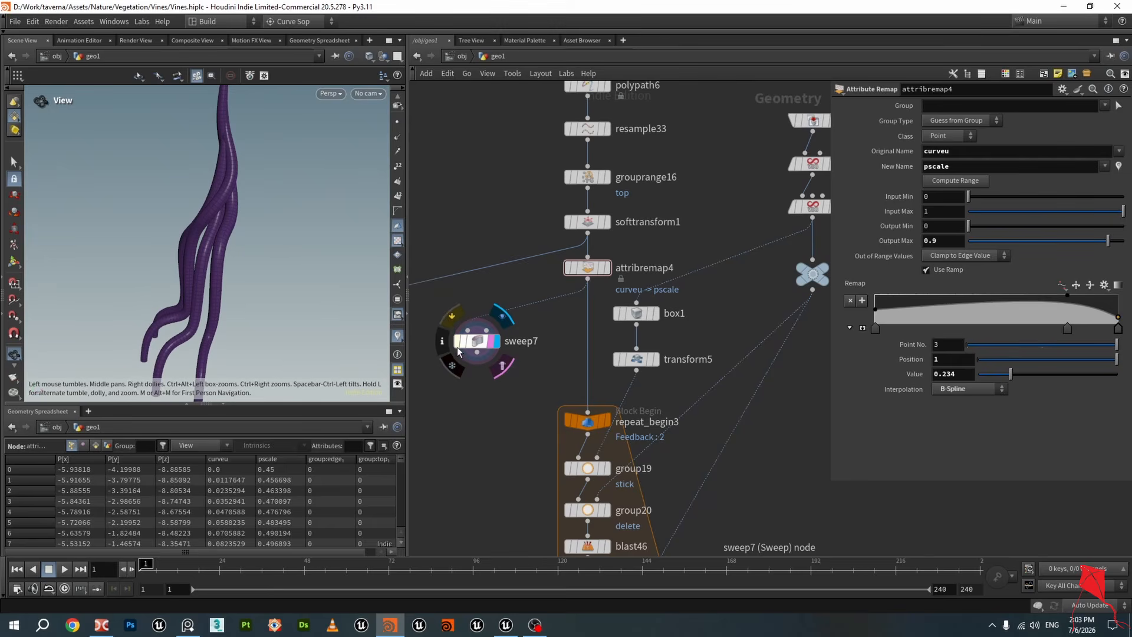
Try to toggle a visualizer on sweep7 and close the error dialog
click(446, 341)
click(188, 274)
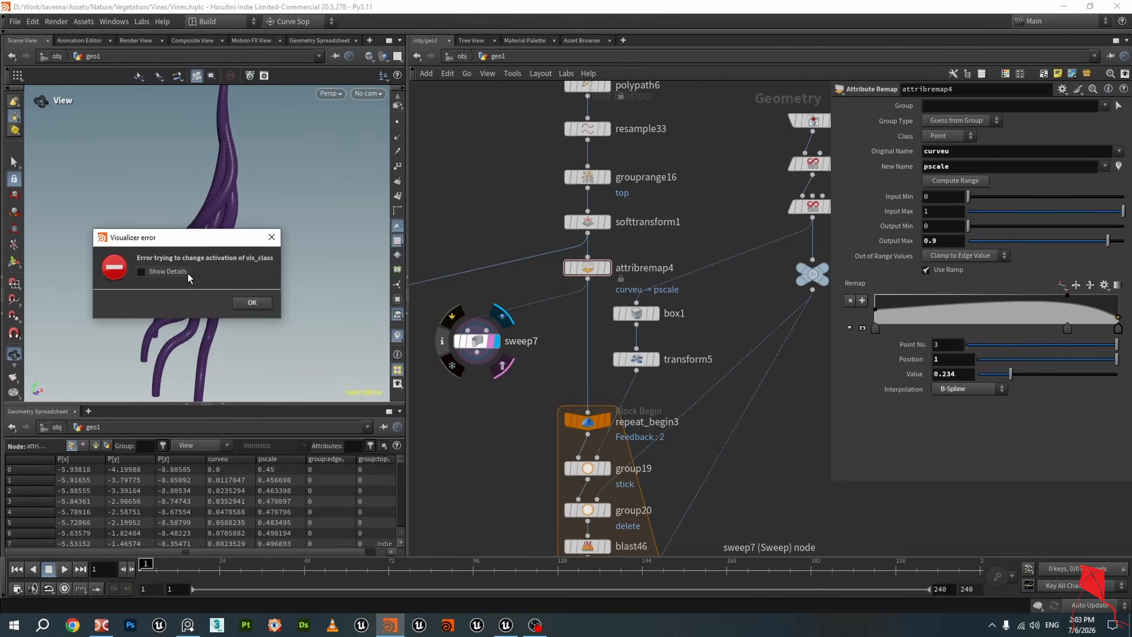
click(271, 237)
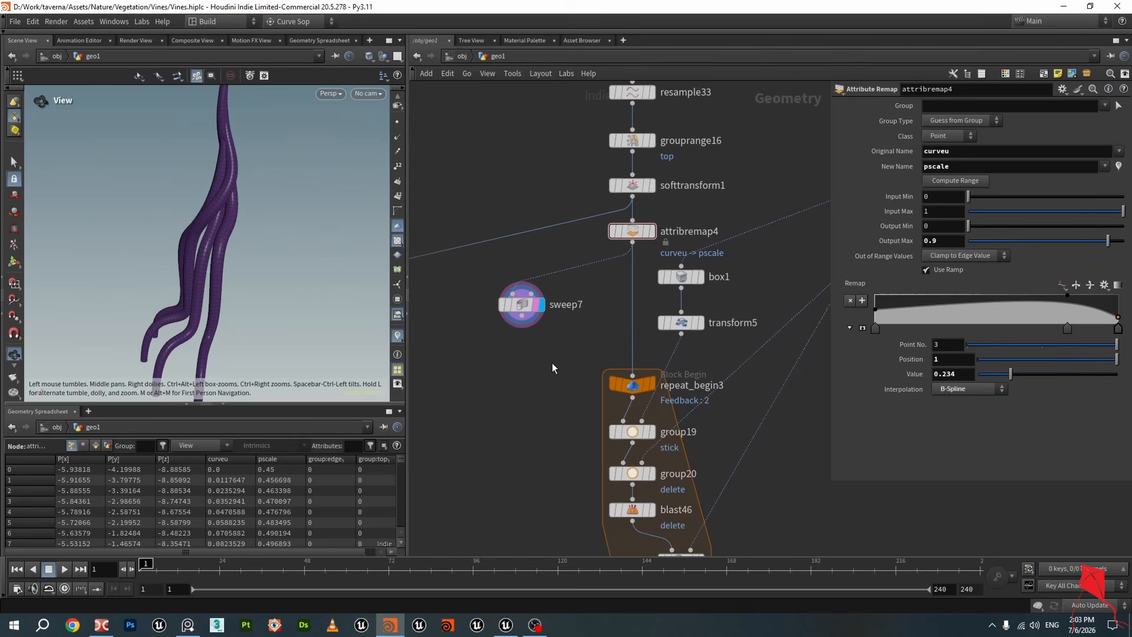
Reposition sweep7 and set the display back to attribremap4
middle_drag(541, 358, 523, 332)
mouse_move(487, 266)
mouse_down()
mouse_move(529, 263)
mouse_move(500, 259)
mouse_up()
click(617, 193)
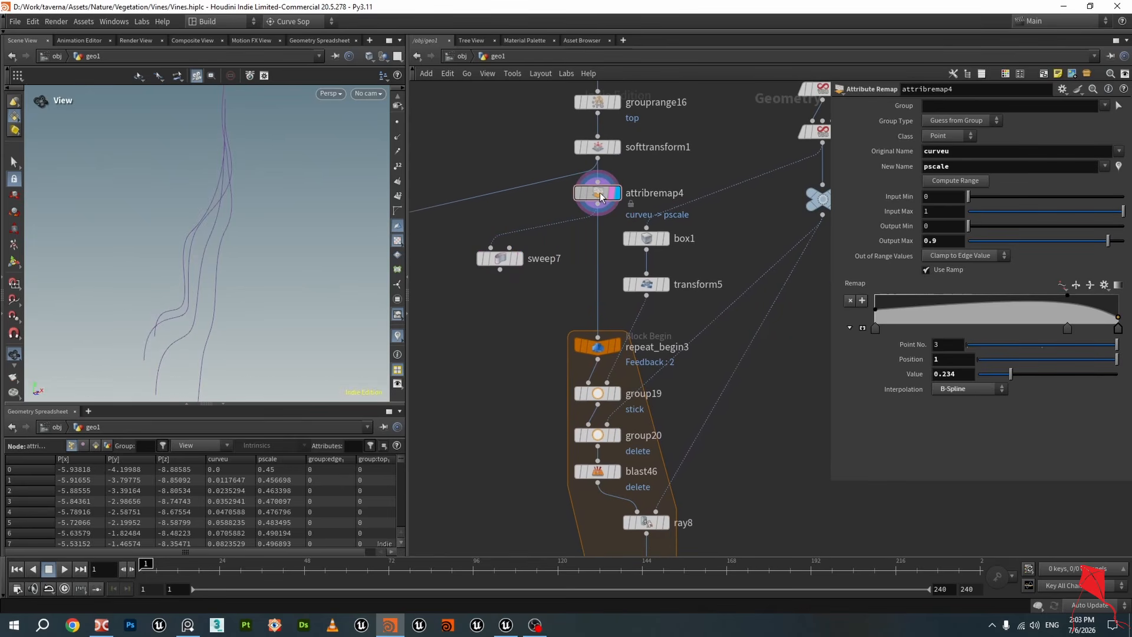
Display and select the Original_Mesh object merge node
scroll(562, 296, down, 3)
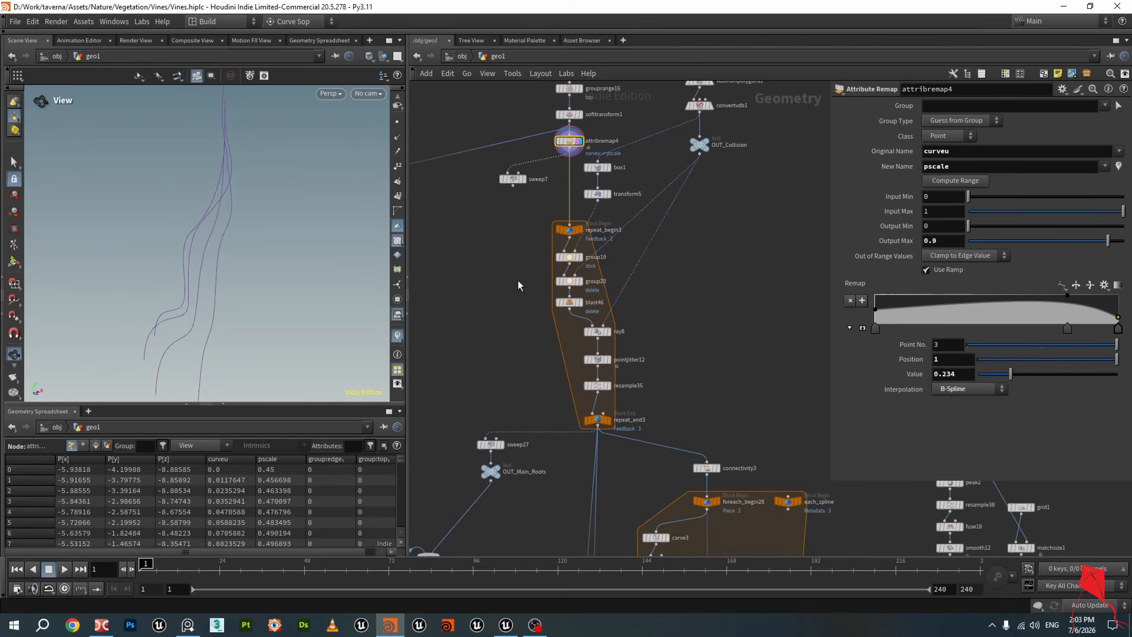
middle_drag(702, 278, 690, 393)
drag(277, 253, 237, 204)
scroll(582, 370, down, 2)
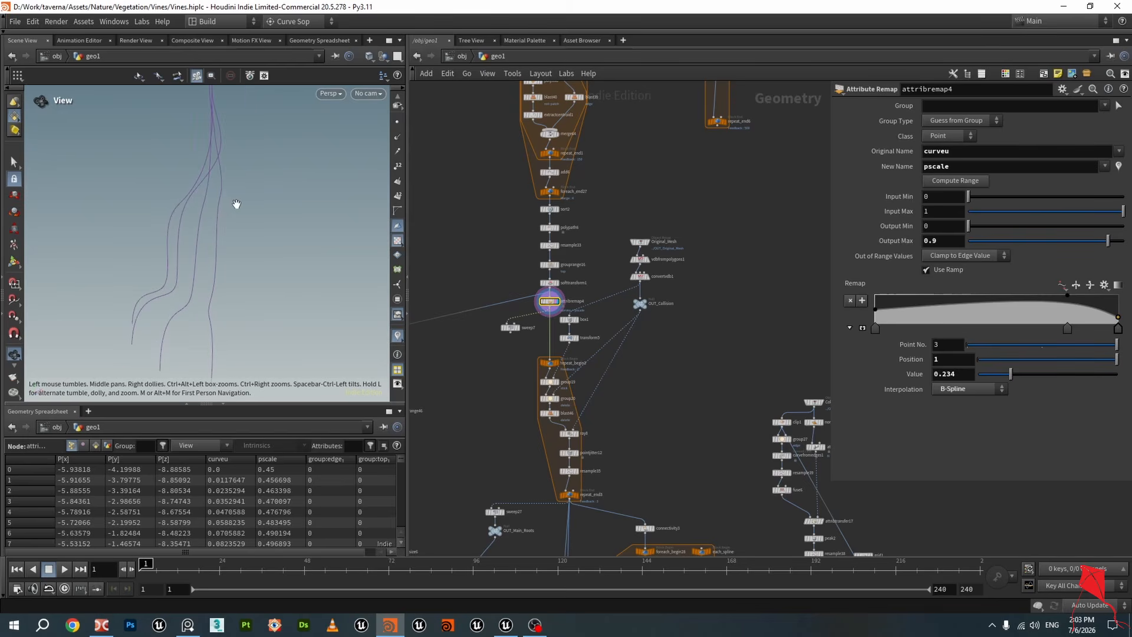
drag(253, 285, 216, 302)
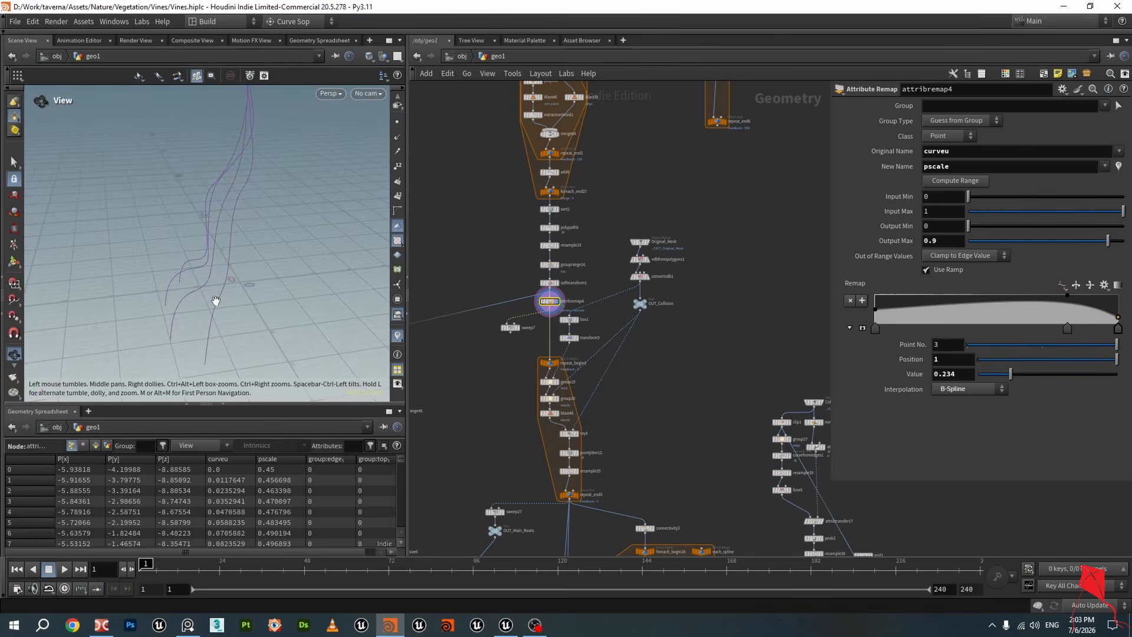
scroll(647, 252, up, 4)
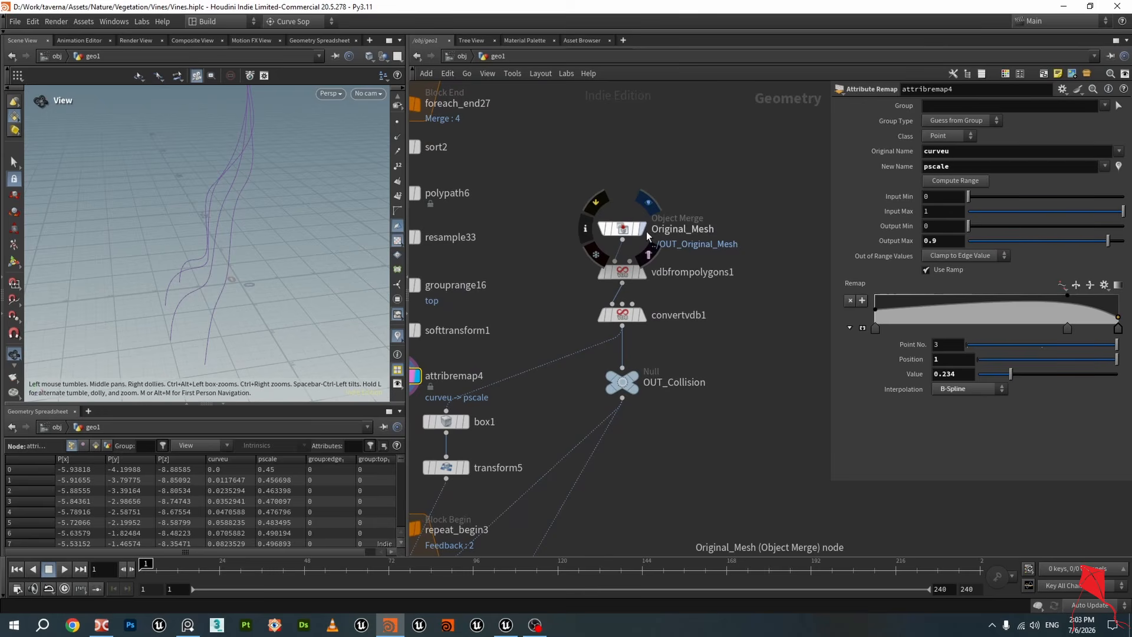
click(646, 231)
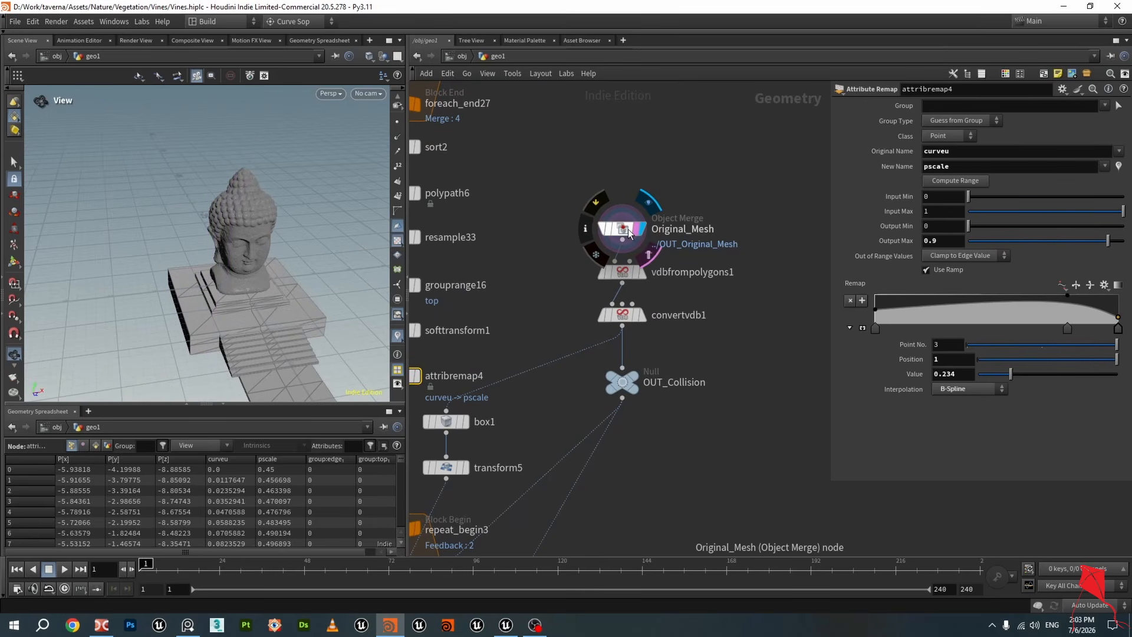
click(624, 230)
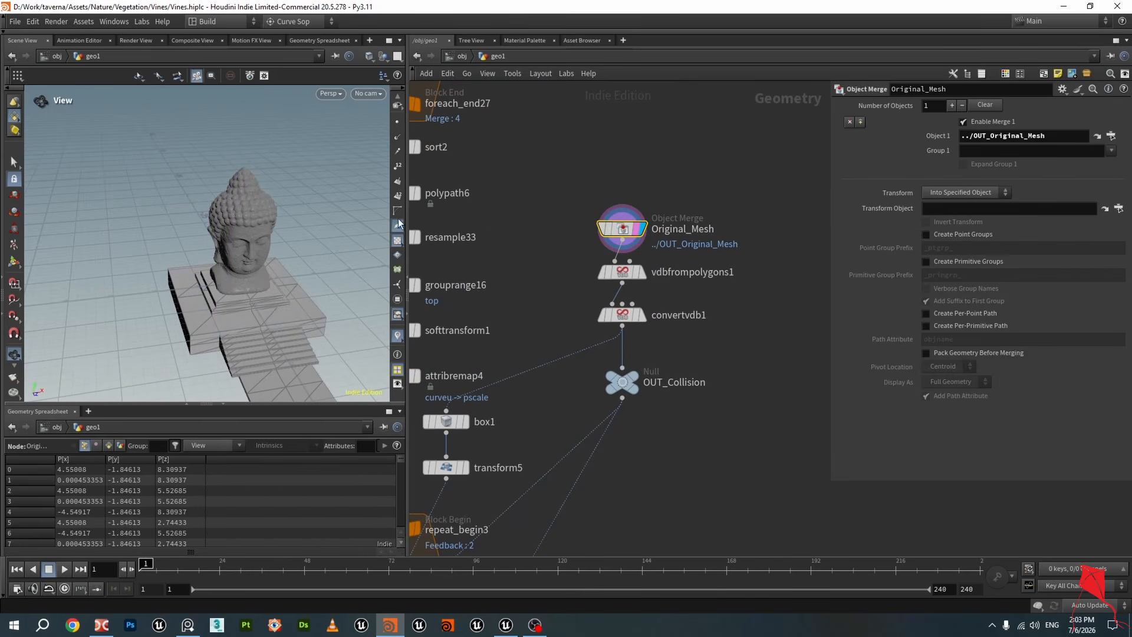
Navigate the viewport and network to inspect the mesh and the upstream nodes
drag(218, 292, 365, 206)
scroll(249, 191, up, 6)
scroll(693, 231, down, 5)
middle_drag(744, 243, 639, 466)
scroll(699, 389, down, 2)
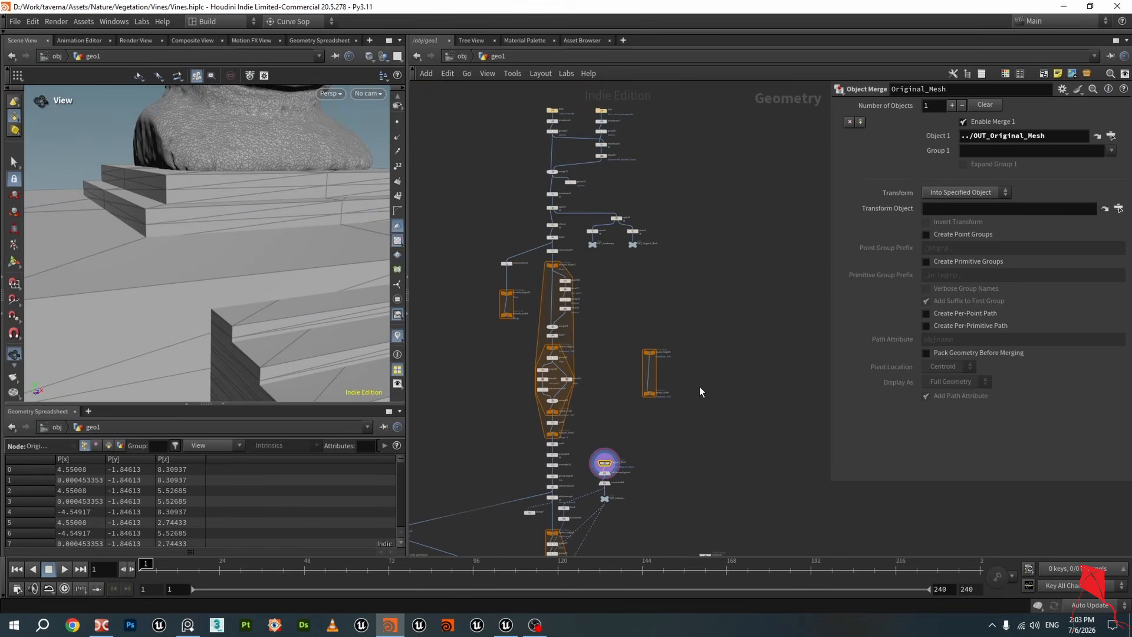
scroll(636, 231, up, 8)
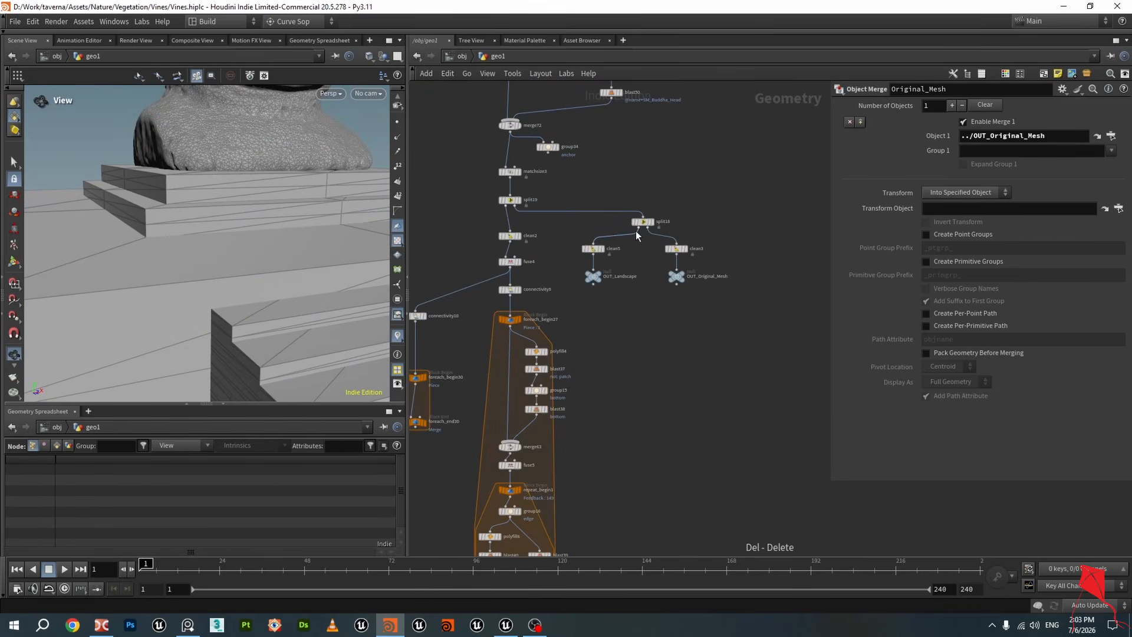
Display and select the vdbfrompolygons1 node to preview the voxelized head mesh
drag(759, 233, 687, 331)
scroll(695, 337, down, 3)
middle_drag(701, 360, 691, 139)
middle_drag(659, 435, 661, 97)
scroll(620, 255, up, 2)
scroll(619, 253, up, 3)
click(653, 155)
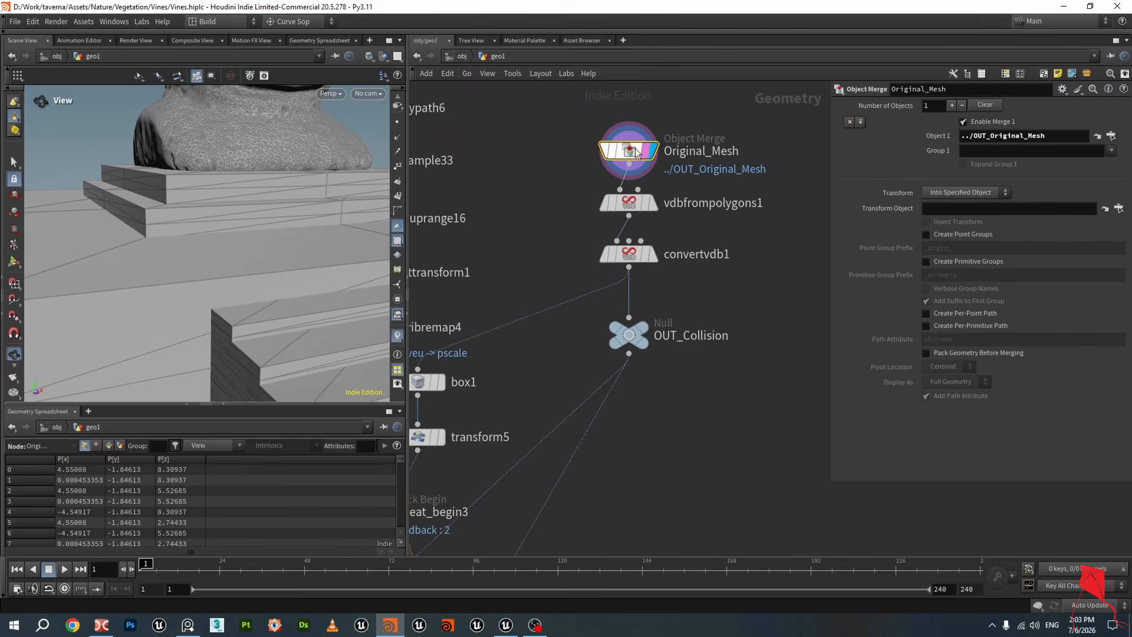
click(655, 203)
click(626, 202)
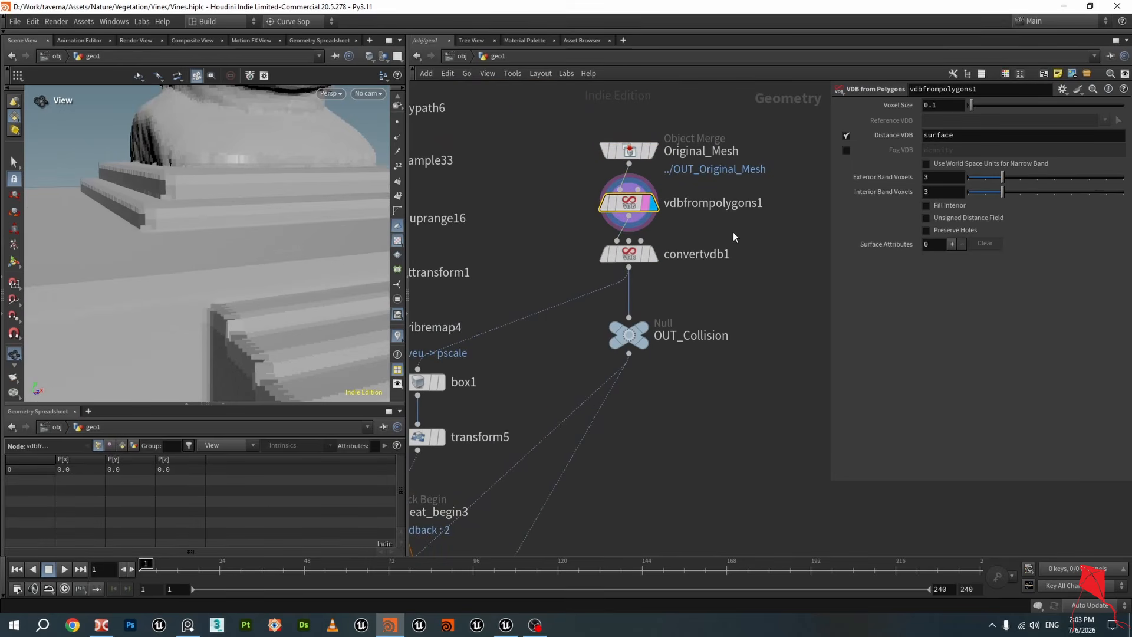
Orbit around the voxelized head to examine the VDB surface, and save the Vines.hiplc file
middle_drag(733, 232, 710, 315)
scroll(177, 136, down, 4)
middle_drag(194, 144, 223, 235)
mouse_move(223, 235)
mouse_down()
mouse_move(313, 222)
mouse_move(279, 242)
mouse_move(220, 227)
mouse_move(238, 225)
mouse_up()
mouse_move(618, 279)
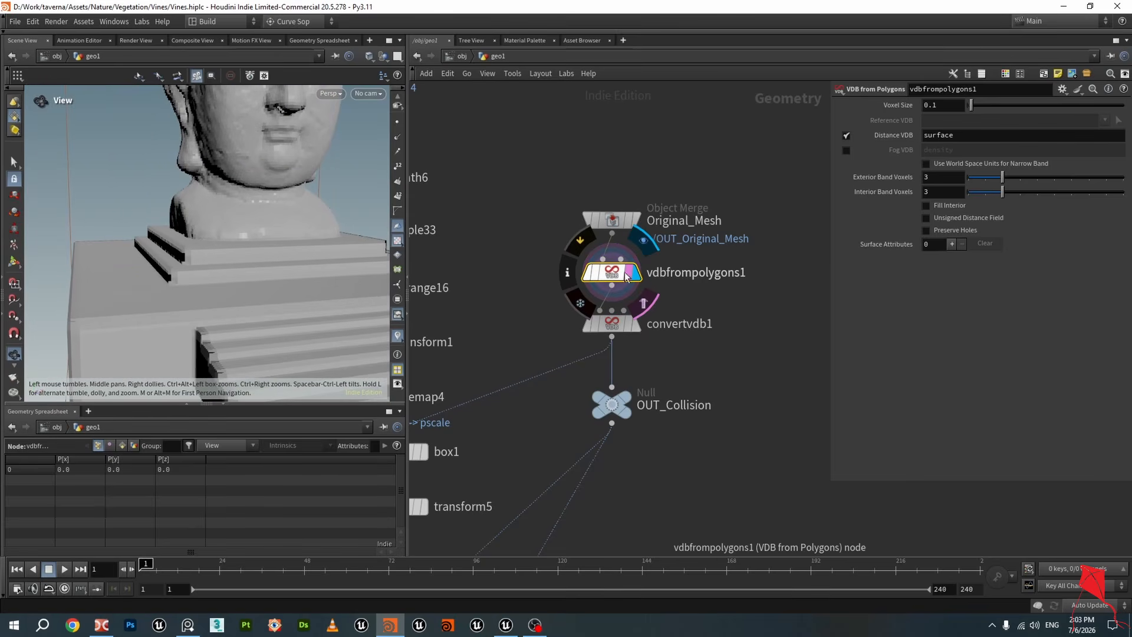
drag(323, 169, 334, 184)
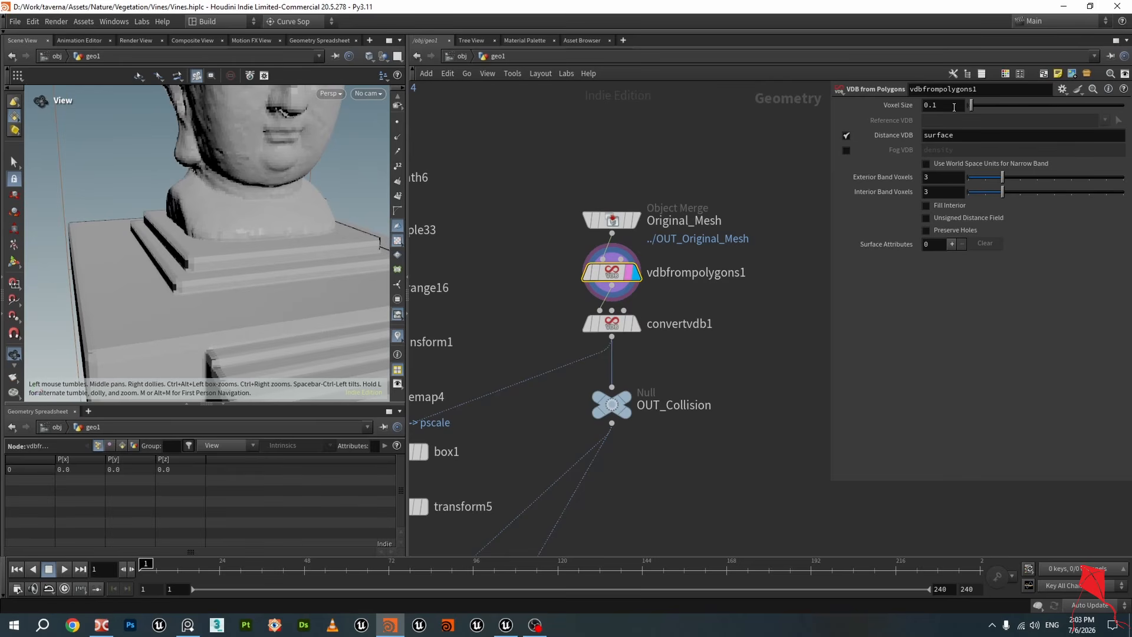
middle_drag(280, 147, 281, 226)
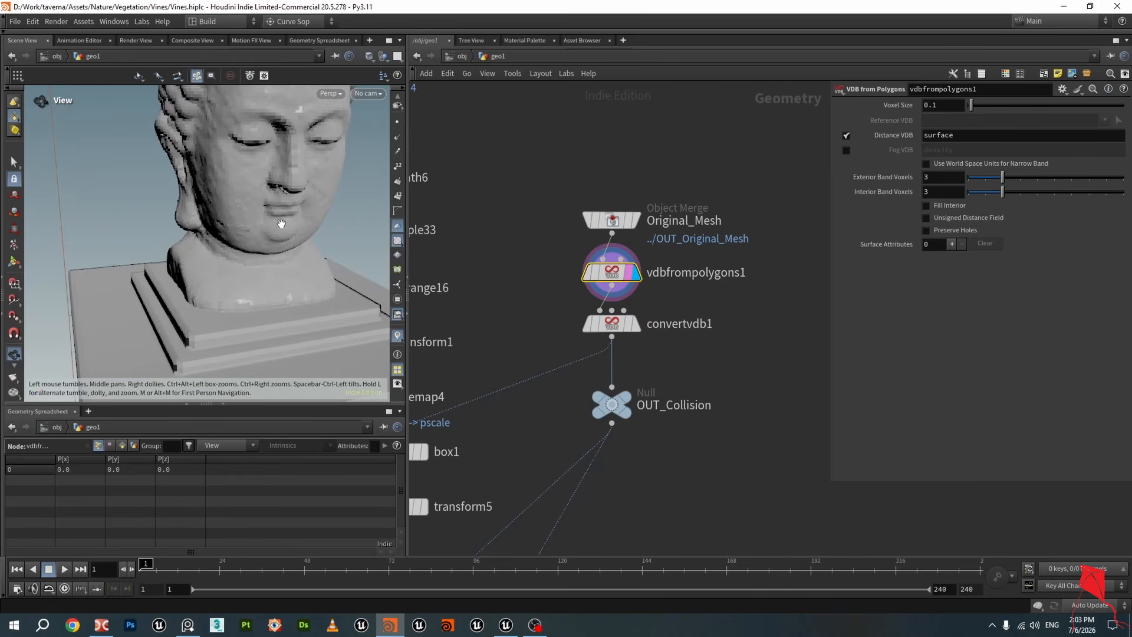
scroll(283, 221, down, 2)
key(ctrl+s)
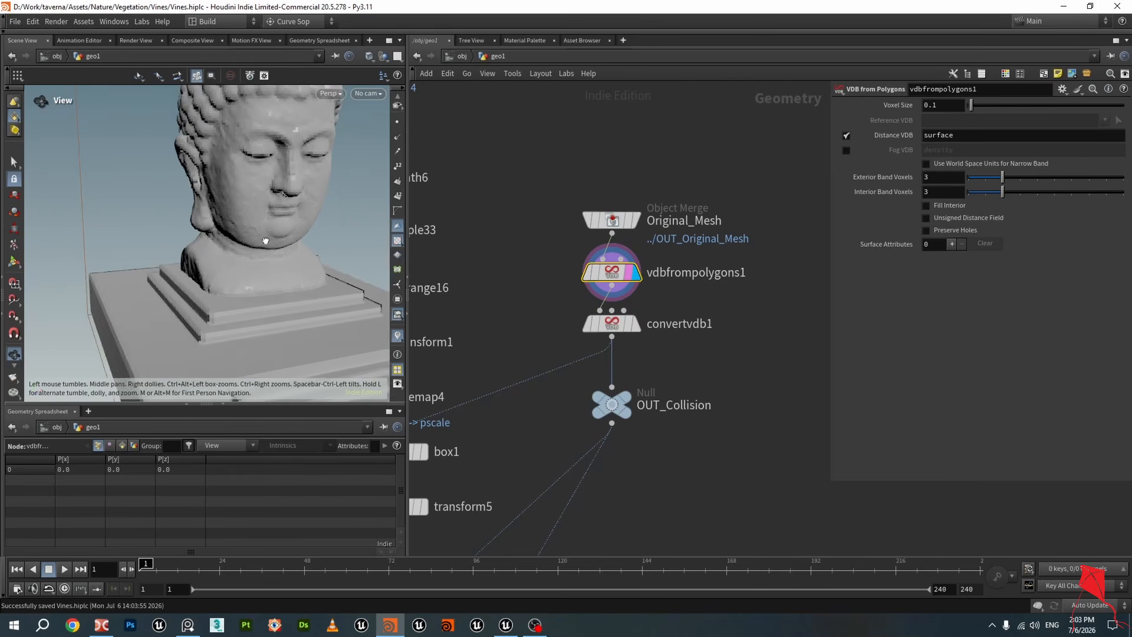
Display and select the convertvdb1 node to view the converted polygon mesh
scroll(242, 289, up, 5)
drag(256, 287, 288, 285)
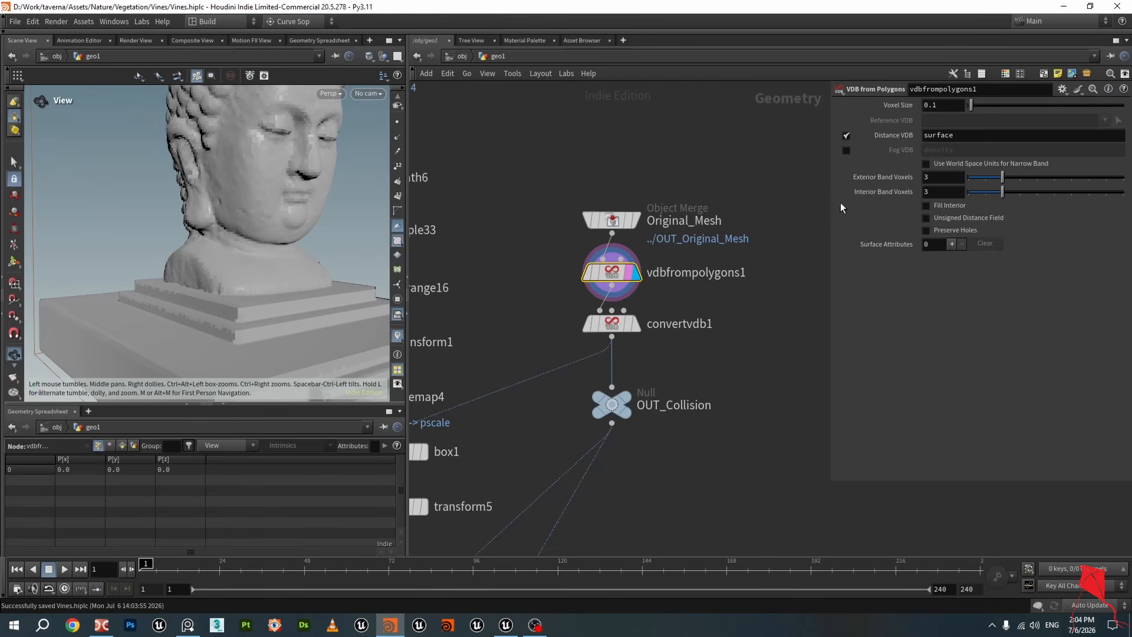
drag(154, 227, 156, 238)
drag(615, 327, 614, 330)
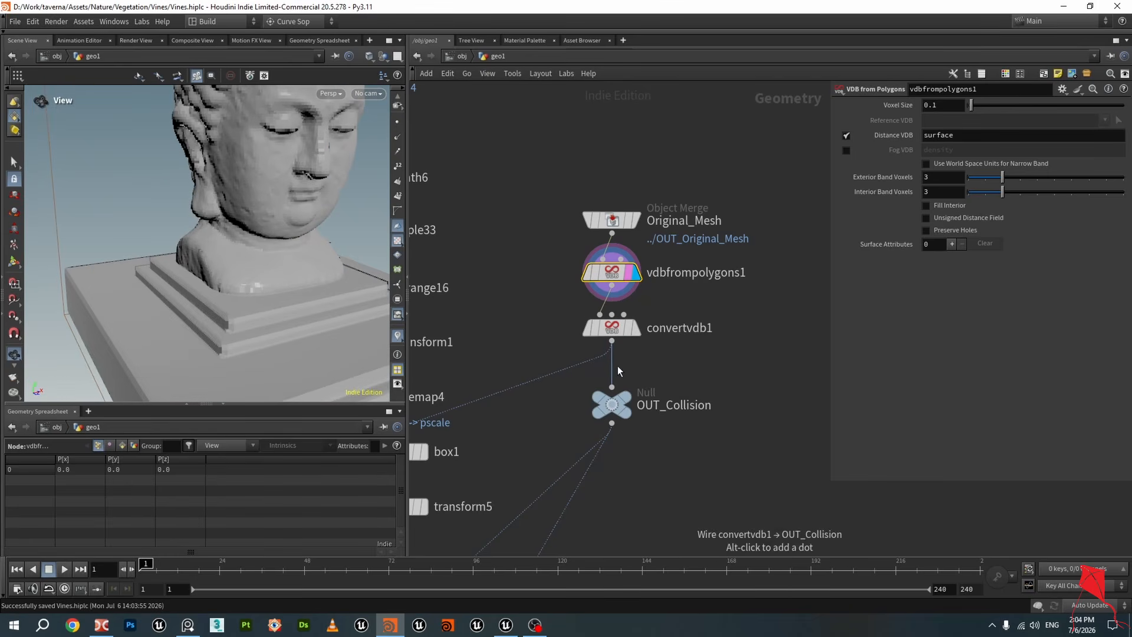
click(636, 329)
click(620, 334)
scroll(292, 310, up, 5)
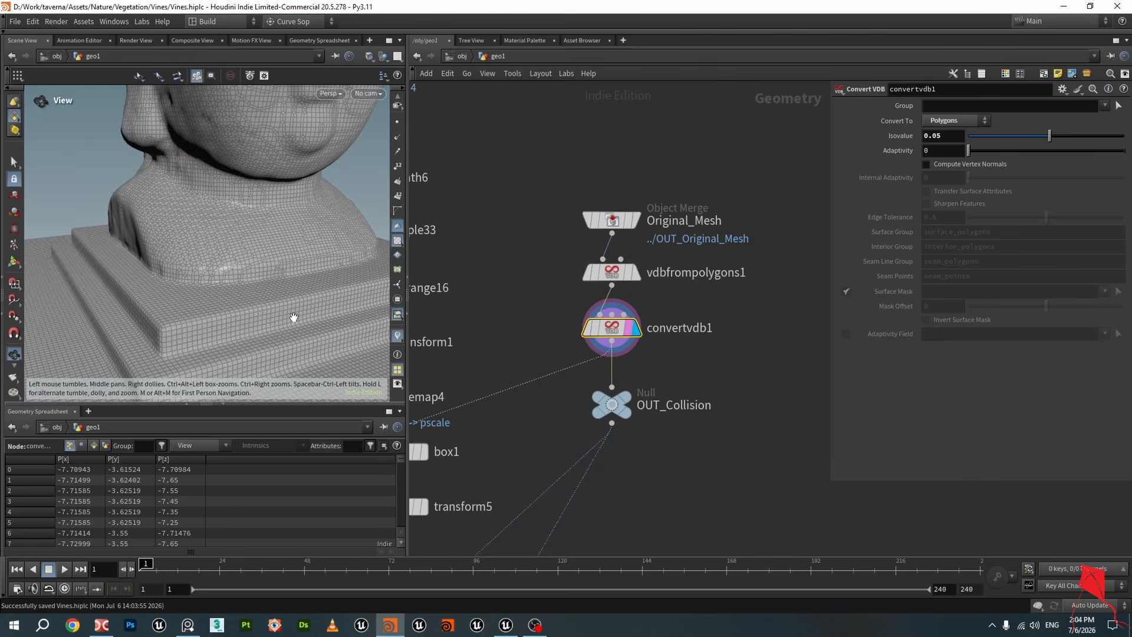
Toggle the display between Original_Mesh and convertvdb1 to compare the original and converted meshes
click(636, 220)
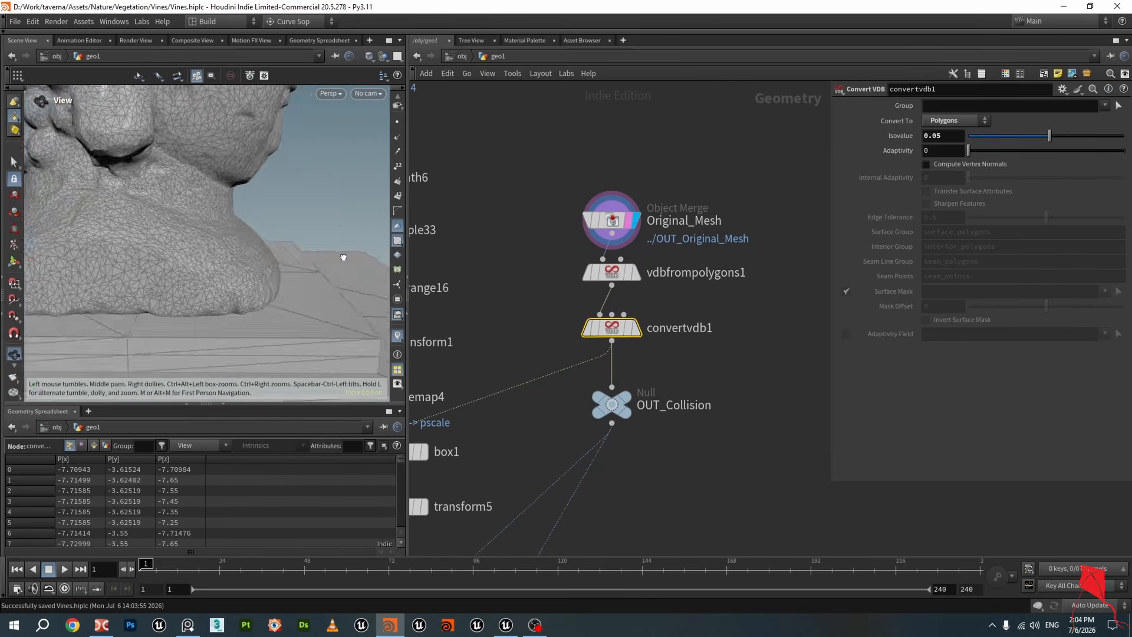
drag(420, 219, 281, 205)
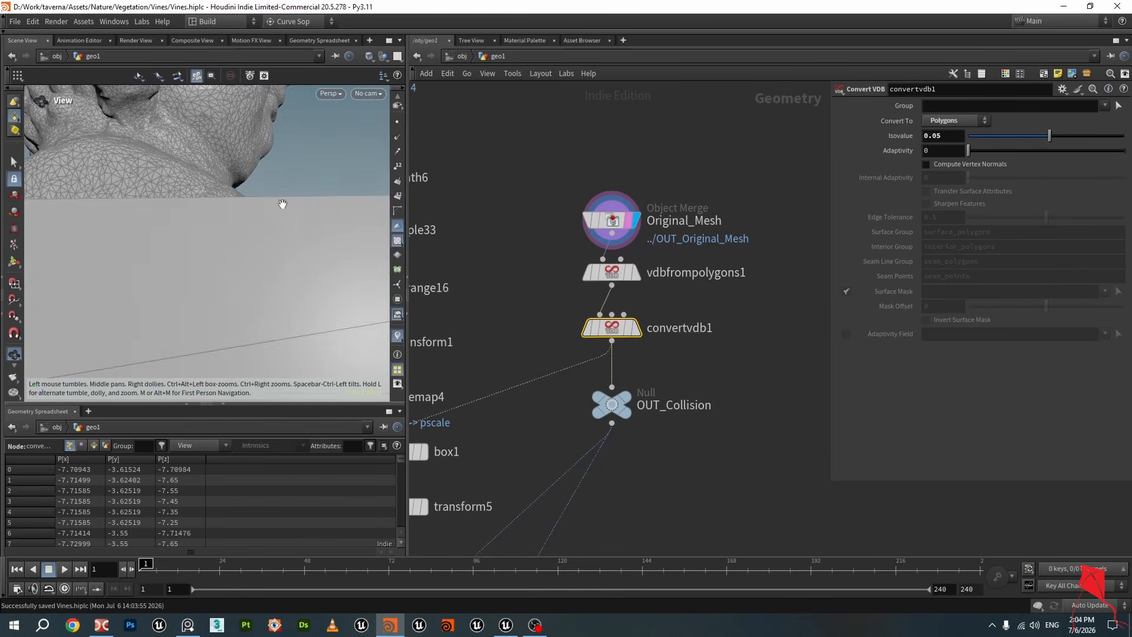
mouse_move(291, 282)
mouse_down()
mouse_move(375, 278)
mouse_move(248, 253)
mouse_move(152, 253)
mouse_move(313, 227)
mouse_move(265, 240)
mouse_move(277, 253)
mouse_move(273, 290)
mouse_move(293, 298)
mouse_up()
click(636, 328)
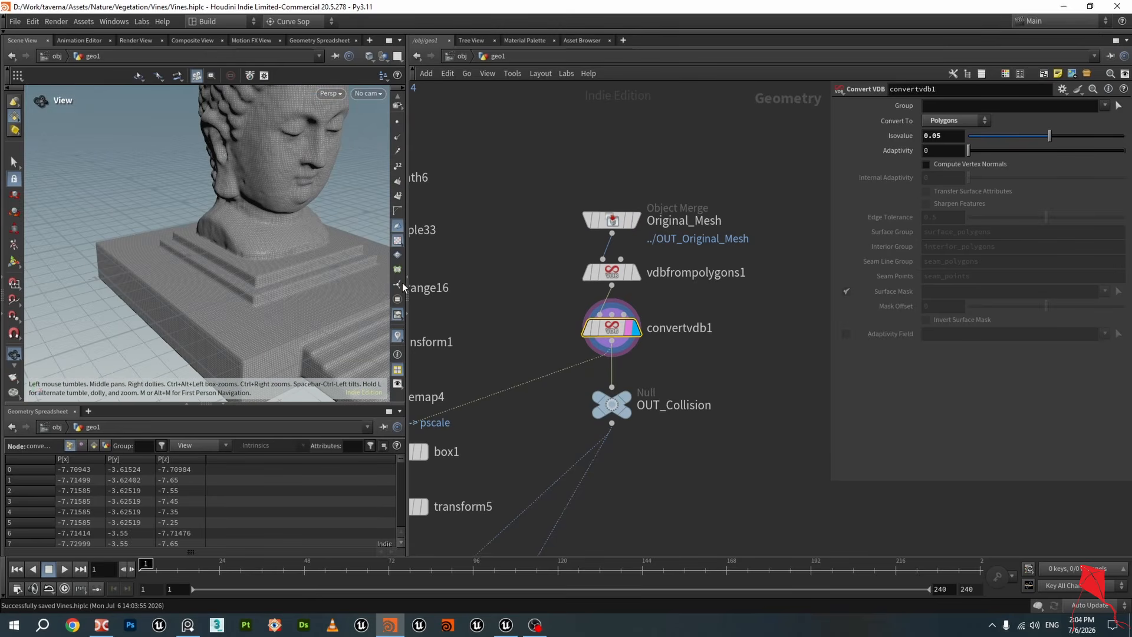
click(954, 138)
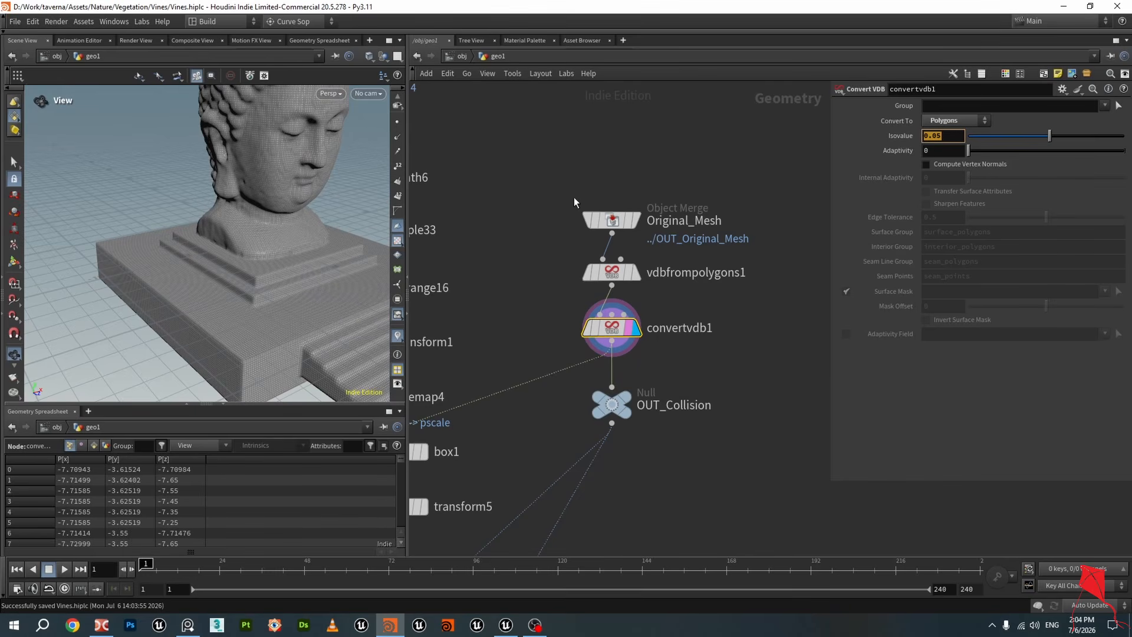
click(626, 222)
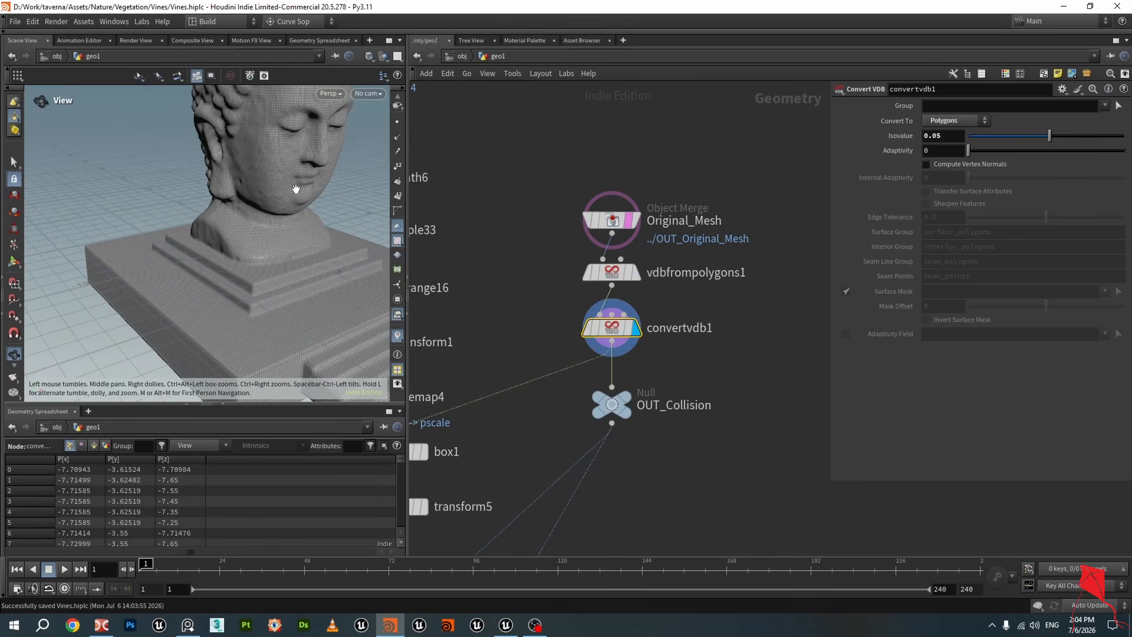
click(636, 221)
click(628, 329)
Zoom in on the head to examine the converted mesh's wireframe detail
middle_drag(295, 100, 274, 168)
scroll(275, 168, up, 2)
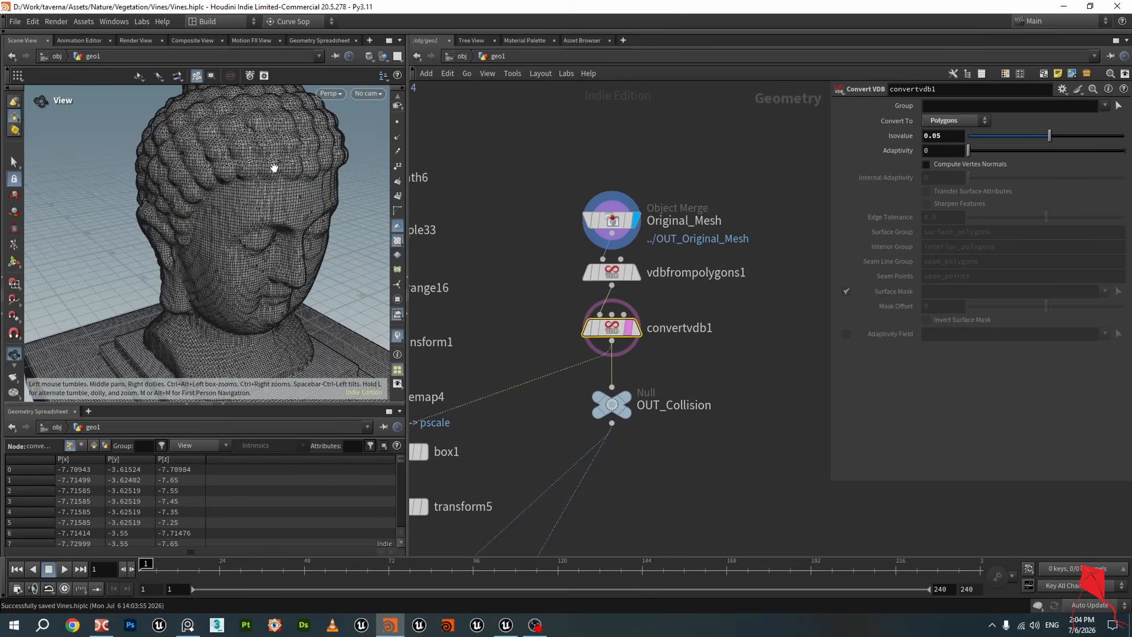
scroll(274, 167, up, 5)
drag(303, 177, 244, 206)
scroll(273, 171, down, 3)
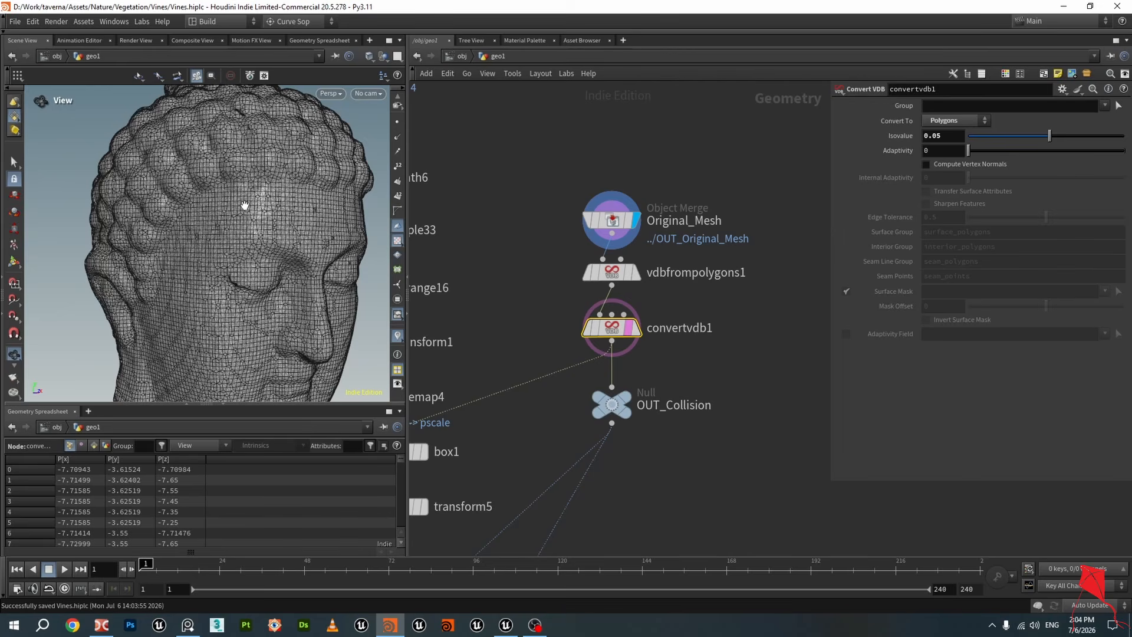
drag(245, 206, 291, 222)
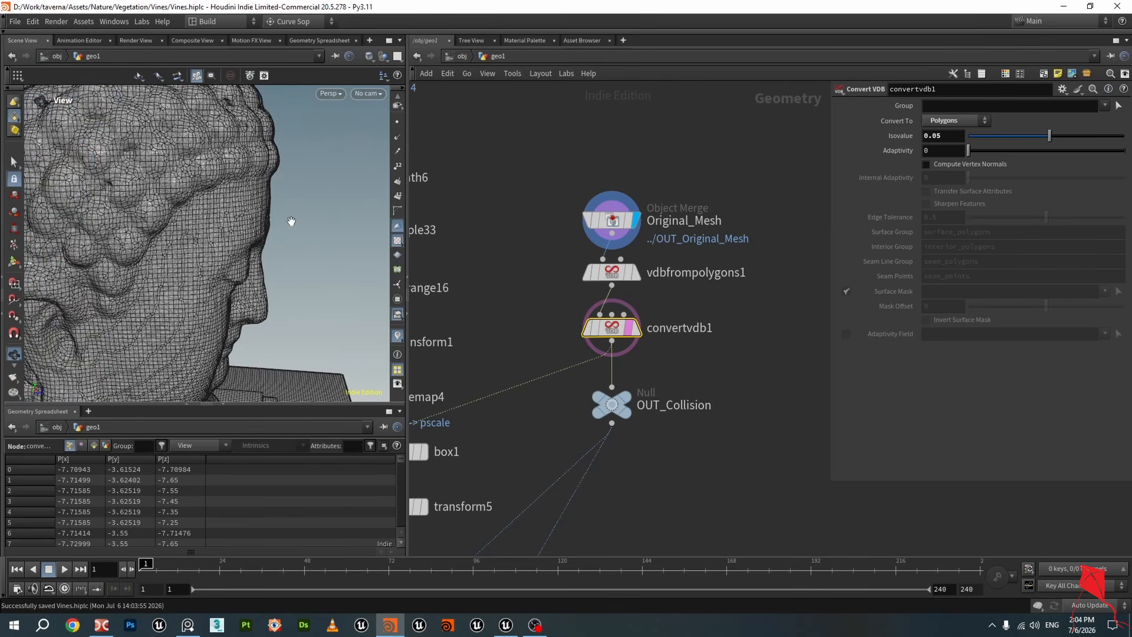
scroll(194, 202, up, 5)
drag(192, 202, 155, 203)
drag(123, 238, 205, 232)
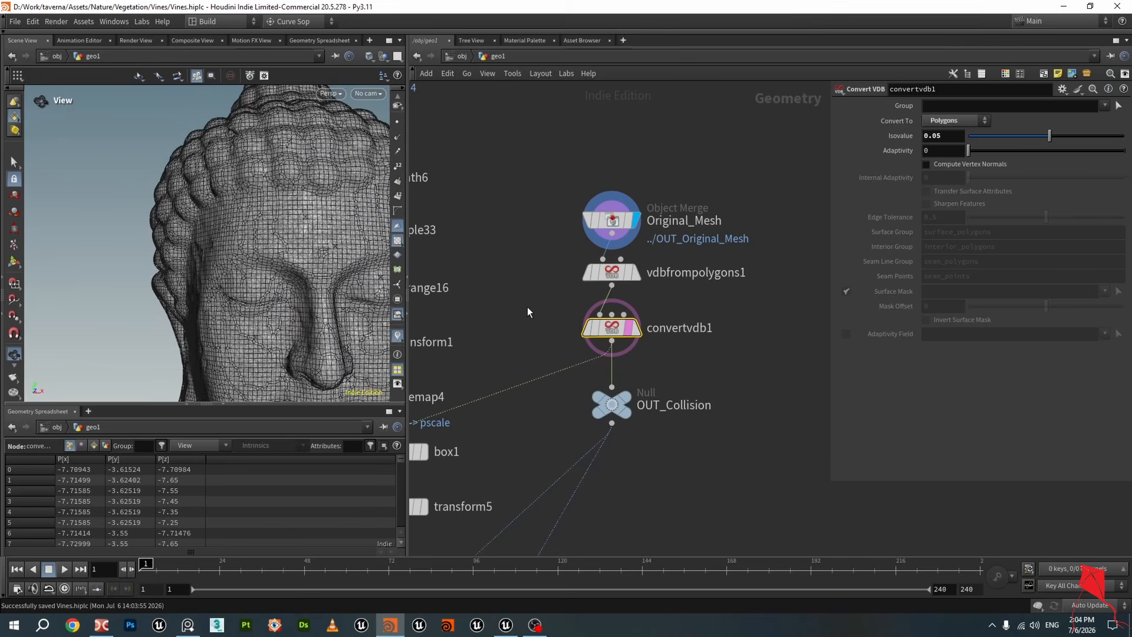
Pan the network up to the box1 and transform5 nodes and select both
middle_drag(525, 310, 613, 270)
scroll(701, 292, up, 2)
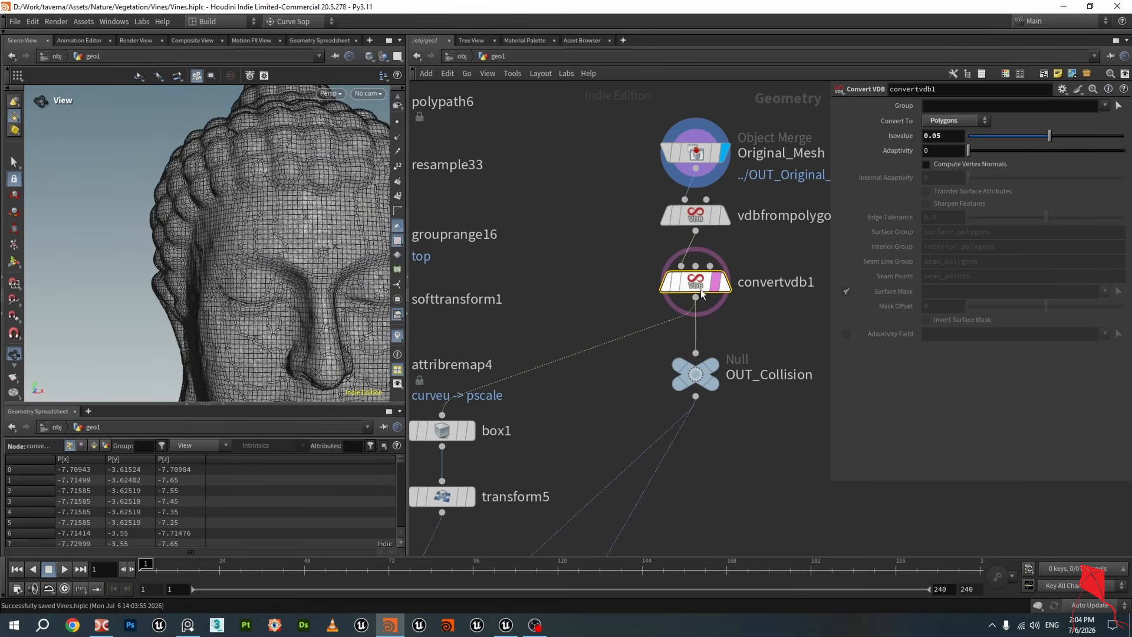
click(725, 286)
scroll(527, 260, down, 2)
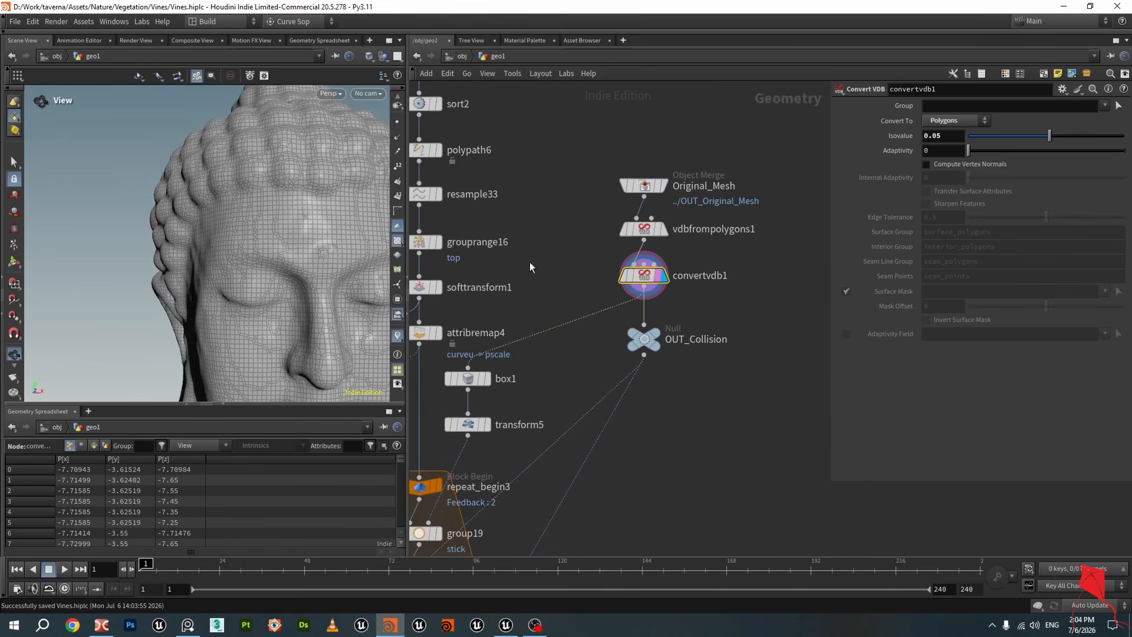
middle_drag(560, 274, 666, 230)
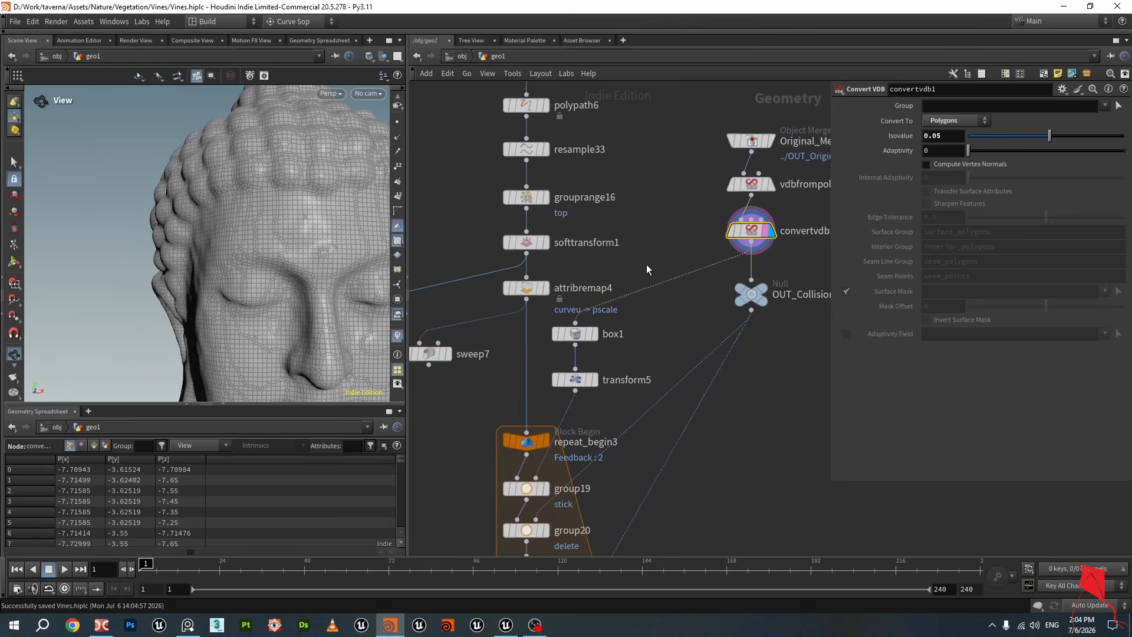
drag(647, 266, 561, 409)
drag(609, 339, 630, 322)
scroll(683, 344, down, 4)
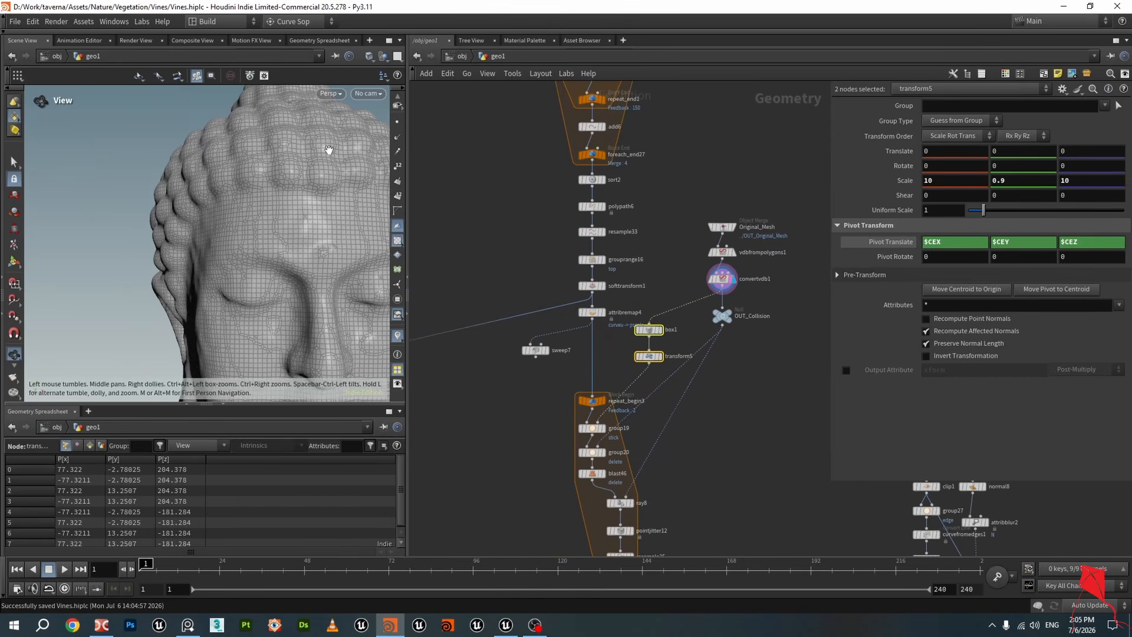
scroll(326, 152, down, 5)
drag(307, 168, 336, 269)
scroll(649, 349, up, 3)
Display box1 and then transform5 to inspect the bounding box geometry
click(667, 326)
click(770, 250)
drag(295, 236, 304, 213)
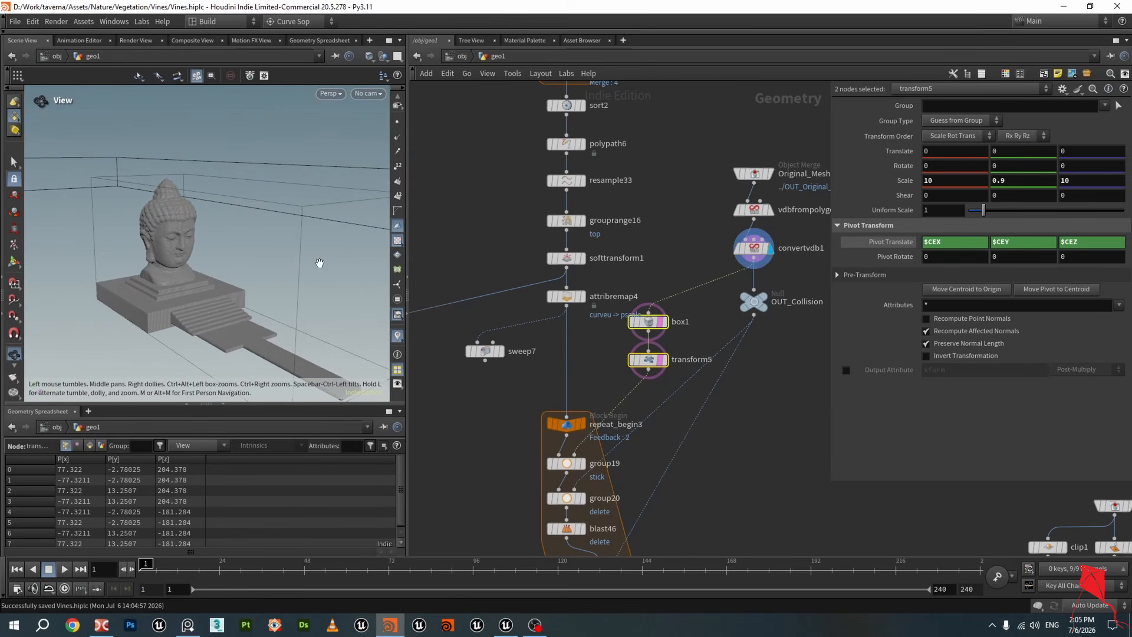
drag(203, 237, 202, 173)
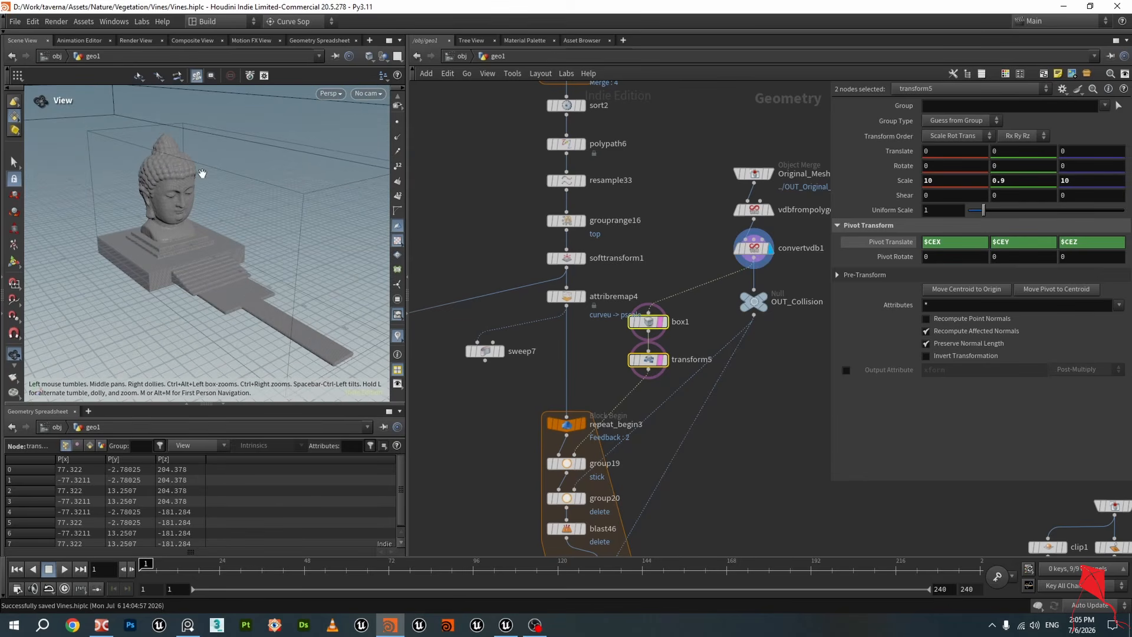
click(666, 323)
click(666, 361)
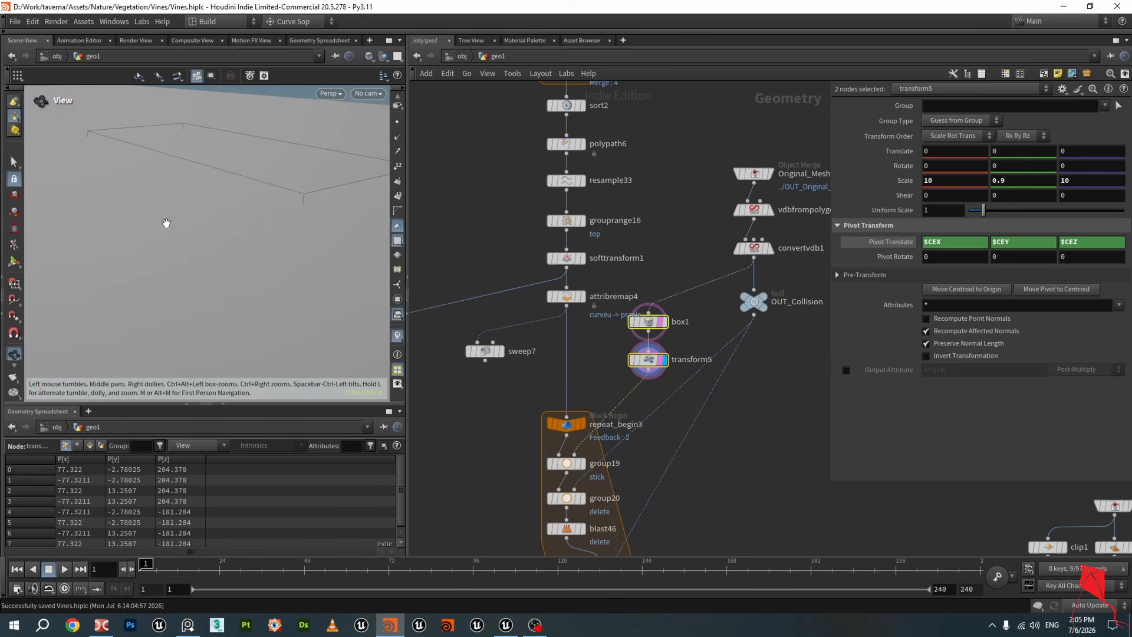
mouse_move(166, 223)
mouse_down()
mouse_move(157, 232)
mouse_move(171, 235)
mouse_up()
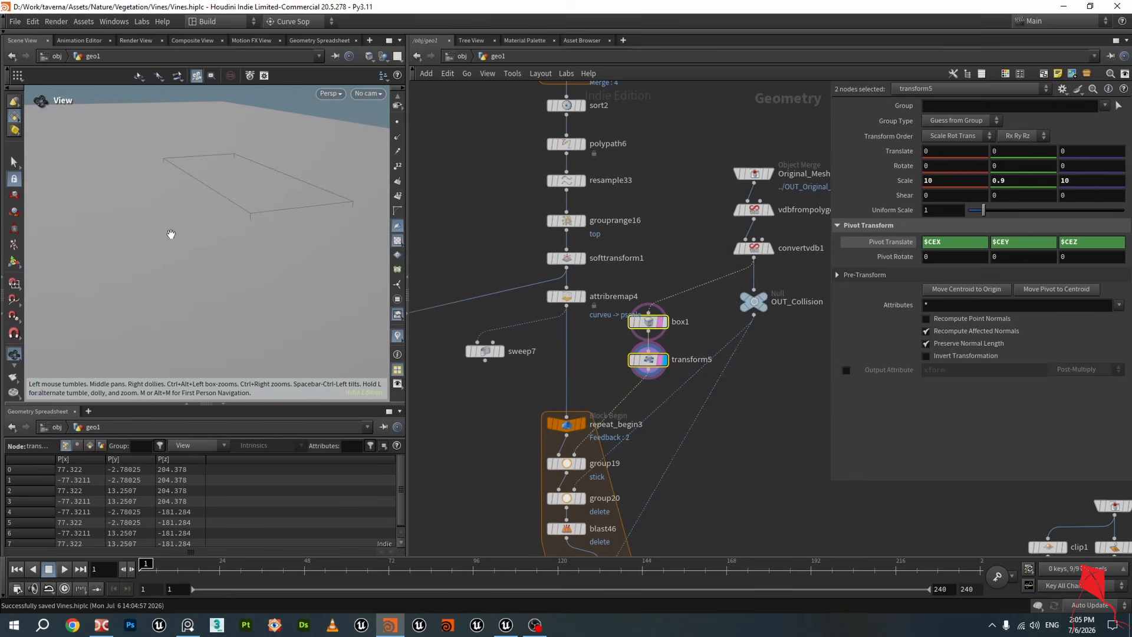
Toggle the display between attribremap4, box1 and transform5, ending with transform5 selected
click(586, 301)
mouse_move(222, 194)
mouse_down()
mouse_move(321, 199)
mouse_move(117, 197)
mouse_move(215, 177)
mouse_move(211, 190)
mouse_up()
click(668, 328)
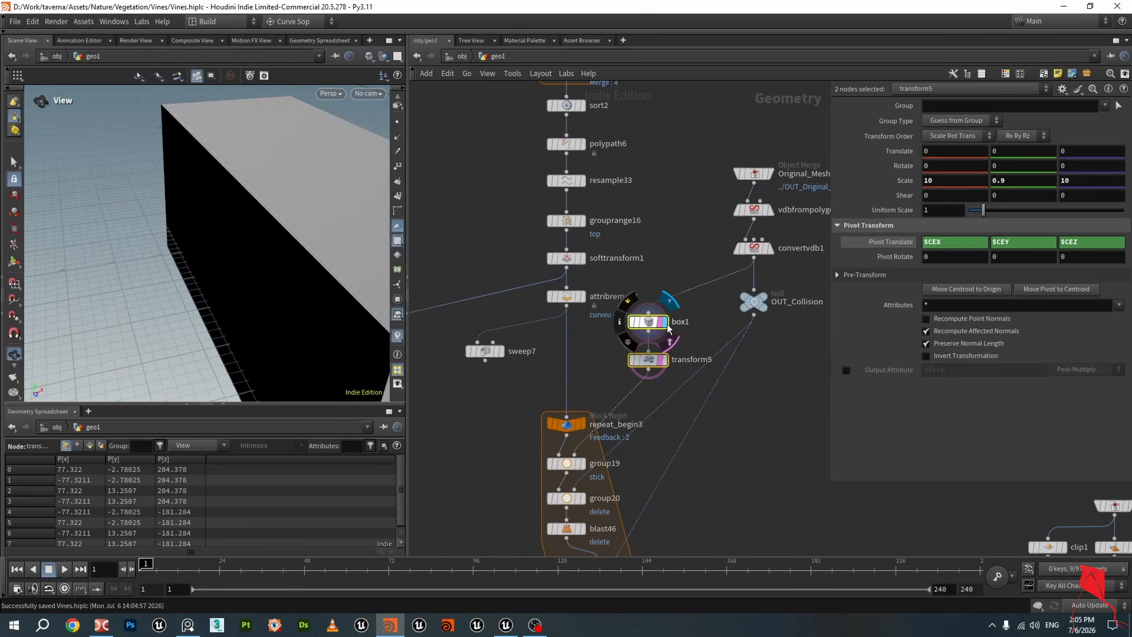
click(584, 296)
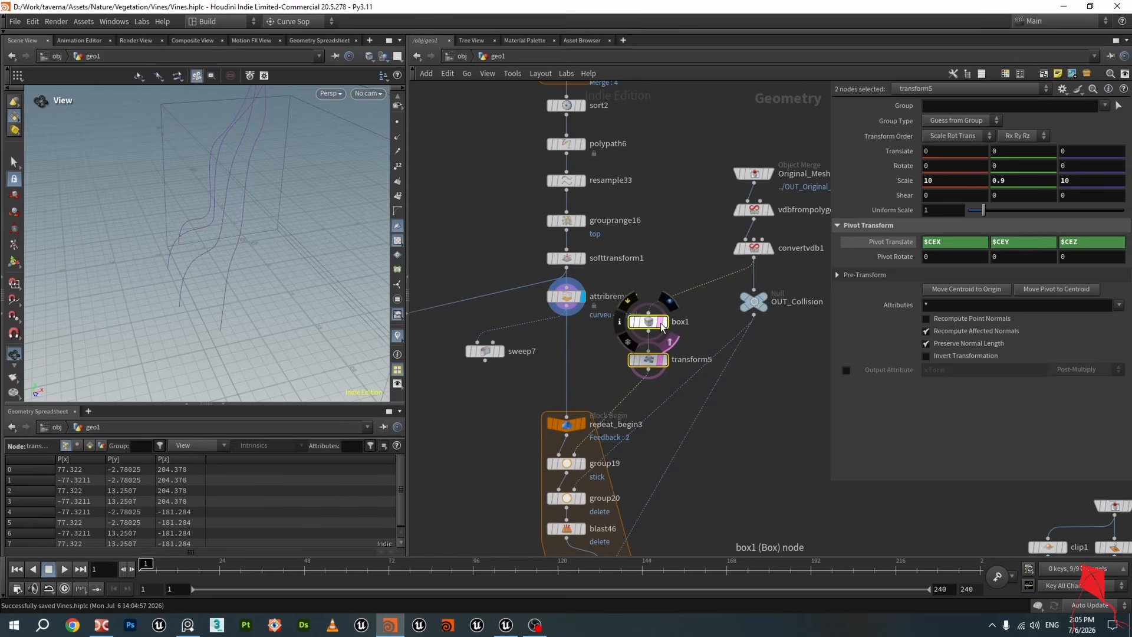
drag(207, 198, 303, 269)
click(664, 360)
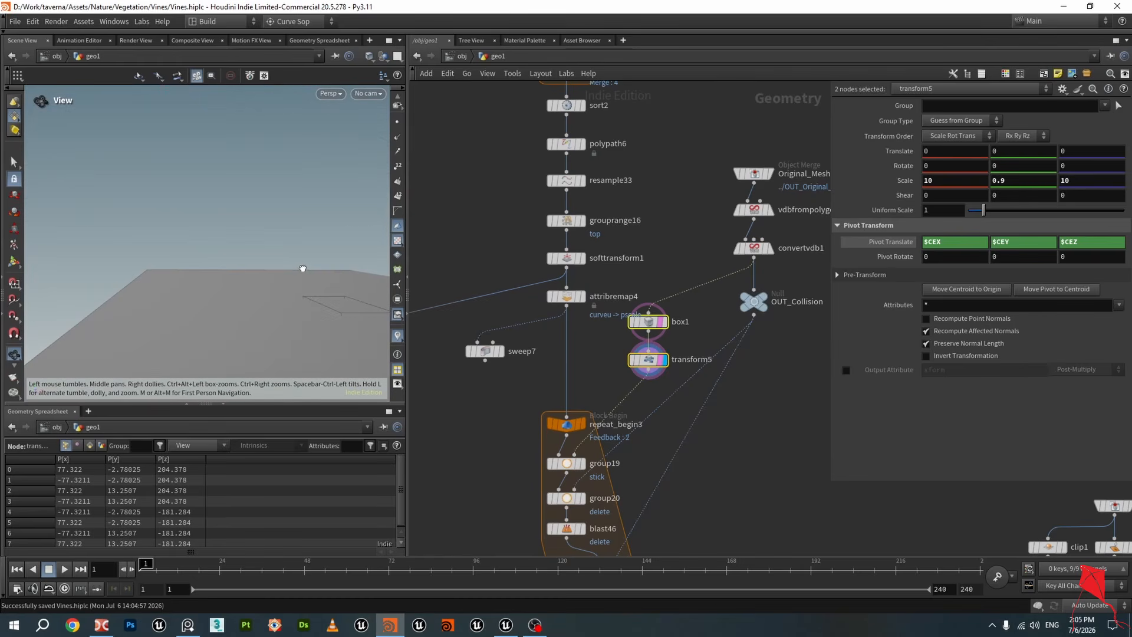
click(637, 361)
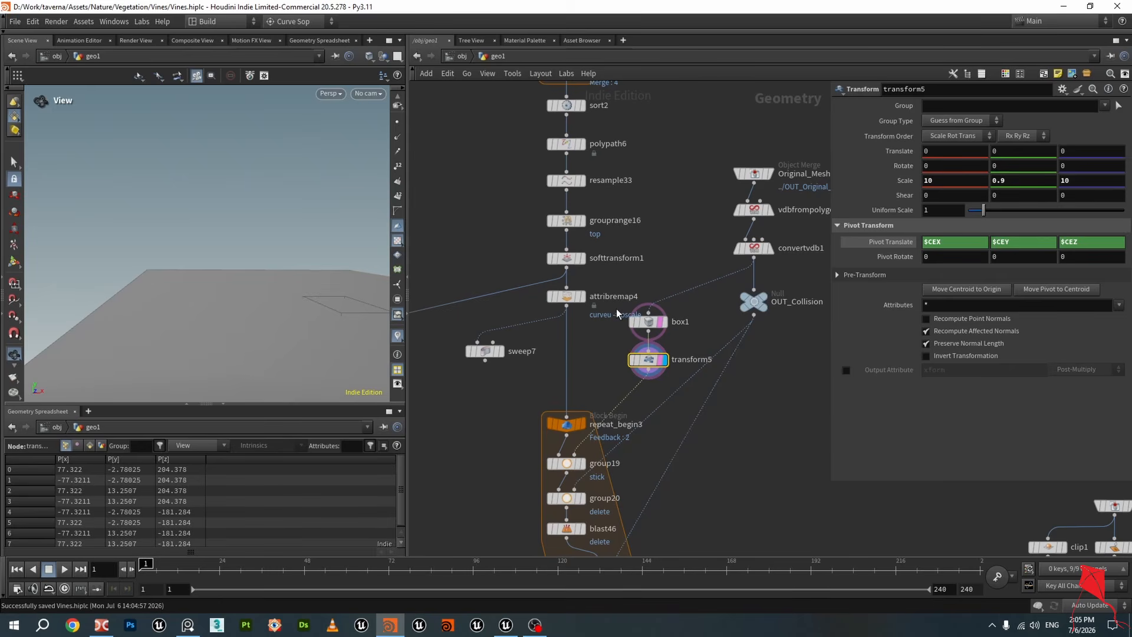
Display the repeat_end3 node to view the projected root curves
middle_drag(607, 346, 601, 250)
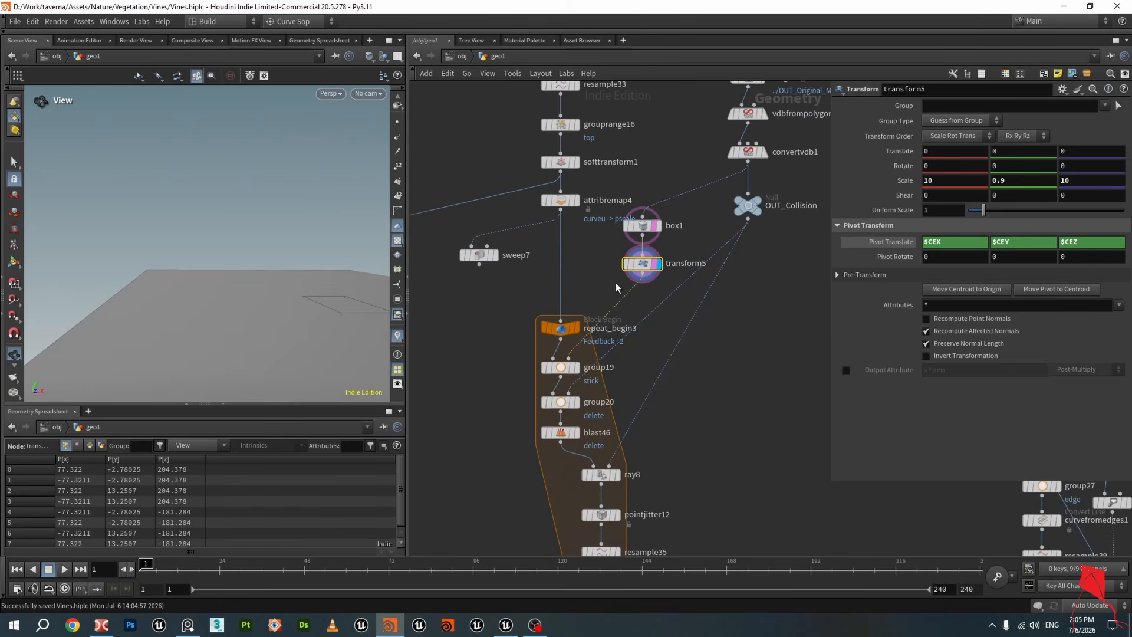
middle_drag(588, 342, 592, 277)
scroll(592, 277, up, 2)
scroll(601, 276, down, 2)
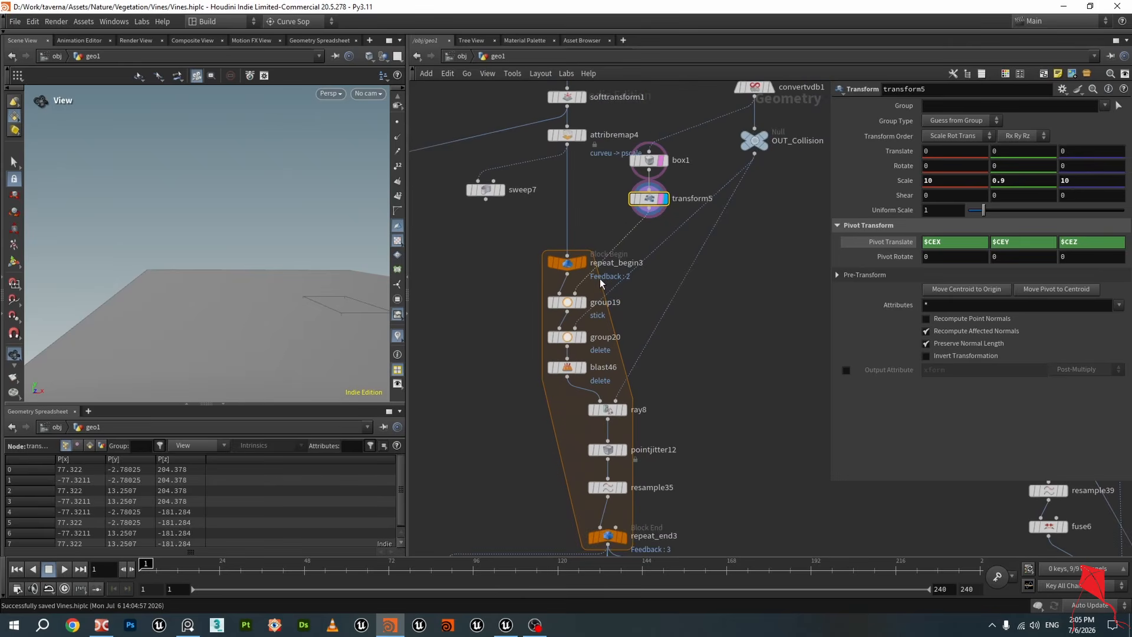
middle_drag(699, 378, 679, 229)
click(603, 389)
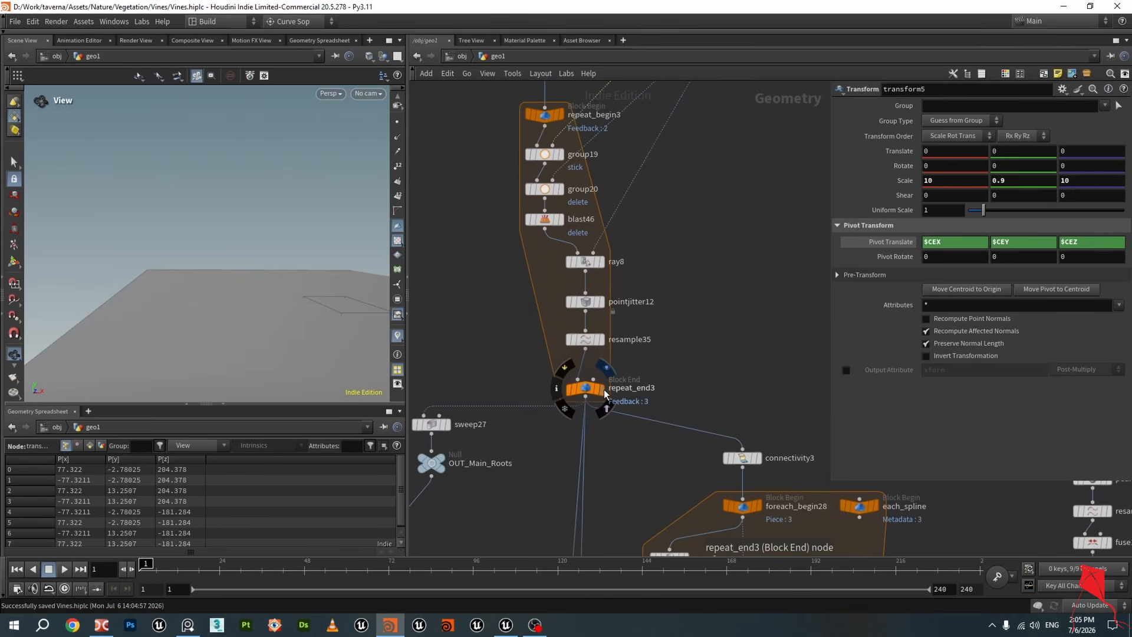
drag(351, 355, 296, 268)
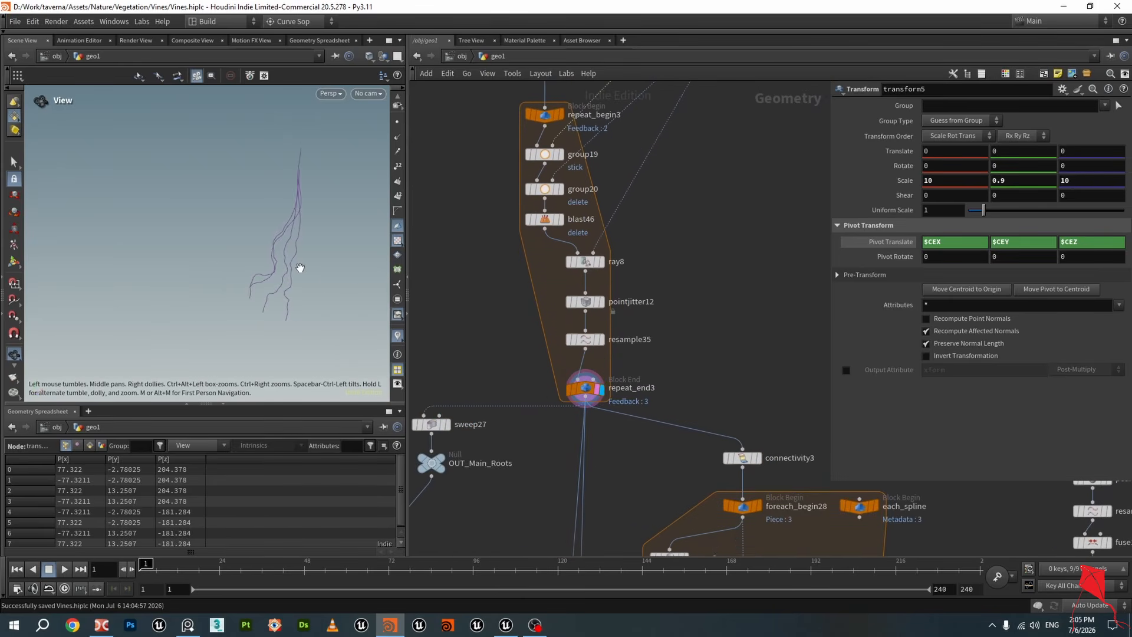
scroll(667, 301, down, 3)
middle_drag(667, 300, 670, 338)
scroll(676, 278, up, 2)
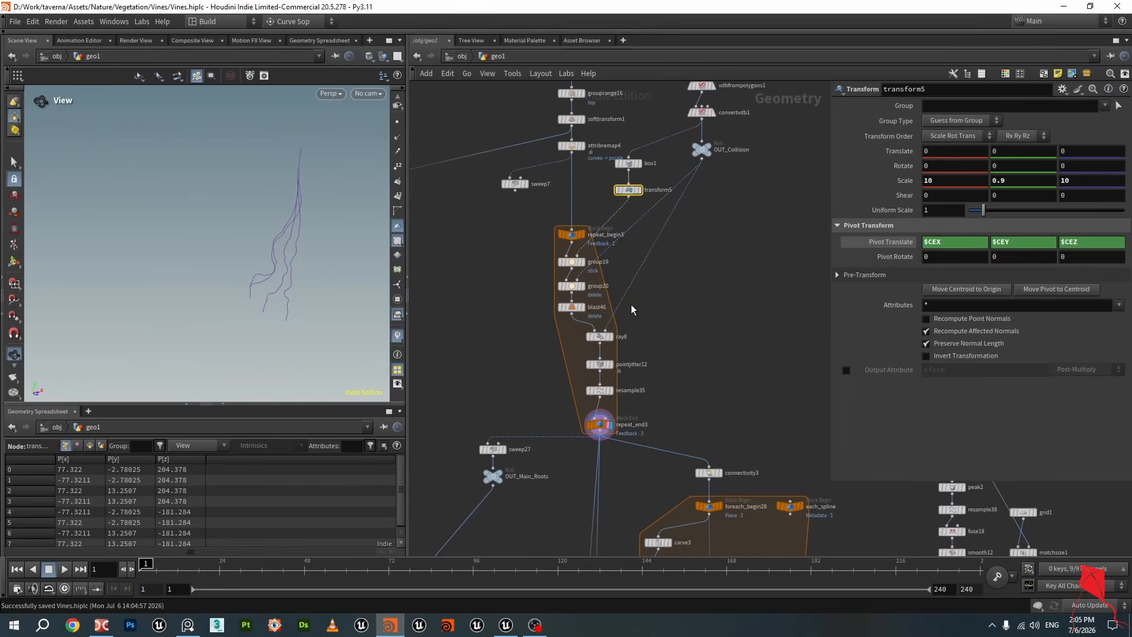
scroll(570, 223, up, 3)
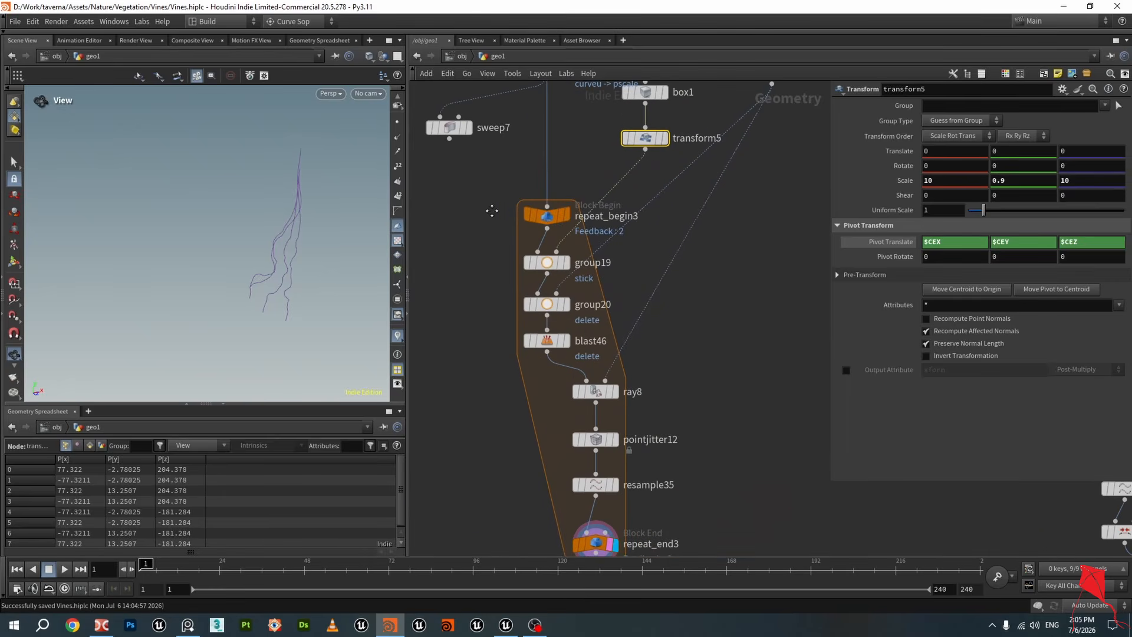
Display the repeat_begin3 node and save the scene file
middle_drag(492, 211, 534, 330)
click(603, 335)
click(610, 334)
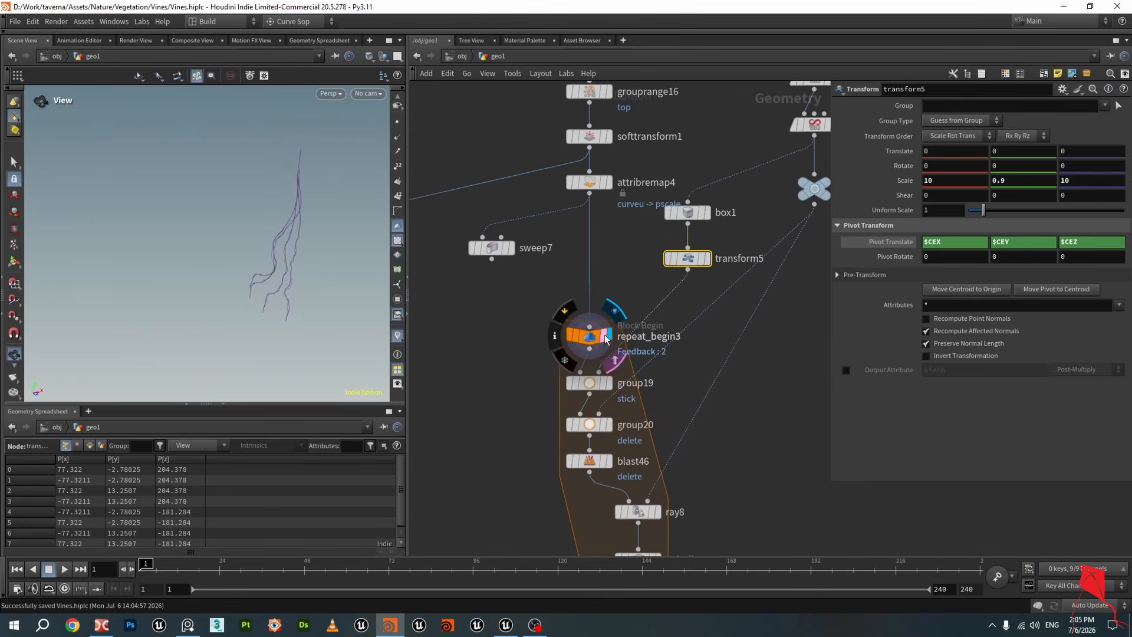
scroll(301, 288, up, 3)
key(ctrl+s)
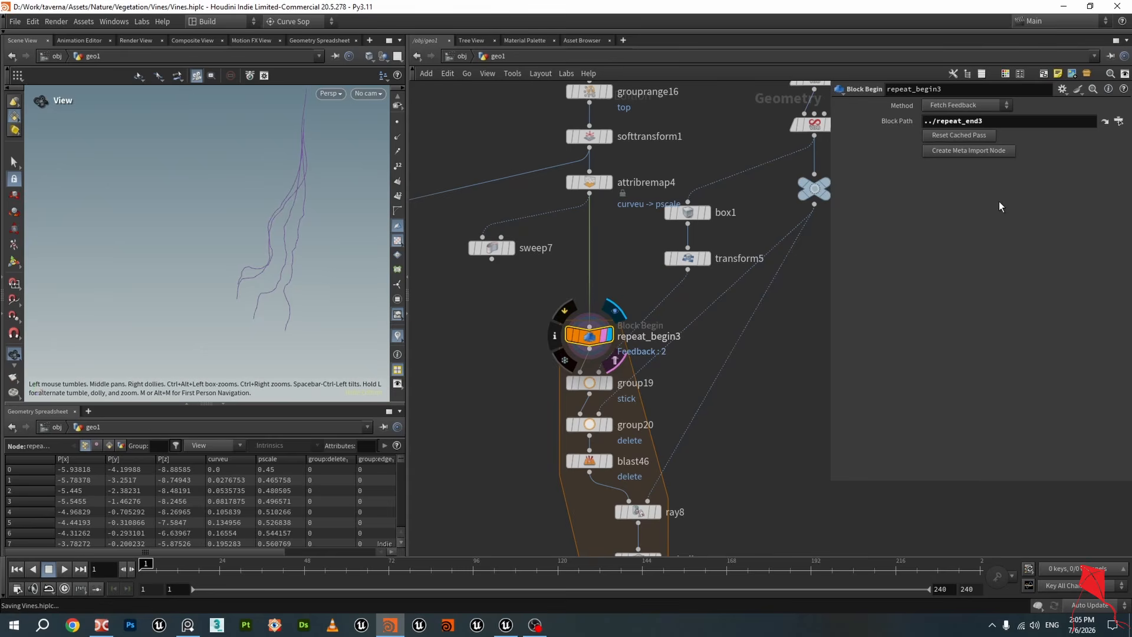
Reset the cached pass on repeat_begin3 and inspect the resulting curves
click(936, 136)
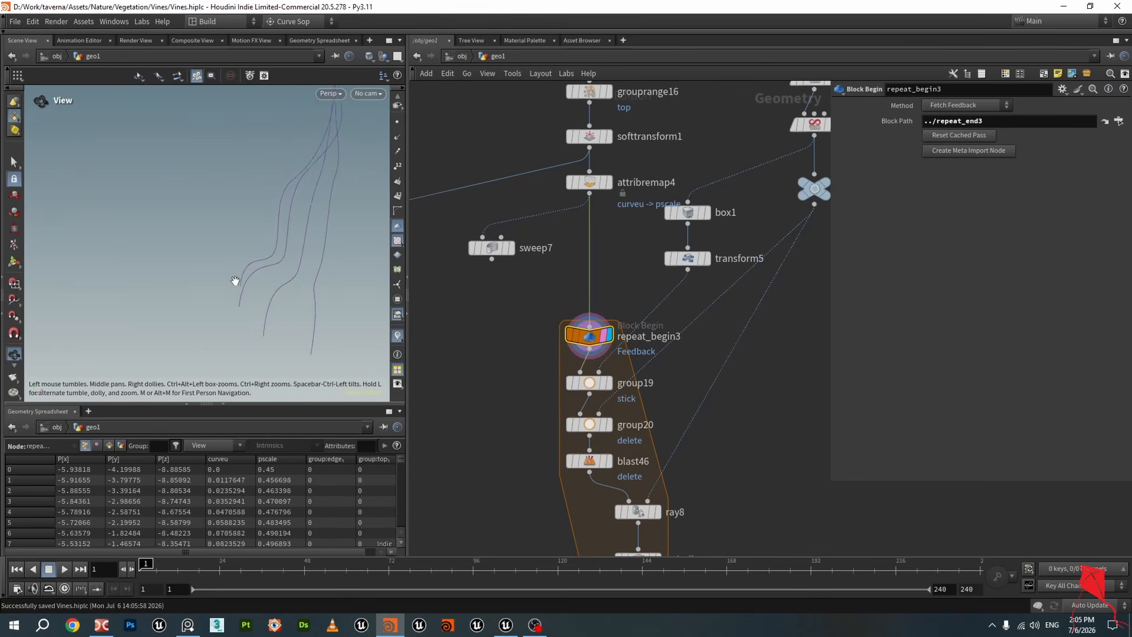
drag(236, 278, 301, 268)
scroll(301, 268, down, 2)
middle_drag(287, 259, 292, 276)
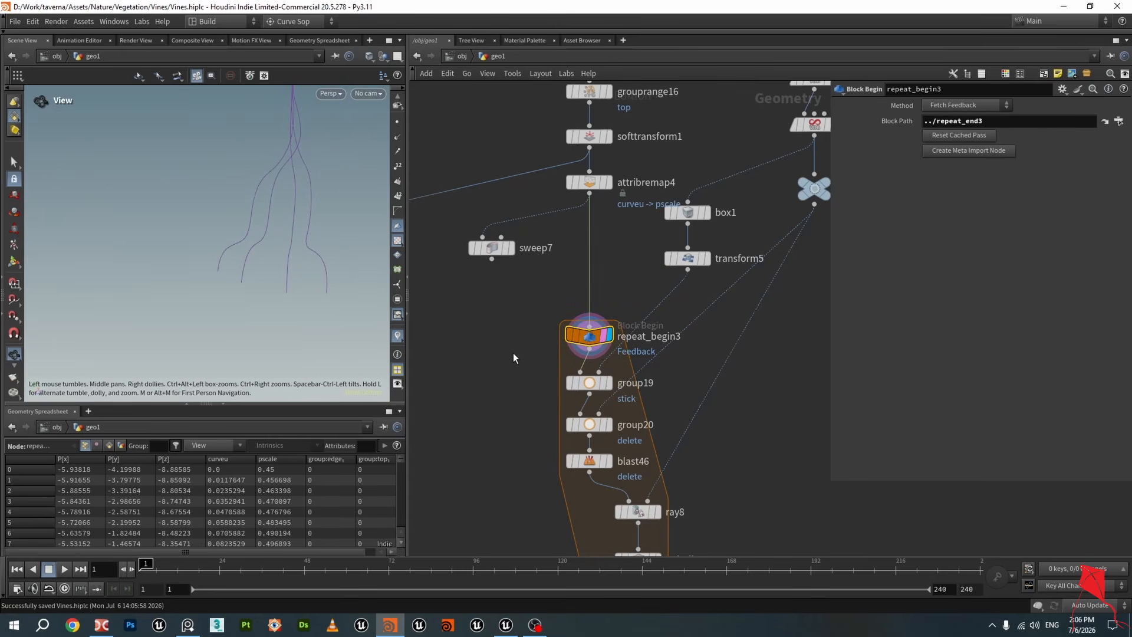
Display and select the repeat_end3 block end node
middle_drag(513, 352, 488, 306)
click(583, 337)
scroll(703, 419, down, 2)
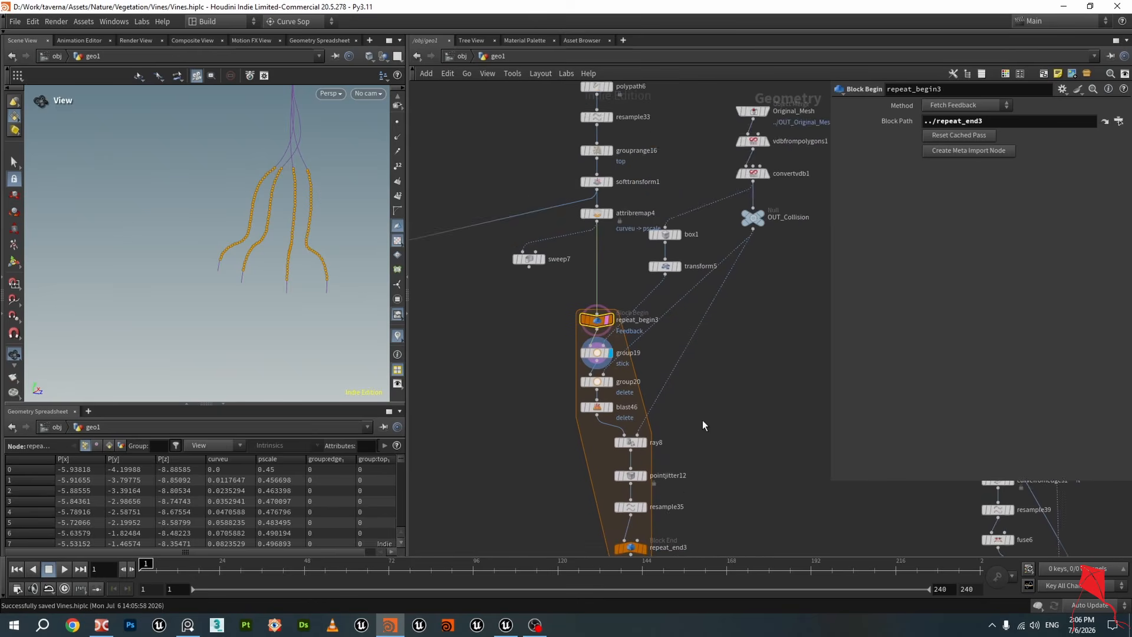
middle_drag(703, 420, 668, 342)
click(597, 432)
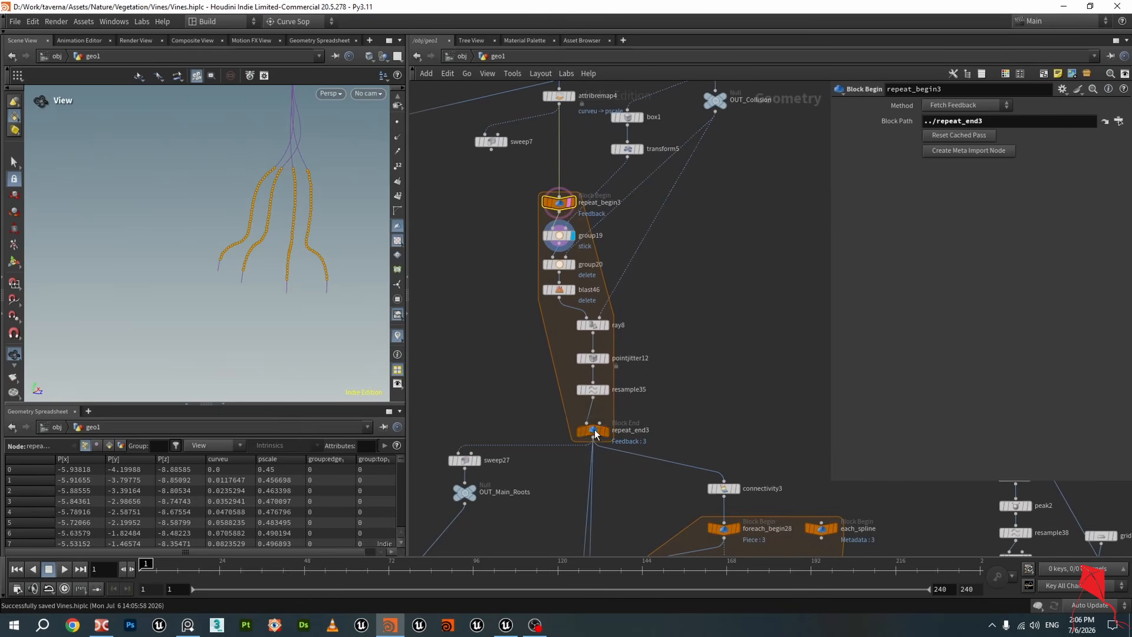
Browse the wider network and select the blast39 node
scroll(639, 361, down, 3)
middle_drag(731, 230, 740, 334)
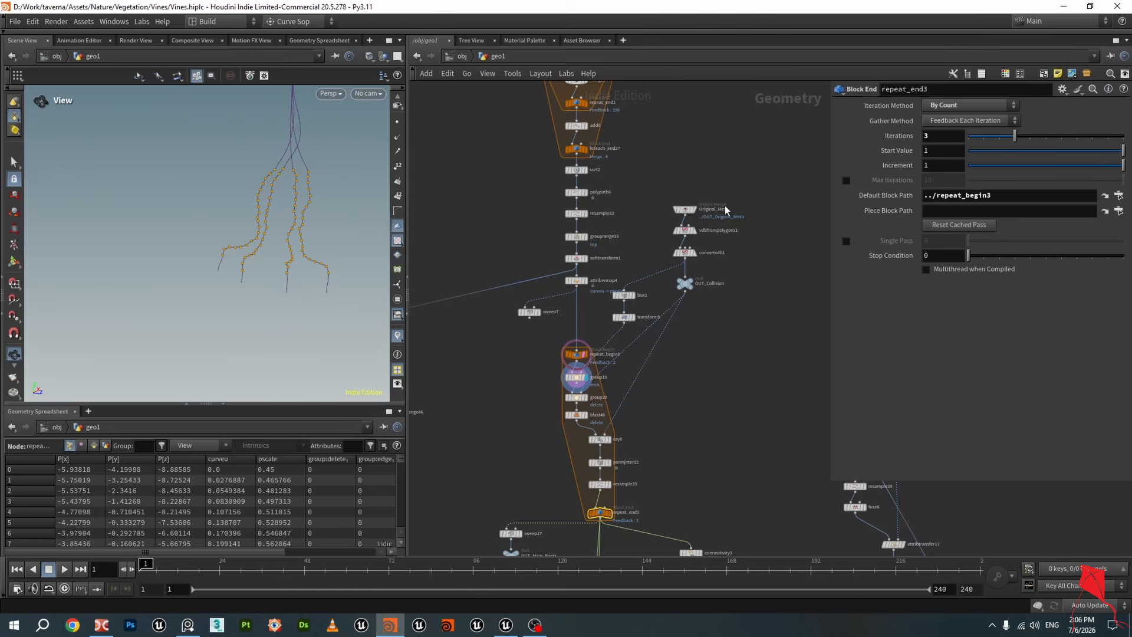
scroll(726, 209, down, 2)
middle_drag(726, 209, 712, 298)
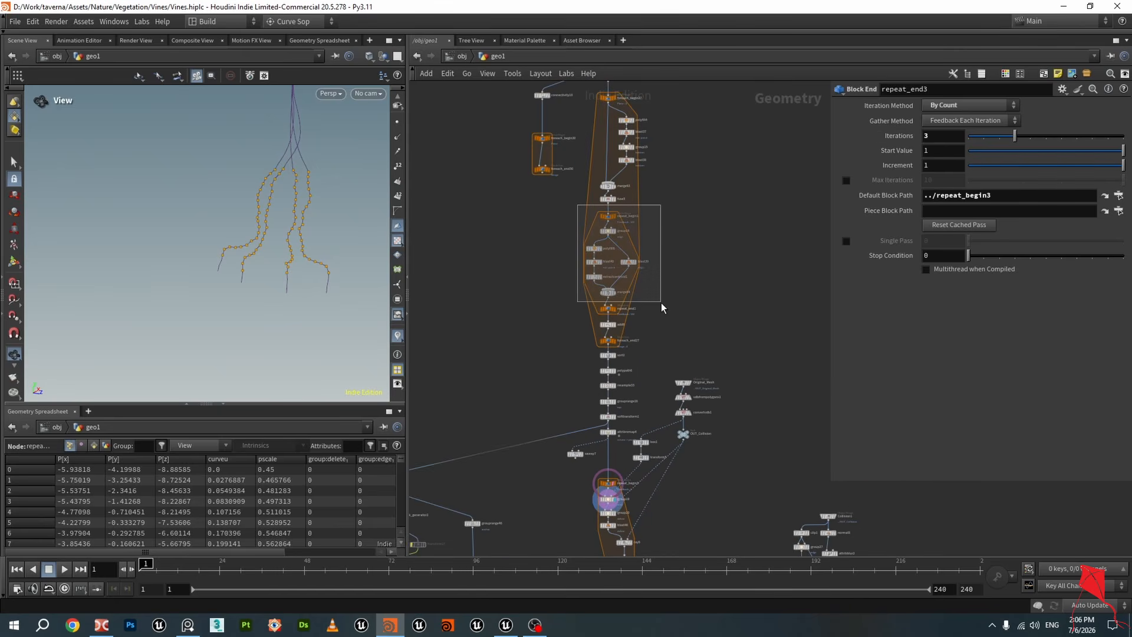
drag(661, 302, 662, 312)
middle_drag(709, 526, 686, 349)
scroll(675, 352, up, 3)
click(674, 352)
scroll(514, 287, up, 3)
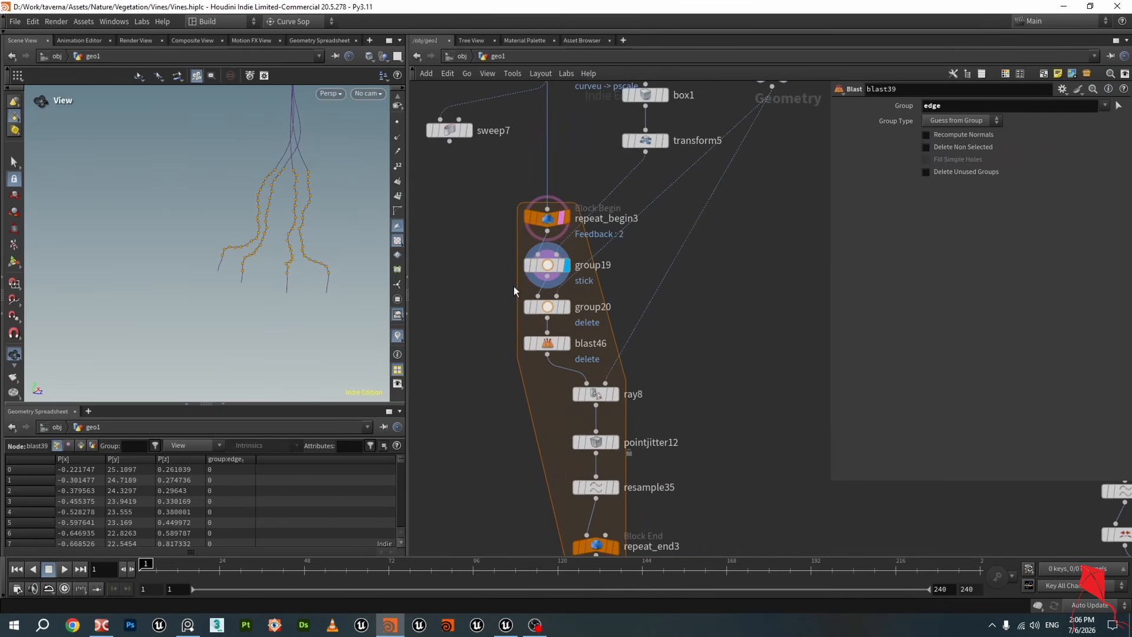
Display group19 and select it to inspect its stick group points
click(547, 276)
scroll(547, 281, down, 2)
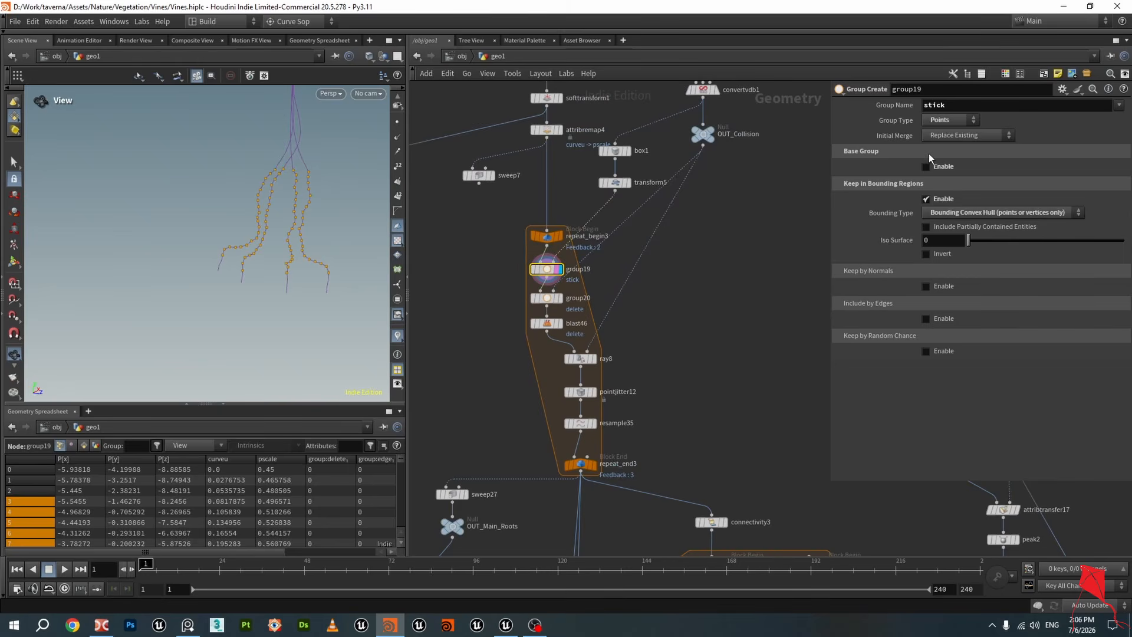
middle_drag(684, 269, 691, 316)
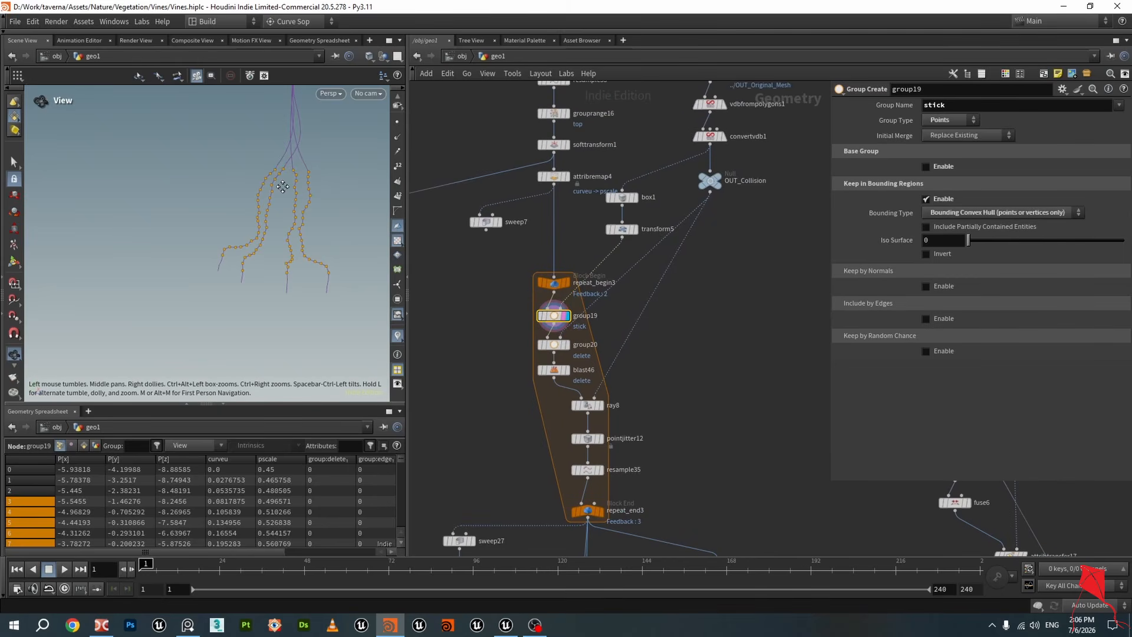
scroll(283, 185, up, 3)
middle_drag(285, 185, 282, 204)
drag(282, 205, 251, 209)
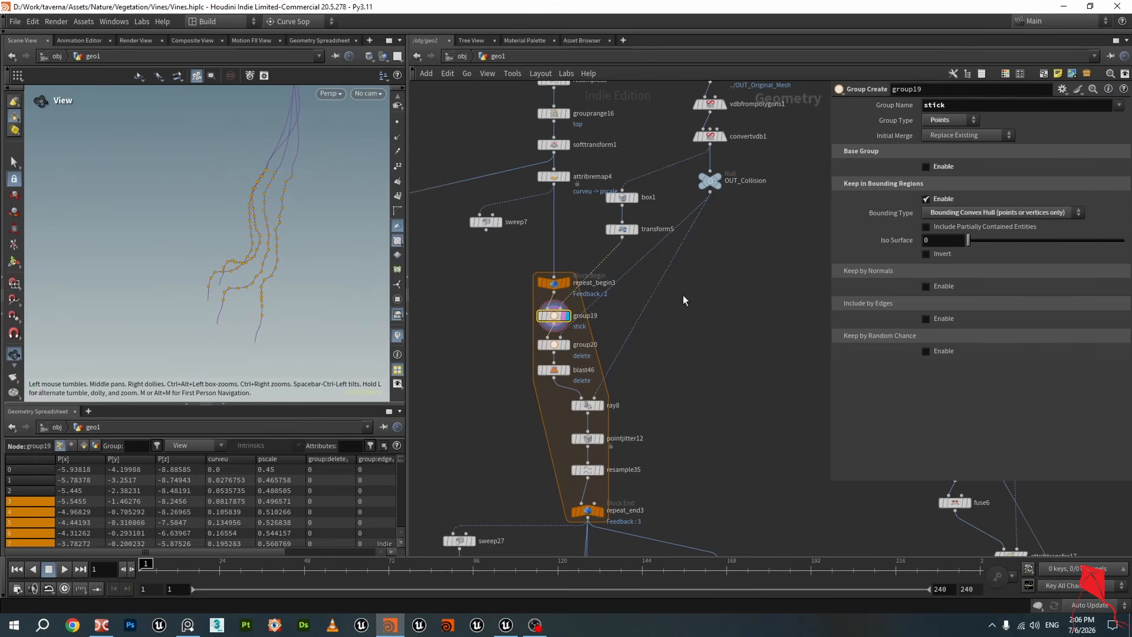
Template box1, transform5 and OUT_Collision to view them alongside group19's points
click(634, 229)
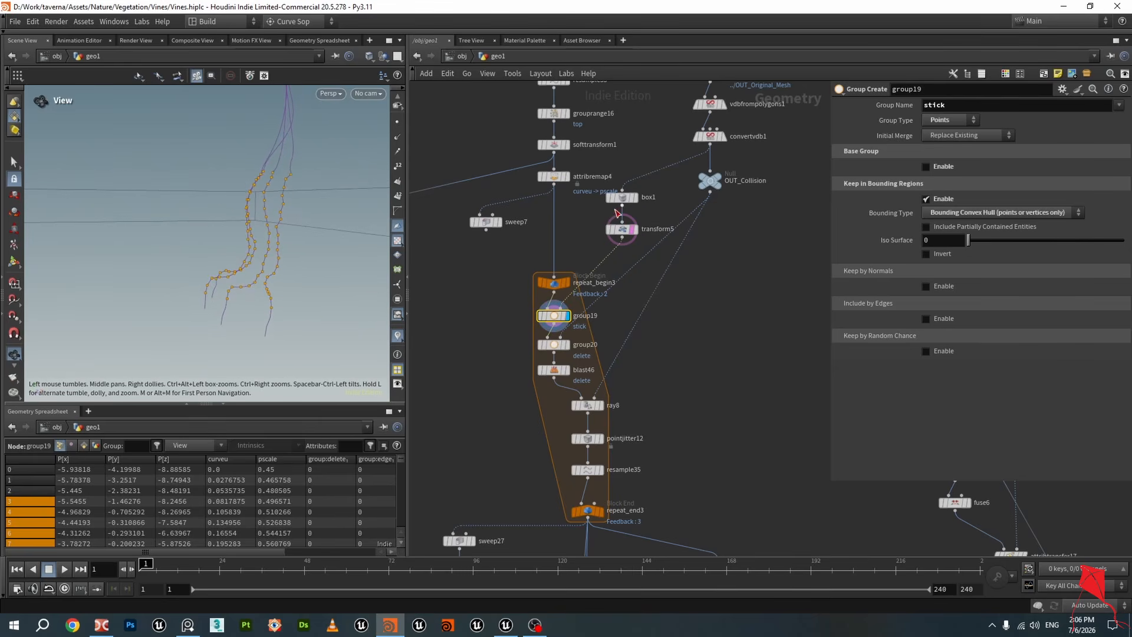
click(631, 198)
middle_drag(754, 184, 741, 232)
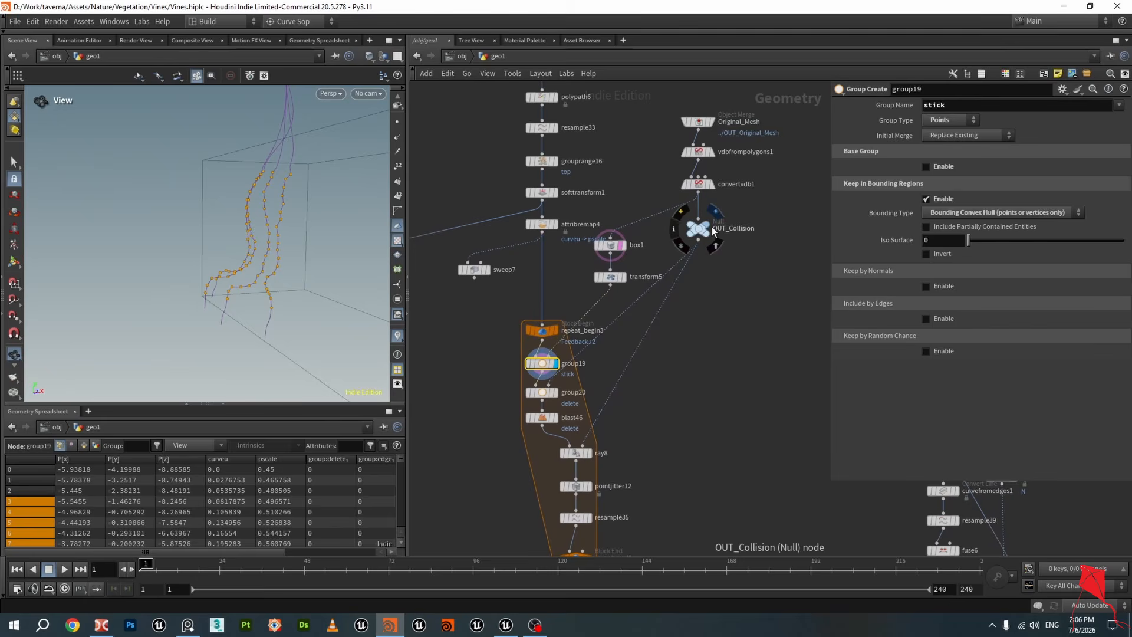
click(715, 214)
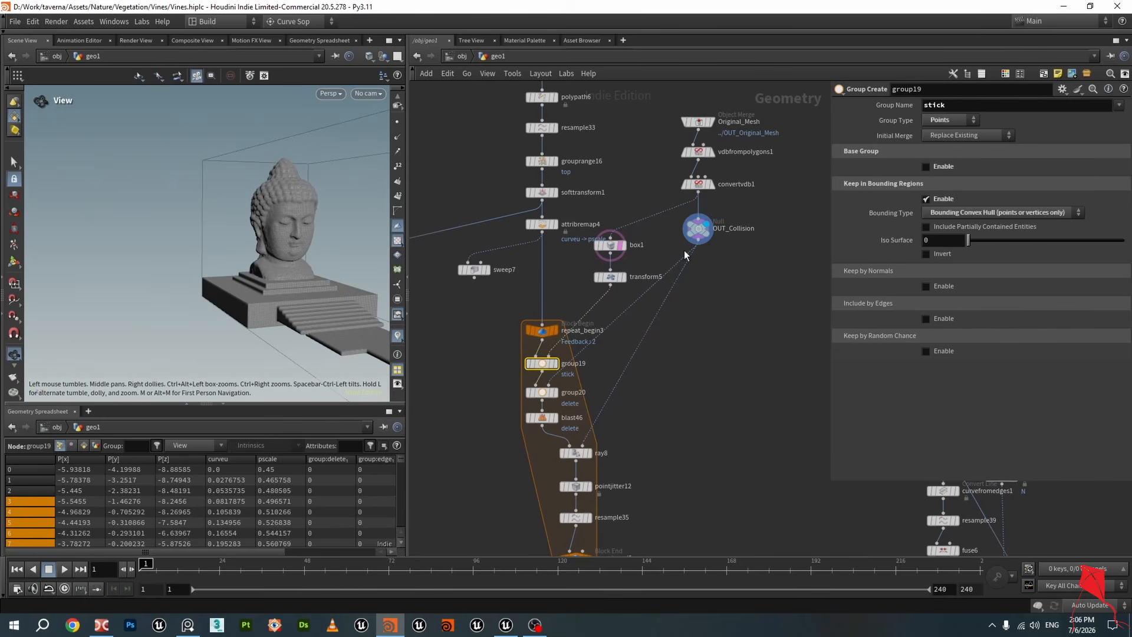
click(714, 243)
click(555, 352)
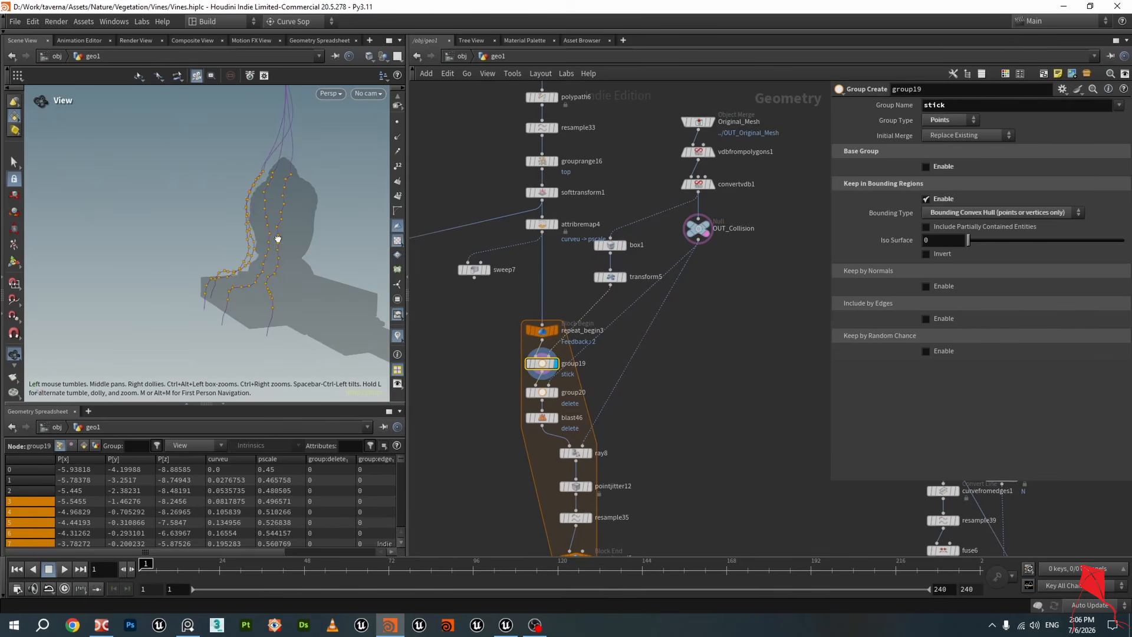
drag(278, 240, 300, 233)
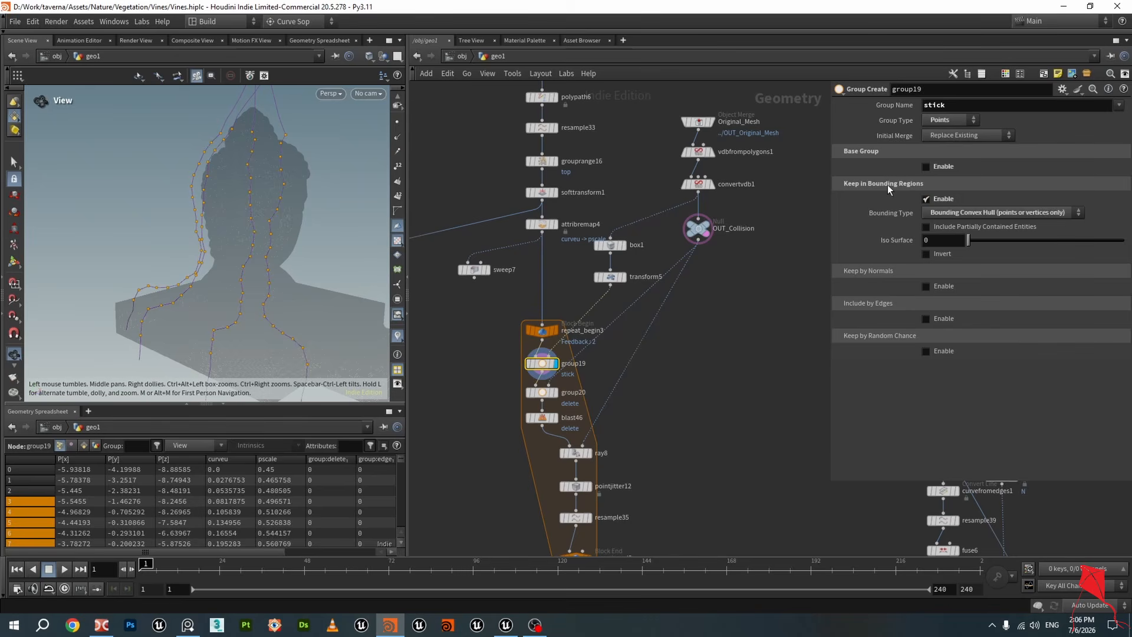
Switch group19's bounding type to Bounding Object, then back to Bounding Convex Hull
click(967, 211)
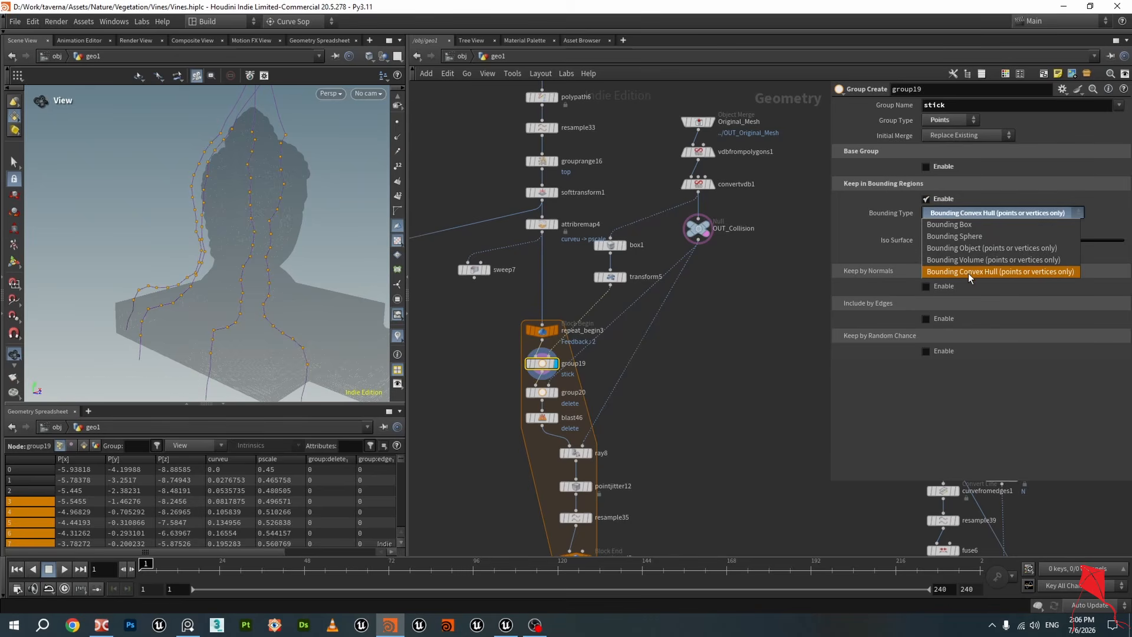
click(961, 248)
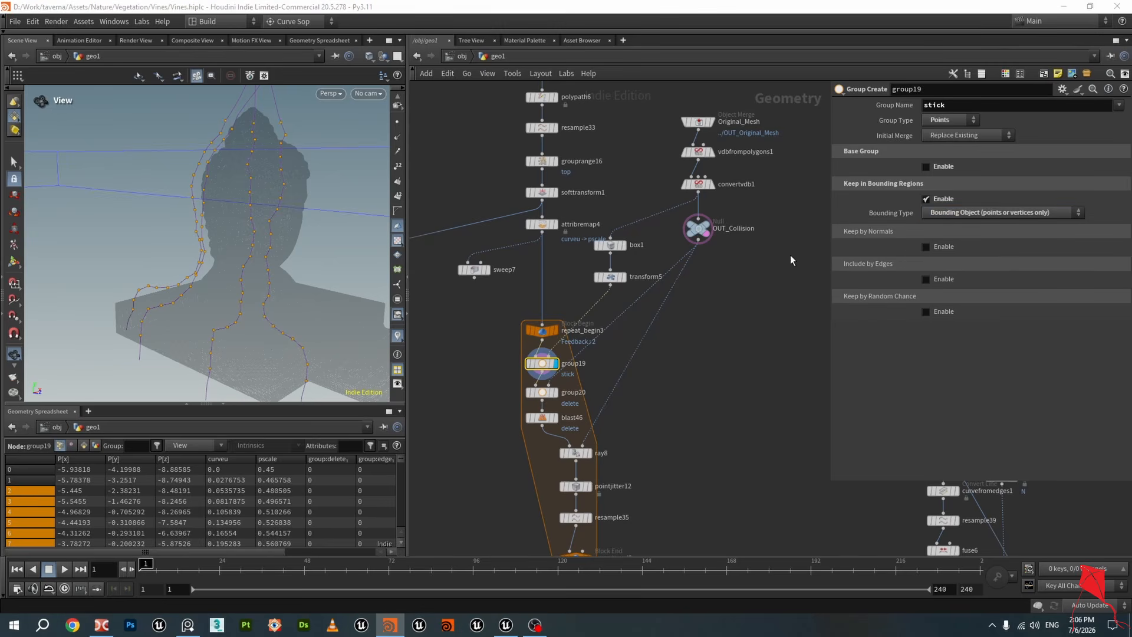
drag(316, 207, 243, 199)
click(955, 214)
click(970, 271)
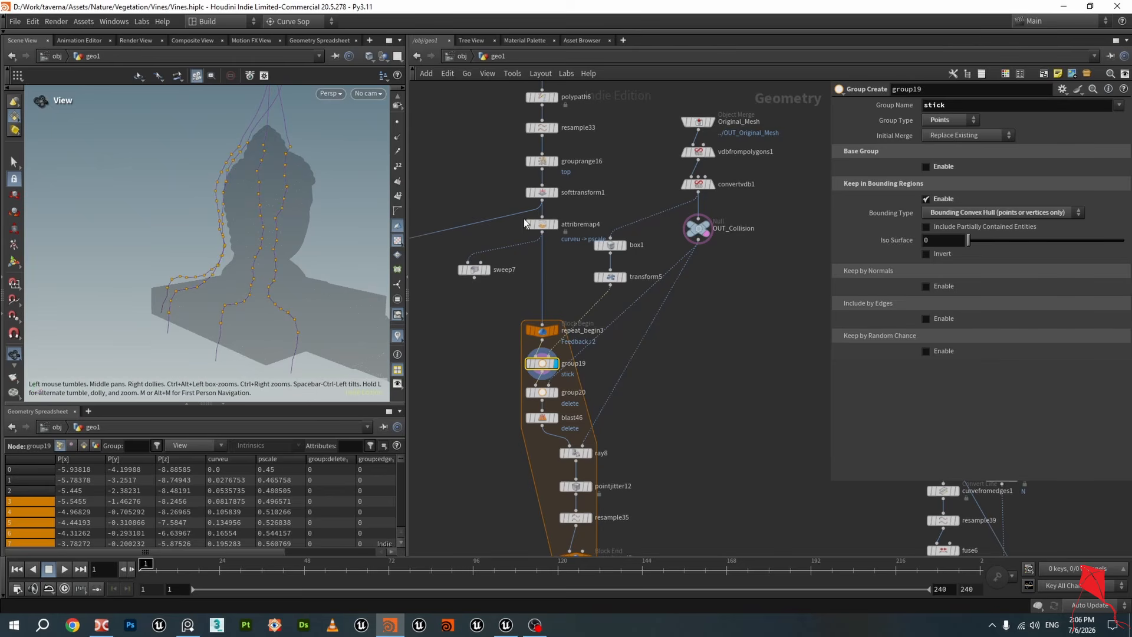
Display group20 and select it to inspect its delete group region
middle_drag(688, 349, 693, 285)
scroll(589, 334, up, 2)
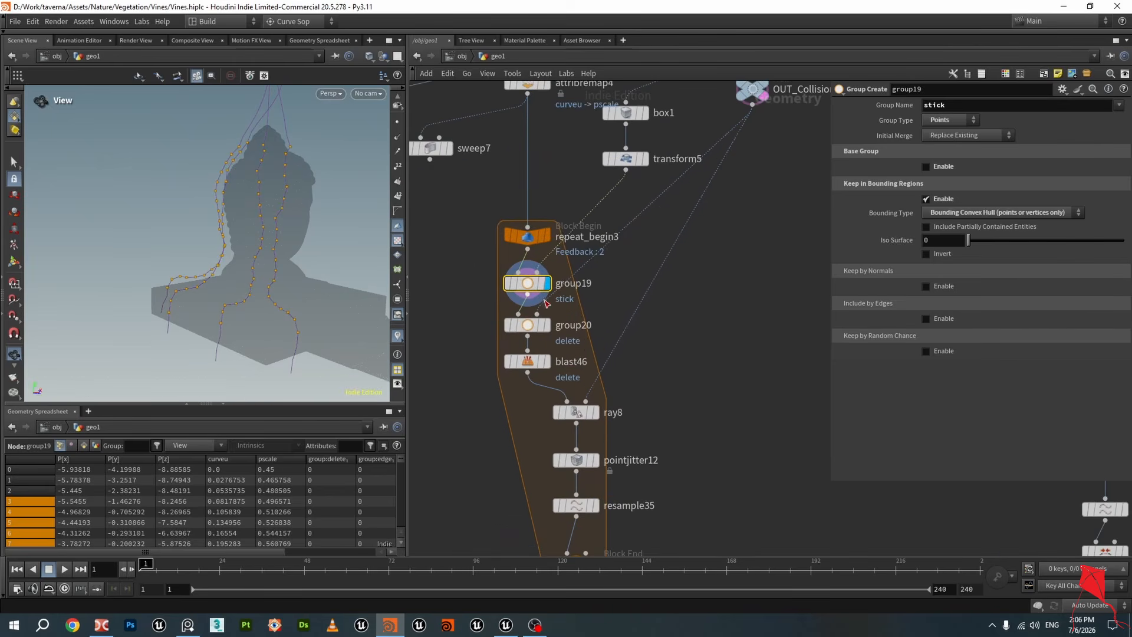
click(546, 304)
click(543, 330)
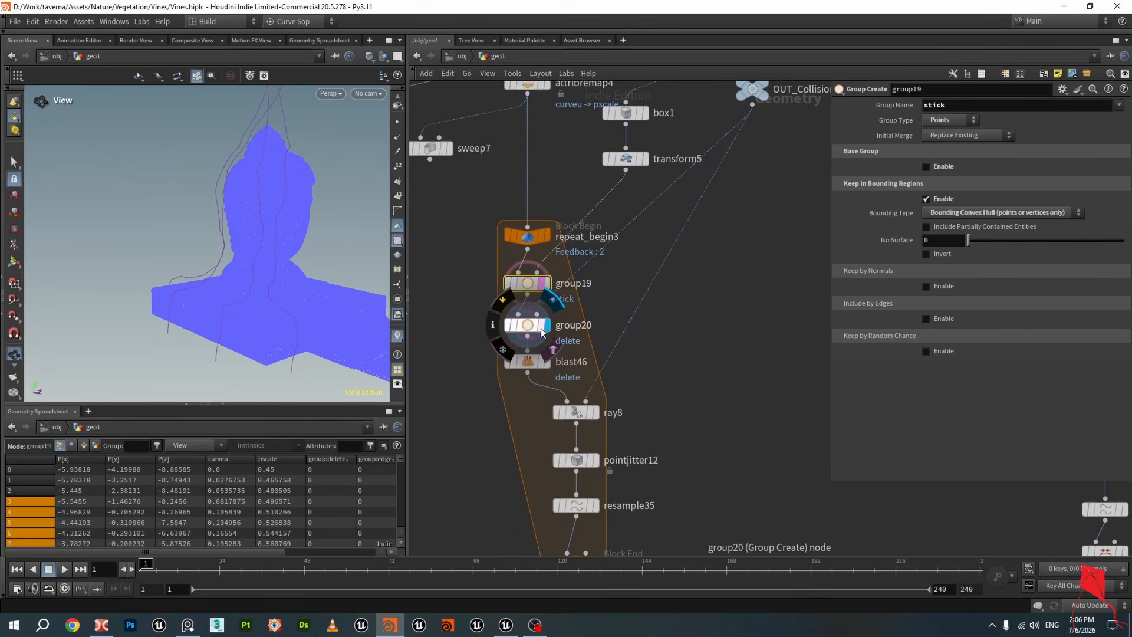
click(524, 328)
scroll(697, 302, down, 2)
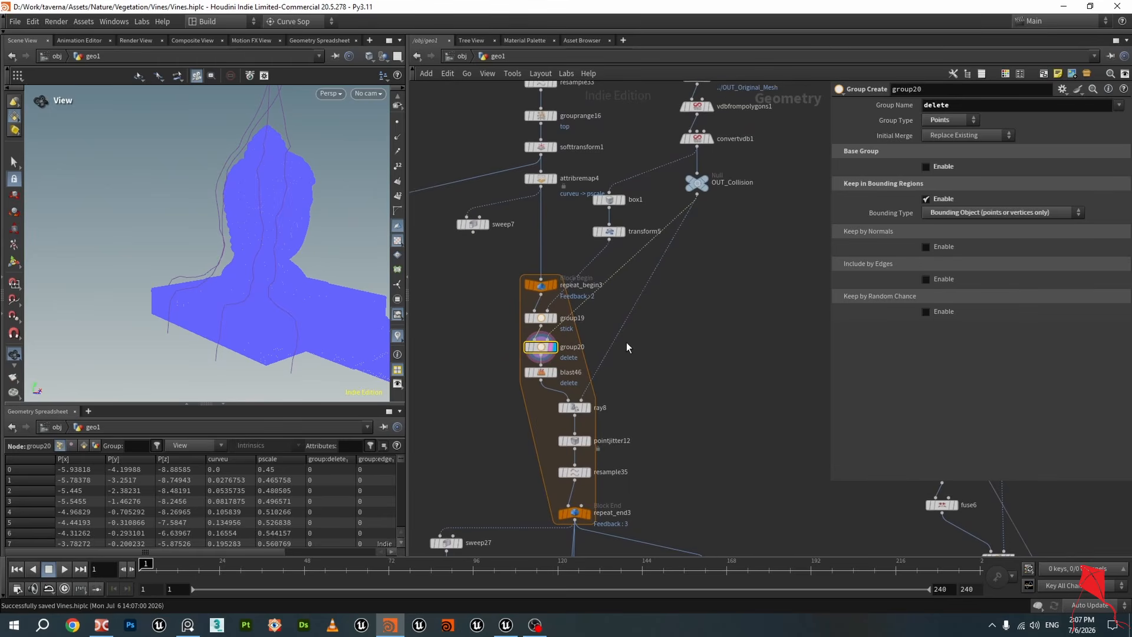
drag(201, 268, 169, 273)
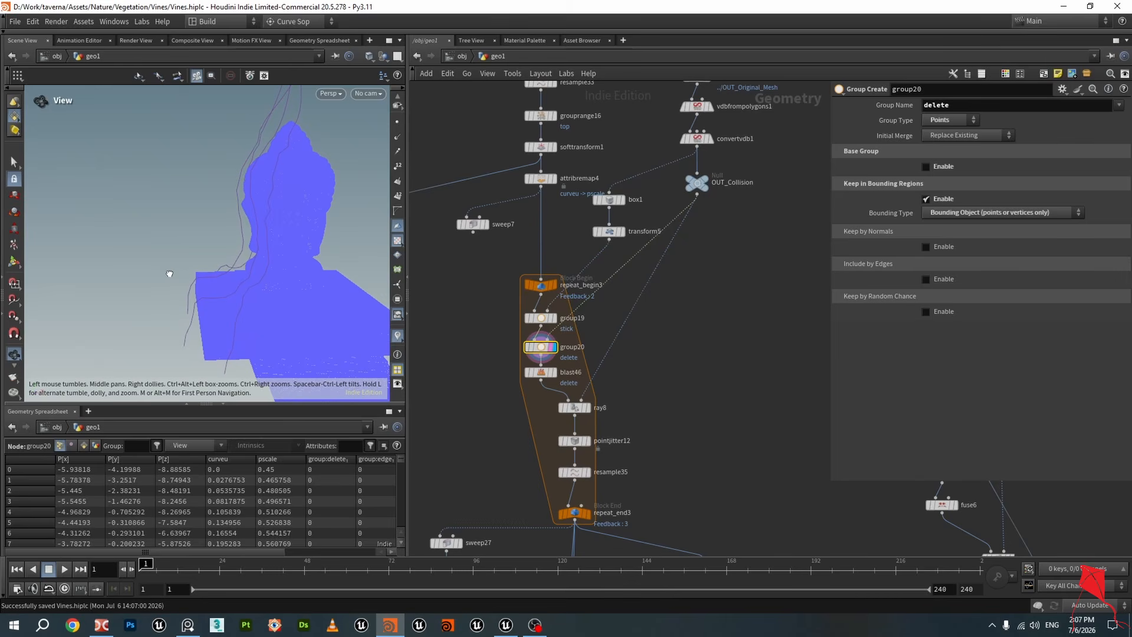
Toggle the display between OUT_Collision and group20 to compare the collision mesh with the delete region
click(711, 170)
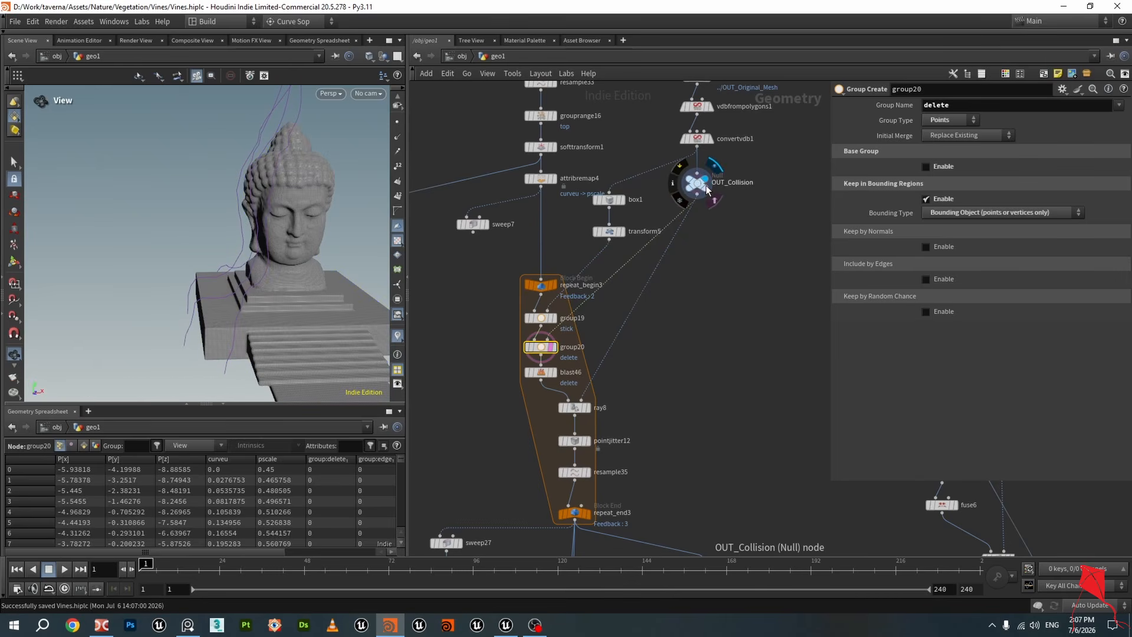
click(696, 183)
drag(330, 225, 259, 225)
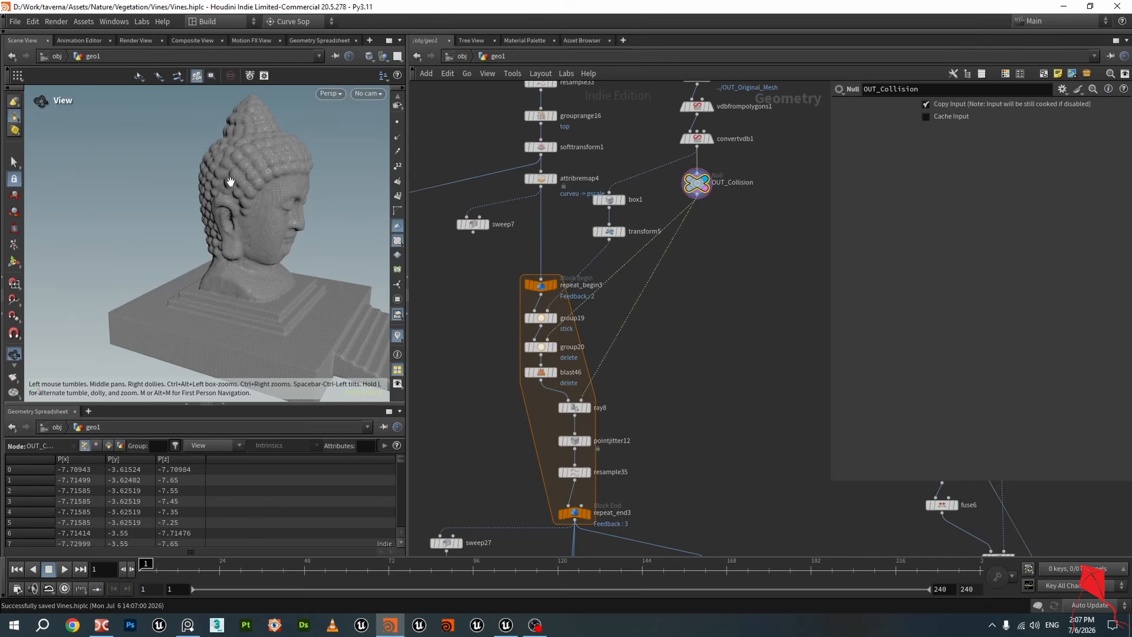
click(554, 348)
click(541, 348)
drag(345, 254, 276, 228)
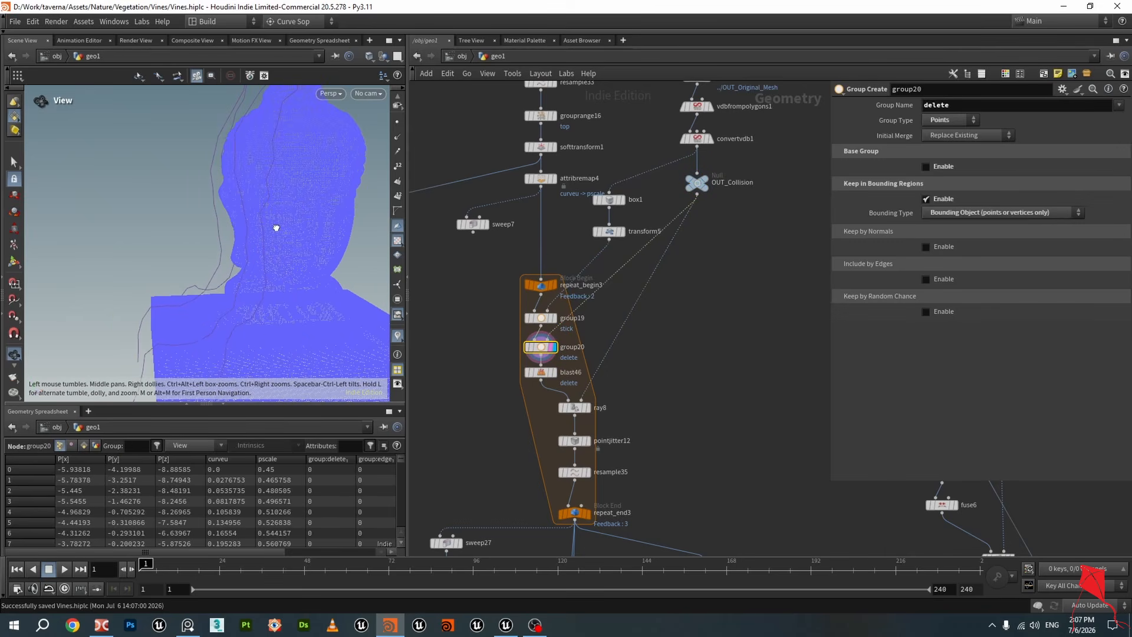
click(702, 188)
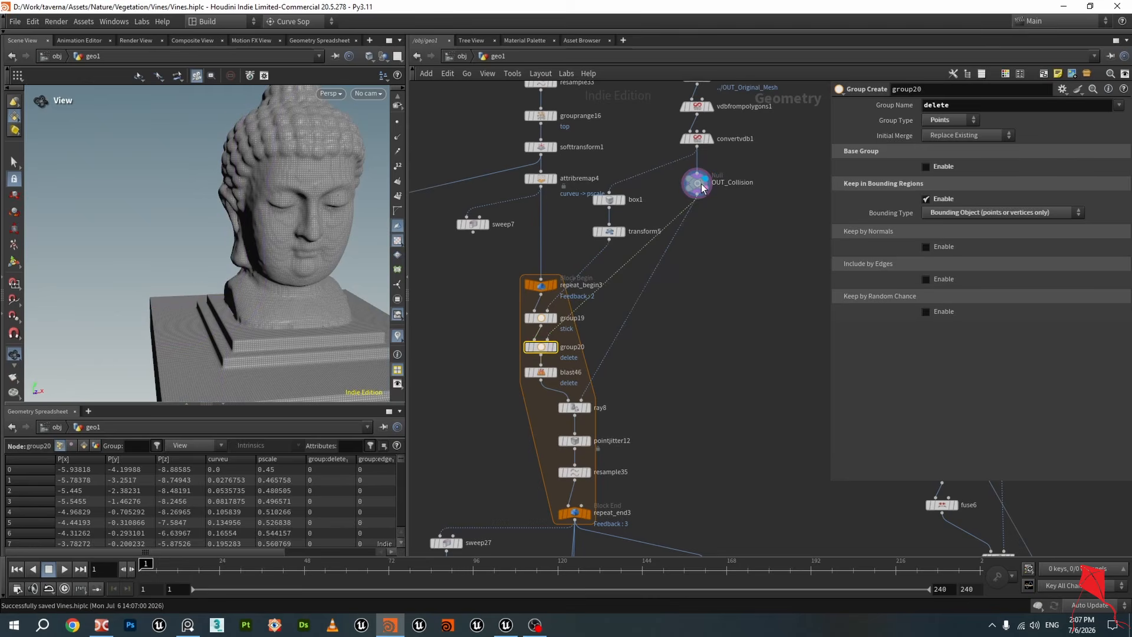
click(696, 183)
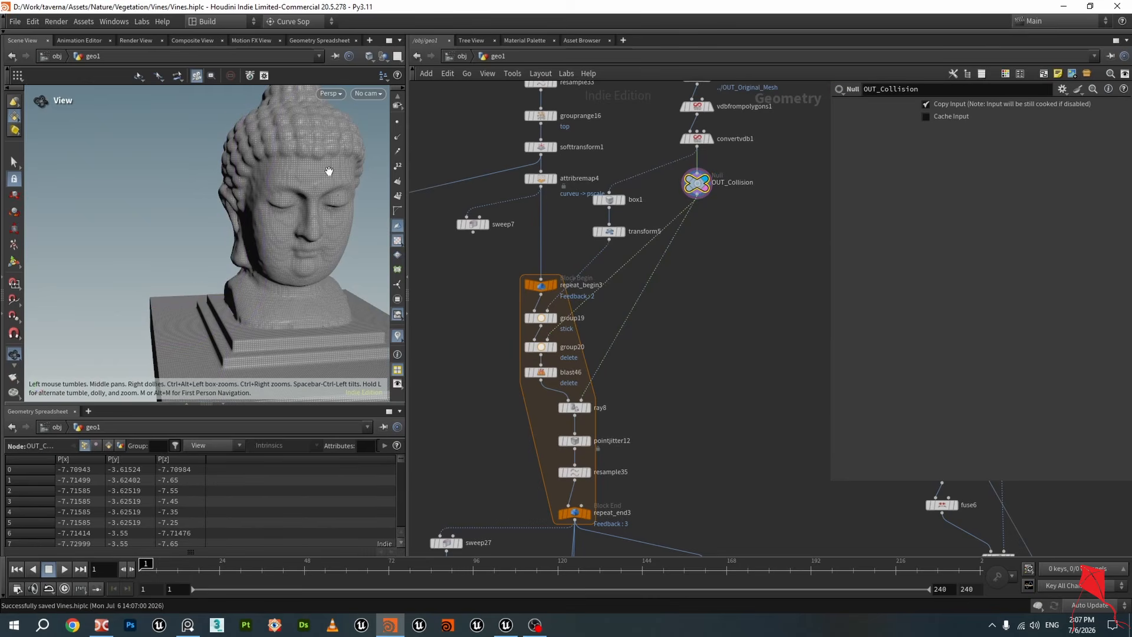
click(554, 345)
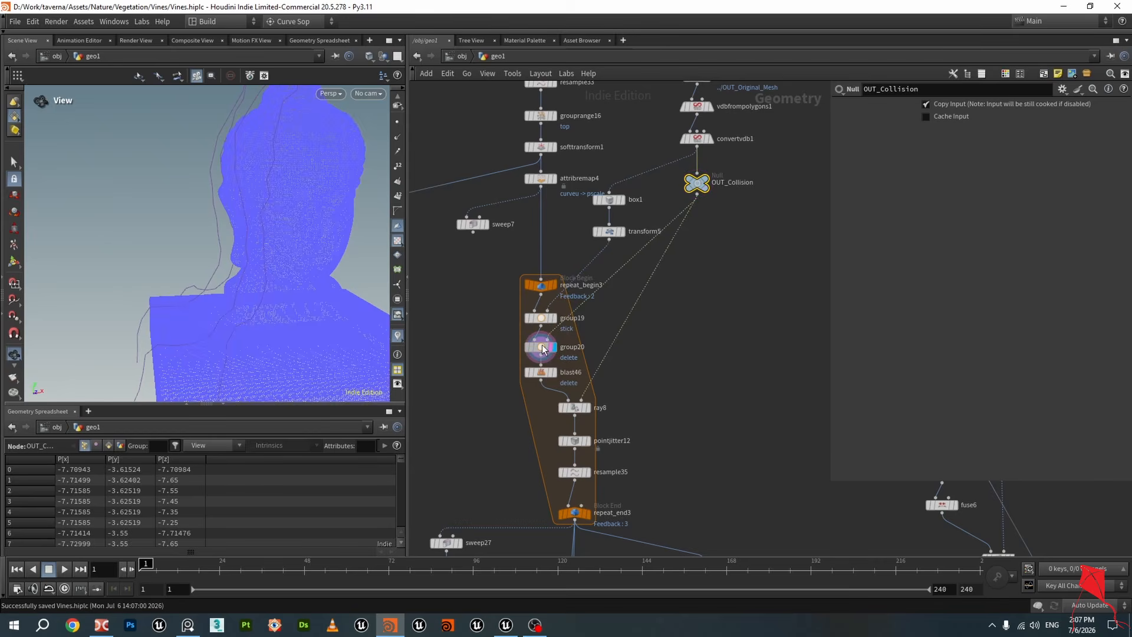
click(543, 347)
drag(291, 189, 214, 140)
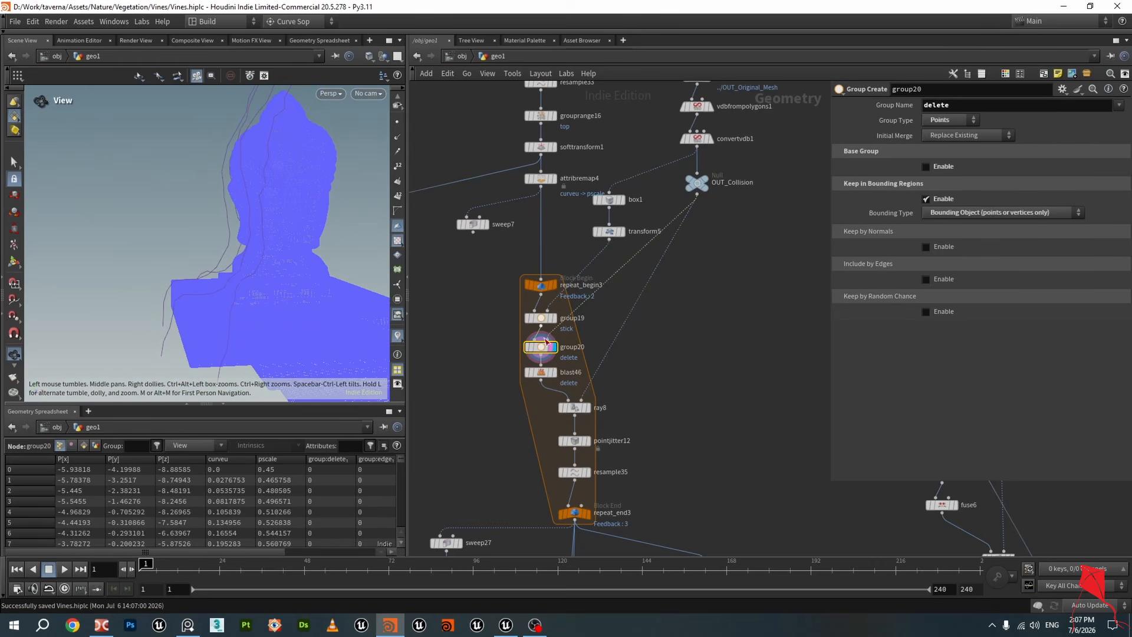
scroll(561, 381, up, 4)
Toggle the display between blast46 and group20, ending on blast46
click(551, 366)
click(540, 365)
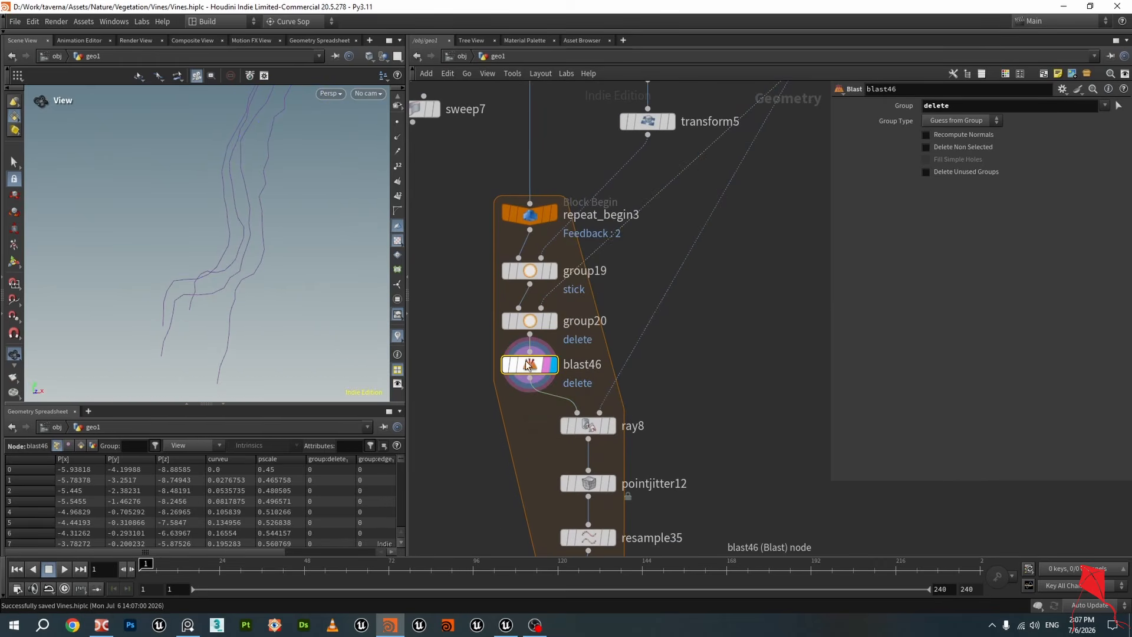
click(557, 293)
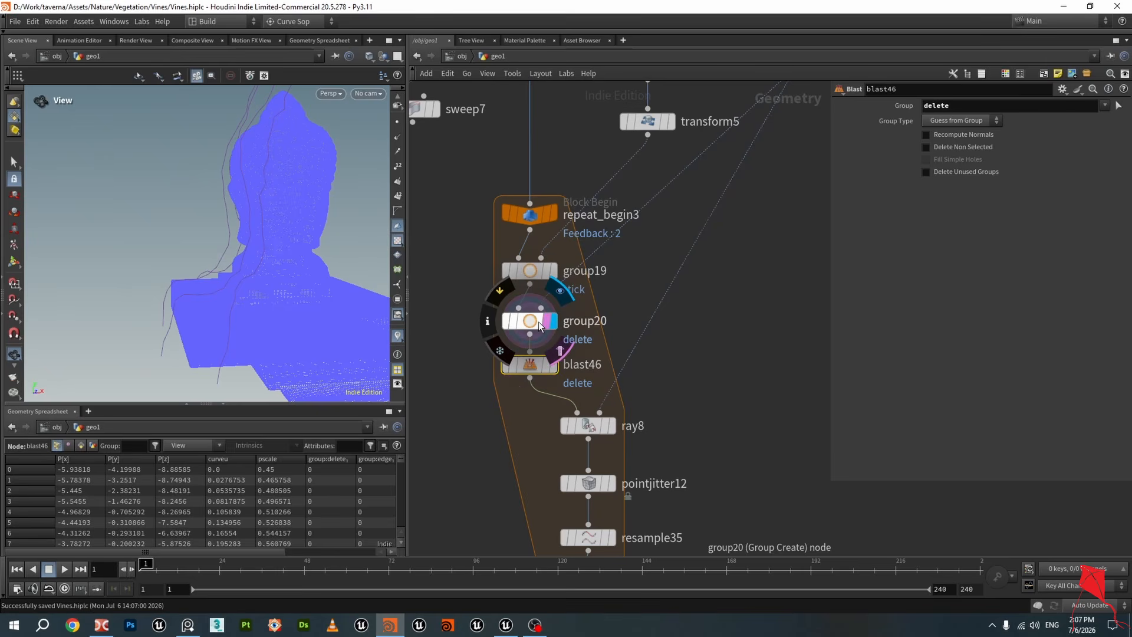
click(554, 365)
scroll(635, 361, down, 3)
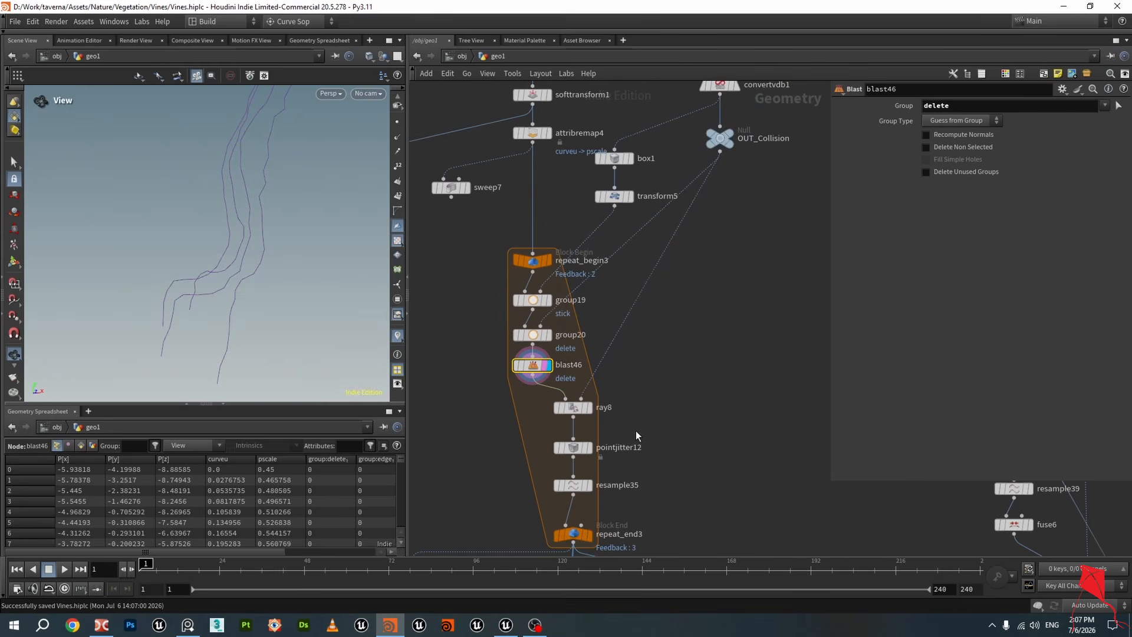
scroll(635, 360, up, 3)
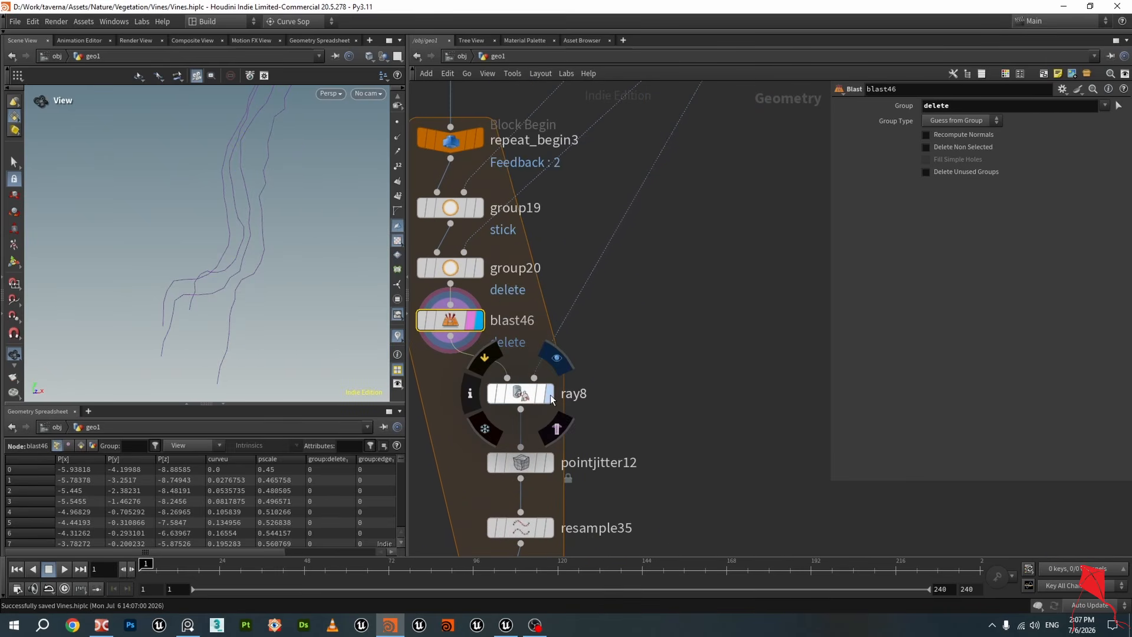
Display and select the ray8 node to view its projection settings
click(544, 399)
click(522, 394)
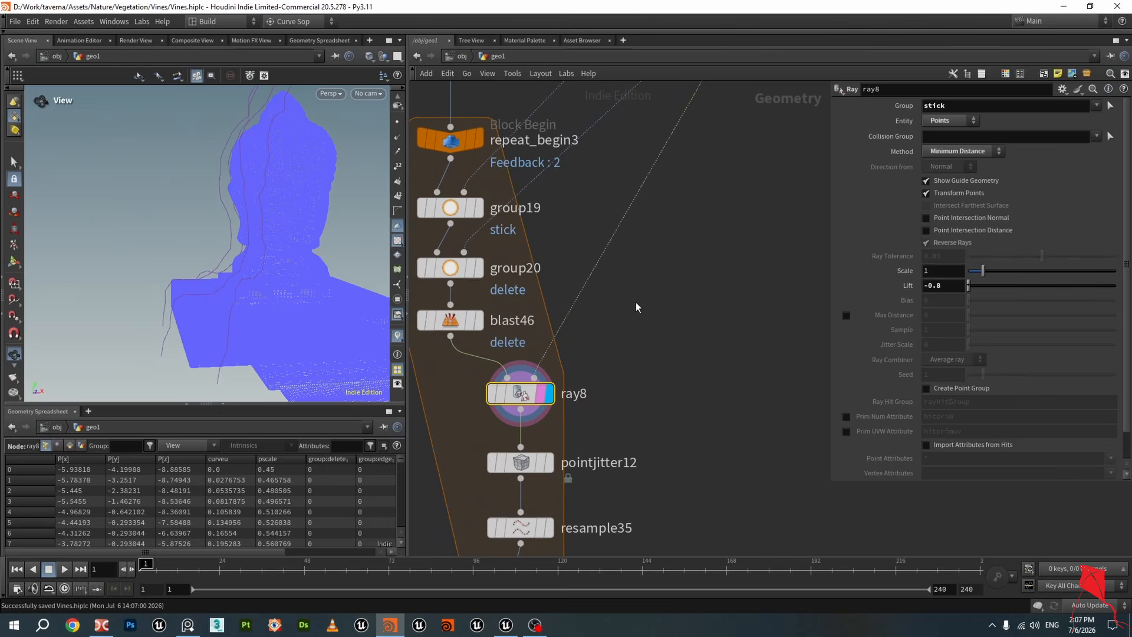
scroll(617, 329, down, 2)
middle_drag(668, 313, 651, 354)
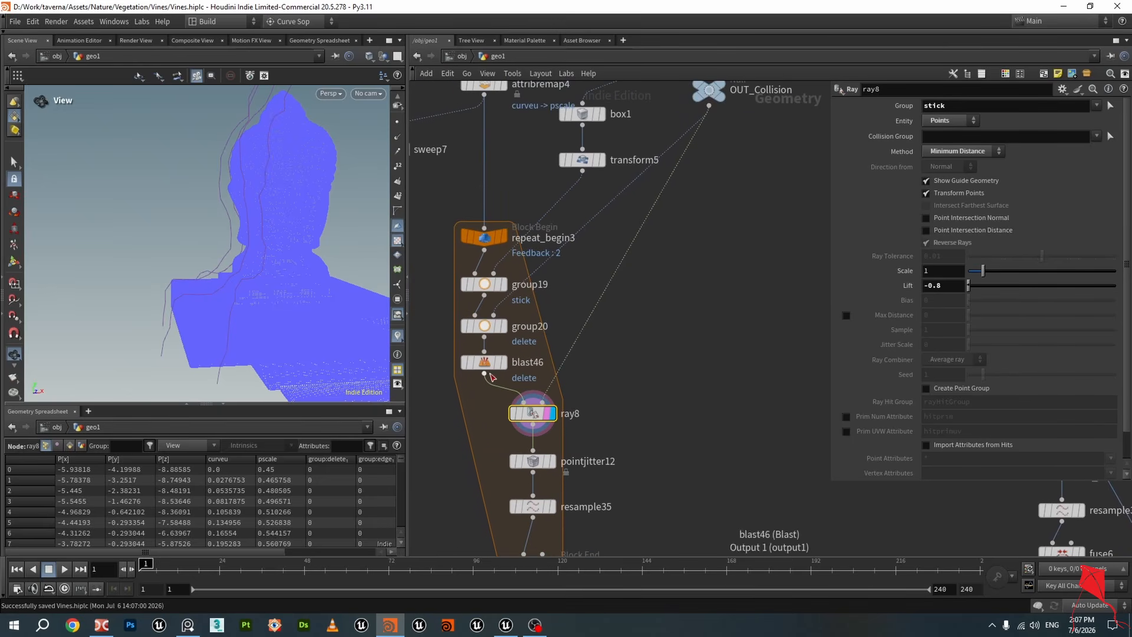
mouse_move(533, 413)
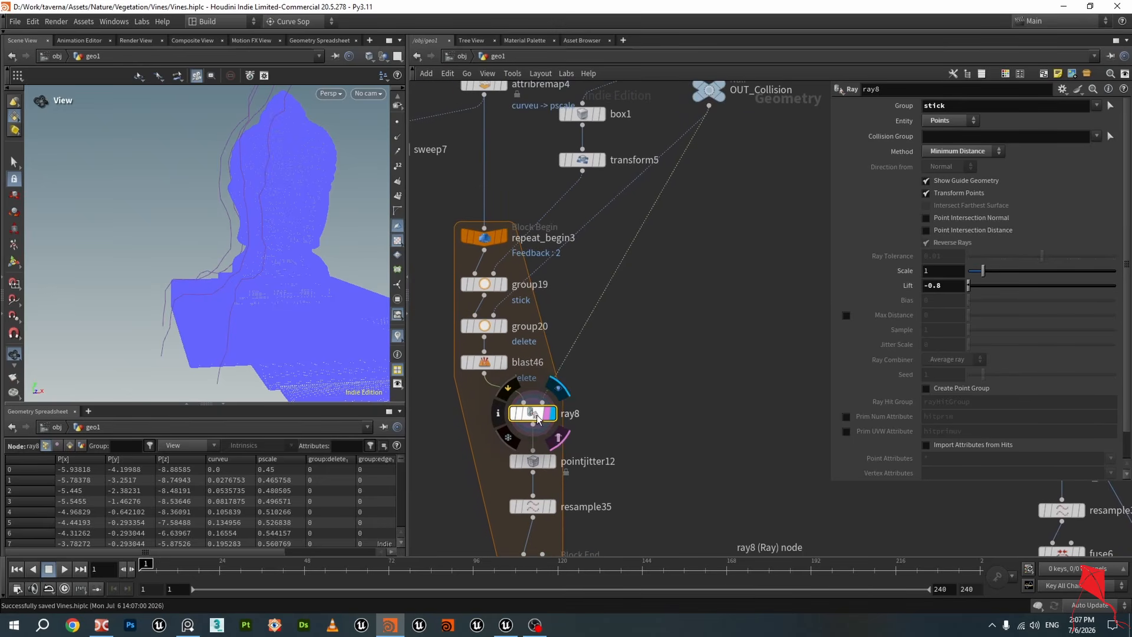
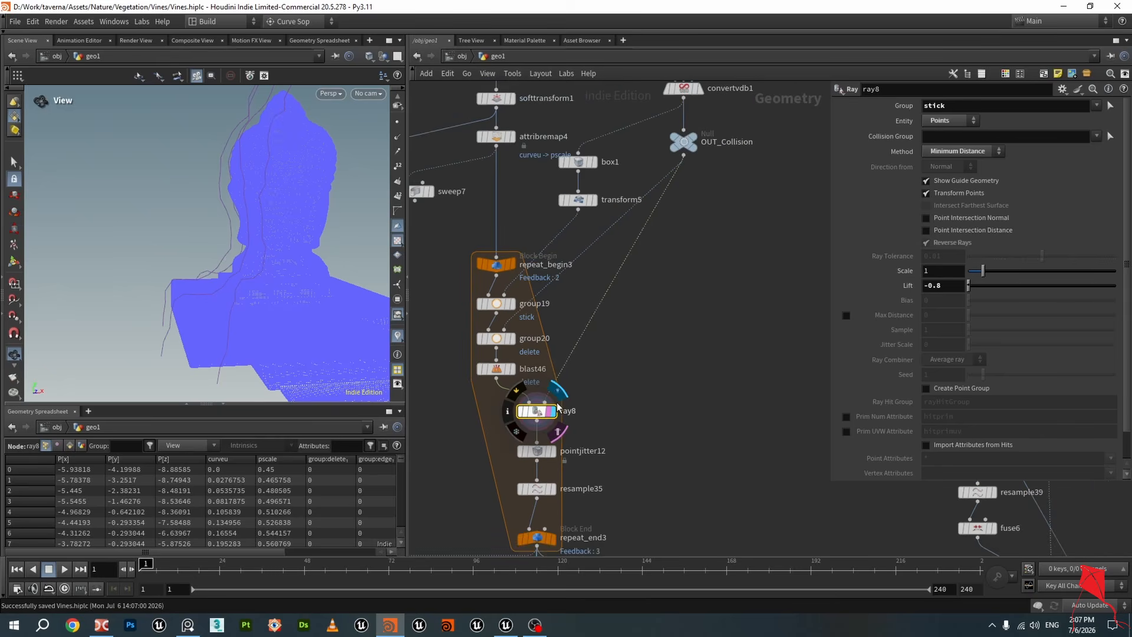
Toggle the display between group19 and ray8 and orbit around the head to compare the projected curves
scroll(554, 403, down, 2)
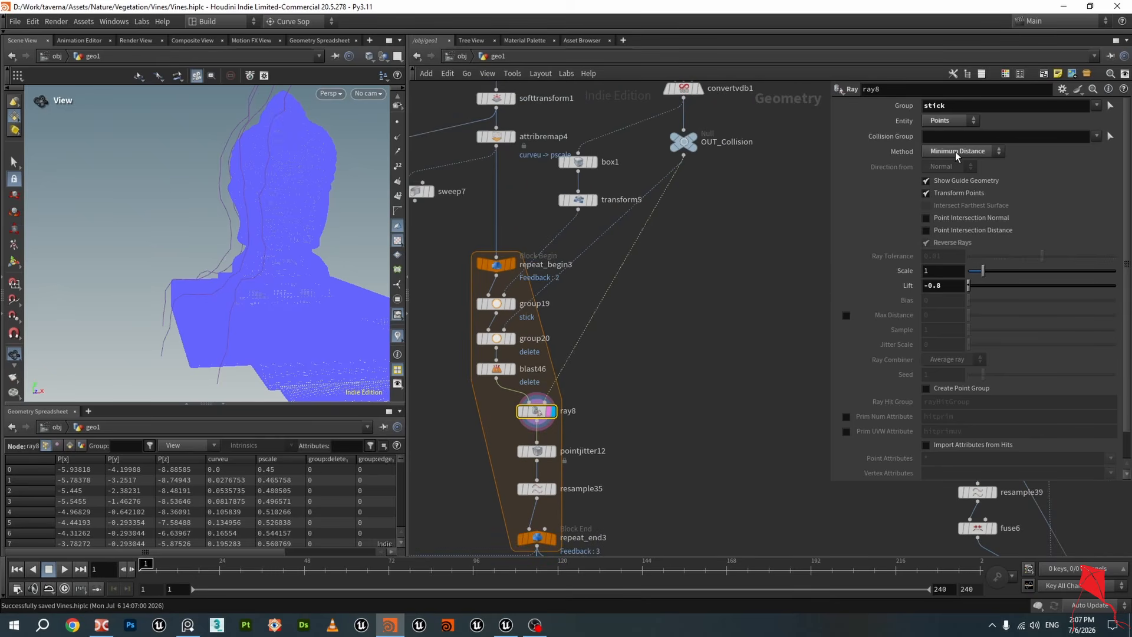
drag(957, 108, 904, 117)
click(510, 304)
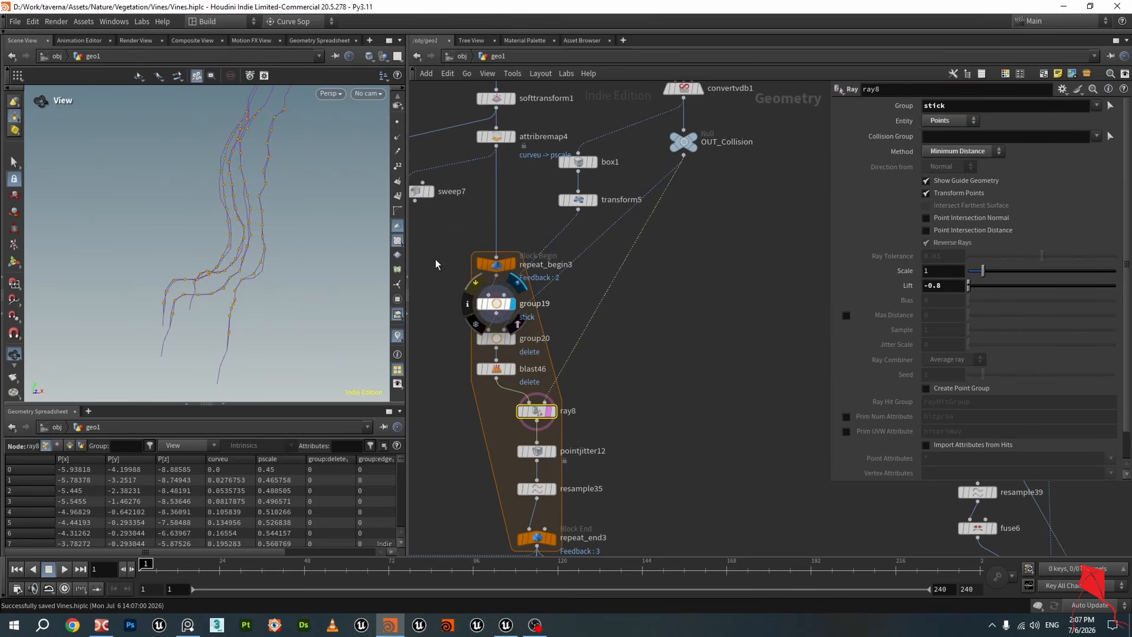
click(551, 411)
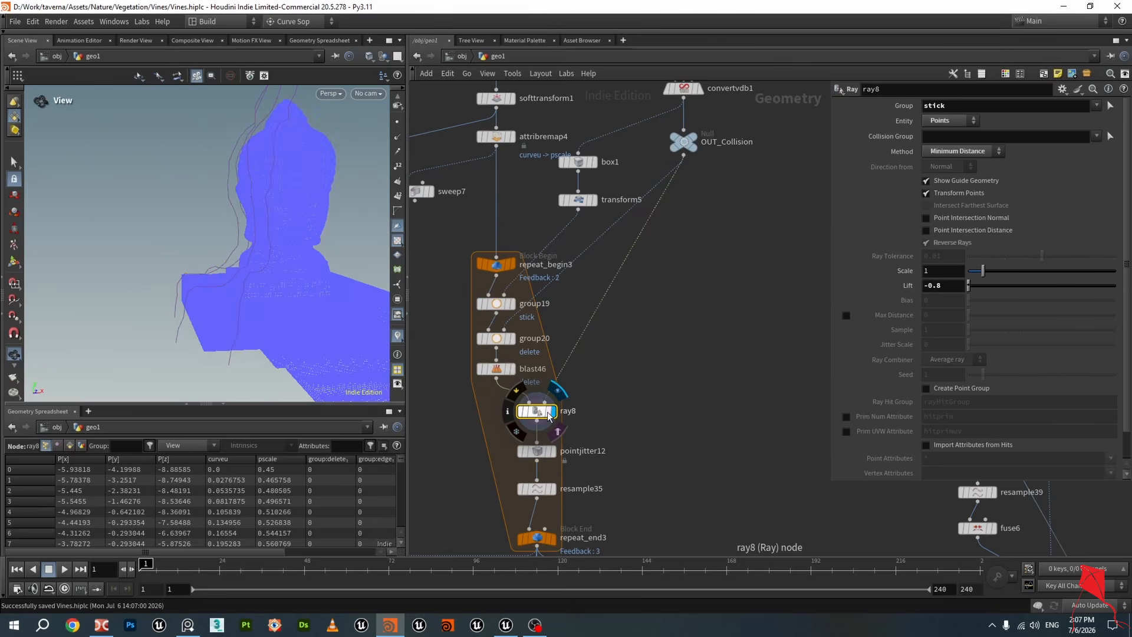
drag(285, 187, 262, 197)
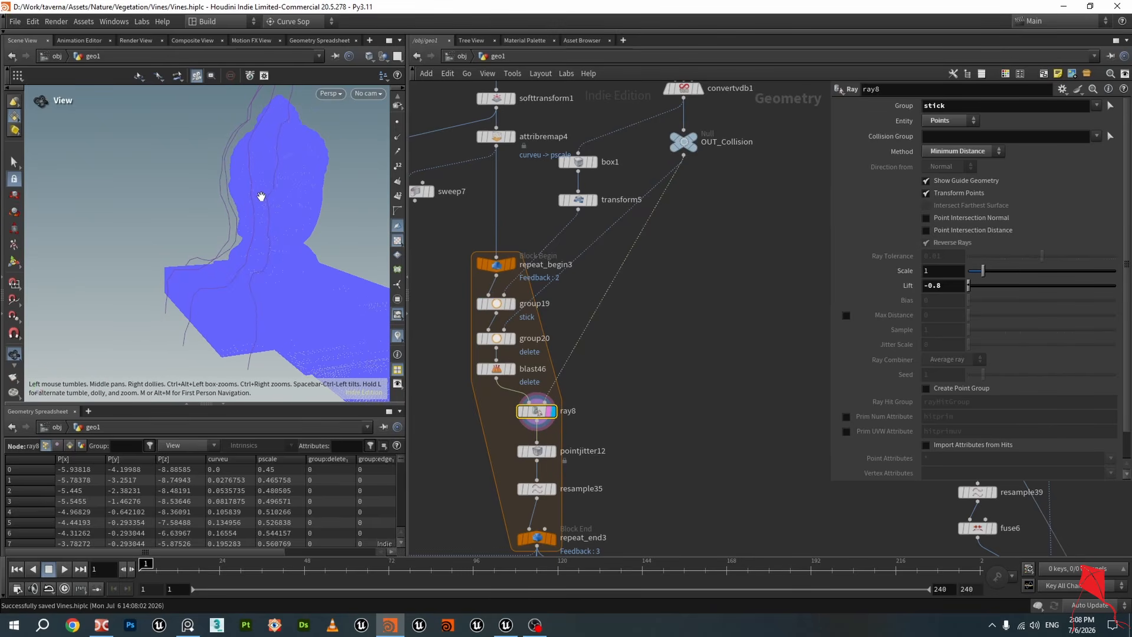
drag(261, 197, 251, 194)
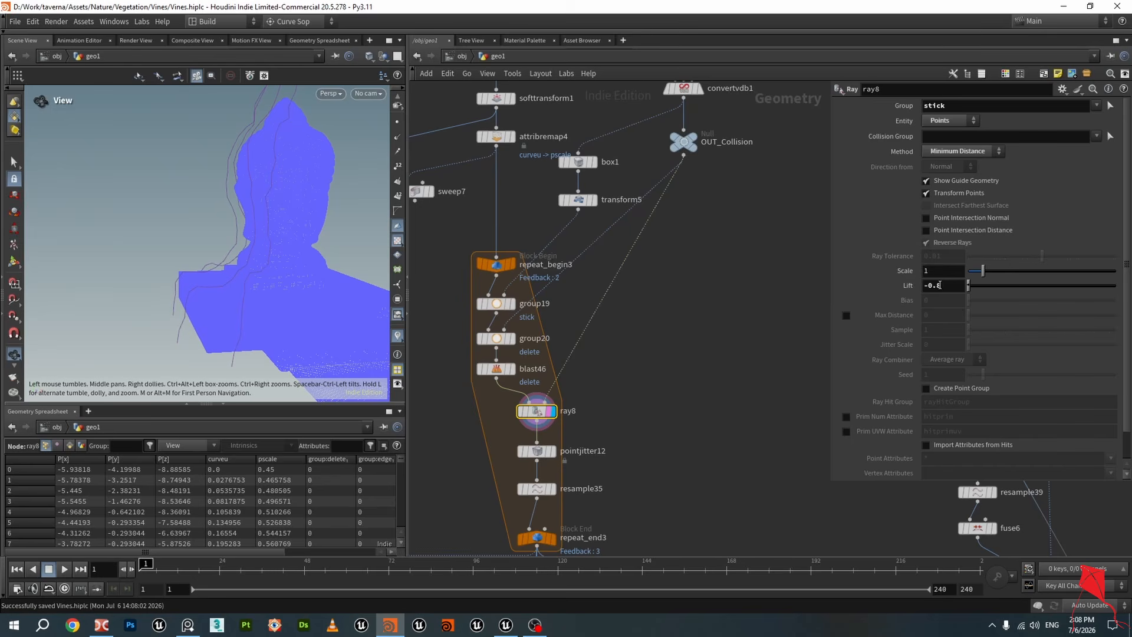
drag(318, 207, 315, 207)
middle_drag(284, 216, 299, 255)
scroll(298, 247, up, 5)
drag(258, 195, 235, 193)
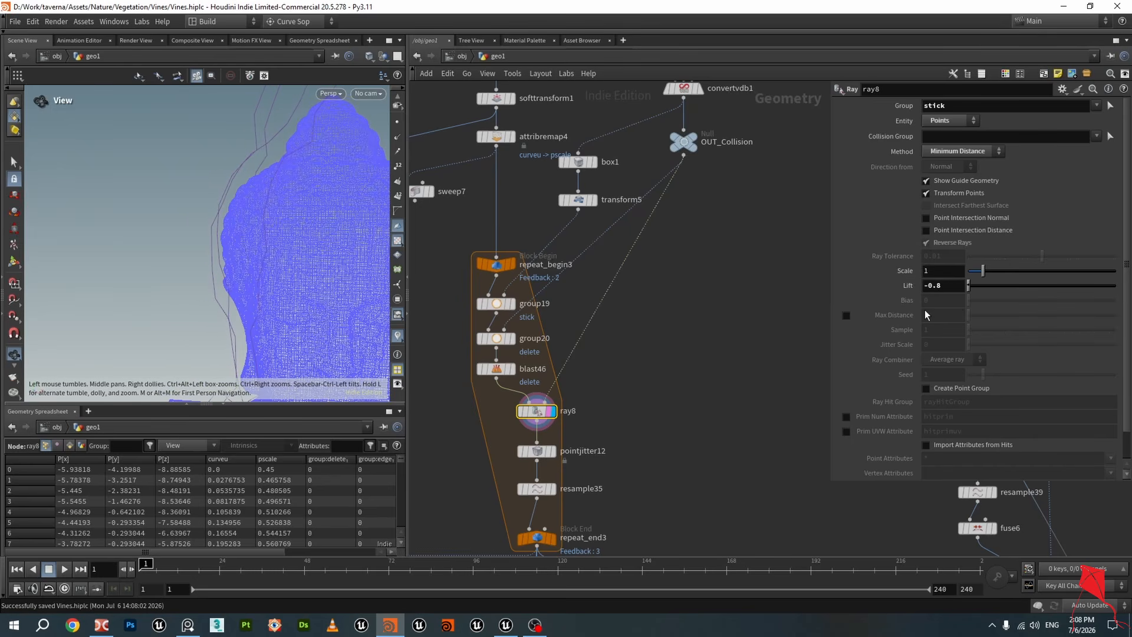
Try setting ray8's Lift to 0, then restore it to -0.8
drag(951, 287, 879, 291)
text(0)
key(Return)
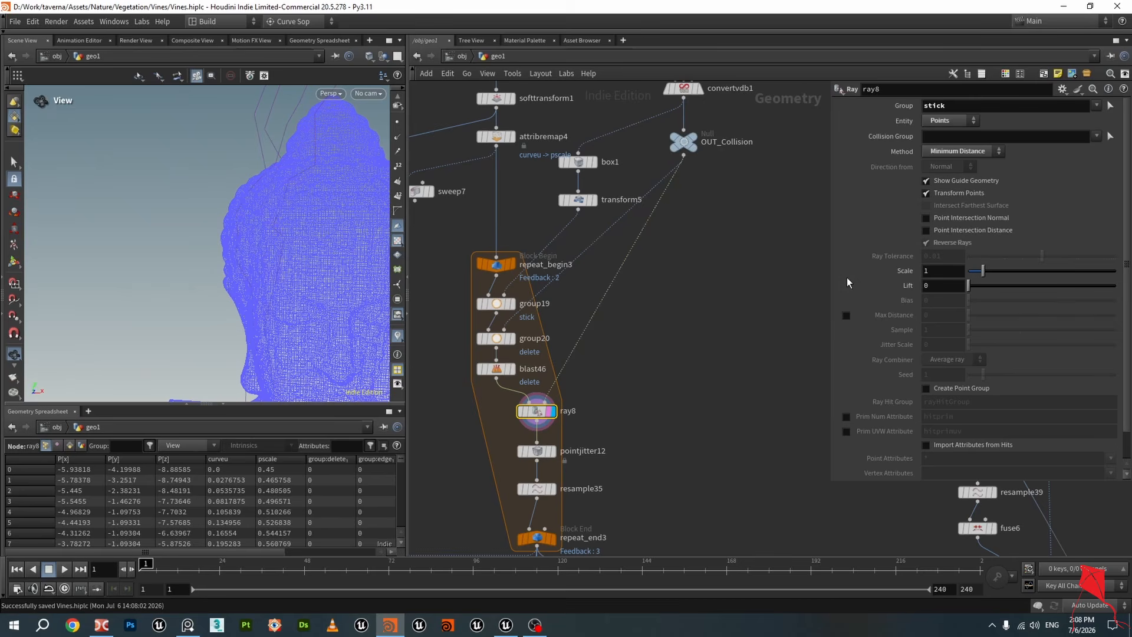
drag(359, 161, 205, 220)
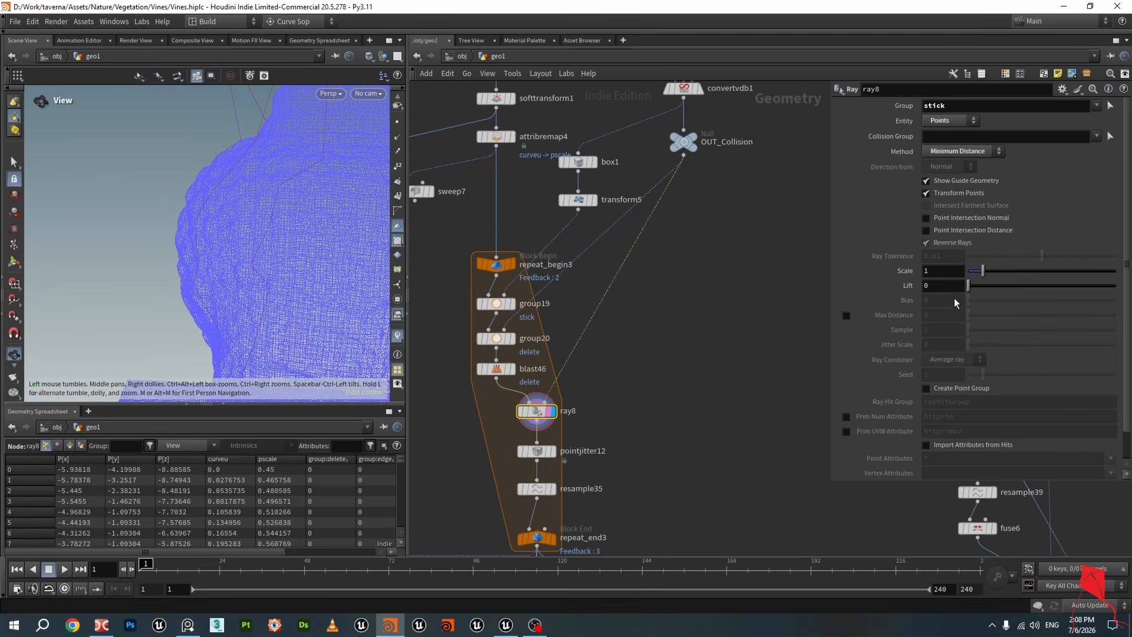
drag(947, 288, 868, 291)
text(-0.8)
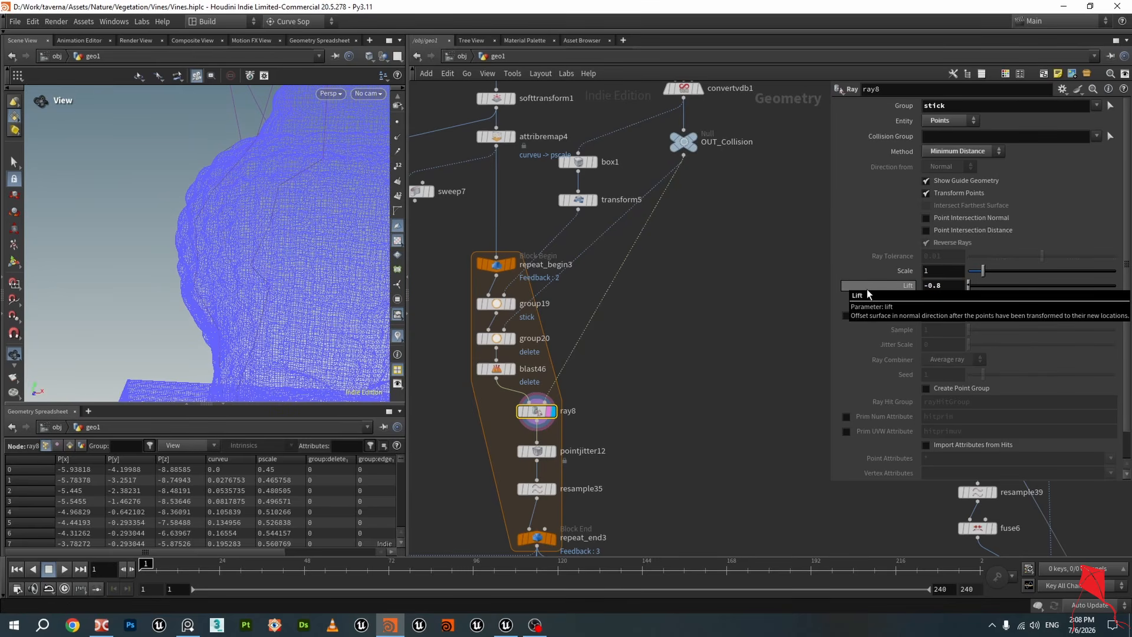
drag(246, 260, 265, 217)
Display and select pointjitter12 and resample35 to compare the jittered and resampled curves
middle_drag(643, 439, 689, 288)
scroll(688, 288, up, 2)
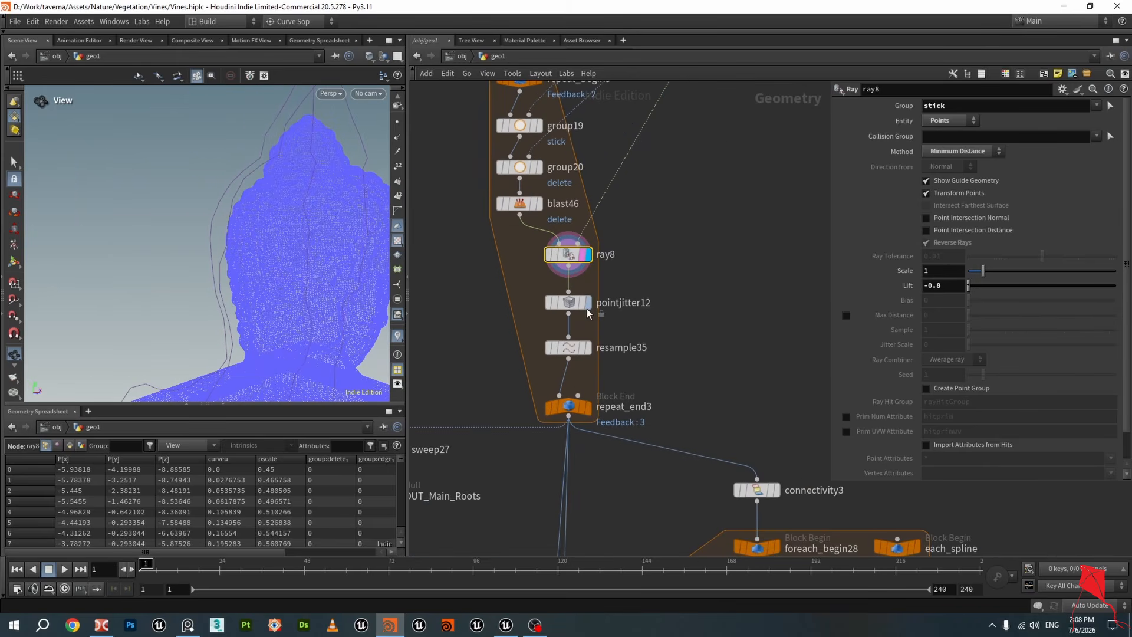
click(586, 308)
click(569, 303)
drag(283, 213, 317, 245)
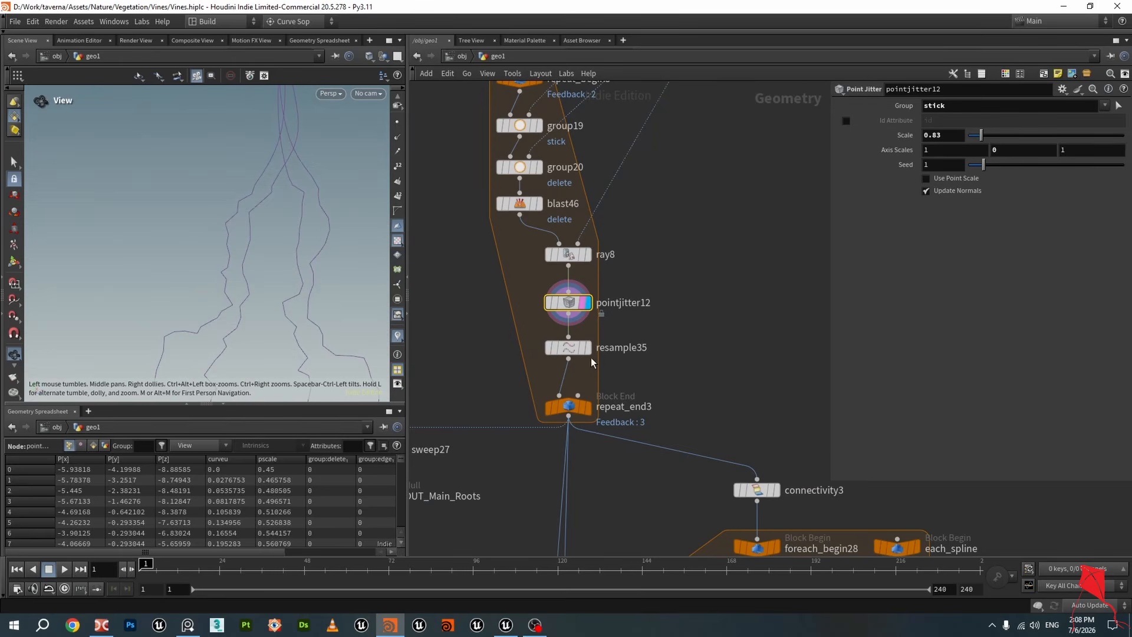
click(569, 347)
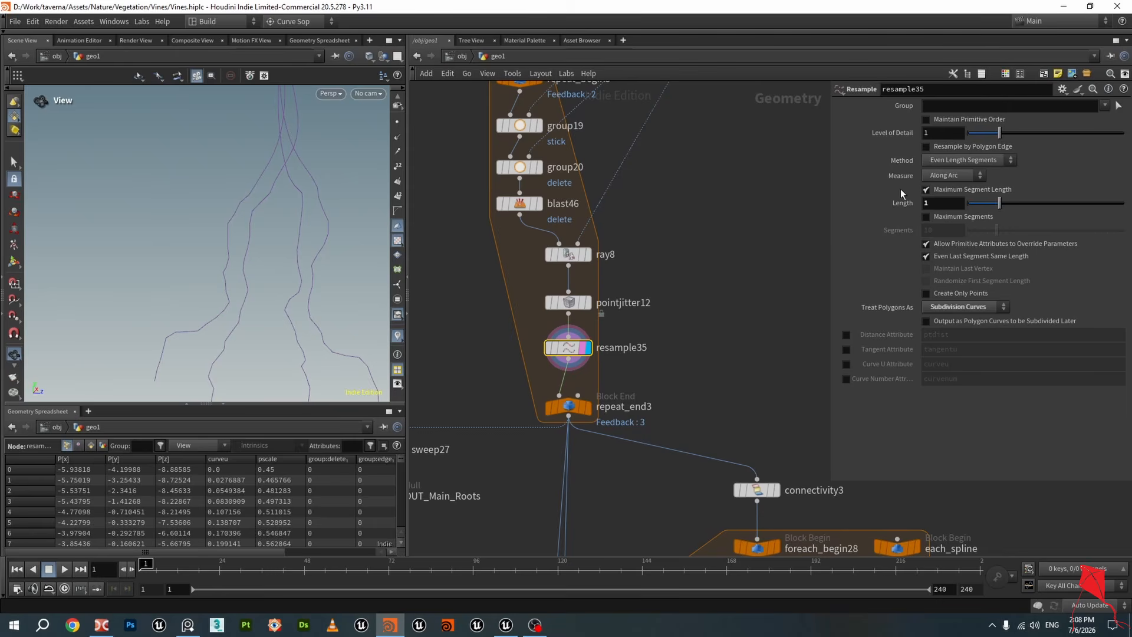
click(932, 206)
click(588, 303)
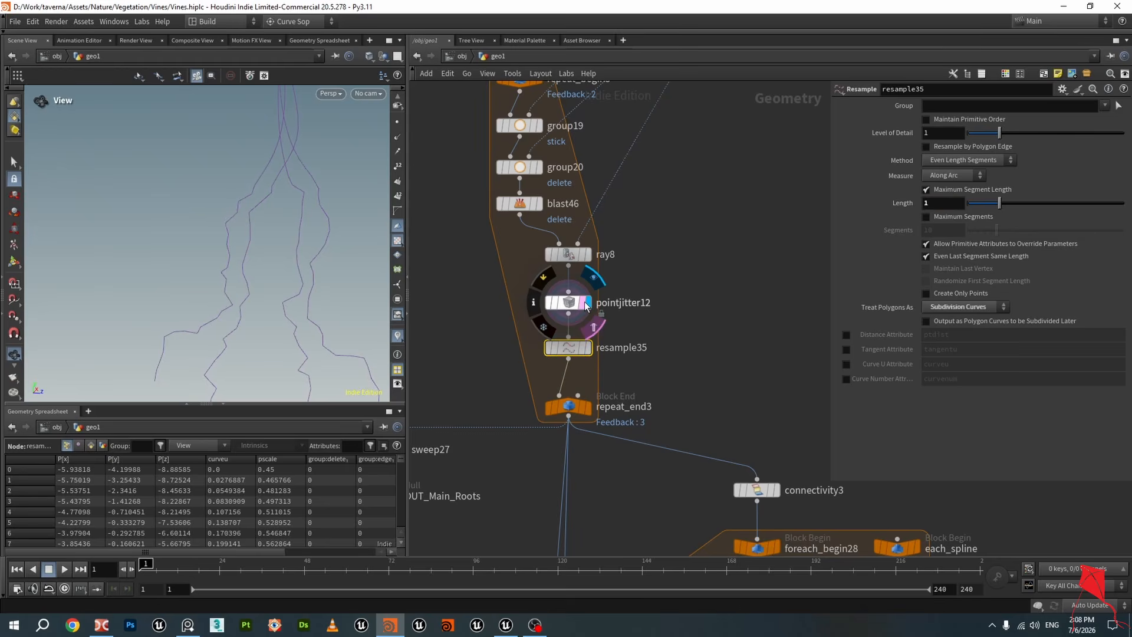
click(588, 352)
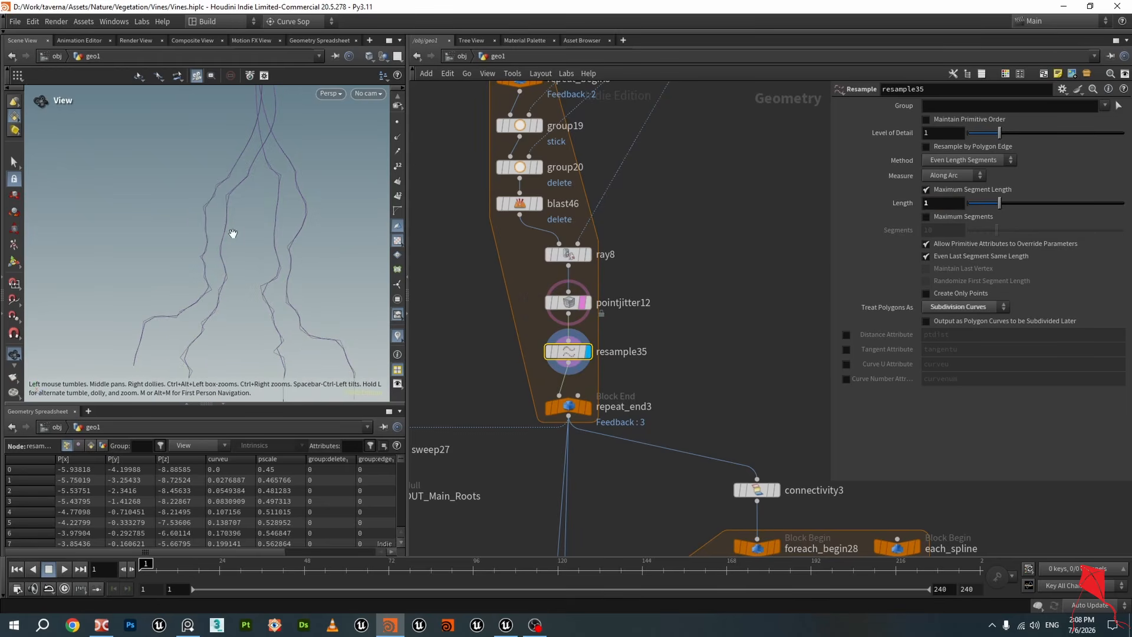
right_drag(238, 246, 278, 253)
Try Treat Polygons As Straight Edges on resample35, then switch back to Subdivision Curves
click(943, 308)
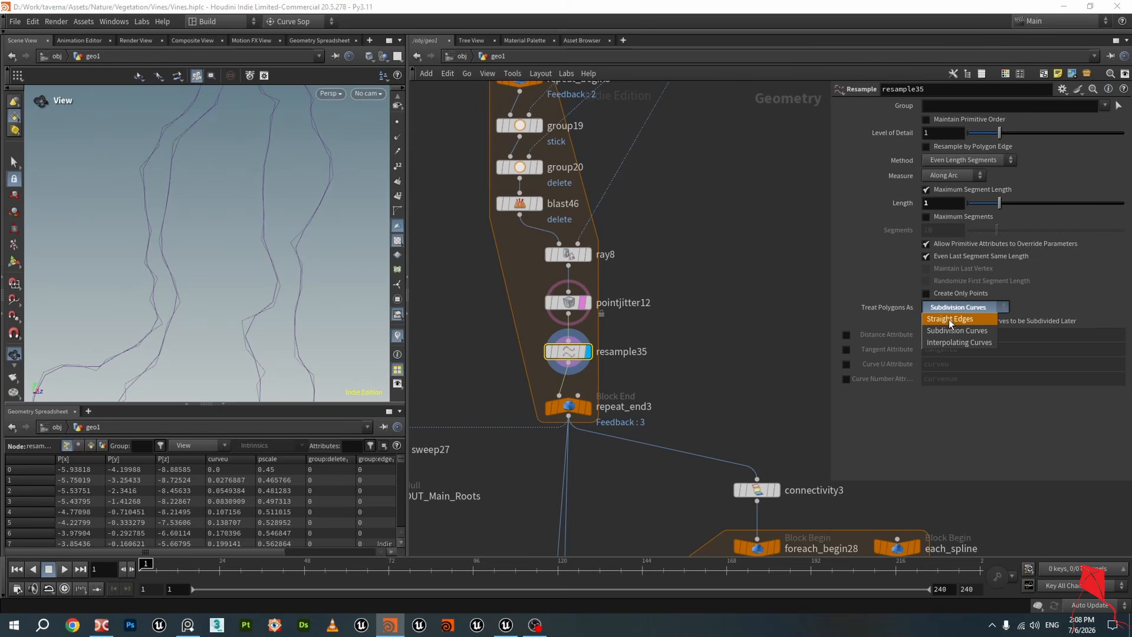
click(949, 319)
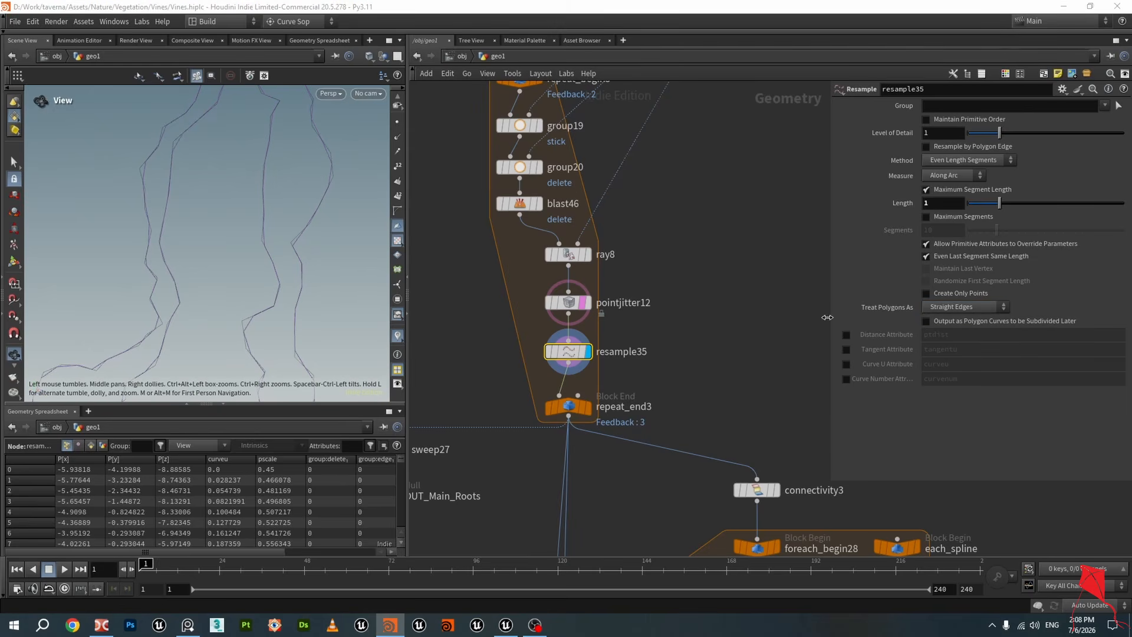
click(943, 307)
click(949, 328)
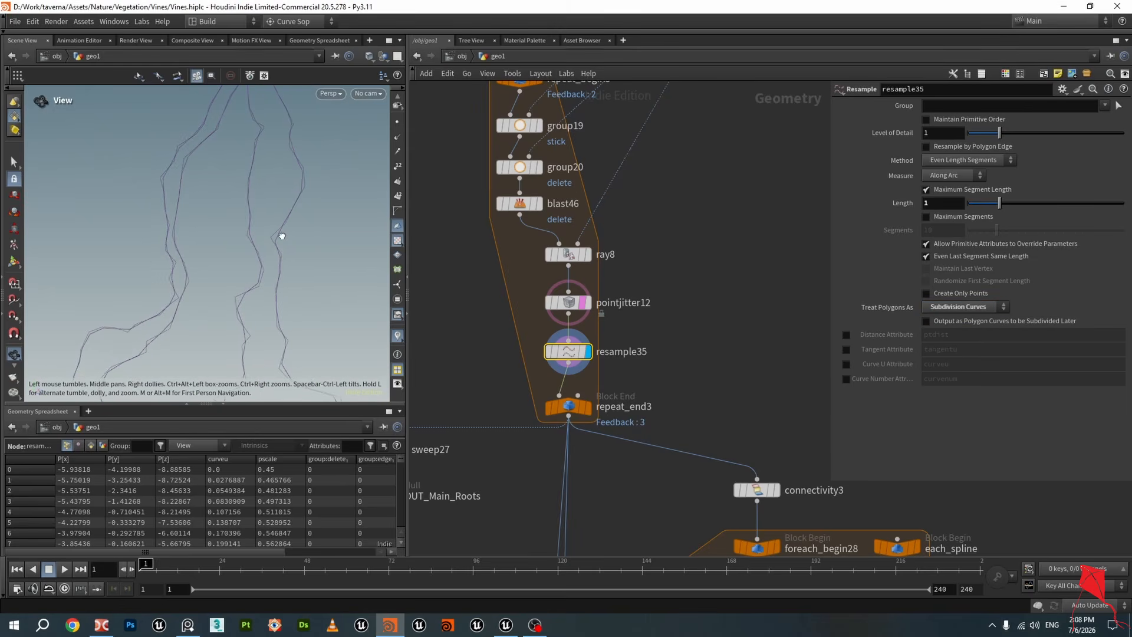
Display and select repeat_end3 to view the looped root curves
middle_drag(677, 348, 679, 313)
click(588, 374)
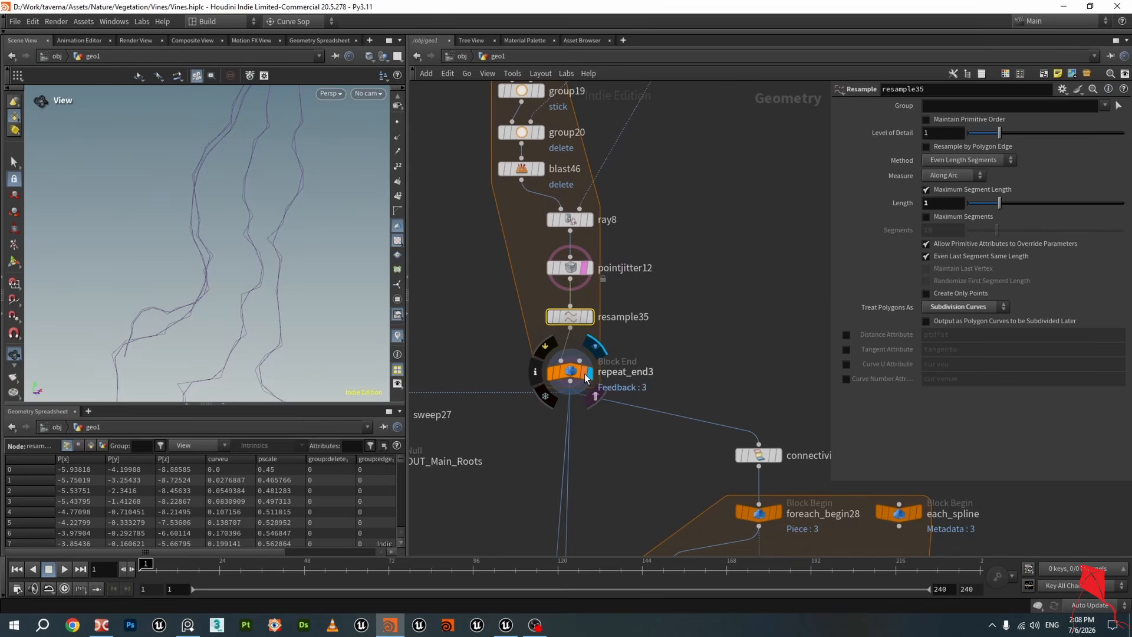
click(586, 375)
mouse_move(1014, 136)
mouse_down()
mouse_move(979, 140)
mouse_move(1022, 143)
mouse_up()
drag(227, 202, 248, 260)
Display sweep27 to view the swept root tubes and save the file
scroll(599, 347, down, 5)
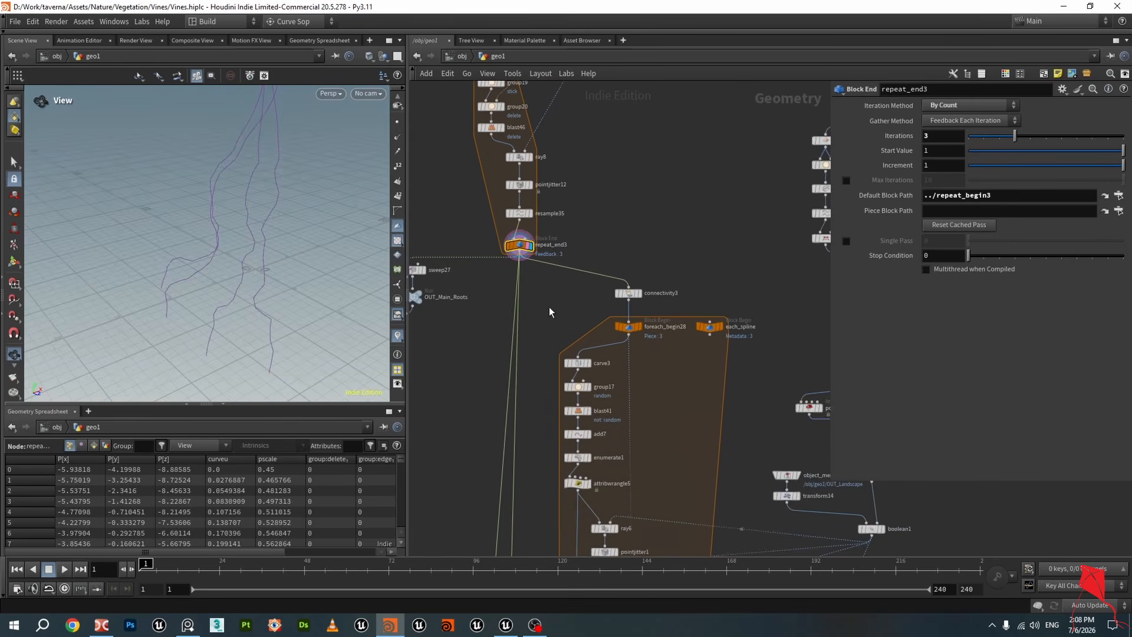
scroll(549, 307, down, 2)
middle_drag(551, 306, 649, 299)
scroll(515, 275, up, 4)
click(557, 298)
key(ctrl+s)
Move the sweep27 and OUT_Main_Roots nodes lower in the network
drag(335, 255, 301, 252)
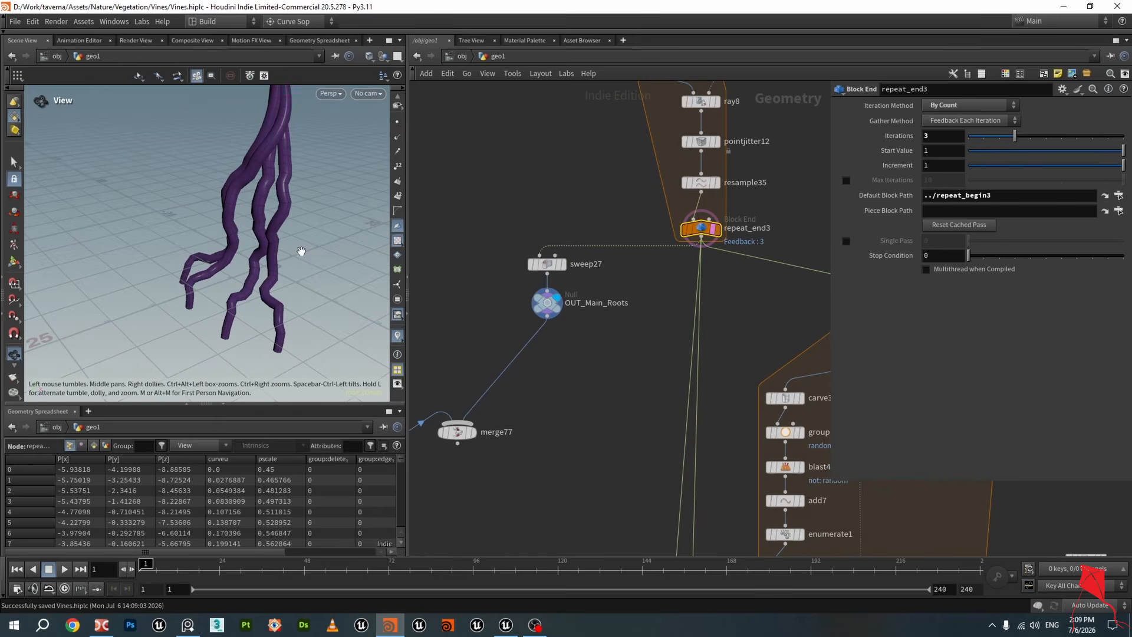
right_drag(301, 251, 379, 233)
right_drag(290, 252, 248, 255)
drag(247, 255, 319, 230)
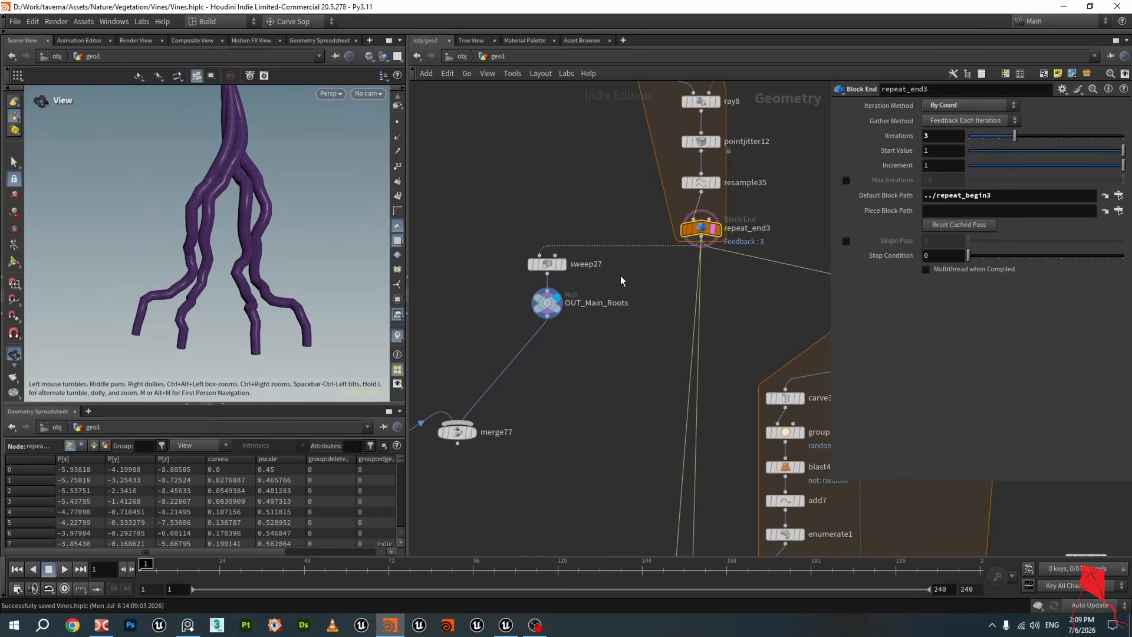
drag(529, 212, 564, 341)
drag(548, 268, 535, 310)
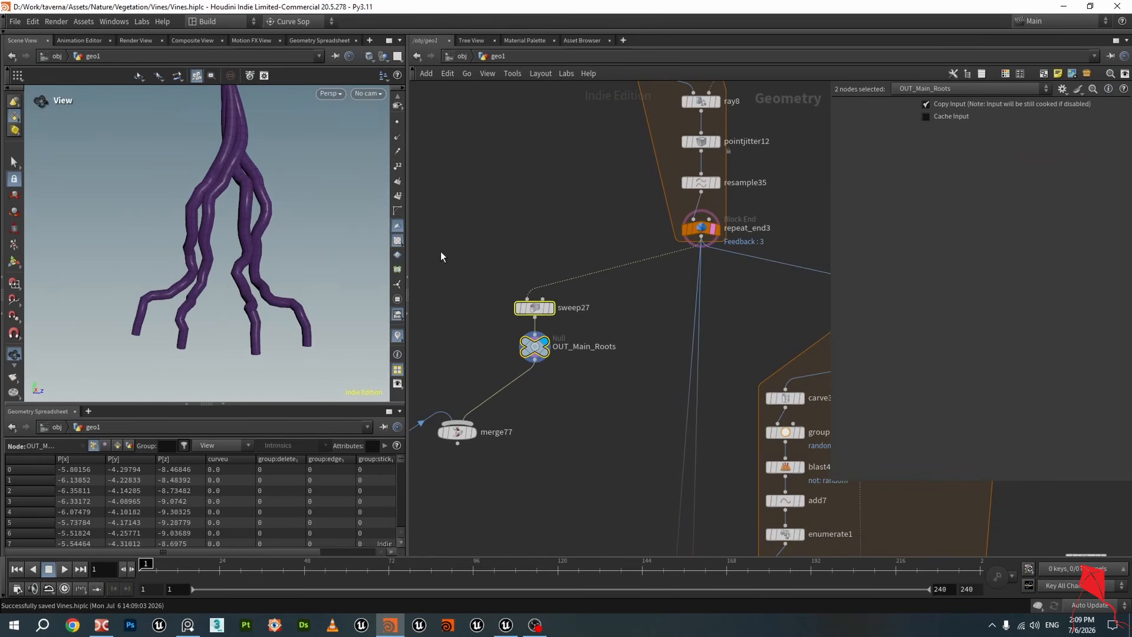
Display OUT_Collision to view the collision mesh with the roots
drag(369, 230, 426, 347)
scroll(563, 370, up, 2)
drag(307, 272, 180, 208)
scroll(636, 280, down, 3)
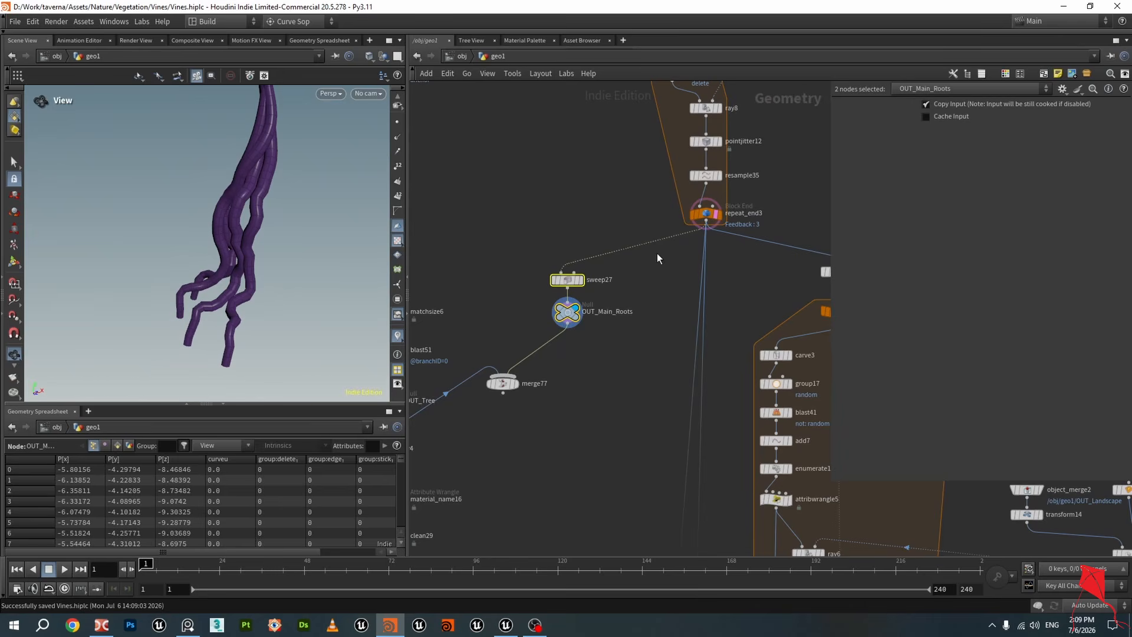
middle_drag(820, 115, 460, 295)
middle_drag(790, 348, 535, 303)
scroll(536, 302, up, 4)
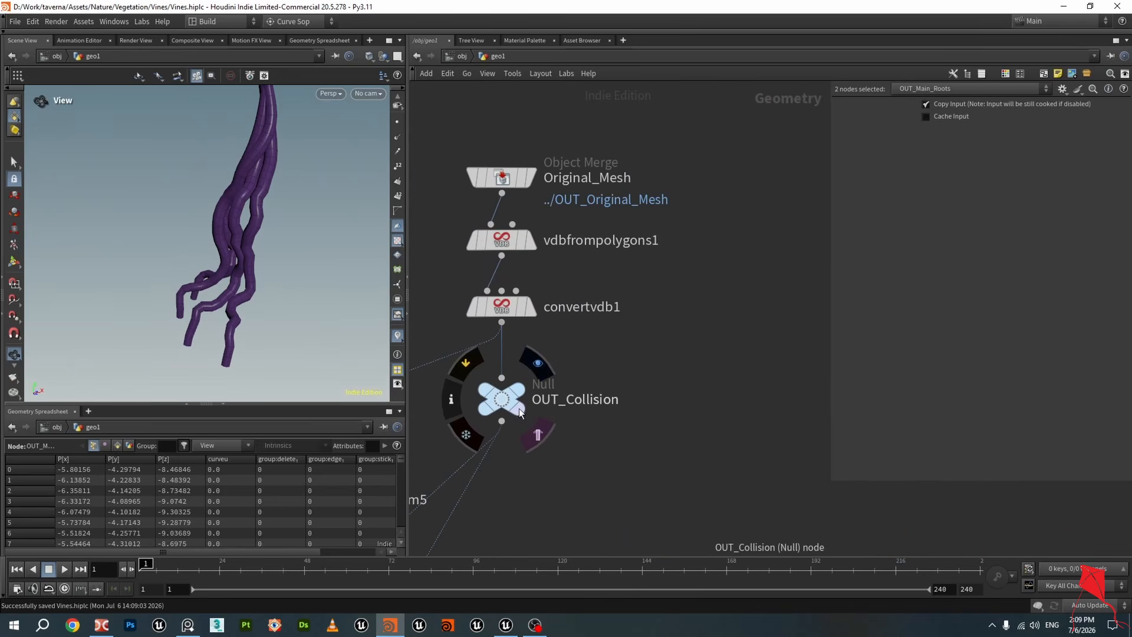
click(519, 408)
drag(328, 303, 360, 326)
Display and select connectivity3 to view the connected curve pieces
scroll(666, 442, down, 3)
middle_drag(674, 447, 655, 270)
scroll(654, 271, down, 4)
middle_drag(632, 311, 652, 222)
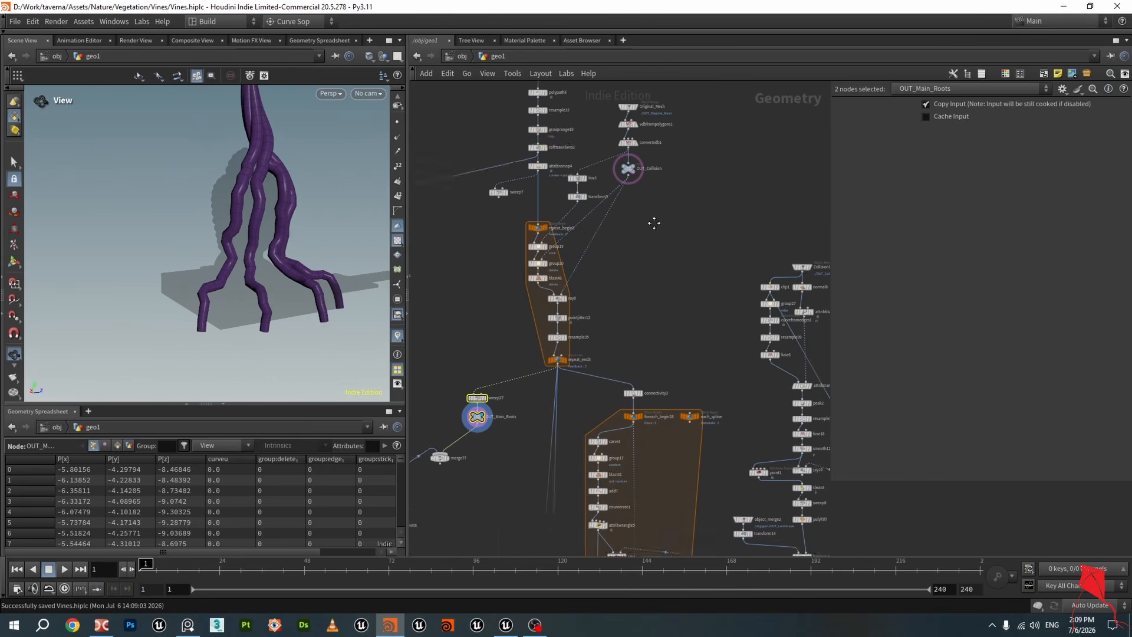
middle_drag(642, 387, 594, 192)
scroll(592, 191, up, 5)
click(572, 211)
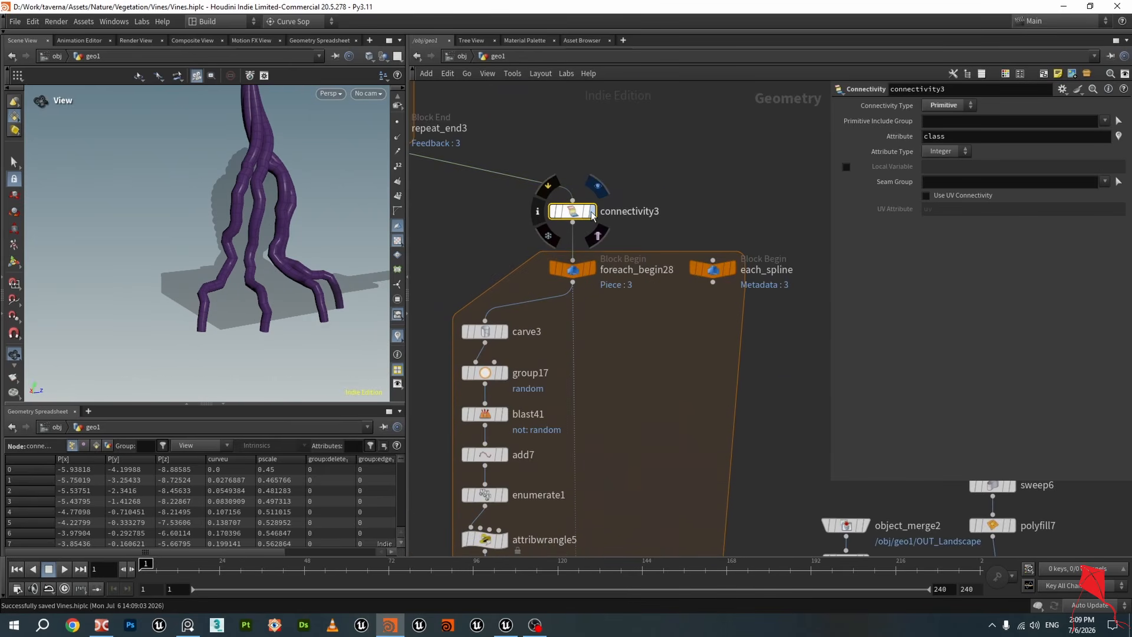
click(592, 211)
drag(156, 179, 236, 215)
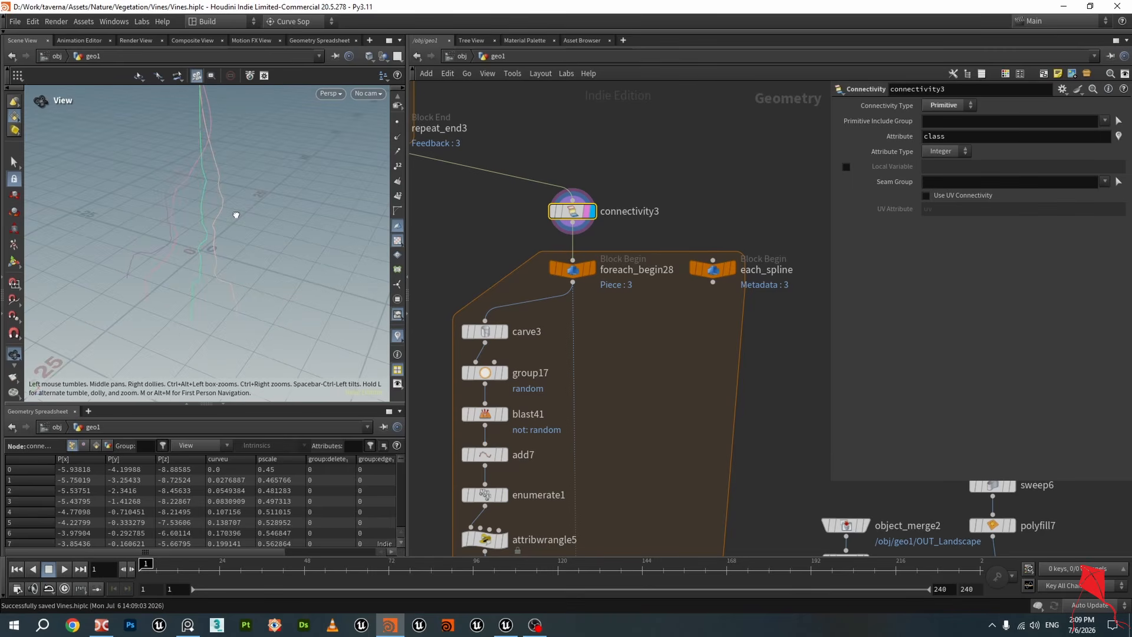
Try to enable the class attribute visualizer from connectivity3's node info window
click(539, 211)
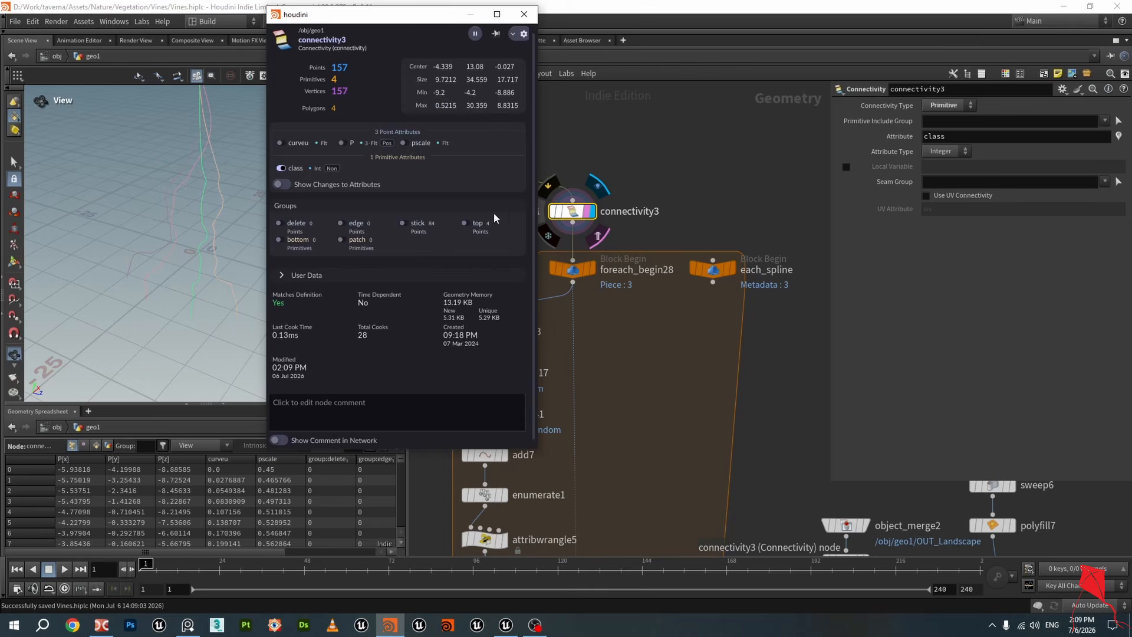
click(282, 168)
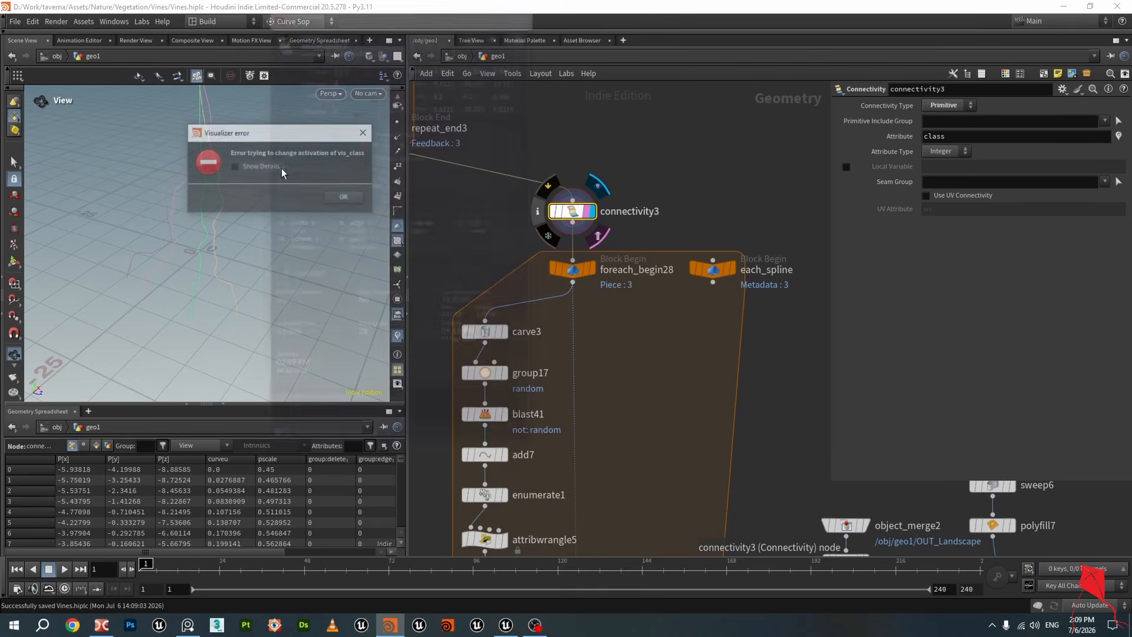
click(364, 126)
click(537, 215)
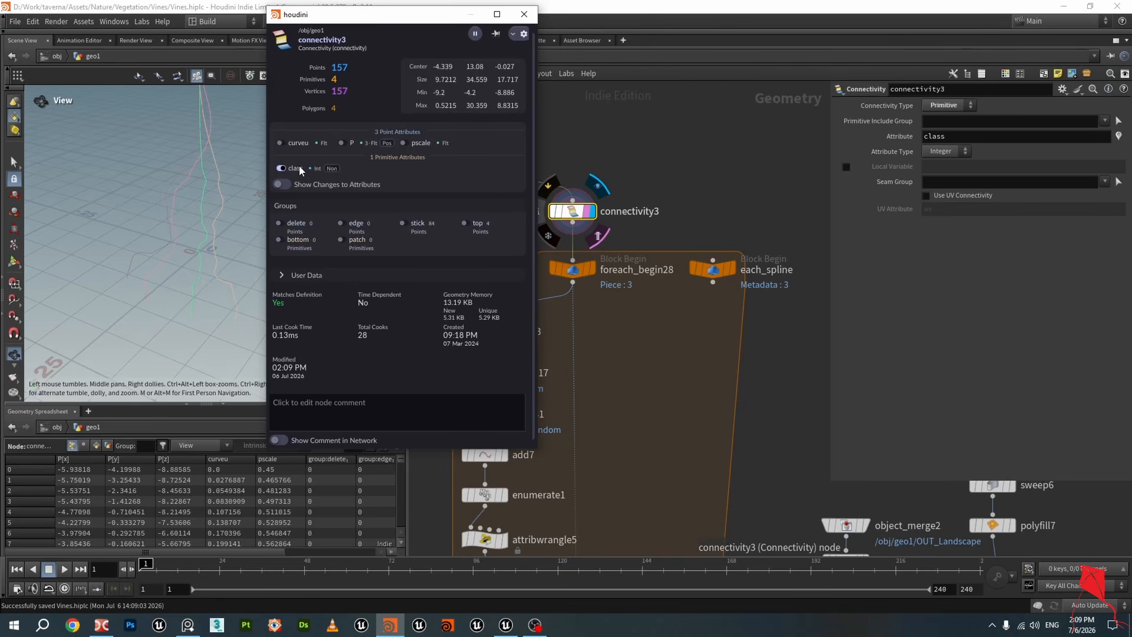
click(281, 168)
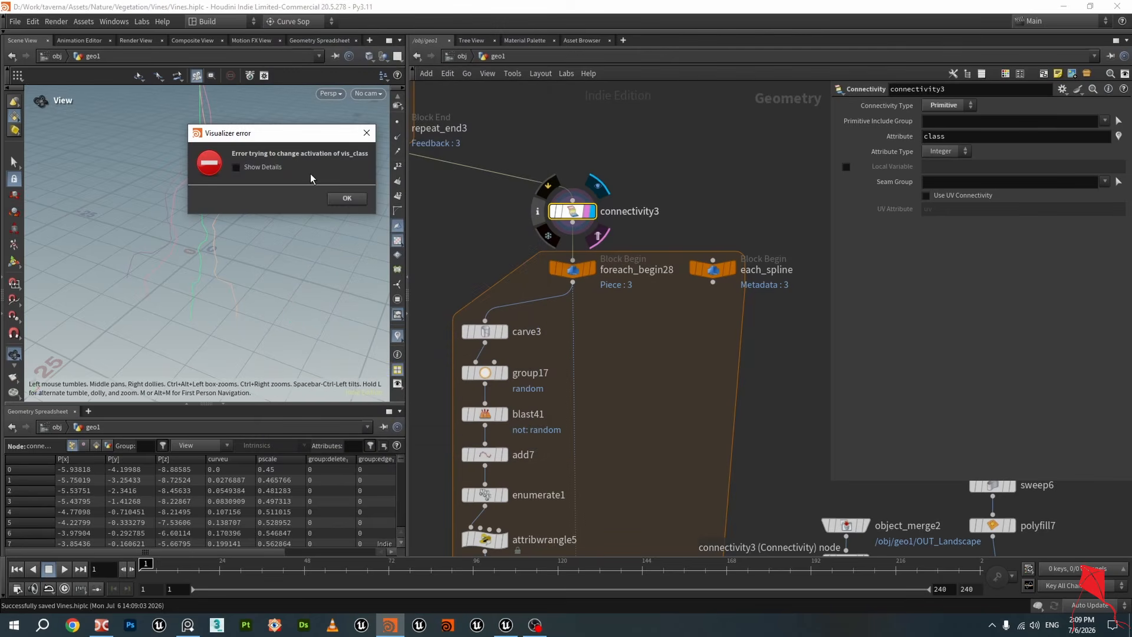
click(348, 198)
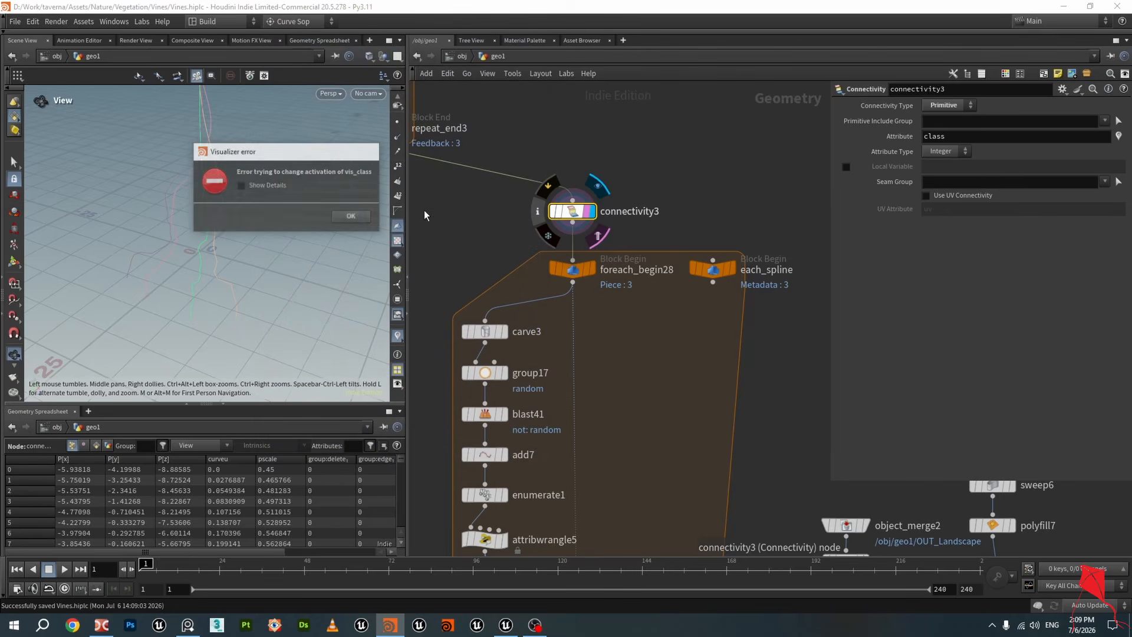
Select the foreach_end28 block end to view its piece attribute settings
scroll(493, 223, down, 3)
middle_drag(644, 319, 648, 168)
scroll(649, 272, down, 2)
middle_drag(645, 285, 616, 108)
middle_drag(635, 515, 625, 212)
middle_drag(675, 496, 678, 351)
scroll(620, 367, up, 3)
scroll(621, 367, up, 1)
click(531, 321)
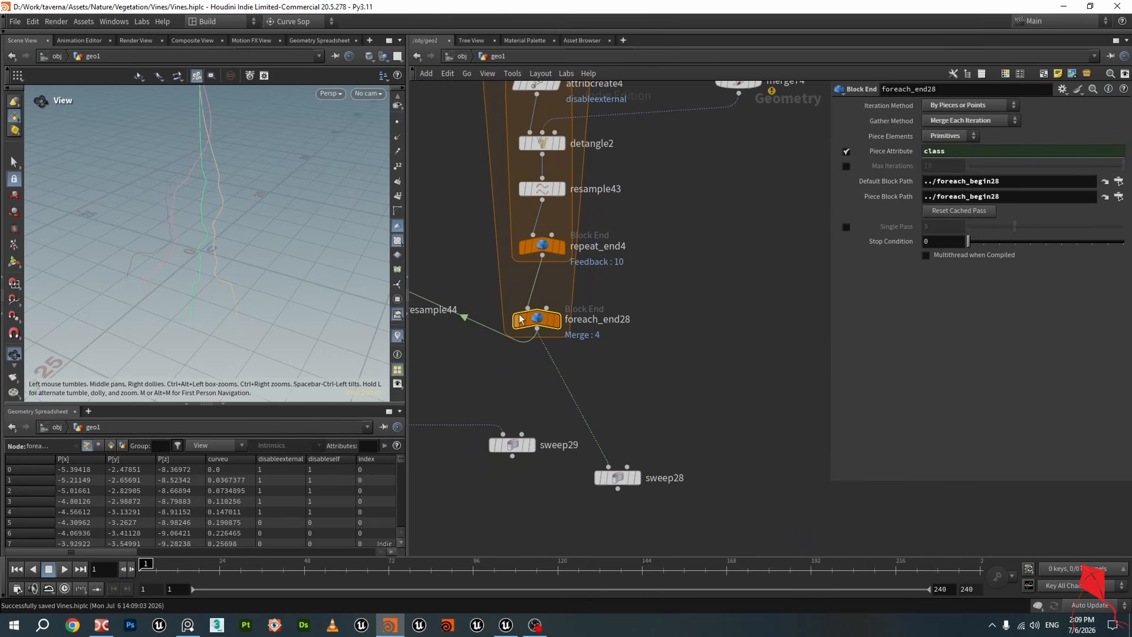
drag(537, 324, 543, 324)
scroll(577, 335, down, 4)
middle_drag(632, 313, 634, 413)
scroll(634, 413, down, 2)
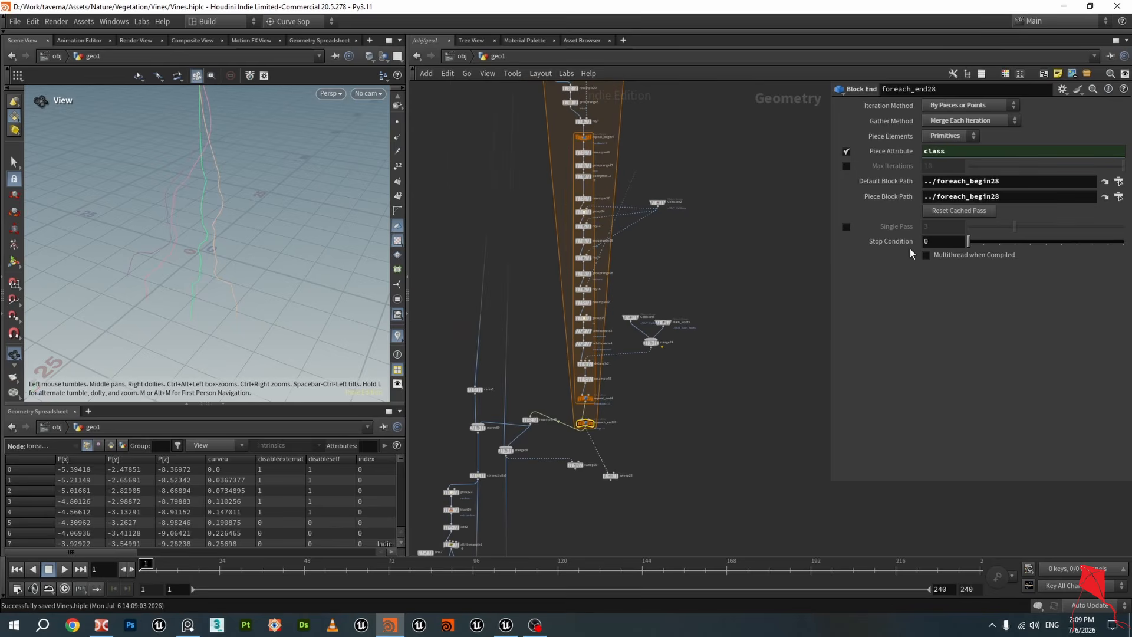
scroll(782, 211, down, 1)
middle_drag(554, 134, 549, 371)
middle_drag(668, 153, 671, 317)
key(Tab)
text(for)
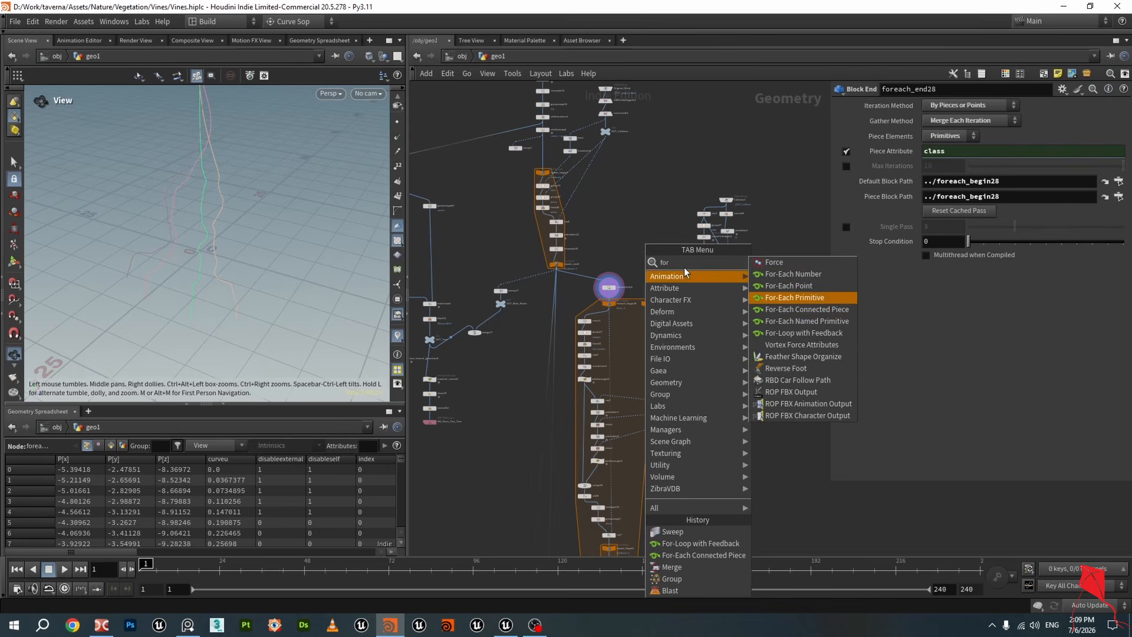
click(633, 236)
Display foreach_begin28 and orbit the viewport to inspect a single root piece from the loop
middle_drag(625, 299, 589, 165)
scroll(587, 165, up, 6)
click(562, 176)
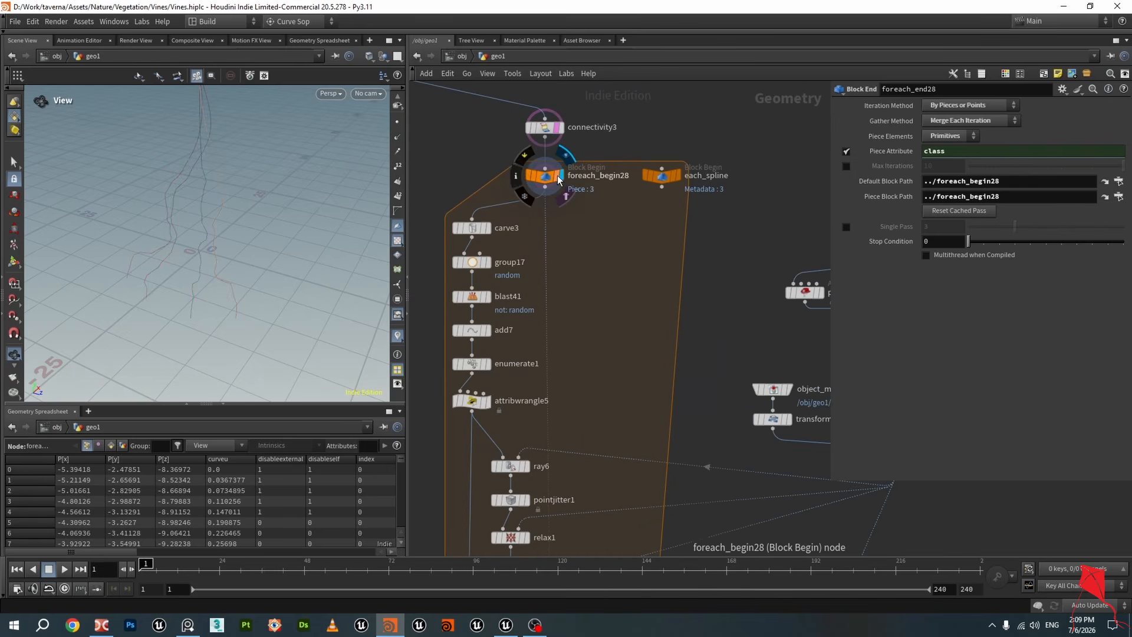
drag(278, 189, 253, 192)
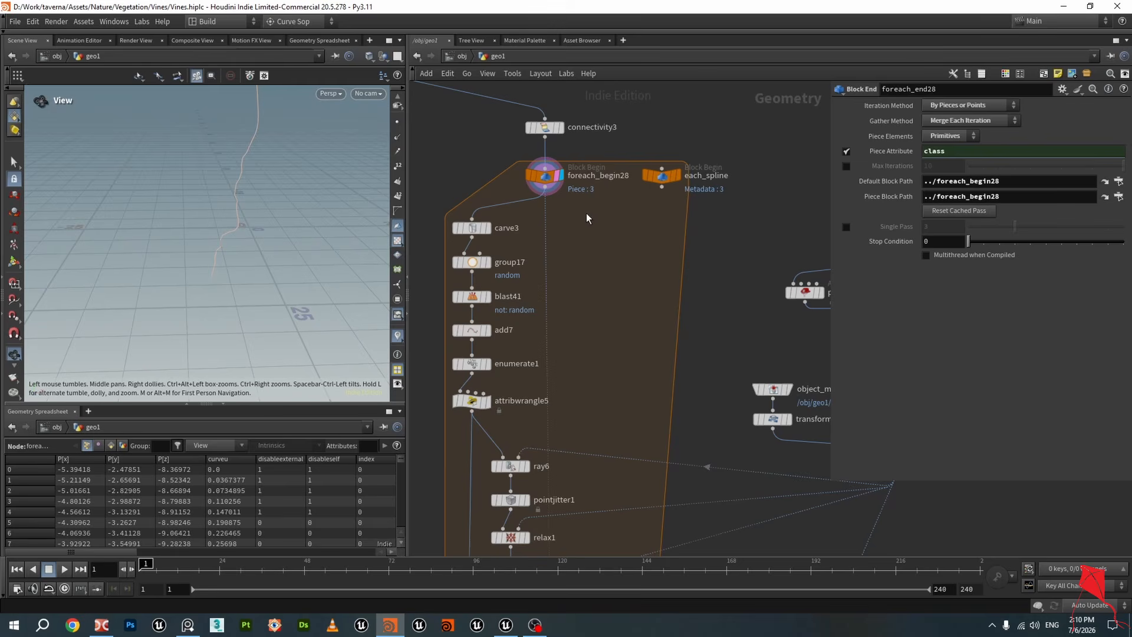
drag(236, 144, 260, 167)
scroll(635, 265, down, 3)
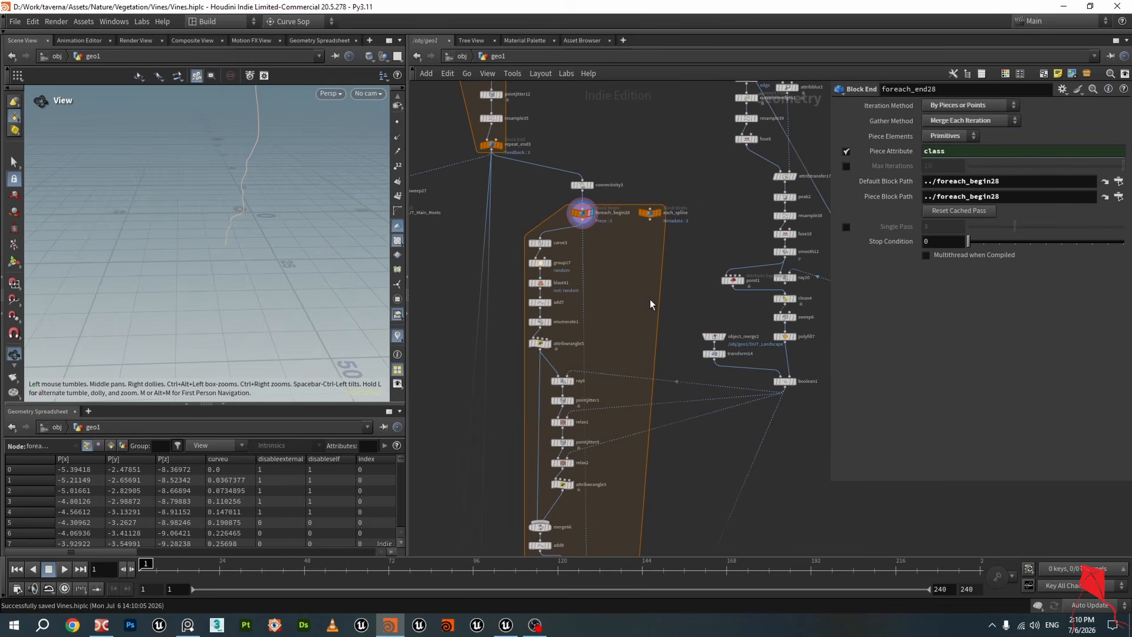
drag(191, 226, 270, 179)
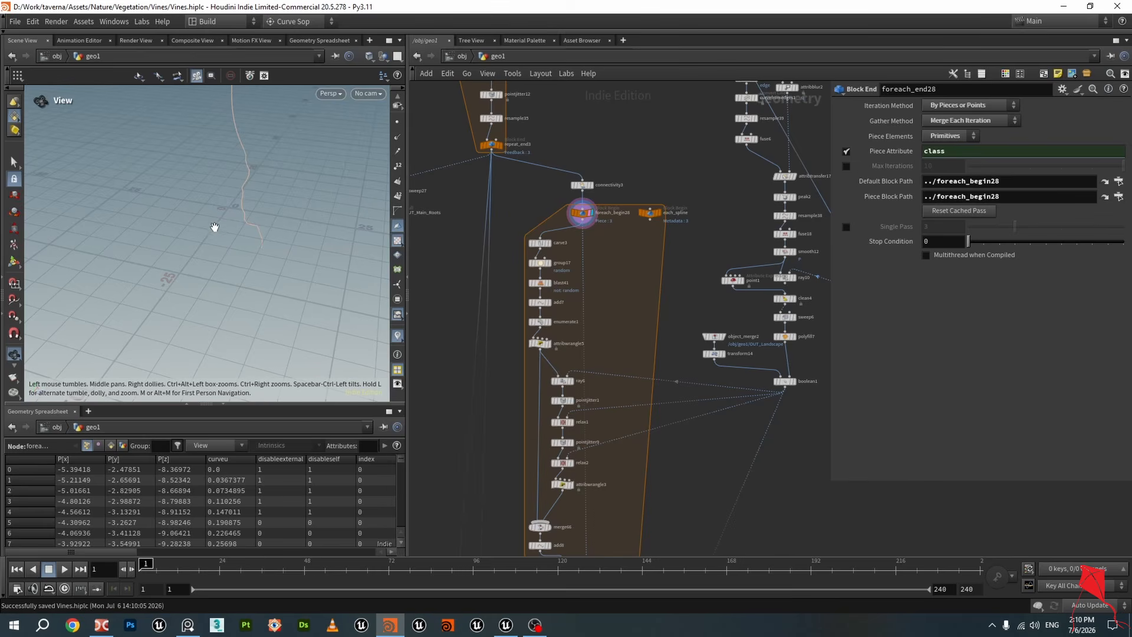
mouse_move(215, 227)
mouse_down()
mouse_move(197, 190)
mouse_move(245, 256)
mouse_move(208, 247)
mouse_move(228, 231)
mouse_up()
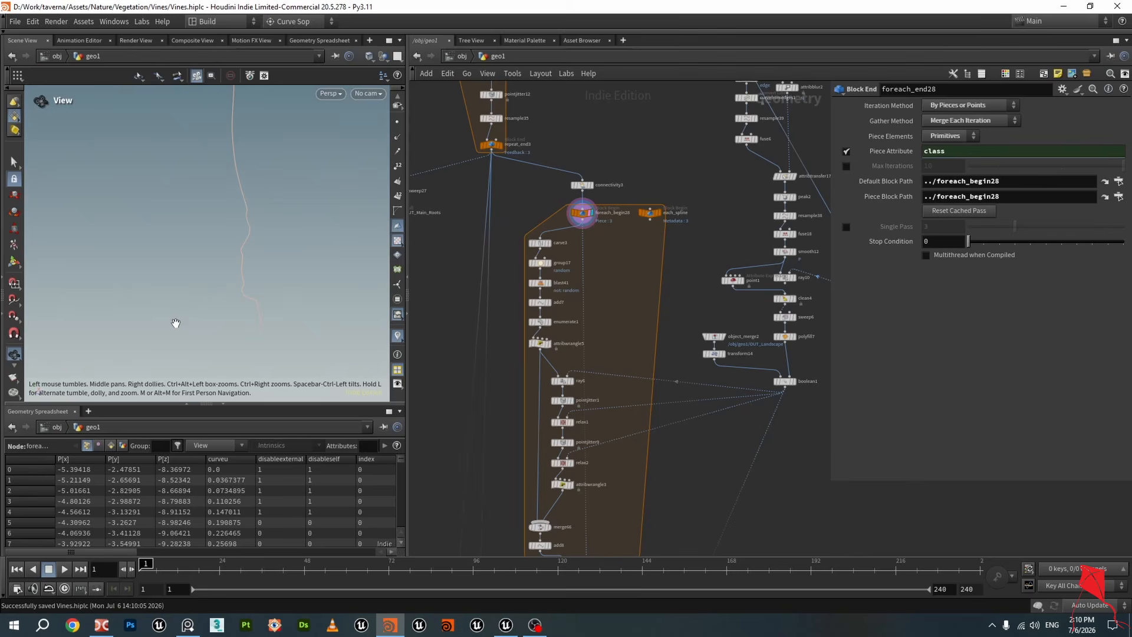
drag(223, 276, 208, 289)
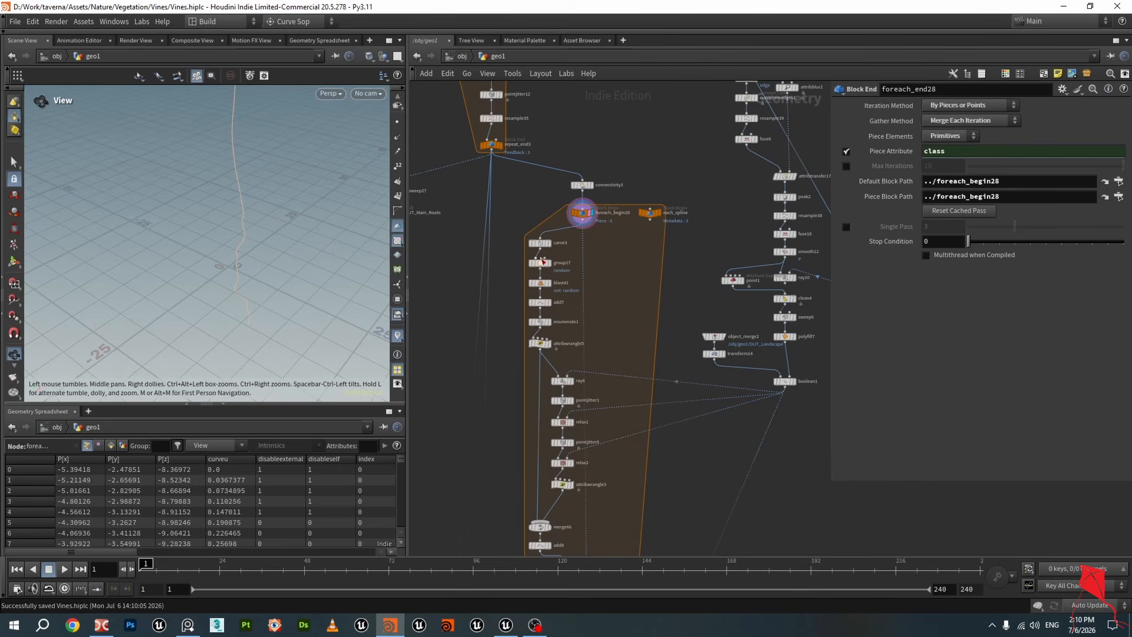
scroll(567, 263, up, 3)
drag(363, 217, 236, 195)
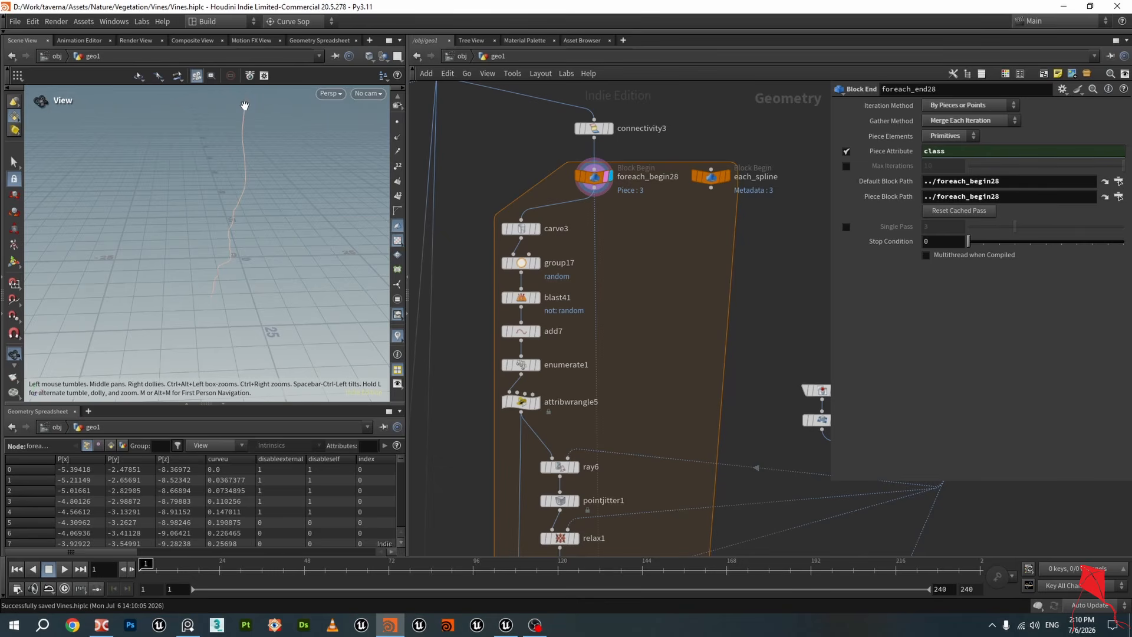
Display connectivity3 to view all the connected root curves again
click(610, 128)
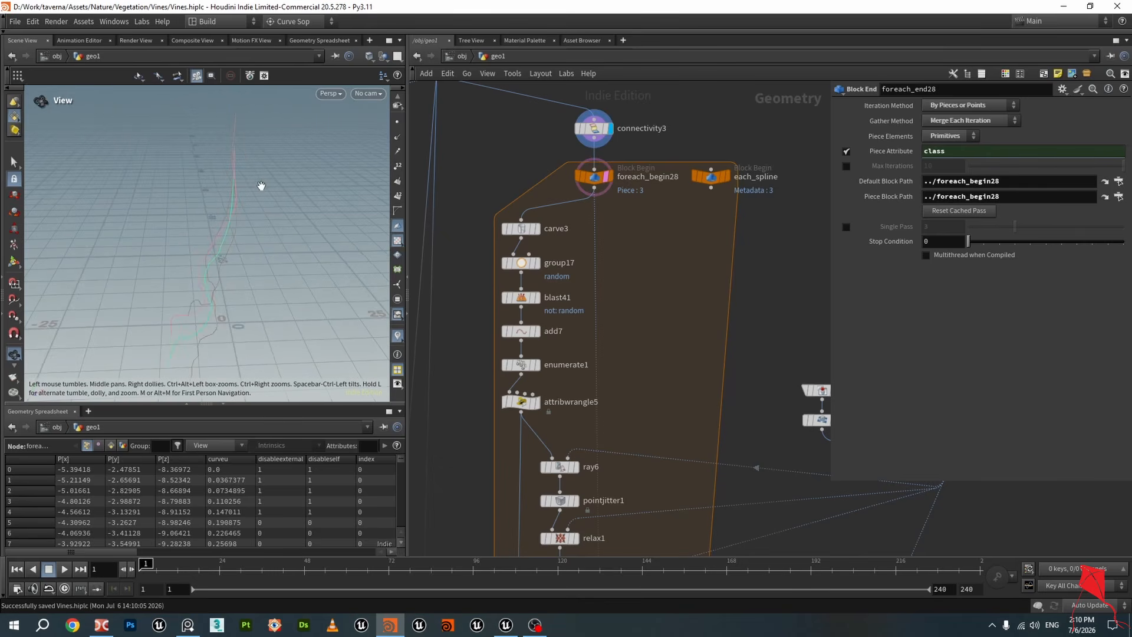
drag(261, 186, 256, 165)
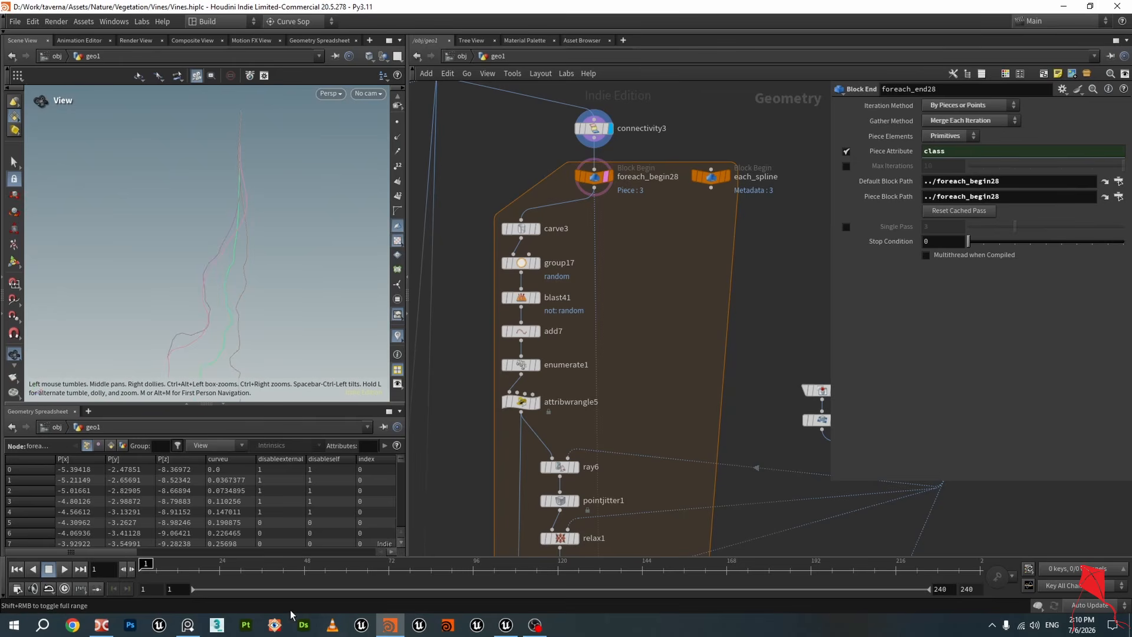
Switch to the image viewer, examine the temple tree-root reference photos, and return to Houdini
click(187, 625)
middle_drag(476, 414, 532, 454)
scroll(595, 351, up, 3)
scroll(594, 352, up, 4)
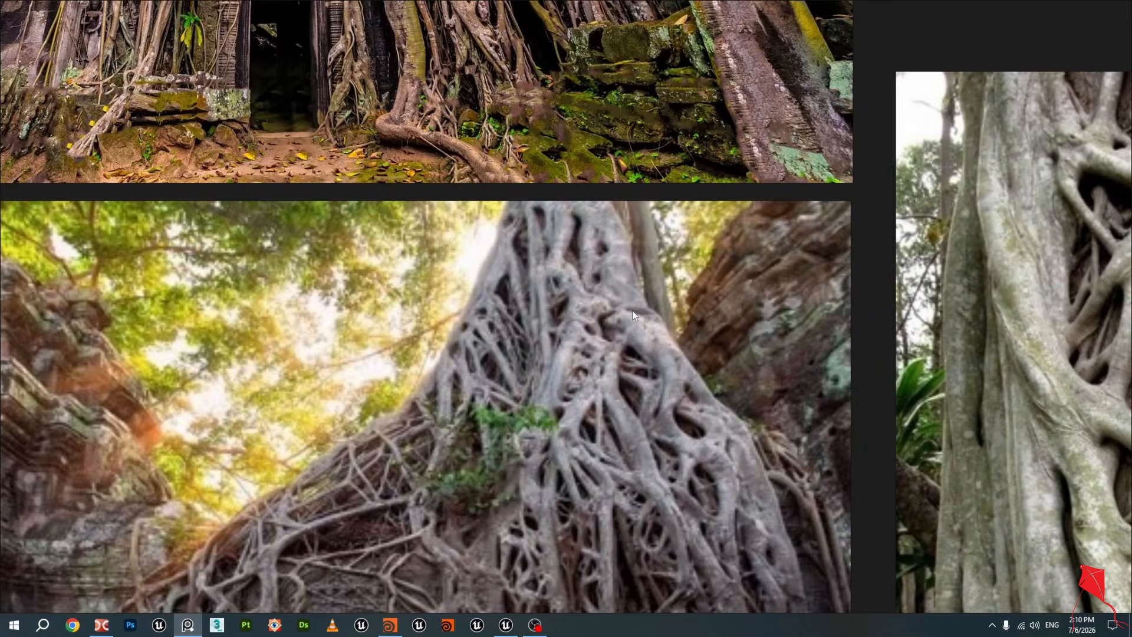
scroll(559, 253, down, 2)
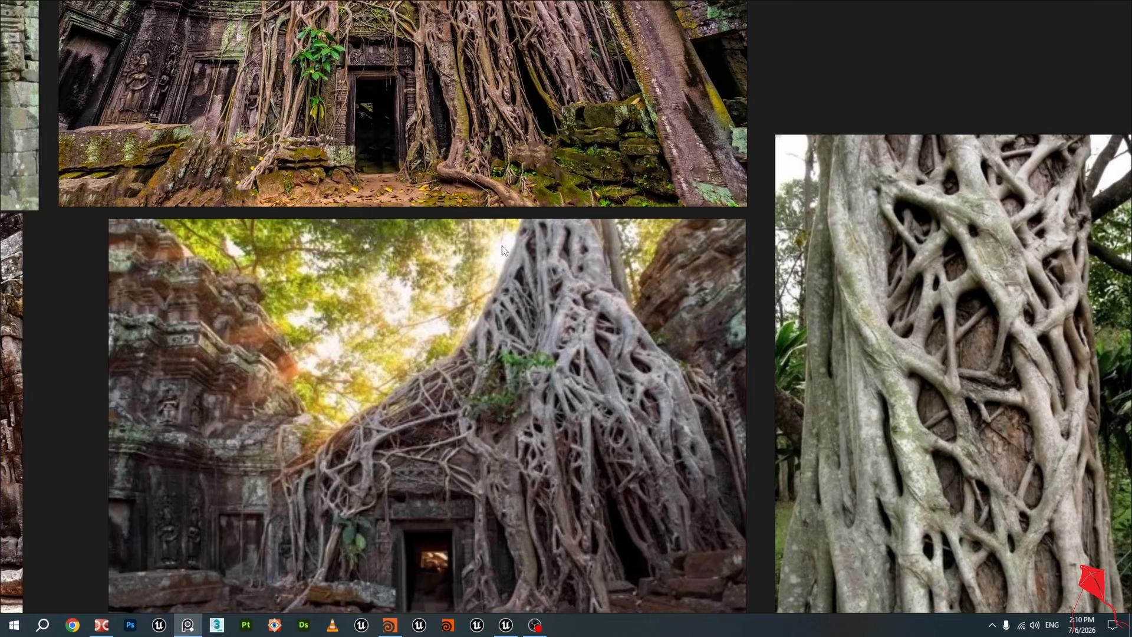
scroll(560, 182, down, 4)
middle_drag(560, 182, 581, 486)
scroll(550, 274, up, 7)
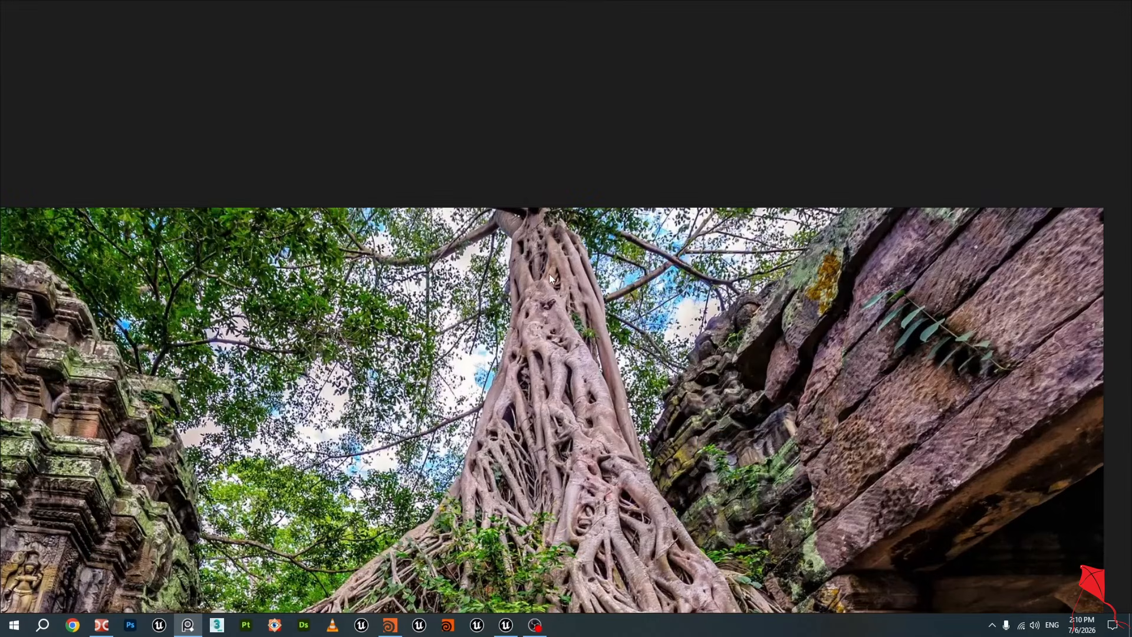
scroll(533, 259, down, 6)
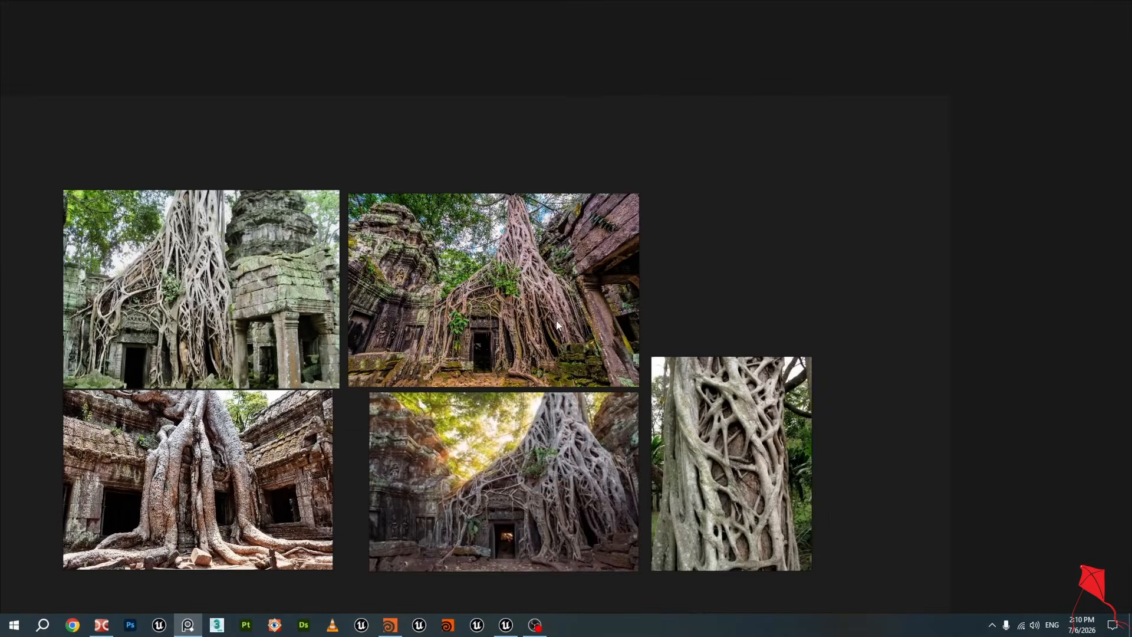
scroll(556, 295, up, 2)
middle_drag(554, 267, 551, 252)
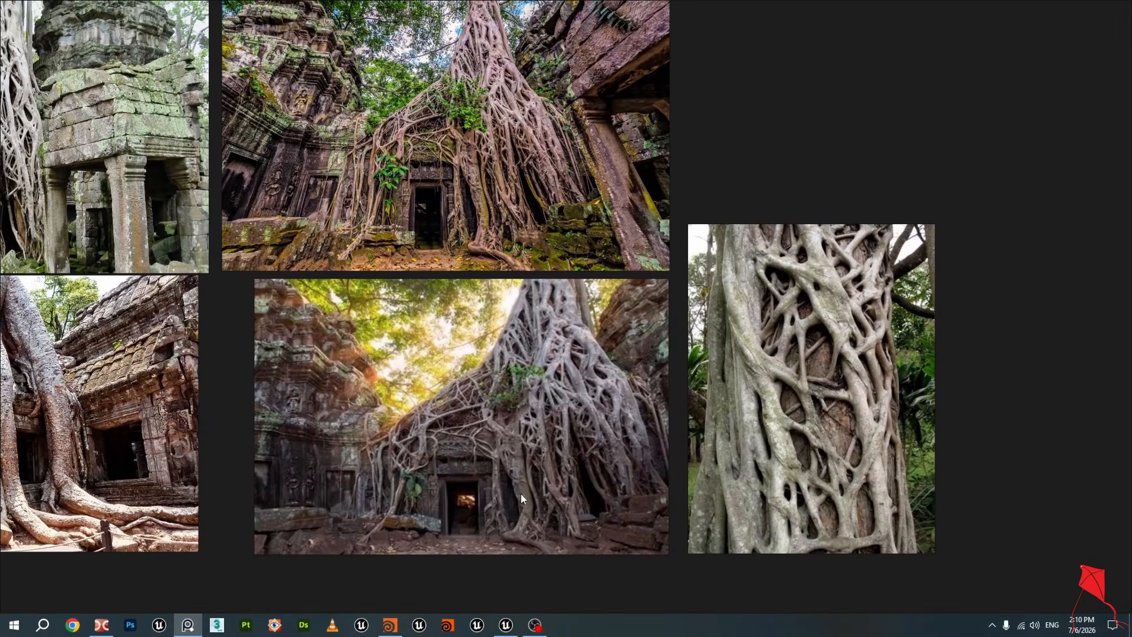
click(389, 624)
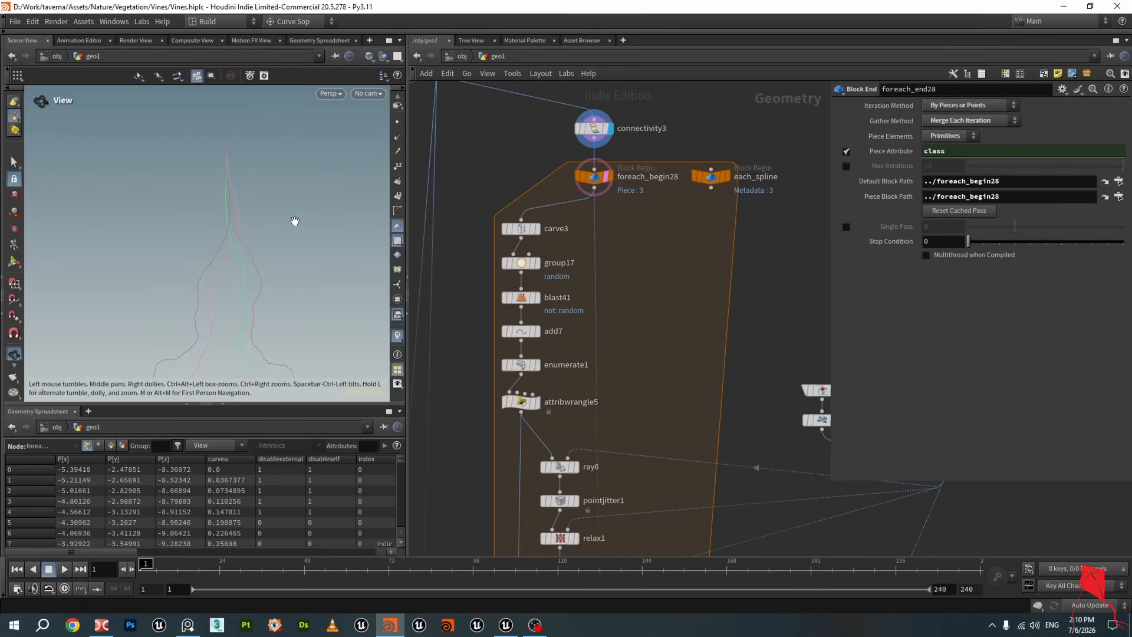
Display carve3 to view the carved curve piece and save the scene file
drag(295, 221, 259, 217)
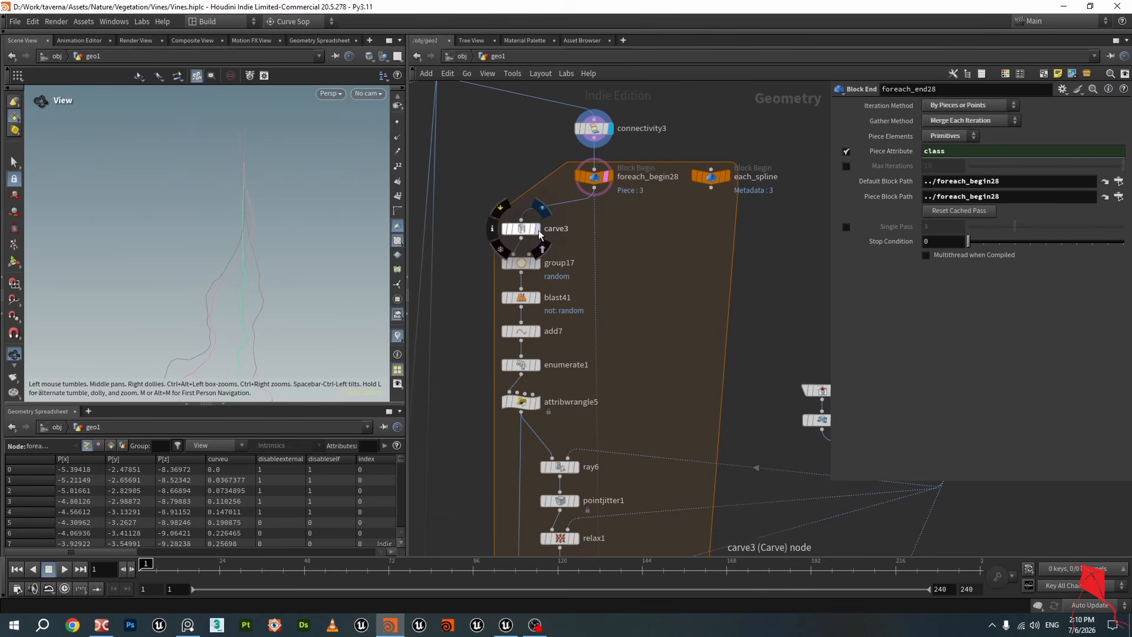
click(523, 234)
click(522, 230)
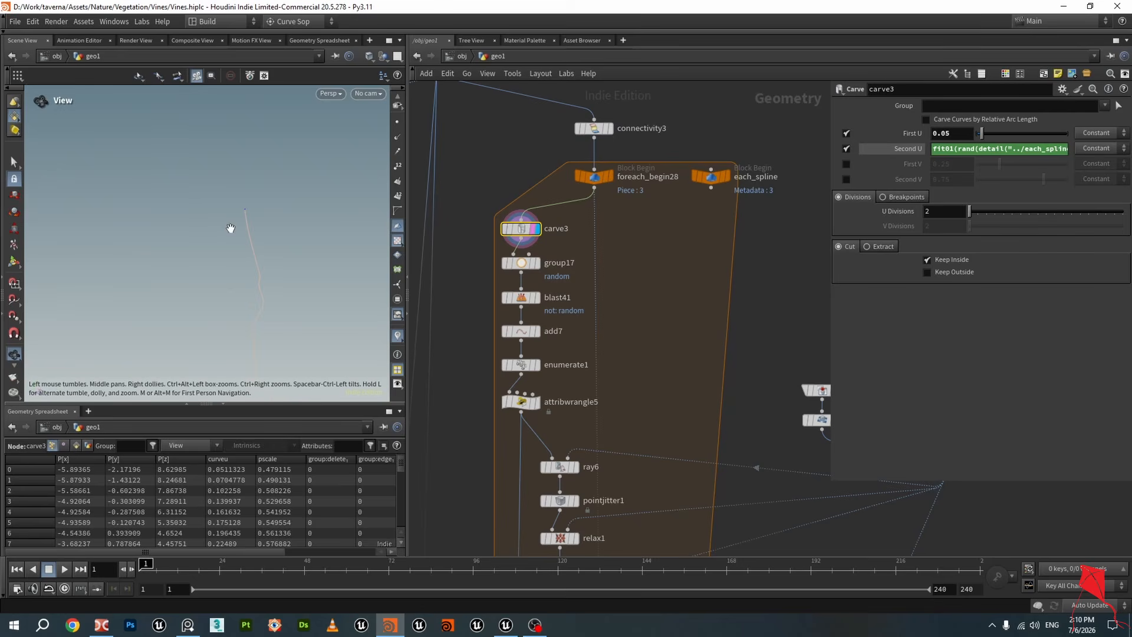
drag(270, 228, 242, 219)
key(ctrl+s)
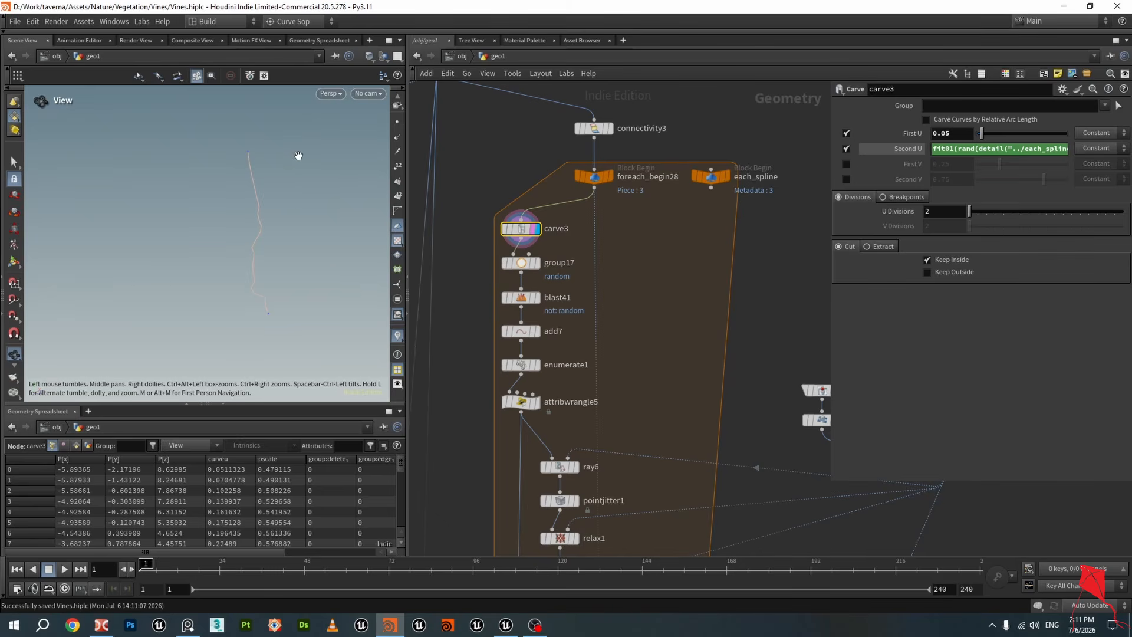
Widen the parameter pane to read carve3's full Second U expression
drag(829, 179, 710, 190)
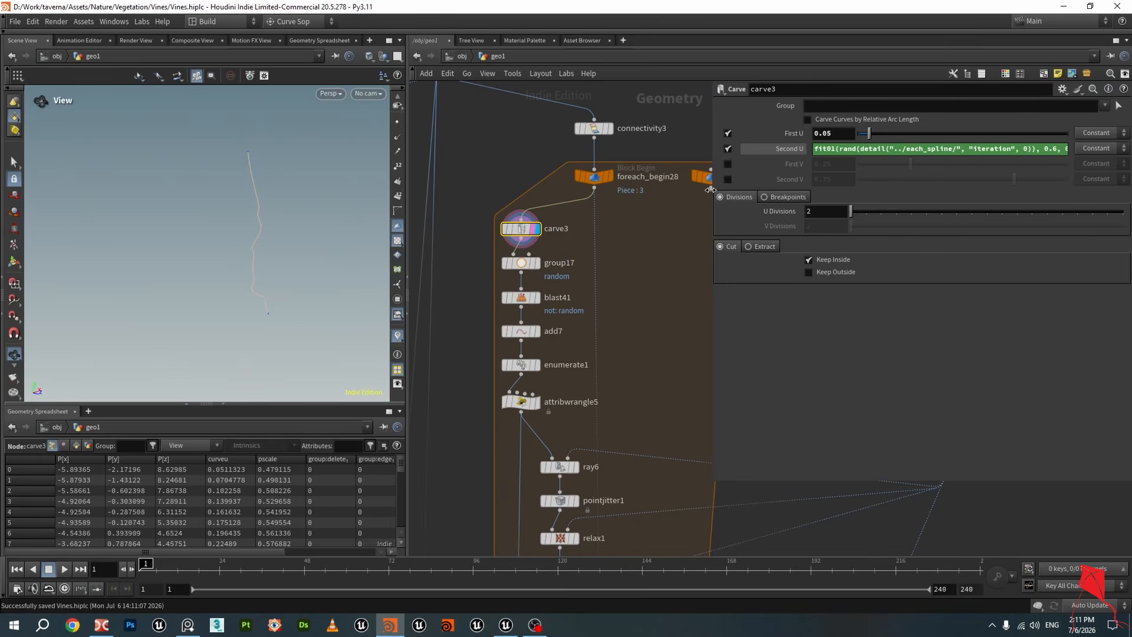
middle_drag(673, 211, 588, 200)
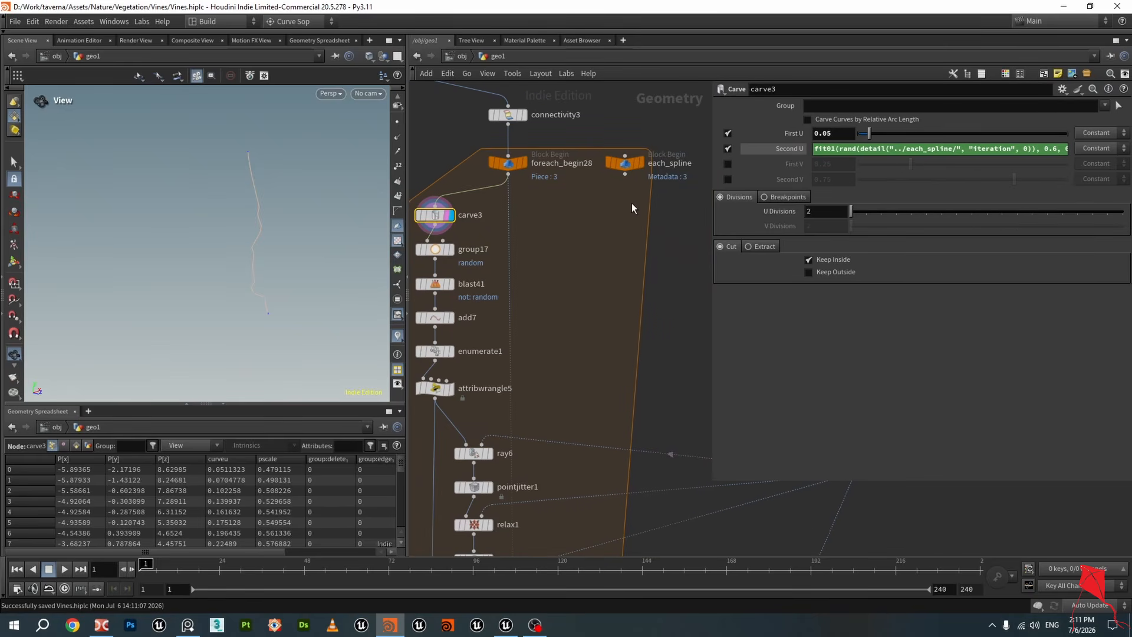
scroll(632, 203, down, 1)
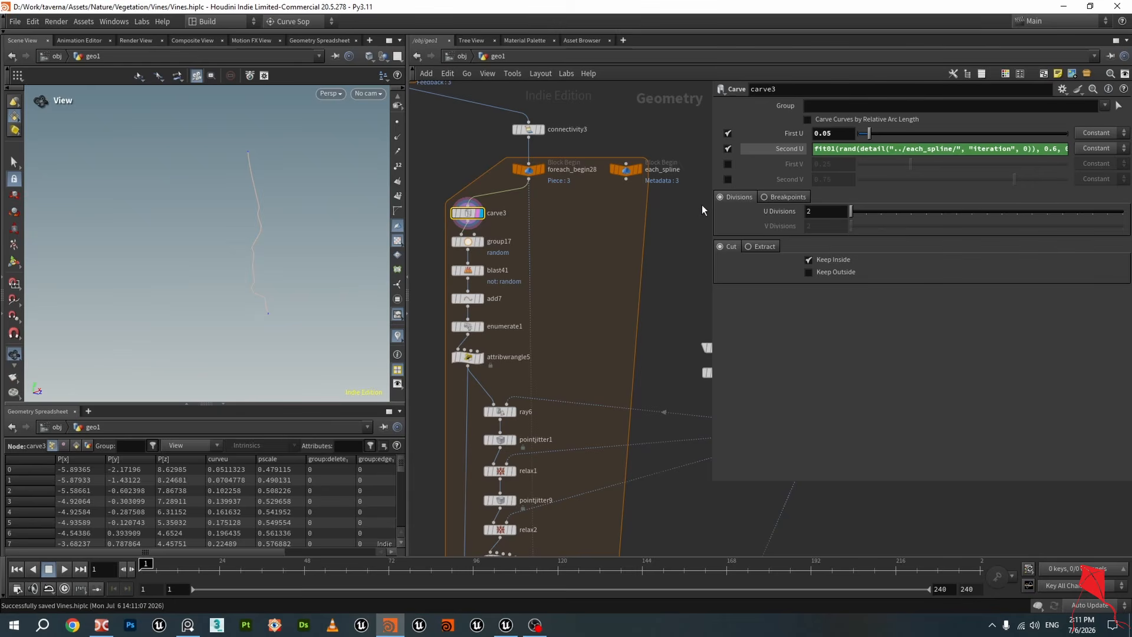
drag(712, 211, 687, 213)
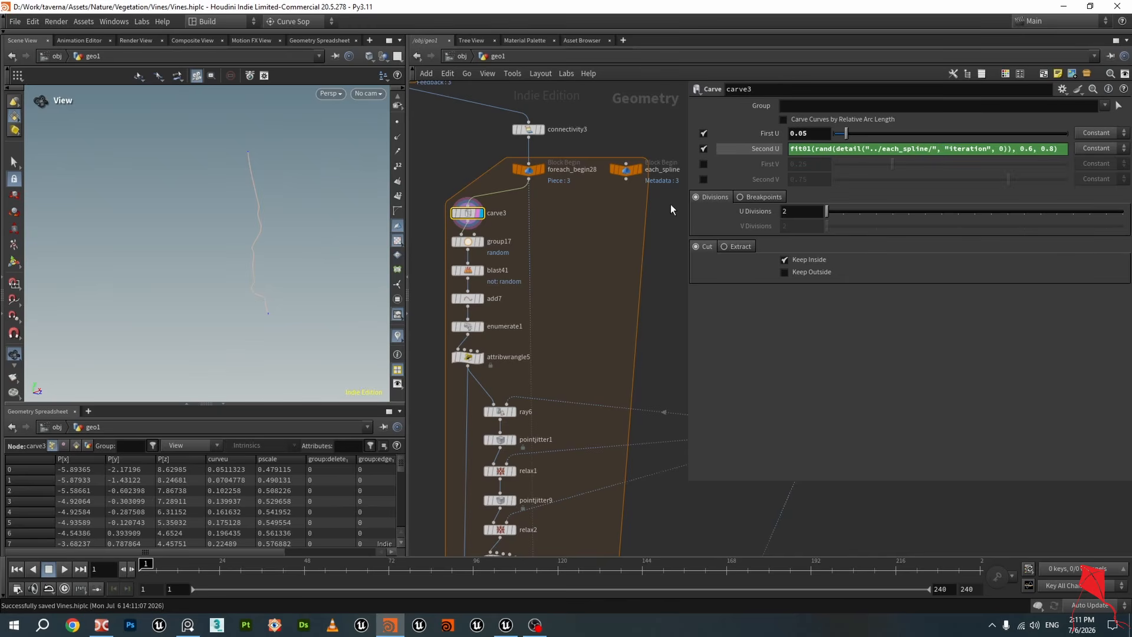
middle_drag(618, 207, 607, 213)
Compare the parameters of the foreach_begin28 and each_spline block begin nodes
click(518, 183)
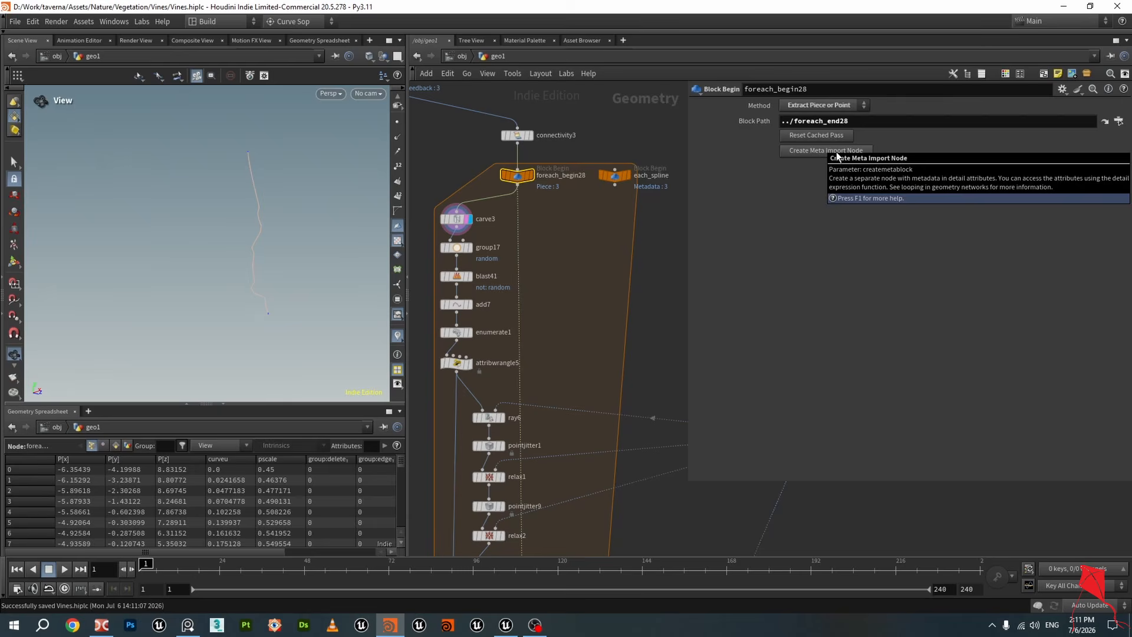
click(615, 176)
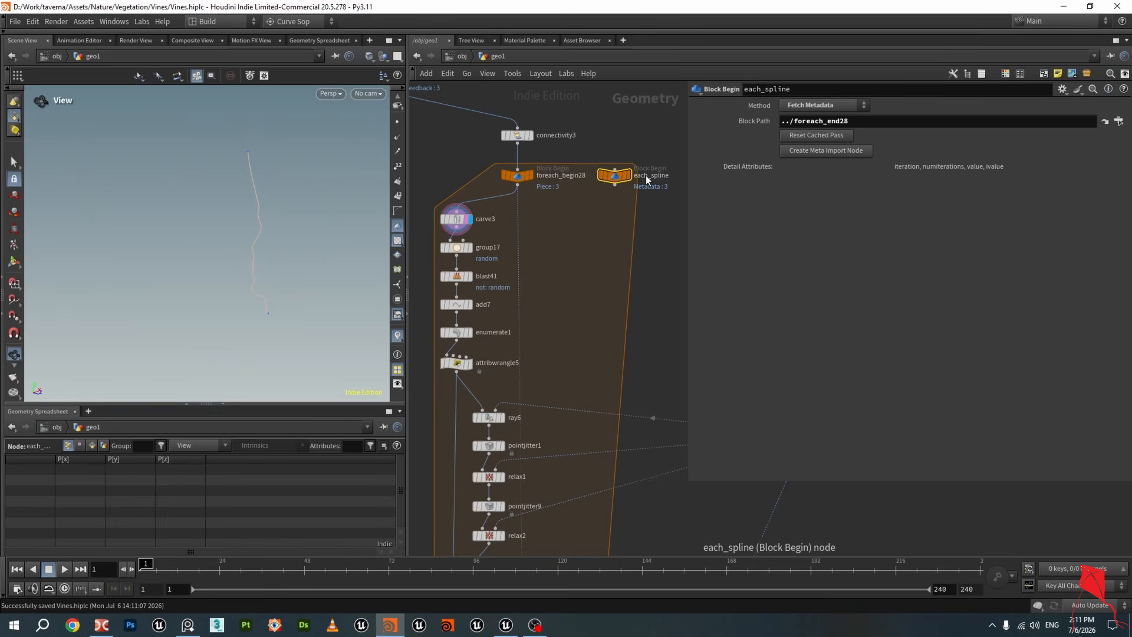
click(518, 175)
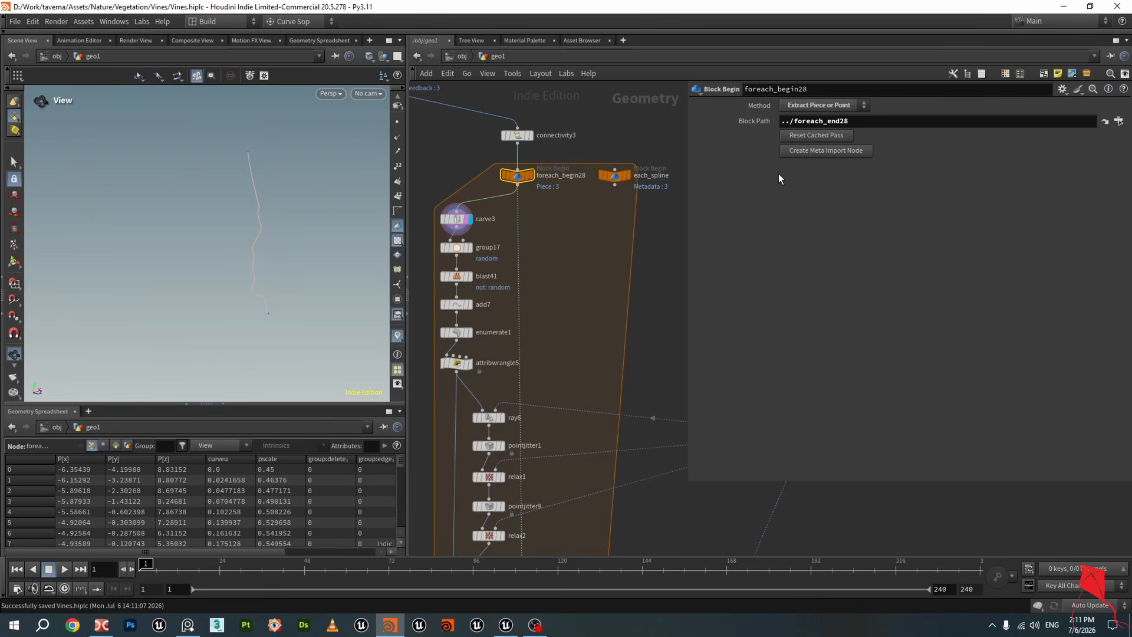
click(802, 152)
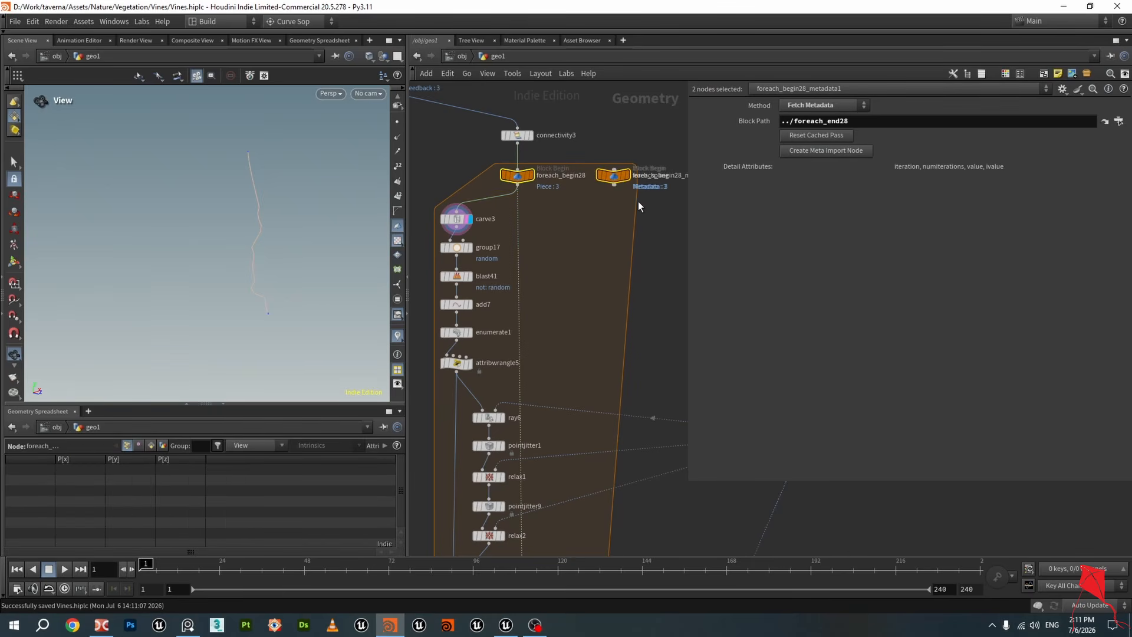
drag(617, 177, 597, 219)
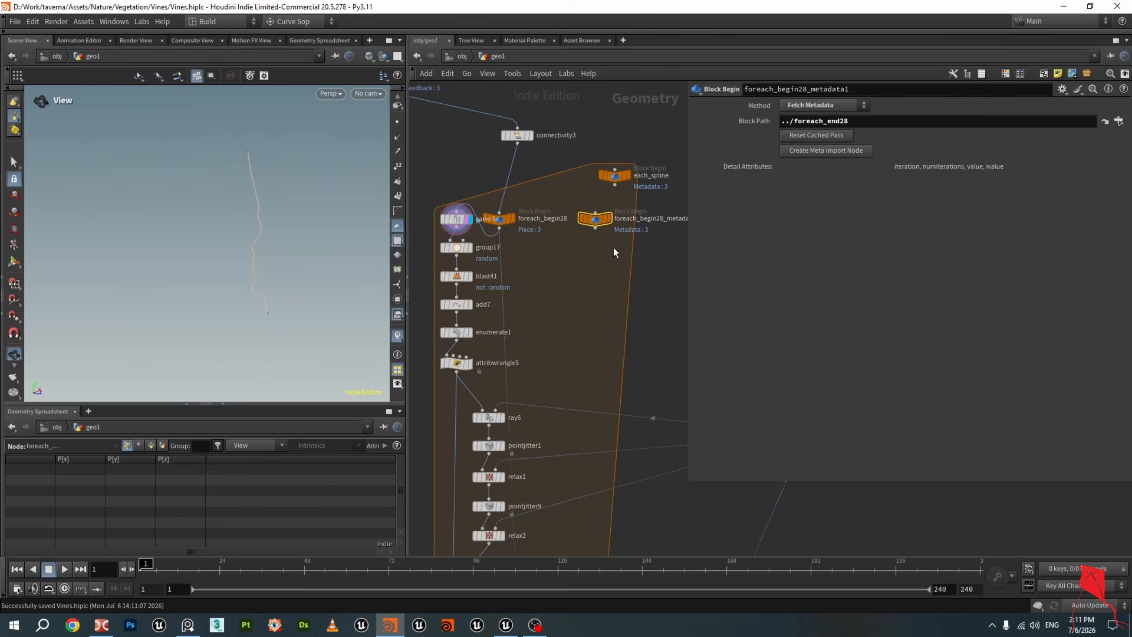
middle_drag(614, 248, 541, 233)
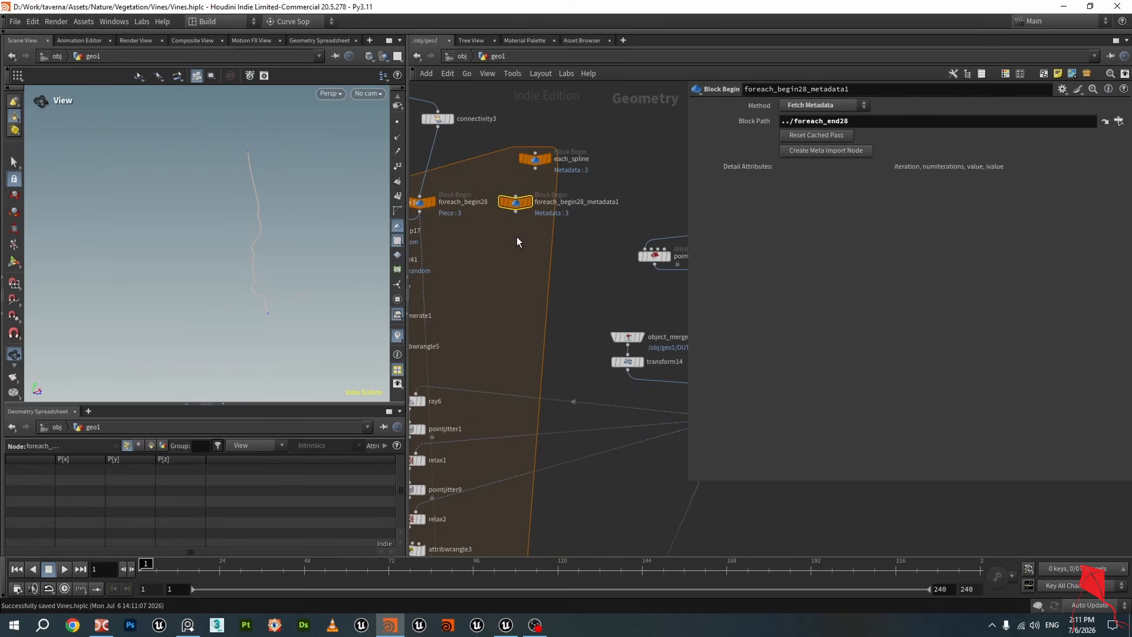
key(Delete)
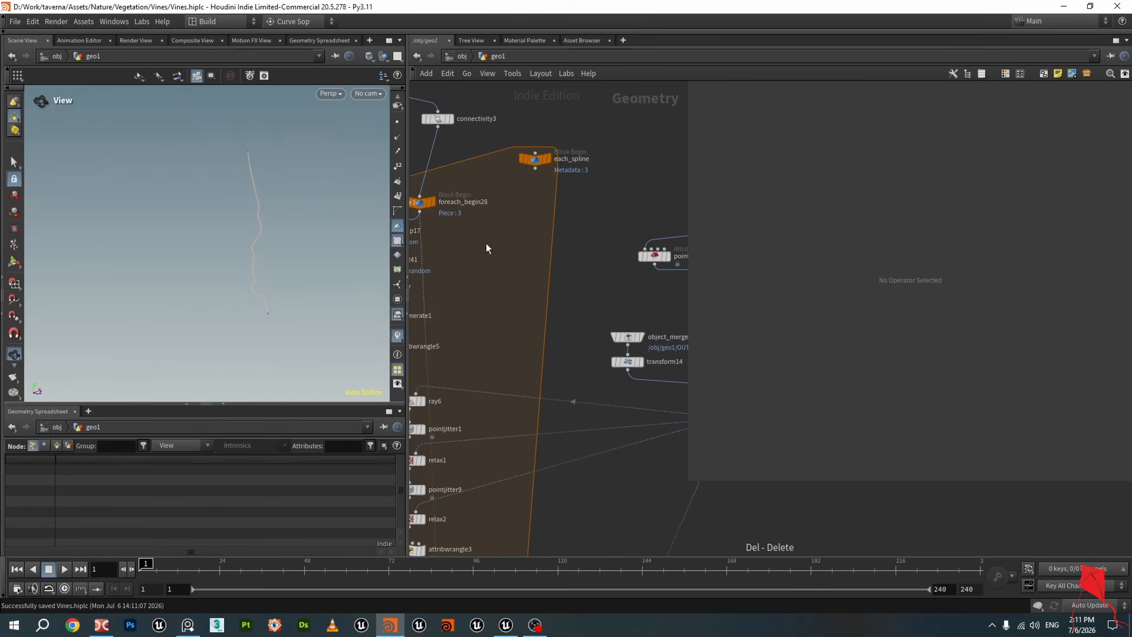
Inspect the each_spline metadata block and foreach_begin28 piece block settings inside the loop
middle_drag(486, 243, 539, 230)
drag(474, 192, 493, 151)
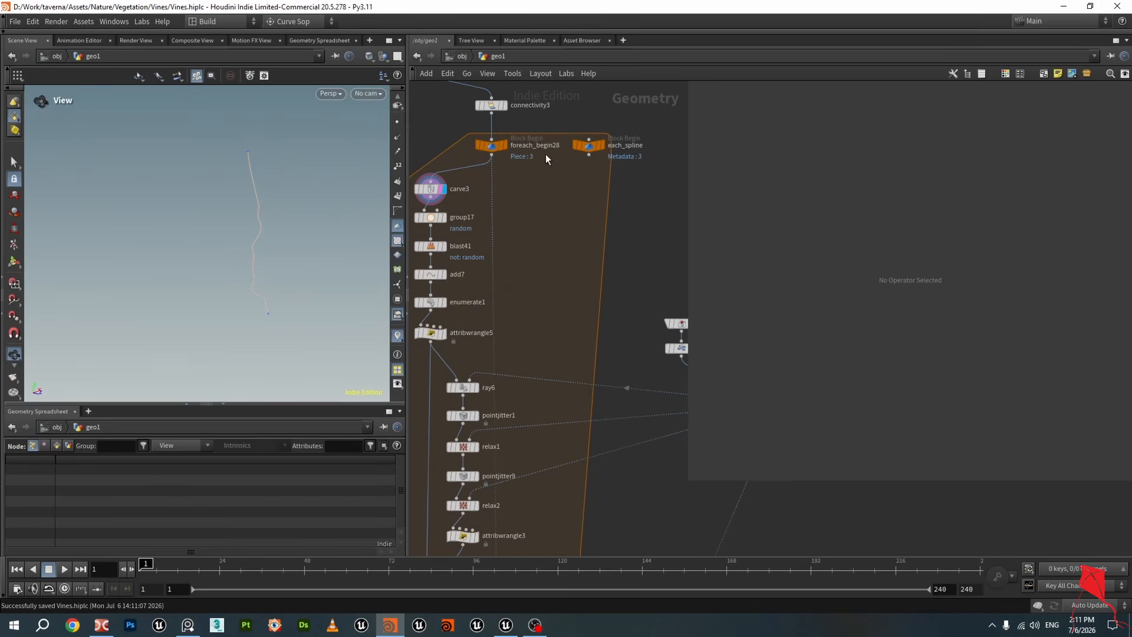
click(590, 148)
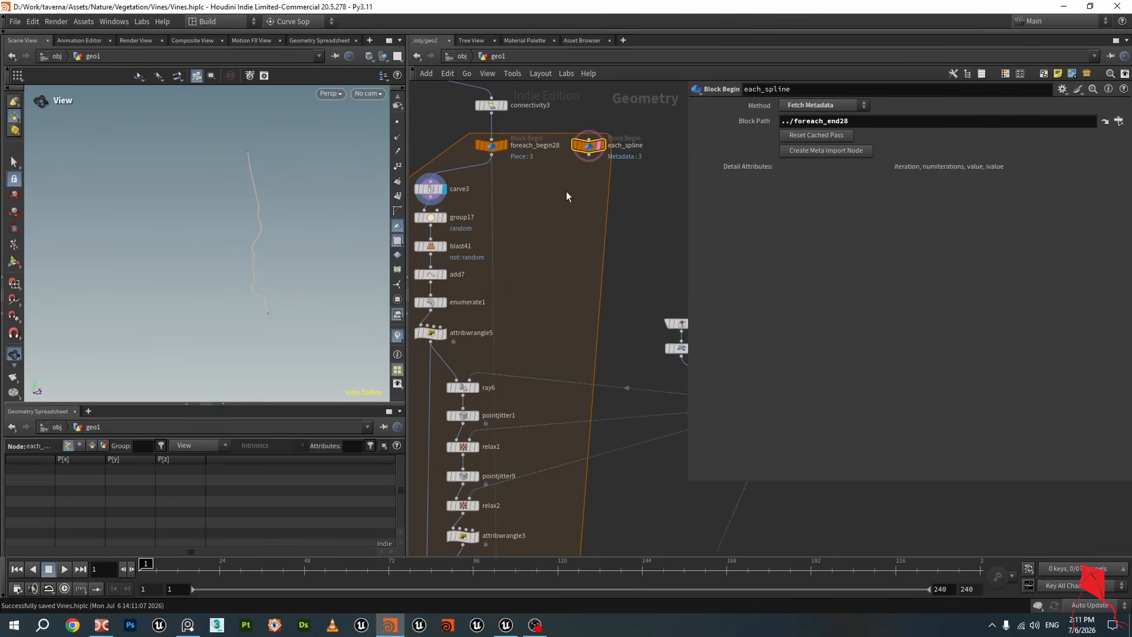
middle_drag(568, 195, 582, 188)
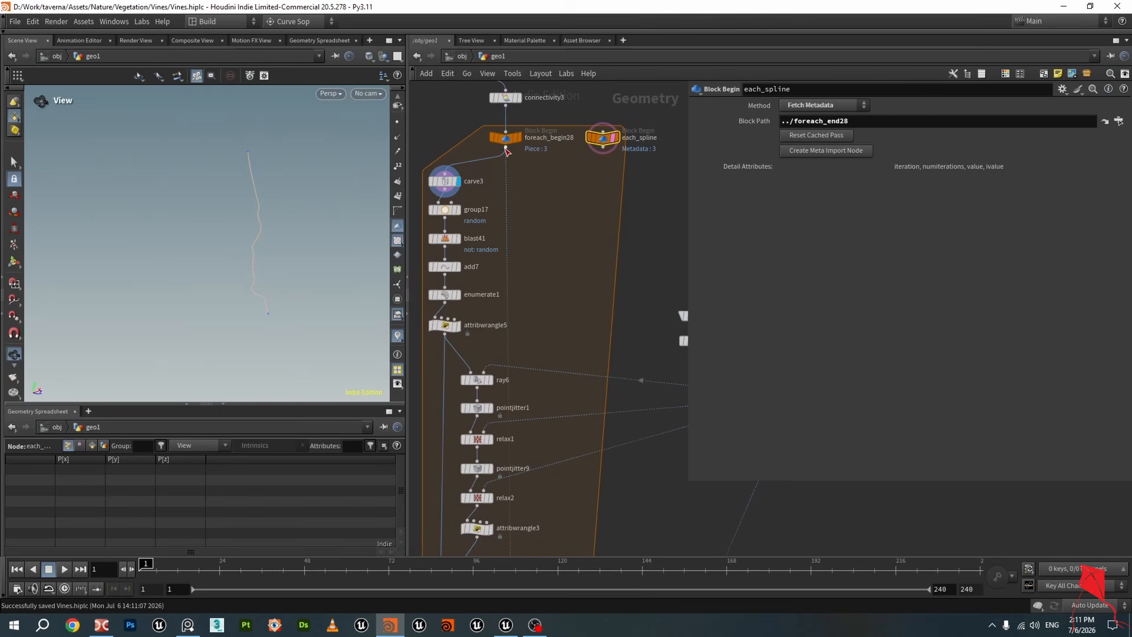
click(491, 145)
click(608, 139)
mouse_move(611, 160)
scroll(612, 160, down, 3)
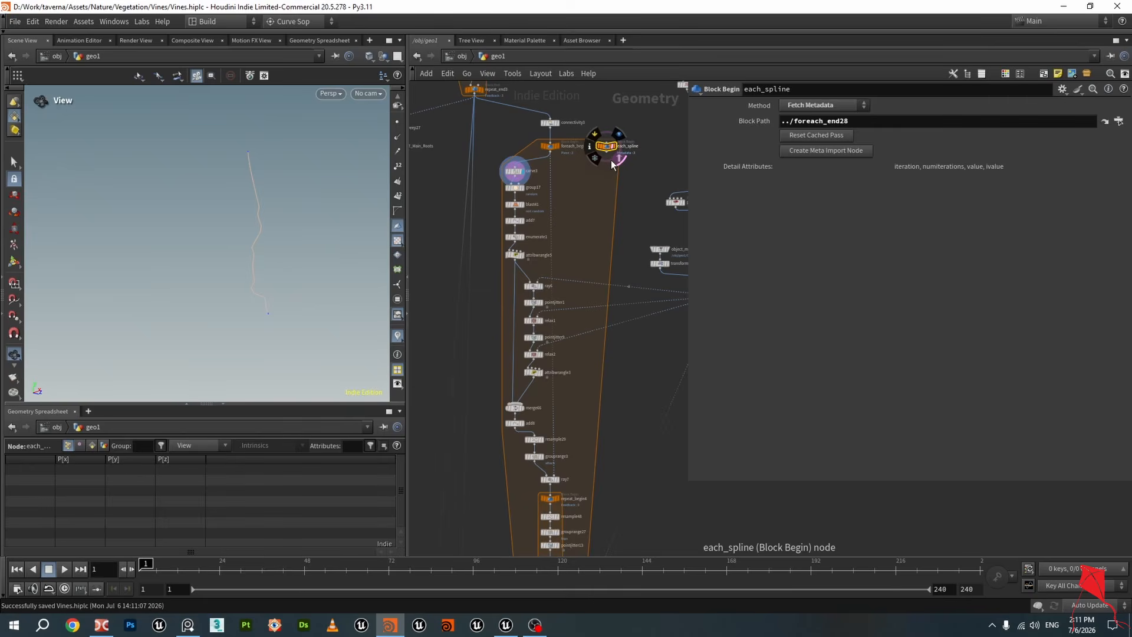
Show each_spline's detail attributes in the geometry spreadsheet and inspect the loop's end block
scroll(611, 164, up, 2)
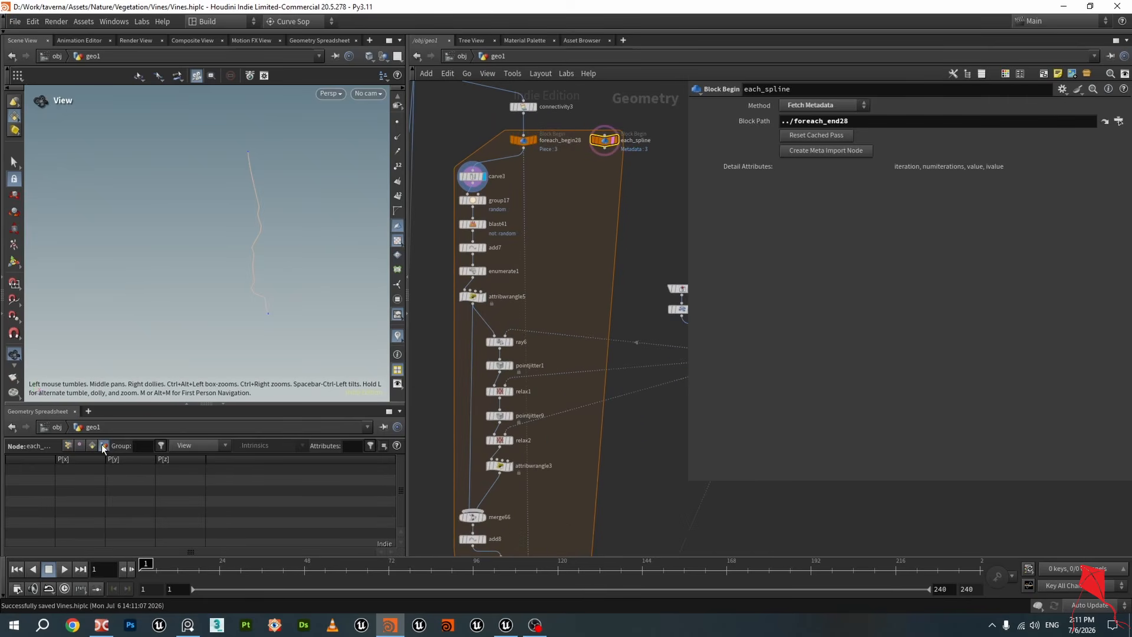
click(104, 446)
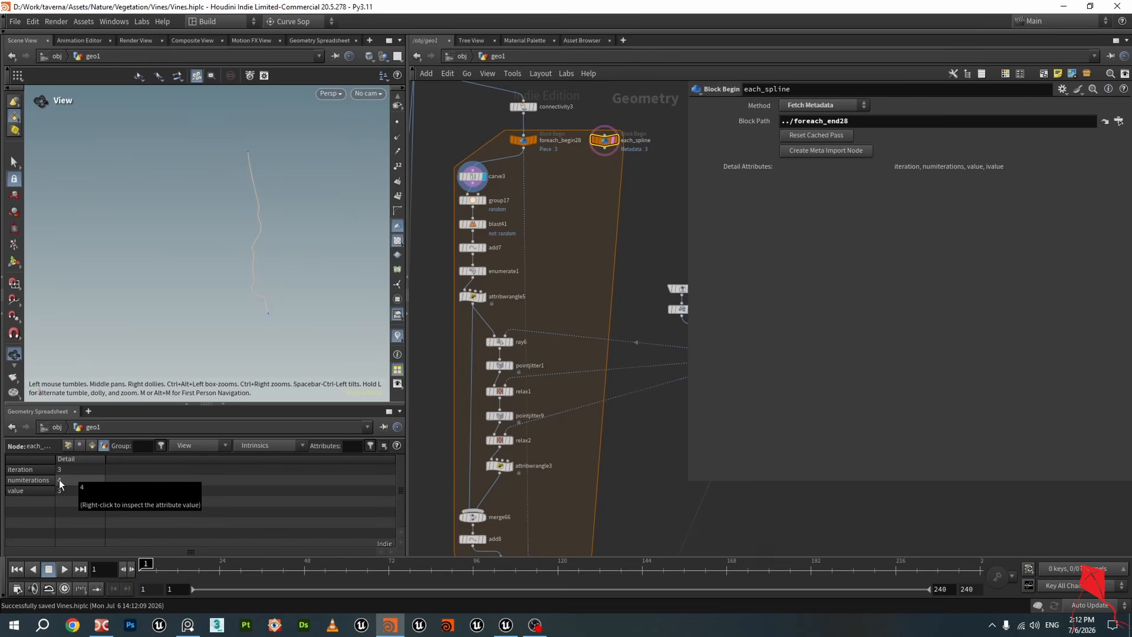
scroll(658, 364, down, 2)
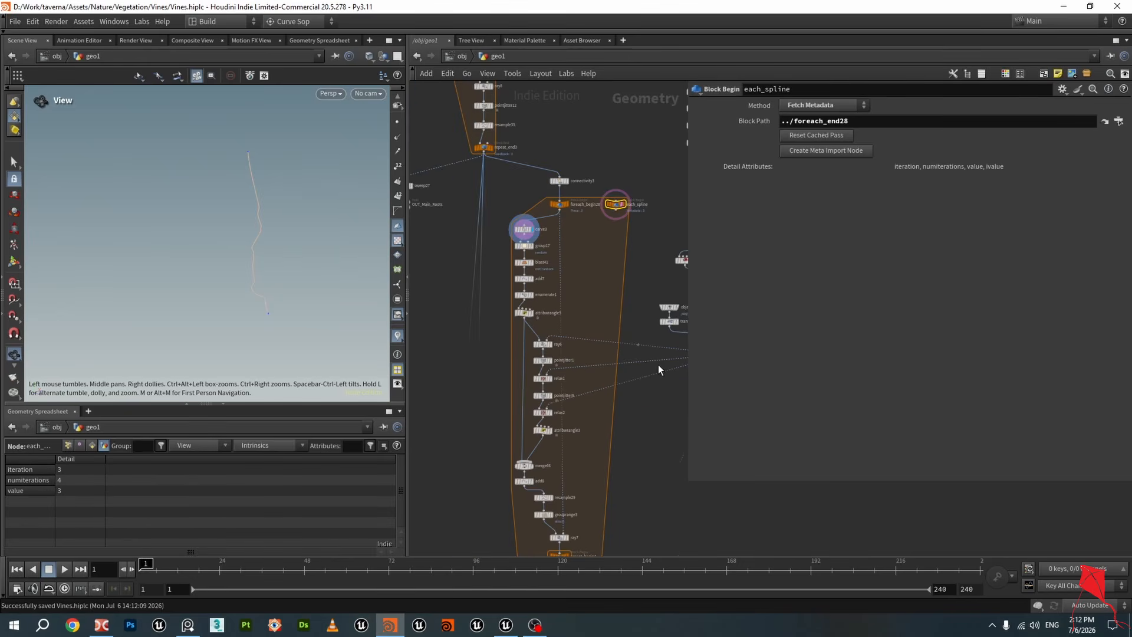
middle_drag(610, 525, 590, 139)
middle_drag(554, 517, 550, 403)
scroll(549, 403, up, 5)
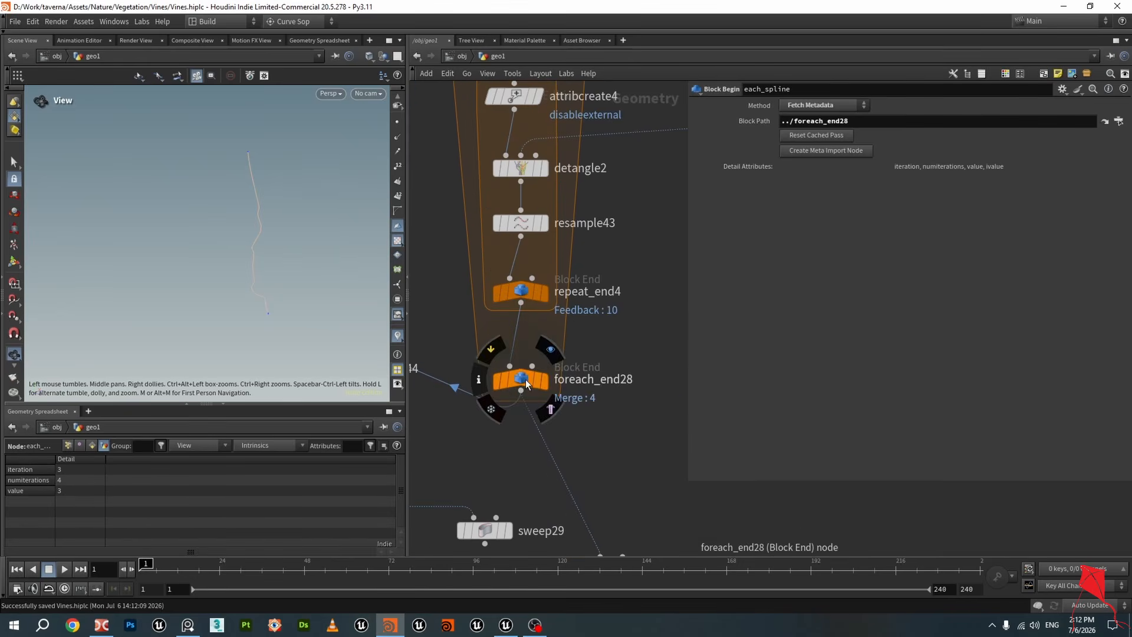
Enable Single Pass on foreach_end28 at pass 0 and check each_spline's iteration value
click(526, 384)
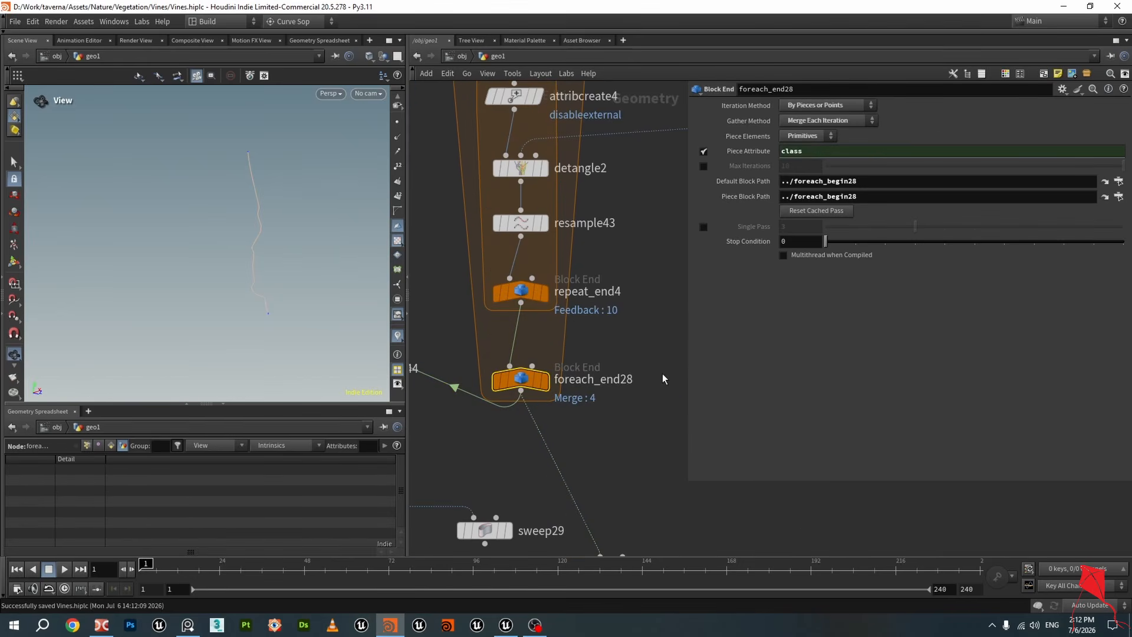
click(705, 226)
drag(891, 229, 826, 228)
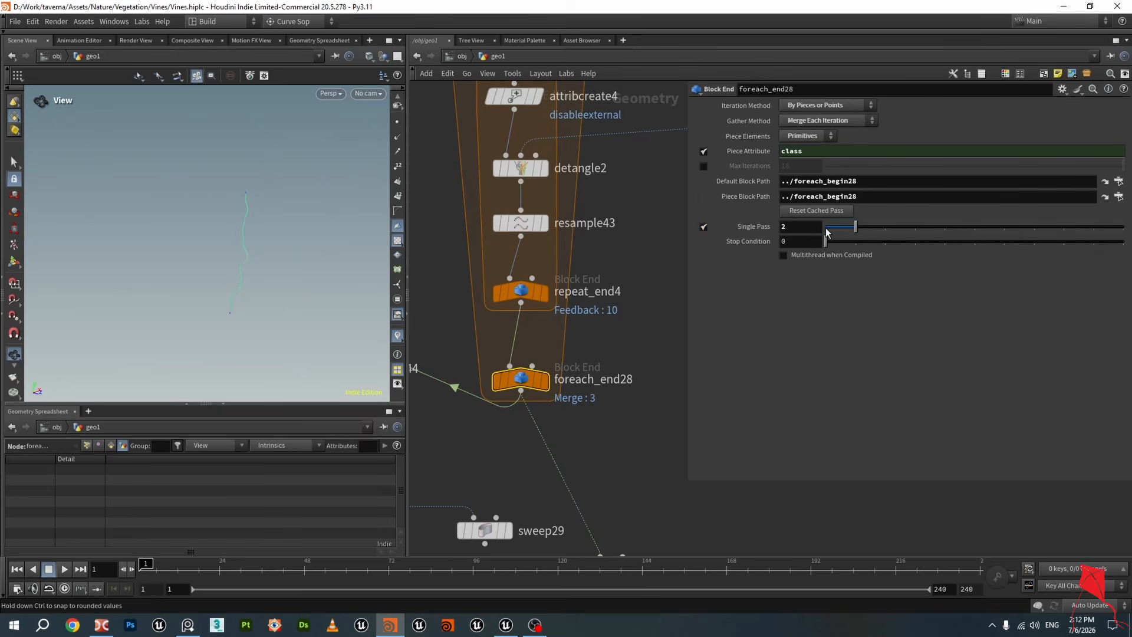
scroll(430, 284, down, 10)
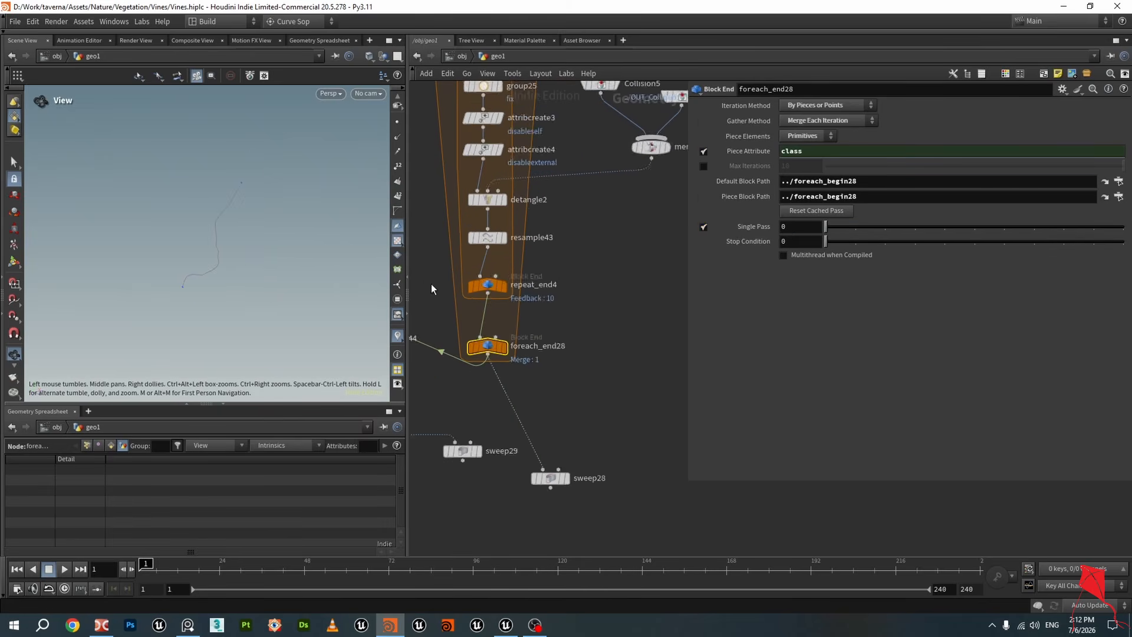
scroll(590, 259, up, 5)
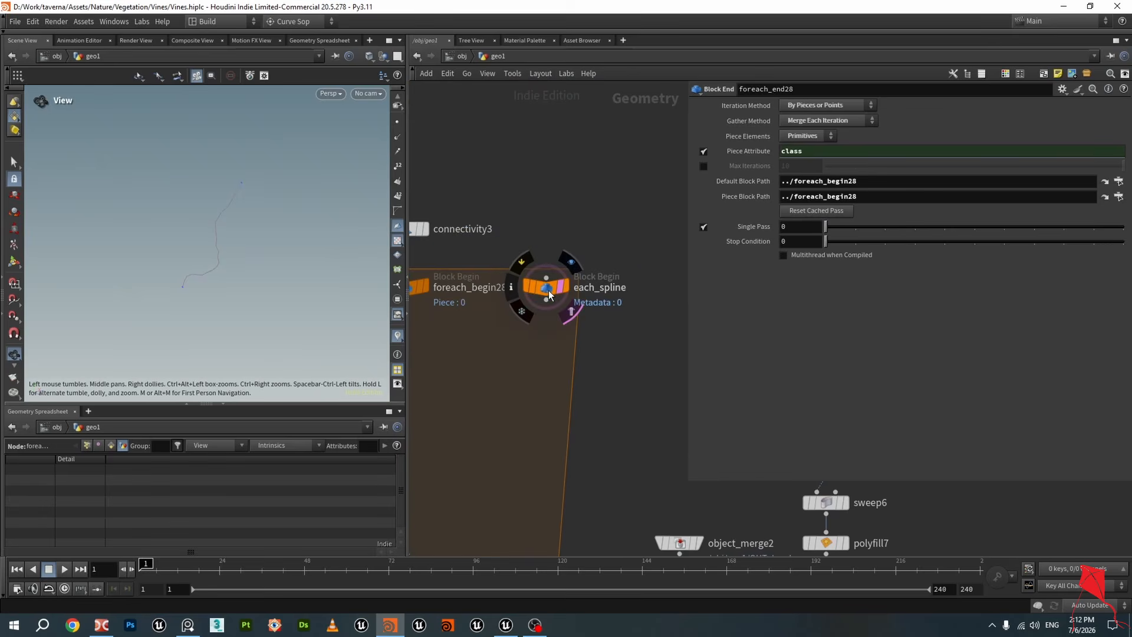
click(548, 287)
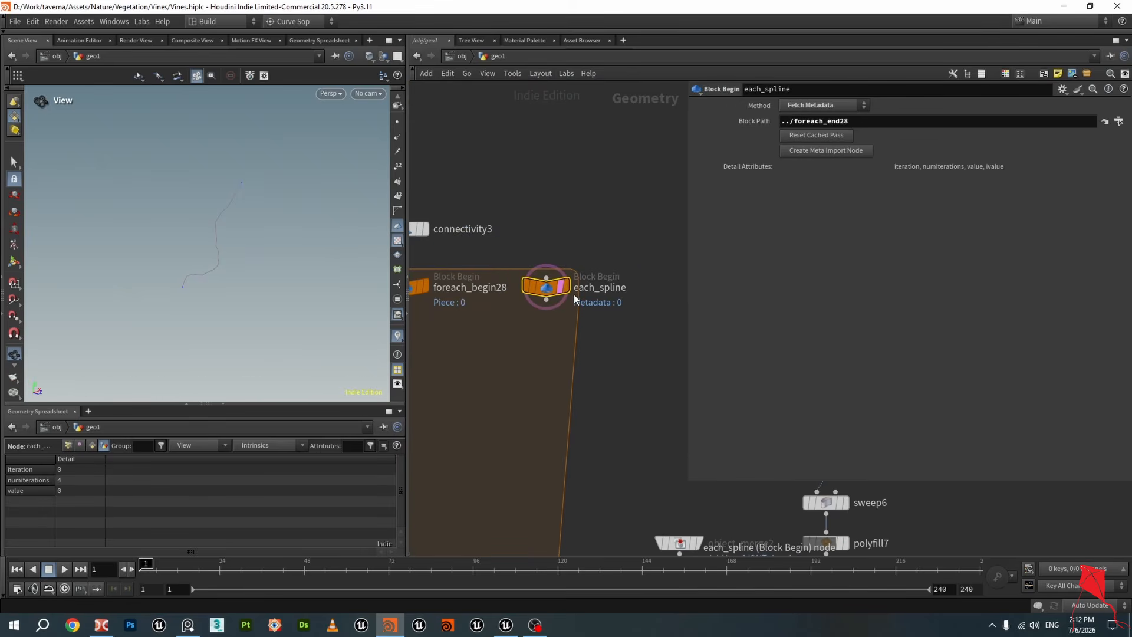
Set foreach_end28's Single Pass to 1 and check each_spline's iteration value again
scroll(596, 371, down, 6)
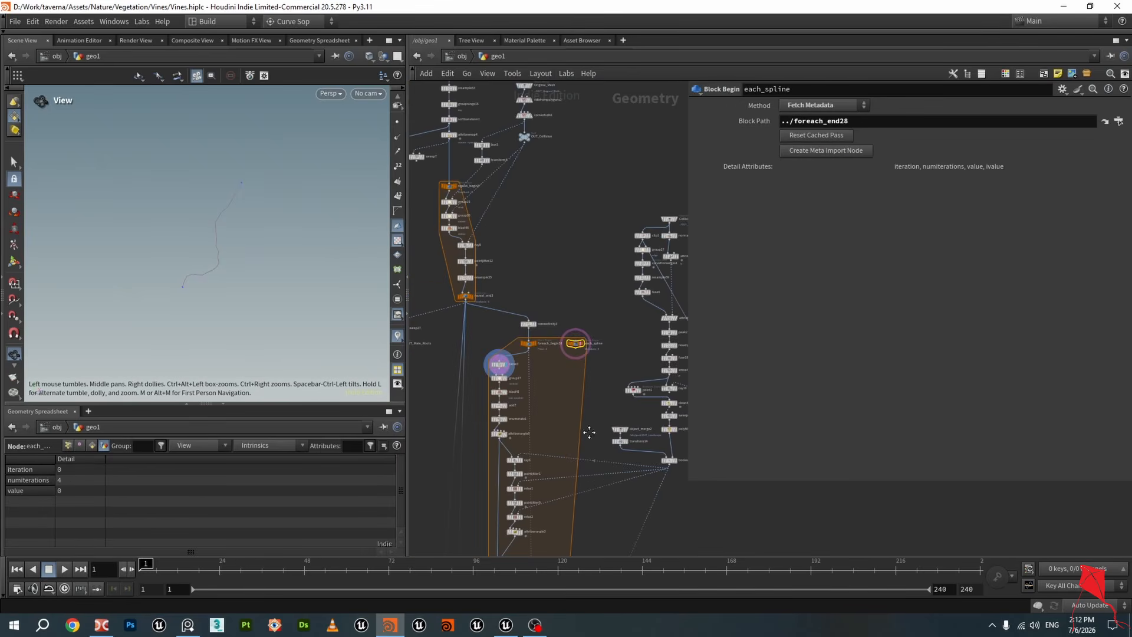
scroll(574, 242, up, 5)
click(484, 499)
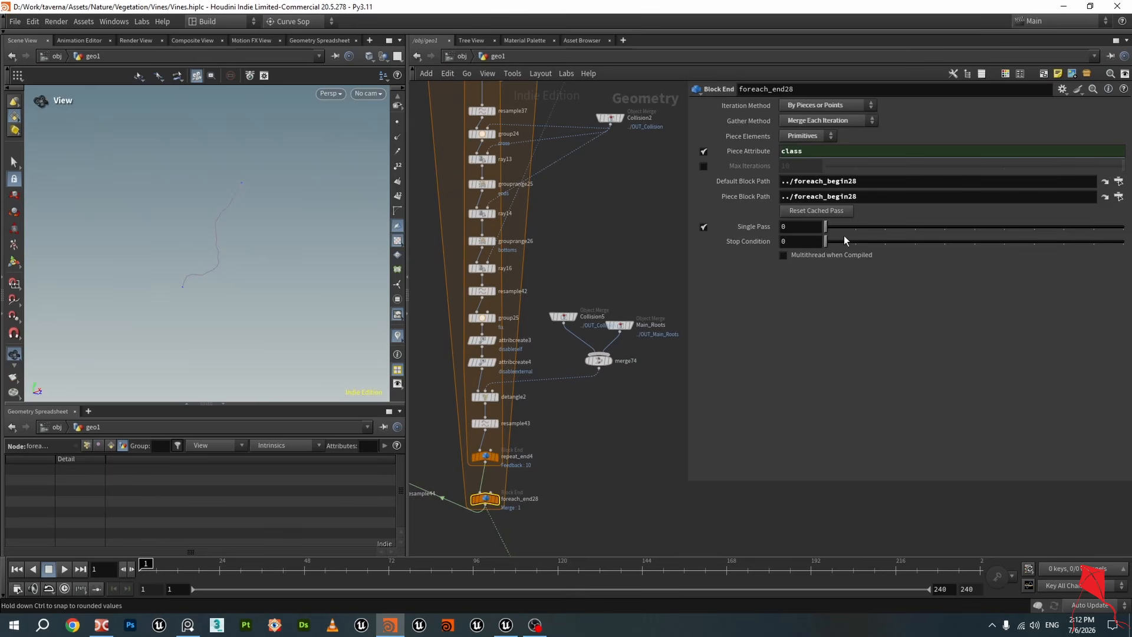
scroll(649, 230, down, 6)
middle_drag(632, 165, 625, 316)
scroll(614, 204, up, 5)
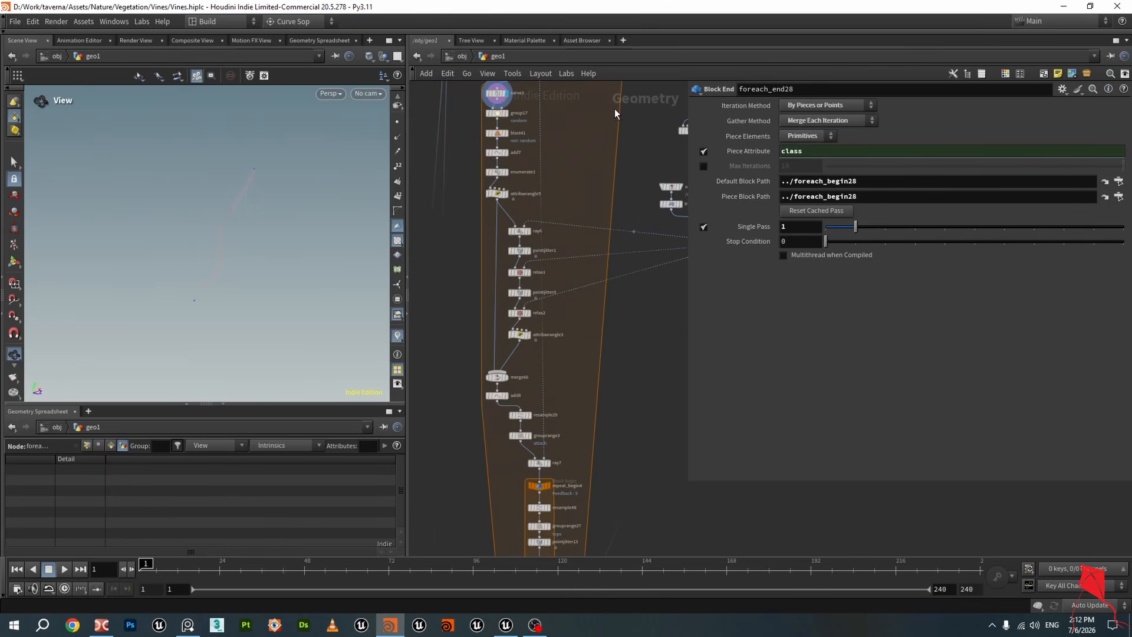
middle_drag(608, 162, 605, 272)
click(601, 173)
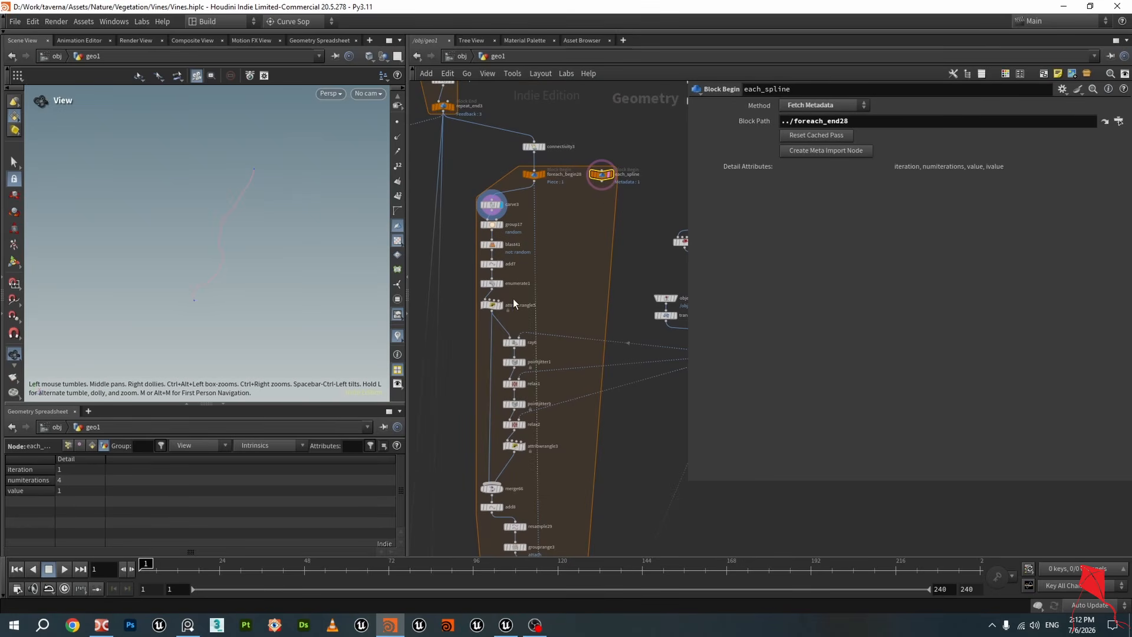
Turn Single Pass off again on foreach_end28
scroll(568, 233, down, 3)
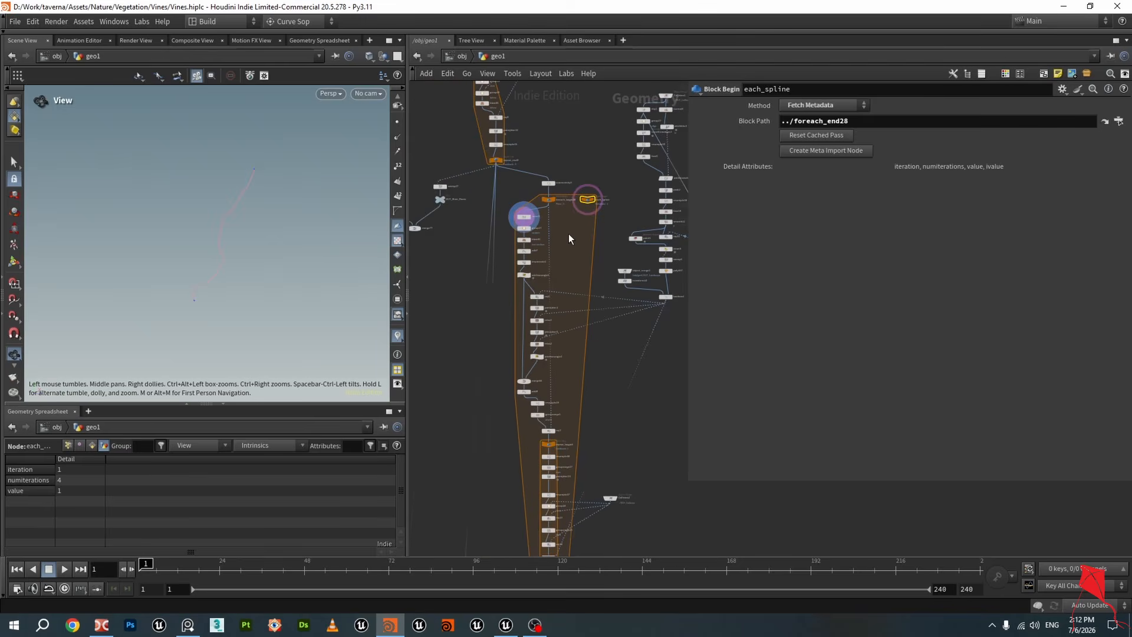
middle_drag(621, 353, 614, 92)
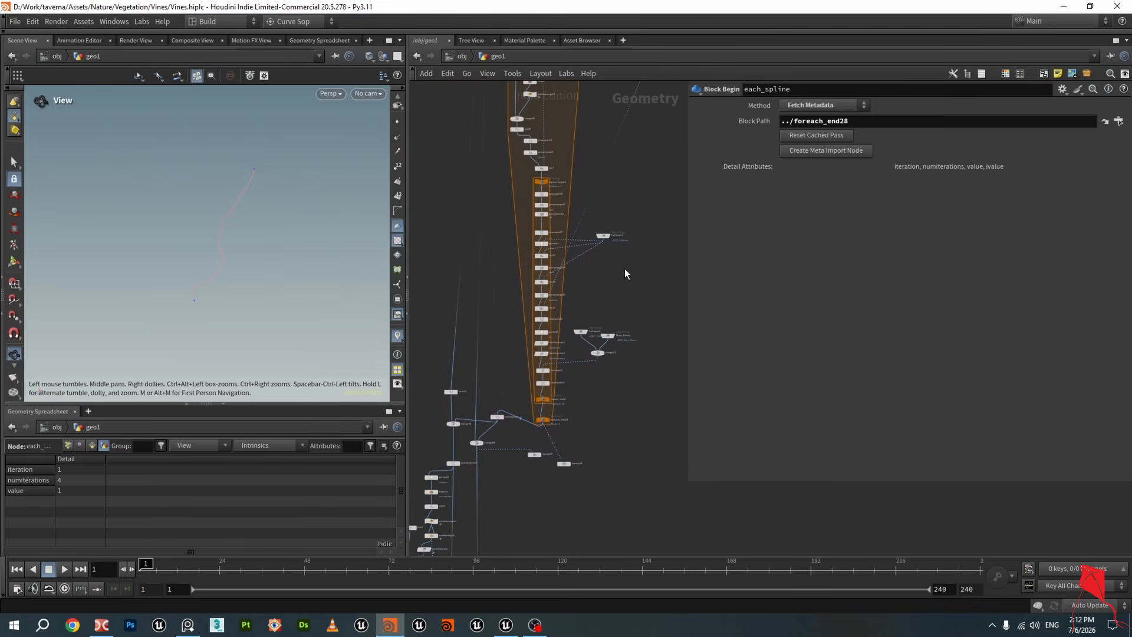
scroll(548, 404, up, 7)
click(521, 374)
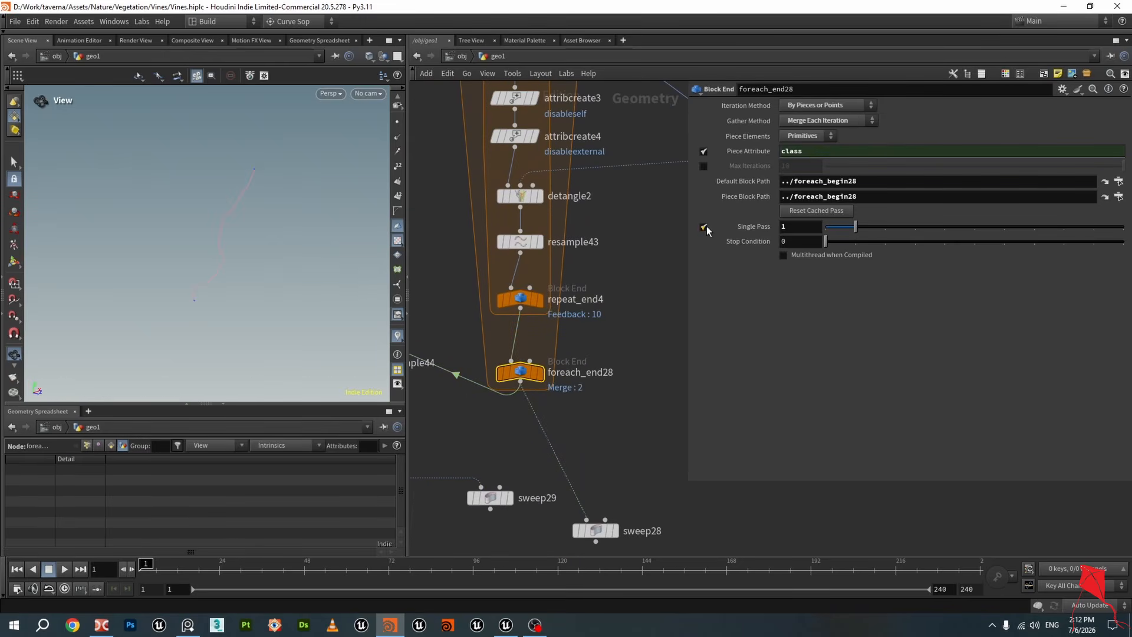
scroll(645, 277, down, 3)
middle_drag(645, 277, 640, 426)
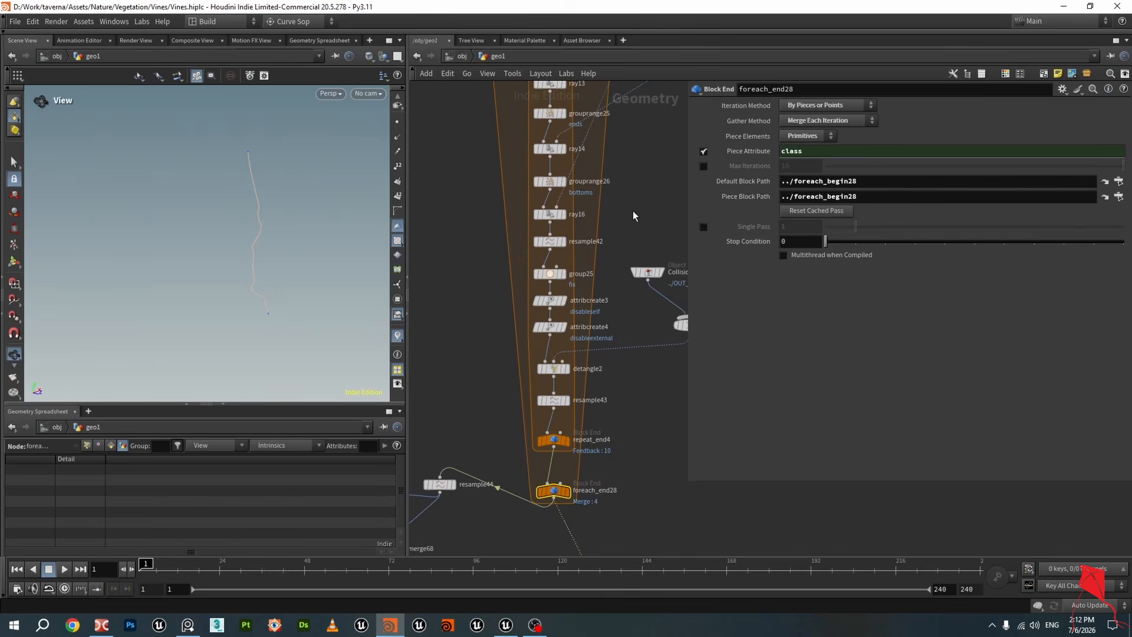
Select carve3 and examine the nested rand and detail parts of its Second U expression
middle_drag(659, 145, 630, 351)
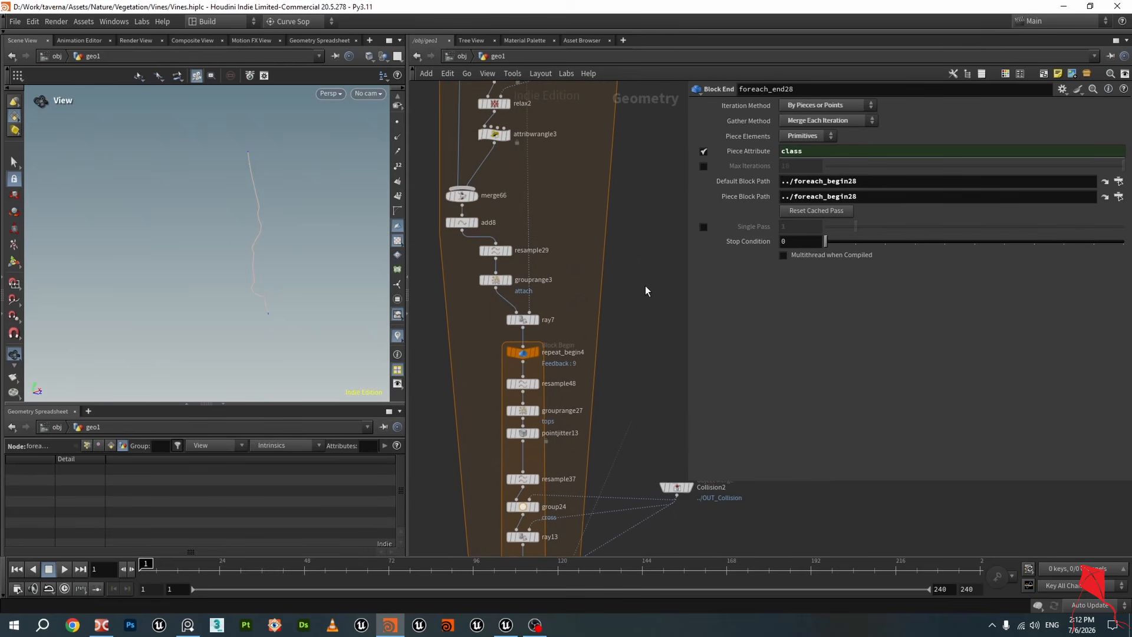
middle_drag(633, 150, 606, 313)
middle_drag(592, 148, 618, 354)
middle_drag(579, 181, 597, 325)
scroll(597, 325, up, 3)
click(512, 265)
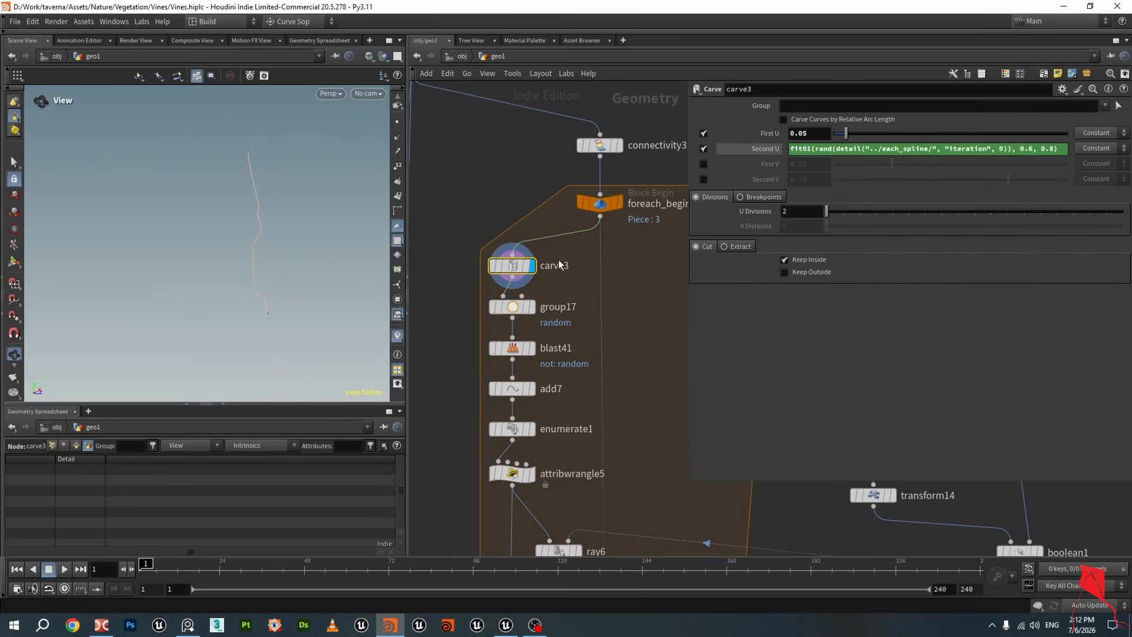
drag(815, 151, 1009, 159)
click(852, 148)
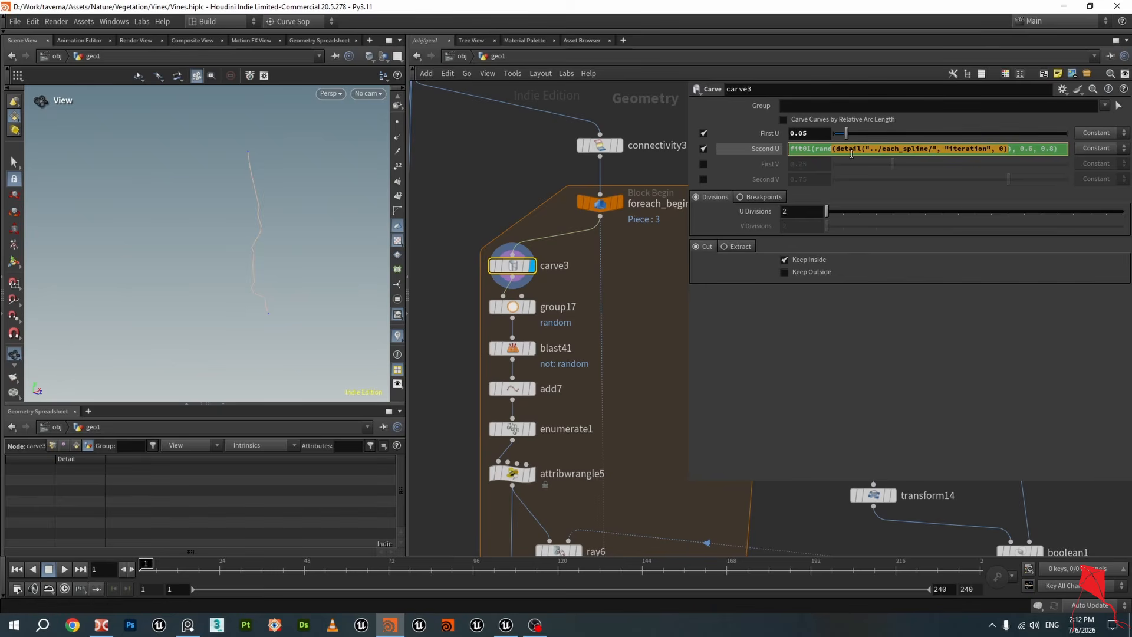
middle_drag(629, 263, 489, 239)
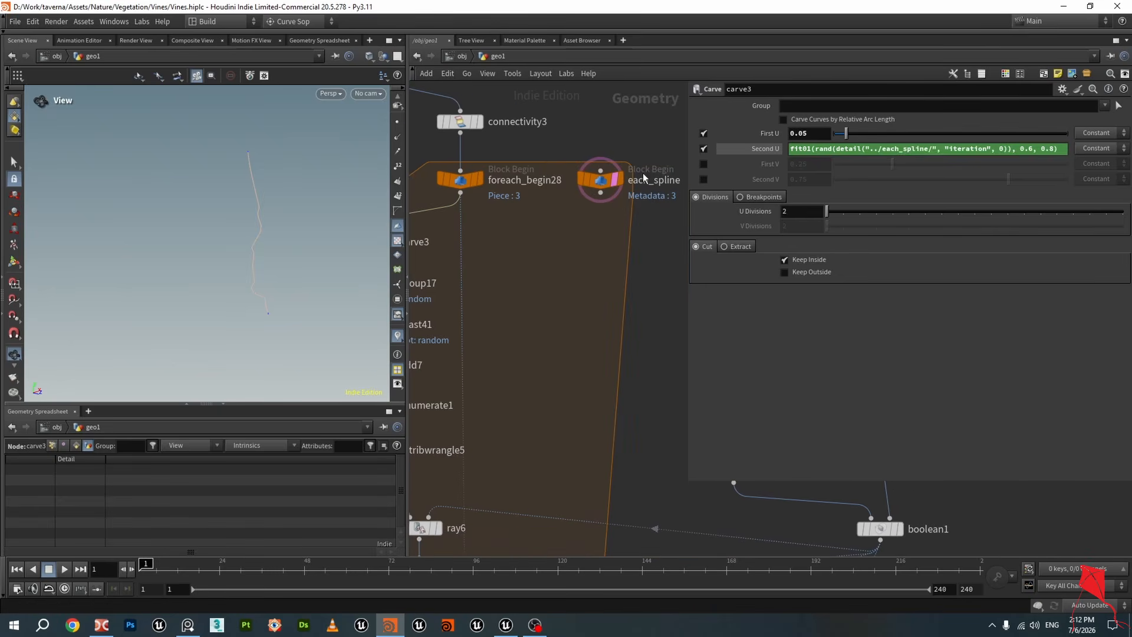
click(877, 149)
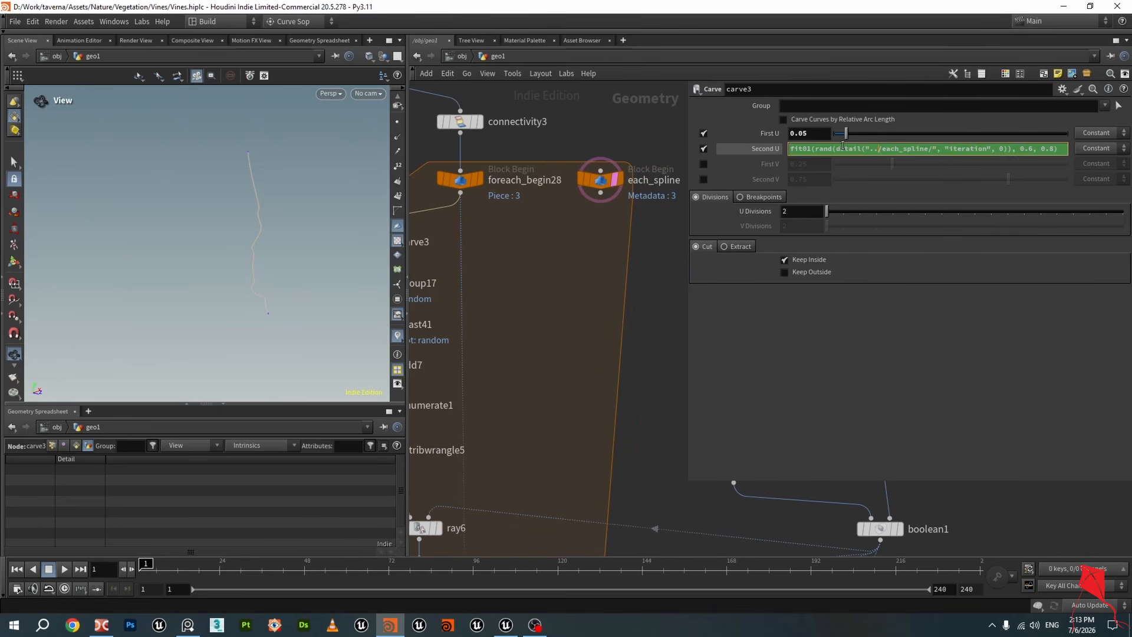
drag(838, 149, 1002, 158)
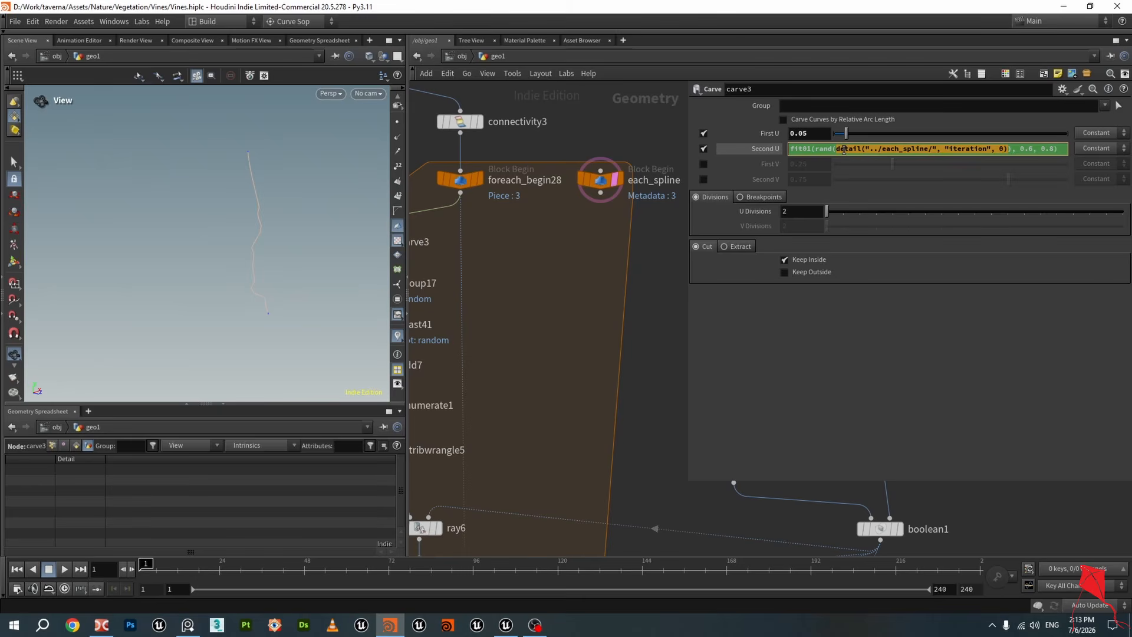
Save the scene file and compare each_spline's detail attributes with carve3's Second U expression
key(ctrl+s)
click(600, 181)
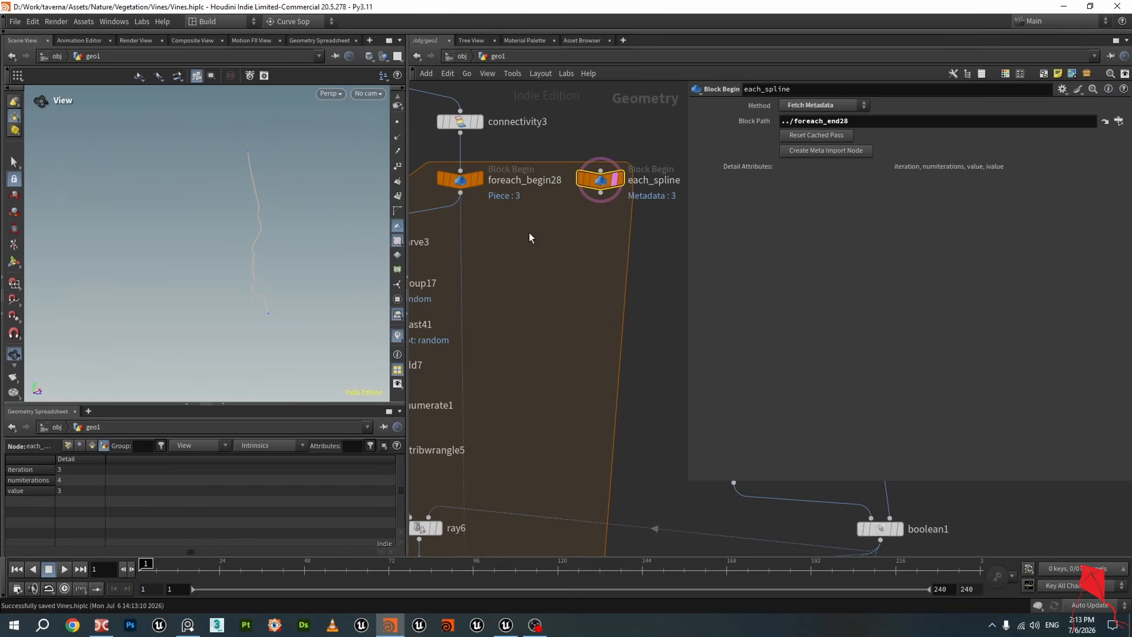
middle_drag(529, 249, 573, 229)
click(425, 221)
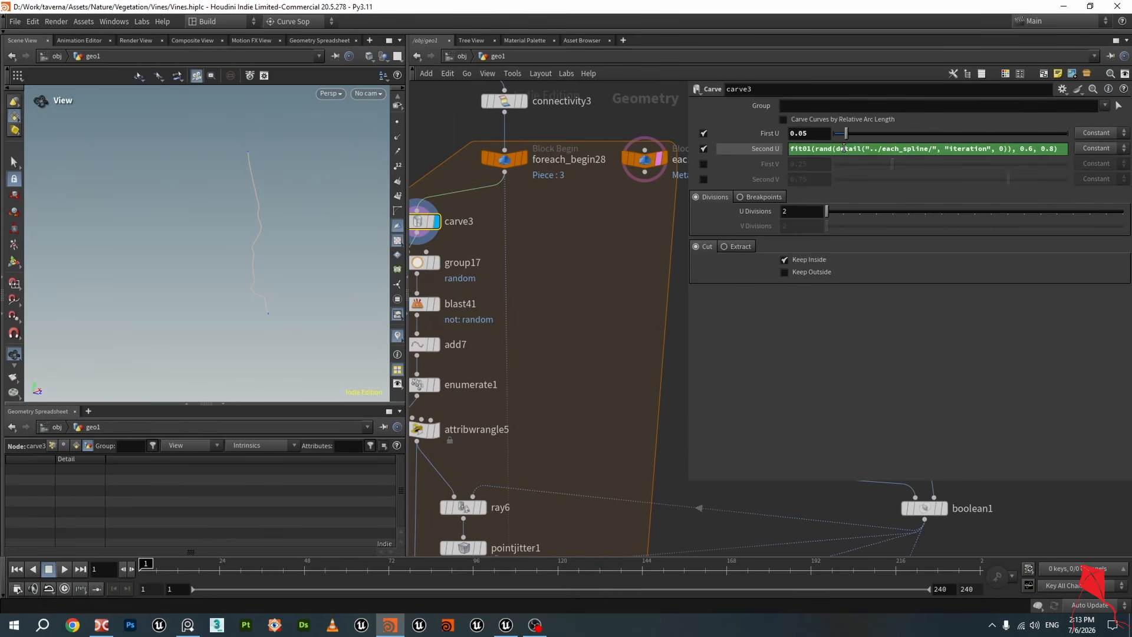
drag(836, 151, 1009, 149)
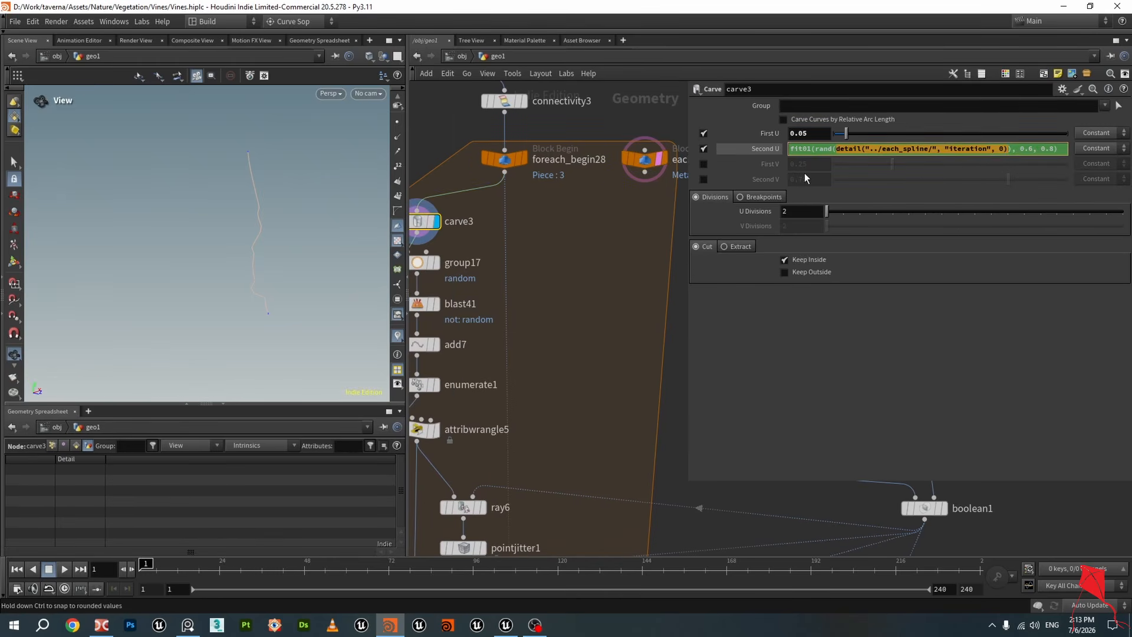
middle_drag(637, 225, 576, 218)
drag(837, 150, 1009, 165)
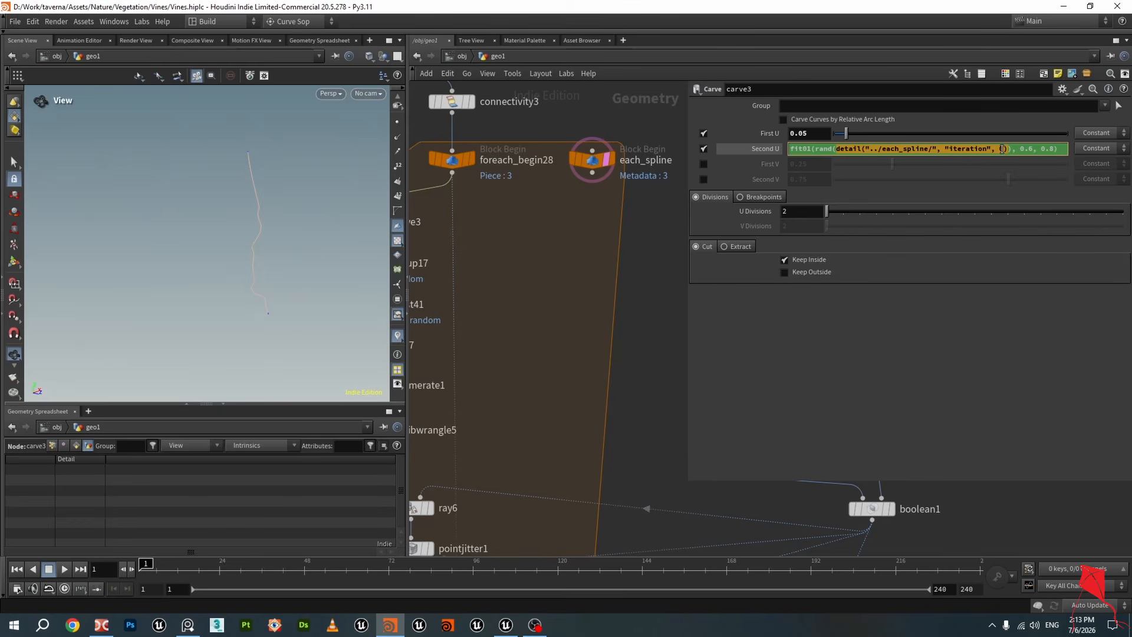
Re-enter the closing parenthesis of the detail call in carve3's Second U expression
text())
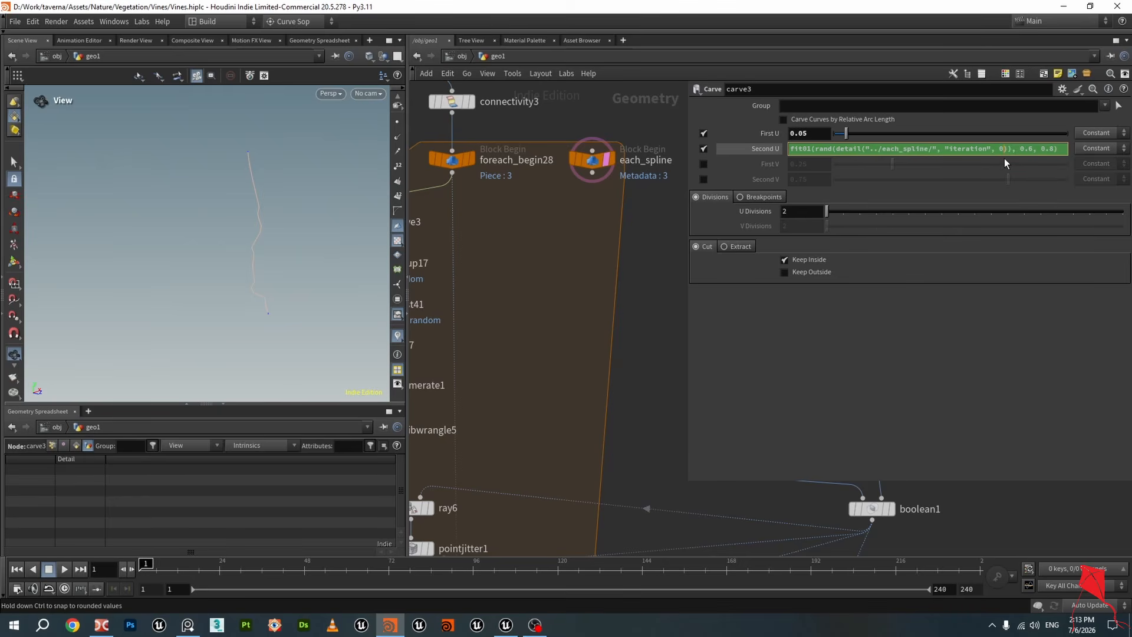
drag(836, 149, 1009, 153)
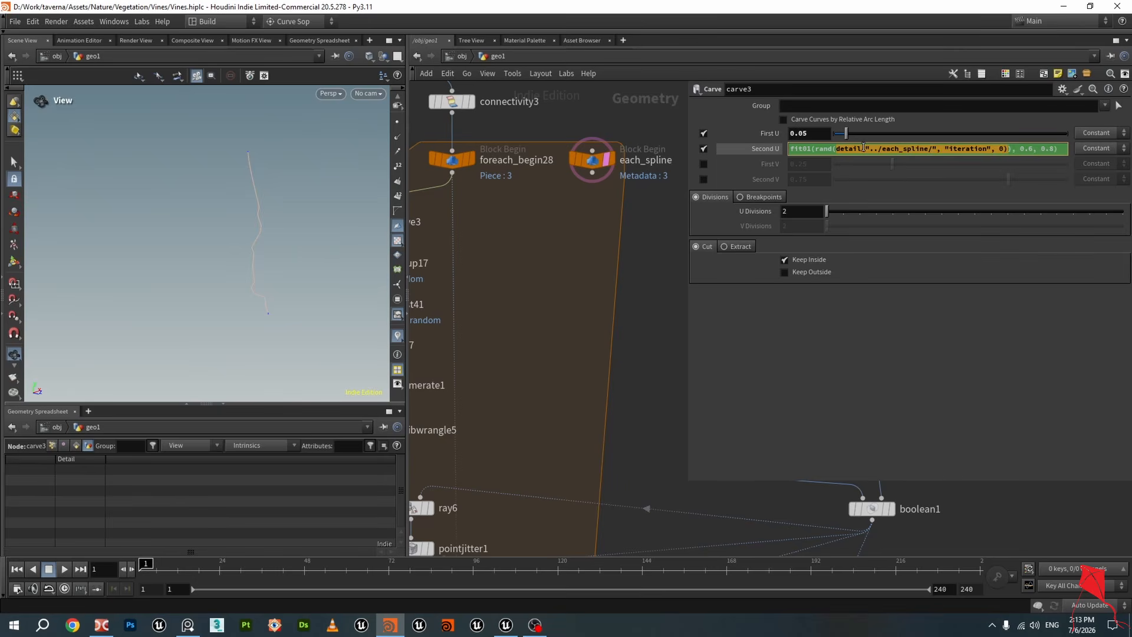
drag(815, 150, 834, 150)
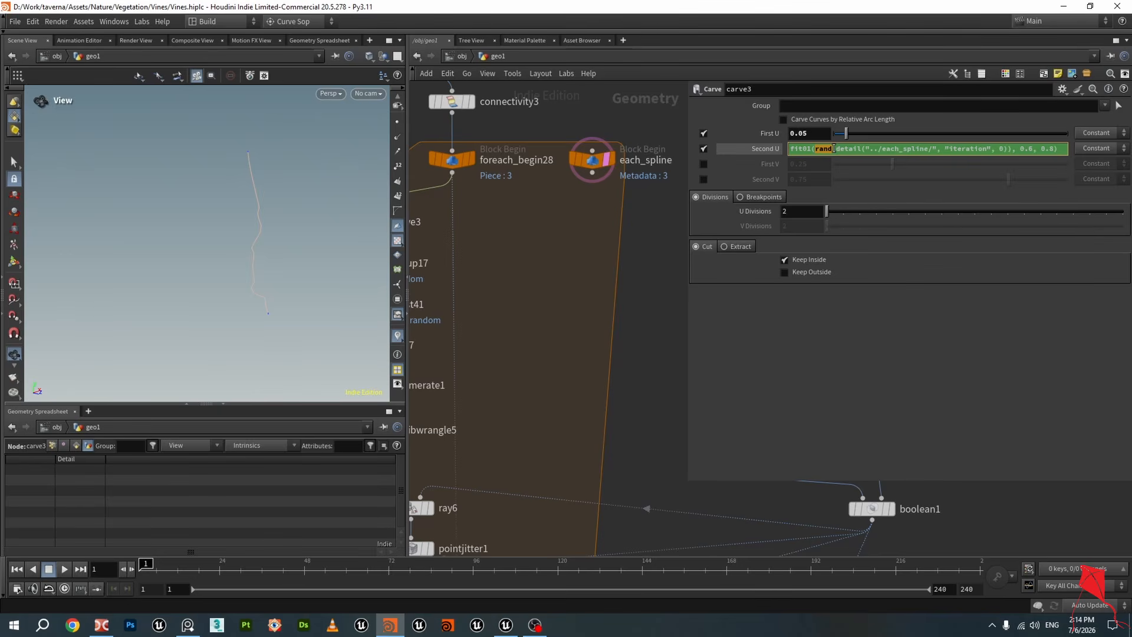
Add a new Carve node beside carve3, wired from foreach_begin28's output
middle_drag(572, 283, 614, 266)
scroll(614, 265, down, 2)
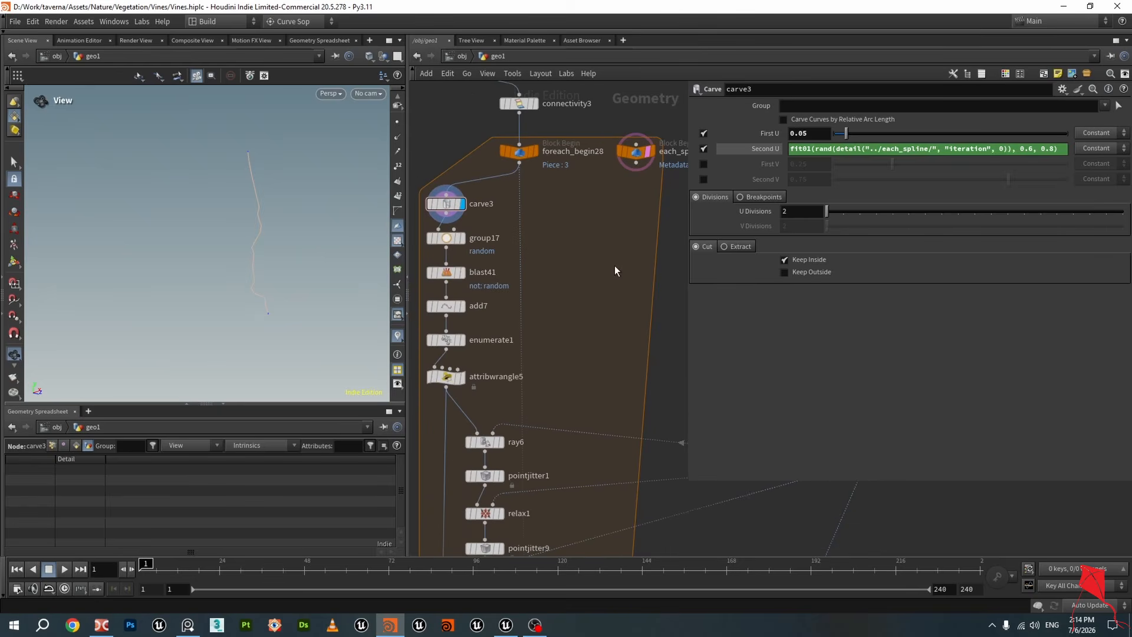
scroll(454, 216, up, 2)
click(468, 207)
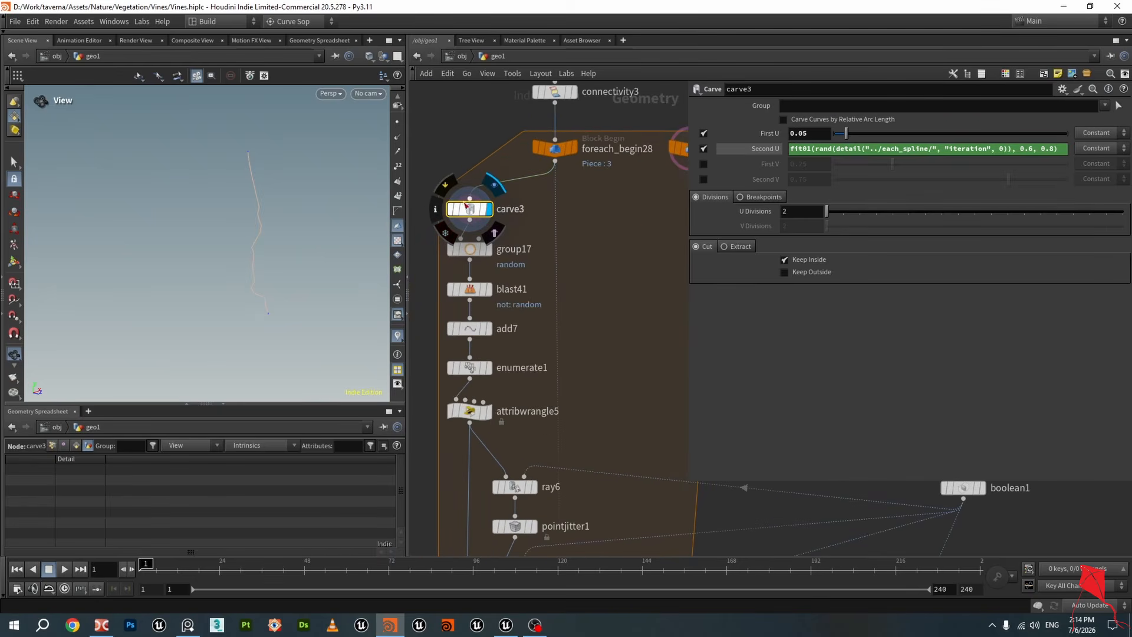
key(Tab)
text(carv)
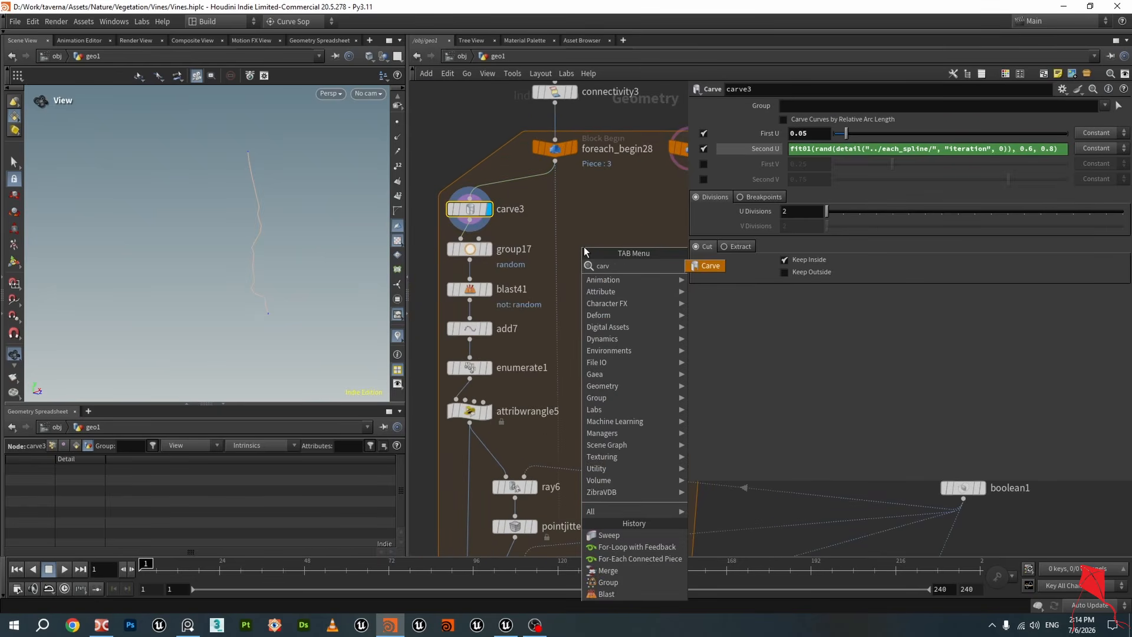
click(716, 269)
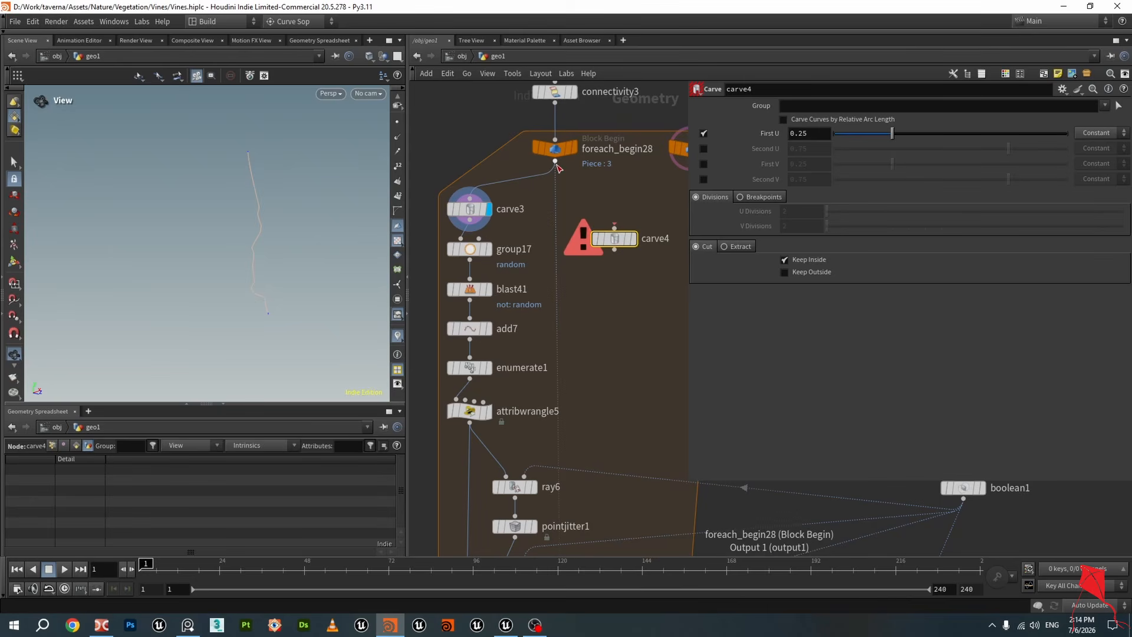
click(615, 237)
click(635, 243)
click(628, 240)
drag(620, 240, 624, 250)
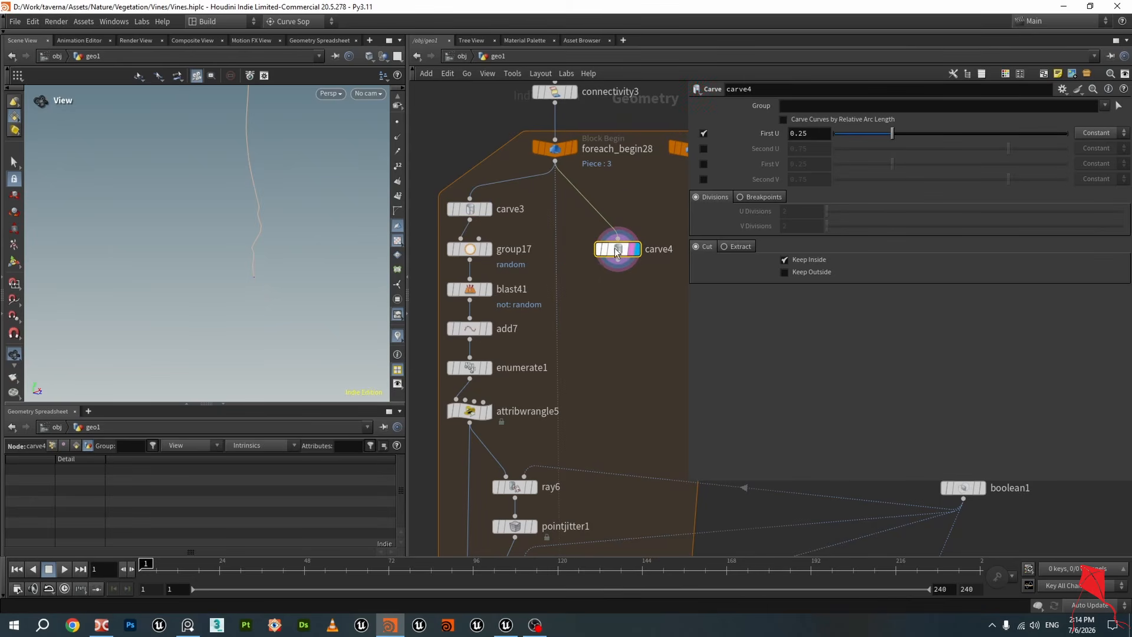
Set carve4's First U to 0 and toggle its Second U on and off
scroll(204, 220, down, 2)
middle_drag(255, 207, 248, 240)
drag(249, 241, 245, 264)
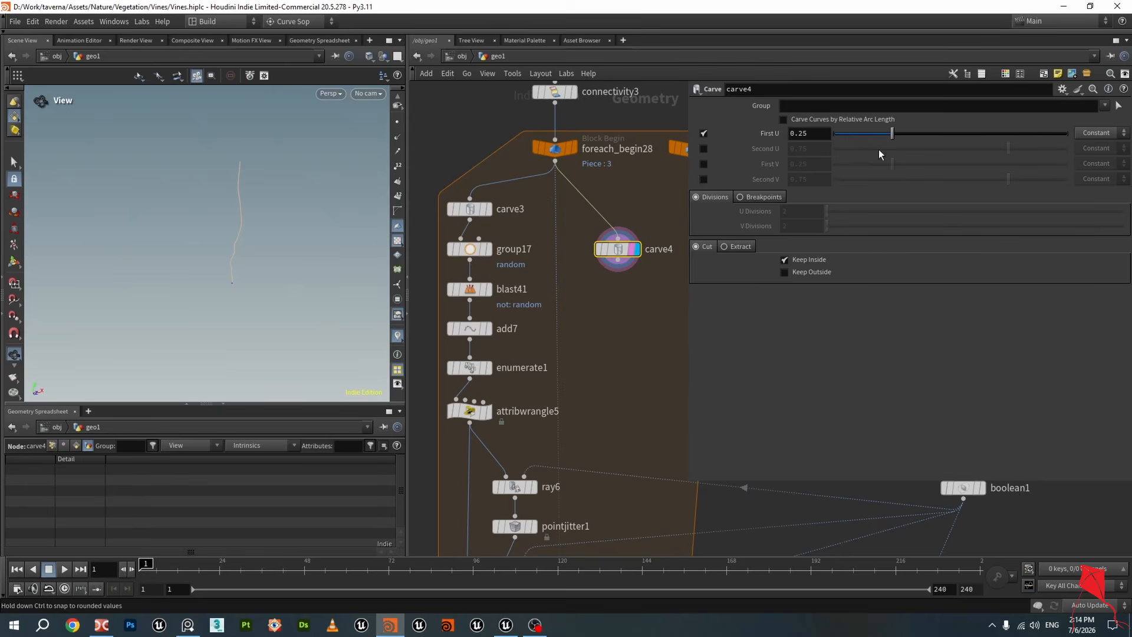
drag(891, 133, 818, 151)
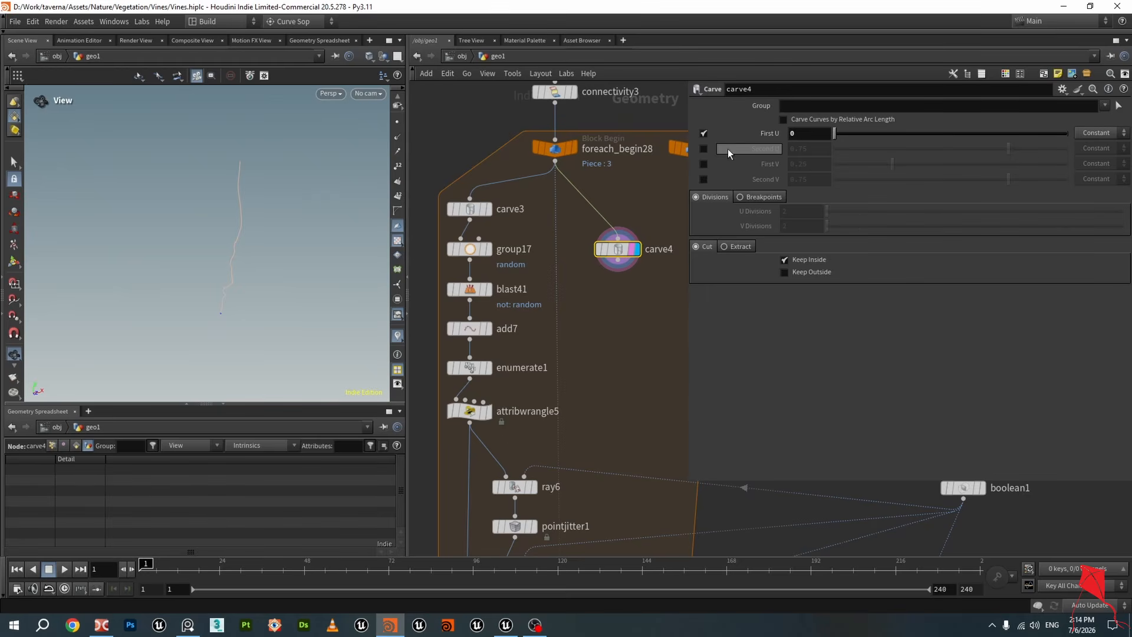
click(704, 149)
drag(1007, 149, 1041, 154)
click(704, 149)
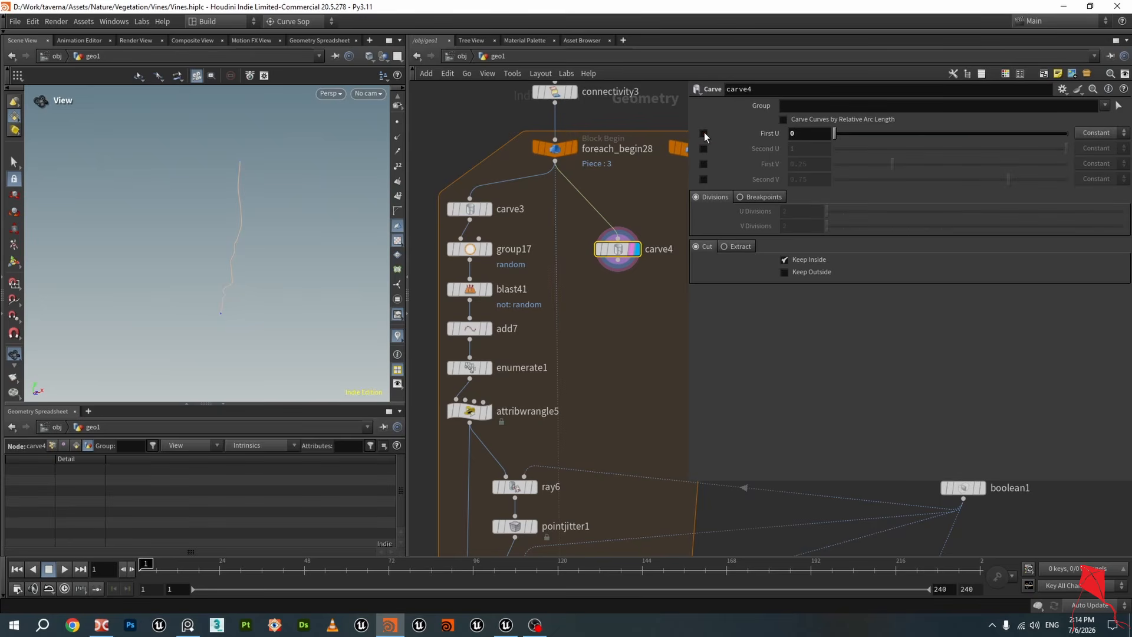
click(704, 133)
Display carve3 and inspect the 0.6 and 0.8 fit01 range of its Second U expression, then save the scene
click(555, 148)
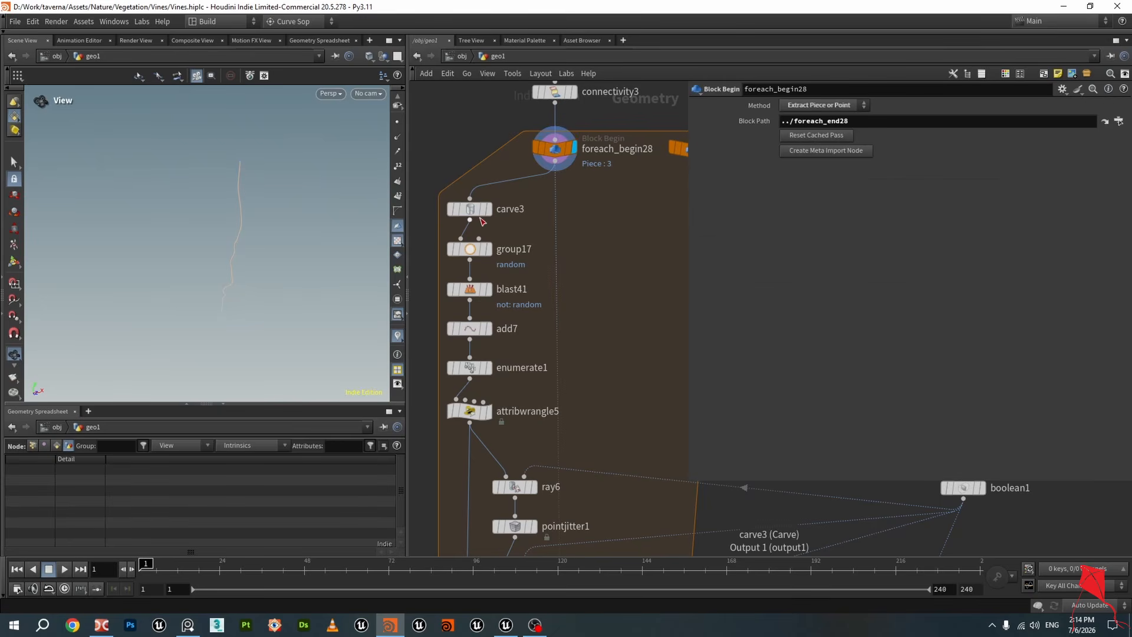
click(471, 209)
click(490, 210)
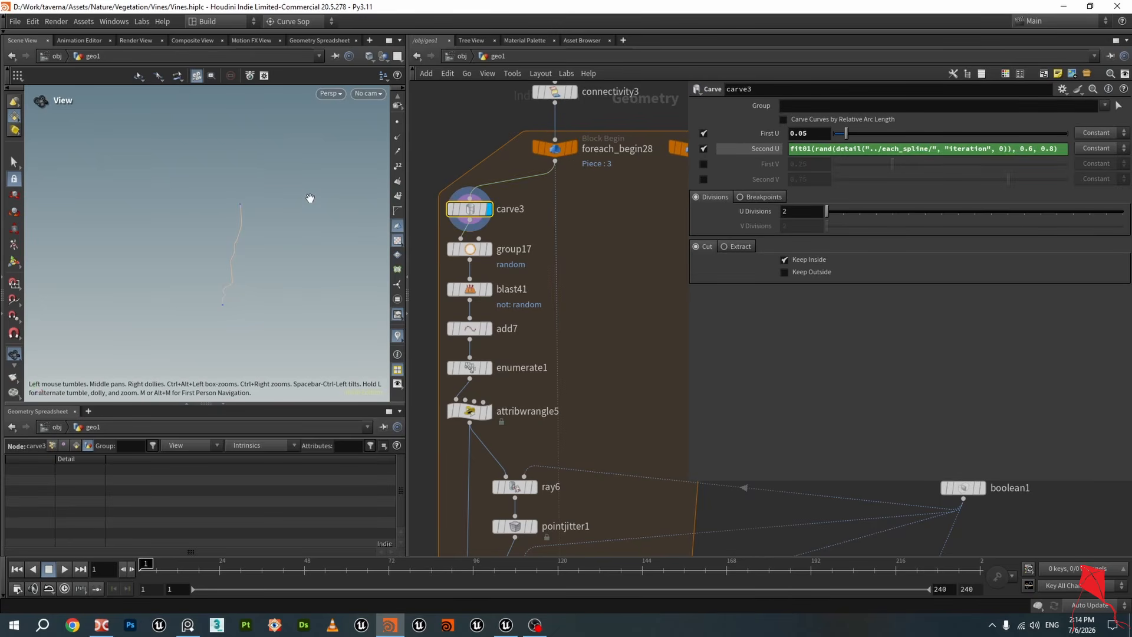
double_click(1027, 149)
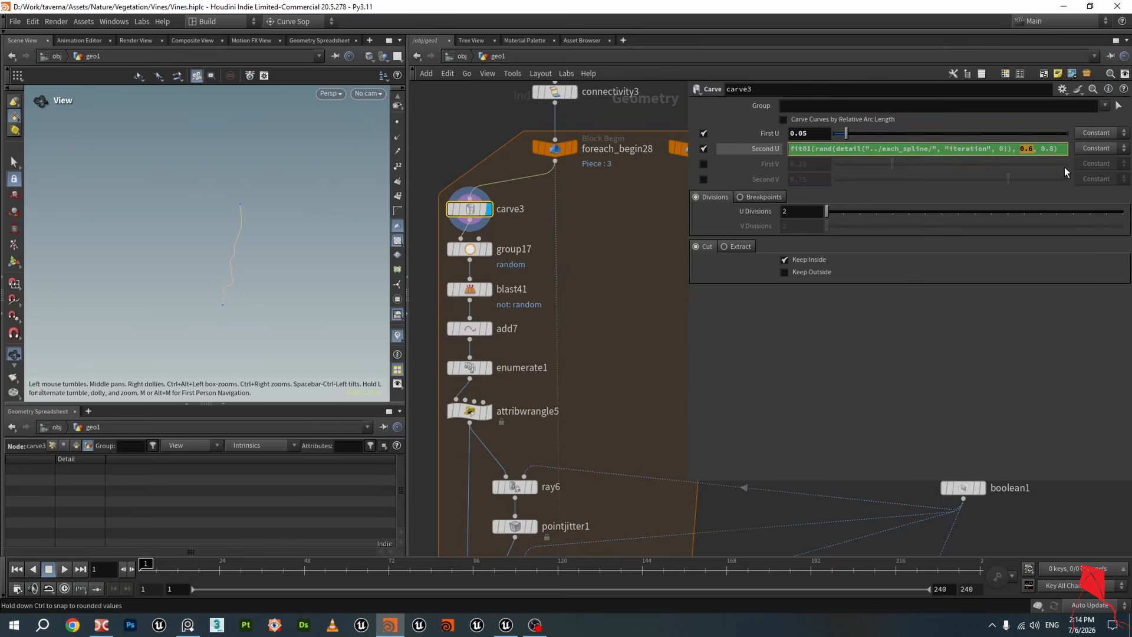
double_click(1050, 149)
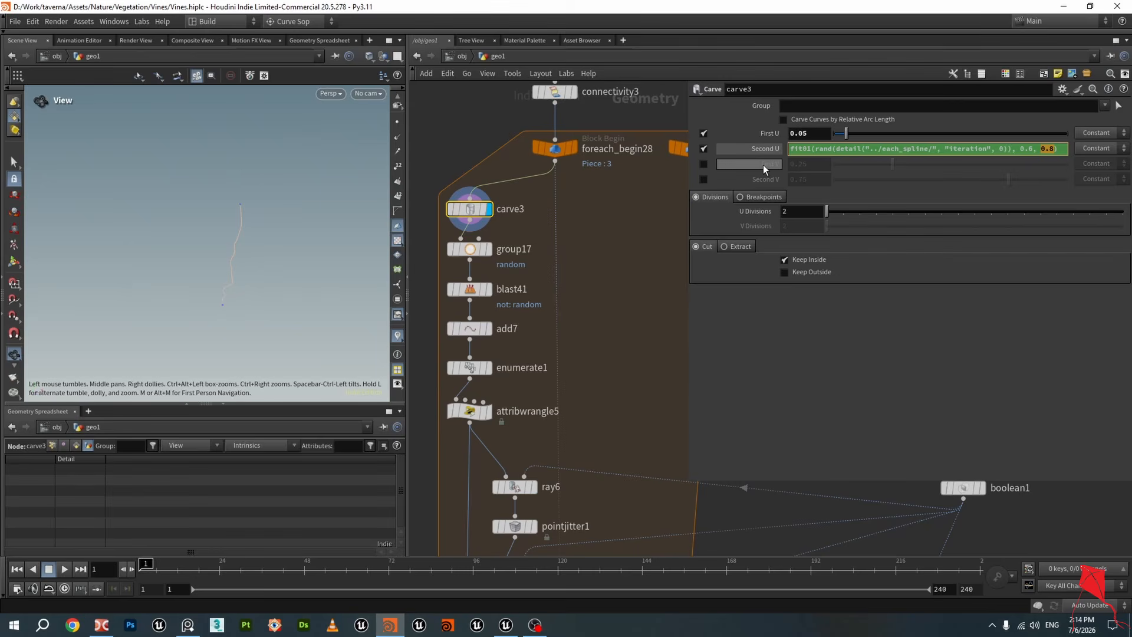
click(1027, 150)
drag(814, 150, 1010, 157)
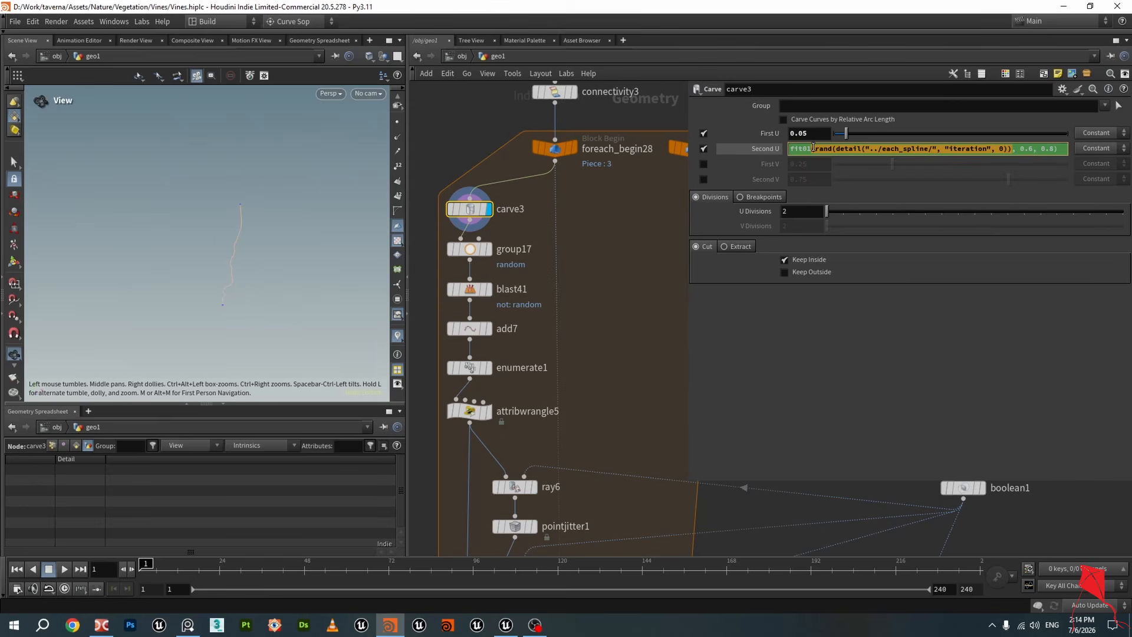
drag(1002, 149, 794, 148)
key(ctrl+s)
Display foreach_begin28, carve3 and group17 in turn to inspect the carved curve and its random points
click(649, 253)
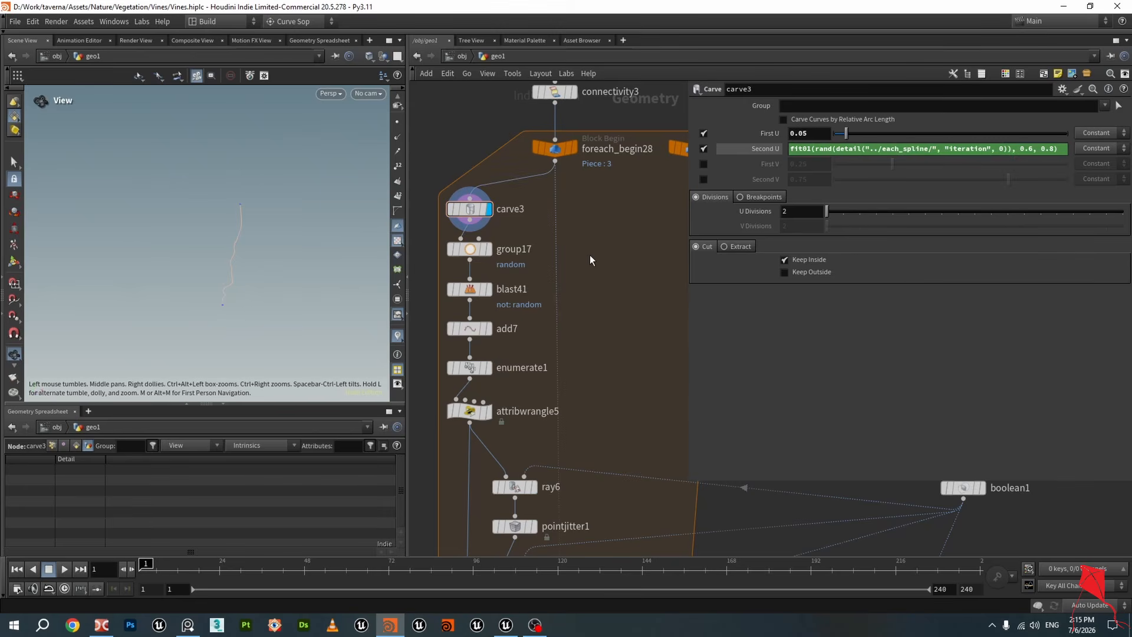
click(483, 210)
drag(814, 135, 763, 143)
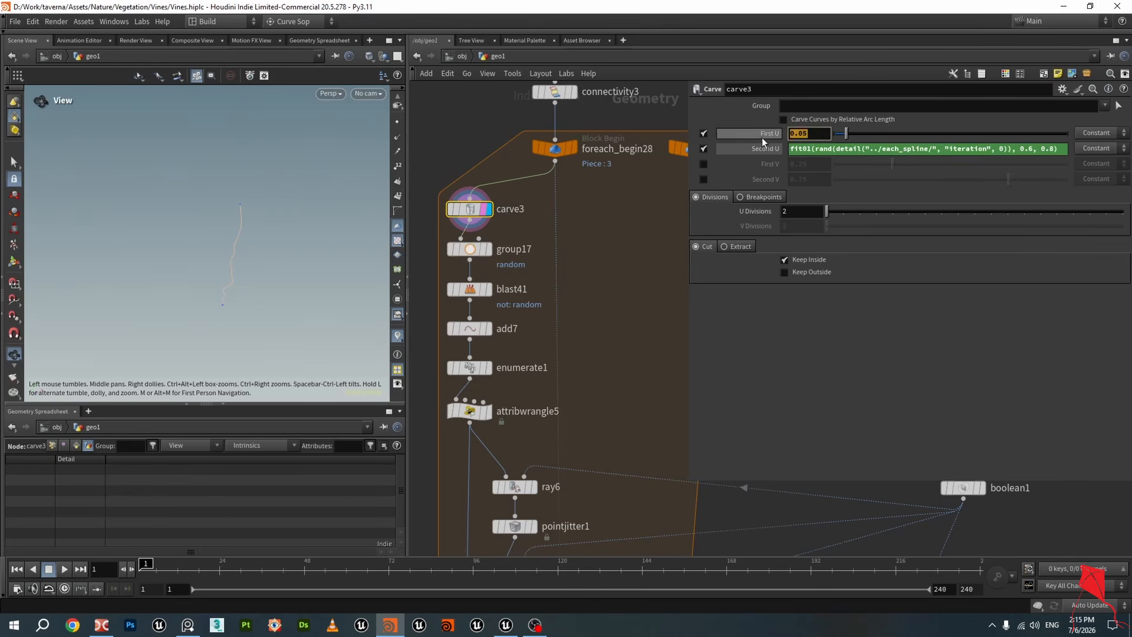
click(621, 233)
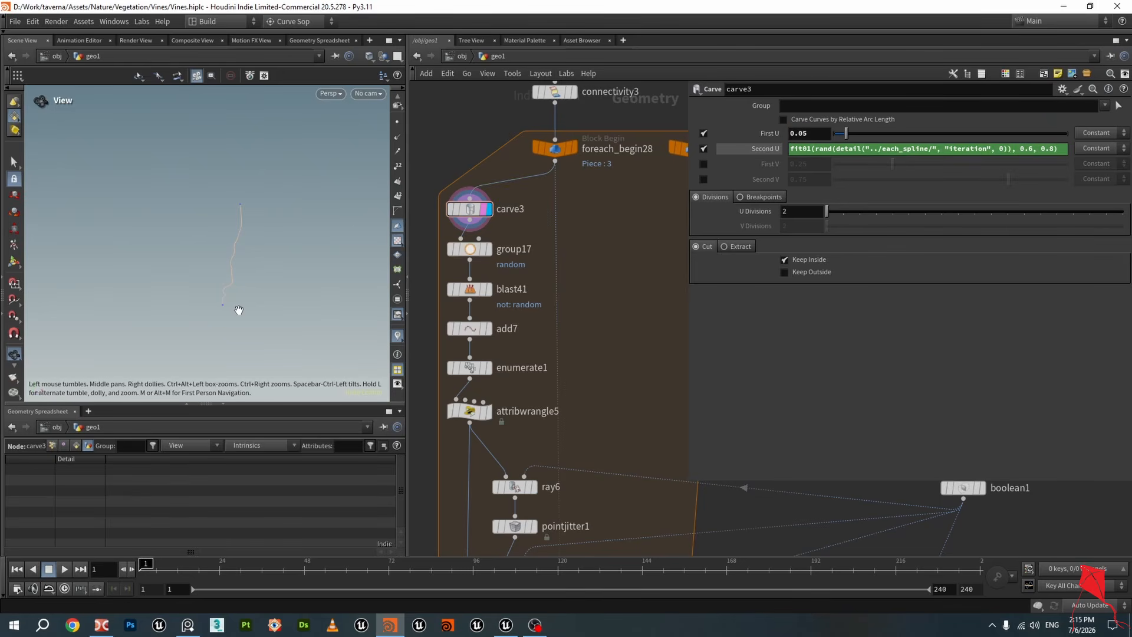
scroll(217, 312, up, 6)
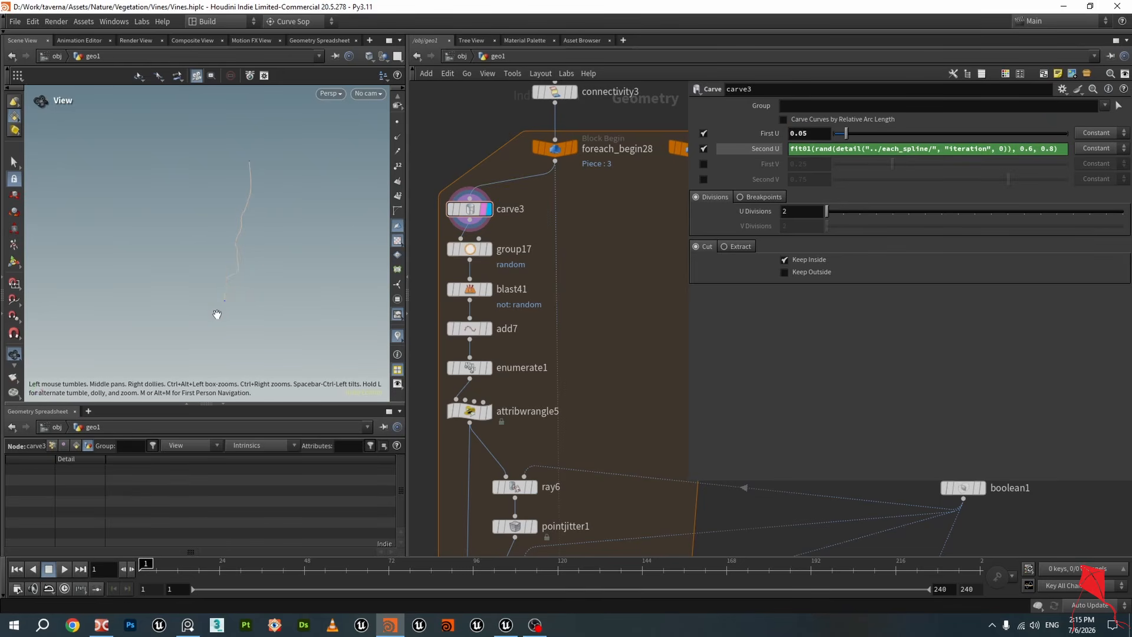
click(569, 148)
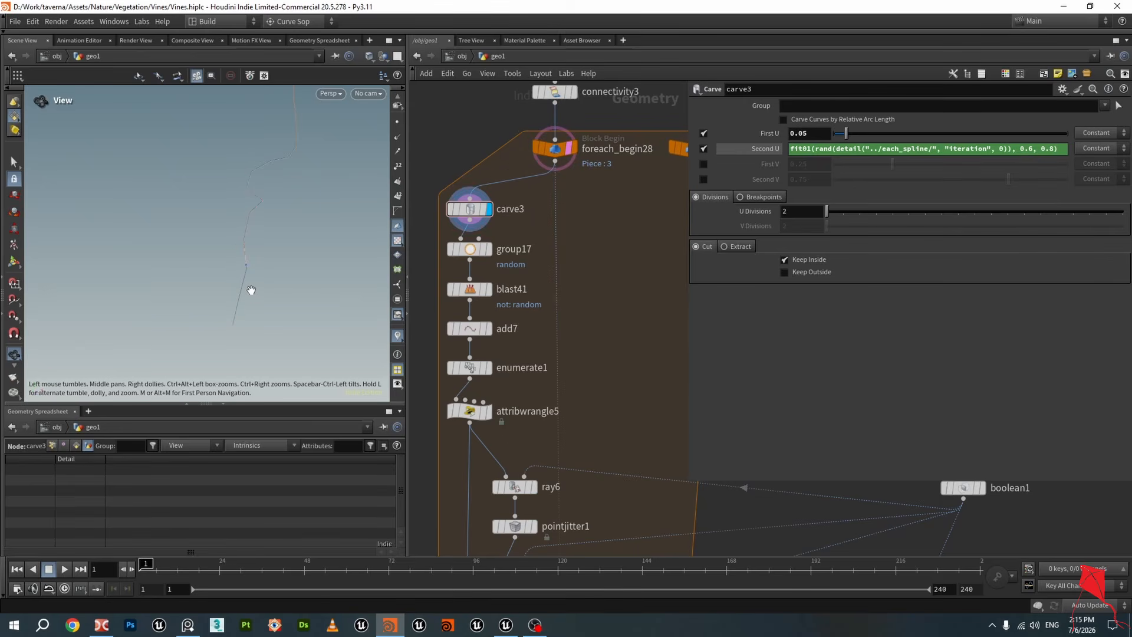
scroll(249, 279, down, 3)
click(489, 249)
drag(276, 214, 252, 233)
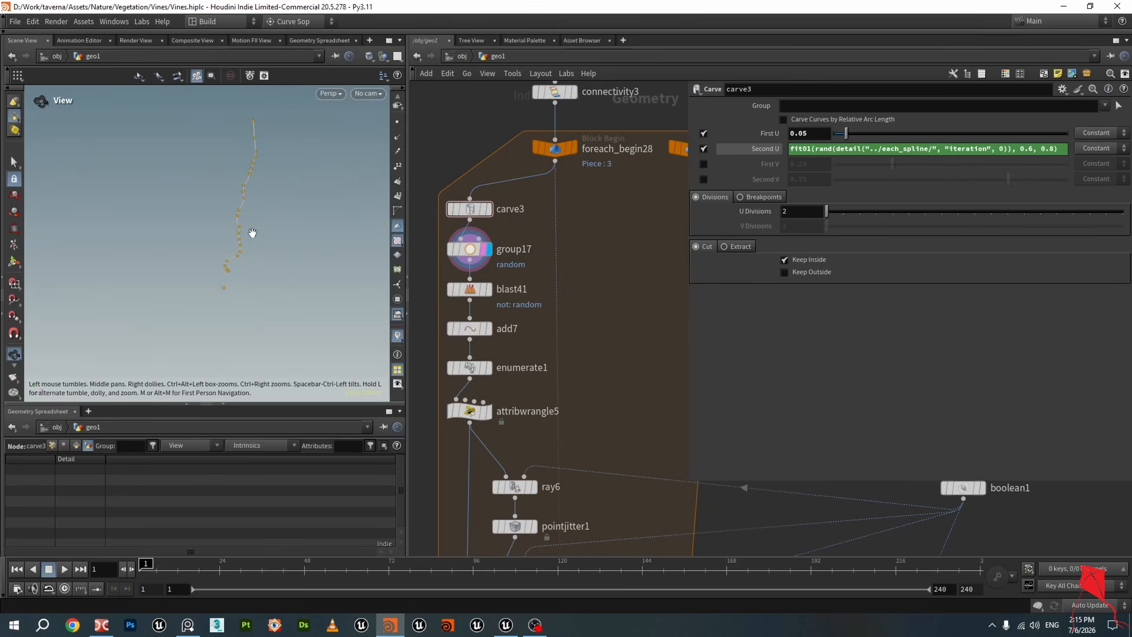
scroll(251, 231, down, 2)
click(489, 210)
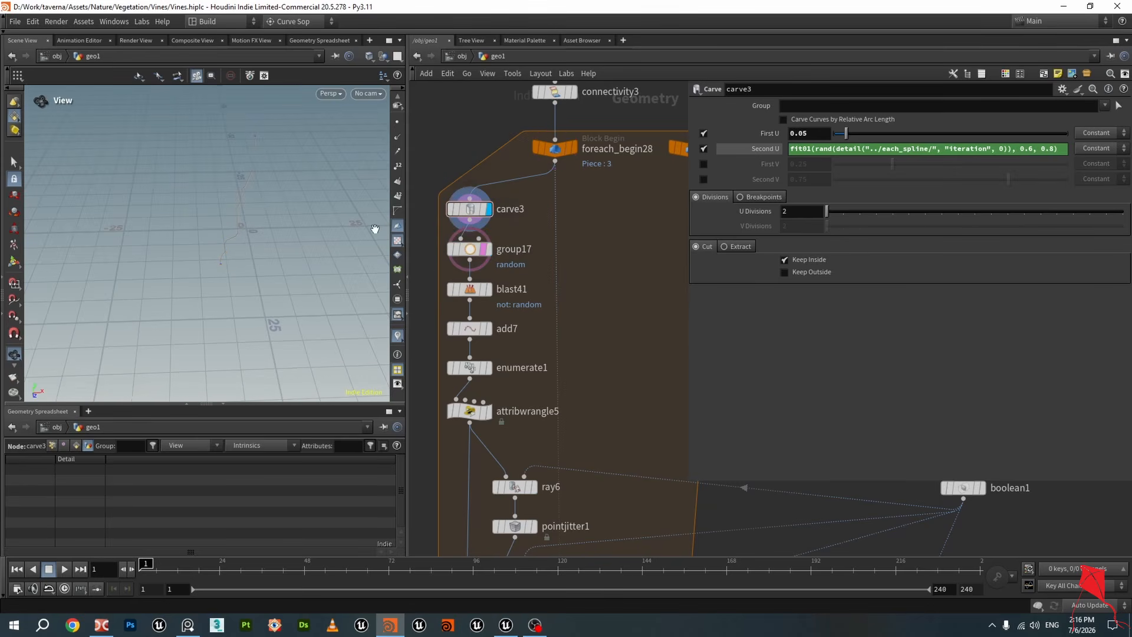
mouse_move(324, 232)
mouse_down()
mouse_move(313, 189)
mouse_move(321, 233)
mouse_up()
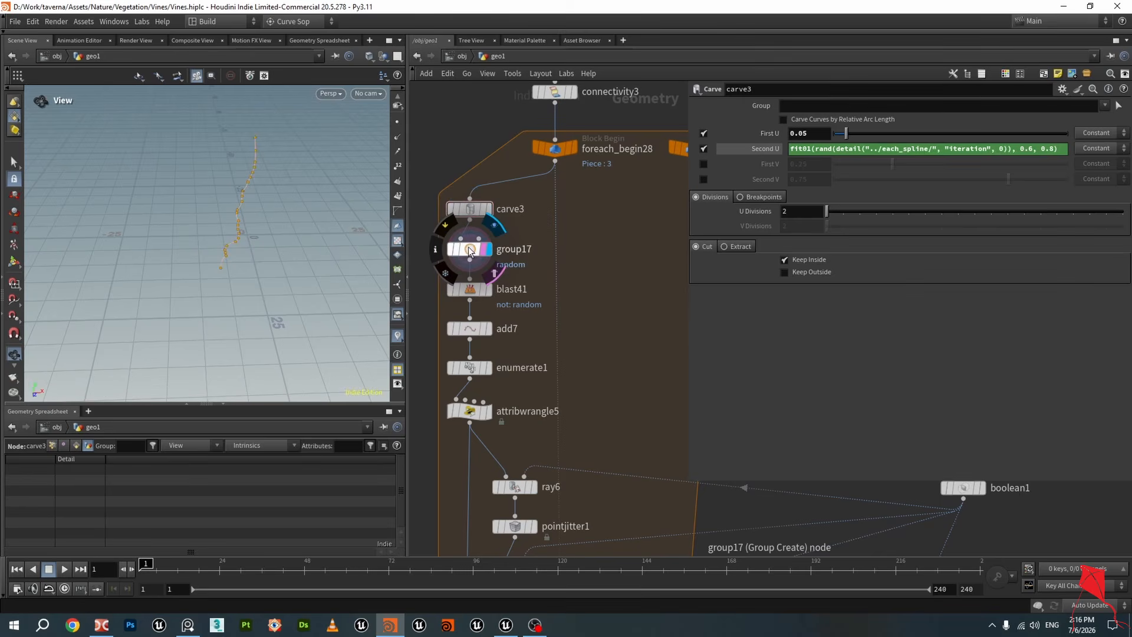
click(487, 250)
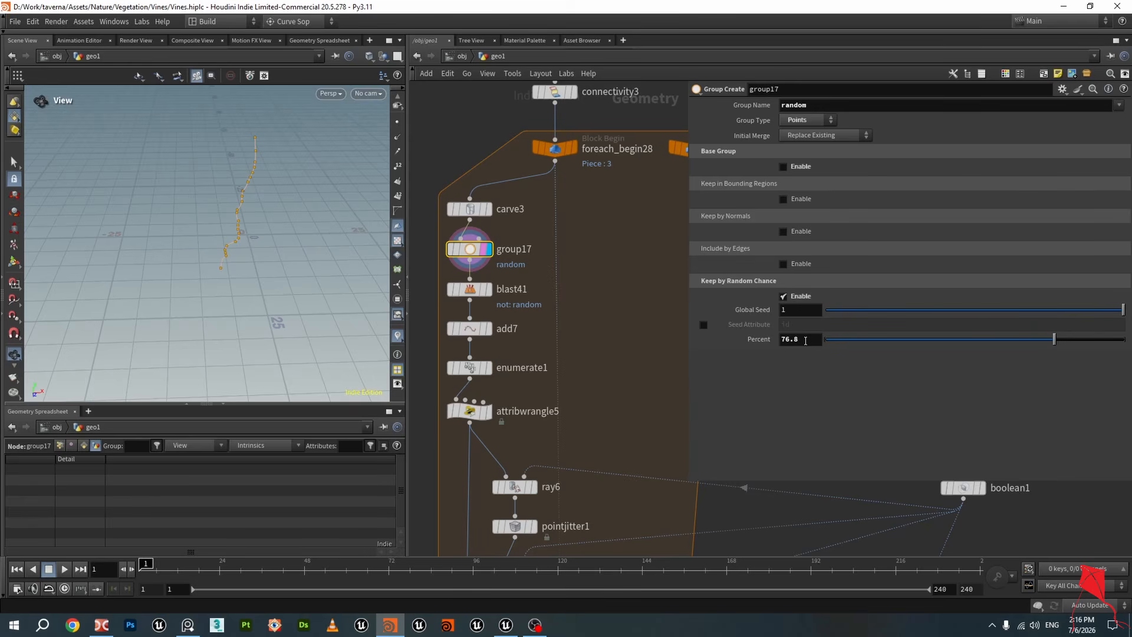
Display blast41 and add7 to inspect the remaining points, saving the scene along the way
click(487, 291)
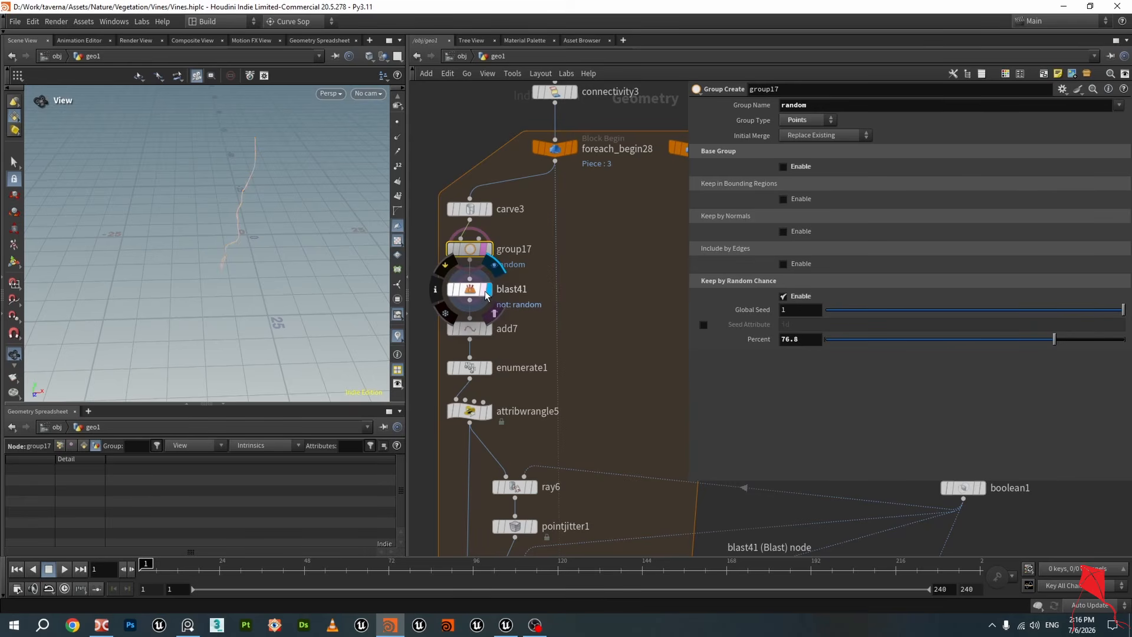
click(475, 289)
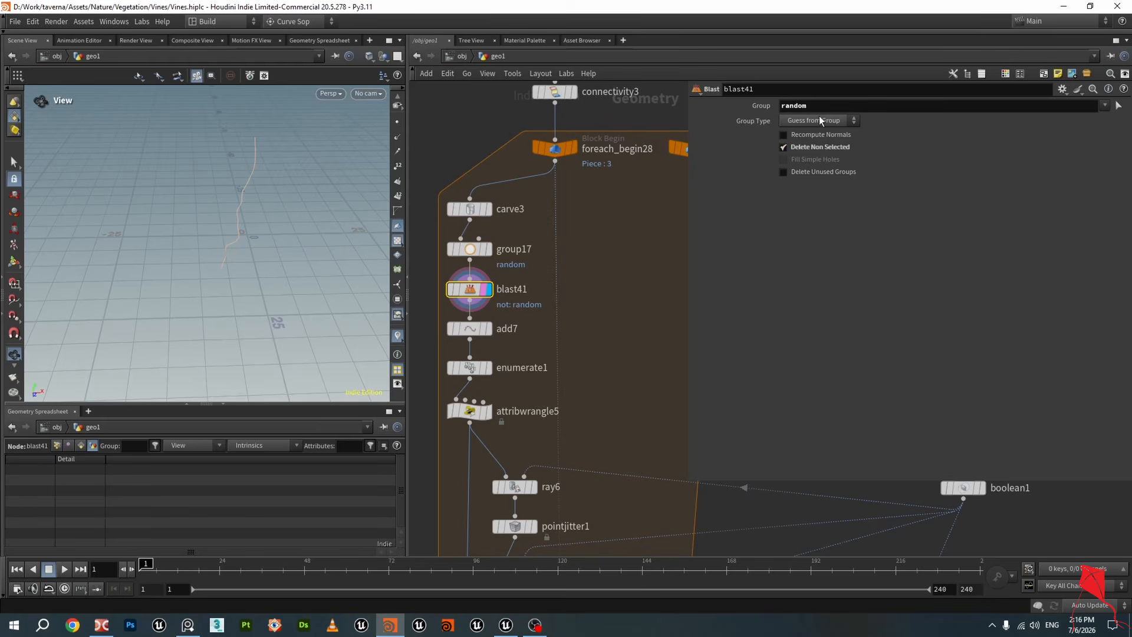
key(ctrl+s)
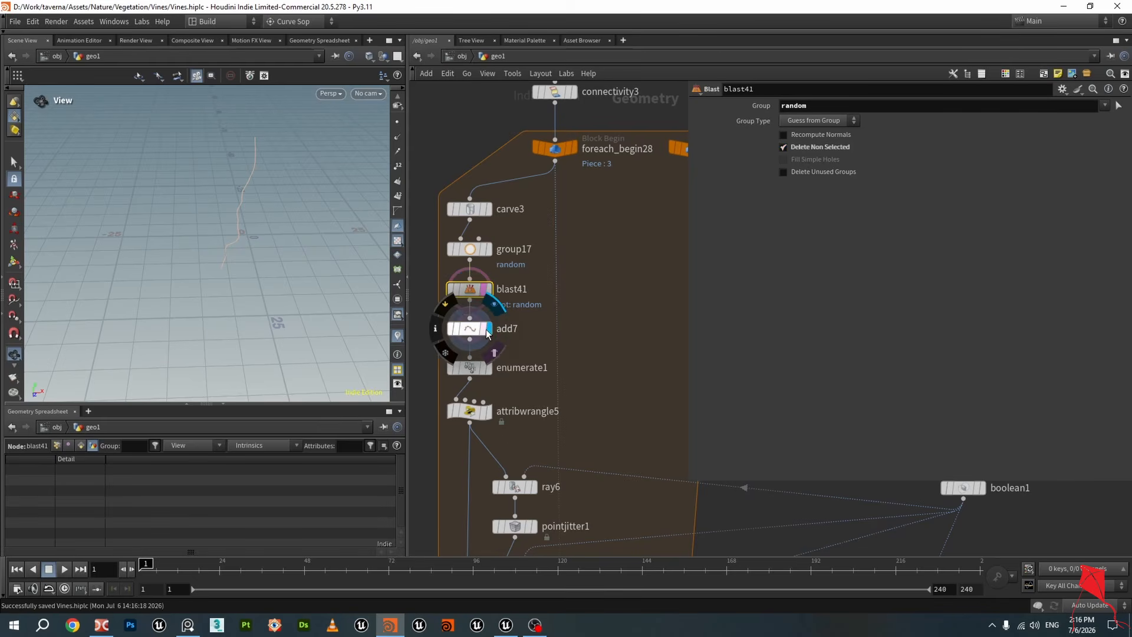
click(484, 330)
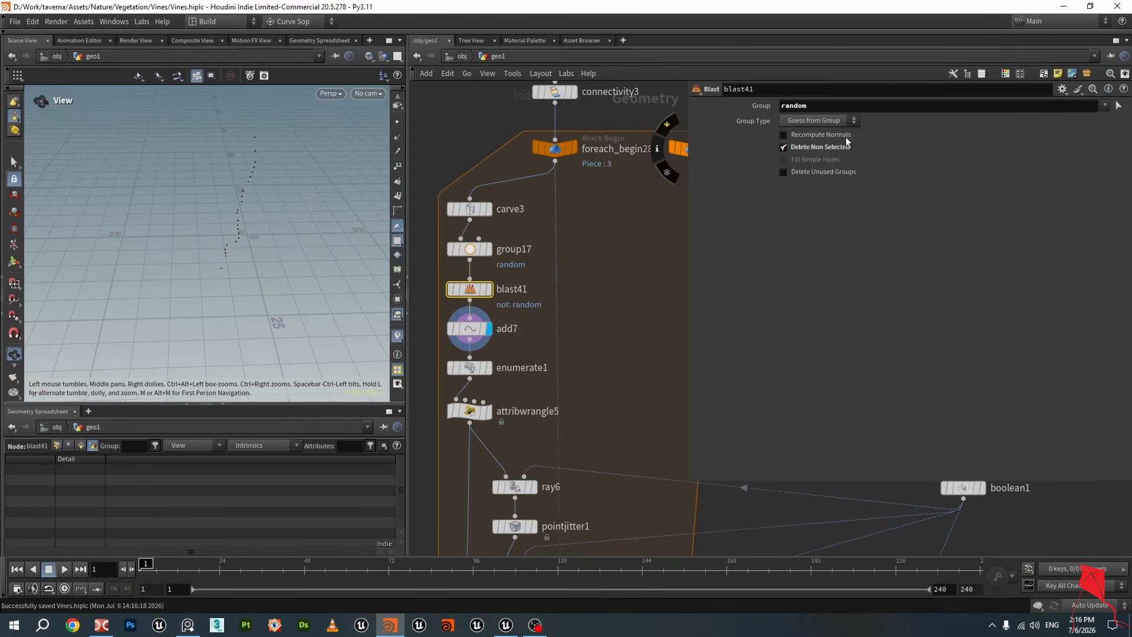
click(470, 328)
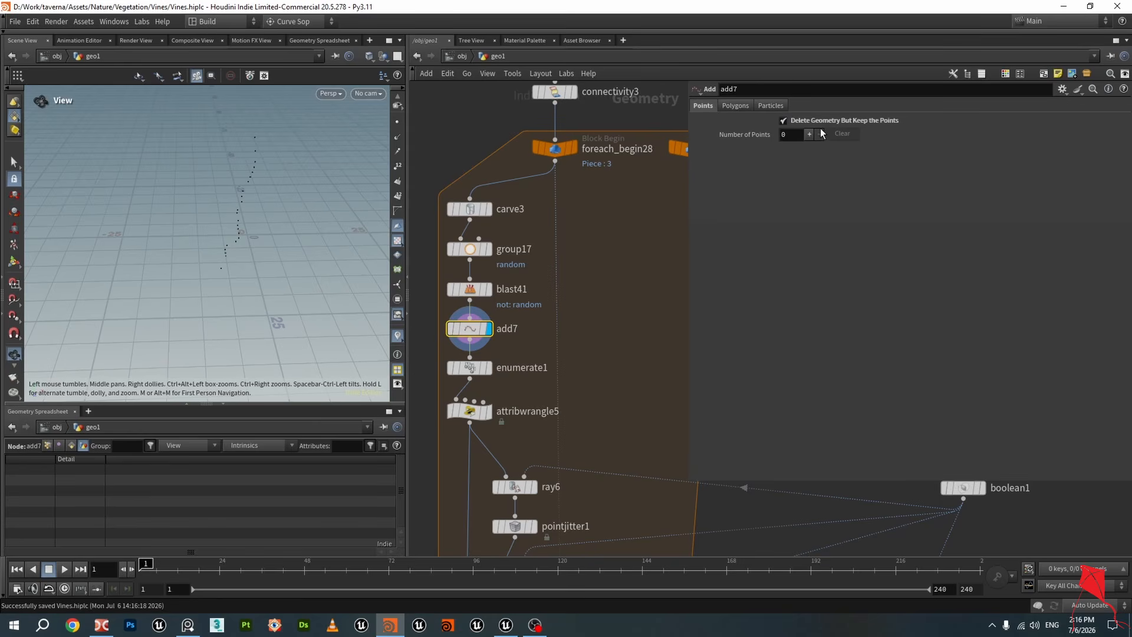
drag(284, 257, 250, 225)
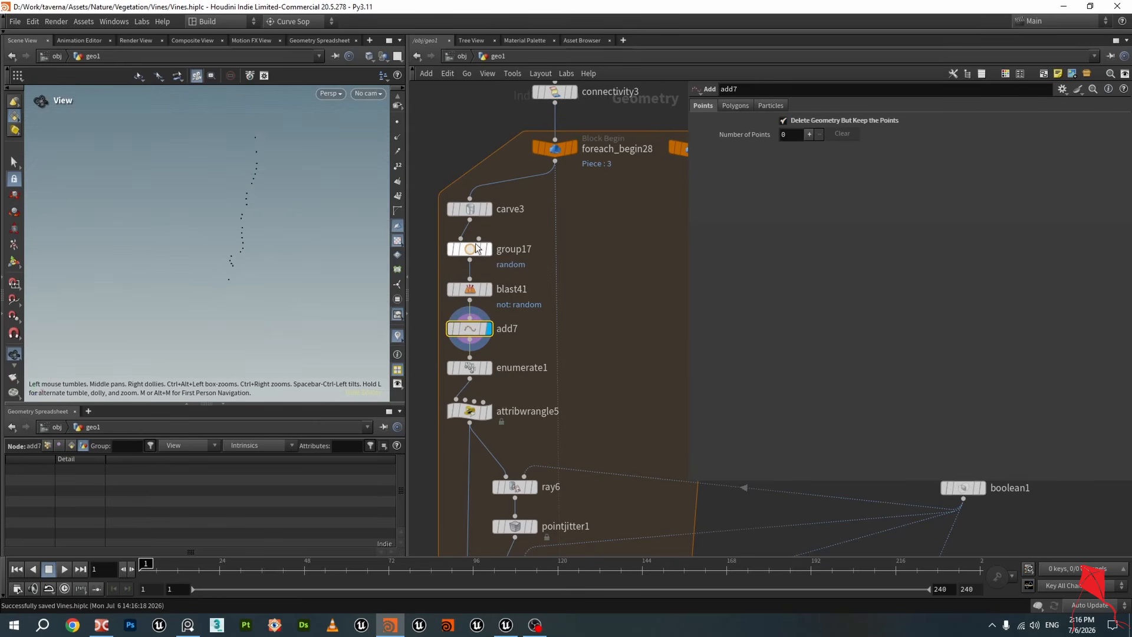
click(470, 249)
Inspect enumerate1 and attribwrangle5 point attributes in the geometry spreadsheet, sorting by index
middle_drag(505, 364, 536, 251)
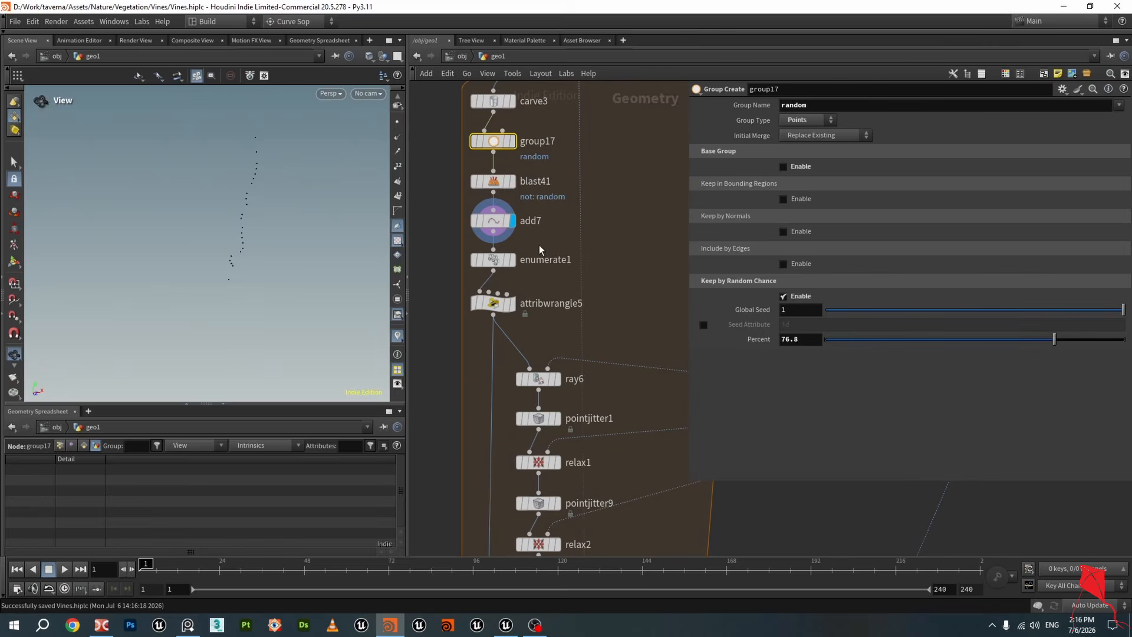
scroll(536, 251, up, 2)
click(486, 262)
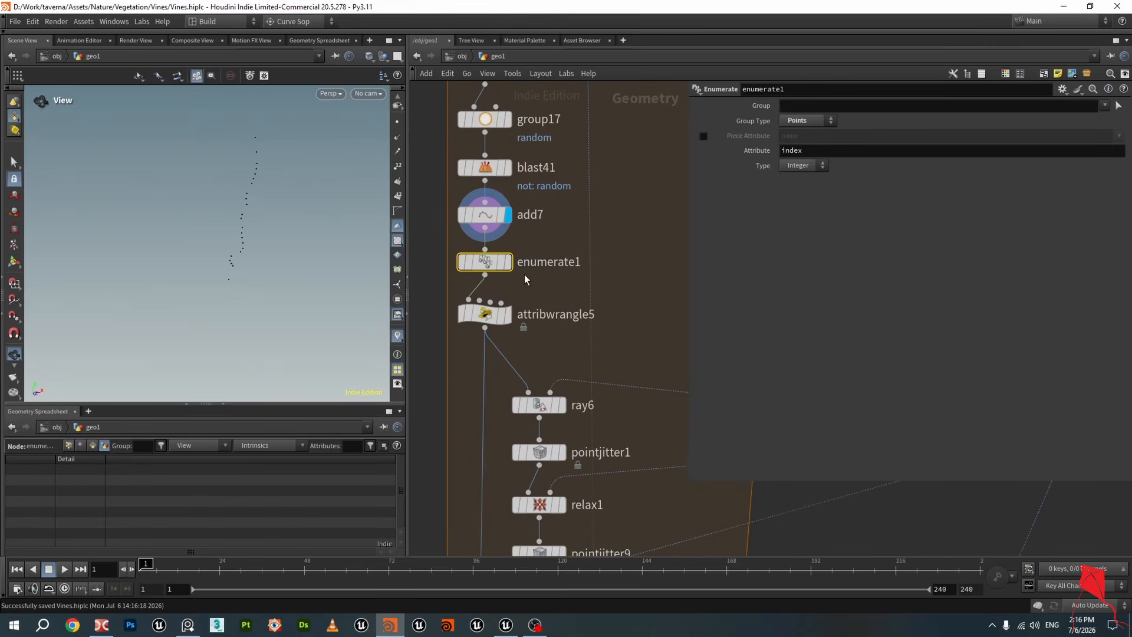
mouse_move(493, 263)
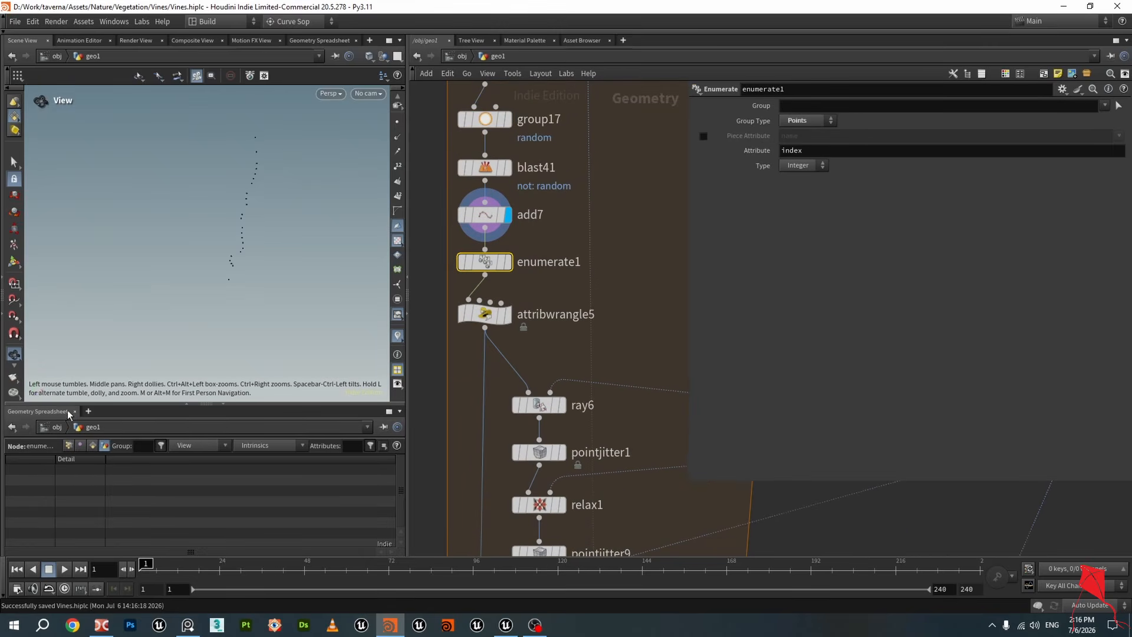
click(68, 445)
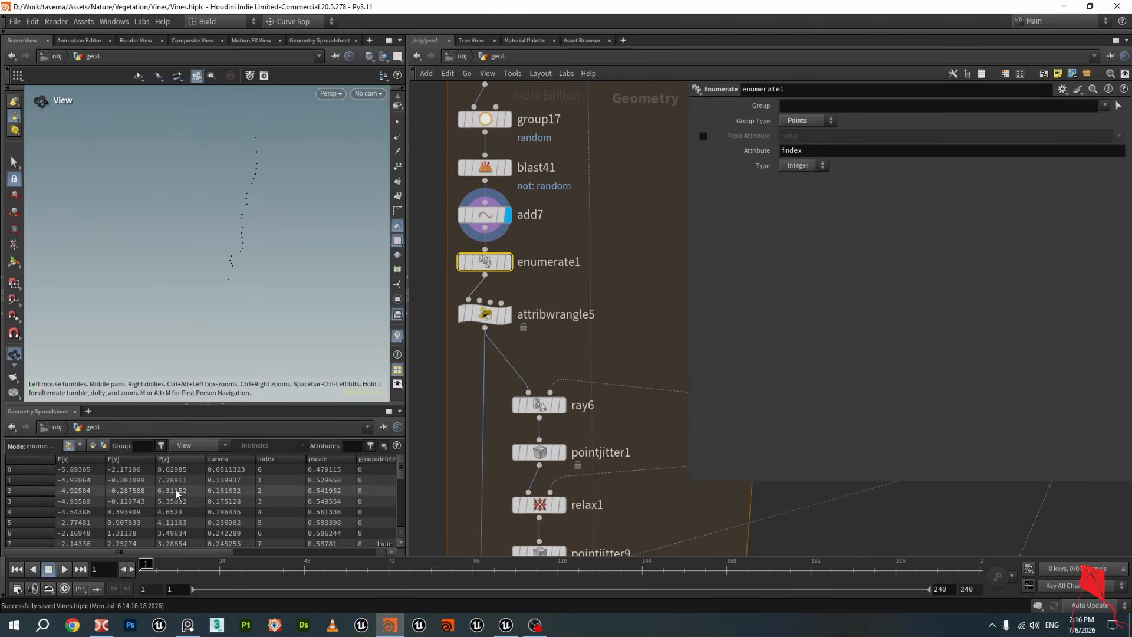
click(277, 459)
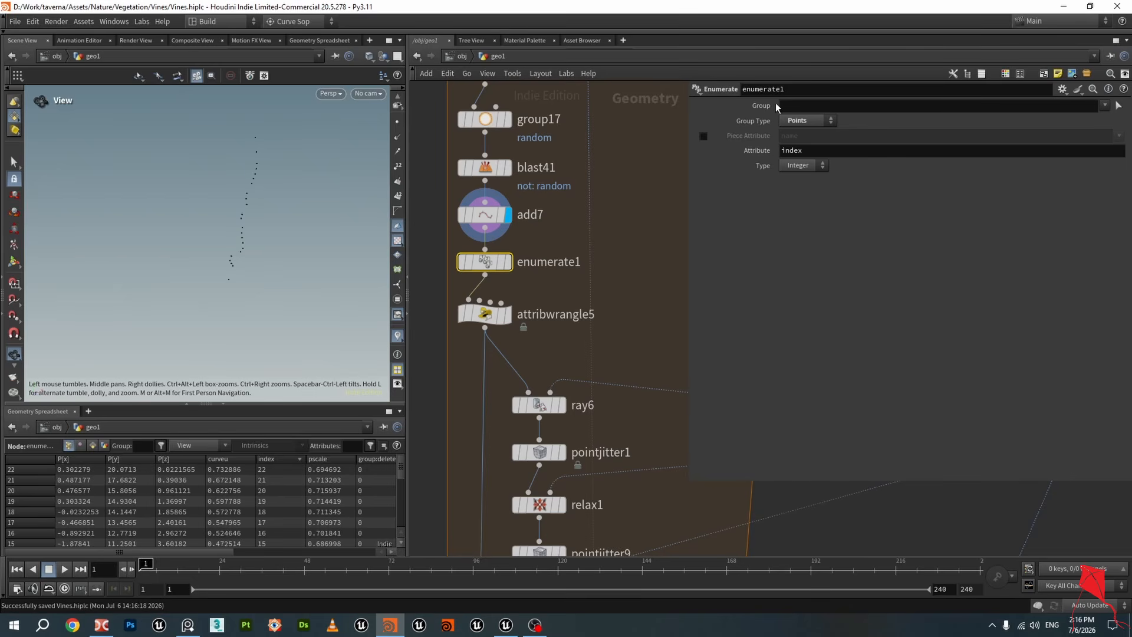
click(271, 459)
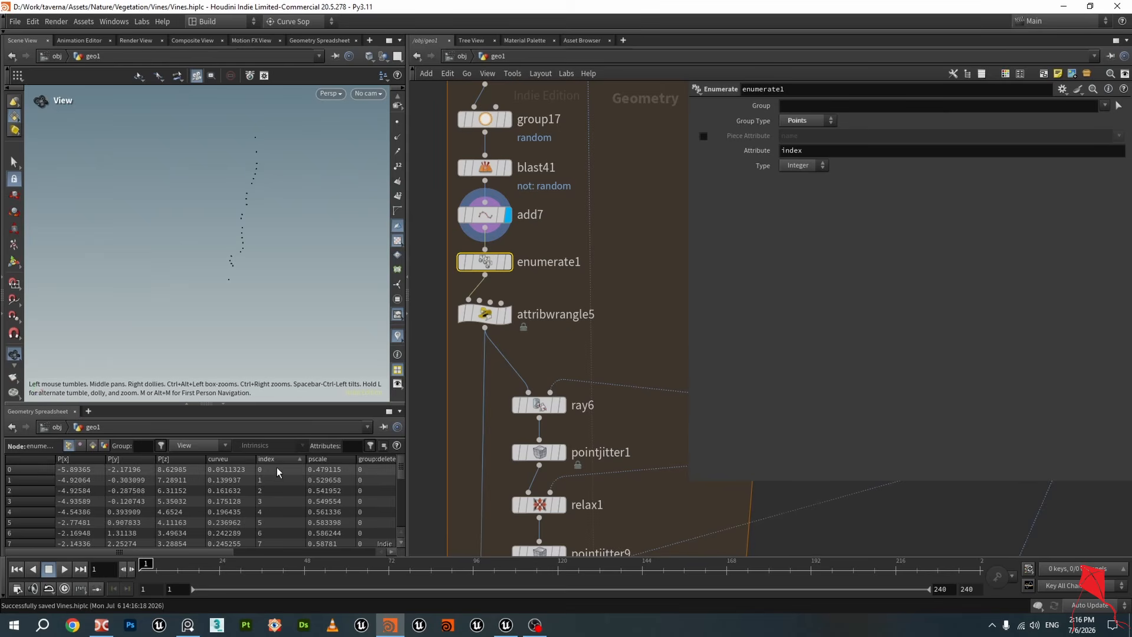
middle_drag(465, 420, 495, 363)
click(511, 259)
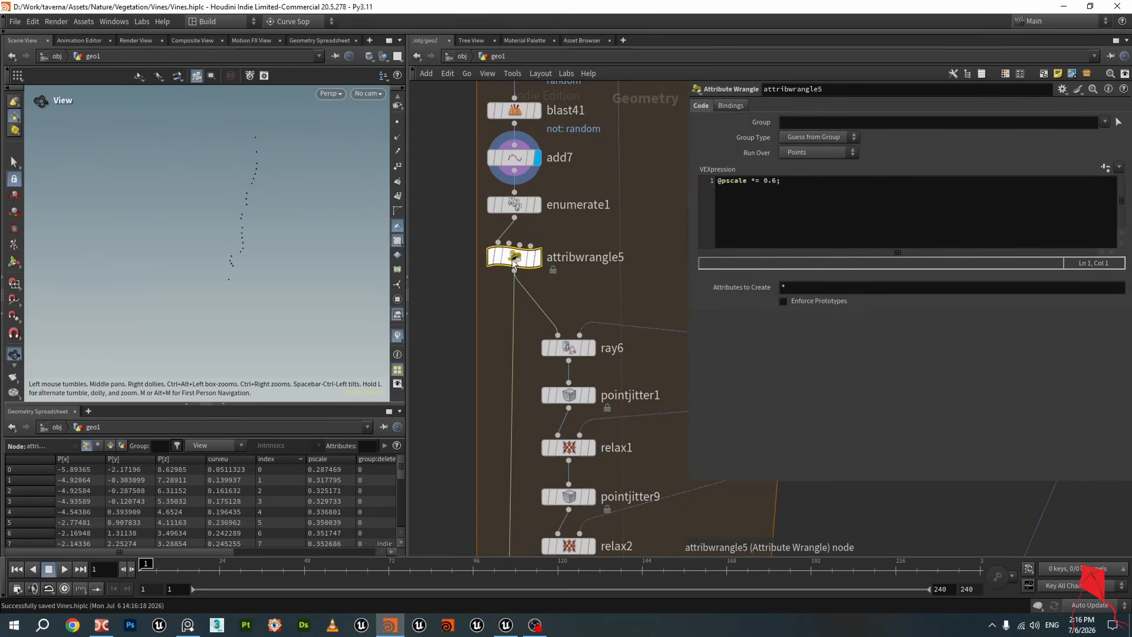
mouse_move(545, 269)
click(543, 227)
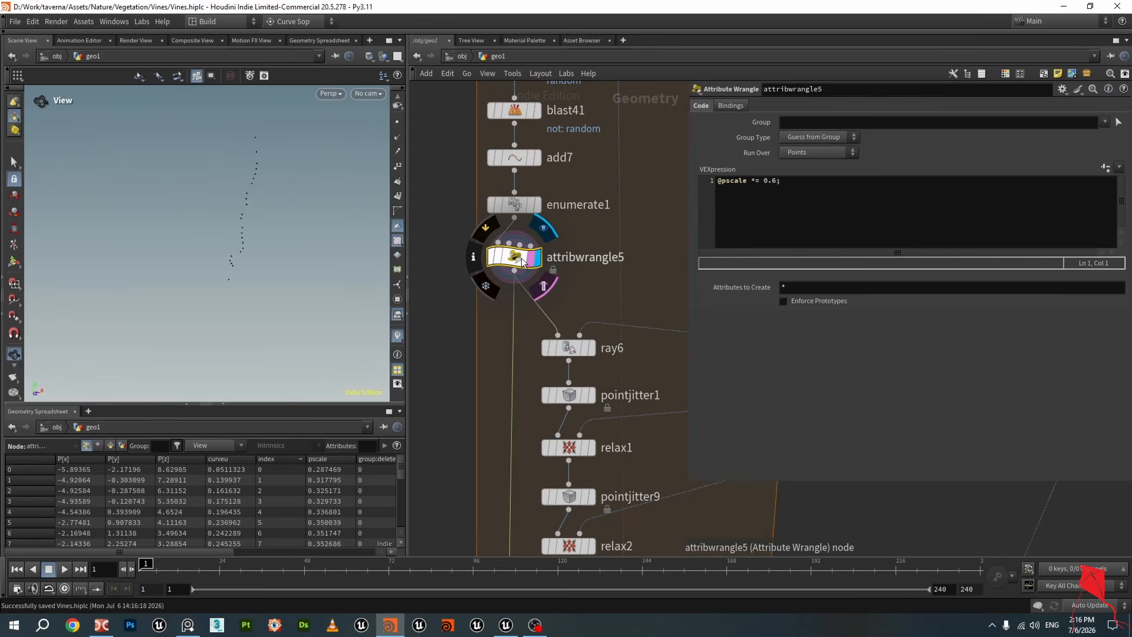
Navigate the network to attribremap4 and display it to view the resulting vine curves
scroll(656, 217, down, 2)
middle_drag(670, 174, 599, 303)
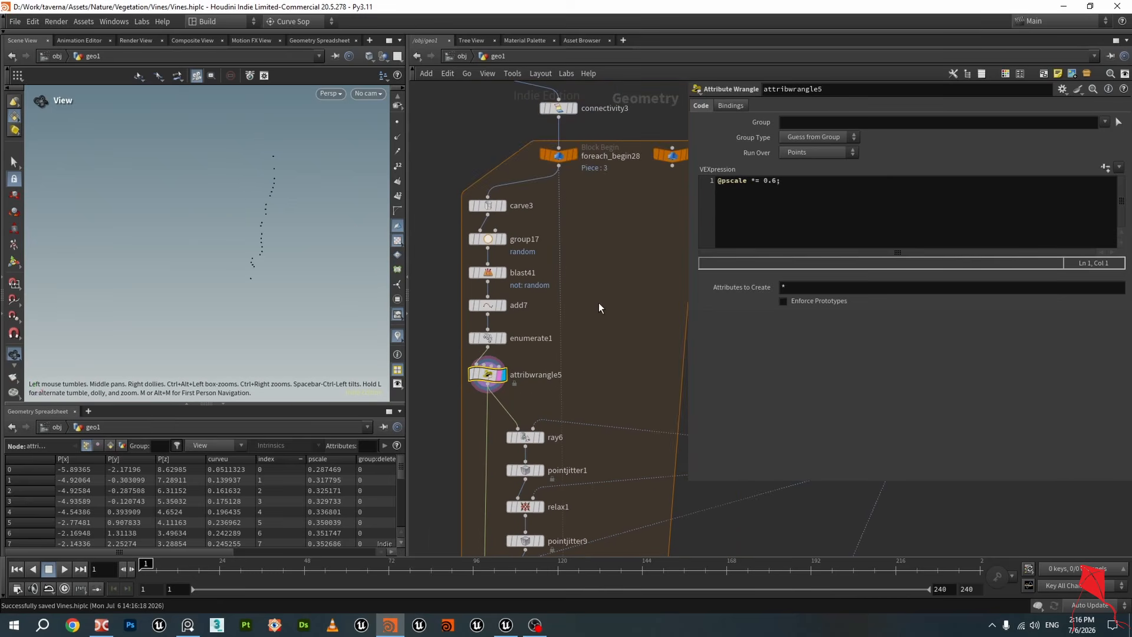
scroll(596, 311, down, 2)
mouse_move(596, 184)
middle_down()
mouse_move(596, 310)
mouse_move(599, 204)
mouse_move(656, 318)
middle_up()
scroll(596, 309, up, 2)
scroll(596, 275, up, 1)
middle_drag(561, 283, 617, 408)
scroll(596, 276, down, 3)
scroll(534, 224, up, 2)
click(526, 210)
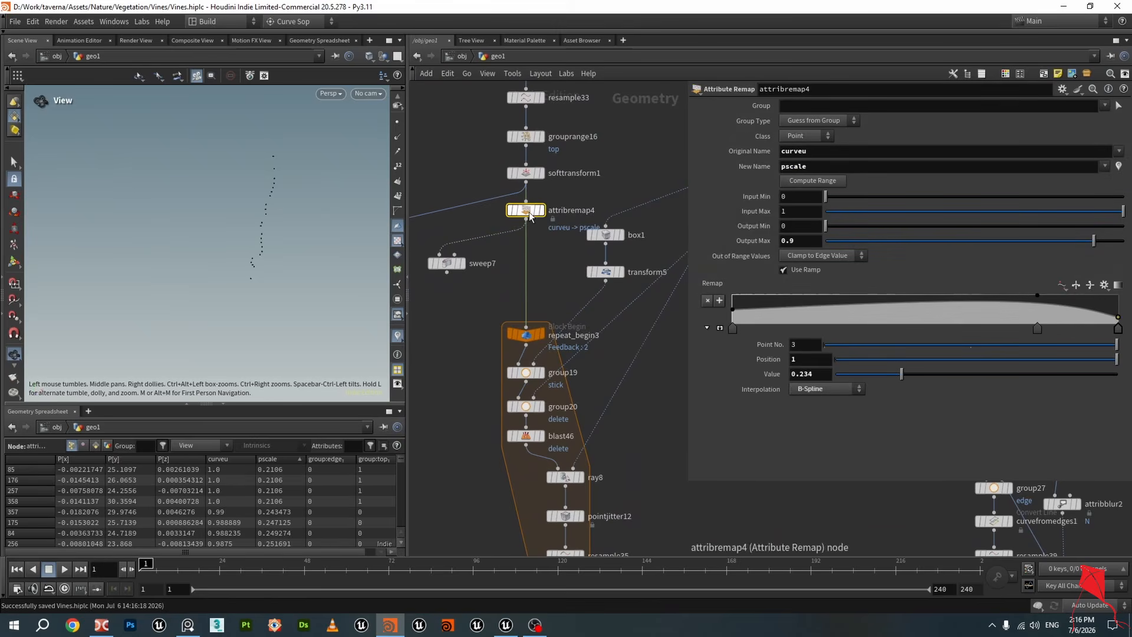
click(542, 211)
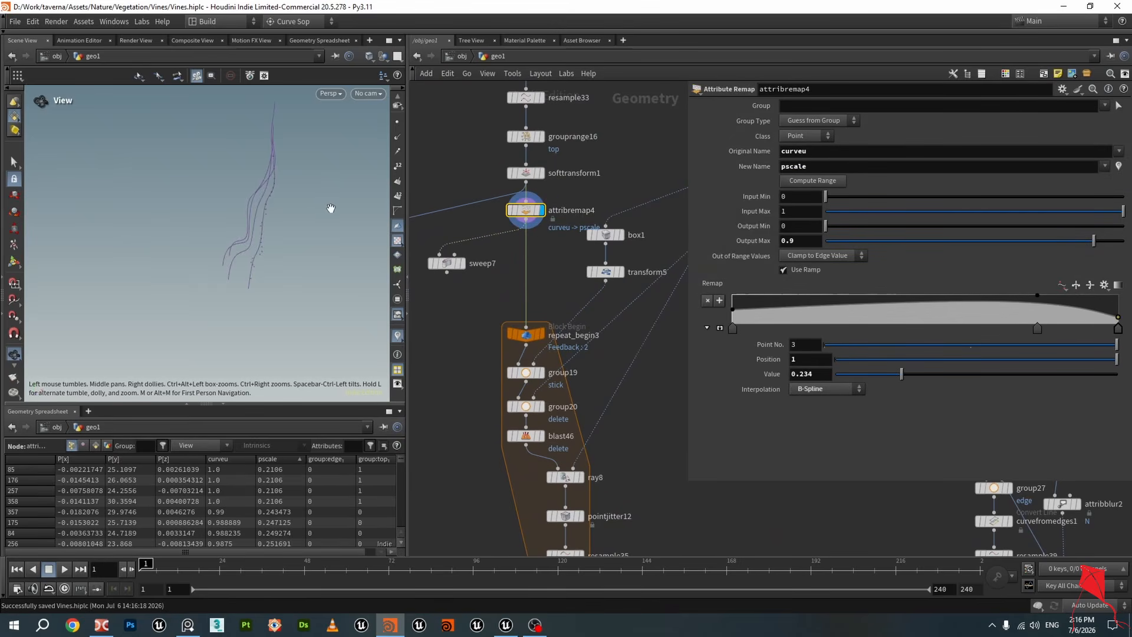
scroll(265, 219, up, 2)
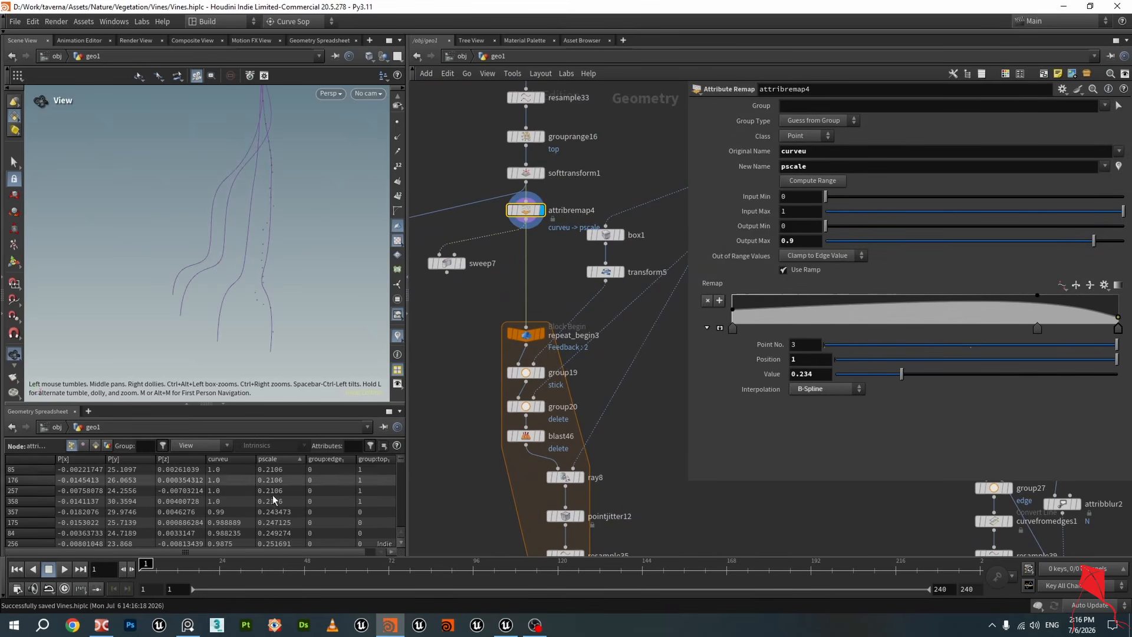
Display sweep7 and orbit the viewport to inspect the swept vine tubes
click(461, 264)
scroll(301, 203, up, 4)
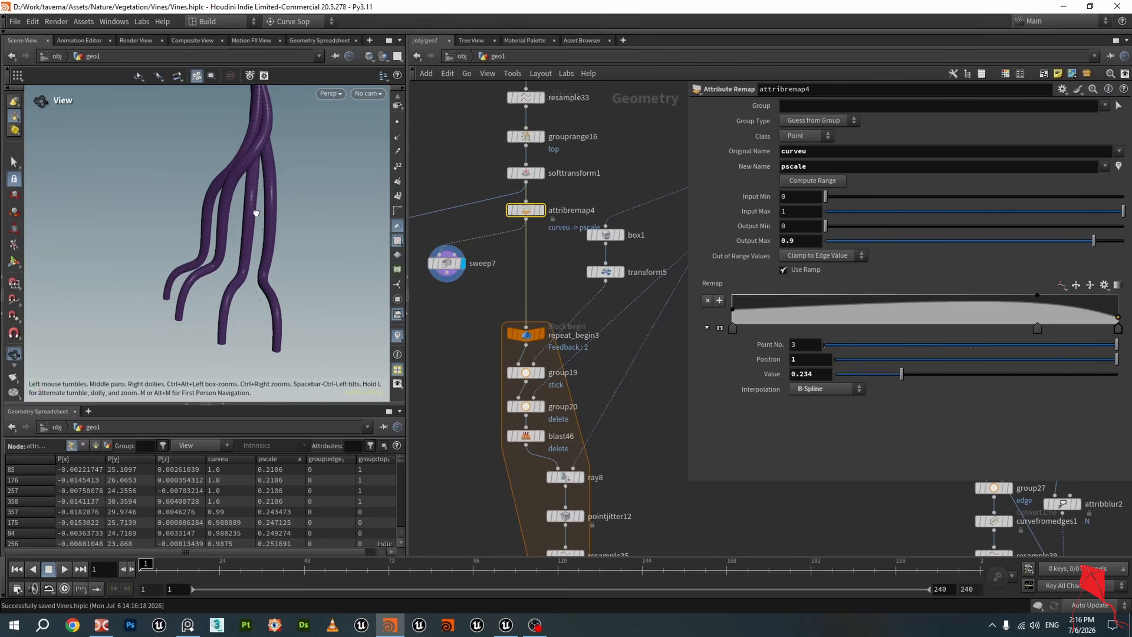
scroll(302, 202, down, 3)
mouse_move(273, 215)
mouse_down()
mouse_move(222, 234)
mouse_move(239, 221)
mouse_move(292, 222)
mouse_up()
scroll(494, 324, down, 5)
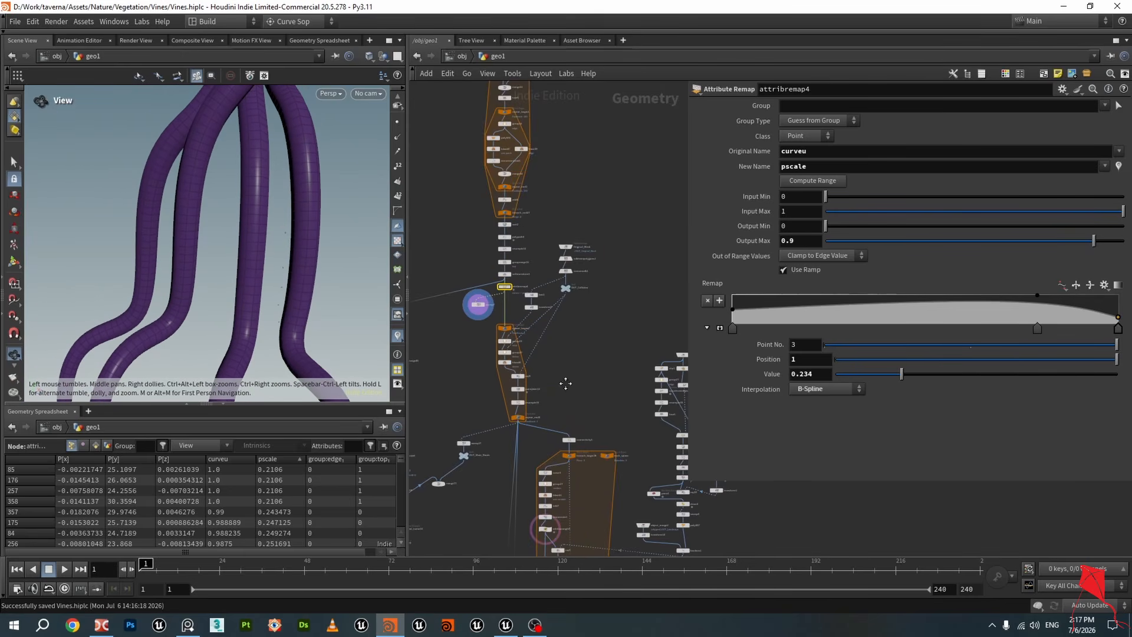
Navigate to attribwrangle5, display it to inspect its points, and save the scene
middle_drag(566, 384, 523, 159)
scroll(500, 290, up, 6)
middle_drag(476, 302, 494, 222)
scroll(530, 255, up, 5)
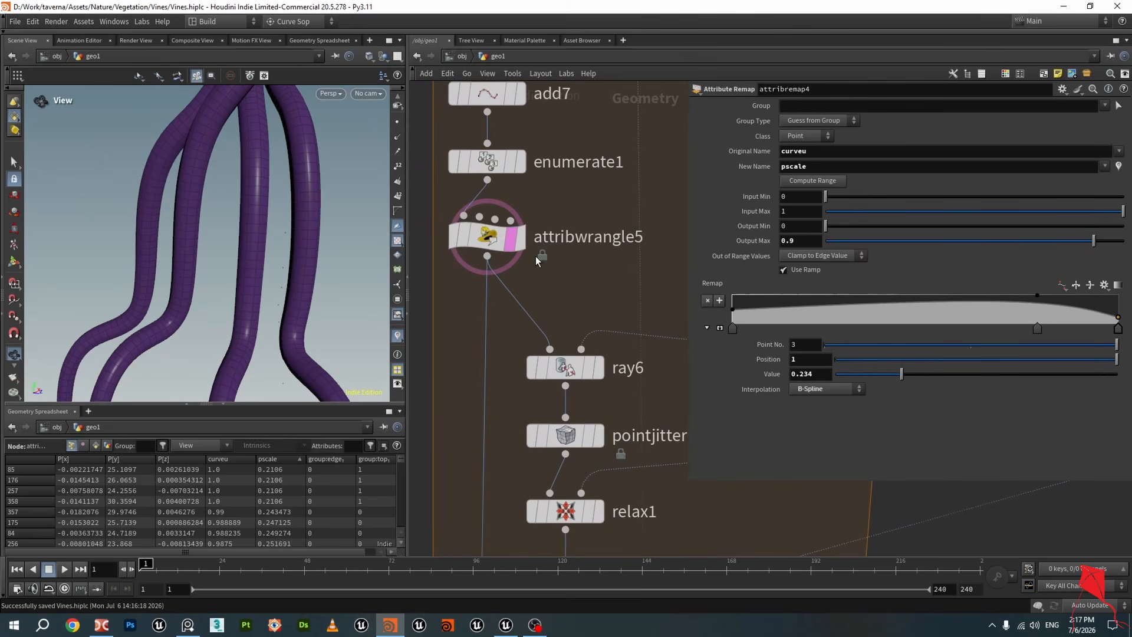
click(524, 245)
click(493, 244)
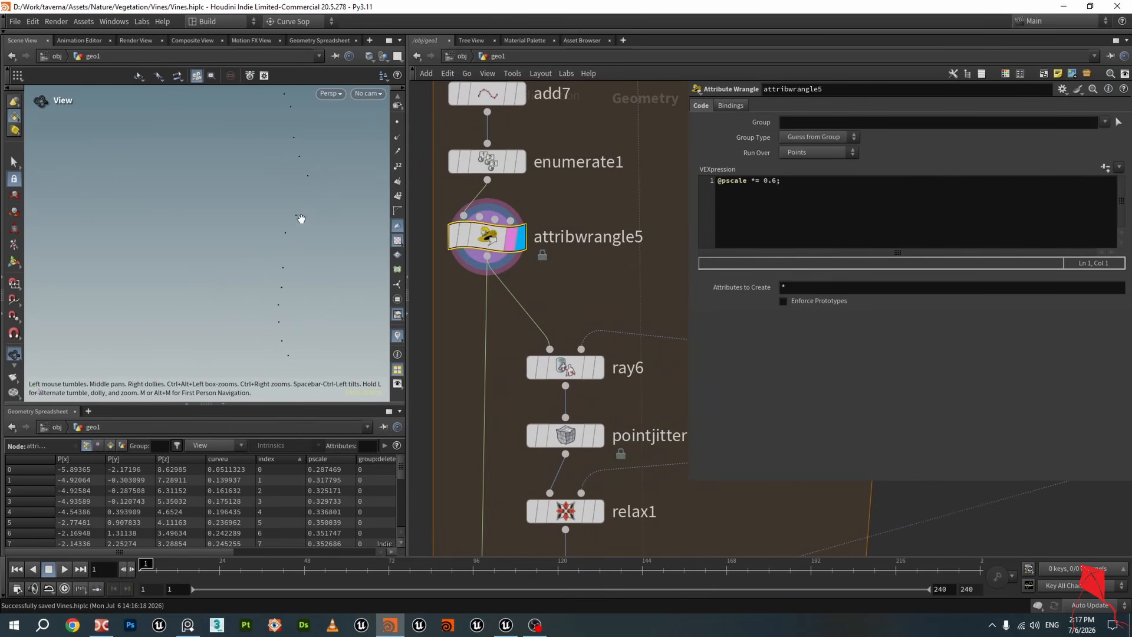
scroll(305, 218, down, 1)
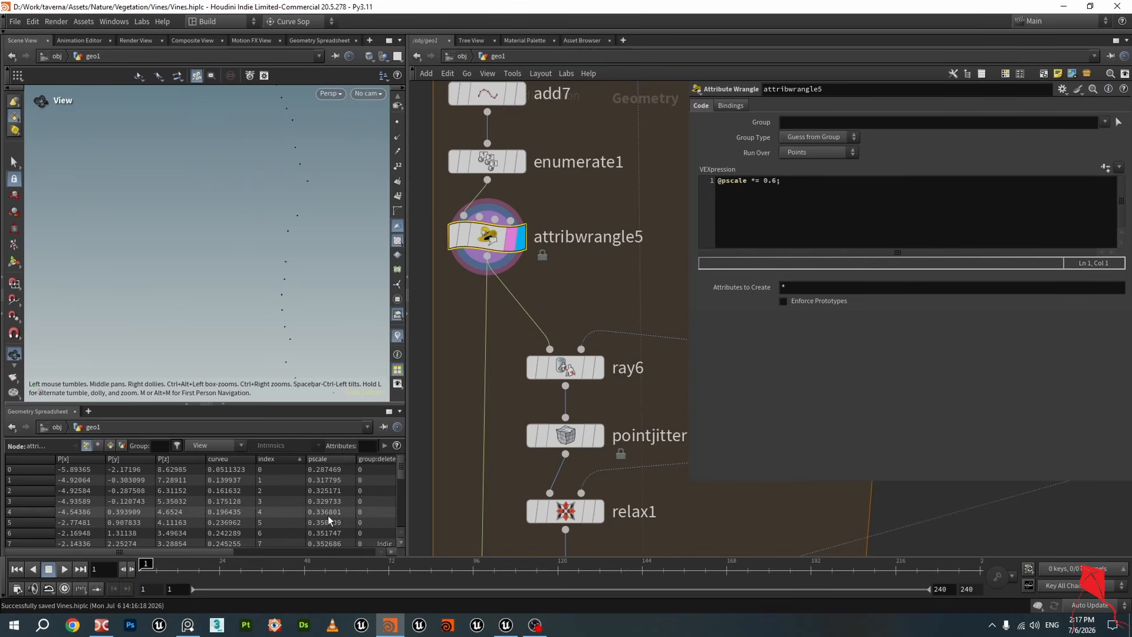
drag(273, 283, 273, 241)
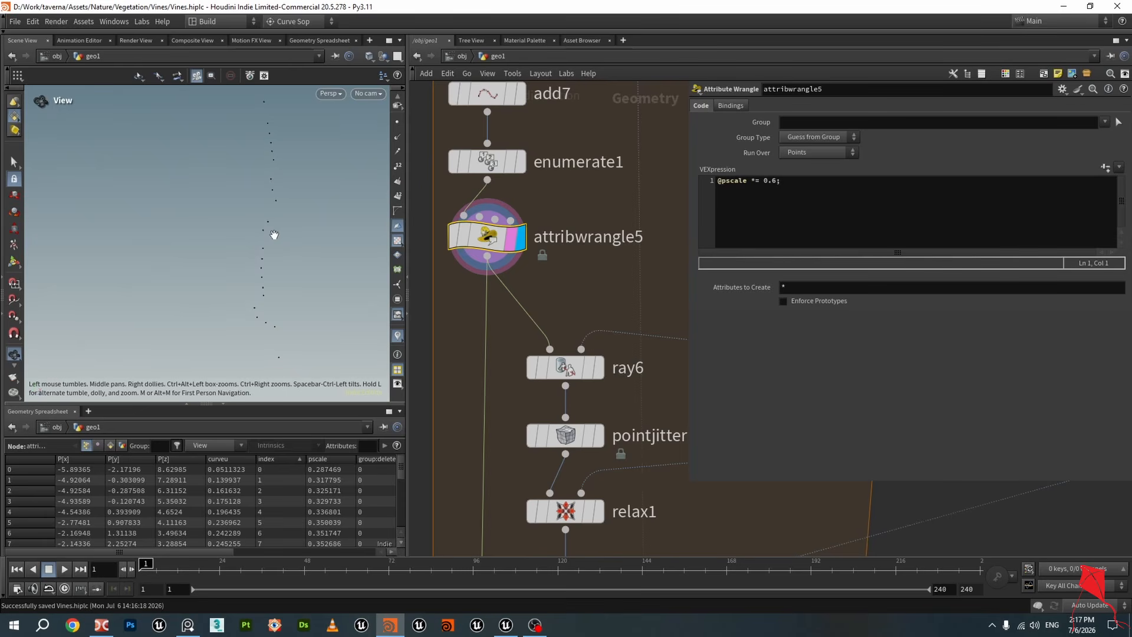
key(ctrl+s)
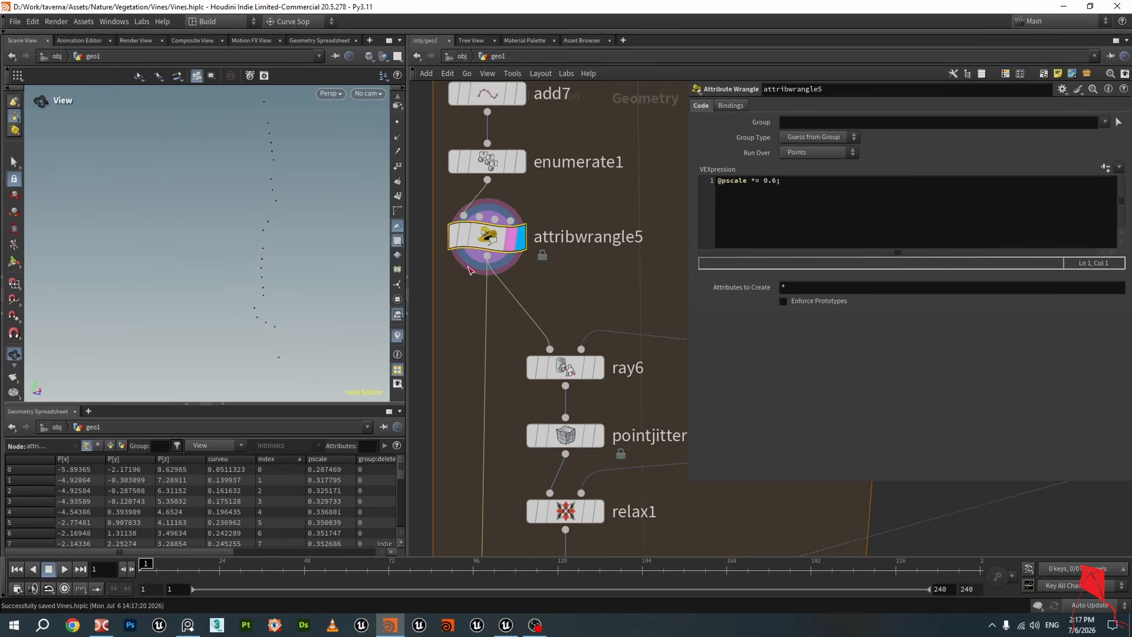
Display sweep7 and attribwrangle5 in turn to compare the tubes with the scaled points
scroll(470, 231, down, 5)
scroll(517, 320, up, 8)
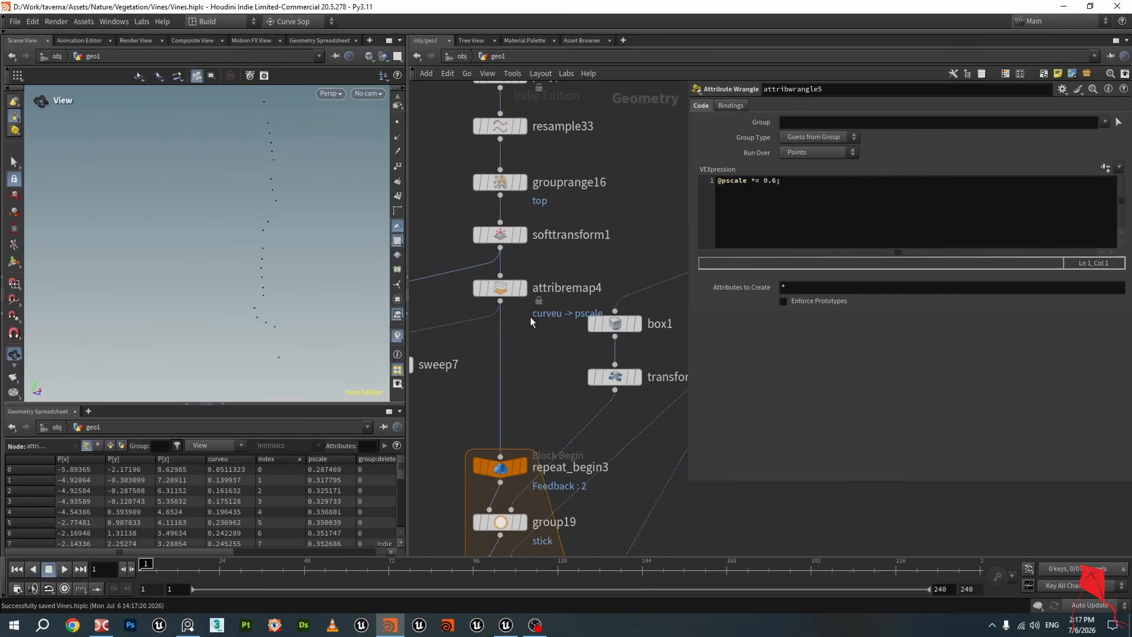
scroll(477, 365, down, 3)
click(438, 369)
middle_drag(450, 396, 458, 250)
scroll(464, 198, down, 3)
scroll(546, 368, up, 4)
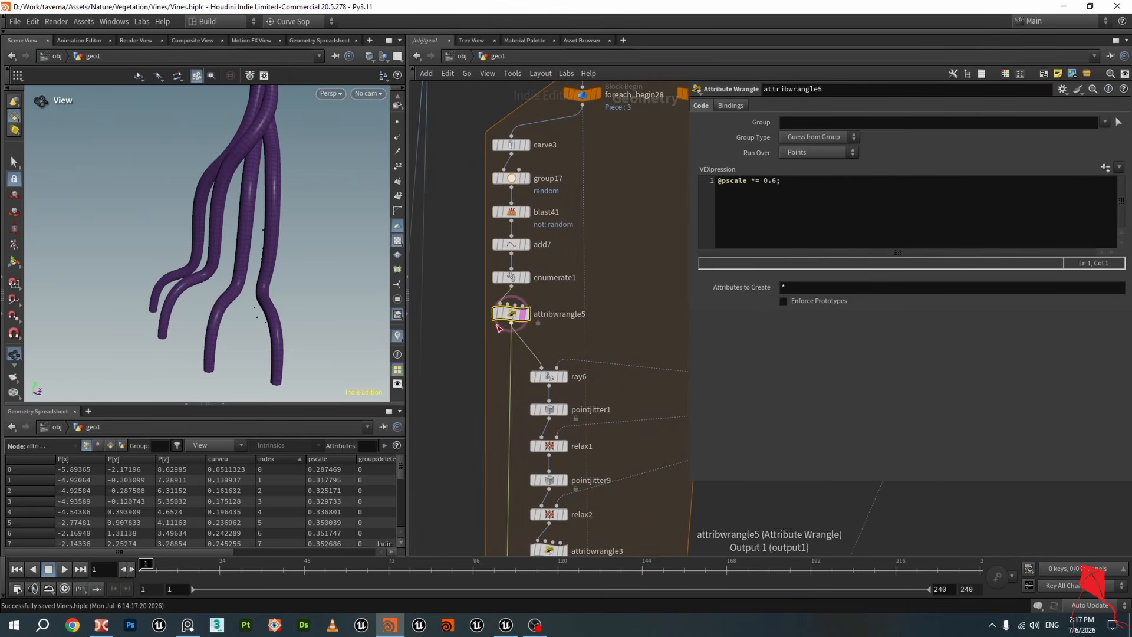
click(523, 313)
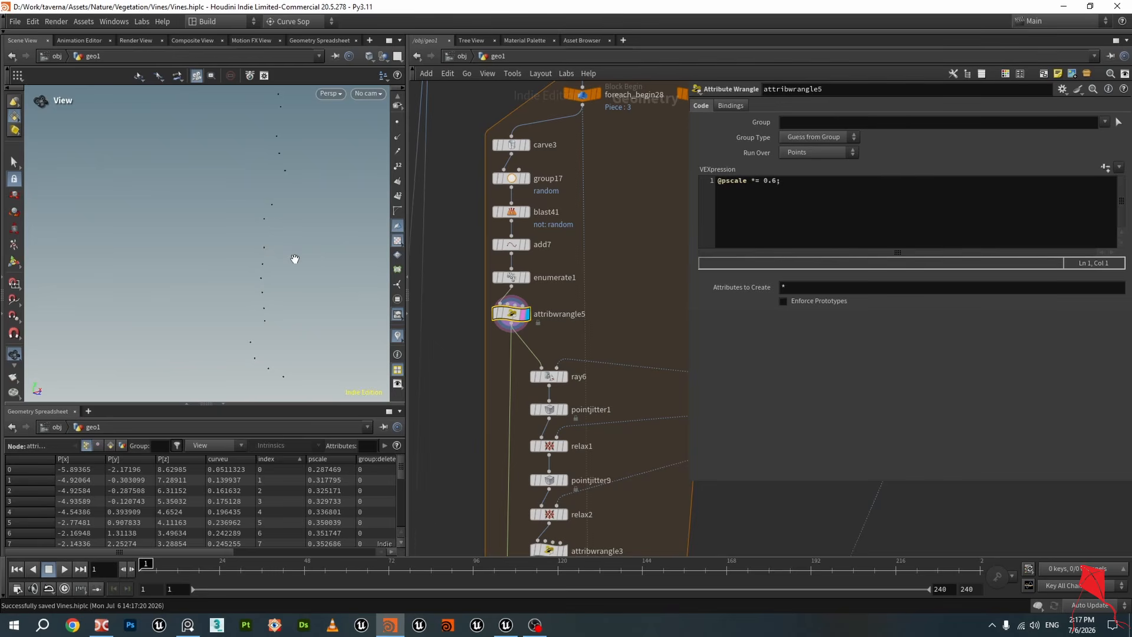
drag(765, 182, 691, 185)
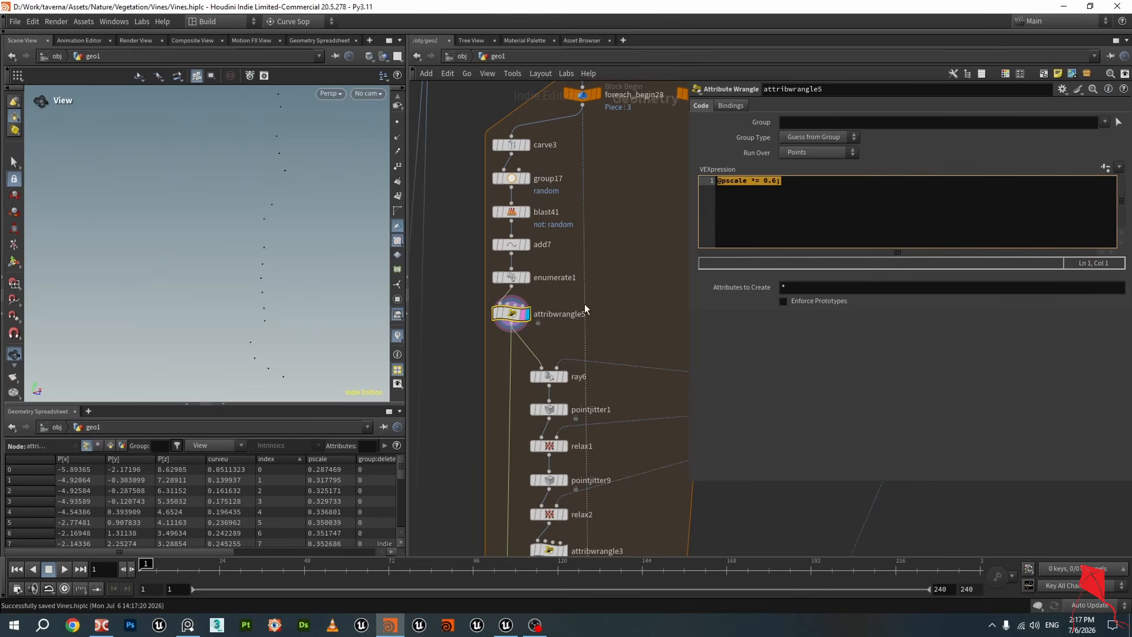
scroll(259, 225, down, 2)
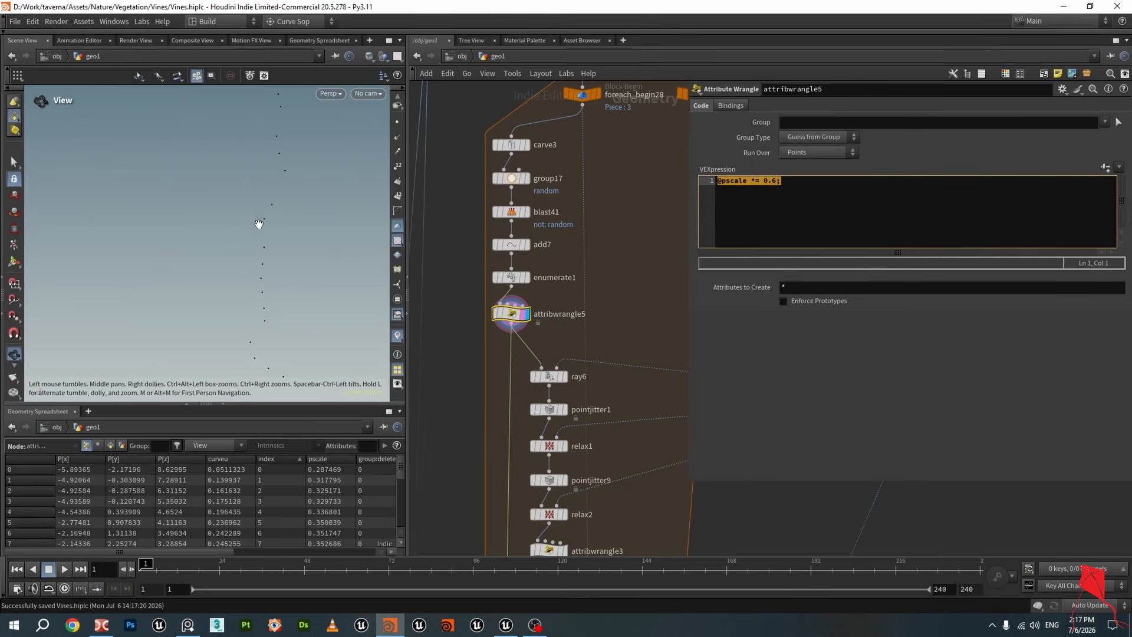
click(814, 183)
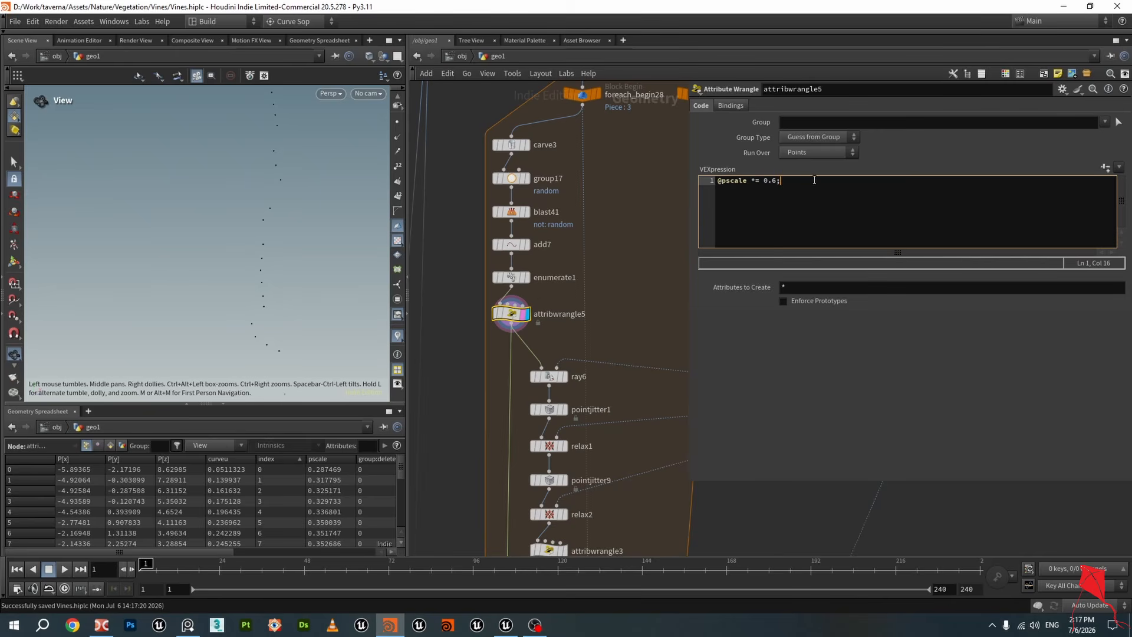
drag(793, 181, 690, 185)
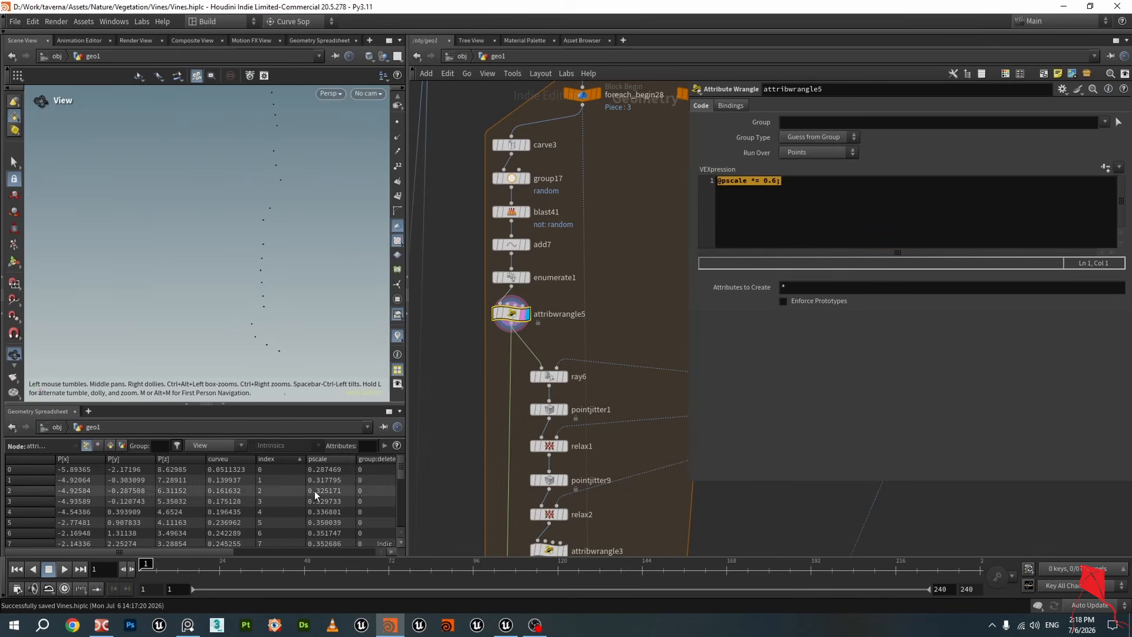
Navigate to the Collision1 object merge and display it to inspect the Buddha collision geometry
scroll(631, 313, down, 1)
middle_drag(631, 313, 600, 256)
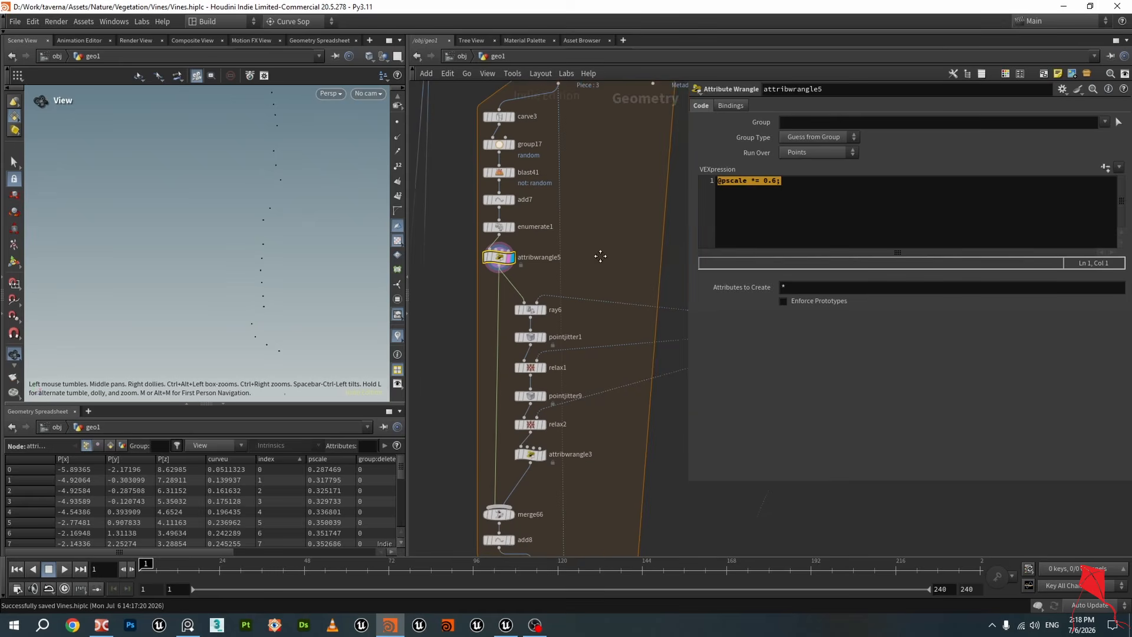
scroll(601, 257, down, 6)
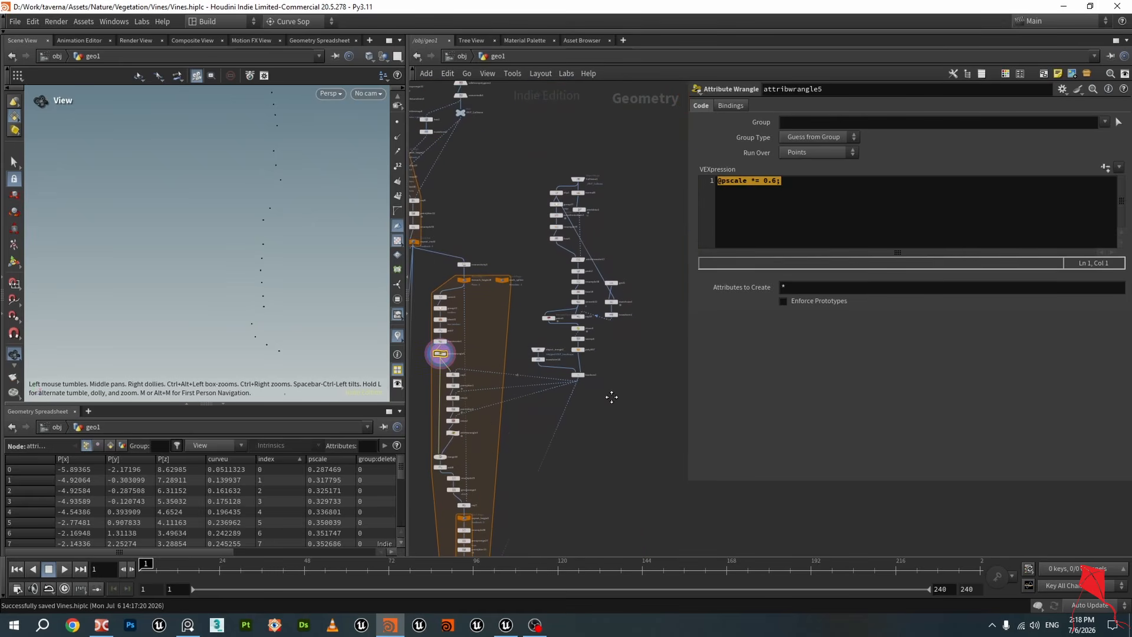
scroll(616, 304, up, 4)
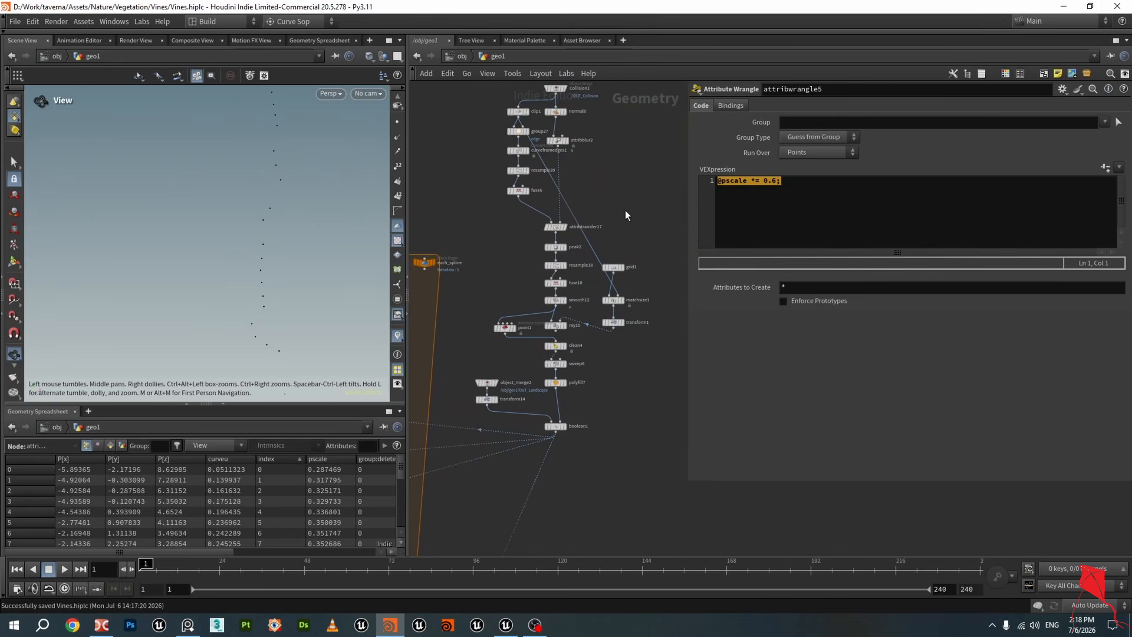
middle_drag(625, 210, 632, 352)
drag(306, 231, 301, 244)
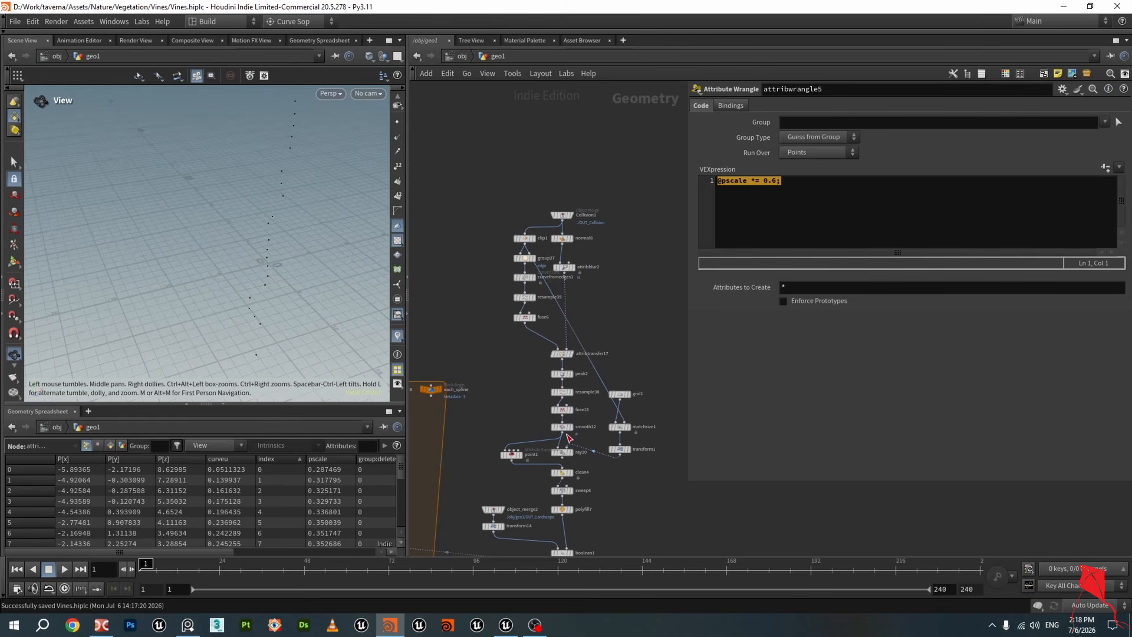
middle_drag(567, 435, 625, 307)
middle_drag(277, 227, 272, 161)
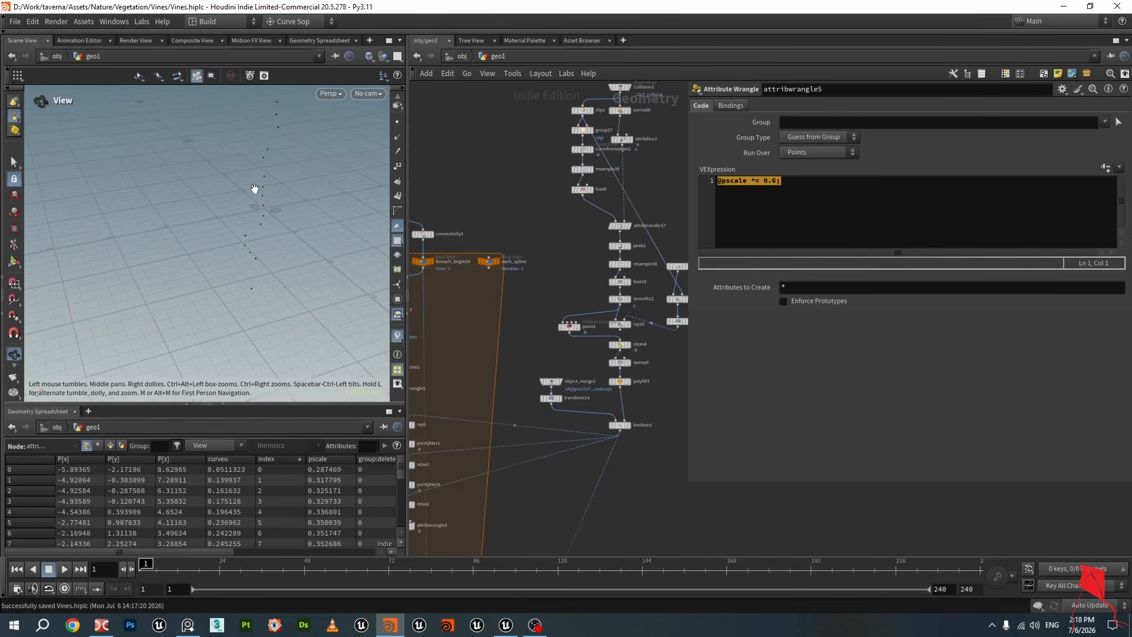
scroll(646, 236, down, 2)
middle_drag(613, 188, 533, 269)
scroll(533, 266, up, 3)
scroll(555, 239, up, 1)
scroll(553, 235, up, 2)
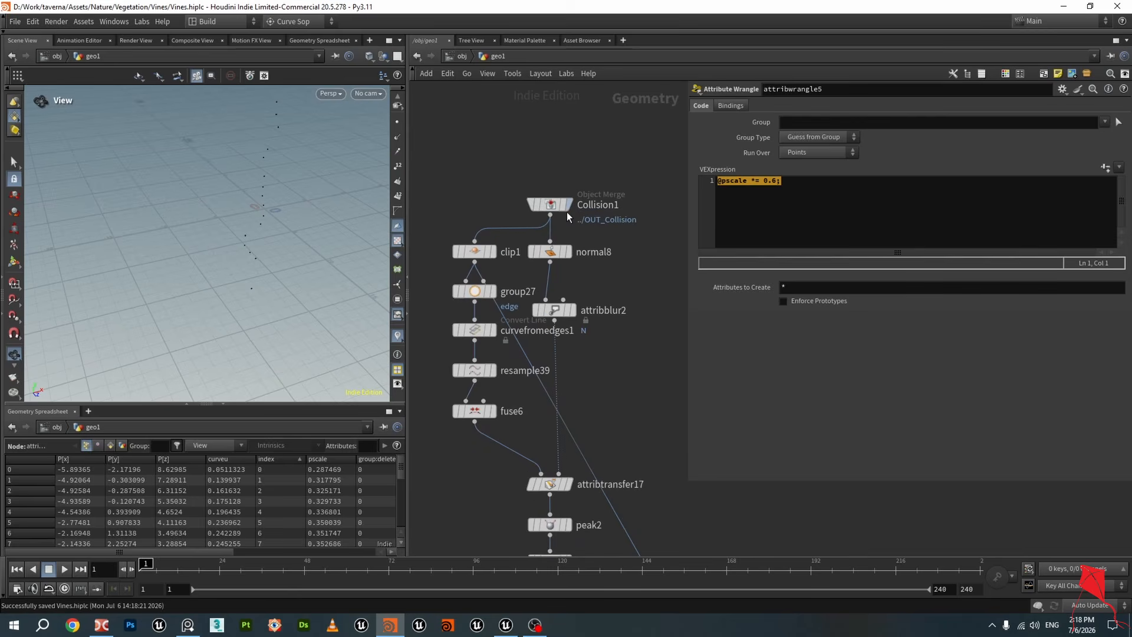
click(569, 205)
drag(208, 204, 295, 254)
middle_drag(295, 254, 260, 203)
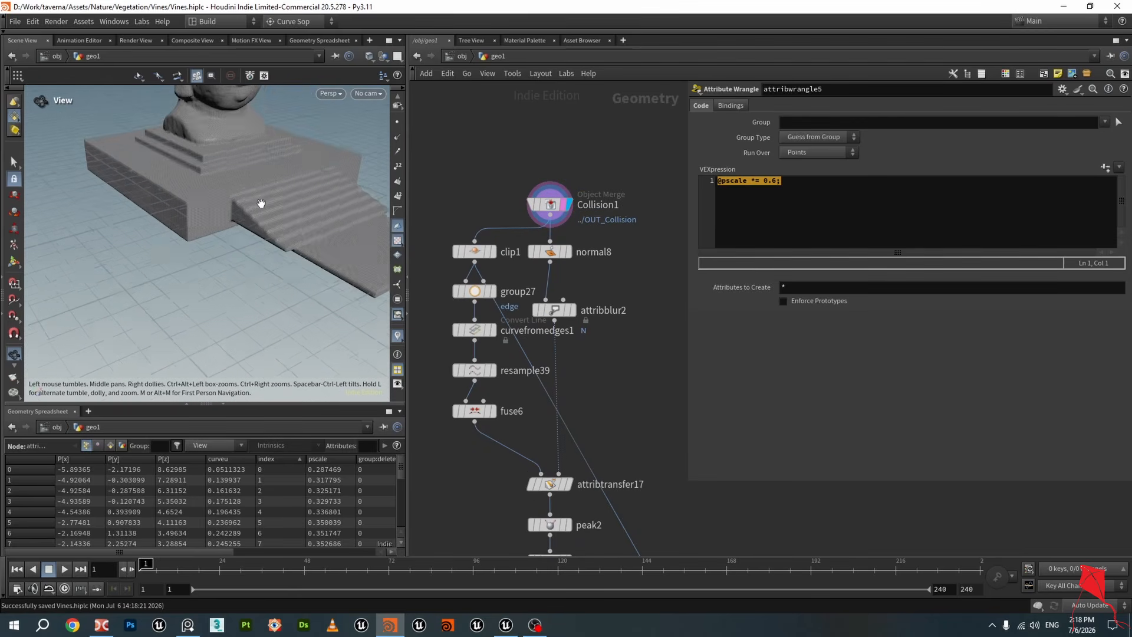
scroll(267, 189, up, 5)
mouse_move(271, 179)
mouse_down()
mouse_move(399, 164)
mouse_move(256, 177)
mouse_up()
scroll(273, 183, down, 5)
scroll(295, 254, down, 8)
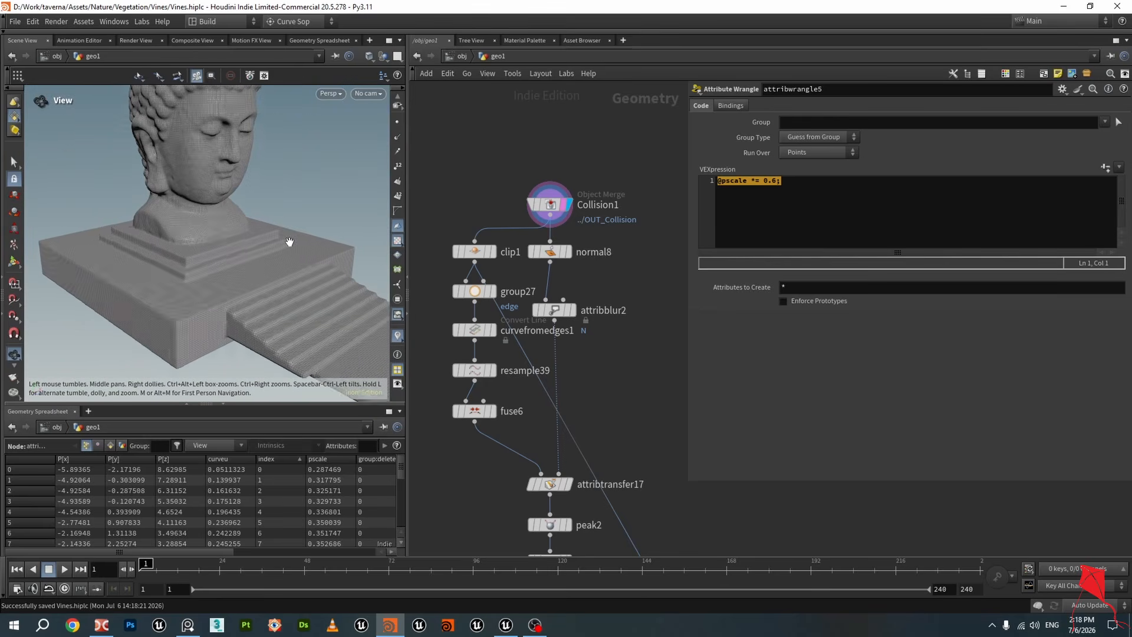
Display the Original_Mesh object merge and select vdbfrompolygons1 to inspect the source mesh
middle_drag(483, 169, 507, 313)
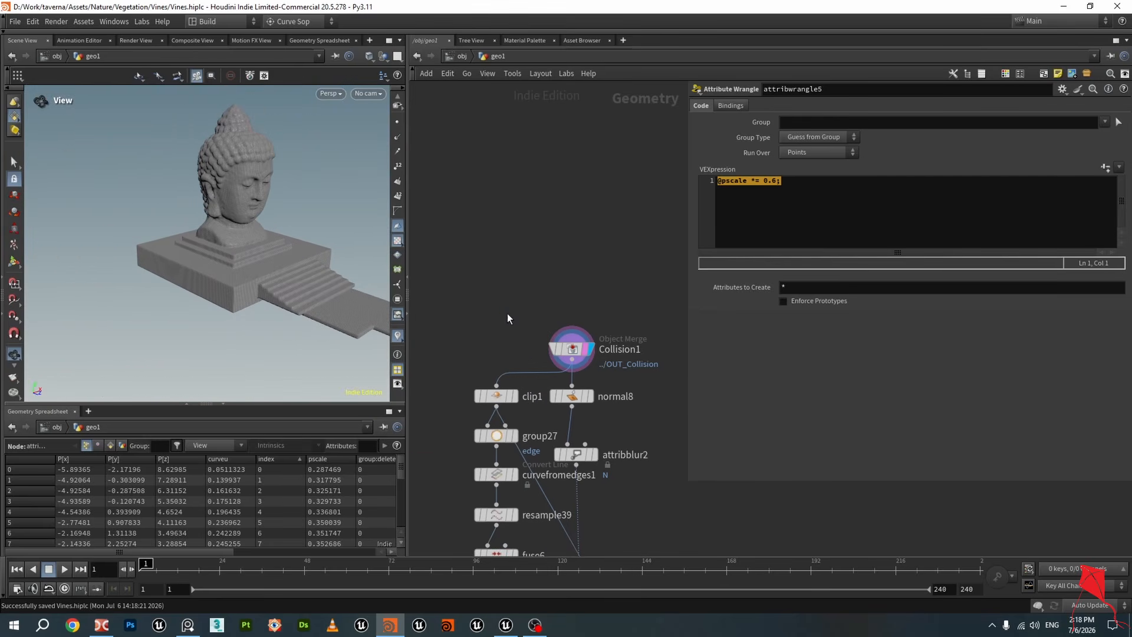
scroll(507, 313, down, 5)
middle_drag(468, 169, 659, 287)
scroll(579, 294, up, 4)
scroll(579, 294, up, 3)
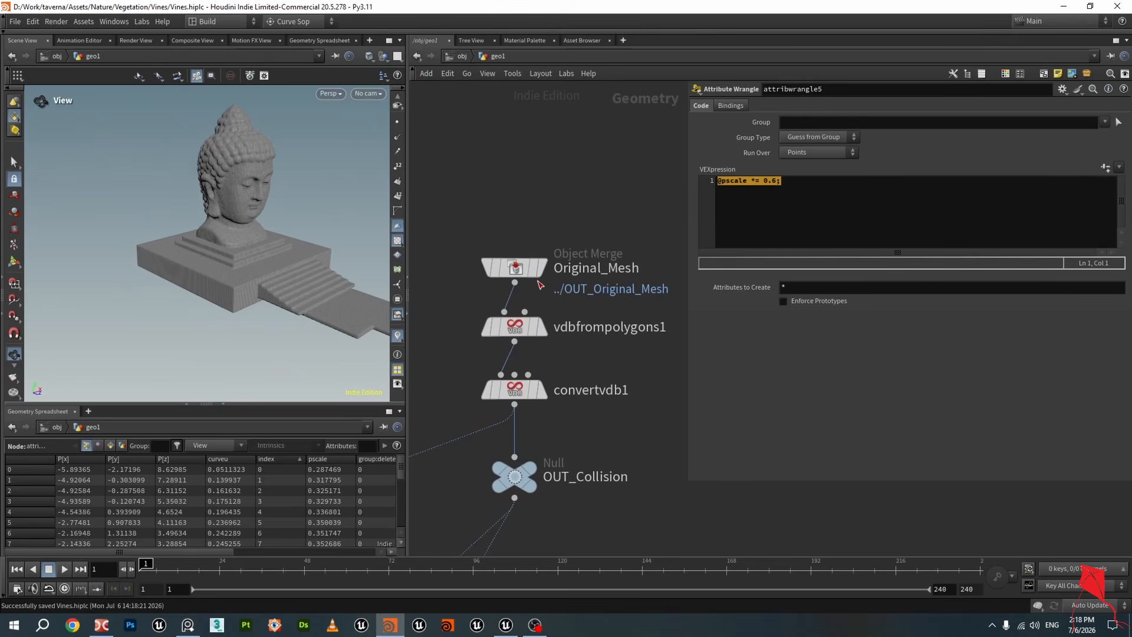
drag(518, 262, 517, 204)
click(542, 211)
drag(302, 225, 265, 239)
click(540, 336)
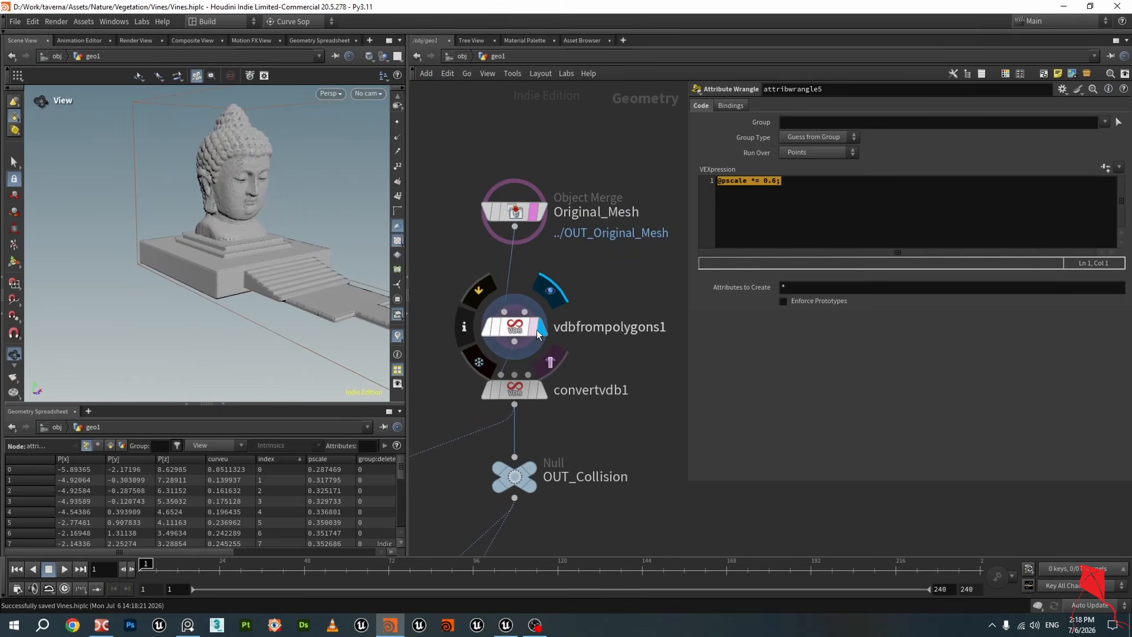
scroll(563, 286, down, 3)
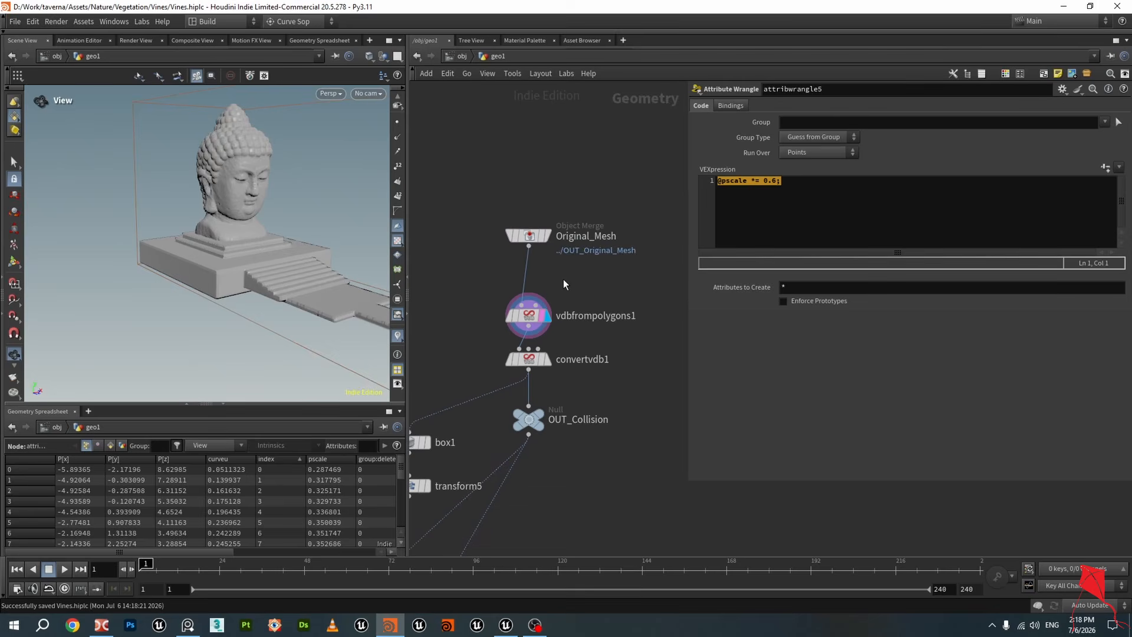
Add a Clip node, wire Original_Mesh into it, and display it
drag(535, 236, 536, 168)
key(Tab)
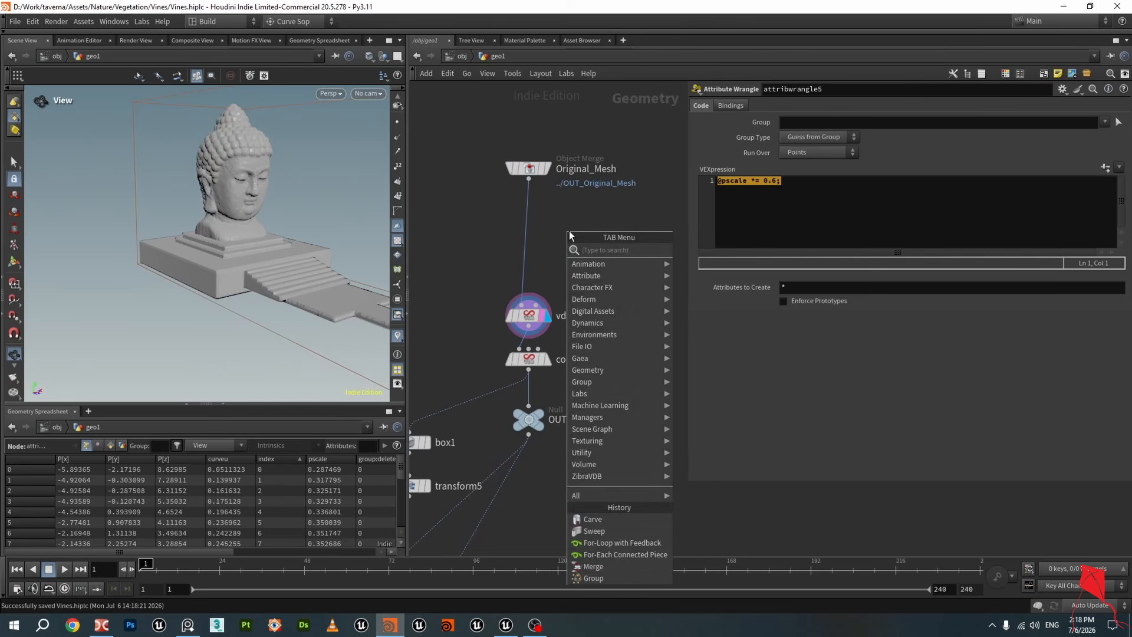
text(cli)
click(692, 250)
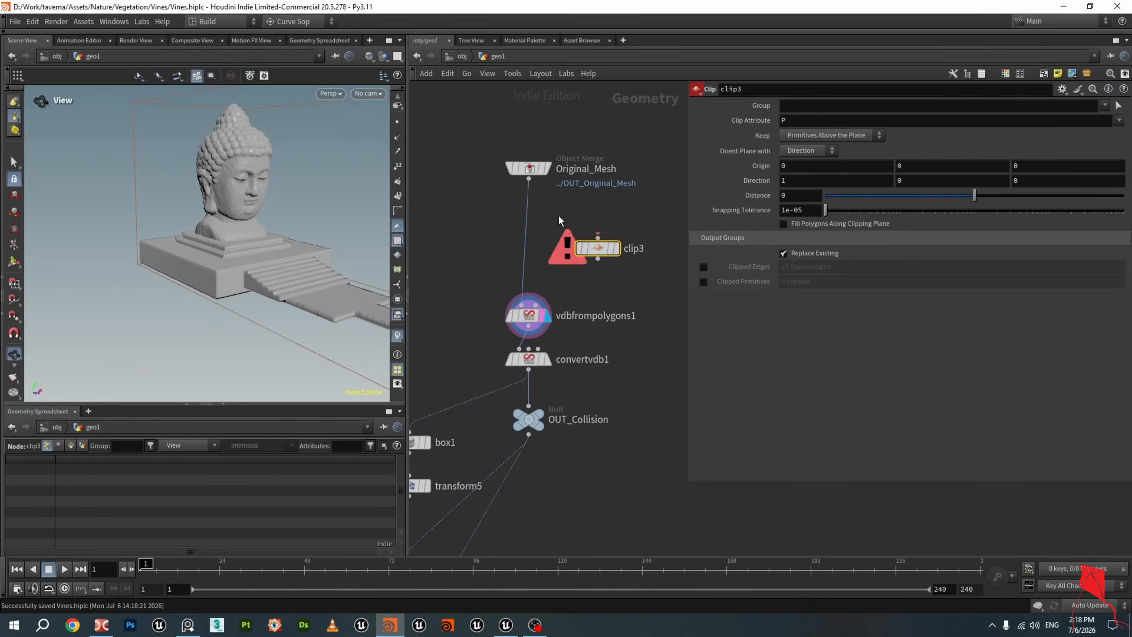
drag(529, 179, 597, 251)
click(615, 231)
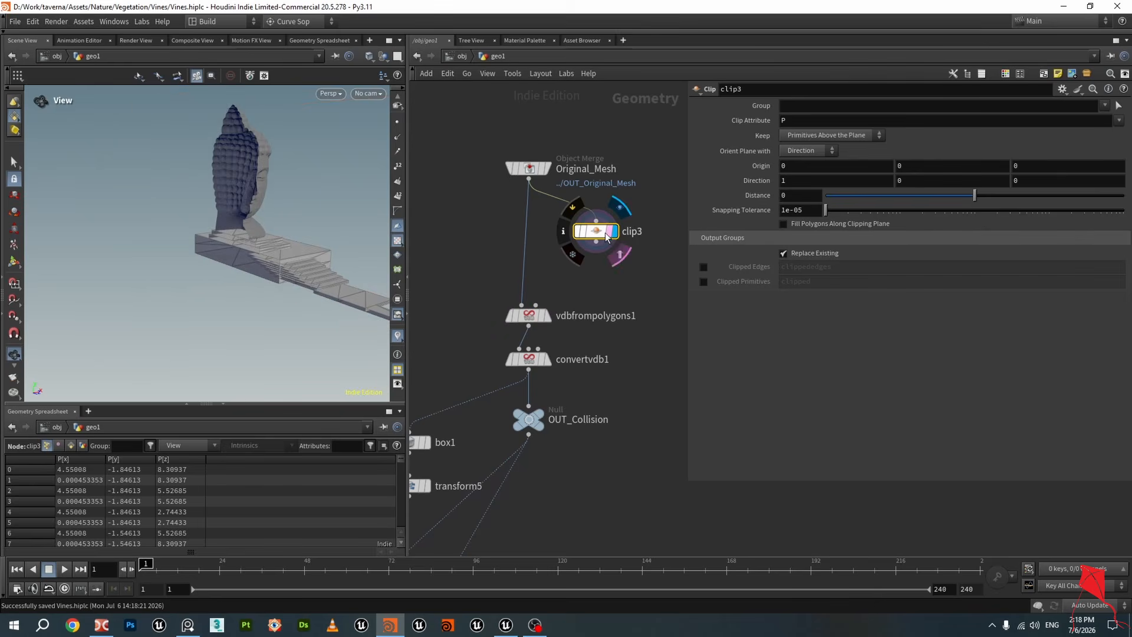
Duplicate the vdbfrompolygons1 and convertvdb1 nodes beside the Clip node
drag(182, 220, 212, 226)
drag(455, 277, 628, 370)
alt+drag(525, 317, 614, 316)
click(556, 266)
scroll(594, 251, up, 1)
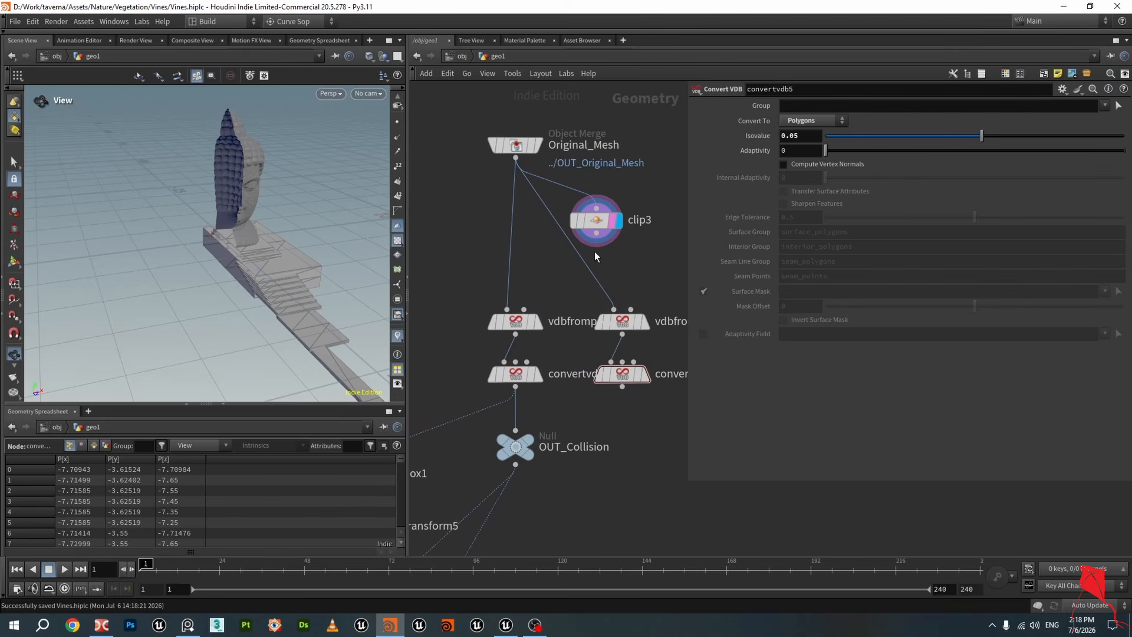
Connect clip3's output into the duplicated VDB from Polygons node
drag(597, 235, 614, 308)
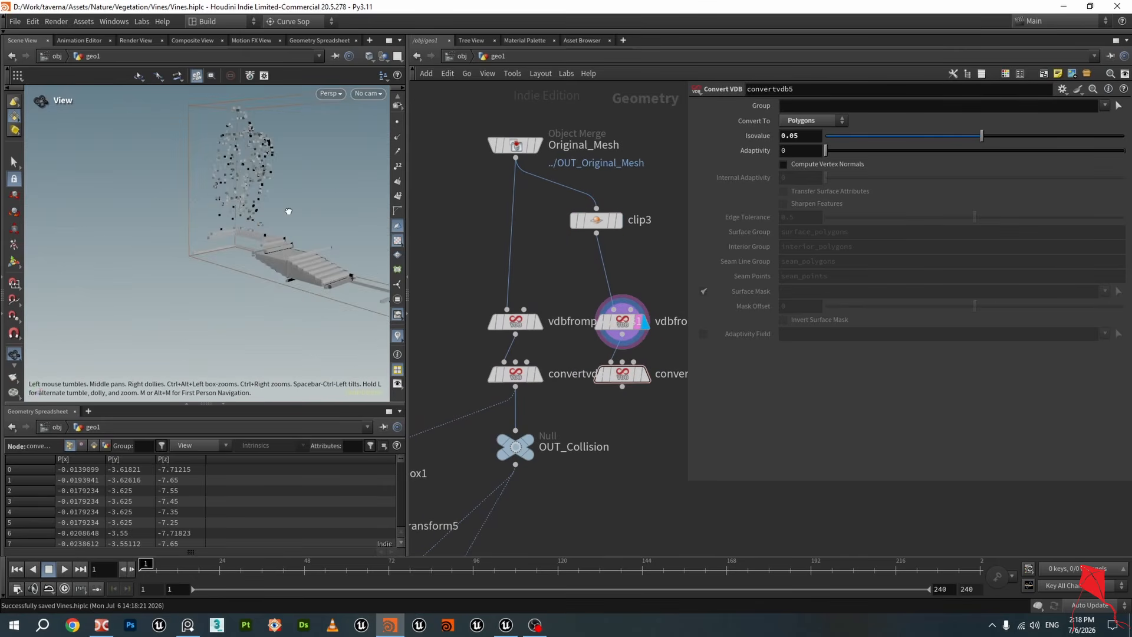
drag(340, 208, 329, 247)
scroll(544, 325, up, 2)
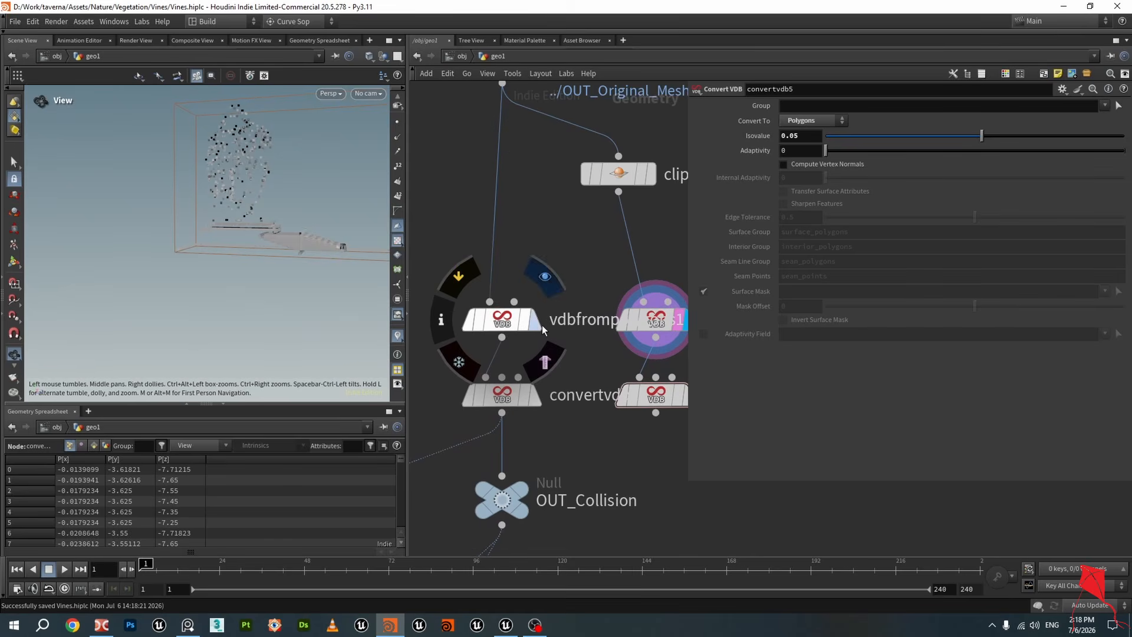
Inspect vdbfrompolygons1's parameters and display clip3 in the viewport
click(510, 323)
click(493, 317)
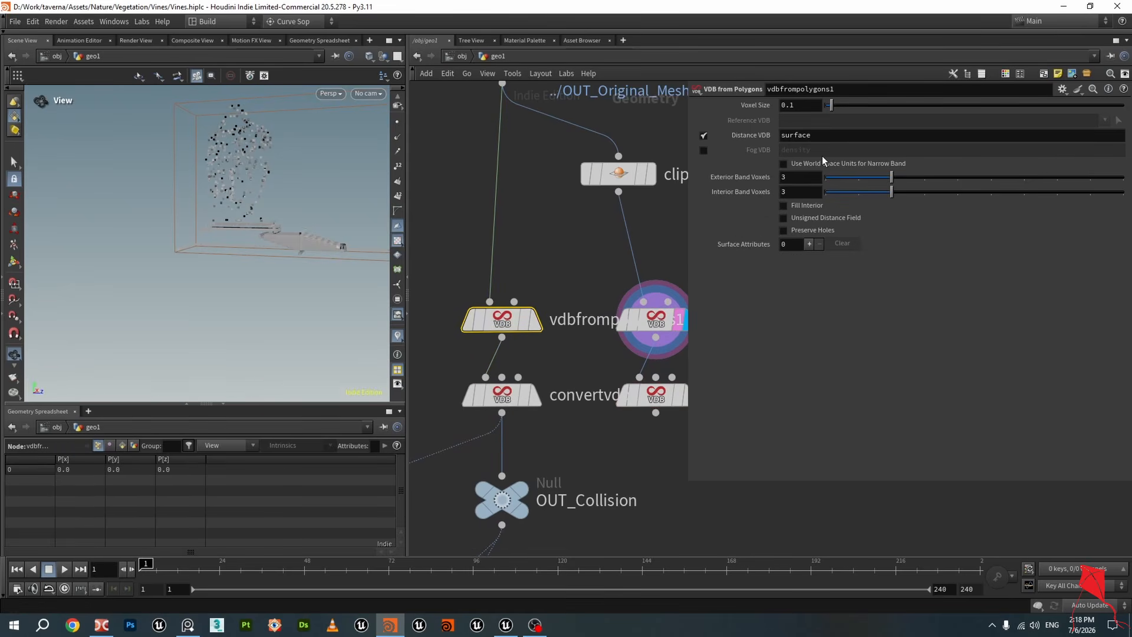
scroll(478, 196, down, 1)
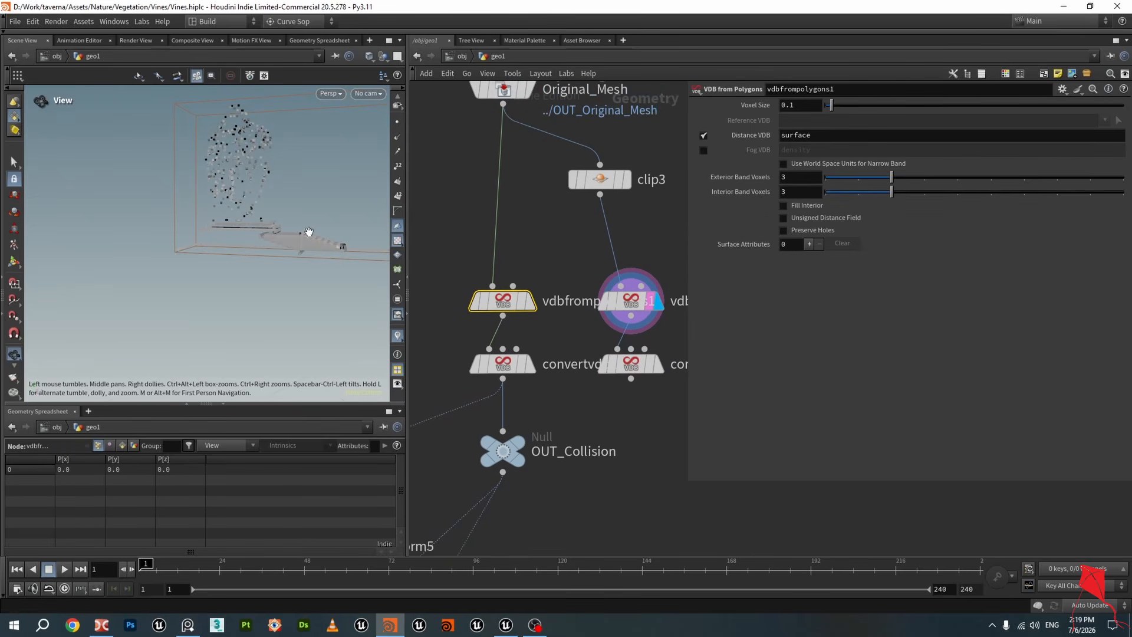
drag(308, 233, 238, 230)
scroll(567, 260, down, 2)
middle_drag(611, 249, 572, 261)
scroll(571, 260, up, 3)
drag(537, 183, 572, 171)
click(597, 171)
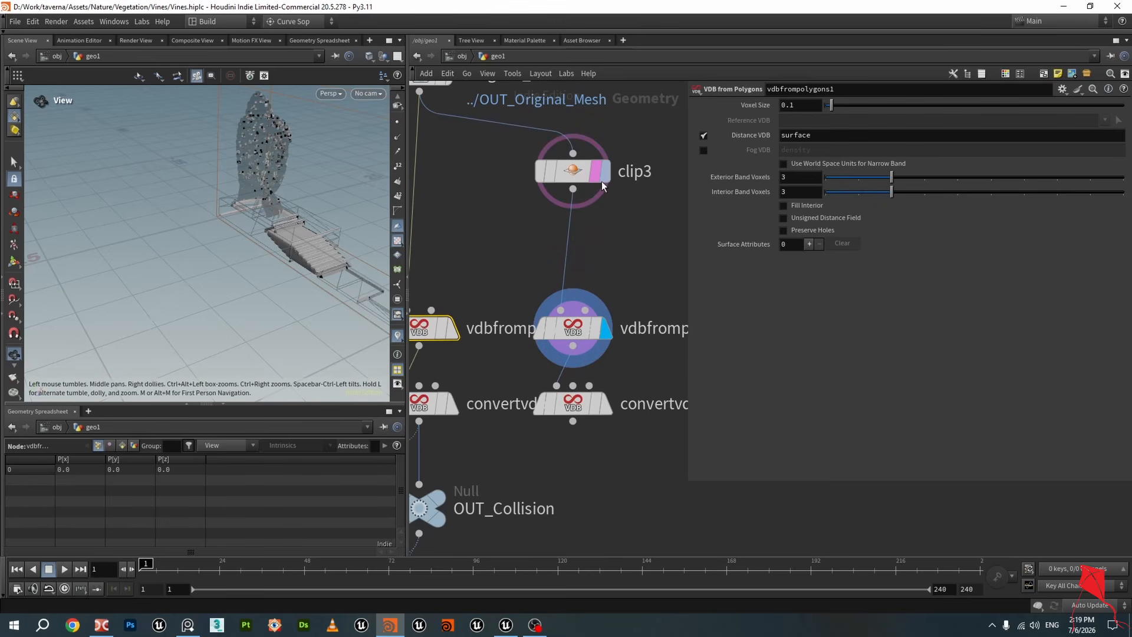
Insert a PolyFill node between clip3 and the duplicated VDB from Polygons node and display it
click(604, 171)
key(Tab)
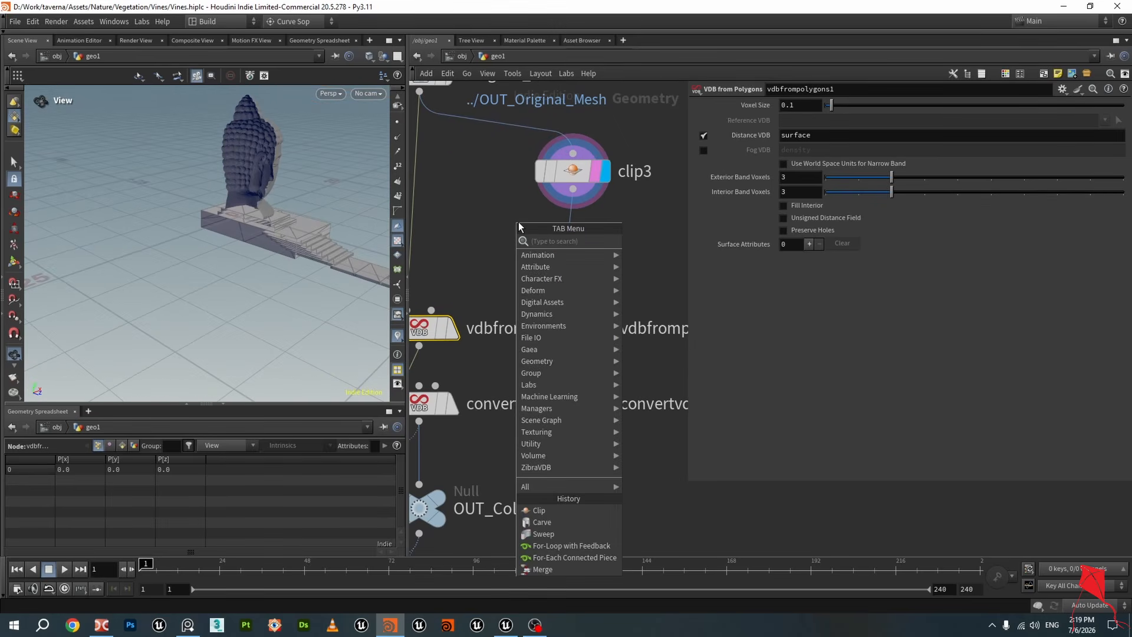
text(polyf)
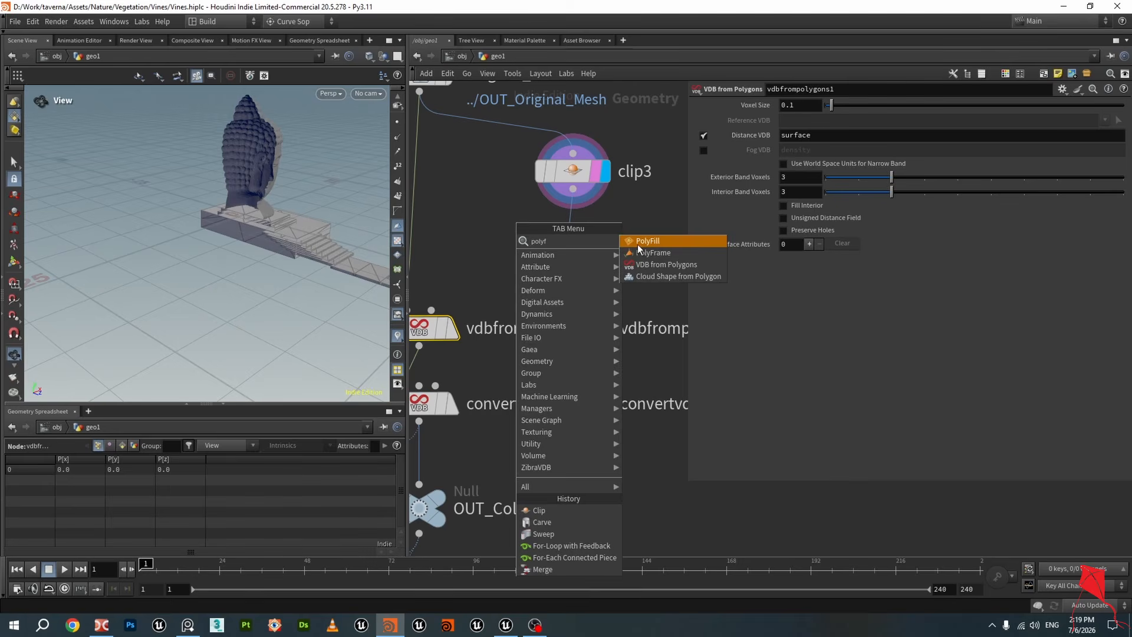
click(639, 246)
click(531, 236)
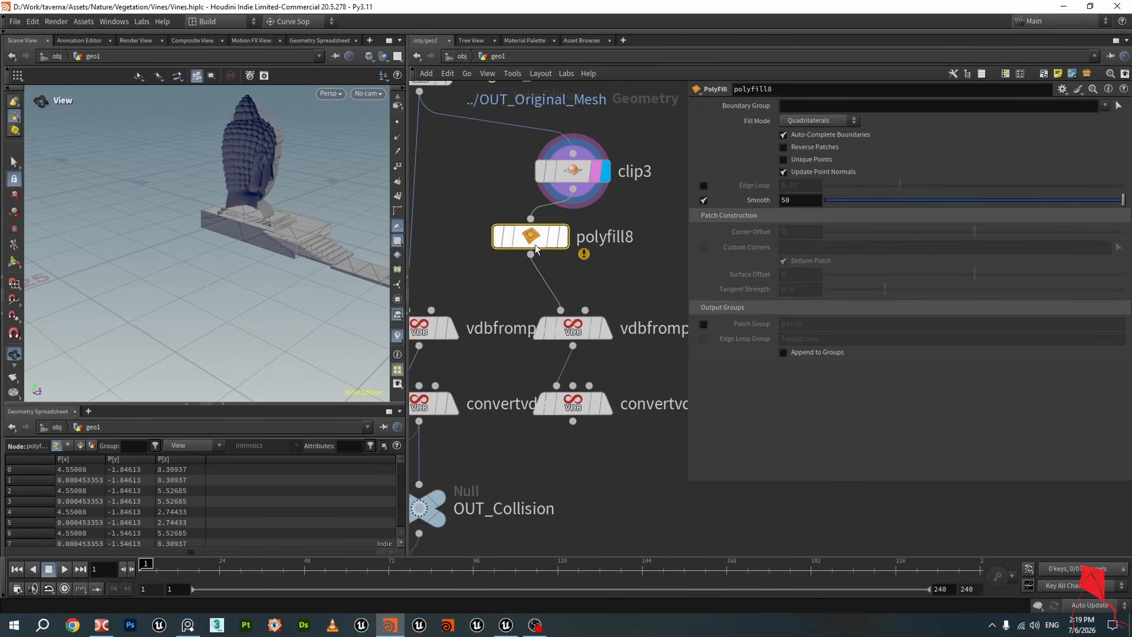
drag(536, 247, 578, 251)
click(601, 246)
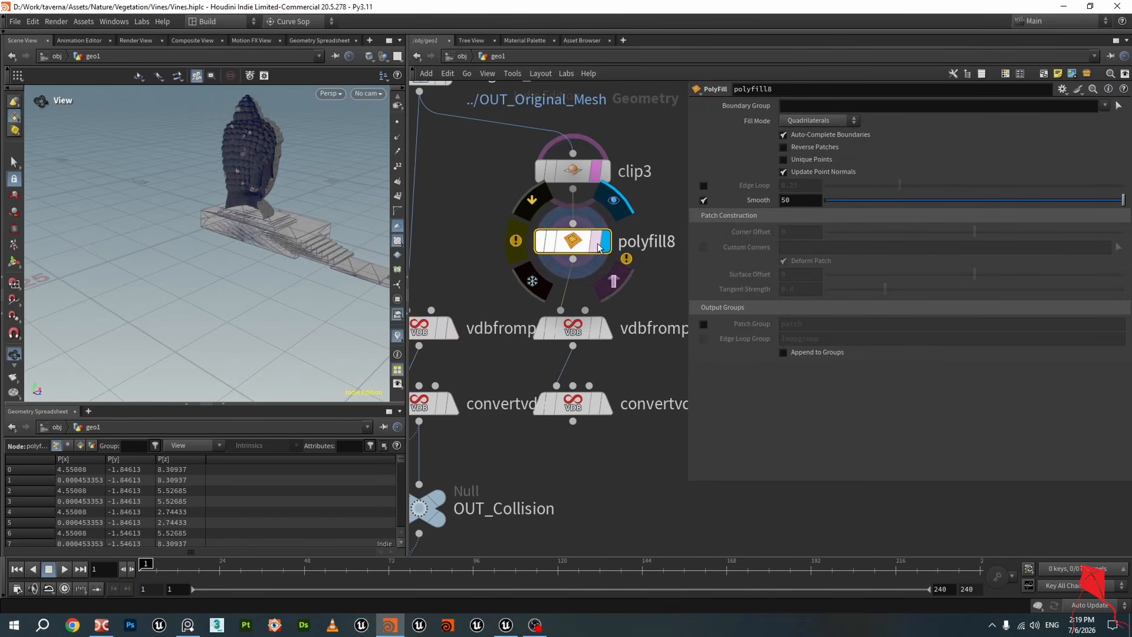
scroll(281, 238, up, 5)
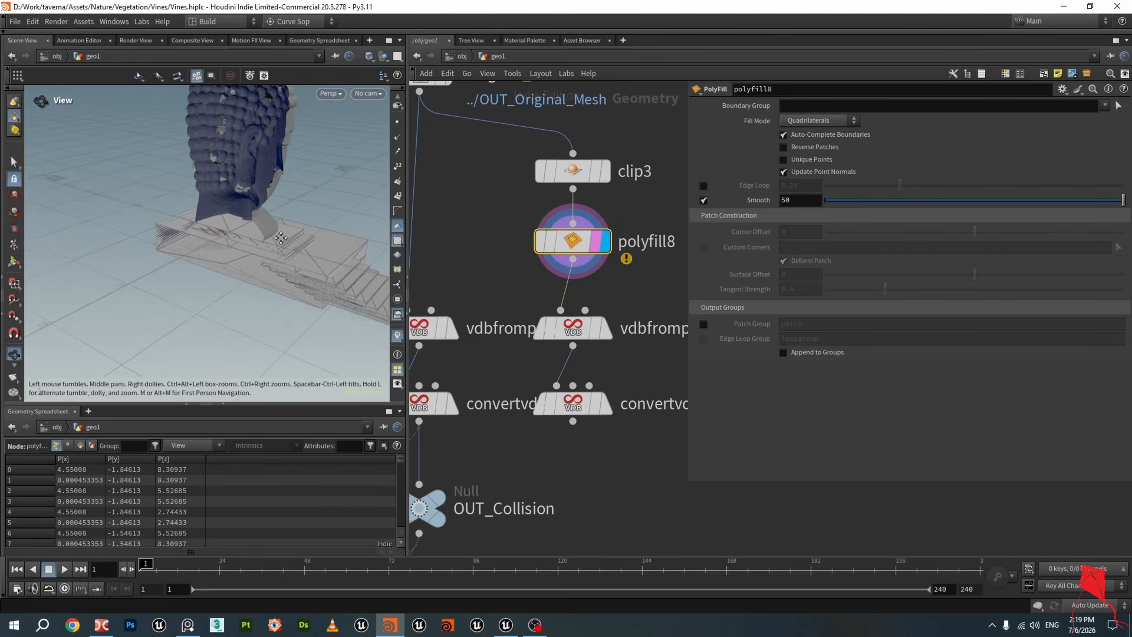
middle_drag(281, 238, 275, 254)
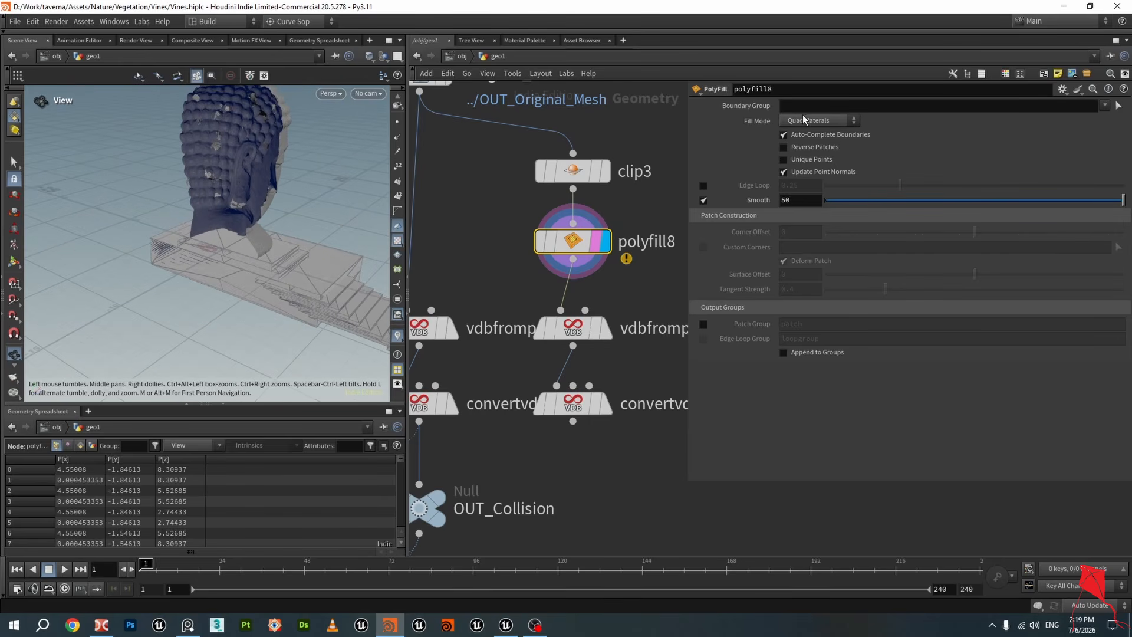
Set the PolyFill fill mode to Single Polygon and save the scene
click(807, 119)
click(810, 122)
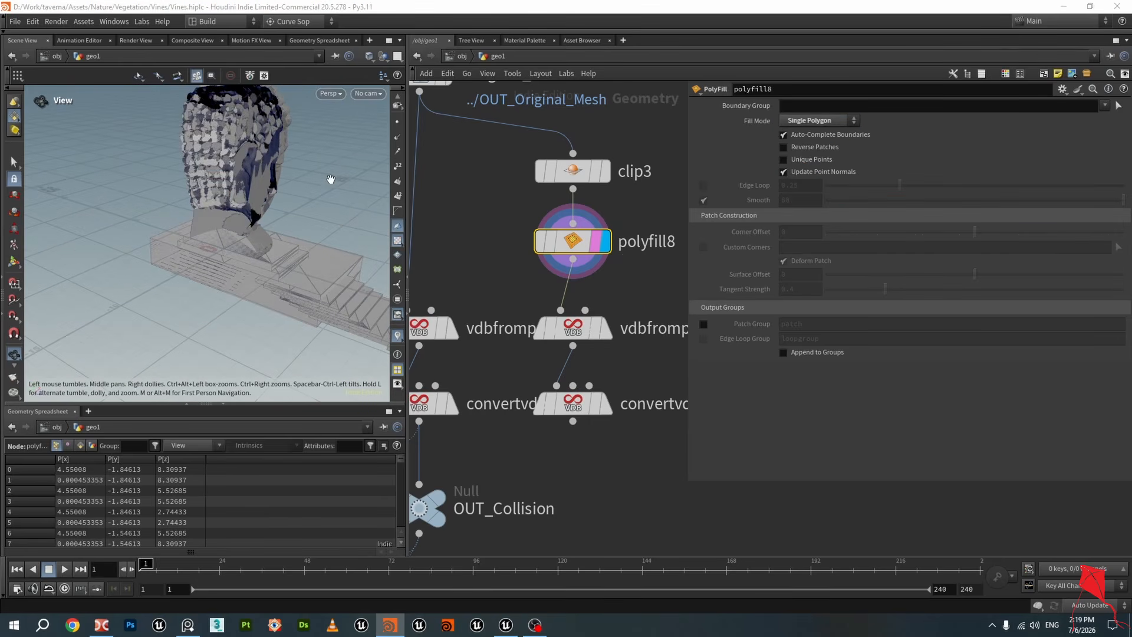
drag(330, 179, 231, 210)
key(ctrl+s)
Compare the duplicated VDB from Polygons, polyfill8 and clip3 results in the viewport
scroll(240, 192, down, 3)
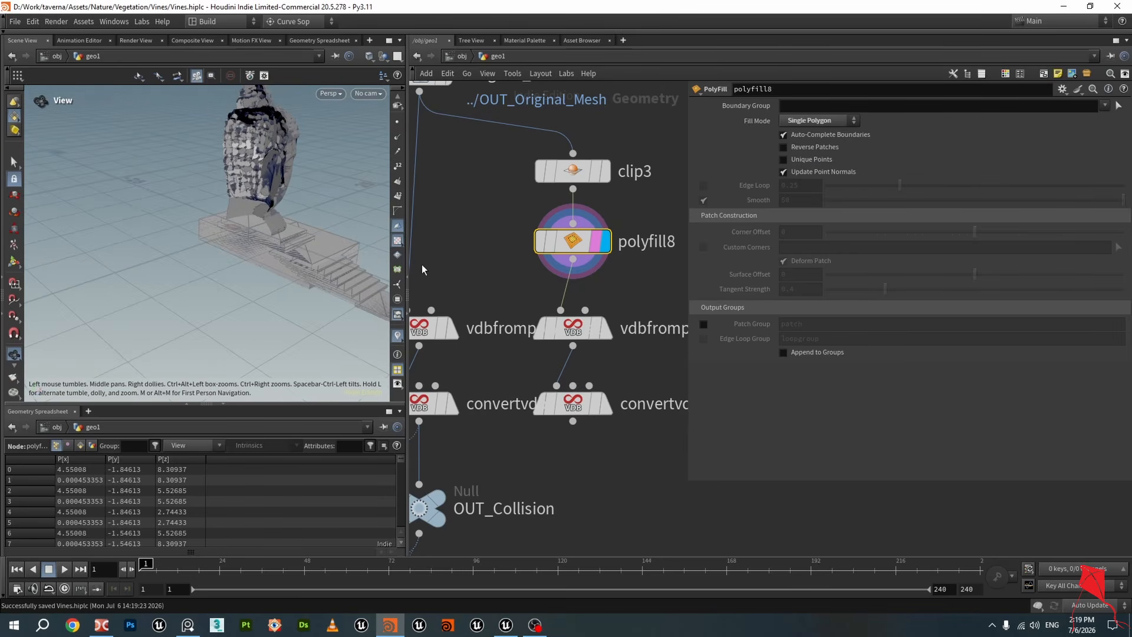
click(602, 336)
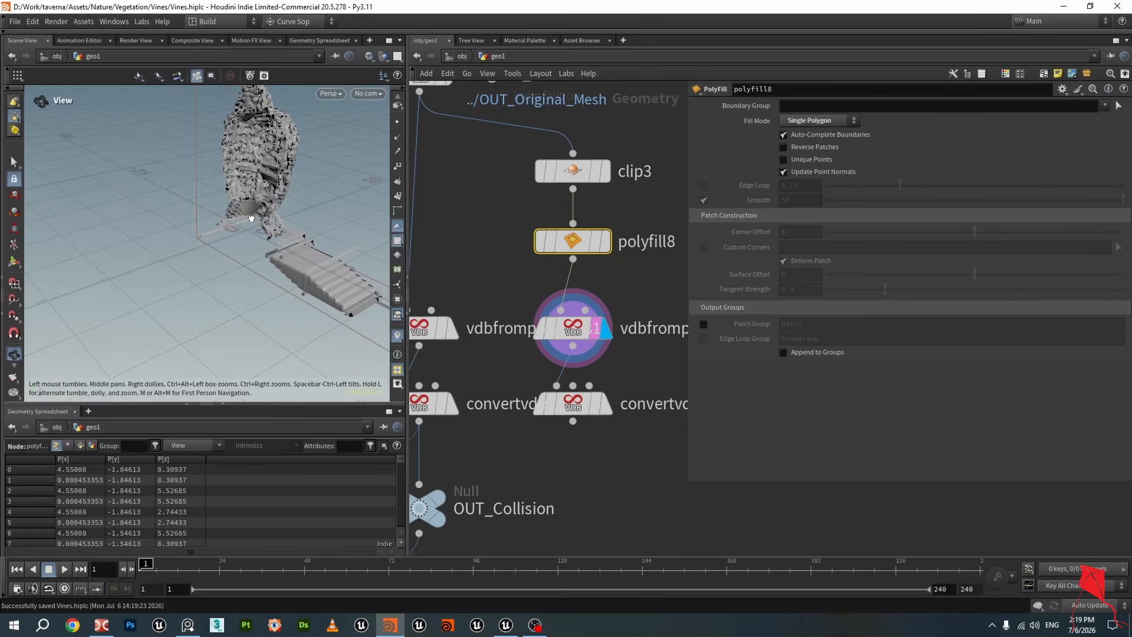
scroll(543, 279, down, 3)
click(578, 257)
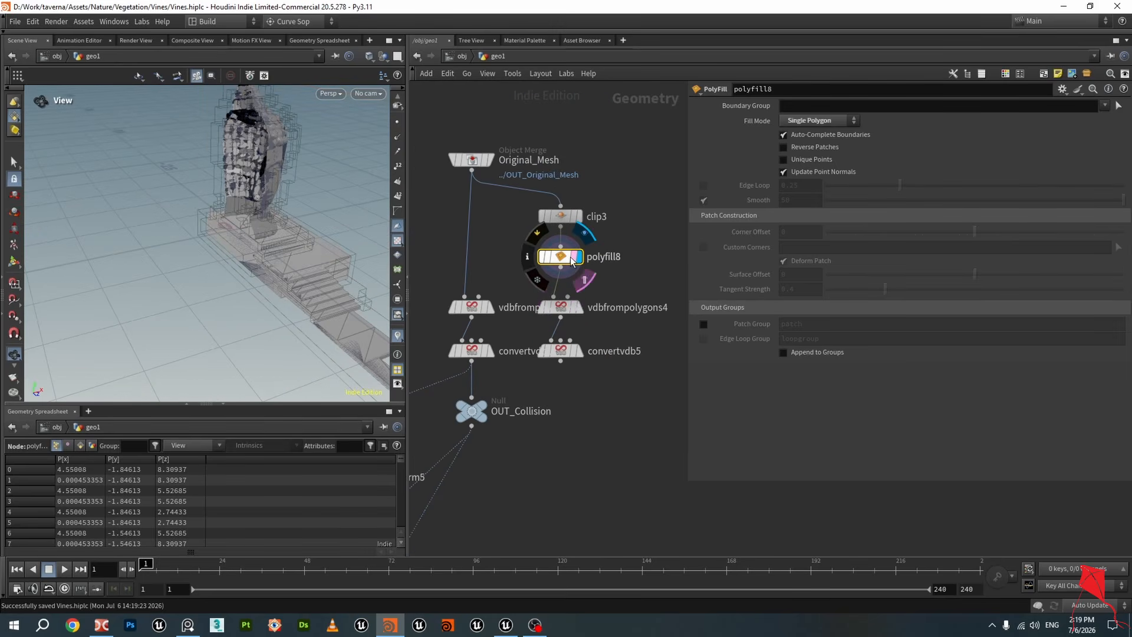
drag(298, 200, 310, 130)
click(579, 217)
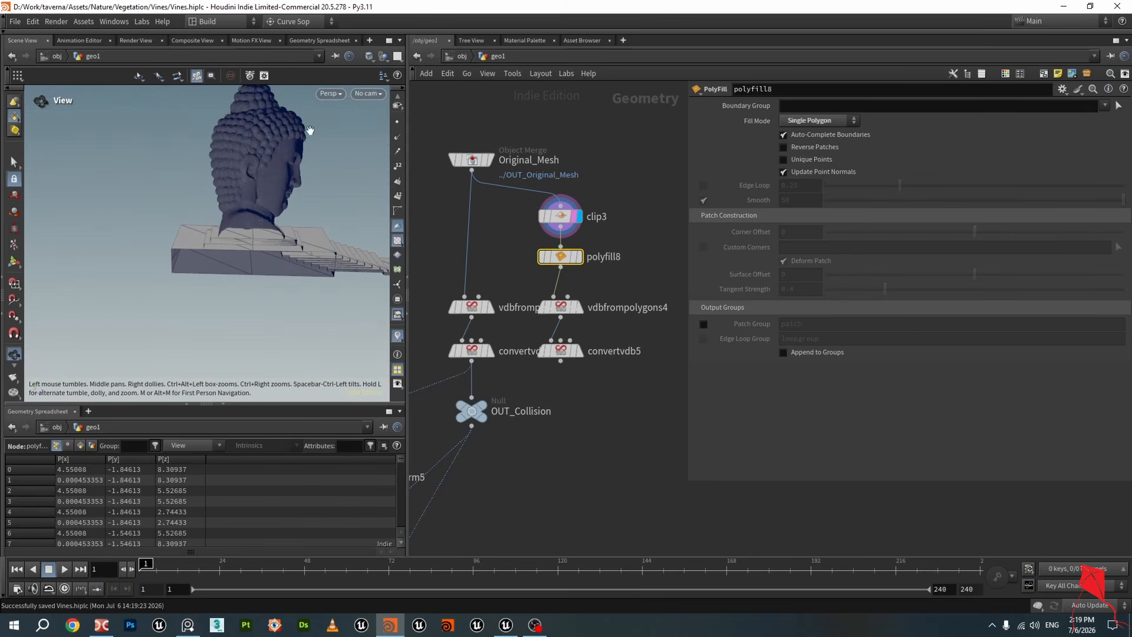
drag(268, 180, 239, 244)
drag(236, 194, 264, 164)
scroll(541, 262, down, 1)
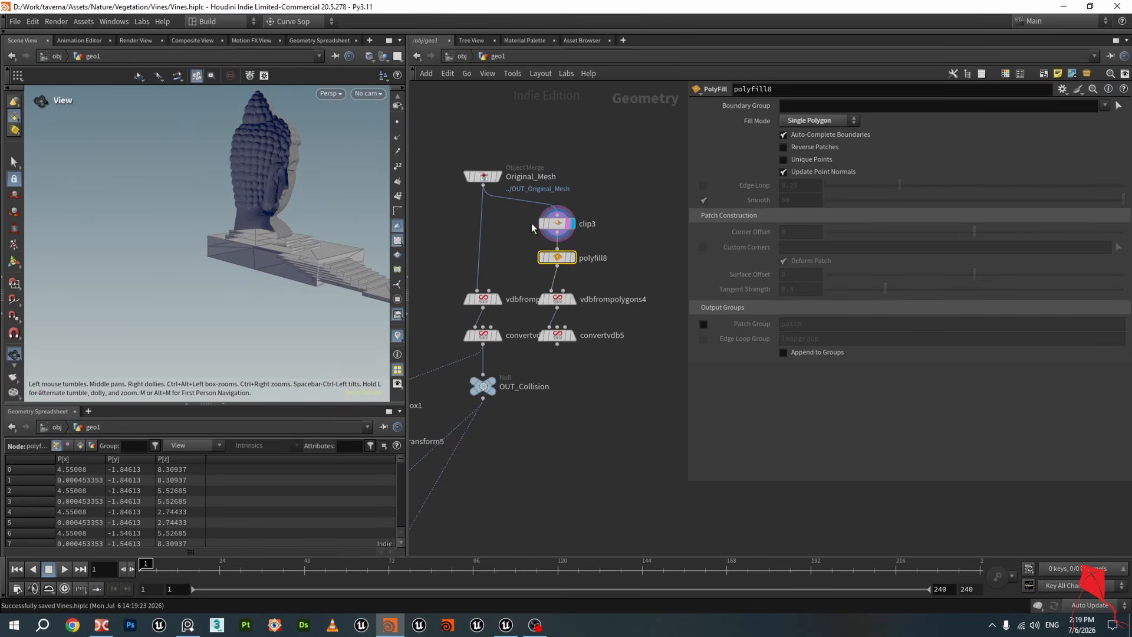
scroll(578, 340, up, 2)
Add a Blast node fed by clip3 and display it
key(Tab)
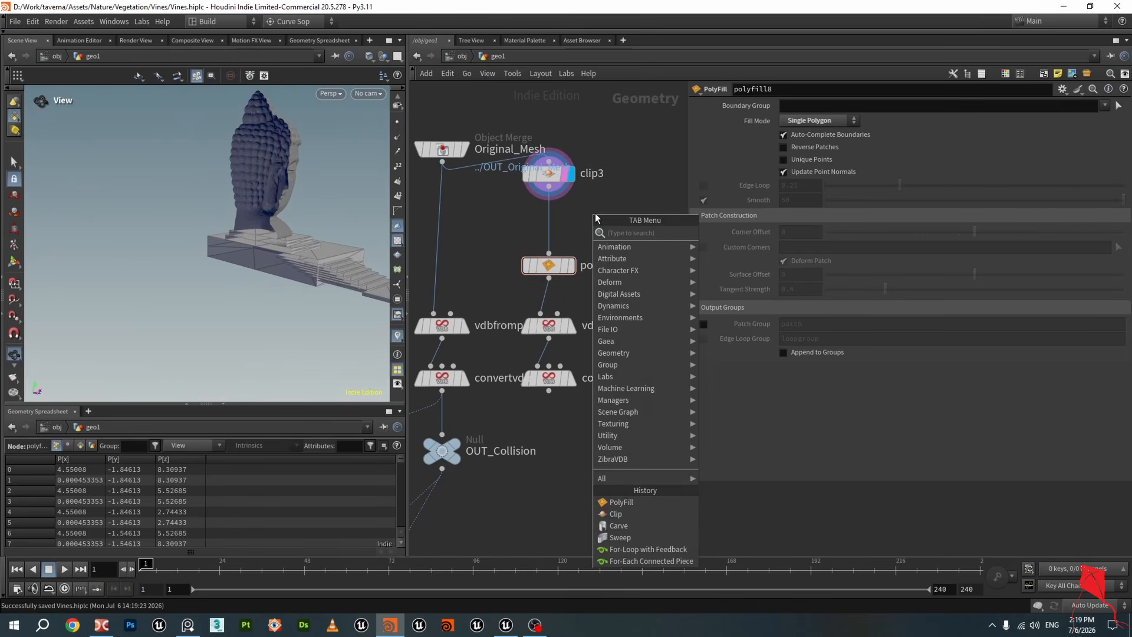
text(bla)
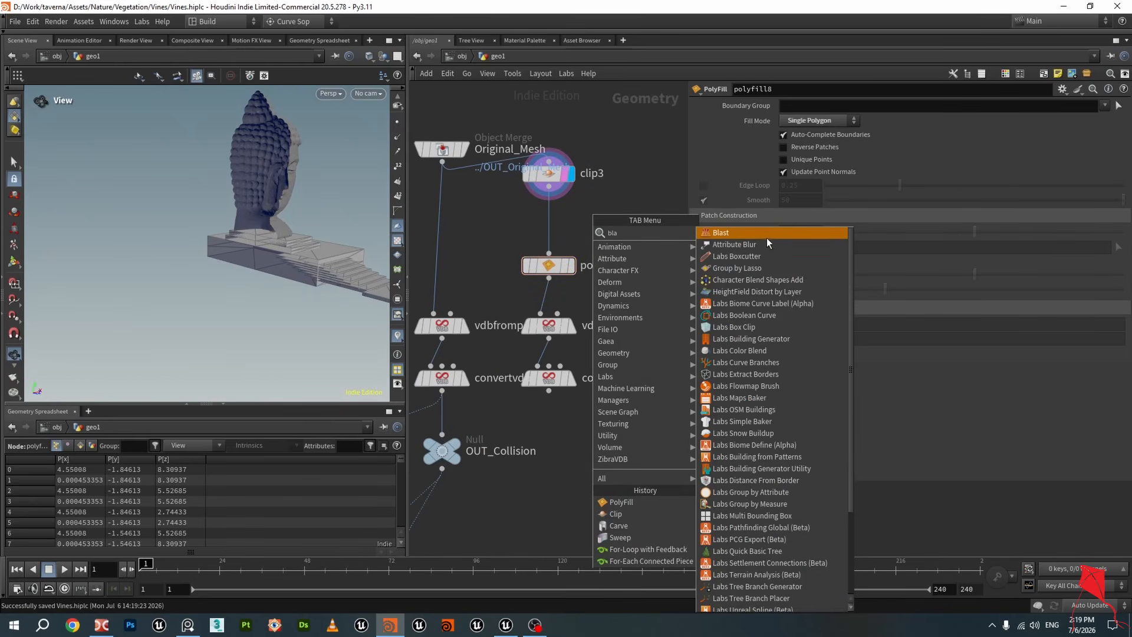
click(767, 236)
click(603, 223)
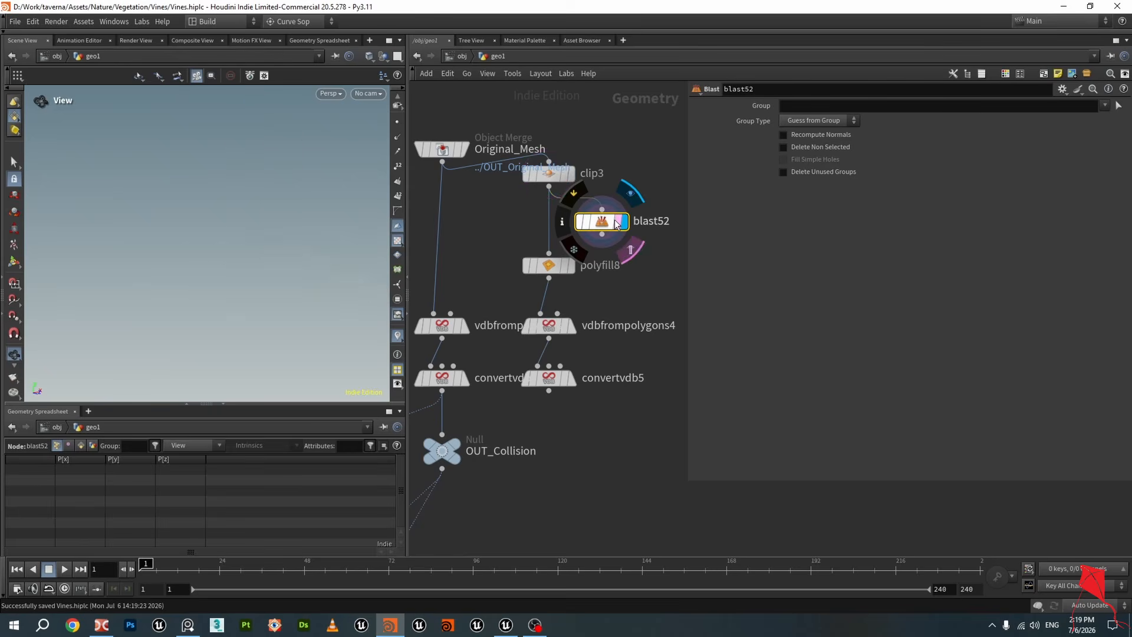
Select the Buddha head and upper platform primitives as the Blast group and enable Delete Non Selected
click(1118, 105)
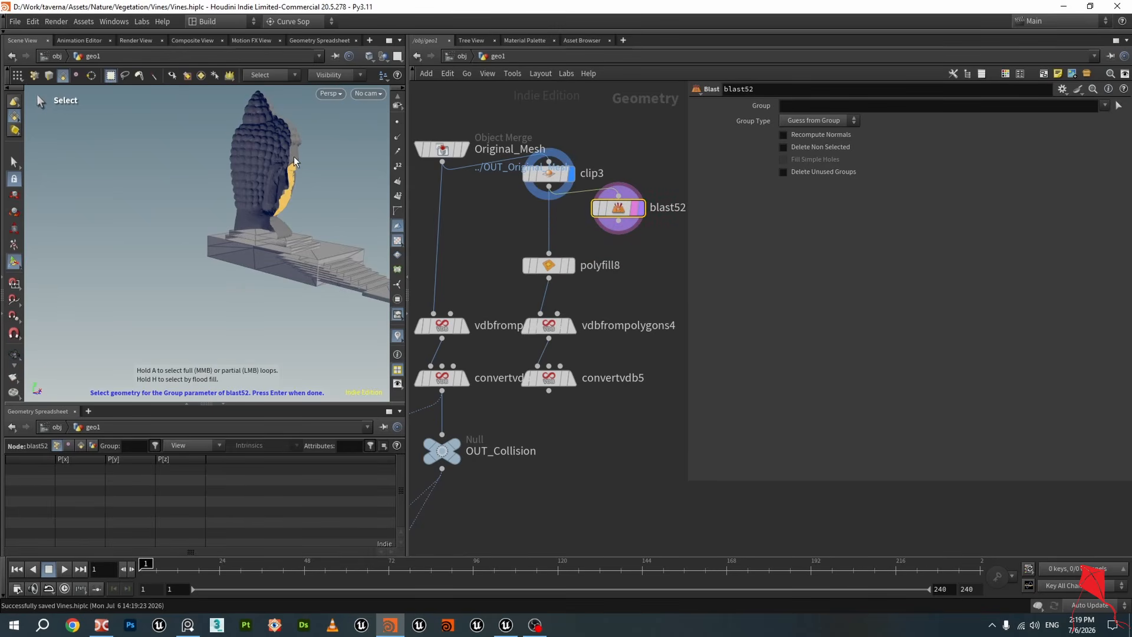
drag(197, 100, 360, 205)
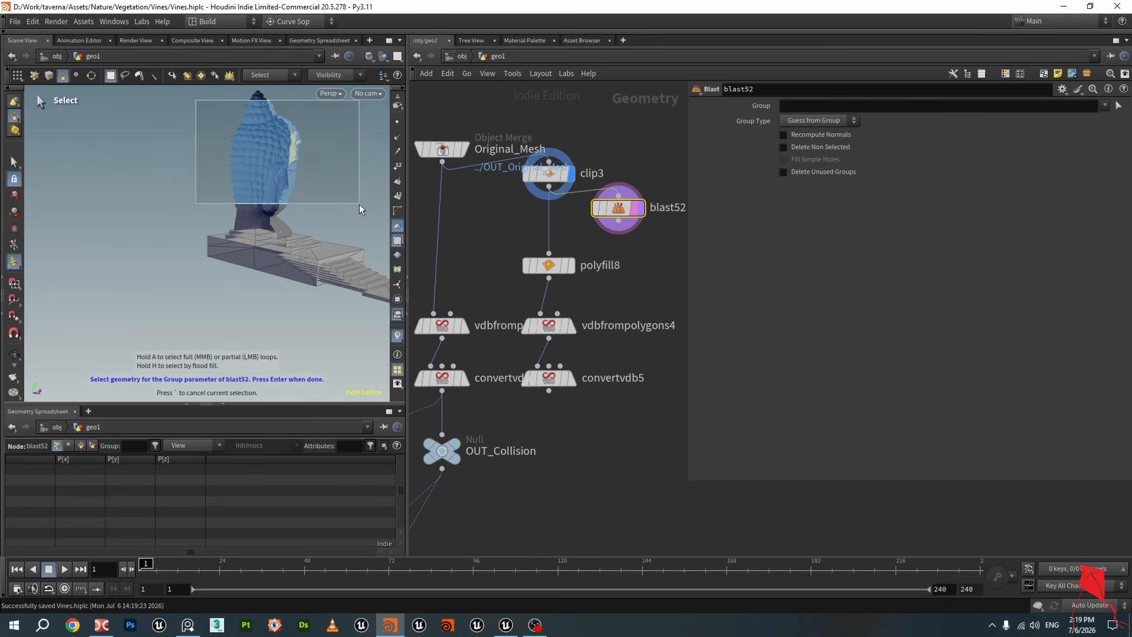
drag(210, 125, 298, 82)
shift+drag(184, 162, 324, 259)
mouse_move(361, 219)
alt+mouse_down()
mouse_move(341, 250)
mouse_move(301, 243)
alt+mouse_up()
mouse_move(274, 310)
shift+mouse_down()
mouse_move(344, 250)
mouse_move(280, 273)
mouse_move(247, 266)
mouse_move(261, 273)
shift+mouse_up()
scroll(313, 237, up, 3)
scroll(287, 273, down, 3)
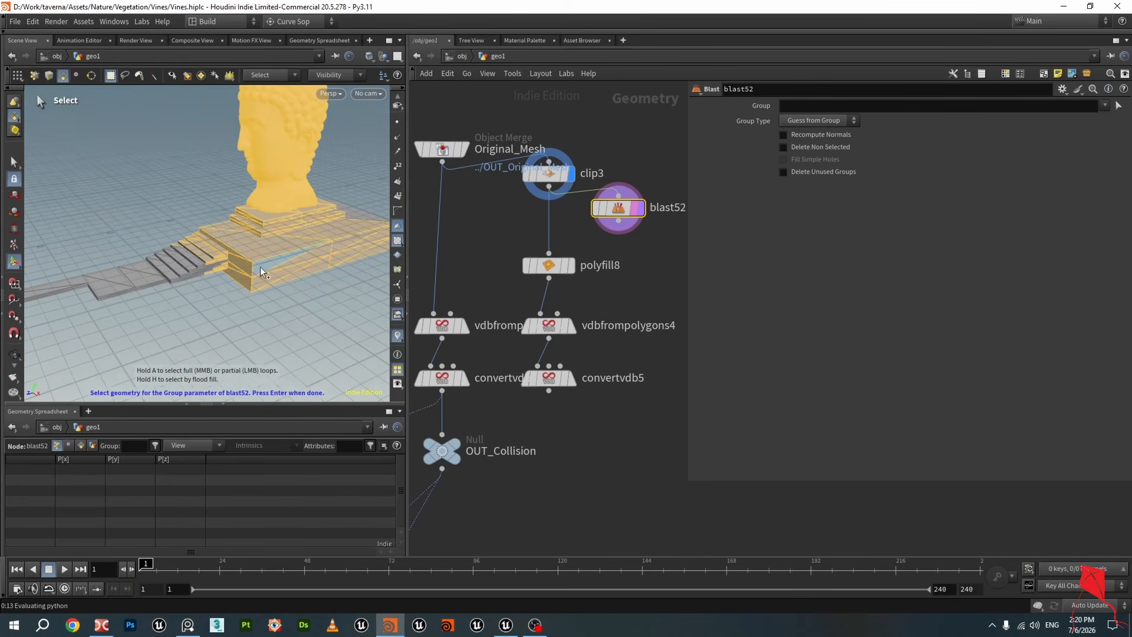
drag(302, 307, 201, 230)
alt+middle_drag(279, 279, 239, 266)
ctrl+drag(341, 289, 290, 186)
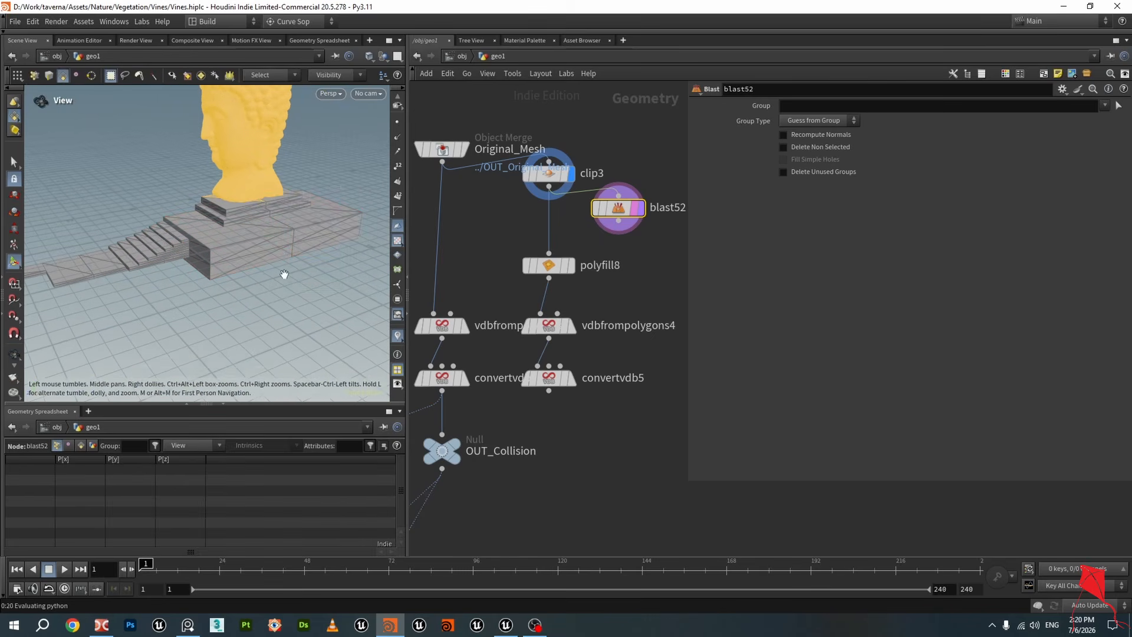
alt+drag(283, 273, 230, 275)
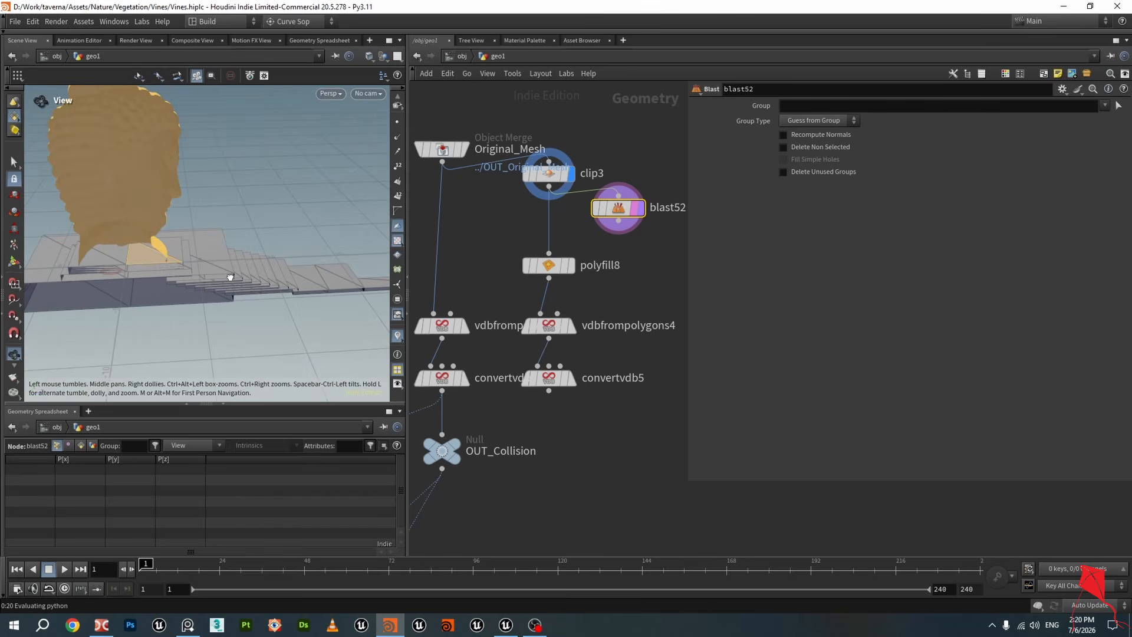
key(Return)
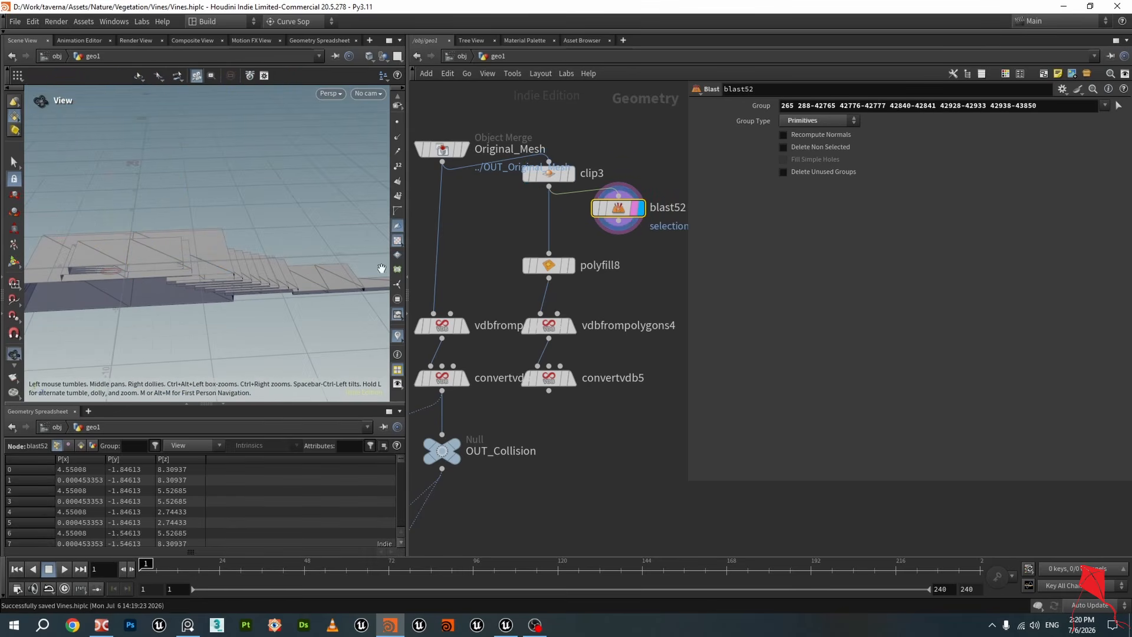
click(833, 147)
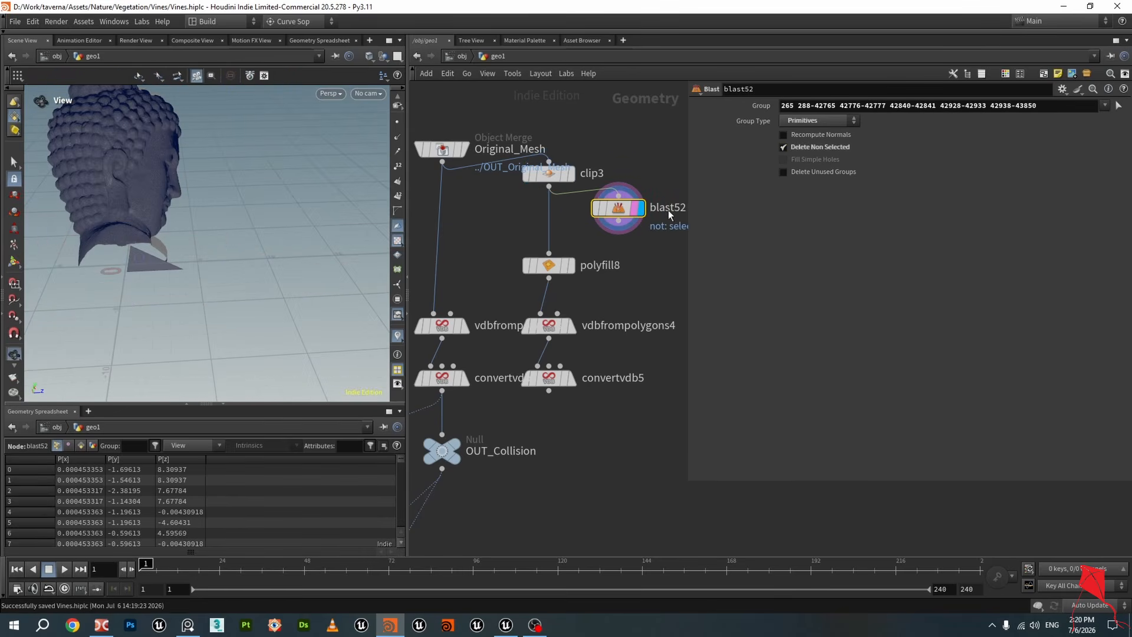
Save the scene and delete the clip3, polyfill8 and duplicated VDB node branch
click(547, 266)
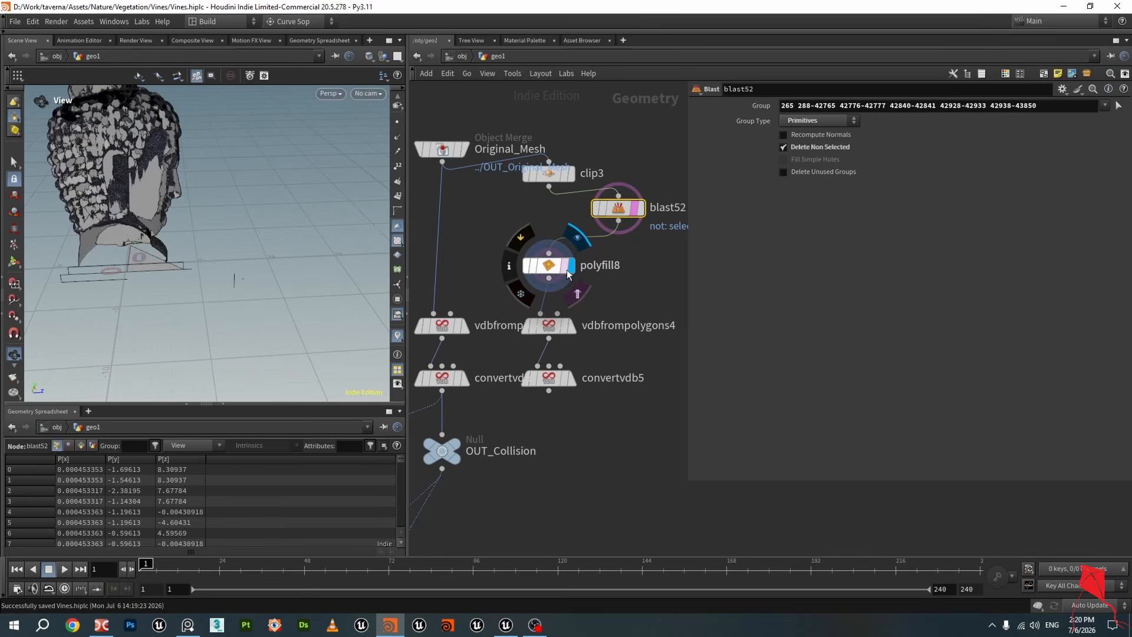
right_drag(152, 196, 167, 223)
drag(167, 223, 264, 203)
key(ctrl+s)
scroll(495, 279, down, 5)
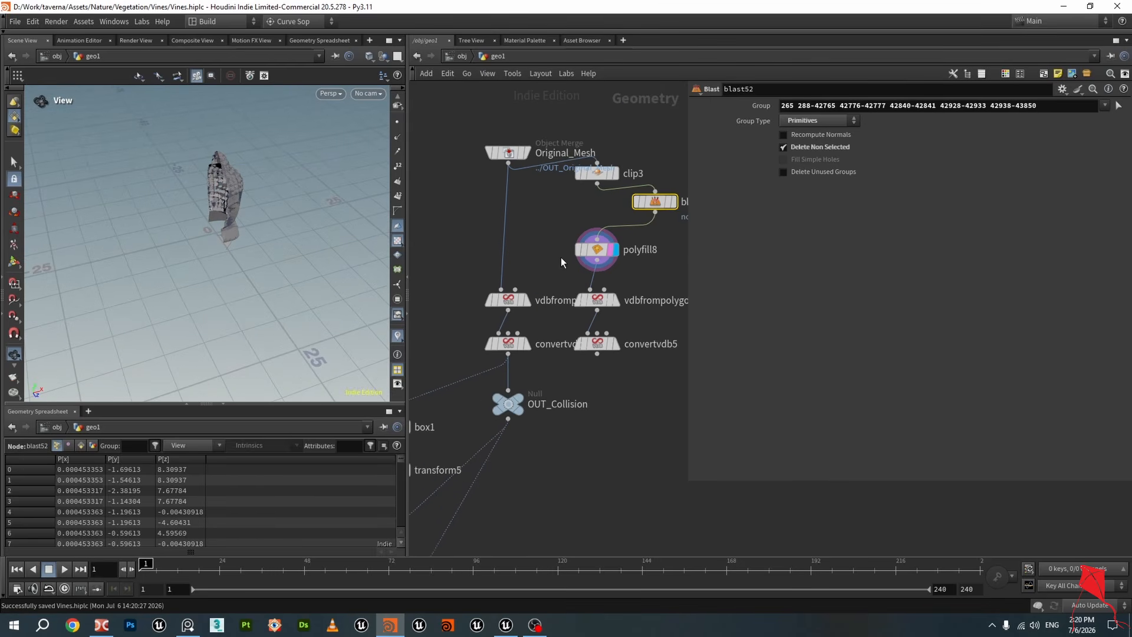
drag(649, 372, 583, 171)
key(Delete)
Navigate the network to the Collision1 object merge branch and display it
scroll(601, 270, down, 3)
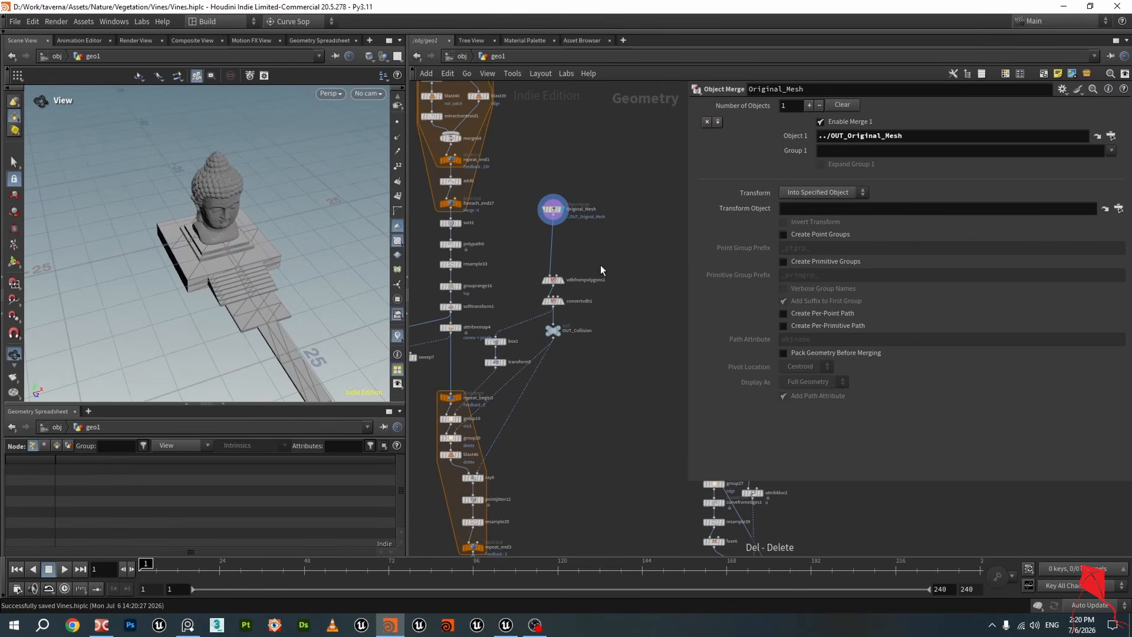
middle_drag(602, 380, 596, 271)
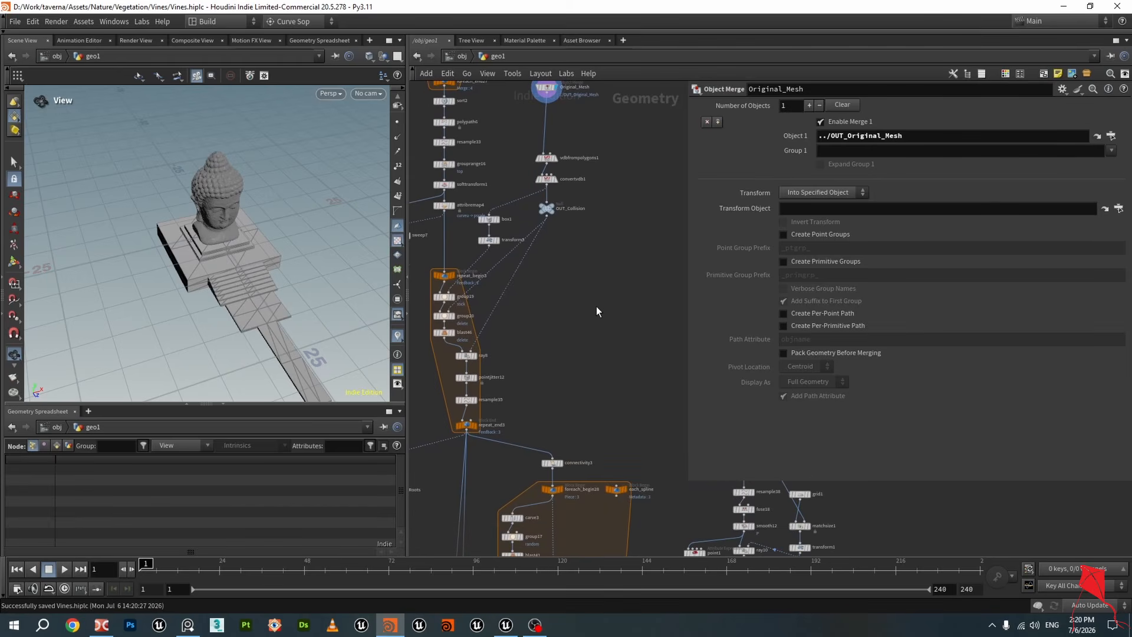
scroll(596, 307, down, 2)
middle_drag(595, 330, 485, 236)
scroll(611, 270, up, 3)
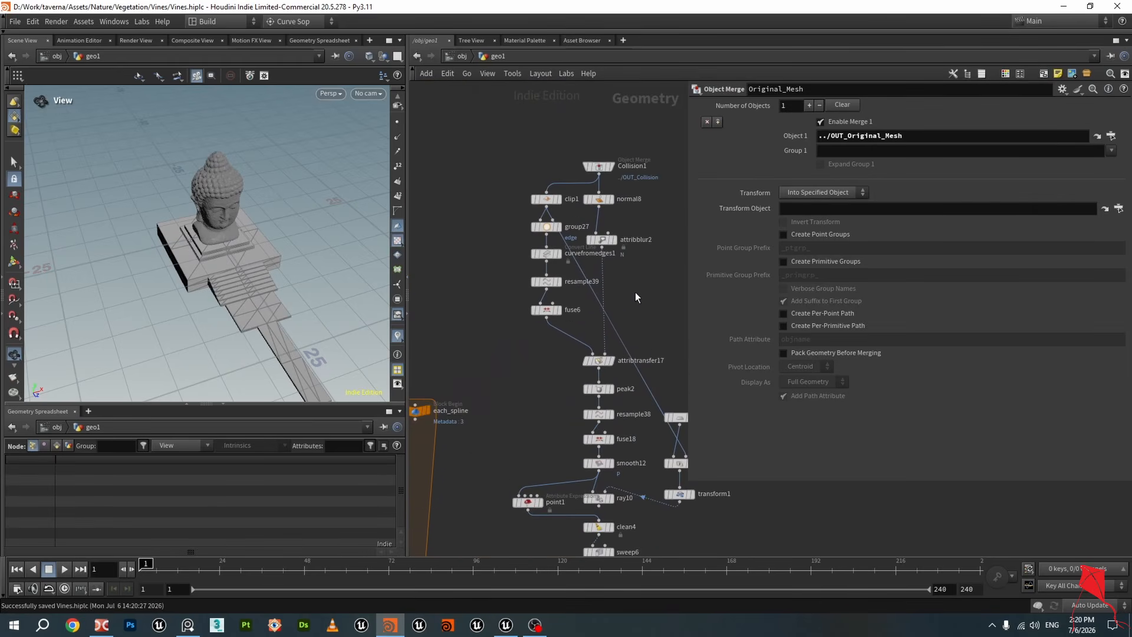
middle_drag(651, 279, 649, 314)
scroll(649, 312, up, 3)
click(578, 131)
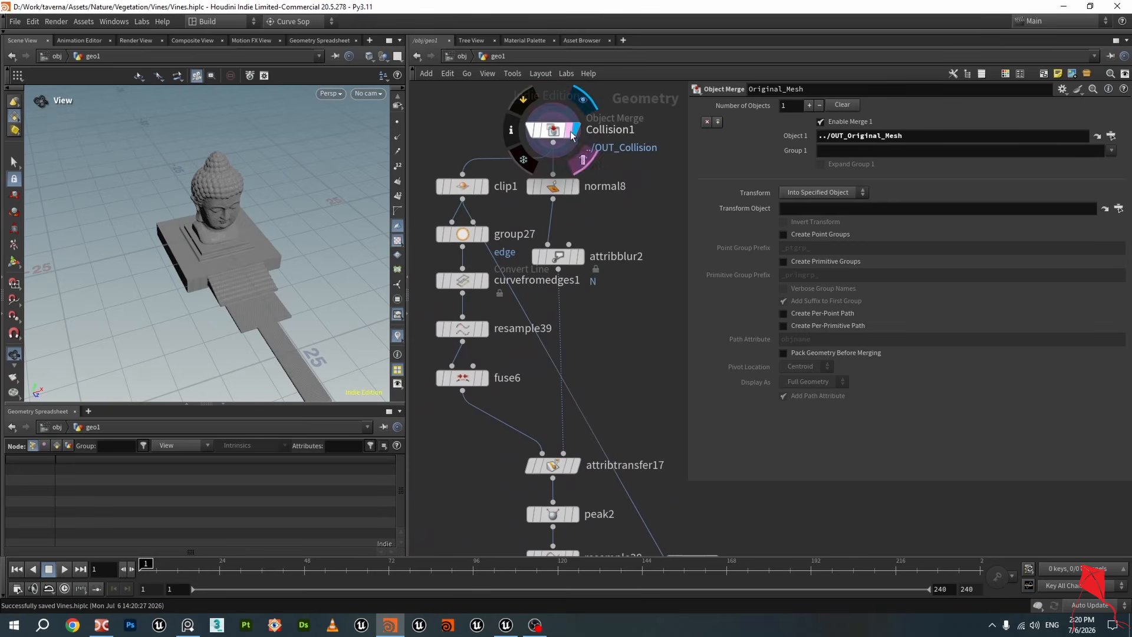
Display clip1 and set its clipping distance to 0
scroll(460, 206, down, 2)
scroll(466, 223, down, 1)
middle_drag(593, 276, 624, 288)
scroll(557, 229, up, 3)
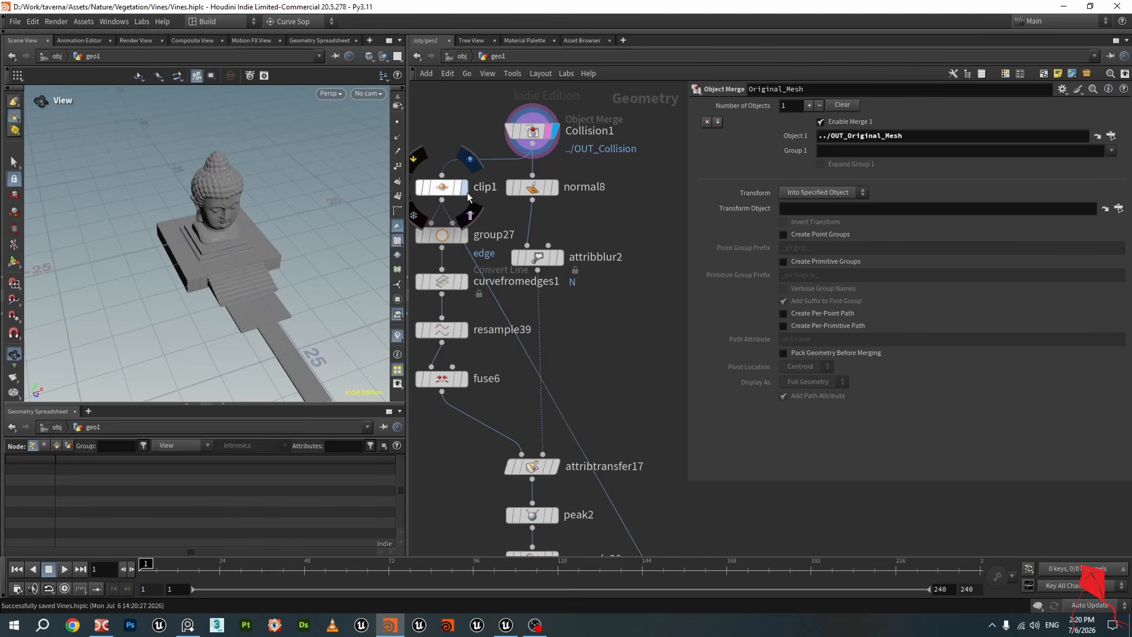
click(465, 187)
click(442, 189)
drag(212, 277, 275, 265)
scroll(228, 248, up, 3)
scroll(246, 271, up, 4)
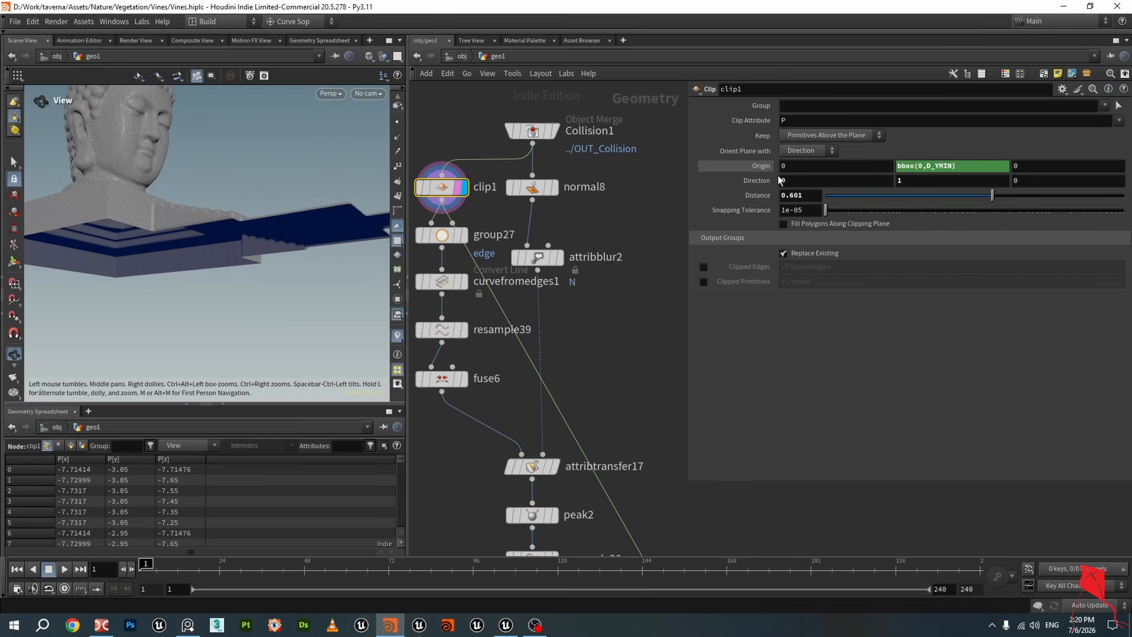
click(761, 169)
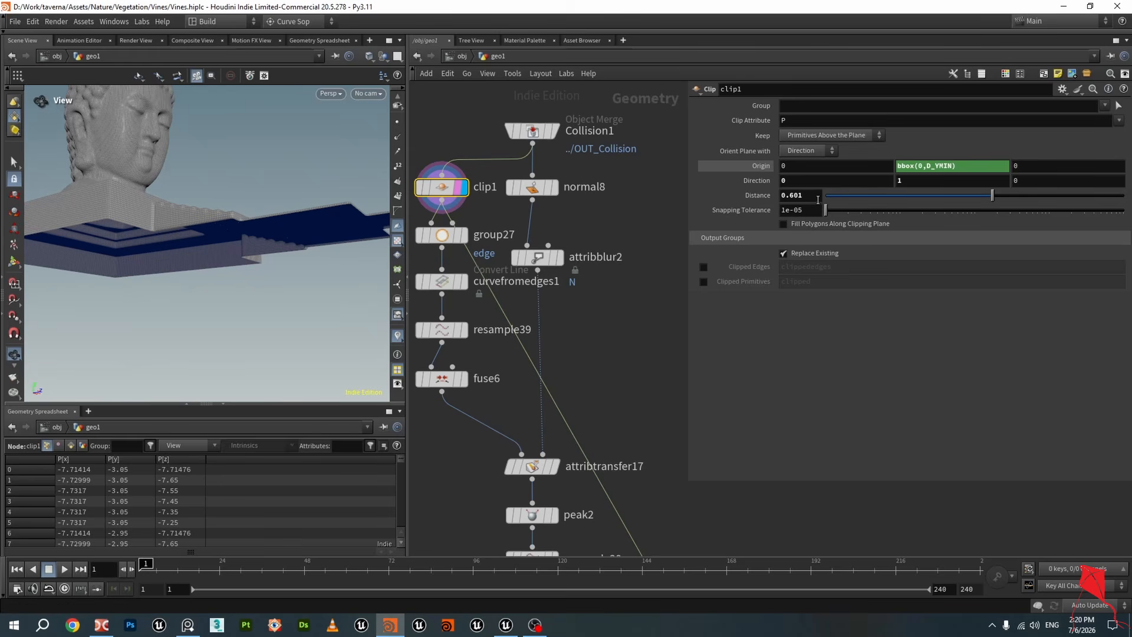
drag(261, 258, 244, 239)
drag(813, 196, 641, 183)
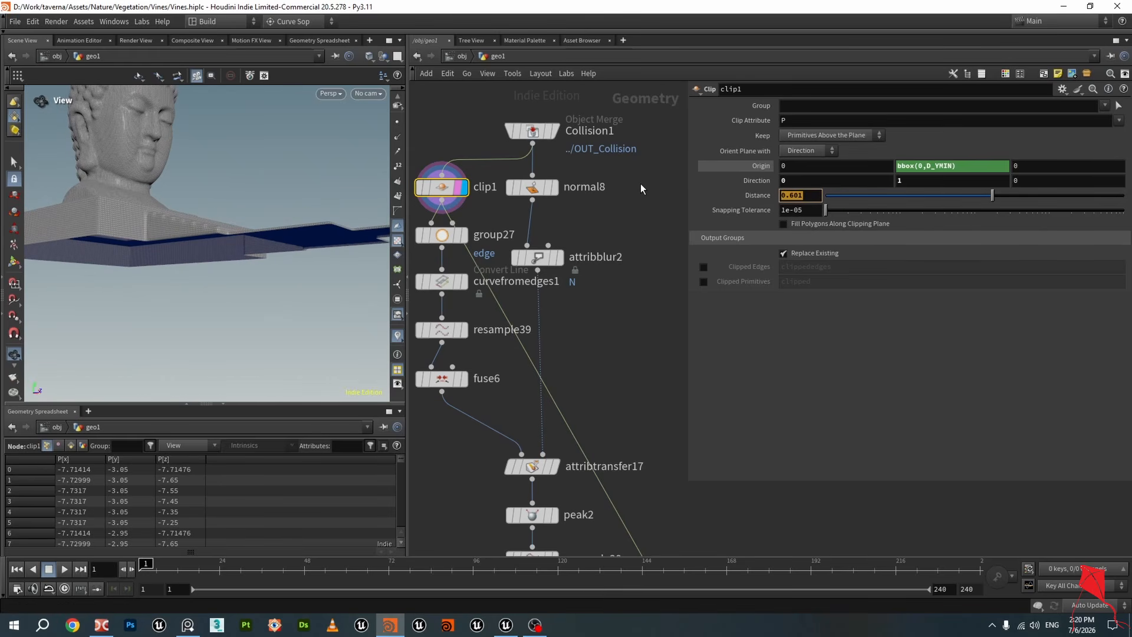
text(0)
key(Return)
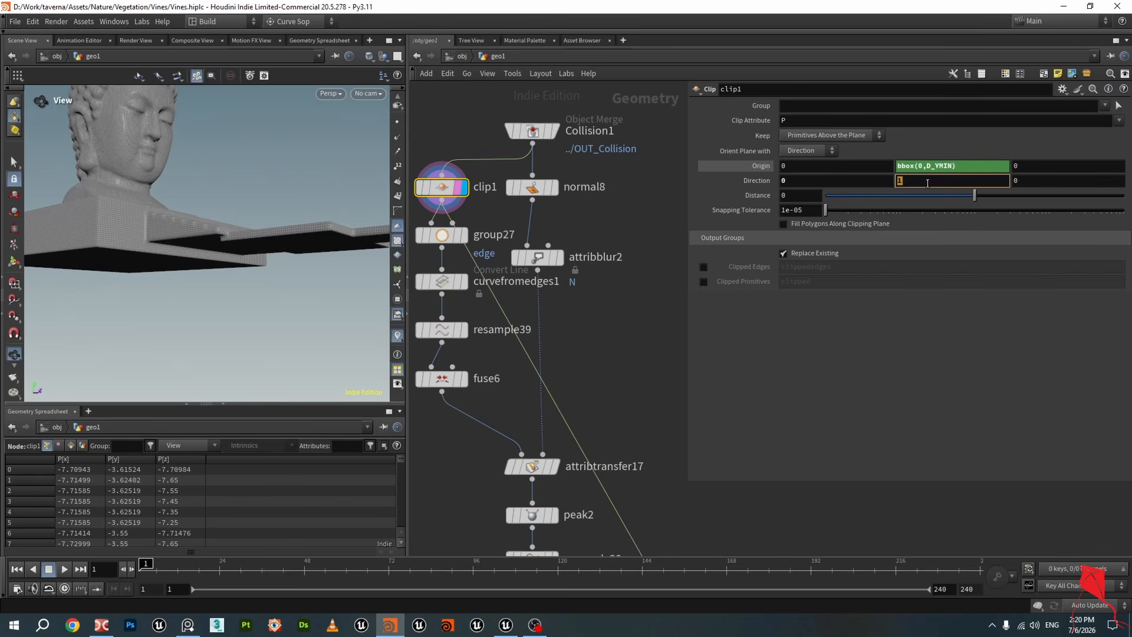
drag(329, 227, 248, 227)
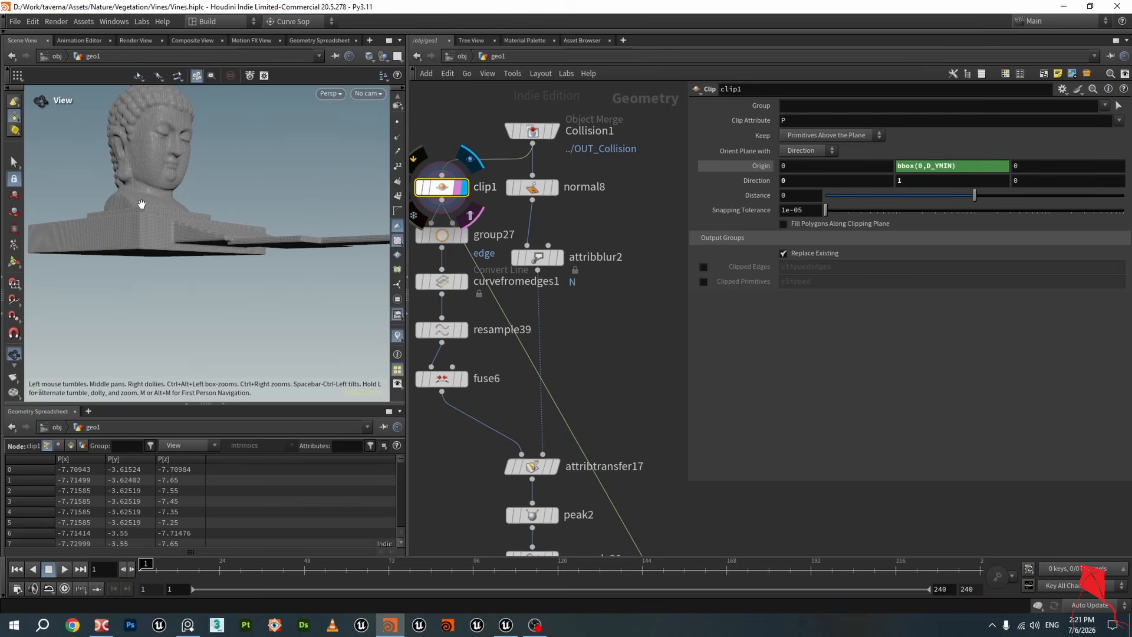
drag(142, 204, 170, 286)
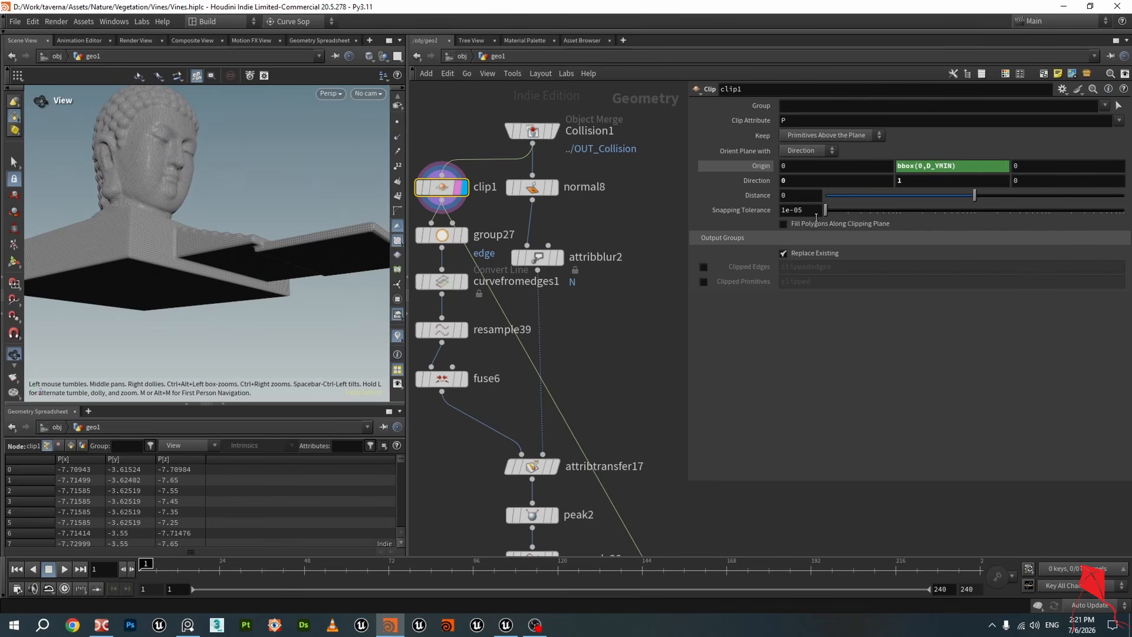
Set clip1's clipping distance to 0.58 so only the upper base is kept
drag(214, 237, 205, 218)
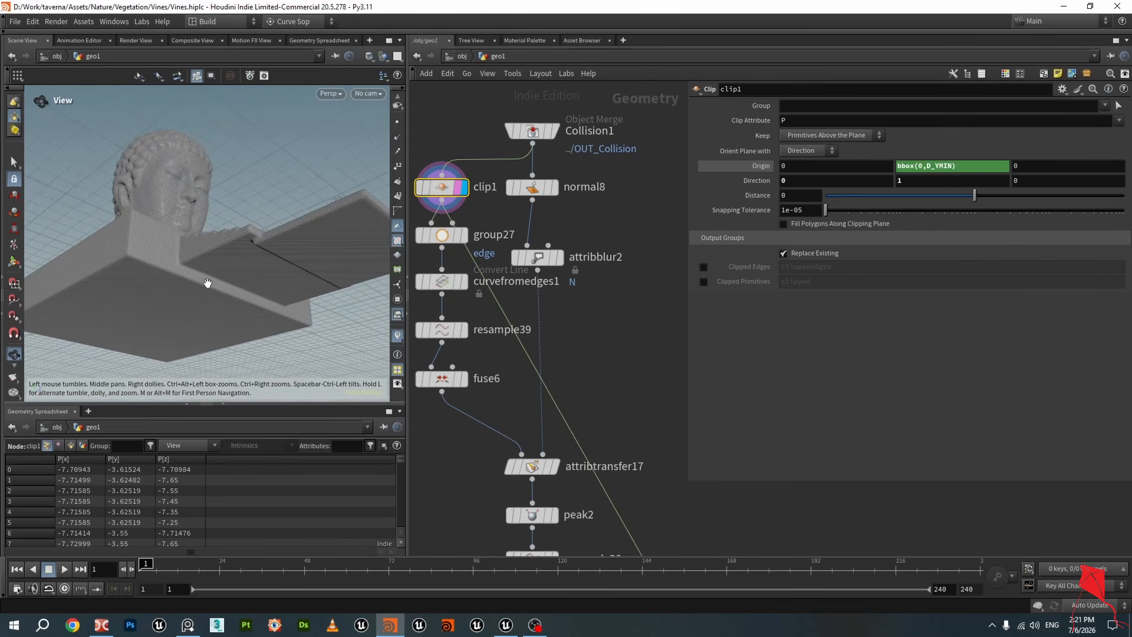
drag(207, 283, 216, 242)
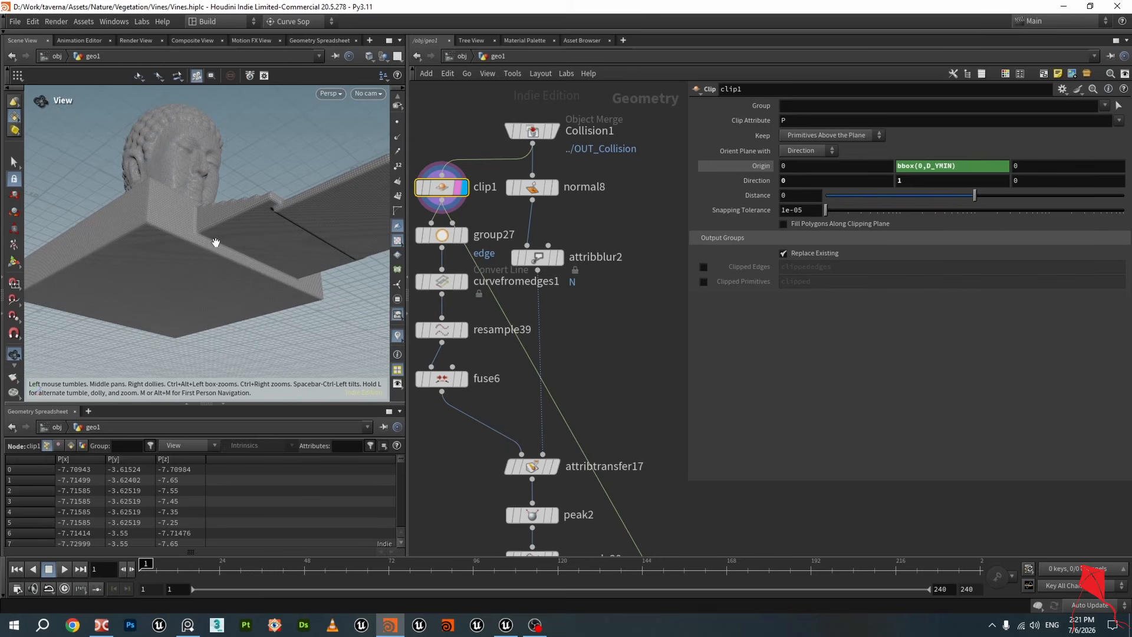
drag(979, 200, 992, 199)
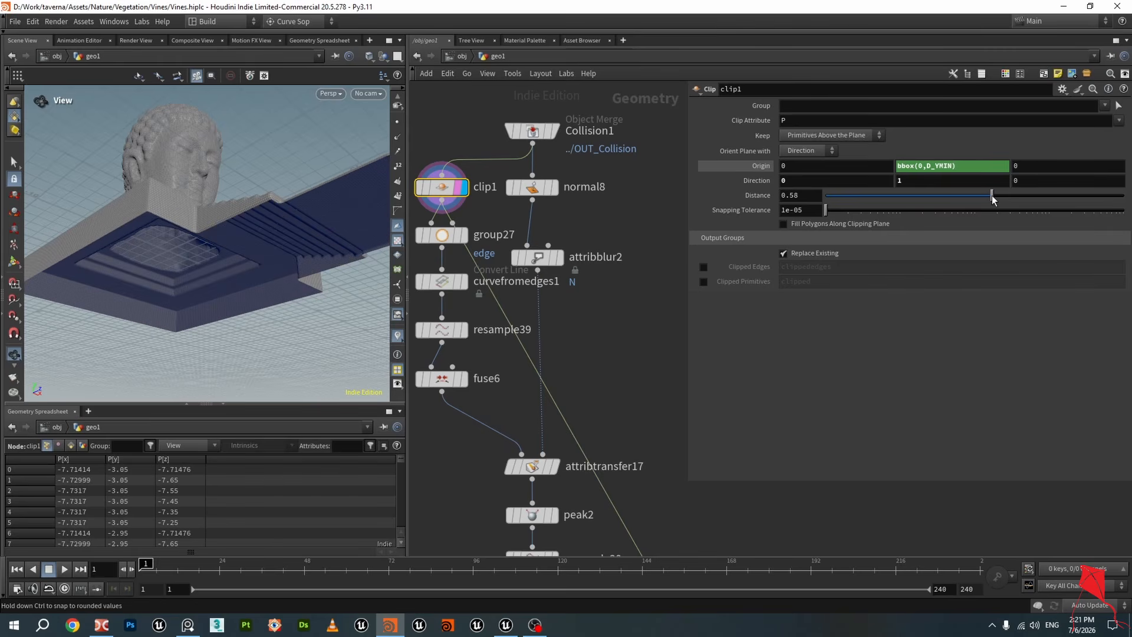
drag(992, 199, 993, 199)
Inspect the group27 edge group output against the clipped base geometry
drag(303, 264, 242, 247)
click(463, 237)
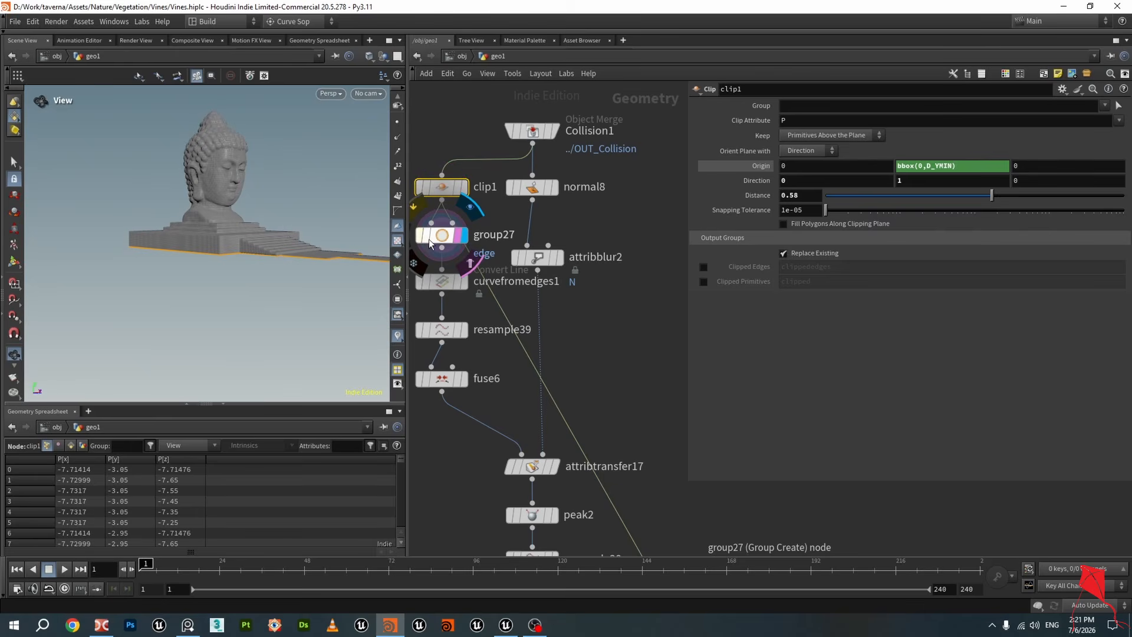
click(444, 240)
drag(221, 282, 449, 232)
middle_drag(568, 387, 622, 363)
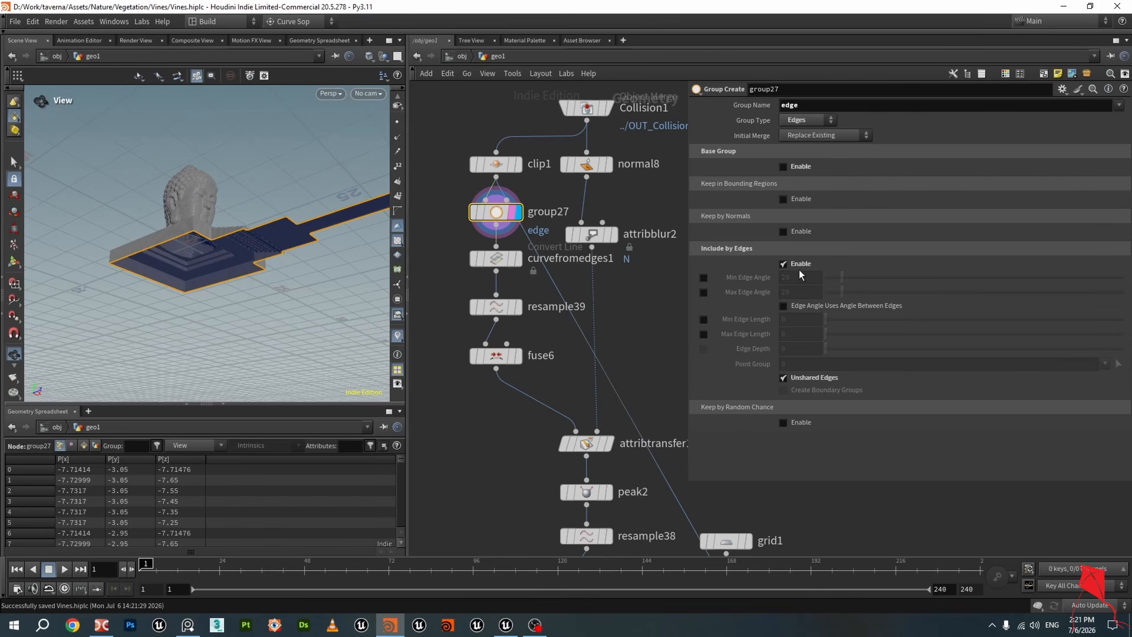
drag(304, 246, 202, 199)
scroll(213, 223, down, 3)
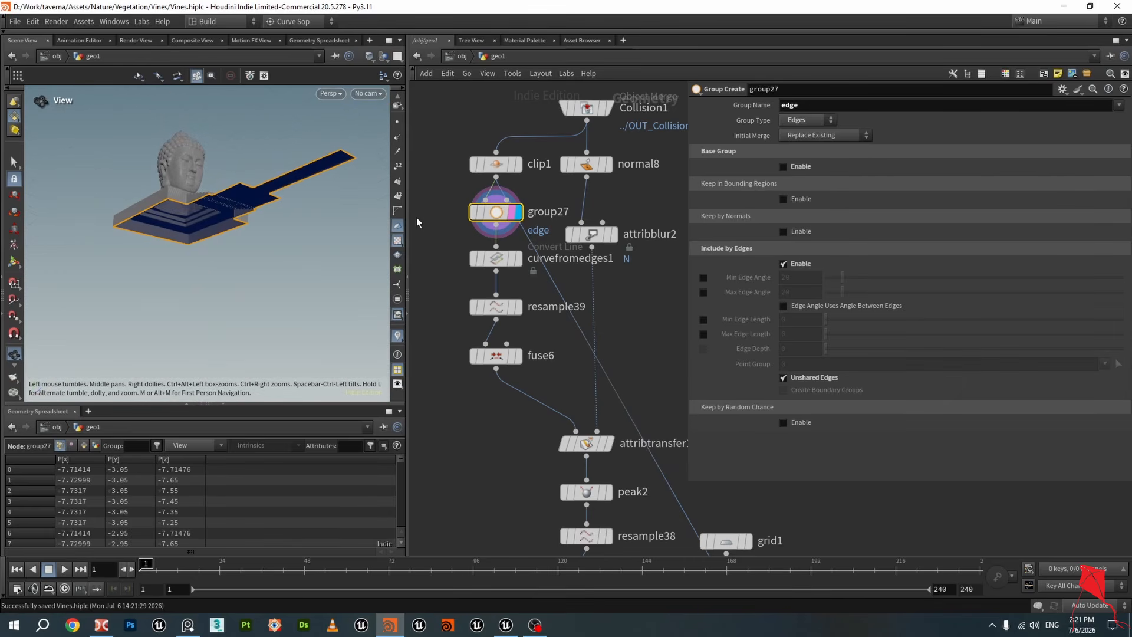
click(497, 165)
drag(242, 212, 250, 218)
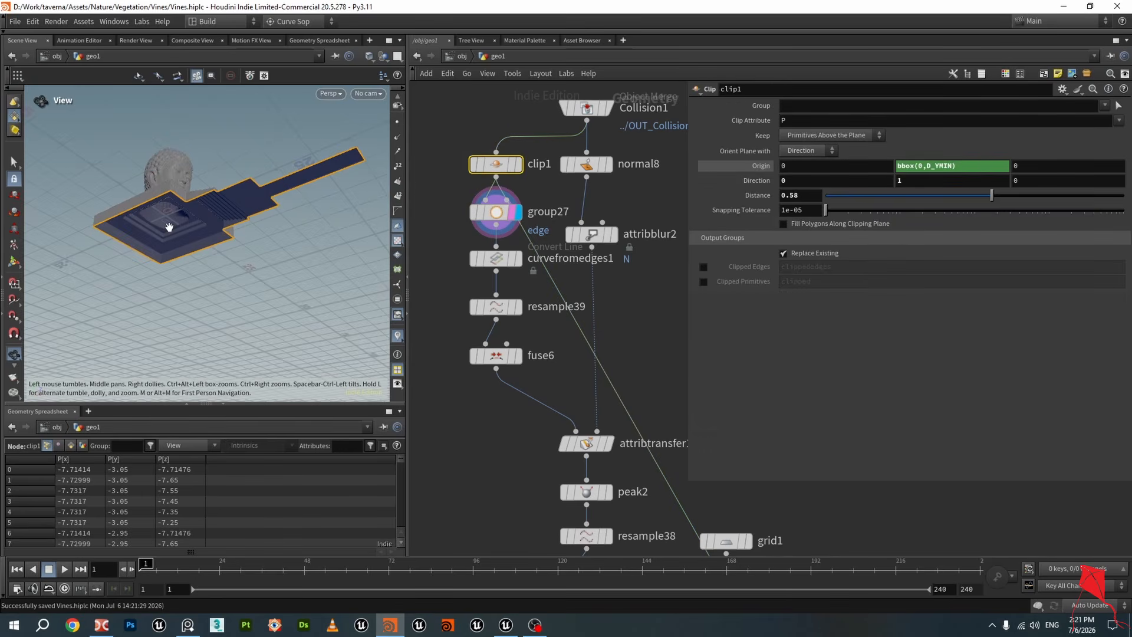
drag(183, 214, 184, 226)
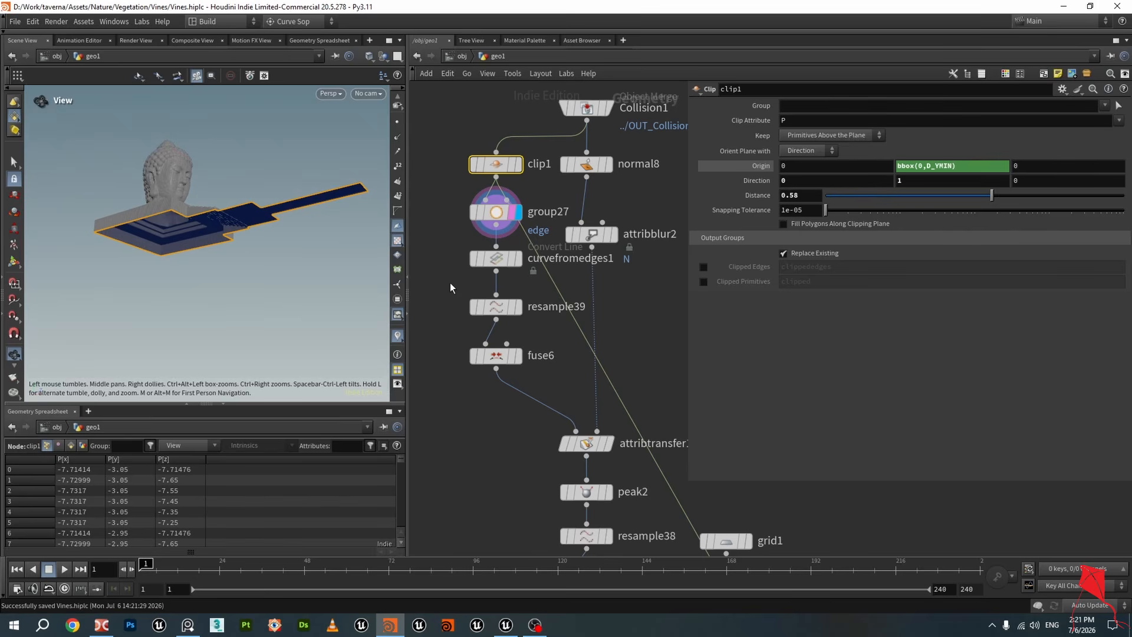
Step through curvefromedges1, resample39 and fuse6 to inspect the extracted outline curve
click(518, 259)
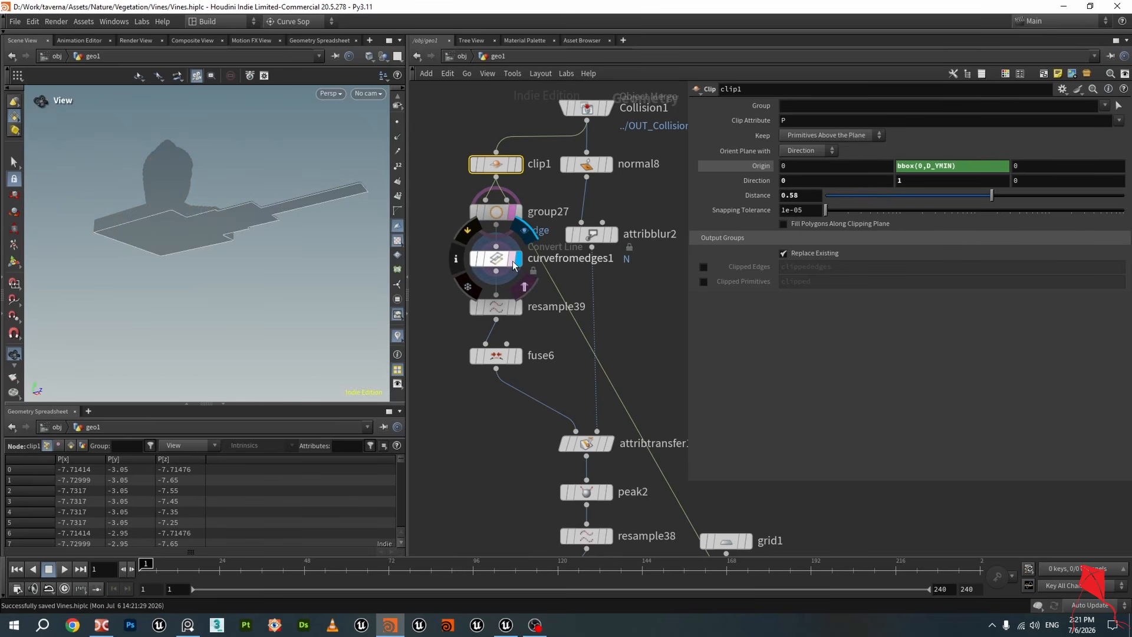
click(499, 214)
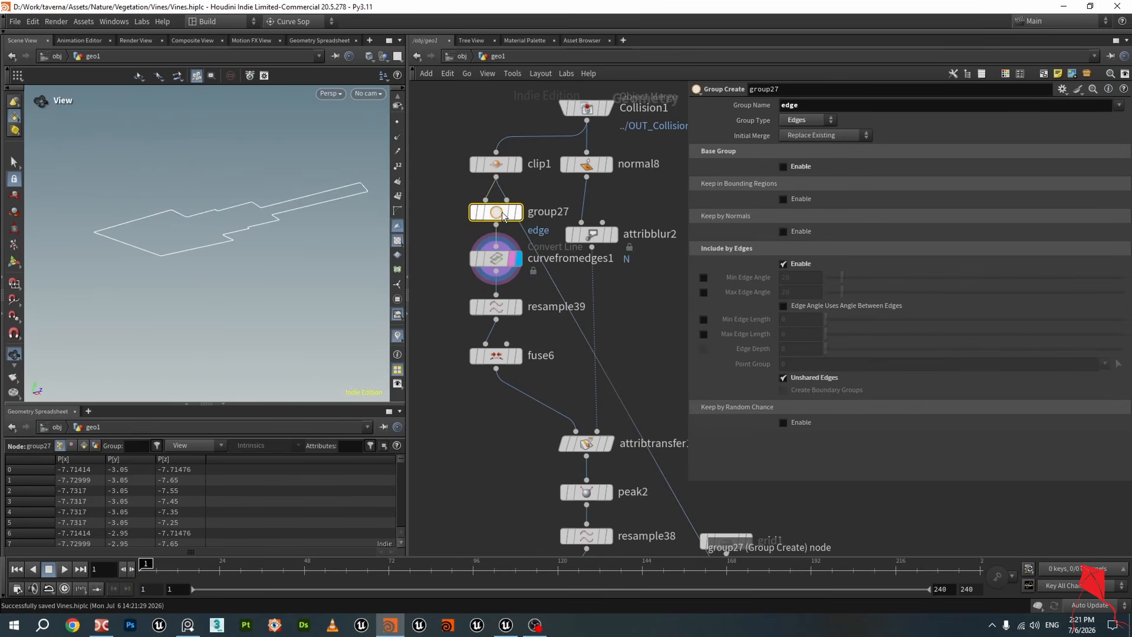
click(484, 264)
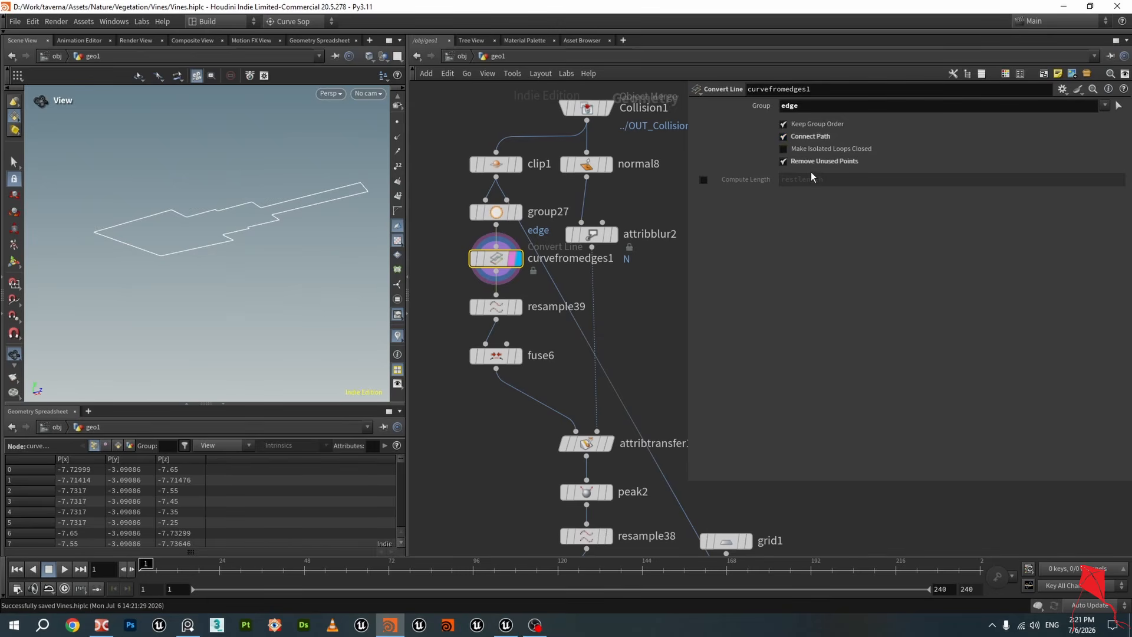
drag(301, 219, 265, 237)
middle_drag(237, 264, 250, 193)
right_drag(250, 192, 241, 218)
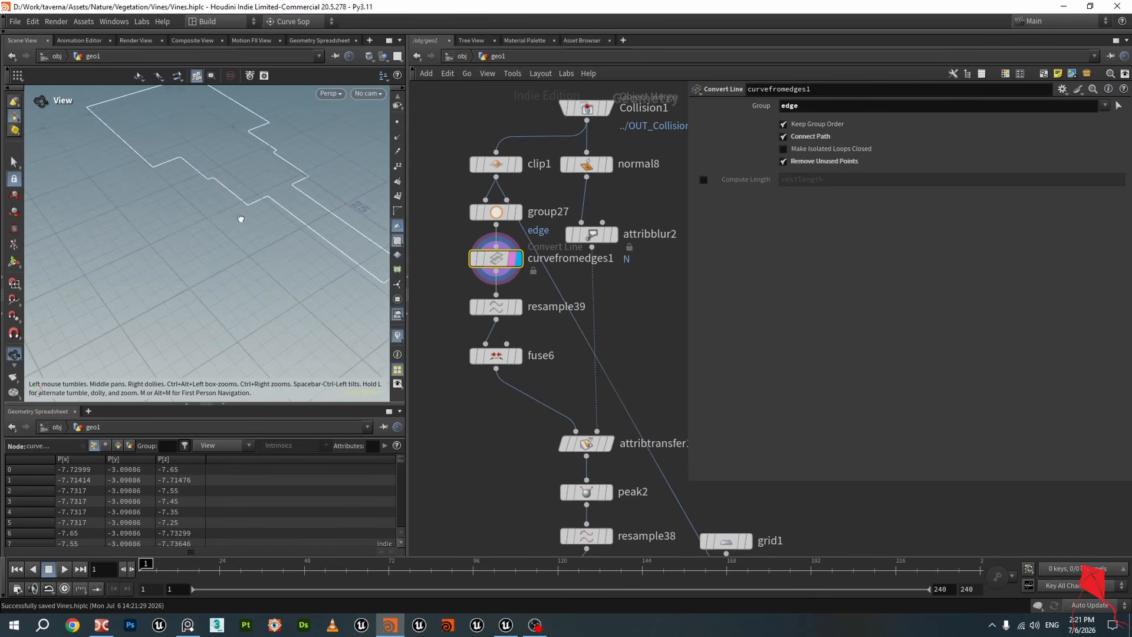
drag(240, 219, 270, 180)
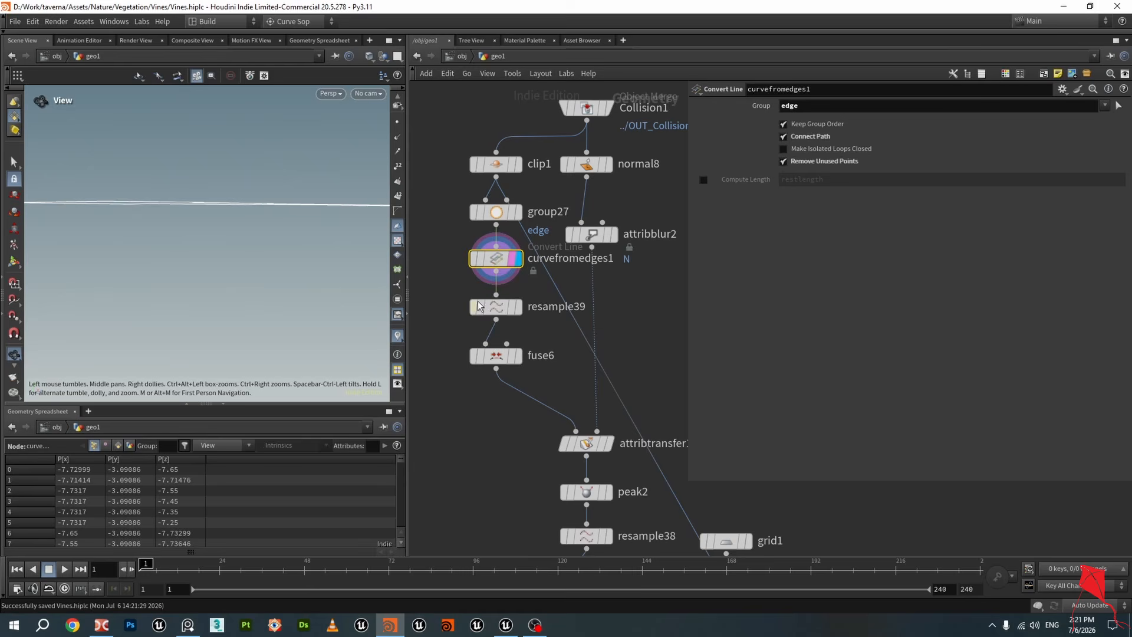
click(518, 306)
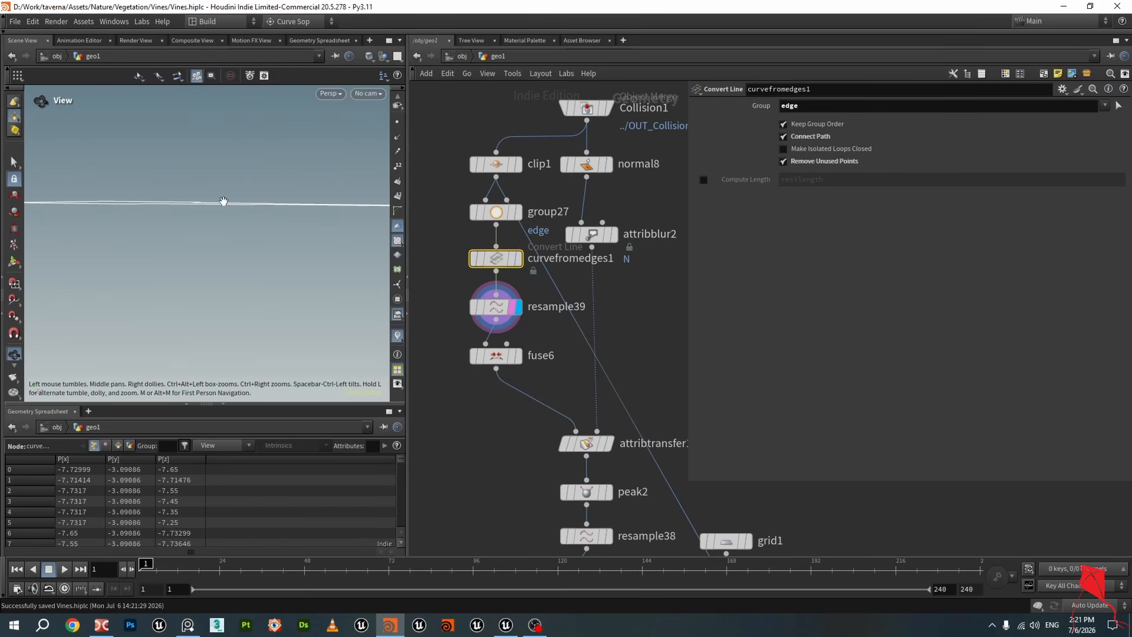
click(518, 356)
click(496, 356)
click(484, 307)
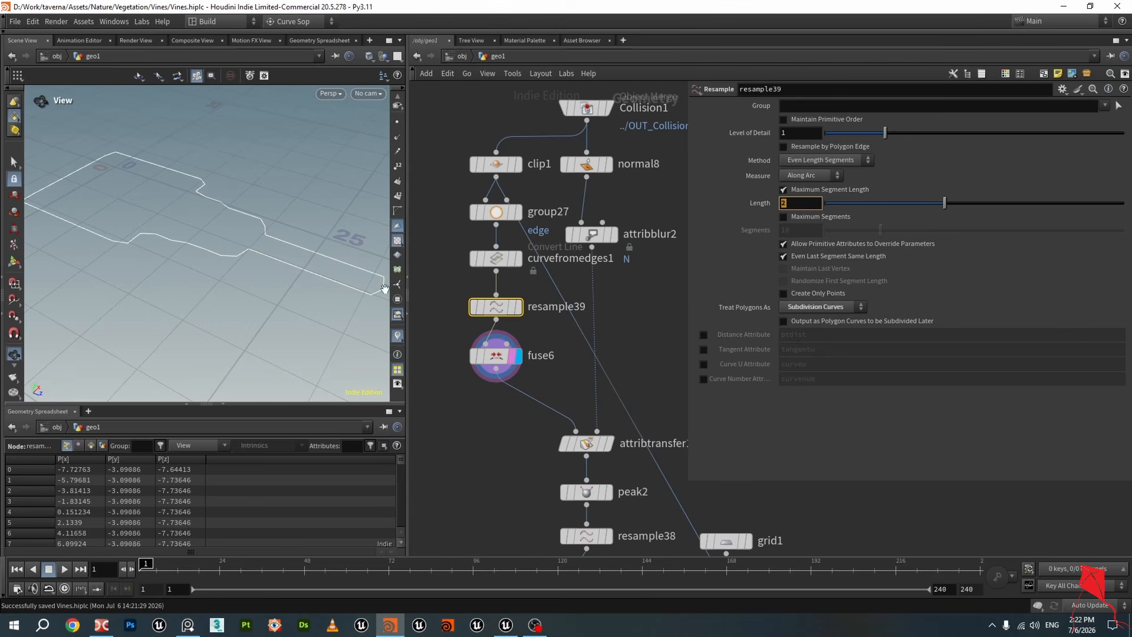
drag(384, 289, 201, 201)
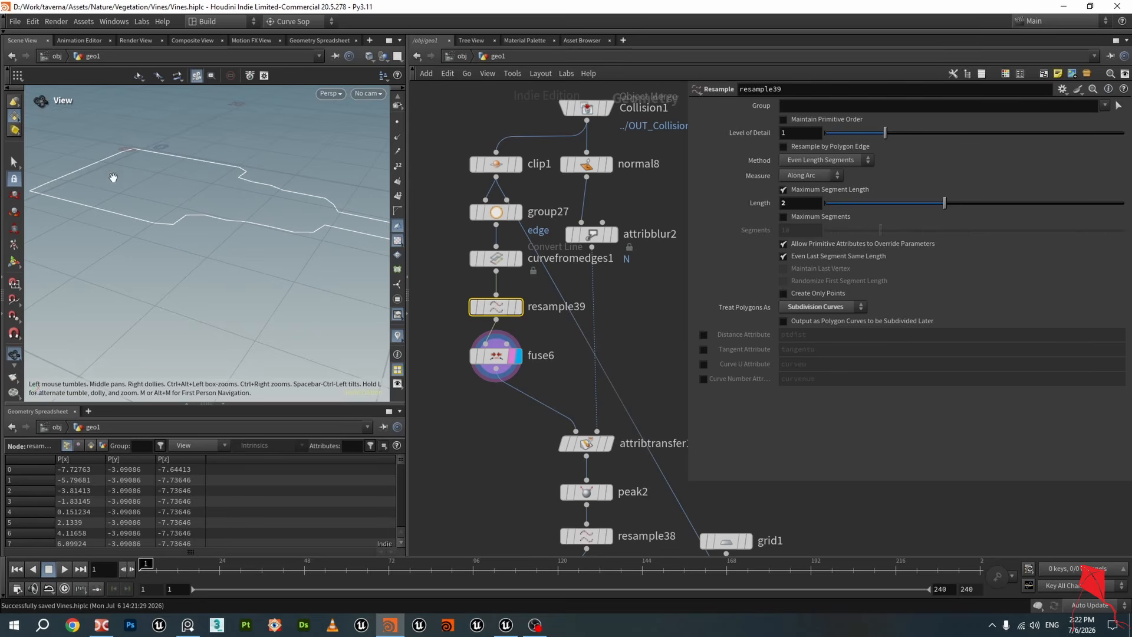
drag(224, 200, 184, 202)
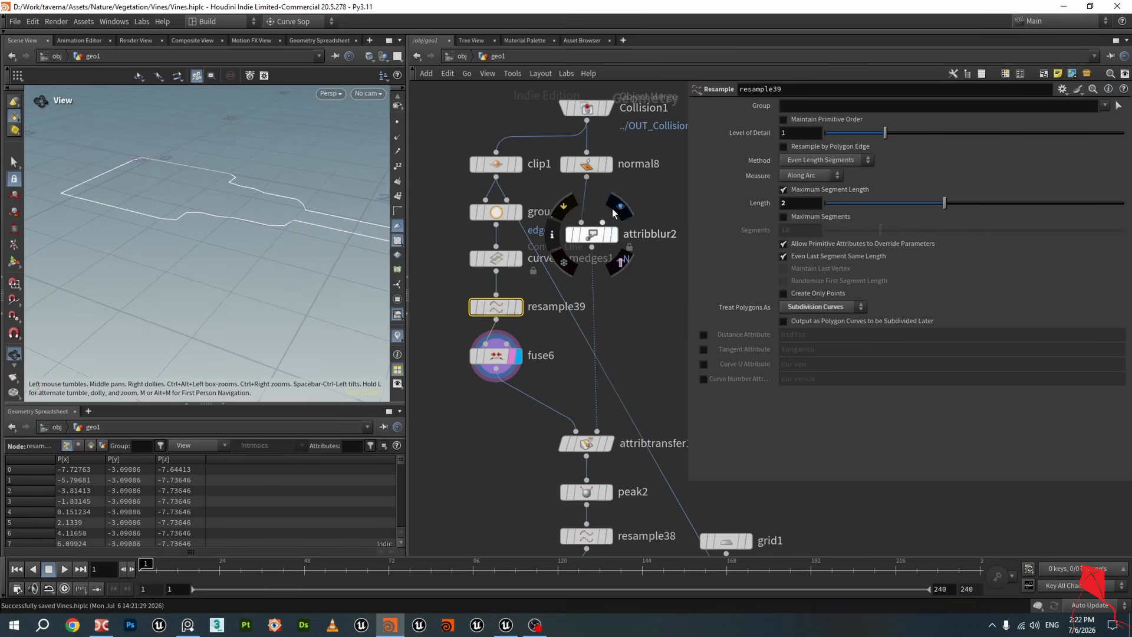
Show point normals and inspect the collision mesh output of normal8 and attribblur2
click(611, 166)
middle_drag(607, 125, 579, 150)
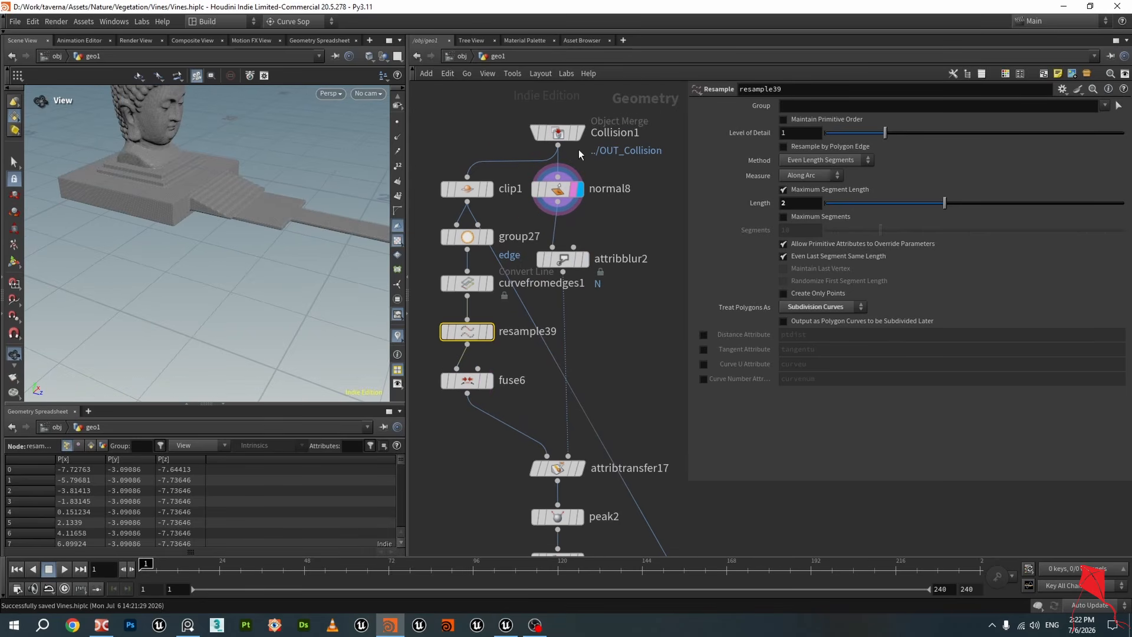
click(559, 135)
scroll(144, 170, up, 3)
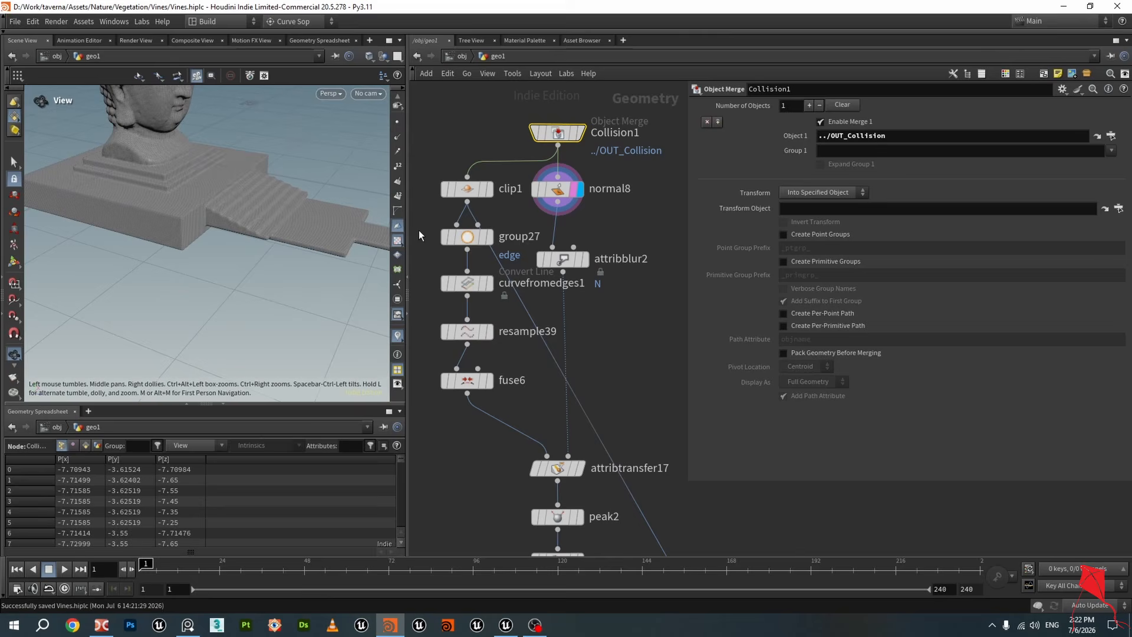
click(398, 137)
middle_drag(216, 150, 207, 234)
scroll(207, 234, up, 5)
drag(210, 228, 211, 207)
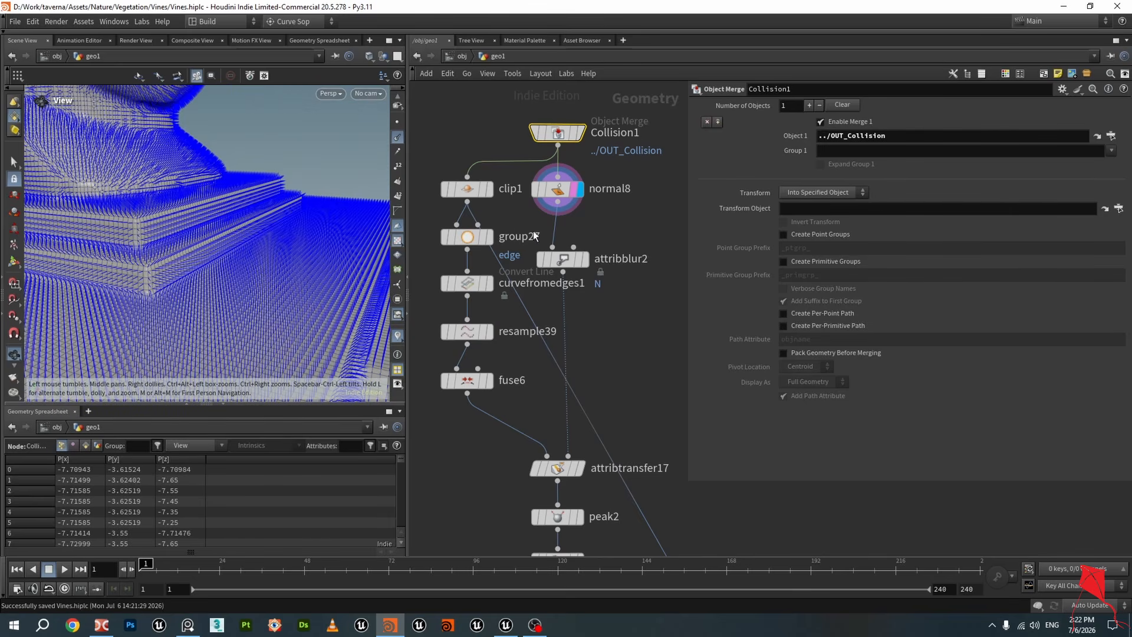
click(559, 192)
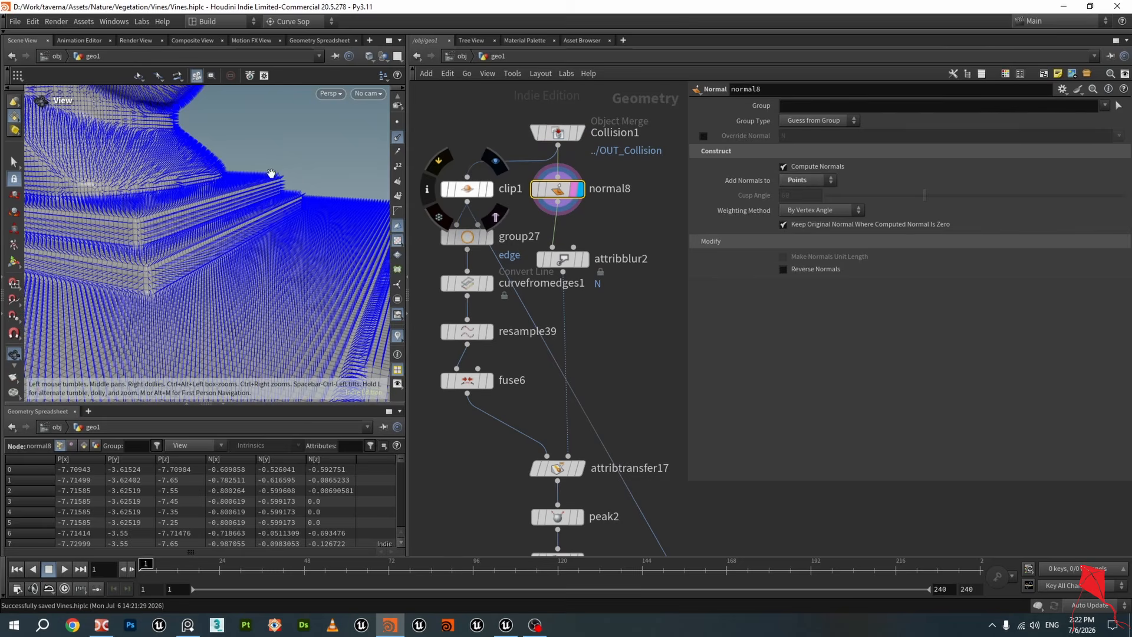
drag(266, 181, 206, 142)
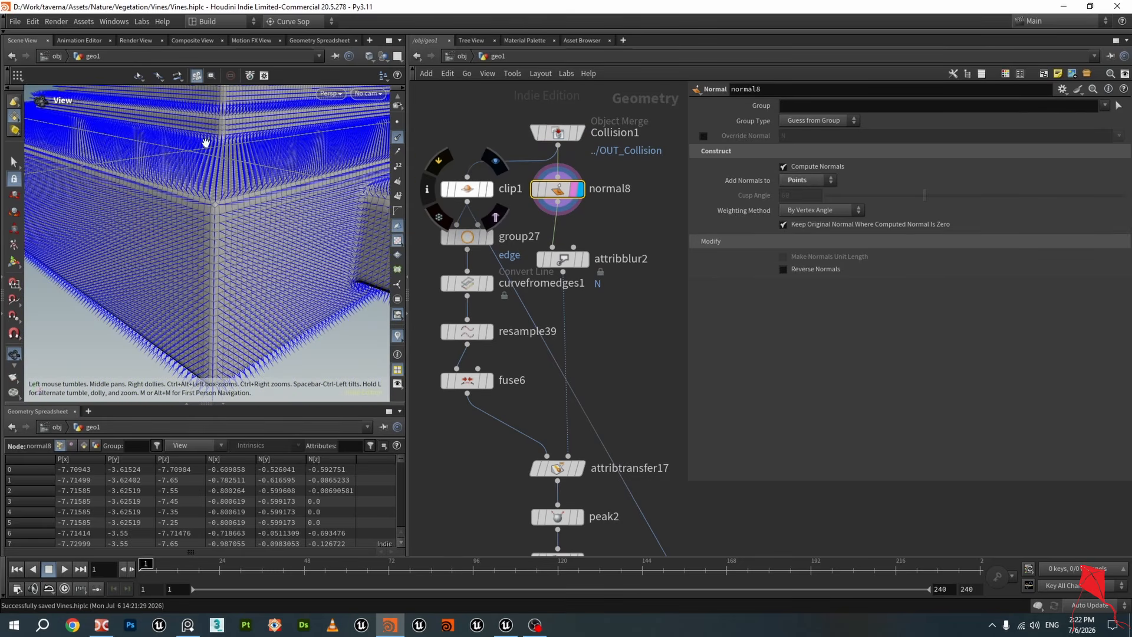
click(583, 262)
click(564, 261)
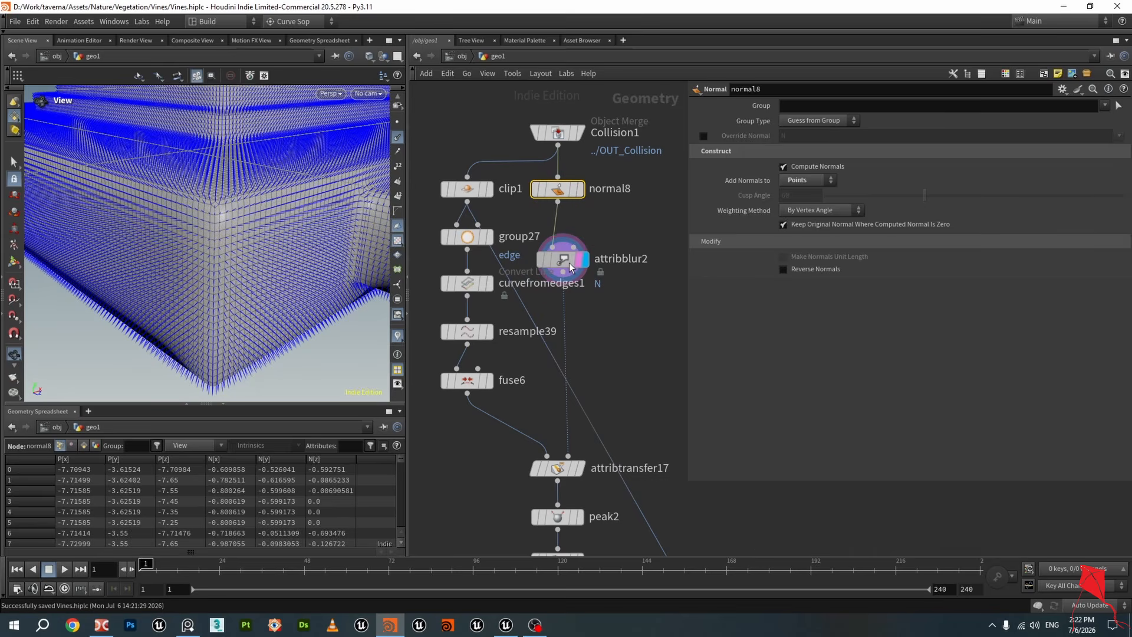
mouse_move(255, 233)
mouse_down()
mouse_move(369, 195)
mouse_move(283, 213)
mouse_move(295, 230)
mouse_move(267, 217)
mouse_up()
scroll(531, 298, down, 2)
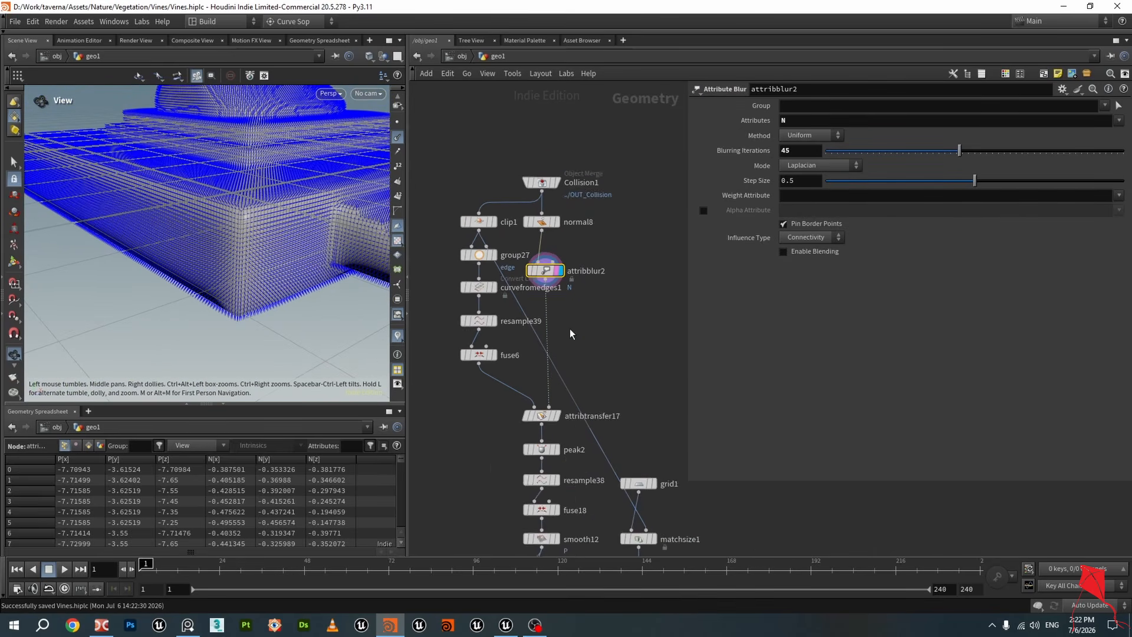
middle_drag(572, 331, 624, 215)
scroll(605, 299, up, 3)
scroll(266, 194, down, 2)
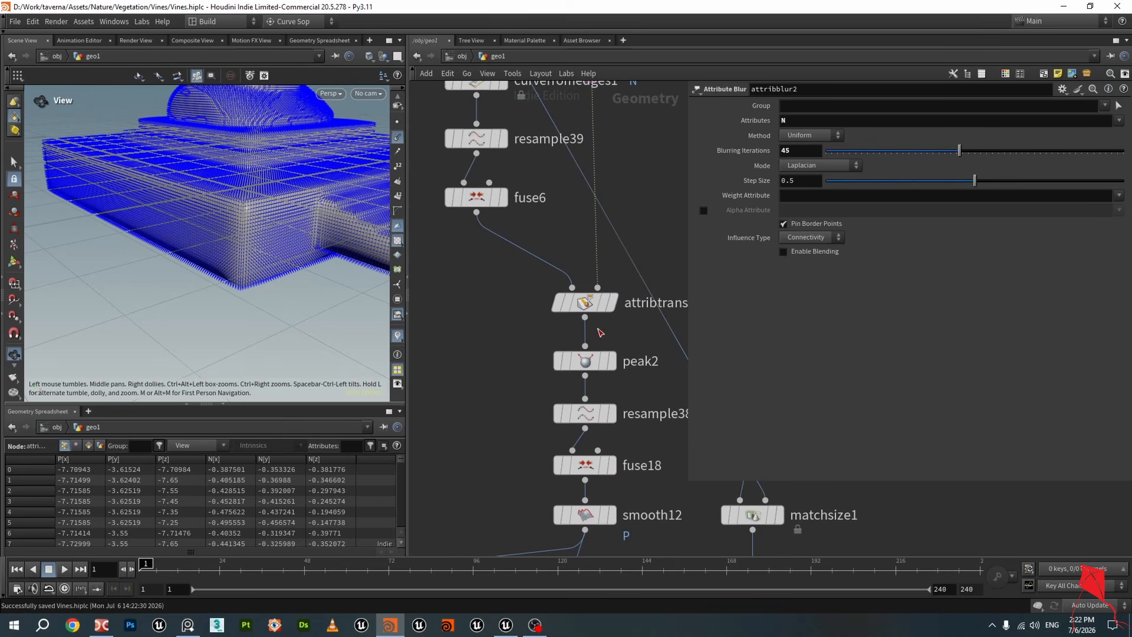
Display attribtransfer17 and peak2 to inspect the outline curve with transferred normals
click(613, 302)
click(593, 307)
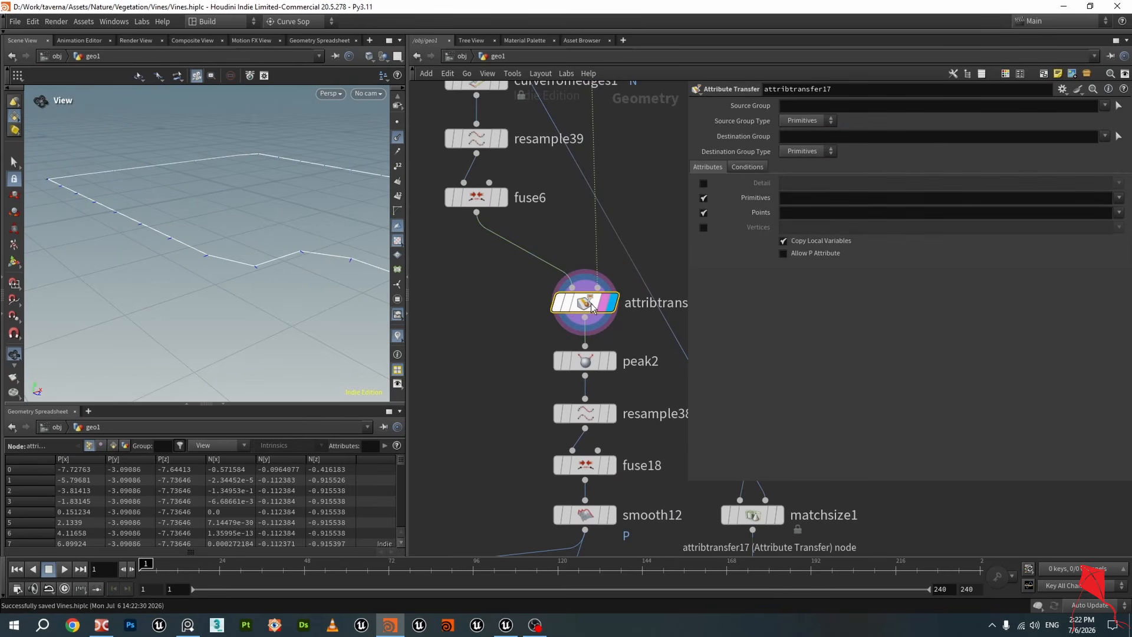
scroll(256, 235, down, 1)
drag(229, 217, 315, 252)
scroll(509, 303, down, 2)
middle_drag(510, 305, 524, 337)
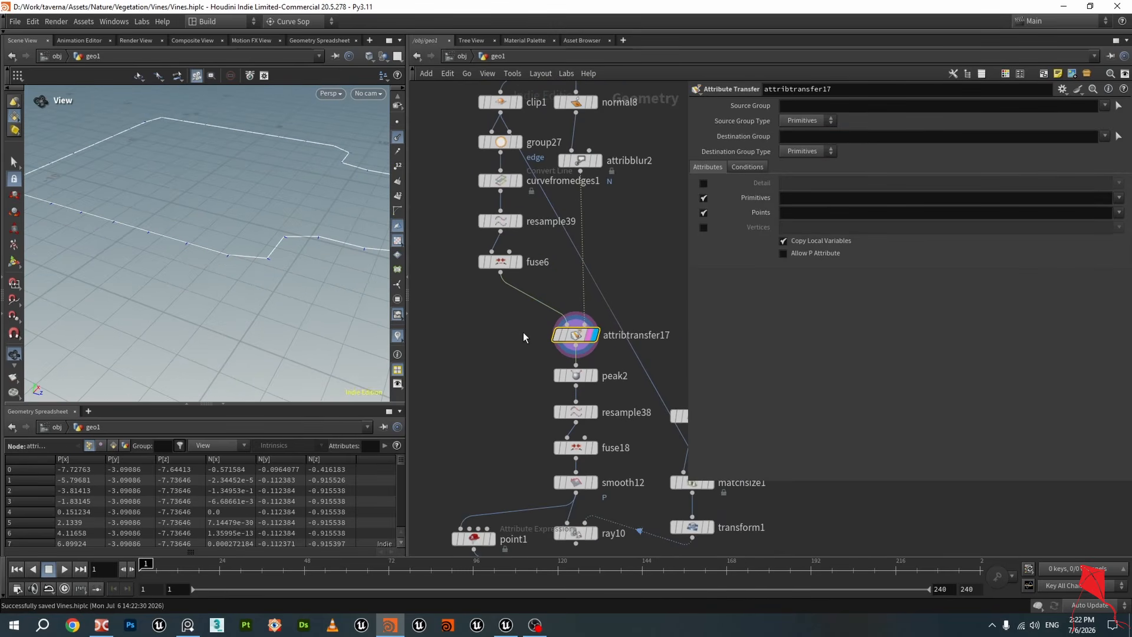
click(599, 167)
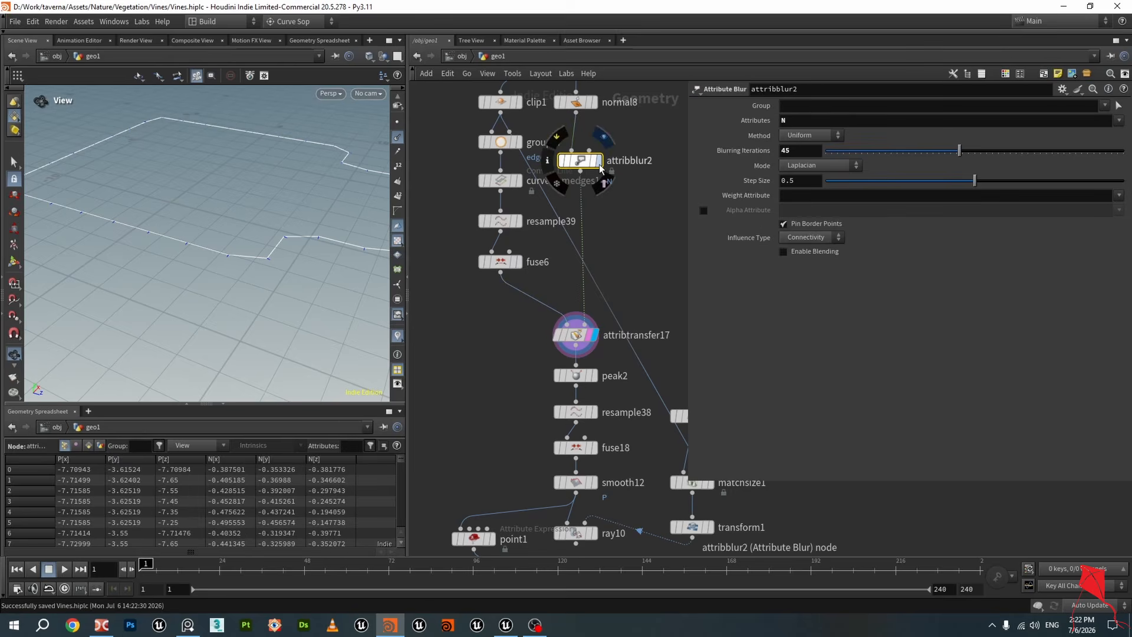
click(599, 168)
drag(264, 201, 311, 273)
click(520, 268)
mouse_move(272, 222)
mouse_down()
mouse_move(280, 234)
mouse_move(286, 216)
mouse_up()
click(592, 335)
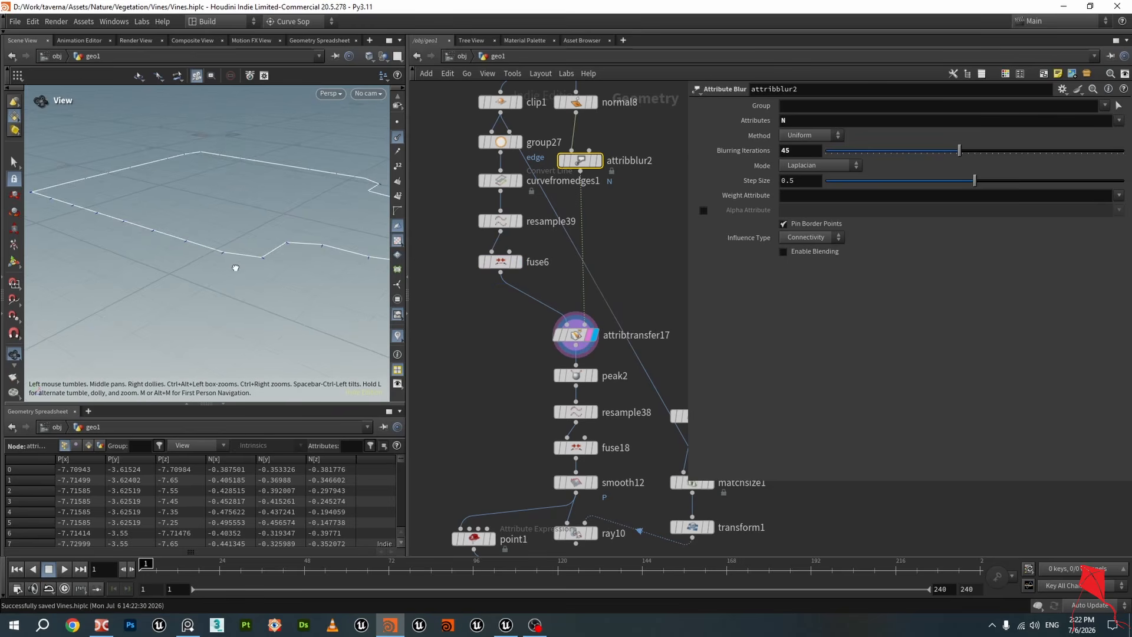
mouse_move(235, 267)
mouse_down()
mouse_move(261, 257)
mouse_move(307, 279)
mouse_move(235, 253)
mouse_move(253, 264)
mouse_up()
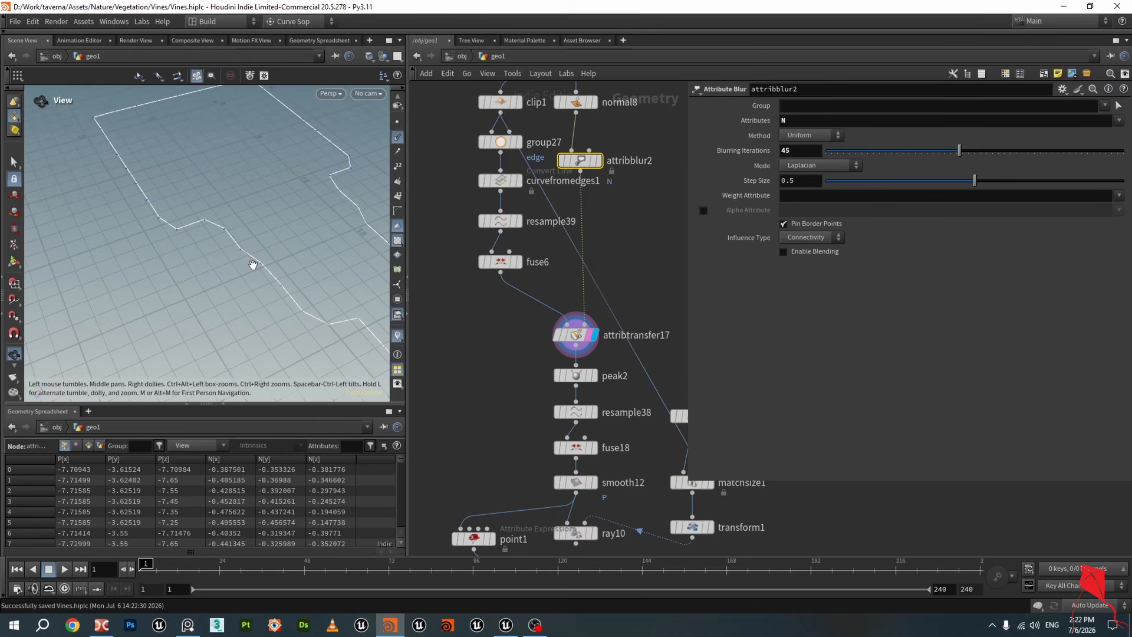
click(595, 378)
click(590, 376)
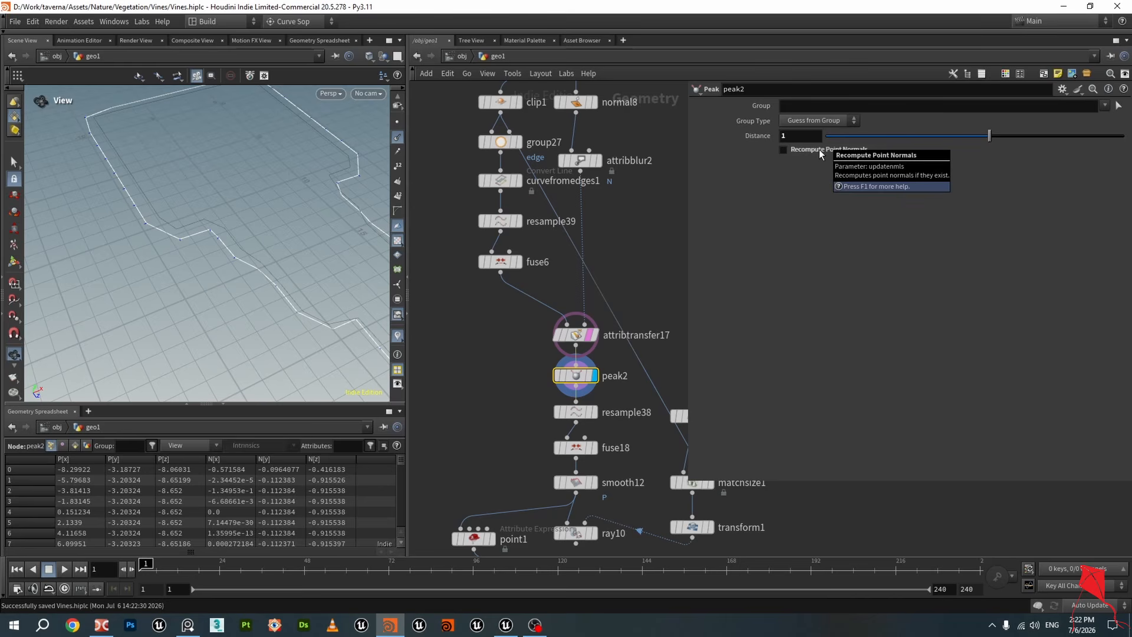
Try a peak2 distance of 1.41, then set it back to 1
mouse_move(995, 143)
mouse_down()
mouse_move(1010, 143)
mouse_move(961, 138)
mouse_move(996, 136)
mouse_up()
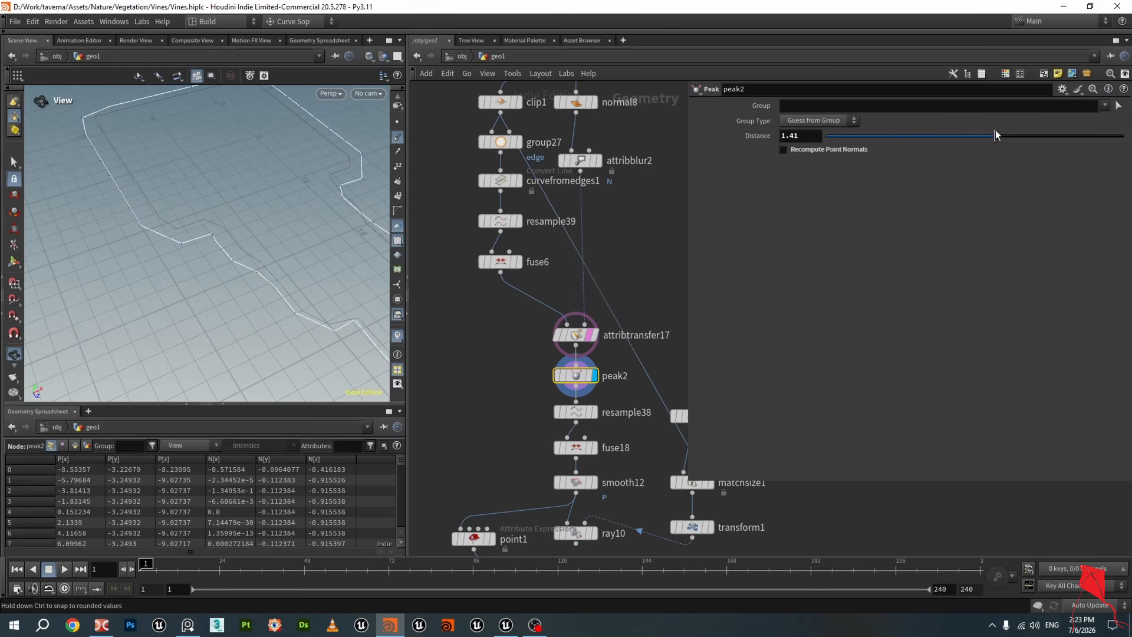
scroll(192, 268, up, 5)
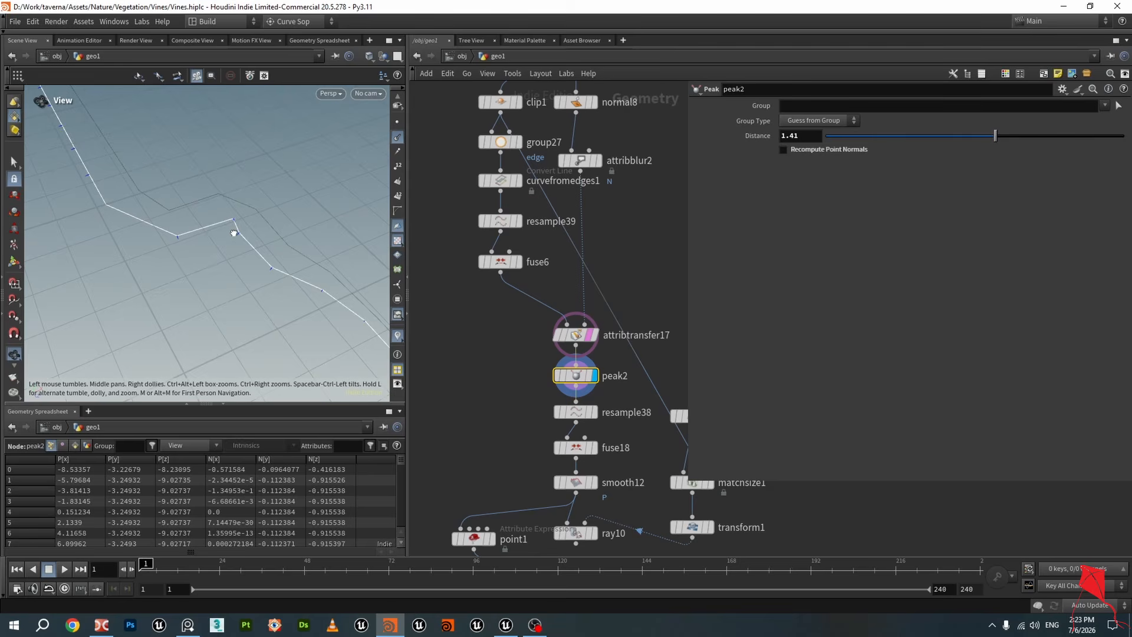
drag(234, 233, 238, 242)
drag(805, 136, 638, 121)
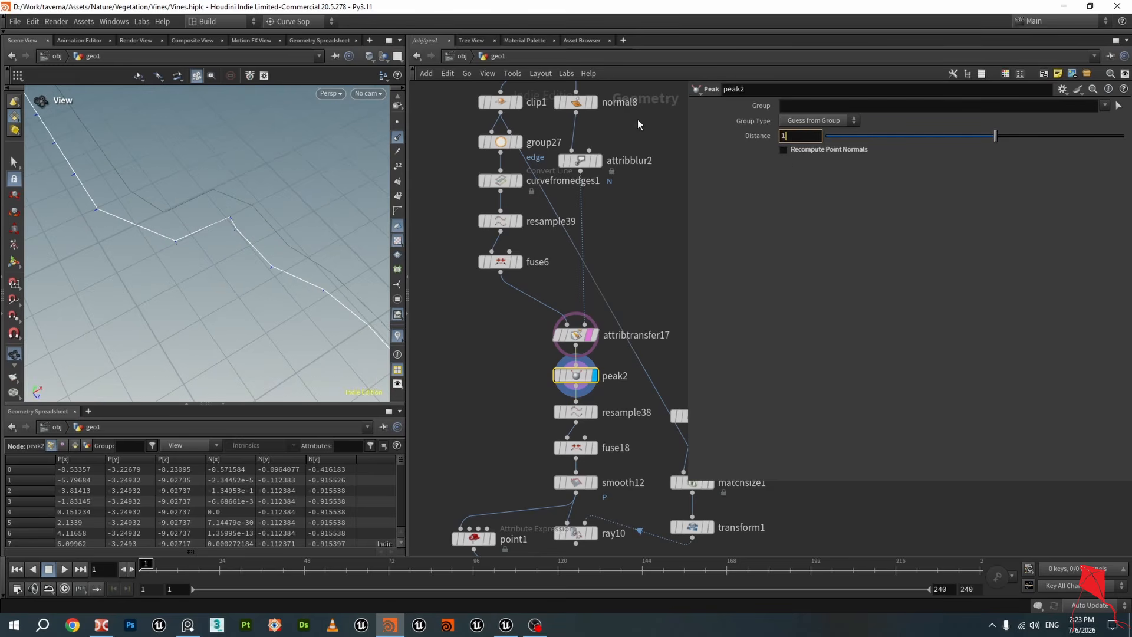
key(Return)
right_drag(168, 225, 367, 222)
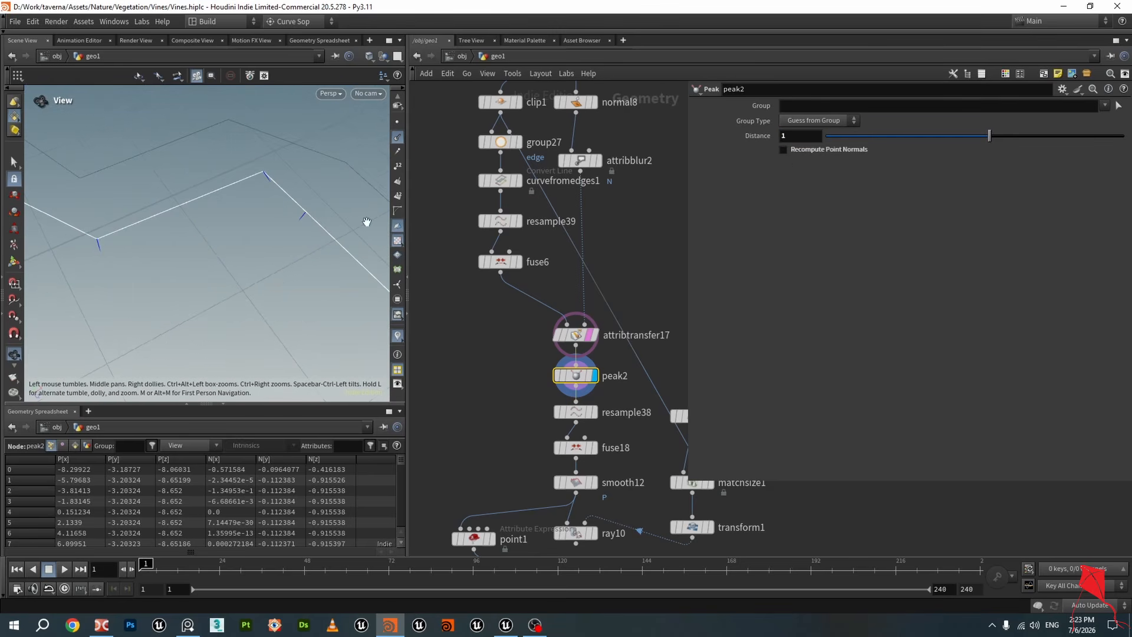
Display attribblur2 to inspect the collision mesh normals, then return the display to peak2
scroll(606, 209, down, 2)
click(597, 173)
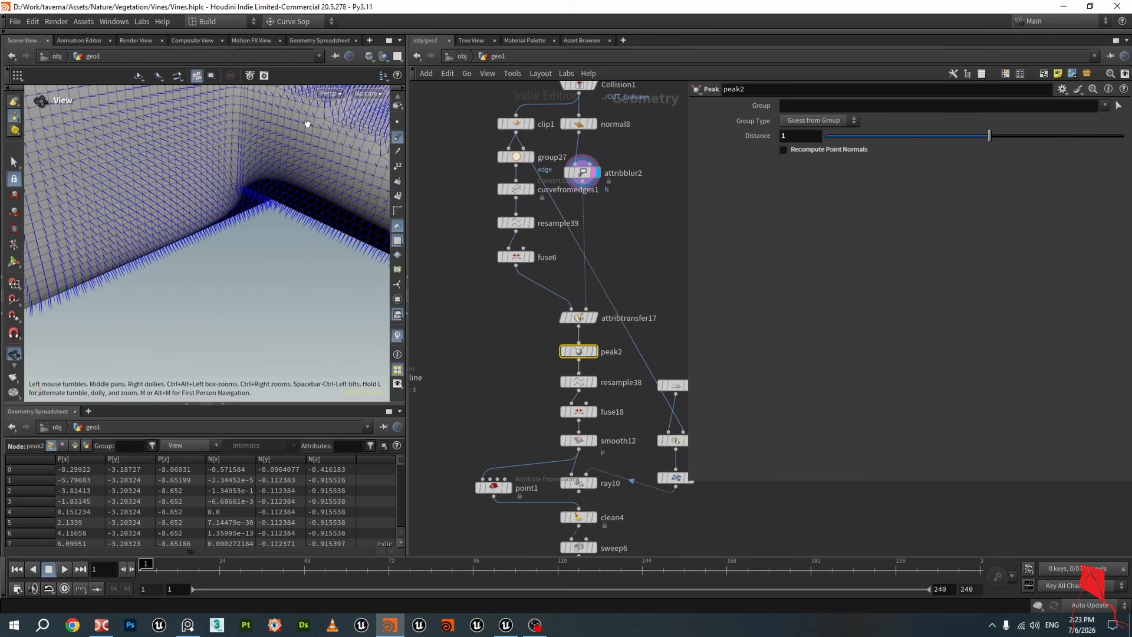
drag(308, 124, 248, 220)
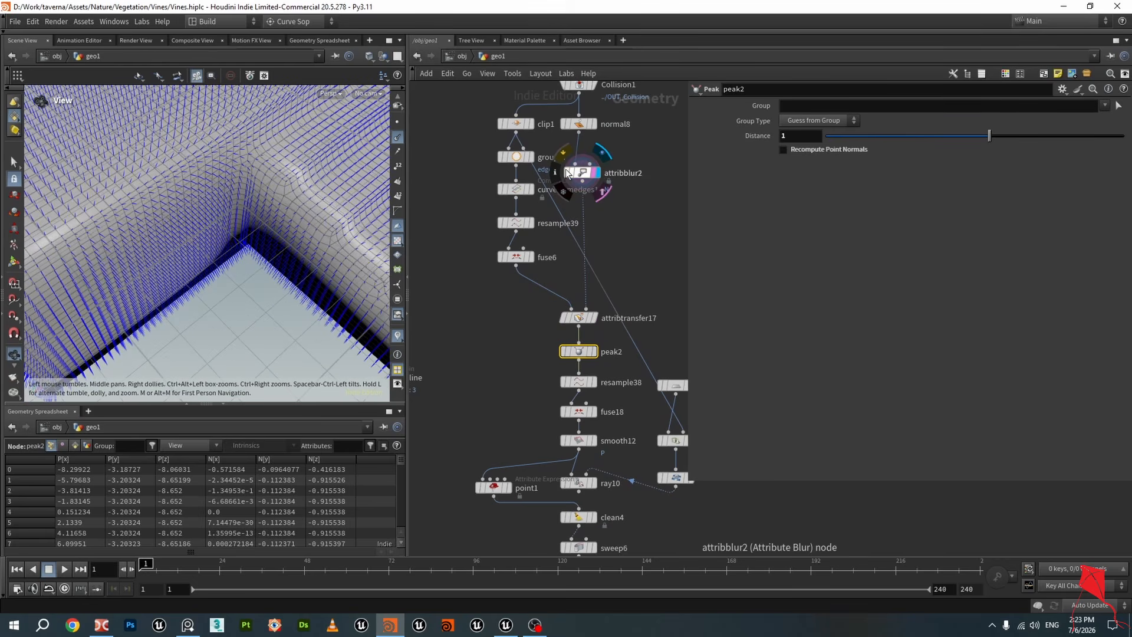
mouse_move(568, 170)
drag(283, 201, 235, 224)
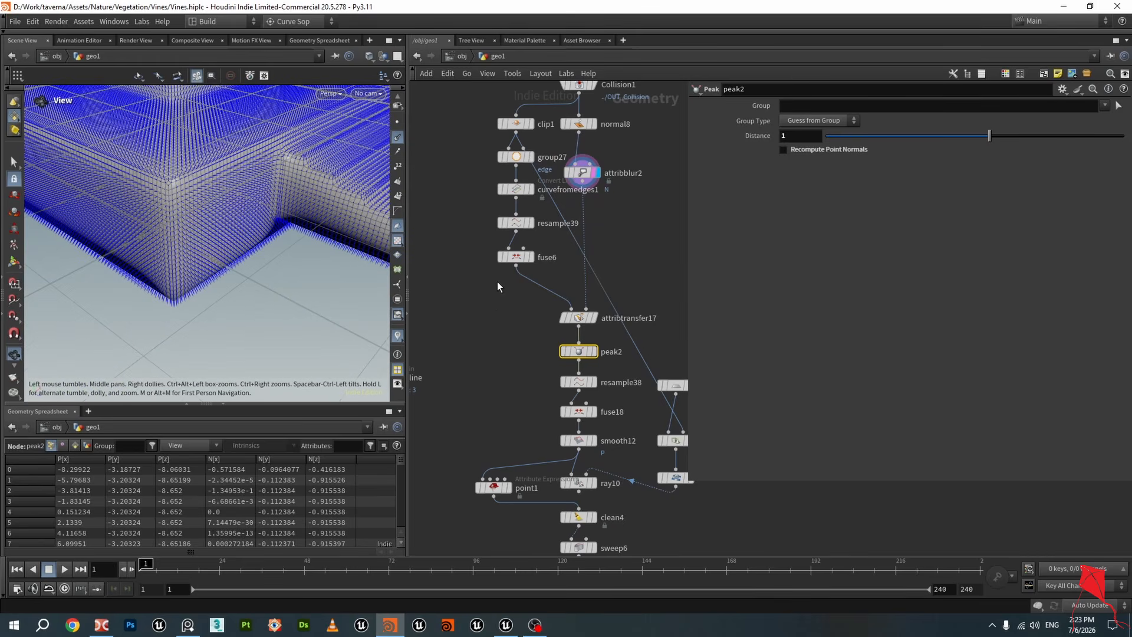
middle_drag(497, 288, 477, 211)
click(594, 351)
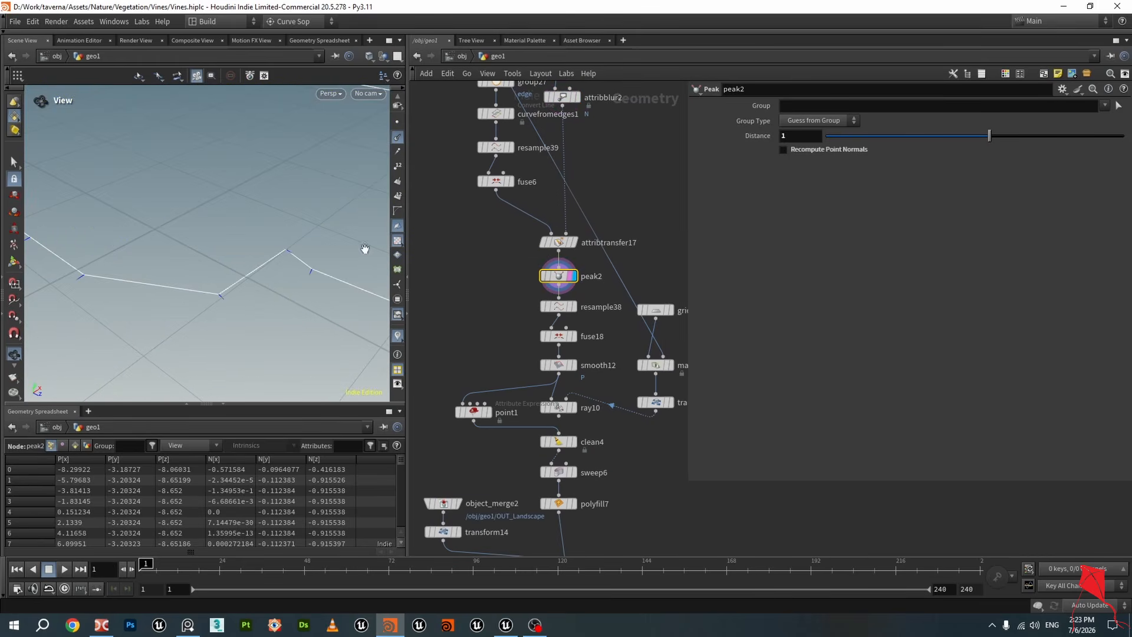
Step through resample38 and fuse18 to inspect the resampled outline curve
drag(365, 249, 344, 278)
scroll(557, 317, down, 2)
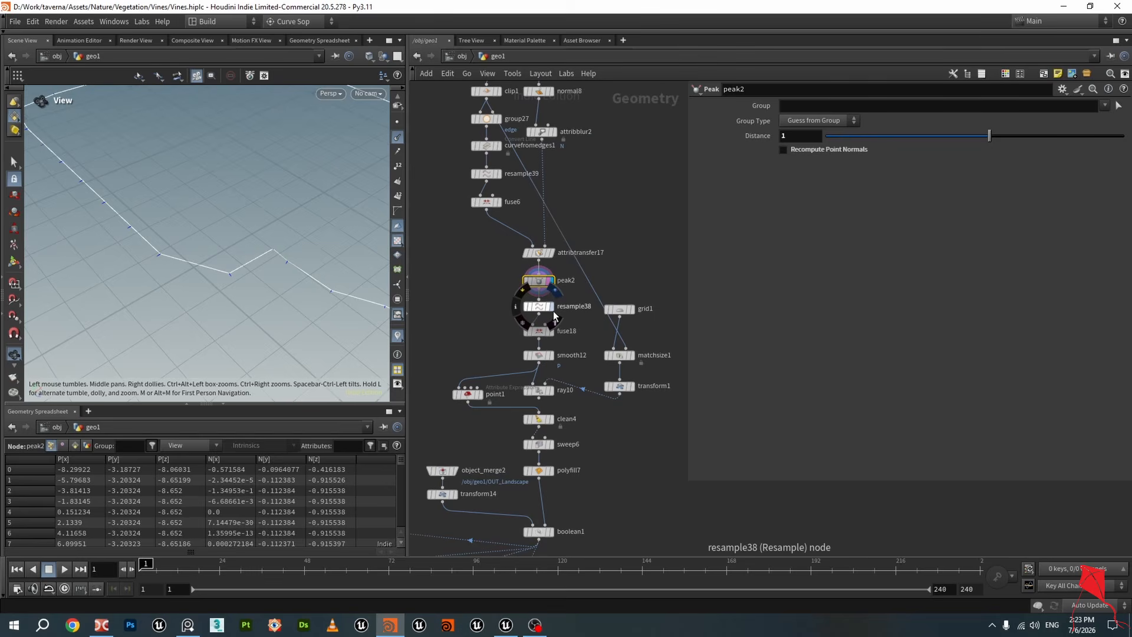
click(553, 311)
click(543, 306)
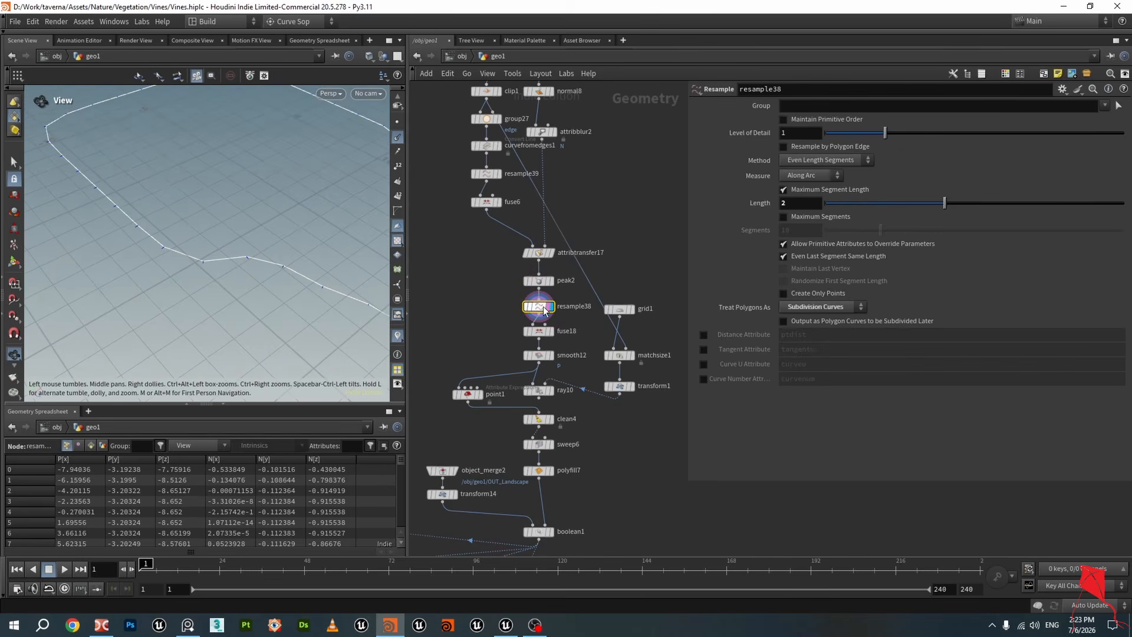
scroll(169, 240, down, 2)
drag(169, 240, 236, 243)
scroll(578, 342, up, 2)
click(550, 331)
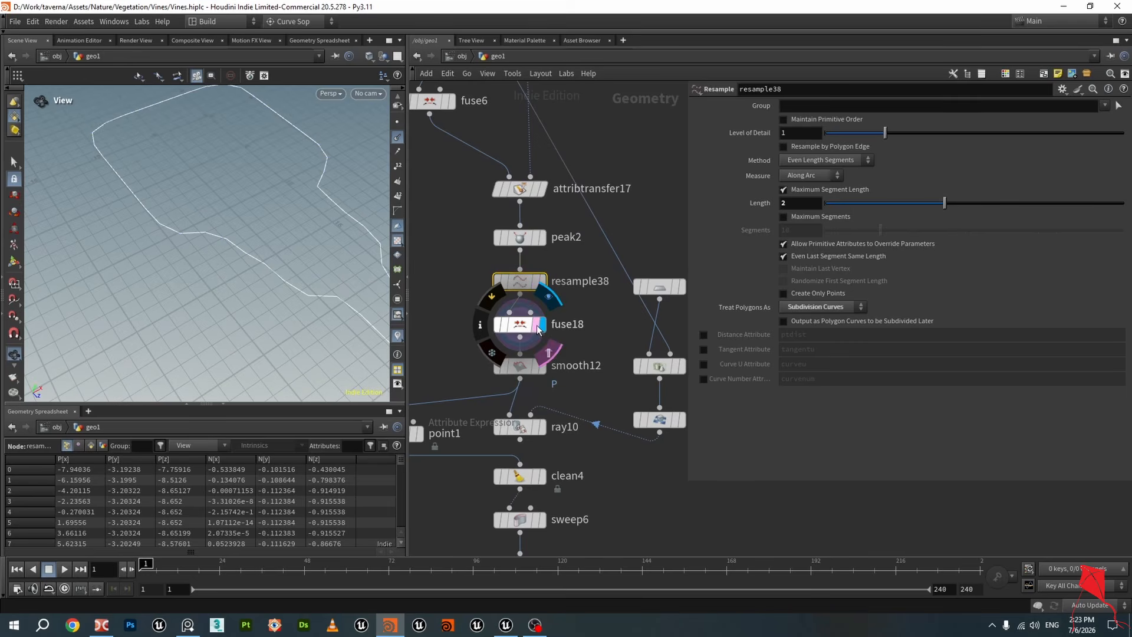
click(539, 331)
Display smooth12 and save the scene file
click(523, 280)
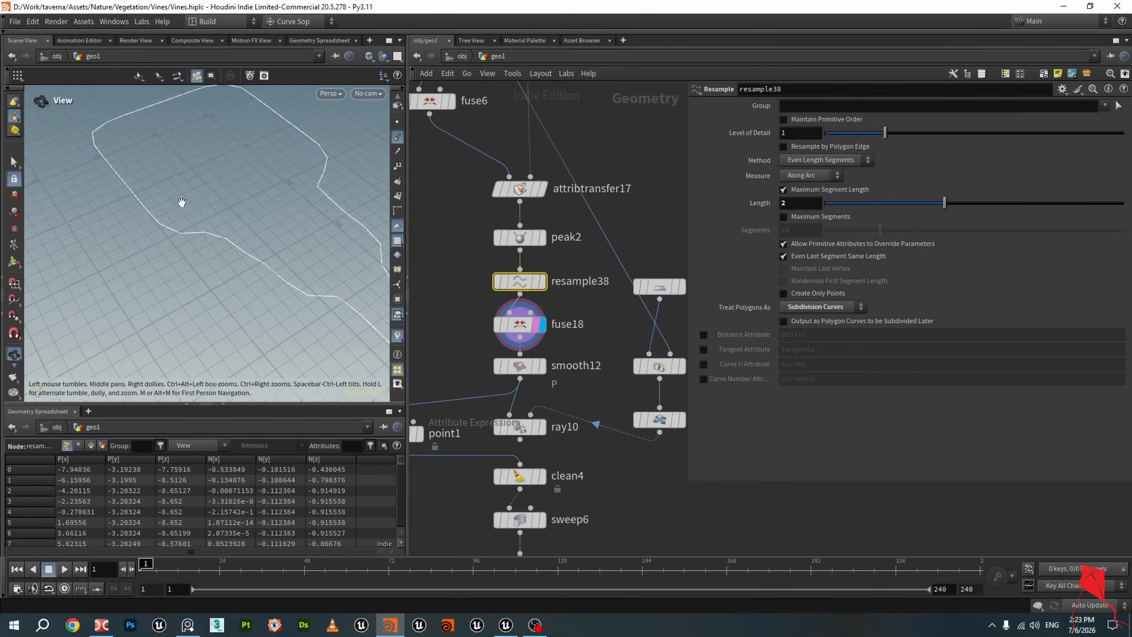
click(541, 365)
key(ctrl+s)
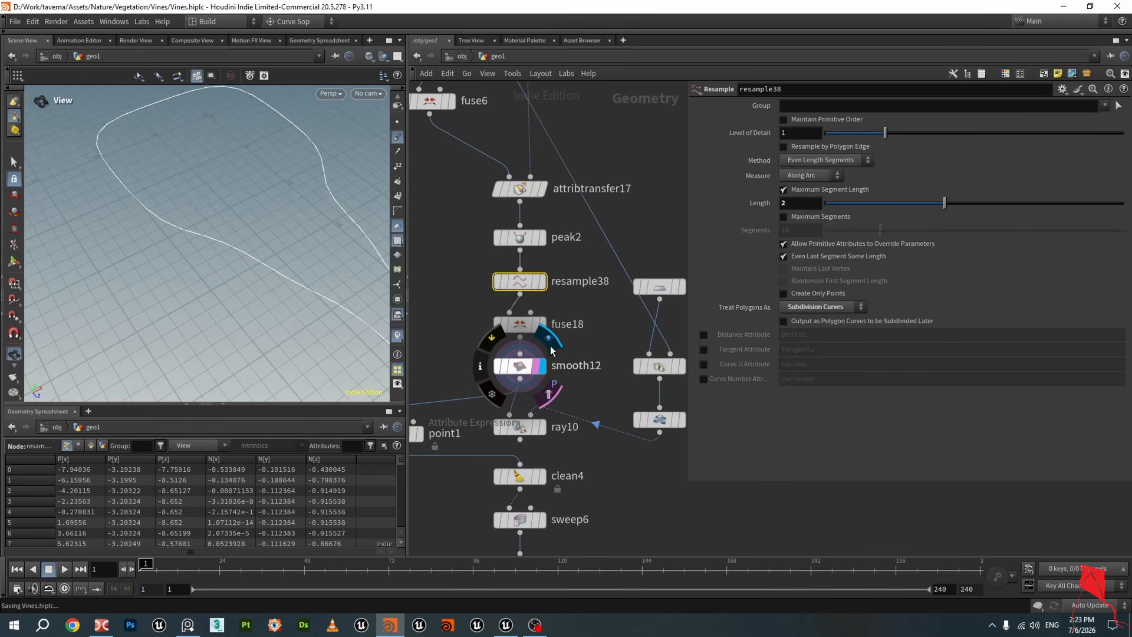
Inspect the smoothed outline curve from smooth12 and the VEXpression of the point1 node
click(520, 367)
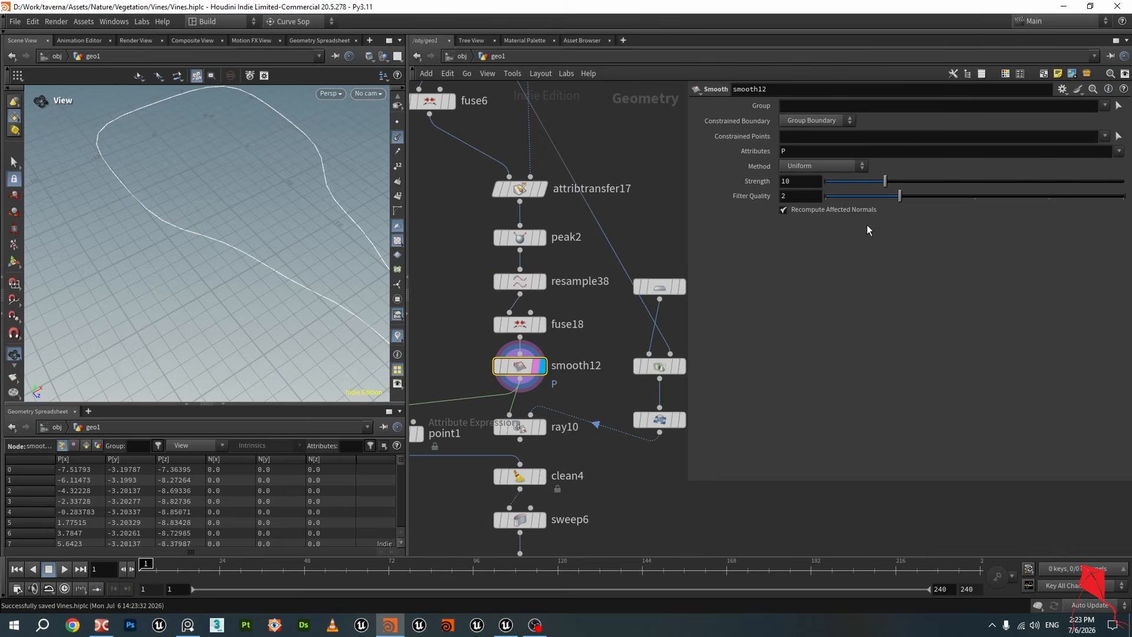
drag(302, 209, 318, 250)
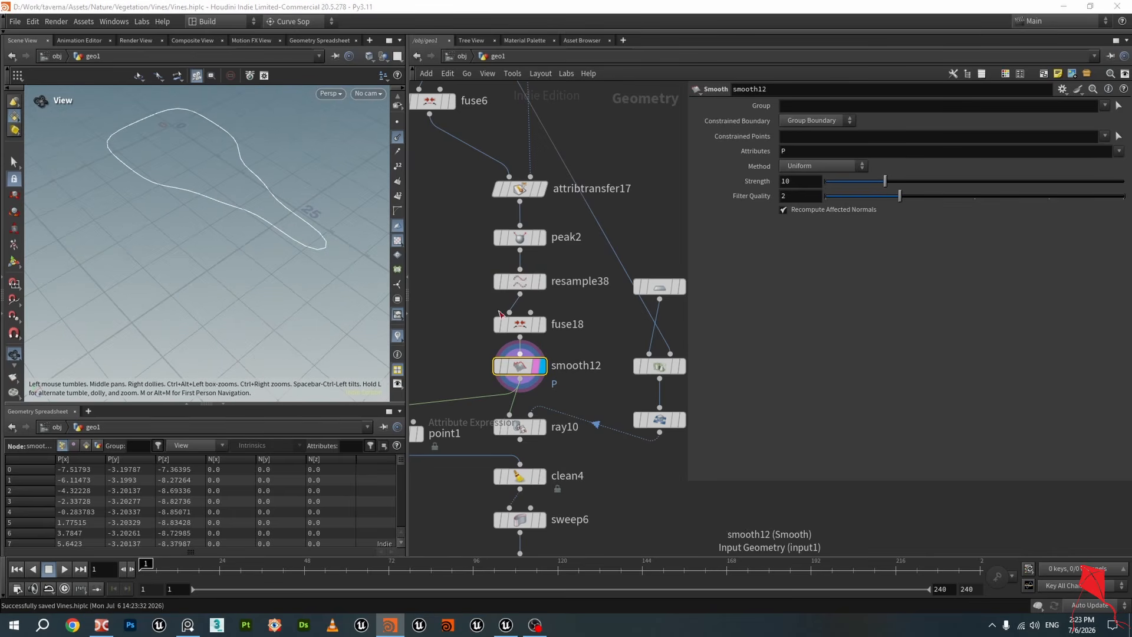
middle_drag(493, 292, 564, 243)
scroll(519, 266, down, 3)
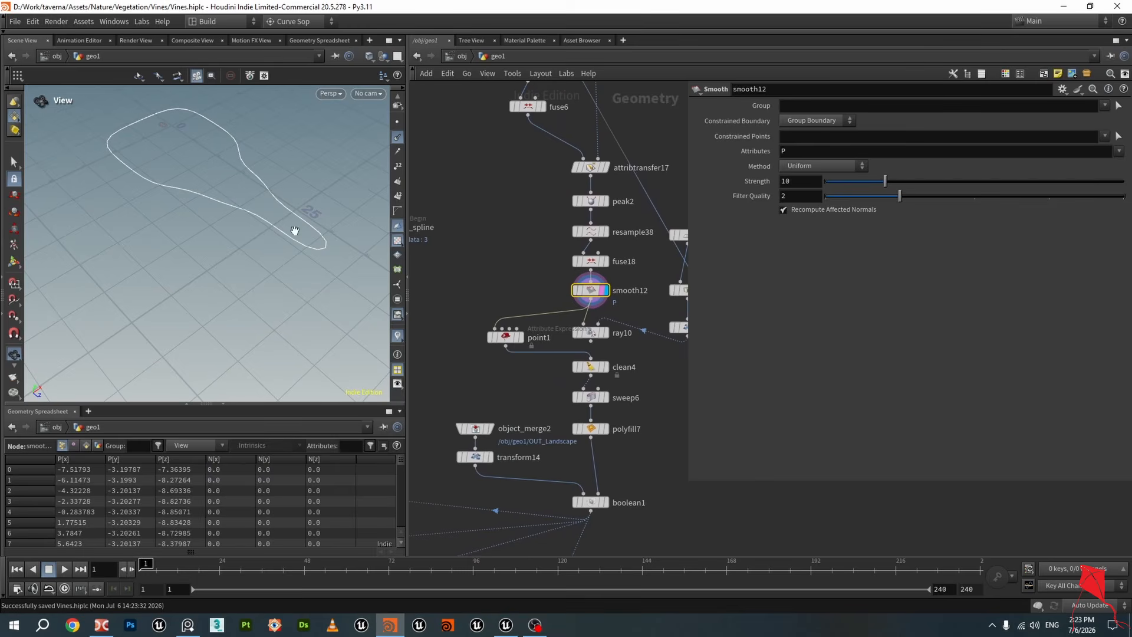
drag(298, 230, 244, 173)
click(606, 262)
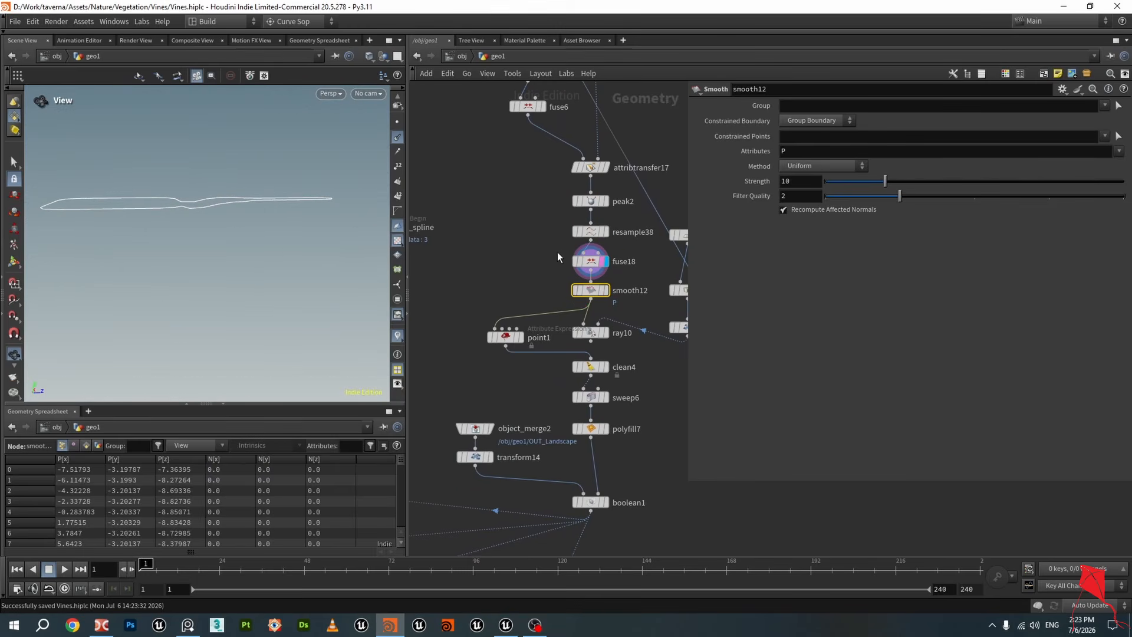
drag(250, 175, 213, 216)
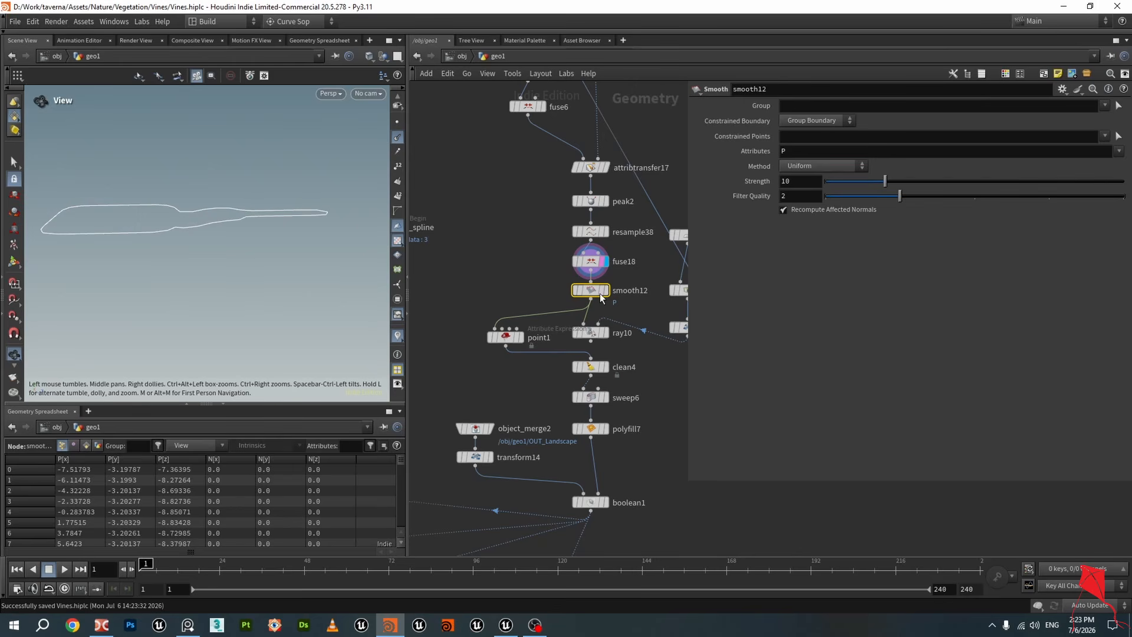
click(605, 290)
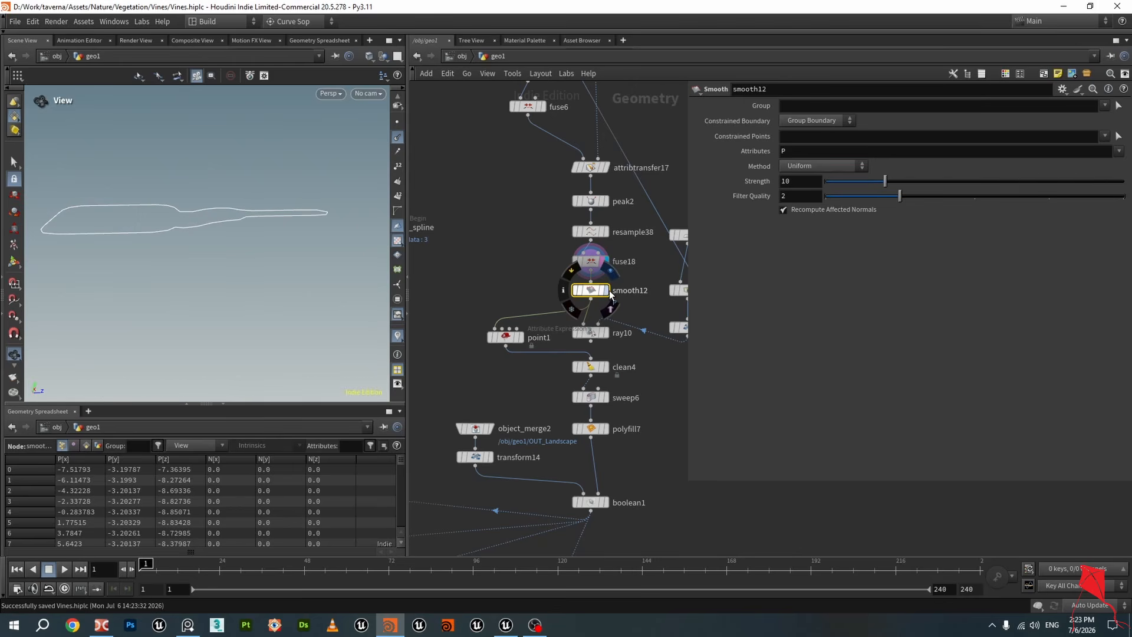
click(519, 341)
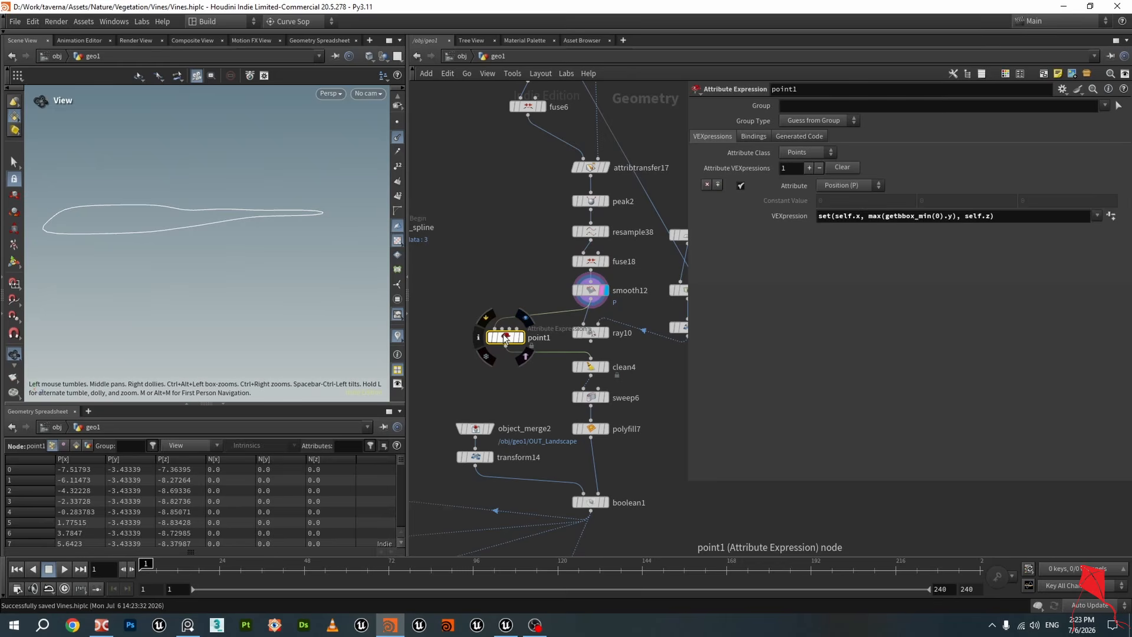
drag(503, 334, 495, 329)
click(509, 335)
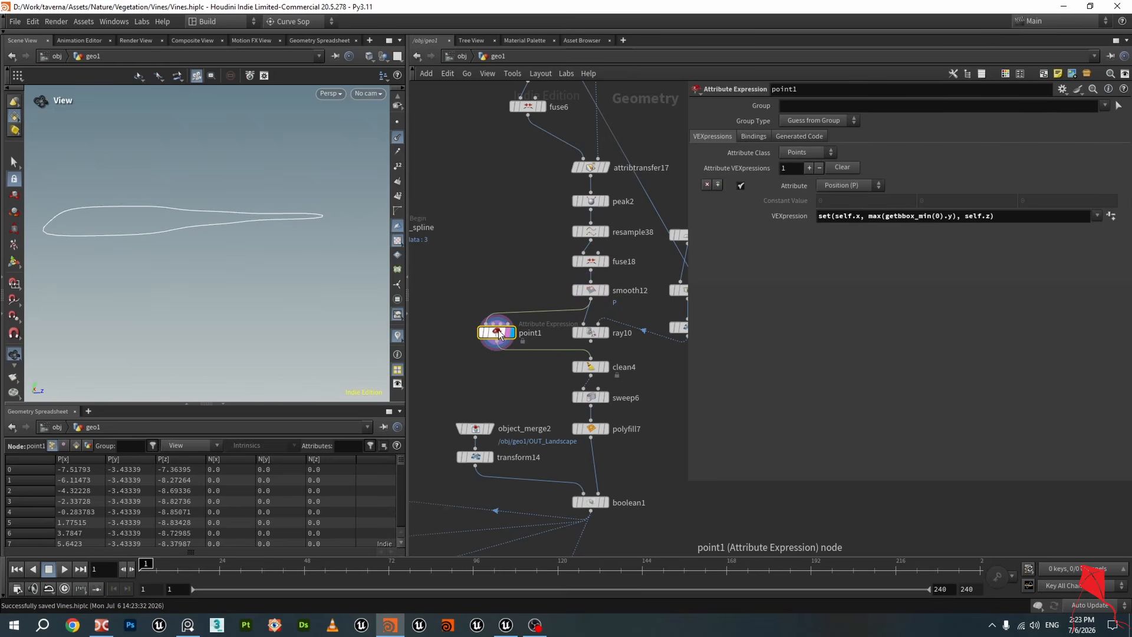
key(Tab)
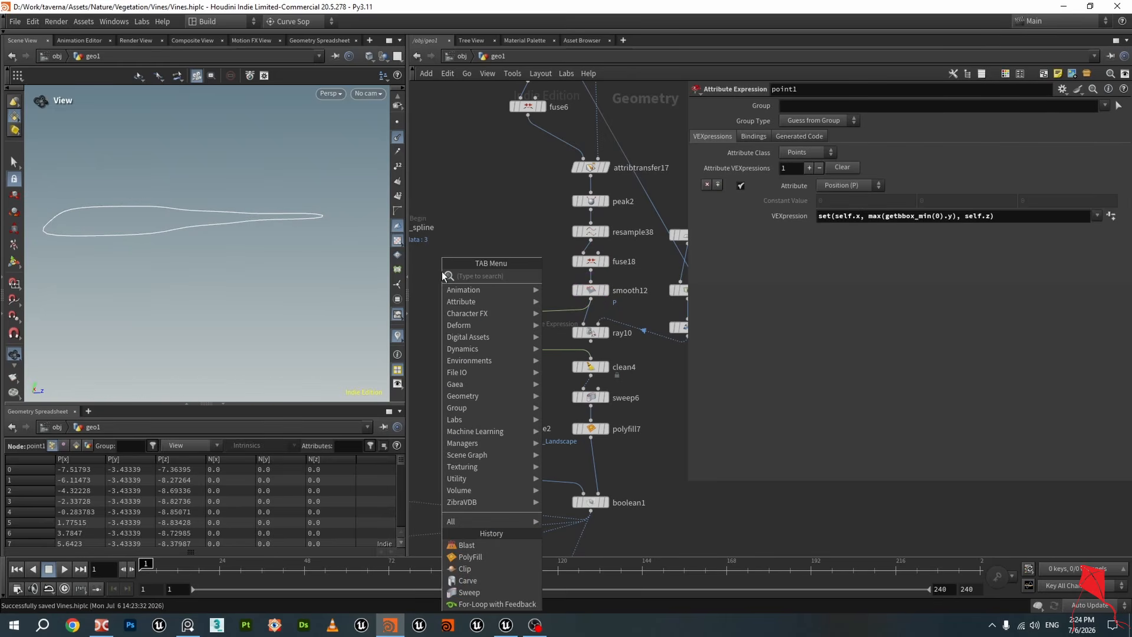
text(poi)
click(599, 288)
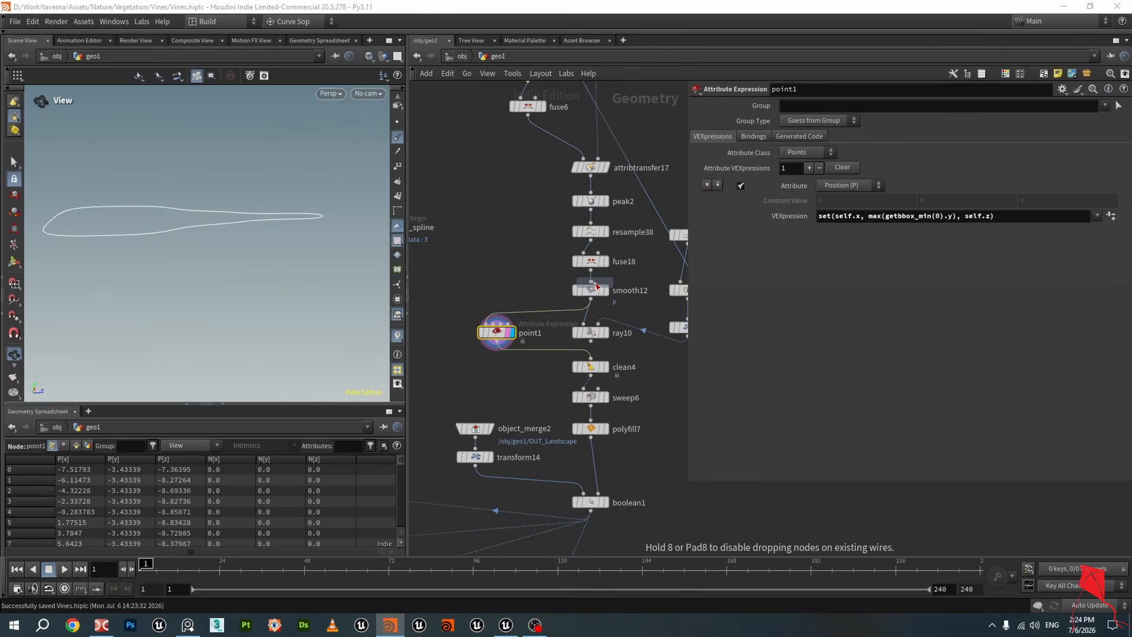
click(487, 225)
key(Delete)
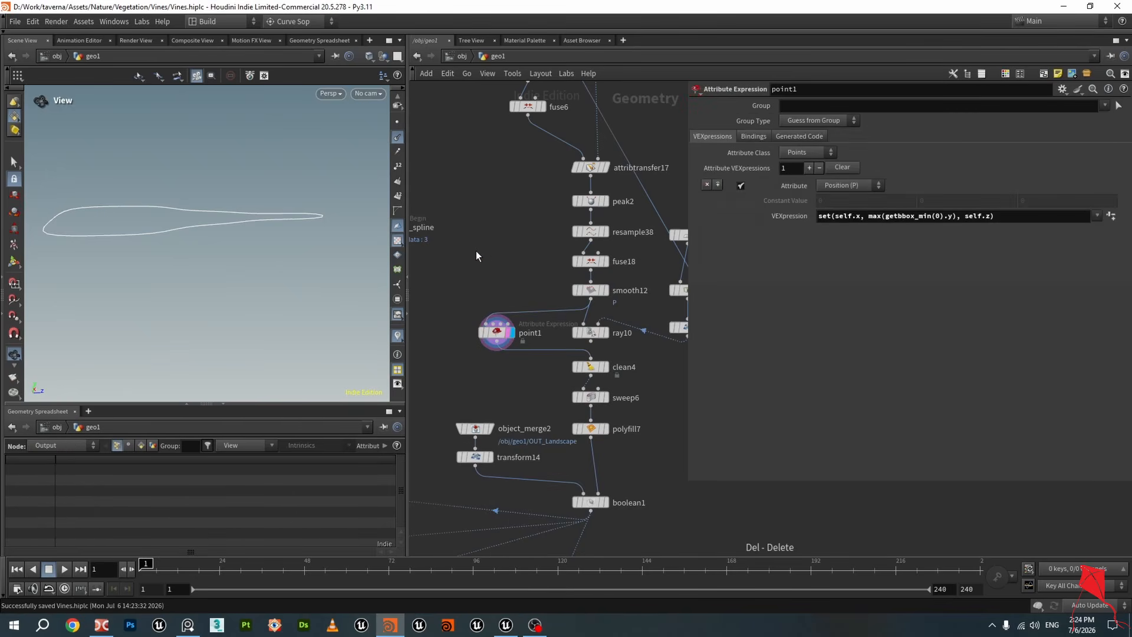
Add a Point Attribute Expression node beside point1 and wire smooth12's output into it
key(Tab)
text(poin)
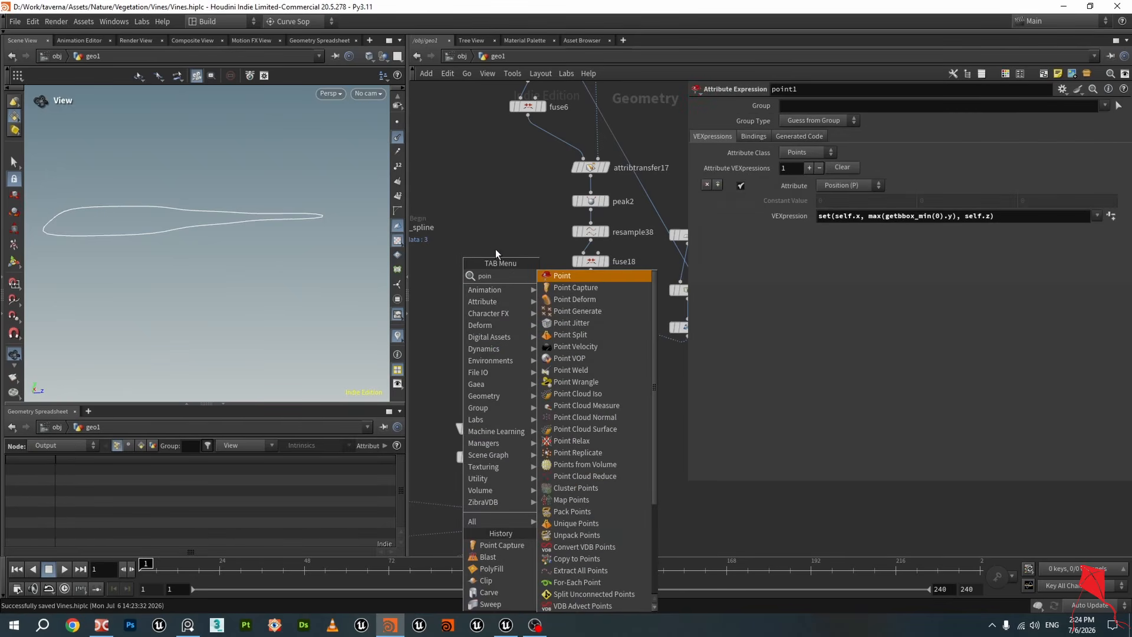
click(610, 276)
scroll(519, 295, up, 2)
click(501, 288)
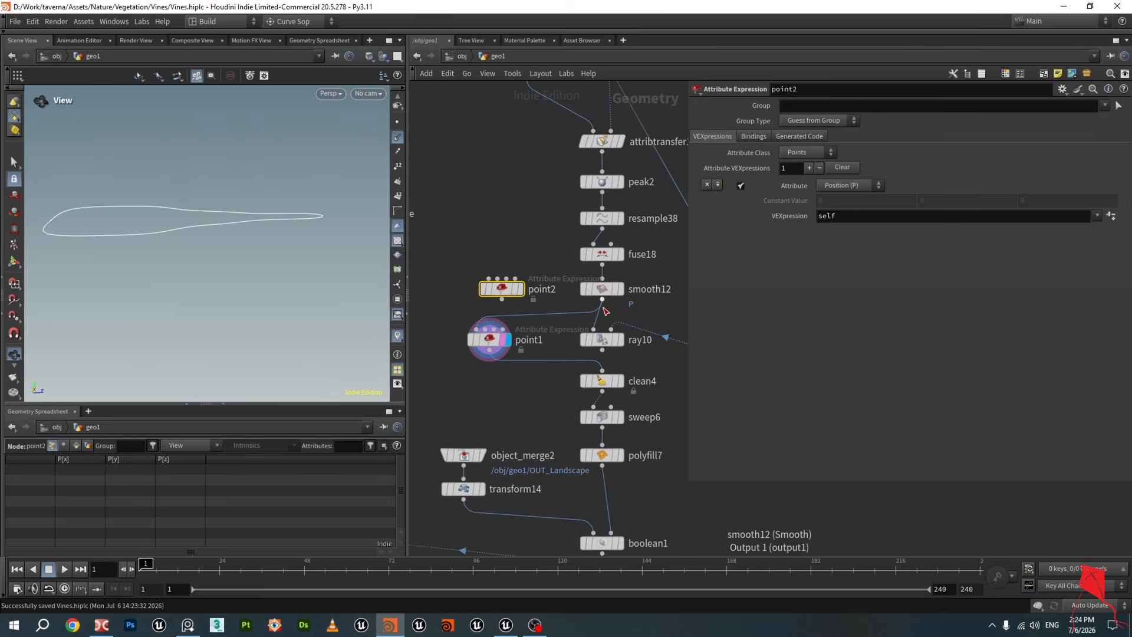
drag(603, 303, 500, 283)
key(ctrl+z)
drag(603, 303, 489, 280)
drag(500, 289, 478, 284)
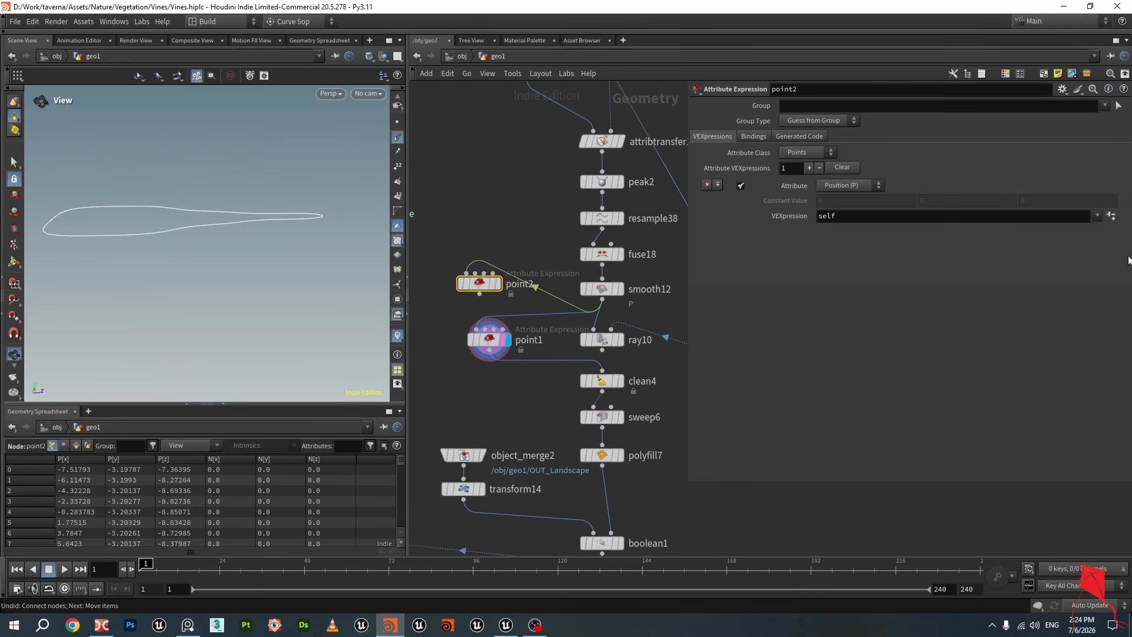
Apply the Flatten Bottom VEXpression preset to the new node and begin editing the expression's x term
click(1097, 216)
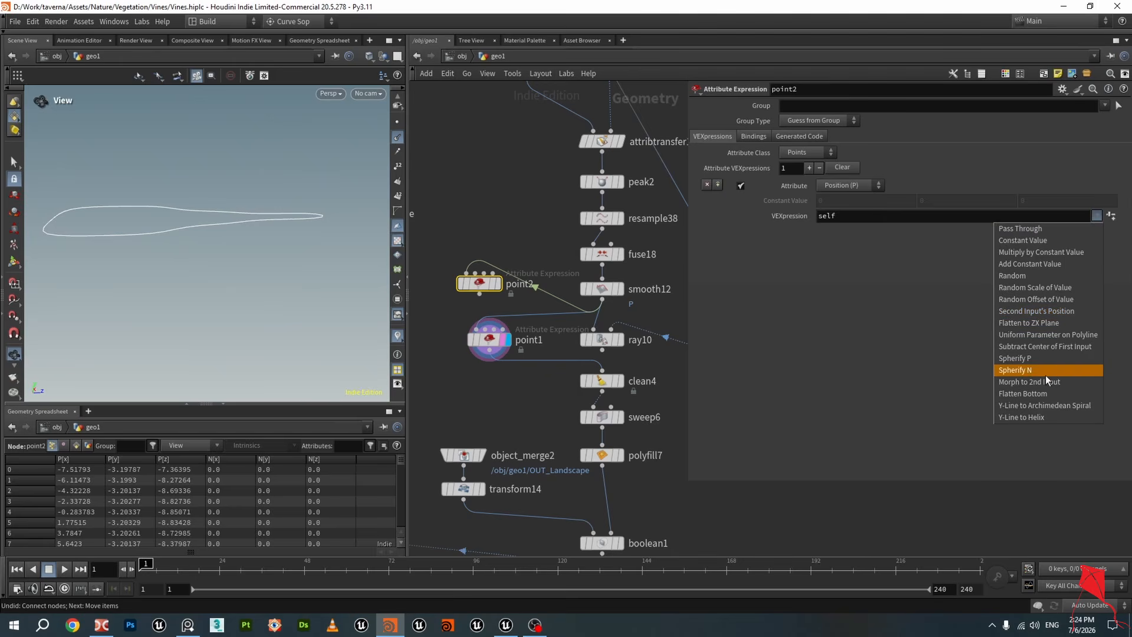
click(1044, 393)
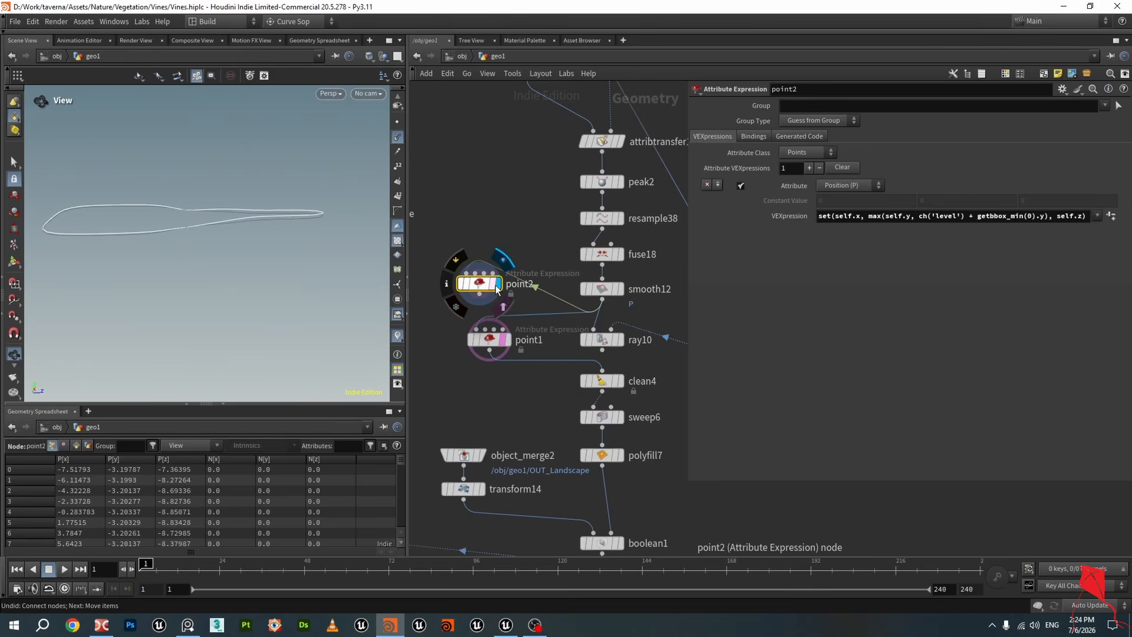
drag(482, 287, 493, 281)
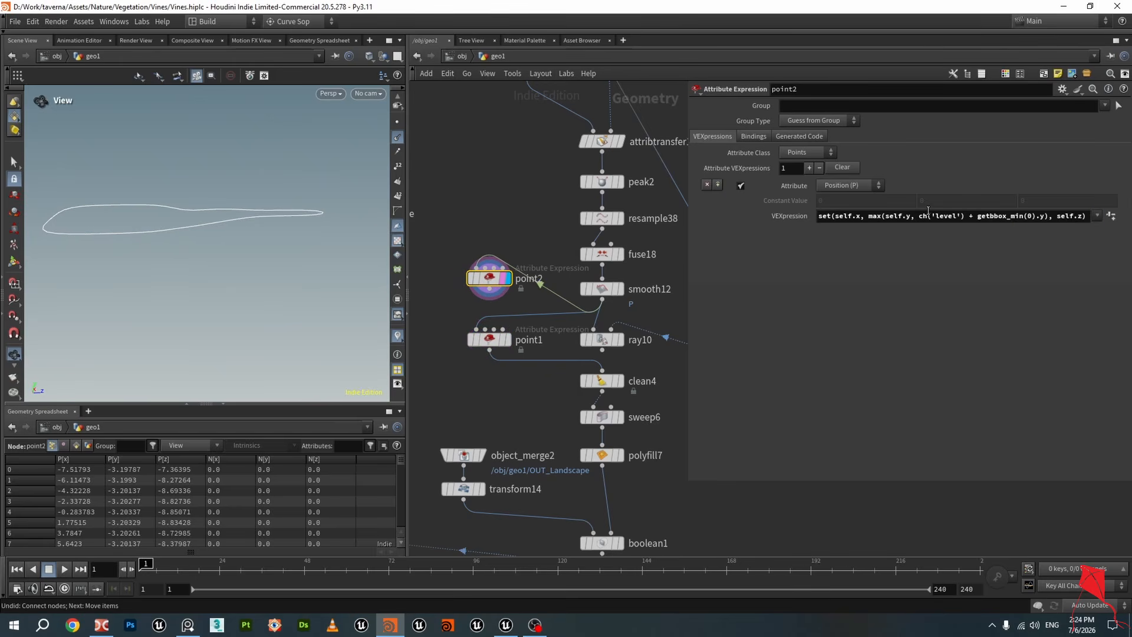
drag(865, 216, 839, 222)
click(867, 217)
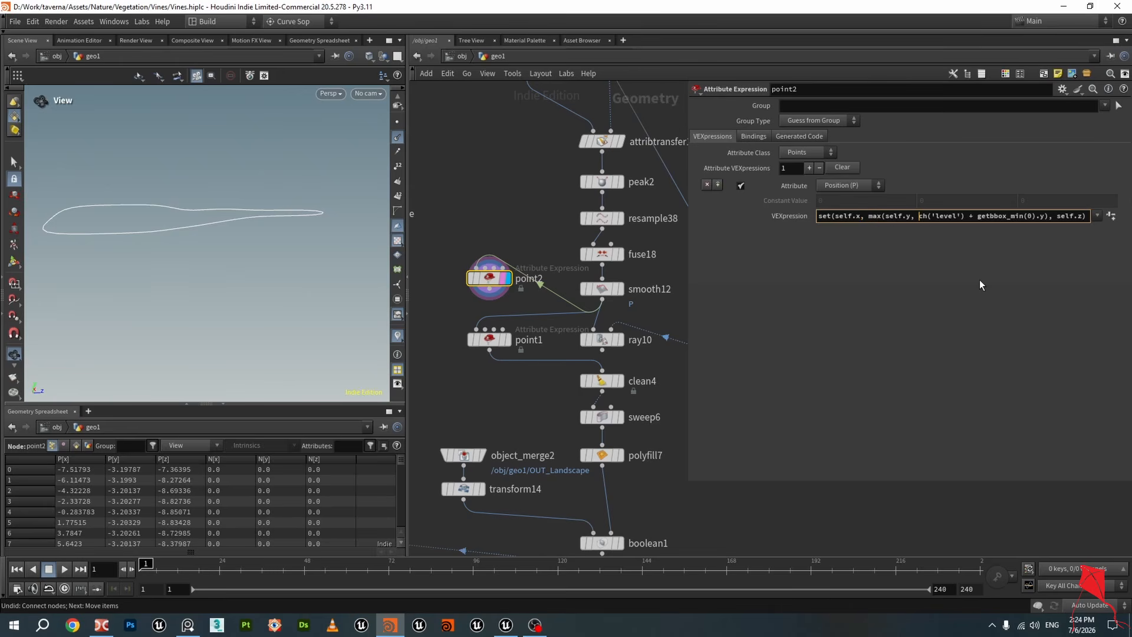
Edit point2's VEXpression to set(self.x, max(getbbox_min(0).y), self.z)
key(Left)
key(Left)
key(Left)
key(Left)
key(Left)
key(Delete)
key(Delete)
key(Delete)
key(Delete)
key(Delete)
key(Delete)
key(Delete)
key(Delete)
key(Delete)
key(Delete)
key(Delete)
key(Delete)
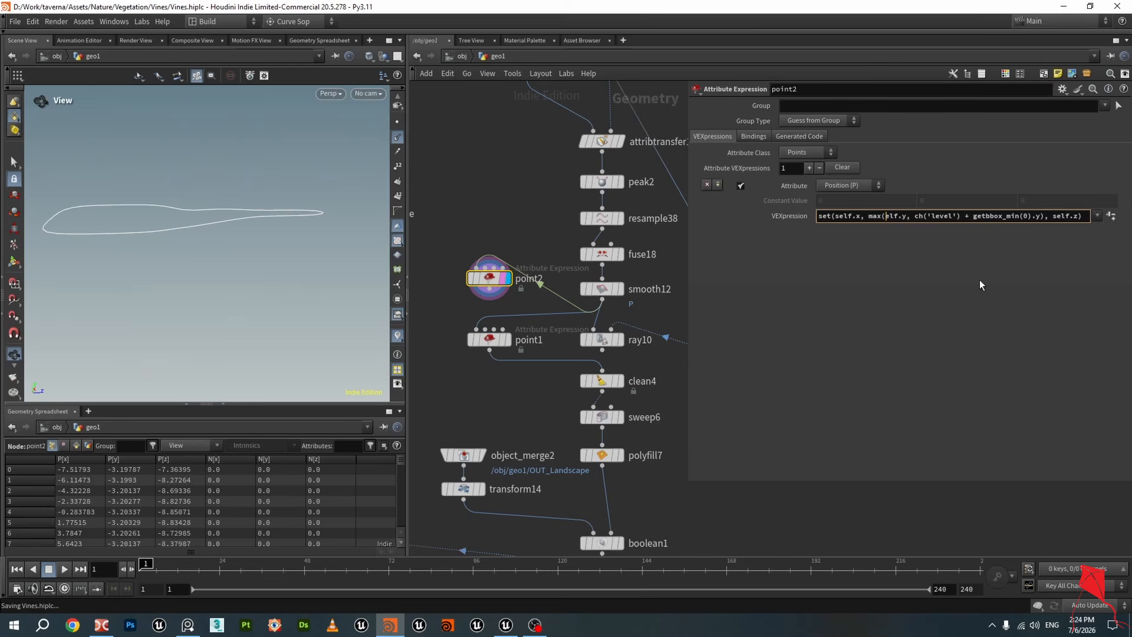
key(Delete)
key(Delete)
key(Delete)
key(Delete)
key(Delete)
key(Delete)
key(Delete)
key(Delete)
key(Delete)
key(Delete)
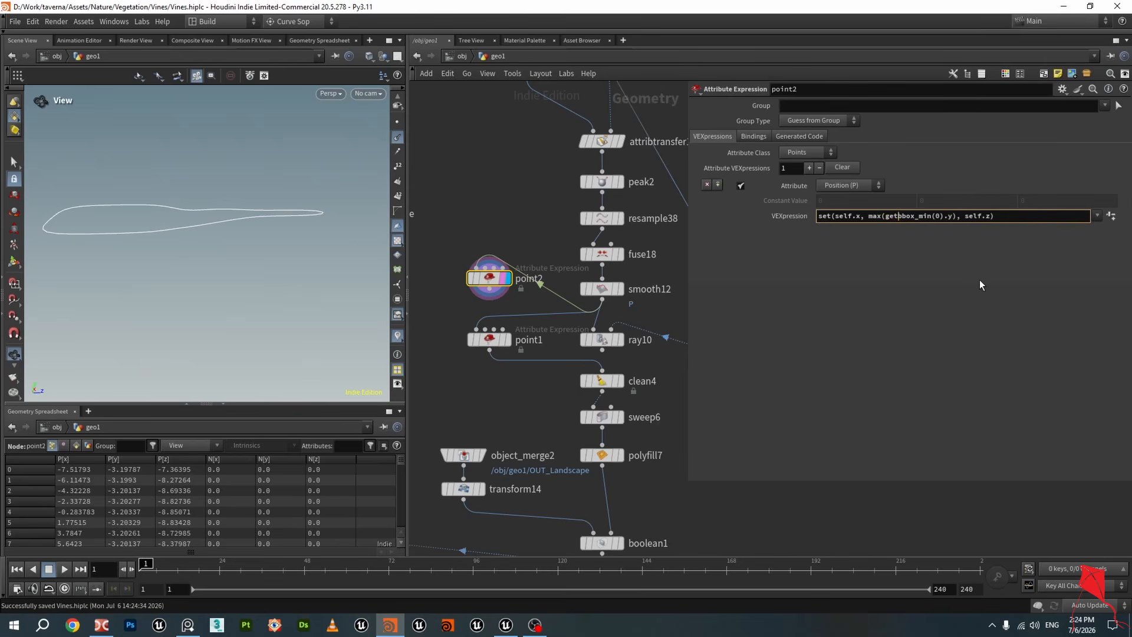
key(Right)
key(Right)
key(Right)
key(Right)
key(Right)
key(Right)
key(Right)
key(Right)
key(Right)
key(Right)
key(Right)
key(Right)
key(Right)
key(Right)
key(Left)
key(Left)
key(Left)
key(Left)
key(Right)
key(Right)
key(Right)
key(Right)
key(Right)
key(Right)
key(Right)
key(Right)
key(Right)
key(Right)
key(Right)
key(Return)
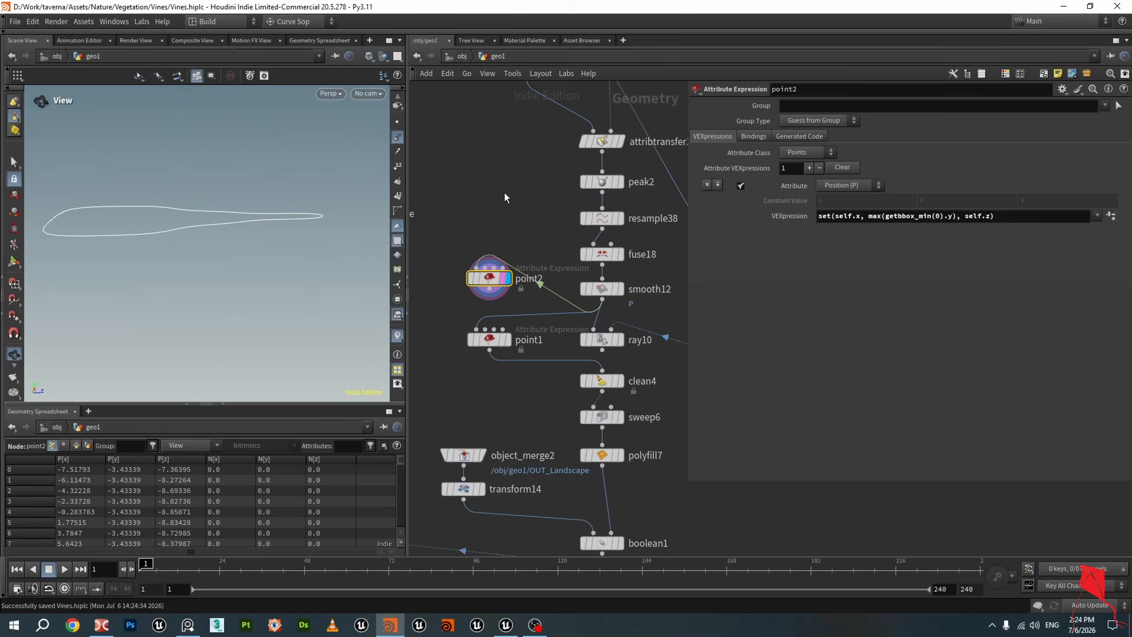
Inspect the flattened curve in the viewport, then delete the point2 node
drag(253, 239, 261, 224)
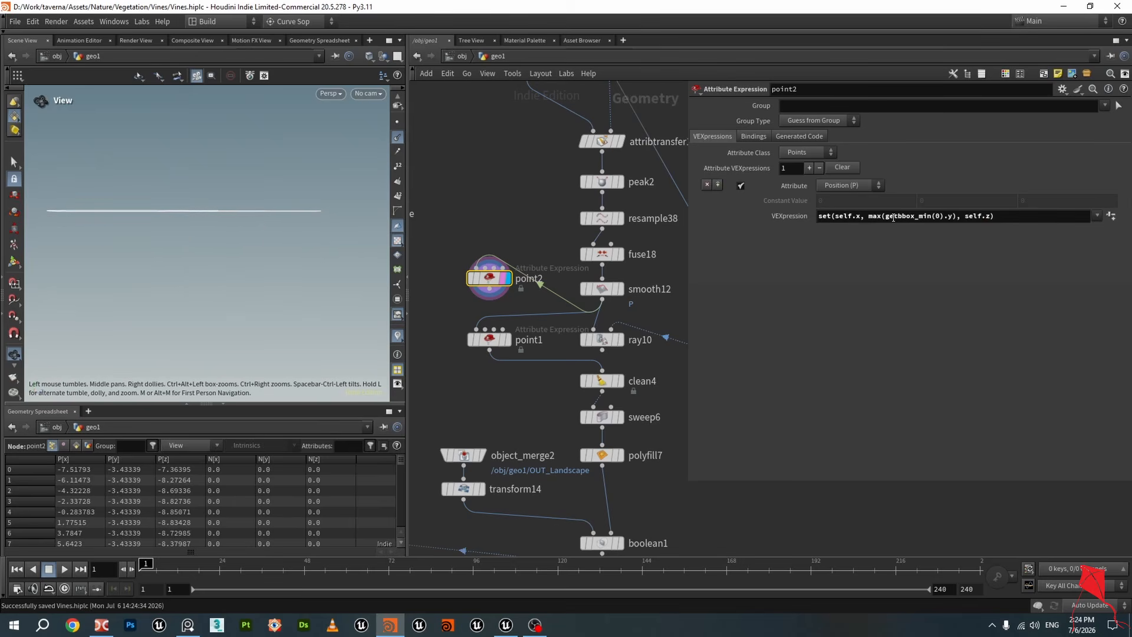
drag(885, 217, 898, 217)
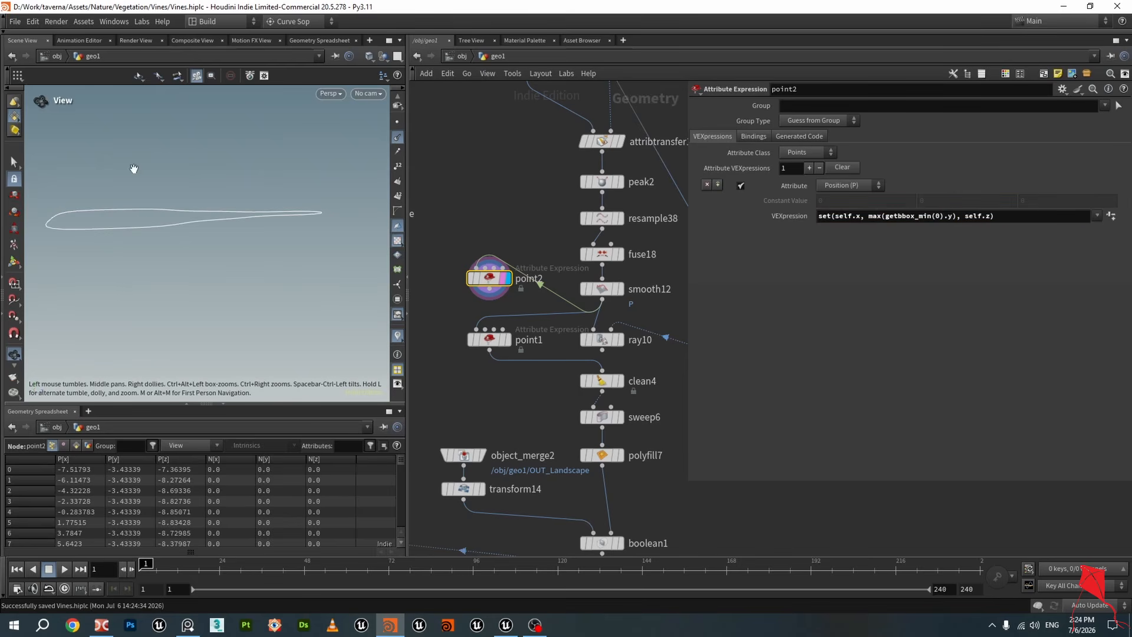
drag(236, 226, 273, 205)
click(506, 277)
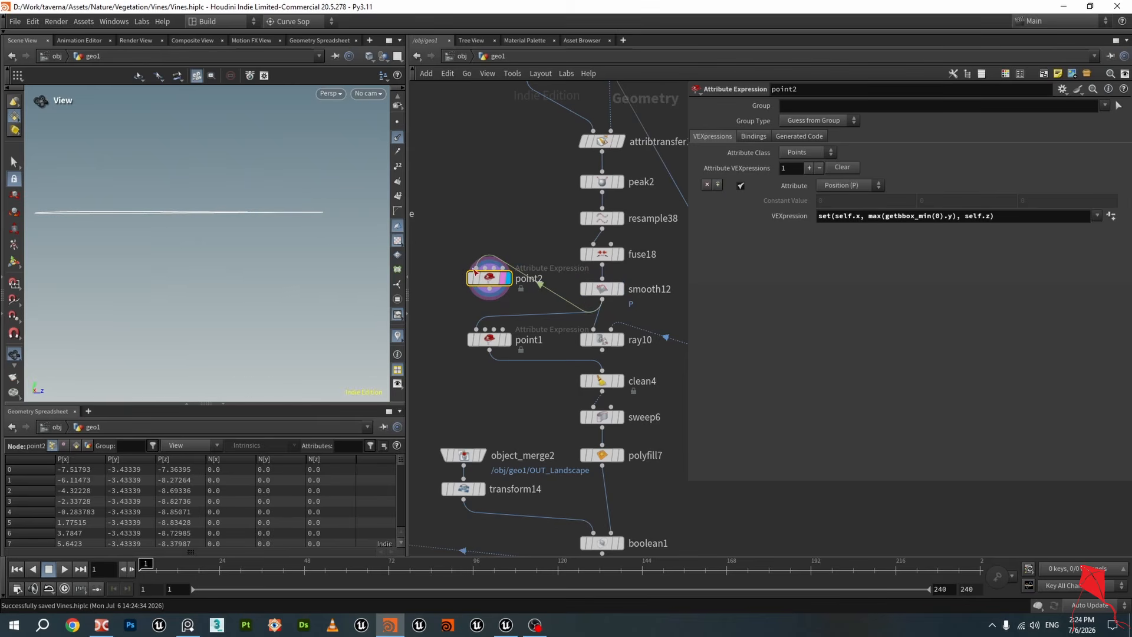
key(Delete)
scroll(518, 263, down, 2)
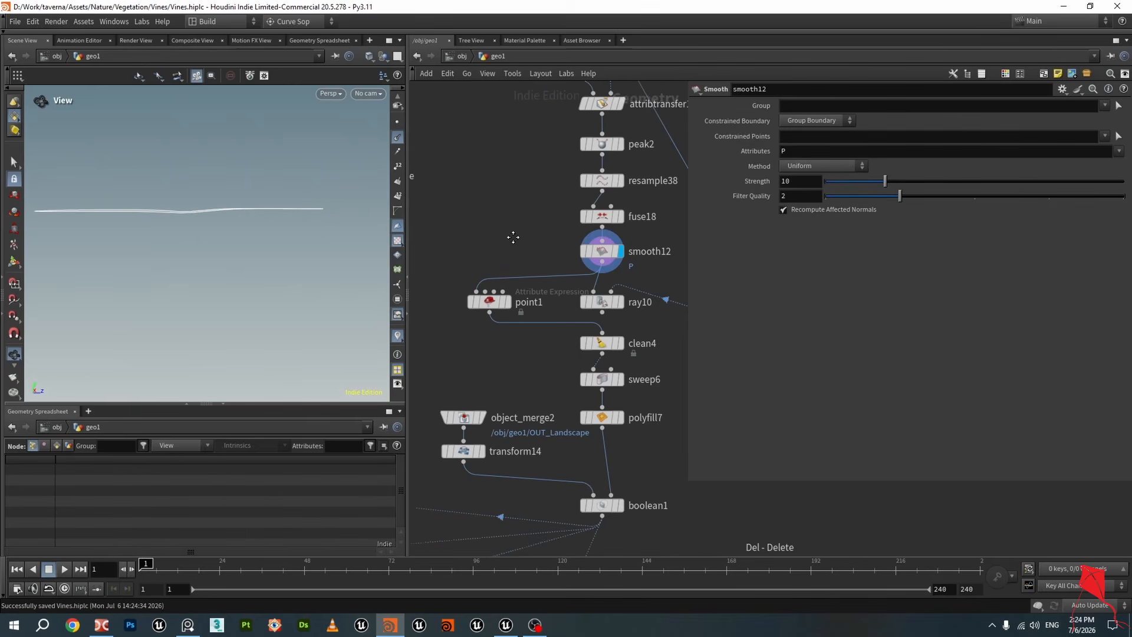
Display and inspect the clean4, sweep6 and polyfill7 outputs in the viewport
click(604, 322)
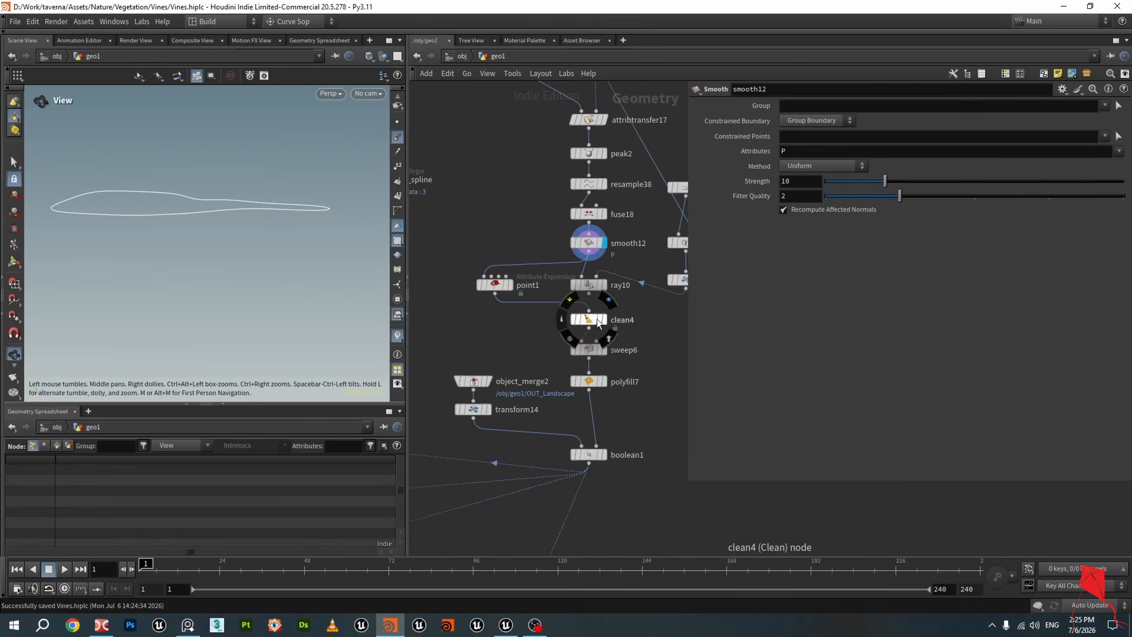
click(601, 321)
drag(243, 205, 261, 219)
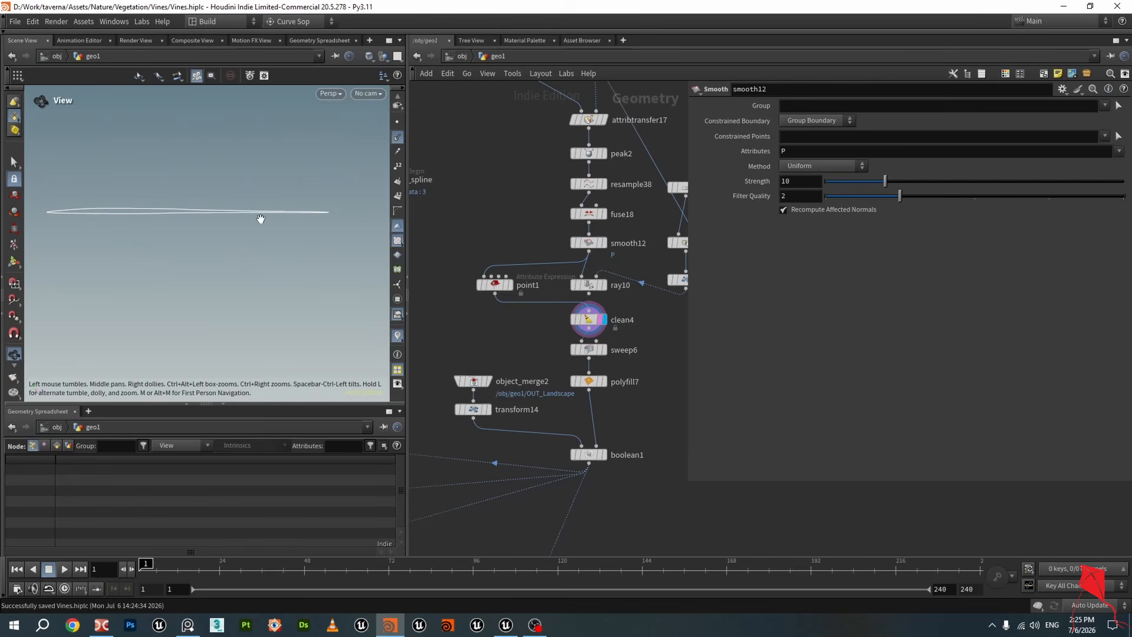
scroll(613, 346, up, 1)
click(602, 351)
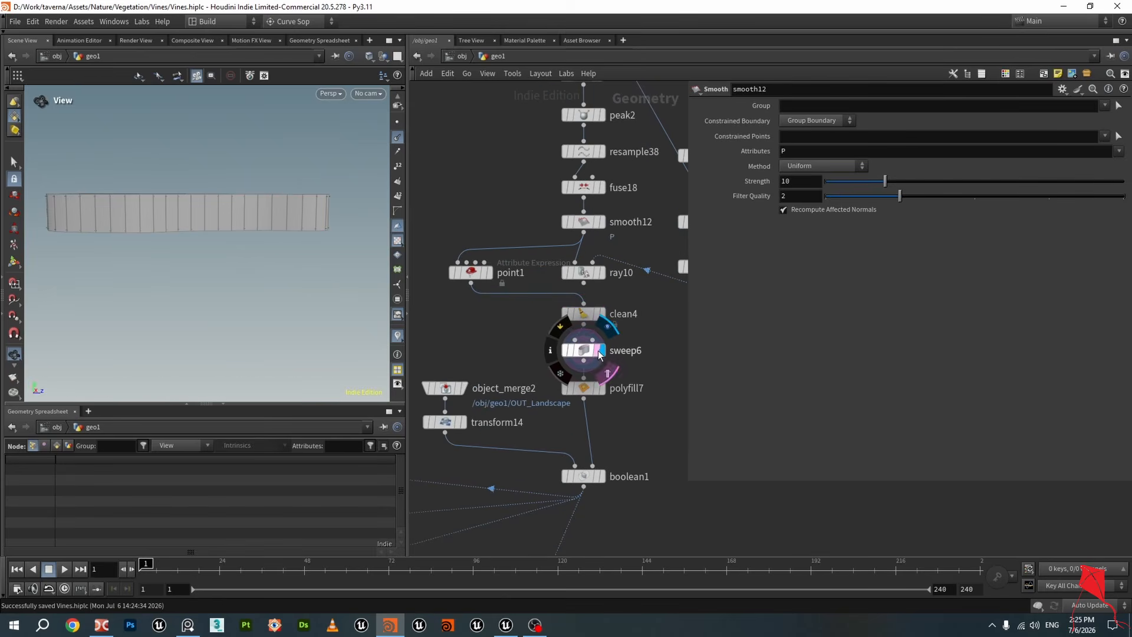
click(584, 351)
drag(260, 242, 379, 267)
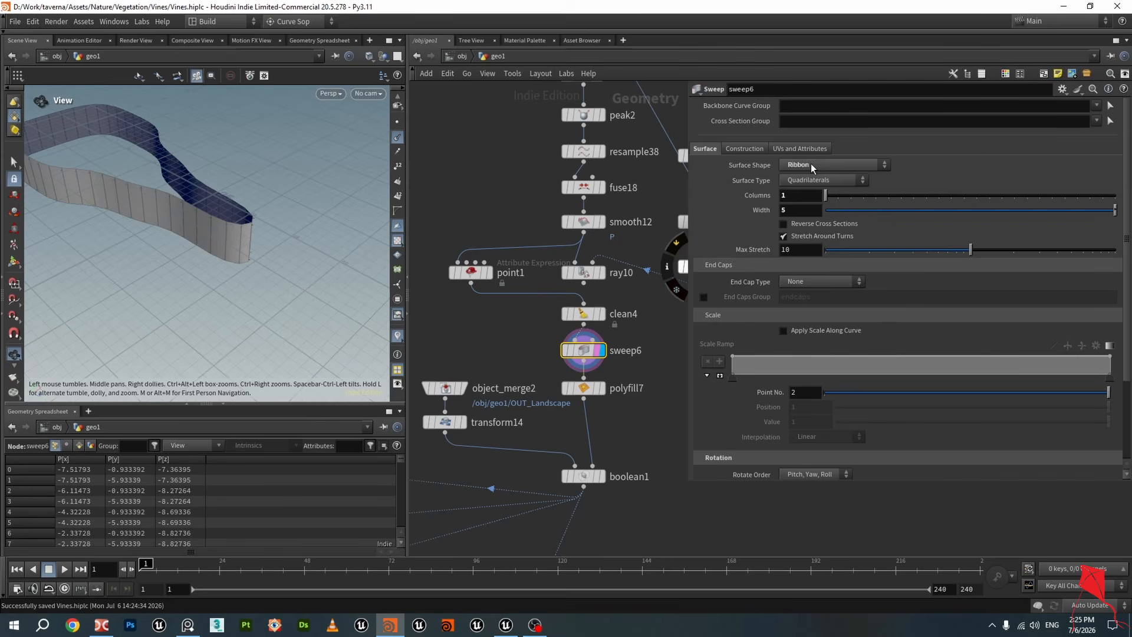
drag(212, 236, 233, 163)
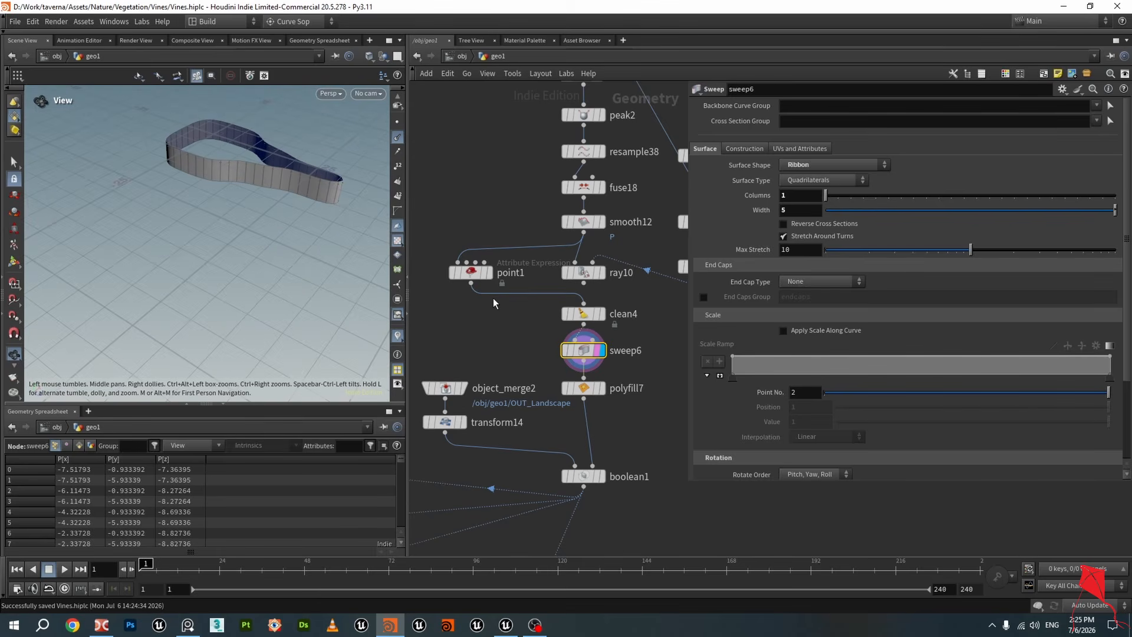
click(600, 388)
click(584, 388)
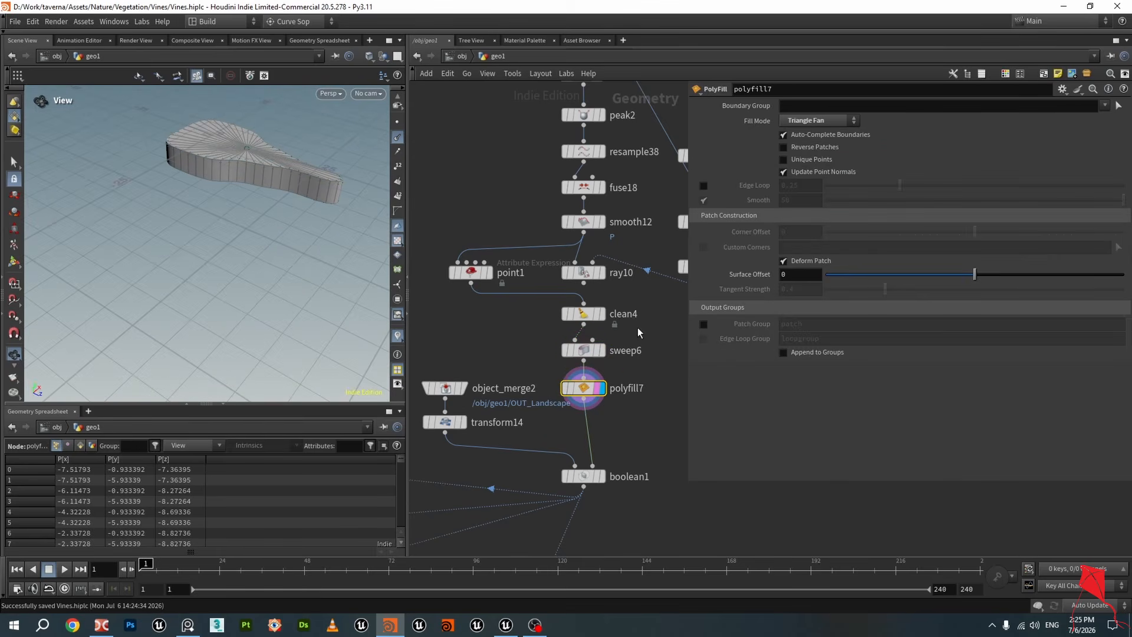
drag(265, 187, 318, 183)
scroll(242, 162, up, 4)
scroll(475, 222, down, 3)
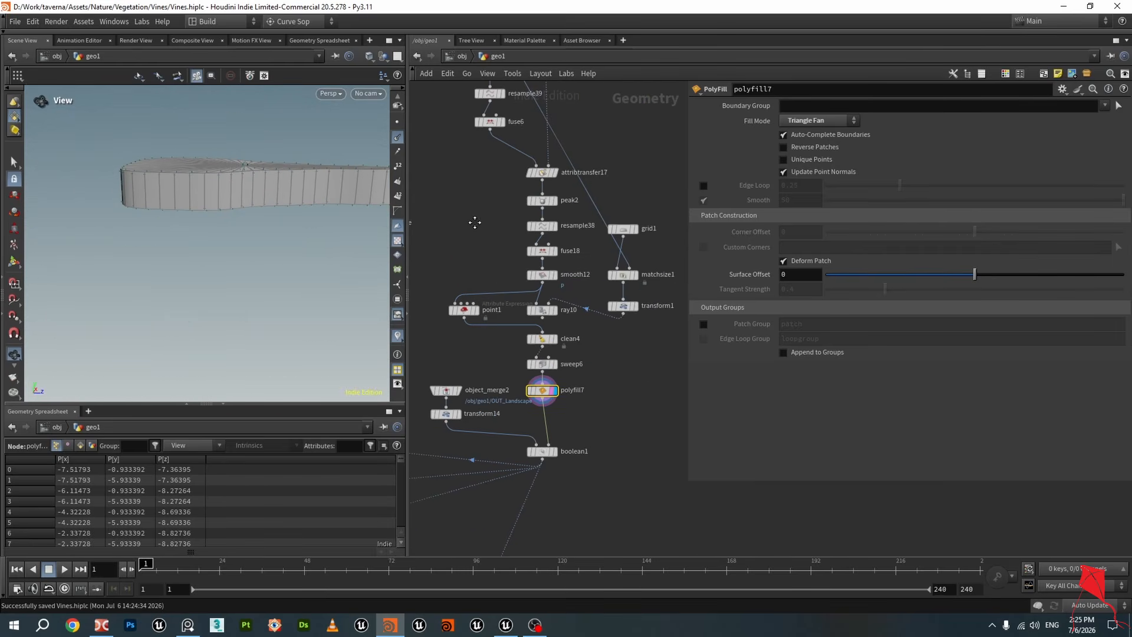
Display object_merge2's landscape and navigate the network graph to locate the OUT_Landscape nodes
scroll(649, 304, up, 4)
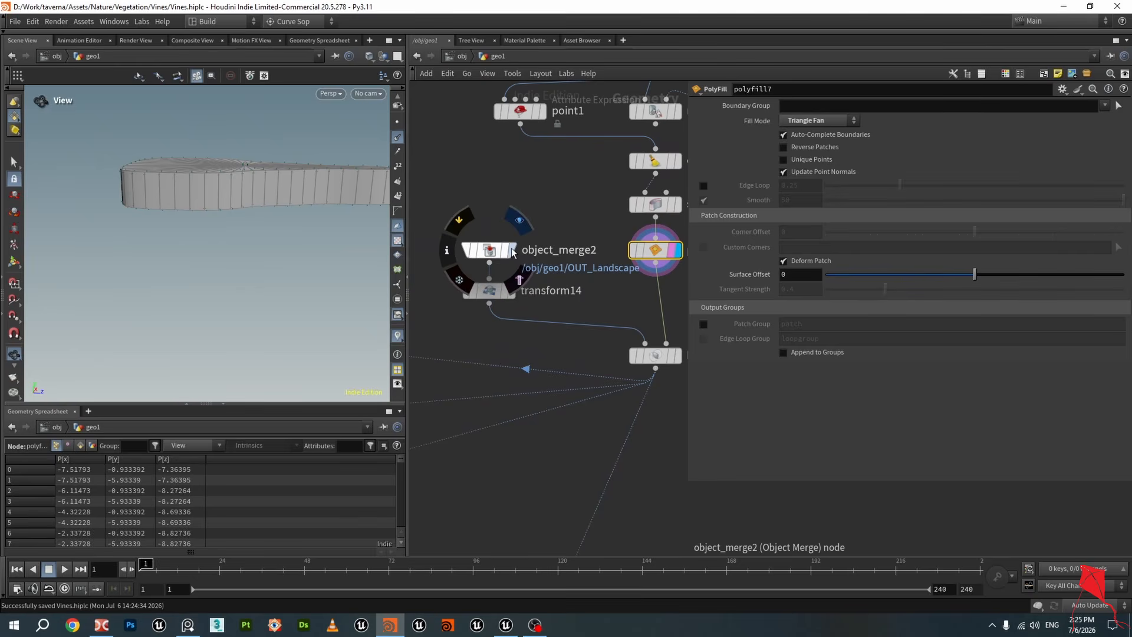
click(510, 250)
drag(245, 186, 295, 227)
scroll(509, 257, down, 9)
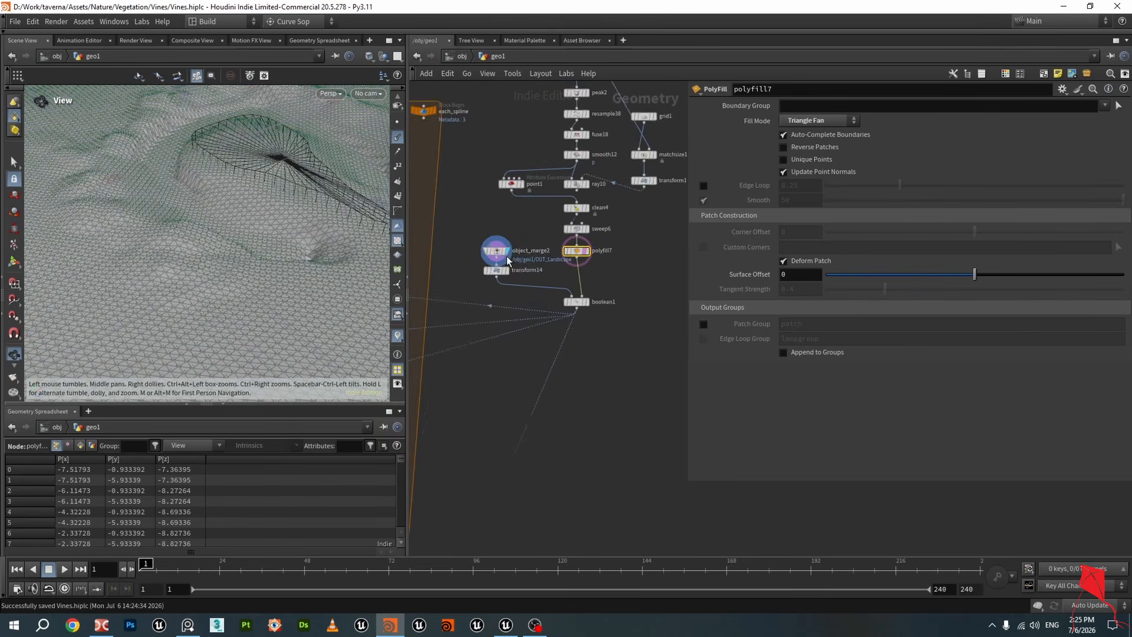
middle_drag(573, 211, 611, 407)
scroll(518, 261, up, 9)
drag(518, 305, 482, 224)
scroll(518, 267, down, 4)
middle_drag(572, 498, 554, 136)
middle_drag(553, 377, 536, 236)
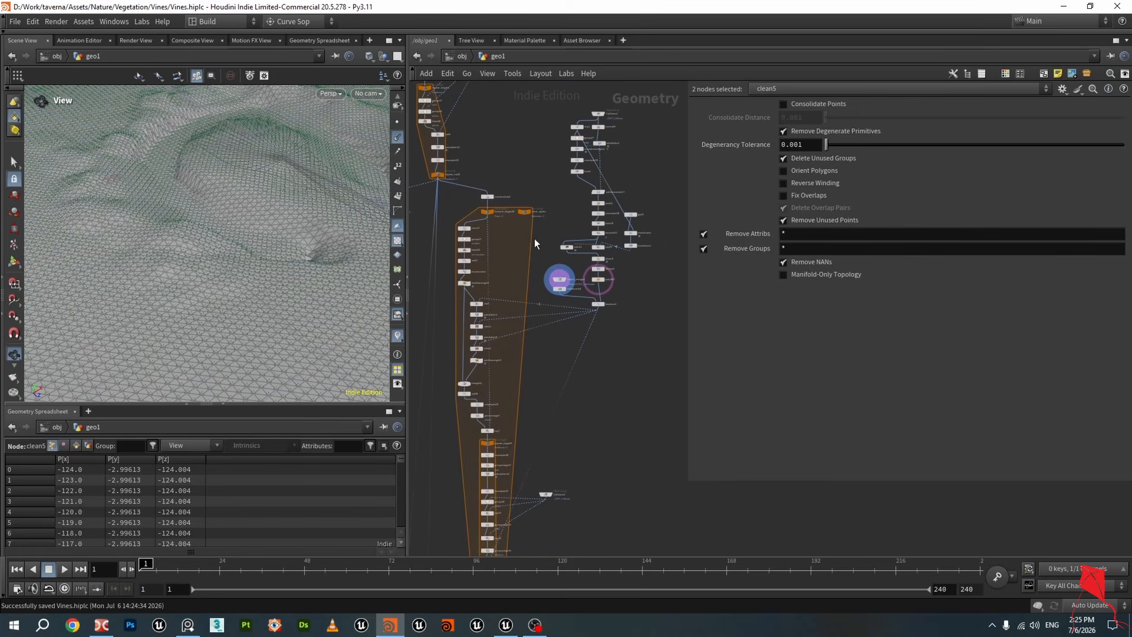
scroll(558, 292, up, 8)
click(513, 139)
middle_drag(513, 140, 479, 218)
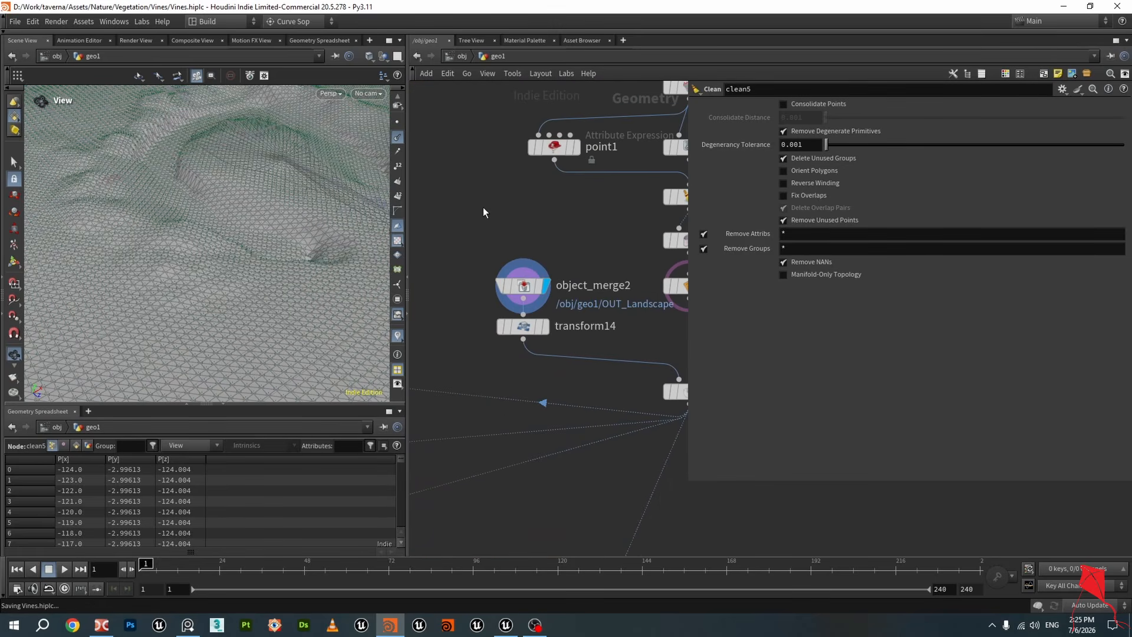
Add an Object Merge node, choose /obj/geo1/OUT_Landscape as its object, then delete it
key(Tab)
text(obje)
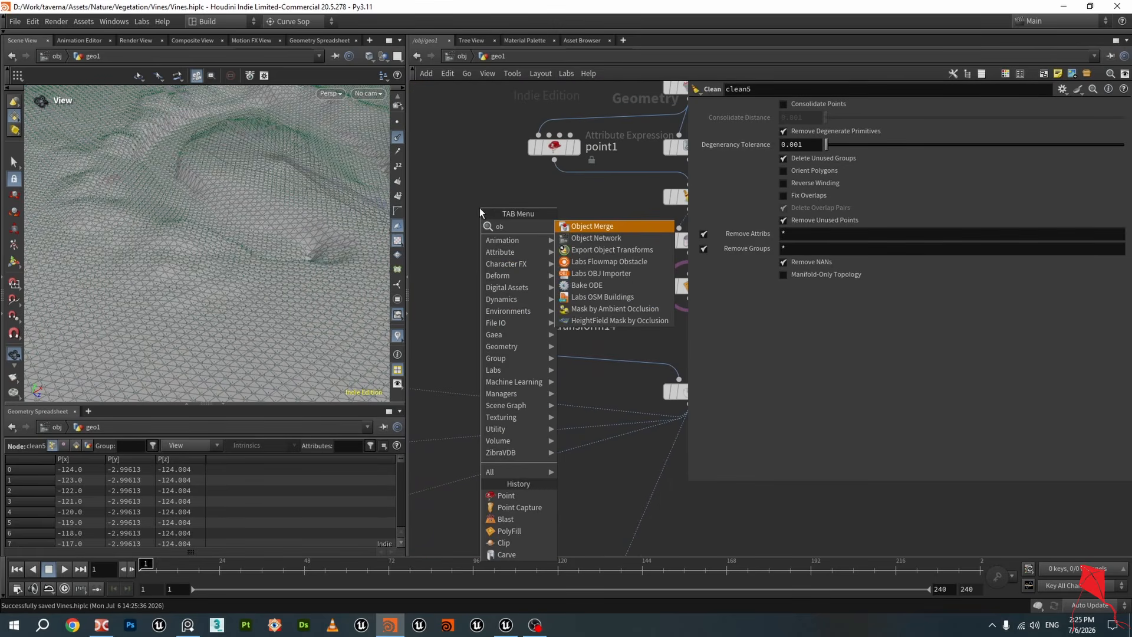
click(583, 226)
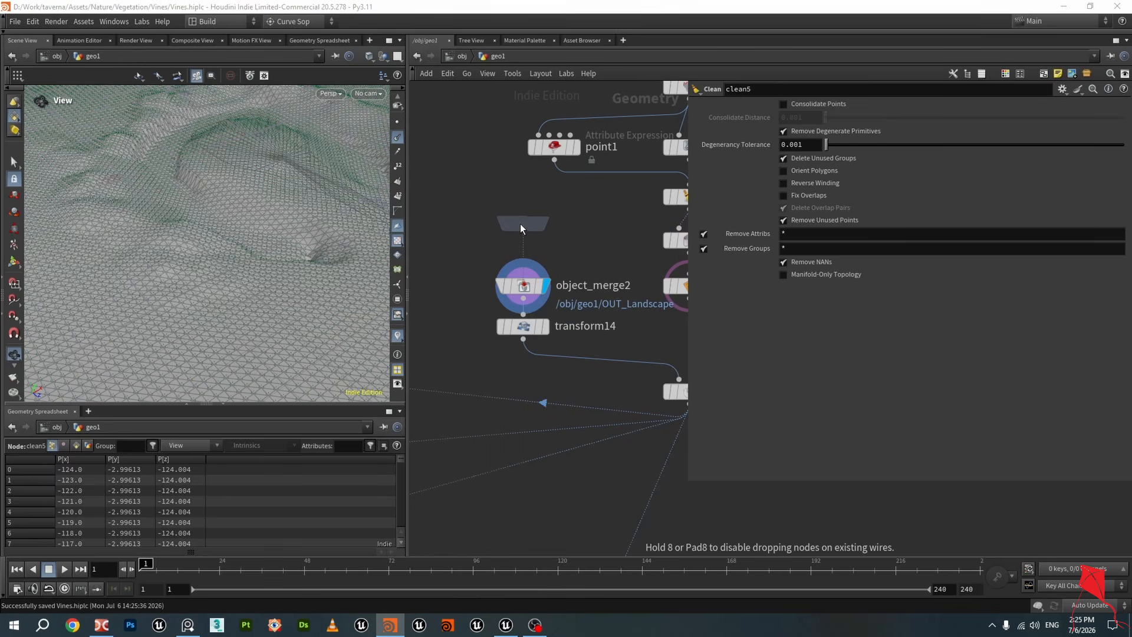
click(523, 213)
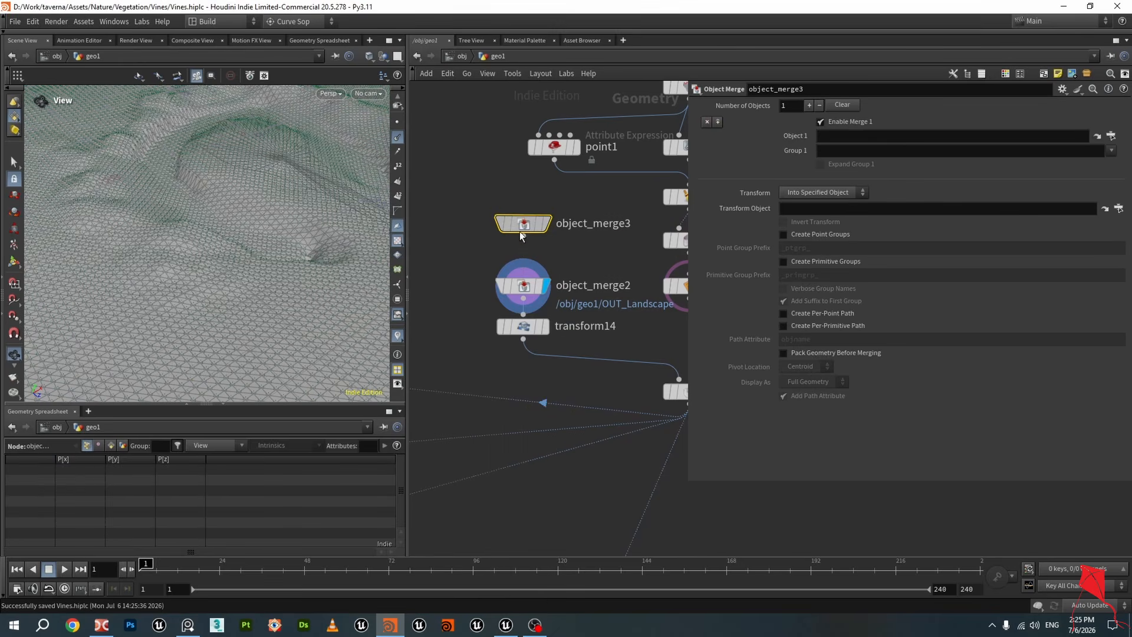
click(1110, 138)
drag(1124, 141, 1131, 93)
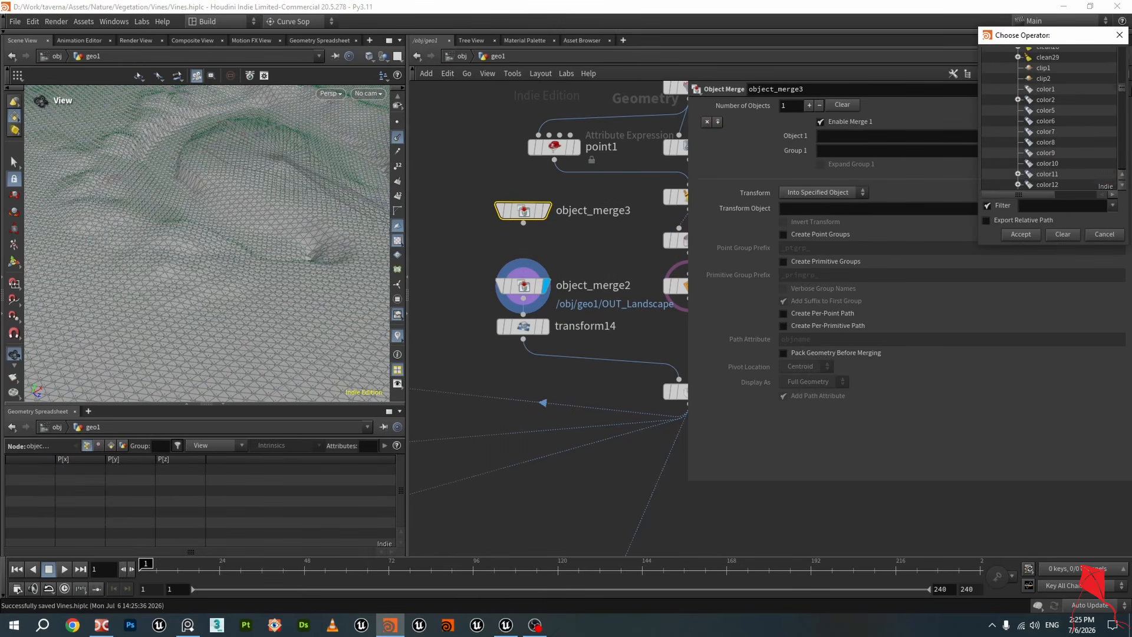
scroll(1112, 86, down, 15)
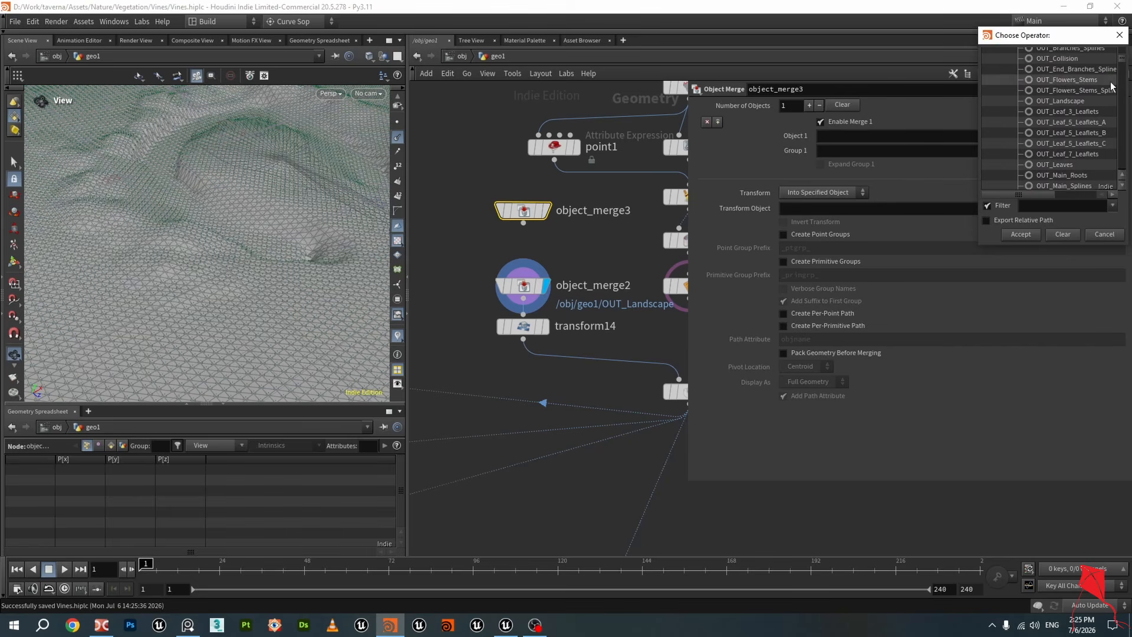
scroll(1112, 86, up, 1)
click(1060, 133)
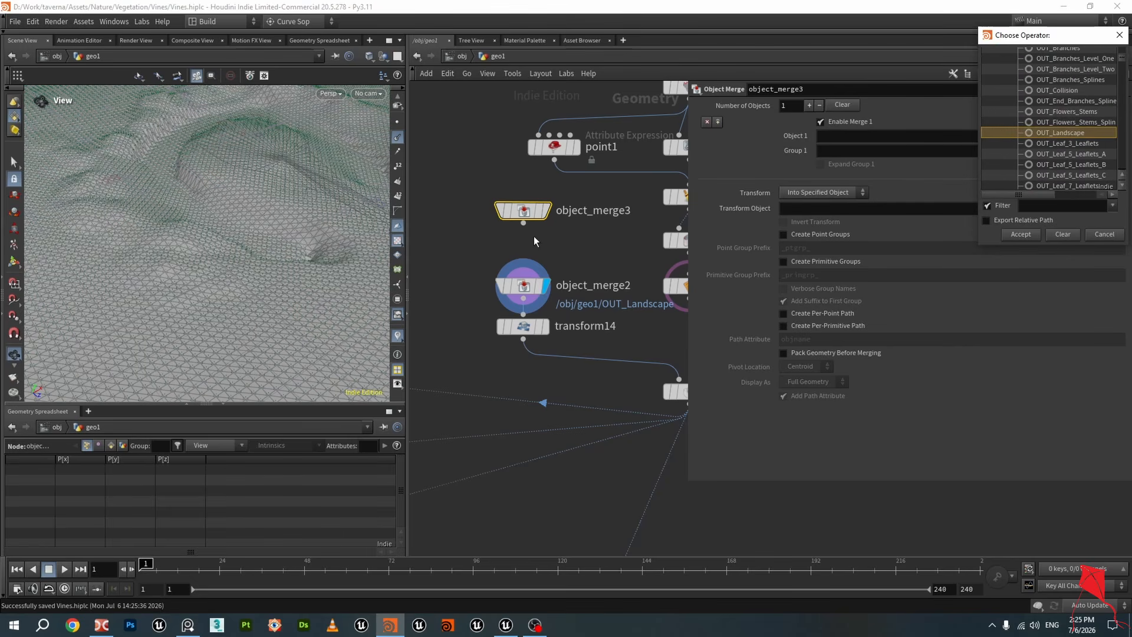
key(Return)
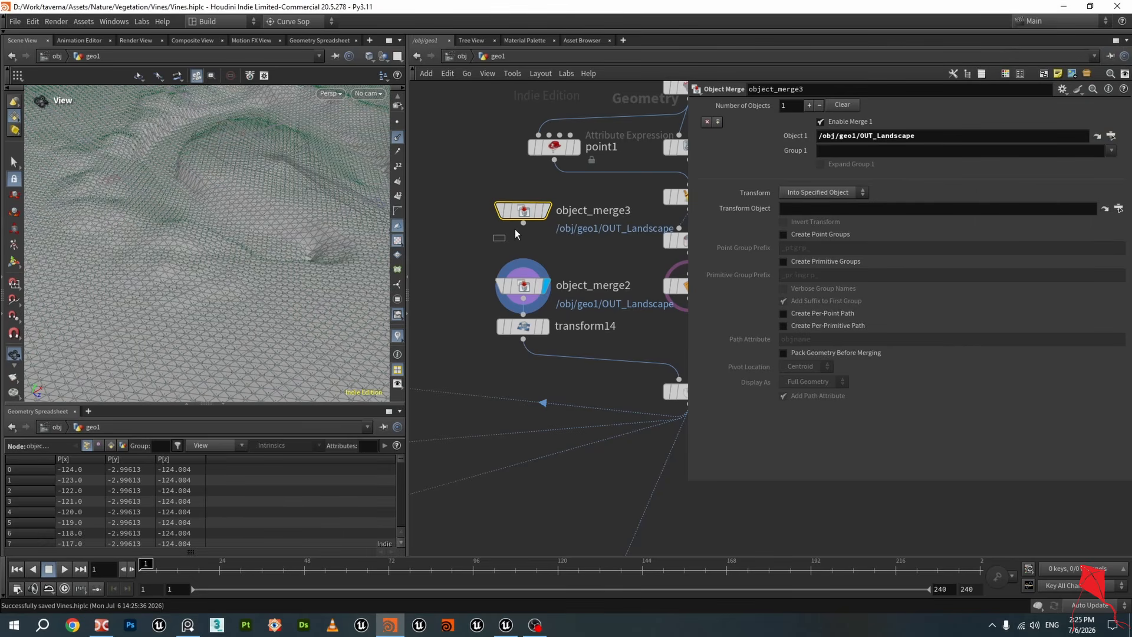
key(Delete)
Create an Object Merge node beside OUT_Landscape referencing ../OUT_Landscape, then delete it
key(h)
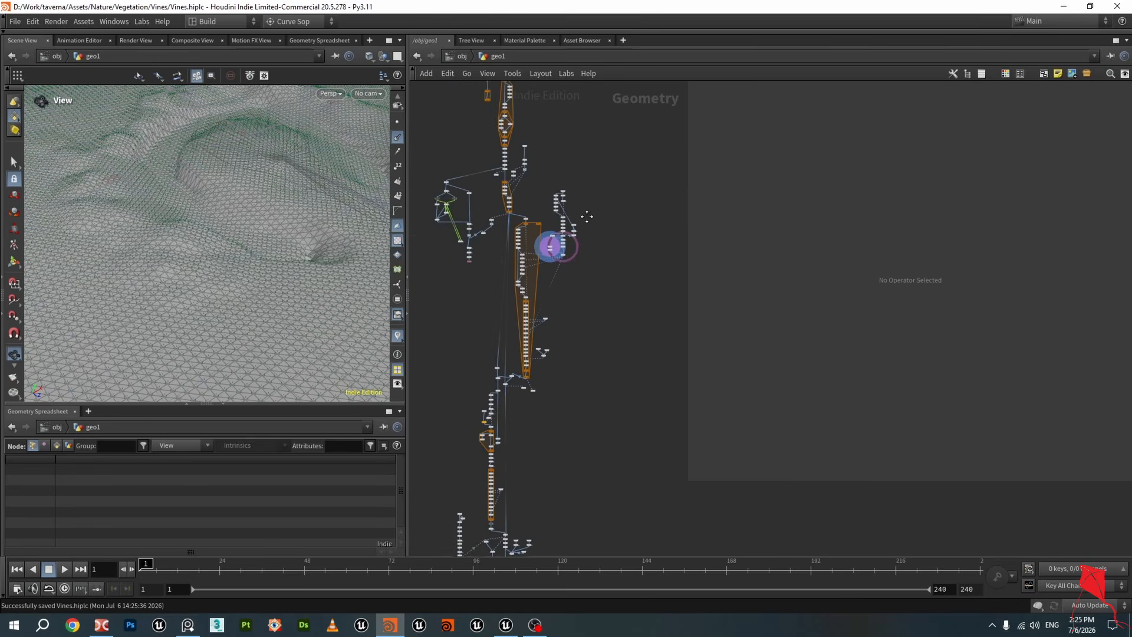
scroll(563, 313, up, 6)
key(Tab)
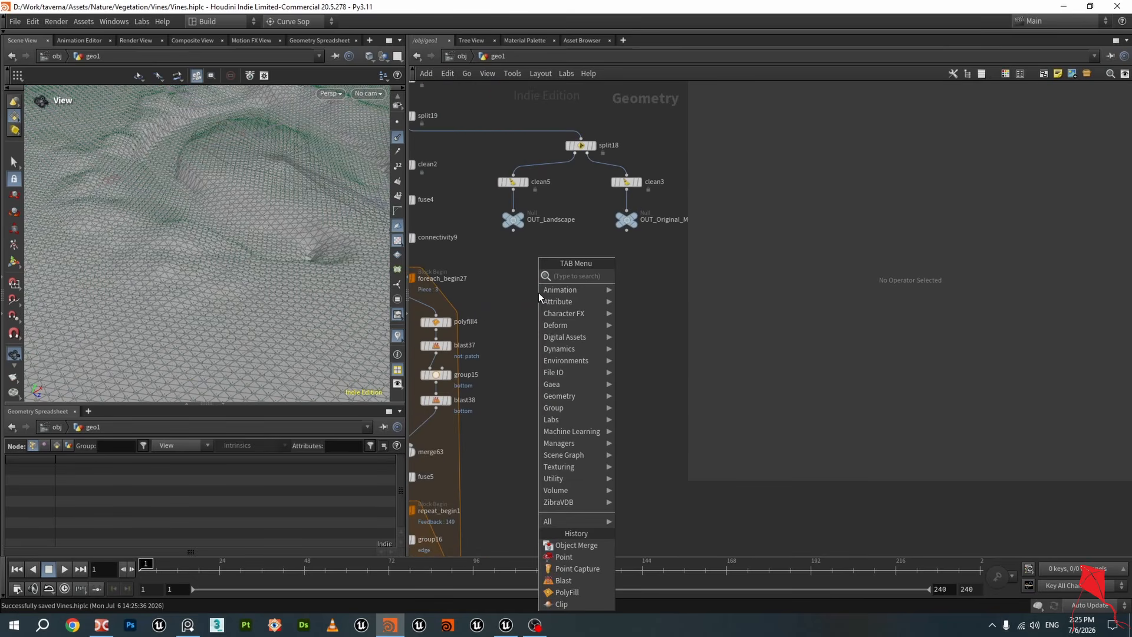
text(obj)
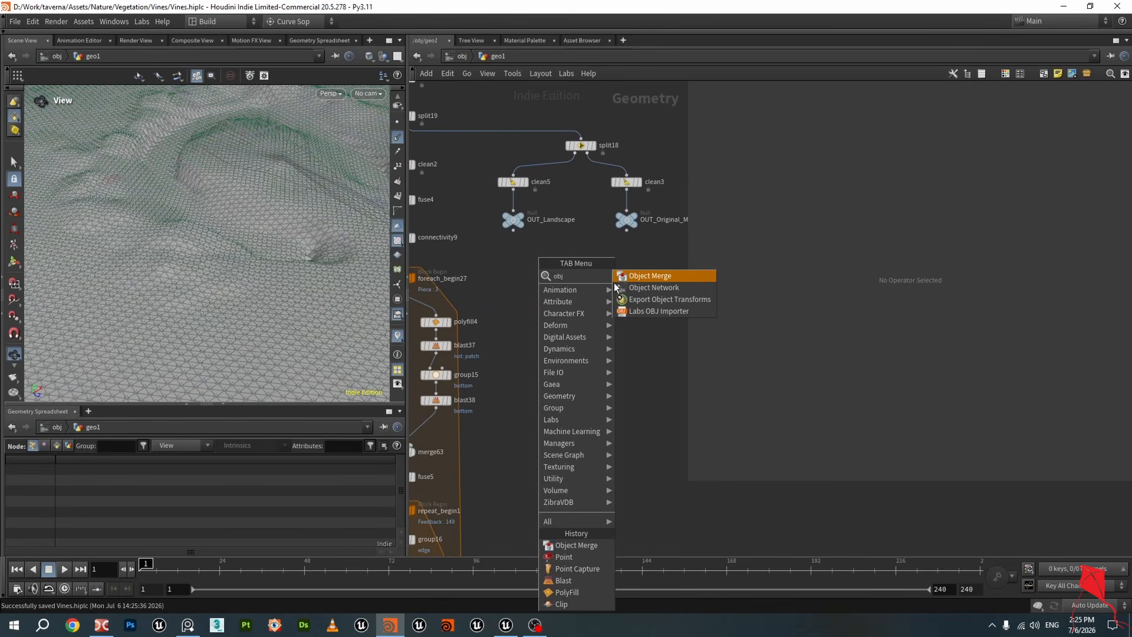
key(Return)
click(547, 285)
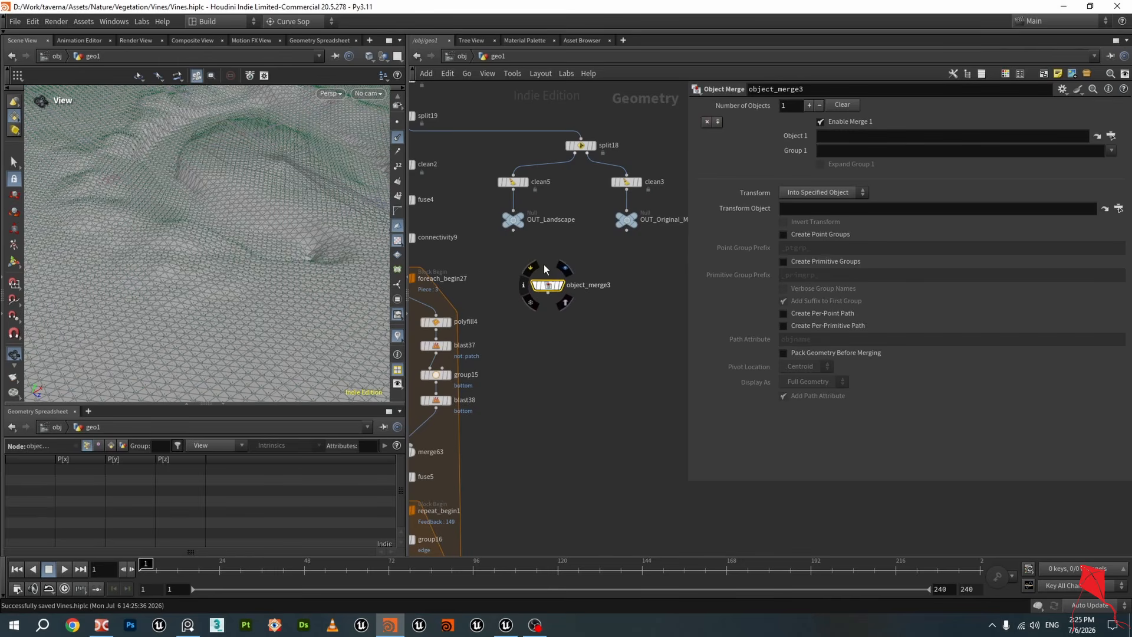
click(514, 220)
click(547, 287)
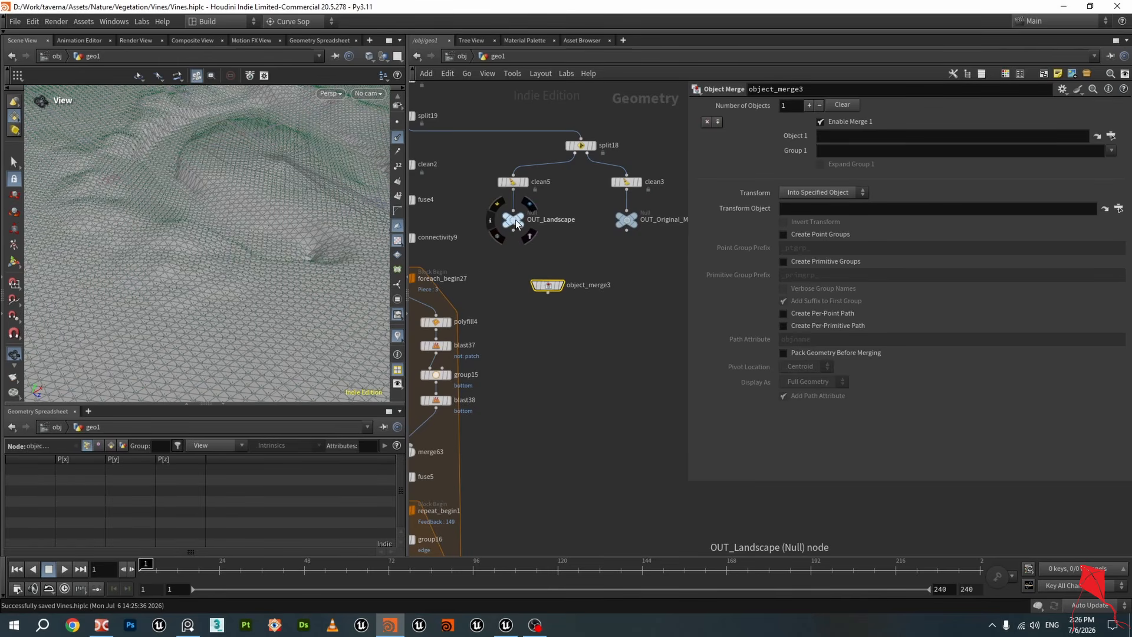
mouse_move(508, 228)
drag(512, 220, 695, 201)
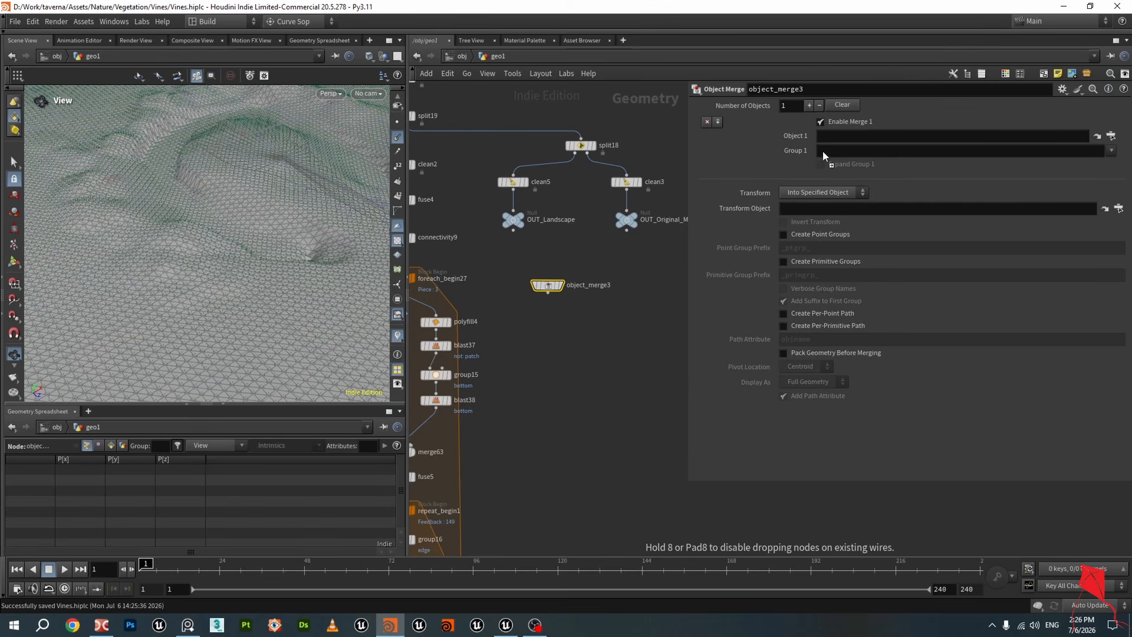
drag(849, 134, 849, 136)
mouse_move(546, 286)
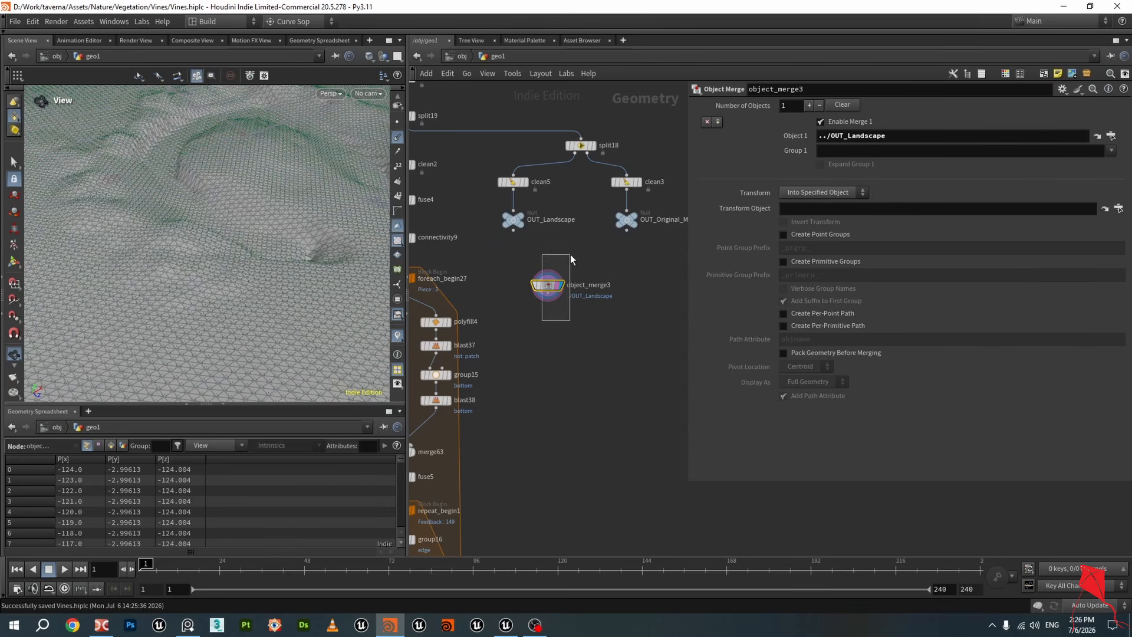
key(Delete)
Display polyfill7's output in the viewport
scroll(584, 300, down, 5)
scroll(607, 337, up, 10)
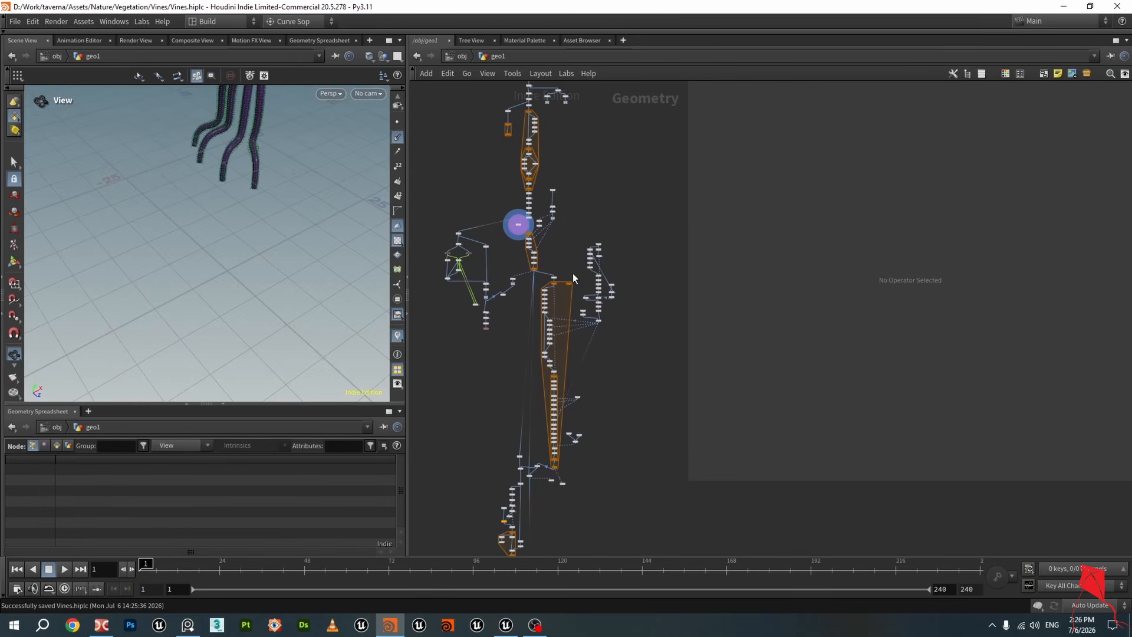
scroll(589, 237, up, 10)
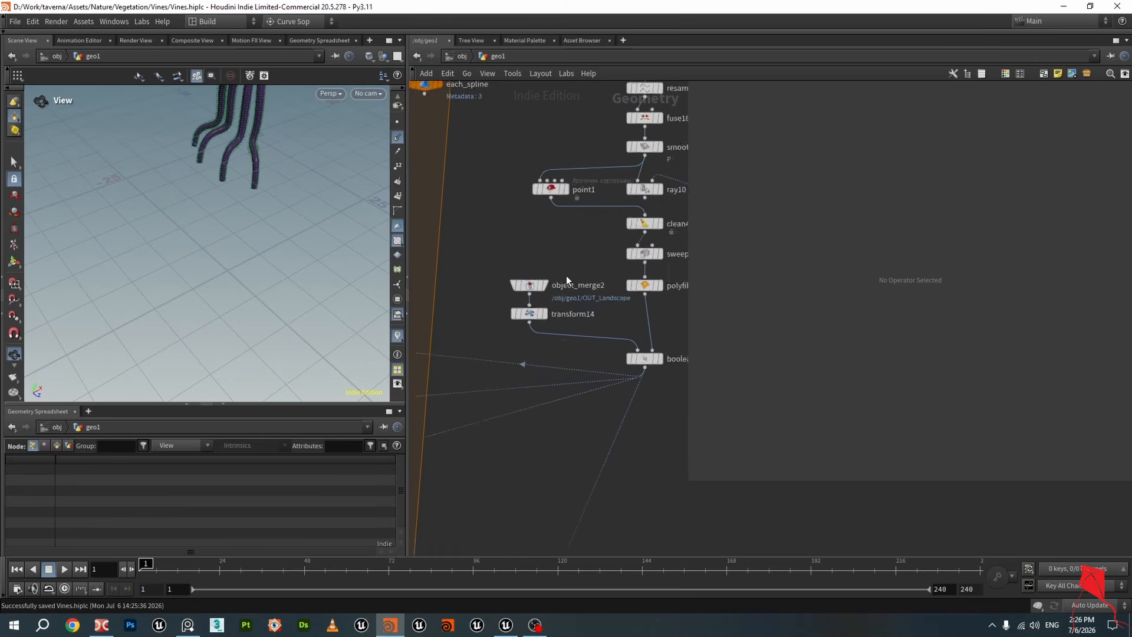
click(608, 260)
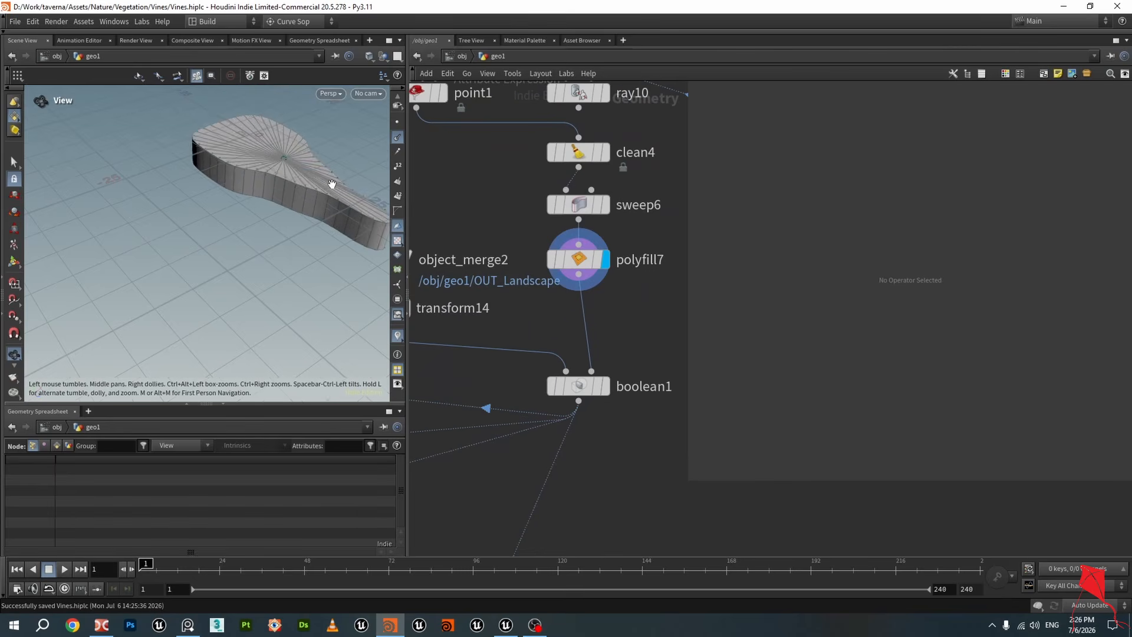
Display object_merge2's landscape and then transform14's shifted landscape in the viewport, and save the scene
middle_drag(530, 323, 649, 292)
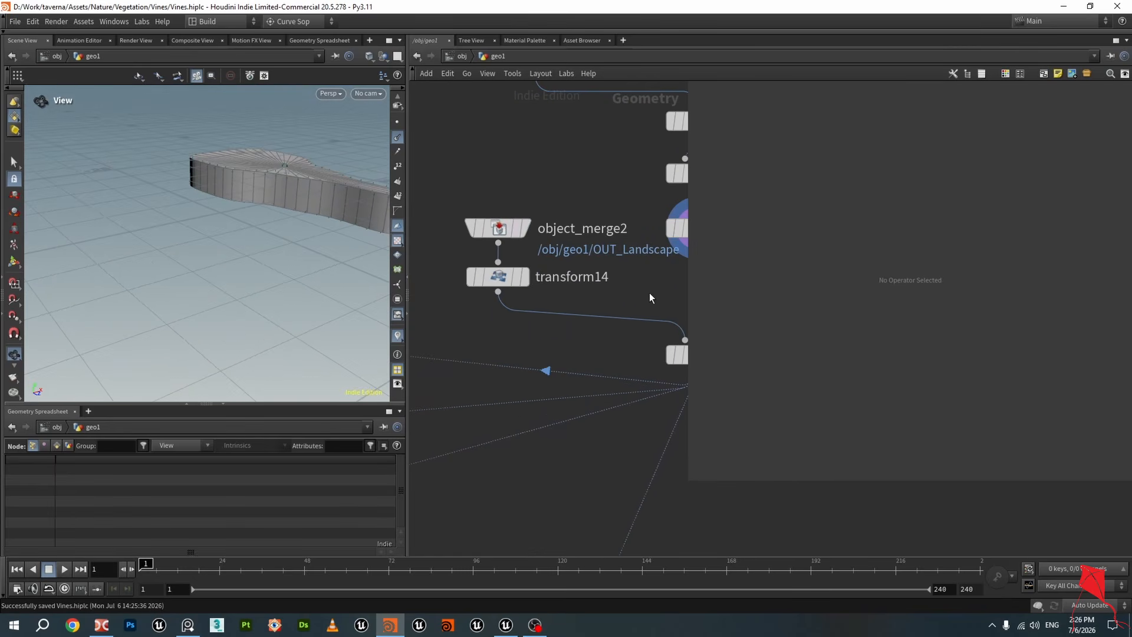
click(526, 229)
drag(342, 172, 366, 201)
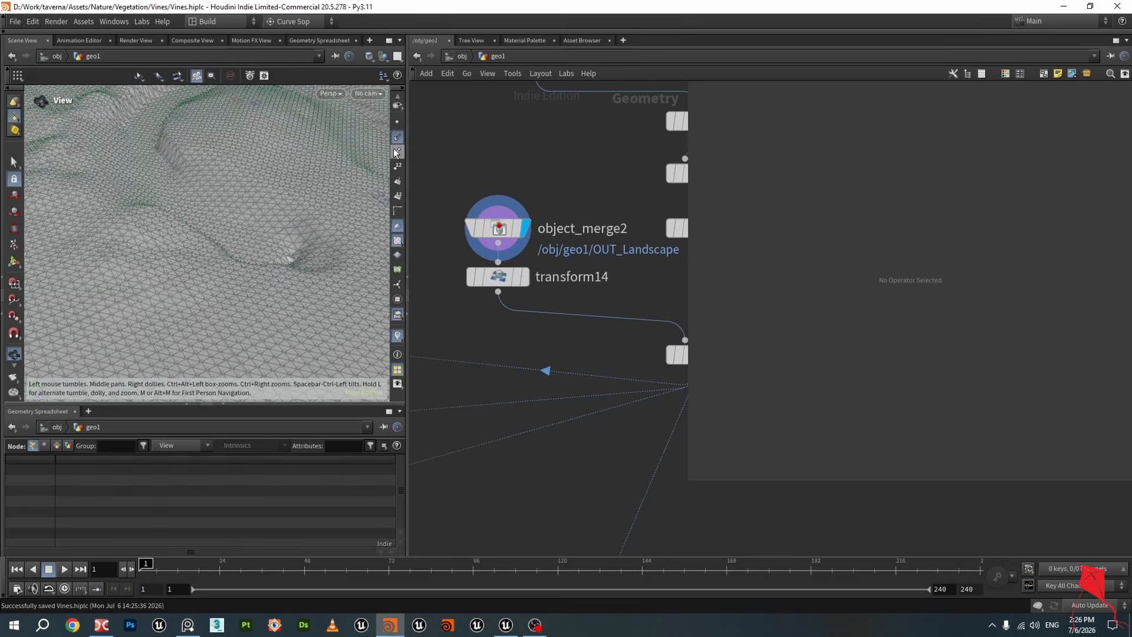
drag(380, 162, 378, 259)
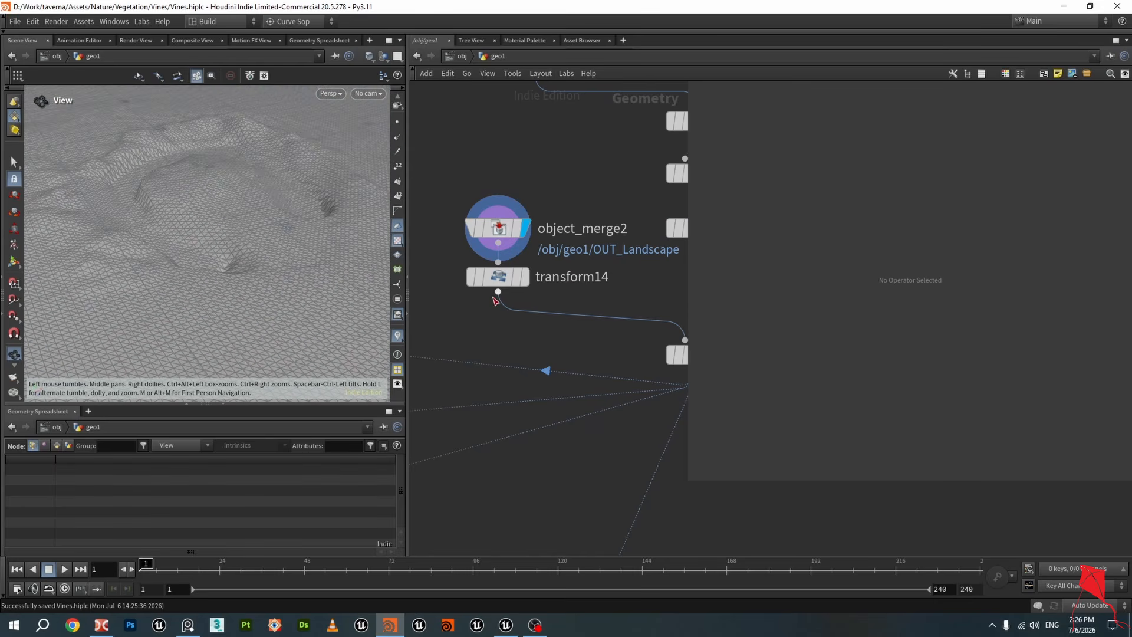
click(526, 288)
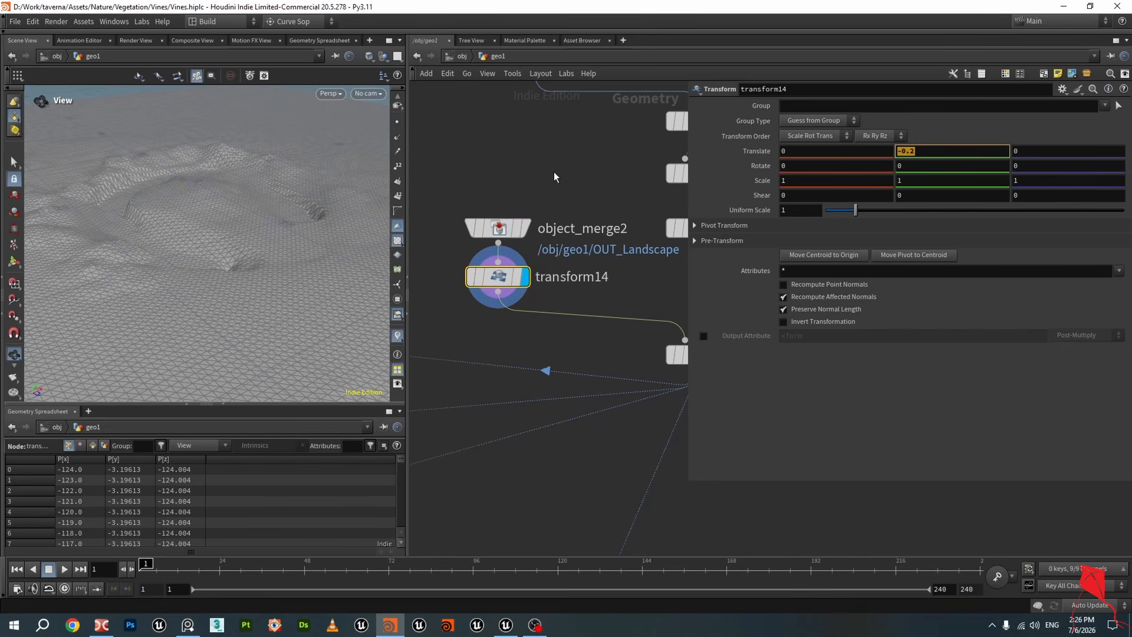
scroll(554, 176, down, 1)
scroll(558, 184, down, 1)
key(ctrl+s)
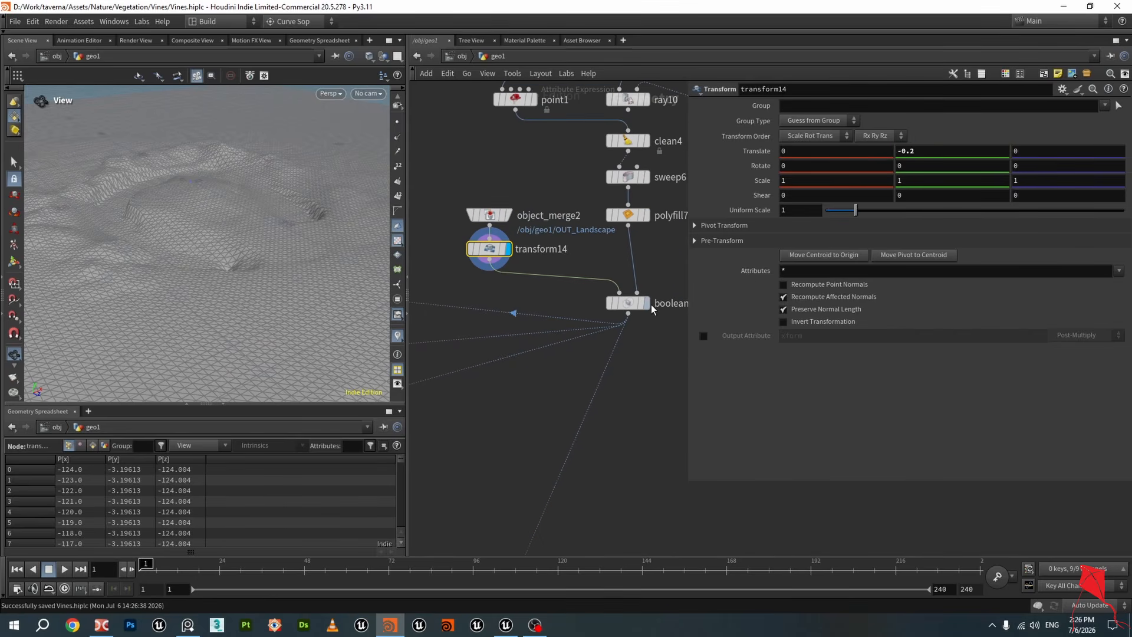
Display boolean1's output, compare it with polyfill7's result, and inspect the cut shape in the viewport
click(646, 303)
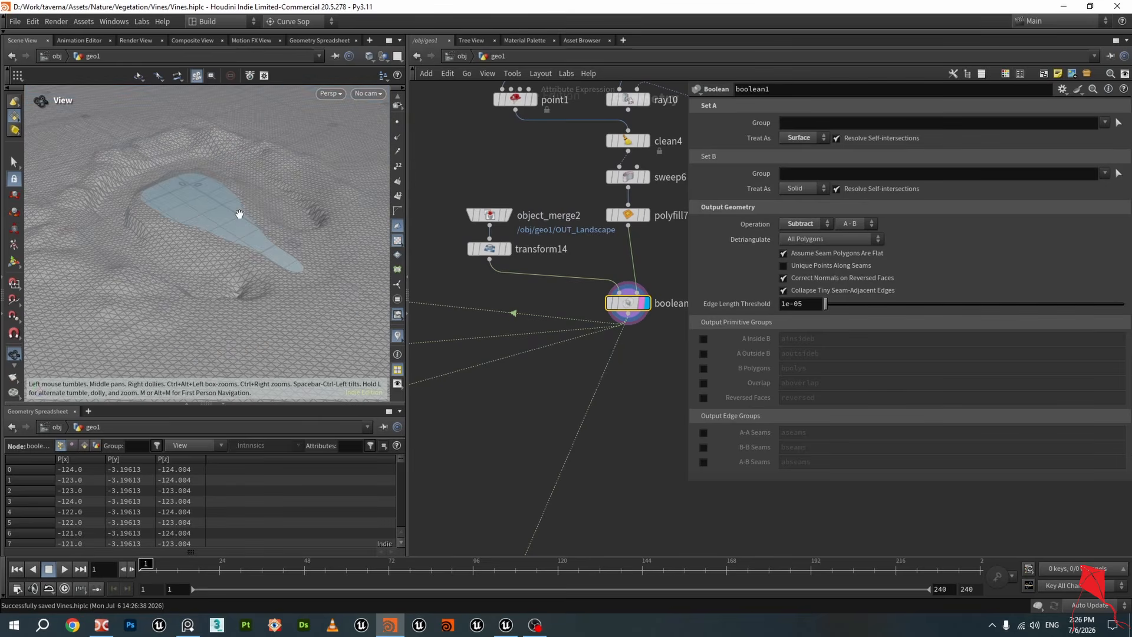
scroll(239, 214, up, 3)
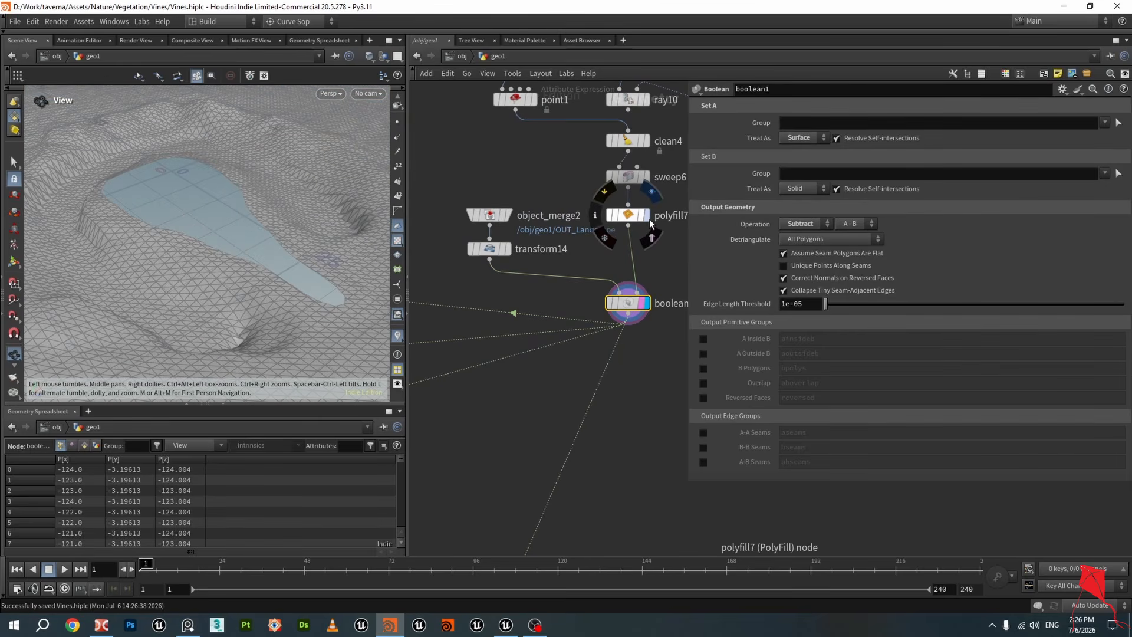
click(647, 215)
mouse_move(256, 195)
mouse_down()
mouse_move(266, 172)
mouse_move(290, 190)
mouse_move(250, 184)
mouse_up()
click(647, 303)
drag(227, 231, 255, 222)
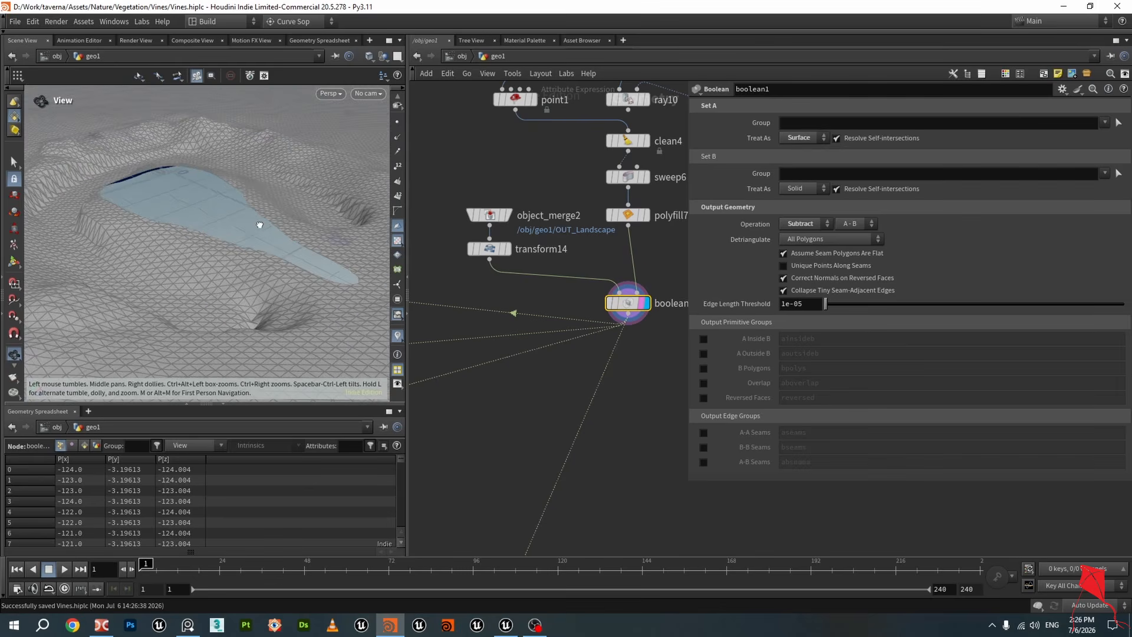
scroll(257, 223, up, 1)
scroll(582, 320, down, 3)
scroll(614, 350, up, 1)
Navigate the network to the scatter chain and display attribwrangle5's output in the viewport
middle_drag(615, 343, 644, 313)
scroll(644, 313, down, 4)
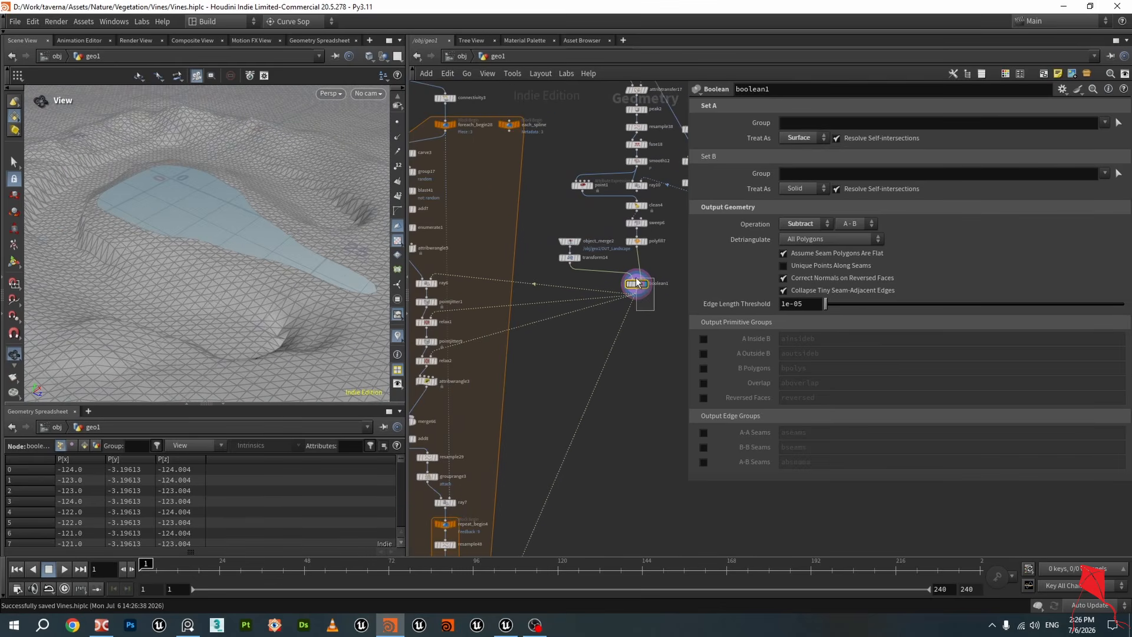
scroll(650, 295, up, 5)
drag(627, 276, 630, 281)
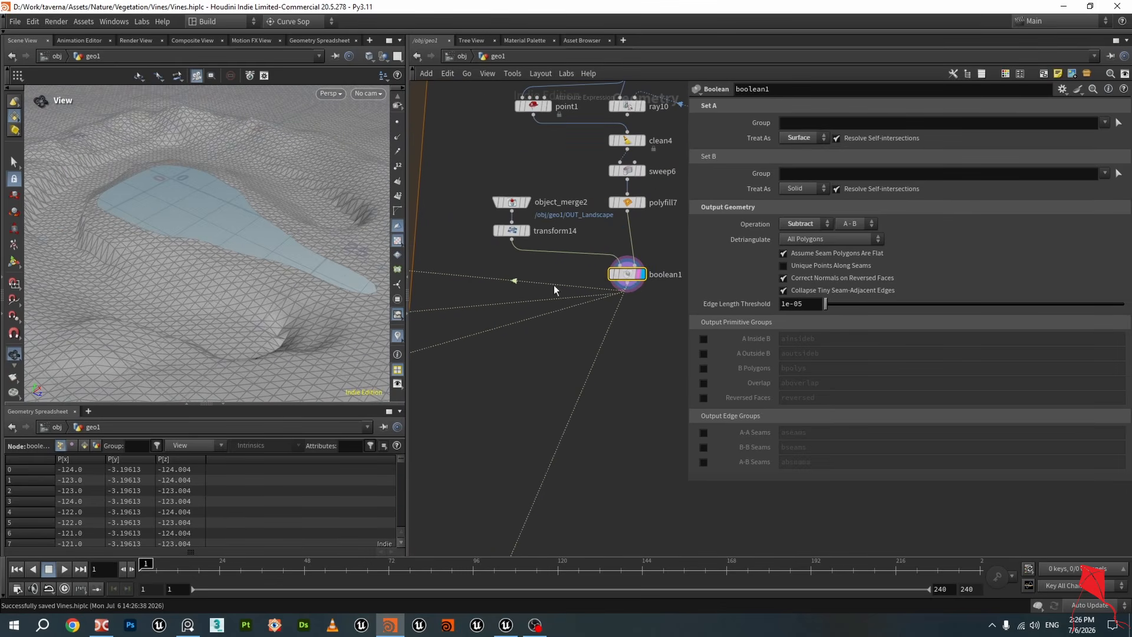
scroll(427, 280, down, 1)
drag(234, 259, 213, 189)
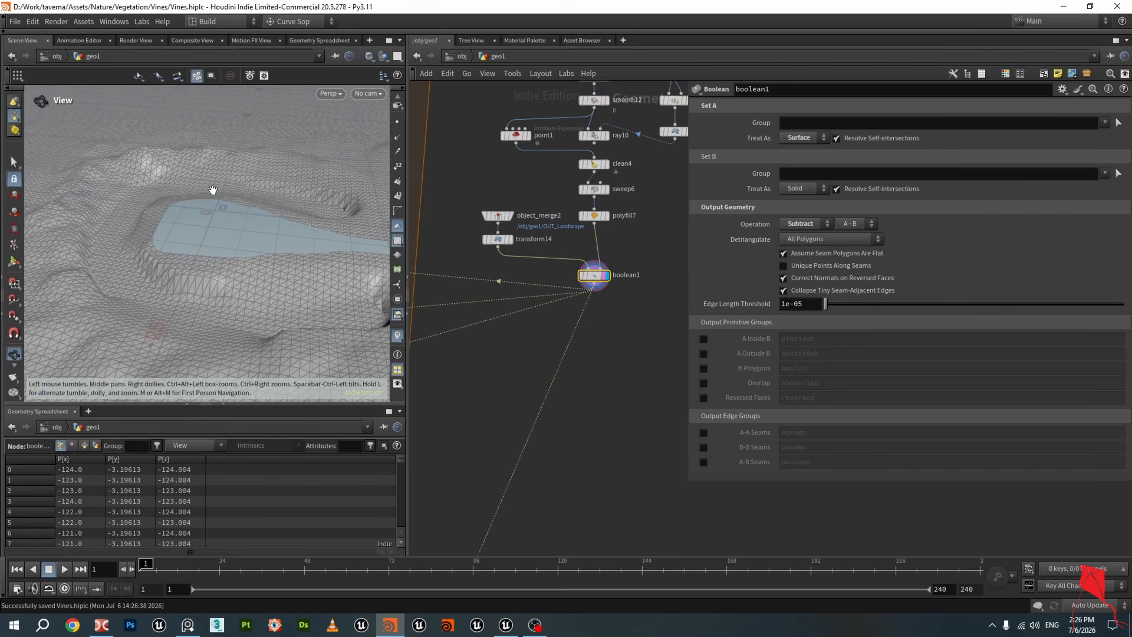
scroll(492, 327, down, 2)
middle_drag(498, 330, 626, 313)
scroll(502, 296, up, 2)
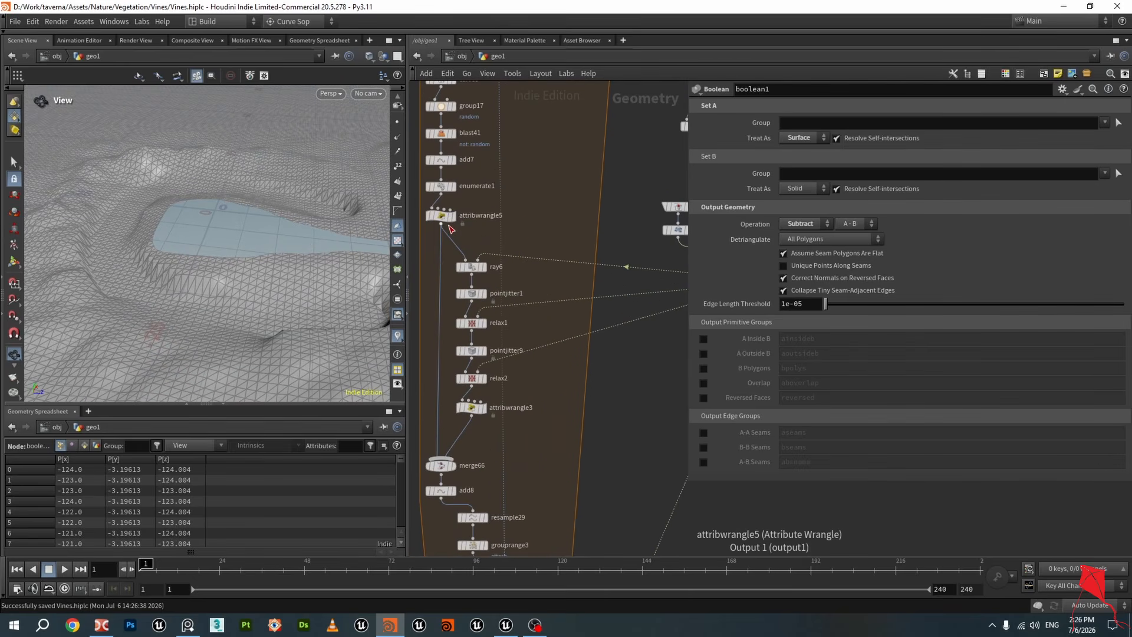
click(455, 221)
drag(263, 227, 205, 224)
Display ray6 and examine its projected points against the landscape from several angles
click(485, 269)
scroll(230, 223, up, 8)
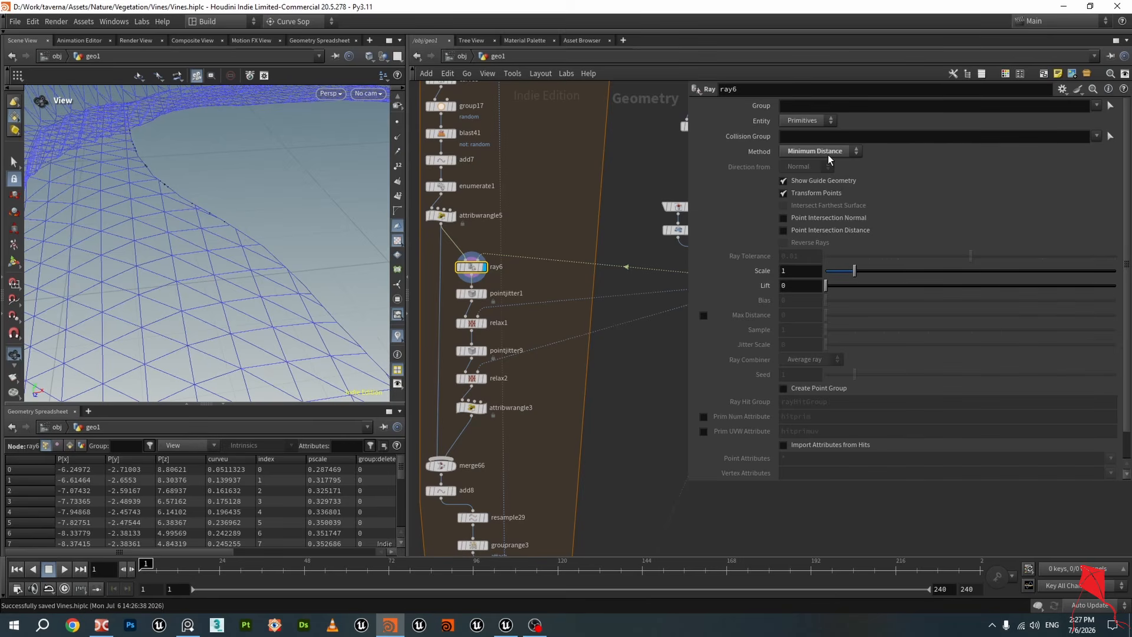
drag(273, 233, 228, 215)
scroll(271, 200, down, 3)
scroll(205, 195, up, 6)
scroll(219, 196, down, 8)
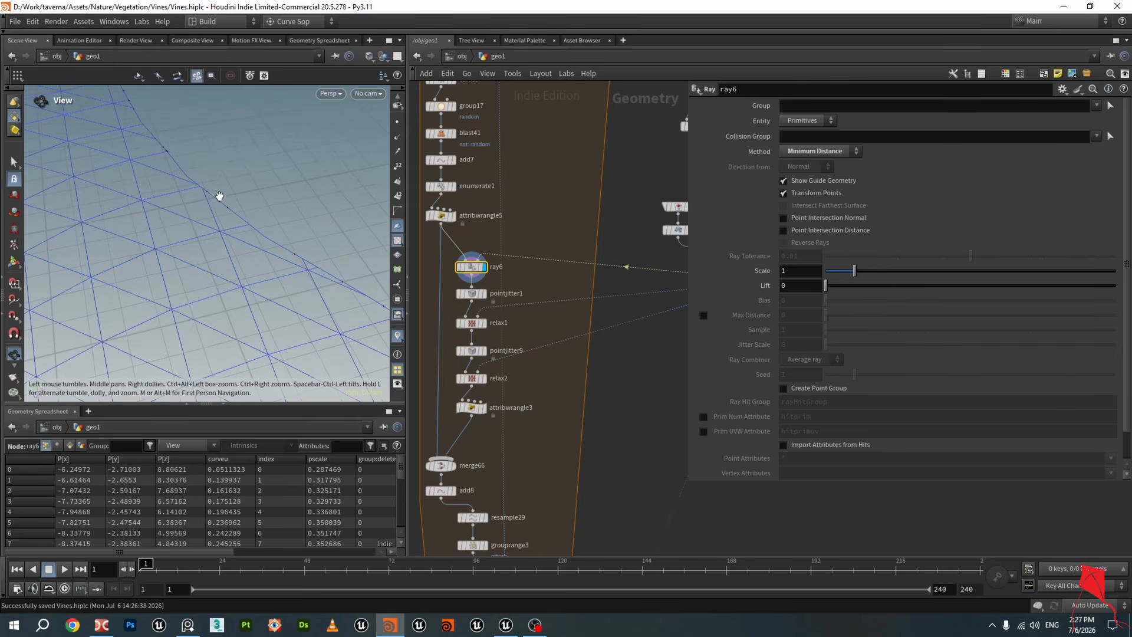
drag(267, 190, 239, 192)
scroll(462, 299, up, 3)
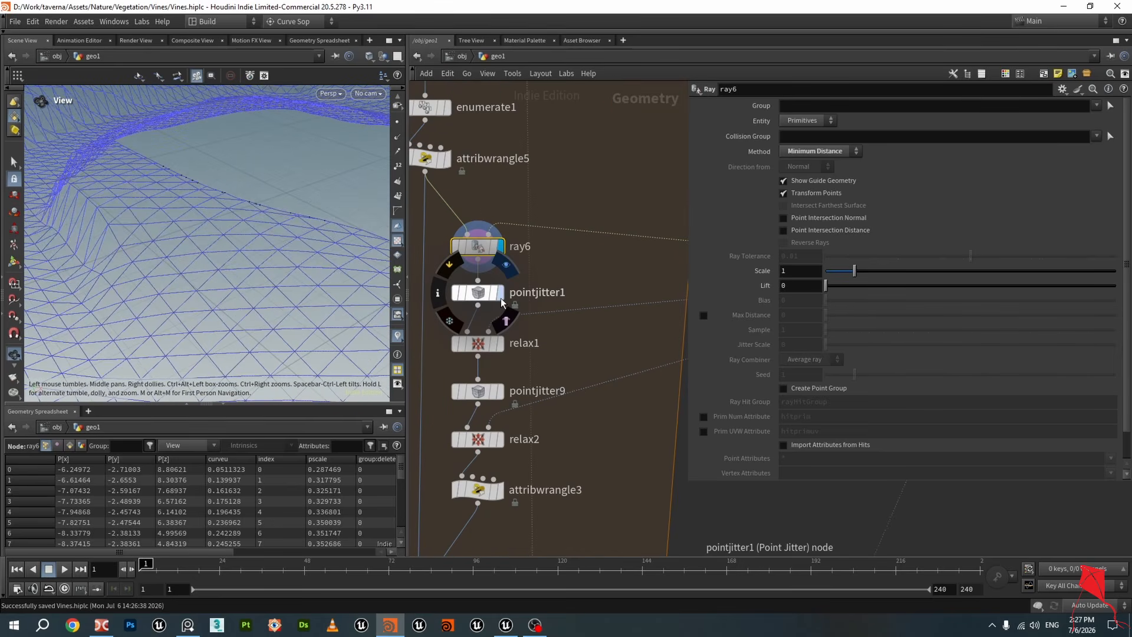
scroll(243, 237, up, 3)
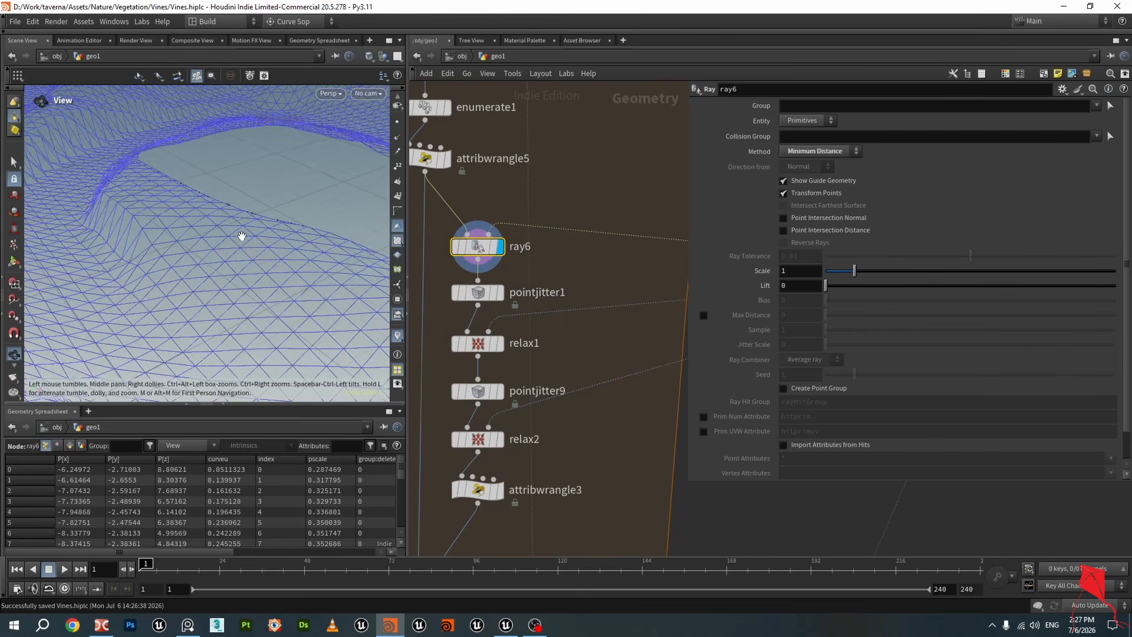
drag(242, 238, 280, 236)
scroll(277, 245, up, 3)
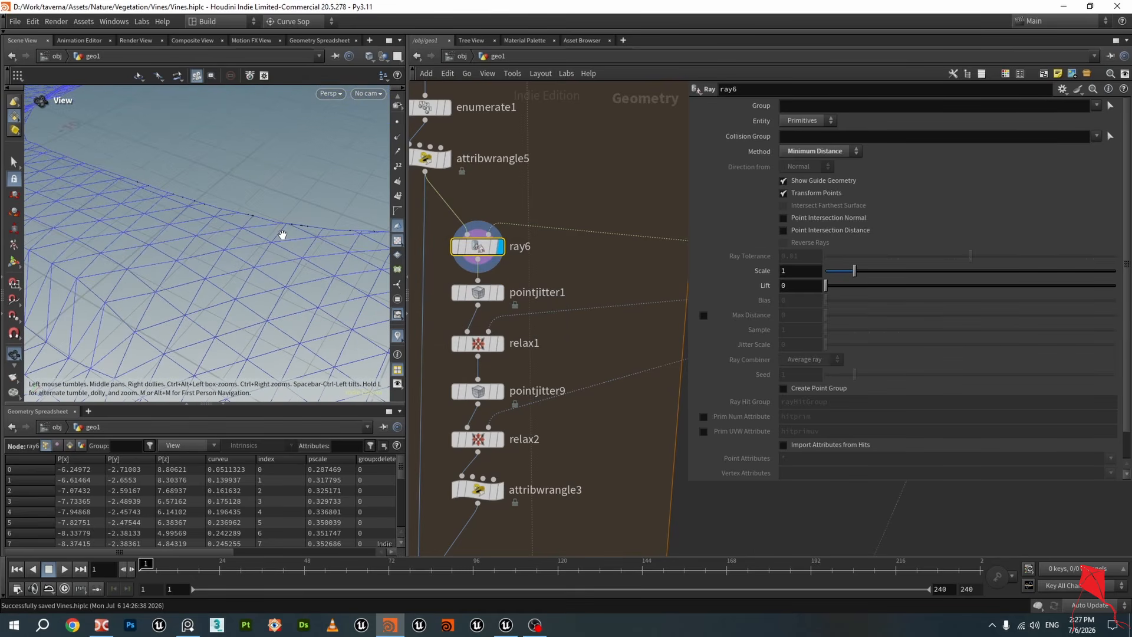
scroll(287, 240, down, 6)
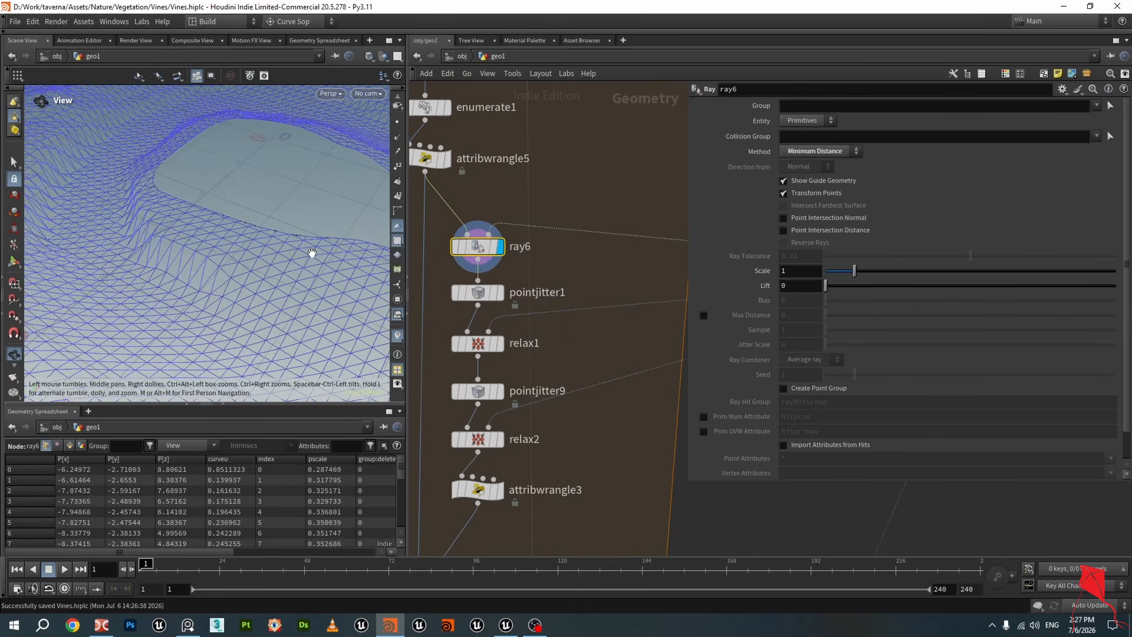
mouse_move(288, 238)
mouse_down()
mouse_move(318, 254)
mouse_move(268, 240)
mouse_up()
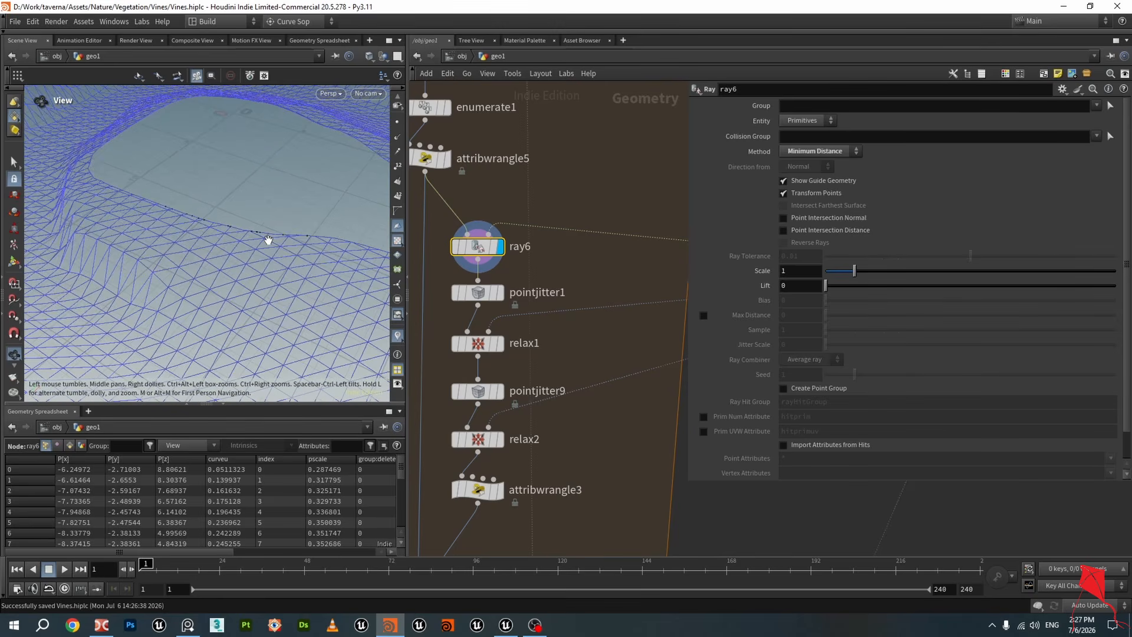
drag(295, 252, 263, 265)
Display pointjitter1's output and examine its Scale, Axis Scales and Seed settings and the jittered points
click(503, 293)
click(478, 294)
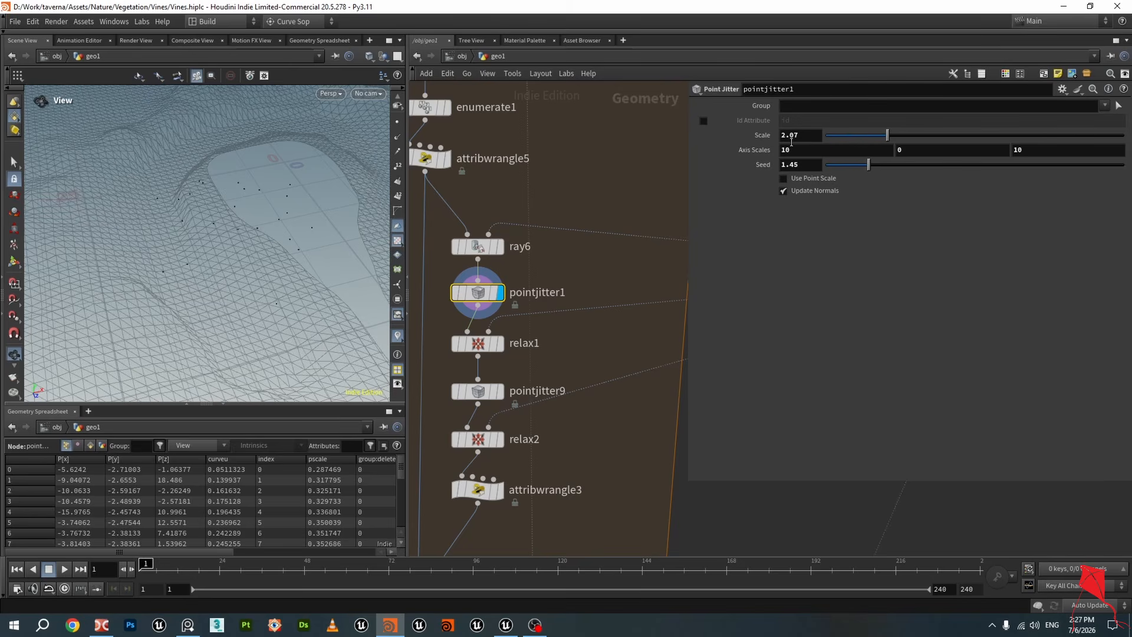
drag(232, 240, 256, 189)
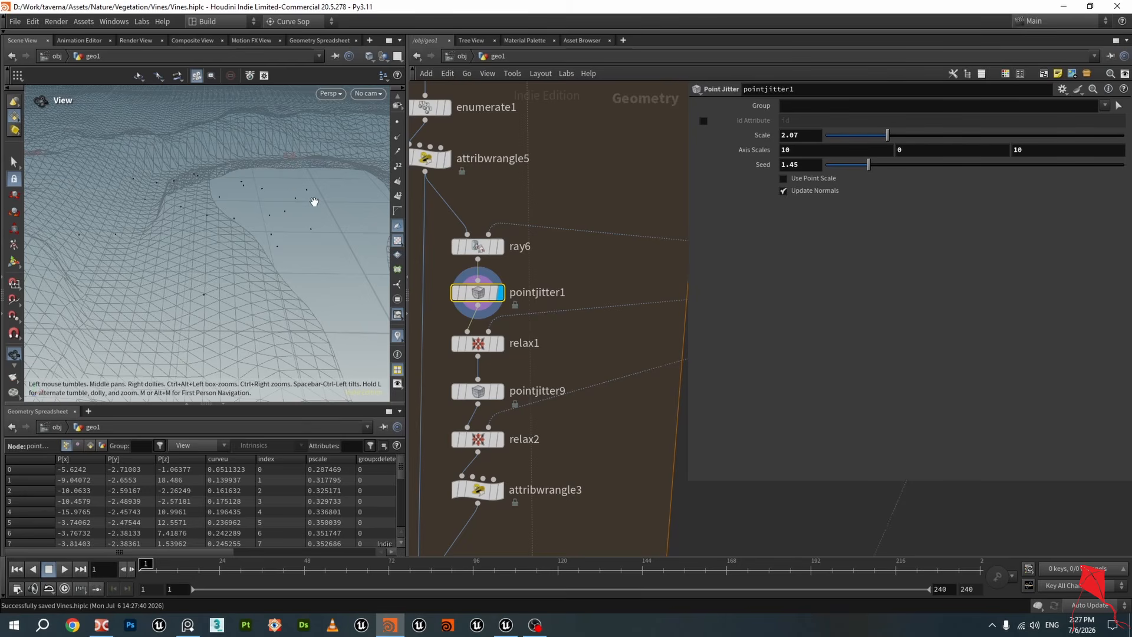
drag(280, 185, 180, 221)
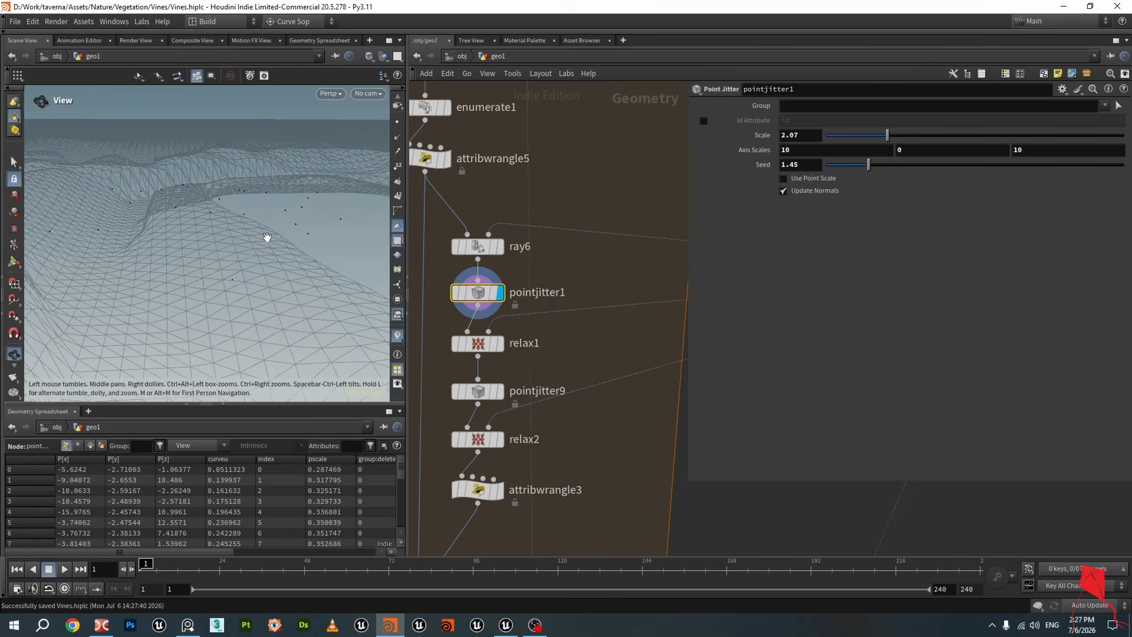
drag(294, 271, 252, 258)
scroll(462, 334, up, 3)
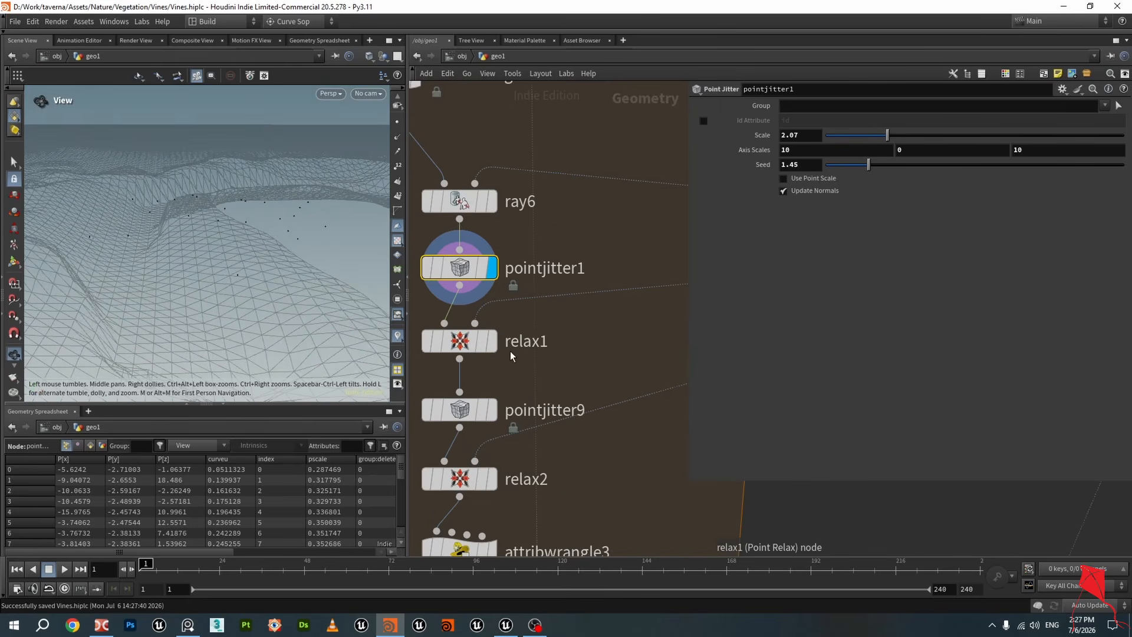
Display relax1's output and examine its Point Relax settings and the relaxed points
click(462, 342)
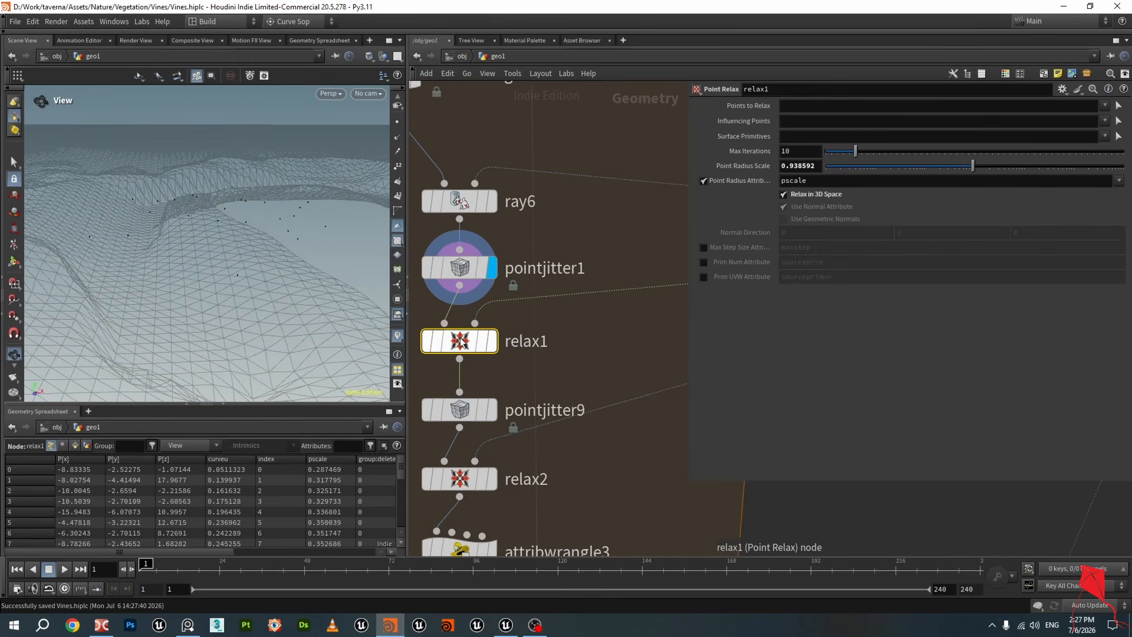
click(489, 345)
mouse_move(300, 255)
mouse_down()
mouse_move(252, 233)
mouse_move(286, 241)
mouse_up()
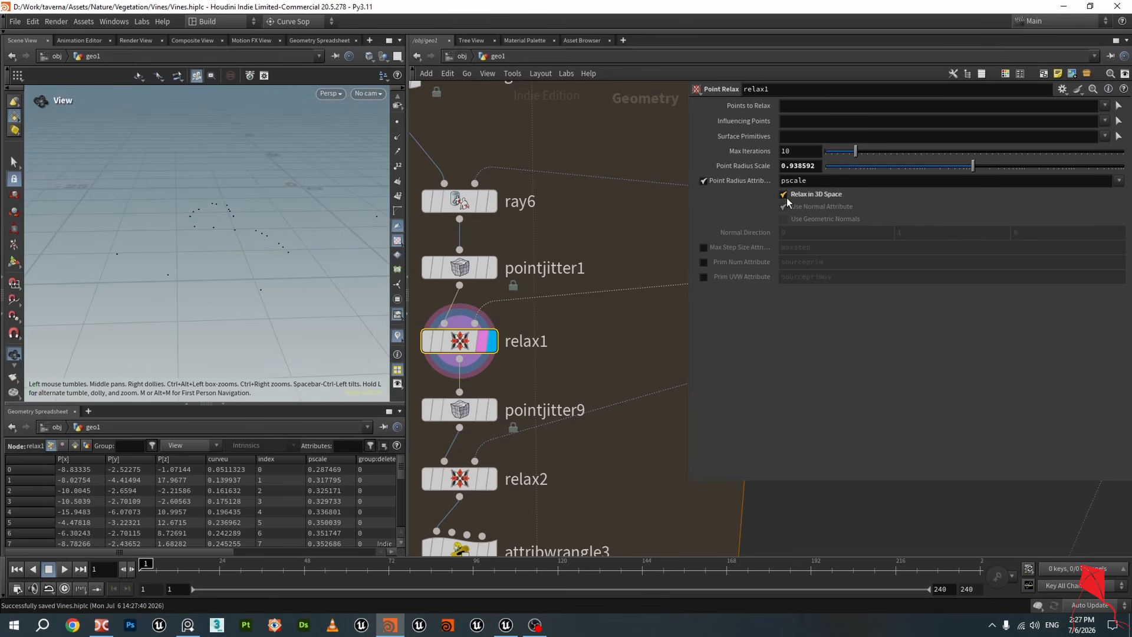
scroll(489, 339, down, 5)
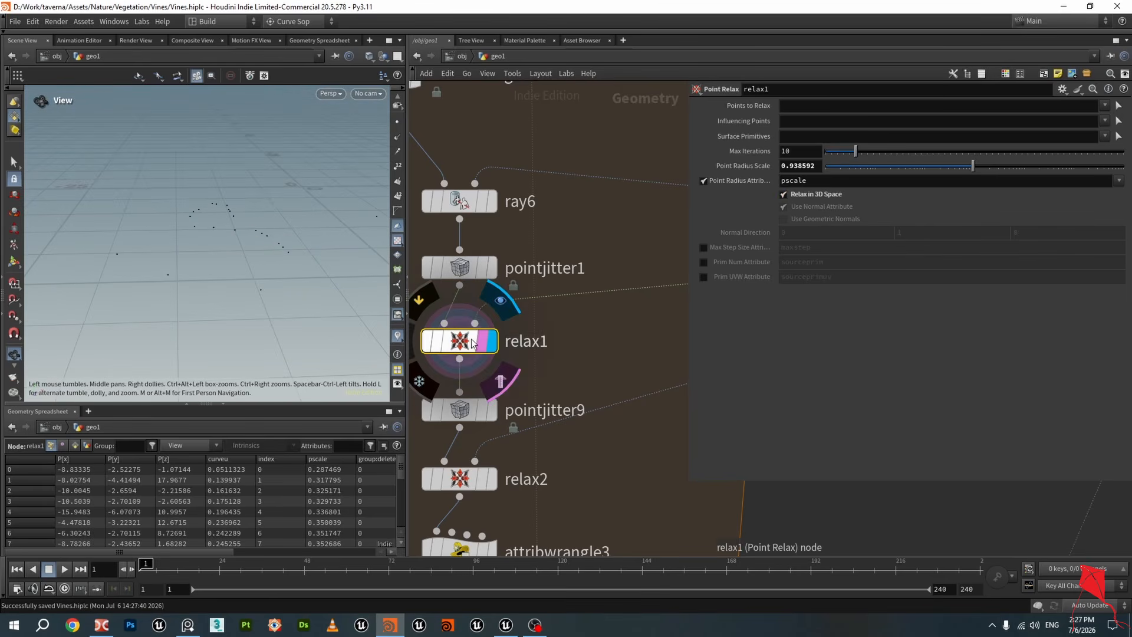
scroll(535, 340, down, 4)
scroll(589, 313, up, 3)
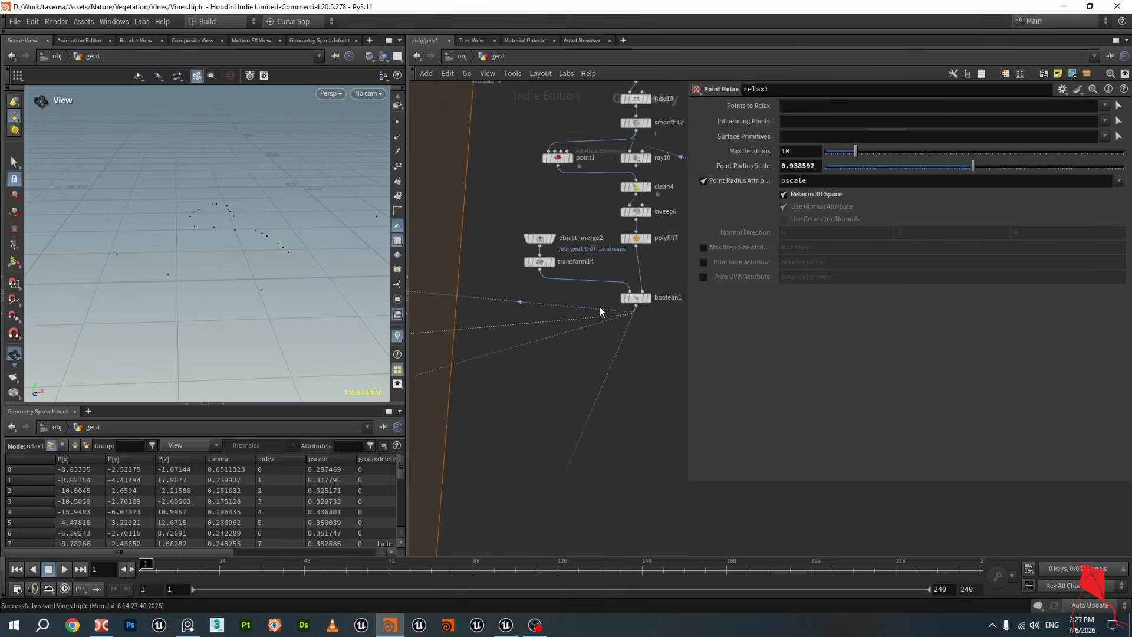
Redisplay boolean1's result and inspect the cut landscape surface in the viewport
click(661, 302)
scroll(664, 310, down, 4)
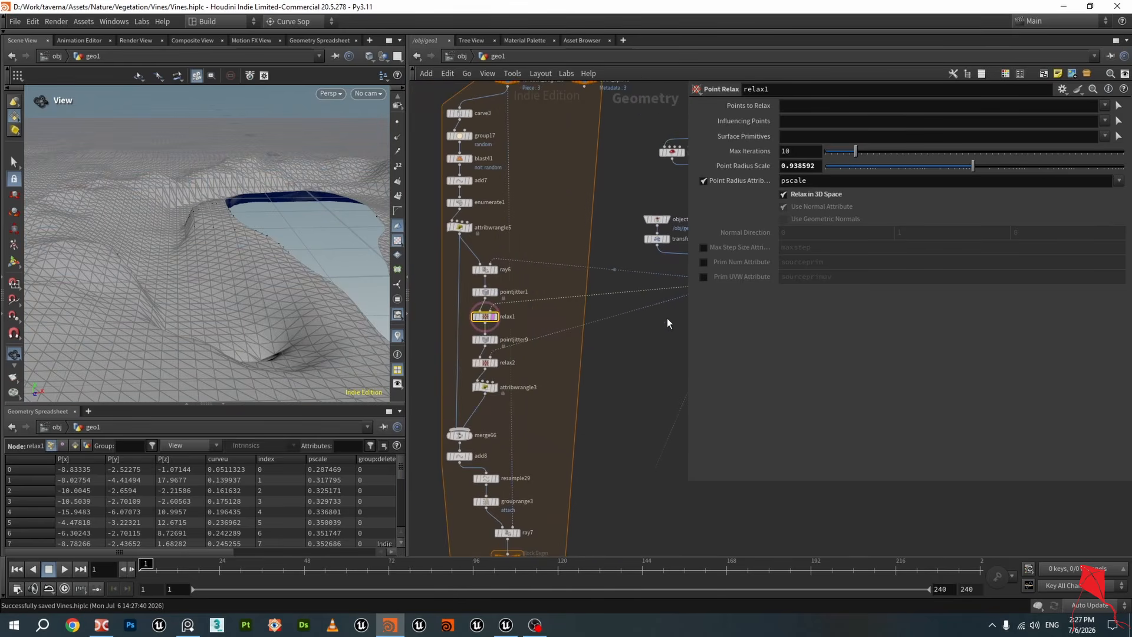
scroll(487, 304, up, 6)
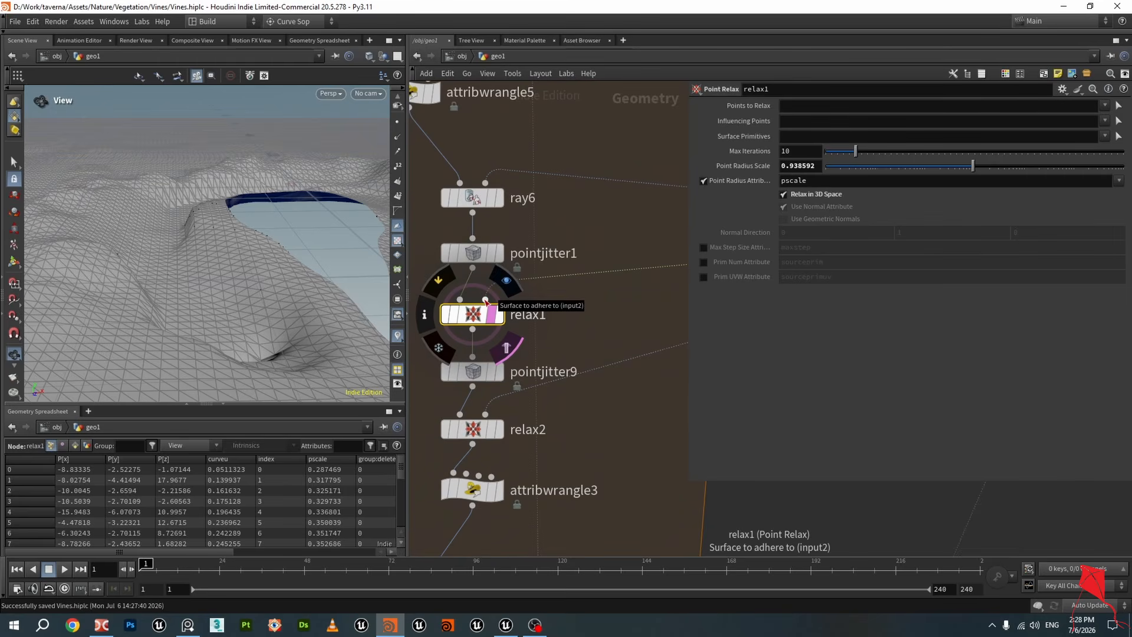
drag(177, 230, 201, 259)
drag(217, 252, 299, 234)
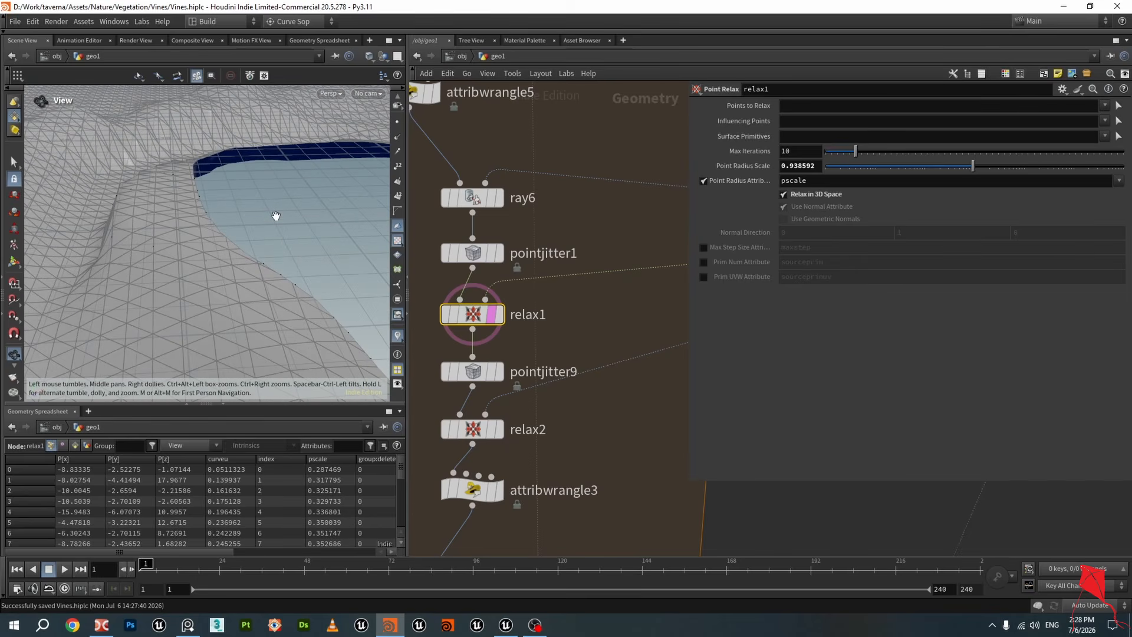
drag(258, 242, 266, 213)
Step through pointjitter9, relax2 and pointjitter1 to compare their parameters and scattered points
mouse_move(479, 371)
click(506, 338)
click(506, 405)
click(478, 373)
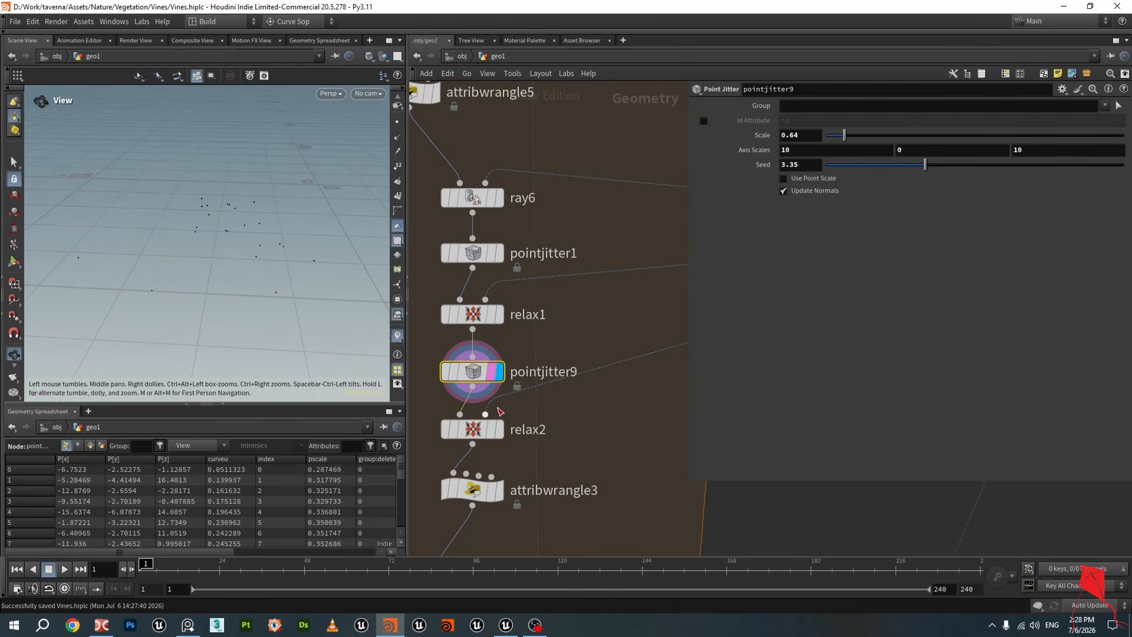
click(484, 429)
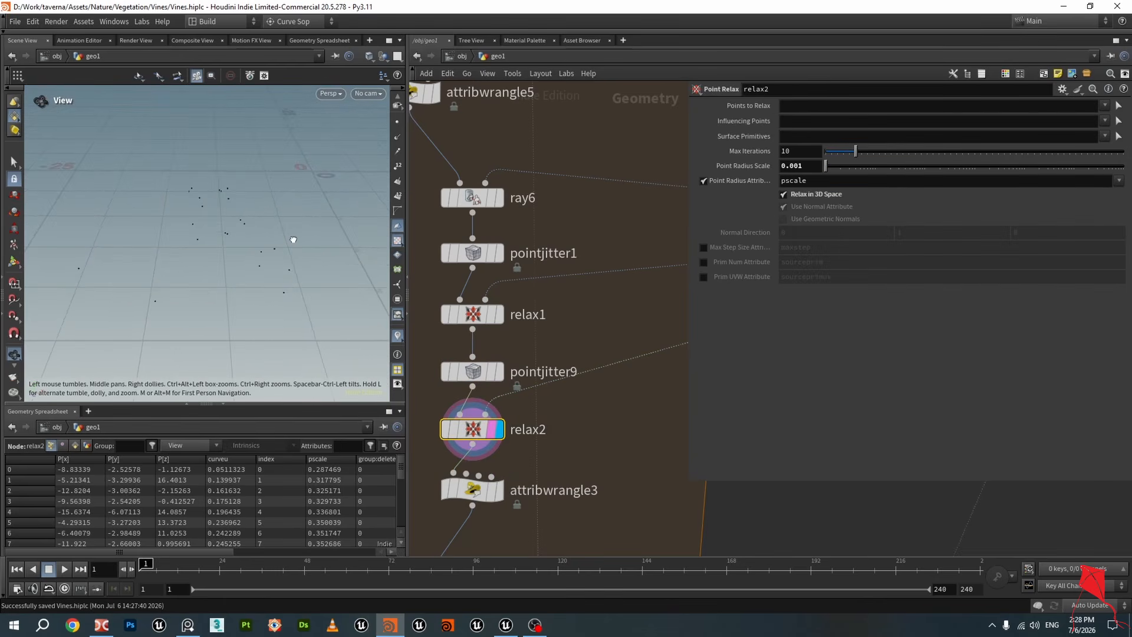
drag(293, 240, 326, 218)
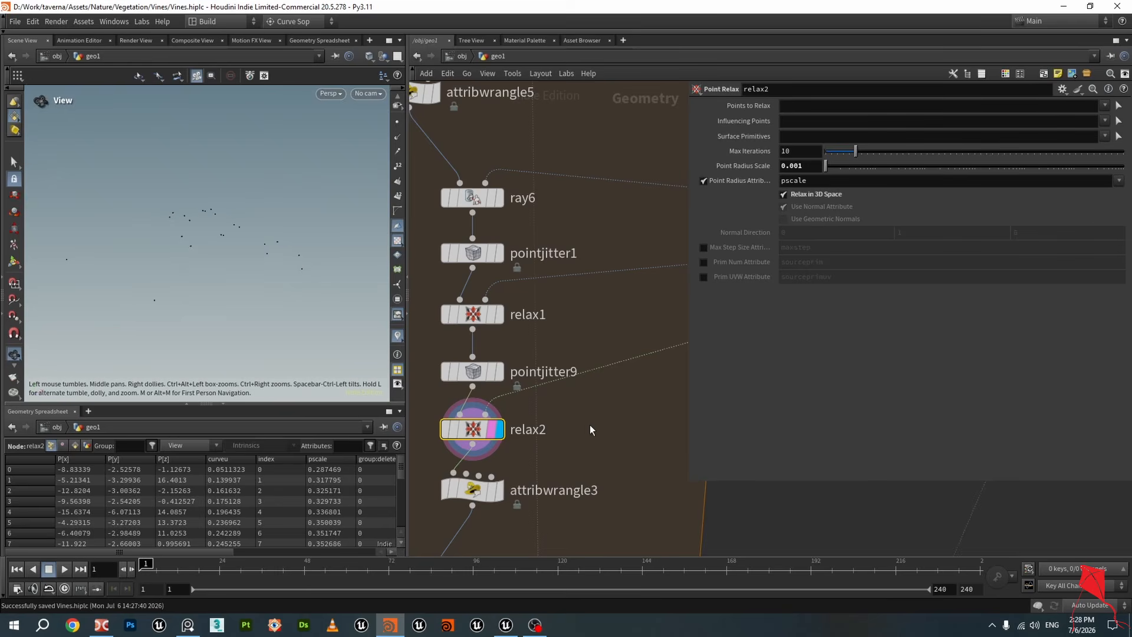
scroll(591, 430, down, 5)
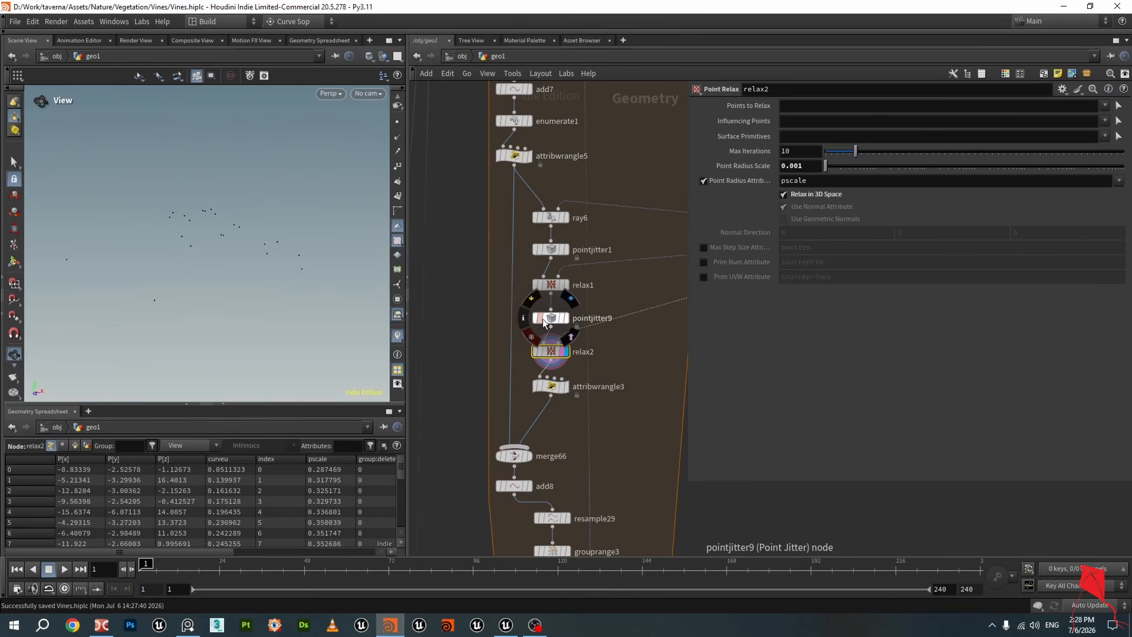
click(548, 319)
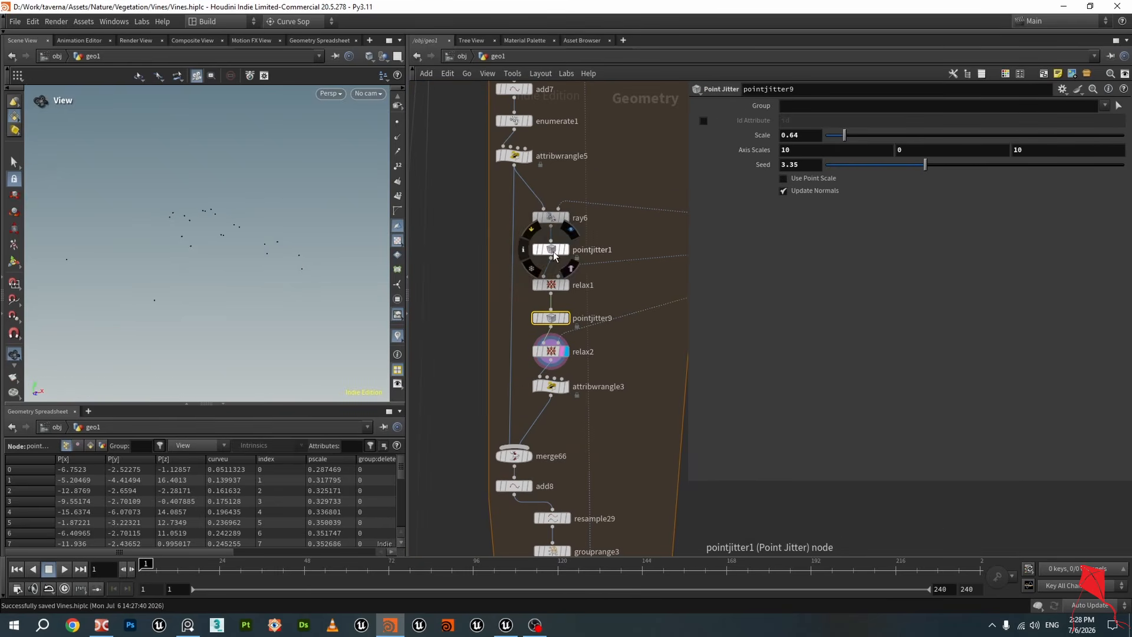
Color the pointjitter1 and pointjitter9 nodes green
click(551, 249)
click(1006, 74)
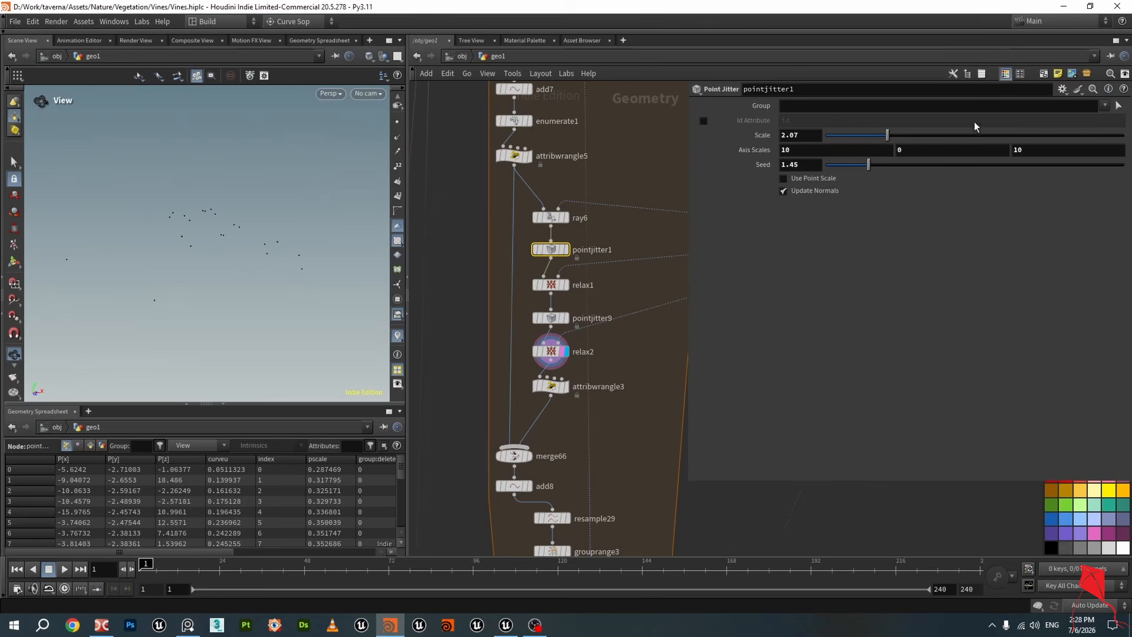
click(1066, 508)
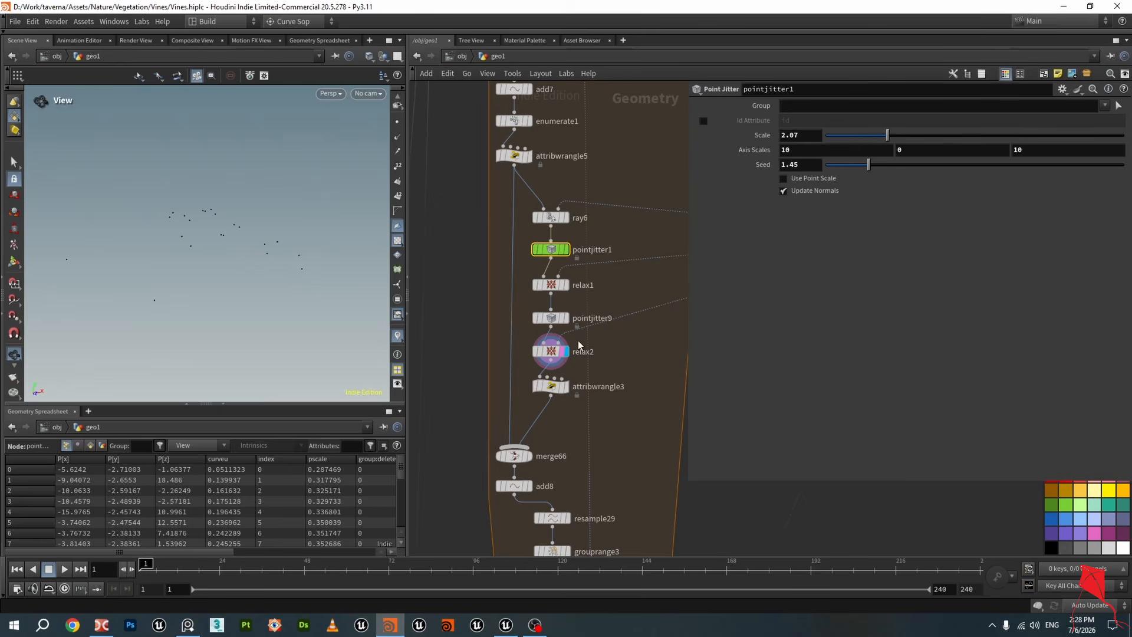
click(551, 318)
click(1067, 509)
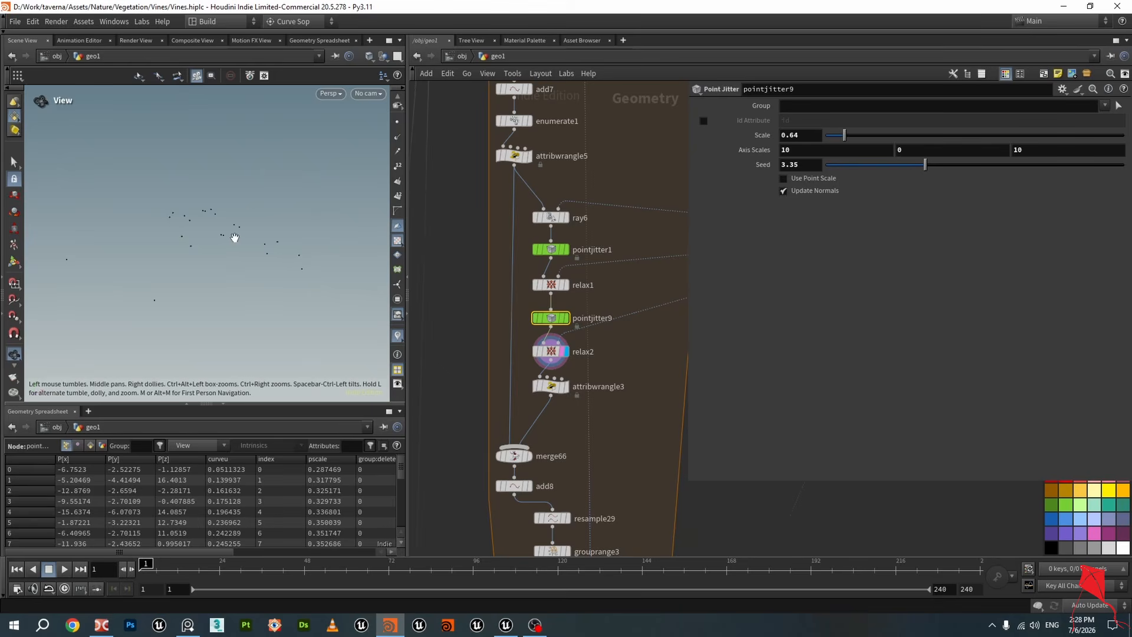
Save the scene file while orbiting around the scattered points
drag(235, 237, 251, 268)
key(ctrl+s)
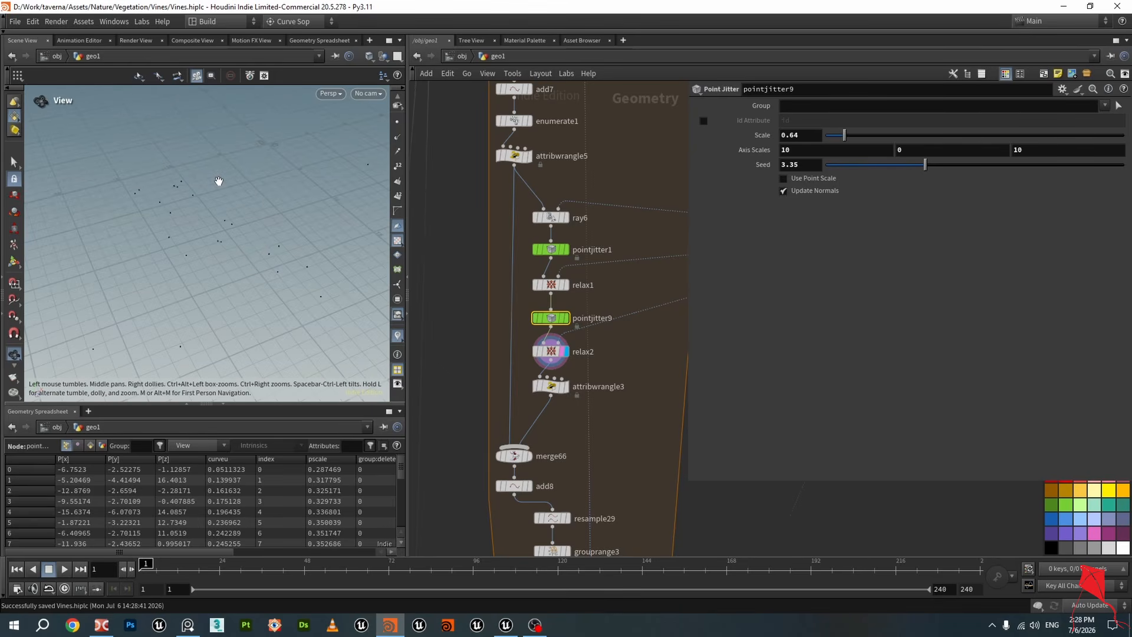
drag(263, 244, 237, 187)
drag(175, 212, 192, 200)
Display relax2's output and examine the relaxed points from several angles
click(551, 352)
drag(251, 254, 243, 225)
drag(200, 183, 309, 195)
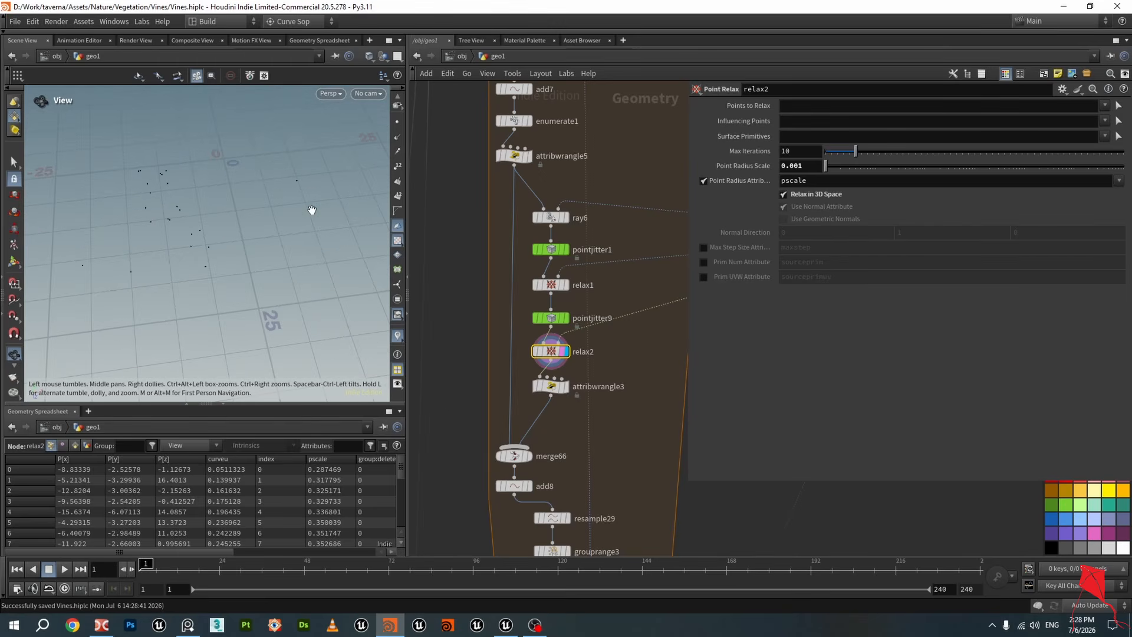
drag(258, 194, 214, 194)
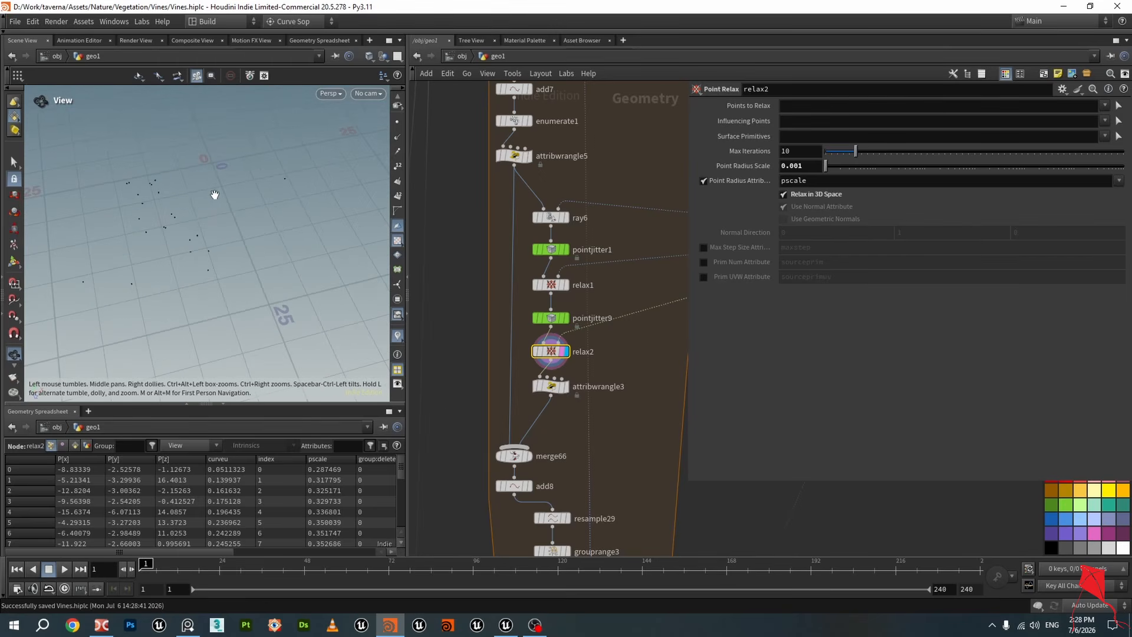
drag(195, 290, 277, 295)
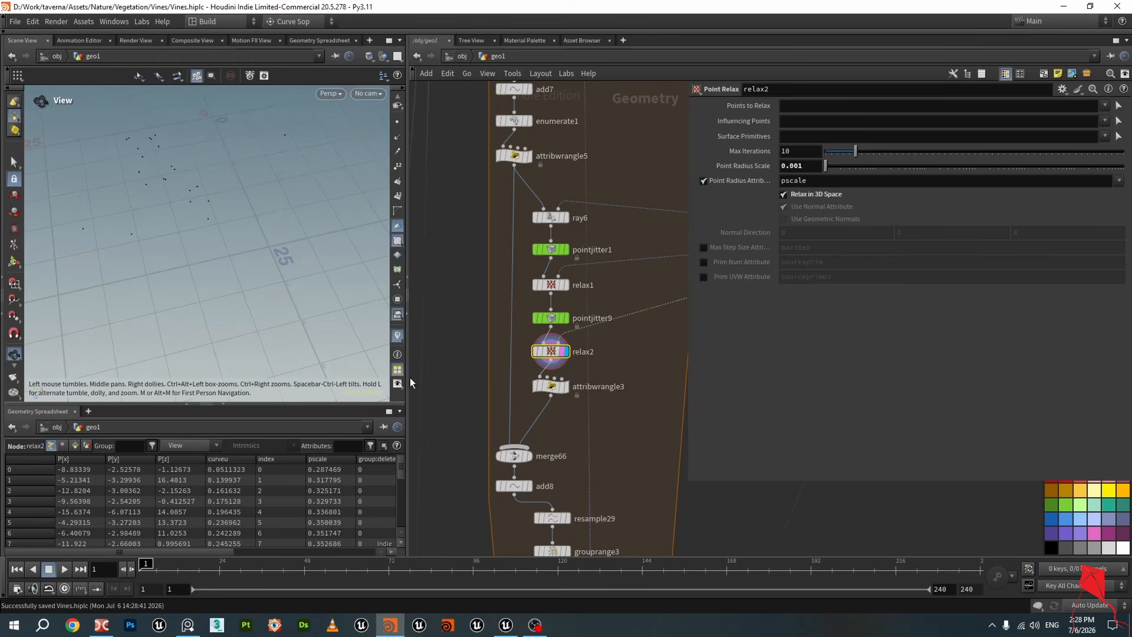
Display attribwrangle3's output and examine the scaled points in the viewport
click(559, 391)
drag(163, 250, 148, 230)
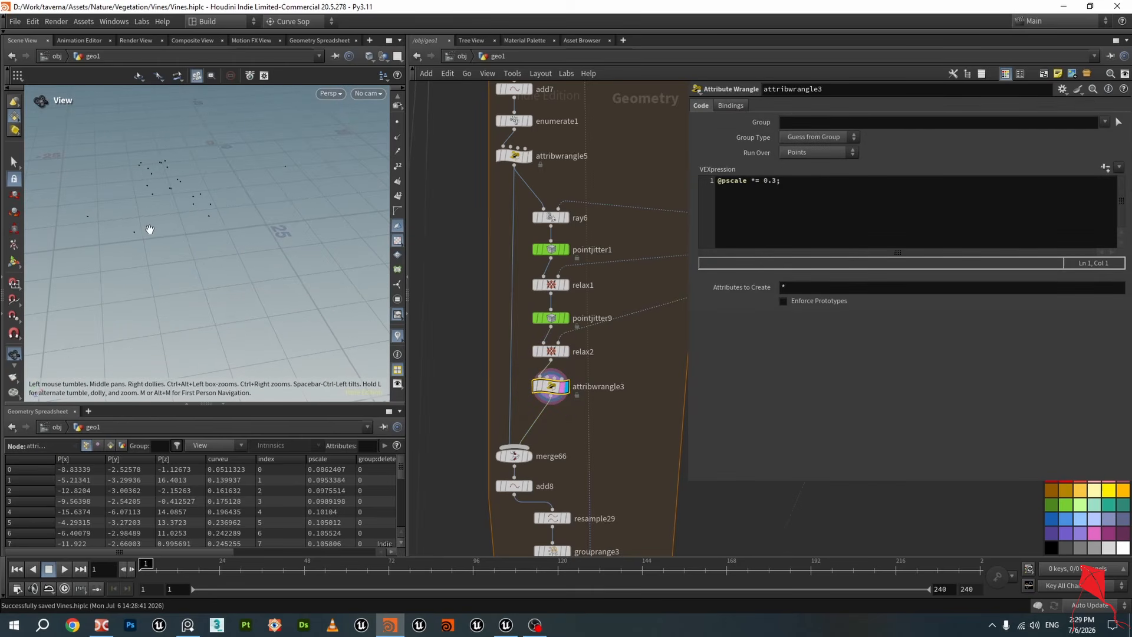
drag(274, 223, 199, 213)
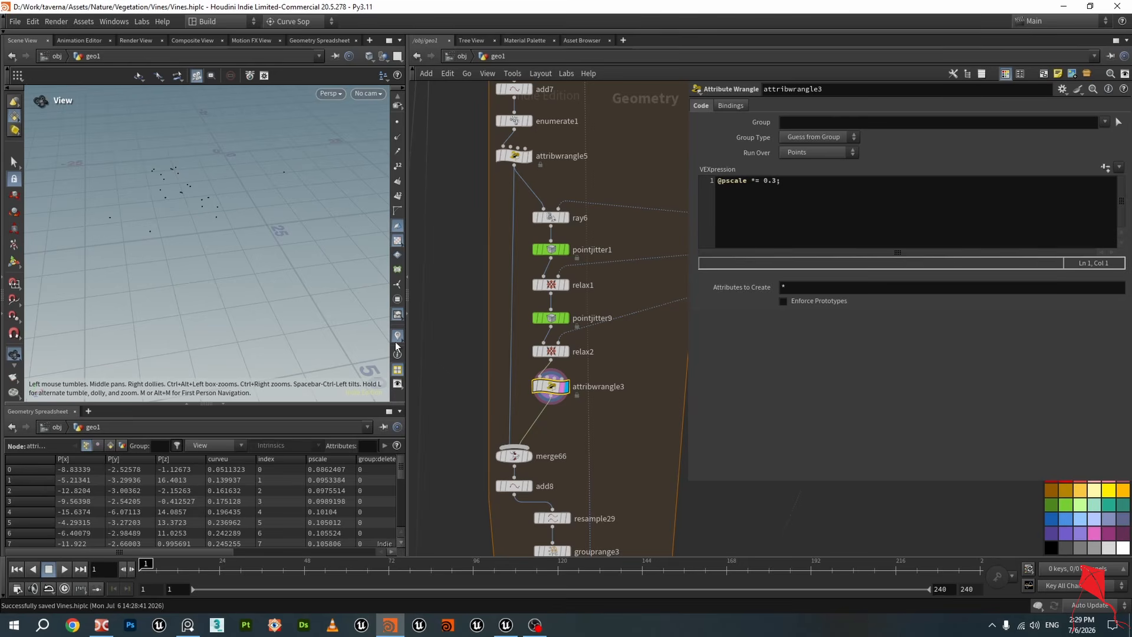
Display the outputs of enumerate1 and attribwrangle5 and compare their points and parameters
middle_drag(473, 273, 481, 327)
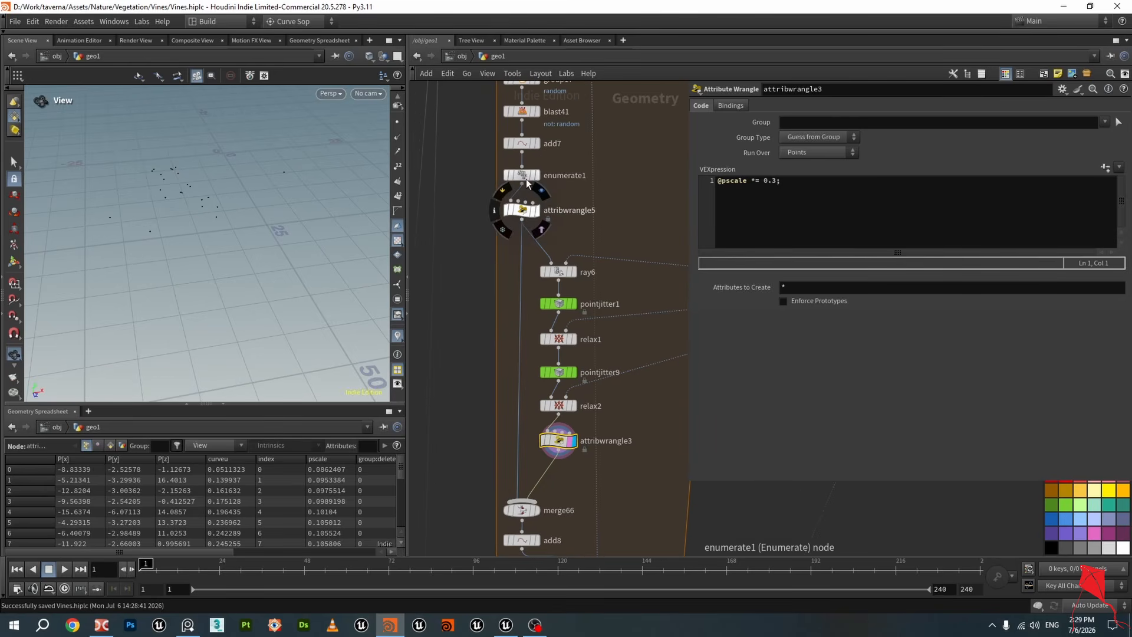
click(527, 178)
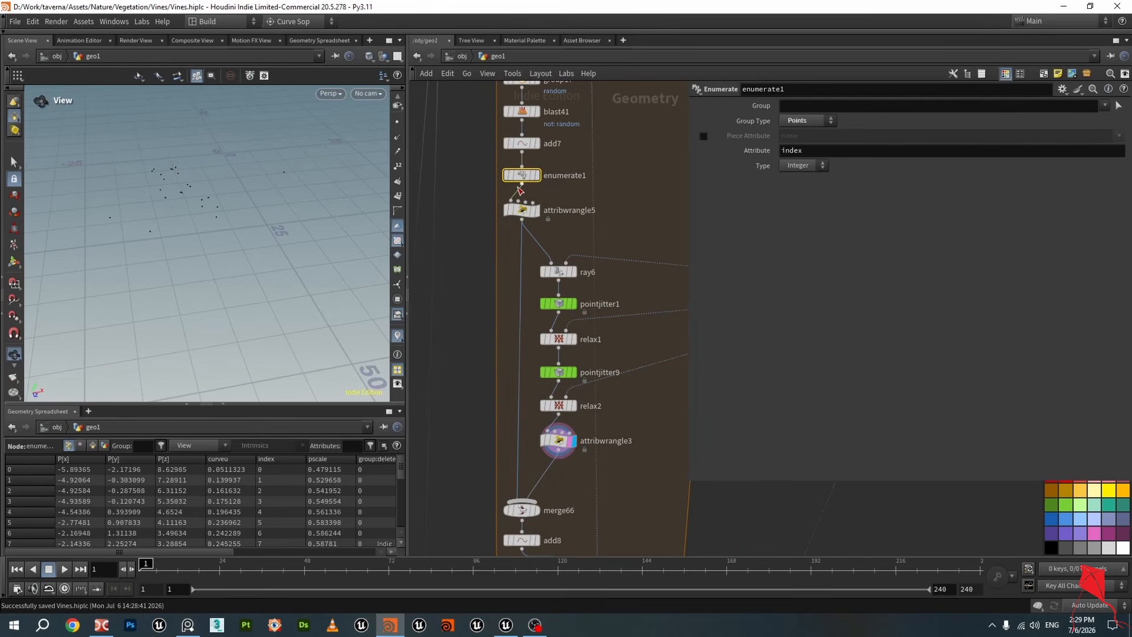
click(536, 175)
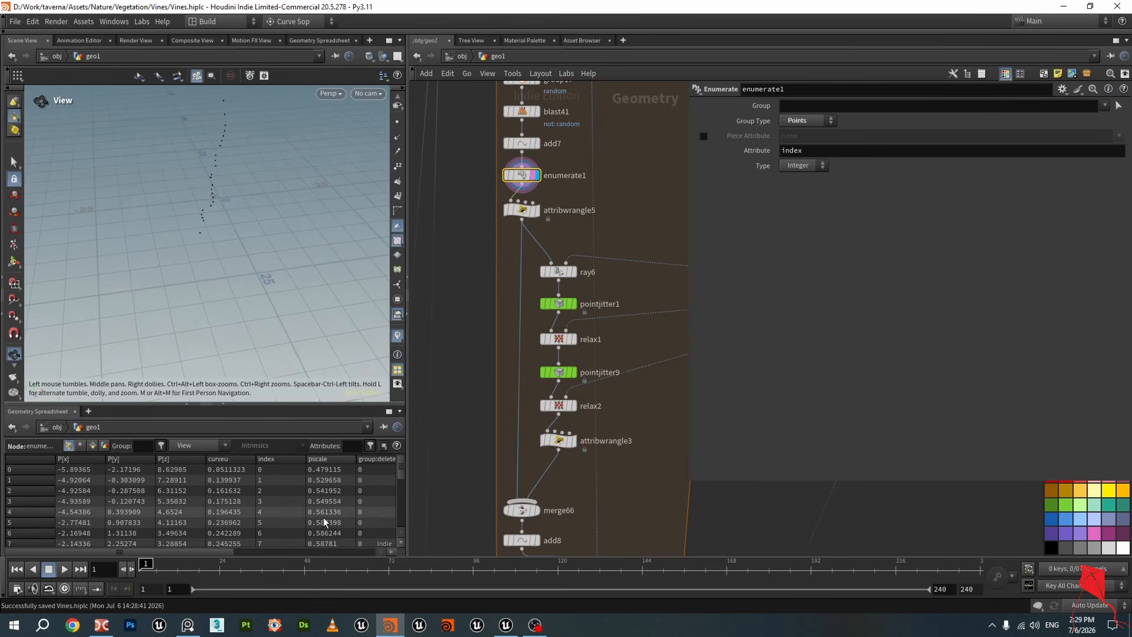
click(536, 210)
click(523, 211)
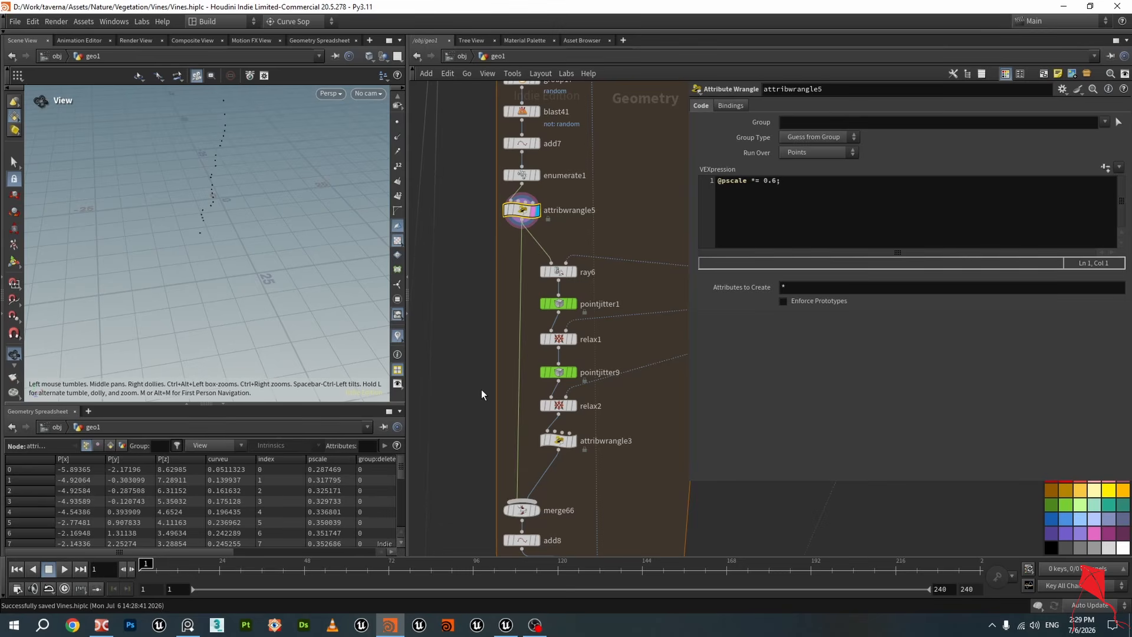
middle_drag(482, 391, 477, 263)
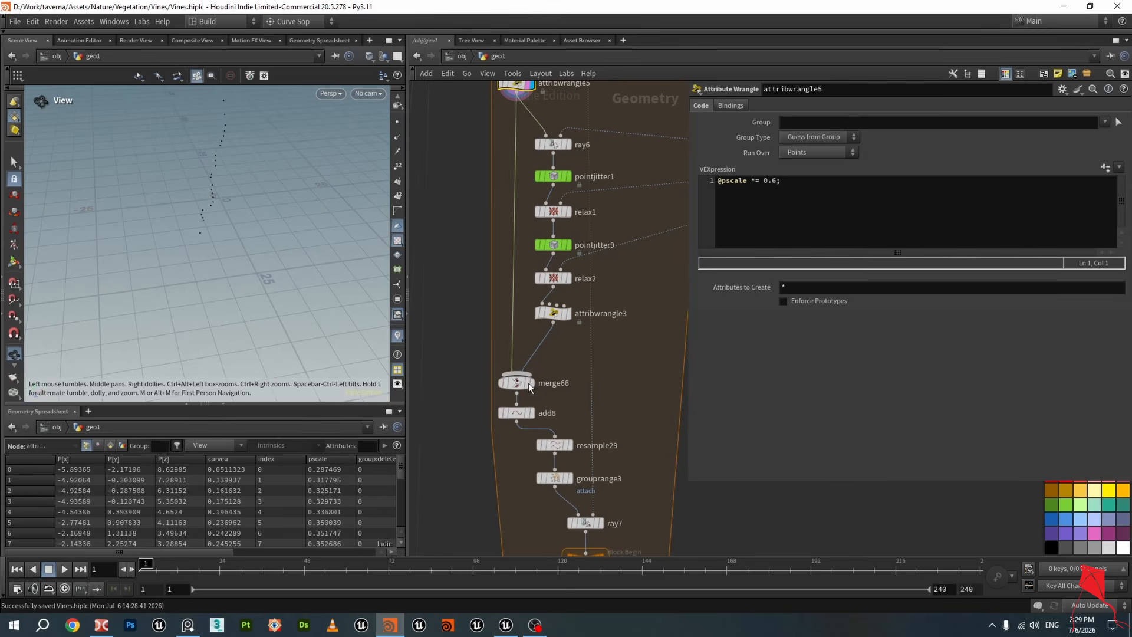
click(565, 314)
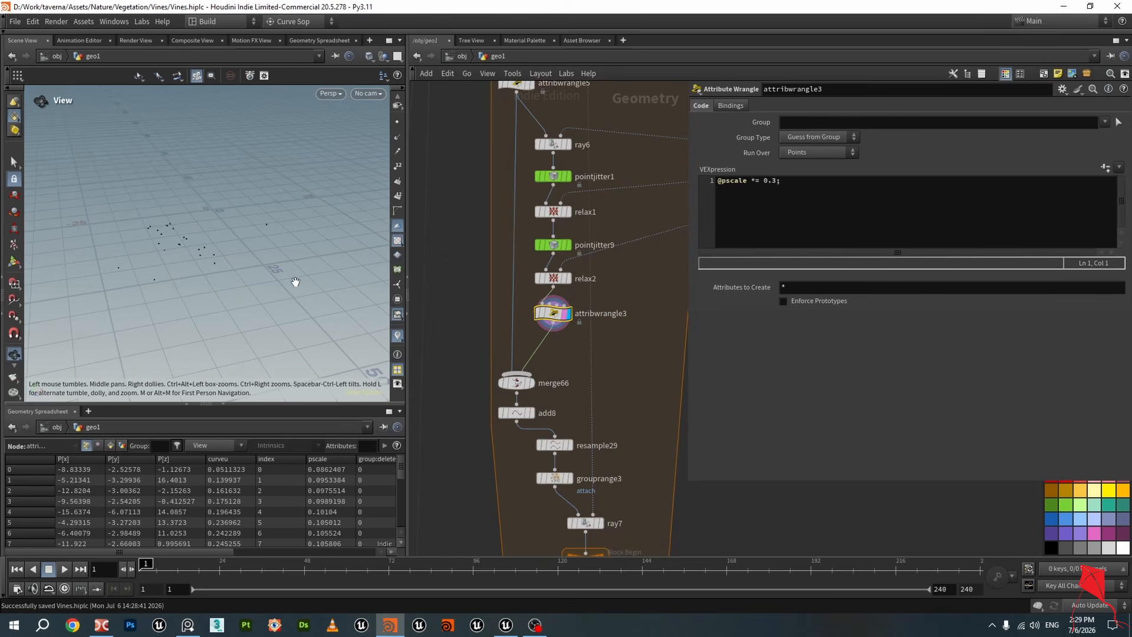
drag(296, 281, 223, 255)
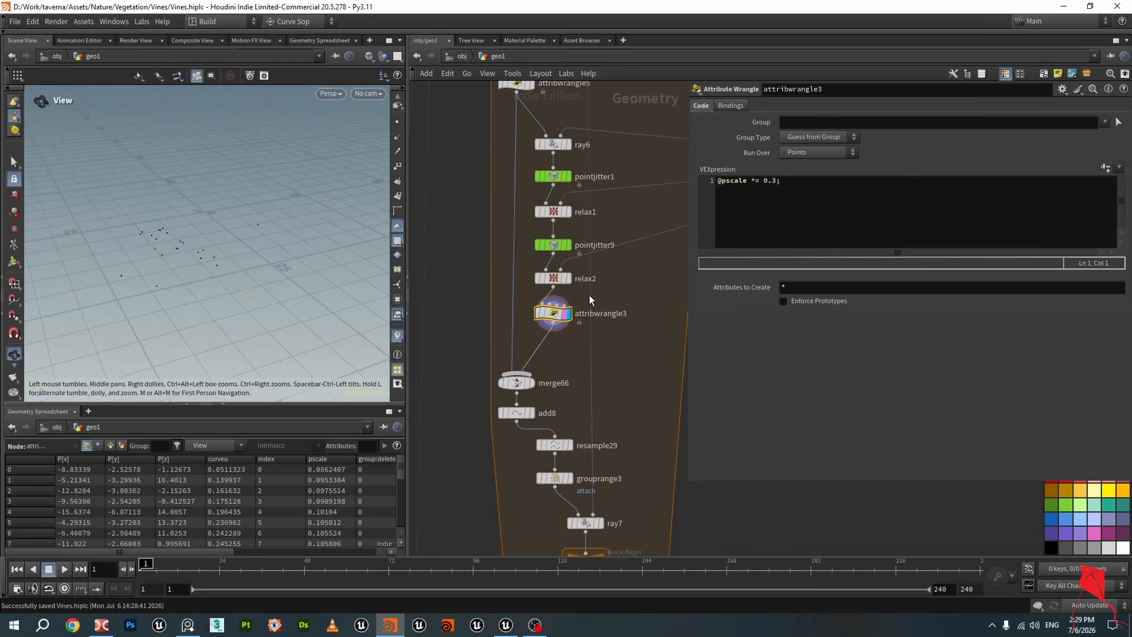
drag(751, 212, 699, 189)
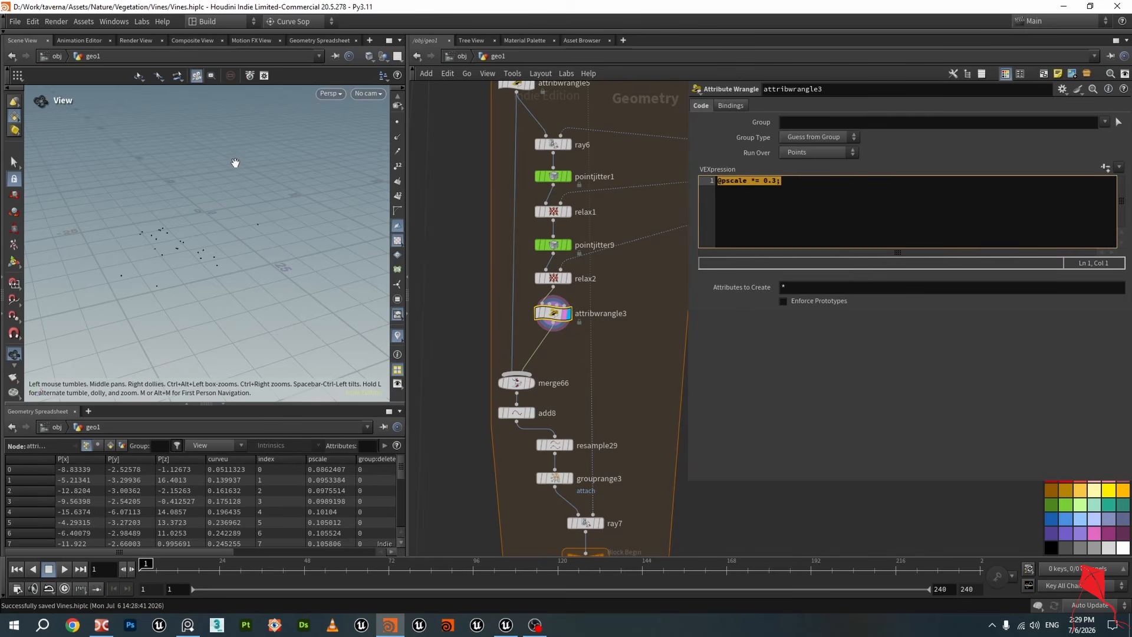
Display merge66's merged points and save the scene file
click(532, 384)
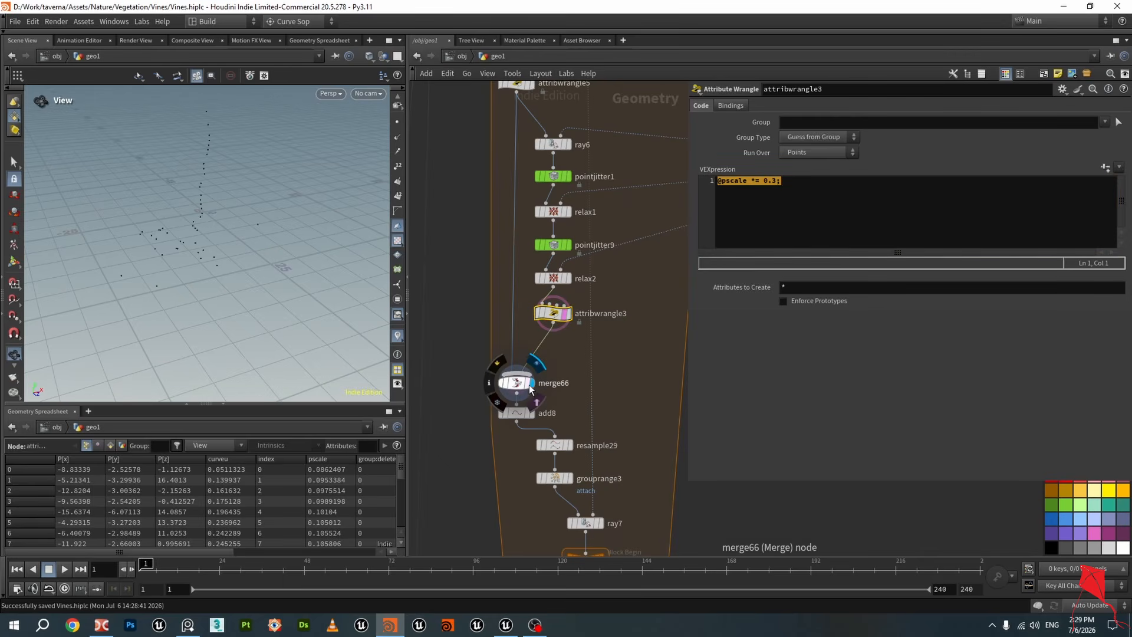
drag(348, 257, 331, 250)
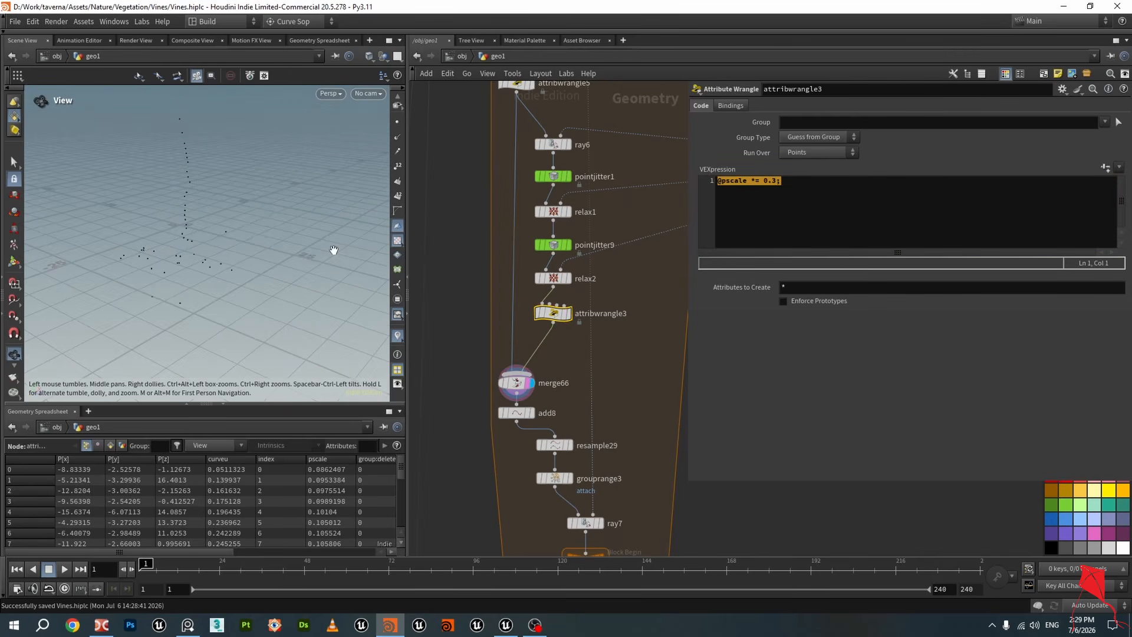
middle_drag(474, 225, 475, 240)
key(ctrl+s)
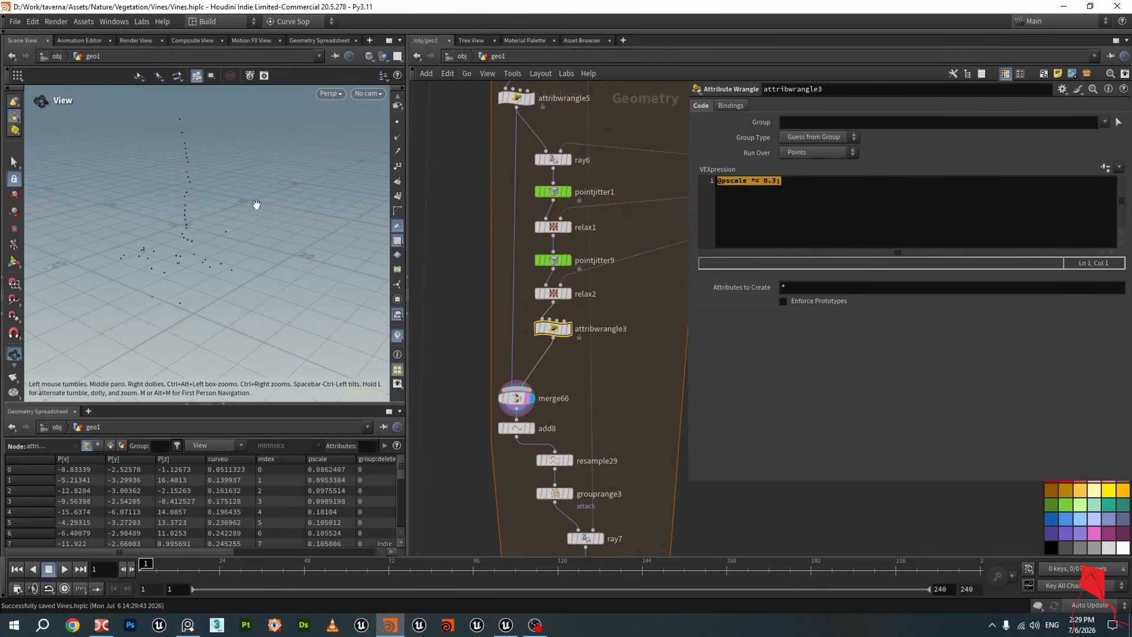
drag(253, 207, 237, 222)
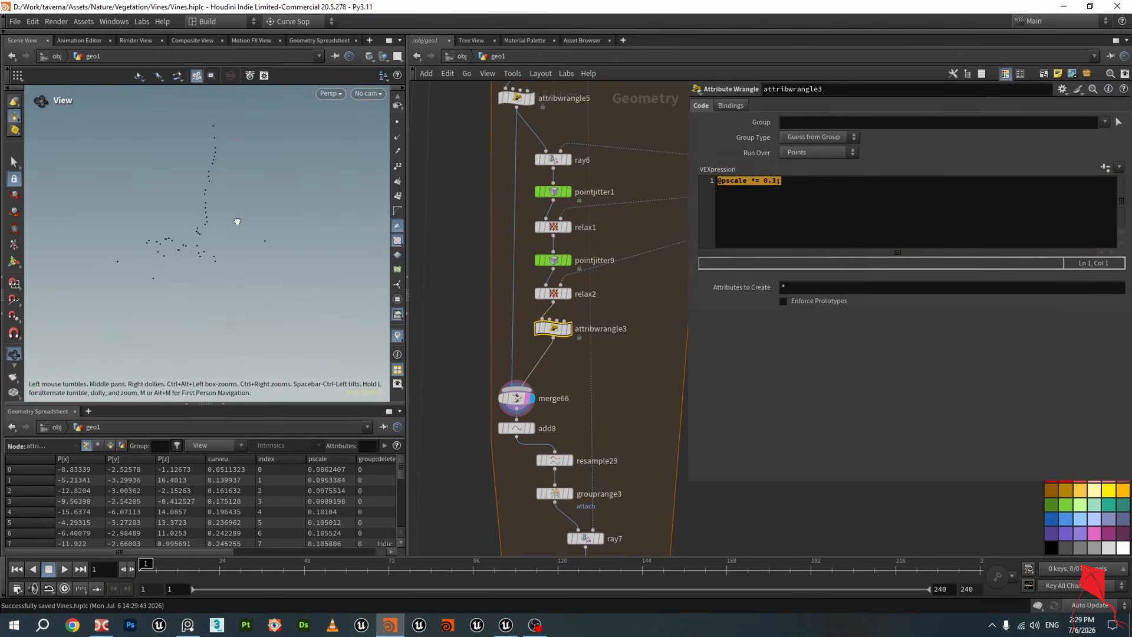
Display add8's output and inspect its By Attribute polygon setting with the index attribute name
click(530, 428)
click(521, 430)
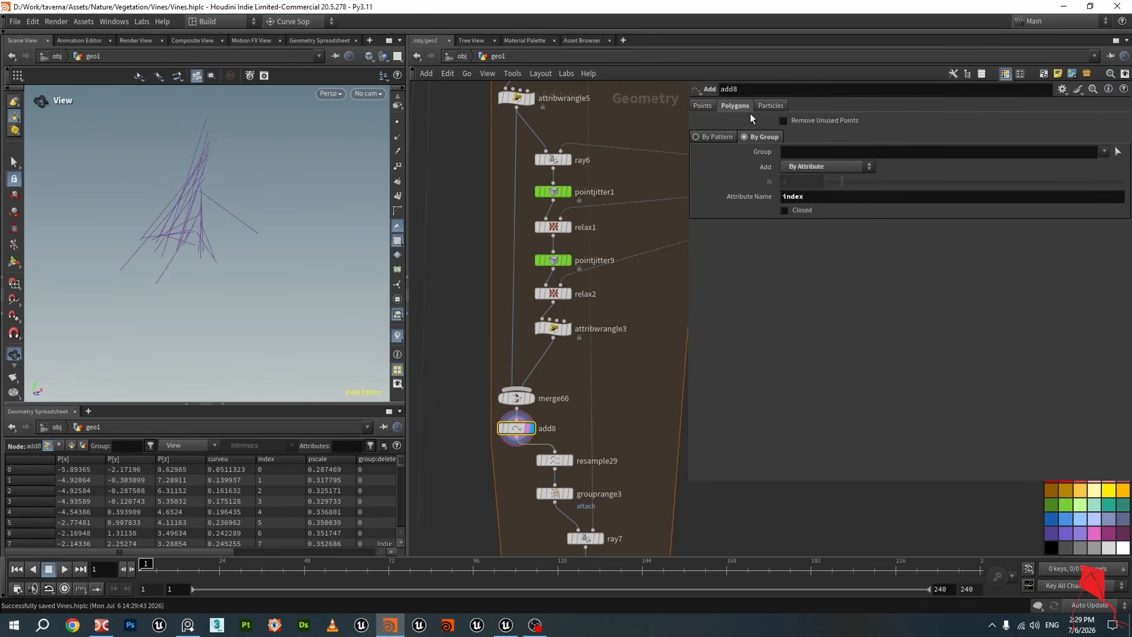
click(826, 166)
click(826, 165)
double_click(793, 197)
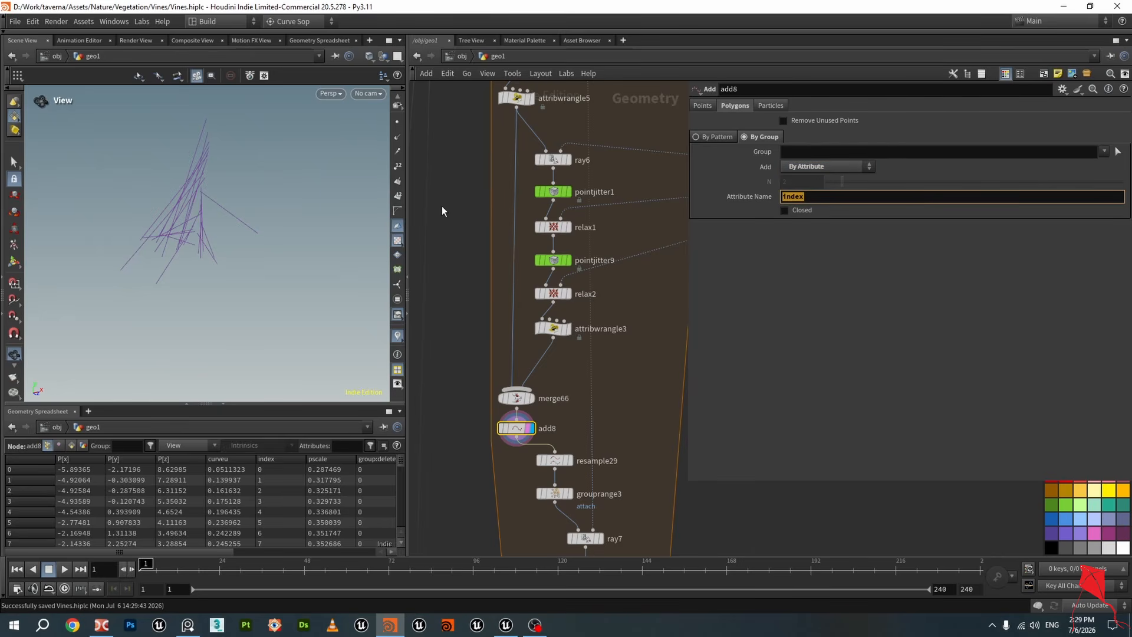
drag(184, 236, 205, 129)
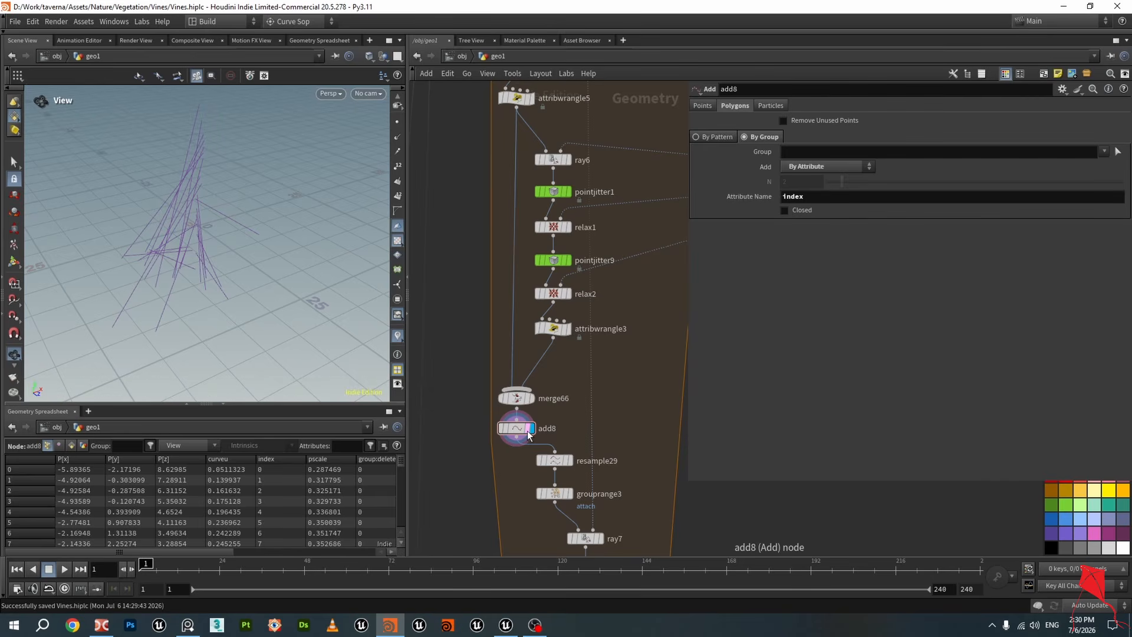
drag(147, 289, 201, 263)
middle_drag(469, 440, 485, 221)
Open add8's node info and review its point and primitive attributes
click(507, 210)
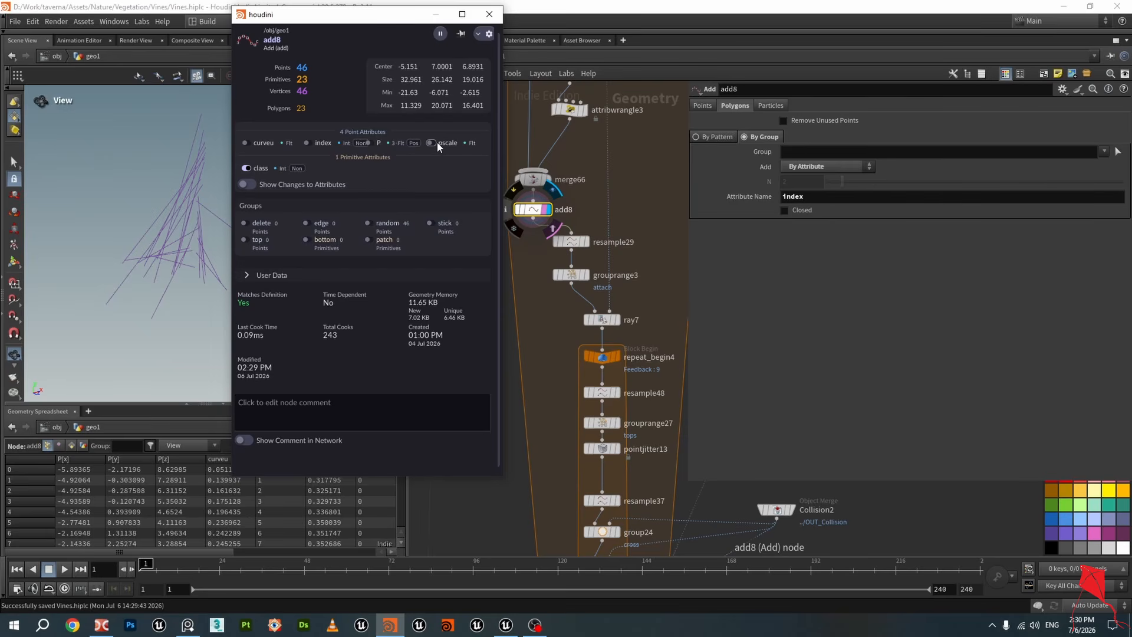
click(247, 168)
click(311, 196)
Navigate the network to connectivity9 and display its tube output
scroll(530, 265, down, 6)
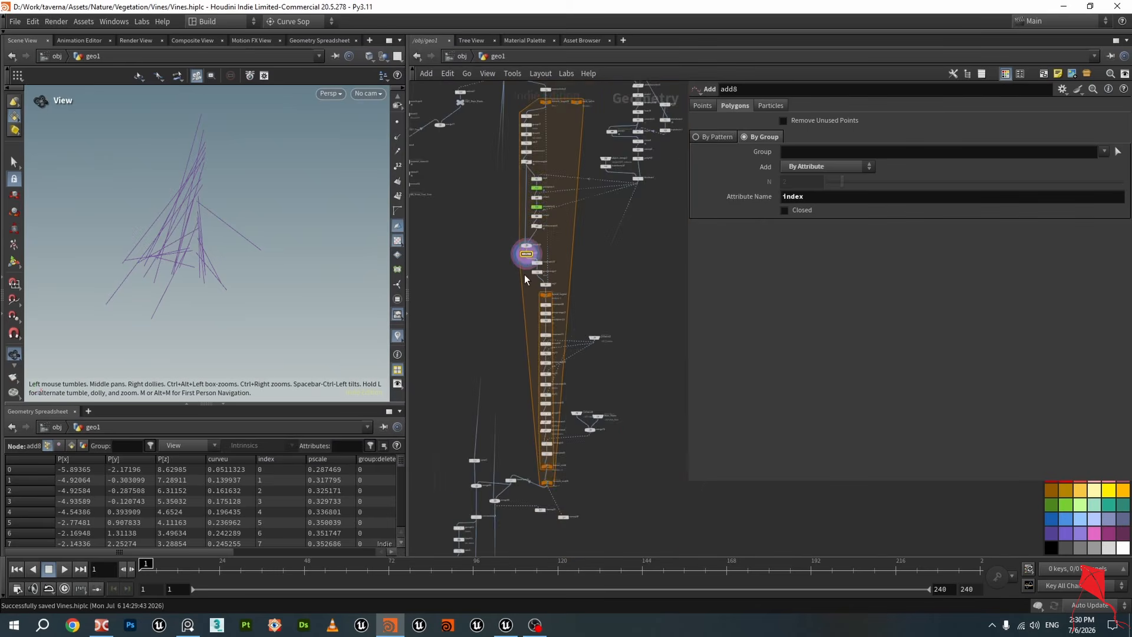
scroll(503, 274, up, 10)
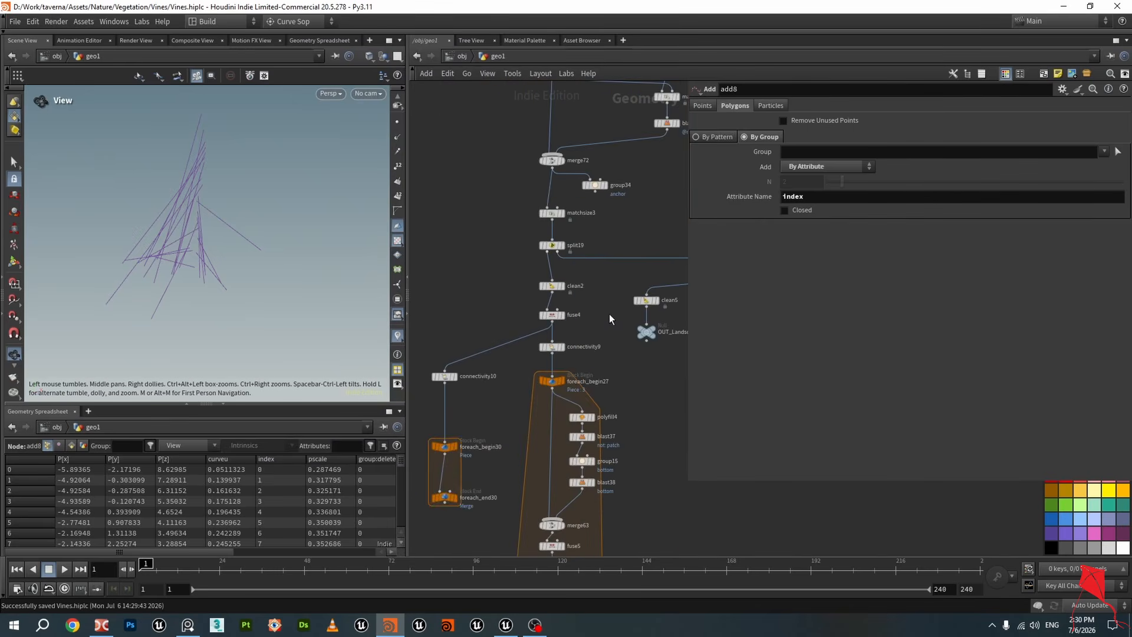
click(526, 371)
click(495, 371)
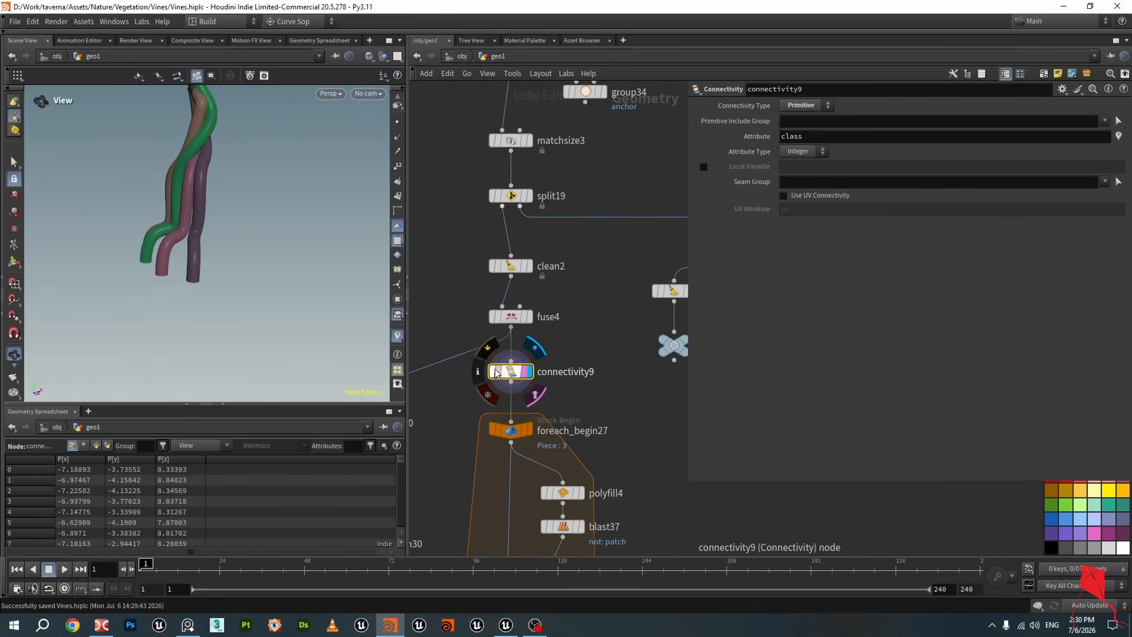
Try to toggle the class attribute visualizer from connectivity9's node info panel
click(484, 369)
click(224, 326)
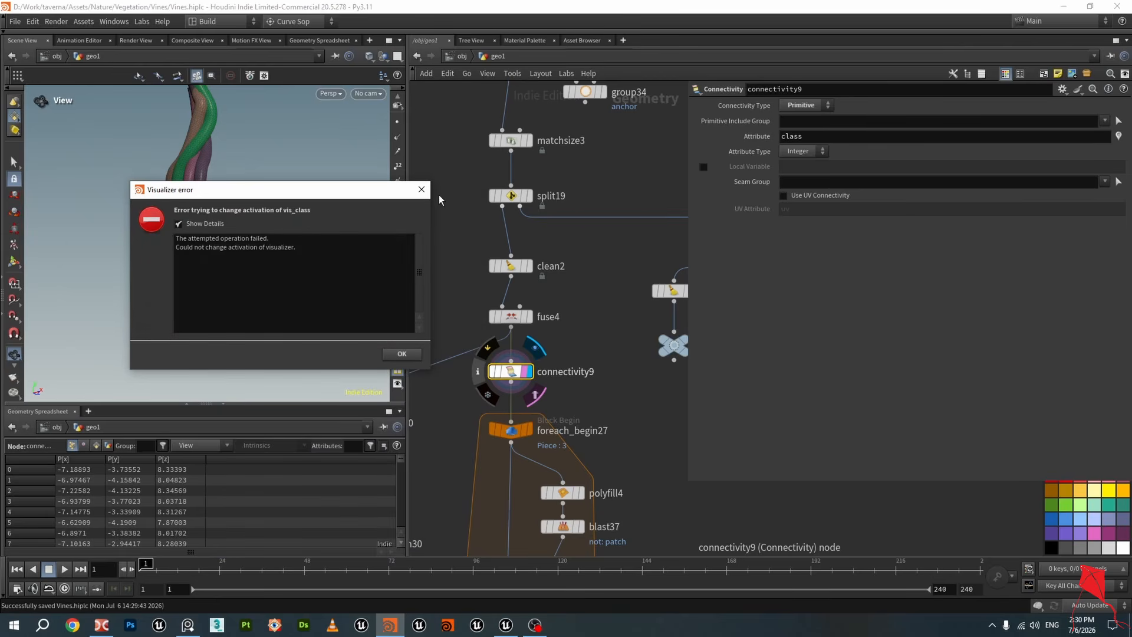
click(203, 224)
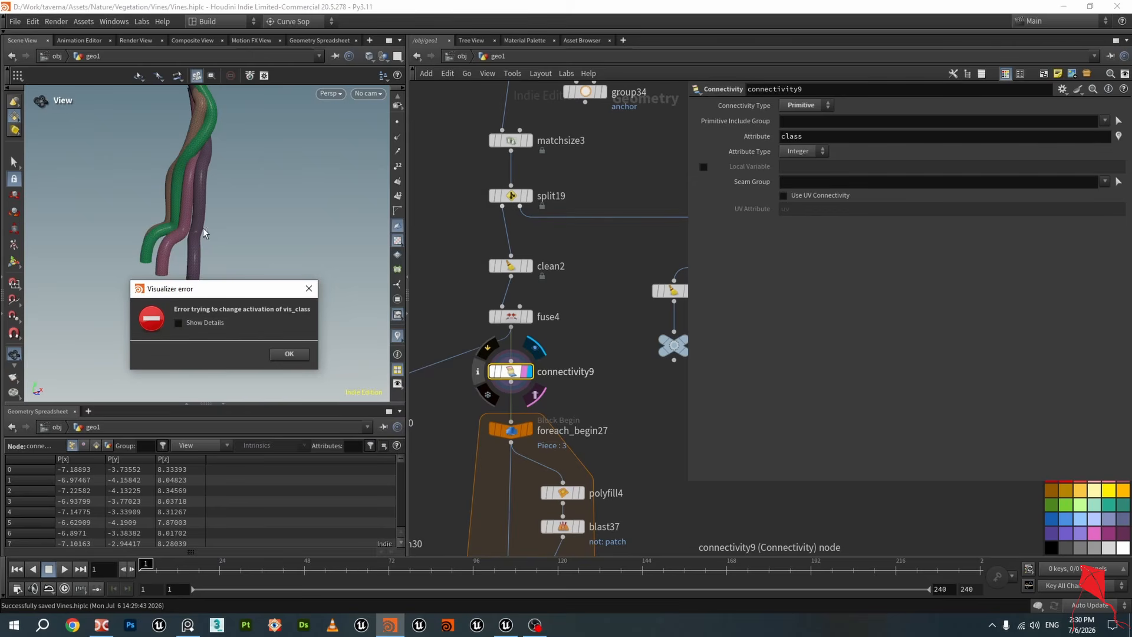
click(308, 288)
click(477, 371)
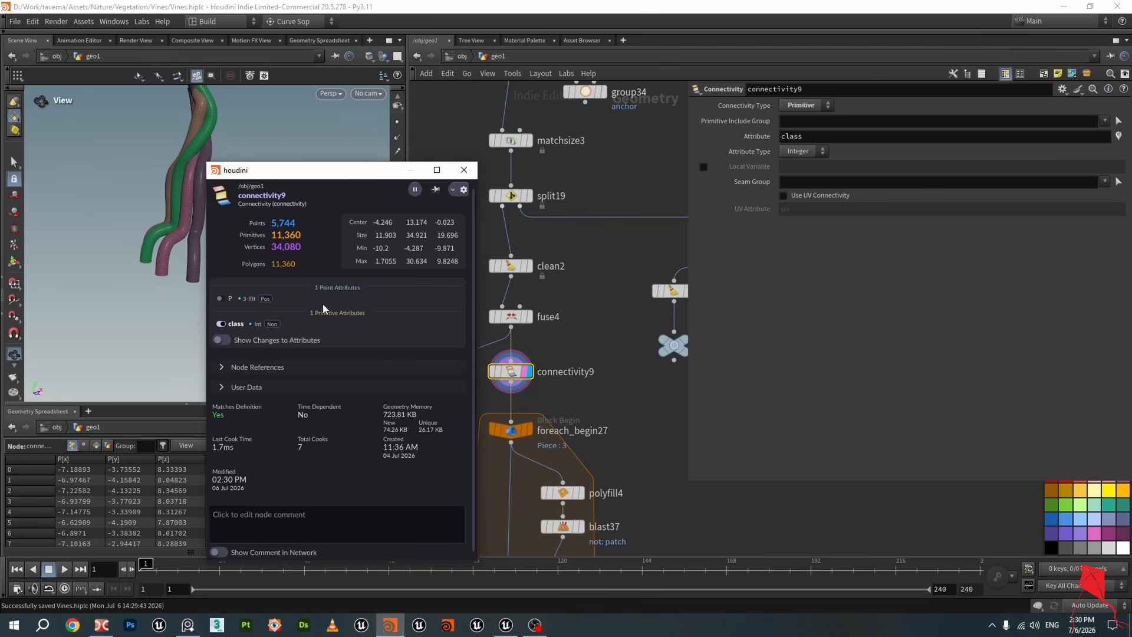
click(546, 342)
Display attribremap4's output and try toggling its class visualizer from the node info panel
scroll(582, 342, down, 3)
middle_drag(596, 419, 586, 298)
scroll(596, 339, down, 2)
middle_drag(612, 465, 606, 227)
middle_drag(573, 435, 589, 314)
scroll(586, 321, up, 3)
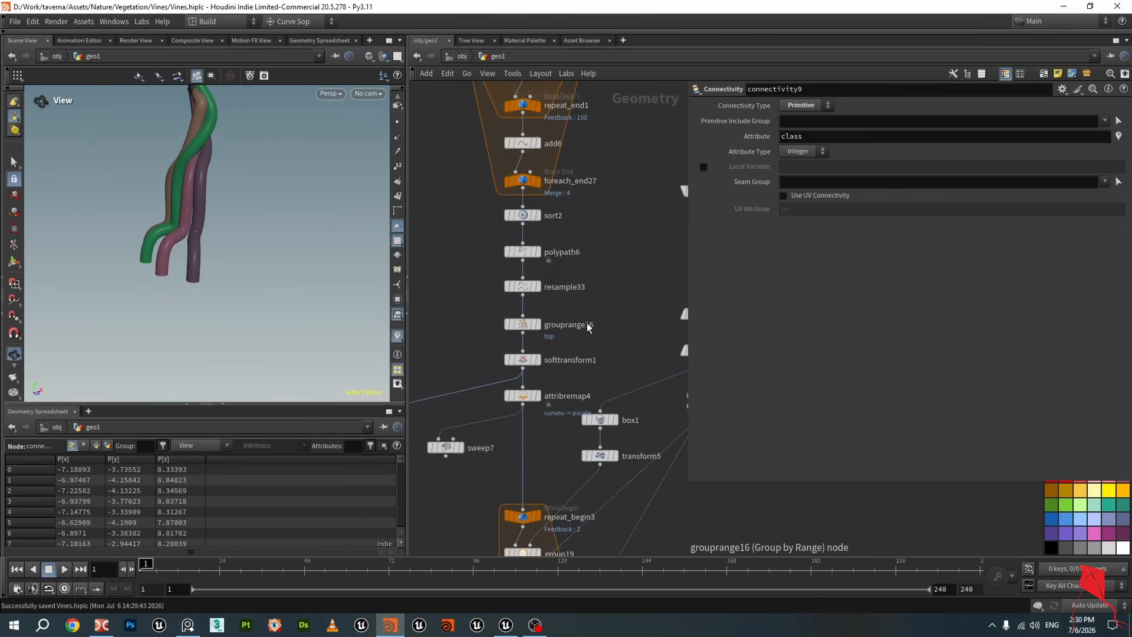
scroll(564, 361, up, 1)
click(519, 401)
click(533, 401)
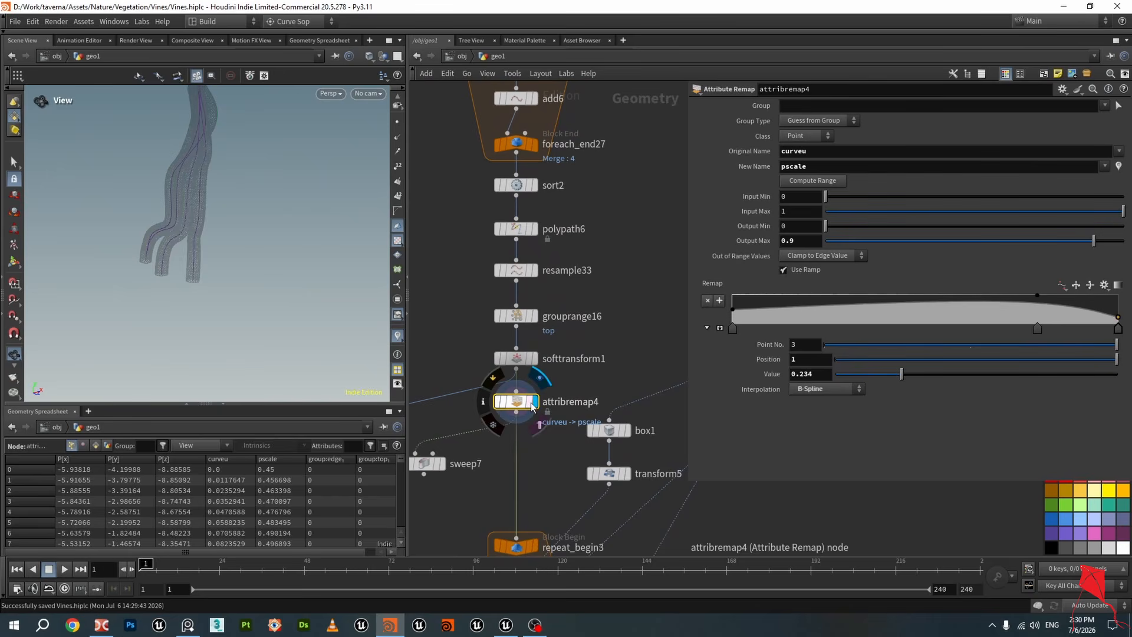
click(484, 401)
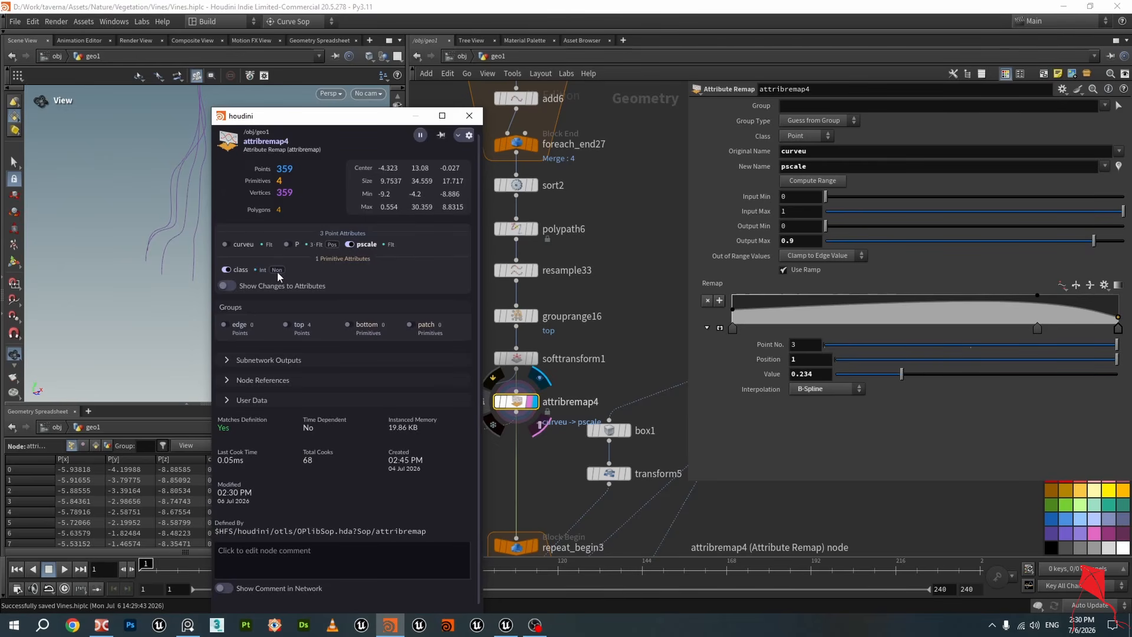
click(237, 270)
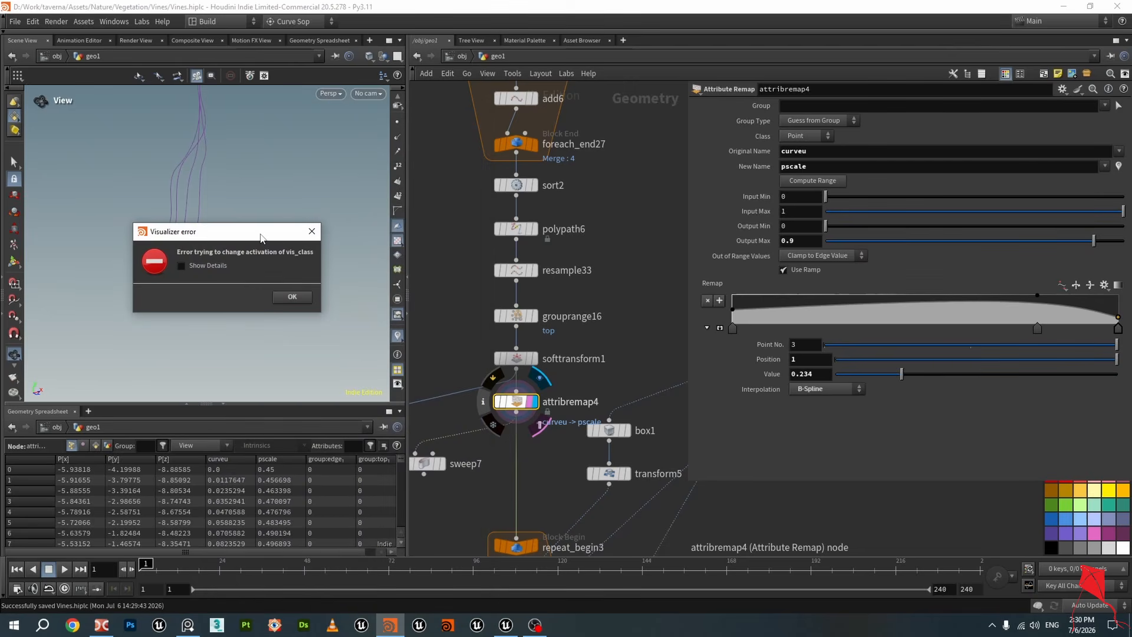
Dismiss the visualizer error, then open and close attribremap4's node info window
click(312, 231)
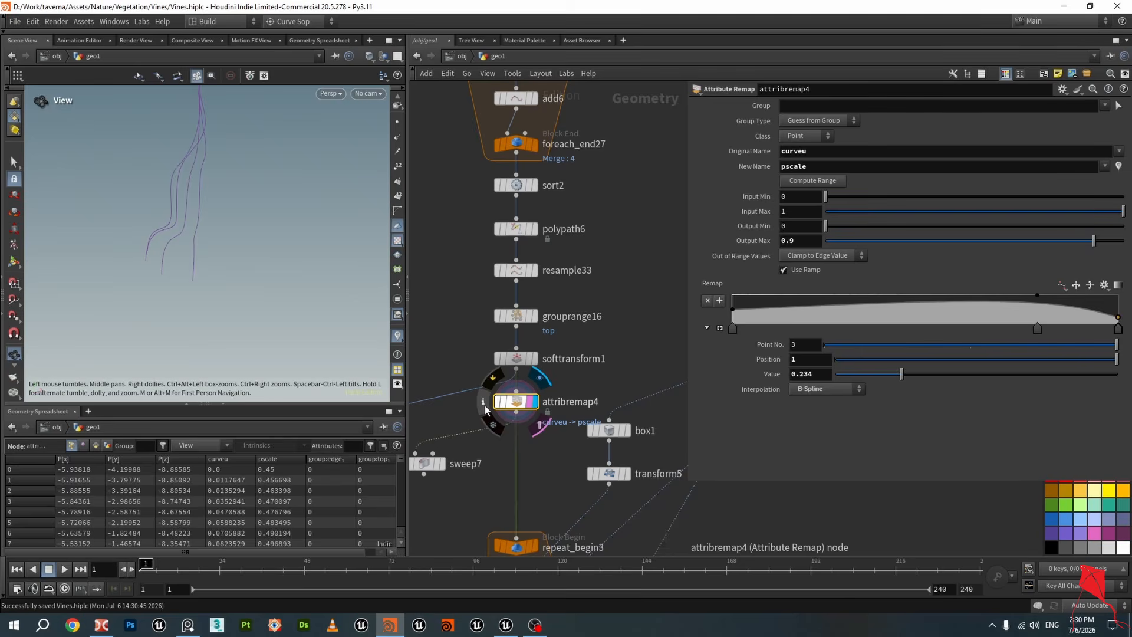
click(485, 405)
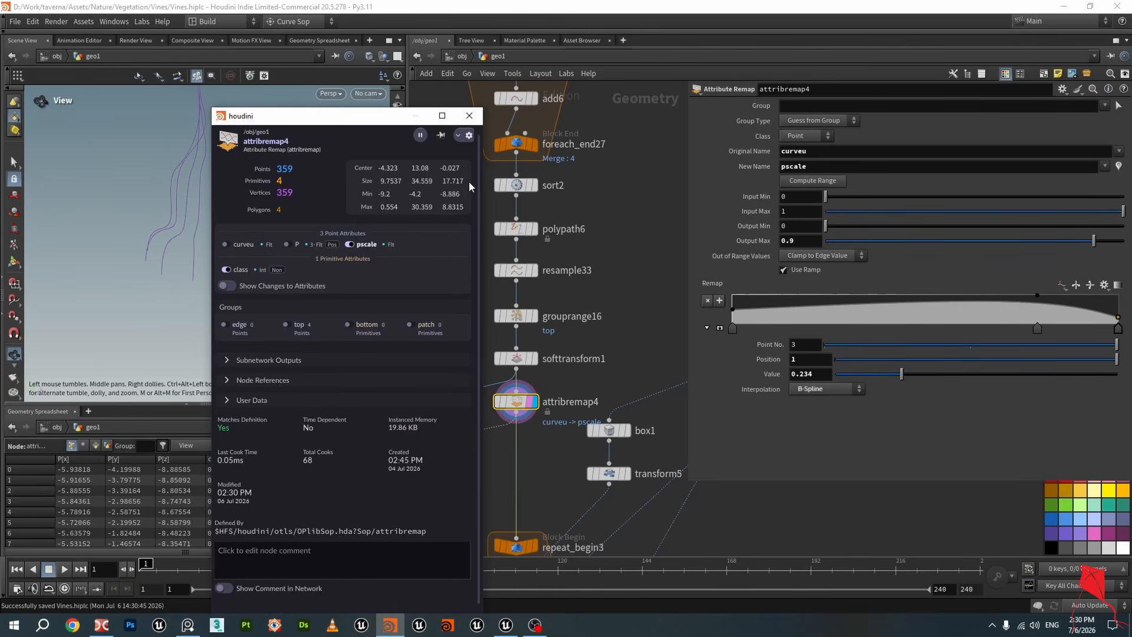
click(469, 116)
Navigate the network up to add8 and display its output in the viewport
scroll(529, 373, down, 5)
scroll(529, 373, down, 3)
middle_drag(571, 413, 536, 248)
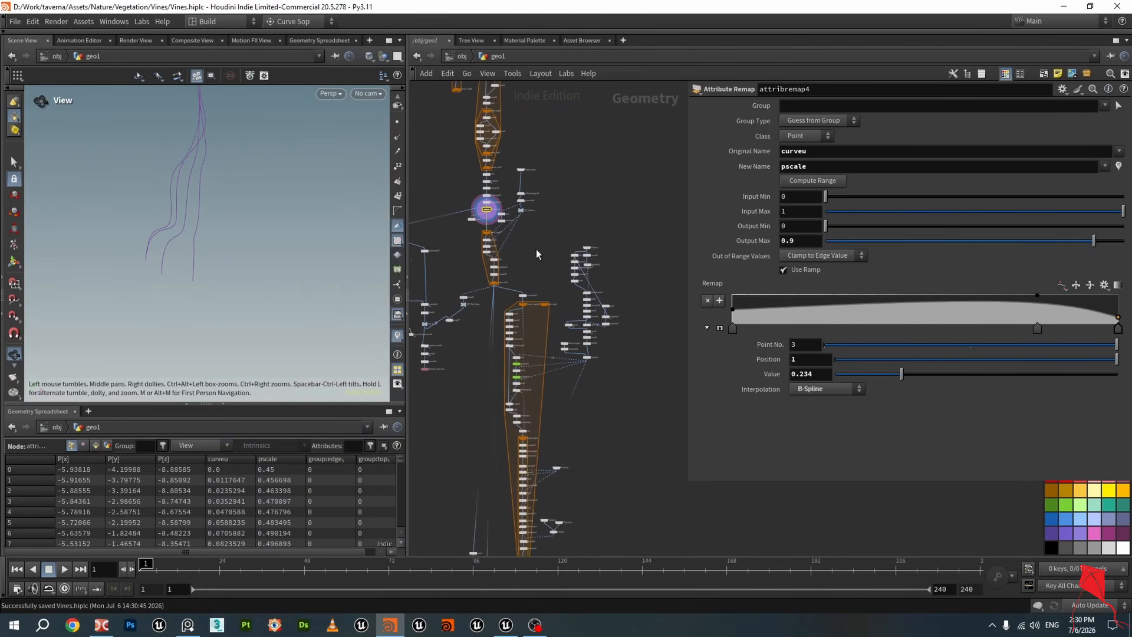
scroll(536, 249, down, 3)
middle_drag(584, 354, 585, 266)
scroll(529, 316, up, 6)
scroll(528, 315, up, 8)
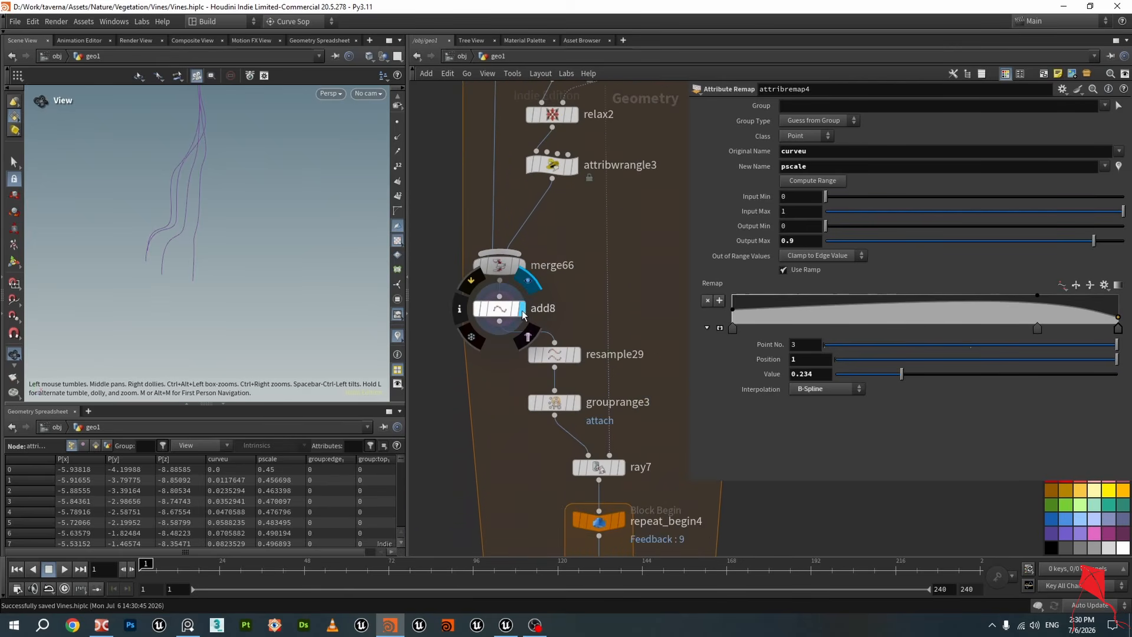
click(519, 308)
click(501, 309)
drag(282, 235, 354, 267)
scroll(592, 369, up, 2)
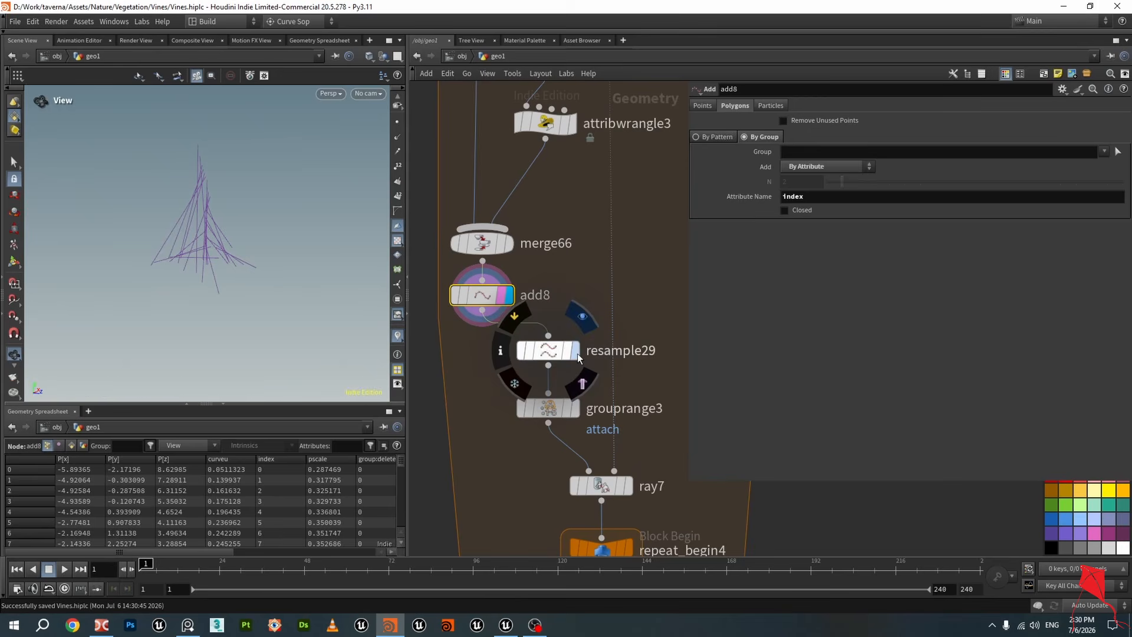
Display resample29's output and turn on point display in the viewport
click(590, 342)
click(544, 348)
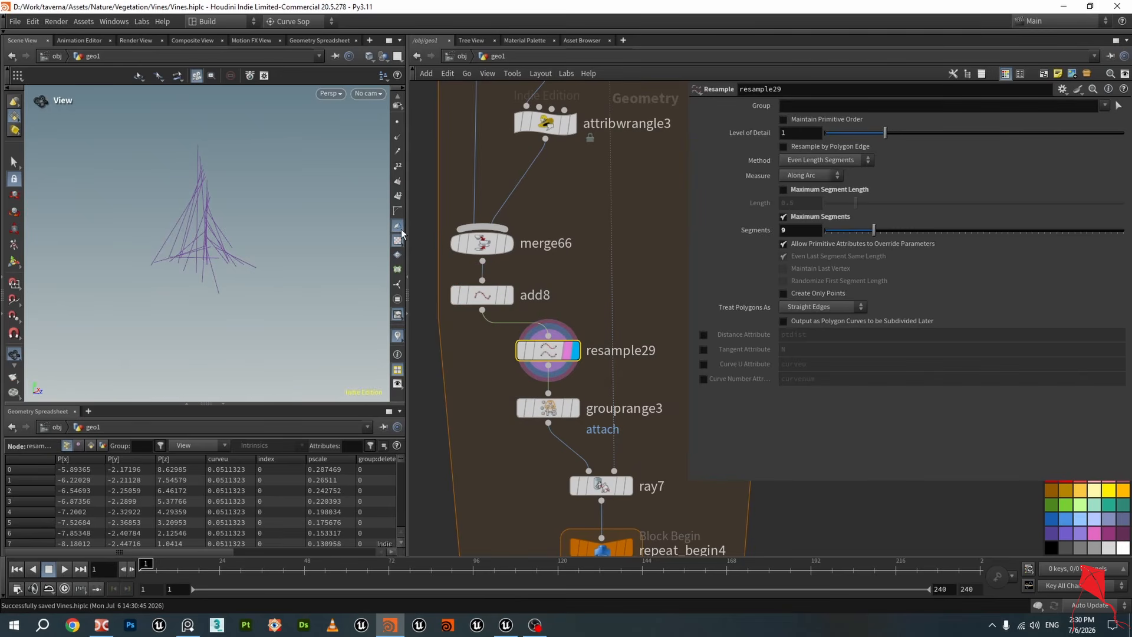
click(398, 122)
scroll(232, 230, up, 4)
drag(232, 230, 321, 262)
Switch the display between add8 and resample29 to compare their curves
click(508, 295)
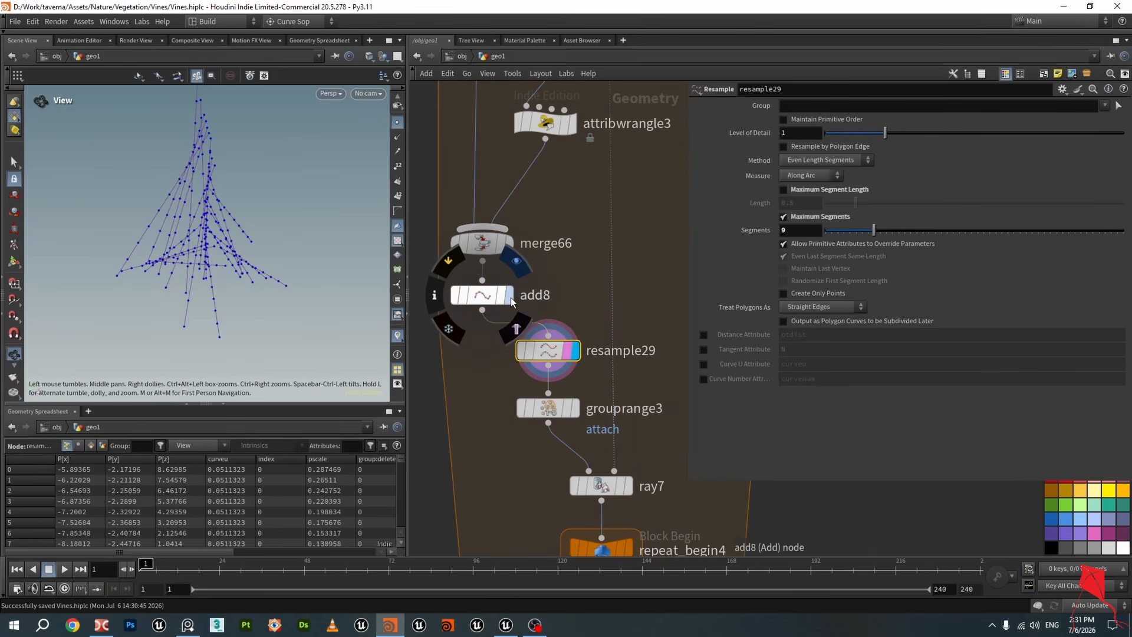
click(493, 296)
drag(210, 164, 168, 167)
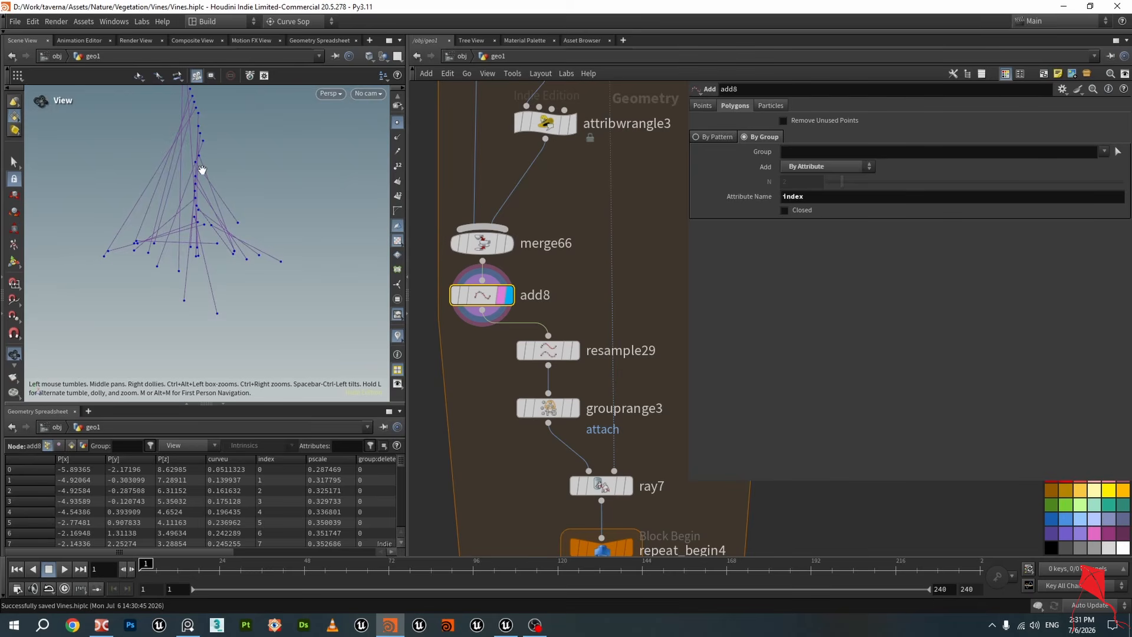
click(575, 351)
click(542, 347)
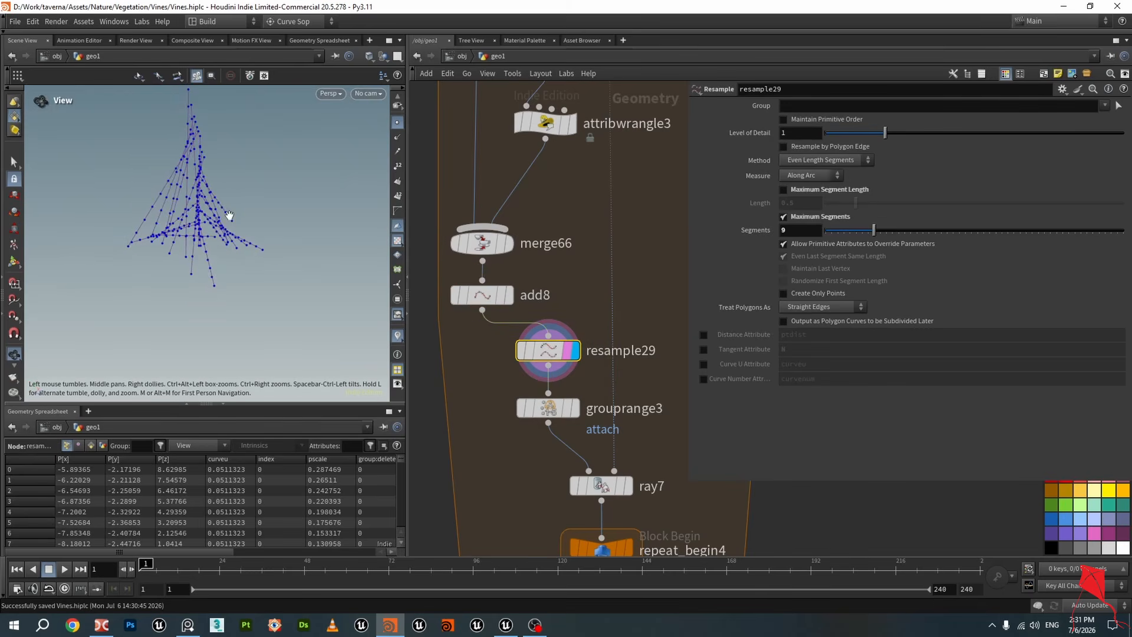
drag(229, 215, 188, 224)
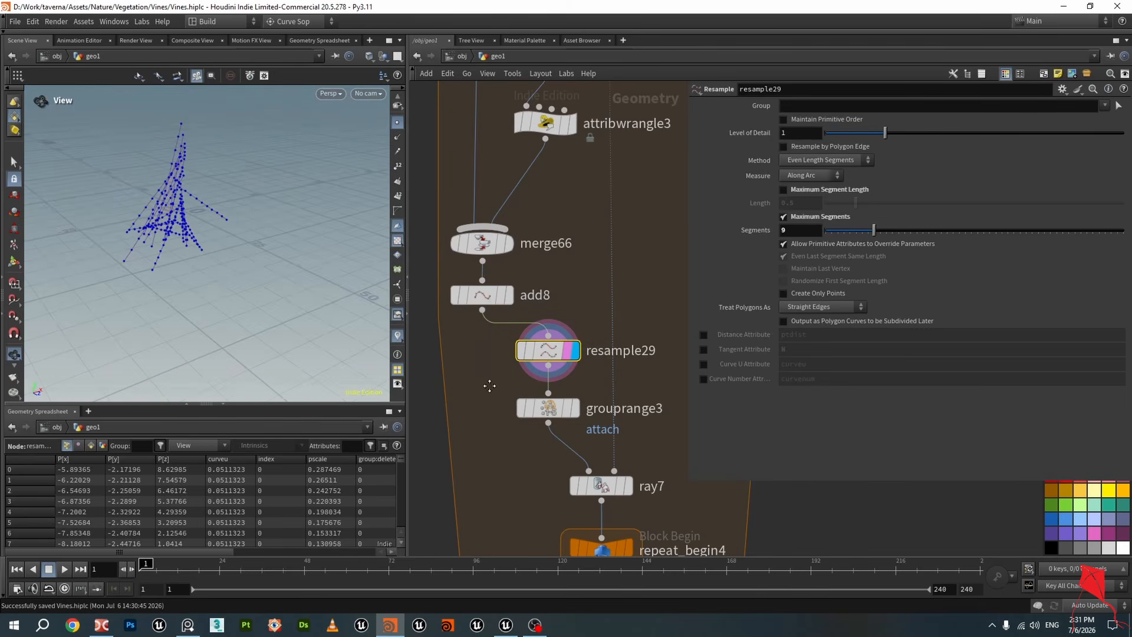
Display grouprange3 to view its attach point group on the curves
middle_drag(489, 386, 482, 309)
click(568, 335)
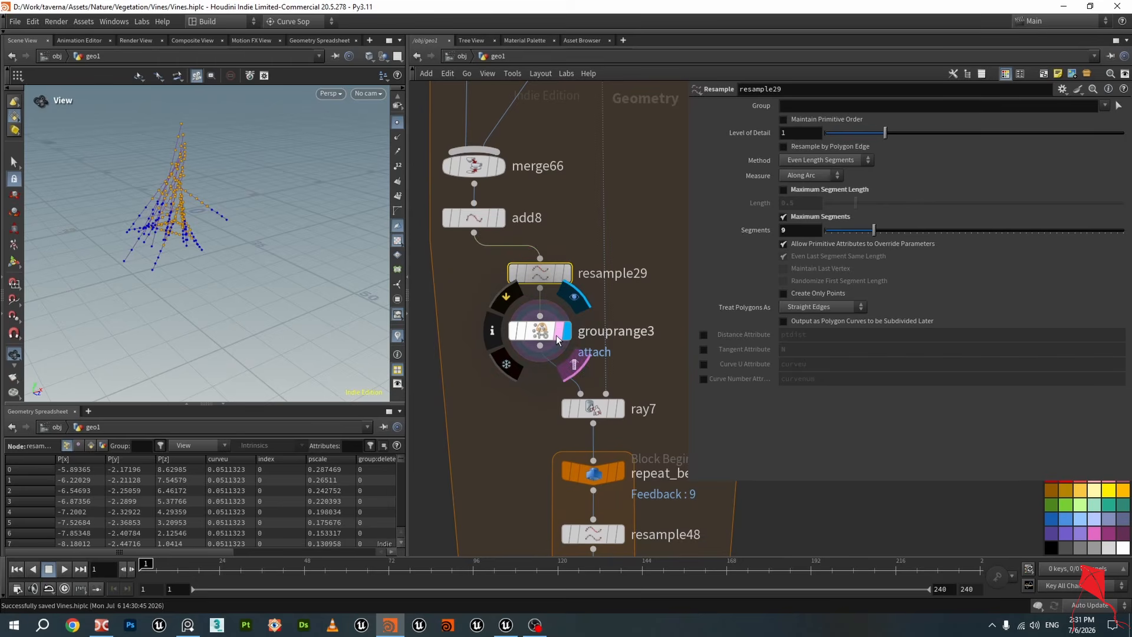
click(557, 339)
drag(193, 202, 159, 224)
scroll(576, 359, down, 3)
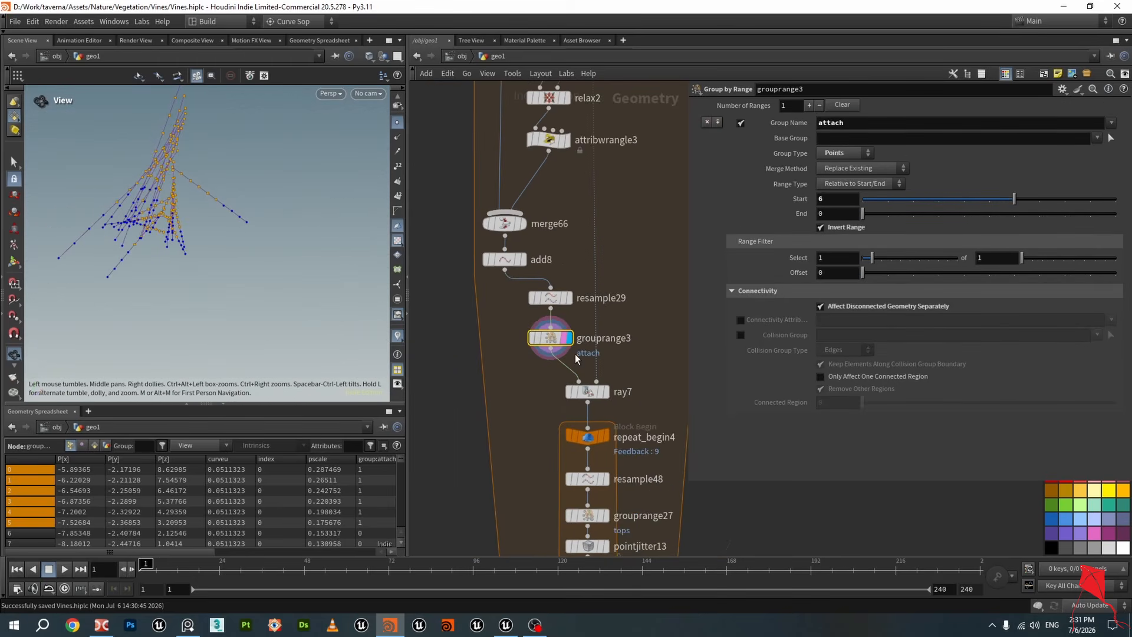
scroll(576, 358, down, 2)
scroll(584, 325, down, 2)
scroll(593, 369, up, 4)
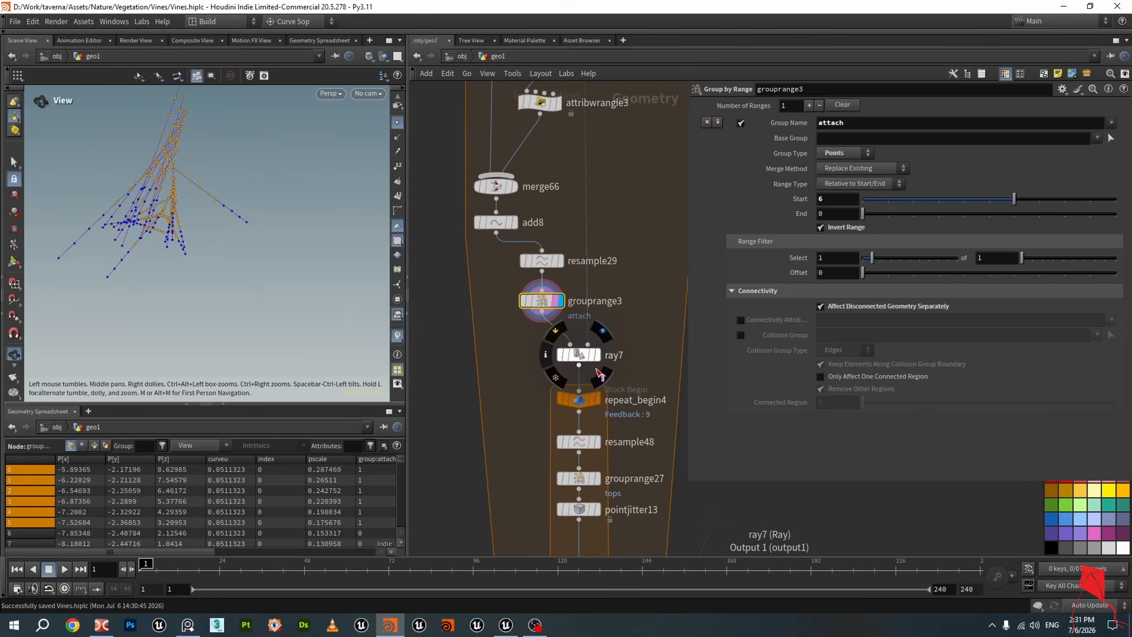
Display ray7's output and browse the network around the repeat and foreach blocks
click(602, 331)
scroll(576, 362, down, 4)
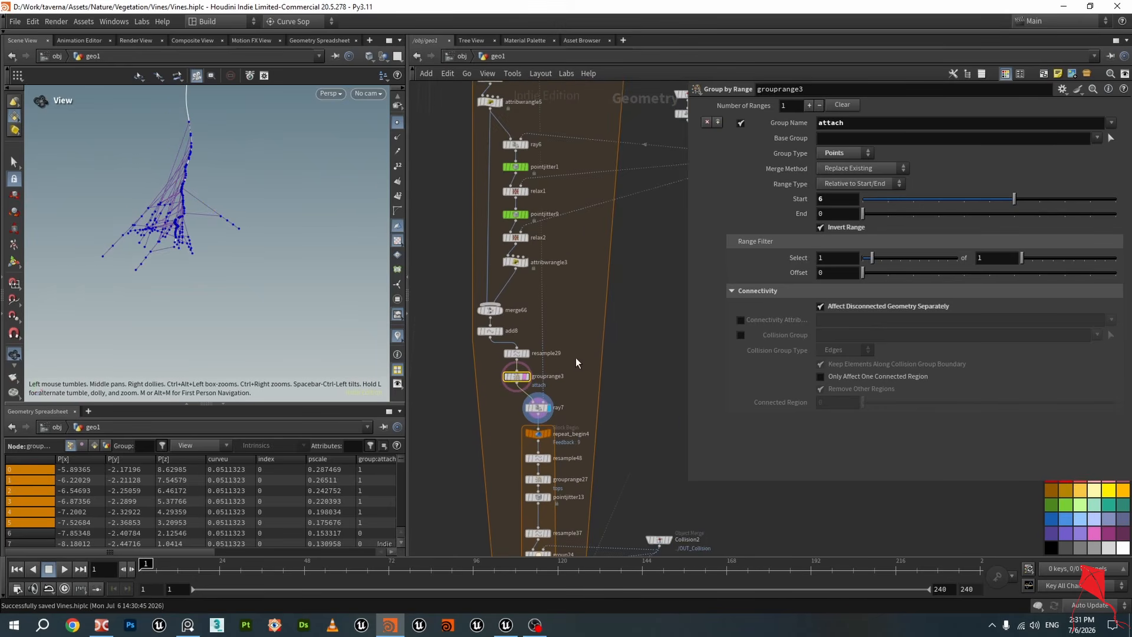
scroll(577, 362, down, 2)
drag(211, 152, 191, 180)
middle_drag(571, 354, 577, 437)
middle_drag(570, 160, 568, 273)
scroll(568, 272, up, 5)
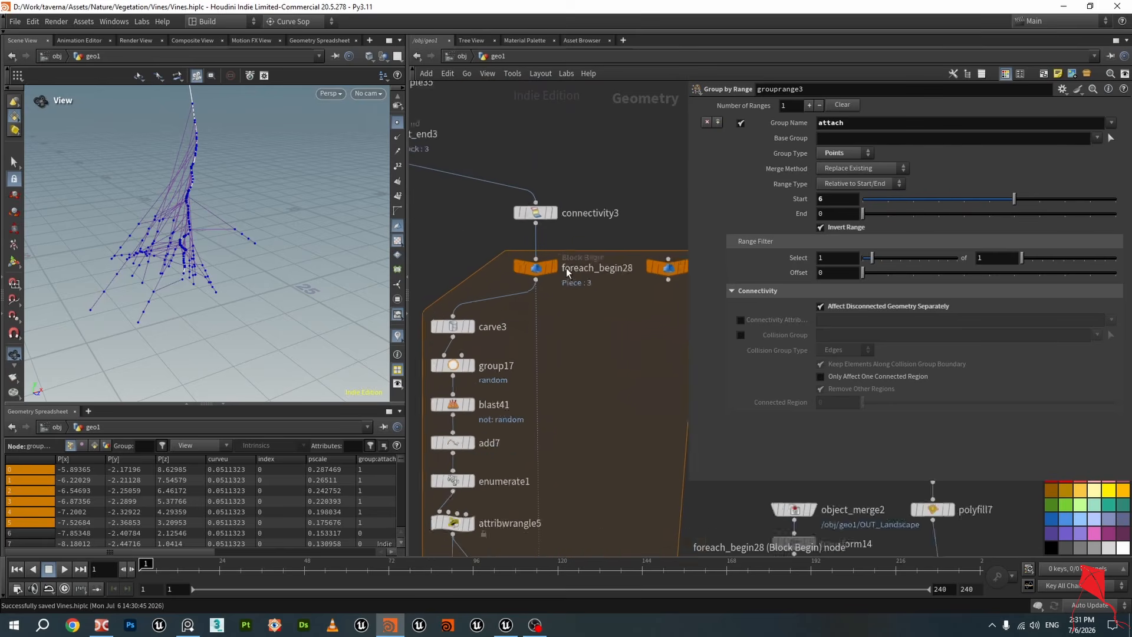
scroll(568, 272, up, 2)
mouse_move(207, 154)
mouse_down()
mouse_move(293, 140)
mouse_move(200, 159)
mouse_up()
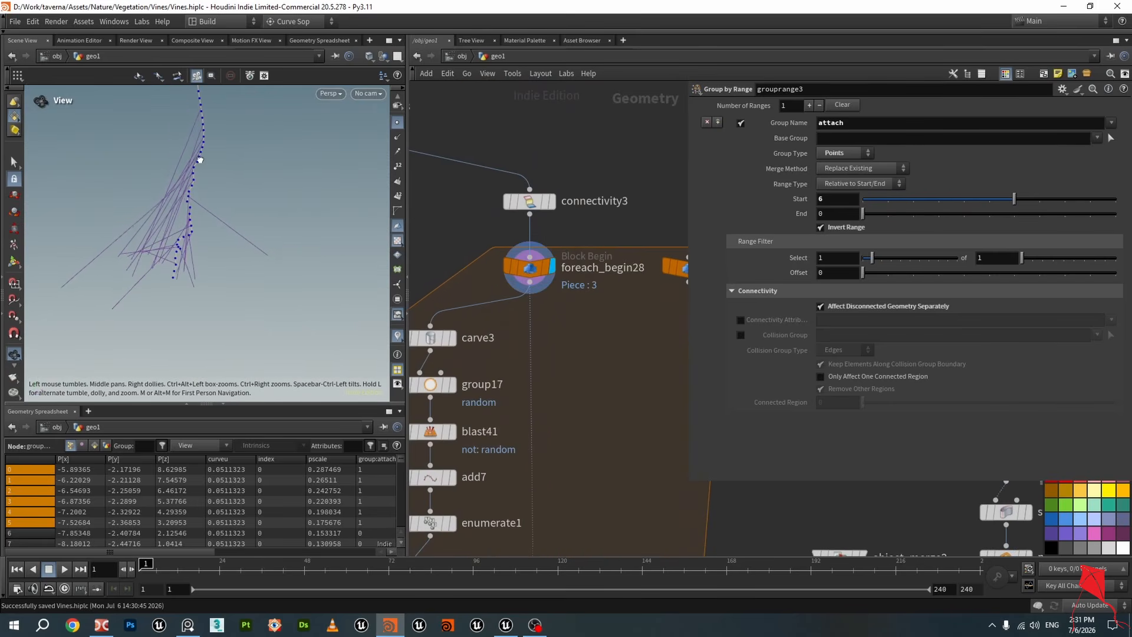
scroll(555, 341, down, 2)
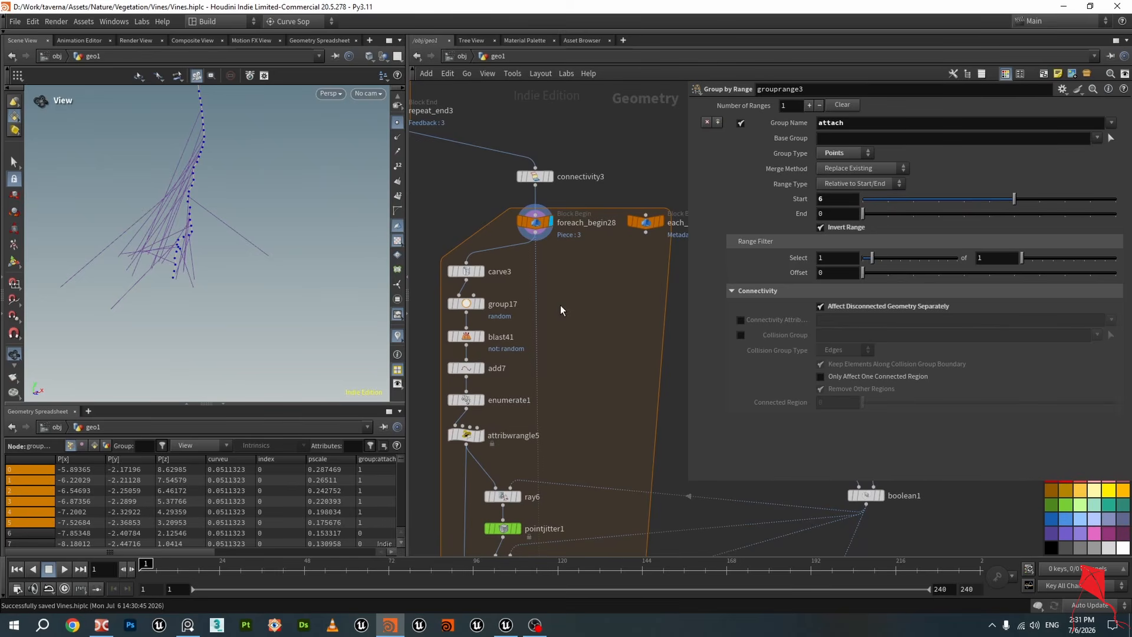
scroll(582, 370, down, 1)
middle_drag(594, 394, 558, 224)
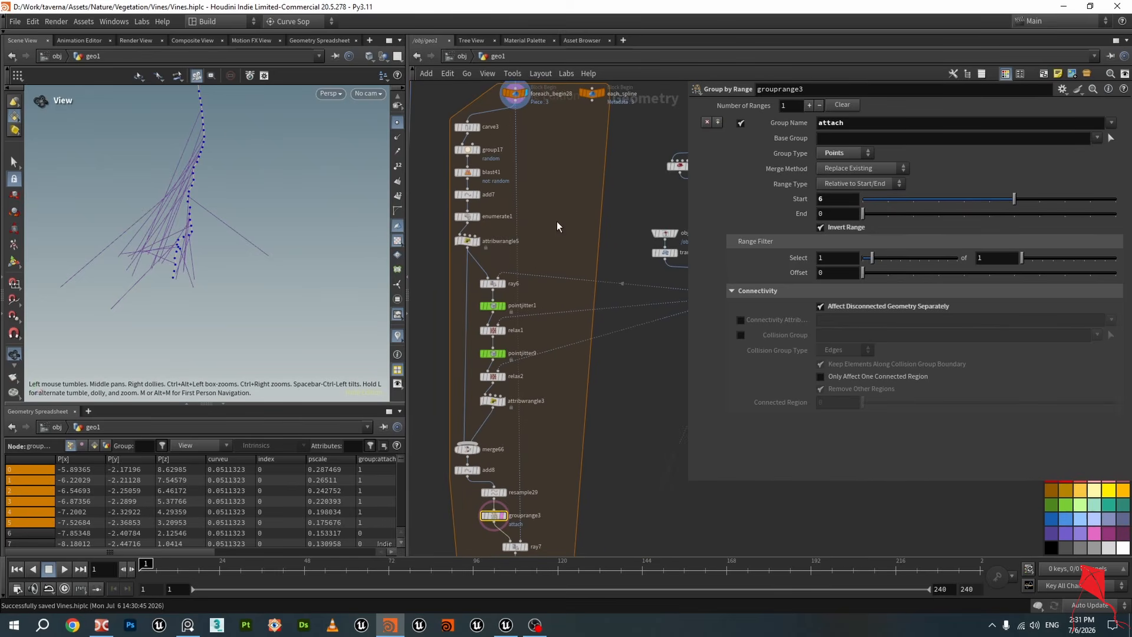
middle_drag(556, 492, 584, 269)
Select ray7 and display its output to review its projection parameters
scroll(559, 331, up, 5)
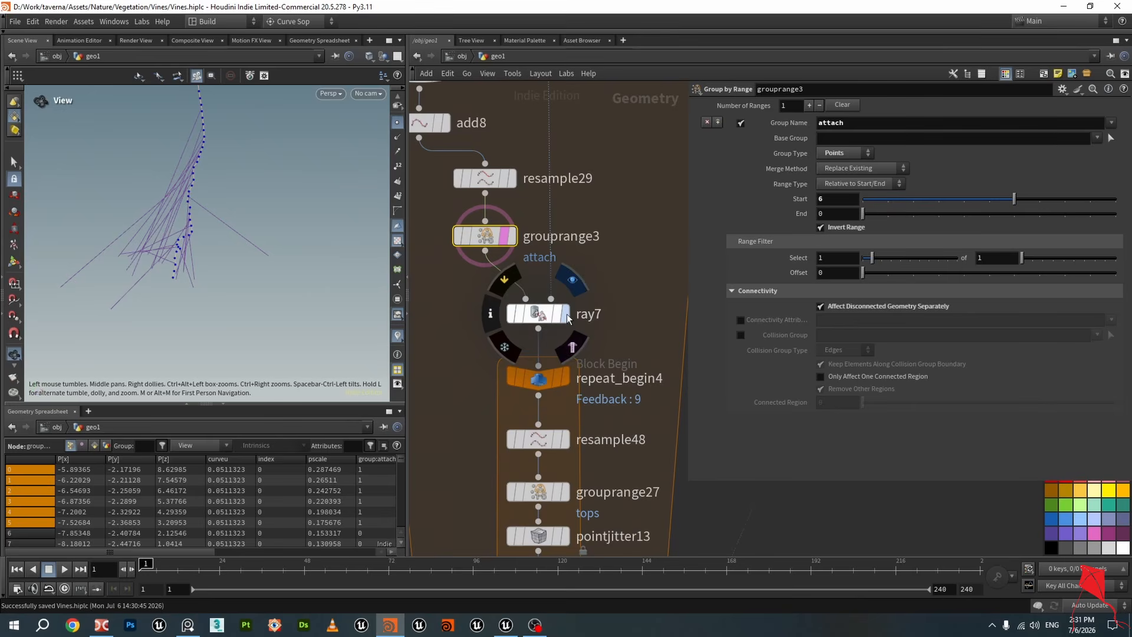
click(563, 313)
click(543, 319)
drag(205, 228, 256, 226)
scroll(171, 221, up, 4)
middle_drag(256, 226, 284, 326)
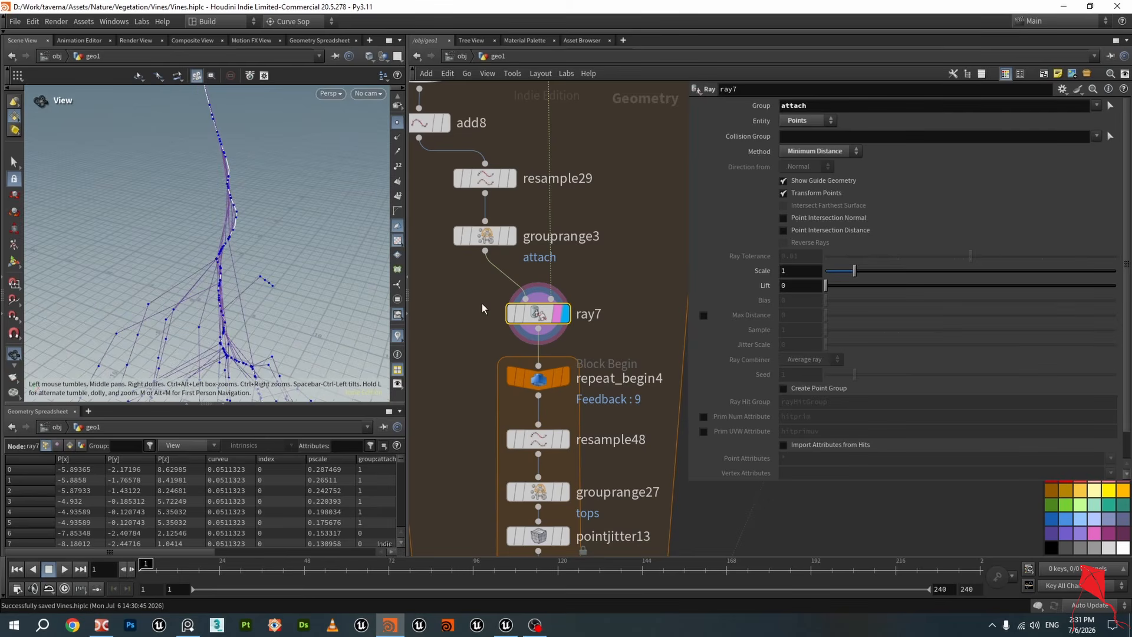
Display grouprange3 again and save the scene file
click(484, 236)
click(512, 236)
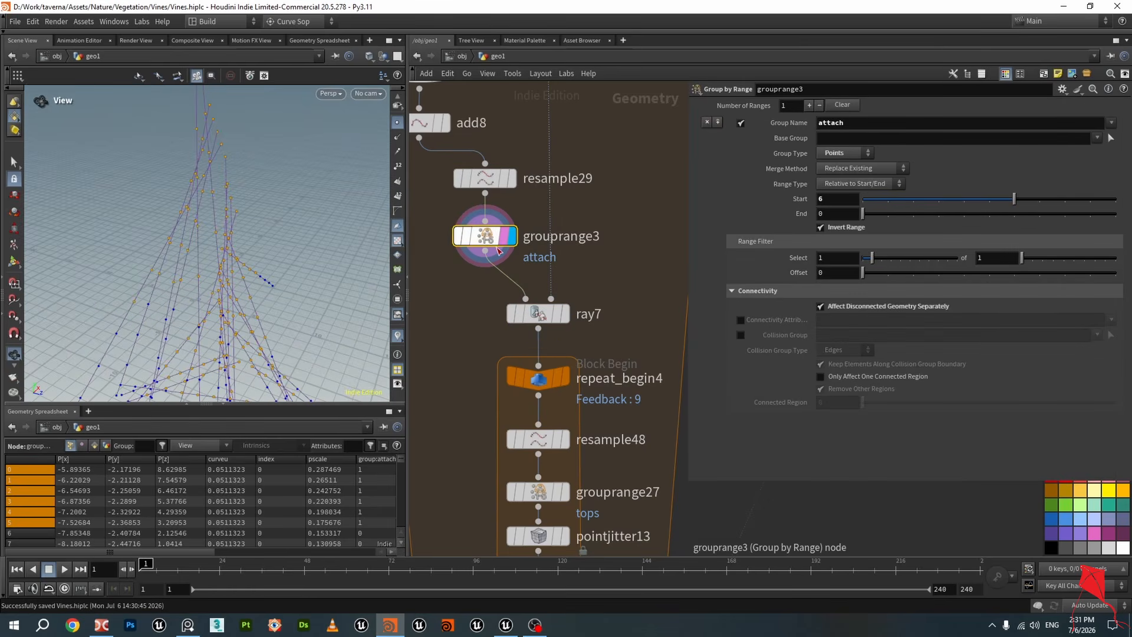
drag(260, 265, 228, 204)
key(ctrl+s)
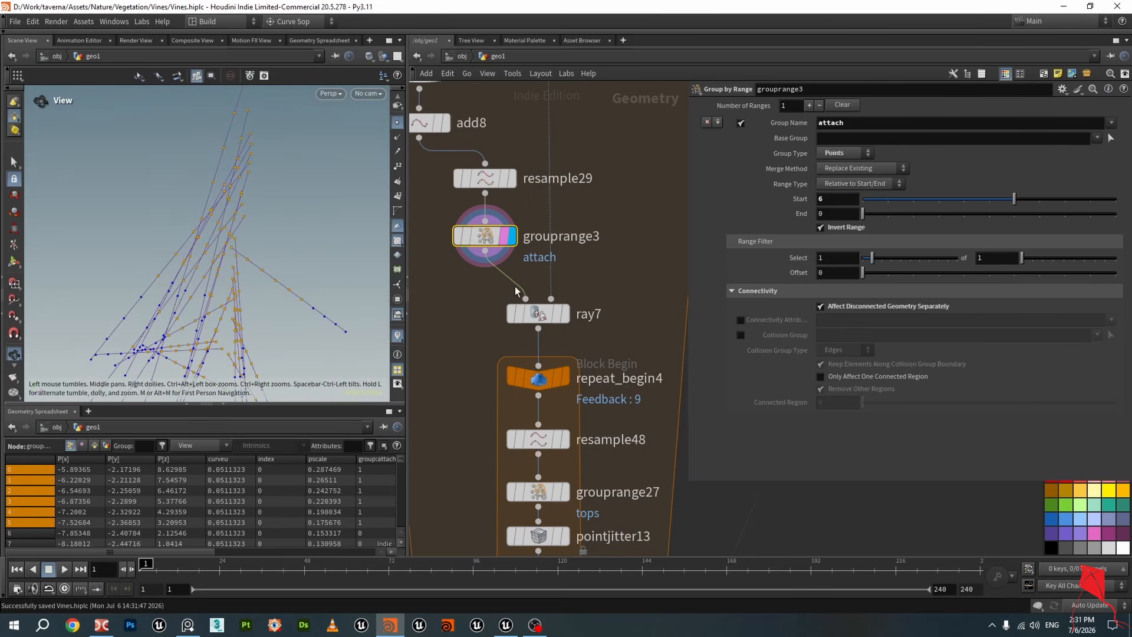
Display ray7 again and examine its projected curves in the viewport
click(564, 314)
click(537, 313)
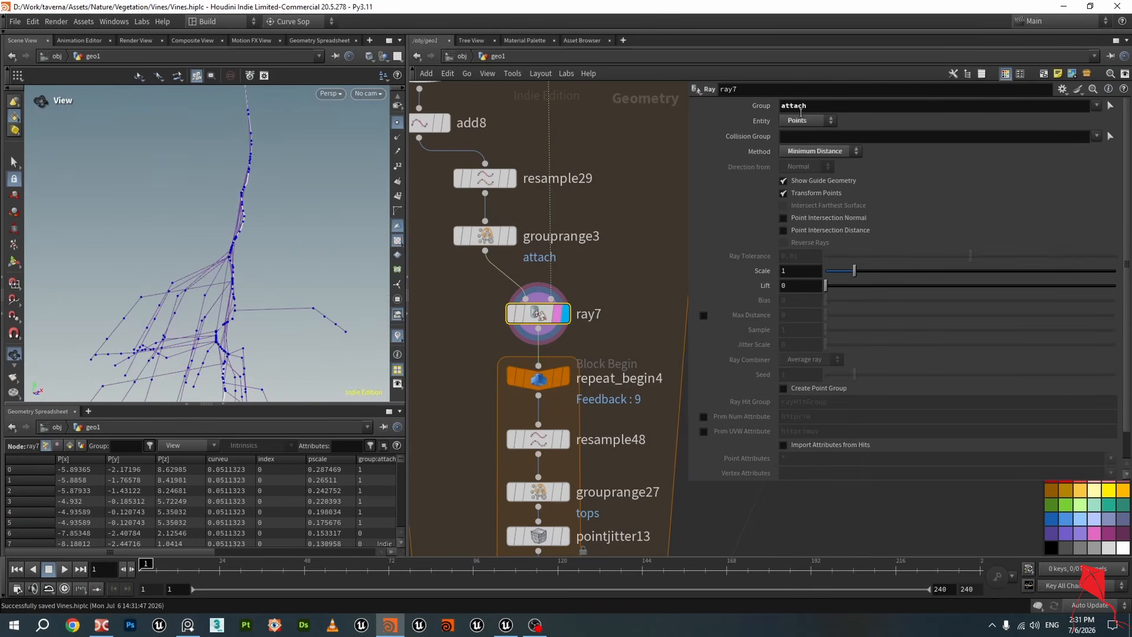
scroll(622, 323, down, 5)
drag(269, 233, 253, 252)
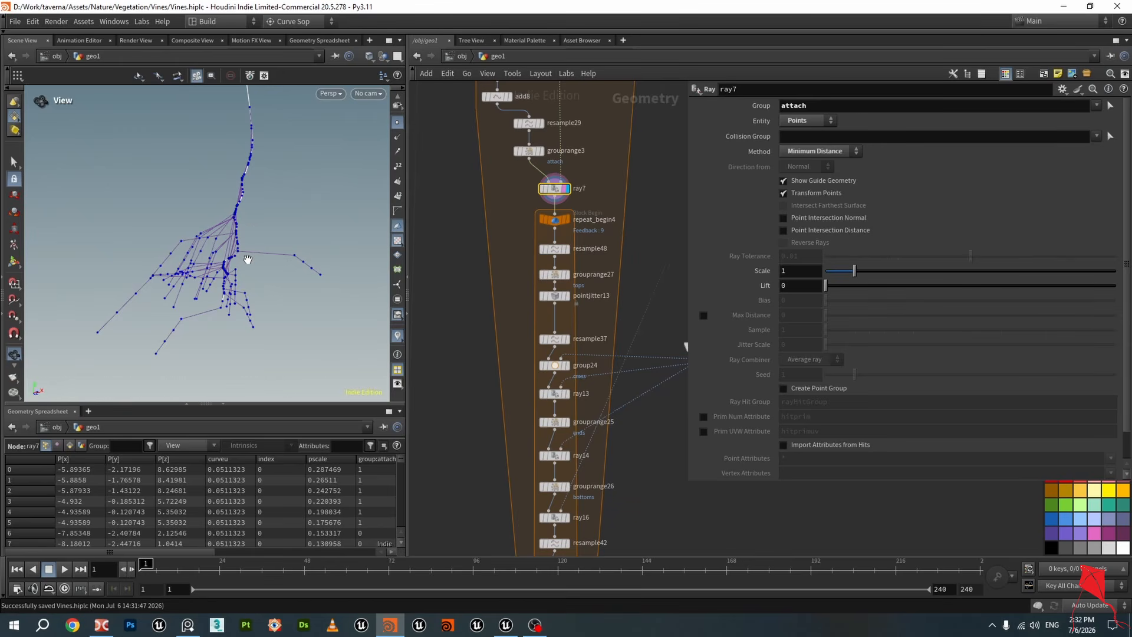
Select the nodes inside the repeat block to review the loop chain
scroll(472, 342, down, 5)
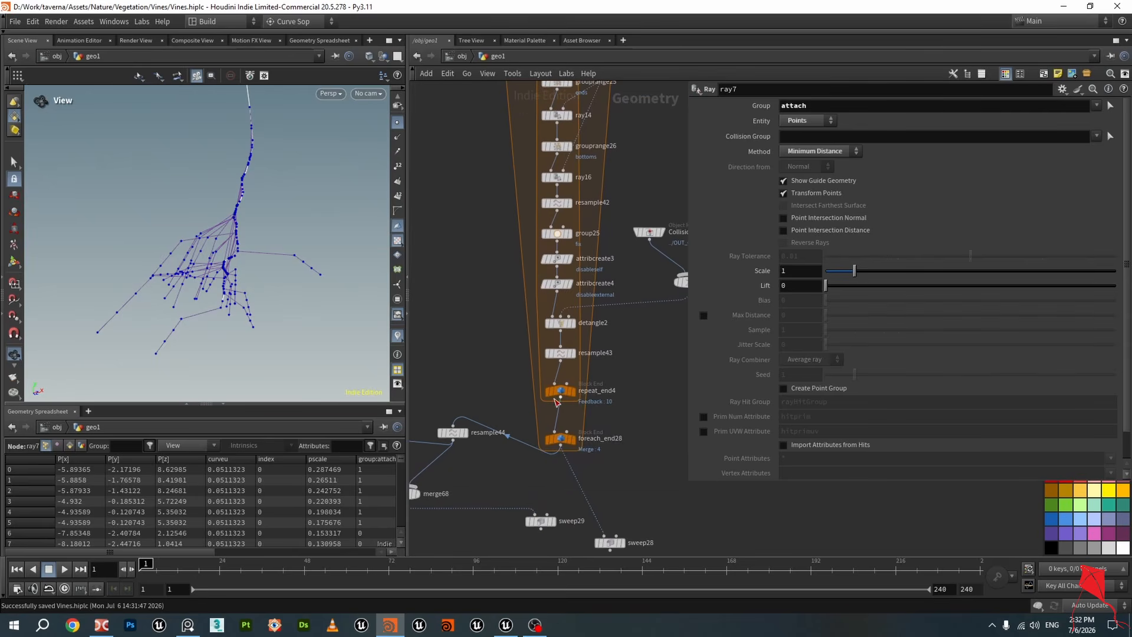
scroll(477, 320, up, 3)
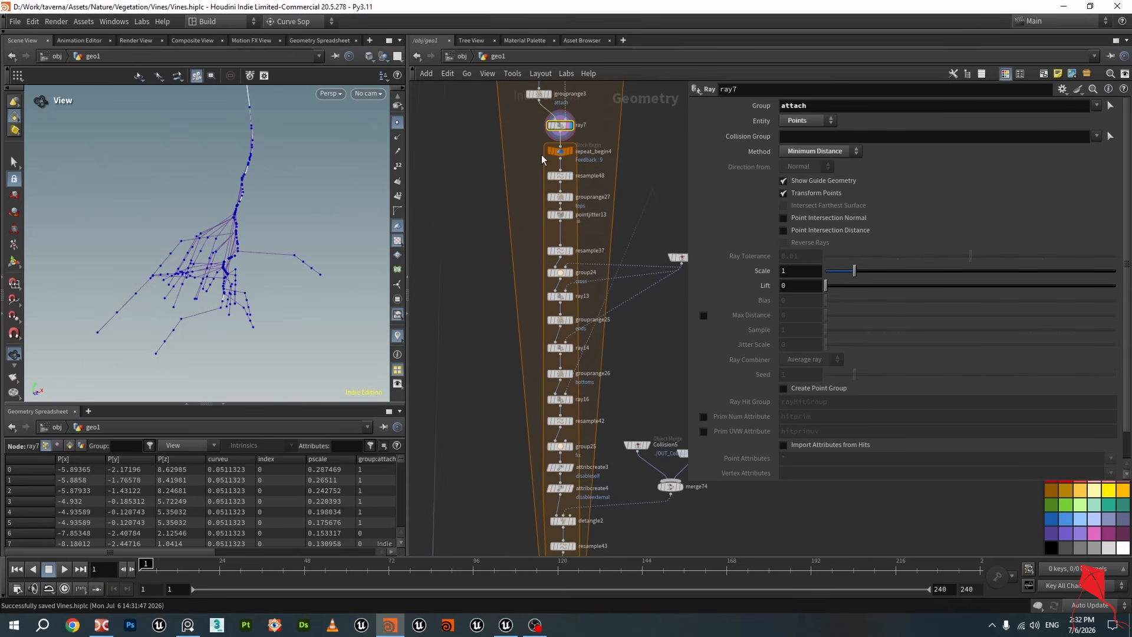
drag(537, 149, 614, 440)
scroll(611, 377, down, 2)
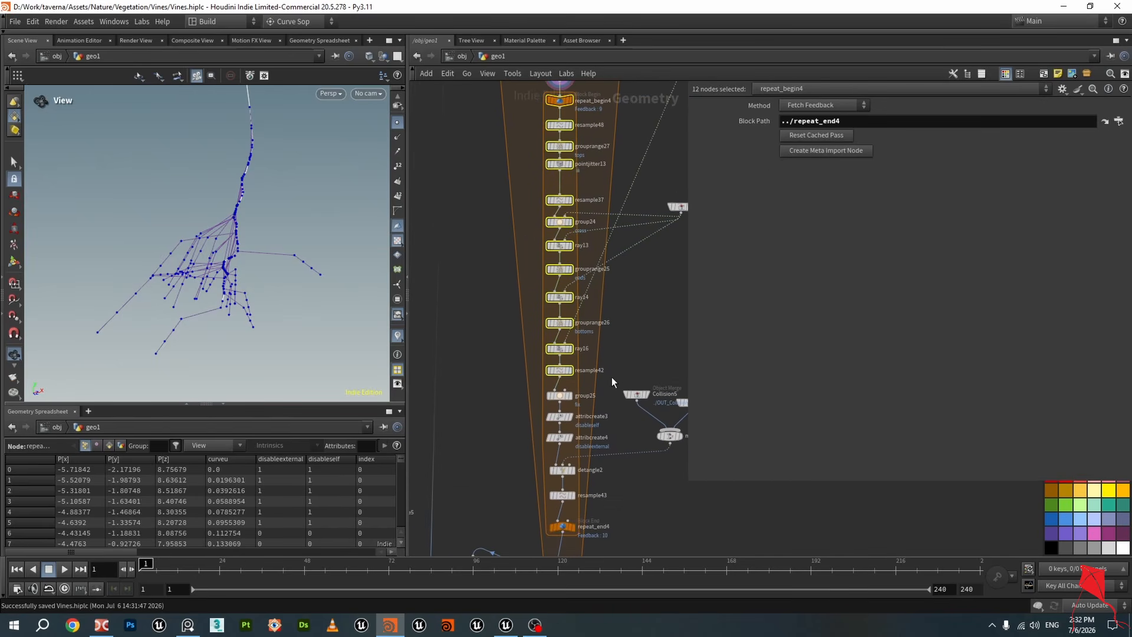
drag(516, 146, 607, 517)
scroll(607, 518, up, 2)
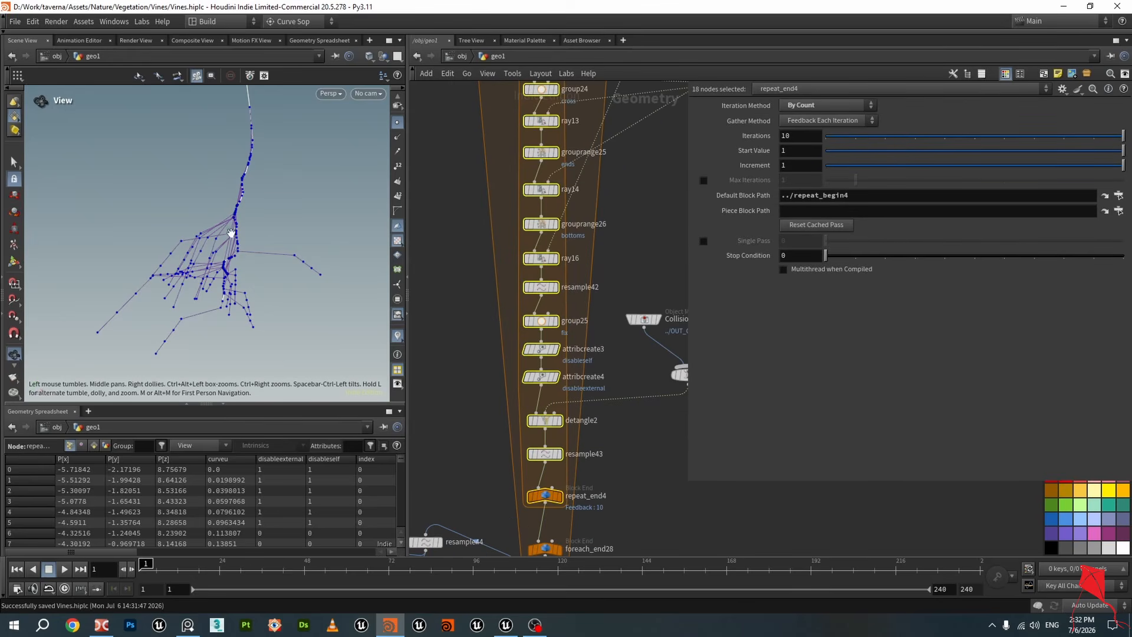
Set repeat_end4's iterations to 0
middle_drag(604, 499, 607, 451)
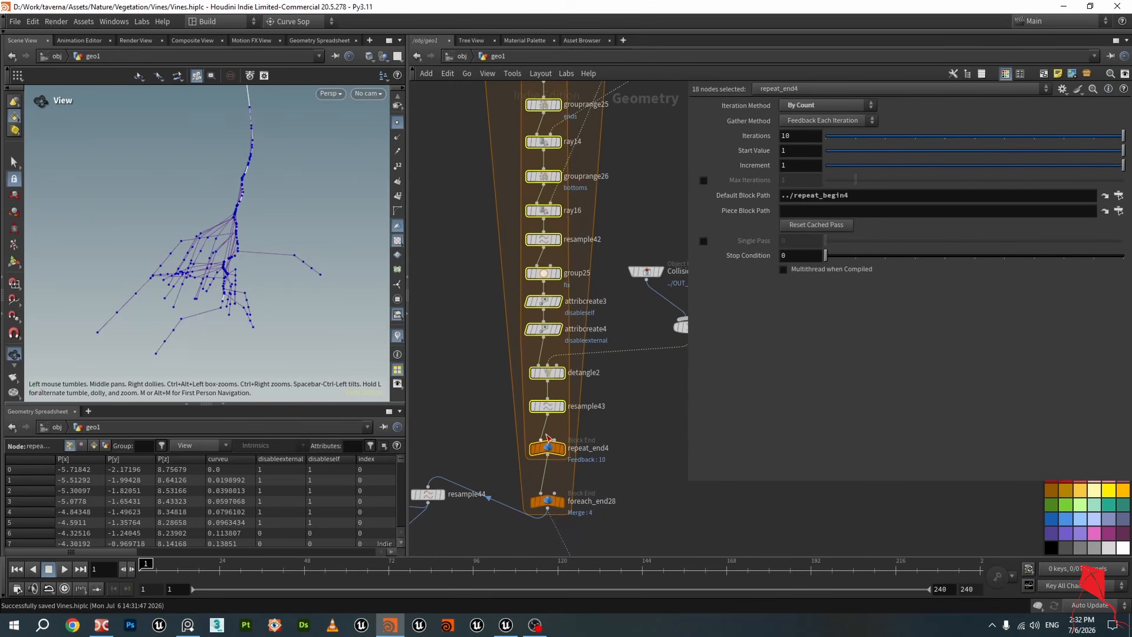
scroll(543, 454, up, 3)
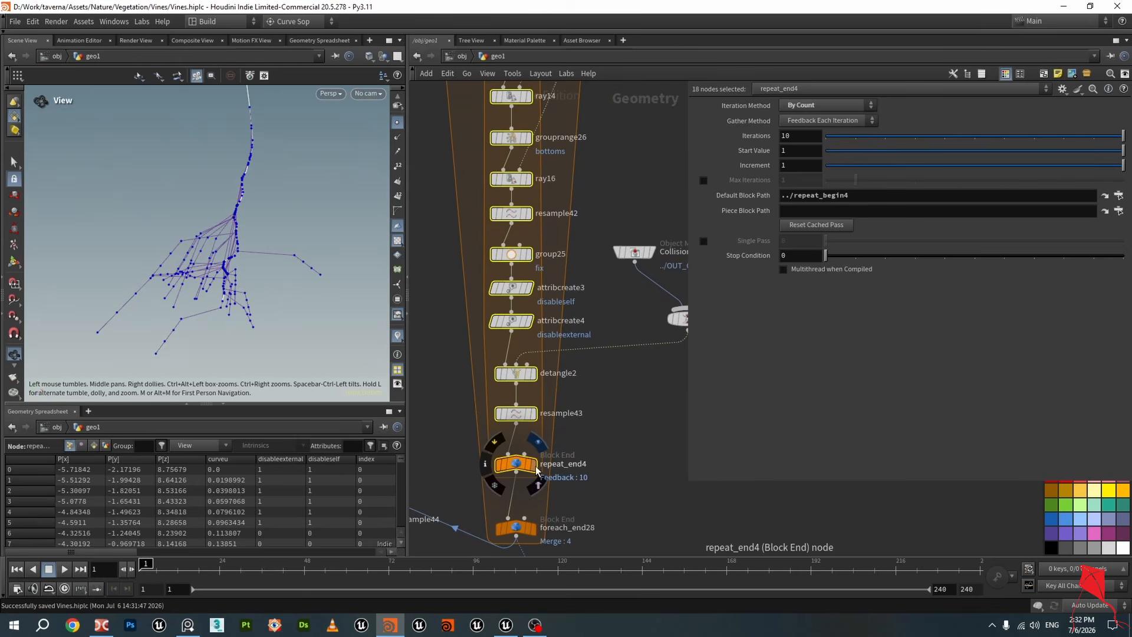
click(535, 466)
click(529, 465)
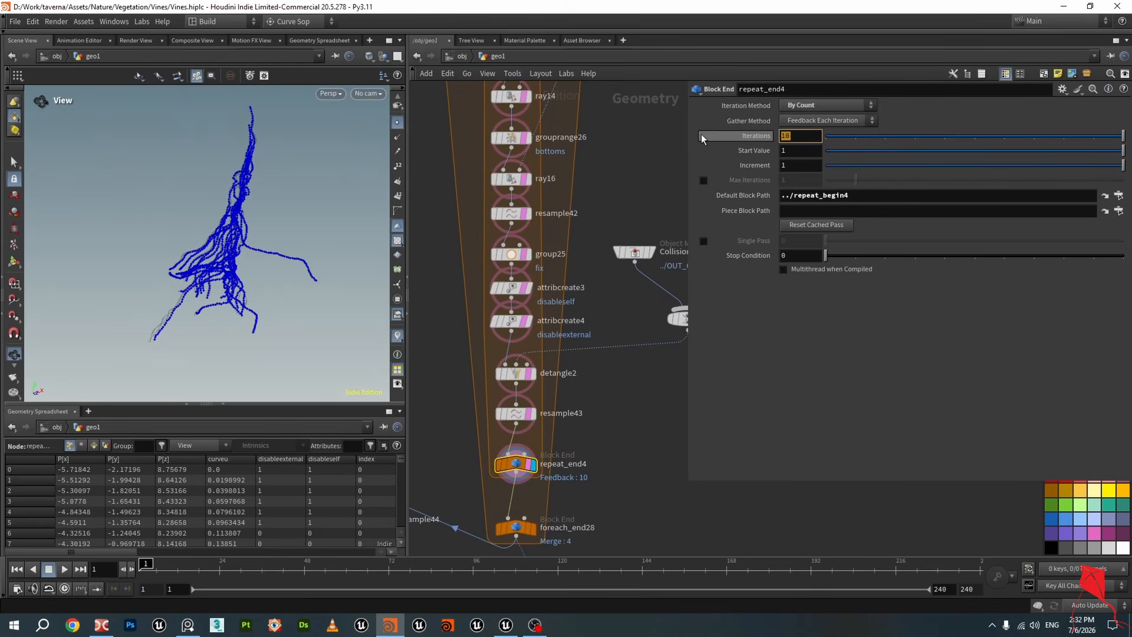
text(0)
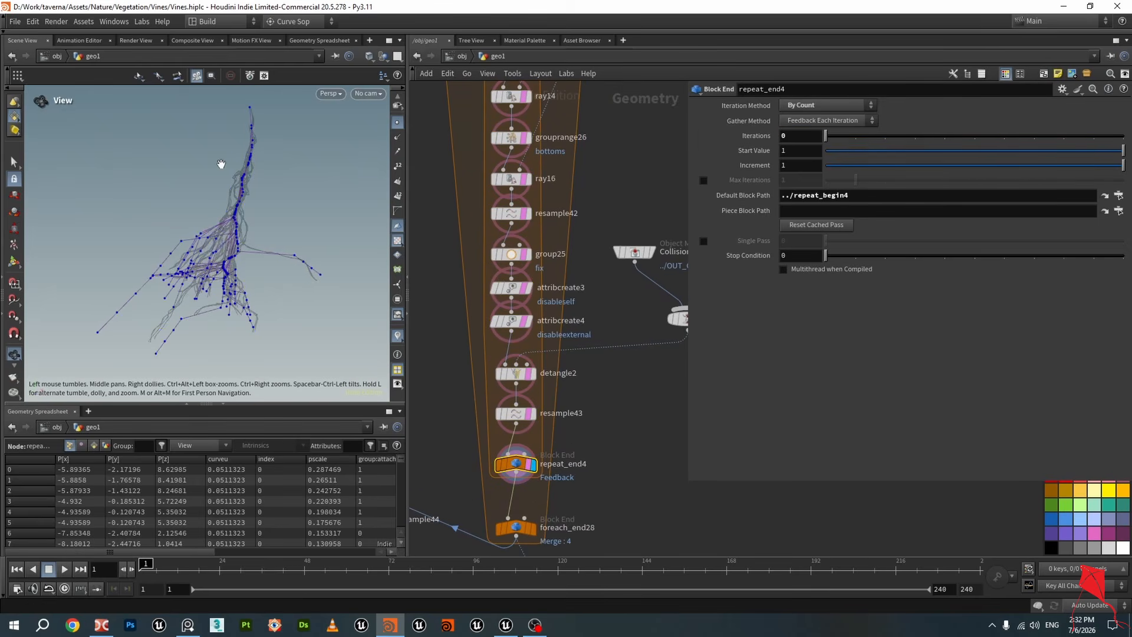
Toggle the viewport point display and display repeat_begin4's output
click(397, 123)
scroll(512, 247, down, 3)
middle_drag(603, 151, 636, 337)
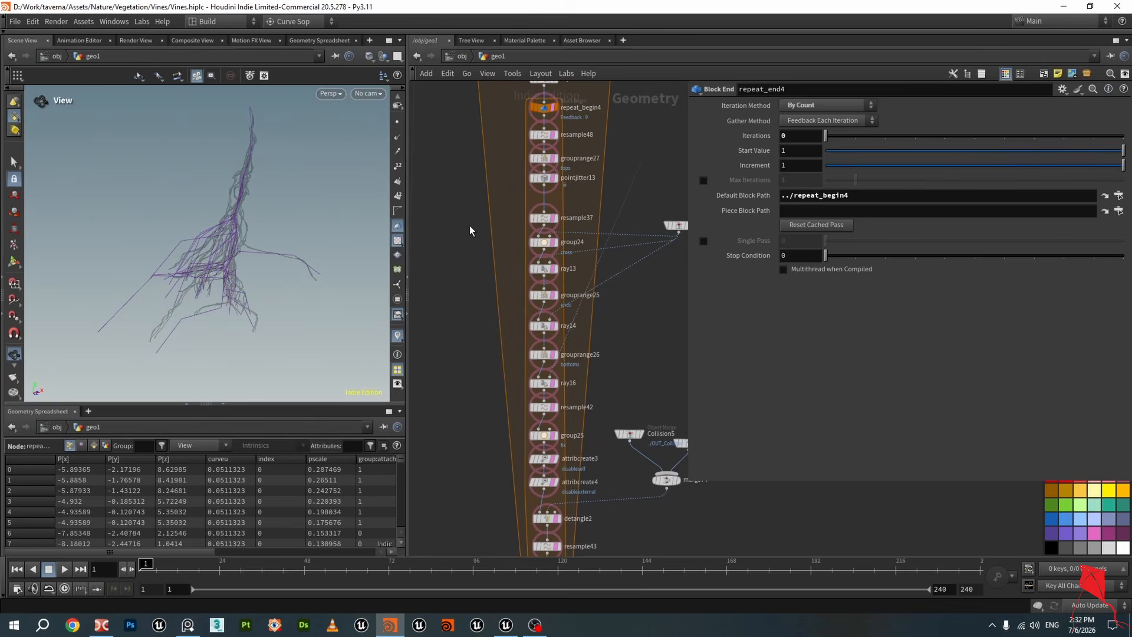
middle_drag(608, 102, 609, 306)
scroll(609, 306, up, 3)
click(516, 318)
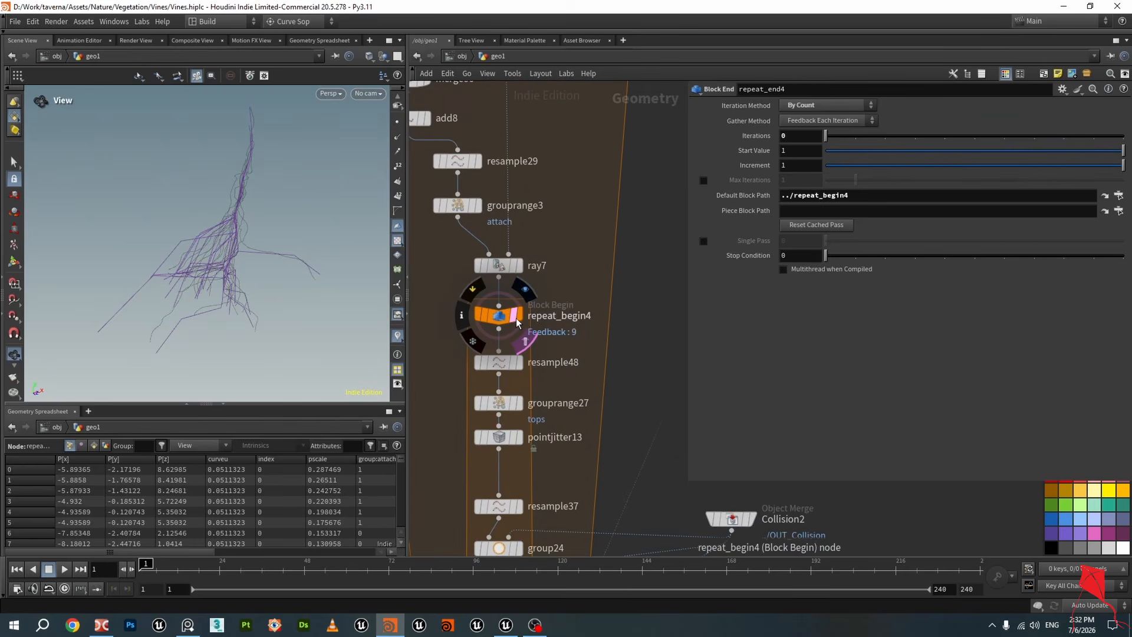
click(519, 316)
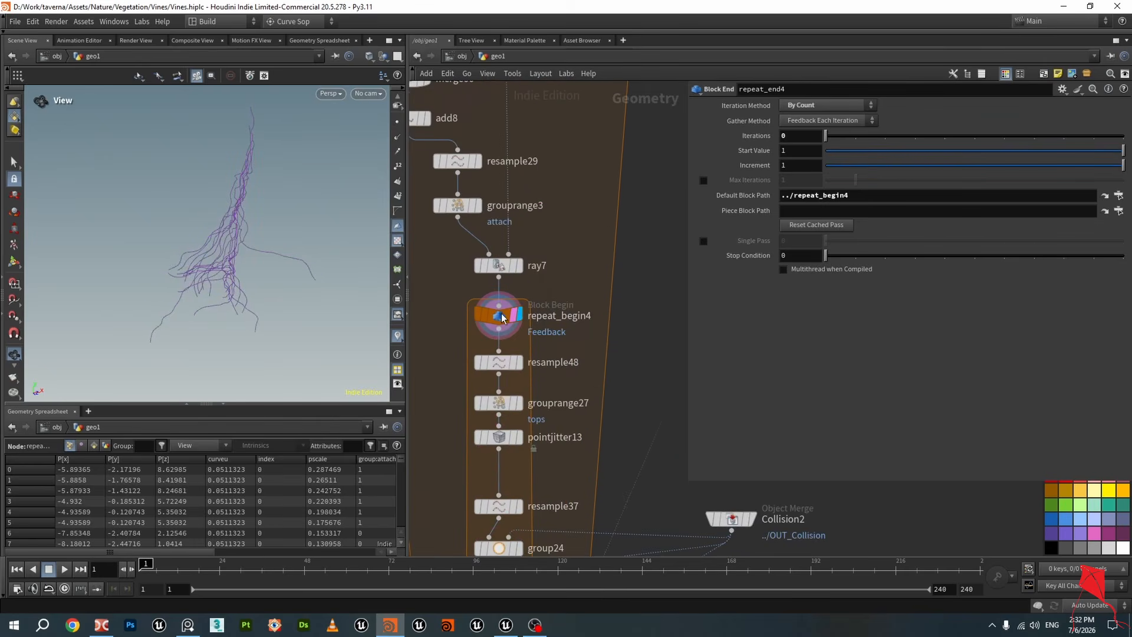
Select repeat_begin4 and reset its cached pass, orbiting the viewport to check the curves
click(502, 318)
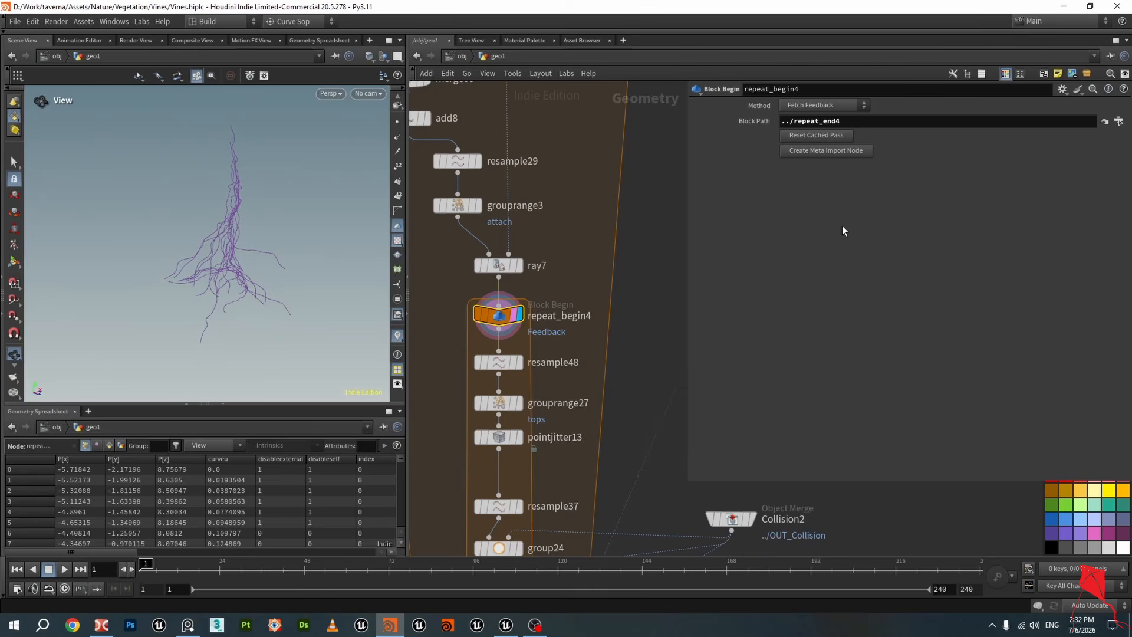
click(806, 137)
scroll(245, 271, up, 2)
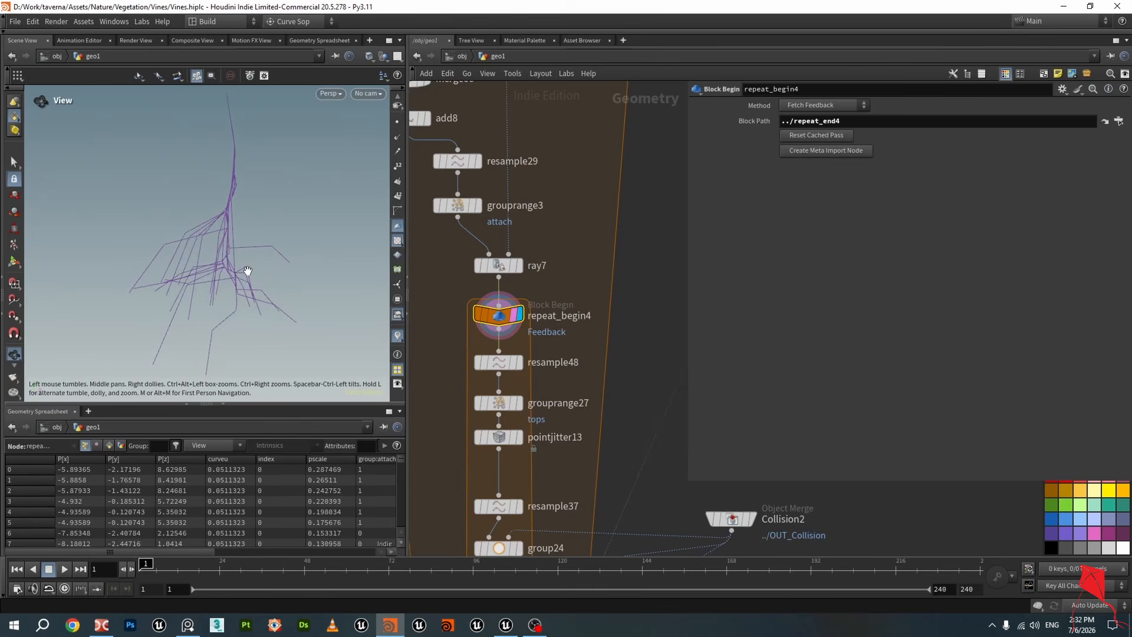
drag(245, 271, 246, 242)
Display ray7, repeat_begin4 and resample48 in turn to inspect each node's output
click(517, 265)
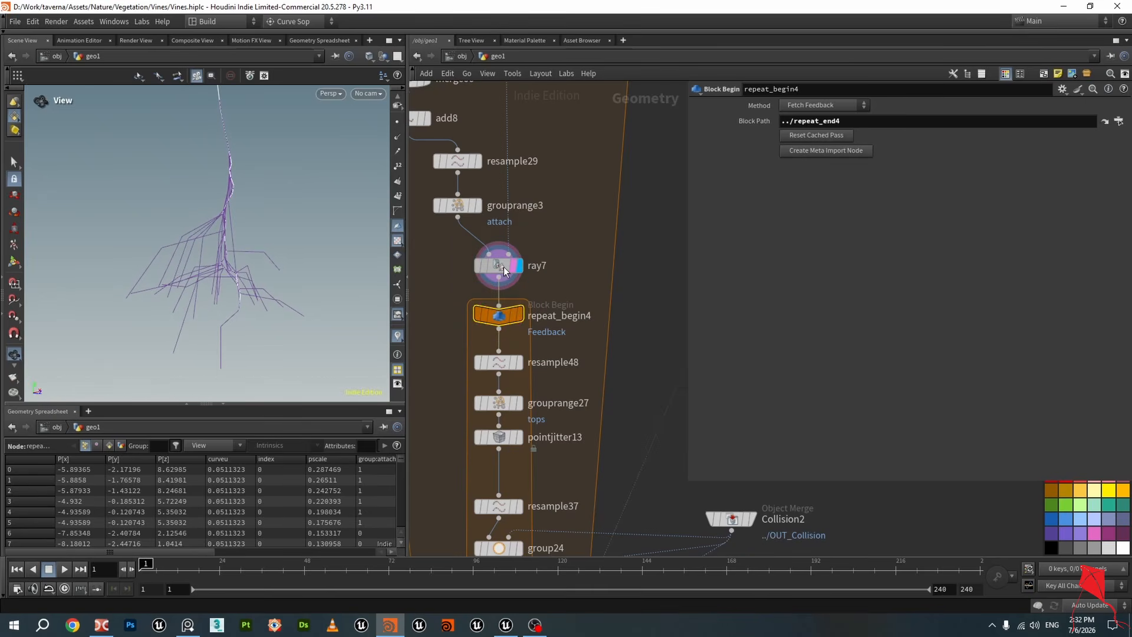
click(502, 266)
click(520, 316)
click(504, 318)
click(519, 363)
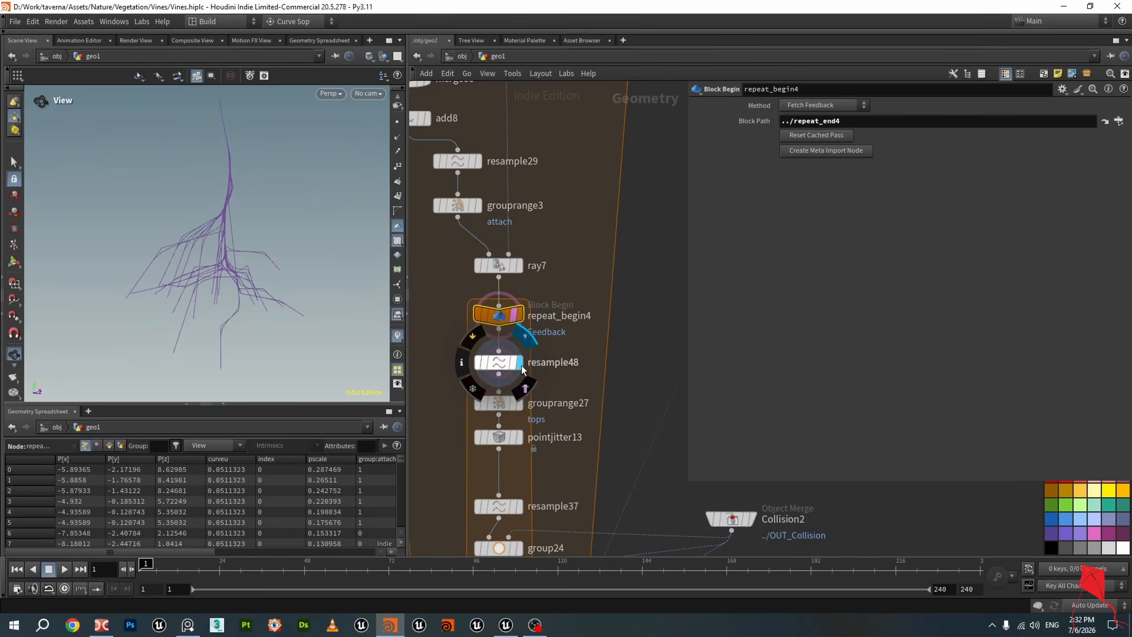
click(499, 362)
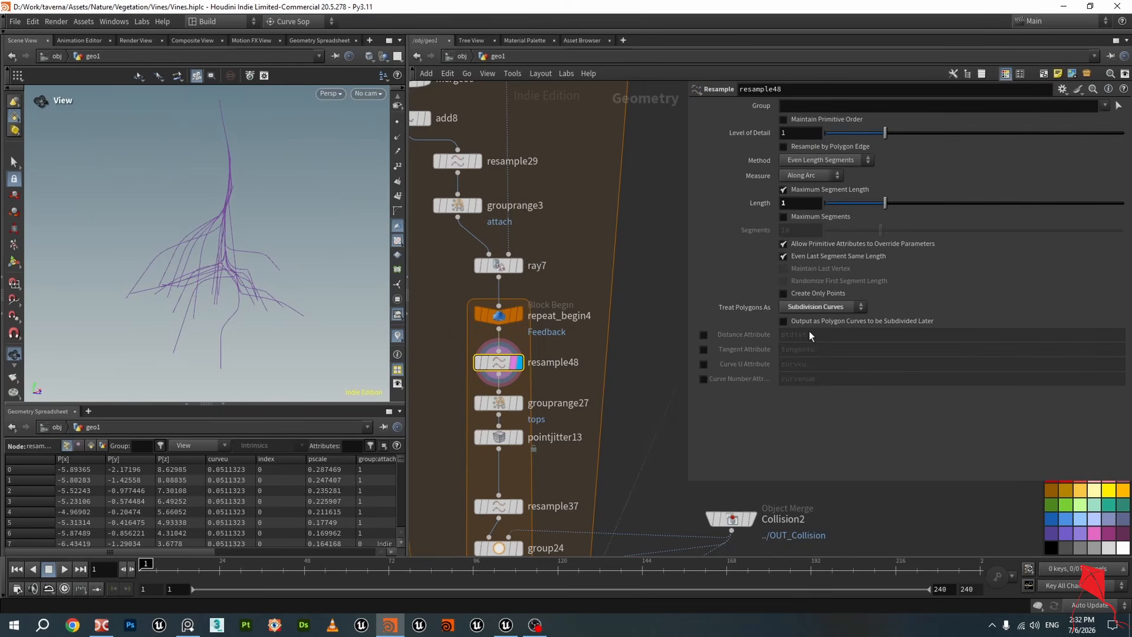
Display grouprange27 and review its tops point range settings
drag(791, 203, 761, 208)
middle_drag(527, 439, 552, 317)
drag(530, 316, 530, 322)
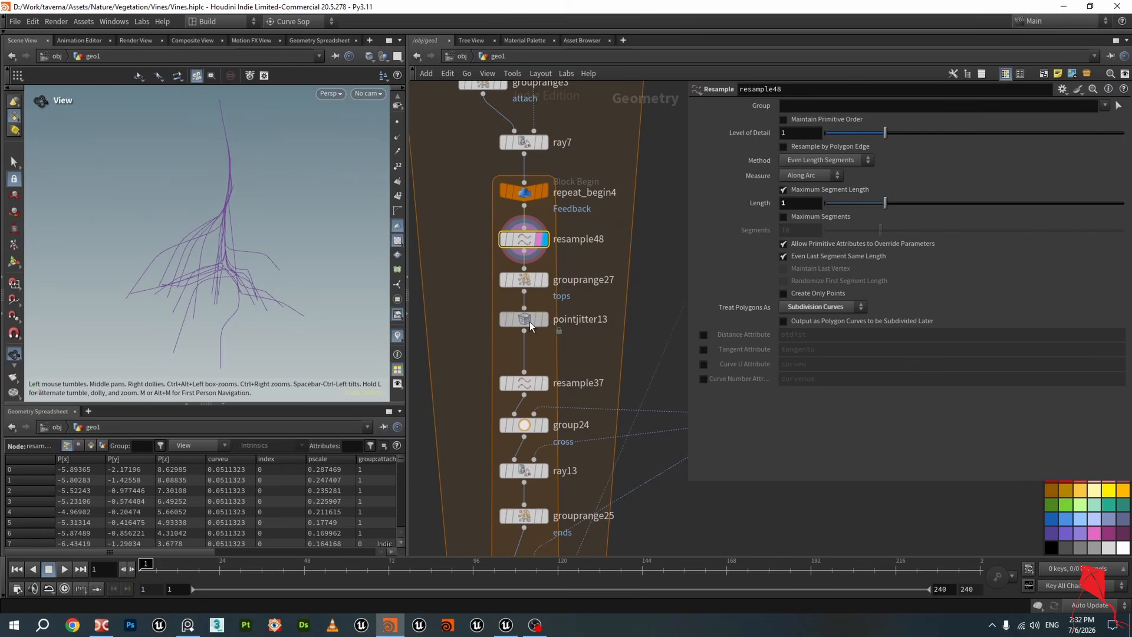
click(540, 280)
click(524, 280)
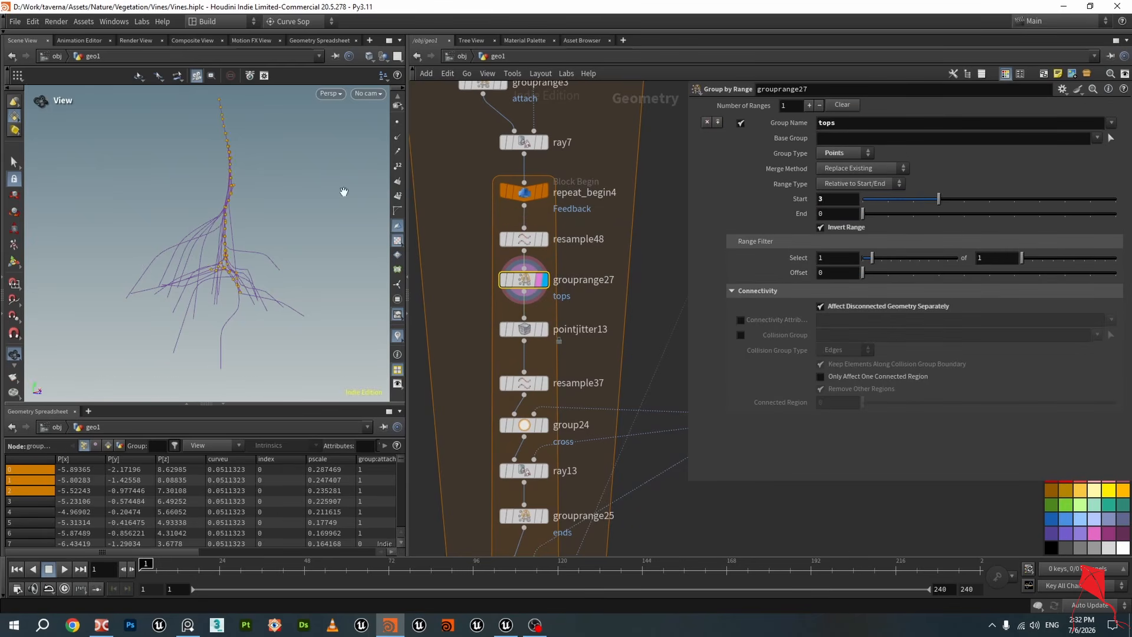
Zoom into the highlighted tops points, then display pointjitter13 to inspect the jittered curves
scroll(245, 271, up, 10)
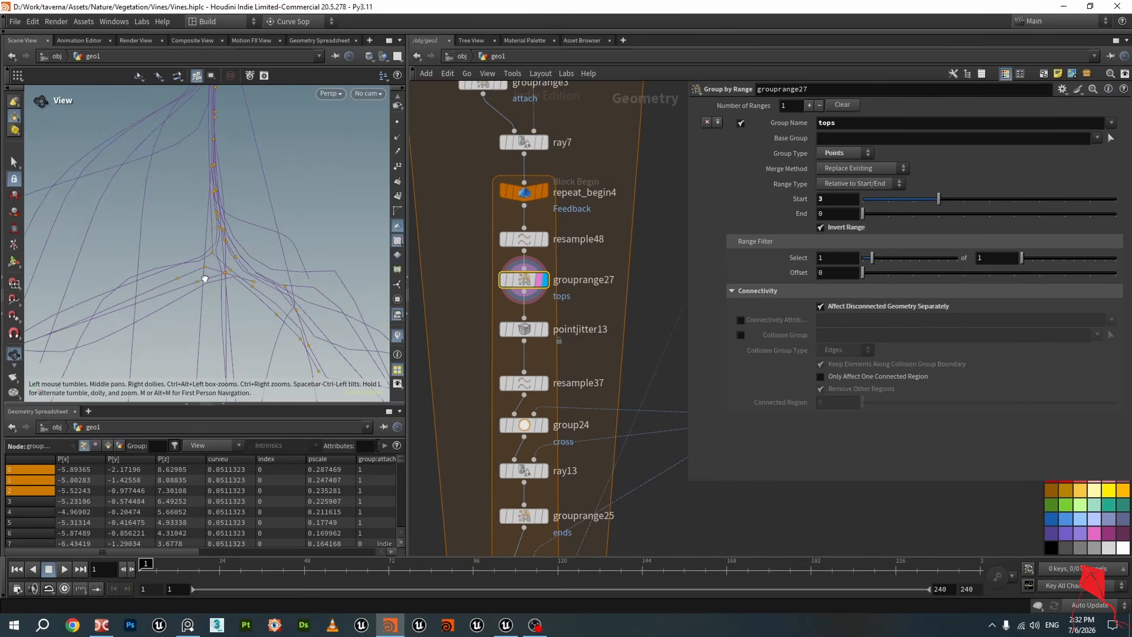
drag(205, 278, 211, 282)
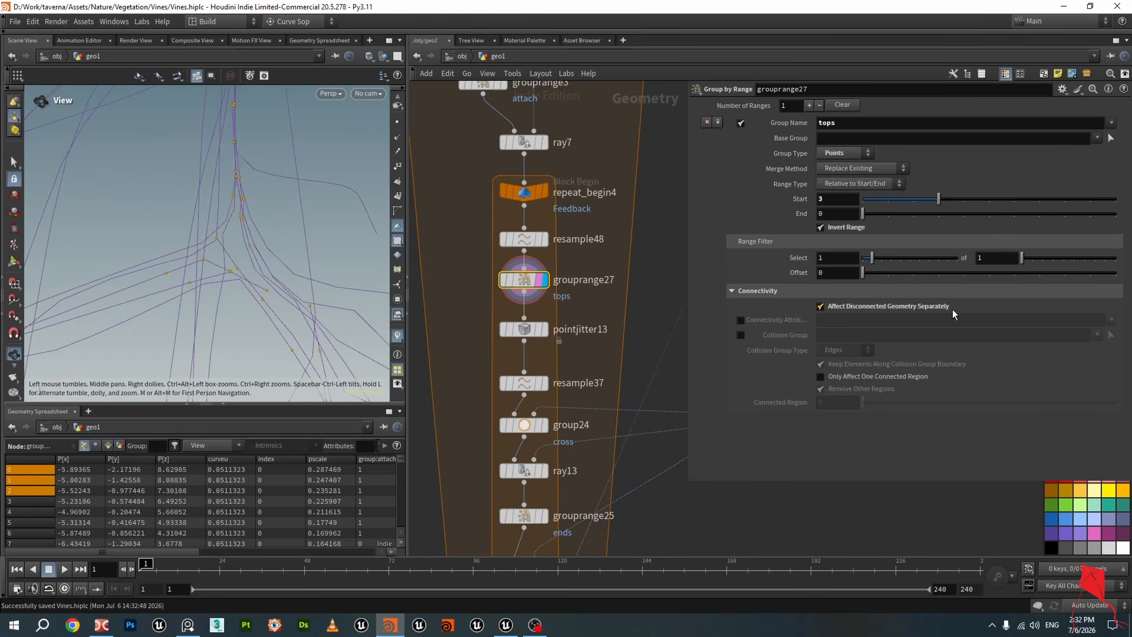
drag(231, 242, 278, 223)
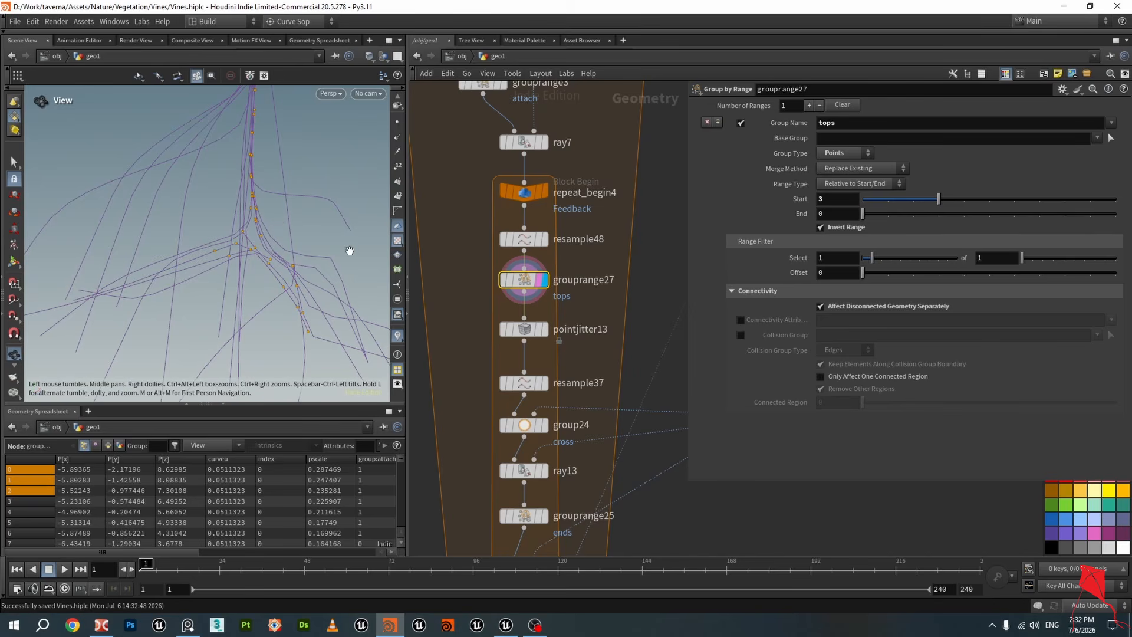
scroll(525, 282, up, 2)
mouse_move(532, 289)
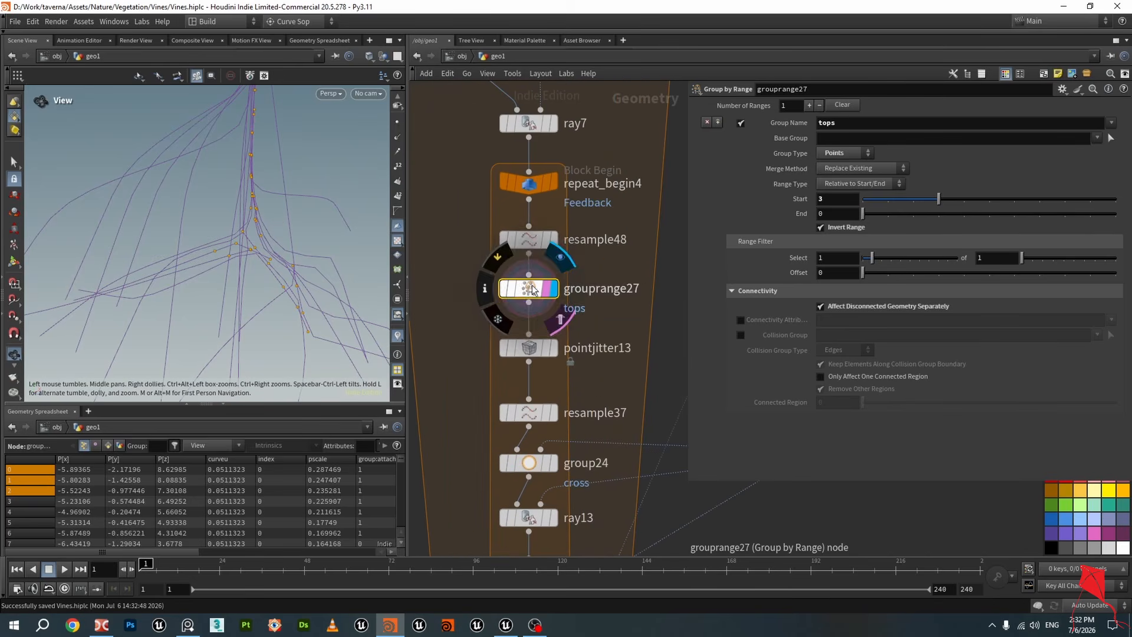
drag(533, 289, 533, 293)
click(535, 353)
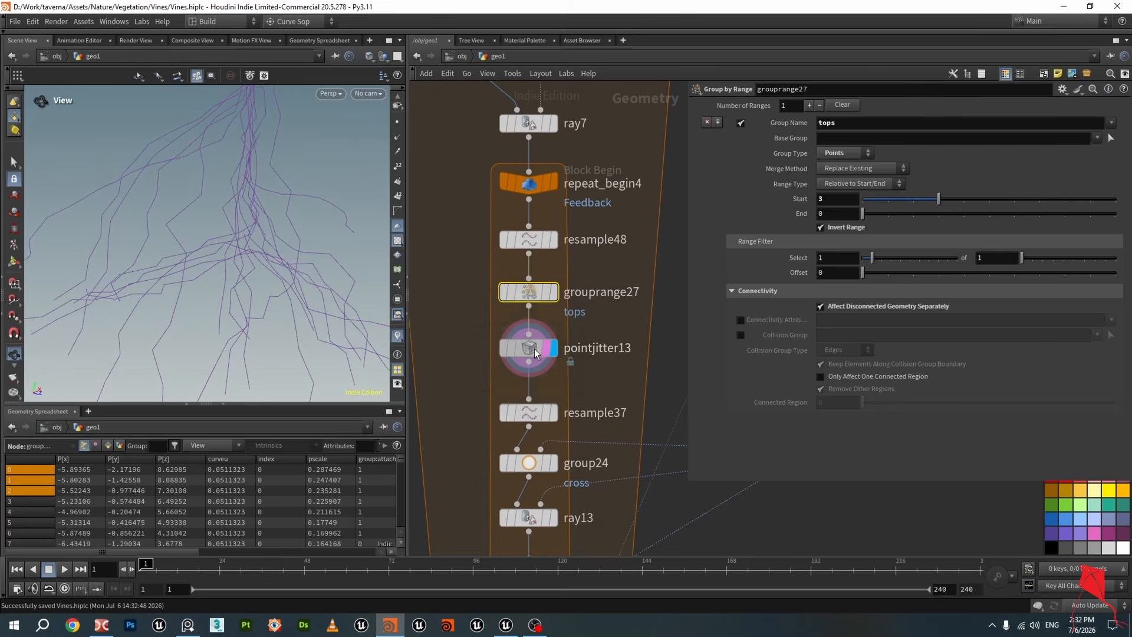
click(535, 353)
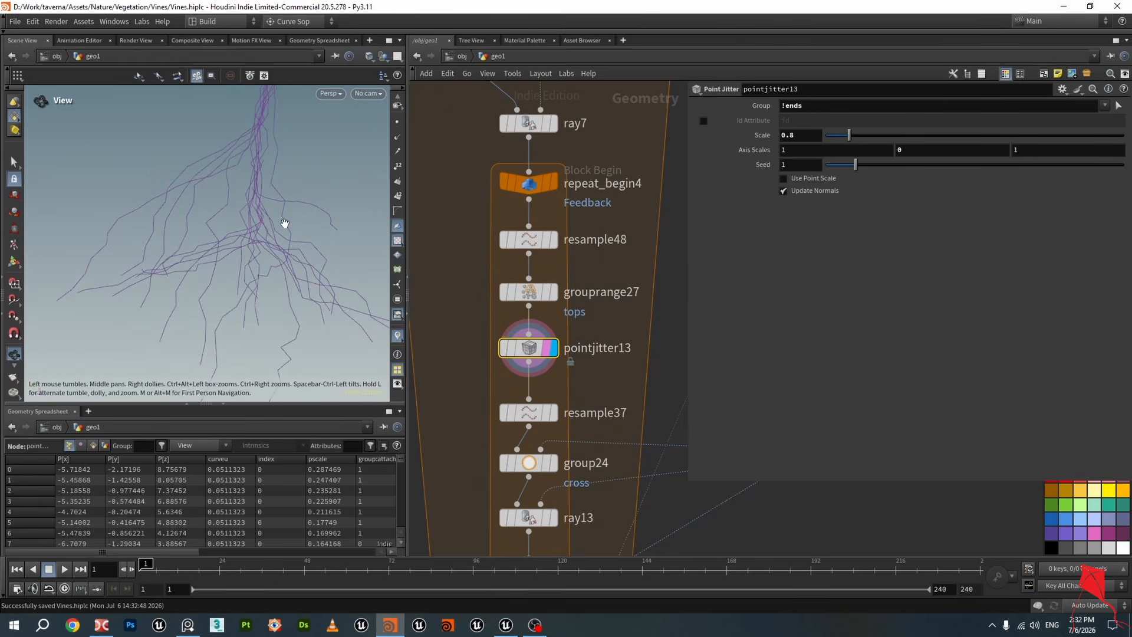
Examine pointjitter13's group and scale parameters while navigating the node network
scroll(618, 263, down, 4)
middle_drag(598, 366, 618, 169)
scroll(618, 289, up, 5)
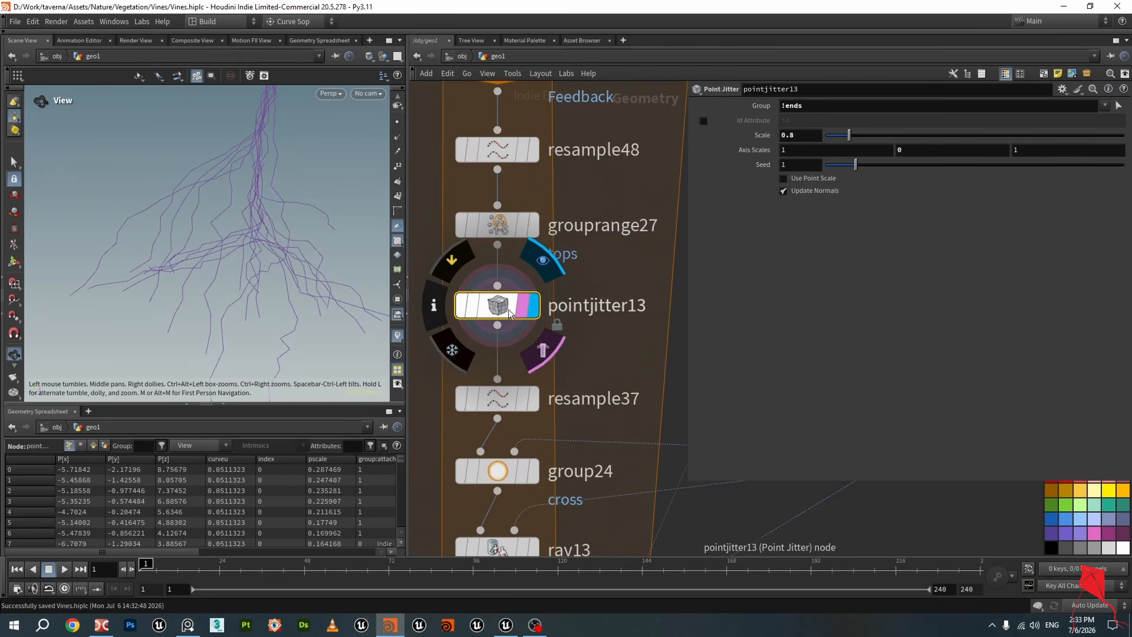
scroll(578, 288, down, 3)
drag(552, 256, 552, 263)
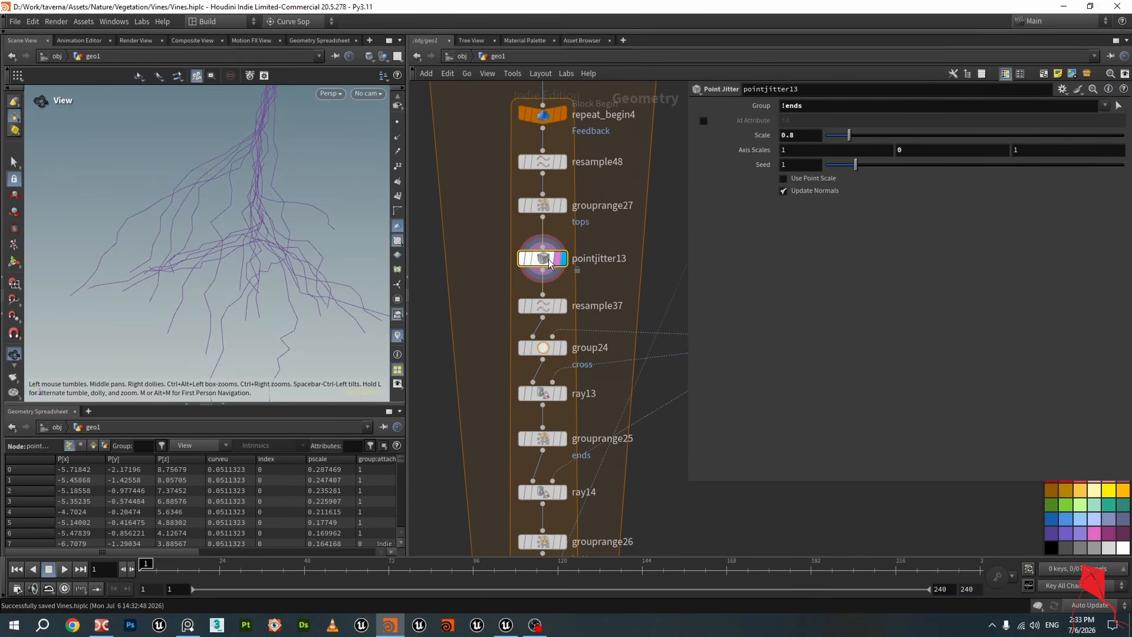
scroll(558, 273, down, 3)
middle_drag(614, 409, 621, 237)
middle_drag(590, 136, 574, 341)
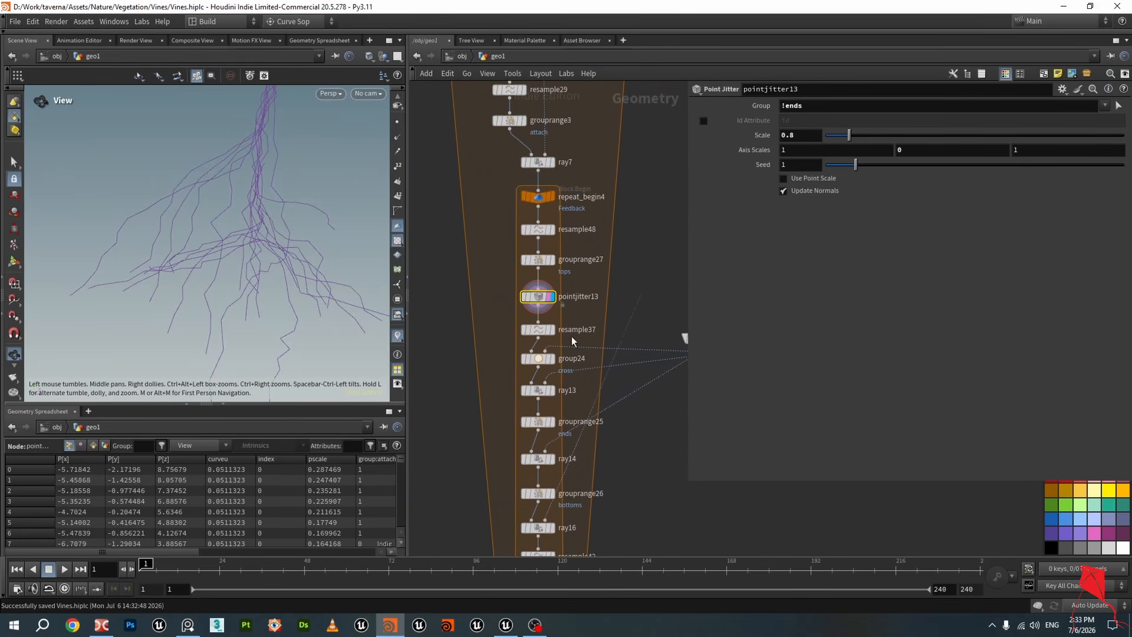
scroll(550, 307, up, 4)
mouse_move(554, 338)
mouse_down()
mouse_move(553, 322)
mouse_move(554, 332)
mouse_up()
mouse_move(552, 331)
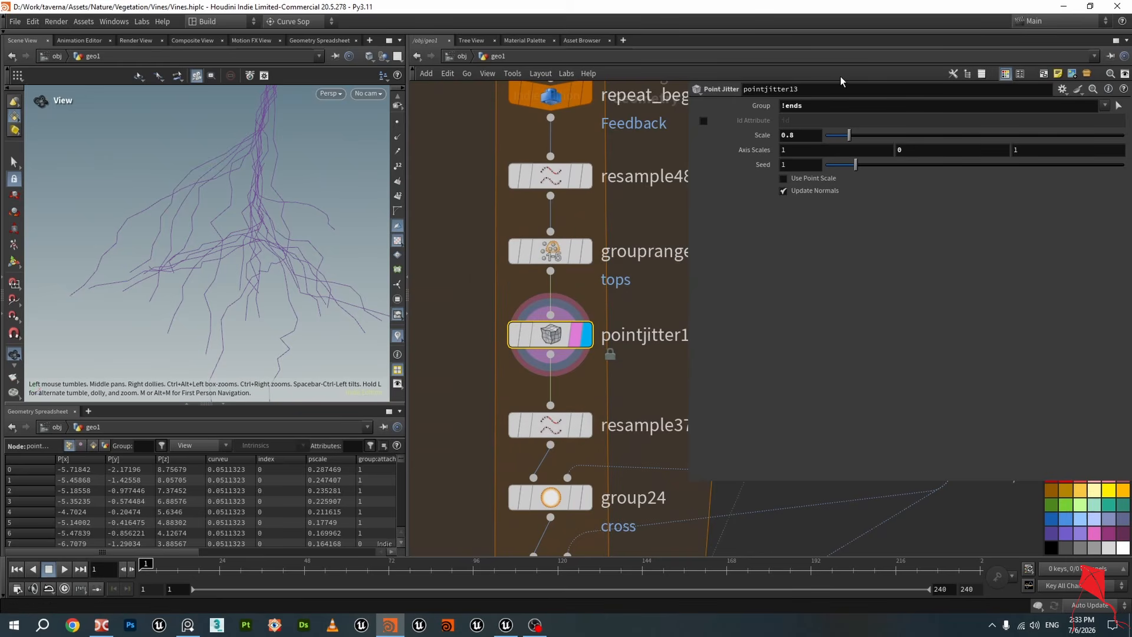
key(Return)
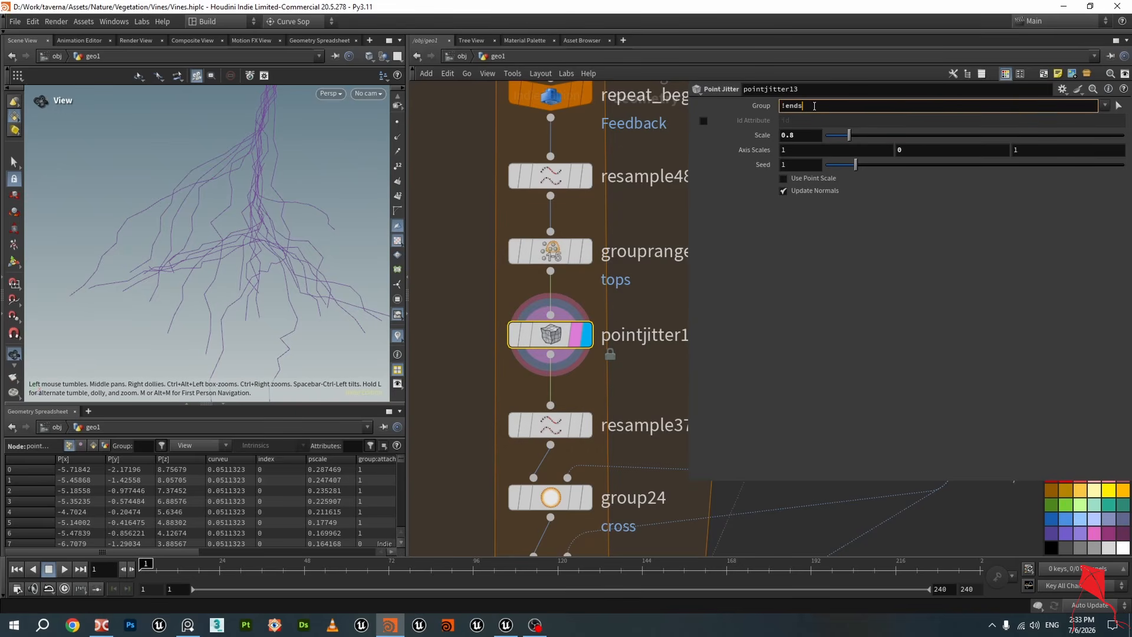
key(Return)
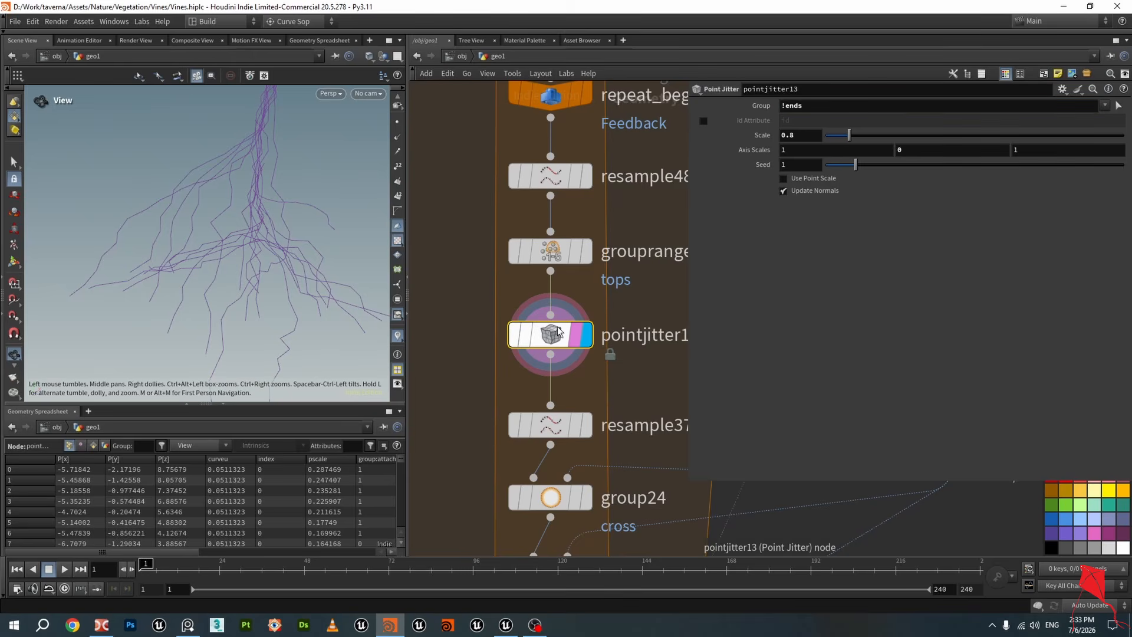
Compare resample37 and resample48 outputs with viewport point display enabled
scroll(543, 347, down, 3)
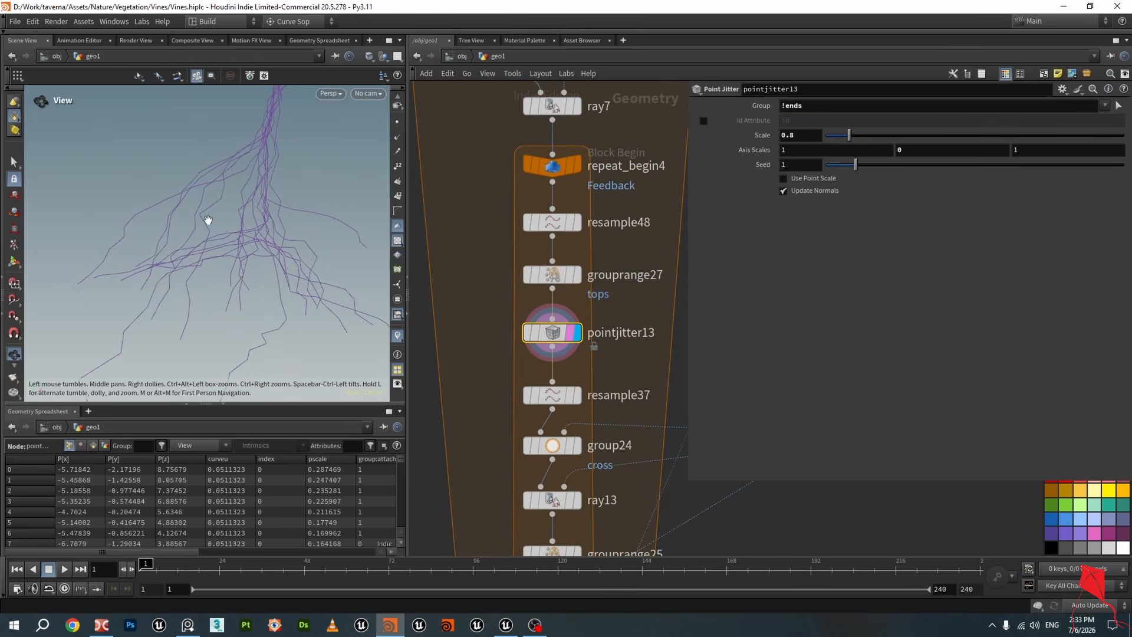
middle_drag(551, 395, 528, 314)
click(553, 313)
click(528, 313)
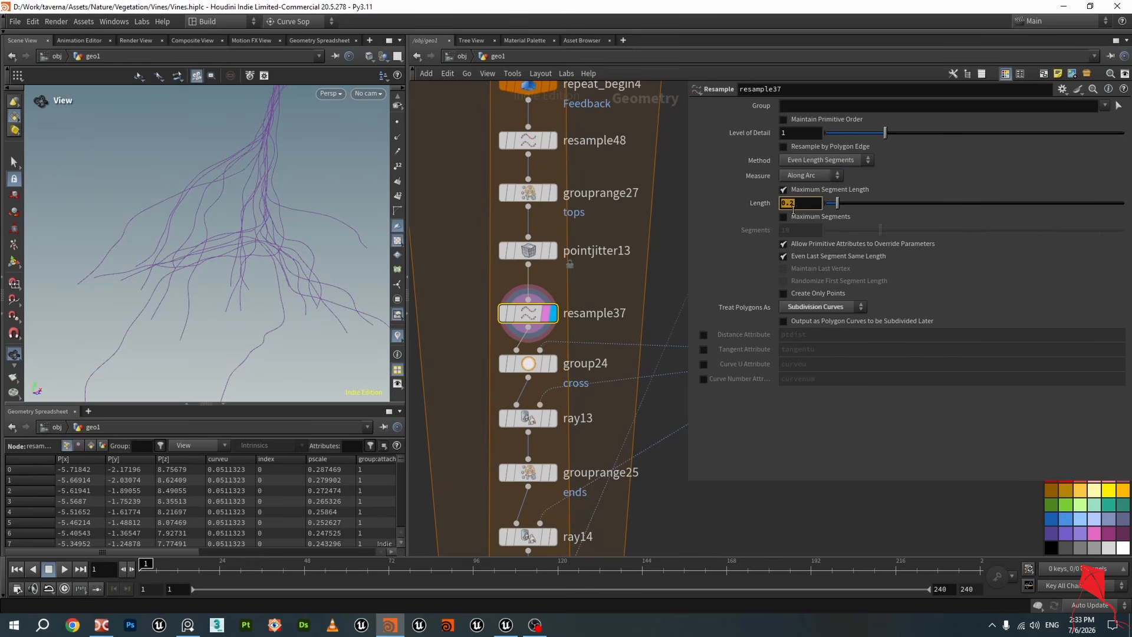
click(548, 143)
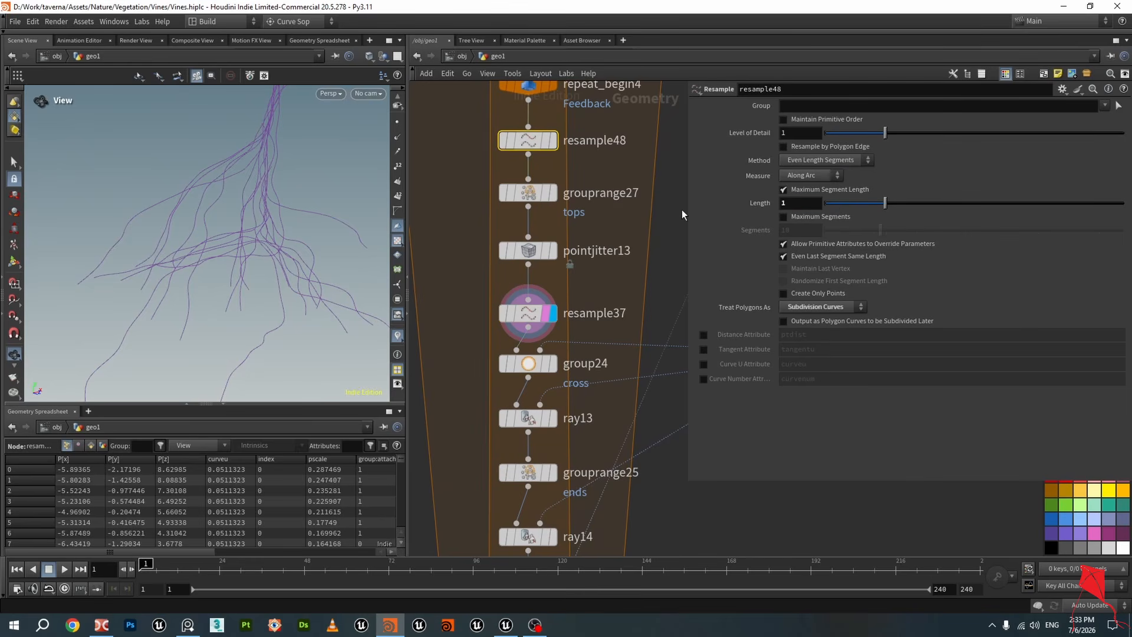
click(397, 122)
click(529, 313)
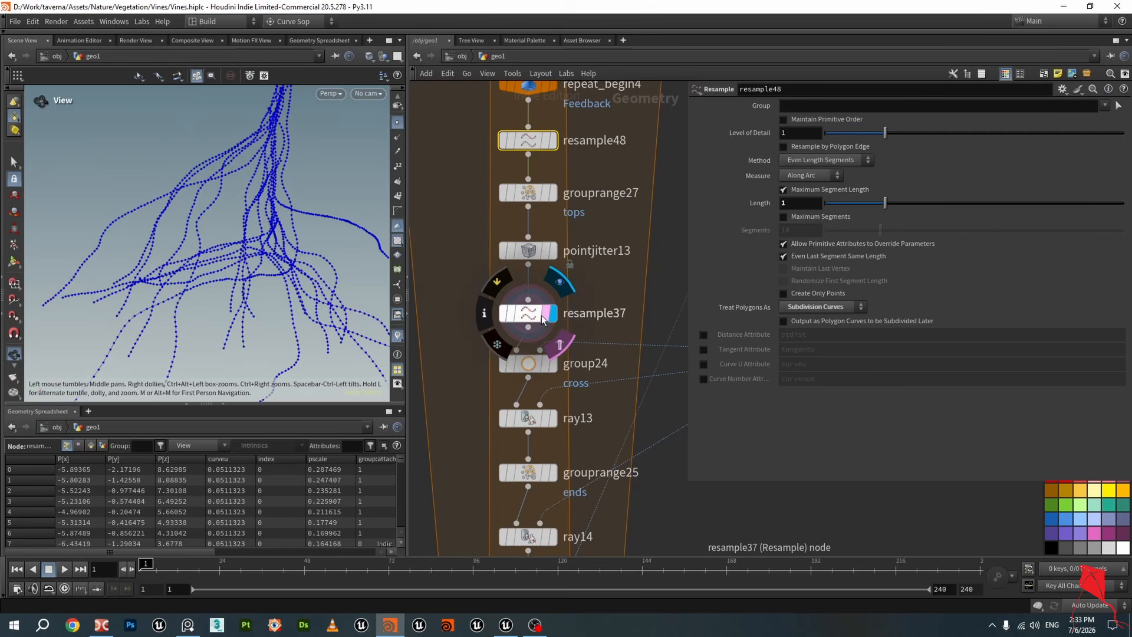
click(551, 141)
click(543, 142)
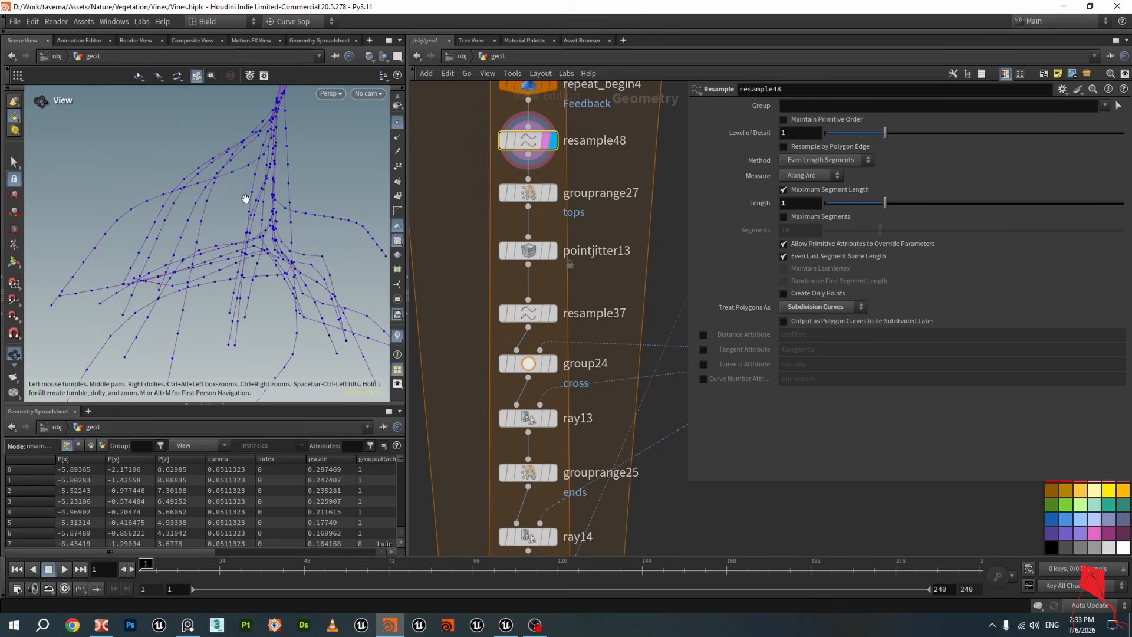
click(552, 315)
click(534, 314)
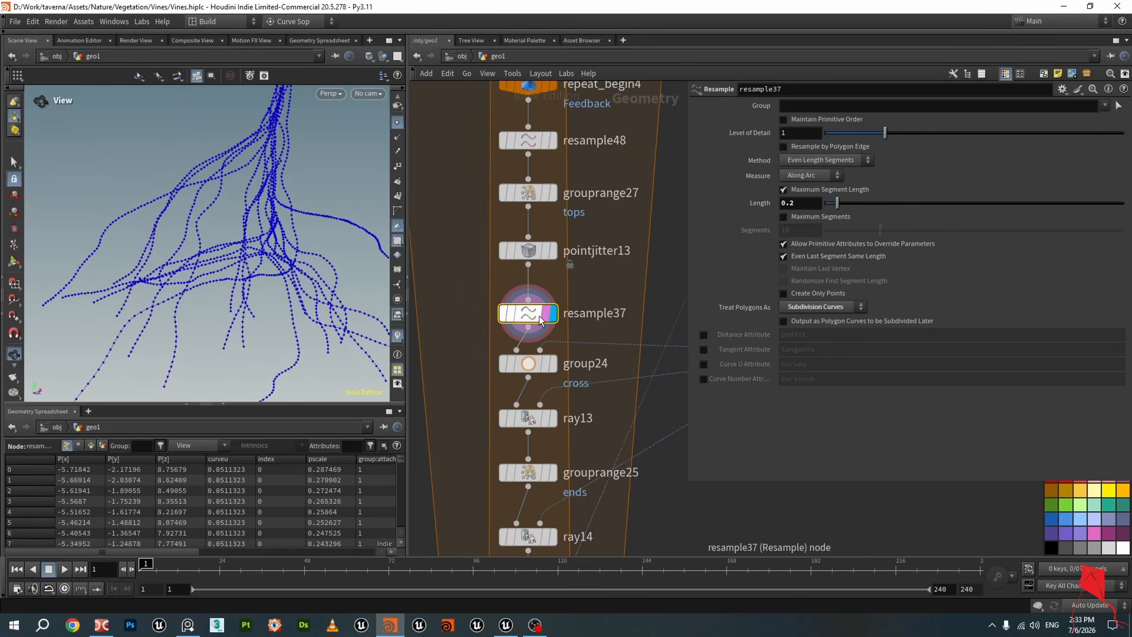
Display group24 and review its cross bounding-object group settings
mouse_move(197, 240)
mouse_down()
mouse_move(224, 245)
mouse_move(180, 252)
mouse_up()
scroll(592, 340, down, 3)
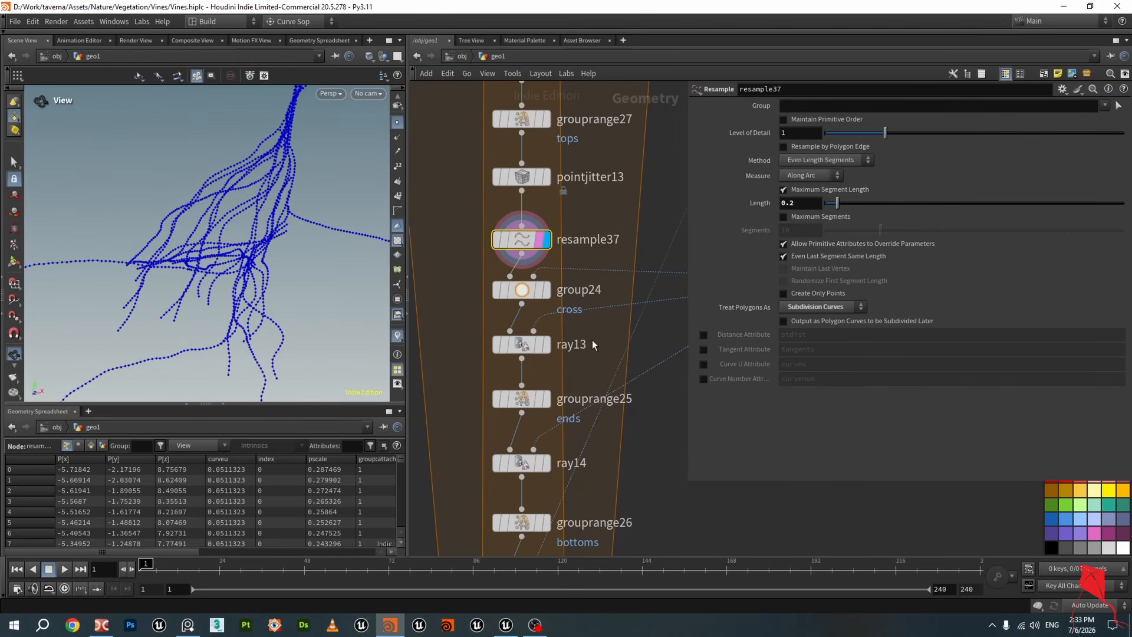
click(549, 289)
click(530, 292)
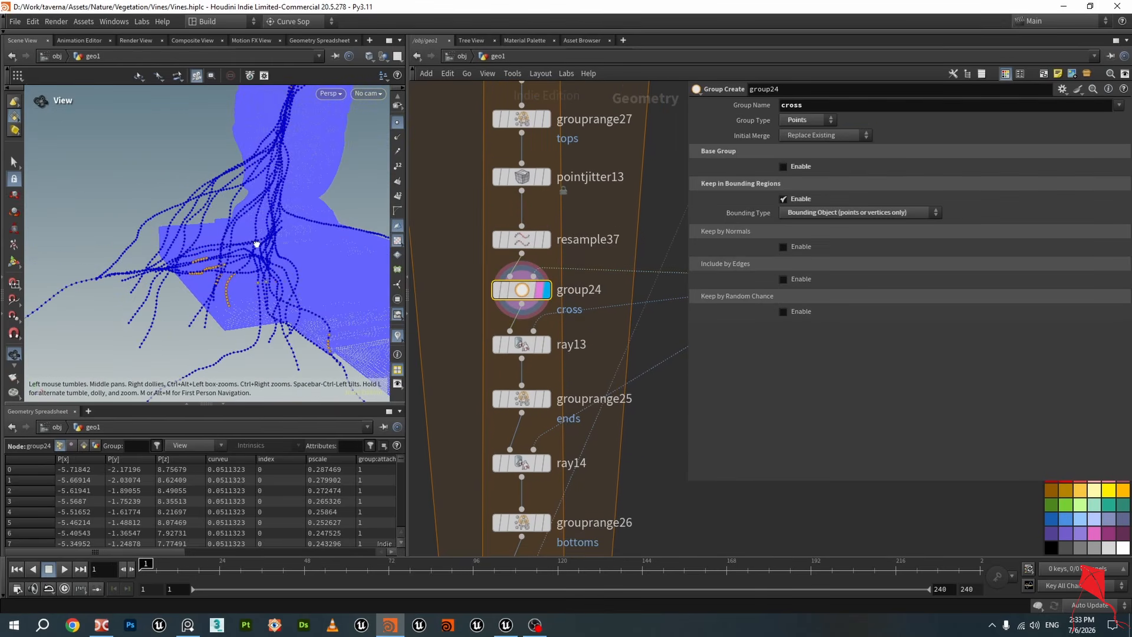
scroll(506, 332, down, 5)
scroll(607, 292, up, 5)
Display the Collision2 object merge to inspect the collision geometry, and save the scene
click(568, 261)
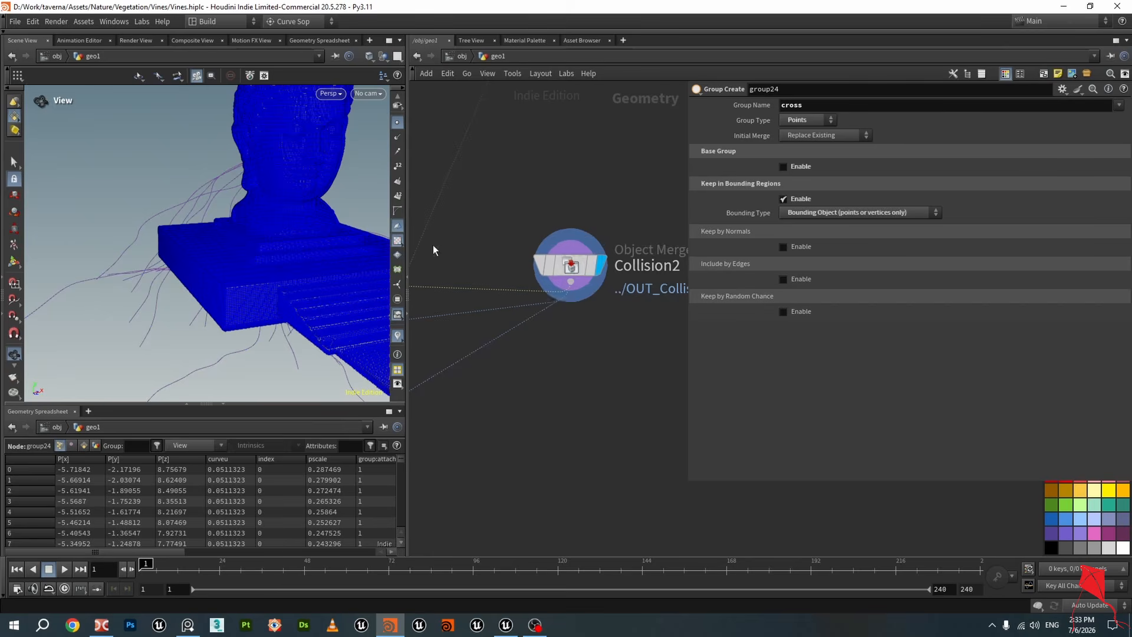
scroll(280, 262, up, 5)
scroll(277, 273, up, 3)
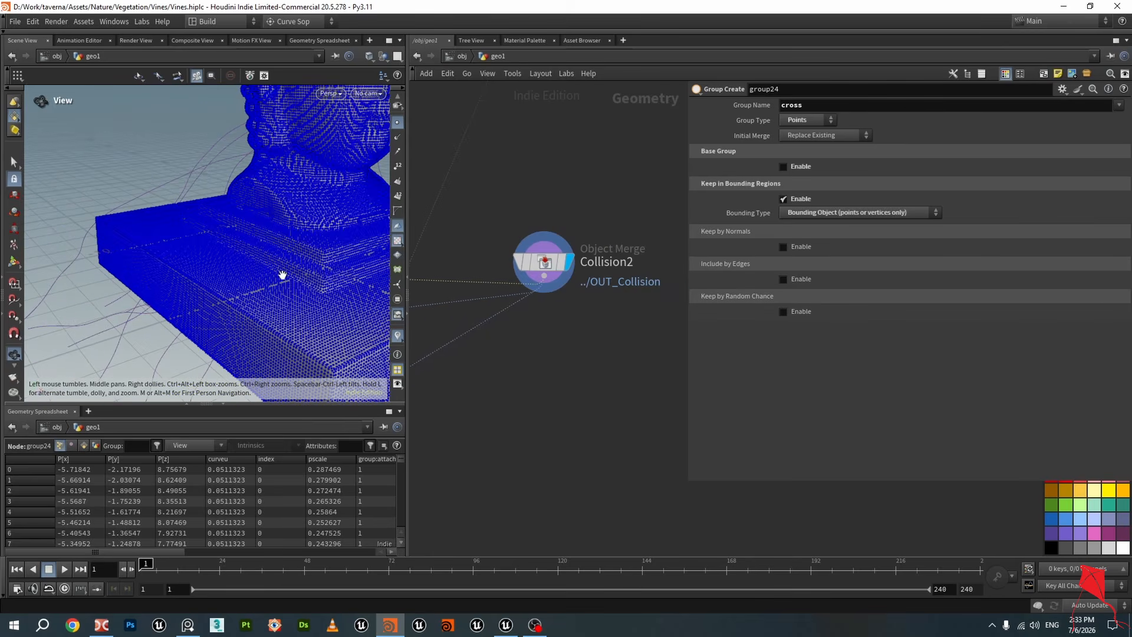
scroll(538, 341, down, 5)
key(ctrl+s)
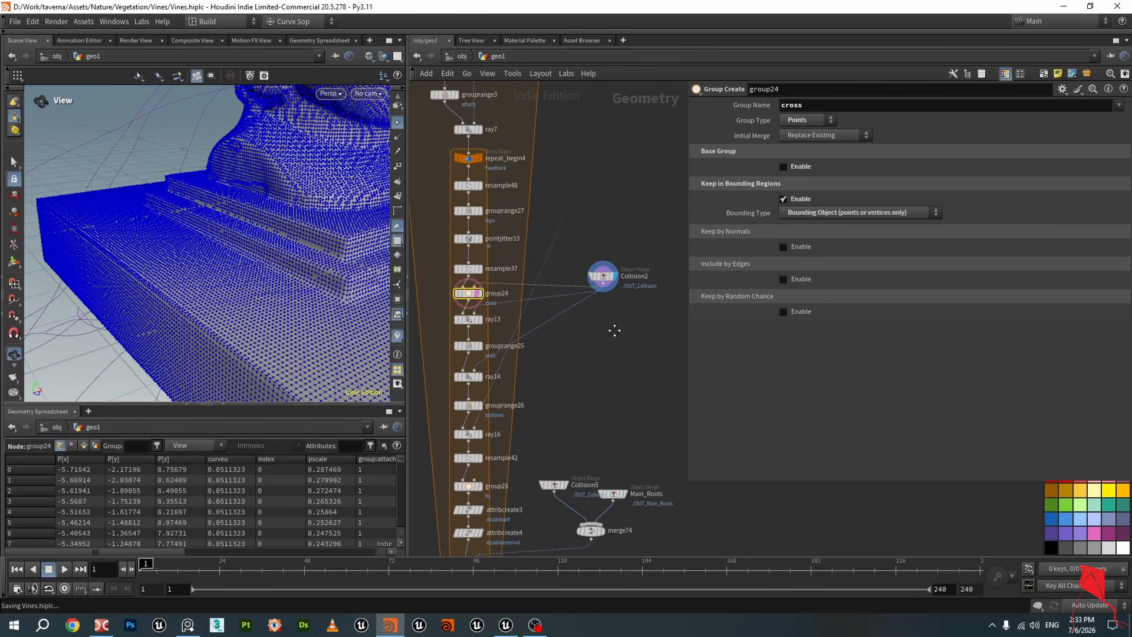
Select Collision2 and redisplay group24 to check the cross points against the collision bounds
drag(600, 292, 600, 292)
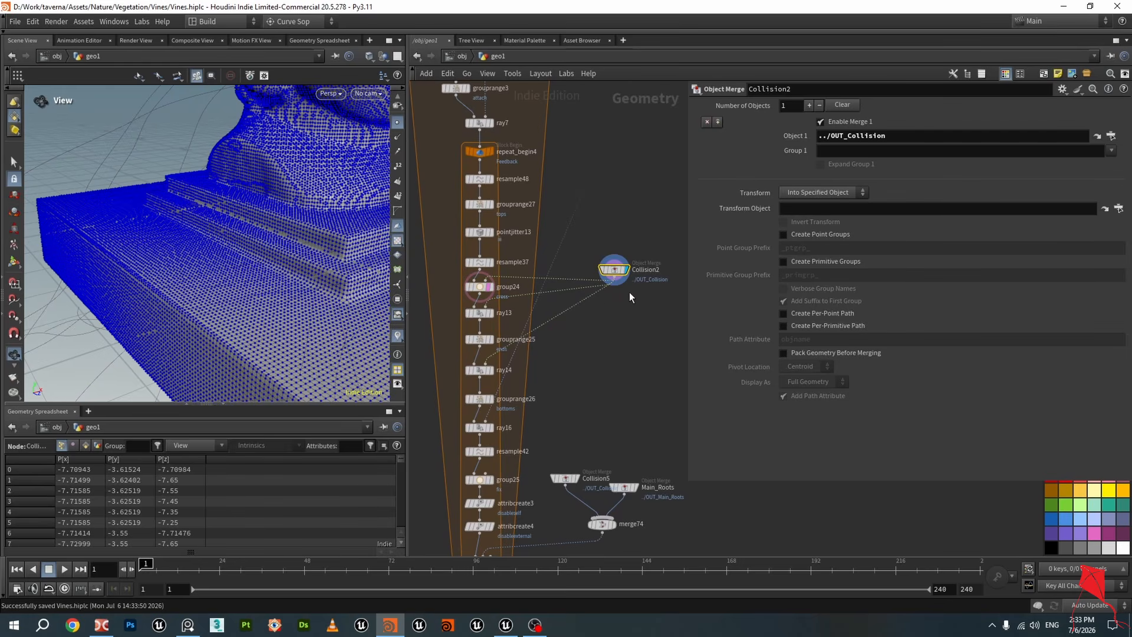
scroll(546, 304, up, 4)
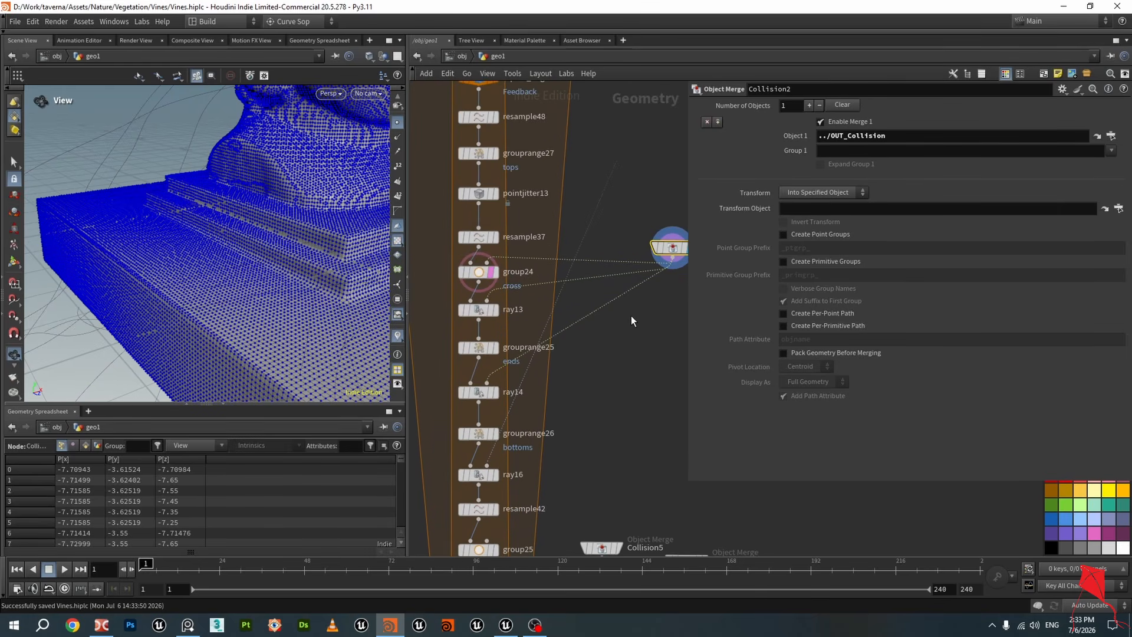
middle_drag(668, 339, 632, 353)
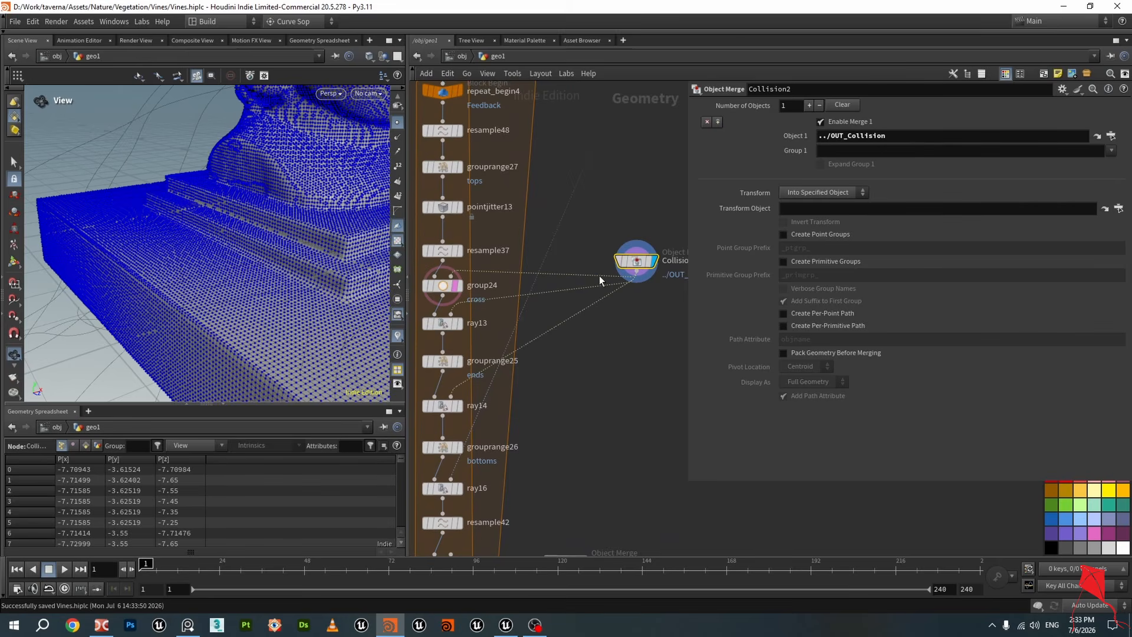
mouse_move(648, 271)
click(446, 288)
click(446, 289)
drag(263, 287, 232, 217)
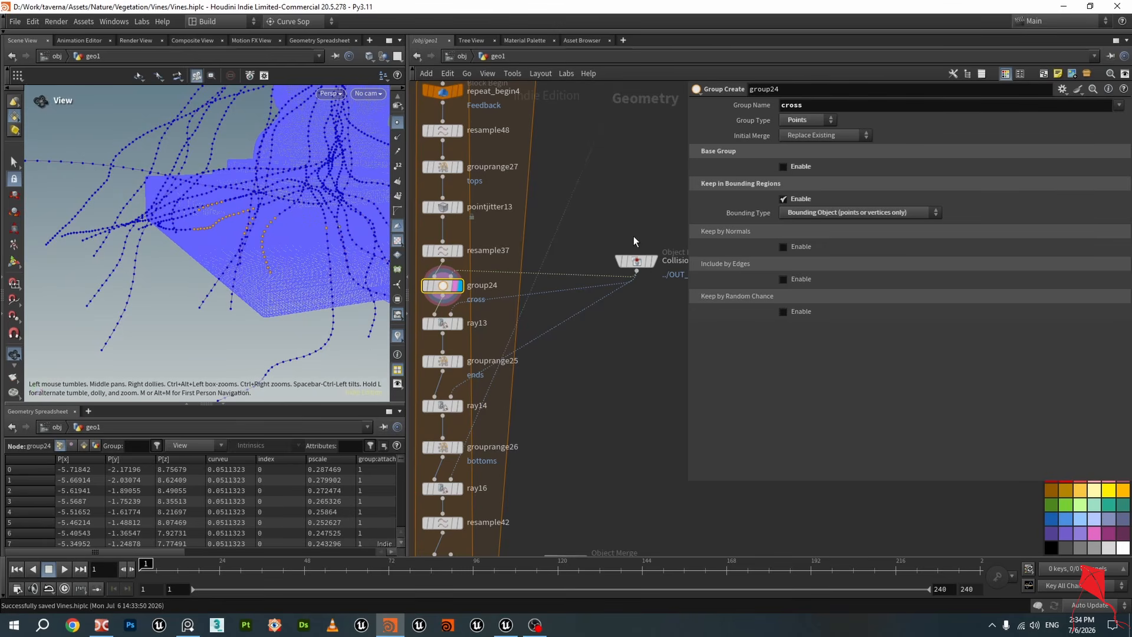
middle_drag(619, 330, 662, 262)
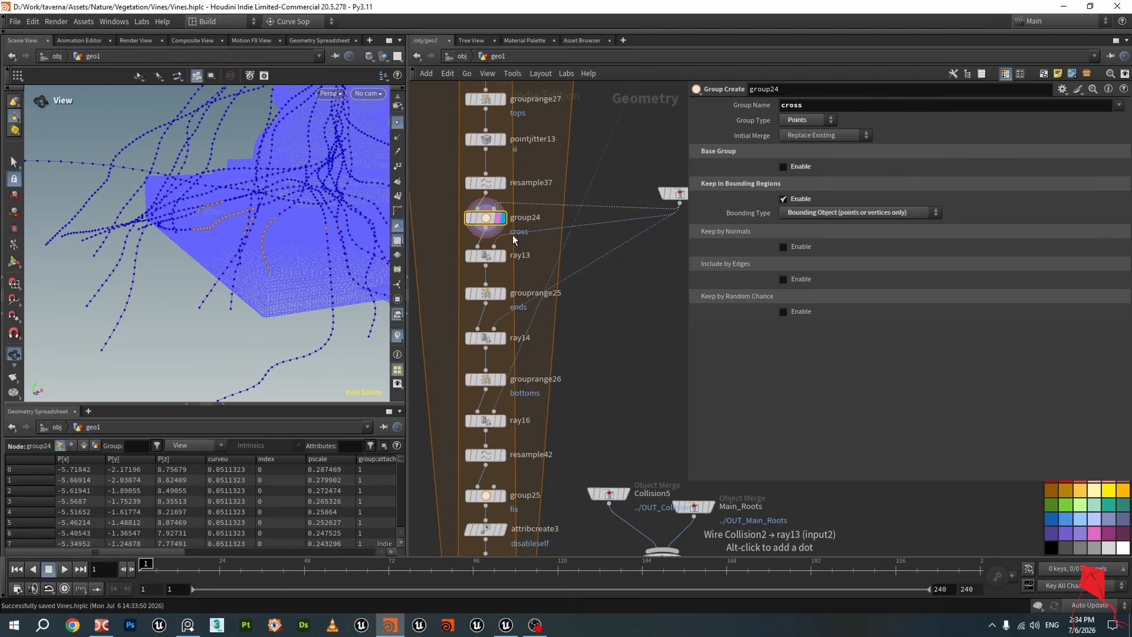
Inspect group24's bounding-object connection to the Collision2 object merge in the network
scroll(513, 236, down, 1)
middle_drag(653, 245, 635, 275)
scroll(634, 275, up, 1)
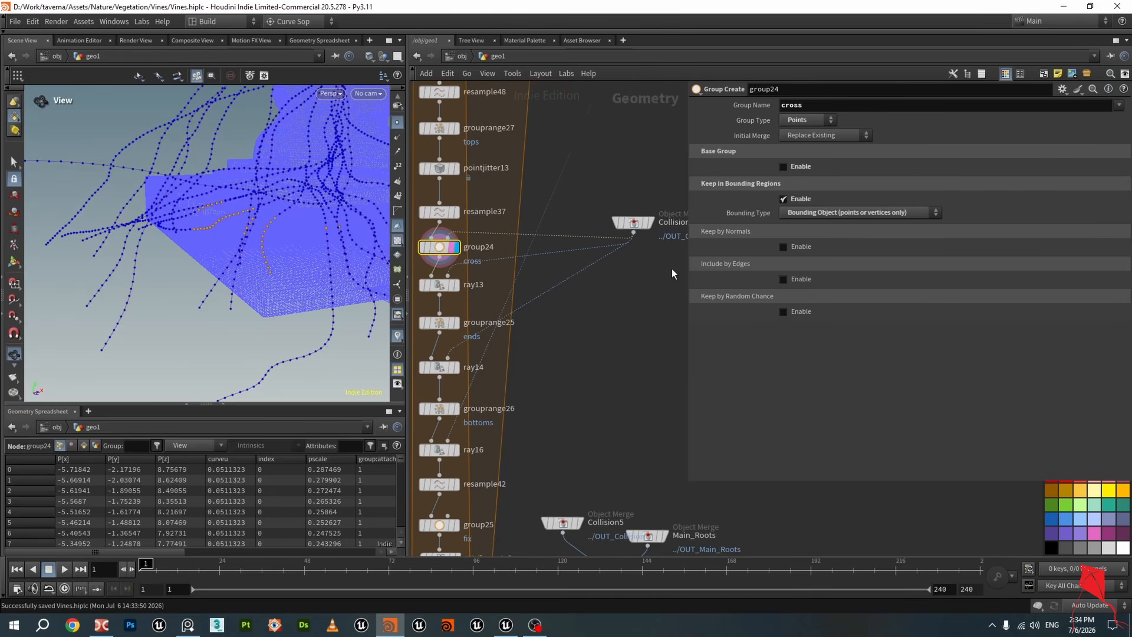
drag(653, 252, 653, 255)
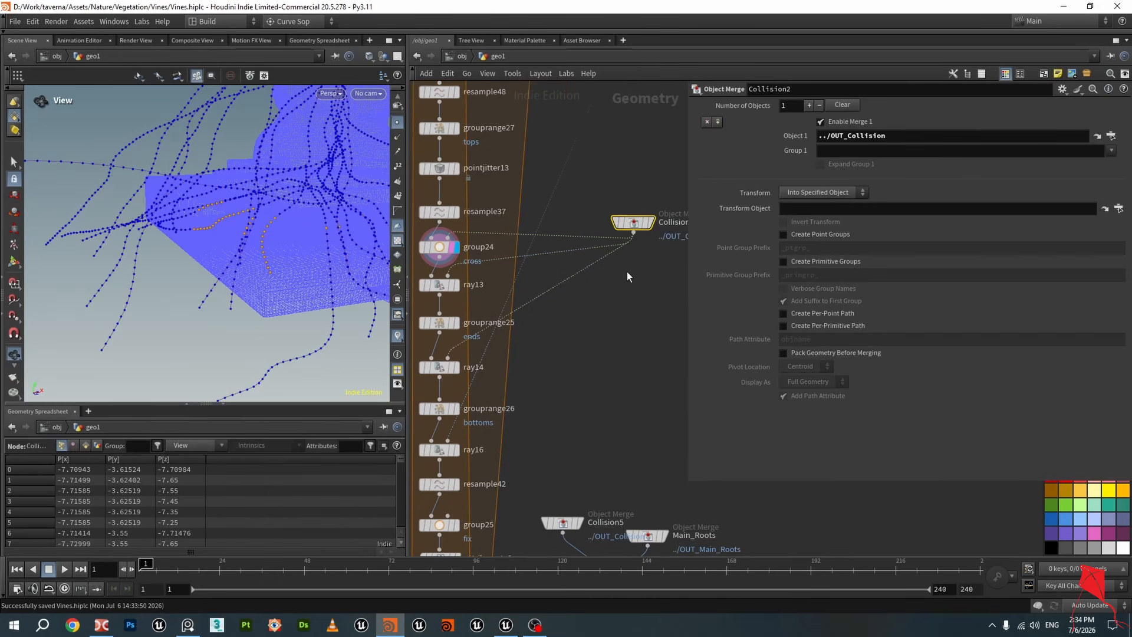
click(440, 247)
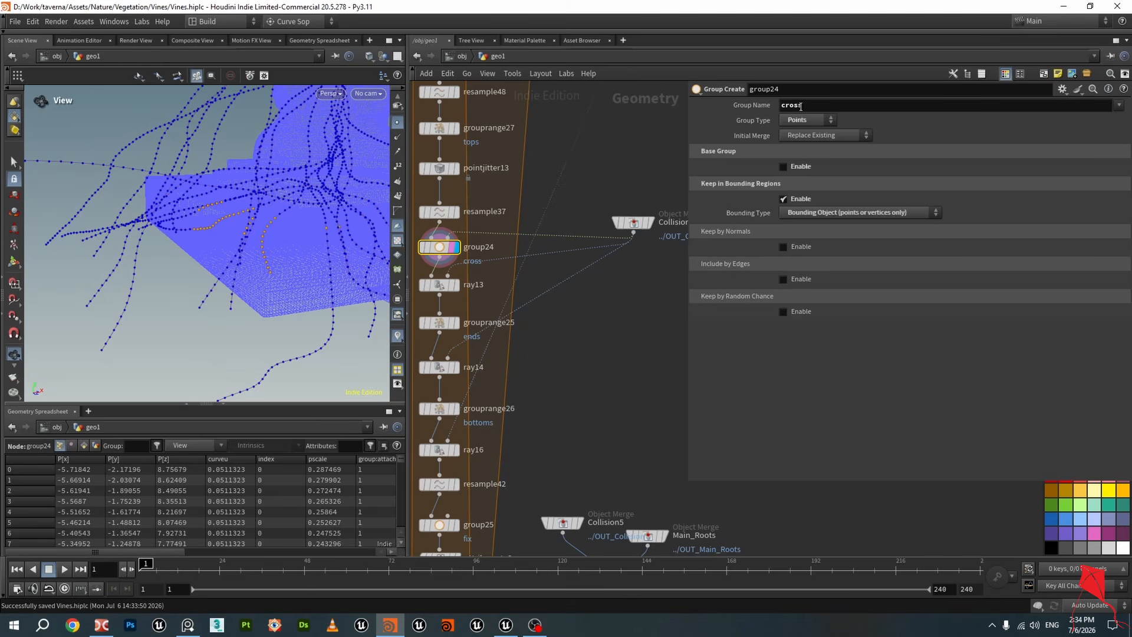
middle_drag(440, 251, 502, 243)
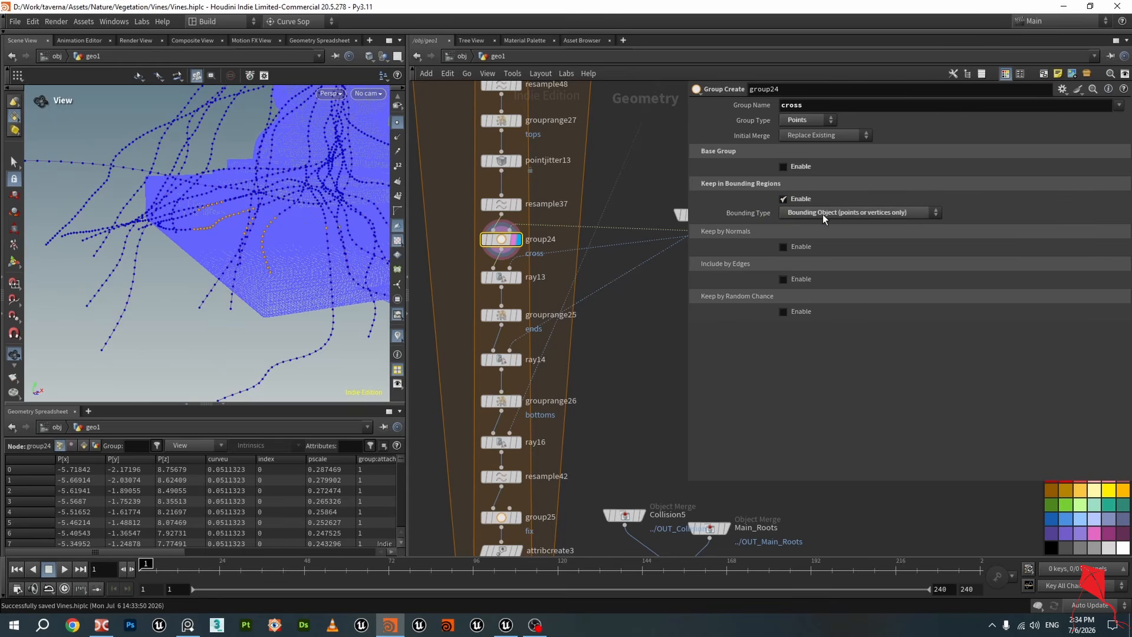
Display ray13 and review its projection settings for the cross group against the collision geometry
drag(295, 212, 223, 214)
click(519, 282)
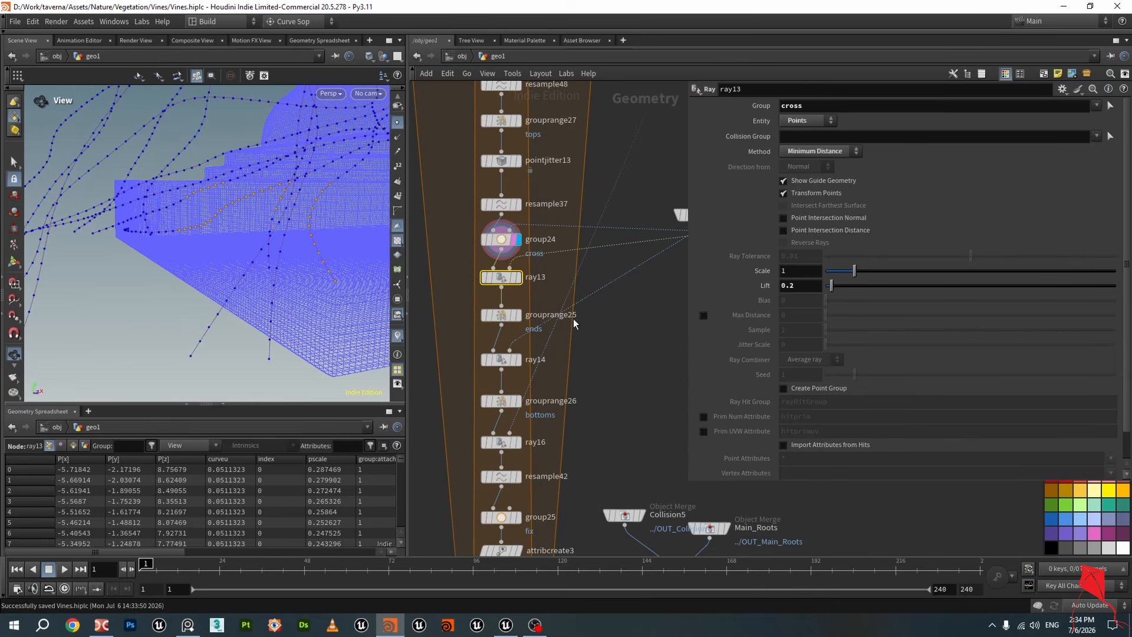
middle_drag(575, 319, 530, 326)
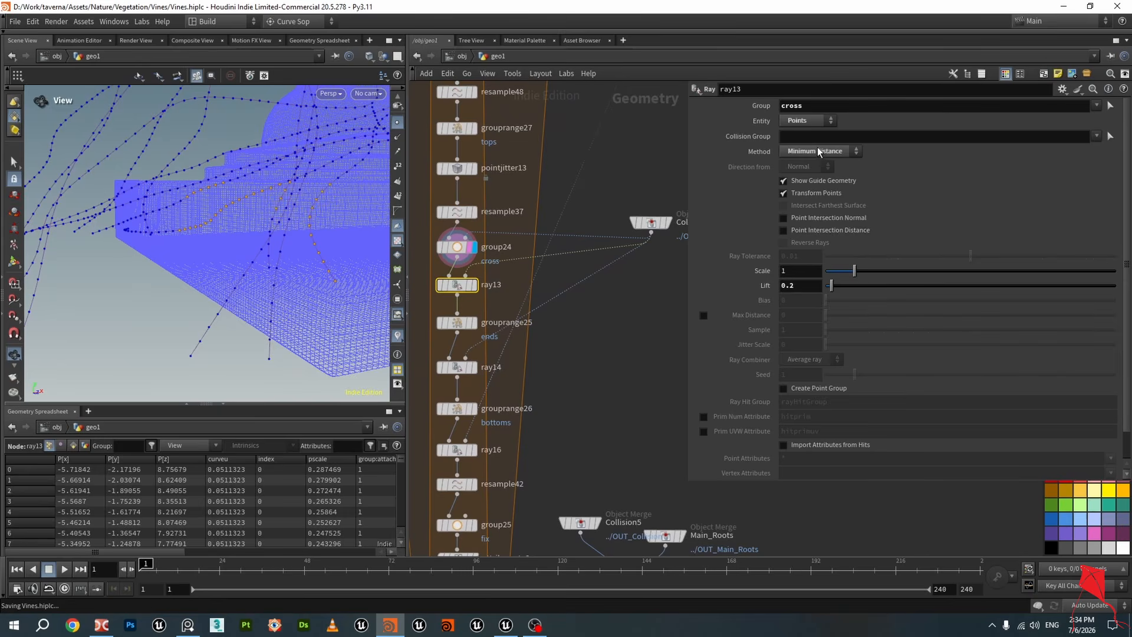
double_click(794, 105)
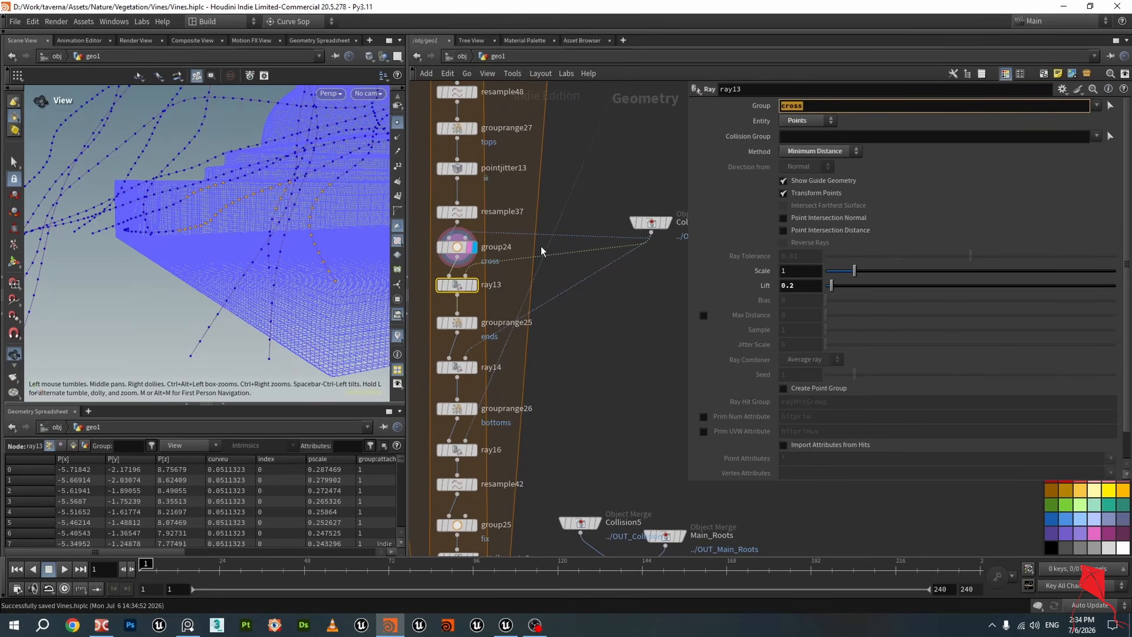
click(476, 287)
click(469, 288)
drag(236, 227, 200, 179)
scroll(216, 188, up, 4)
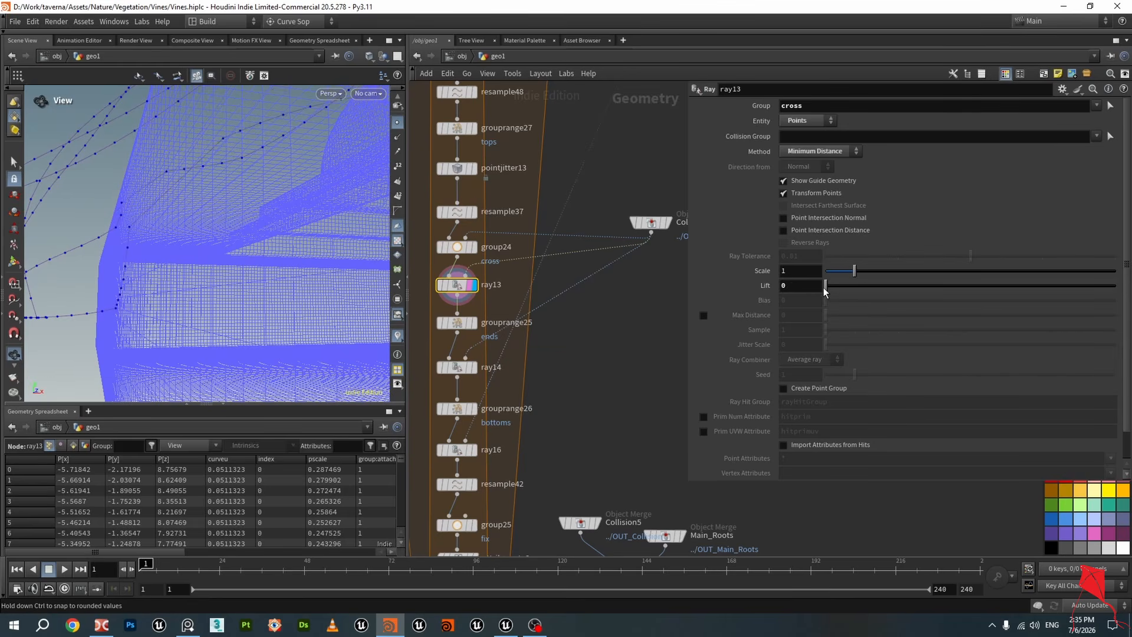
Scrub ray13's Lift value and restore it to 0.2
drag(825, 287, 834, 288)
text(2)
key(Return)
drag(177, 318, 203, 253)
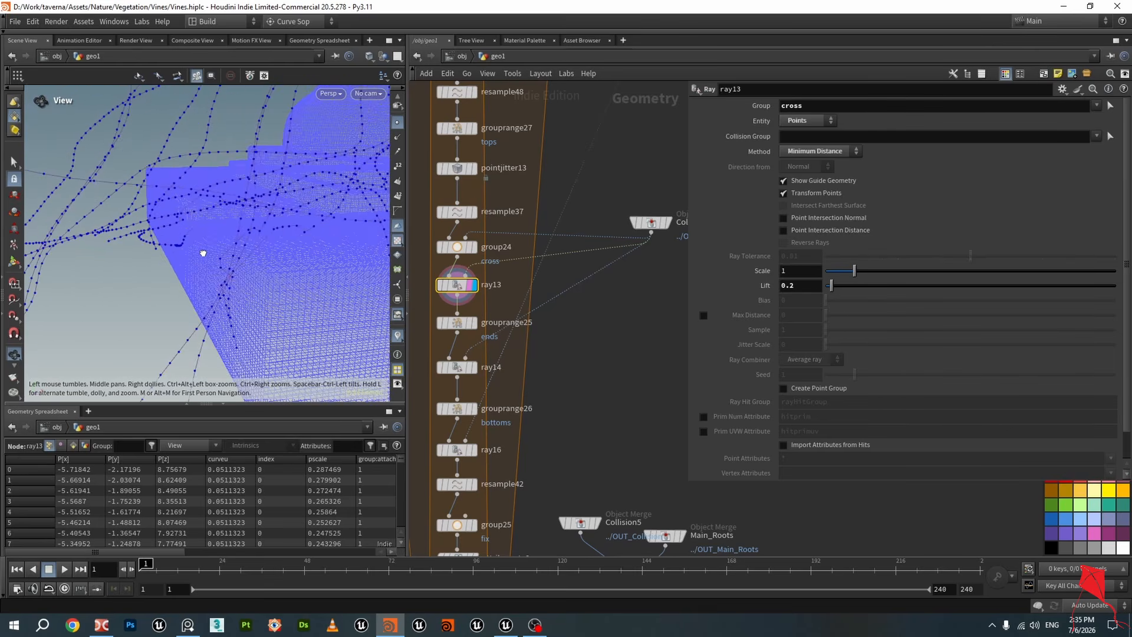
Display grouprange25 and then ray14 to inspect the ends group and the second ray projection
click(473, 322)
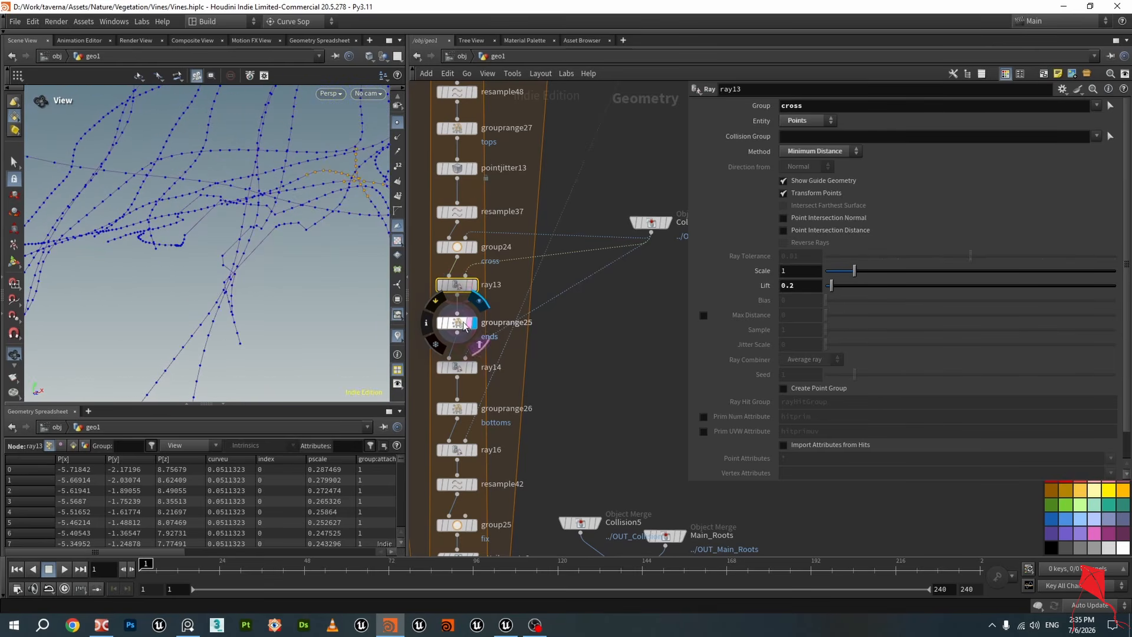
click(455, 321)
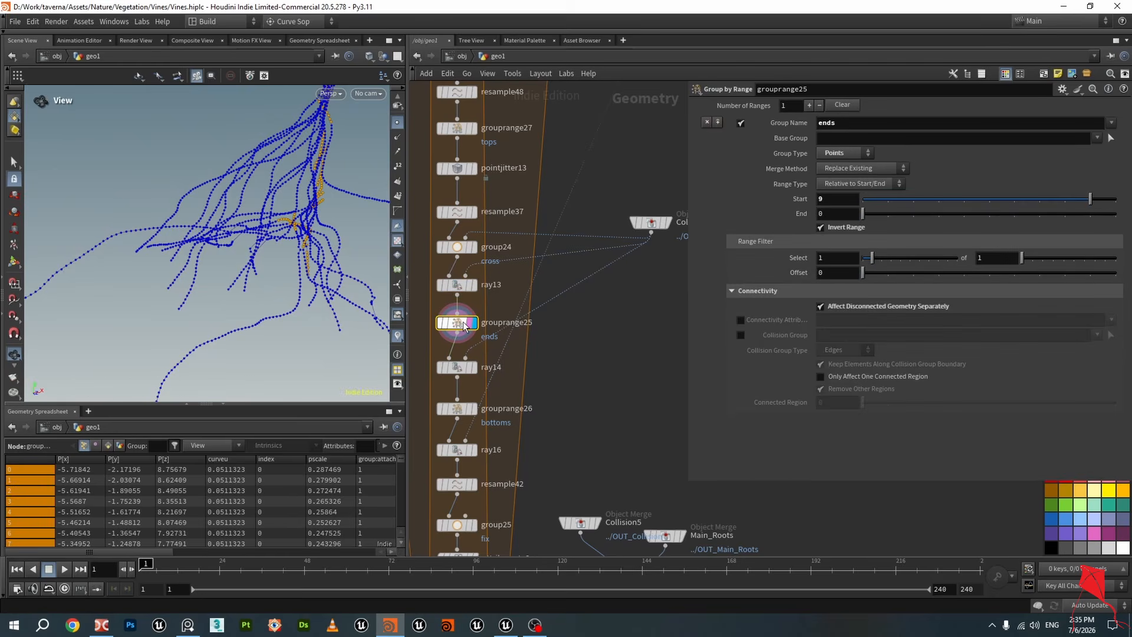
drag(277, 230, 324, 184)
scroll(511, 285, down, 1)
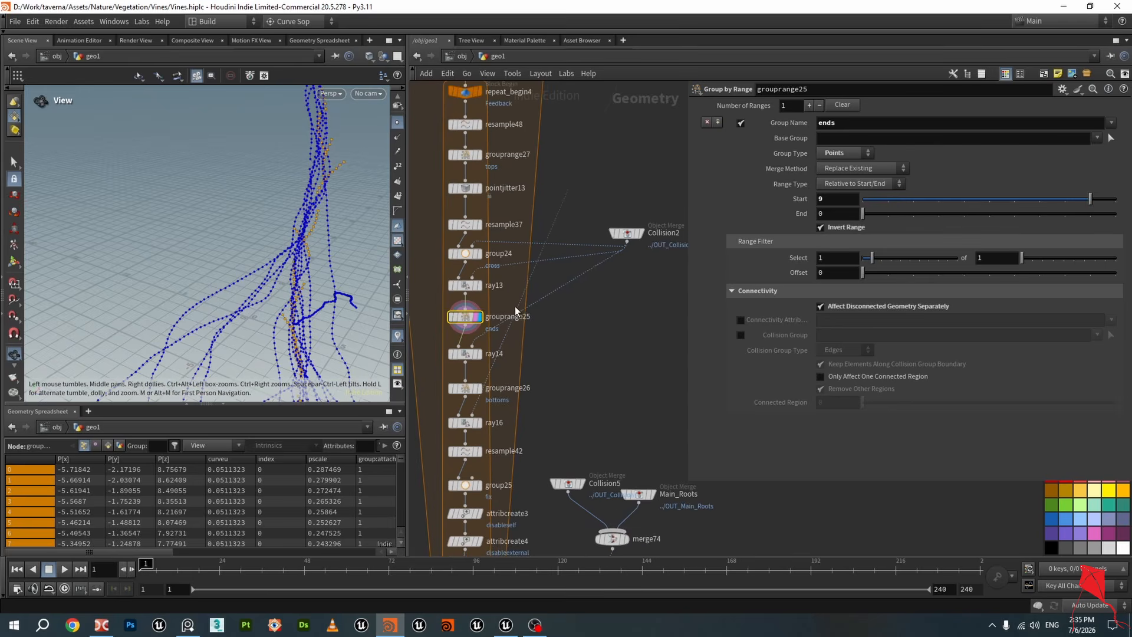
middle_drag(501, 353, 574, 256)
scroll(571, 262, up, 2)
click(546, 260)
click(543, 261)
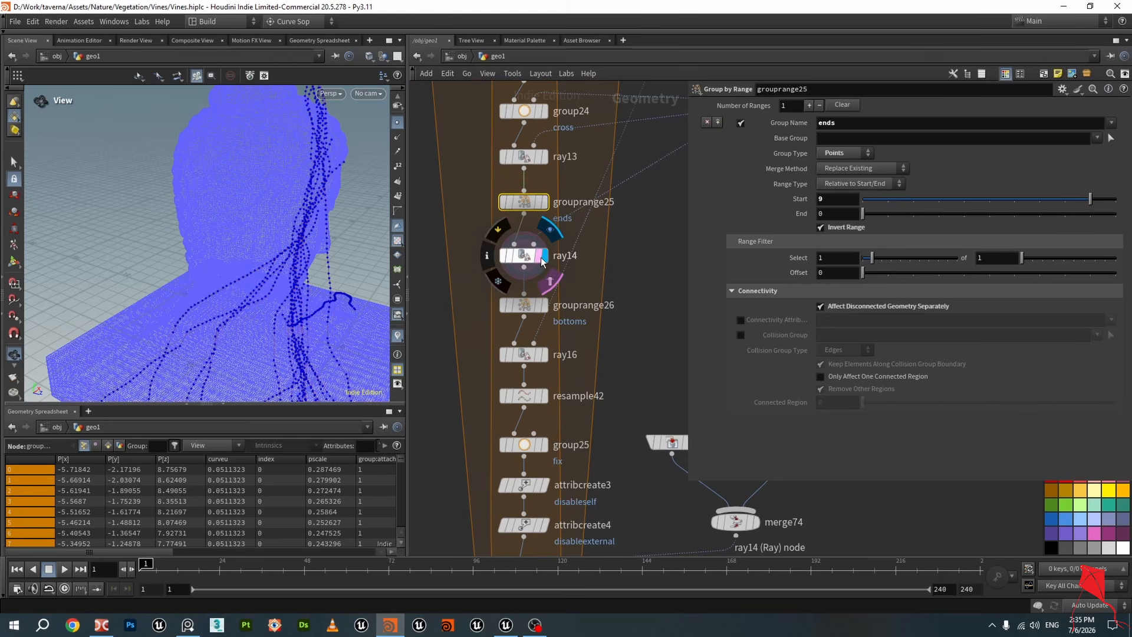
click(525, 261)
drag(300, 214, 195, 250)
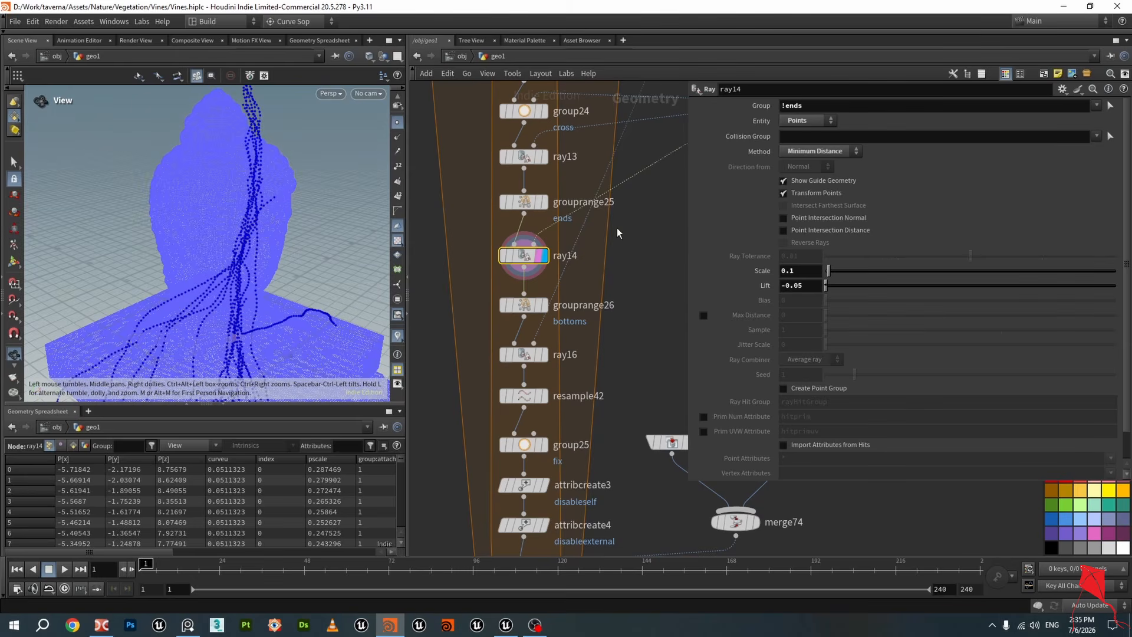
Compare the grouprange25 and ray14 outputs in the viewport against the collision surface
scroll(514, 250, up, 2)
click(559, 181)
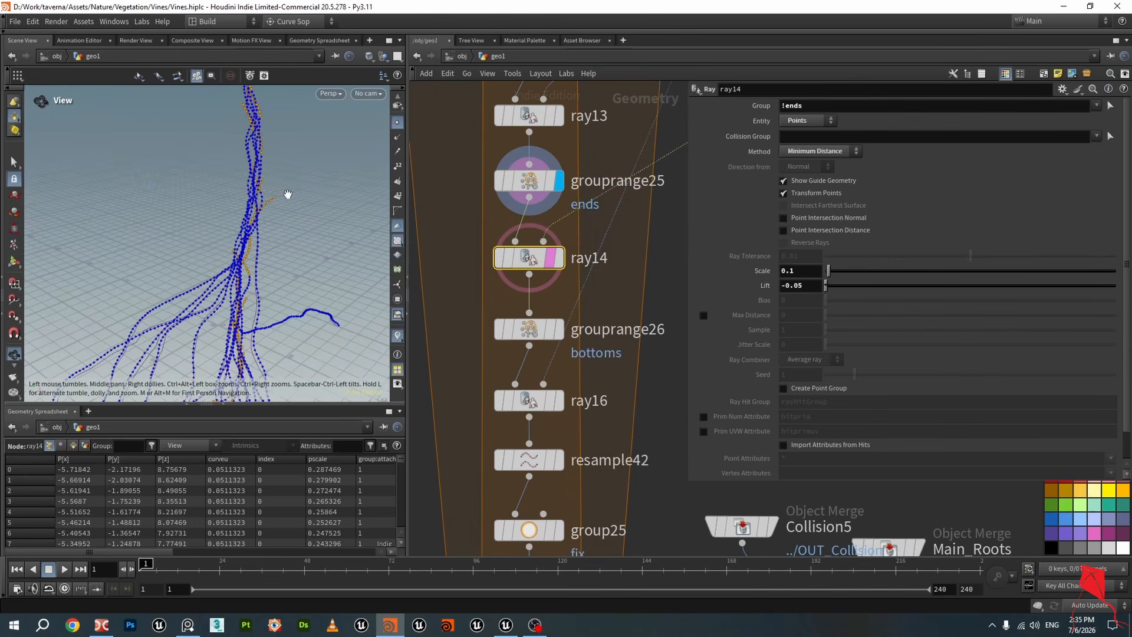
drag(285, 195, 252, 236)
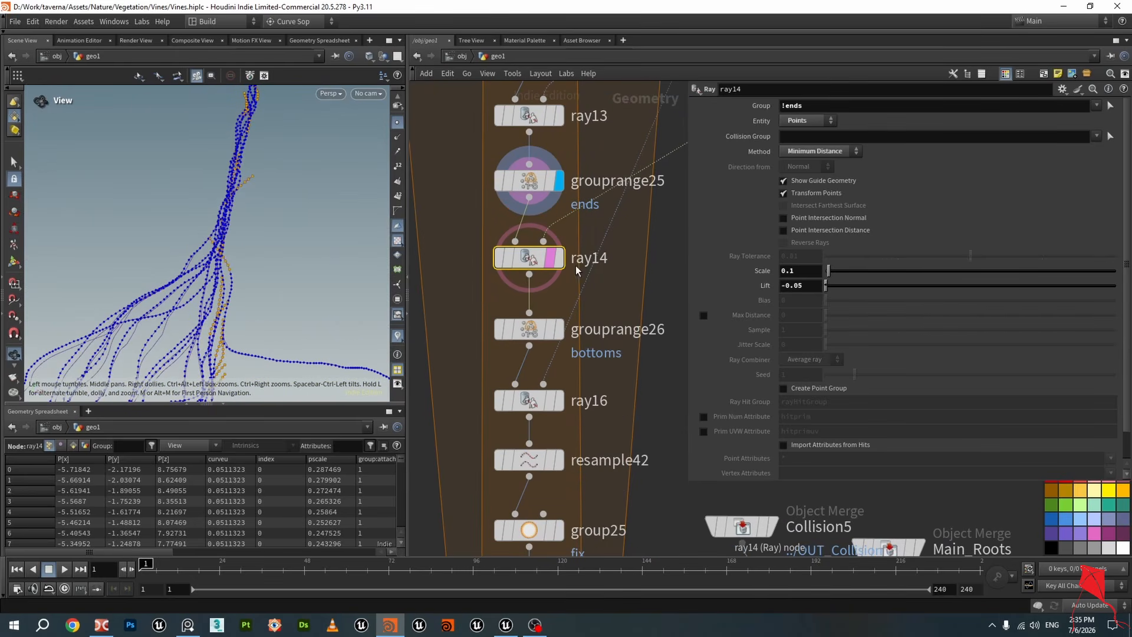
click(560, 259)
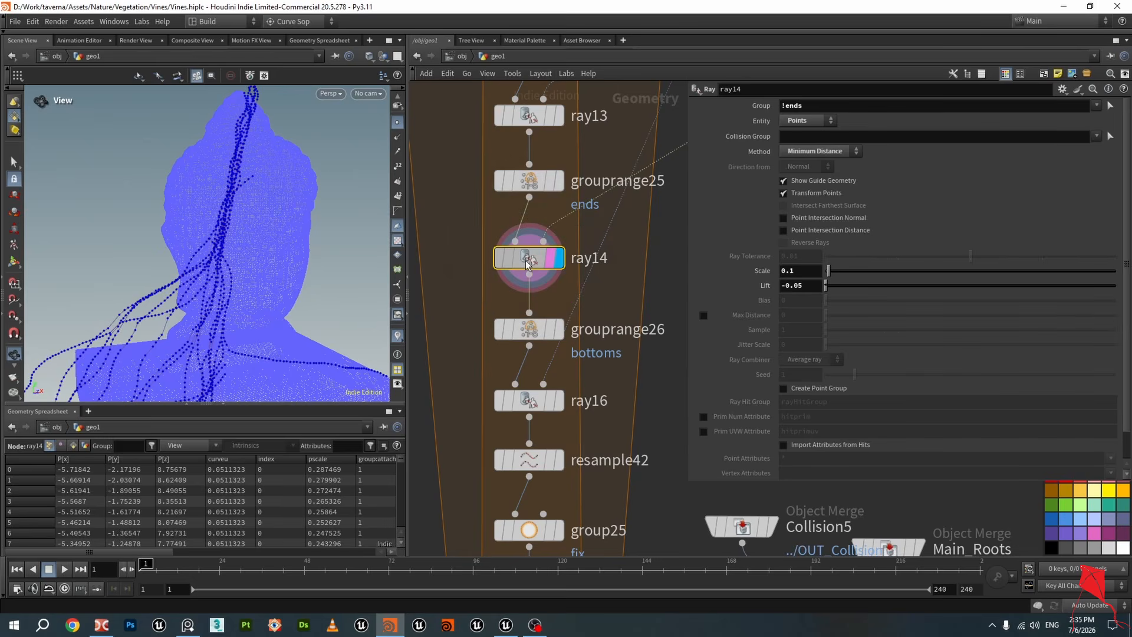
drag(254, 206, 249, 177)
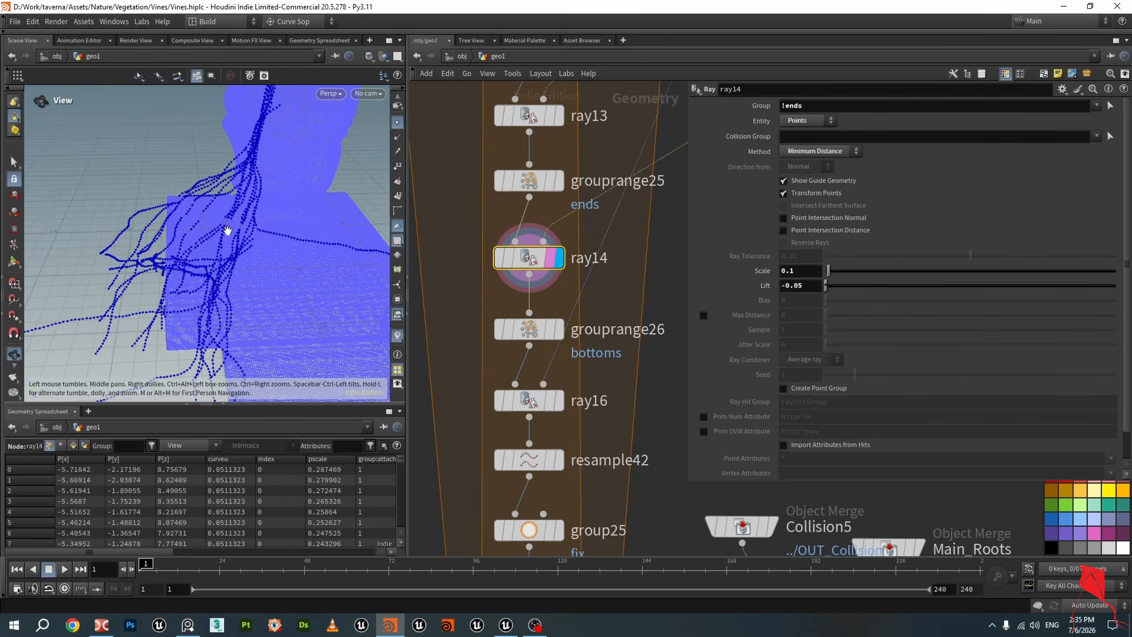
drag(222, 232, 332, 245)
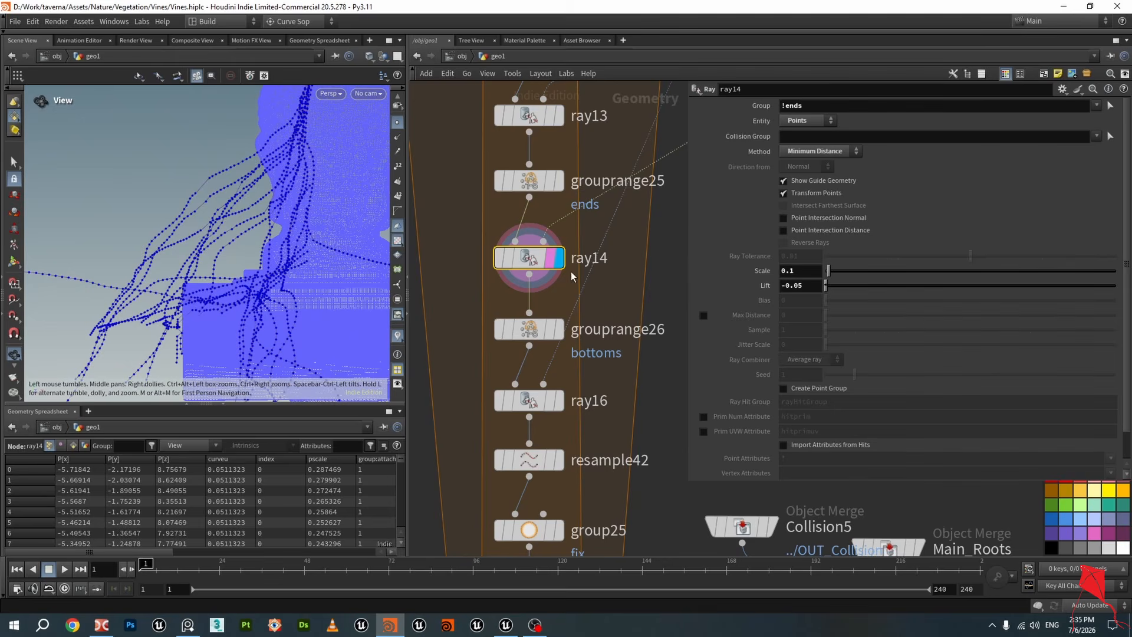
click(559, 180)
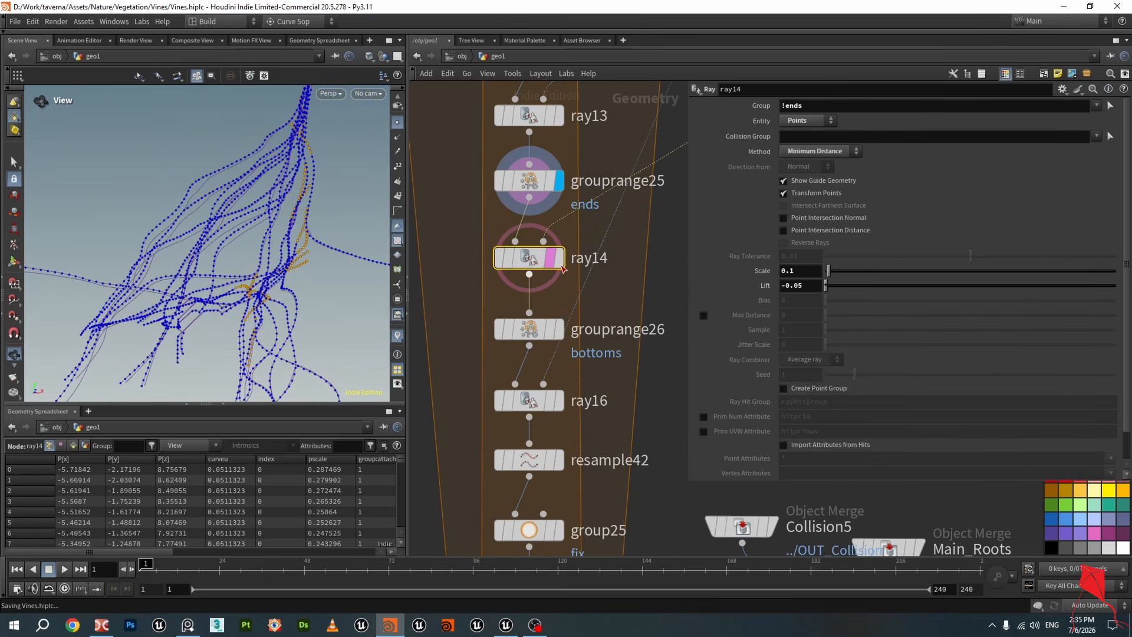
click(558, 259)
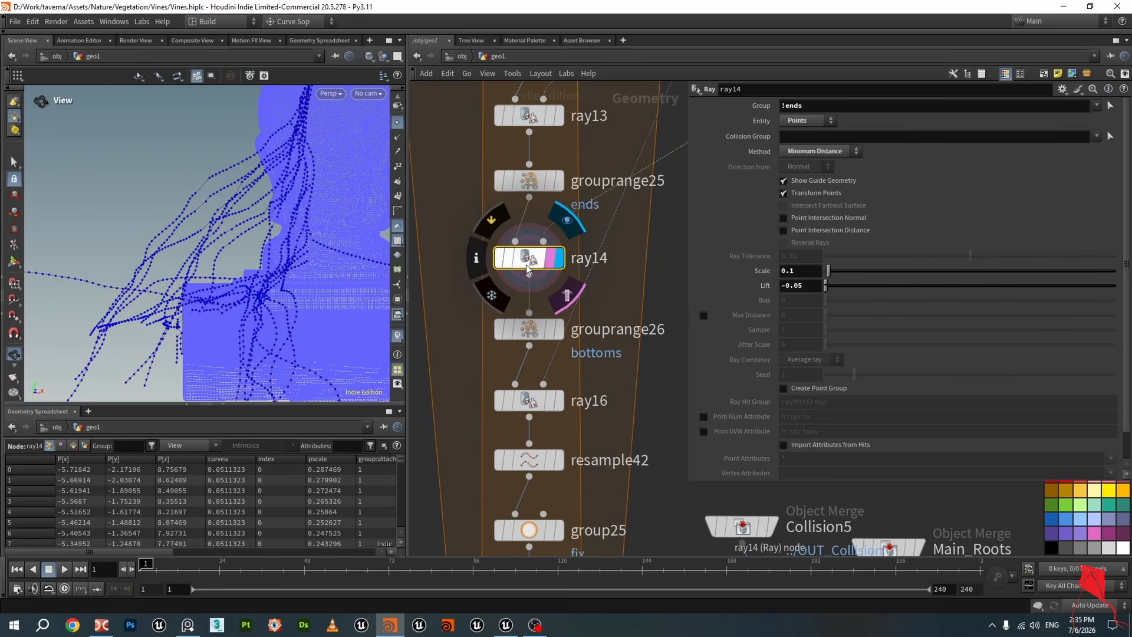
scroll(530, 262, down, 3)
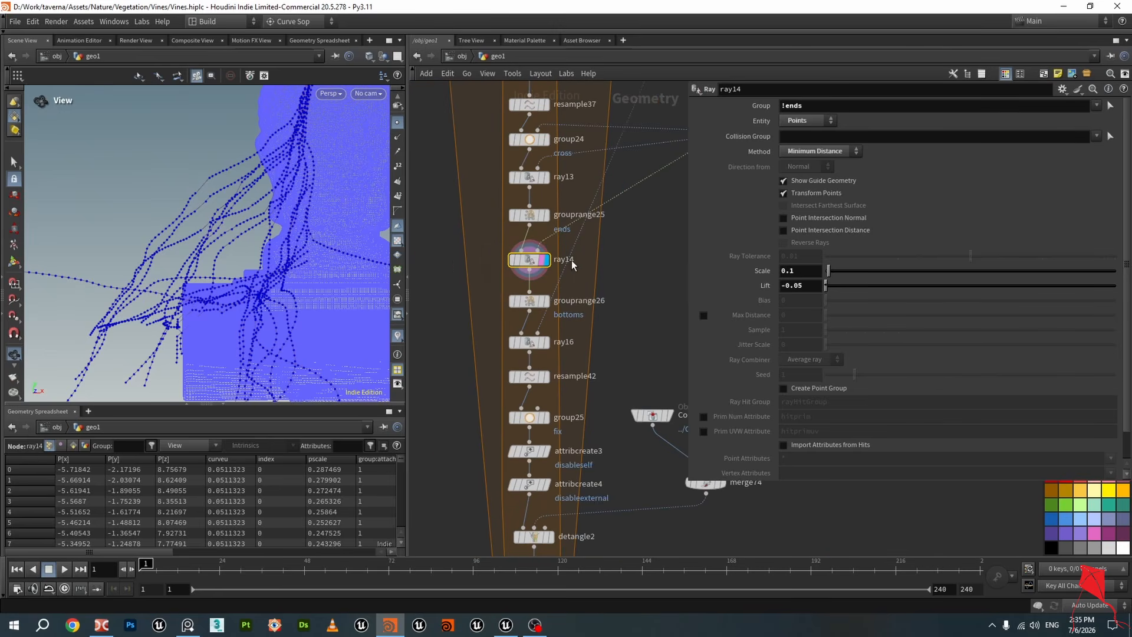
drag(227, 221, 203, 173)
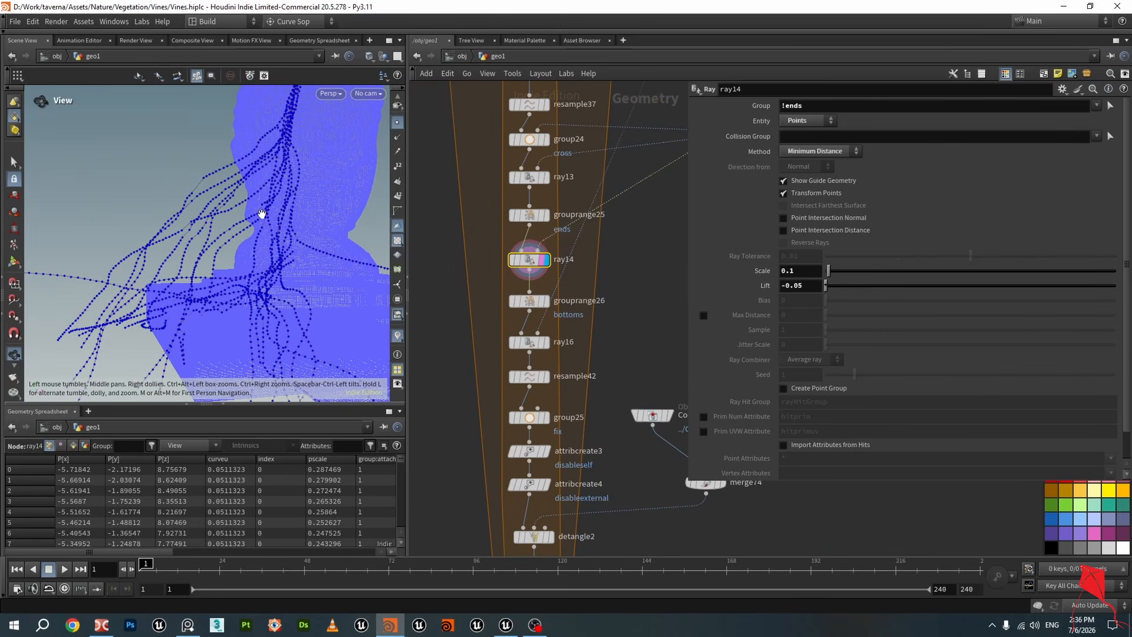
drag(289, 182, 256, 183)
scroll(657, 277, down, 3)
middle_drag(656, 277, 521, 324)
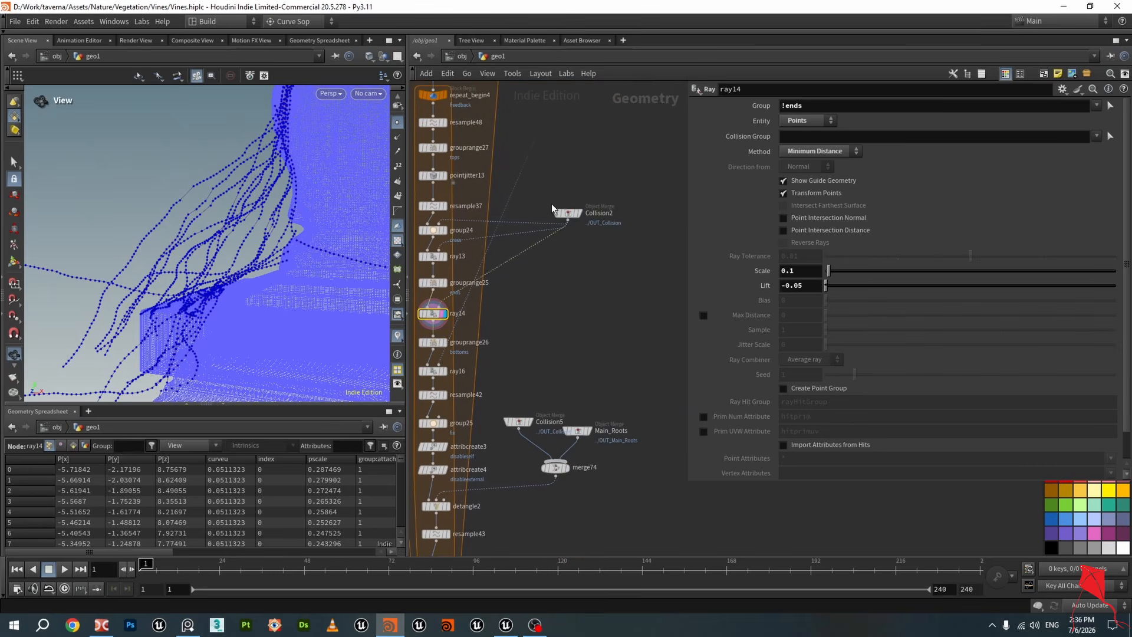
key(f)
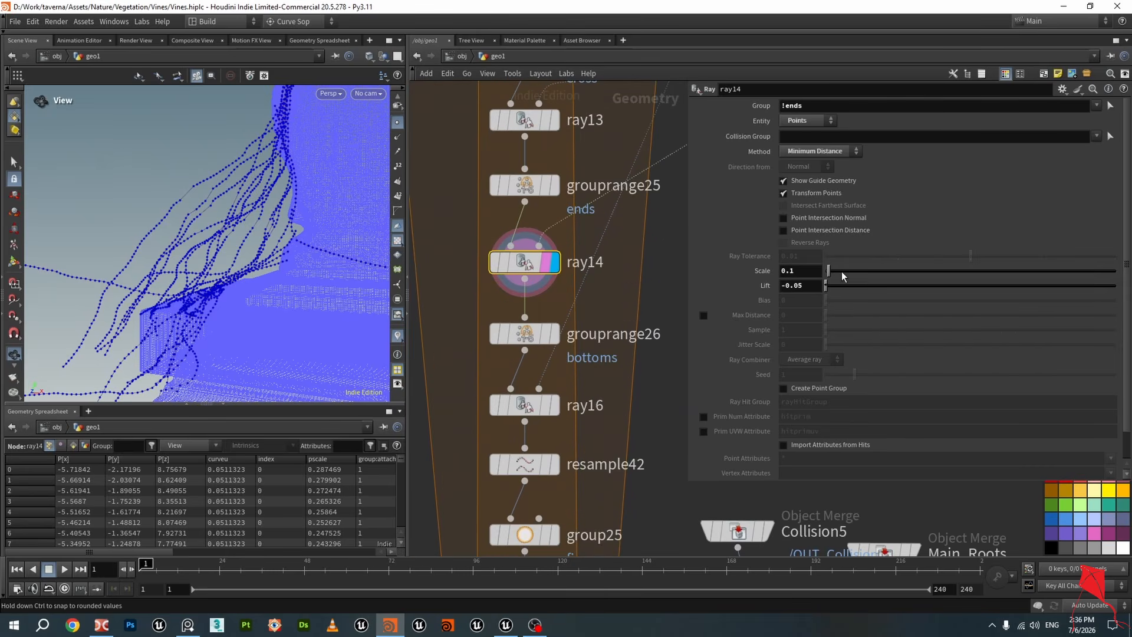
Scrub ray14's Scale value and restore it to 0.1
drag(828, 271, 853, 282)
drag(250, 254, 279, 261)
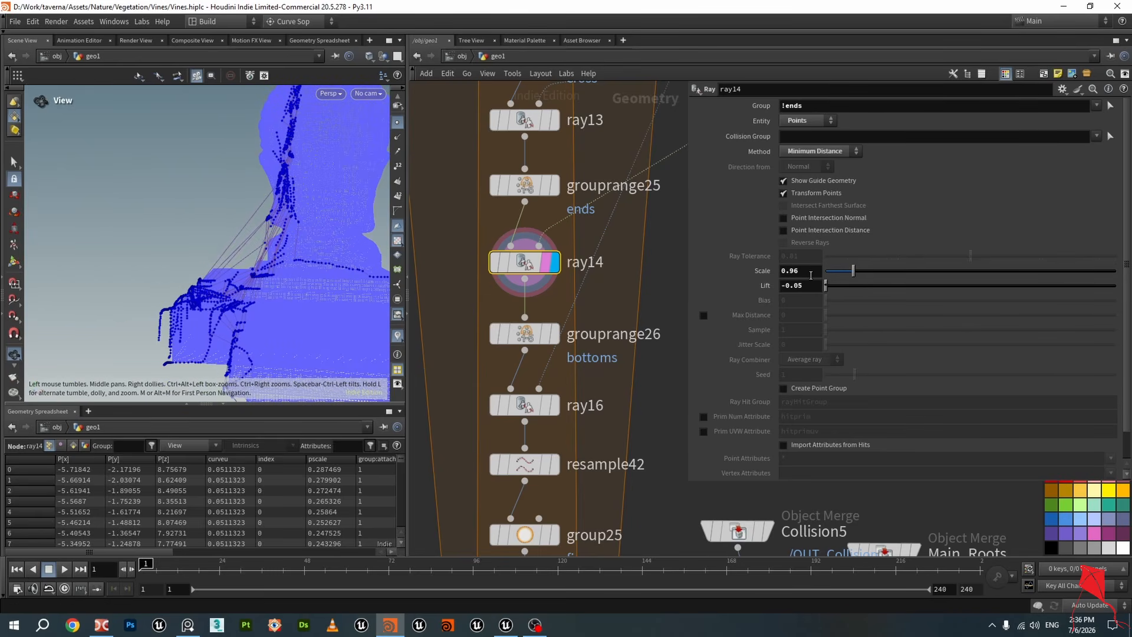
double_click(801, 271)
text(0.1)
key(Return)
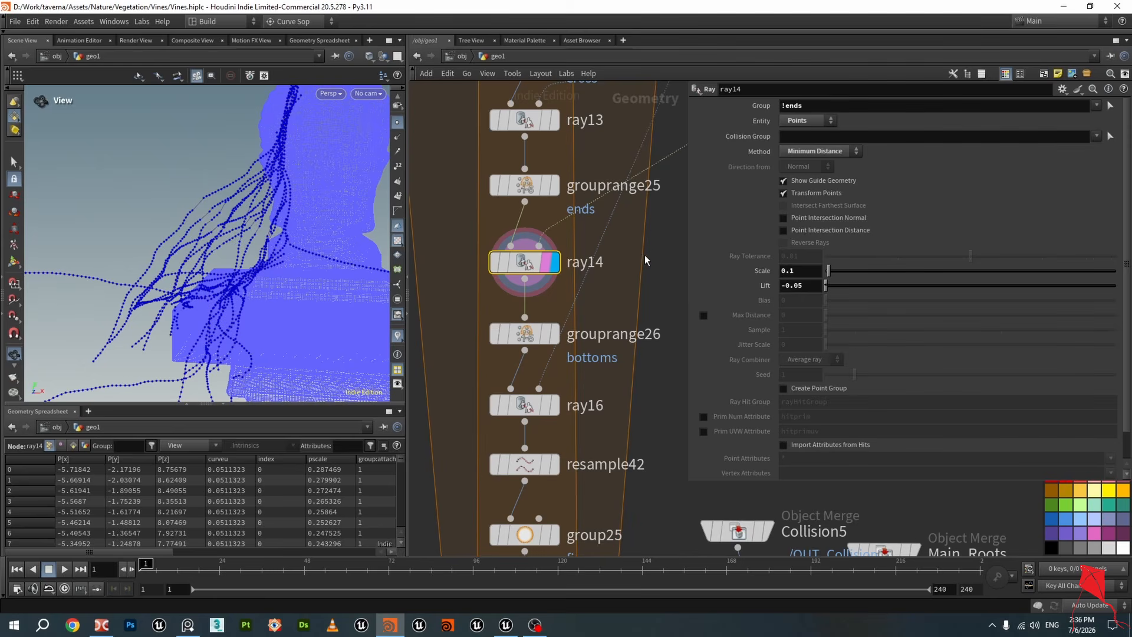
drag(828, 273, 826, 271)
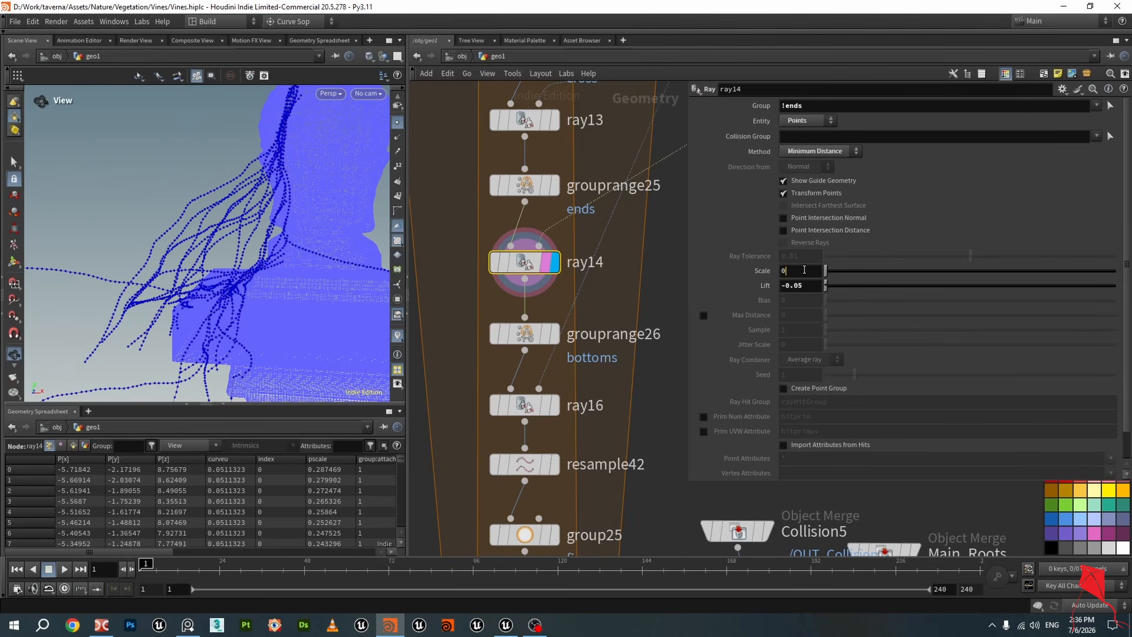
key(Return)
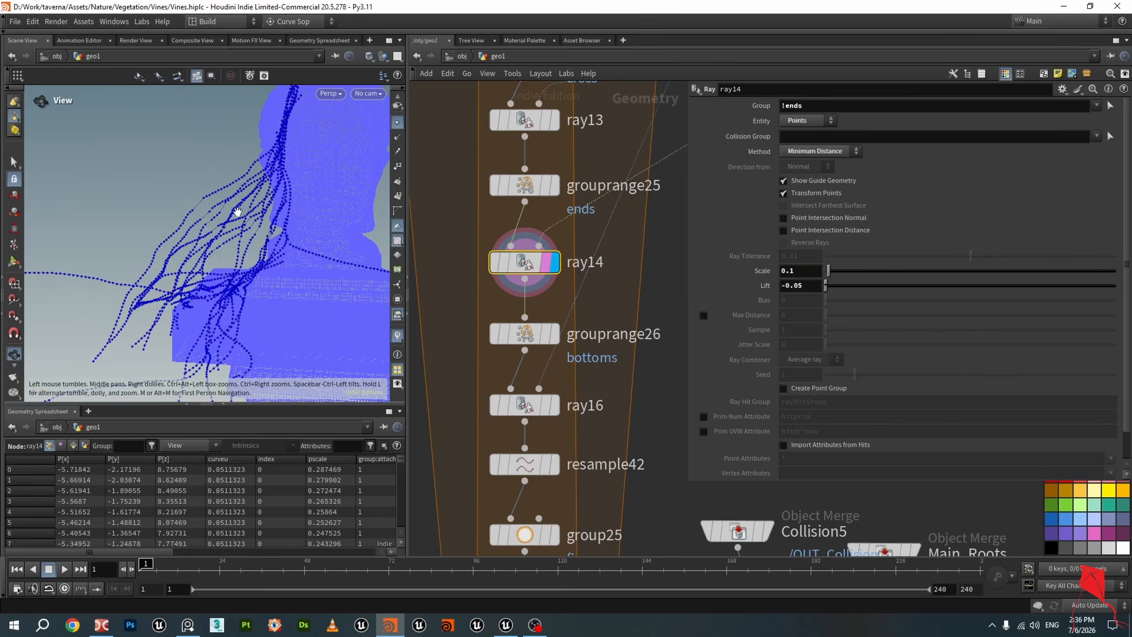
drag(171, 209, 204, 248)
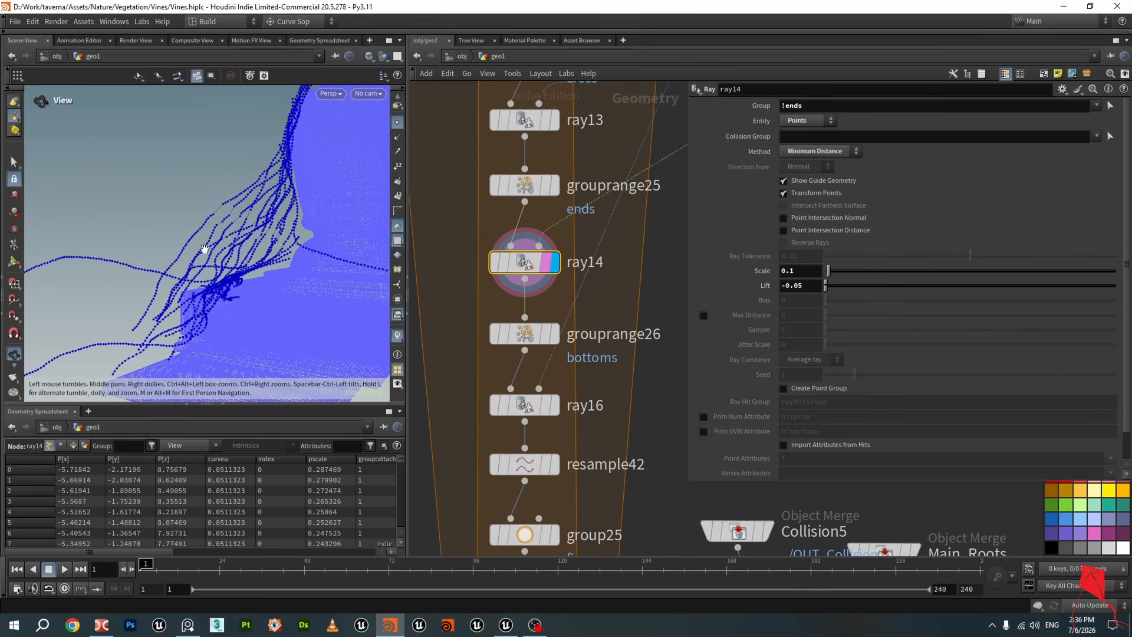
Display grouprange26 and ray16 to review the bottoms group and its projection onto the landscape
middle_drag(581, 368, 584, 288)
click(557, 255)
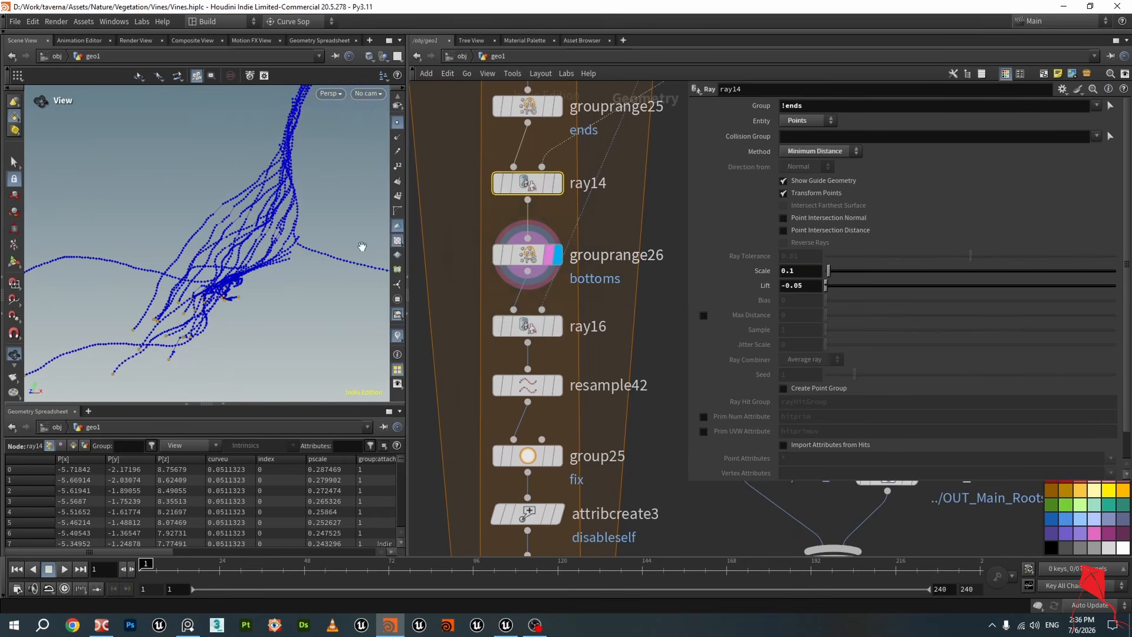
drag(362, 247, 342, 260)
click(525, 255)
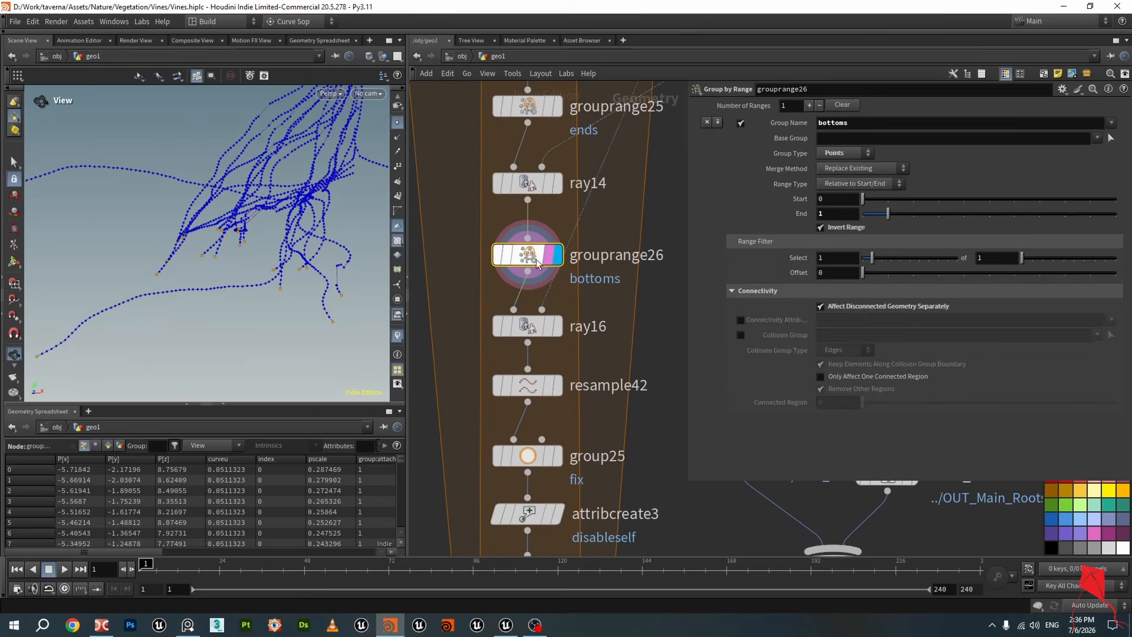
drag(236, 236, 191, 246)
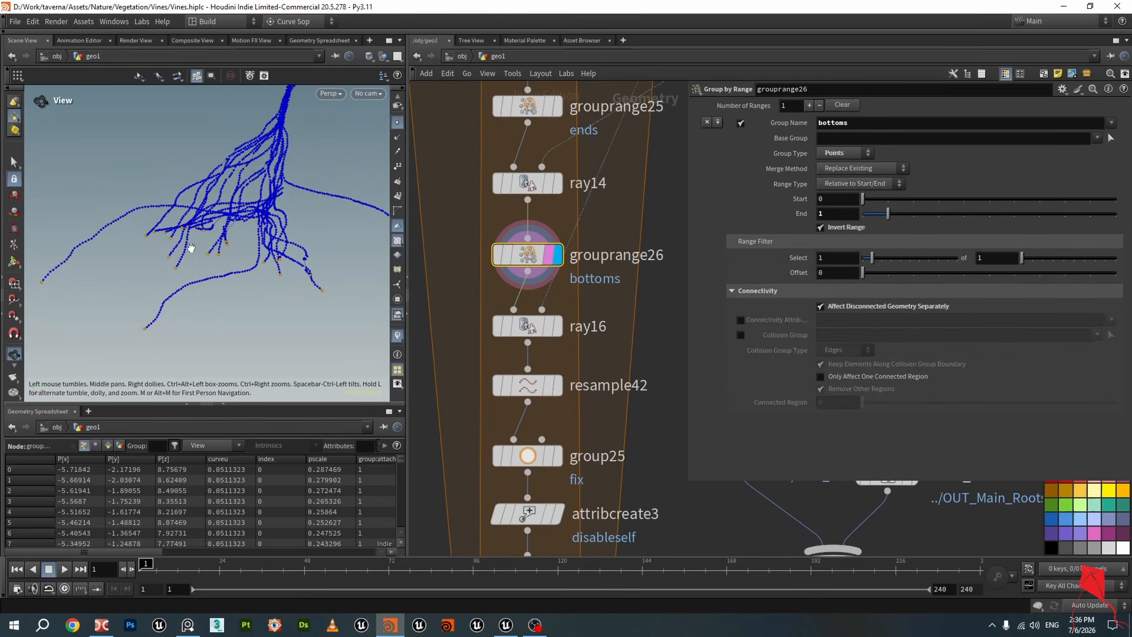
click(557, 330)
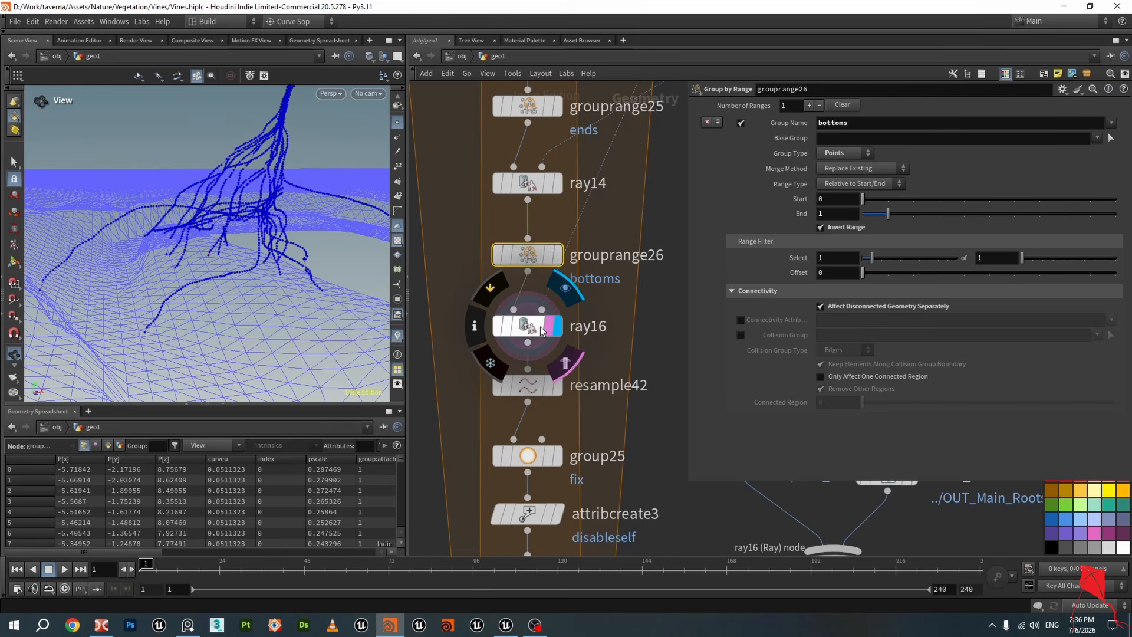
click(539, 328)
scroll(538, 330, down, 10)
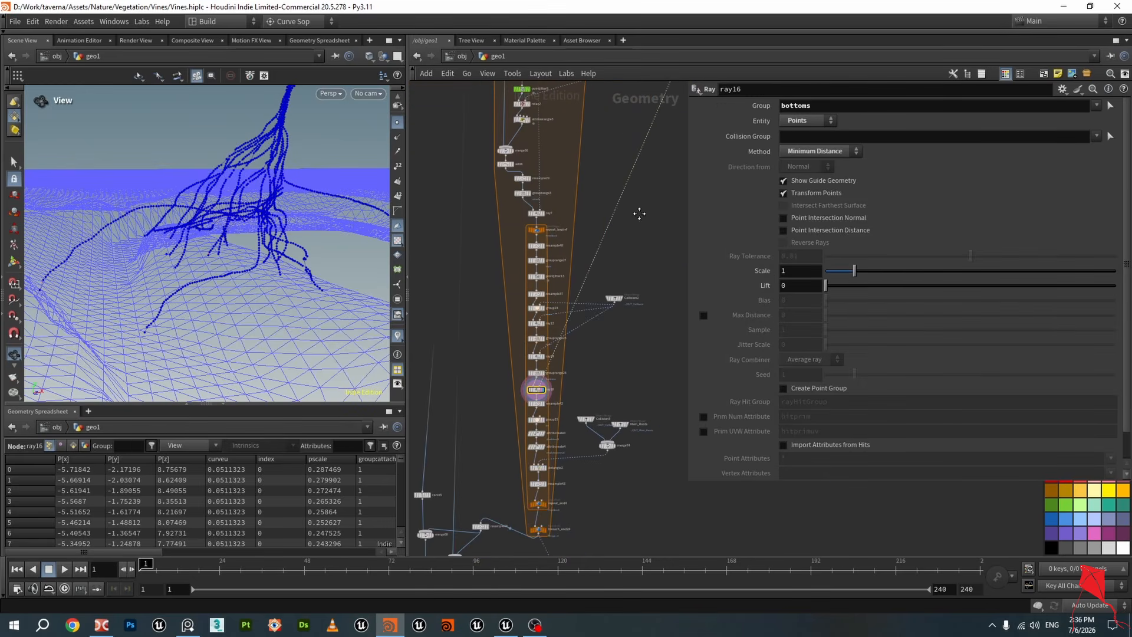
Examine ray16's projected curves against the landscape surface in the viewport
scroll(562, 263, up, 5)
scroll(541, 294, down, 4)
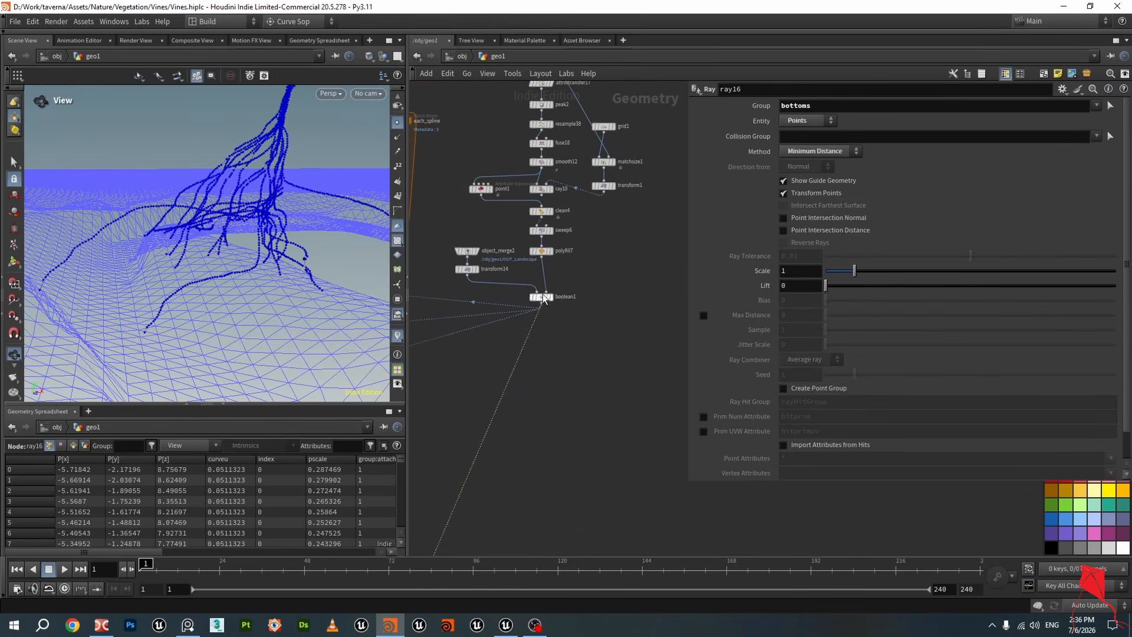
mouse_move(93, 246)
mouse_down()
mouse_move(111, 254)
mouse_move(61, 253)
mouse_move(65, 236)
mouse_move(89, 233)
mouse_up()
scroll(607, 416, down, 3)
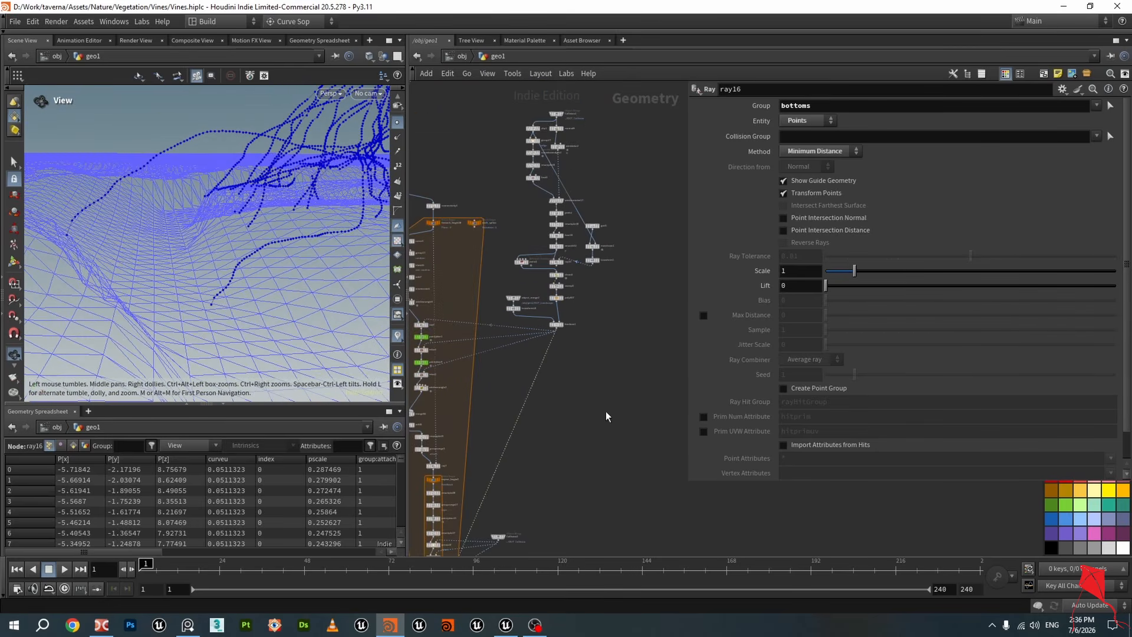
middle_drag(591, 439, 621, 414)
drag(221, 256, 216, 295)
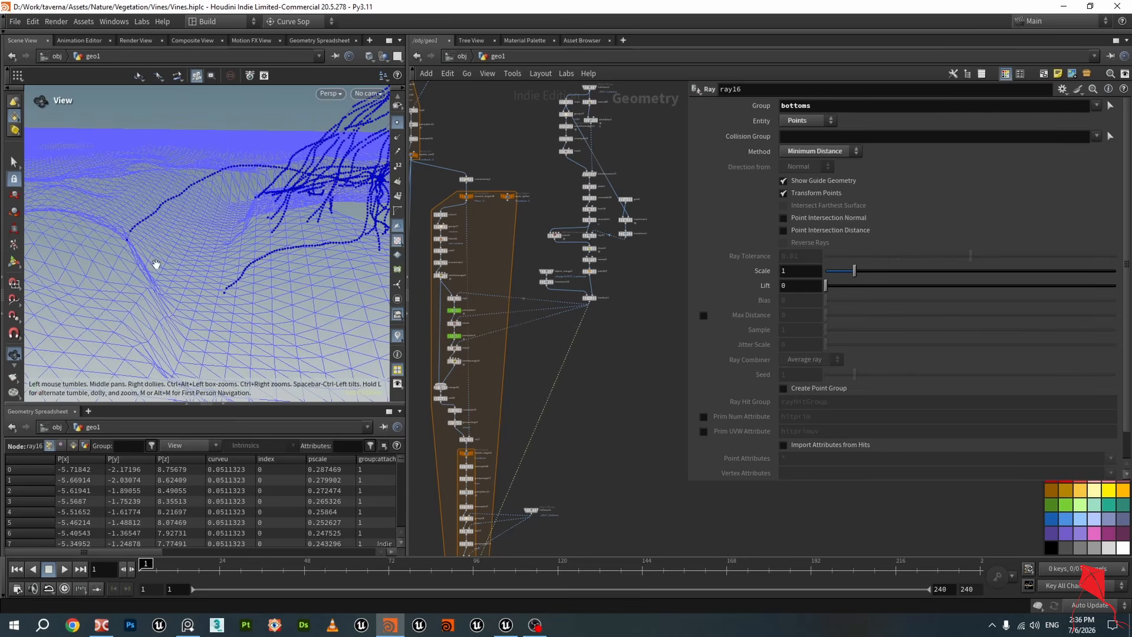
scroll(125, 234, up, 5)
drag(122, 235, 133, 245)
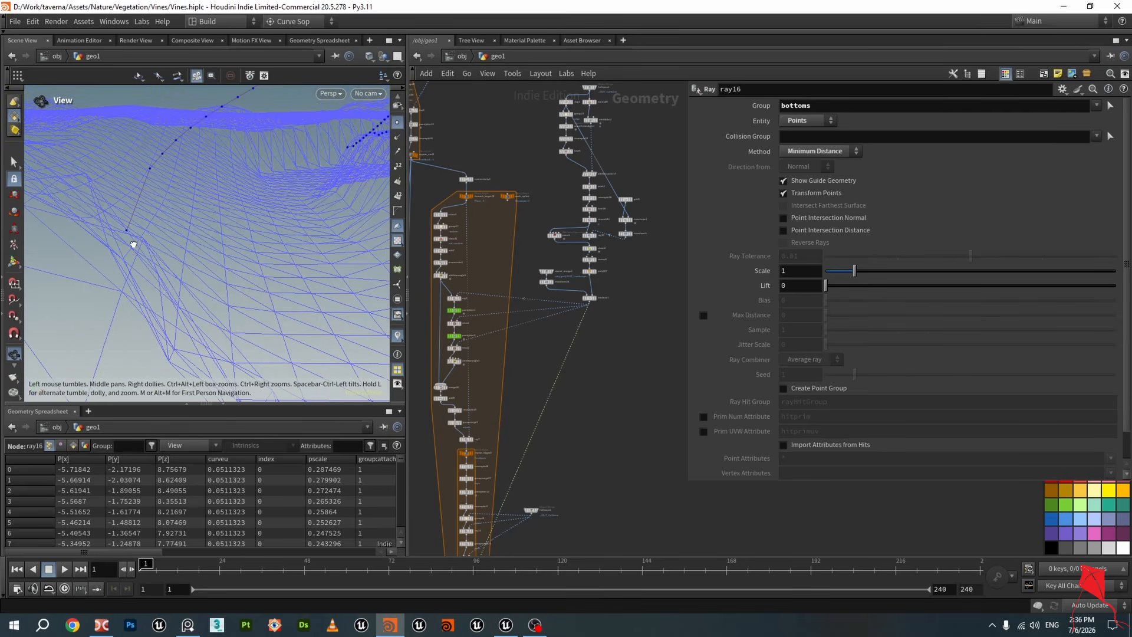
drag(125, 204, 236, 266)
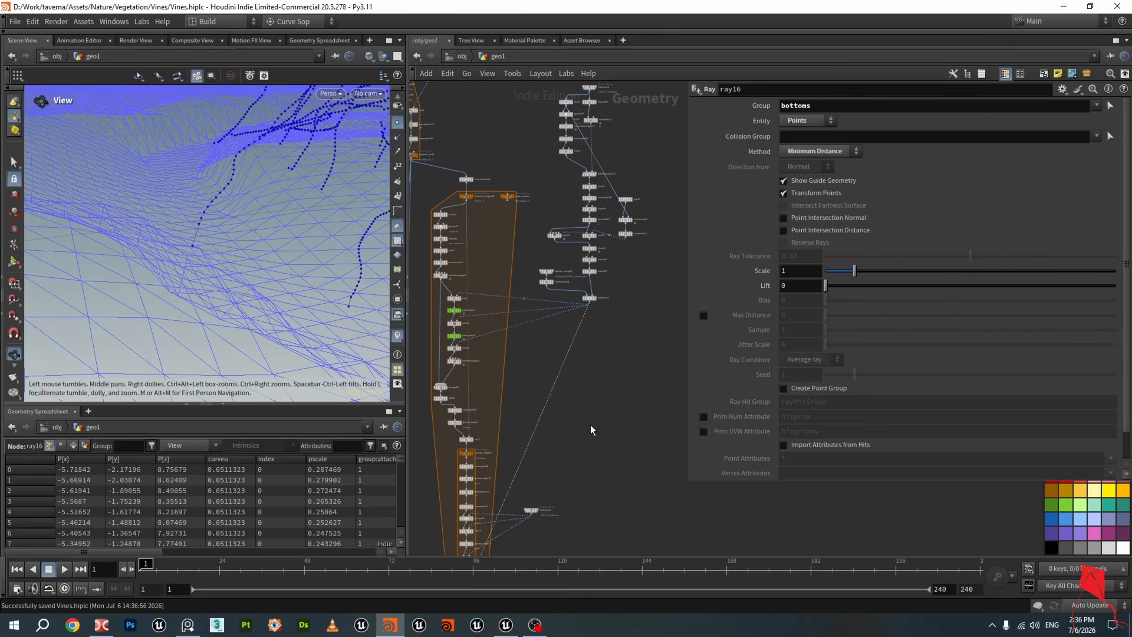
key(f)
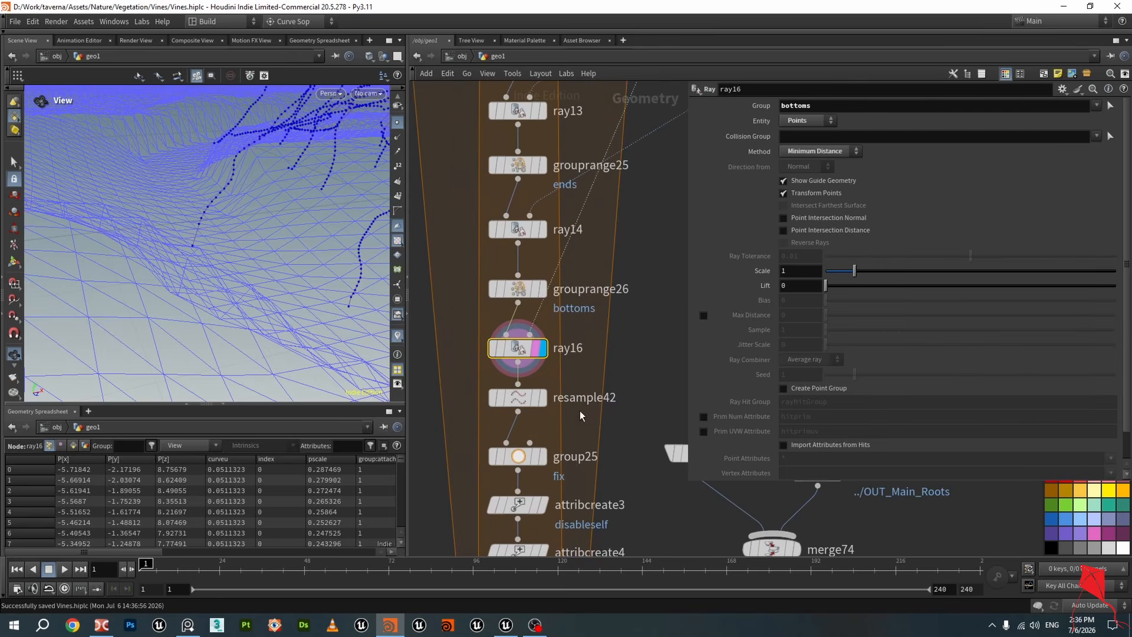
middle_drag(595, 419, 600, 341)
scroll(600, 340, down, 3)
scroll(299, 259, down, 3)
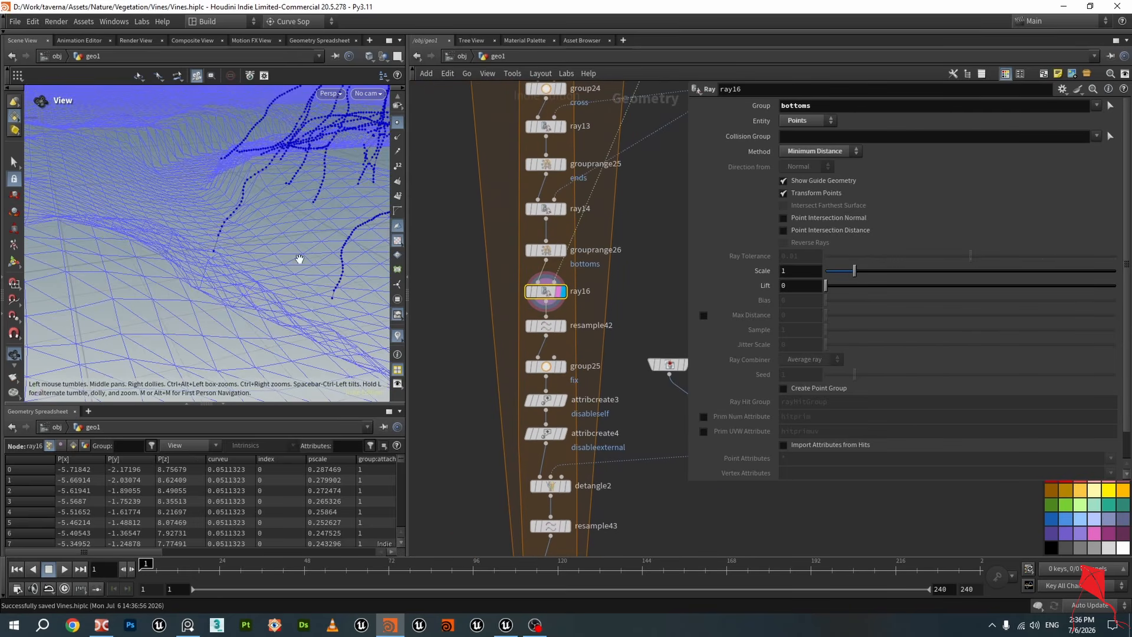
drag(300, 259, 157, 253)
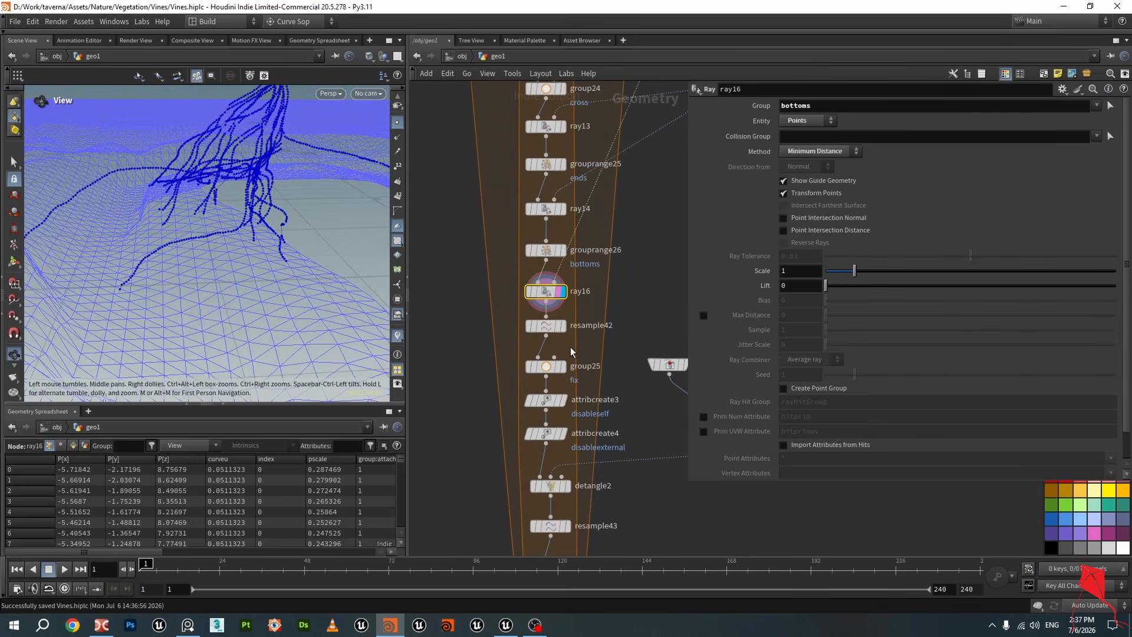
Display resample42 and compare its resampled curves with the ray16 projection
click(560, 325)
click(549, 335)
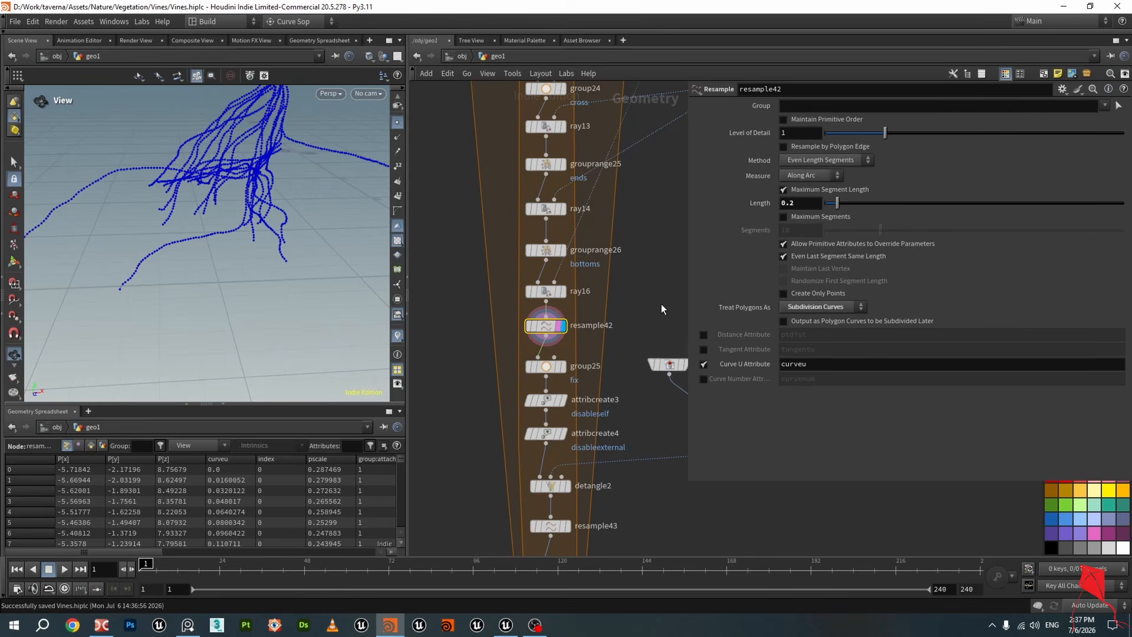
drag(146, 222, 432, 207)
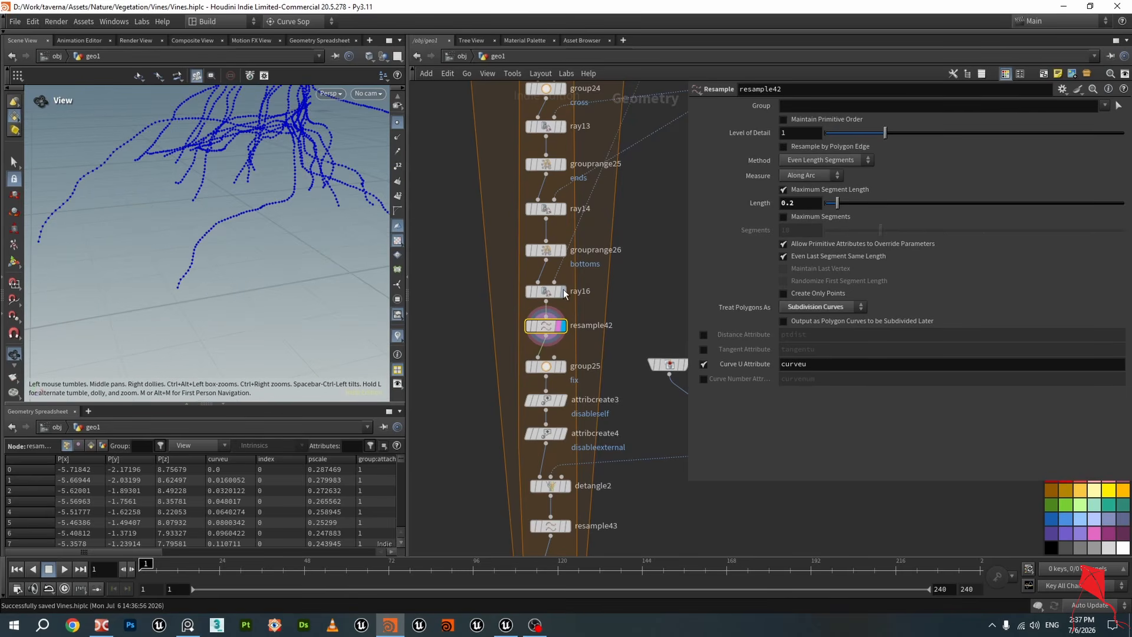
click(561, 292)
drag(115, 214, 65, 213)
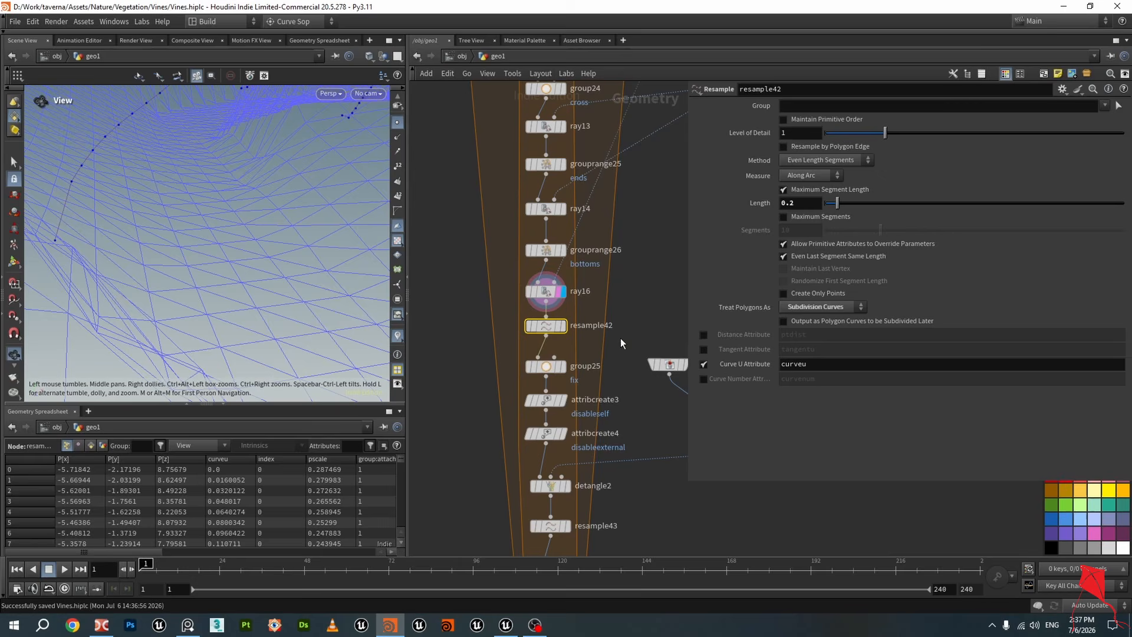
click(561, 326)
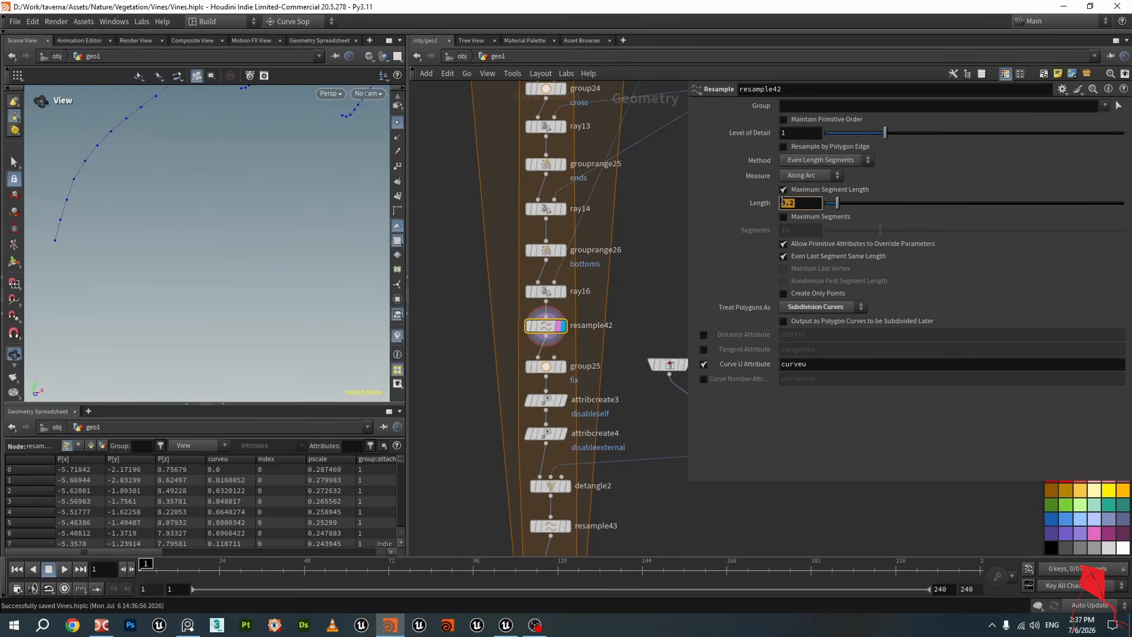
Display group25 to inspect its fix group of points where curveu is below 0.1, then return to resample42
scroll(601, 312, up, 3)
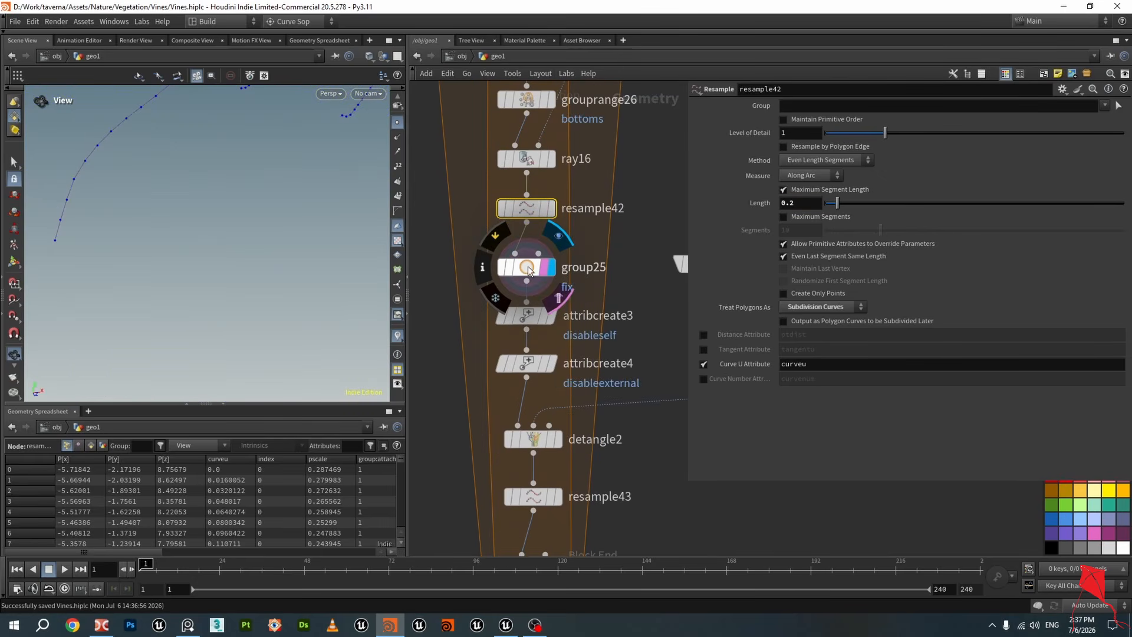
click(550, 266)
scroll(253, 215, down, 10)
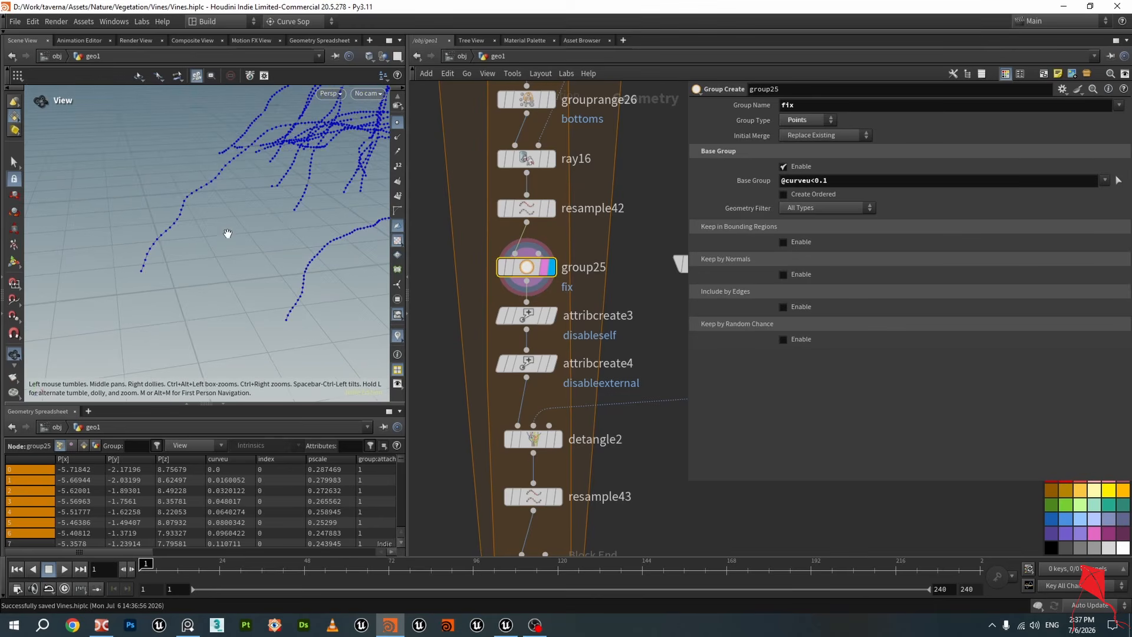
drag(247, 219, 264, 260)
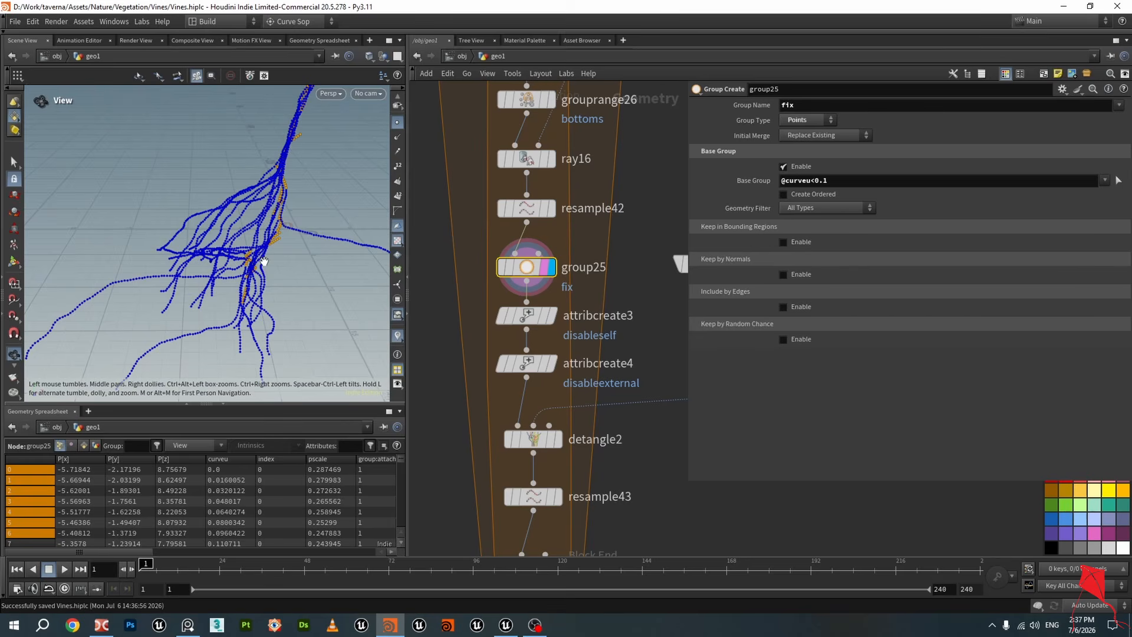
mouse_move(272, 261)
mouse_down()
mouse_move(282, 258)
mouse_move(250, 264)
mouse_up()
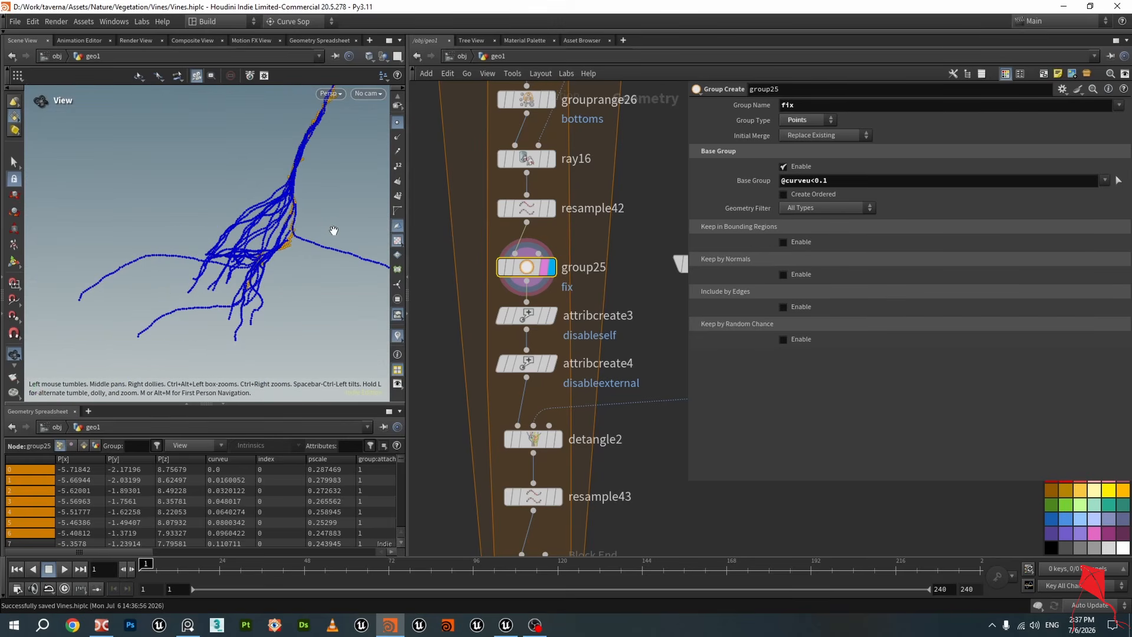
click(538, 214)
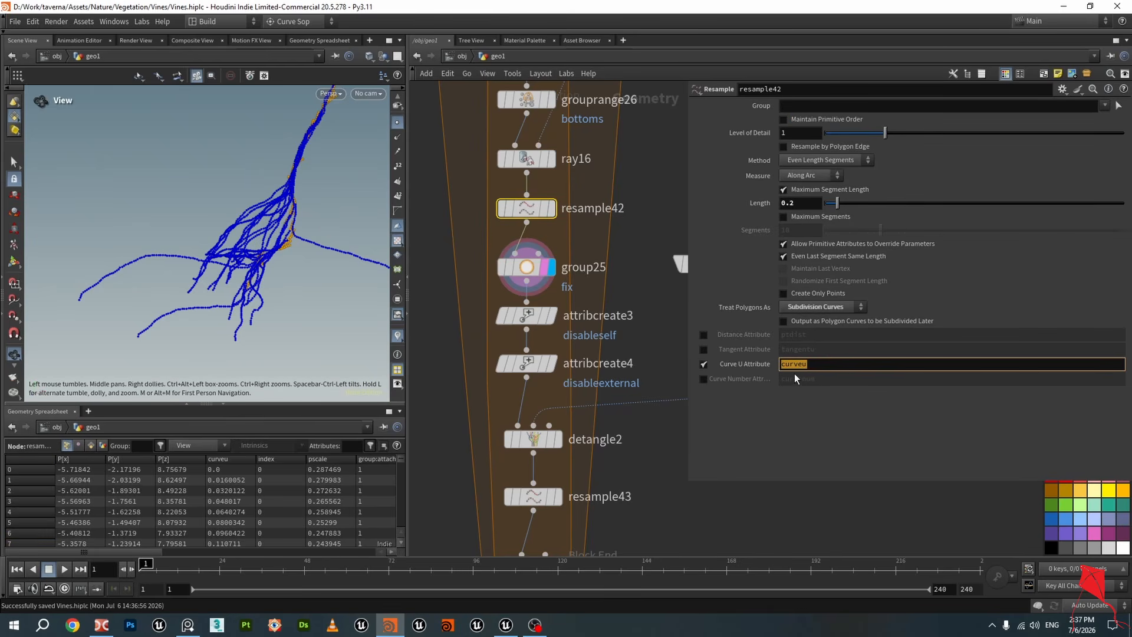
drag(294, 261, 239, 236)
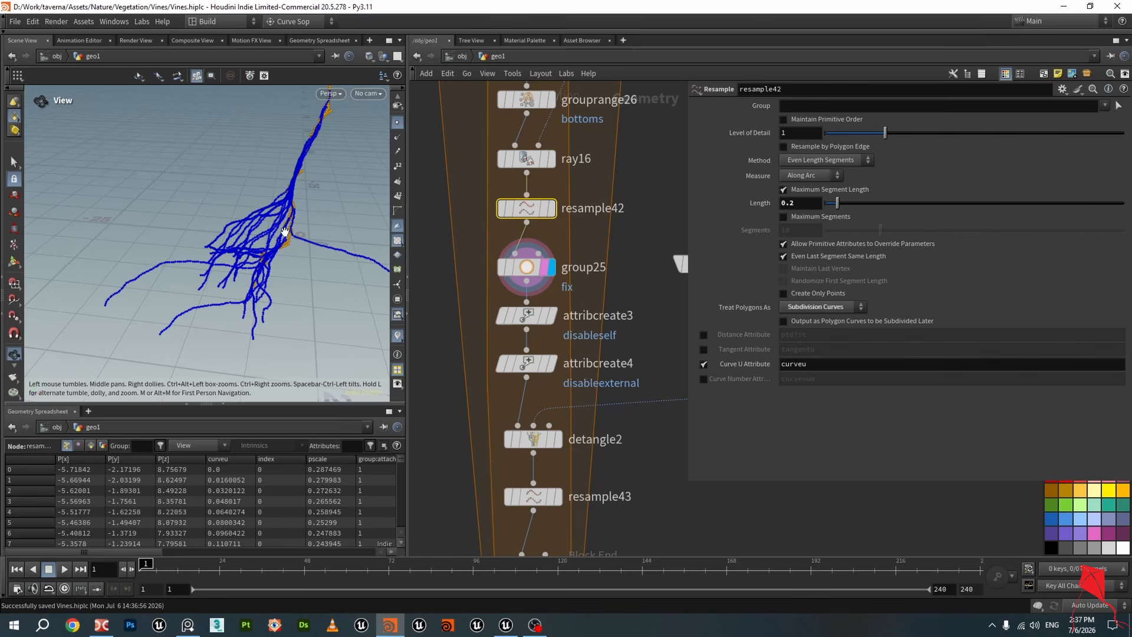
Inspect the group25 node's fix group of points on the vine curves in the viewport
drag(313, 215, 314, 168)
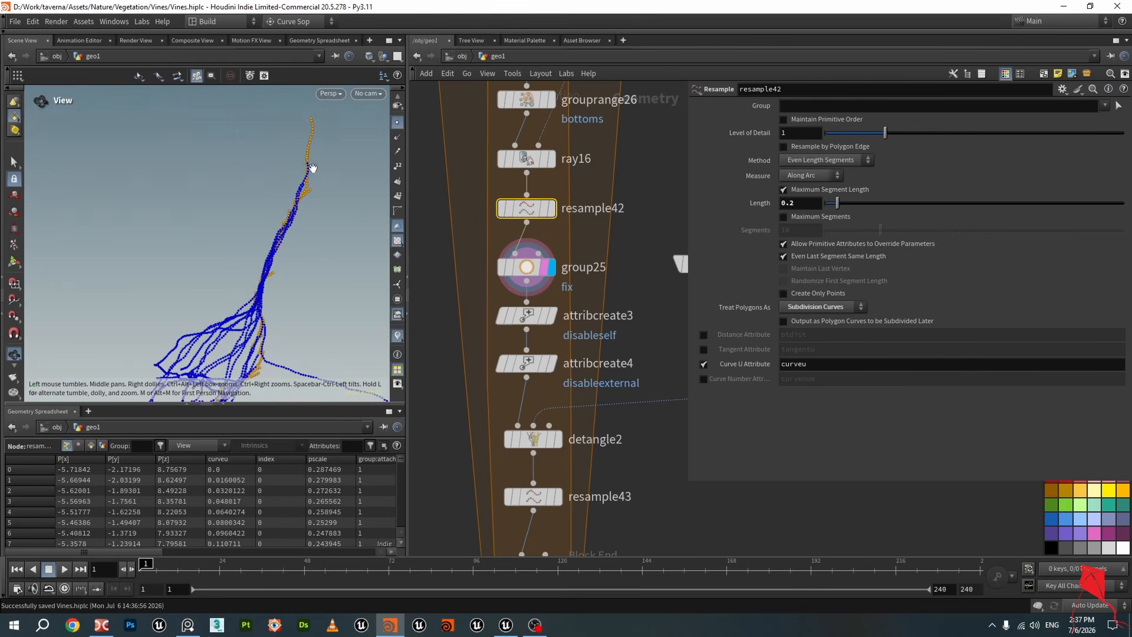
click(529, 269)
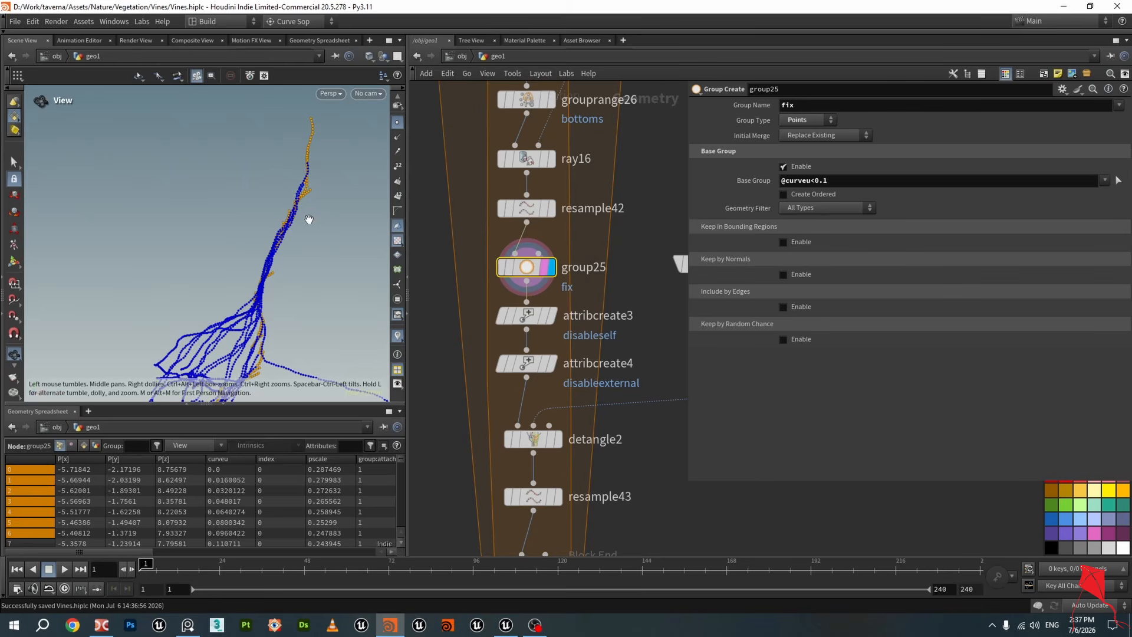
drag(309, 219, 314, 222)
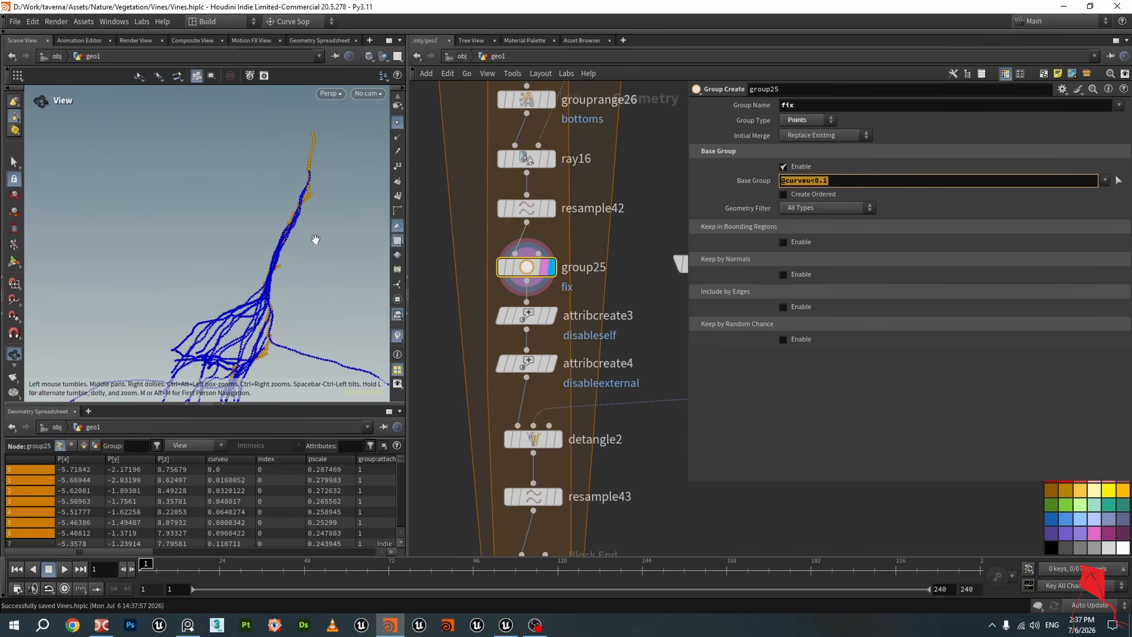
drag(315, 239, 271, 227)
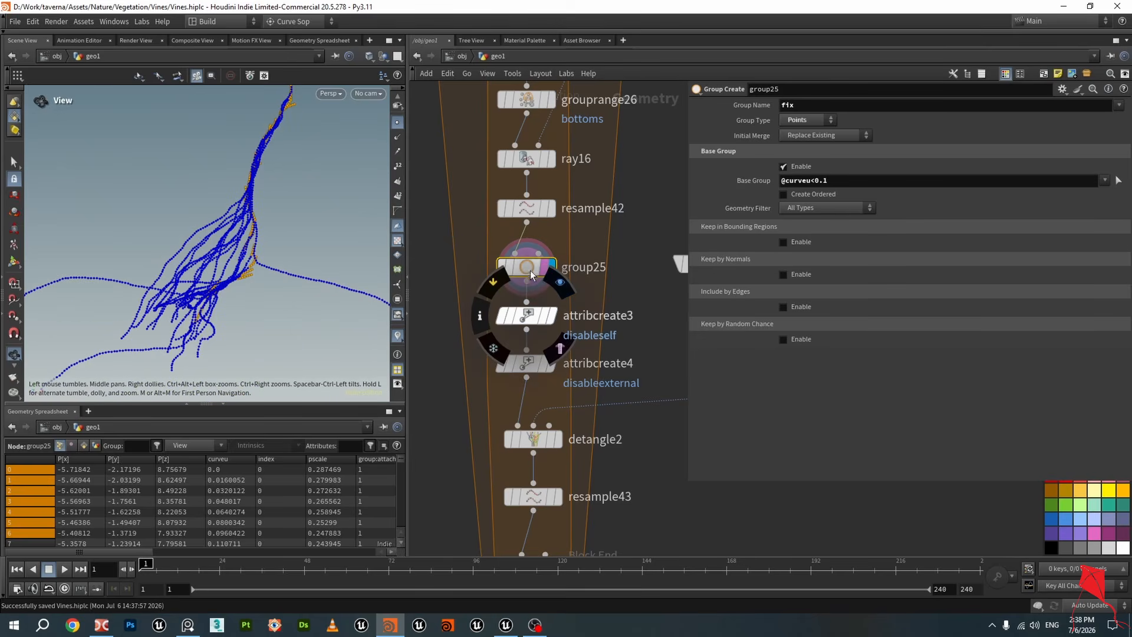
drag(532, 268, 531, 264)
mouse_move(250, 241)
mouse_down()
mouse_move(252, 229)
mouse_move(256, 252)
mouse_up()
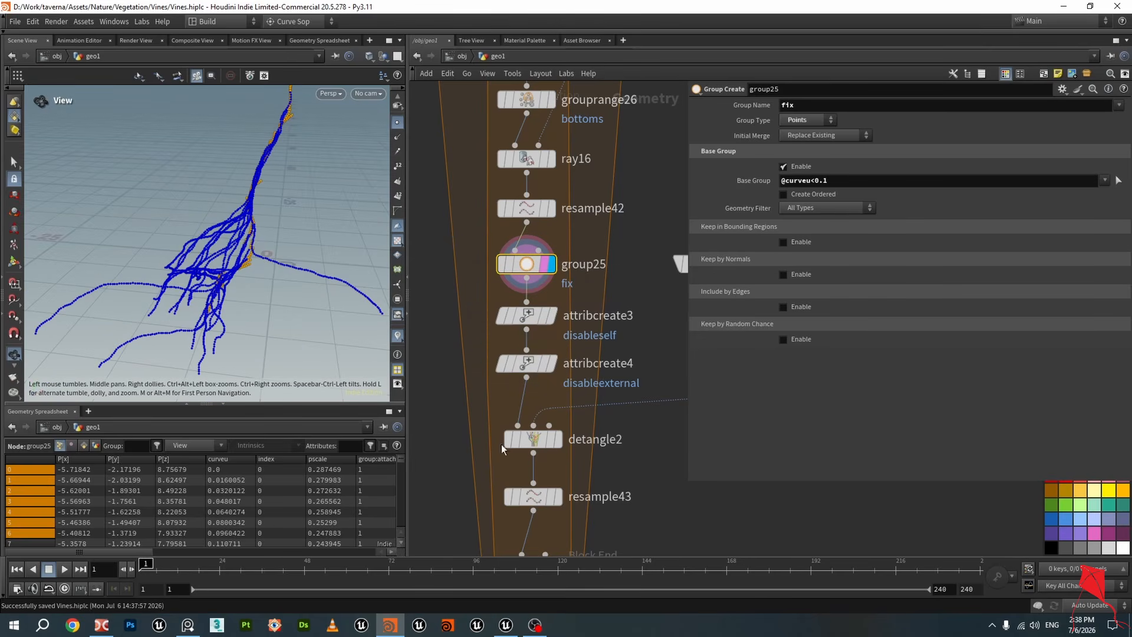
middle_drag(603, 475, 602, 430)
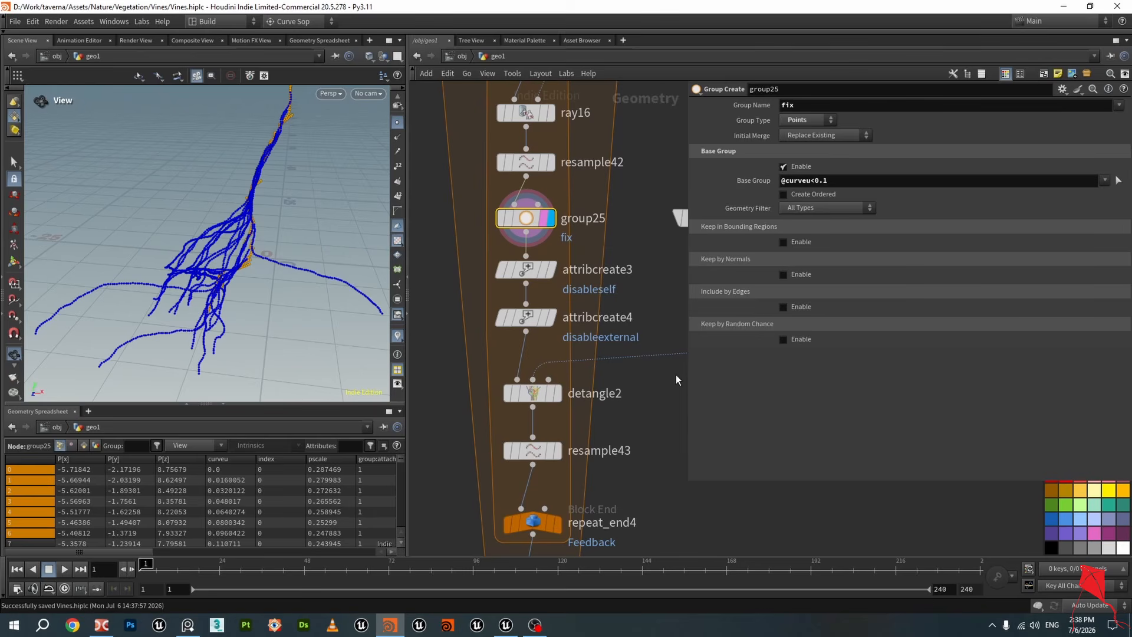
Display the detangle2 node's output and examine the detangled vine points in the viewport
drag(476, 262, 597, 347)
drag(531, 273, 602, 275)
click(522, 242)
drag(522, 242, 510, 379)
scroll(559, 402, up, 2)
click(559, 399)
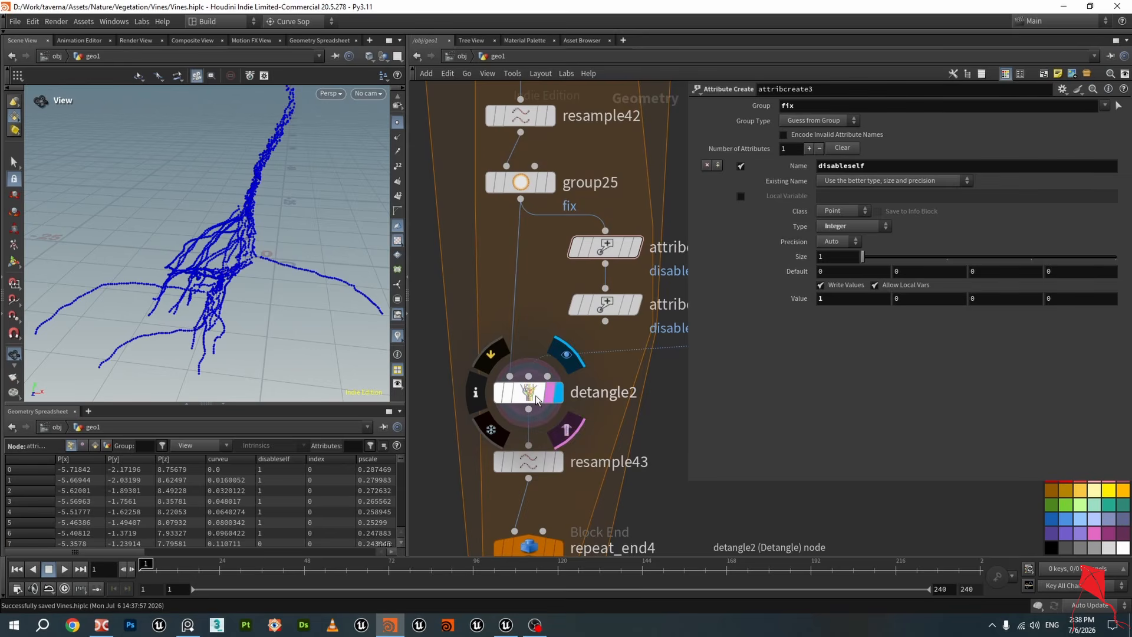
click(536, 393)
scroll(280, 157, up, 6)
middle_drag(237, 125, 236, 168)
drag(235, 168, 236, 184)
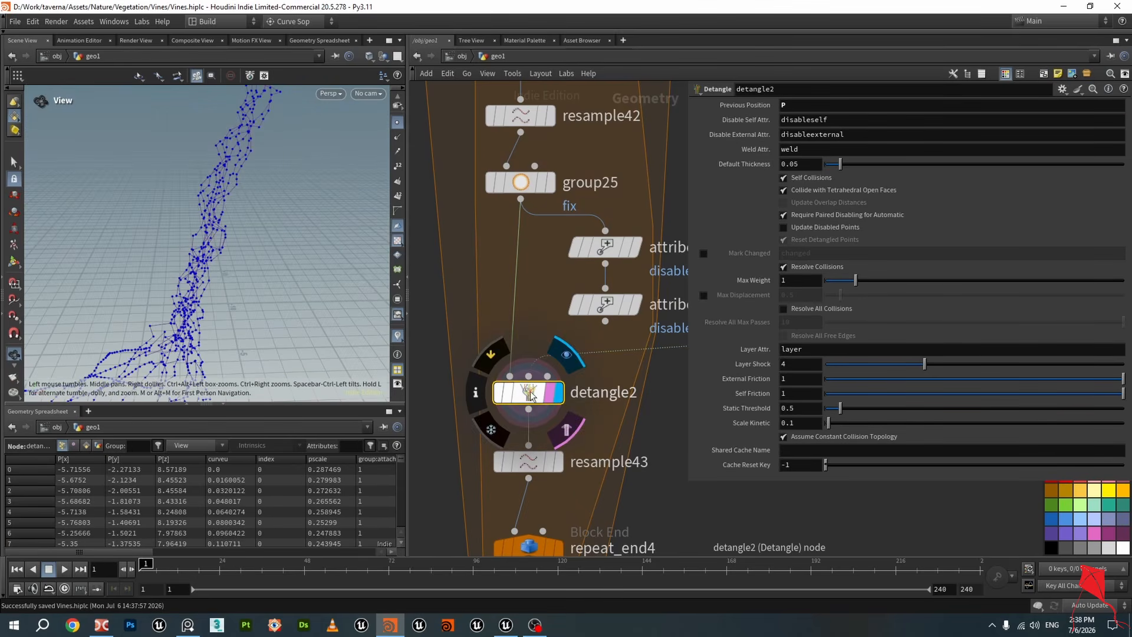
scroll(535, 347, down, 2)
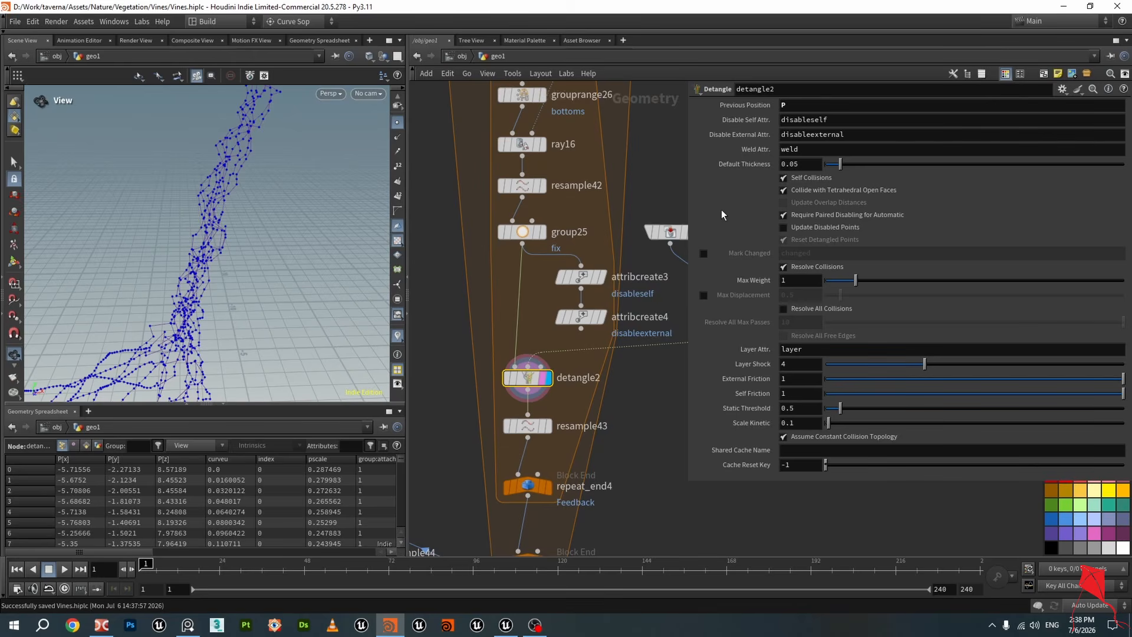
Review the Detangle node's Previous Position, Disable Self and Disable External attribute parameters
click(819, 106)
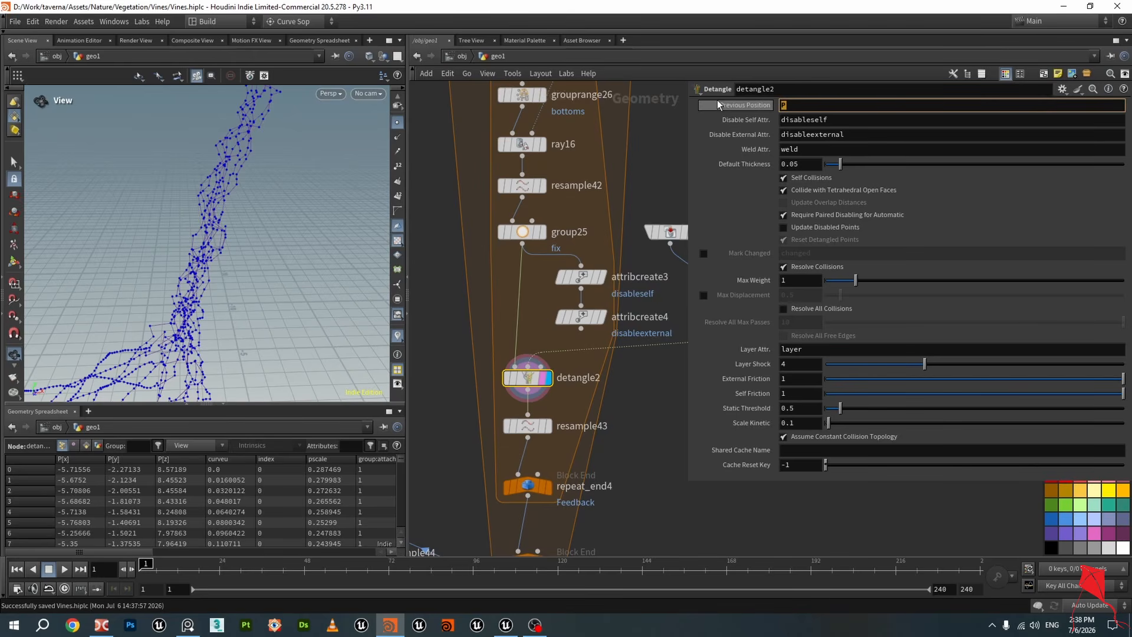
click(815, 105)
mouse_move(751, 119)
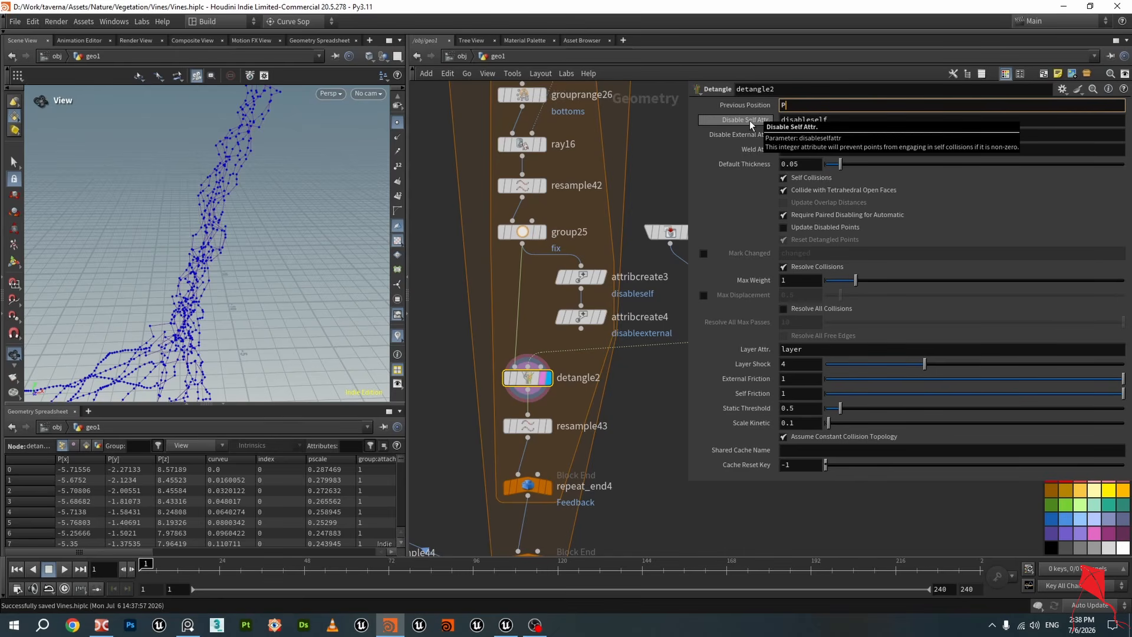
key(Tab)
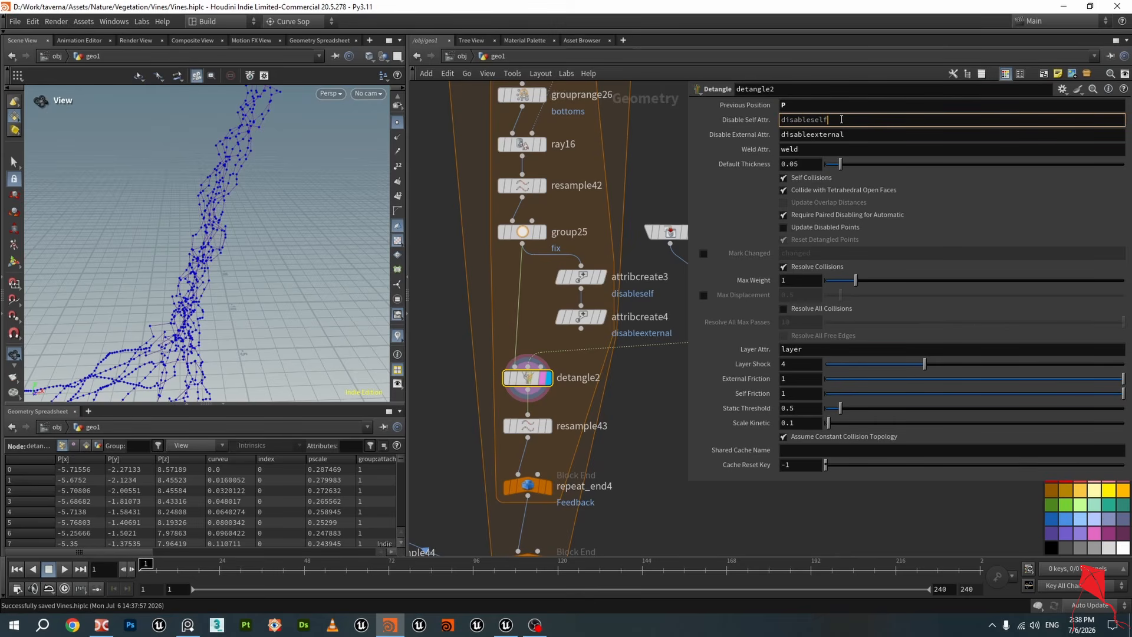
key(Tab)
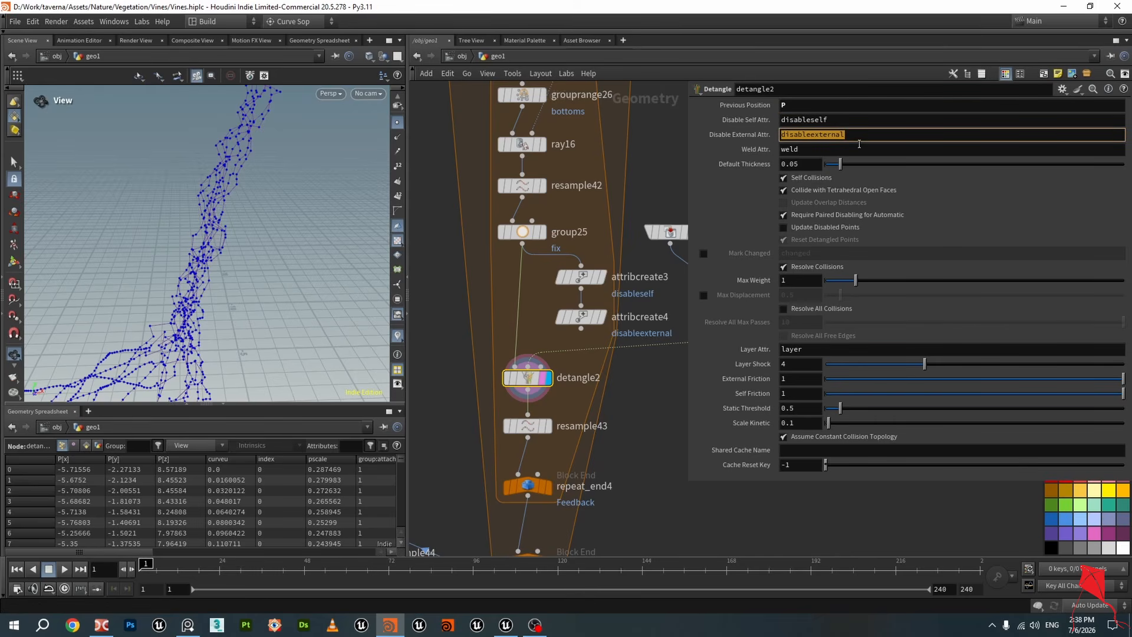
click(860, 120)
scroll(576, 255, down, 1)
scroll(582, 277, up, 3)
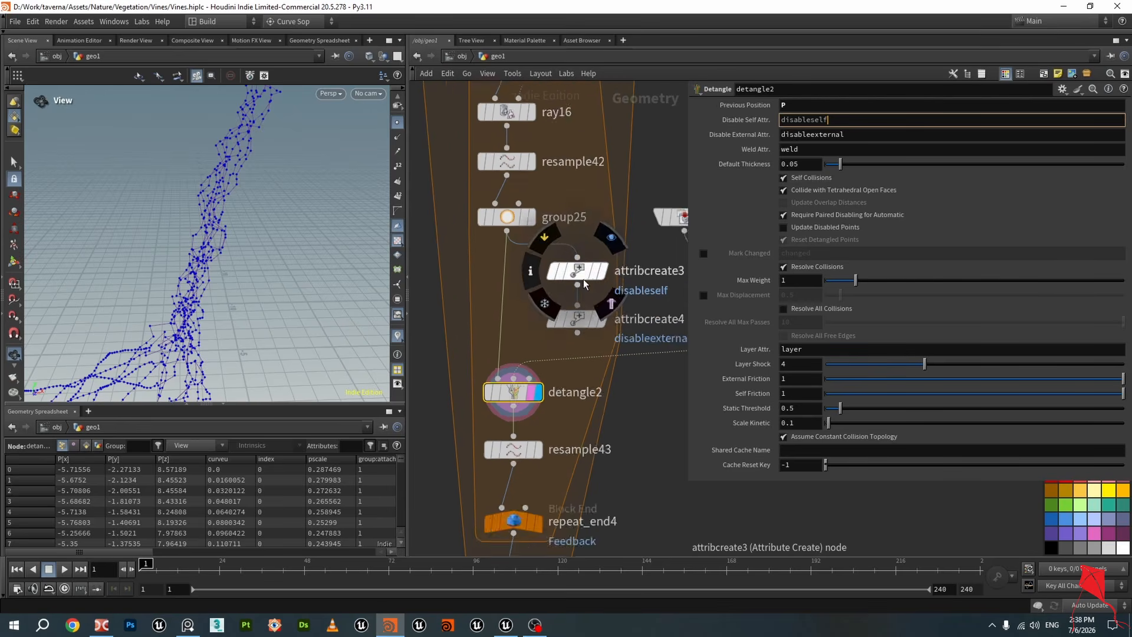
Compare the group25 settings with the attribcreate3 node's disableself attribute on the fix group
click(511, 206)
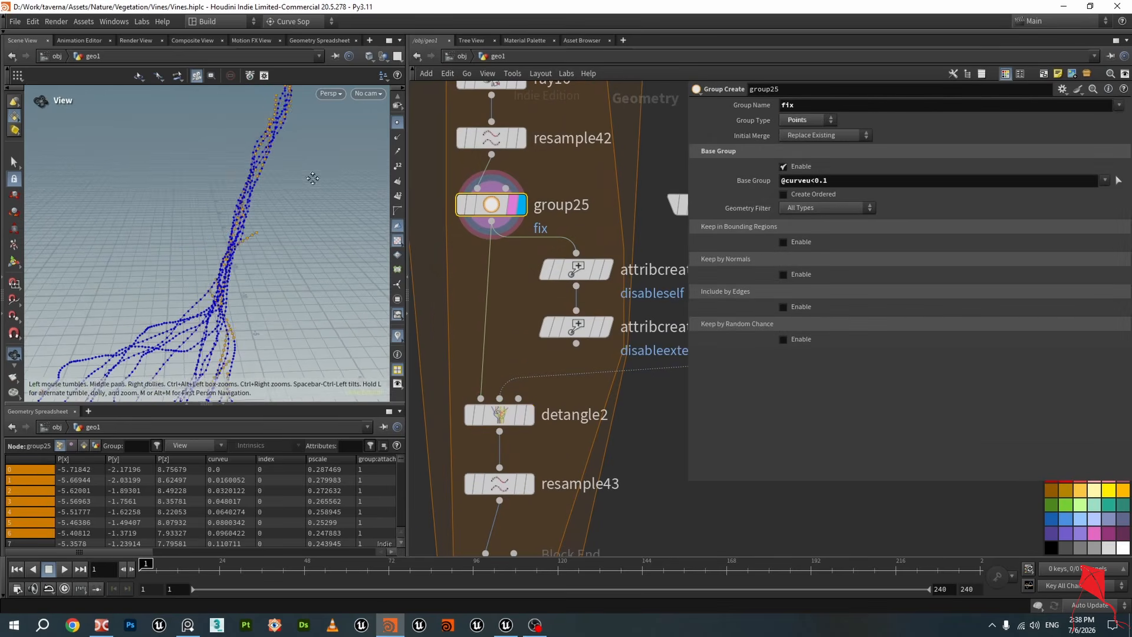
drag(276, 221, 267, 181)
scroll(590, 295, up, 2)
click(596, 258)
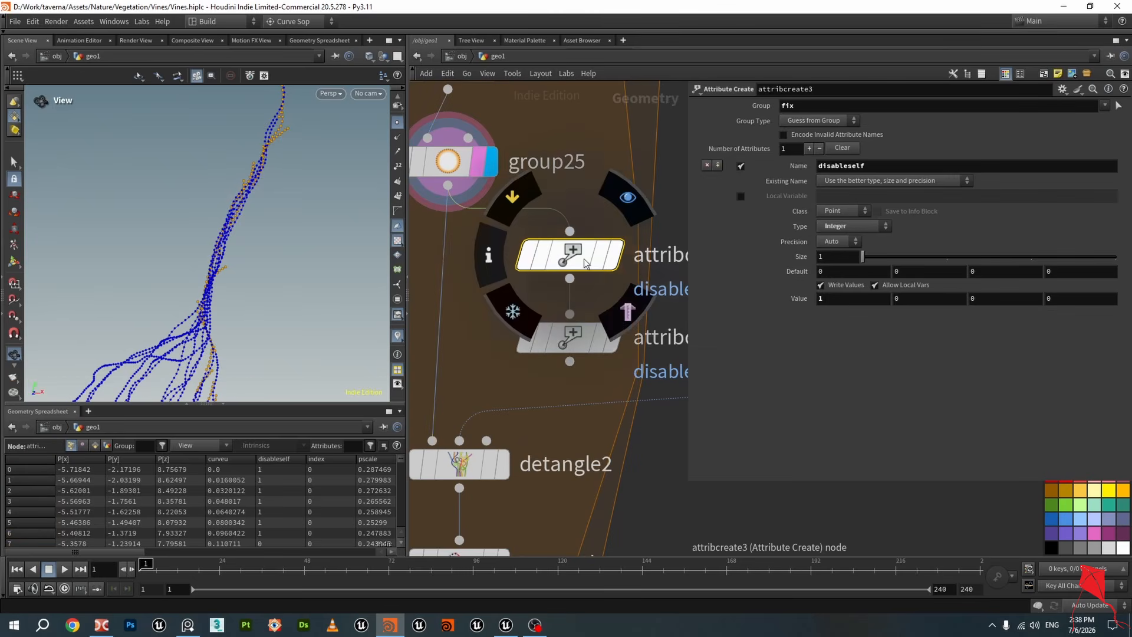
scroll(603, 260, down, 3)
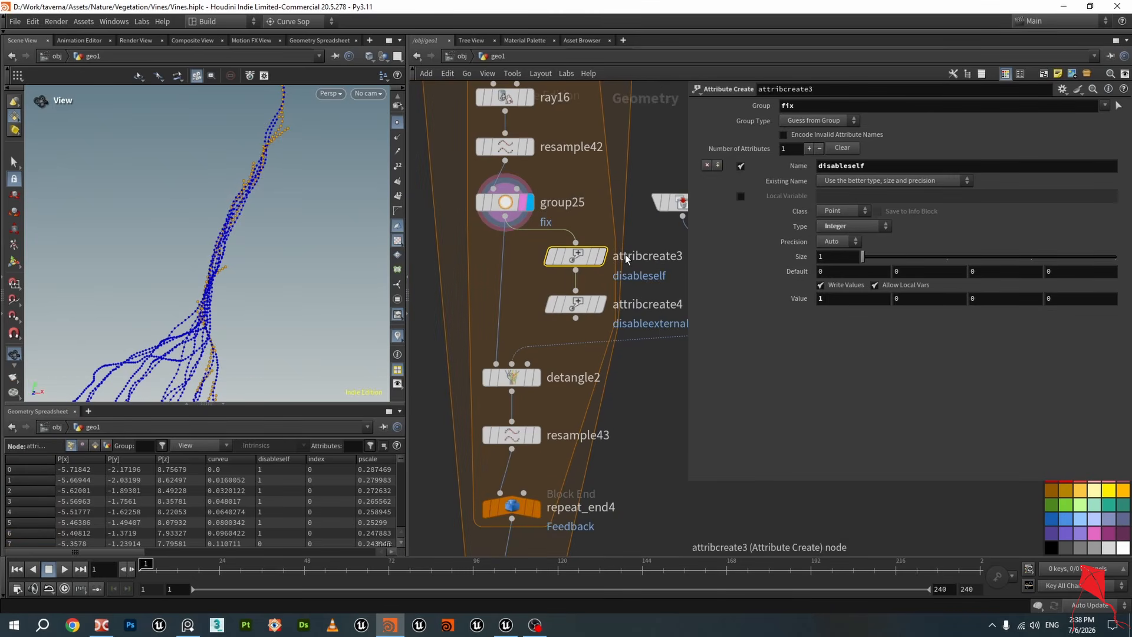
middle_drag(633, 243, 579, 212)
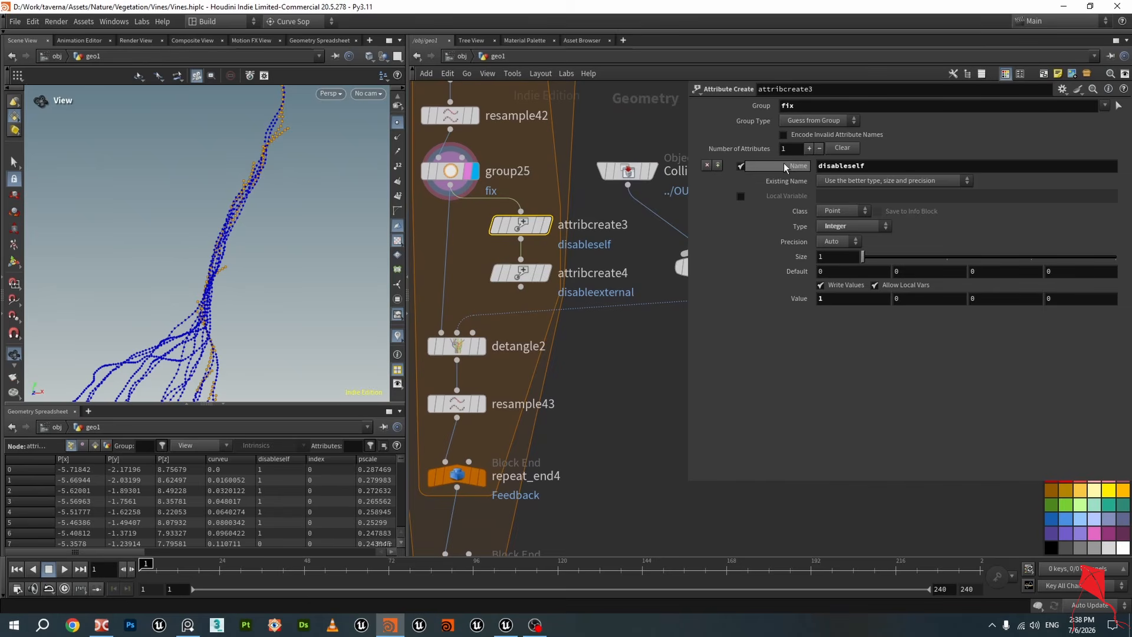
Select group25 and save the scene file
click(450, 171)
key(ctrl+s)
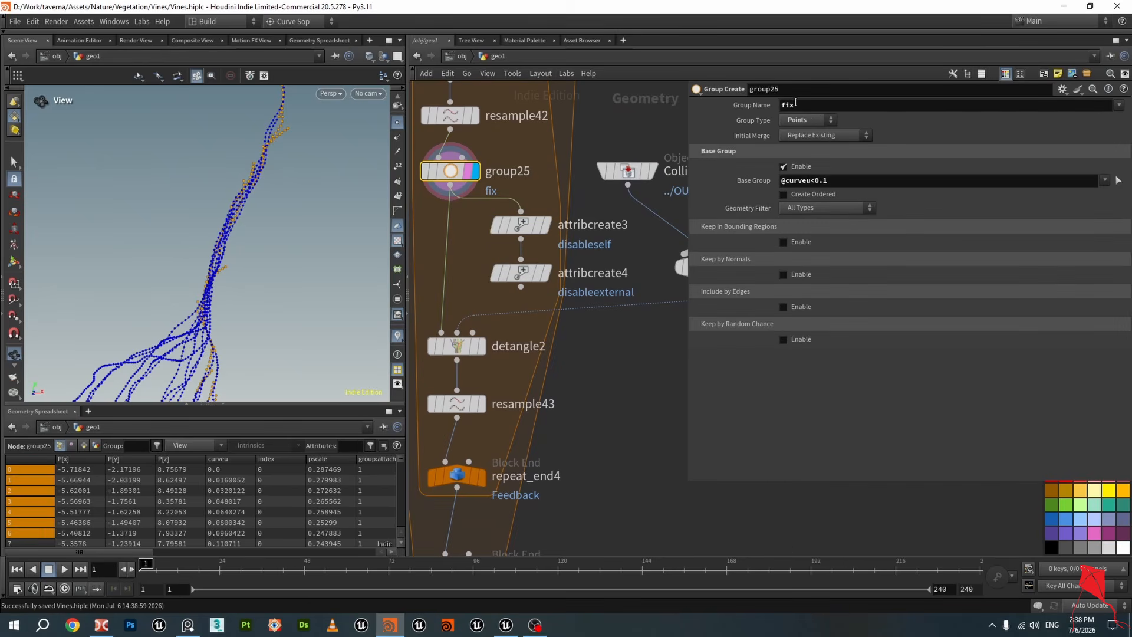
Check attribcreate3's group and attribute name against detangle2's Disable Self attribute
click(539, 232)
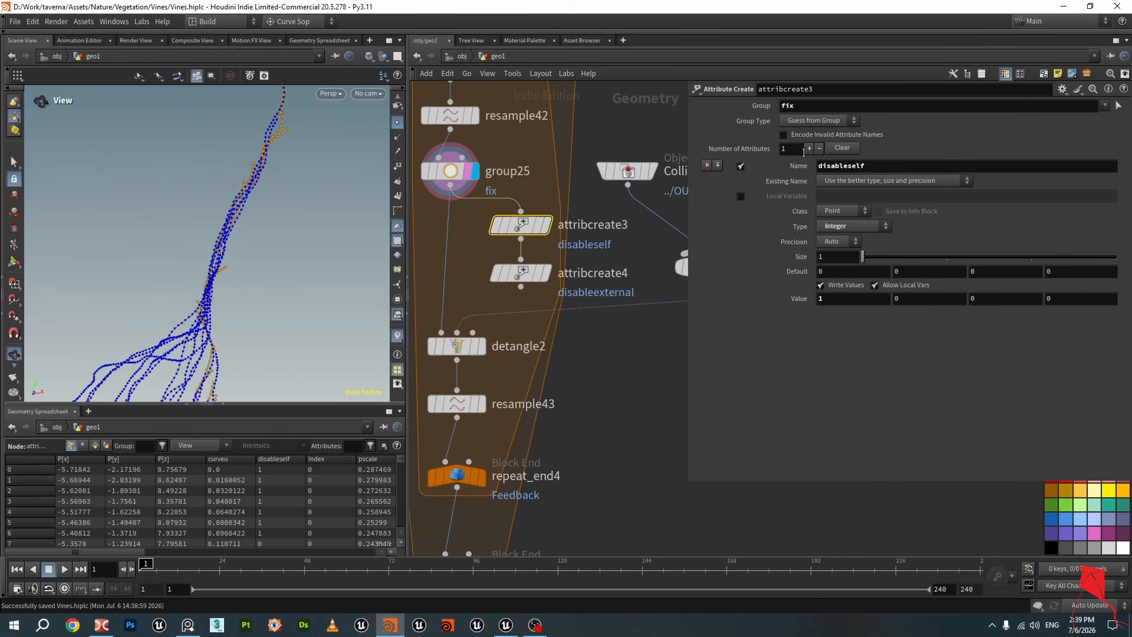
click(820, 107)
click(892, 165)
click(457, 346)
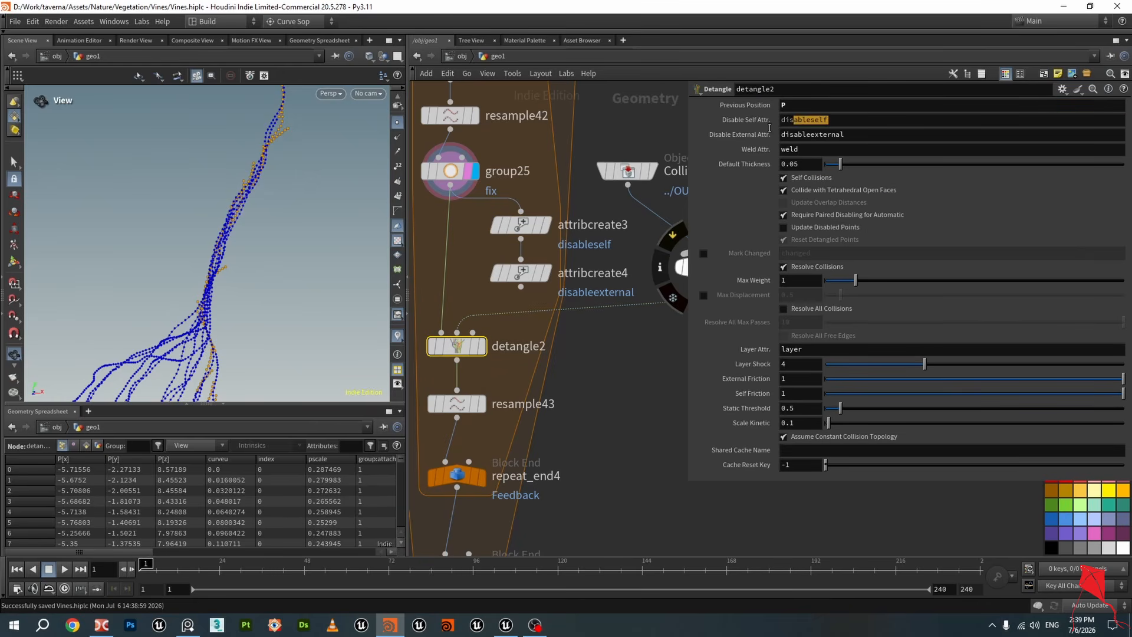
click(521, 225)
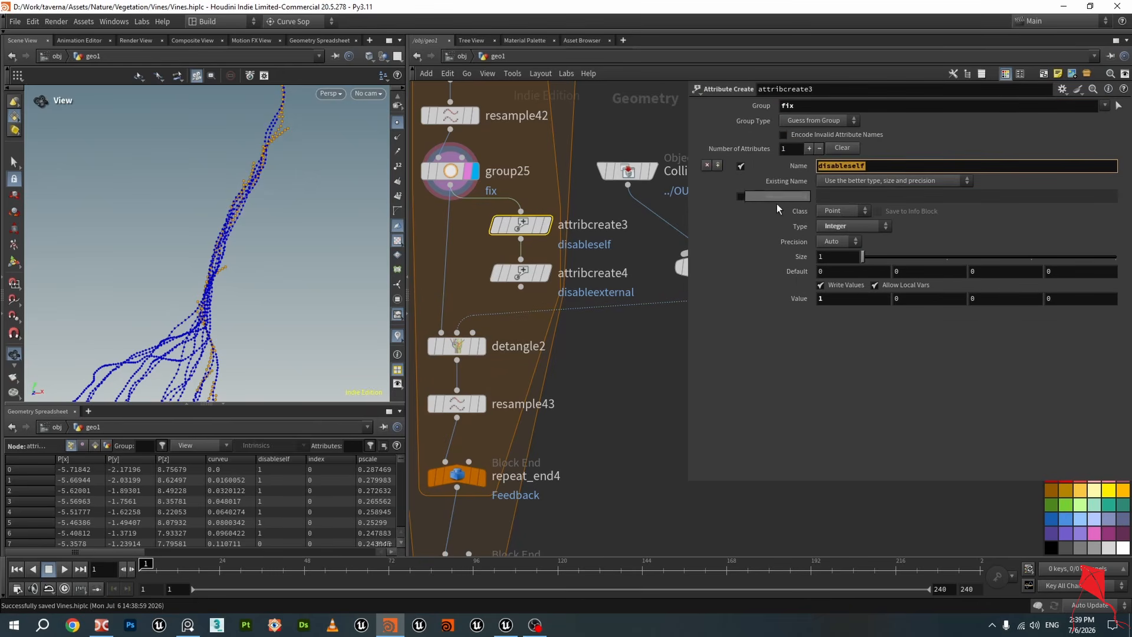
click(840, 299)
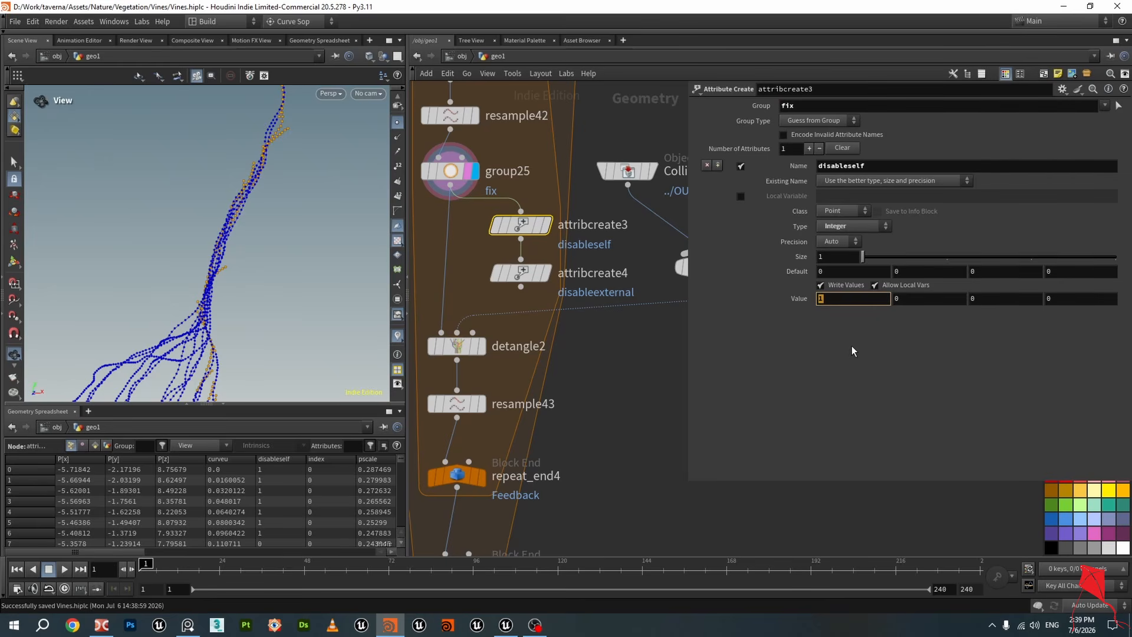
click(523, 228)
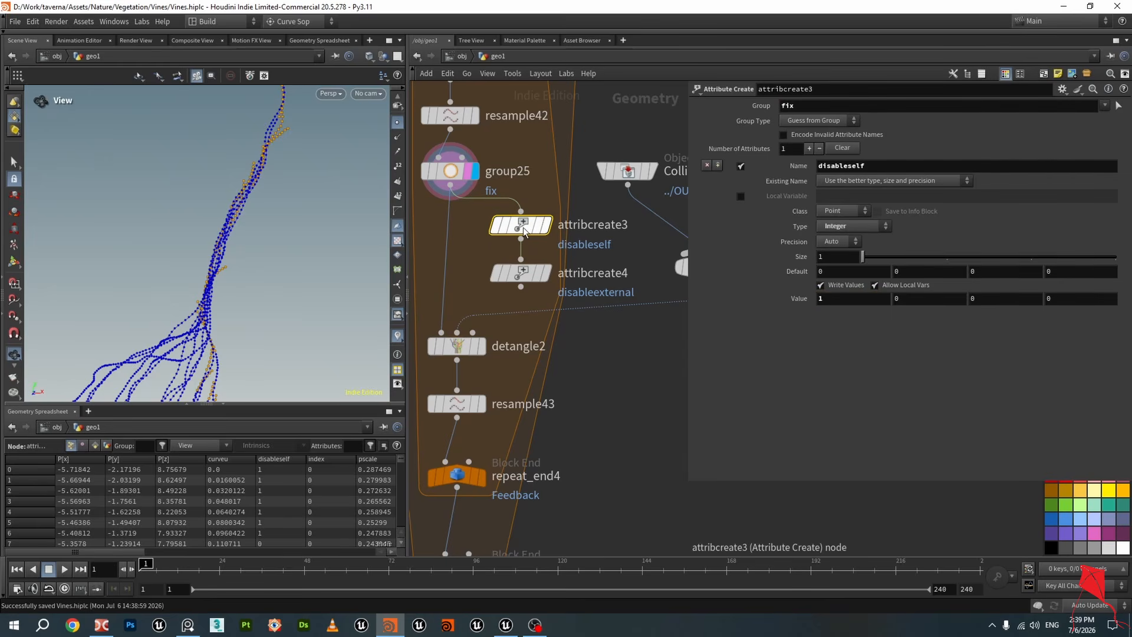
Inspect attribcreate4's disableexternal attribute and its values in the geometry spreadsheet
click(540, 271)
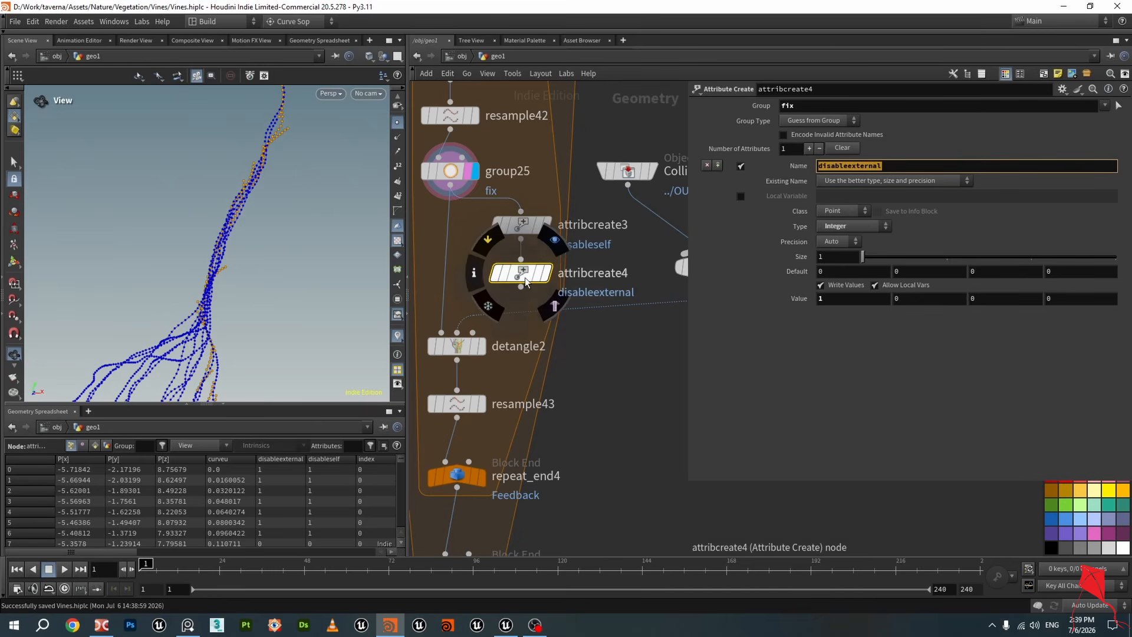
click(525, 275)
scroll(401, 474, down, 20)
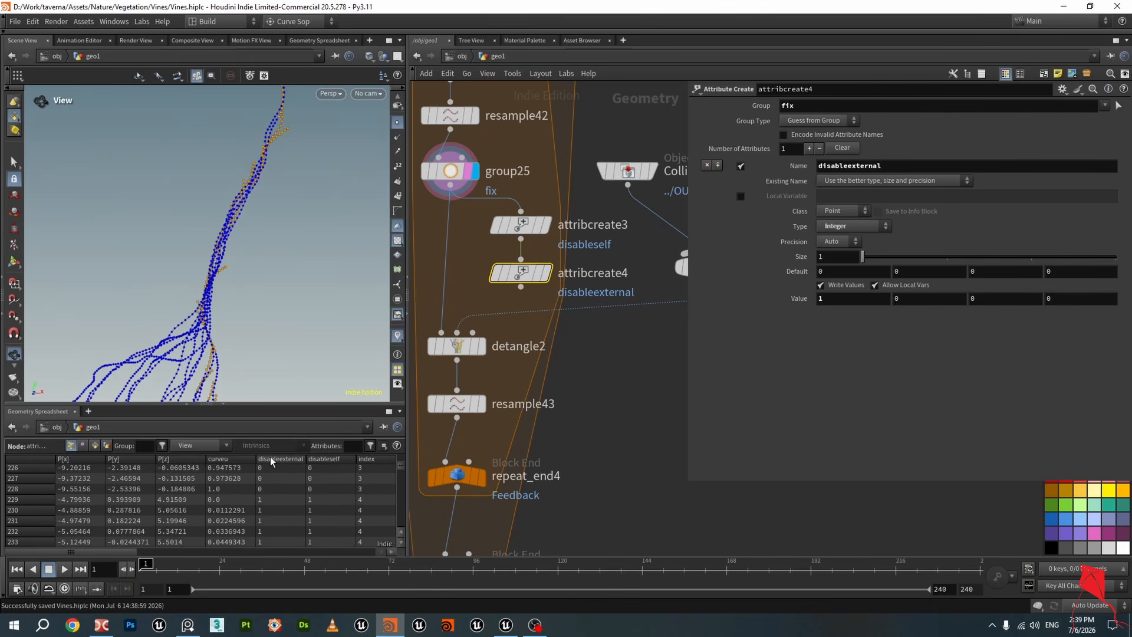
scroll(277, 461, up, 4)
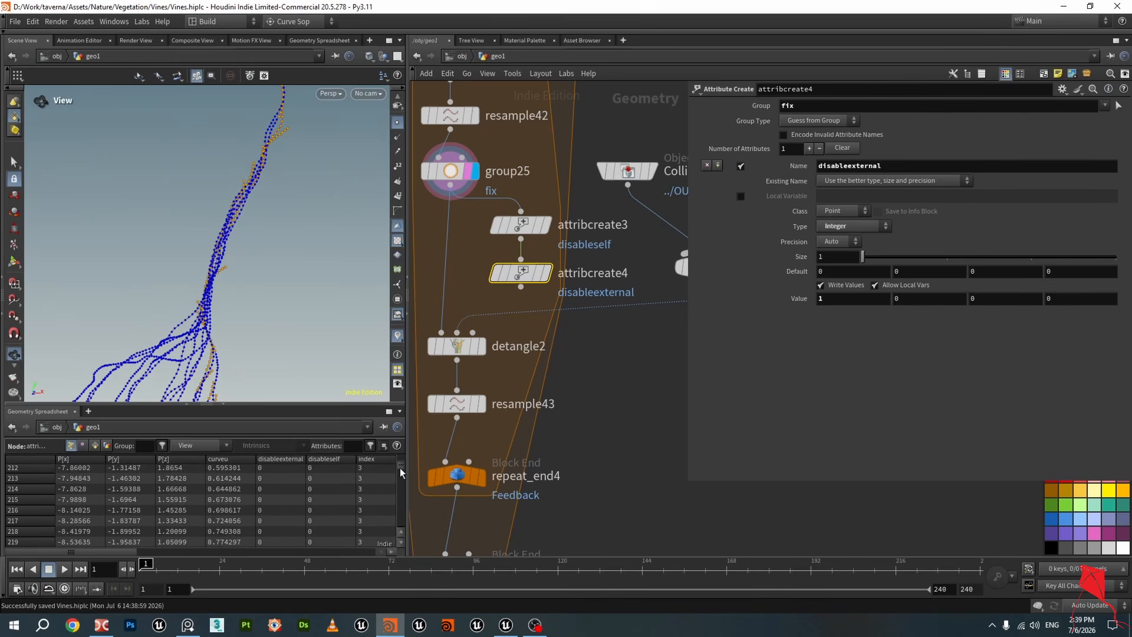
drag(400, 468, 405, 443)
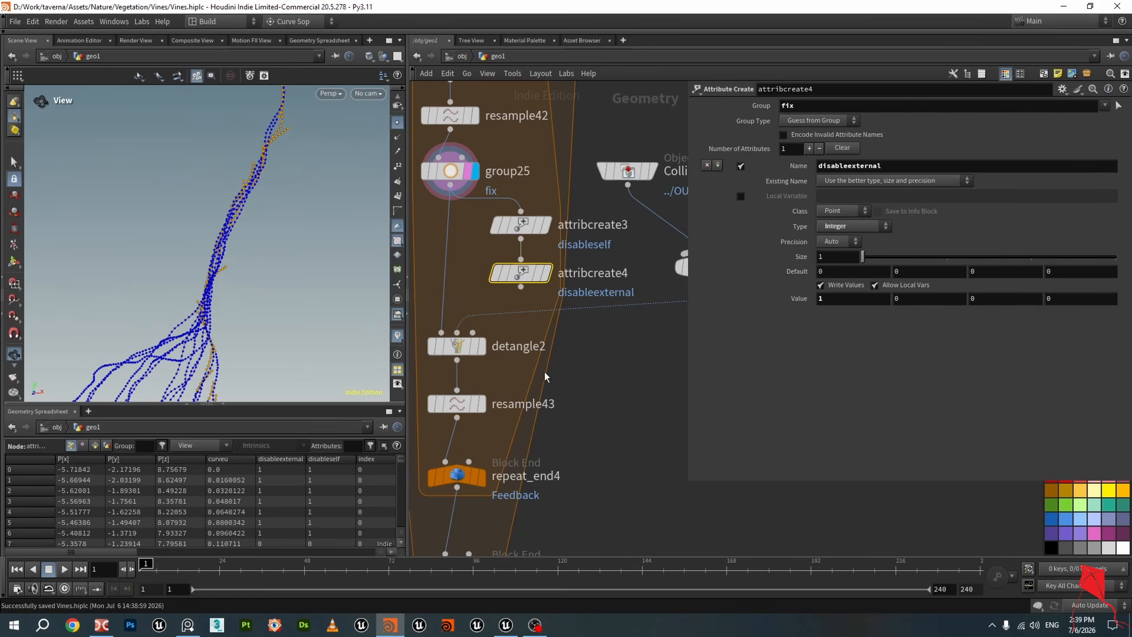
Select both attribute-create nodes and move them left, directly under group25 in the chain
drag(521, 287, 435, 335)
shift+click(511, 234)
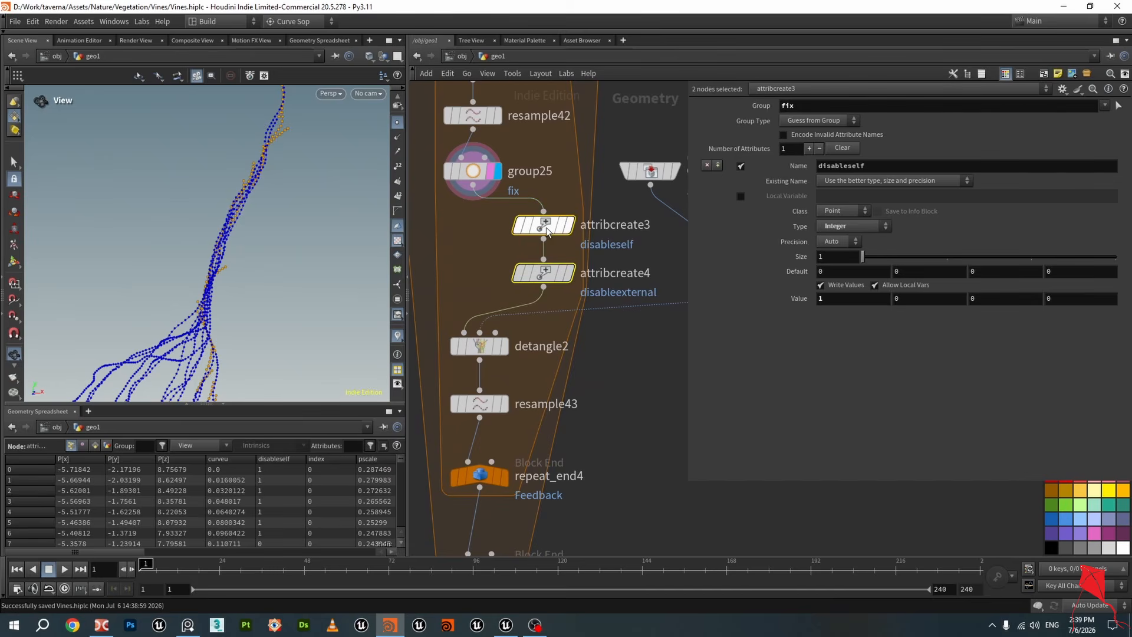
drag(511, 234, 447, 240)
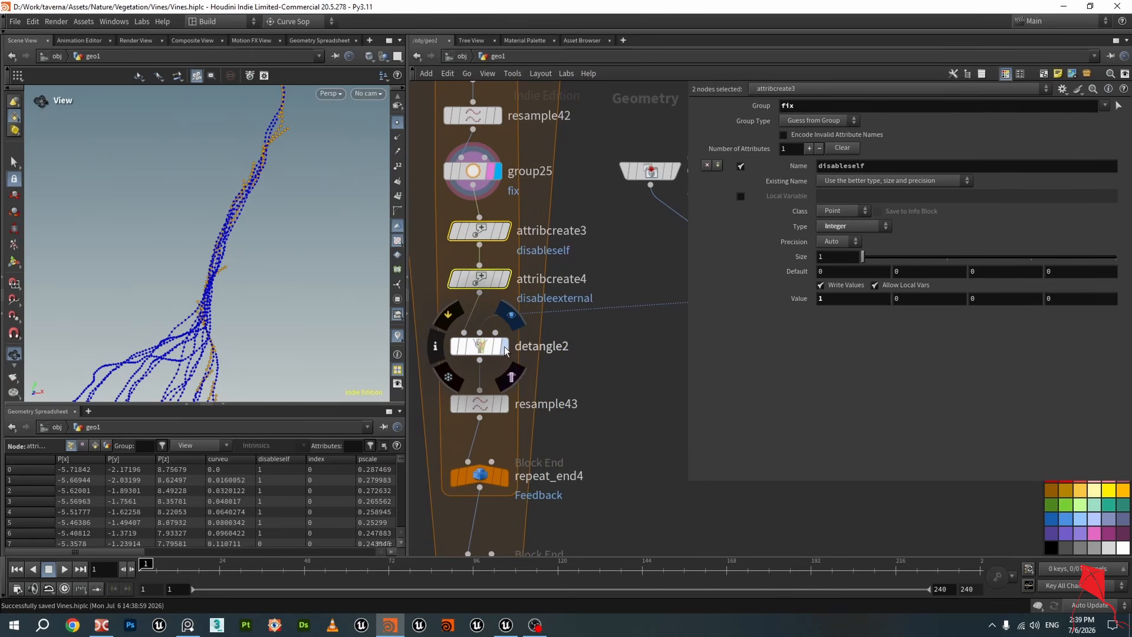
Display detangle2 again and examine its resulting vine points in the viewport
click(510, 316)
drag(477, 187, 463, 341)
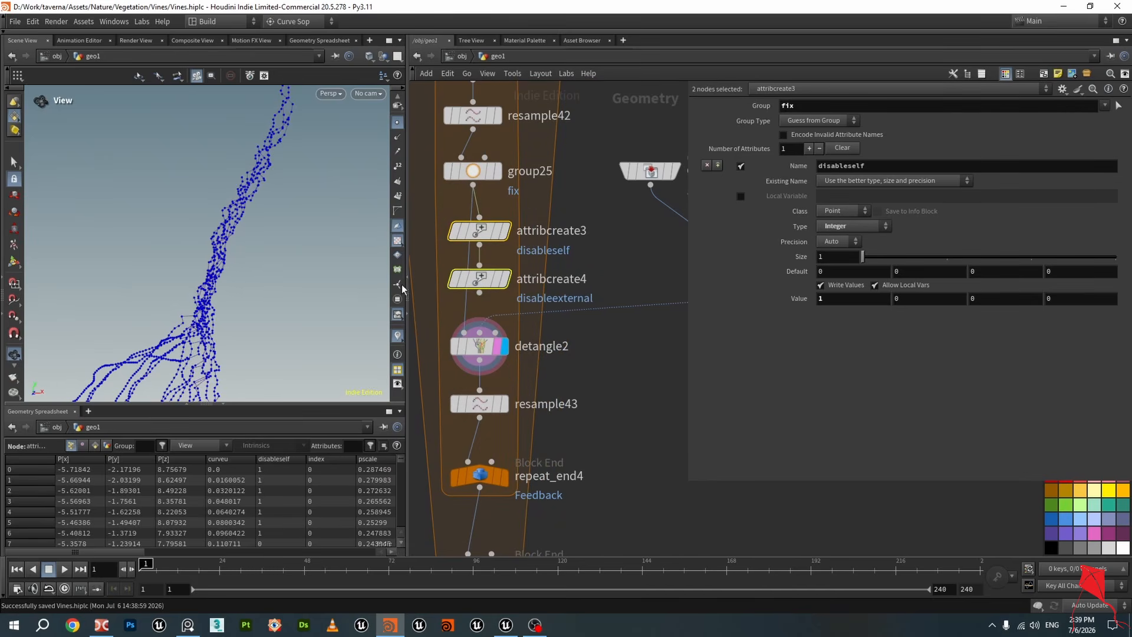
click(627, 264)
click(480, 292)
click(464, 332)
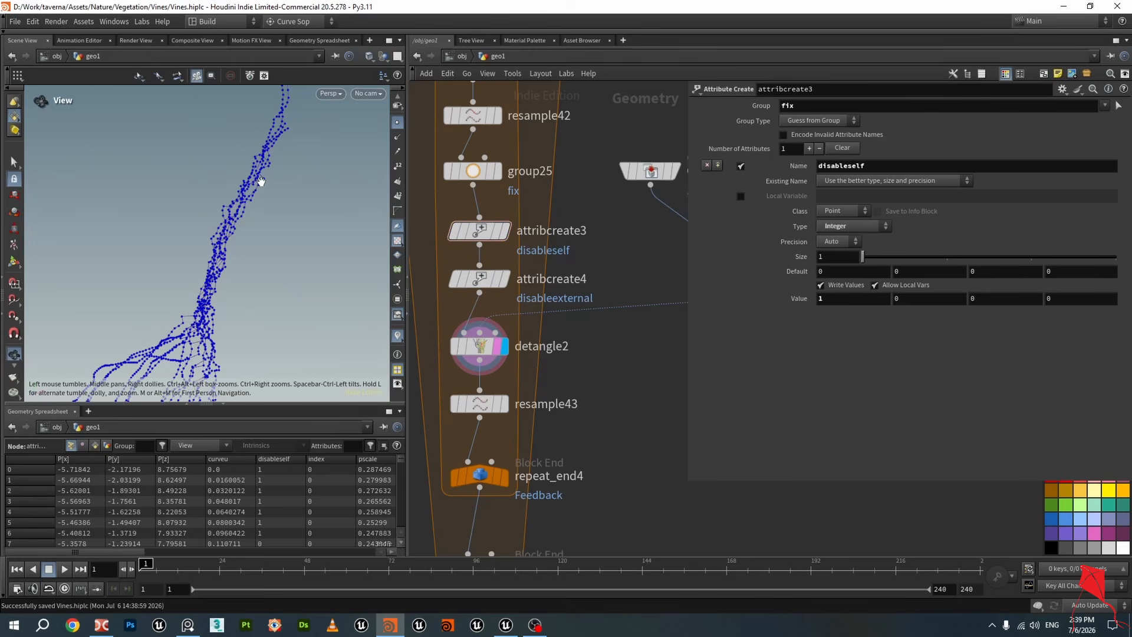
drag(271, 172, 245, 183)
Display the merge74 node and examine the vine tubes wrapped around the collision statue
scroll(514, 350, down, 3)
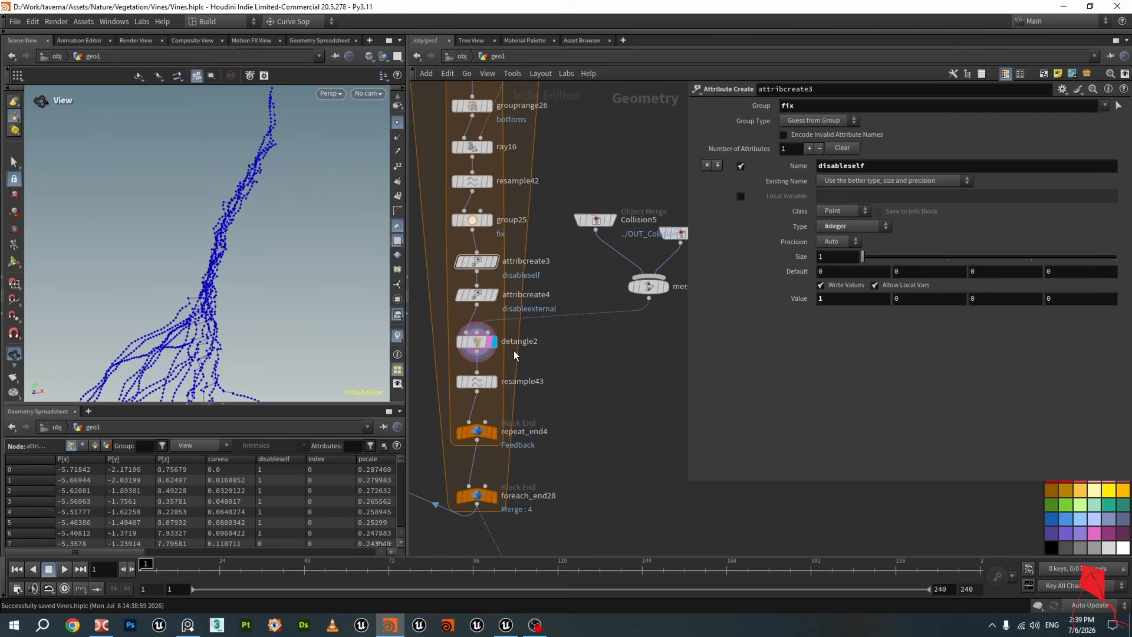
scroll(674, 299, down, 2)
click(654, 299)
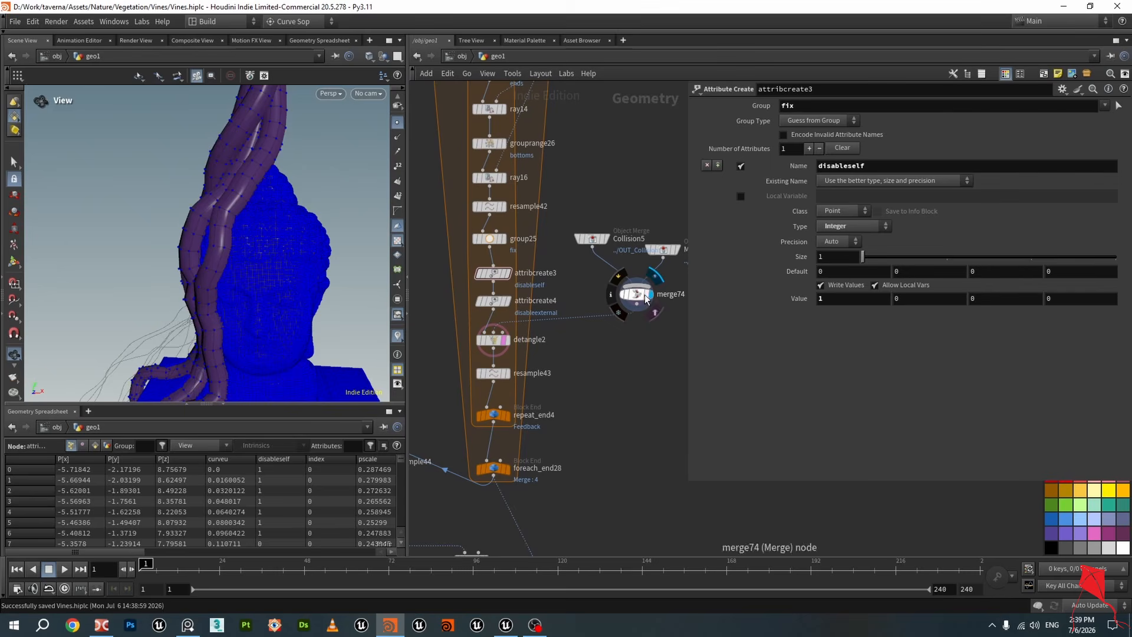
mouse_move(295, 260)
mouse_down()
mouse_move(273, 212)
mouse_move(269, 241)
mouse_move(289, 245)
mouse_up()
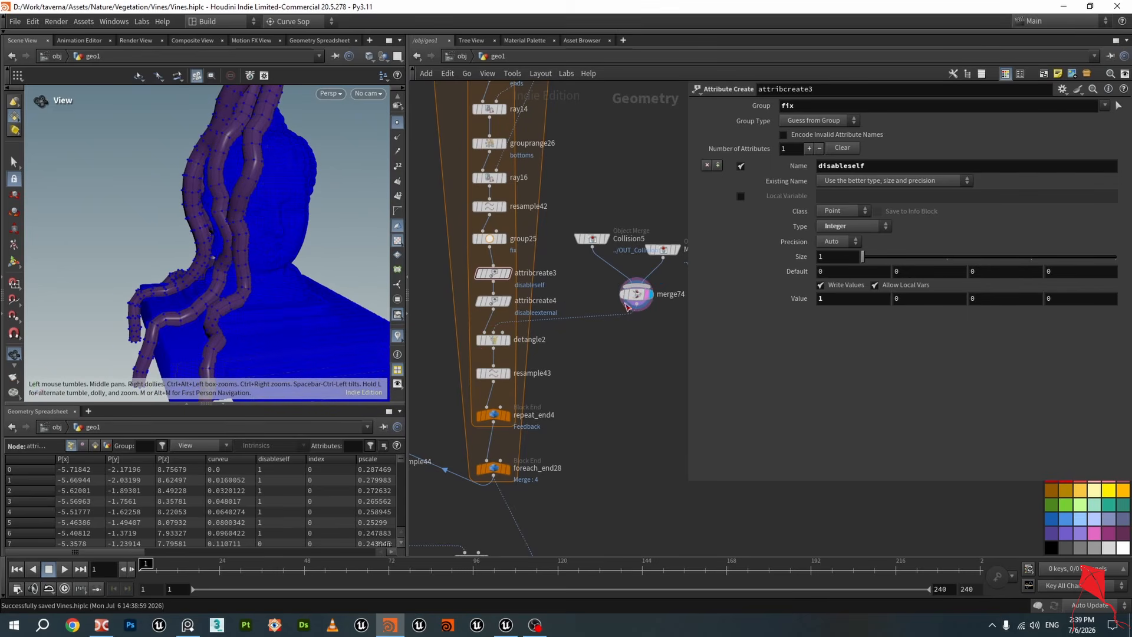
Browse the network graph to locate the vine growth chain and its collision inputs
scroll(562, 324, up, 6)
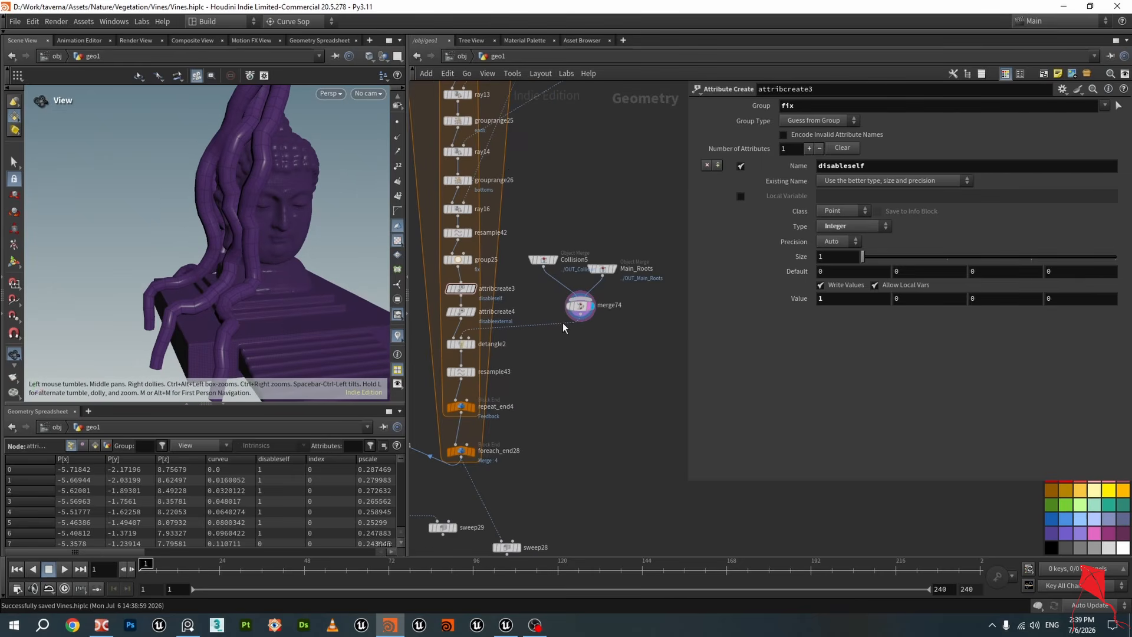
middle_drag(581, 201, 486, 218)
drag(482, 255, 536, 236)
scroll(537, 235, down, 10)
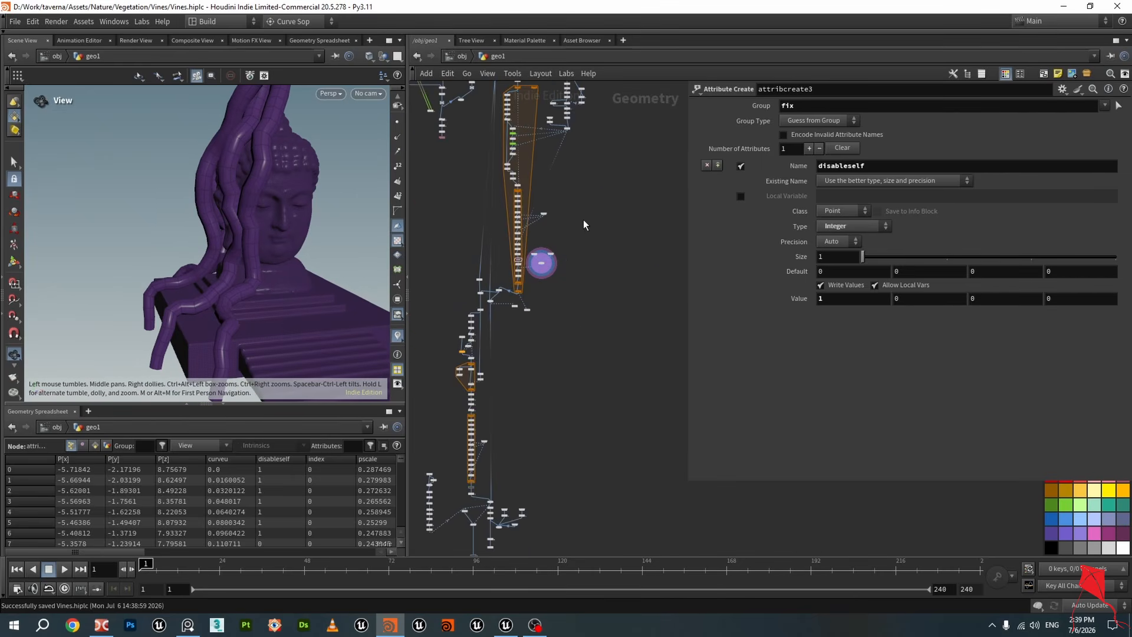
scroll(524, 279, up, 10)
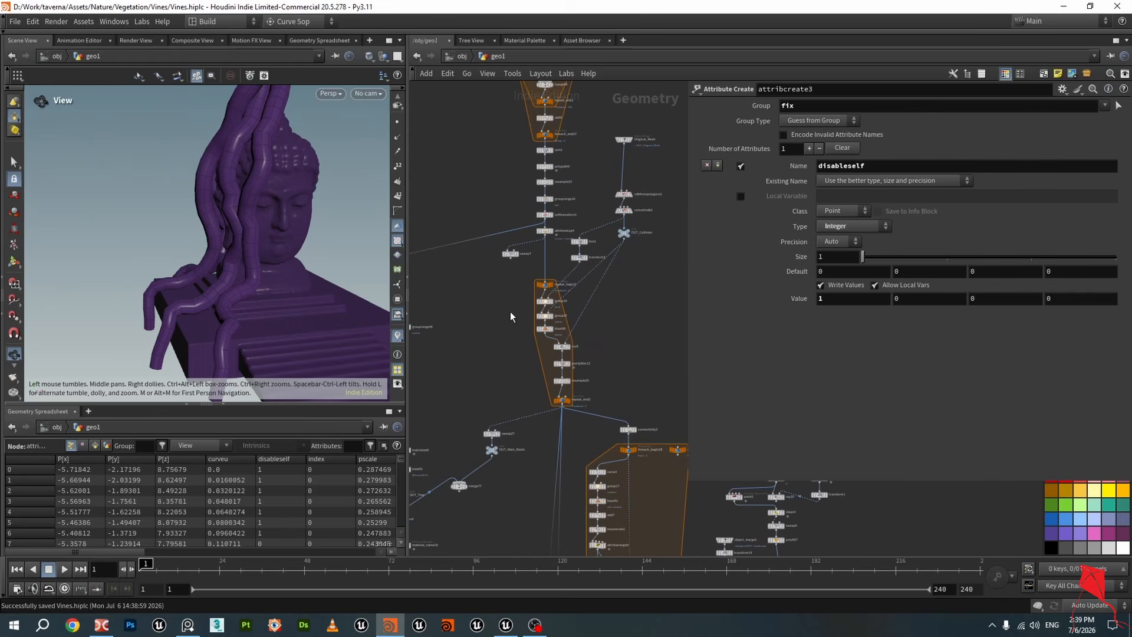
click(485, 381)
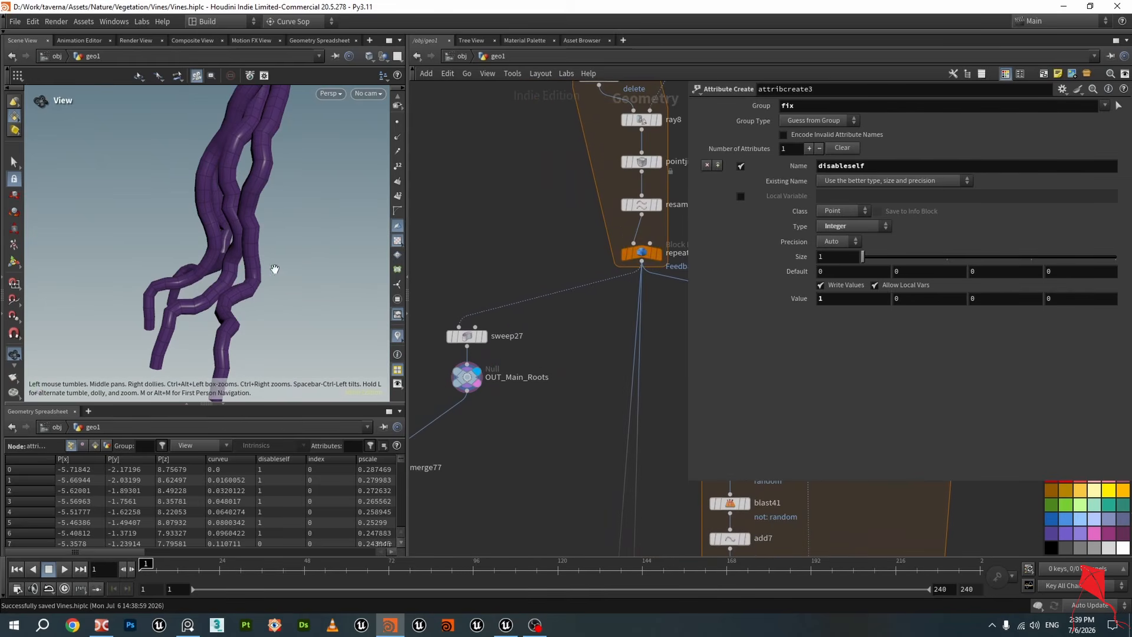
middle_drag(539, 350, 498, 233)
scroll(484, 251, down, 8)
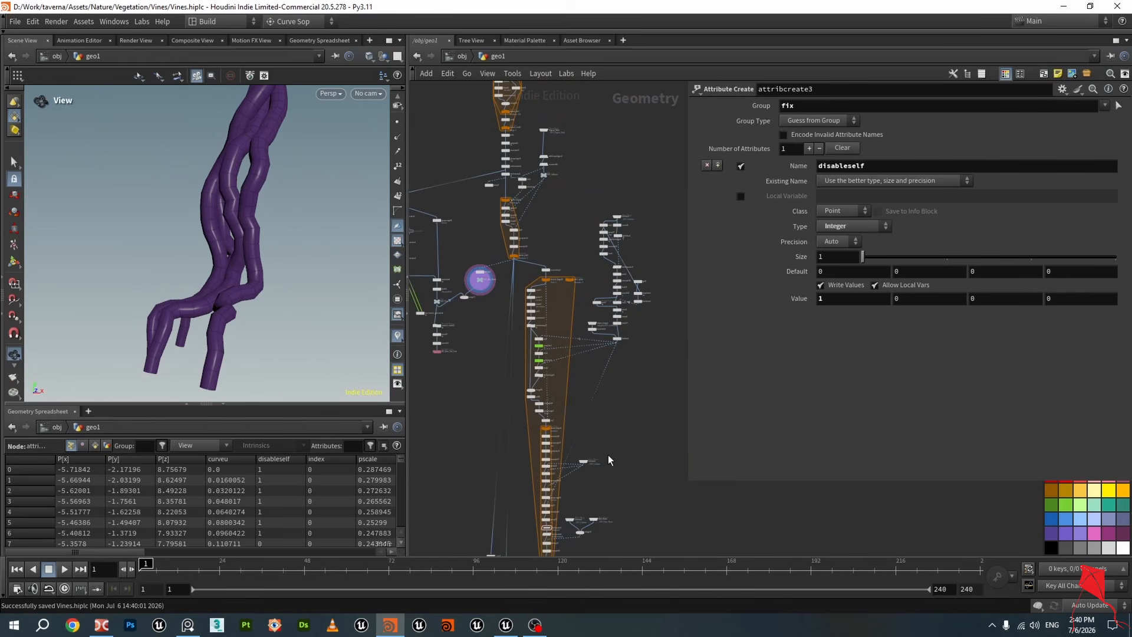
middle_drag(609, 460, 594, 337)
scroll(595, 327, up, 7)
click(582, 302)
scroll(529, 299, down, 5)
scroll(229, 238, up, 3)
drag(229, 238, 270, 223)
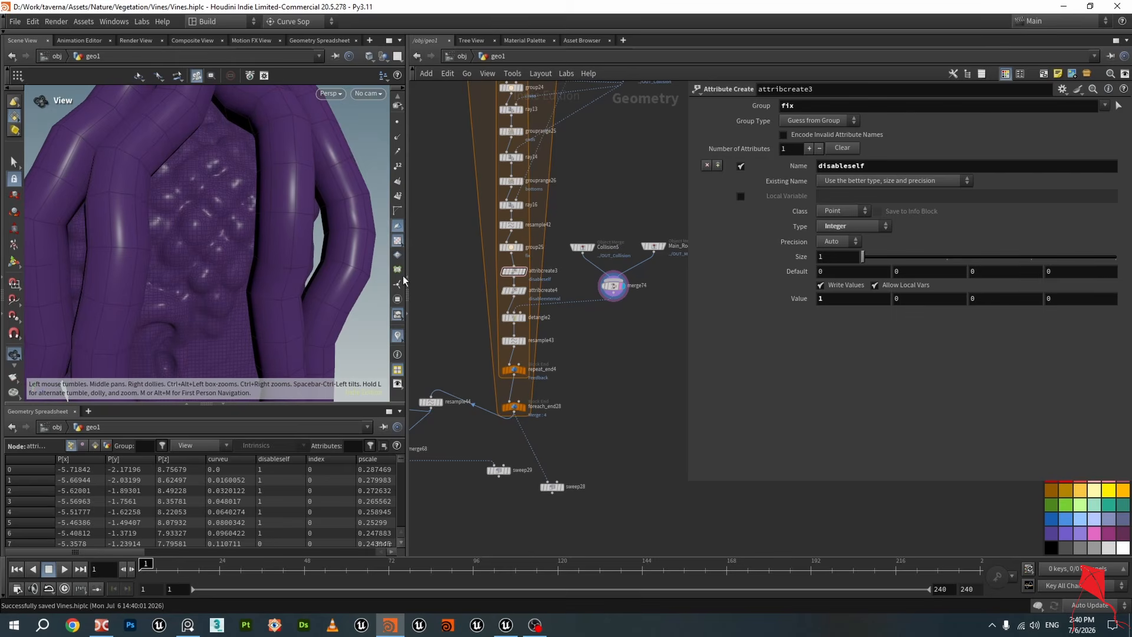
scroll(520, 302, up, 5)
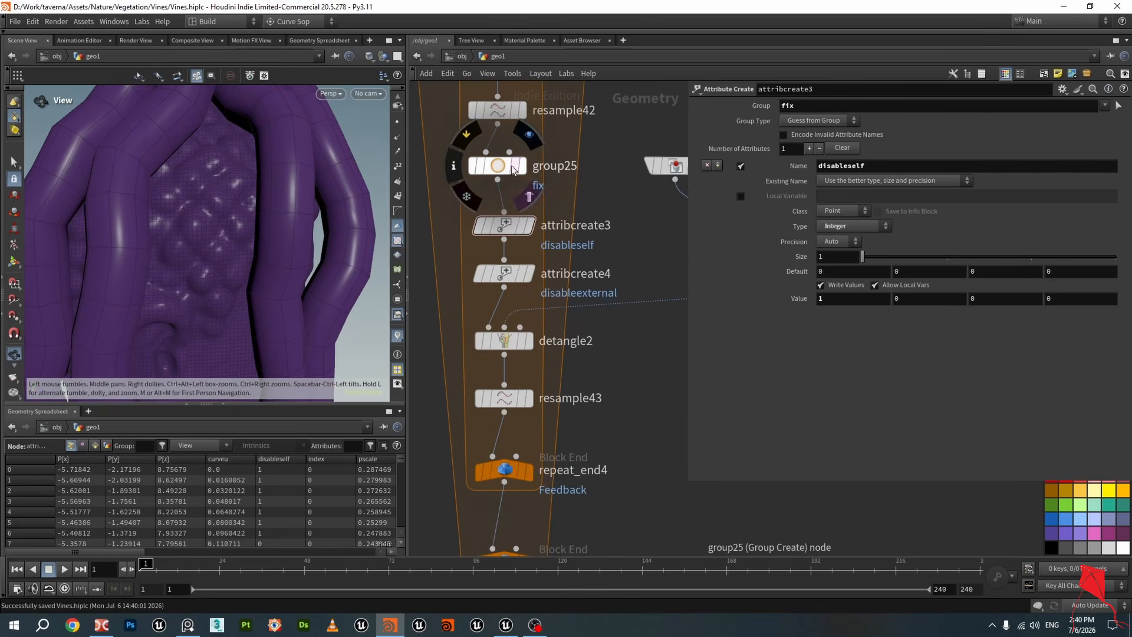
Display group25 and then detangle2 to examine the fix points and detangled vines in the viewport
click(526, 139)
drag(328, 172, 283, 196)
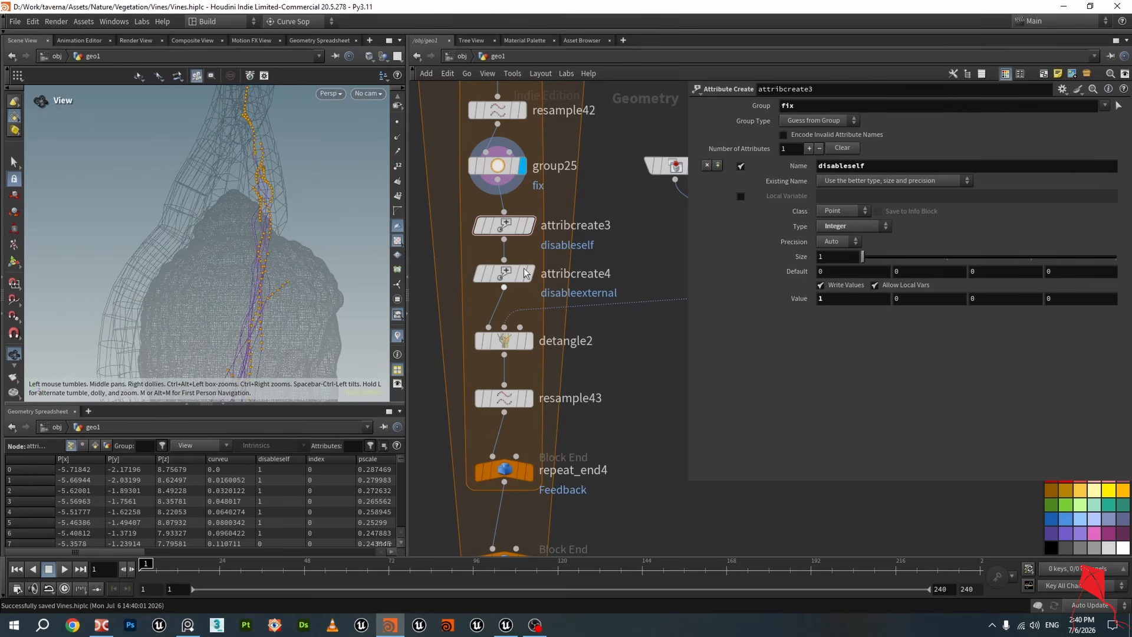
click(529, 340)
middle_drag(344, 249, 317, 232)
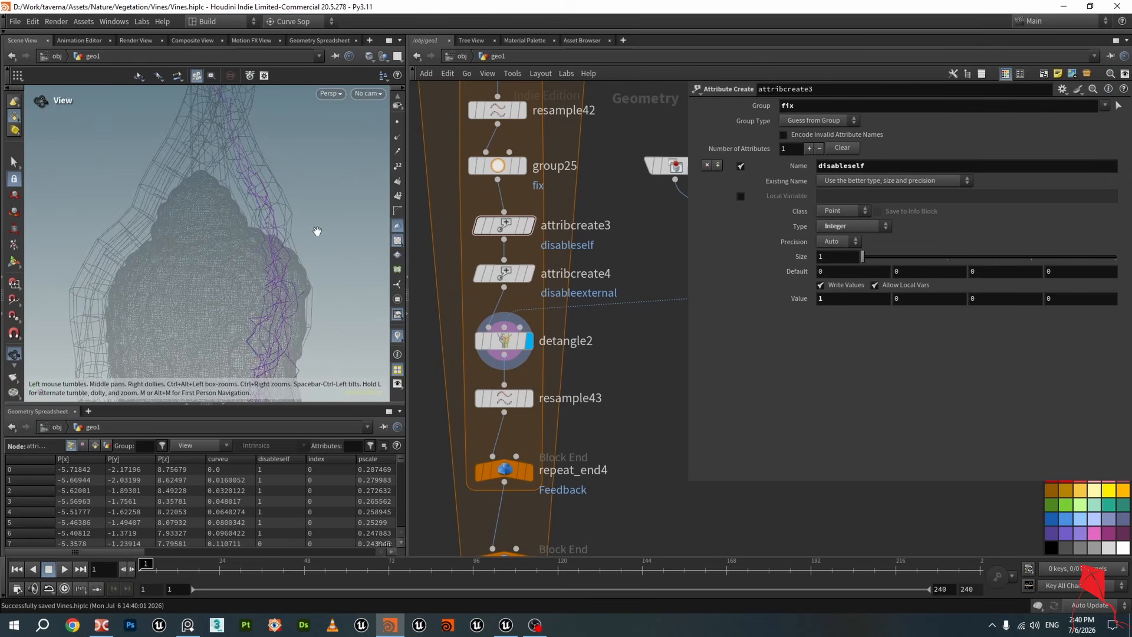
drag(318, 232, 220, 172)
Display resample43 and review its resample parameters
click(536, 371)
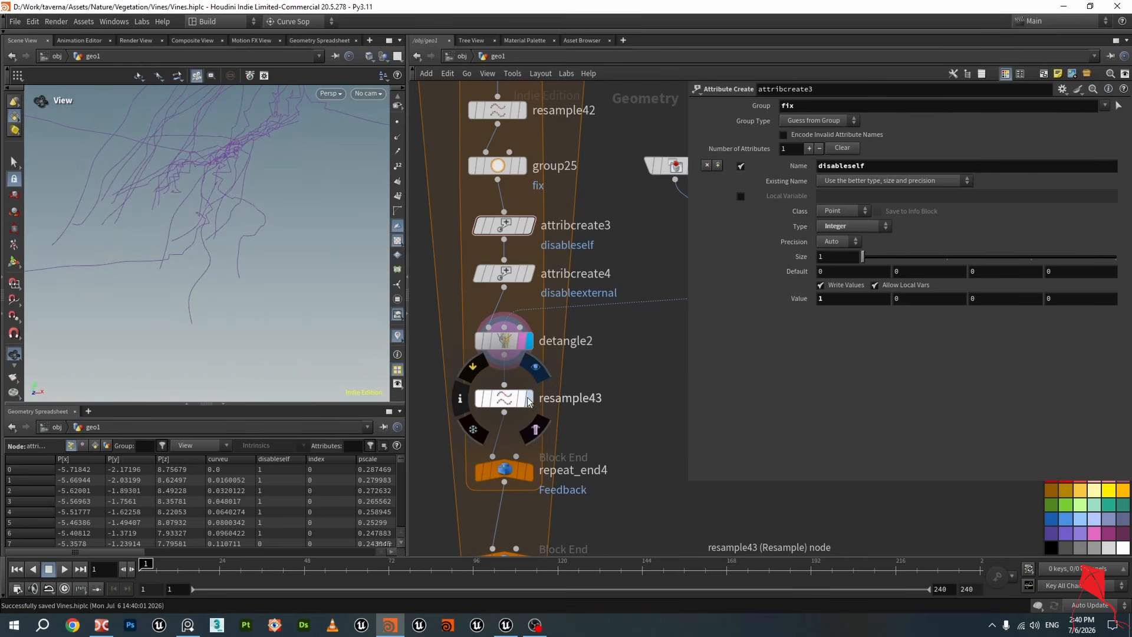
click(529, 402)
click(513, 404)
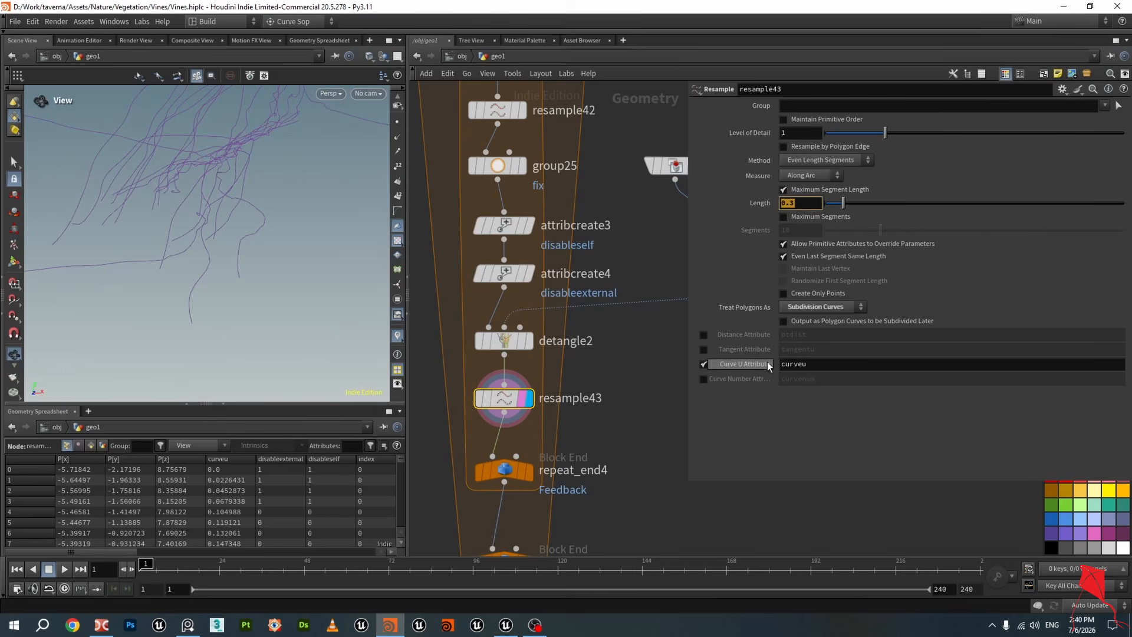
scroll(624, 416, down, 2)
scroll(575, 452, up, 2)
Display the repeat_end4 loop, set its Iterations to 10, and save the scene
click(556, 461)
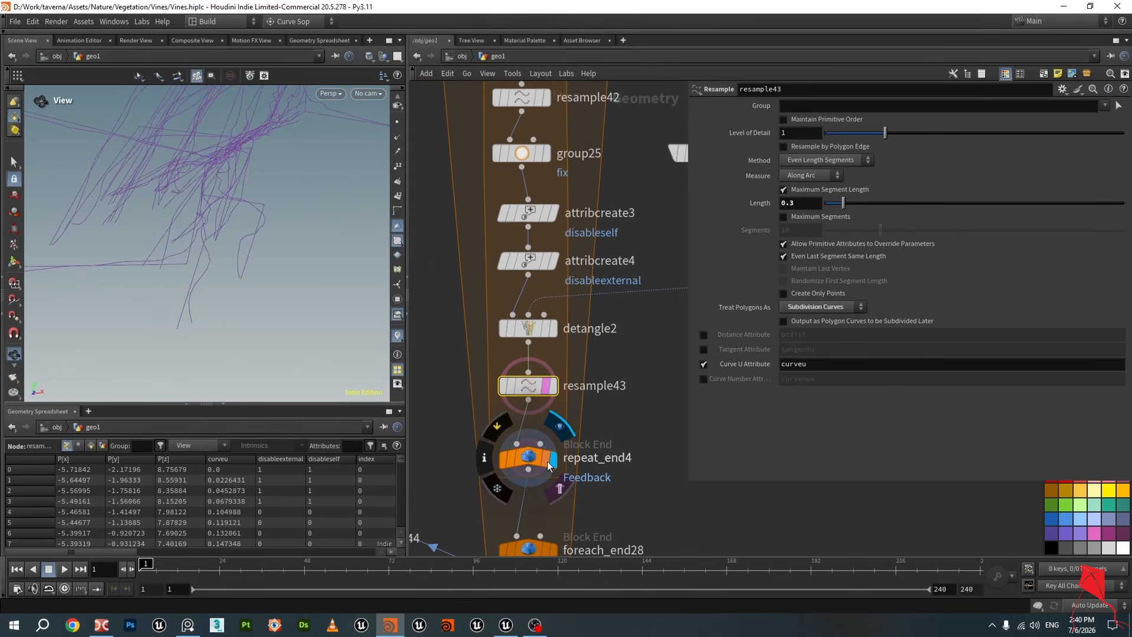
click(549, 465)
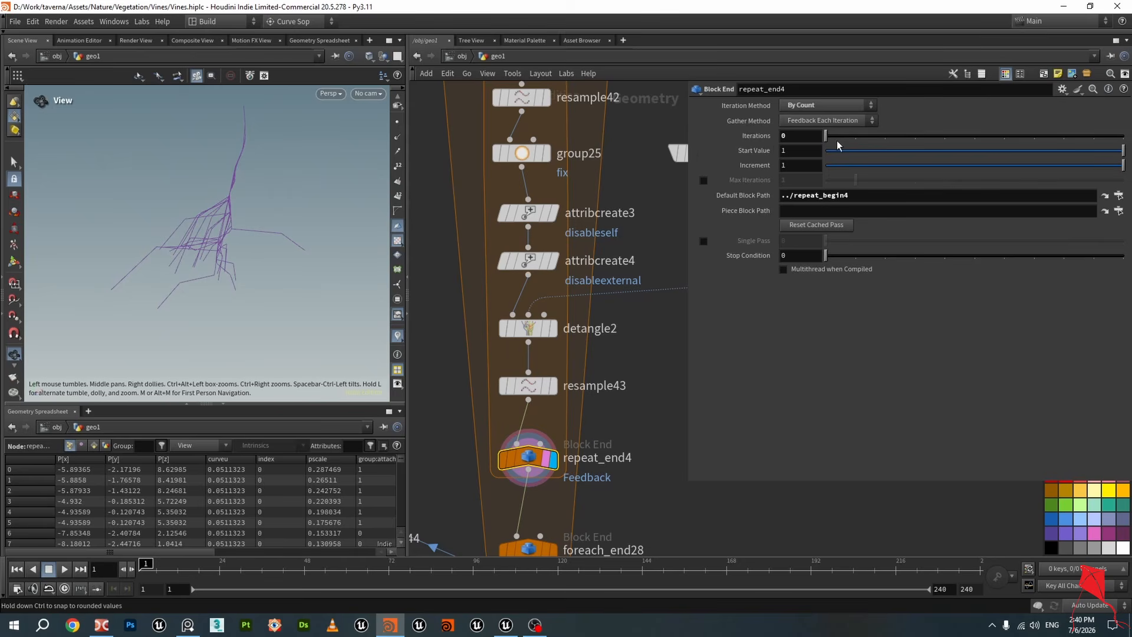
drag(255, 221, 282, 218)
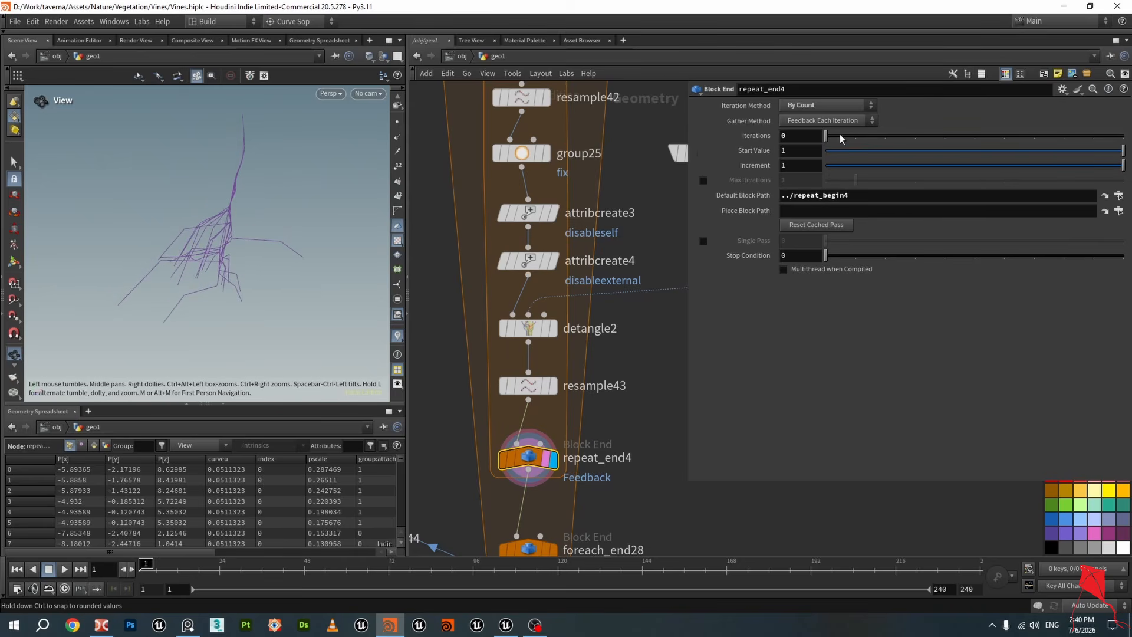
drag(841, 139, 1003, 143)
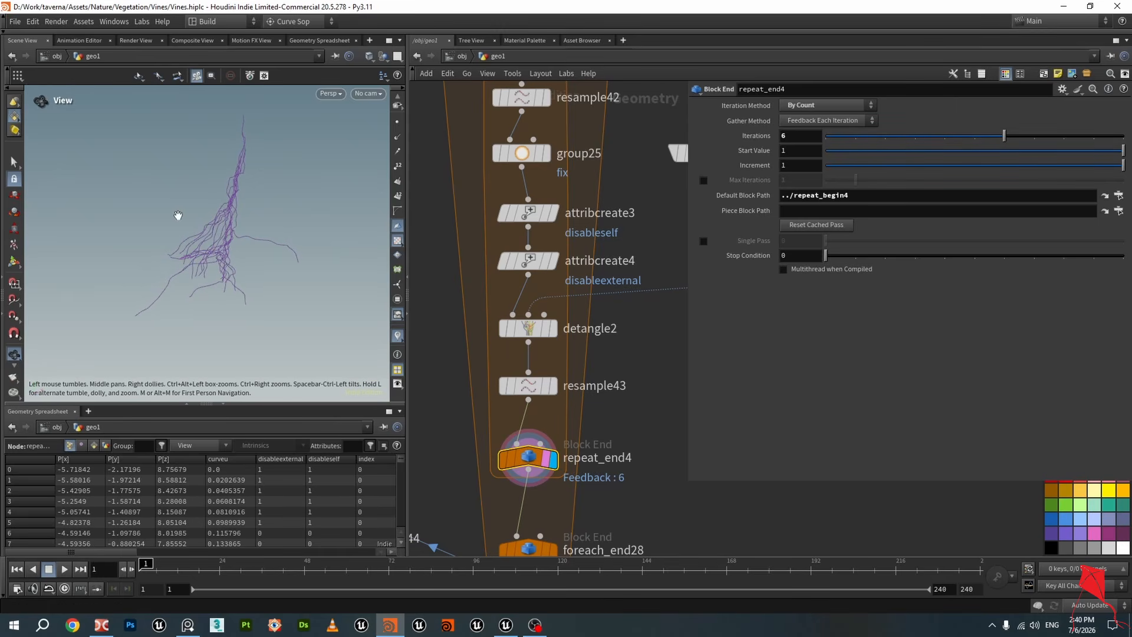
mouse_move(221, 265)
mouse_down()
mouse_move(228, 245)
mouse_move(328, 245)
mouse_move(192, 244)
mouse_move(230, 207)
mouse_move(286, 210)
mouse_move(194, 245)
mouse_move(221, 242)
mouse_up()
drag(1006, 140, 1096, 143)
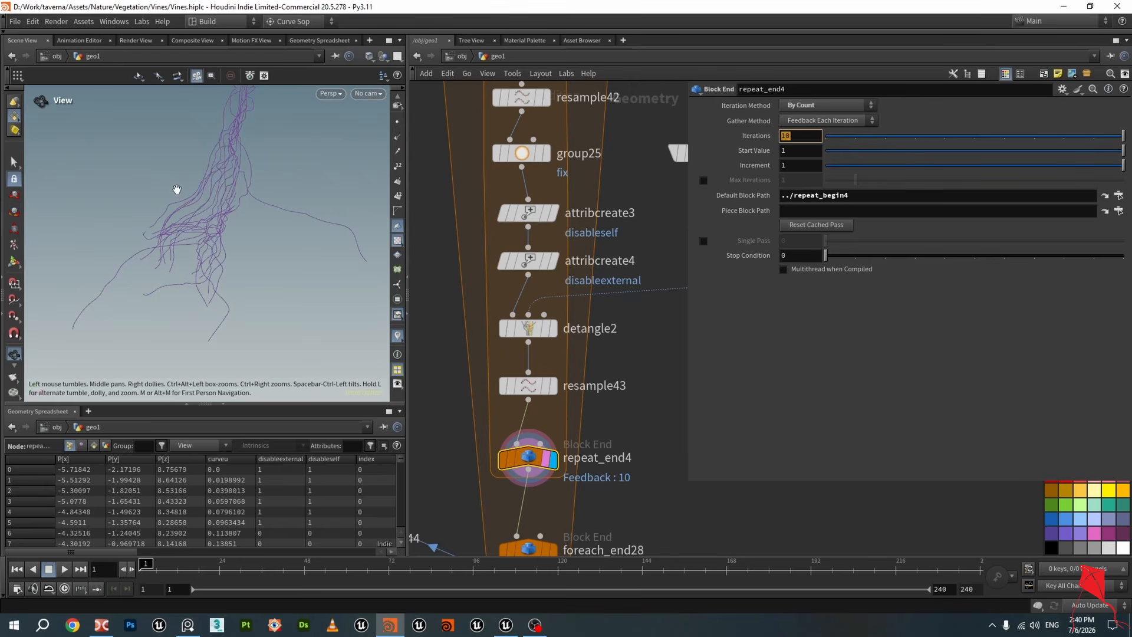
drag(177, 190, 289, 277)
key(ctrl+s)
Display foreach_end28 and examine the merged vine curves in the viewport
scroll(620, 341, down, 3)
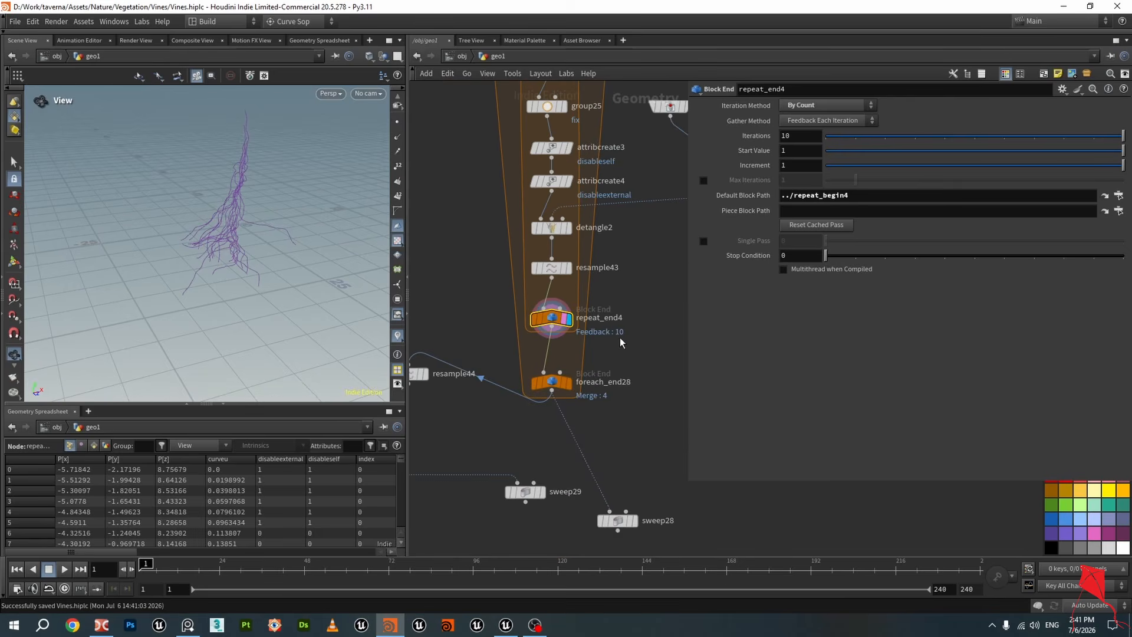
click(564, 383)
drag(243, 221, 324, 235)
scroll(260, 255, up, 4)
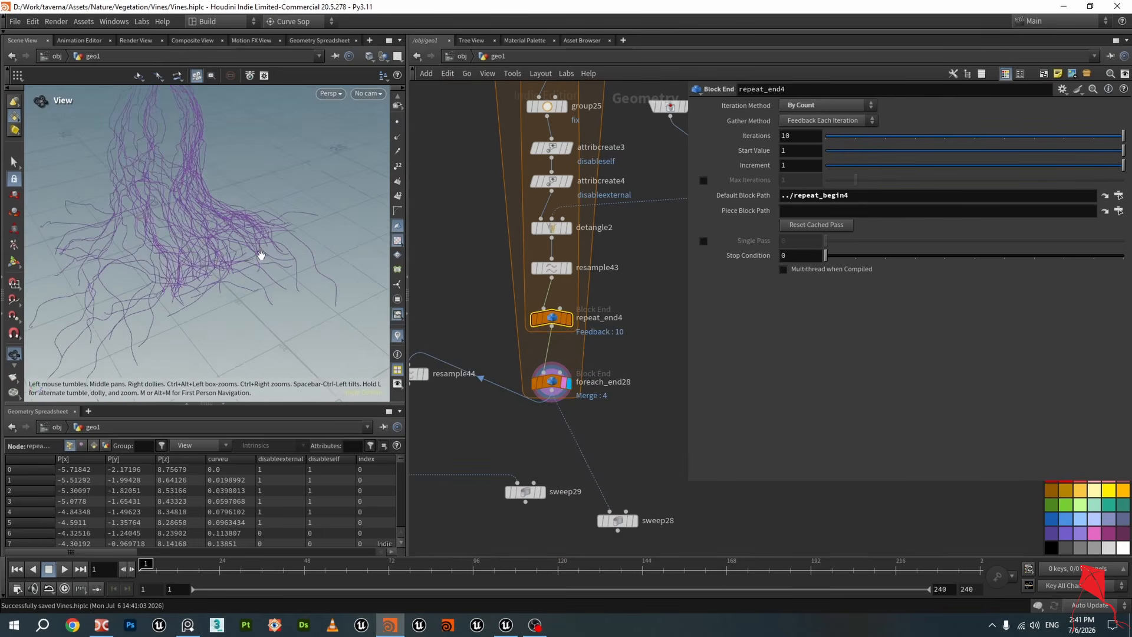
scroll(624, 384, down, 4)
scroll(604, 384, up, 4)
click(587, 378)
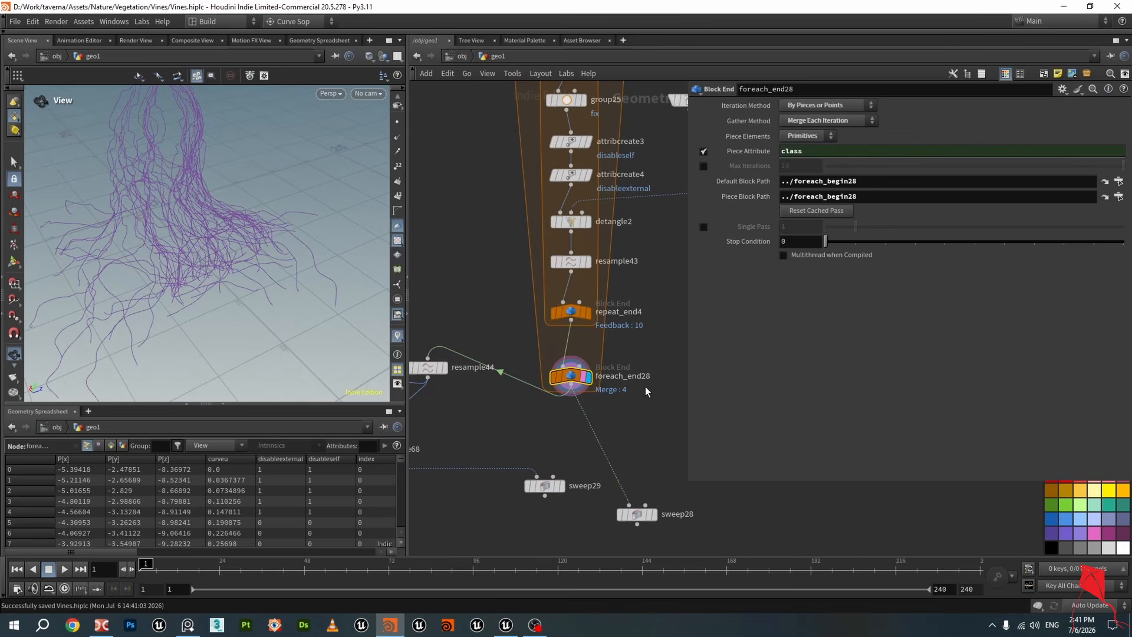
scroll(607, 389, down, 2)
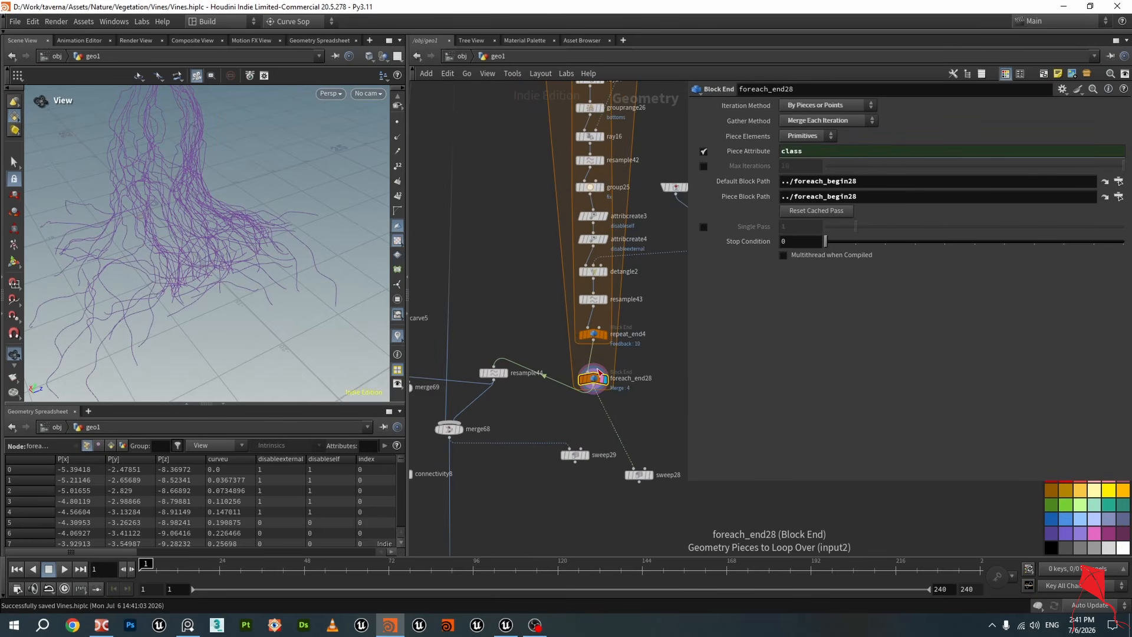
scroll(536, 389, down, 3)
scroll(472, 409, up, 6)
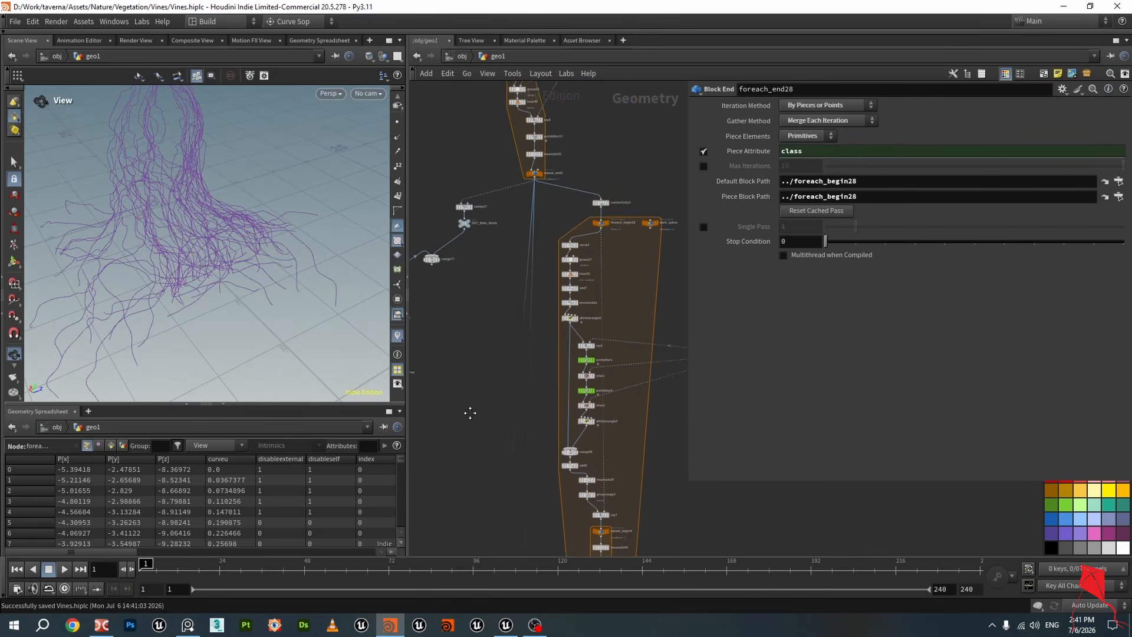
Display merge68 to examine the combined root and vine curves
drag(283, 228, 276, 205)
click(548, 196)
scroll(179, 182, down, 4)
scroll(511, 328, down, 4)
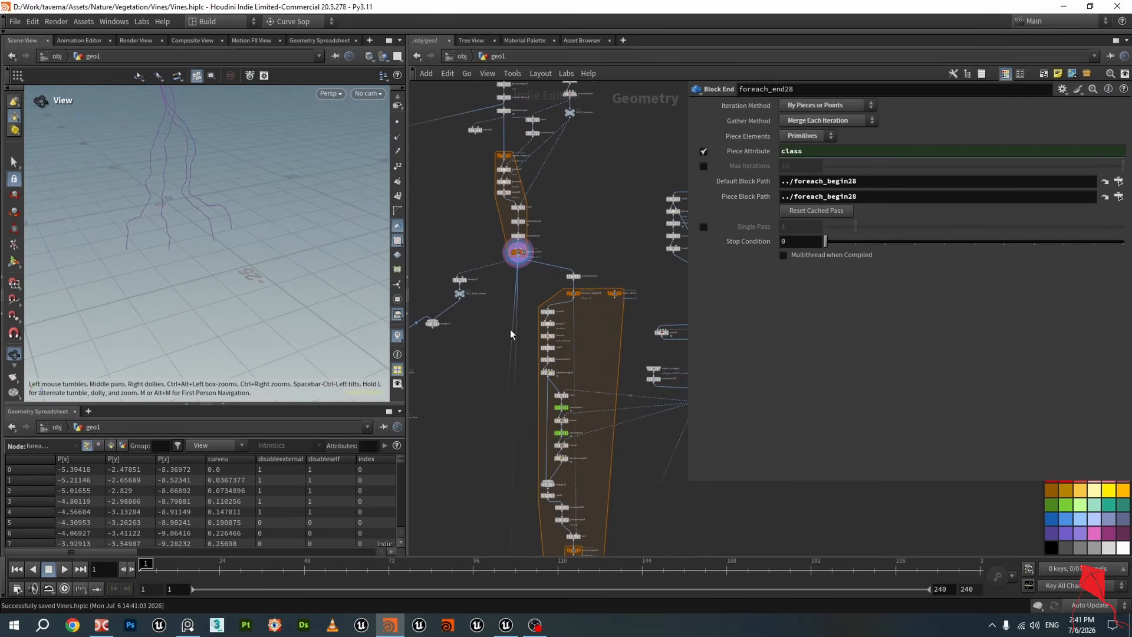
middle_drag(568, 525, 591, 268)
middle_drag(673, 485, 606, 277)
scroll(437, 390, up, 5)
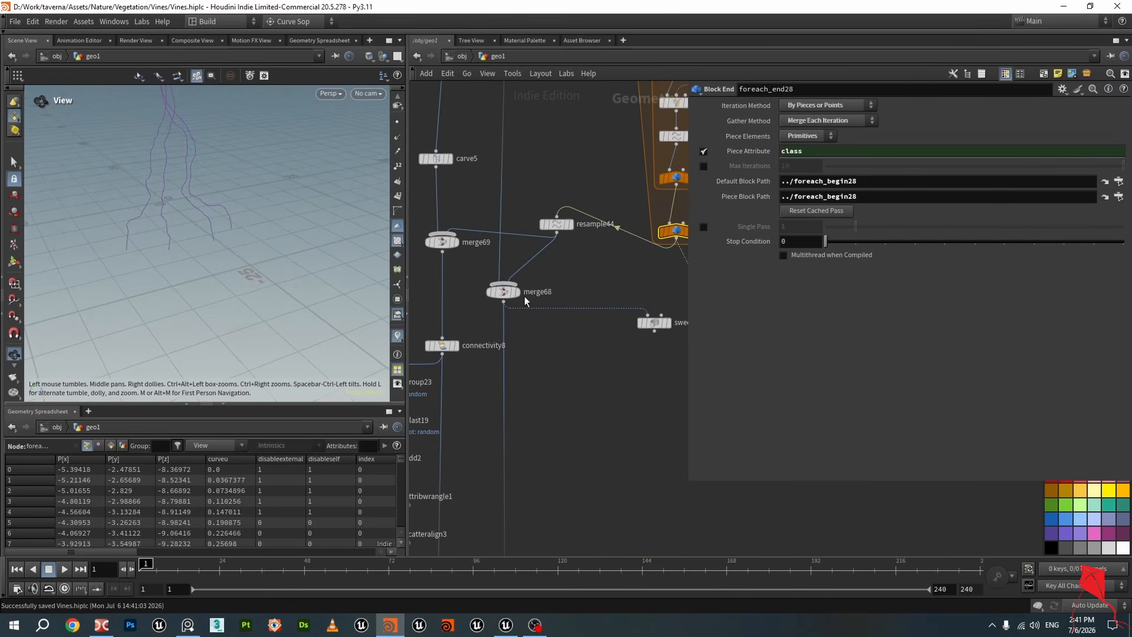
click(515, 295)
click(505, 292)
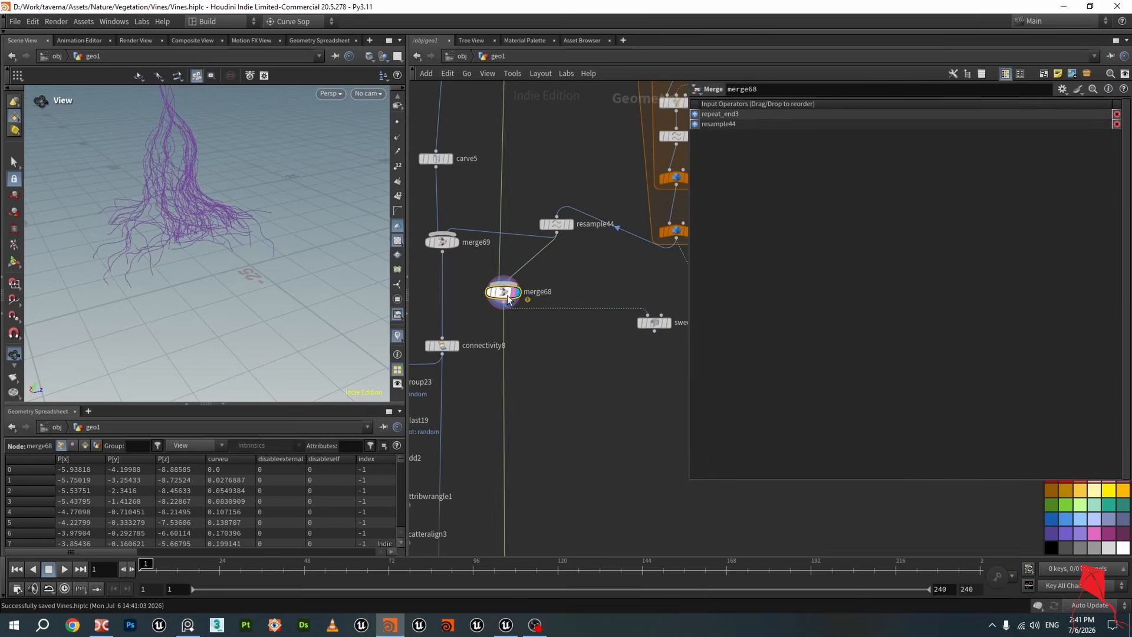
Display sweep29 and inspect the swept vine tubes up close in the viewport
middle_drag(671, 337, 575, 326)
scroll(573, 323, up, 2)
click(572, 317)
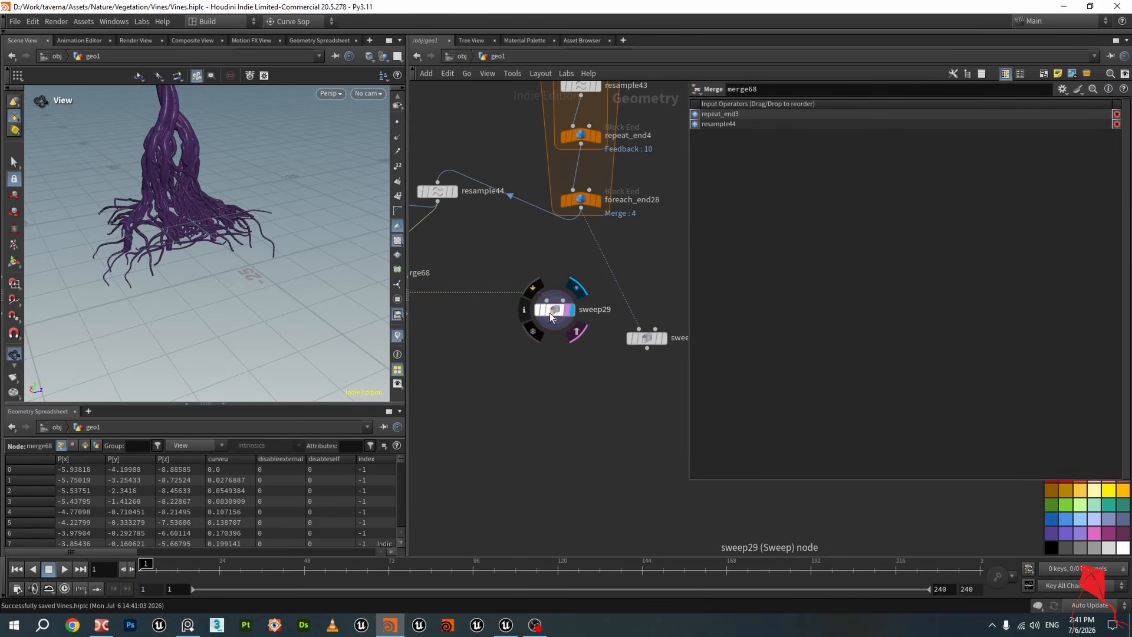
drag(550, 312, 526, 327)
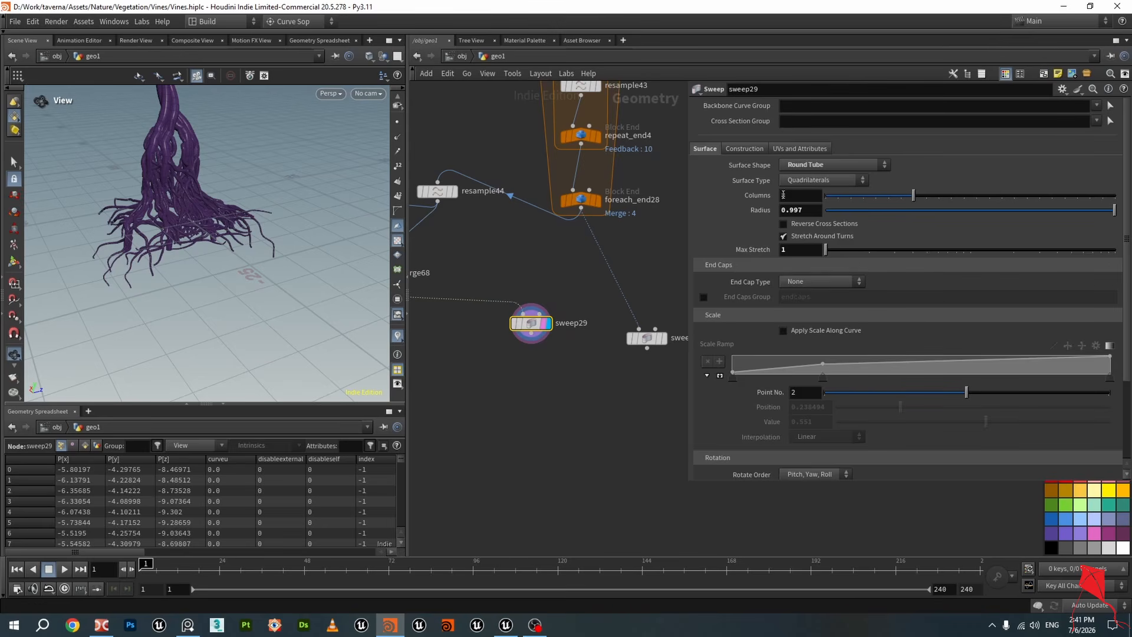
scroll(217, 208, up, 10)
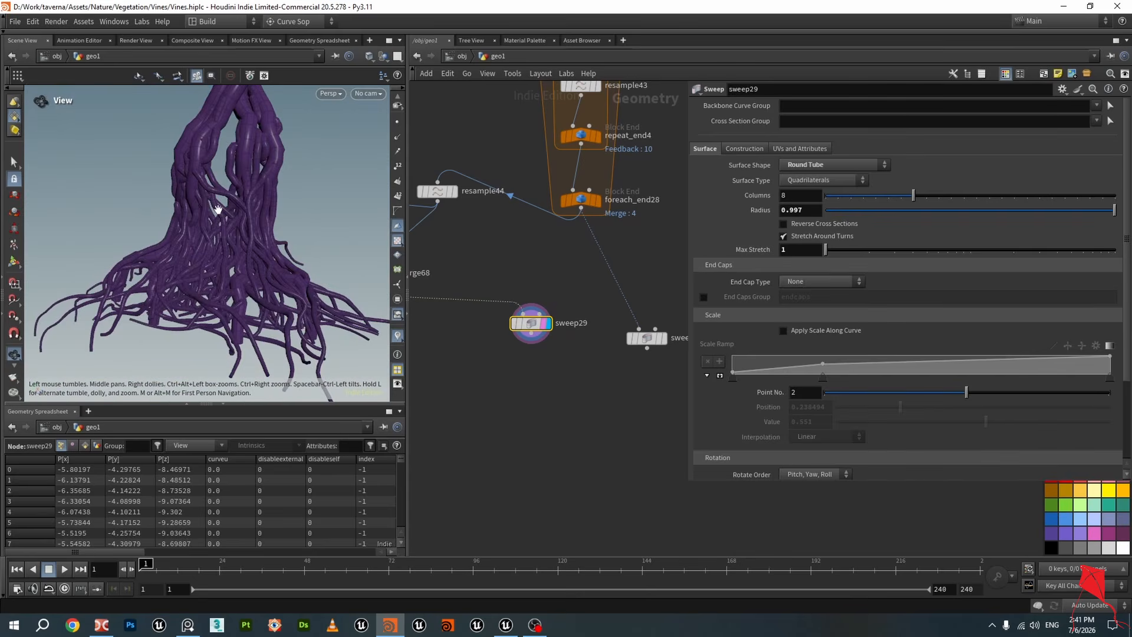
scroll(218, 208, up, 6)
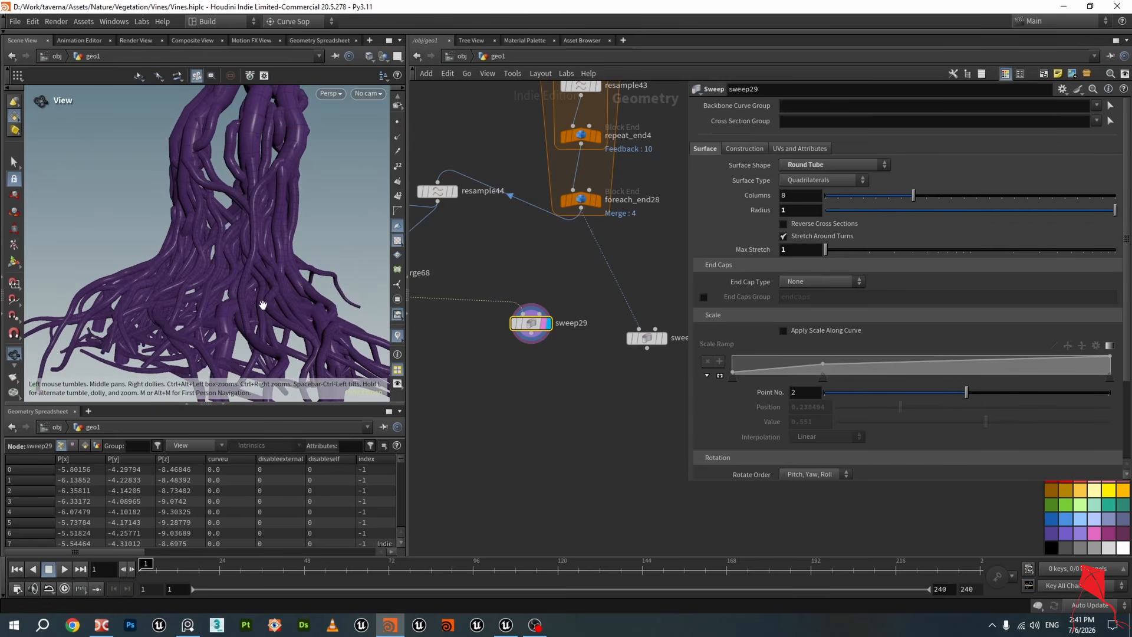
drag(263, 305, 251, 287)
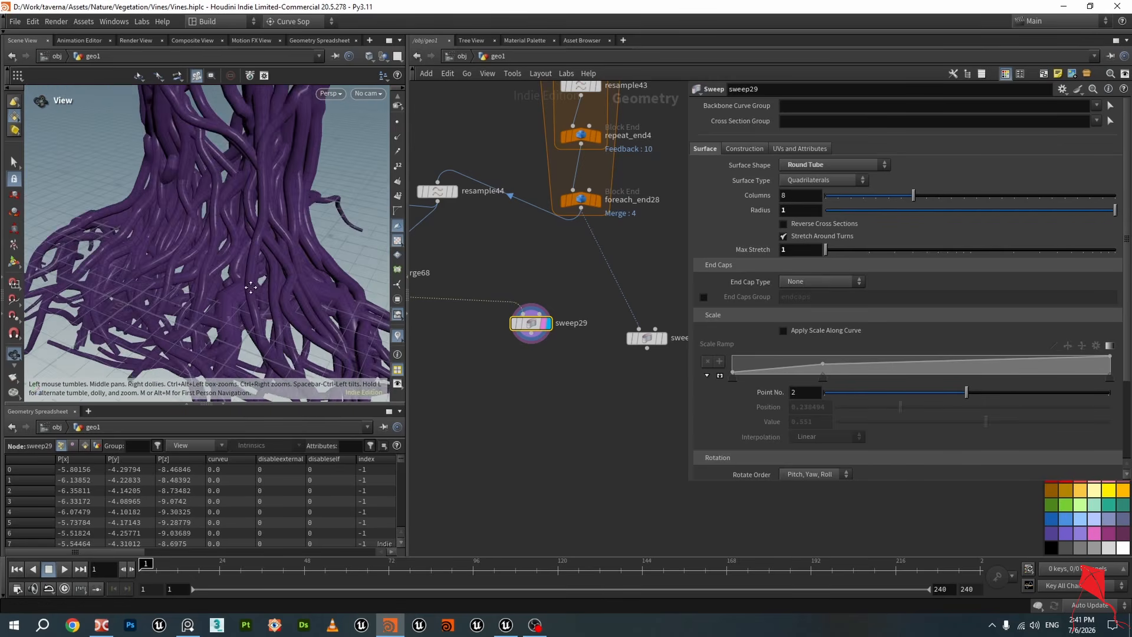
middle_drag(251, 287, 260, 330)
scroll(273, 232, up, 4)
drag(274, 232, 194, 248)
scroll(238, 273, down, 10)
scroll(489, 295, down, 5)
Pan and zoom through the network to review the vine-building node chain
middle_drag(489, 295, 482, 448)
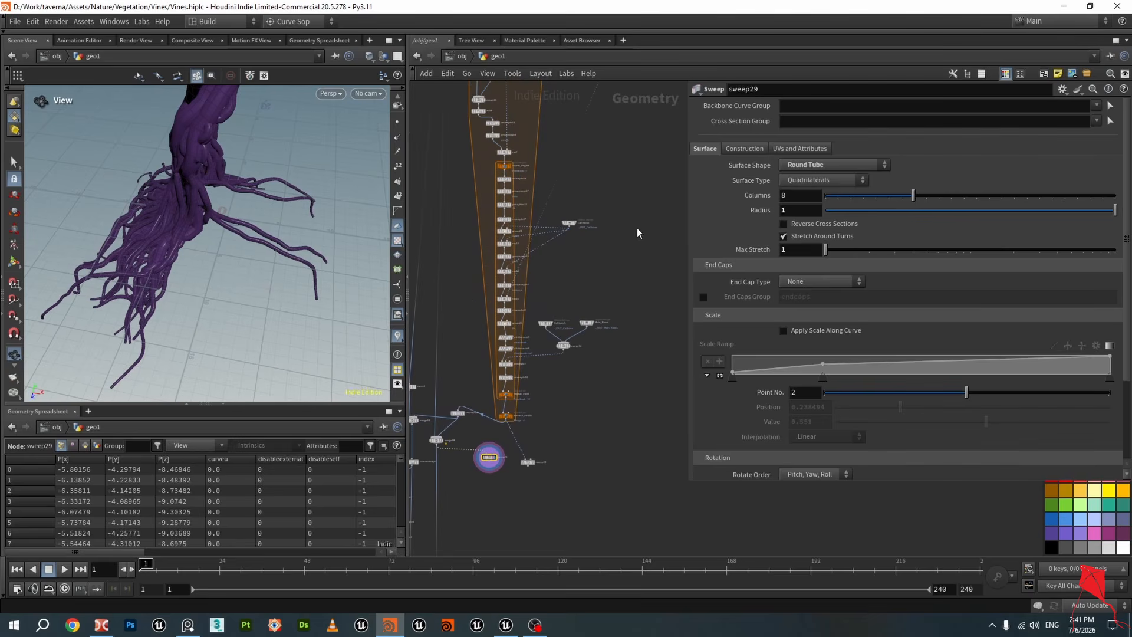
middle_drag(643, 115, 640, 309)
scroll(555, 377, up, 4)
middle_drag(564, 396, 653, 419)
scroll(534, 227, up, 3)
middle_drag(458, 185, 480, 249)
drag(241, 246, 243, 217)
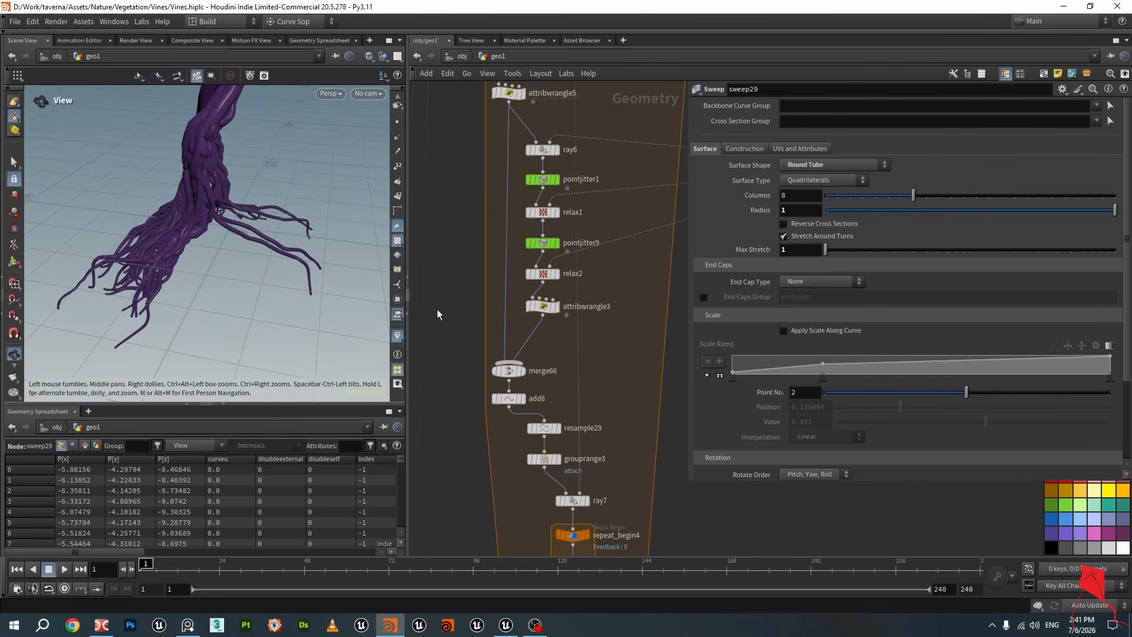
scroll(519, 342, down, 5)
mouse_move(643, 416)
middle_down()
mouse_move(589, 243)
mouse_move(576, 154)
middle_up()
middle_drag(592, 392, 599, 325)
mouse_move(570, 415)
middle_down()
mouse_move(586, 383)
mouse_move(568, 377)
mouse_move(589, 347)
middle_up()
scroll(578, 377, up, 1)
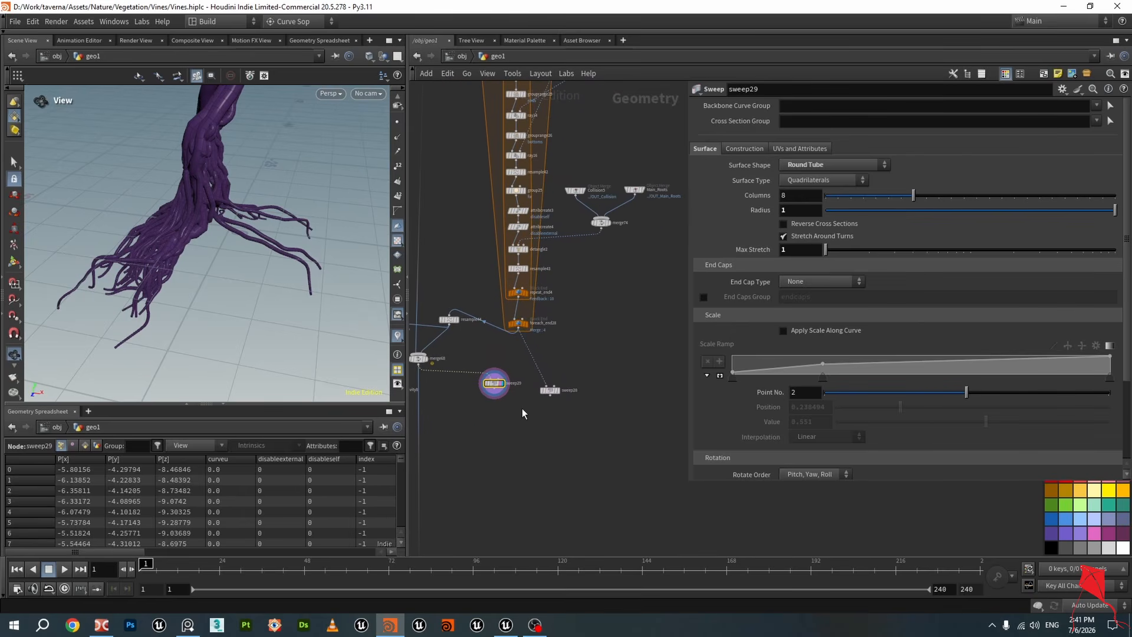
scroll(511, 409, up, 1)
Add a Merge node below sweep29 and wire sweep29 and Collision5 into it
key(Tab)
click(459, 429)
middle_drag(488, 430, 579, 400)
key(Tab)
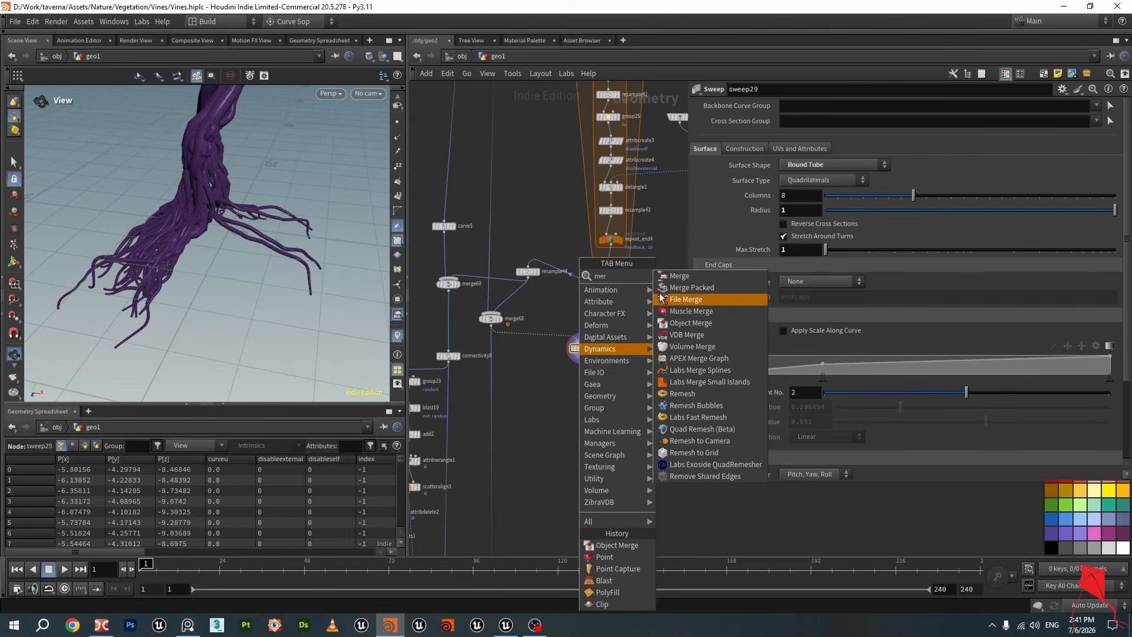
click(674, 276)
click(567, 414)
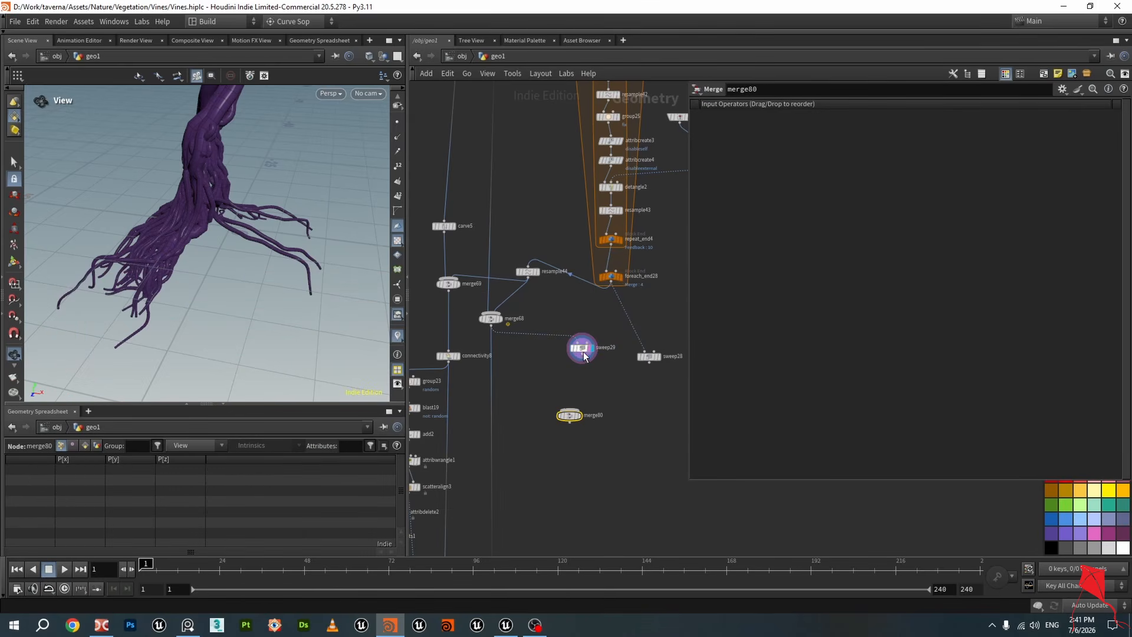
middle_drag(634, 426, 513, 422)
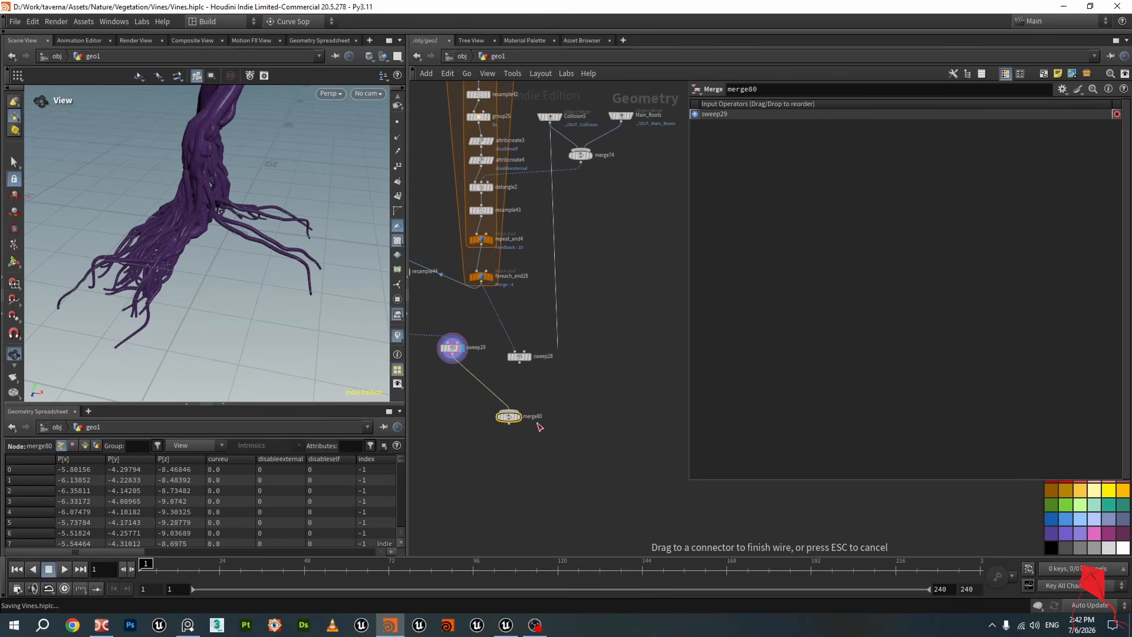
click(516, 411)
scroll(519, 414, up, 3)
click(514, 416)
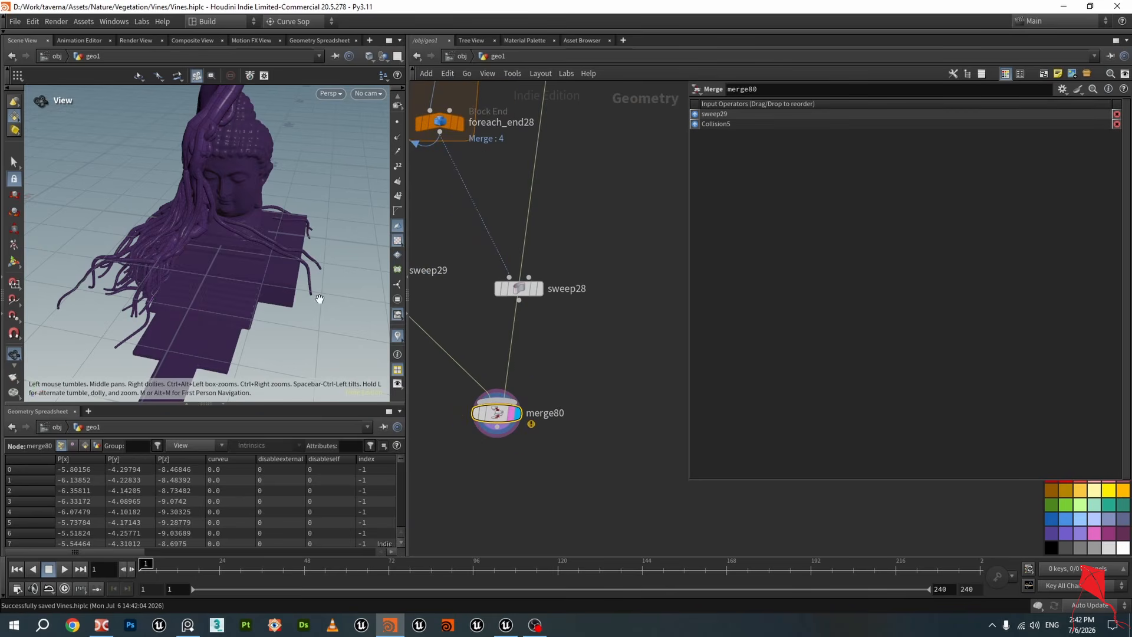
Inspect merge80's node info and the merged vines and statue in the viewport
drag(318, 298, 253, 236)
scroll(253, 235, up, 3)
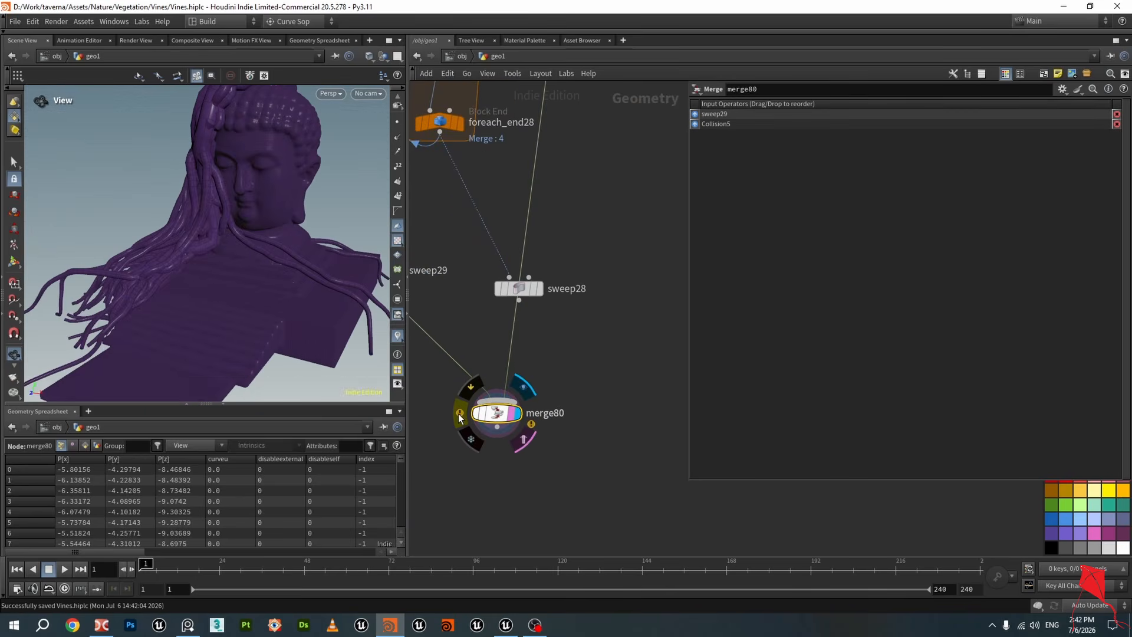
middle_click(488, 416)
click(205, 283)
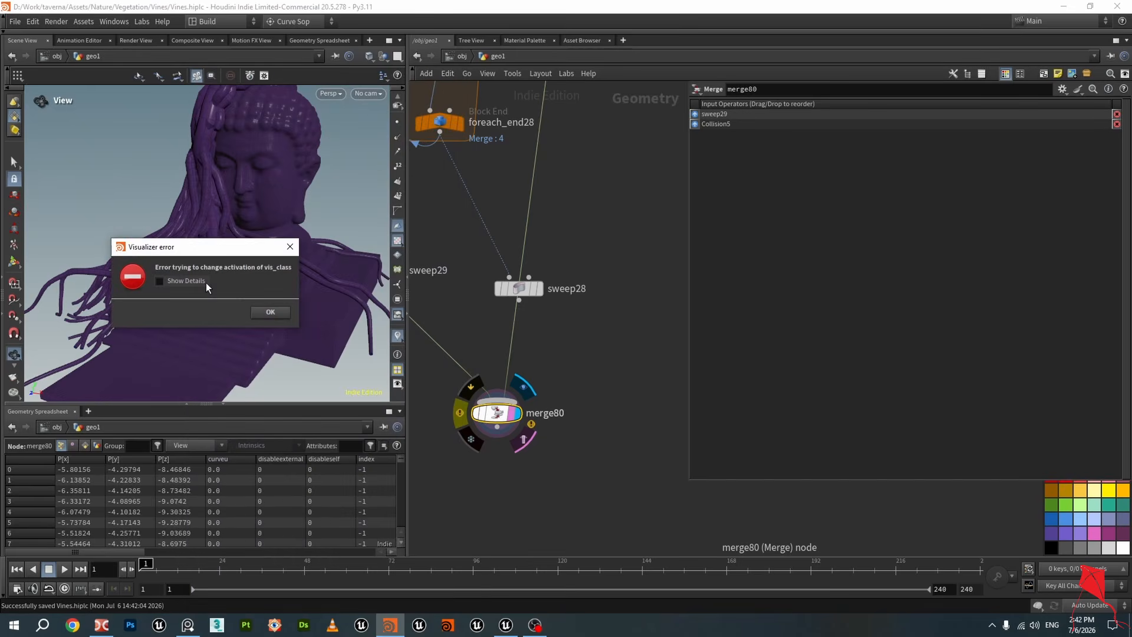
click(271, 312)
middle_click(491, 415)
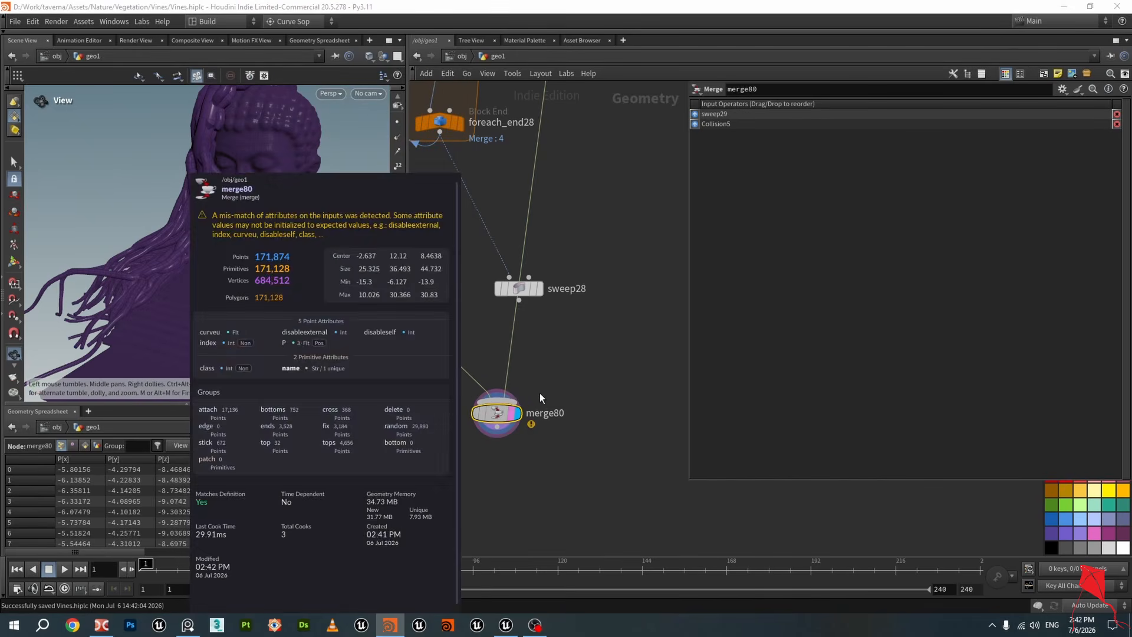
scroll(592, 396, down, 3)
middle_drag(593, 429, 625, 392)
drag(169, 221, 309, 283)
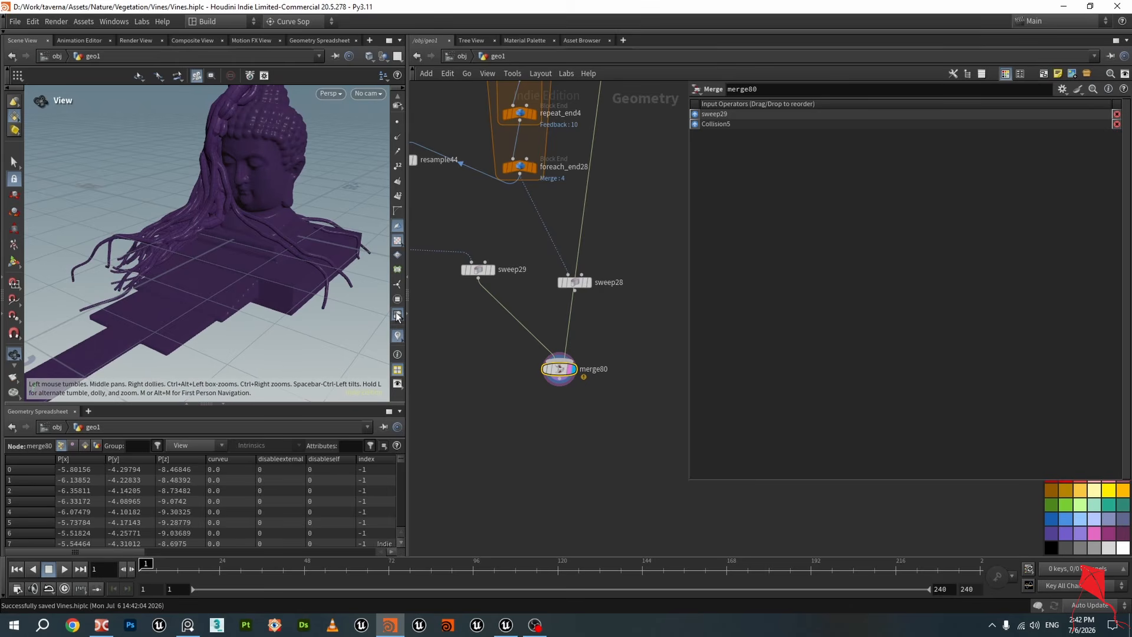
Change the viewport display to show the merged geometry in grey with wireframe
click(396, 319)
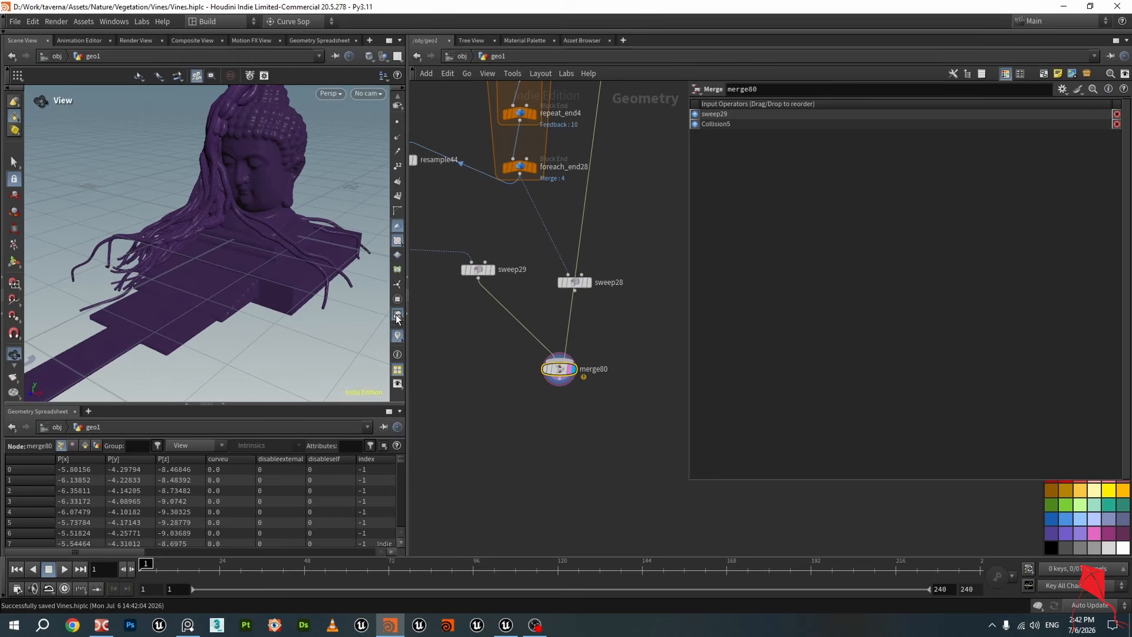
click(397, 242)
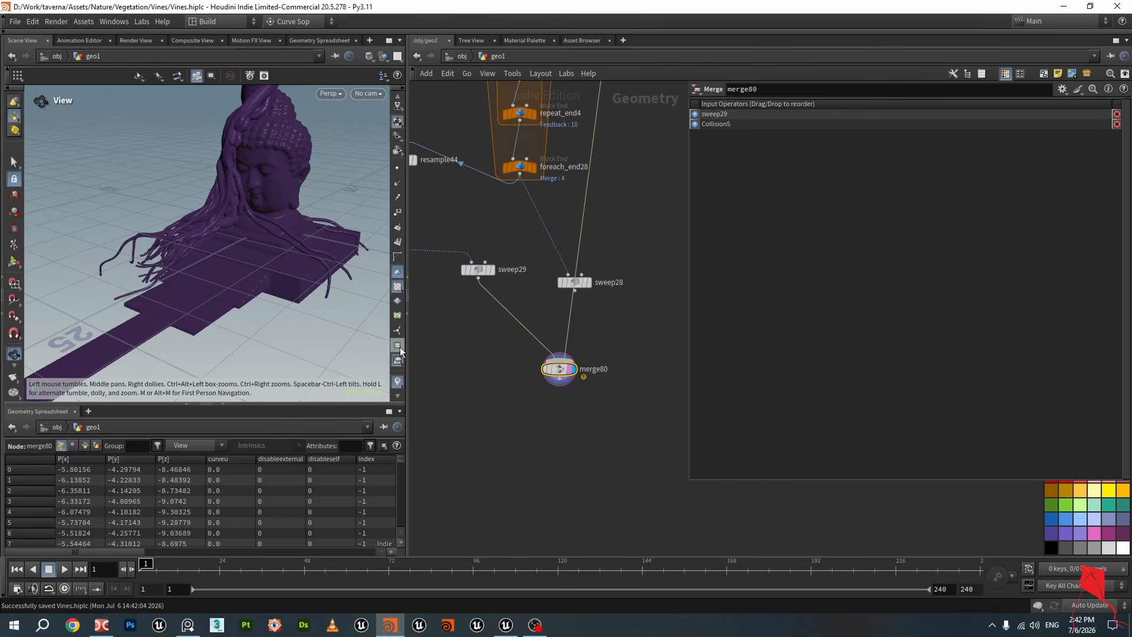
scroll(404, 224, up, 3)
drag(295, 200, 343, 244)
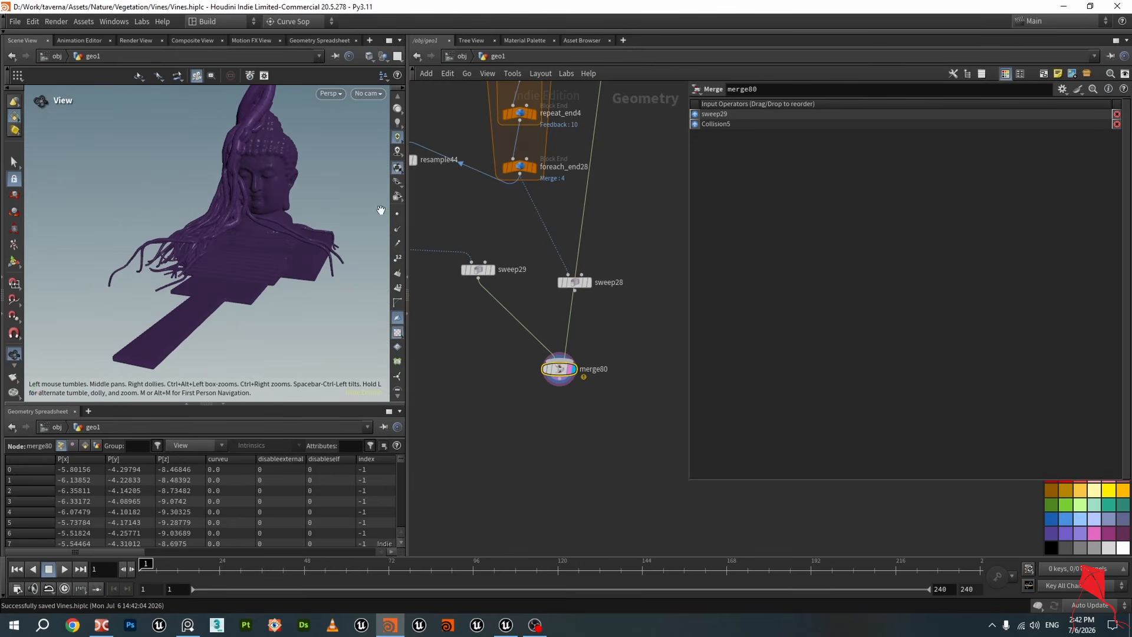
scroll(381, 210, down, 2)
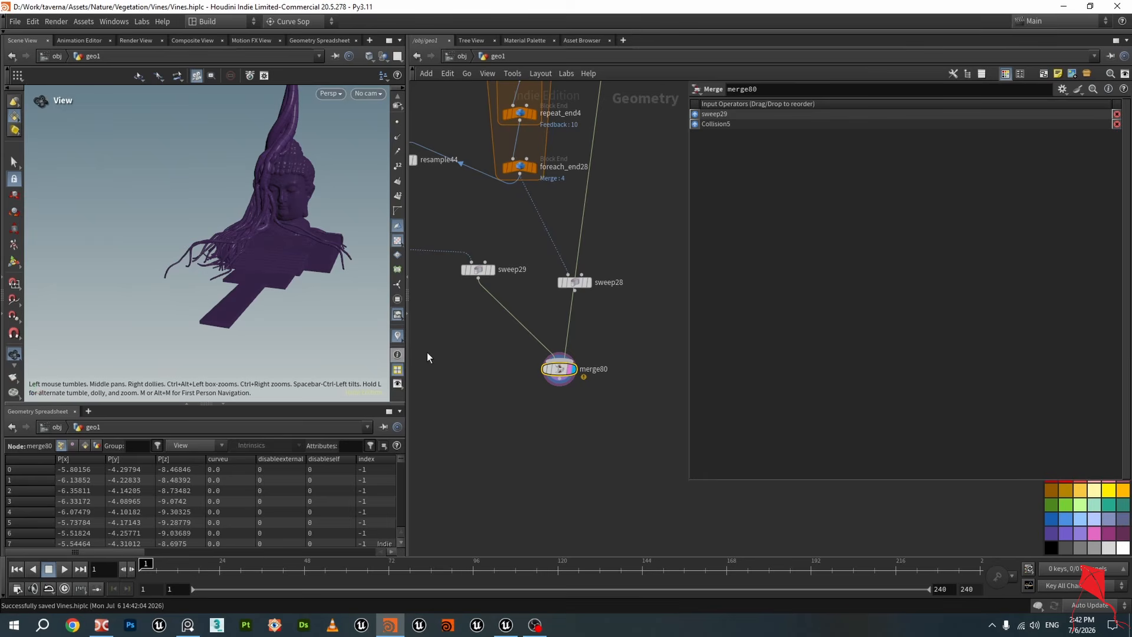
click(398, 336)
click(398, 336)
click(398, 336)
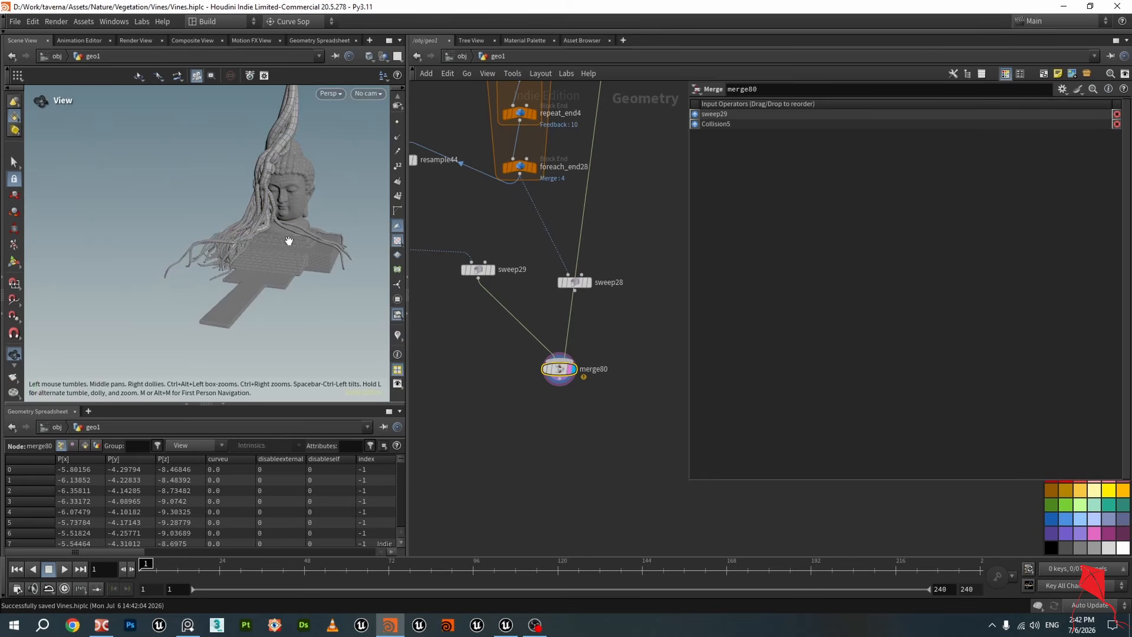
Try to enable the class attribute visualizer from merge80's node info
scroll(288, 240, up, 5)
scroll(592, 369, up, 1)
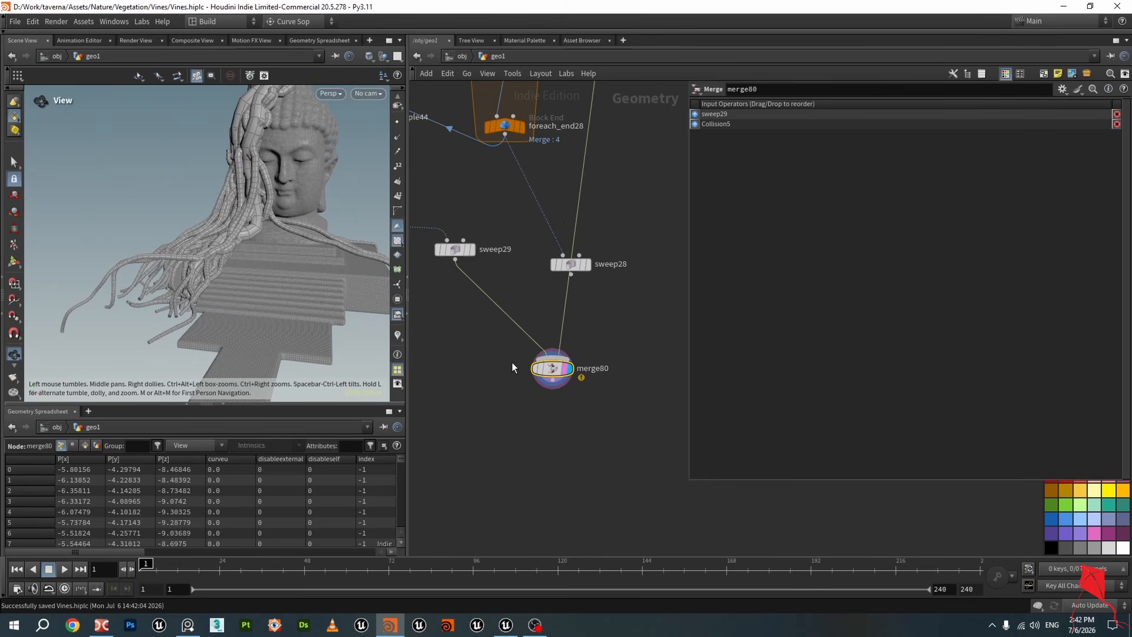
click(523, 368)
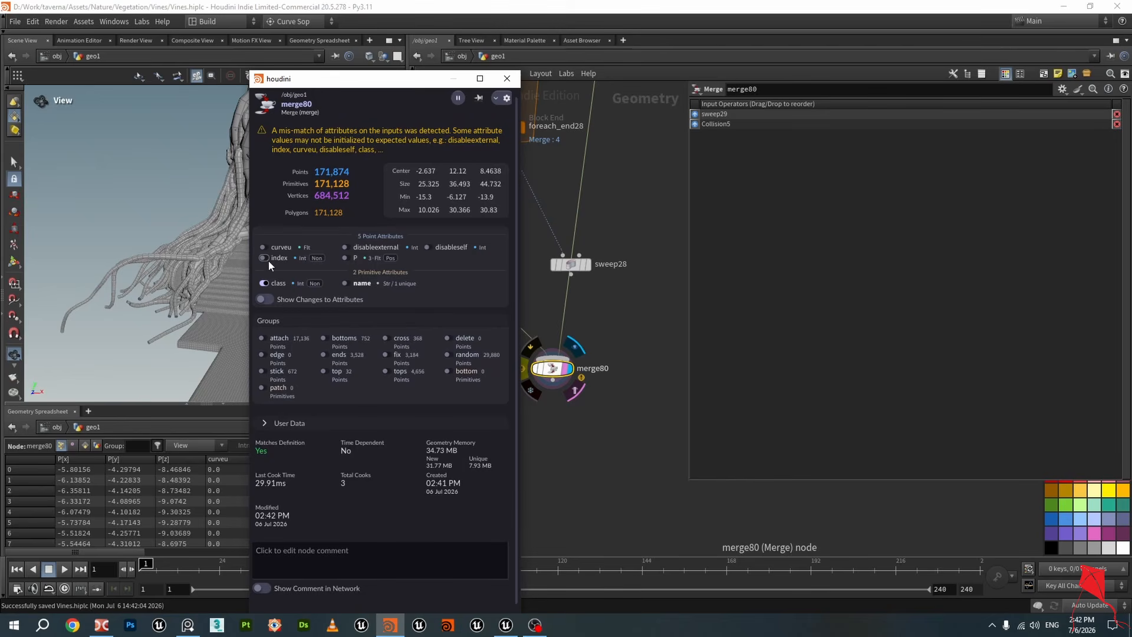
click(350, 282)
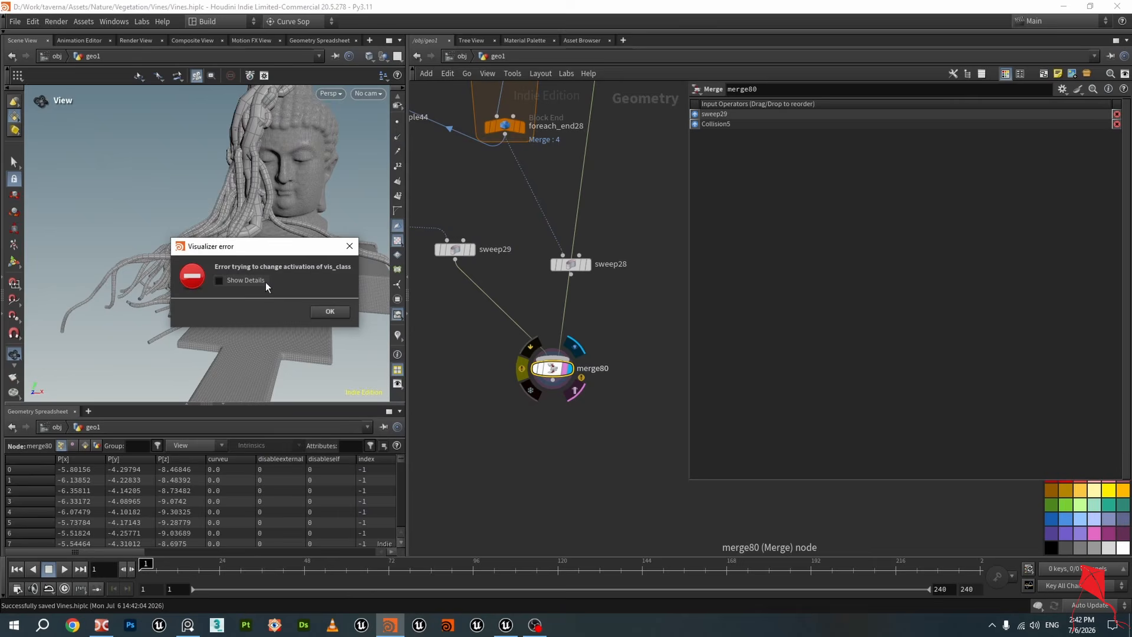
click(330, 312)
drag(312, 271, 270, 208)
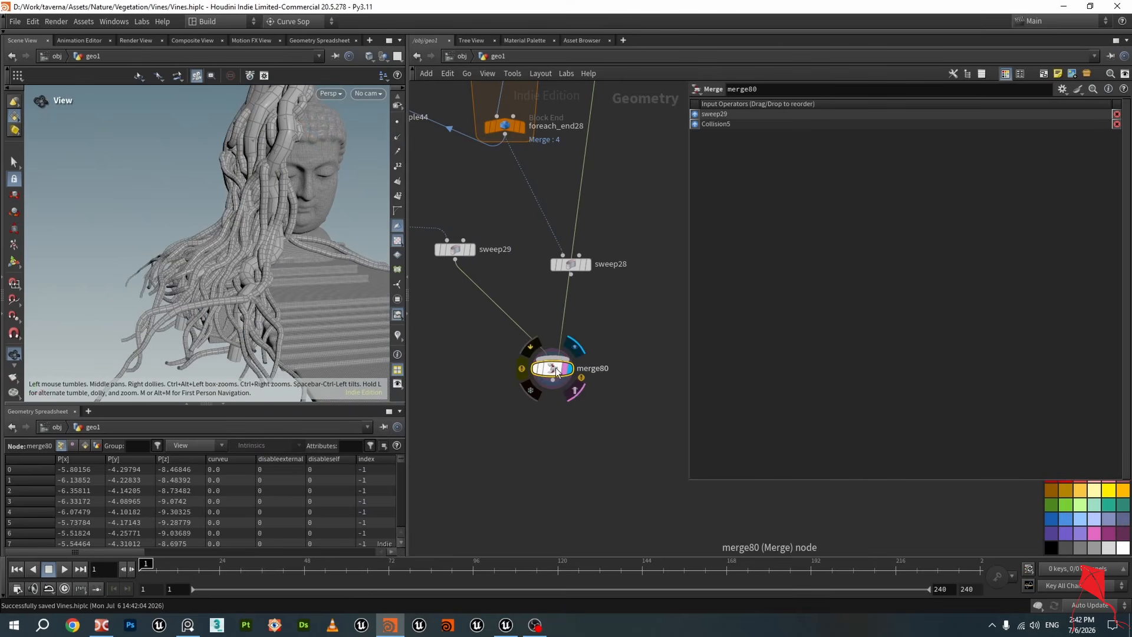
mouse_move(297, 250)
mouse_down()
mouse_move(324, 235)
mouse_move(305, 233)
mouse_up()
scroll(566, 328, down, 2)
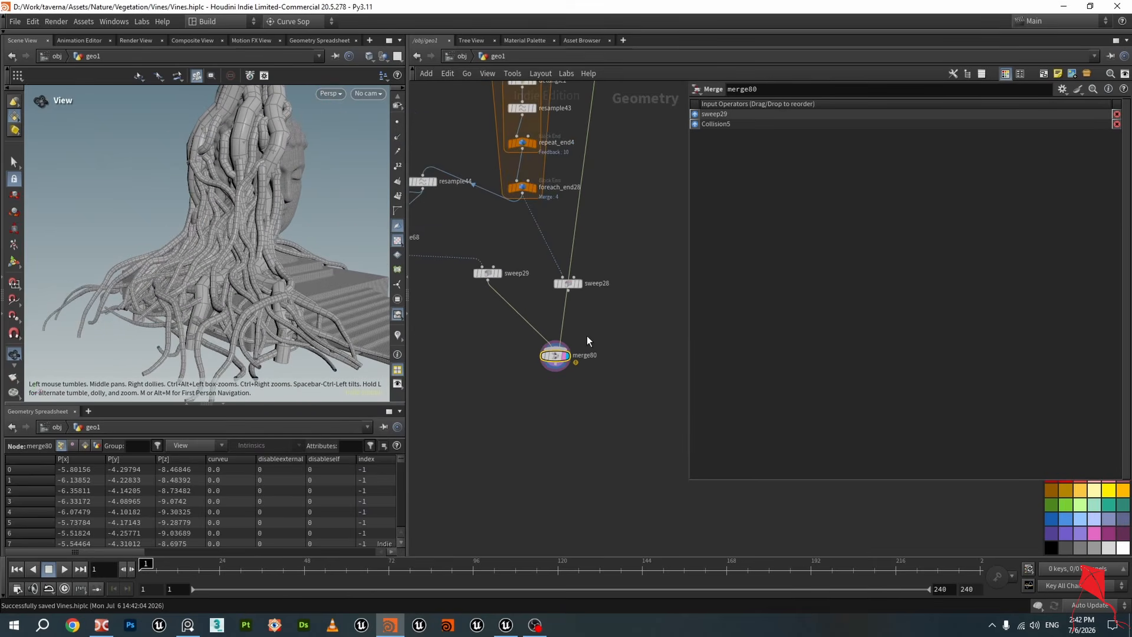
On pointjitter1, set Scale to 3.25 and Seed to 0.89, saving the scene along the way
middle_drag(630, 210, 641, 429)
scroll(611, 386, down, 5)
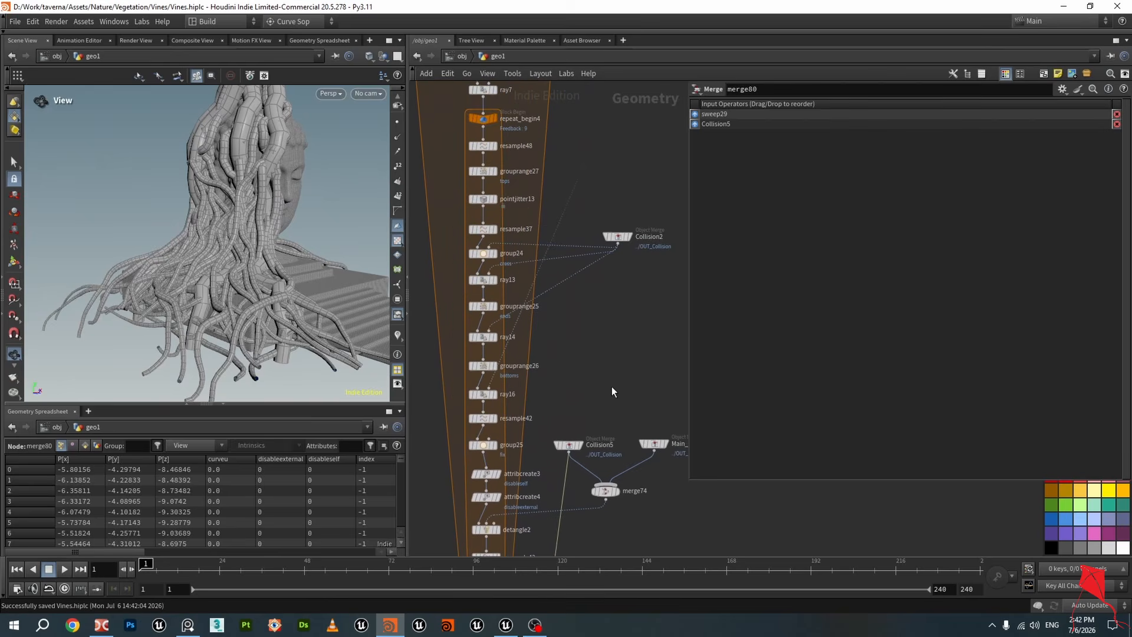
scroll(530, 340, up, 5)
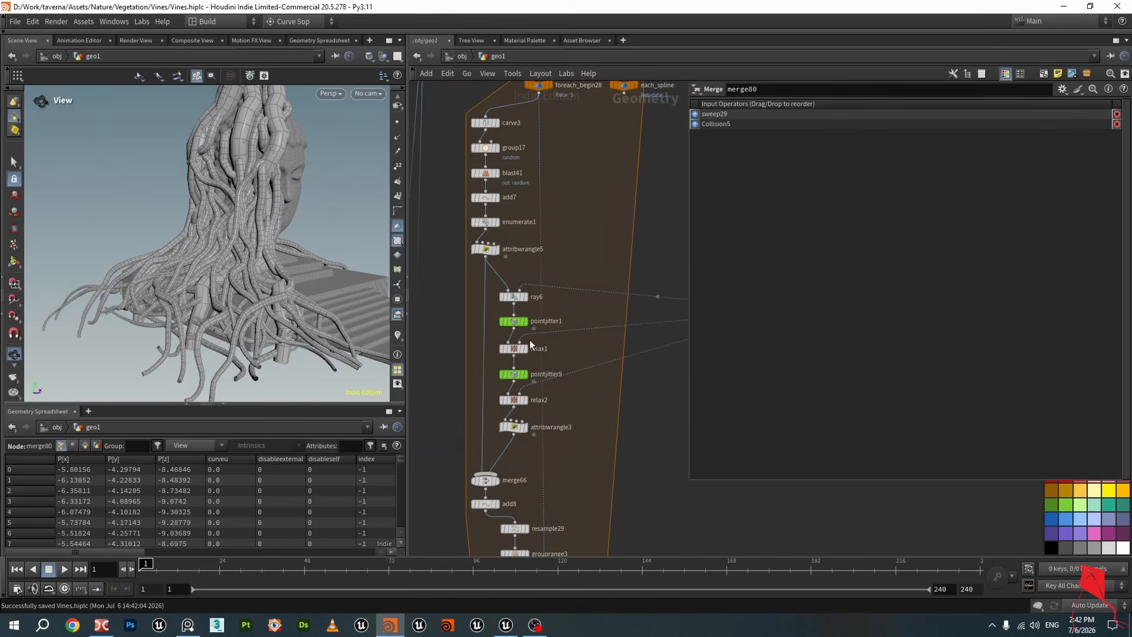
click(514, 310)
drag(237, 255, 220, 286)
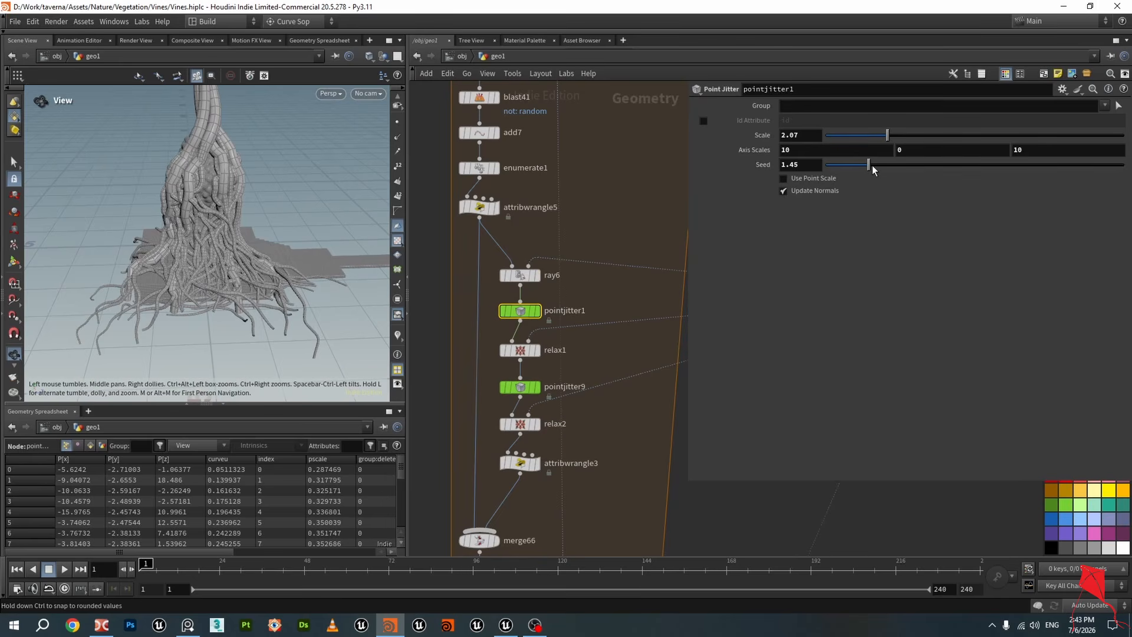
drag(880, 165, 886, 166)
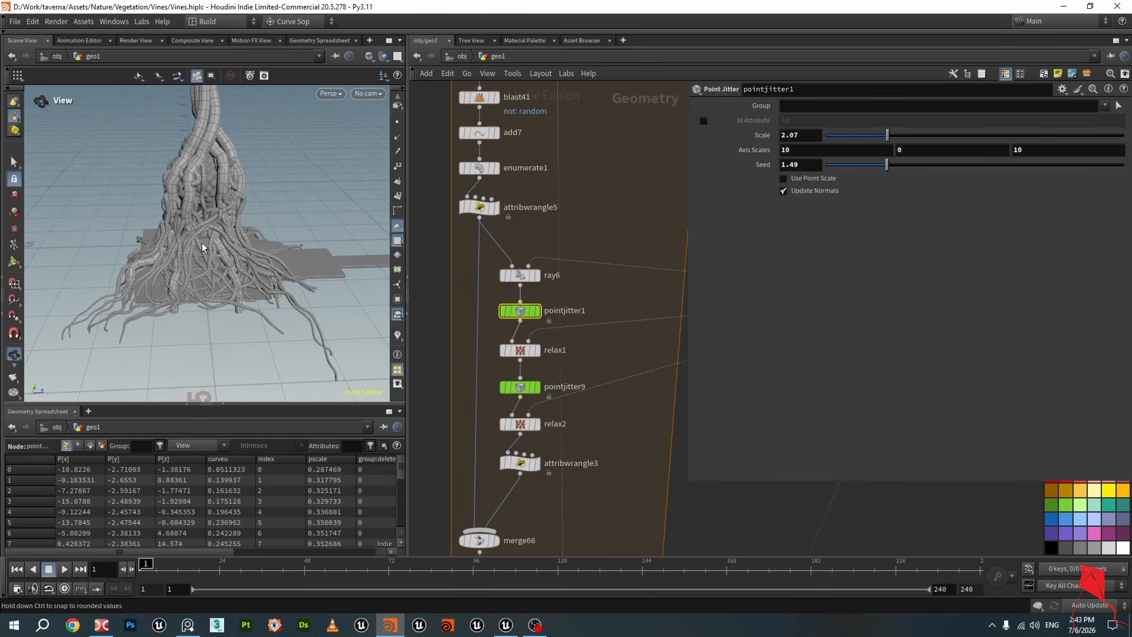
key(ctrl+s)
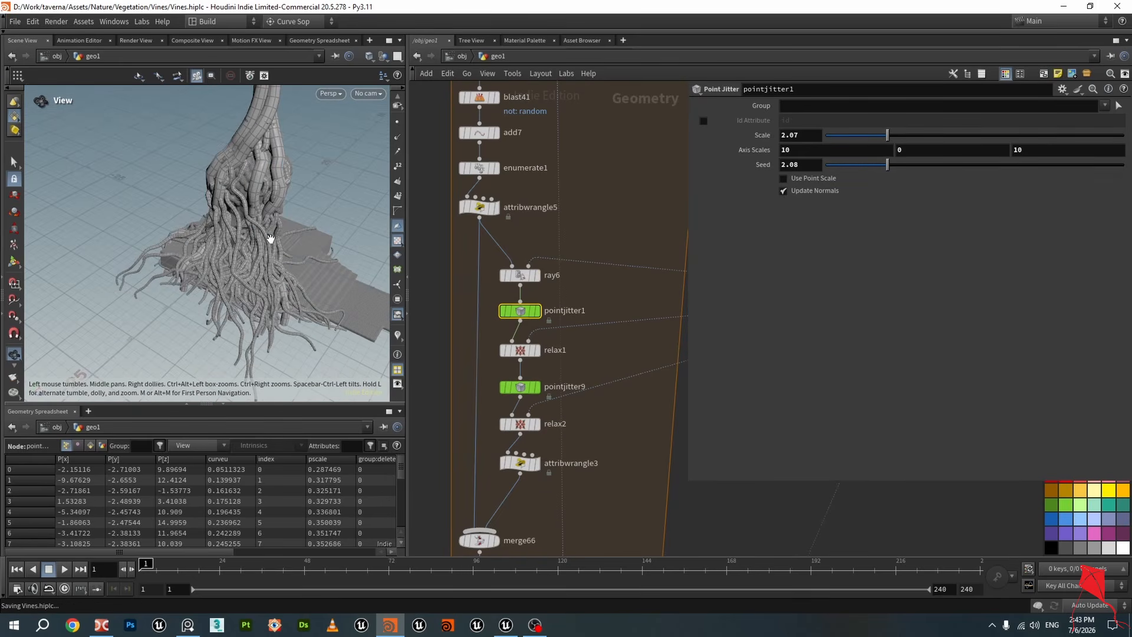
drag(270, 235, 217, 224)
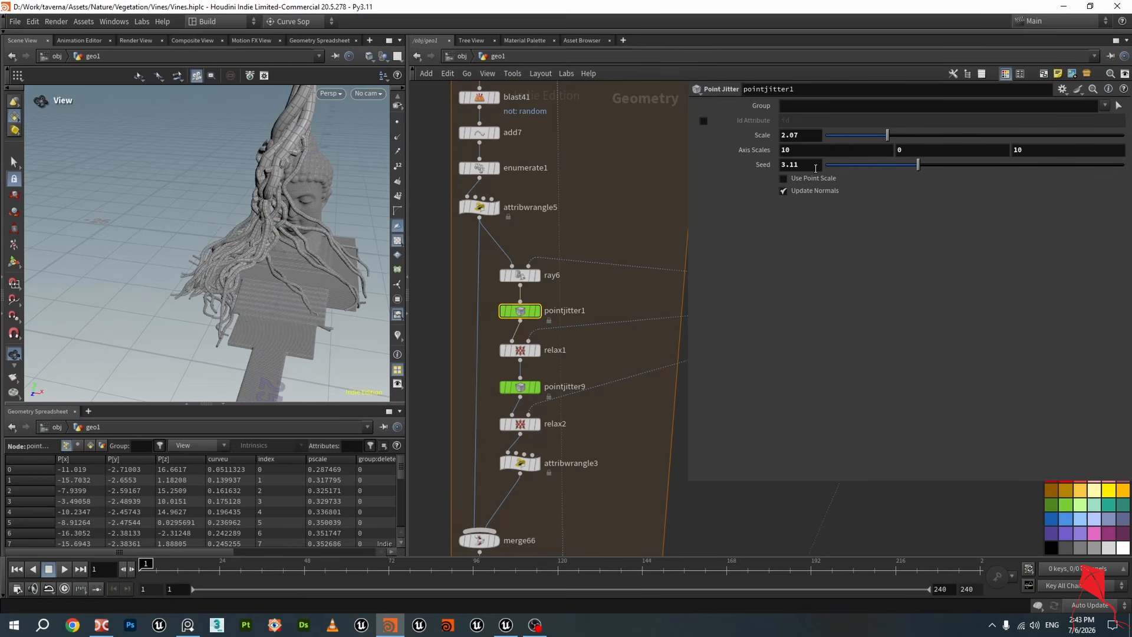
drag(240, 254, 337, 228)
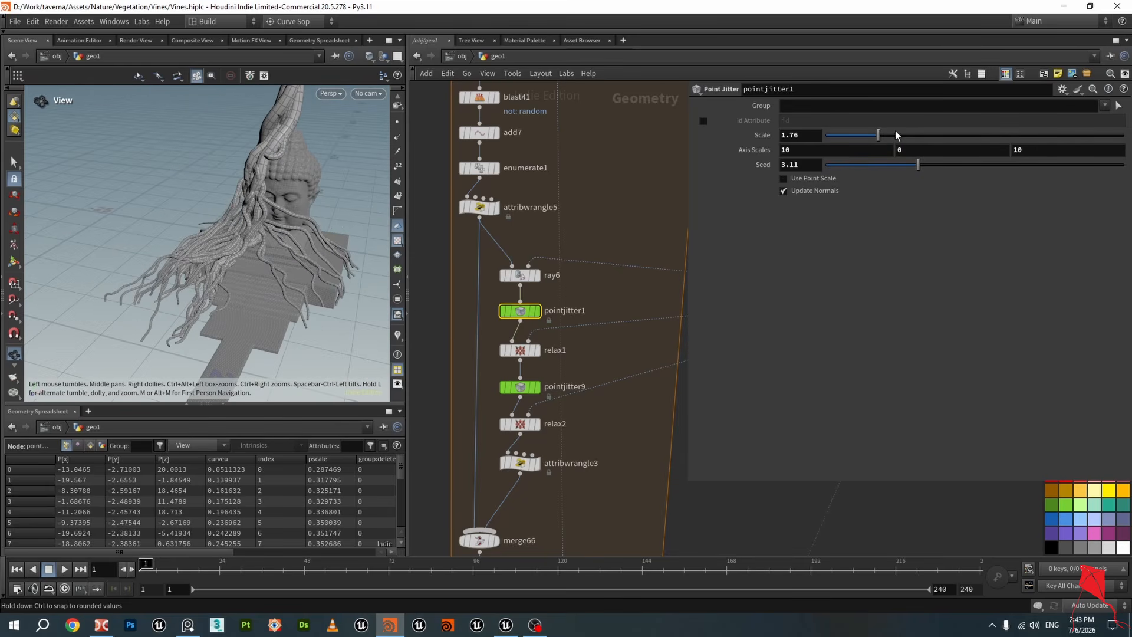
drag(225, 236, 292, 248)
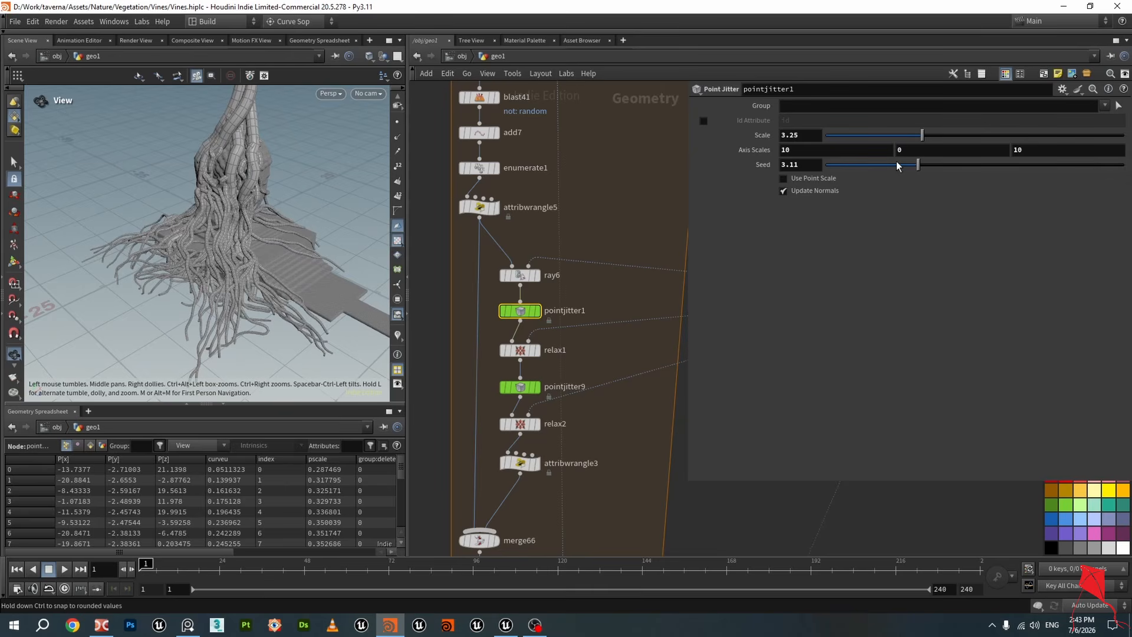
drag(91, 245, 124, 253)
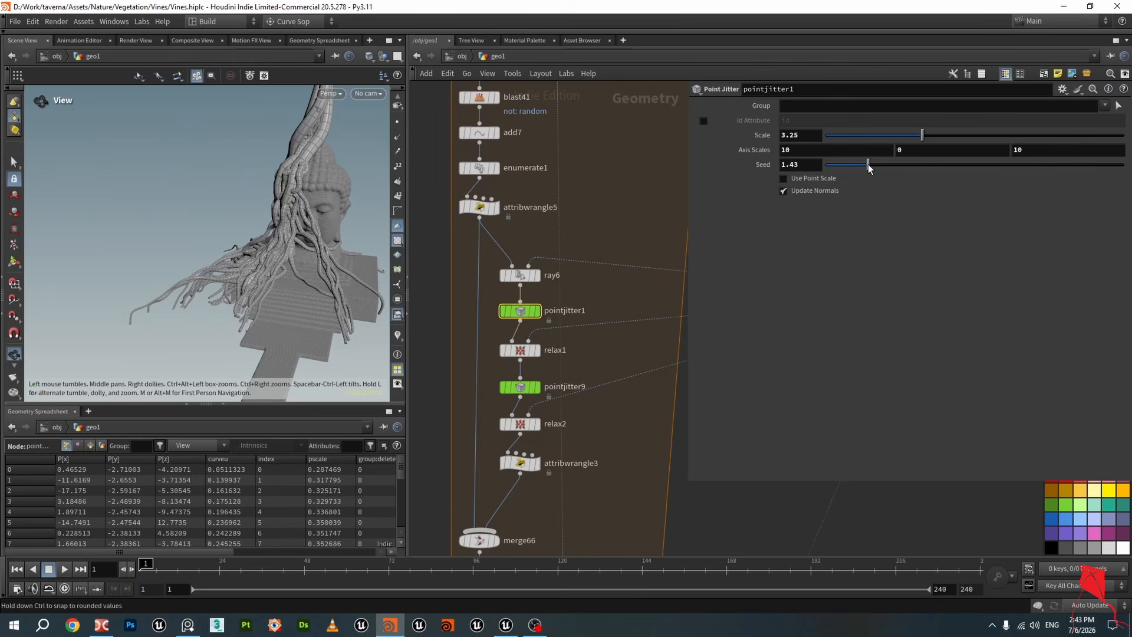
drag(276, 262, 292, 207)
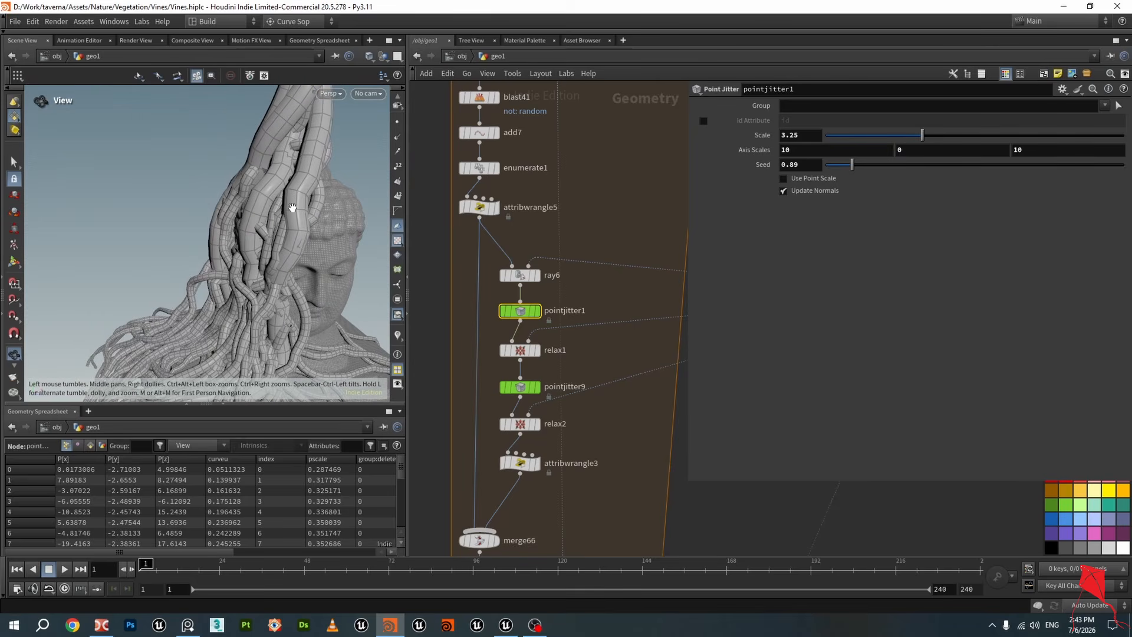
Browse the repeat loop nodes, selecting pointjitter13 and resample48 to inspect their parameters
scroll(557, 362, down, 4)
middle_drag(594, 355, 592, 321)
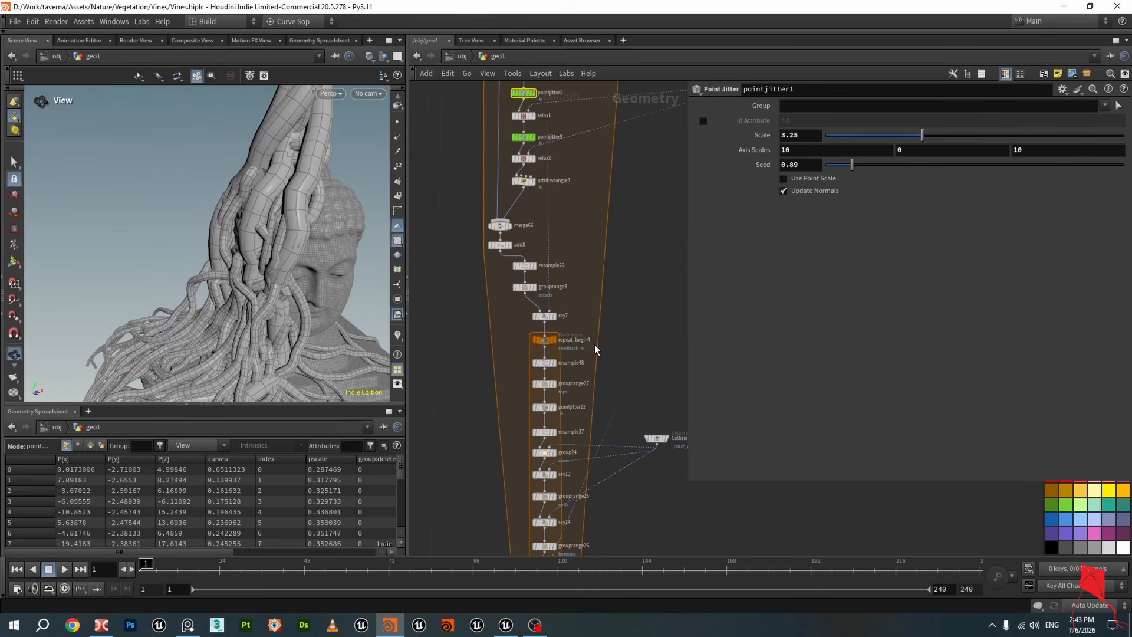
scroll(587, 342, up, 3)
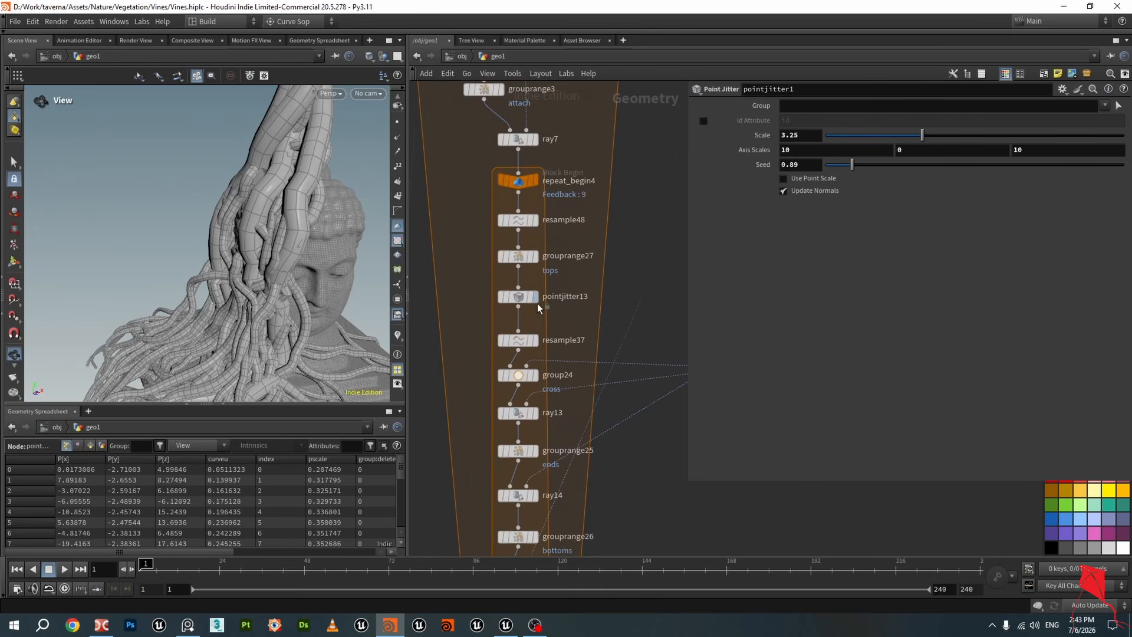
click(518, 296)
scroll(613, 320, down, 2)
middle_drag(614, 263, 624, 239)
scroll(586, 231, up, 3)
click(510, 207)
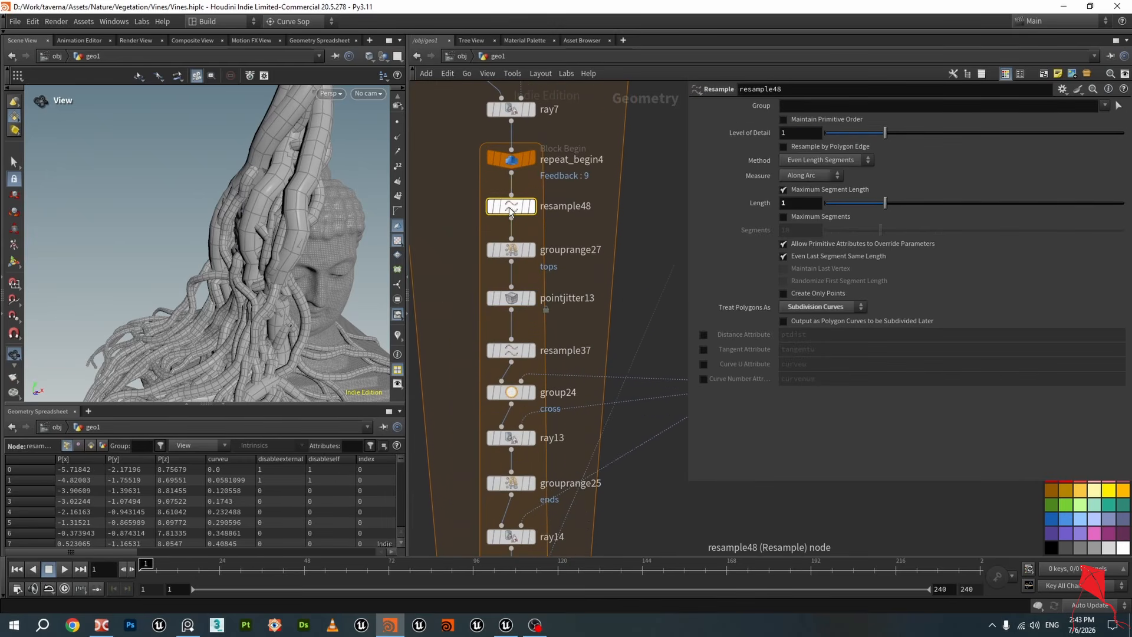
scroll(549, 234, down, 4)
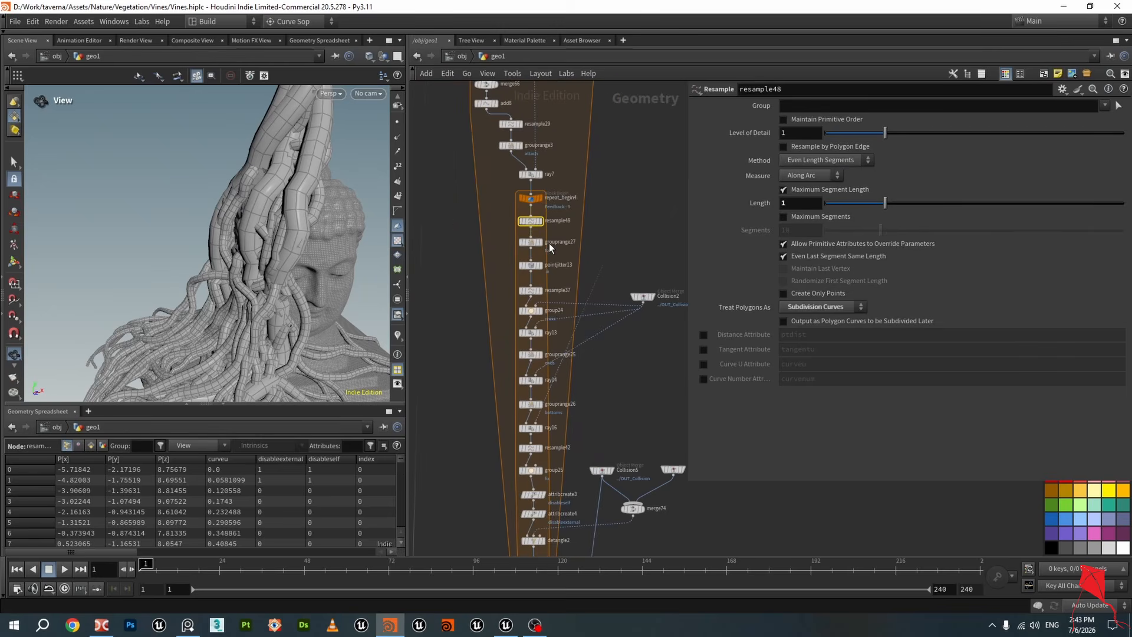
Compare the resample settings of resample43 and resample48 inside the repeat loop
middle_drag(623, 438, 617, 225)
scroll(523, 341, up, 3)
click(524, 339)
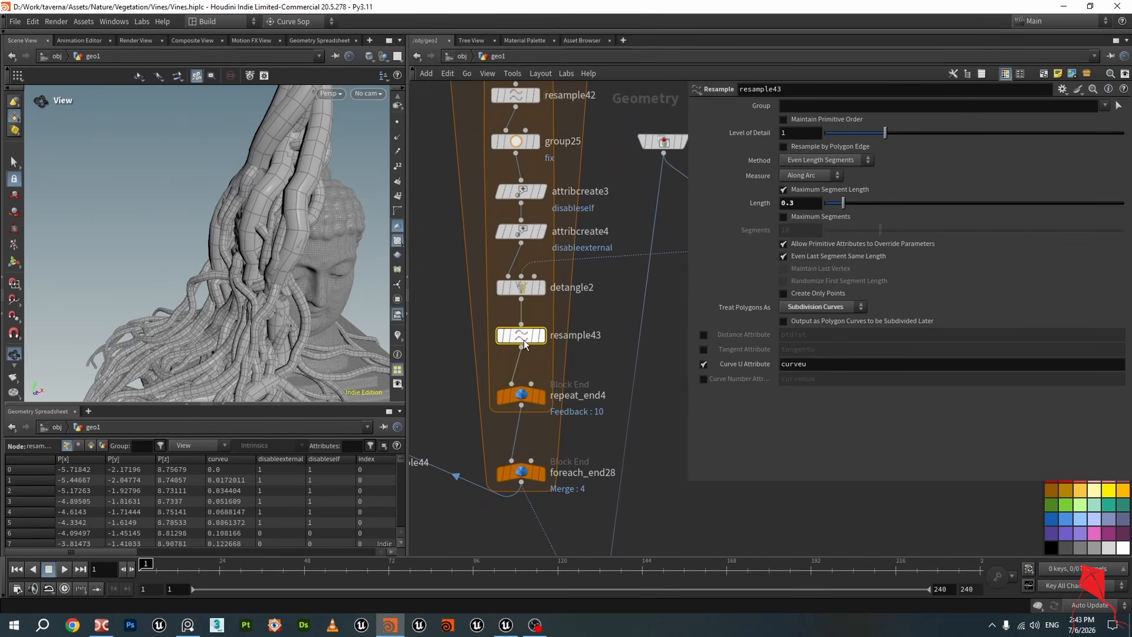
scroll(524, 339, down, 3)
middle_drag(521, 100, 522, 258)
scroll(522, 258, up, 3)
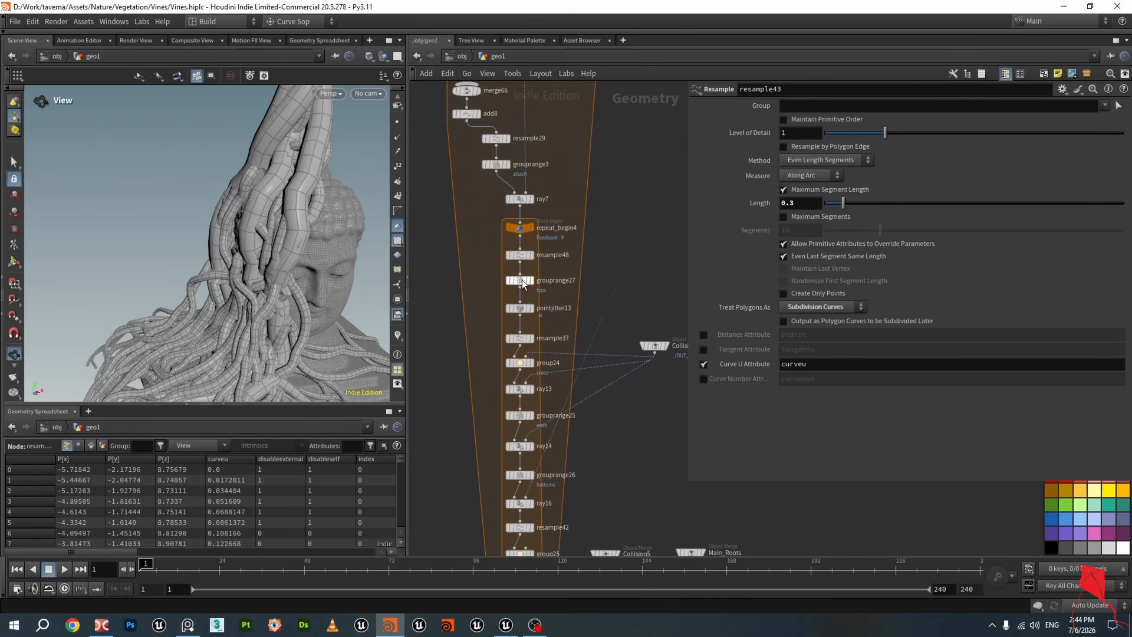
click(520, 256)
scroll(531, 275, down, 4)
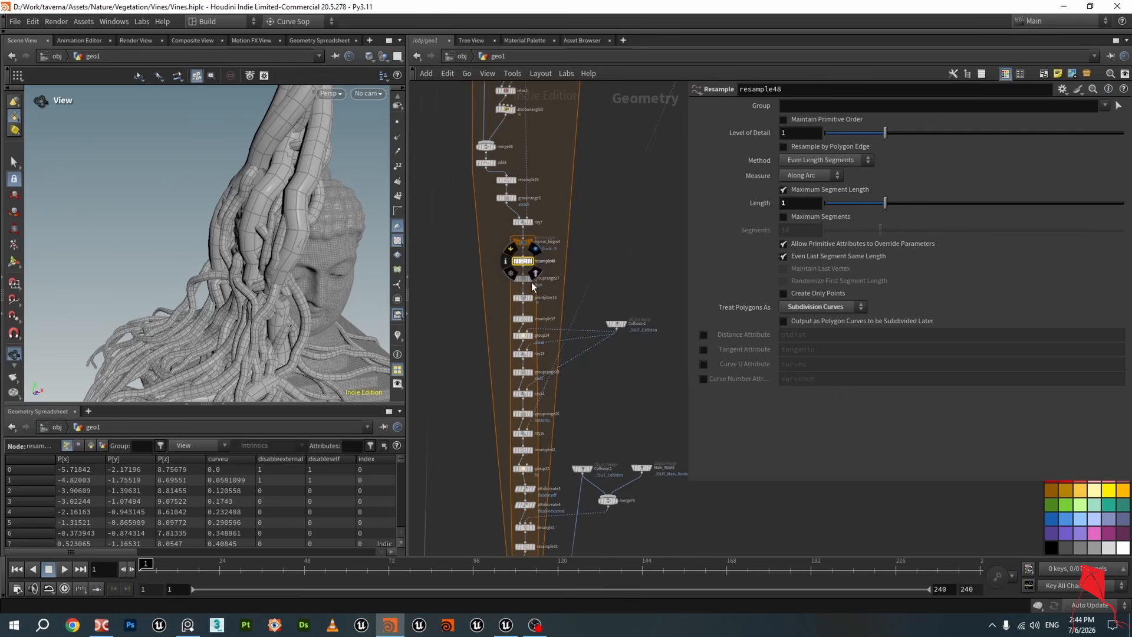
Display merge68's output and orbit around the merged root curves
middle_drag(582, 377, 599, 245)
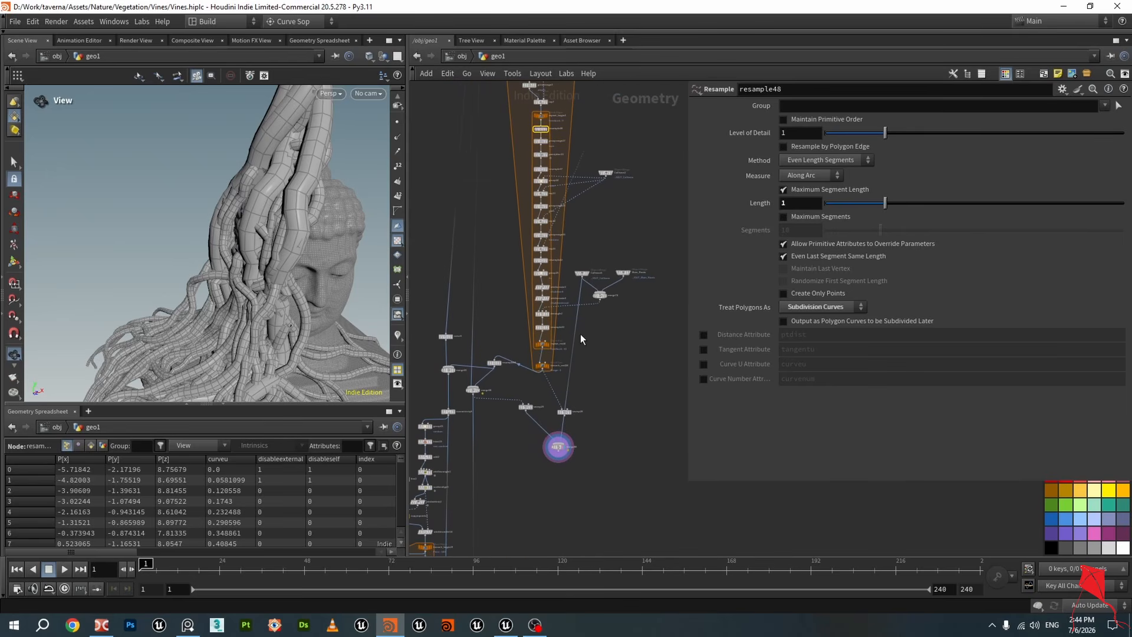
middle_drag(580, 339, 685, 321)
scroll(548, 353, up, 5)
click(594, 260)
click(589, 259)
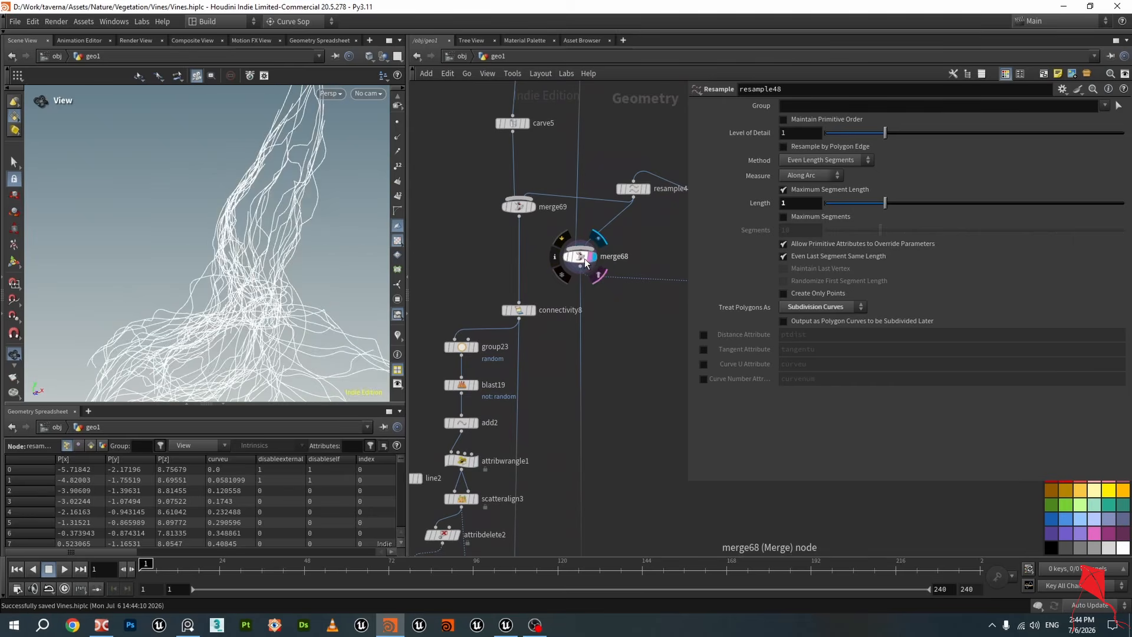
click(584, 258)
drag(184, 269, 275, 242)
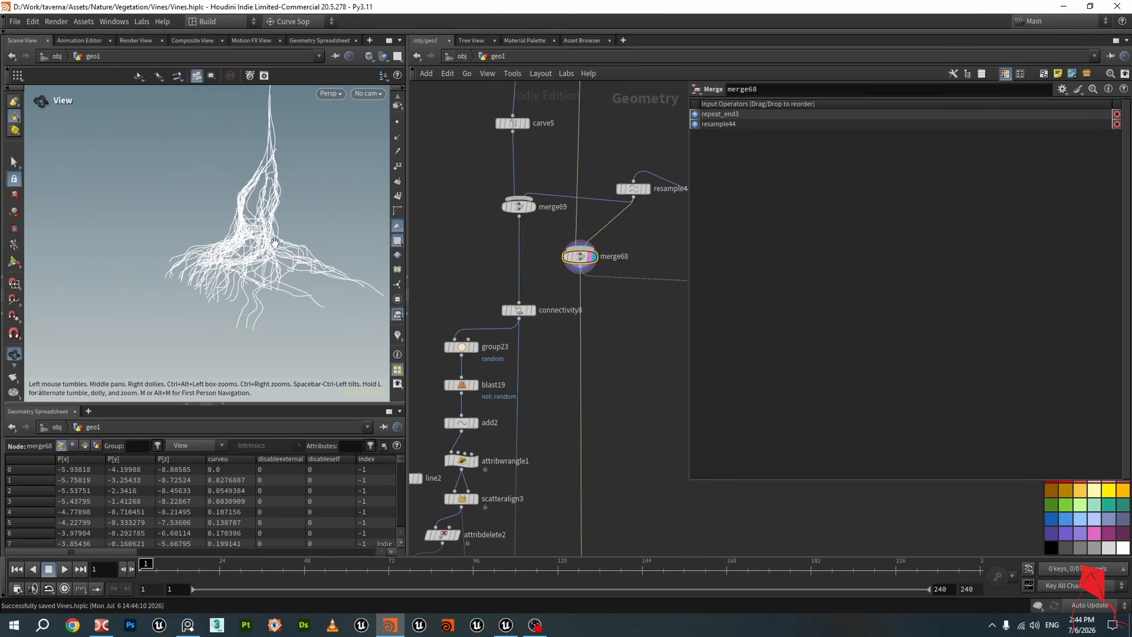
Pan up the network and view the repeat_end3 output, orbiting the viewport
scroll(512, 320, down, 2)
middle_drag(472, 195, 464, 451)
middle_drag(495, 239, 495, 436)
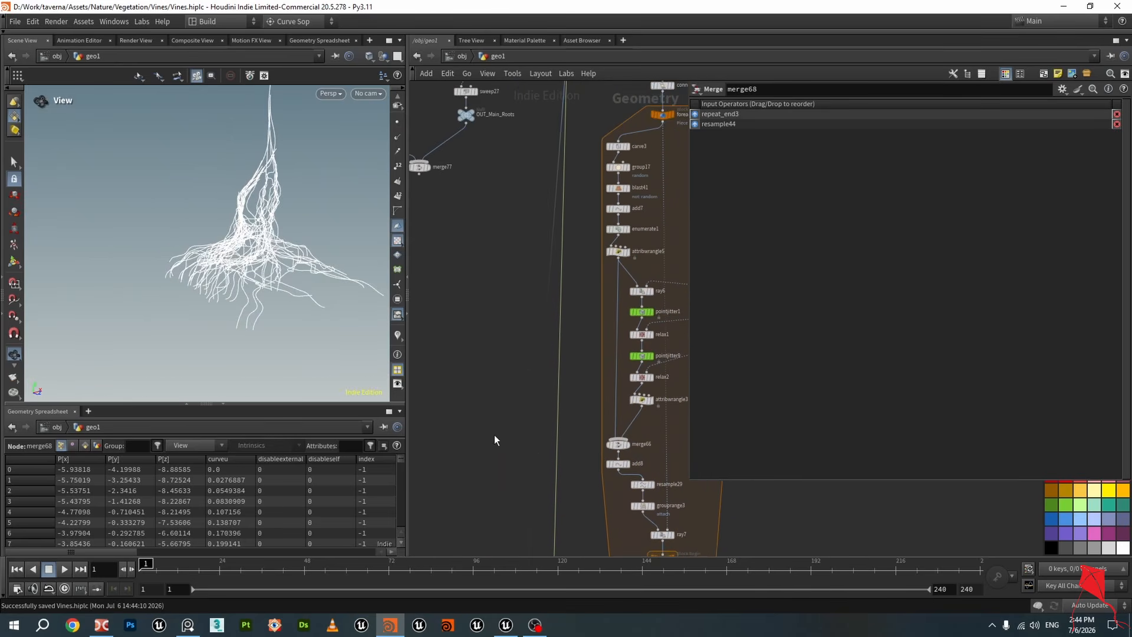
middle_drag(519, 286, 509, 457)
scroll(560, 286, up, 3)
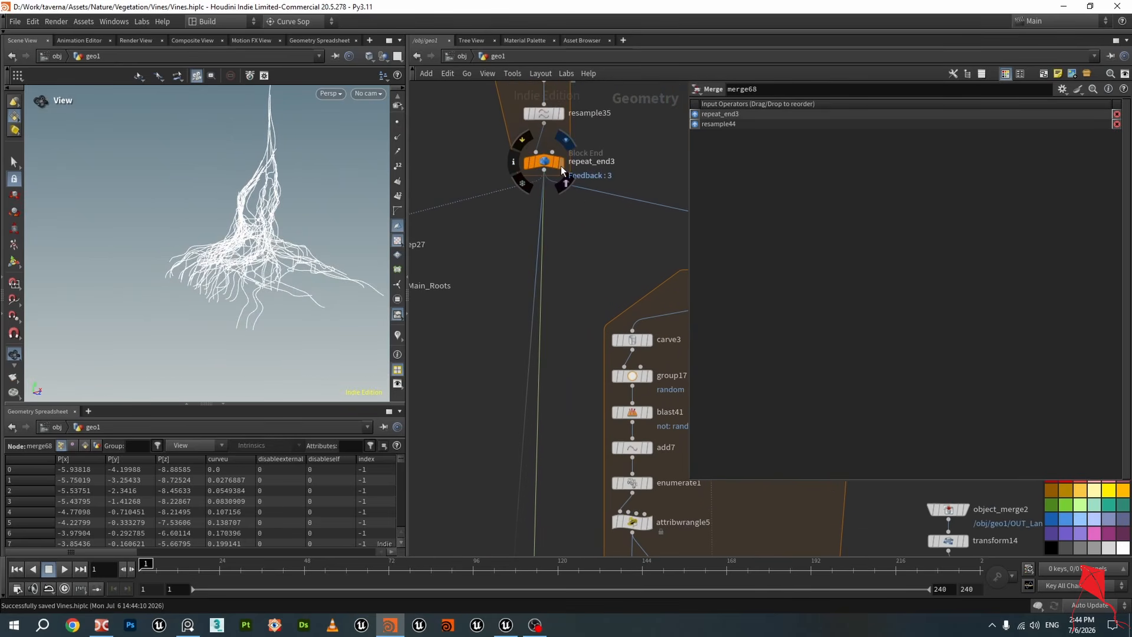
drag(286, 203, 365, 235)
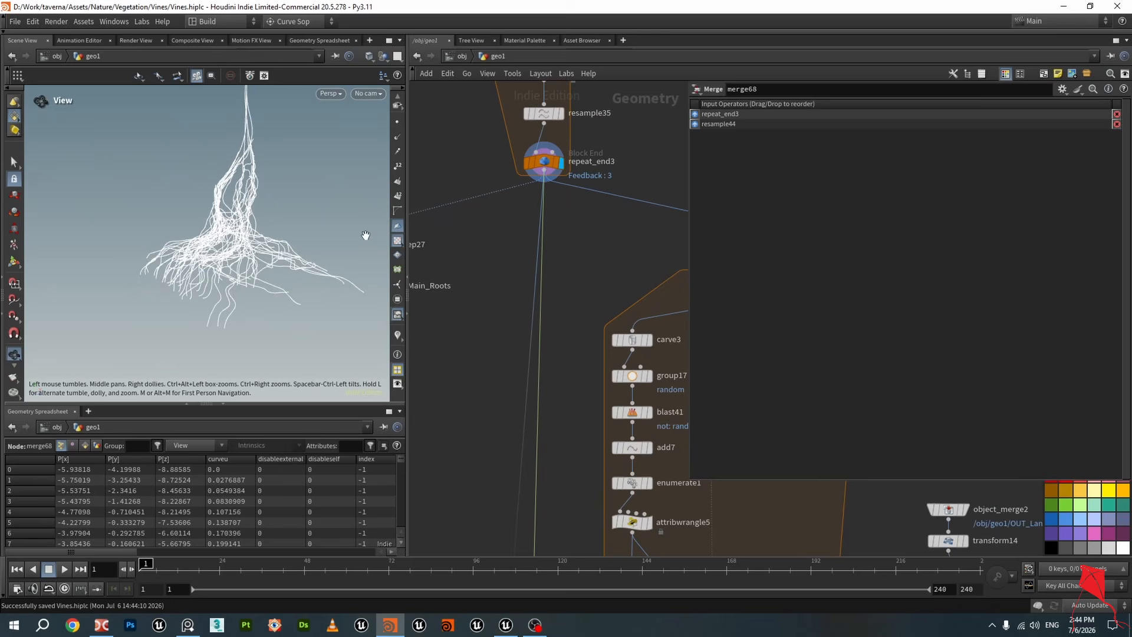
click(560, 163)
Display carve5's output and orbit to inspect the carved curves
scroll(487, 336, down, 2)
middle_drag(475, 354, 503, 105)
middle_drag(463, 472, 498, 95)
scroll(525, 219, up, 3)
mouse_move(528, 216)
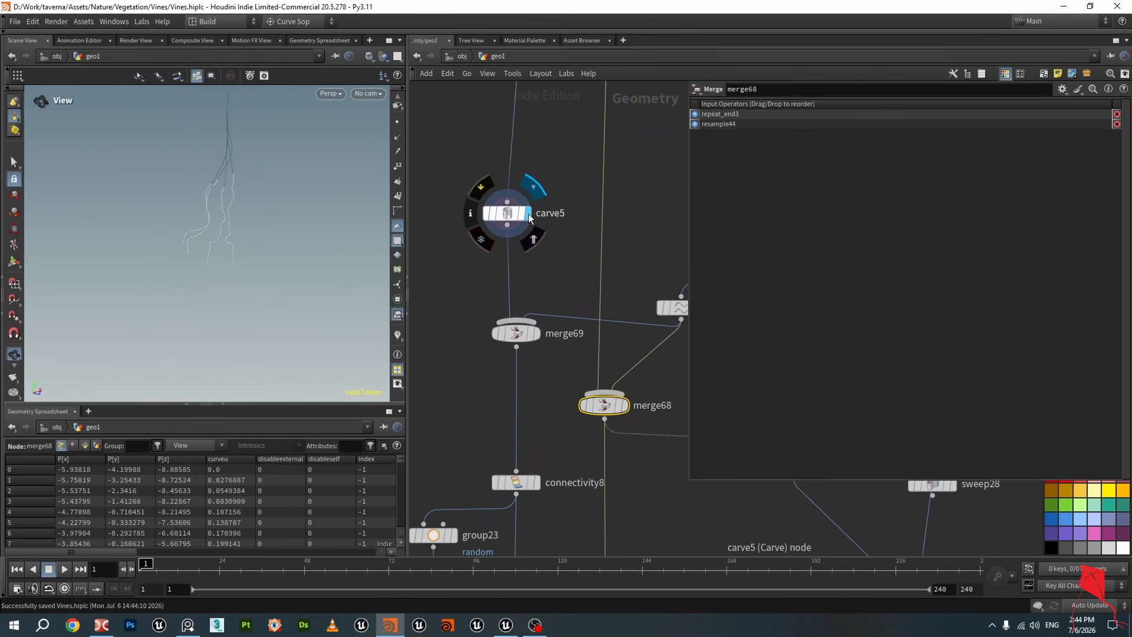
click(512, 214)
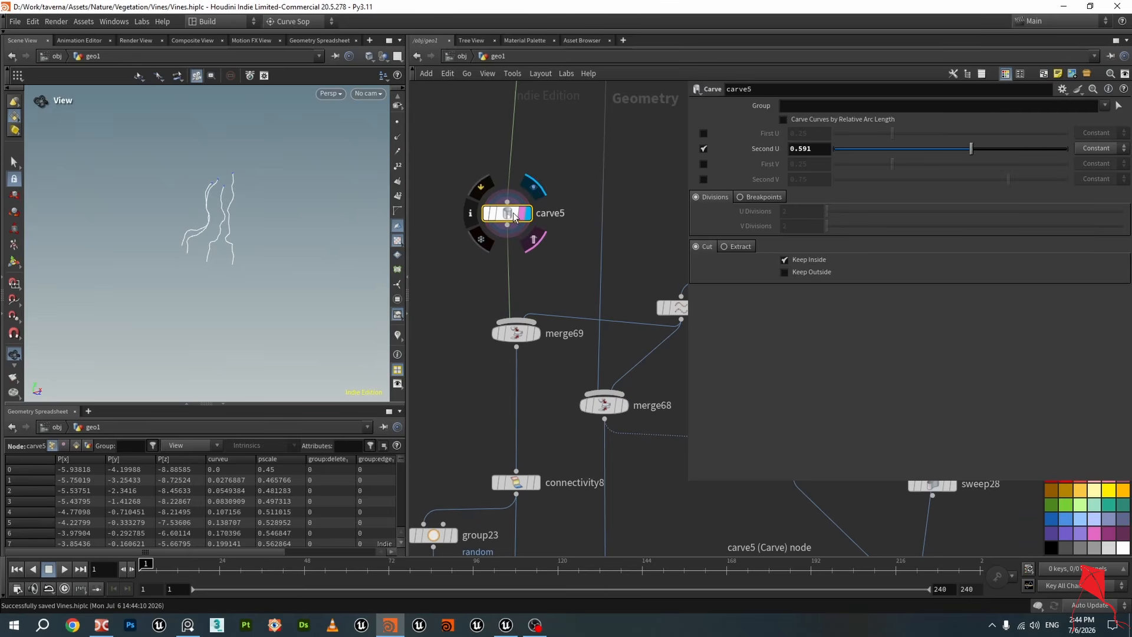
drag(273, 207, 222, 182)
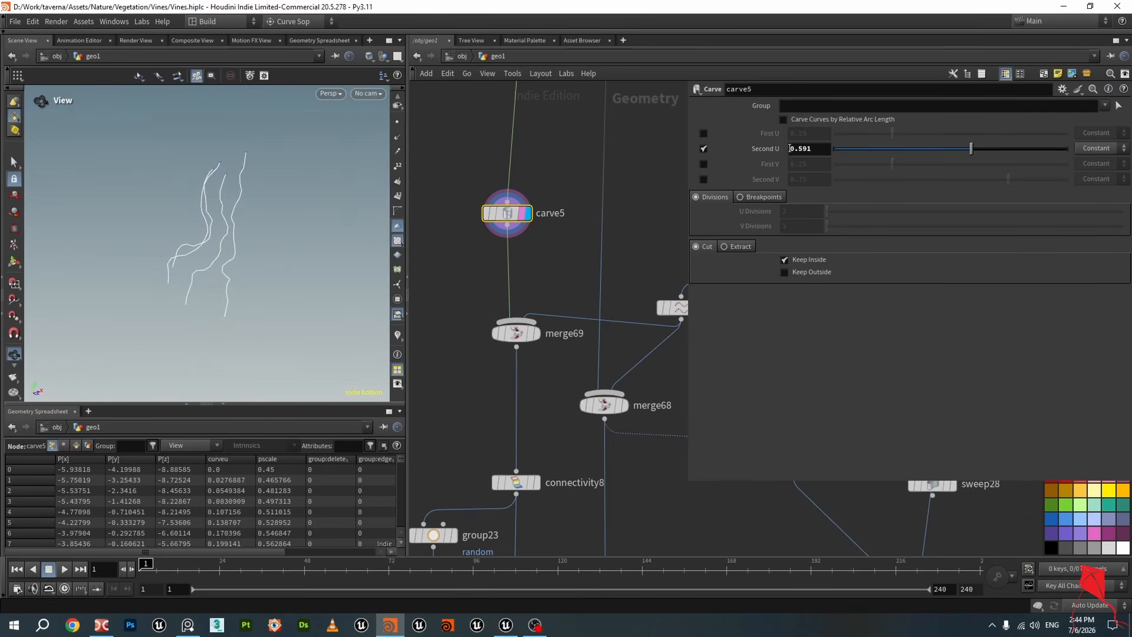
mouse_move(328, 161)
mouse_down()
mouse_move(263, 189)
mouse_move(243, 174)
mouse_move(335, 170)
mouse_up()
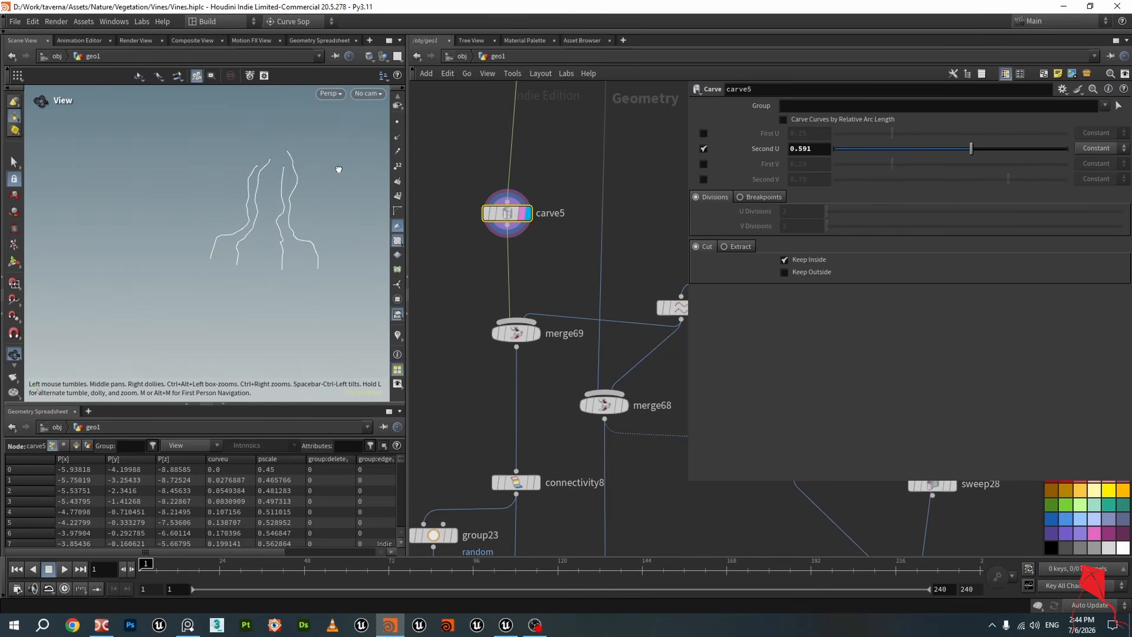
Display merge69 and select connectivity8 to review its class attribute settings
click(536, 334)
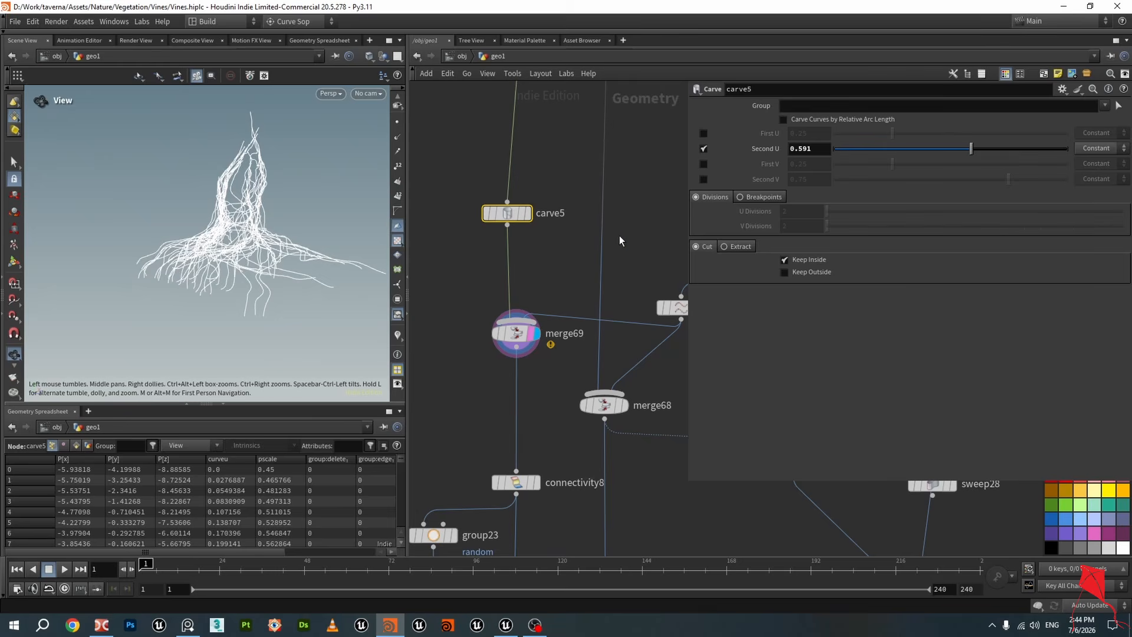
middle_drag(559, 345, 555, 295)
scroll(553, 296, down, 1)
middle_drag(527, 365, 540, 302)
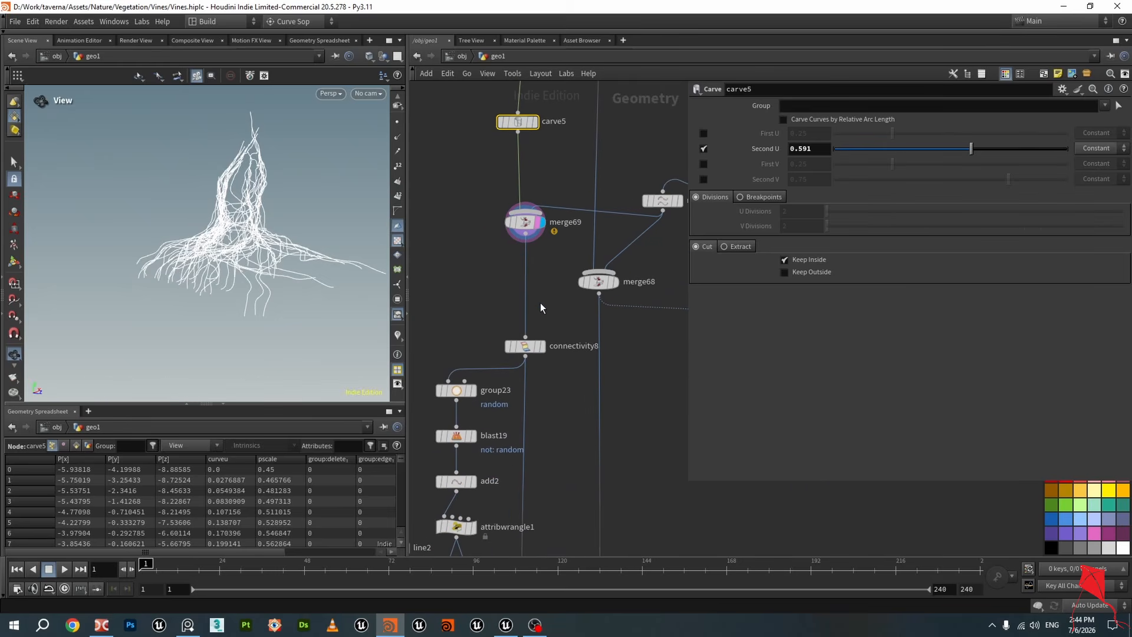
scroll(540, 304, up, 1)
click(540, 355)
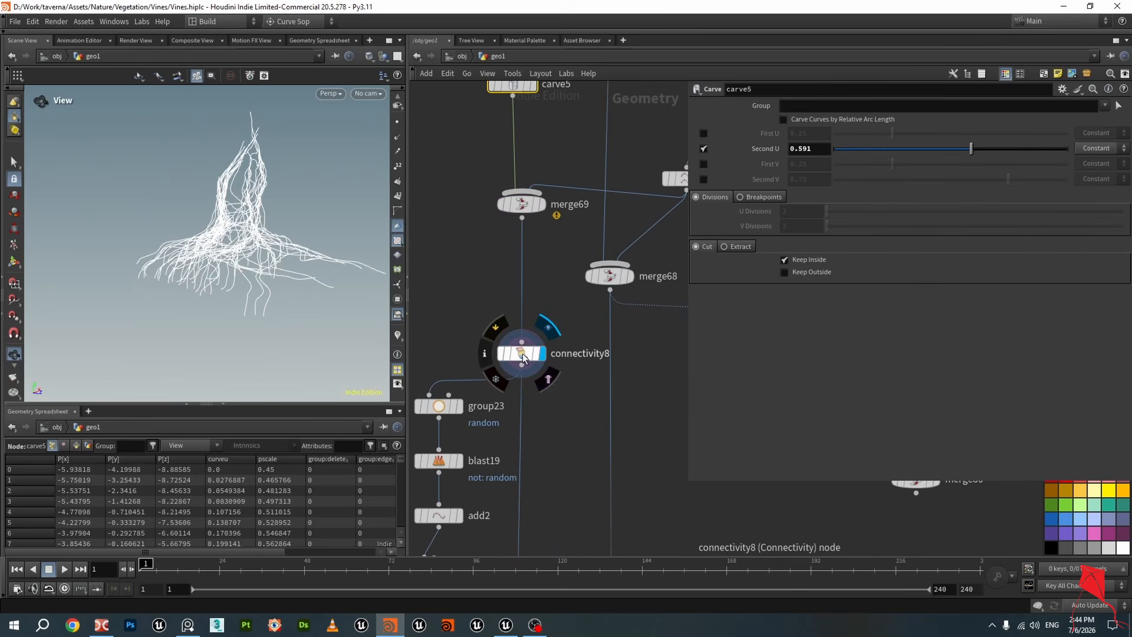
click(530, 359)
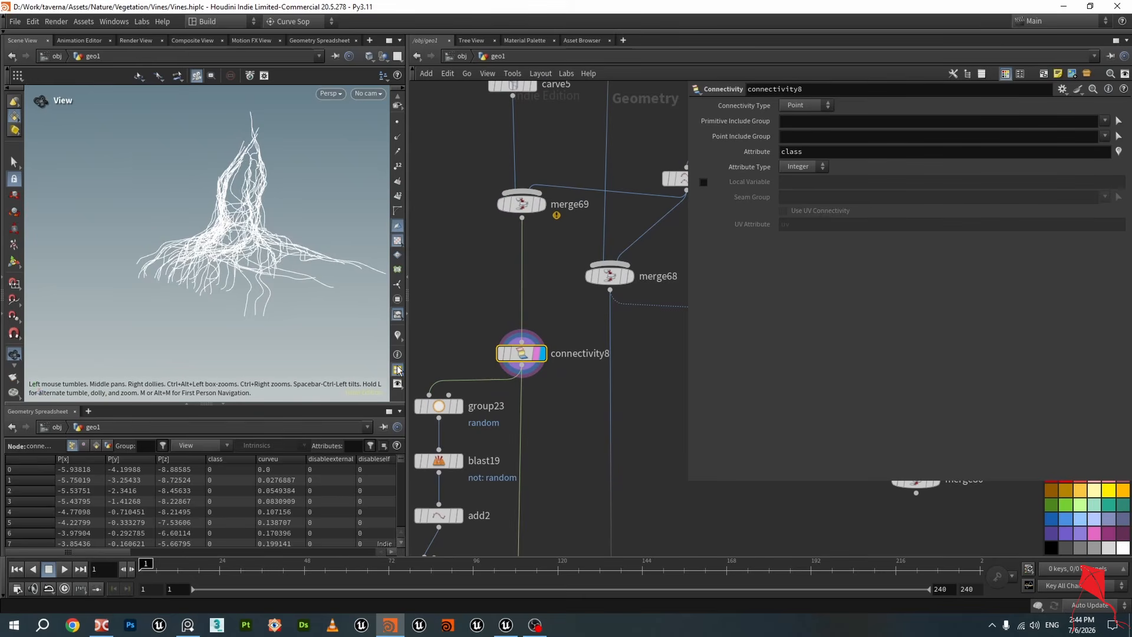
Turn on the viewport attribute color visualizer to show each curve's class, then zoom in
click(397, 385)
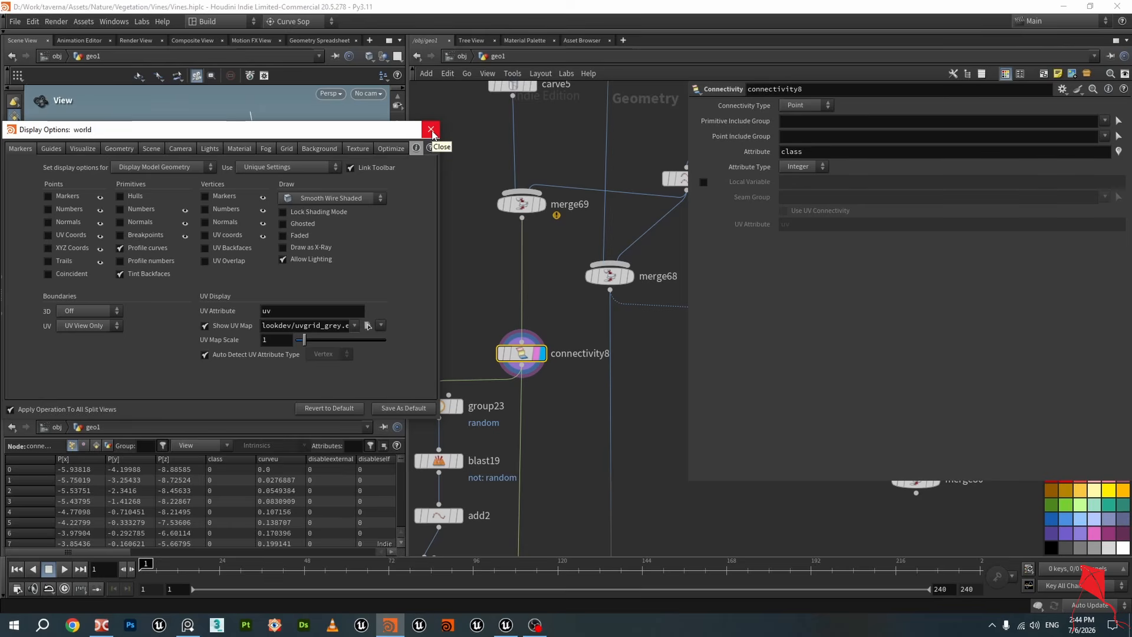
click(431, 130)
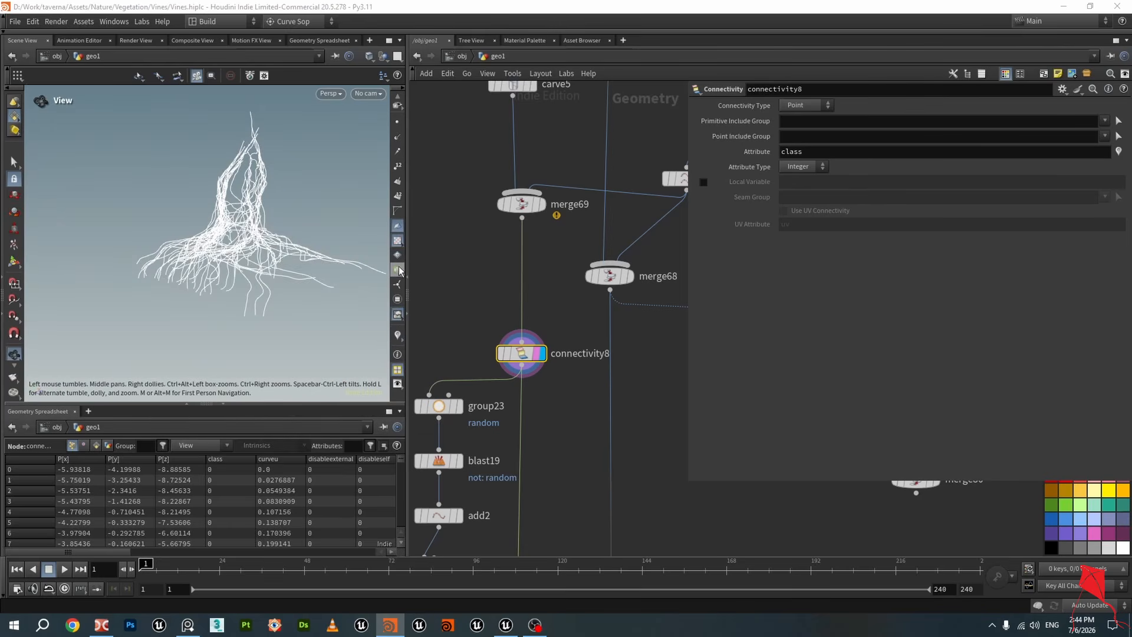
click(402, 335)
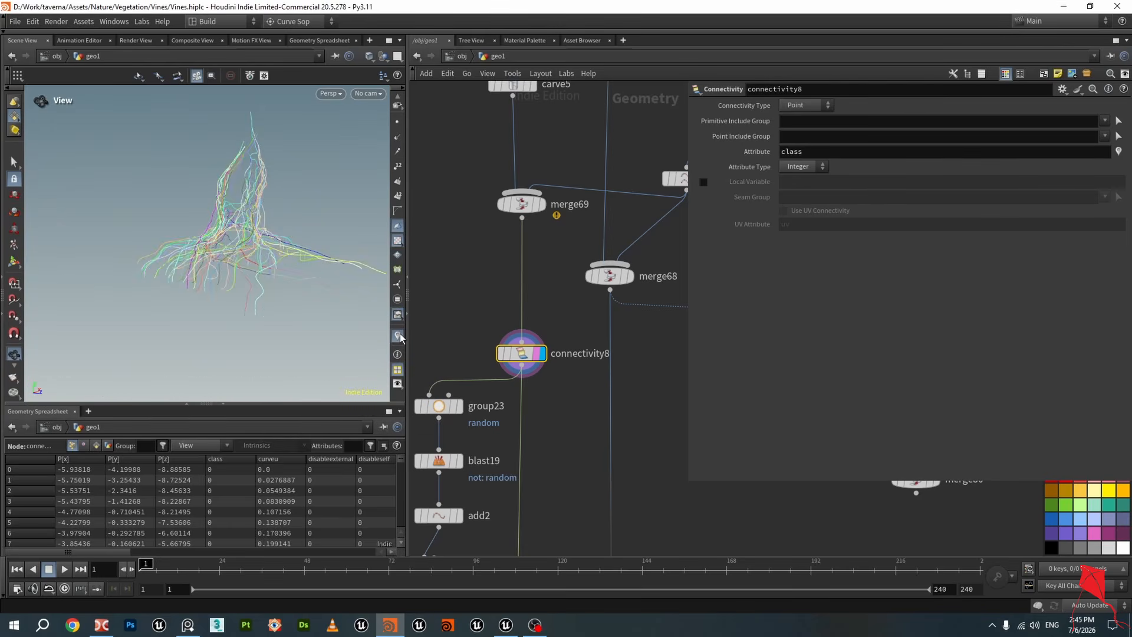
mouse_move(254, 239)
mouse_down()
mouse_move(248, 264)
mouse_move(241, 232)
mouse_up()
scroll(245, 257, up, 3)
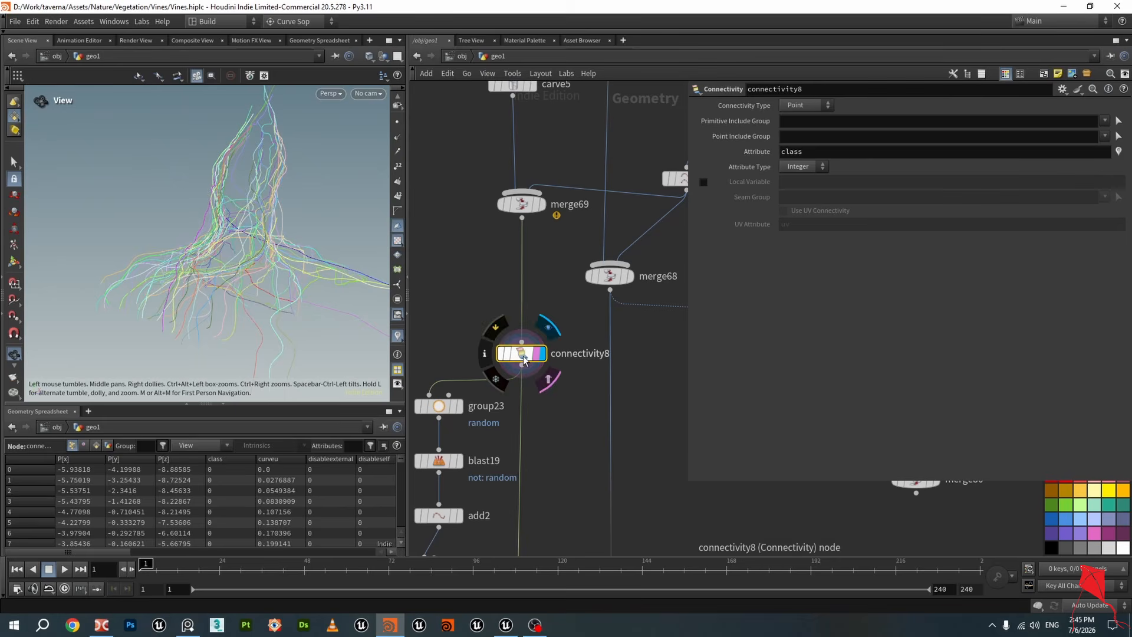
Select group23 in the network and save the scene
drag(314, 200, 369, 282)
middle_drag(478, 306, 533, 206)
scroll(532, 207, down, 3)
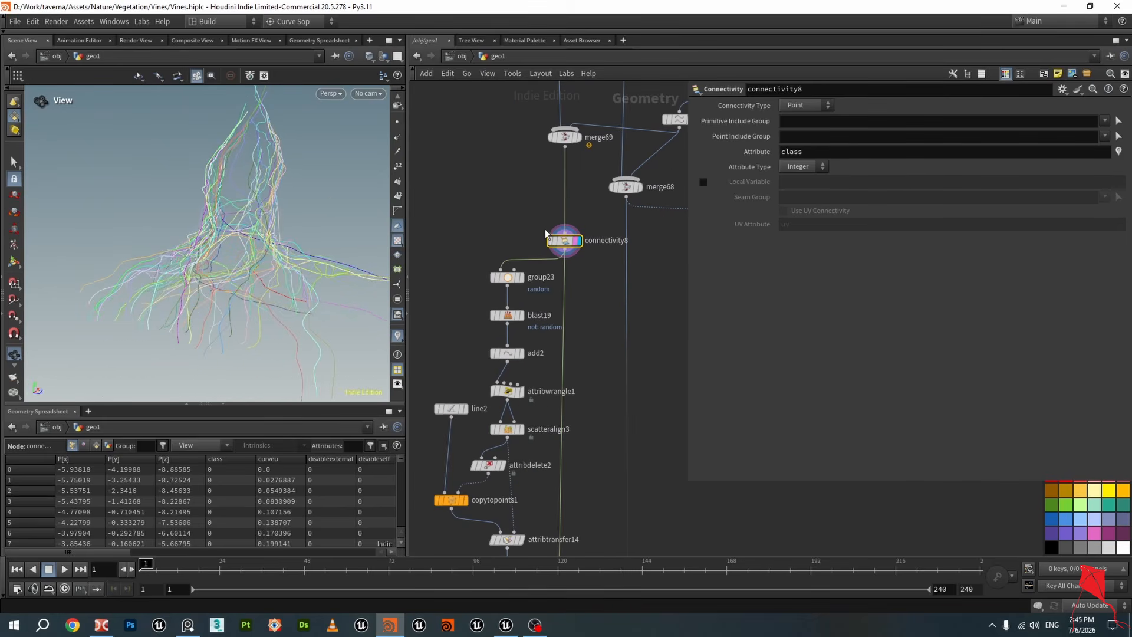
click(520, 277)
click(508, 277)
key(ctrl+s)
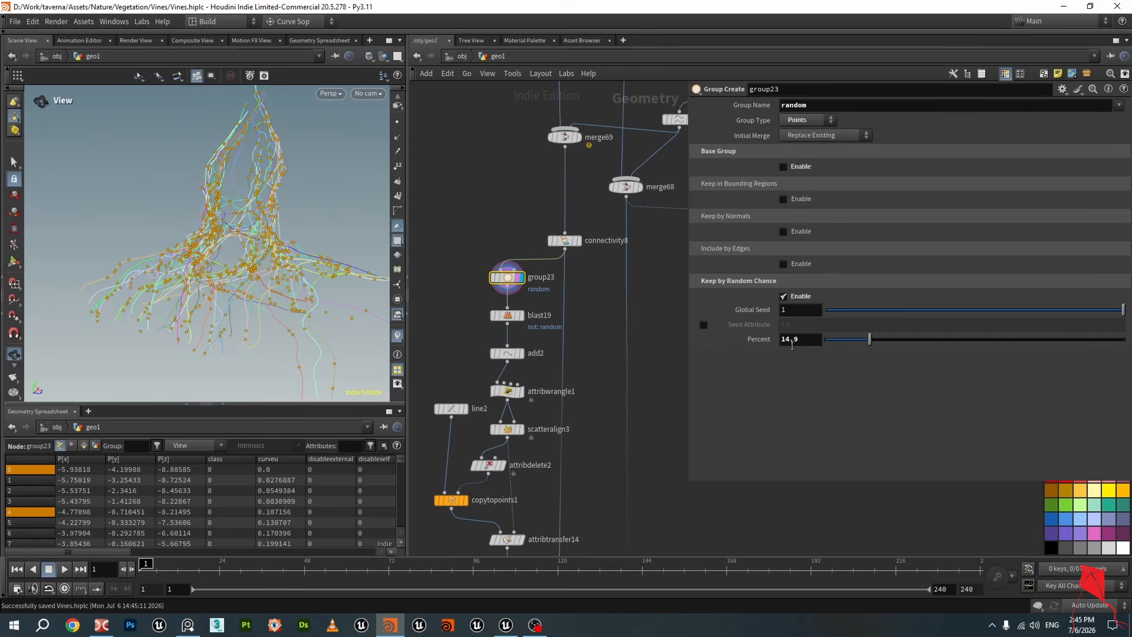
Set group23's random Percent to about 17.8
click(897, 343)
mouse_move(897, 342)
mouse_down()
mouse_move(809, 345)
mouse_move(1024, 345)
mouse_move(885, 348)
mouse_up()
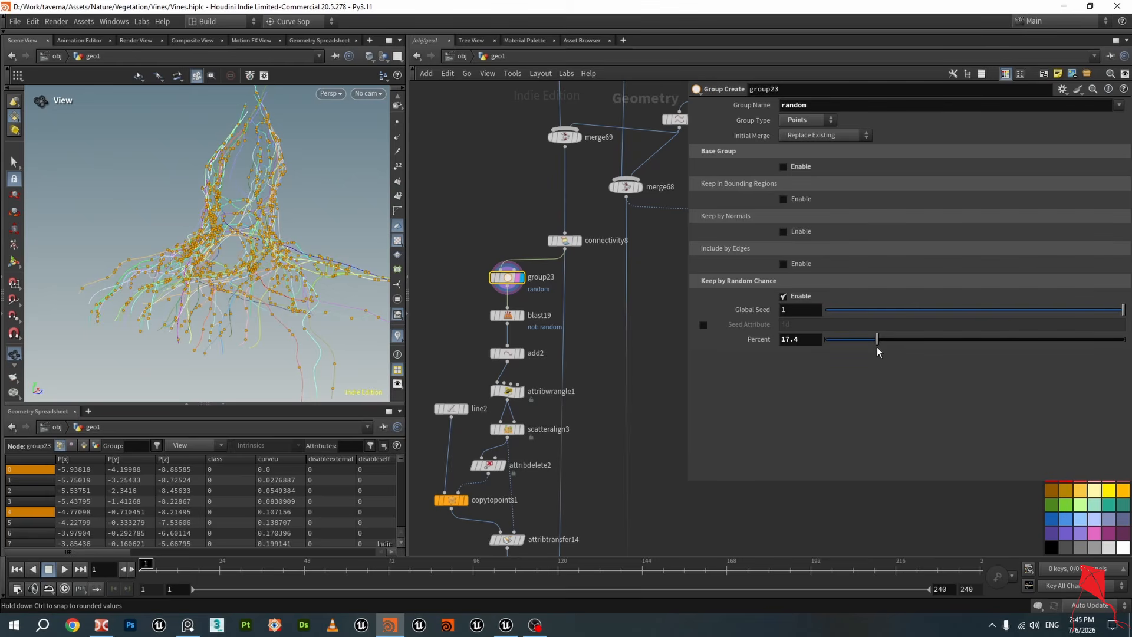
middle_drag(472, 268, 465, 155)
scroll(466, 156, up, 2)
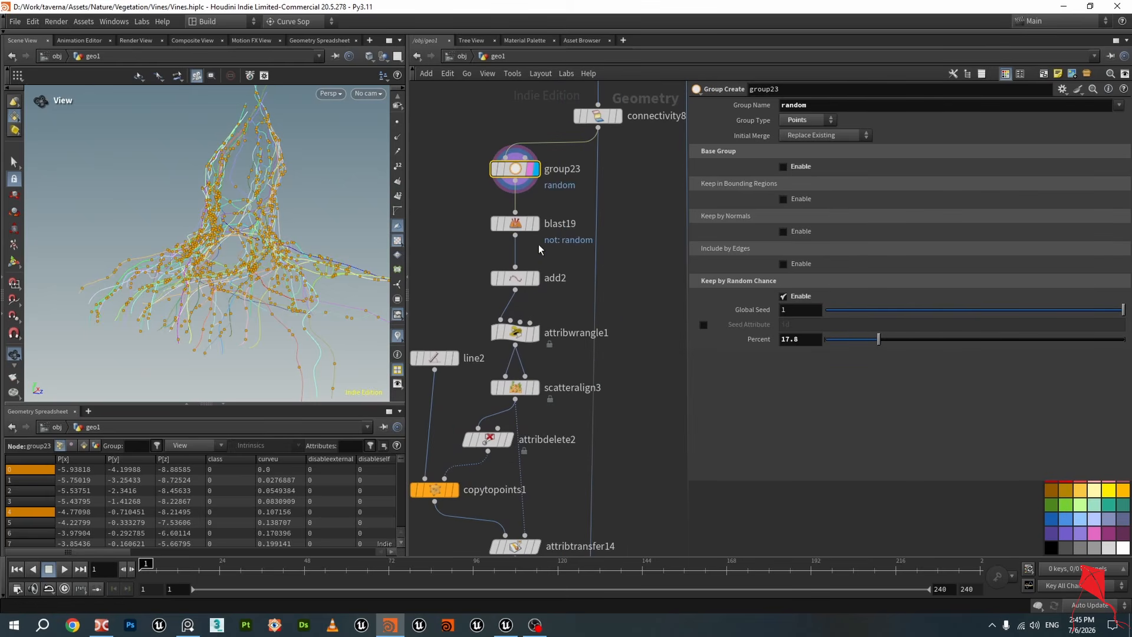
Display blast19 and add2 and scroll the spreadsheet to inspect the resulting points
click(535, 227)
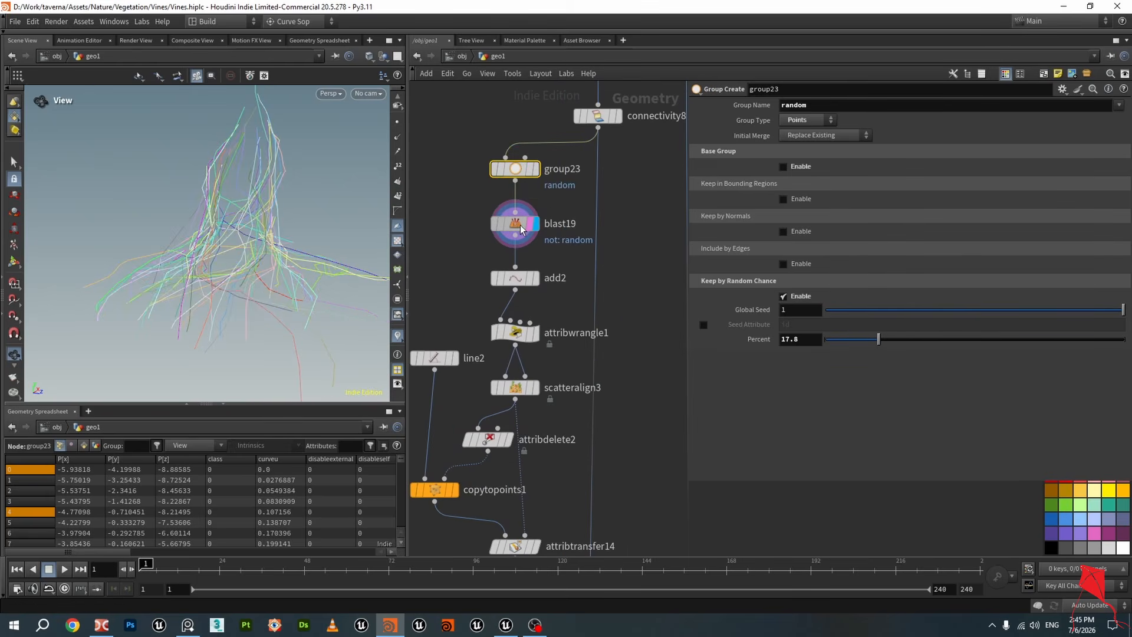
click(536, 282)
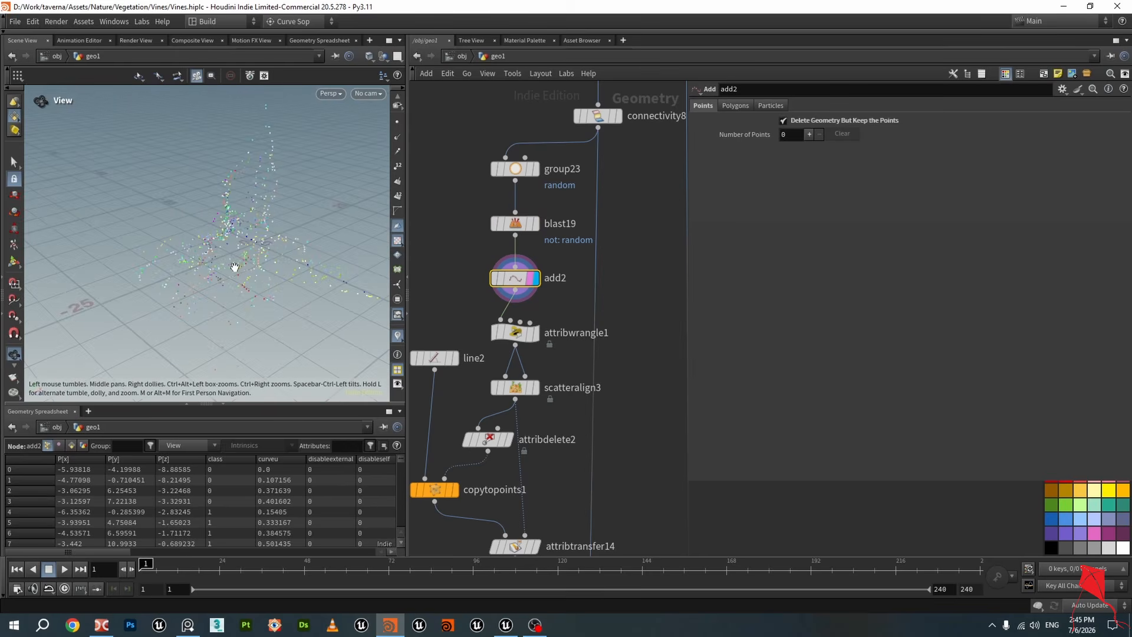
drag(235, 267, 271, 246)
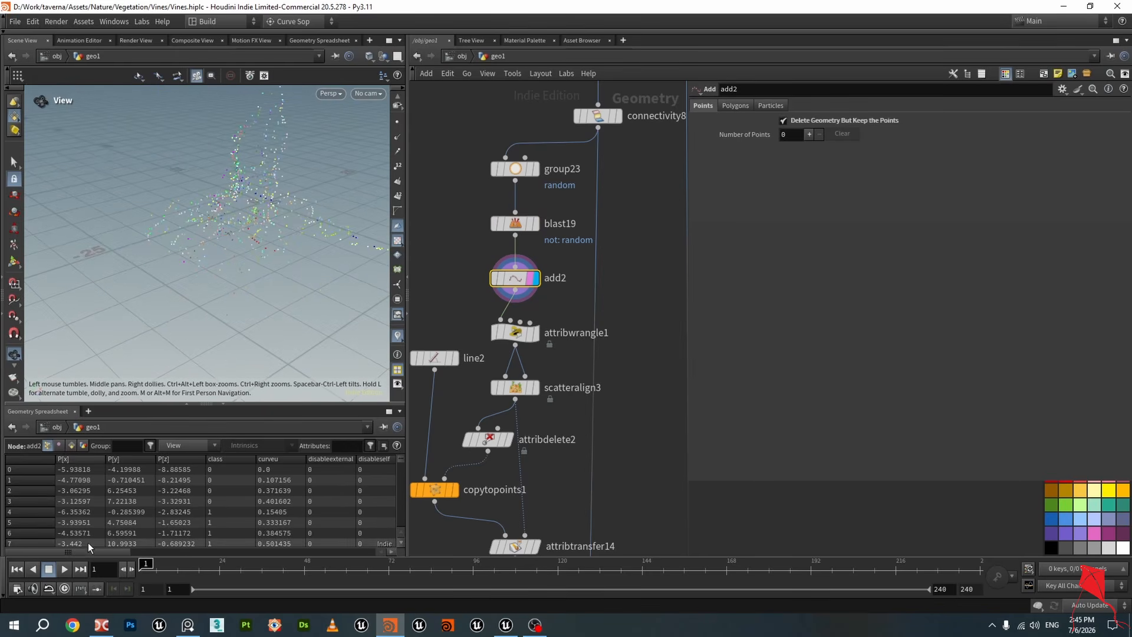
drag(98, 553, 173, 557)
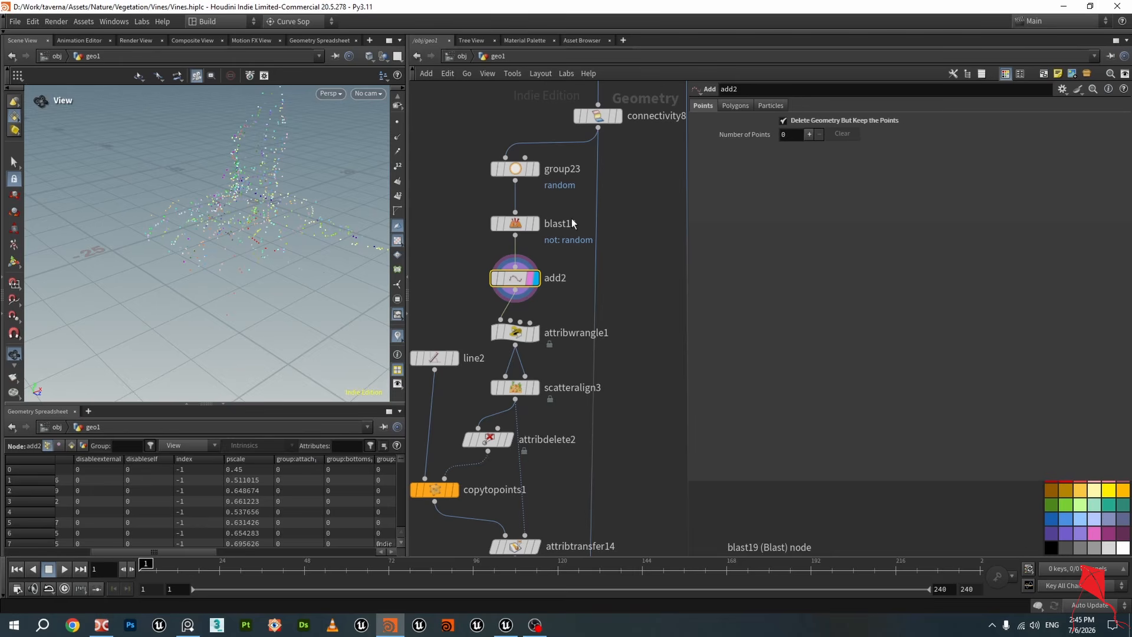
middle_drag(572, 218, 577, 323)
scroll(576, 323, down, 3)
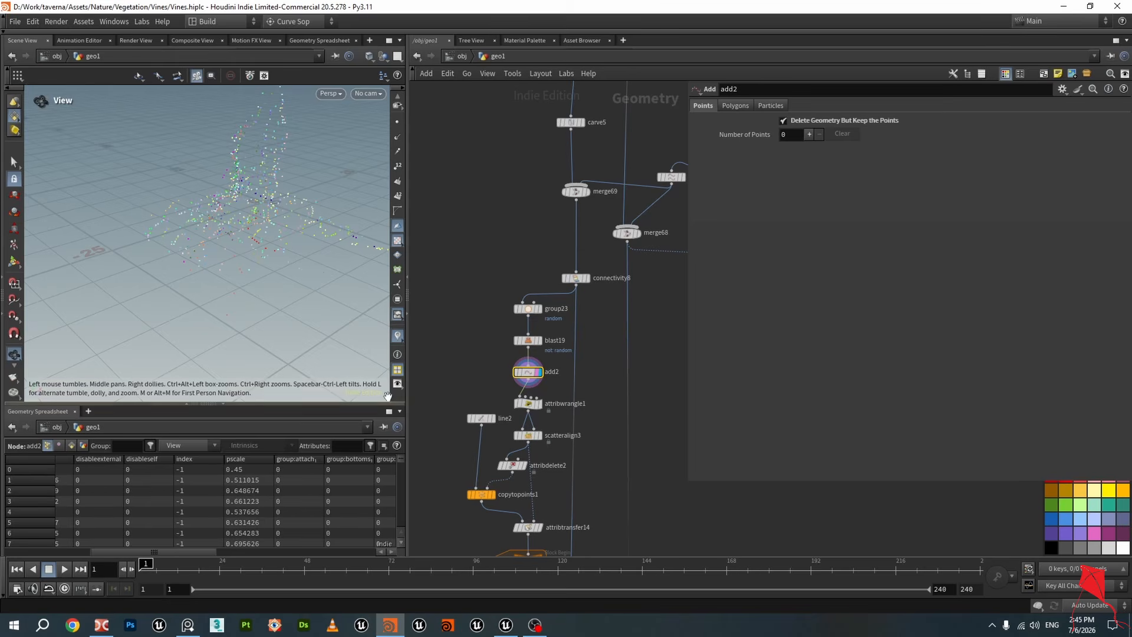
scroll(462, 360, up, 3)
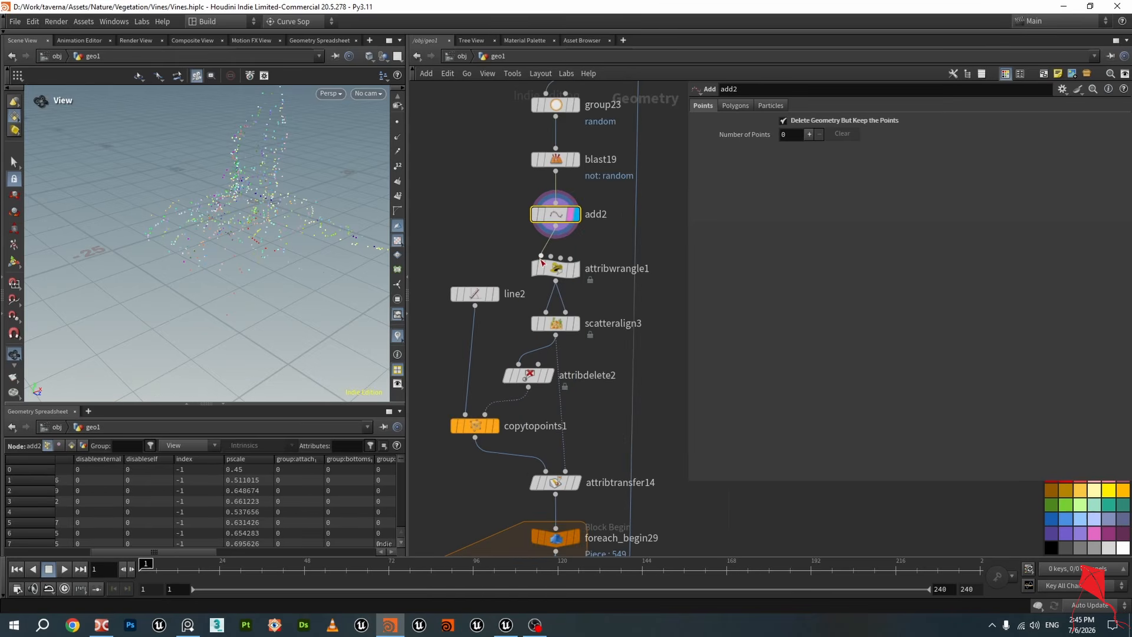
Select attribwrangle1 and zoom the viewport to inspect the point normals
click(556, 269)
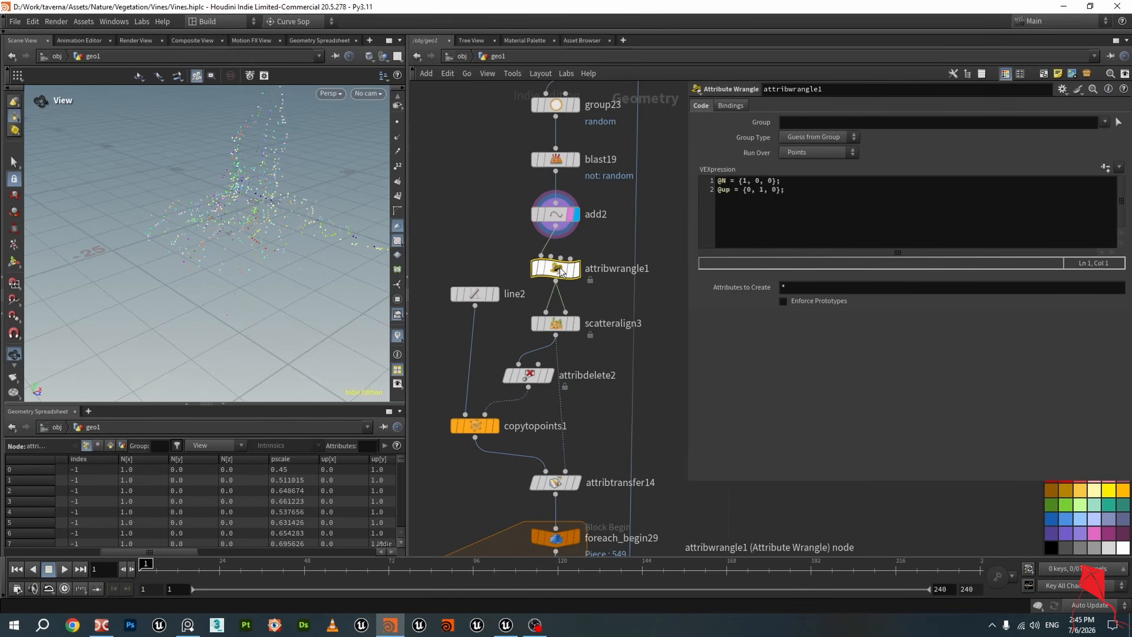
scroll(439, 198, up, 3)
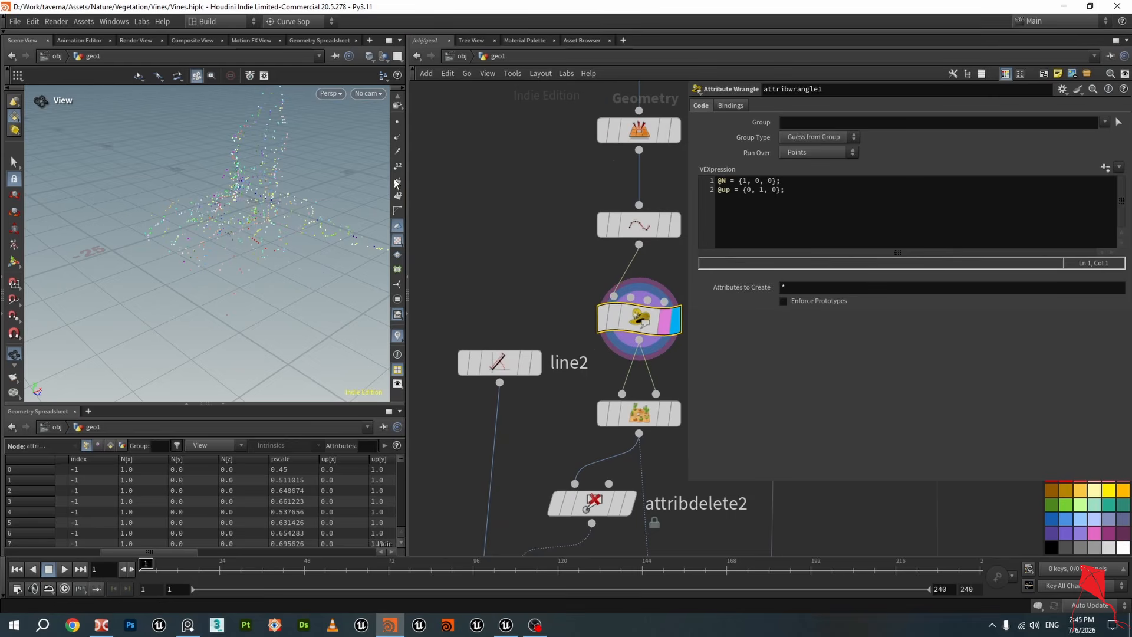
scroll(283, 194, up, 5)
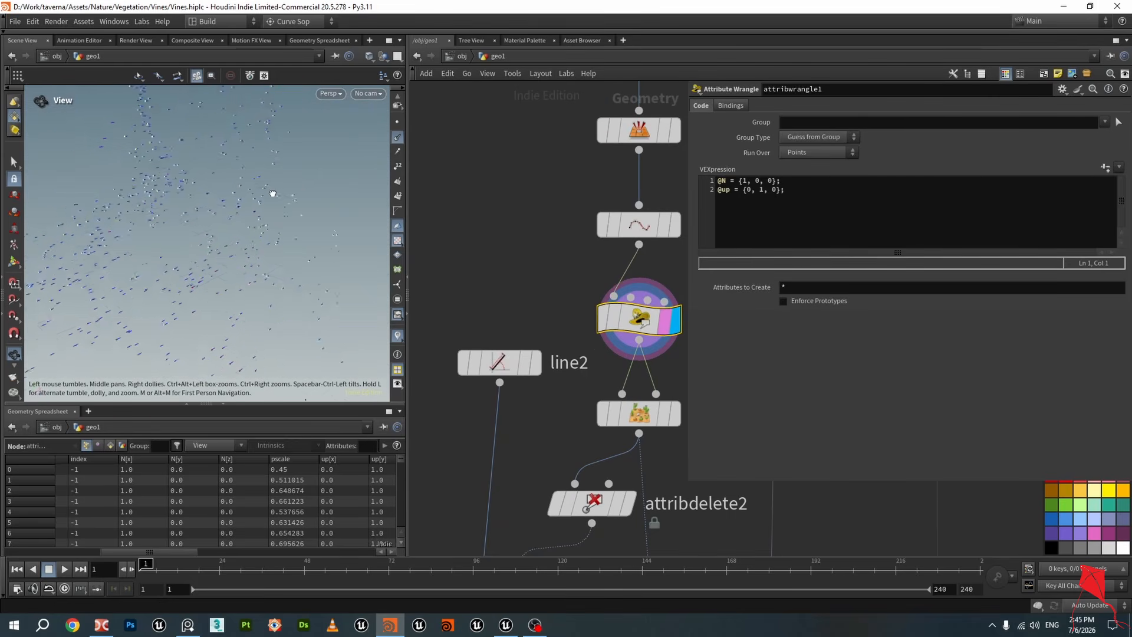
drag(306, 193, 291, 225)
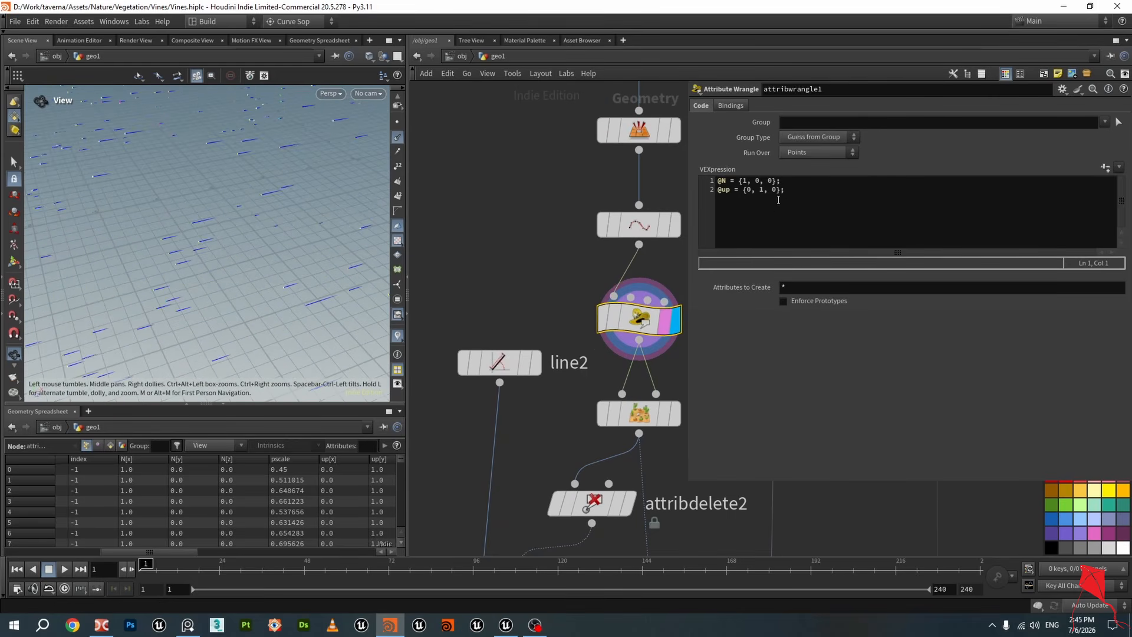
click(796, 180)
drag(796, 181, 719, 183)
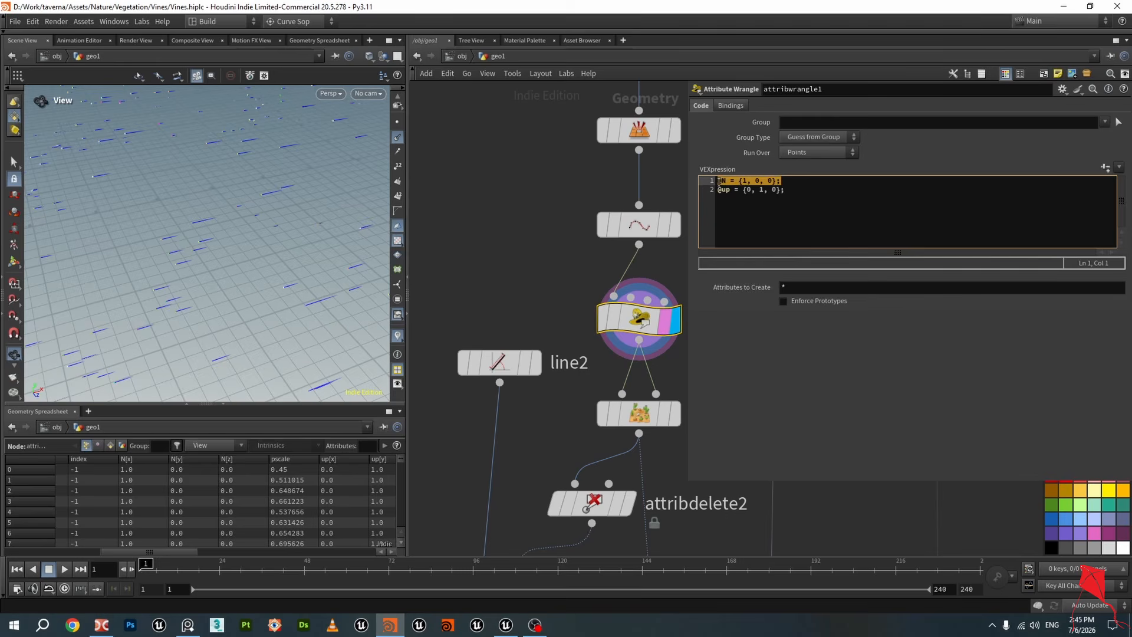
scroll(256, 186, down, 5)
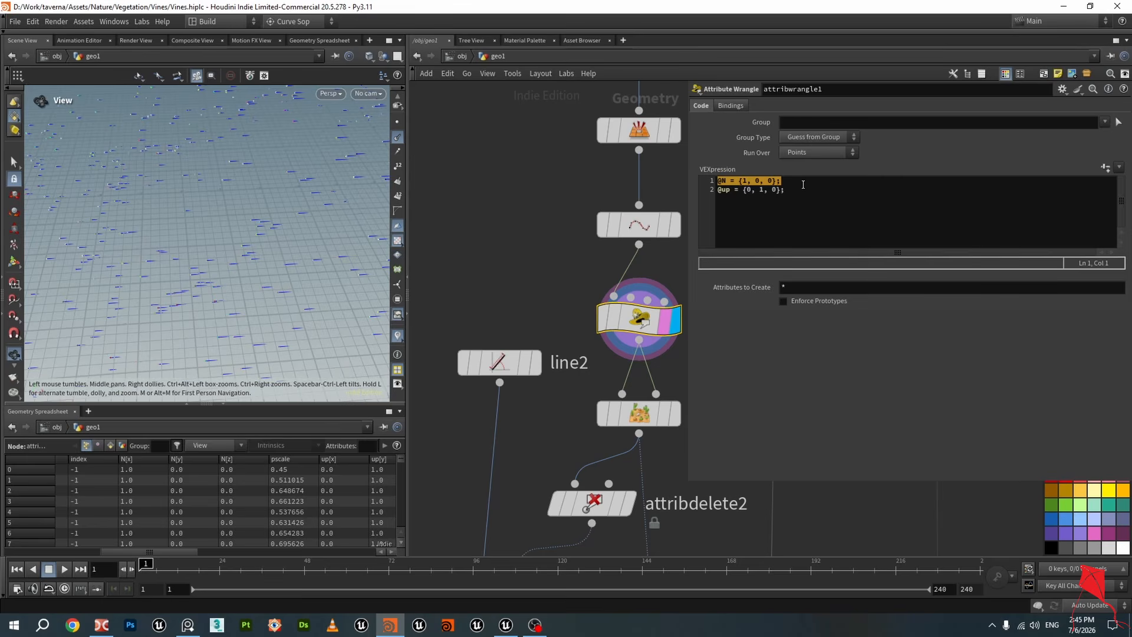
drag(801, 189, 705, 197)
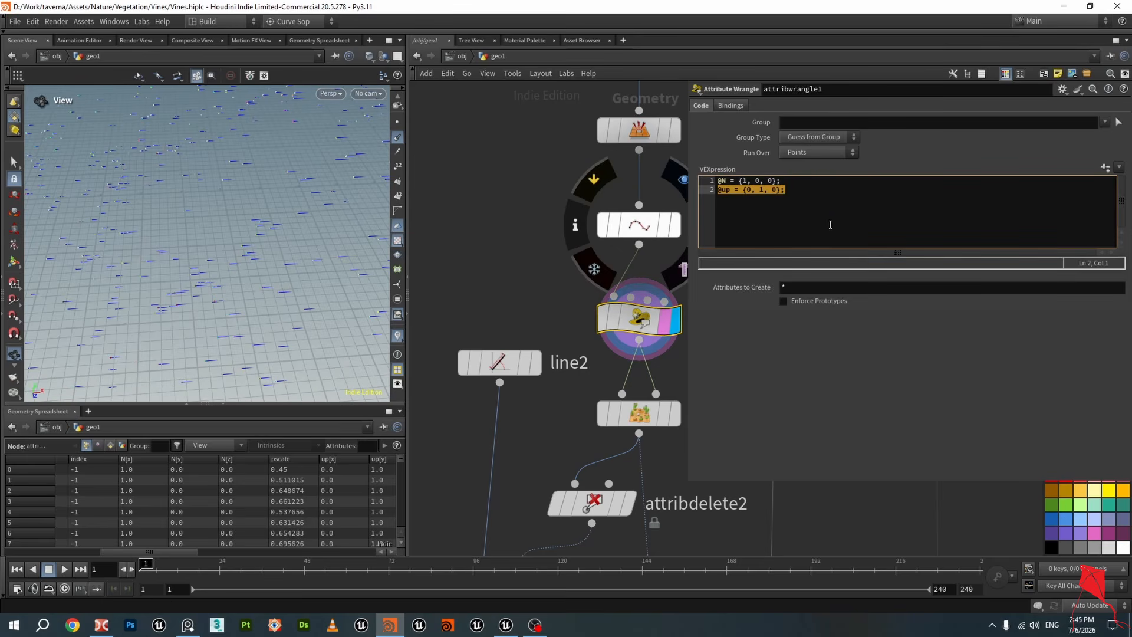
drag(790, 194, 708, 193)
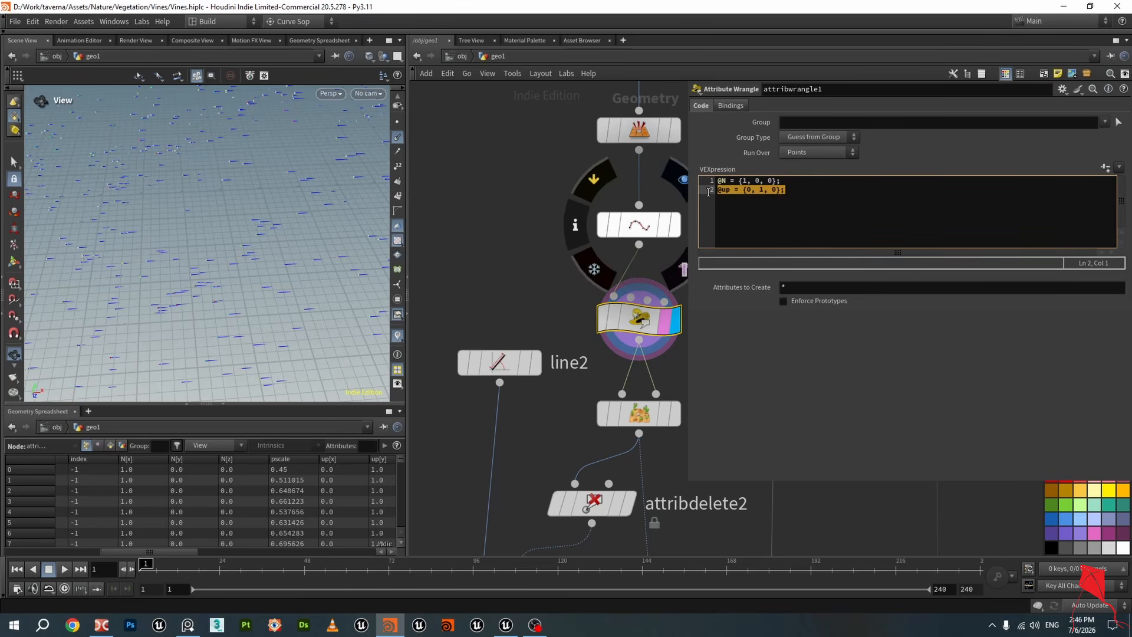
click(819, 209)
drag(807, 181, 709, 182)
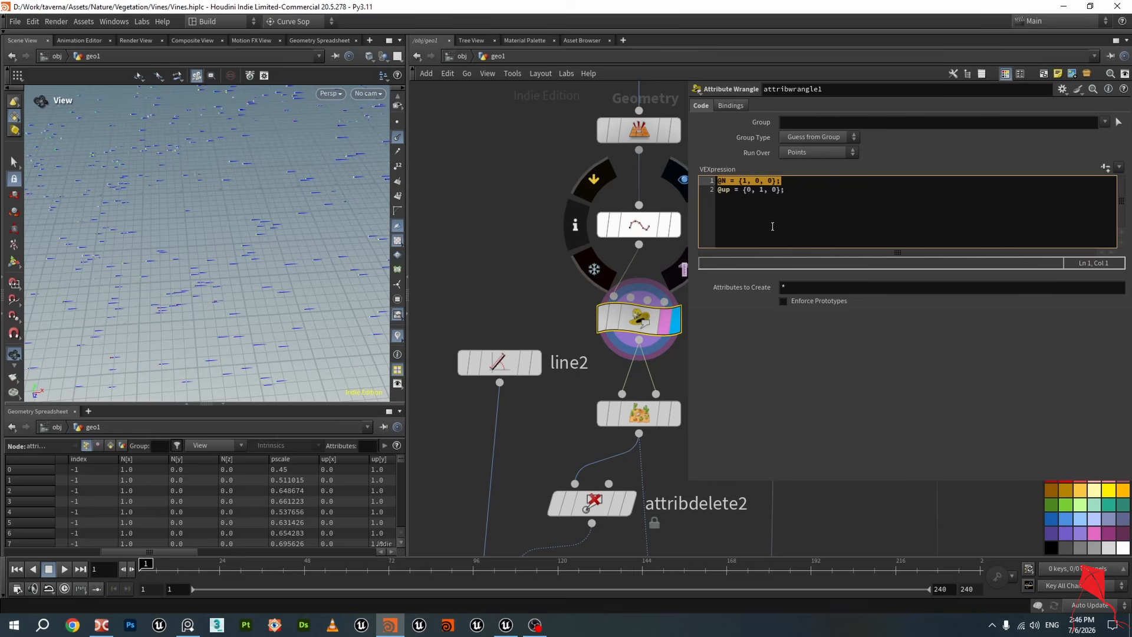
middle_drag(543, 270, 506, 241)
drag(793, 190, 697, 193)
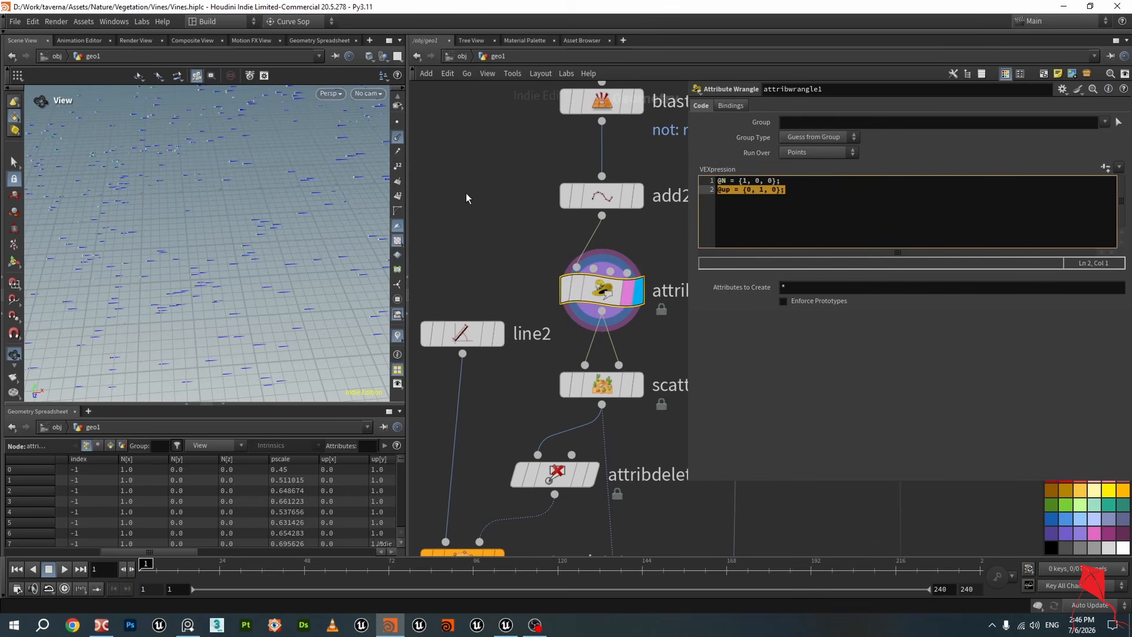
scroll(477, 203, down, 2)
middle_drag(567, 288, 560, 249)
scroll(559, 248, up, 1)
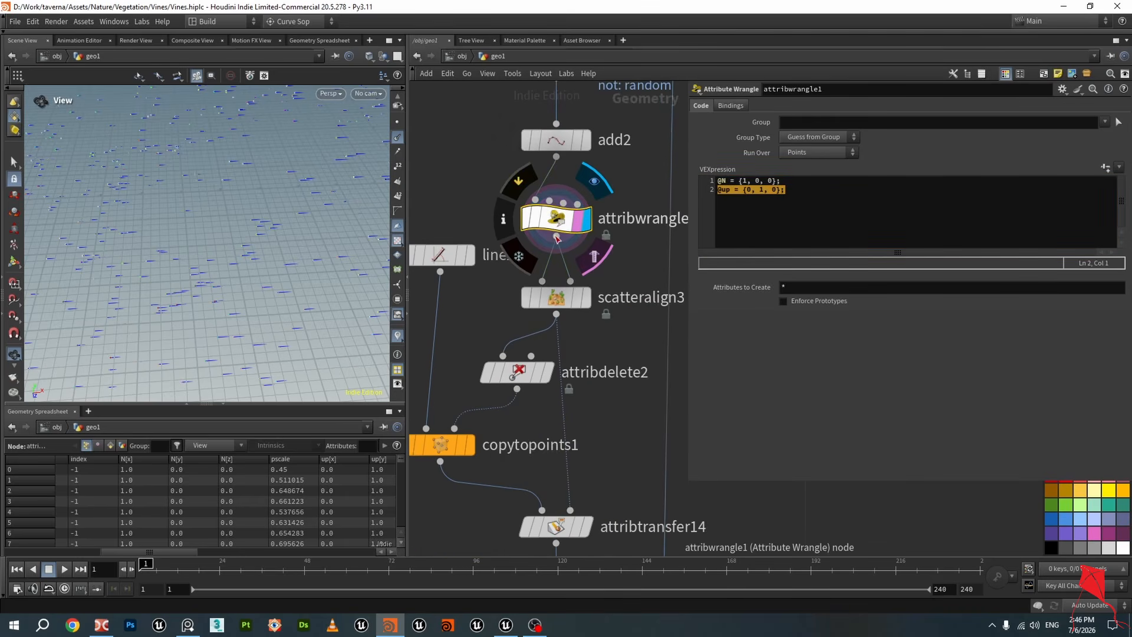
Select scatteralign3 and display its output in the viewport
click(570, 302)
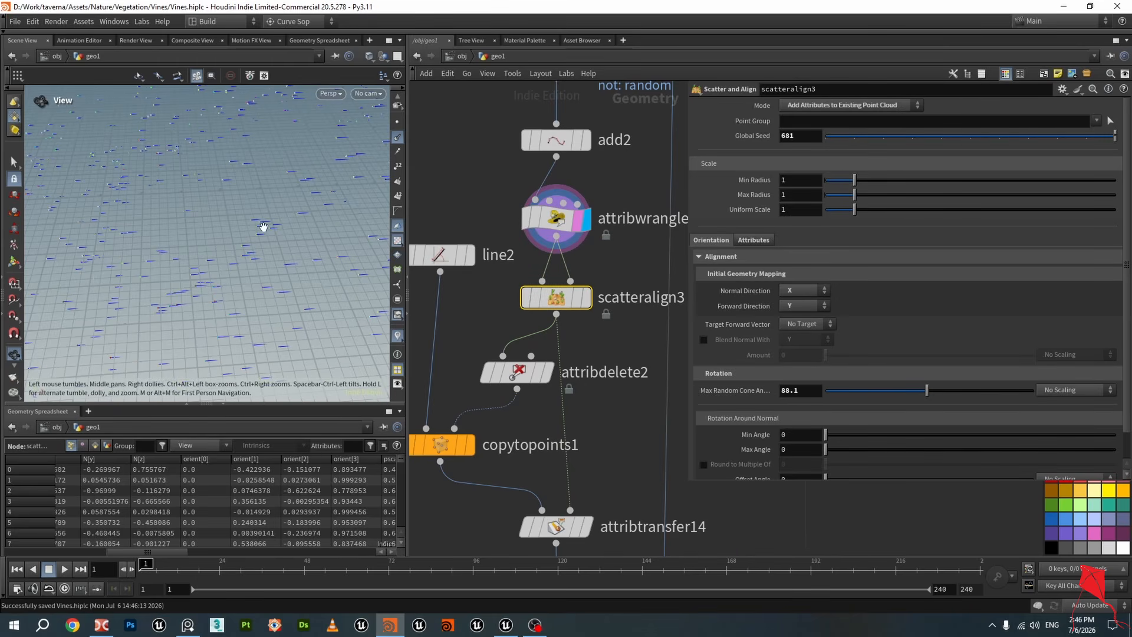
mouse_move(591, 311)
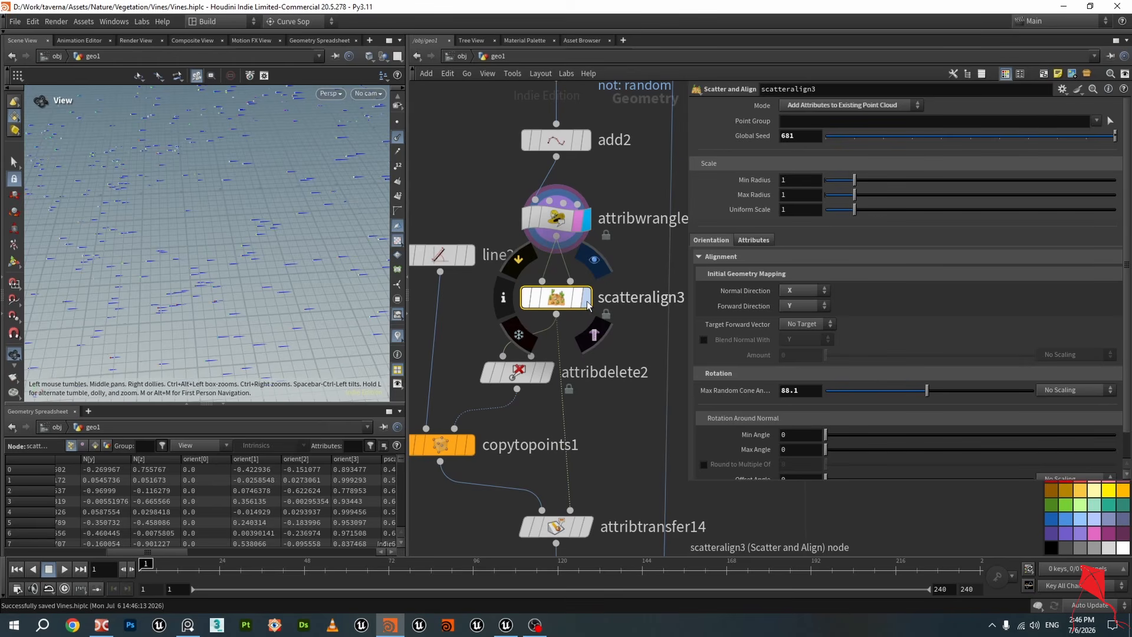
click(587, 305)
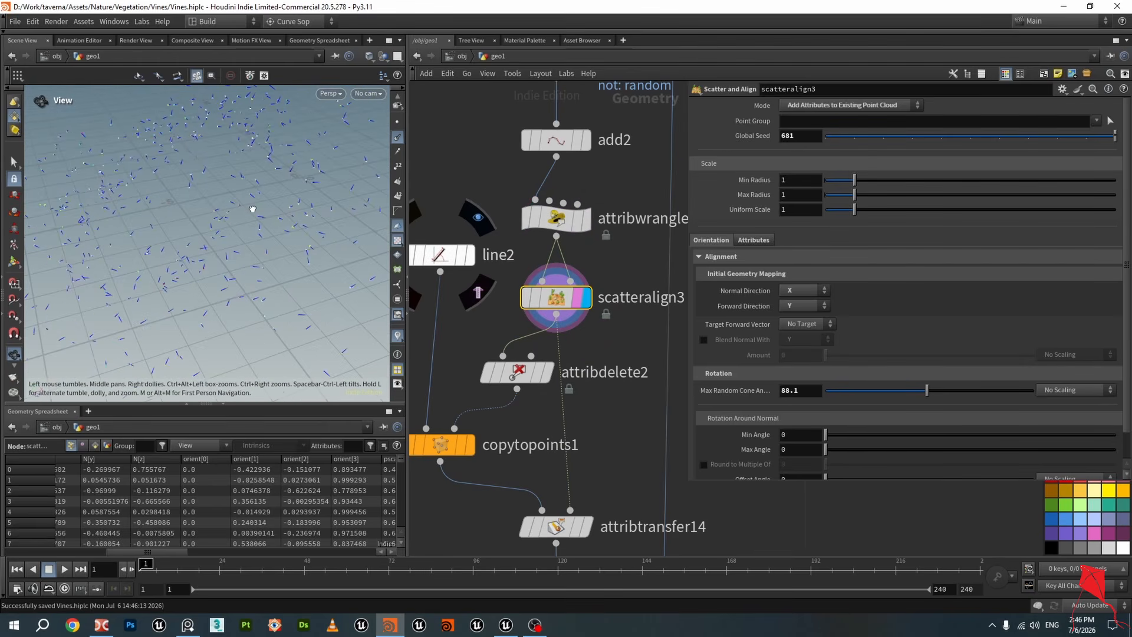
scroll(557, 235, down, 5)
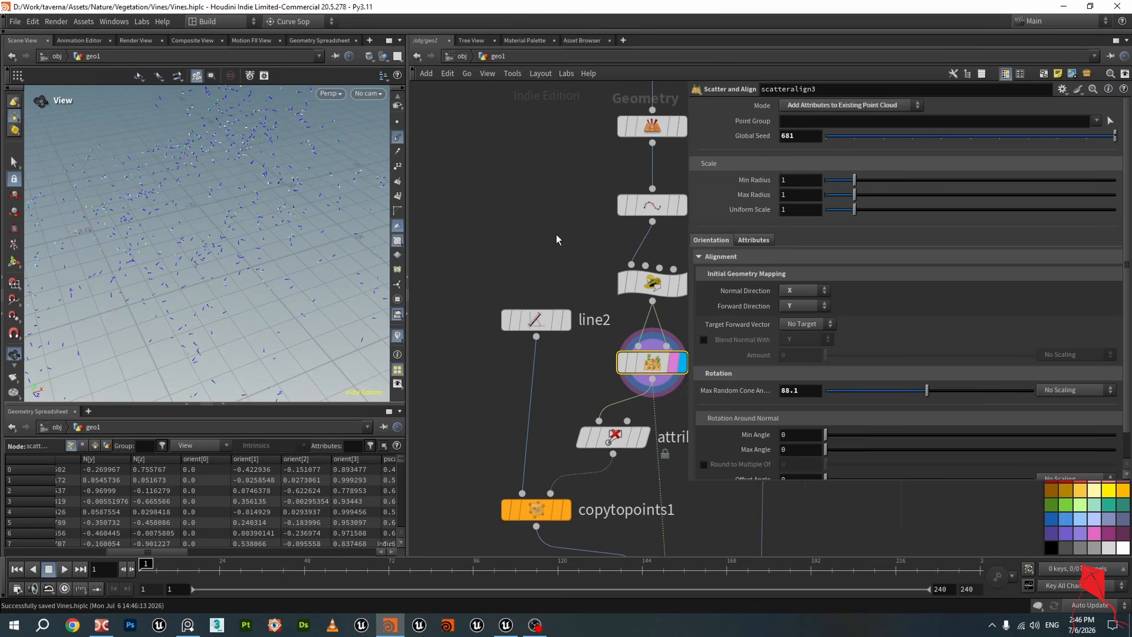
scroll(497, 229, down, 3)
Add a polygon Sphere node in an empty area of the network and display it
key(Tab)
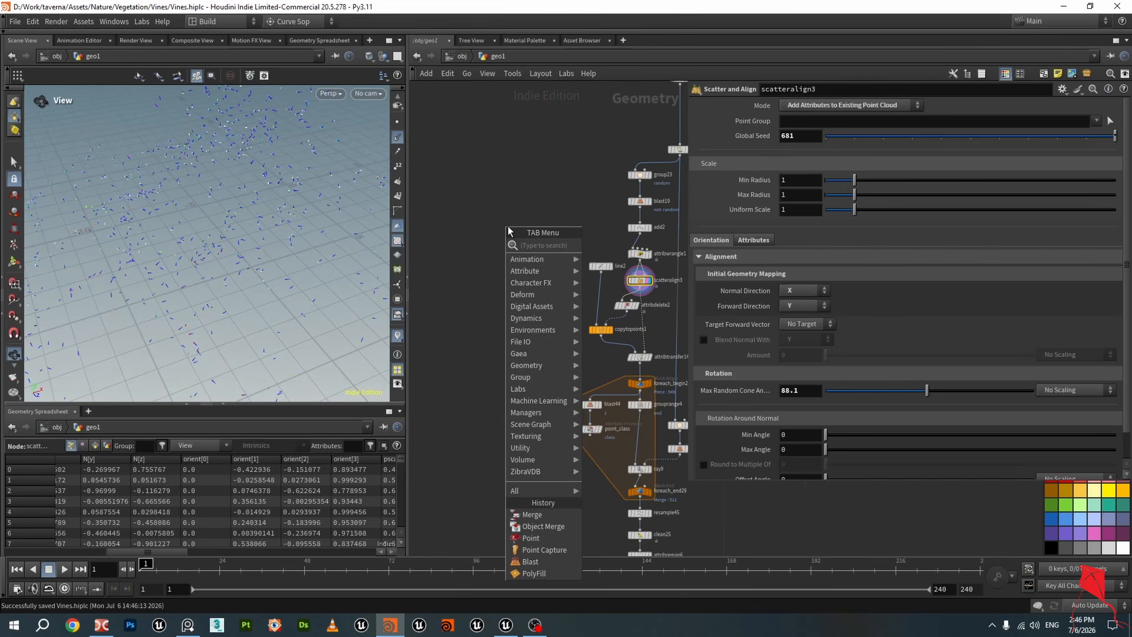
text(sphe)
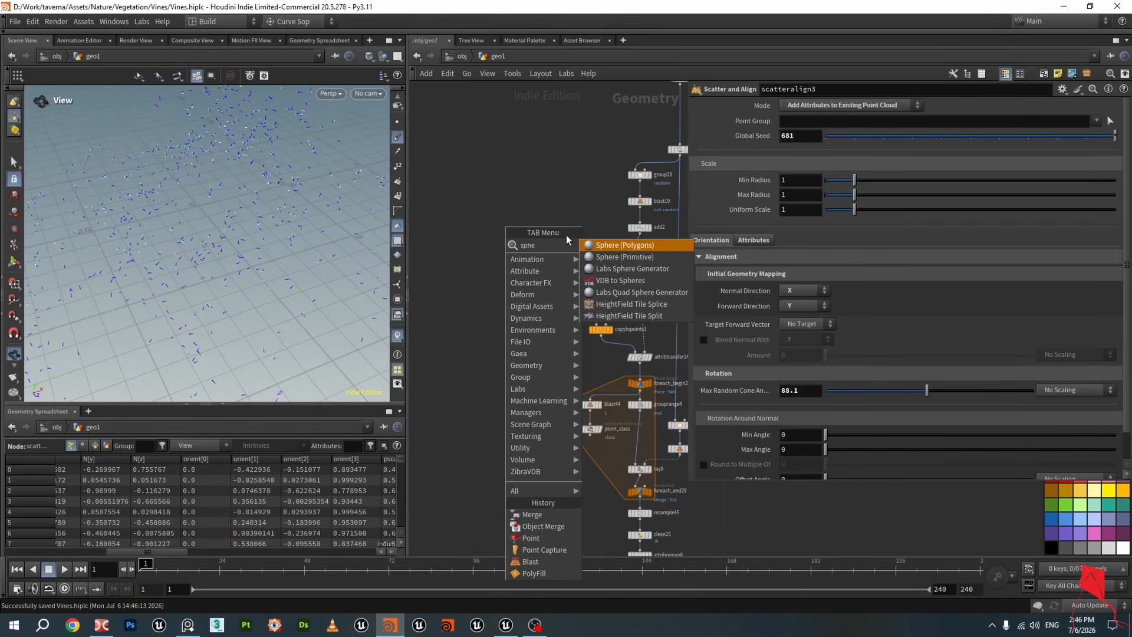
click(625, 245)
click(443, 229)
scroll(530, 244, up, 4)
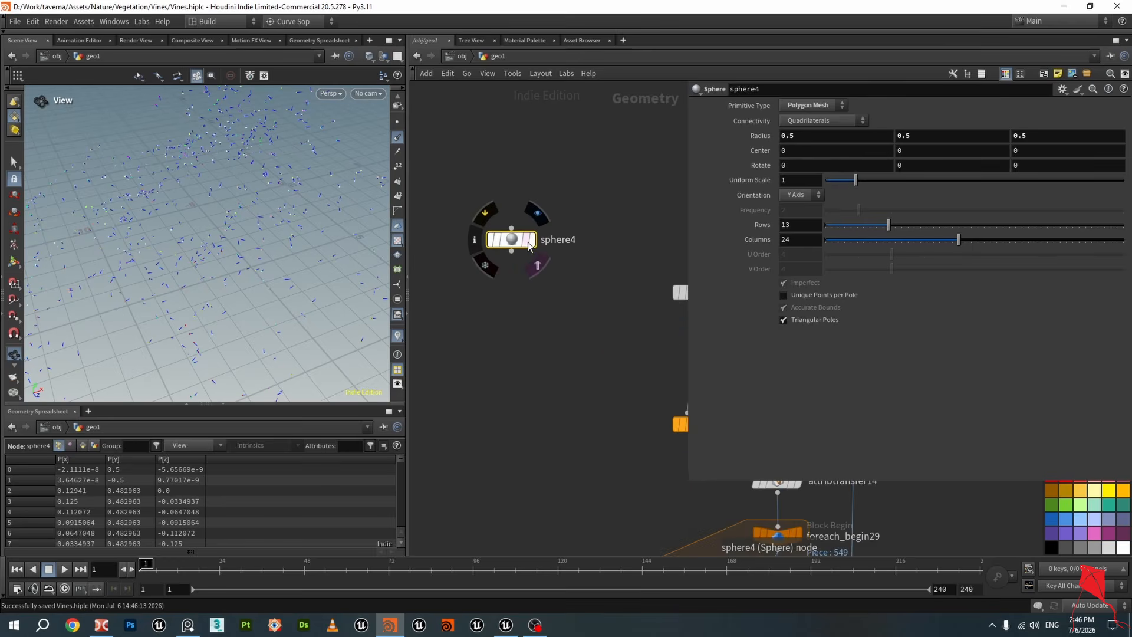
click(535, 247)
scroll(514, 254, down, 2)
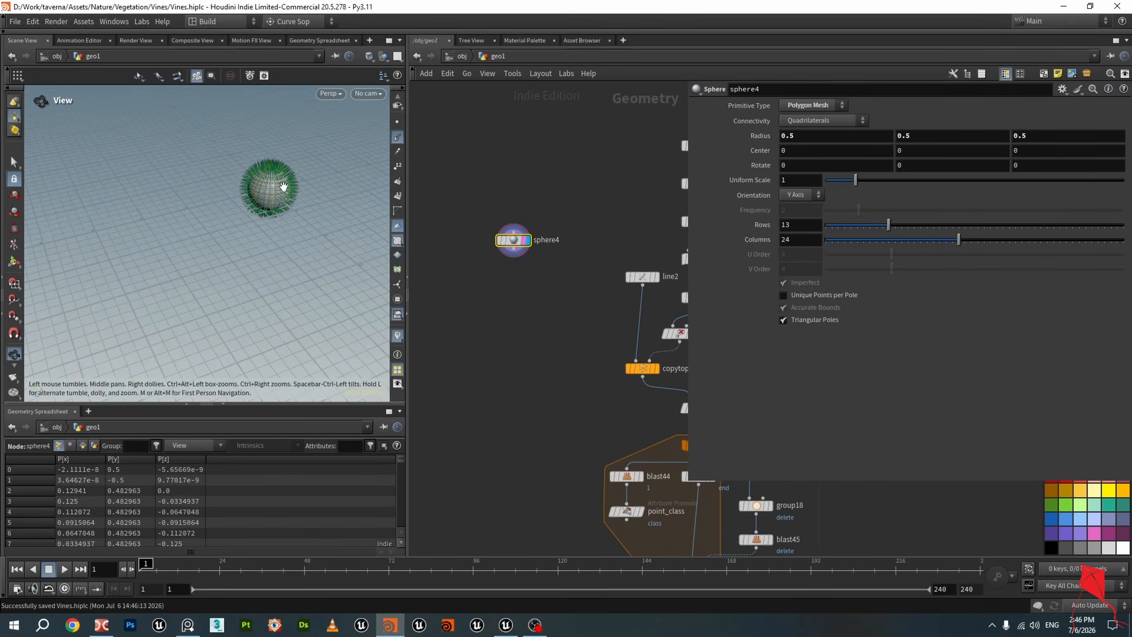
Append a Scatter and Align node to sphere4 and display its result
key(Tab)
text(sc)
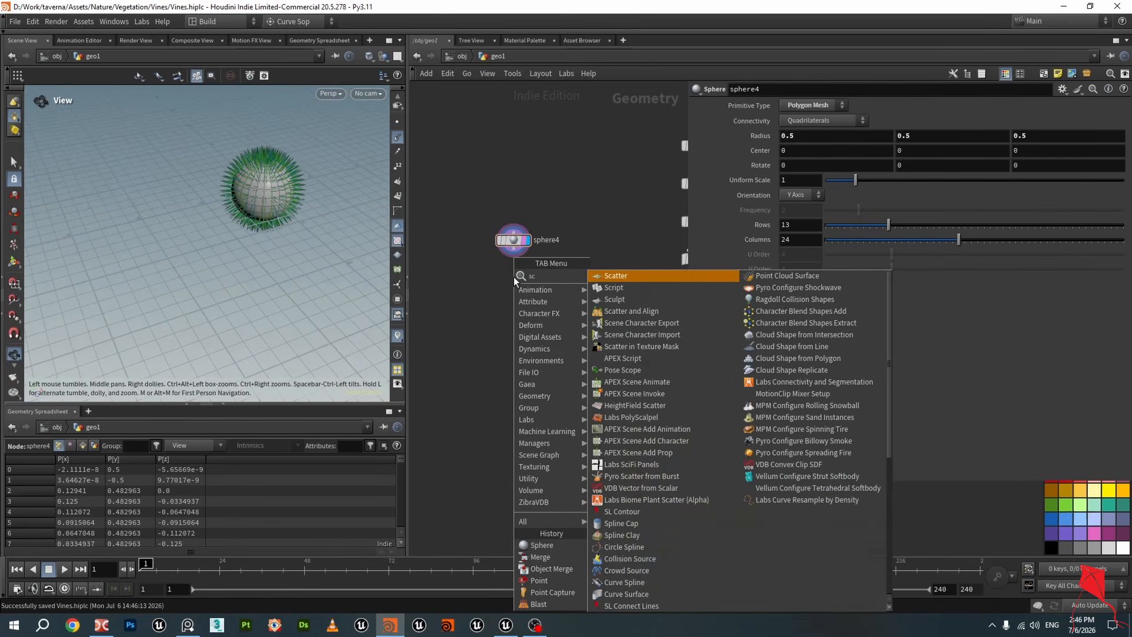
text(atte)
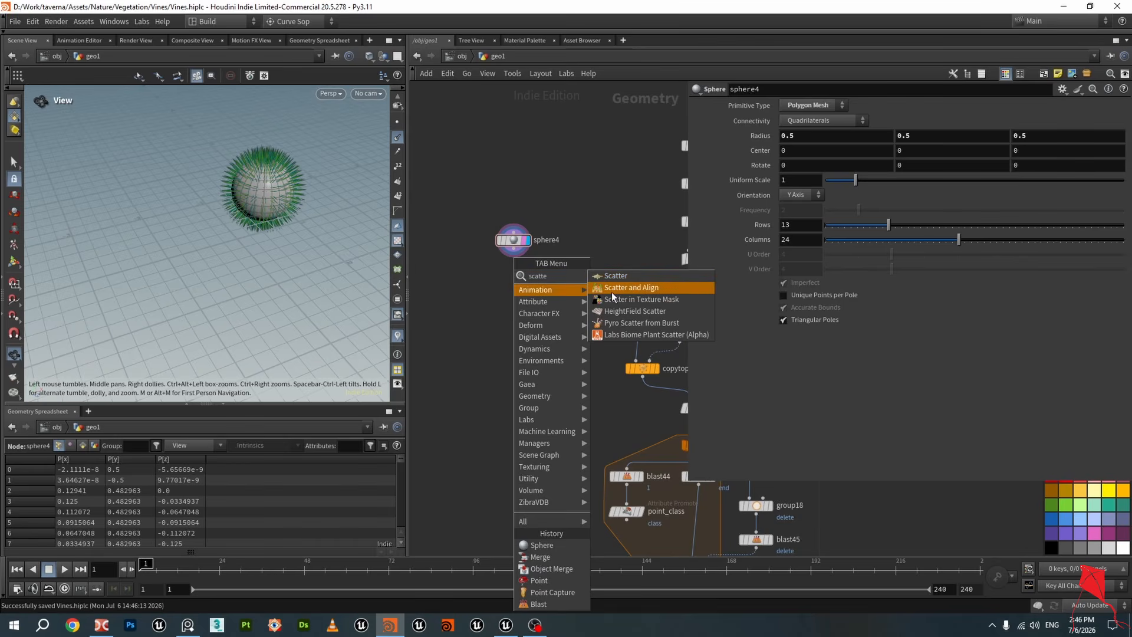
click(612, 291)
click(514, 286)
scroll(514, 287, up, 2)
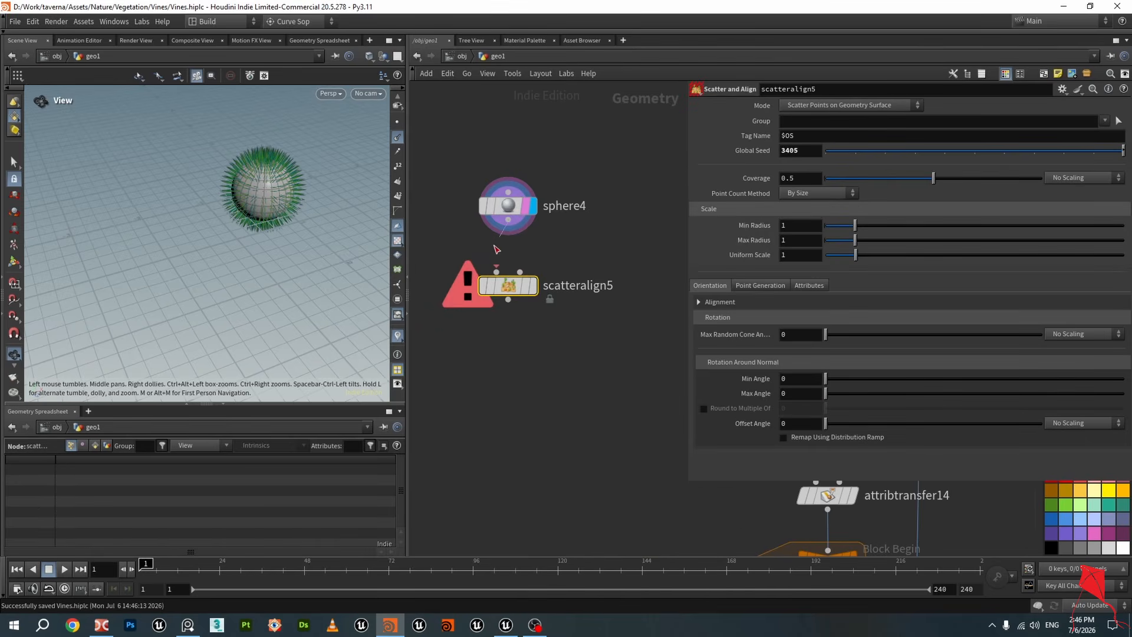
click(531, 290)
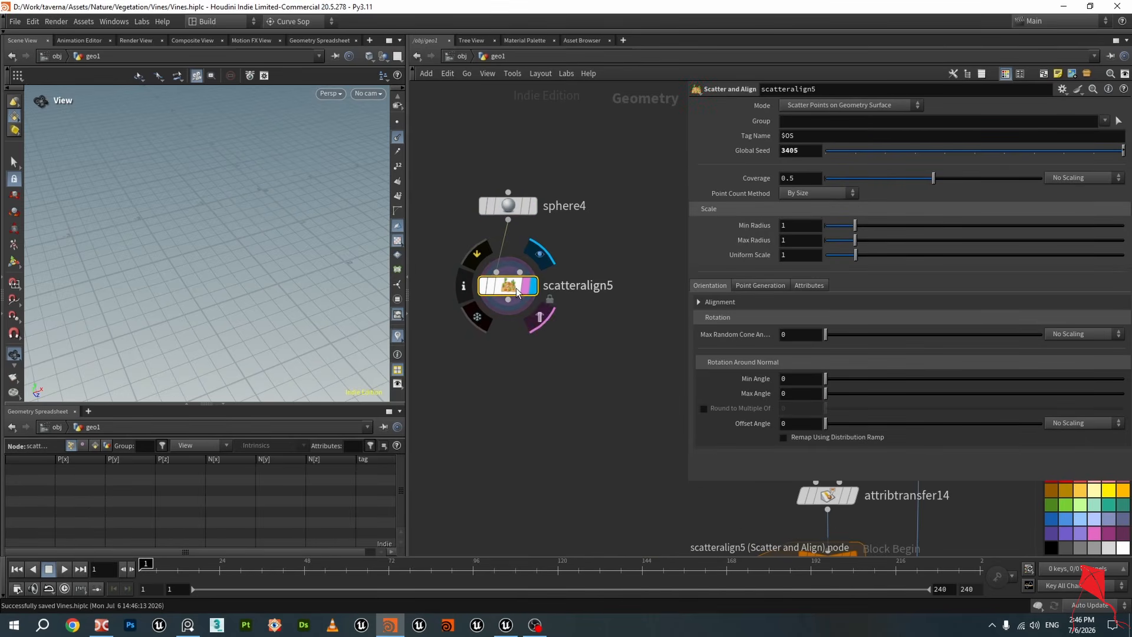
Set scatteralign5's Point Count Method to Number of Points
mouse_move(242, 214)
mouse_down()
mouse_move(253, 205)
mouse_move(240, 233)
mouse_move(254, 229)
mouse_up()
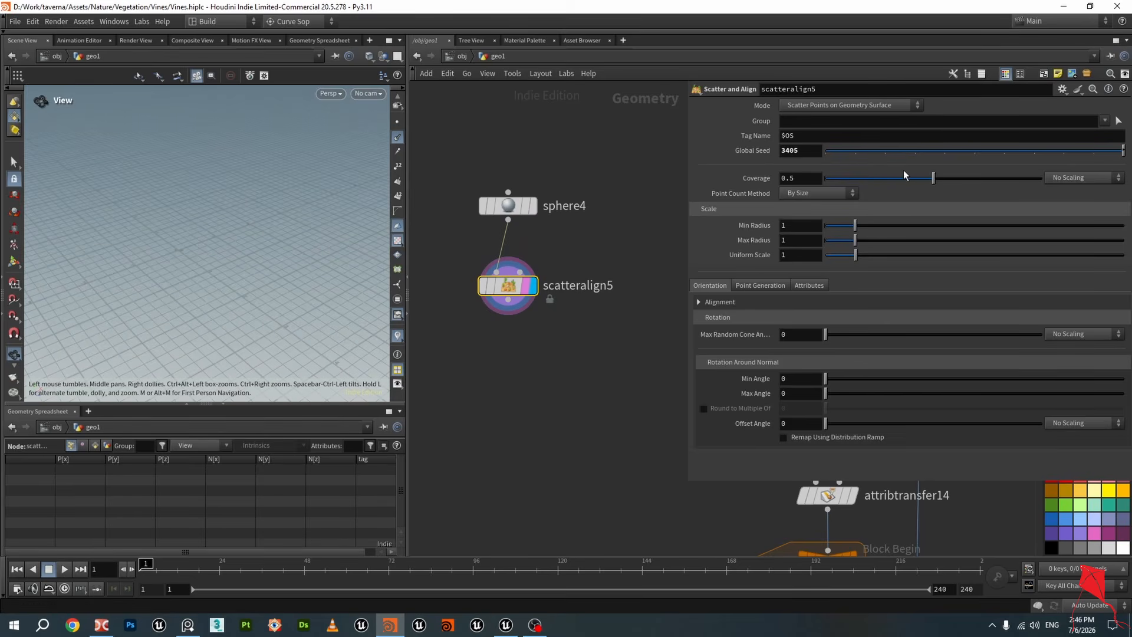
click(814, 194)
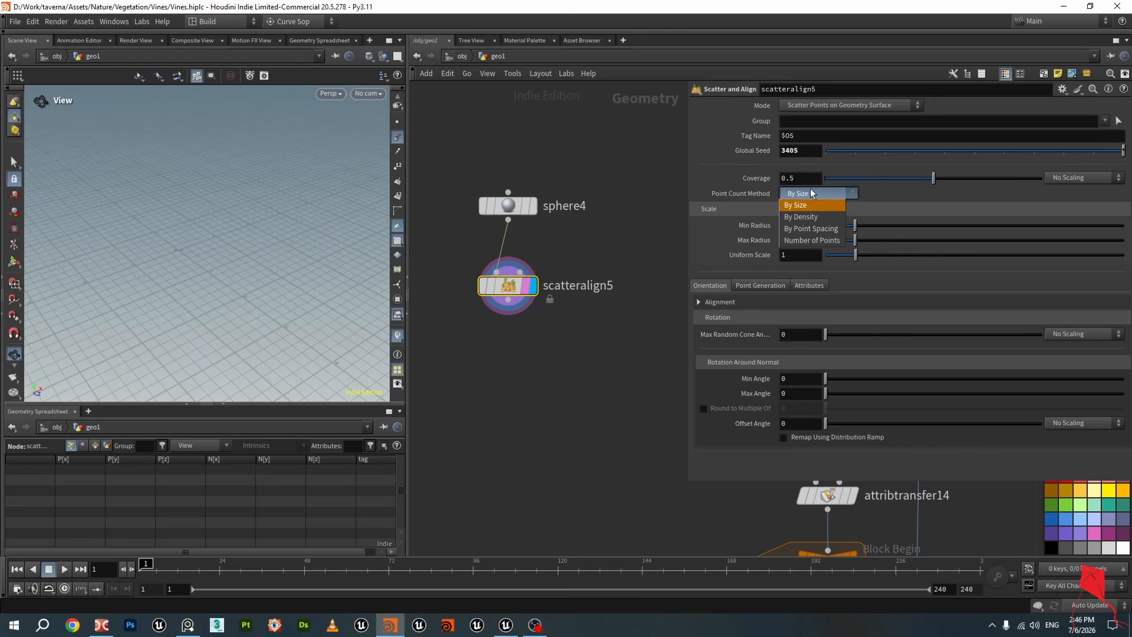
click(815, 240)
drag(833, 211, 832, 211)
scroll(184, 255, up, 5)
scroll(197, 242, up, 6)
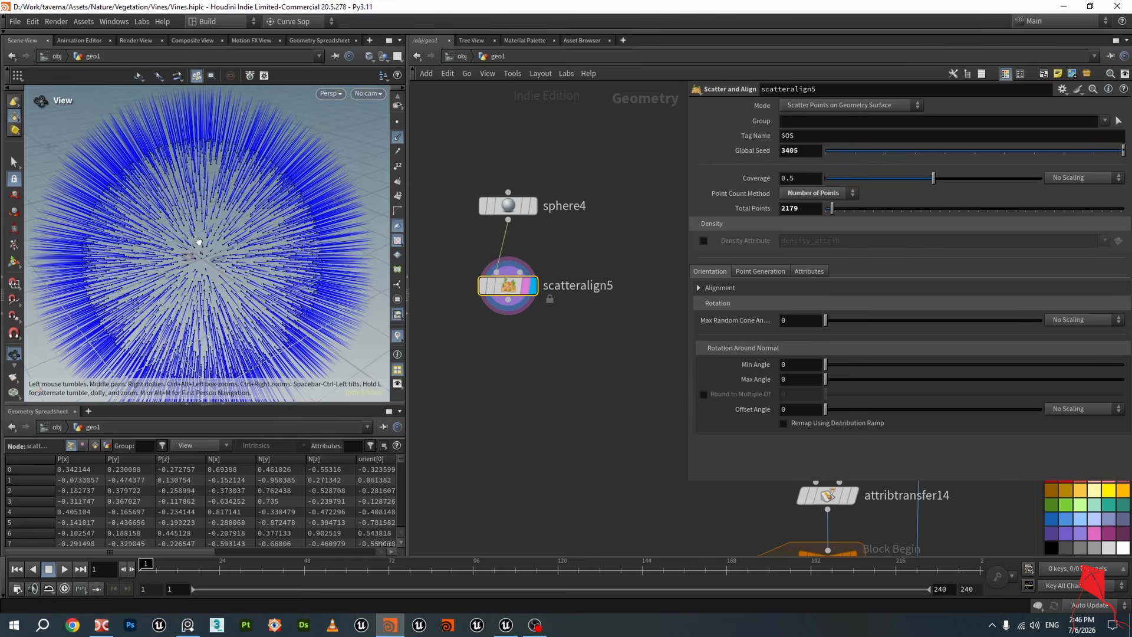
Orbit around the scattered sphere and set scatteralign5's Max Random Cone Angle to about 11.8
mouse_move(203, 244)
mouse_down()
mouse_move(212, 229)
mouse_move(217, 247)
mouse_up()
scroll(93, 277, up, 7)
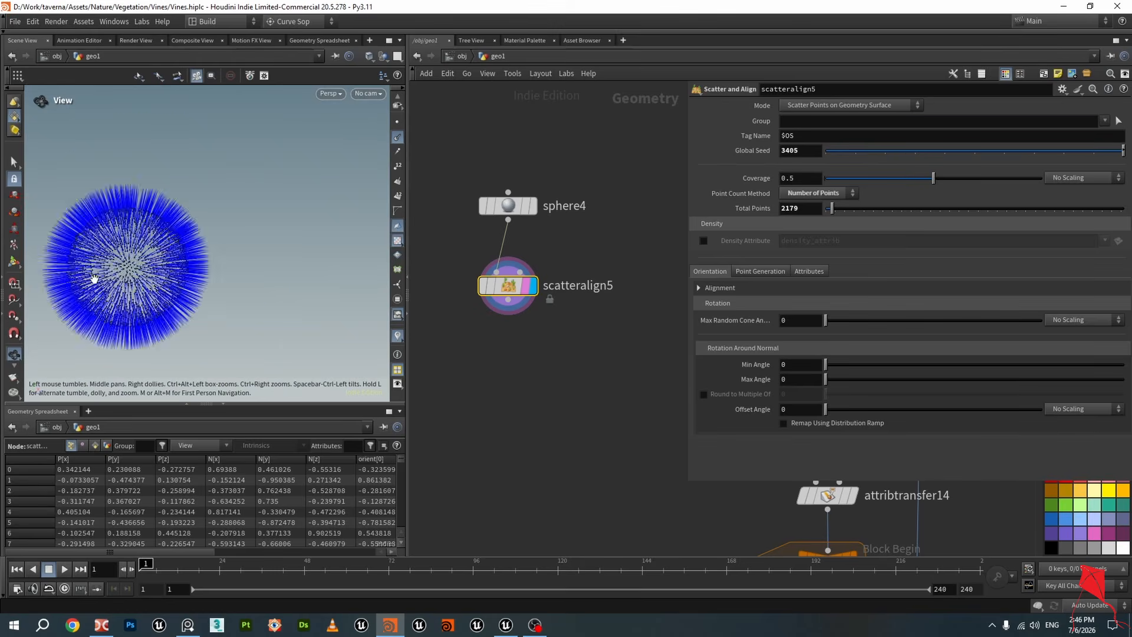
drag(134, 272, 185, 248)
middle_drag(184, 248, 245, 235)
scroll(243, 239, up, 4)
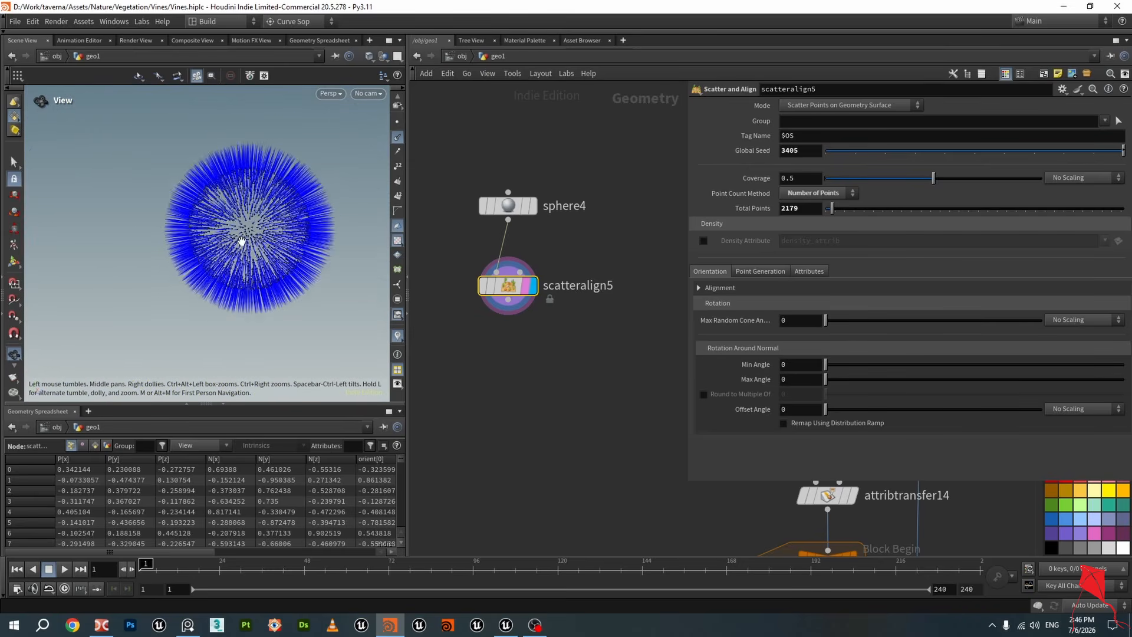
drag(243, 239, 262, 255)
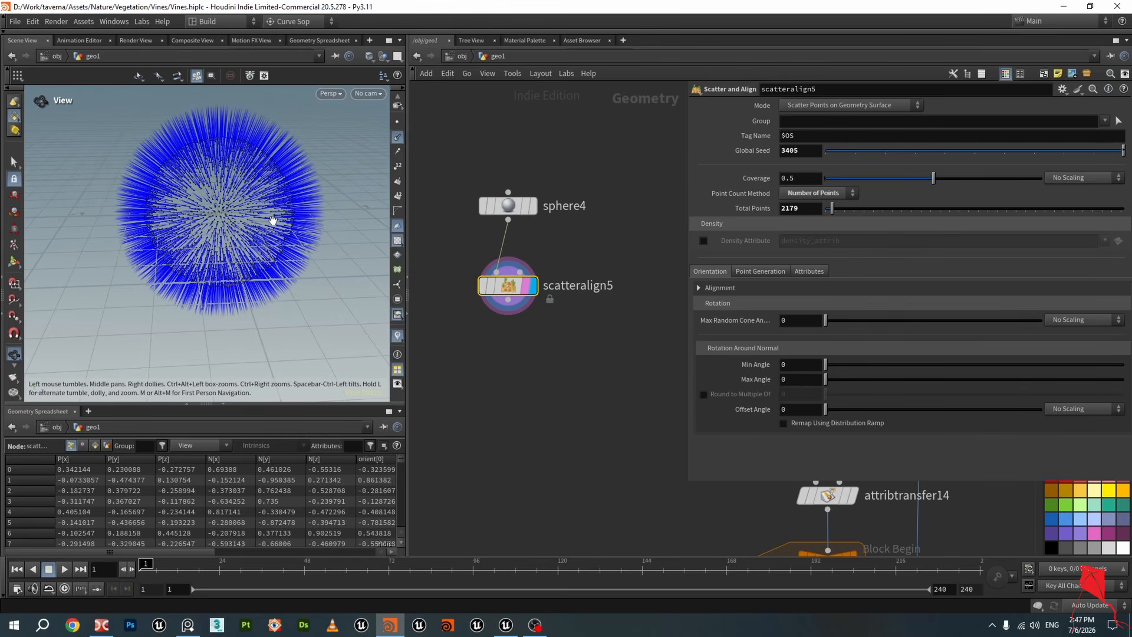
drag(273, 219, 183, 121)
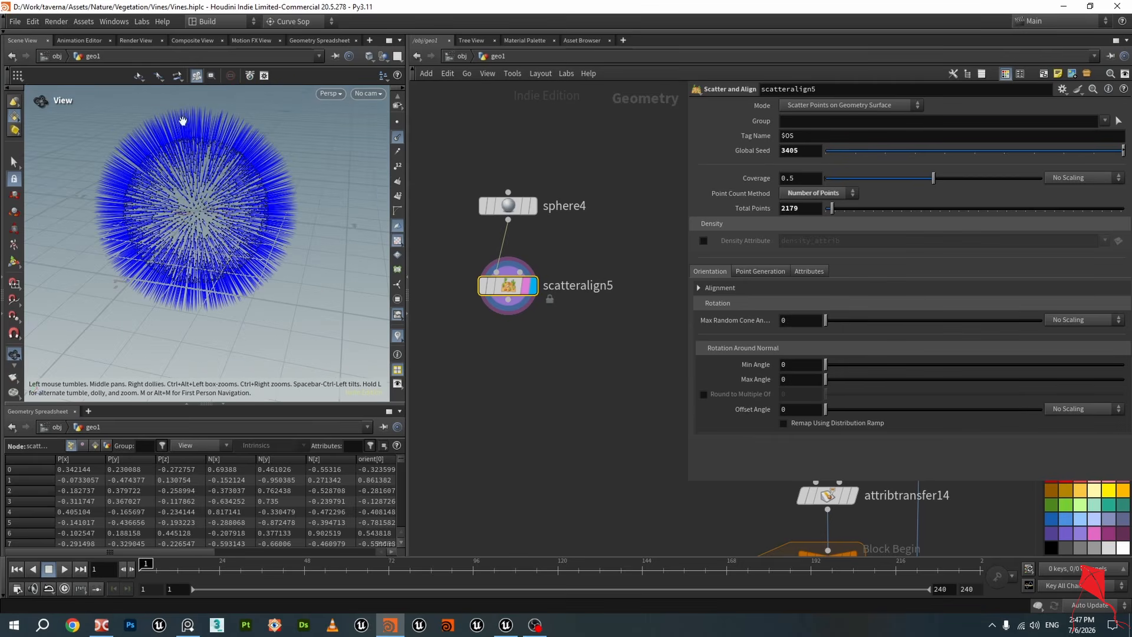
mouse_move(248, 187)
mouse_down()
mouse_move(207, 197)
mouse_move(162, 167)
mouse_move(227, 183)
mouse_up()
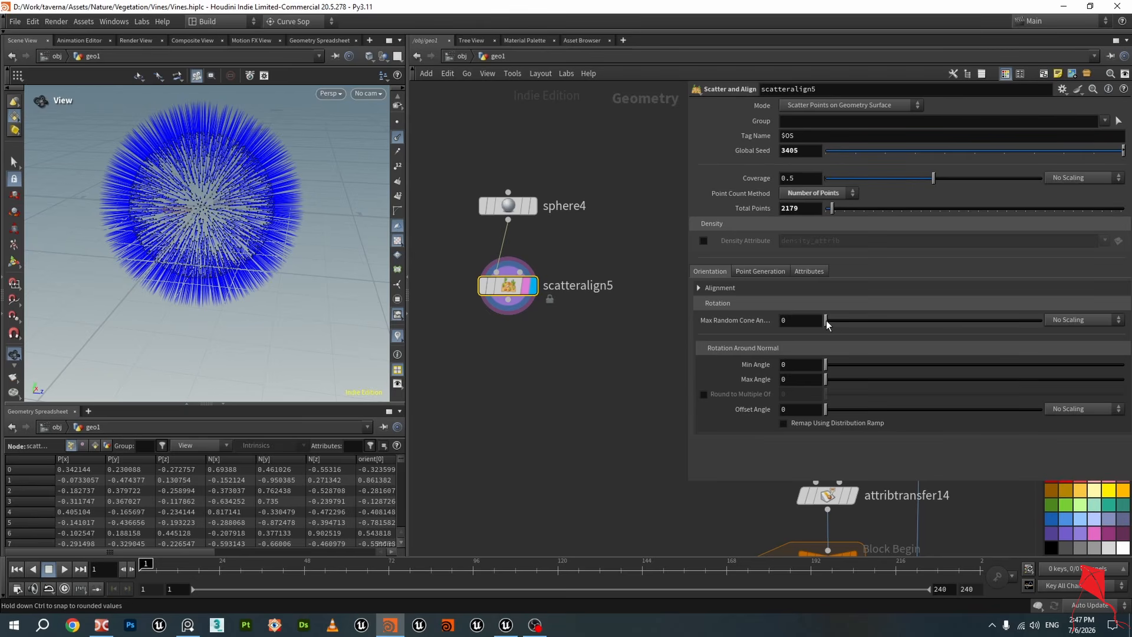
mouse_move(826, 320)
mouse_down()
mouse_move(906, 328)
mouse_move(840, 331)
mouse_up()
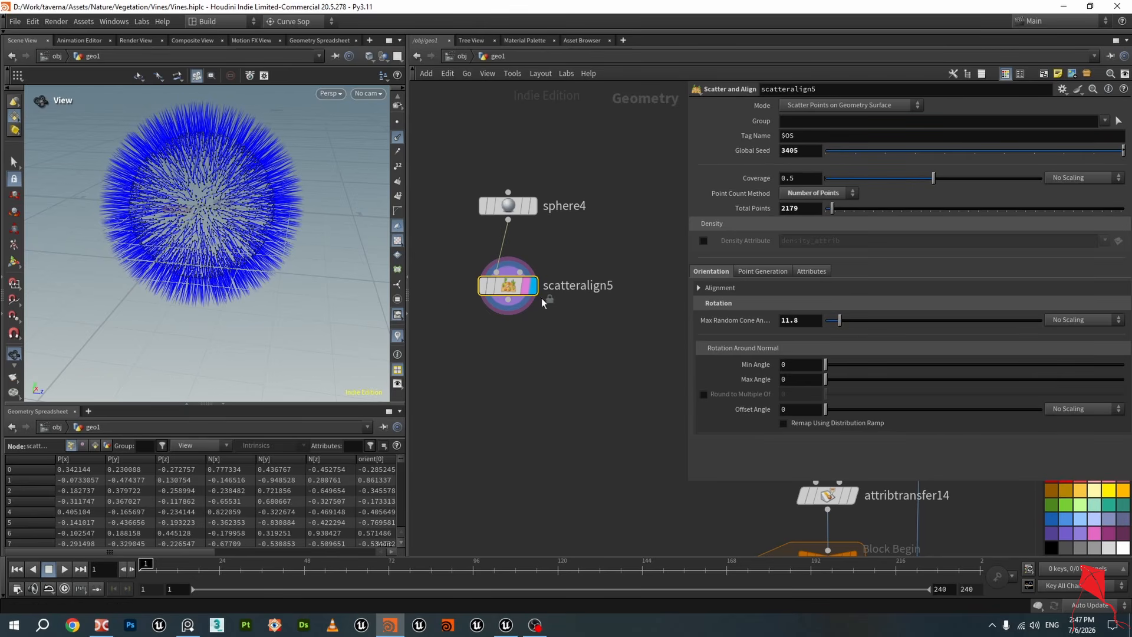
mouse_move(250, 236)
mouse_down()
mouse_move(213, 239)
mouse_move(277, 209)
mouse_move(333, 215)
mouse_move(229, 222)
mouse_move(242, 232)
mouse_up()
Save the scene, then delete the sphere4 and scatteralign5 demo nodes and frame the network
key(ctrl+s)
drag(566, 386, 468, 164)
key(Delete)
key(h)
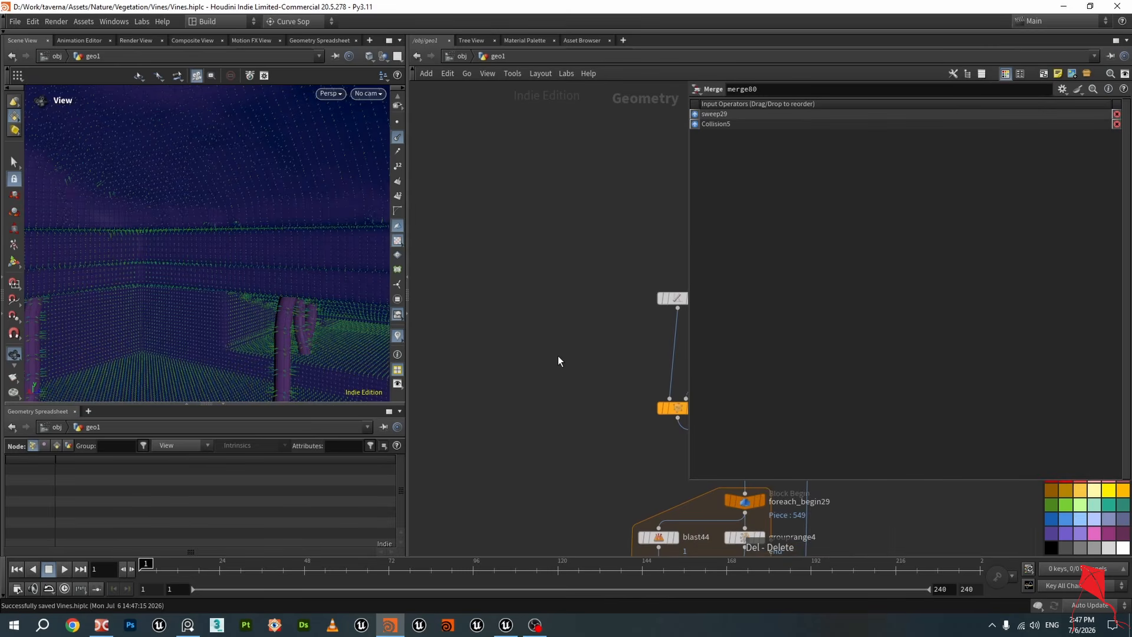
scroll(566, 307, up, 3)
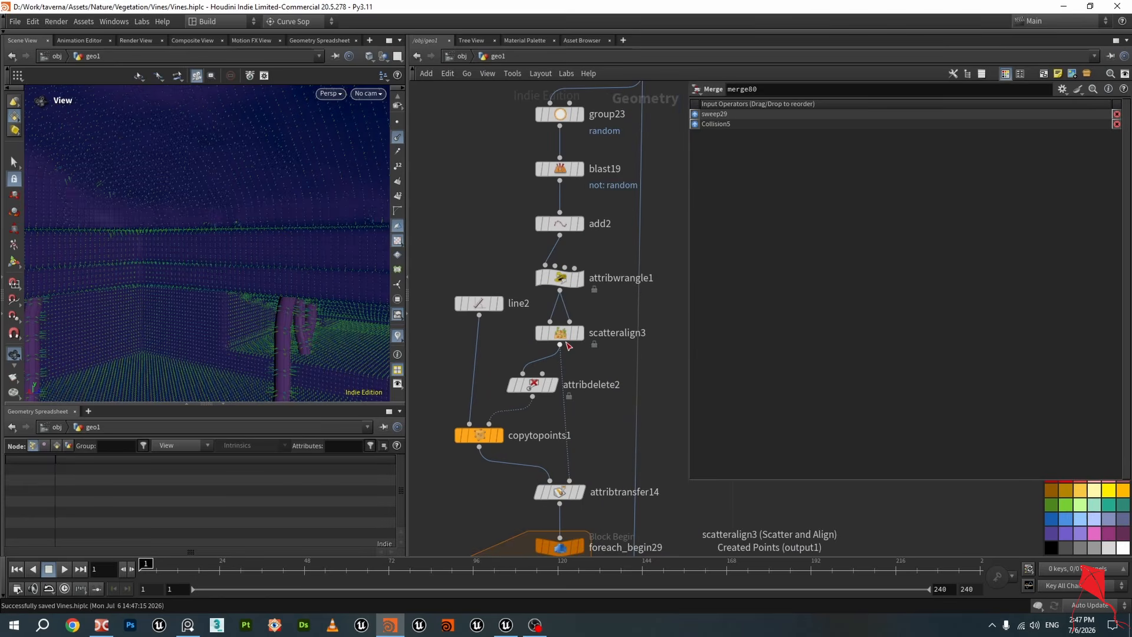
Review scatteralign3's Mode options and inspect attribwrangle1's output in the viewport
click(582, 338)
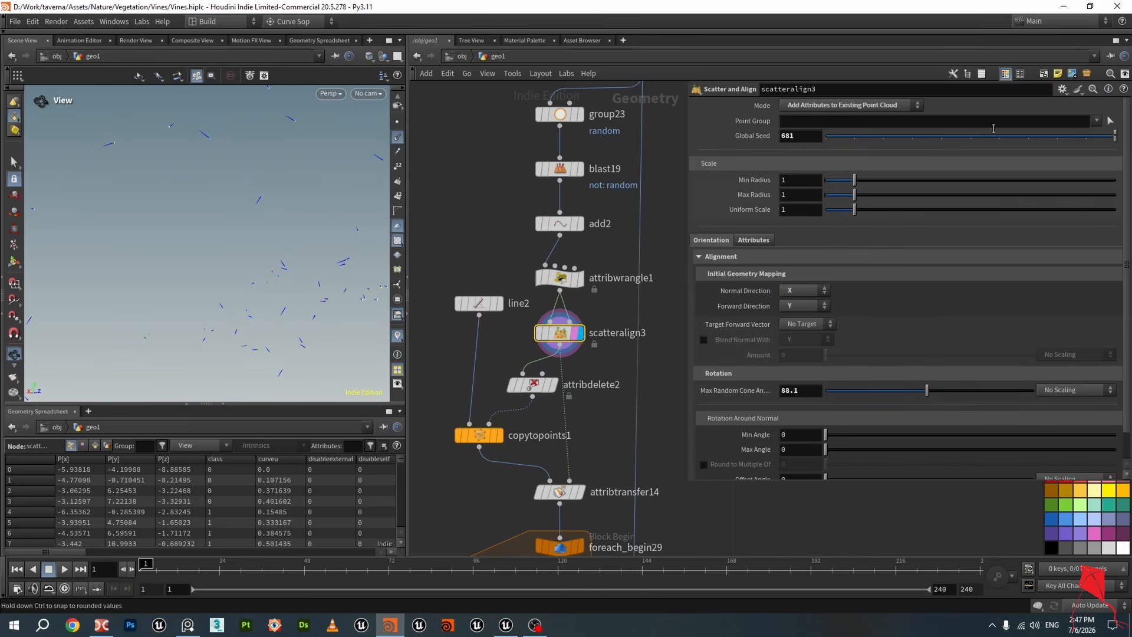
click(825, 106)
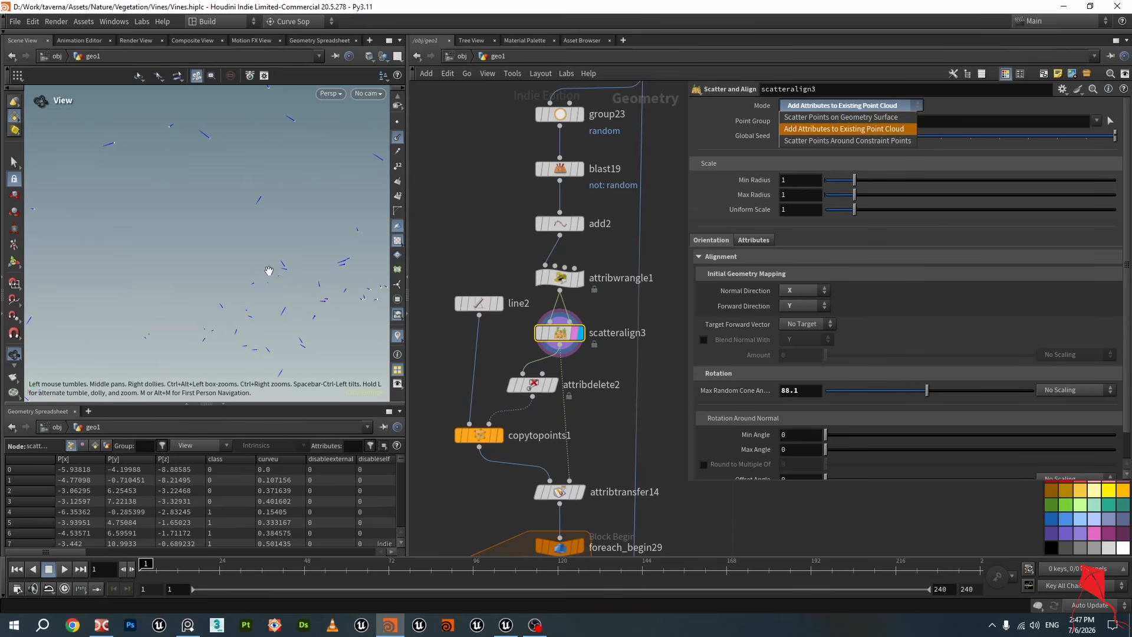
click(863, 131)
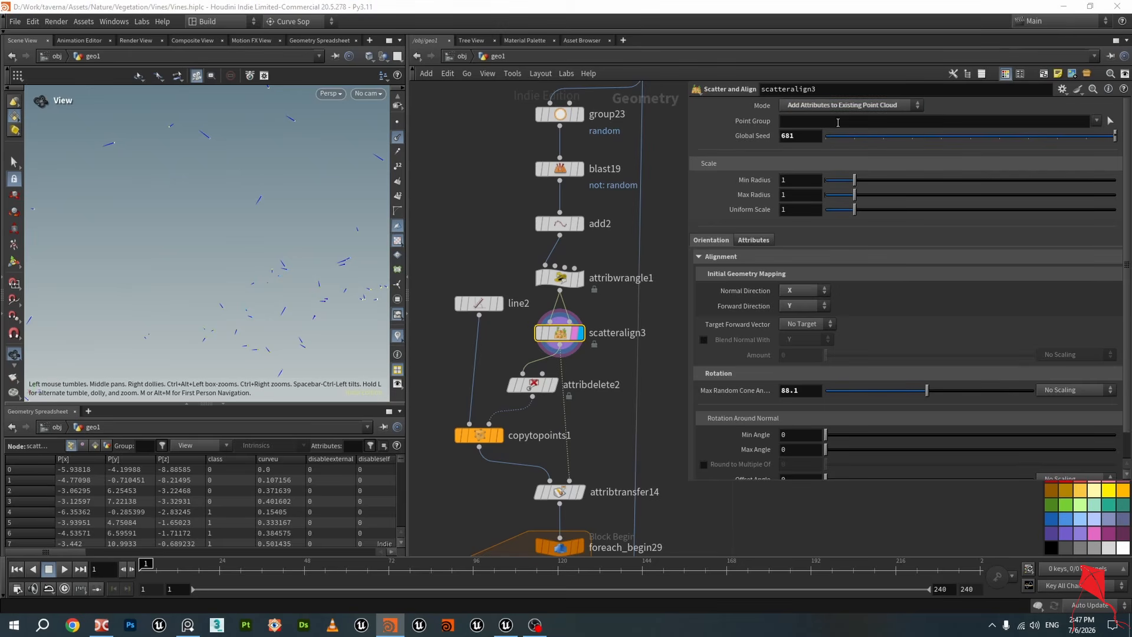
drag(309, 249, 324, 240)
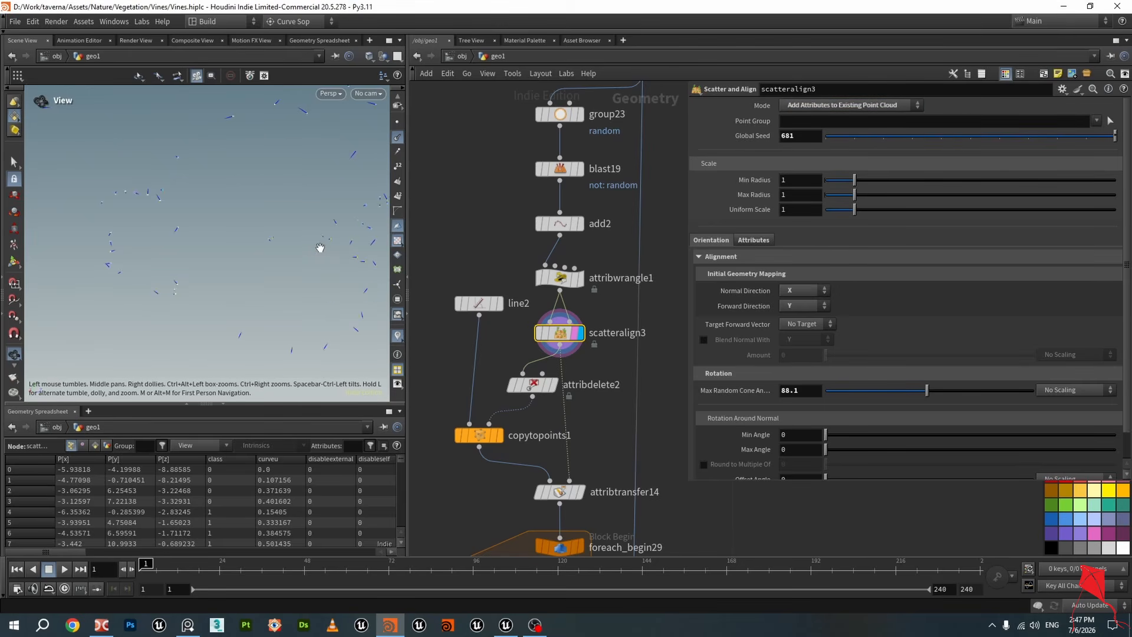
click(578, 278)
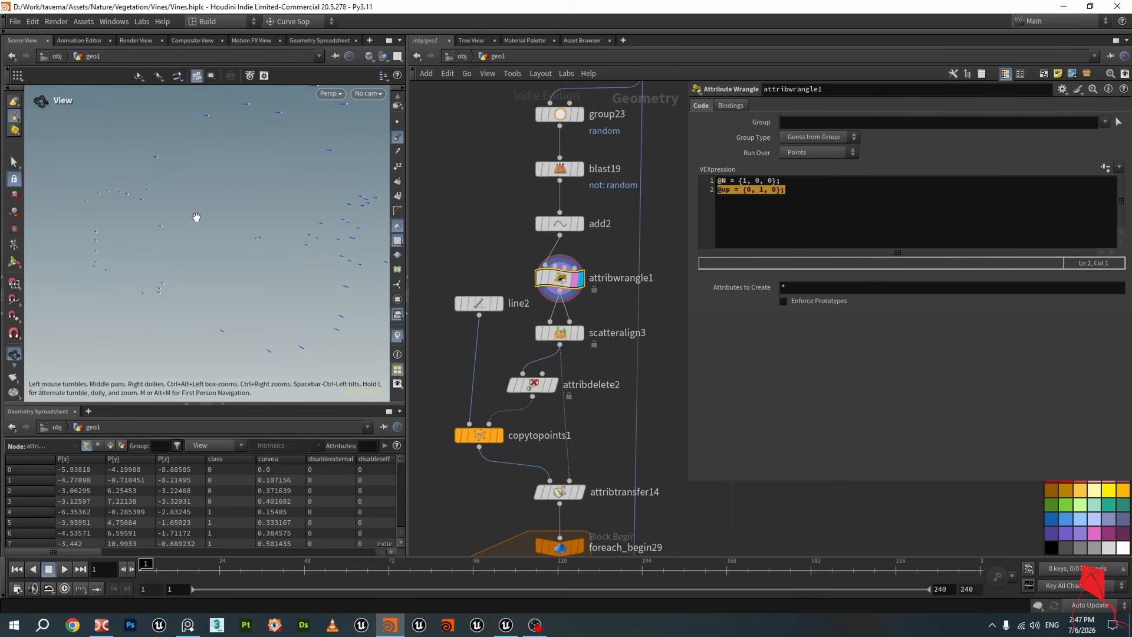
drag(303, 229, 167, 196)
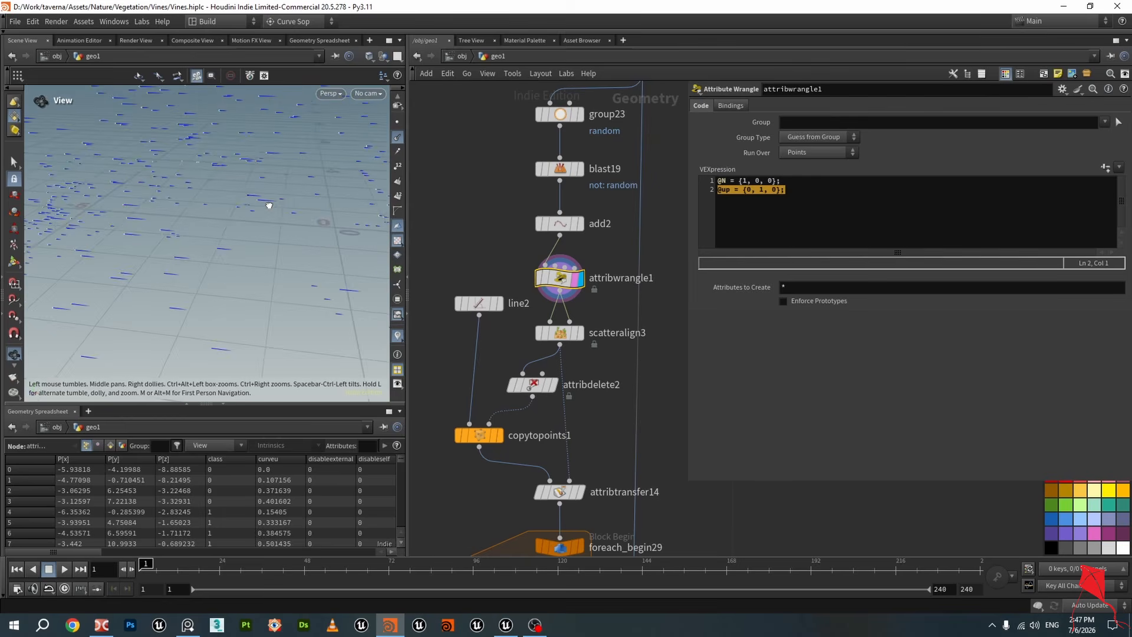
Set scatteralign3's Max Random Cone Angle to about 50.1 while viewing the scattered points
click(575, 334)
click(572, 339)
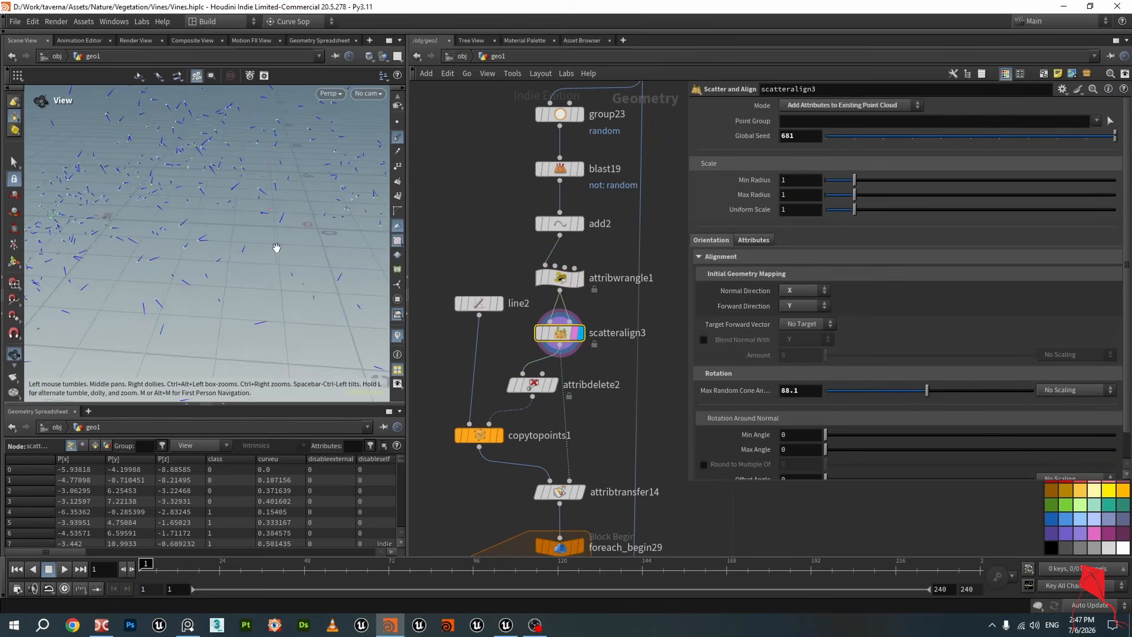
drag(277, 246, 247, 303)
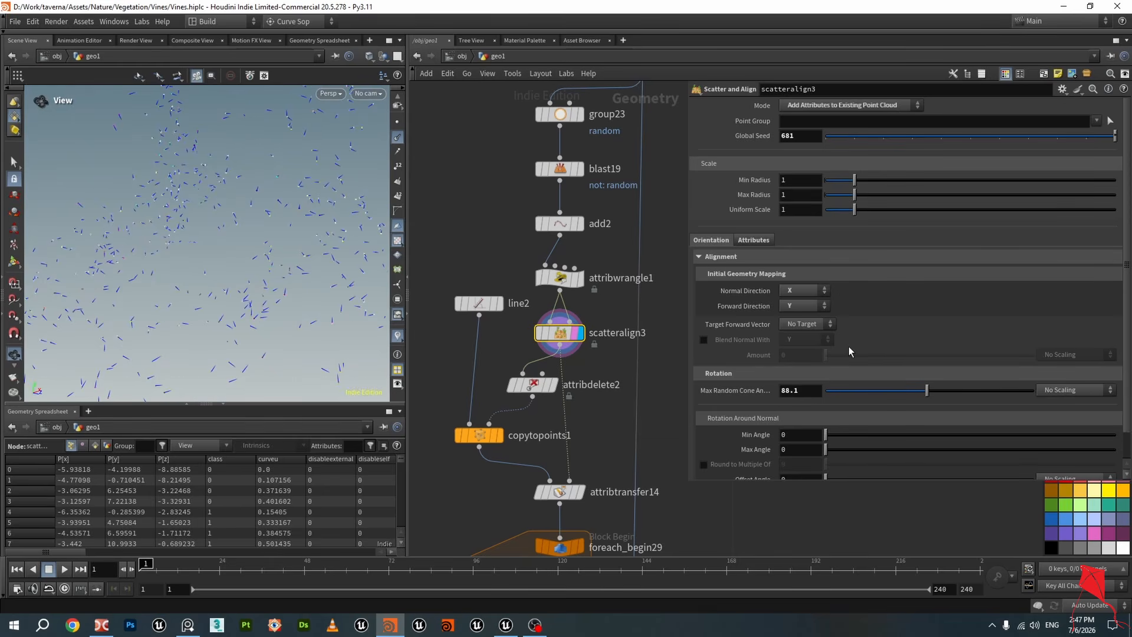
drag(291, 193, 247, 188)
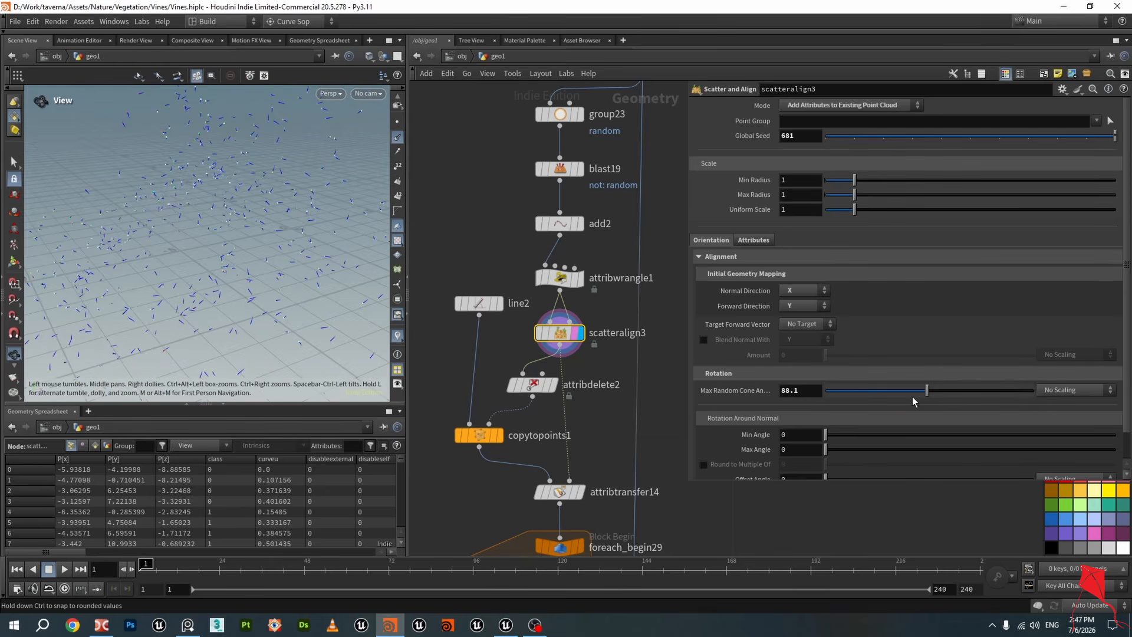
drag(928, 392, 807, 395)
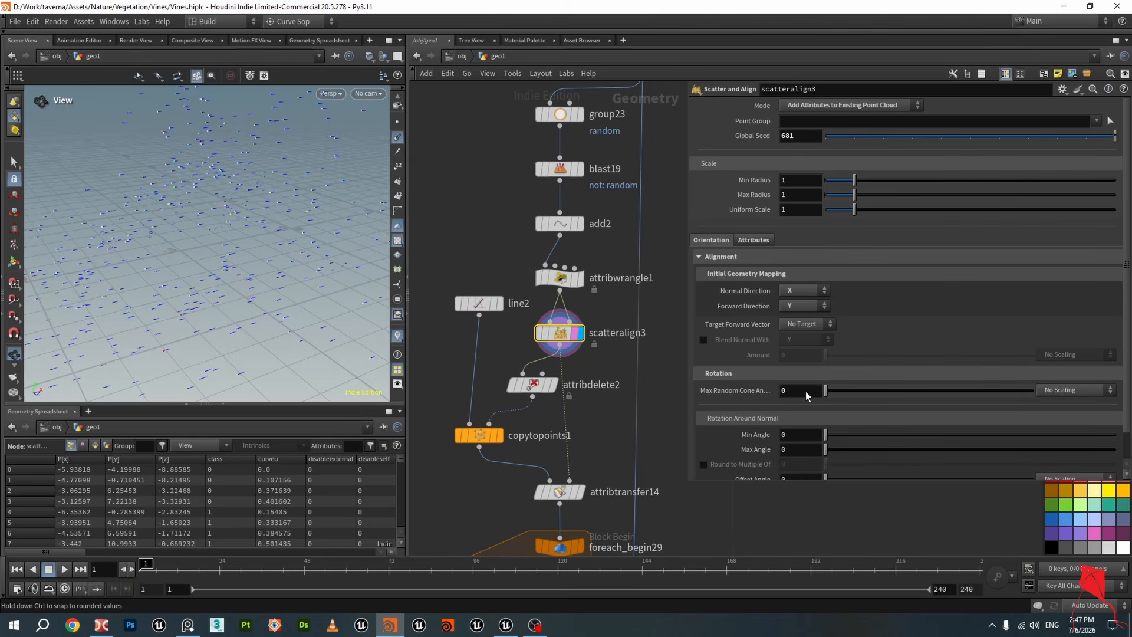
drag(884, 395, 917, 393)
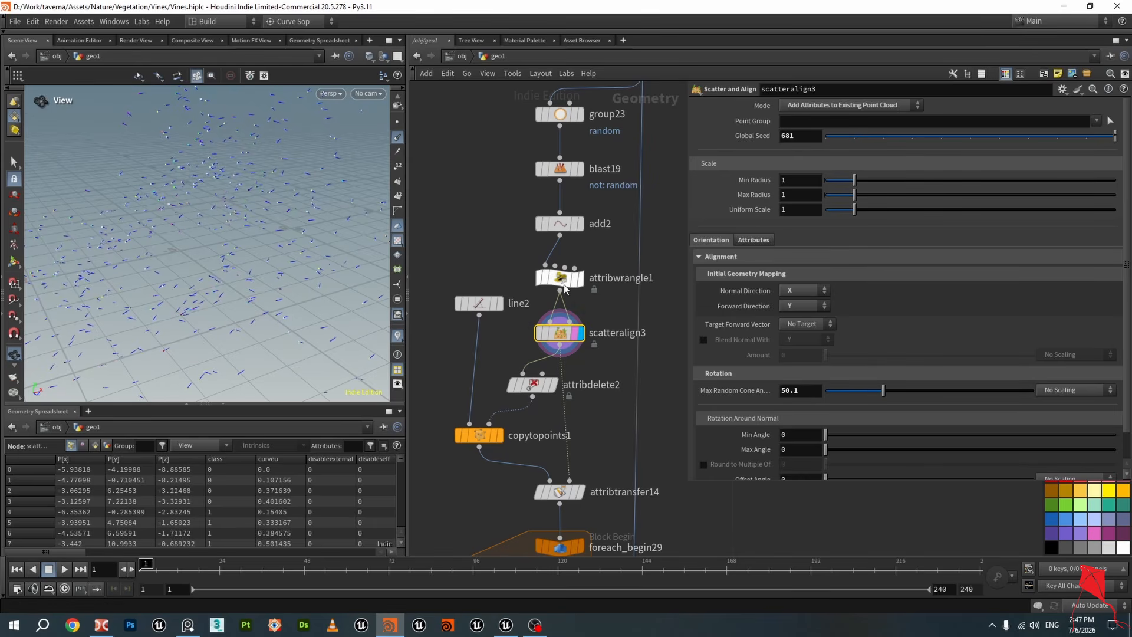
Display line2 and scatteralign3 in the viewport to examine their outputs
click(591, 301)
scroll(596, 298, down, 3)
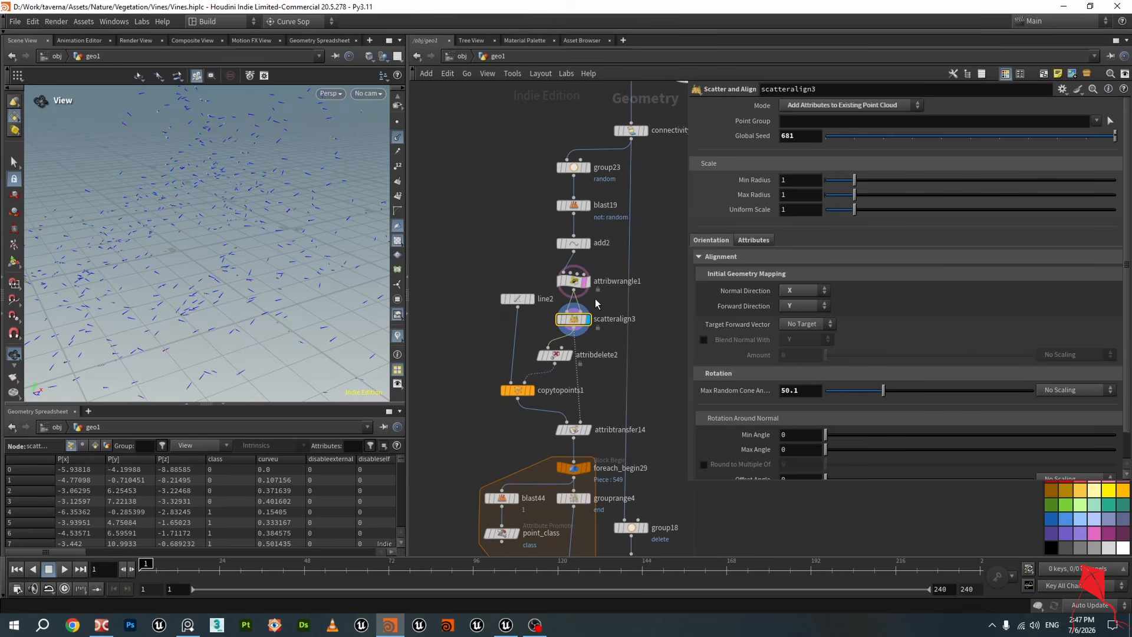
middle_drag(498, 266, 481, 217)
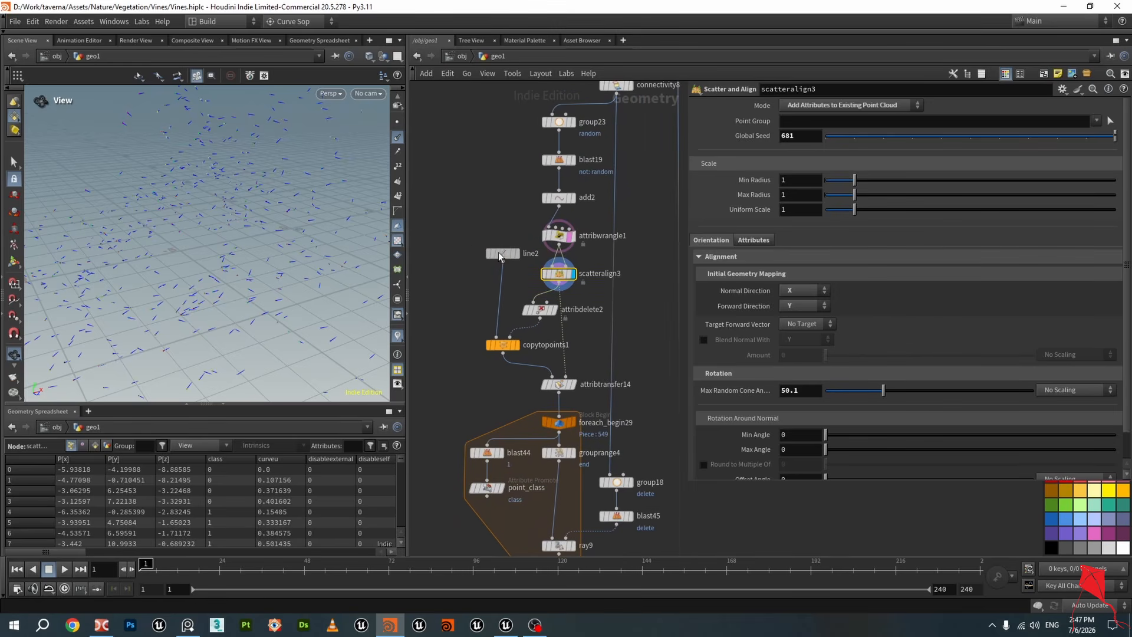
drag(500, 255, 451, 267)
scroll(453, 268, up, 2)
click(478, 271)
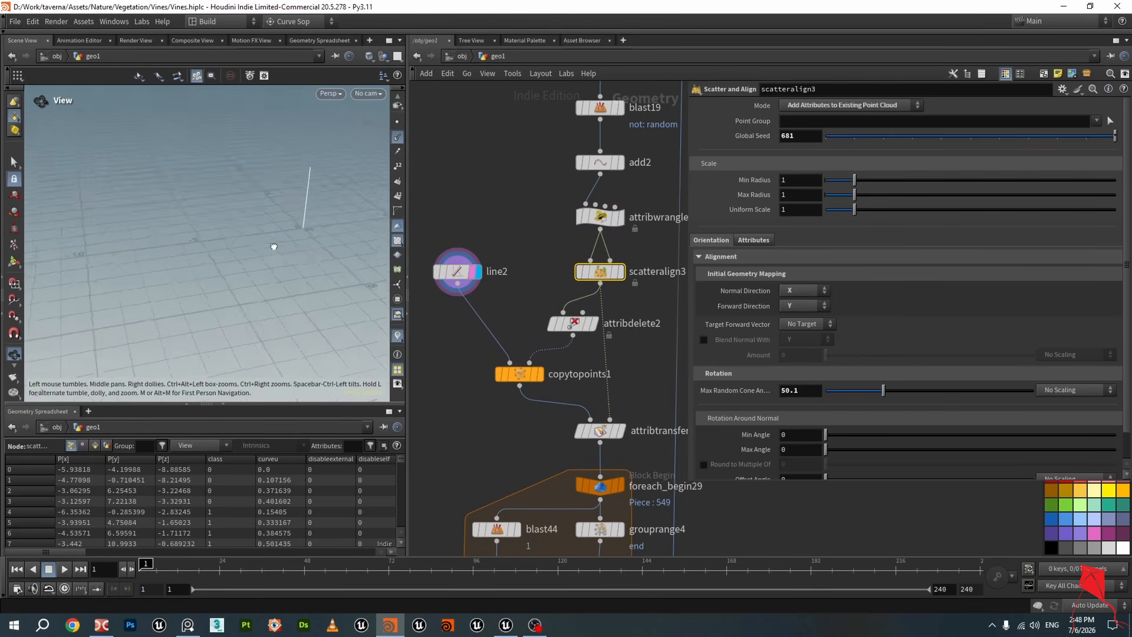
drag(274, 247, 297, 240)
click(619, 272)
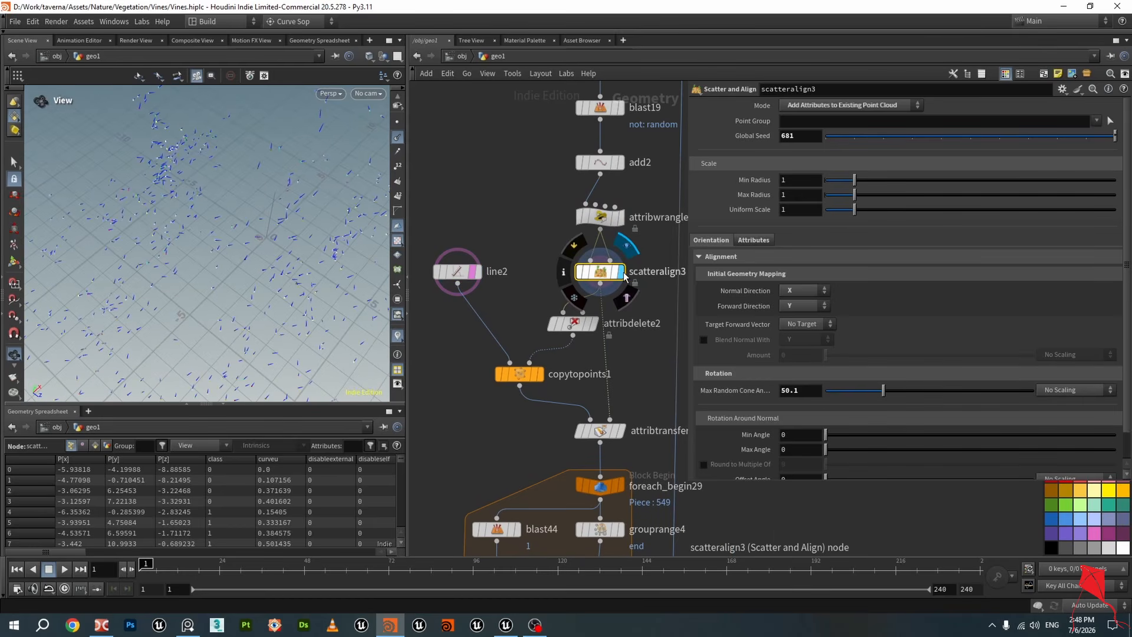
middle_drag(547, 267, 536, 261)
drag(562, 318, 537, 319)
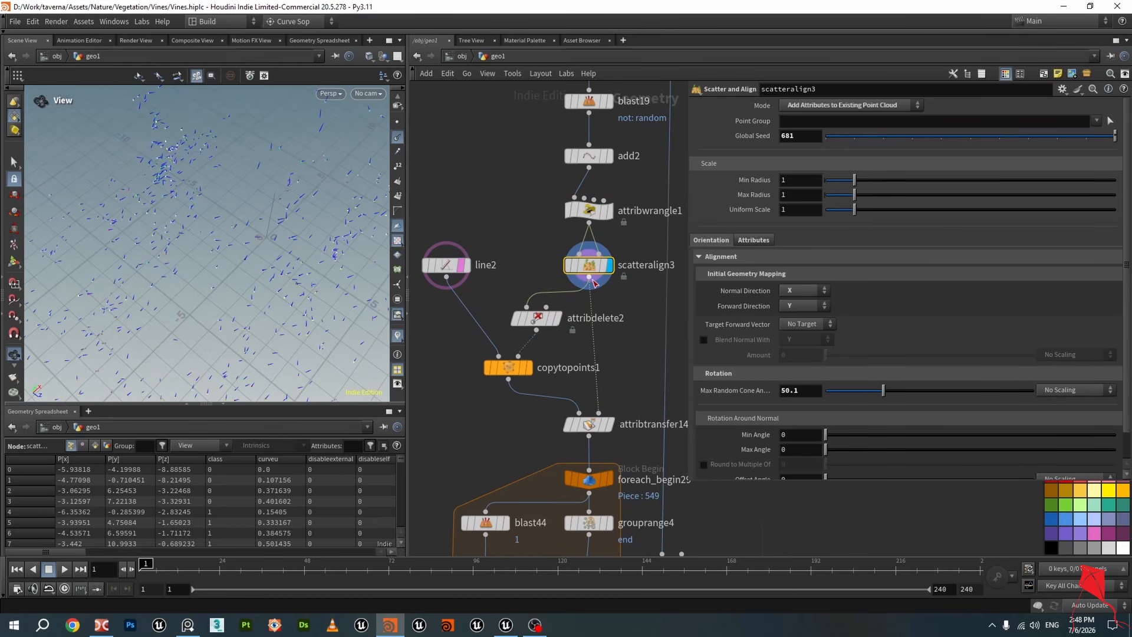
click(600, 266)
scroll(597, 270, down, 2)
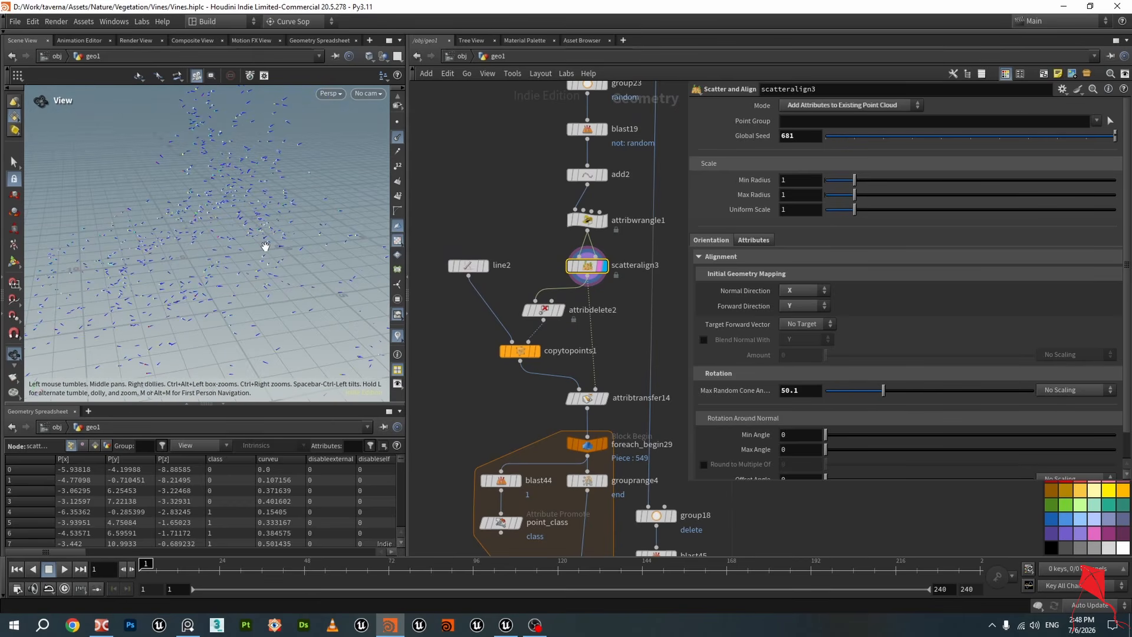
Move the line2 node beside attribdelete2 and display copytopoints1's output
drag(544, 309, 538, 308)
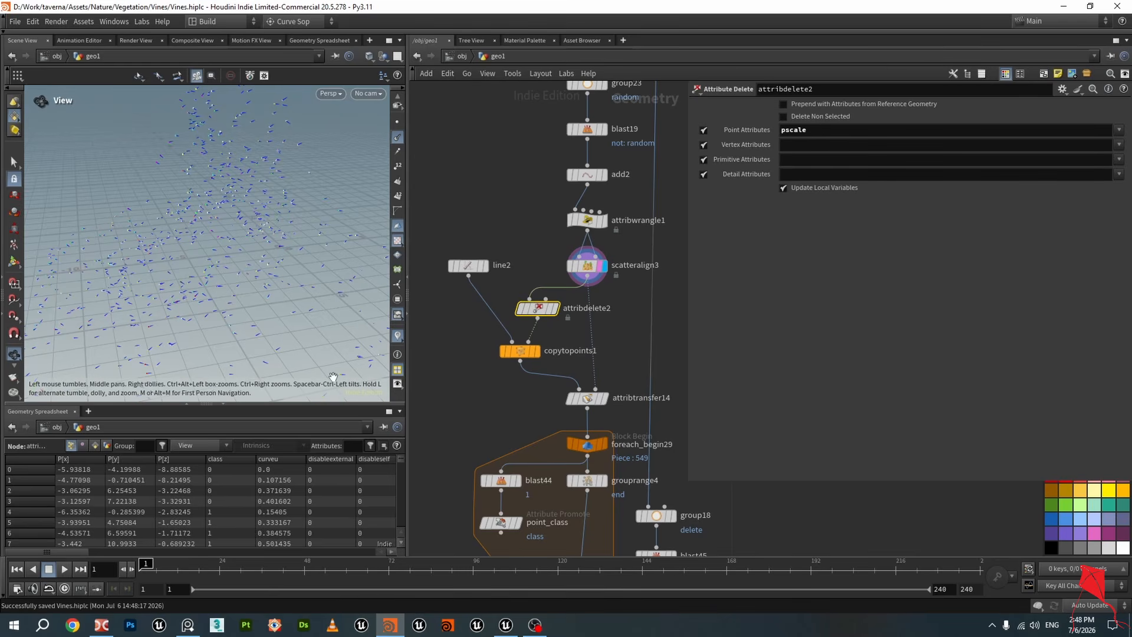
drag(527, 298, 535, 294)
click(536, 352)
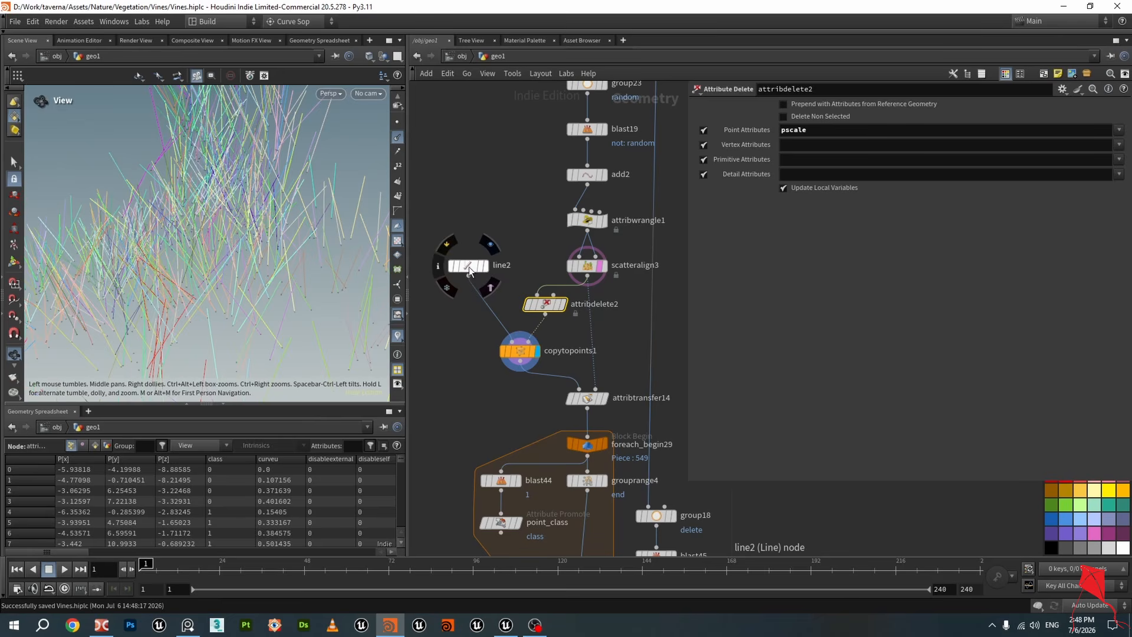
drag(468, 267, 466, 302)
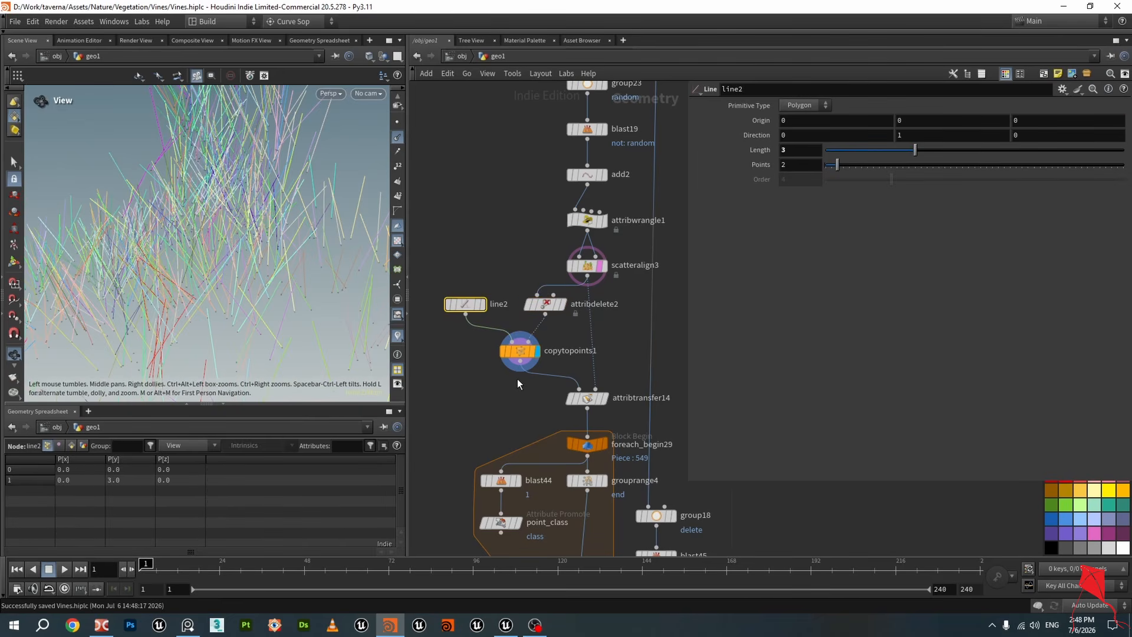
click(545, 304)
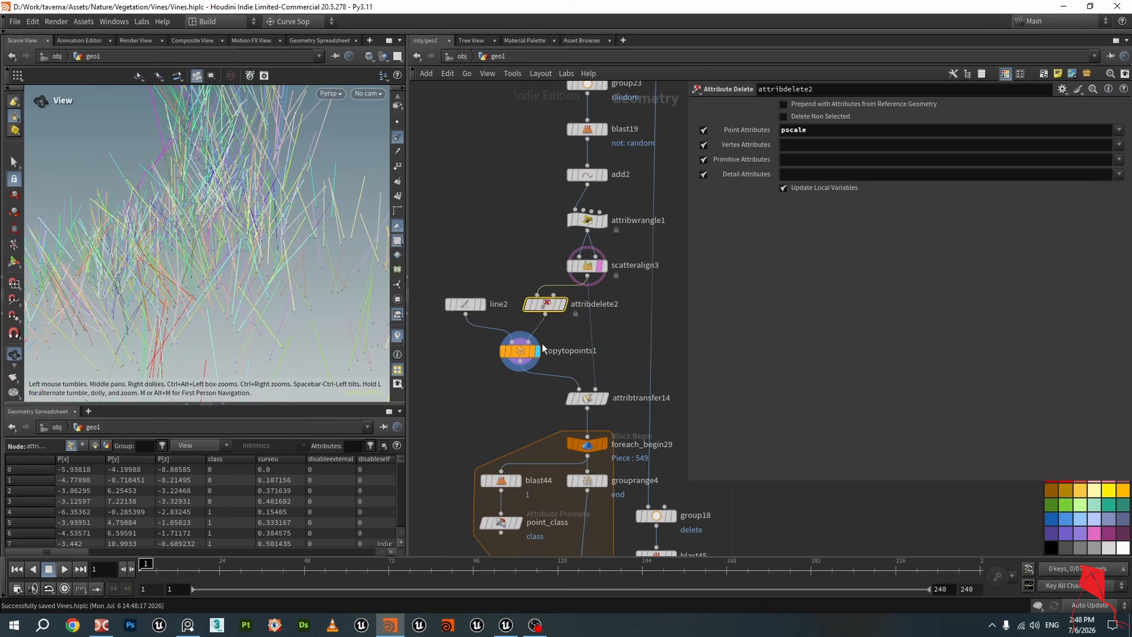
click(522, 352)
Set scatteralign3's Max Random Cone Angle to 0 and view the copied lines
scroll(523, 353, up, 2)
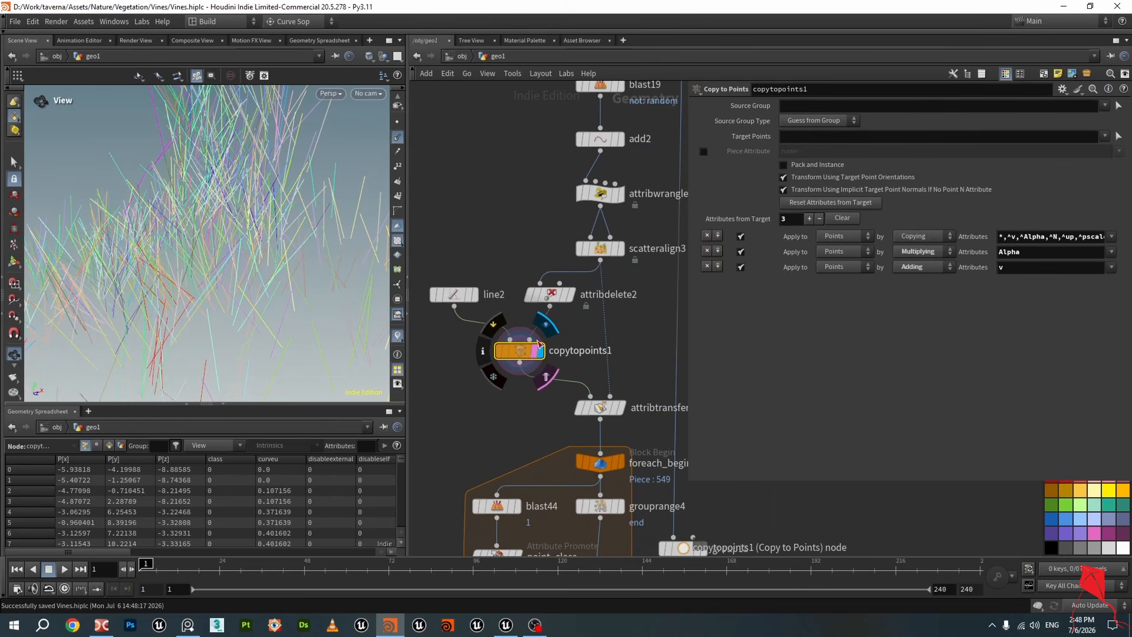
click(621, 250)
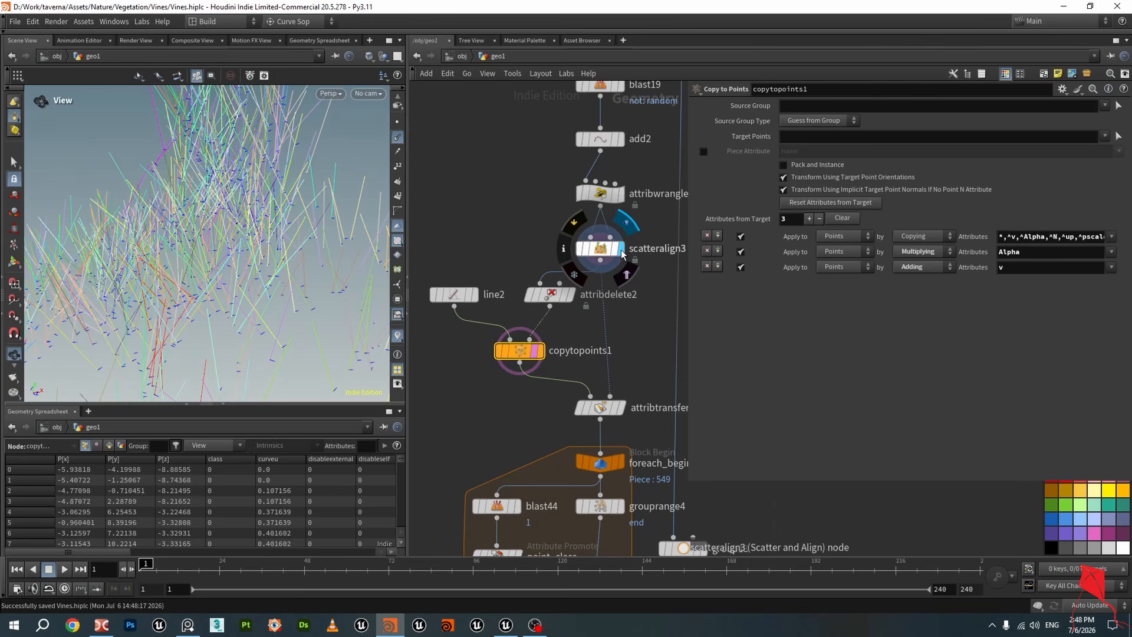
click(540, 352)
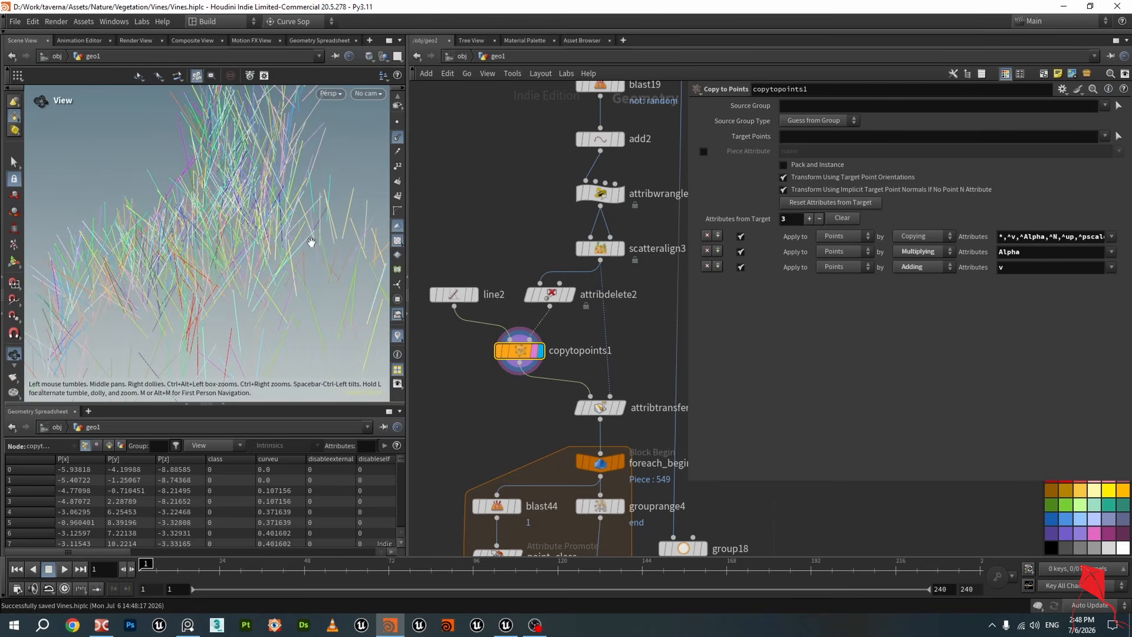
click(592, 250)
drag(883, 392, 791, 391)
mouse_move(296, 225)
mouse_down()
mouse_move(304, 214)
mouse_move(279, 218)
mouse_up()
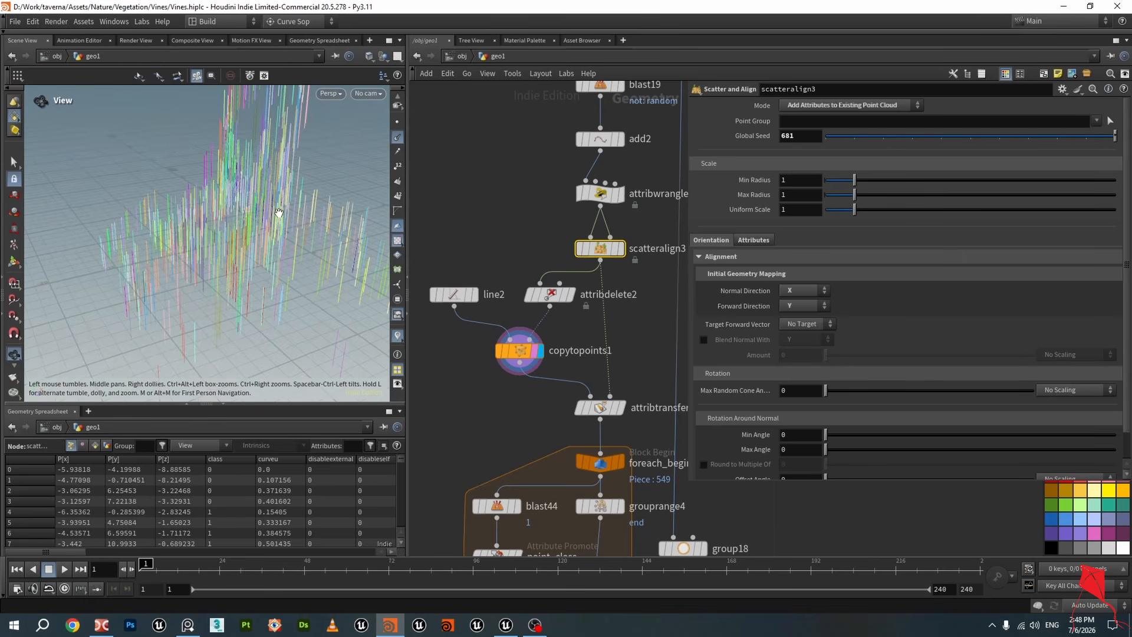
Inspect attribwrangle1's N and up expression and compare line2 with copytopoints1 in the viewport
mouse_move(607, 255)
click(602, 194)
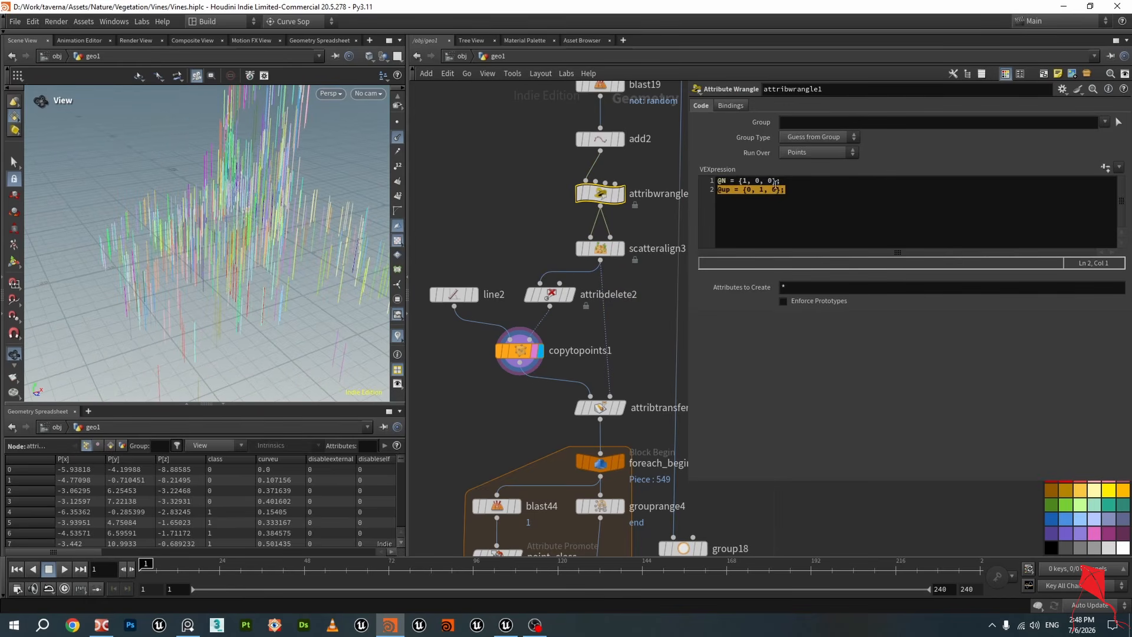
click(797, 194)
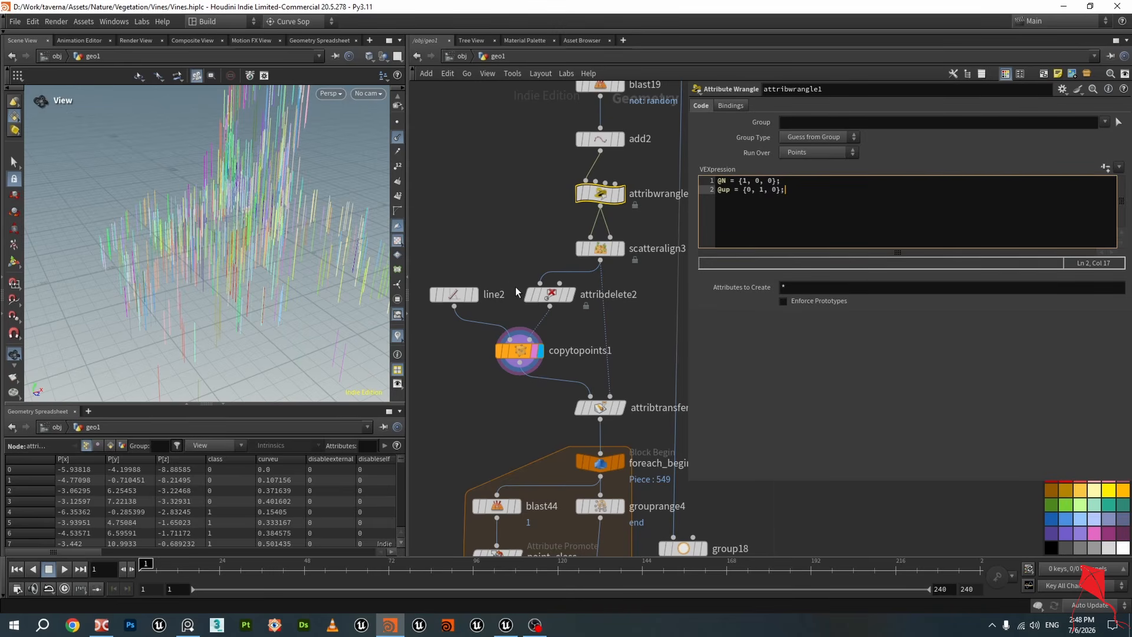
drag(265, 253, 275, 253)
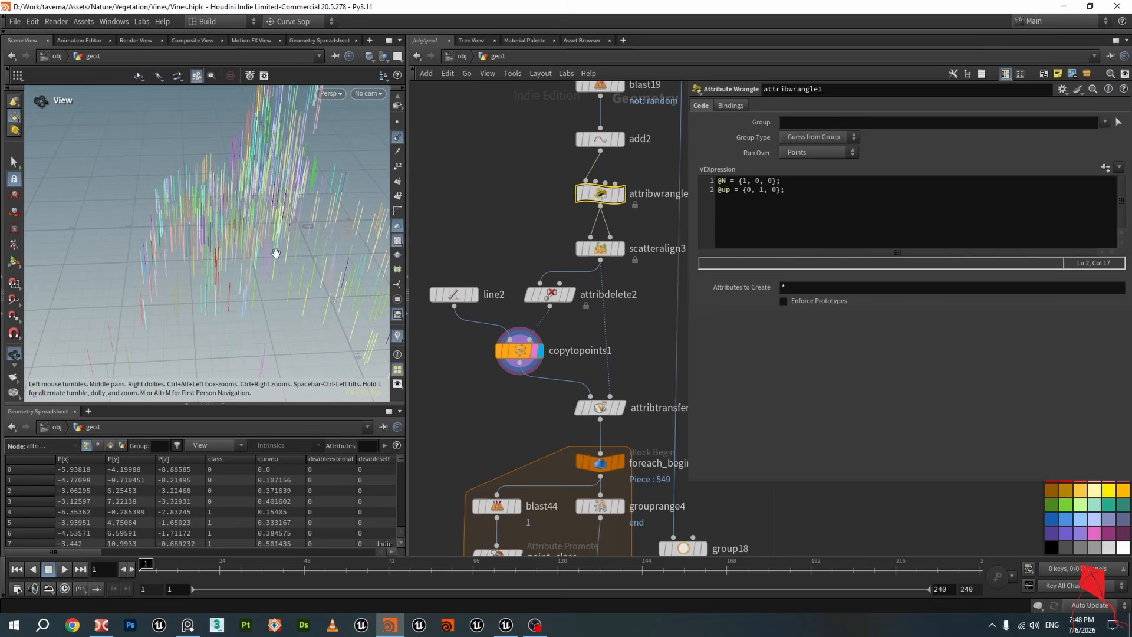
click(475, 294)
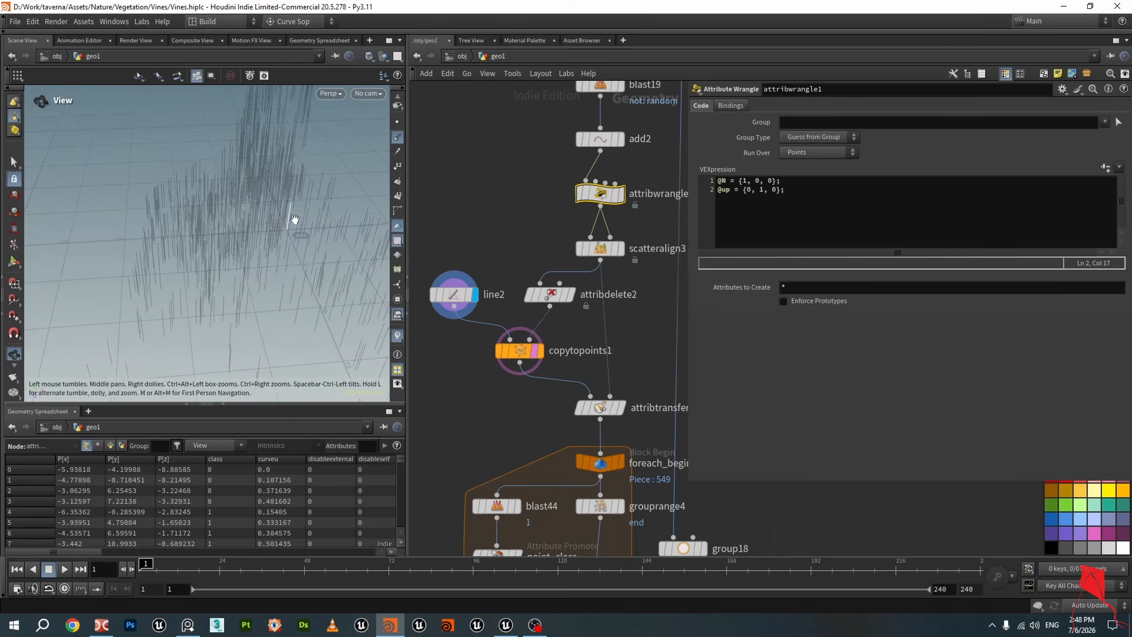
click(541, 351)
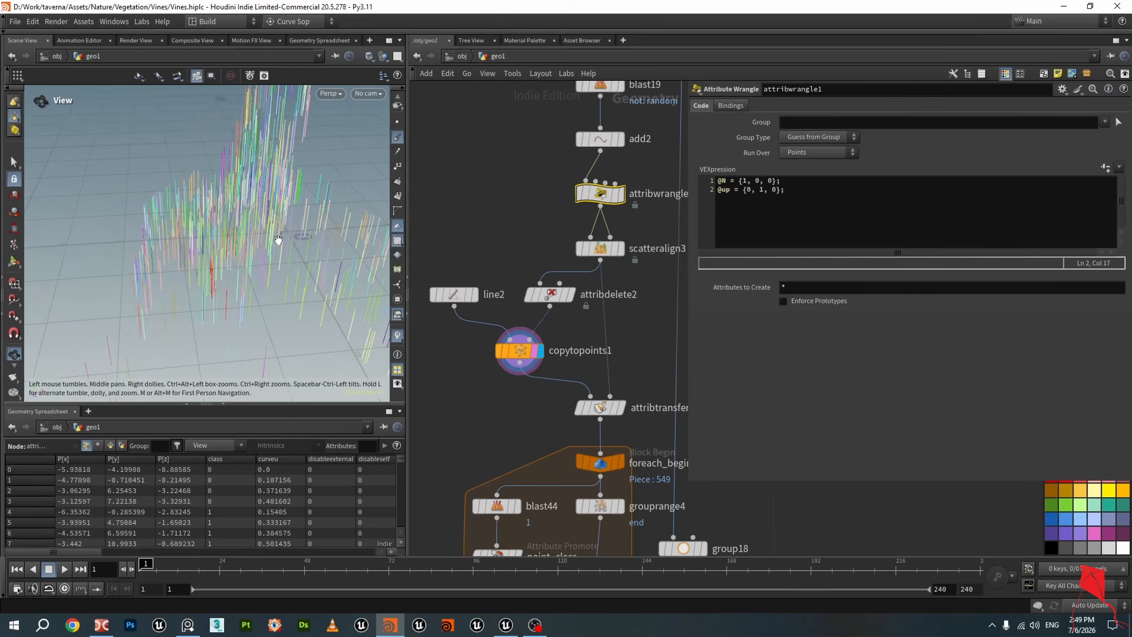
mouse_move(278, 240)
mouse_down()
mouse_move(260, 215)
mouse_move(272, 239)
mouse_up()
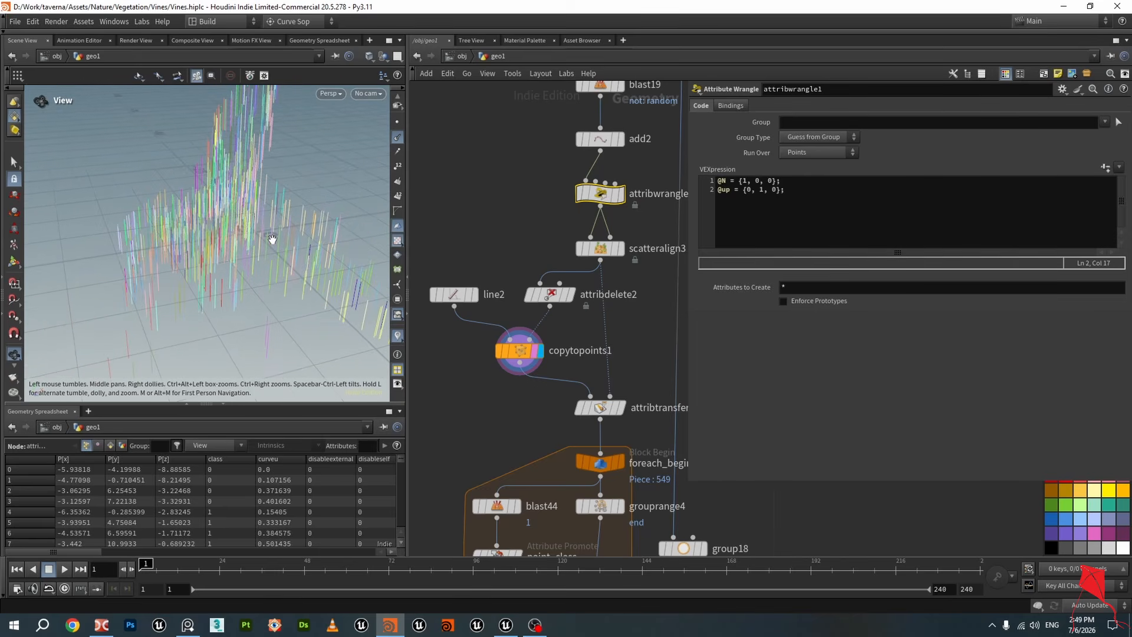
Set scatteralign3's Max Random Cone Angle to about 78.8
click(508, 351)
click(600, 248)
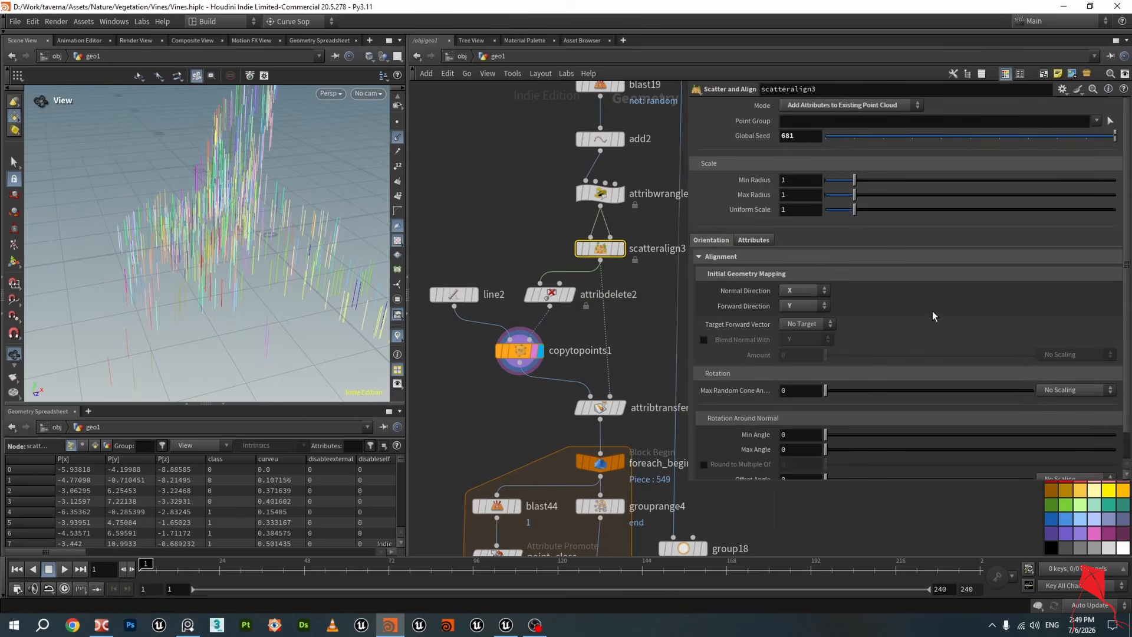
drag(827, 394, 916, 403)
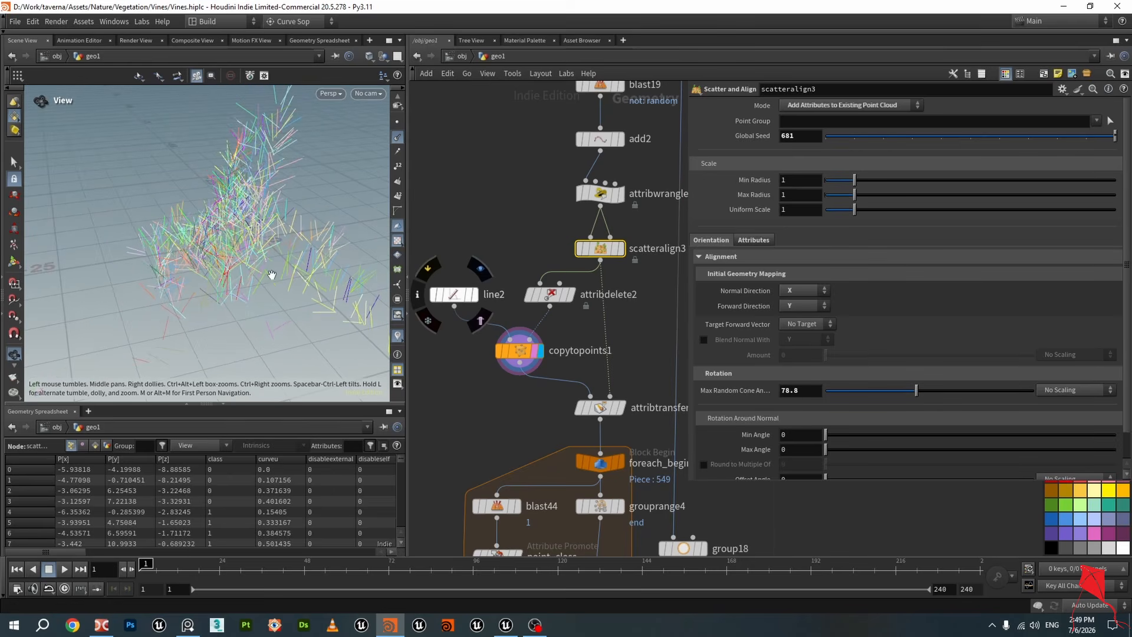
Inspect attribtransfer14's transferred attributes and foreach_begin29's output in the viewport
middle_drag(505, 412, 536, 336)
scroll(501, 345, down, 2)
scroll(613, 334, up, 2)
click(607, 292)
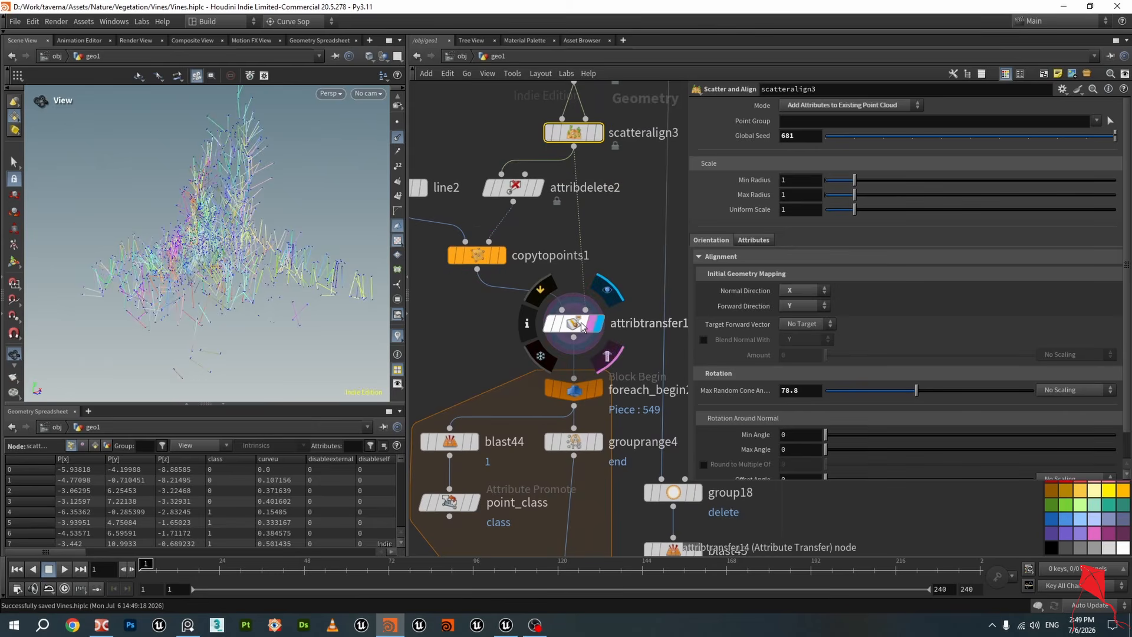
click(582, 324)
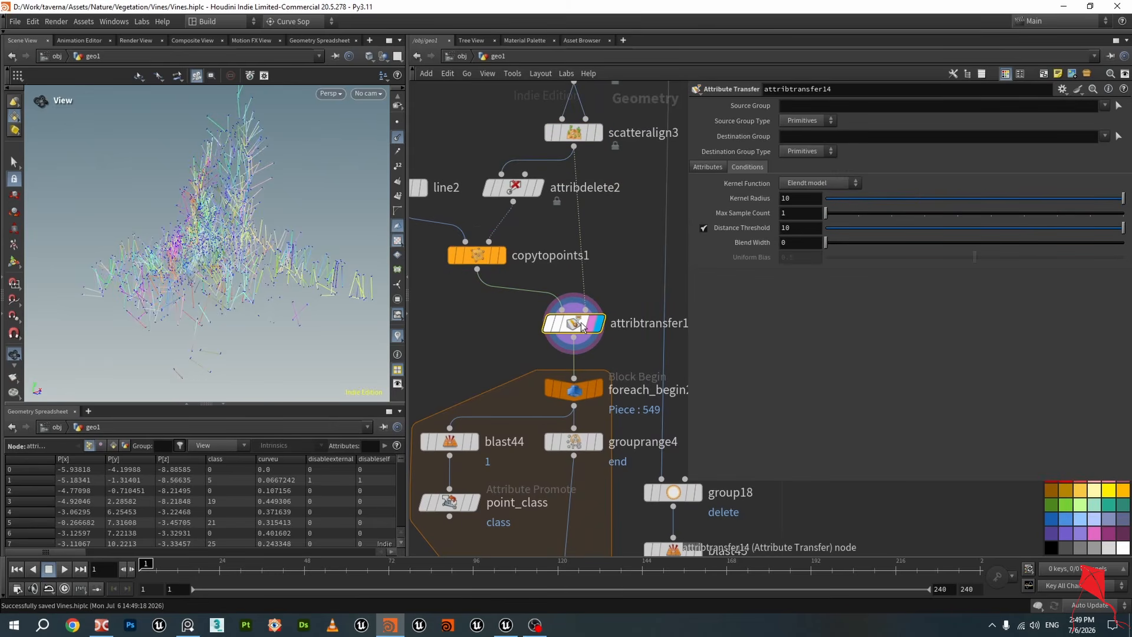
click(709, 167)
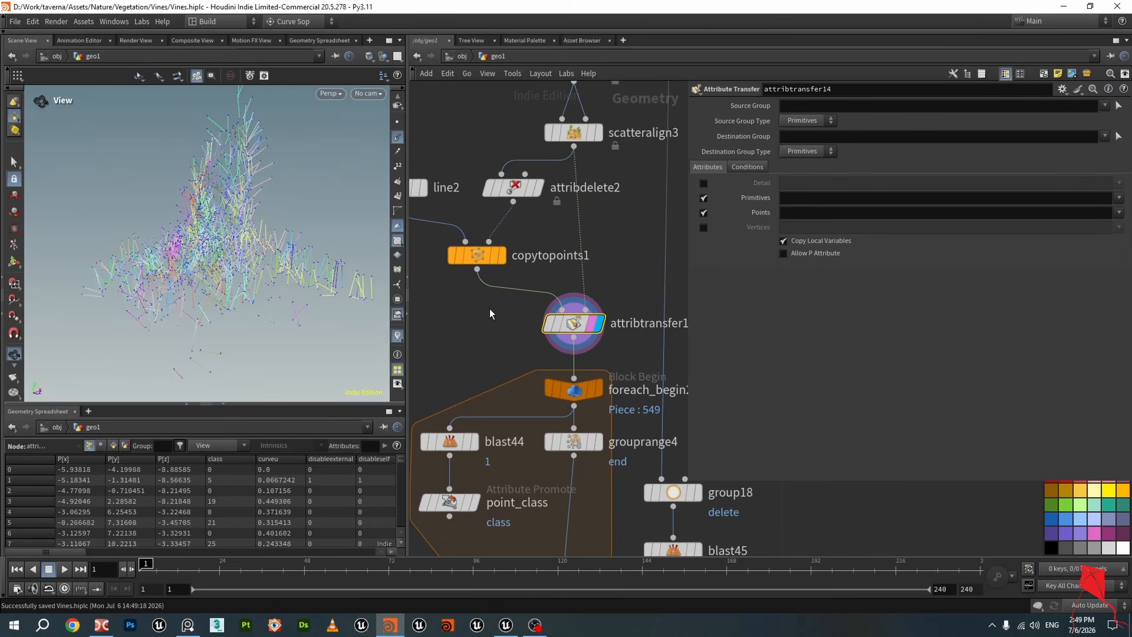
drag(307, 260, 314, 276)
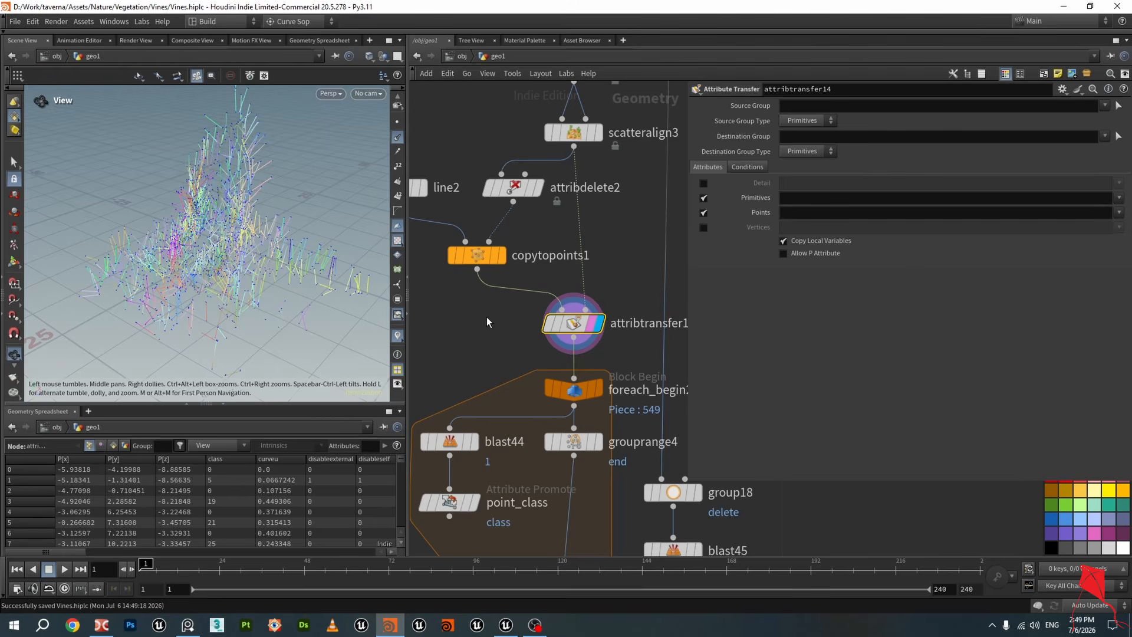
middle_drag(487, 322, 494, 202)
scroll(494, 202, down, 2)
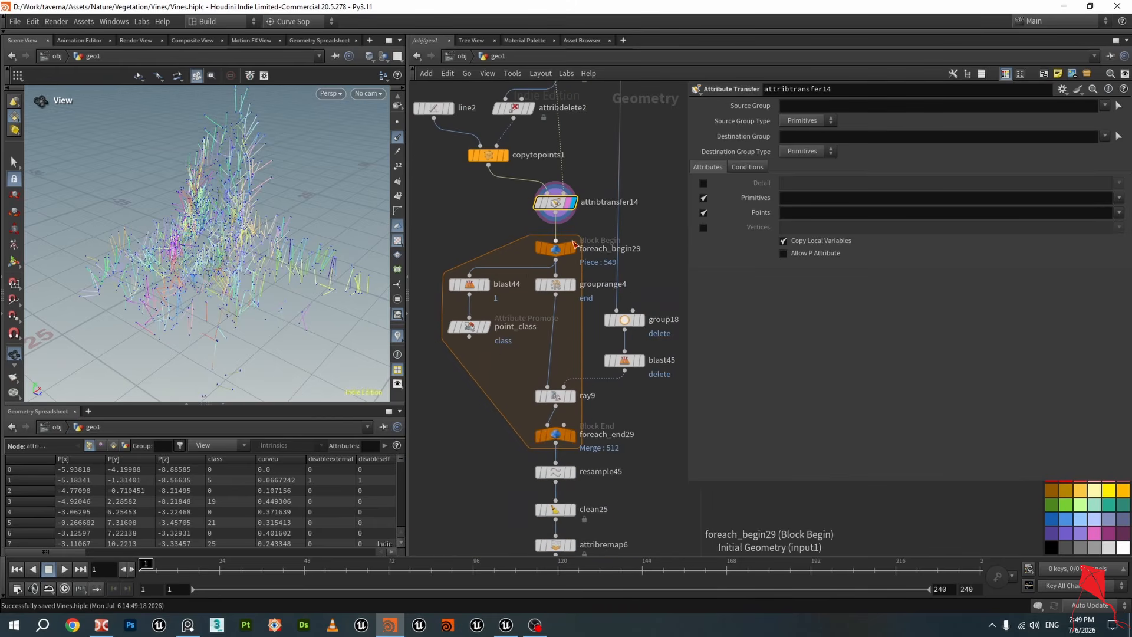
scroll(590, 267, up, 1)
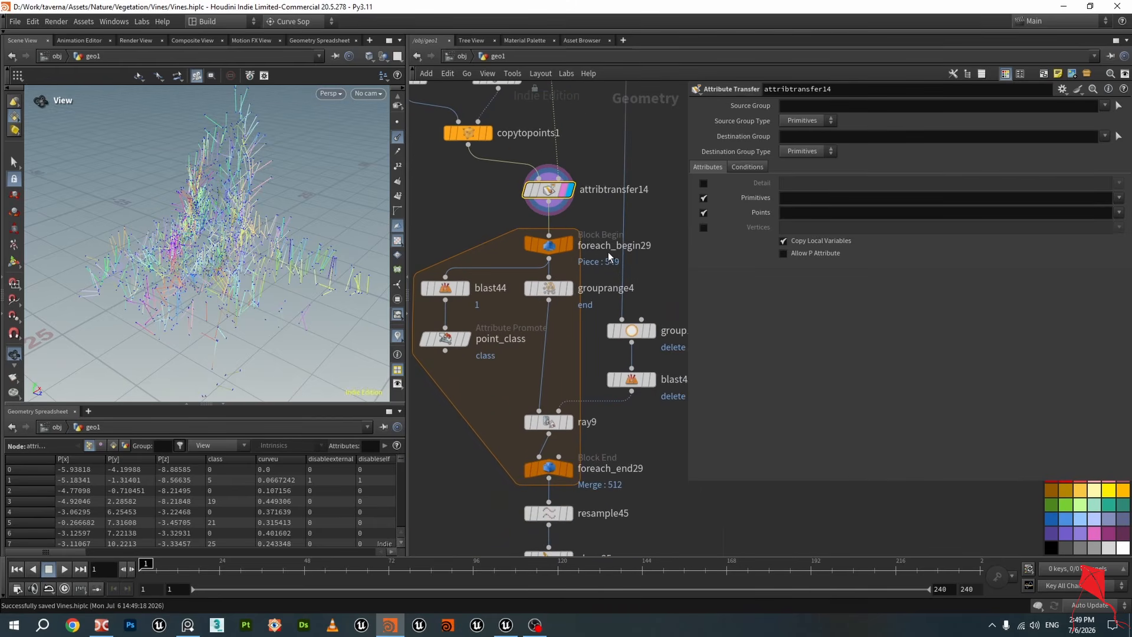
click(531, 246)
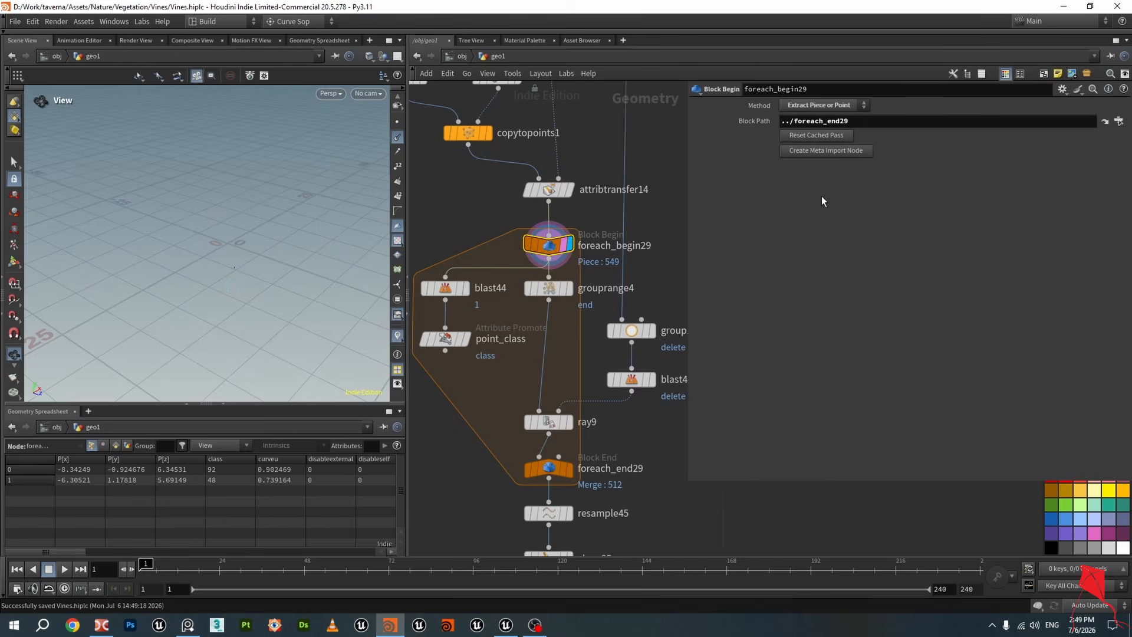
right_drag(172, 294, 246, 288)
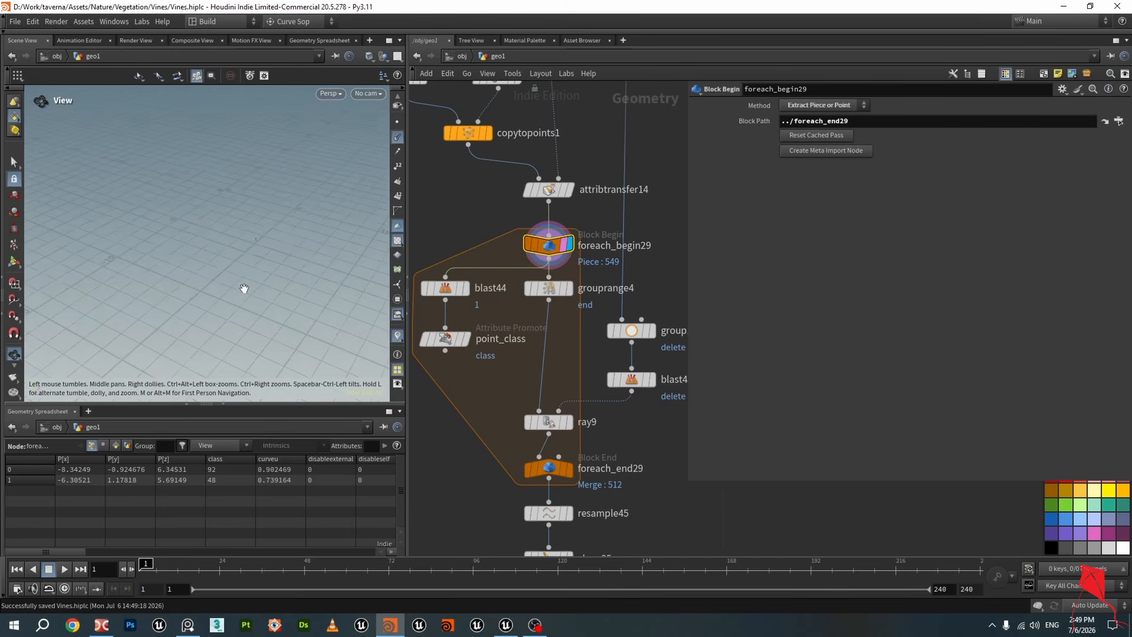
Inspect the outputs of grouprange4 and attribwrangle1 in the viewport
drag(245, 289, 239, 272)
click(570, 289)
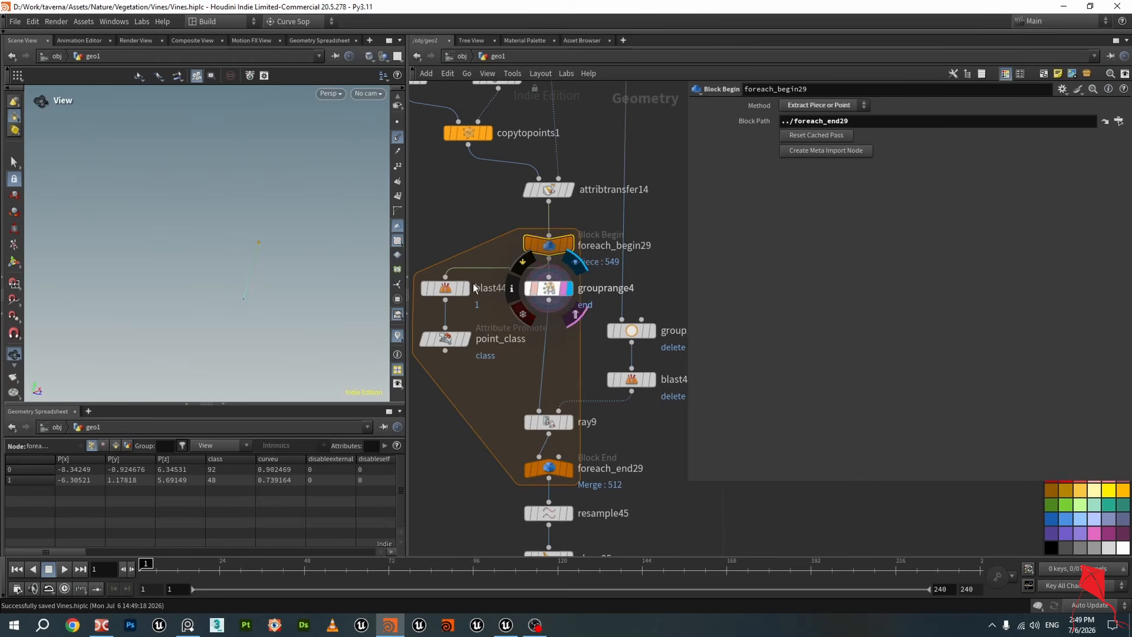
drag(241, 214, 273, 262)
middle_drag(507, 164, 529, 278)
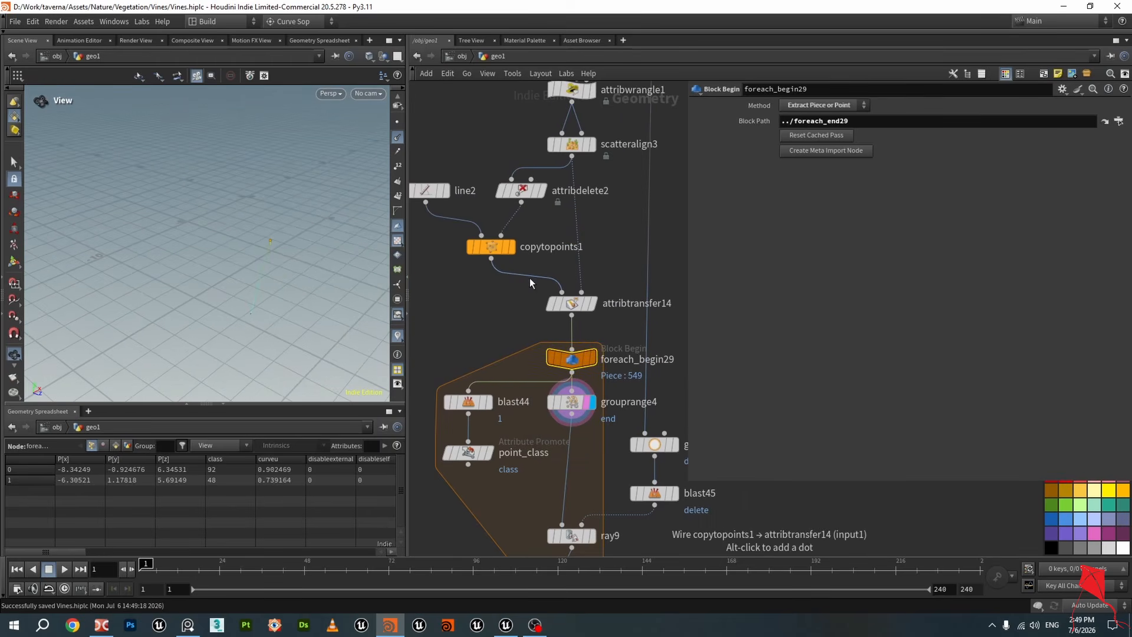
scroll(529, 278, down, 1)
drag(282, 268, 275, 218)
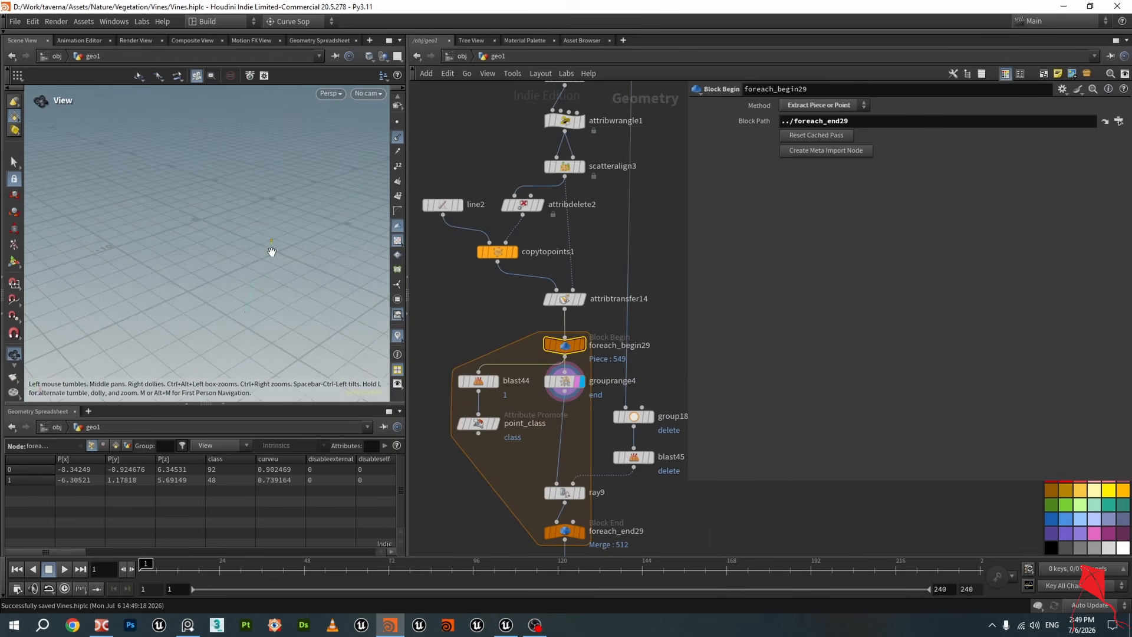
middle_drag(587, 145, 575, 215)
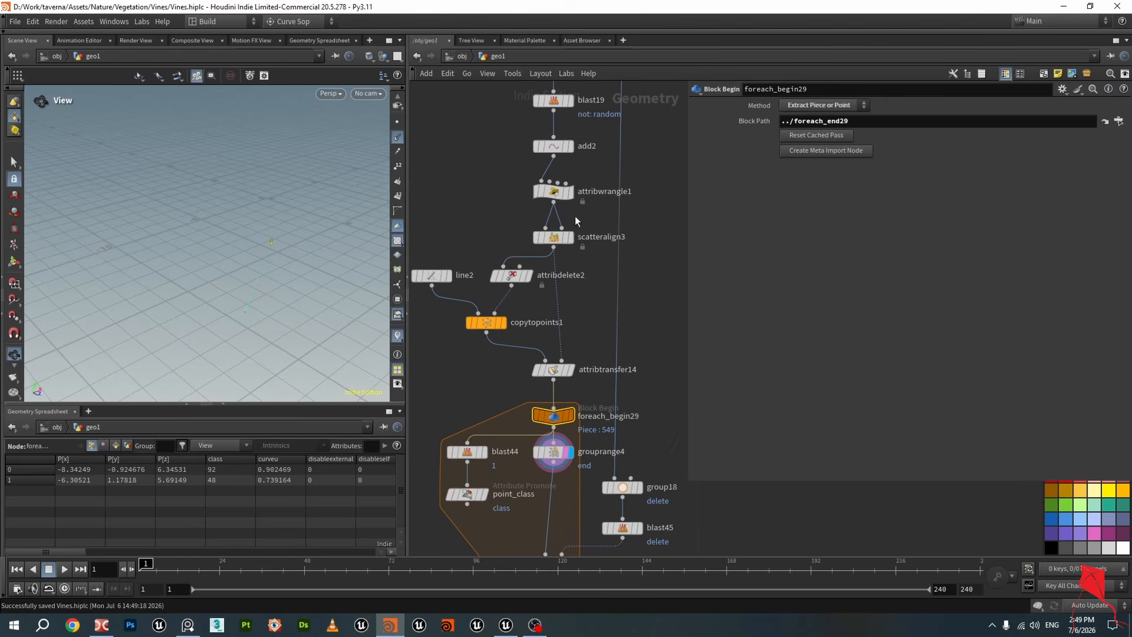
click(568, 197)
scroll(237, 320, up, 6)
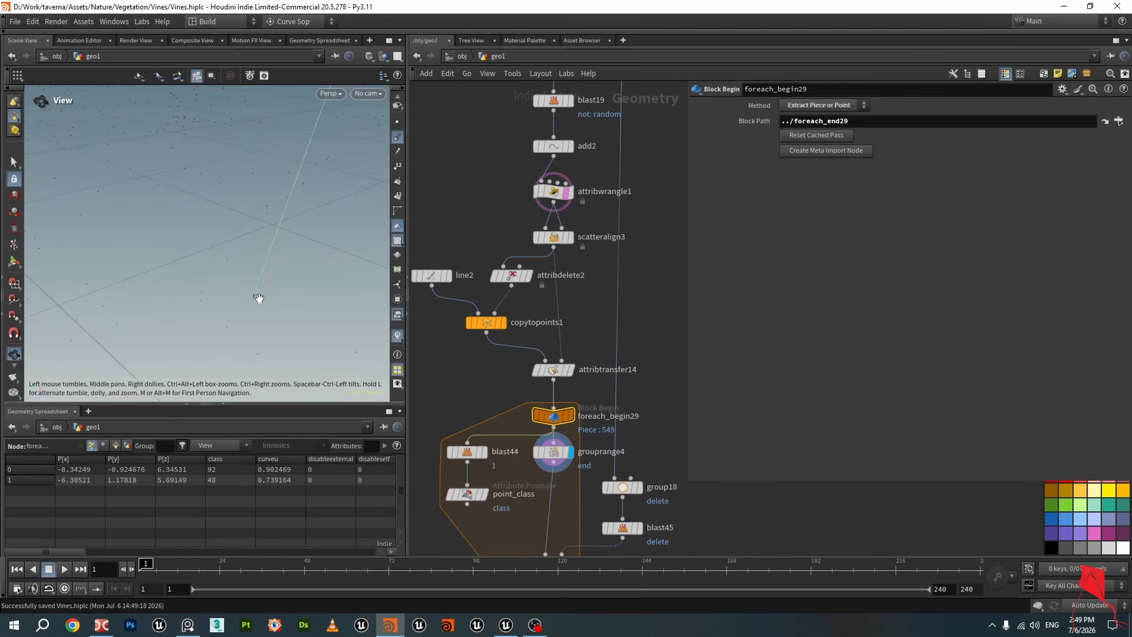
scroll(277, 298, down, 6)
scroll(616, 338, down, 4)
scroll(592, 460, up, 3)
scroll(556, 342, down, 3)
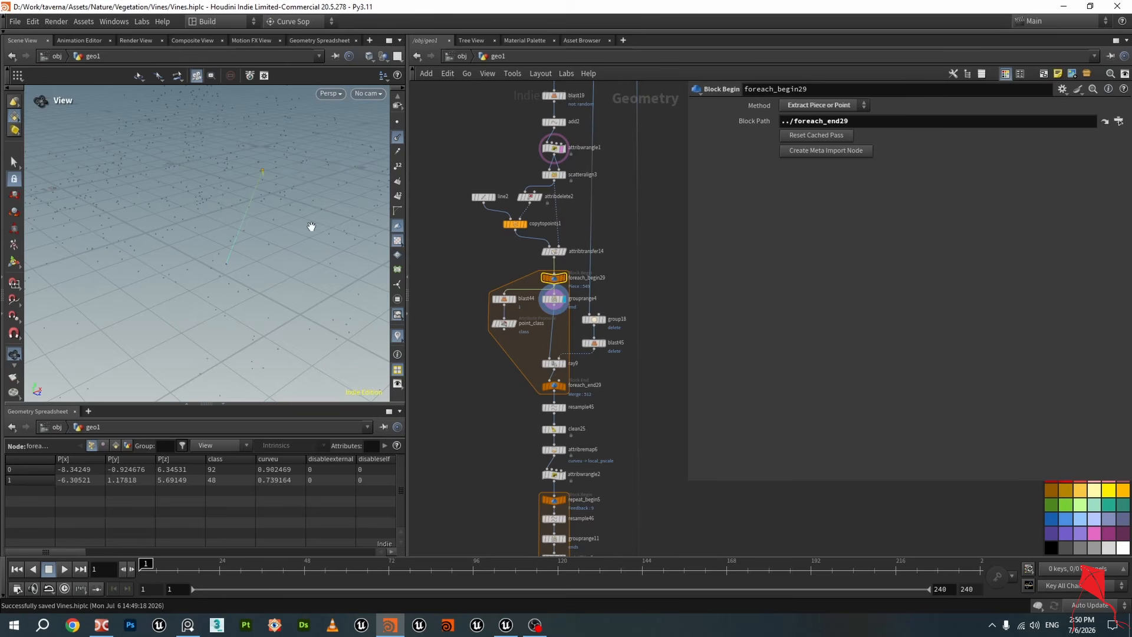
scroll(559, 294, up, 3)
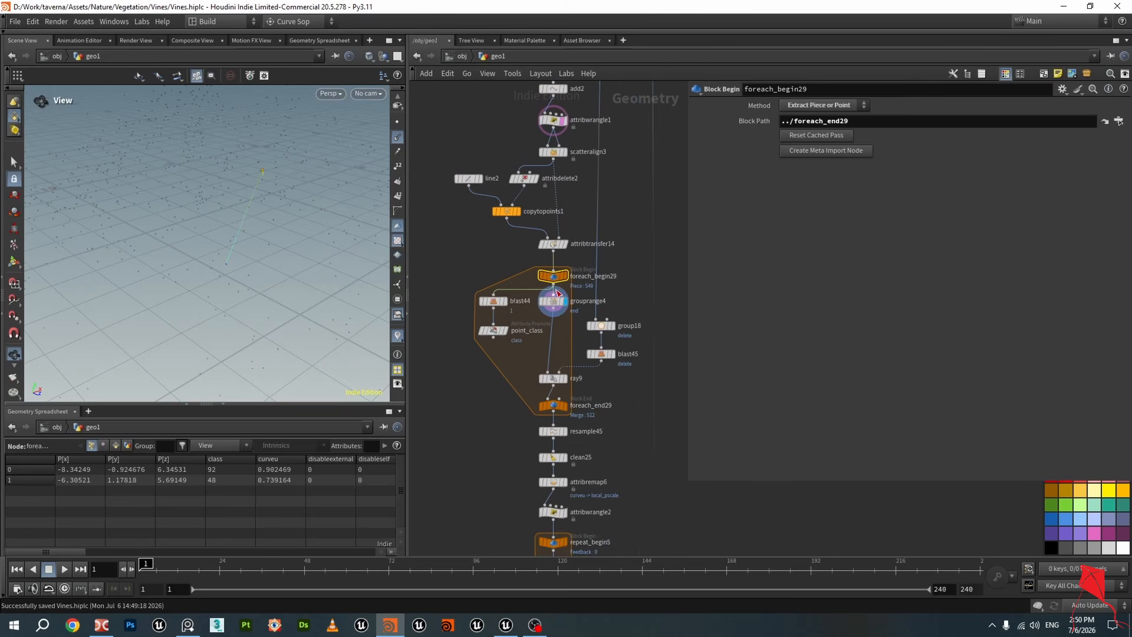
Select grouprange4 to view its parameters and save the scene file
click(554, 297)
mouse_move(303, 213)
mouse_down()
mouse_move(278, 182)
mouse_move(255, 202)
mouse_move(296, 206)
mouse_move(346, 235)
mouse_move(298, 210)
mouse_up()
key(ctrl+s)
Inspect the outputs of connectivity8 and attribtransfer14 in the viewport
scroll(600, 352, down, 2)
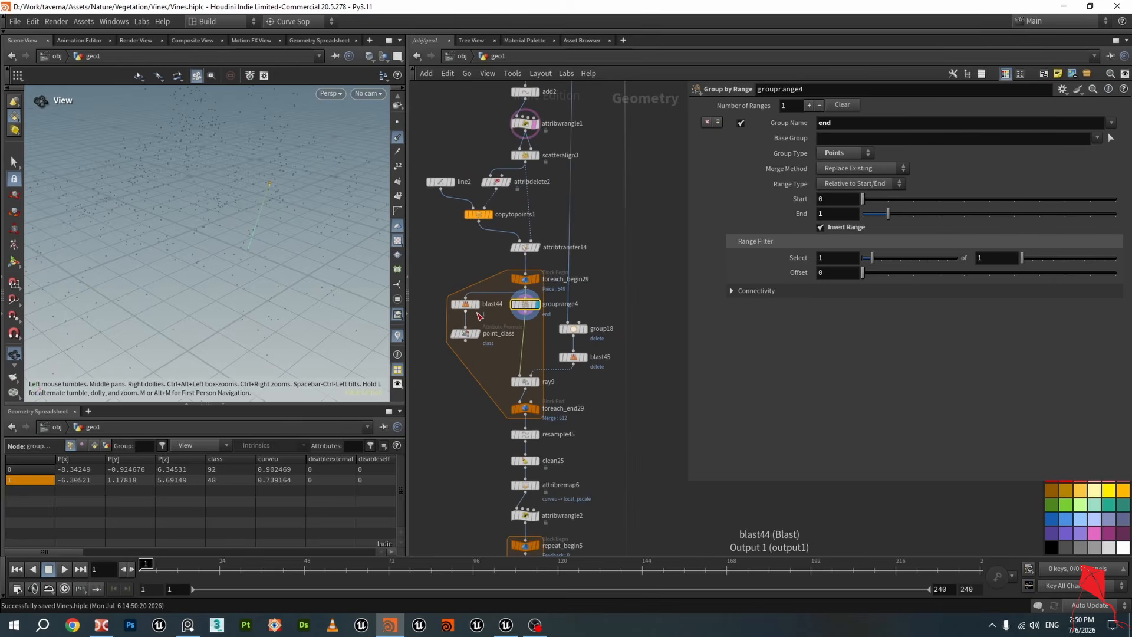
scroll(600, 348, down, 3)
middle_drag(601, 285, 583, 413)
scroll(569, 253, up, 3)
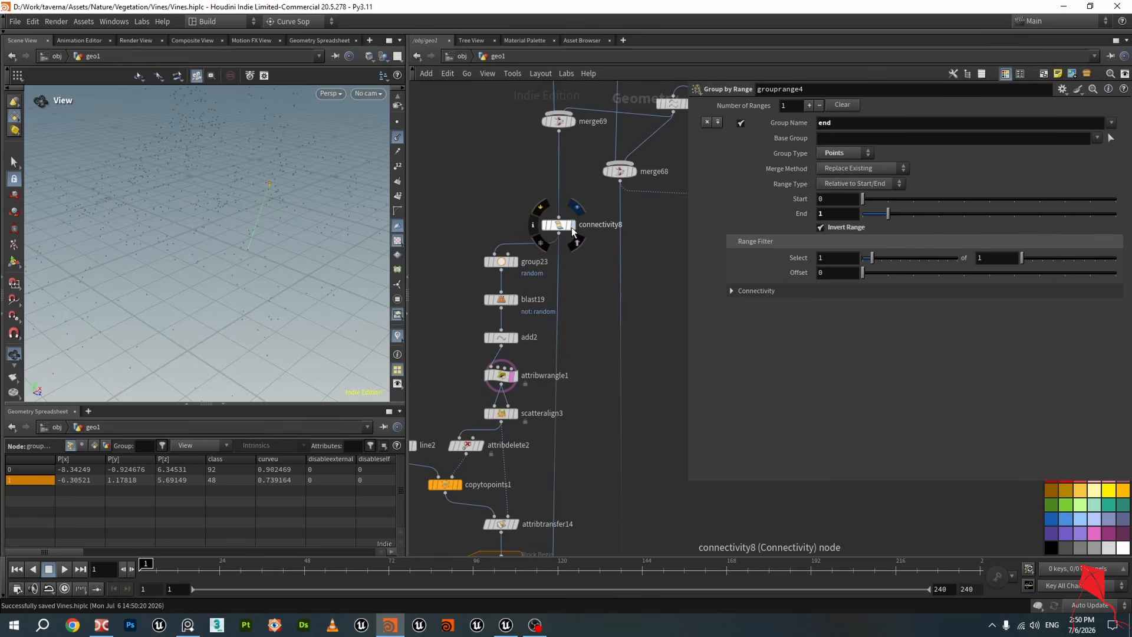
click(569, 226)
drag(369, 189, 255, 232)
scroll(278, 200, up, 4)
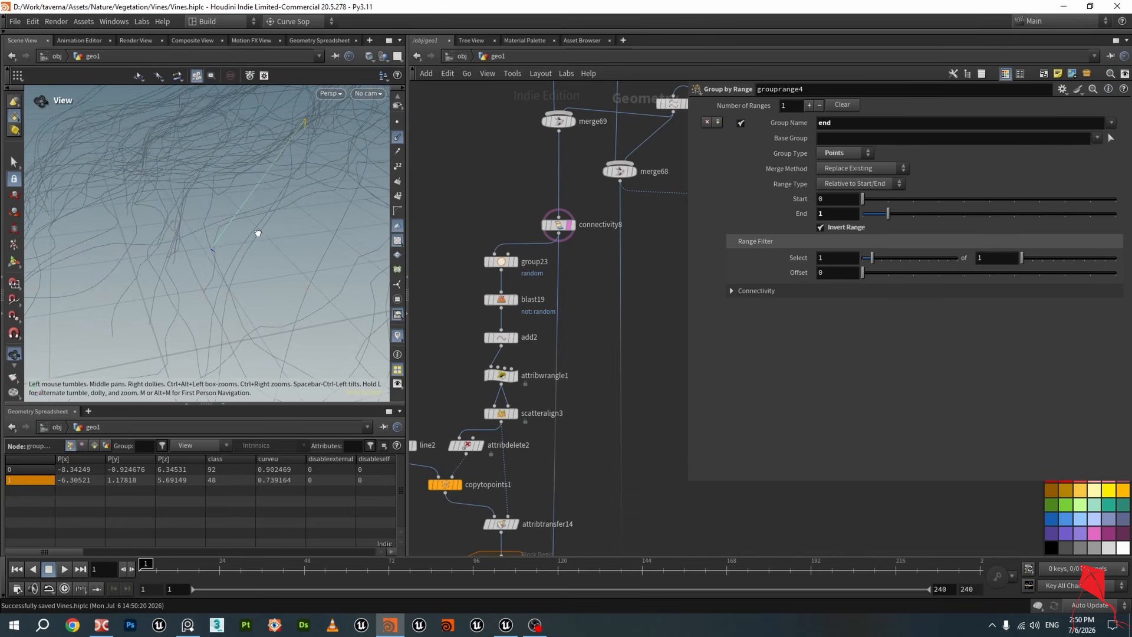
scroll(543, 387, down, 3)
scroll(501, 367, up, 3)
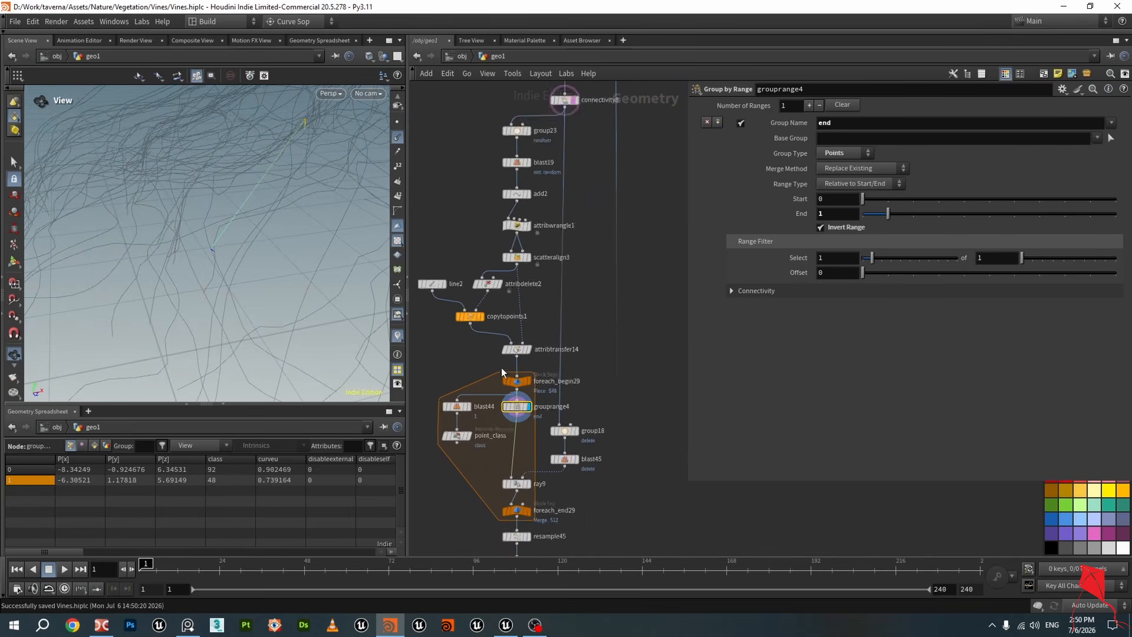
click(533, 347)
mouse_move(241, 220)
mouse_down()
mouse_move(260, 202)
mouse_move(281, 215)
mouse_move(252, 222)
mouse_up()
scroll(554, 339, down, 3)
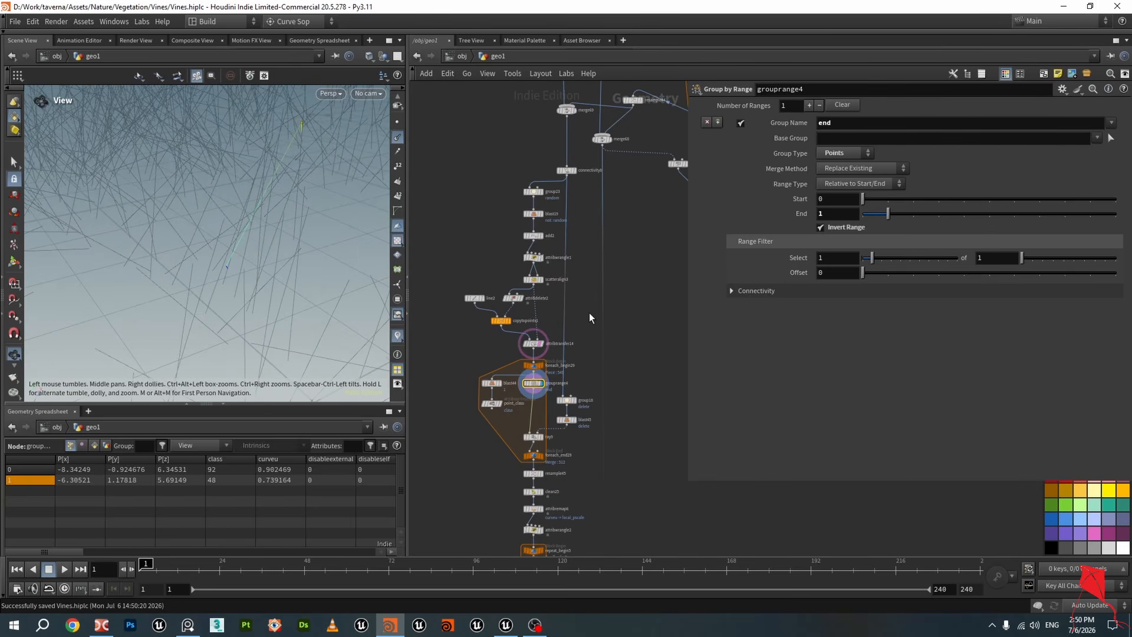
scroll(561, 183, up, 3)
mouse_move(538, 231)
scroll(539, 231, up, 1)
scroll(600, 161, down, 2)
middle_drag(609, 218, 556, 357)
scroll(551, 328, up, 3)
Compare the outputs of connectivity8, add2, group23 and blast19 in the viewport
click(538, 285)
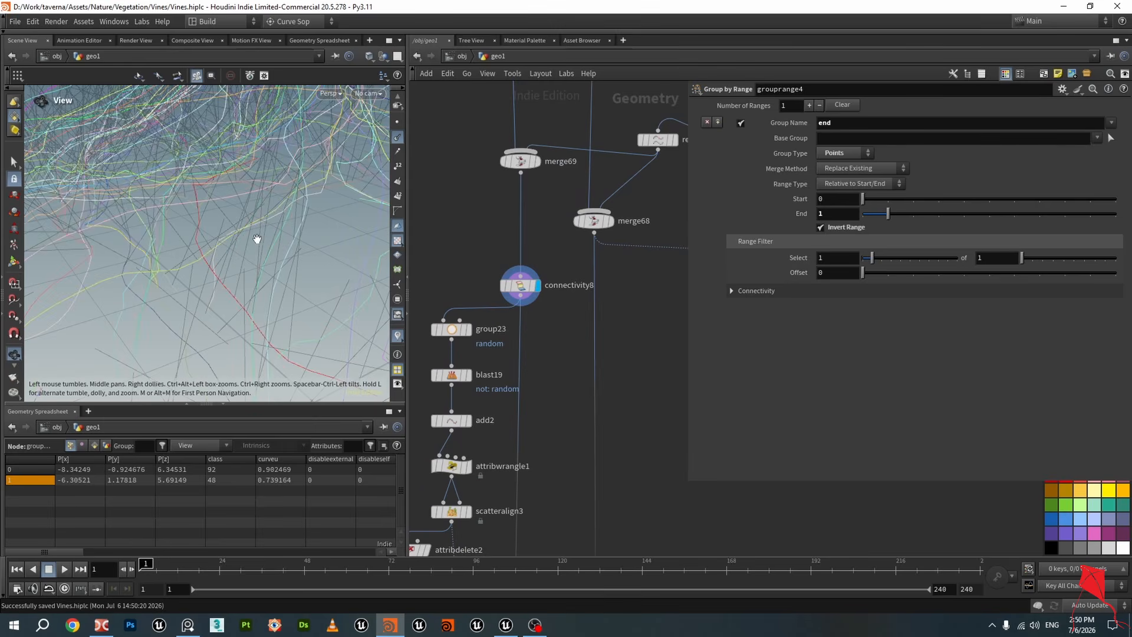
click(470, 420)
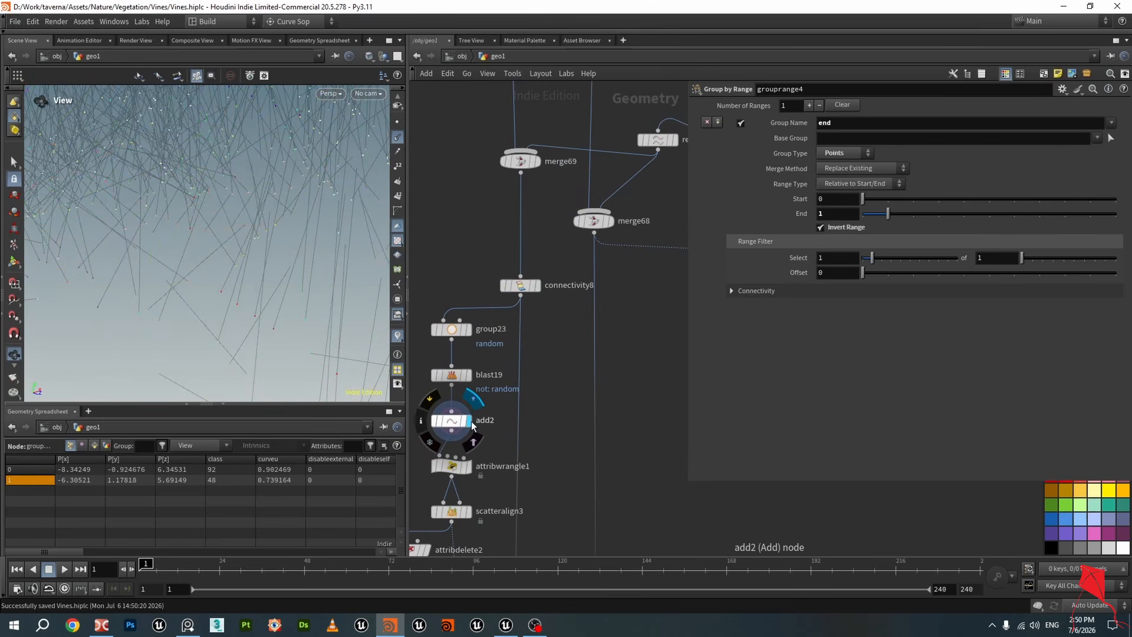
middle_drag(470, 420, 508, 359)
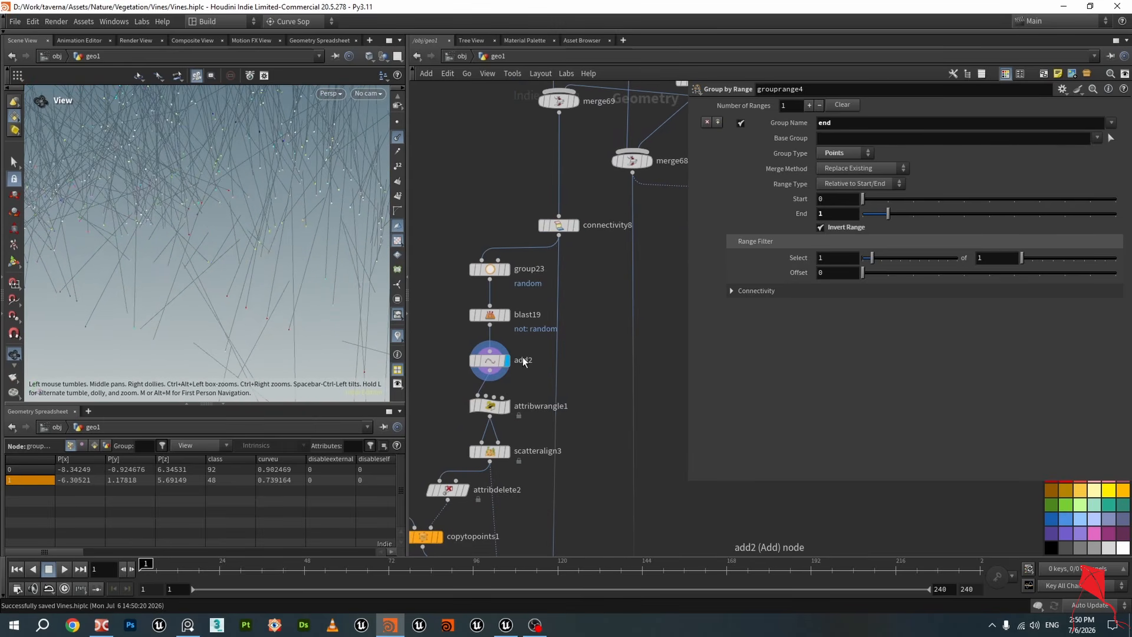
click(510, 272)
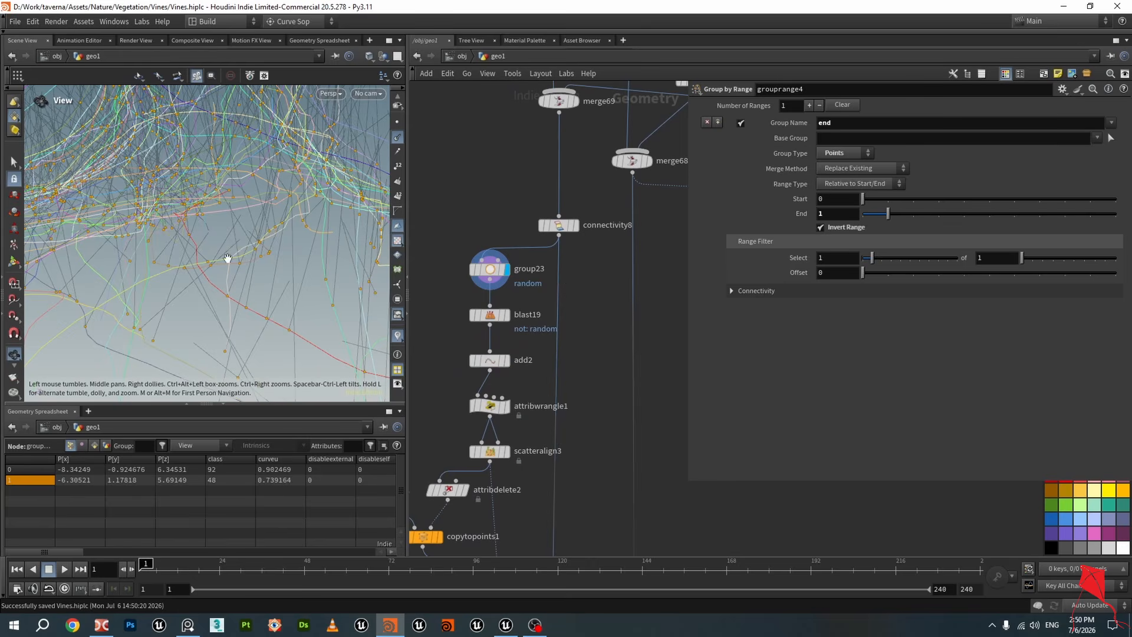
click(572, 225)
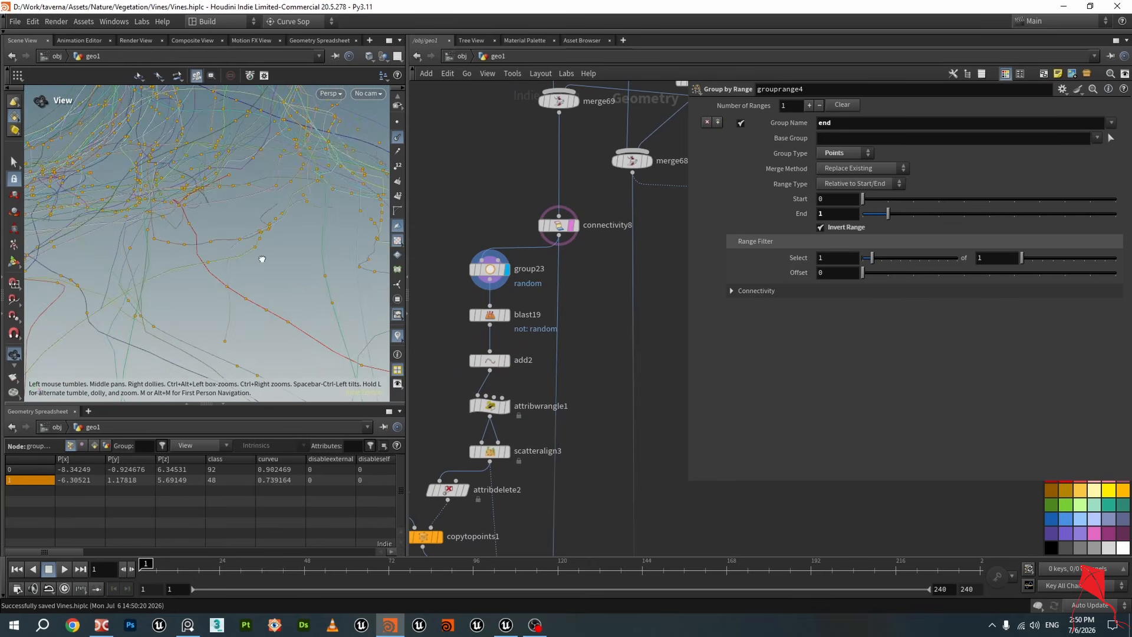
click(509, 317)
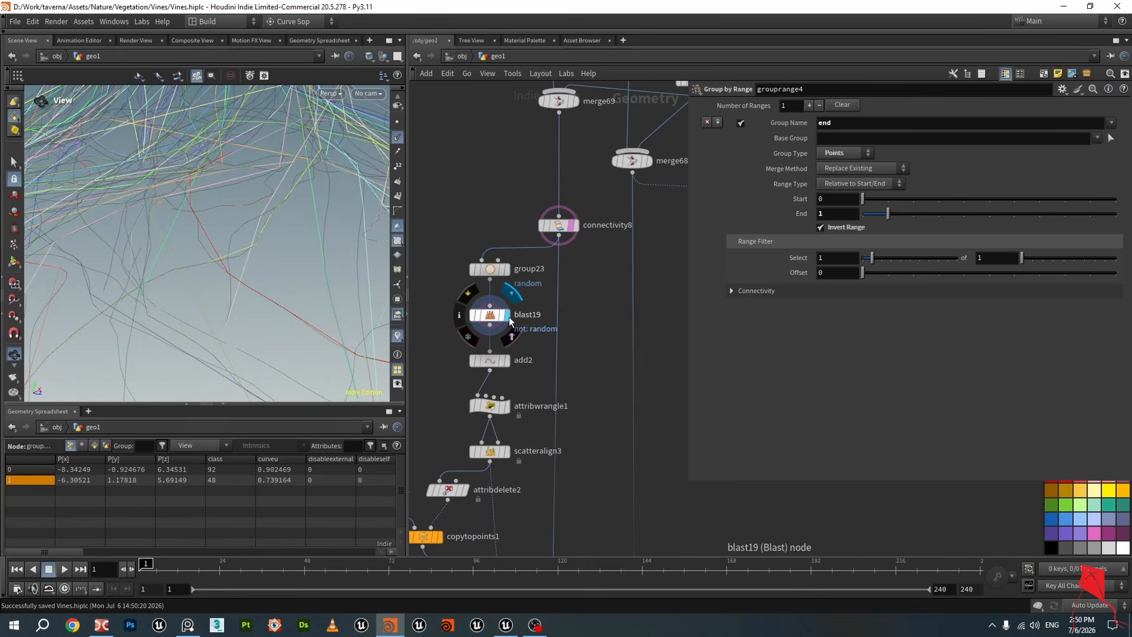
drag(263, 267, 262, 239)
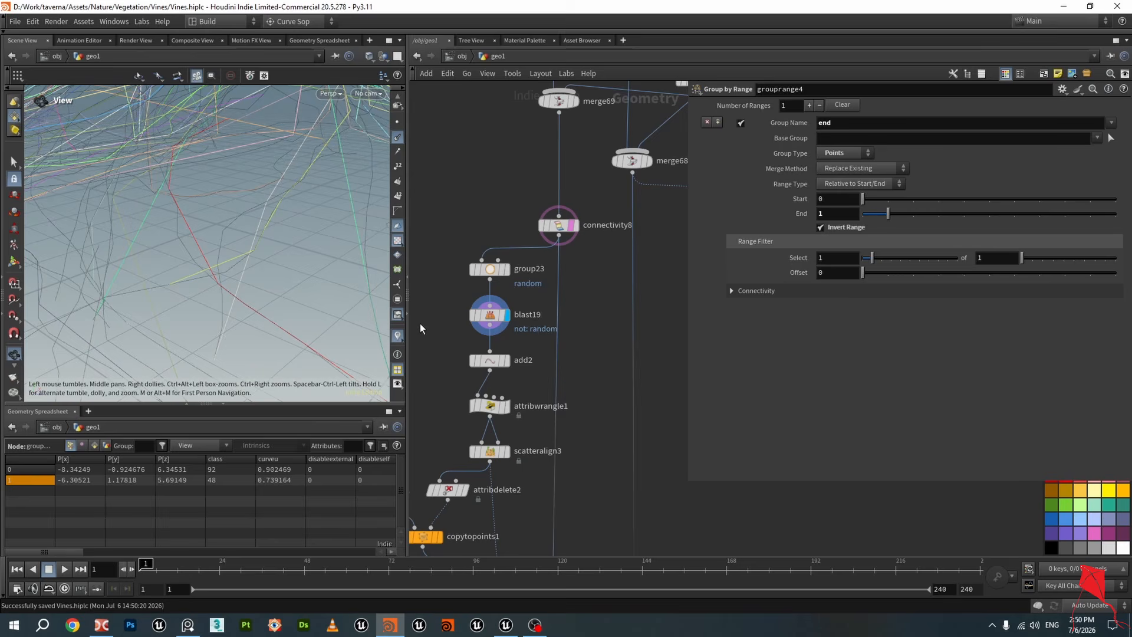
click(507, 361)
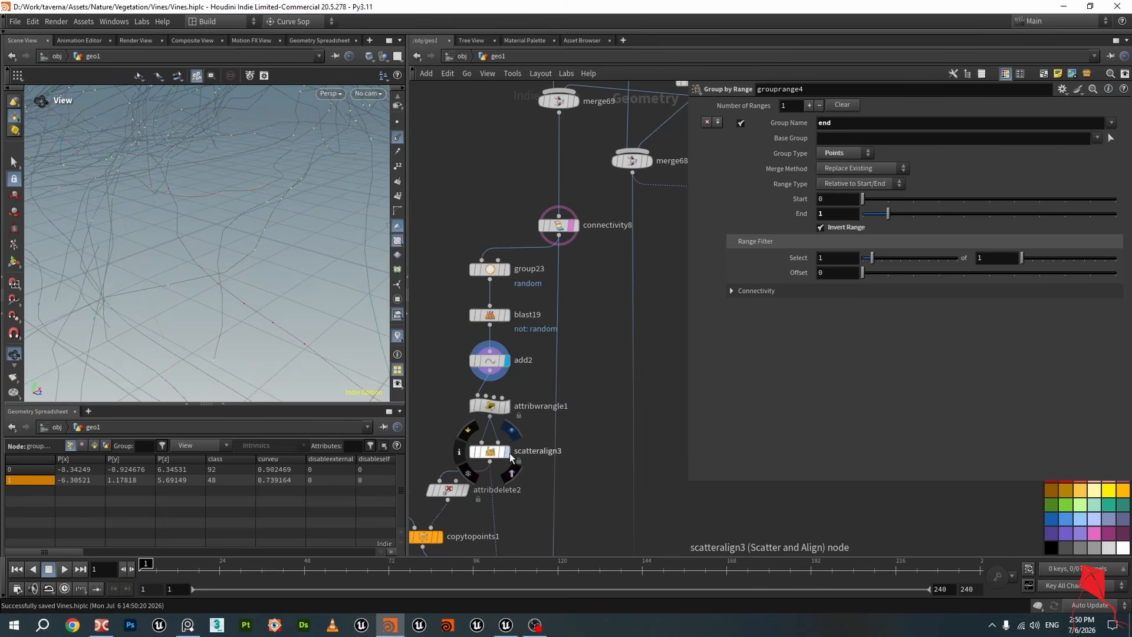
Inspect the outputs of scatteralign3, attribtransfer14 and grouprange4 in the viewport
click(509, 455)
middle_drag(529, 481, 568, 289)
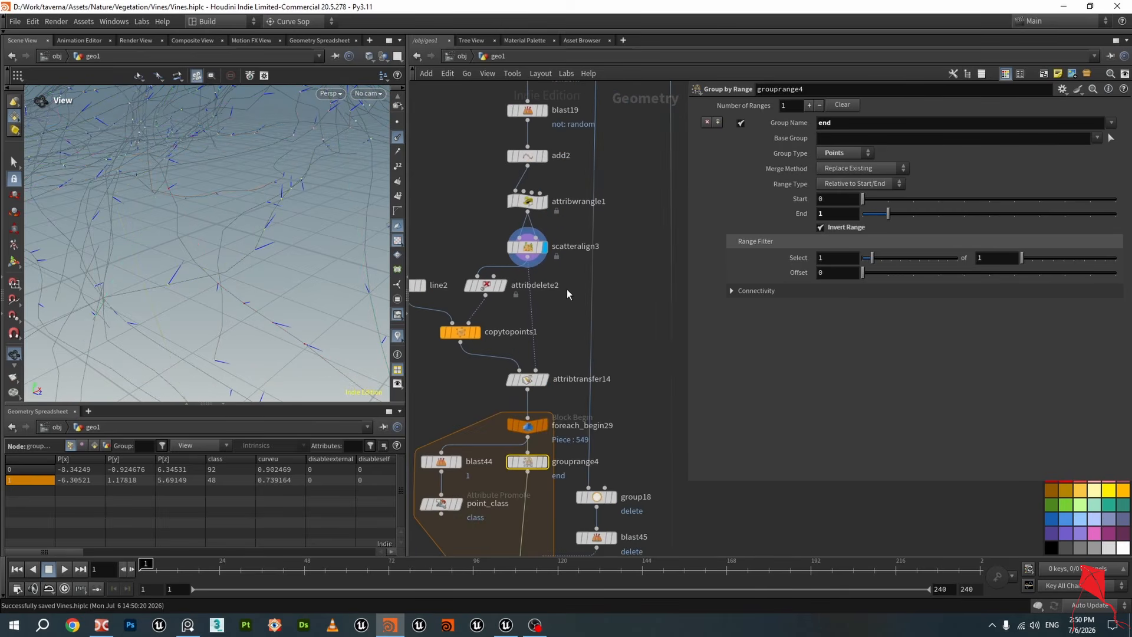
click(545, 381)
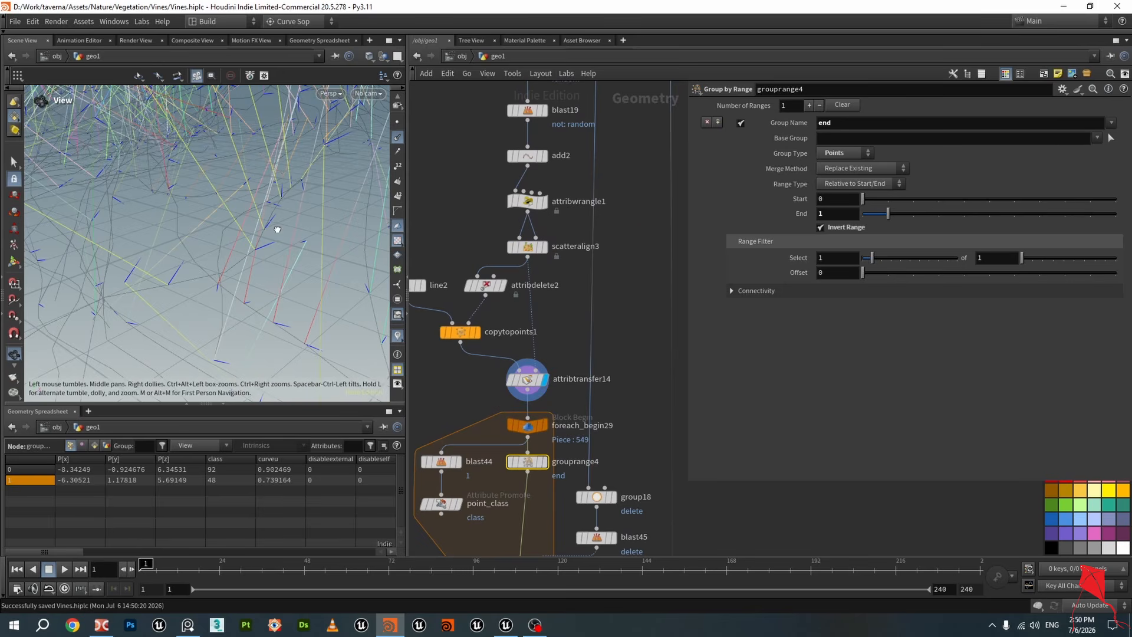
drag(256, 223, 266, 234)
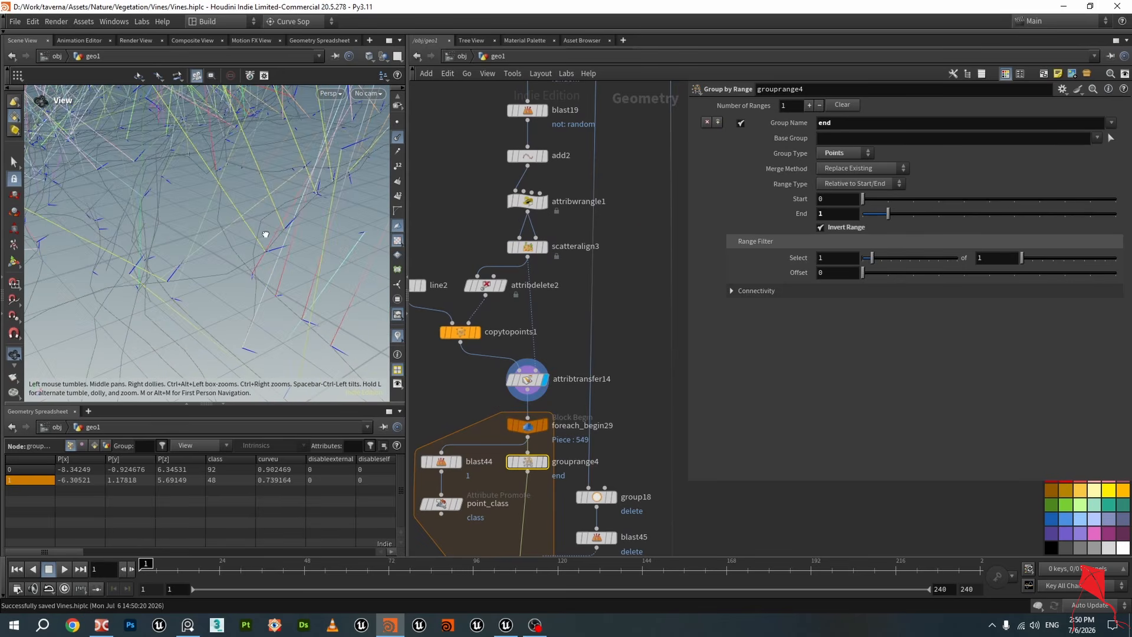
click(544, 462)
drag(261, 276, 263, 232)
scroll(258, 274, up, 5)
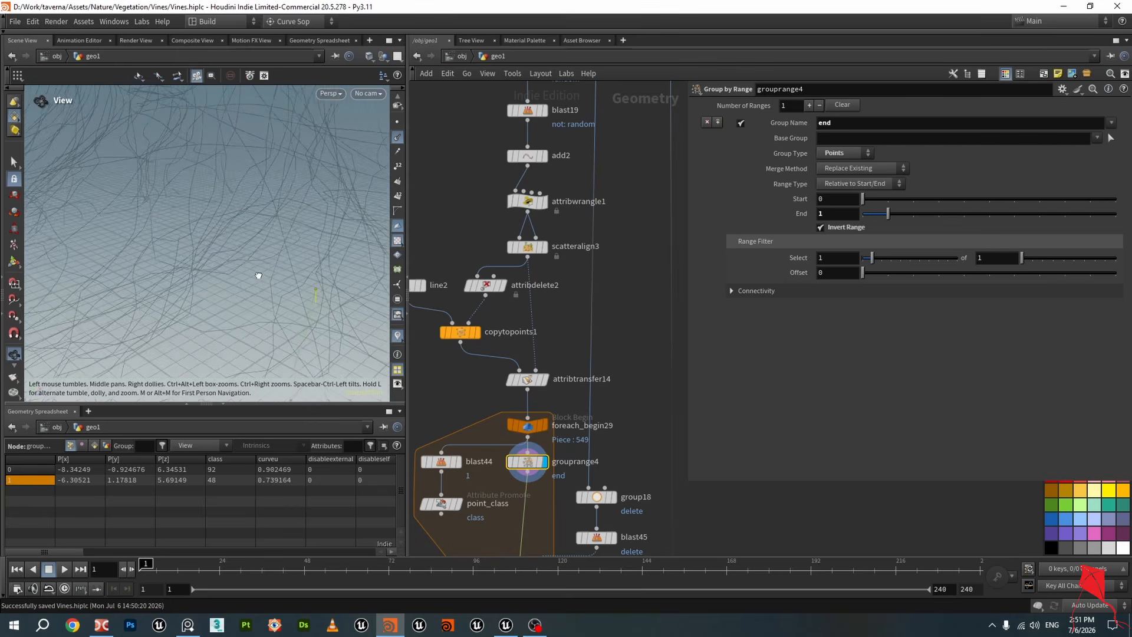
drag(257, 276, 201, 243)
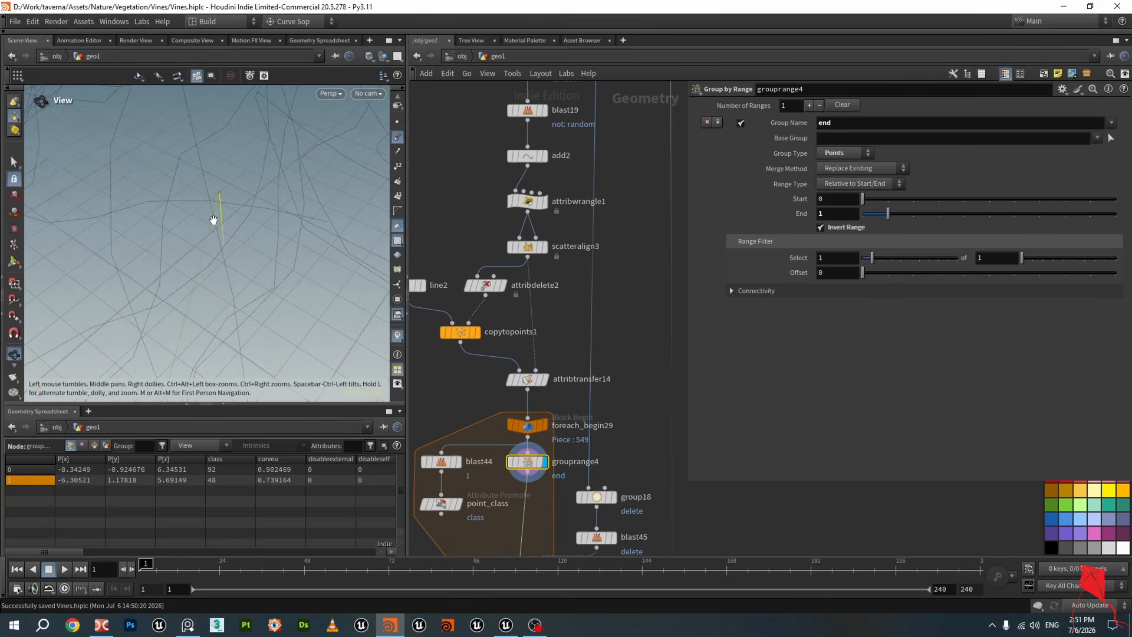
drag(247, 156, 250, 273)
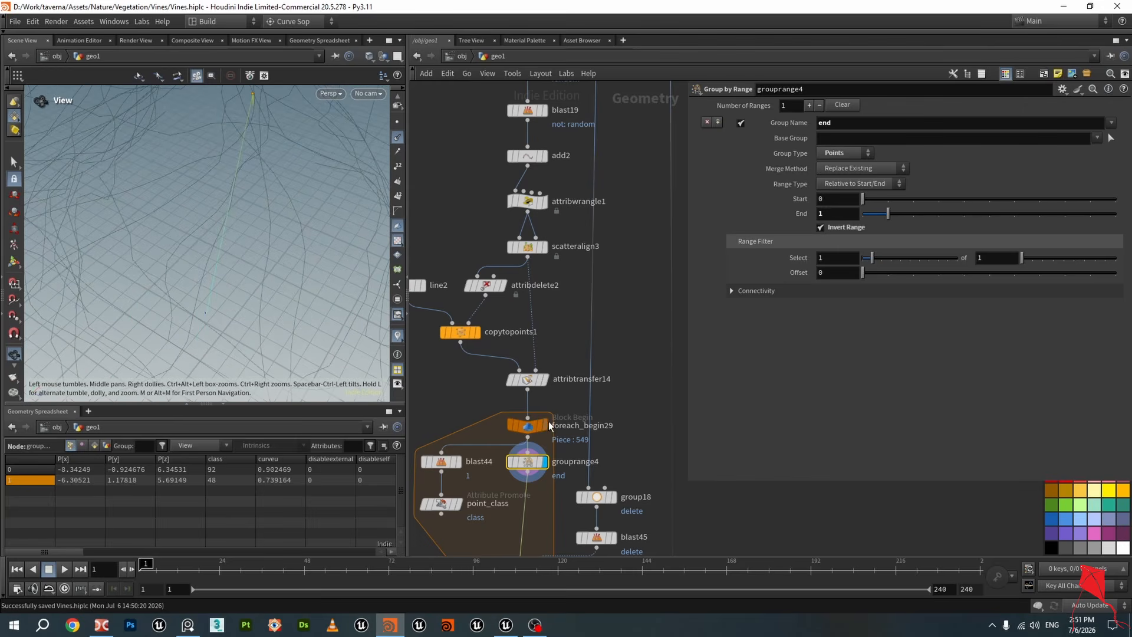
Reset the cached pass of the foreach_begin29 block
click(533, 430)
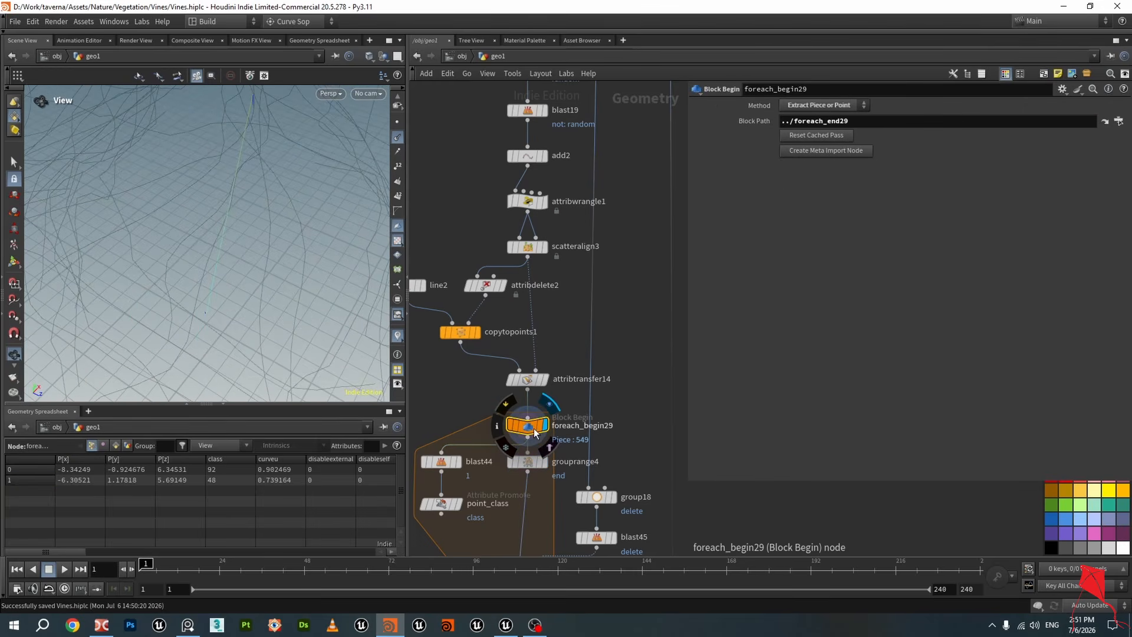
click(817, 136)
Examine the foreach_begin29 piece result in the viewport and save the scene file
drag(237, 265, 254, 250)
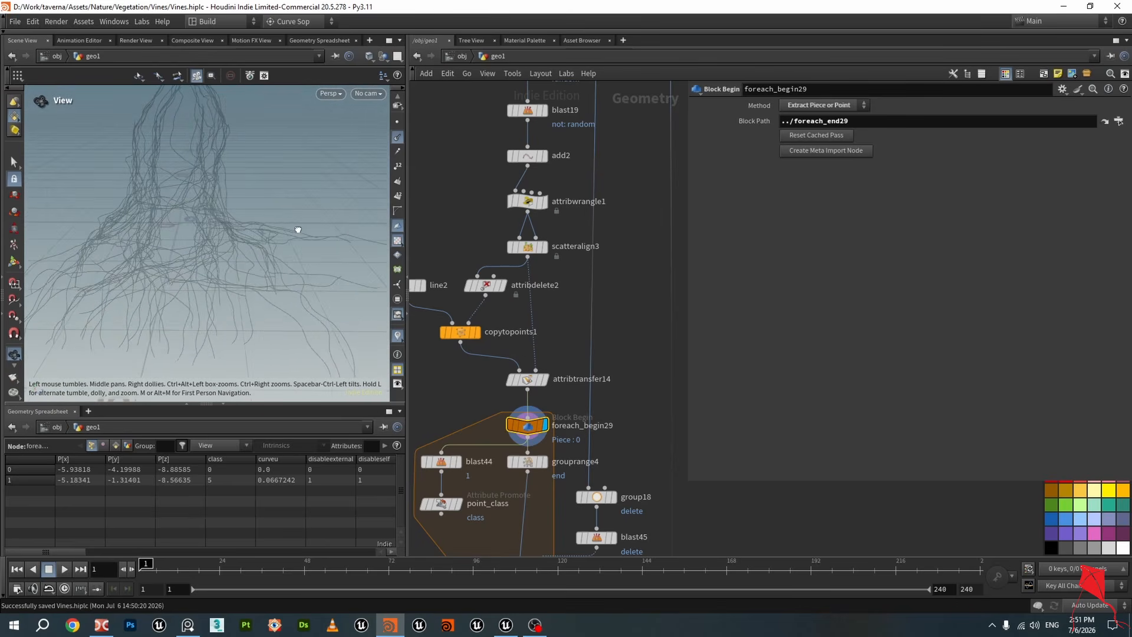
drag(88, 245, 230, 267)
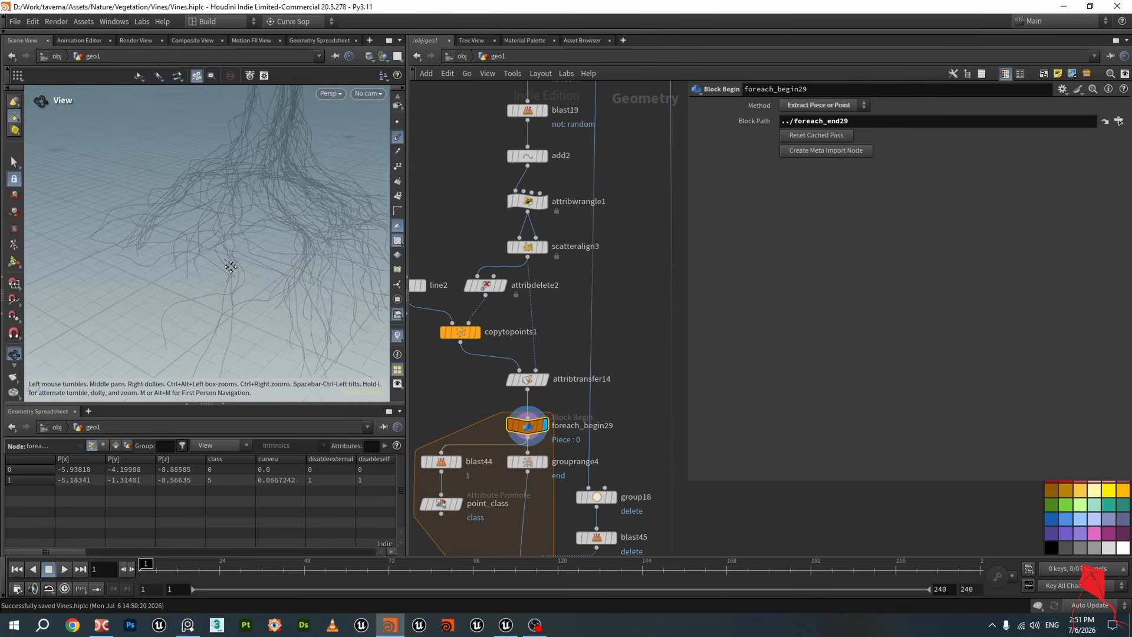
right_drag(231, 267, 240, 303)
drag(240, 303, 275, 273)
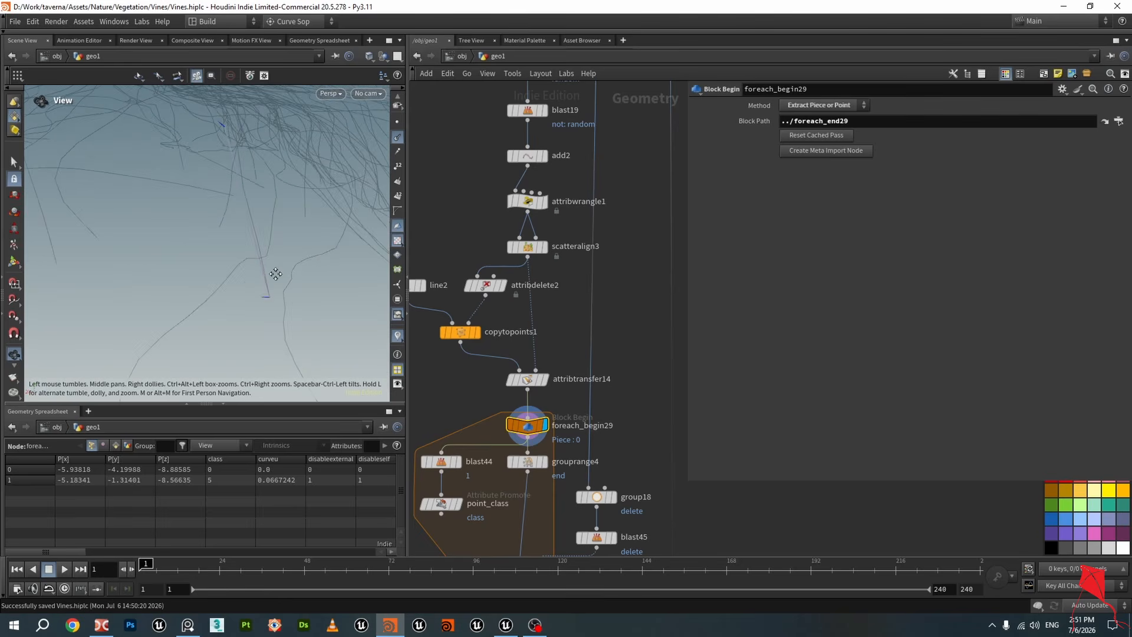
right_drag(275, 273, 225, 295)
drag(225, 296, 267, 301)
key(ctrl+s)
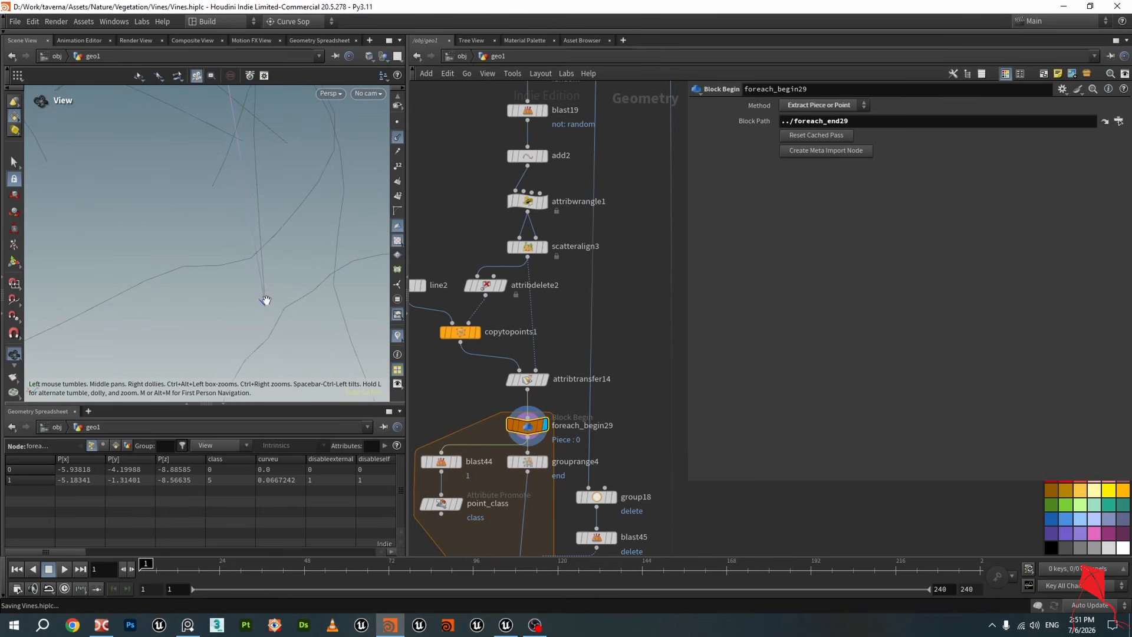
right_drag(271, 299, 264, 296)
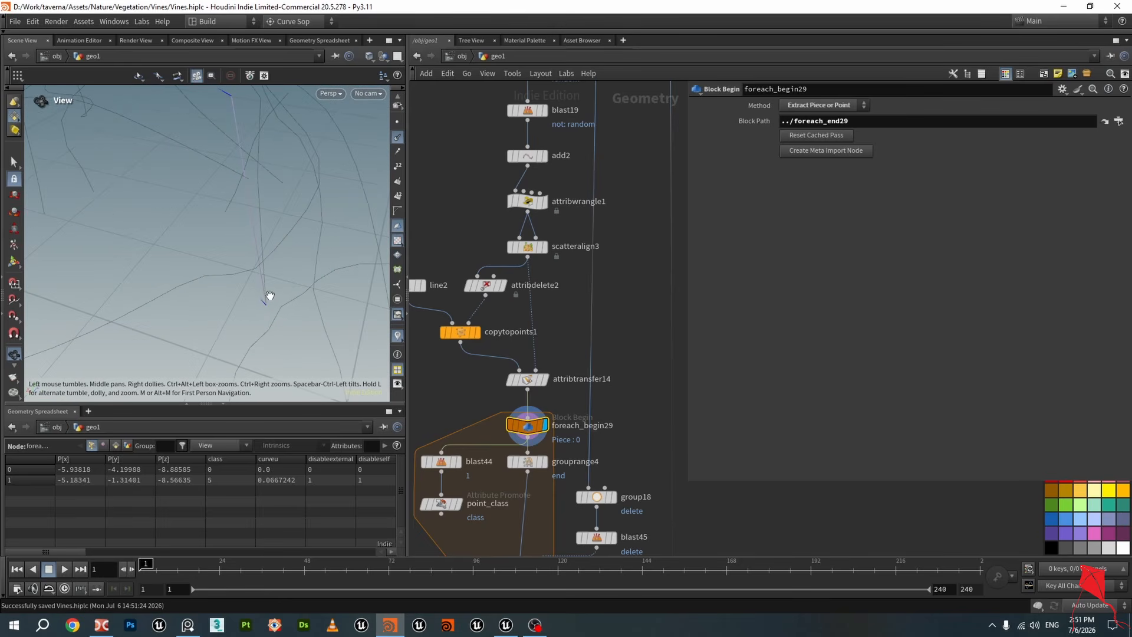
Inspect the outputs of grouprange4, foreach_begin29 and blast44 for the current piece
middle_drag(569, 511, 578, 407)
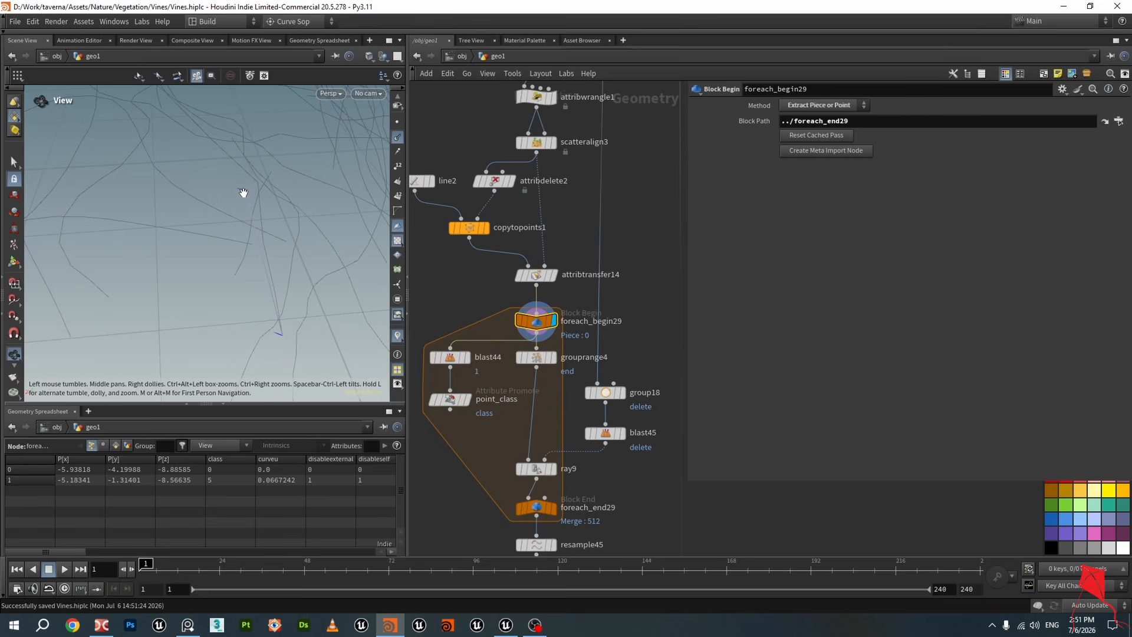
drag(250, 189, 253, 250)
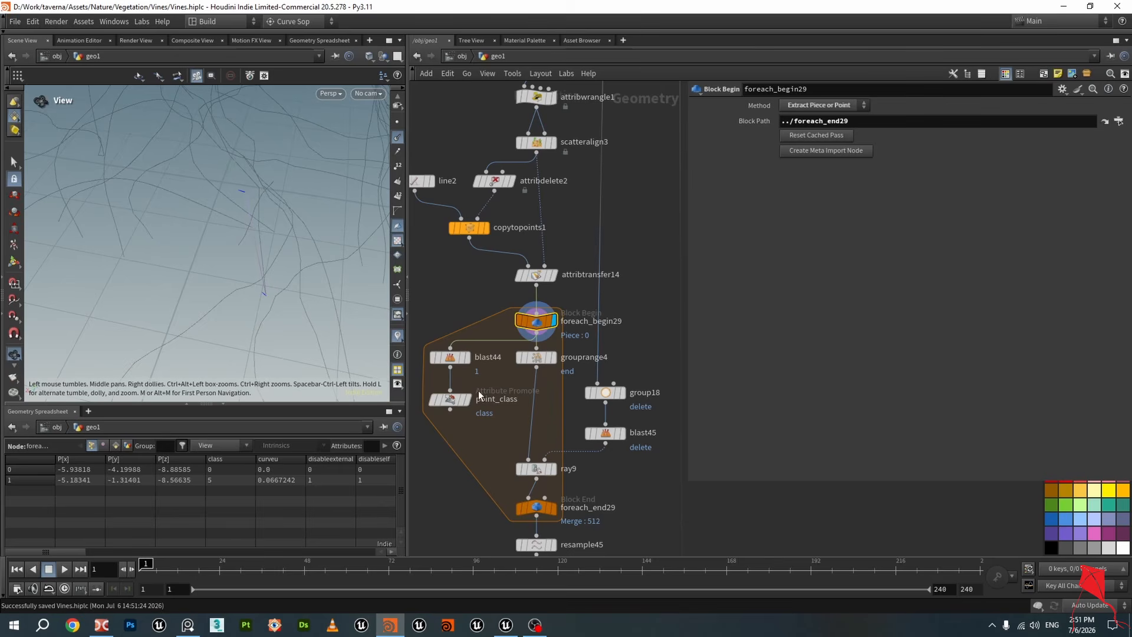
click(539, 356)
click(549, 321)
click(538, 322)
mouse_move(321, 293)
mouse_down()
mouse_move(276, 268)
mouse_move(336, 290)
mouse_up()
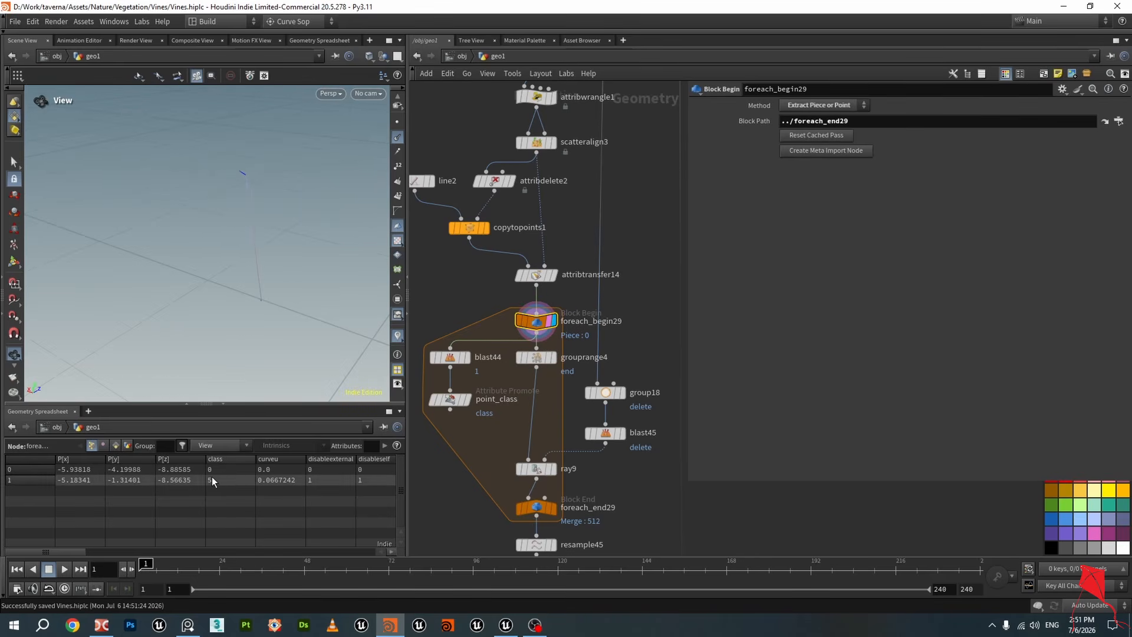
click(465, 358)
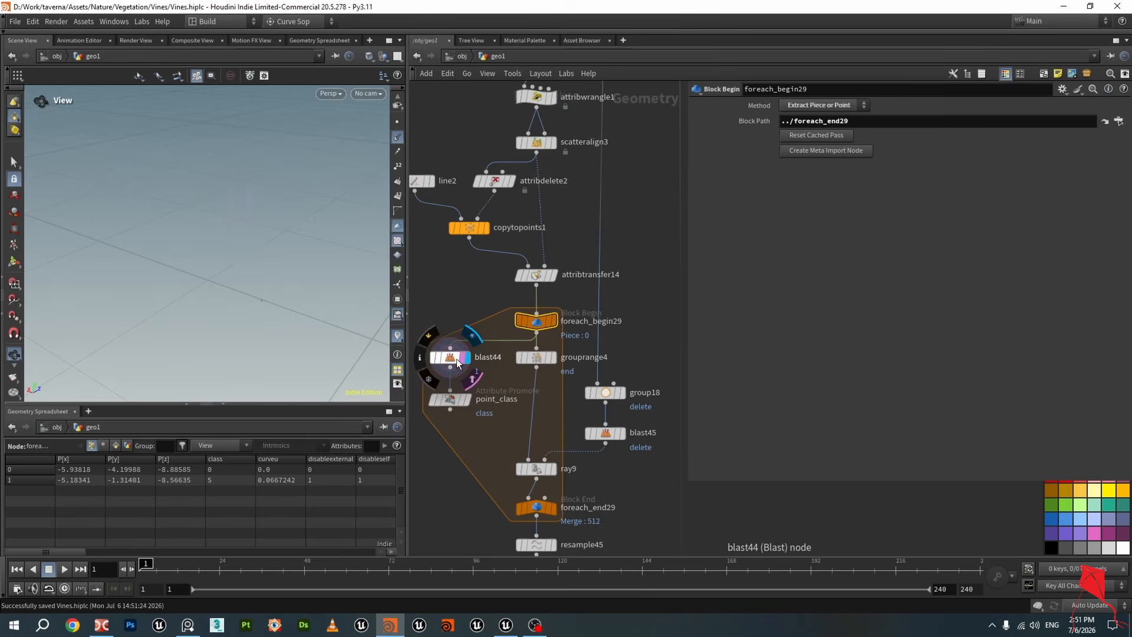
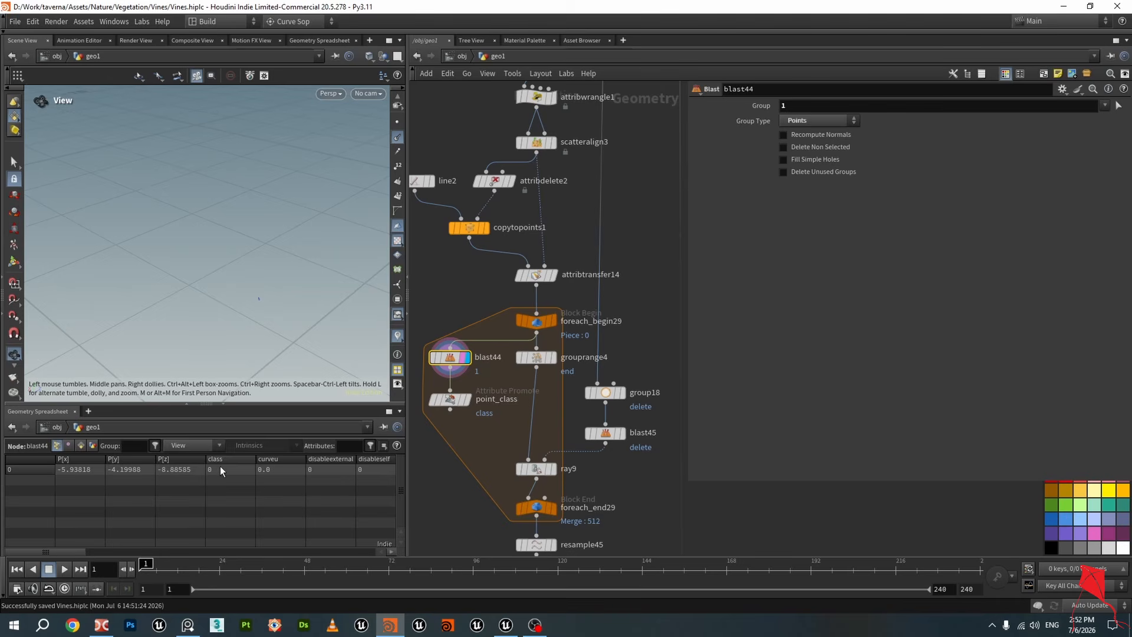
Compare the blast44 and point_class outputs in the spreadsheet, viewing point_class's detail class attribute, and save the scene
click(469, 401)
click(454, 402)
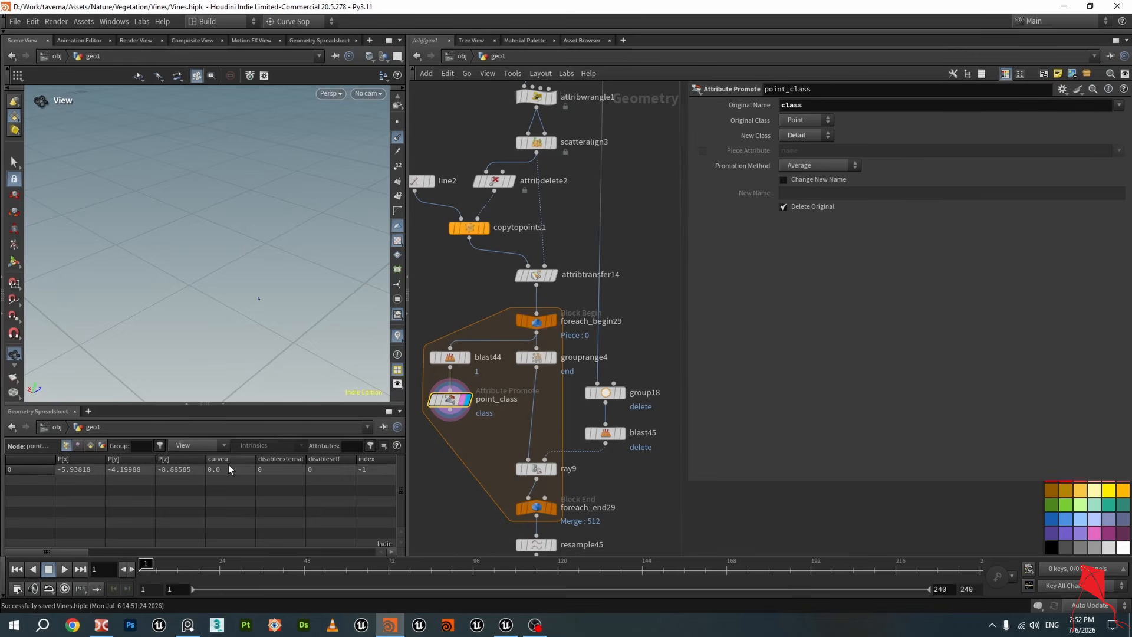
click(450, 357)
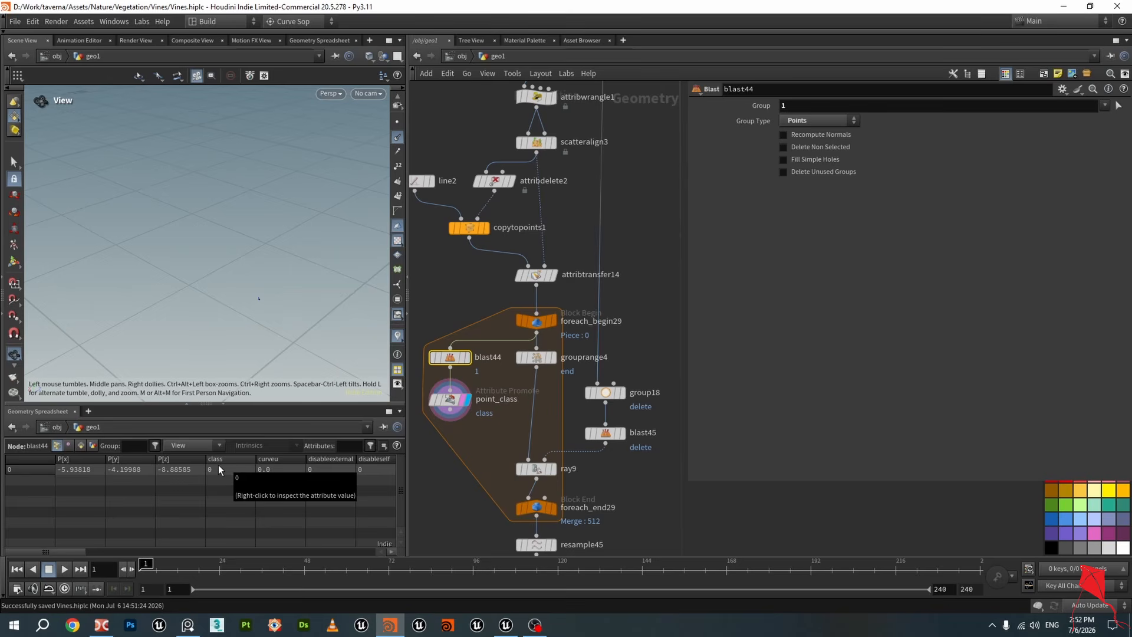
click(450, 399)
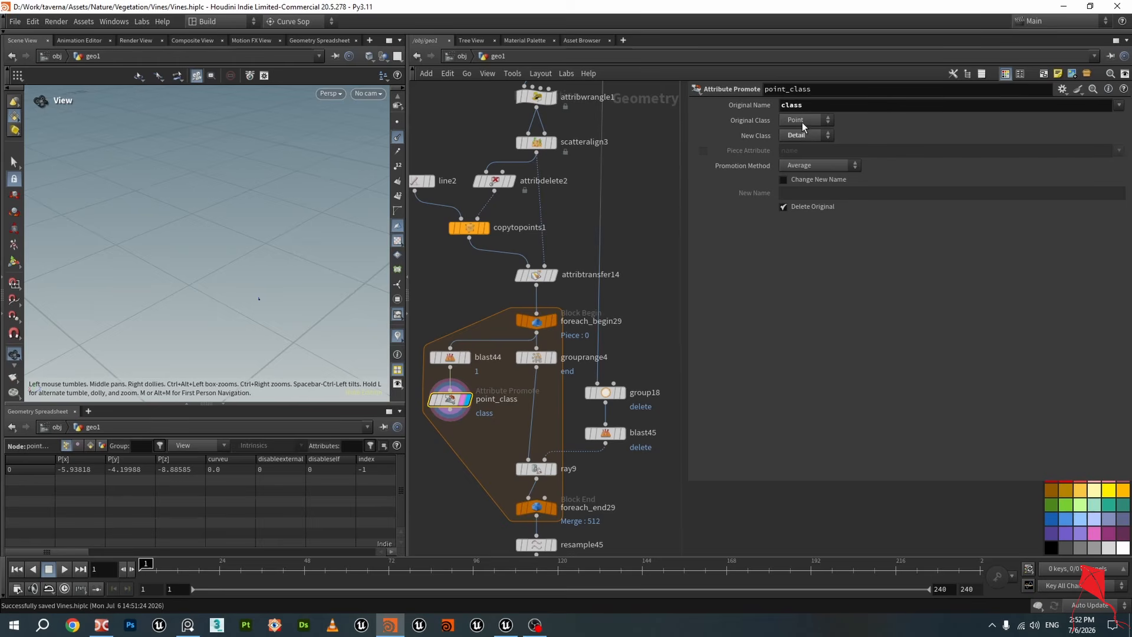
key(ctrl+c)
click(103, 446)
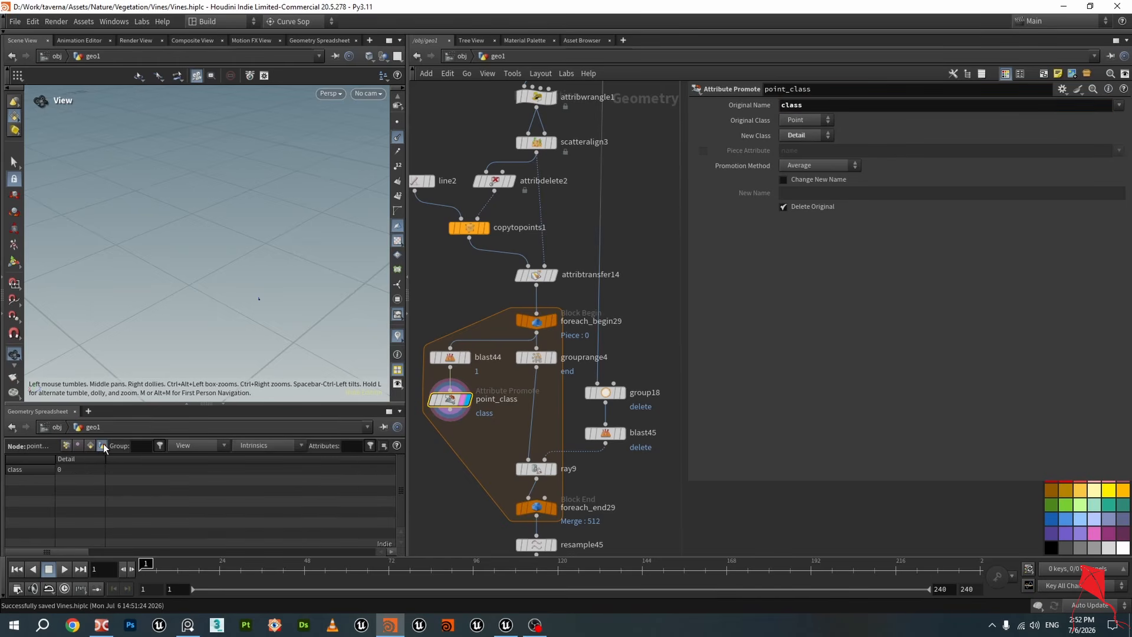
key(ctrl+s)
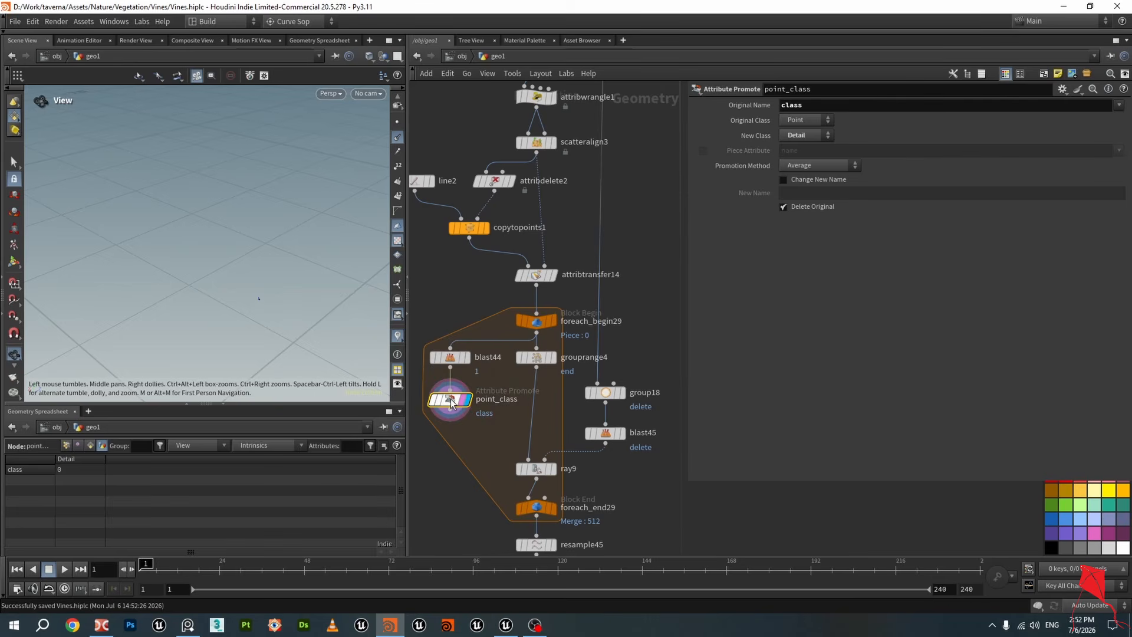
Inspect the spreadsheet outputs of attribtransfer14, scatteralign3, blast44 and point_class for the current piece
click(536, 276)
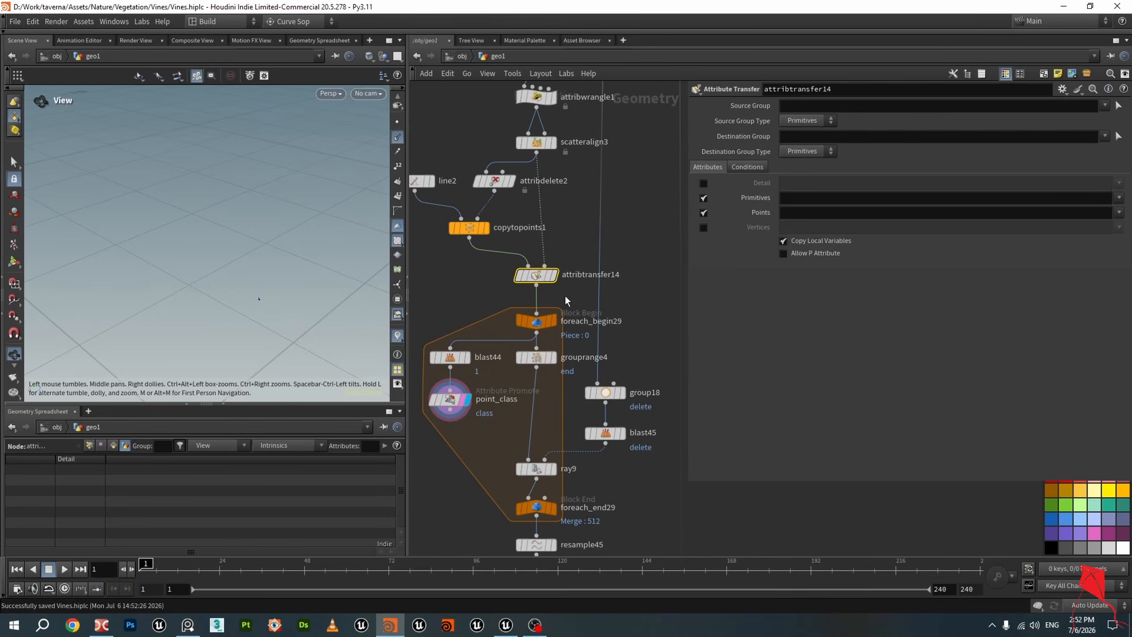
scroll(565, 297, down, 2)
click(541, 169)
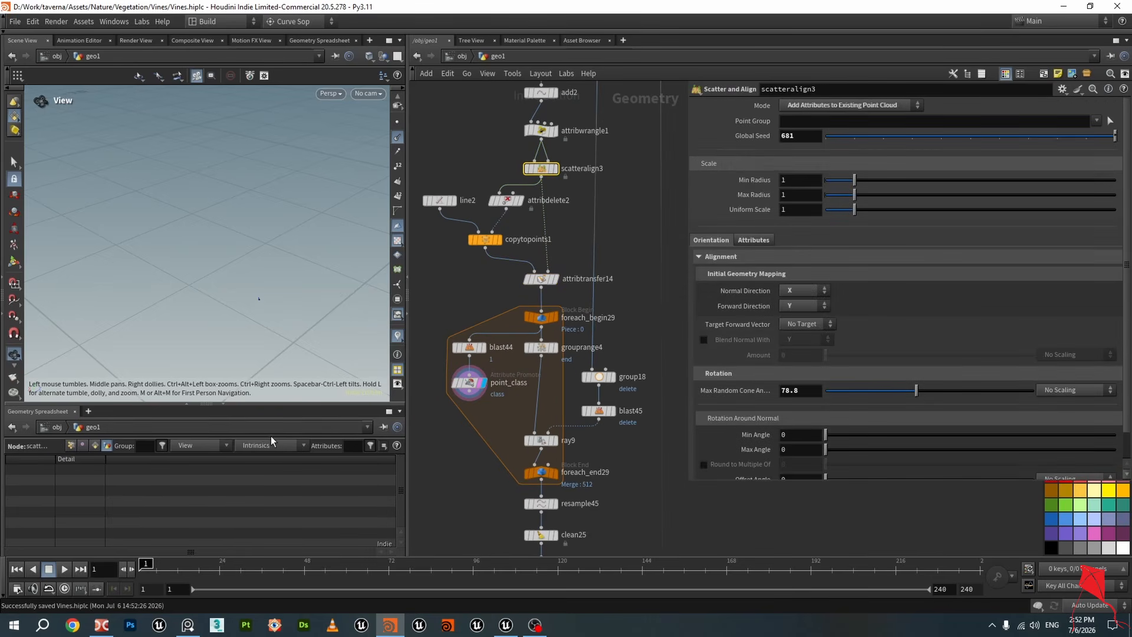
click(70, 446)
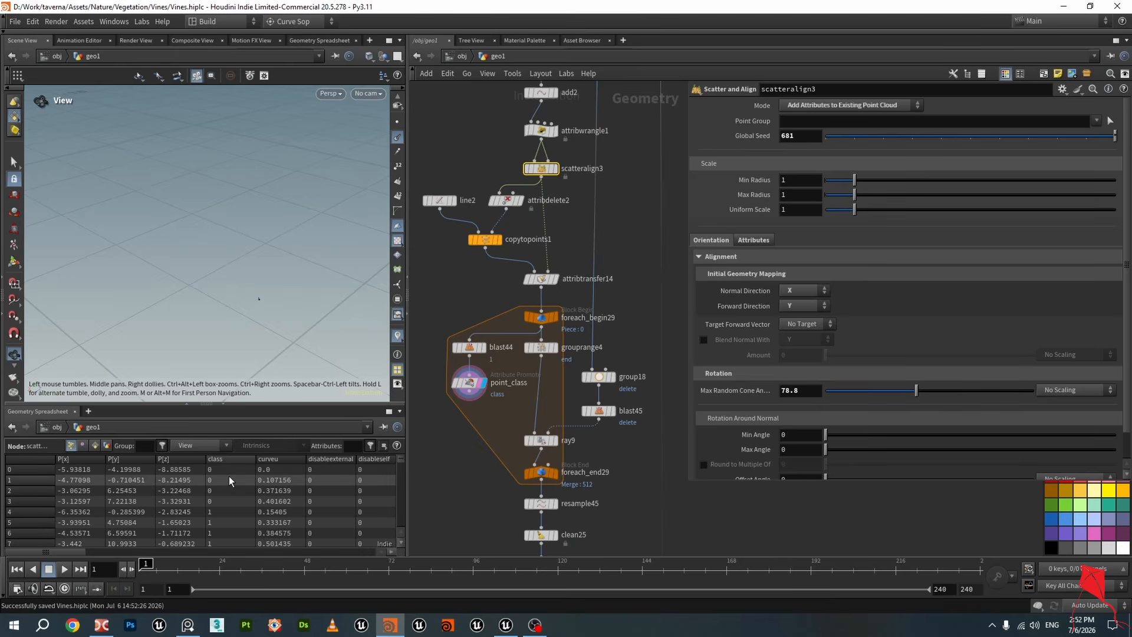
click(541, 282)
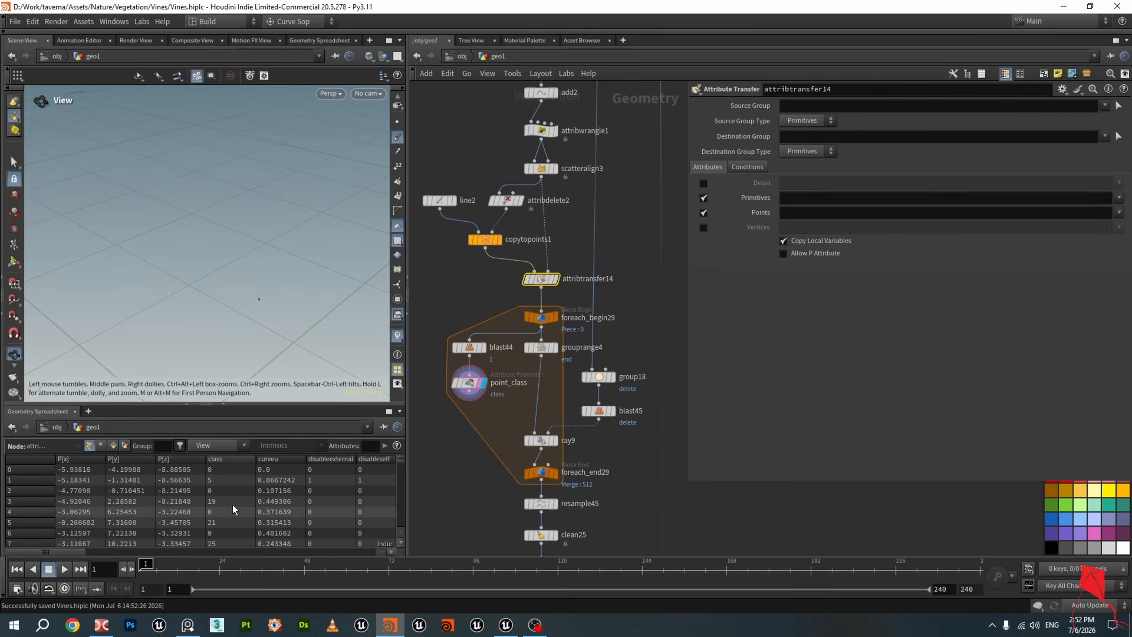
click(471, 348)
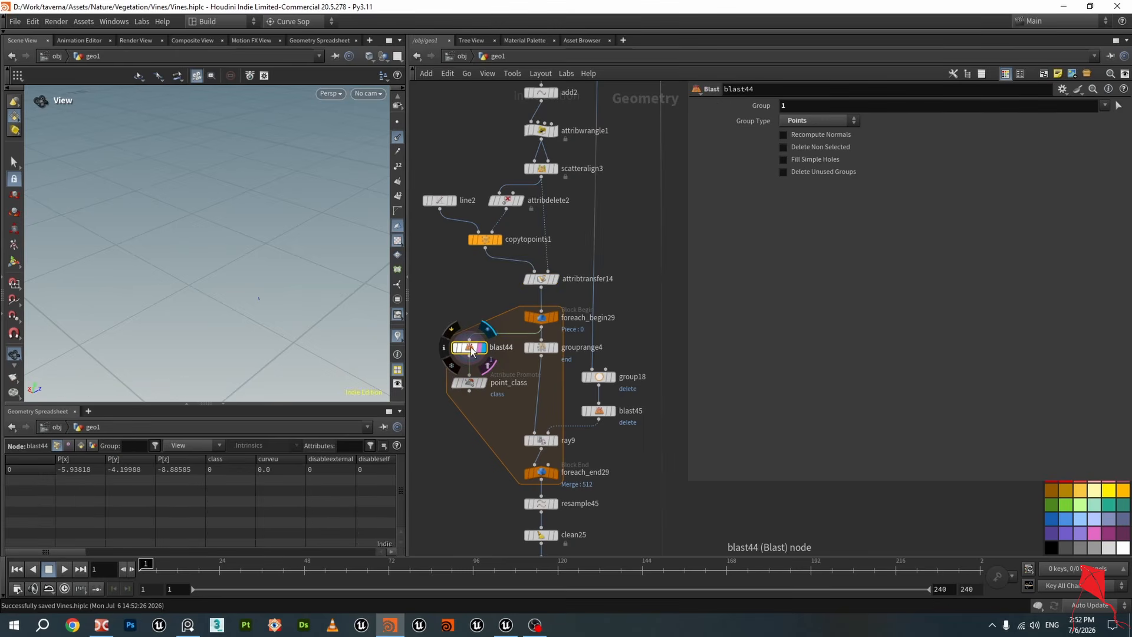
click(470, 383)
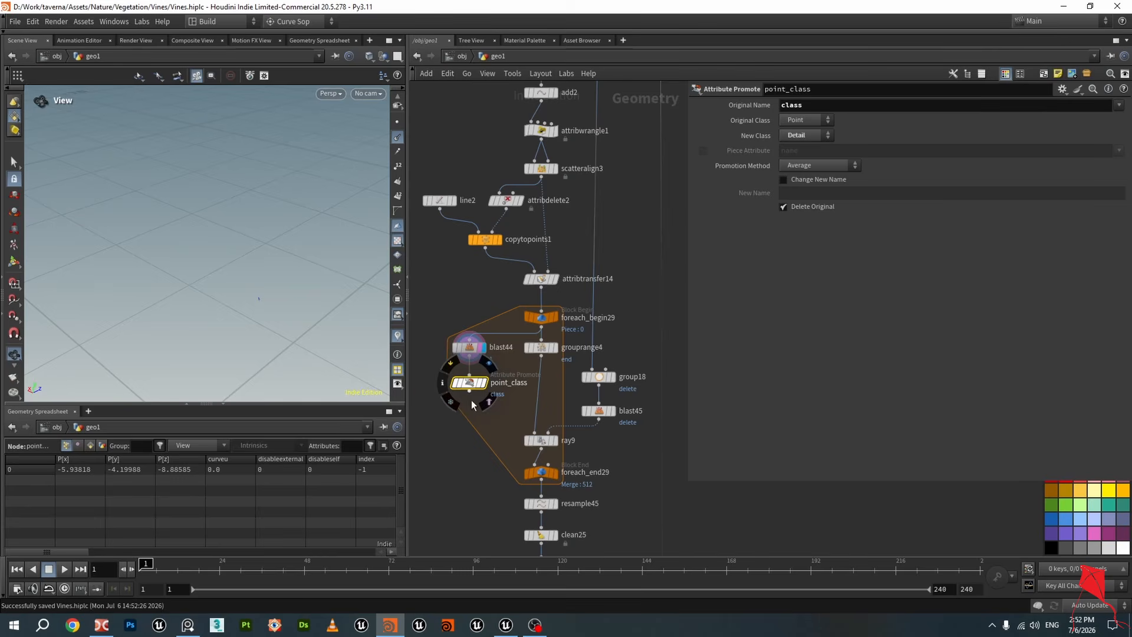
click(102, 446)
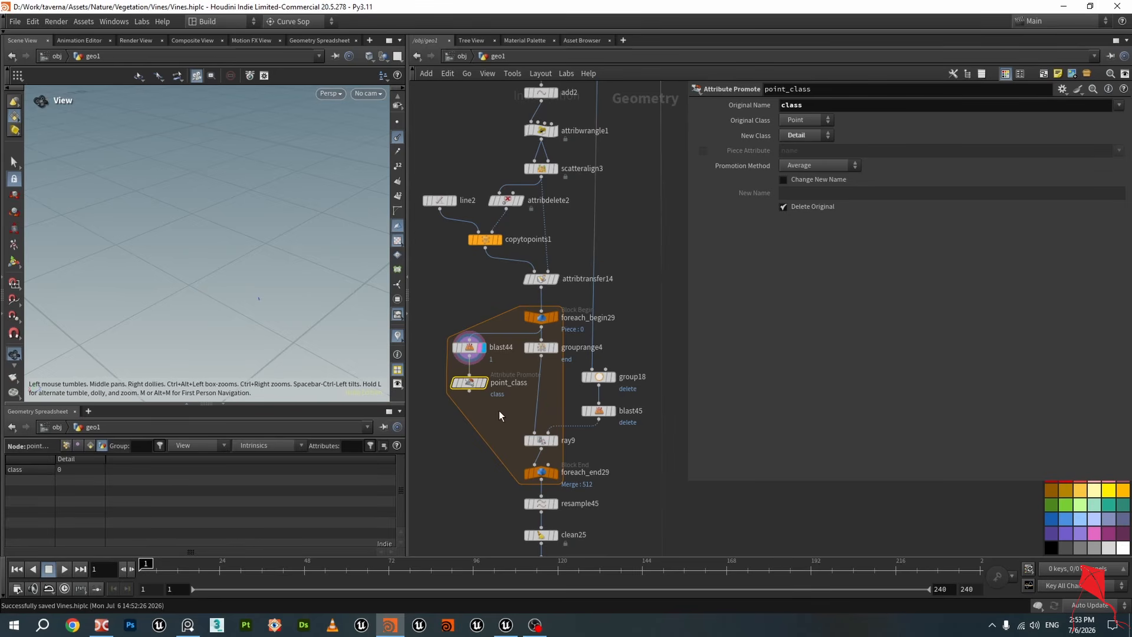
Examine the group18 base group expression that reads the class detail attribute from point_class, and save the scene
scroll(618, 386, down, 2)
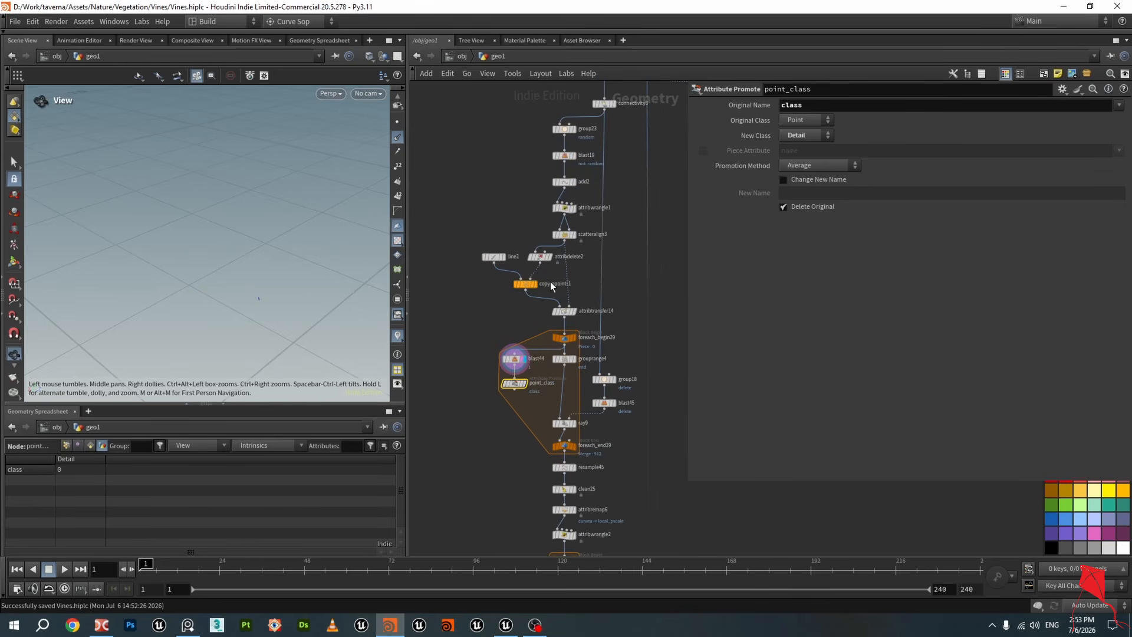
click(612, 104)
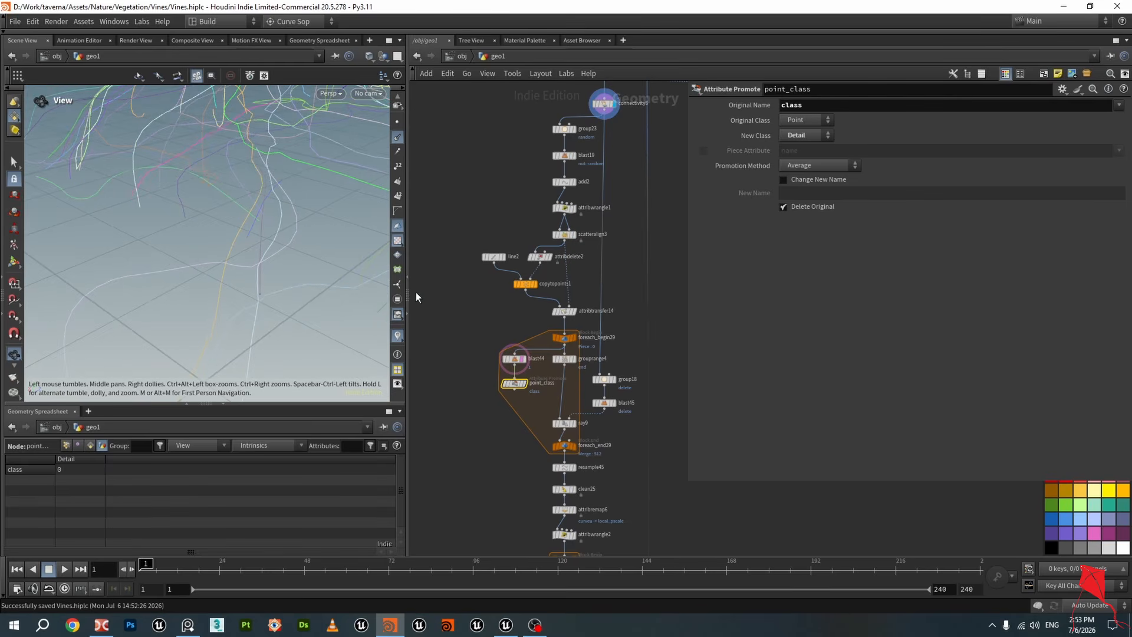
scroll(590, 382, up, 1)
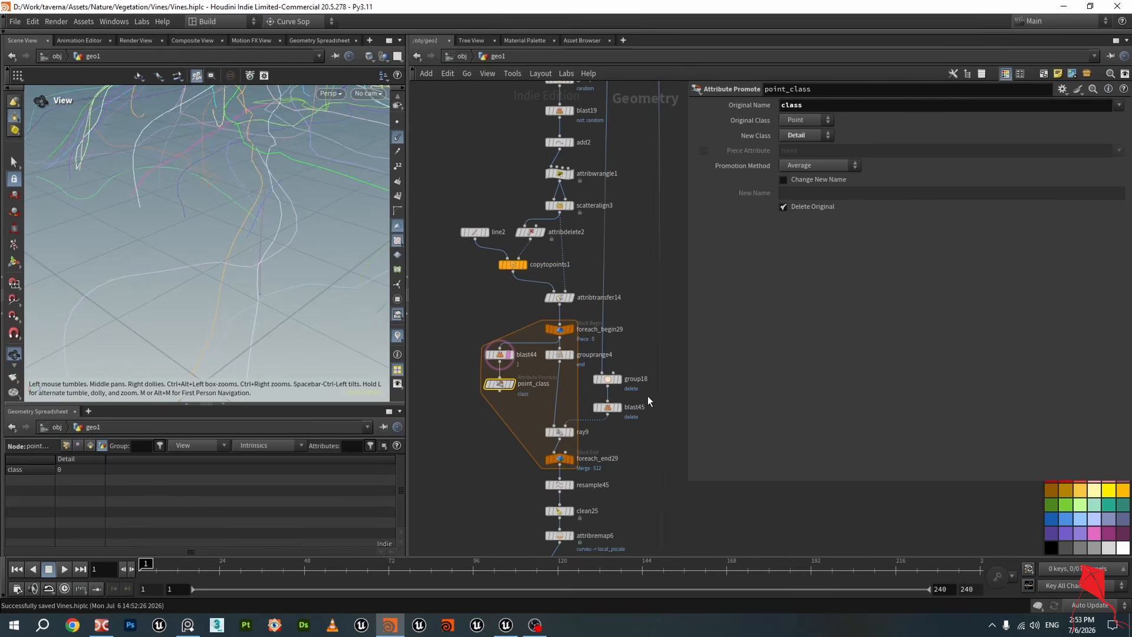
click(614, 385)
drag(996, 182, 970, 189)
click(789, 182)
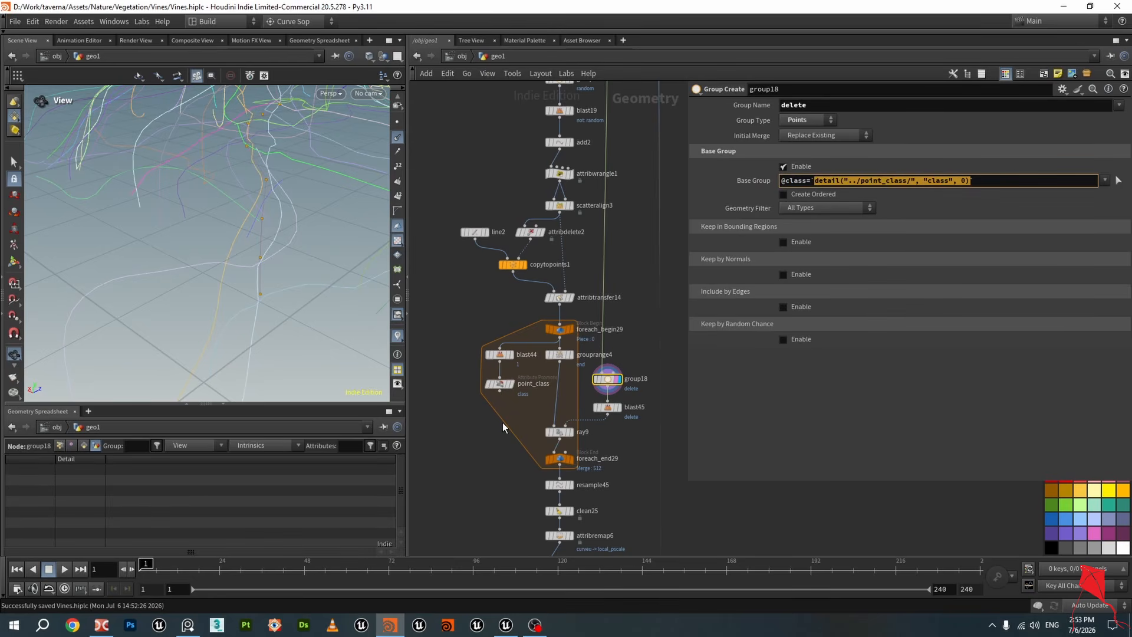
click(500, 384)
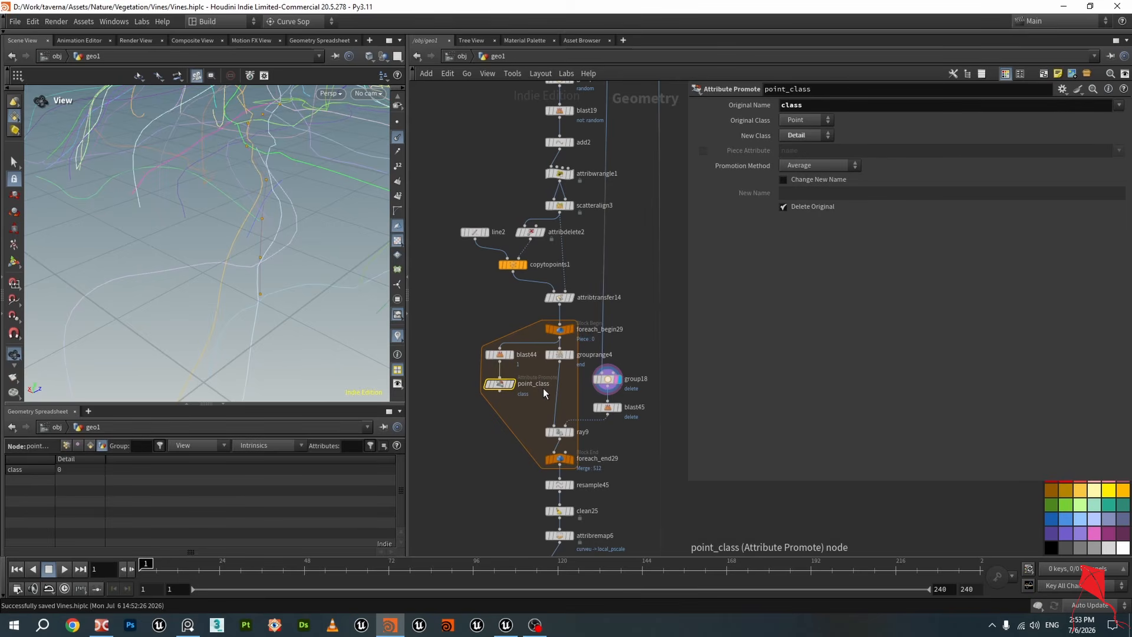
key(ctrl+s)
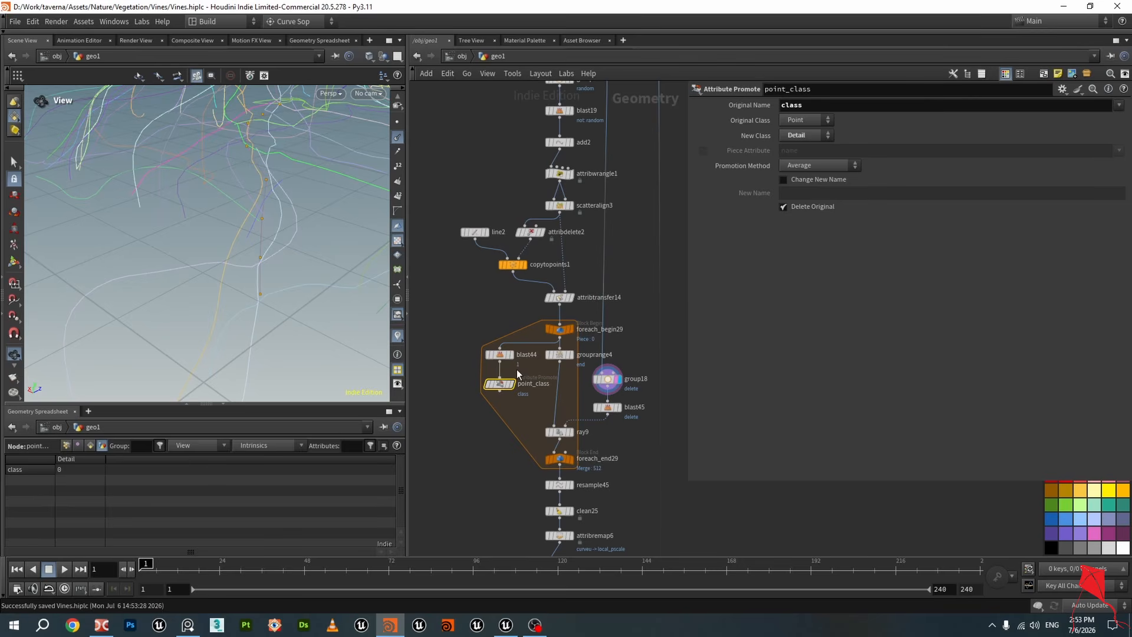
Review the detail() expression in group18's base group field against the point_class node
click(618, 380)
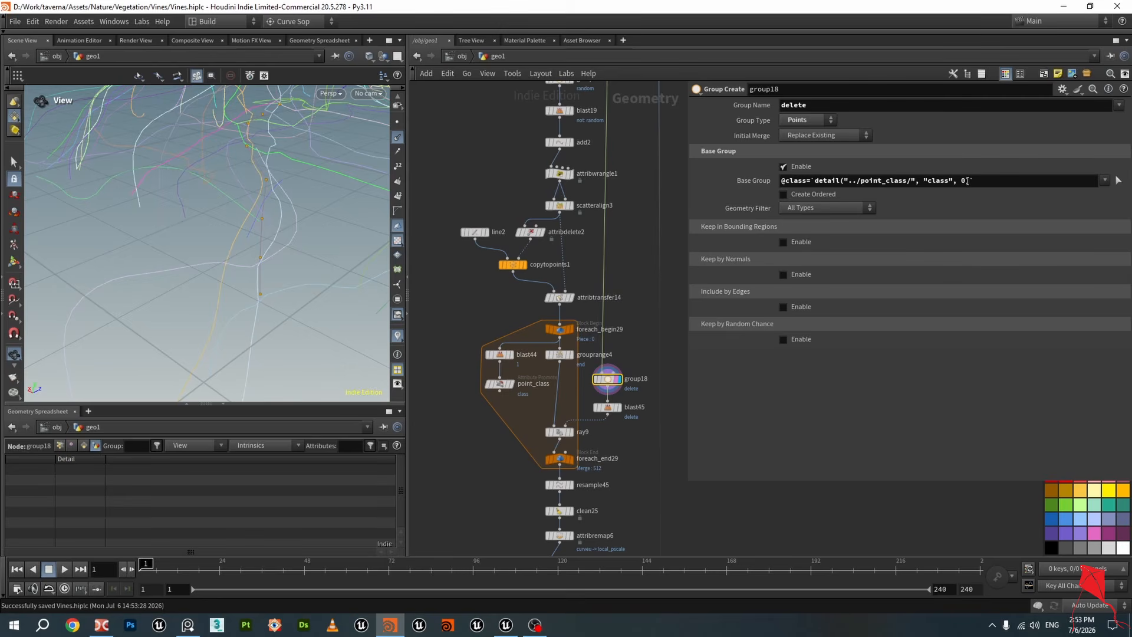
drag(816, 180, 972, 181)
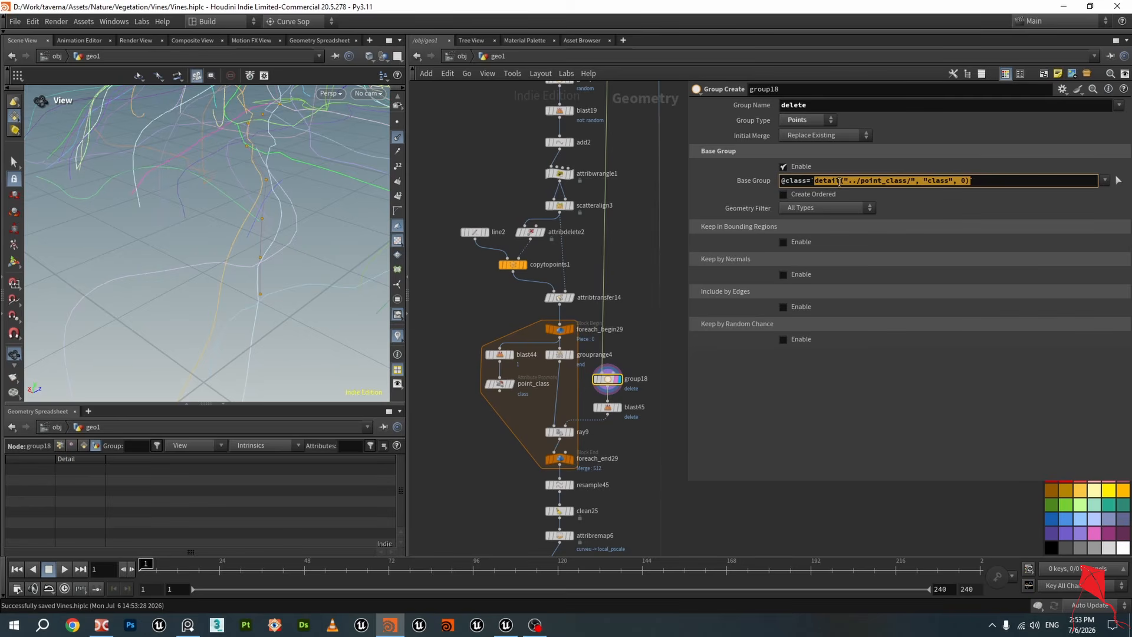
click(817, 181)
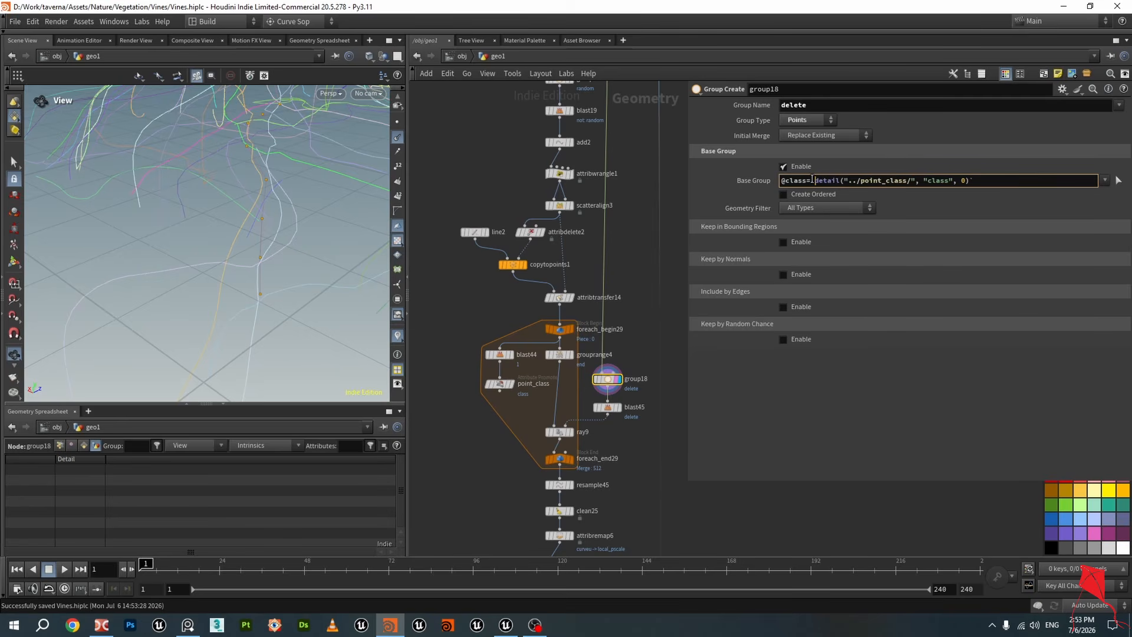
key(shift+Left)
drag(987, 183, 809, 189)
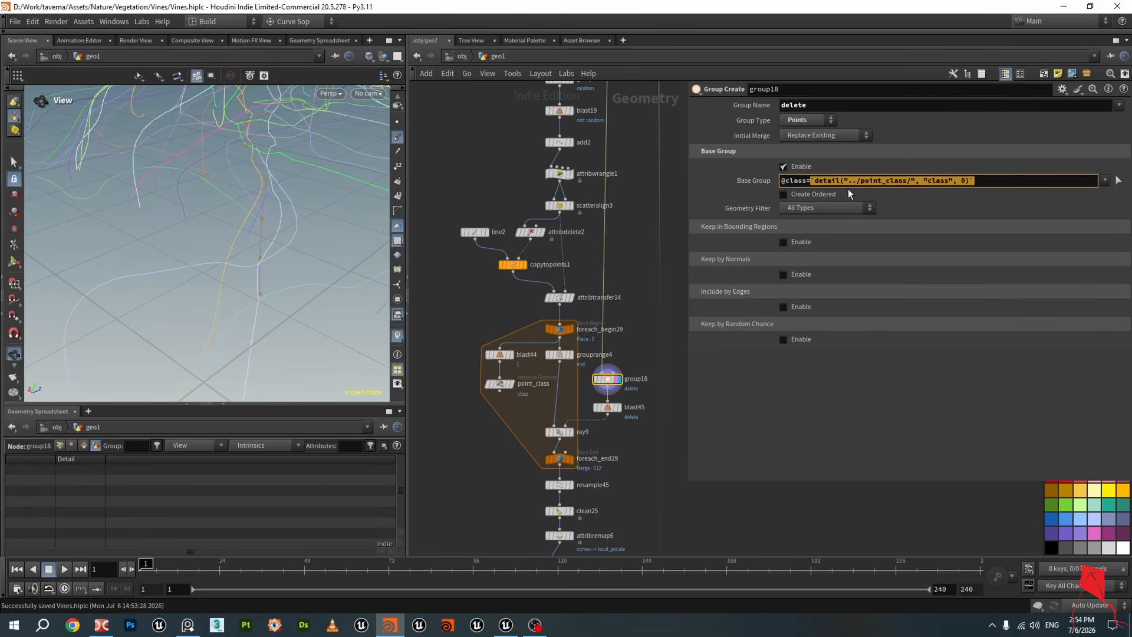
click(499, 384)
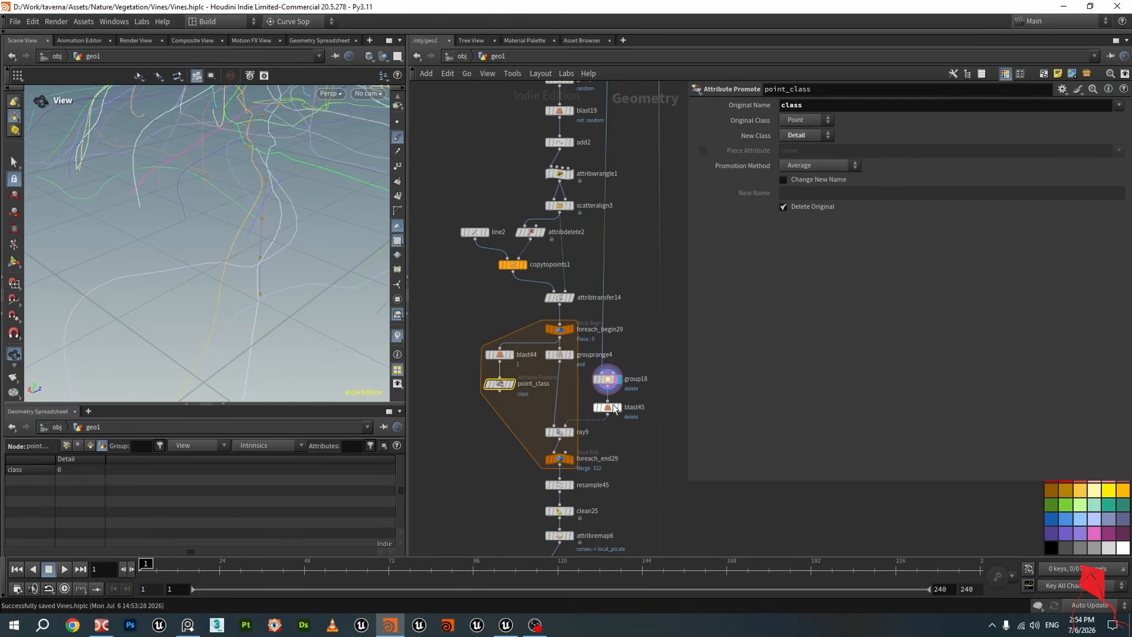
click(613, 379)
click(619, 378)
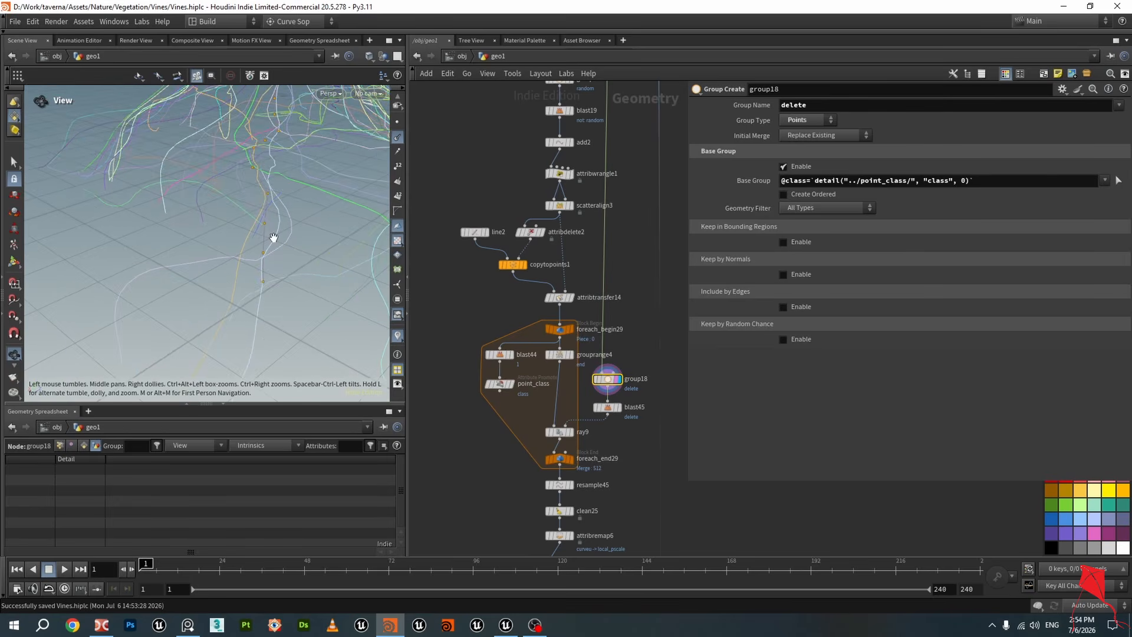
Examine the blast45 result of the vines in the viewport and save the scene
drag(281, 237, 314, 254)
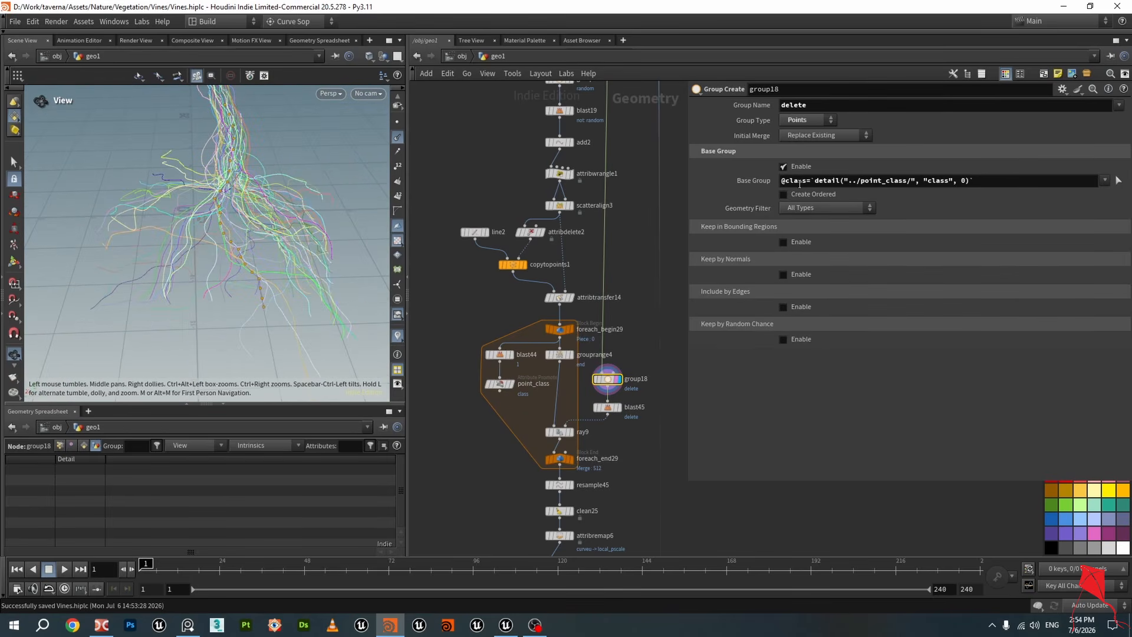
drag(236, 187, 254, 247)
click(619, 407)
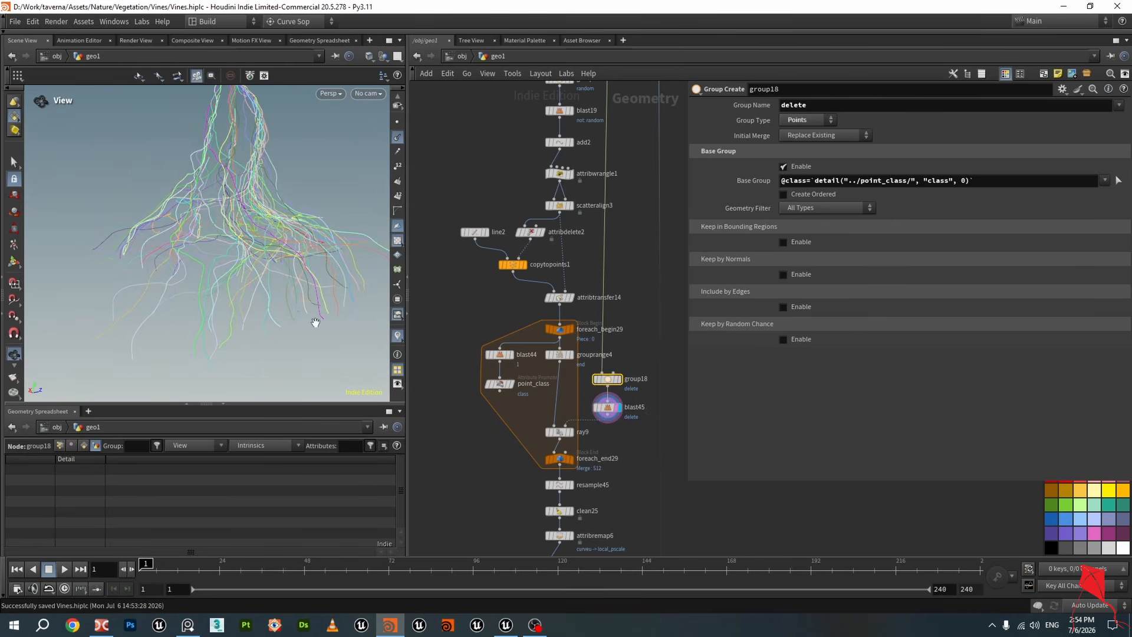
drag(167, 287, 195, 301)
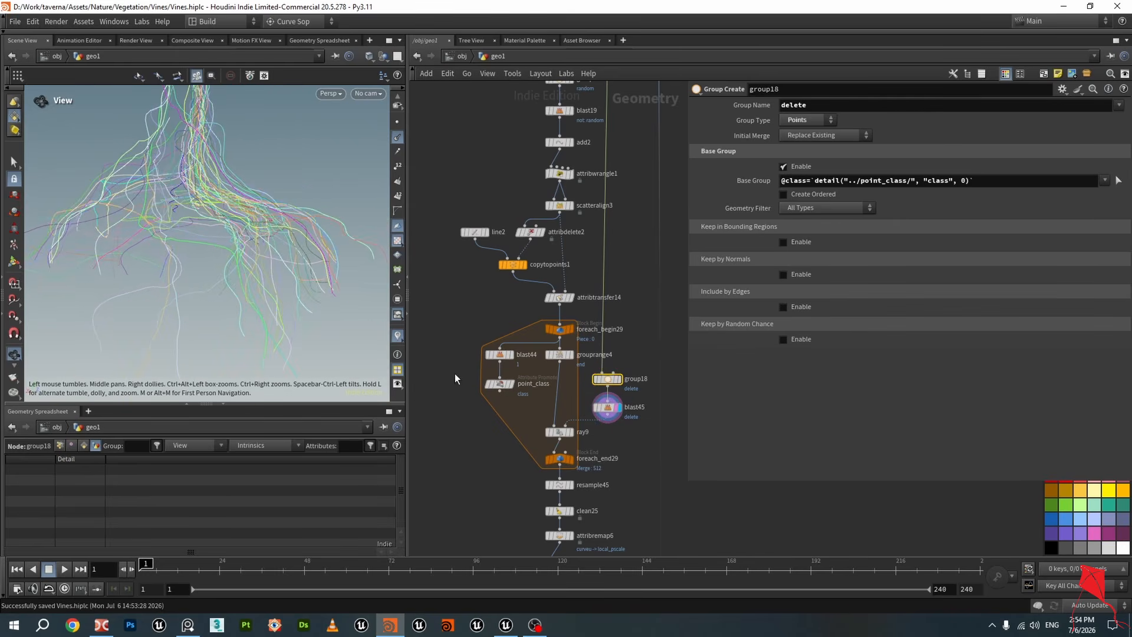
click(604, 408)
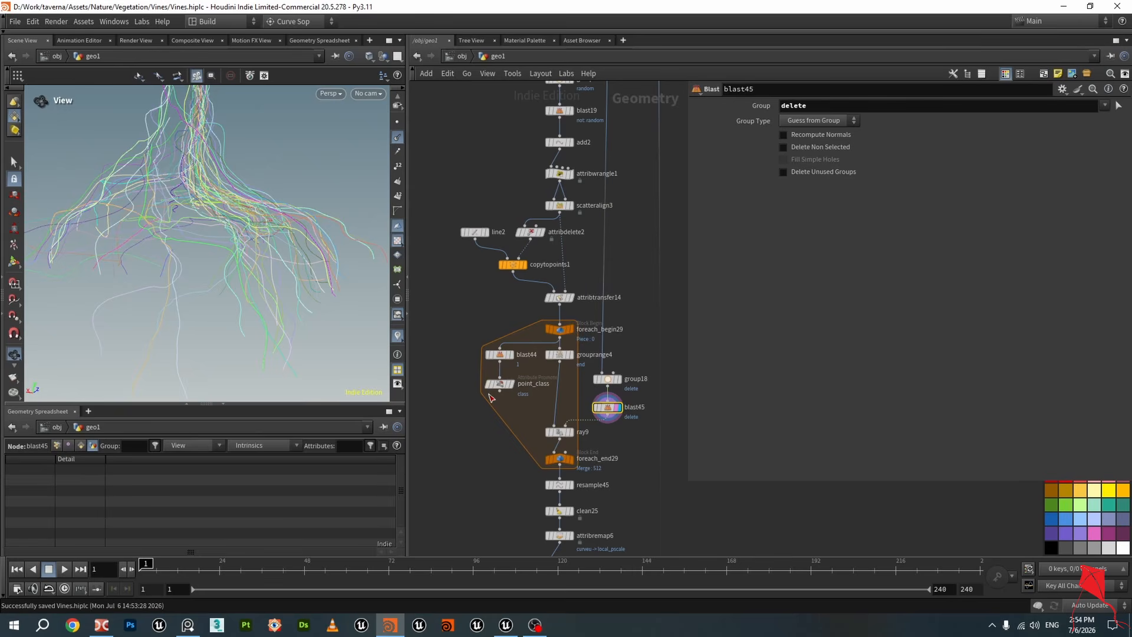
key(ctrl+s)
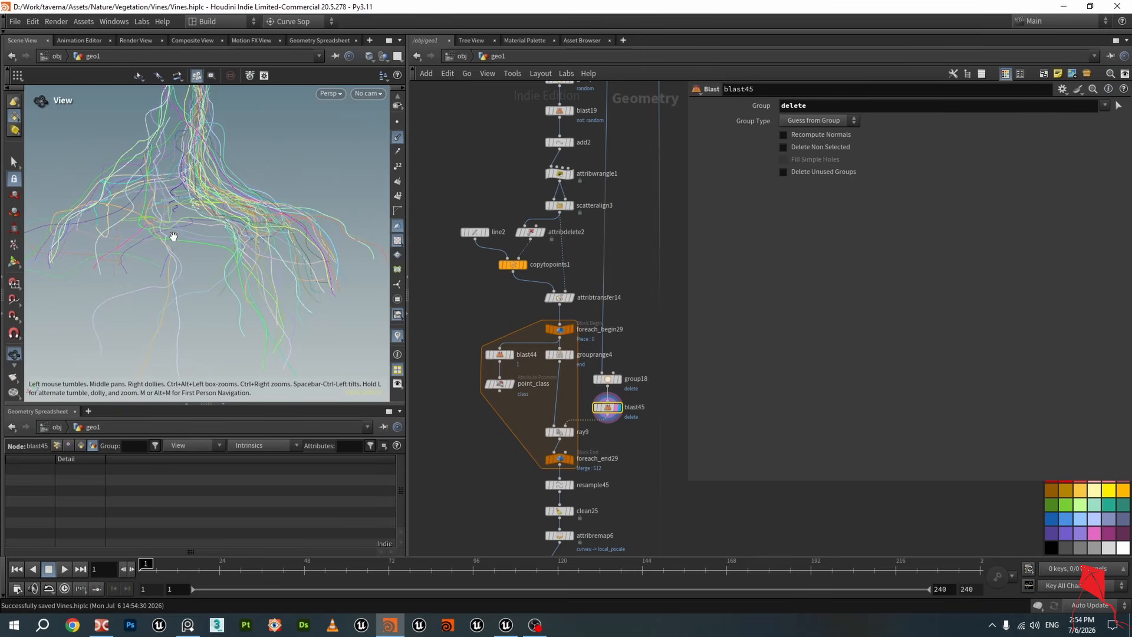
Enable Show Guide Geometry on the ray9 node projecting the end group, and view the vines
click(567, 434)
click(563, 436)
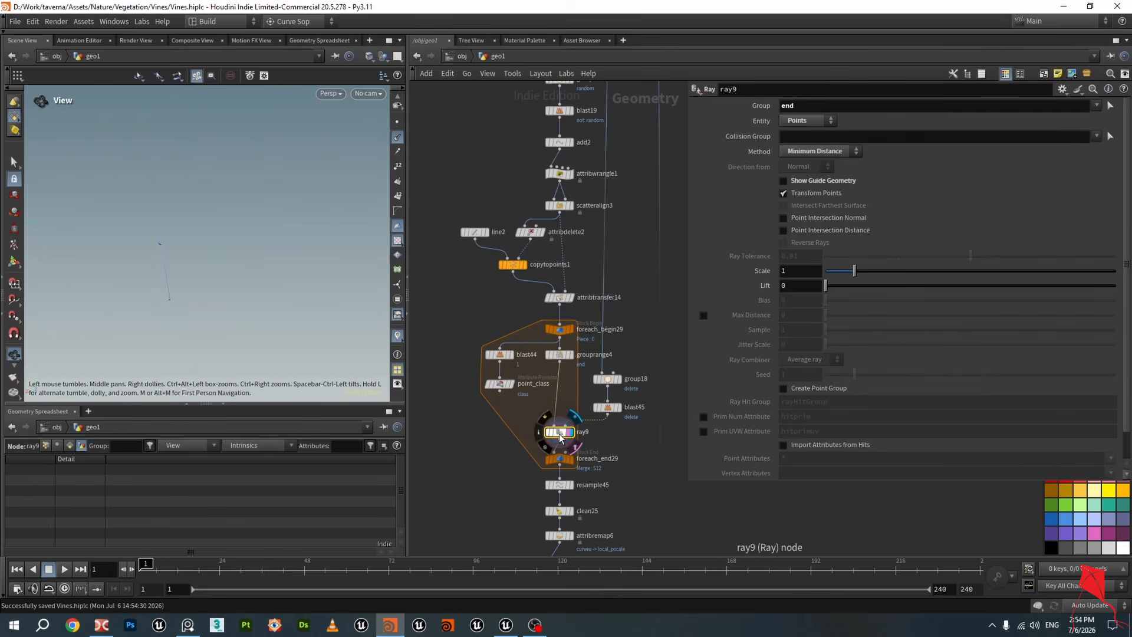
click(571, 356)
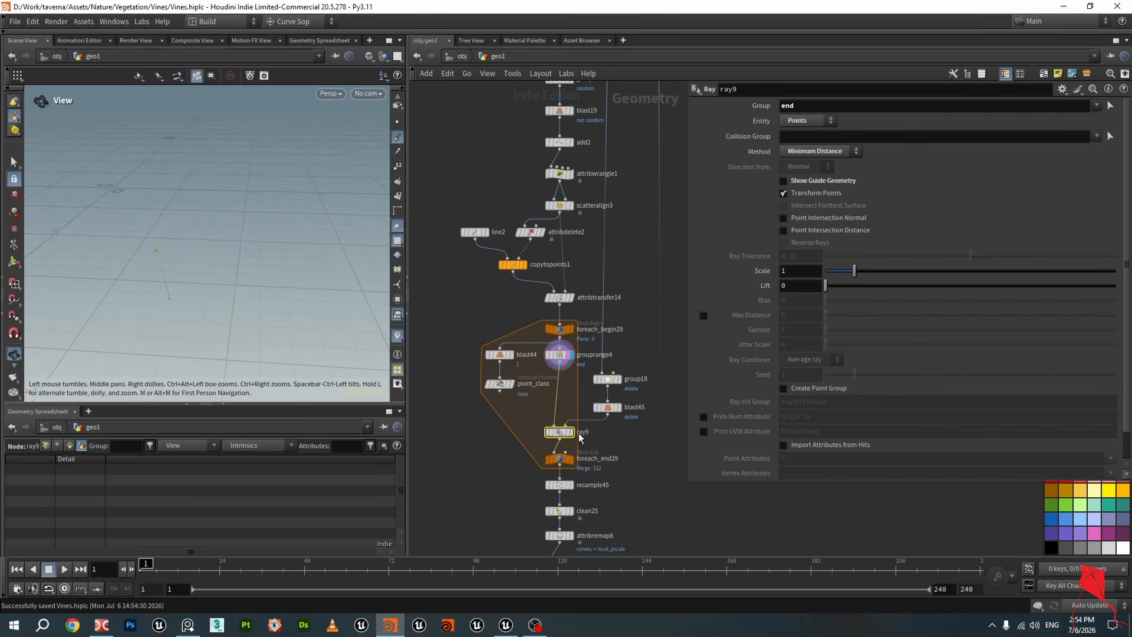
click(570, 434)
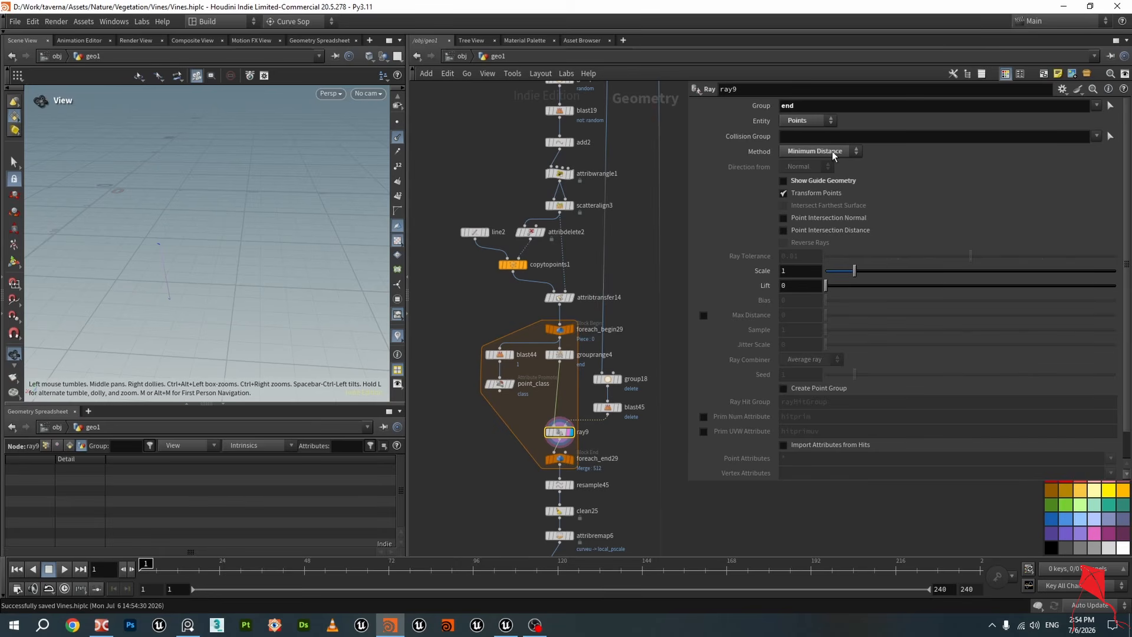
click(784, 181)
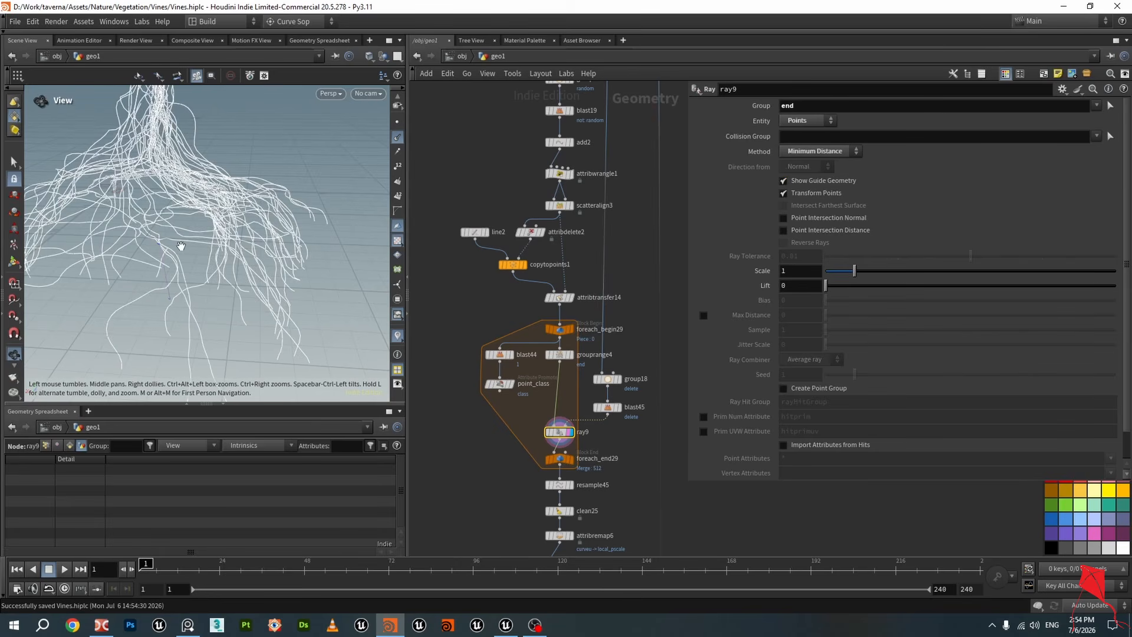
drag(215, 242, 306, 336)
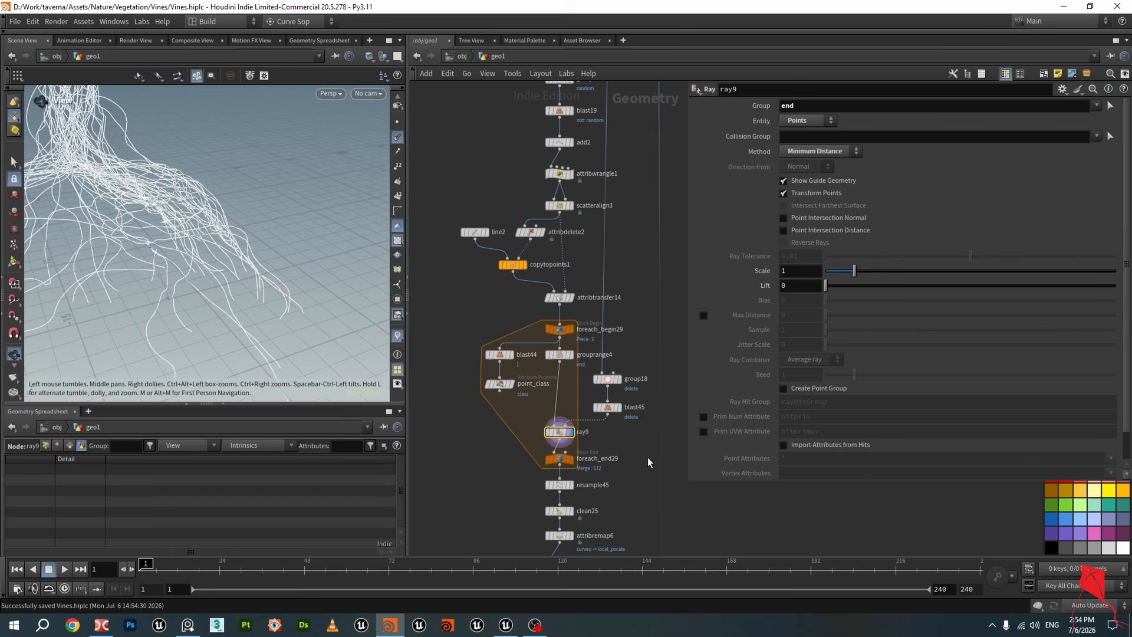
drag(198, 293, 141, 275)
scroll(571, 471, up, 3)
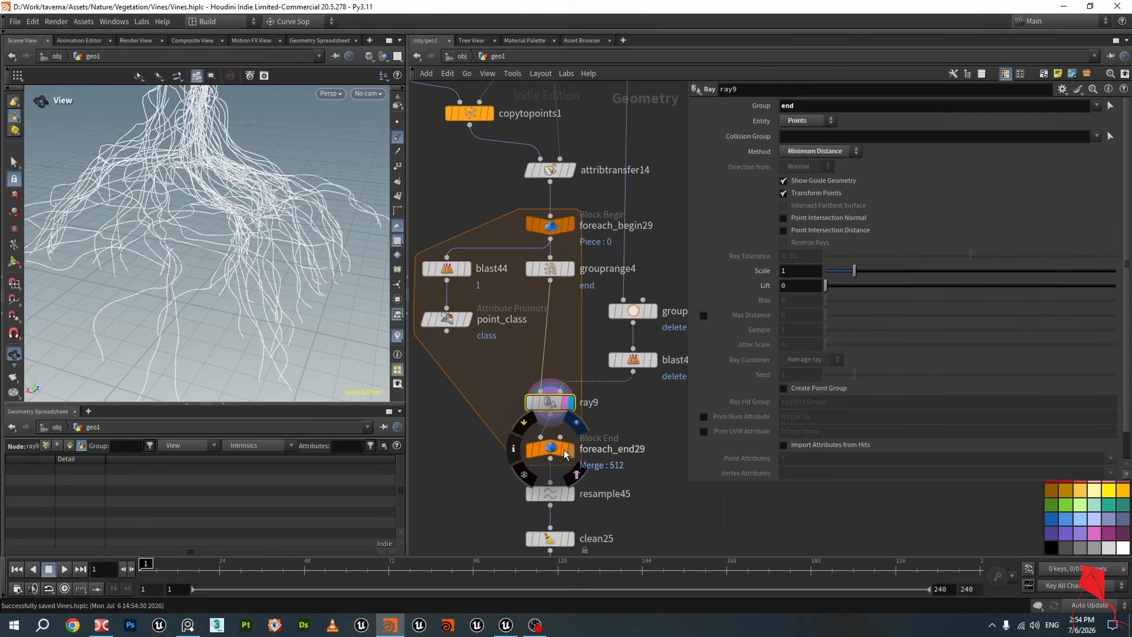
Display the foreach_end29 output and orbit around the vines in the viewport
click(572, 451)
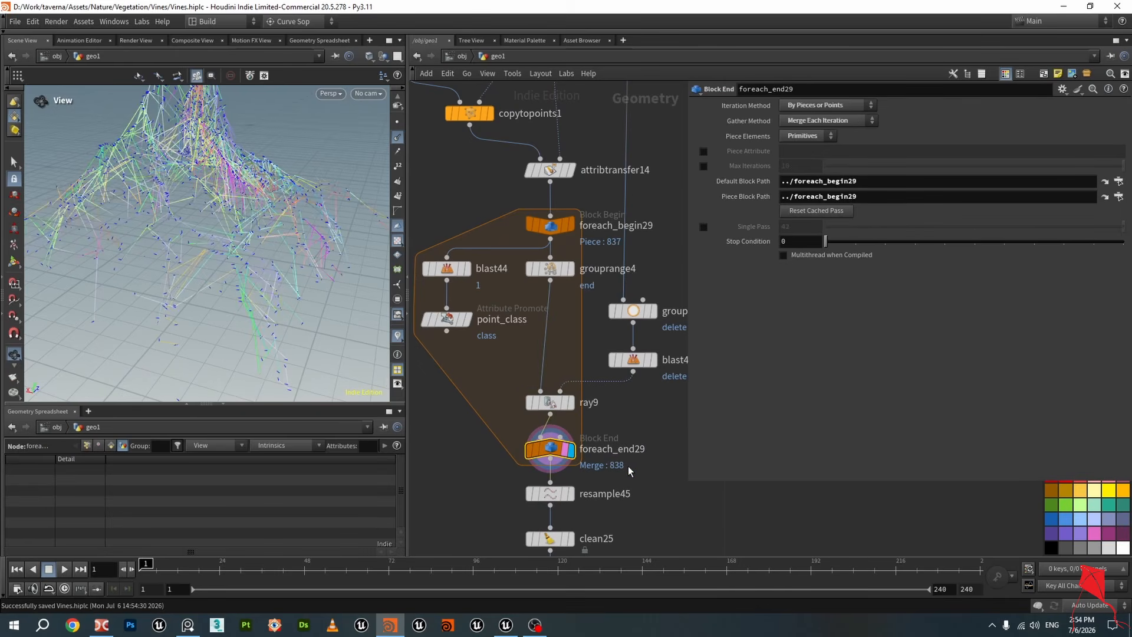
drag(227, 222, 383, 155)
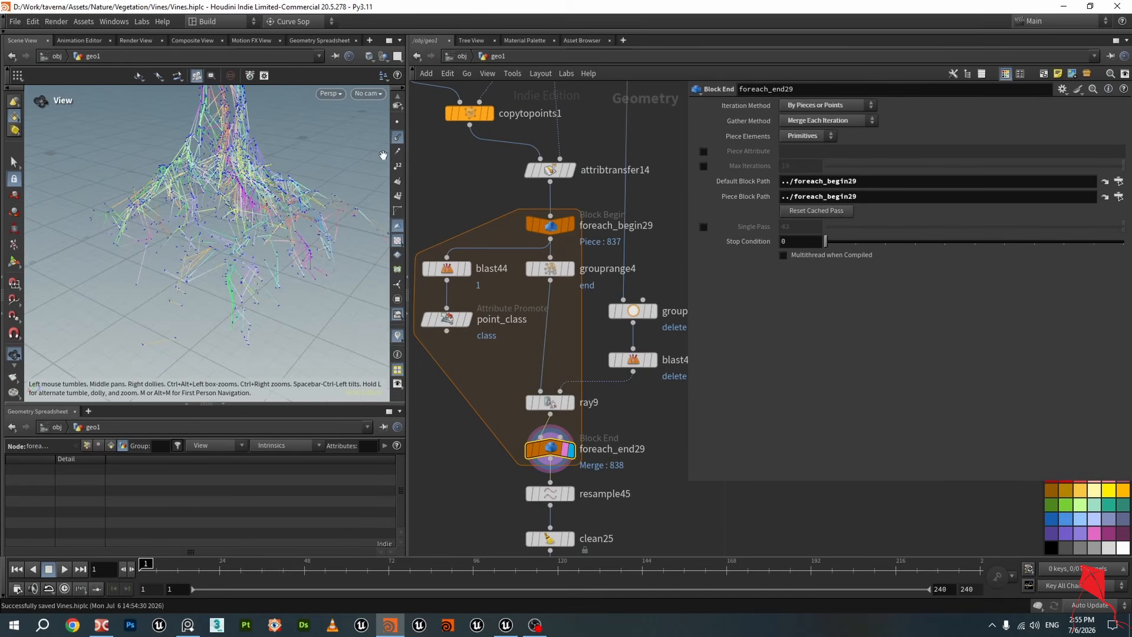
click(398, 137)
mouse_move(234, 232)
mouse_down()
mouse_move(232, 220)
mouse_move(288, 222)
mouse_move(227, 233)
mouse_move(271, 212)
mouse_move(223, 215)
mouse_move(236, 215)
mouse_up()
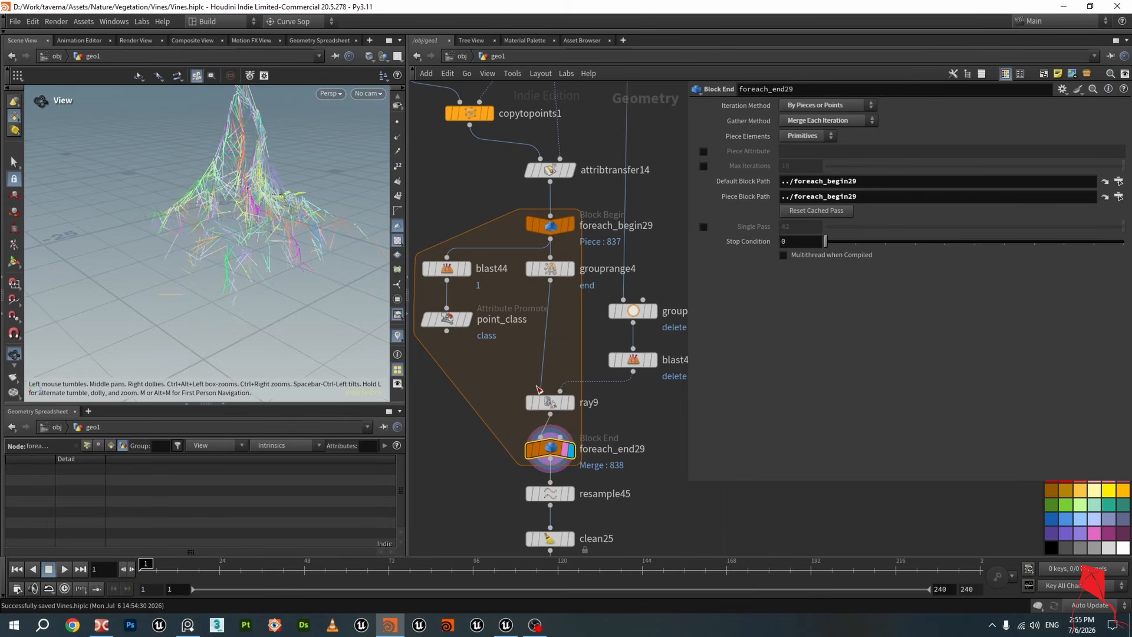
Add a Merge node and wire foreach_end29 and connectivity8 into it
scroll(539, 389, down, 6)
key(Tab)
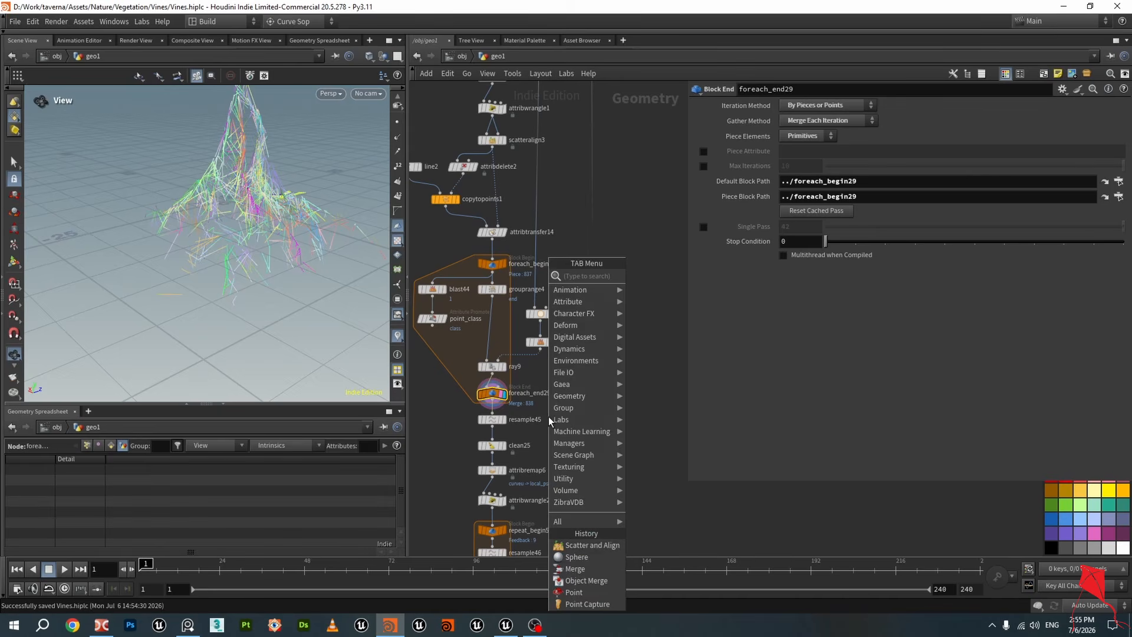
text(mer)
click(707, 276)
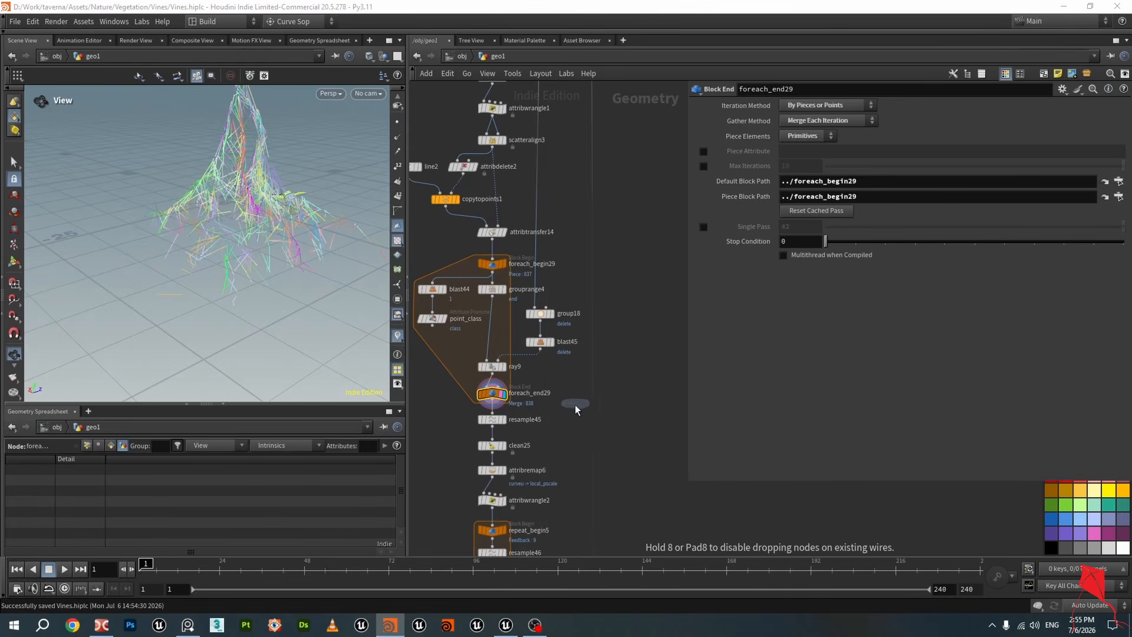
click(554, 418)
drag(492, 403, 555, 412)
scroll(570, 412, down, 3)
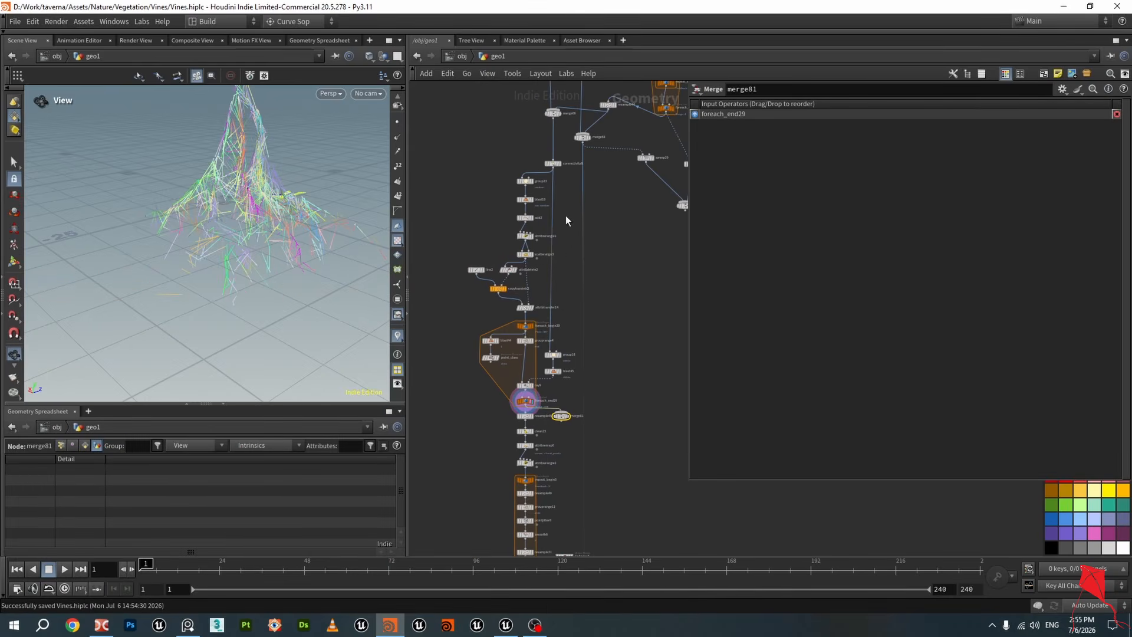
drag(553, 170, 582, 326)
click(561, 416)
scroll(560, 414, up, 5)
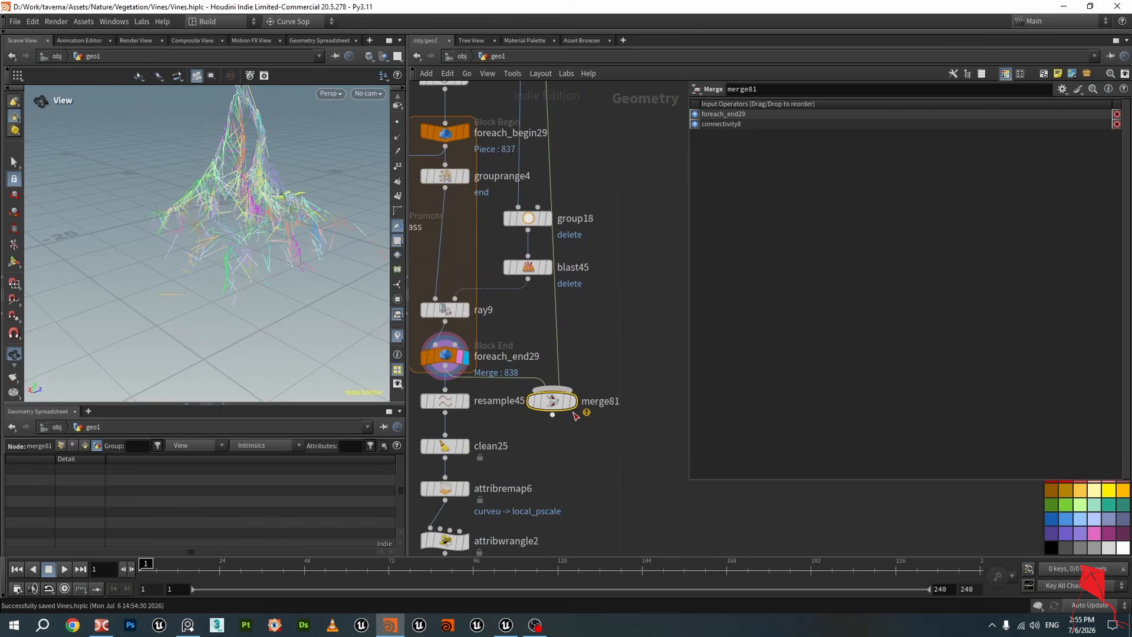
scroll(213, 230, up, 5)
Move the merge81 node beside resample45 and select foreach_end29 again
mouse_move(213, 230)
mouse_down()
mouse_move(250, 223)
mouse_move(167, 227)
mouse_move(134, 207)
mouse_move(152, 232)
mouse_move(371, 222)
mouse_move(227, 223)
mouse_move(232, 241)
mouse_up()
middle_drag(575, 451, 641, 339)
scroll(560, 304, up, 2)
click(521, 231)
click(501, 226)
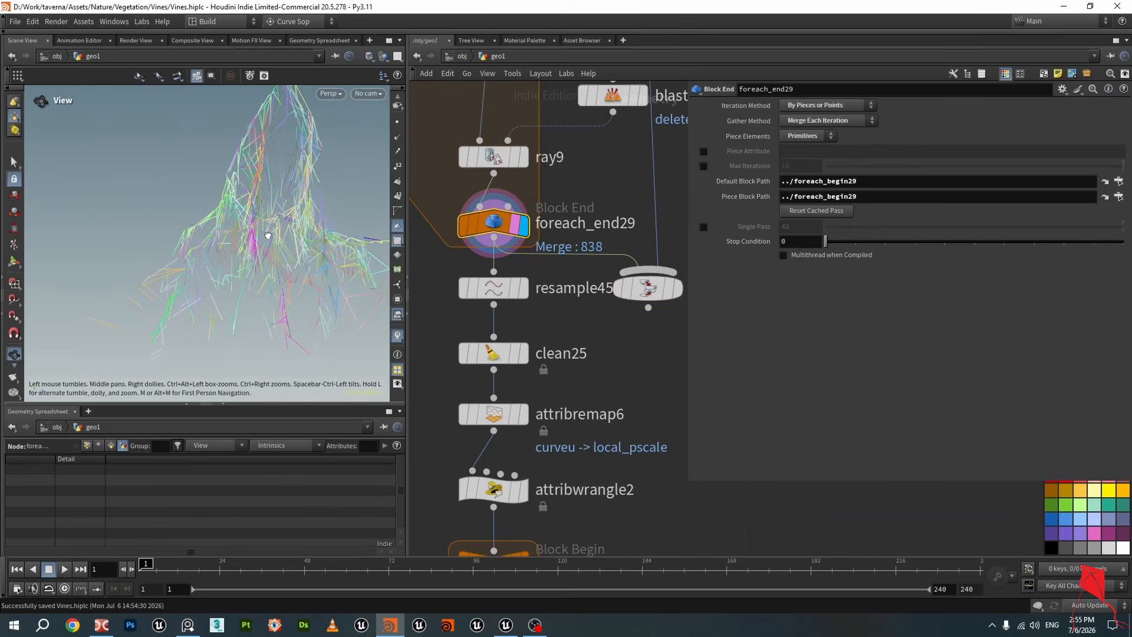
Display resample45 with point display enabled and inspect its 0.3 segment length on the vines
right_drag(270, 233, 283, 267)
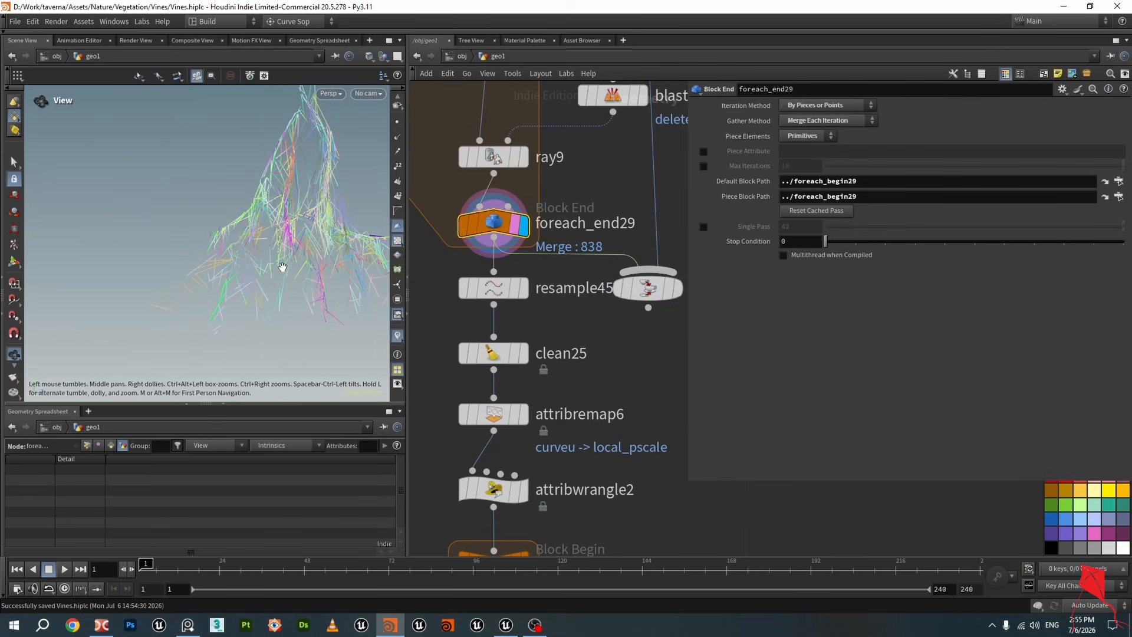
drag(278, 251, 291, 259)
click(522, 289)
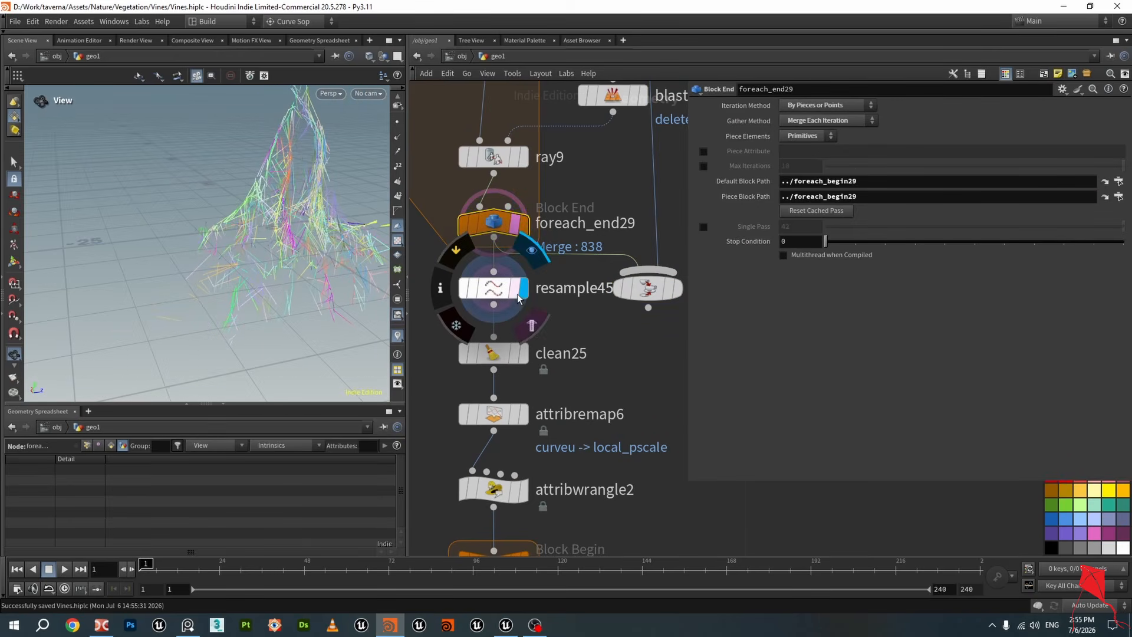
click(509, 295)
click(801, 203)
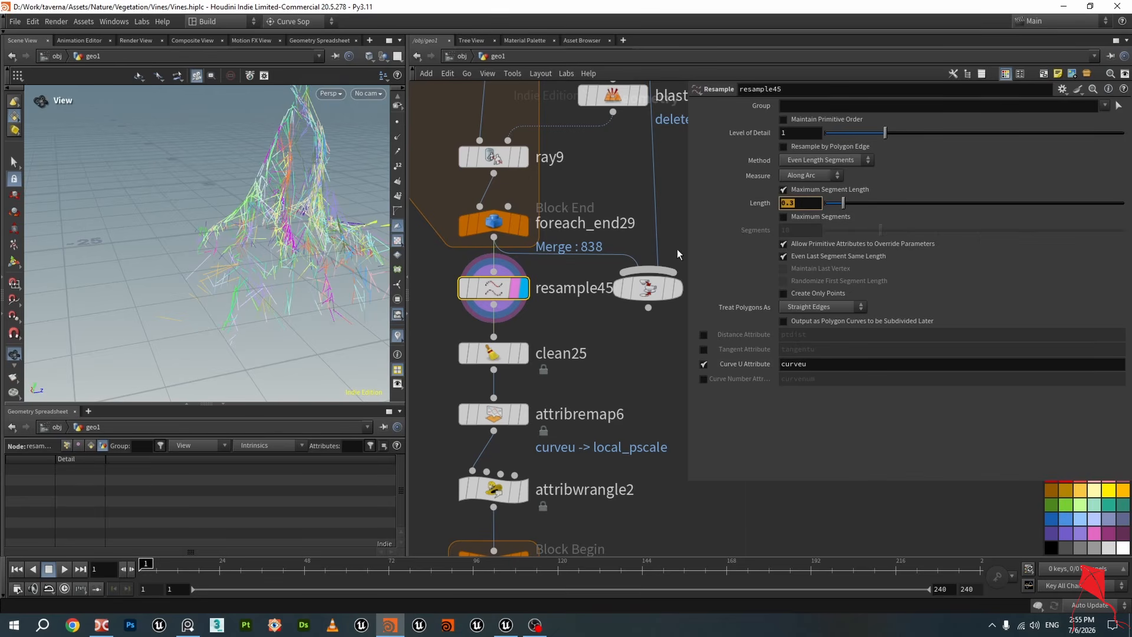
click(398, 123)
right_drag(313, 226, 291, 259)
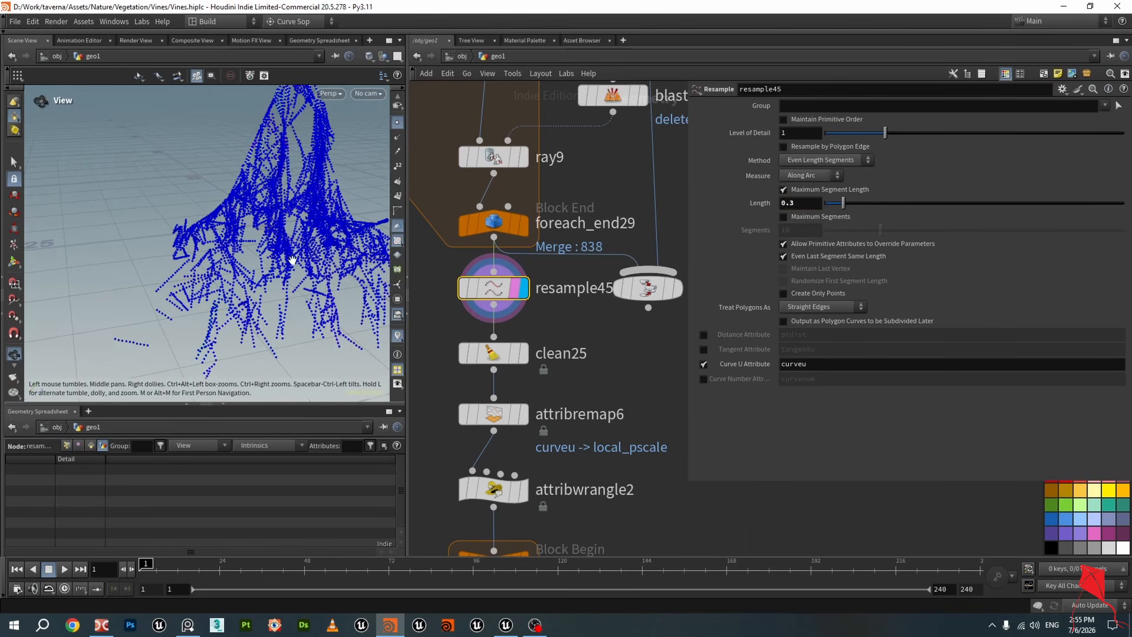
drag(287, 276, 260, 232)
click(398, 336)
drag(178, 265, 235, 248)
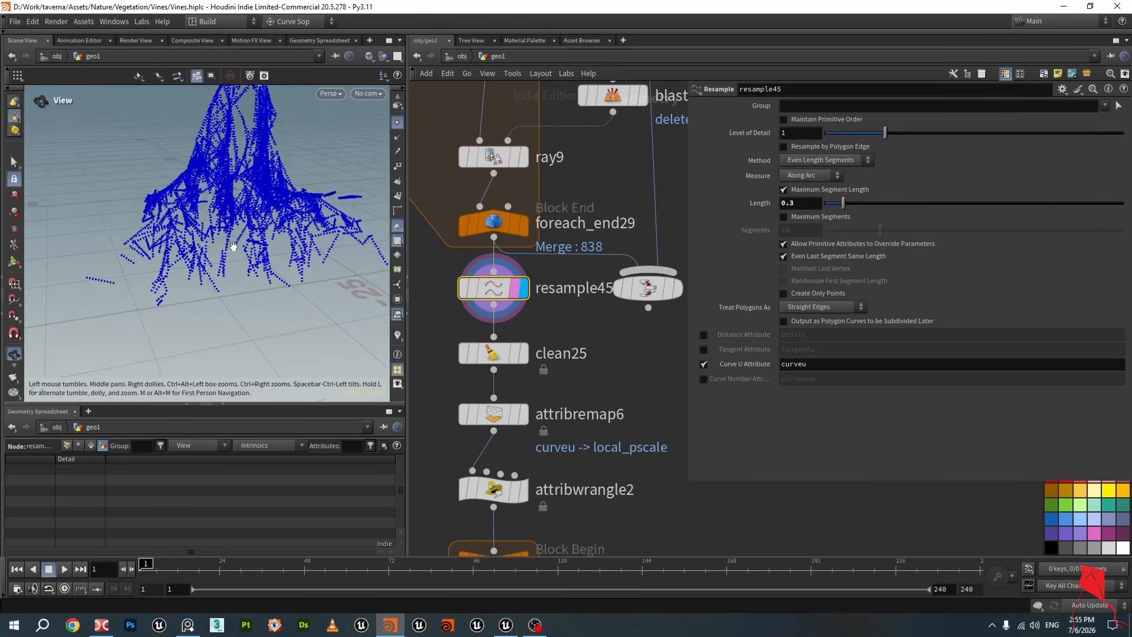
right_drag(235, 248, 273, 263)
drag(273, 263, 230, 269)
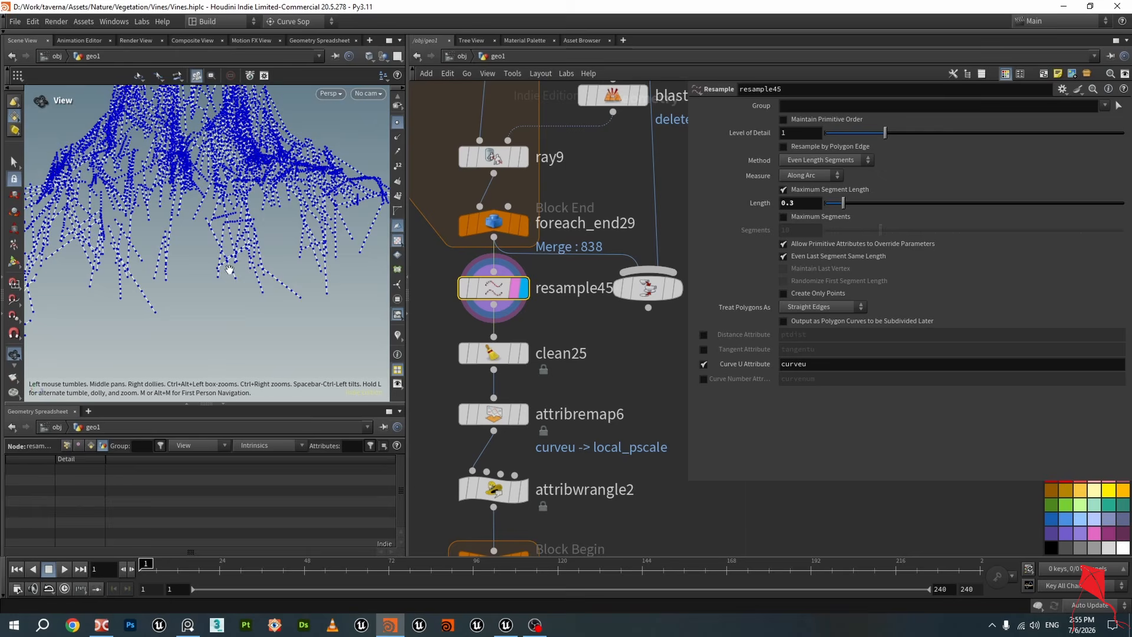
Examine the Remove Attribs pattern on the clean25 node
click(522, 354)
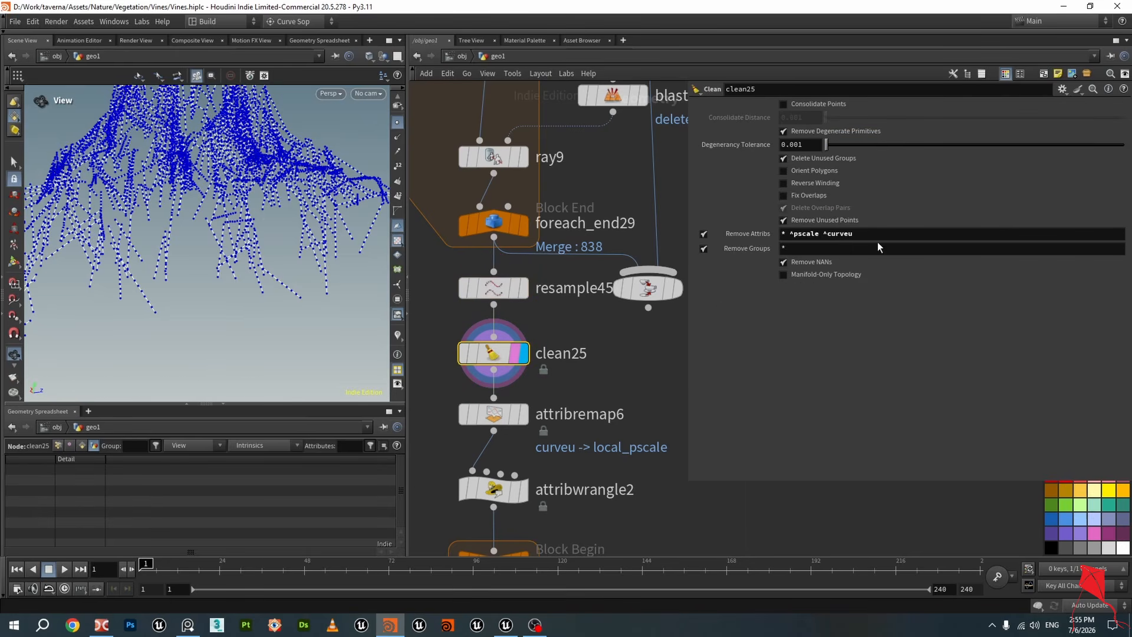
drag(854, 234, 896, 234)
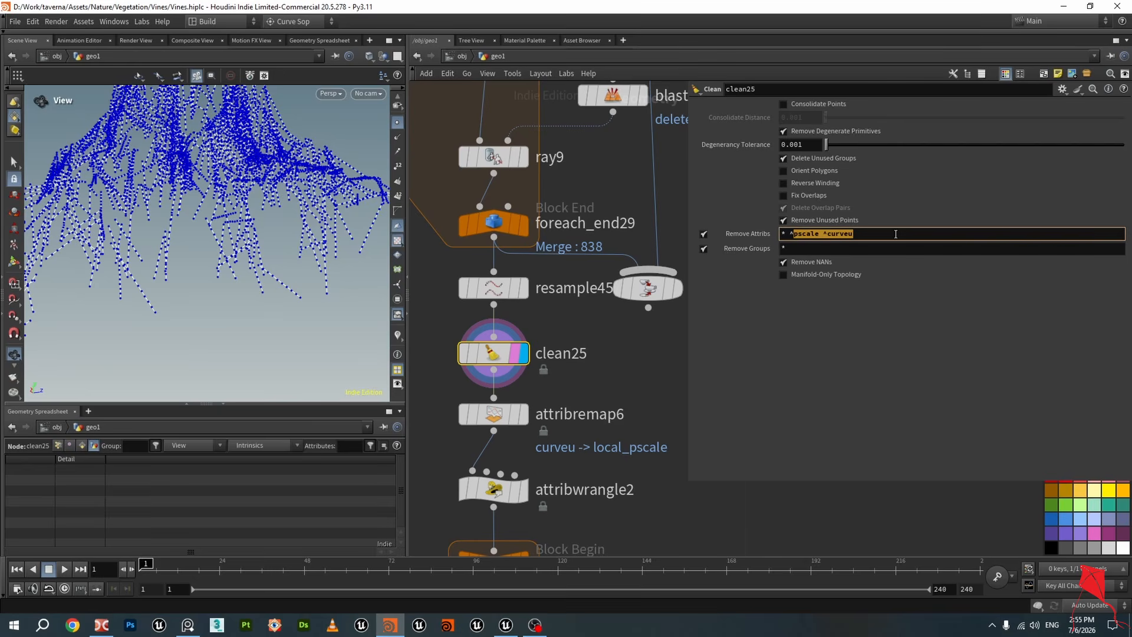
click(871, 344)
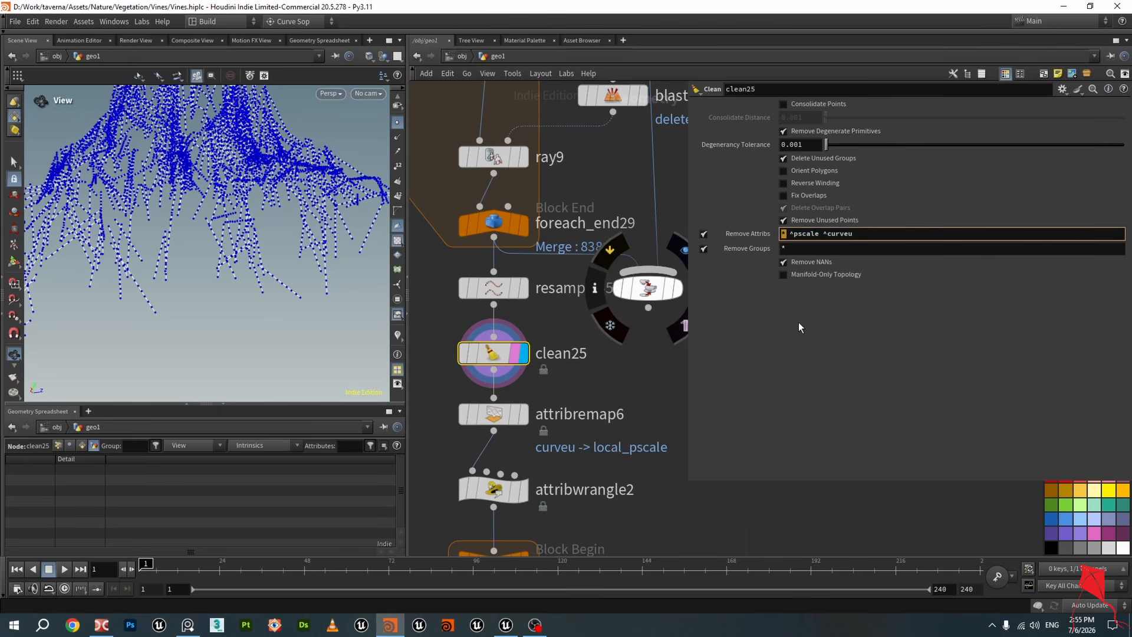
drag(794, 234, 855, 235)
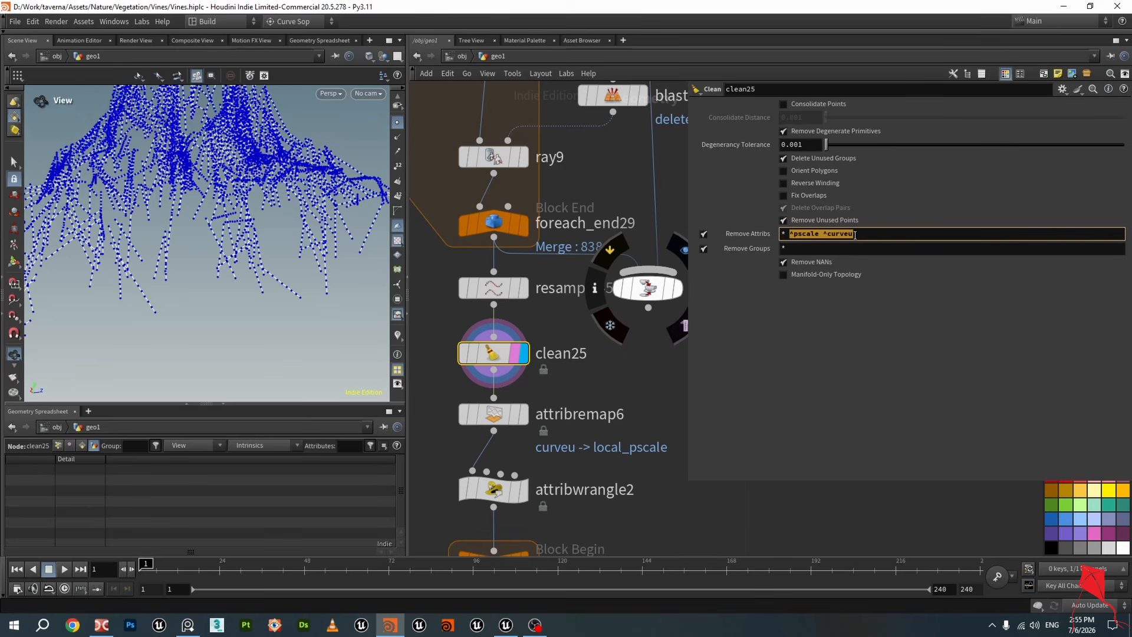
scroll(633, 375, down, 2)
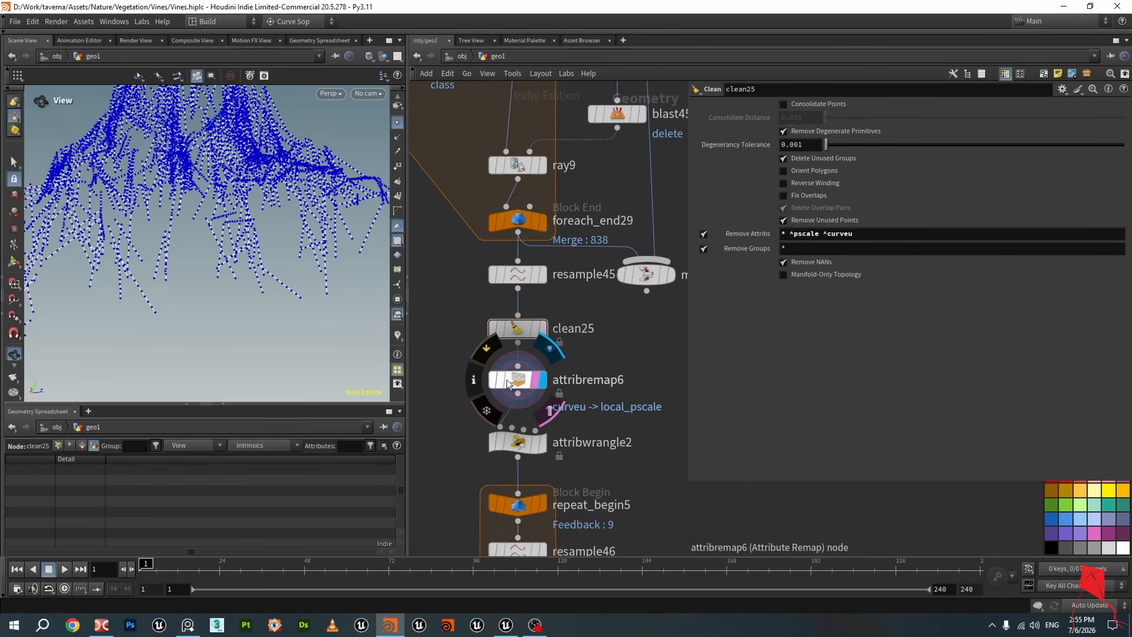
Inspect attribremap6 and the Curve U Attribute field on resample45, viewing the resampled points
click(512, 380)
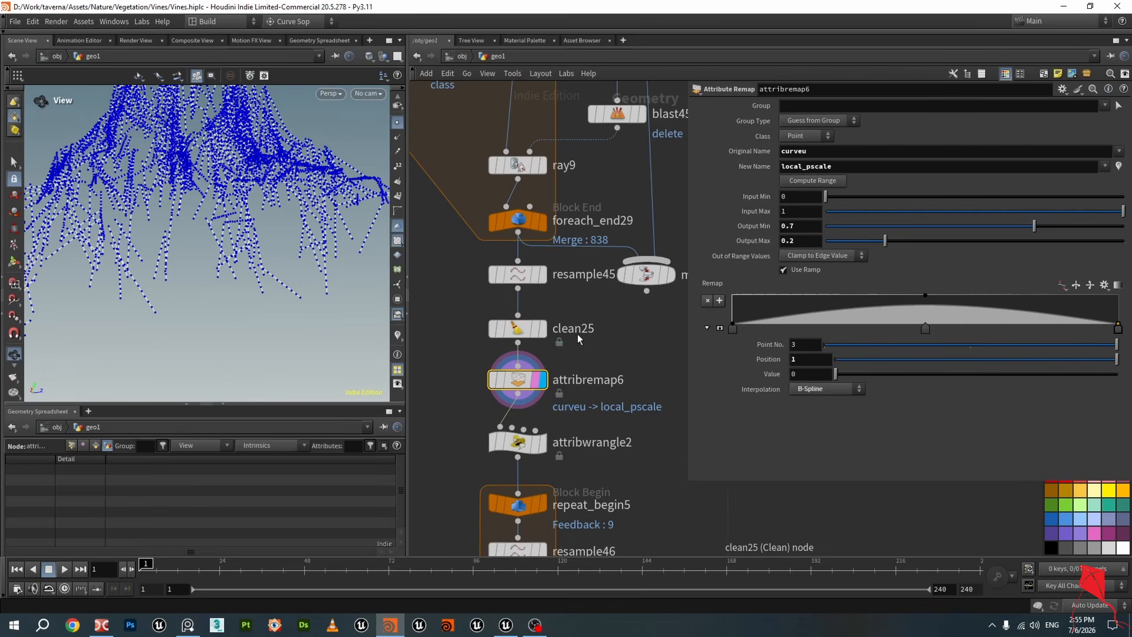
click(527, 281)
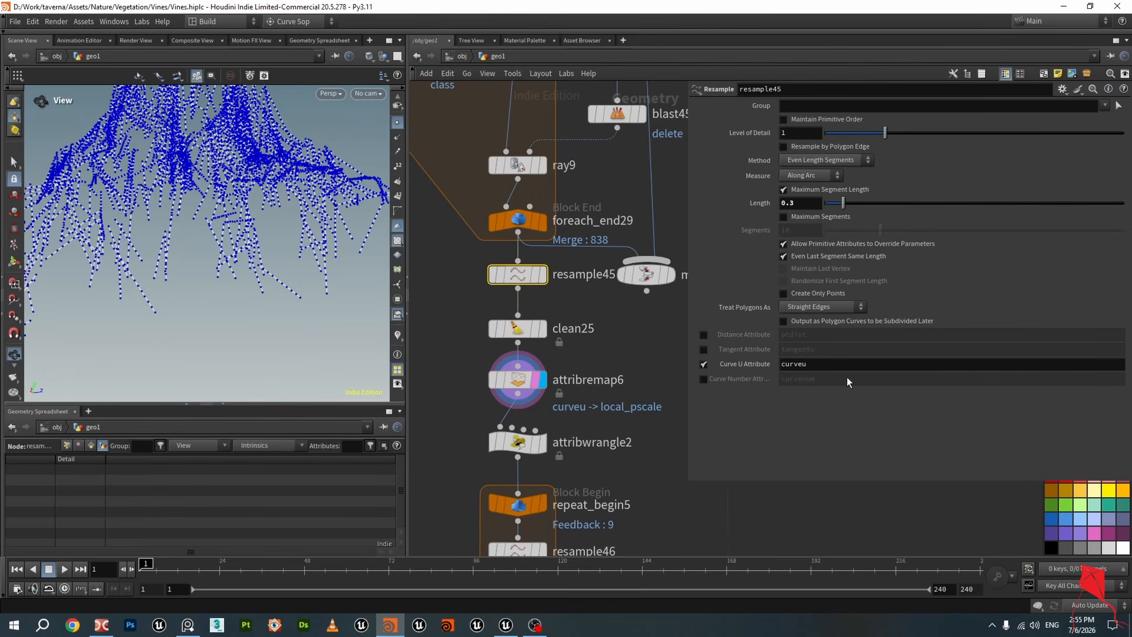
double_click(789, 365)
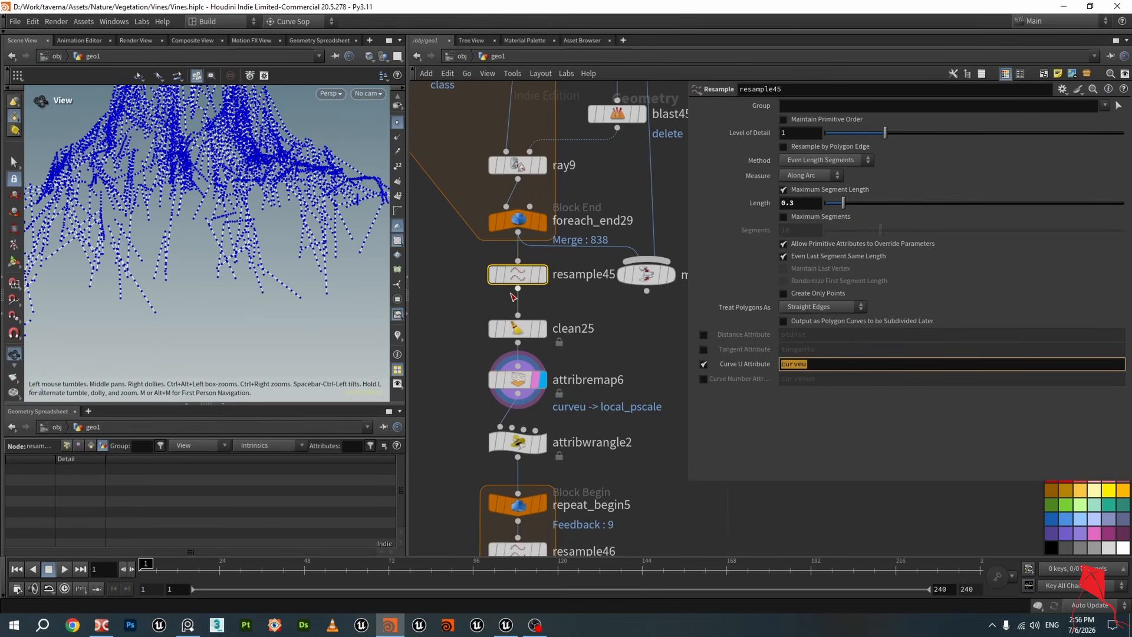
click(542, 275)
drag(297, 268, 284, 279)
right_drag(261, 297, 309, 290)
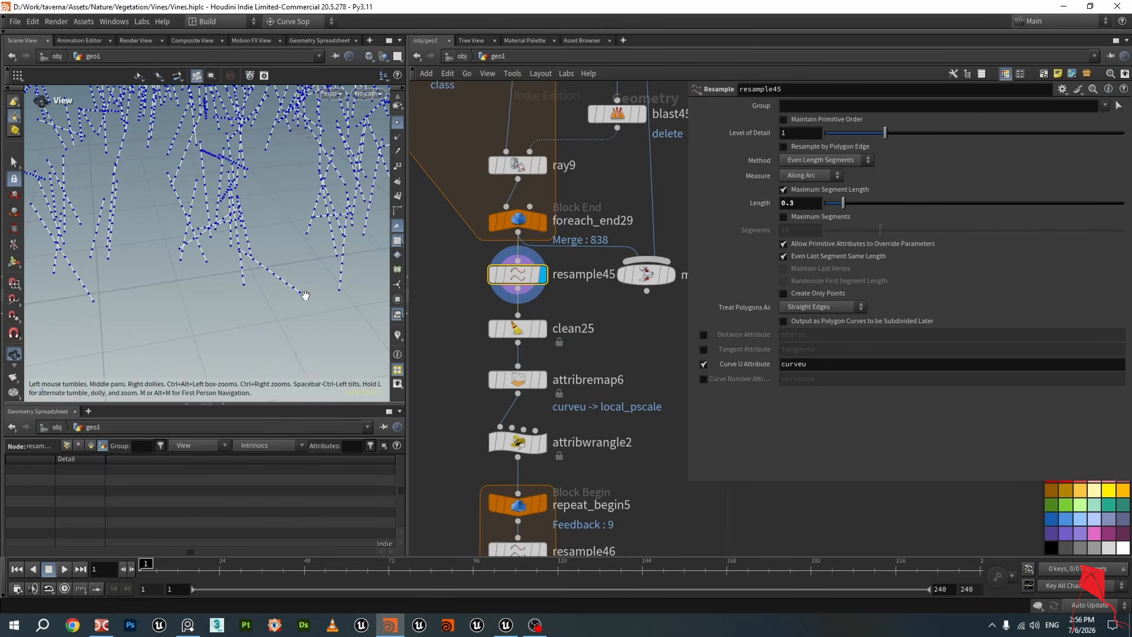
mouse_move(306, 285)
mouse_down()
mouse_move(313, 296)
mouse_move(309, 274)
mouse_up()
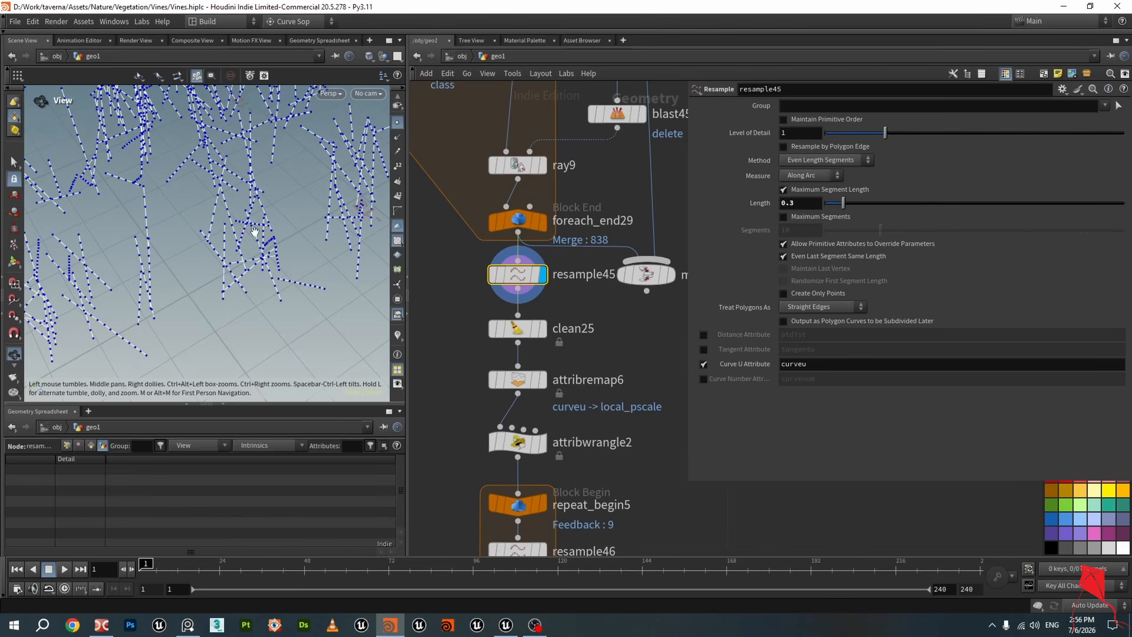
Review the curveu entry in clean25's Remove Attribs field and return to attribremap6
click(535, 329)
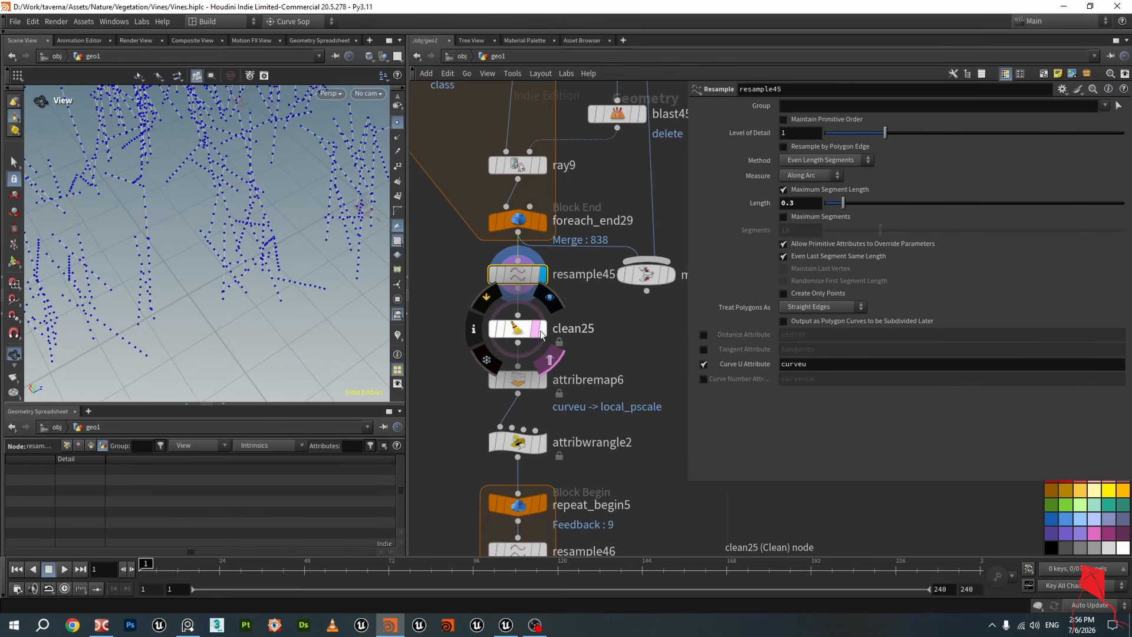
click(543, 329)
click(495, 329)
click(499, 329)
click(495, 329)
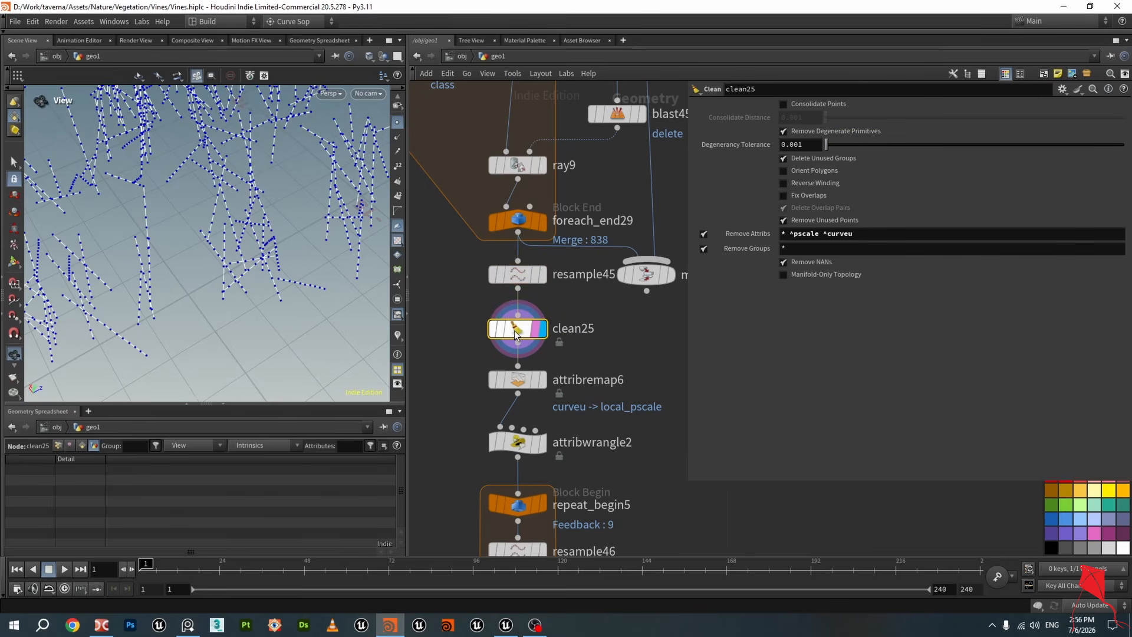
drag(819, 236, 858, 235)
click(840, 235)
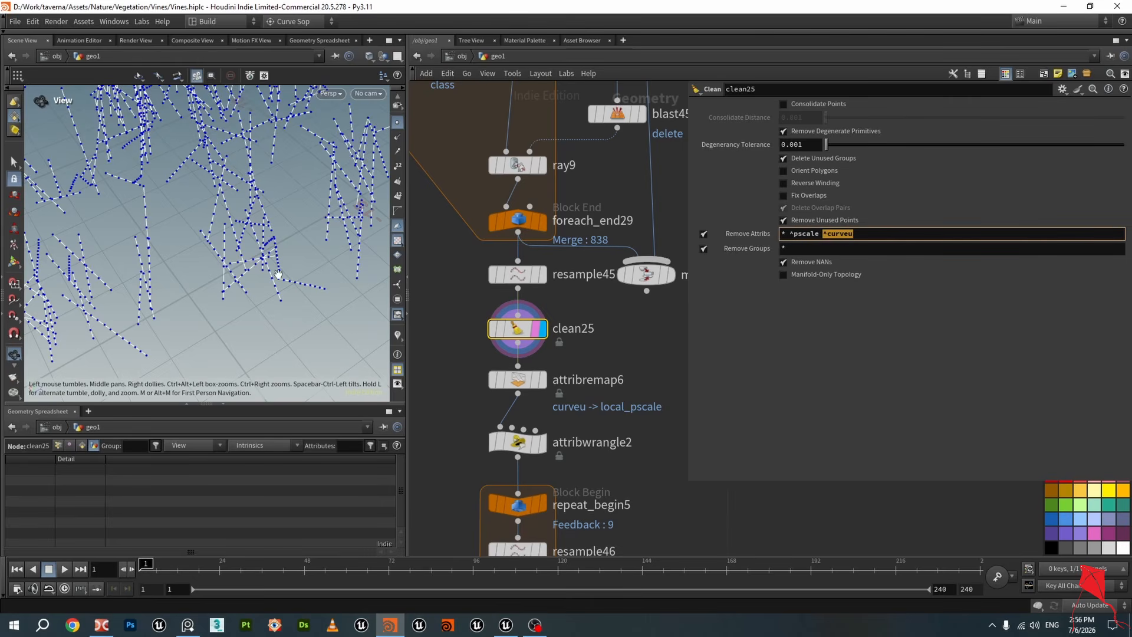
drag(240, 275, 233, 272)
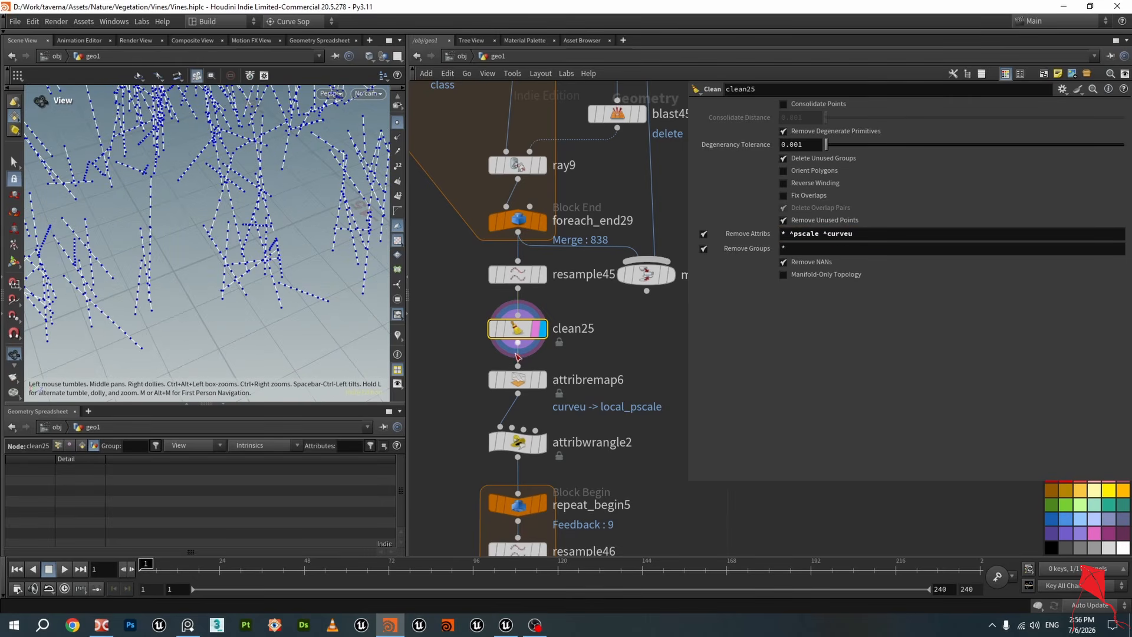
click(523, 379)
scroll(479, 362, down, 2)
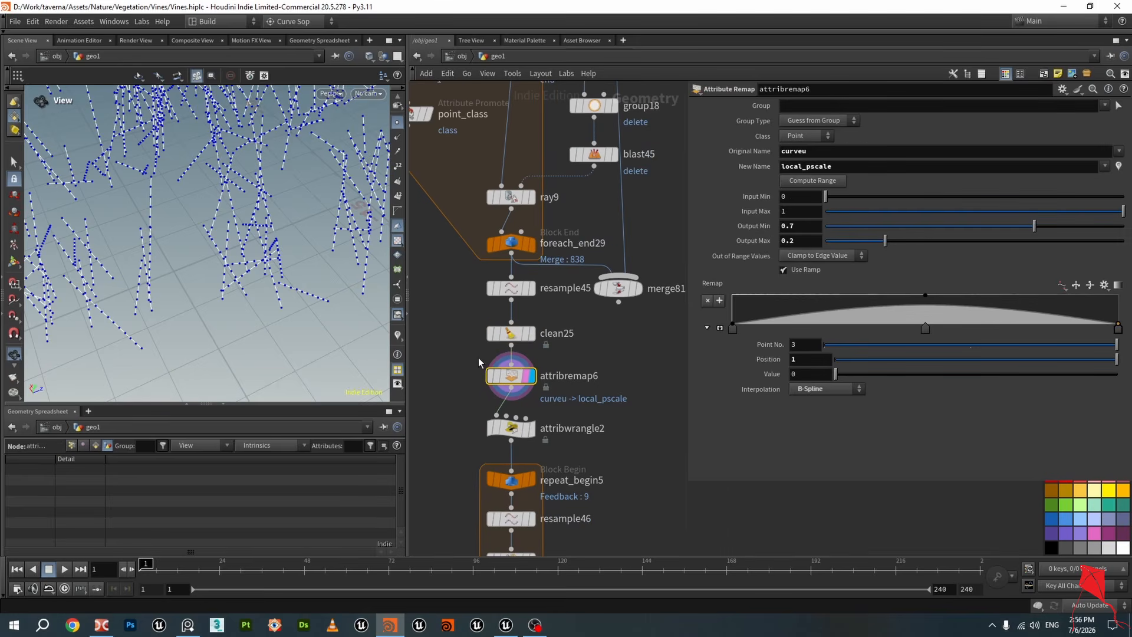
drag(162, 260, 250, 263)
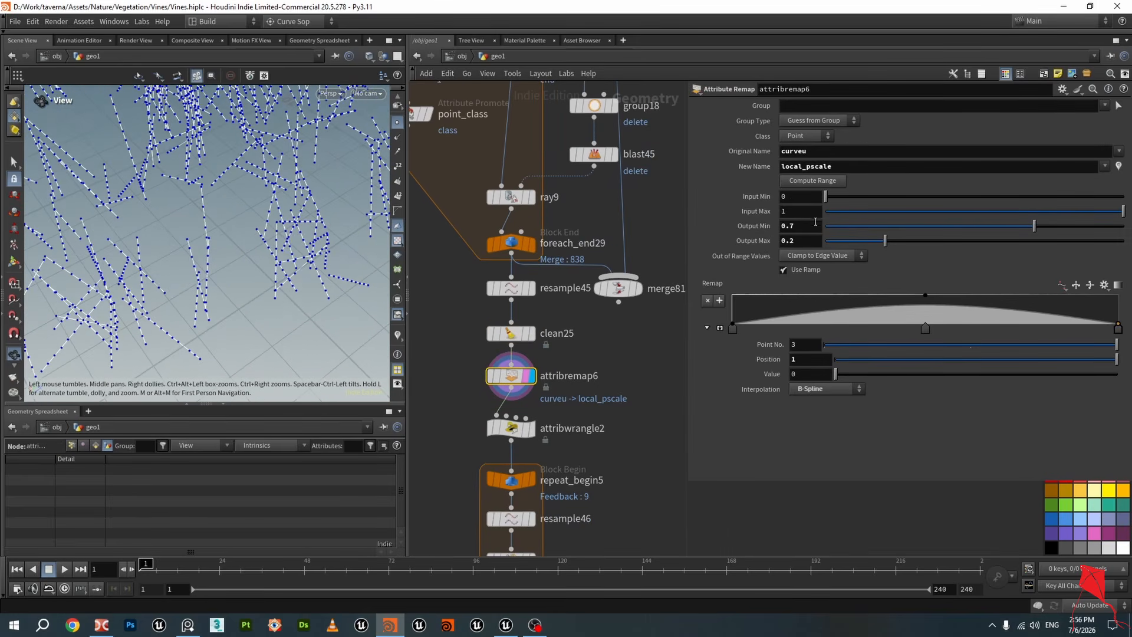
Examine attribremap6's original and new attribute names, save the scene, and open its attributes in the geometry spreadsheet
double_click(832, 154)
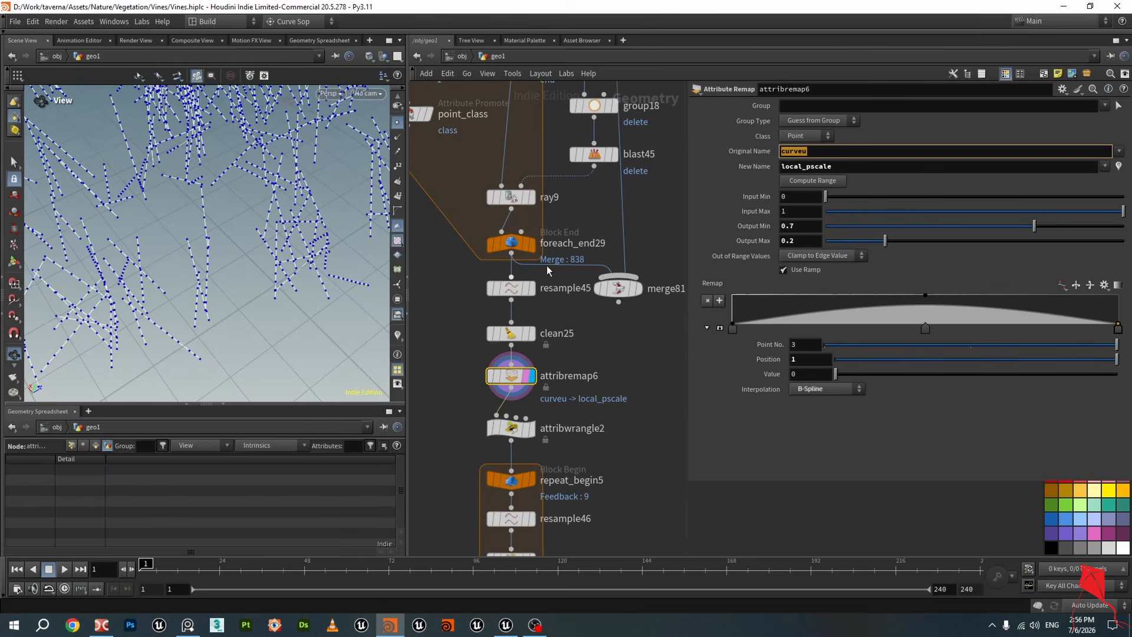
double_click(842, 166)
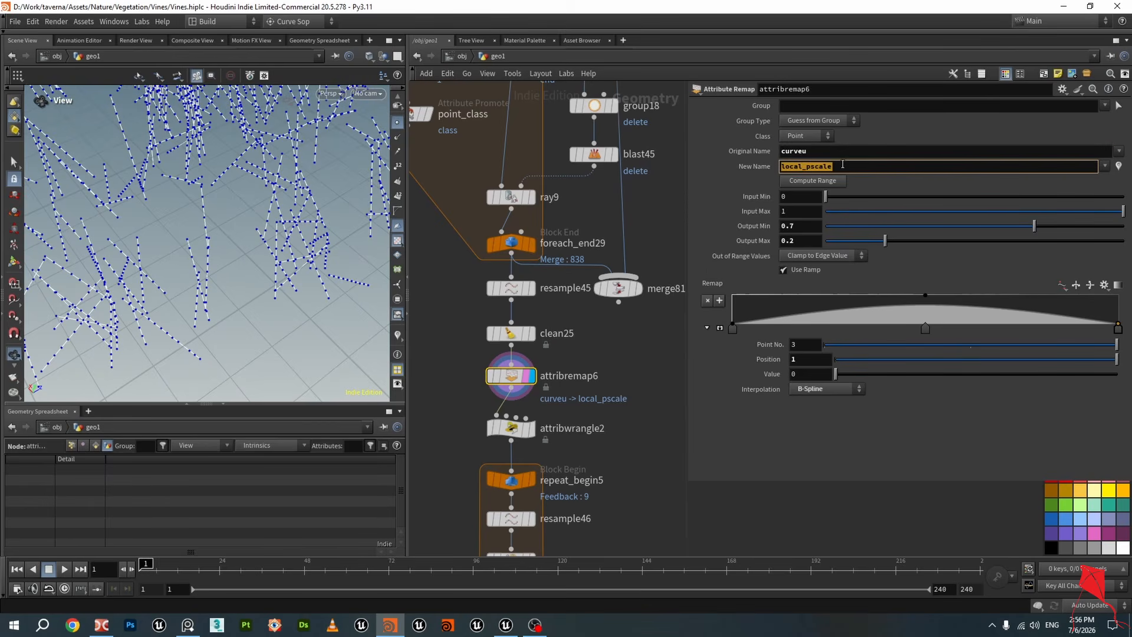
drag(254, 238, 259, 232)
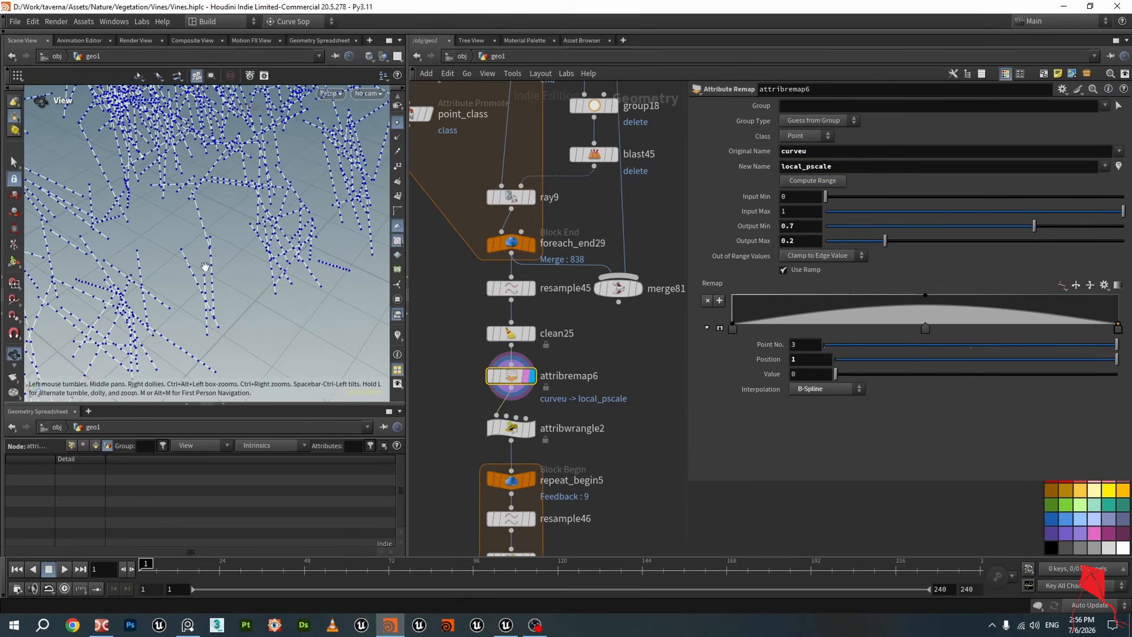
scroll(206, 267, up, 5)
key(ctrl+s)
scroll(200, 278, up, 4)
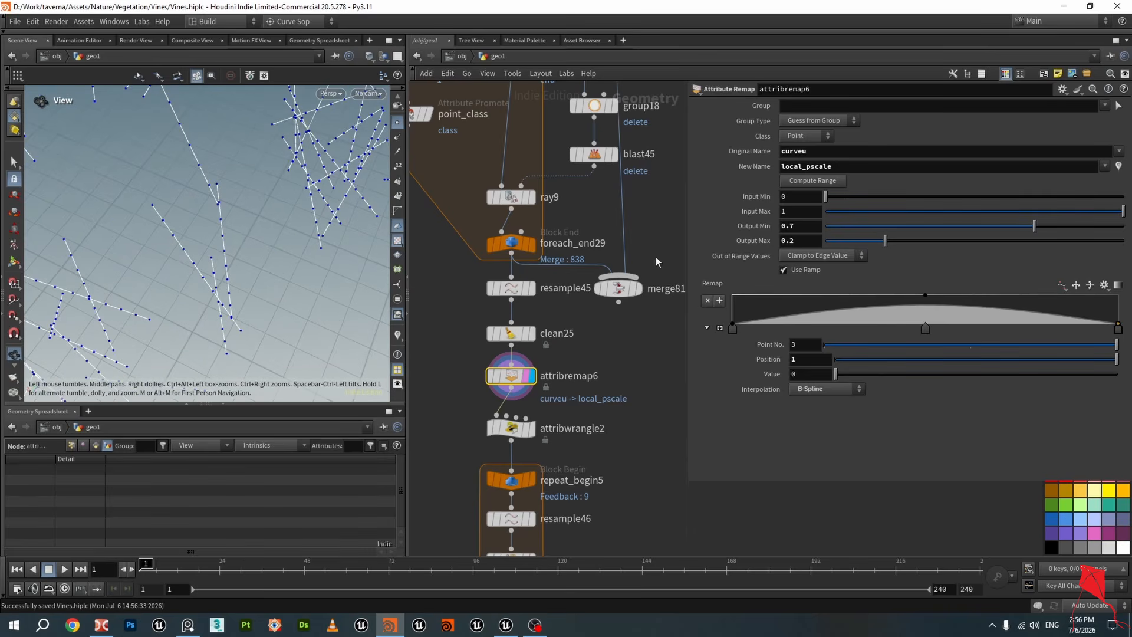
click(70, 446)
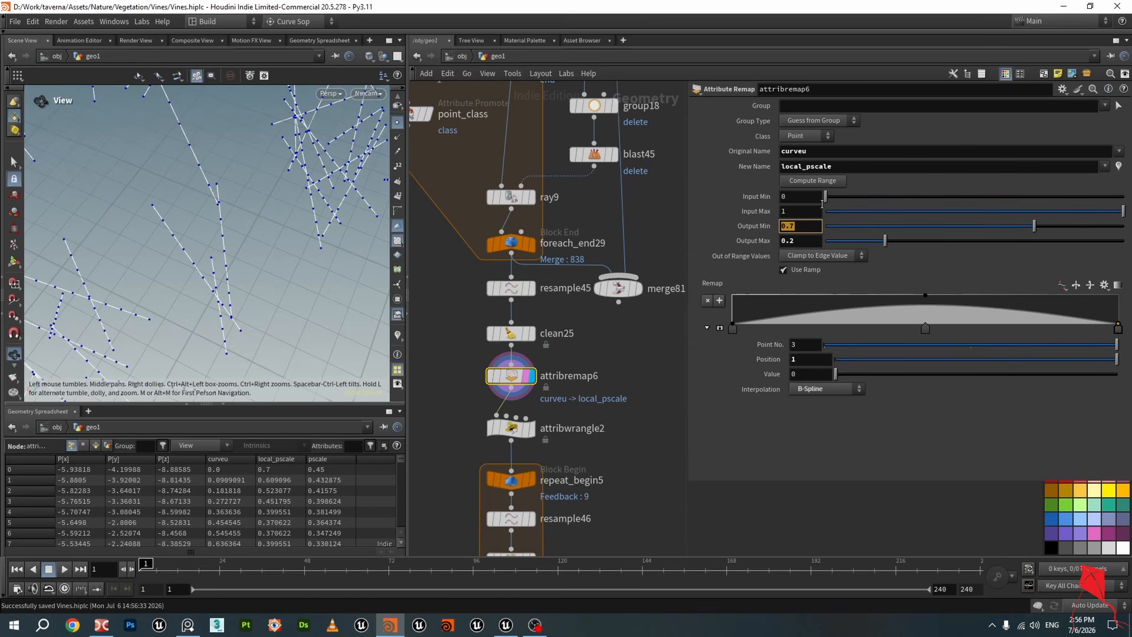
Examine attribremap6's Original Name and output range settings while orbiting the resampled vine points in the viewport
double_click(793, 151)
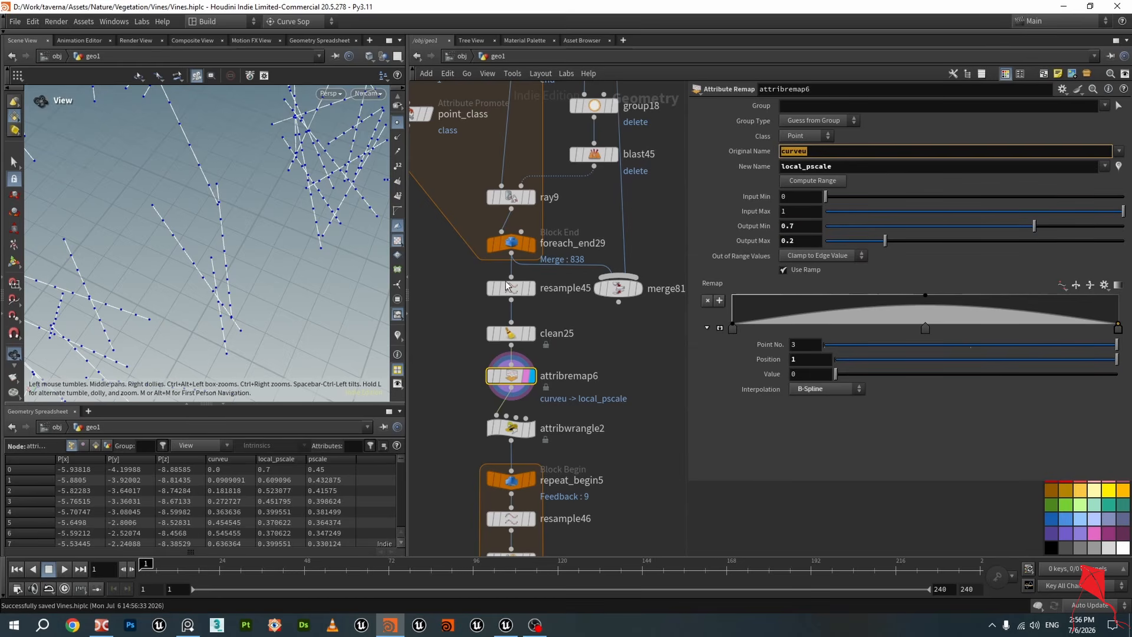
click(472, 380)
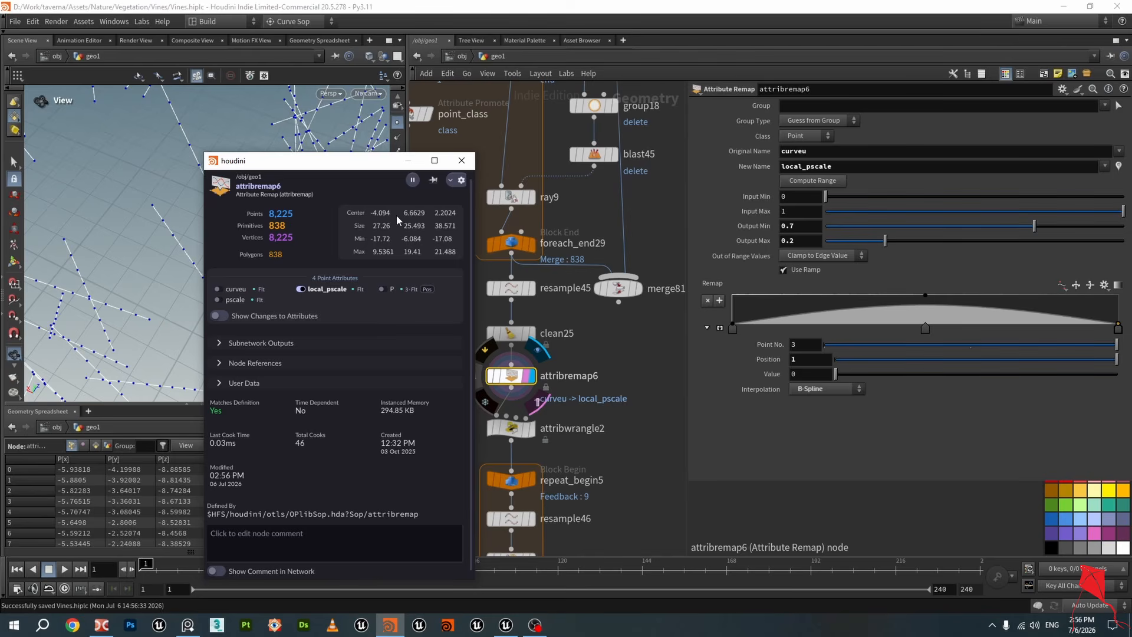
click(462, 160)
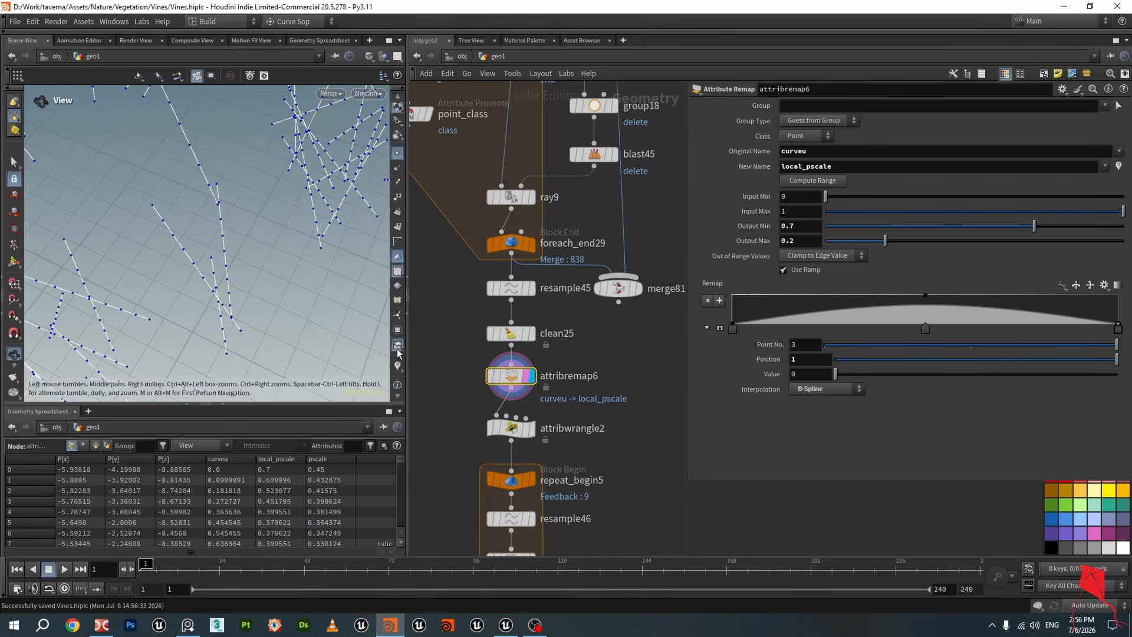
click(398, 339)
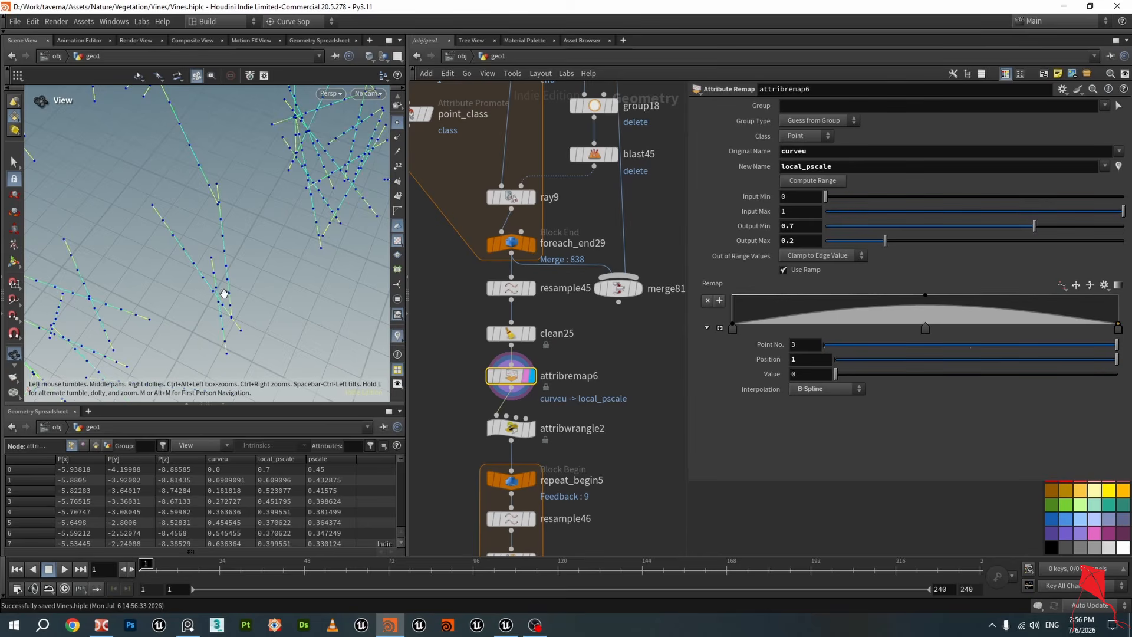
drag(223, 293, 288, 266)
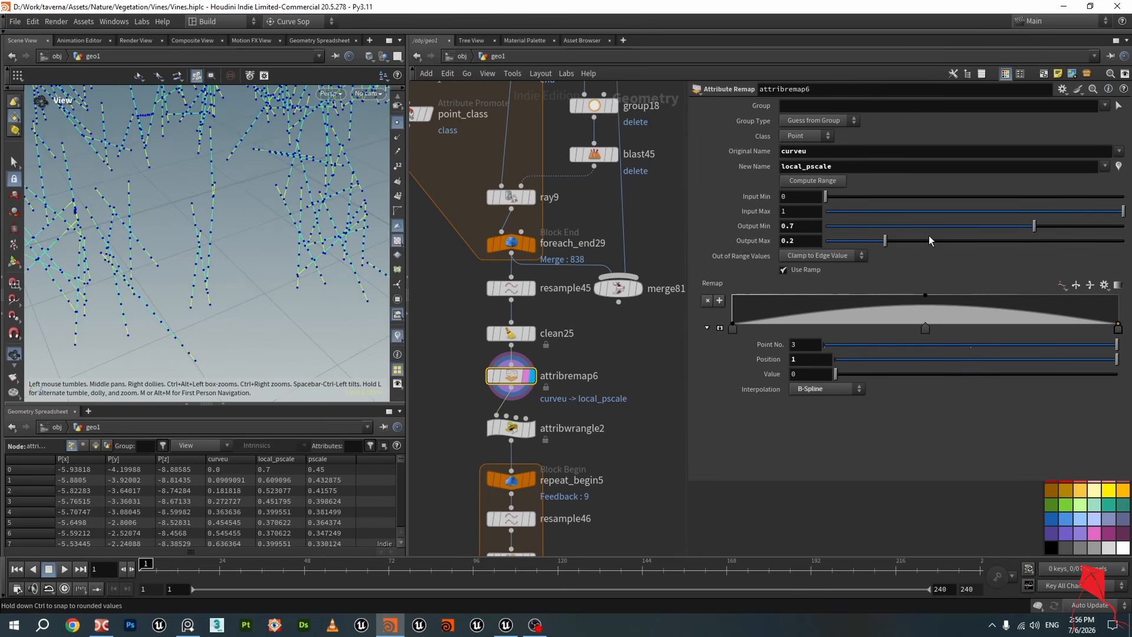
double_click(831, 151)
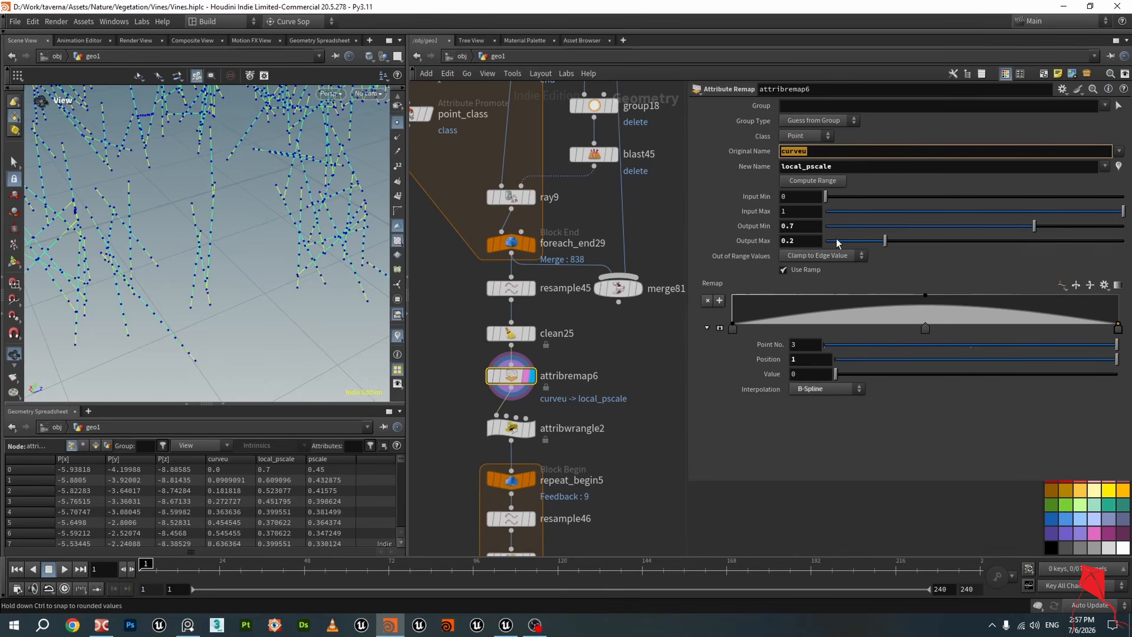
double_click(784, 241)
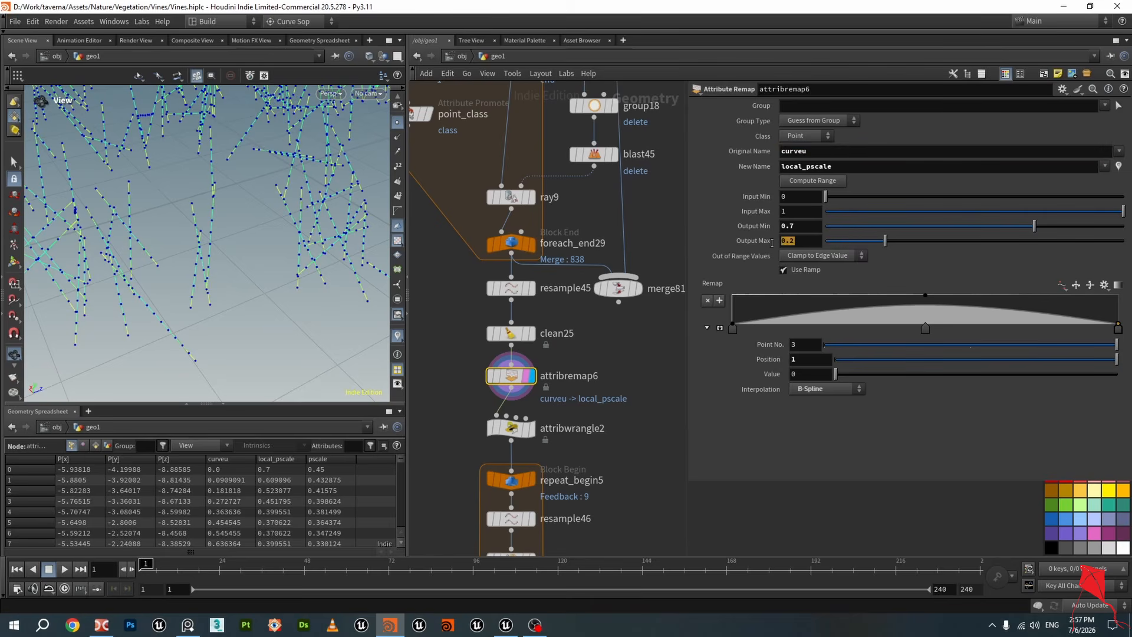
drag(809, 224, 779, 227)
drag(248, 207, 187, 219)
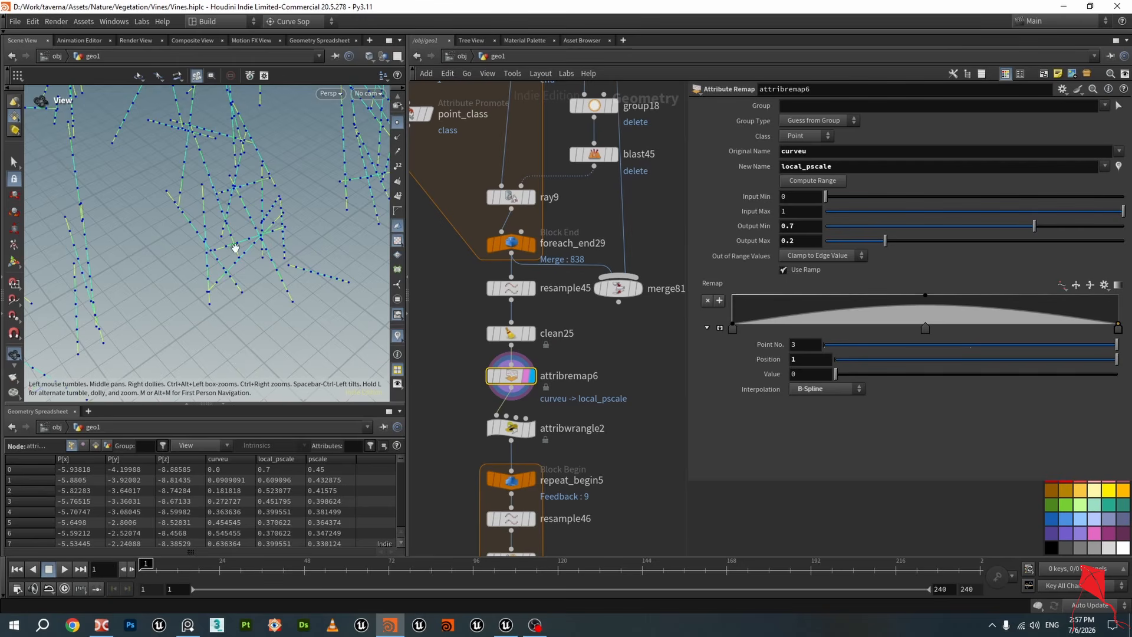
mouse_move(235, 247)
mouse_down()
mouse_move(200, 247)
mouse_move(221, 252)
mouse_up()
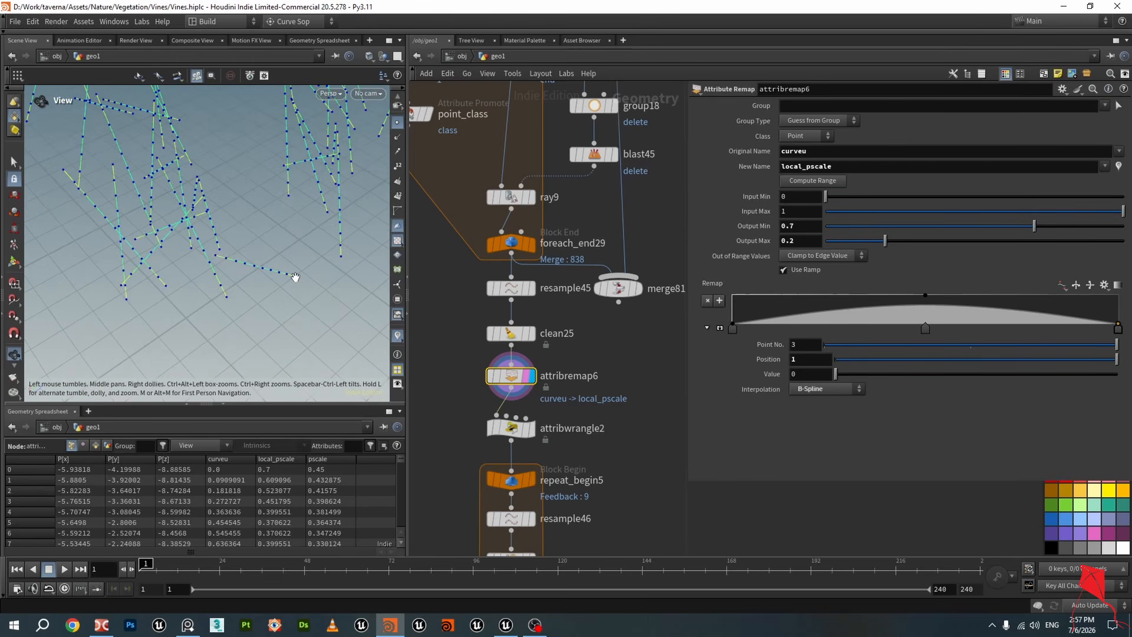
drag(301, 281, 386, 255)
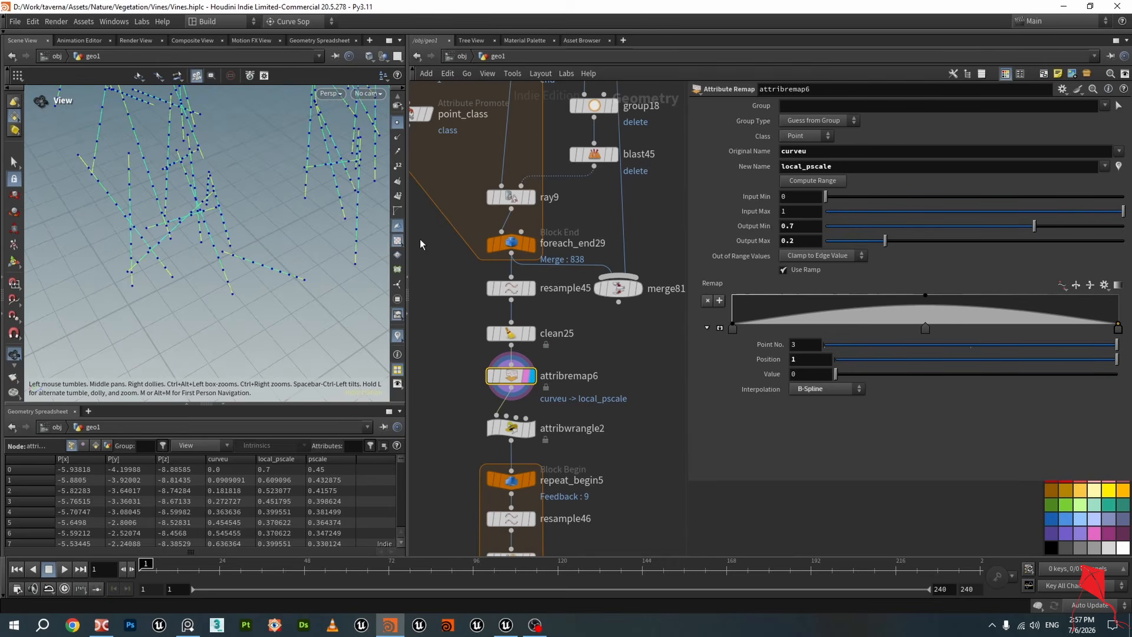
click(398, 123)
drag(333, 151, 237, 261)
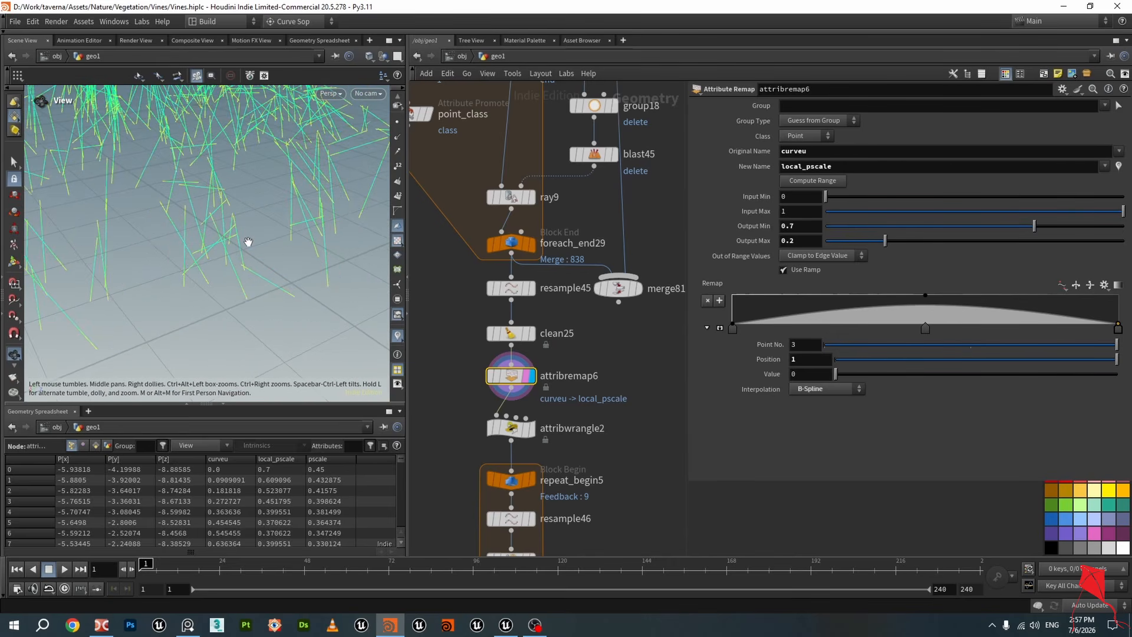
Adjust attribremap6's Output Max, setting it back to 0.2, and save the scene
drag(886, 242, 861, 248)
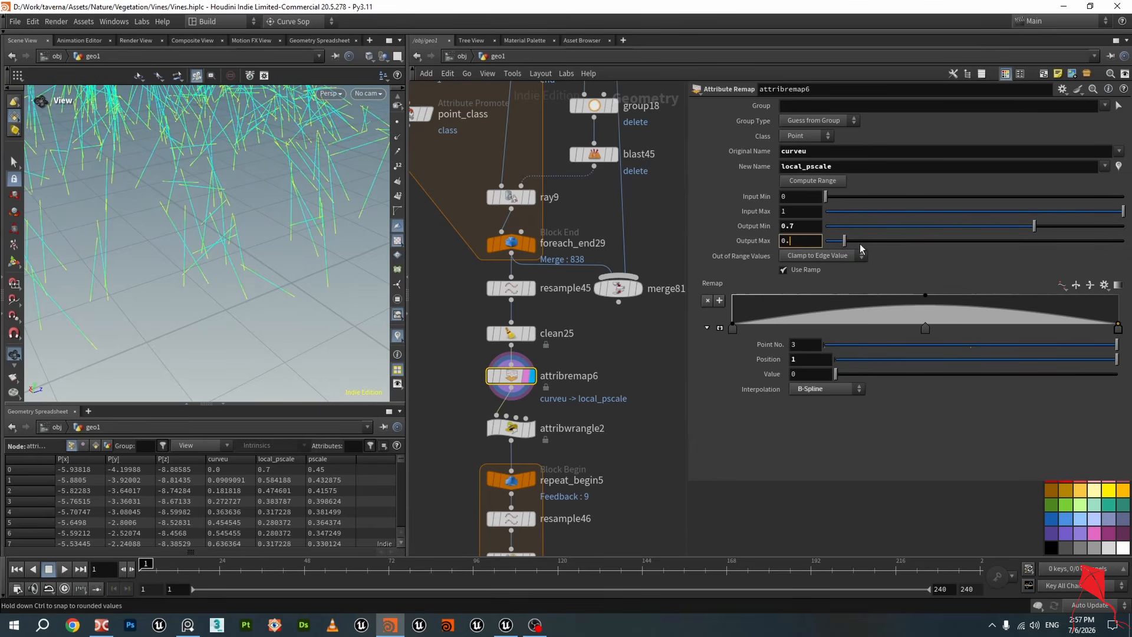
text(2)
key(Return)
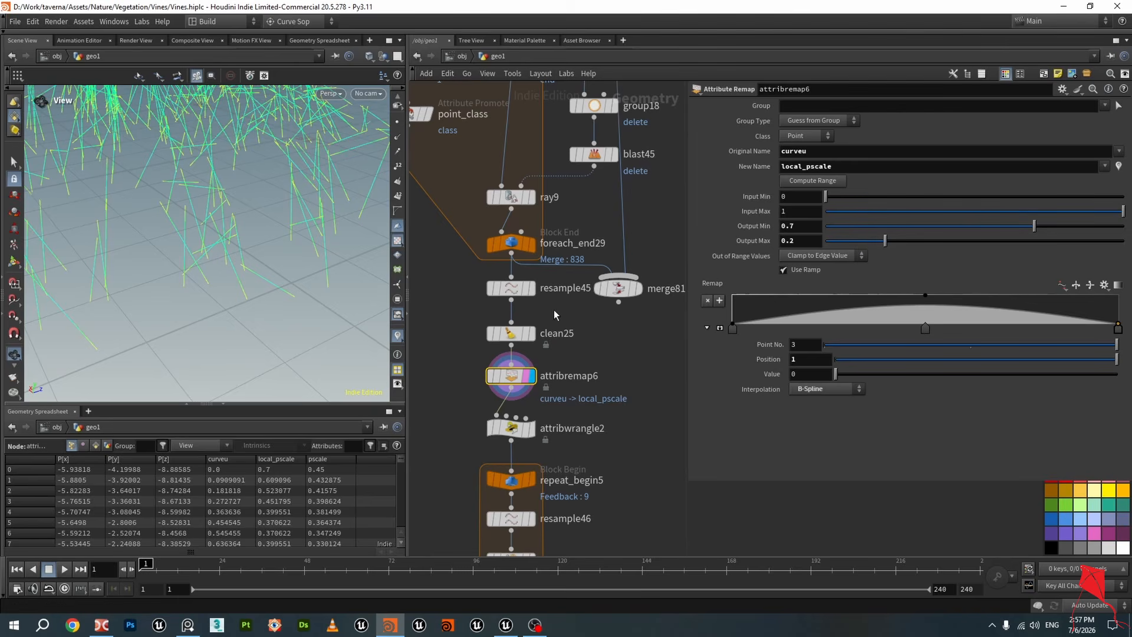
scroll(431, 327, down, 2)
alt+drag(341, 283, 271, 250)
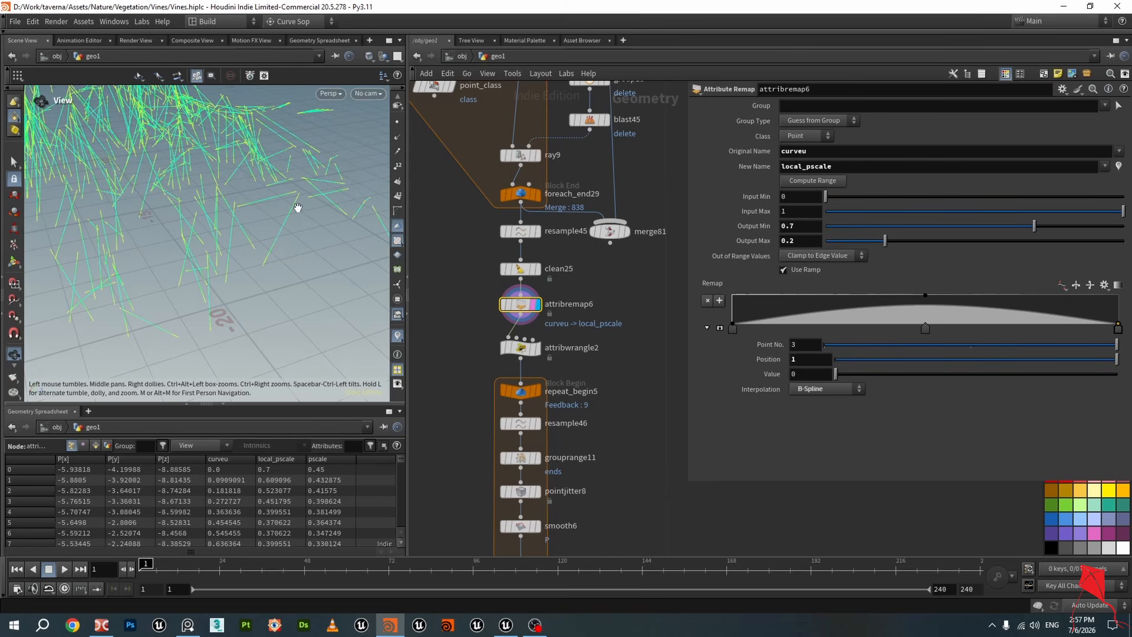
key(ctrl+s)
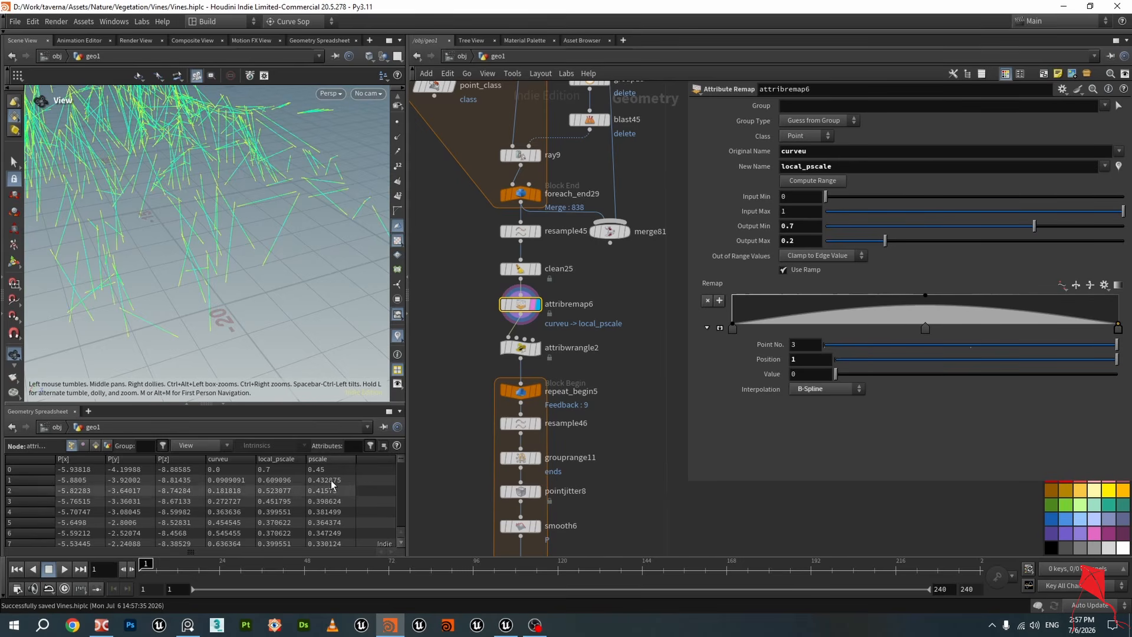
Select attribwrangle2 and view its node info listing the point attributes
click(528, 348)
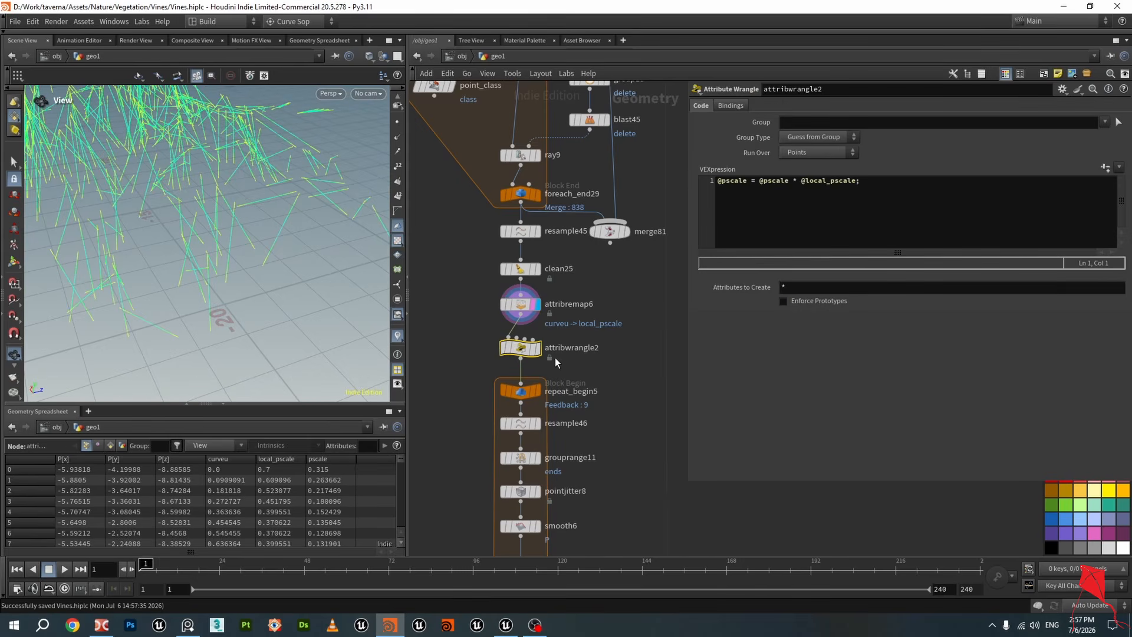
click(538, 348)
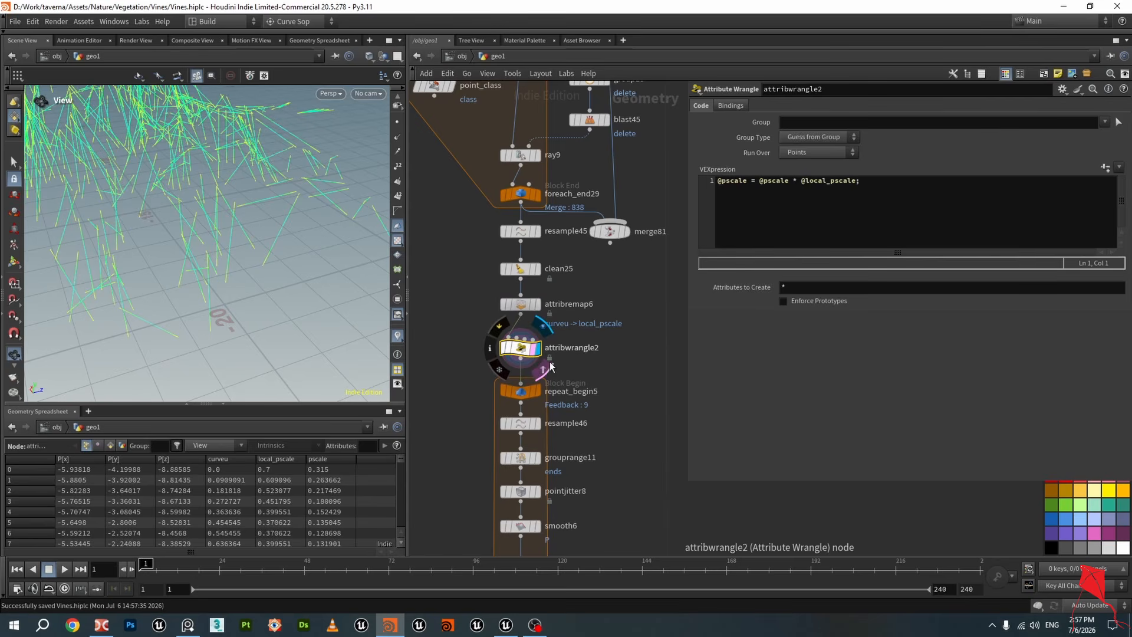
drag(338, 257, 253, 255)
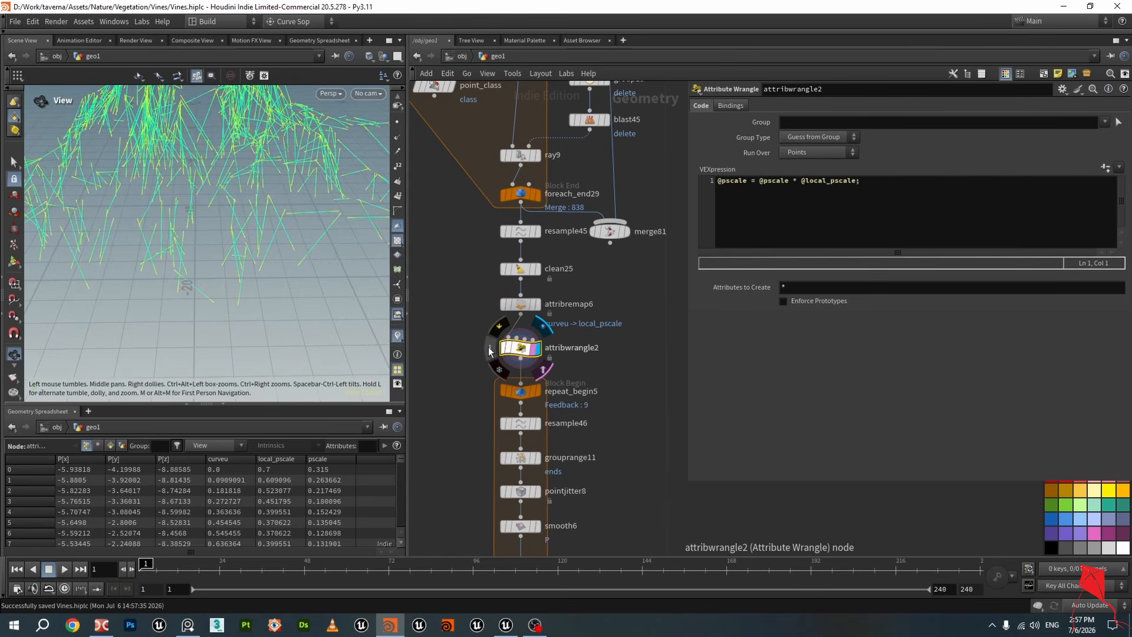
click(490, 347)
click(234, 272)
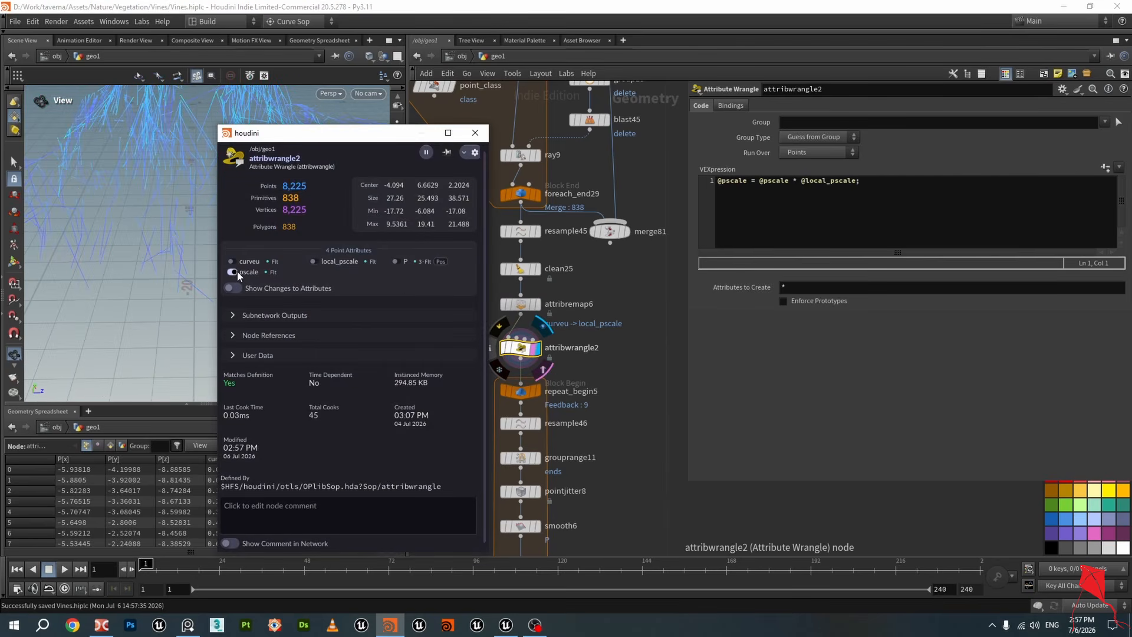
drag(144, 228, 301, 280)
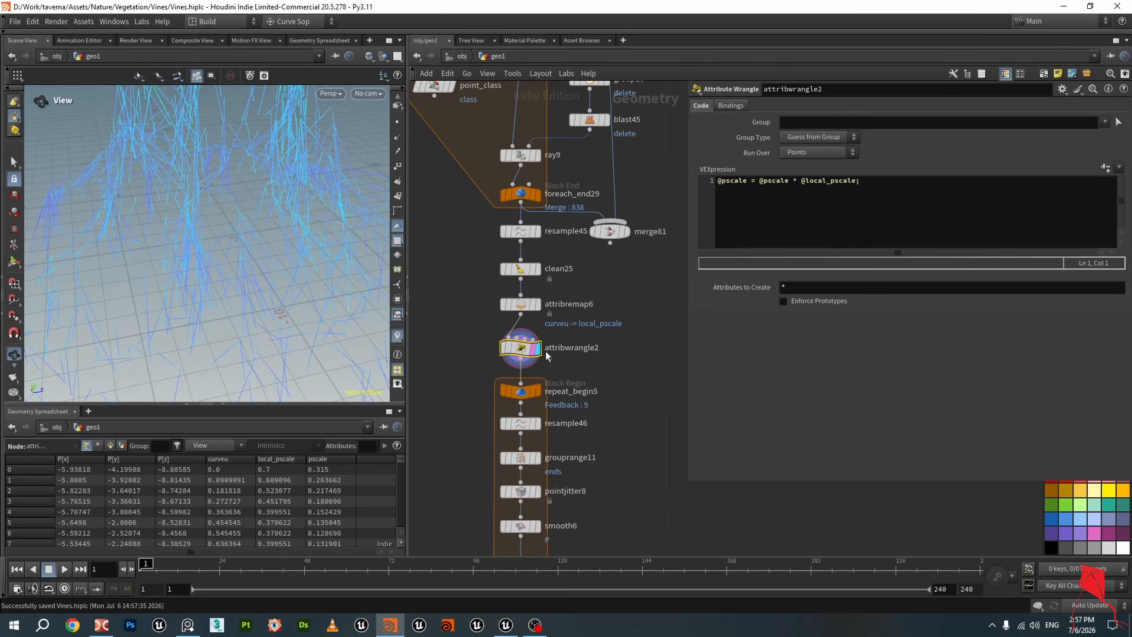
drag(746, 184, 714, 183)
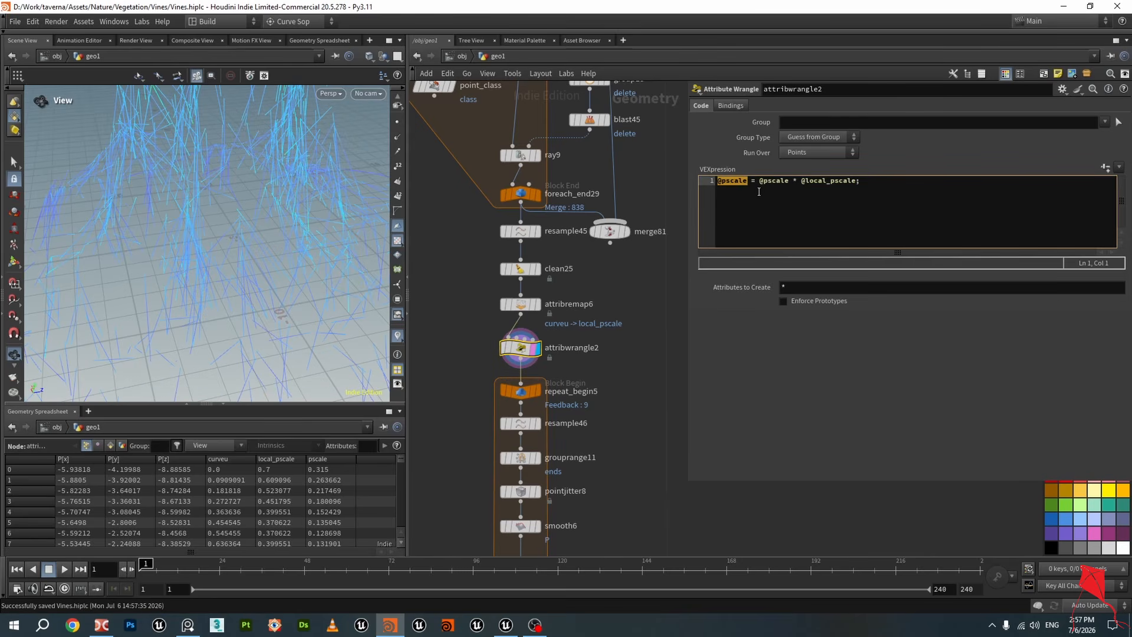
drag(759, 183, 778, 187)
drag(801, 183, 855, 183)
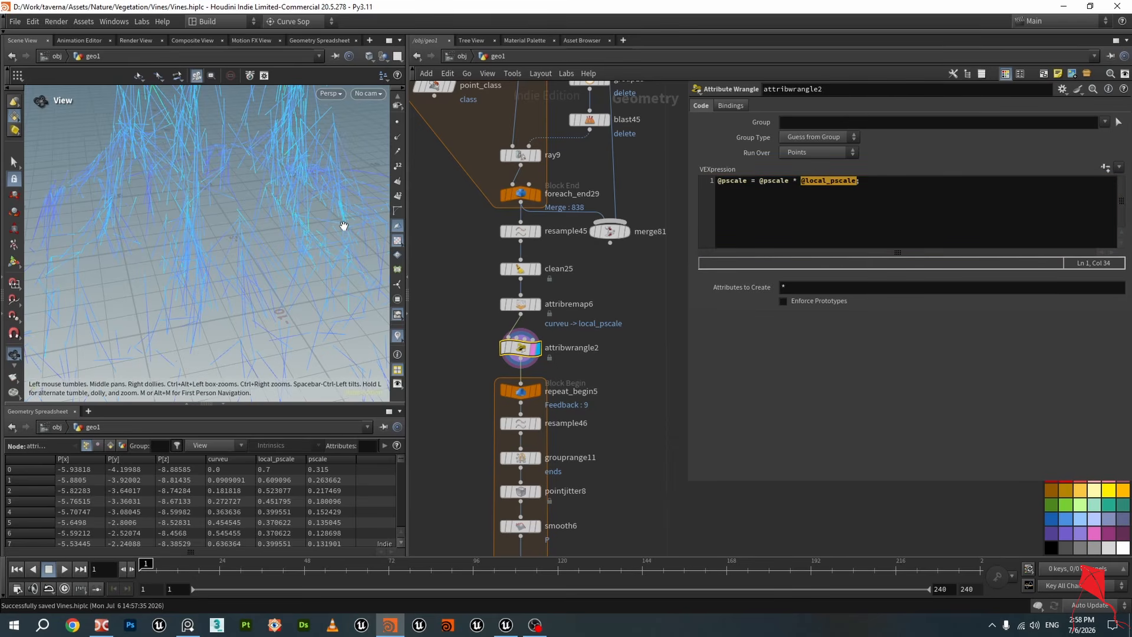
drag(341, 222, 287, 284)
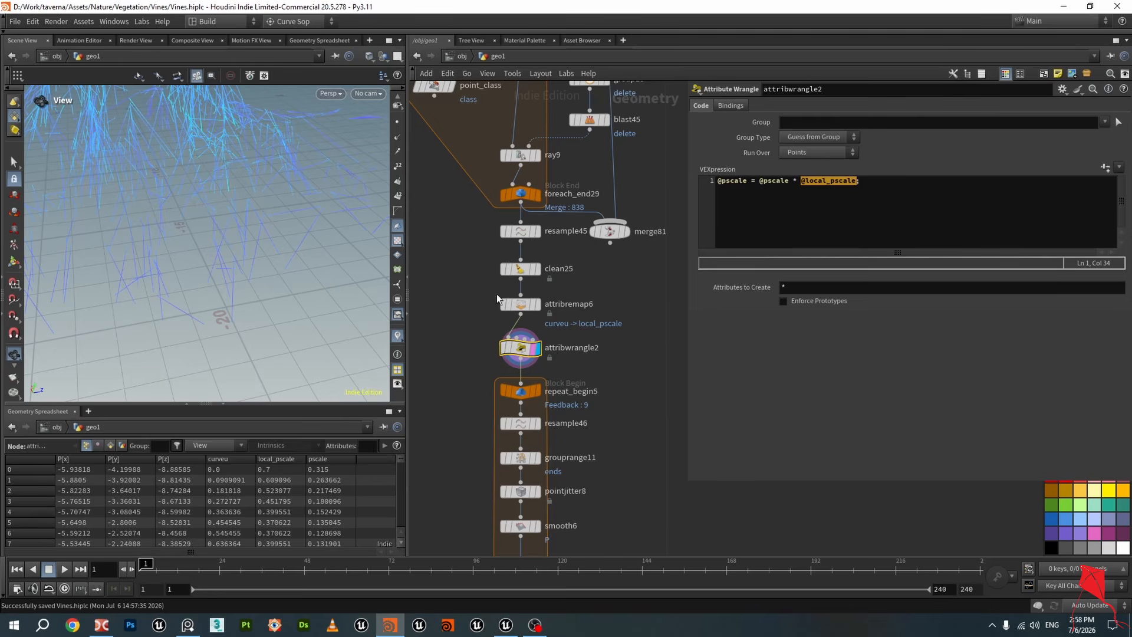
drag(860, 181, 801, 181)
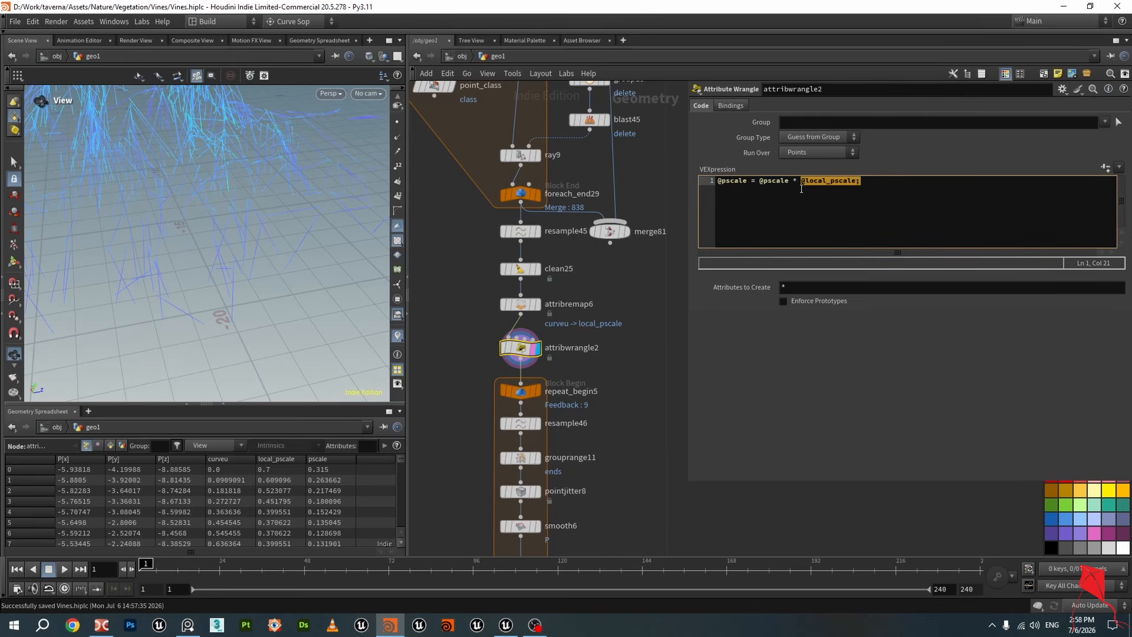
drag(235, 275, 239, 282)
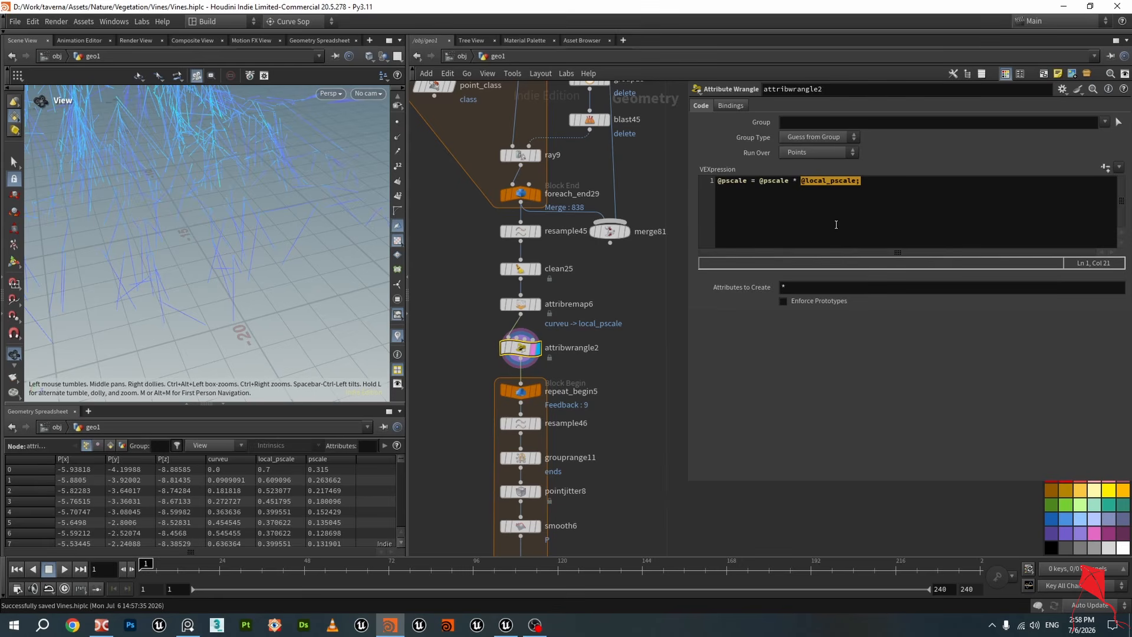
click(811, 183)
drag(801, 181, 861, 181)
scroll(585, 372, down, 4)
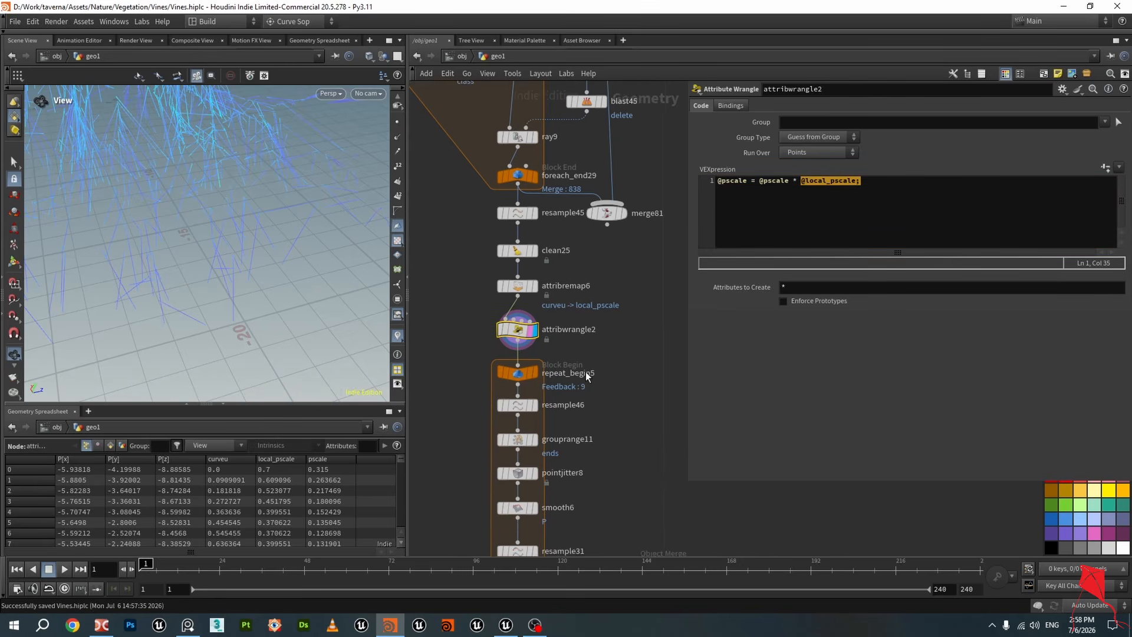
Add a Sweep node wired below attribwrangle2 and set it as the displayed node
key(Tab)
key(Tab)
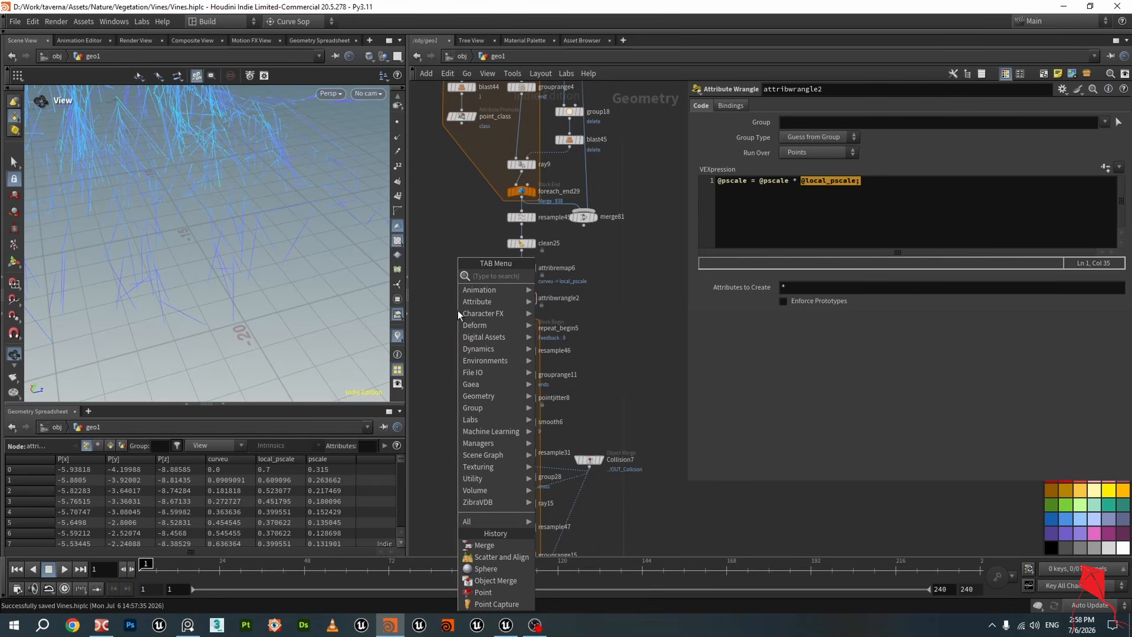
text(swee)
key(Return)
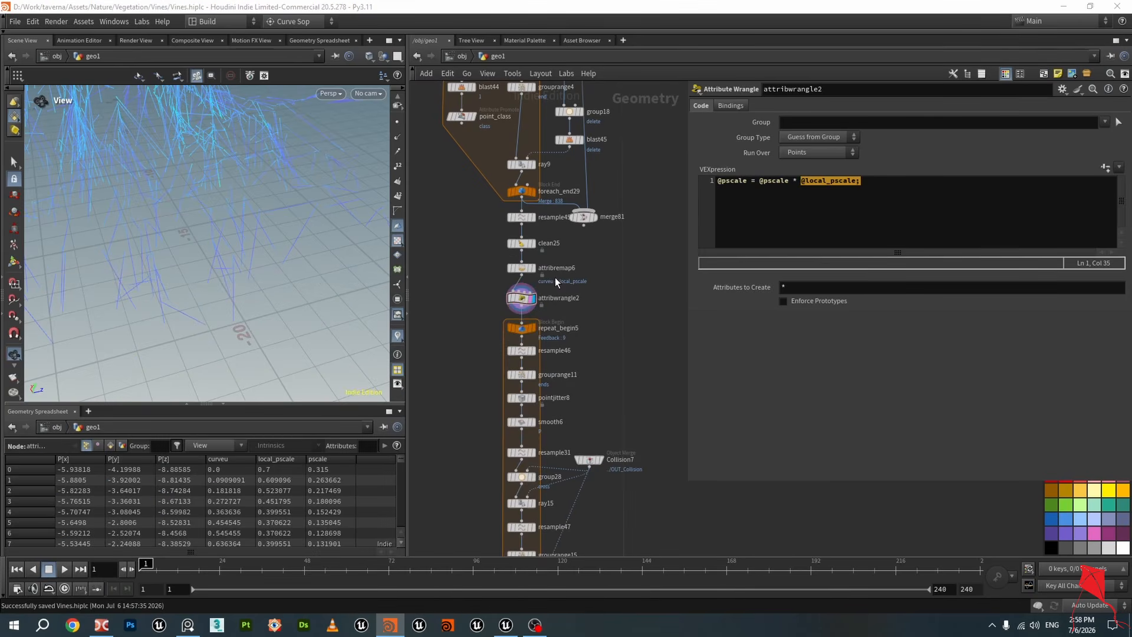
click(485, 325)
scroll(526, 316, up, 3)
drag(522, 299, 450, 322)
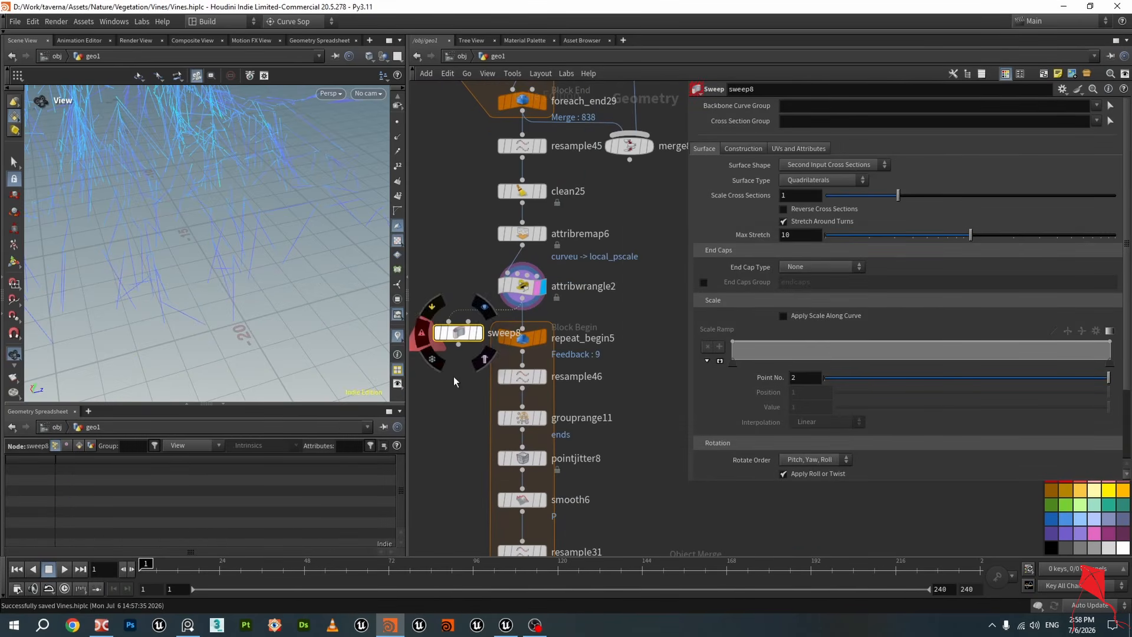
middle_drag(460, 402, 594, 344)
drag(604, 283, 544, 309)
click(554, 273)
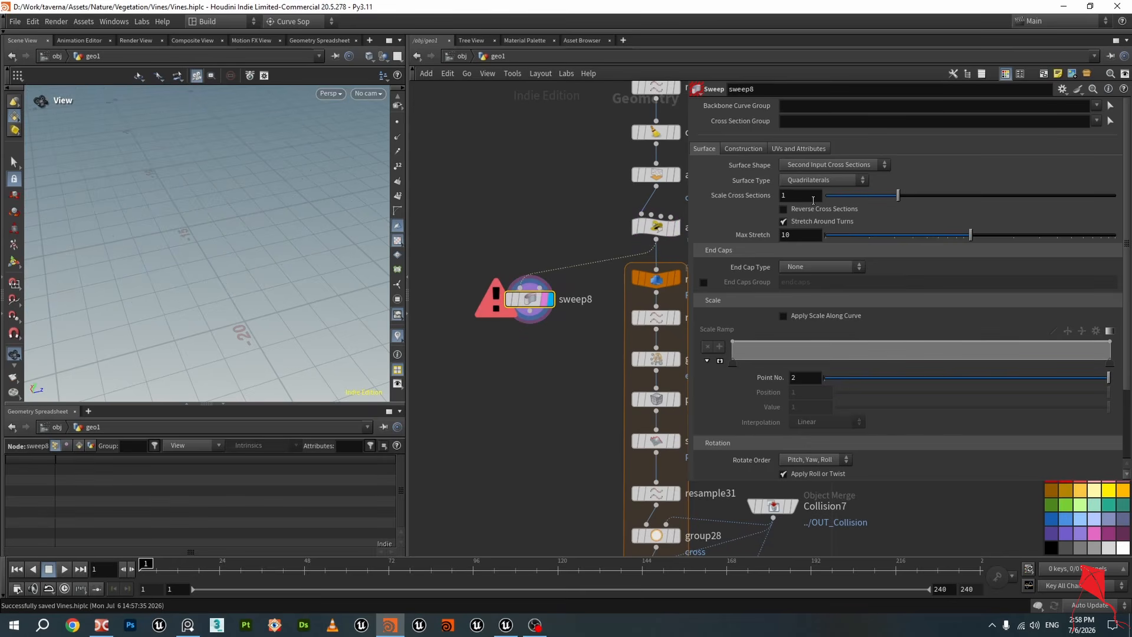
Set the sweep's Surface Shape to Round Tube and its Radius to 1
click(802, 166)
click(806, 189)
scroll(469, 259, up, 1)
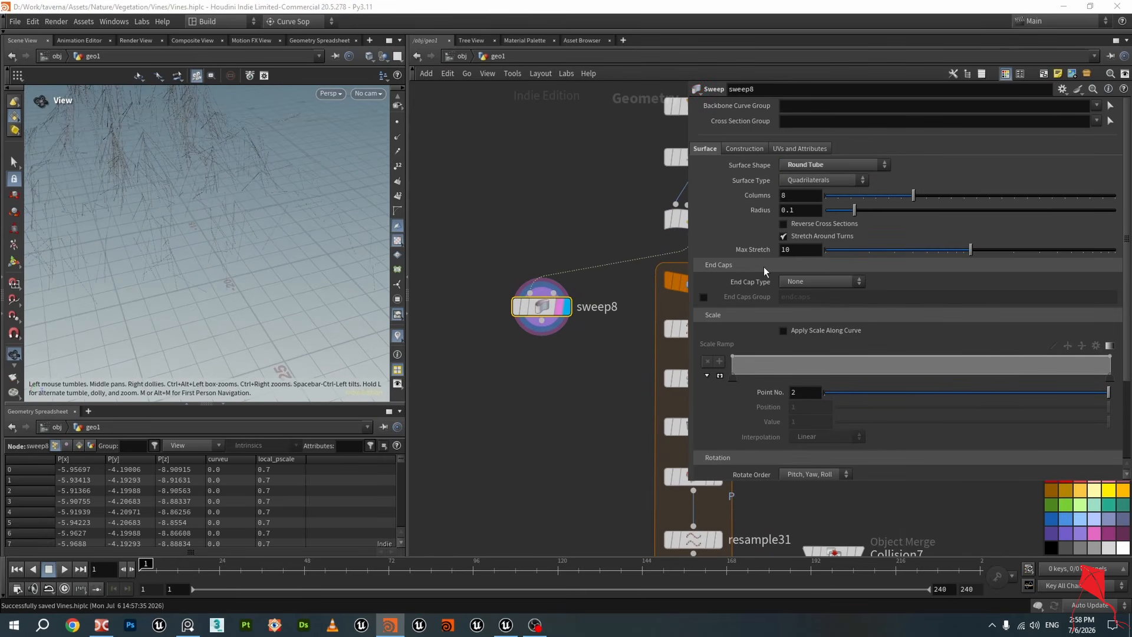
drag(865, 213, 940, 244)
scroll(289, 240, up, 8)
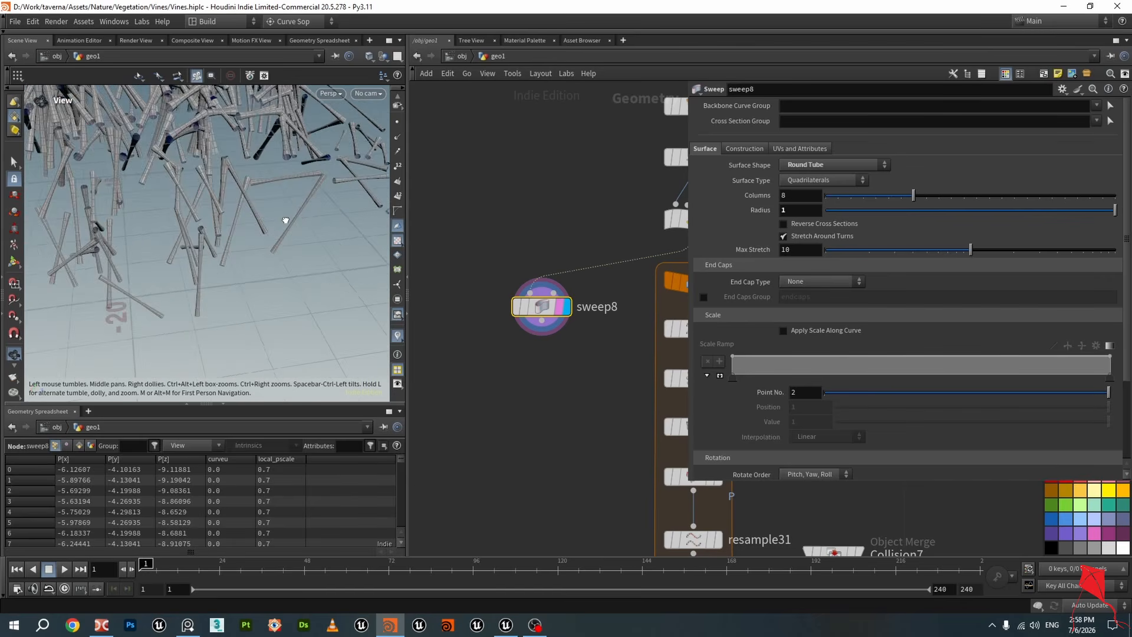
scroll(289, 240, up, 10)
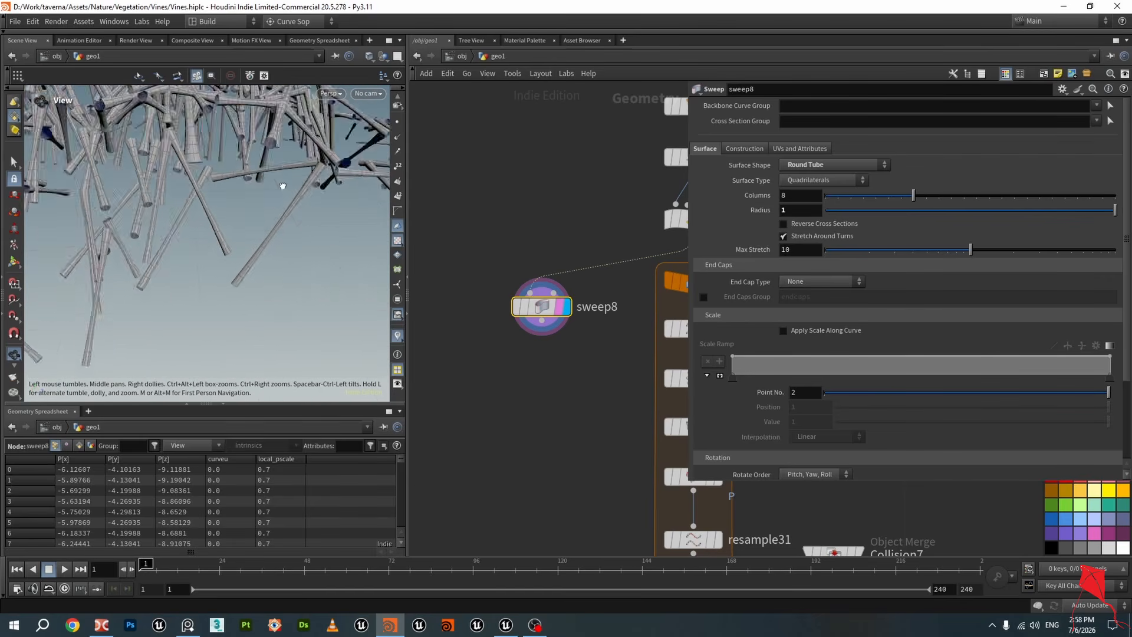
scroll(294, 219, down, 15)
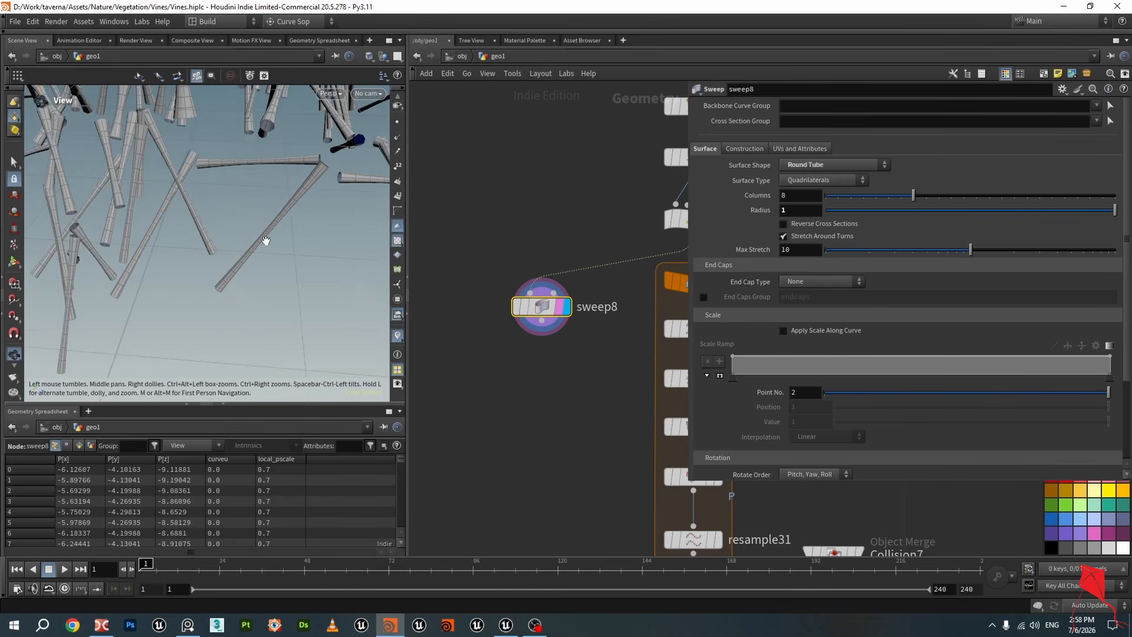
scroll(283, 243, up, 10)
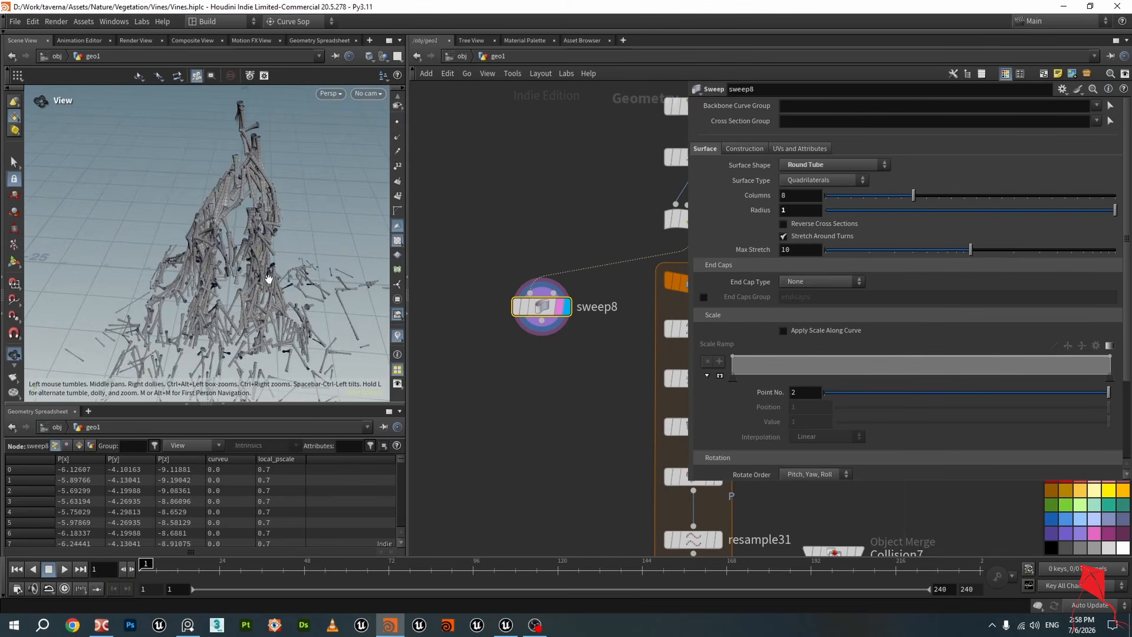
Examine the swept vine tubes in the viewport and pan through the network to the repeat block chain
mouse_move(223, 246)
mouse_down()
mouse_move(271, 212)
mouse_move(238, 227)
mouse_move(232, 172)
mouse_move(246, 178)
mouse_move(248, 213)
mouse_move(252, 189)
mouse_move(263, 231)
mouse_up()
scroll(584, 402, down, 1)
middle_drag(583, 402, 483, 361)
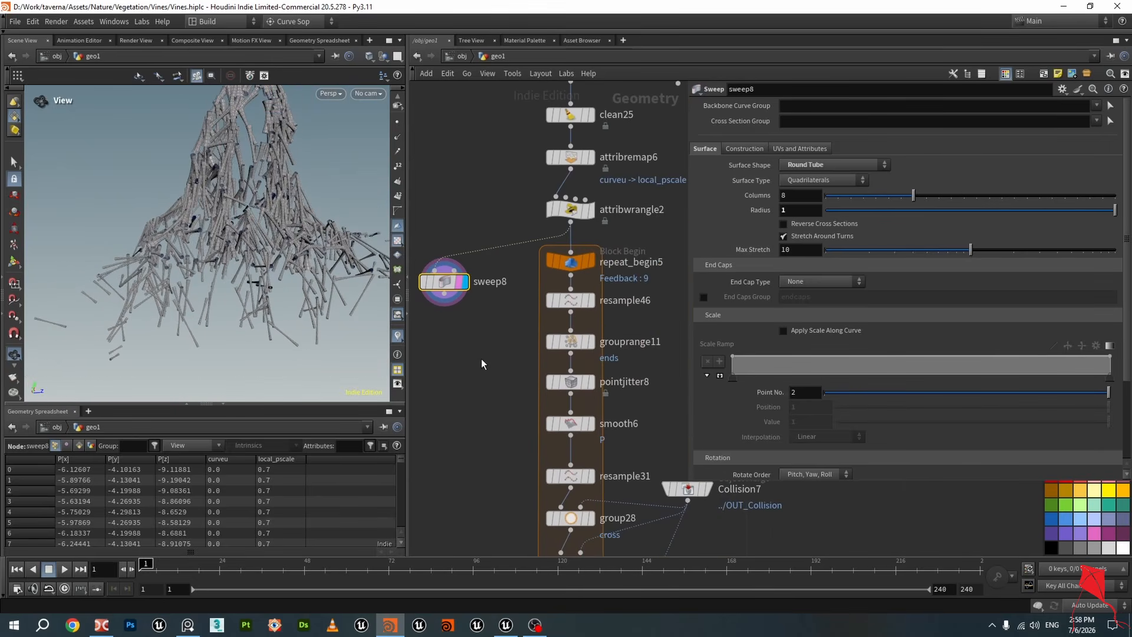
mouse_move(490, 356)
mouse_down()
mouse_move(450, 303)
mouse_move(456, 313)
mouse_up()
mouse_move(483, 361)
middle_down()
mouse_move(510, 250)
mouse_move(508, 323)
middle_up()
scroll(507, 324, down, 1)
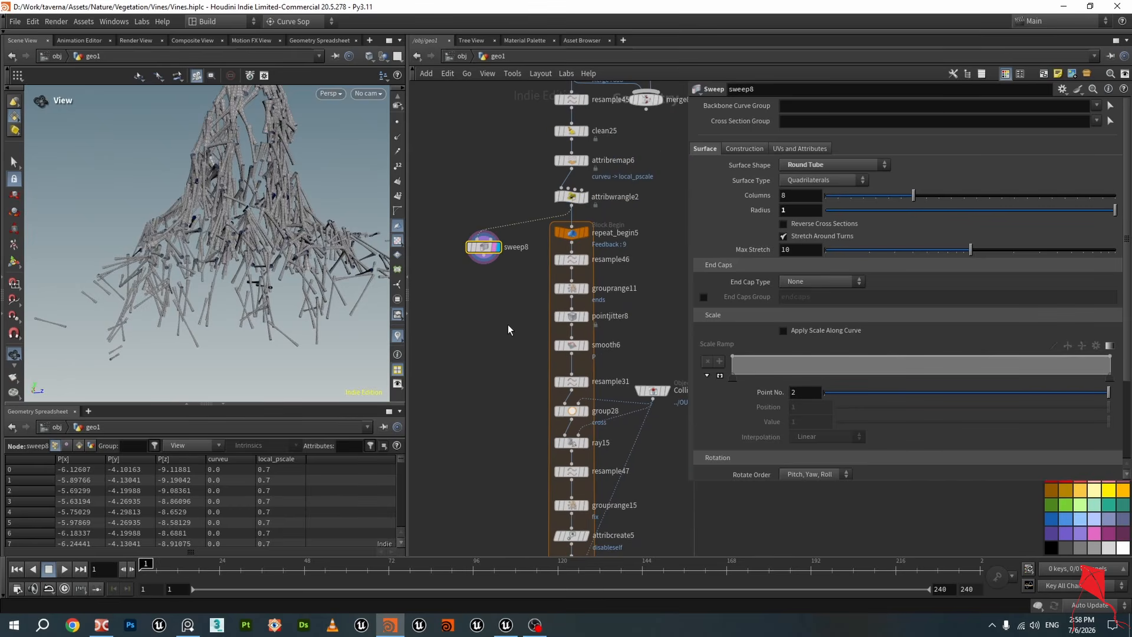
scroll(294, 245, up, 2)
drag(294, 244, 252, 253)
middle_drag(472, 353, 492, 319)
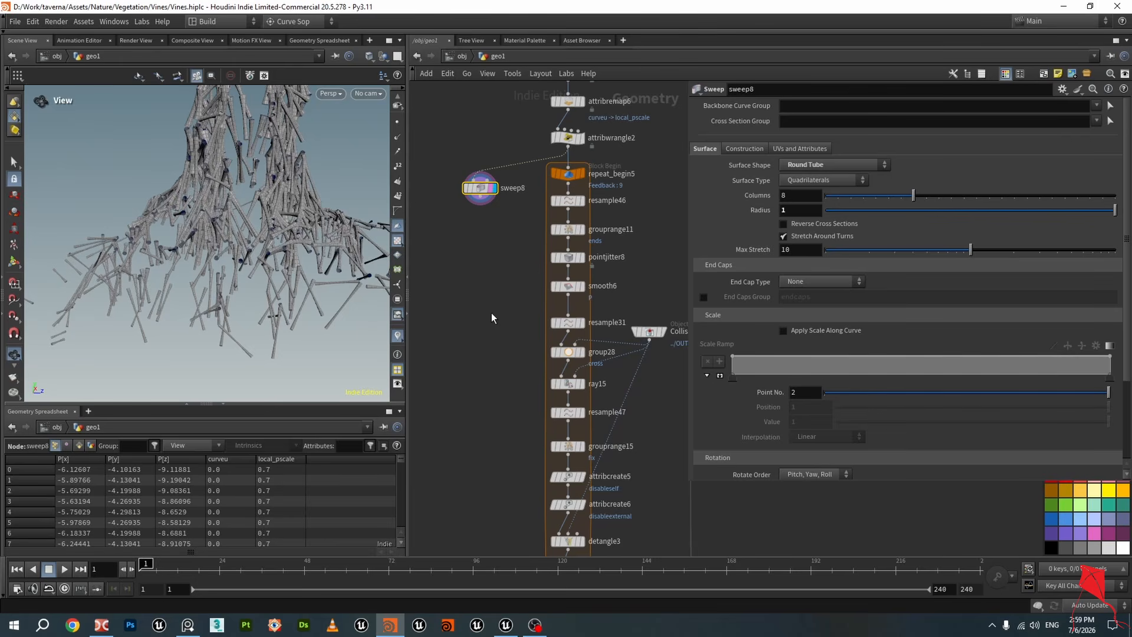
middle_drag(493, 318, 475, 251)
mouse_move(548, 420)
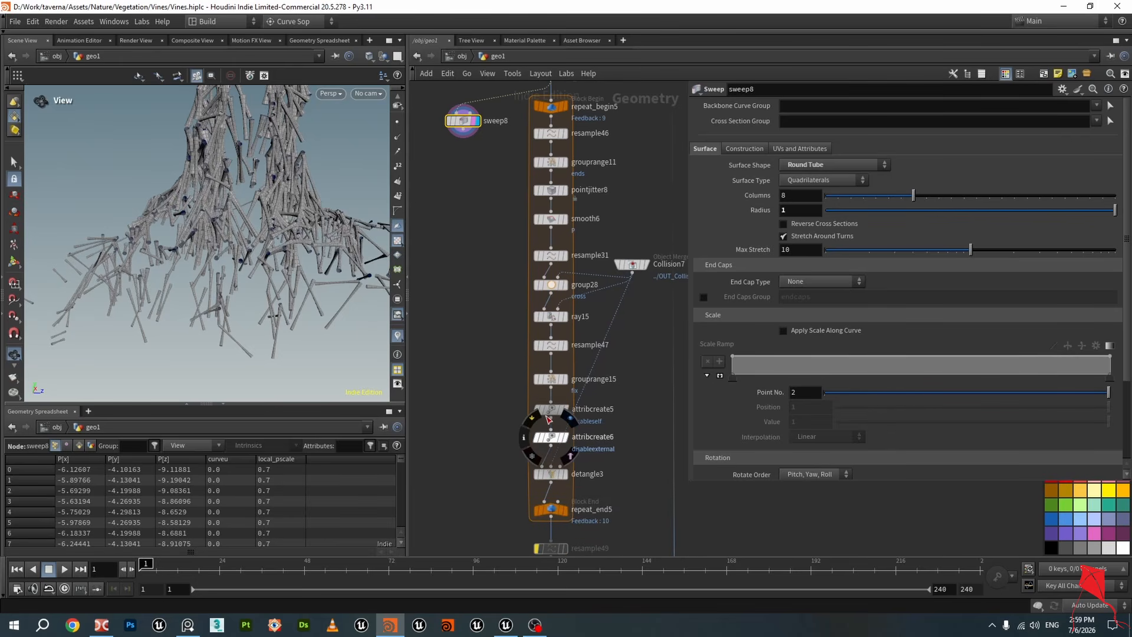
scroll(617, 317, down, 6)
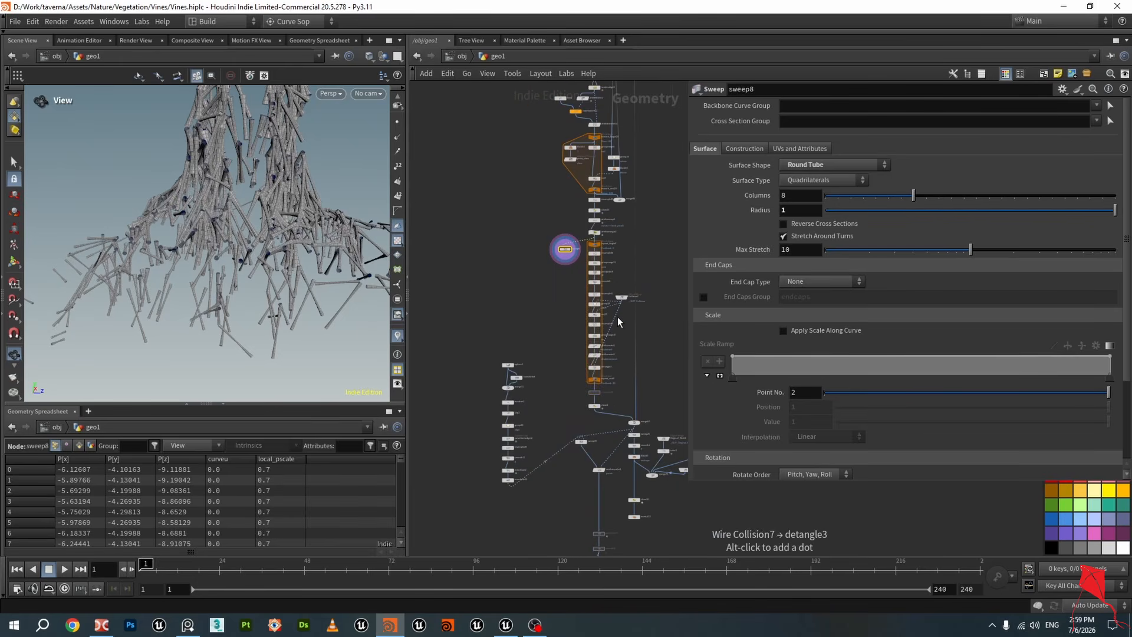
middle_drag(588, 333, 566, 478)
middle_drag(612, 370, 597, 491)
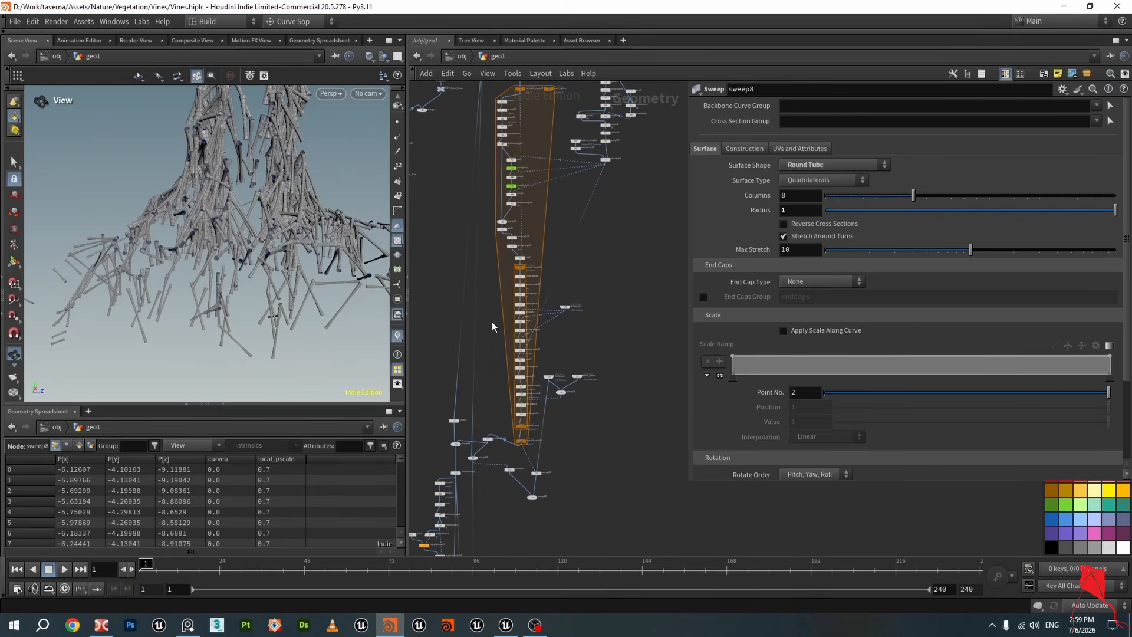
scroll(494, 326, up, 8)
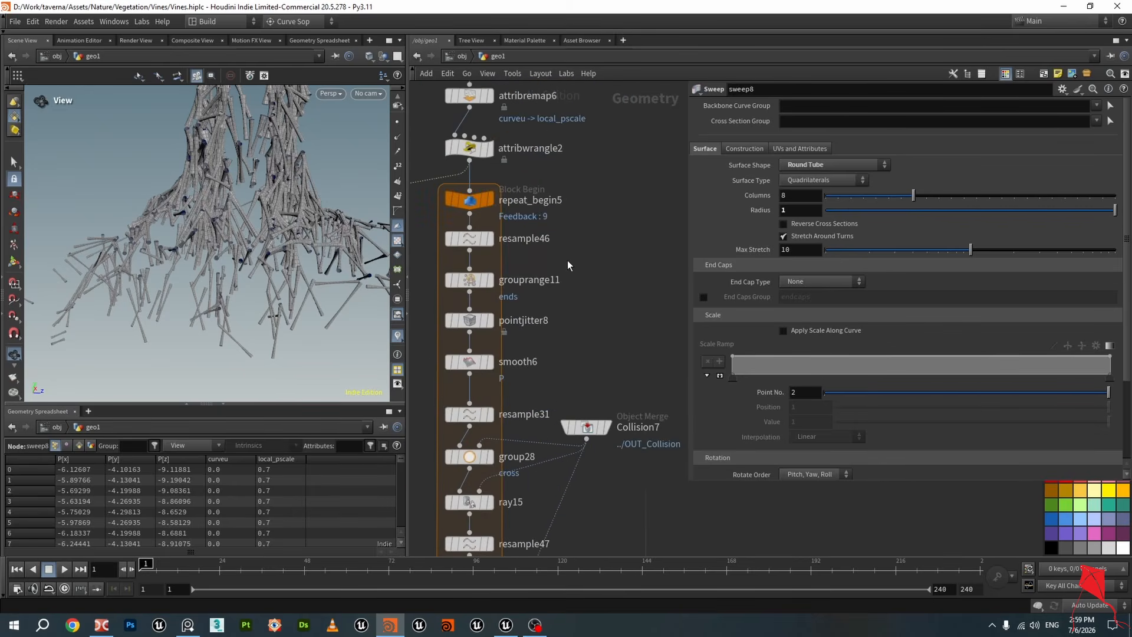
scroll(567, 260, down, 3)
Select the repeat loop nodes and review the repeat_begin5 and repeat_end5 block parameters
drag(586, 460, 540, 180)
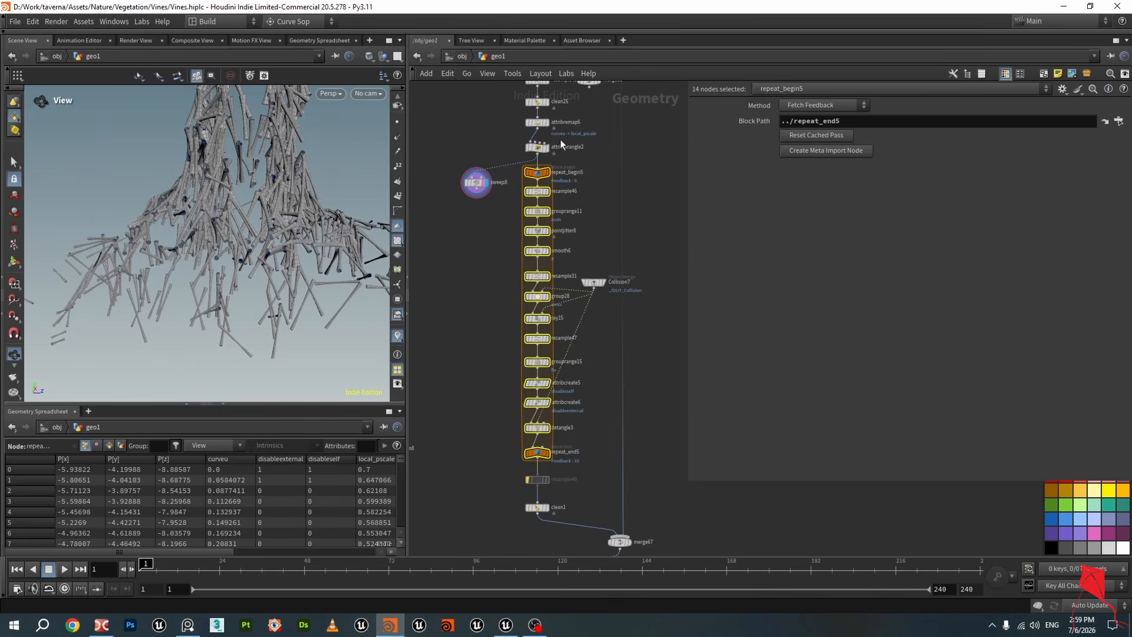
click(477, 387)
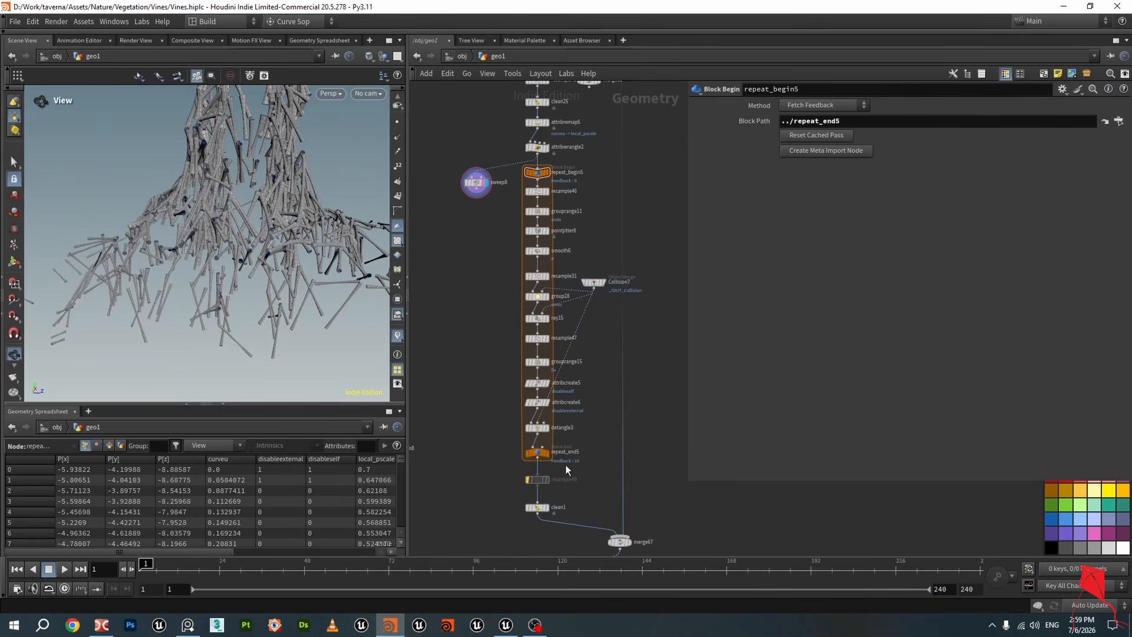
scroll(565, 465, up, 2)
middle_drag(485, 410, 487, 441)
click(533, 500)
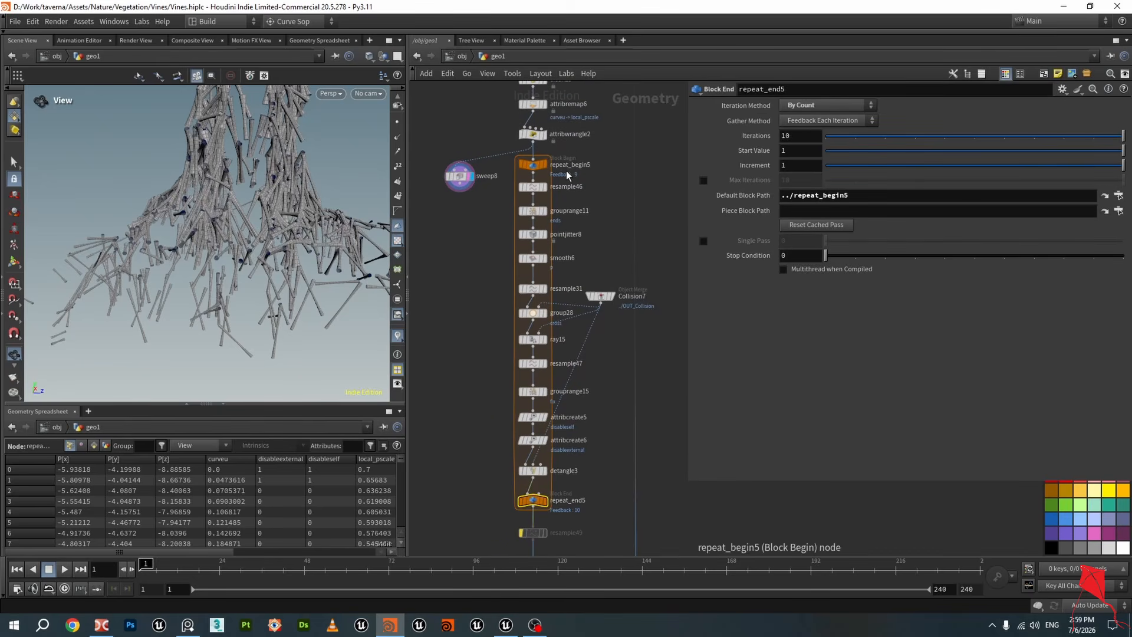
scroll(537, 165, up, 3)
scroll(537, 165, up, 2)
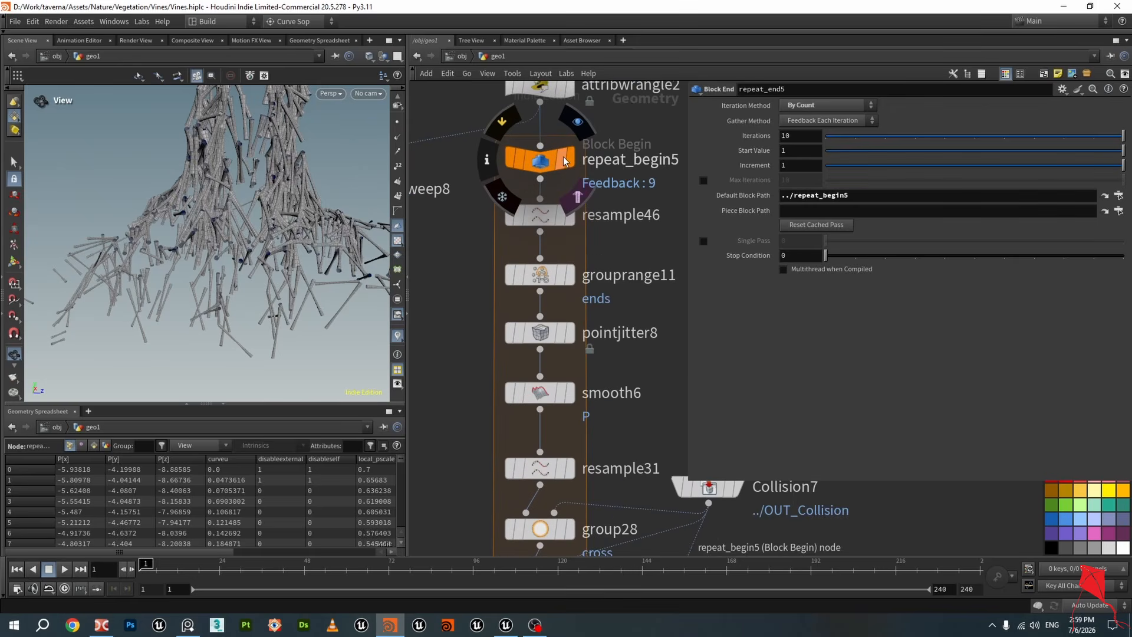
Display the output of repeat_begin5, then resample46, turning on point display in the viewport
click(540, 160)
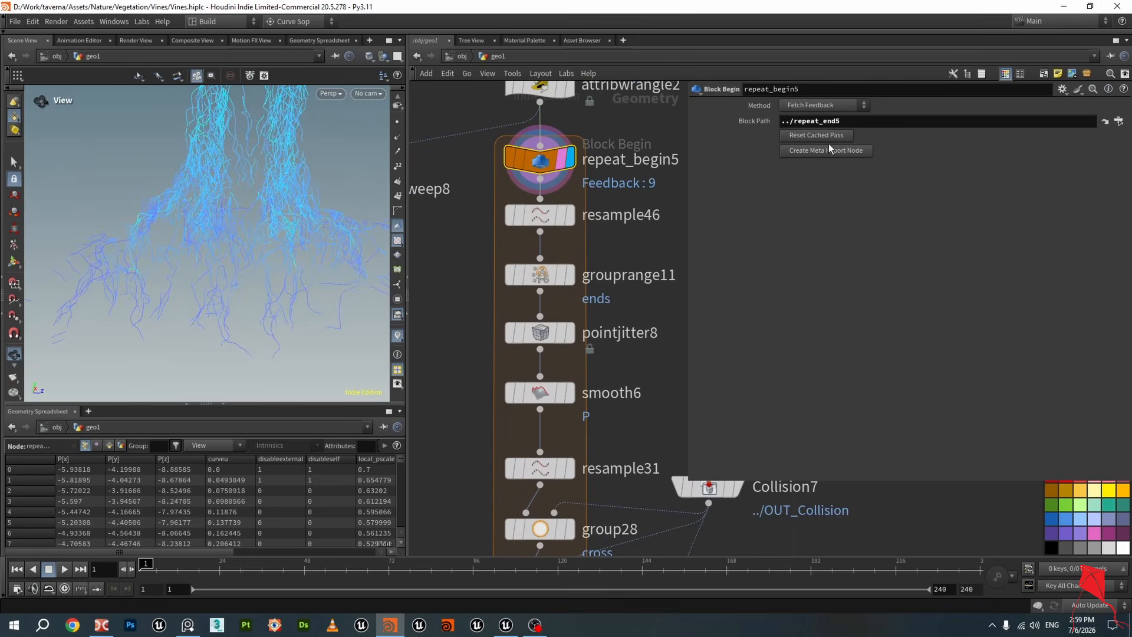
drag(291, 164, 314, 224)
click(398, 336)
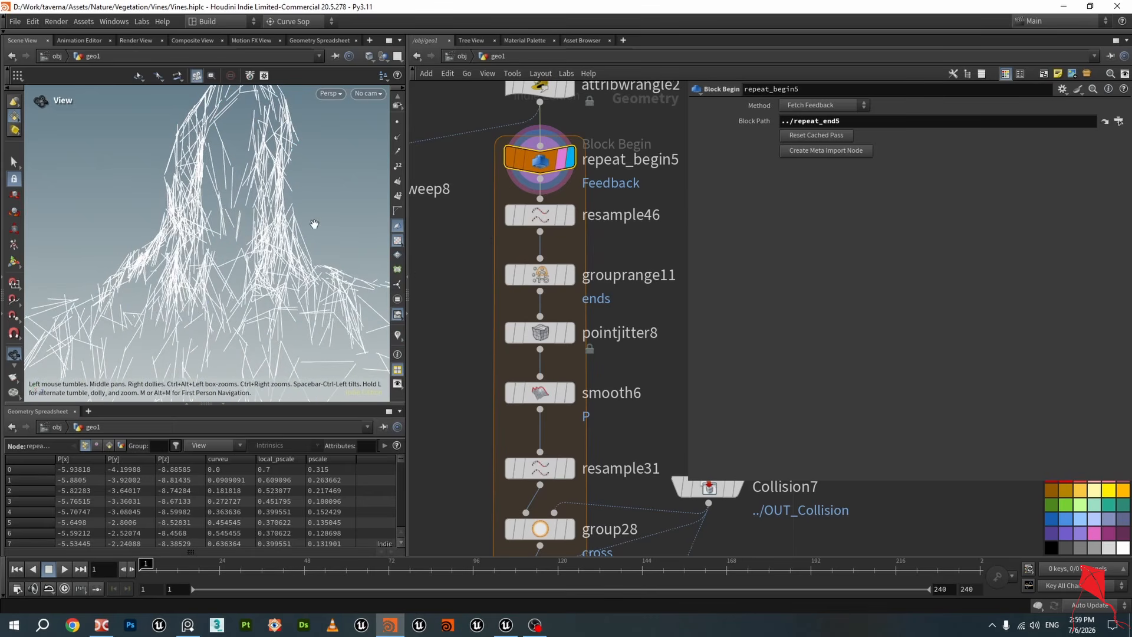
click(570, 216)
click(548, 216)
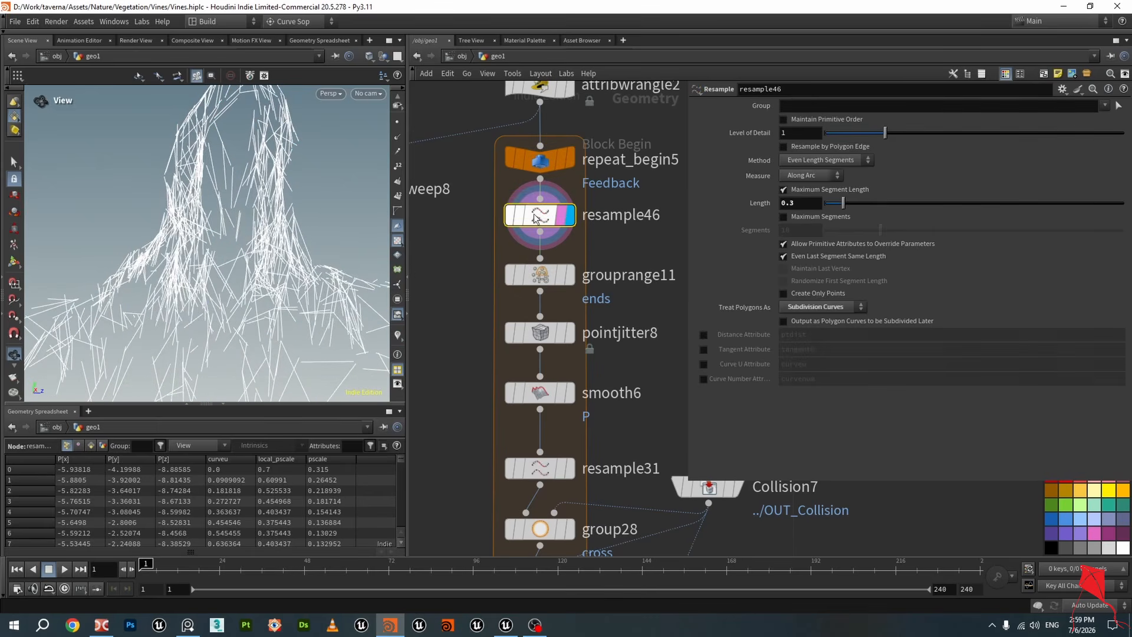
click(397, 123)
Display grouprange11 and inspect its ends group range settings in the viewport
scroll(251, 176, up, 4)
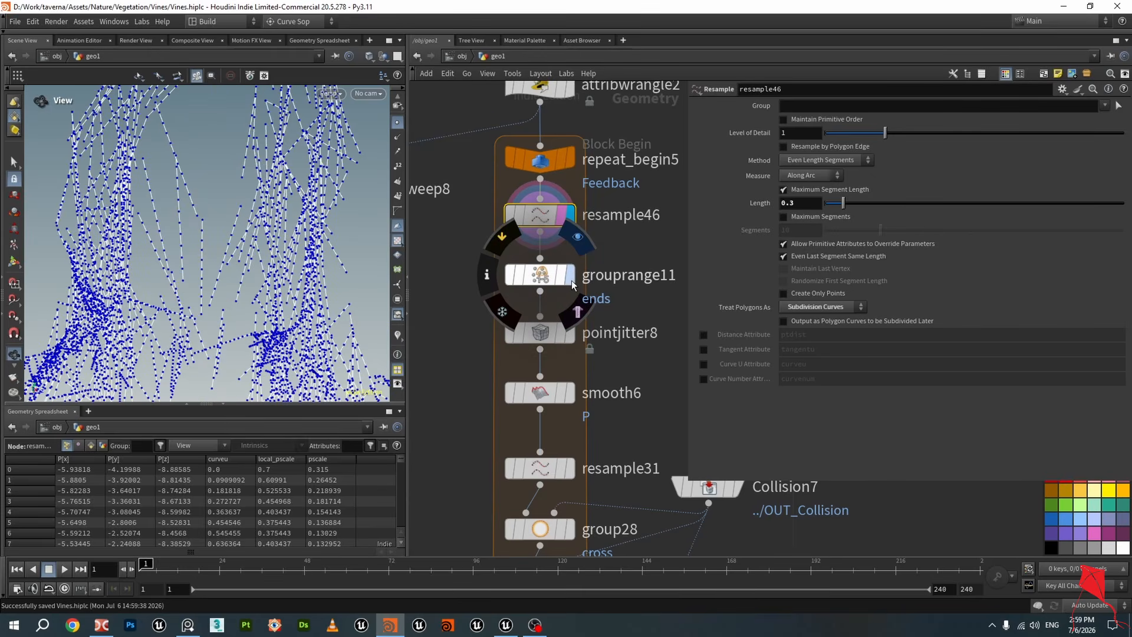
click(566, 277)
scroll(263, 235, up, 5)
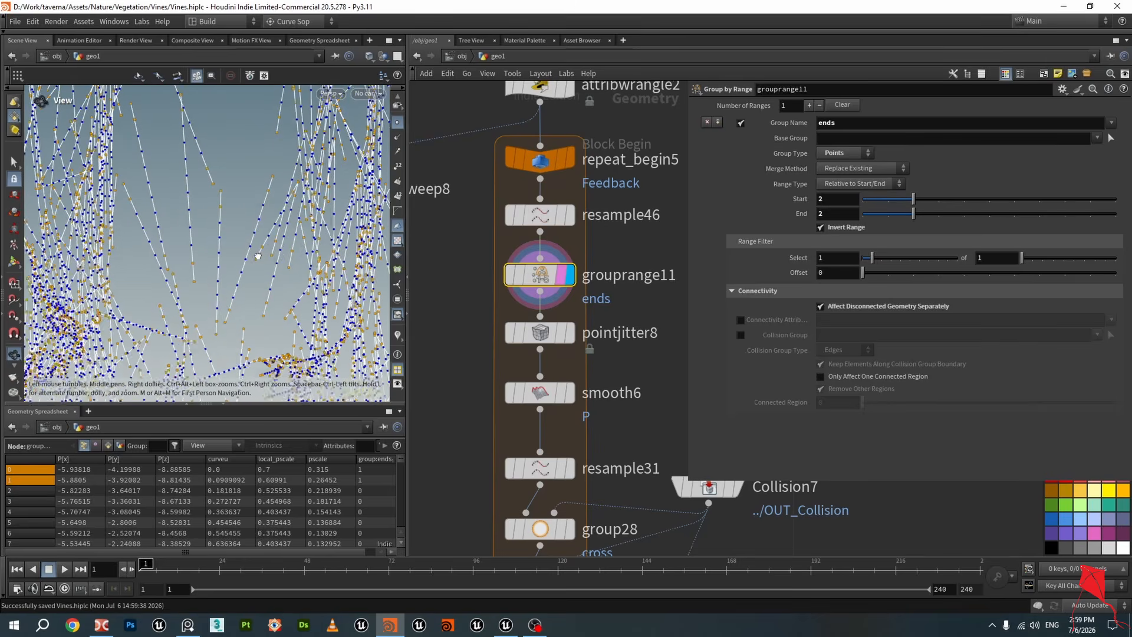
scroll(269, 190, down, 1)
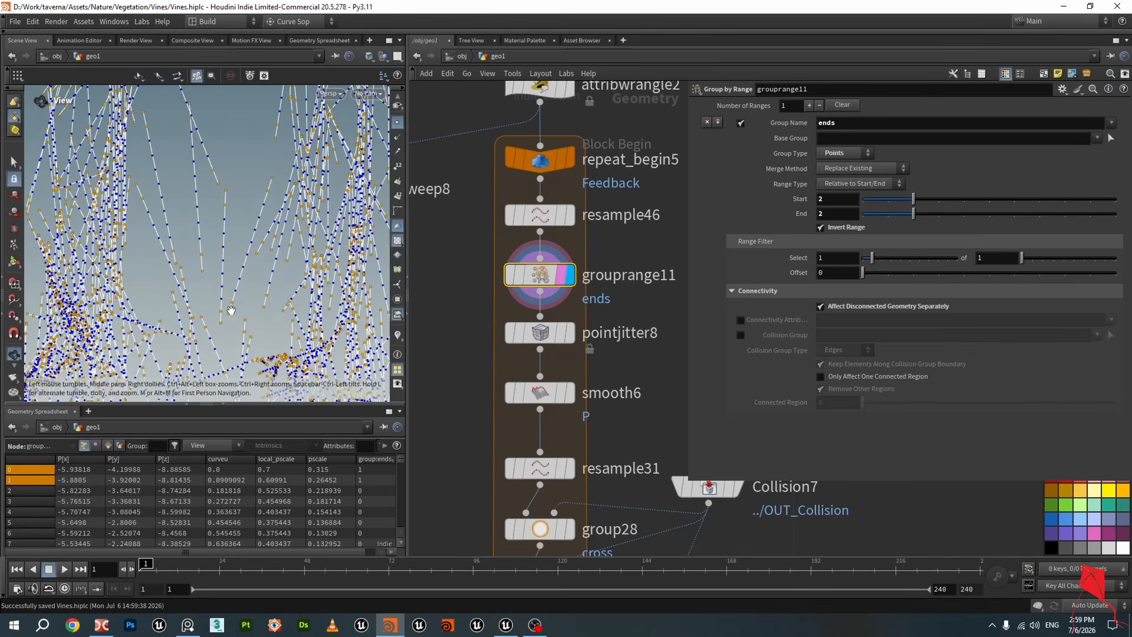
drag(244, 306, 274, 216)
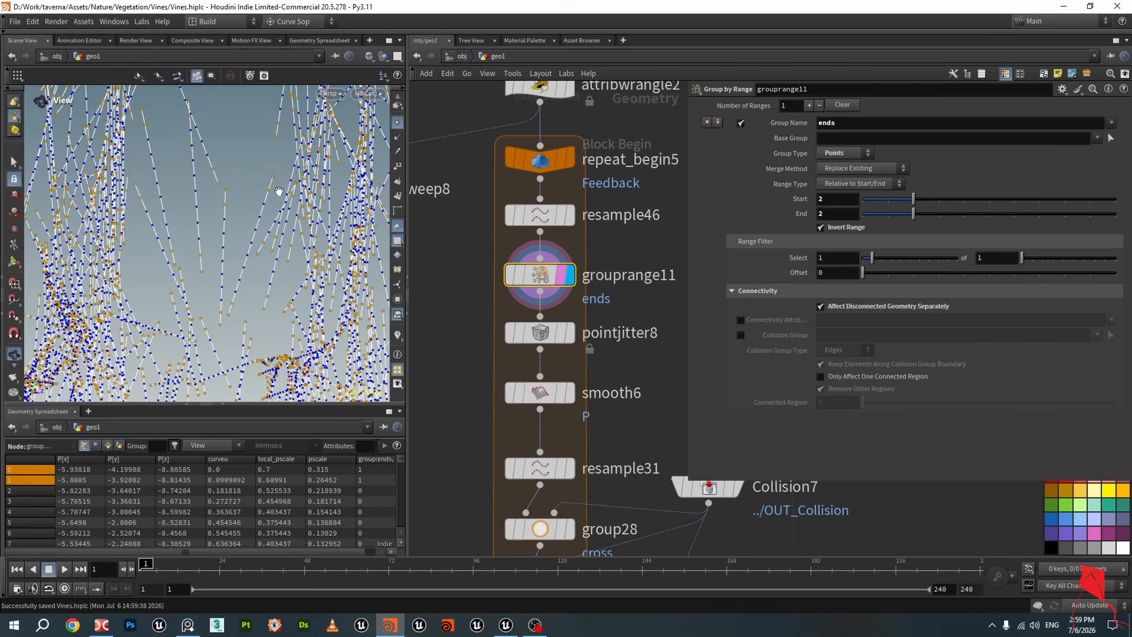
Display pointjitter8 and then smooth6 to inspect how each alters the curves
click(569, 335)
click(544, 335)
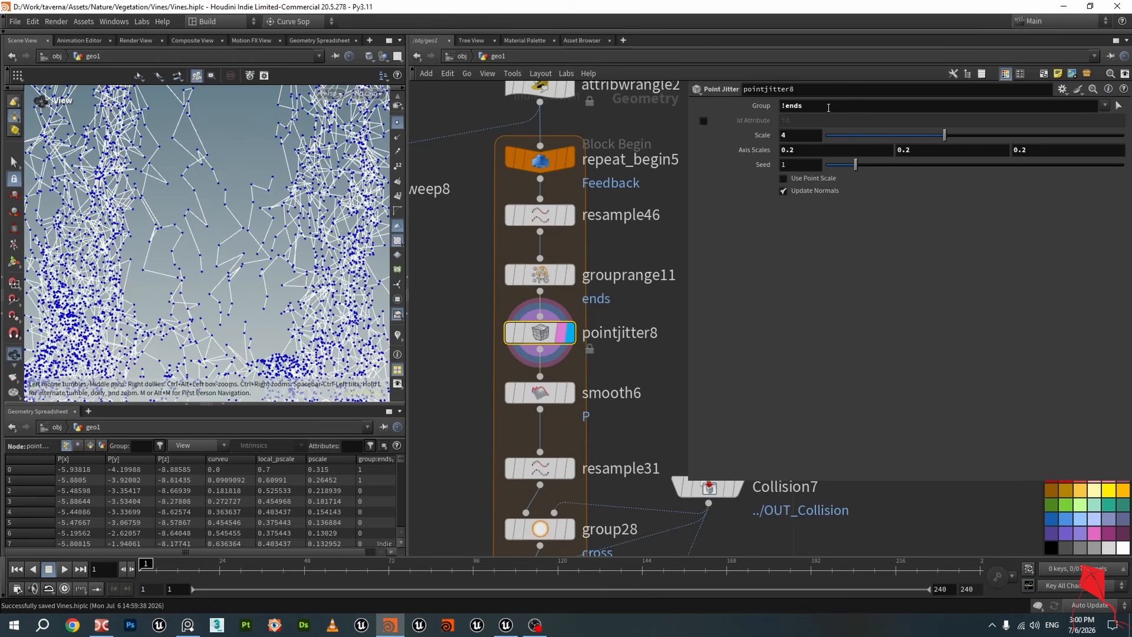
scroll(465, 268, down, 3)
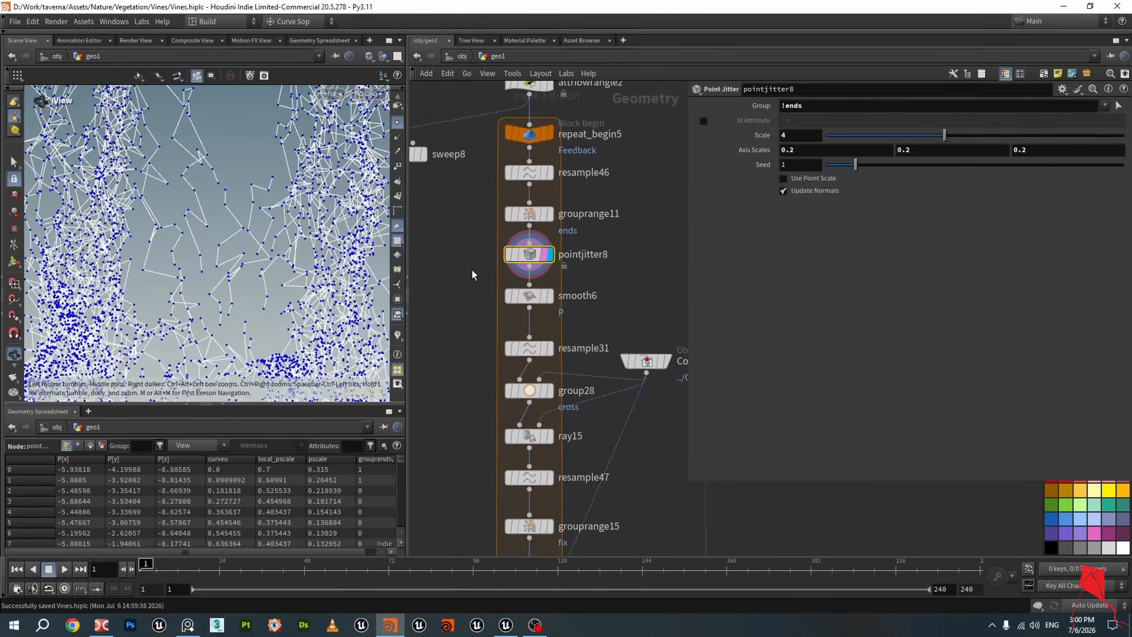
click(547, 305)
click(541, 303)
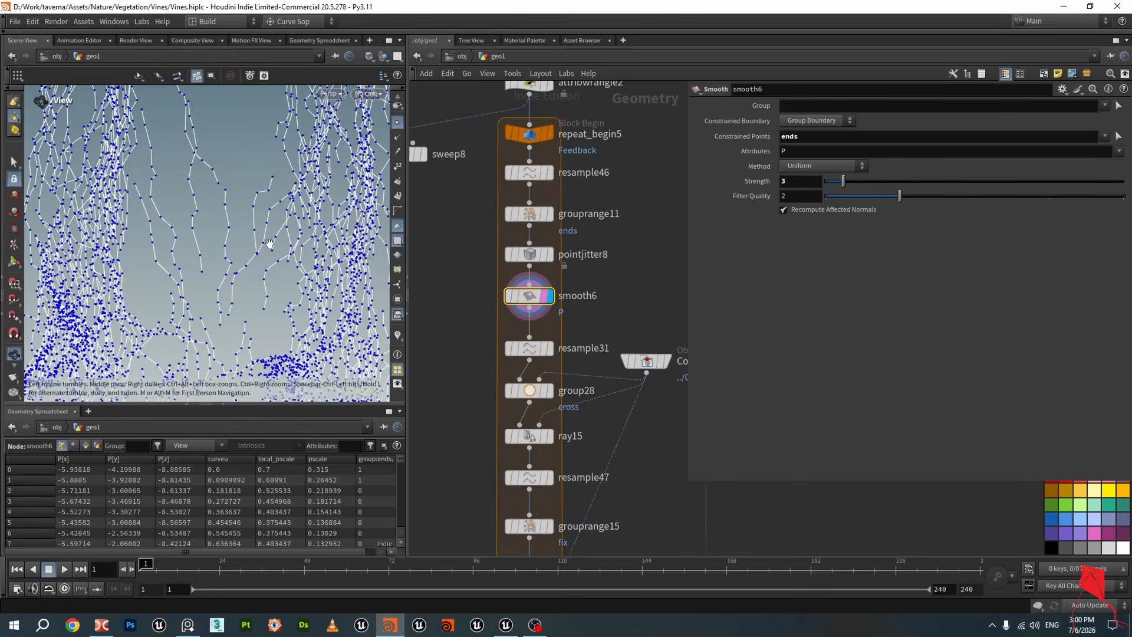
drag(269, 243, 269, 247)
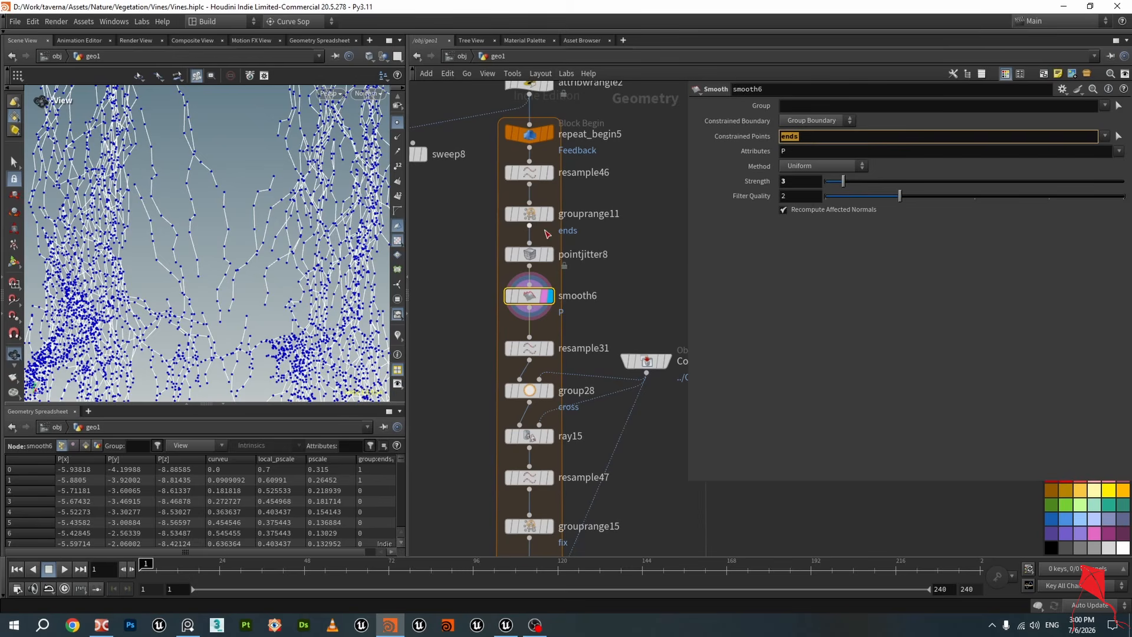
Compare the outputs of grouprange11 and smooth6 by switching the displayed node between them
click(550, 214)
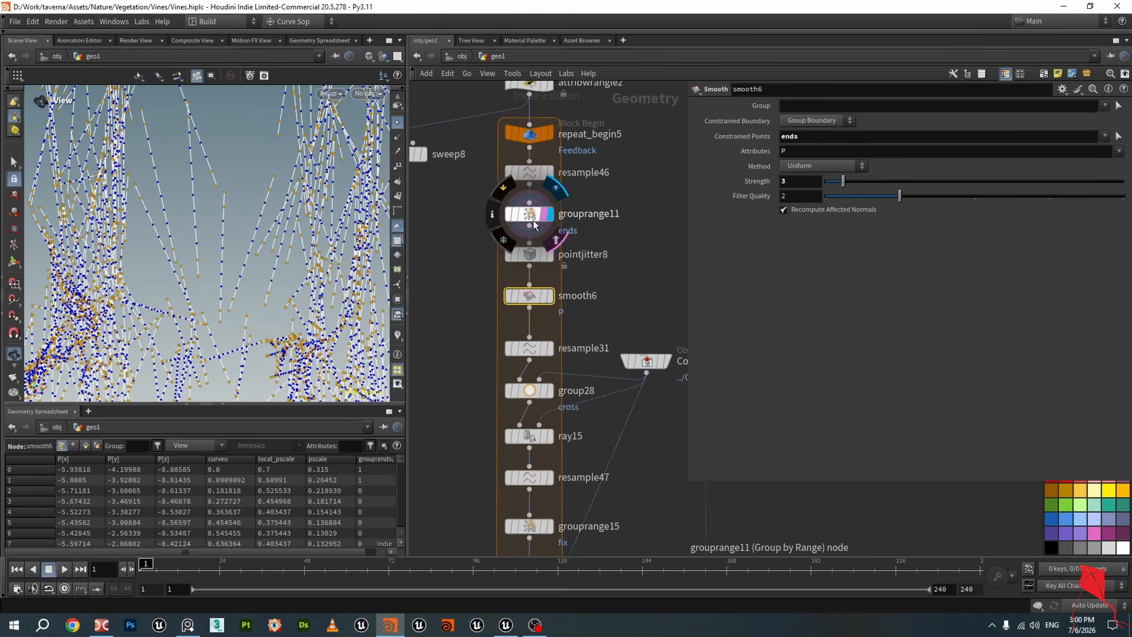
click(546, 298)
scroll(572, 307, down, 1)
scroll(534, 313, up, 2)
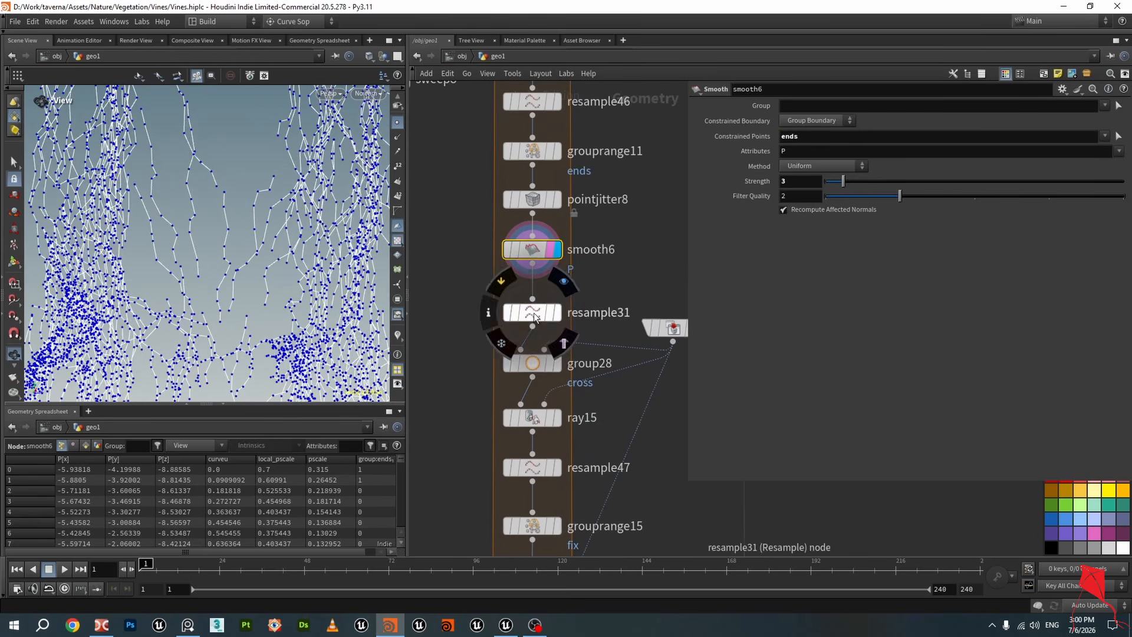
Display resample31 and set its Treat Polygons As option to Subdivision Curves
click(536, 307)
click(558, 311)
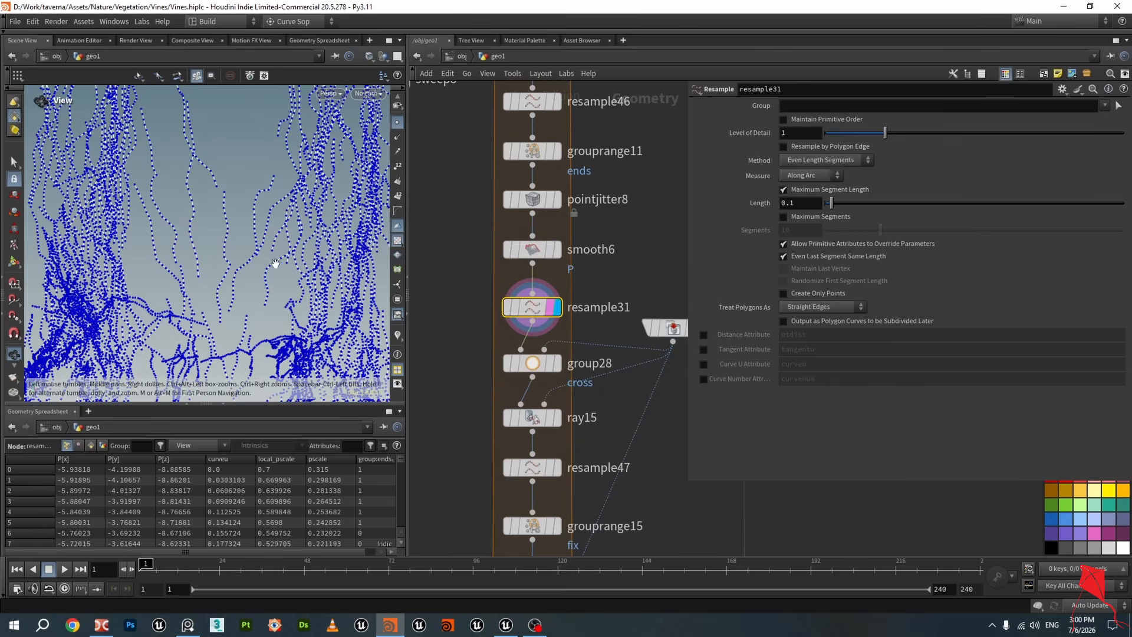
scroll(230, 248, up, 4)
drag(231, 245, 232, 242)
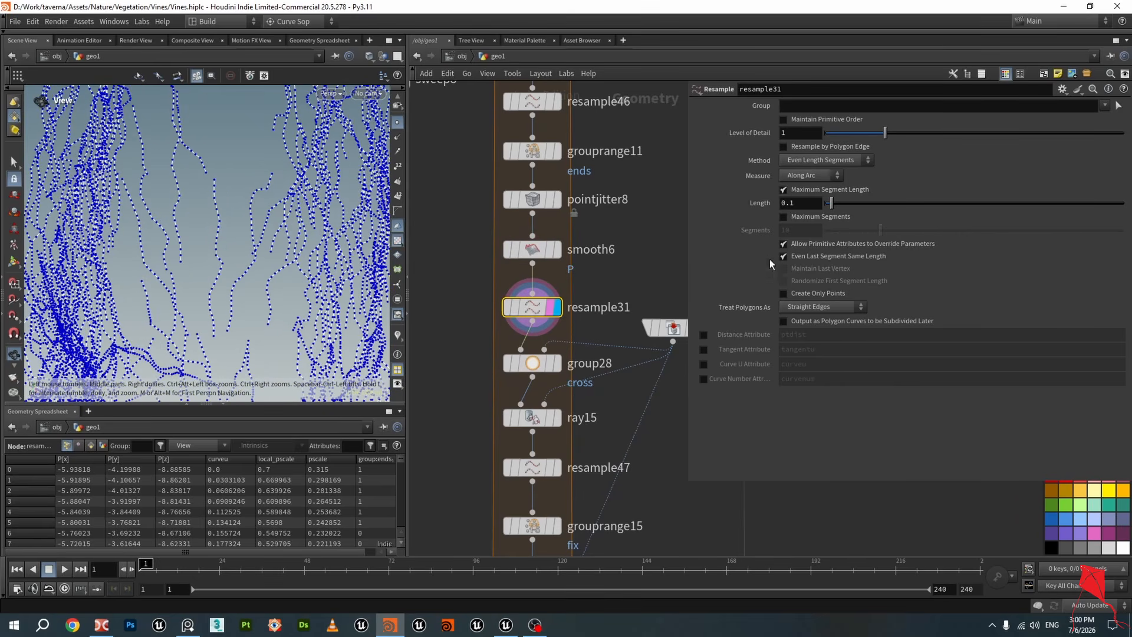
click(810, 306)
click(813, 331)
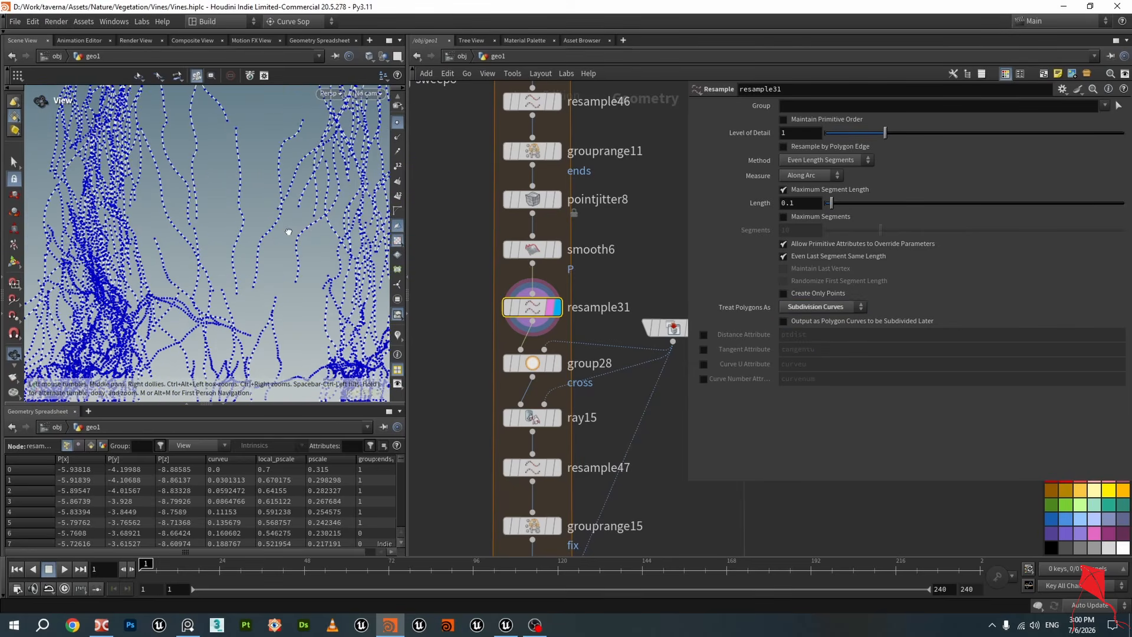
Display group28 to inspect the cross point group against the collision geometry, and save the scene
click(557, 366)
click(533, 364)
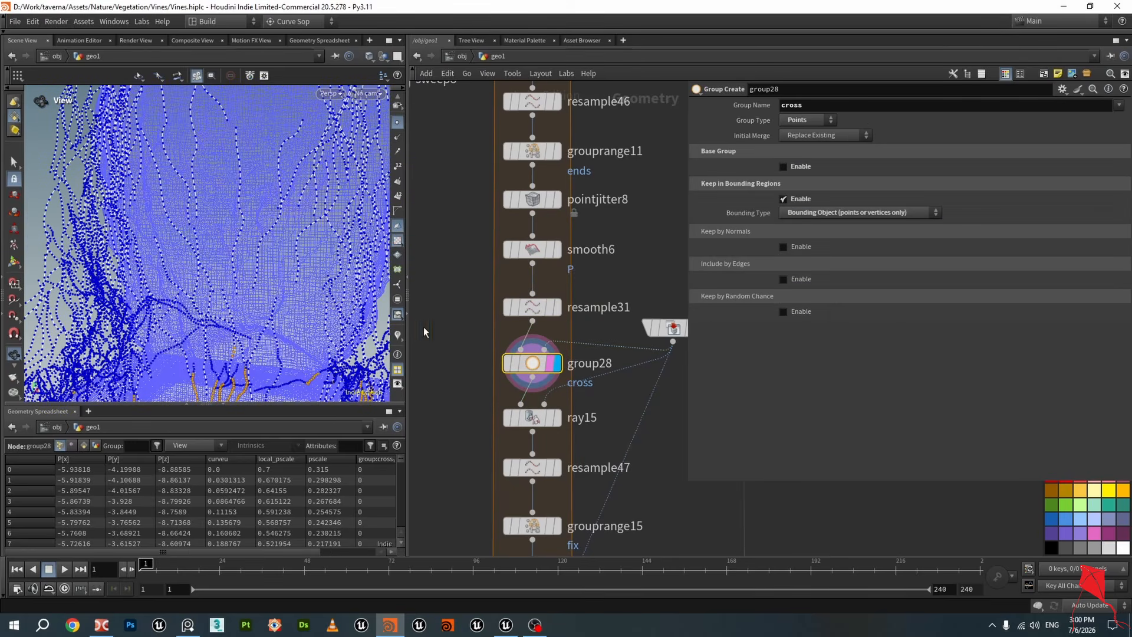
scroll(248, 259, down, 5)
drag(239, 259, 348, 269)
scroll(602, 352, down, 3)
middle_drag(631, 303, 568, 225)
scroll(606, 260, up, 3)
drag(283, 241, 331, 195)
scroll(303, 260, up, 3)
key(ctrl+s)
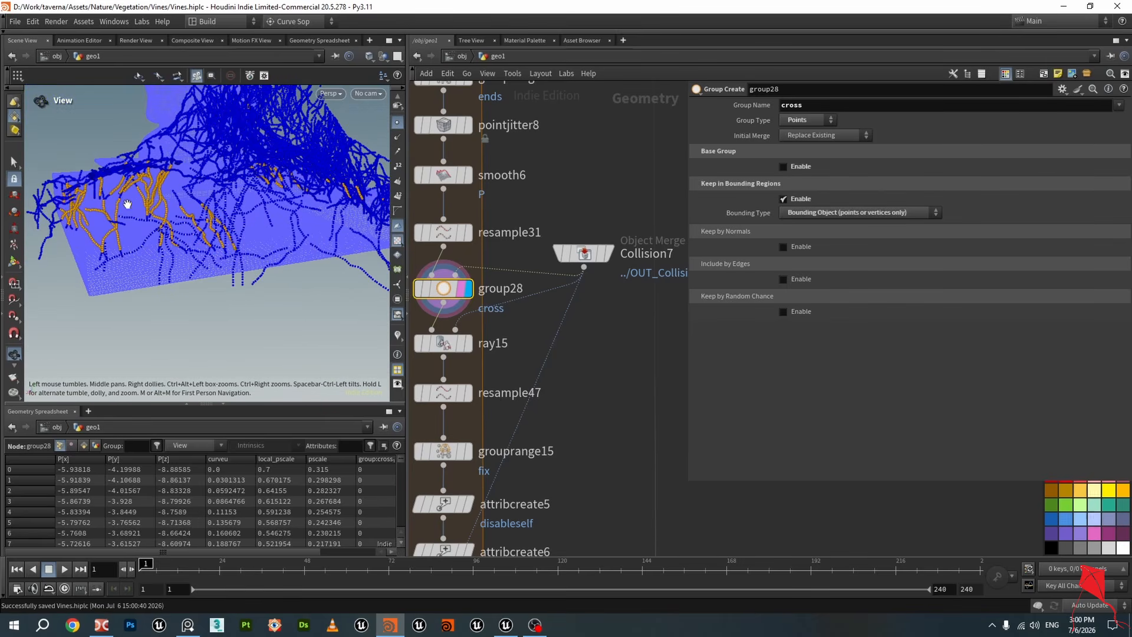
Orbit around the collision surface to examine the cross group points on the vines
drag(151, 210, 208, 229)
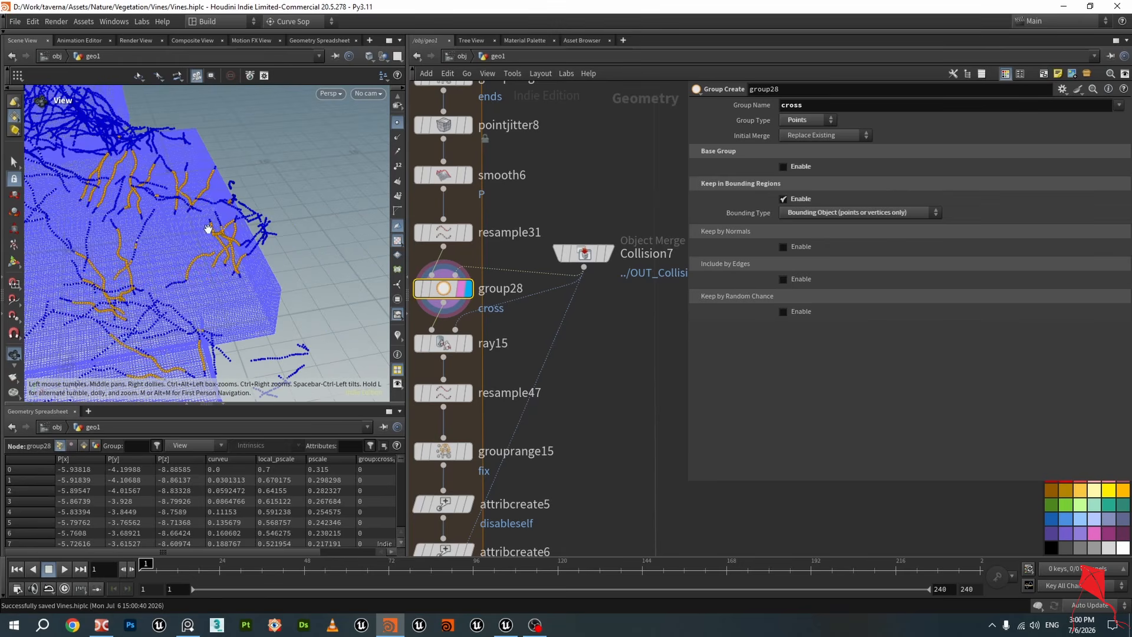
drag(225, 269, 155, 311)
mouse_move(218, 290)
mouse_down()
mouse_move(185, 287)
mouse_move(229, 267)
mouse_move(214, 272)
mouse_move(205, 298)
mouse_move(250, 305)
mouse_move(235, 303)
mouse_up()
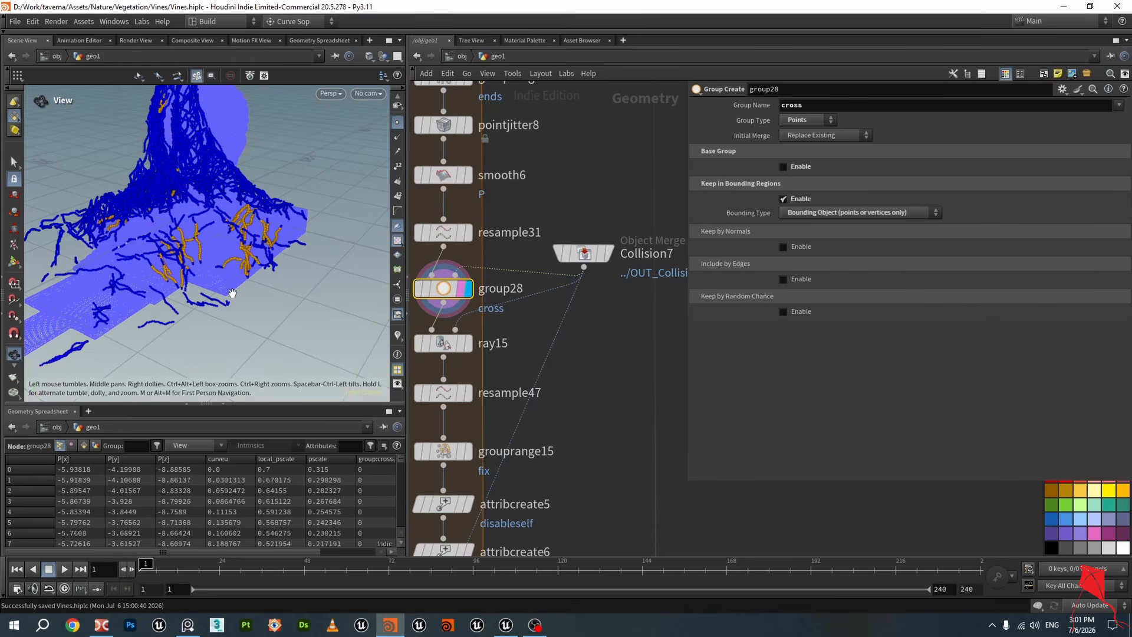
drag(232, 293, 93, 288)
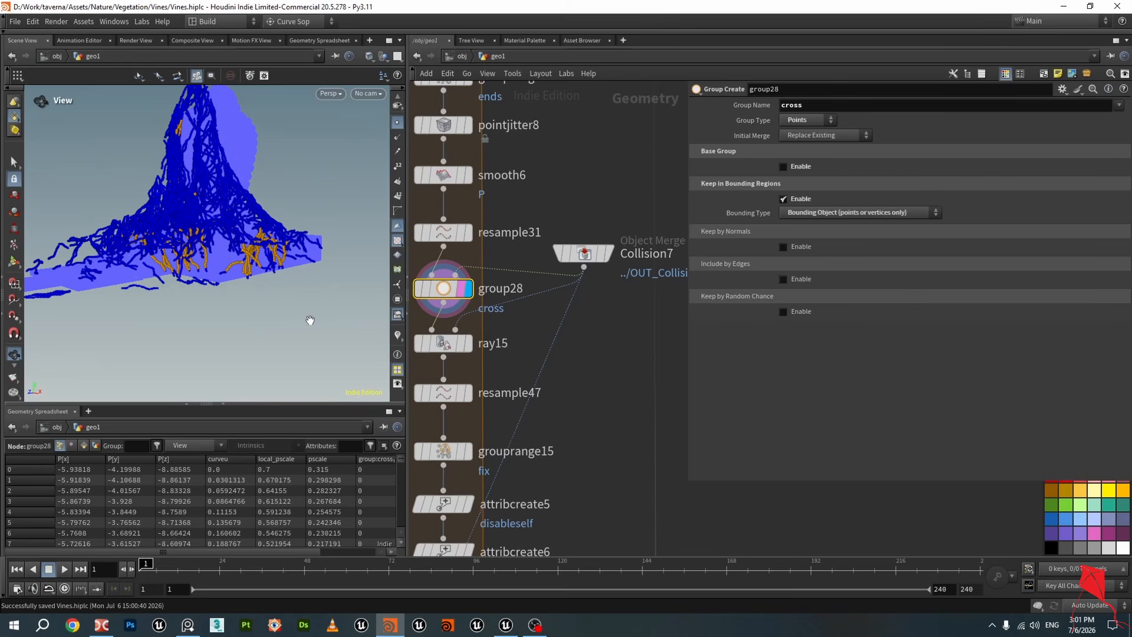
drag(272, 300, 301, 317)
scroll(253, 284, up, 2)
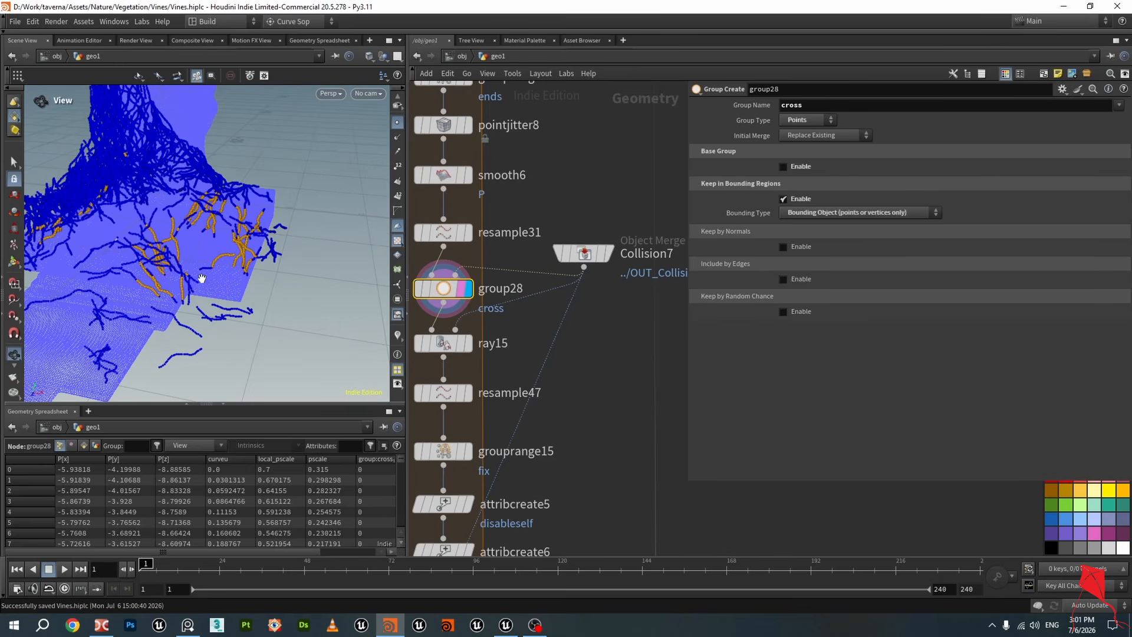
drag(223, 270, 204, 271)
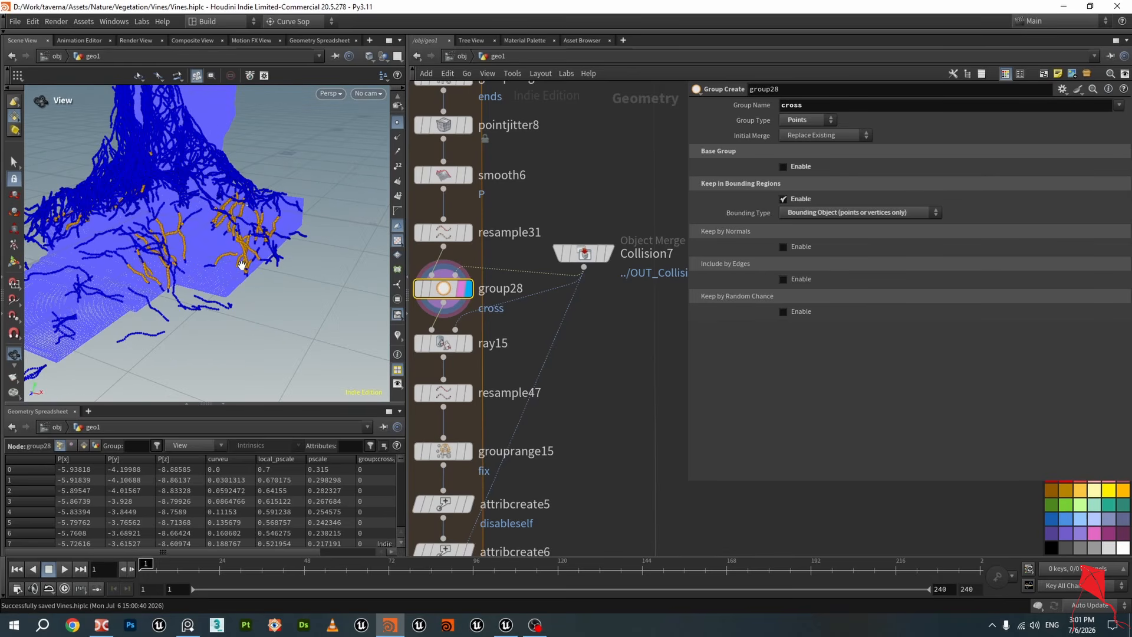
mouse_move(247, 270)
mouse_down()
mouse_move(251, 234)
mouse_move(245, 262)
mouse_up()
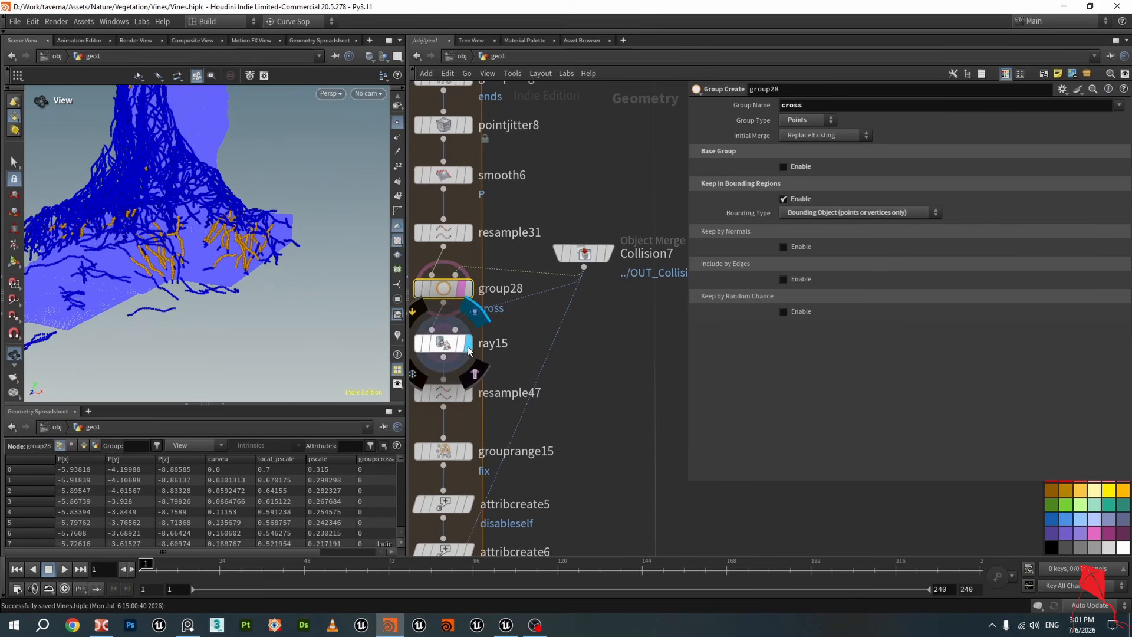
Display ray15 and then resample47, orbiting to inspect the vines projected onto the collision surface
click(450, 347)
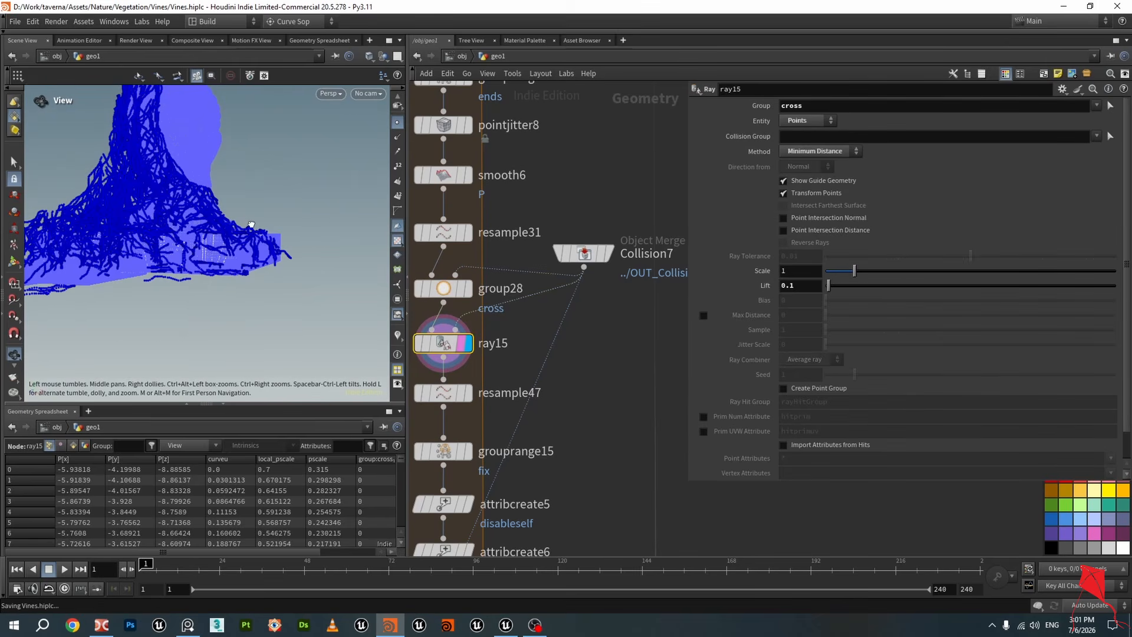
drag(221, 283, 187, 253)
right_drag(187, 253, 154, 230)
drag(154, 230, 187, 197)
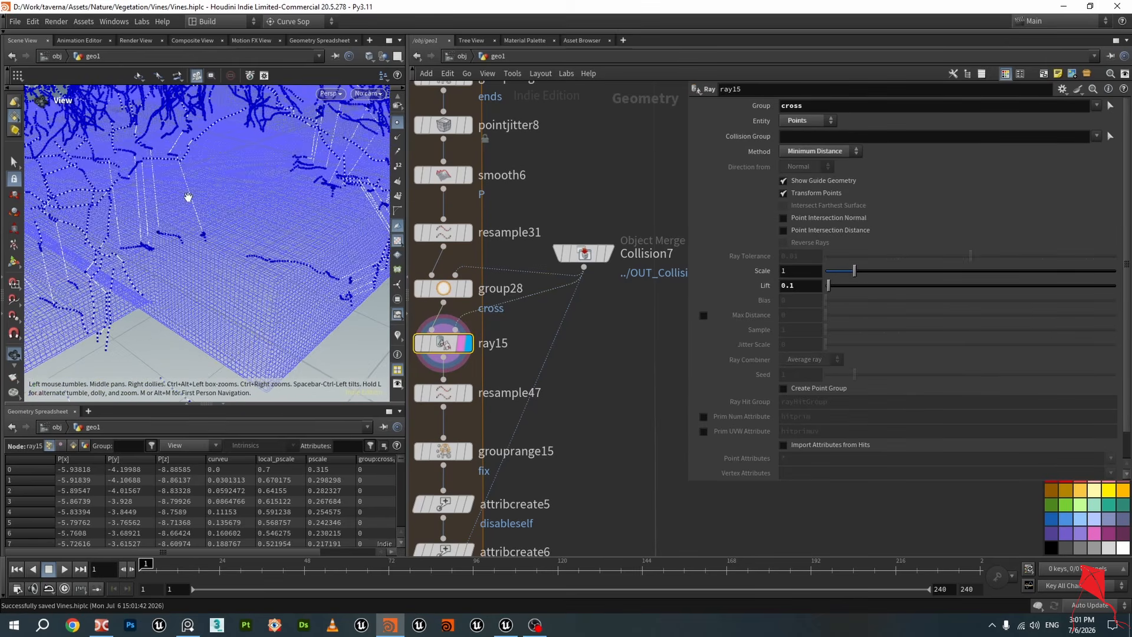
middle_drag(187, 197, 200, 238)
drag(200, 237, 215, 257)
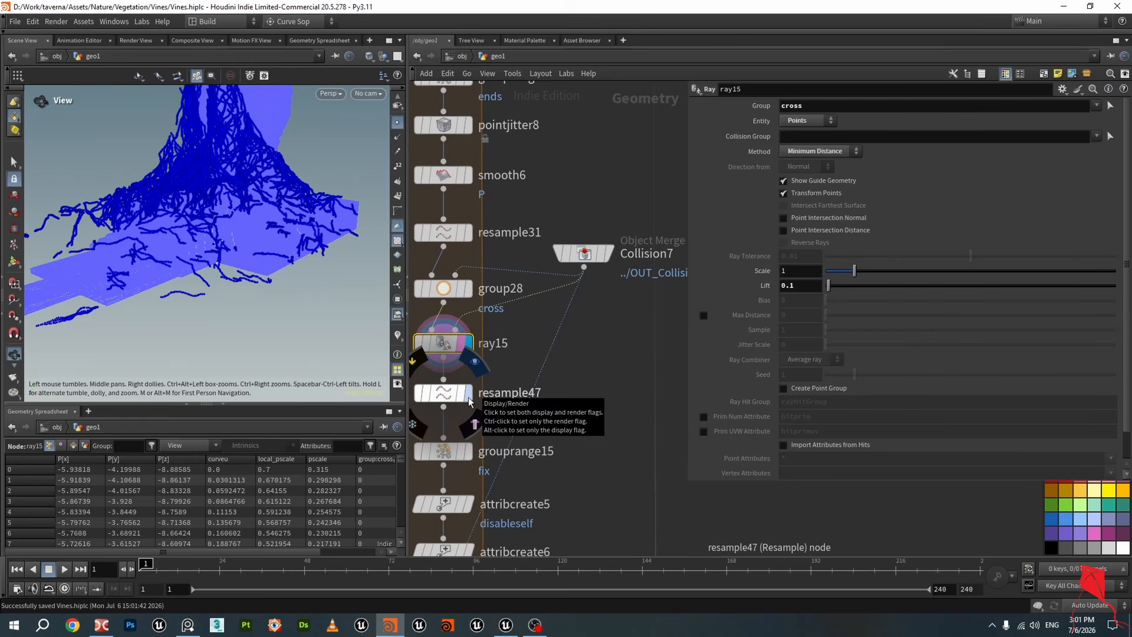
click(466, 394)
drag(231, 242, 255, 262)
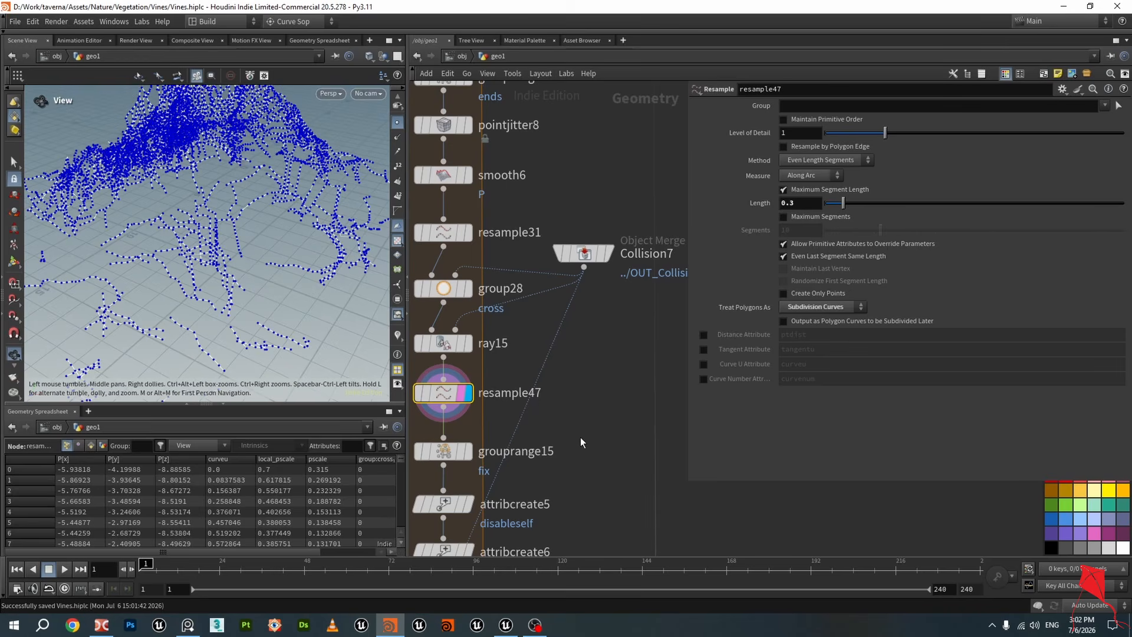
Display grouprange15 and grouprange11 in turn to compare the fix and ends point groups on the curves
middle_drag(580, 437, 633, 351)
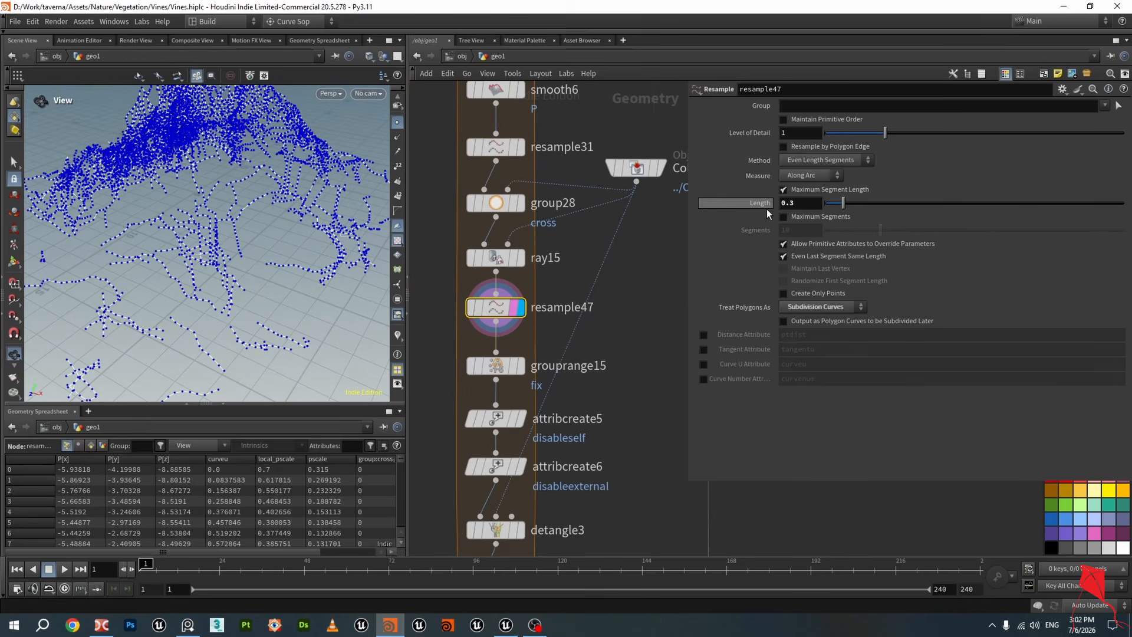
click(522, 367)
click(501, 368)
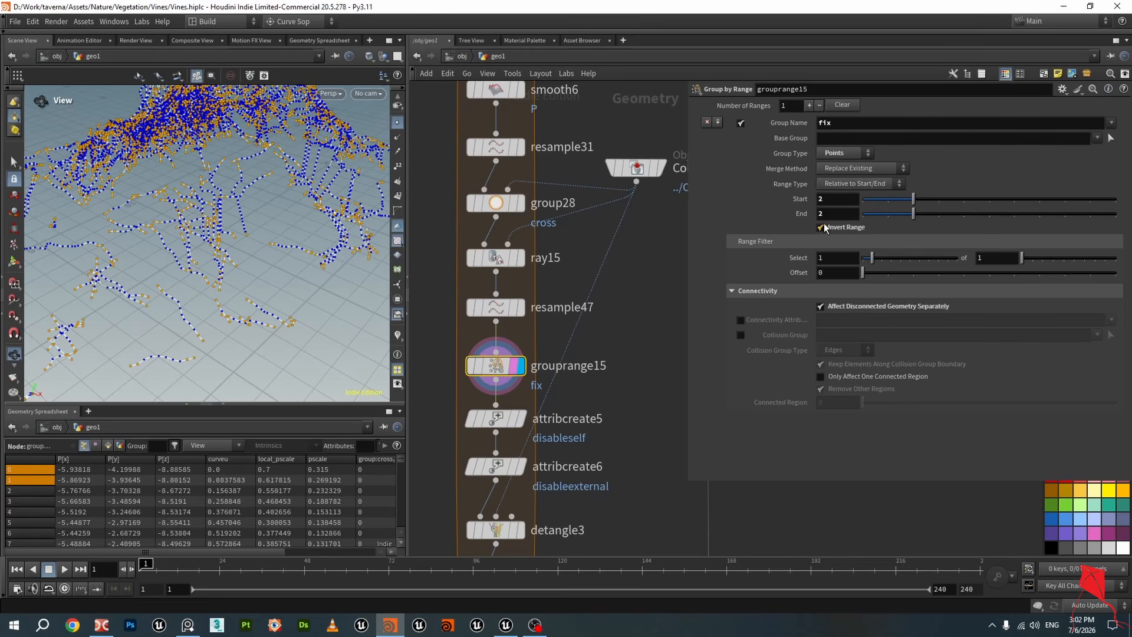
scroll(254, 318, up, 5)
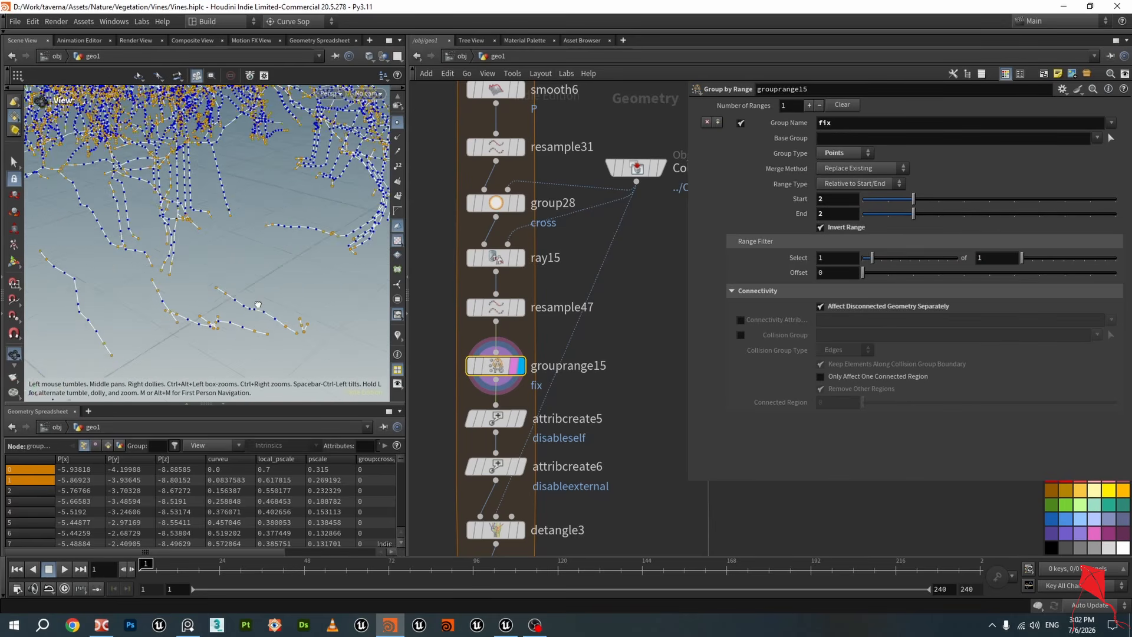
scroll(584, 345, down, 3)
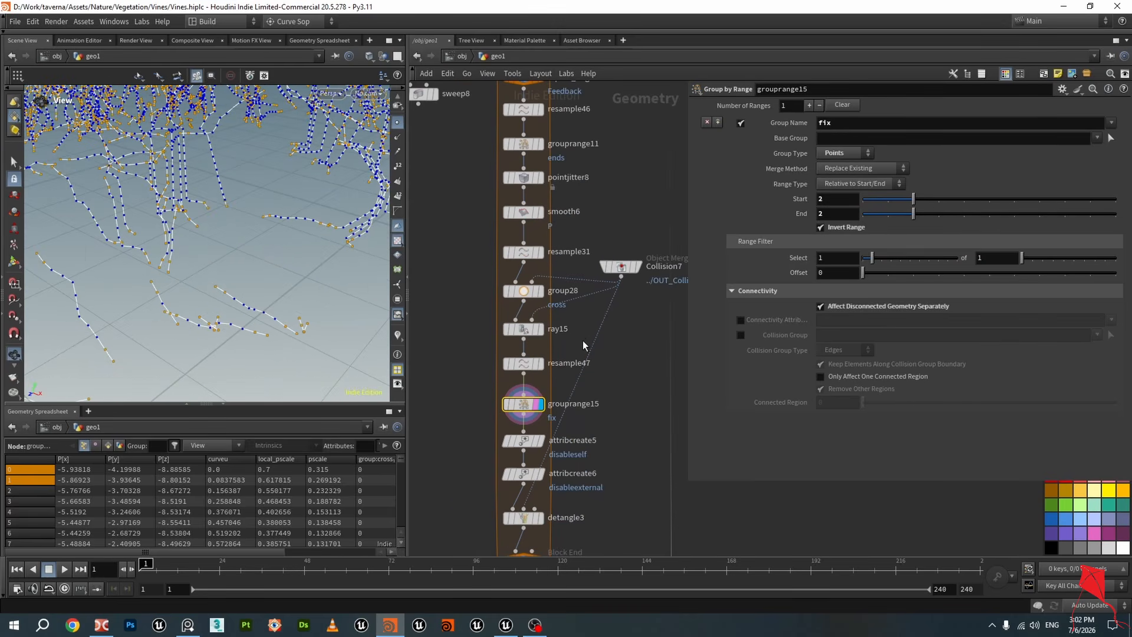
middle_drag(580, 179, 587, 216)
click(535, 186)
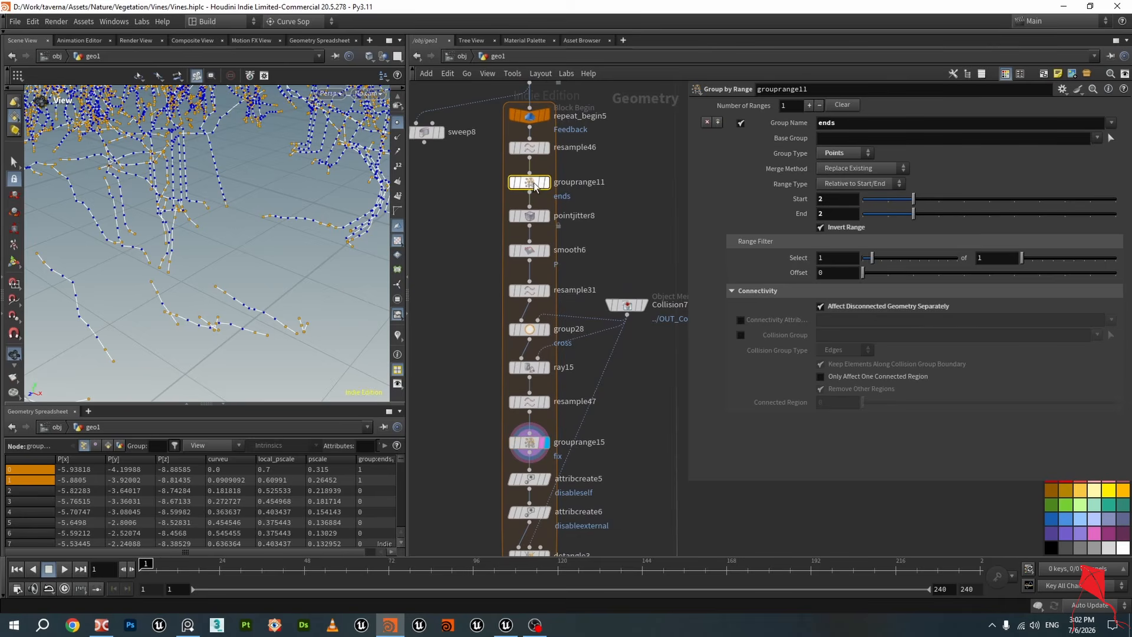
mouse_move(534, 186)
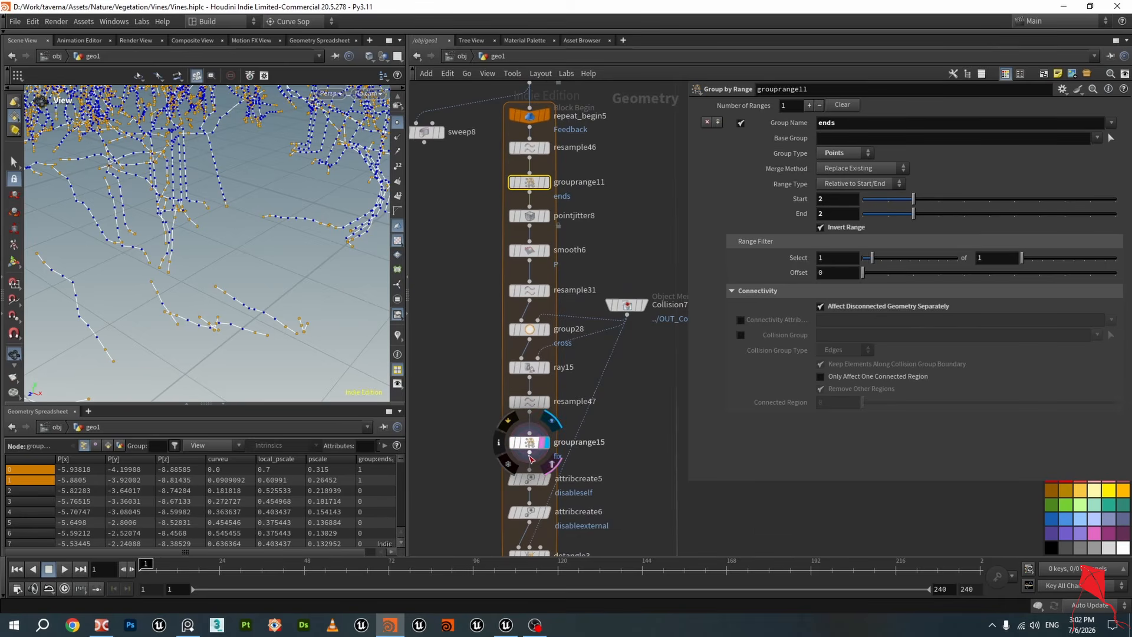
mouse_move(535, 412)
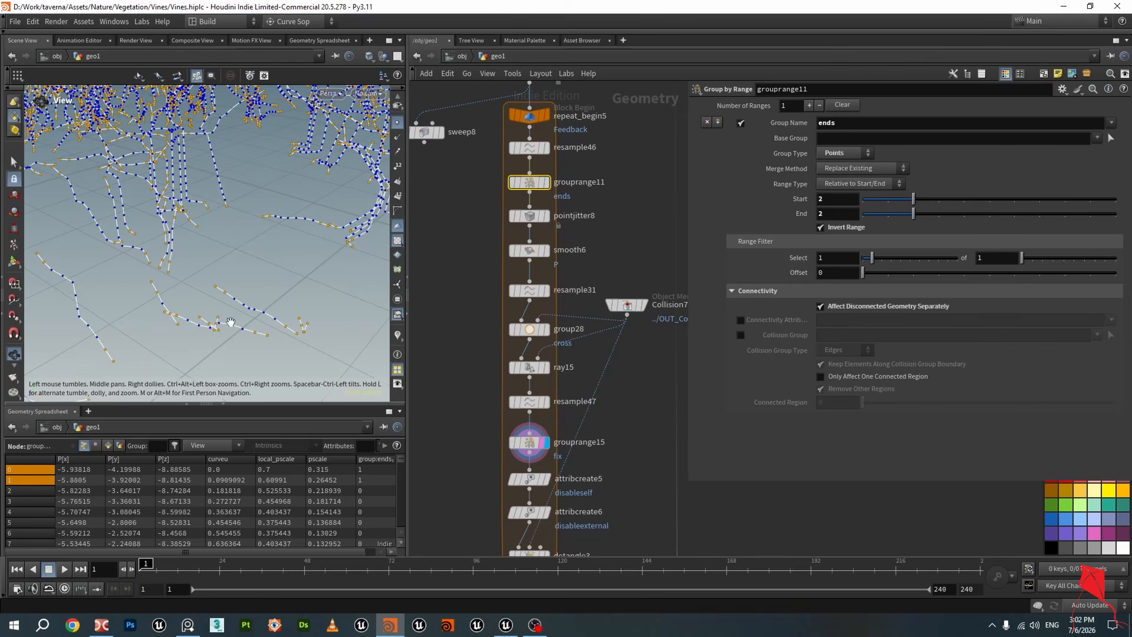
middle_drag(465, 441, 490, 345)
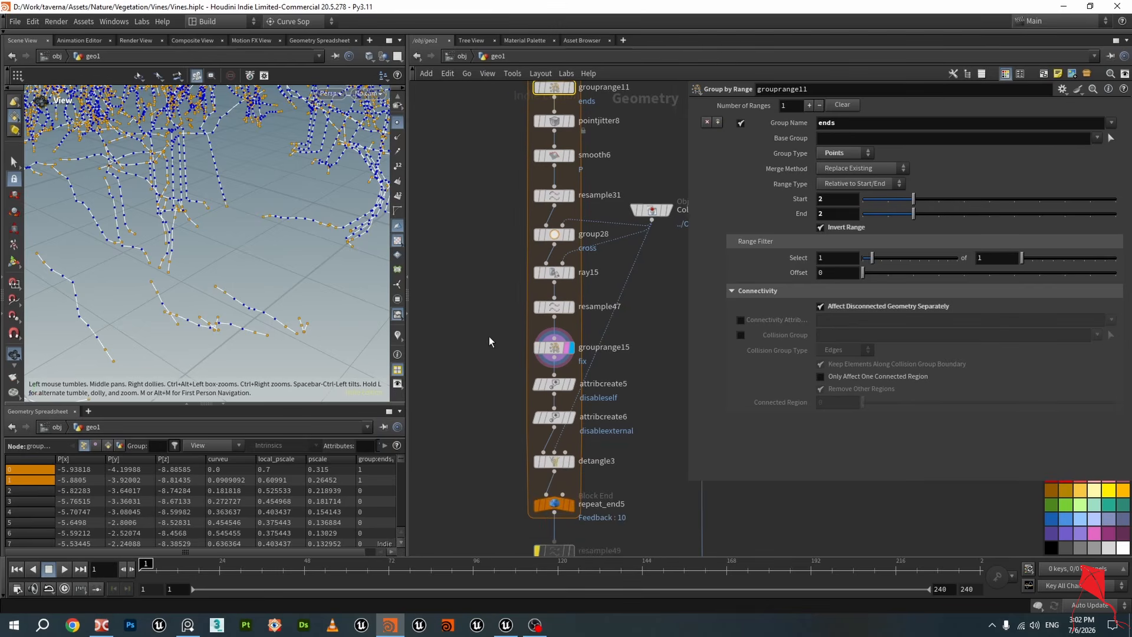
click(553, 348)
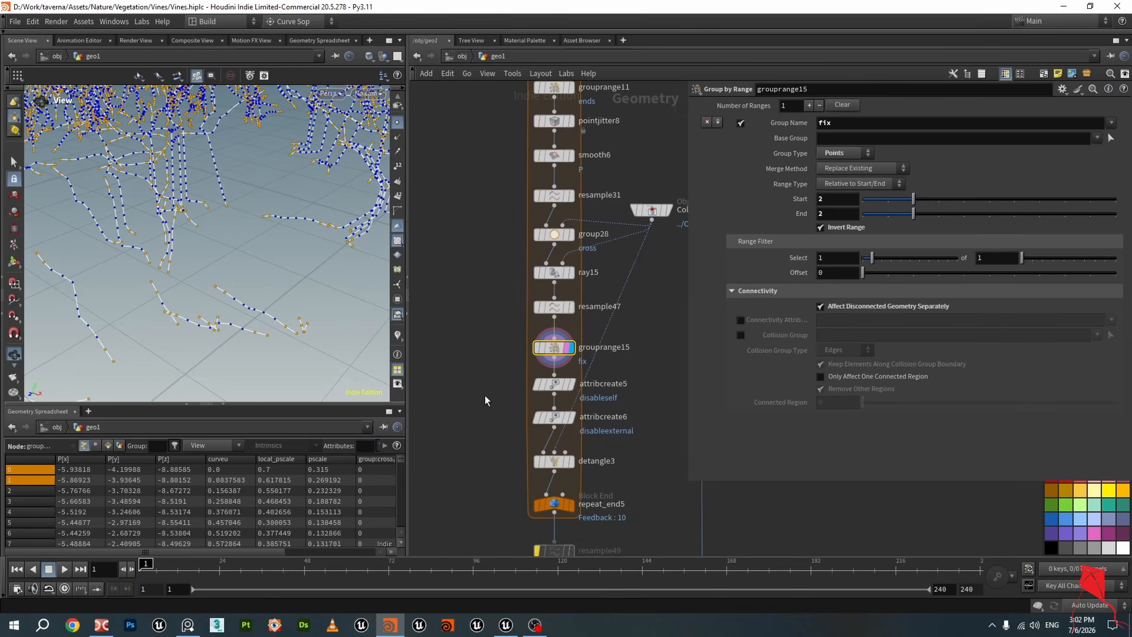
Step through attribcreate5, attribcreate6 and detangle3 to review their outputs, and save the scene
scroll(519, 354, up, 3)
click(570, 301)
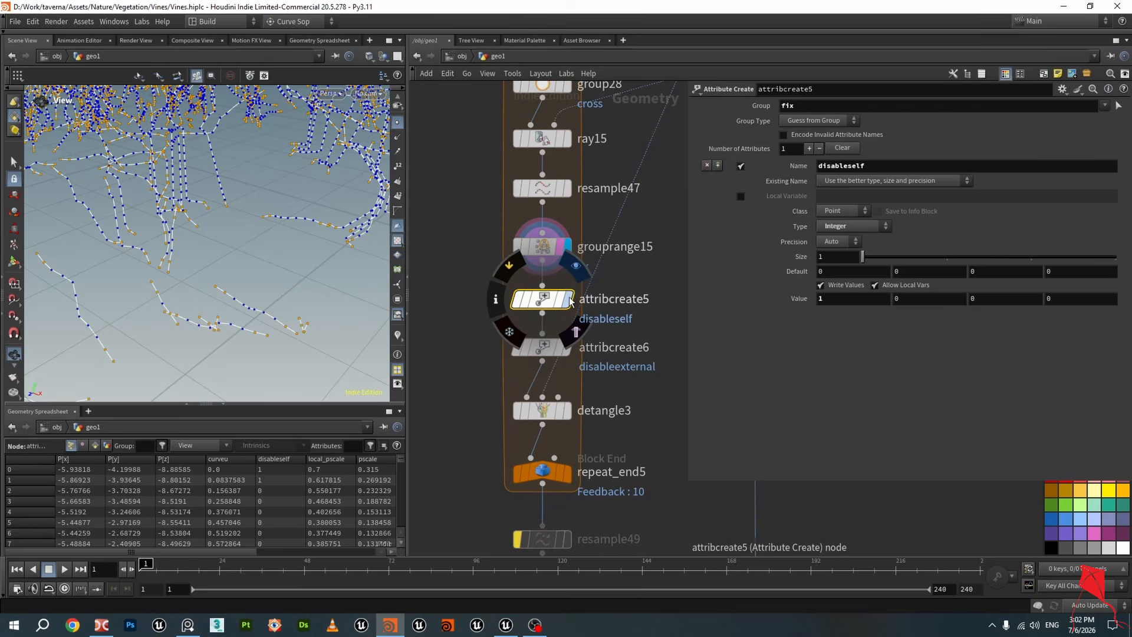
click(570, 300)
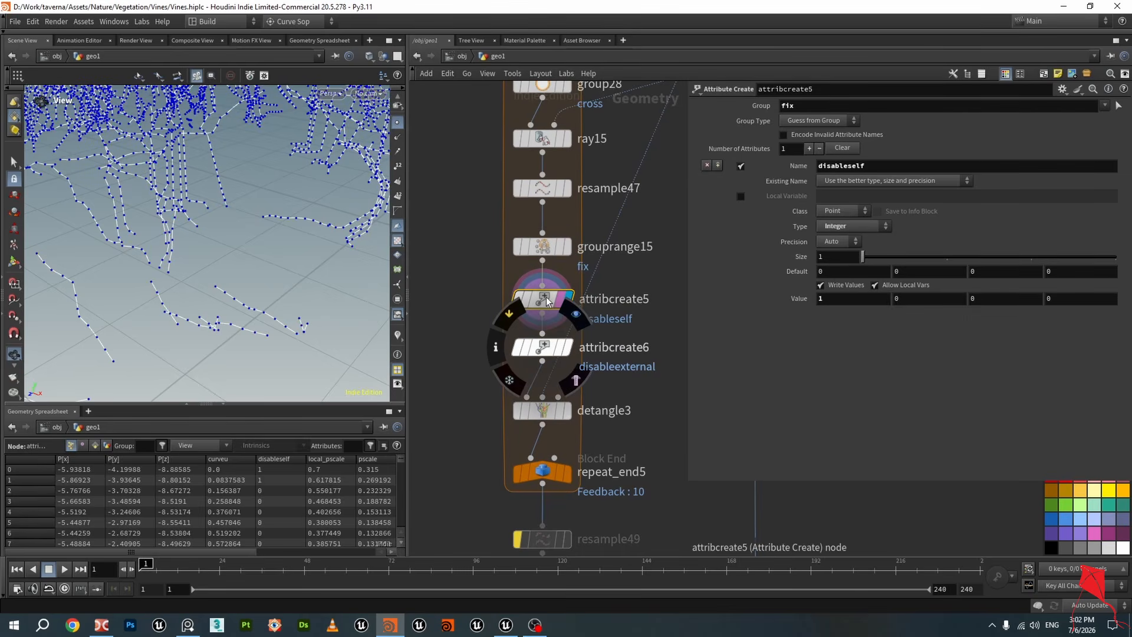
click(546, 349)
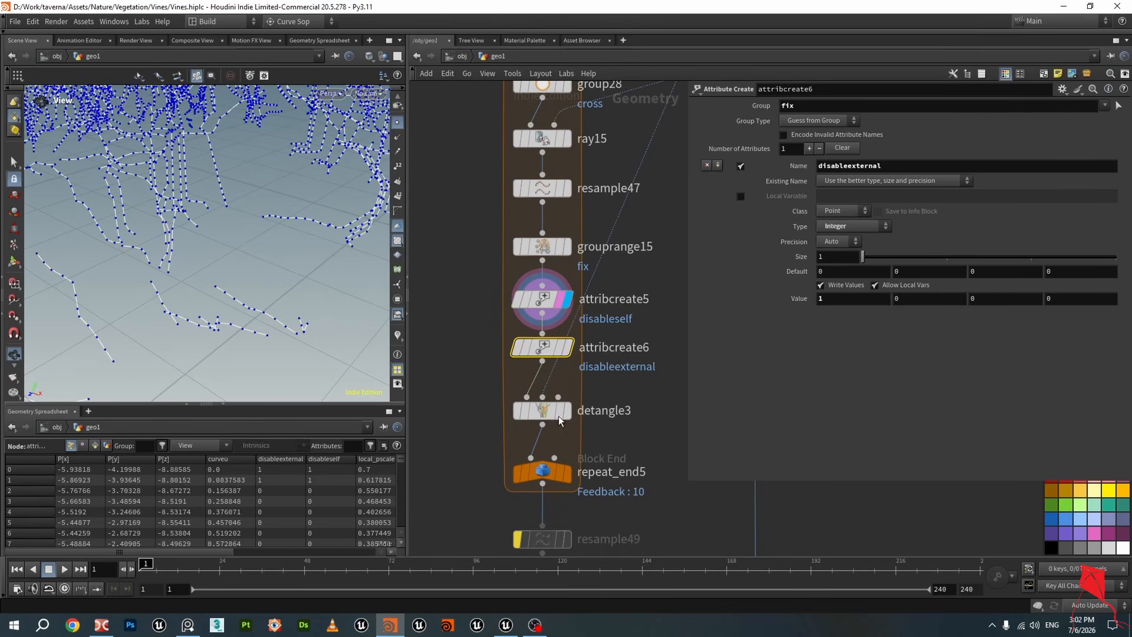
click(558, 415)
scroll(549, 413, down, 2)
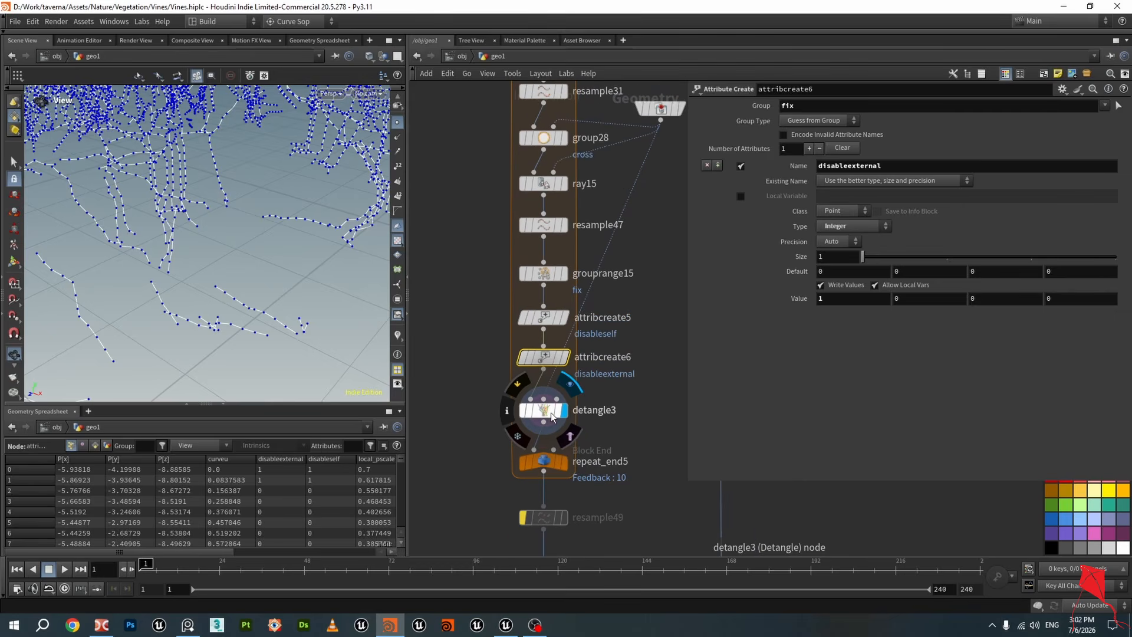
click(554, 413)
scroll(558, 412, down, 2)
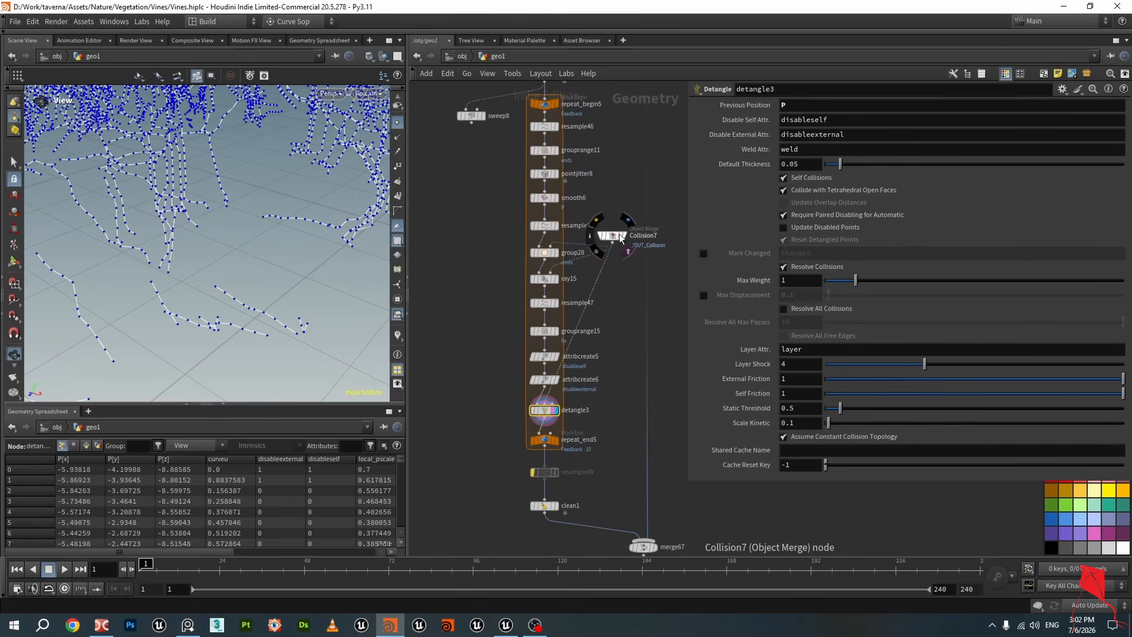
key(ctrl+s)
Display repeat_end5 and orbit to examine the detangled vine curves after the feedback loop
middle_drag(595, 393, 608, 347)
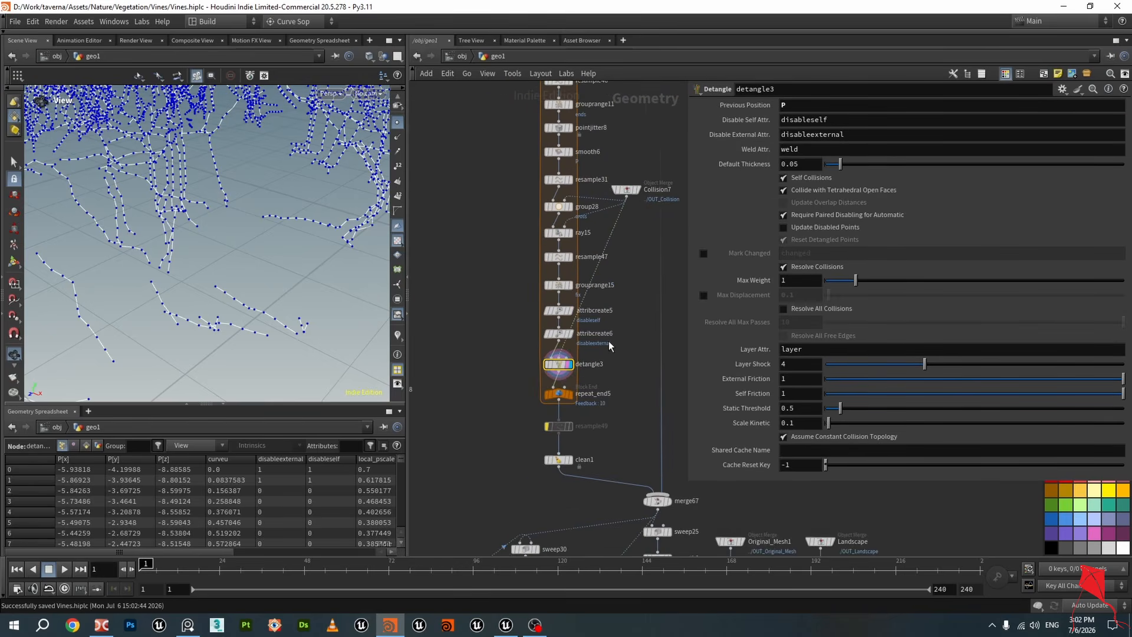
scroll(590, 377, up, 3)
click(536, 407)
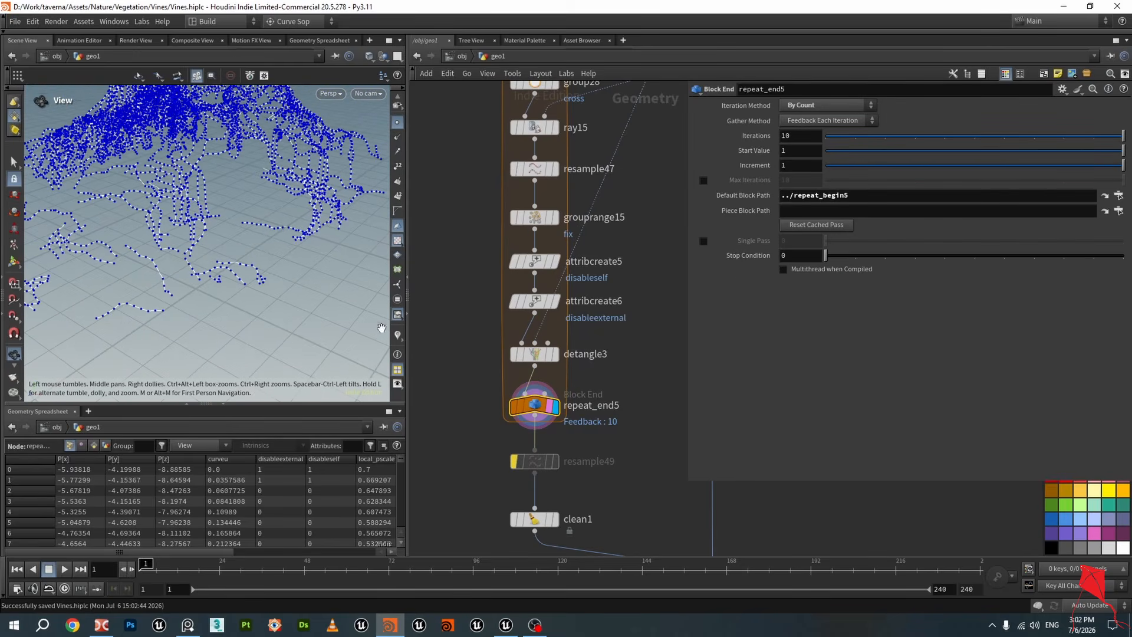
scroll(268, 248, down, 3)
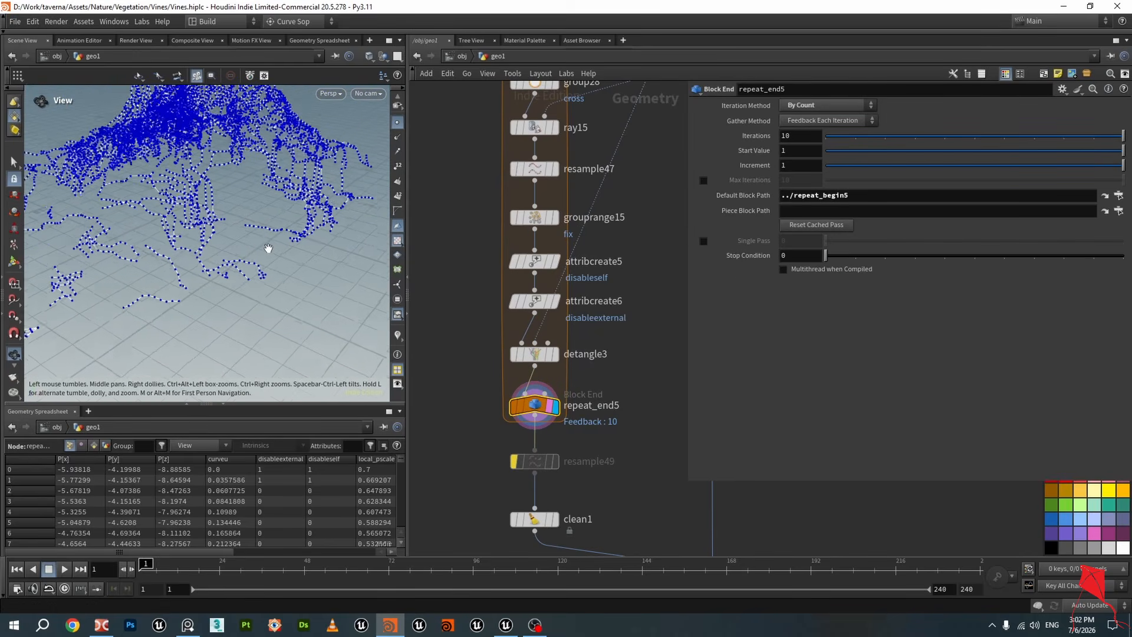
drag(268, 247, 273, 204)
scroll(301, 191, up, 4)
drag(337, 182, 308, 311)
middle_drag(609, 467, 593, 336)
scroll(566, 360, down, 2)
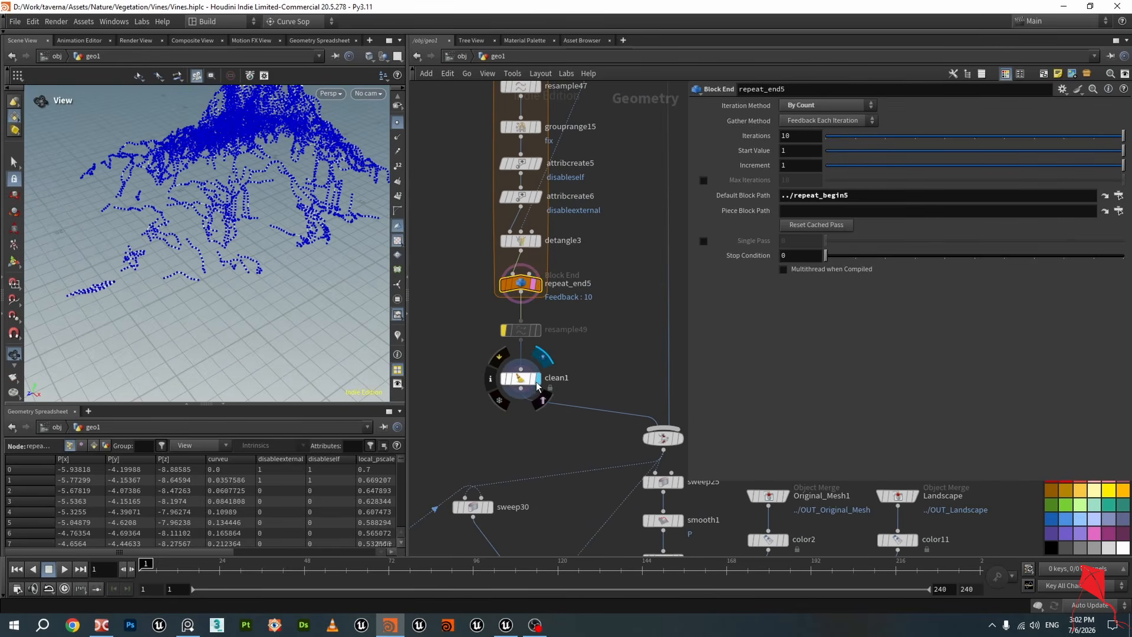
Display clean1 and merge67 to check the cleaned curves without the collision geometry
click(536, 379)
click(399, 128)
drag(260, 236, 330, 247)
middle_drag(563, 315, 476, 268)
scroll(476, 267, down, 1)
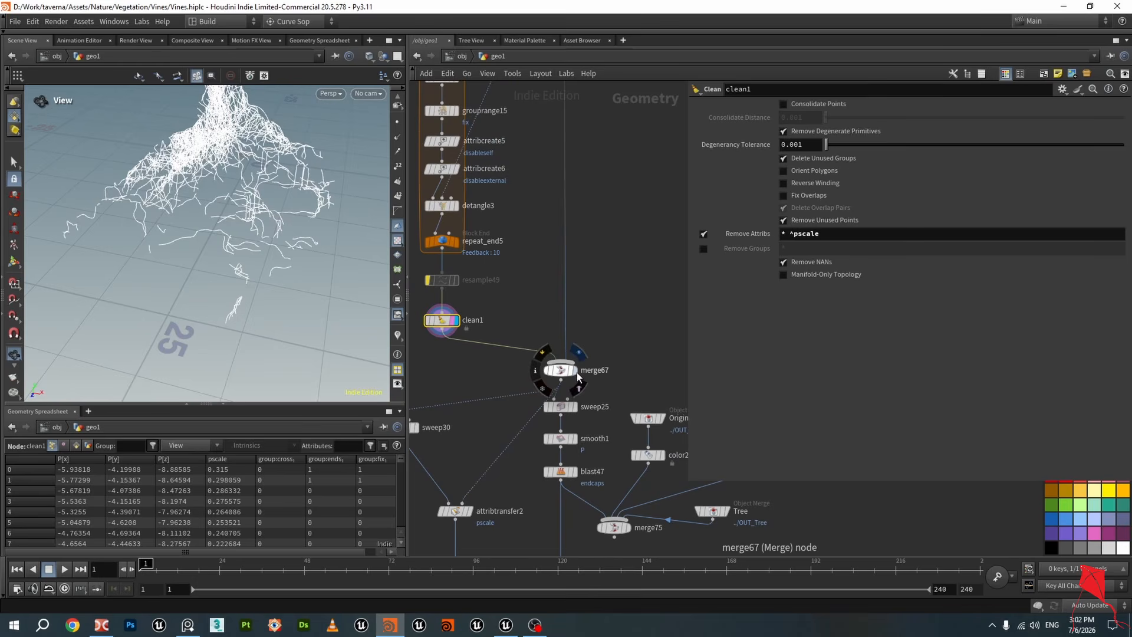
click(578, 354)
drag(334, 203, 331, 259)
scroll(613, 336, up, 3)
Display sweep25 and zoom in to inspect the swept tube geometry of the vines
click(567, 323)
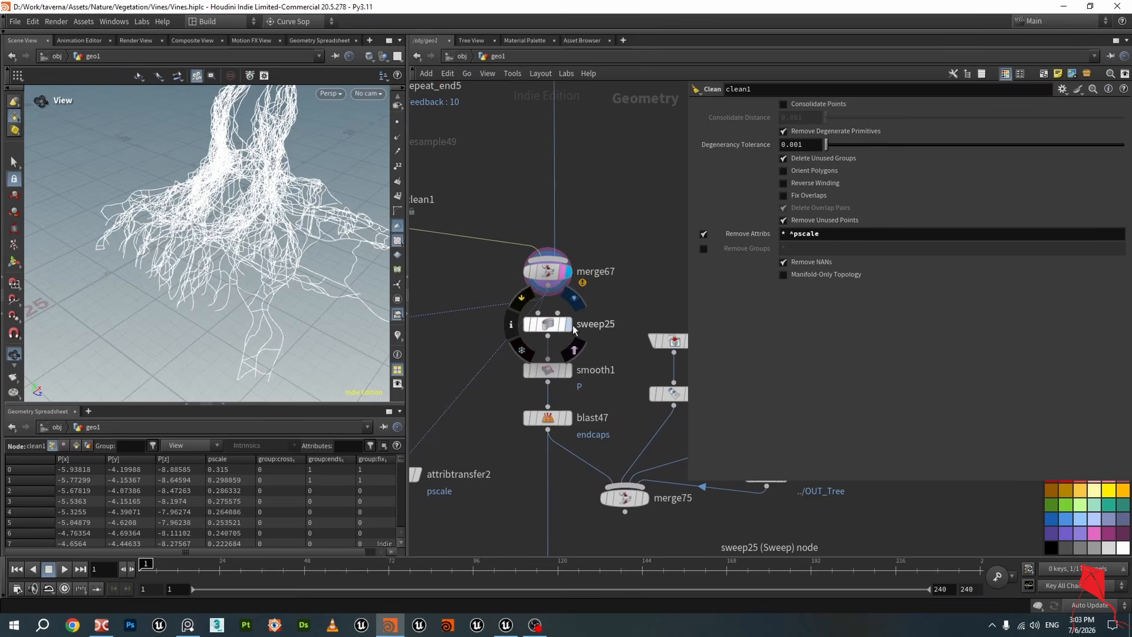
drag(311, 255, 334, 250)
scroll(354, 241, up, 3)
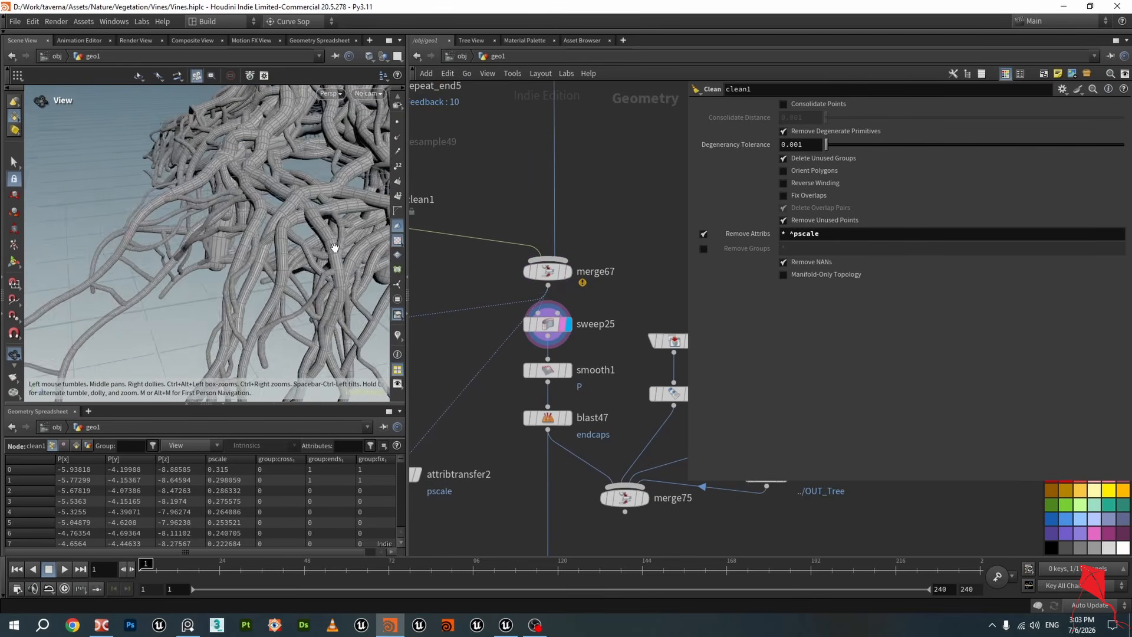
scroll(148, 257, up, 3)
drag(147, 257, 334, 271)
scroll(451, 304, down, 2)
Set attribremap6's Output Min to 1 for the curveu to local_pscale remap
middle_drag(487, 168, 583, 371)
middle_drag(445, 177, 505, 374)
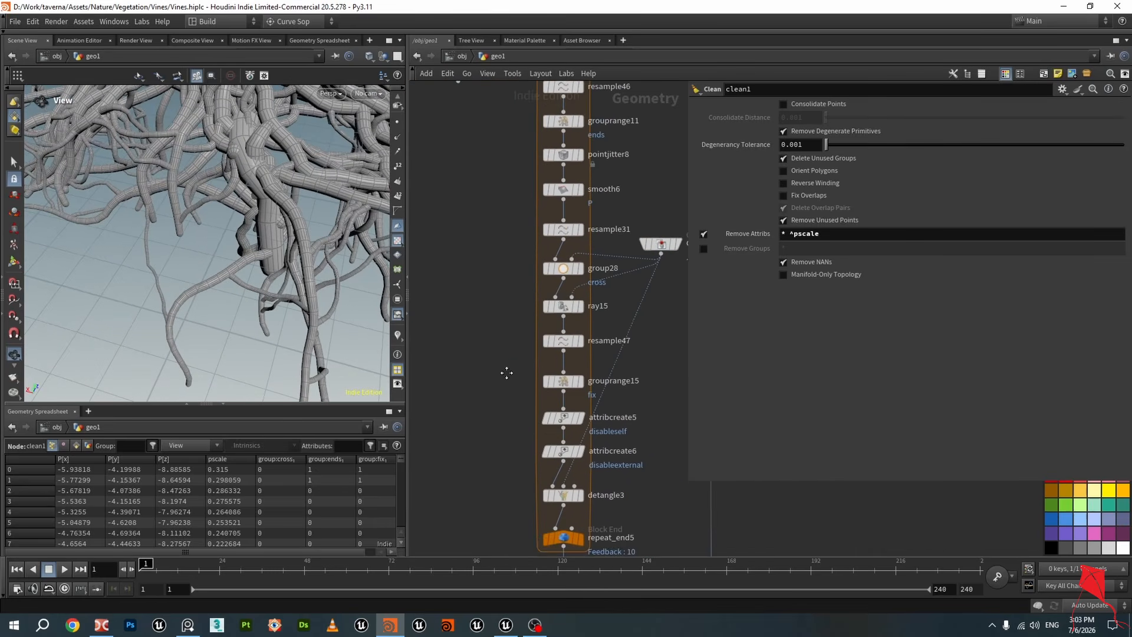
middle_drag(493, 190, 497, 405)
middle_drag(534, 163, 516, 296)
scroll(516, 296, up, 2)
click(550, 327)
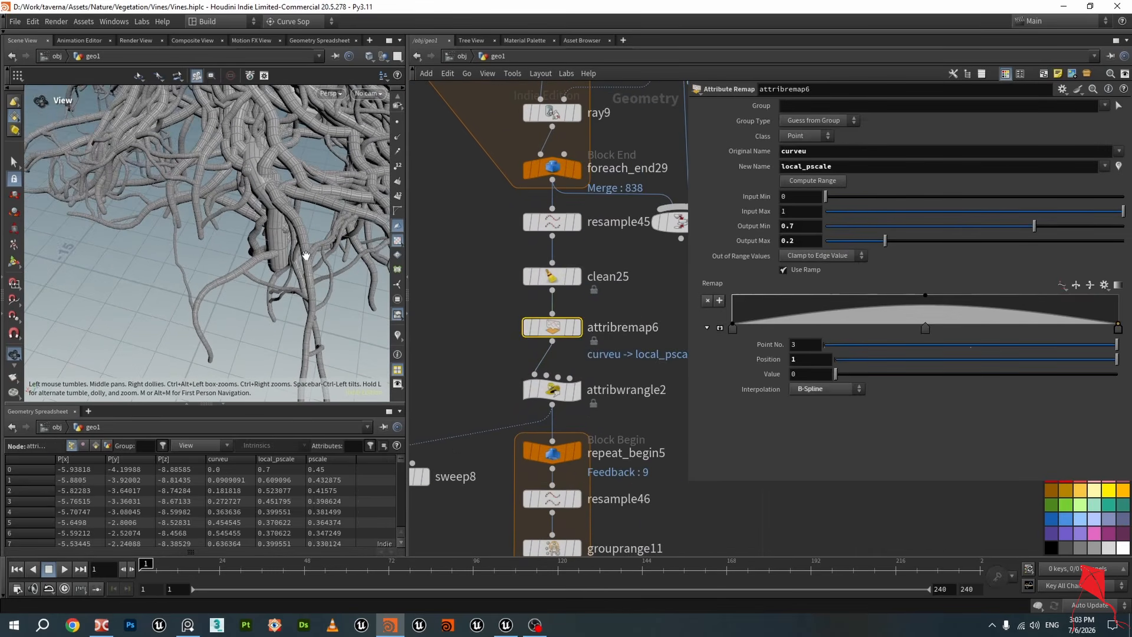
text(1)
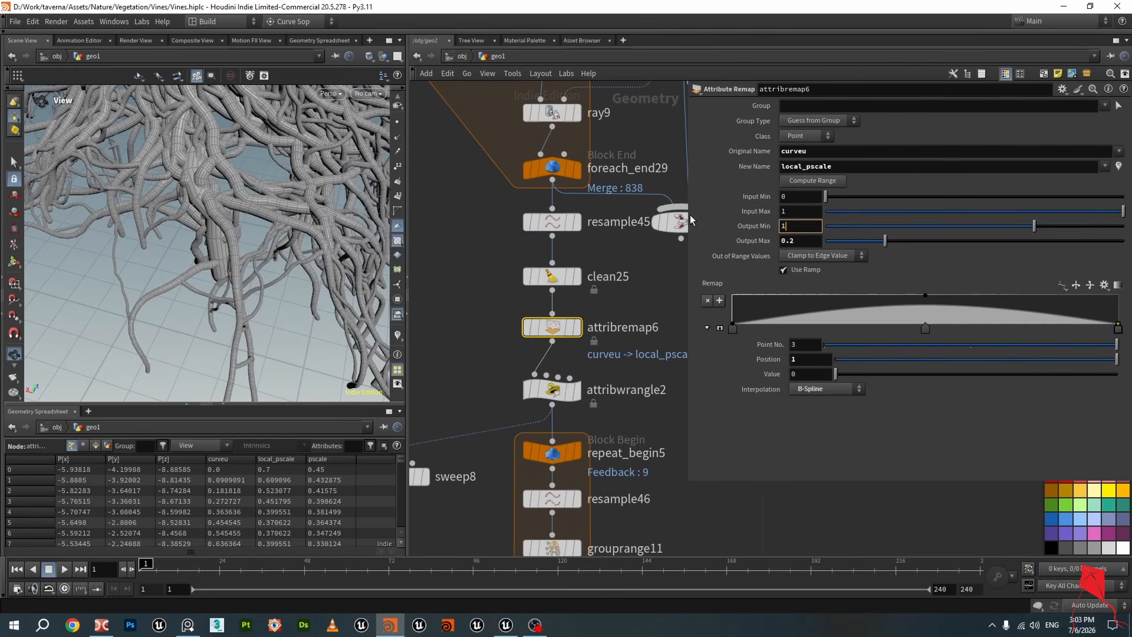
key(Return)
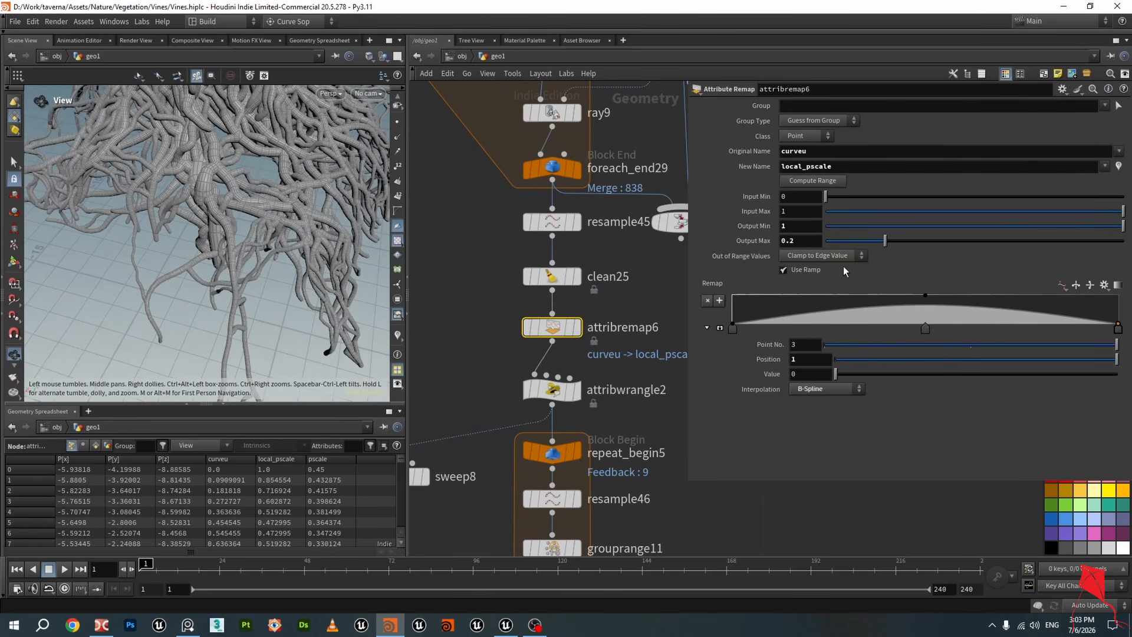
Set attribremap6's Output Max to 0.1 to thin the vine tips
scroll(182, 218, up, 6)
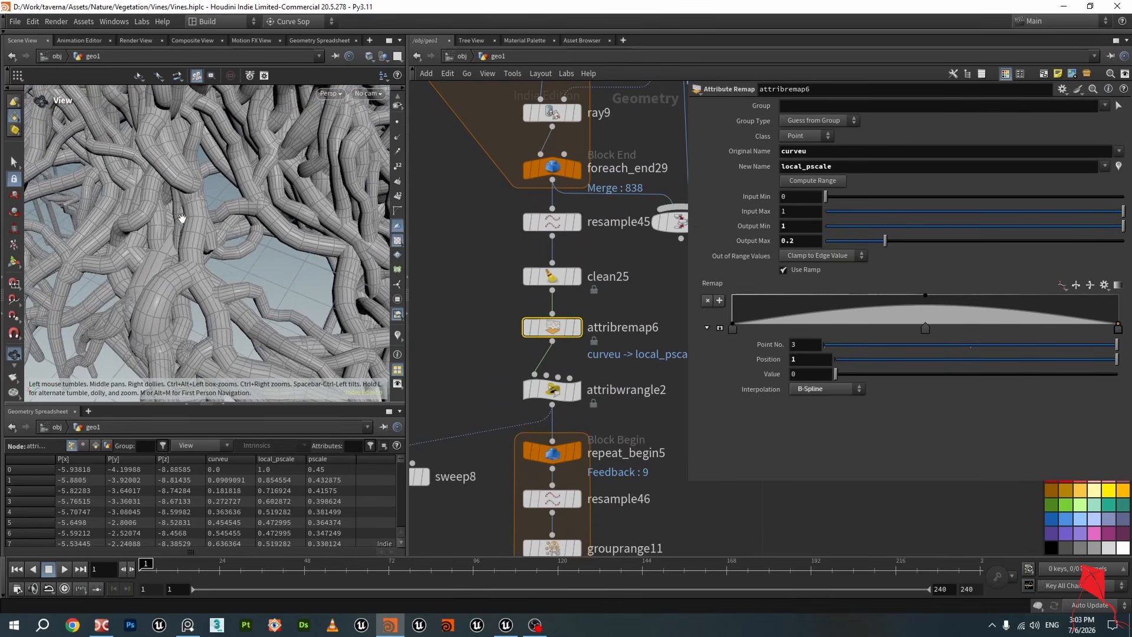
scroll(182, 218, up, 6)
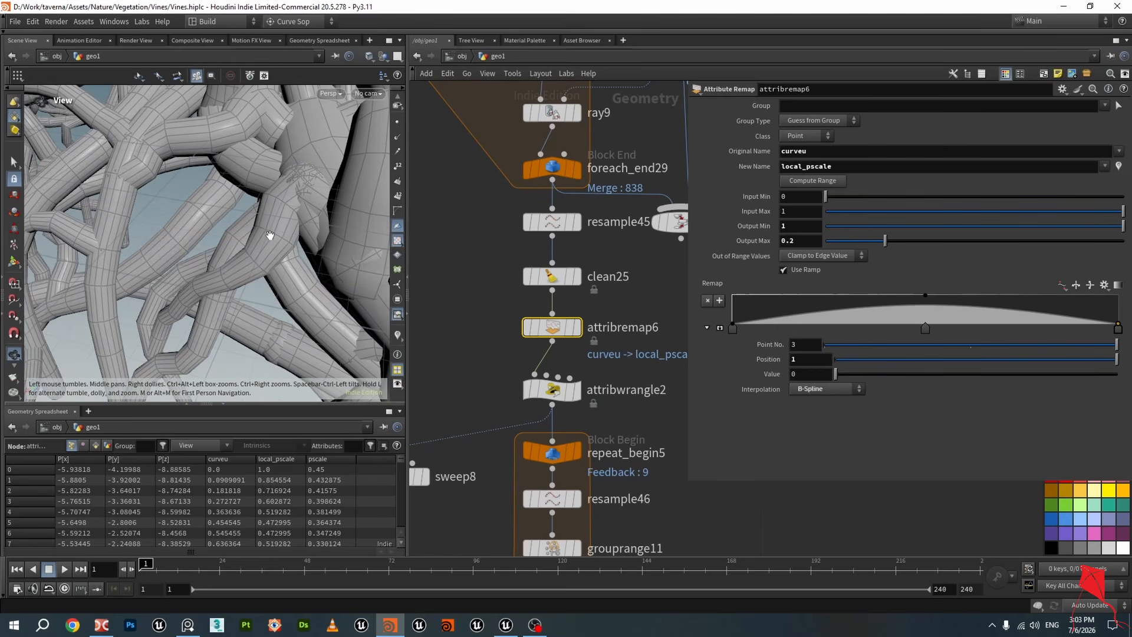
scroll(270, 236, down, 8)
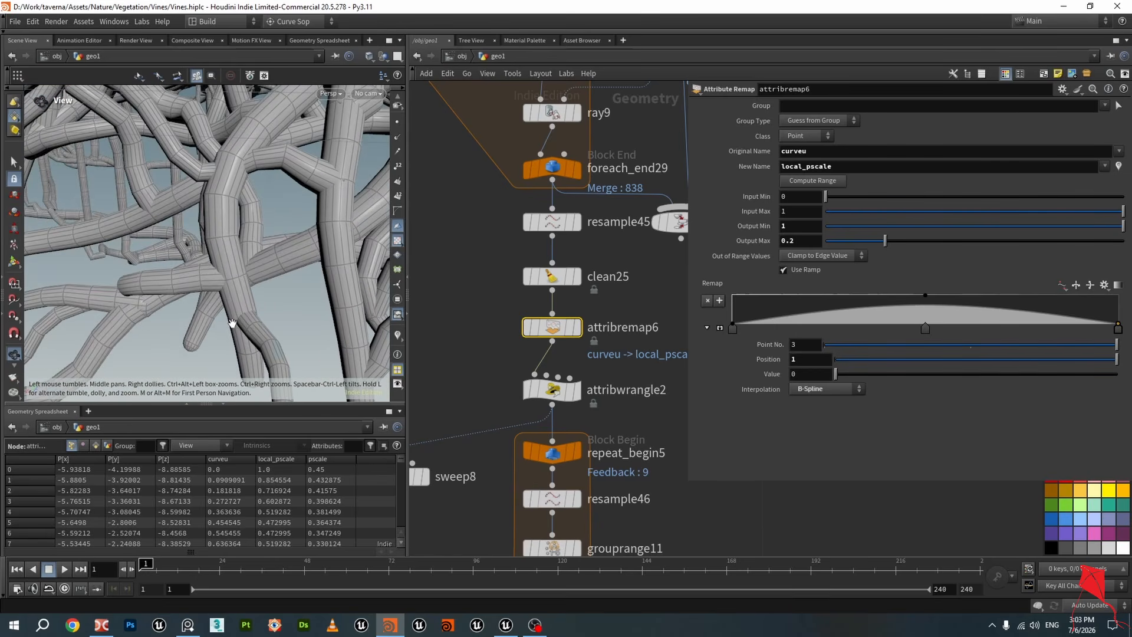
drag(232, 323, 213, 277)
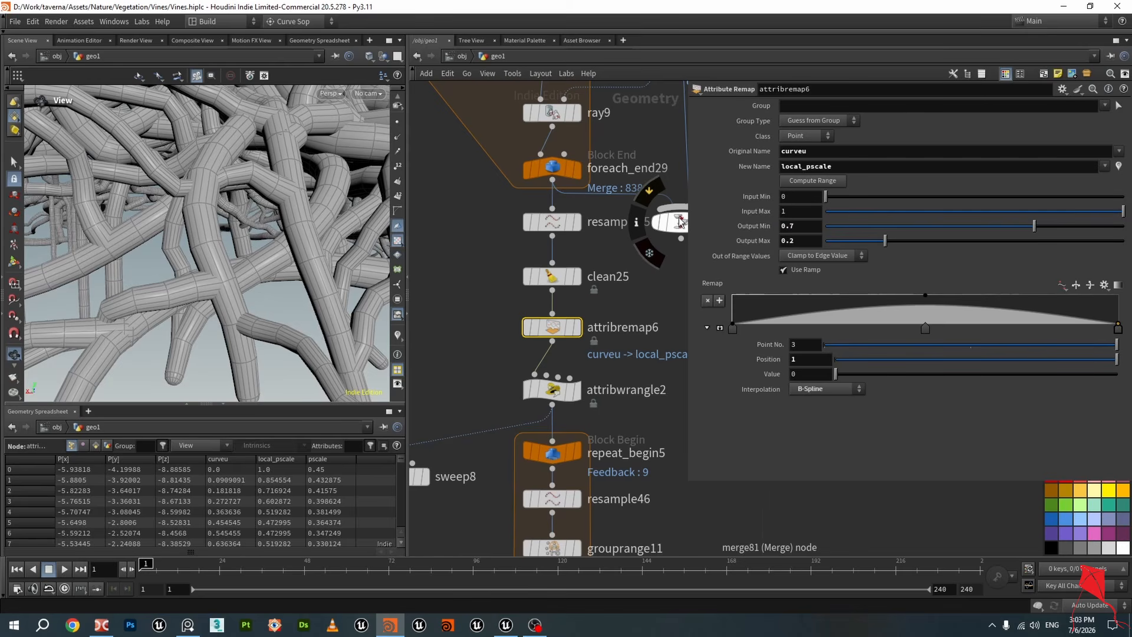
double_click(793, 241)
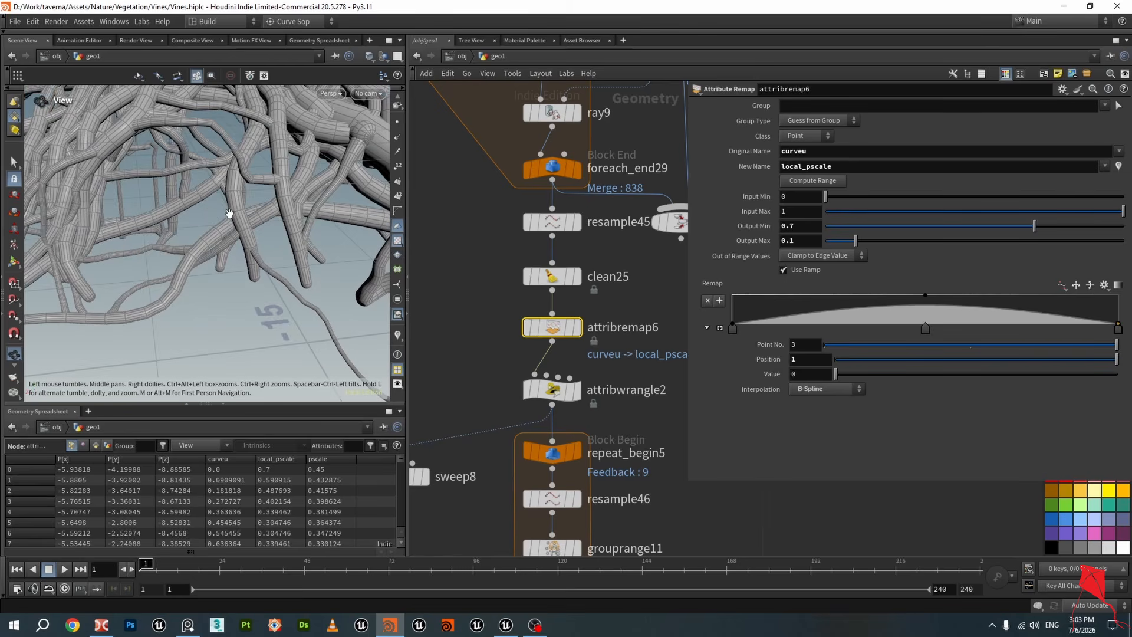
drag(229, 214, 285, 173)
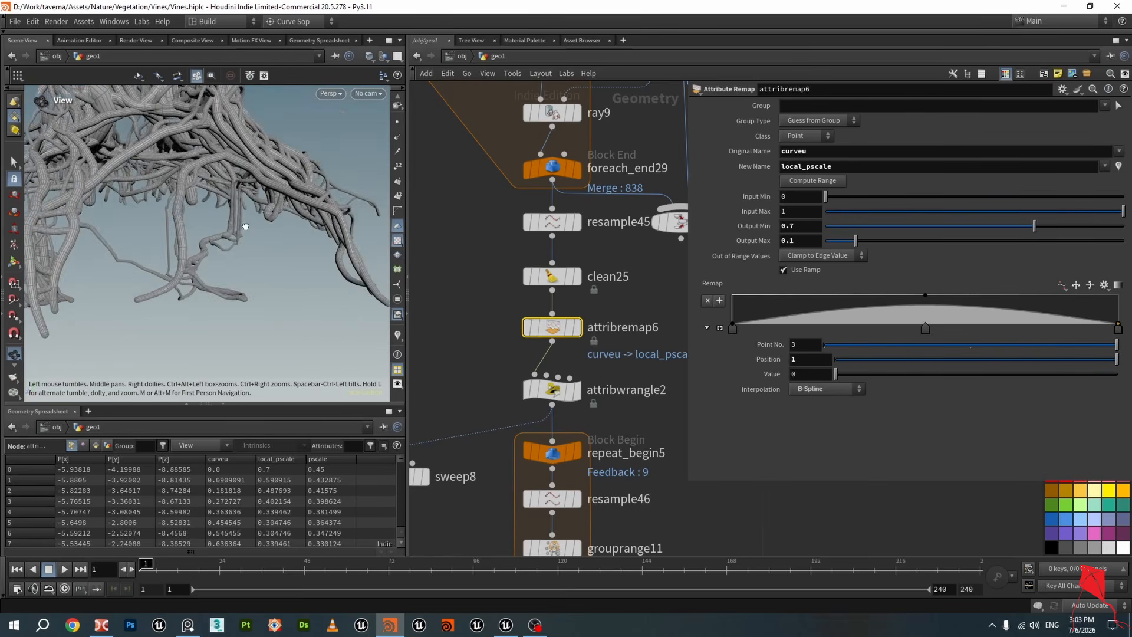
Save the scene file
drag(245, 226, 327, 200)
drag(162, 222, 258, 260)
key(ctrl+s)
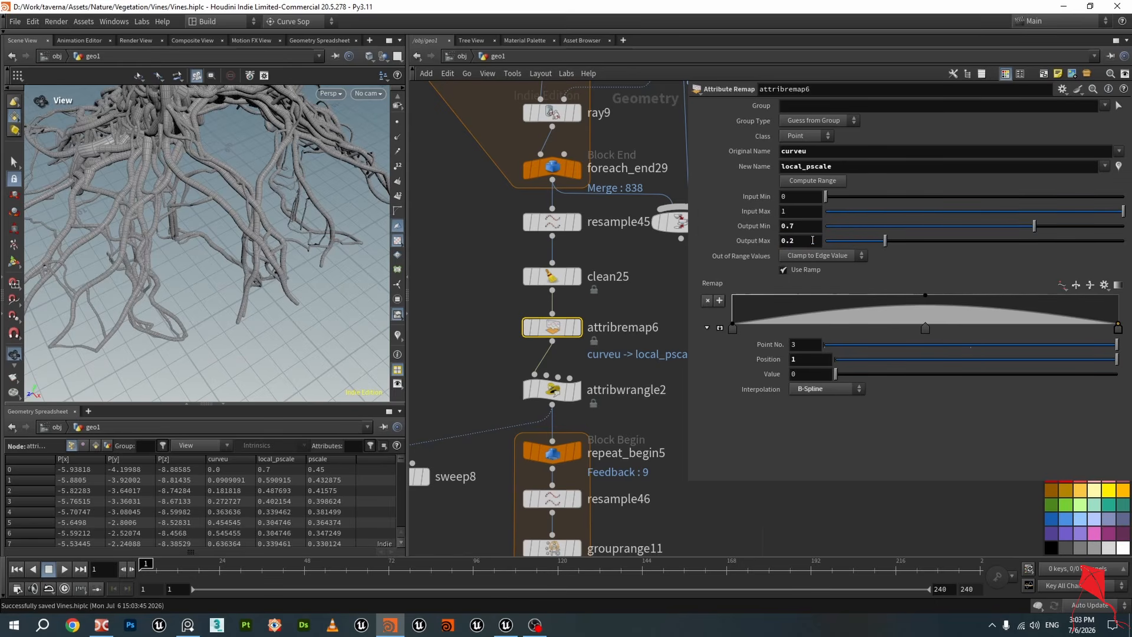
Display the smooth1 node to view the smoothed vine tubes
scroll(256, 210, down, 5)
middle_drag(671, 422, 616, 160)
scroll(601, 316, down, 4)
scroll(607, 357, down, 3)
scroll(644, 254, down, 3)
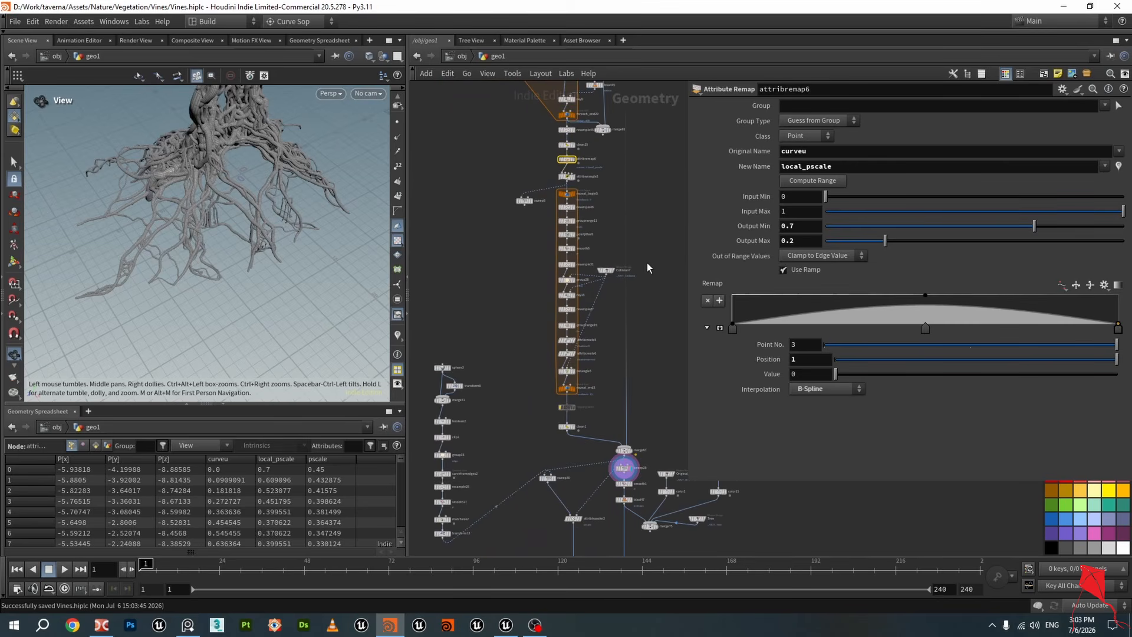
middle_drag(654, 403, 575, 259)
scroll(575, 264, up, 4)
middle_drag(568, 356, 549, 231)
scroll(568, 345, up, 3)
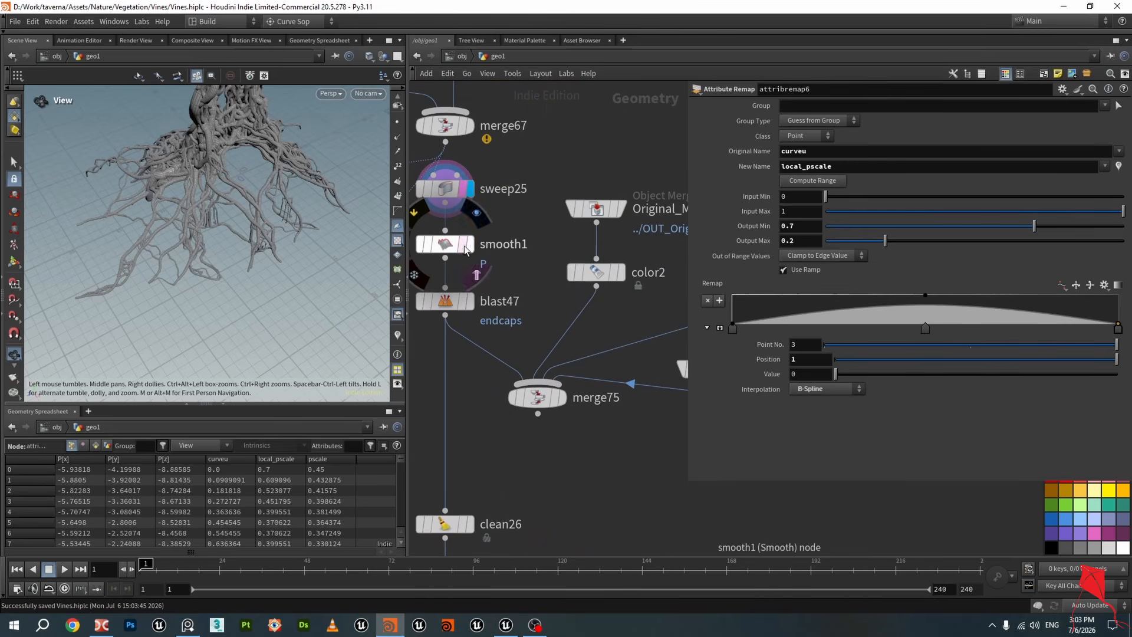
click(470, 244)
click(448, 244)
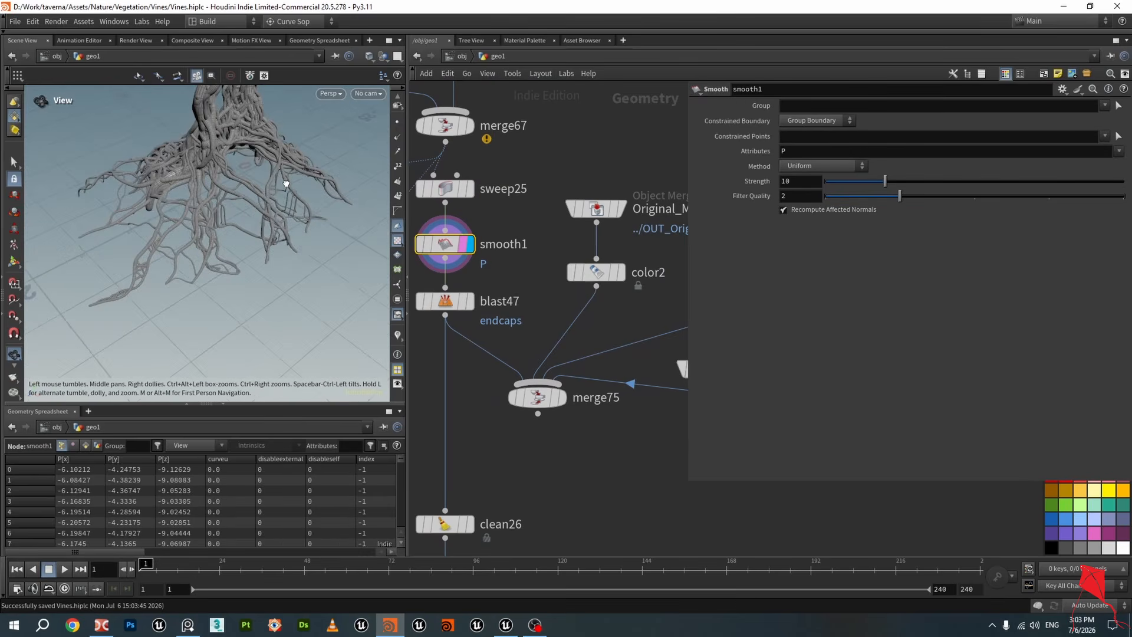
Display sweep25 to compare the unsmoothed swept tubes
scroll(285, 178, up, 4)
drag(192, 152, 248, 157)
middle_drag(510, 167, 676, 266)
scroll(671, 270, up, 3)
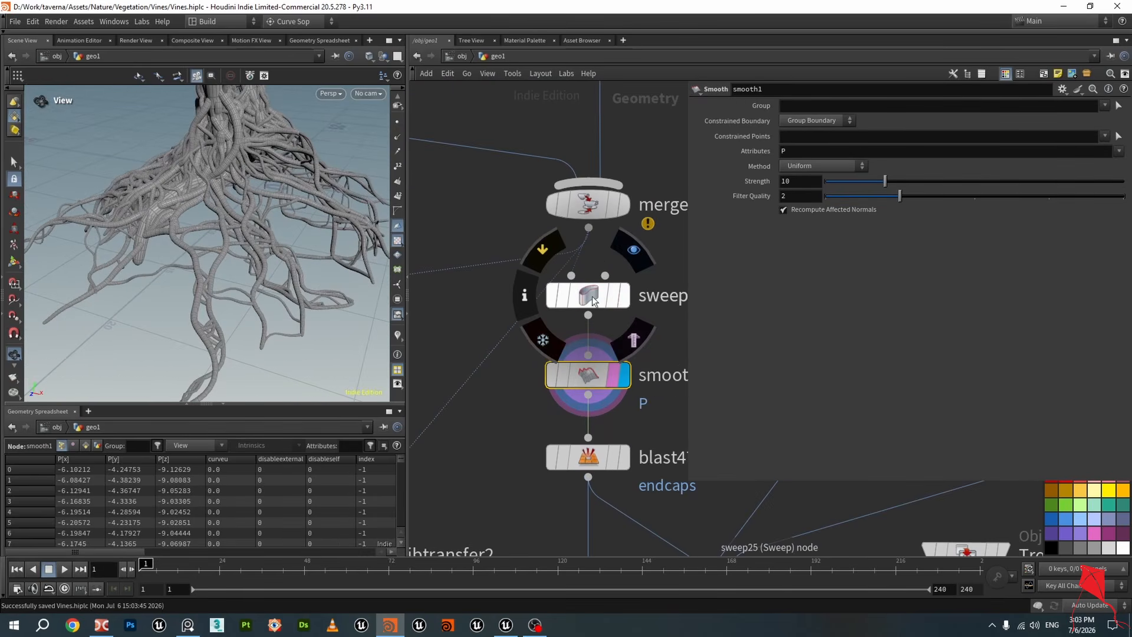
click(592, 296)
scroll(592, 296, down, 3)
middle_drag(636, 318, 582, 282)
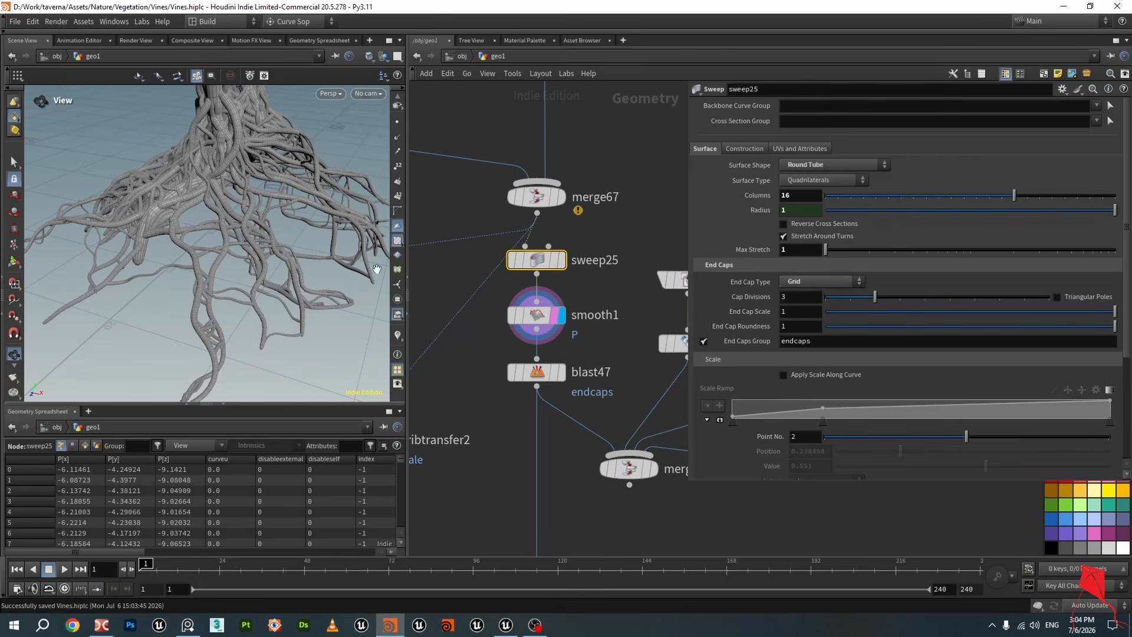
scroll(276, 235, up, 5)
drag(199, 201, 221, 246)
click(560, 260)
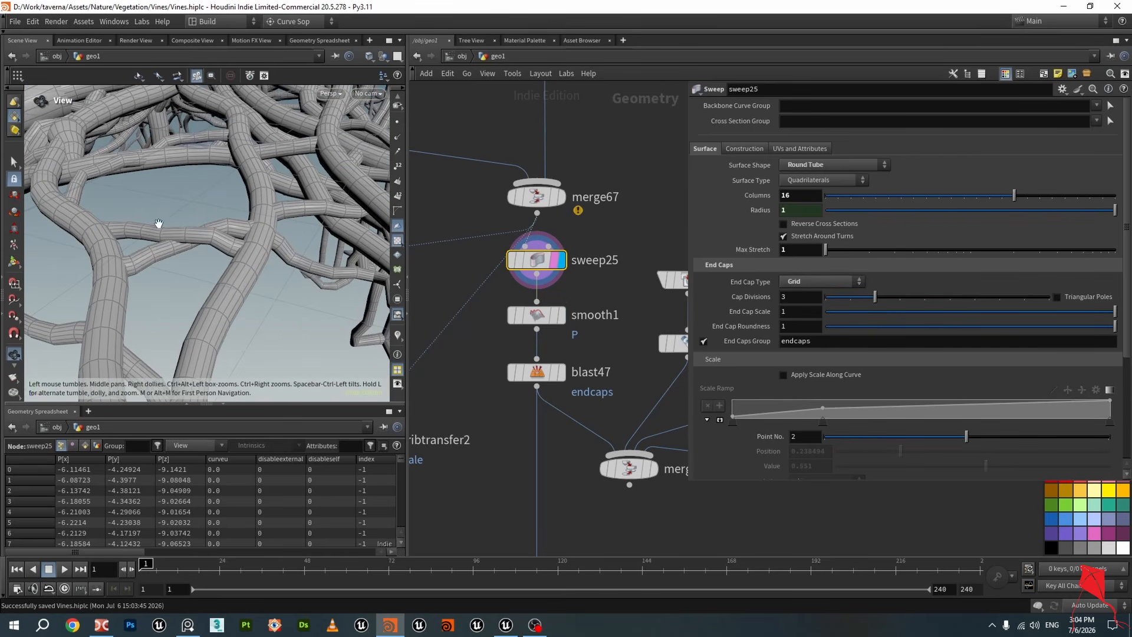
Toggle wireframe shading and display smooth1 again to compare the smoothed tubes
mouse_move(157, 222)
mouse_down()
mouse_move(106, 223)
mouse_move(150, 236)
mouse_move(117, 251)
mouse_move(187, 264)
mouse_move(159, 269)
mouse_up()
key(w)
scroll(127, 243, up, 3)
key(w)
scroll(118, 251, down, 3)
click(562, 314)
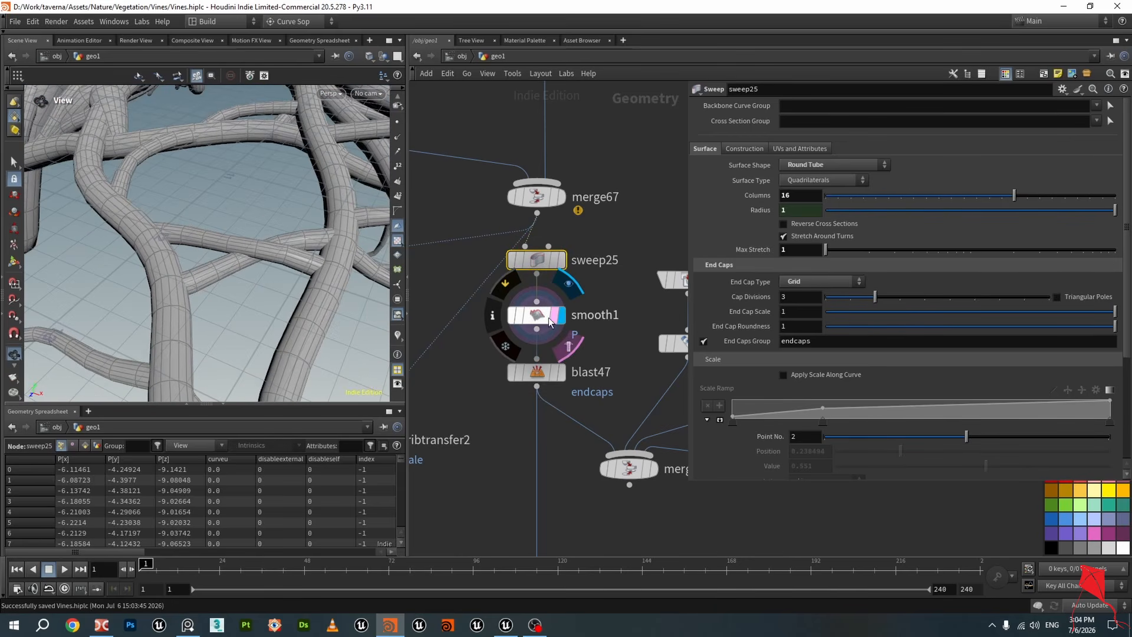
mouse_move(238, 250)
mouse_down()
mouse_move(265, 245)
mouse_move(196, 239)
mouse_up()
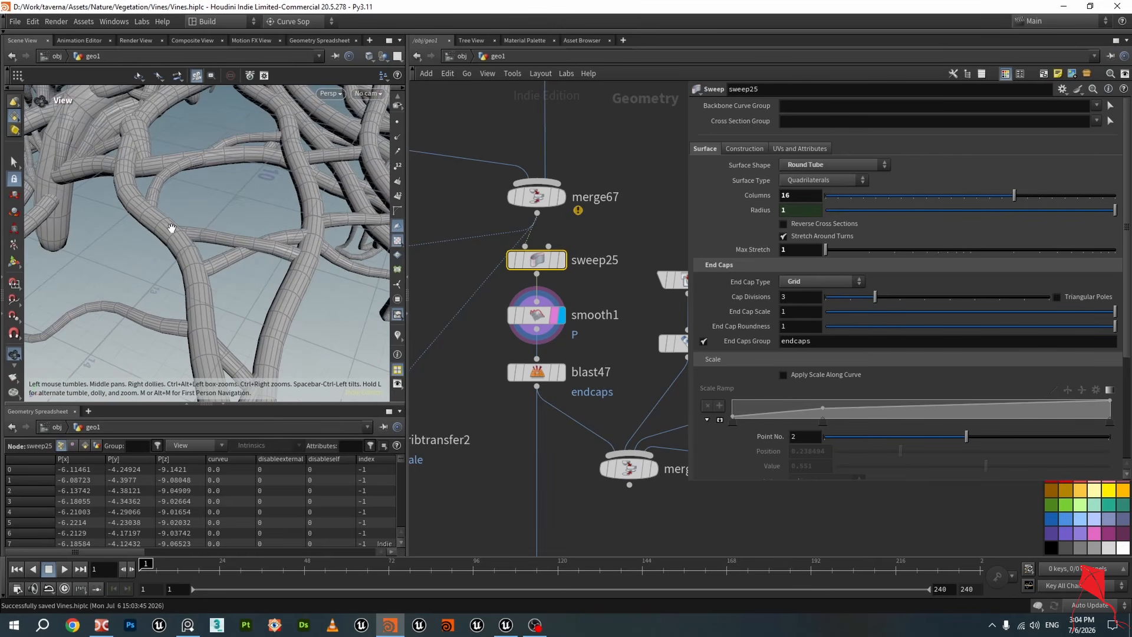
Display blast47 and inspect the vines with the end caps removed
scroll(454, 334, down, 1)
scroll(531, 379, up, 1)
click(526, 351)
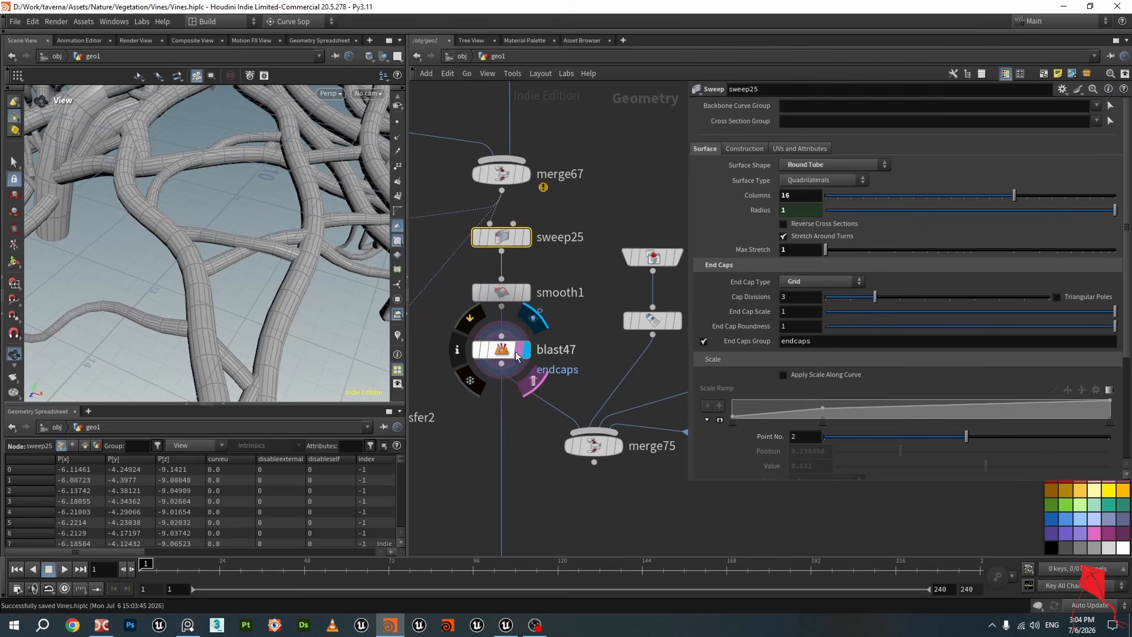
mouse_move(233, 259)
mouse_down()
mouse_move(202, 260)
mouse_move(222, 266)
mouse_up()
click(506, 353)
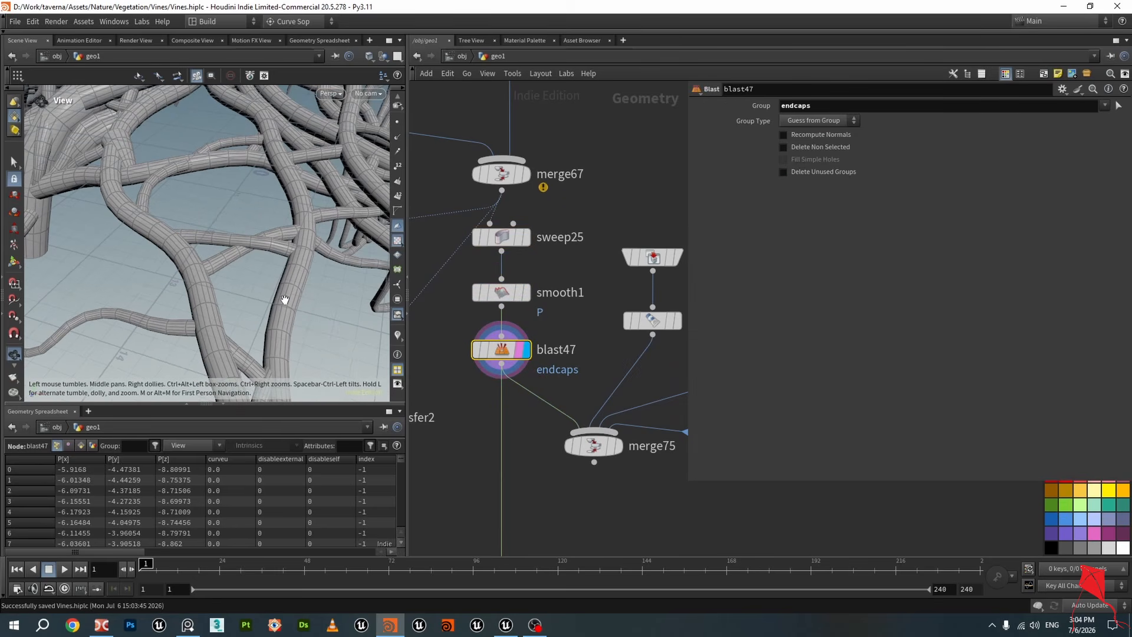
scroll(112, 242, up, 4)
key(shift+w)
mouse_move(153, 245)
mouse_down()
mouse_move(157, 235)
mouse_move(205, 243)
mouse_move(229, 197)
mouse_move(222, 233)
mouse_move(265, 190)
mouse_move(164, 254)
mouse_move(227, 261)
mouse_up()
scroll(210, 243, down, 5)
key(shift+w)
drag(365, 233, 311, 218)
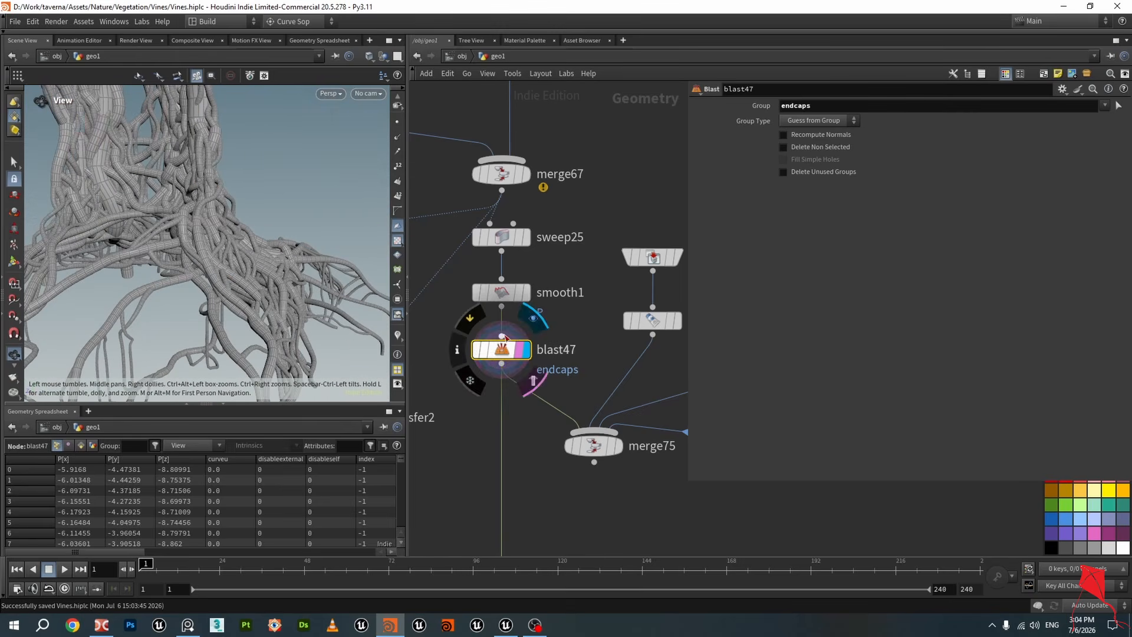
Turn off Compute UVs in sweep25's UVs and Attributes settings
click(501, 237)
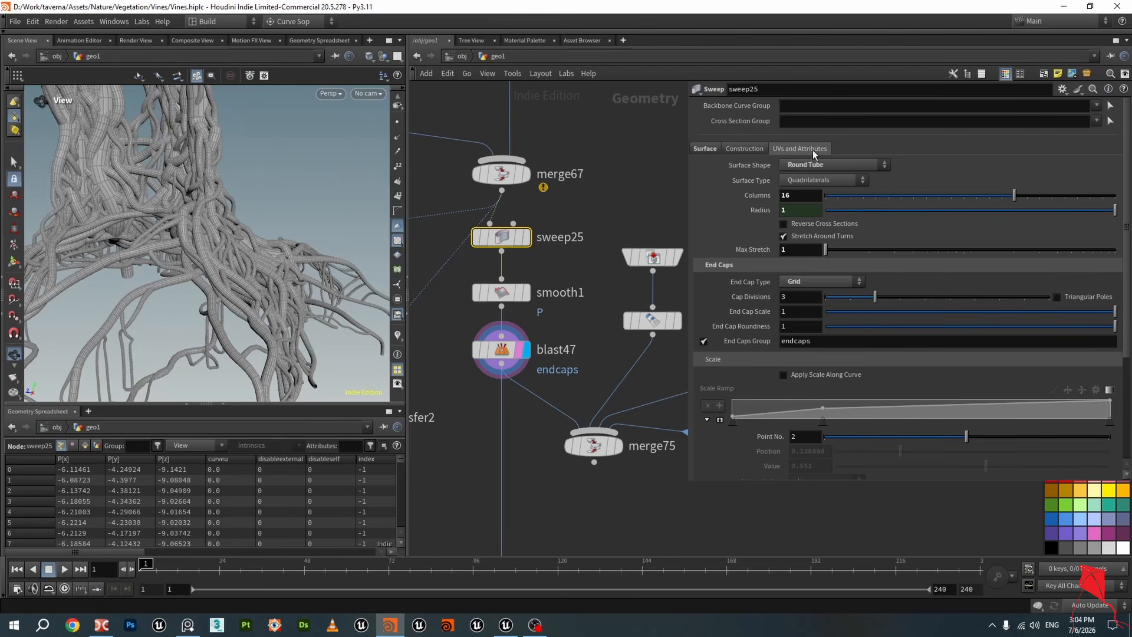
click(813, 150)
mouse_move(180, 207)
mouse_down()
mouse_move(203, 196)
mouse_move(197, 248)
mouse_up()
scroll(204, 220, up, 4)
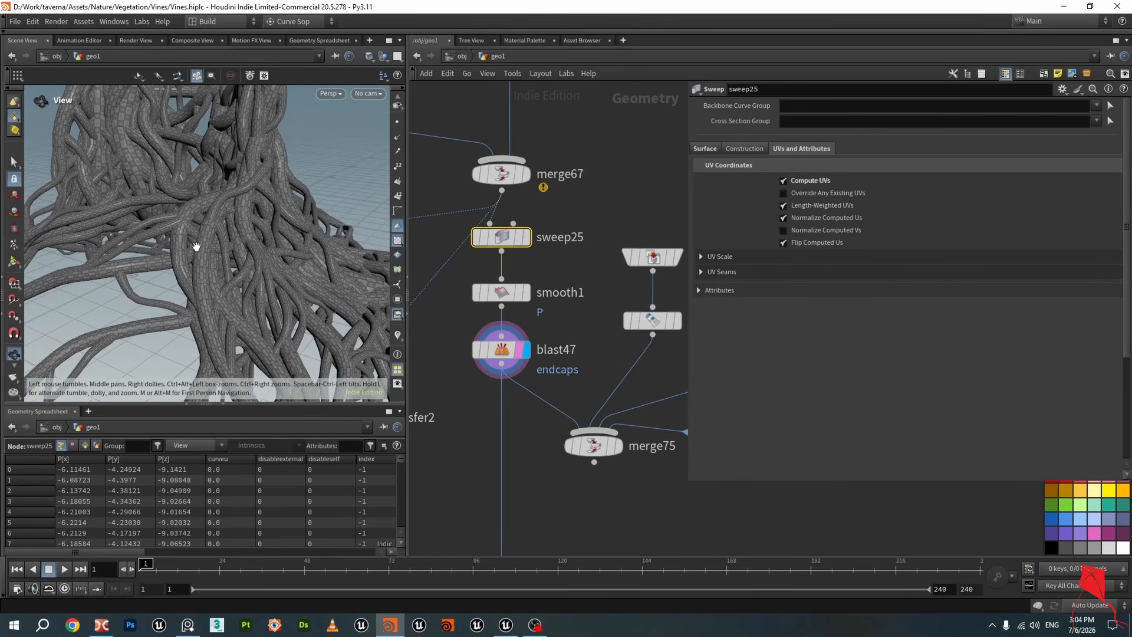
scroll(214, 250, up, 4)
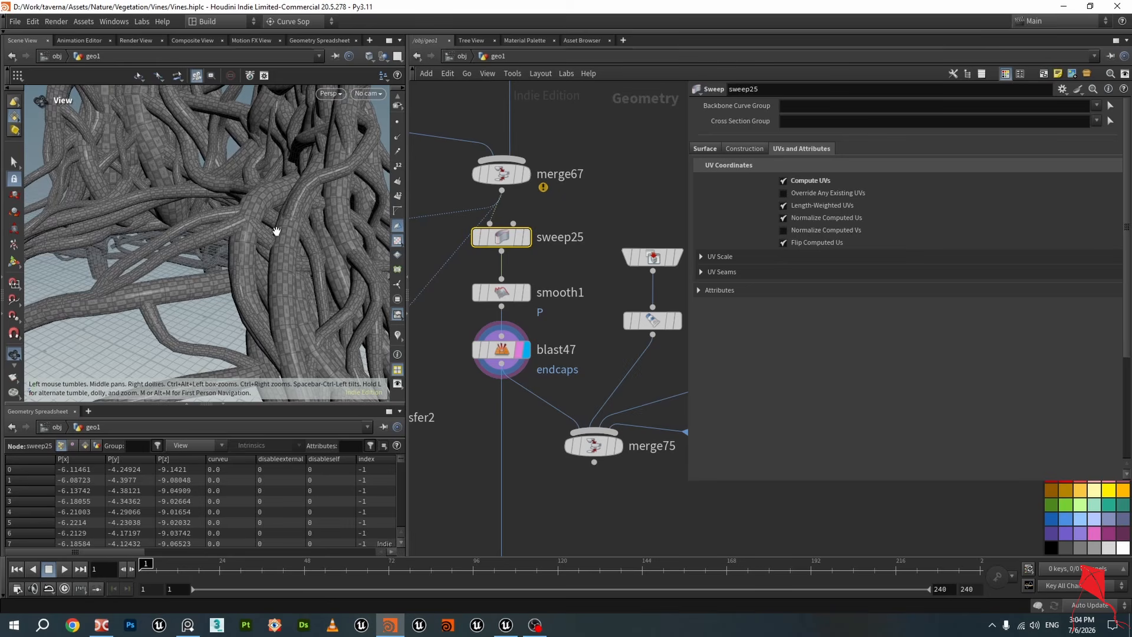
drag(234, 243, 316, 254)
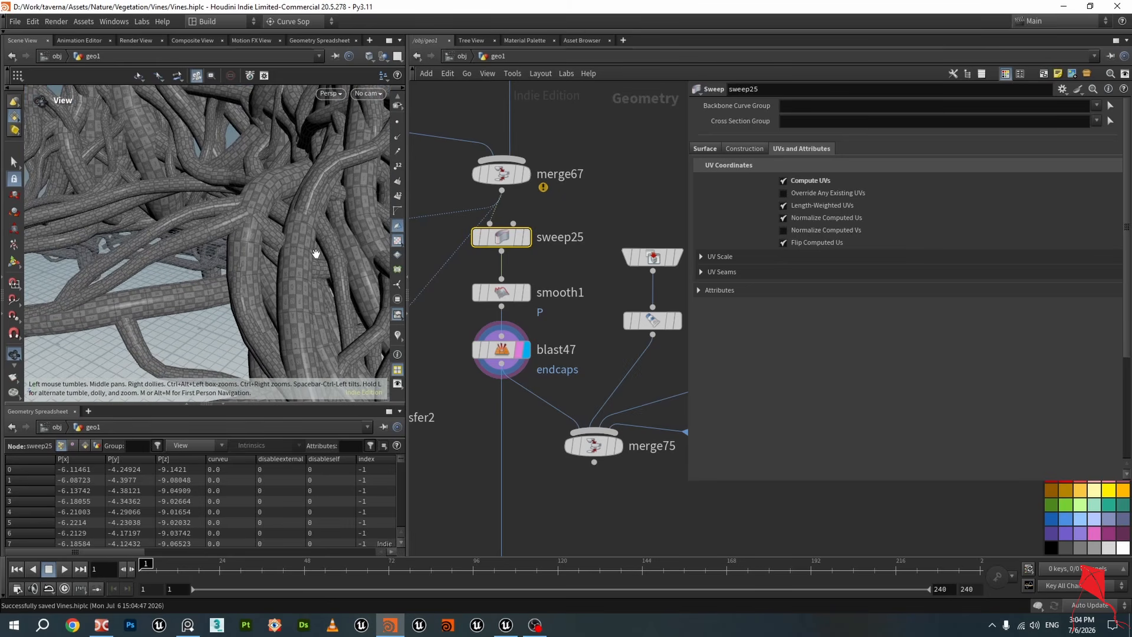
click(783, 180)
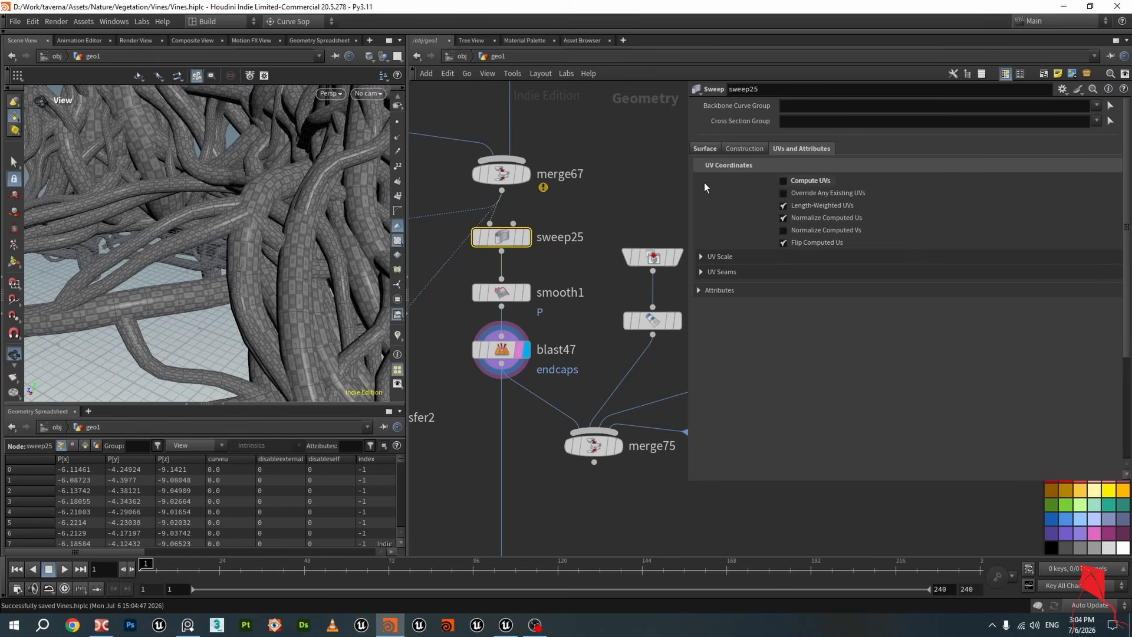
Display merge75 to view the vines together with the statue and tree
scroll(226, 238, down, 4)
scroll(237, 242, down, 10)
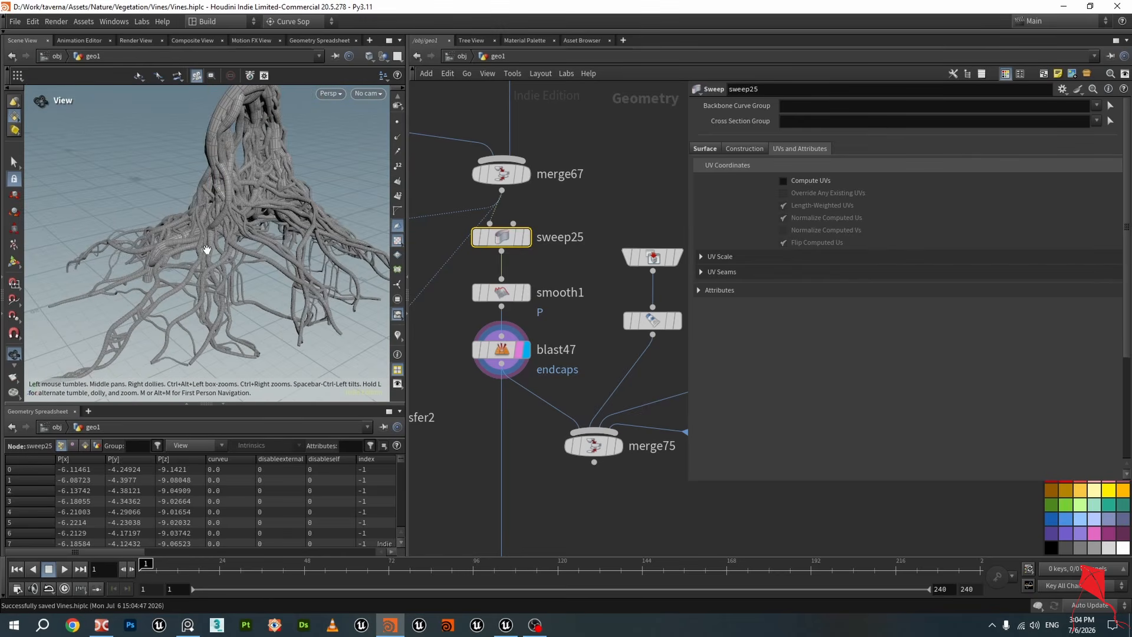
scroll(207, 249, up, 10)
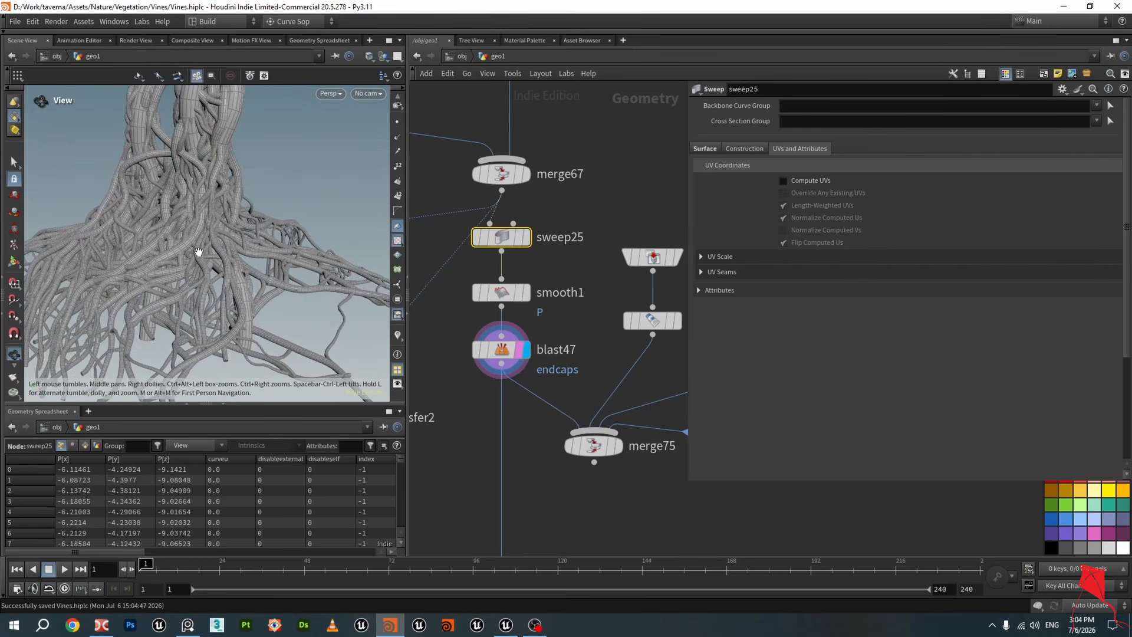
scroll(198, 252, down, 10)
middle_drag(604, 529, 520, 455)
scroll(519, 455, up, 2)
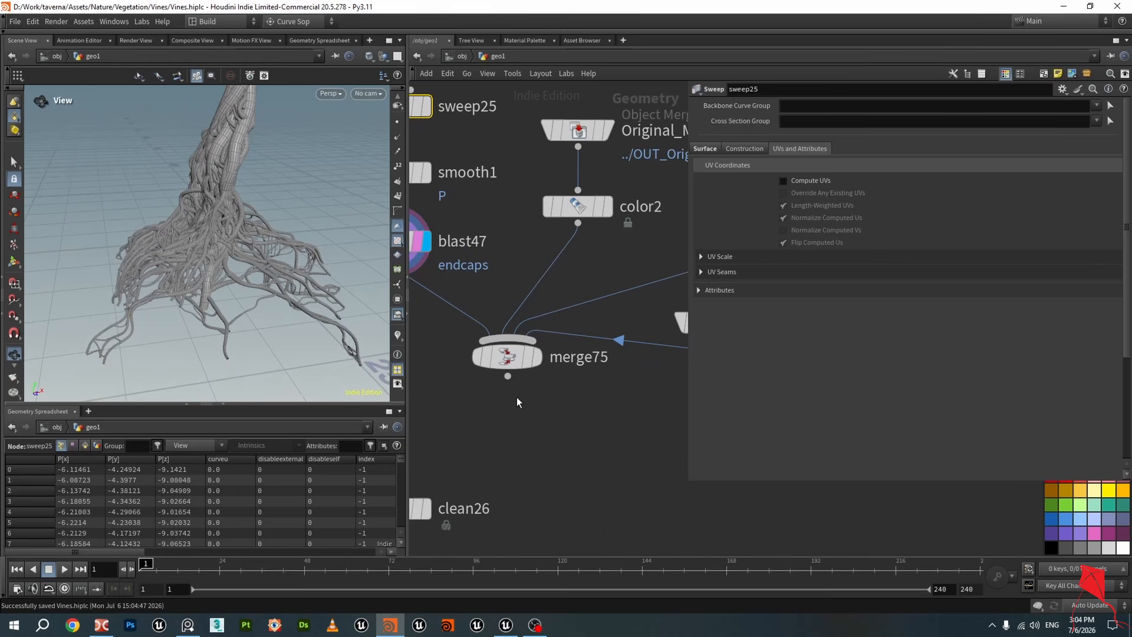
click(512, 358)
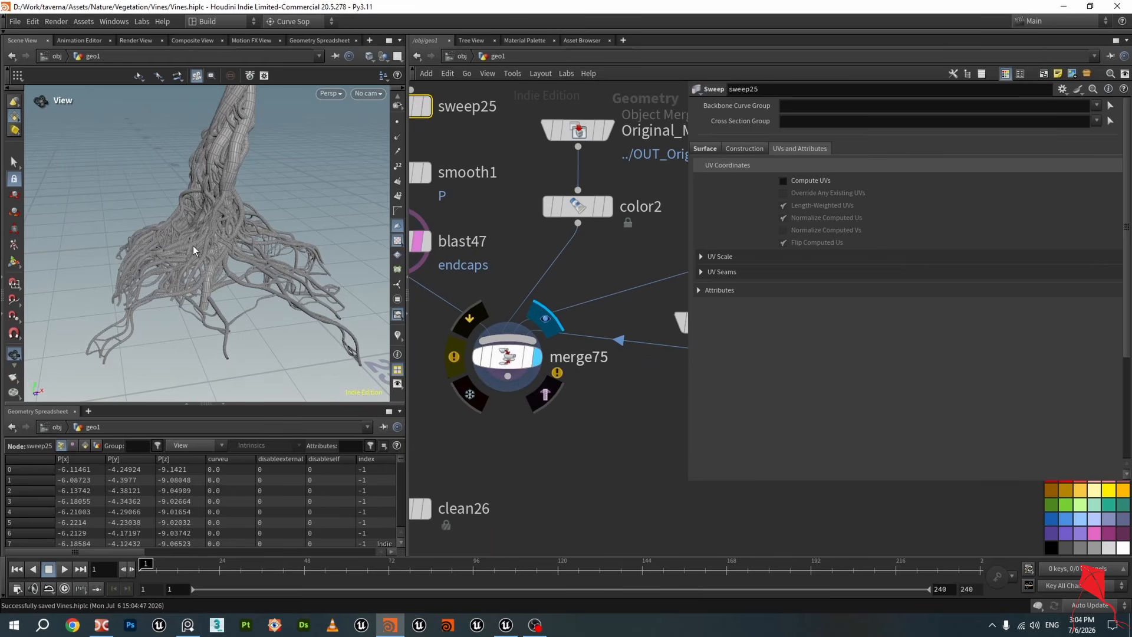
Inspect the merged vines around the statue in wireframe and shaded views
scroll(256, 245, up, 8)
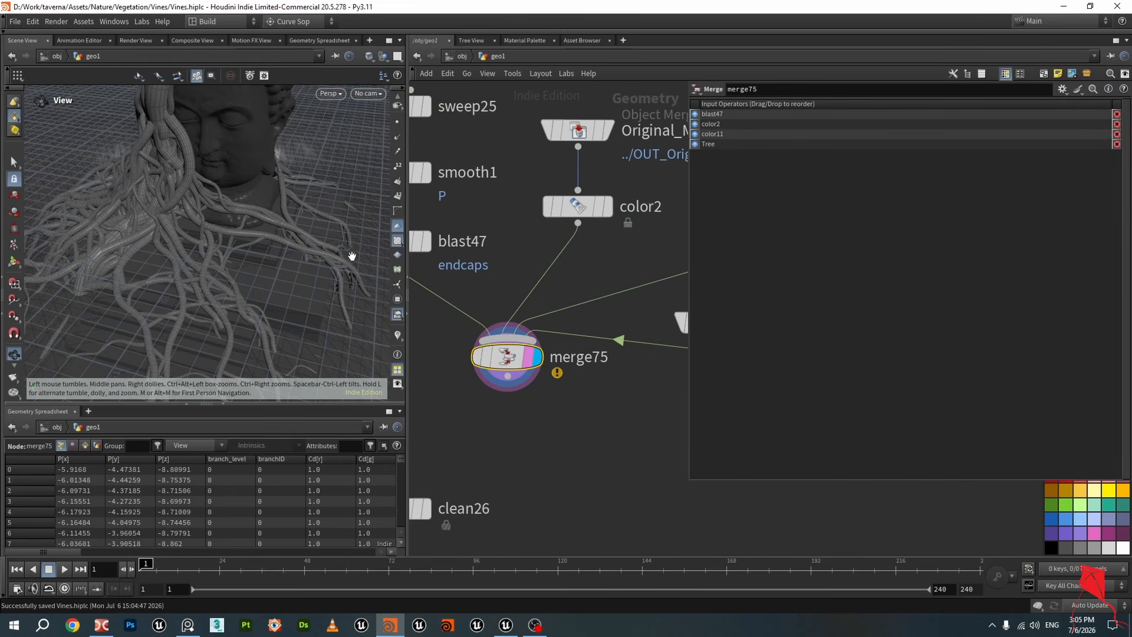
scroll(306, 250, up, 2)
key(w)
scroll(301, 247, down, 4)
key(w)
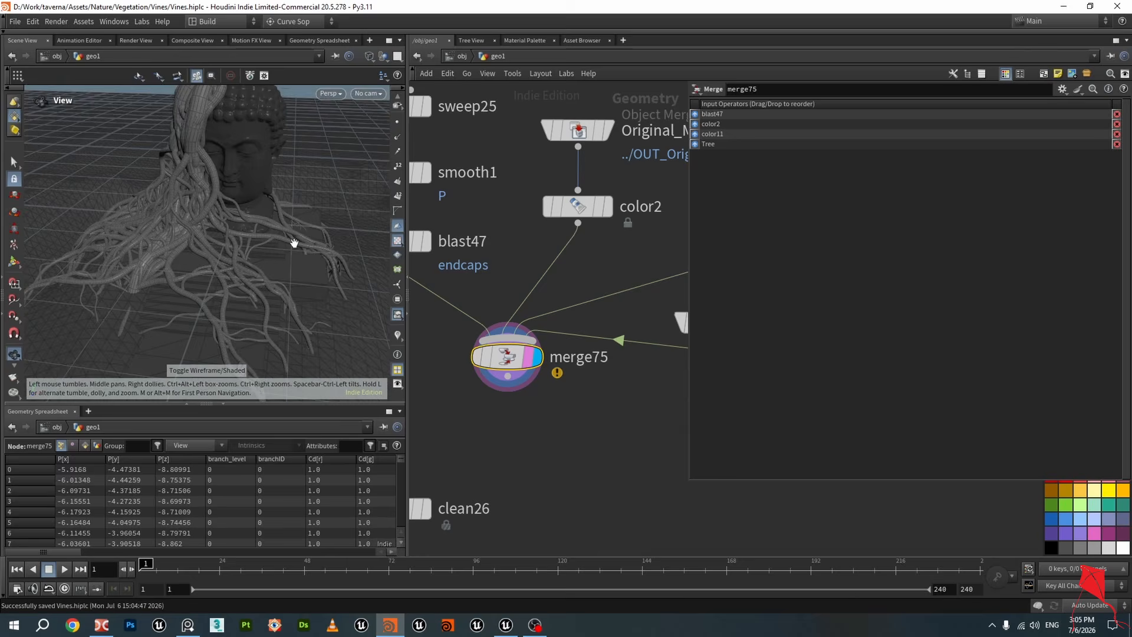
drag(293, 242, 298, 255)
scroll(465, 328, up, 2)
scroll(591, 387, down, 5)
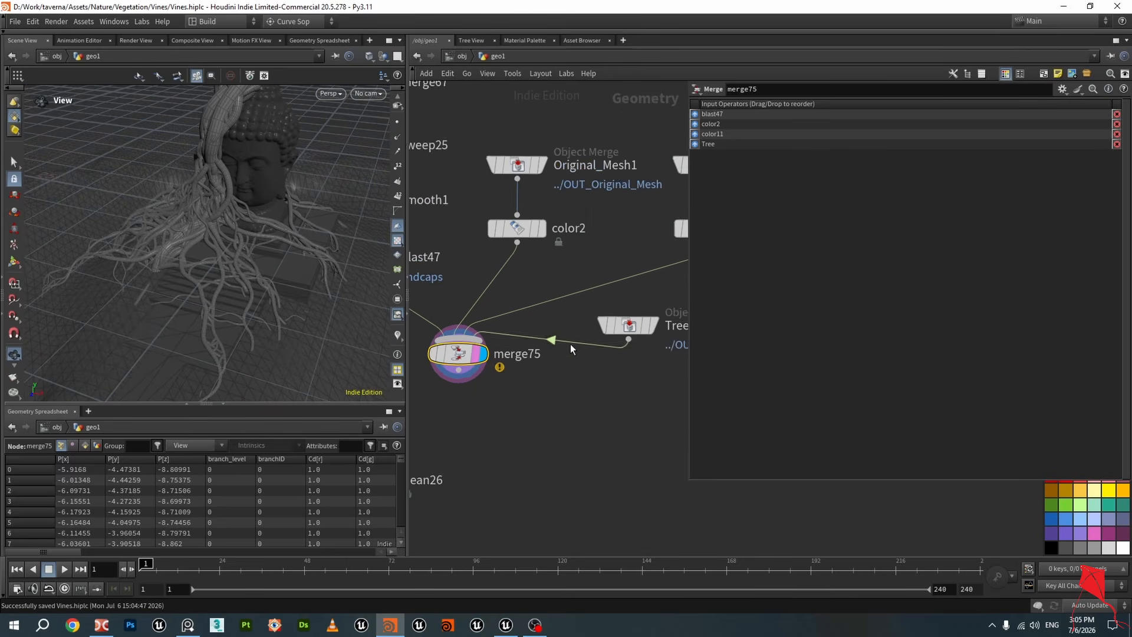
Set color2's color to a light grey of 0.6667
click(537, 263)
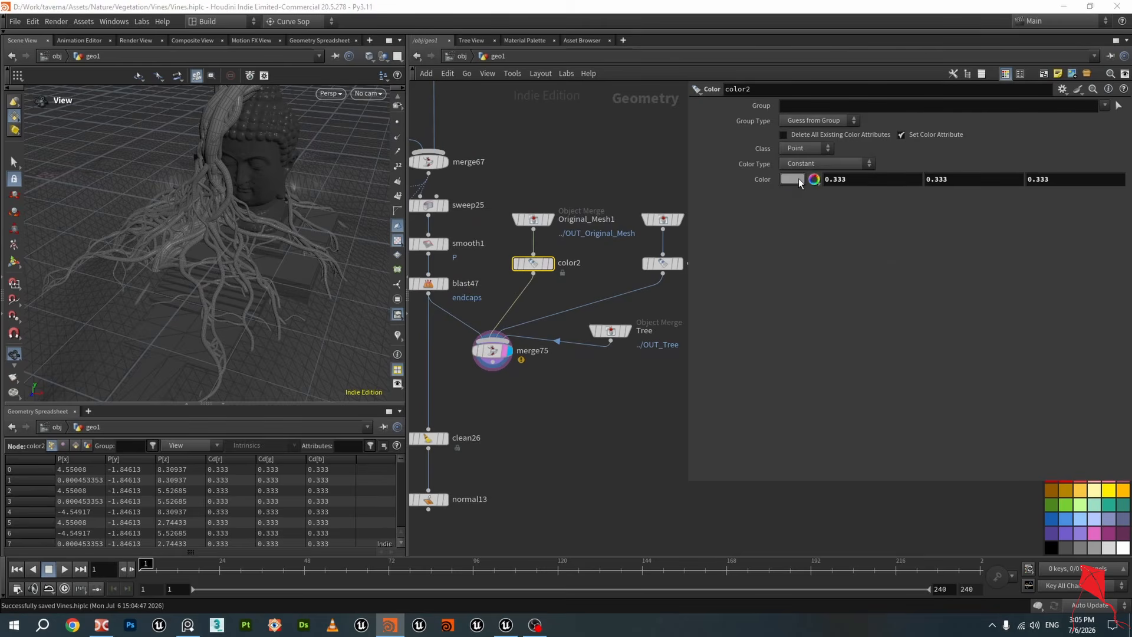
click(793, 180)
click(909, 151)
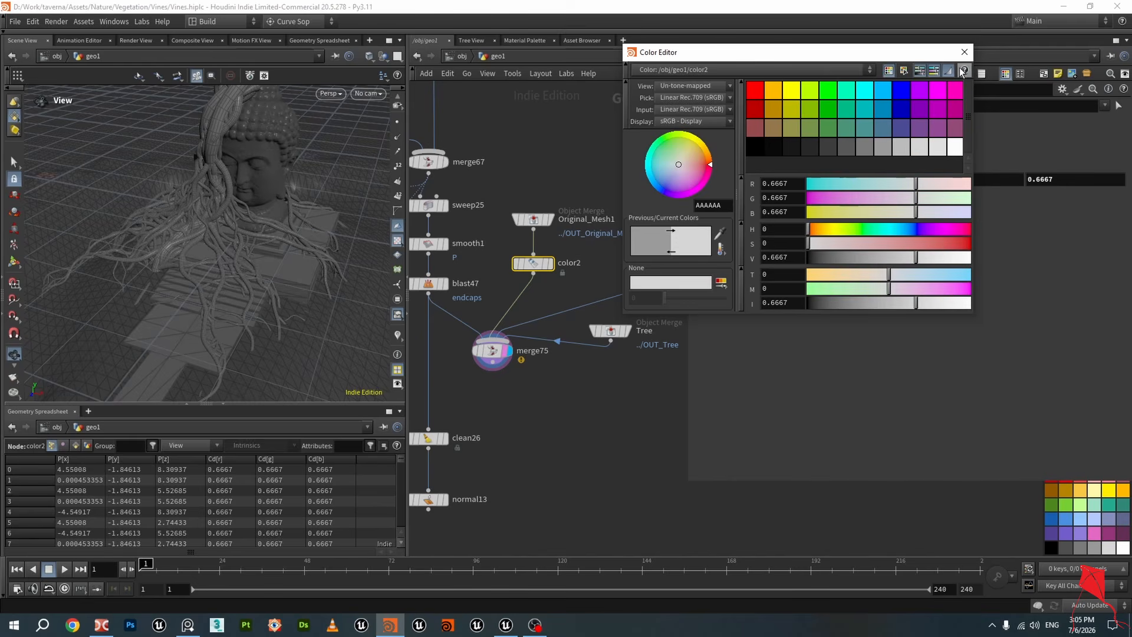
click(965, 52)
Set color11's color to the same light grey of 0.6667
click(664, 268)
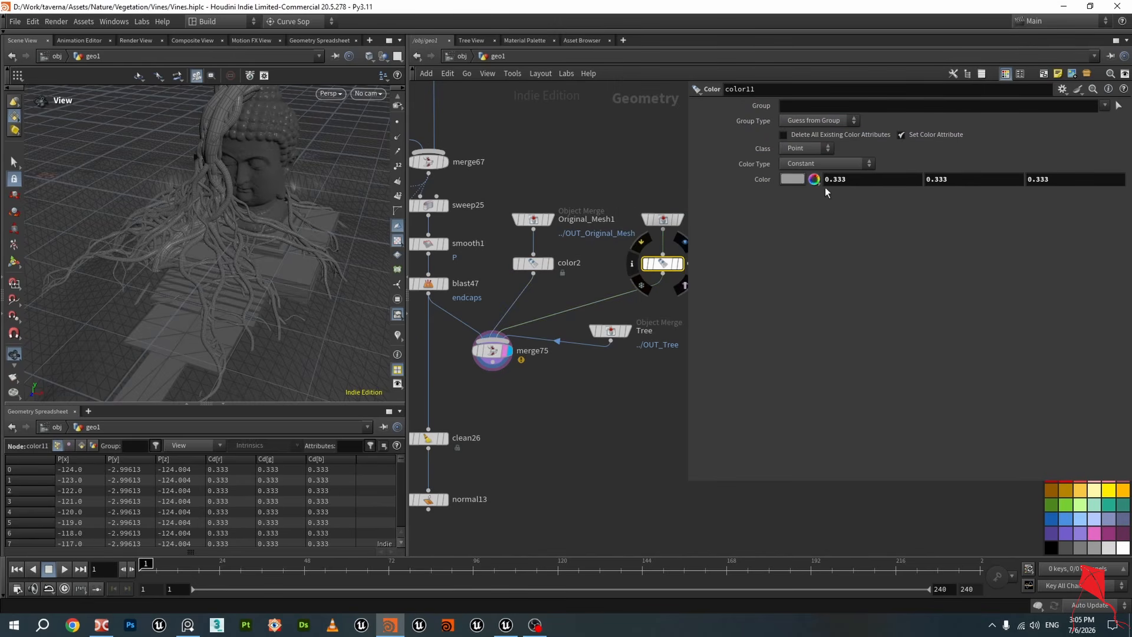
click(793, 179)
click(929, 151)
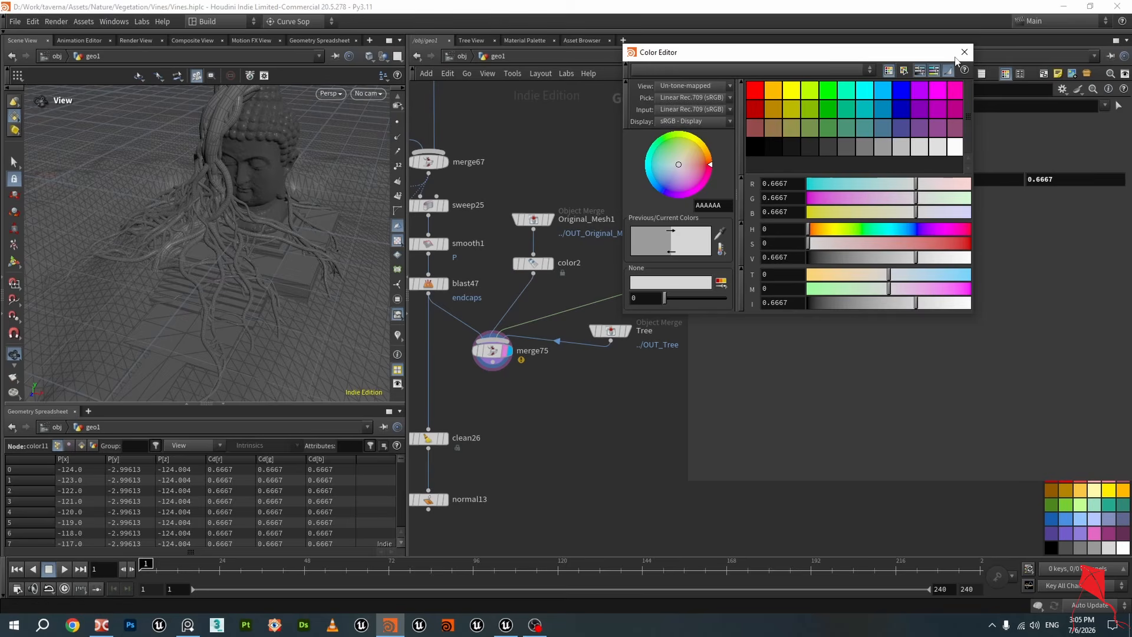
click(965, 52)
Select merge75 and inspect the recoloured statue with the vines
click(494, 350)
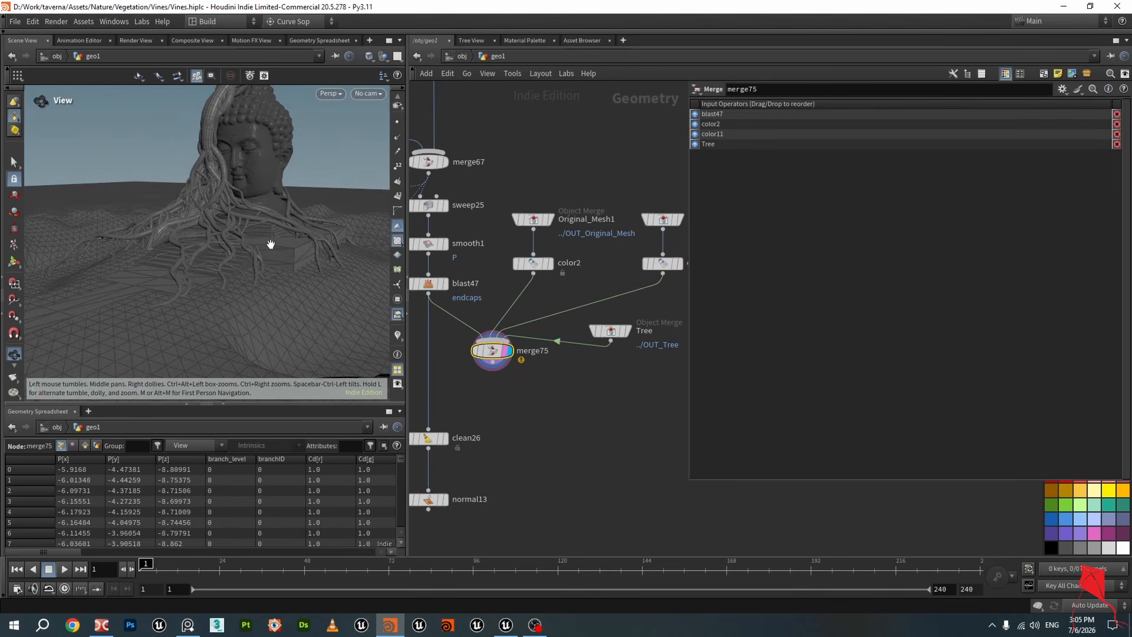
scroll(223, 237, down, 4)
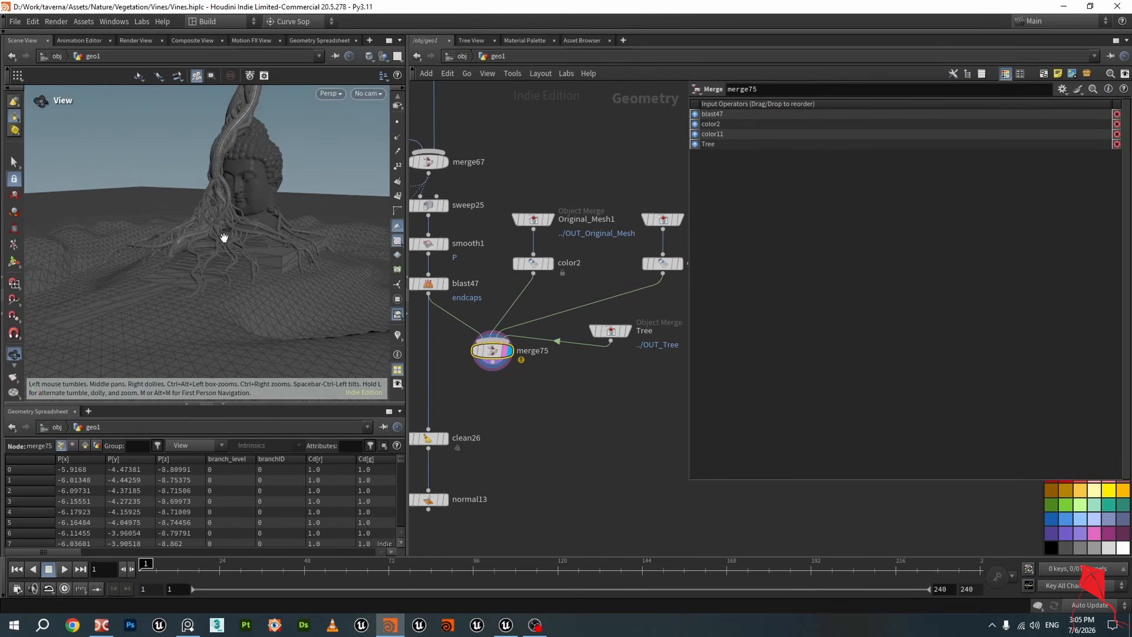
scroll(245, 246, up, 6)
mouse_move(222, 237)
mouse_down()
mouse_move(245, 245)
mouse_move(233, 214)
mouse_move(282, 255)
mouse_move(172, 206)
mouse_move(136, 203)
mouse_move(253, 222)
mouse_move(258, 151)
mouse_move(232, 223)
mouse_move(246, 190)
mouse_move(272, 193)
mouse_move(270, 233)
mouse_move(291, 248)
mouse_move(261, 255)
mouse_move(228, 228)
mouse_move(253, 240)
mouse_up()
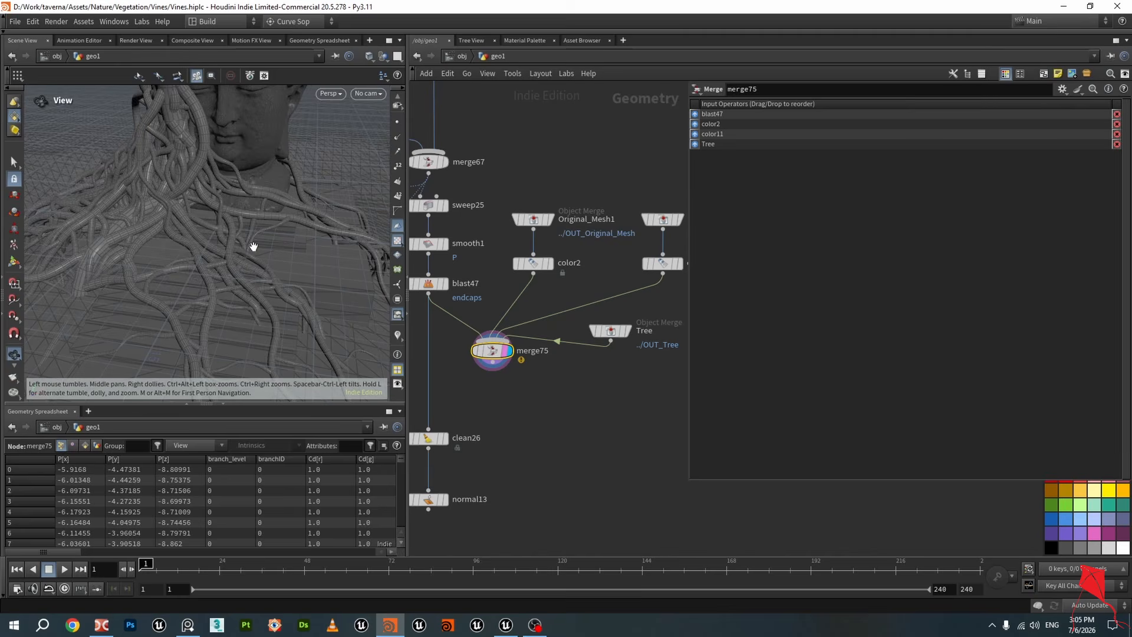
key(shift+w)
scroll(253, 246, up, 3)
scroll(544, 189, down, 5)
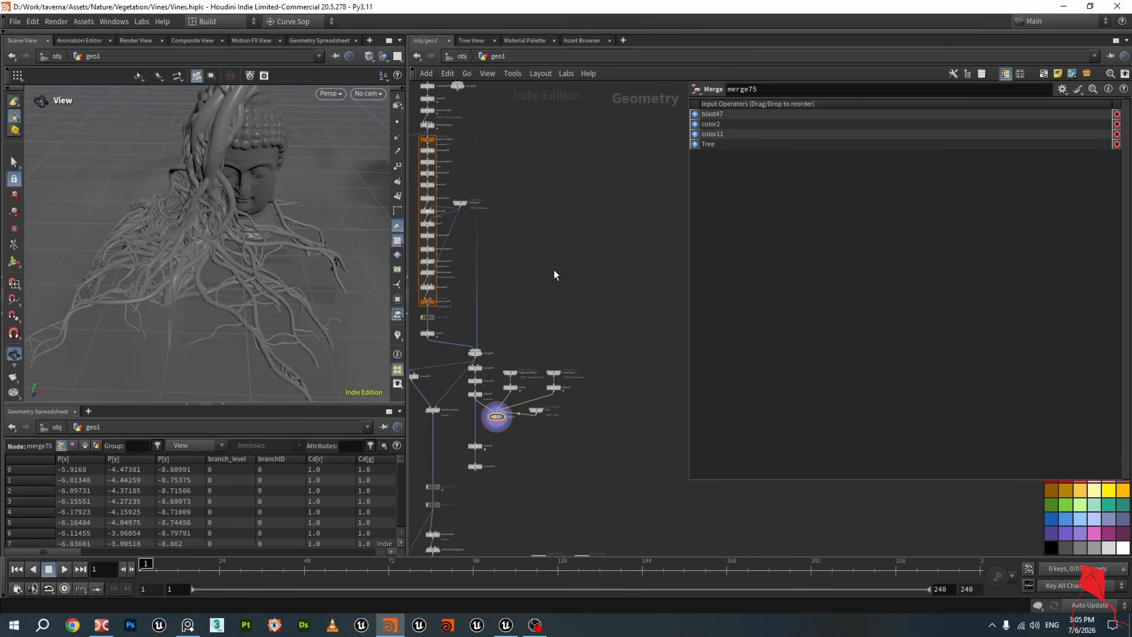
Set pointjitter1's Scale to 2.71 and save the scene
scroll(554, 270, up, 6)
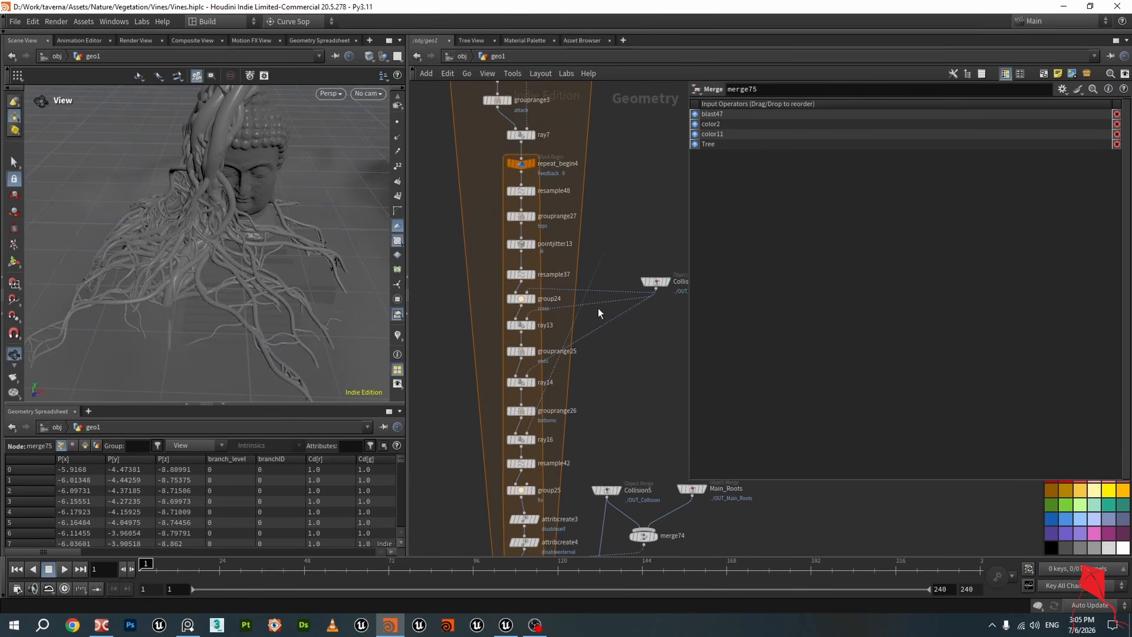
scroll(599, 309, down, 5)
middle_drag(621, 283, 624, 451)
scroll(550, 317, up, 8)
click(568, 263)
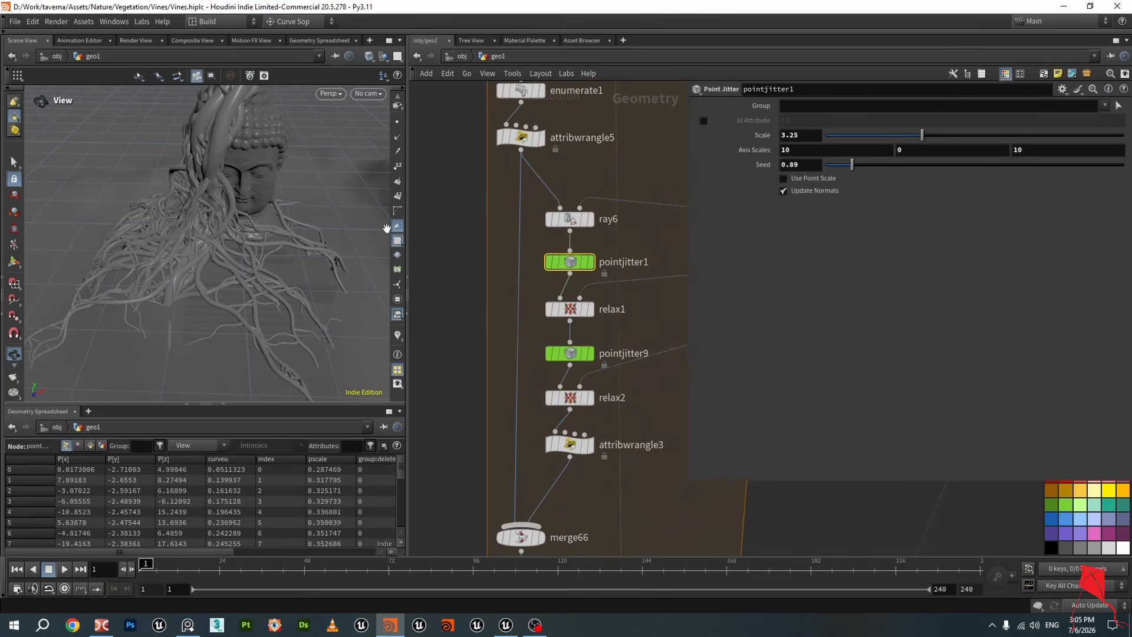
mouse_move(330, 254)
mouse_down()
mouse_move(268, 240)
mouse_move(324, 231)
mouse_up()
scroll(271, 240, up, 3)
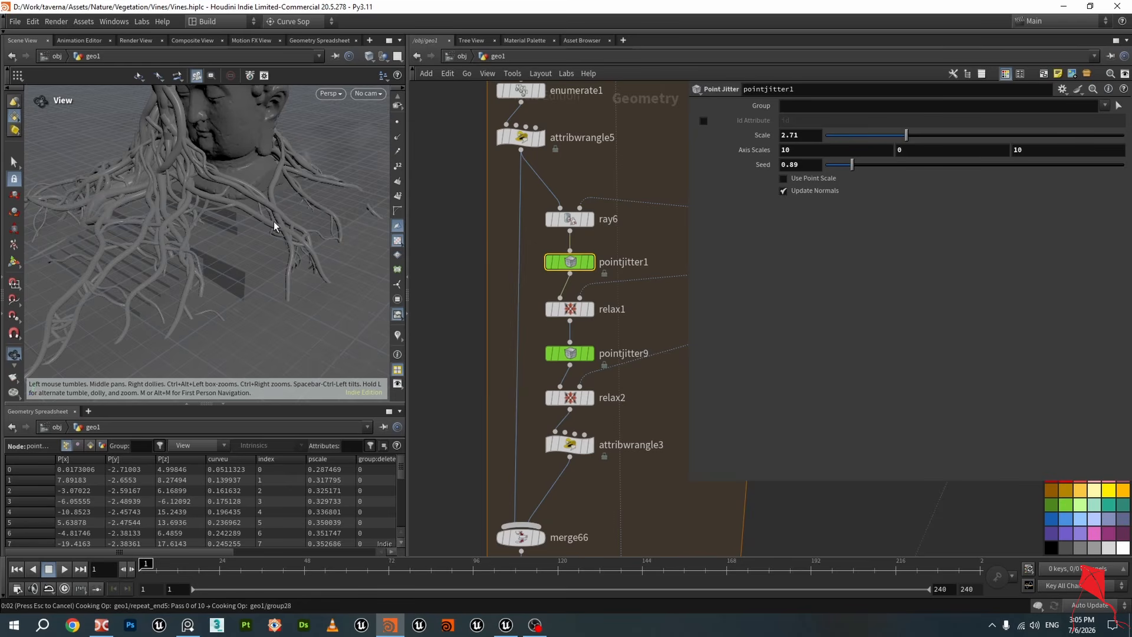
key(ctrl+s)
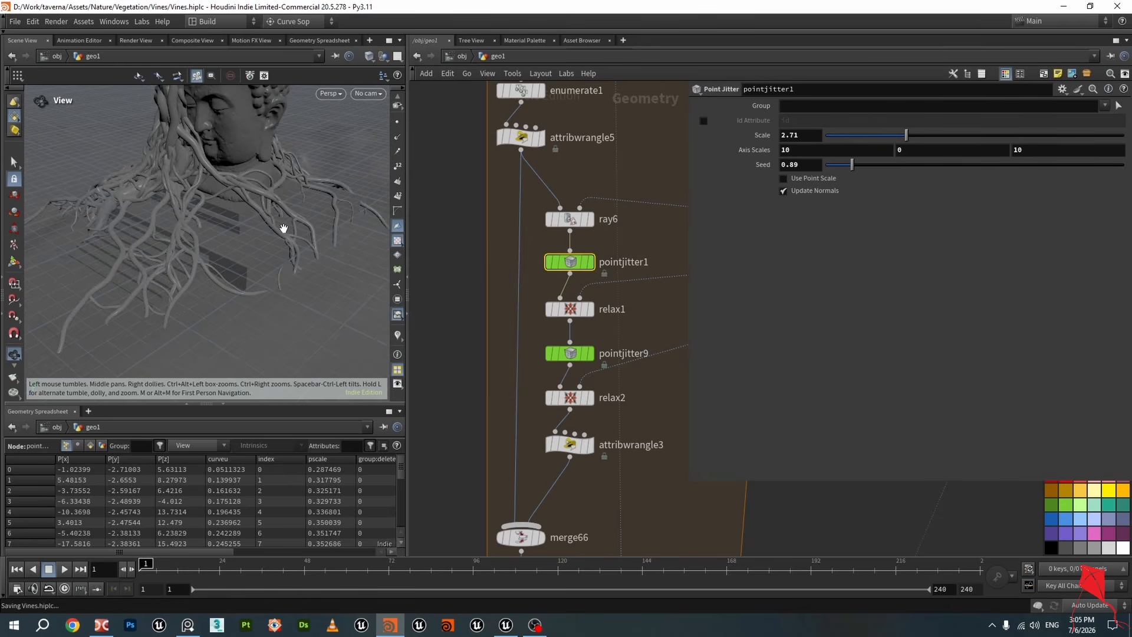
Set pointjitter1's Scale to 2.38
scroll(283, 235, up, 8)
mouse_move(294, 245)
mouse_down()
mouse_move(344, 195)
mouse_move(314, 239)
mouse_move(218, 274)
mouse_move(331, 208)
mouse_move(229, 241)
mouse_move(189, 222)
mouse_move(330, 242)
mouse_up()
scroll(291, 253, down, 8)
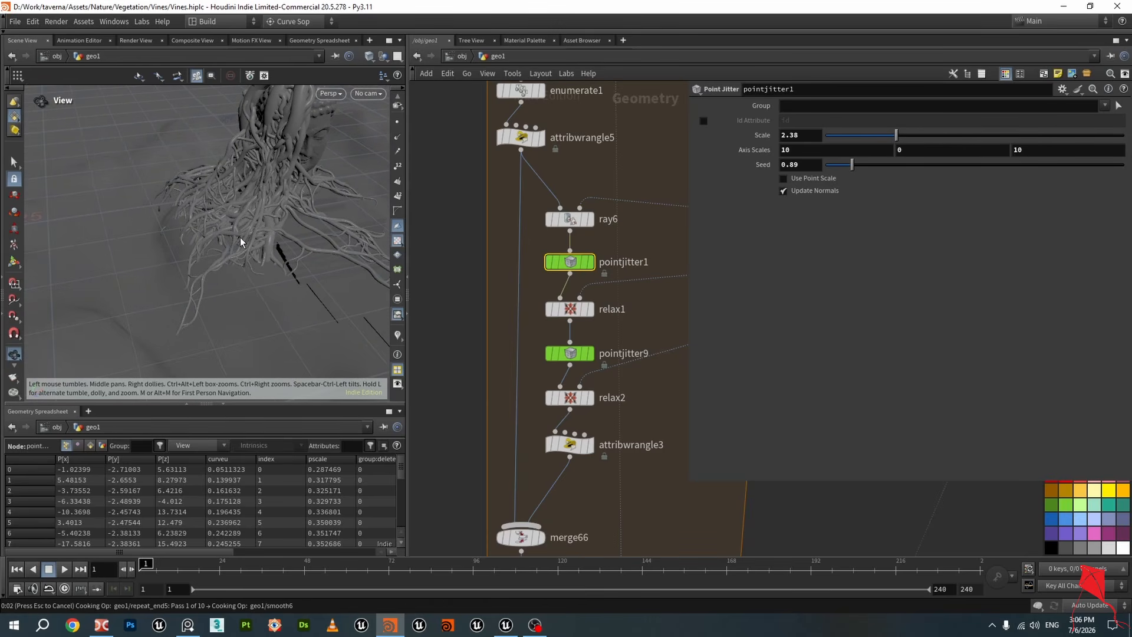
drag(265, 238, 303, 248)
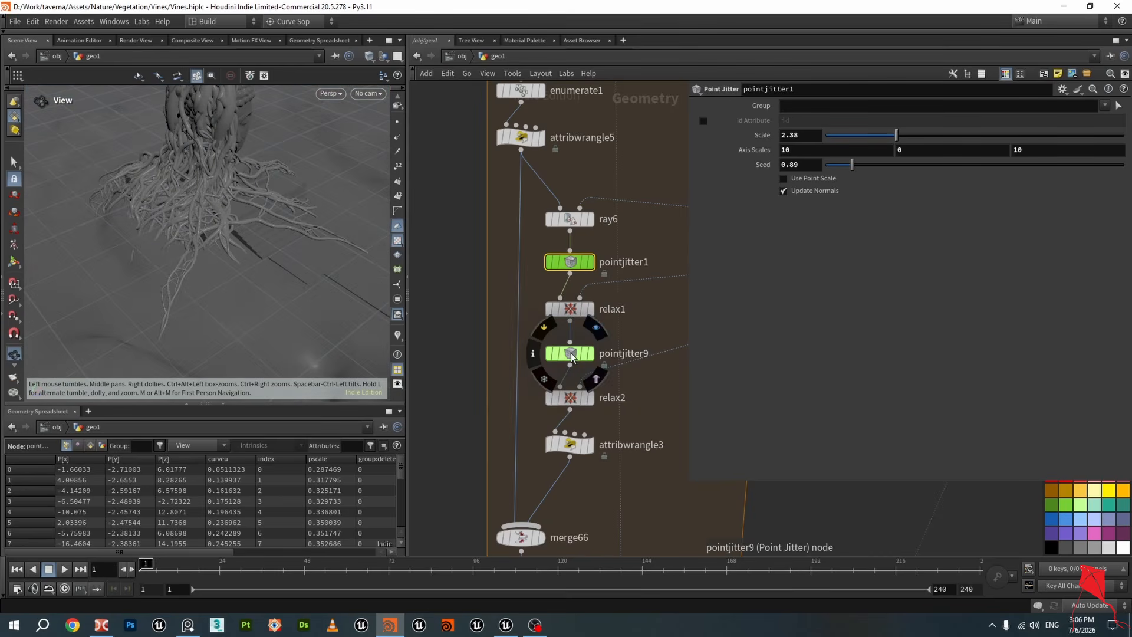
Select pointjitter9 and set its Scale to 1.41
click(570, 353)
drag(846, 136, 866, 136)
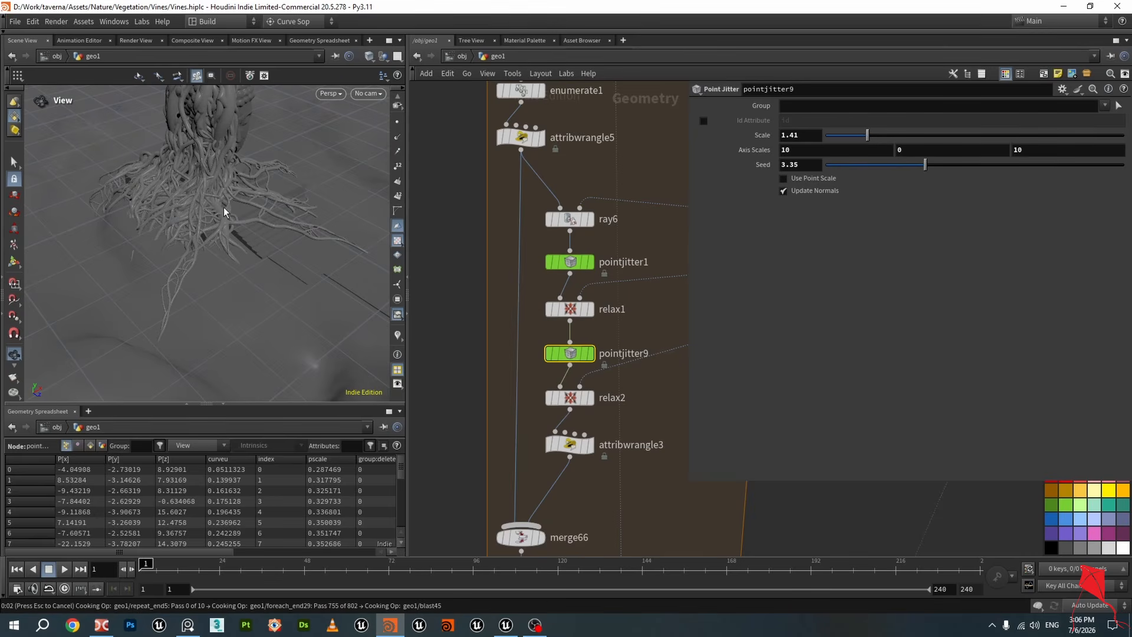
Inspect the jittered vine tubes closely around the statue's base in the viewport
drag(176, 220, 146, 209)
scroll(300, 281, up, 3)
drag(320, 275, 169, 243)
scroll(280, 257, up, 3)
scroll(288, 281, up, 5)
mouse_move(288, 281)
mouse_down()
mouse_move(278, 265)
mouse_move(289, 273)
mouse_up()
scroll(296, 273, down, 8)
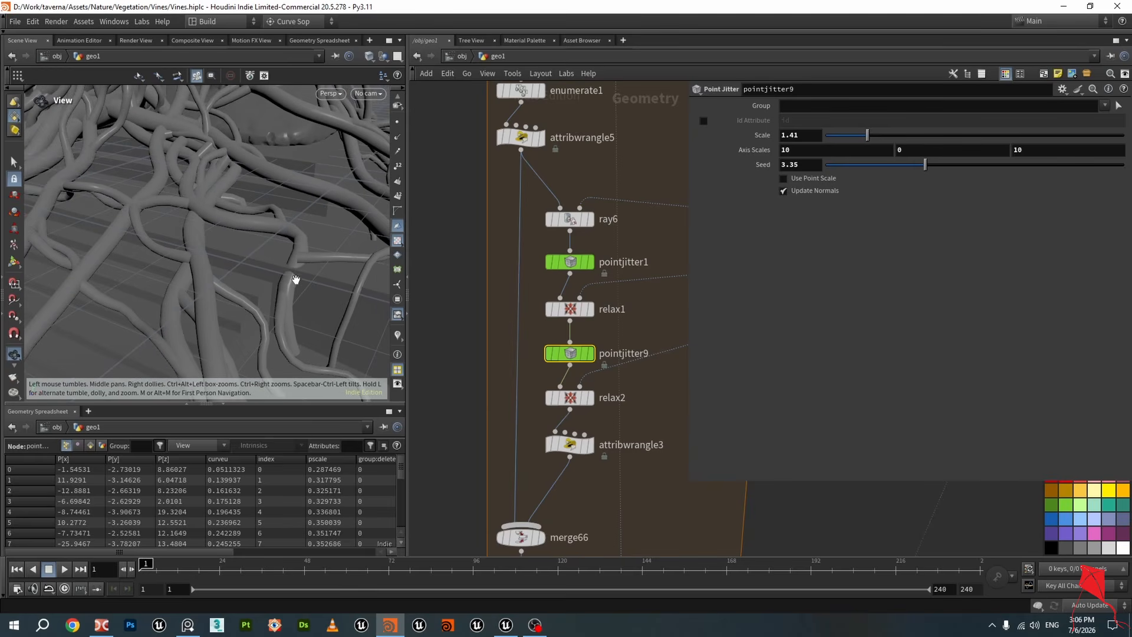
scroll(303, 276, down, 4)
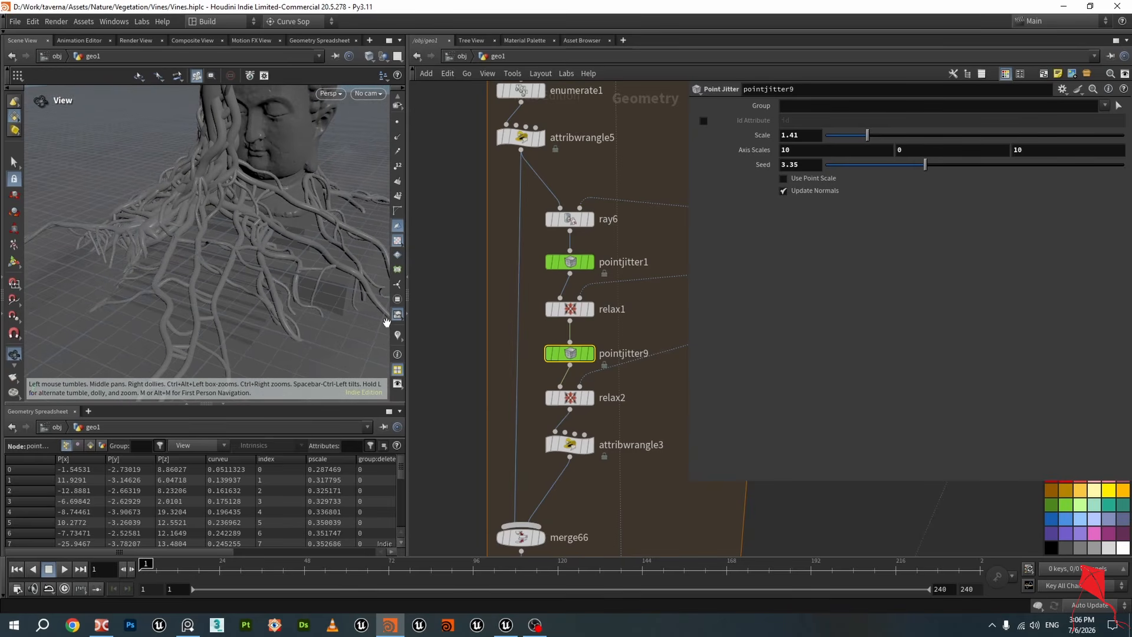
scroll(593, 401, down, 4)
Set repeat_end4's Iterations to 12
scroll(566, 489, up, 4)
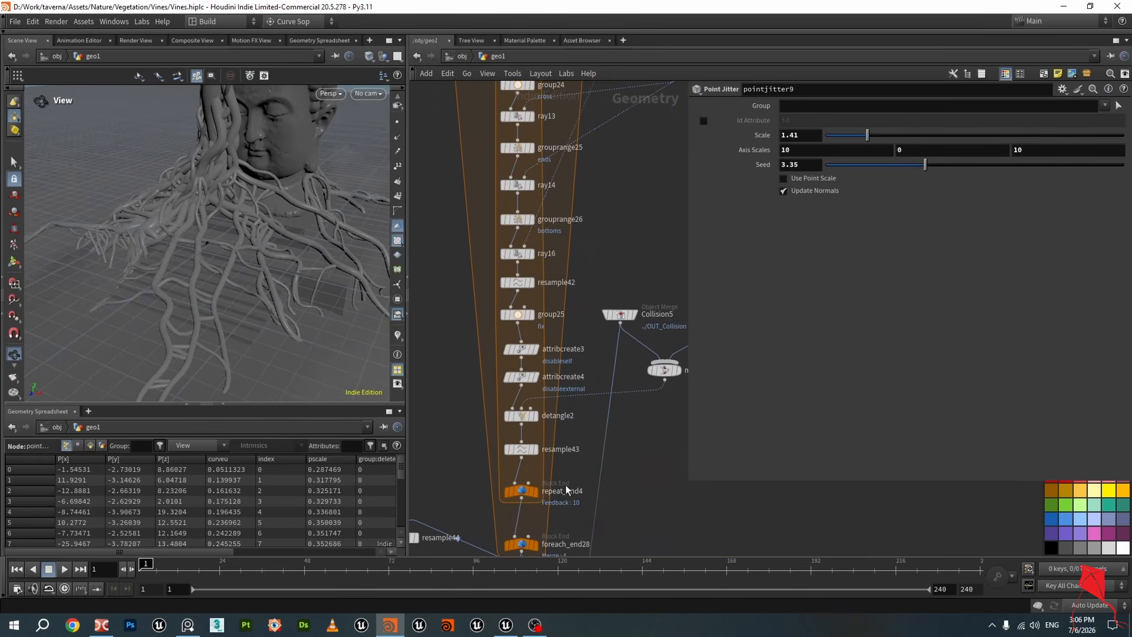
click(521, 493)
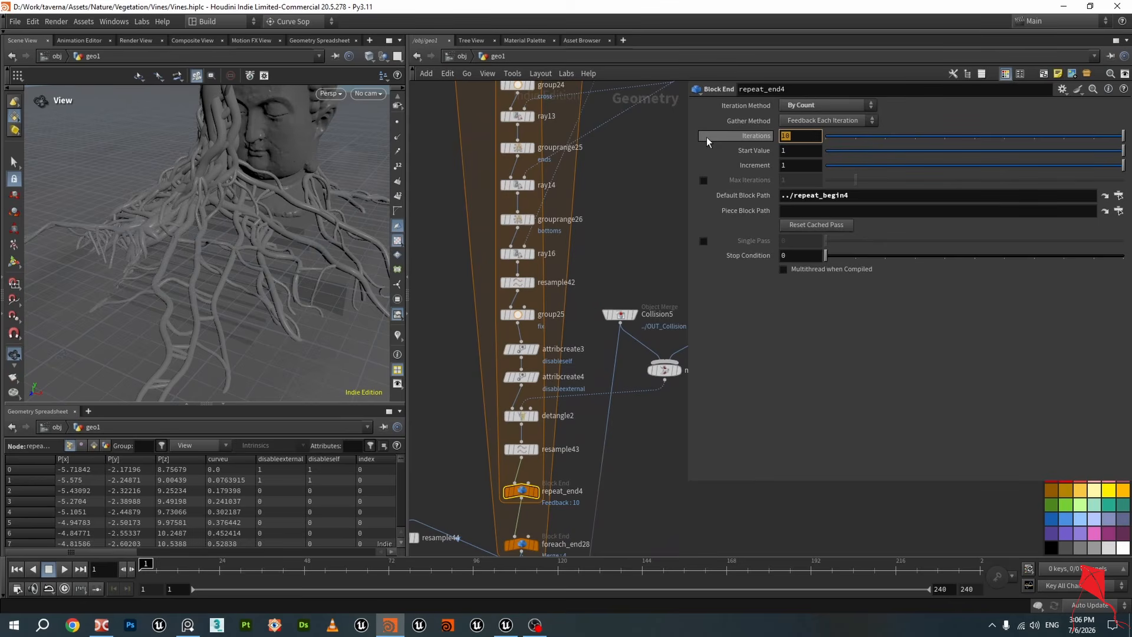
text(12)
key(Return)
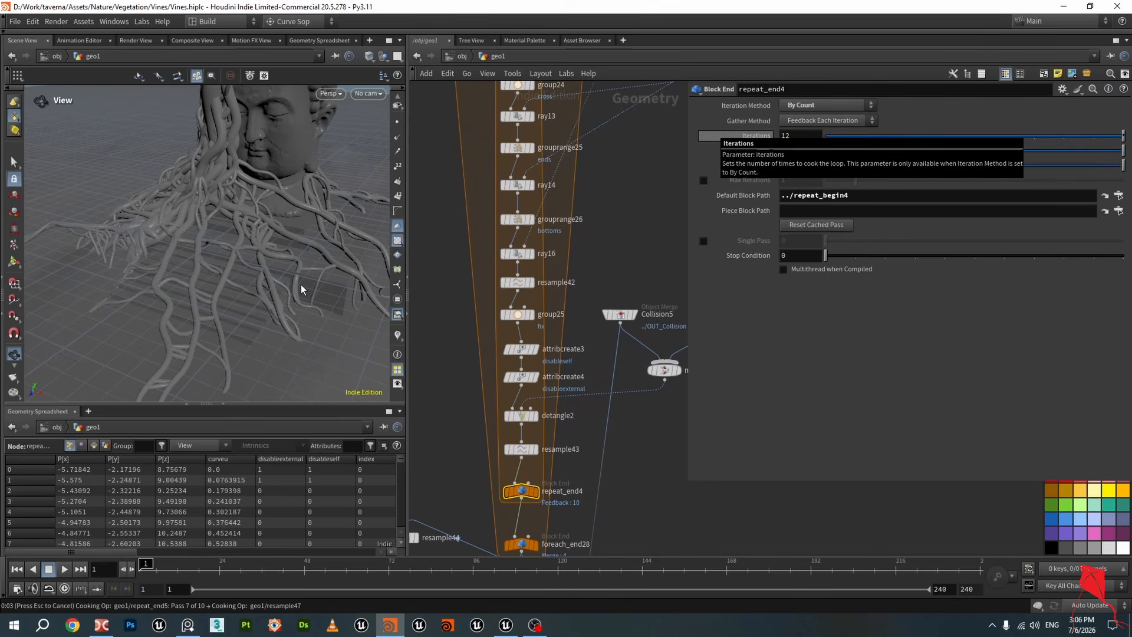
Inspect the regrown vines around the statue from several angles in the viewport
scroll(300, 283, down, 4)
drag(301, 283, 298, 252)
scroll(338, 296, up, 2)
scroll(248, 300, up, 5)
drag(230, 306, 239, 274)
scroll(293, 296, down, 4)
scroll(203, 276, down, 3)
scroll(344, 256, up, 2)
scroll(238, 280, up, 3)
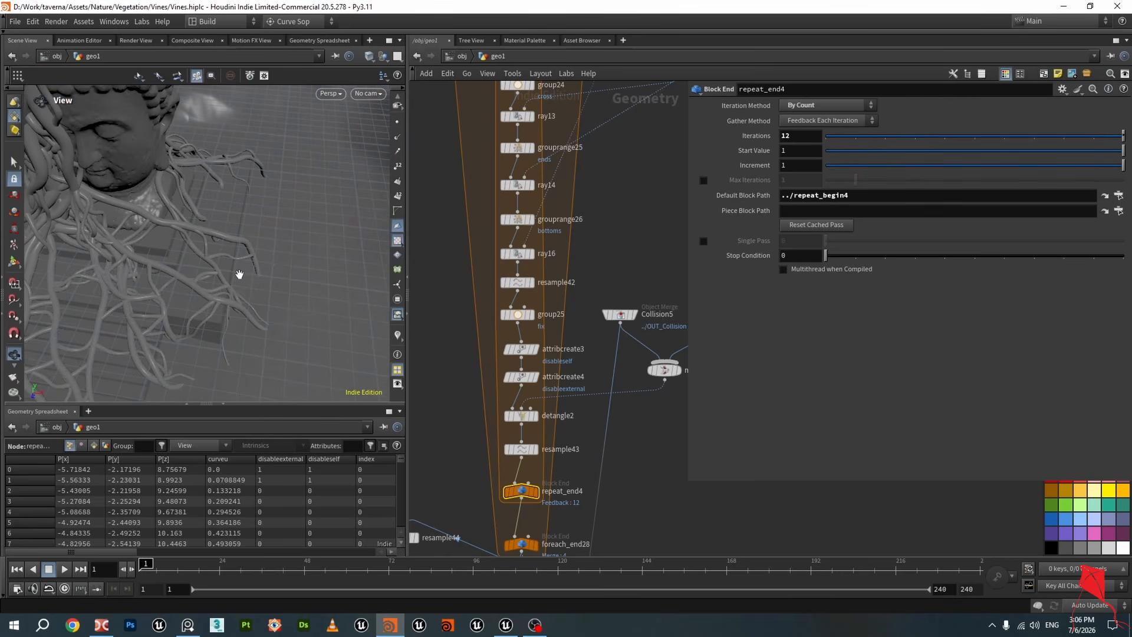
Select pointjitter1, set its Scale to 2.4, and save the scene
scroll(543, 334, down, 3)
middle_drag(553, 338, 530, 454)
scroll(605, 337, down, 4)
middle_drag(613, 330, 578, 383)
scroll(507, 254, up, 4)
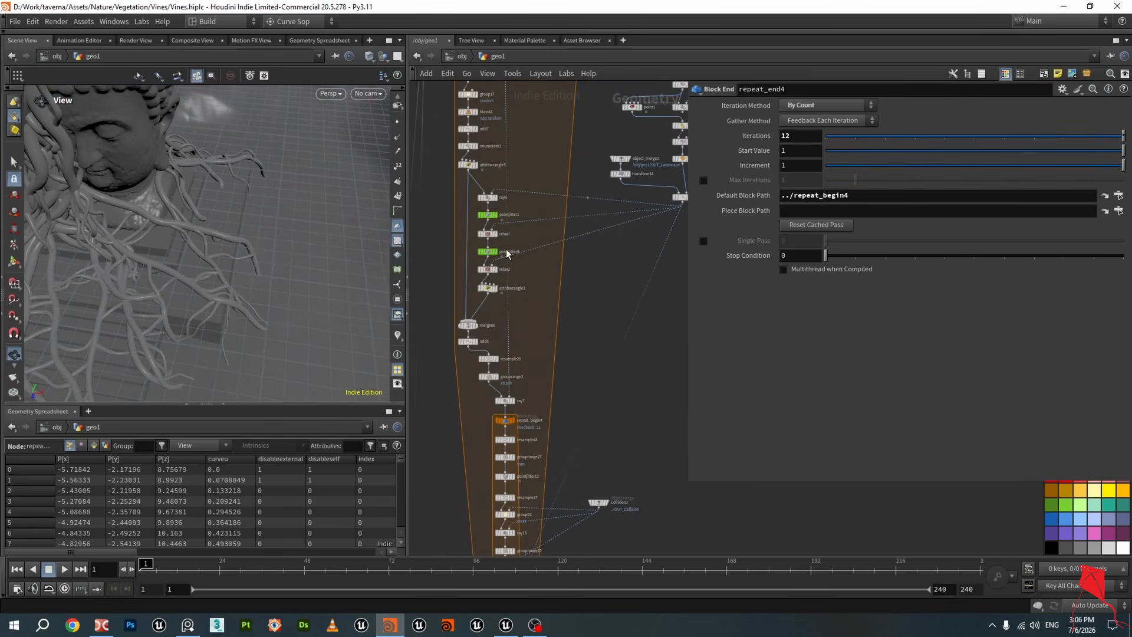
scroll(503, 242, up, 3)
click(478, 197)
scroll(616, 352, down, 2)
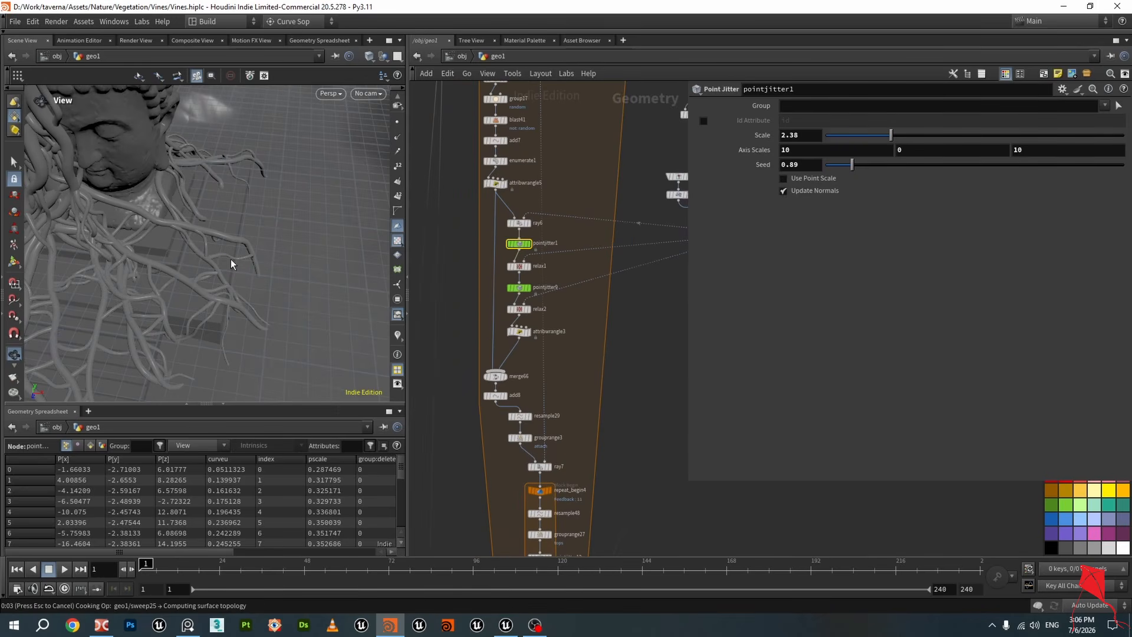
drag(231, 259, 319, 233)
middle_drag(189, 257, 262, 232)
key(ctrl+s)
right_drag(236, 245, 216, 257)
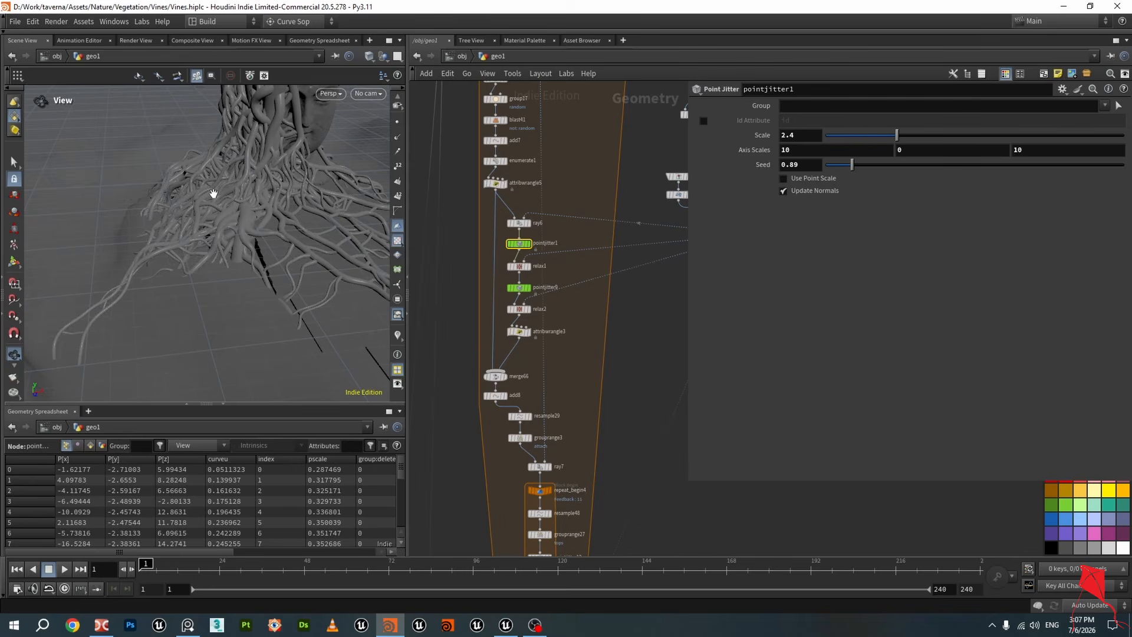
Set pointjitter9's Seed to 2.26
drag(213, 193, 280, 231)
click(506, 282)
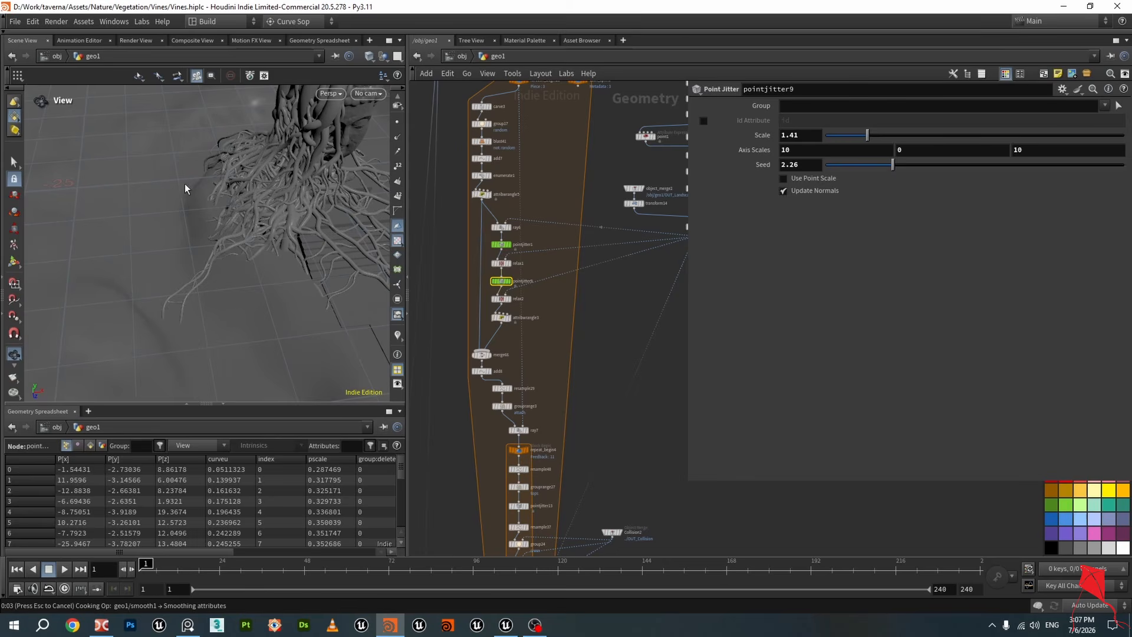
drag(185, 183, 361, 202)
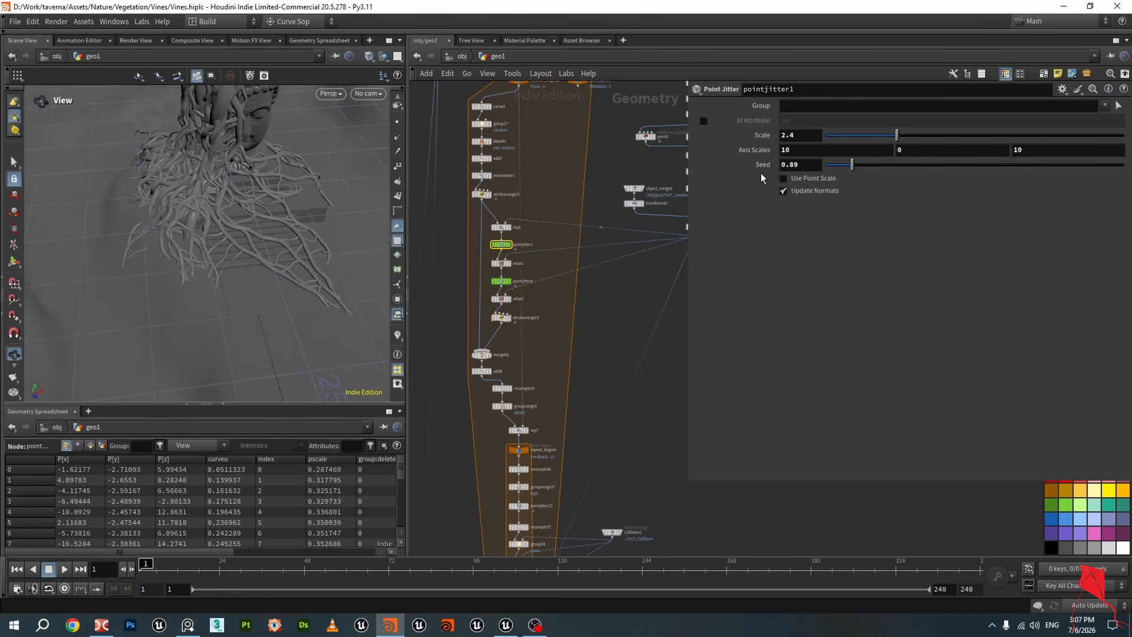
View the outputs of attribwrangle5, attribwrangle3 and ray6 in the viewport
drag(250, 230, 265, 231)
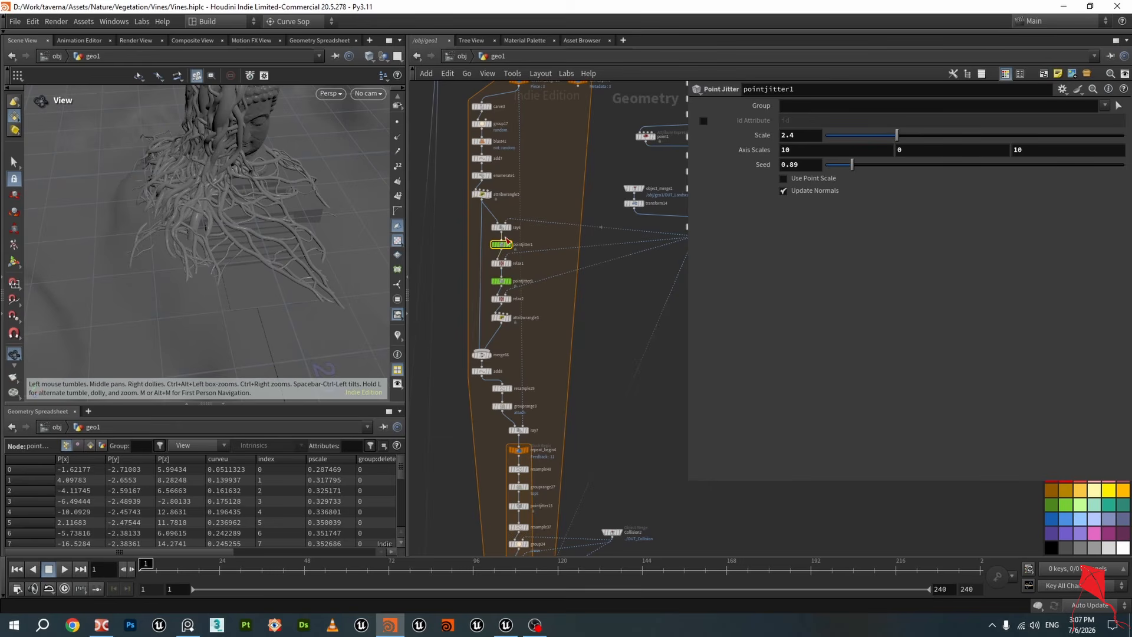
scroll(479, 221, up, 3)
click(469, 188)
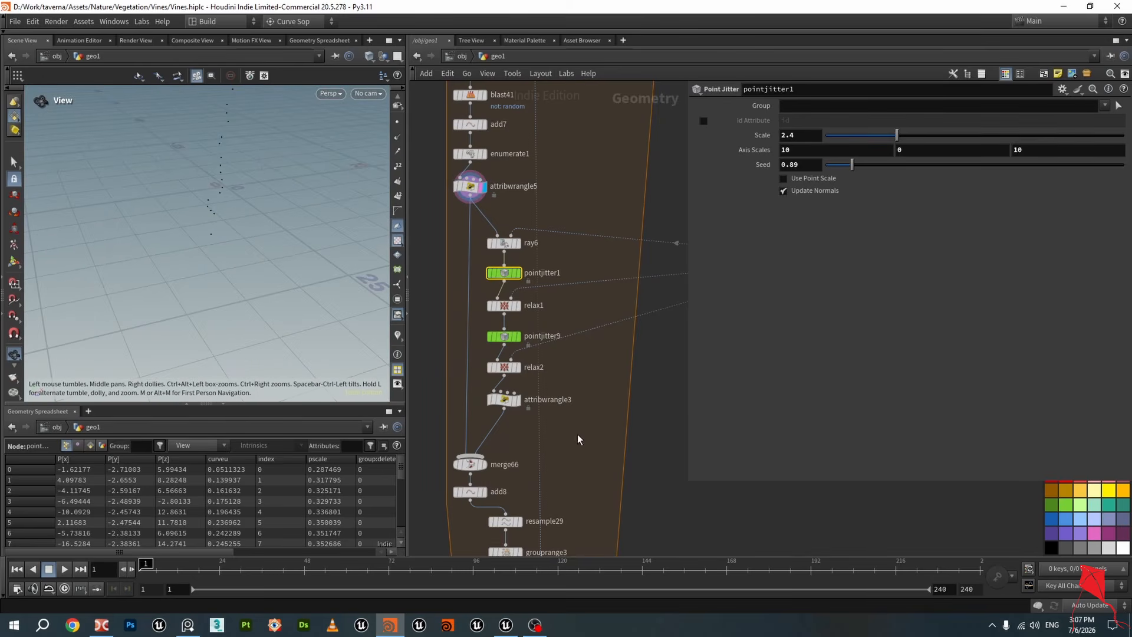
scroll(578, 439, up, 2)
click(526, 451)
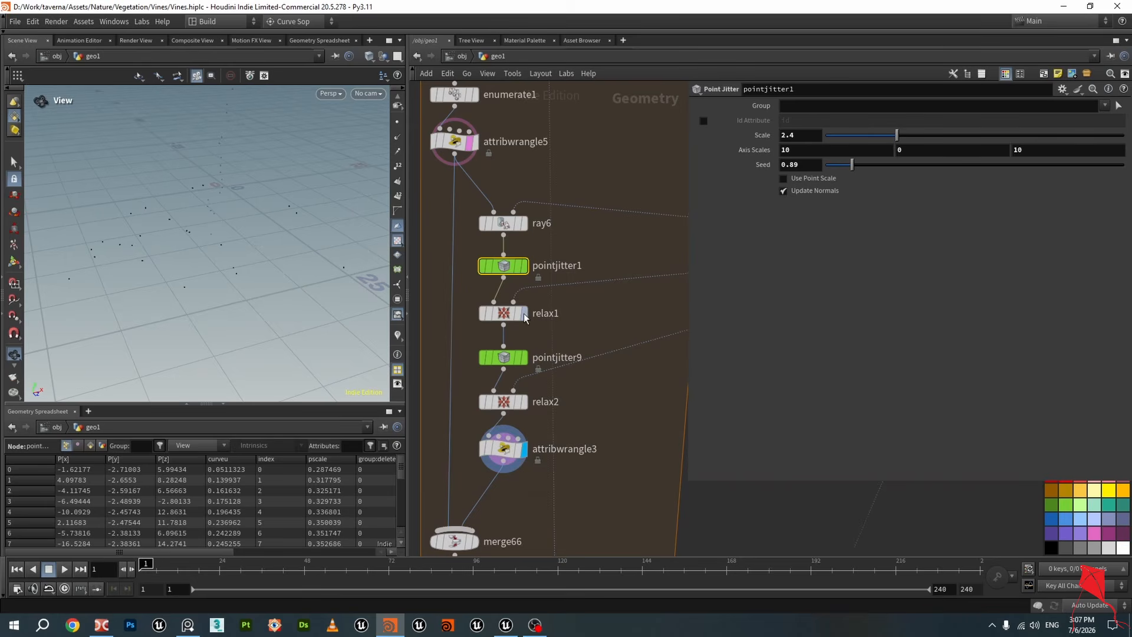
click(523, 223)
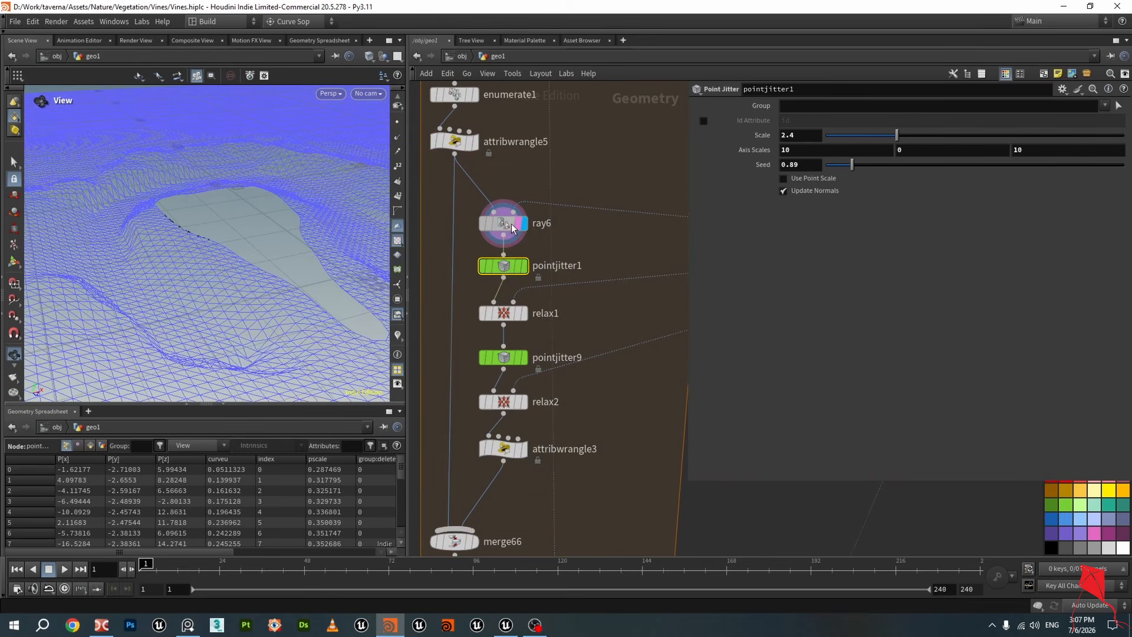
Insert a Transform node between ray6 and pointjitter1, wiring ray6's output into it
drag(512, 226, 510, 204)
drag(271, 245, 159, 224)
key(Tab)
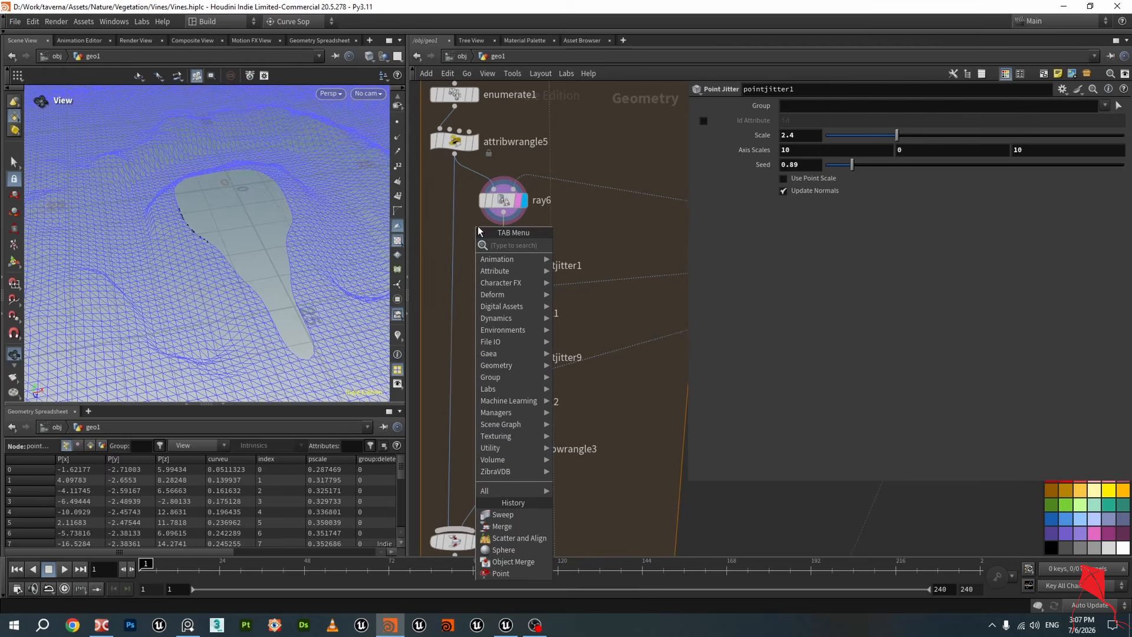
text(tra)
key(Escape)
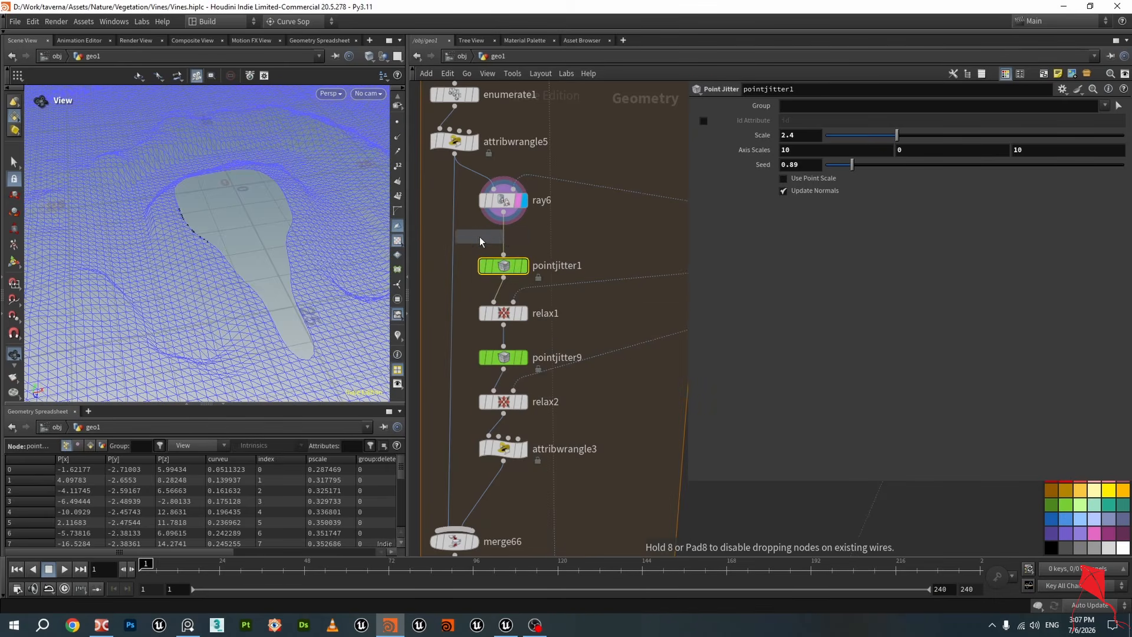
click(480, 237)
click(480, 224)
drag(479, 247, 503, 254)
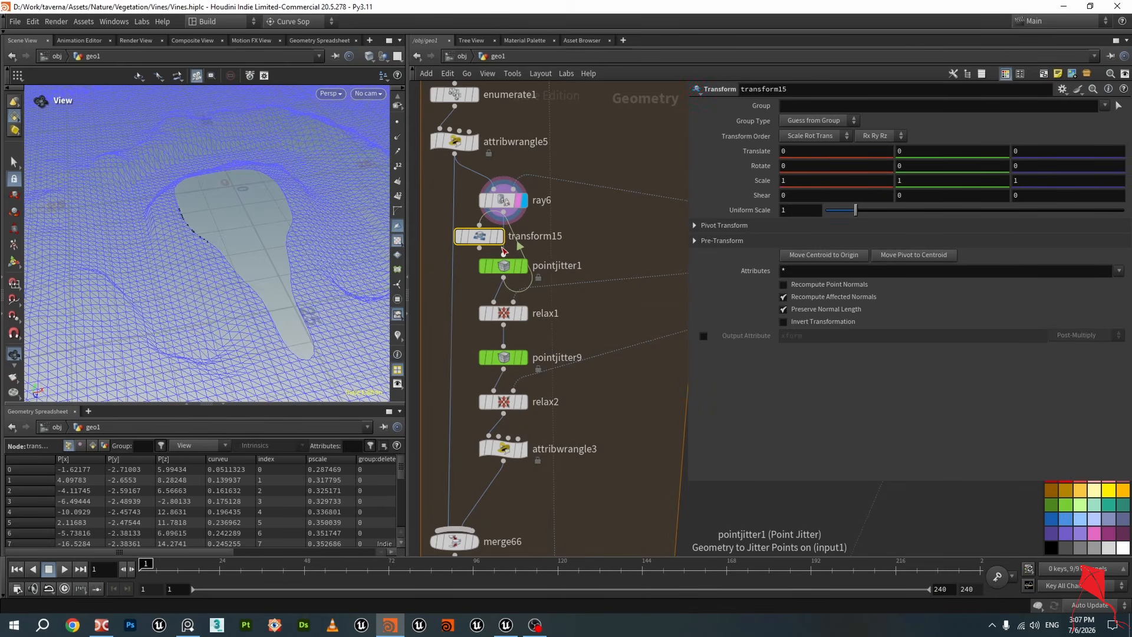
key(ctrl+z)
scroll(552, 219, up, 1)
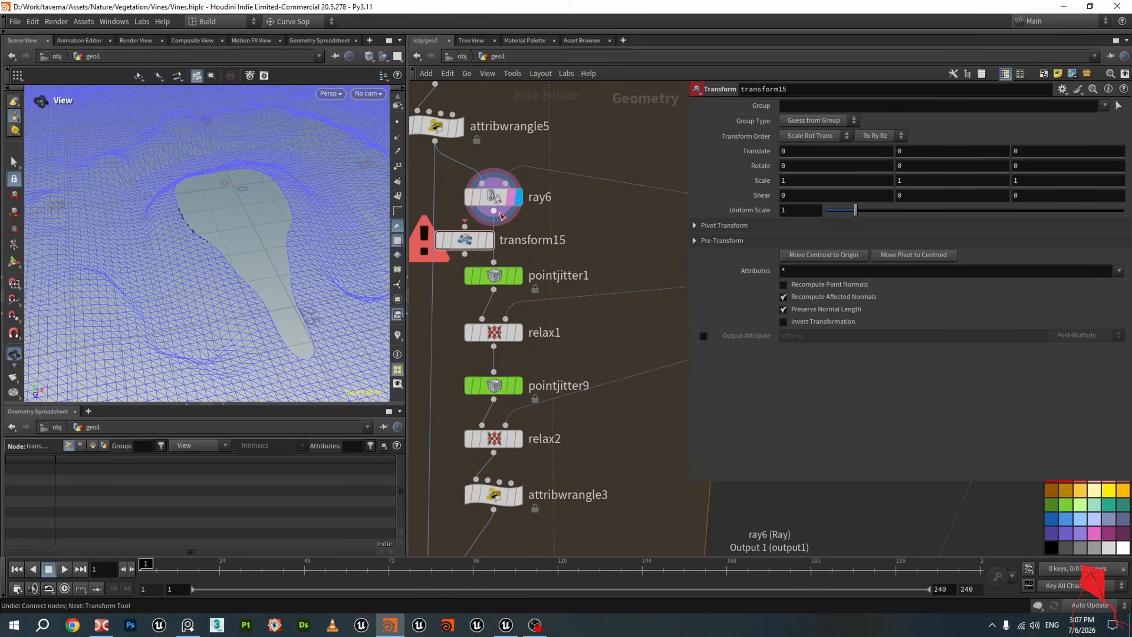
drag(494, 211, 498, 240)
Set transform15's Translate X to -5 and save the scene
drag(220, 223, 207, 239)
drag(794, 152, 677, 155)
text(-5)
key(Return)
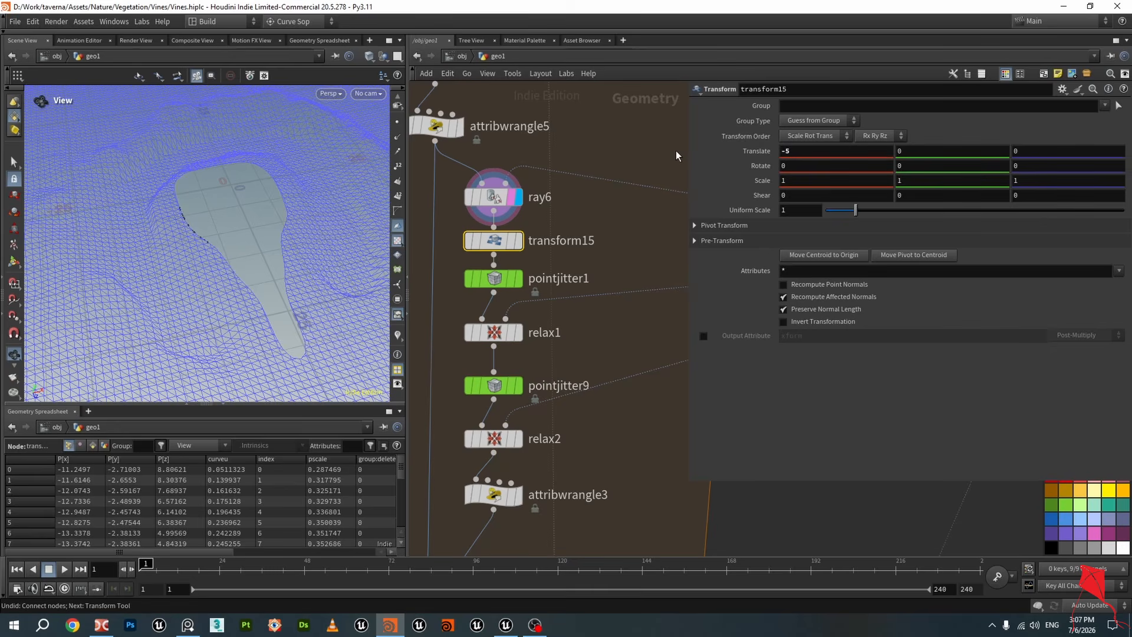
mouse_move(521, 241)
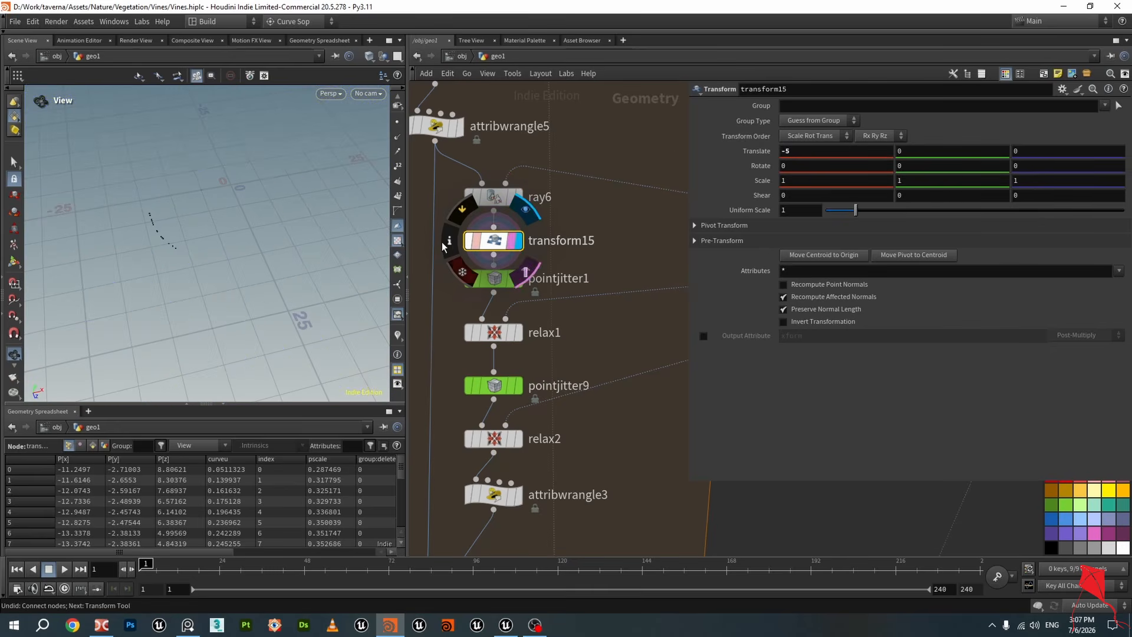
key(ctrl+s)
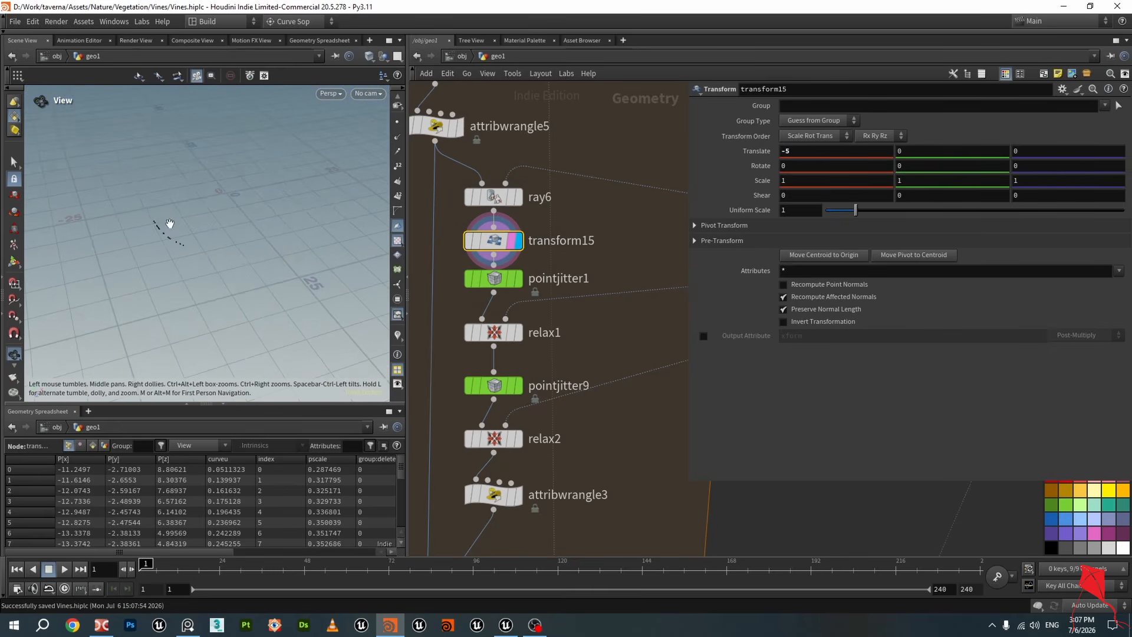
Inspect relax1's output and the final merge75 result around the statue
scroll(173, 245, up, 2)
scroll(543, 333, down, 4)
scroll(543, 338, up, 5)
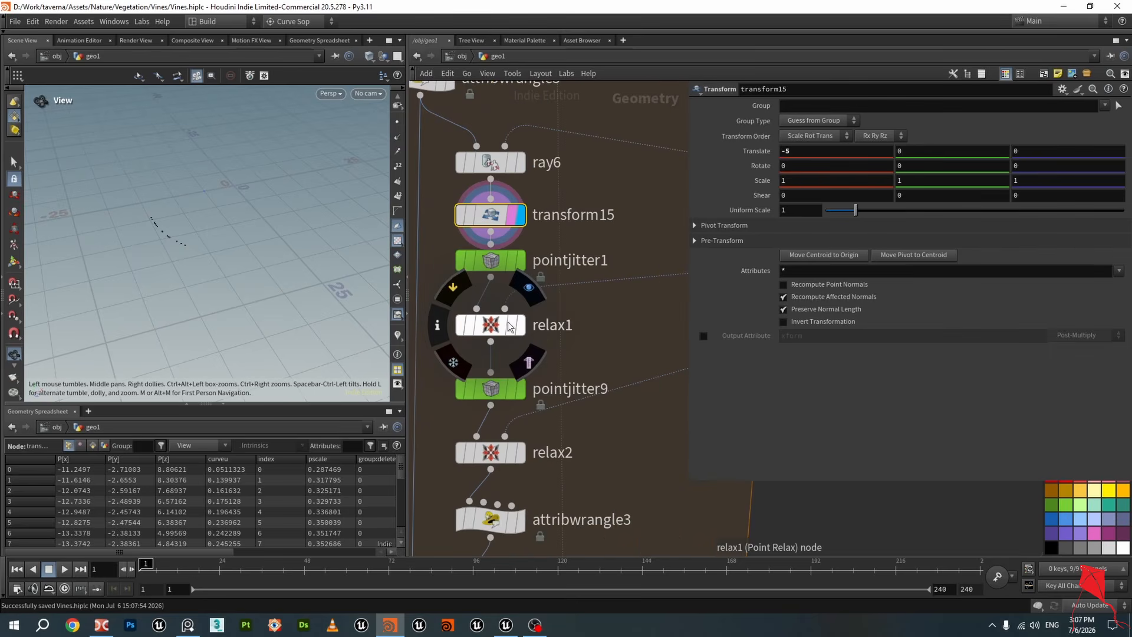
click(519, 327)
scroll(311, 260, down, 2)
scroll(557, 408, down, 5)
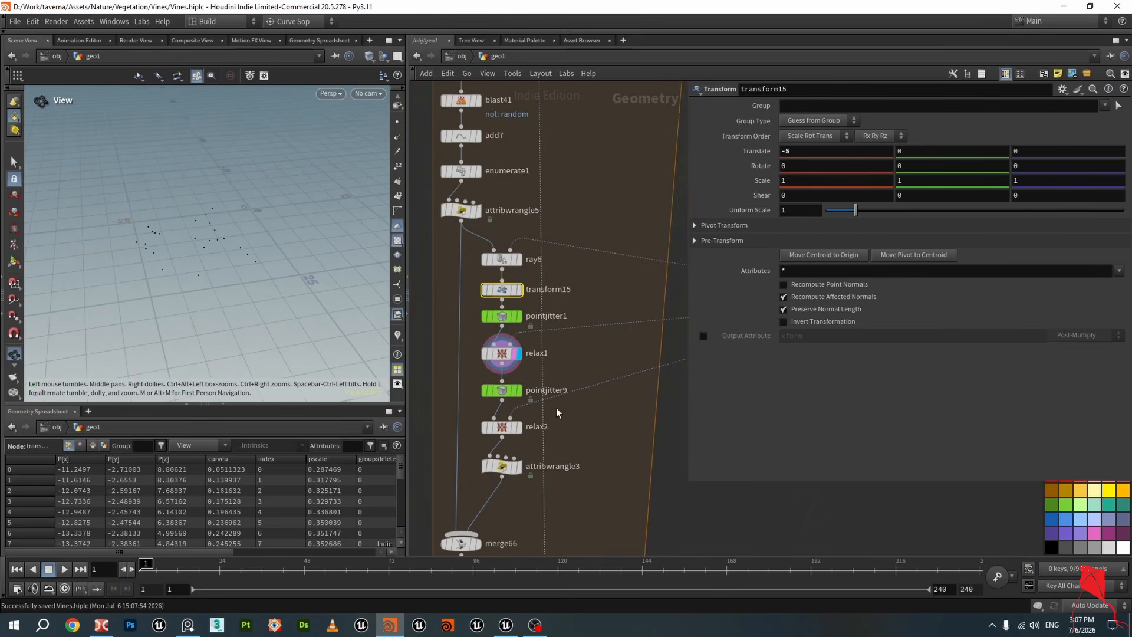
scroll(596, 370, down, 8)
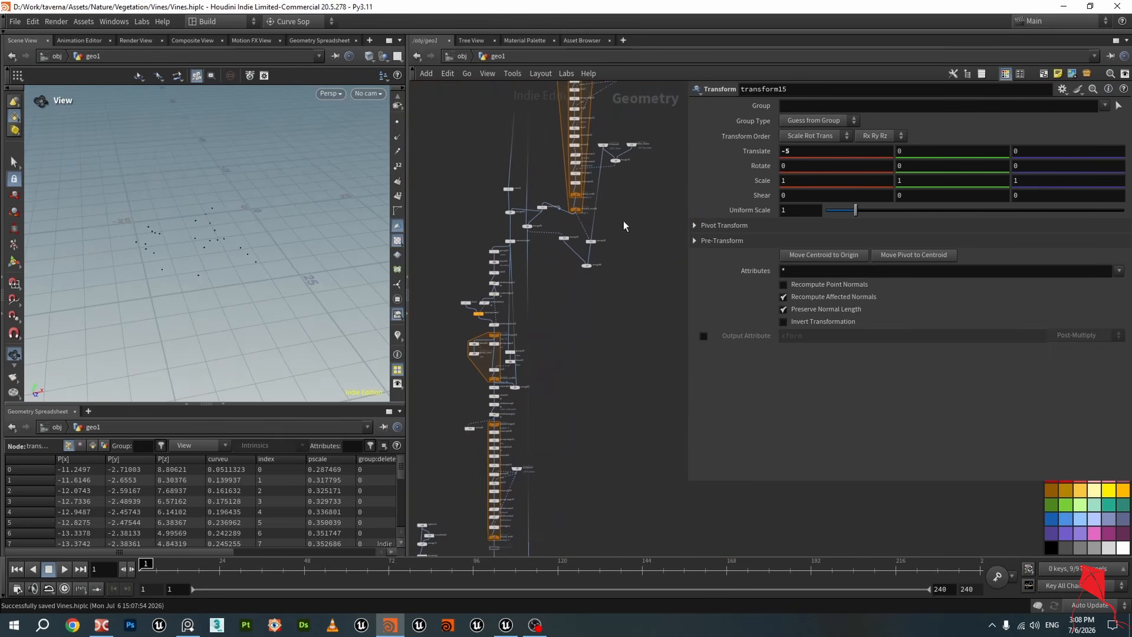
scroll(571, 419, up, 10)
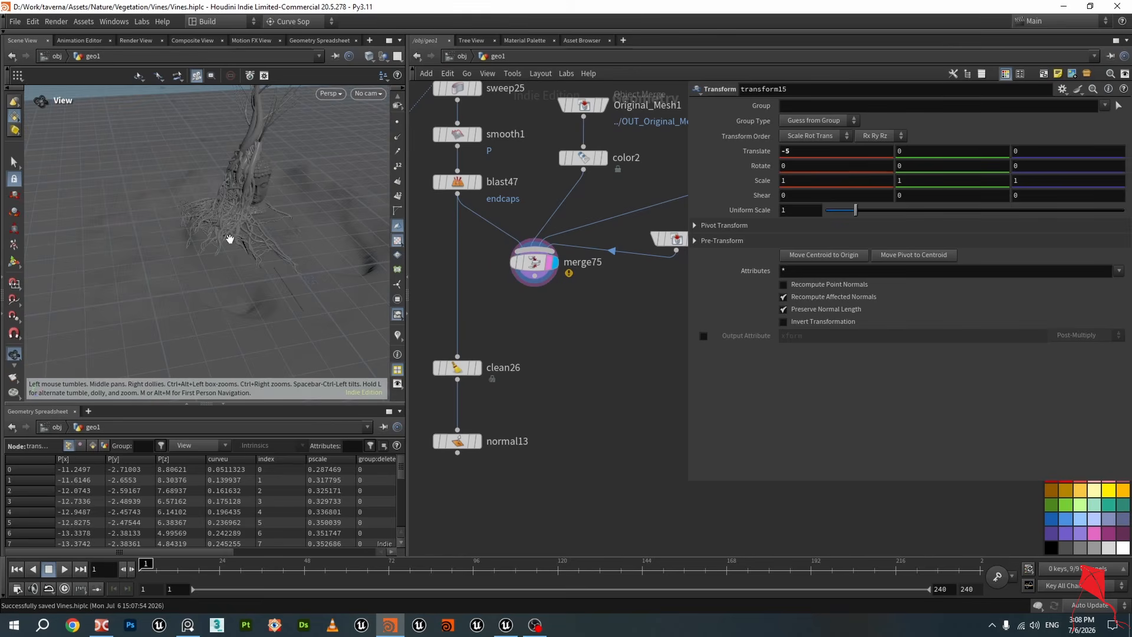
scroll(234, 236, up, 4)
drag(270, 207, 157, 216)
drag(105, 208, 259, 235)
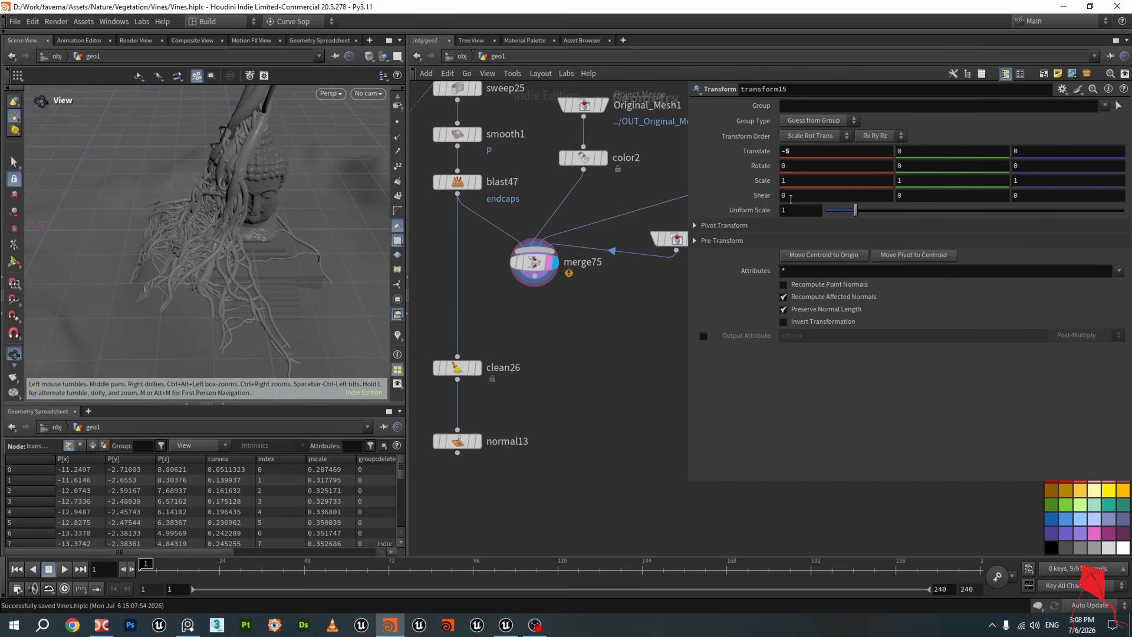
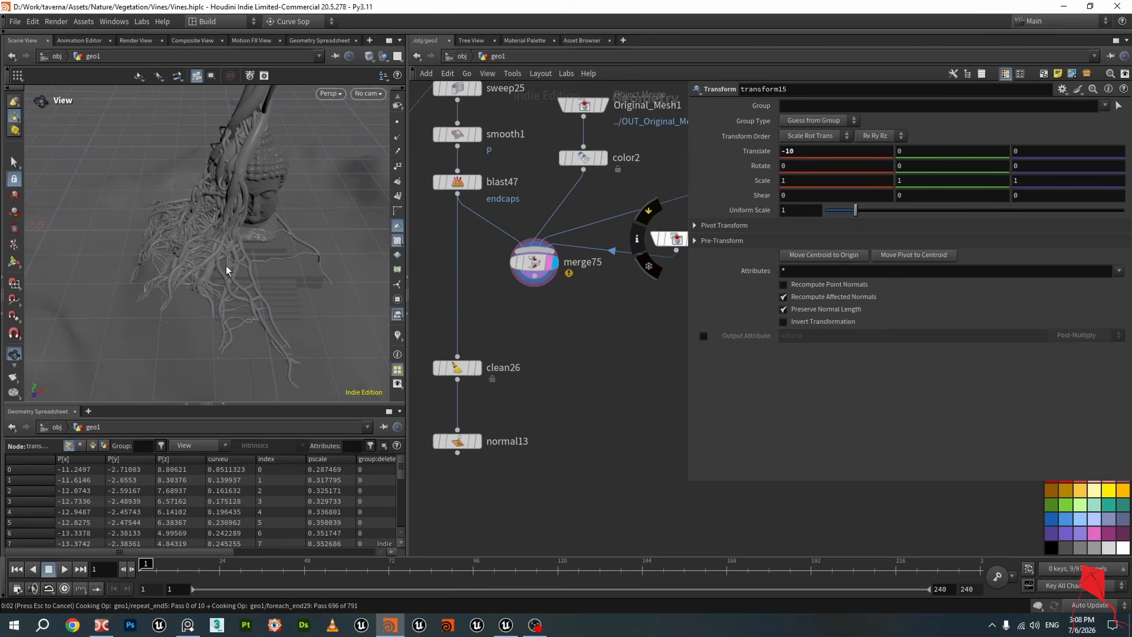
Reset transform15's Translate X to 0 and review the vines around the statue
mouse_move(211, 268)
mouse_down()
mouse_move(200, 276)
mouse_move(289, 253)
mouse_move(143, 282)
mouse_move(260, 247)
mouse_move(245, 245)
mouse_move(222, 253)
mouse_move(340, 253)
mouse_move(265, 268)
mouse_move(301, 251)
mouse_move(232, 263)
mouse_move(277, 260)
mouse_move(224, 254)
mouse_up()
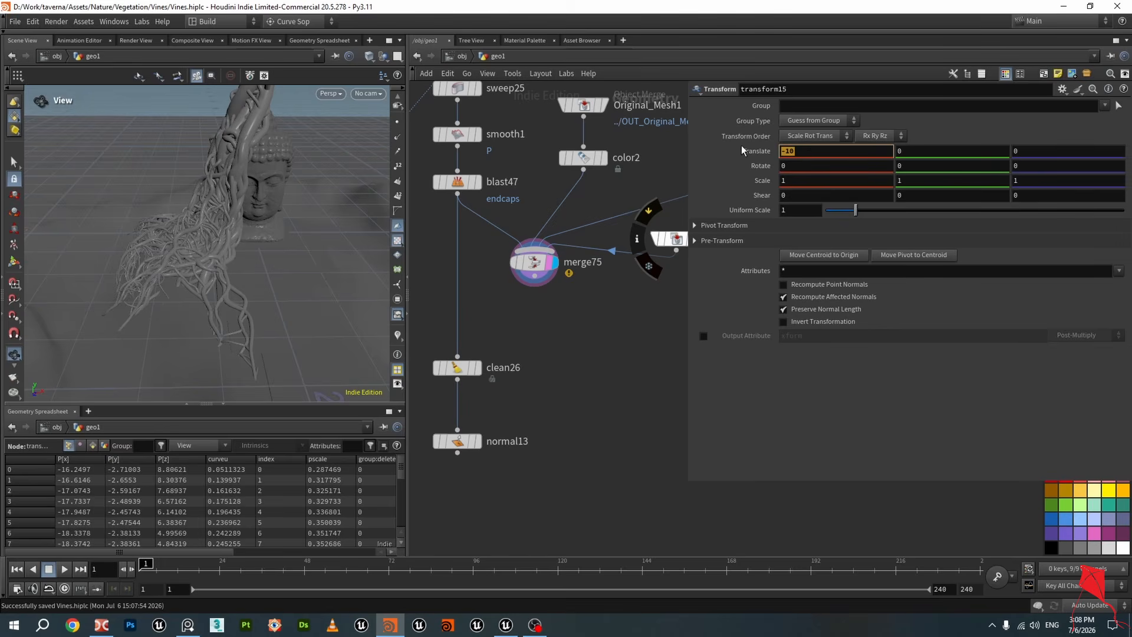
scroll(570, 361, down, 3)
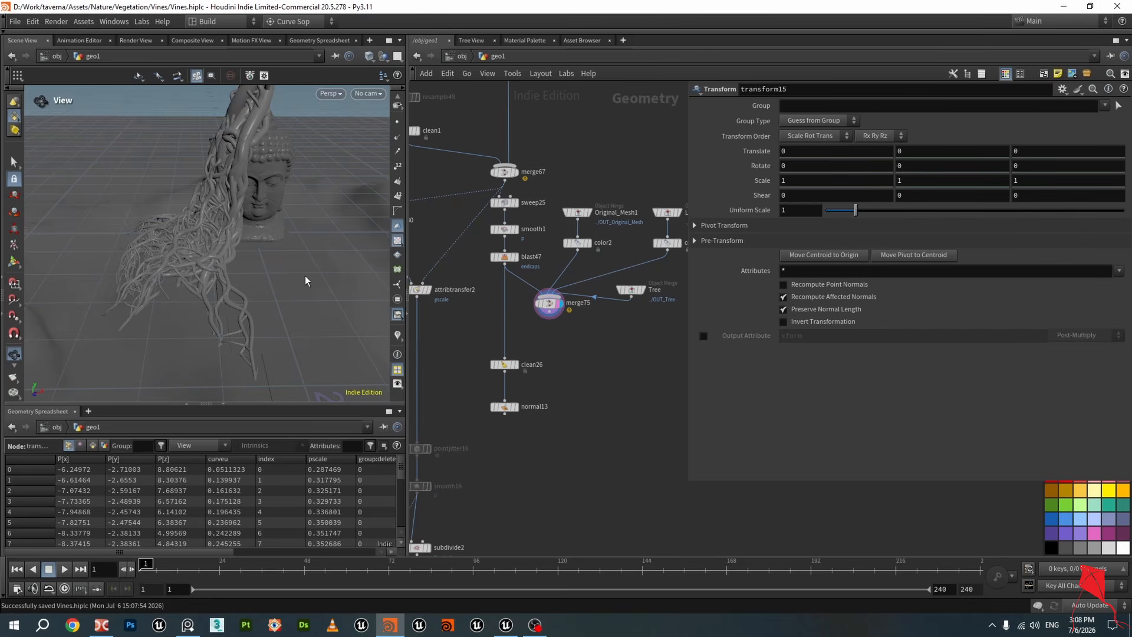
drag(306, 281, 277, 274)
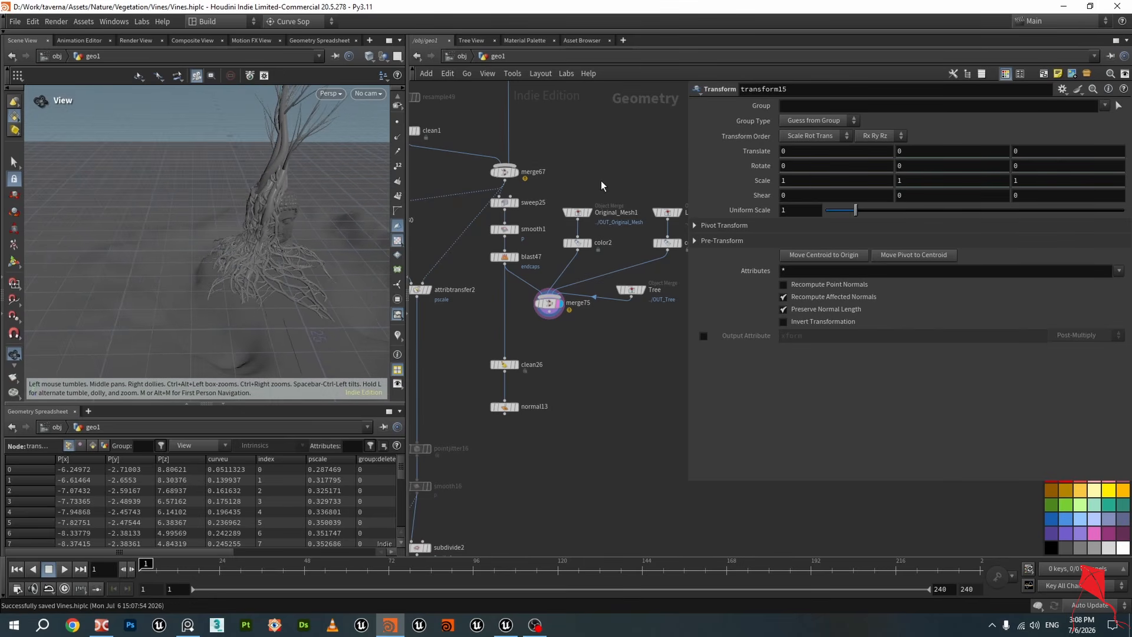
middle_drag(601, 185, 590, 342)
scroll(590, 336, down, 5)
middle_drag(582, 275, 574, 424)
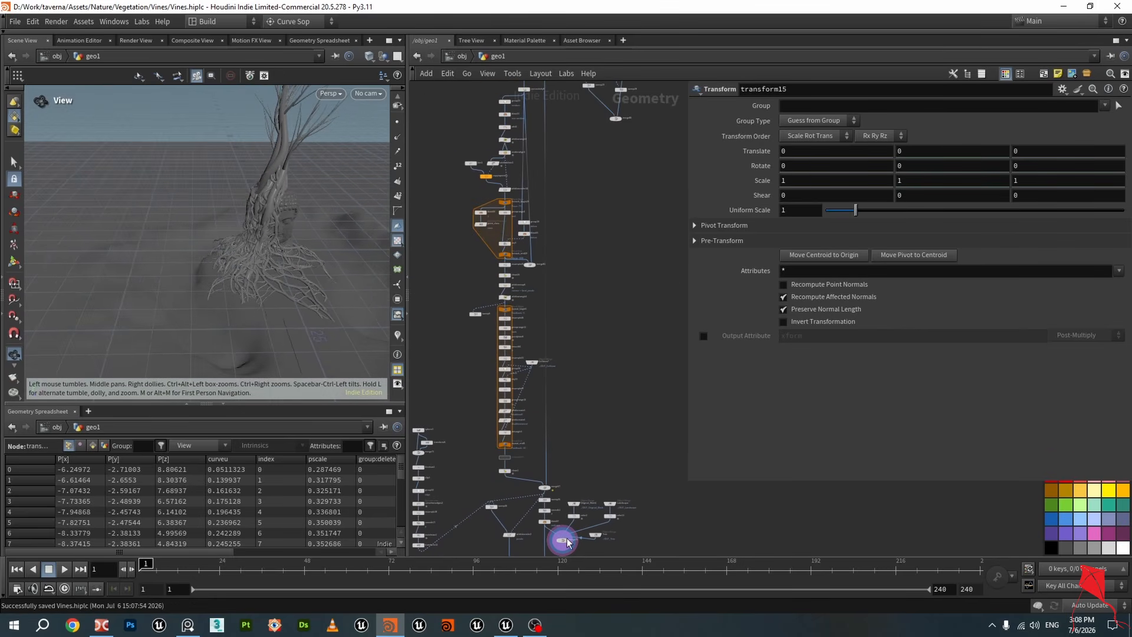
Switch to Unreal Editor and view the vines draped over the Buddha head in the Cave level
click(511, 633)
right_drag(499, 318, 477, 343)
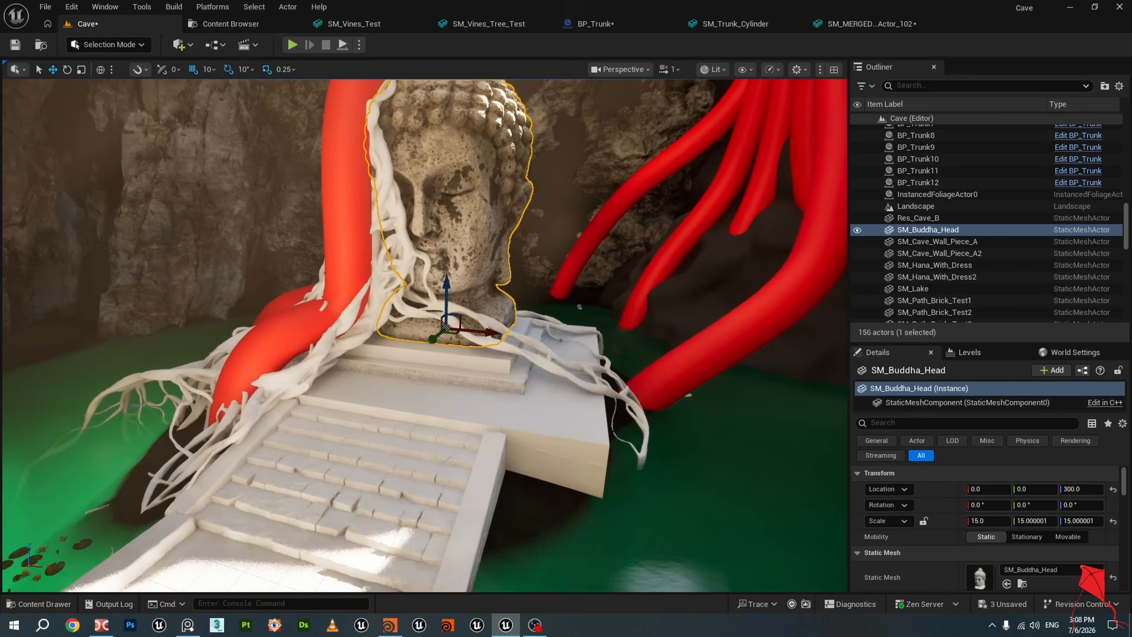
Select the BP_Trunk actors in the outliner and hide them in the viewport
click(353, 261)
scroll(923, 202, up, 5)
shift+click(914, 216)
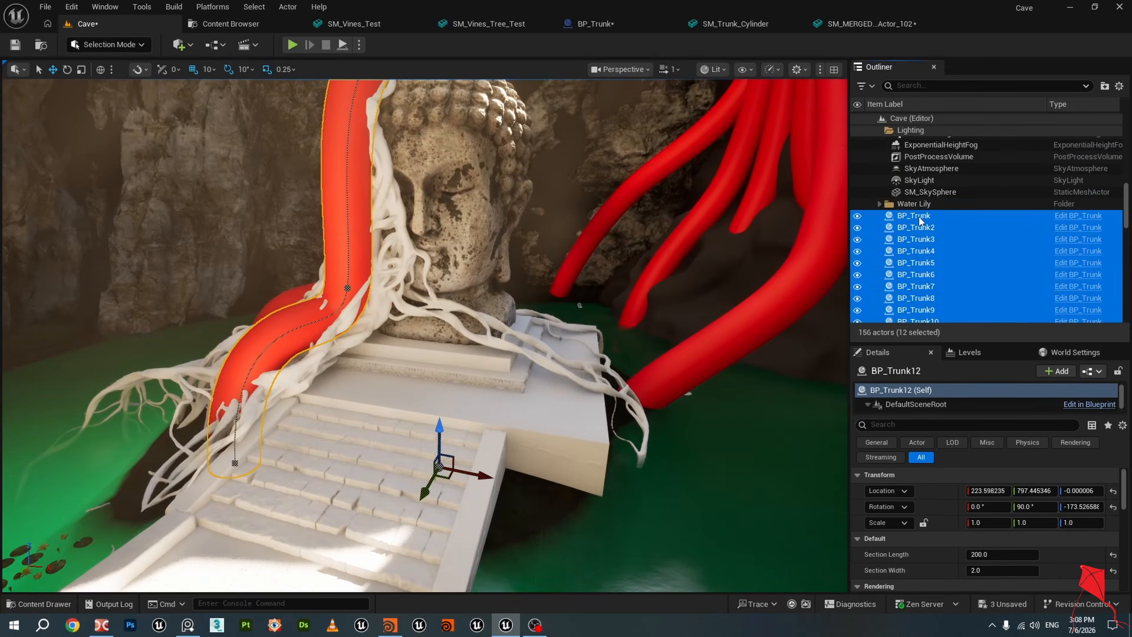
click(859, 218)
Select the vine mesh and blockout cubes, then hide the Blockout folder to inspect the vines over the stairs
right_drag(515, 214, 511, 220)
click(517, 286)
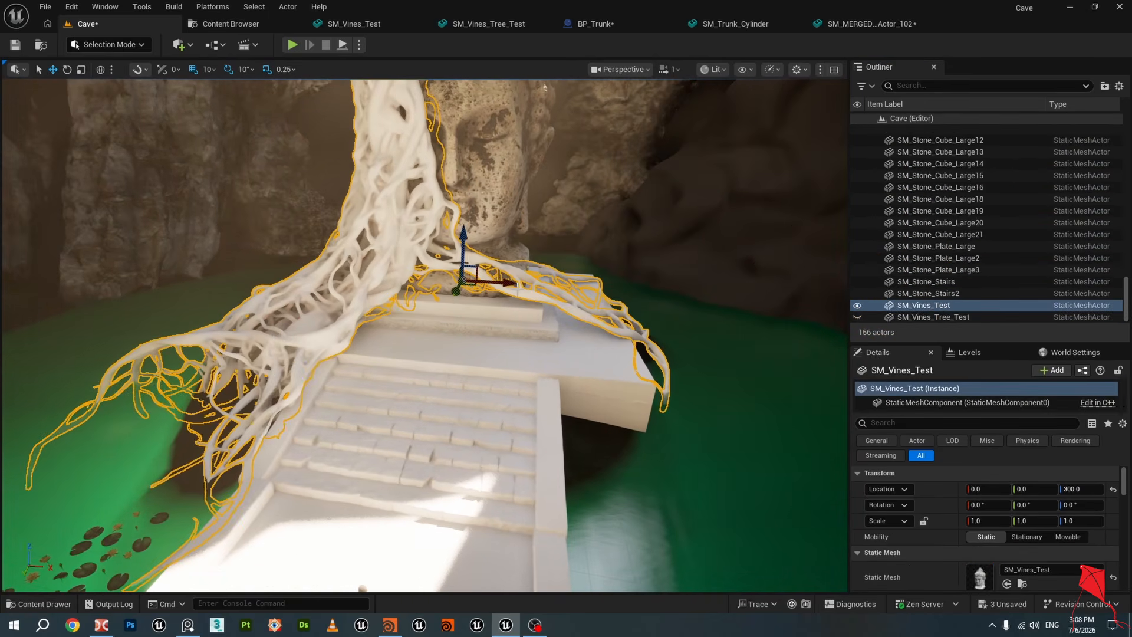
click(512, 332)
right_drag(512, 332, 274, 318)
click(932, 224)
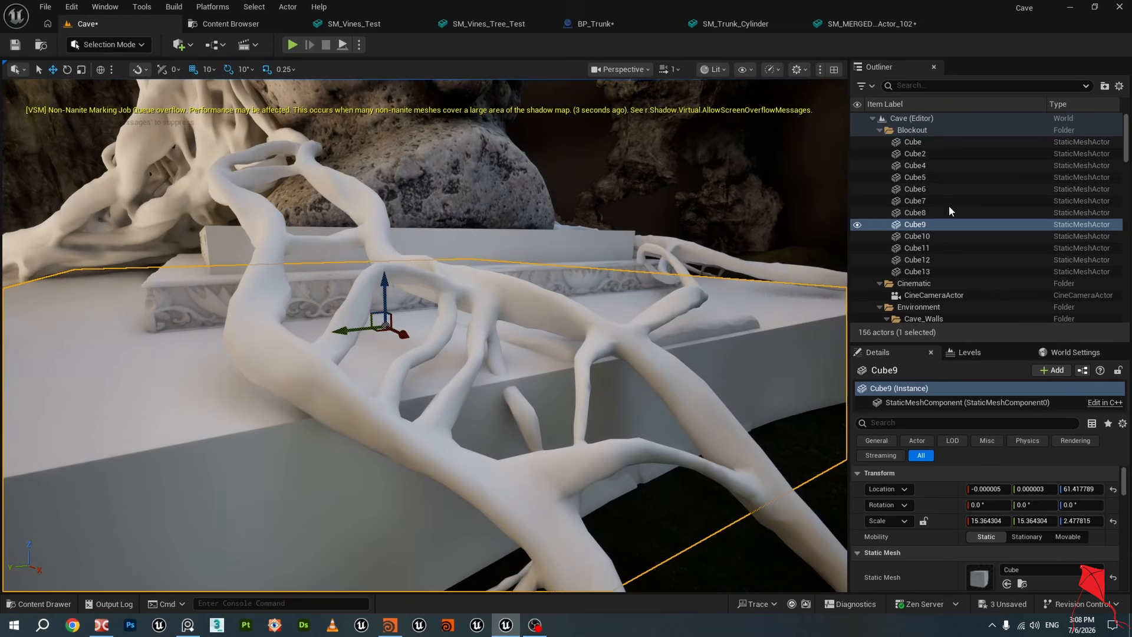
click(920, 271)
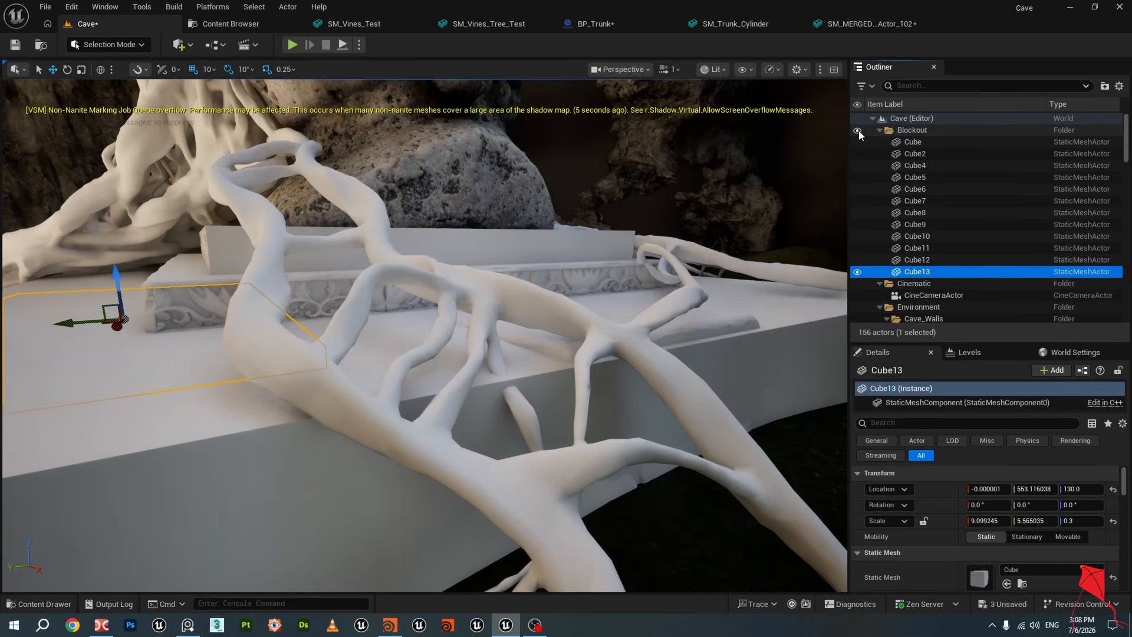
right_drag(657, 275, 570, 297)
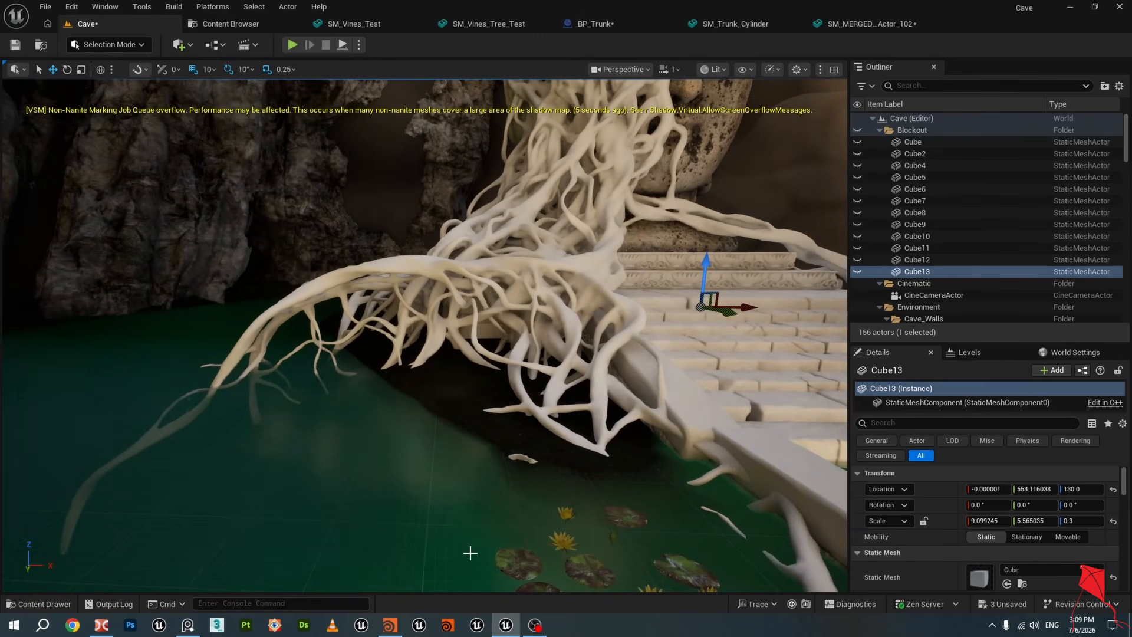
Return to Houdini and inspect the pointjitter1 and pointjitter9 outputs around the statue
click(392, 628)
scroll(249, 271, up, 6)
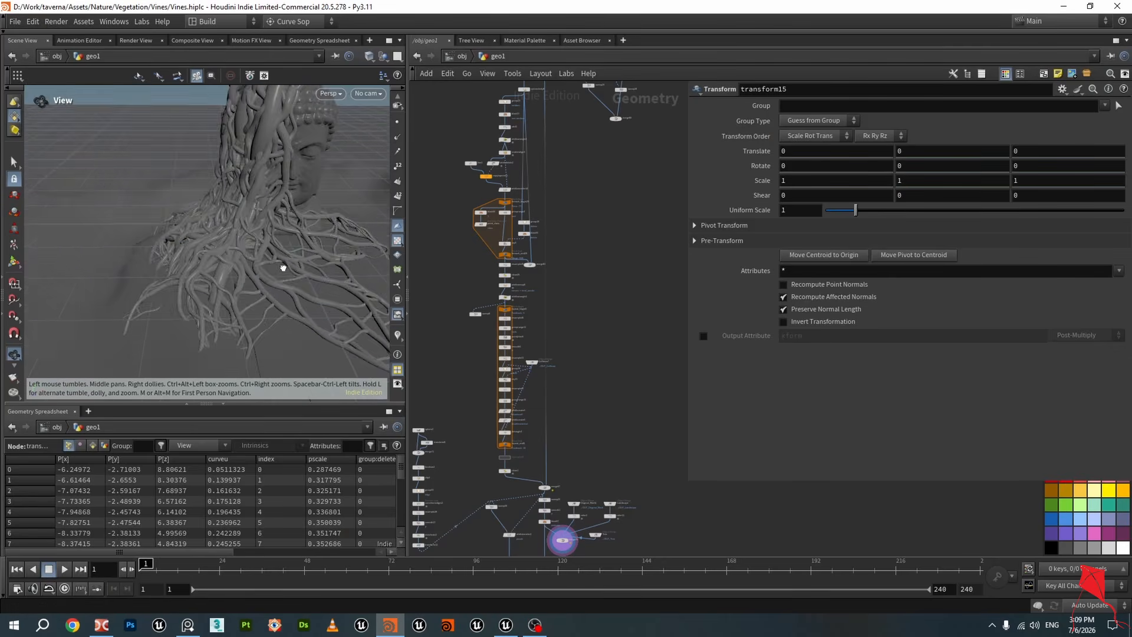
drag(281, 266, 259, 251)
scroll(617, 283, down, 3)
middle_drag(655, 251, 602, 548)
scroll(529, 263, up, 6)
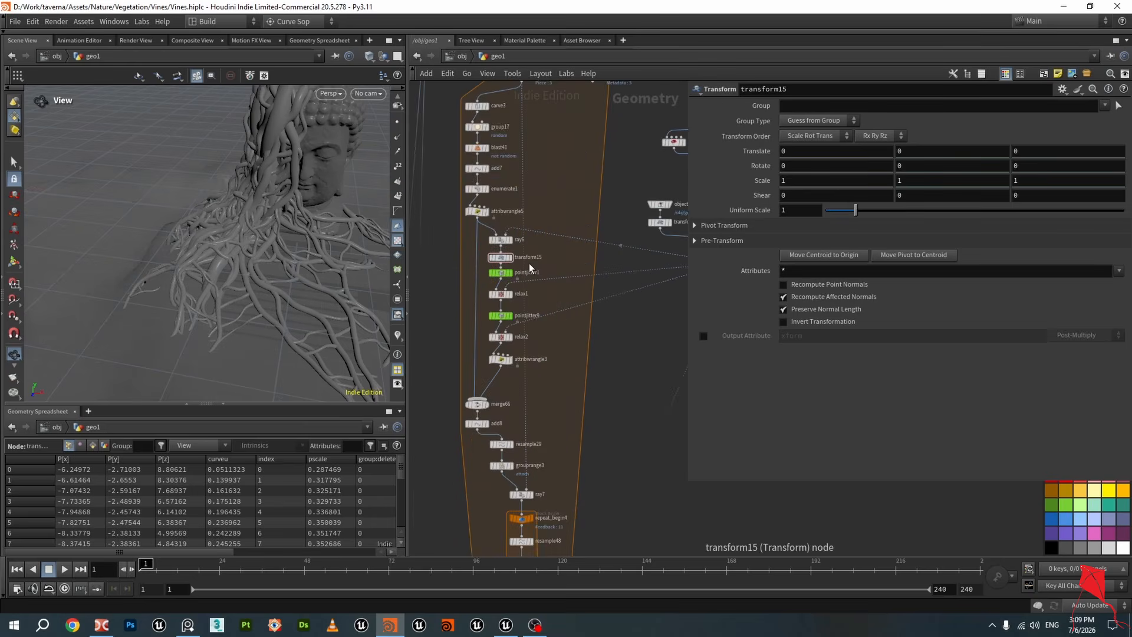
click(490, 277)
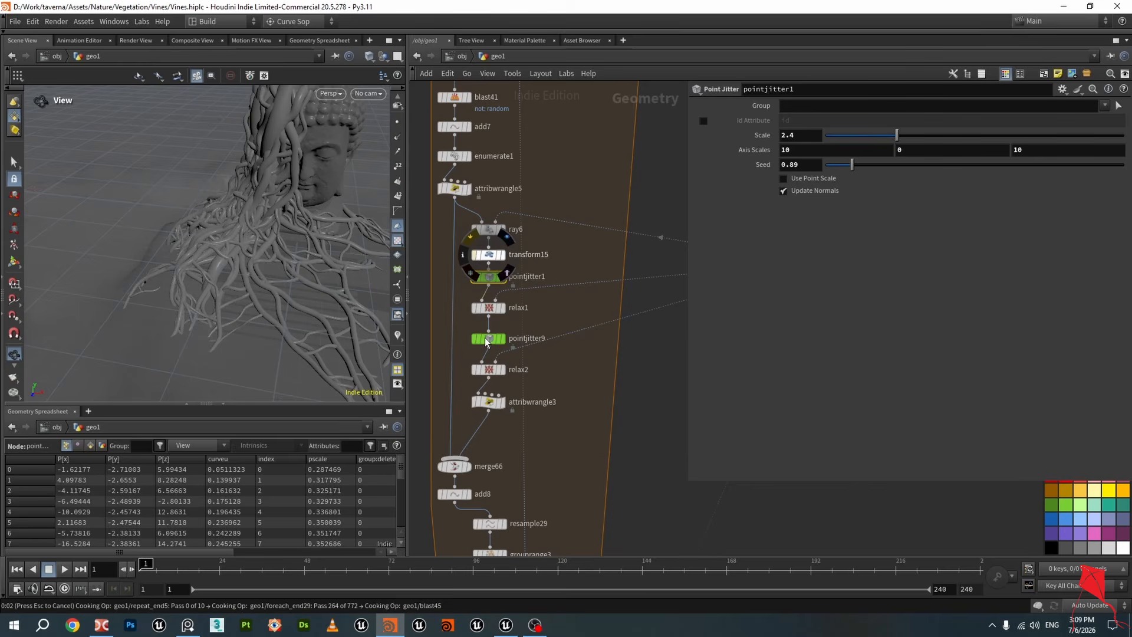
click(490, 343)
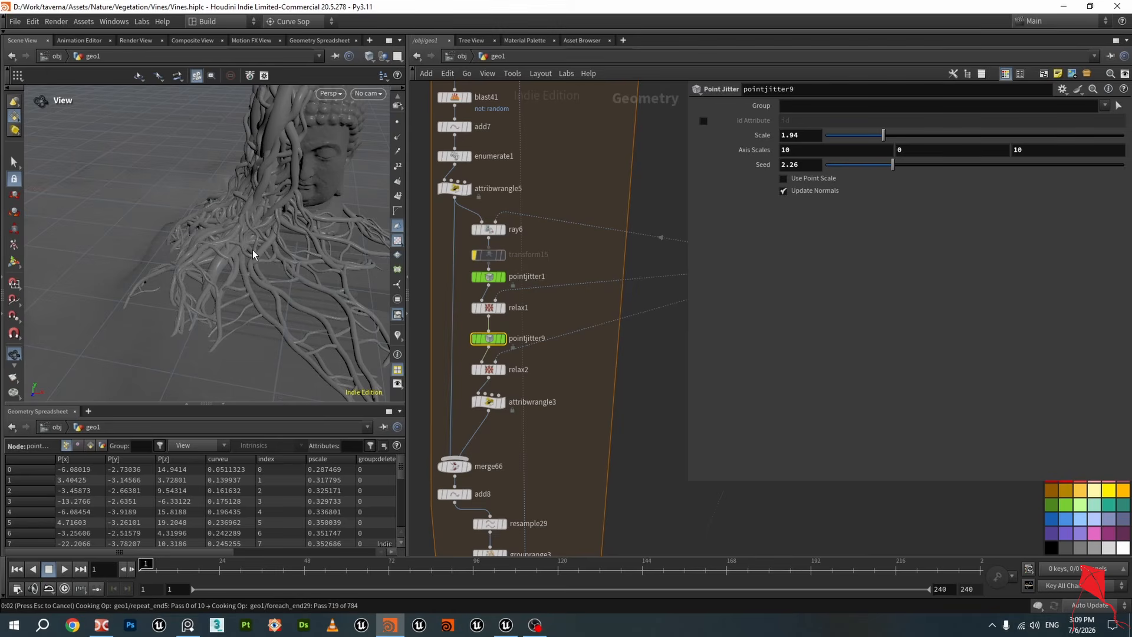
scroll(254, 267, down, 3)
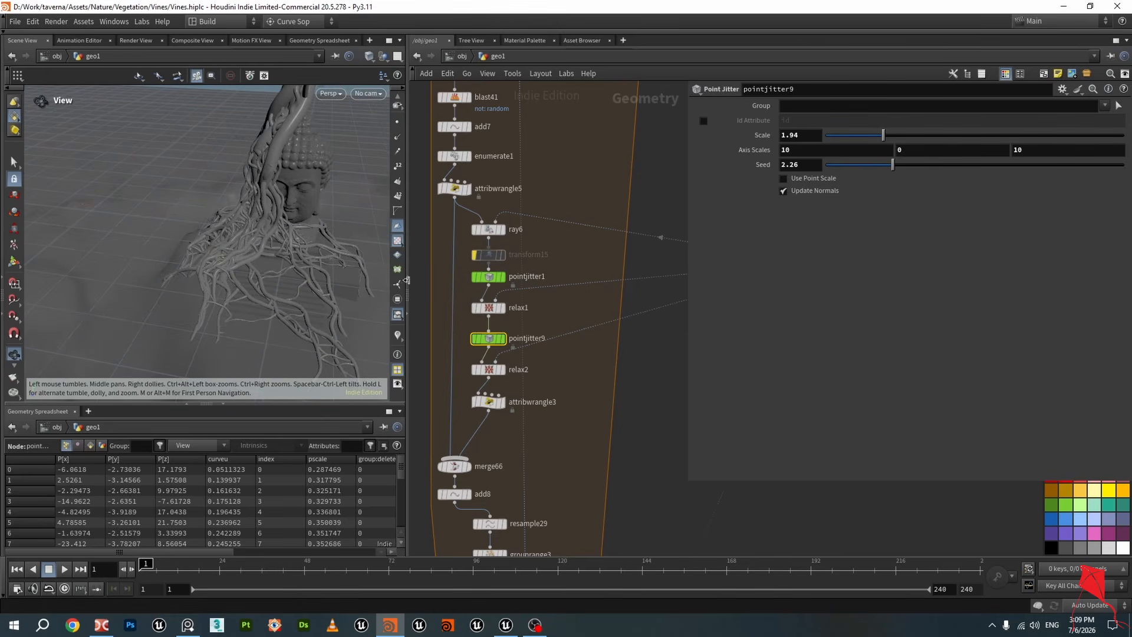
drag(378, 277, 245, 231)
mouse_move(473, 258)
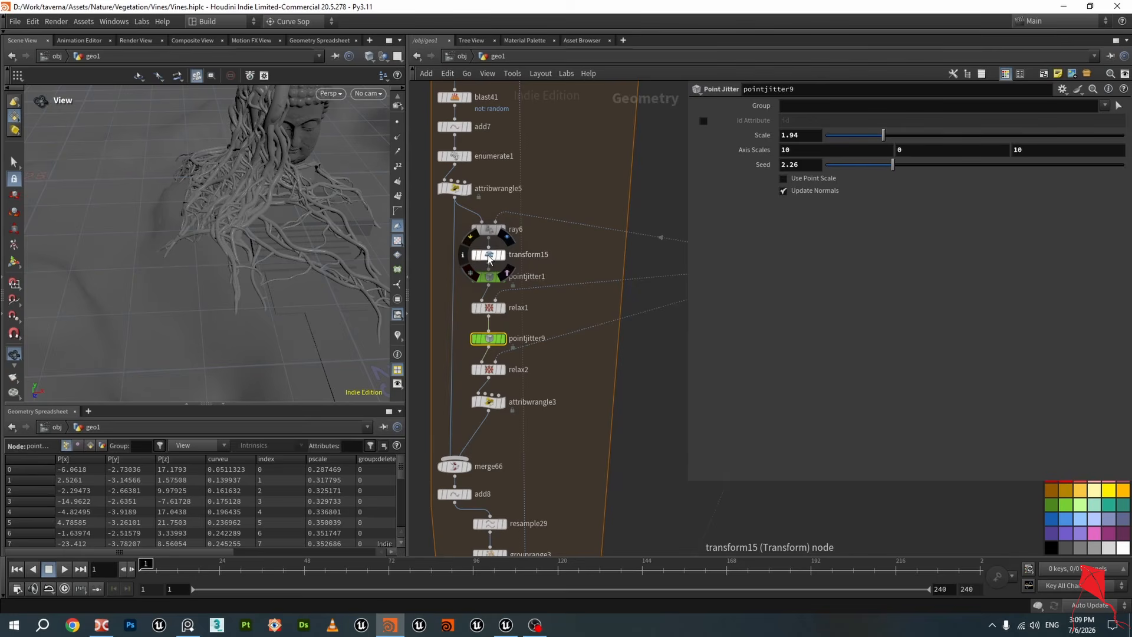
Set transform15's Translate X to -7 and save the scene
click(487, 255)
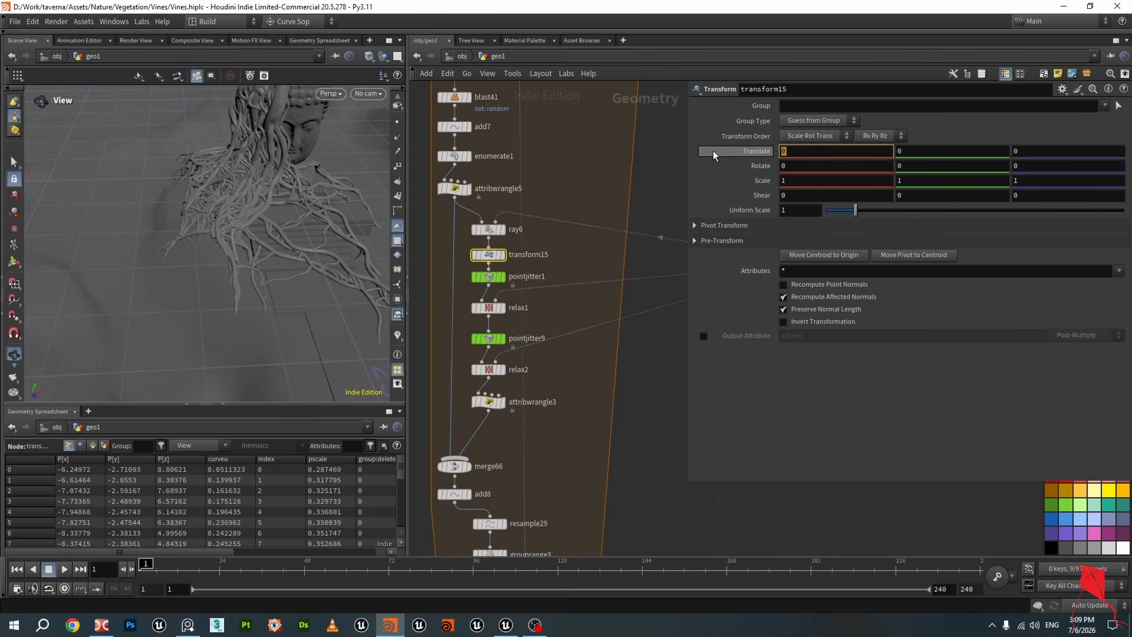
text(-7)
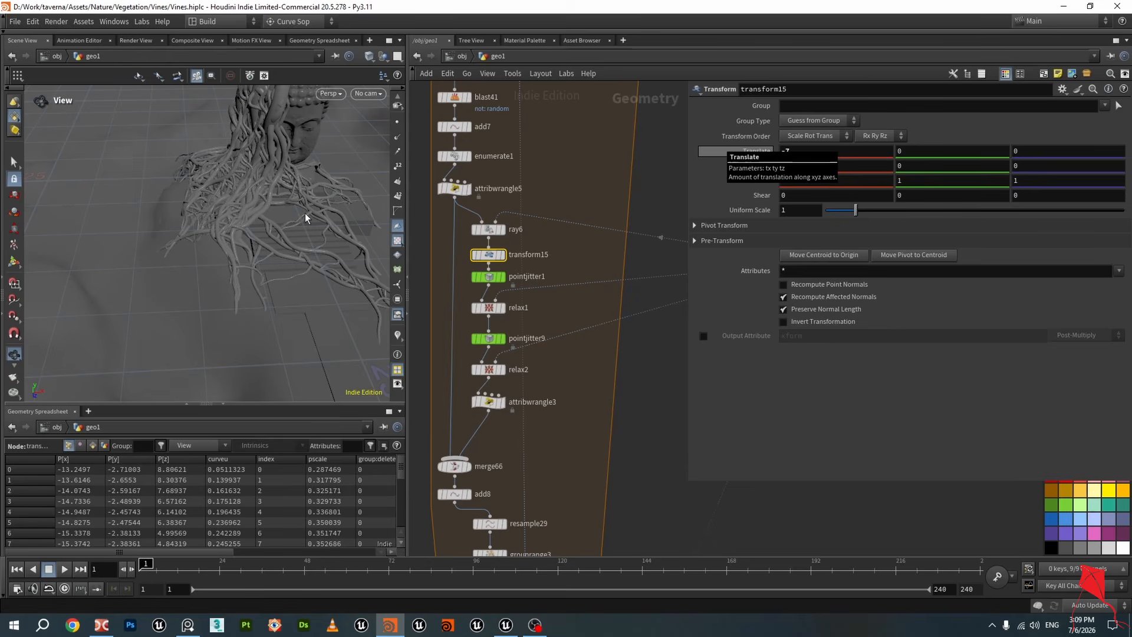
drag(311, 217, 258, 209)
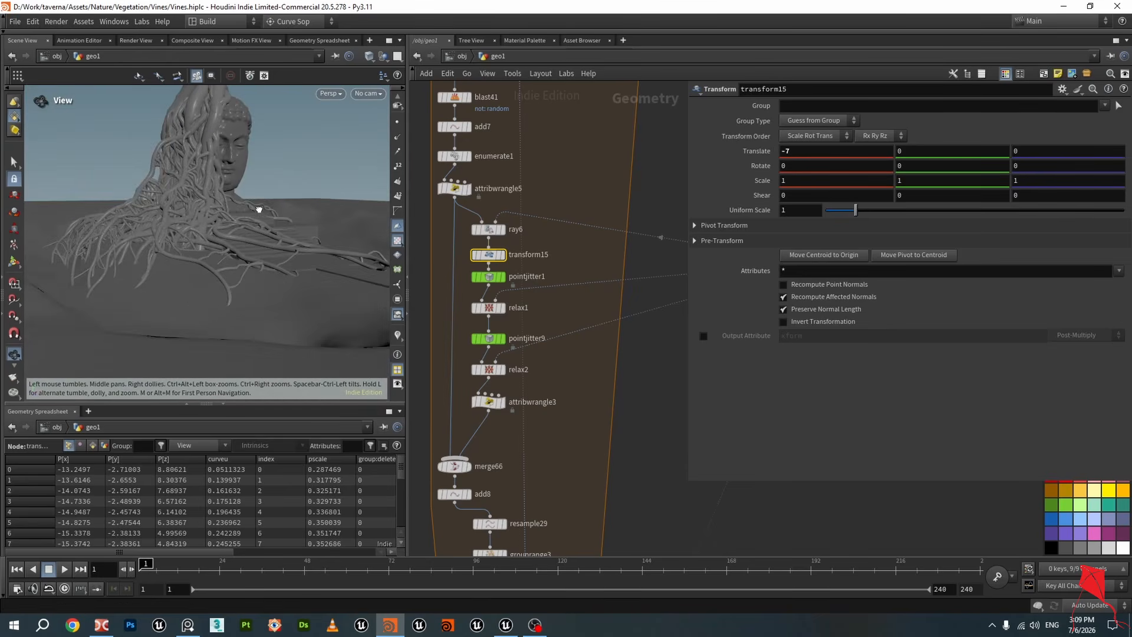
scroll(179, 175, up, 4)
drag(179, 174, 230, 189)
key(ctrl+s)
Display the merge75 result and review the vines around the statue
scroll(254, 204, down, 5)
scroll(255, 205, down, 3)
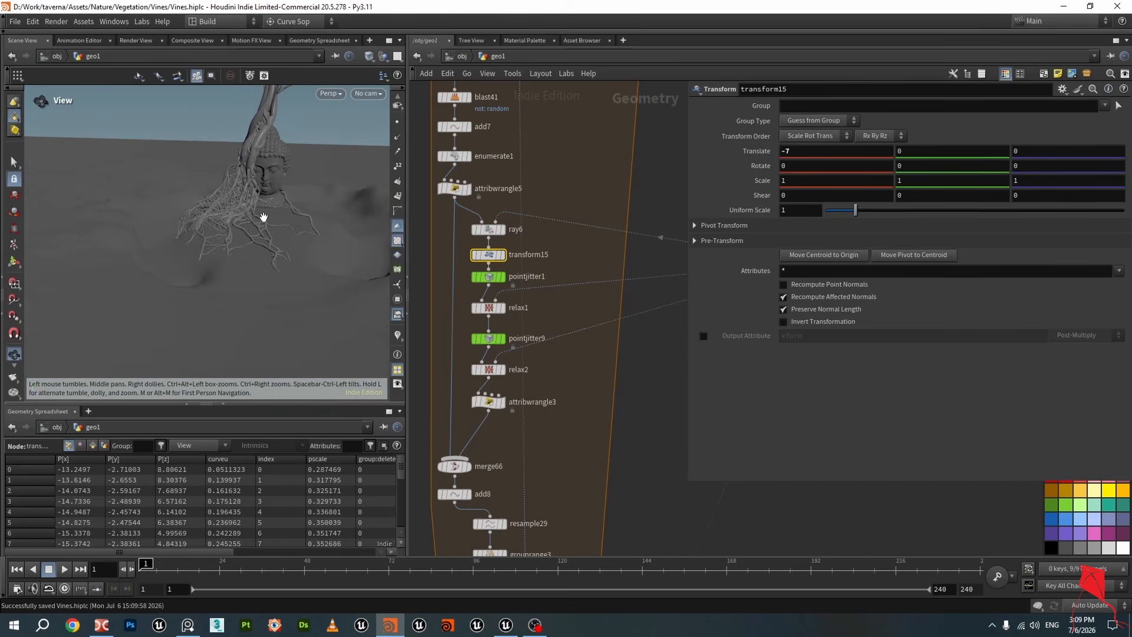
scroll(636, 447, down, 8)
scroll(543, 434, up, 10)
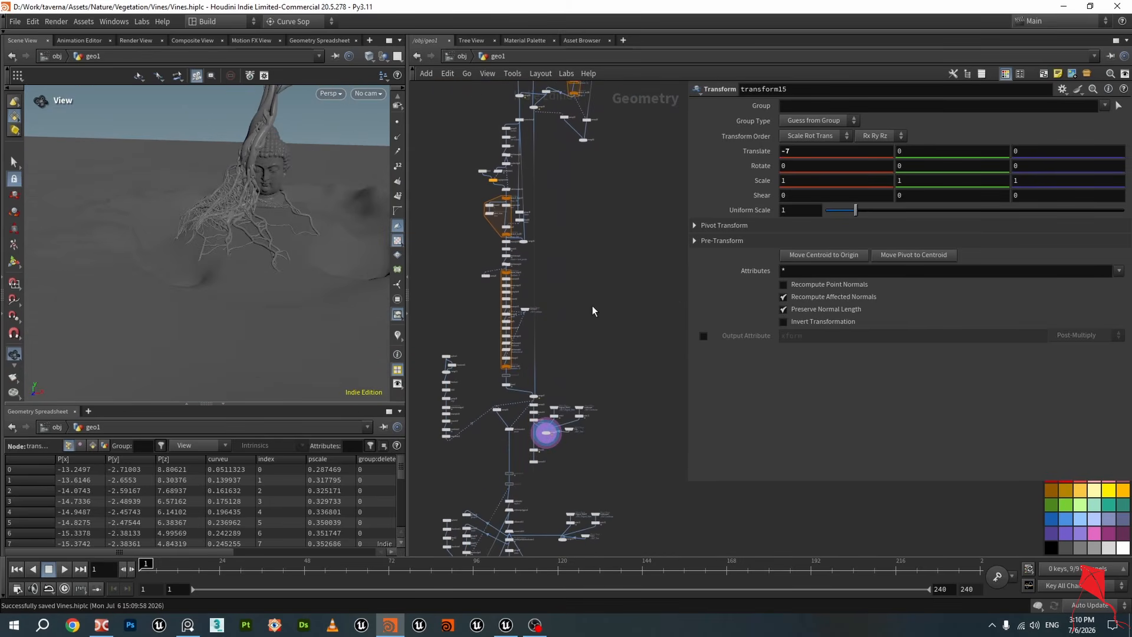
click(534, 358)
scroll(552, 371, down, 4)
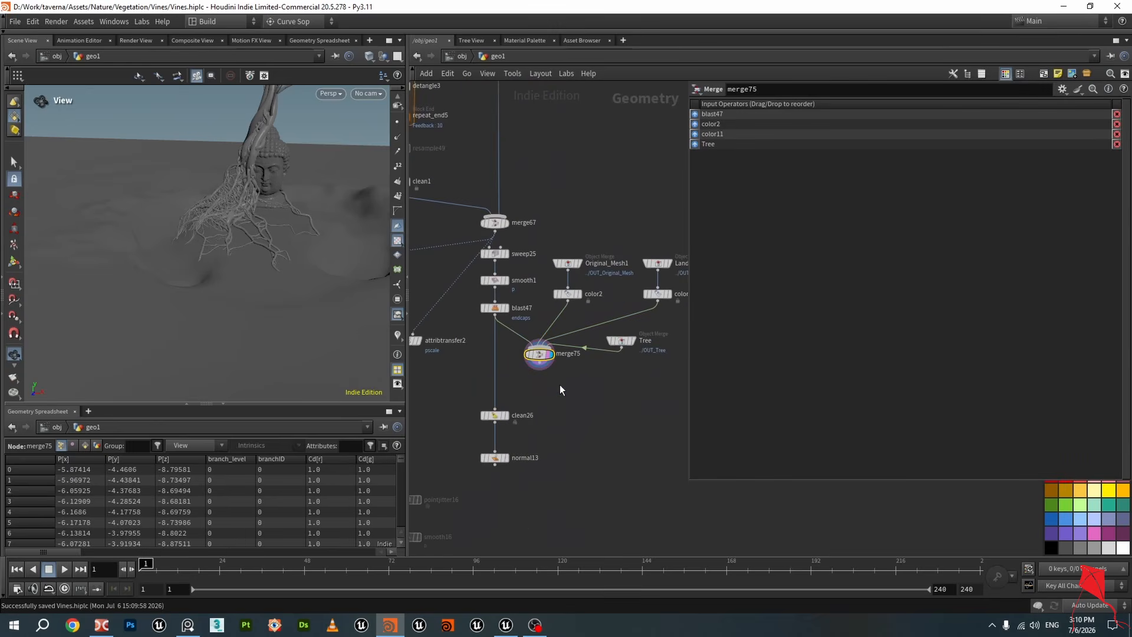
middle_drag(561, 384, 618, 348)
scroll(246, 190, up, 6)
middle_drag(487, 354, 534, 386)
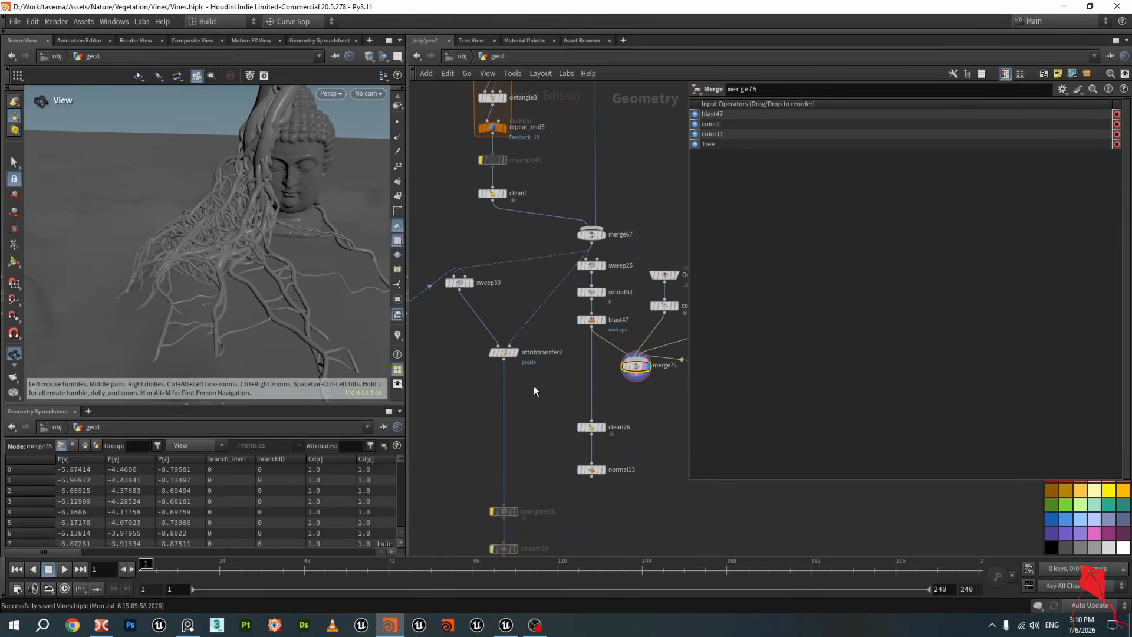
Display the sweep25 tube output and open its Surface settings
scroll(597, 257, up, 3)
click(604, 261)
scroll(248, 217, up, 6)
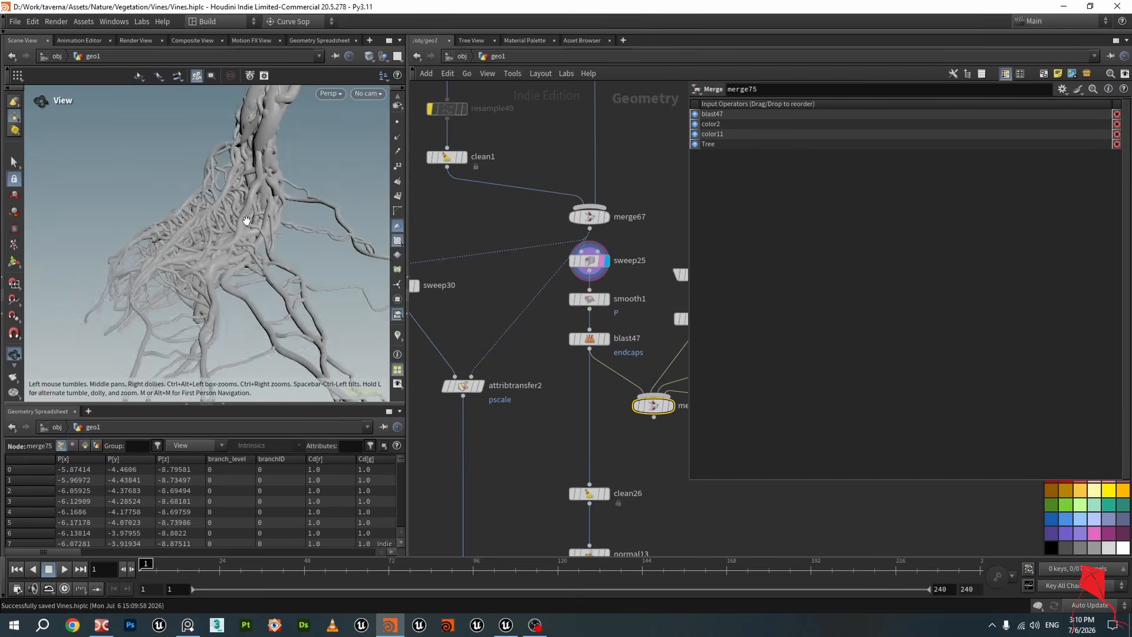
mouse_move(249, 216)
mouse_down()
mouse_move(279, 205)
mouse_move(313, 220)
mouse_move(248, 225)
mouse_move(280, 233)
mouse_move(319, 204)
mouse_move(335, 230)
mouse_up()
scroll(504, 294, down, 4)
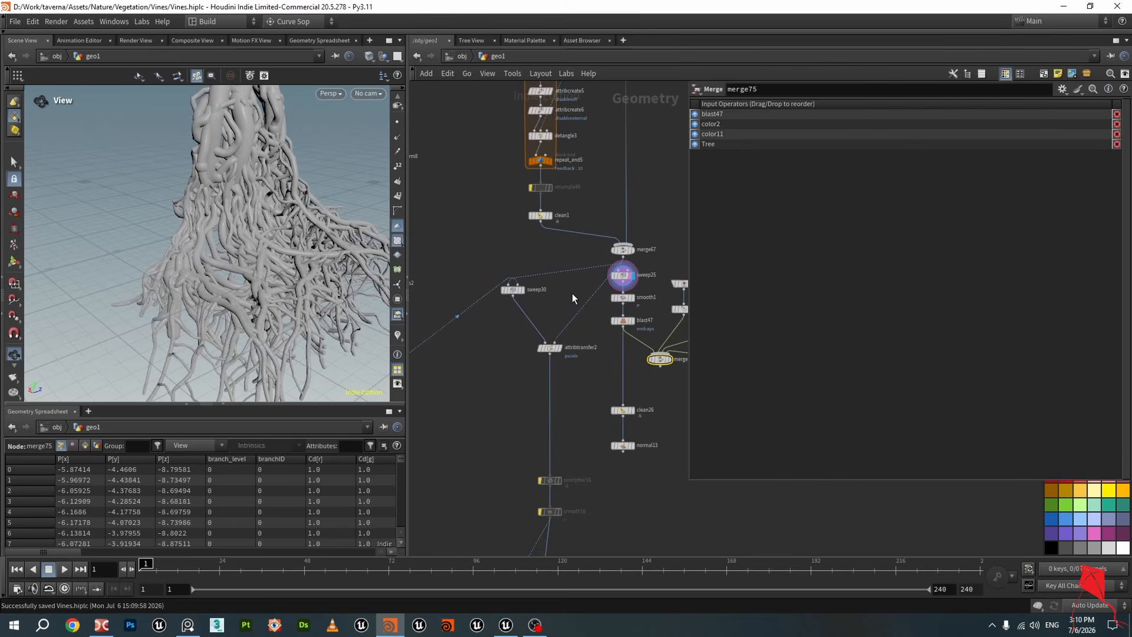
scroll(573, 292, up, 3)
click(659, 263)
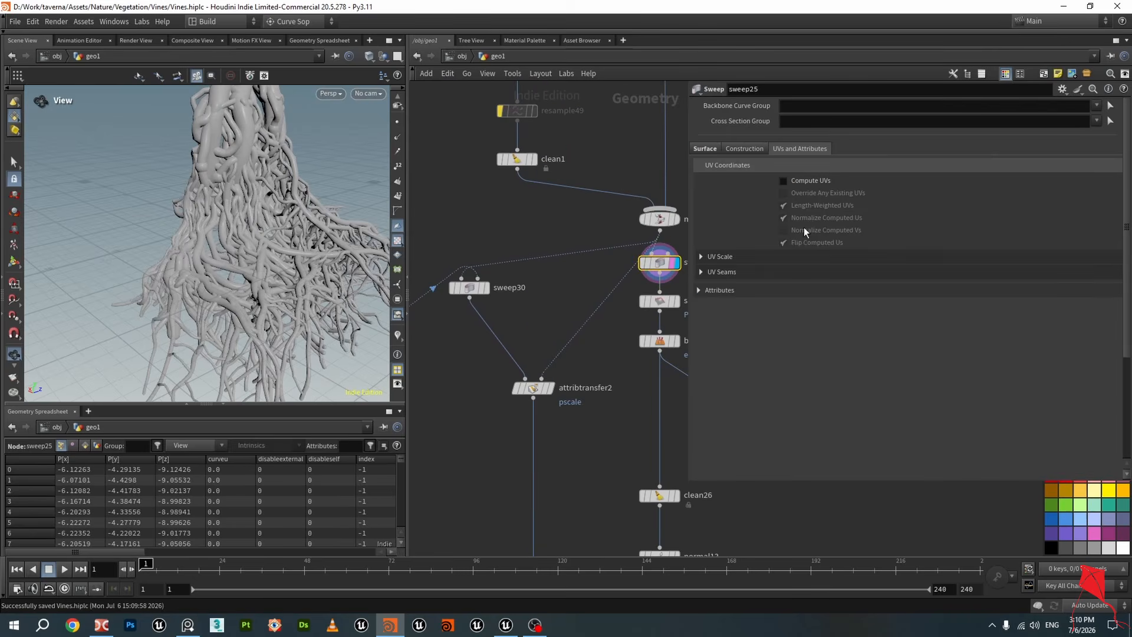
click(703, 150)
Review the sweep's End Caps and Scale settings and select the cross-section node chain beside it
scroll(821, 167, down, 1)
scroll(522, 205, down, 2)
middle_drag(514, 205, 611, 255)
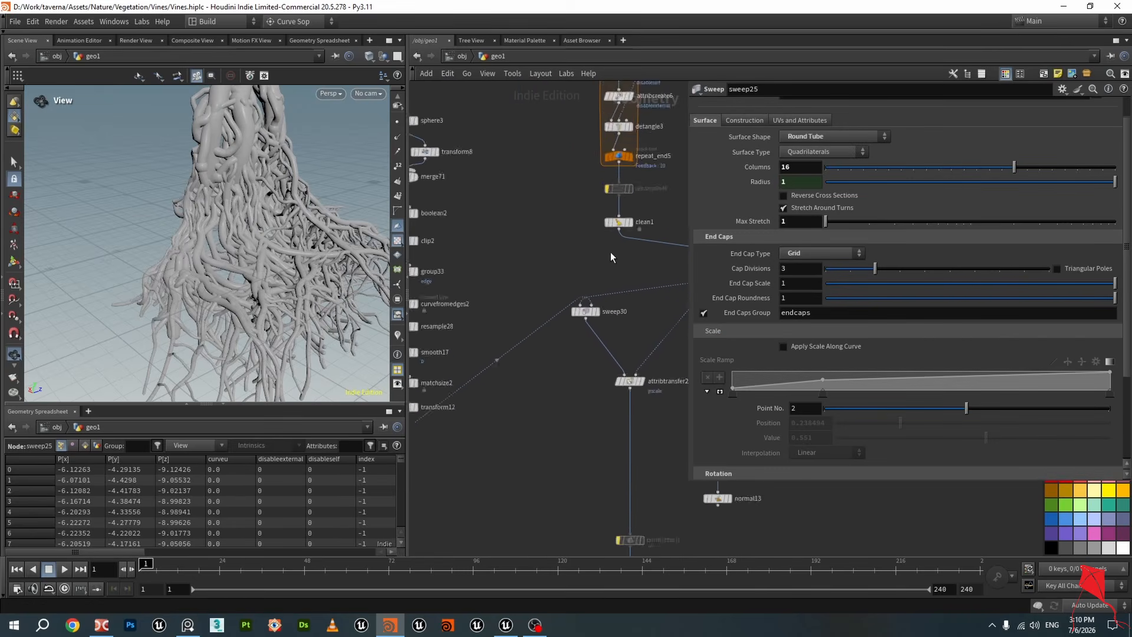
scroll(507, 230, down, 1)
middle_drag(481, 222, 565, 229)
drag(474, 118, 566, 413)
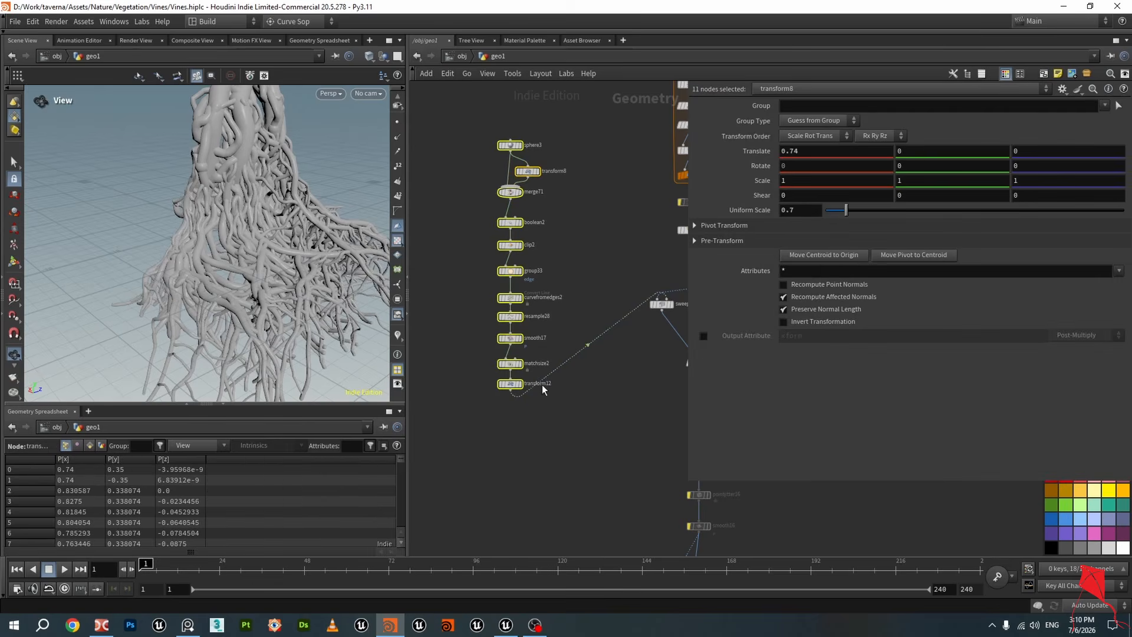
Display the sphere3 and transform8 outputs of the cross-section chain in the viewport
scroll(519, 217, up, 3)
click(578, 196)
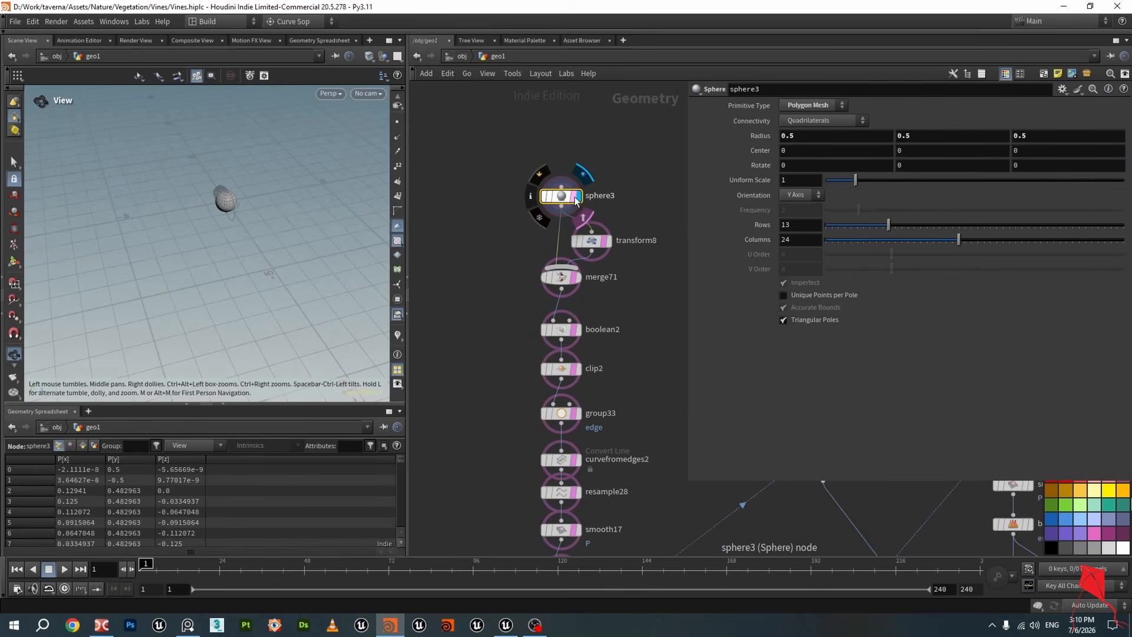
click(575, 196)
scroll(237, 187, up, 3)
drag(238, 187, 175, 201)
click(610, 242)
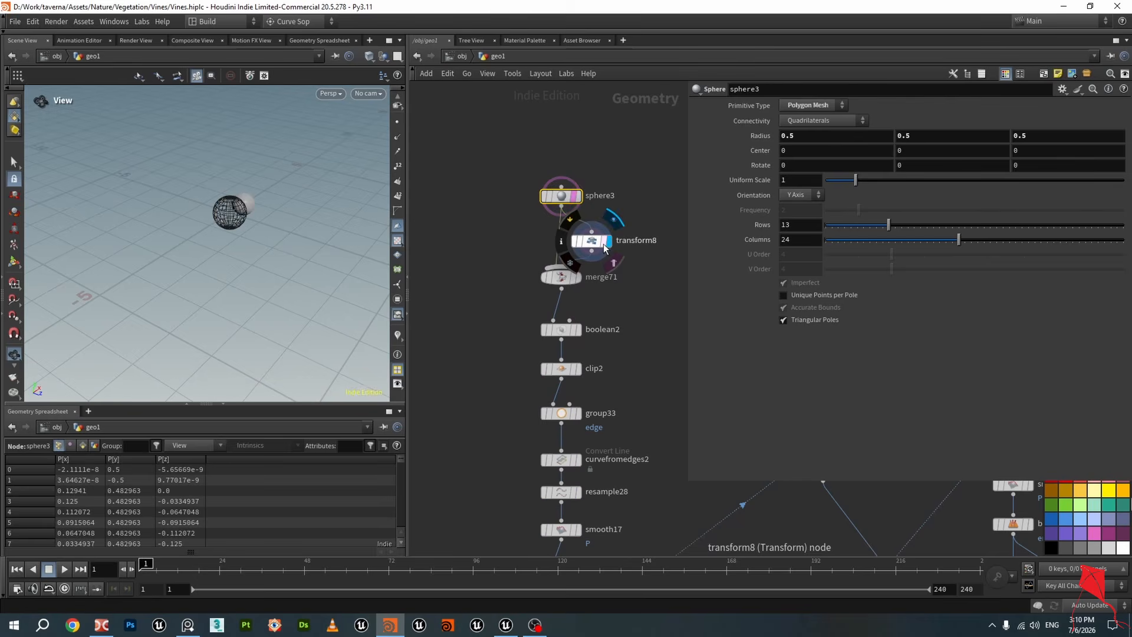
click(605, 241)
drag(300, 187, 242, 185)
Step through the merge71, boolean2, clip2 and group33 outputs in the viewport
click(578, 277)
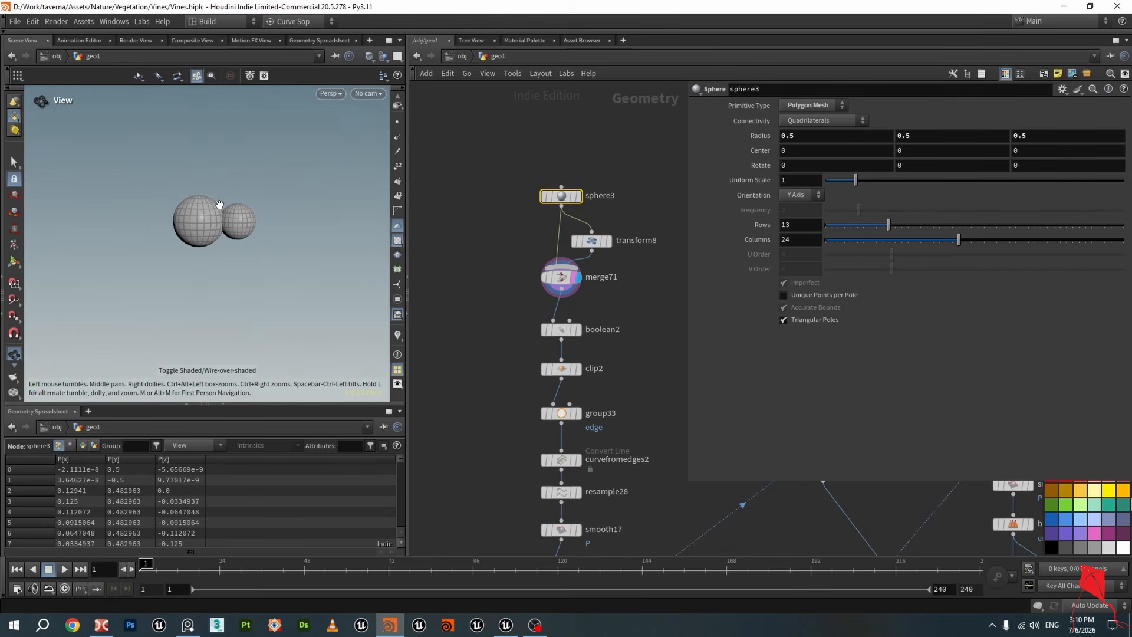
scroll(219, 204, up, 2)
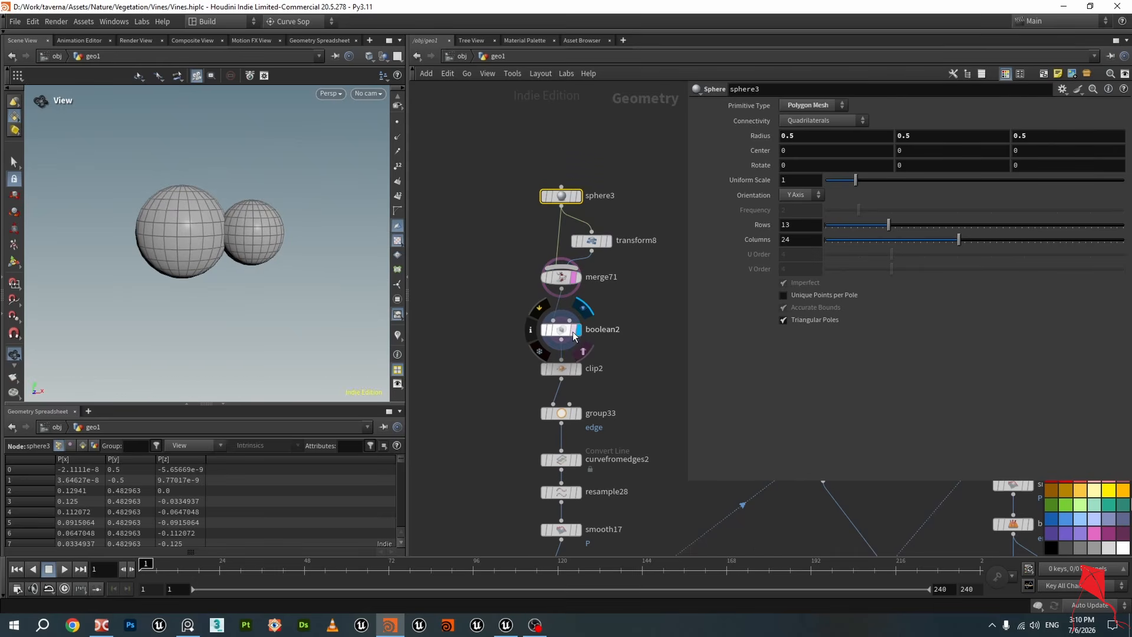
click(579, 331)
click(579, 370)
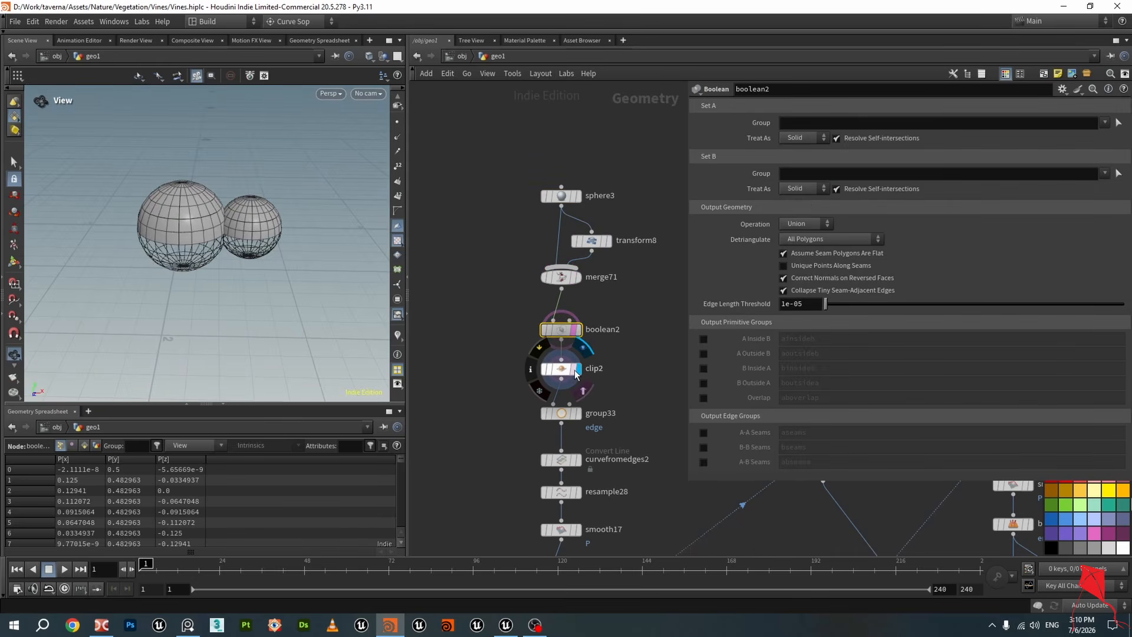
middle_drag(585, 378, 582, 268)
drag(111, 221, 103, 153)
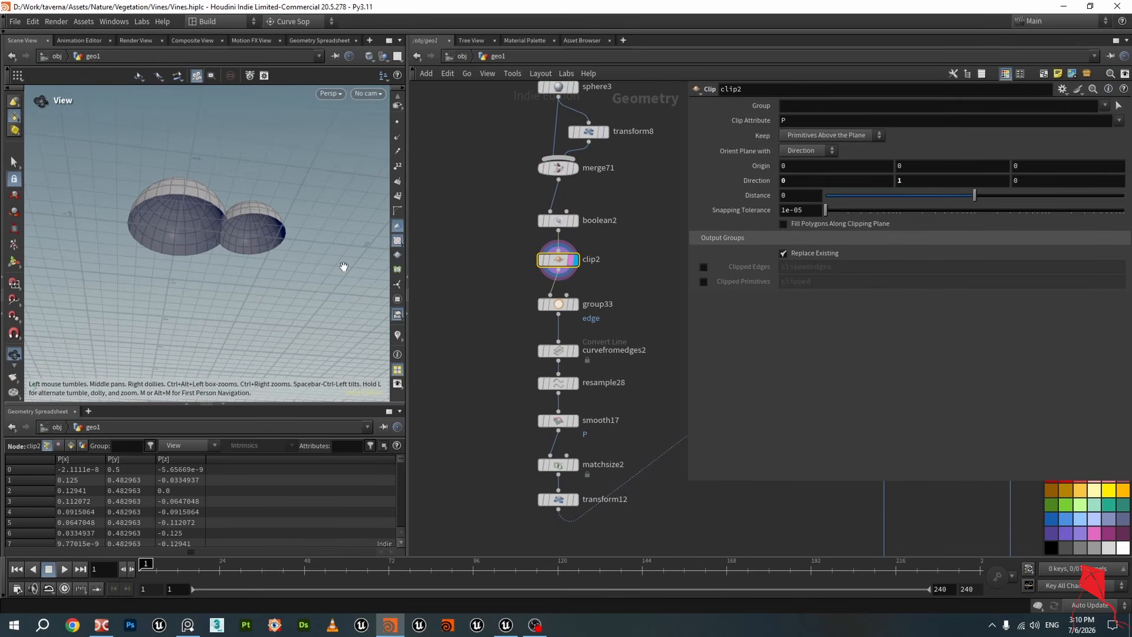
drag(343, 263, 286, 265)
click(575, 306)
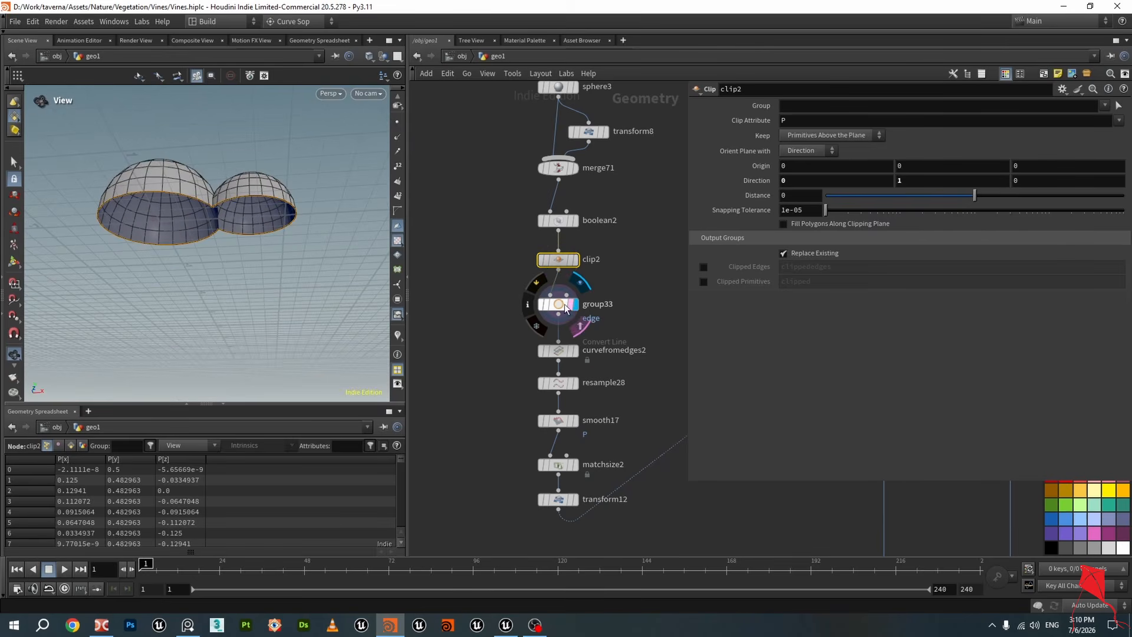
Step through the group33, curvefromedges2 and resample28 outputs of the cross-section chain in the viewport
click(555, 309)
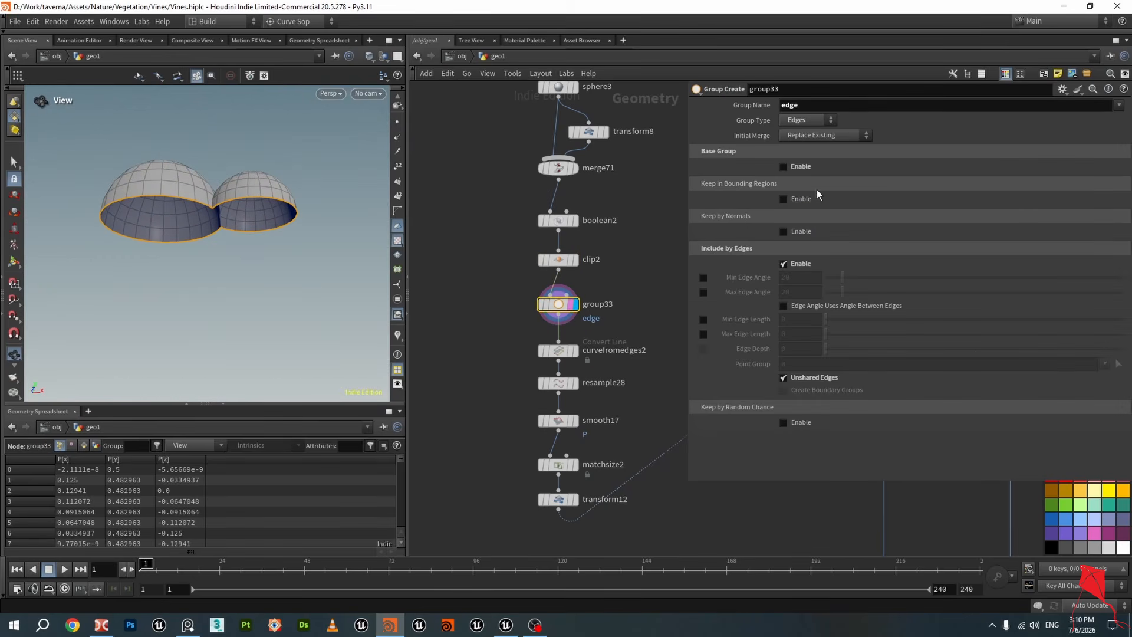
middle_drag(577, 331, 558, 263)
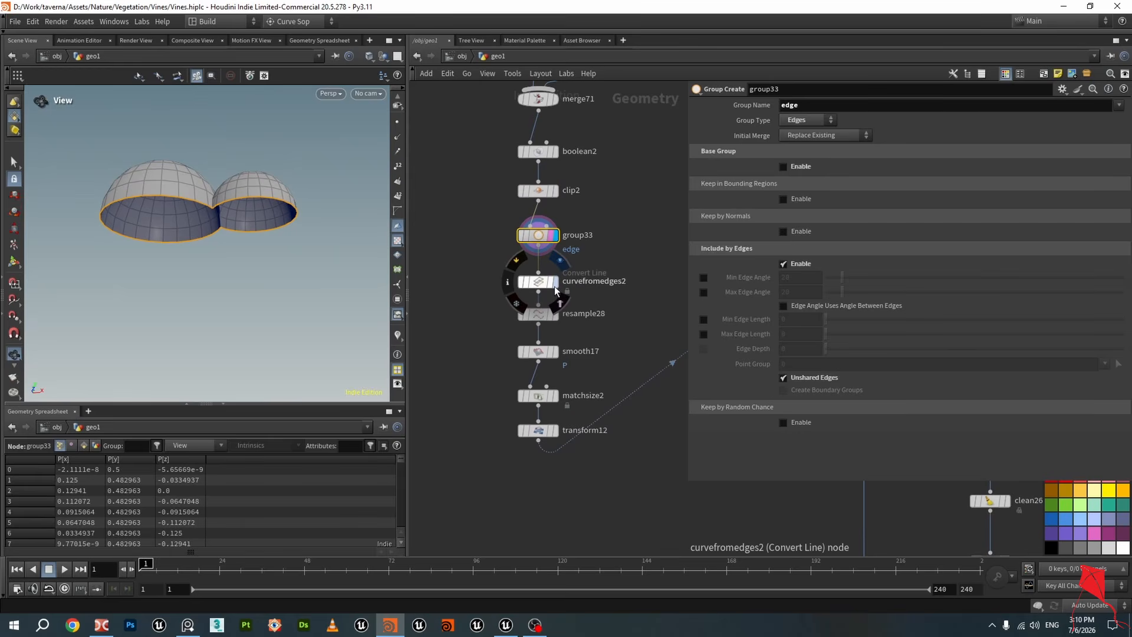
click(555, 283)
click(538, 282)
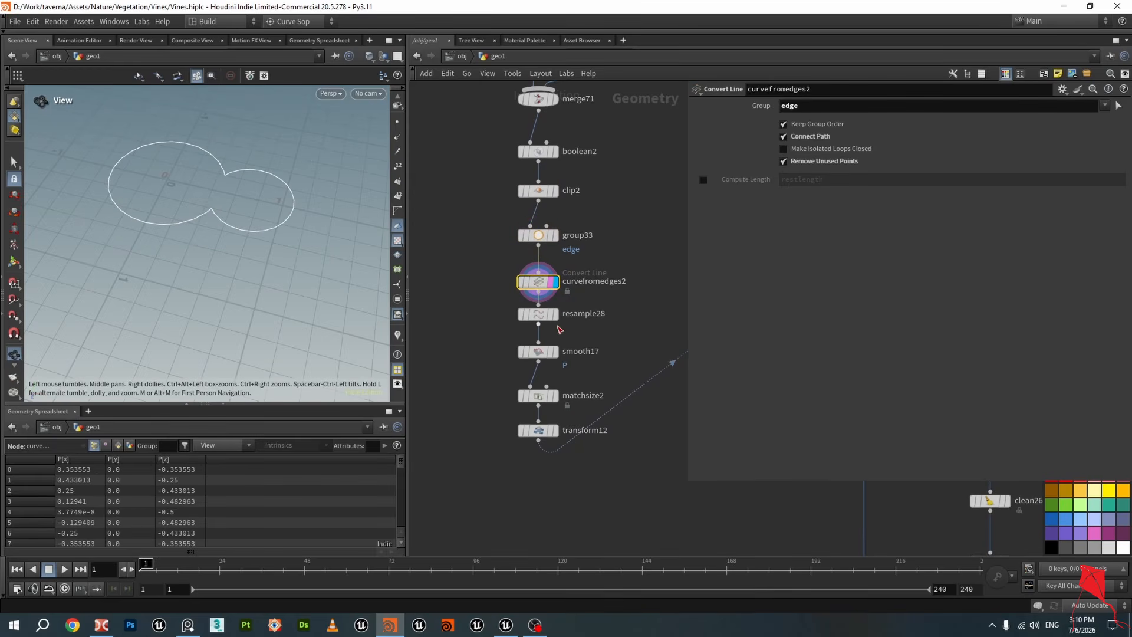
click(540, 318)
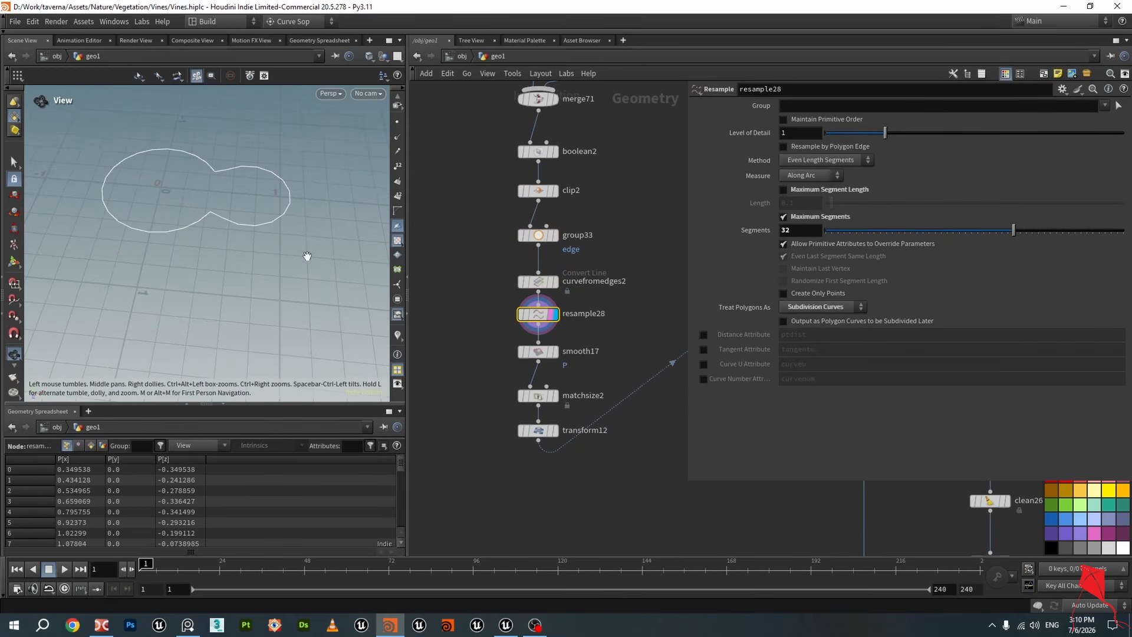
Display the smooth17, matchsize2 and transform12 outputs to inspect the final cross-section profile
click(553, 353)
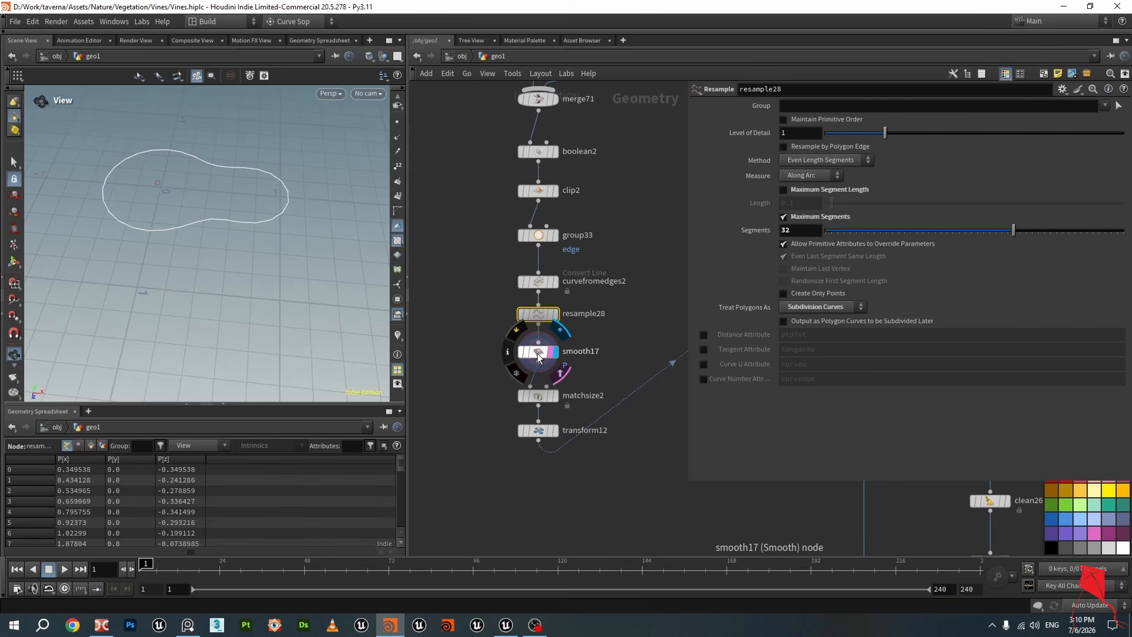
click(538, 354)
click(555, 400)
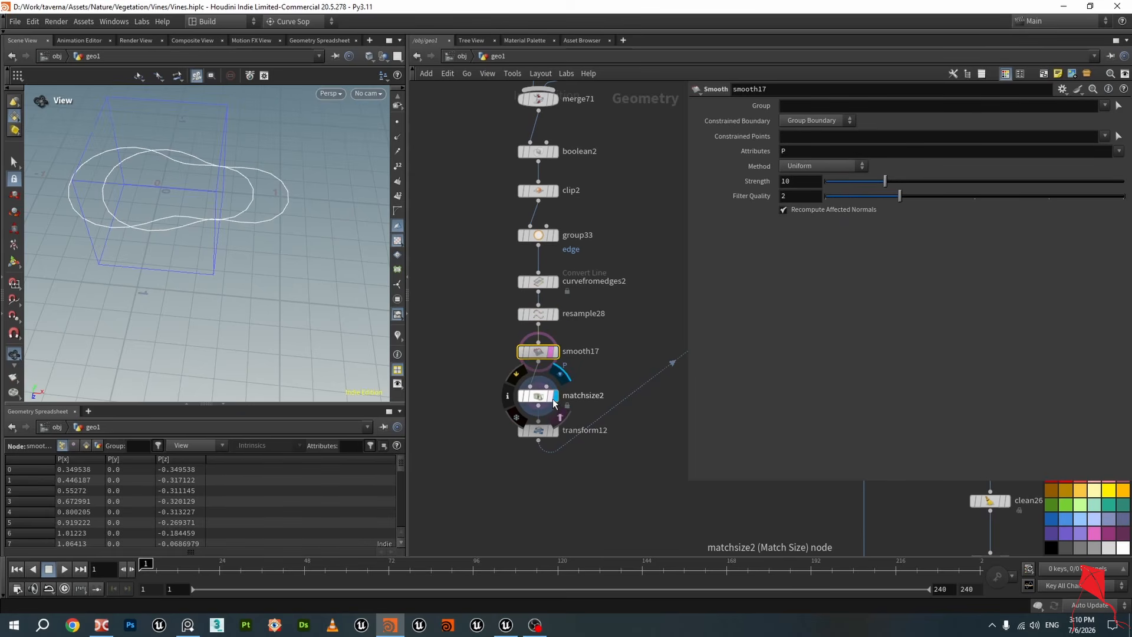
click(545, 399)
drag(242, 192, 360, 317)
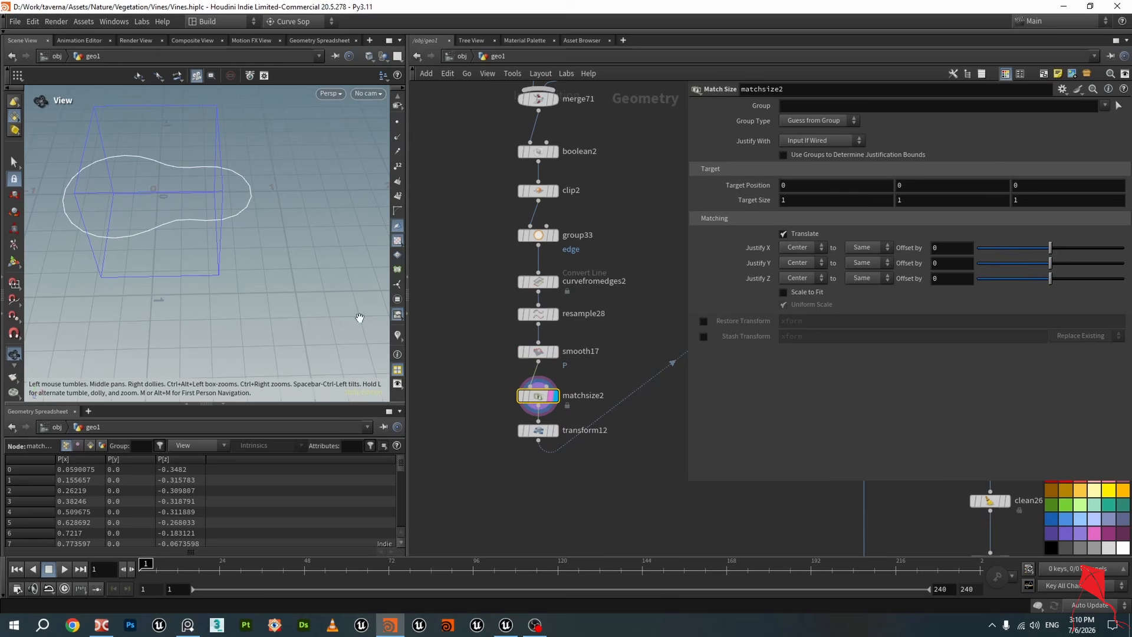
click(544, 440)
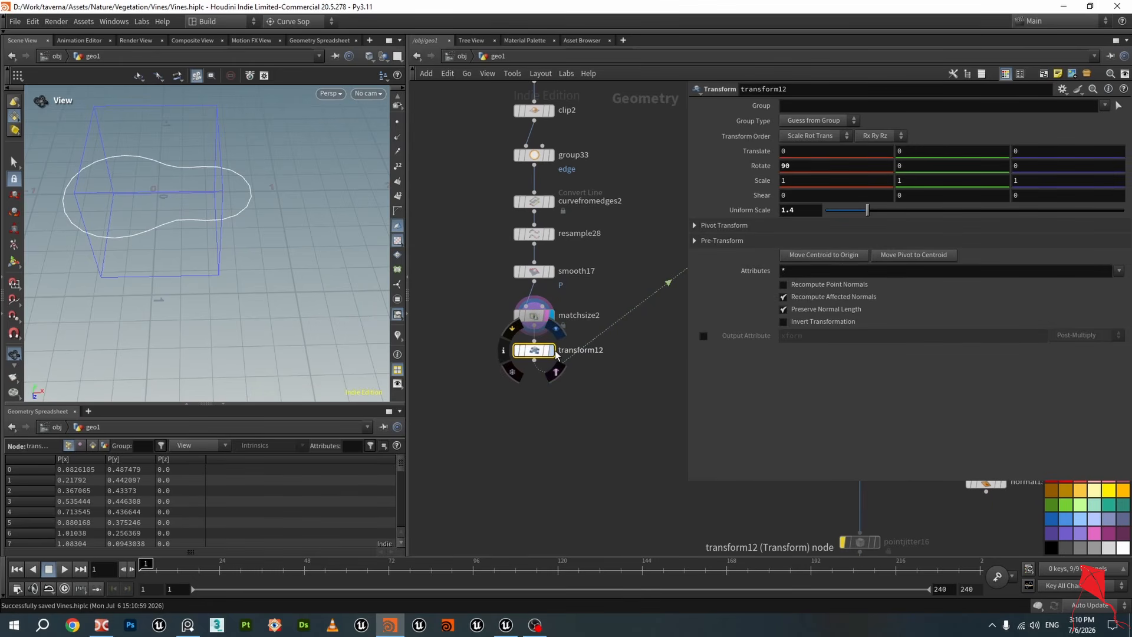
click(552, 351)
drag(532, 351, 533, 357)
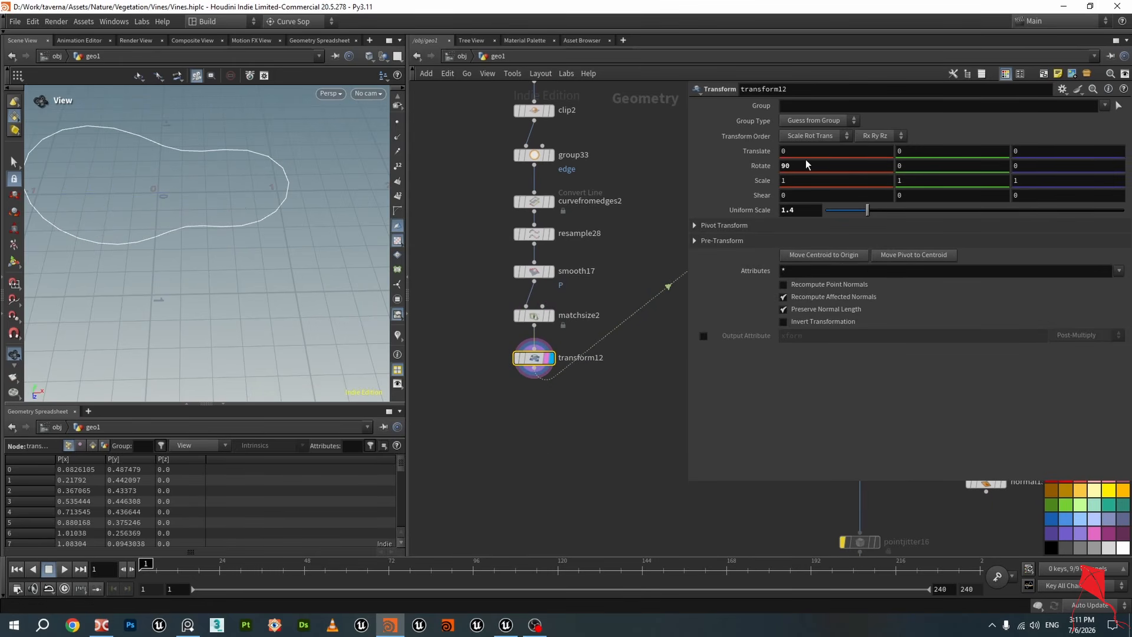
drag(183, 189, 203, 218)
Compare the sweep30 and sweep25 tube outputs in the viewport
scroll(504, 422, down, 3)
middle_drag(592, 432, 563, 427)
scroll(566, 420, down, 1)
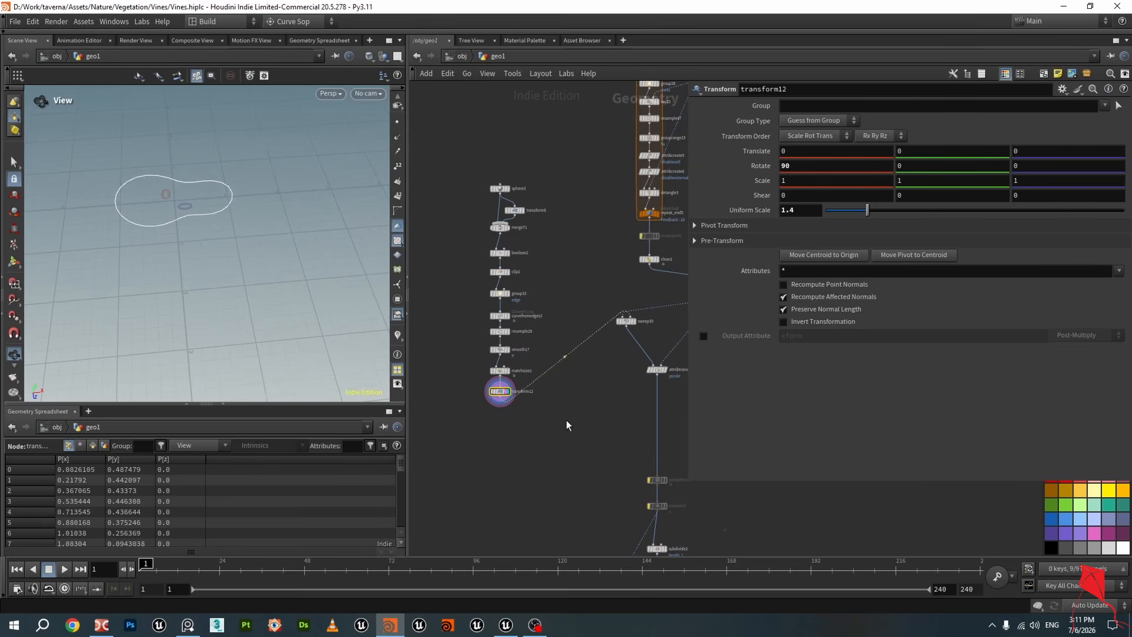
scroll(526, 407, up, 2)
scroll(570, 388, down, 1)
middle_drag(569, 387, 527, 394)
scroll(573, 341, up, 2)
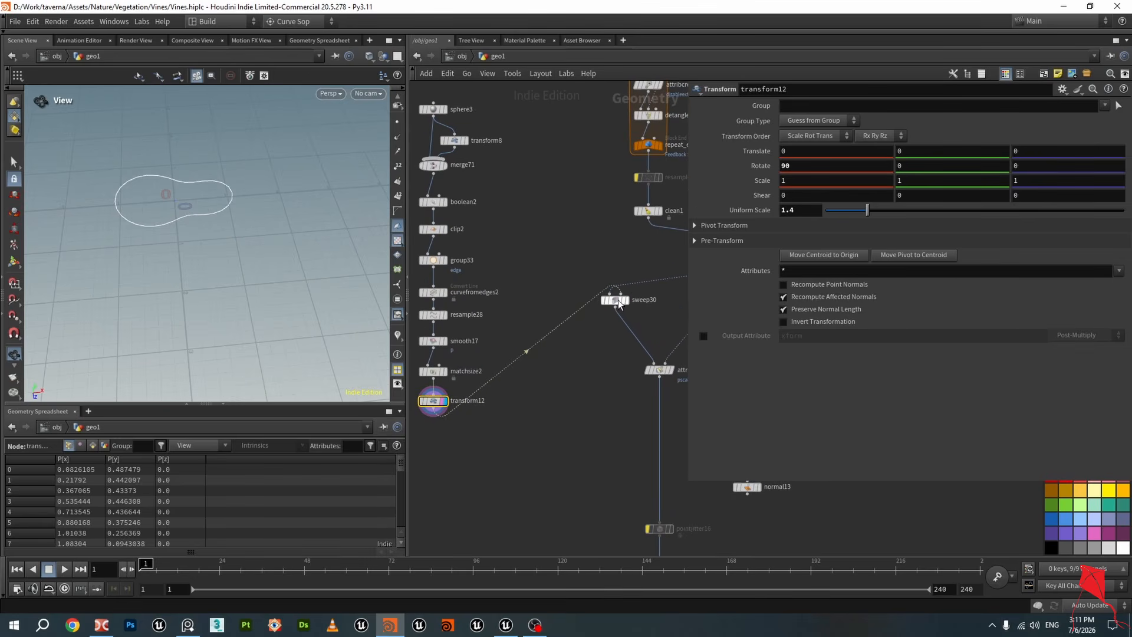
scroll(621, 298, up, 2)
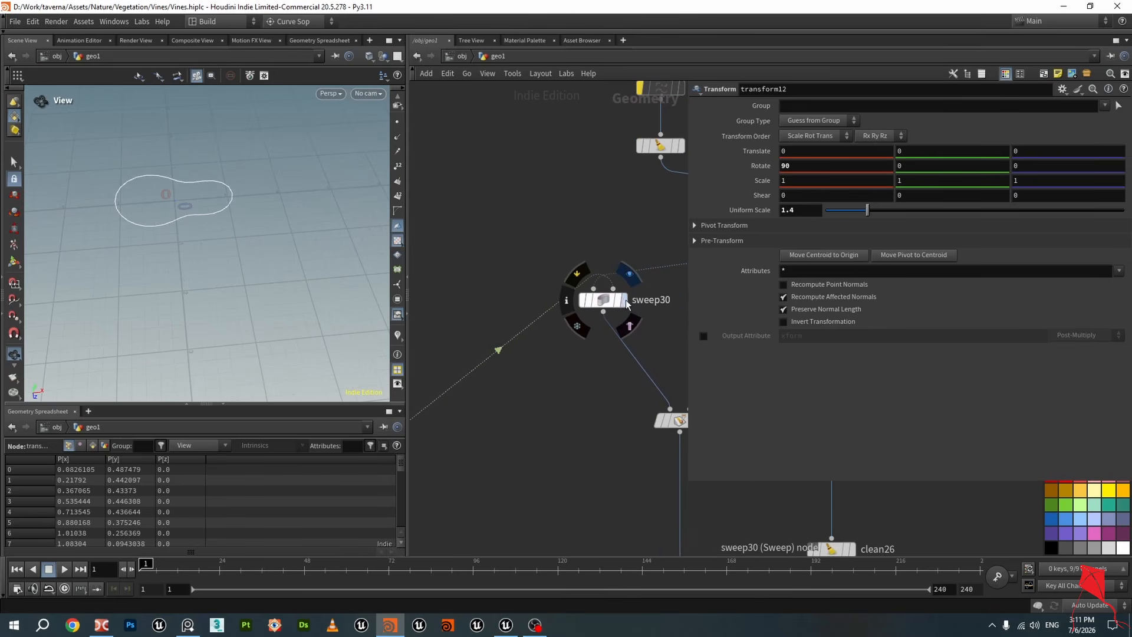
click(625, 301)
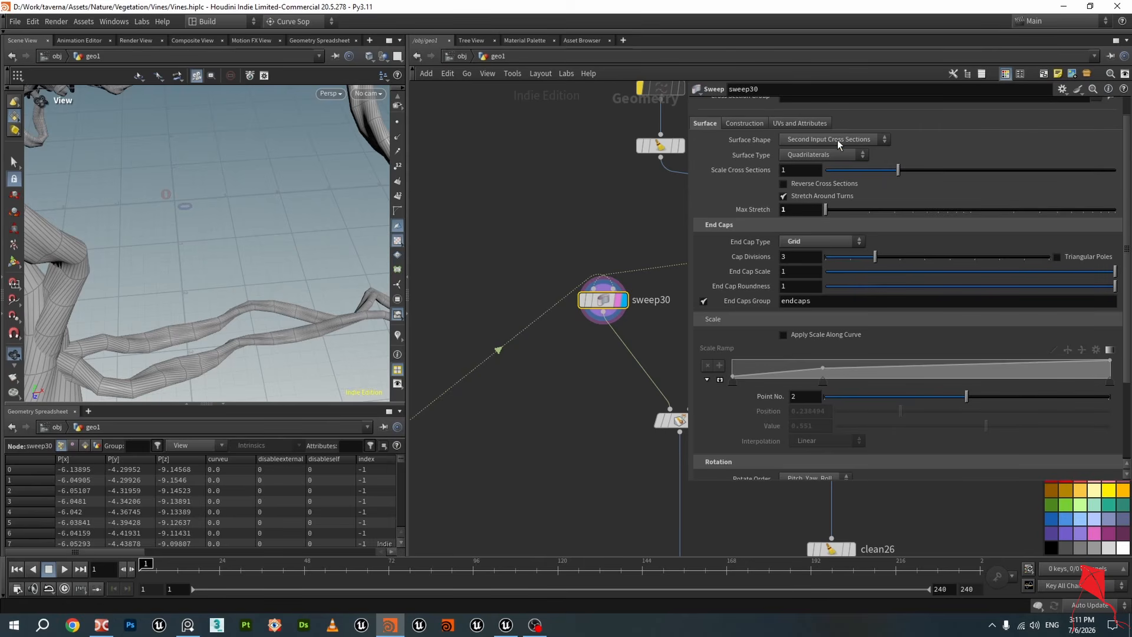
scroll(523, 335, down, 3)
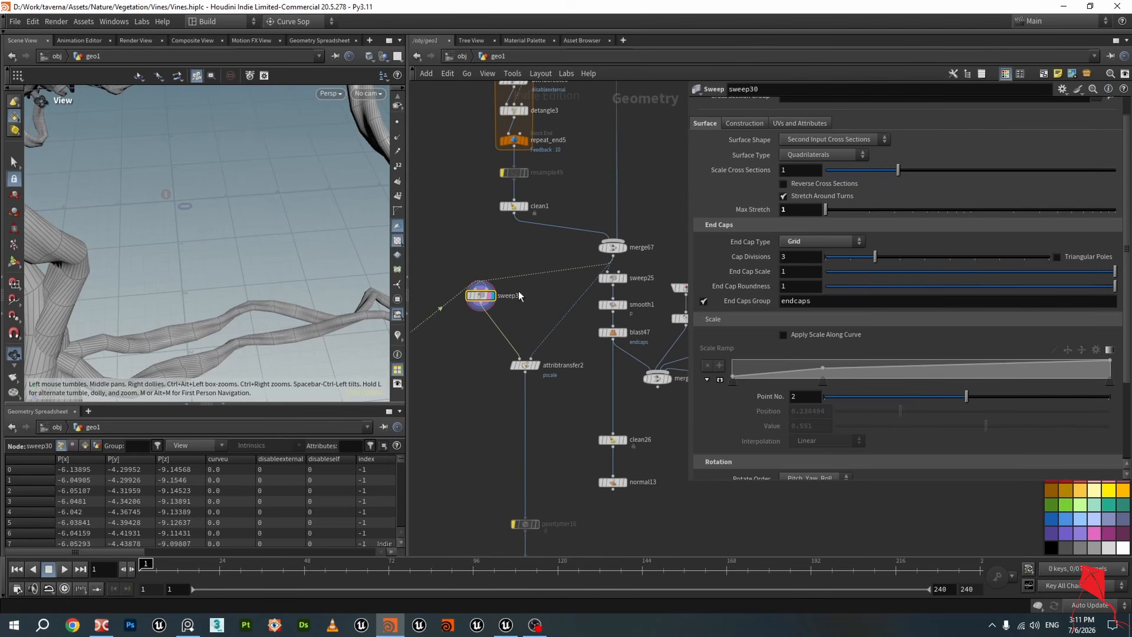
click(626, 280)
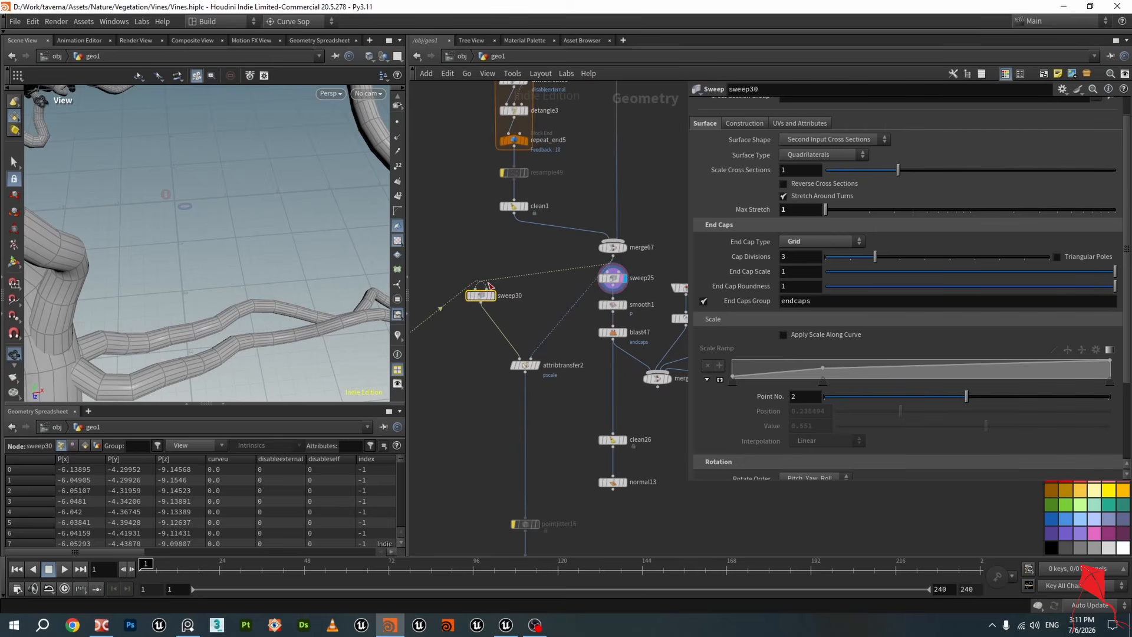
scroll(260, 320, up, 4)
scroll(260, 320, down, 2)
middle_drag(428, 389, 466, 393)
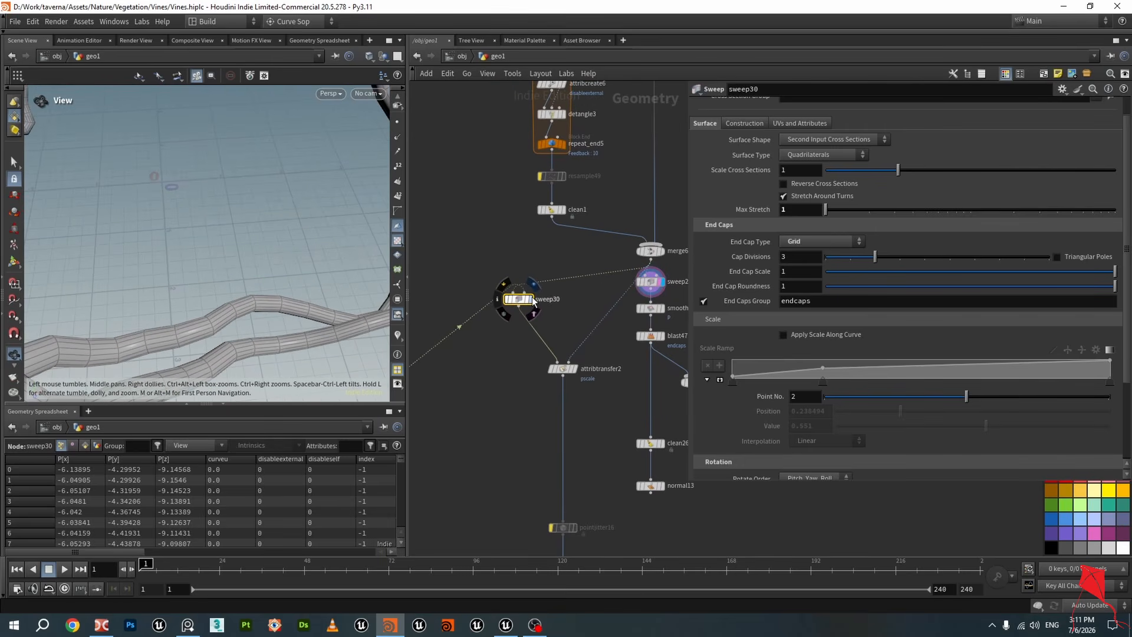
click(533, 301)
Display the transform12 cross-section profile again and inspect it in the viewport
scroll(579, 354, down, 4)
middle_drag(297, 330, 357, 330)
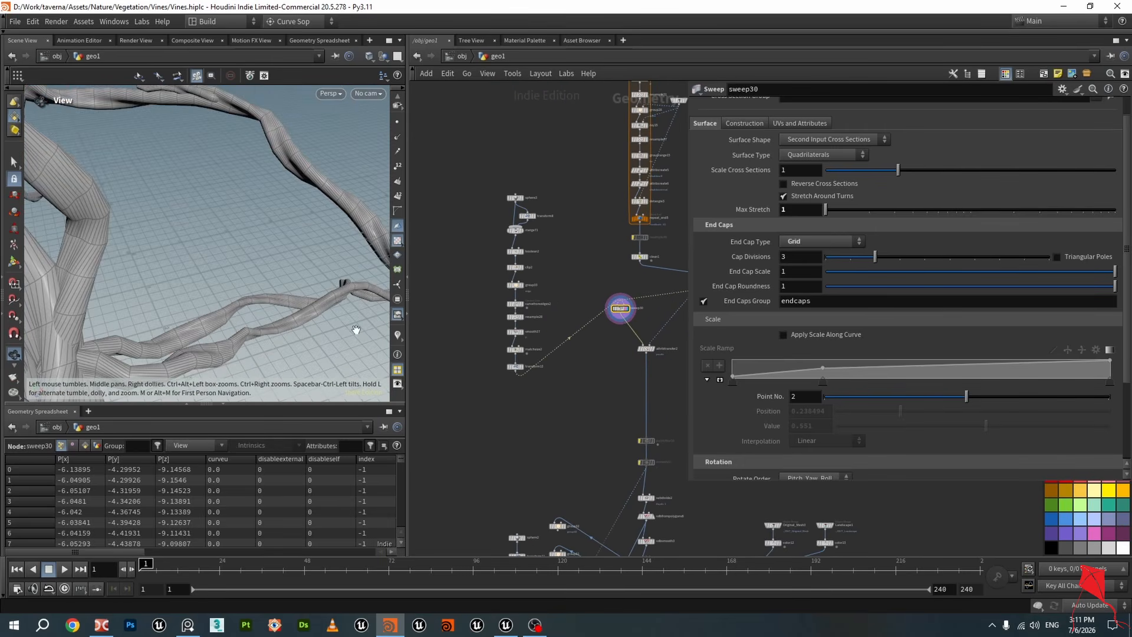
scroll(506, 367, up, 4)
click(540, 368)
drag(217, 263, 260, 233)
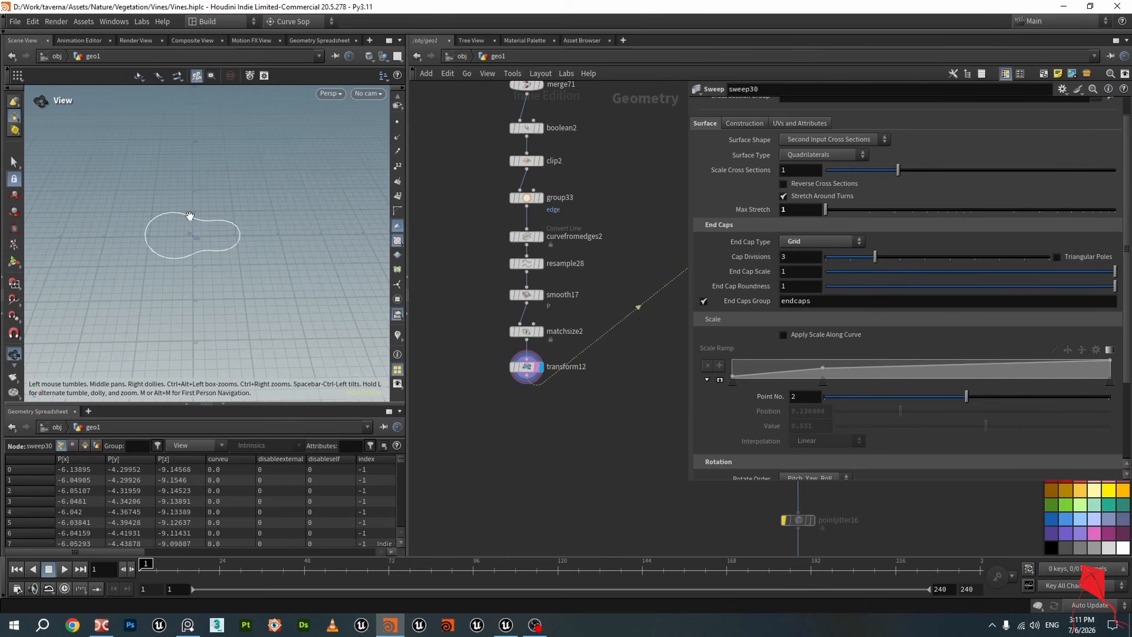
drag(212, 238, 301, 292)
scroll(491, 386, down, 2)
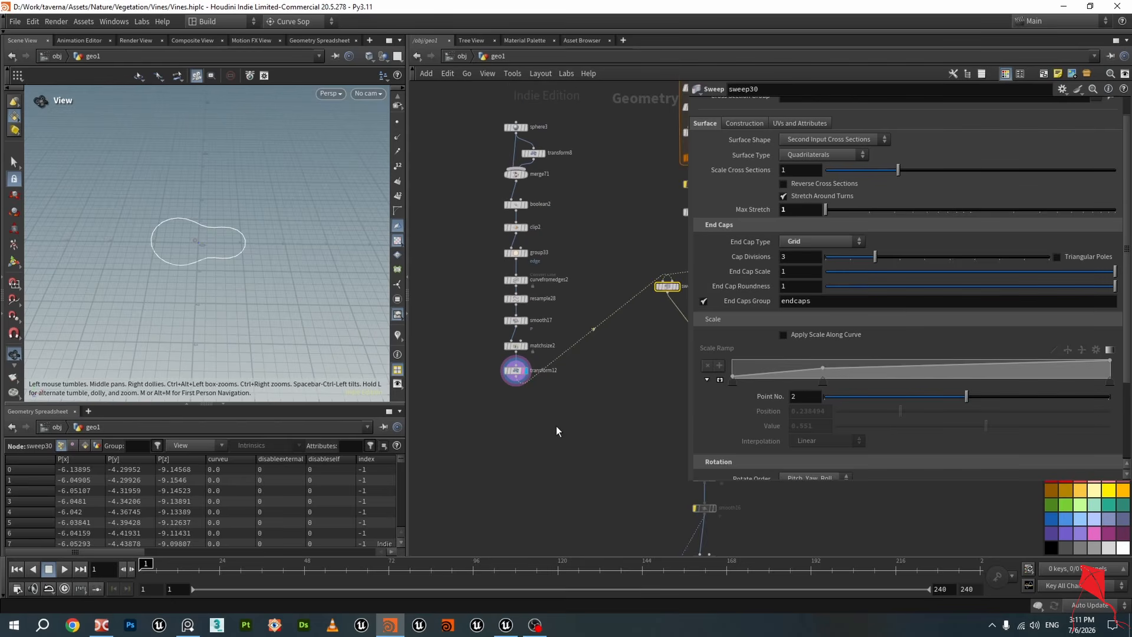
scroll(678, 315, up, 3)
Display the sweep30 output and examine the tube end caps up close
click(601, 275)
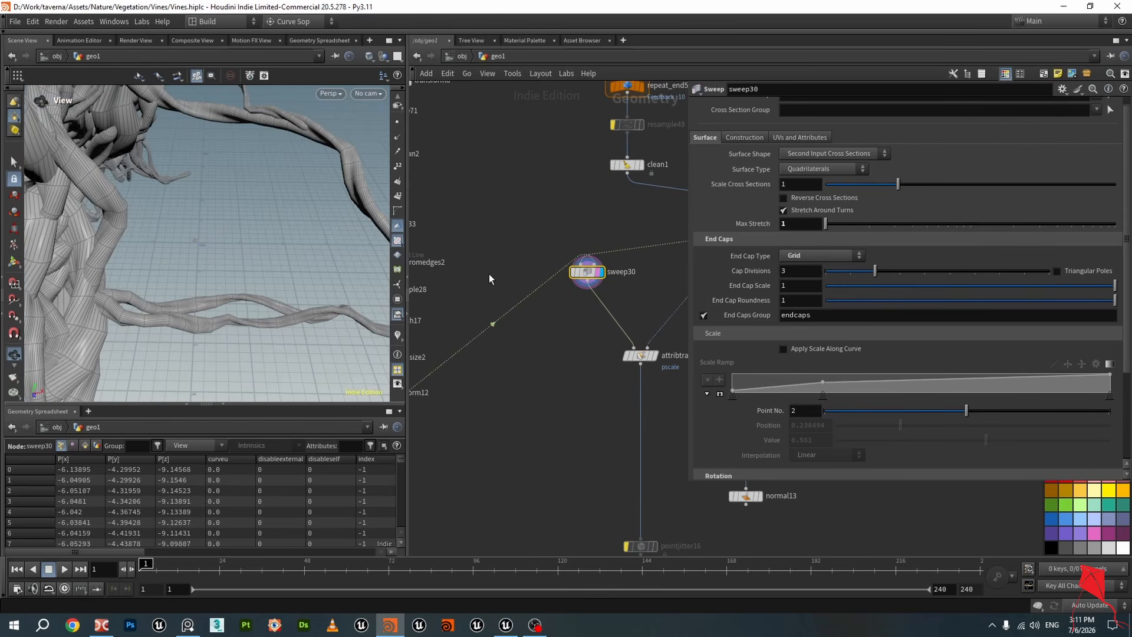
scroll(477, 277, down, 3)
drag(207, 241, 244, 194)
scroll(885, 369, down, 4)
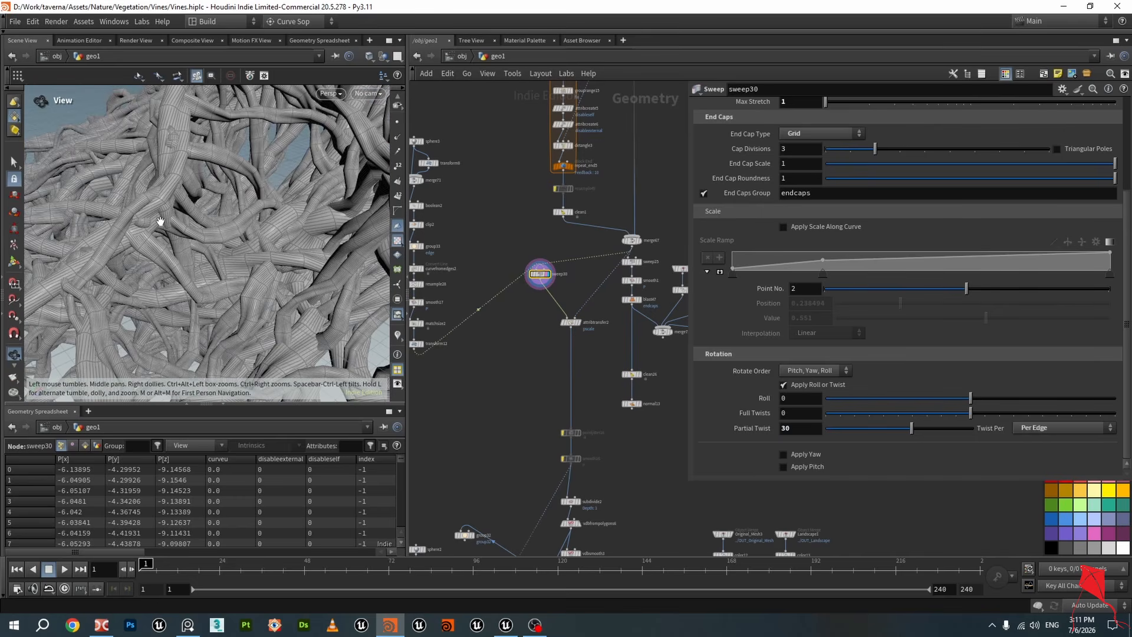
mouse_move(160, 220)
mouse_down()
mouse_move(236, 171)
mouse_move(165, 202)
mouse_up()
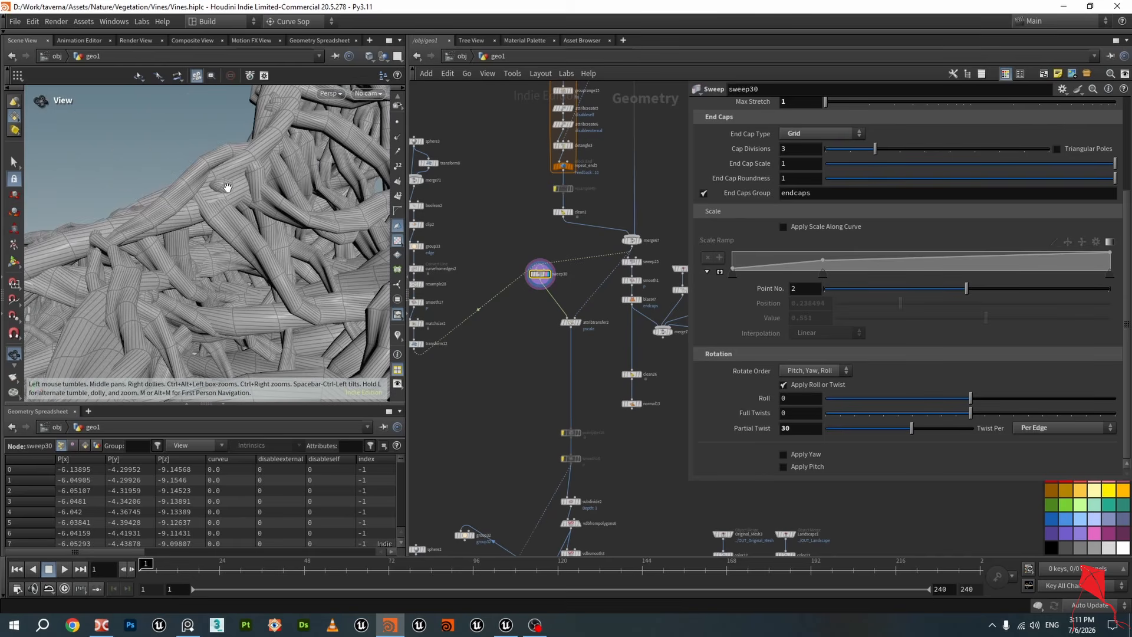
drag(217, 205, 242, 186)
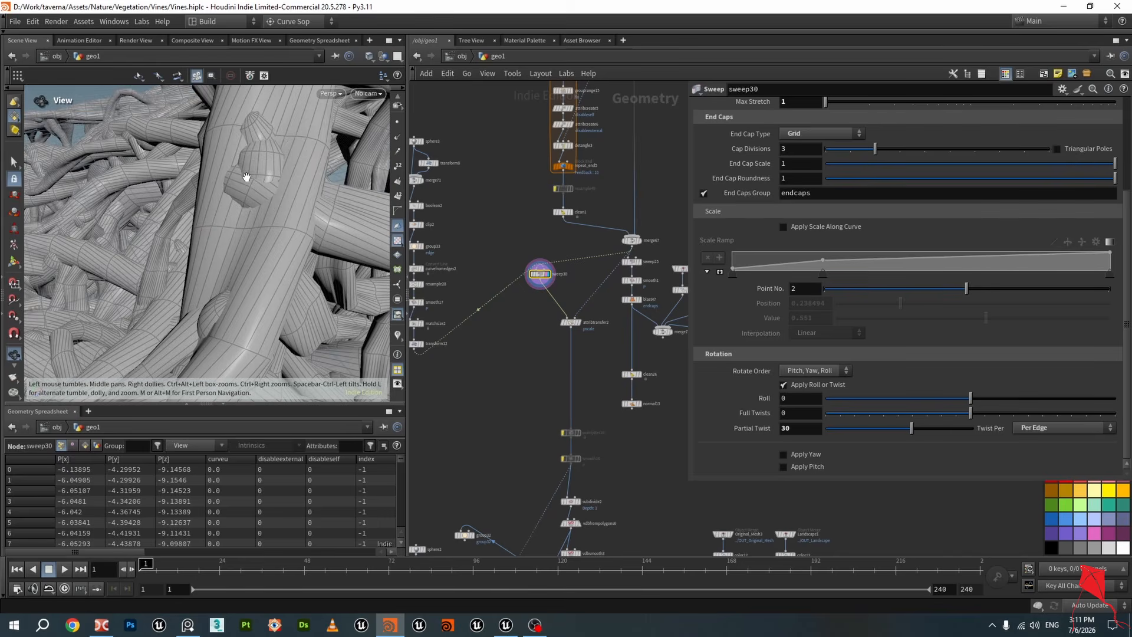
scroll(634, 288, up, 3)
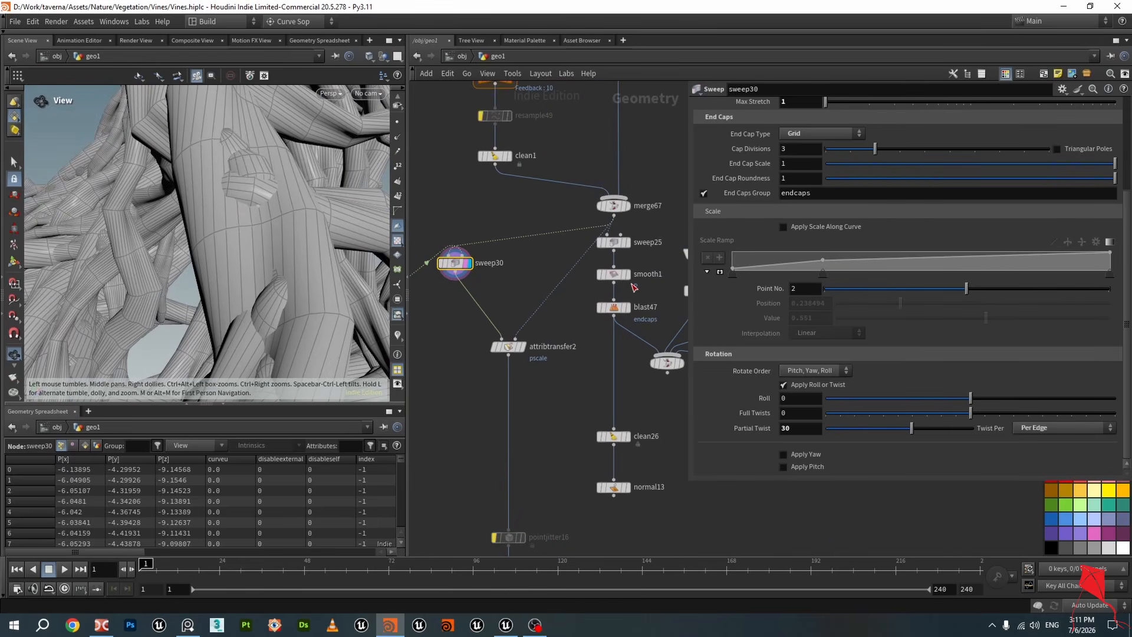
scroll(784, 278, up, 3)
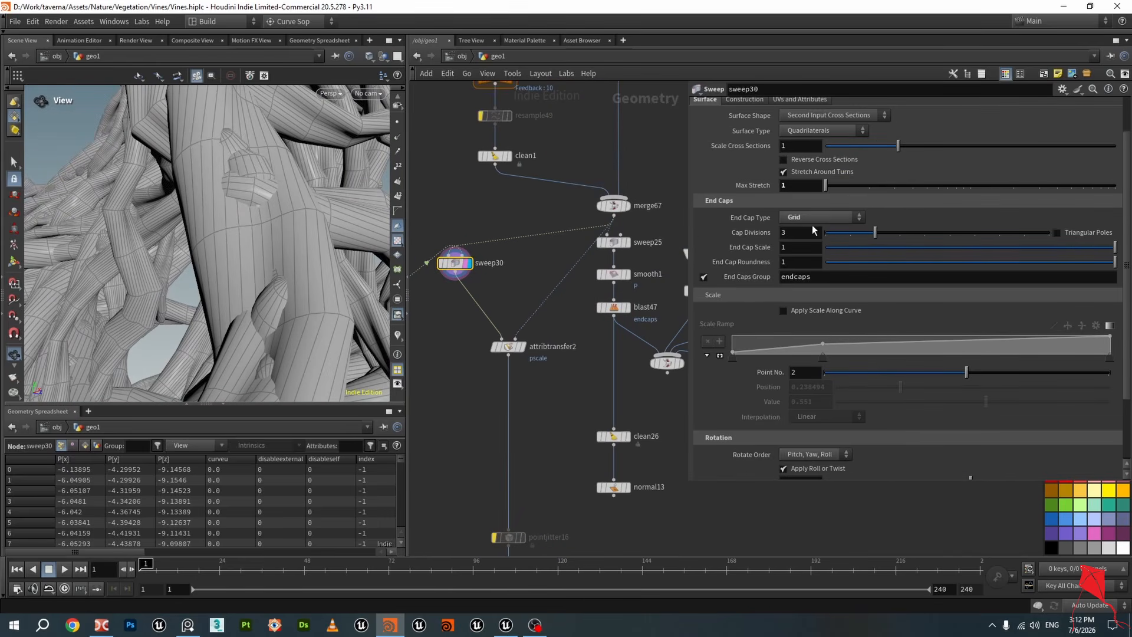
Try Single Polygon end caps on sweep30, then return the End Cap Type to Grid
click(813, 222)
click(809, 241)
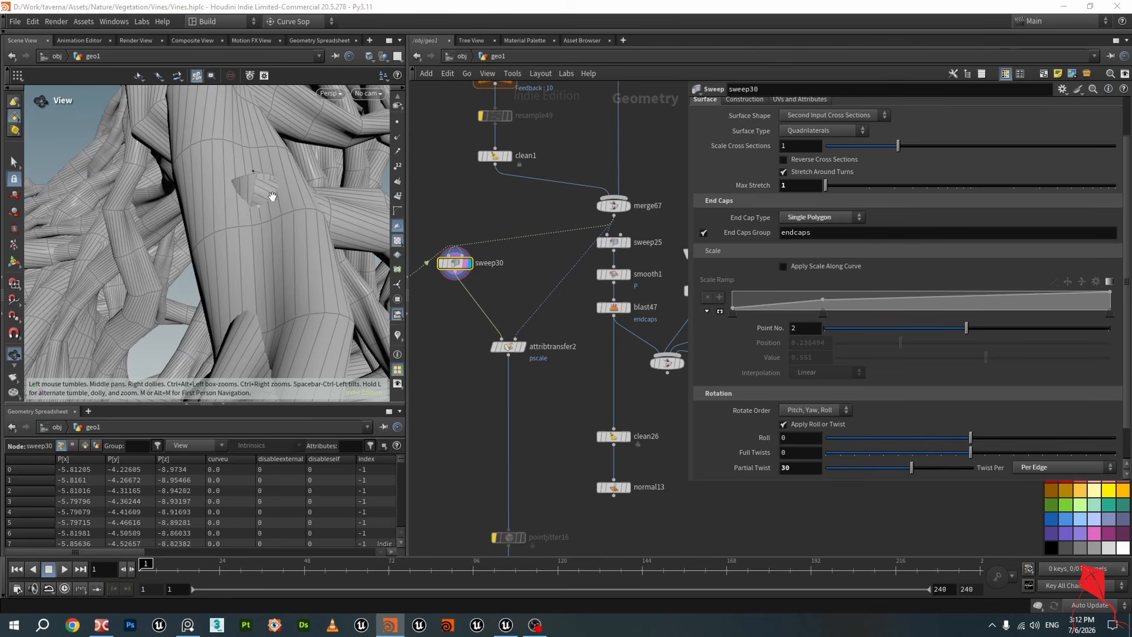
drag(272, 196, 331, 224)
click(814, 217)
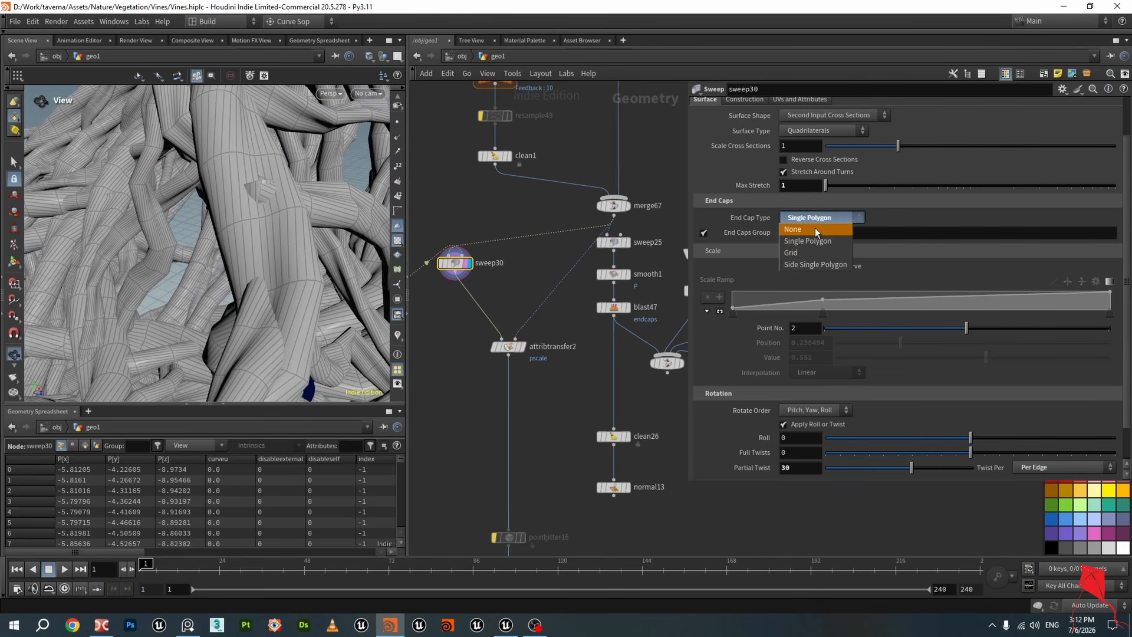
click(811, 252)
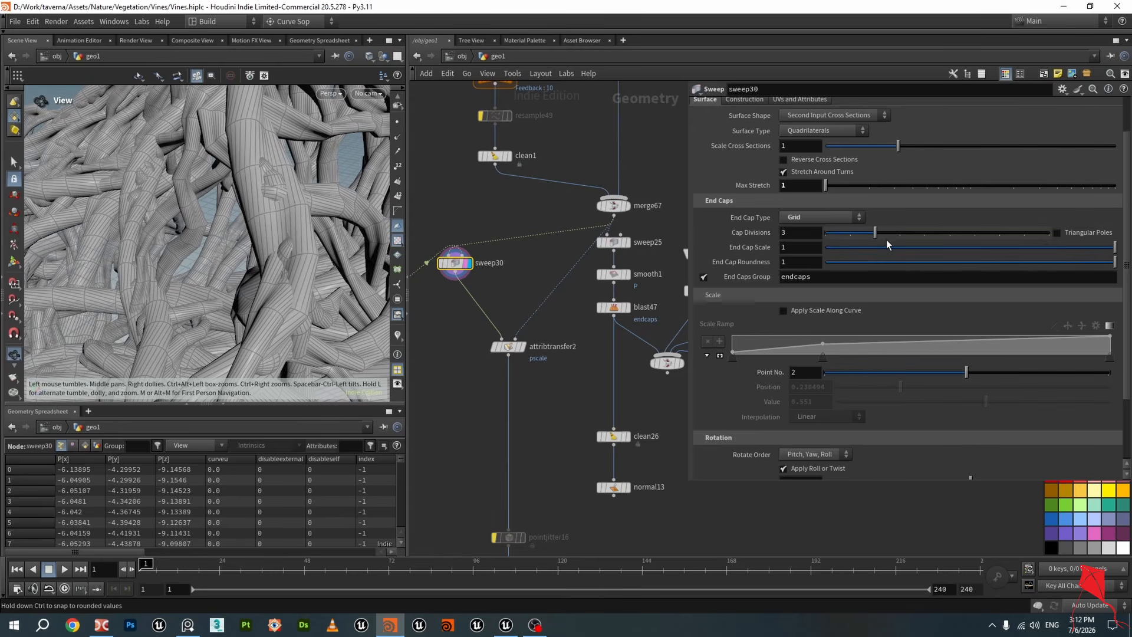
Vary the sweep30 End Cap Scale and set it back to 1
drag(1049, 256, 1011, 254)
drag(940, 253, 890, 254)
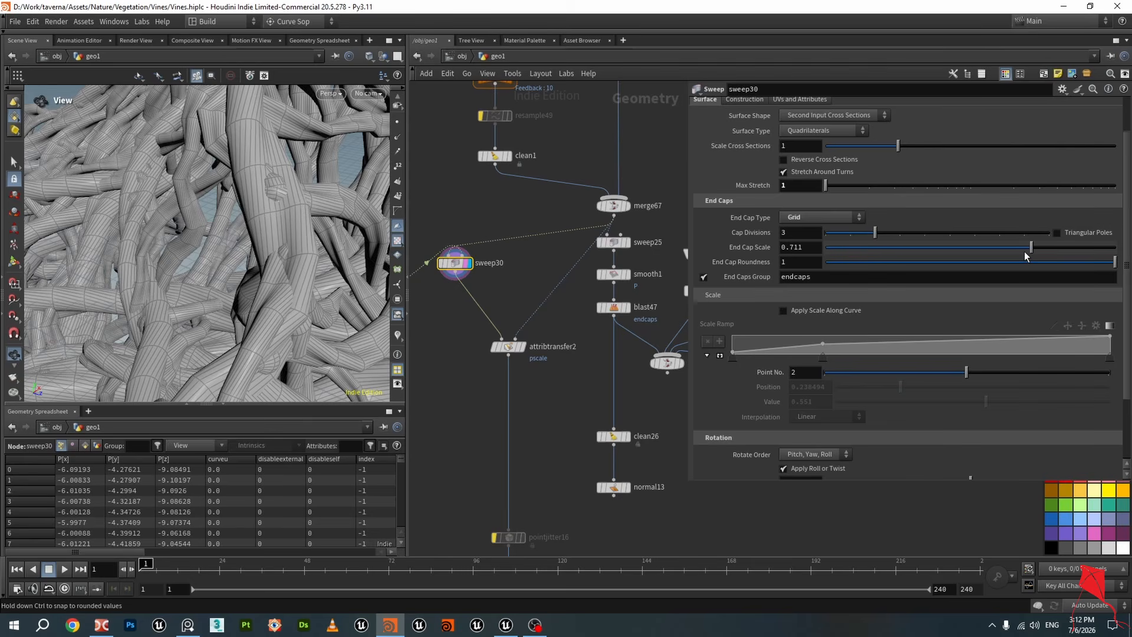
drag(1088, 258, 1116, 257)
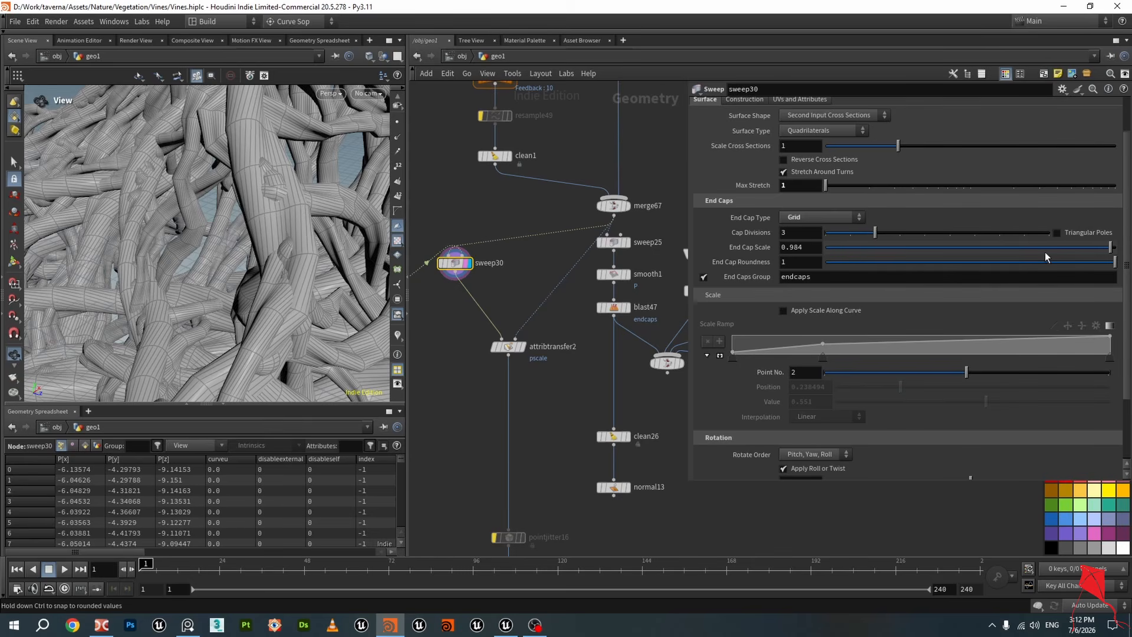
drag(1047, 257, 1116, 257)
Display the attribtransfer2 pscale transfer output in the viewport
drag(281, 207, 275, 230)
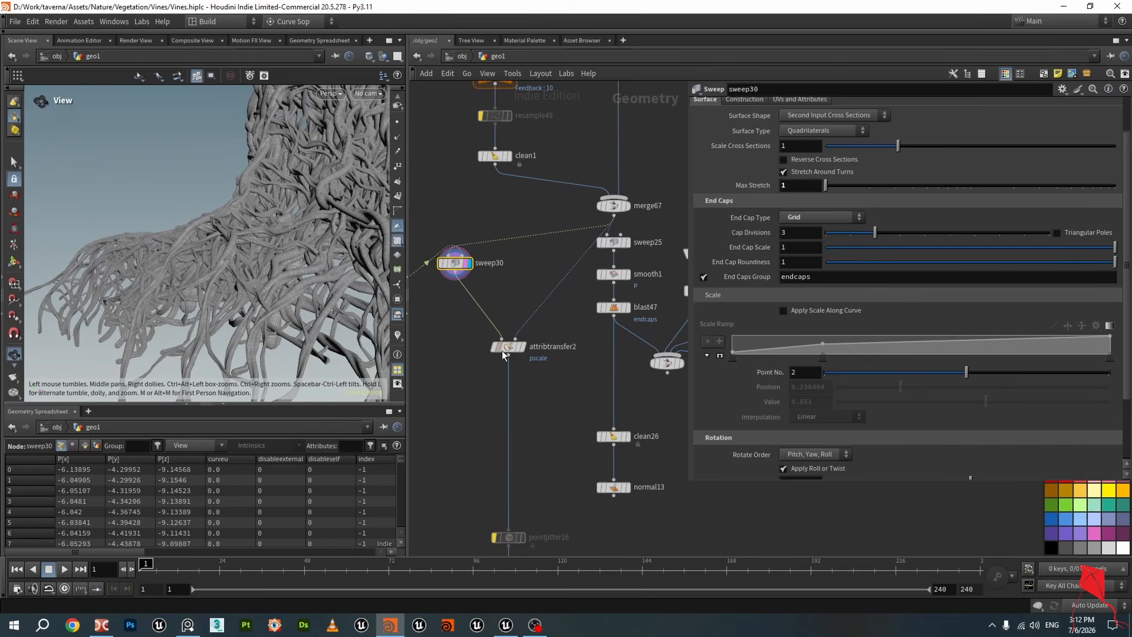
middle_drag(549, 409, 575, 351)
scroll(575, 350, down, 1)
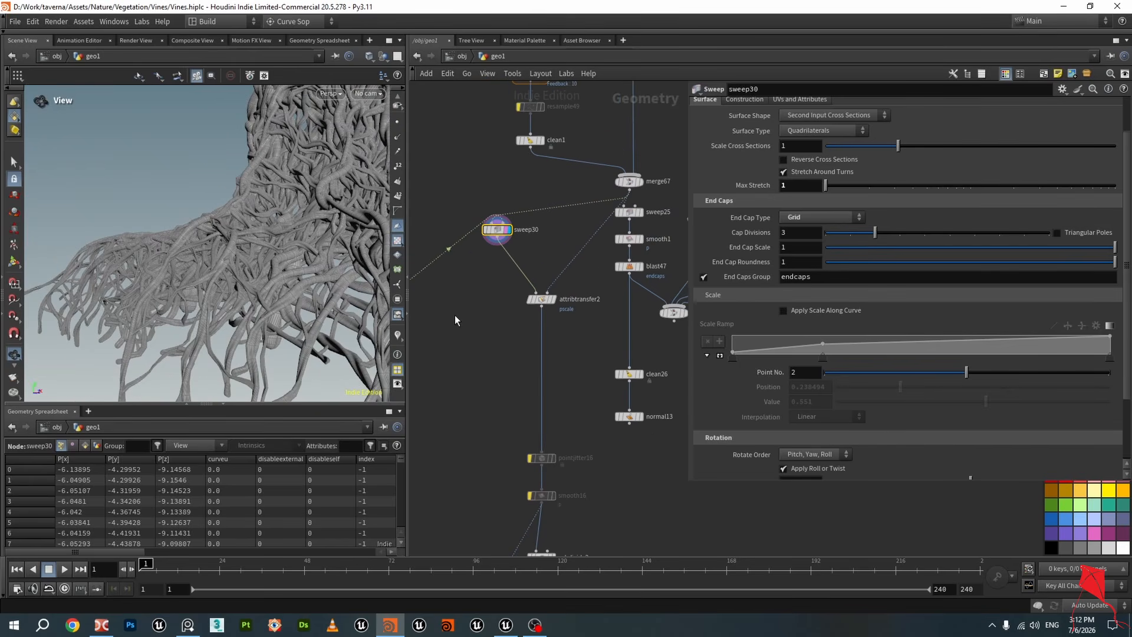
drag(331, 201, 273, 233)
scroll(241, 224, up, 8)
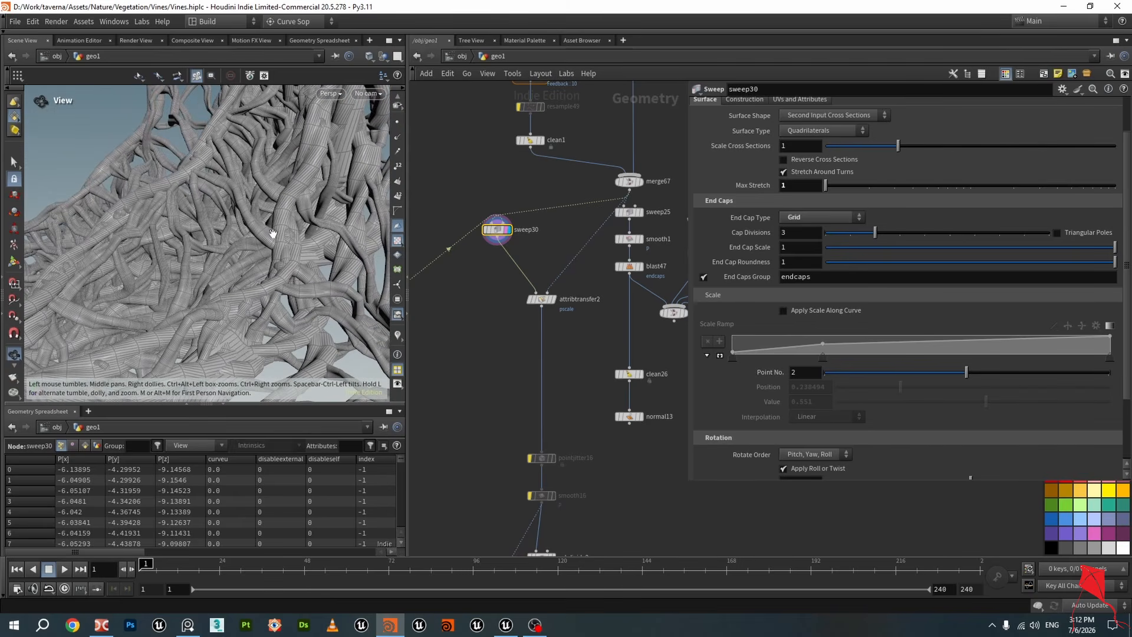
click(553, 299)
click(541, 299)
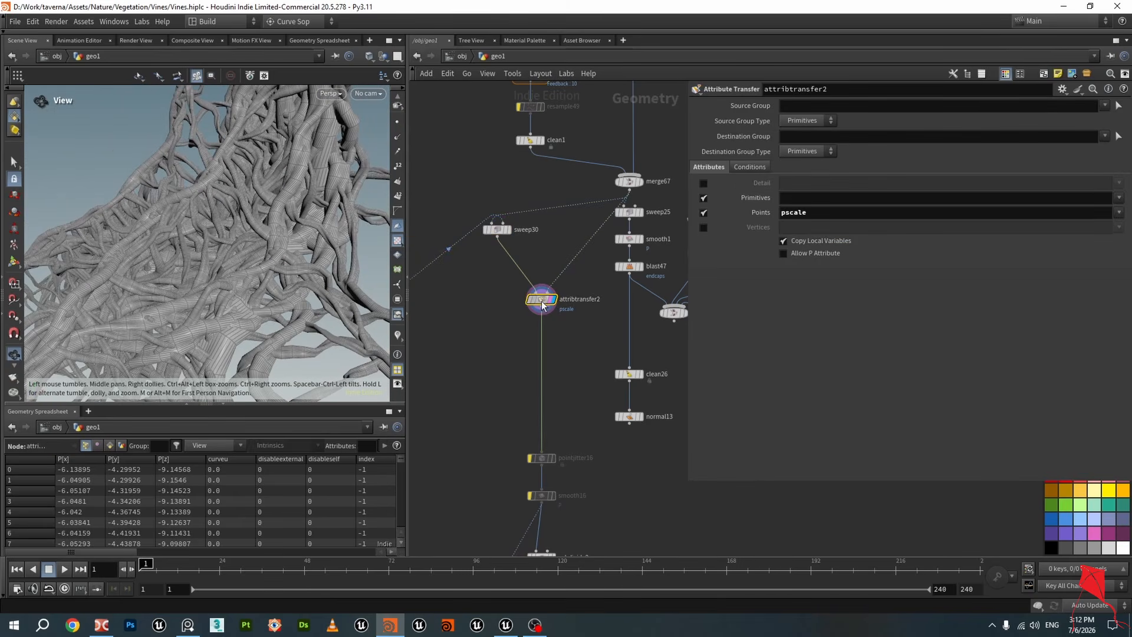
Display the merge67 curve output in the viewport
click(628, 183)
click(628, 184)
drag(213, 195, 242, 204)
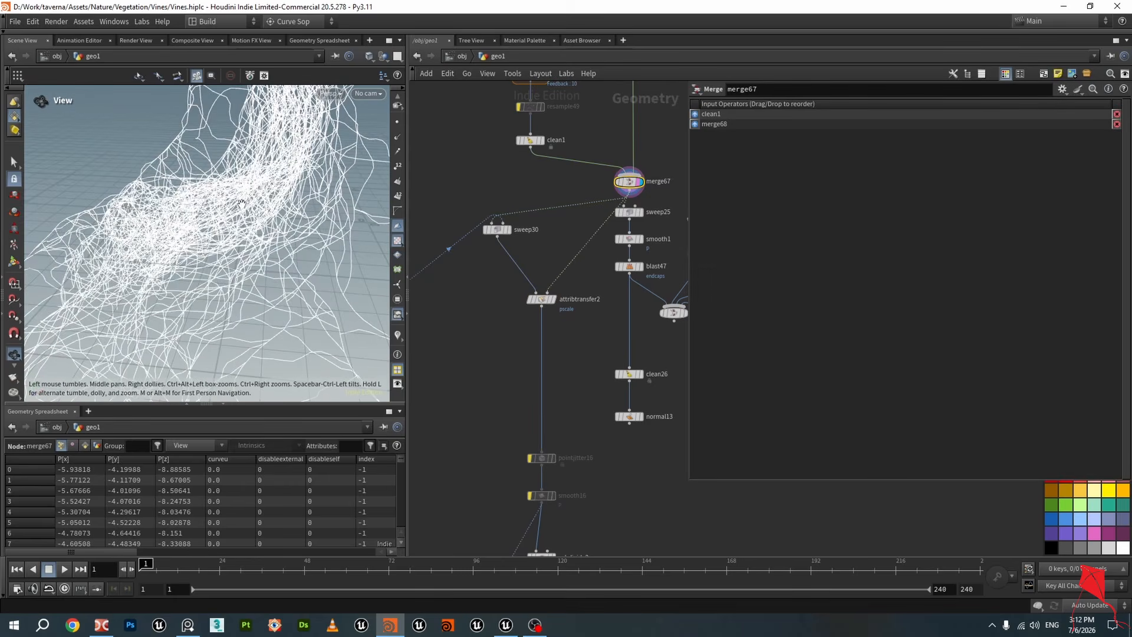
Display the sweep30 tube output, then switch the viewport display to attribtransfer2
click(509, 232)
click(497, 230)
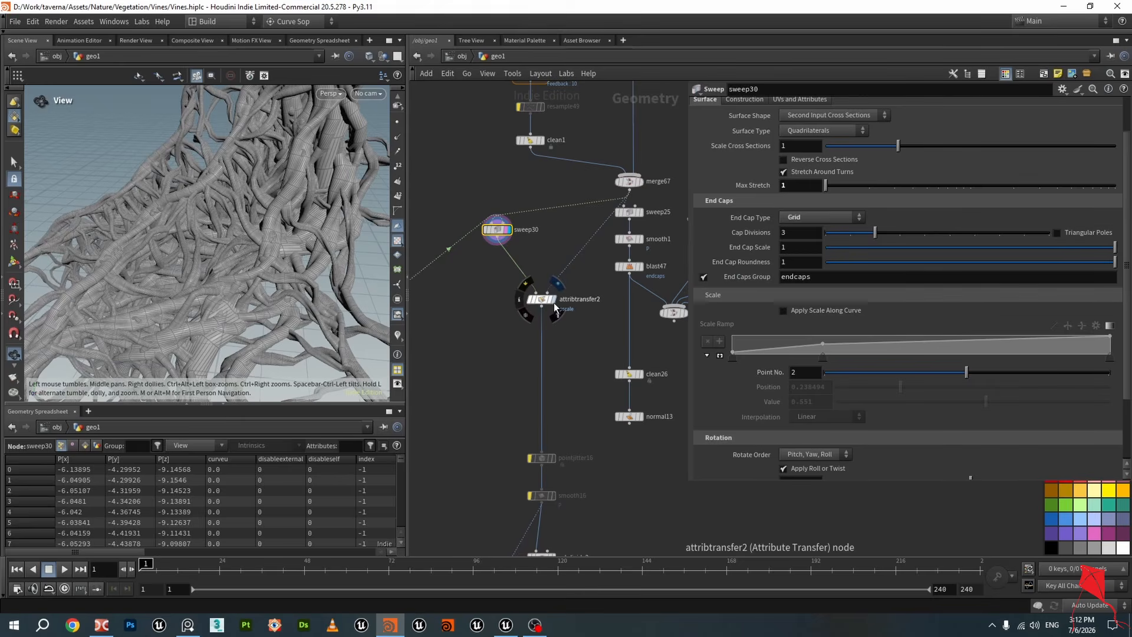
click(554, 306)
click(541, 299)
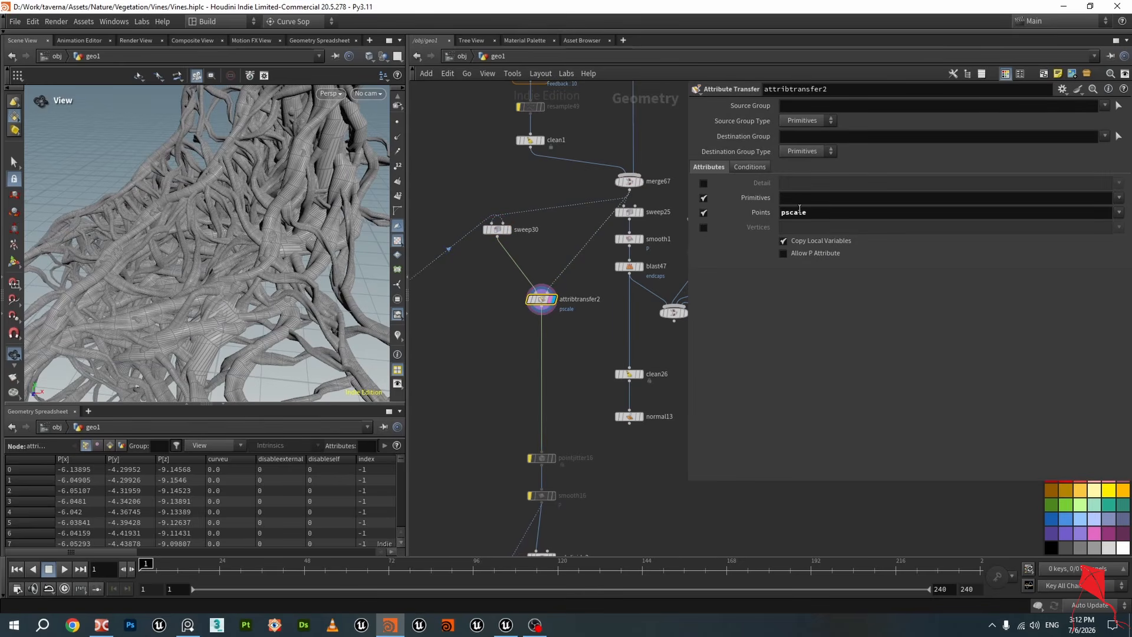
Move down the network to the subdivide2 and VDB-from-polygons chain and inspect the meshed vines in the viewport
scroll(631, 304, down, 3)
middle_drag(594, 460, 599, 356)
scroll(600, 356, up, 5)
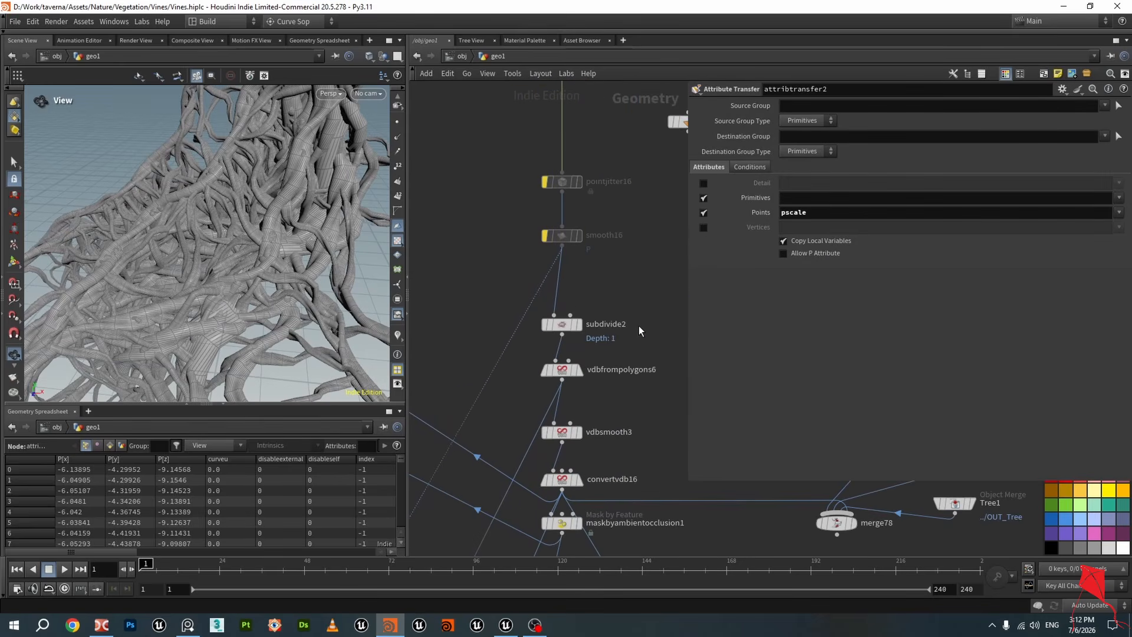
mouse_move(580, 329)
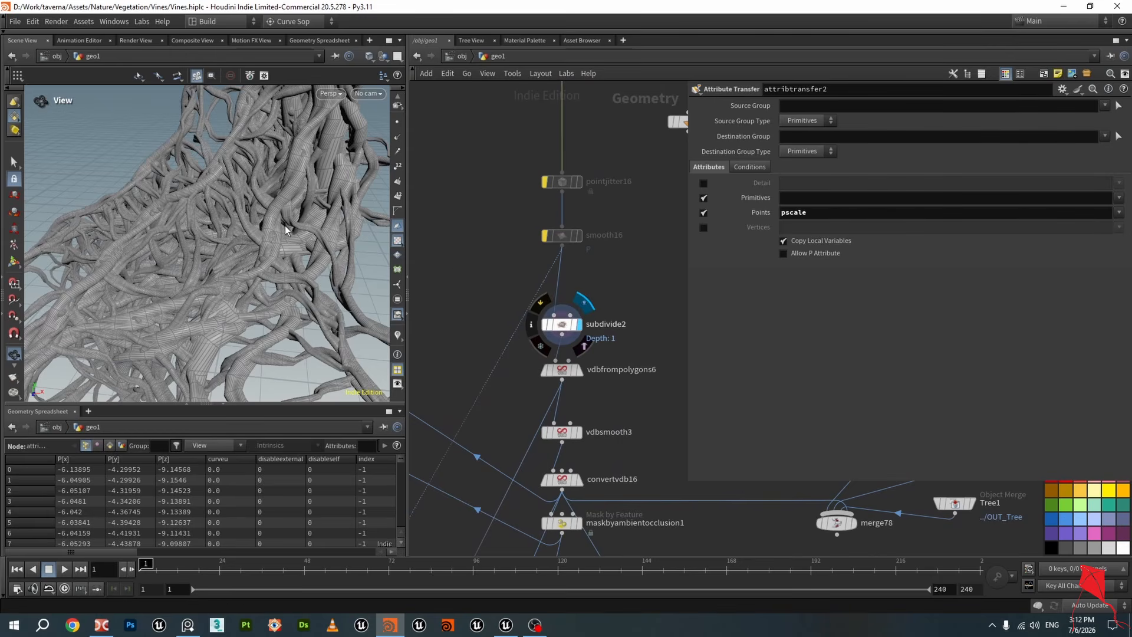
scroll(285, 227, up, 5)
drag(272, 239, 366, 265)
scroll(585, 383, up, 3)
mouse_move(565, 379)
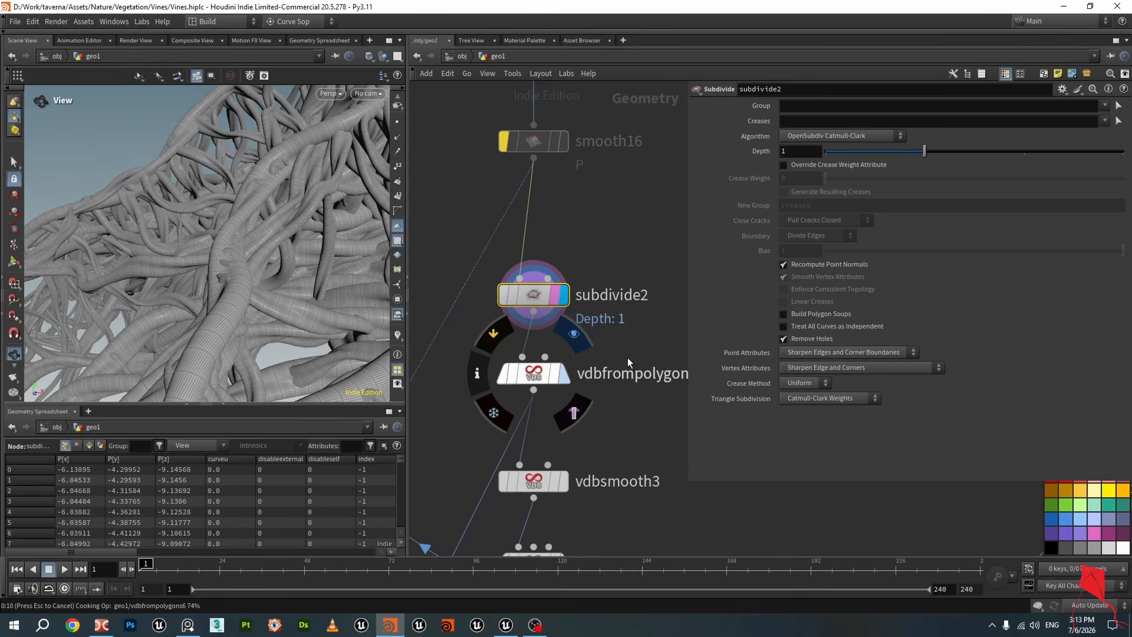
scroll(297, 279, up, 3)
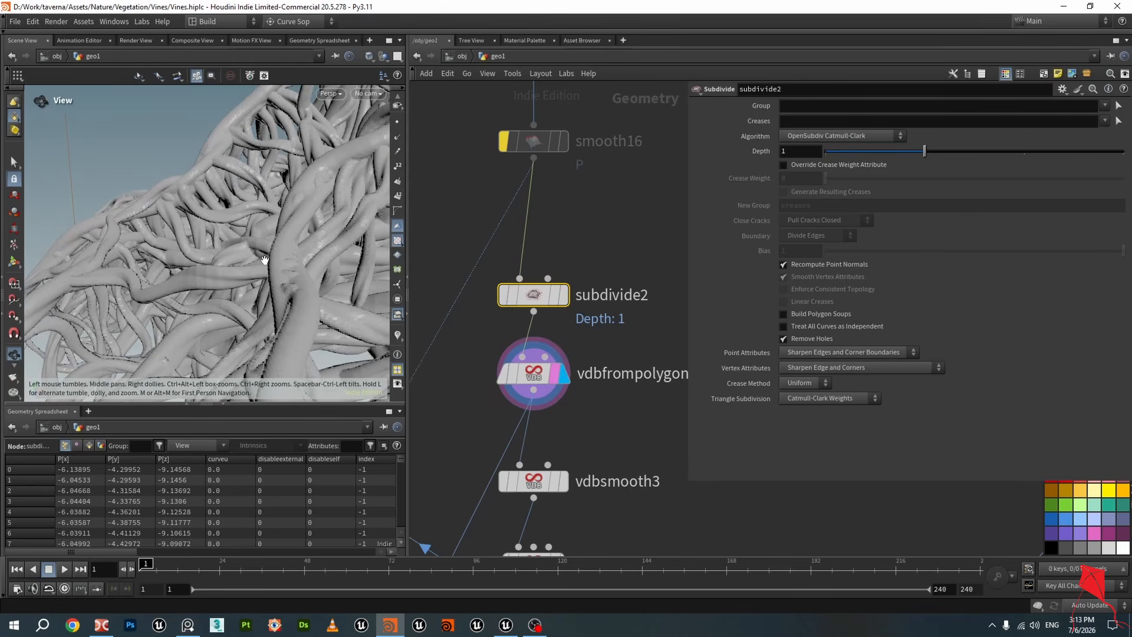
Save the Vines.hiplc scene file
key(ctrl+s)
scroll(251, 277, up, 3)
scroll(285, 194, up, 2)
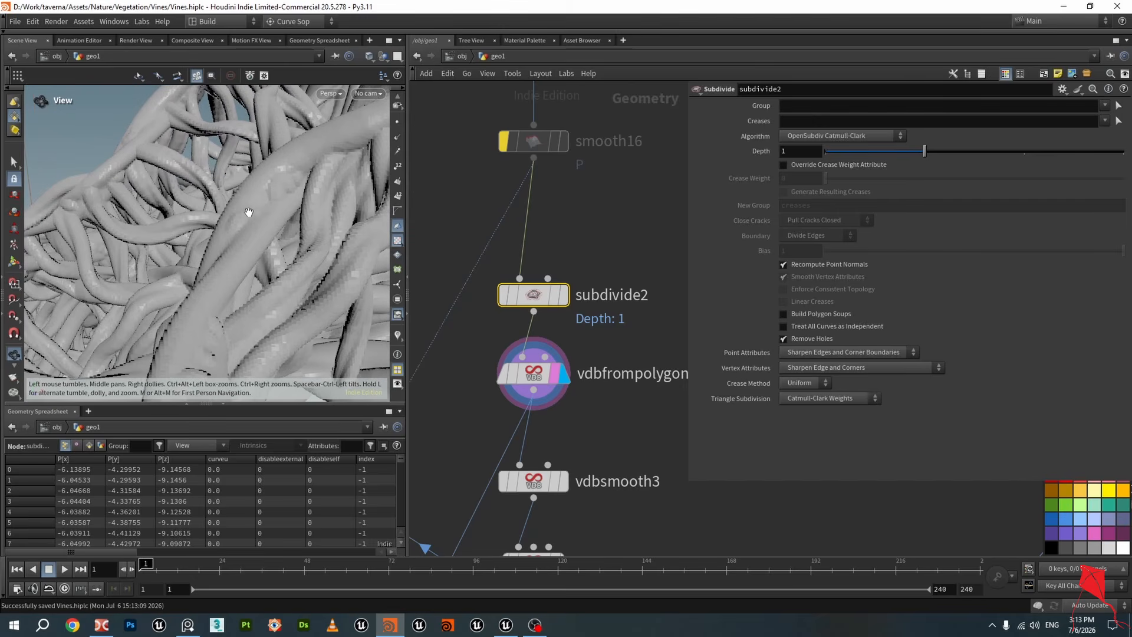
scroll(289, 194, down, 5)
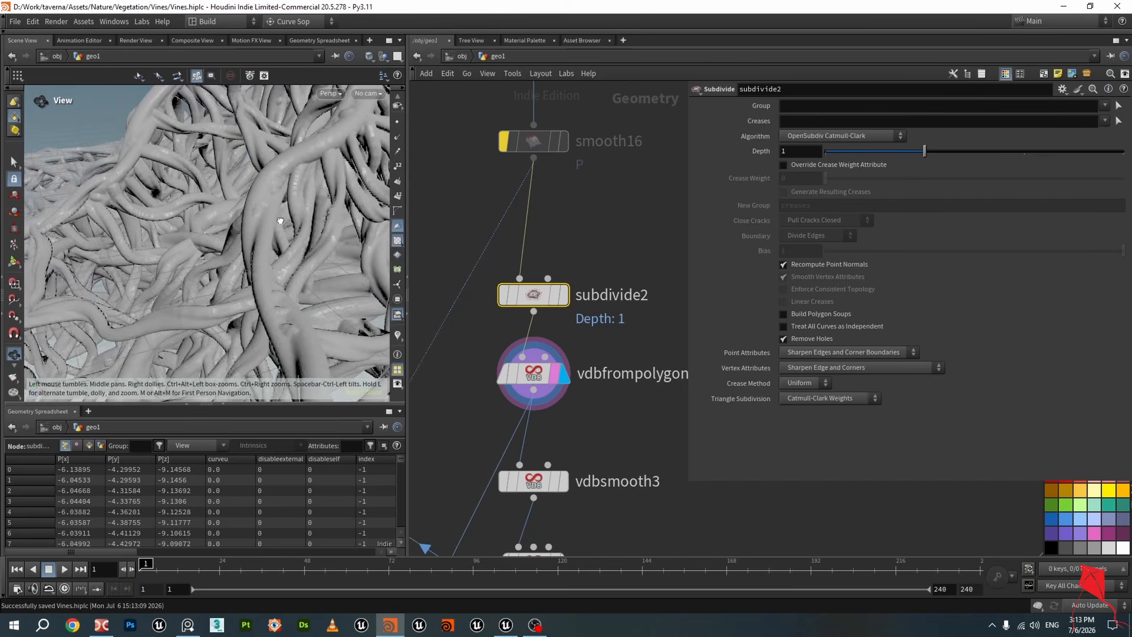
scroll(629, 456, down, 2)
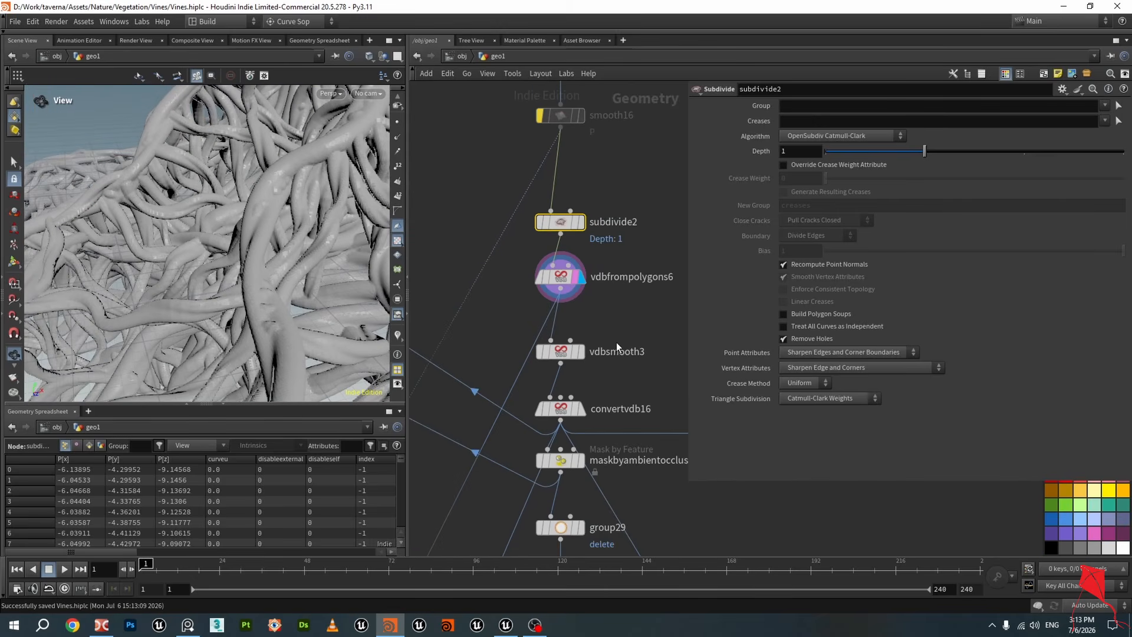
Select vdbsmooth3 and then convertvdb16 to review their parameters
click(578, 353)
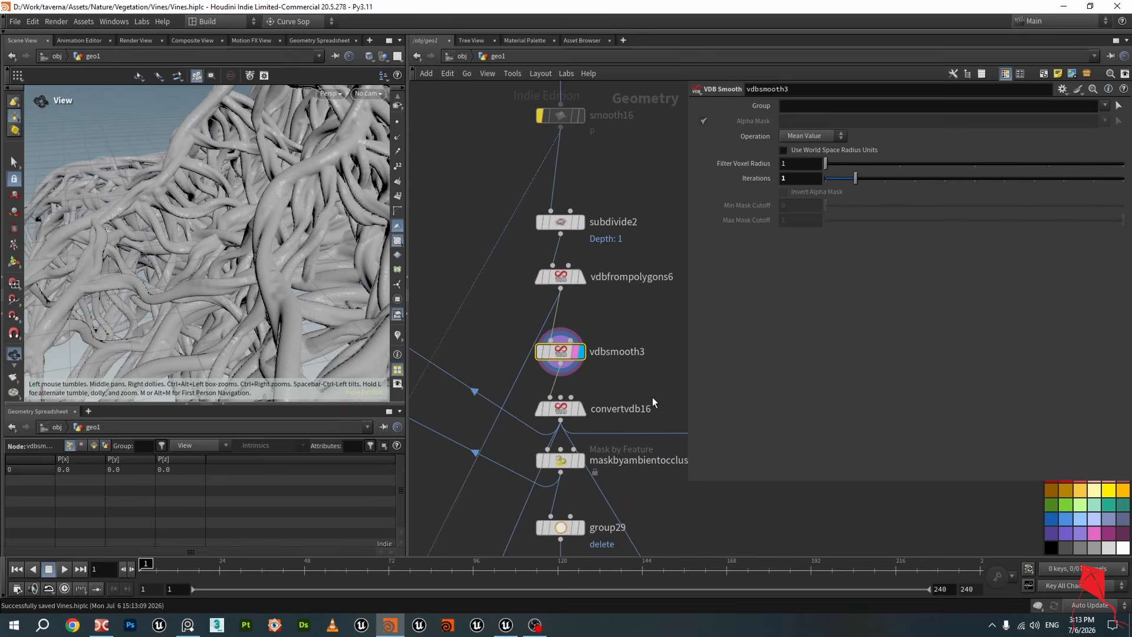
scroll(652, 398, up, 2)
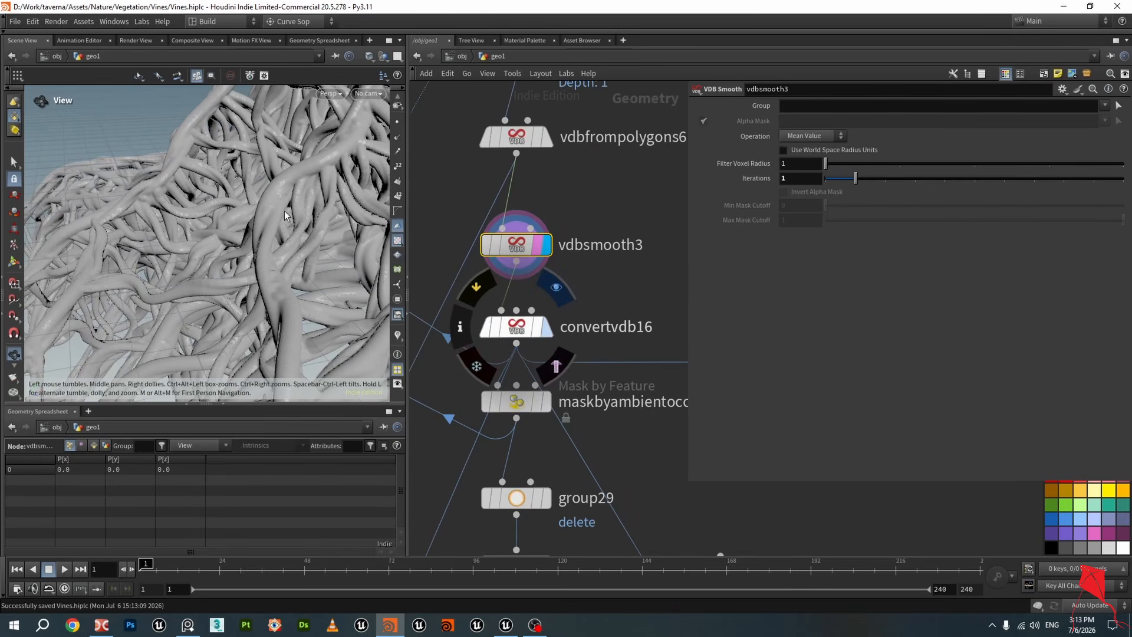
click(523, 333)
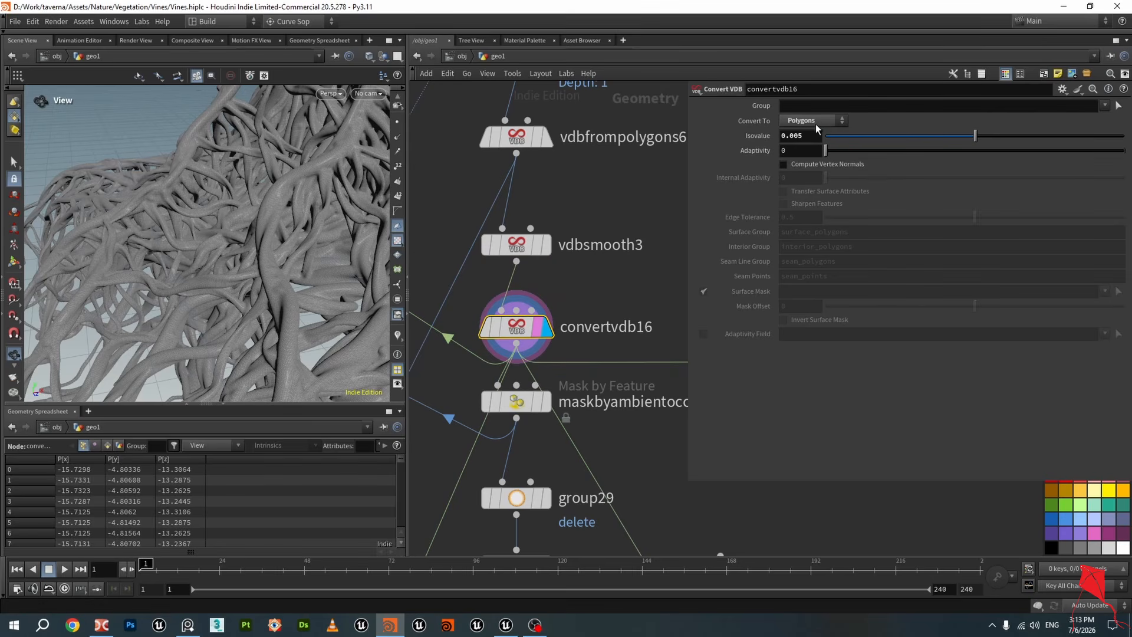
Display the subdivide2 output and orbit close in to examine its wireframe density
drag(280, 231, 312, 260)
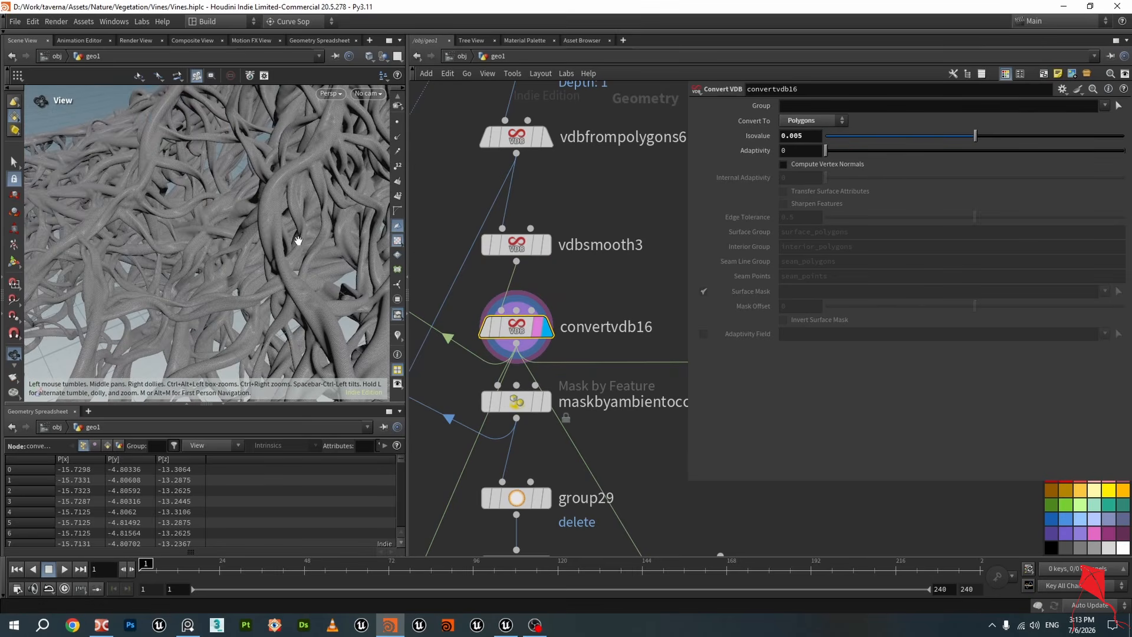
scroll(531, 193, up, 1)
middle_drag(549, 155, 544, 296)
click(549, 172)
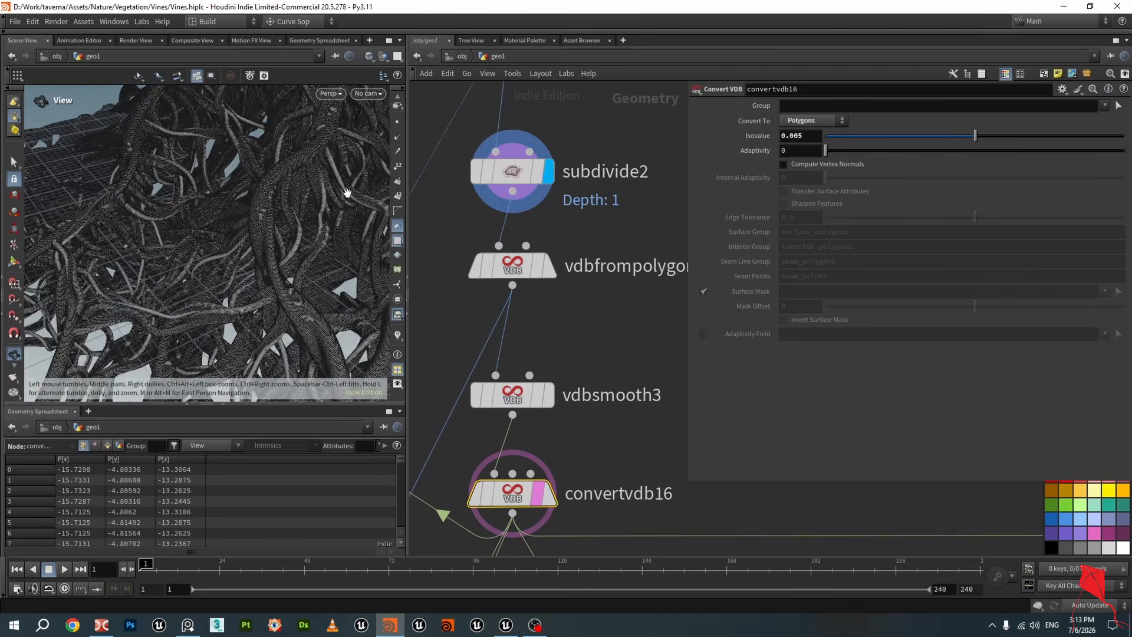
scroll(224, 215, up, 8)
drag(274, 215, 253, 198)
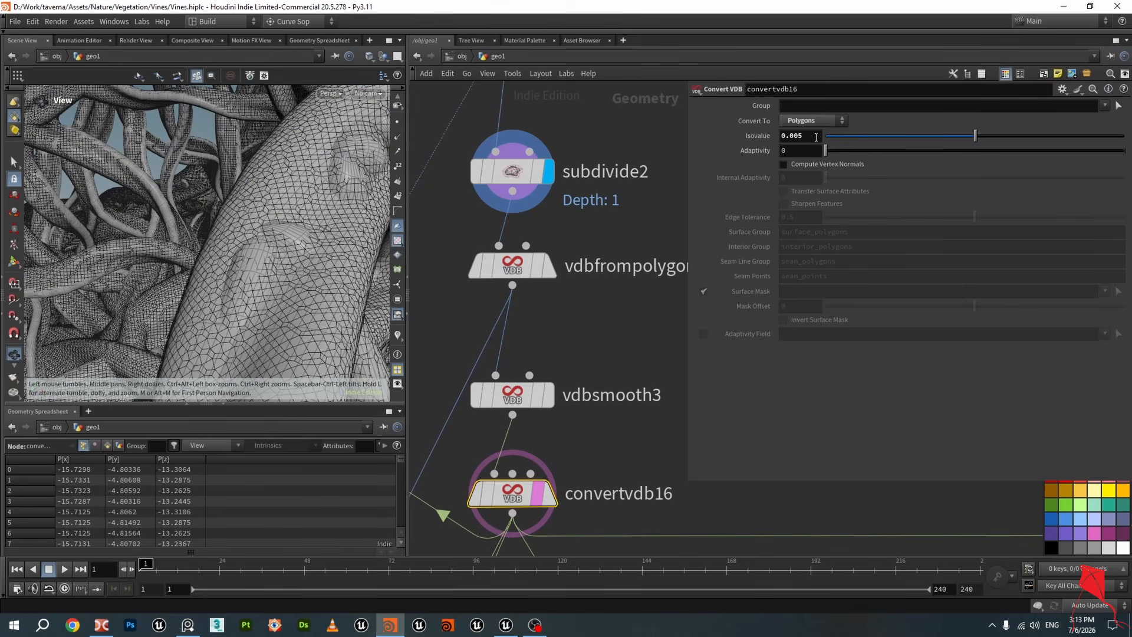
mouse_move(545, 270)
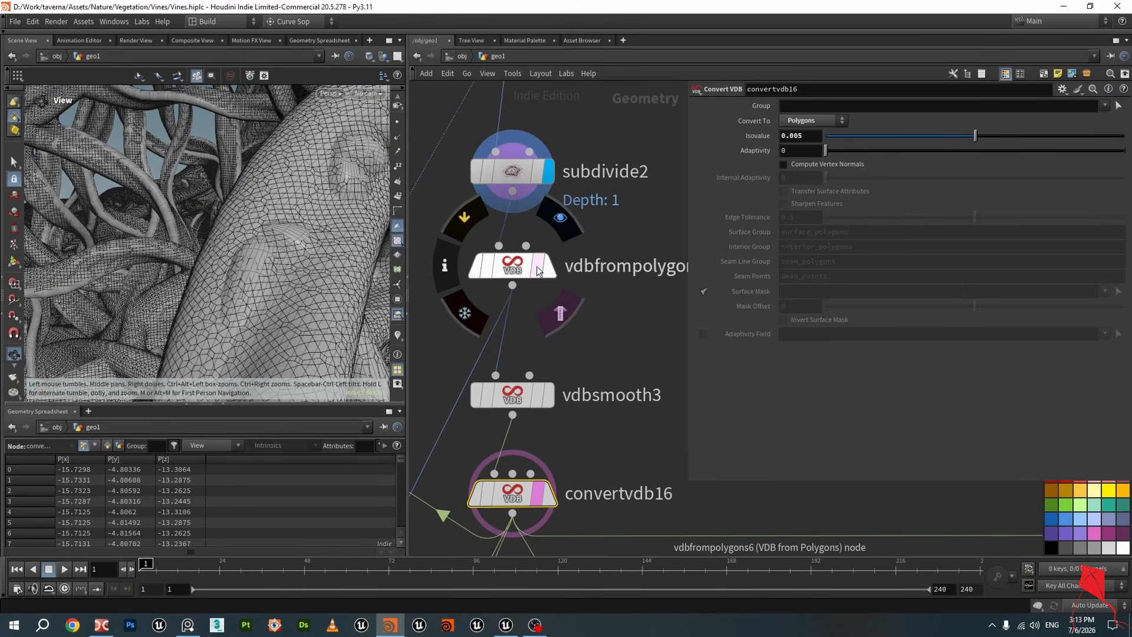
scroll(345, 299, down, 2)
middle_drag(551, 368, 568, 256)
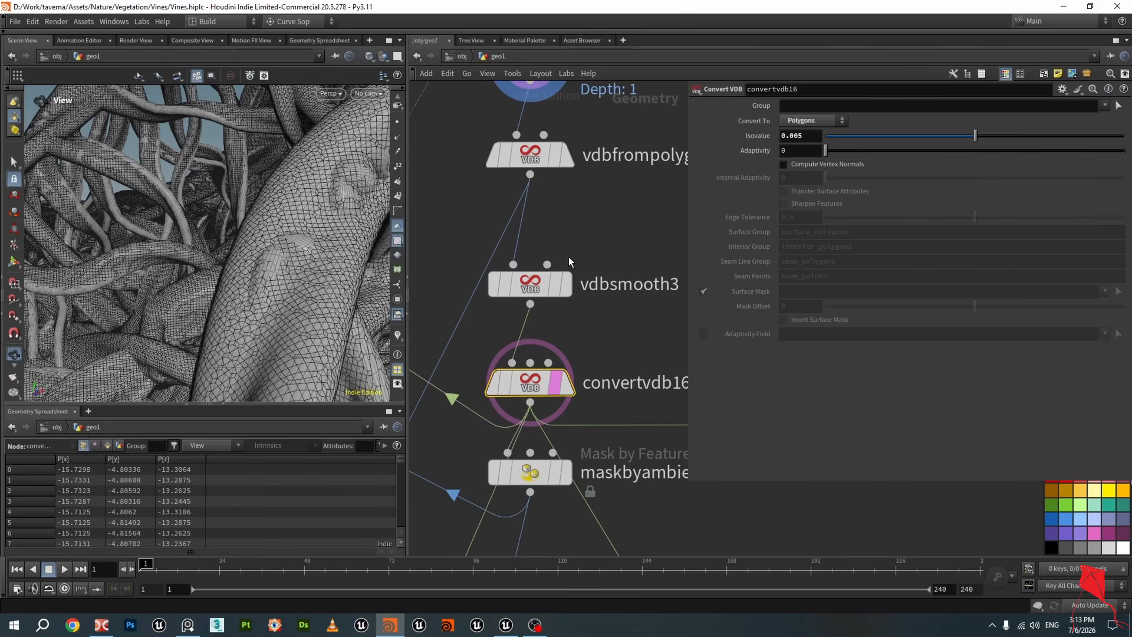
Display the convertvdb16 output and toggle wireframe-over-shaded to examine the VDB mesh
click(569, 390)
scroll(316, 269, down, 8)
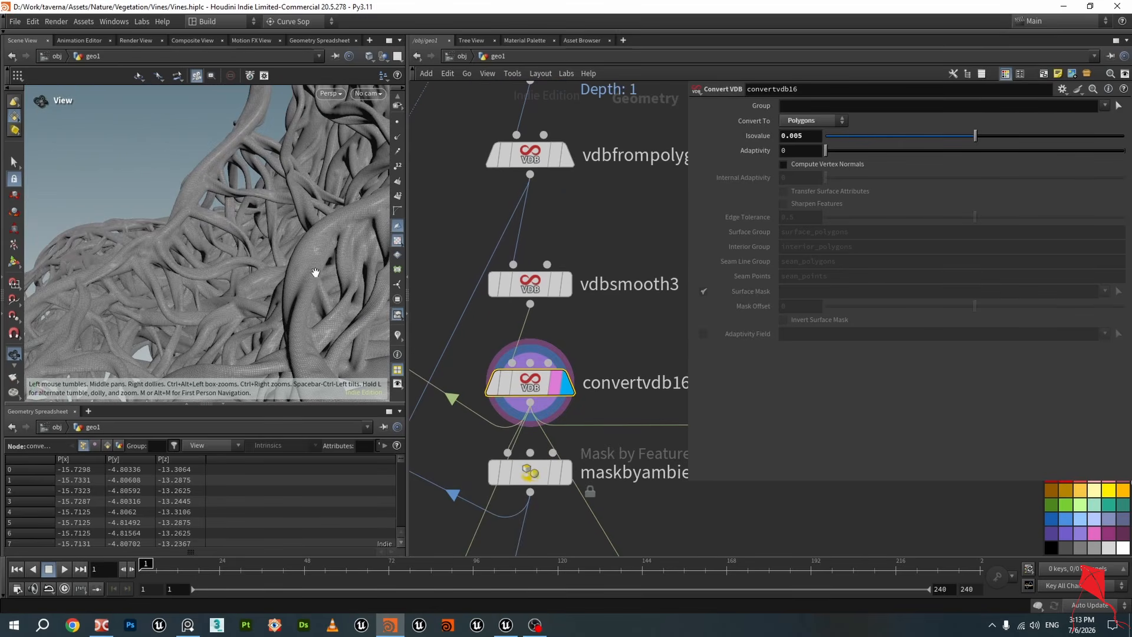
mouse_move(316, 270)
mouse_down()
mouse_move(173, 172)
mouse_move(238, 210)
mouse_move(291, 197)
mouse_move(183, 207)
mouse_move(227, 227)
mouse_move(230, 207)
mouse_up()
scroll(174, 172, down, 5)
key(shift+w)
scroll(235, 230, up, 8)
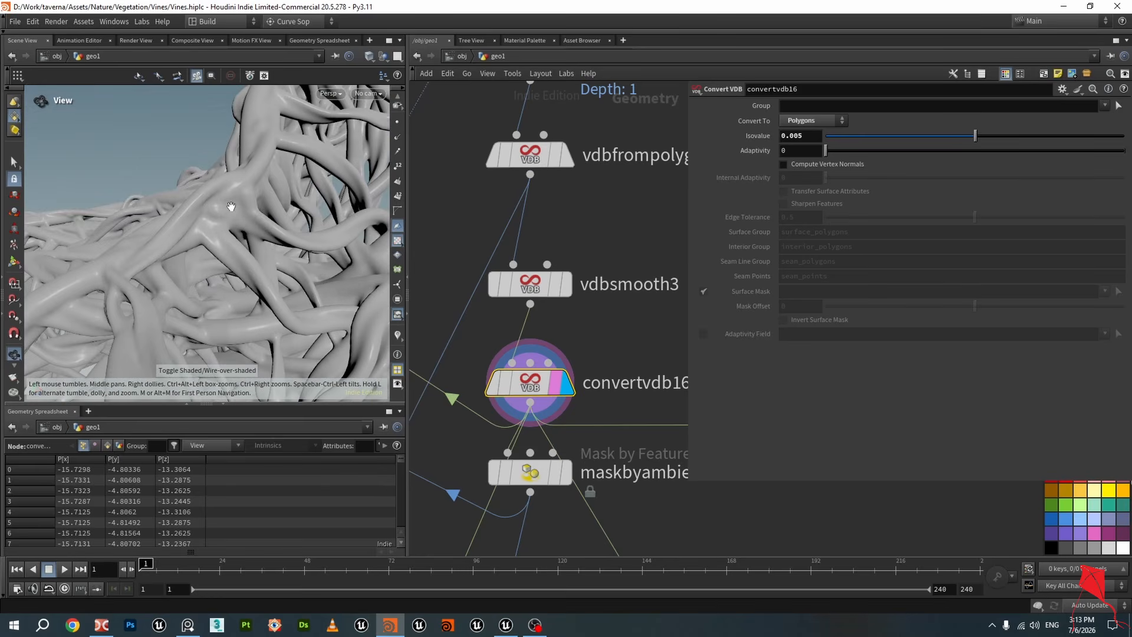
Switch the display back to subdivide2 and toggle wireframe shading to compare the meshes
middle_drag(586, 259, 586, 306)
scroll(586, 278, down, 2)
scroll(542, 200, up, 3)
click(554, 207)
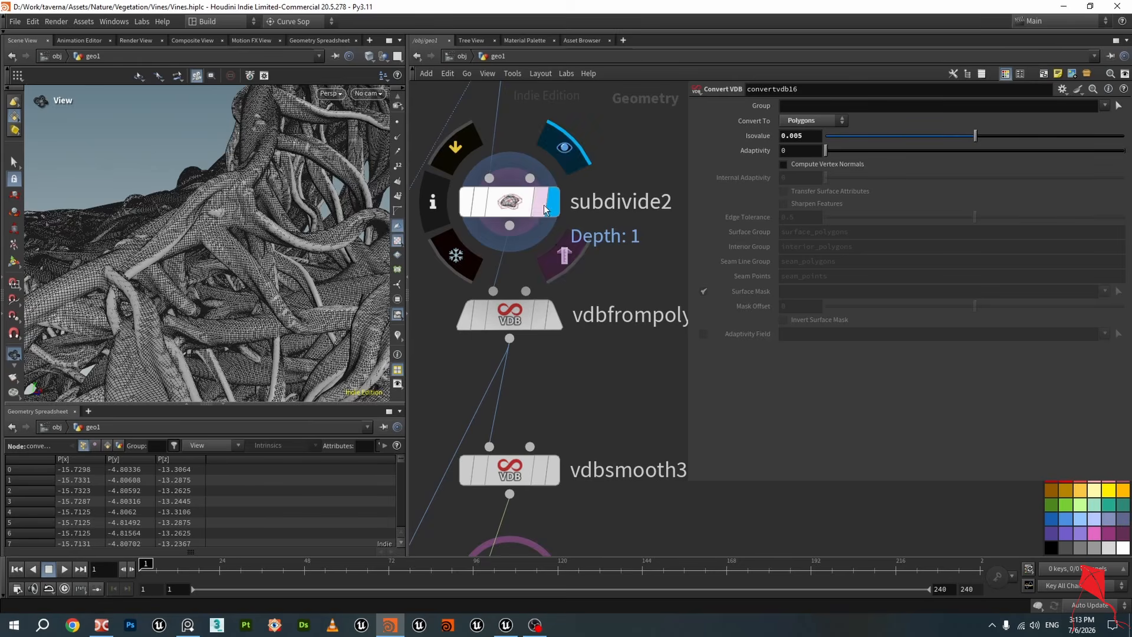
mouse_move(226, 236)
mouse_down()
mouse_move(197, 242)
mouse_move(233, 252)
mouse_up()
scroll(204, 249, down, 3)
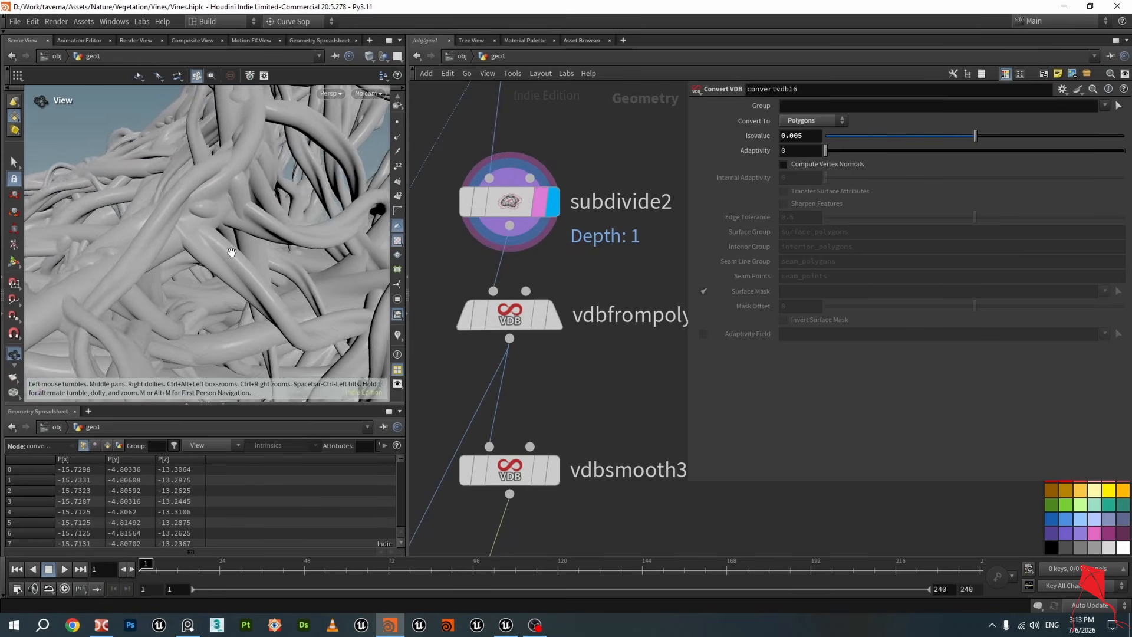
middle_drag(232, 251, 277, 237)
scroll(277, 236, up, 3)
key(shift+w)
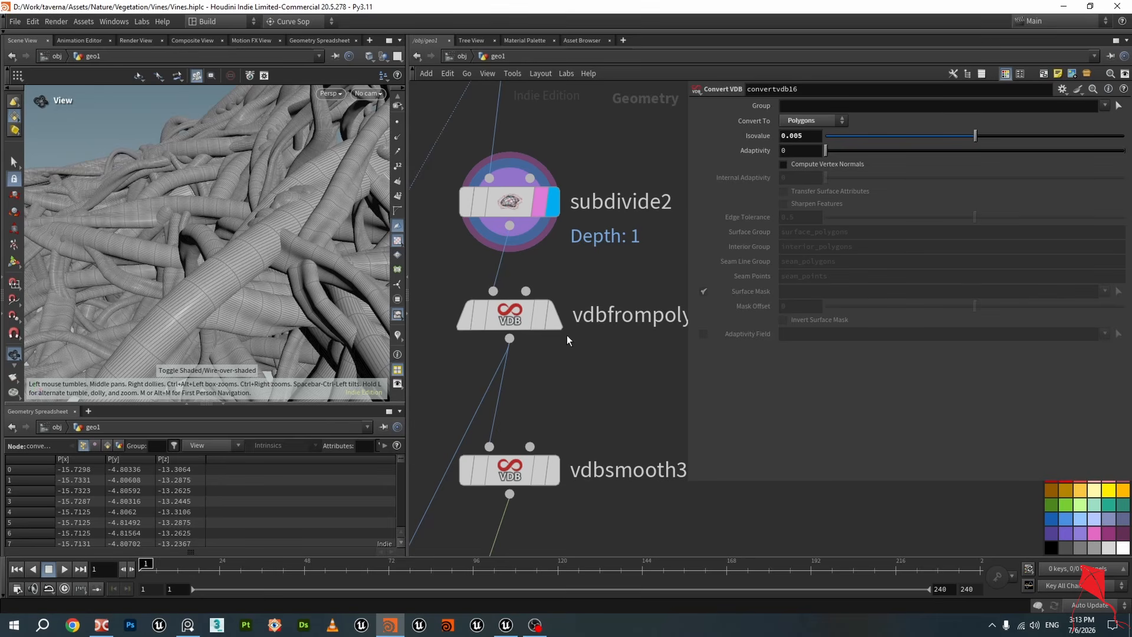
Display convertvdb16 again, toggle wireframe shading and zoom out over the vine mass
middle_drag(581, 373, 582, 265)
scroll(569, 294, down, 2)
click(559, 424)
scroll(276, 279, up, 2)
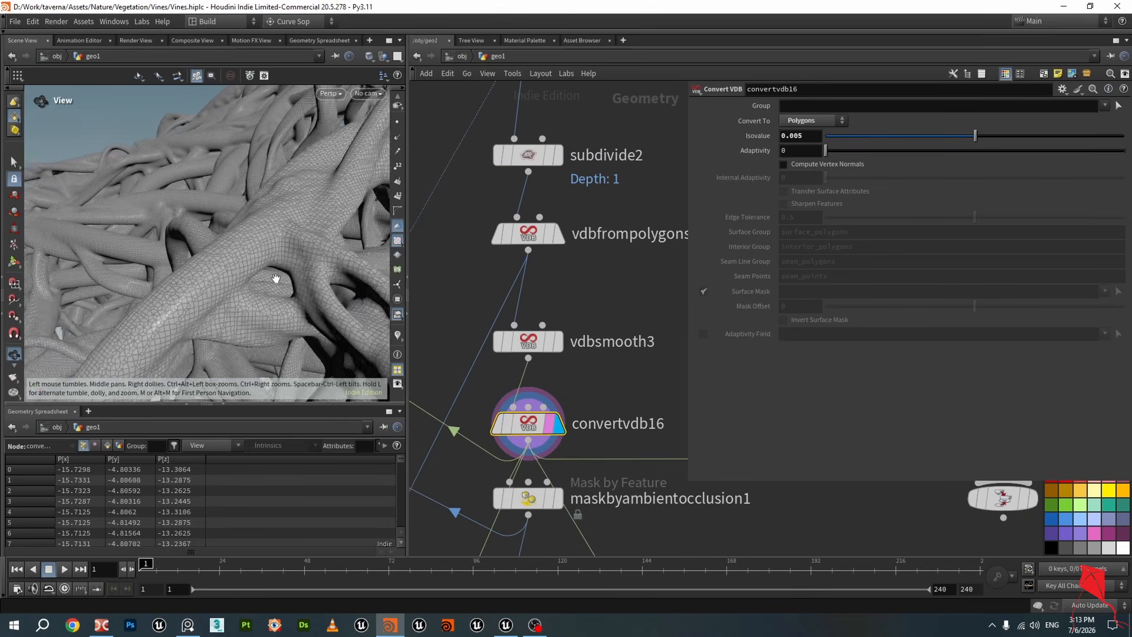
mouse_move(276, 278)
mouse_down()
mouse_move(310, 248)
mouse_move(229, 255)
mouse_up()
key(shift+w)
scroll(311, 248, down, 3)
scroll(311, 247, down, 1)
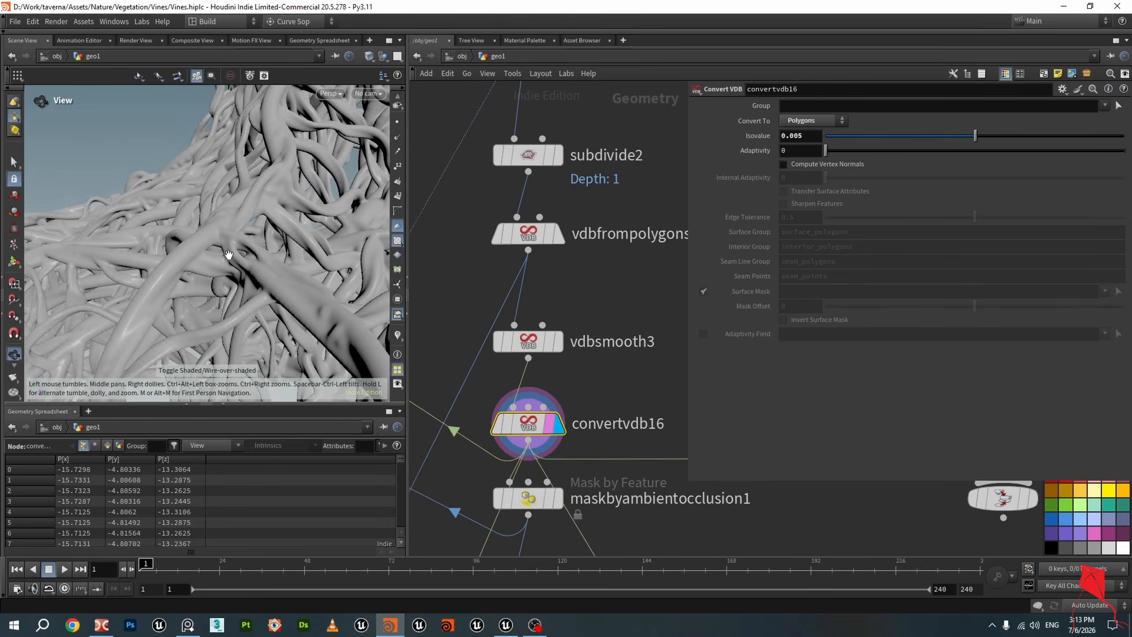
scroll(231, 261, down, 6)
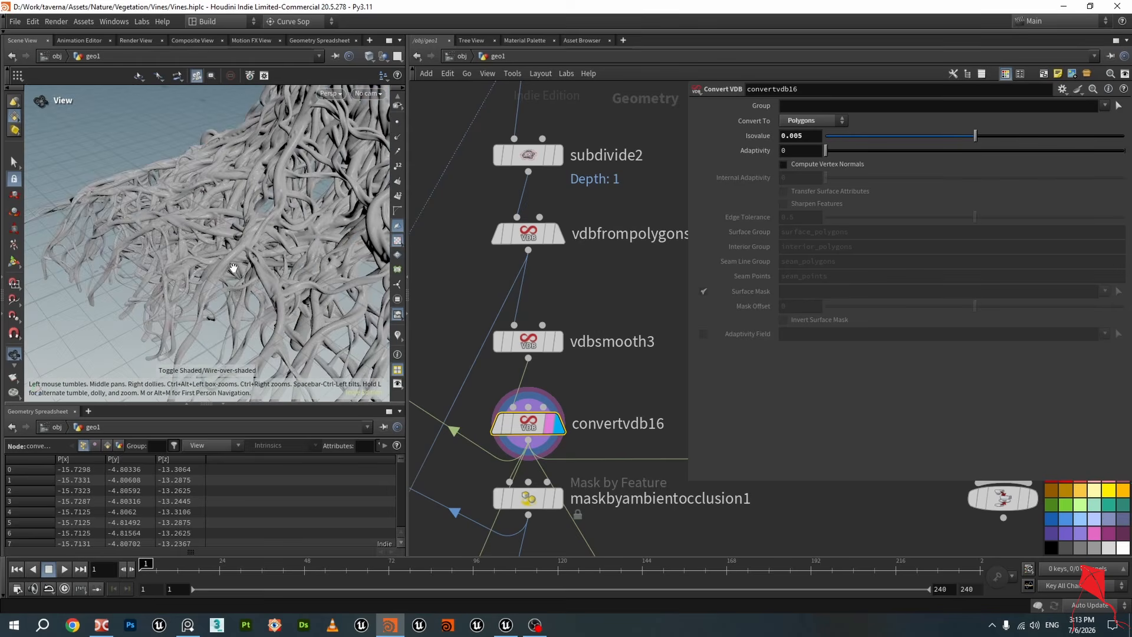
scroll(234, 267, down, 3)
mouse_move(252, 260)
mouse_down()
mouse_move(197, 263)
mouse_move(232, 259)
mouse_up()
scroll(519, 277, down, 3)
Check the sweep25 node info and display its tube output
middle_drag(582, 171, 505, 356)
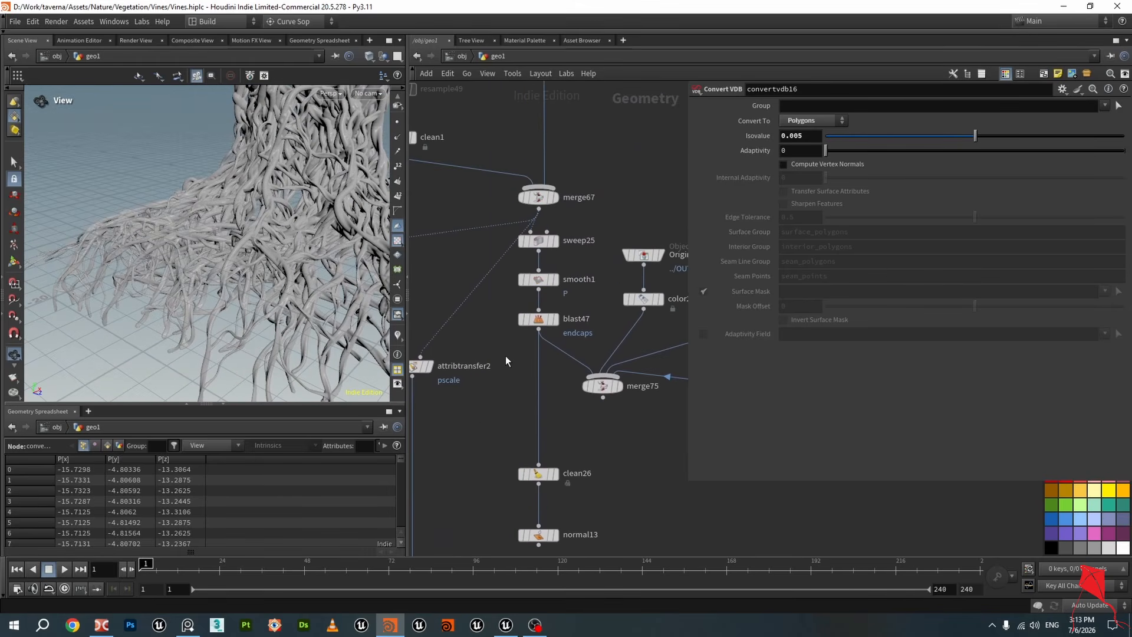
middle_click(538, 242)
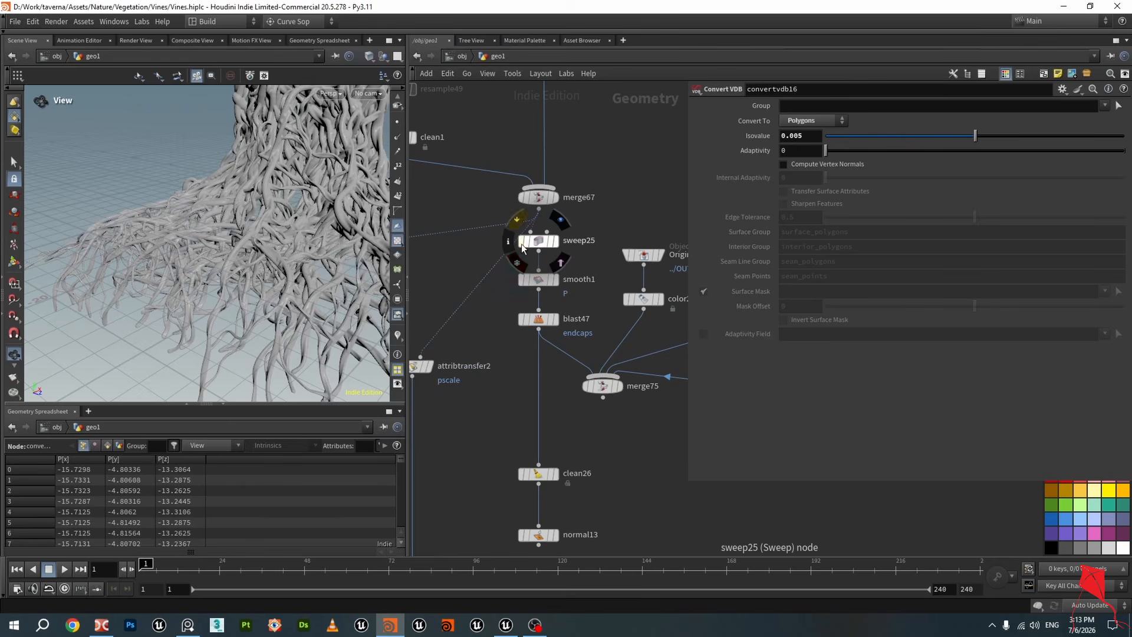
scroll(552, 245, down, 2)
scroll(552, 243, down, 1)
scroll(553, 243, up, 3)
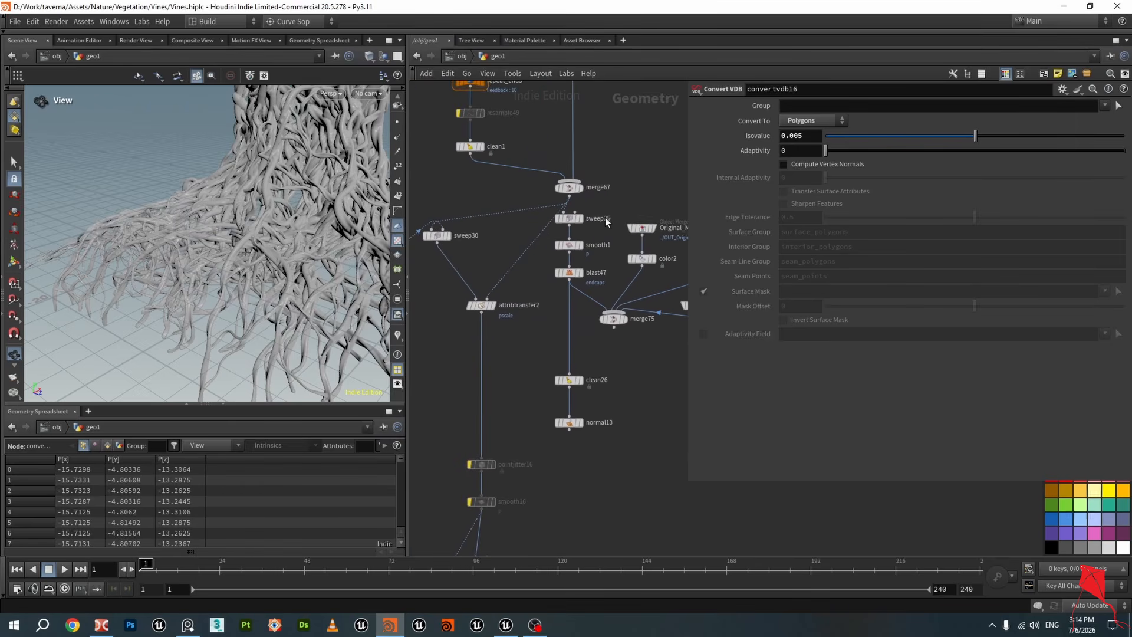
click(560, 220)
Return the display flag to convertvdb16 and save the scene
drag(325, 216, 266, 227)
scroll(286, 245, up, 2)
scroll(266, 228, down, 3)
scroll(515, 410, down, 3)
middle_drag(514, 408, 548, 183)
middle_drag(534, 466, 576, 283)
scroll(539, 358, up, 3)
click(540, 333)
key(ctrl+s)
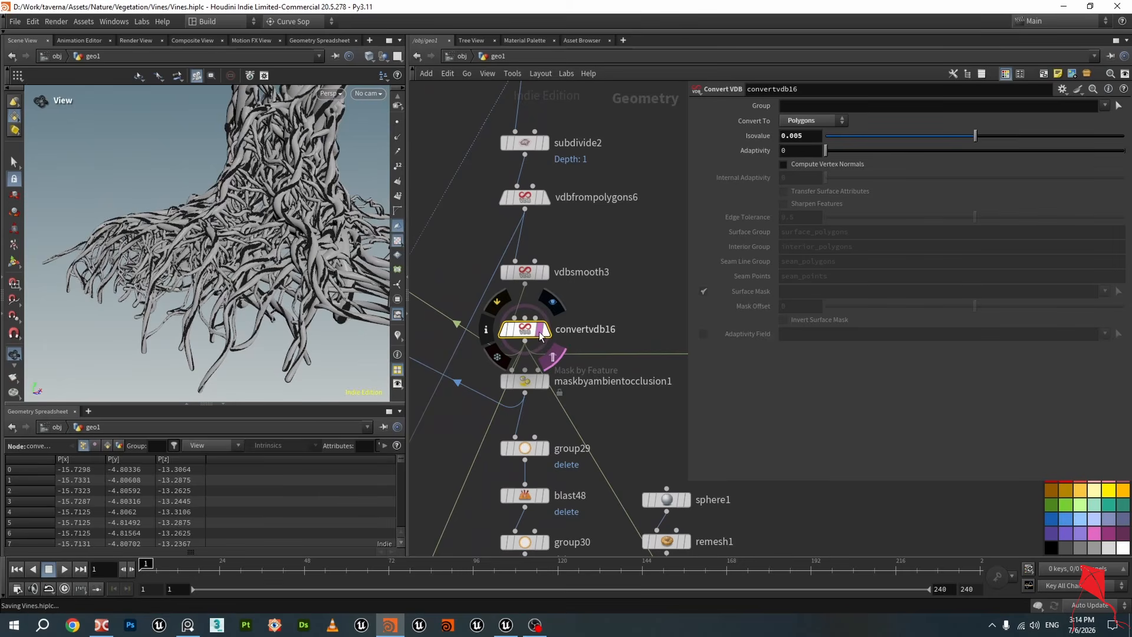
Orbit and zoom around the convertvdb16 vine mesh to inspect it, then select vdbsmooth3
click(544, 332)
scroll(529, 330, down, 1)
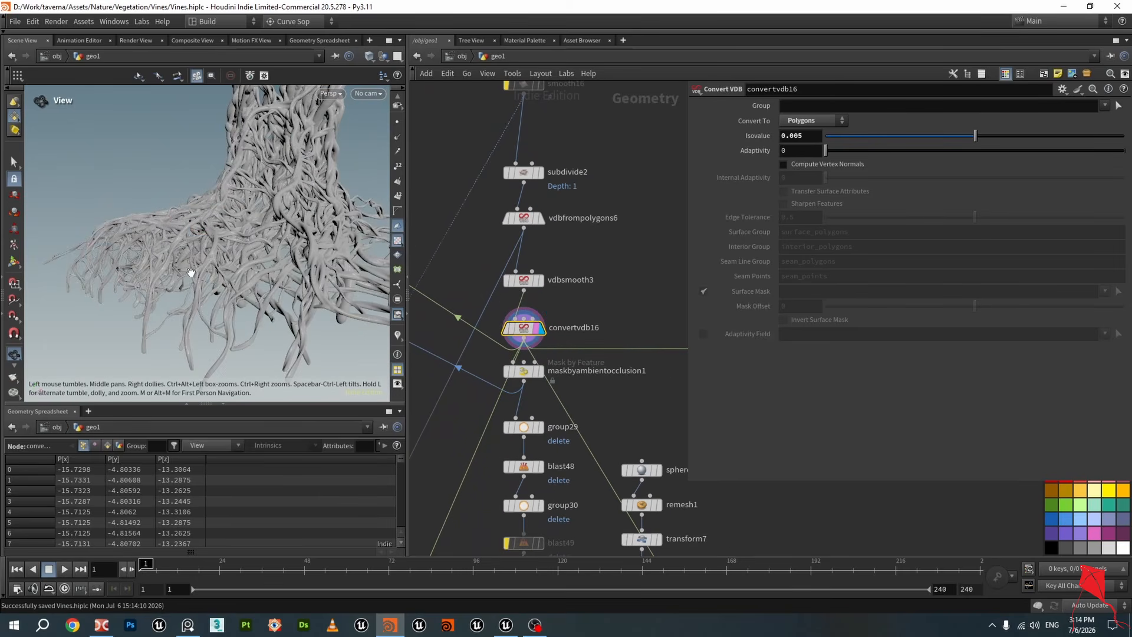
scroll(213, 241, up, 4)
drag(213, 244, 271, 258)
scroll(234, 253, down, 3)
scroll(239, 255, up, 2)
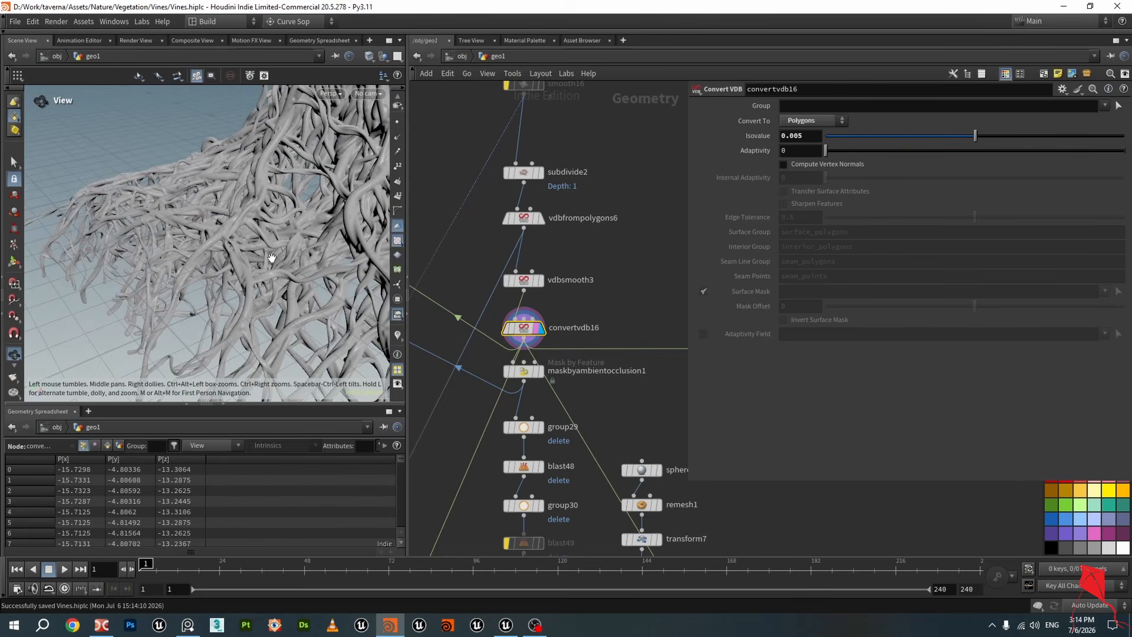
scroll(277, 257, up, 1)
scroll(579, 204, down, 2)
middle_drag(620, 139, 587, 371)
middle_drag(561, 272, 546, 360)
scroll(265, 219, up, 5)
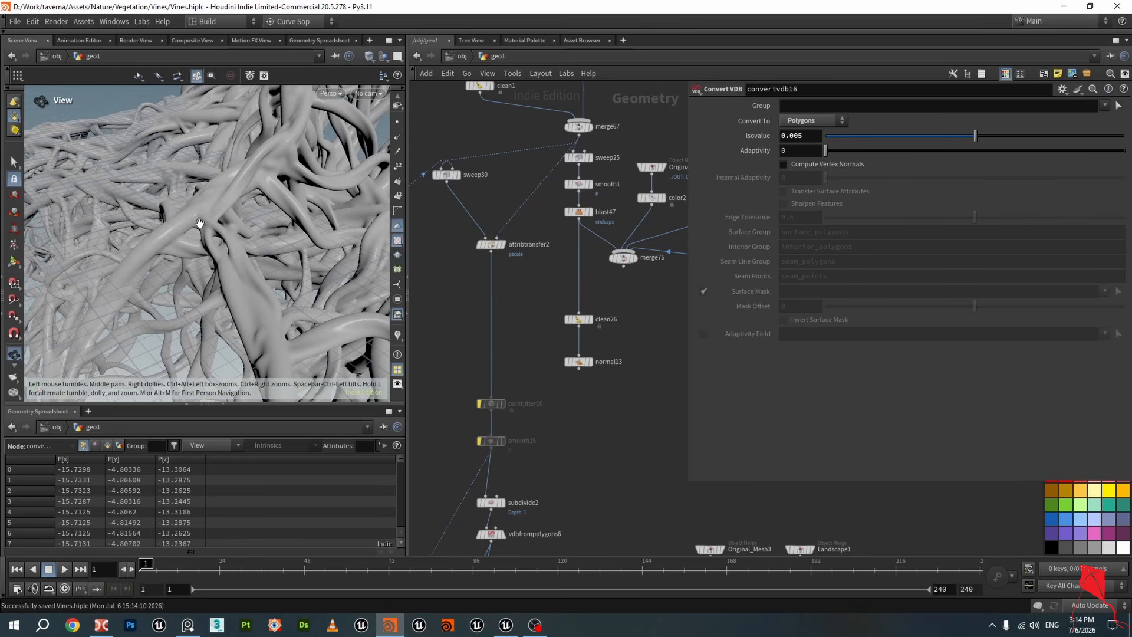
drag(265, 218, 164, 266)
scroll(249, 255, down, 3)
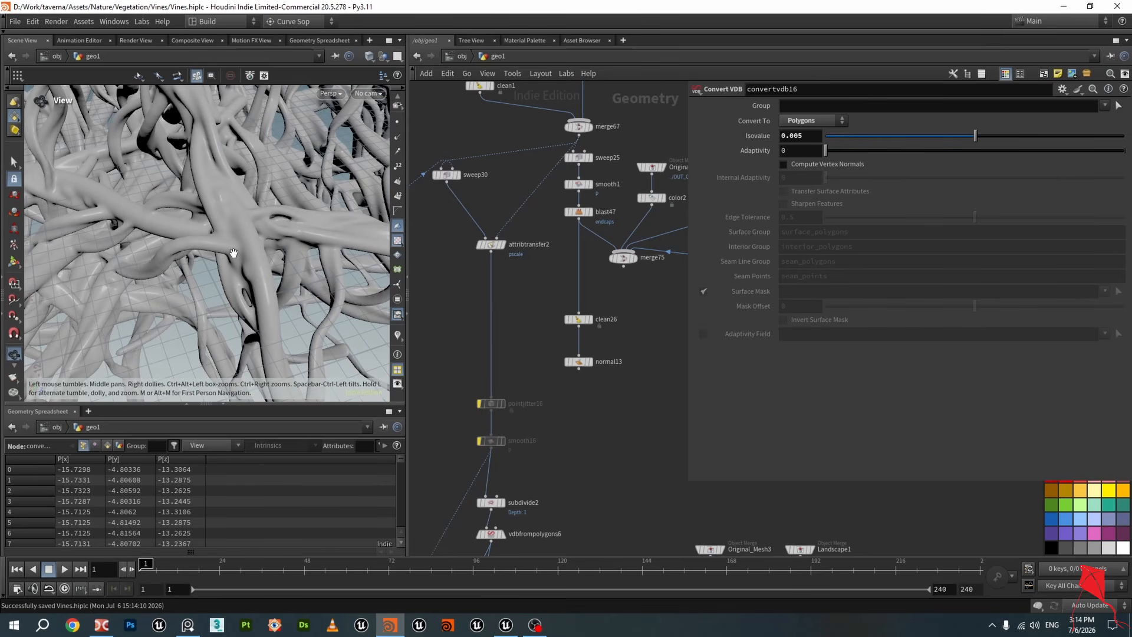
drag(198, 223, 229, 193)
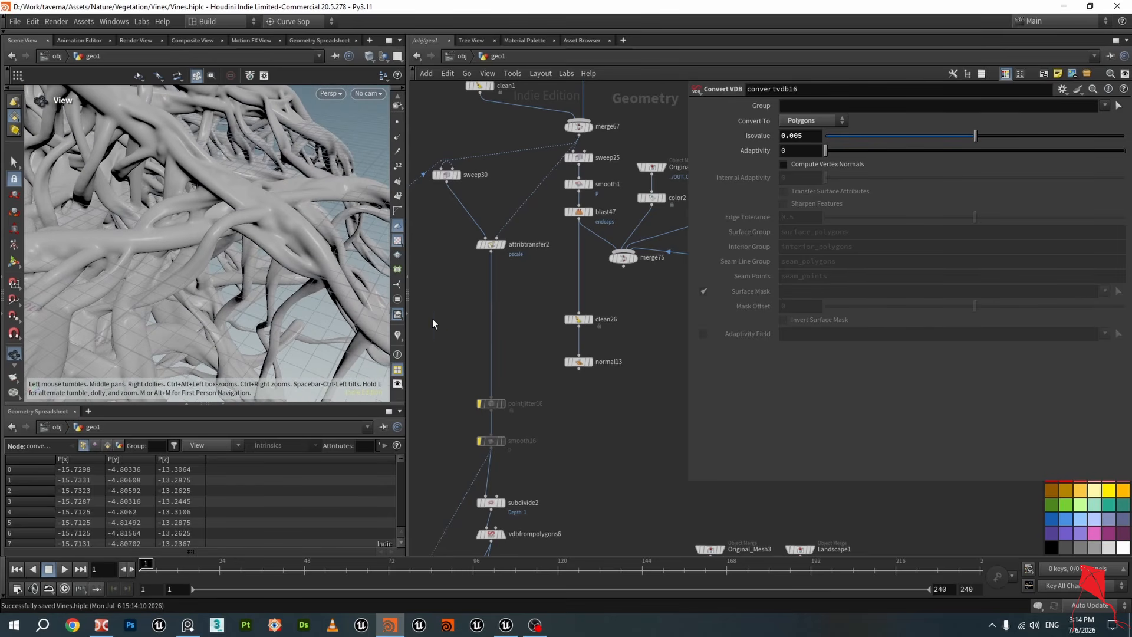
scroll(545, 411, down, 1)
middle_drag(546, 411, 533, 274)
scroll(525, 365, up, 2)
click(502, 365)
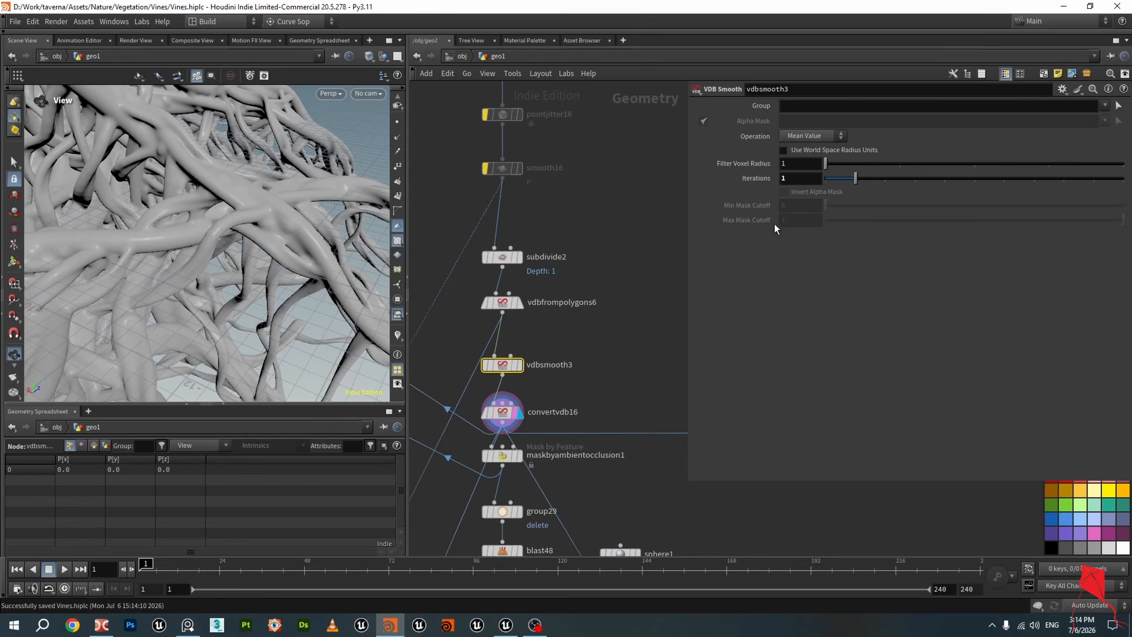
Try VDB smoothing iterations of 2 and then 4 on vdbsmooth3, inspecting the resulting convertvdb16 mesh
text(2)
key(Return)
scroll(265, 223, up, 2)
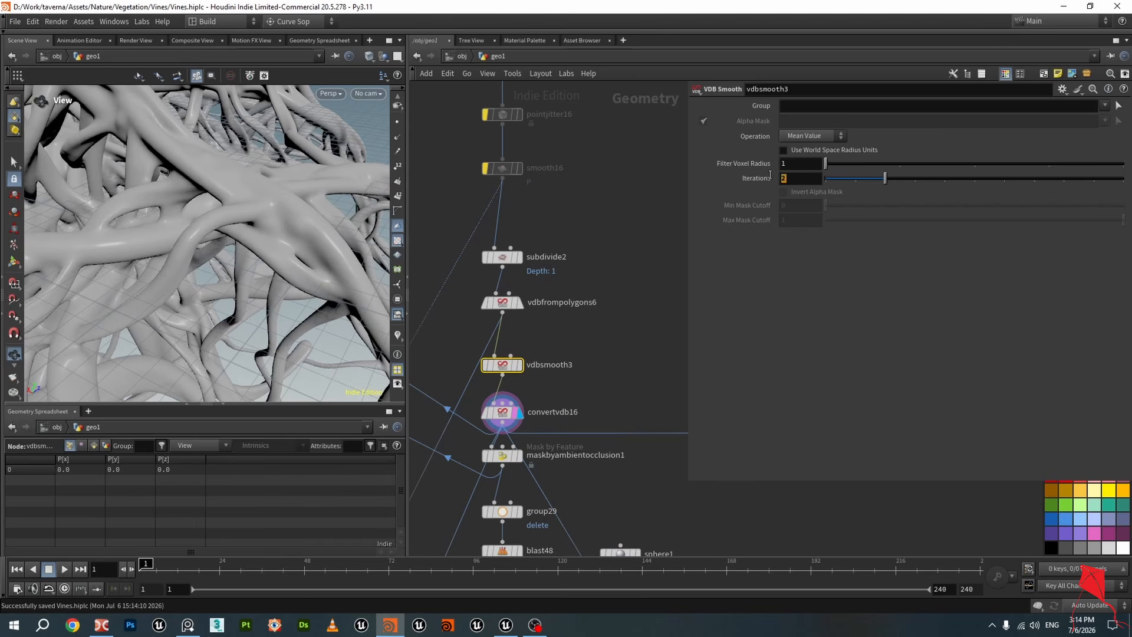
text(4)
key(Return)
scroll(282, 256, down, 5)
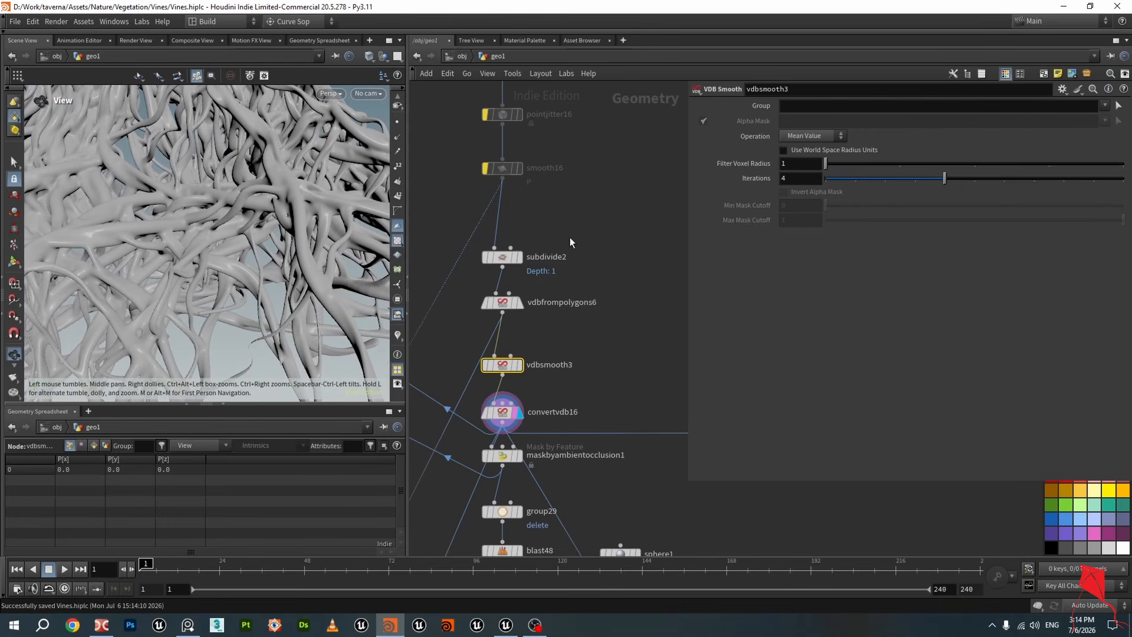
middle_drag(540, 207, 541, 247)
click(518, 296)
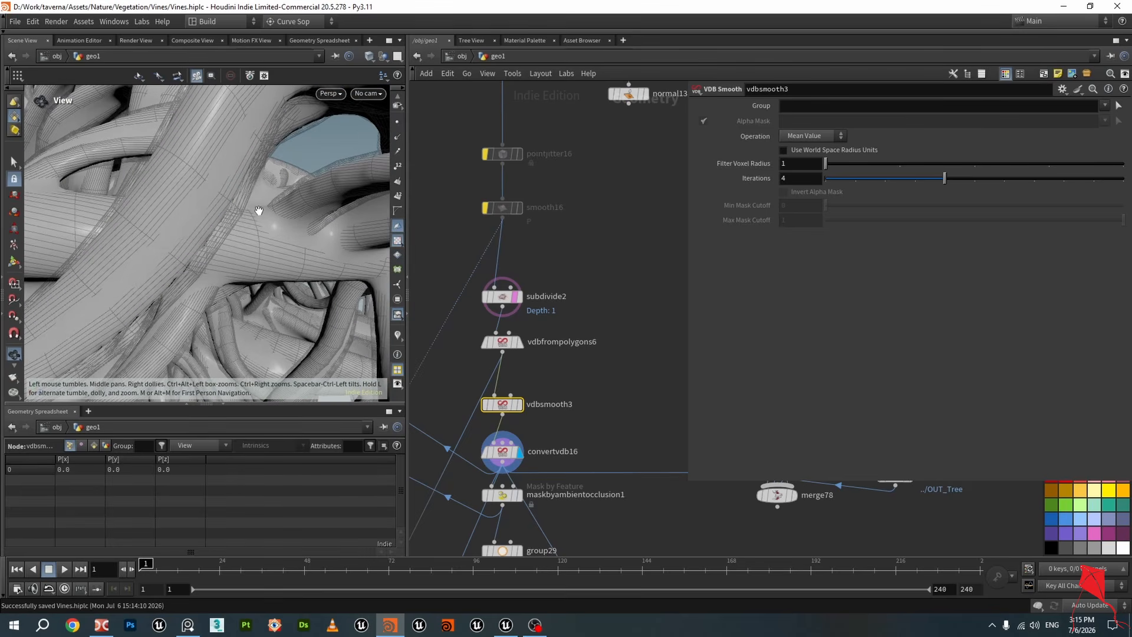
click(519, 451)
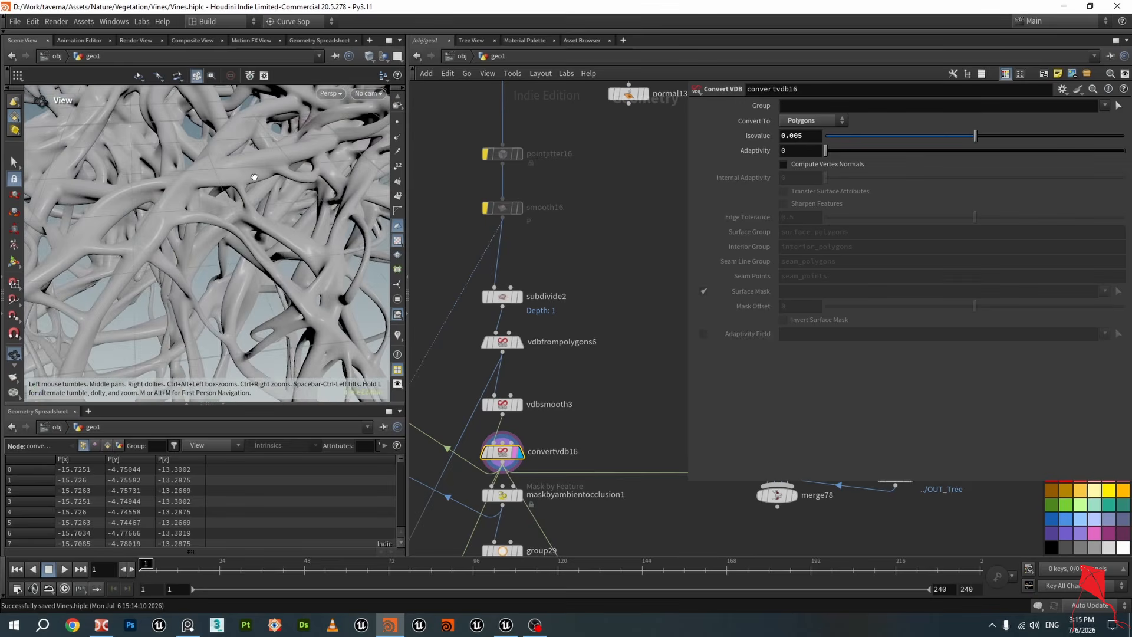
drag(255, 177, 226, 217)
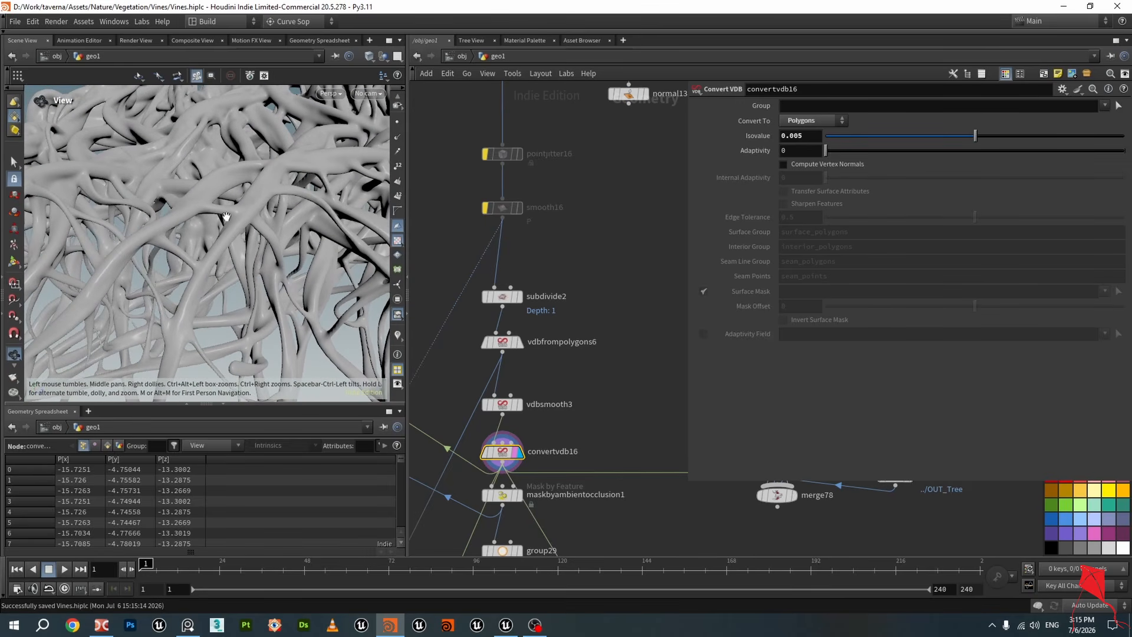
Set vdbsmooth3's smoothing iterations to 1 and save the scene
click(502, 404)
drag(794, 183, 726, 184)
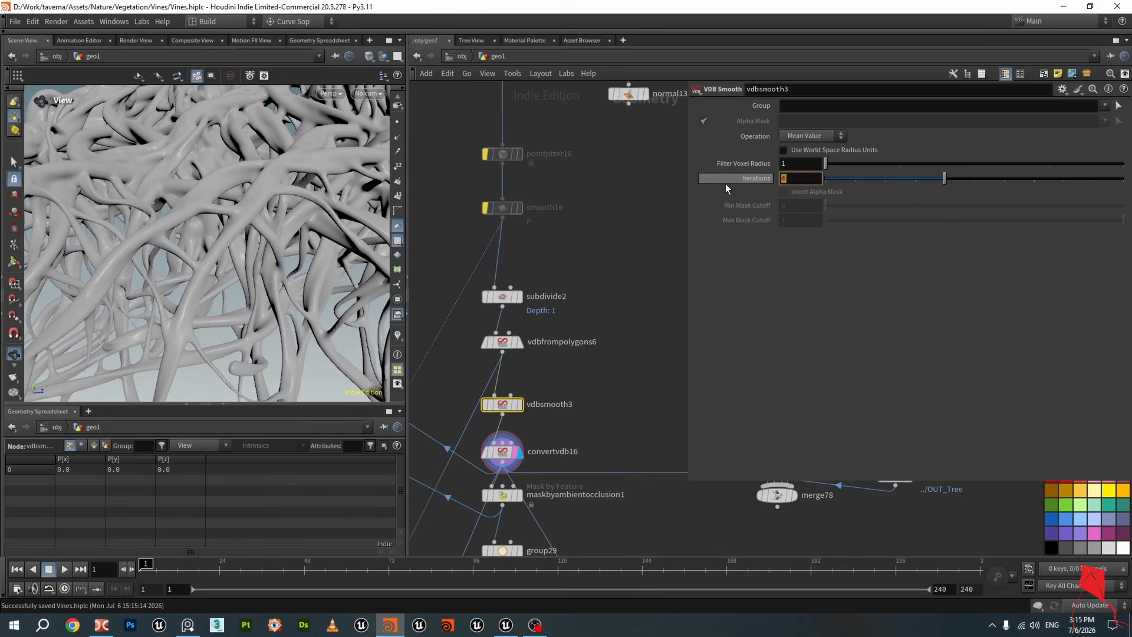
text(1)
key(Return)
key(ctrl+s)
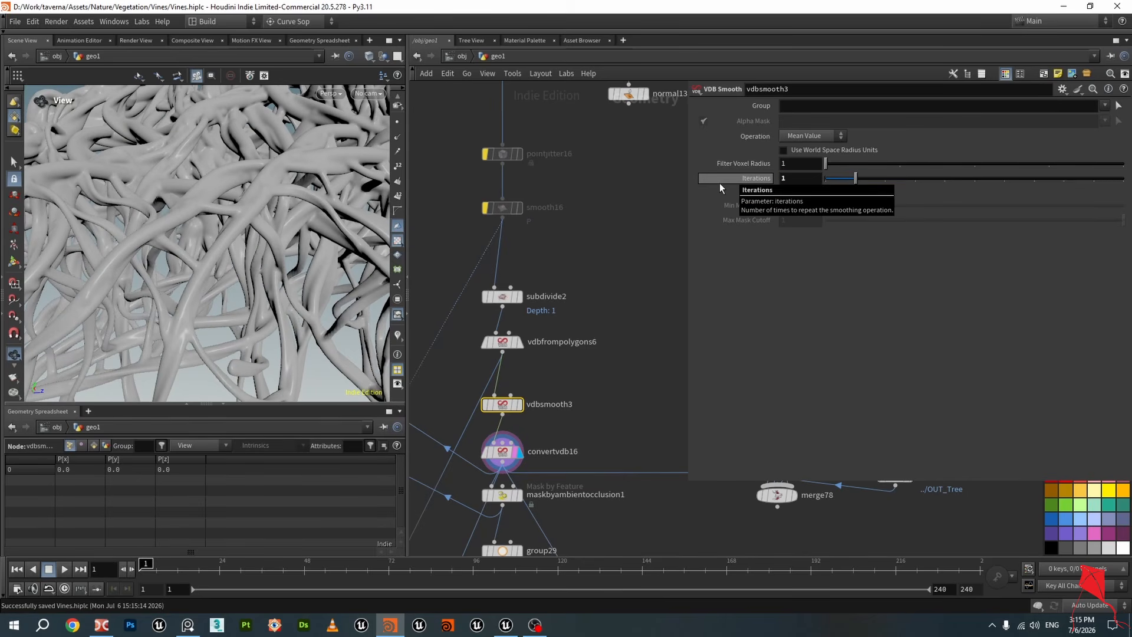
Review the attribremap6 settings and the nodes below convertvdb16 in the network
key(h)
scroll(551, 283, up, 10)
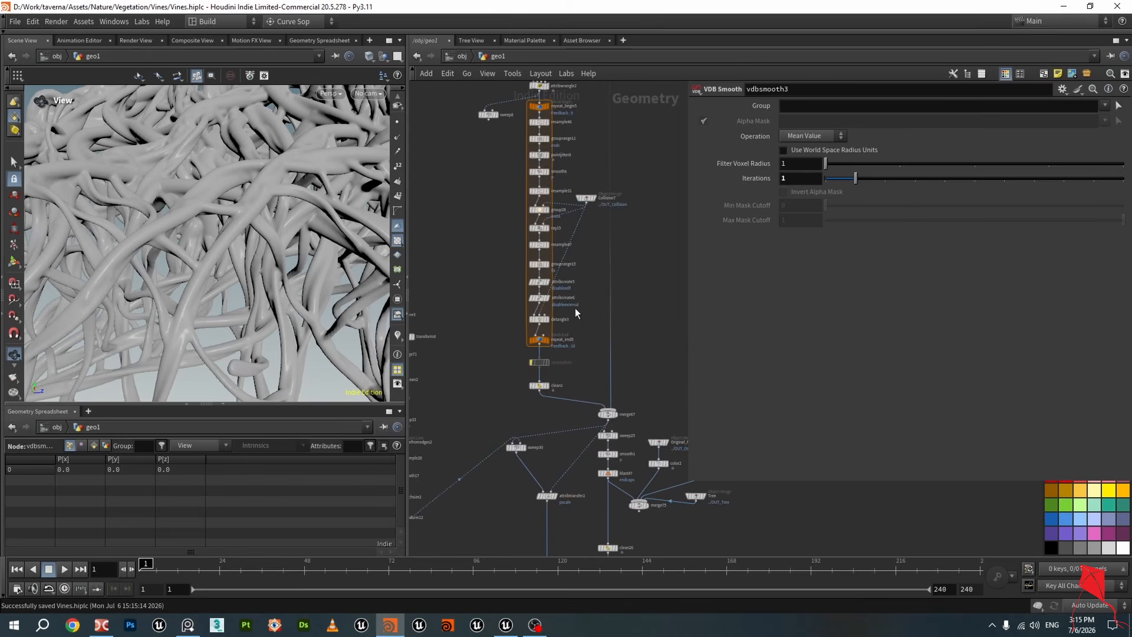
scroll(539, 231, up, 3)
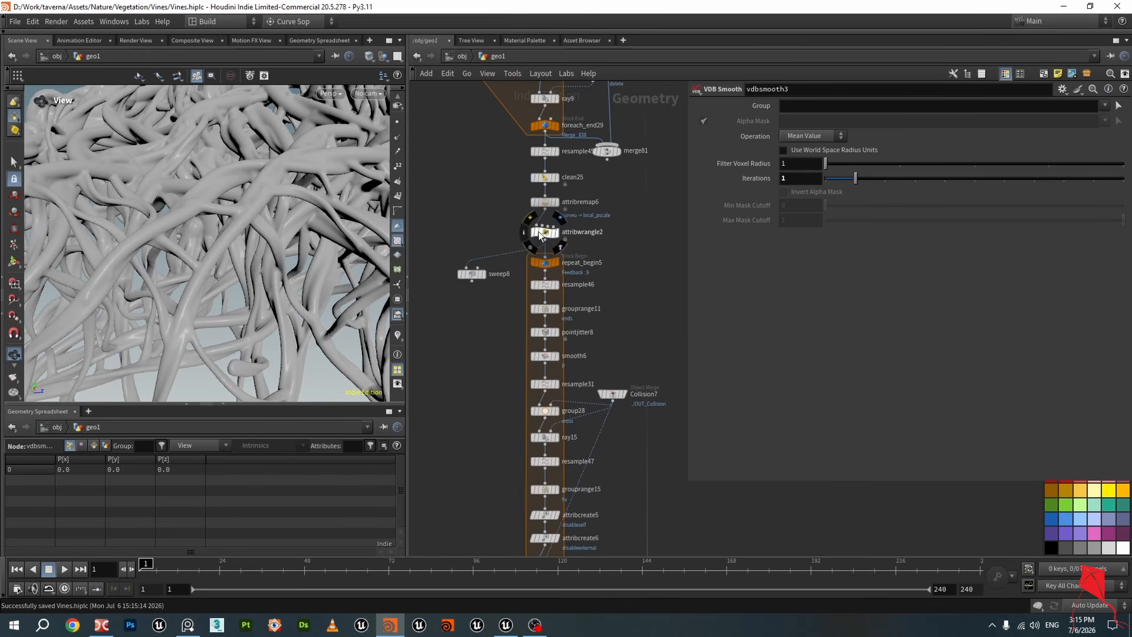
click(552, 196)
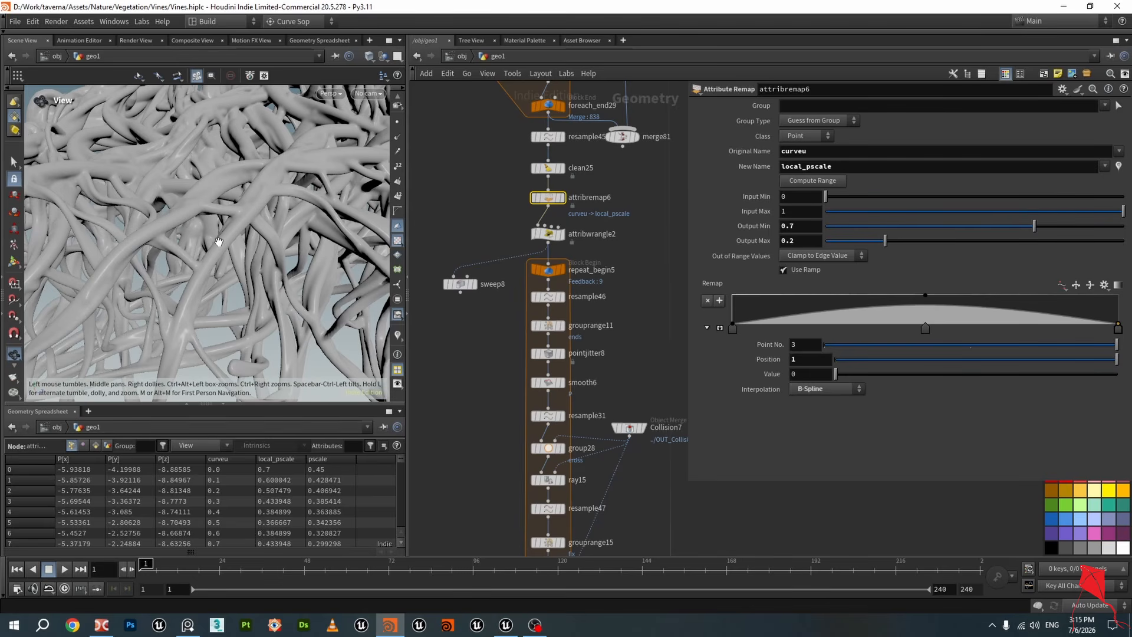
scroll(459, 366, down, 5)
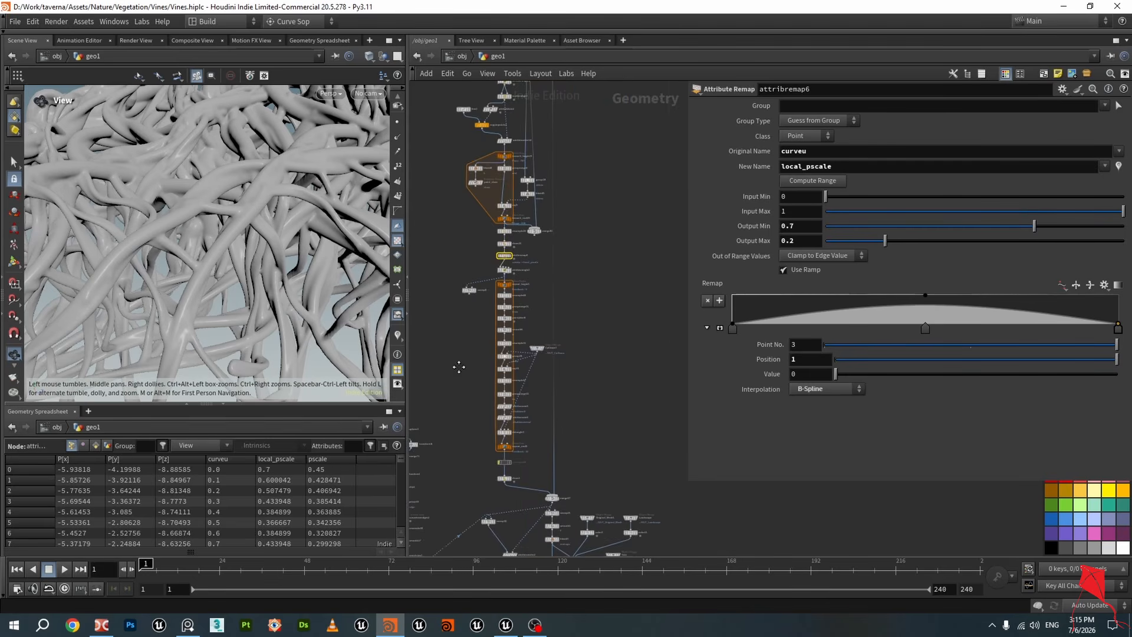
scroll(507, 354, up, 8)
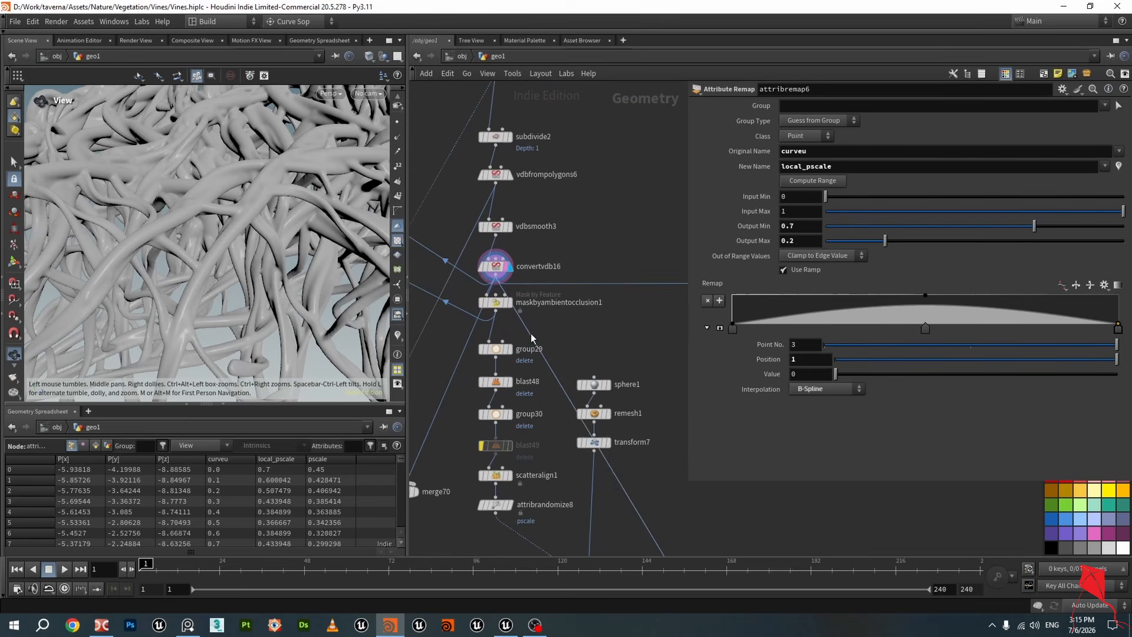
middle_drag(532, 338, 584, 322)
scroll(601, 303, up, 1)
scroll(600, 303, down, 2)
scroll(592, 309, up, 3)
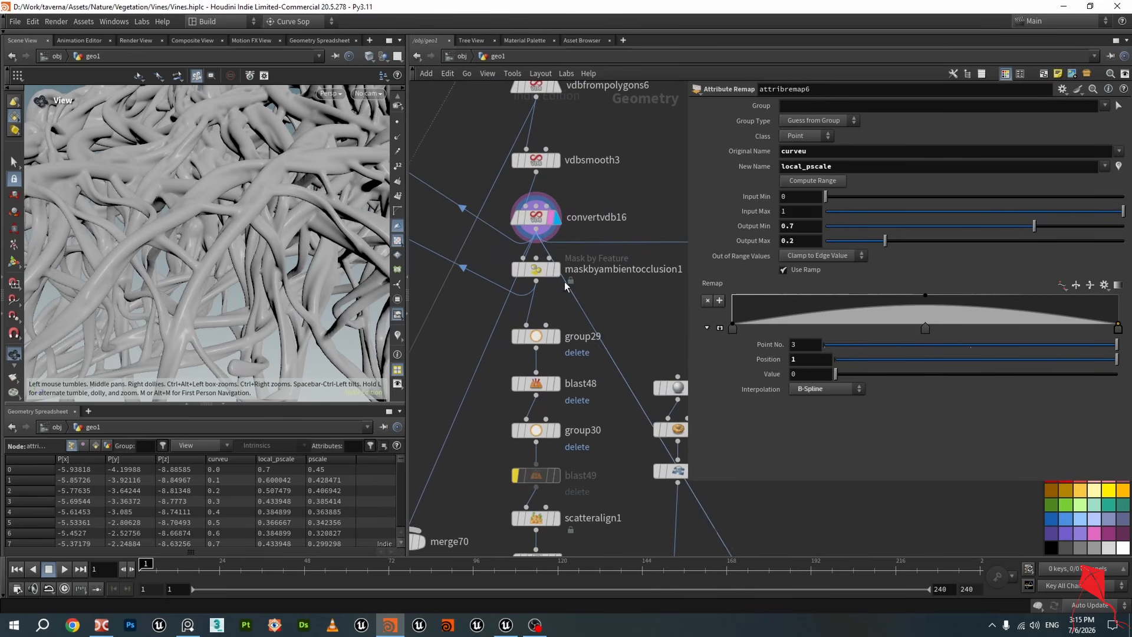
mouse_move(565, 286)
scroll(564, 288, up, 2)
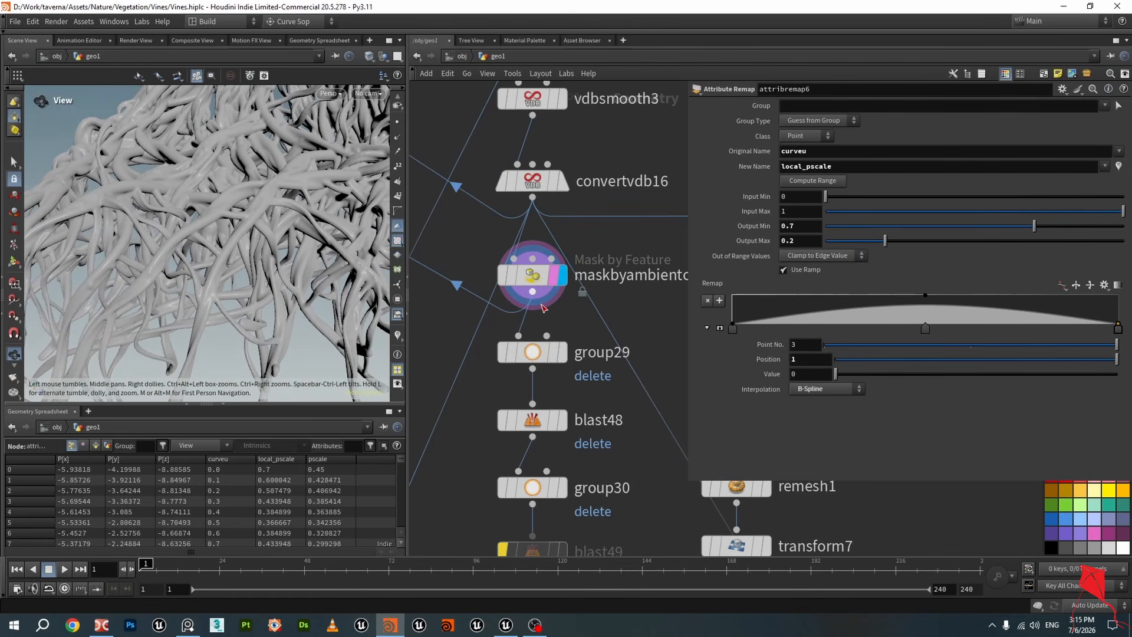
Select maskbyambientocclusion1, open its node info and visualize the mask attribute on the vines
click(534, 279)
scroll(537, 284, down, 6)
middle_drag(603, 251, 601, 448)
scroll(601, 446, down, 1)
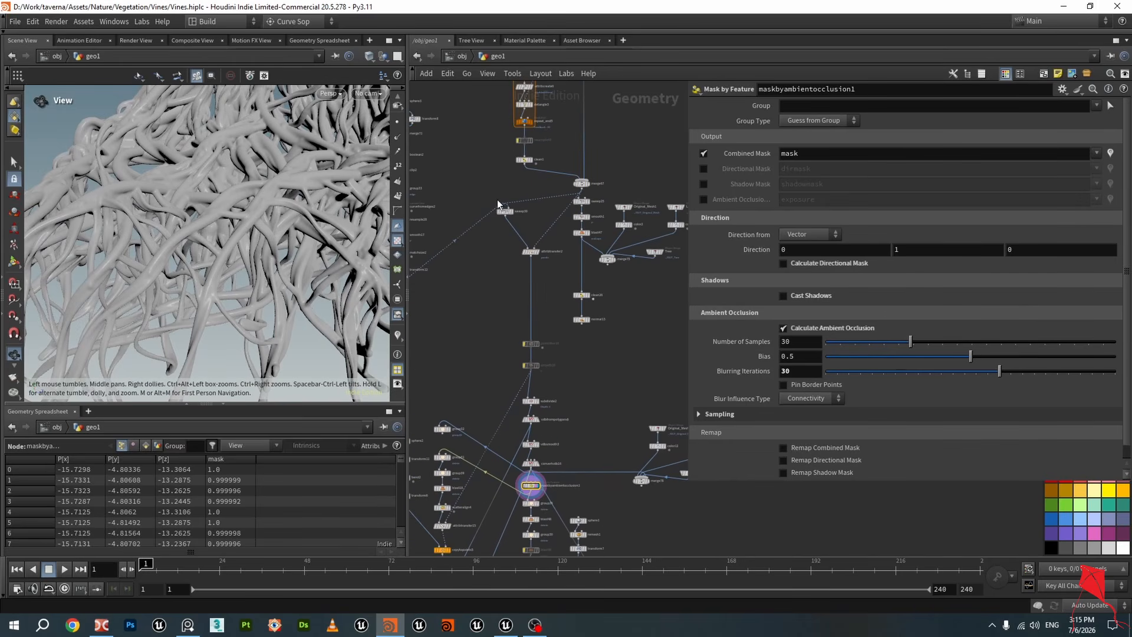
scroll(264, 255, down, 2)
middle_drag(590, 377, 602, 239)
scroll(546, 356, up, 6)
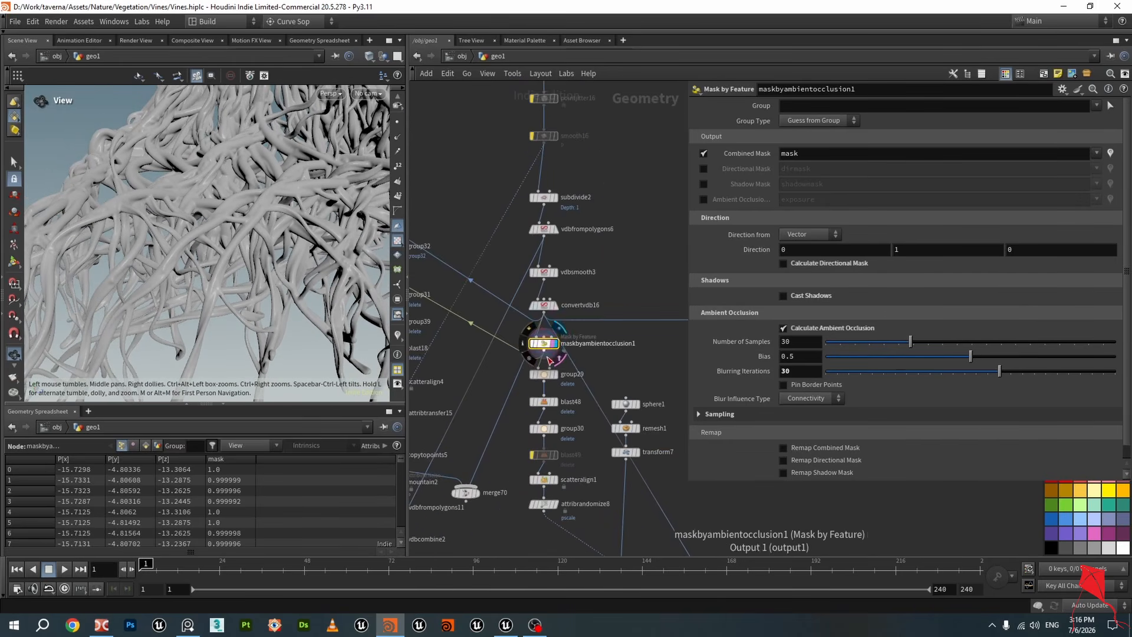
click(397, 334)
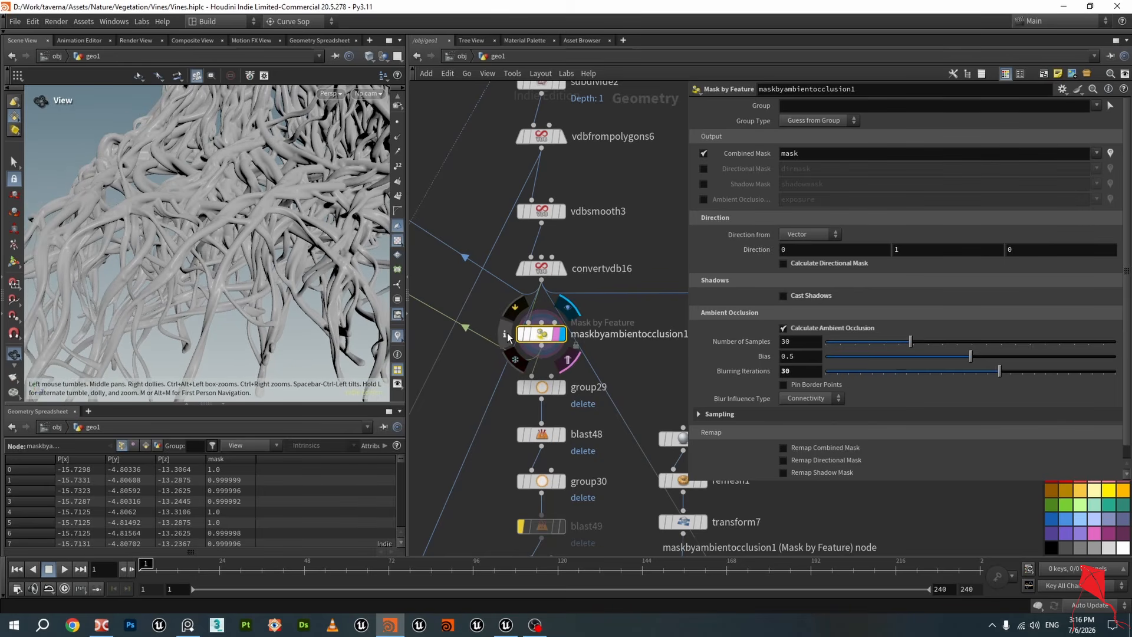
click(512, 337)
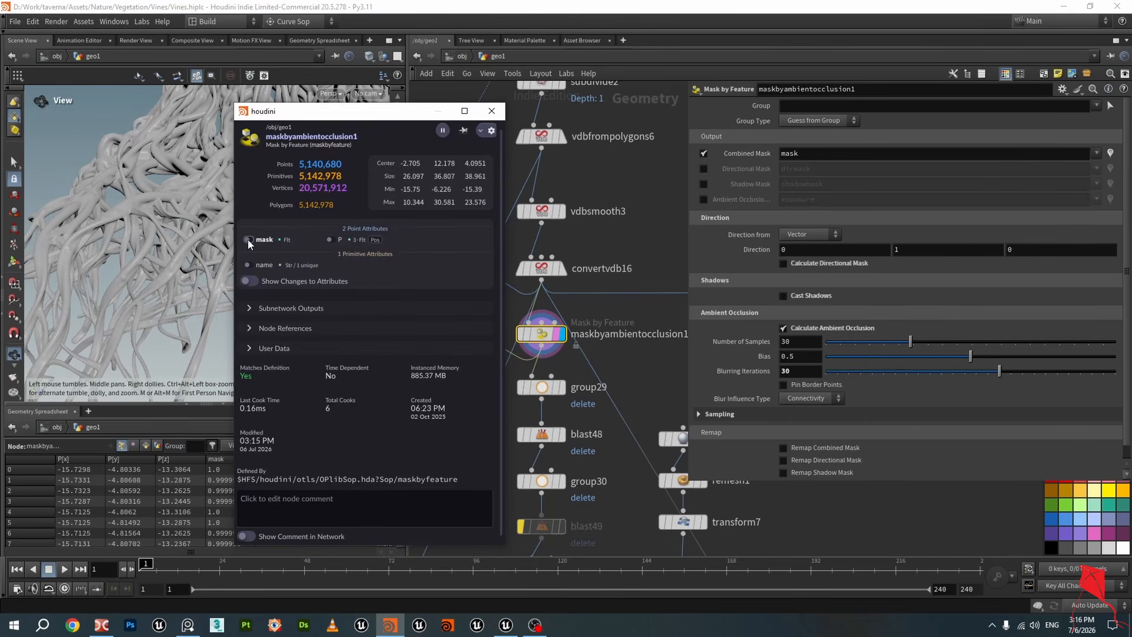
click(249, 239)
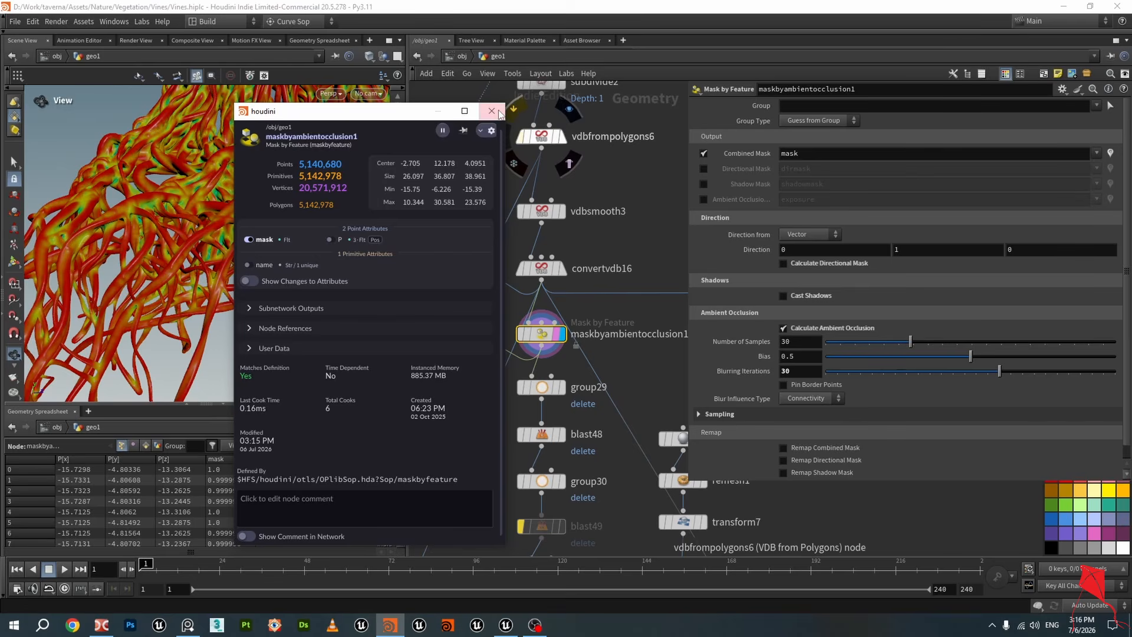
Zoom into the ambient occlusion mask on the vines and save the scene
scroll(231, 190, up, 10)
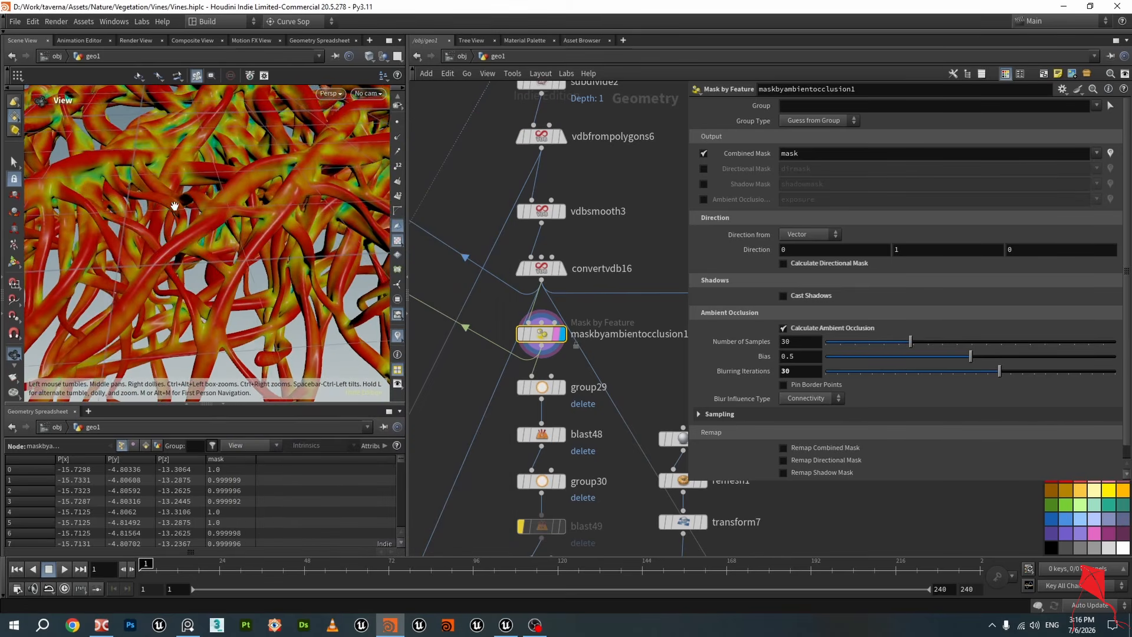
scroll(172, 182, up, 10)
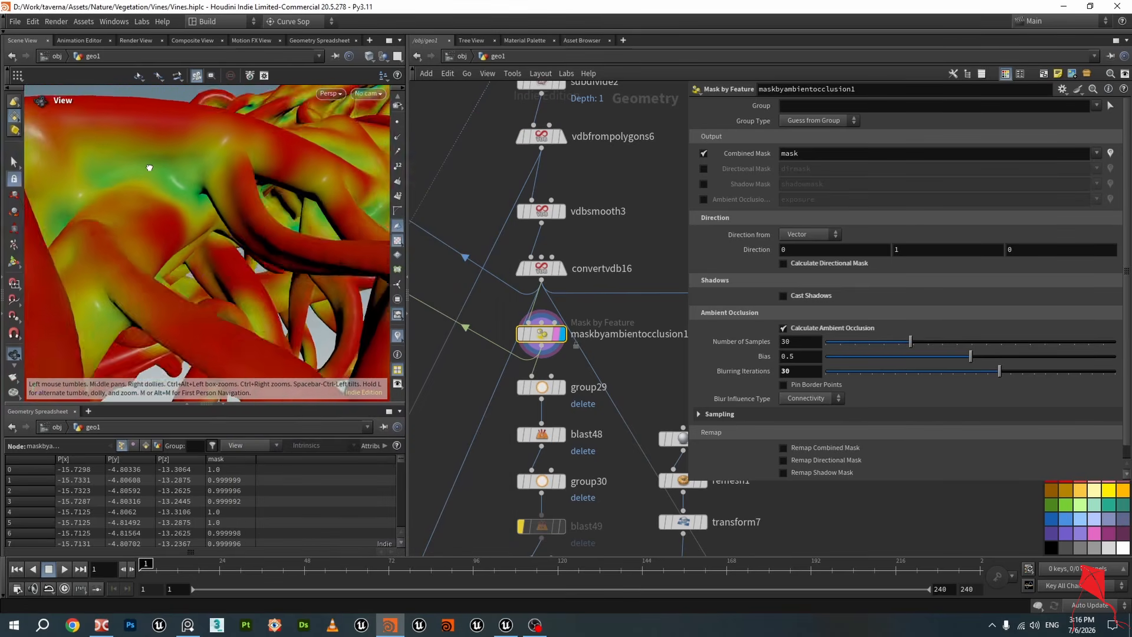
scroll(171, 164, down, 15)
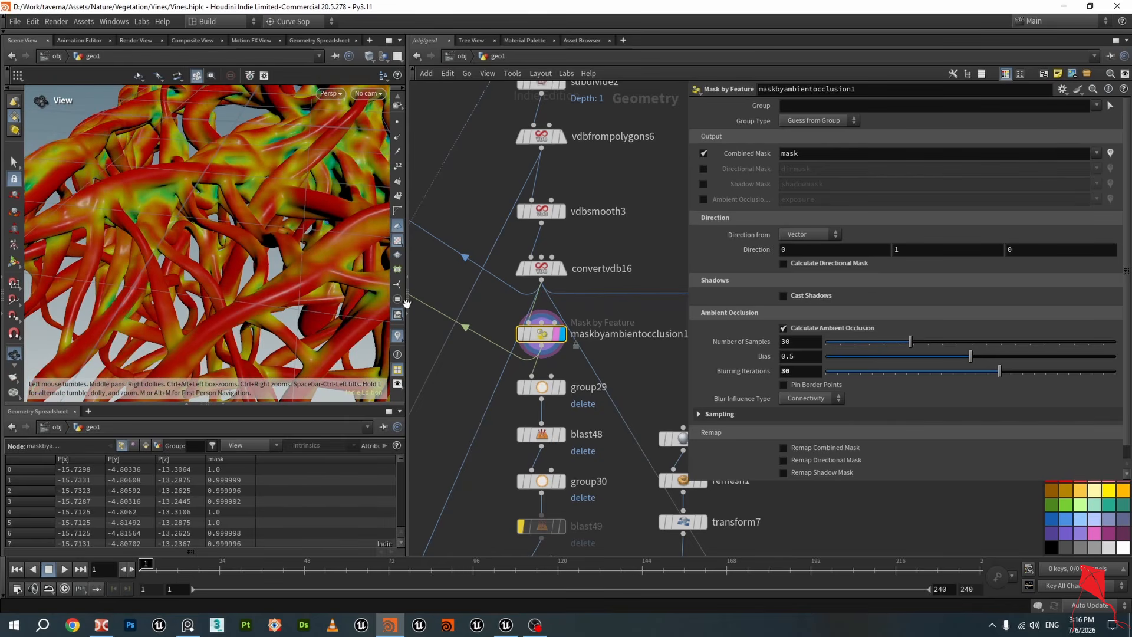
key(ctrl+s)
Select group31 and orbit around the viewport to examine which vine points its mask expression groups
scroll(563, 359, down, 6)
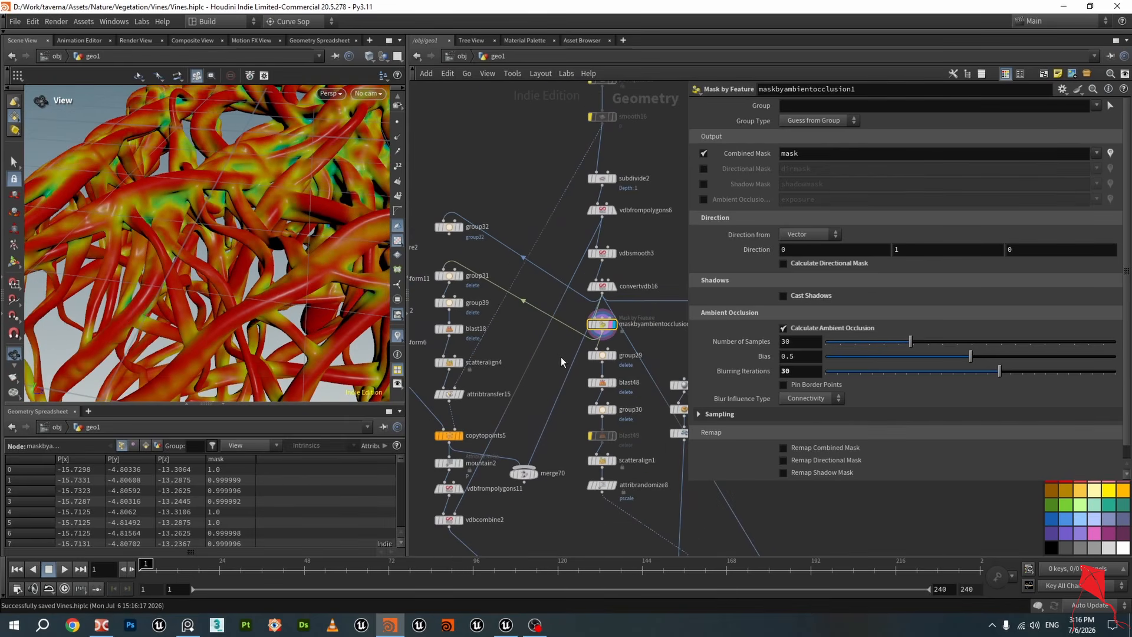
scroll(519, 283, up, 3)
mouse_move(514, 277)
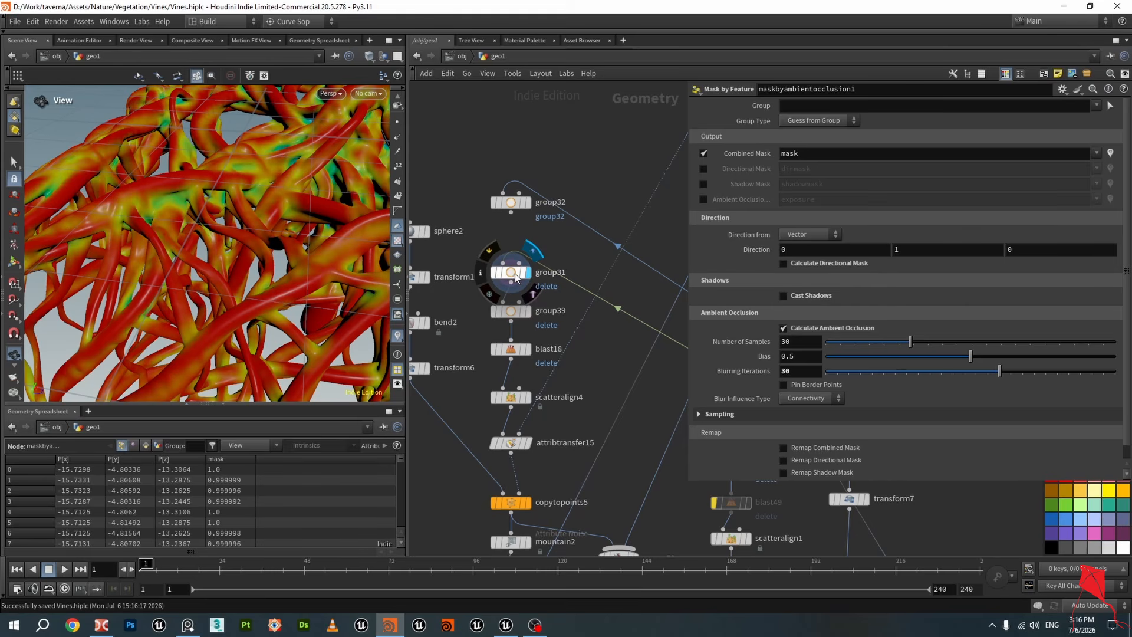
click(516, 277)
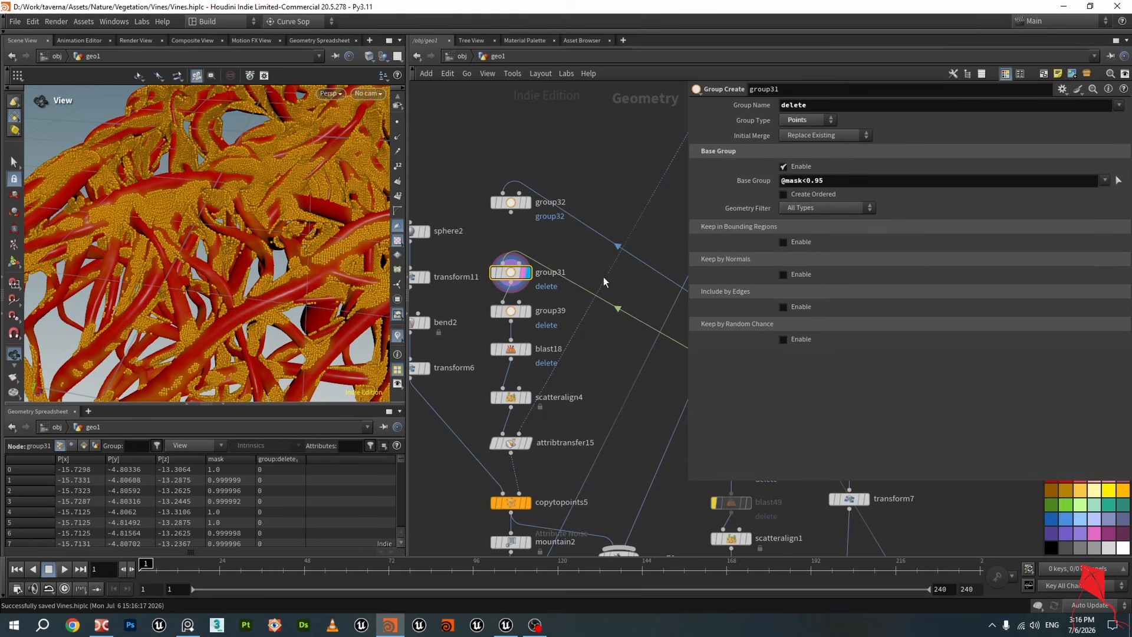
drag(174, 210, 146, 213)
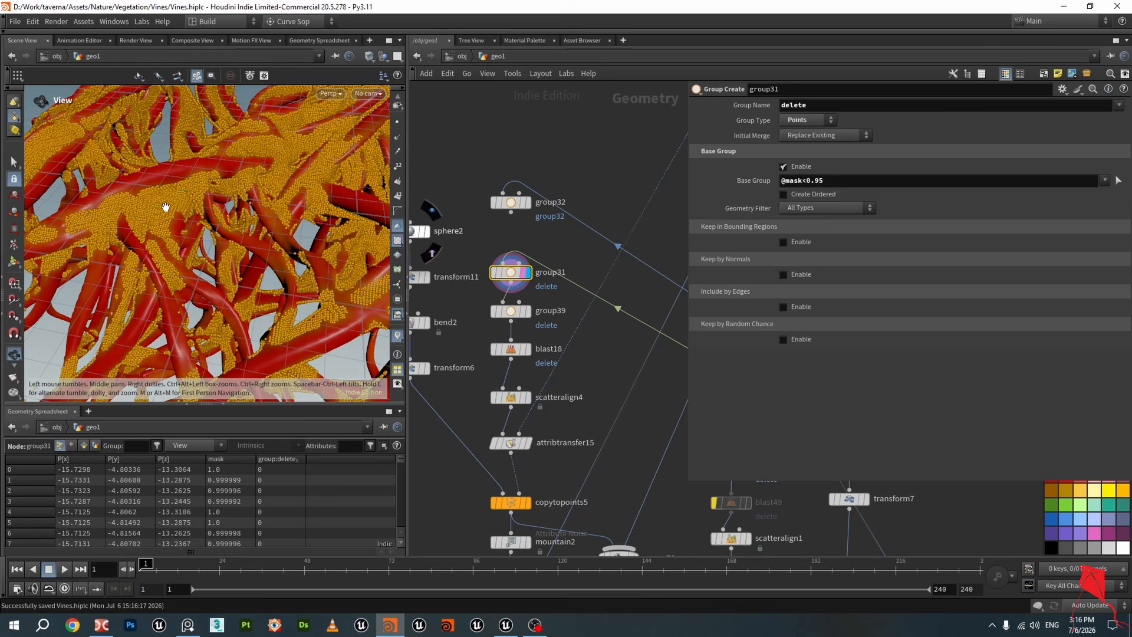
click(838, 182)
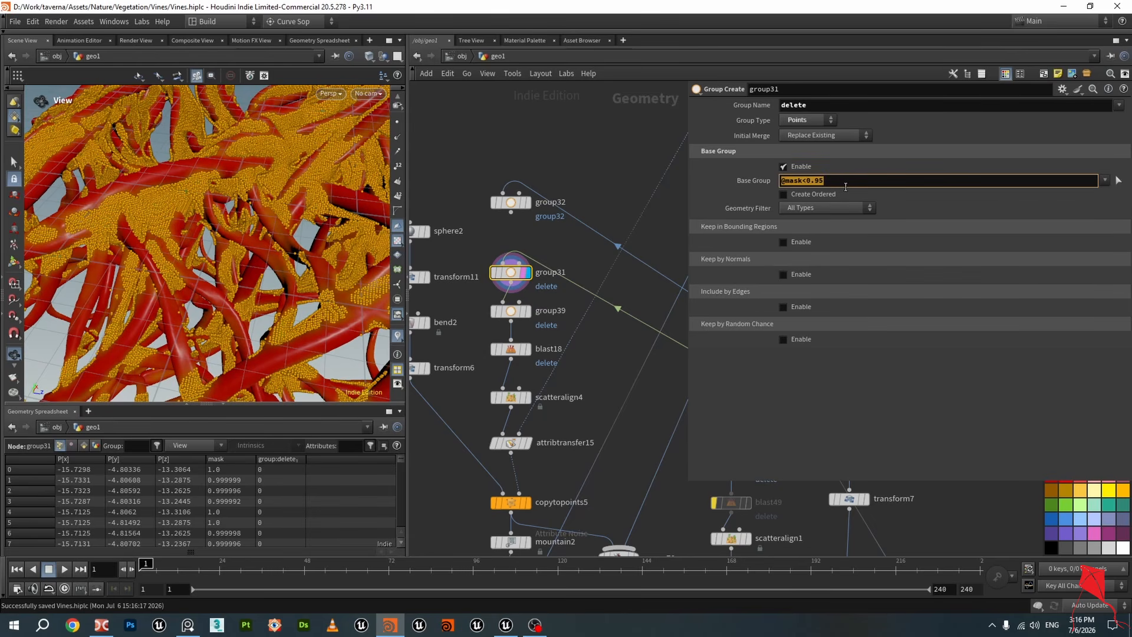
drag(182, 188, 204, 197)
scroll(204, 196, down, 5)
middle_drag(204, 196, 223, 237)
drag(354, 224, 240, 207)
scroll(241, 207, down, 4)
middle_drag(241, 207, 218, 331)
drag(218, 331, 273, 200)
middle_drag(273, 200, 273, 263)
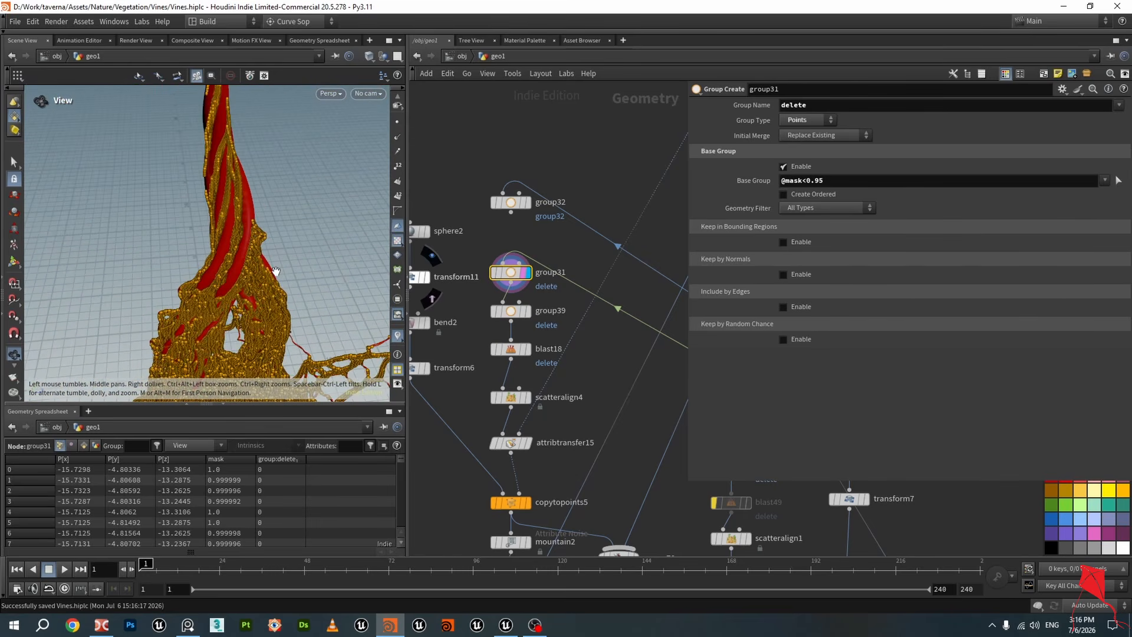
scroll(219, 214, up, 8)
drag(222, 218, 248, 206)
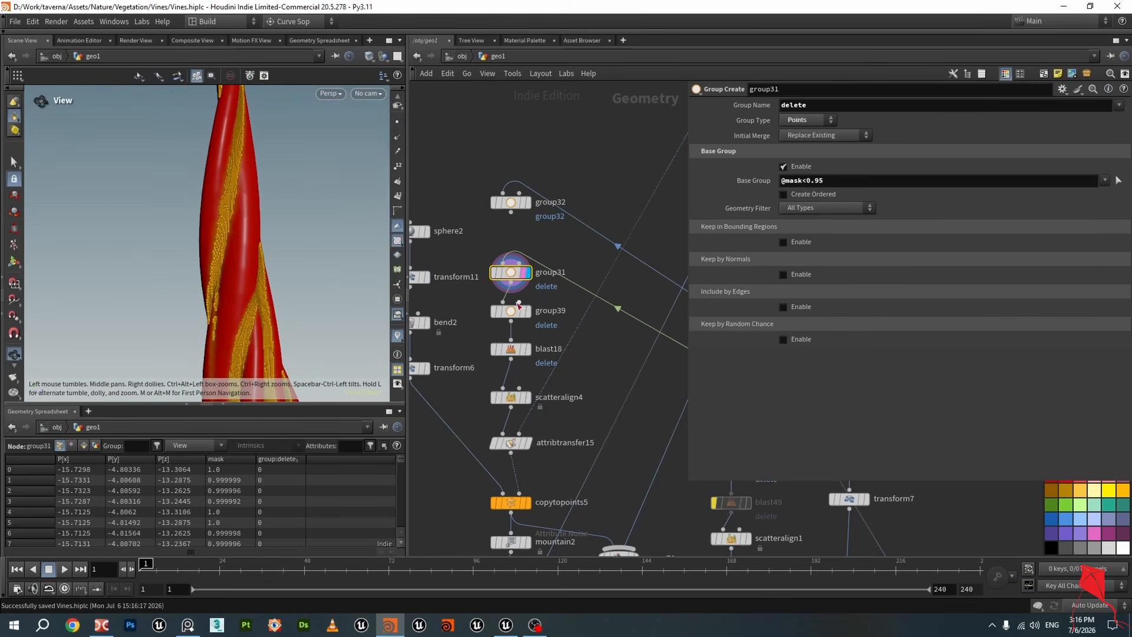
Select group39 and examine its bounding-box region around the statue in the viewport
click(508, 311)
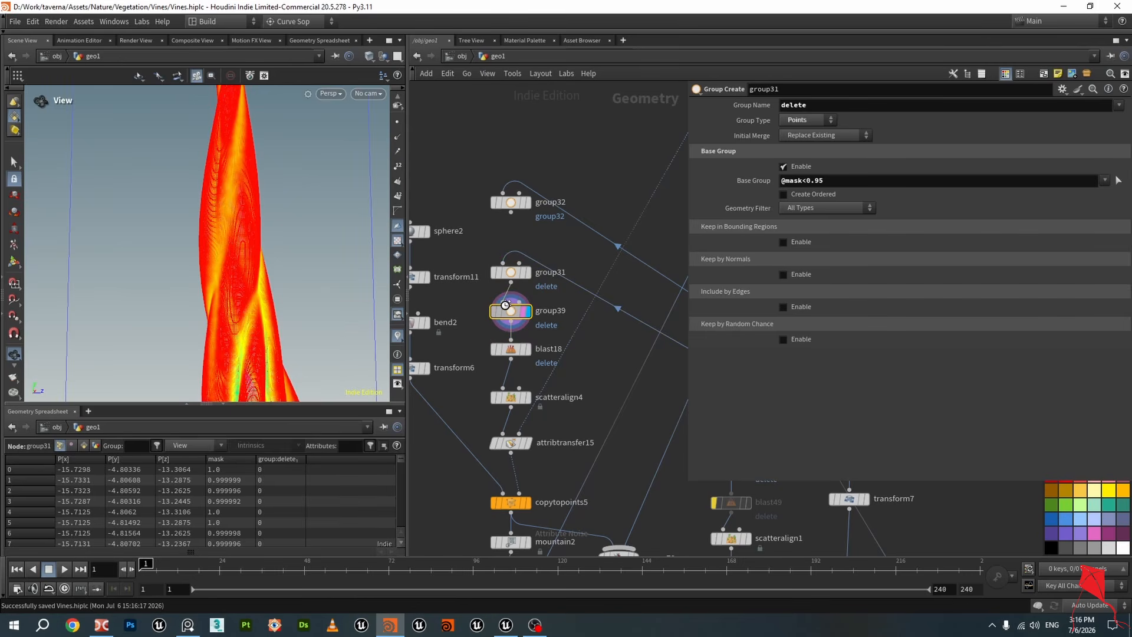
click(509, 312)
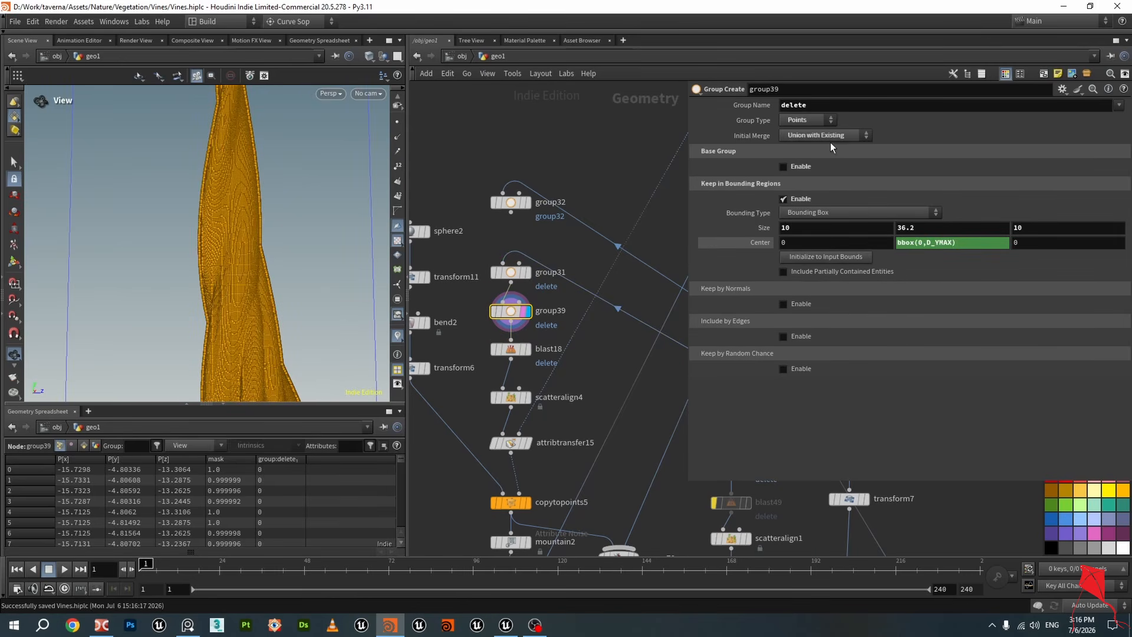
scroll(235, 195, down, 10)
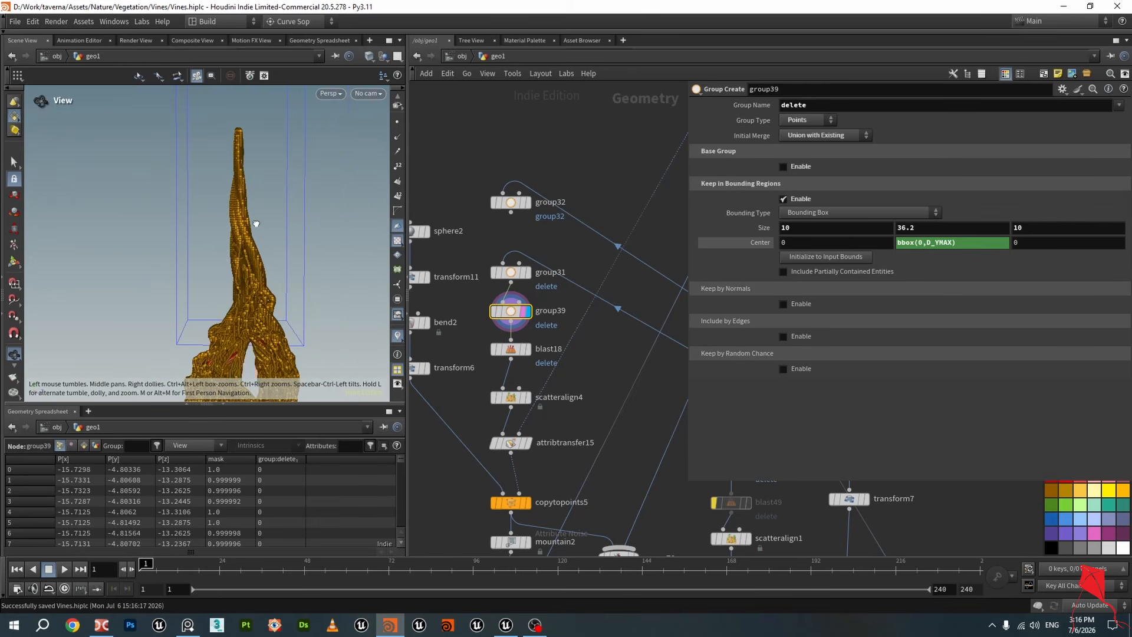
drag(256, 224, 246, 231)
scroll(246, 231, down, 2)
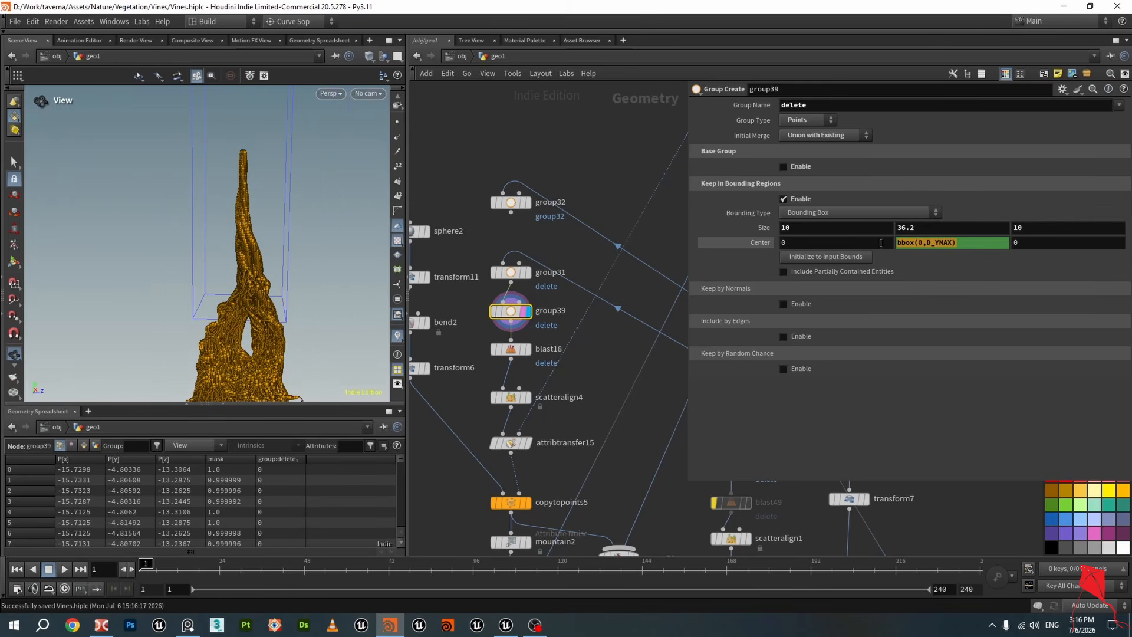
click(929, 234)
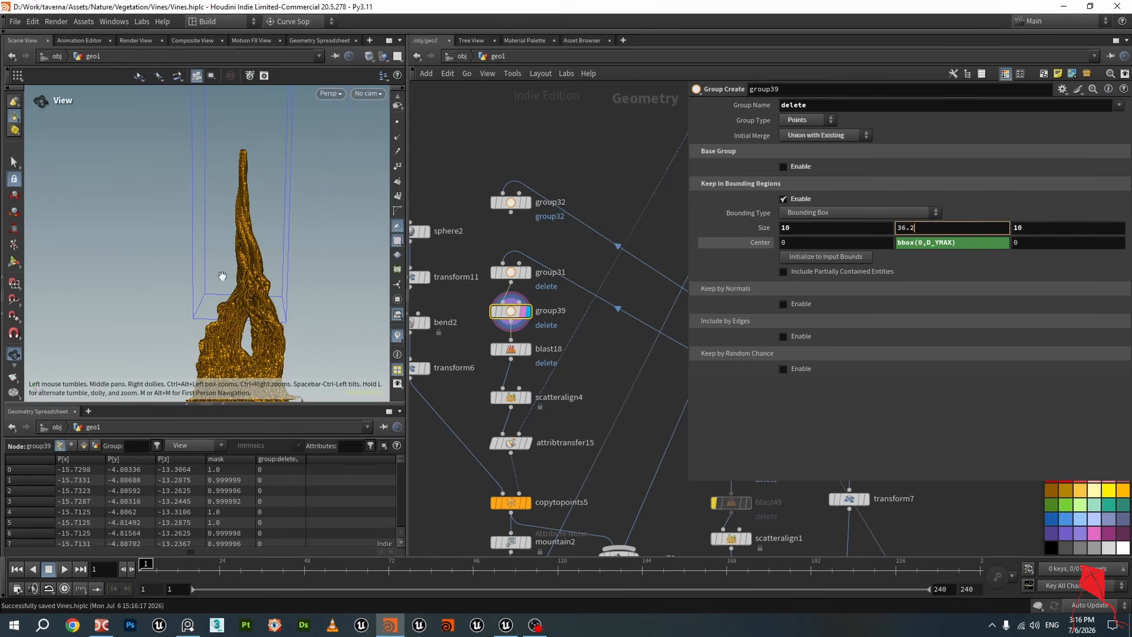
scroll(283, 288, up, 10)
scroll(267, 244, up, 5)
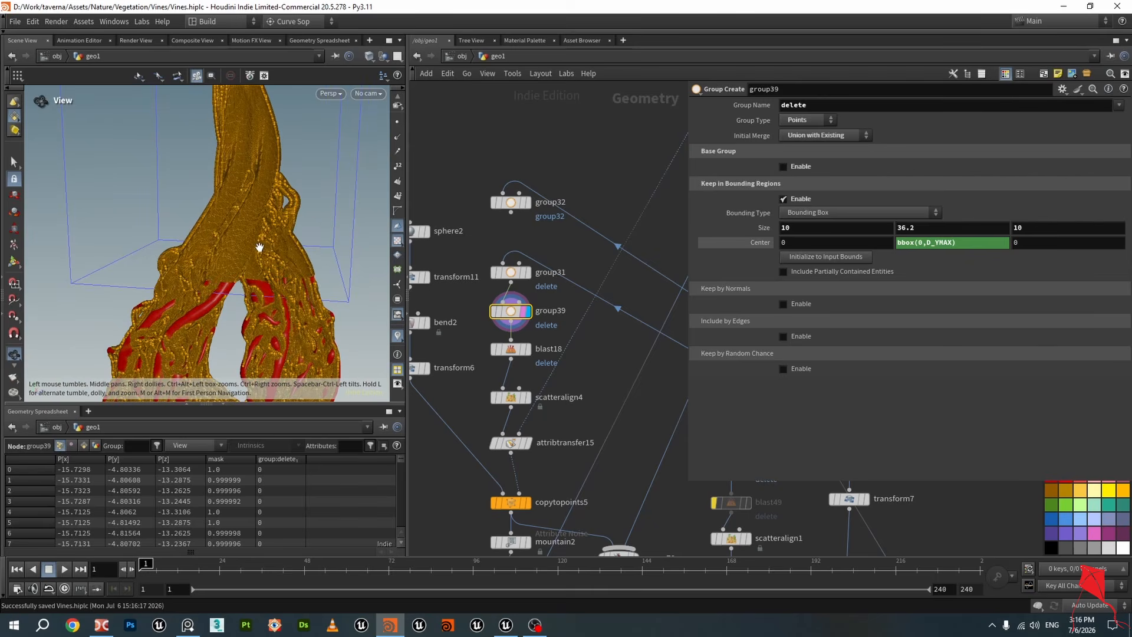
Scrub group39's bounding-box Y size with the value ladder, then save the scene
middle_drag(935, 231, 1034, 246)
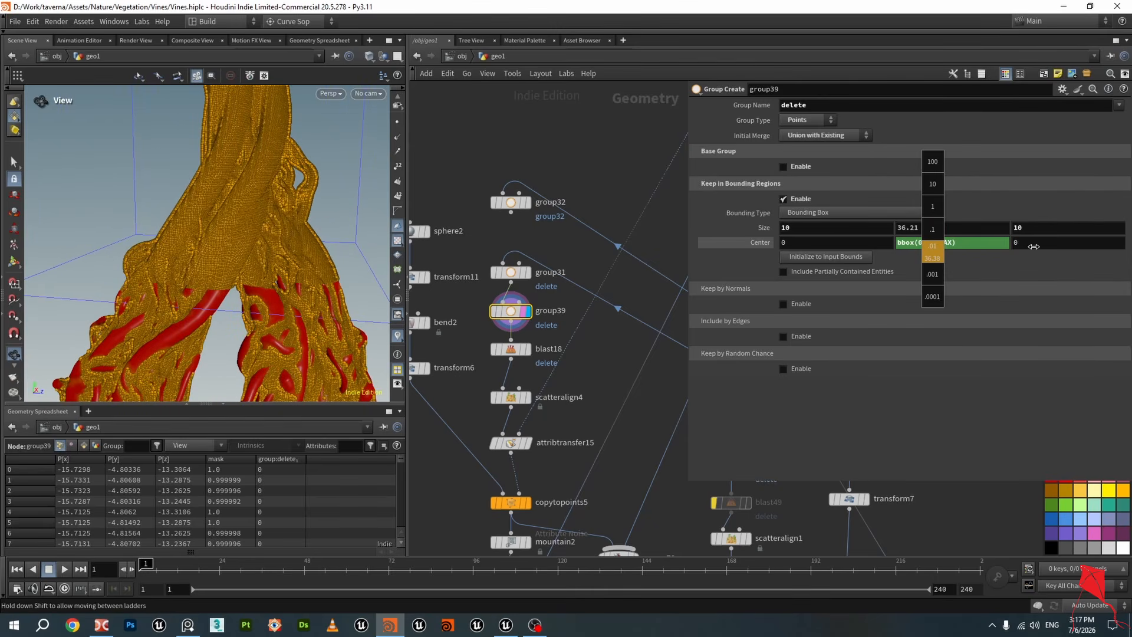
middle_drag(930, 258, 692, 260)
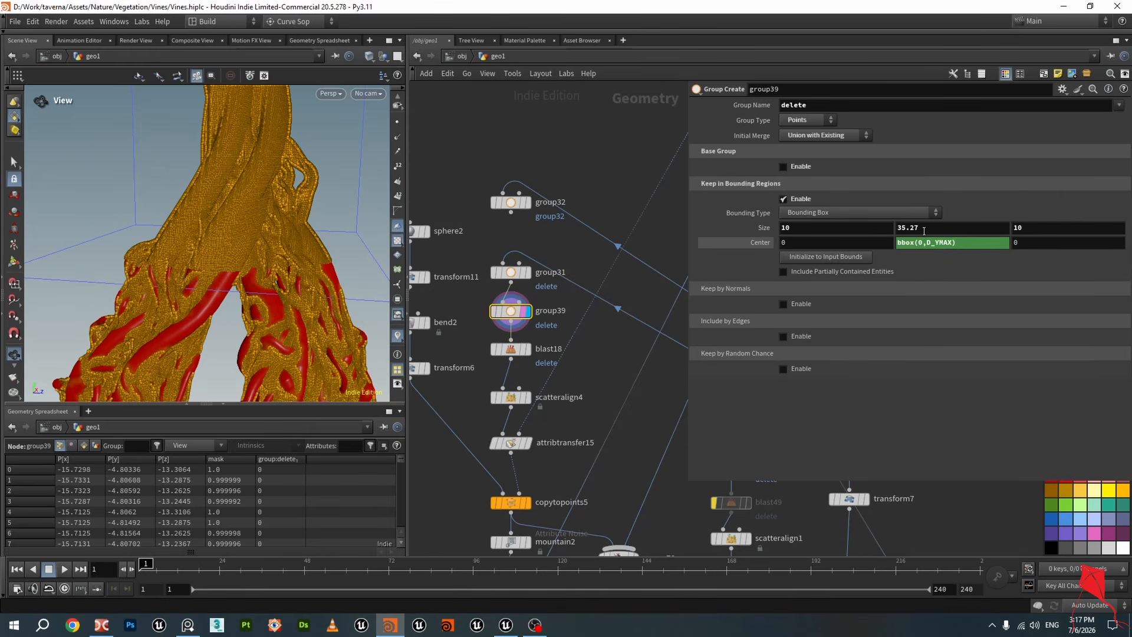
middle_drag(924, 231, 437, 213)
key(ctrl+s)
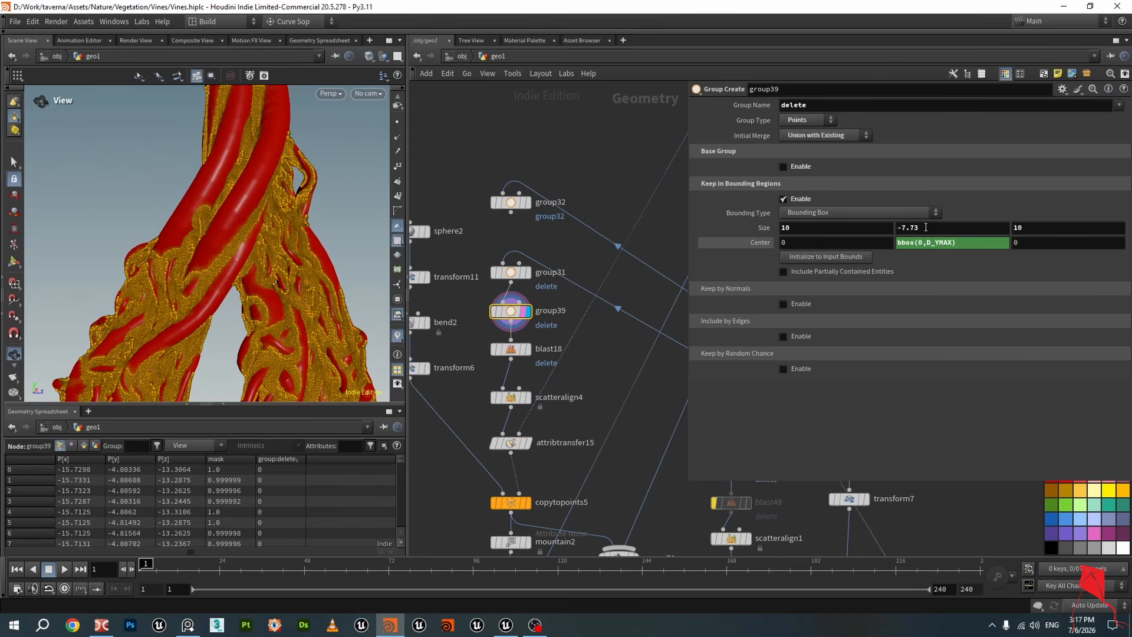
Set group39's bounding-box Y size to 5 and orbit around the statue top
scroll(272, 199, down, 10)
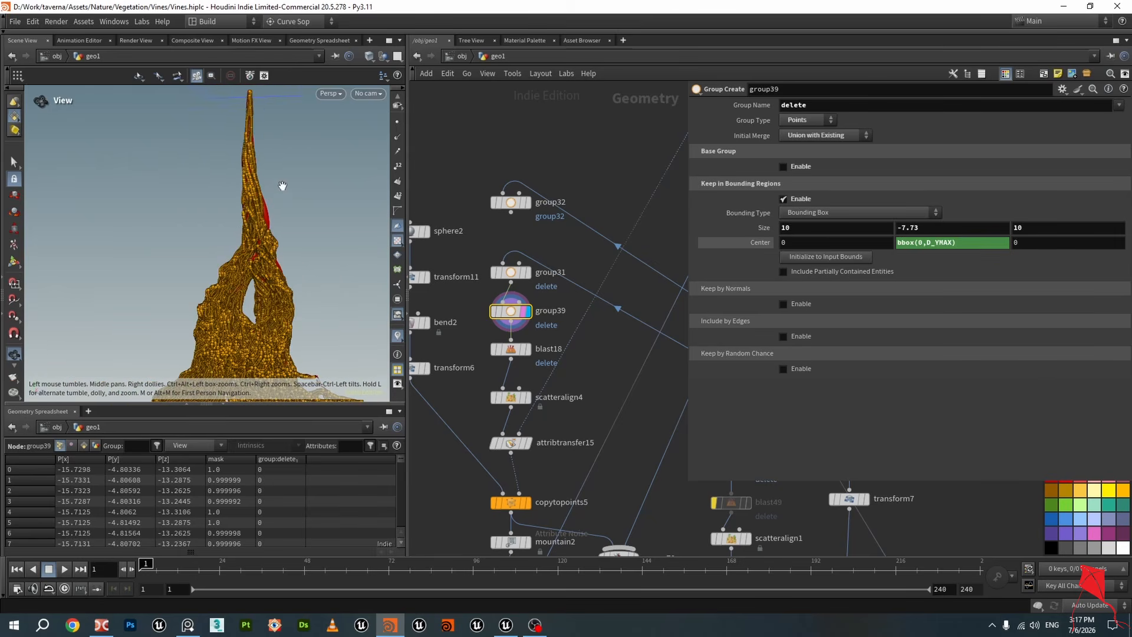
click(941, 226)
text(5)
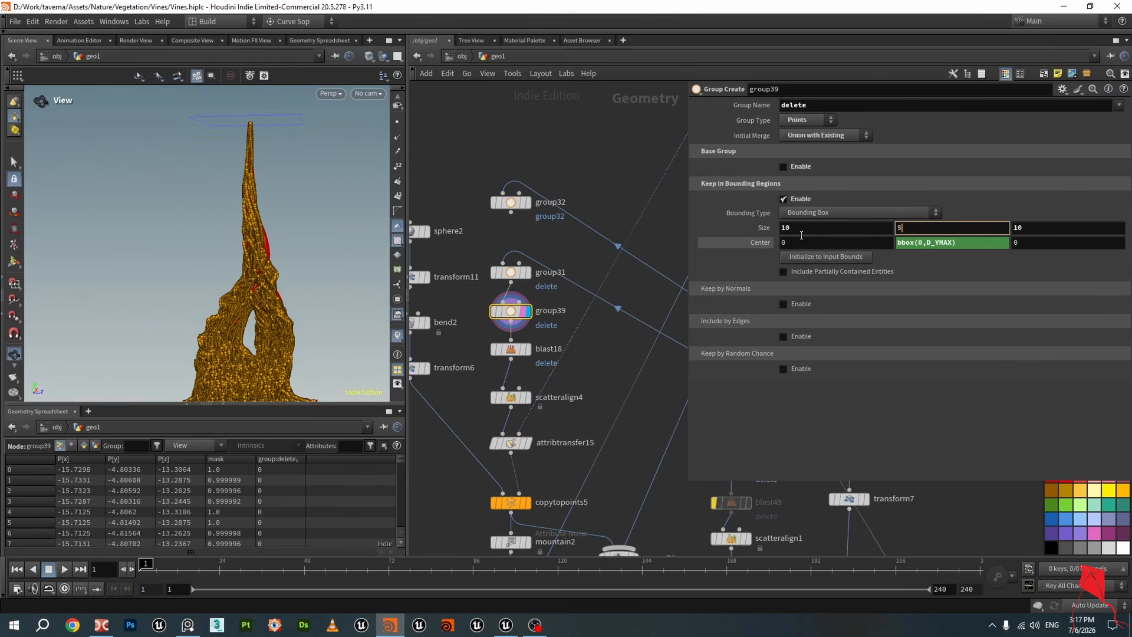
key(Return)
drag(175, 182, 497, 216)
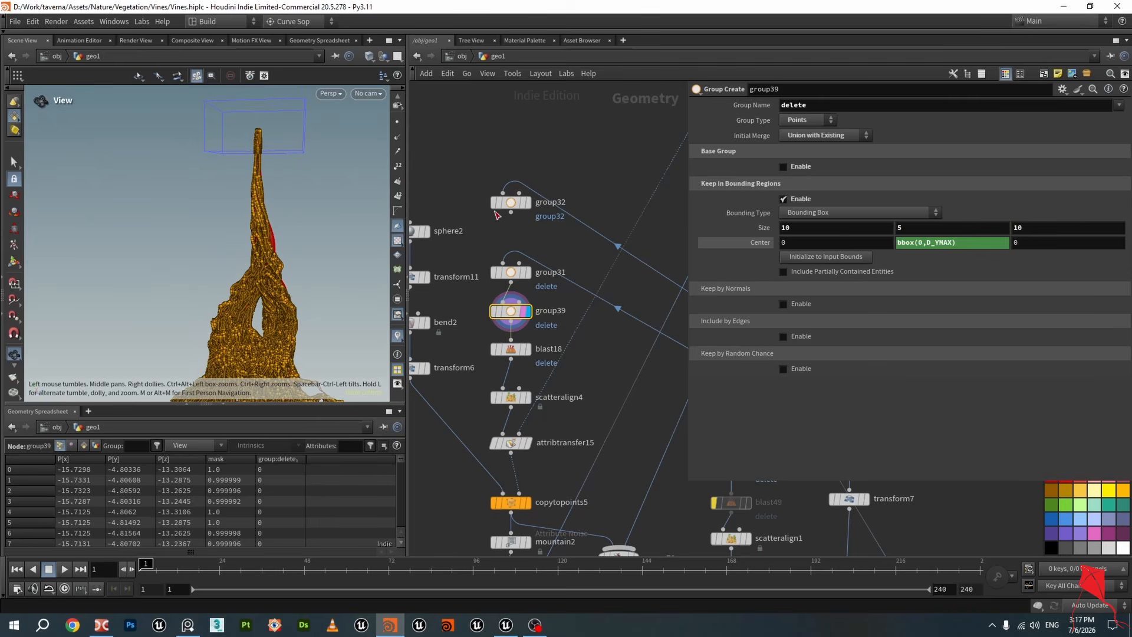
Set group39's bounding-box Y size to 15, then scrub it to about 18.9
drag(942, 229, 760, 214)
text(15)
key(Return)
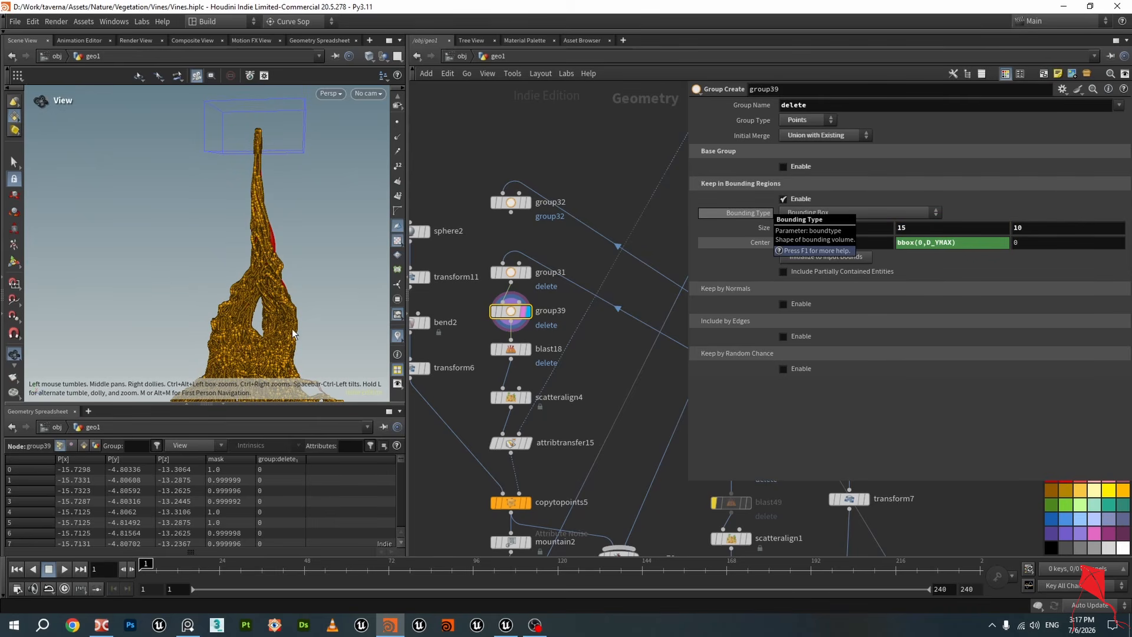
scroll(268, 254, up, 5)
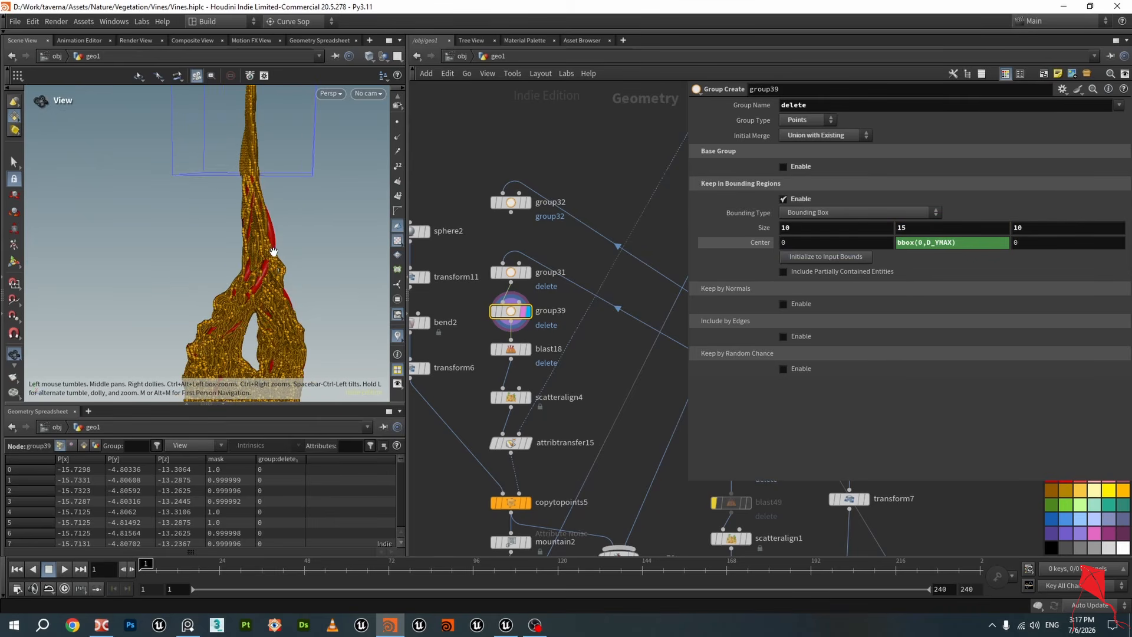
middle_click(909, 227)
middle_drag(917, 225, 956, 223)
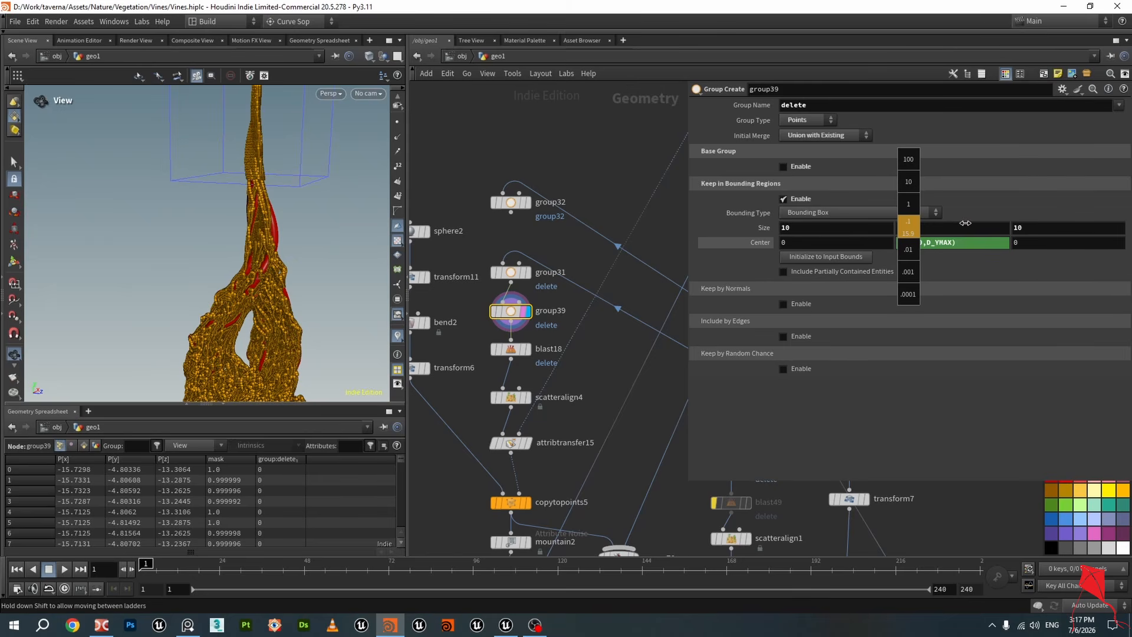
middle_drag(971, 222, 1115, 227)
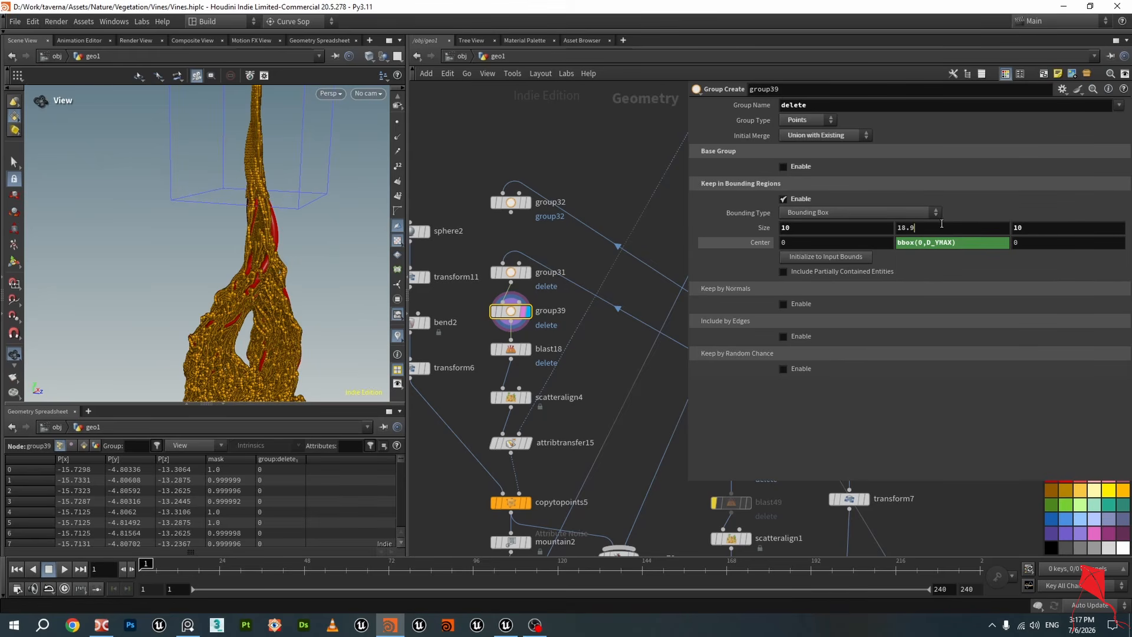
Set group39's bounding-box Y size to 28 so the delete region covers the statue top
drag(938, 225, 790, 229)
text(30)
key(Return)
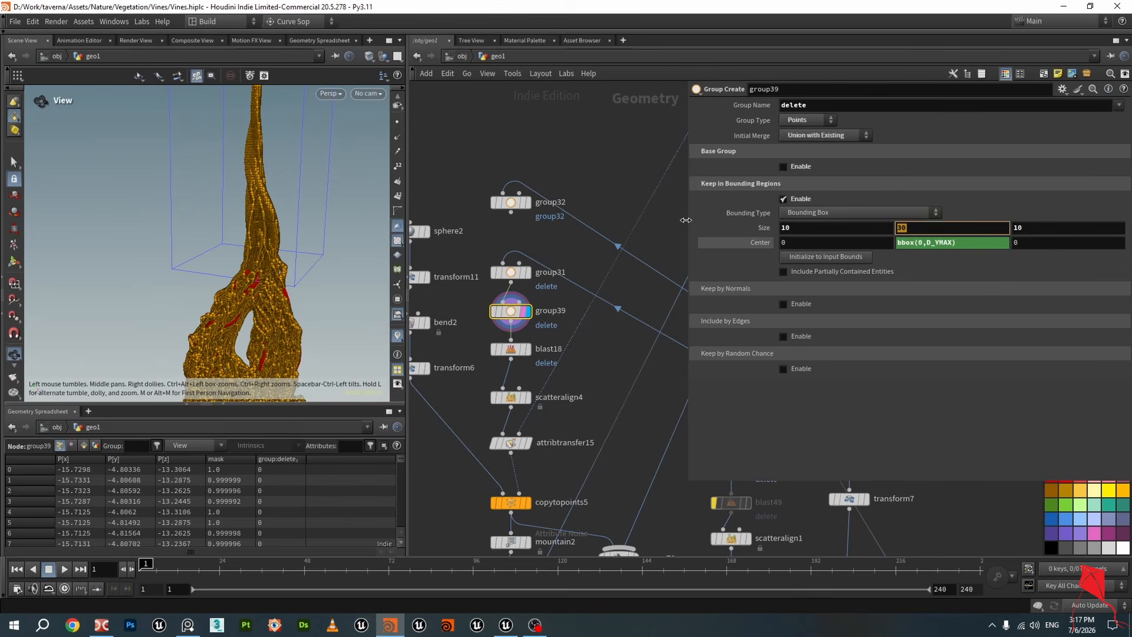
text(26)
key(Return)
drag(248, 248, 278, 246)
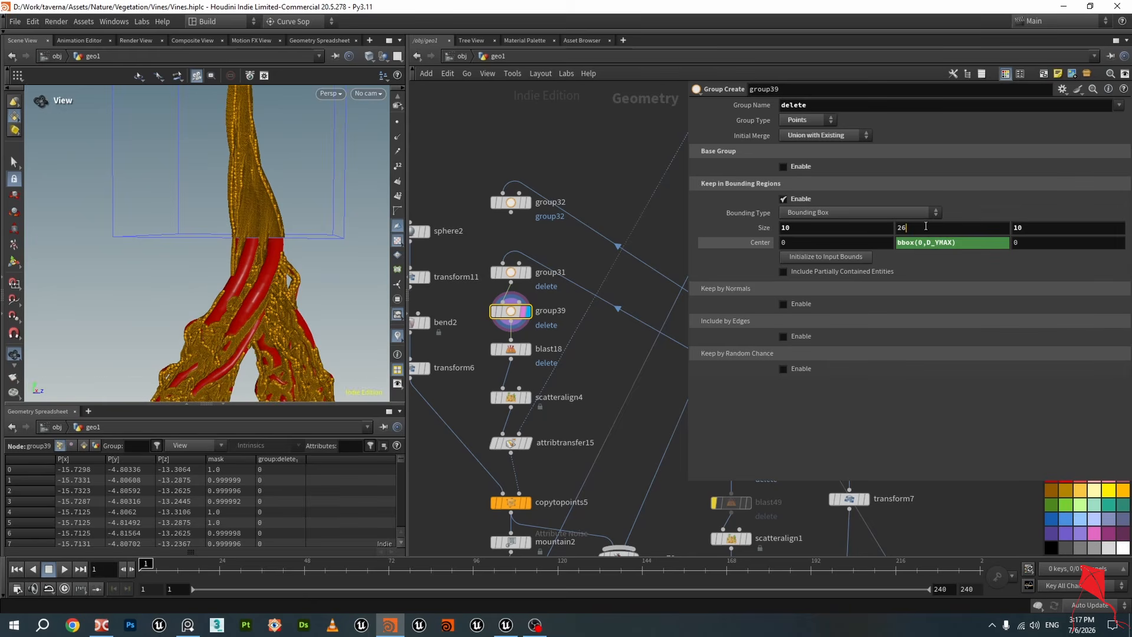
text(28)
key(Return)
drag(273, 263, 353, 255)
Display and select scatteralign4 to view its scattered leaf points, then save the scene
scroll(584, 357, down, 2)
scroll(551, 352, up, 3)
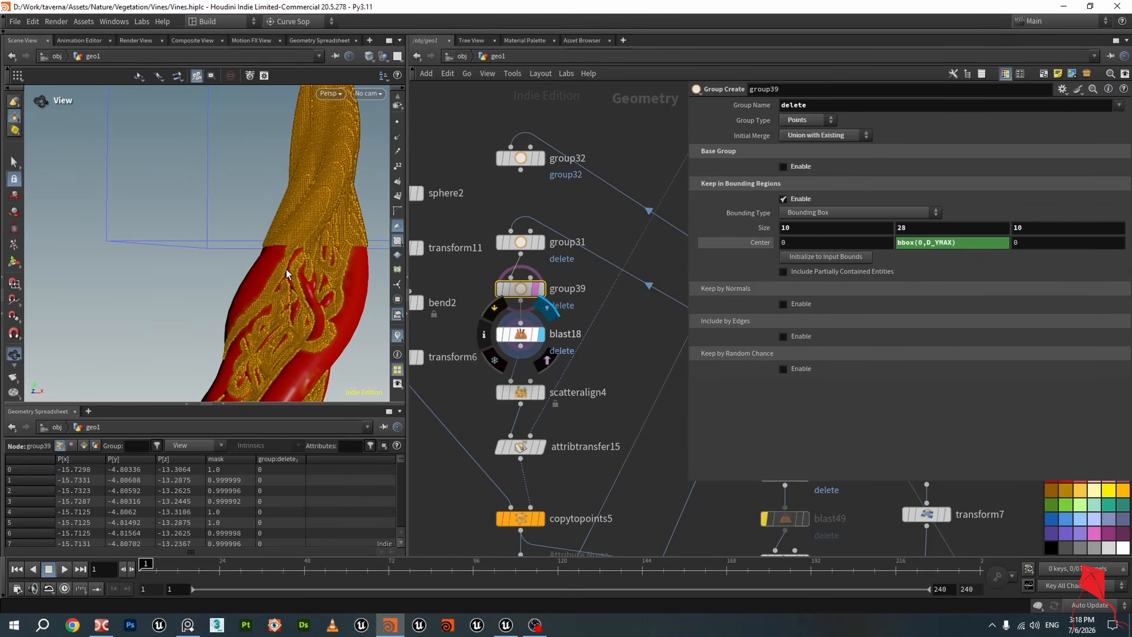
drag(300, 283, 326, 253)
scroll(369, 274, up, 3)
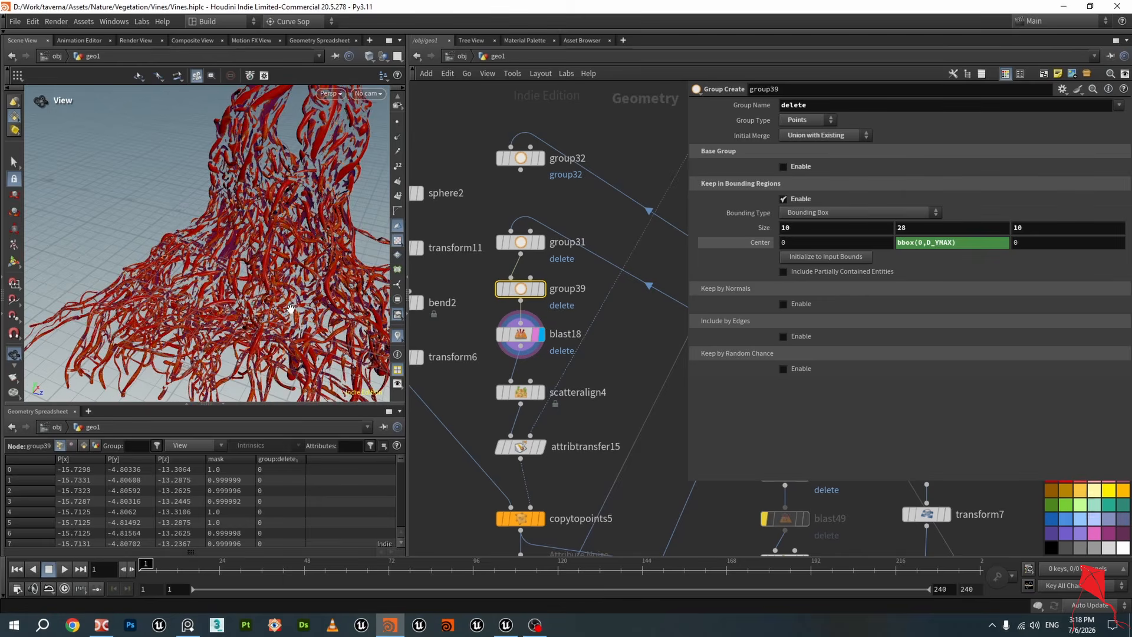
mouse_move(360, 274)
mouse_down()
mouse_move(298, 258)
mouse_move(354, 275)
mouse_up()
scroll(535, 330, down, 1)
scroll(554, 395, up, 3)
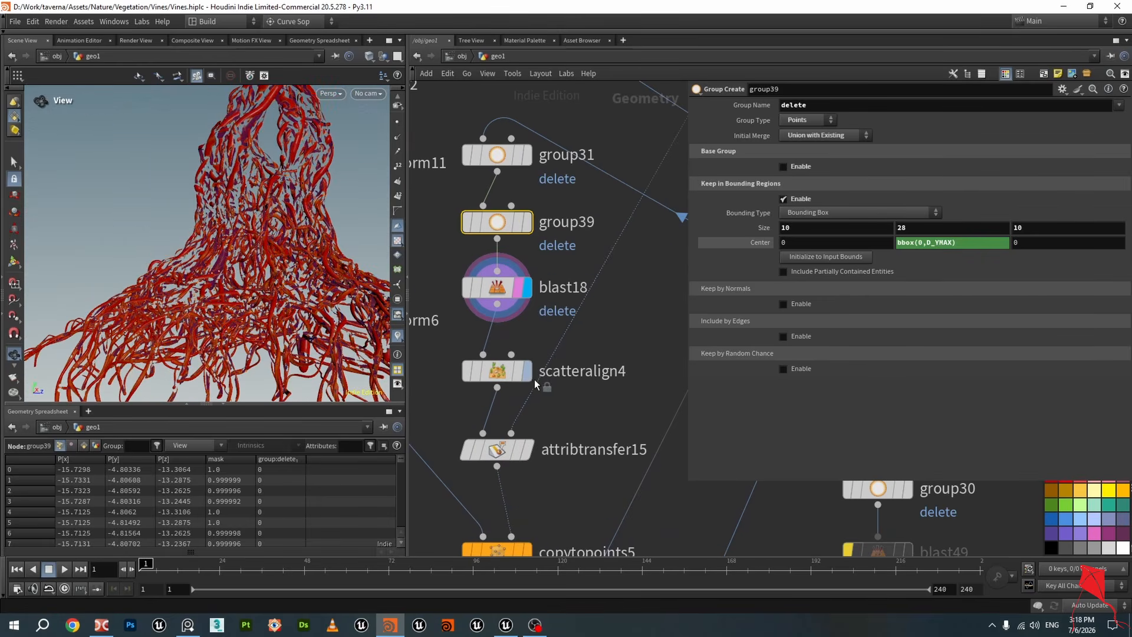
mouse_move(518, 376)
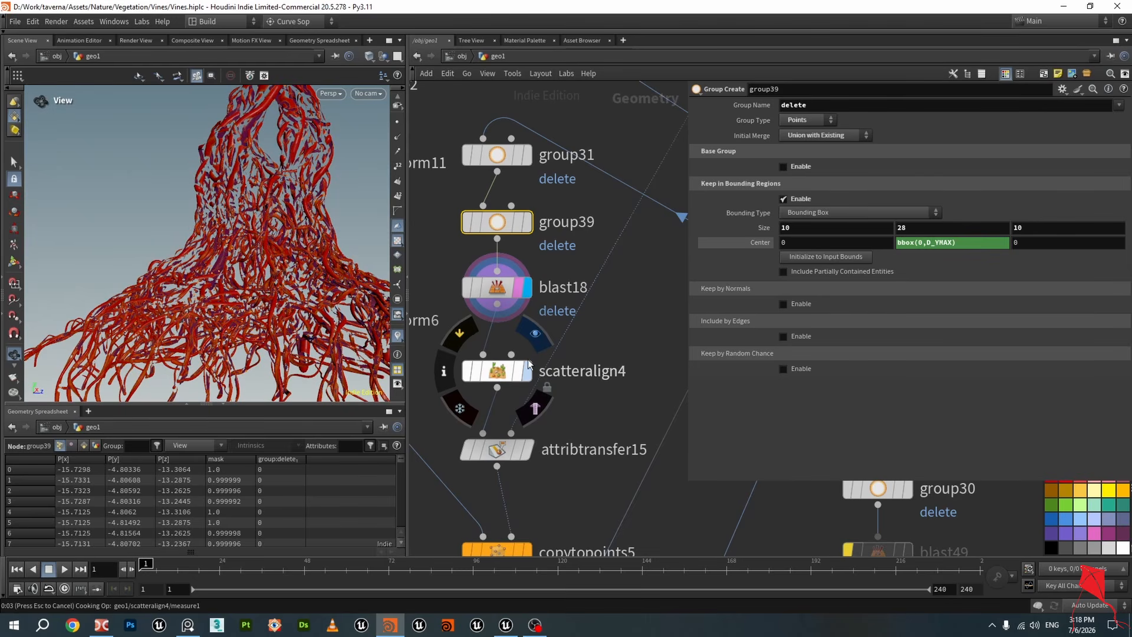
click(523, 371)
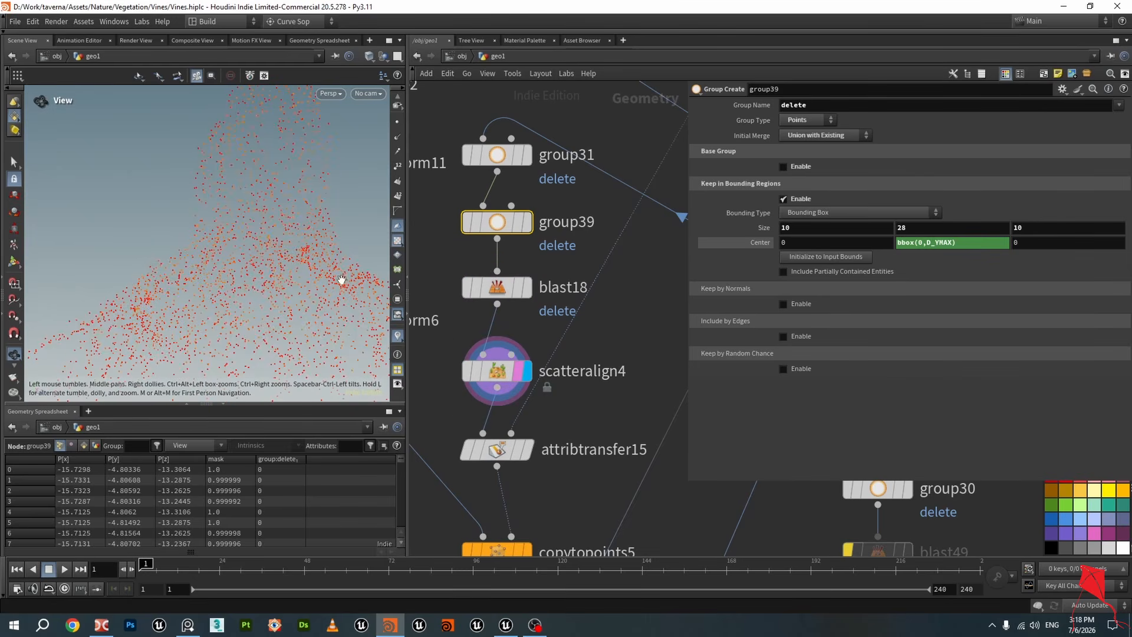
click(498, 370)
key(ctrl+s)
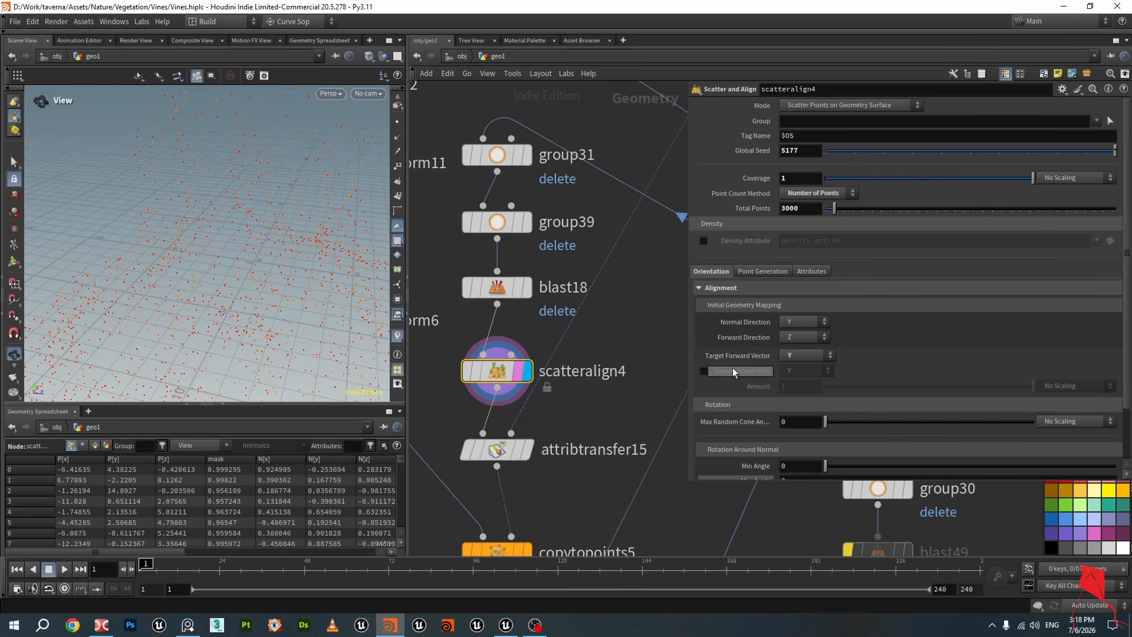
Scroll through scatteralign4's scatter and alignment parameters
scroll(807, 358, down, 1)
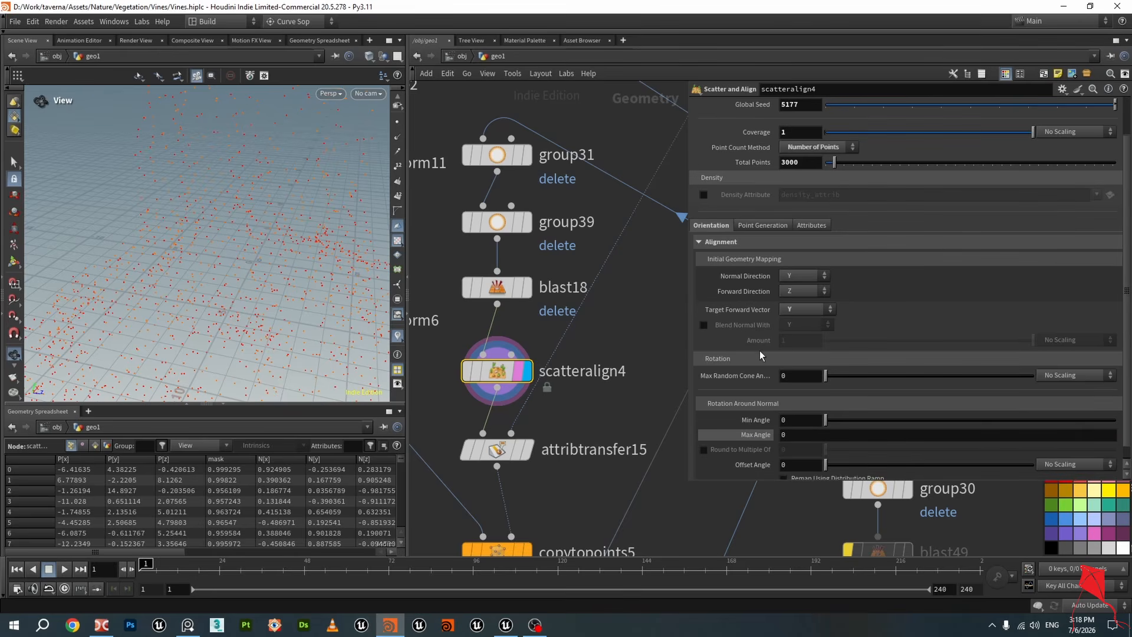
scroll(609, 320, down, 2)
scroll(570, 387, up, 2)
scroll(584, 388, down, 3)
scroll(498, 247, up, 3)
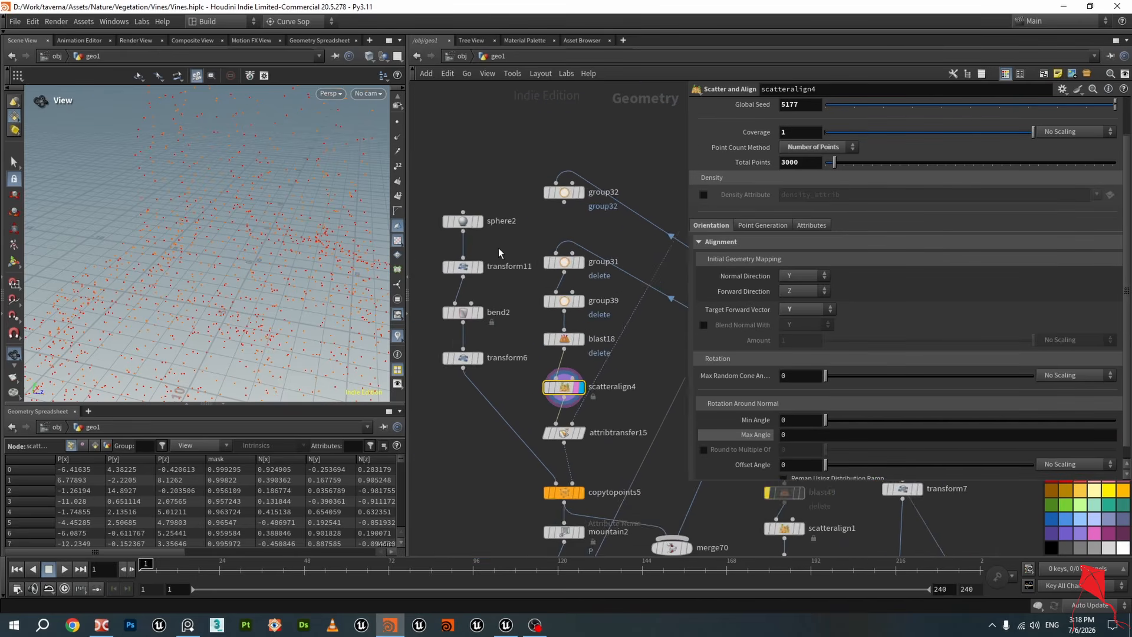
Step through sphere2, transform11, bend2 and transform6 to inspect how the leaf shape is built
click(466, 216)
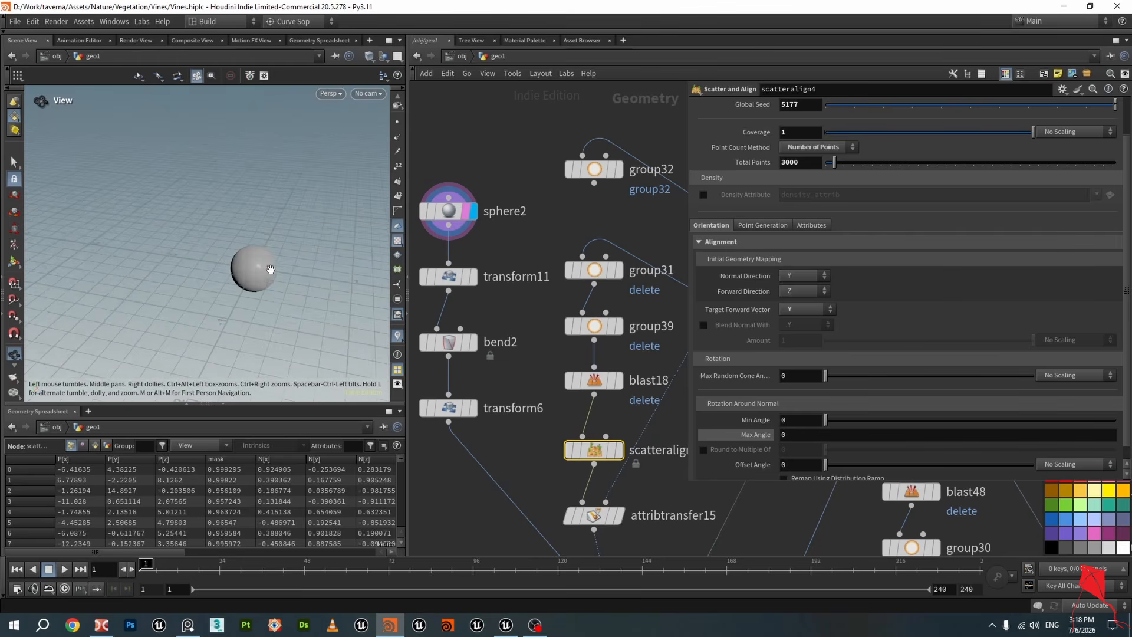
click(447, 214)
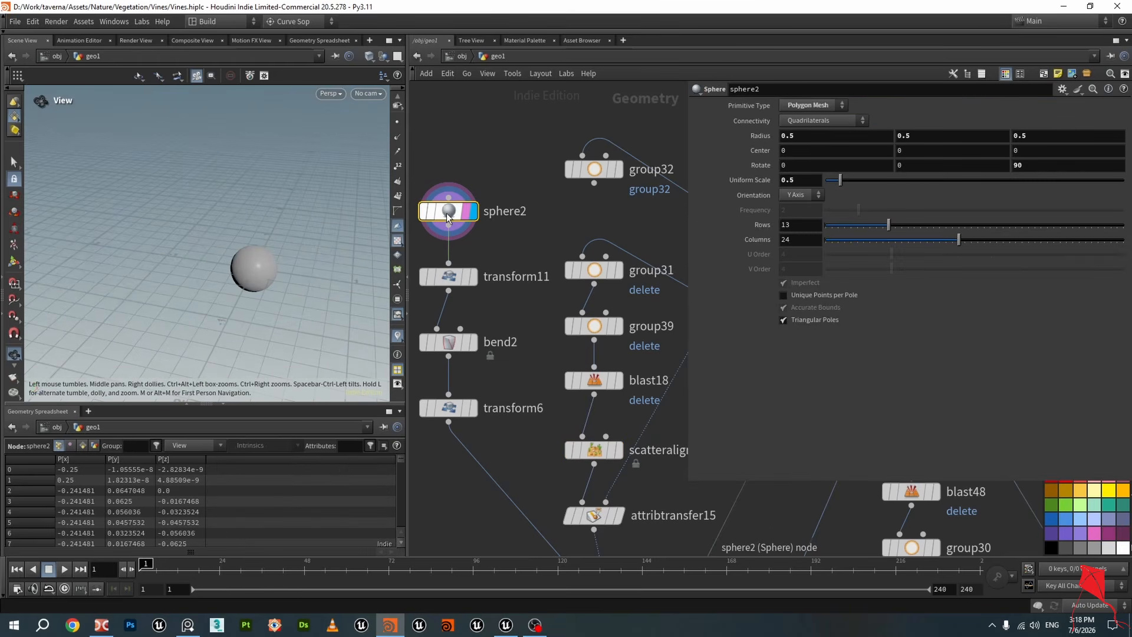
click(474, 277)
drag(277, 259, 298, 275)
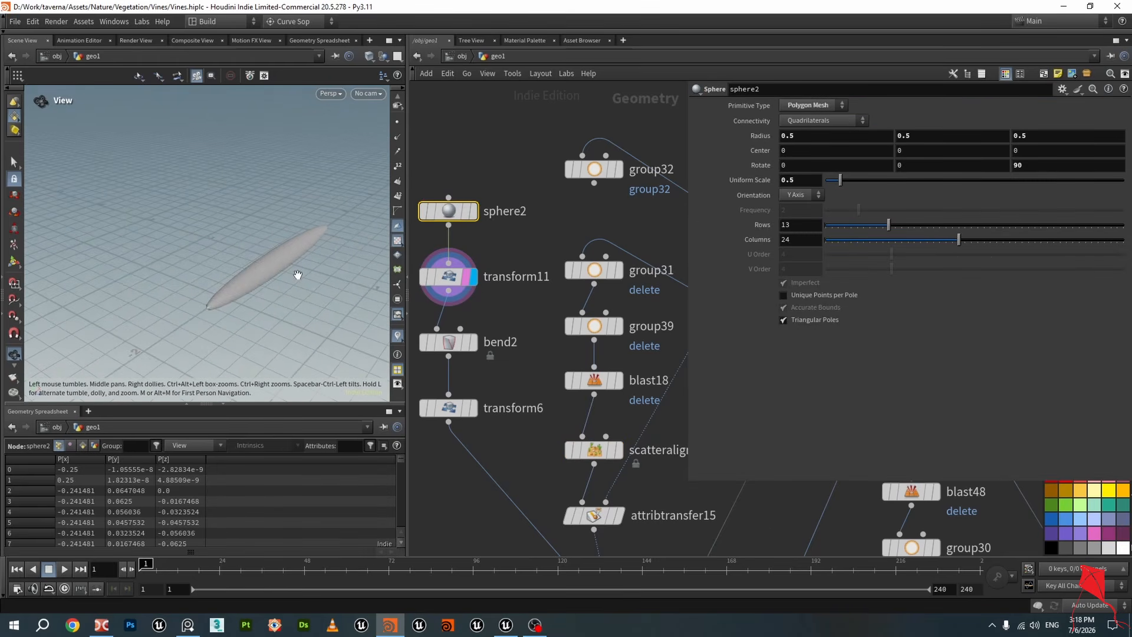
click(474, 342)
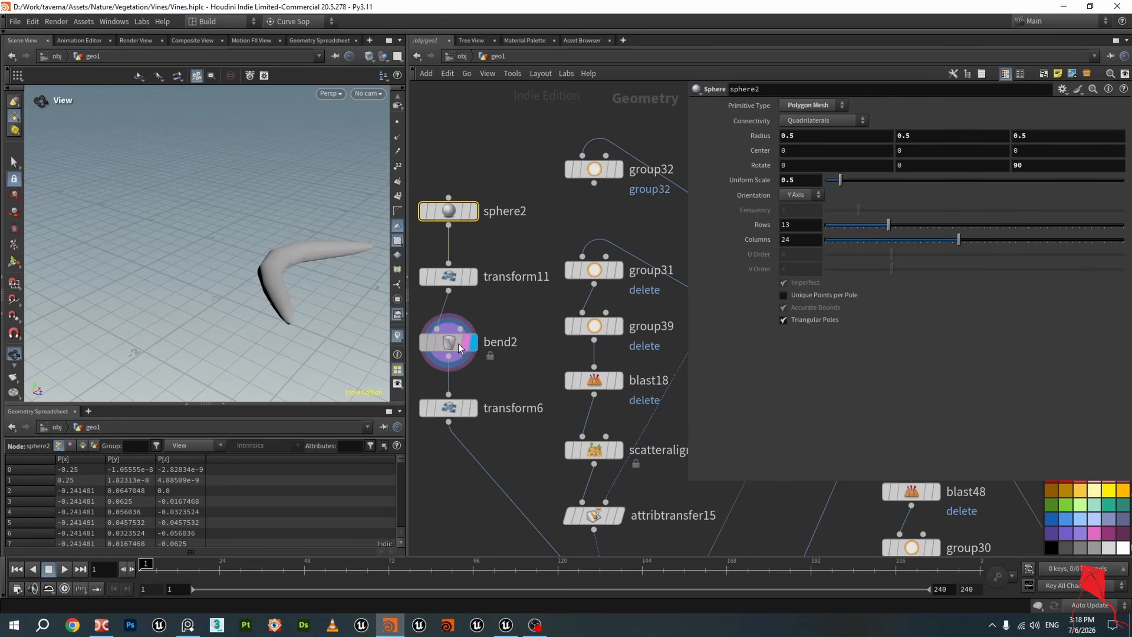
click(454, 342)
click(475, 408)
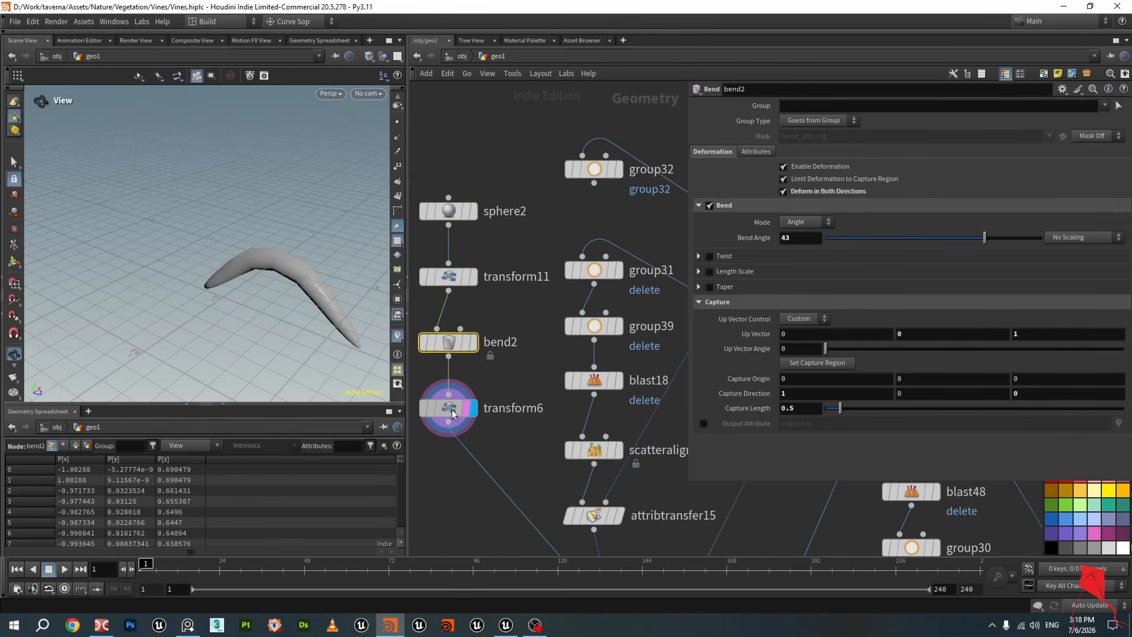
click(451, 408)
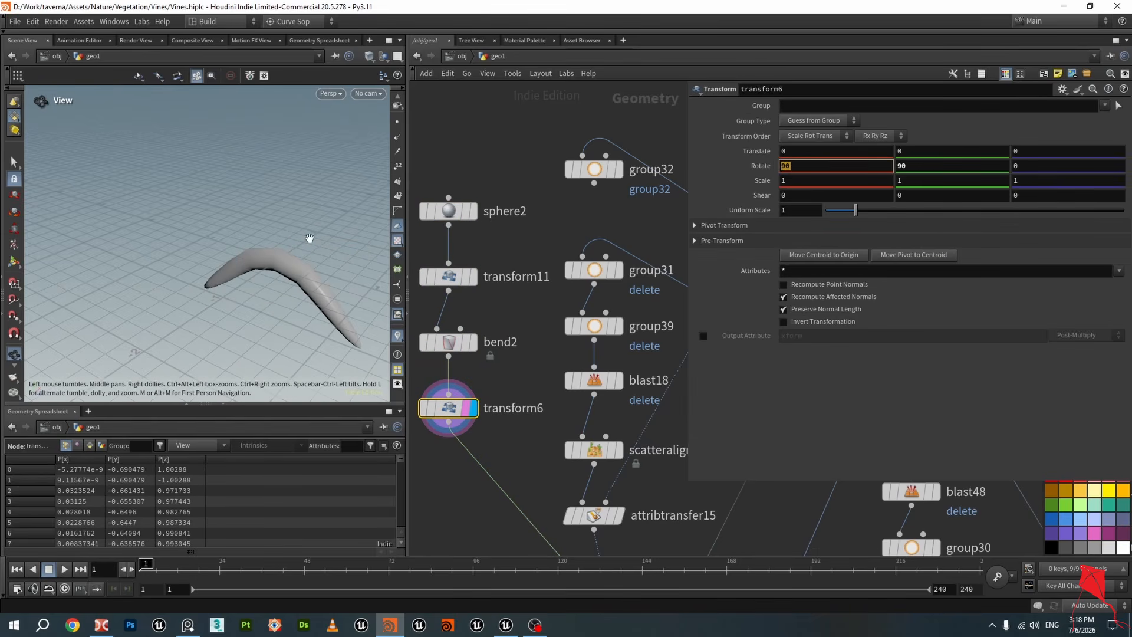
drag(259, 253, 295, 275)
click(932, 167)
drag(159, 207, 182, 224)
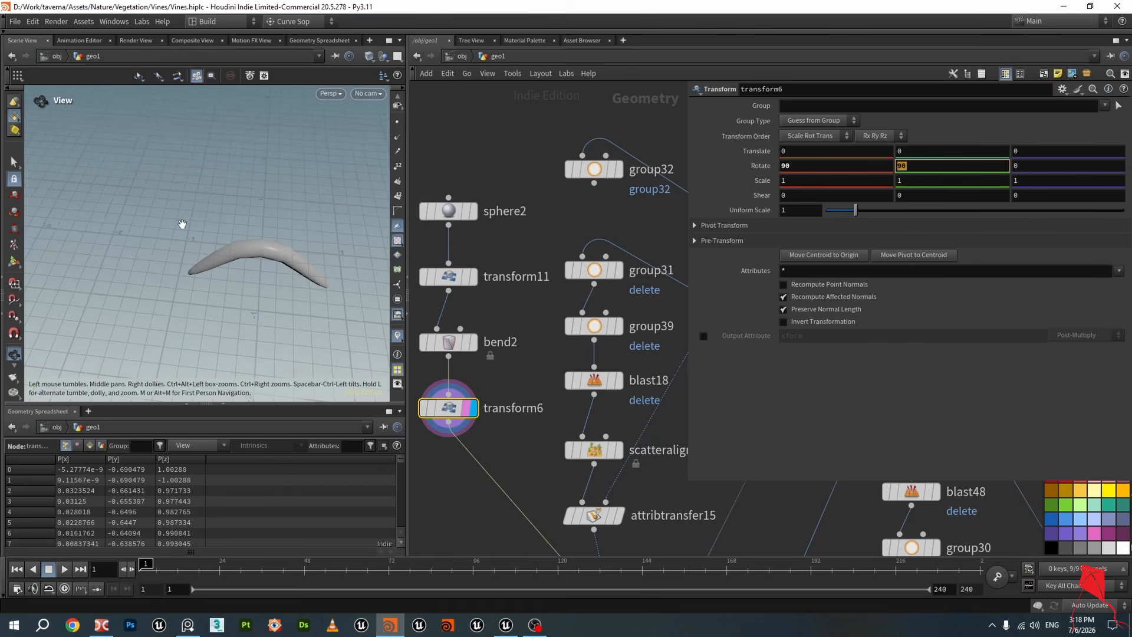
middle_drag(182, 224, 121, 218)
Display copytopoints5 and orbit the viewport to inspect the leaves copied onto the points
middle_drag(539, 381, 495, 243)
scroll(590, 487, up, 1)
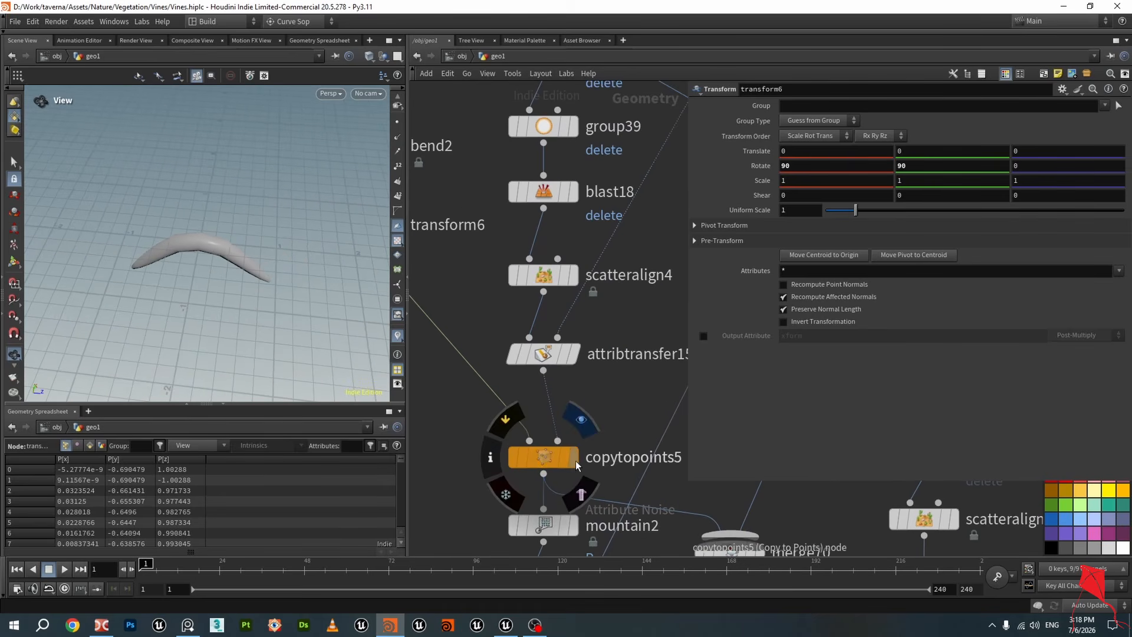
click(570, 459)
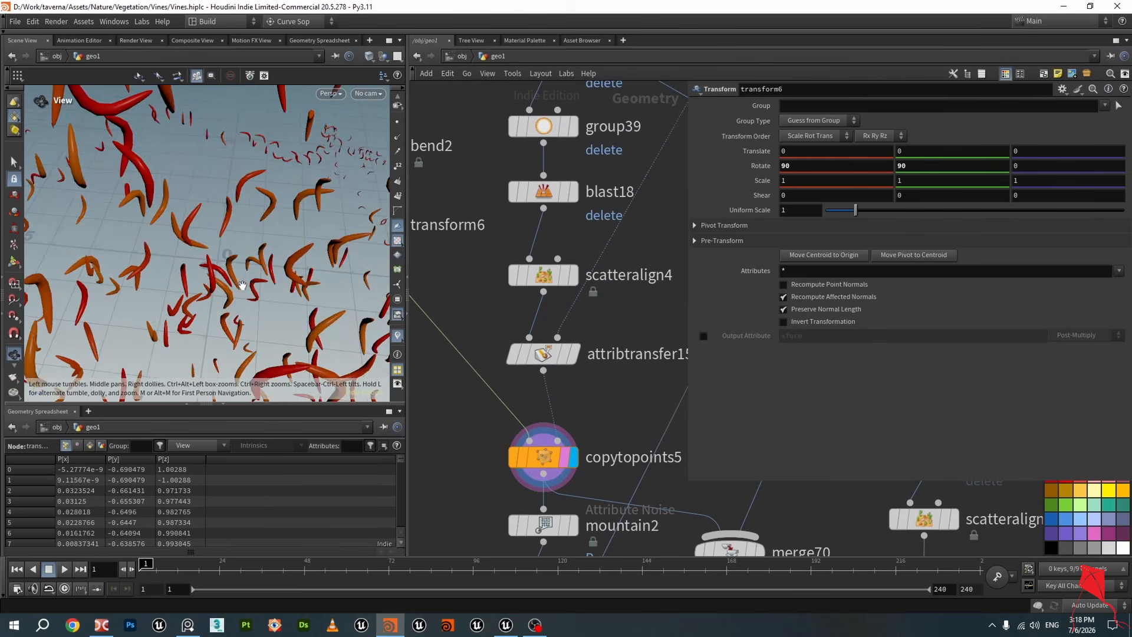
scroll(242, 286, down, 8)
drag(250, 286, 341, 277)
scroll(266, 230, down, 3)
scroll(636, 415, down, 1)
Display merge70's combined vines and leaves and zoom into the viewport to examine them
middle_drag(636, 415, 510, 307)
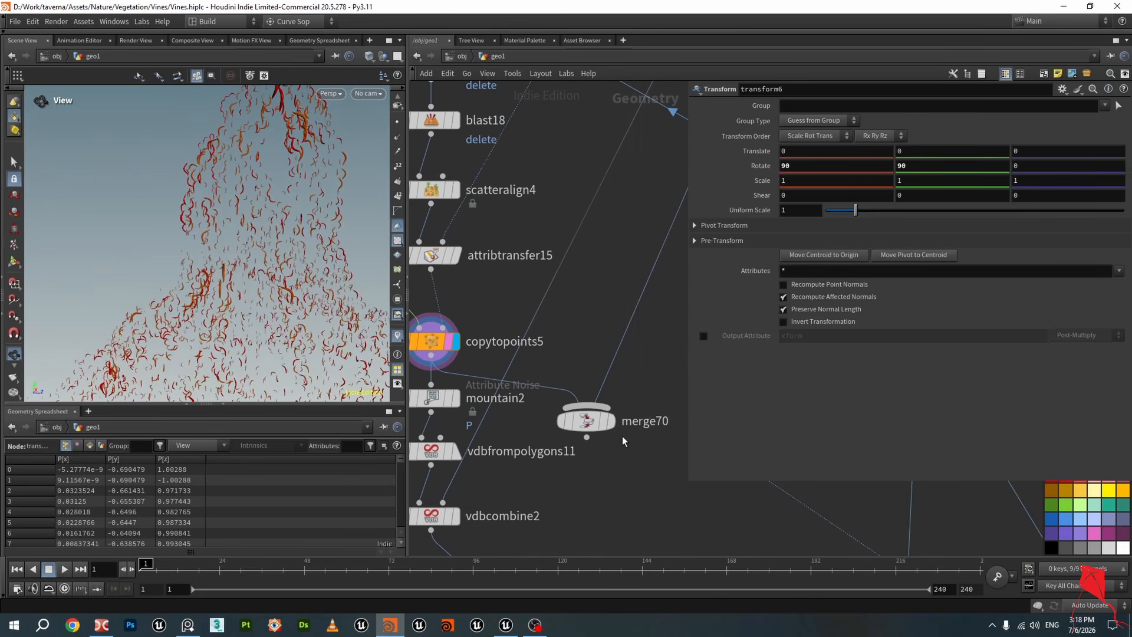
mouse_move(608, 426)
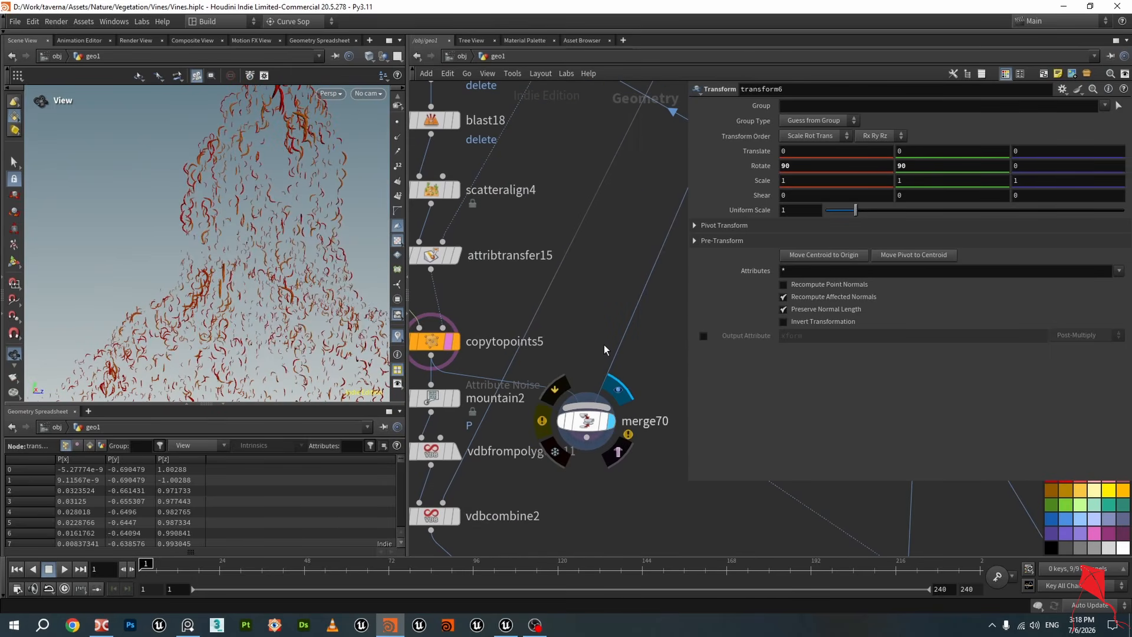
scroll(602, 309, down, 7)
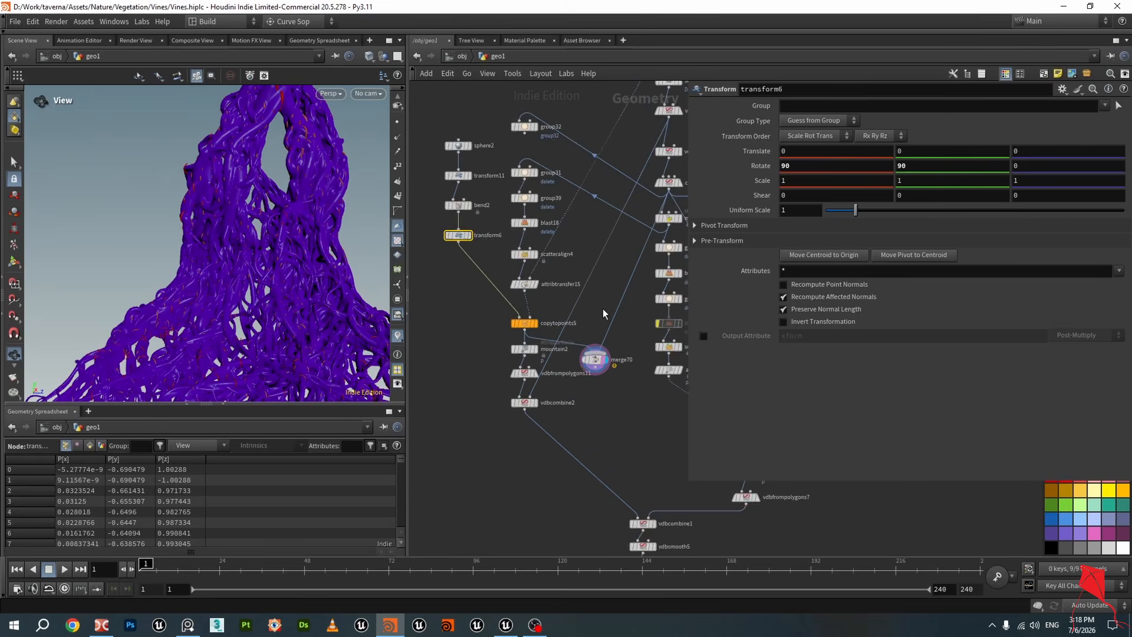
scroll(602, 309, up, 4)
mouse_move(603, 311)
middle_down()
mouse_move(612, 285)
mouse_move(588, 324)
middle_up()
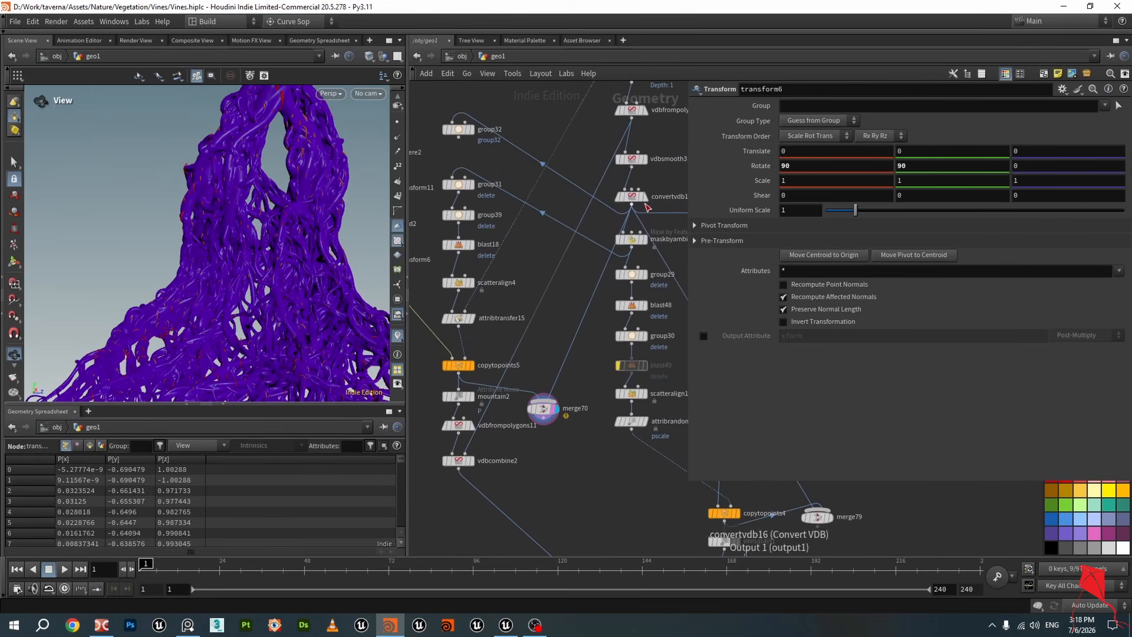
scroll(206, 215, up, 10)
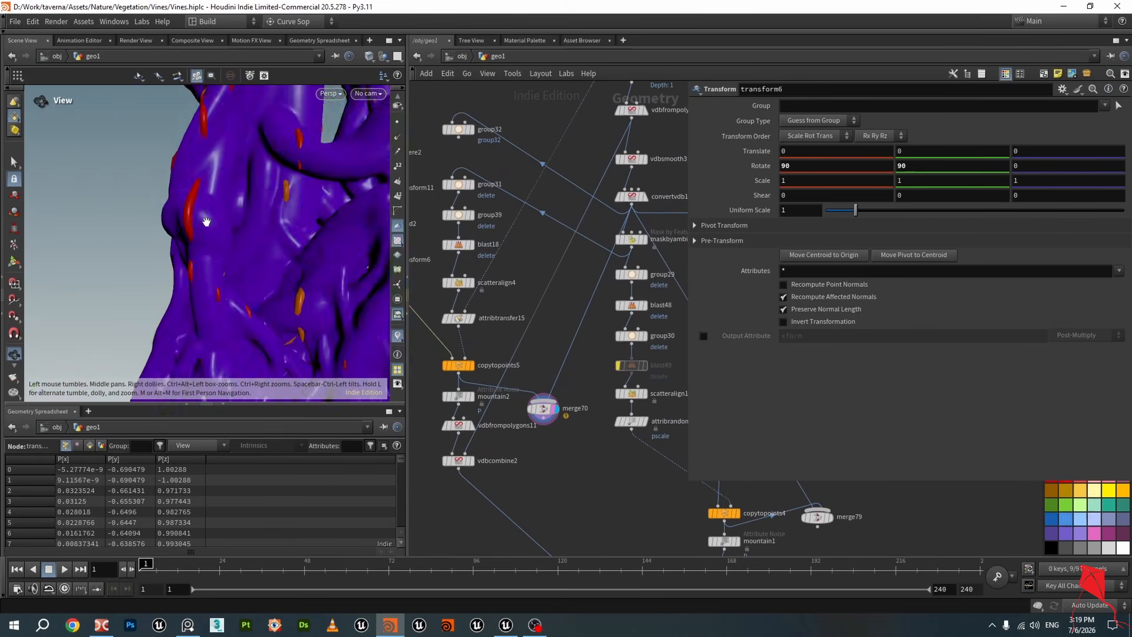
drag(206, 221, 330, 324)
scroll(246, 233, down, 6)
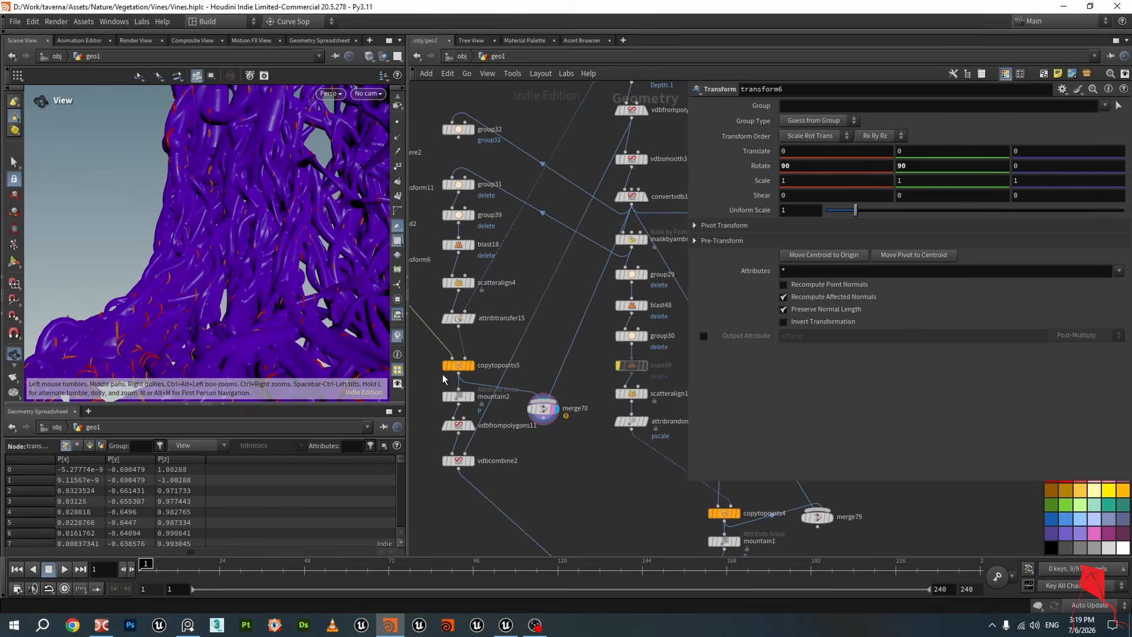
Switch to the image viewer and examine the strangler fig root reference photos, zooming and panning across them
click(188, 625)
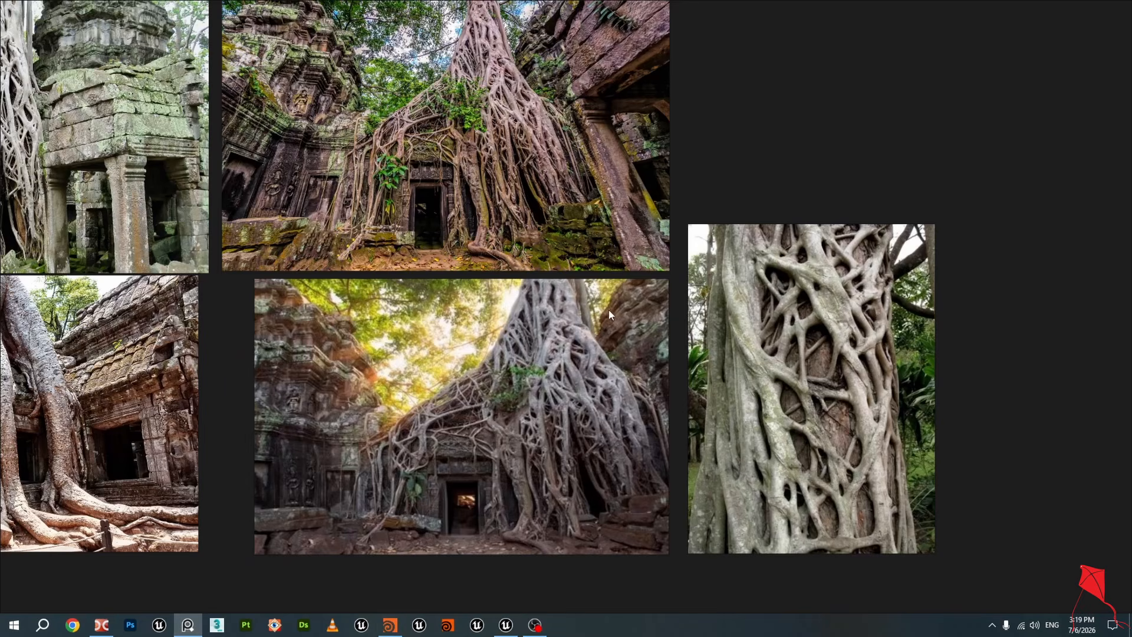
scroll(678, 372, up, 5)
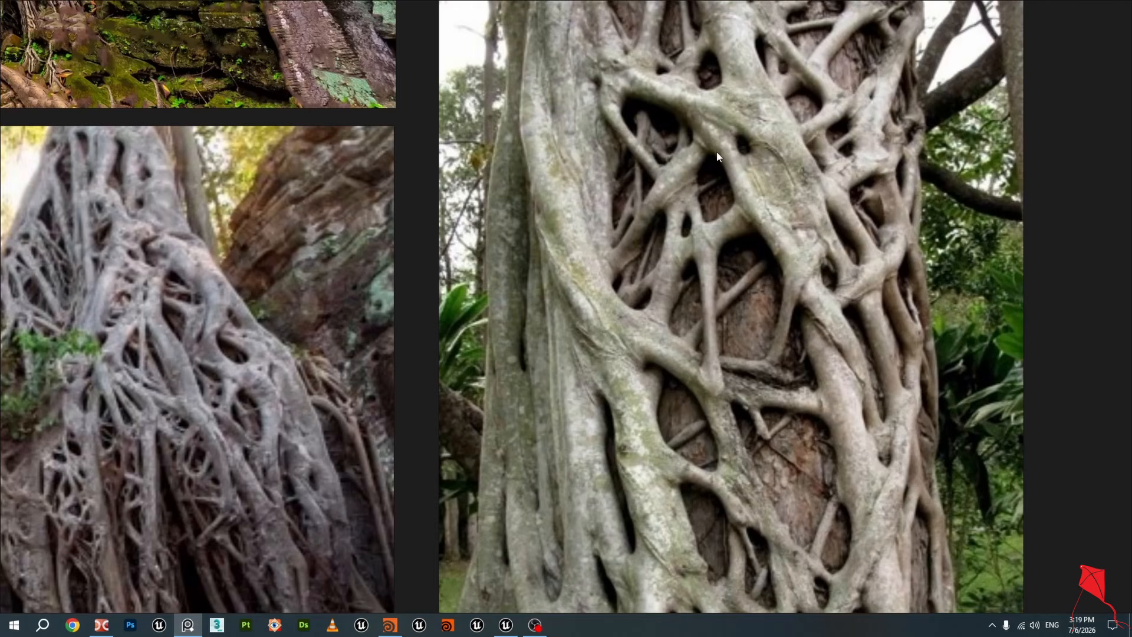
scroll(798, 190, down, 2)
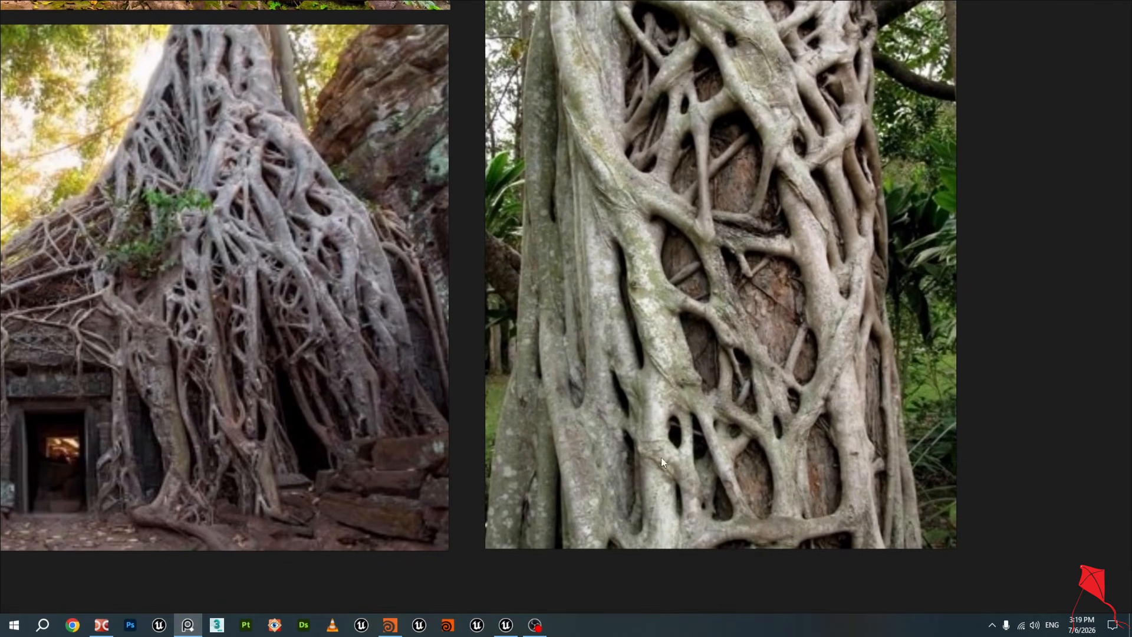
scroll(308, 239, up, 4)
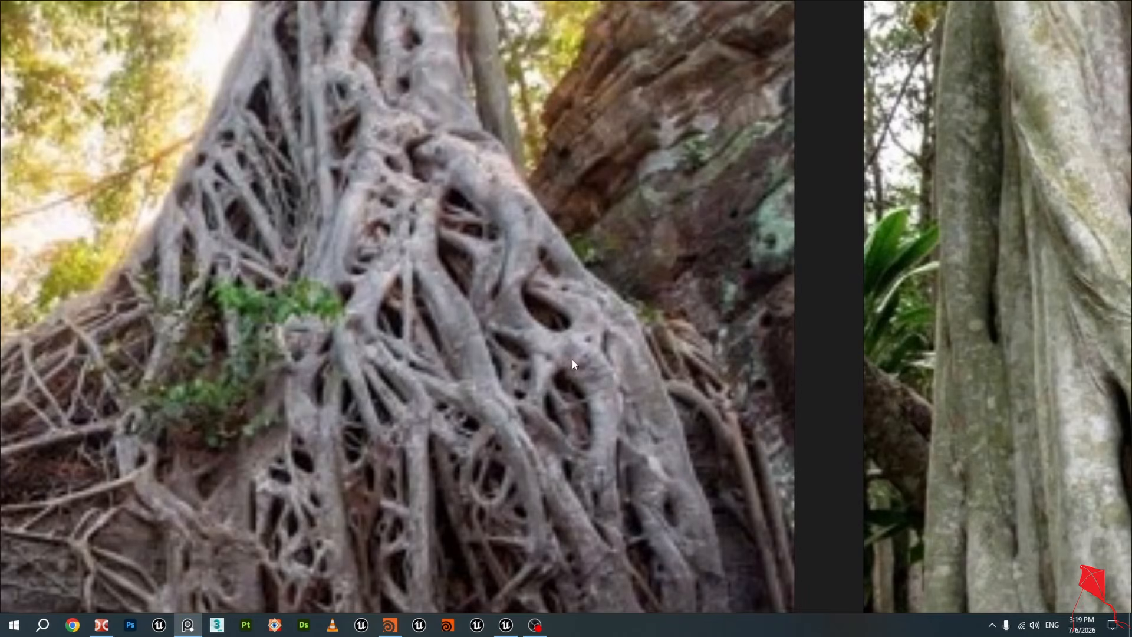
scroll(561, 302, down, 4)
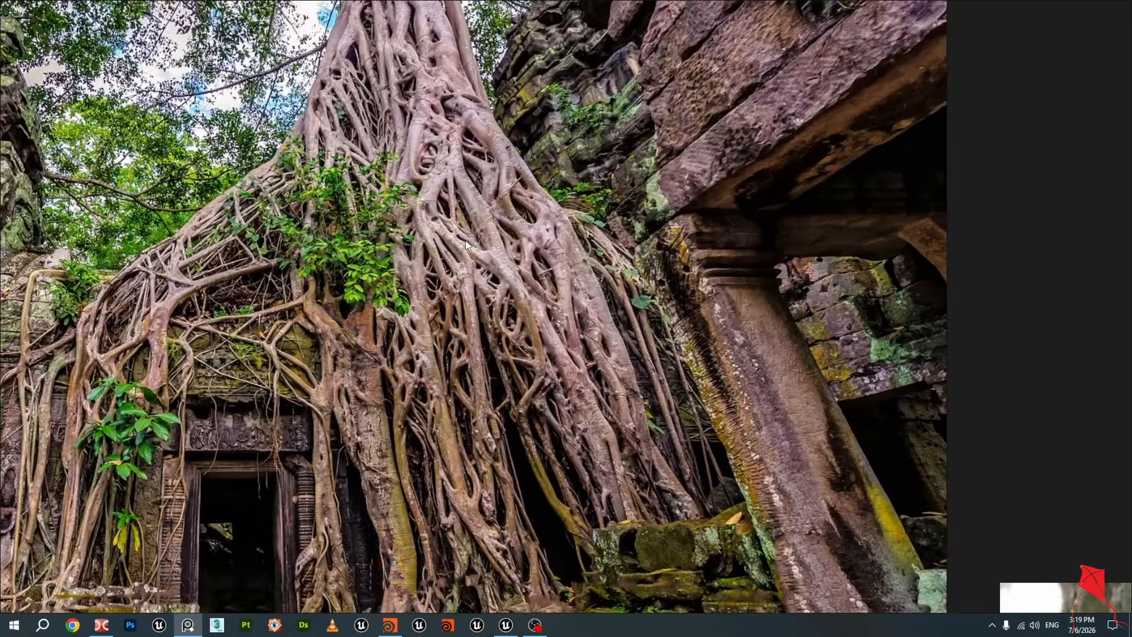
scroll(469, 255, up, 2)
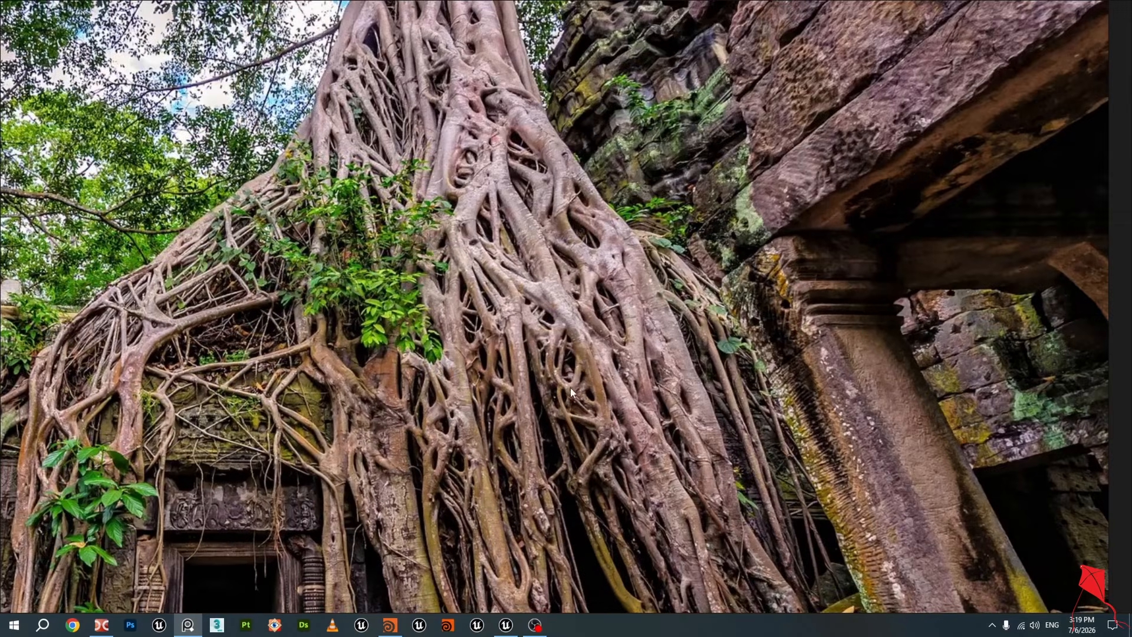
scroll(571, 388, down, 2)
middle_drag(595, 442, 540, 377)
scroll(536, 331, up, 2)
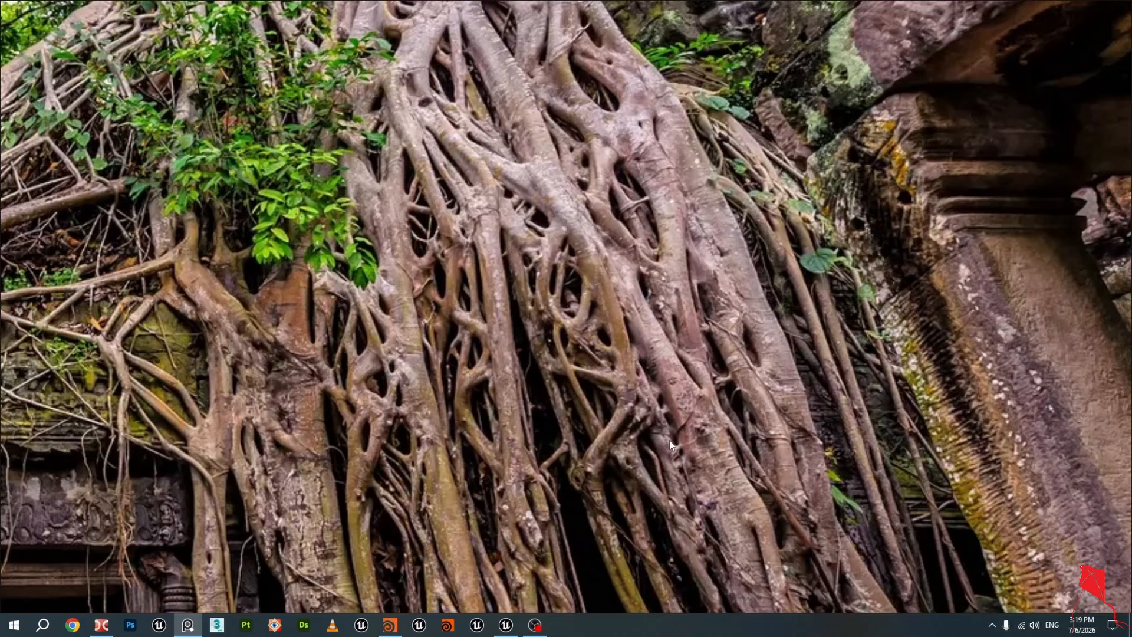
middle_drag(611, 158, 658, 322)
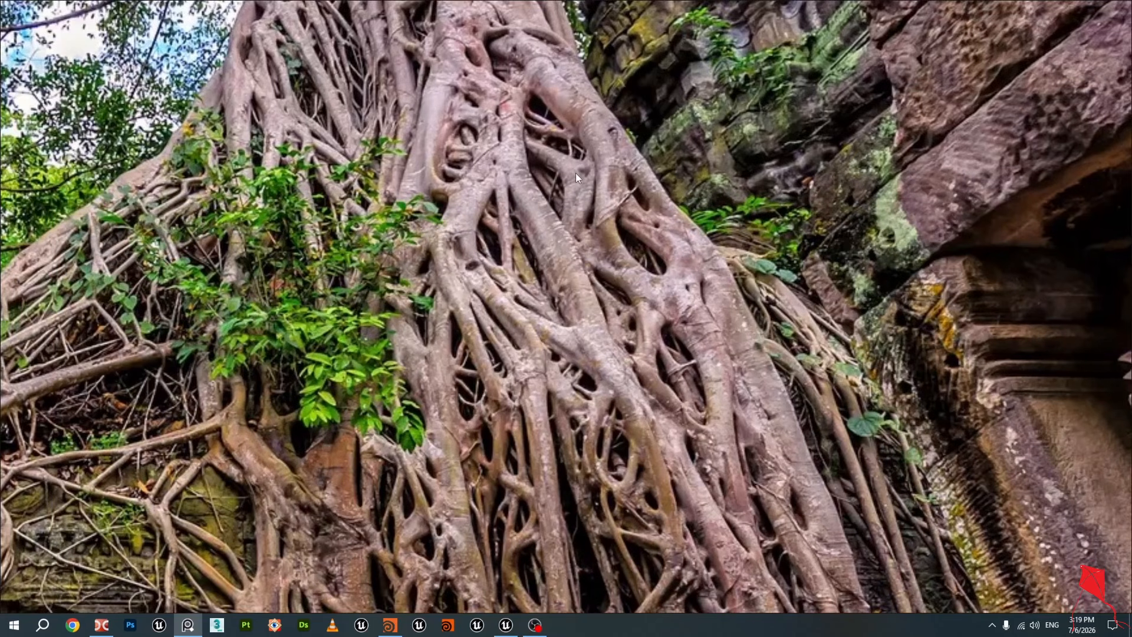
scroll(575, 172, down, 3)
middle_drag(393, 202, 569, 165)
middle_drag(518, 328, 509, 252)
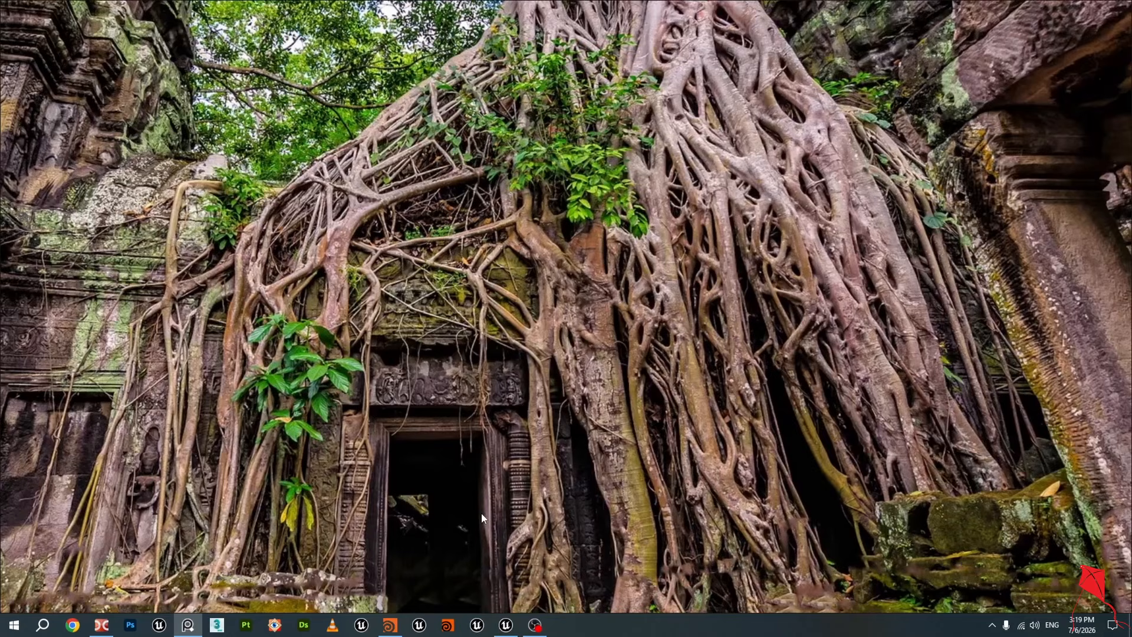
Return to Houdini and display scatteralign4's scattered points, then select attribtransfer15 to view its attribute transfer settings
click(390, 625)
drag(313, 301, 278, 259)
middle_drag(533, 293, 565, 342)
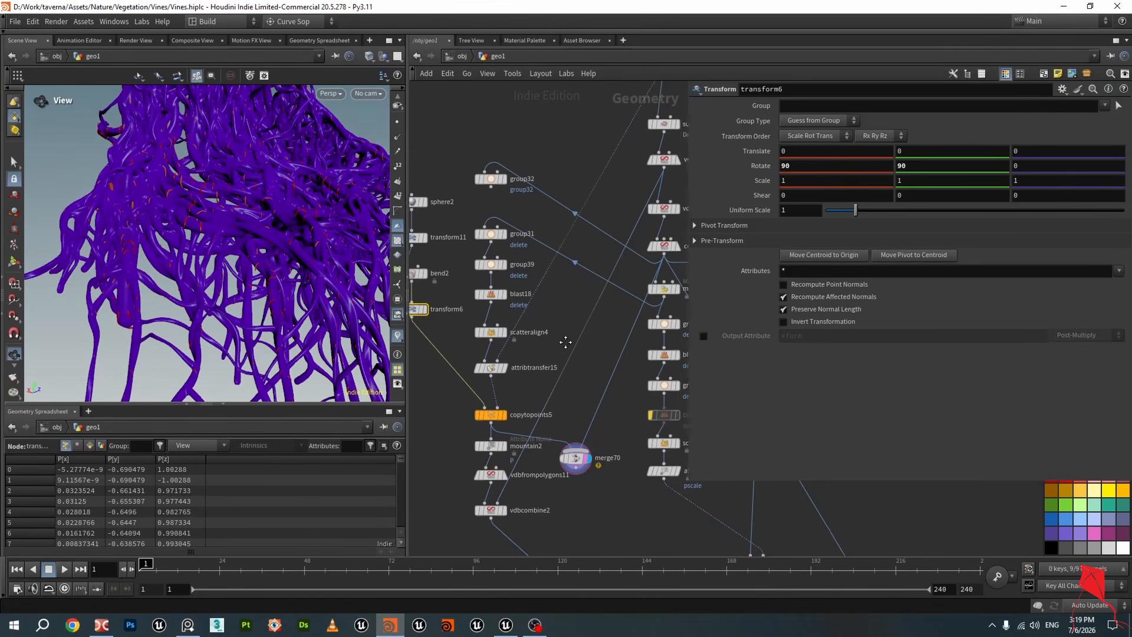
scroll(560, 359, up, 3)
click(536, 356)
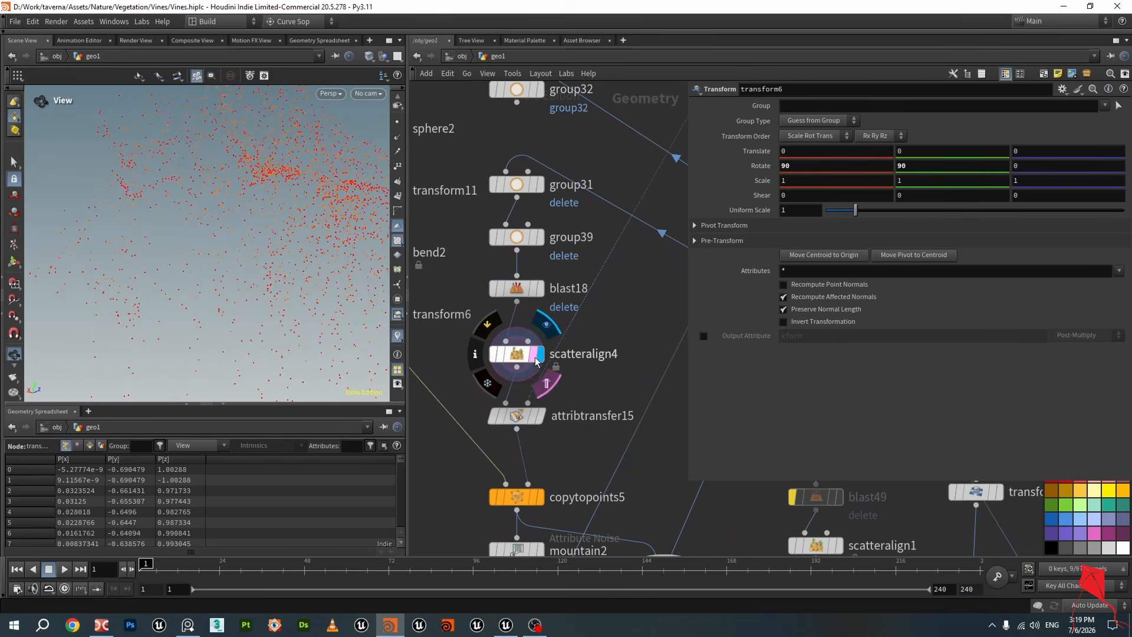
click(531, 357)
click(522, 416)
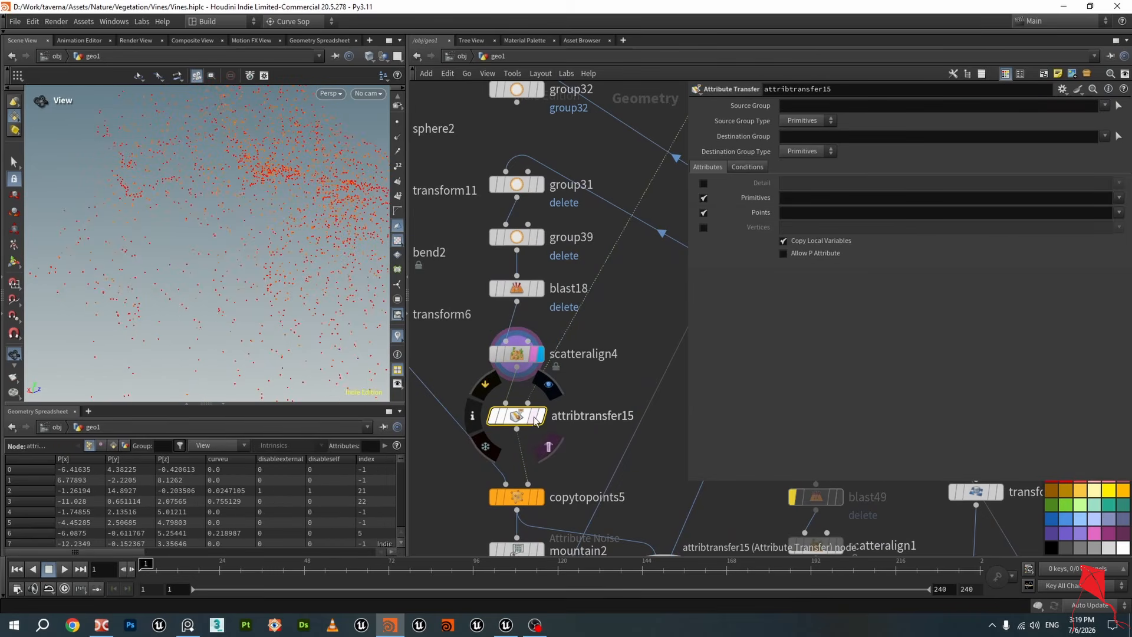
Navigate up the network to sweep30 and attribtransfer2, display them and orbit to inspect the swept vine tubes
scroll(536, 420, down, 3)
middle_drag(574, 393, 511, 437)
middle_drag(546, 188, 521, 267)
scroll(612, 249, up, 1)
scroll(612, 248, down, 1)
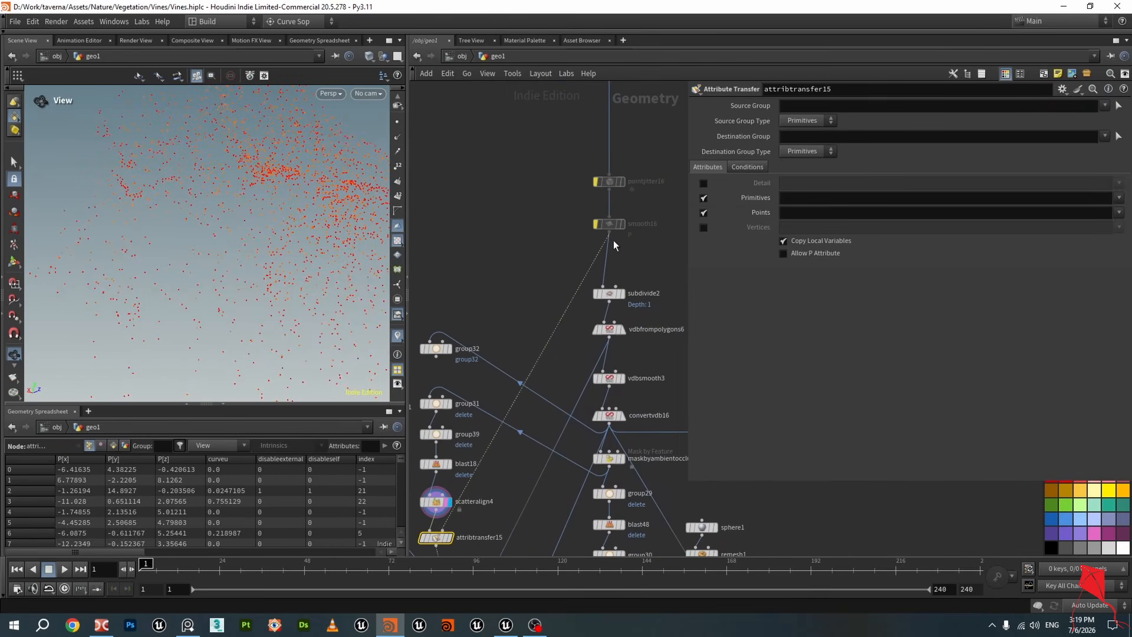
middle_drag(579, 211, 550, 398)
middle_drag(535, 169, 521, 239)
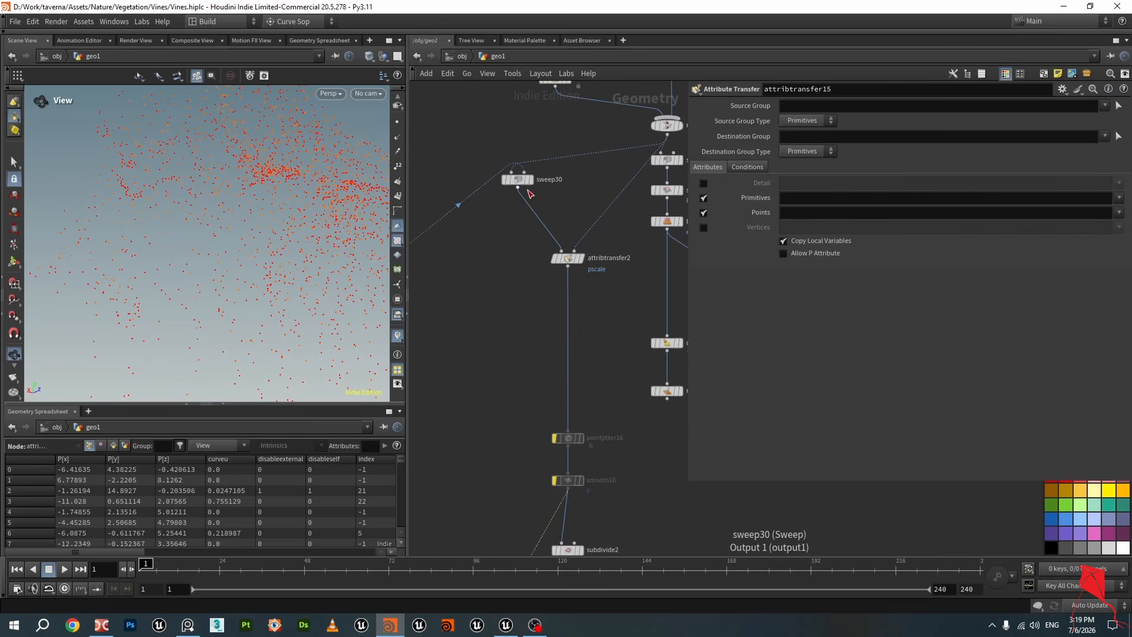
click(530, 179)
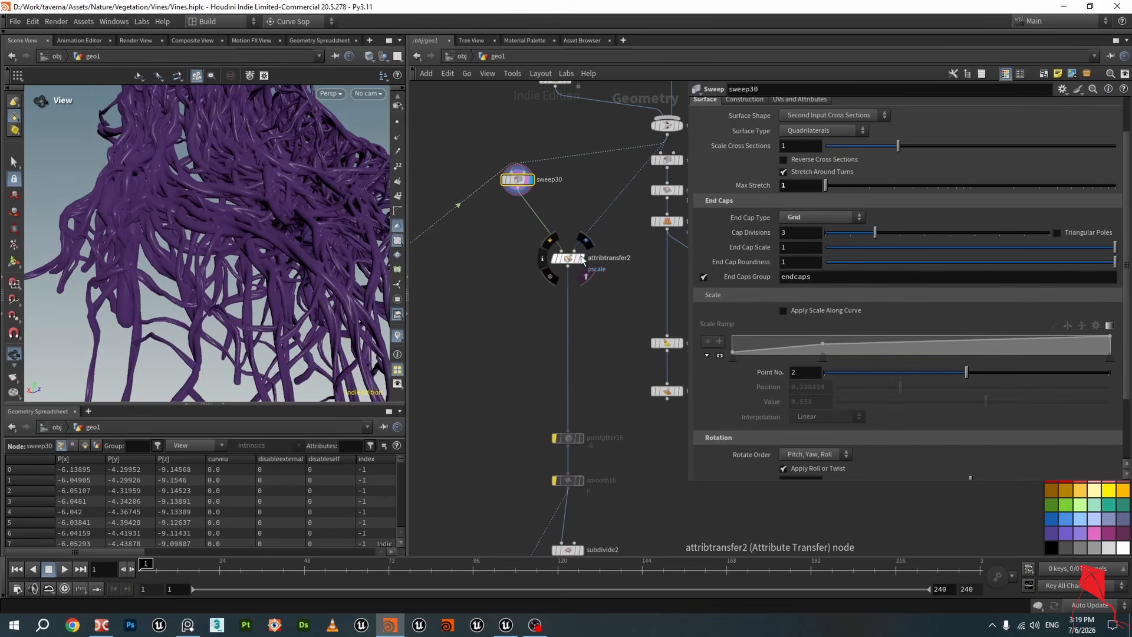
click(577, 259)
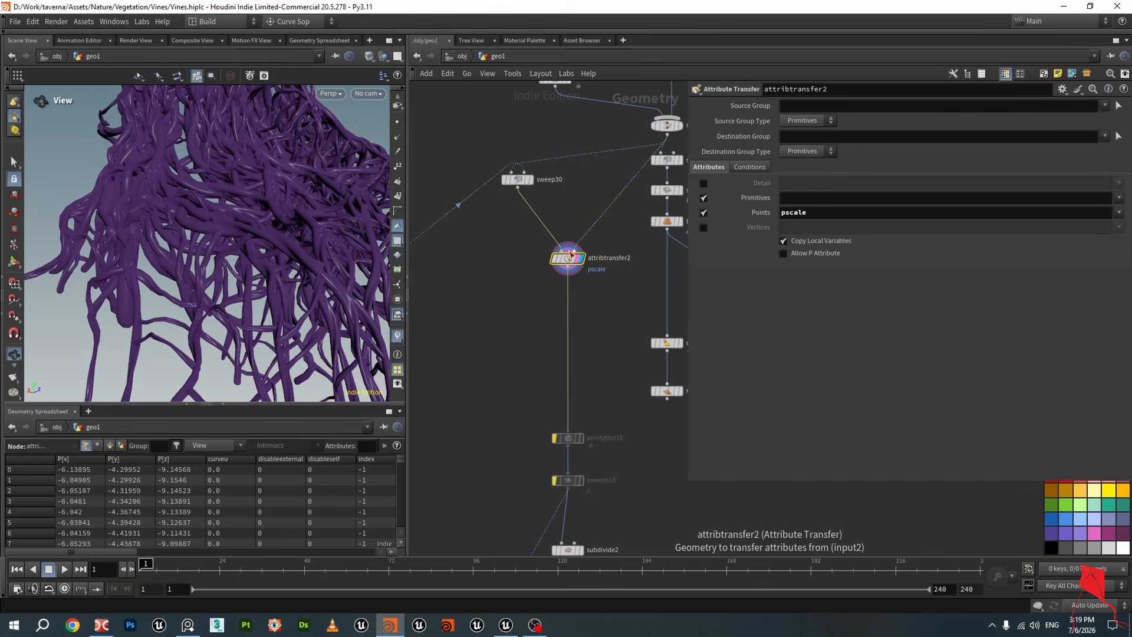
drag(352, 266, 262, 258)
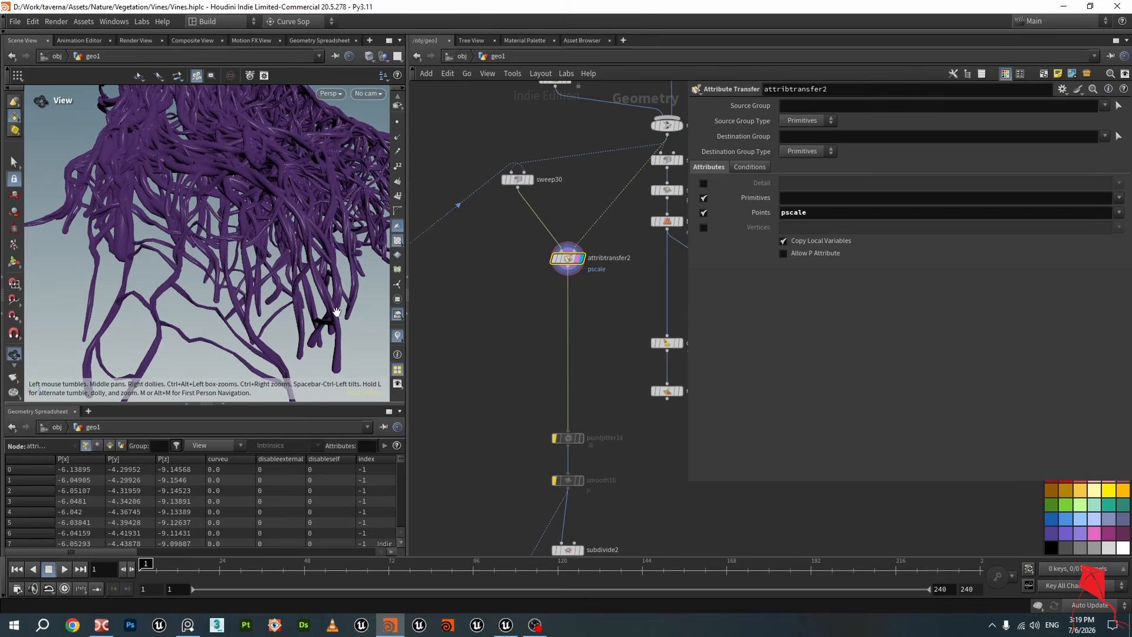
drag(316, 290, 243, 168)
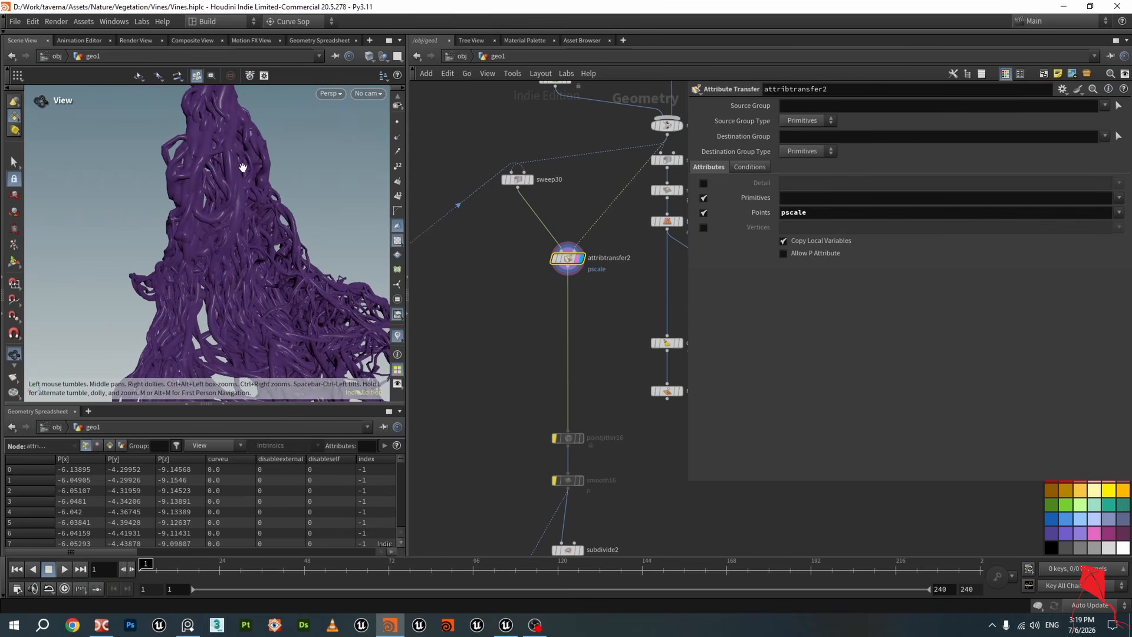
Navigate back down the network and display scatteralign4's points, then copytopoints5's copied leaves
scroll(520, 390, down, 2)
middle_drag(516, 436, 514, 288)
middle_drag(481, 416, 500, 268)
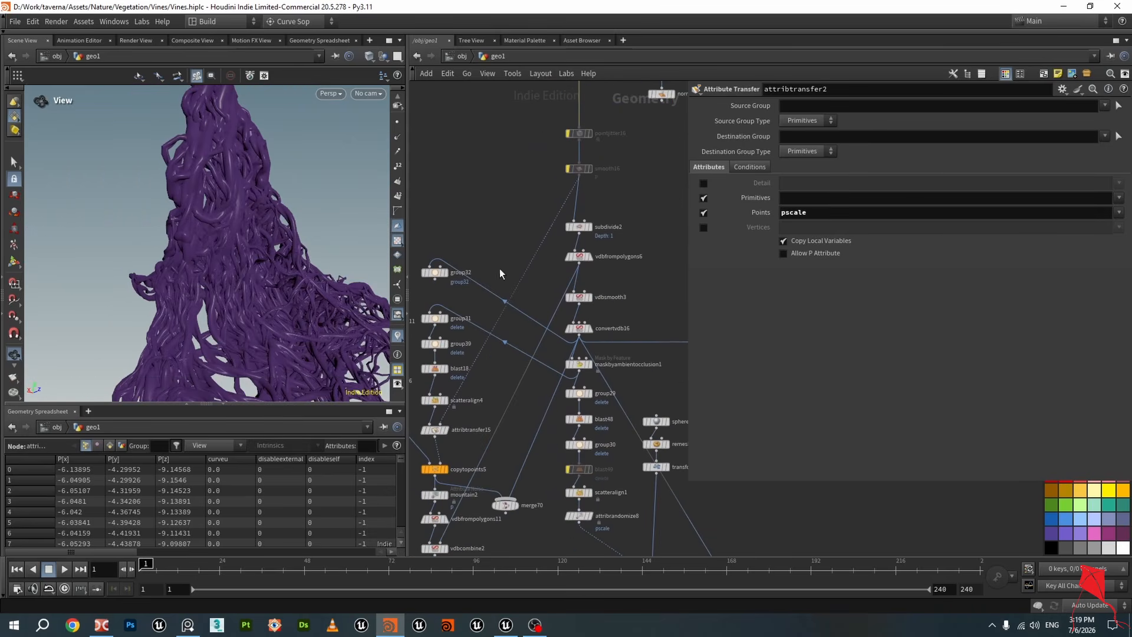
middle_drag(536, 414, 591, 203)
middle_drag(564, 334, 571, 344)
scroll(554, 313, up, 2)
middle_drag(525, 207, 551, 294)
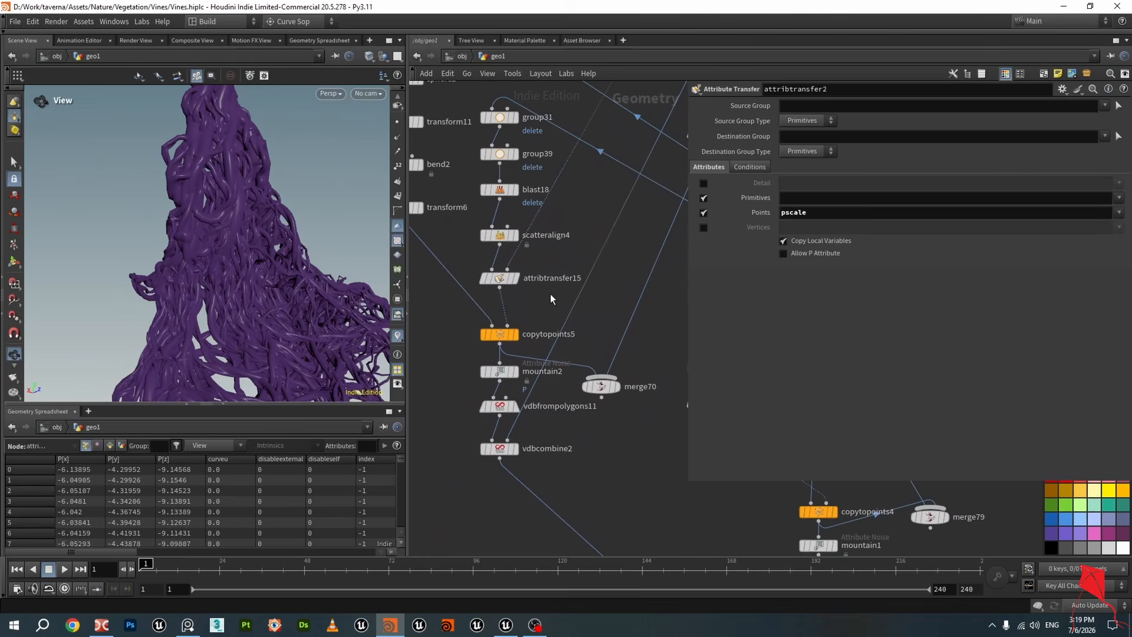
scroll(543, 275, down, 1)
click(506, 281)
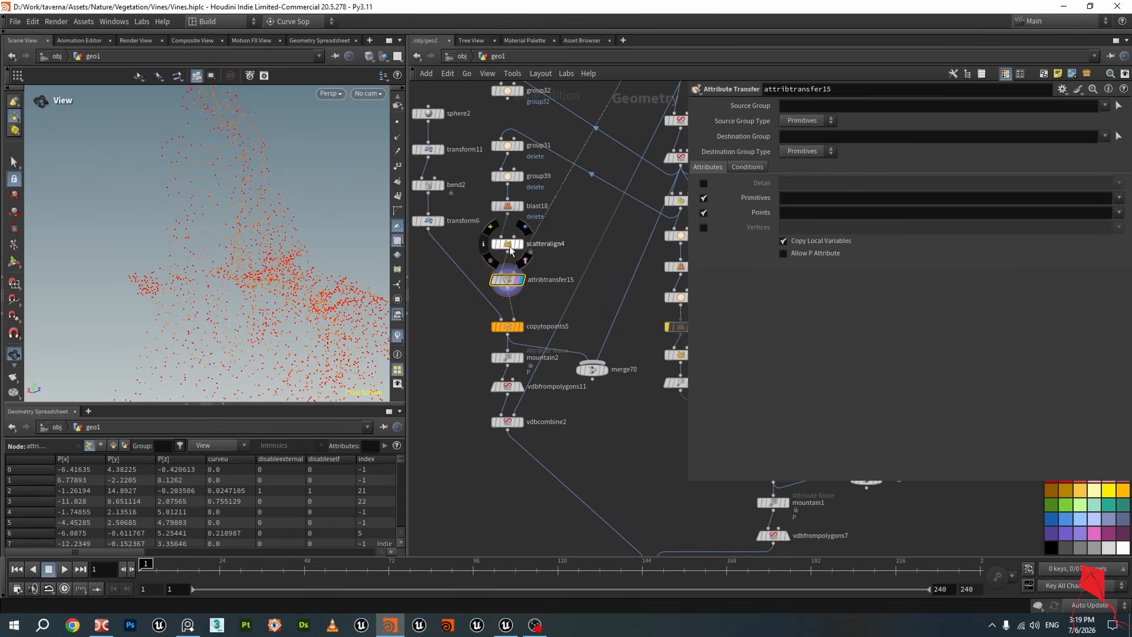
click(522, 326)
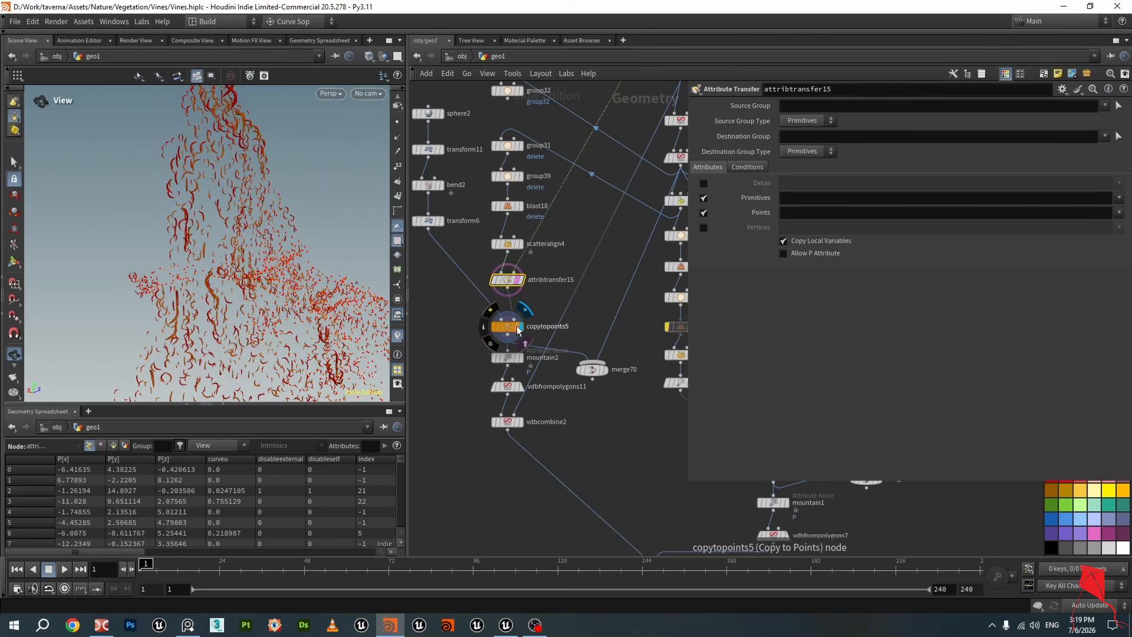
Orbit the viewport around copytopoints5's leaves to examine how they are distributed along the vines
drag(299, 295, 266, 247)
right_drag(266, 246, 301, 298)
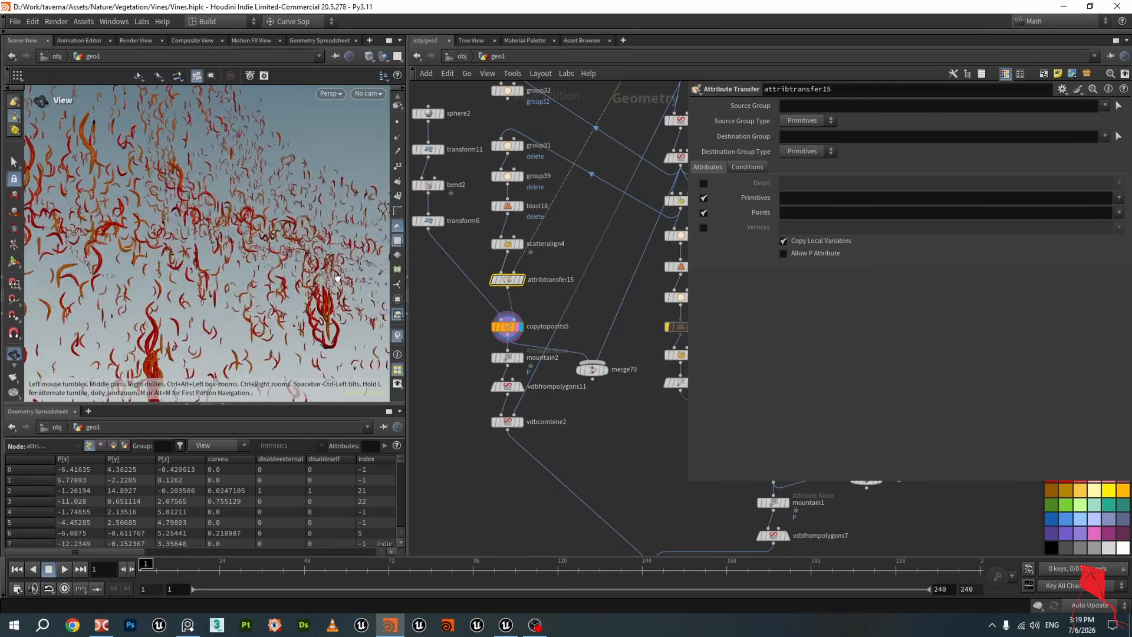
mouse_move(302, 297)
mouse_down()
mouse_move(309, 261)
mouse_move(319, 283)
mouse_up()
right_drag(318, 283, 313, 303)
drag(313, 303, 266, 200)
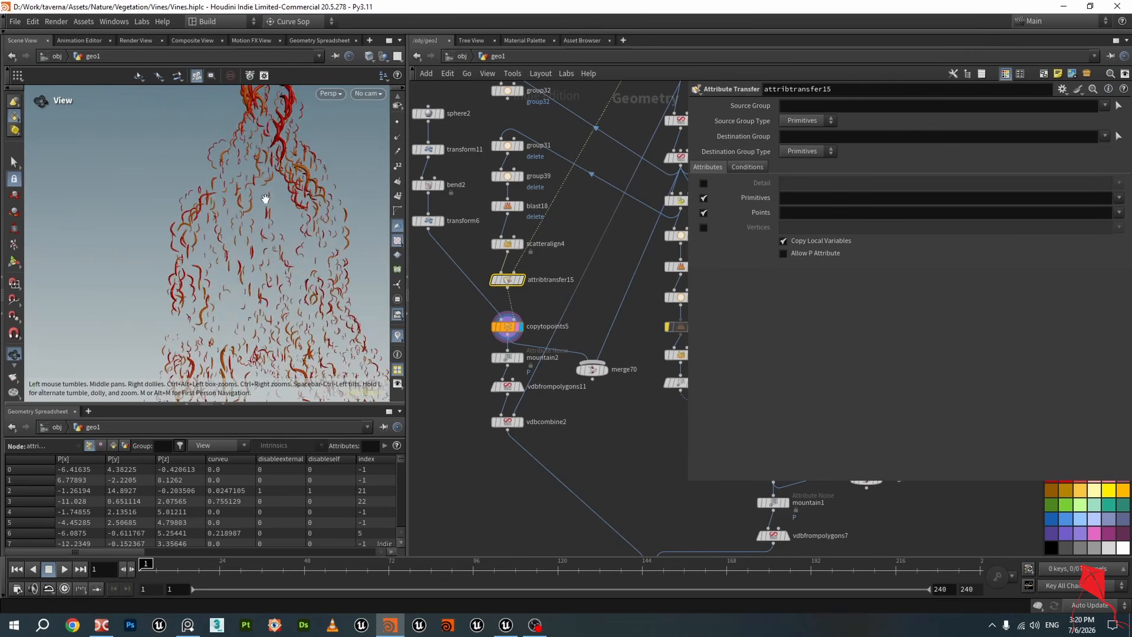
mouse_move(266, 200)
right_down()
mouse_move(296, 212)
mouse_move(275, 215)
right_up()
drag(276, 214, 288, 228)
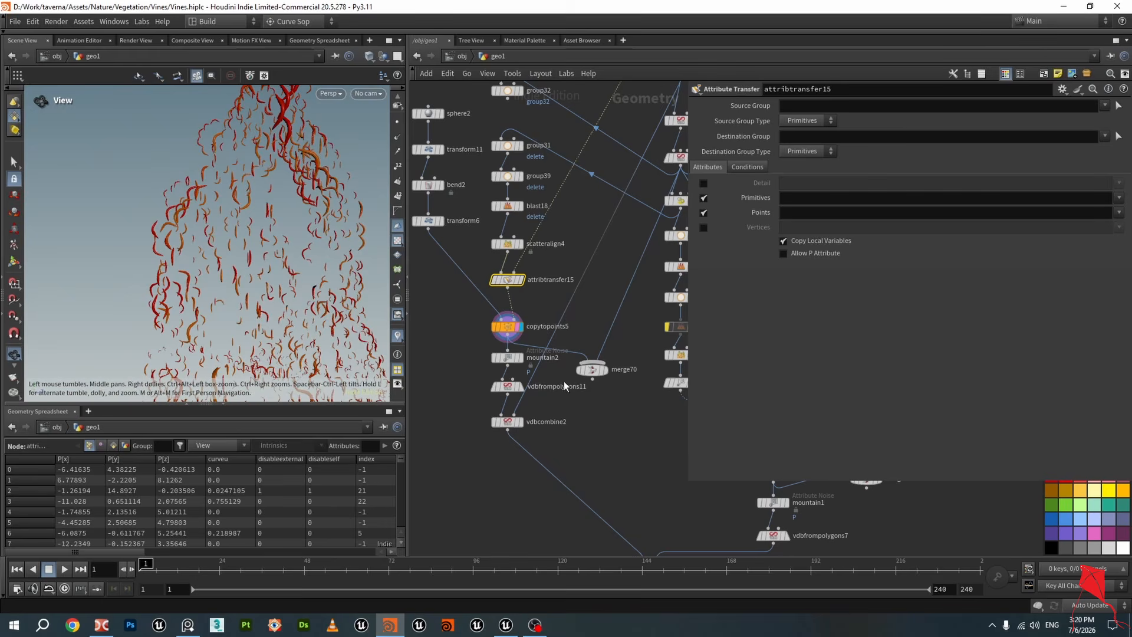
Zoom into the leaves, then display copytopoints5 and mountain2 to compare the leaves before and after the attribute noise
scroll(567, 376, up, 3)
mouse_move(619, 373)
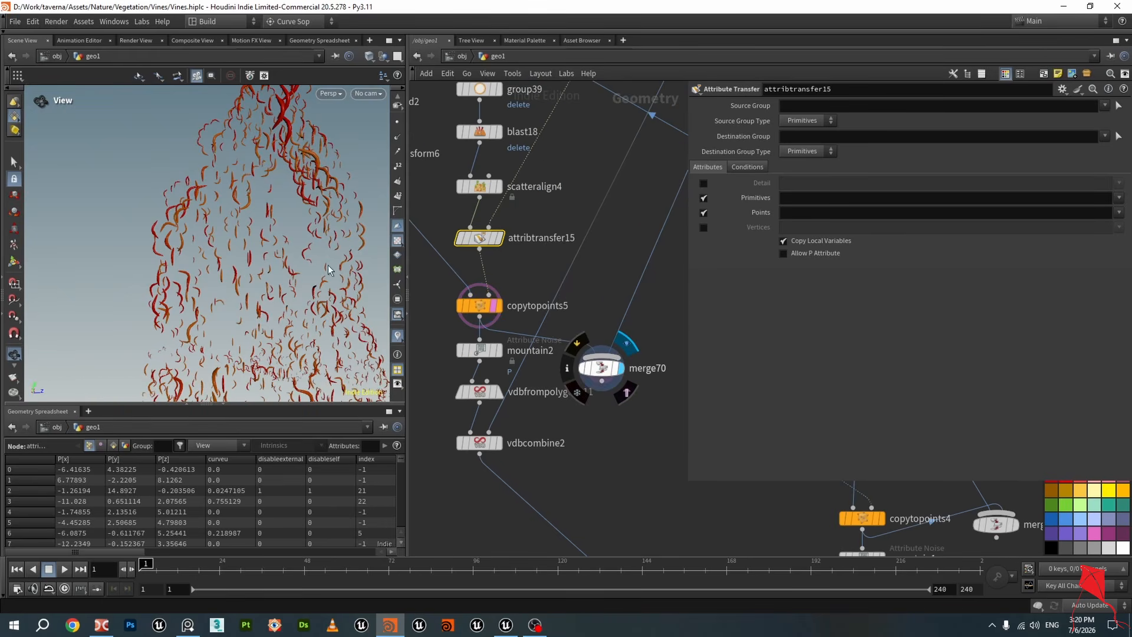
middle_drag(250, 236, 243, 145)
right_drag(243, 145, 217, 270)
drag(217, 270, 151, 223)
scroll(526, 325, down, 2)
scroll(490, 337, up, 3)
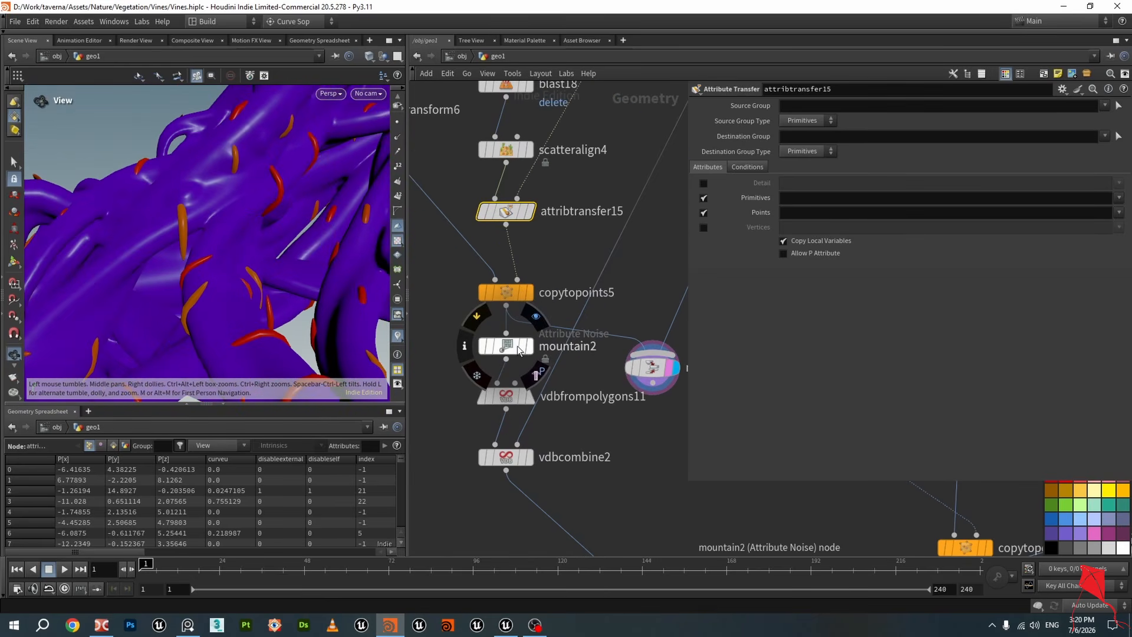
click(529, 292)
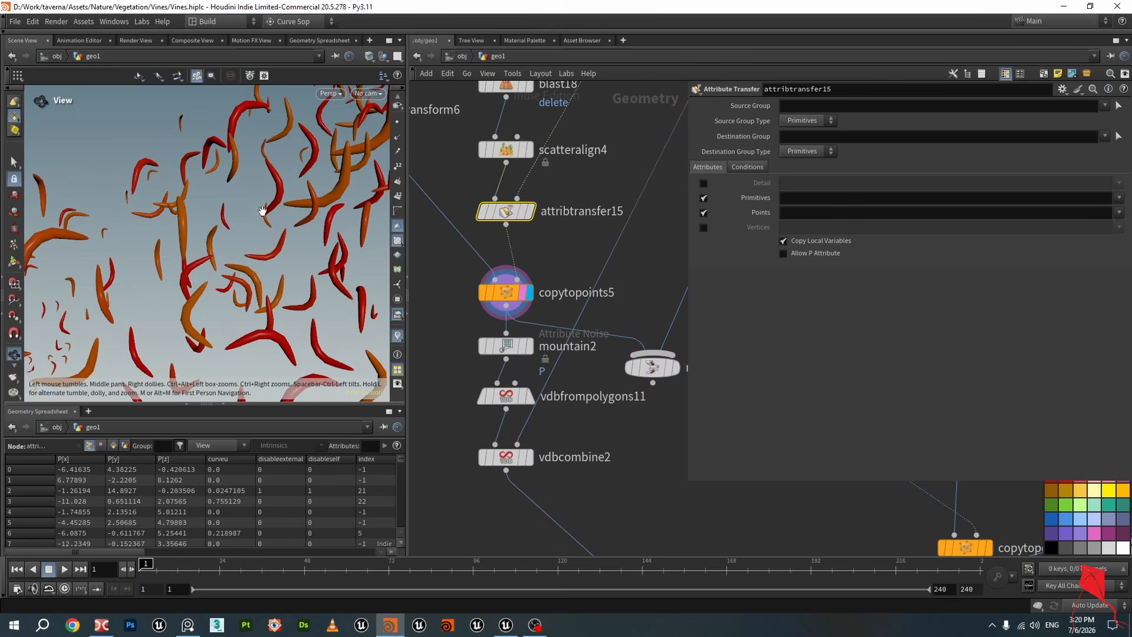
click(531, 349)
click(512, 347)
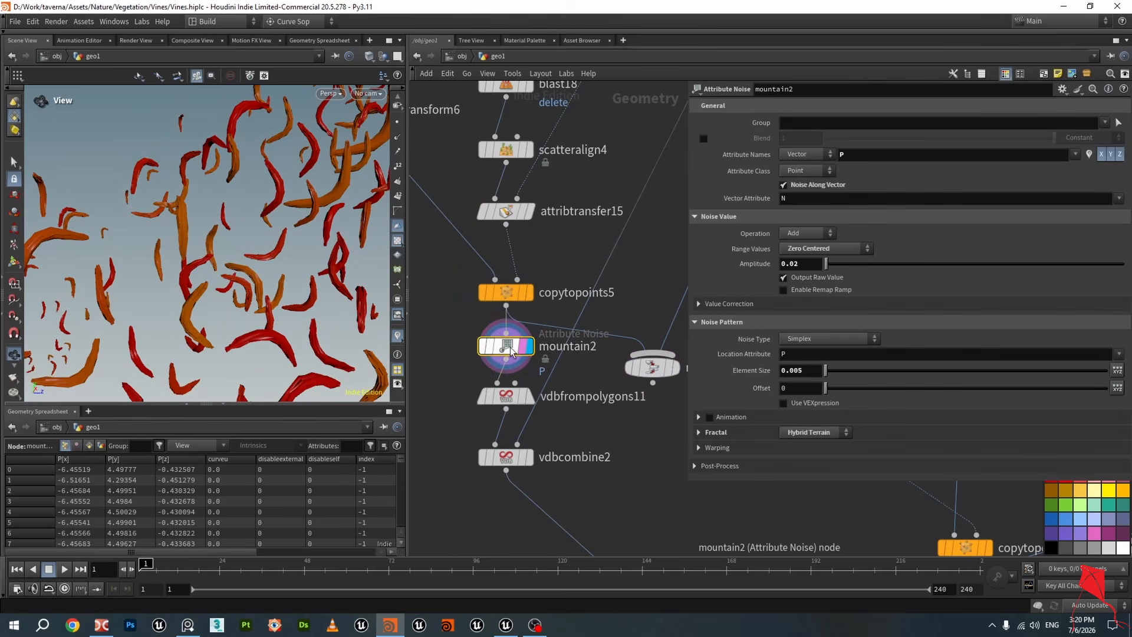
Orbit and zoom the viewport around mountain2's noise-deformed leaves to examine their shape up close
drag(215, 261, 214, 270)
scroll(214, 271, up, 5)
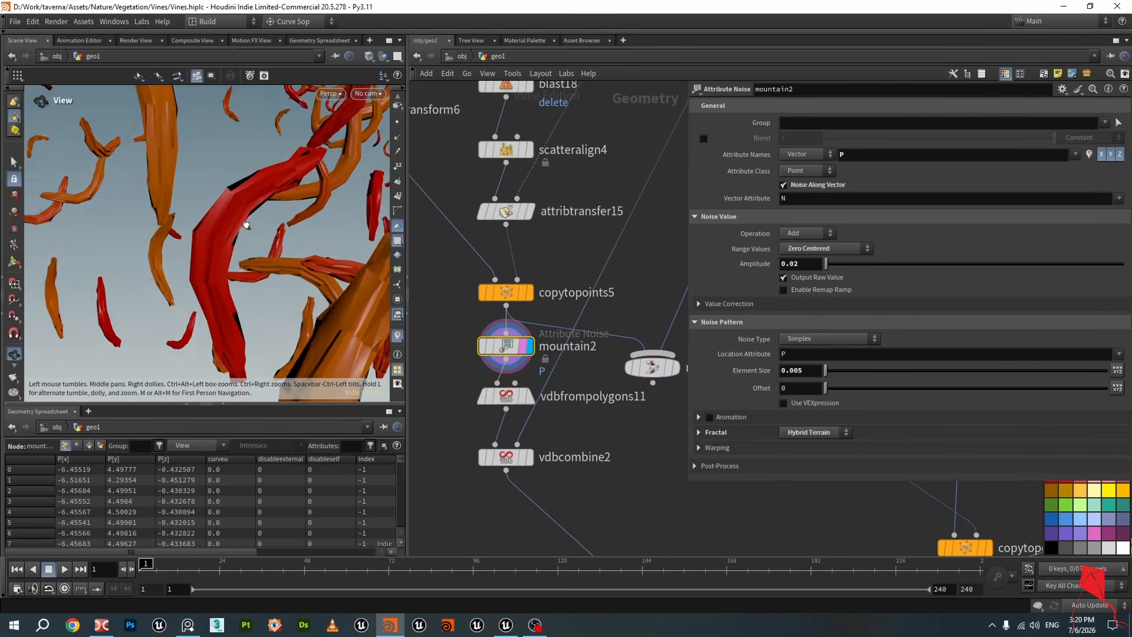
drag(248, 229, 246, 206)
middle_drag(246, 206, 275, 218)
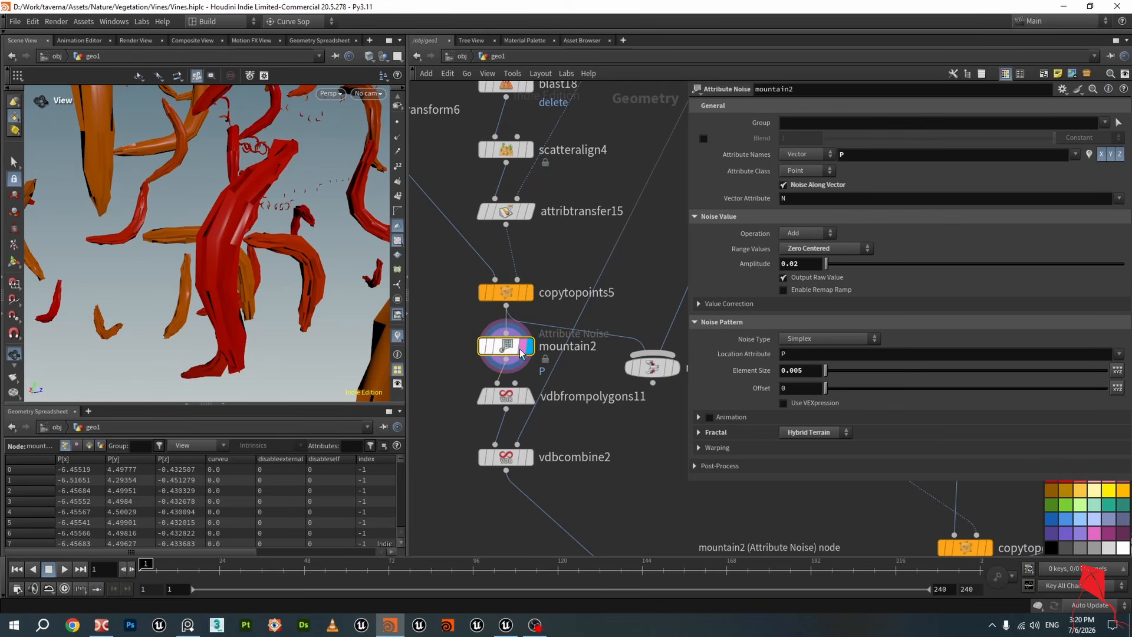
scroll(256, 248, down, 5)
scroll(256, 247, down, 5)
drag(256, 247, 198, 237)
scroll(227, 264, up, 5)
Save the Vines.hiplc scene file
key(ctrl+s)
scroll(233, 271, down, 3)
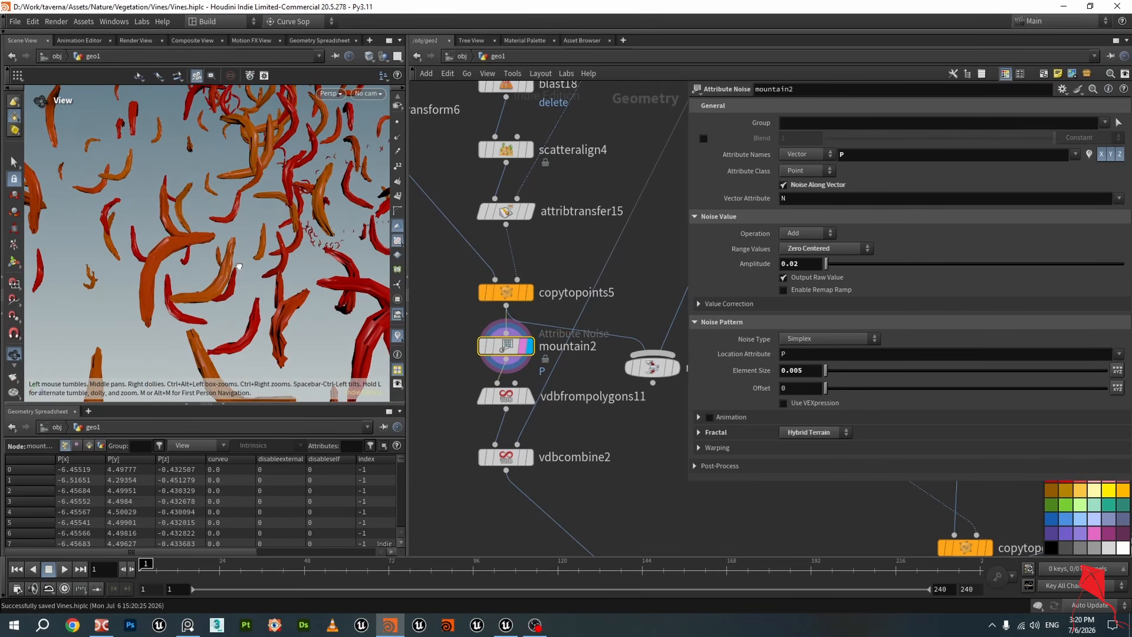
scroll(586, 363, down, 2)
scroll(550, 375, down, 2)
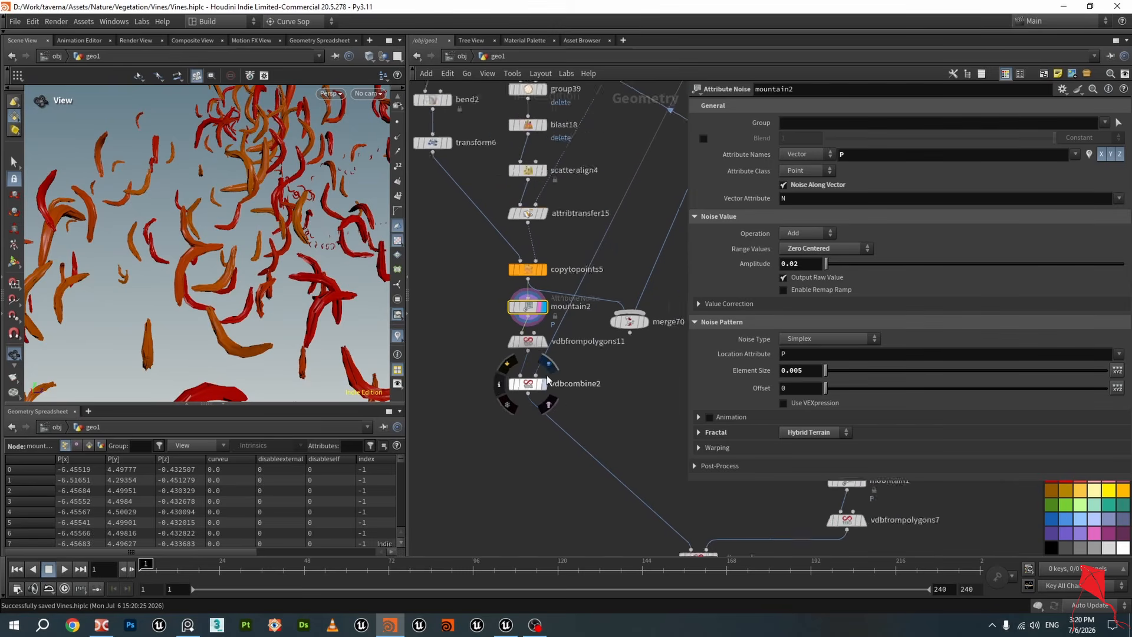
Display vdbfrompolygons11 and open its VDB from Polygons parameters to inspect the leaf voxel conversion
middle_drag(577, 360, 548, 383)
scroll(549, 383, up, 4)
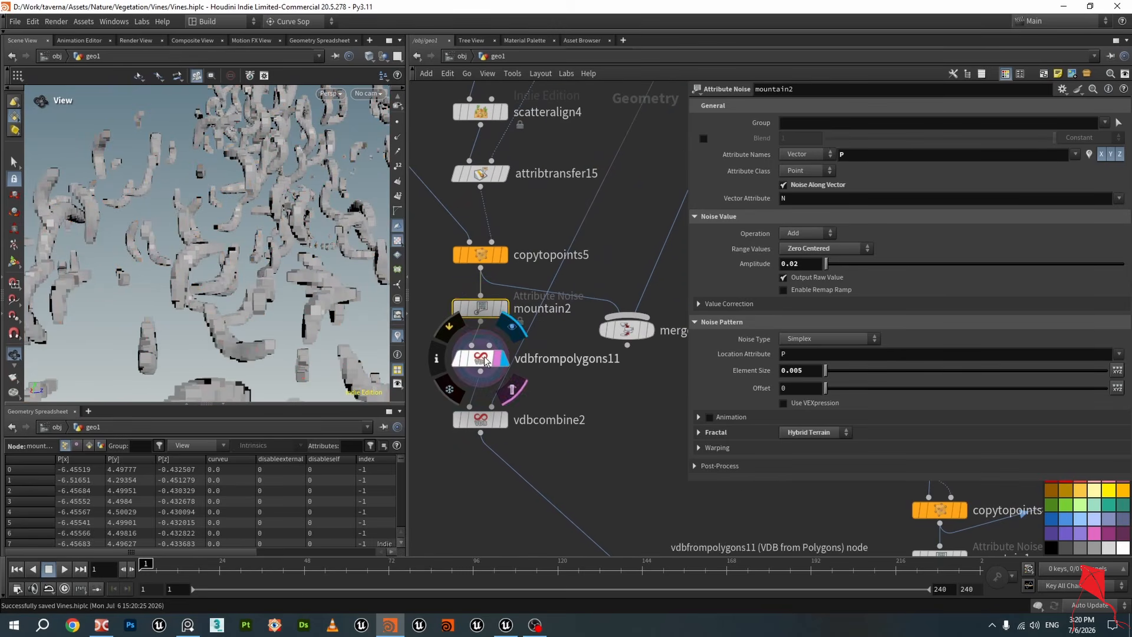
click(490, 359)
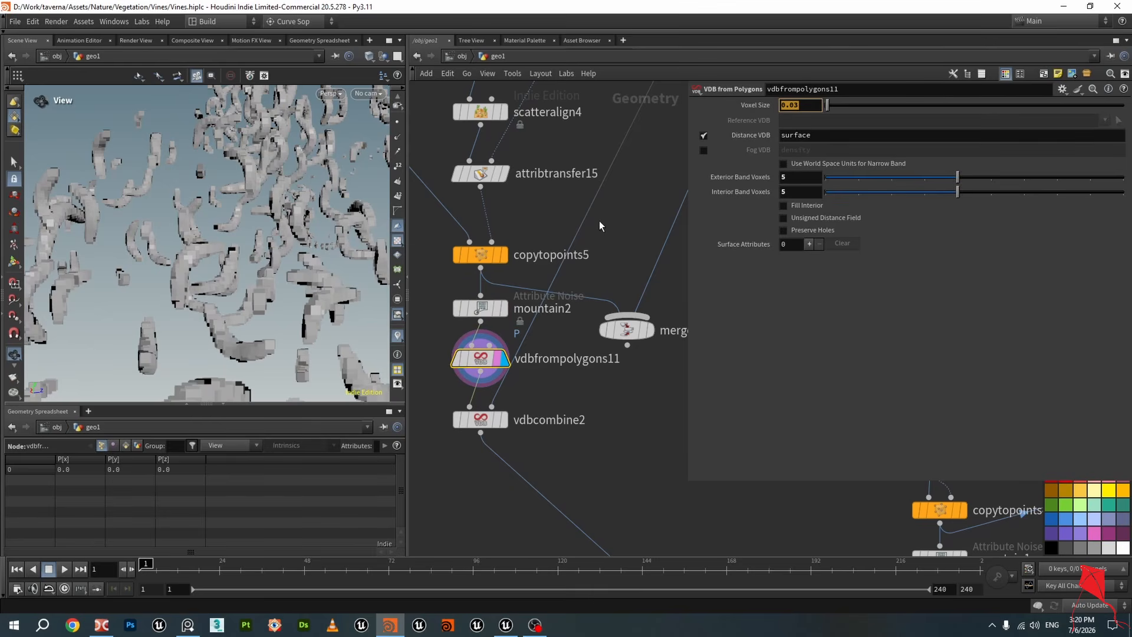
Display vdbfrompolygons6 and vdbfrompolygons11 in turn and compare their voxel sizes and the resulting meshes
scroll(628, 227, down, 3)
middle_drag(628, 226, 509, 335)
middle_drag(511, 220, 482, 323)
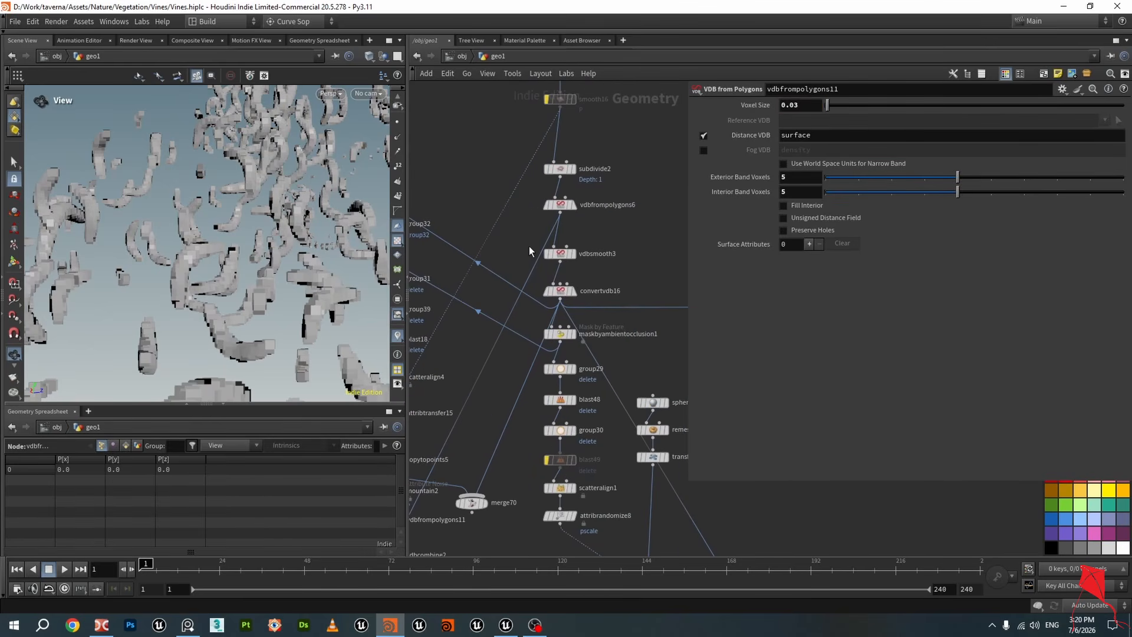
scroll(531, 245, up, 2)
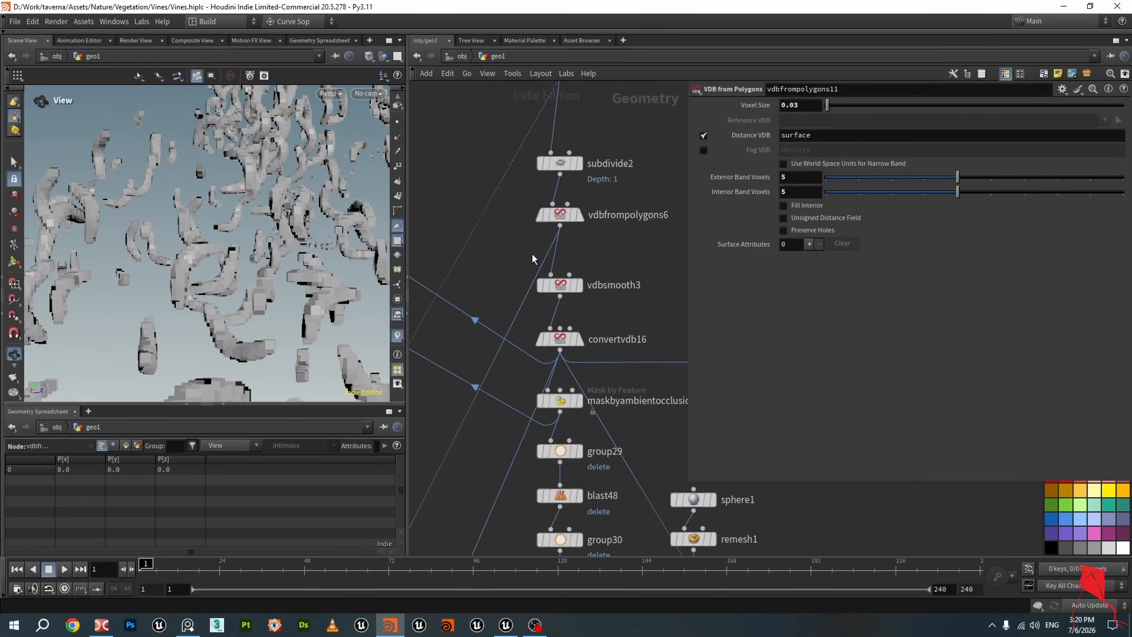
click(580, 215)
click(561, 217)
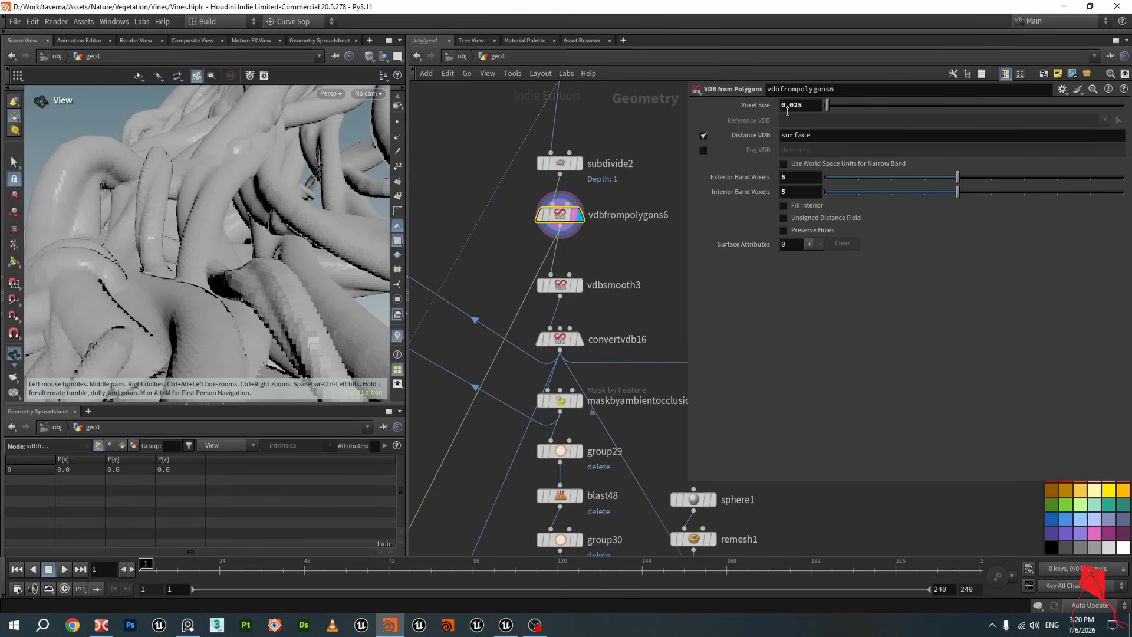
scroll(491, 201, down, 3)
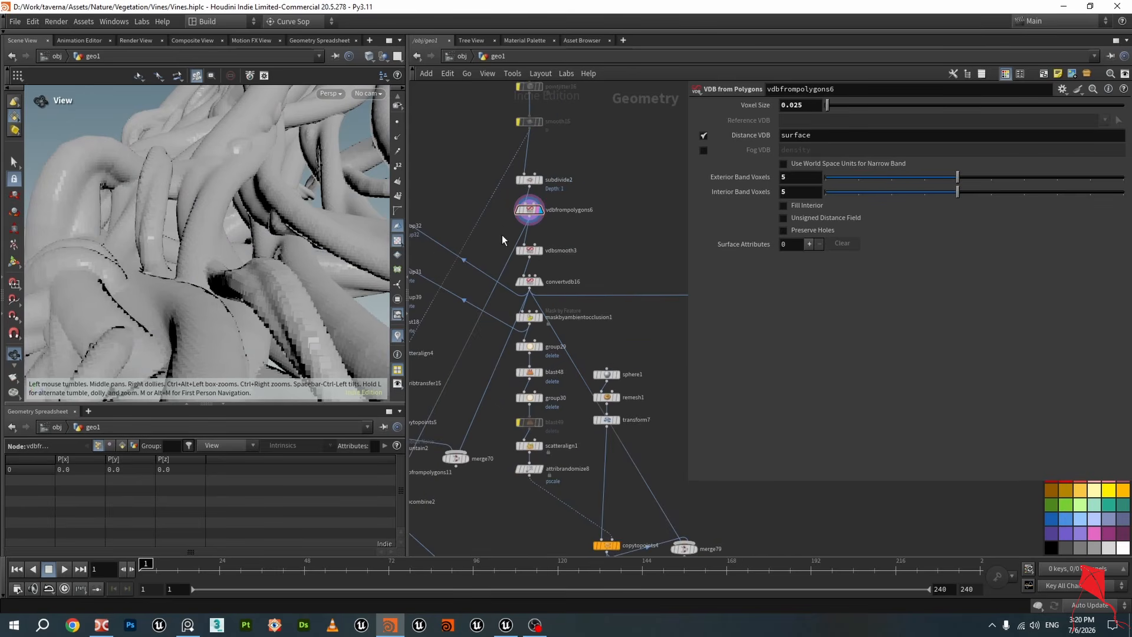
middle_drag(457, 409, 582, 245)
scroll(519, 354, up, 5)
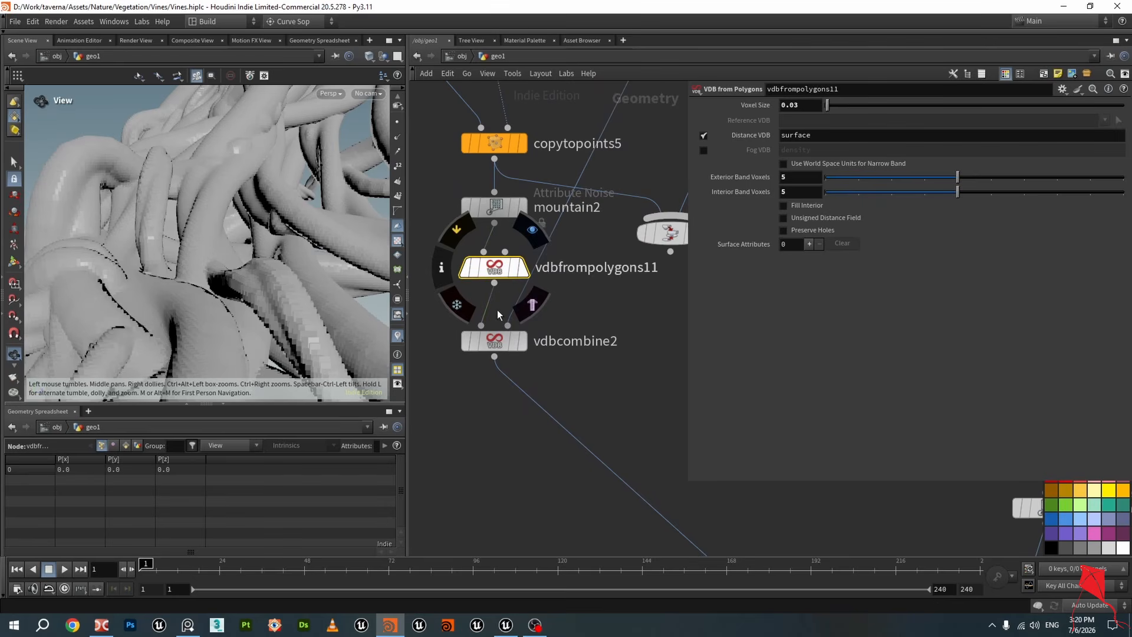
click(499, 268)
click(514, 273)
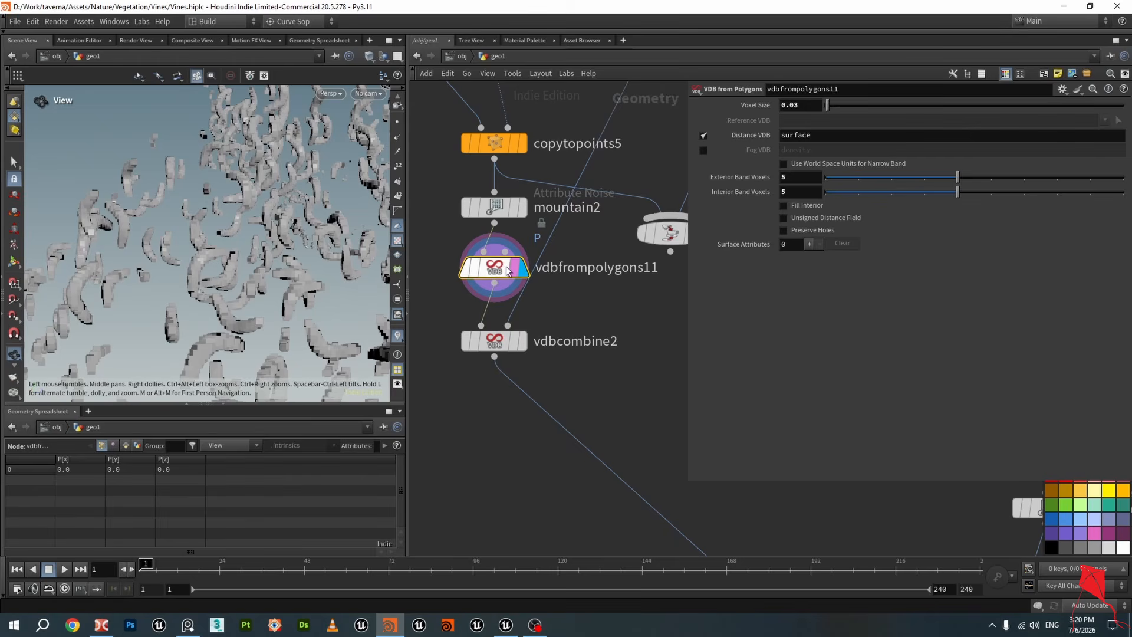
click(482, 341)
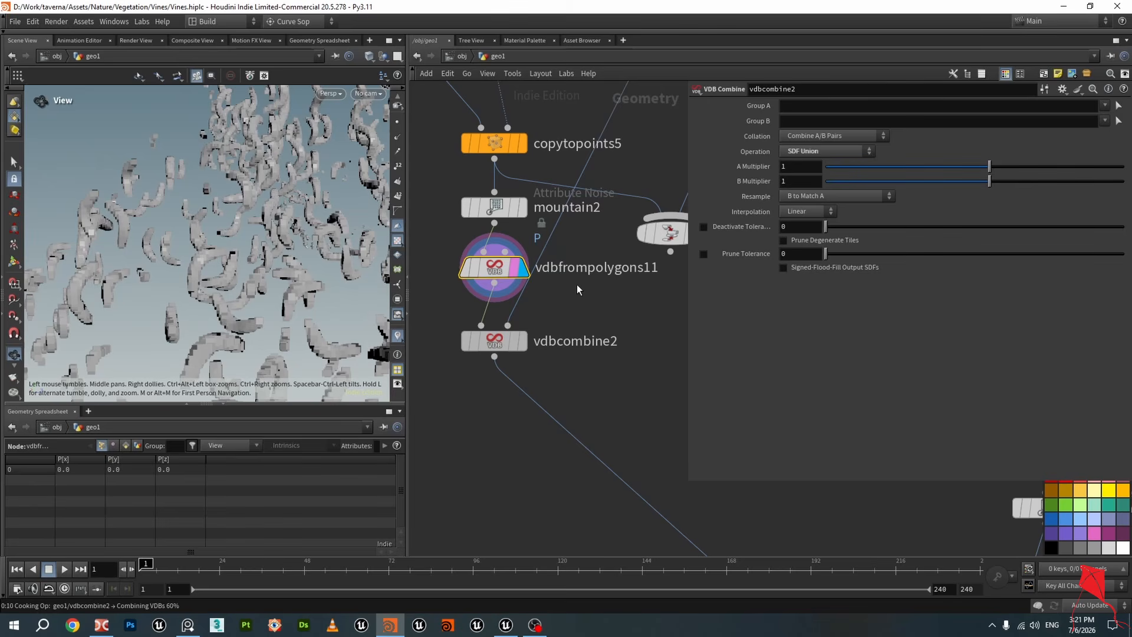
click(494, 274)
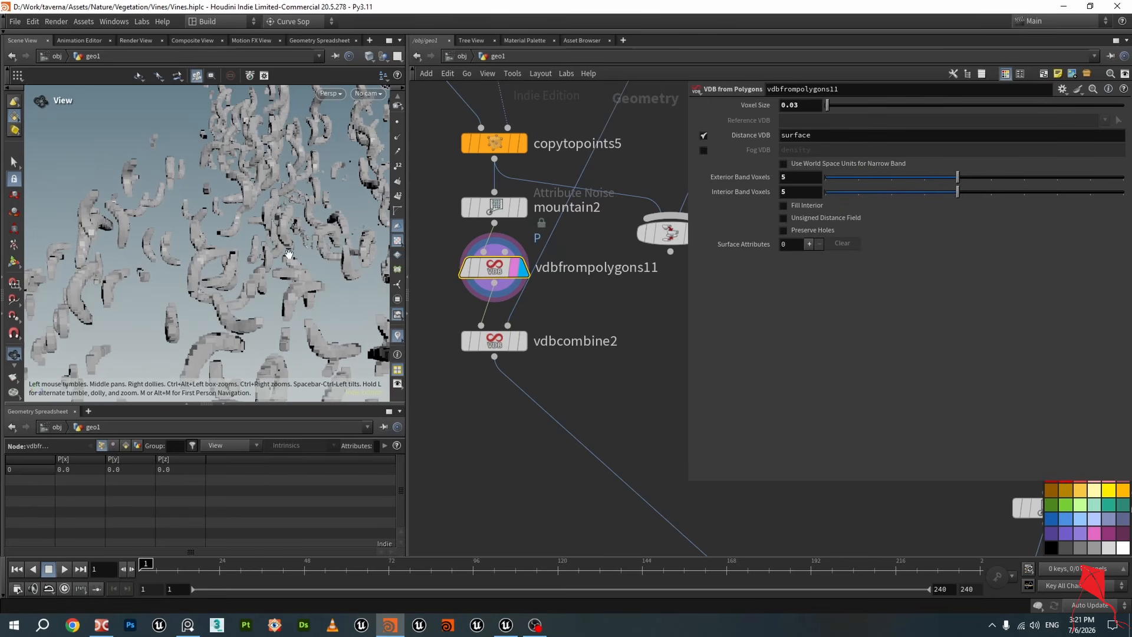
Set vdbfrompolygons11's voxel size to 0.025 to match vdbfrompolygons6
mouse_move(495, 269)
scroll(600, 220, down, 8)
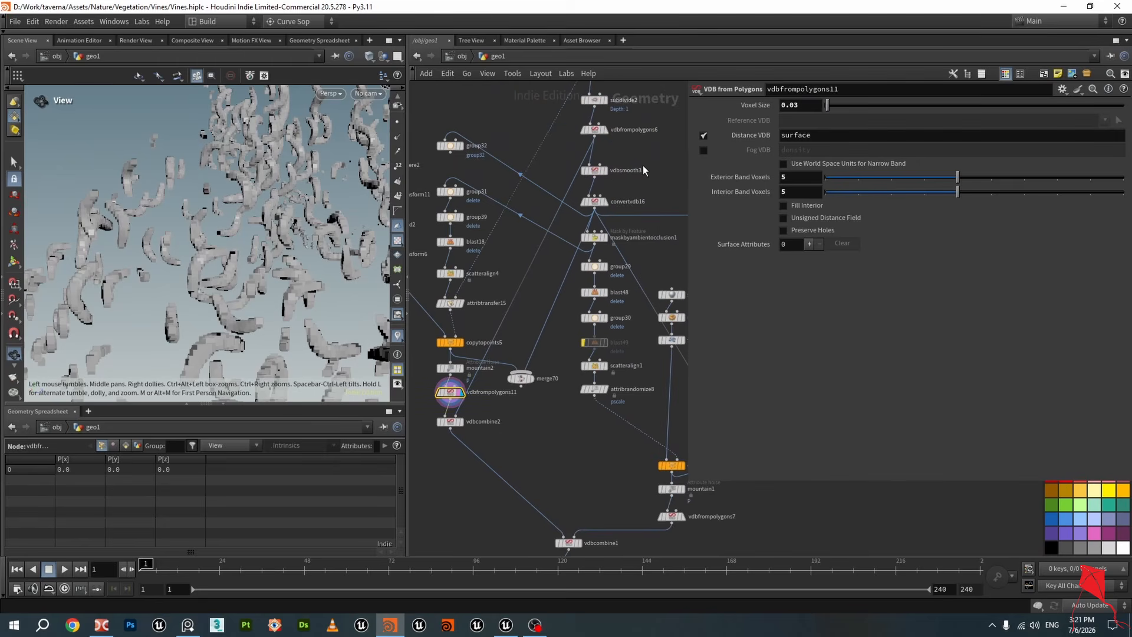
click(597, 131)
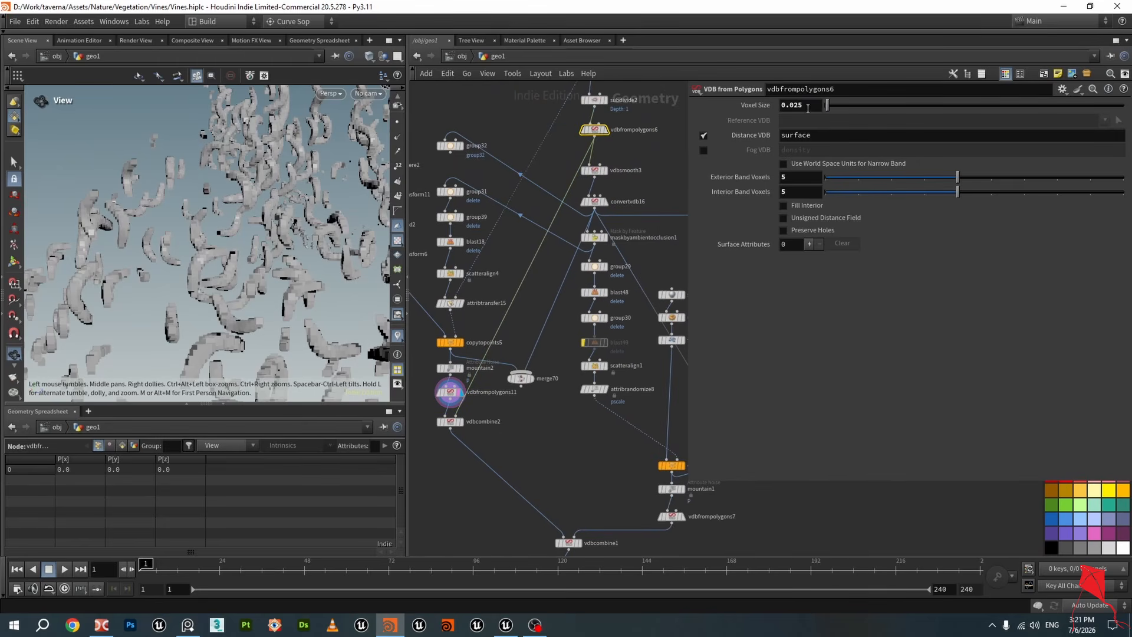
scroll(565, 355, up, 4)
click(484, 371)
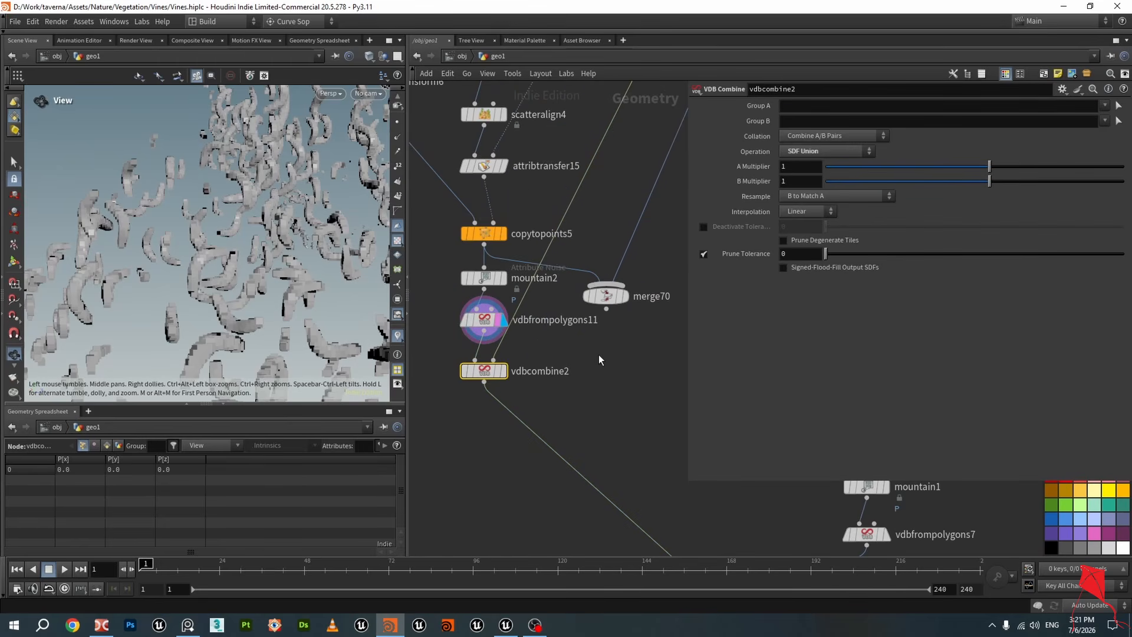
click(492, 328)
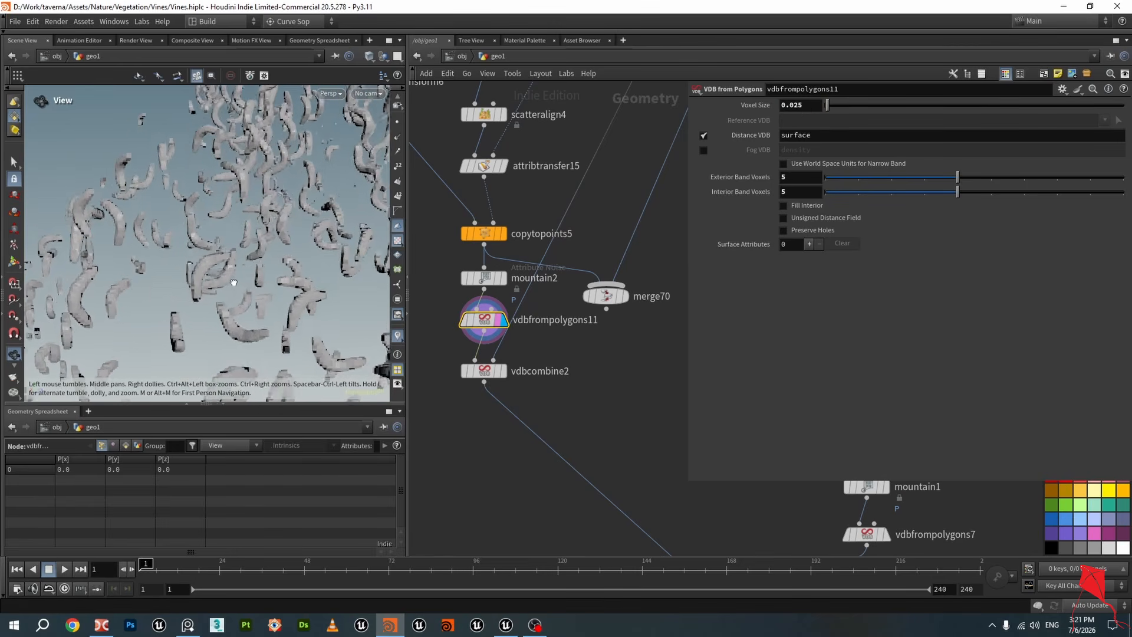
Display vdbcombine2, orbit the viewport to examine the combined vine and leaf mesh, and save the scene
click(501, 374)
click(488, 372)
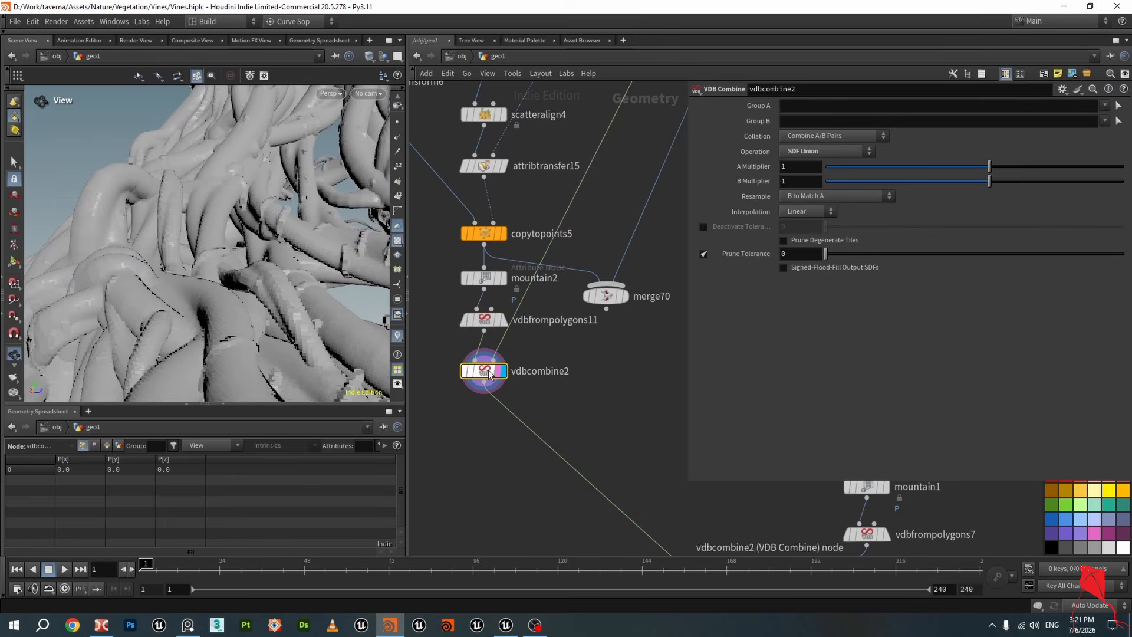
drag(213, 281, 278, 290)
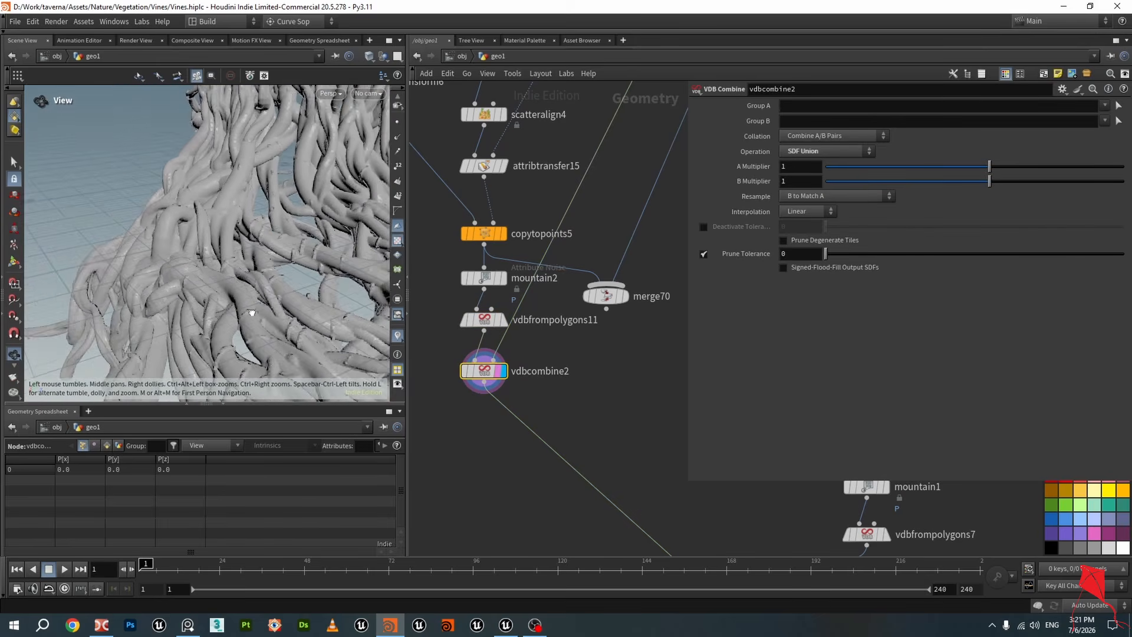
scroll(260, 318, up, 5)
drag(275, 328, 360, 354)
scroll(223, 260, down, 5)
key(ctrl+s)
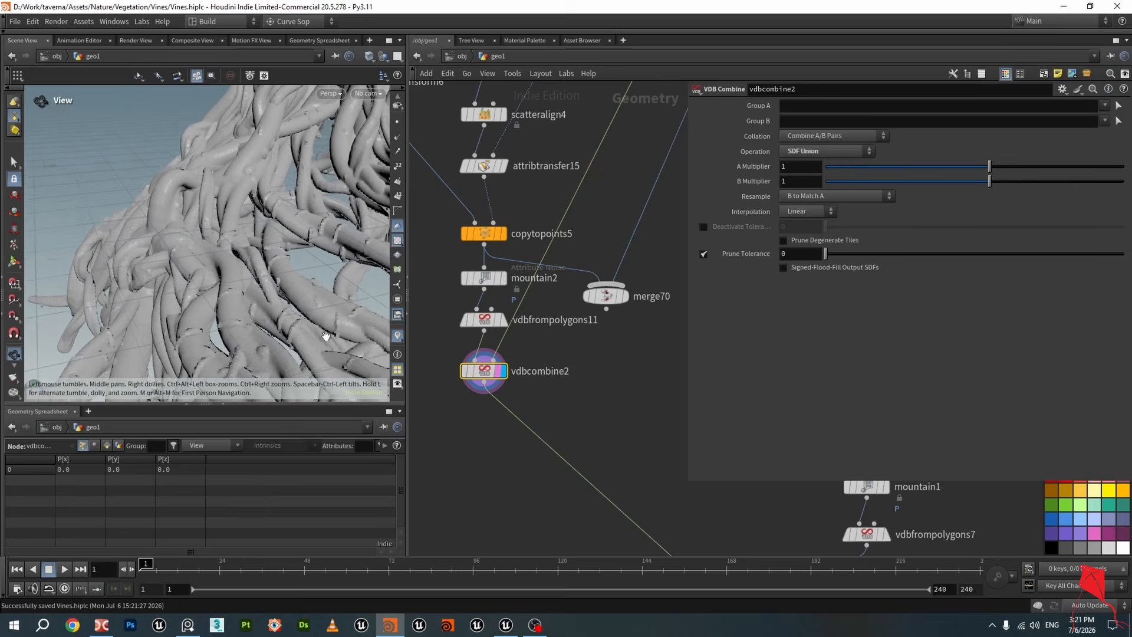
Display maskbyambientocclusion1 to examine the ambient occlusion mask colours on the vines
scroll(606, 394, down, 8)
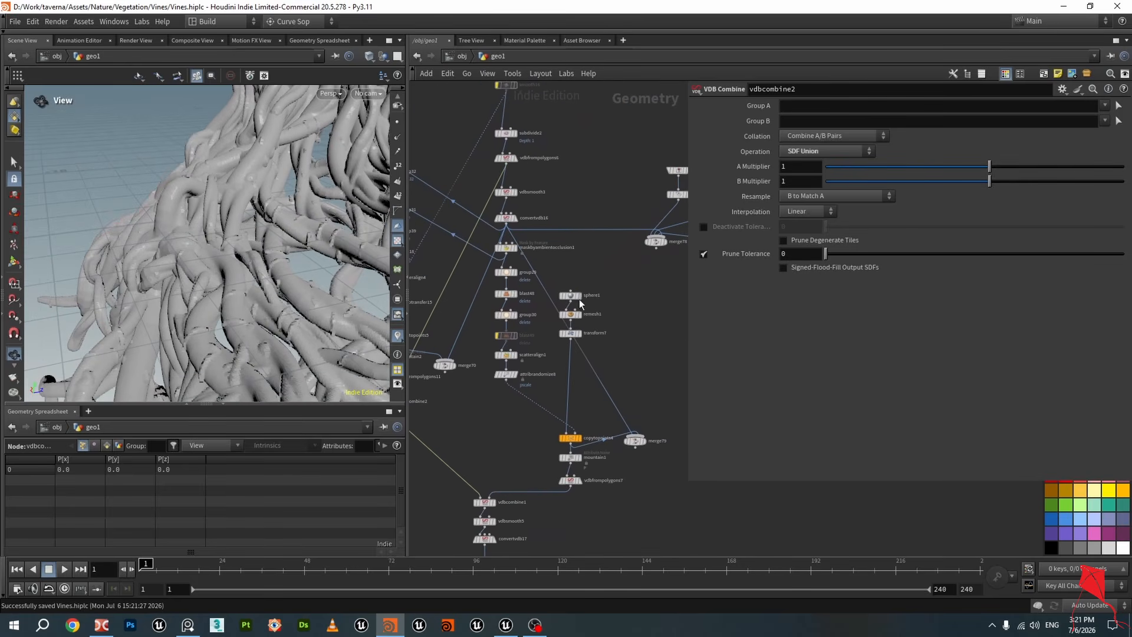
scroll(579, 299, up, 5)
click(501, 270)
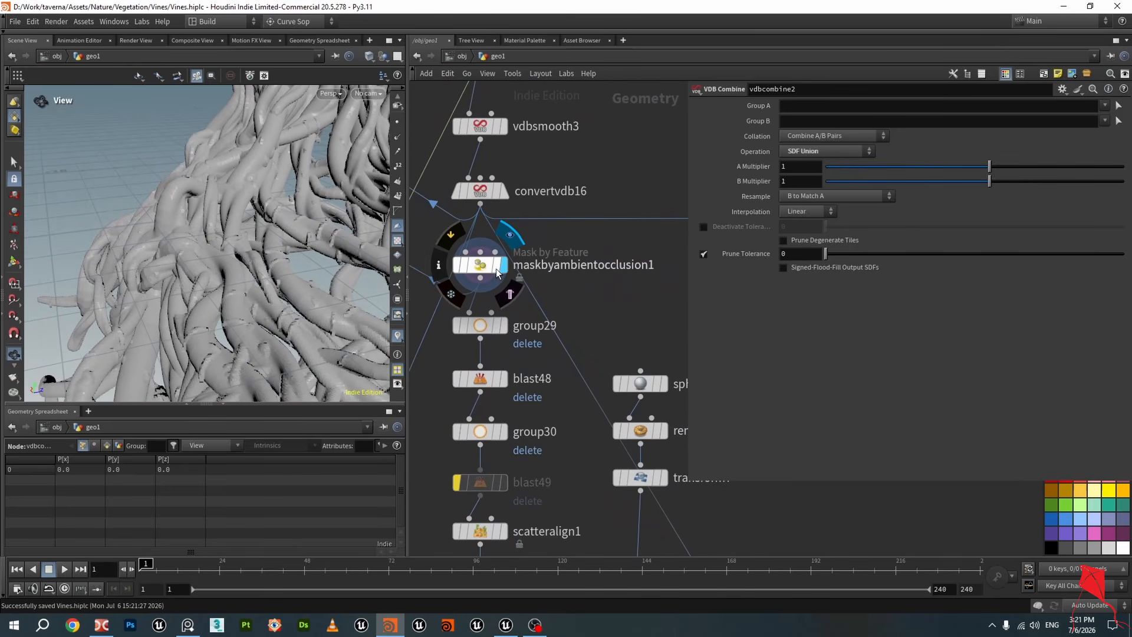
click(464, 256)
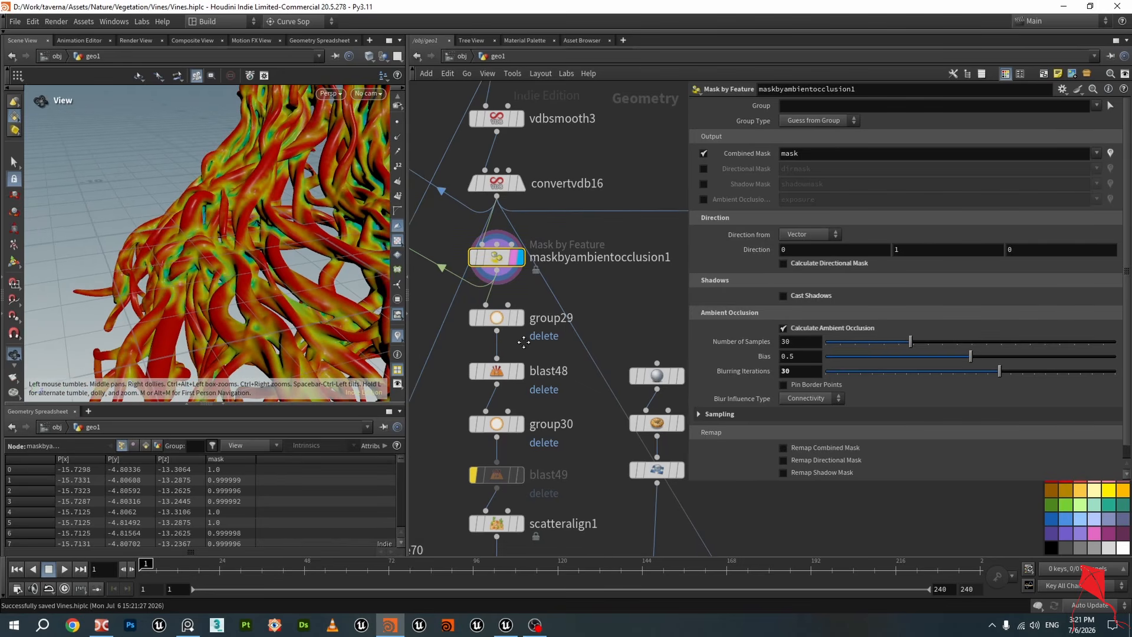
mouse_move(598, 287)
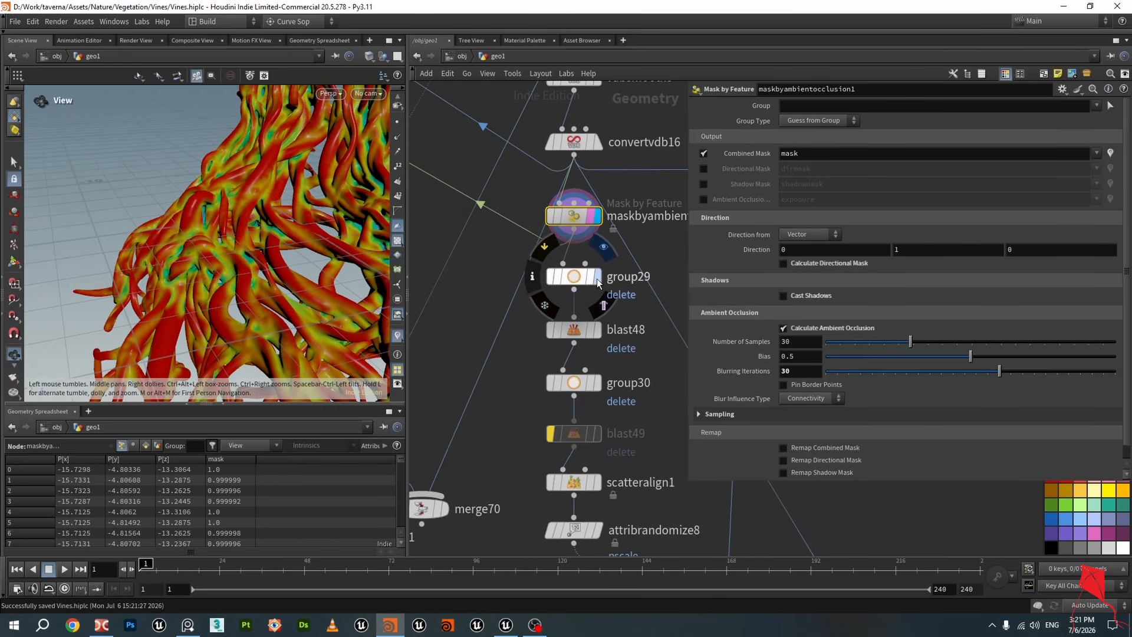
key(r)
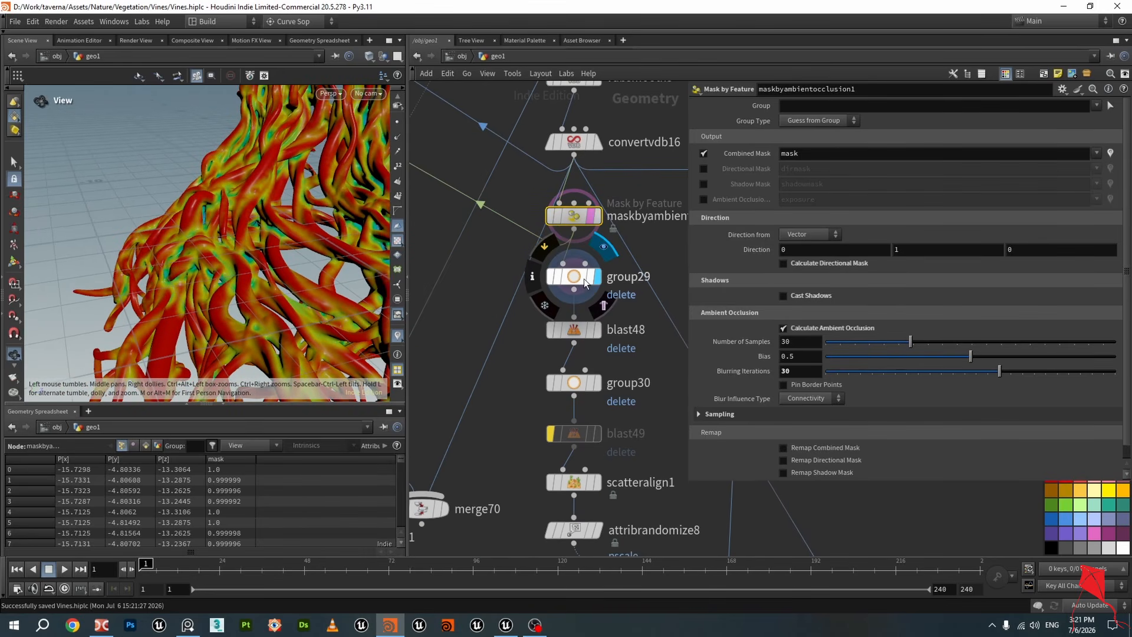
click(578, 283)
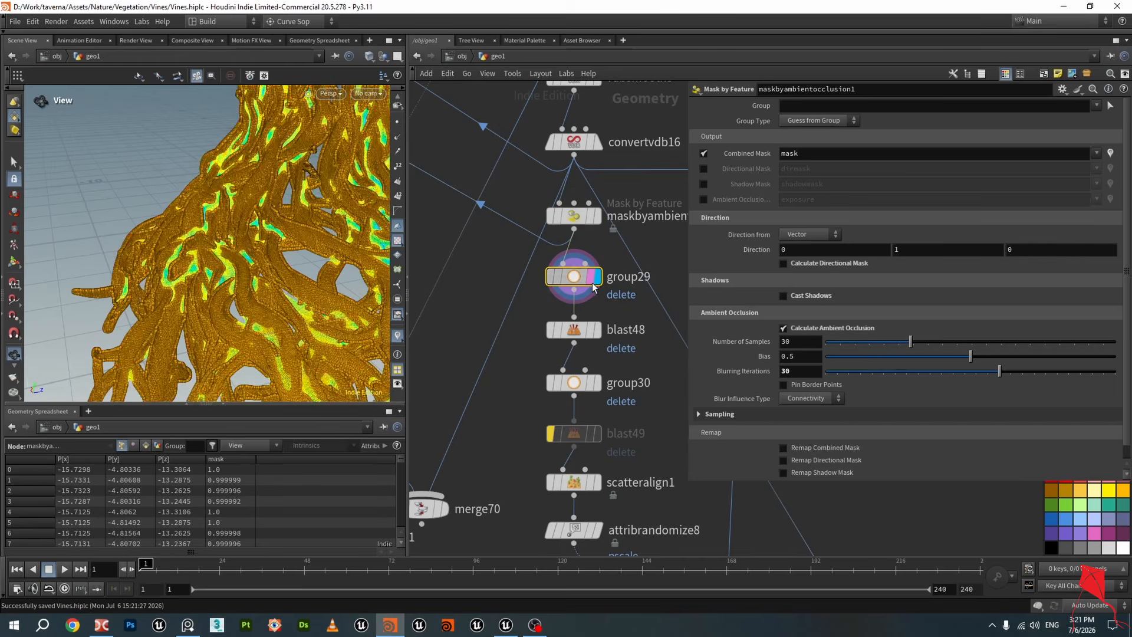
mouse_move(314, 246)
mouse_down()
mouse_move(299, 246)
mouse_move(329, 256)
mouse_move(317, 257)
mouse_up()
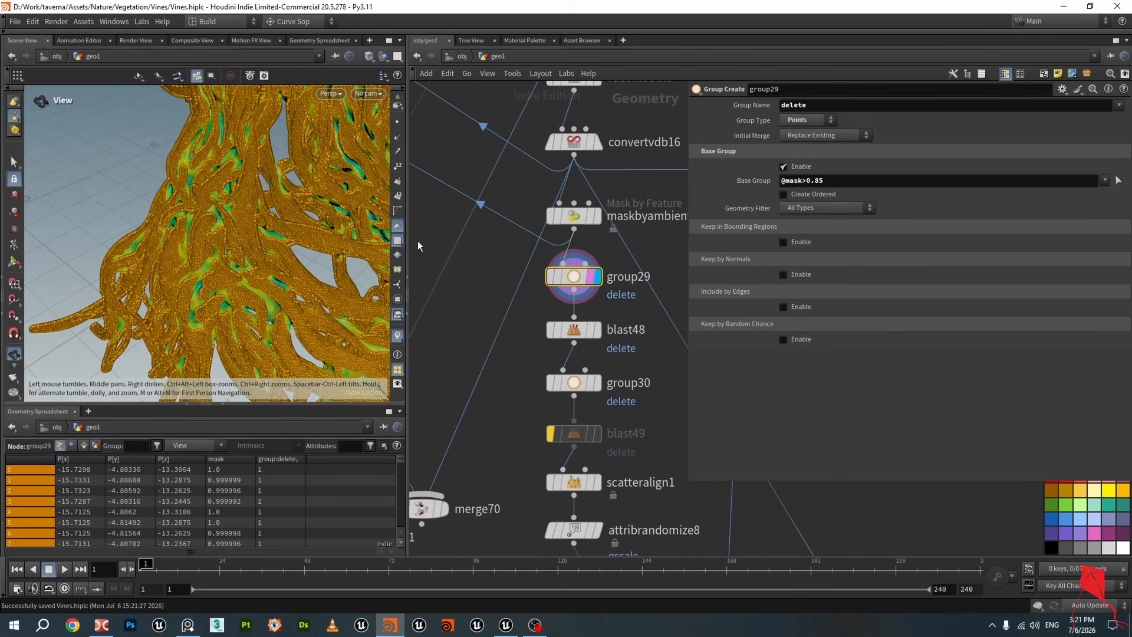
scroll(224, 177, up, 10)
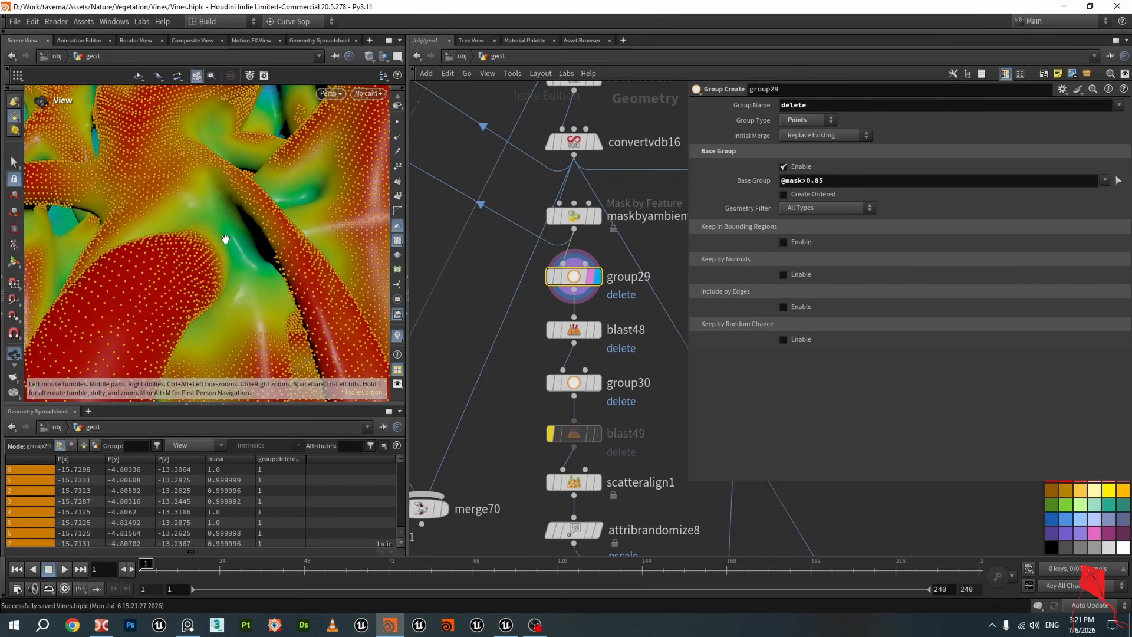
scroll(248, 250, down, 8)
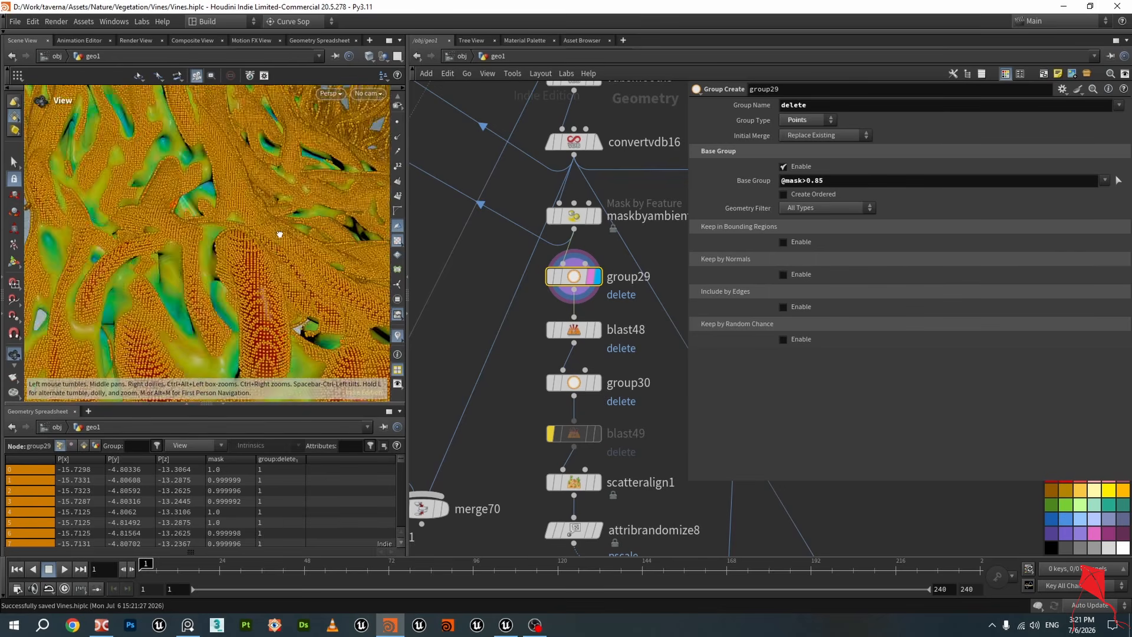
drag(248, 250, 255, 249)
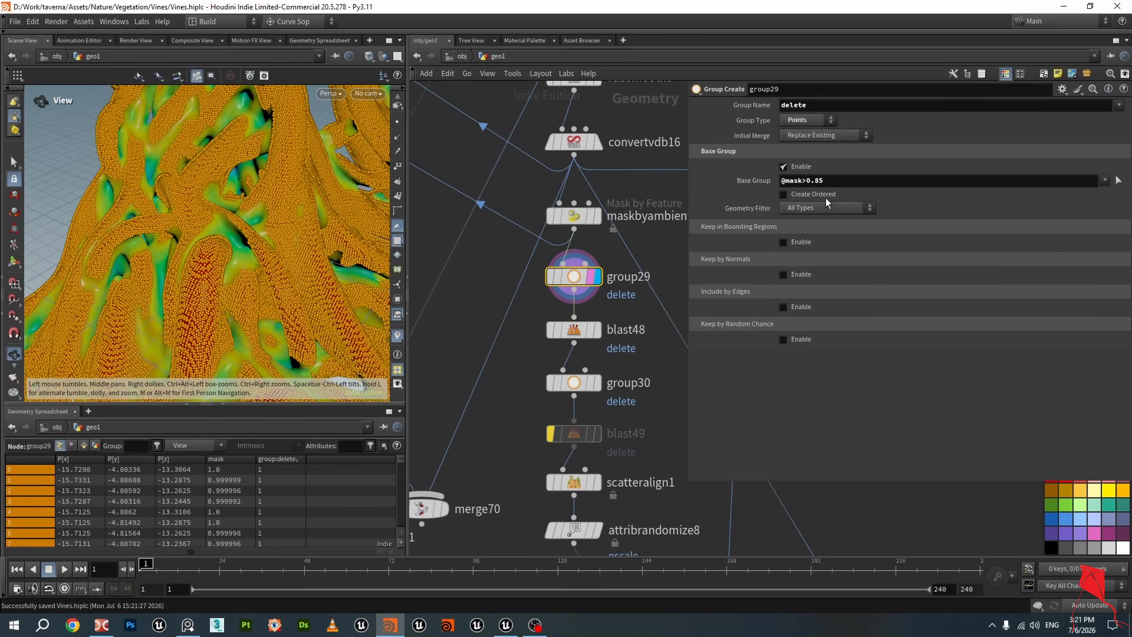
drag(829, 181, 767, 182)
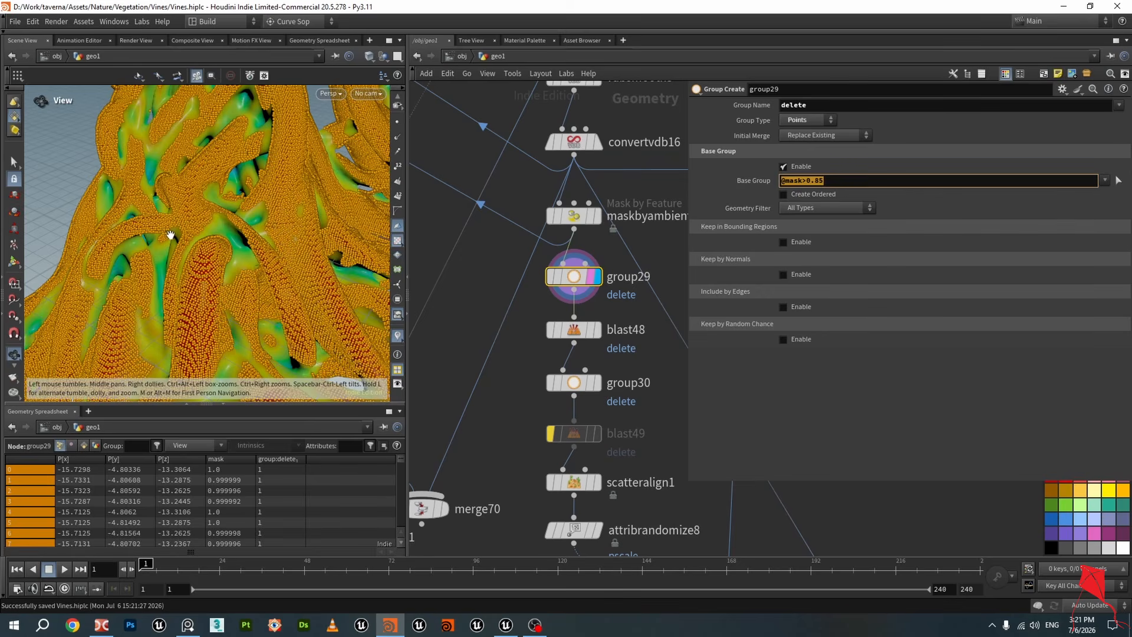
drag(170, 236, 332, 263)
Display blast48 and orbit the viewport to examine the surface left after deleting the group
mouse_move(599, 339)
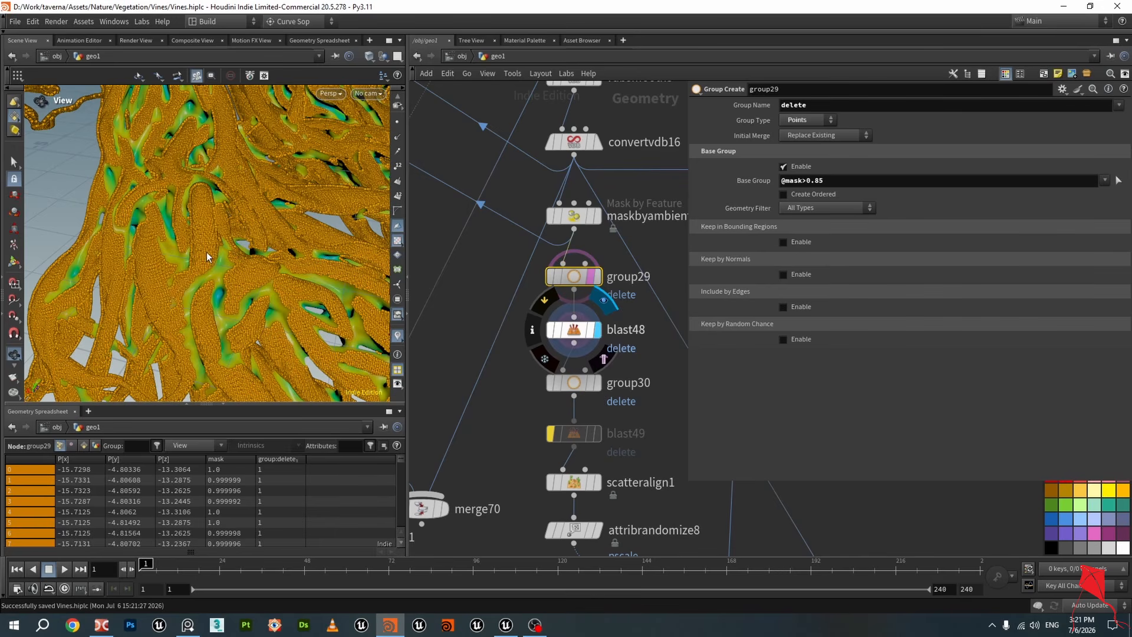
click(573, 329)
scroll(224, 257, up, 4)
mouse_move(223, 256)
mouse_down()
mouse_move(230, 213)
mouse_move(221, 268)
mouse_move(222, 250)
mouse_move(198, 270)
mouse_move(217, 240)
mouse_up()
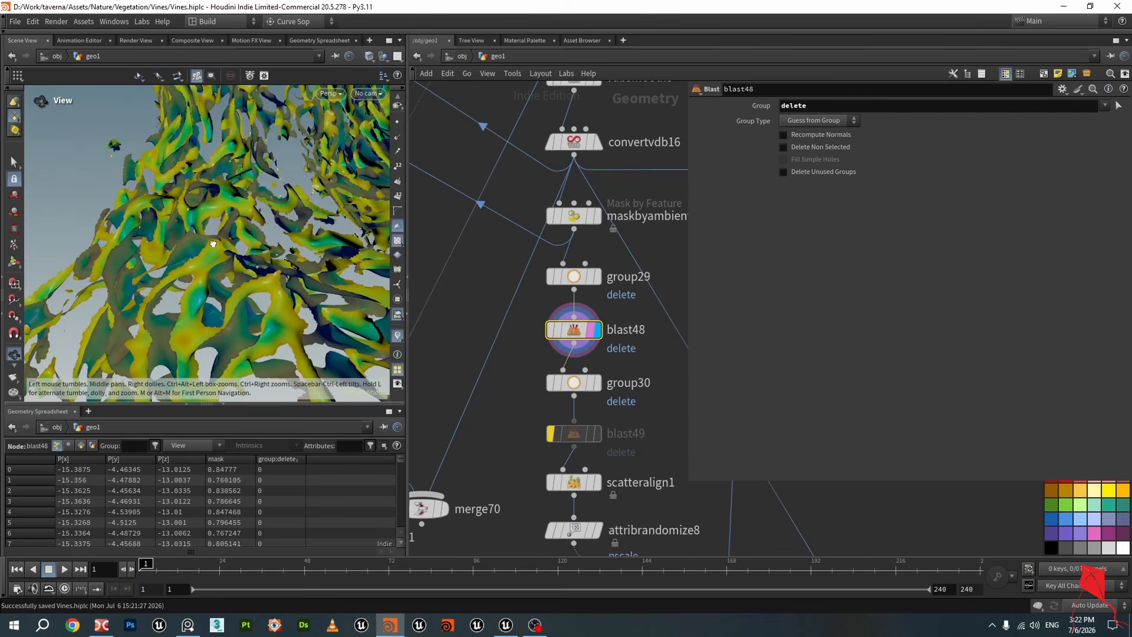
click(598, 383)
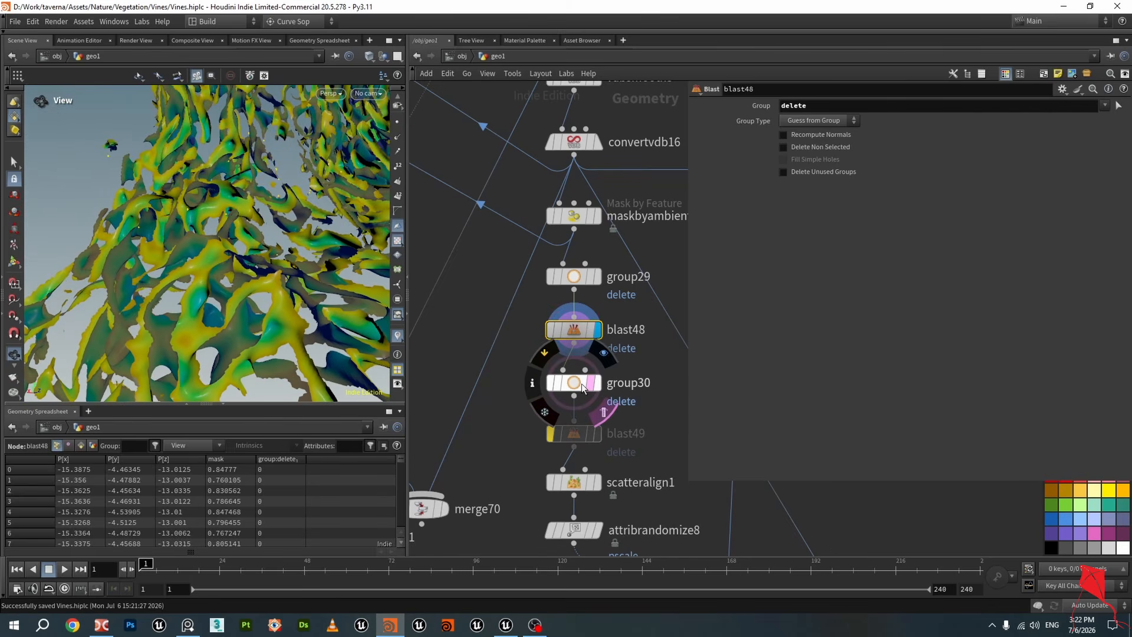
click(581, 383)
scroll(219, 270, up, 4)
mouse_move(219, 270)
mouse_down()
mouse_move(253, 298)
mouse_move(215, 265)
mouse_move(193, 301)
mouse_move(177, 248)
mouse_move(224, 260)
mouse_move(262, 312)
mouse_move(232, 260)
mouse_up()
middle_drag(578, 414, 553, 325)
mouse_move(552, 299)
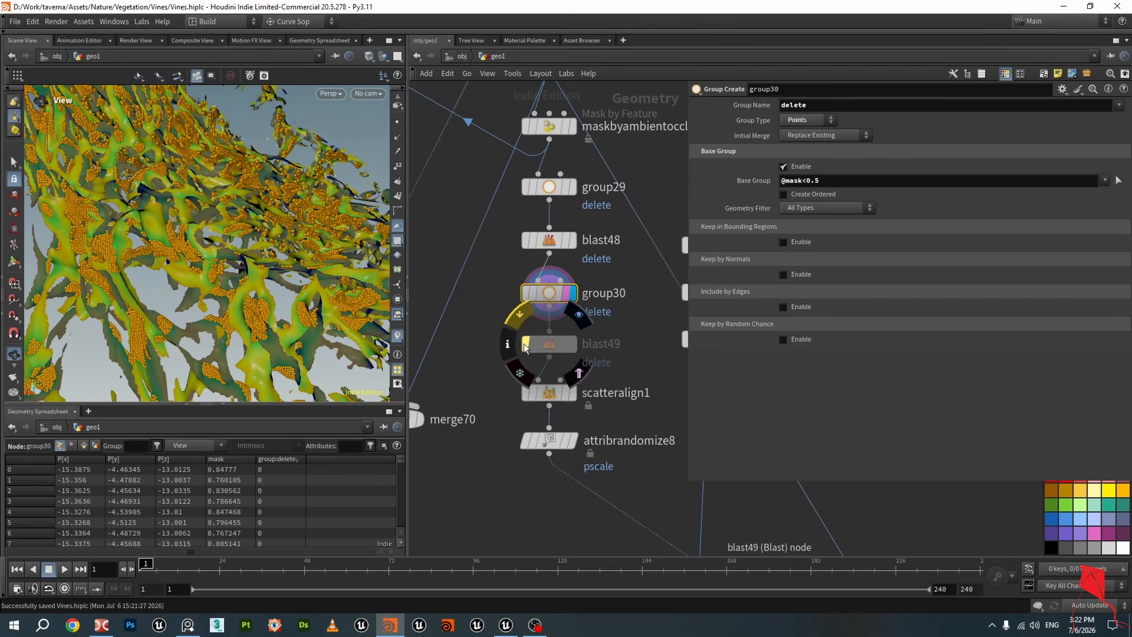
mouse_move(571, 348)
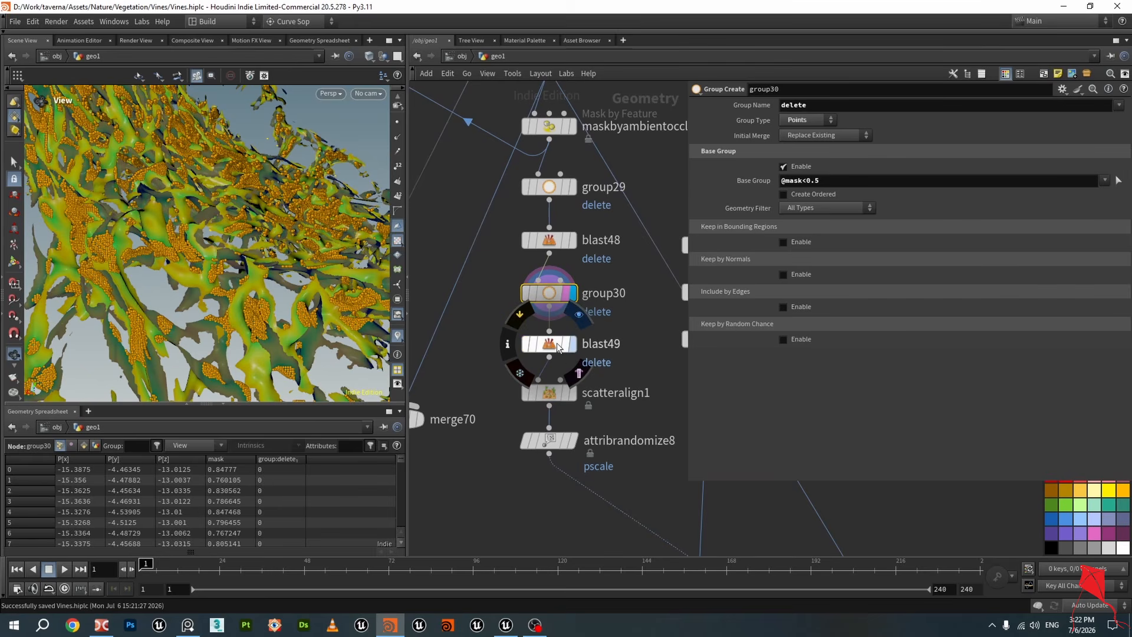
click(558, 346)
mouse_move(575, 399)
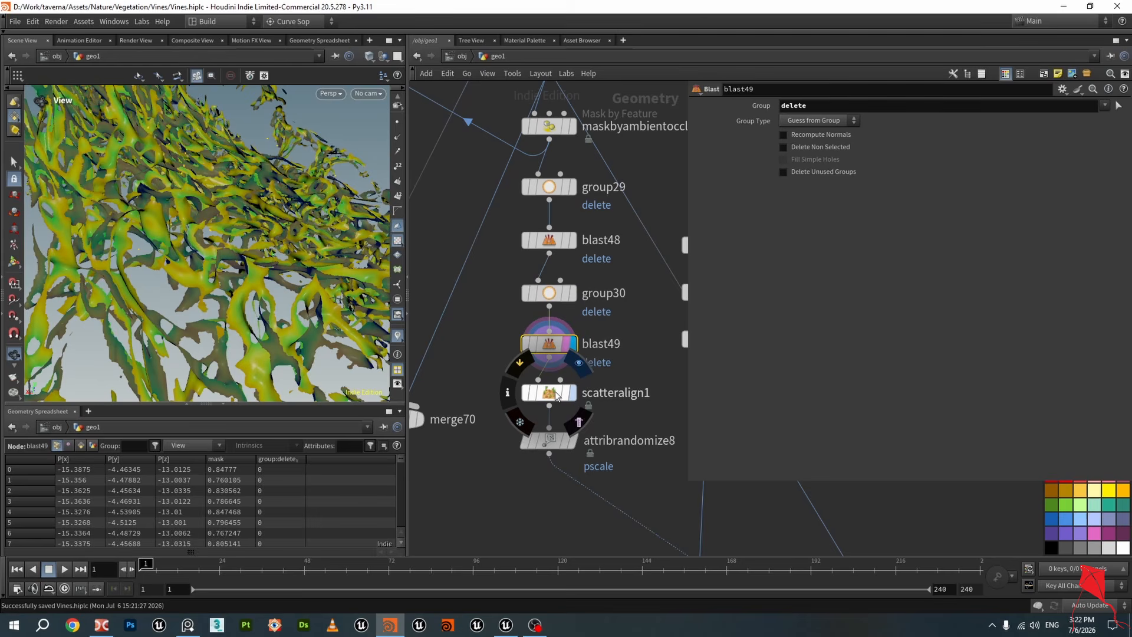
Display scatteralign1 and review its point count and Attributes and Orientation settings
click(555, 391)
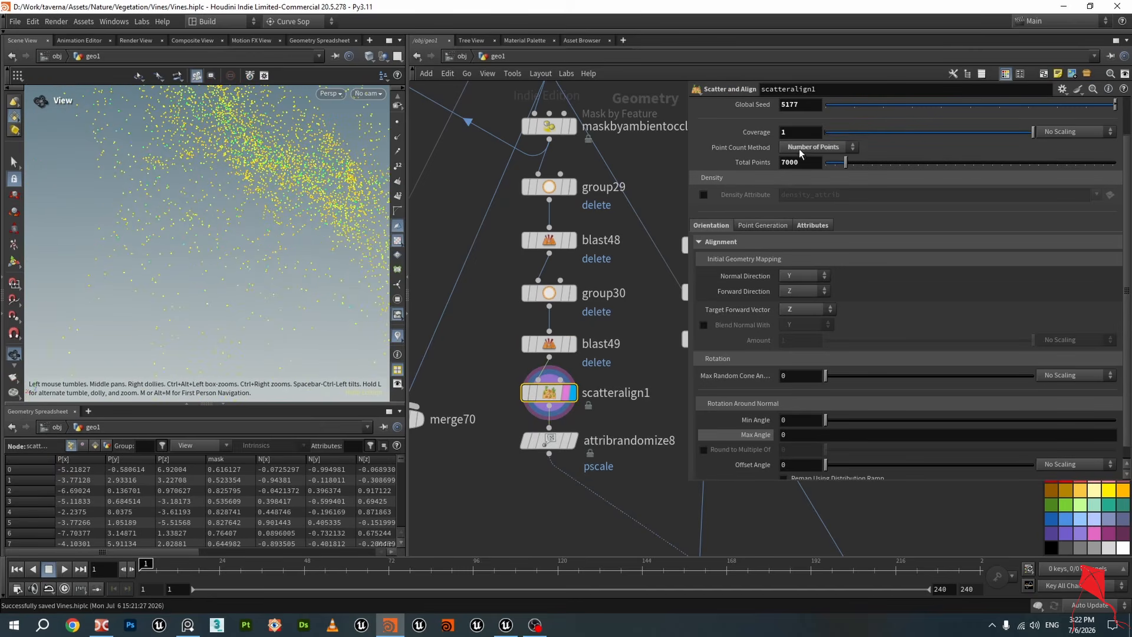
scroll(872, 238, up, 2)
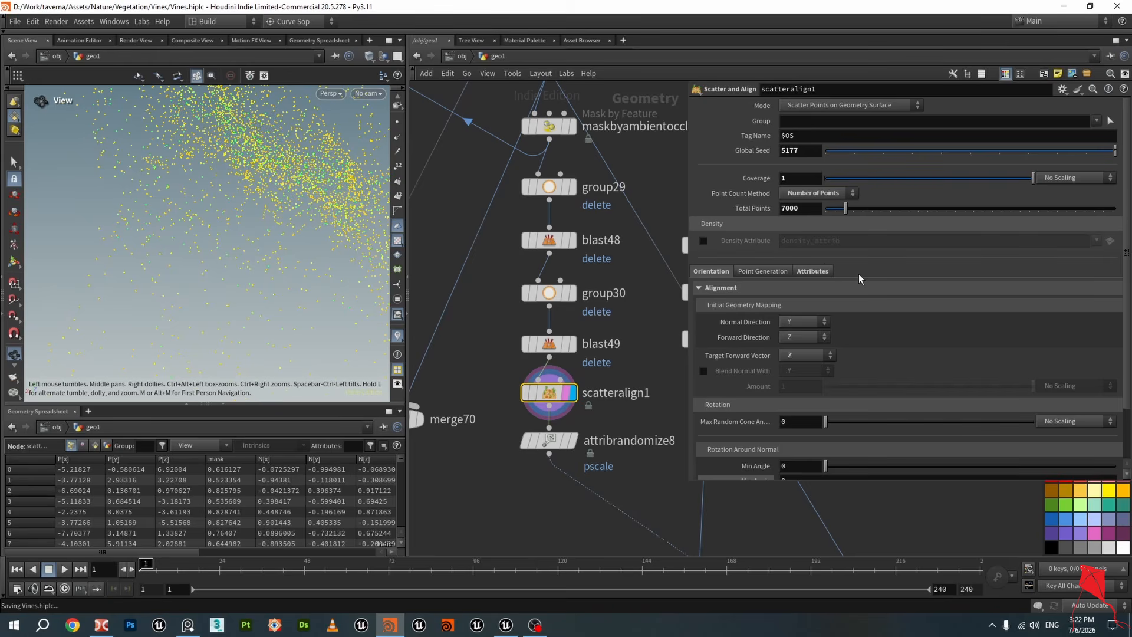
click(812, 271)
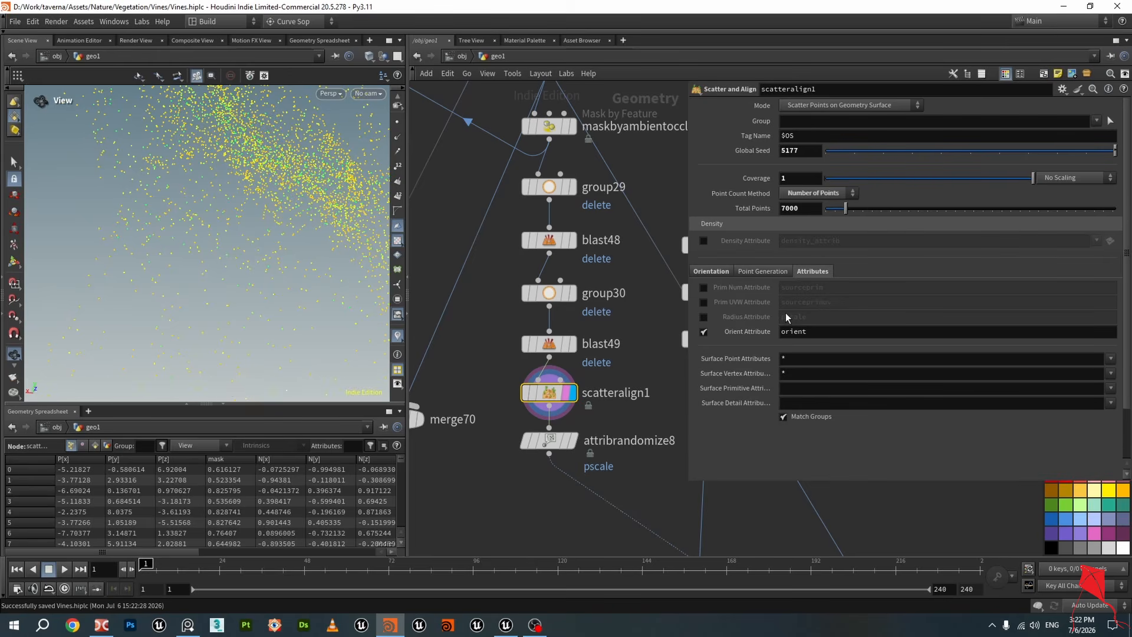
click(711, 271)
scroll(566, 272, down, 3)
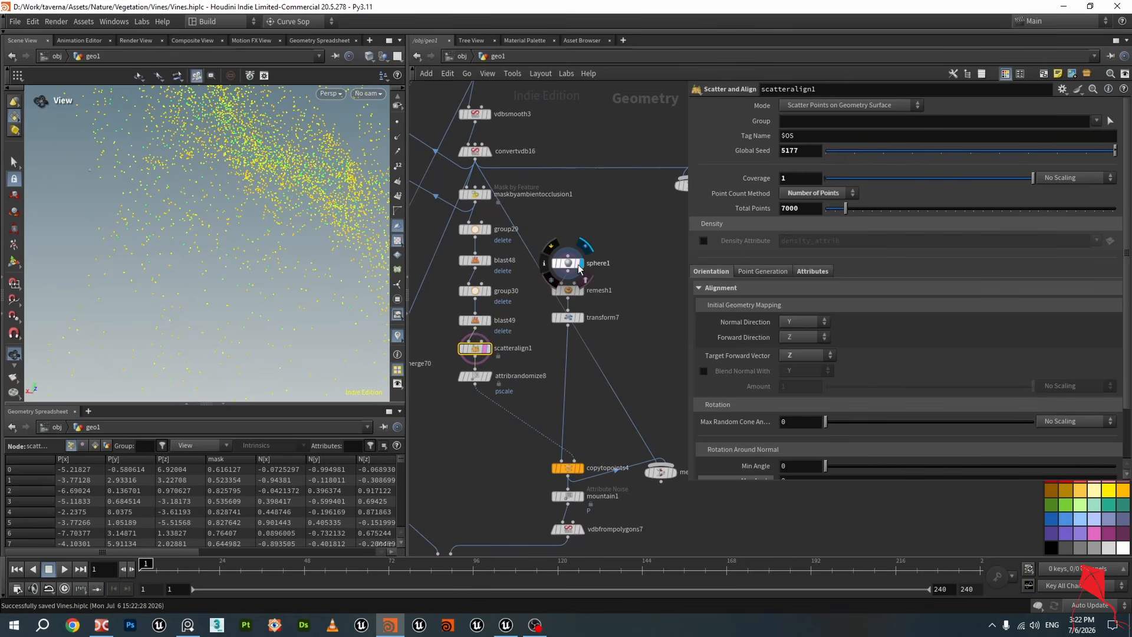
Display sphere1 and remesh1, frame the sphere and view its remeshed triangles in wire-over-shaded mode
click(579, 268)
key(f)
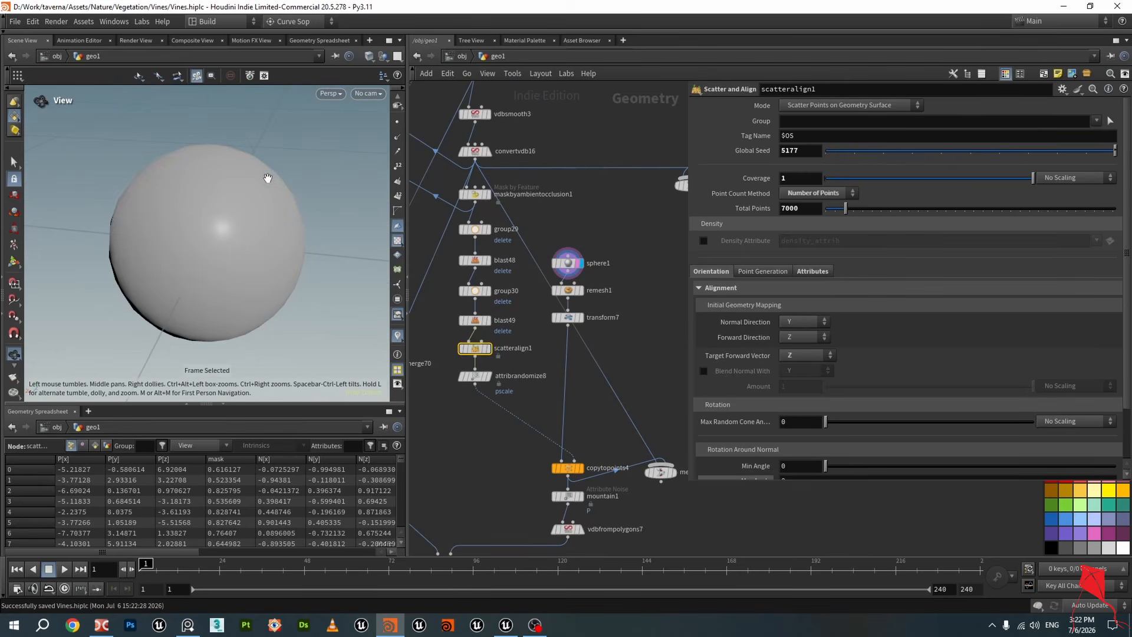
scroll(267, 178, down, 3)
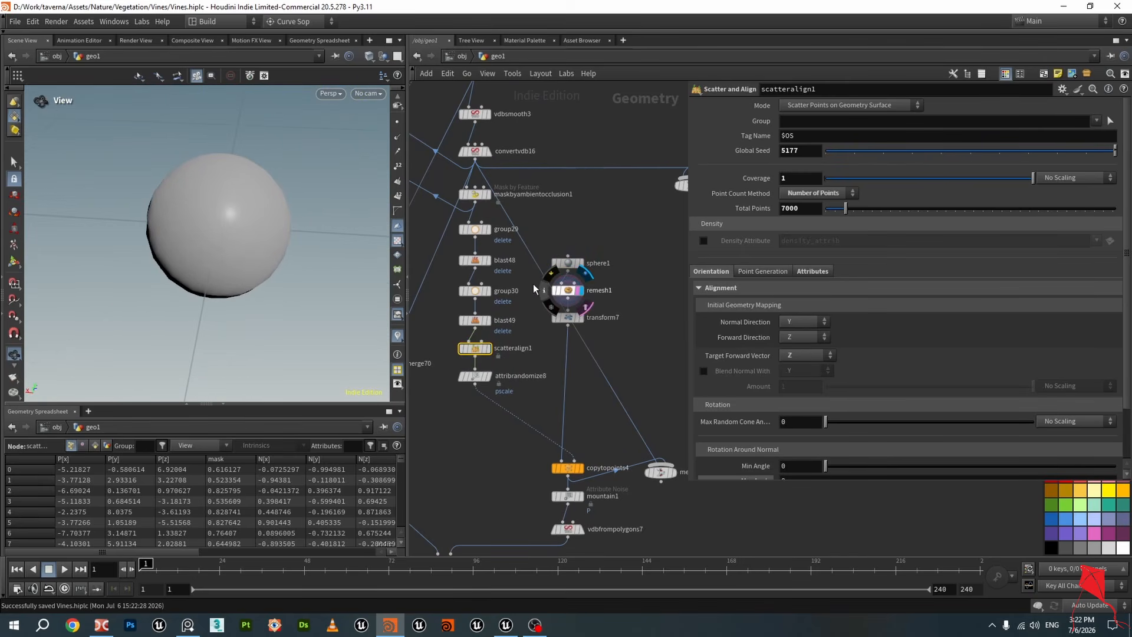
mouse_move(171, 196)
mouse_down()
mouse_move(207, 200)
mouse_move(272, 237)
mouse_up()
key(shift+w)
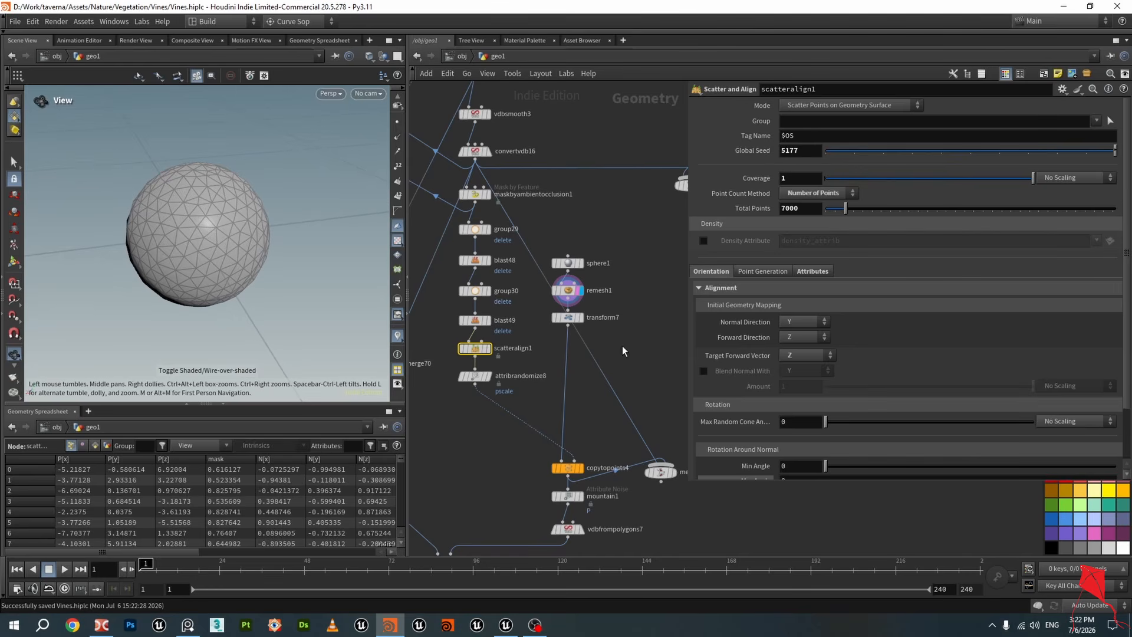
Display transform7 and orbit the viewport to inspect the flattened leaf ellipsoid and its transform settings
scroll(578, 340, up, 5)
click(582, 300)
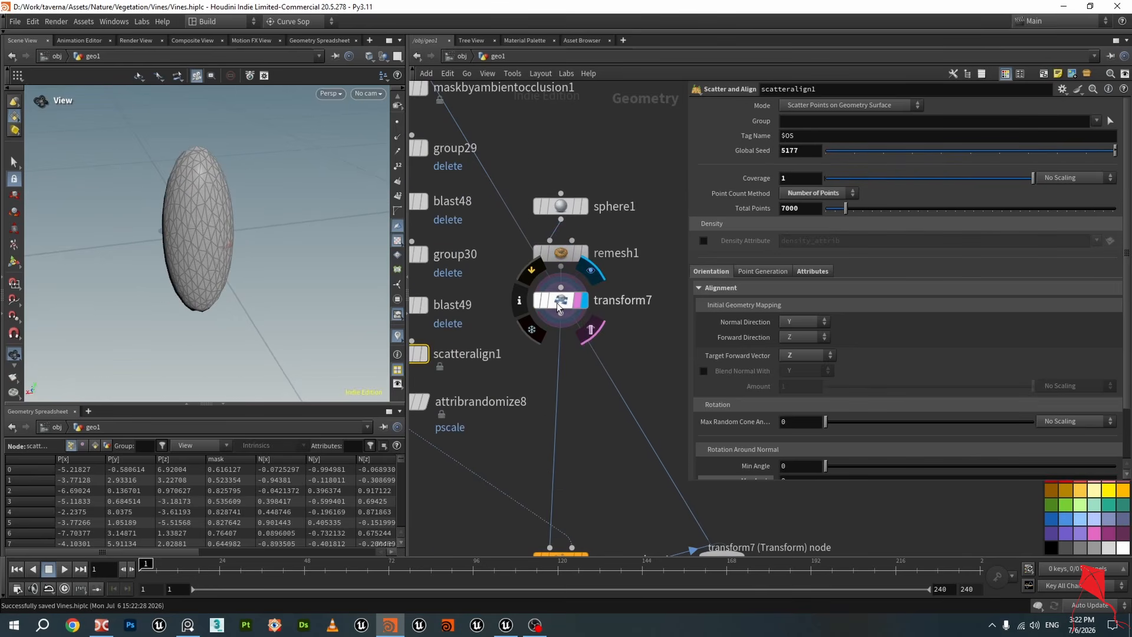
click(559, 302)
drag(341, 270, 207, 248)
scroll(466, 342, down, 2)
middle_drag(505, 411, 578, 346)
drag(255, 257, 205, 225)
middle_drag(528, 409, 513, 370)
scroll(505, 299, up, 2)
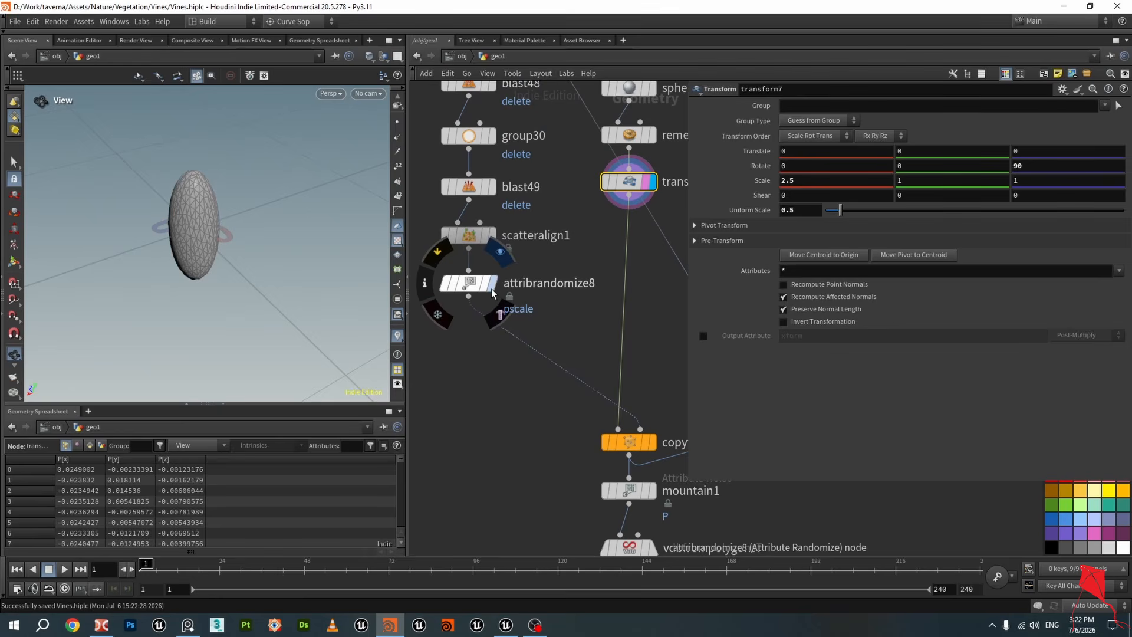
Display attribrandomize8, frame and zoom into the scattered leaves to inspect their randomized pscale sizes
click(490, 286)
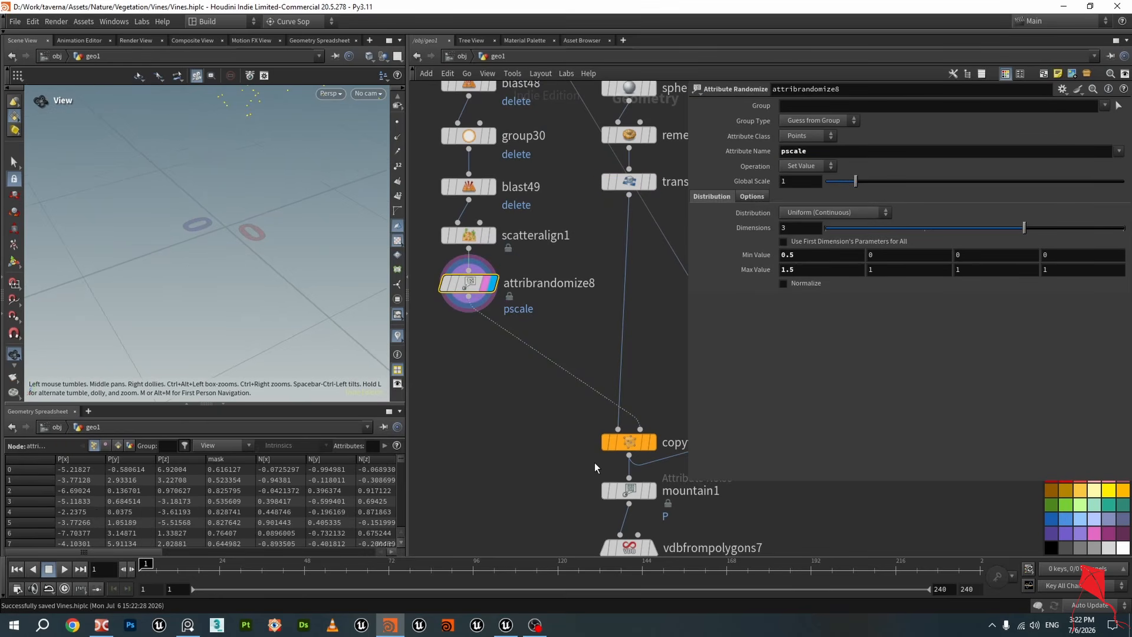
scroll(595, 466, up, 2)
mouse_move(622, 426)
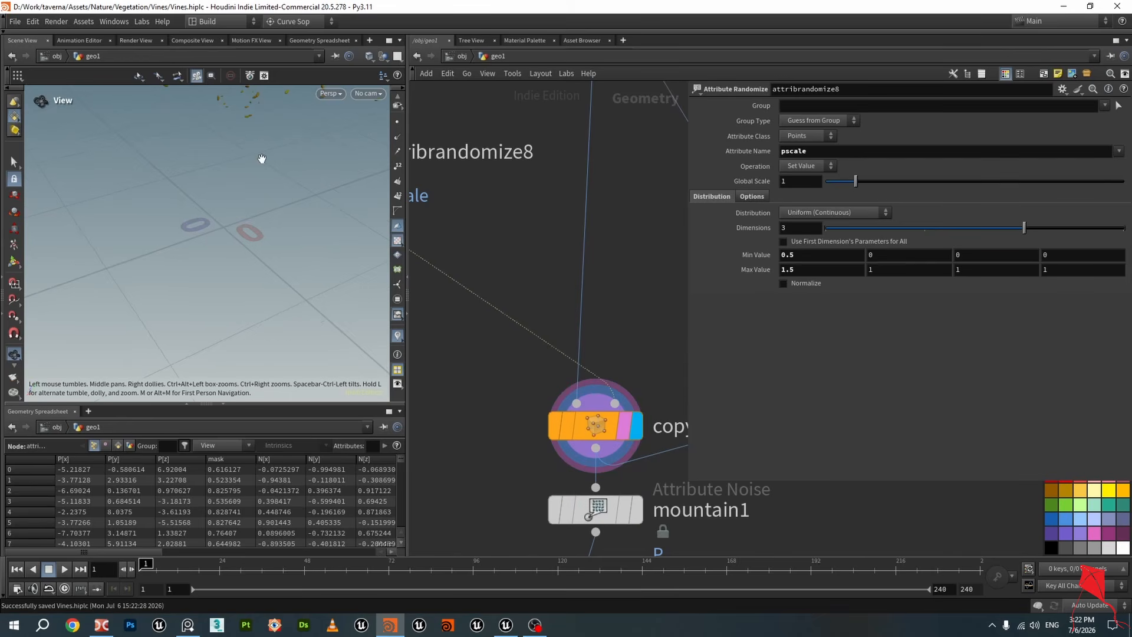
middle_drag(260, 159, 254, 238)
key(f)
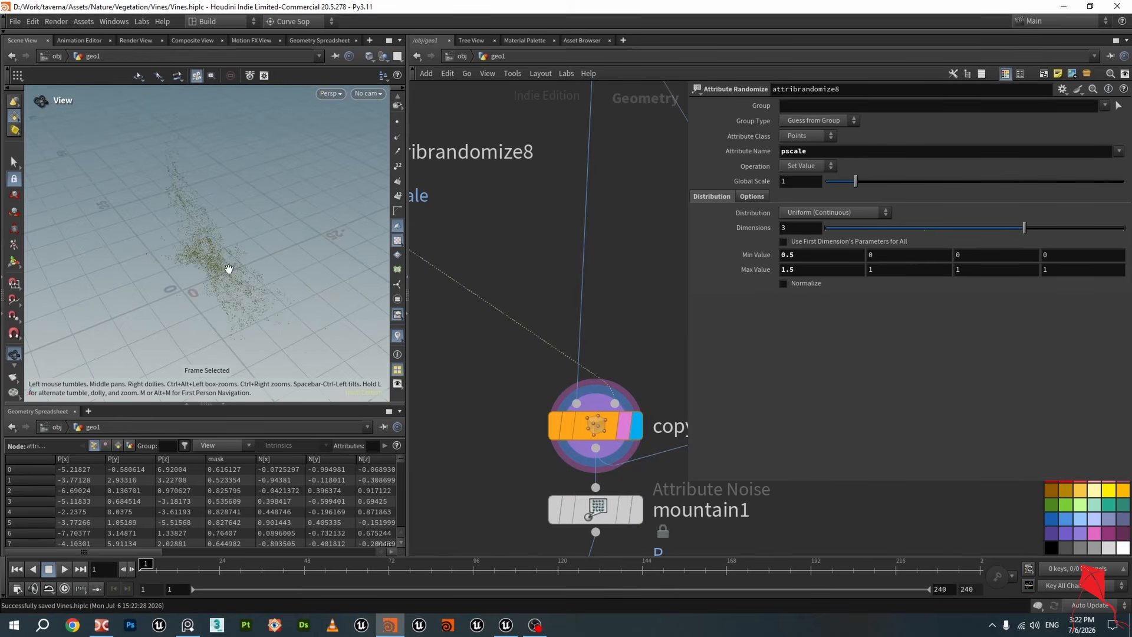
scroll(230, 266, up, 5)
drag(232, 260, 223, 258)
scroll(222, 258, up, 2)
scroll(625, 352, down, 4)
middle_drag(624, 333, 502, 275)
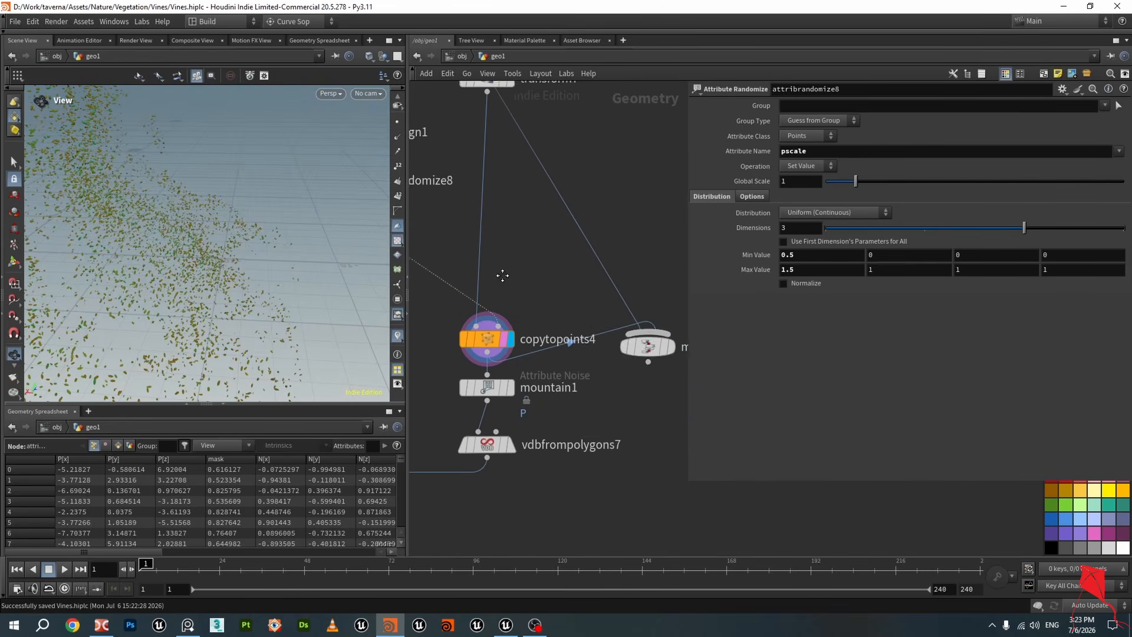
scroll(672, 351, up, 3)
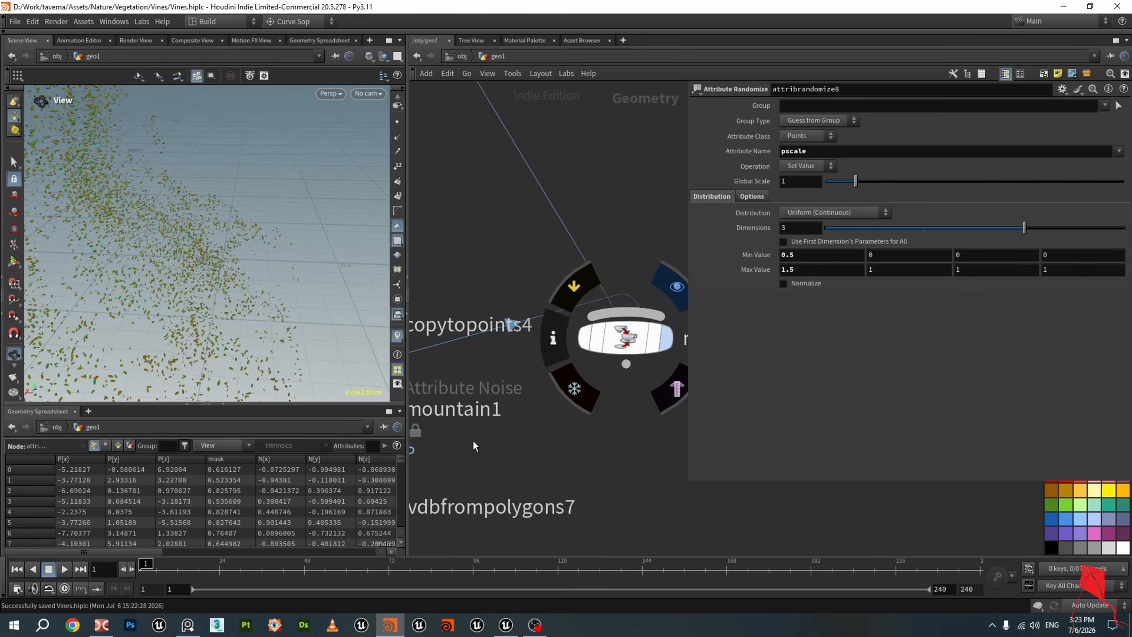
Switch to the reference photo of tree roots overgrowing temple ruins
click(190, 631)
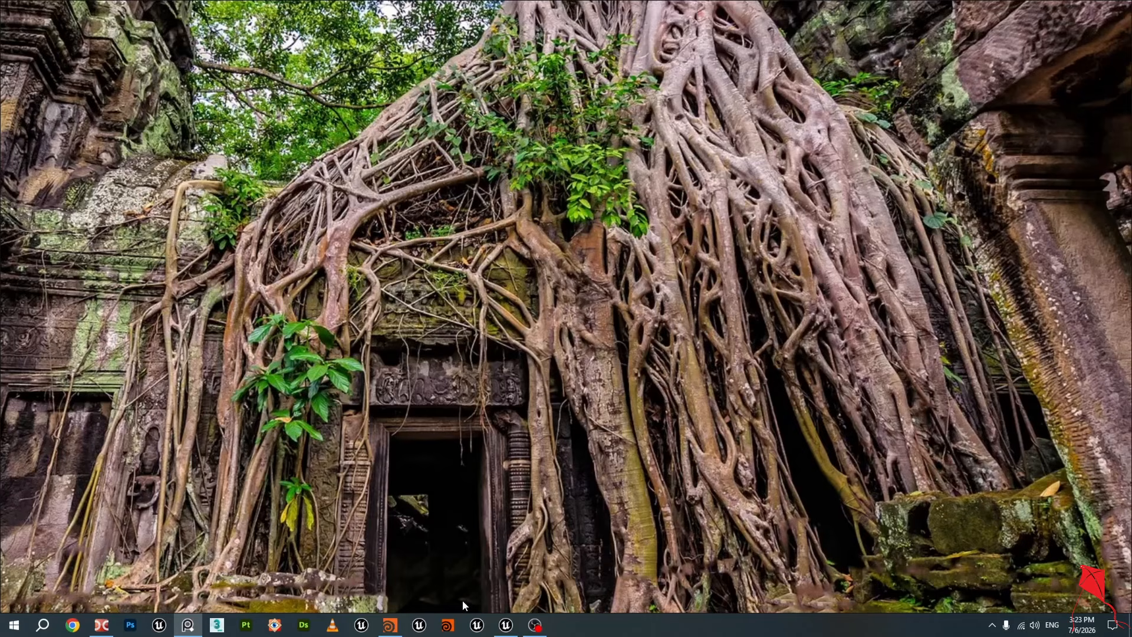
Return to Houdini and orbit the viewport around the vine mesh with its scattered leaves
click(389, 625)
scroll(209, 243, up, 10)
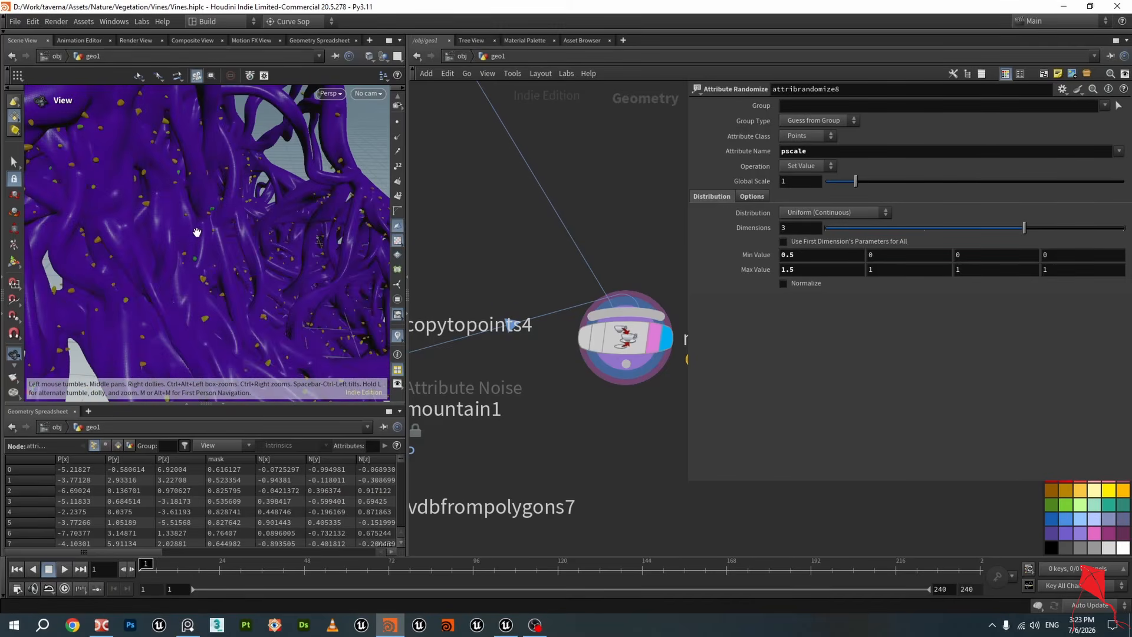
right_drag(140, 208, 90, 397)
drag(91, 397, 181, 215)
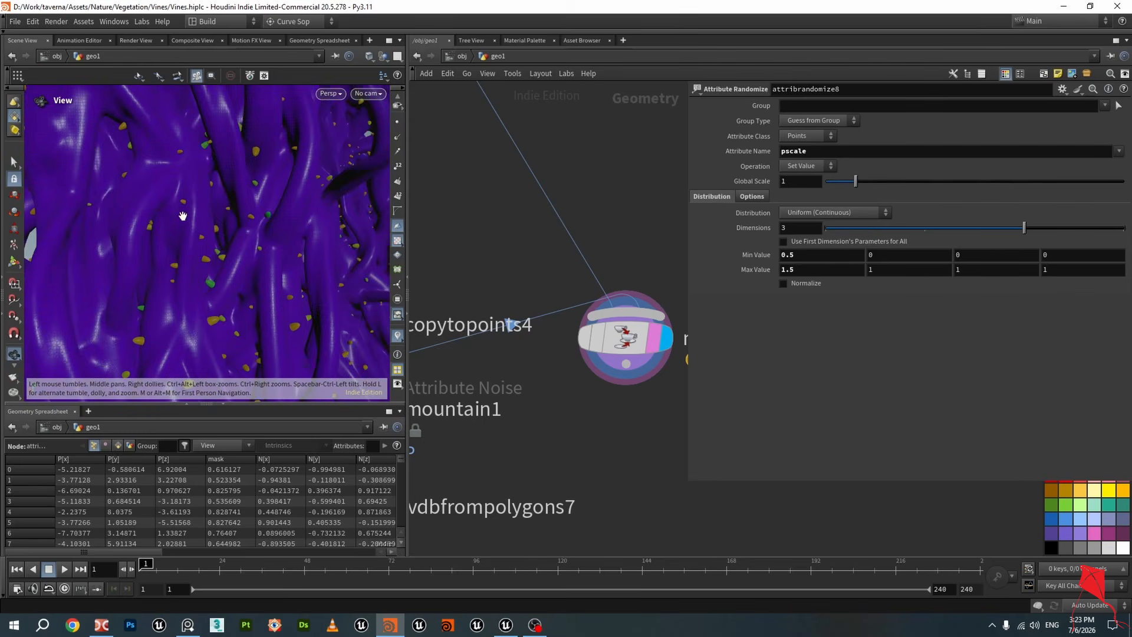
right_drag(182, 214, 177, 245)
drag(177, 245, 266, 178)
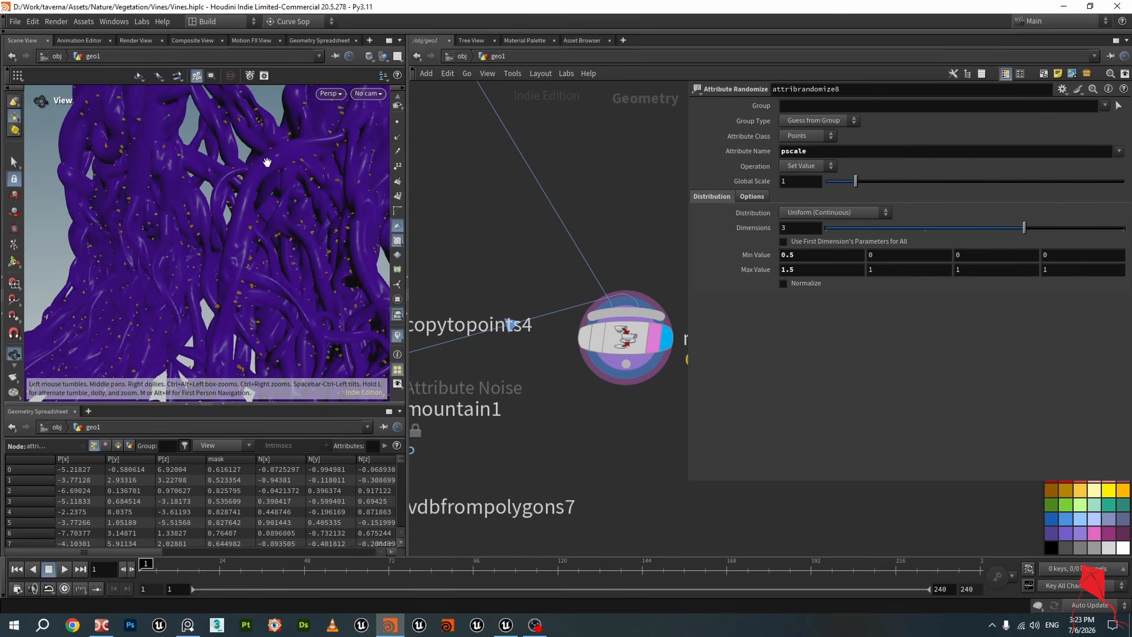
Display copytopoints4 to view the copied leaf geometry and save the scene
scroll(617, 442, down, 2)
middle_drag(617, 446, 625, 381)
scroll(624, 381, down, 1)
middle_drag(512, 382, 603, 377)
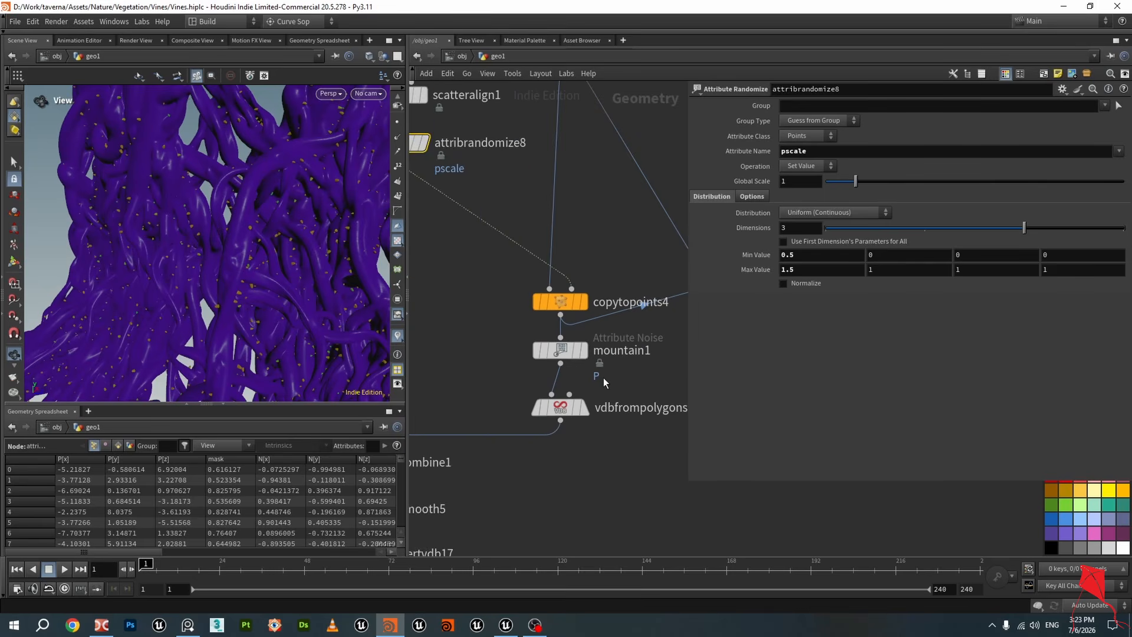
scroll(597, 366, up, 2)
click(578, 278)
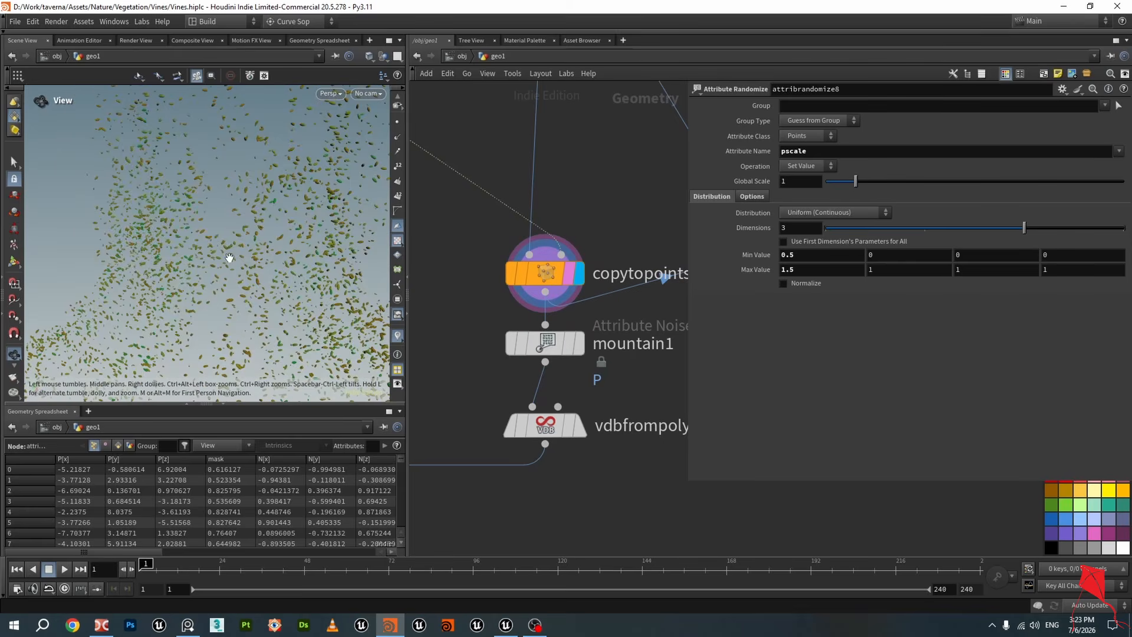
key(ctrl+s)
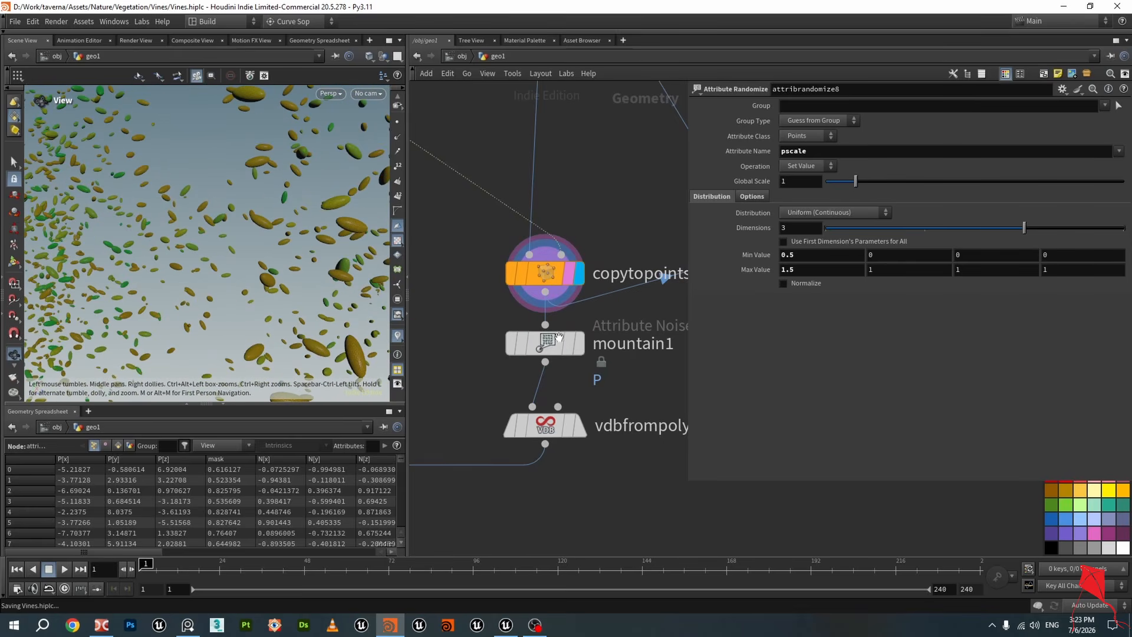
Display mountain1 and zoom and orbit around the noise-displaced leaves
click(551, 345)
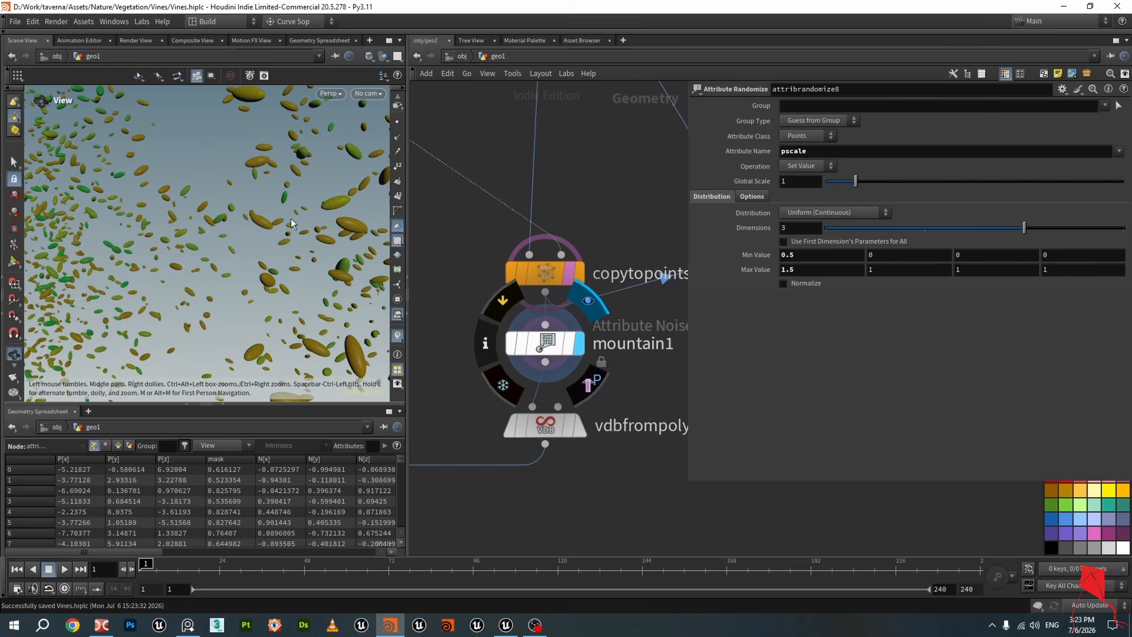
scroll(289, 234, up, 2)
scroll(303, 219, up, 4)
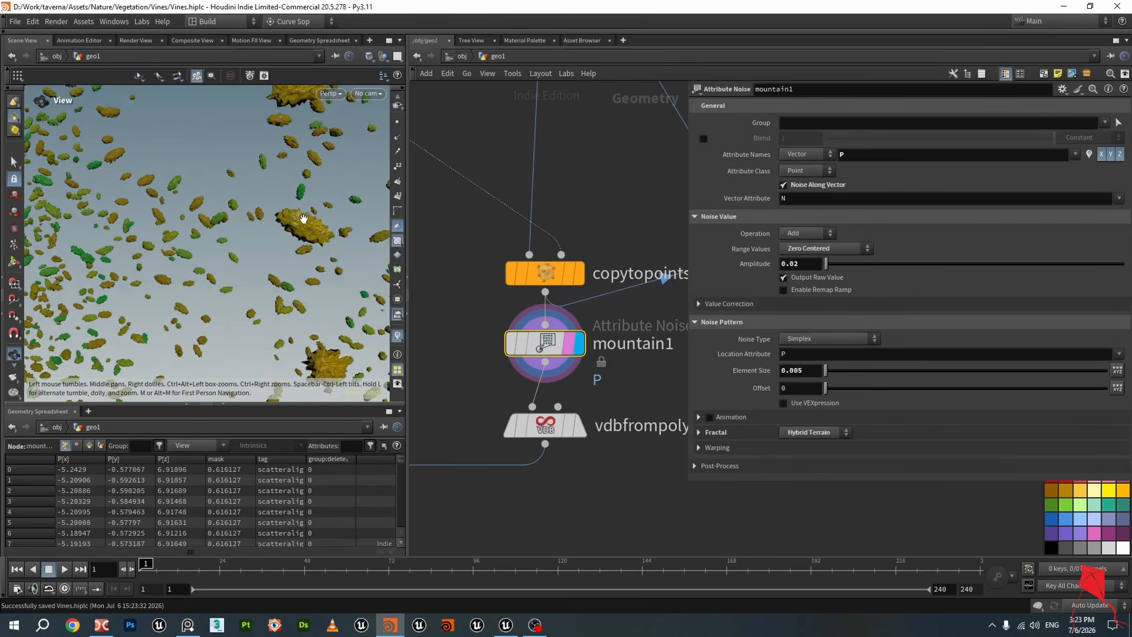
drag(303, 220, 274, 196)
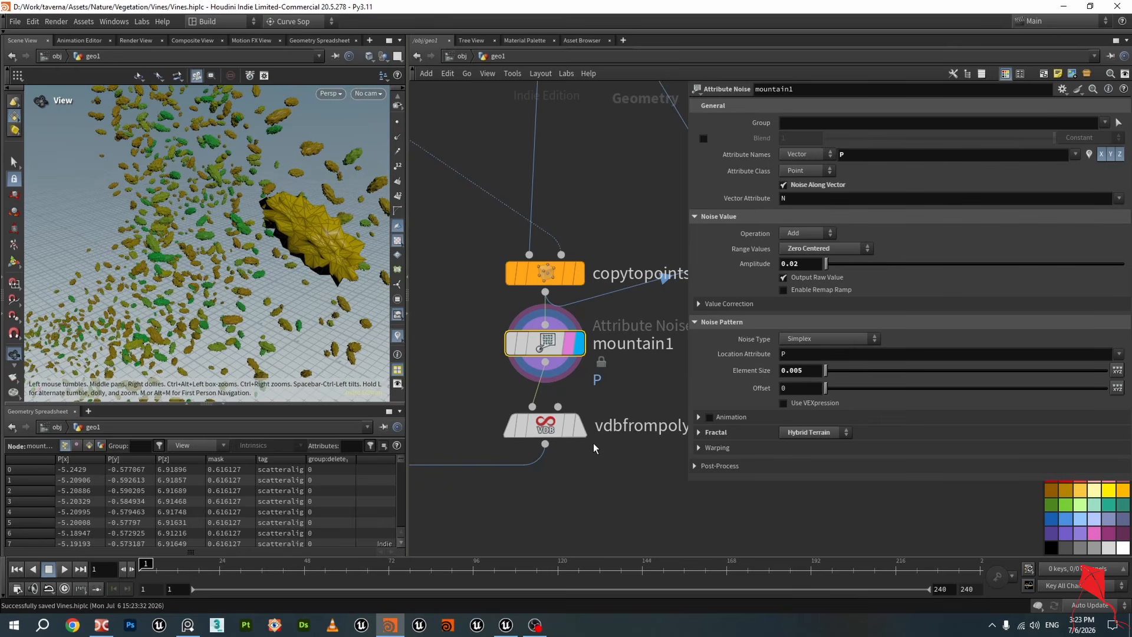
Display vdbfrompolygons7 to view the voxelized leaves and pan the network below it
mouse_move(576, 435)
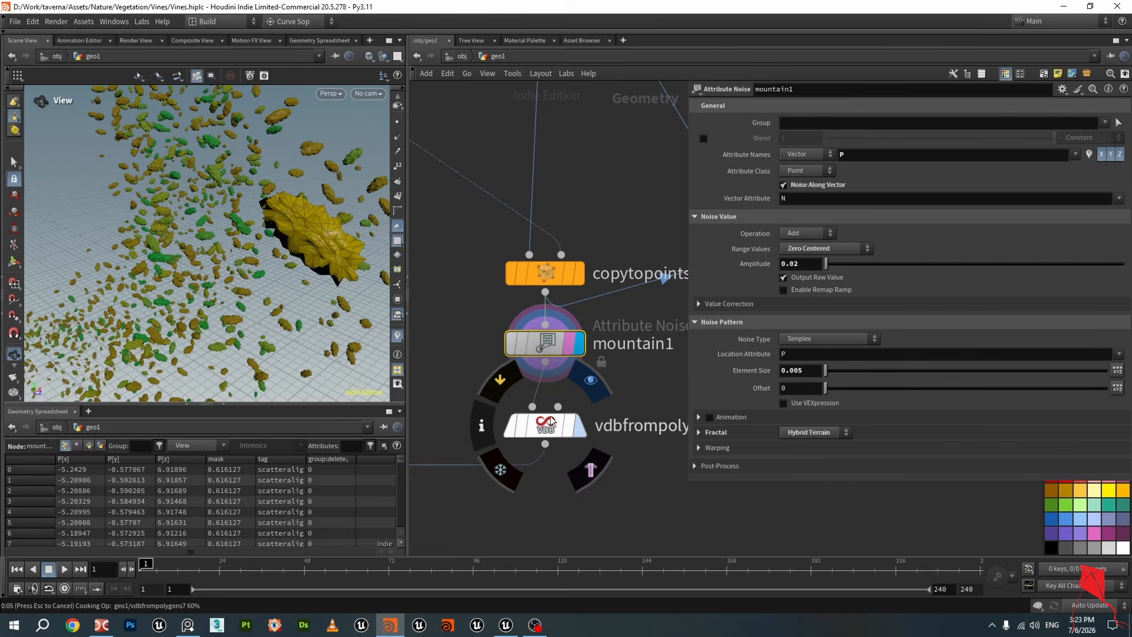
click(552, 420)
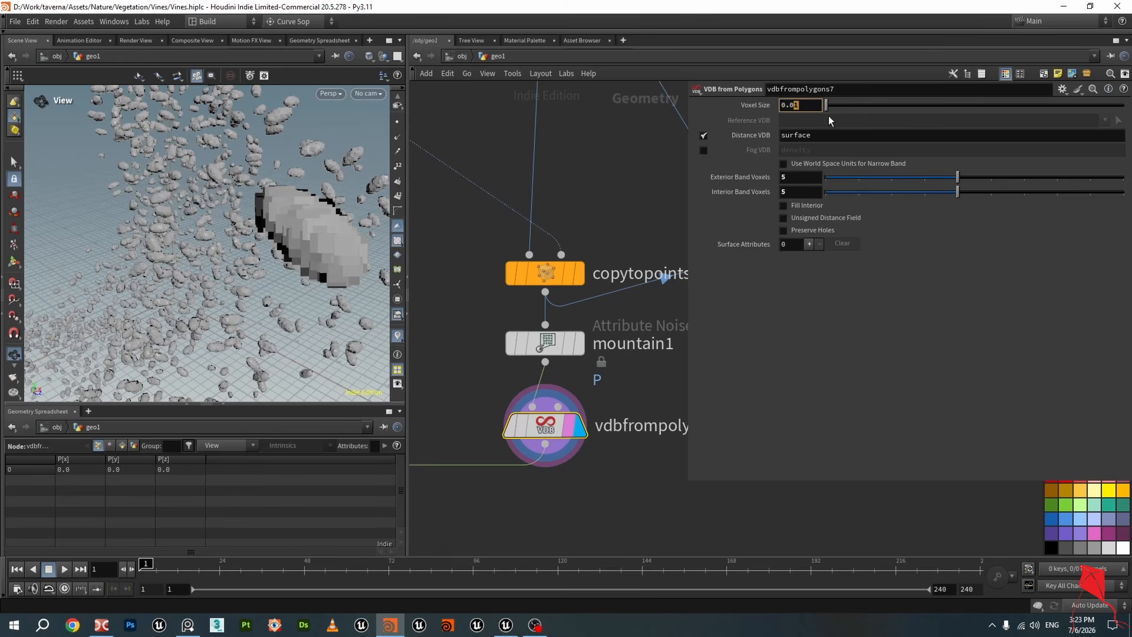
scroll(631, 158, down, 6)
middle_drag(549, 282, 562, 275)
scroll(561, 275, up, 2)
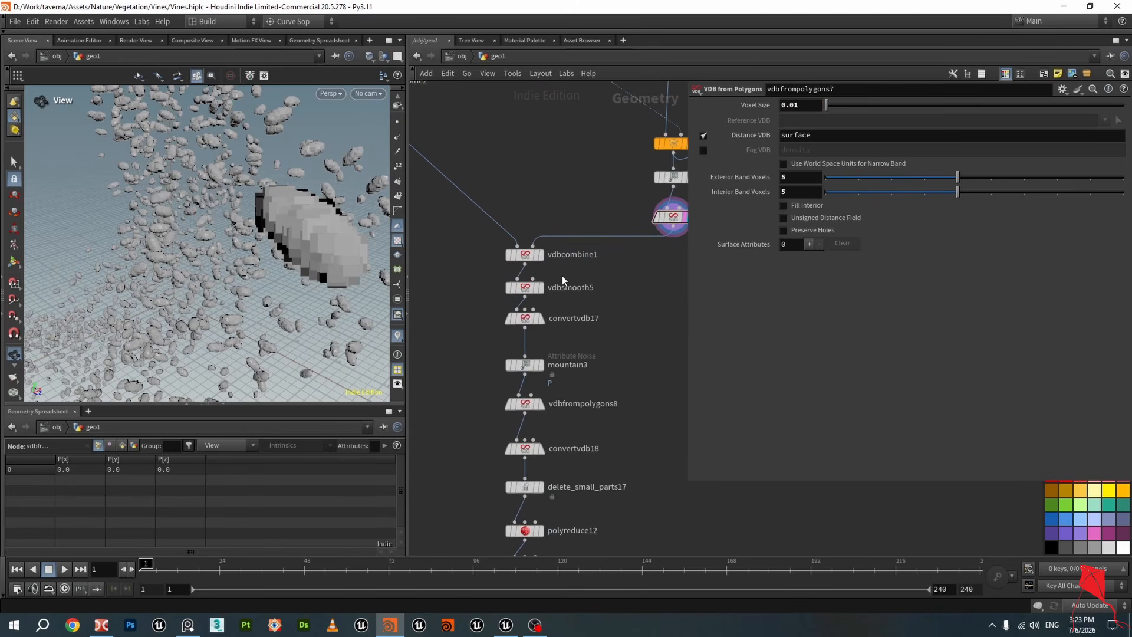
Display vdbcombine2 and orbit the viewport around the combined vine volume
scroll(561, 275, down, 2)
middle_drag(517, 184, 555, 237)
scroll(479, 198, up, 2)
click(465, 193)
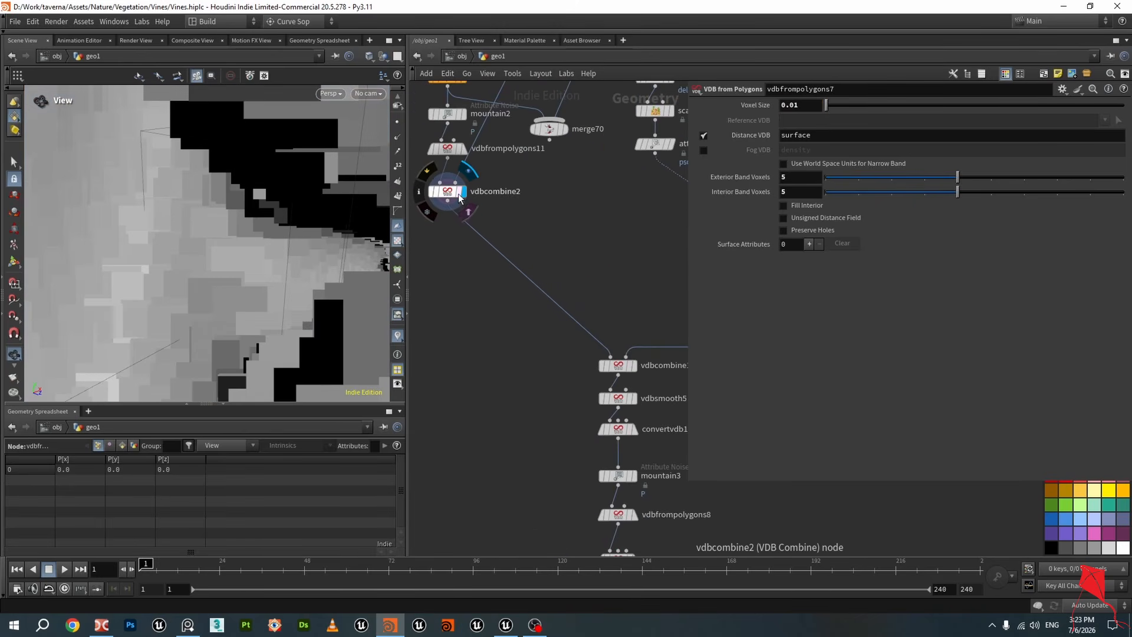
drag(236, 199, 252, 176)
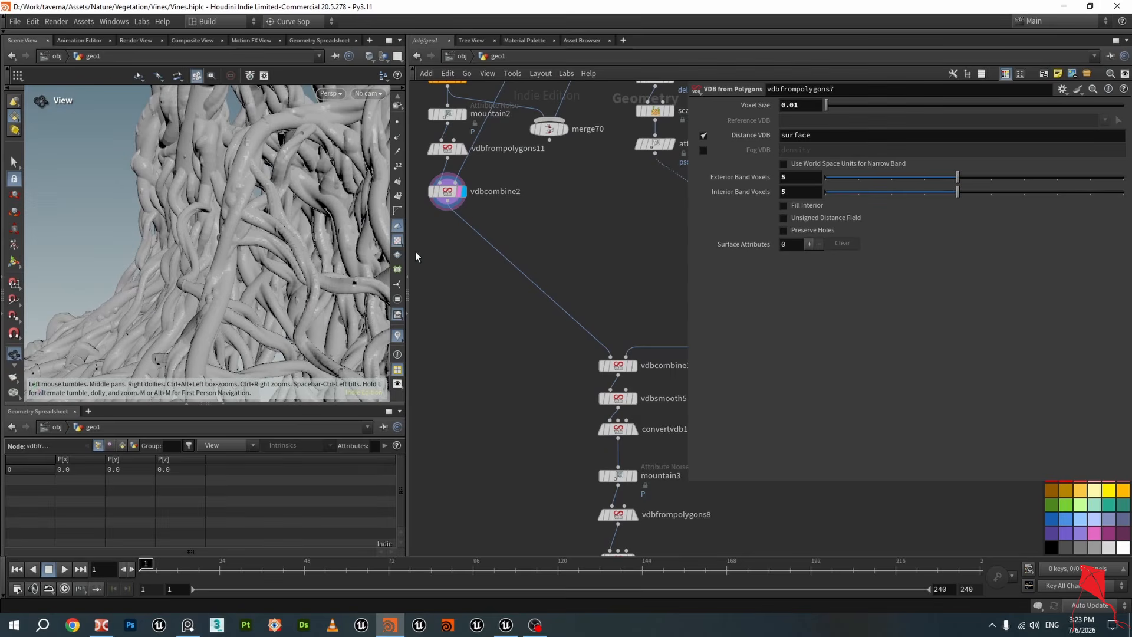
Pan the network to vdbcombine1 and select it to inspect its SDF Difference settings
scroll(655, 310, up, 1)
middle_drag(654, 310, 581, 250)
scroll(581, 249, down, 3)
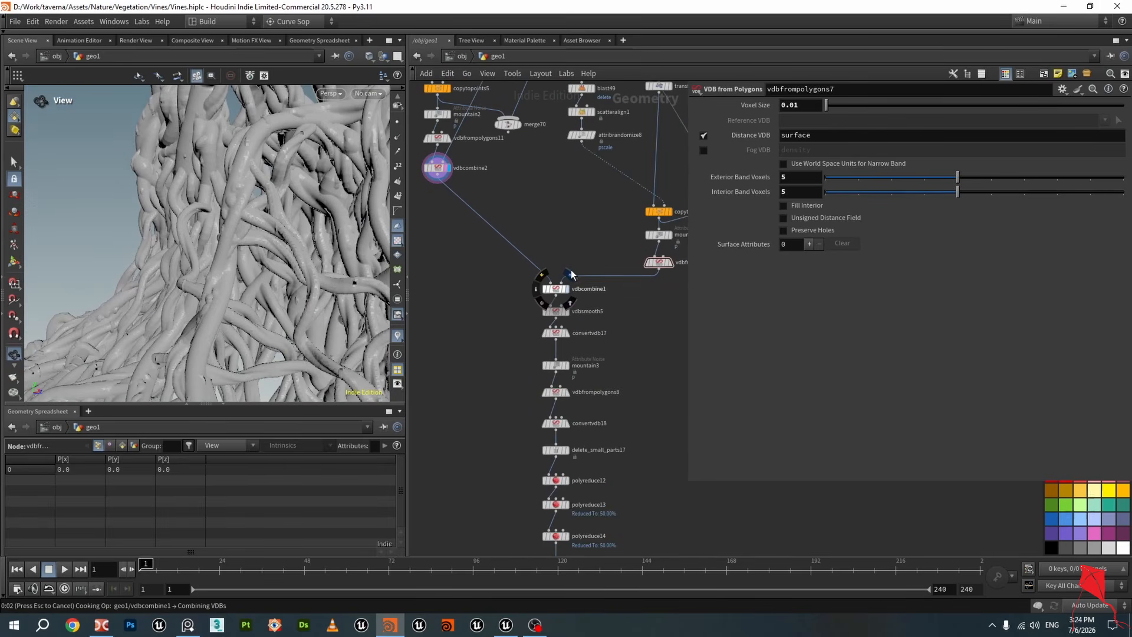
click(570, 272)
scroll(564, 288, up, 2)
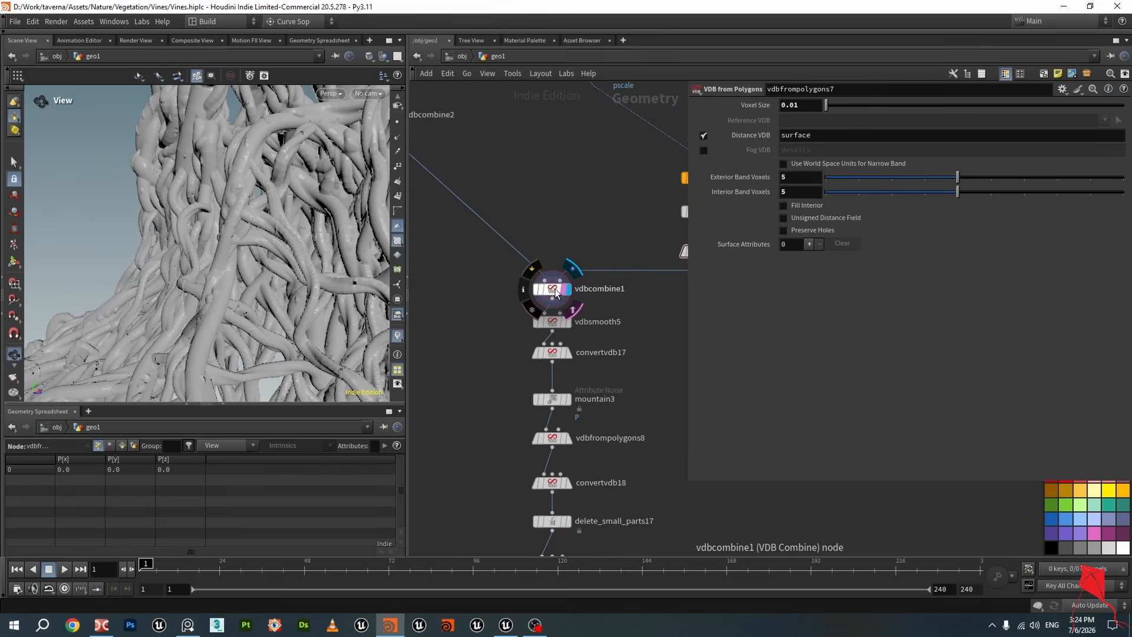
click(555, 293)
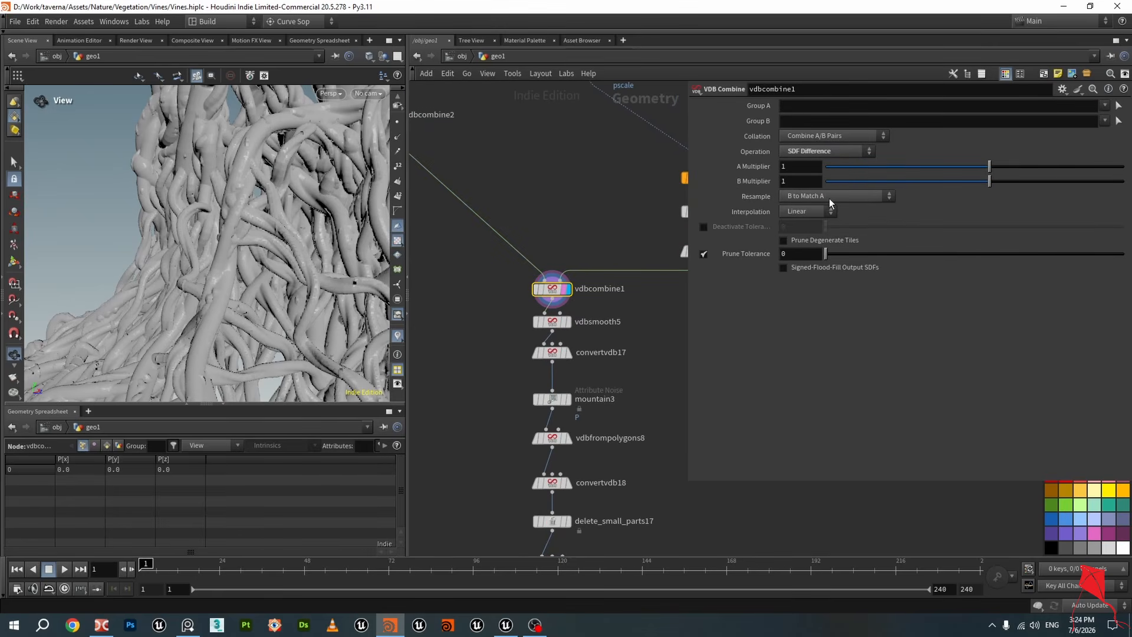
Display and select vdbfrompolygons7 to view the leaf volume being subtracted
scroll(627, 213, down, 1)
middle_drag(649, 224, 549, 229)
scroll(631, 257, up, 1)
click(593, 248)
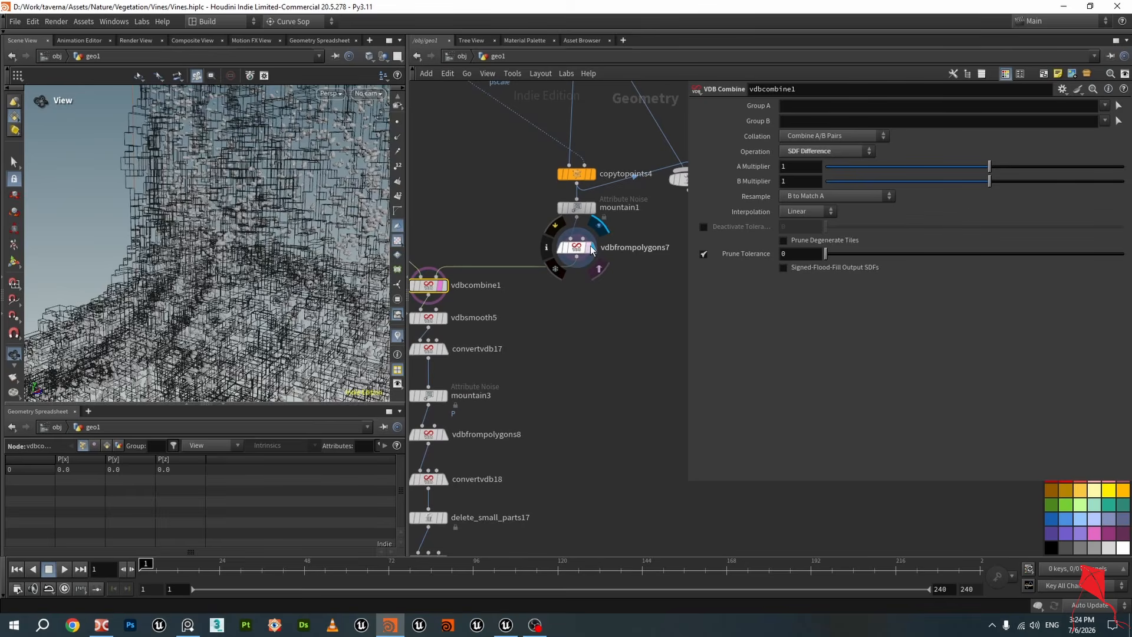
click(581, 250)
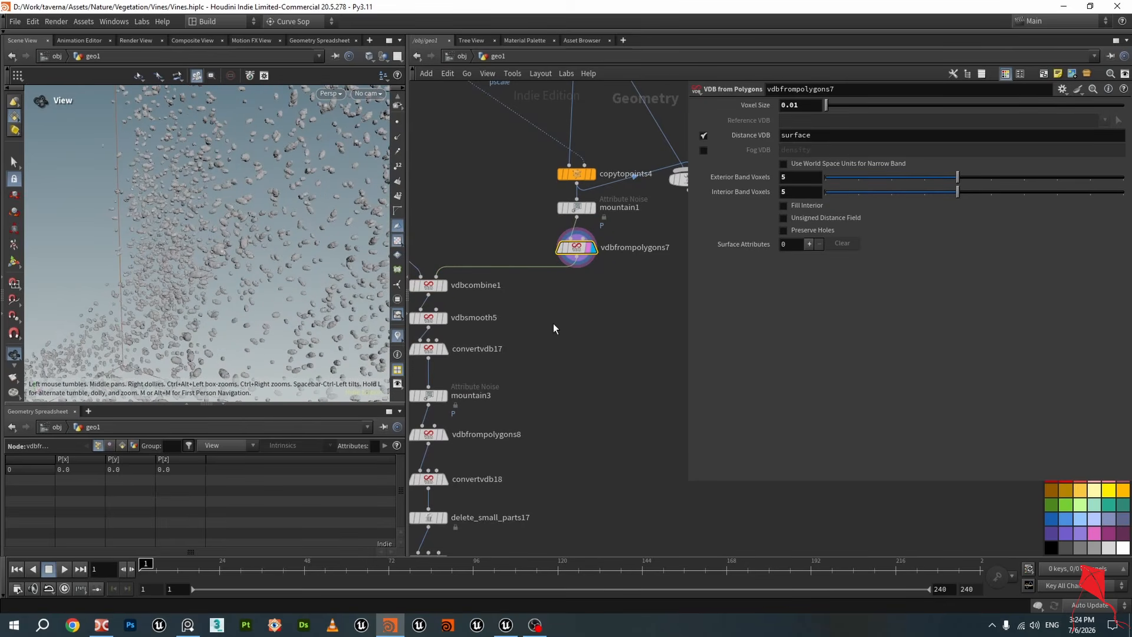
Display vdbcombine1 again and orbit the resulting vine surface
scroll(553, 324, up, 2)
click(487, 267)
click(474, 271)
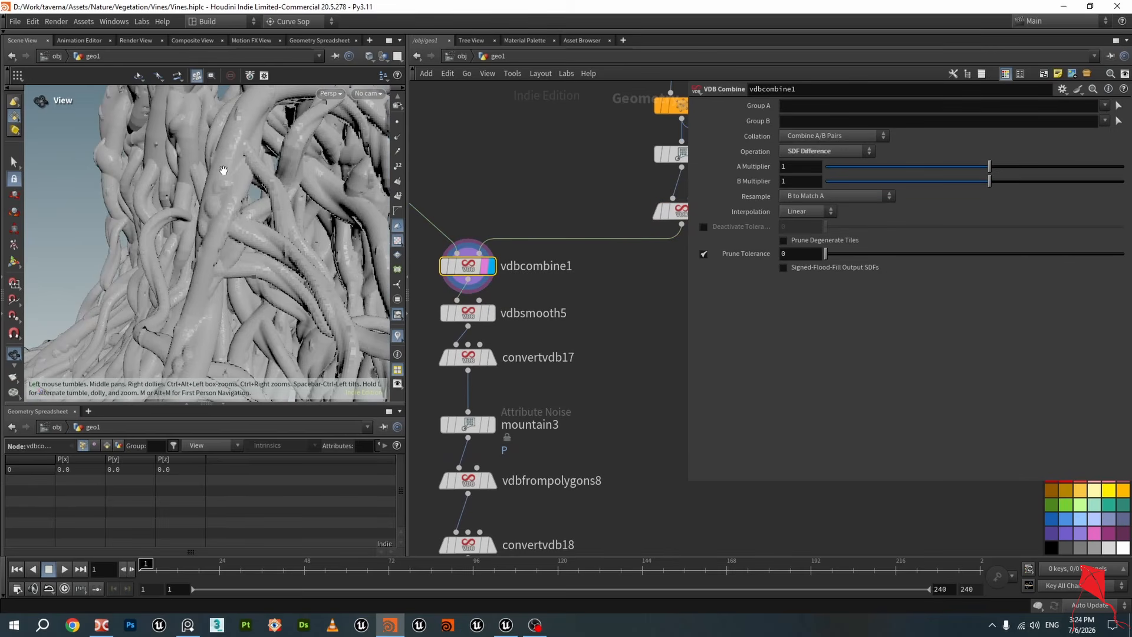
drag(230, 181, 230, 195)
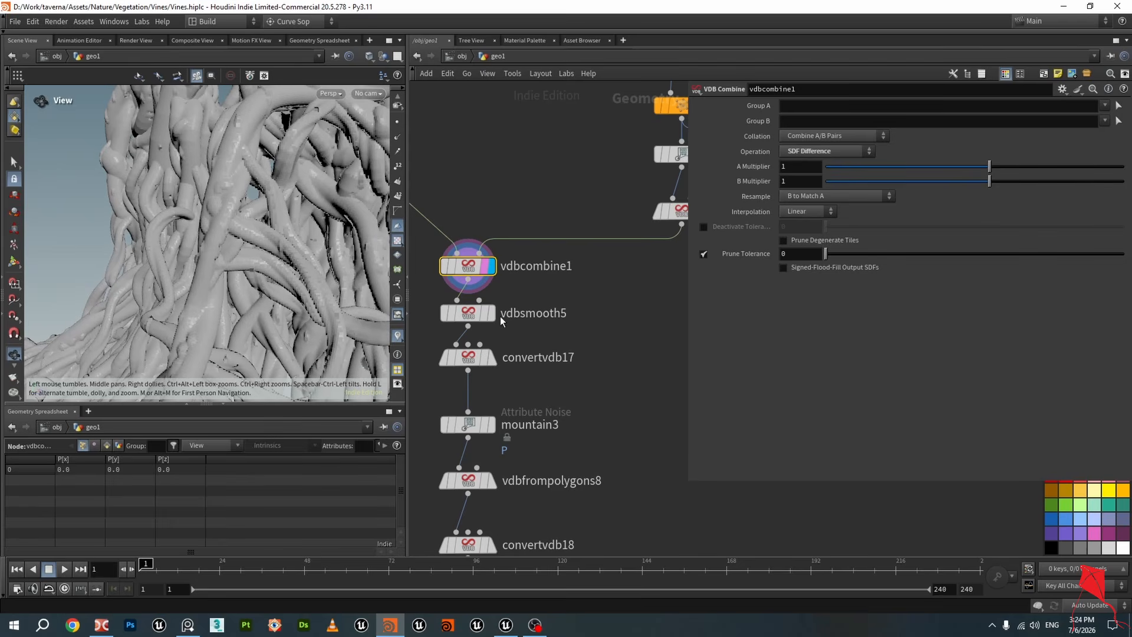
Step the display through vdbsmooth5 and convertvdb17 to inspect the smoothed vine mesh
scroll(519, 328, up, 2)
click(483, 311)
click(451, 312)
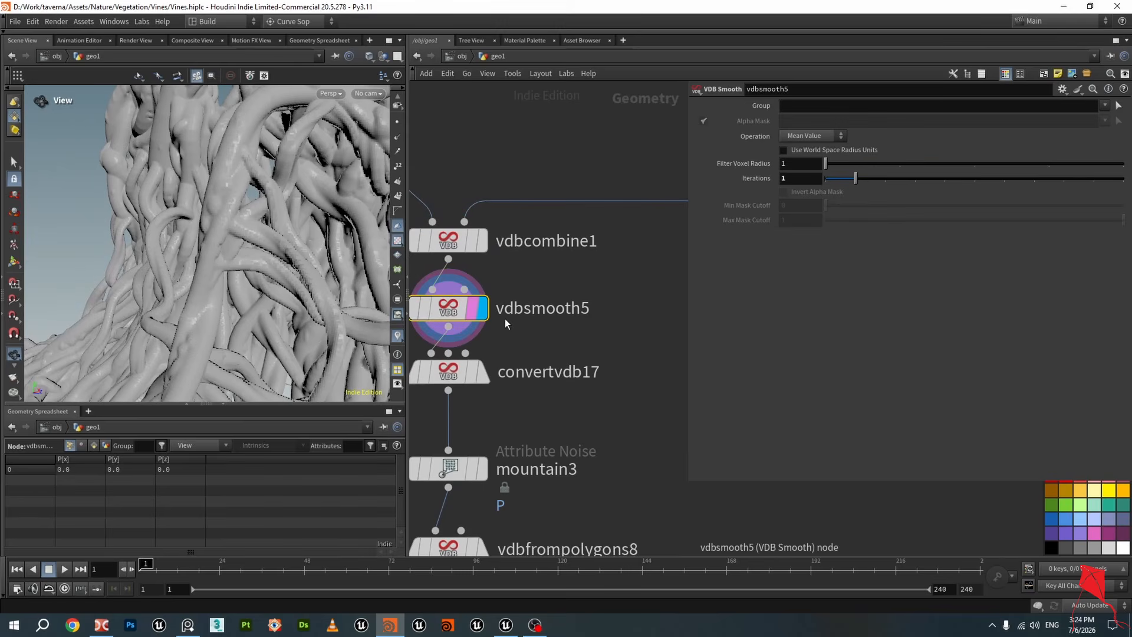
middle_drag(535, 367, 628, 306)
click(564, 315)
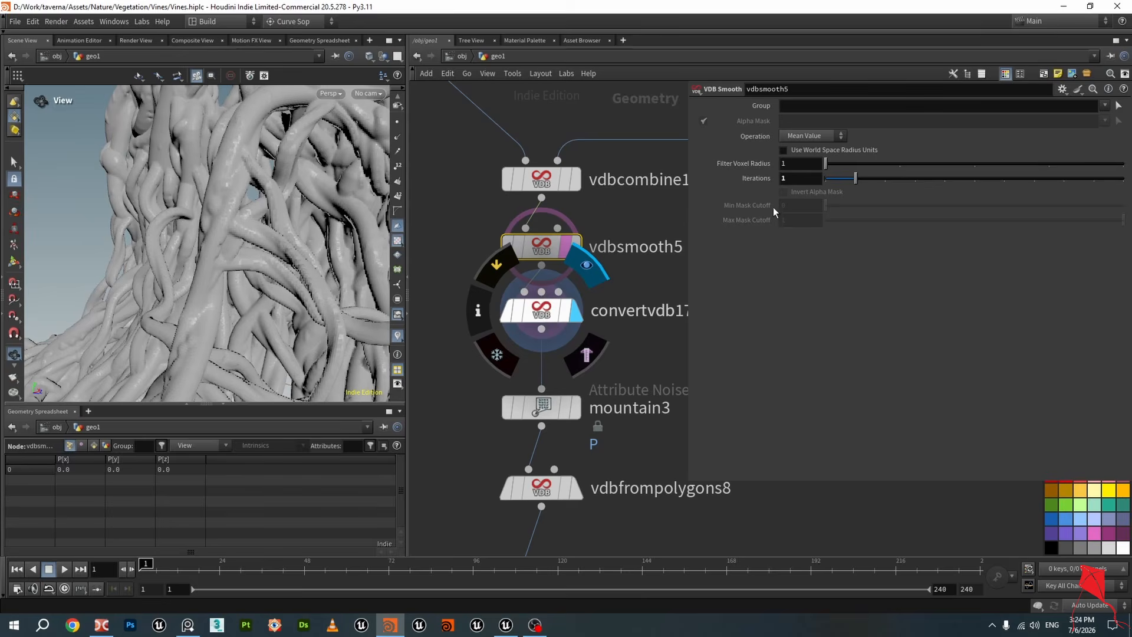
click(546, 315)
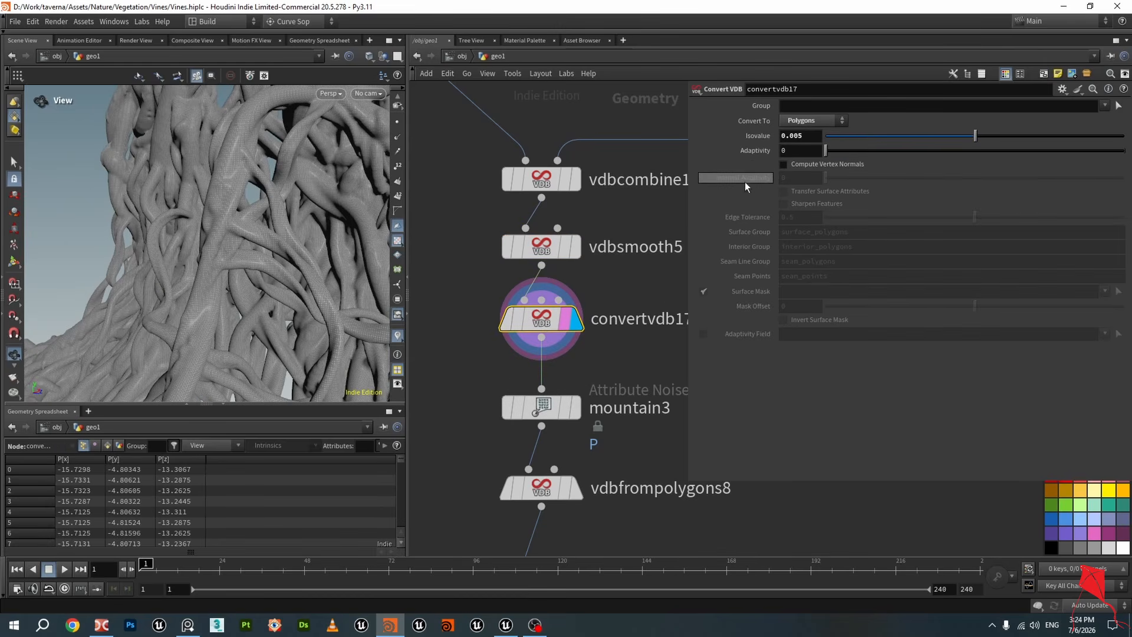
Bypass vdbsmooth5 and orbit and zoom the vine mesh to compare it unsmoothed
drag(210, 276, 371, 237)
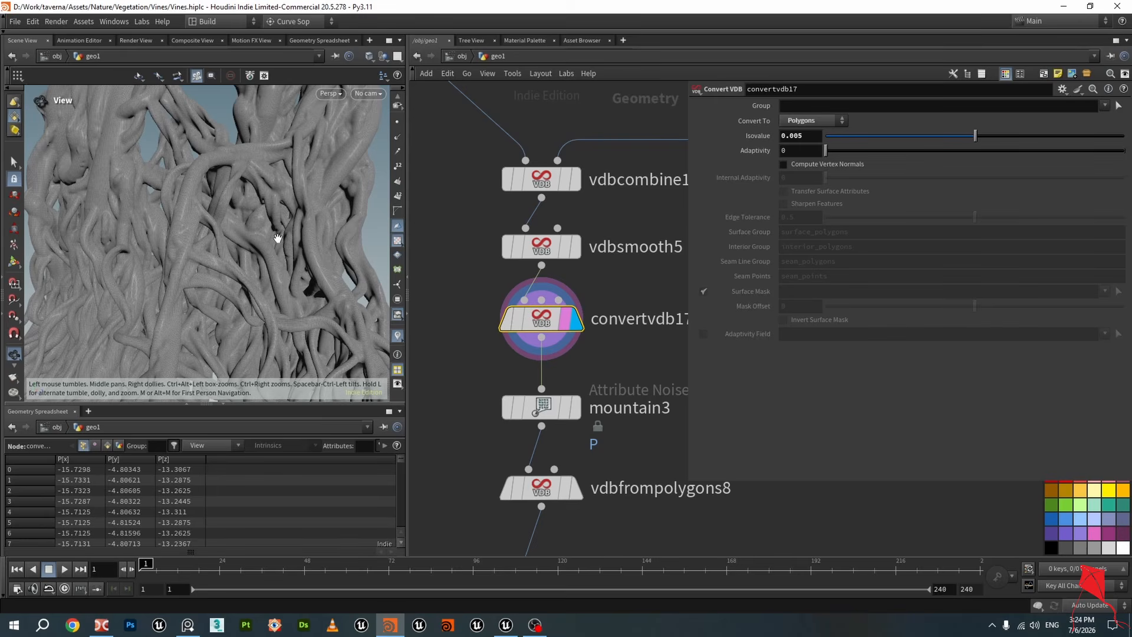
mouse_move(277, 238)
mouse_down()
mouse_move(257, 228)
mouse_move(137, 269)
mouse_move(167, 250)
mouse_move(255, 256)
mouse_move(222, 233)
mouse_move(239, 194)
mouse_move(274, 225)
mouse_move(270, 212)
mouse_move(221, 224)
mouse_up()
key(shift+w)
scroll(226, 230, up, 3)
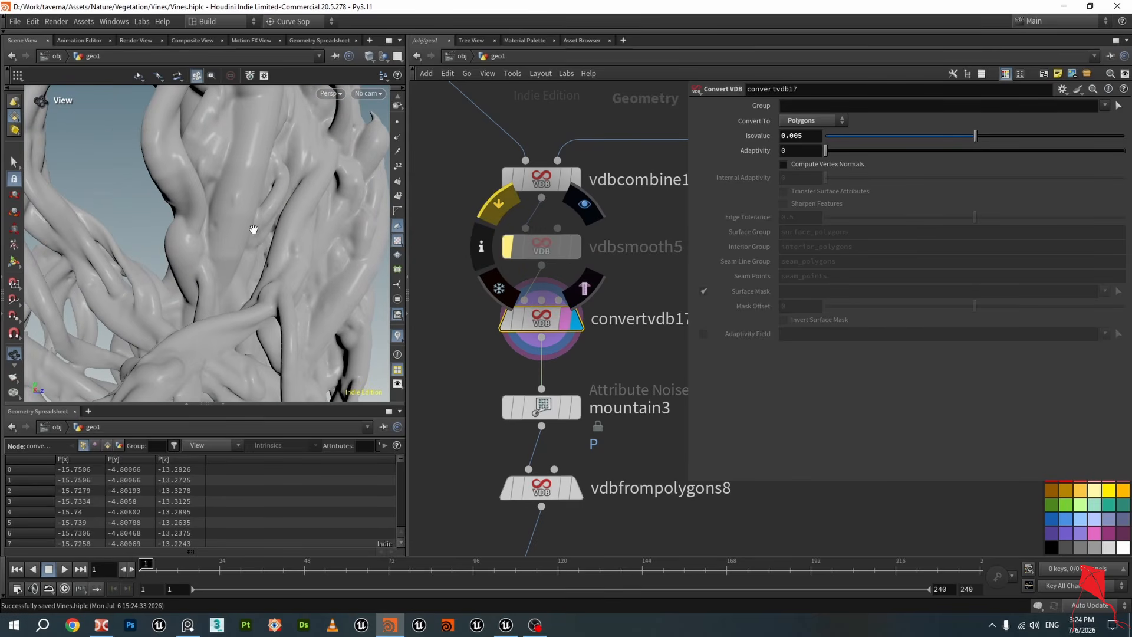
drag(254, 230, 185, 216)
middle_drag(230, 264, 206, 222)
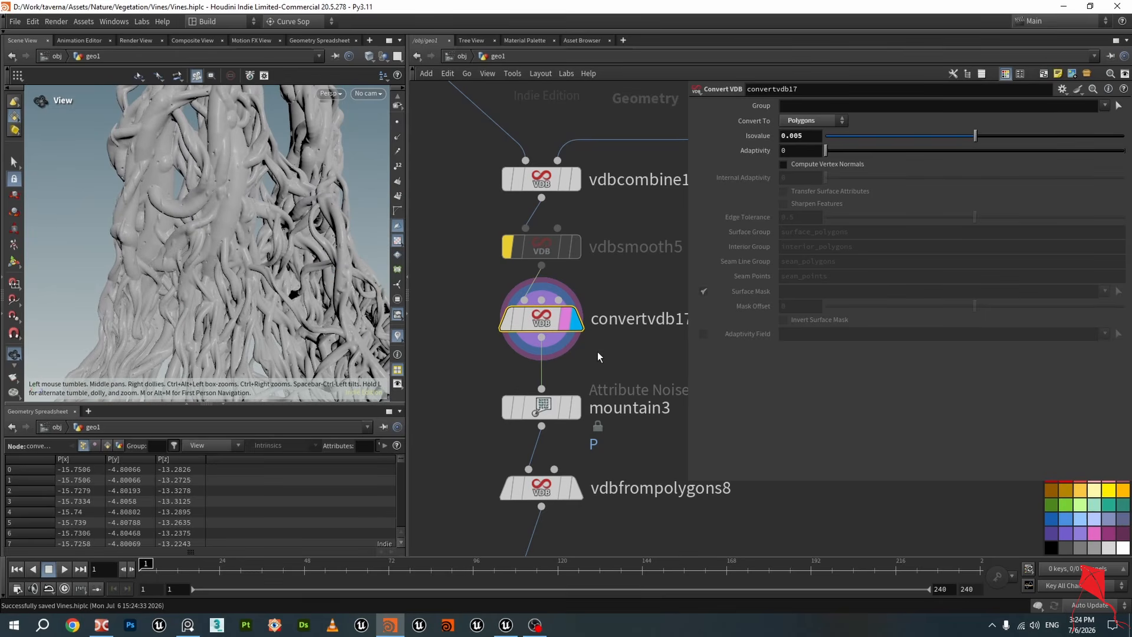
Re-enable vdbsmooth5 and zoom in on the smoothed vine surface
mouse_move(591, 258)
key(b)
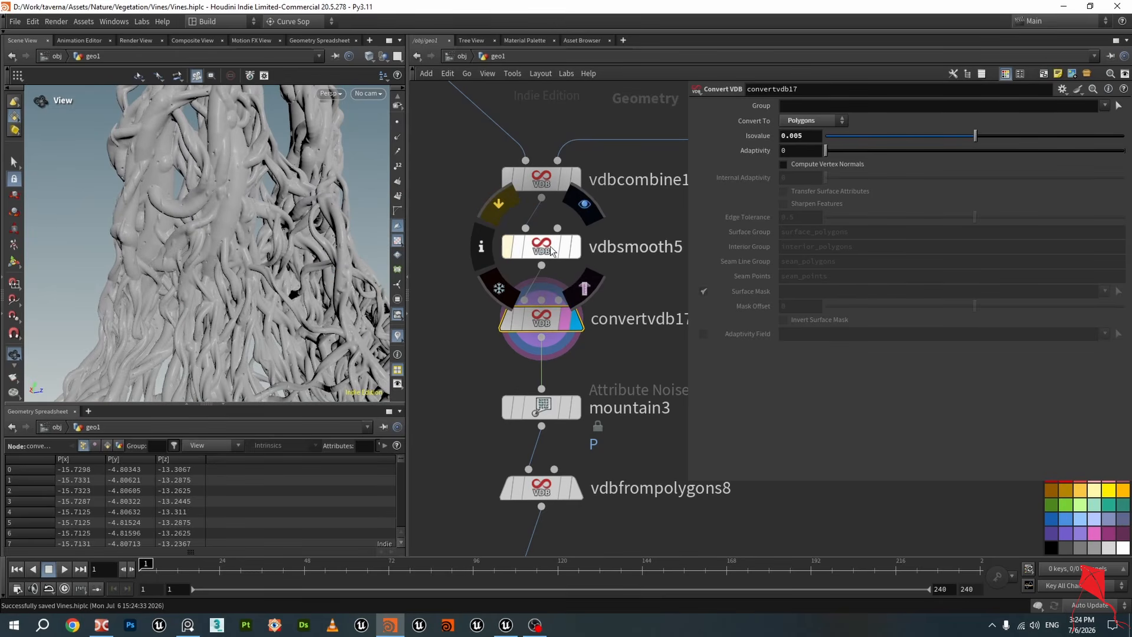
scroll(224, 180, up, 10)
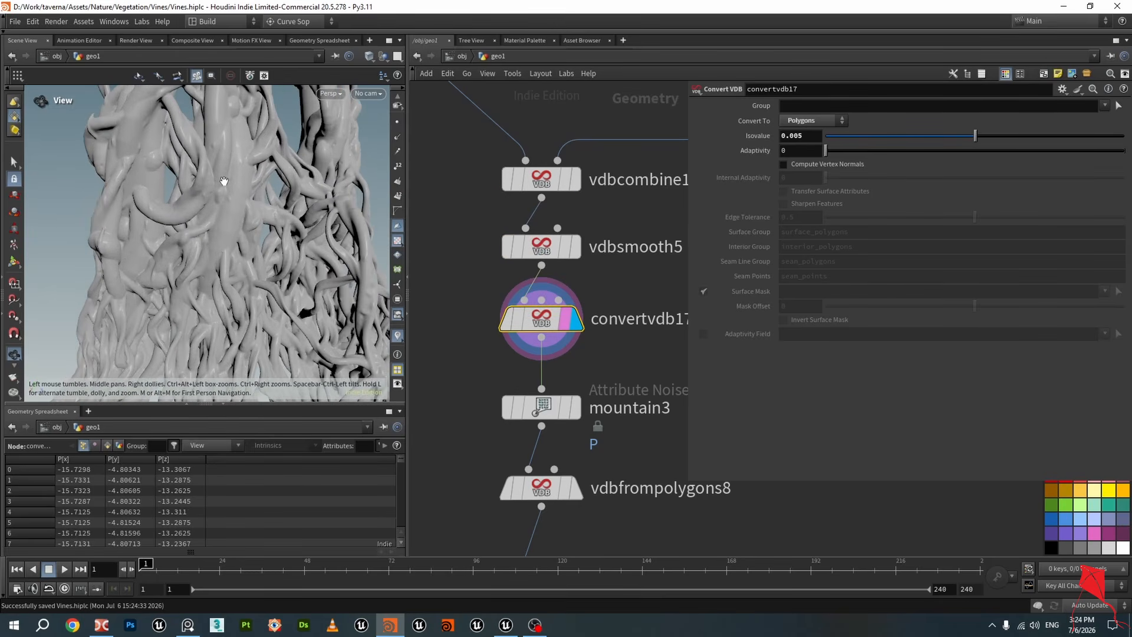
scroll(512, 357, down, 4)
scroll(463, 308, up, 5)
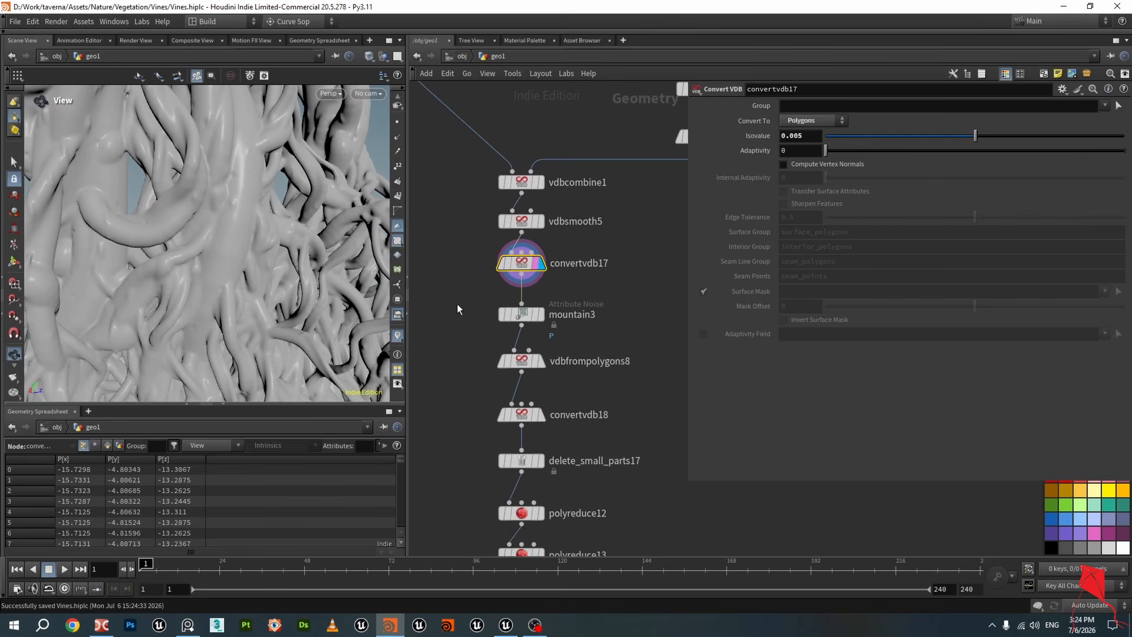
Display mountain3 and review its Worley Cellular F1 noise and fractal settings while orbiting the vines
click(536, 307)
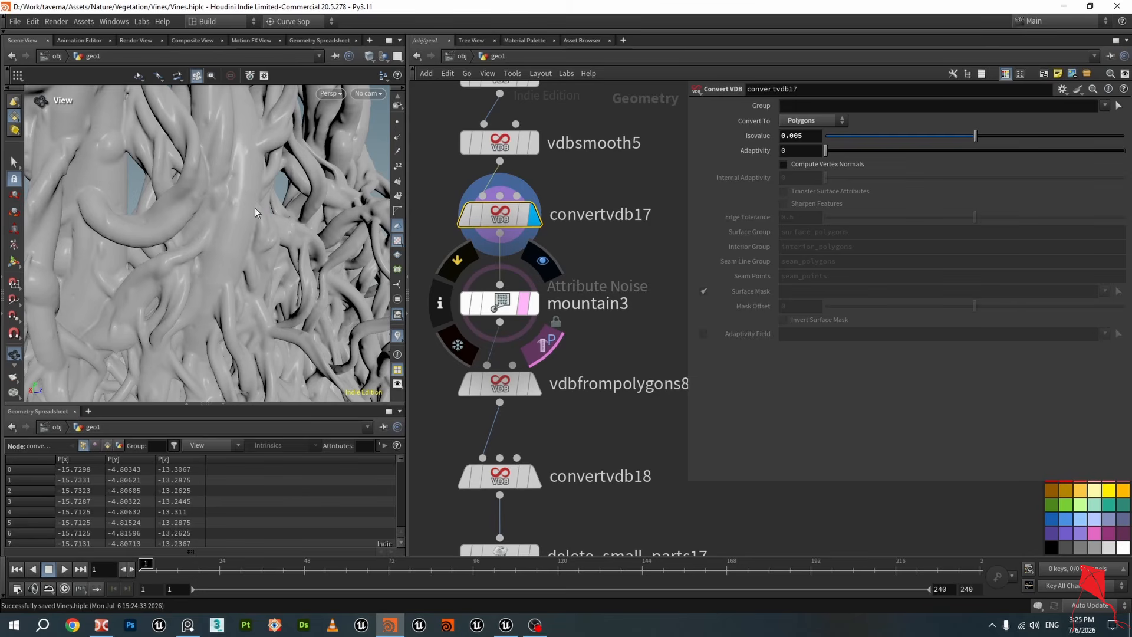
click(543, 260)
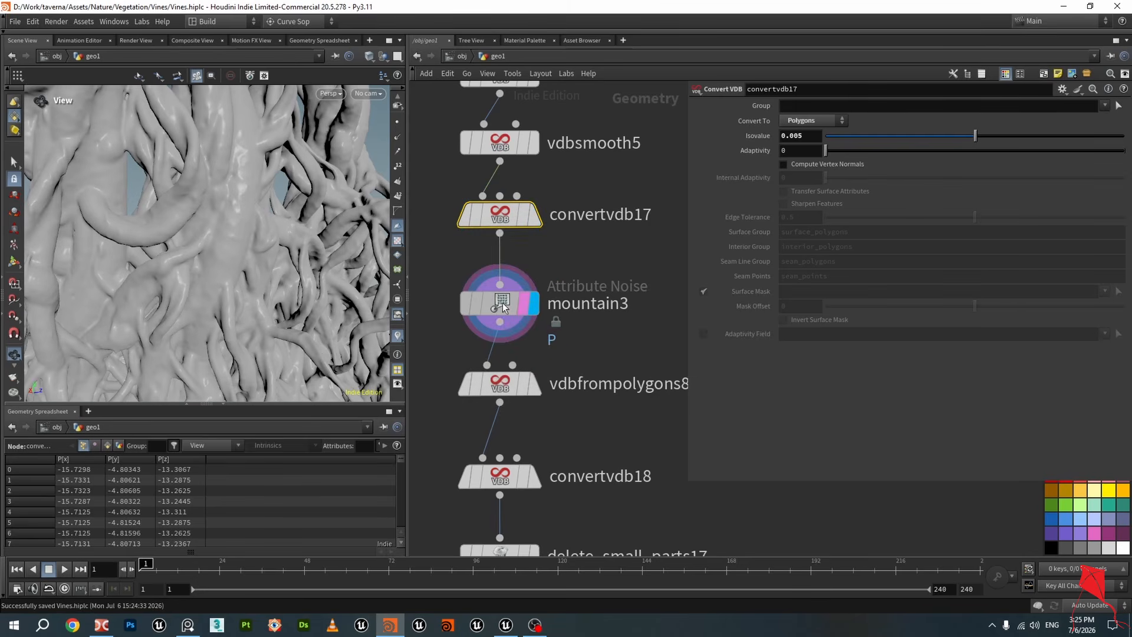
click(502, 302)
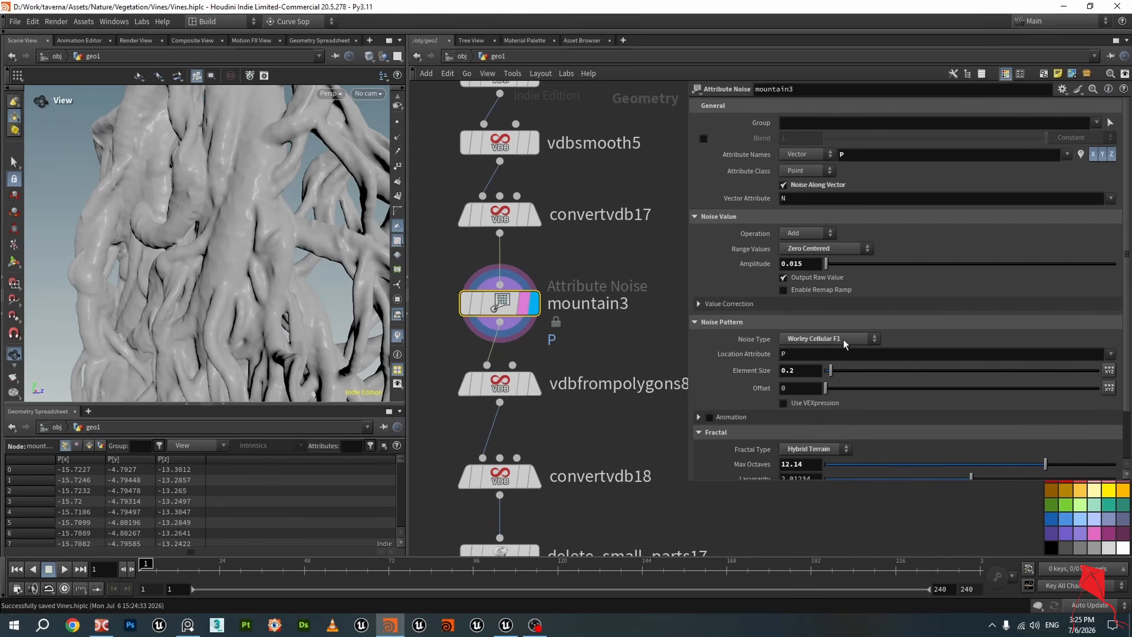
scroll(932, 375, down, 3)
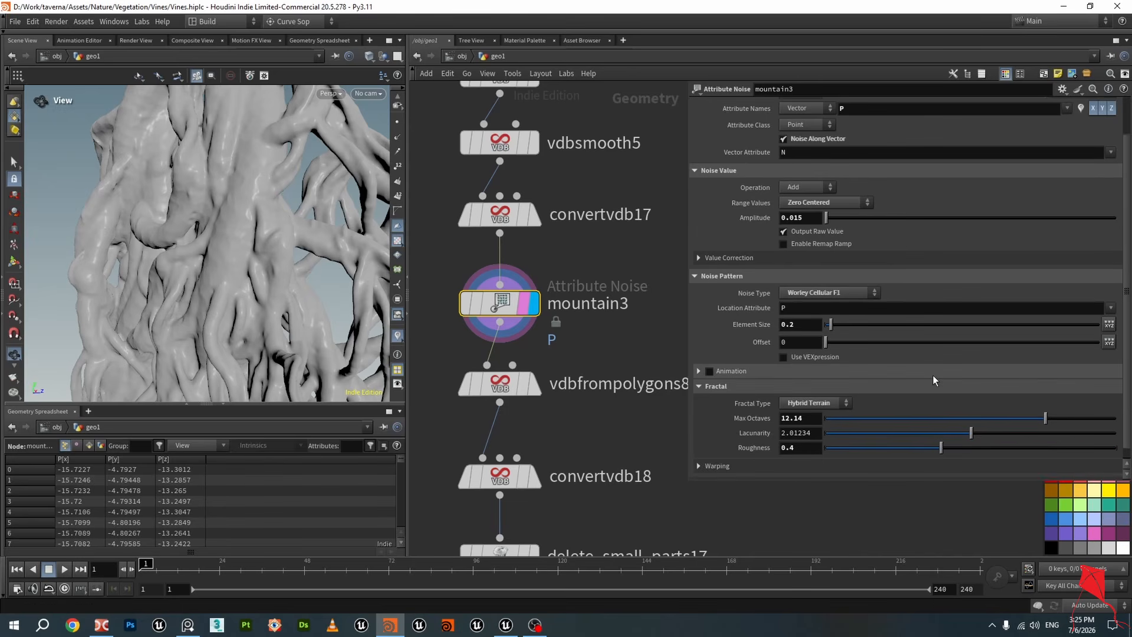
drag(154, 212, 284, 231)
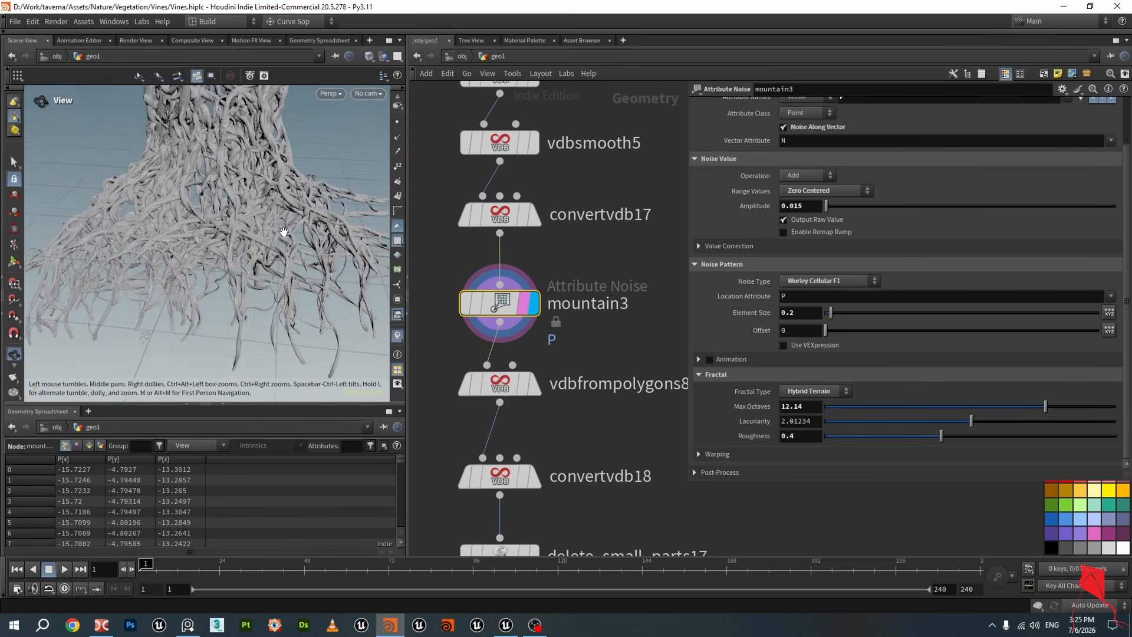
Check mountain3's node info, orbit and zoom over the noise-displaced vine surface, and save the scene
middle_click(496, 305)
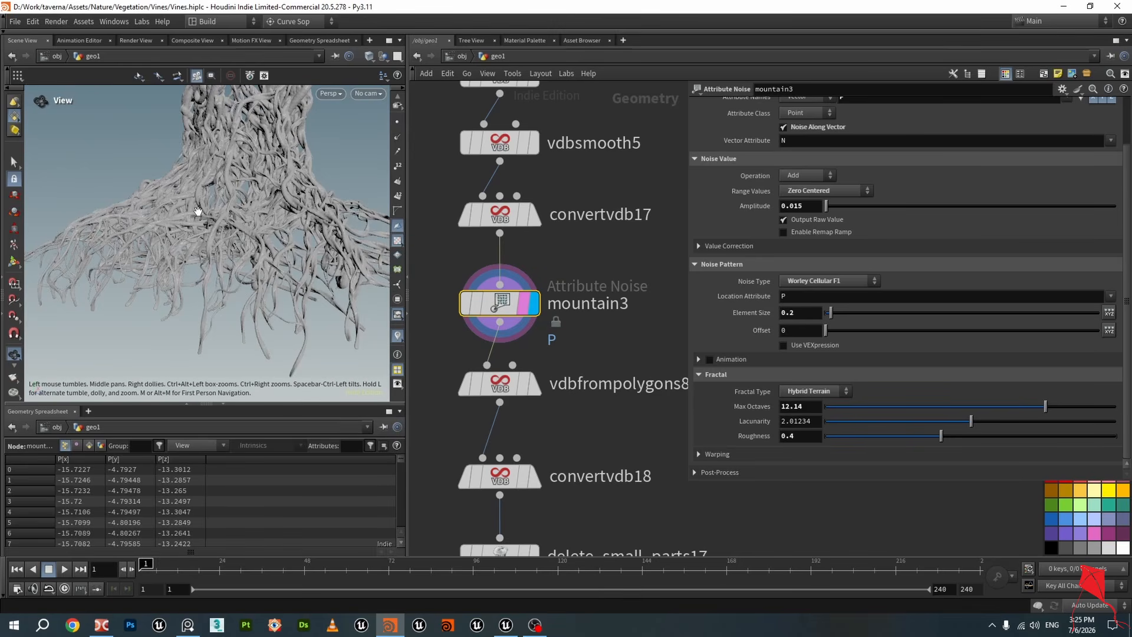
drag(198, 210, 258, 246)
scroll(248, 230, up, 4)
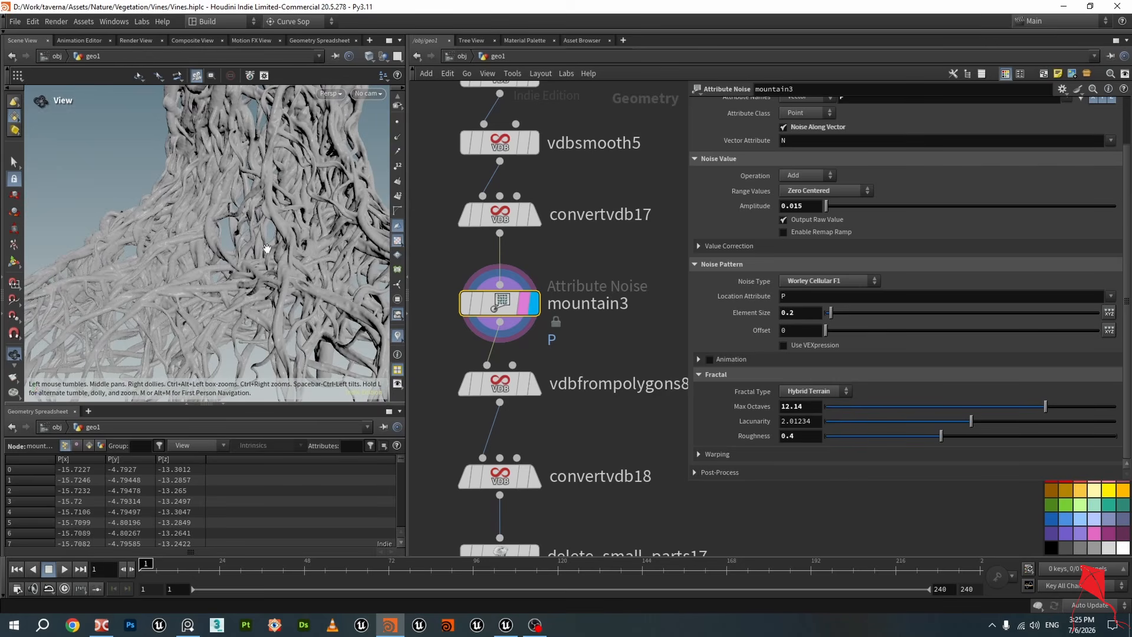
key(ctrl+s)
scroll(247, 239, down, 5)
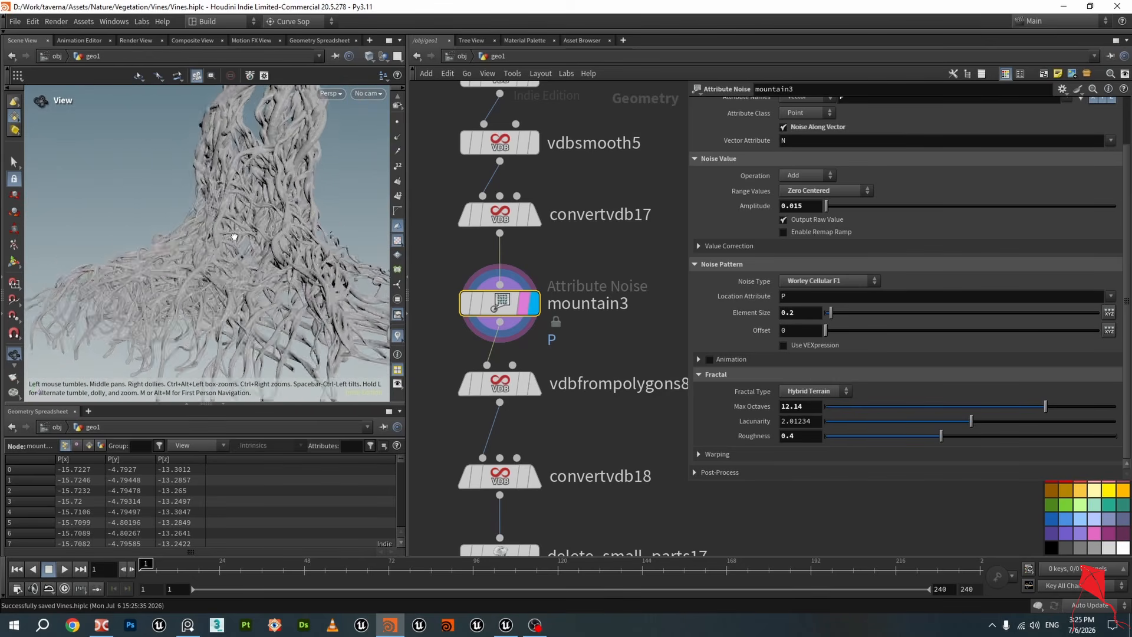
drag(234, 237, 274, 270)
scroll(277, 240, up, 3)
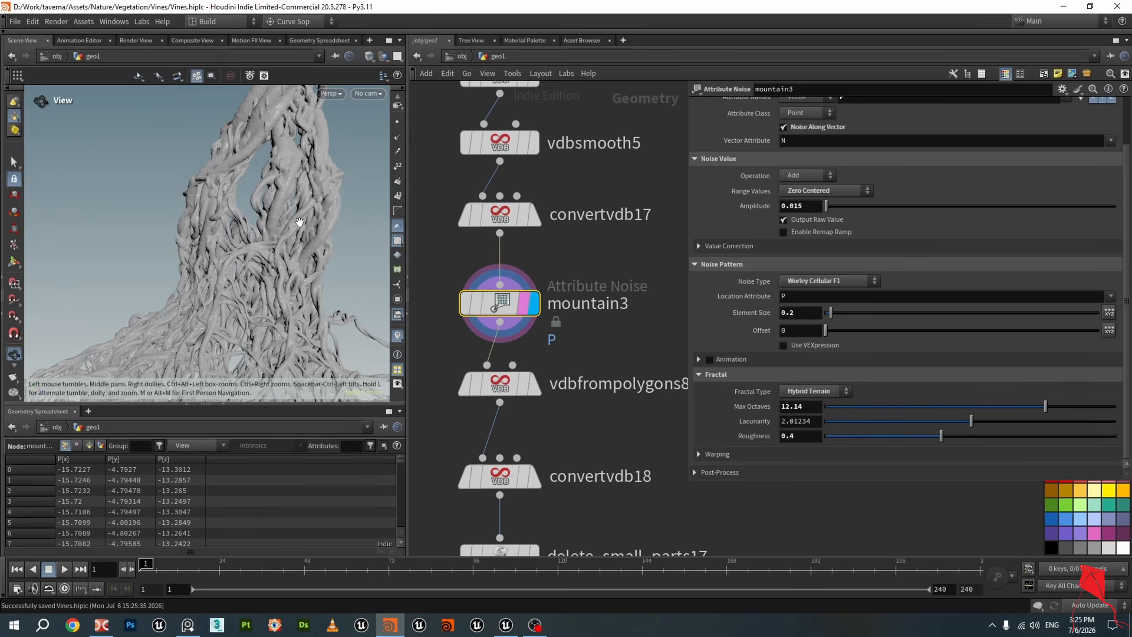
drag(300, 222, 320, 221)
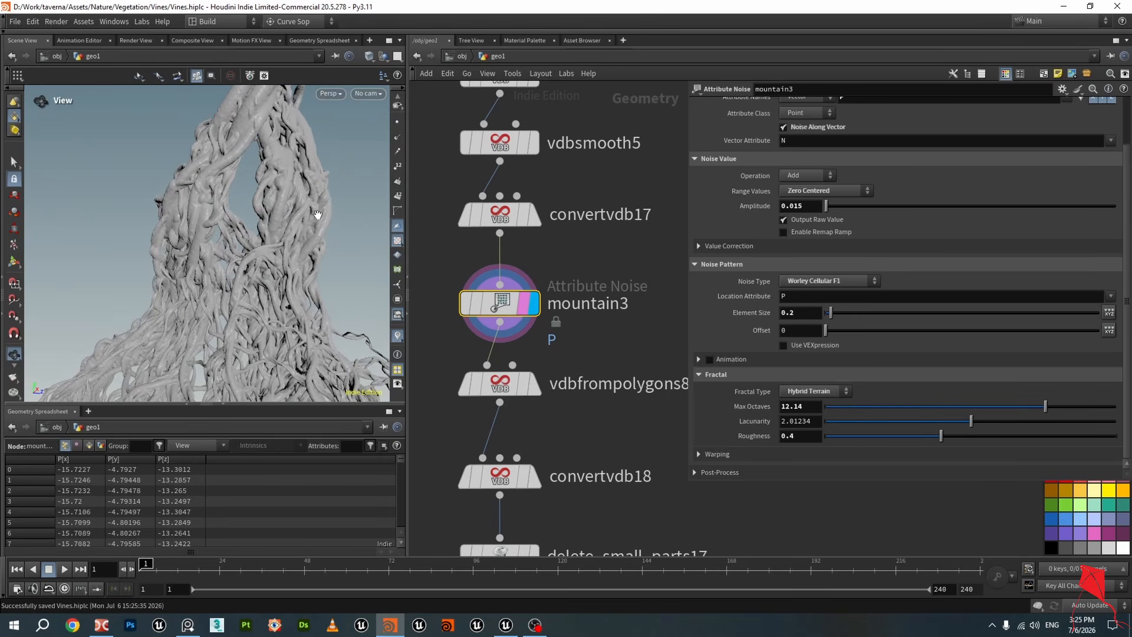
drag(299, 250, 257, 249)
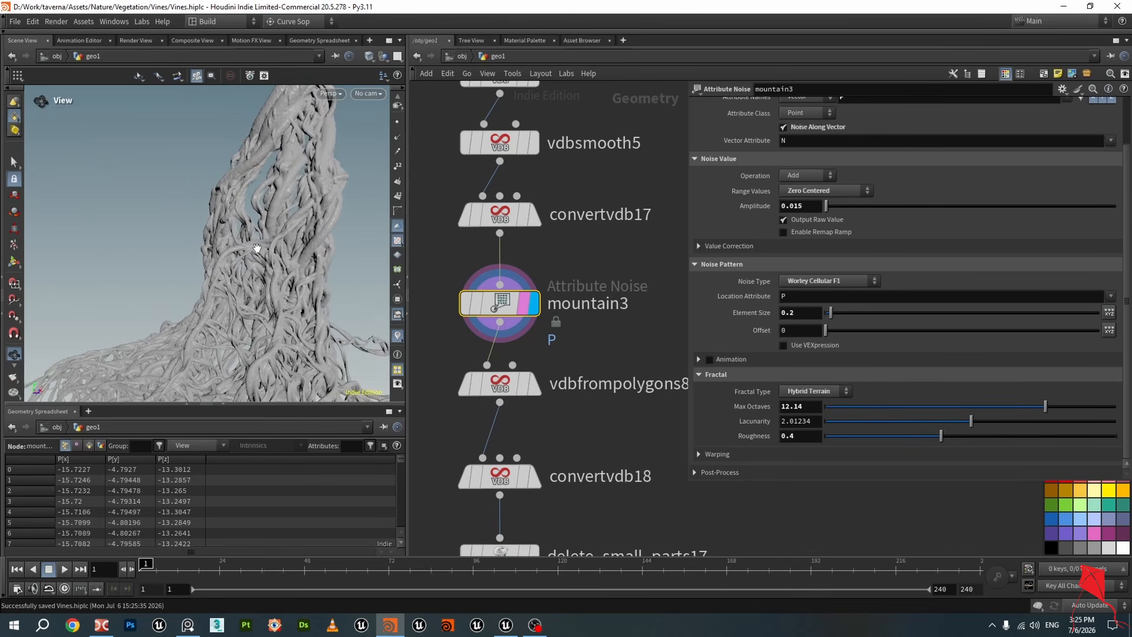
Frame the node network and orbit and zoom around the displaced vines at the statue's base
scroll(538, 373, down, 5)
middle_drag(597, 497, 617, 223)
middle_drag(516, 441, 500, 353)
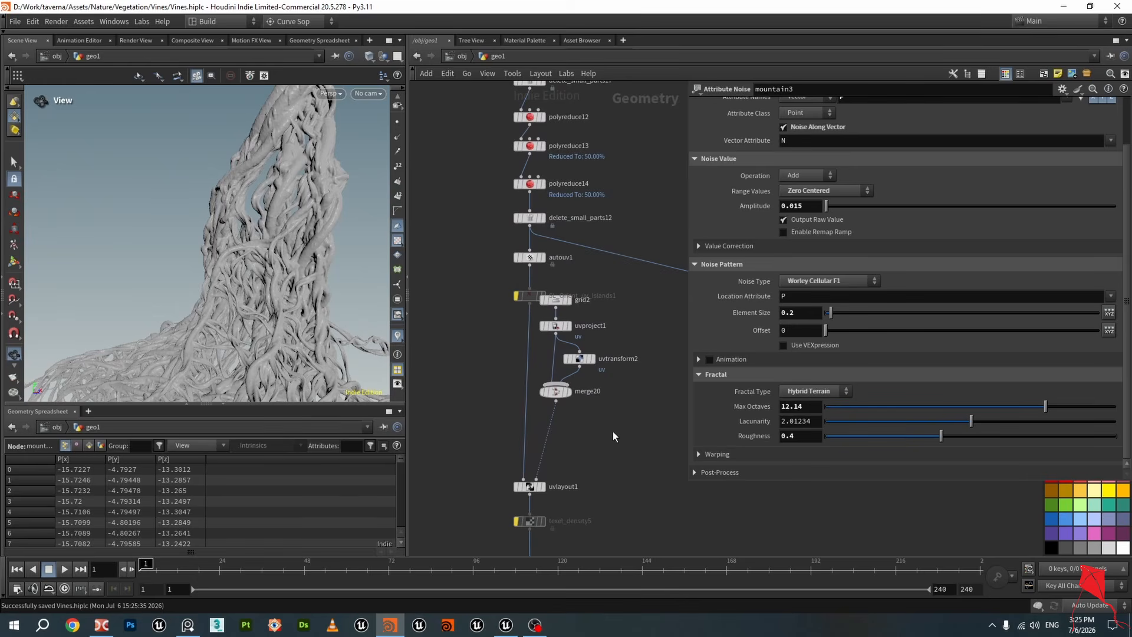
key(f)
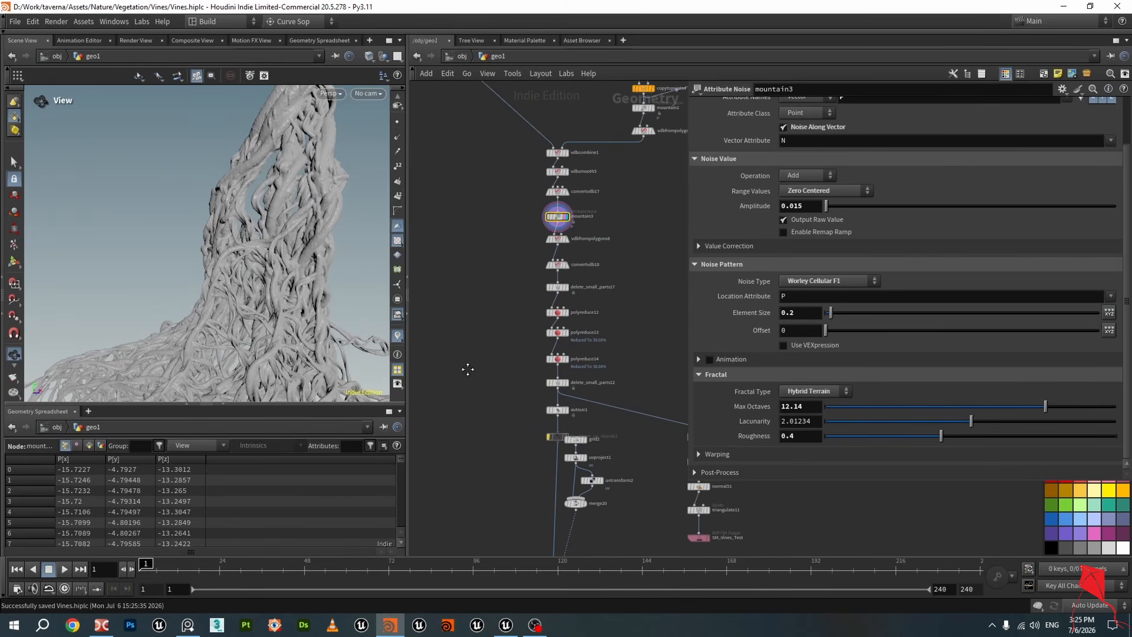
scroll(485, 343, up, 3)
mouse_move(292, 271)
mouse_down()
mouse_move(278, 253)
mouse_move(275, 277)
mouse_up()
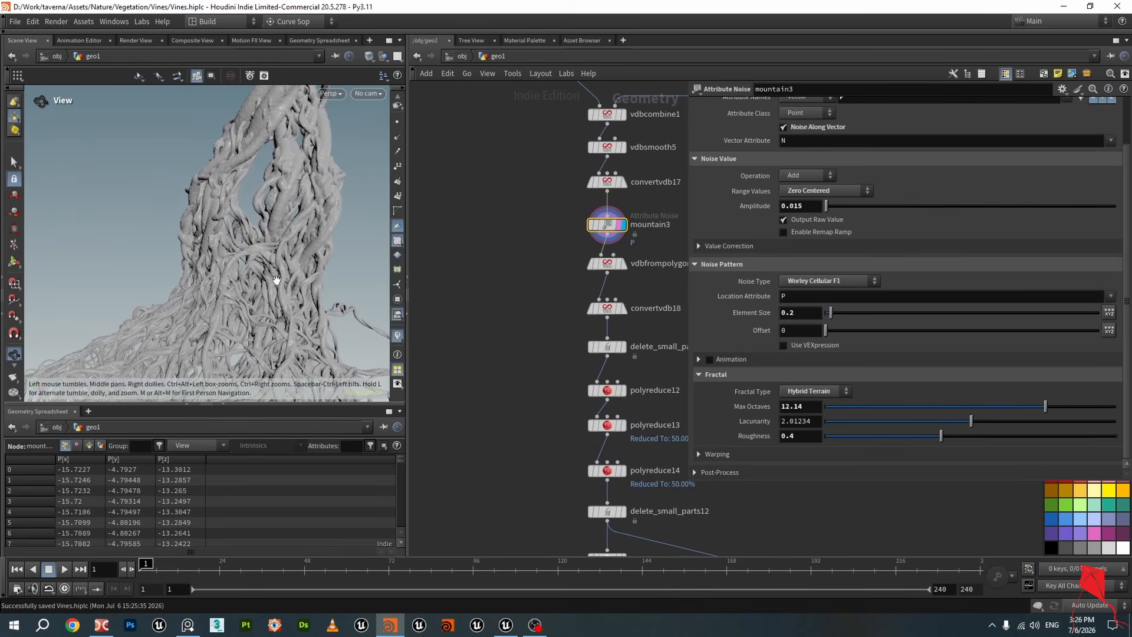
middle_drag(275, 278, 272, 234)
middle_drag(274, 282, 283, 221)
right_drag(282, 221, 288, 251)
mouse_move(267, 262)
mouse_down()
mouse_move(310, 258)
mouse_move(265, 260)
mouse_up()
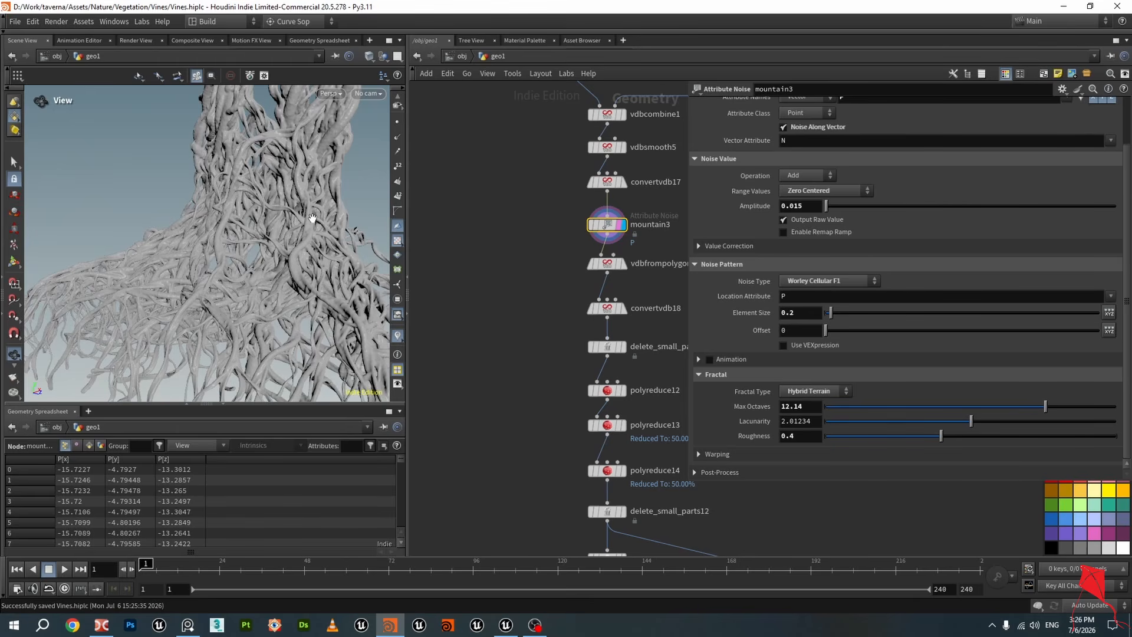
drag(307, 209, 260, 228)
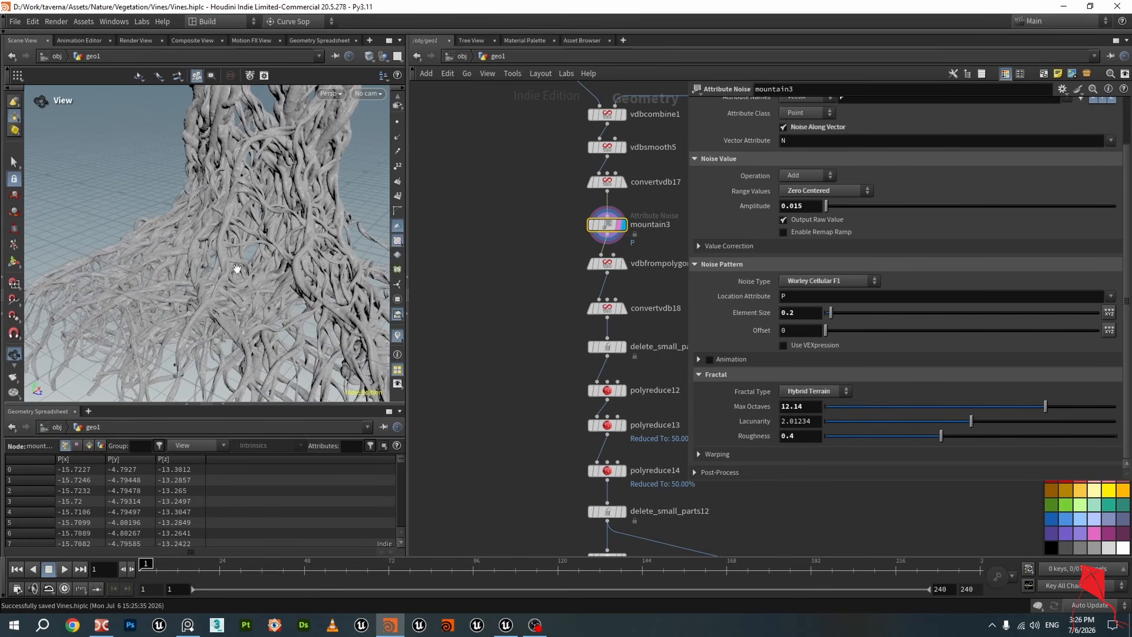
drag(236, 268, 267, 275)
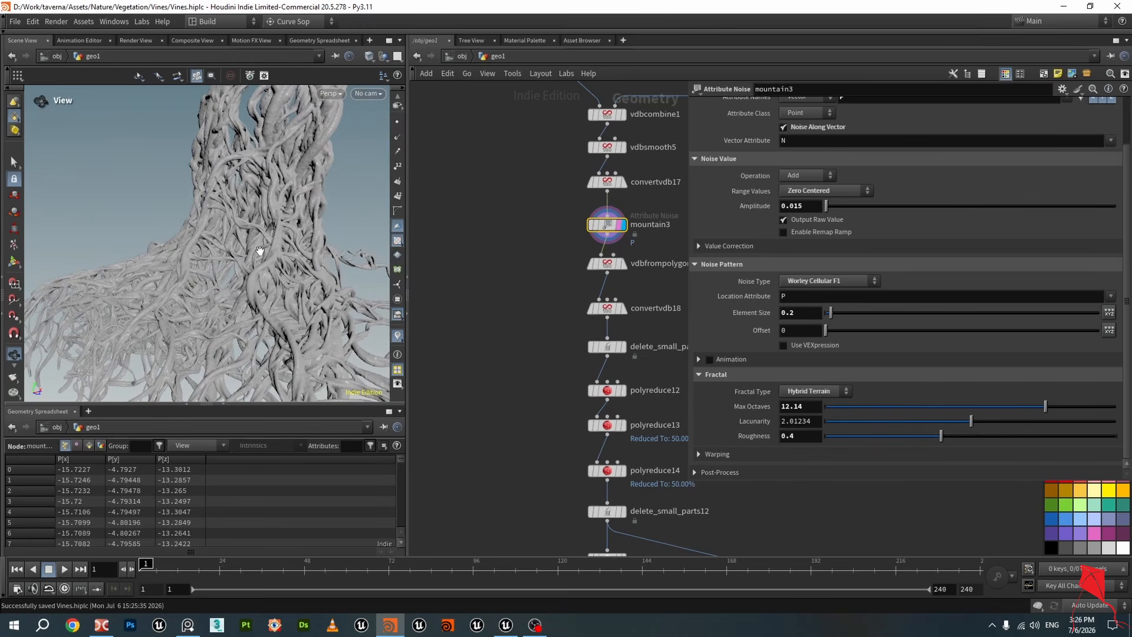
drag(285, 250, 254, 238)
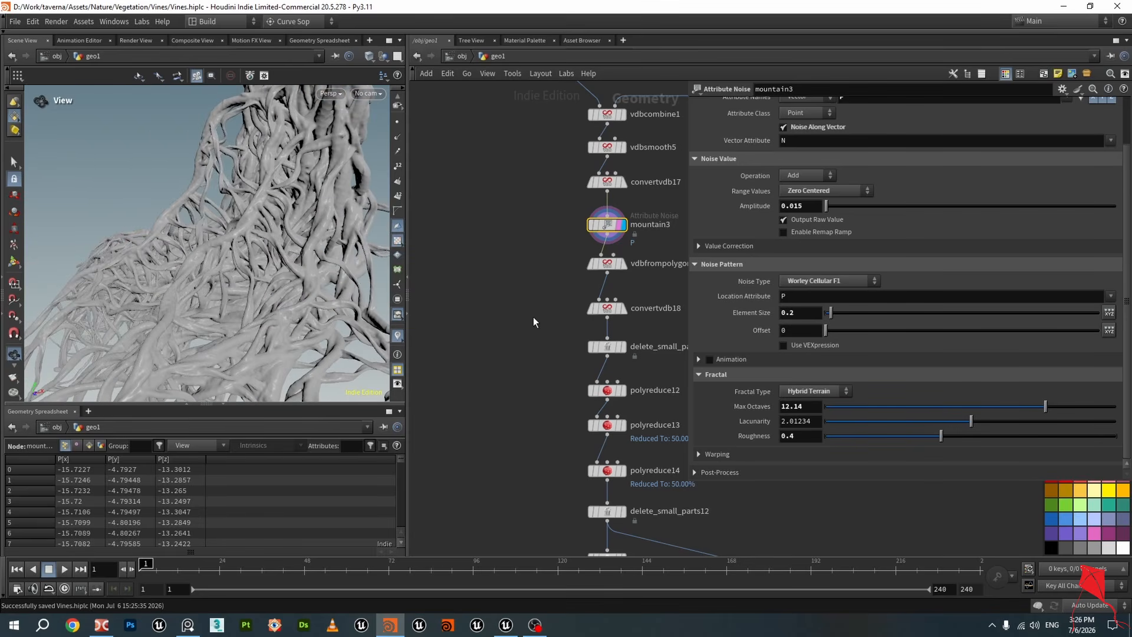
scroll(549, 286, up, 3)
Save the scene and move the display to convertvdb18 to view the remeshed vine polygons
mouse_move(533, 277)
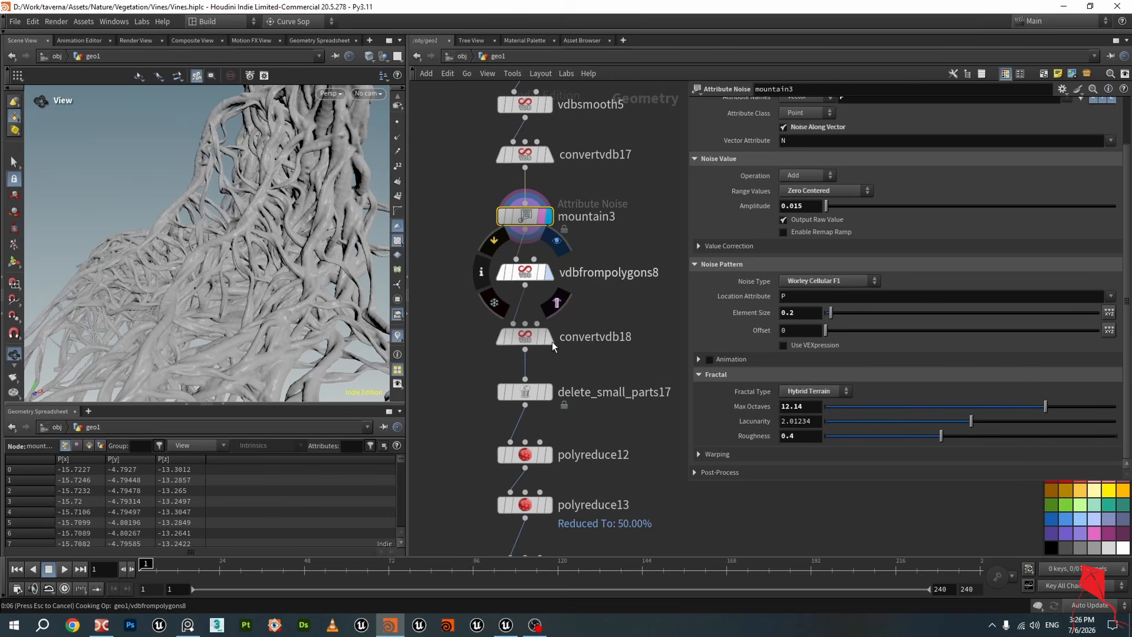
key(ctrl+s)
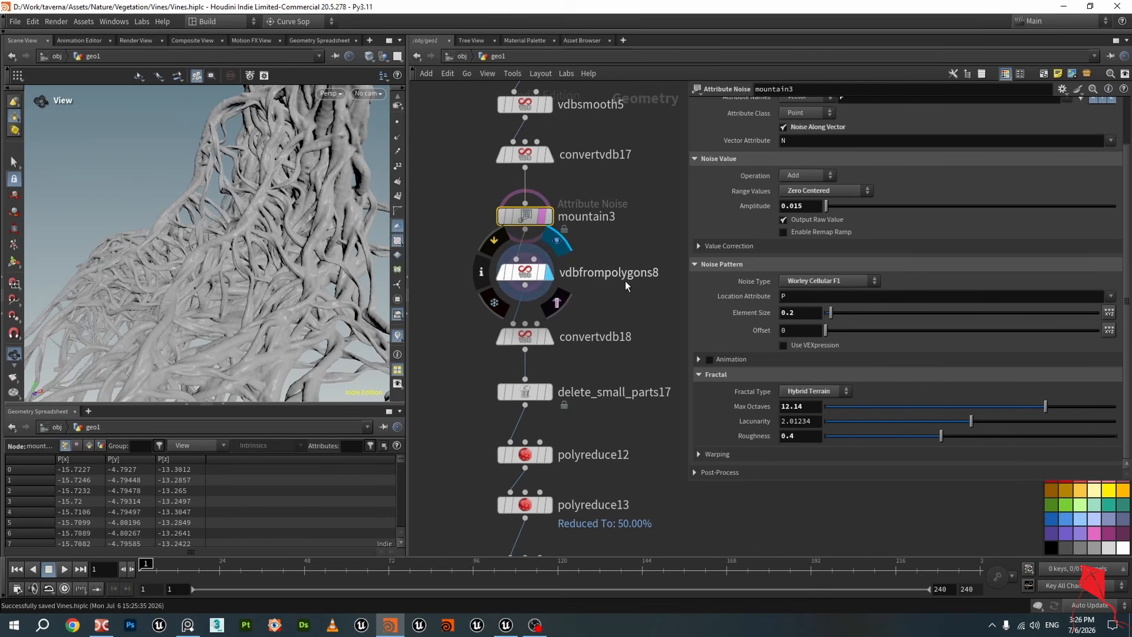
click(625, 281)
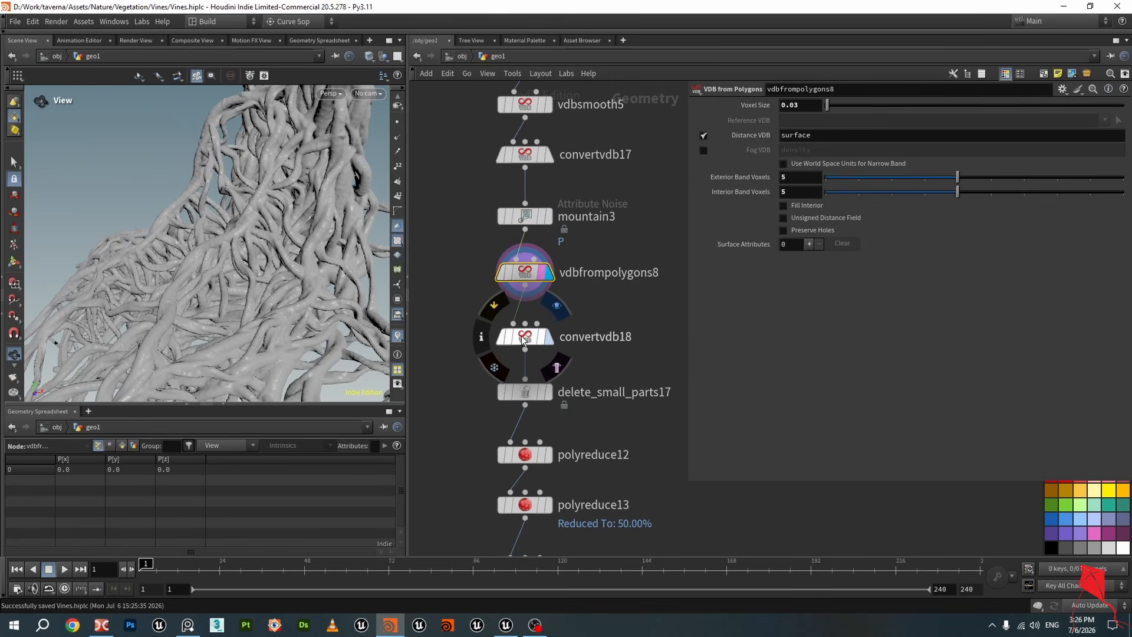
key(r)
click(527, 340)
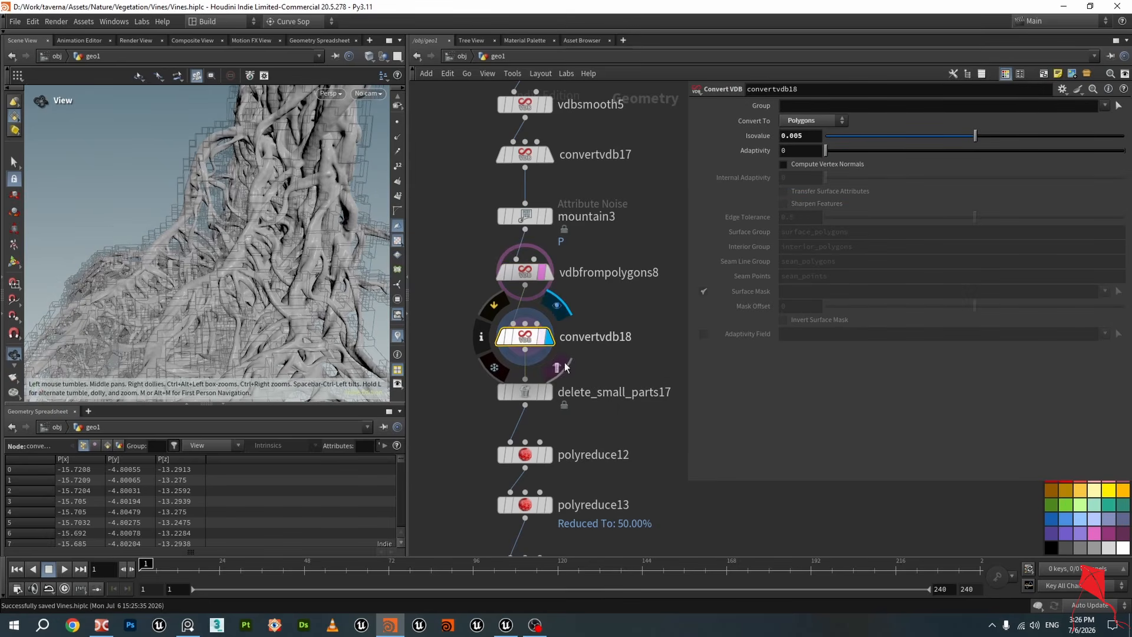
scroll(315, 197, up, 2)
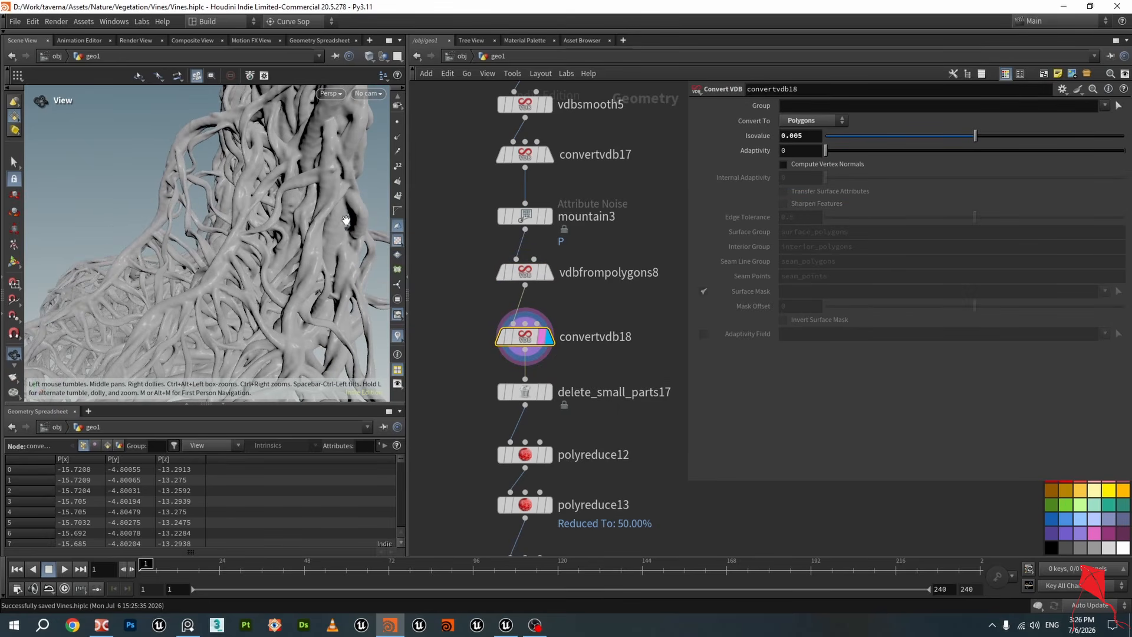
key(ctrl+s)
Step the display down through delete_small_parts17 and polyreduce12 while orbiting the cleaned vine mesh
drag(230, 266, 266, 255)
scroll(266, 254, down, 4)
middle_drag(647, 422, 631, 327)
scroll(631, 327, up, 3)
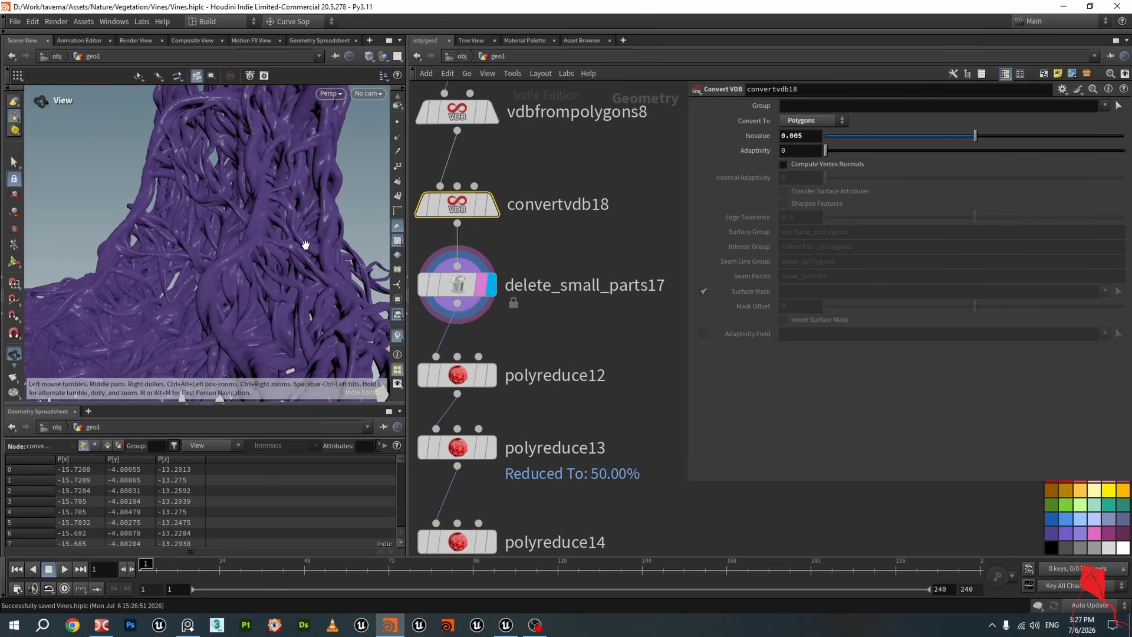
right_drag(306, 242, 275, 293)
middle_drag(275, 293, 272, 227)
mouse_move(239, 254)
mouse_down()
mouse_move(175, 240)
mouse_move(246, 196)
mouse_move(274, 273)
mouse_move(280, 262)
mouse_move(266, 268)
mouse_move(252, 252)
mouse_move(269, 250)
mouse_move(254, 241)
mouse_up()
middle_drag(551, 364, 583, 283)
scroll(589, 321, down, 3)
drag(535, 280, 535, 274)
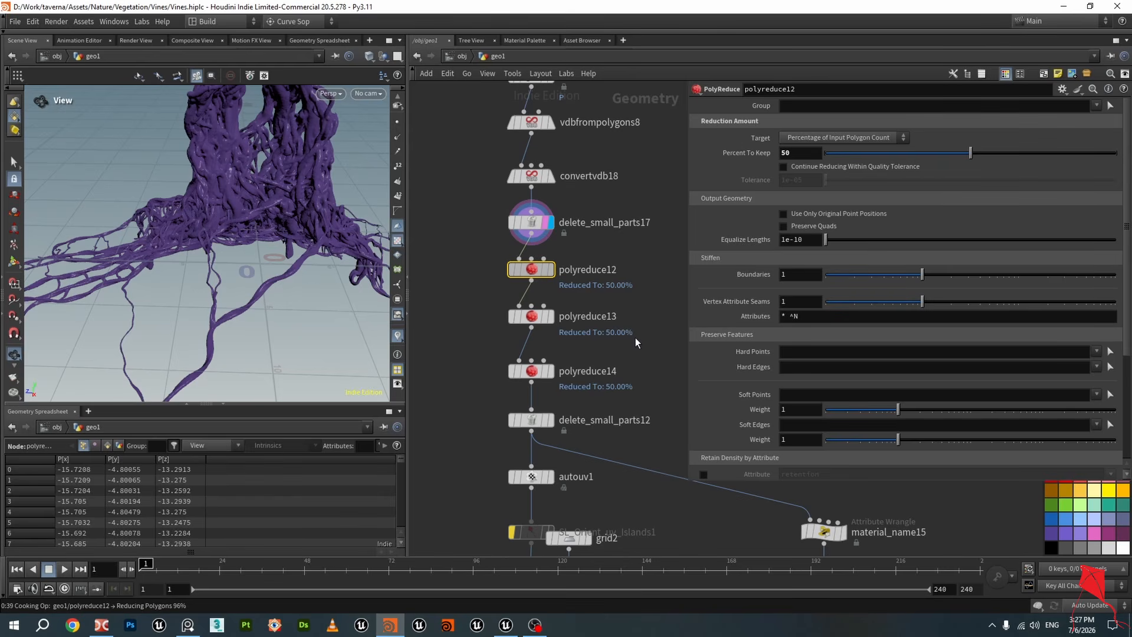
Save the scene, check polyreduce12's node info, and display polyreduce14
key(ctrl+s)
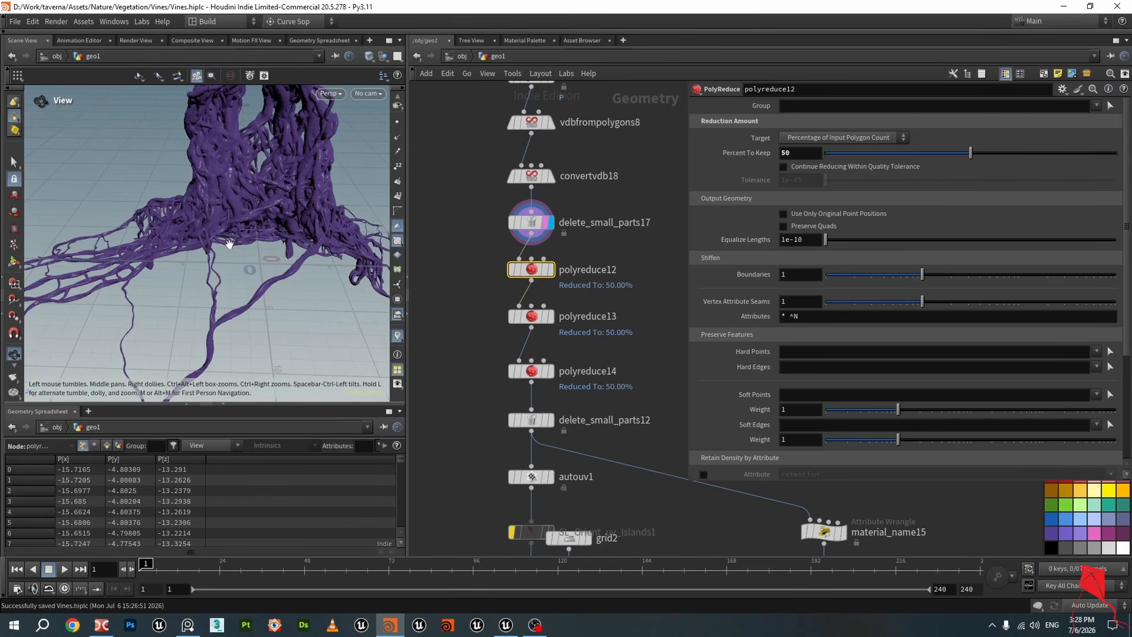
key(ctrl+s)
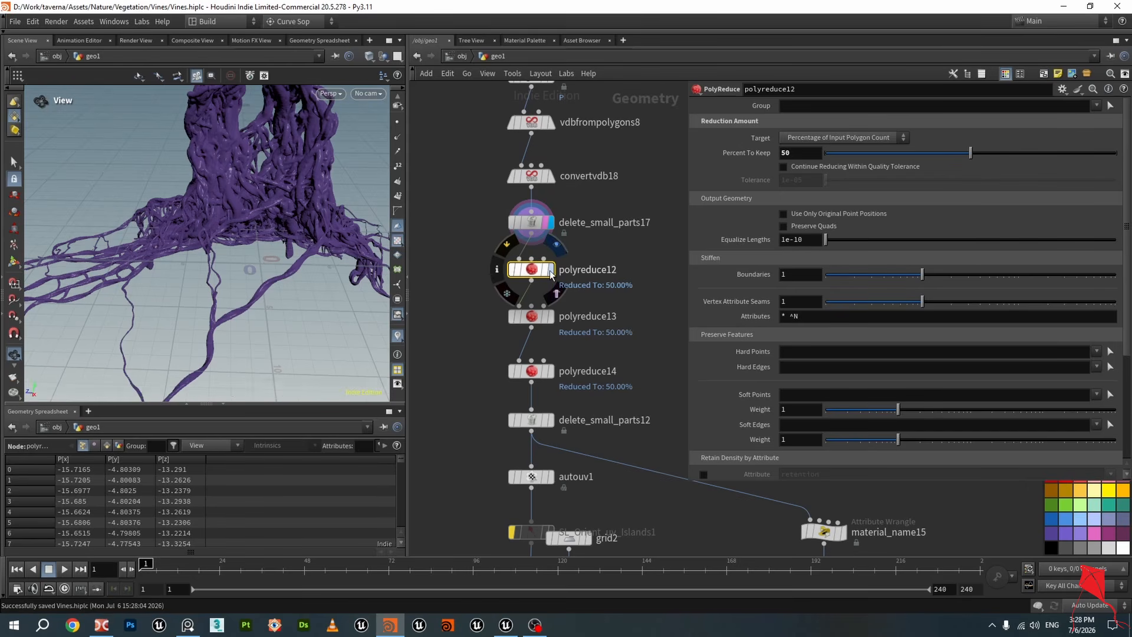
middle_click(538, 274)
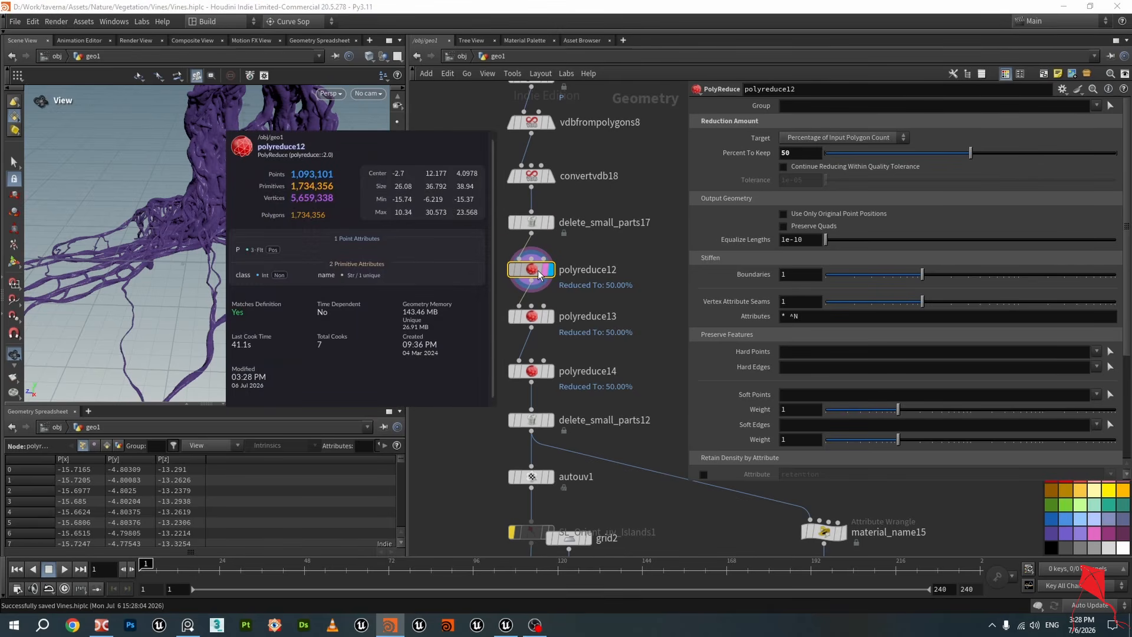
mouse_move(532, 318)
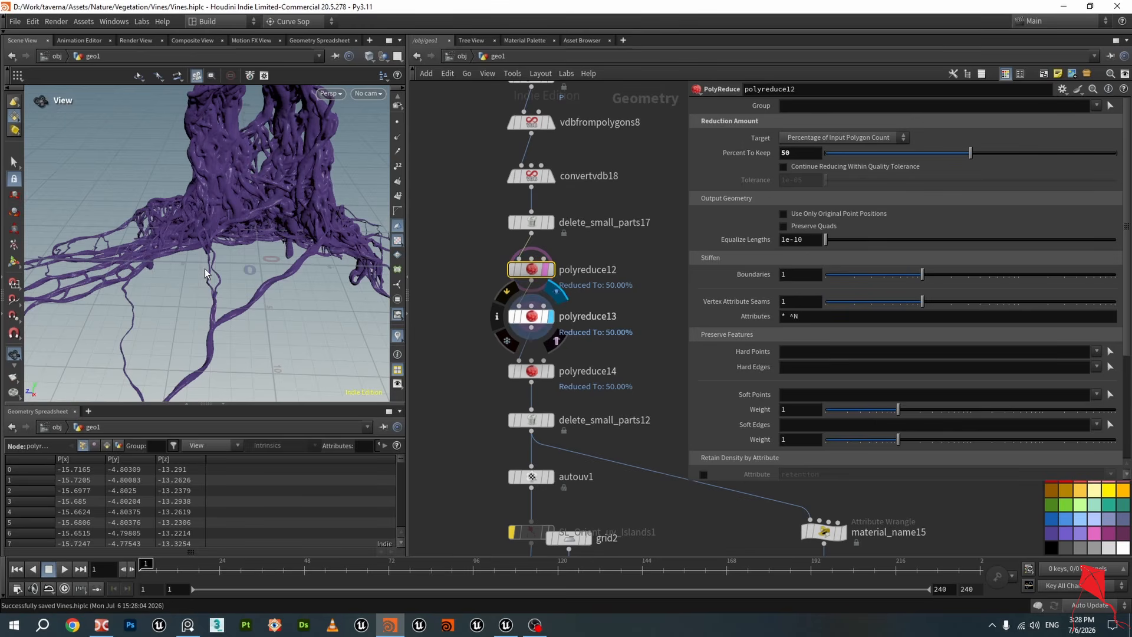
click(550, 373)
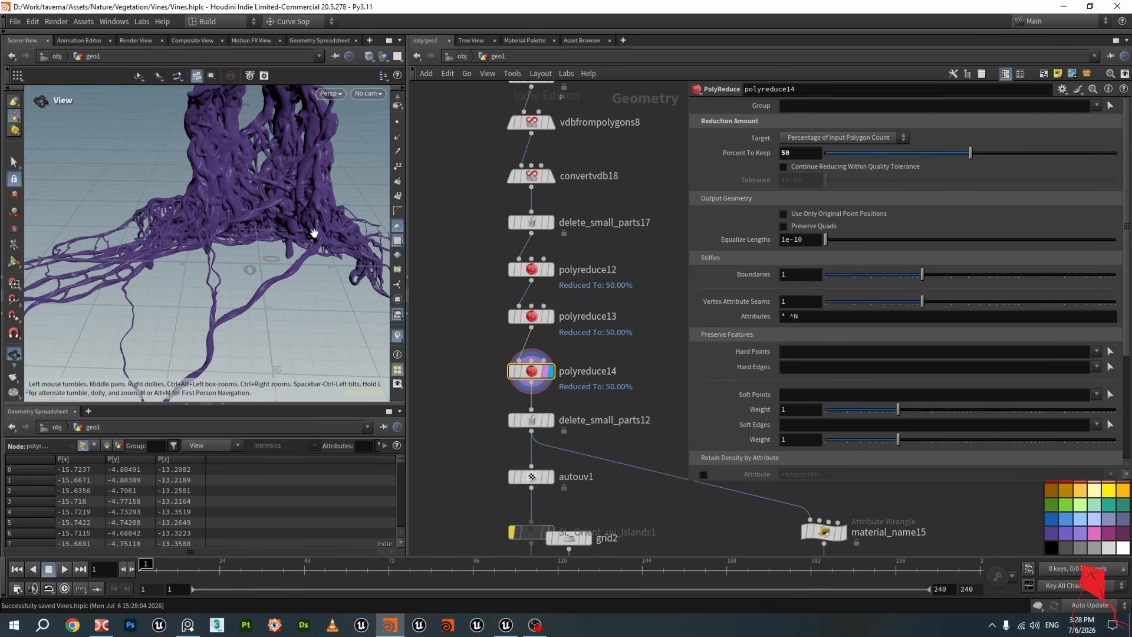
Inspect polyreduce14's node info and orbit and zoom closely over the reduced vine surface
drag(181, 190, 229, 230)
middle_drag(228, 230, 174, 229)
scroll(173, 229, up, 12)
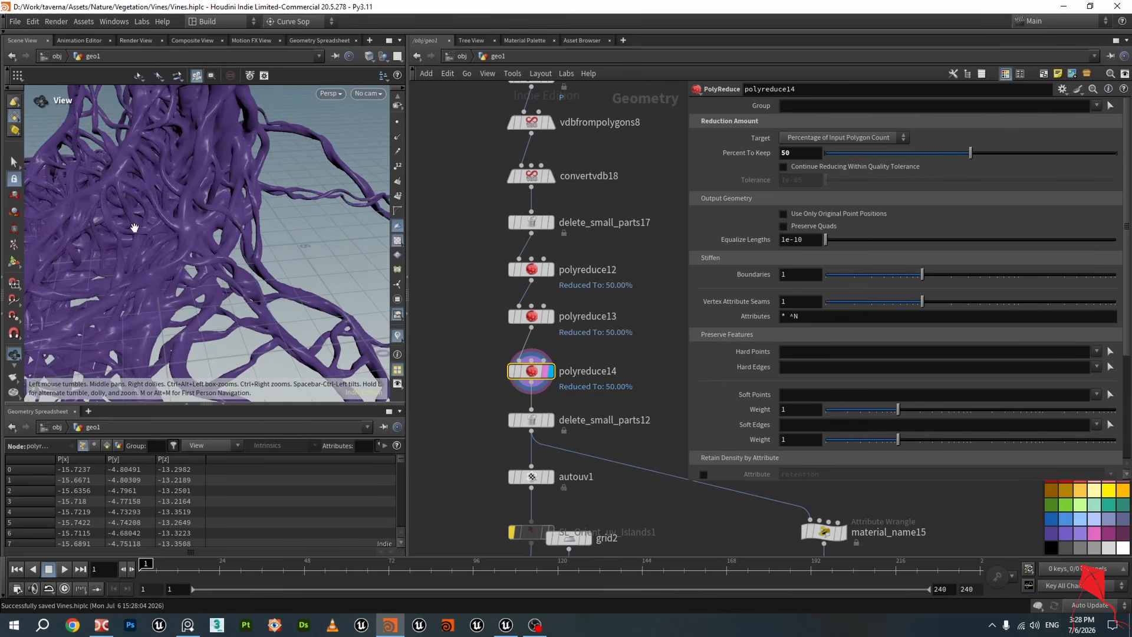
middle_click(530, 373)
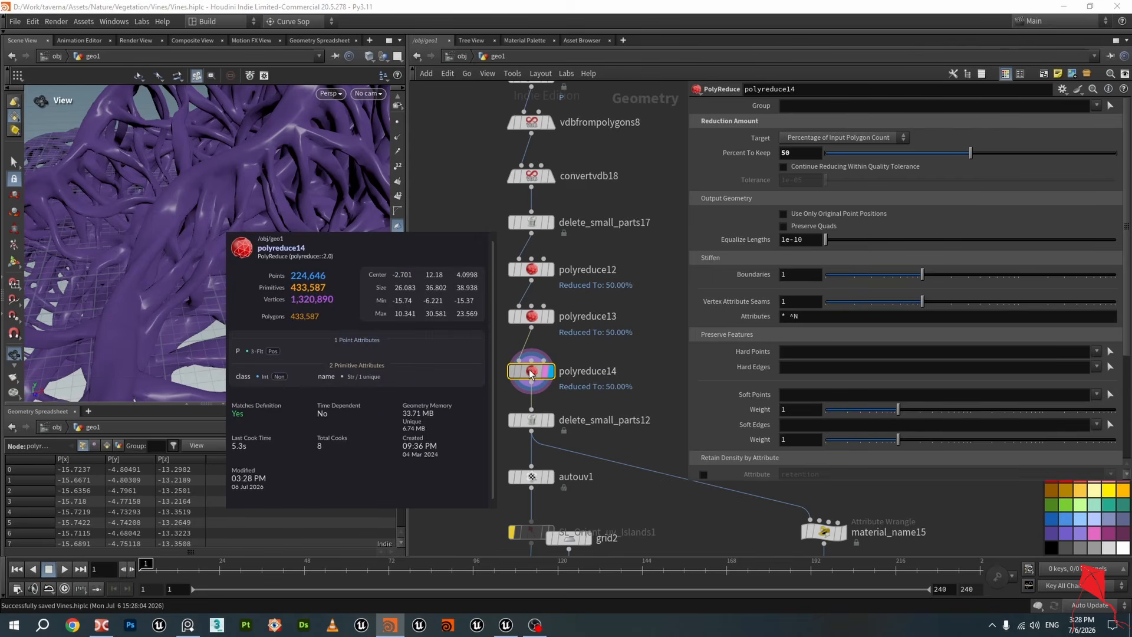
scroll(255, 228, up, 10)
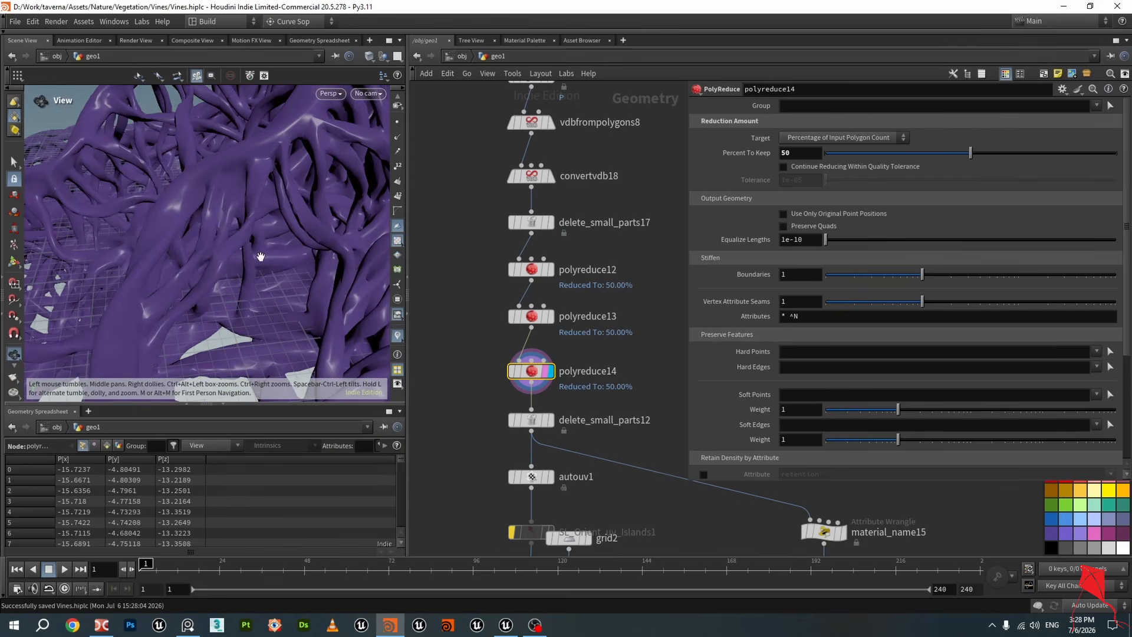
scroll(255, 228, down, 10)
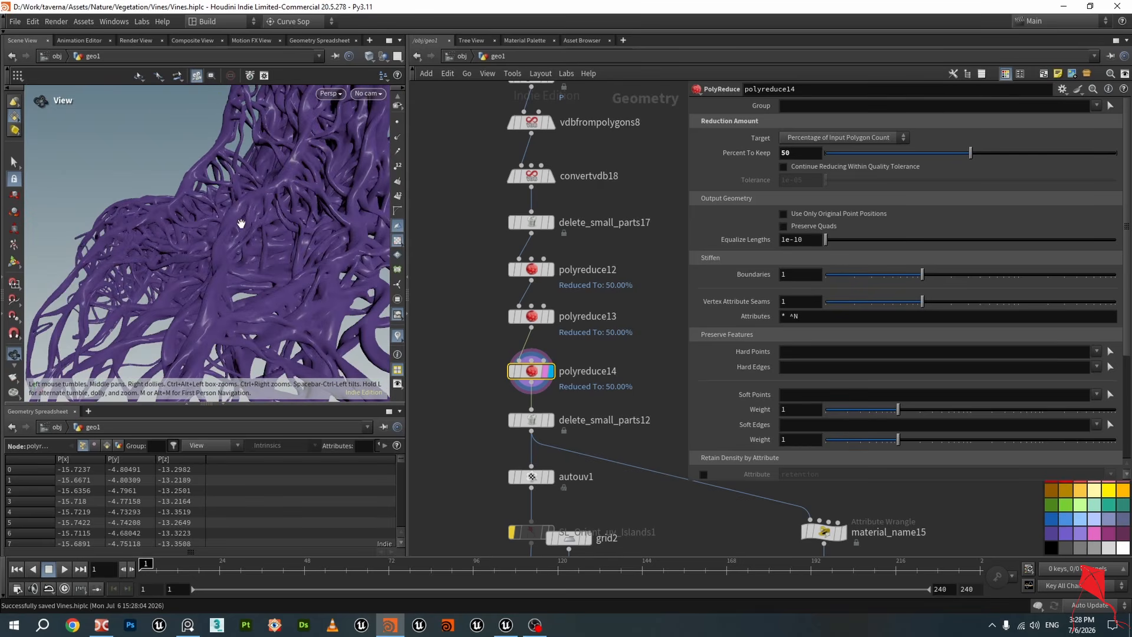
drag(299, 221, 236, 230)
scroll(266, 236, up, 5)
scroll(224, 238, down, 8)
scroll(151, 225, up, 4)
scroll(237, 230, down, 4)
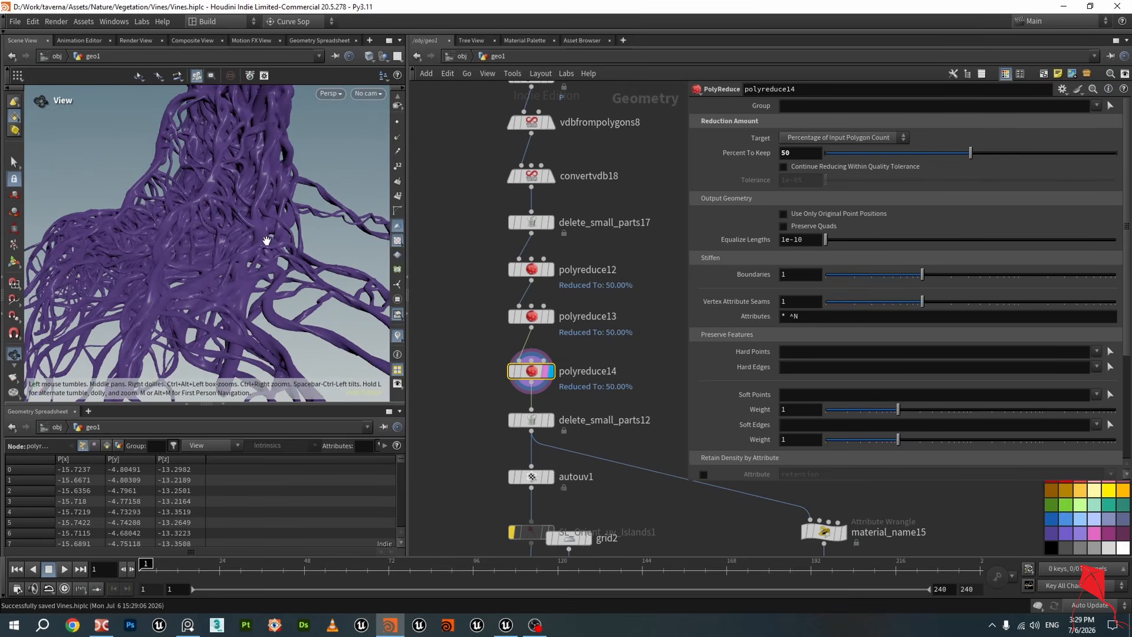
middle_drag(236, 230, 197, 197)
scroll(537, 381, down, 3)
Display material_name15, highlight the Vines material path in its VEXpression, and switch to Unreal Editor
middle_drag(673, 411, 507, 244)
scroll(588, 324, up, 3)
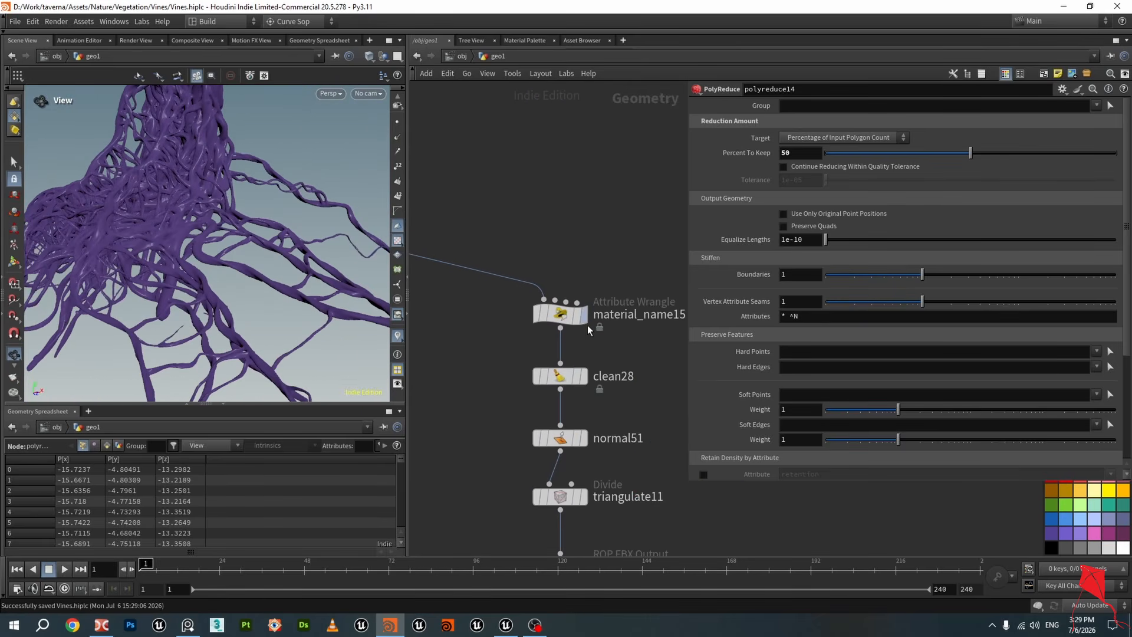
mouse_move(580, 319)
click(590, 284)
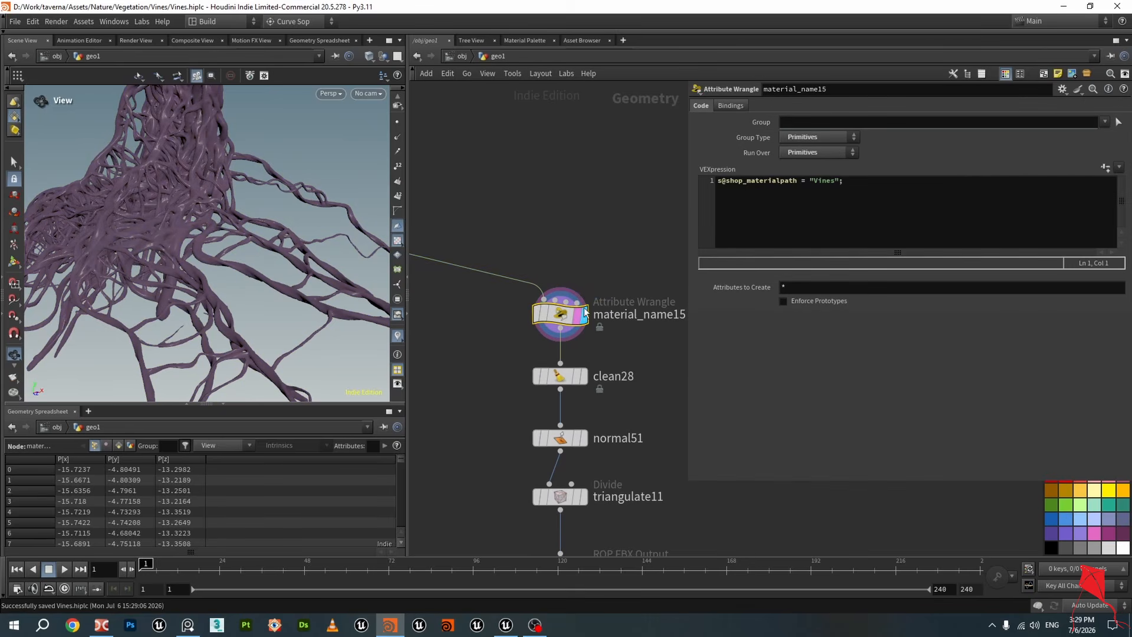
drag(252, 199, 209, 219)
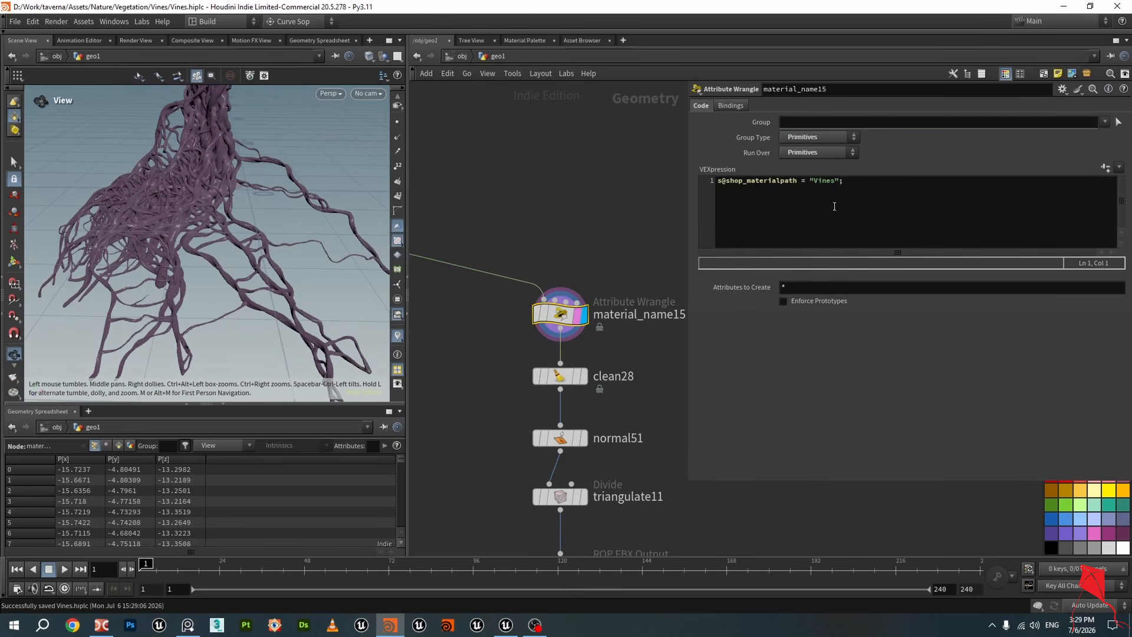
drag(864, 186, 693, 182)
click(924, 235)
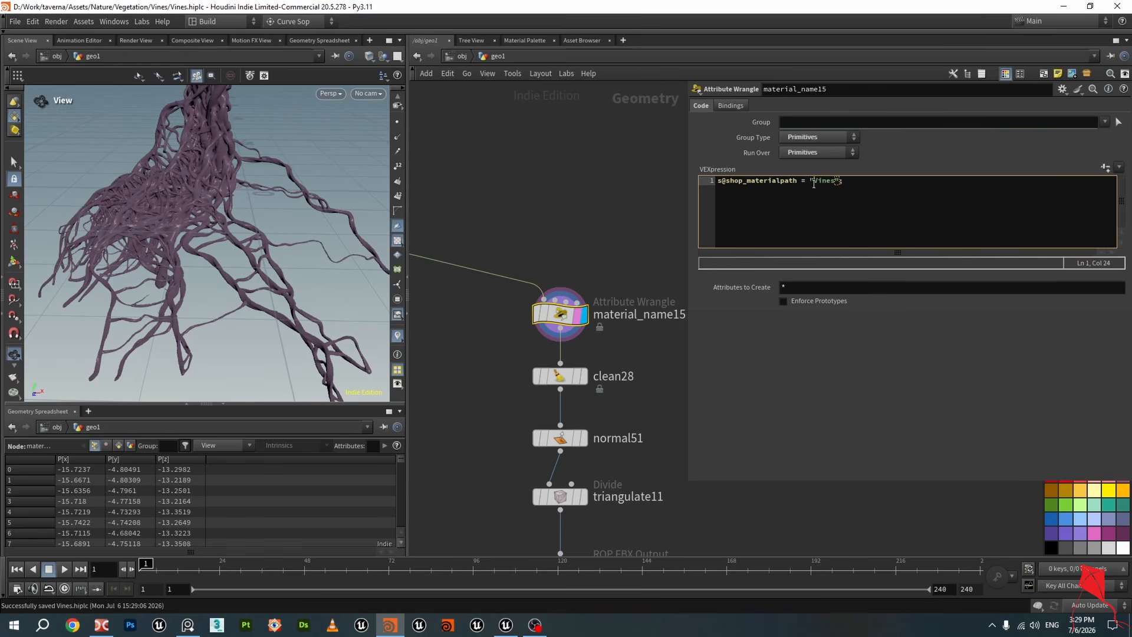
drag(814, 183, 832, 189)
click(868, 190)
click(506, 625)
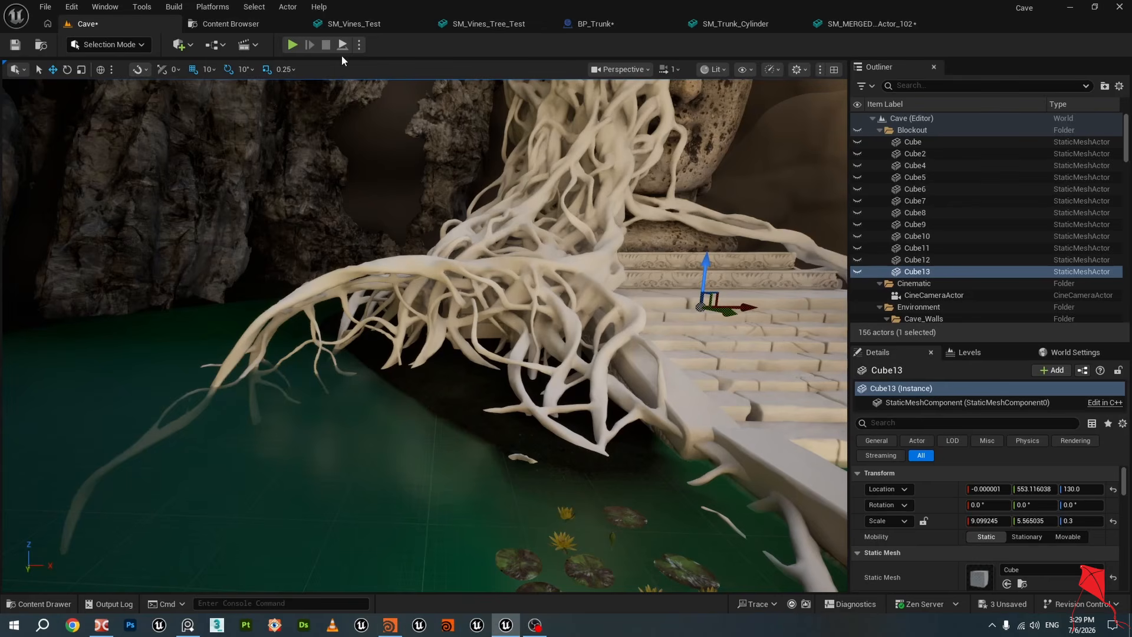
Open the SM_Vines_Test static mesh asset in Unreal, then switch back to Houdini
click(368, 26)
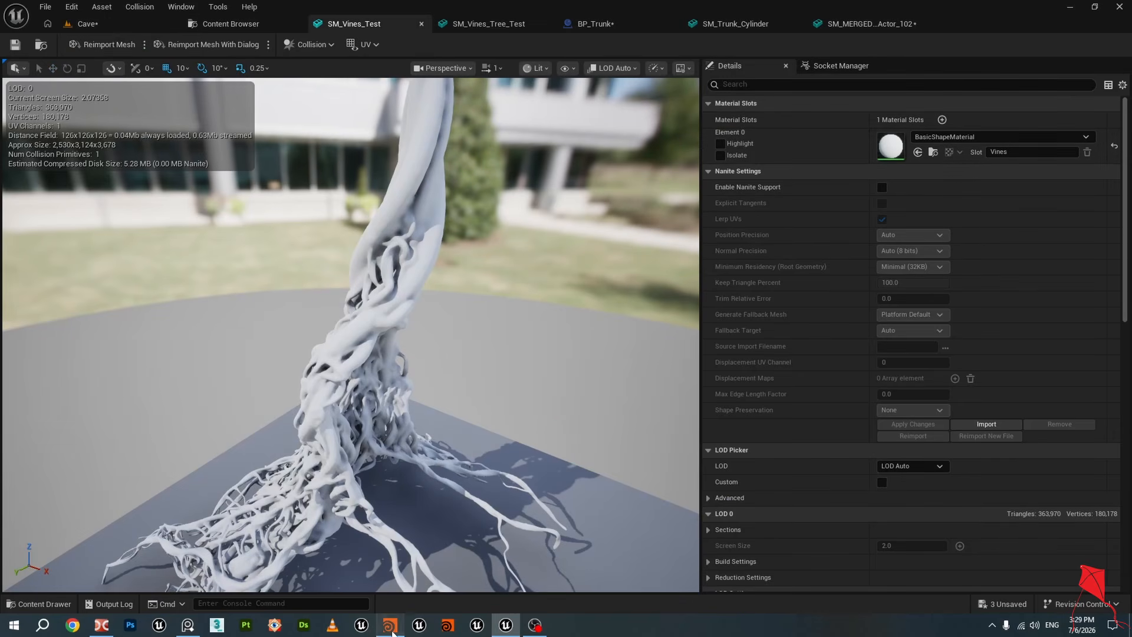
click(390, 625)
Select clean28 and highlight its Remove Attribs pattern *uv *shop_materialpath
click(584, 376)
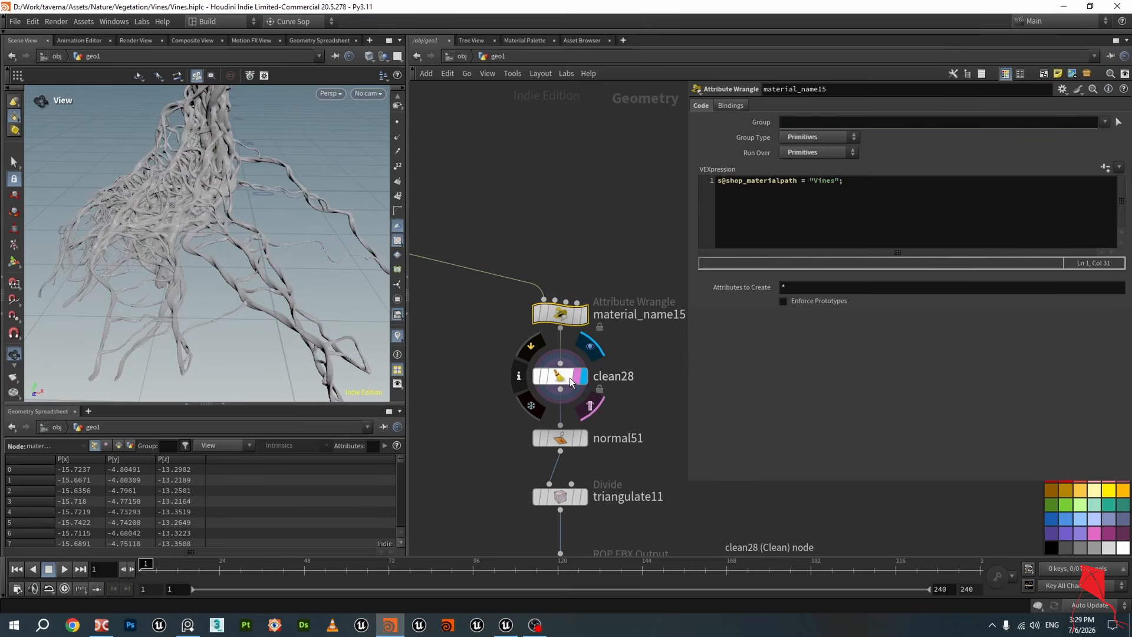
click(561, 377)
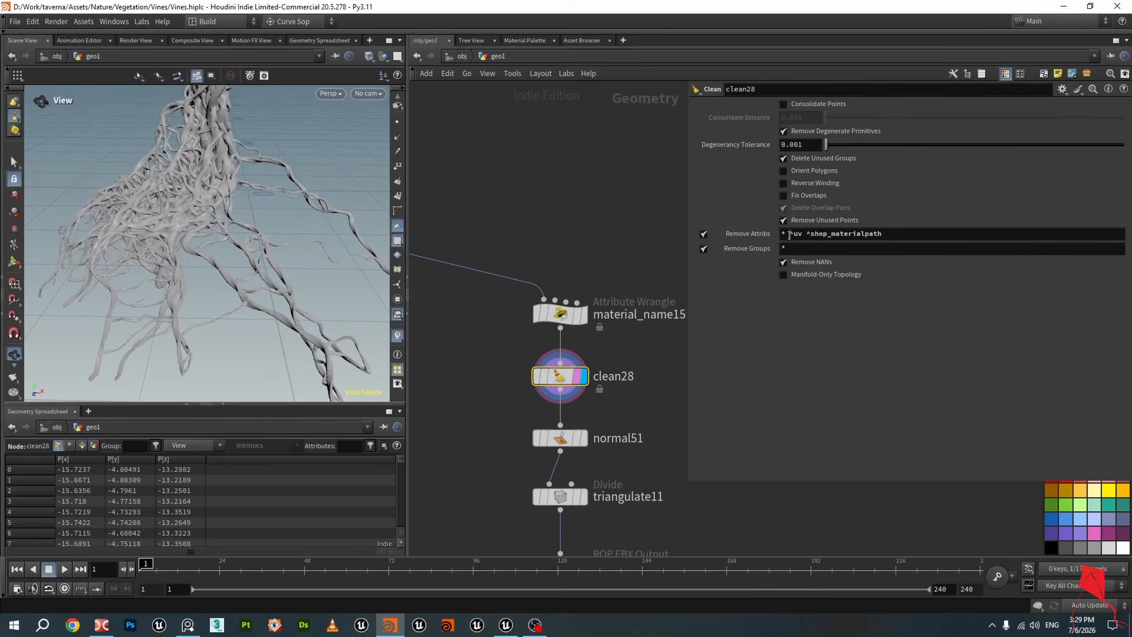
drag(790, 235, 884, 235)
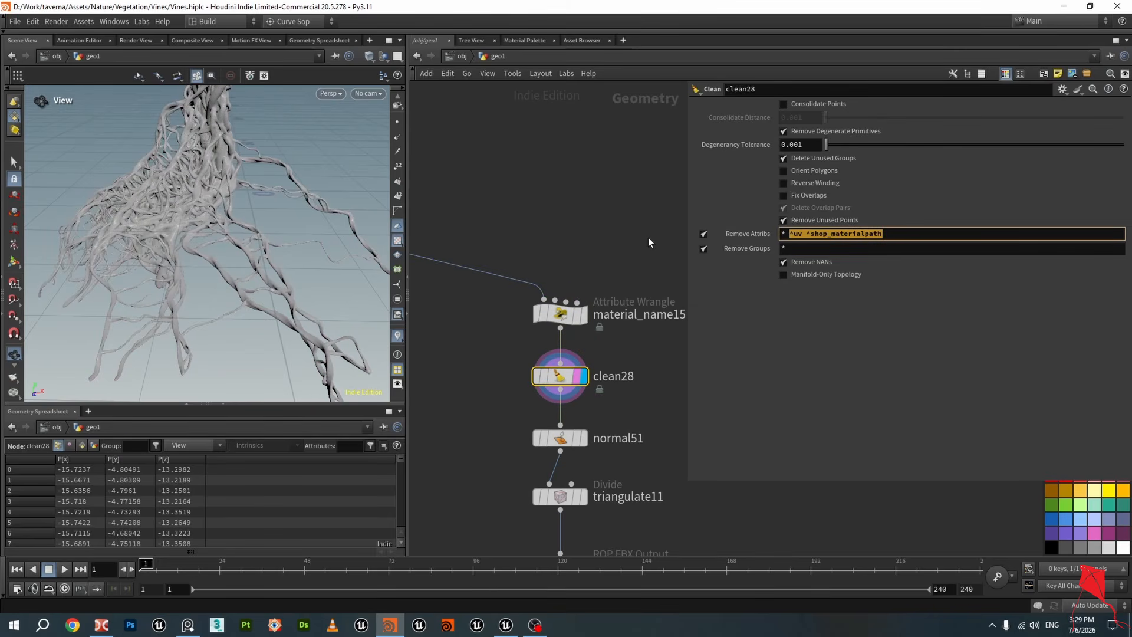
scroll(563, 261, down, 5)
middle_drag(563, 261, 581, 286)
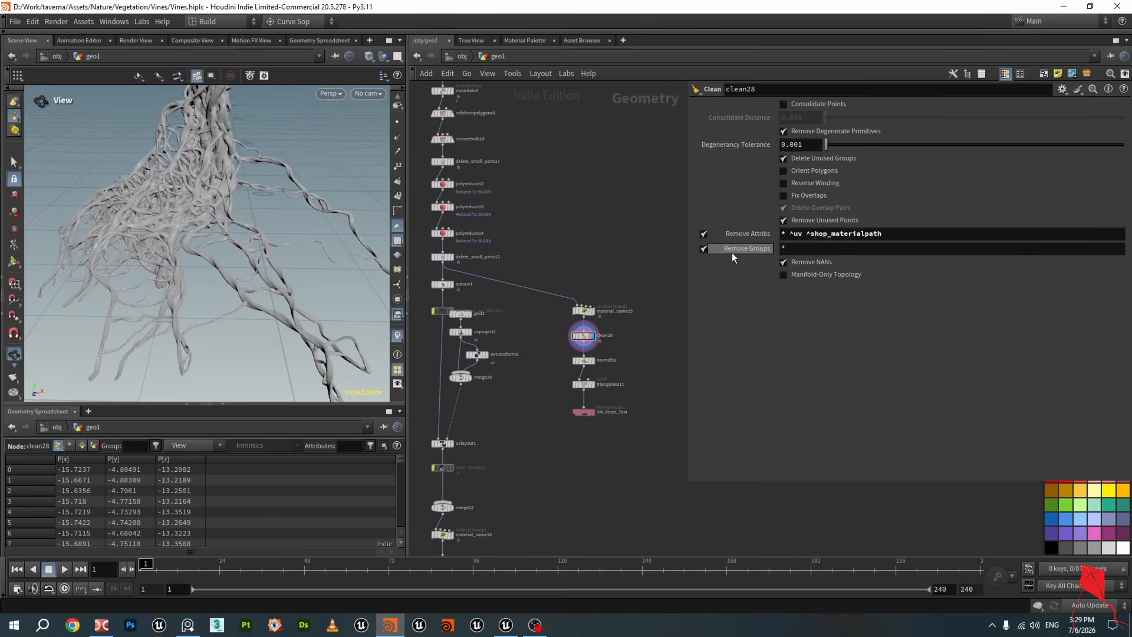
scroll(602, 357, up, 5)
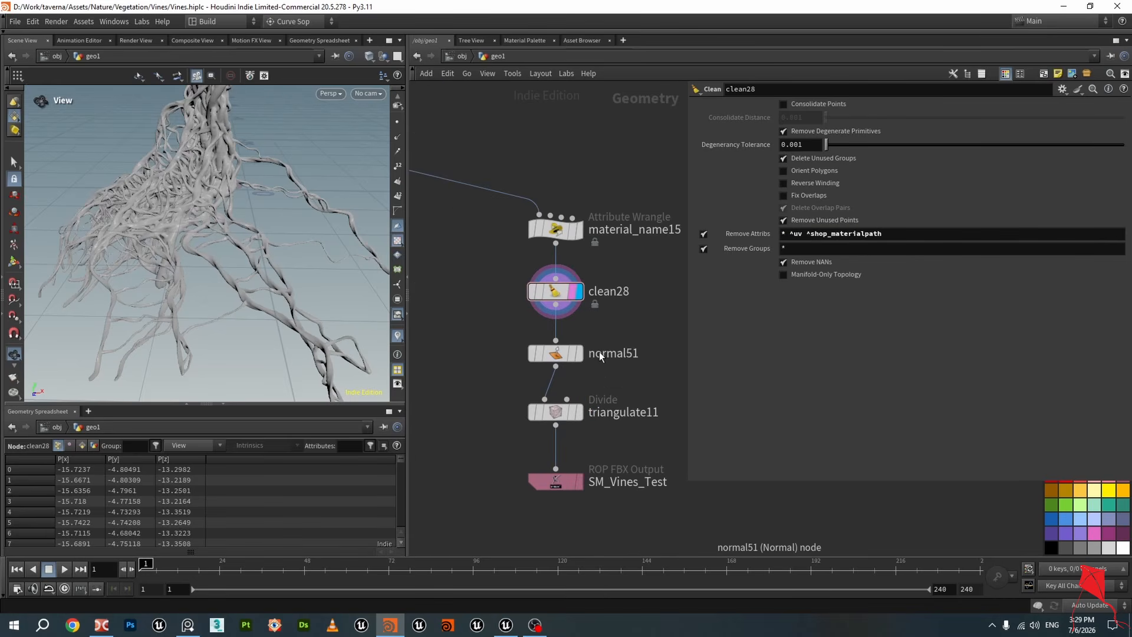
Select normal51 and triangulate11 while orbiting and zooming over the vine mesh surface
click(563, 354)
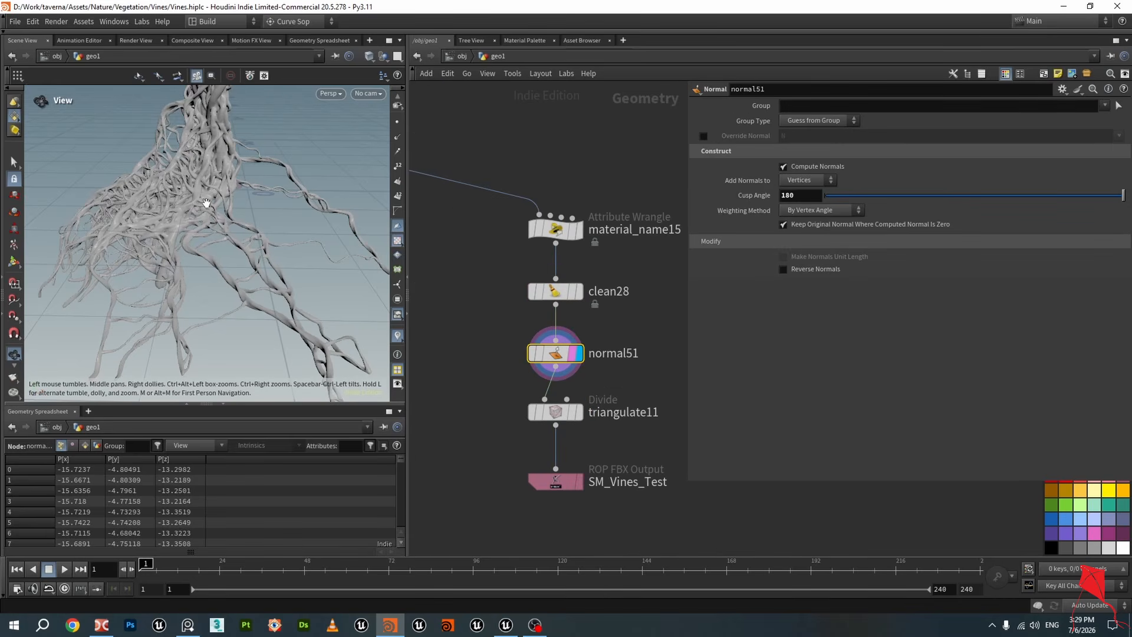
scroll(205, 202, up, 5)
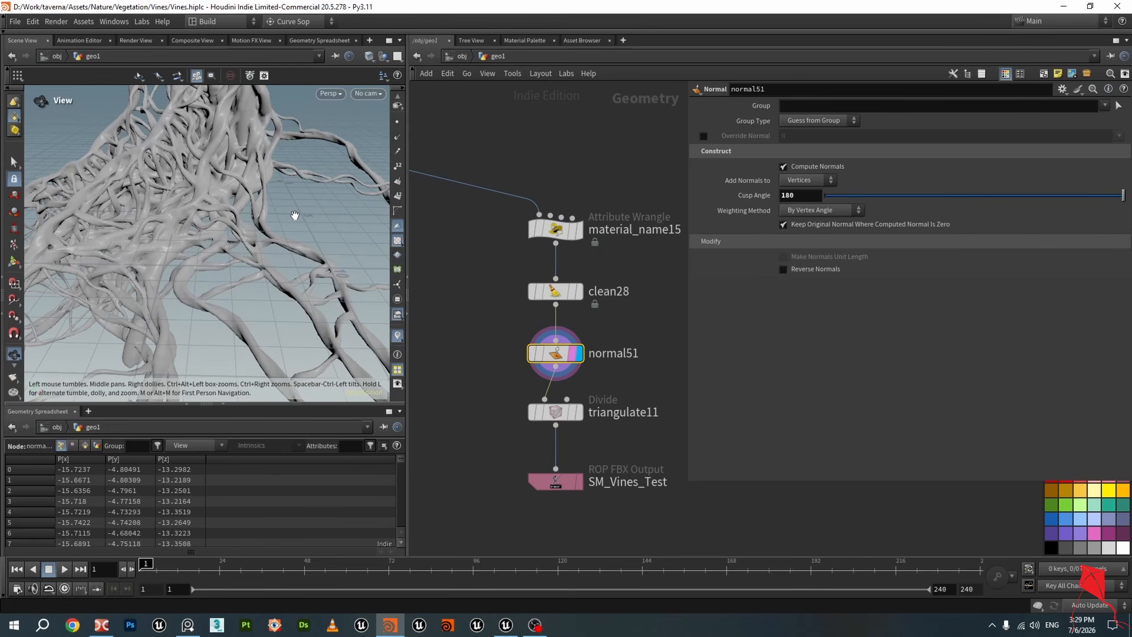
drag(295, 217, 261, 207)
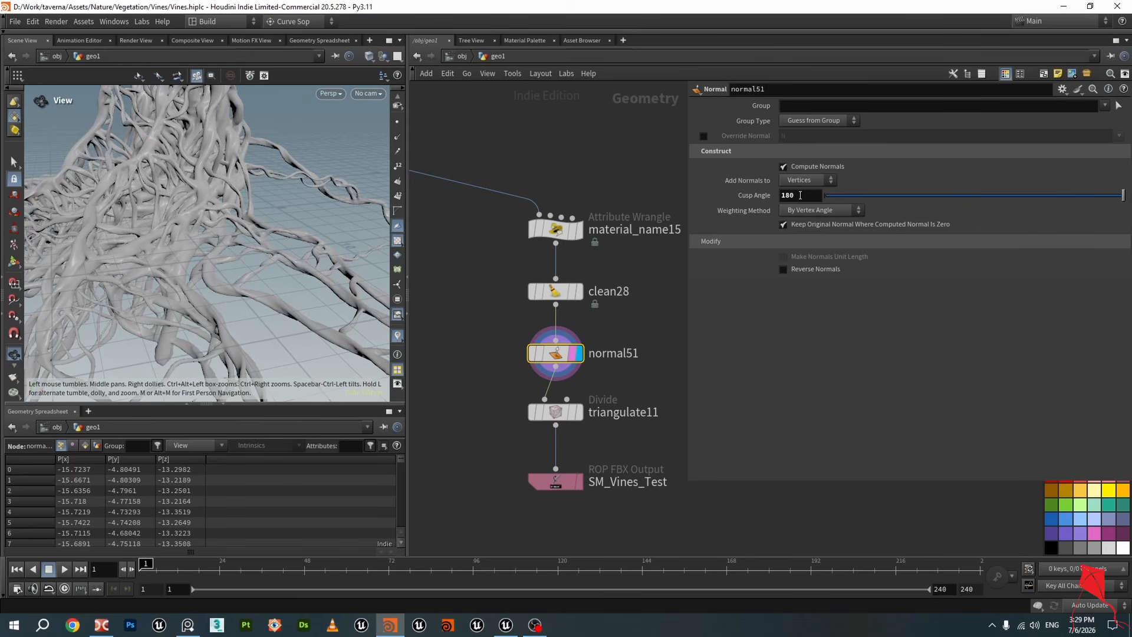
scroll(325, 216, up, 2)
drag(325, 216, 207, 224)
scroll(225, 213, up, 3)
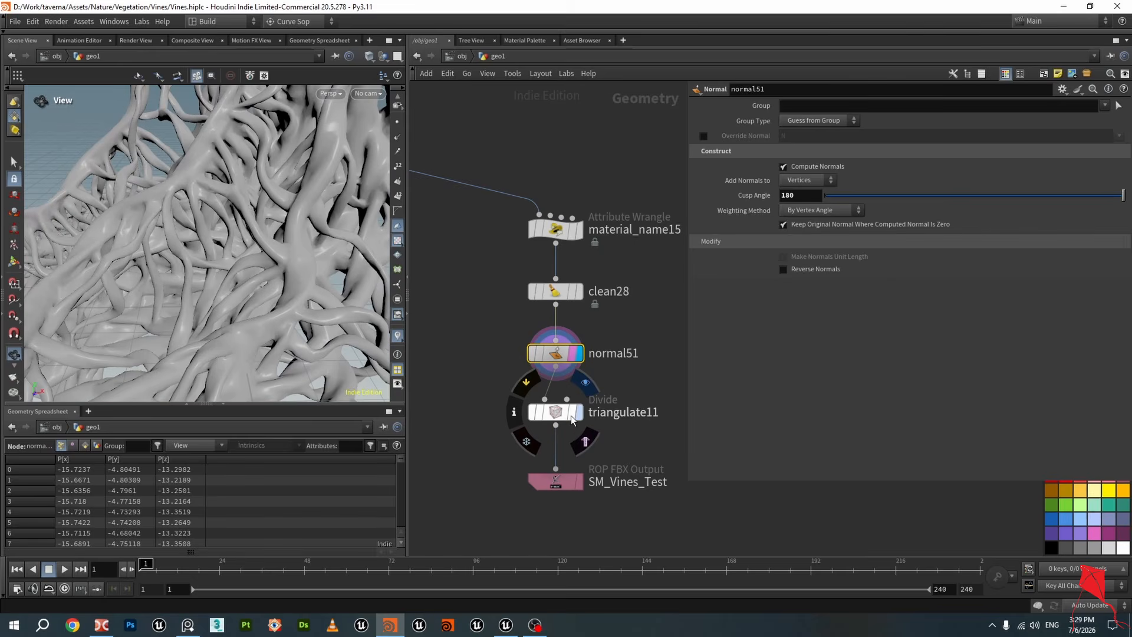
click(562, 418)
scroll(228, 267, down, 4)
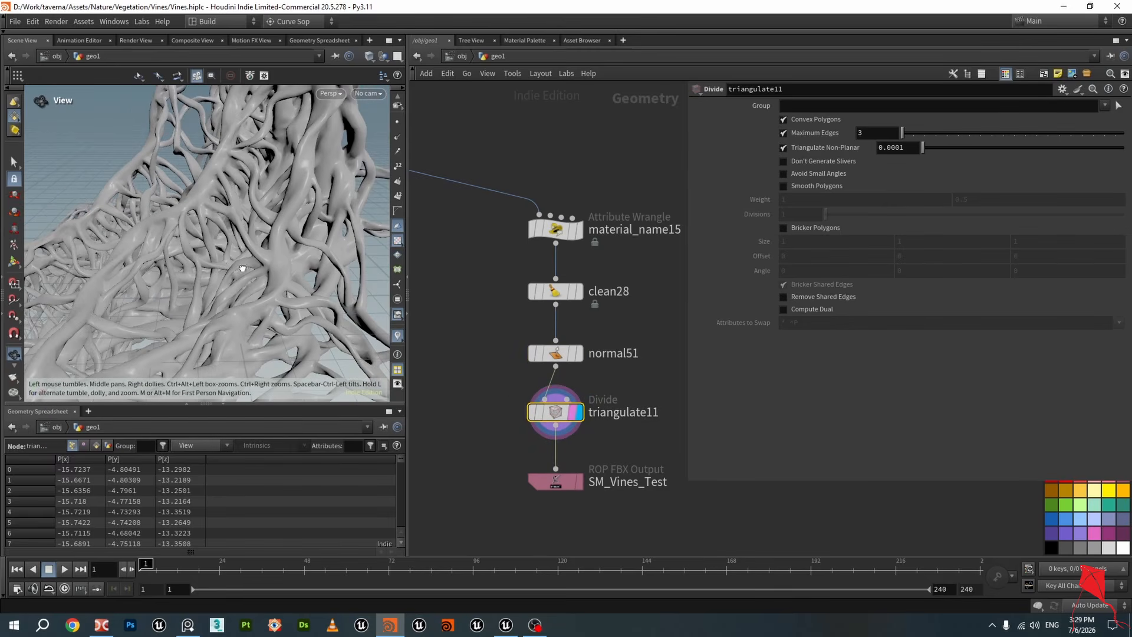
drag(243, 268, 347, 310)
Select the SM_Vines_Test FBX output node, review its name, and save the scene
click(551, 481)
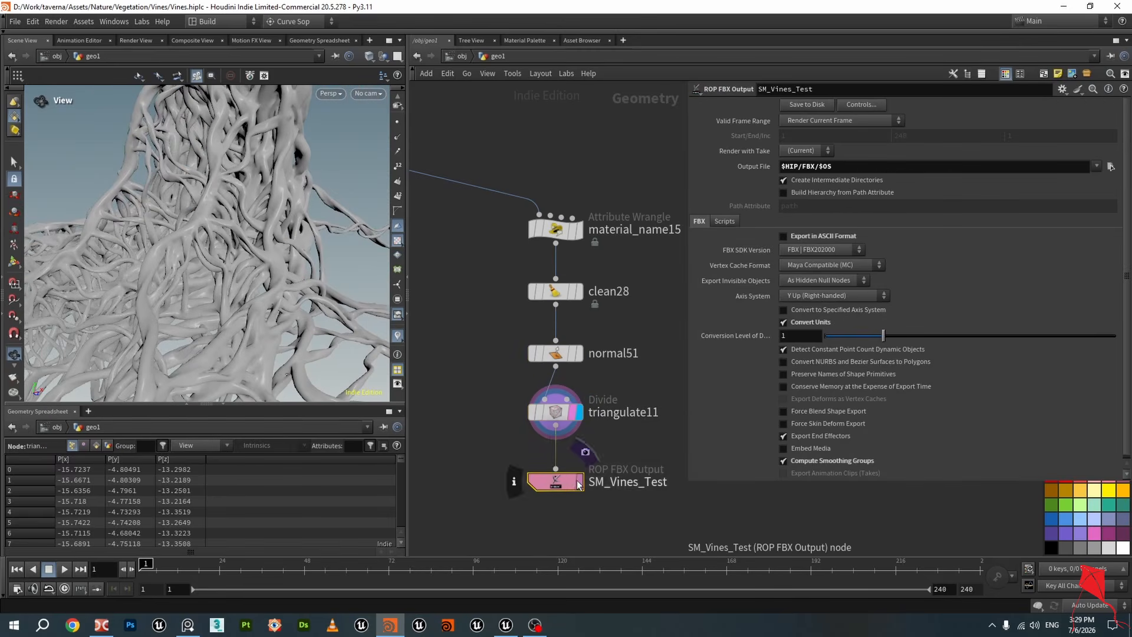
middle_drag(617, 514, 557, 394)
scroll(566, 387, down, 3)
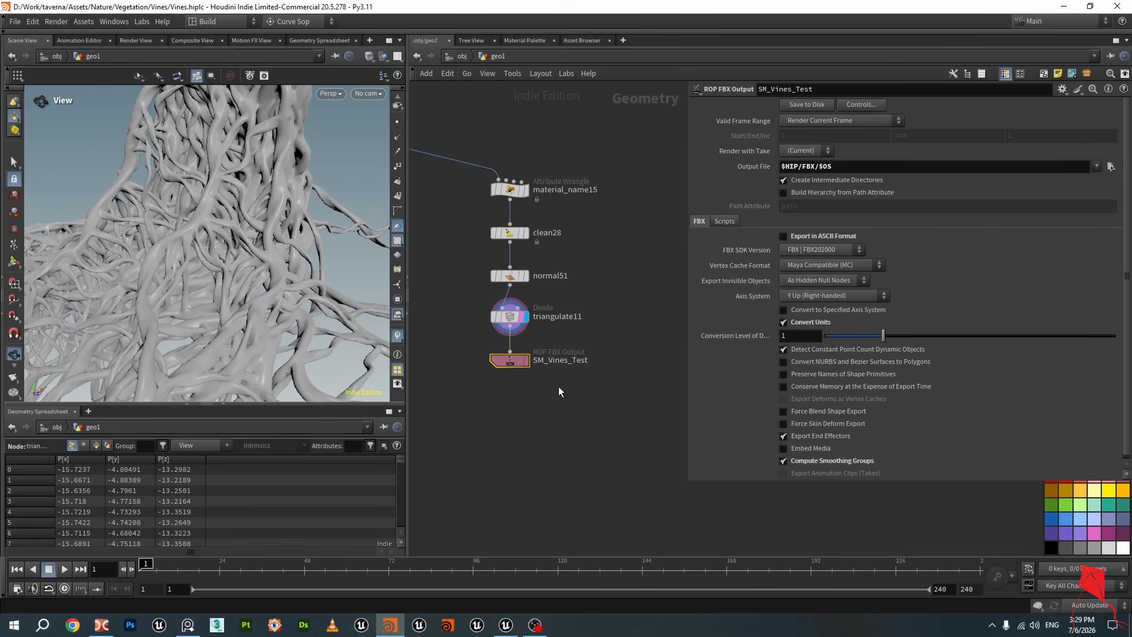
scroll(560, 390, up, 3)
scroll(563, 383, down, 2)
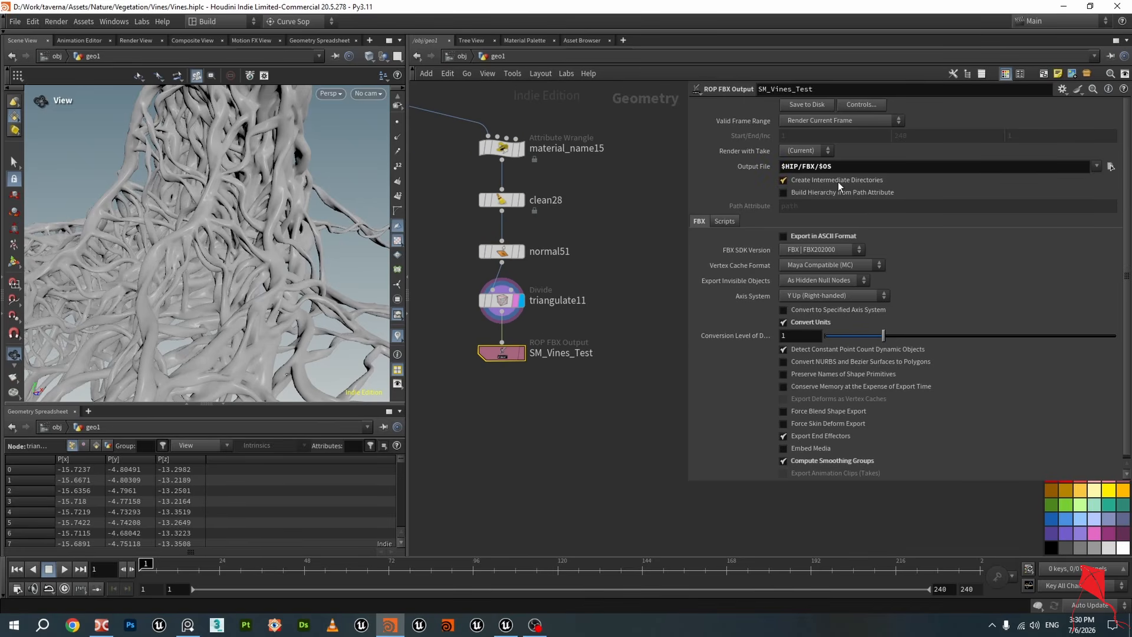
click(545, 354)
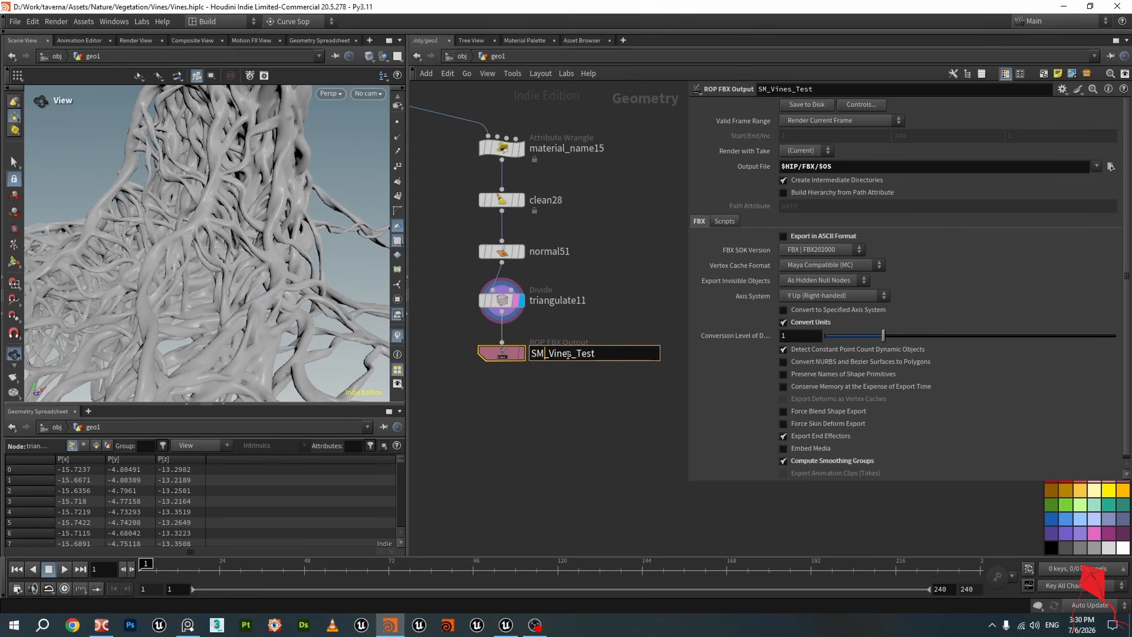
drag(600, 354, 530, 355)
click(553, 391)
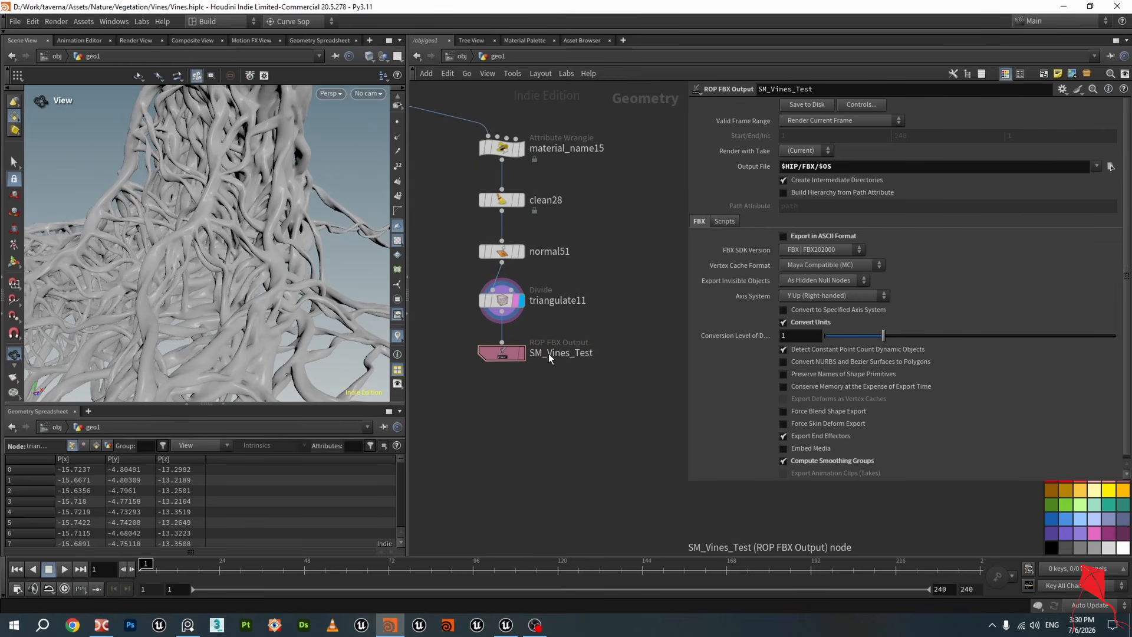
key(ctrl+s)
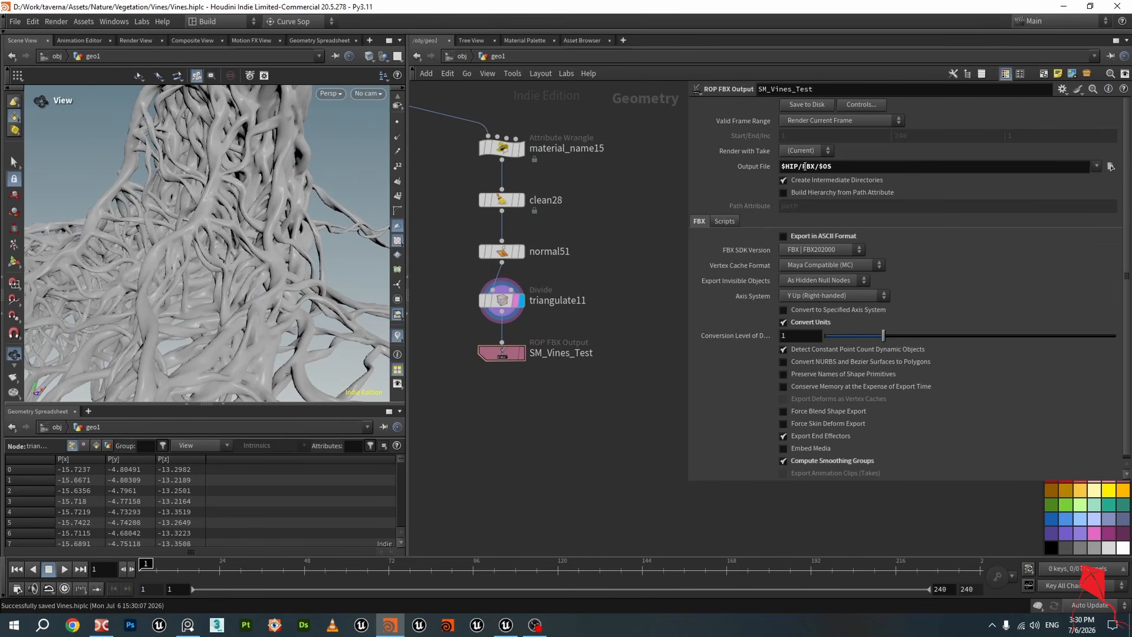
Highlight $HIP in the FBX output path $HIP/FBX/$OS and review the export node's name and settings
drag(803, 167, 783, 167)
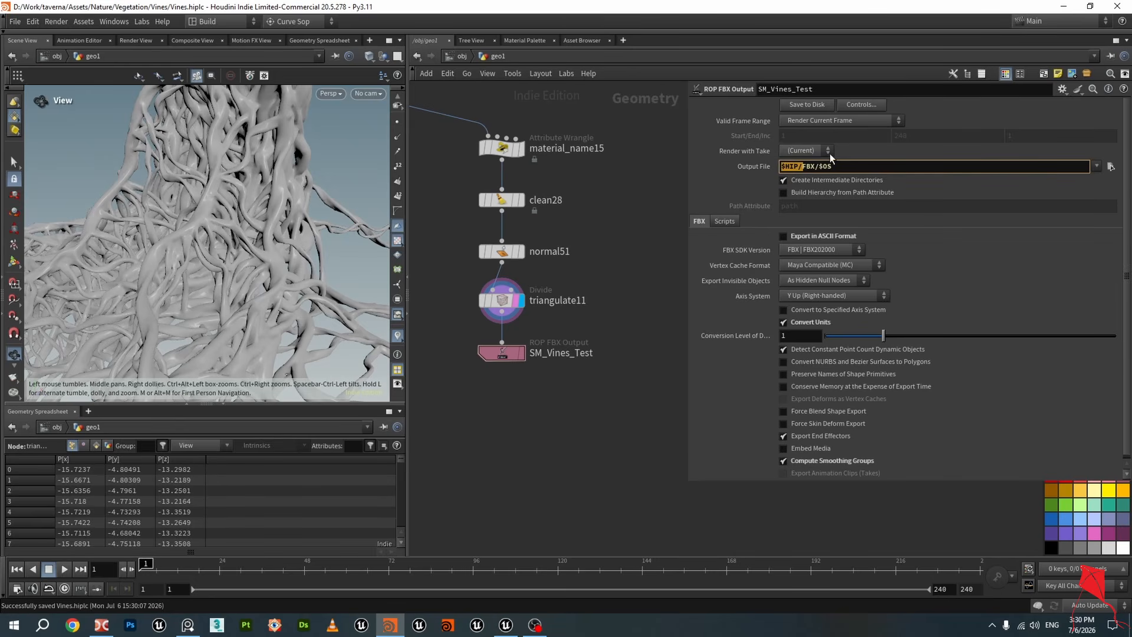
click(806, 165)
double_click(805, 167)
click(839, 172)
double_click(553, 352)
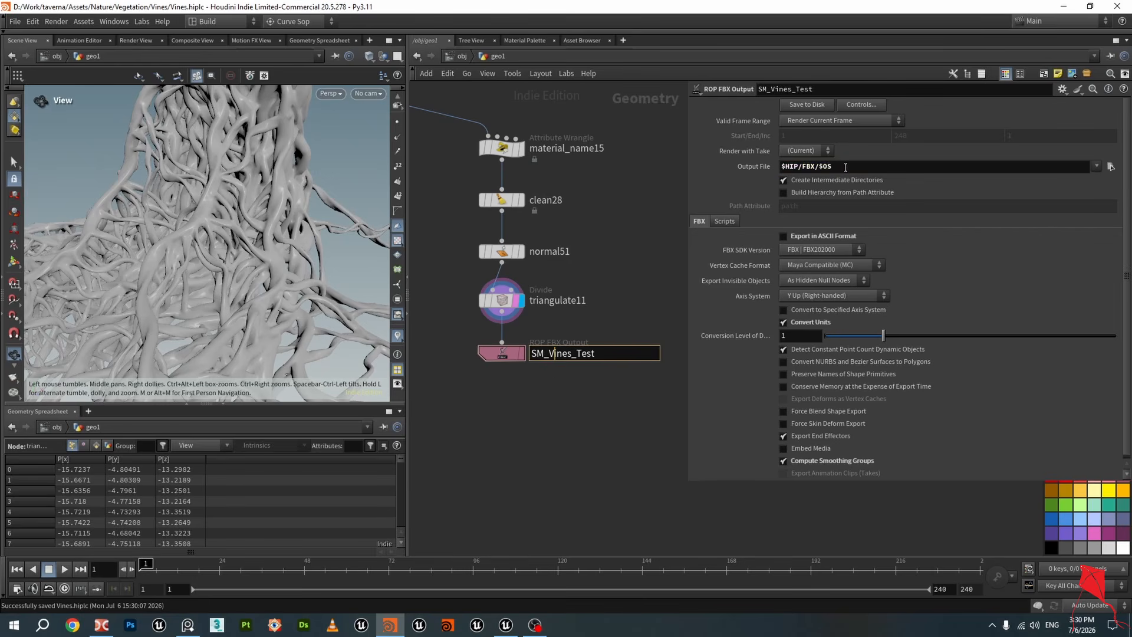
click(607, 398)
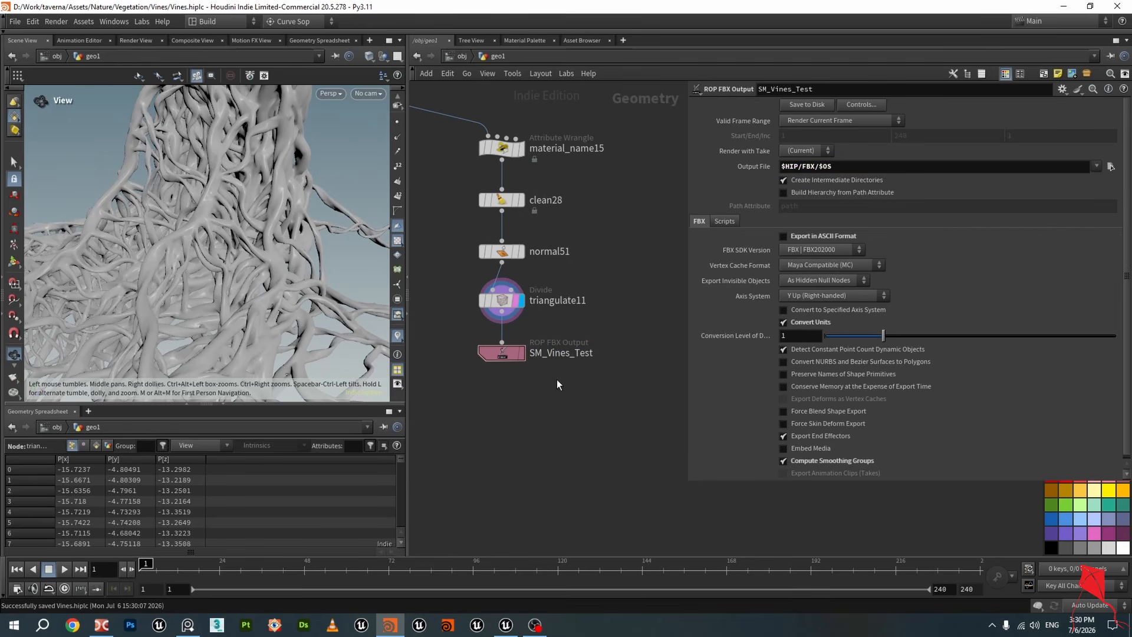
click(495, 355)
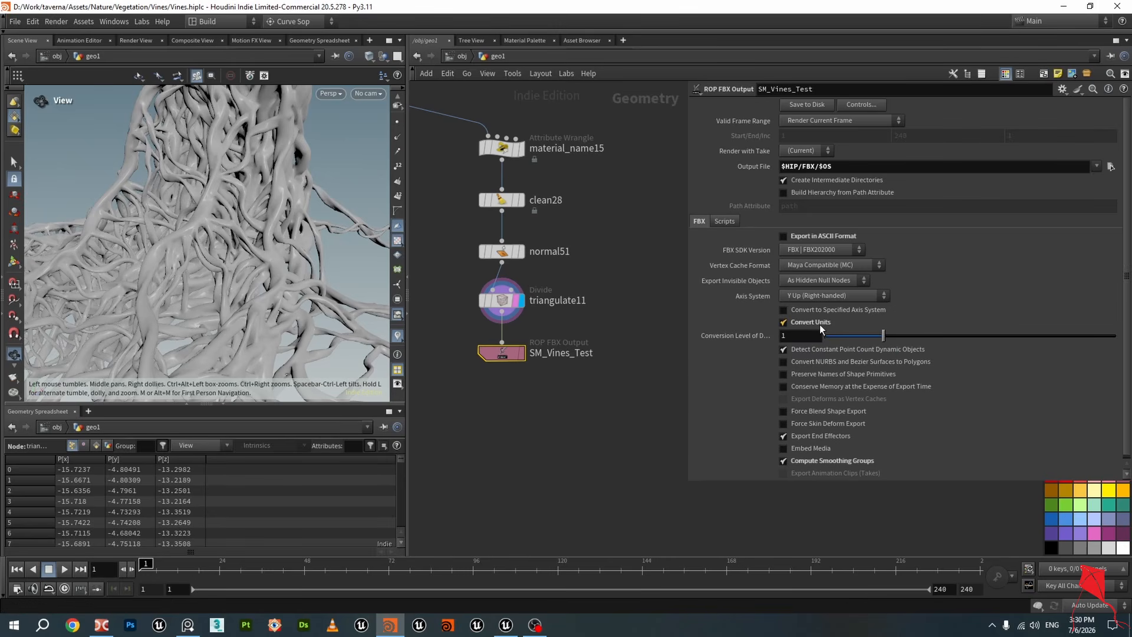
scroll(912, 386, down, 1)
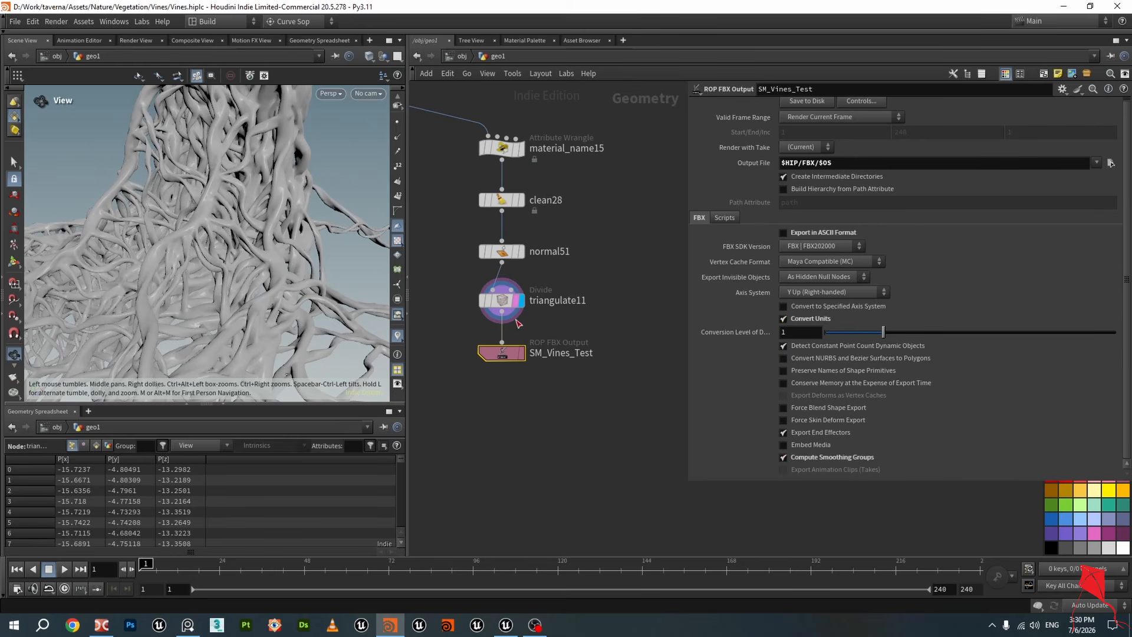
click(502, 251)
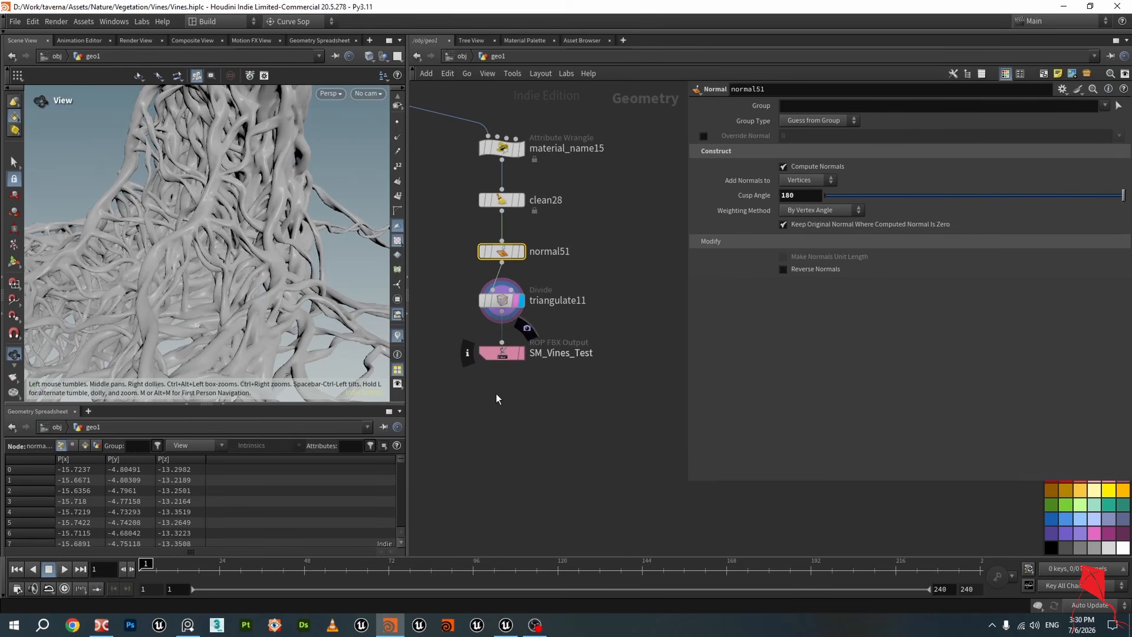
click(501, 353)
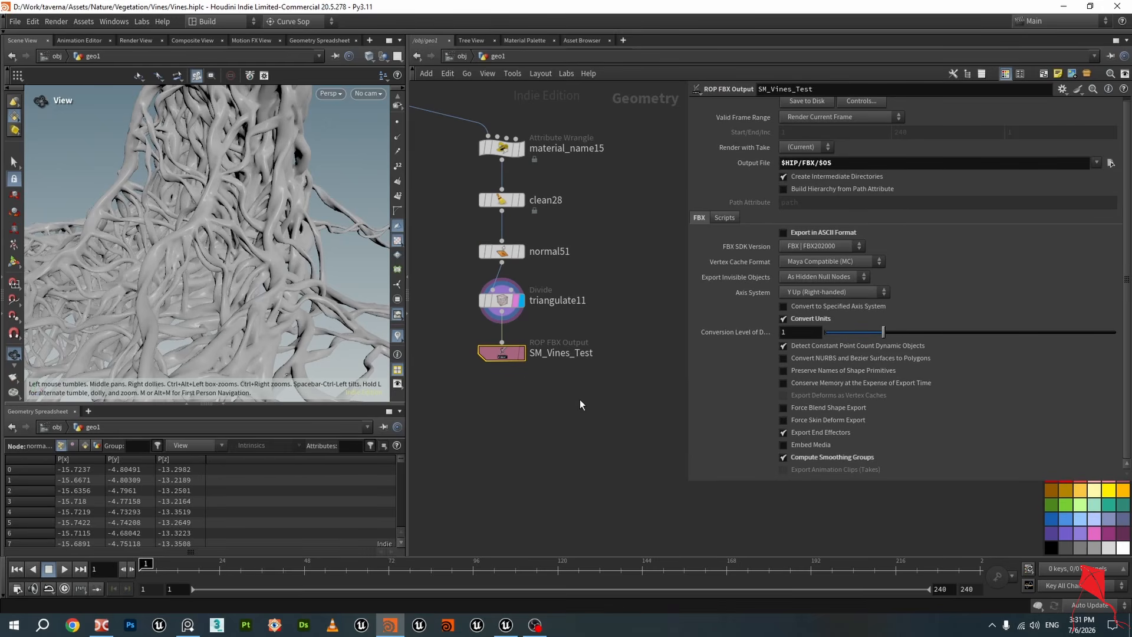
Switch to Unreal, orbit the SM_Vines_Test mesh preview, and open the Cave level tab
drag(250, 229, 260, 176)
scroll(603, 319, down, 4)
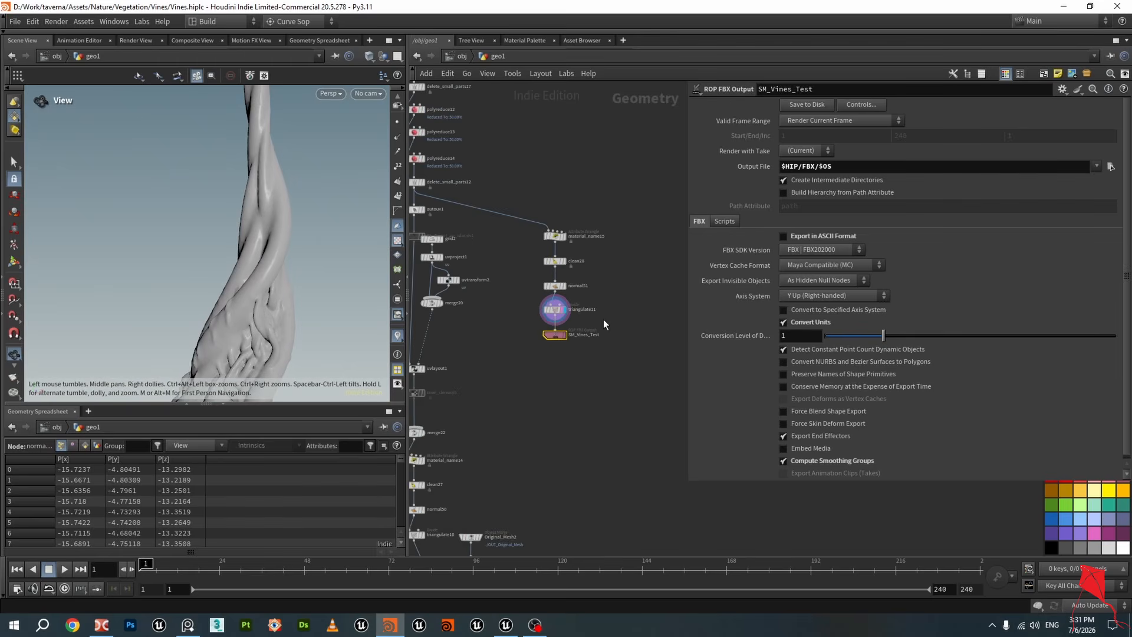
key(alt+Tab)
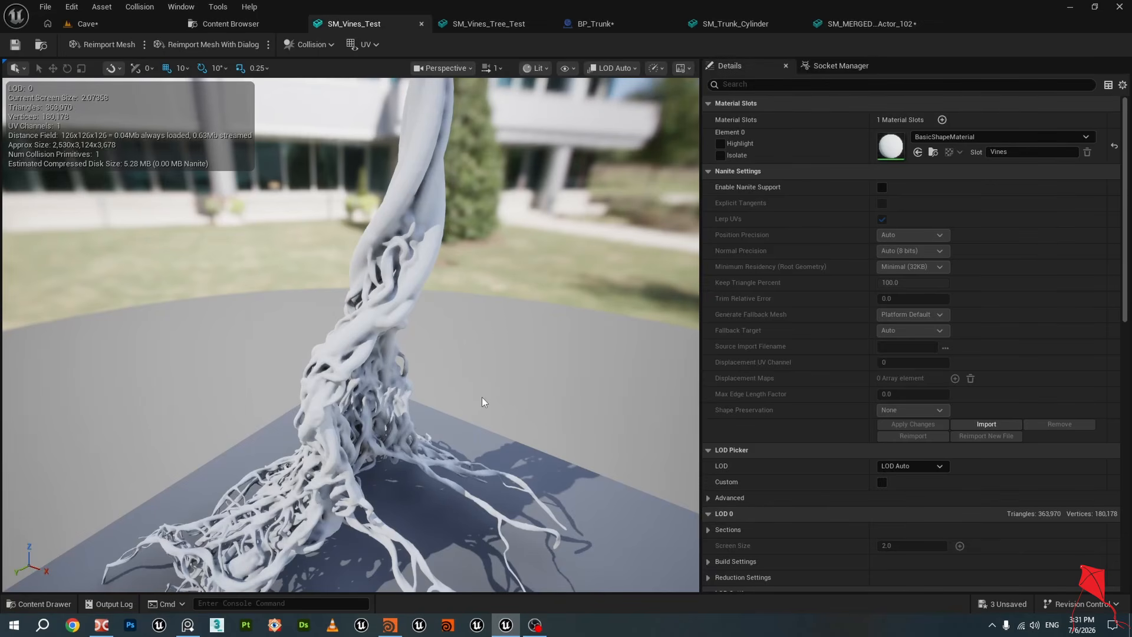
drag(482, 398, 483, 354)
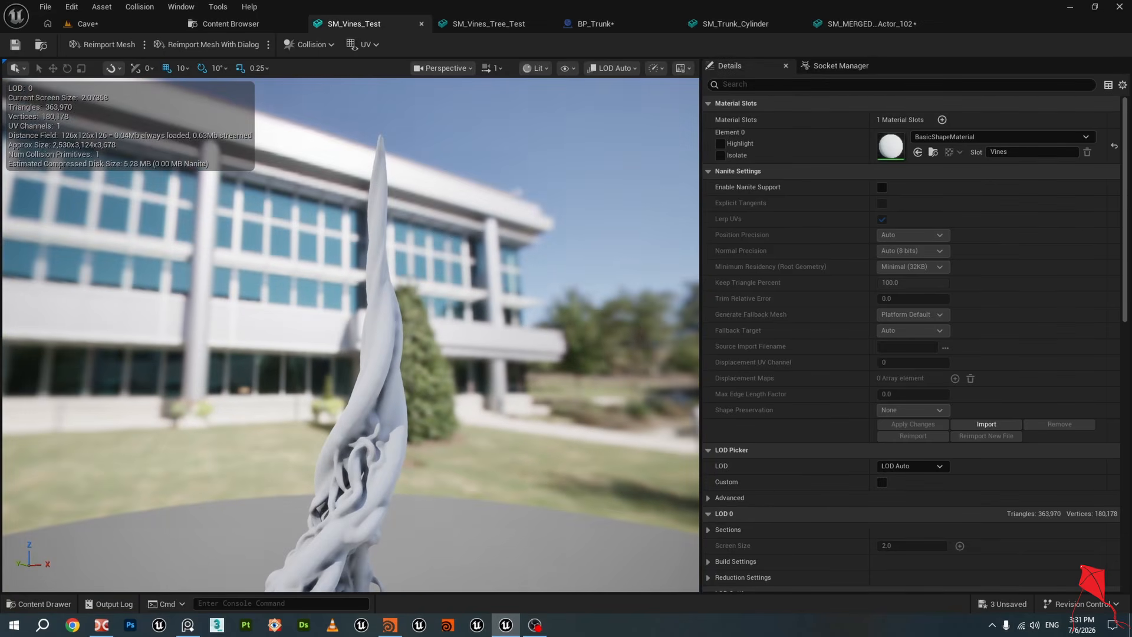
click(119, 22)
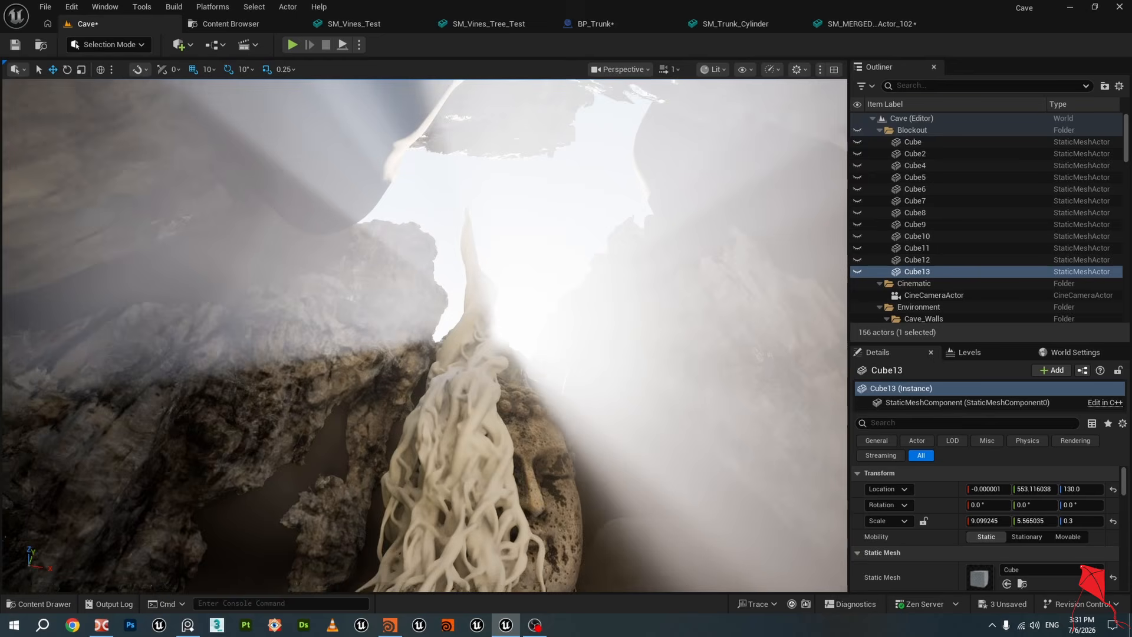
right_drag(425, 336, 533, 454)
Back in Houdini, navigate up the network to softtransform1, display it, and orbit over its guide curves
click(390, 625)
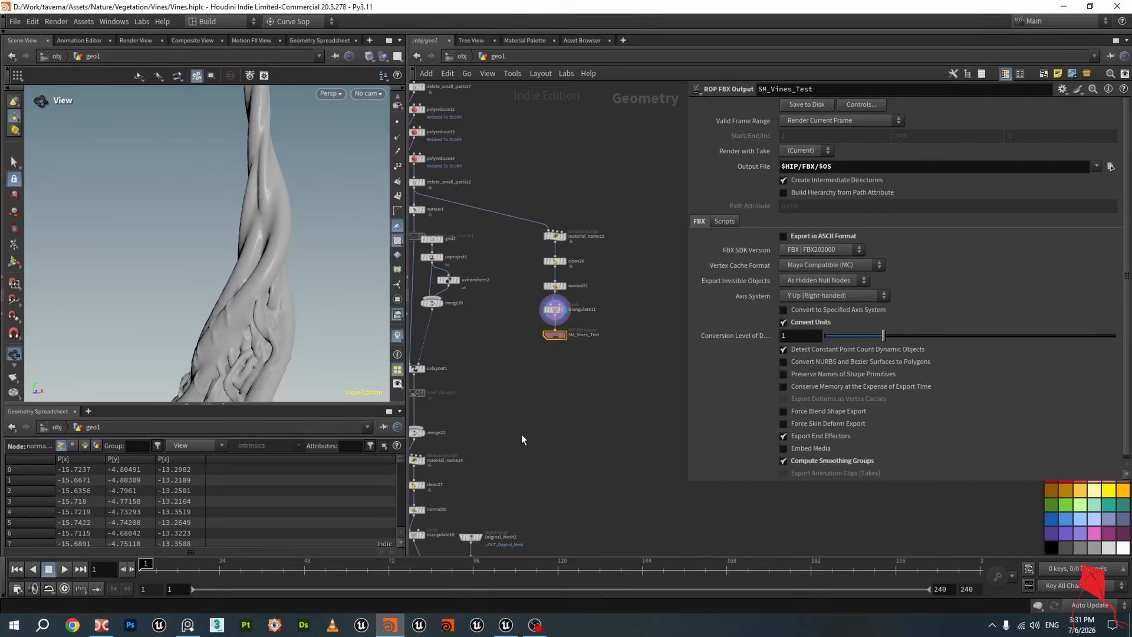
scroll(551, 313, up, 5)
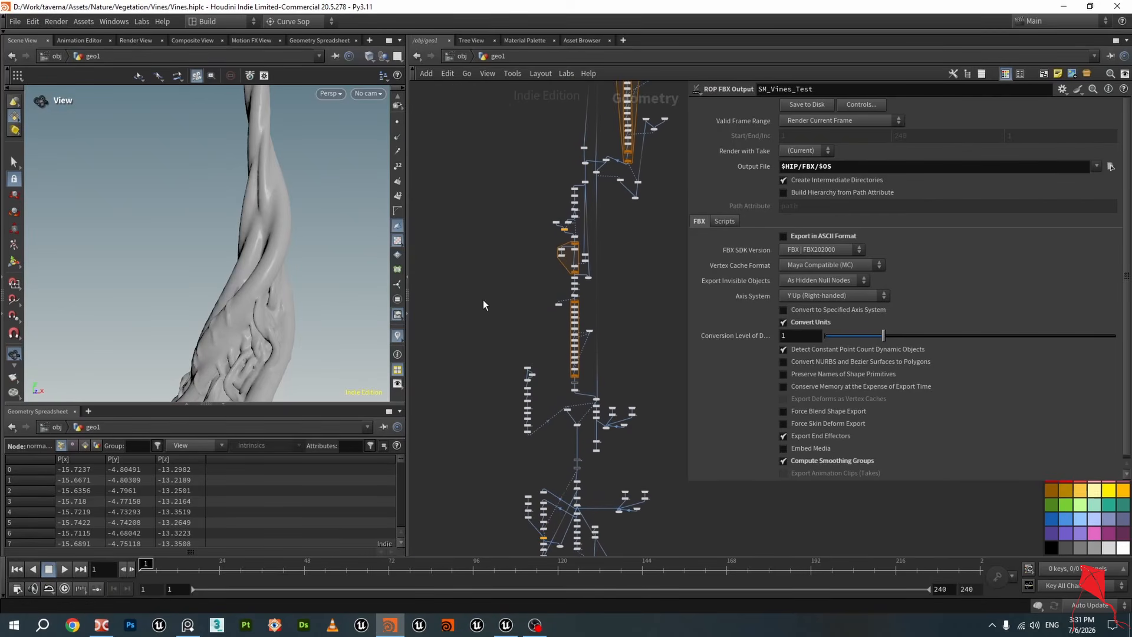
scroll(541, 190, up, 6)
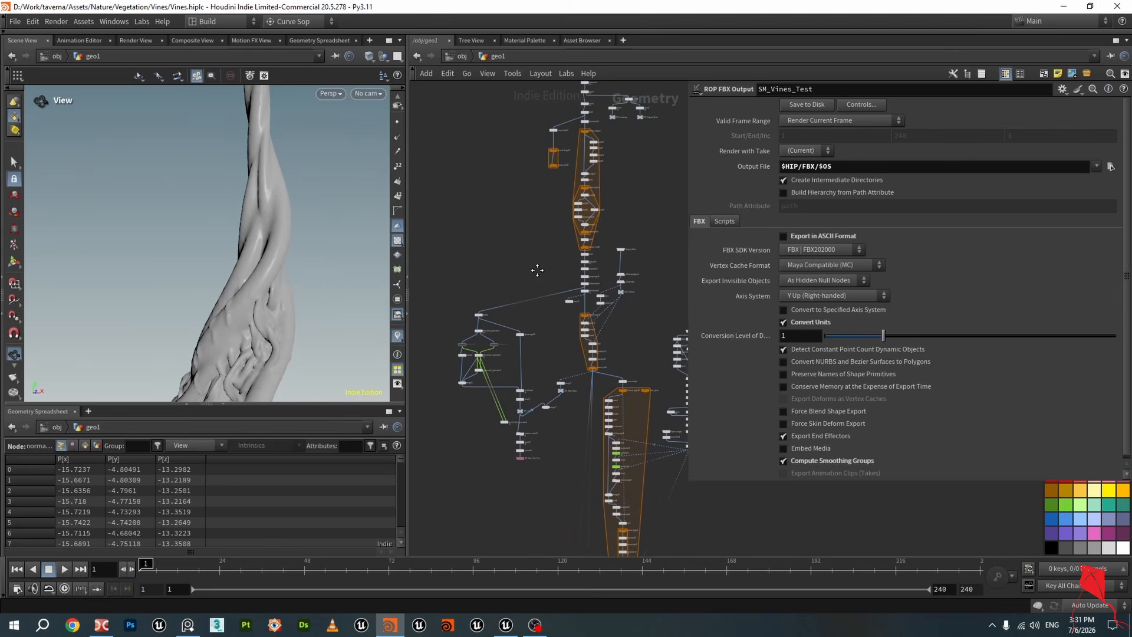
scroll(507, 263, up, 3)
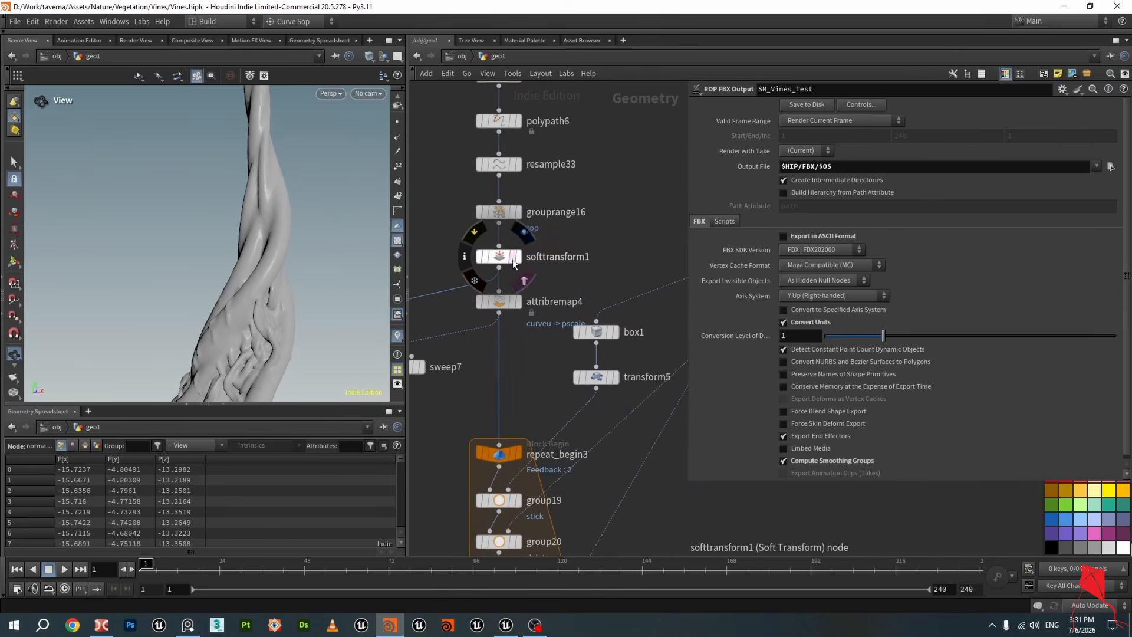
click(517, 256)
drag(276, 194, 287, 237)
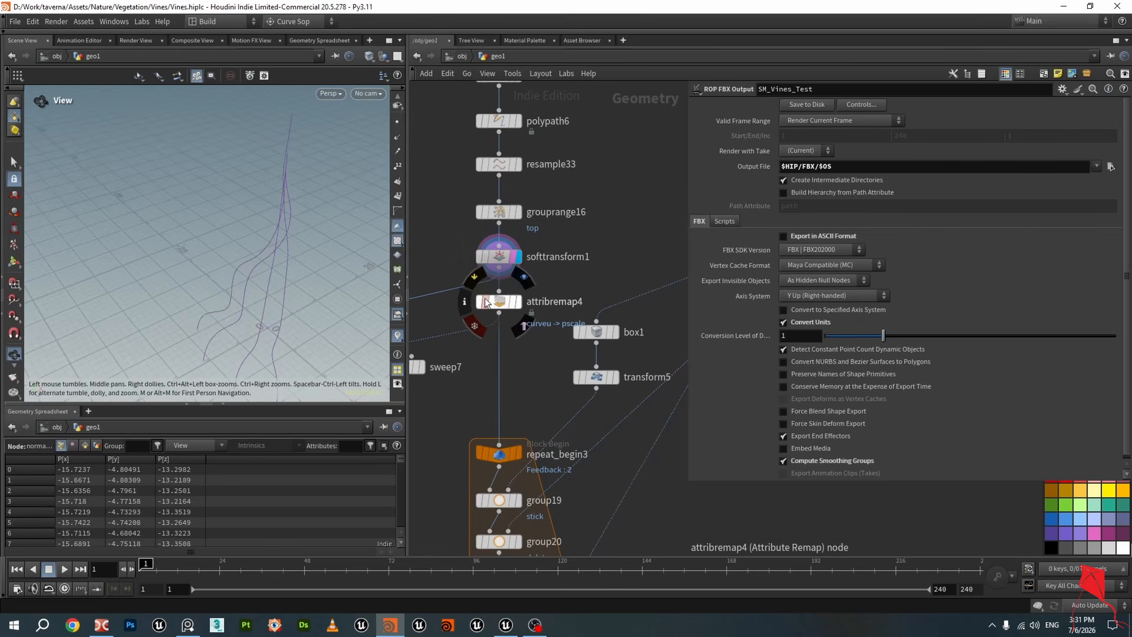
scroll(496, 301, down, 6)
middle_drag(533, 390, 502, 296)
drag(298, 242, 297, 199)
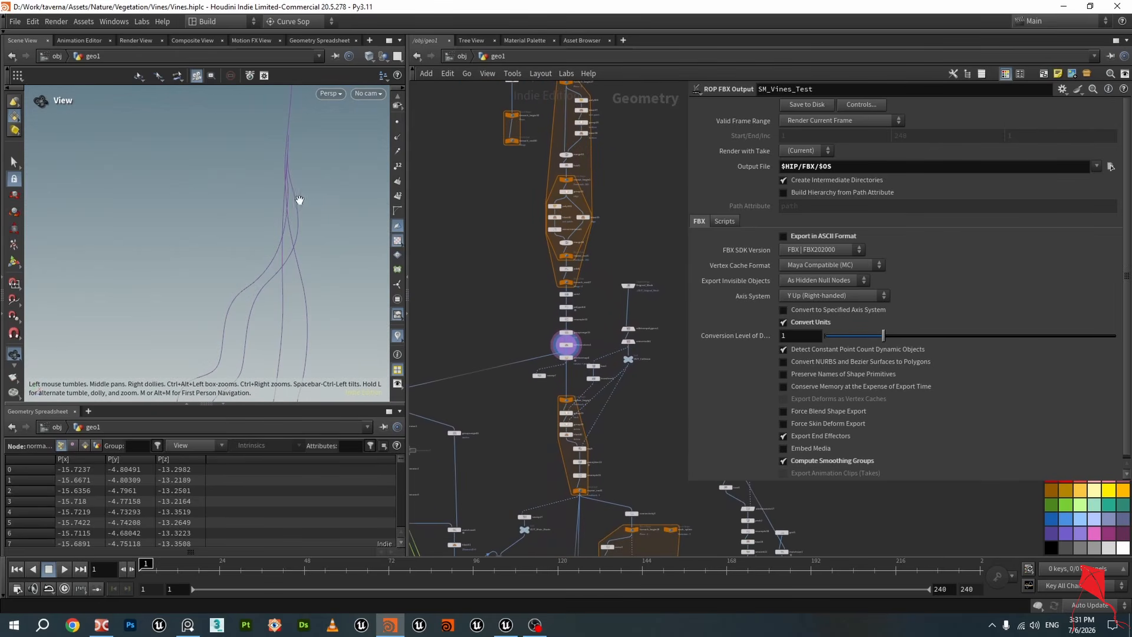
scroll(486, 326, down, 1)
middle_drag(485, 326, 476, 207)
scroll(553, 254, up, 3)
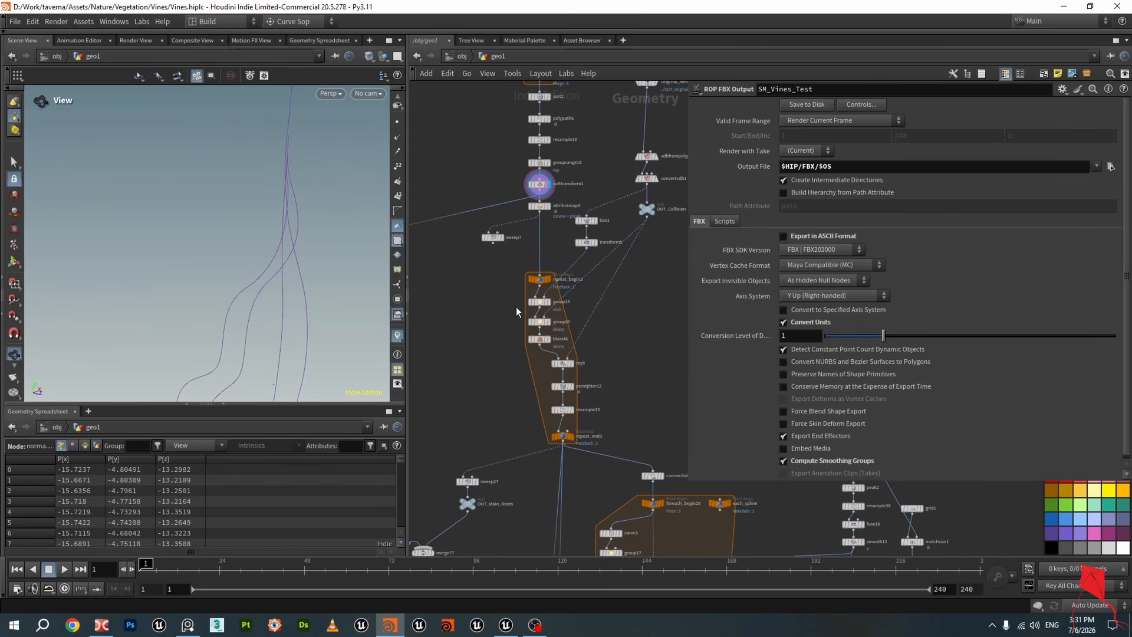
drag(276, 170, 280, 182)
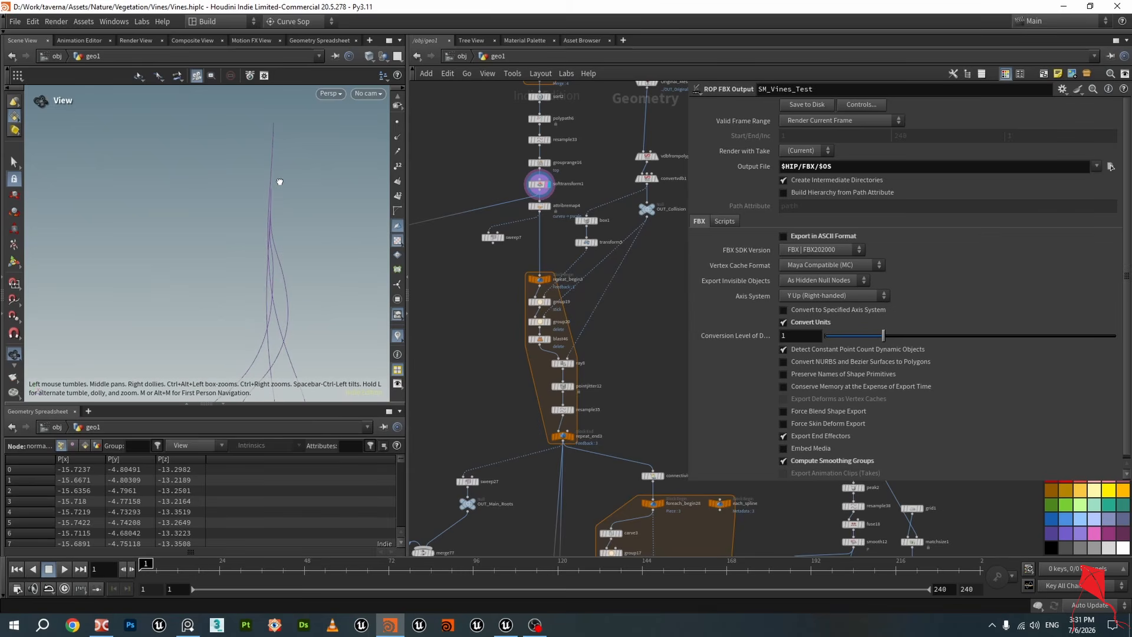
Navigate up the network to the blast53 node, display it, and save the scene
middle_drag(489, 181, 589, 208)
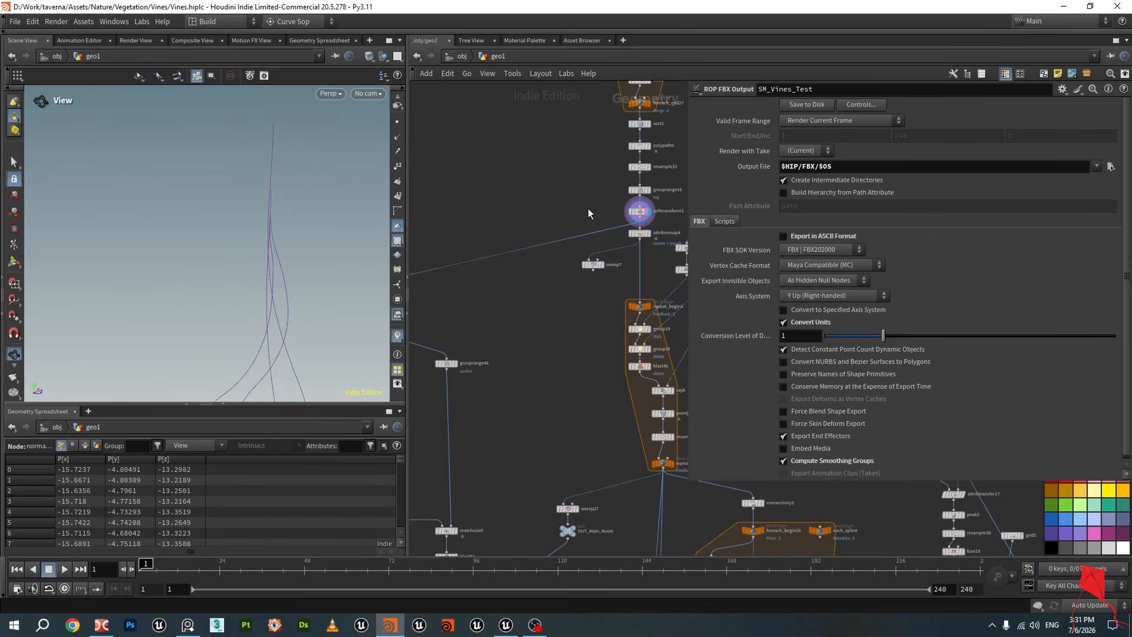
mouse_move(266, 197)
mouse_down()
mouse_move(349, 184)
mouse_move(344, 200)
mouse_move(318, 209)
mouse_move(243, 197)
mouse_move(274, 186)
mouse_up()
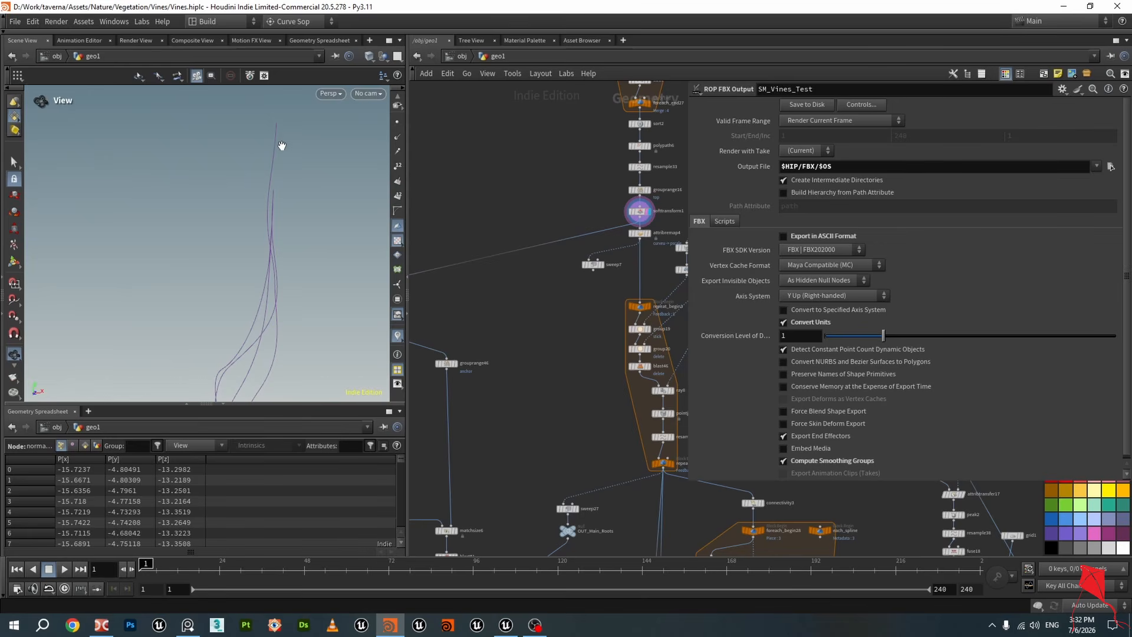
middle_drag(466, 204, 527, 218)
scroll(527, 219, up, 5)
click(548, 243)
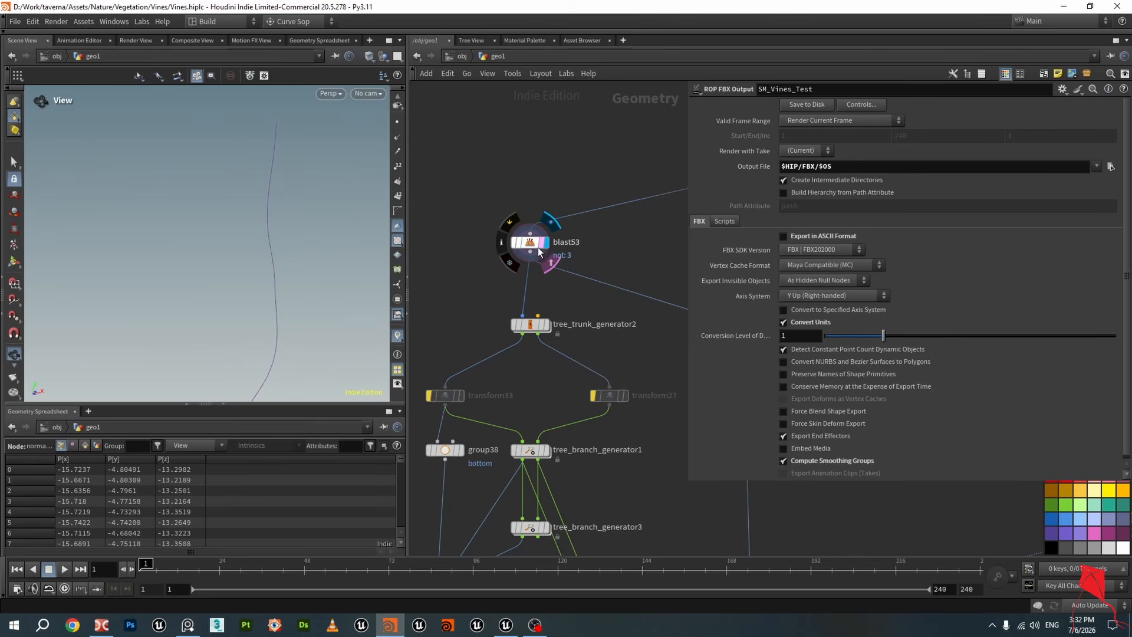
key(ctrl+s)
click(531, 249)
Inspect softtransform1, blast53 and tree_trunk_generator2 in the network while orbiting the viewport curves
scroll(529, 236, down, 3)
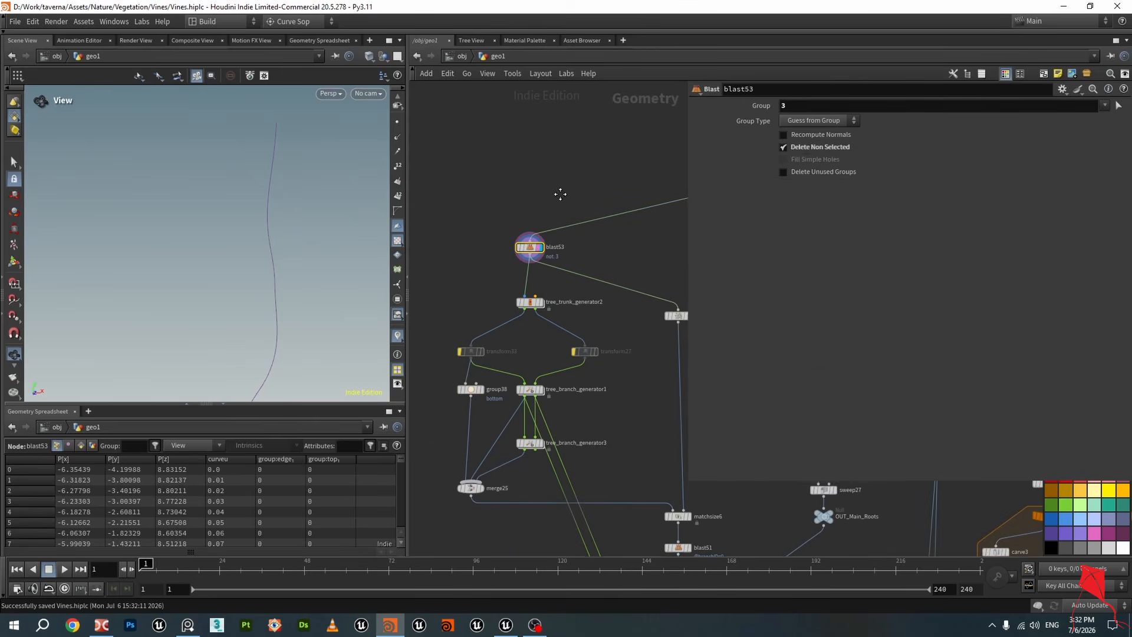
middle_drag(640, 167, 486, 223)
scroll(490, 224, down, 4)
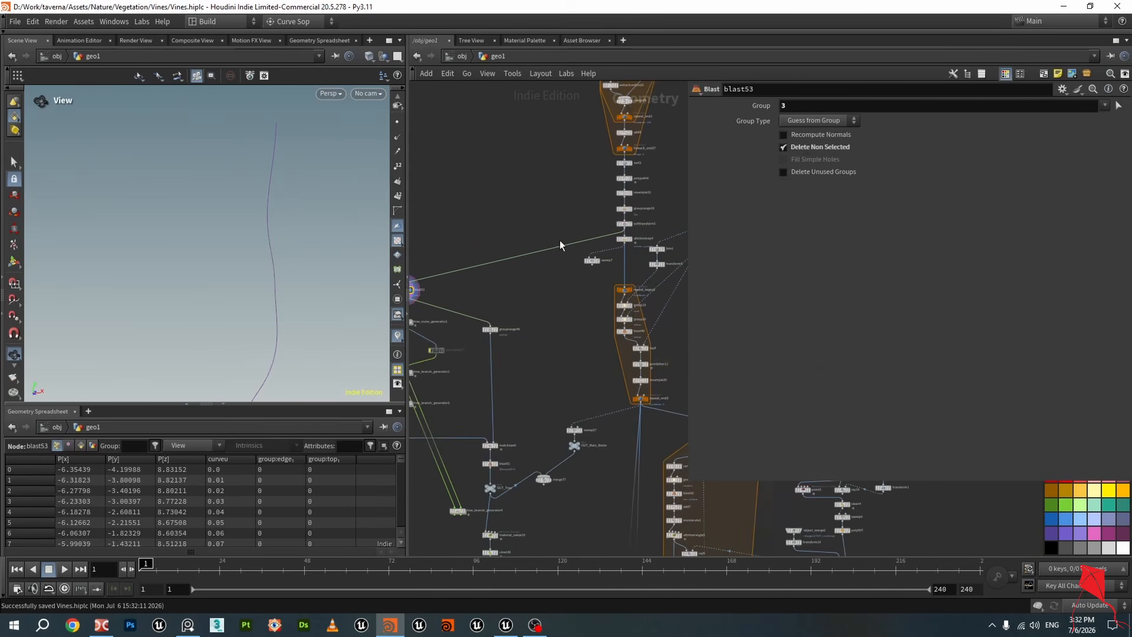
scroll(643, 231, up, 5)
click(599, 233)
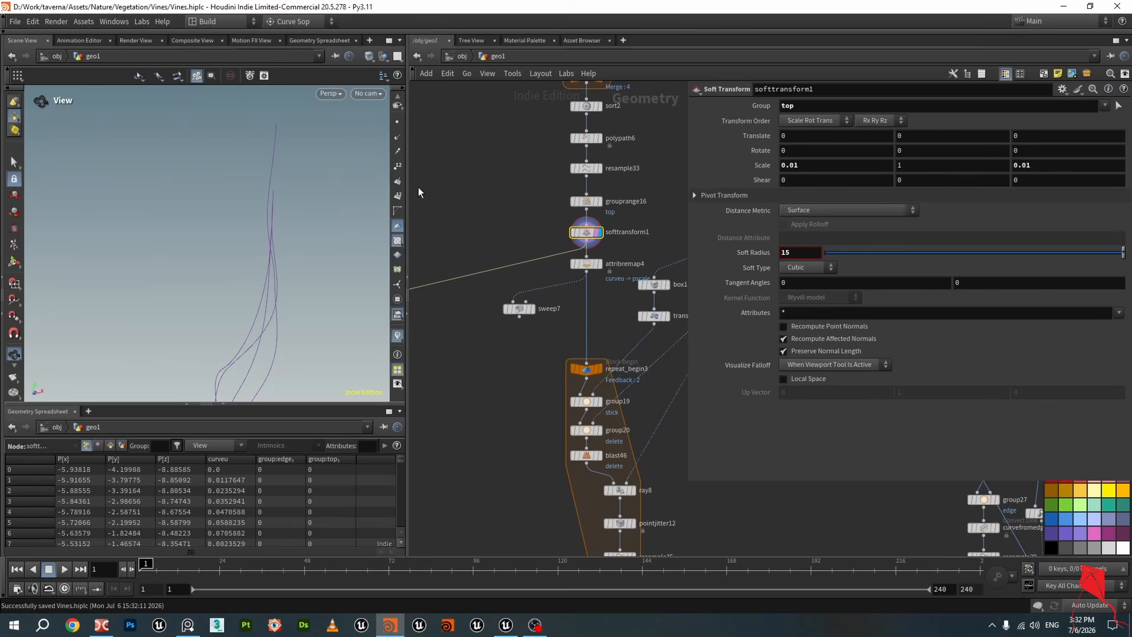
click(399, 195)
drag(203, 235, 374, 235)
middle_drag(501, 243, 740, 194)
middle_drag(477, 225, 607, 177)
scroll(528, 265, up, 1)
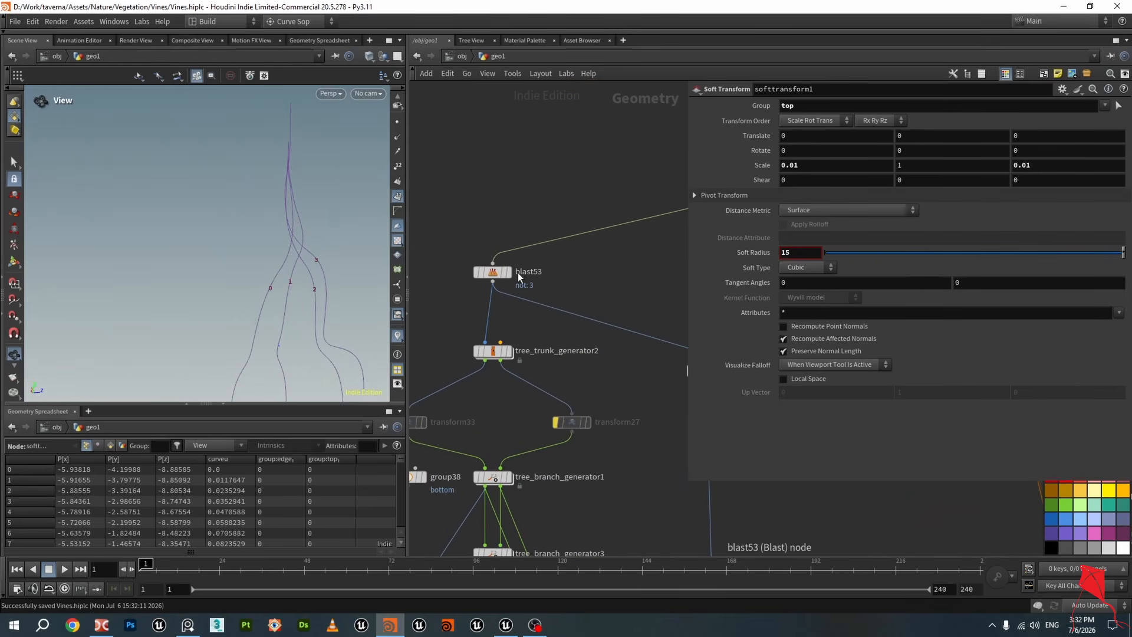
click(511, 280)
click(498, 275)
drag(323, 248, 292, 254)
middle_drag(530, 312, 528, 234)
drag(493, 195, 495, 195)
click(502, 275)
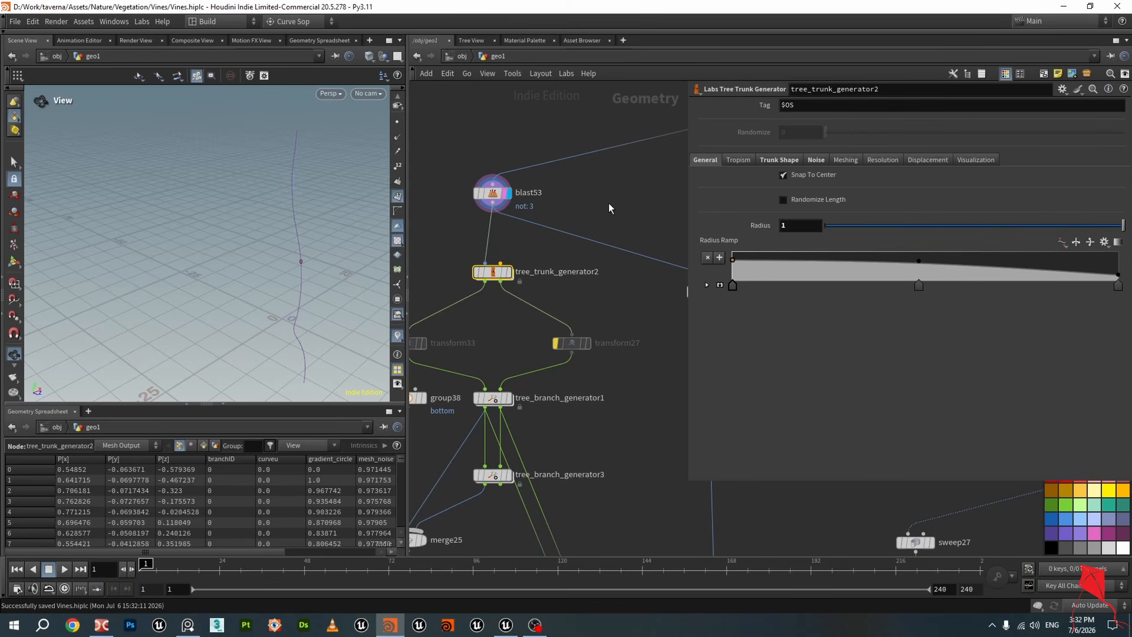
Display tree_trunk_generator2 and orbit around its generated trunk tube
drag(299, 245, 334, 206)
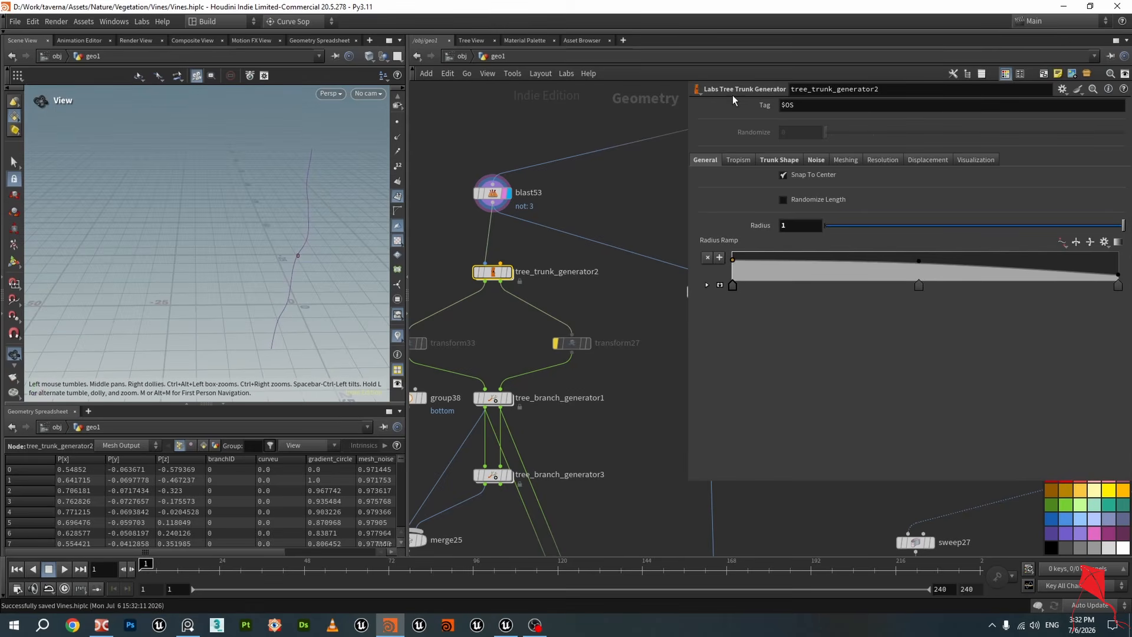
middle_drag(473, 235, 500, 222)
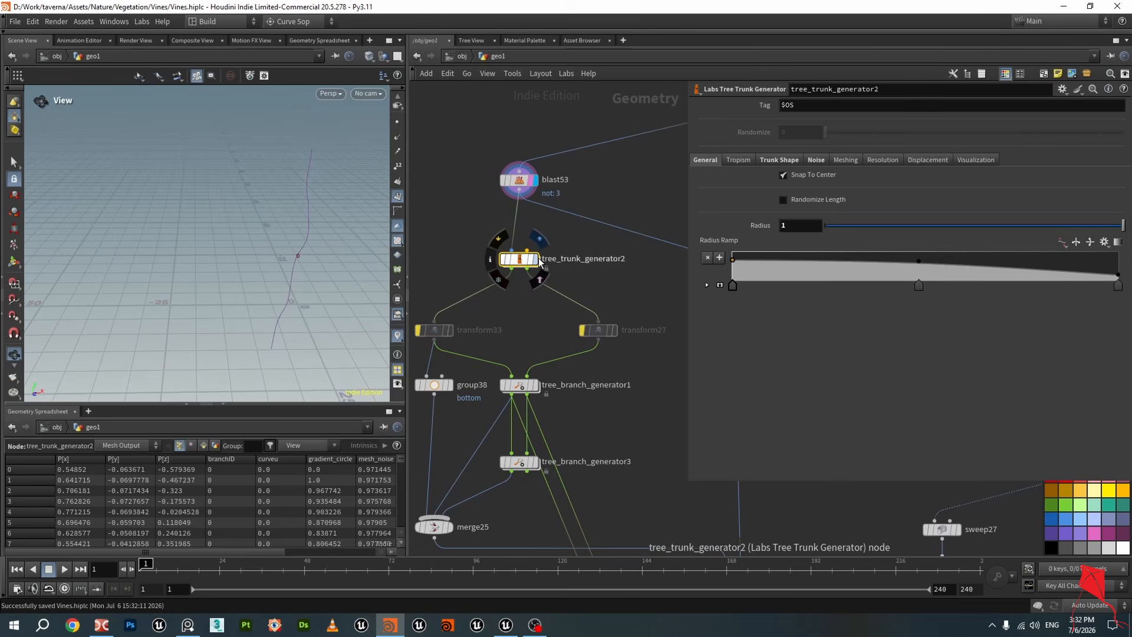
click(536, 260)
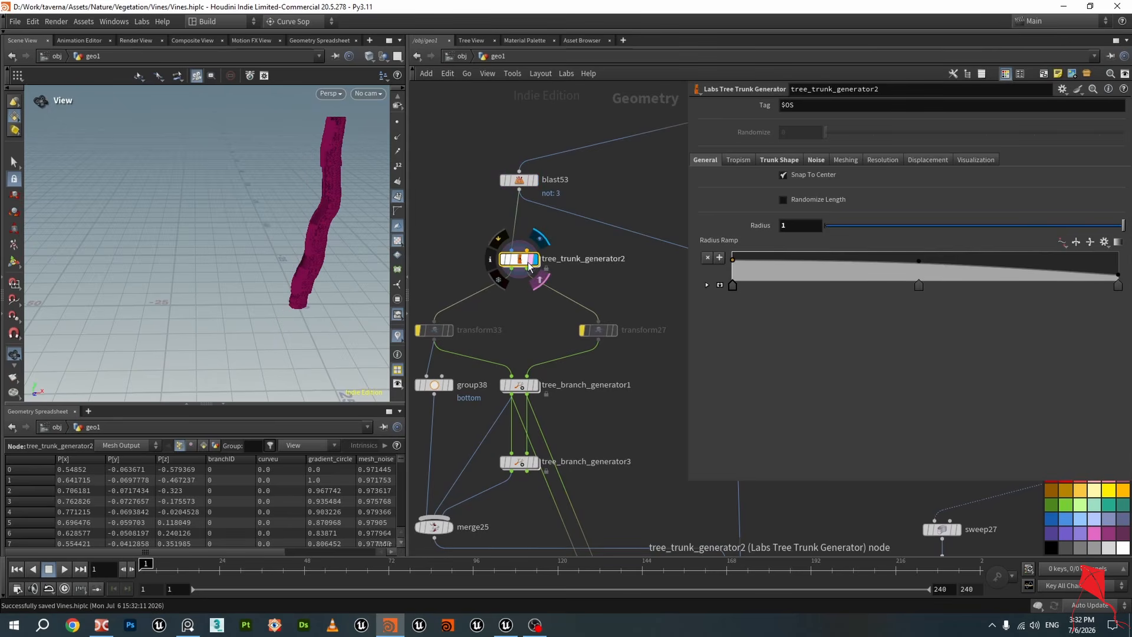
click(529, 260)
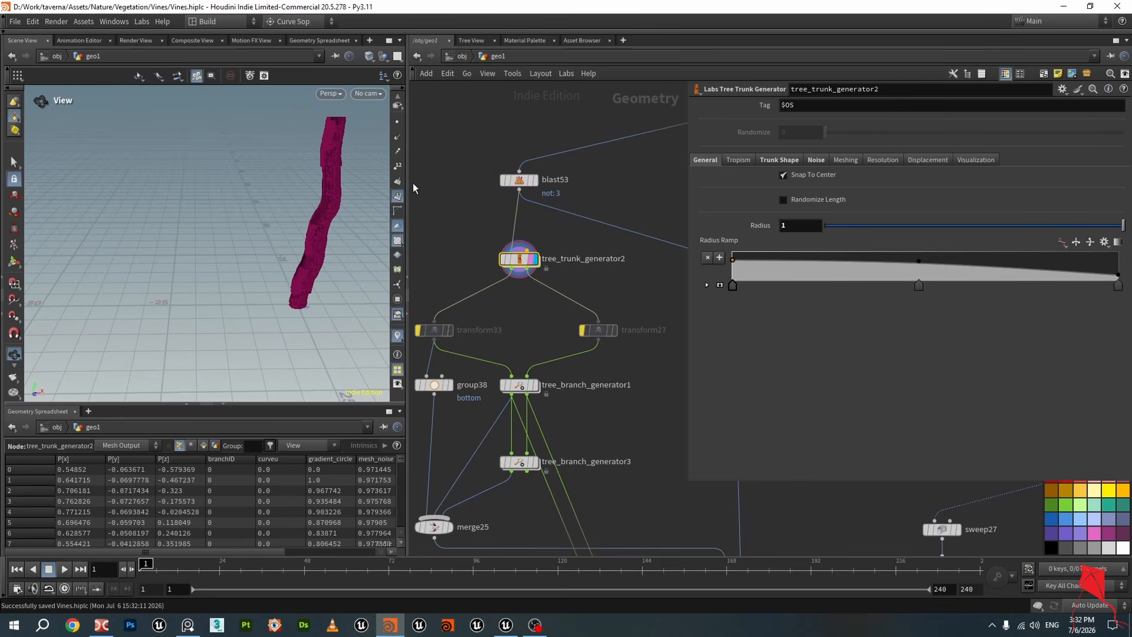
click(397, 196)
drag(320, 207, 377, 307)
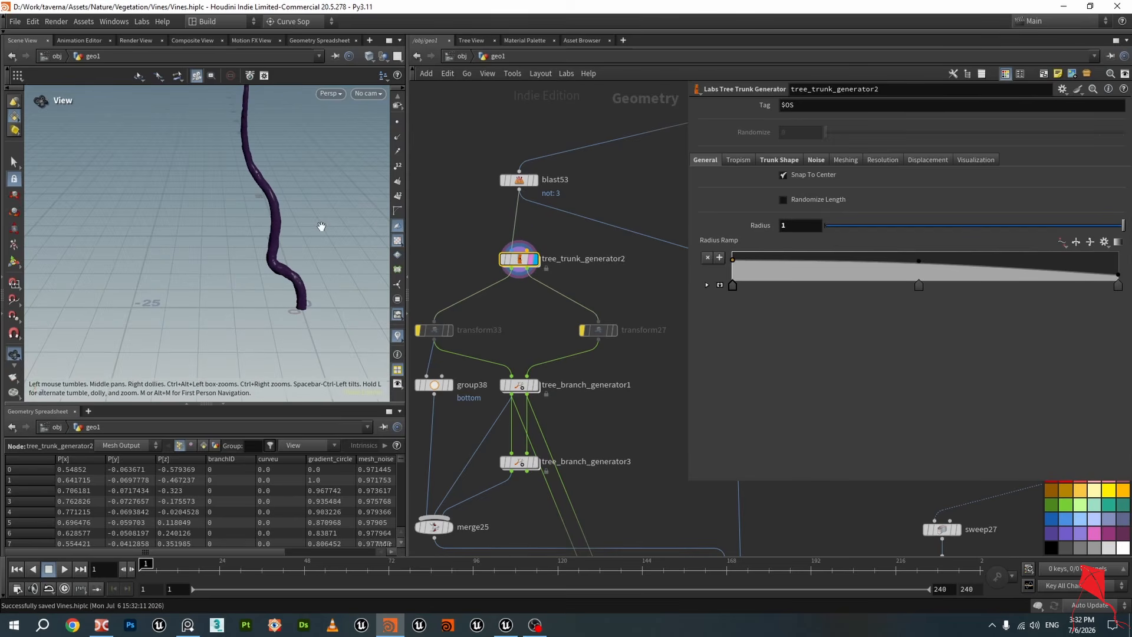
Zoom in on the trunk tube and open the trunk generator's Trunk Shape settings
scroll(320, 228, down, 2)
click(533, 187)
drag(177, 200, 134, 198)
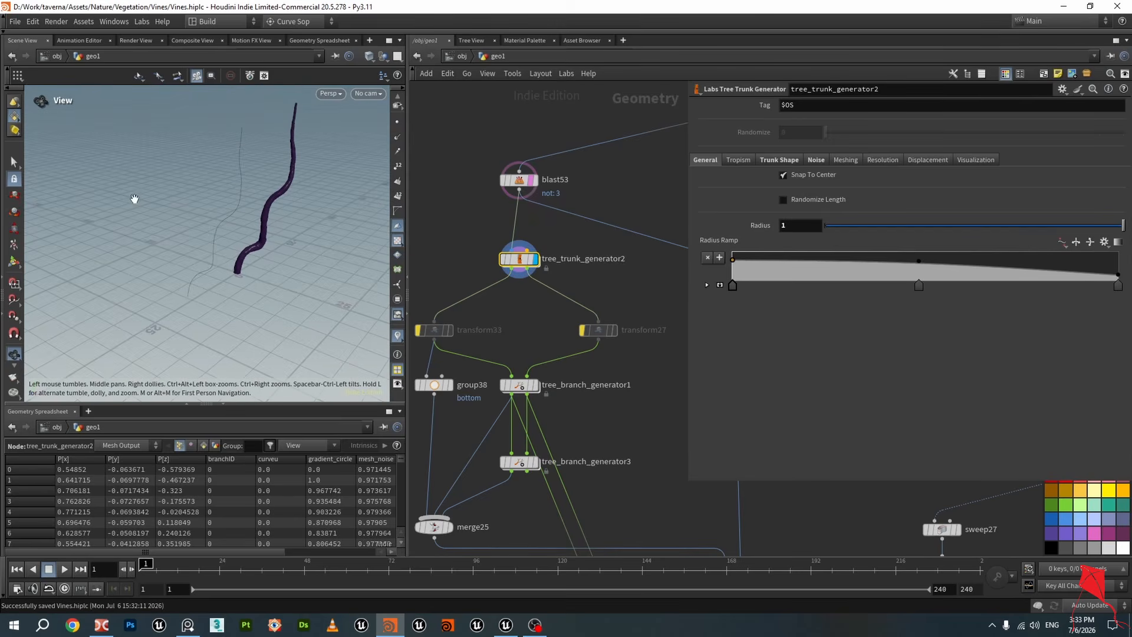
scroll(232, 262, up, 6)
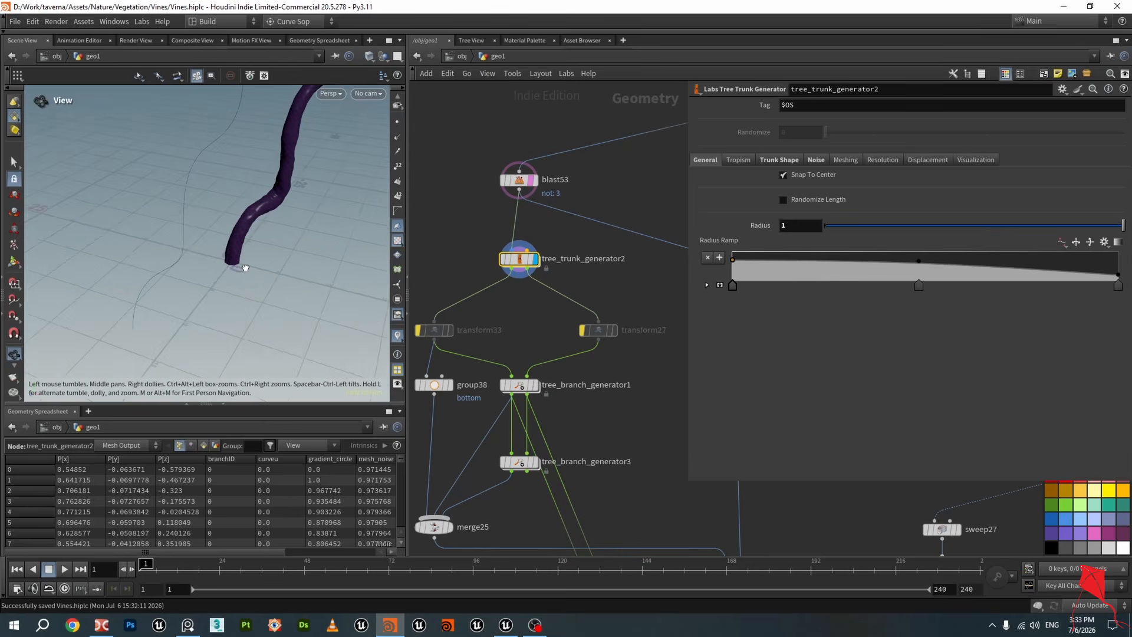
middle_drag(463, 249, 510, 202)
scroll(510, 202, down, 2)
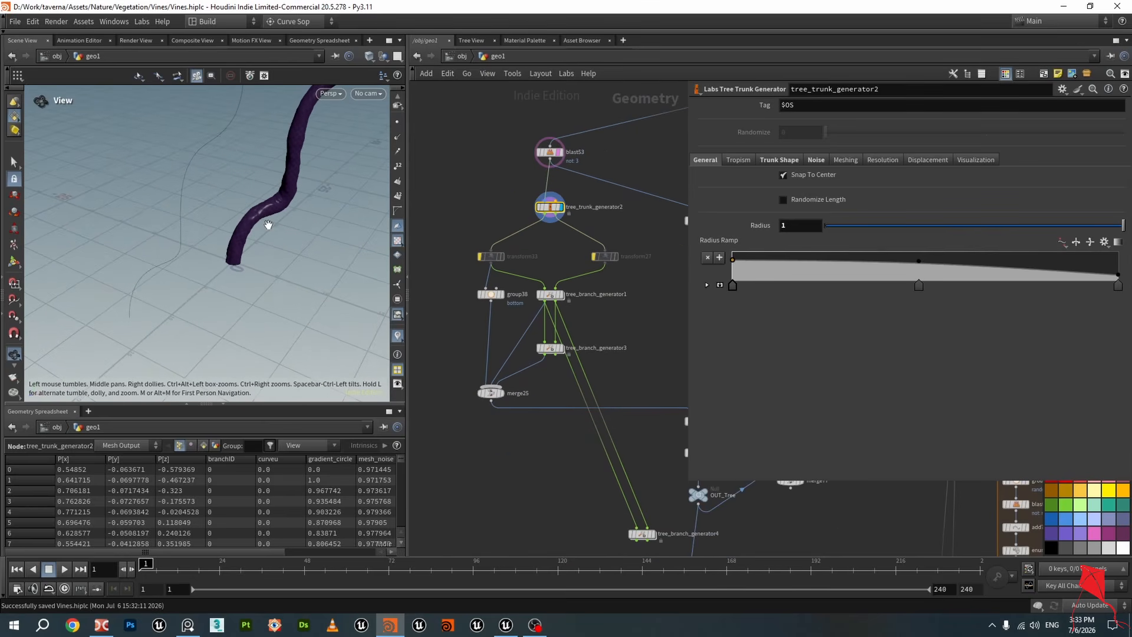
scroll(273, 212, down, 1)
scroll(481, 205, up, 3)
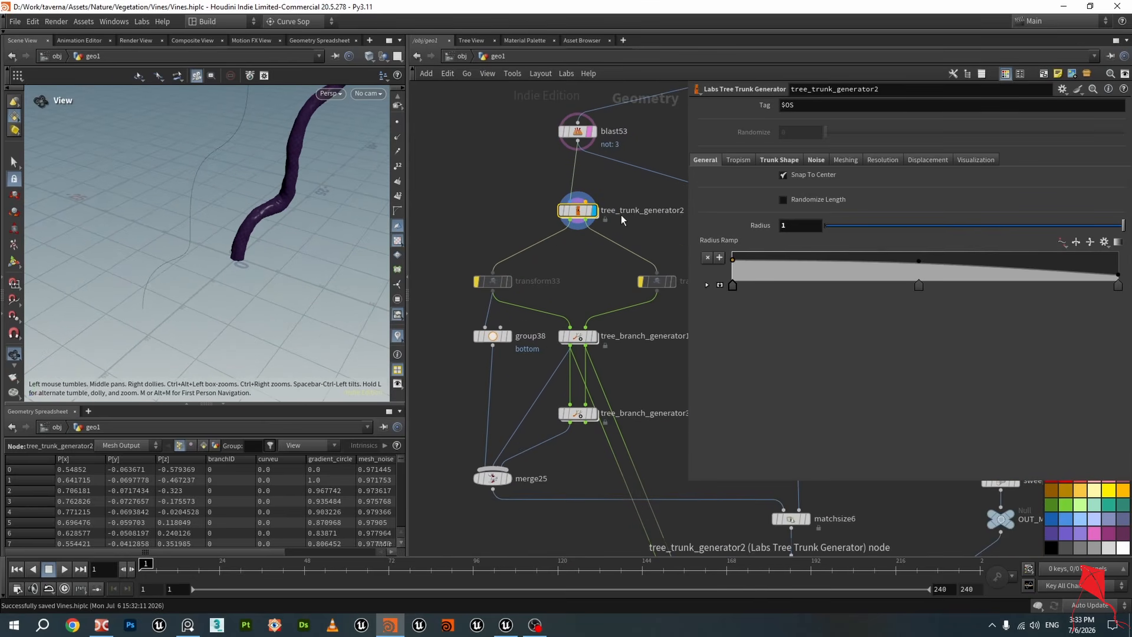
click(779, 160)
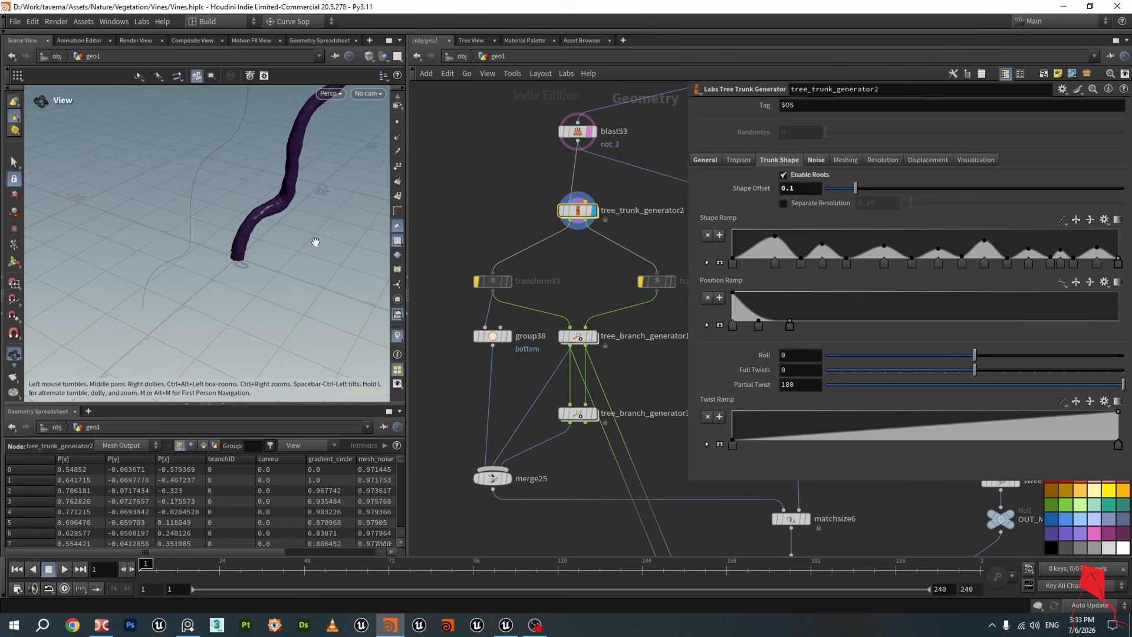
Orbit closely around the trunk tube's surface and save the scene
scroll(235, 250, up, 6)
drag(217, 246, 185, 243)
key(ctrl+s)
scroll(185, 242, down, 3)
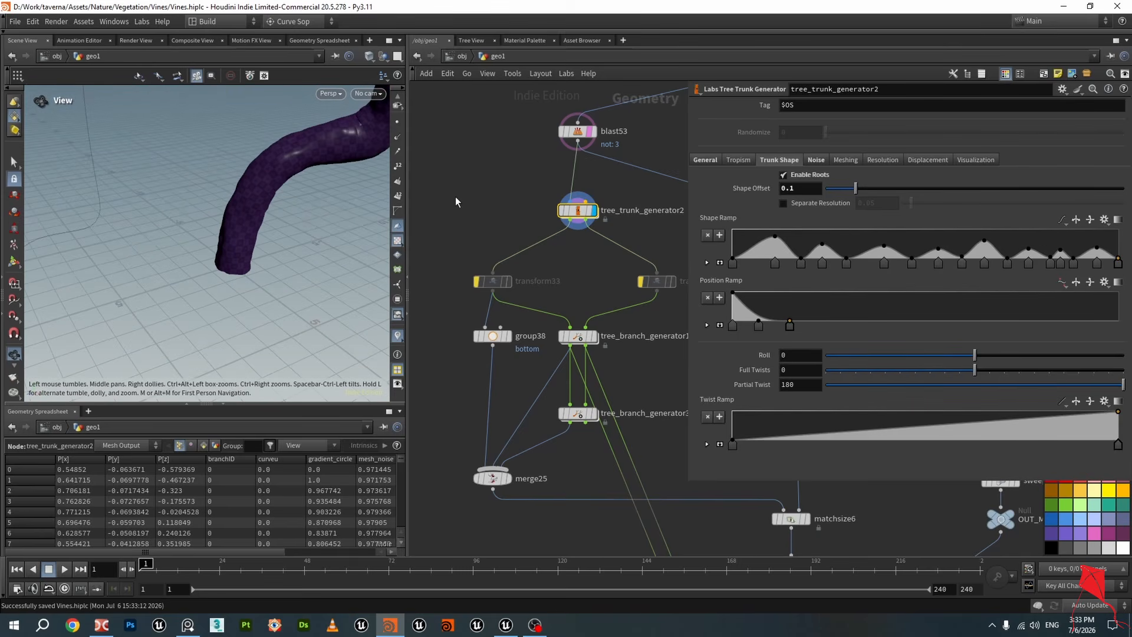
mouse_move(314, 216)
mouse_down()
mouse_move(312, 236)
mouse_move(331, 224)
mouse_move(322, 196)
mouse_up()
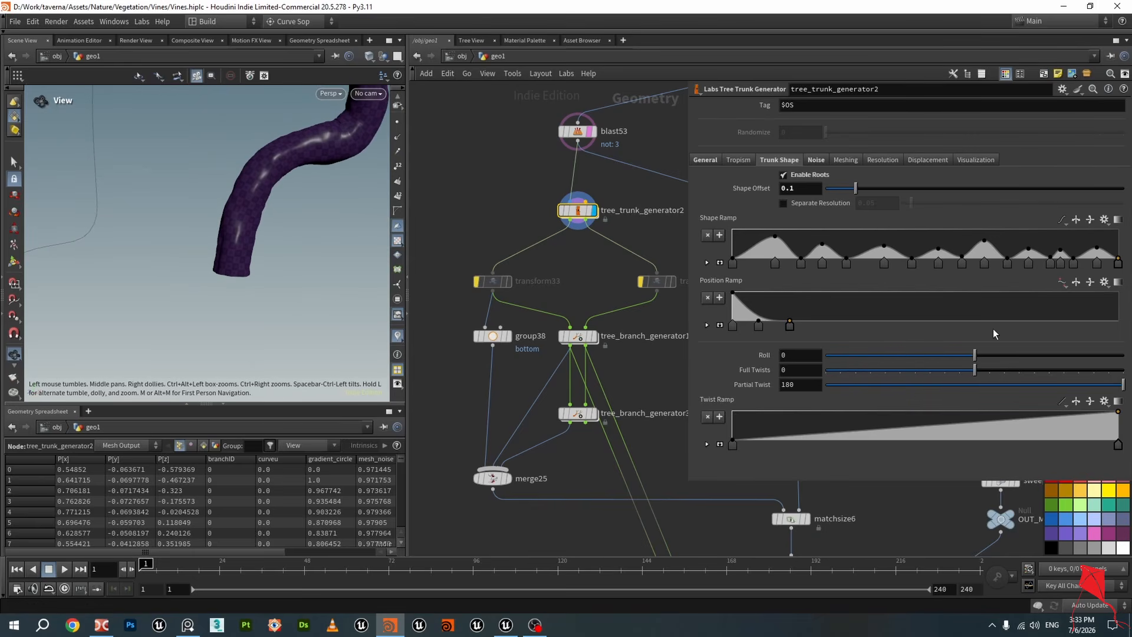
drag(298, 164, 229, 158)
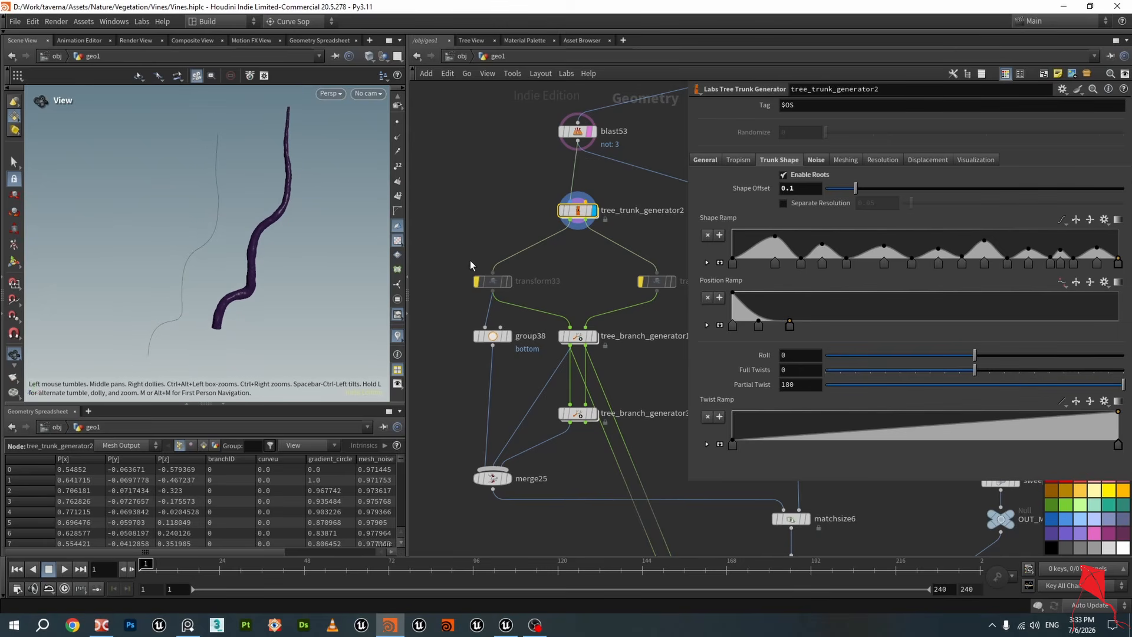
Display tree_branch_generator1 and orbit around its generated branches
middle_drag(501, 321, 504, 266)
click(597, 282)
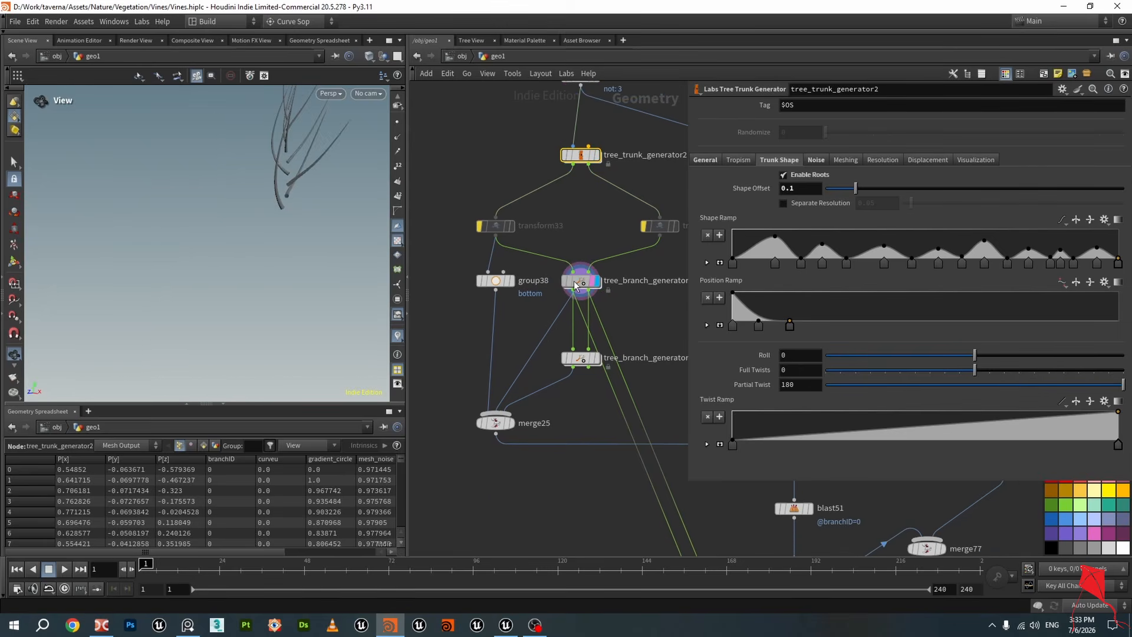
click(576, 284)
drag(277, 177, 255, 233)
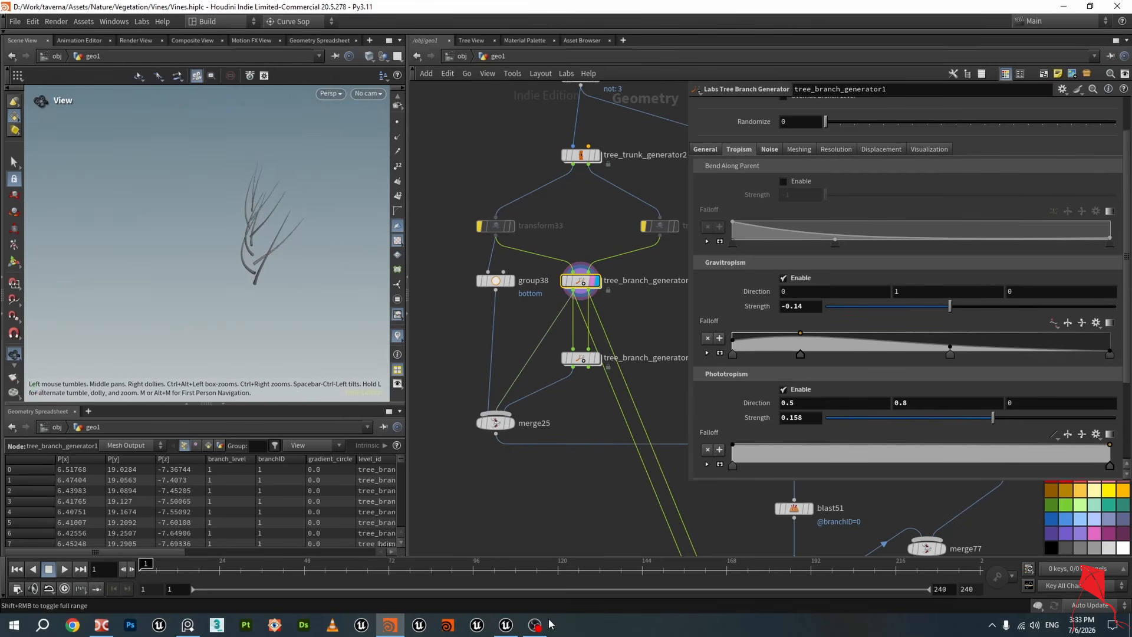
Switch to Unreal, orbit the cave view of the vine roots, and return to Houdini
click(506, 624)
mouse_move(410, 235)
right_down()
mouse_move(435, 179)
mouse_move(432, 202)
mouse_move(407, 223)
right_up()
right_drag(493, 238, 515, 161)
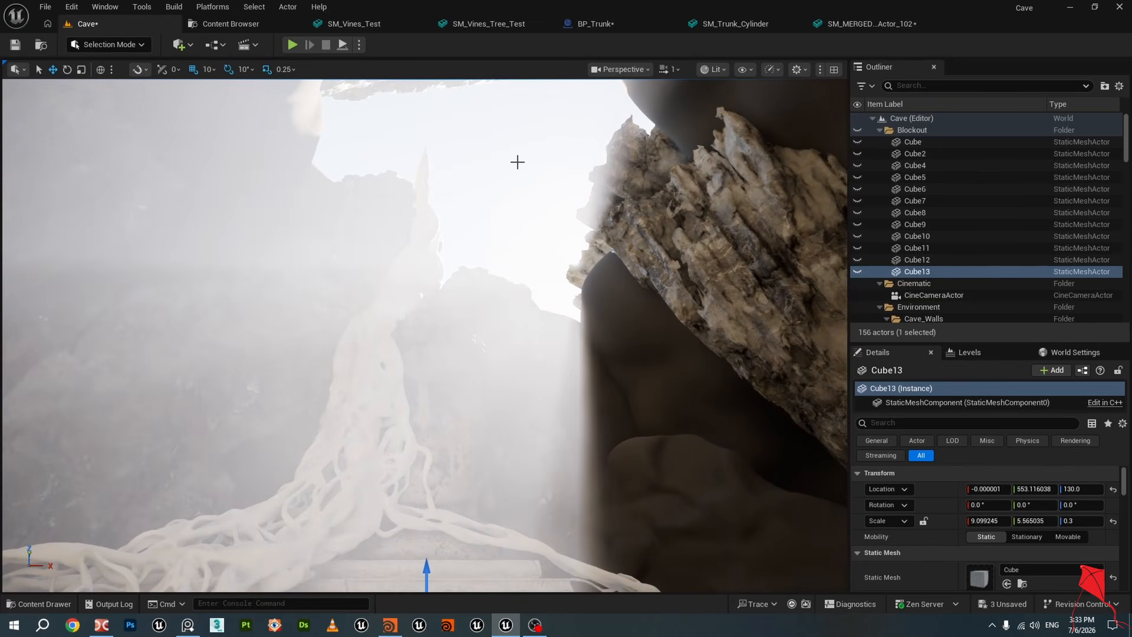
right_drag(525, 250, 529, 243)
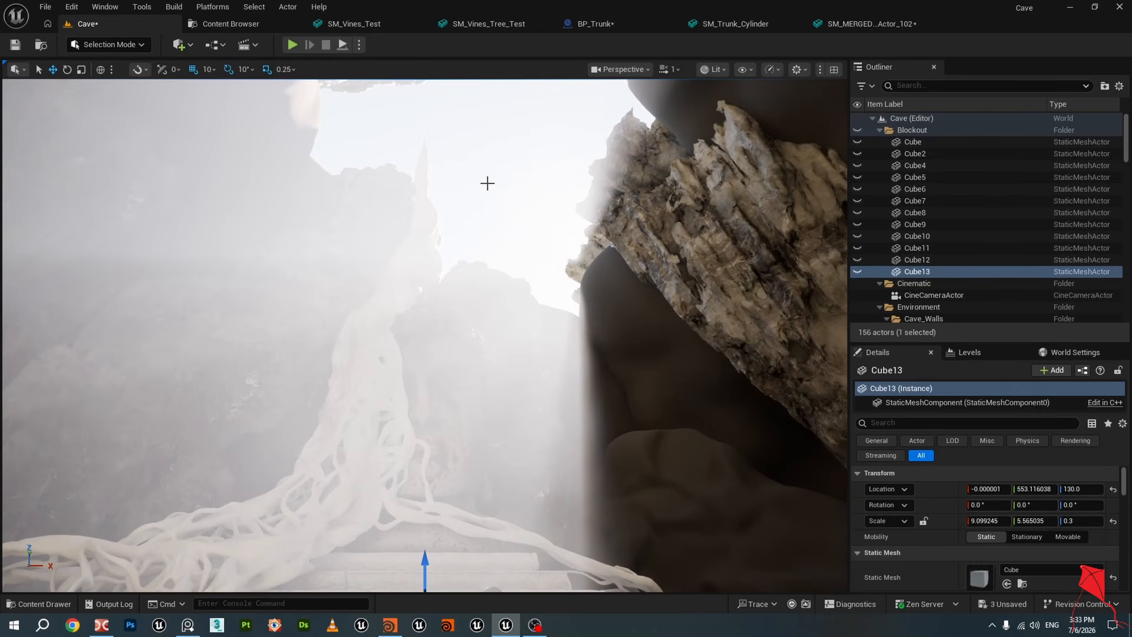
click(390, 625)
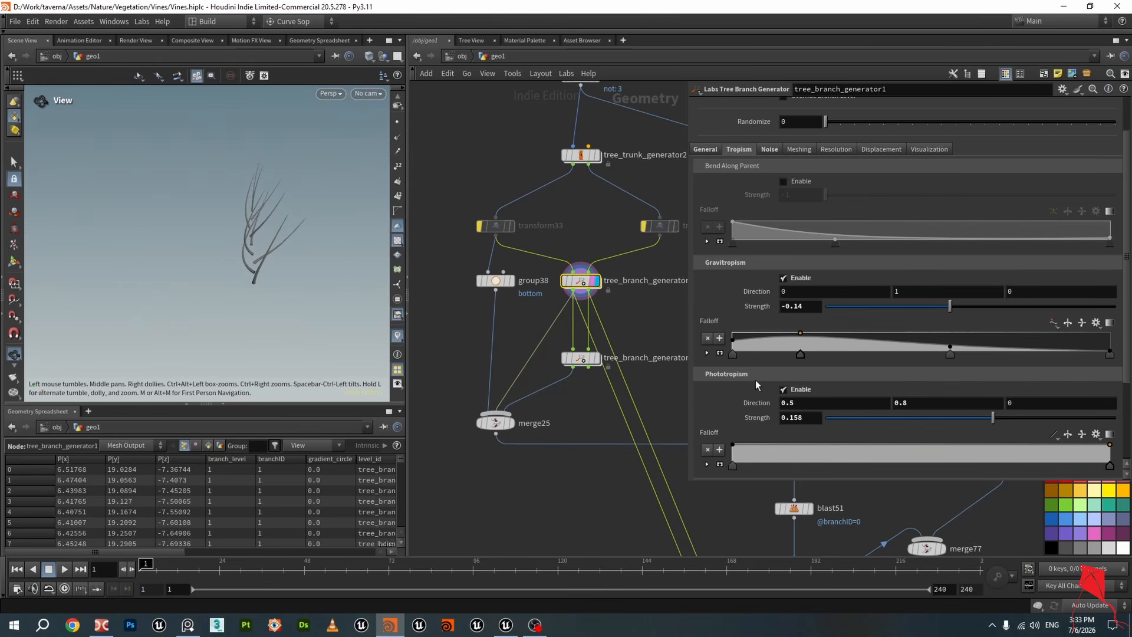
Display merge25 and review tree_branch_generator3's tropism settings while orbiting the generated tree
drag(295, 232, 293, 242)
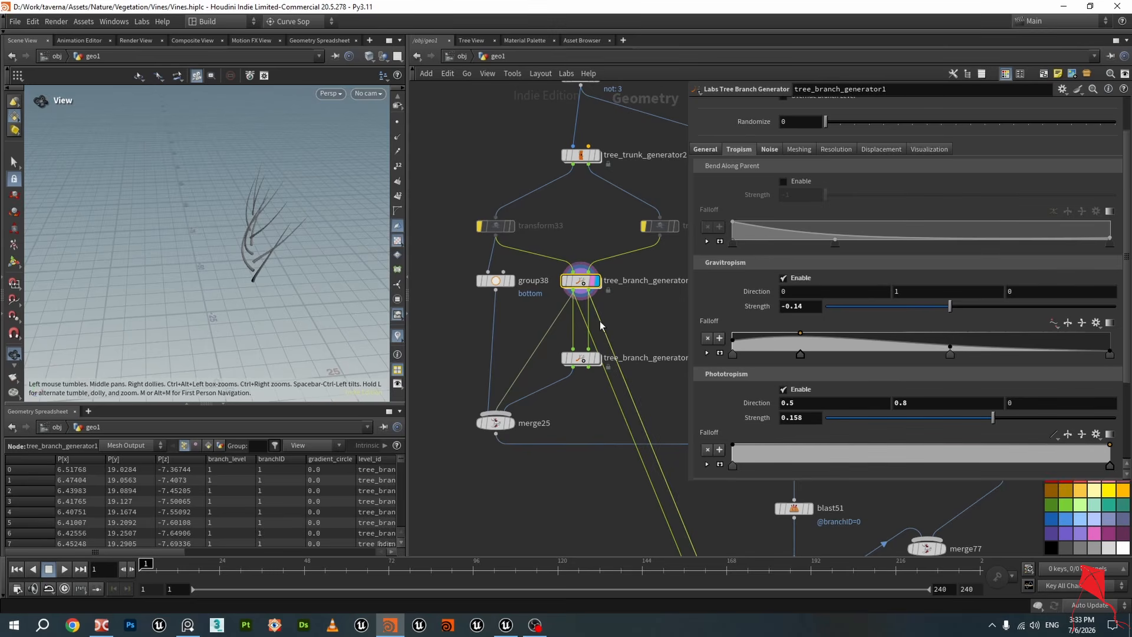
scroll(601, 322, down, 3)
middle_drag(654, 327, 625, 322)
drag(250, 263, 227, 313)
scroll(571, 342, up, 3)
click(569, 331)
click(555, 331)
click(482, 394)
scroll(459, 361, down, 3)
middle_drag(519, 421, 511, 354)
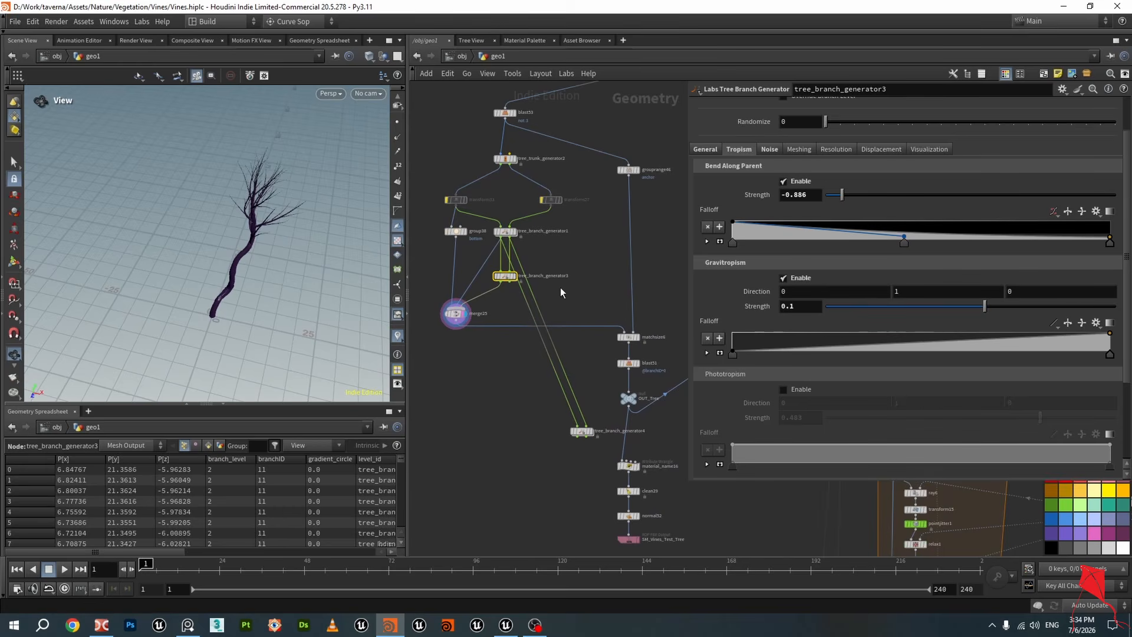
drag(243, 294, 193, 271)
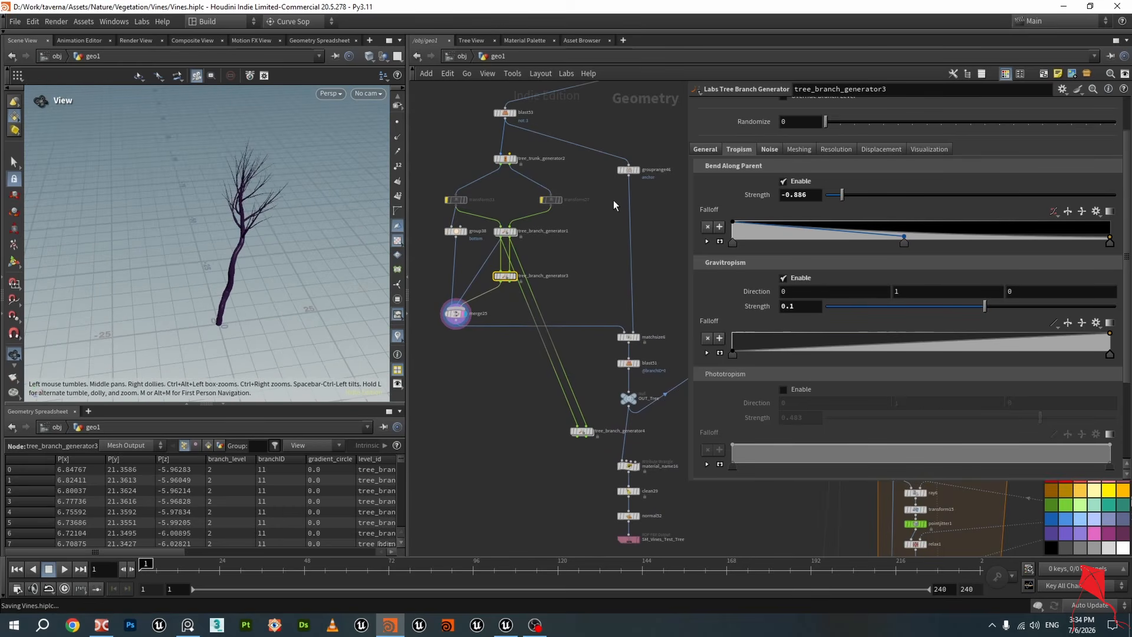
Navigate to grouprange46, display it, and orbit around its anchor curve
scroll(487, 194, up, 3)
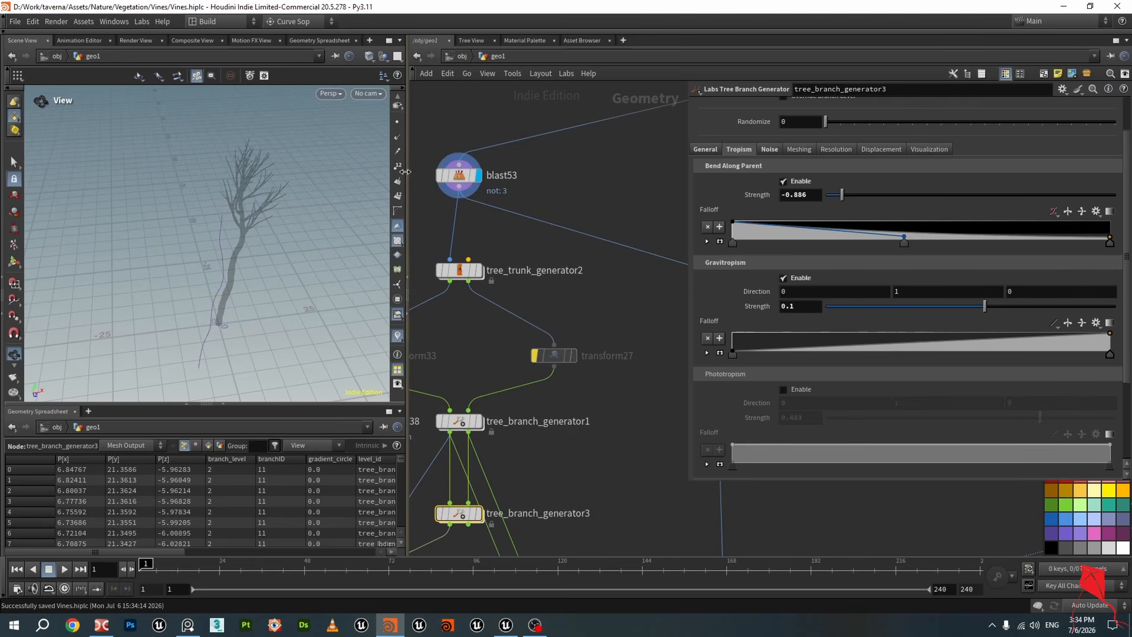
click(479, 175)
drag(274, 257, 235, 194)
scroll(616, 313, down, 3)
middle_drag(616, 313, 530, 295)
scroll(566, 304, up, 2)
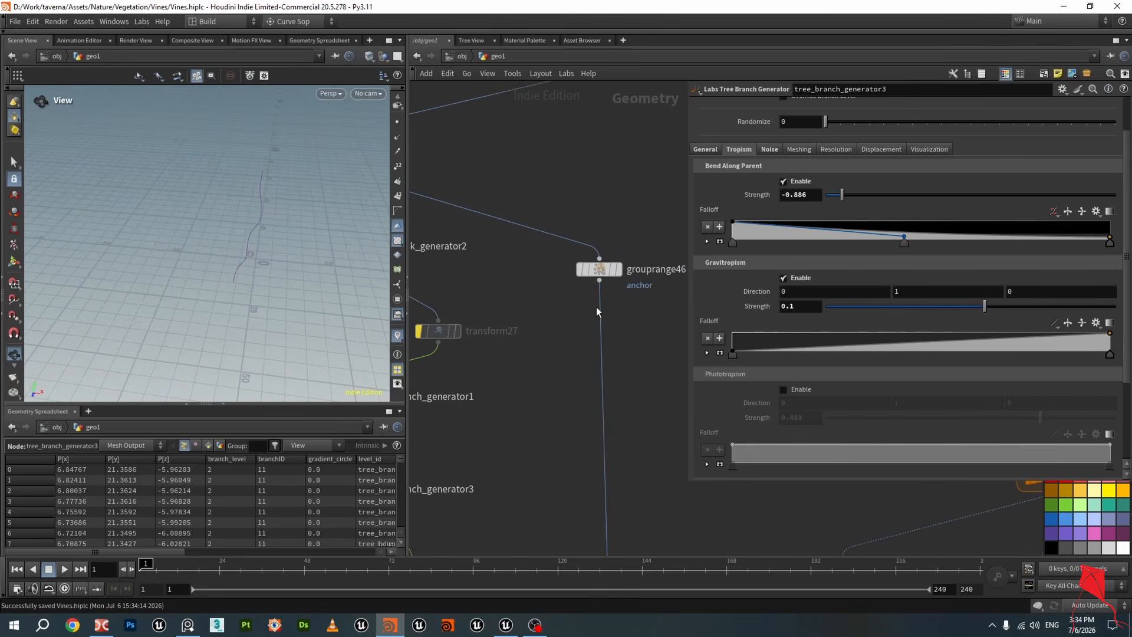
click(617, 276)
click(614, 277)
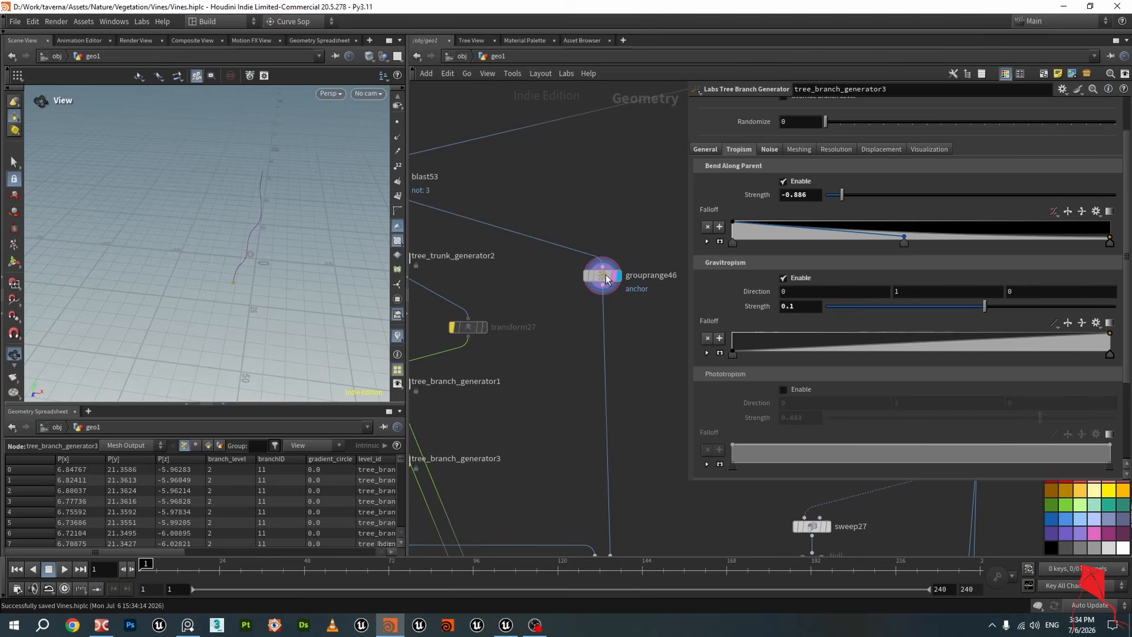
click(603, 276)
drag(296, 258, 247, 274)
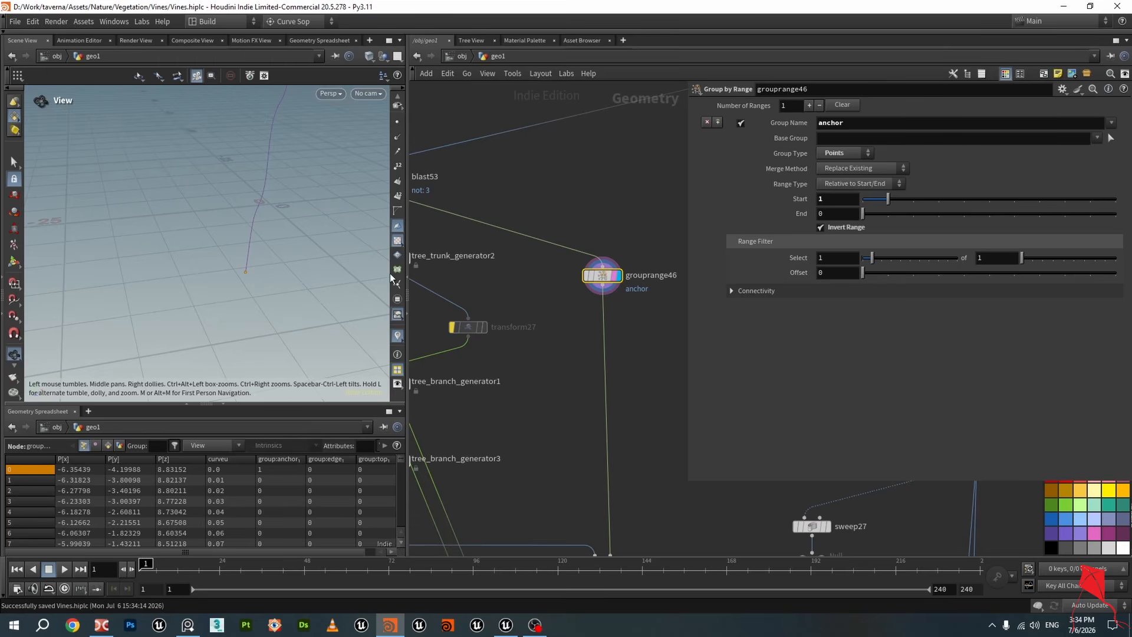
Inspect grouprange46's range Start setting and pan the network down toward merge25
drag(836, 201, 777, 208)
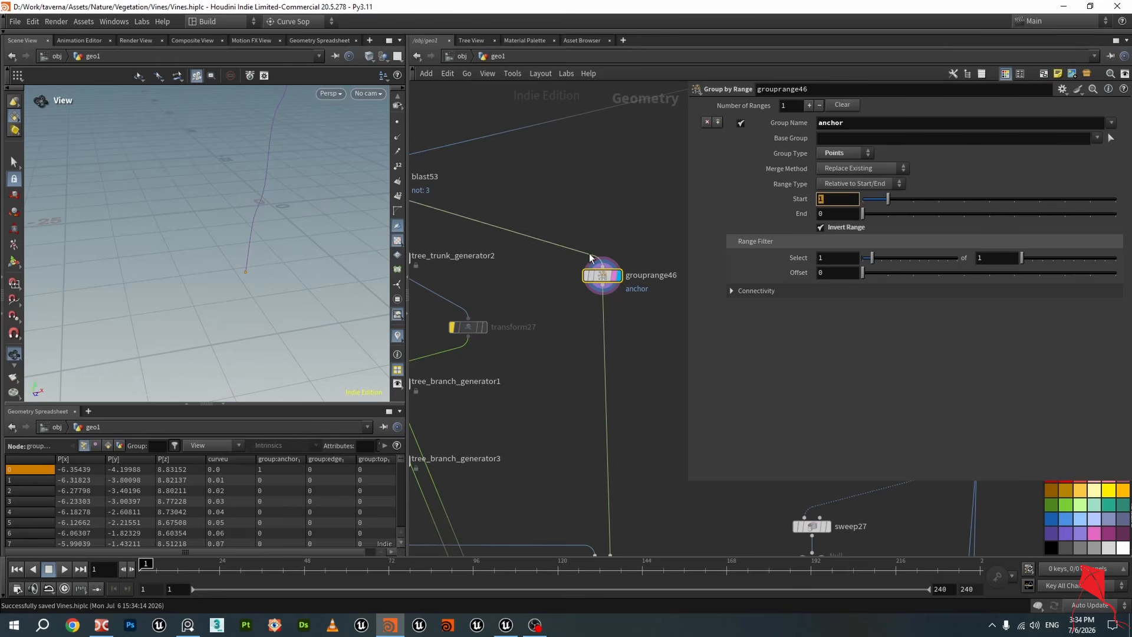
scroll(553, 289, down, 1)
mouse_move(321, 283)
mouse_down()
mouse_move(215, 245)
mouse_move(322, 274)
mouse_up()
scroll(578, 322, down, 2)
scroll(595, 442, up, 3)
middle_drag(595, 442, 585, 373)
scroll(585, 373, down, 3)
scroll(501, 309, up, 3)
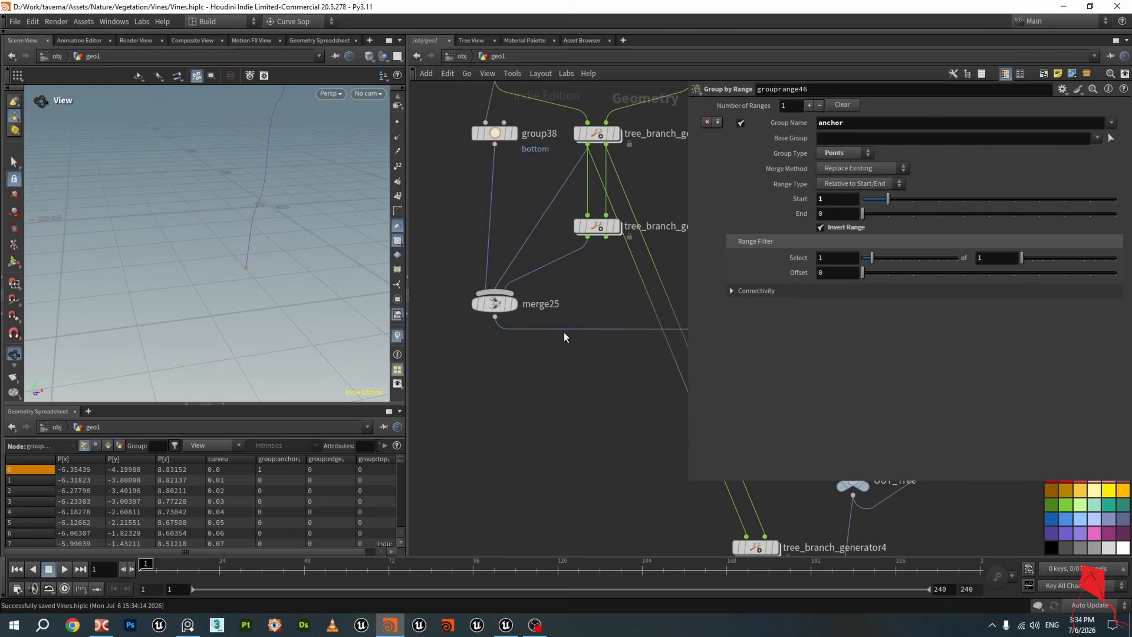
Select matchsize6 and inspect its source and target group bounds and justification settings
click(515, 305)
scroll(516, 324, down, 2)
middle_drag(680, 363, 528, 338)
scroll(590, 321, up, 2)
click(605, 291)
scroll(570, 313, down, 2)
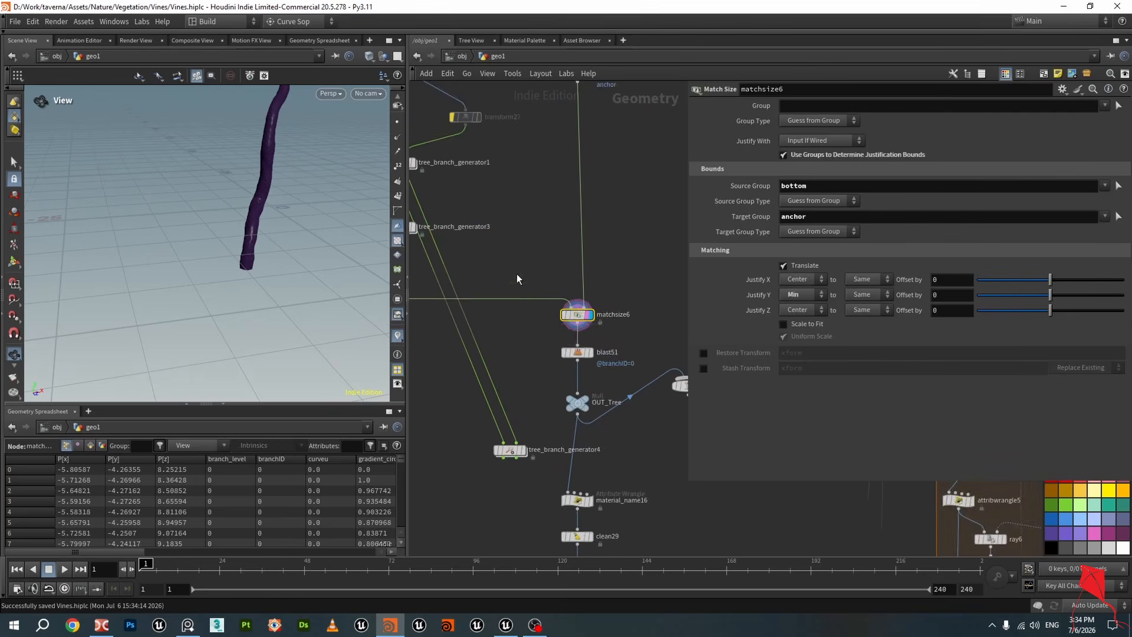
Pan up the network past tree_trunk_generator2 and open tree_branch_generator1's tropism parameters
middle_drag(516, 273, 680, 310)
middle_drag(511, 171, 521, 210)
scroll(521, 209, up, 2)
click(616, 105)
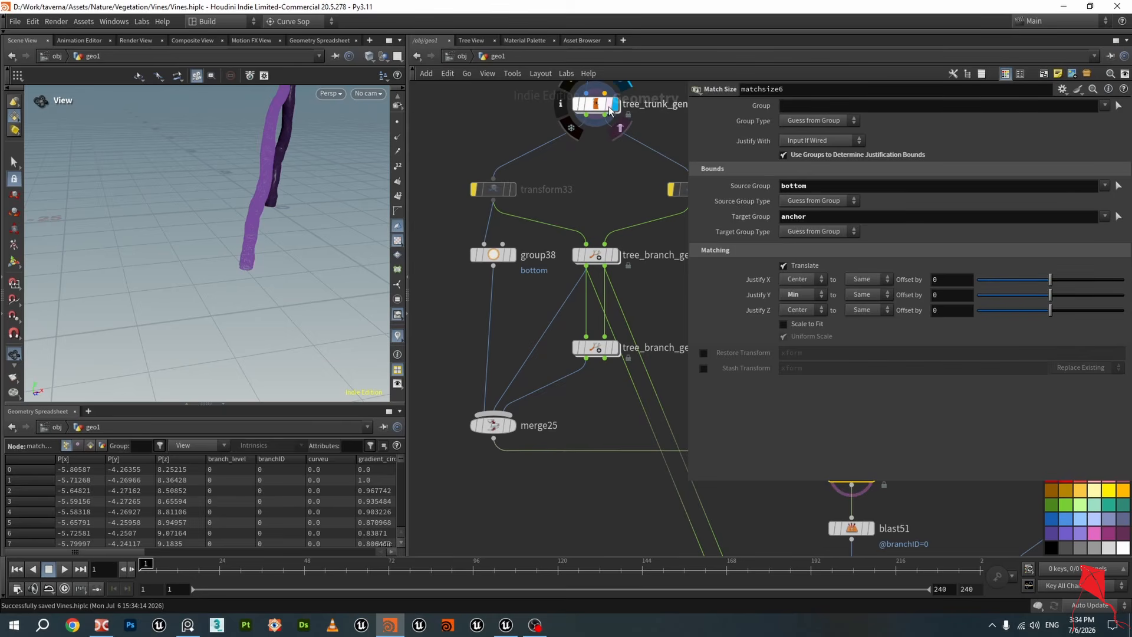
scroll(522, 245, down, 2)
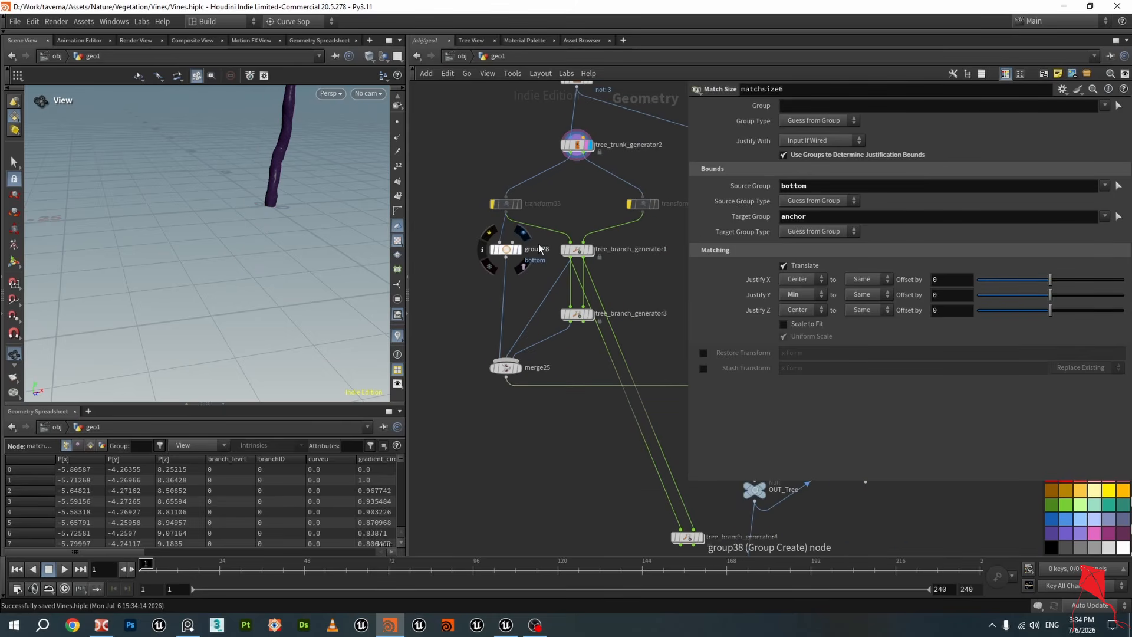
click(576, 248)
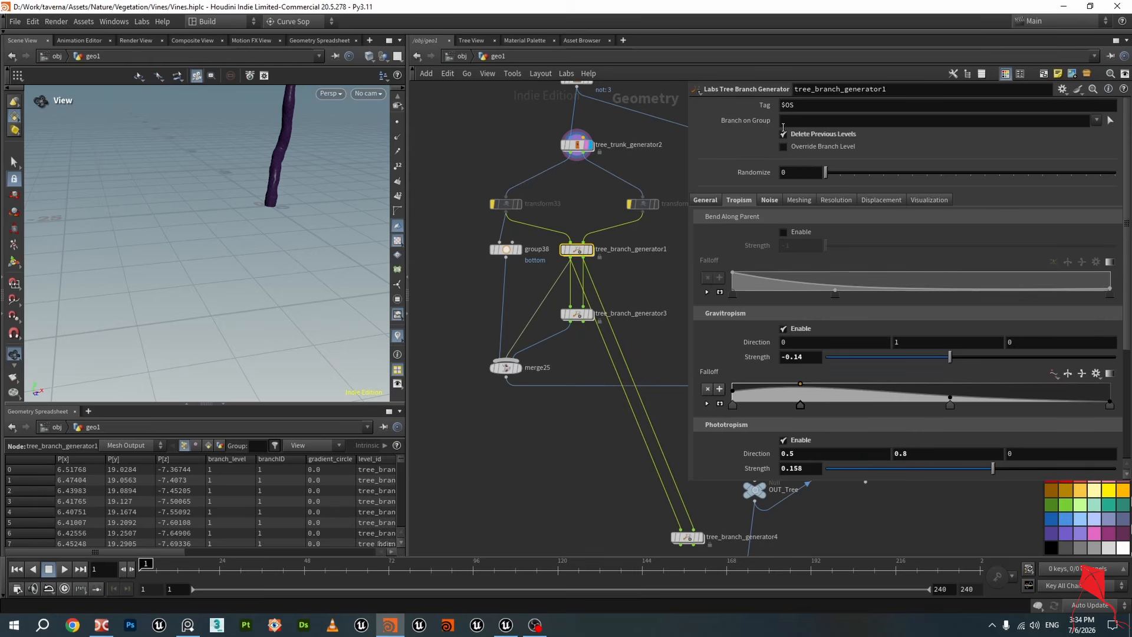
Select tree_branch_generator3 and orbit the viewport around the generated branches
click(585, 314)
drag(323, 187, 354, 330)
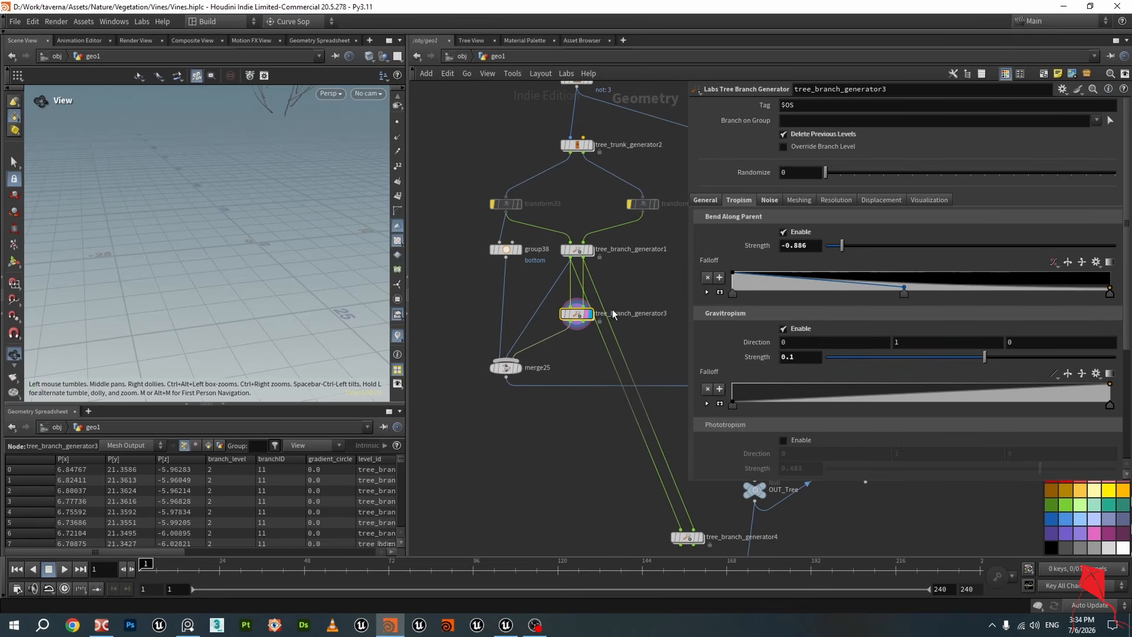
middle_drag(242, 160, 263, 232)
scroll(266, 229, down, 1)
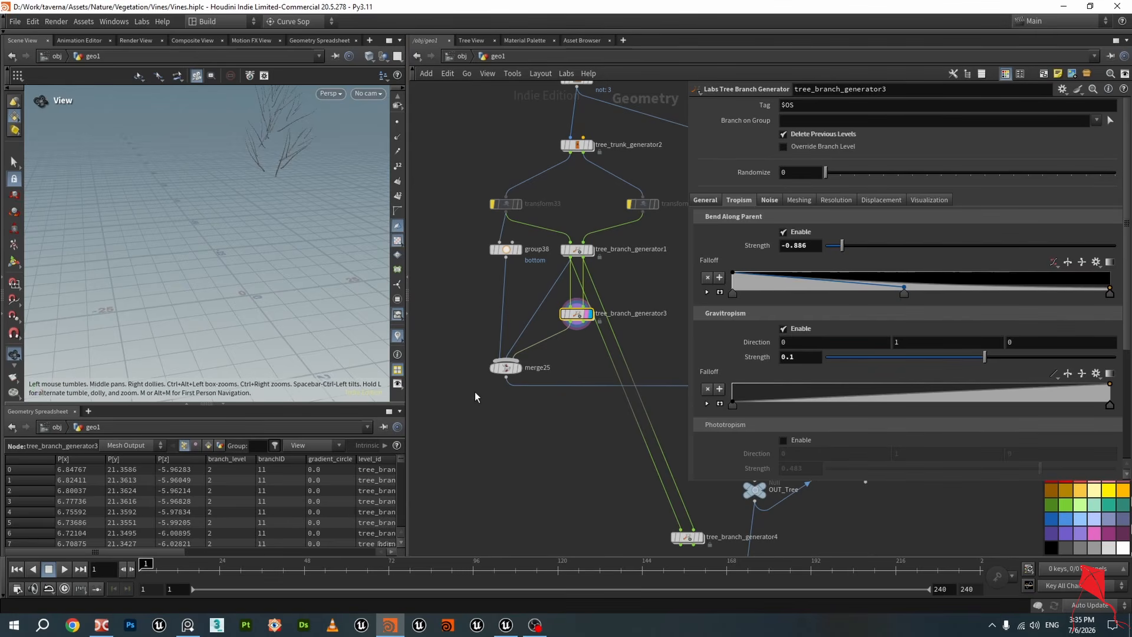
scroll(522, 253, up, 3)
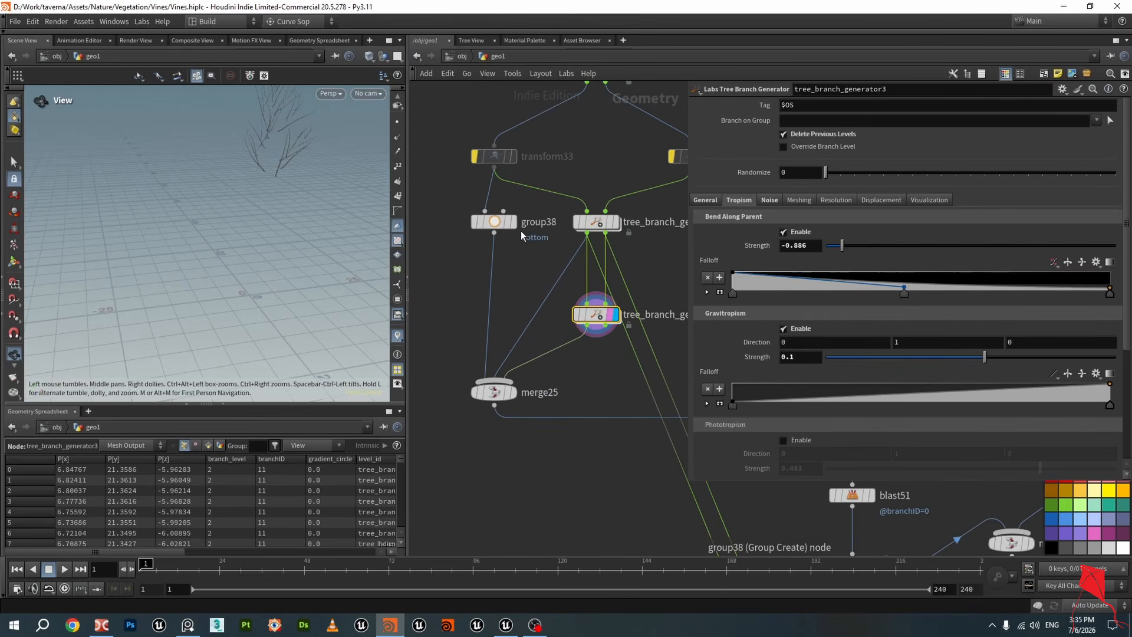
Display group38, orbit close to the trunk's bottom point group, and save the scene
click(496, 228)
scroll(251, 299, up, 8)
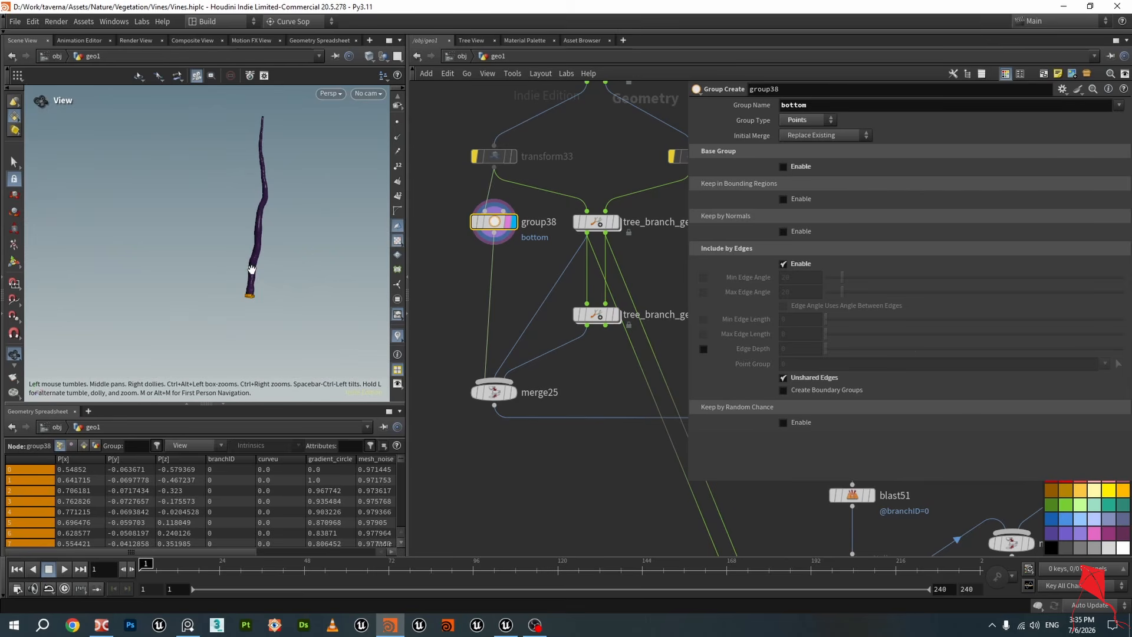
mouse_move(251, 299)
mouse_down()
mouse_move(263, 268)
mouse_move(236, 321)
mouse_move(236, 296)
mouse_up()
key(ctrl+s)
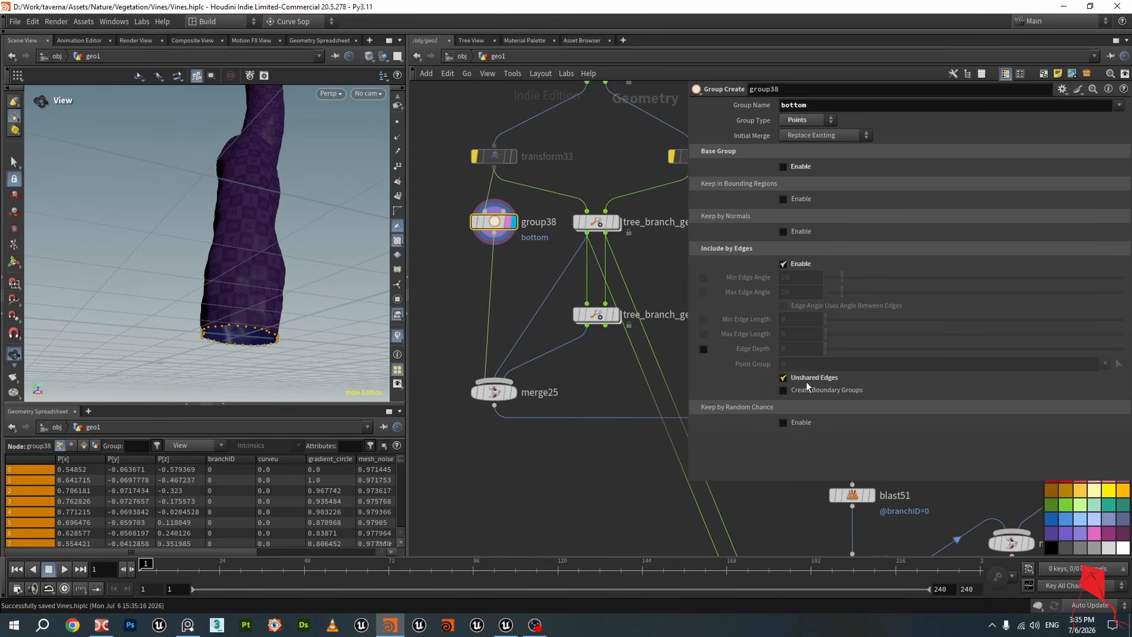
mouse_move(257, 311)
mouse_down()
mouse_move(237, 310)
mouse_move(245, 296)
mouse_up()
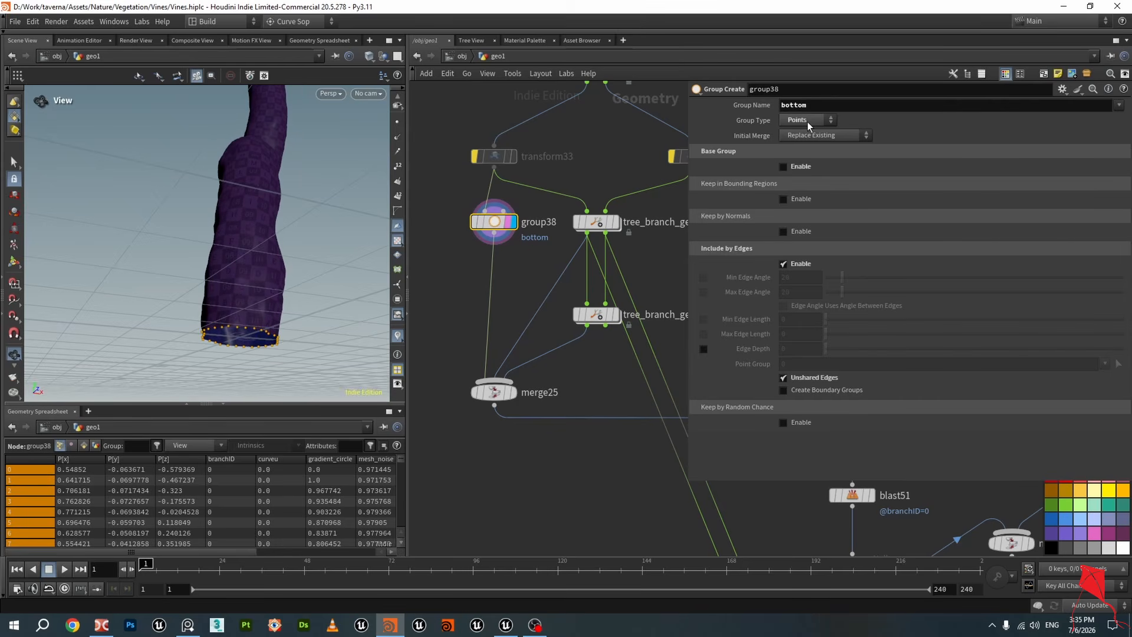
scroll(495, 329, down, 3)
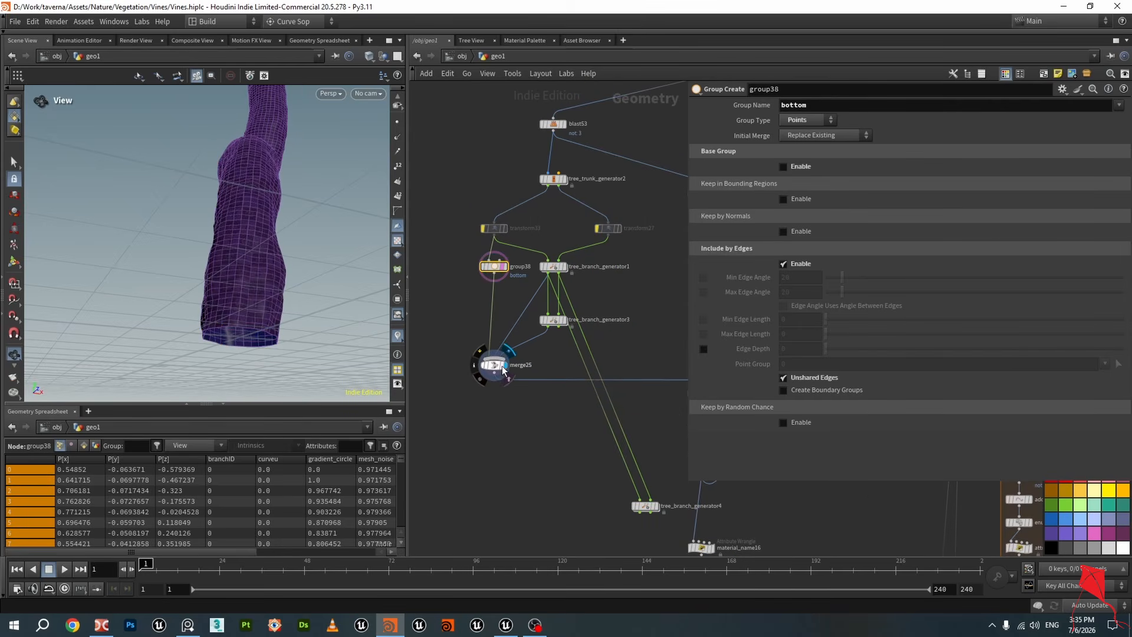
Display merge25, pan across the network, and inspect its list of input operators
click(495, 366)
drag(271, 316, 246, 316)
scroll(537, 397, down, 3)
middle_drag(650, 357, 578, 303)
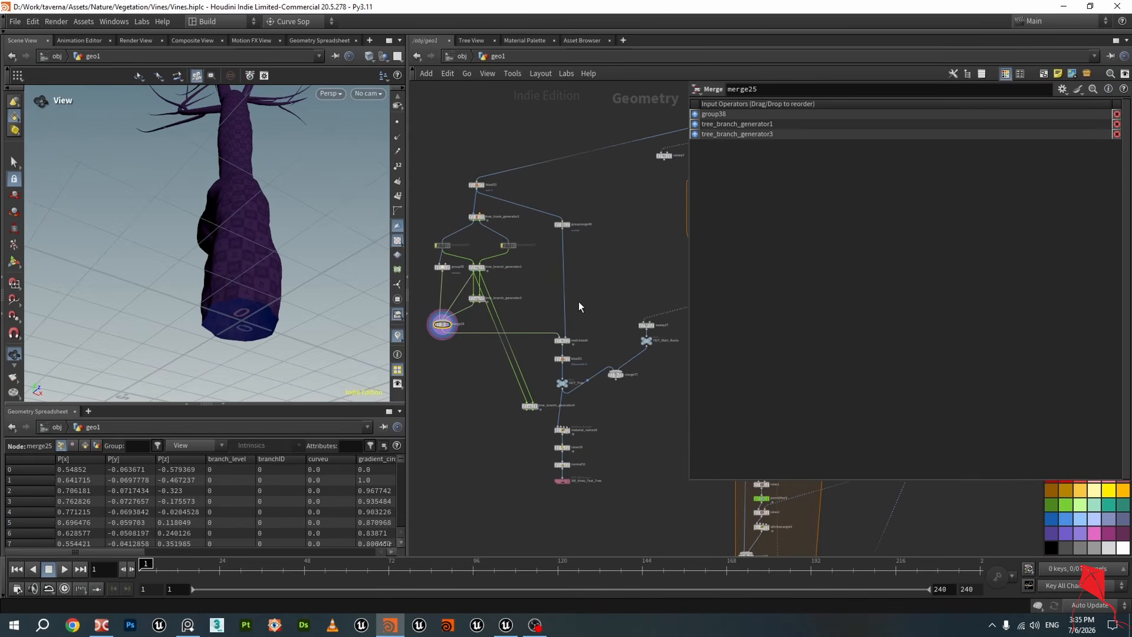
scroll(578, 304, up, 4)
click(561, 130)
scroll(270, 237, down, 3)
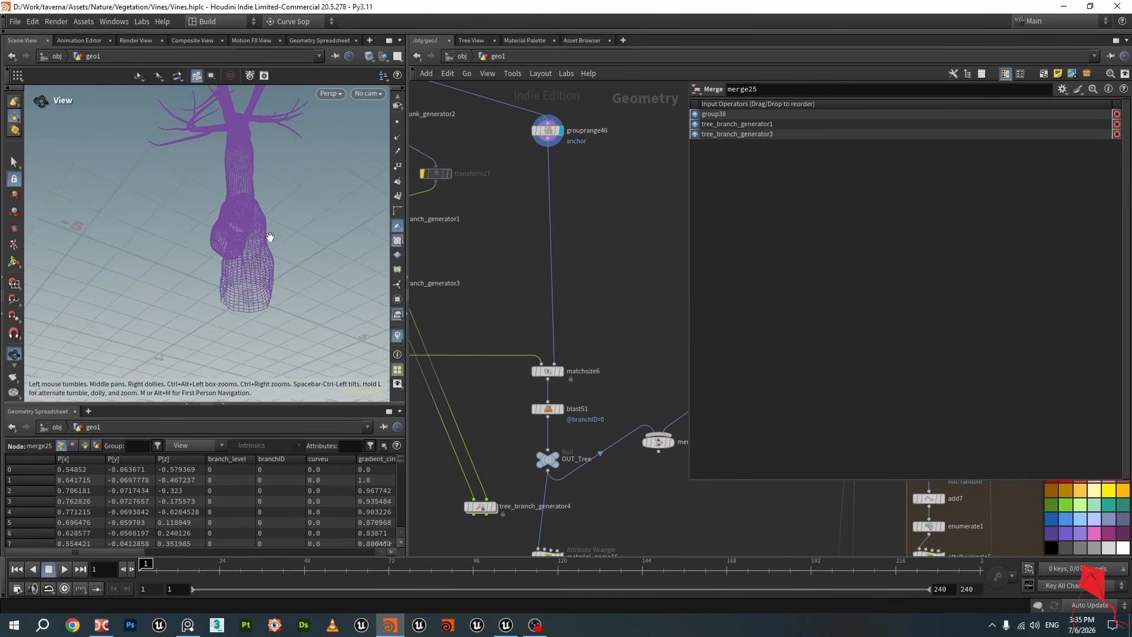
Display matchsize6 and orbit around the repositioned tree trunk near the anchor curve
drag(270, 238, 241, 285)
scroll(246, 275, down, 4)
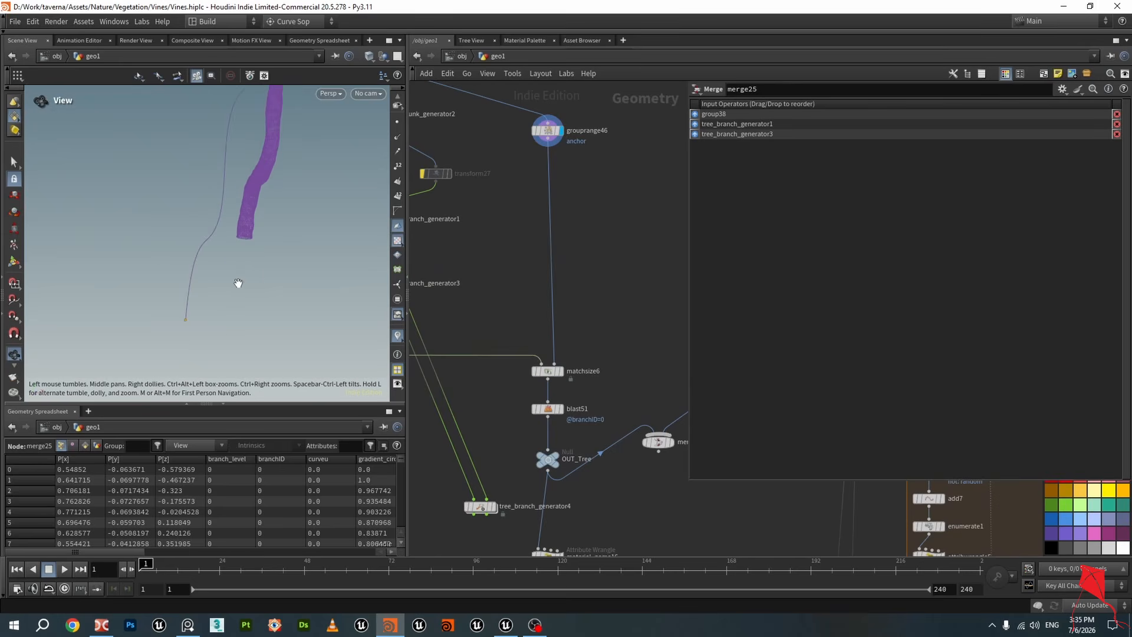
scroll(242, 284, down, 2)
click(559, 371)
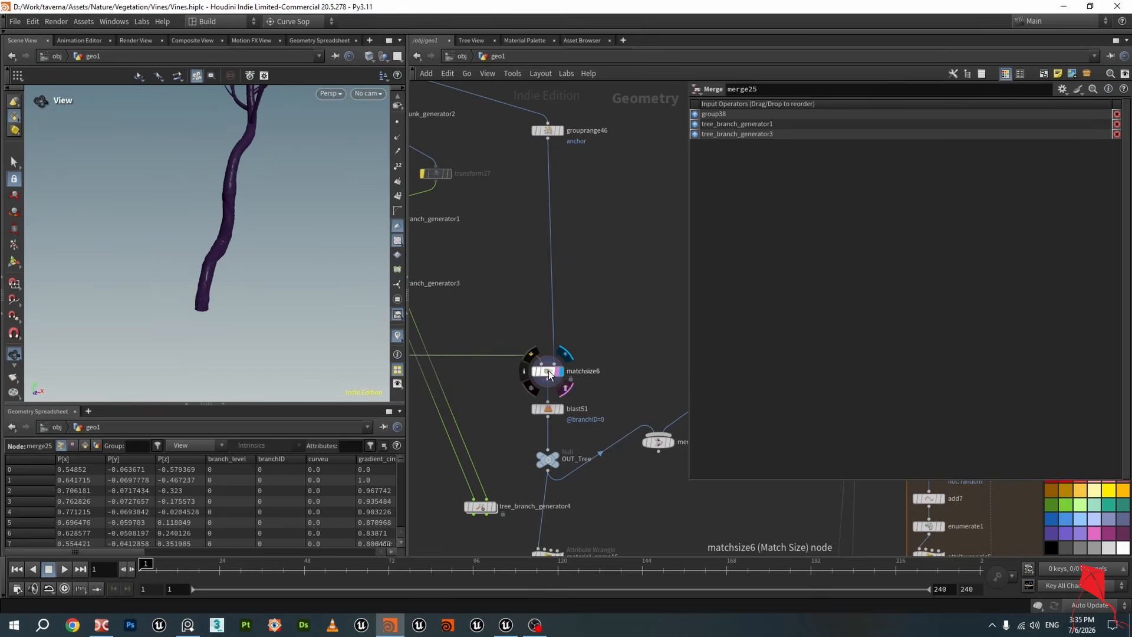
click(547, 371)
drag(218, 283, 221, 276)
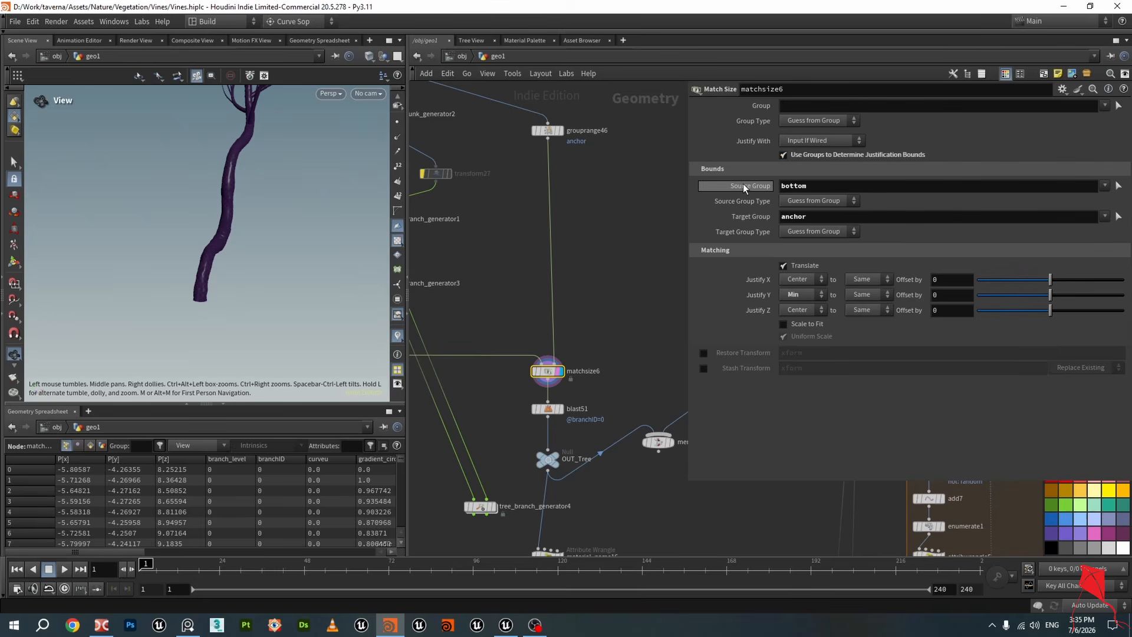
Compare grouprange46 and matchsize6 settings while zooming in on the trunk base
scroll(536, 316, down, 5)
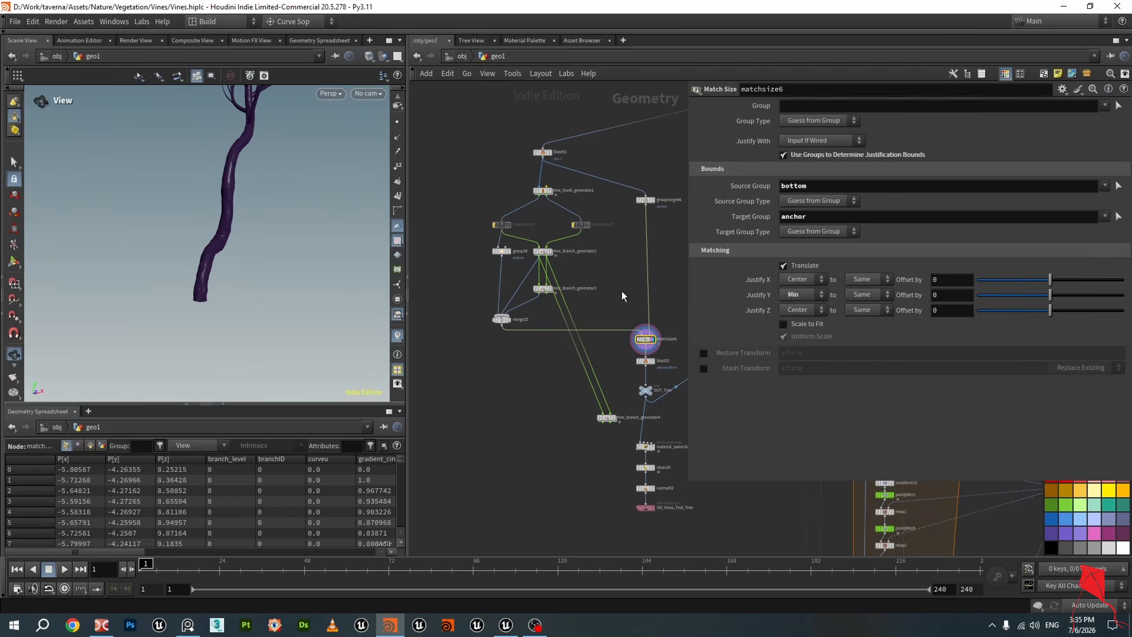
middle_drag(675, 238, 624, 236)
drag(575, 221, 577, 230)
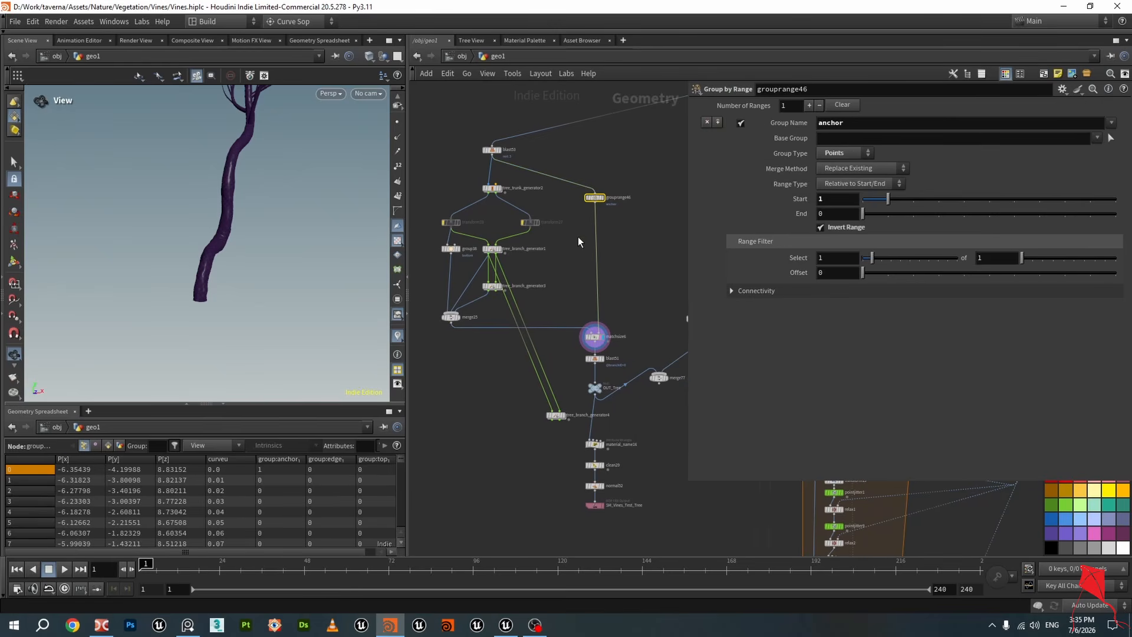
drag(630, 303, 586, 353)
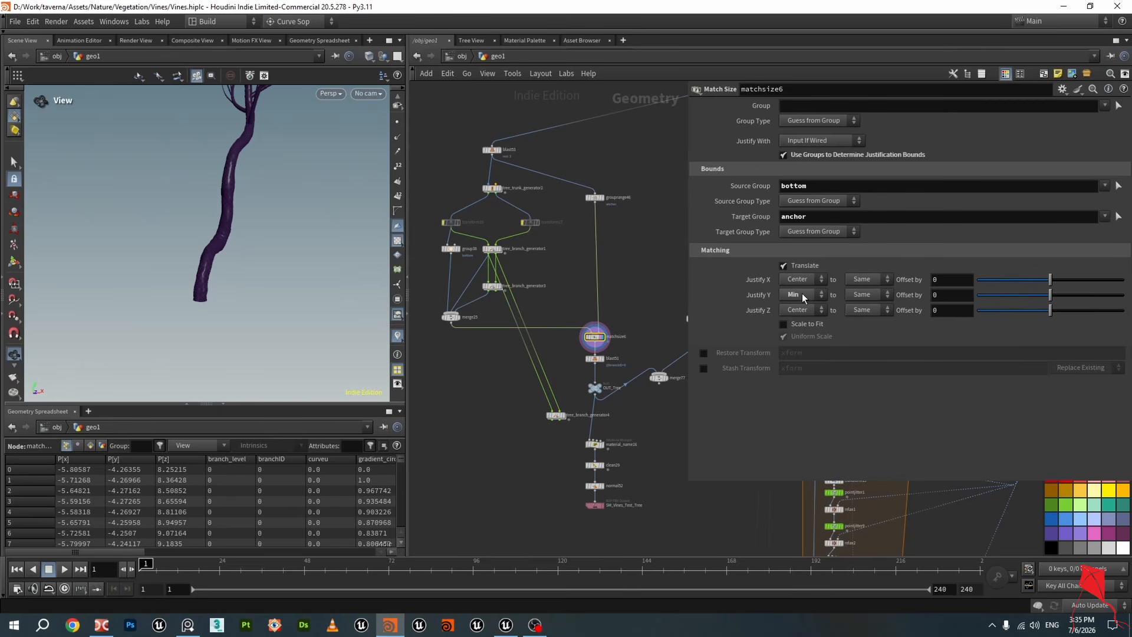
drag(247, 219, 251, 216)
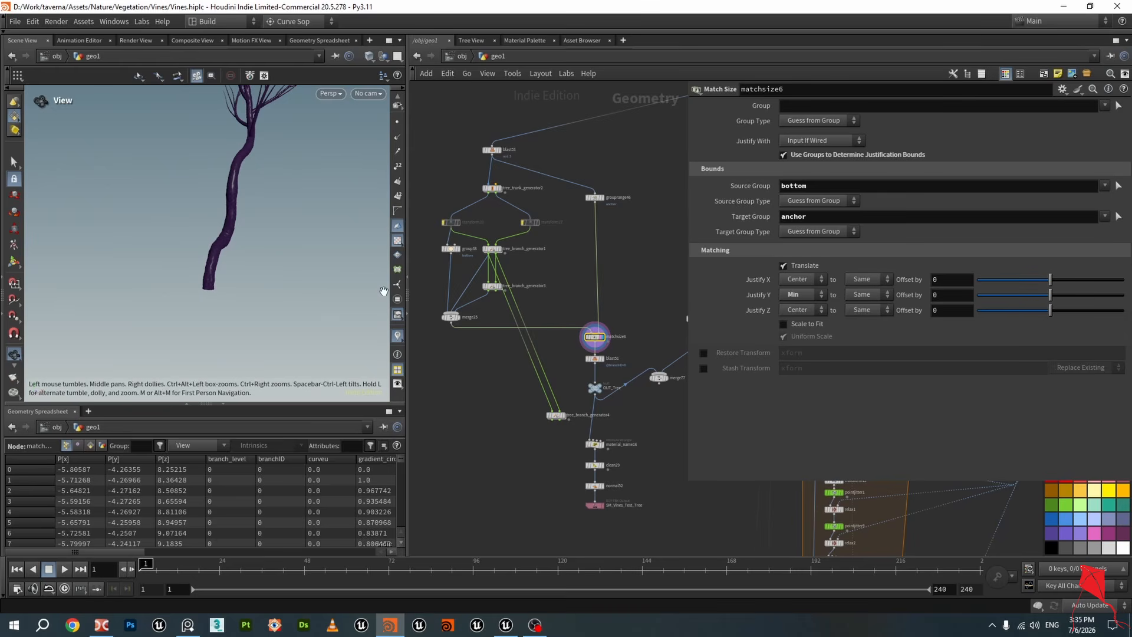
scroll(208, 272, up, 5)
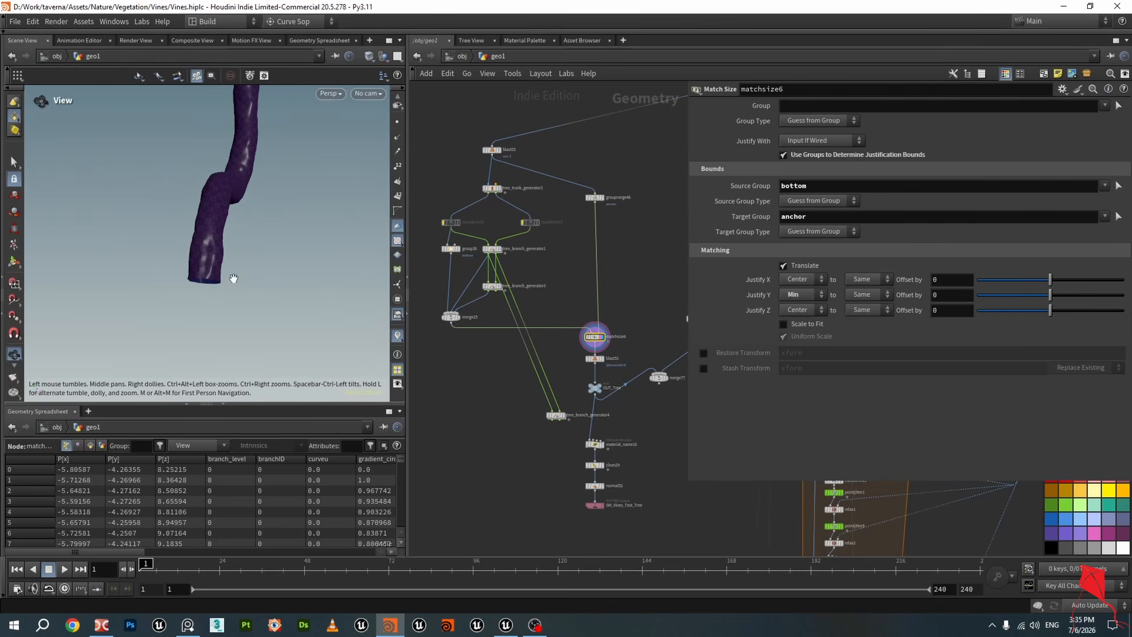
scroll(571, 384, up, 5)
Display blast51 and orbit around the resulting tree branches
click(571, 312)
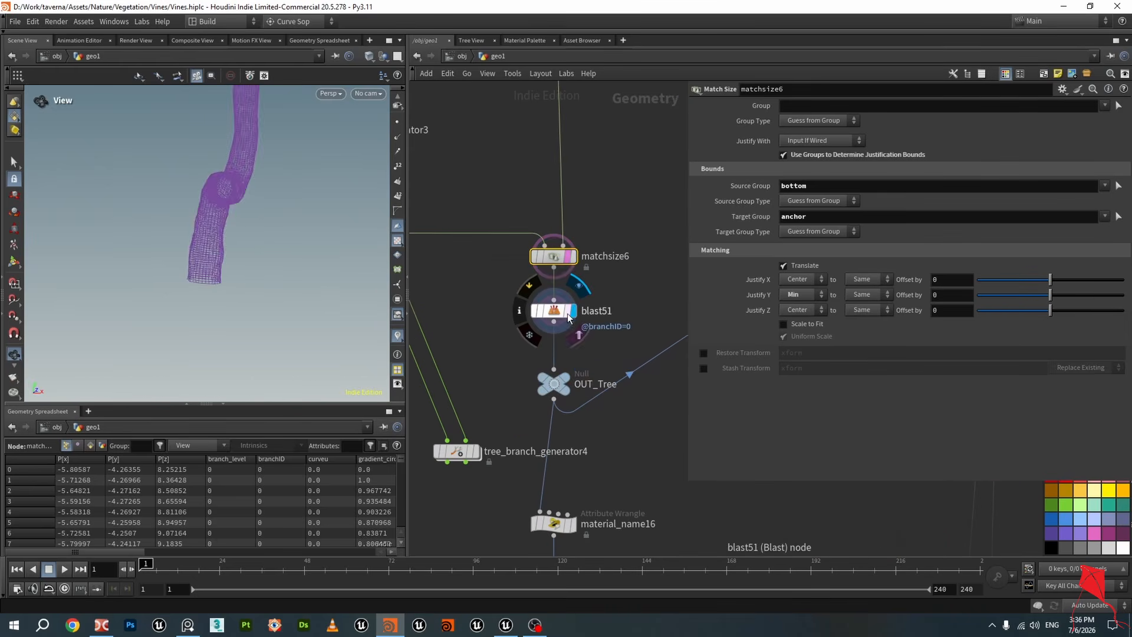
click(567, 314)
click(555, 311)
scroll(232, 212, down, 6)
middle_drag(238, 189, 234, 246)
scroll(236, 175, down, 2)
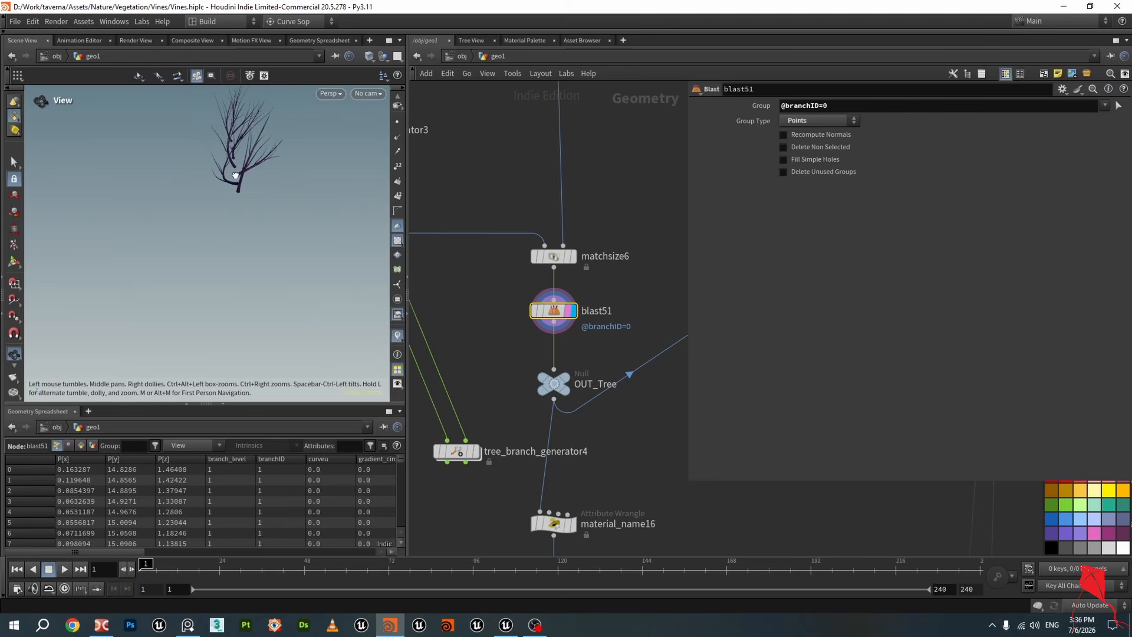
drag(236, 175, 237, 197)
Pan the network and review group38, tree_branch_generator1 and tree_branch_generator3 parameters in turn
middle_drag(477, 319, 579, 364)
scroll(575, 365, down, 3)
middle_drag(505, 379, 672, 397)
scroll(579, 235, up, 3)
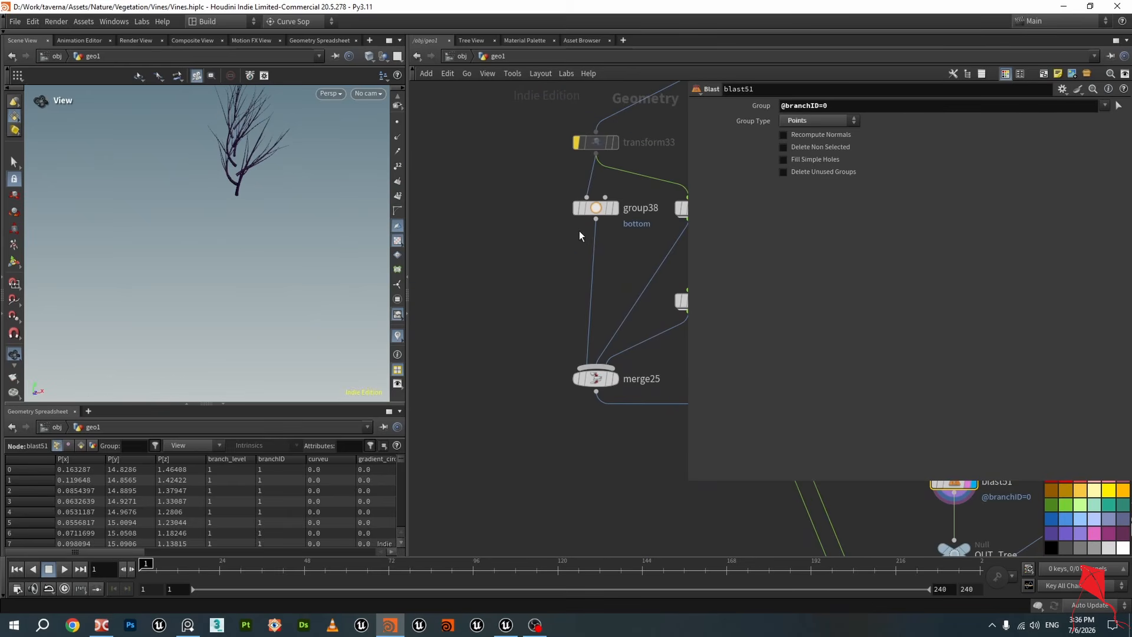
click(592, 208)
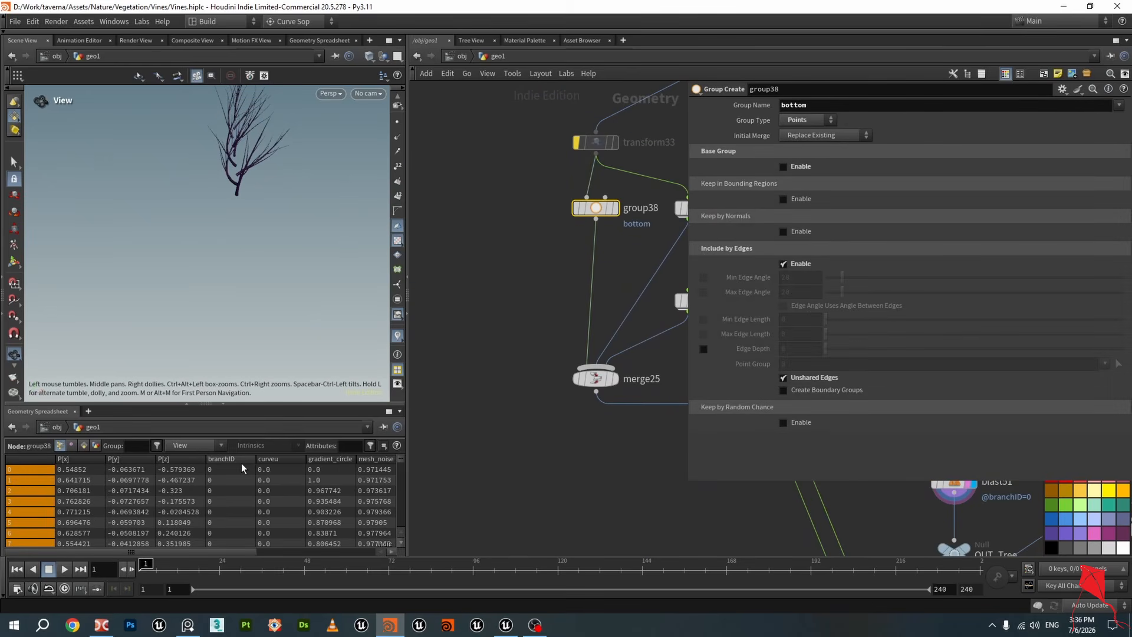
scroll(228, 459, down, 1)
middle_drag(575, 327, 458, 381)
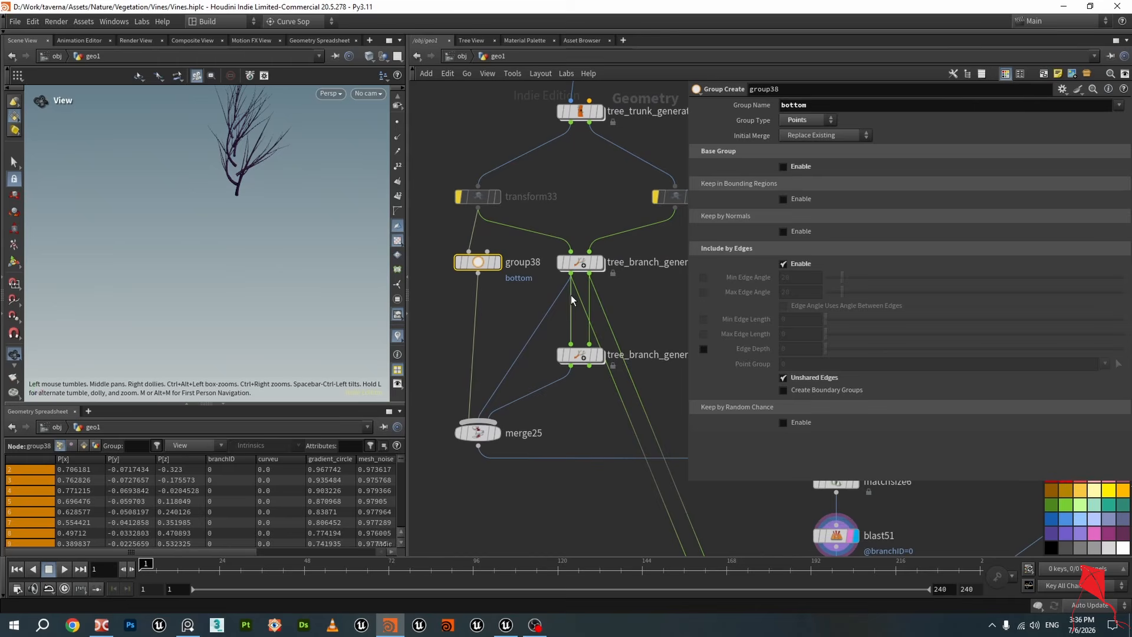
click(581, 266)
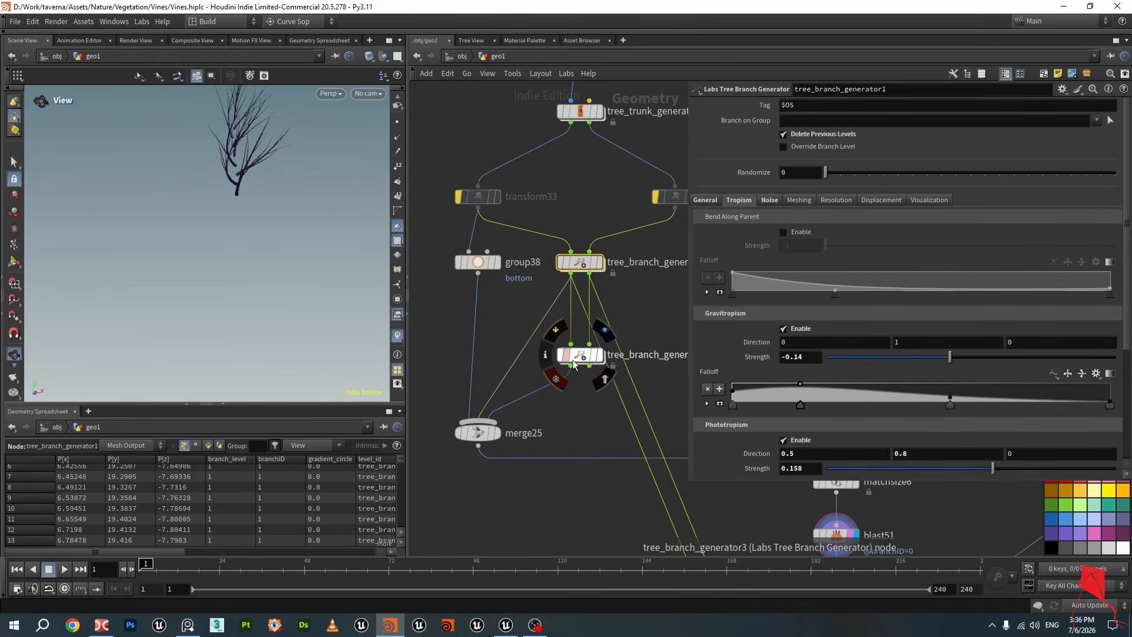
click(574, 364)
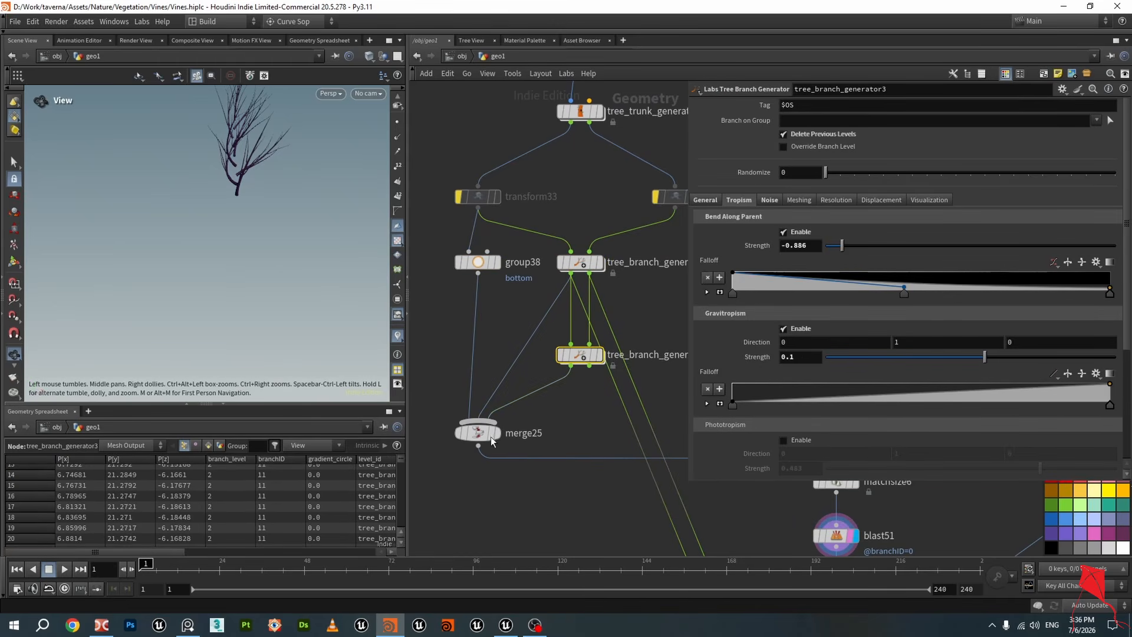
Select blast51, save the scene, and inspect its branchID group expression
scroll(599, 519, down, 2)
middle_drag(604, 522, 478, 420)
middle_drag(577, 430, 498, 408)
scroll(559, 416, up, 1)
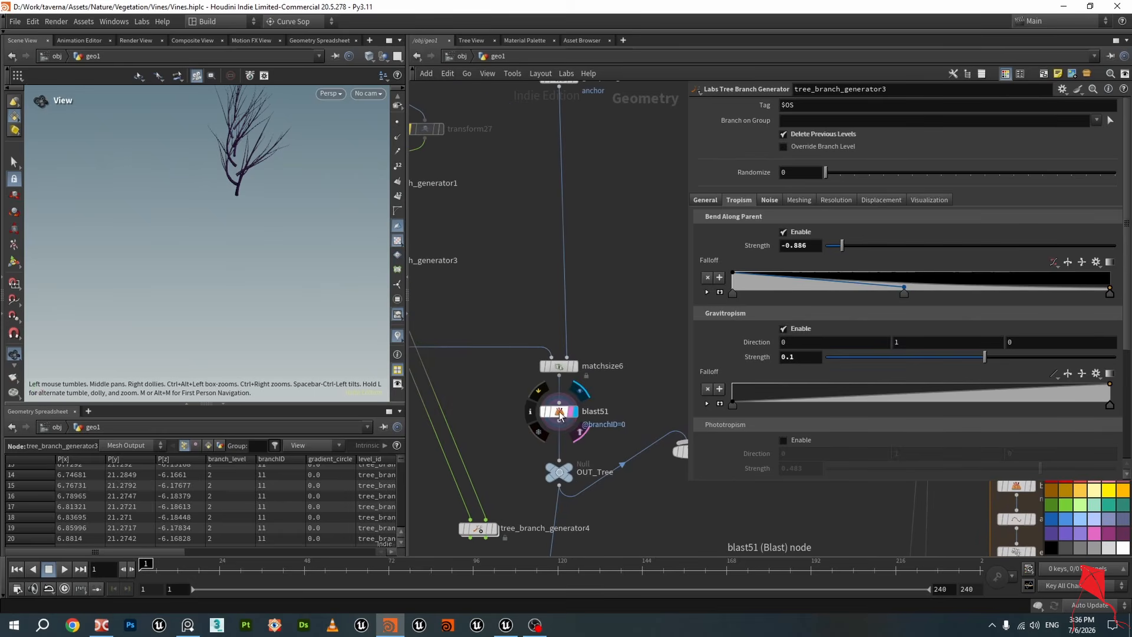
click(560, 413)
key(ctrl+s)
click(811, 101)
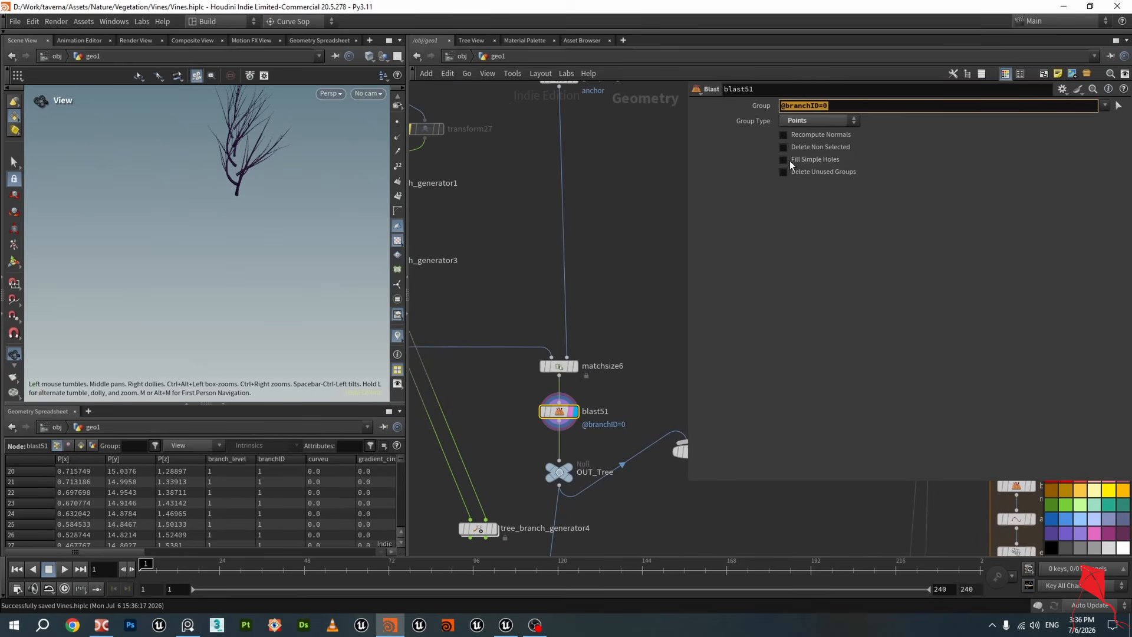
Display OUT_Tree and orbit around the finished tree
click(554, 260)
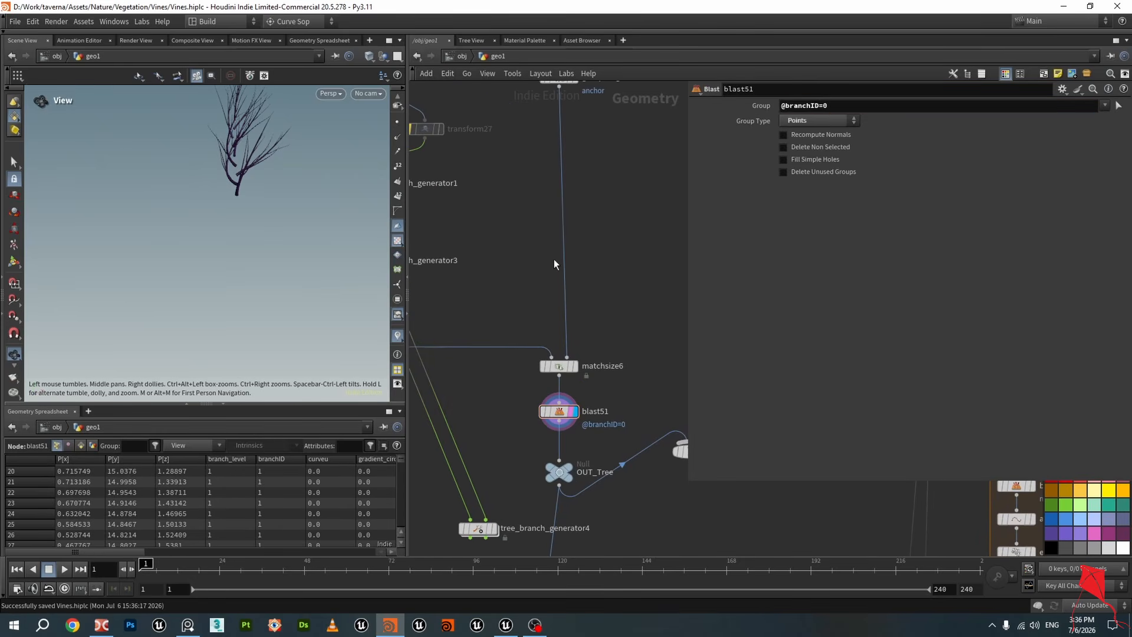
scroll(563, 322, down, 3)
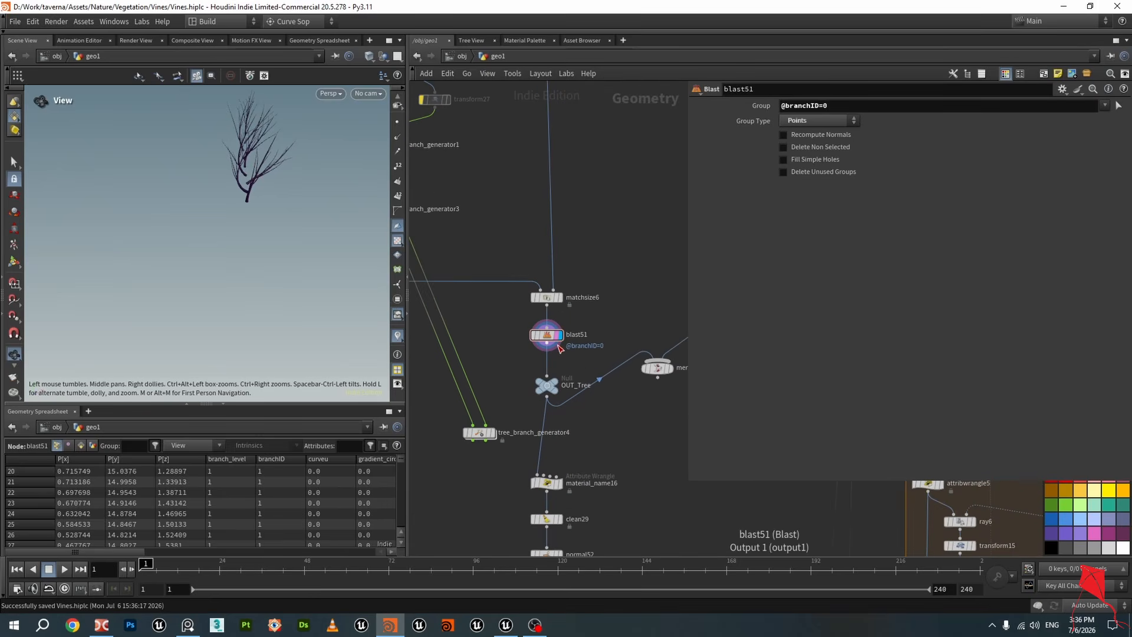
scroll(569, 401, up, 2)
click(550, 380)
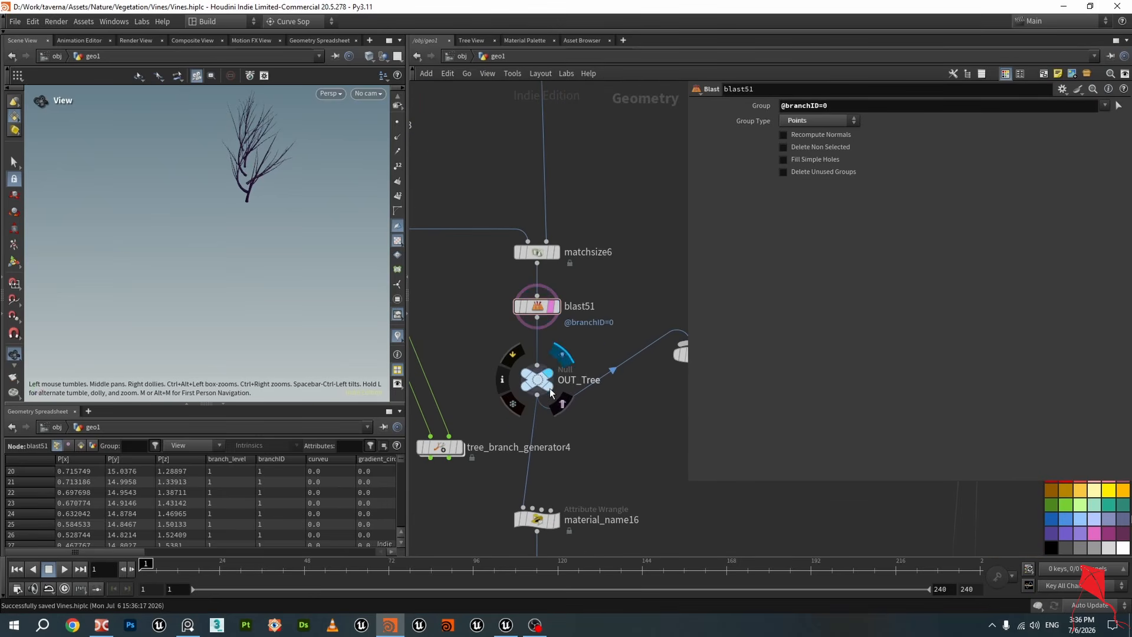
drag(254, 183, 331, 186)
scroll(481, 329, down, 3)
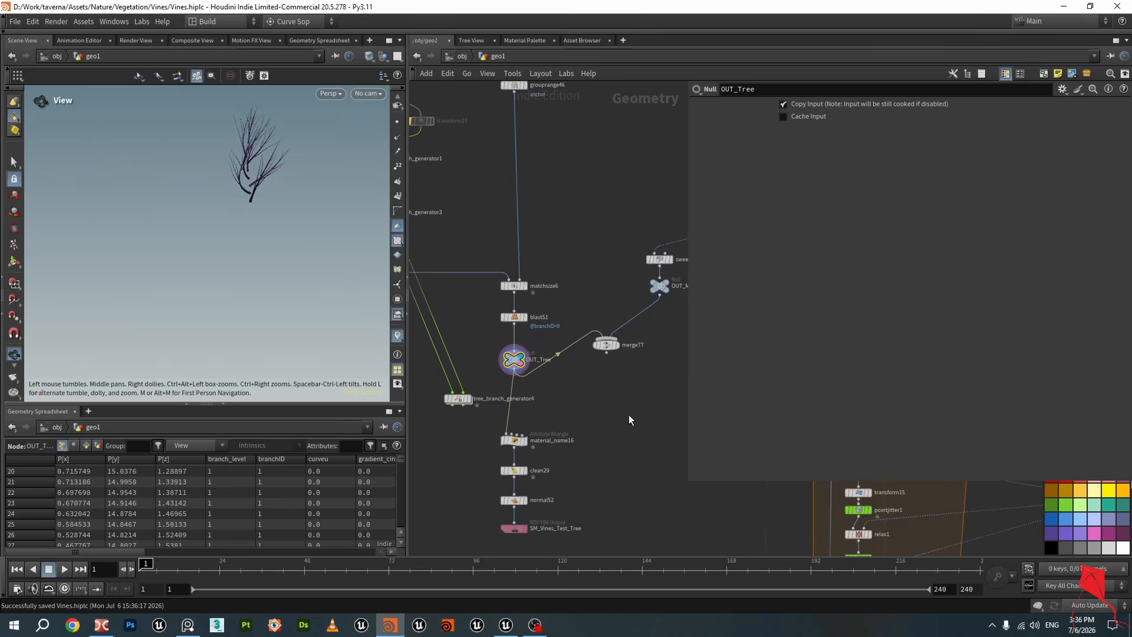
Pan to merge77, display it, and orbit around the merged tree and roots
middle_drag(629, 418, 559, 423)
scroll(659, 295, up, 2)
click(575, 296)
drag(253, 178, 228, 197)
scroll(266, 184, up, 4)
click(501, 385)
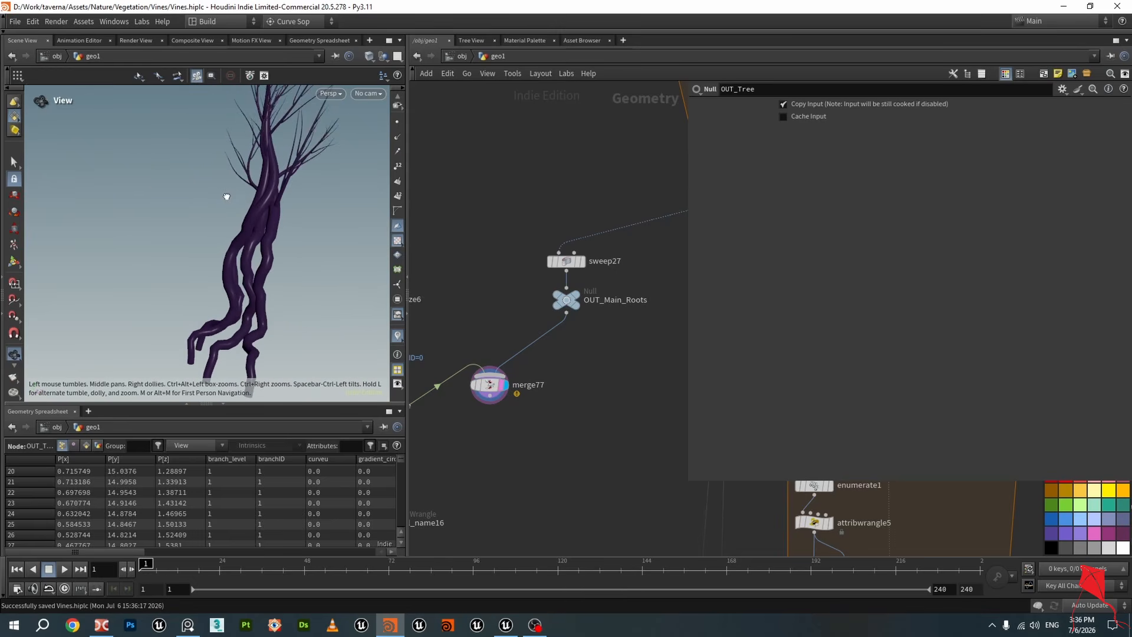
Orbit and zoom around the displayed tree to examine its trunk and branches up close
scroll(257, 207, down, 4)
middle_drag(258, 208, 251, 259)
scroll(251, 261, up, 7)
drag(250, 259, 293, 240)
middle_drag(293, 240, 272, 299)
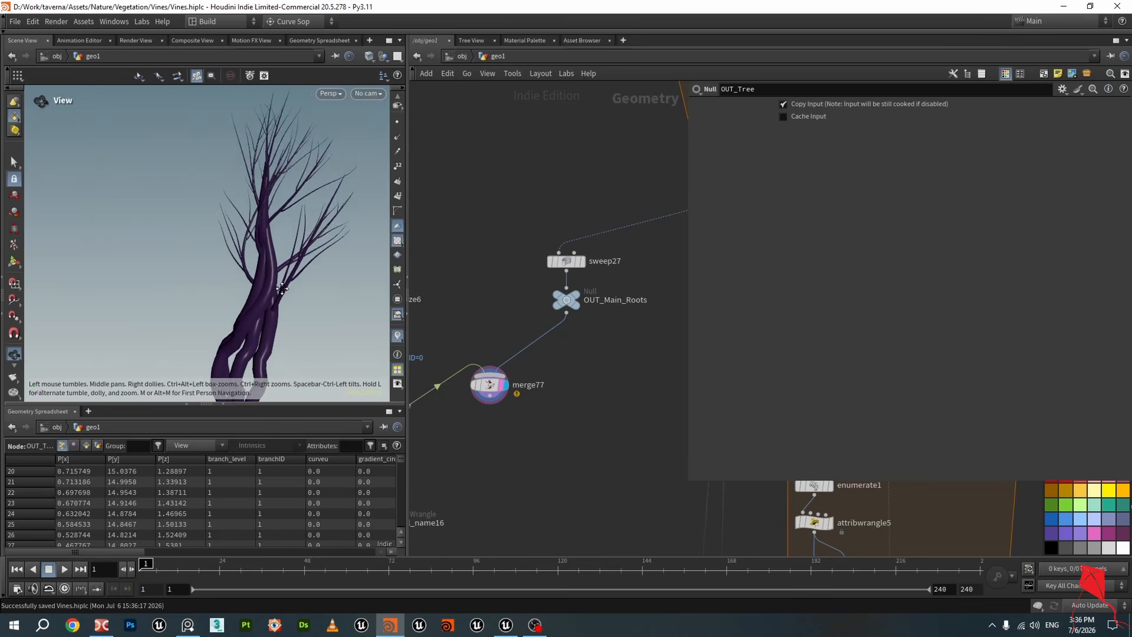
scroll(238, 271, up, 6)
drag(237, 270, 284, 326)
scroll(303, 301, up, 4)
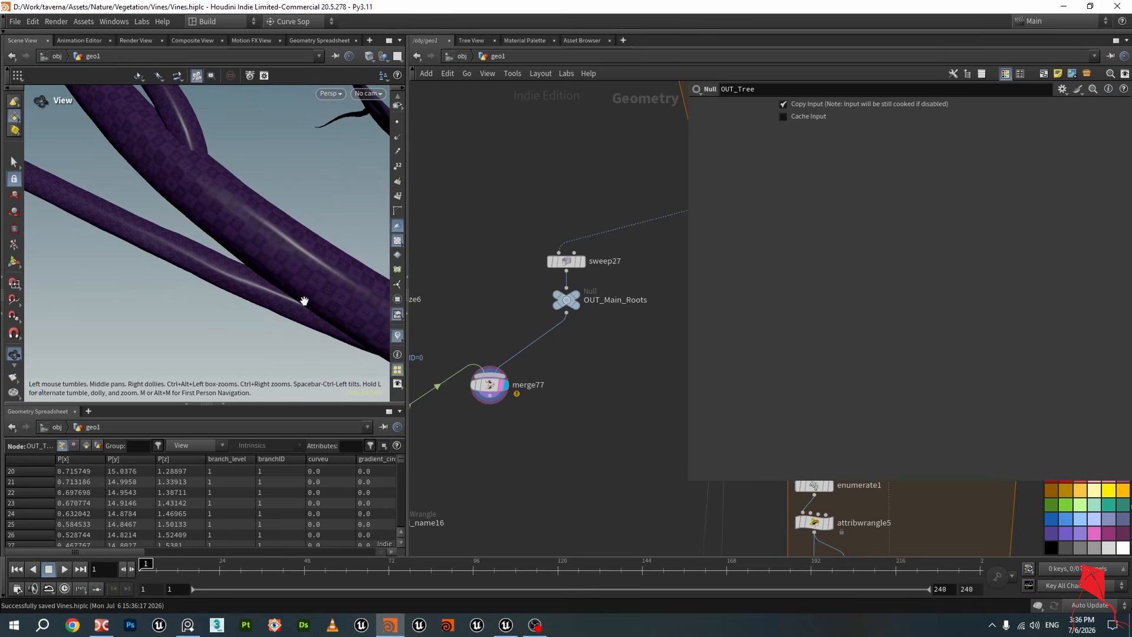
scroll(314, 298, down, 10)
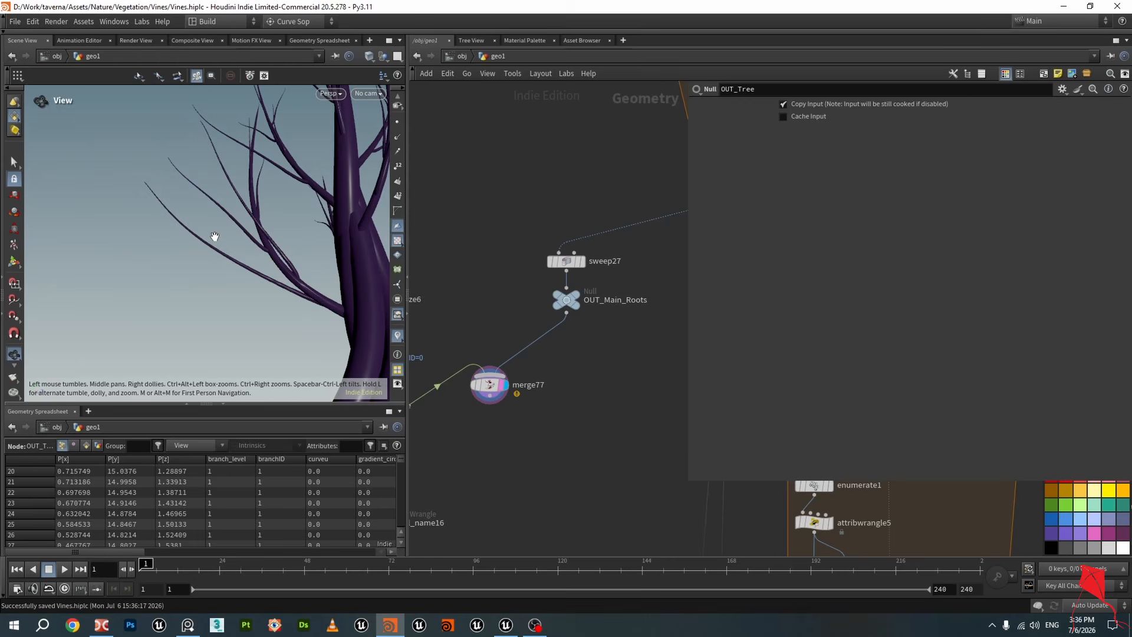
drag(215, 236, 386, 268)
scroll(624, 350, down, 5)
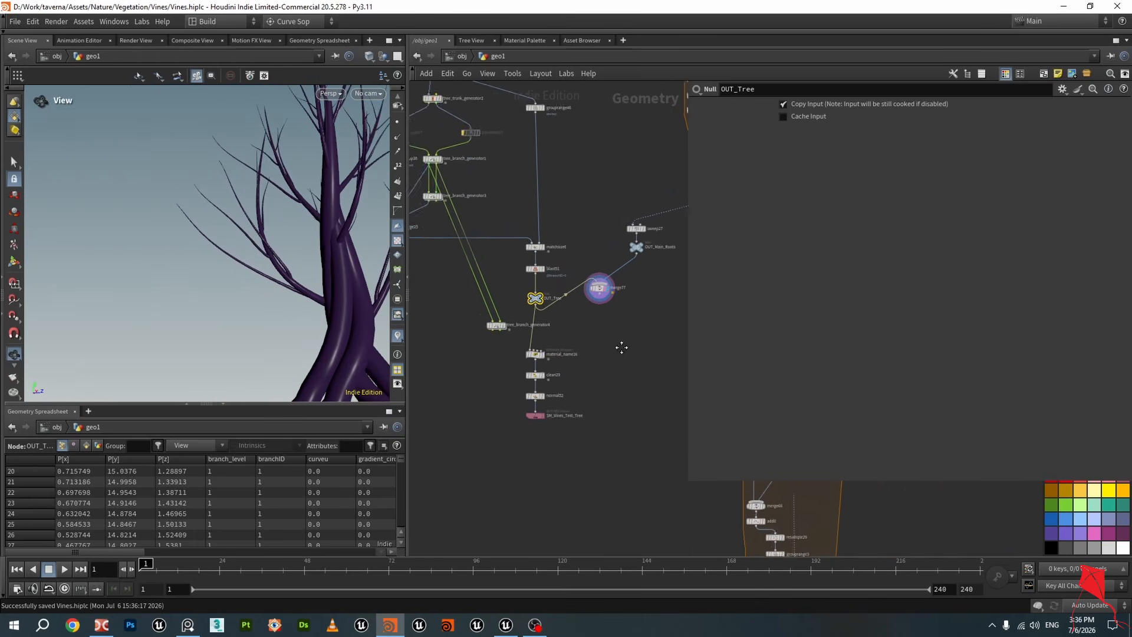
Select OUT_Tree, then open material_name16 and select its shop_materialpath VEX expression
scroll(621, 347, up, 5)
click(533, 270)
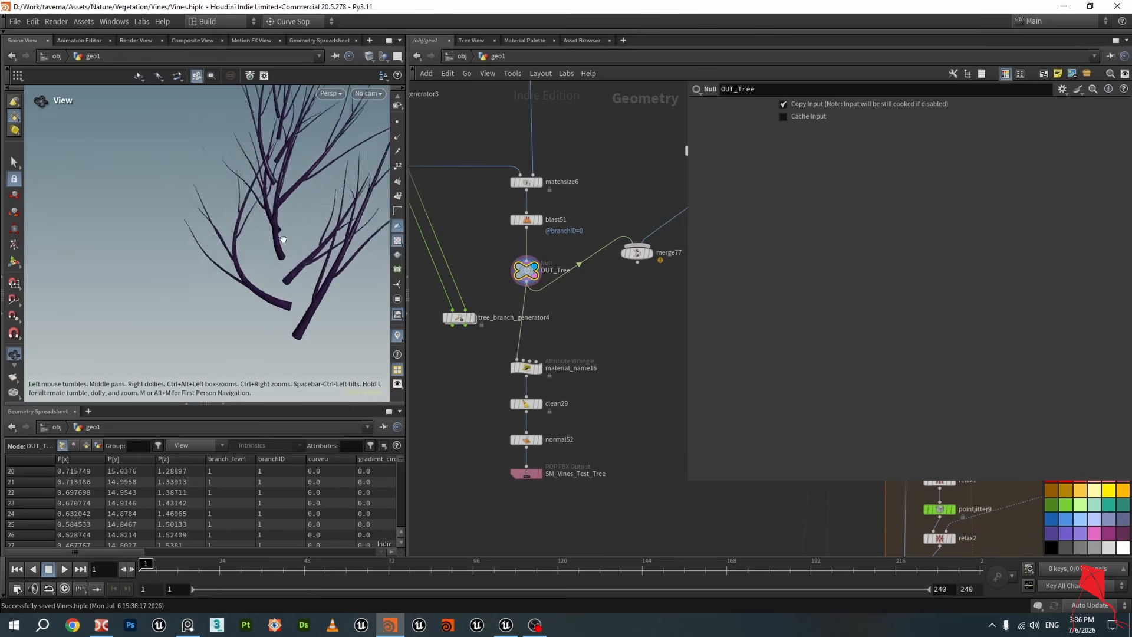
drag(283, 239, 259, 257)
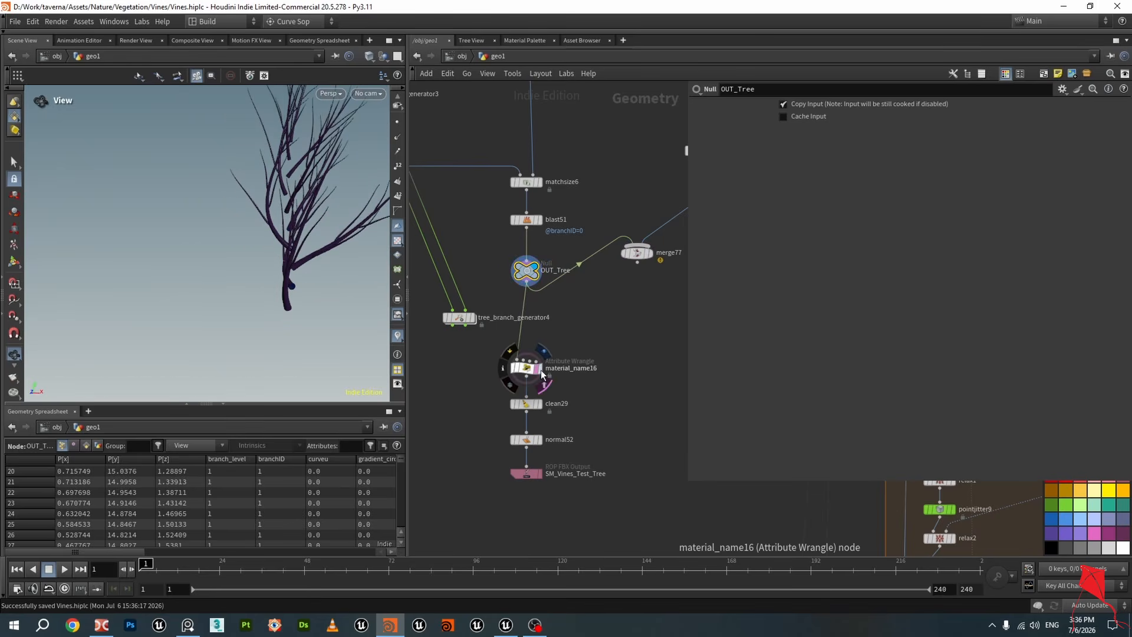
click(542, 374)
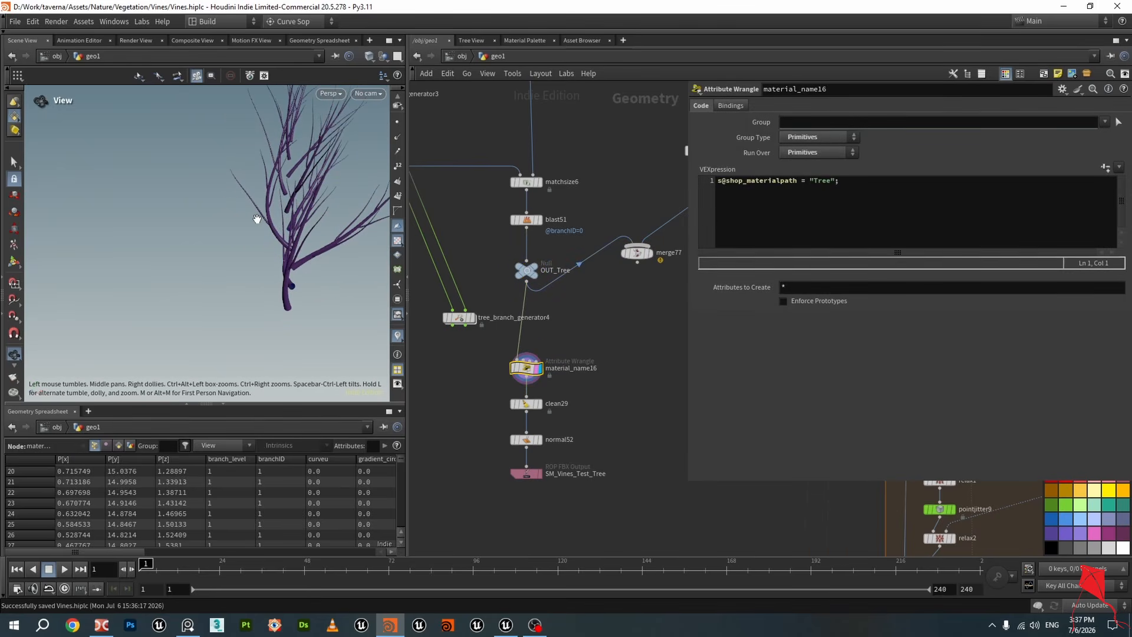
click(740, 197)
key(ctrl+a)
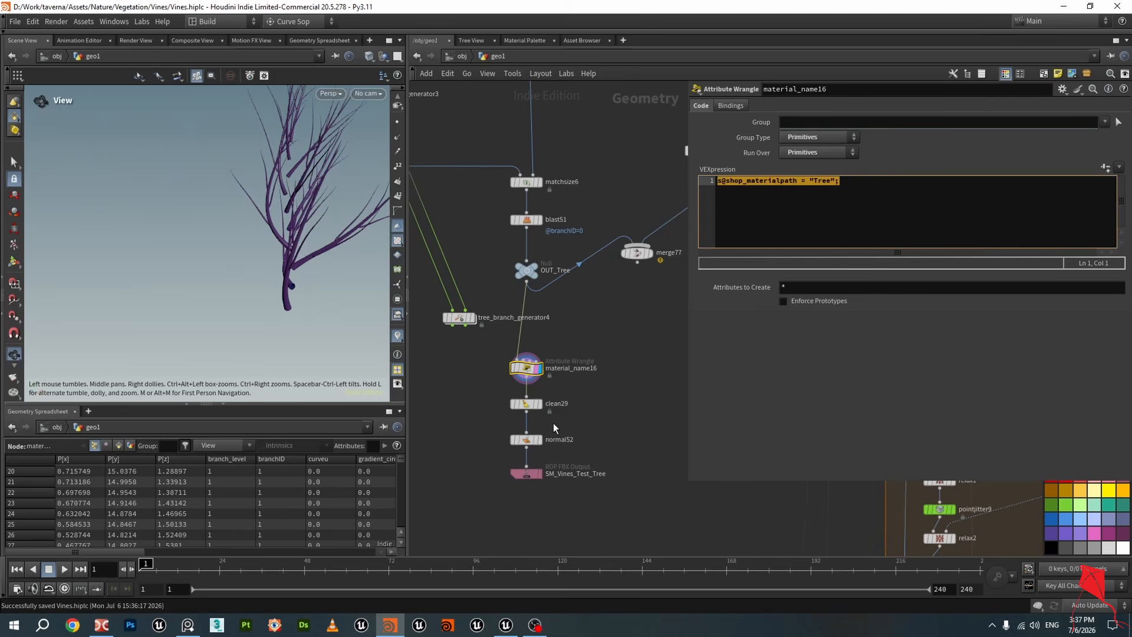
Review the parameters of normal52, clean29 and the SM_Vines_Test_Tree FBX output node in turn
click(540, 441)
click(529, 440)
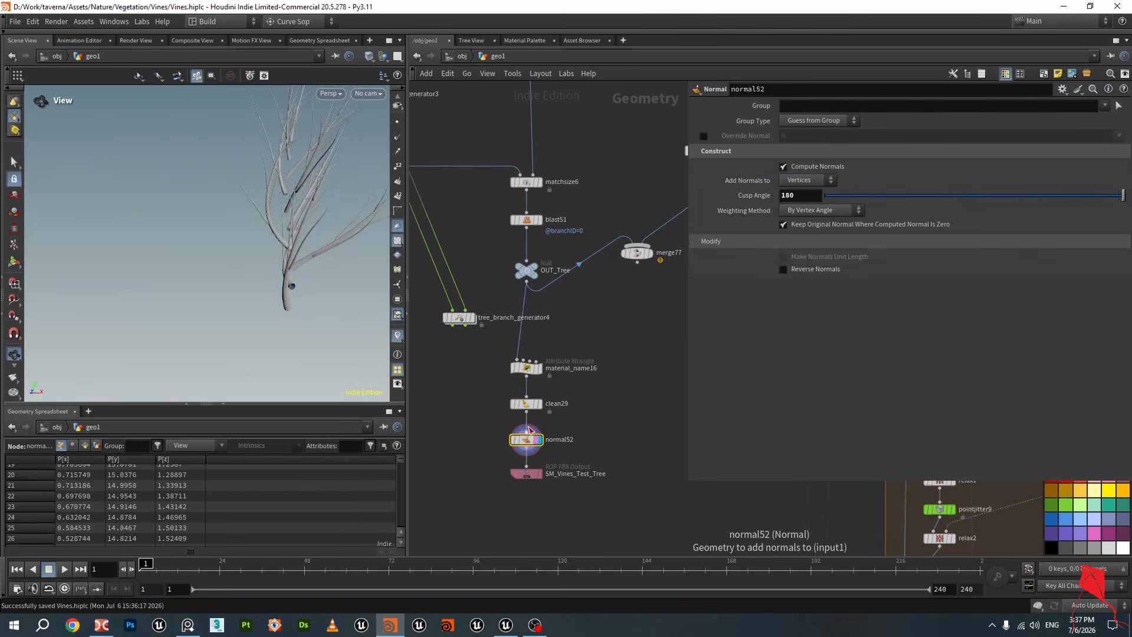
click(527, 405)
click(526, 442)
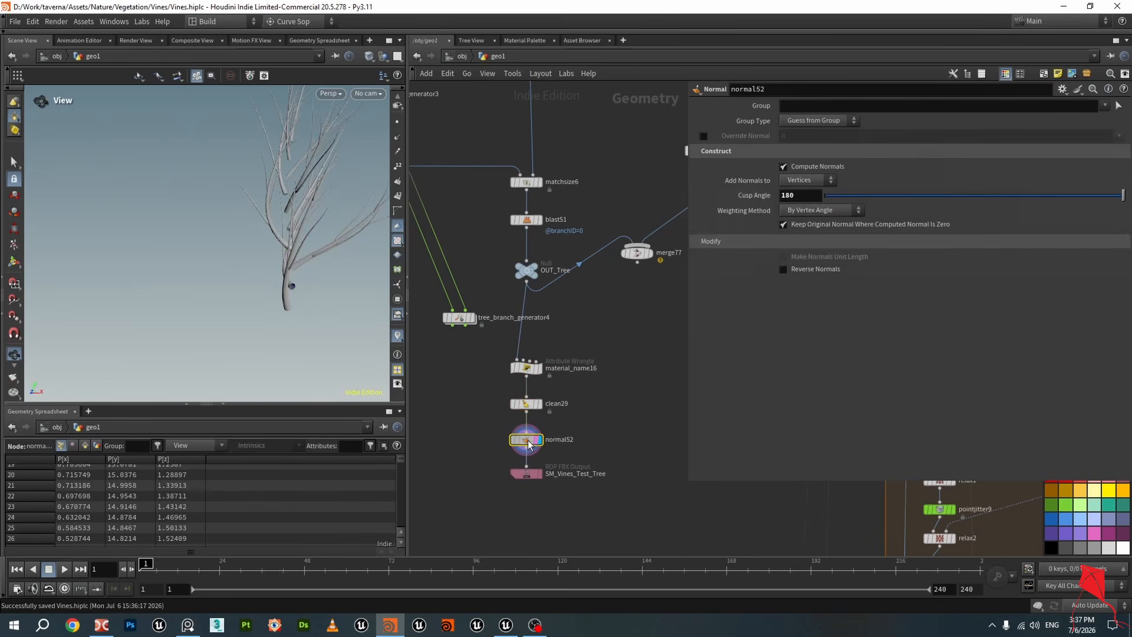
click(527, 475)
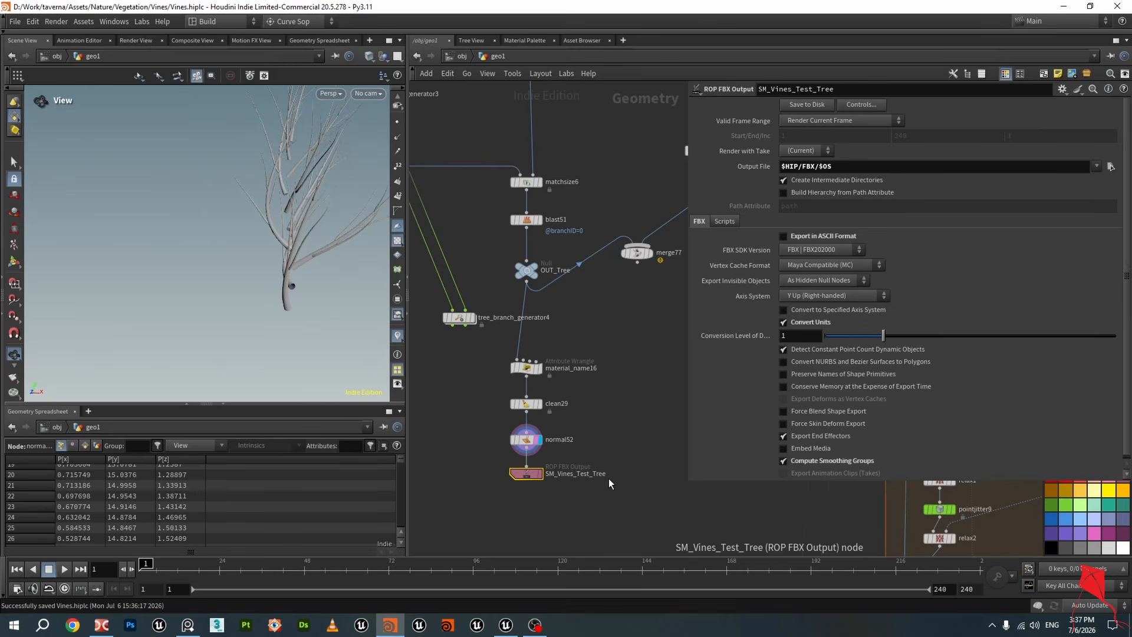
Switch to Unreal Editor, scroll the Outliner to the end and toggle the SM_Vines_Tree_Test actor's visibility
click(506, 625)
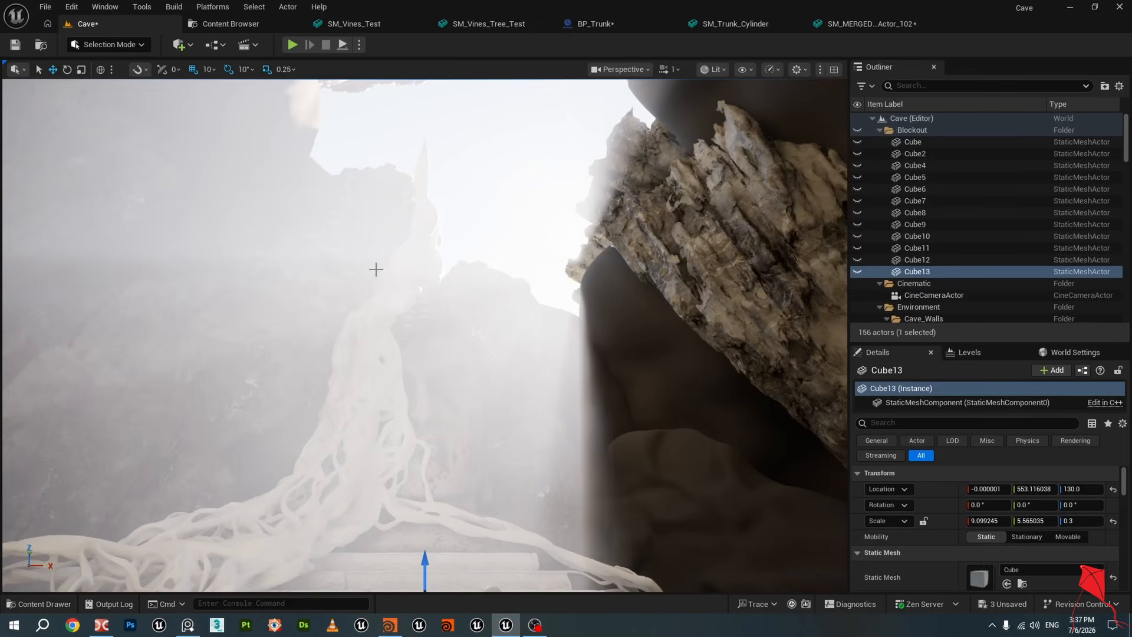
scroll(975, 293, down, 6)
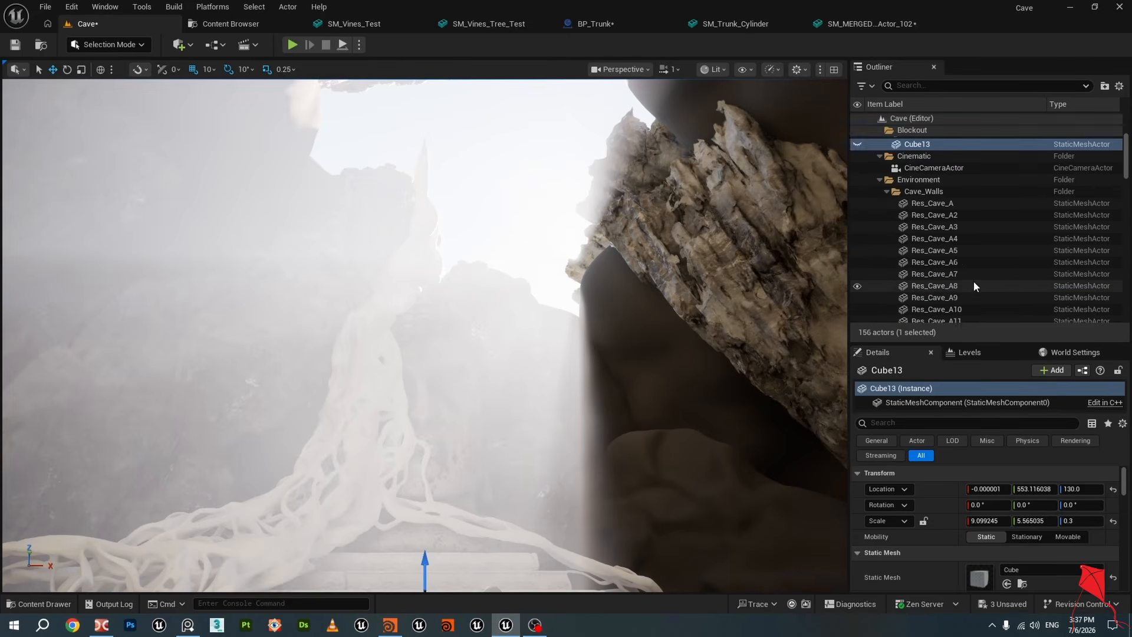
drag(1126, 175, 1128, 315)
click(858, 318)
Fly the level viewport around to view the imported vines and tree on the statue
key(s)
right_drag(613, 331, 598, 354)
key(w)
key(s)
key(s)
key(d)
mouse_move(531, 234)
right_down()
mouse_move(541, 228)
mouse_move(534, 203)
mouse_move(530, 250)
right_up()
key(w)
key(s)
key(w)
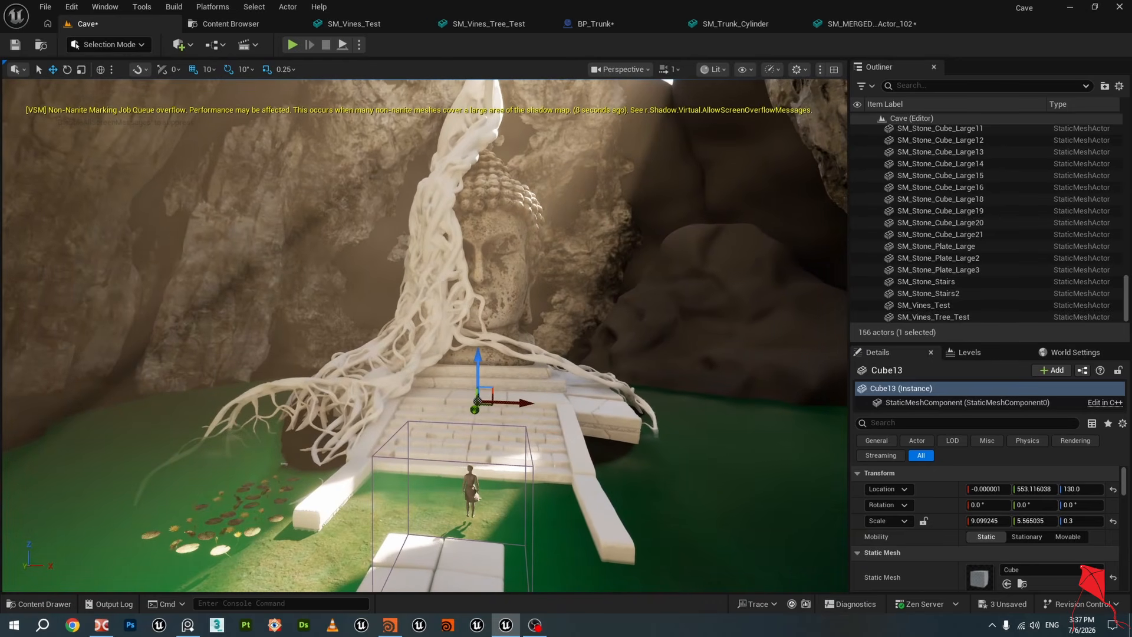
Switch to Houdini and pan the network to review the SM_Vines_Test export chain
click(390, 625)
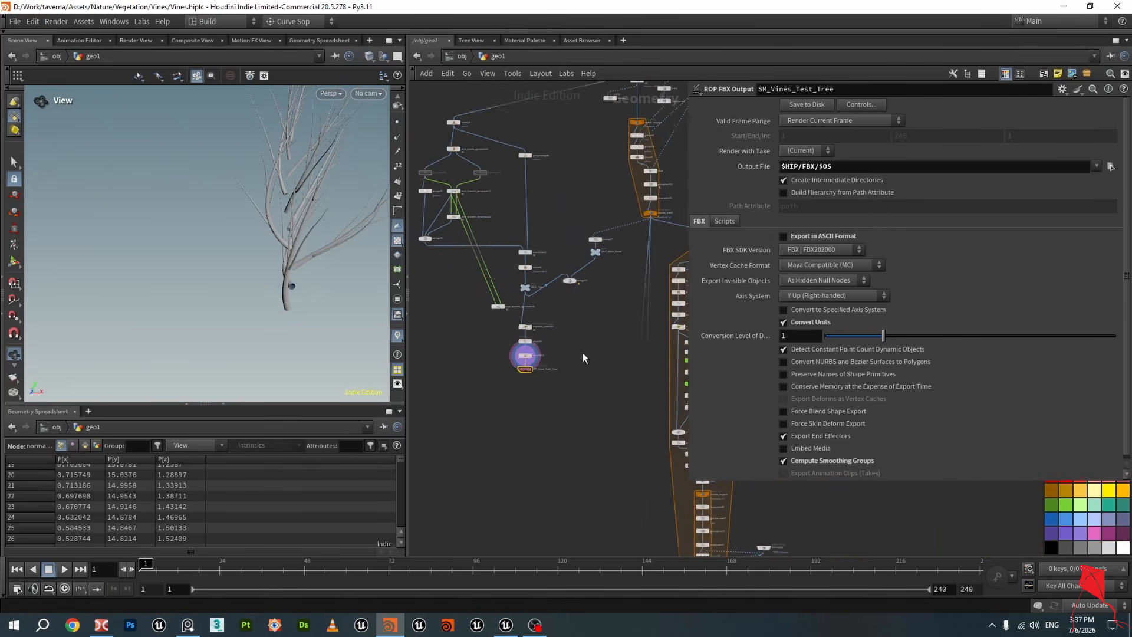
middle_drag(565, 424, 502, 288)
scroll(581, 401, down, 2)
middle_drag(667, 513, 567, 301)
middle_drag(557, 395, 617, 186)
middle_drag(594, 408, 656, 352)
middle_drag(645, 495, 644, 417)
middle_drag(606, 485, 600, 401)
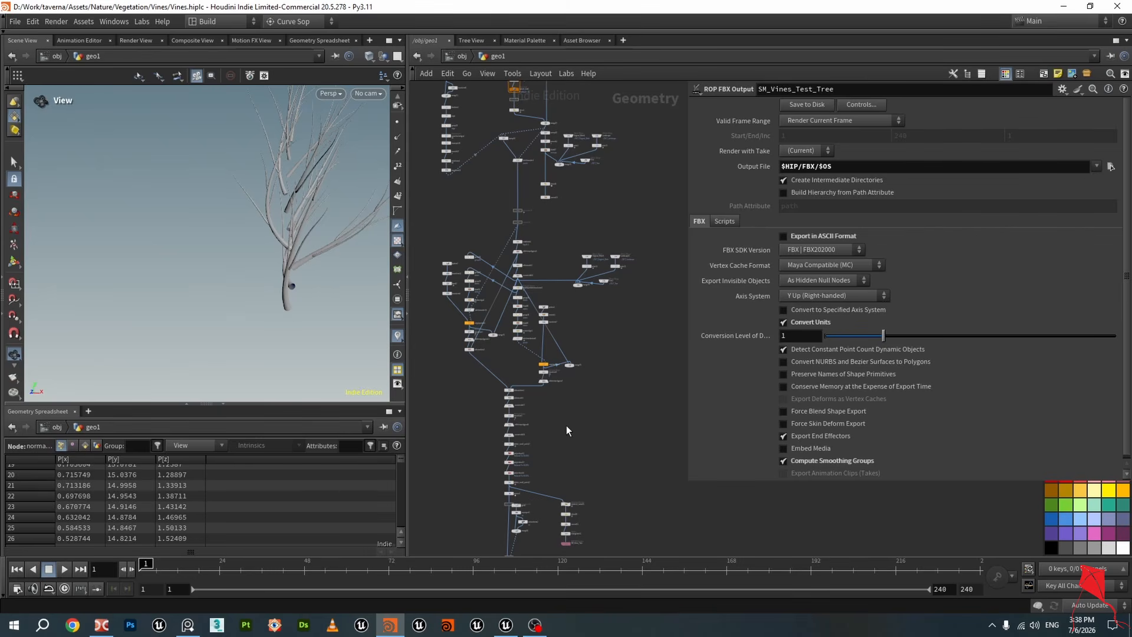
scroll(568, 469, up, 6)
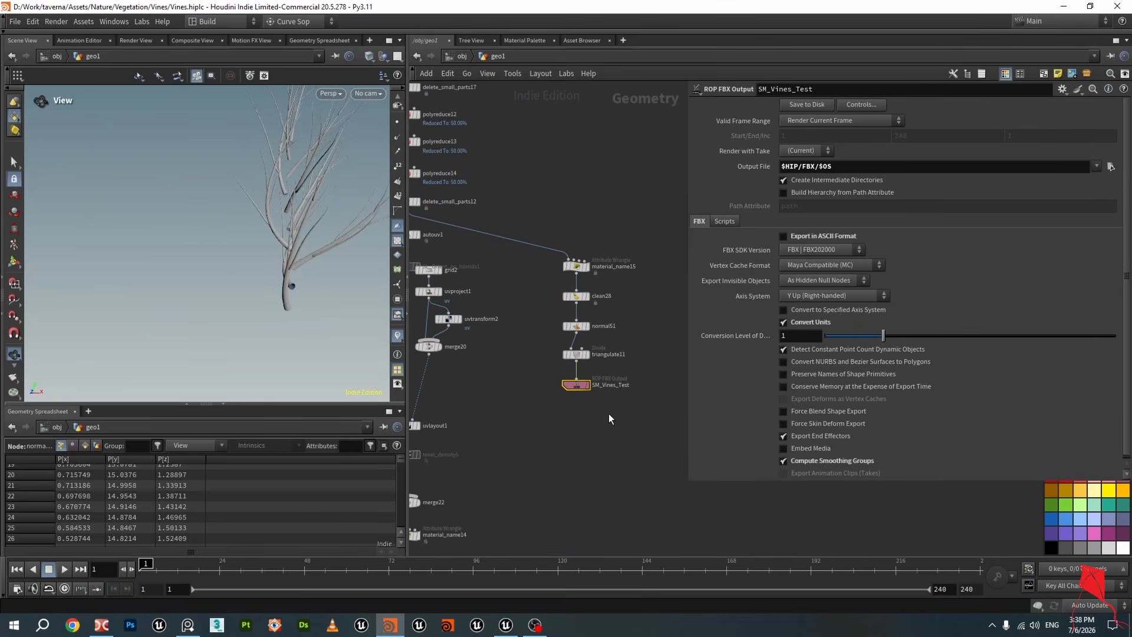
Return to Unreal Editor and orbit the viewport around the vine-covered statue
click(506, 625)
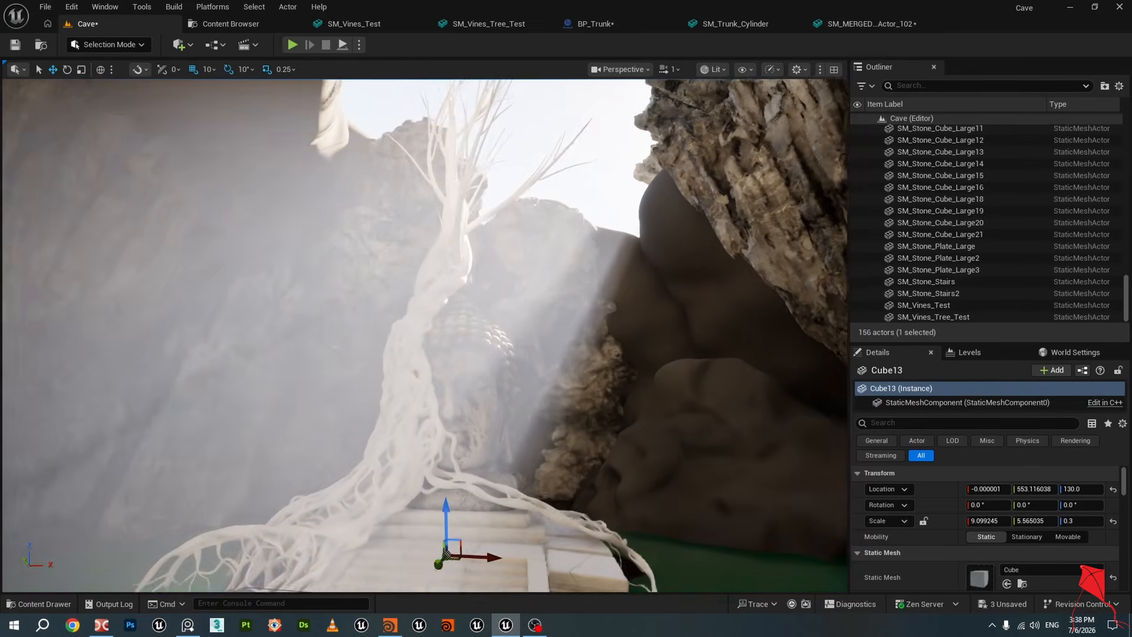
right_drag(401, 376, 376, 384)
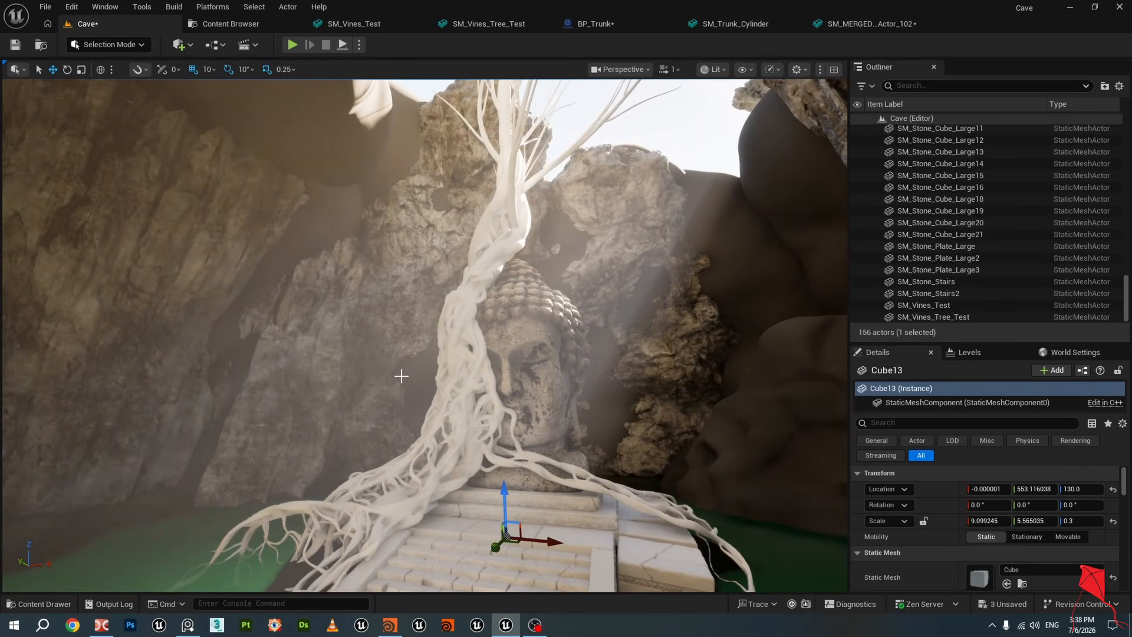
right_drag(403, 381, 385, 423)
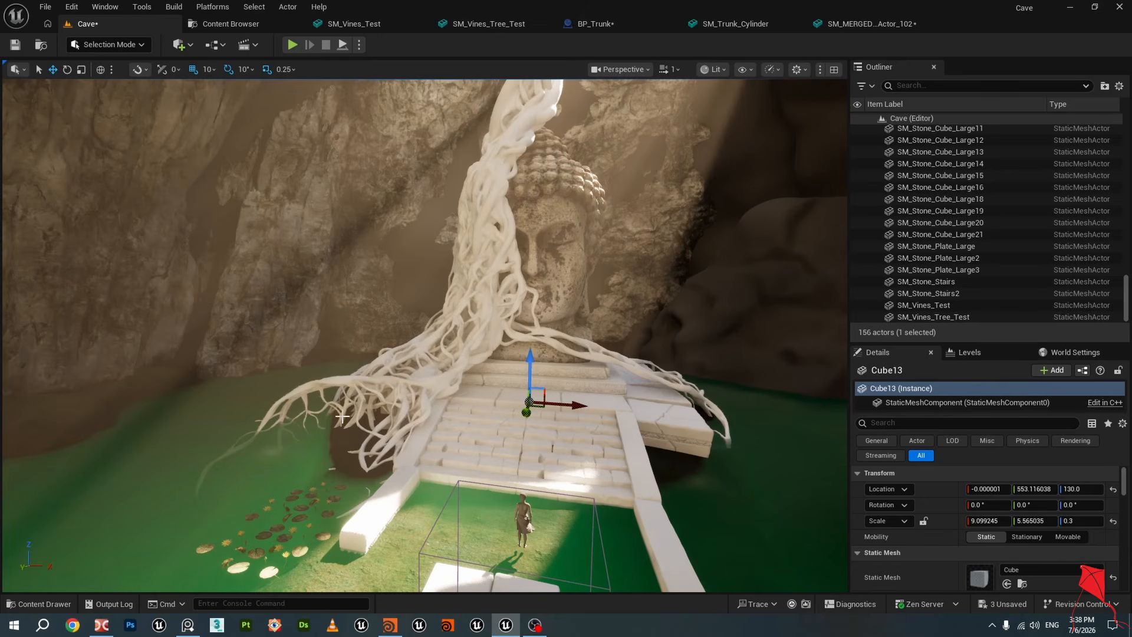
right_drag(474, 326, 480, 277)
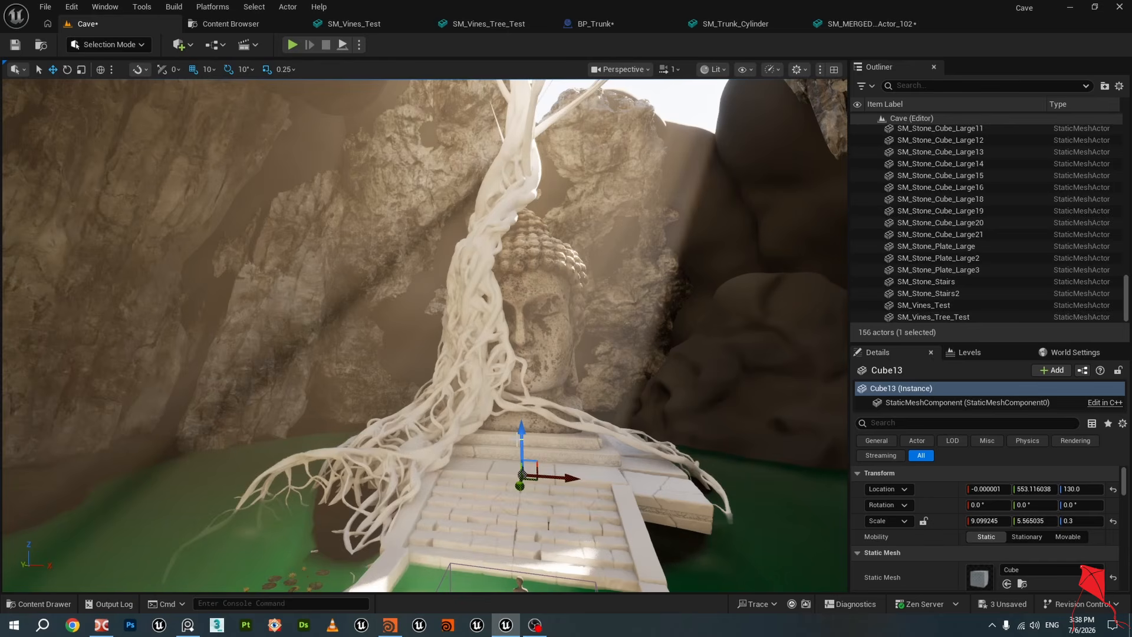
right_drag(547, 335, 544, 353)
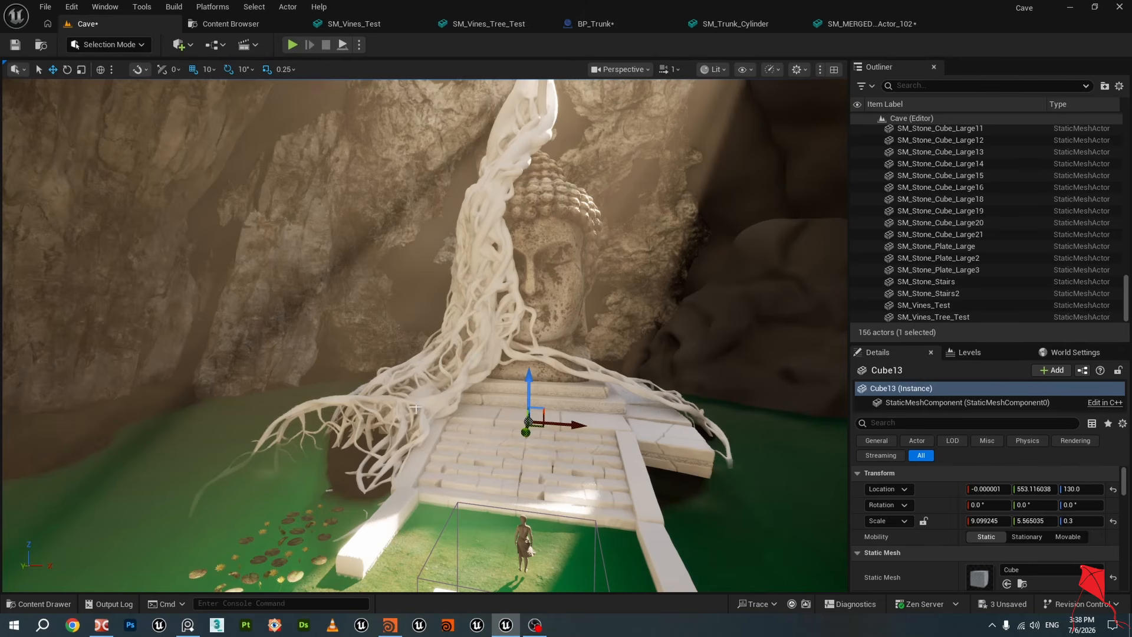
mouse_move(416, 409)
right_down()
mouse_move(440, 423)
mouse_move(442, 396)
mouse_move(411, 406)
right_up()
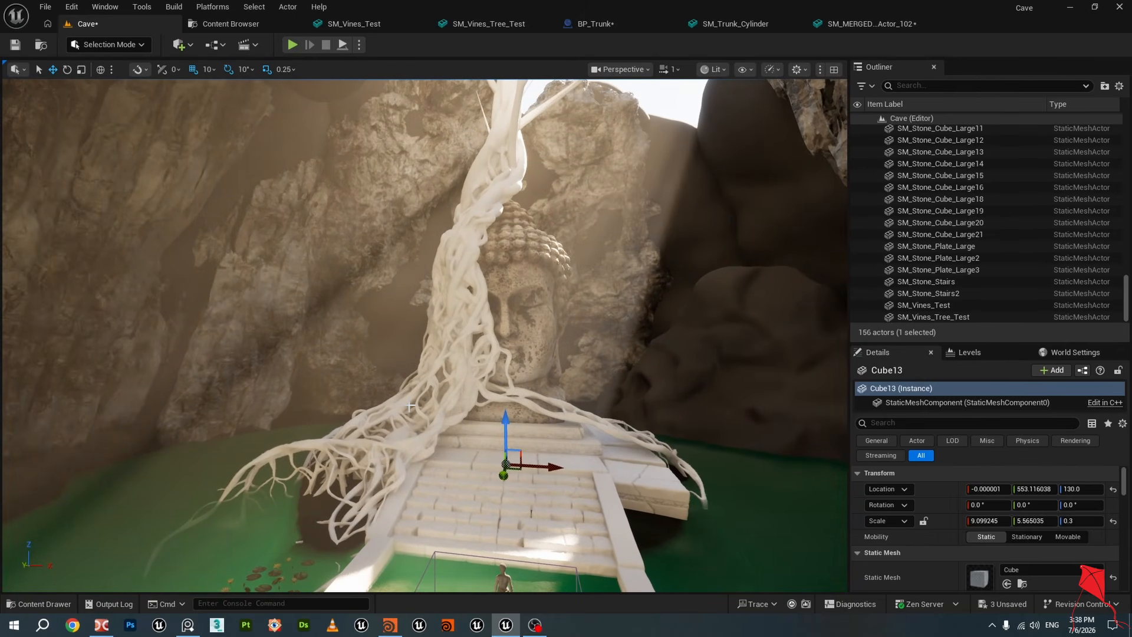
mouse_move(411, 406)
right_down()
mouse_move(415, 370)
mouse_move(434, 397)
mouse_move(421, 386)
right_up()
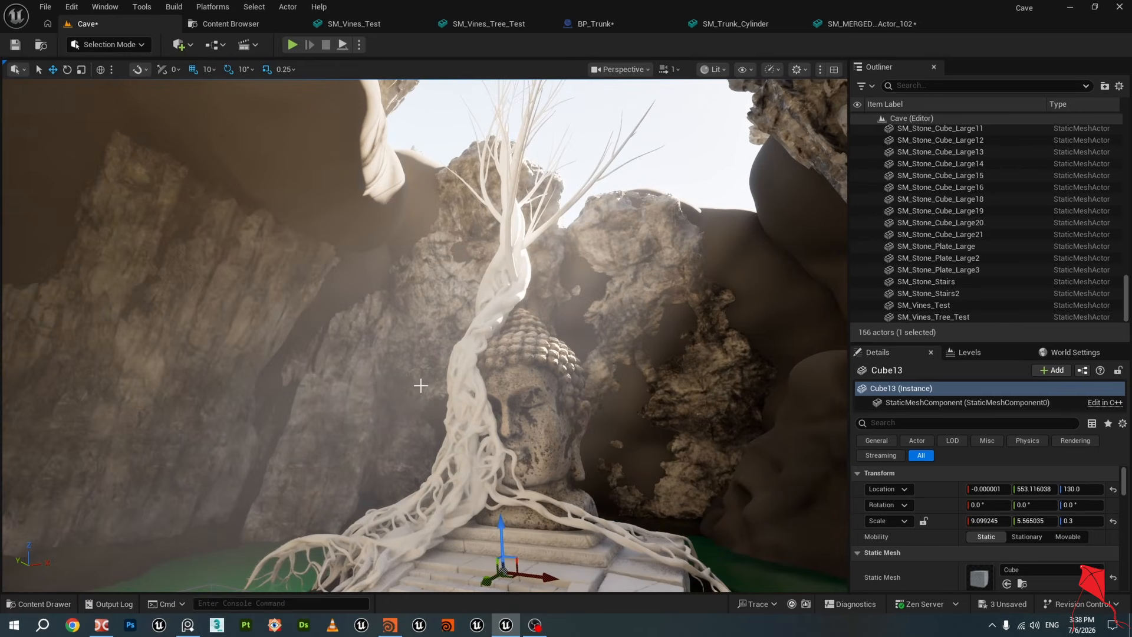